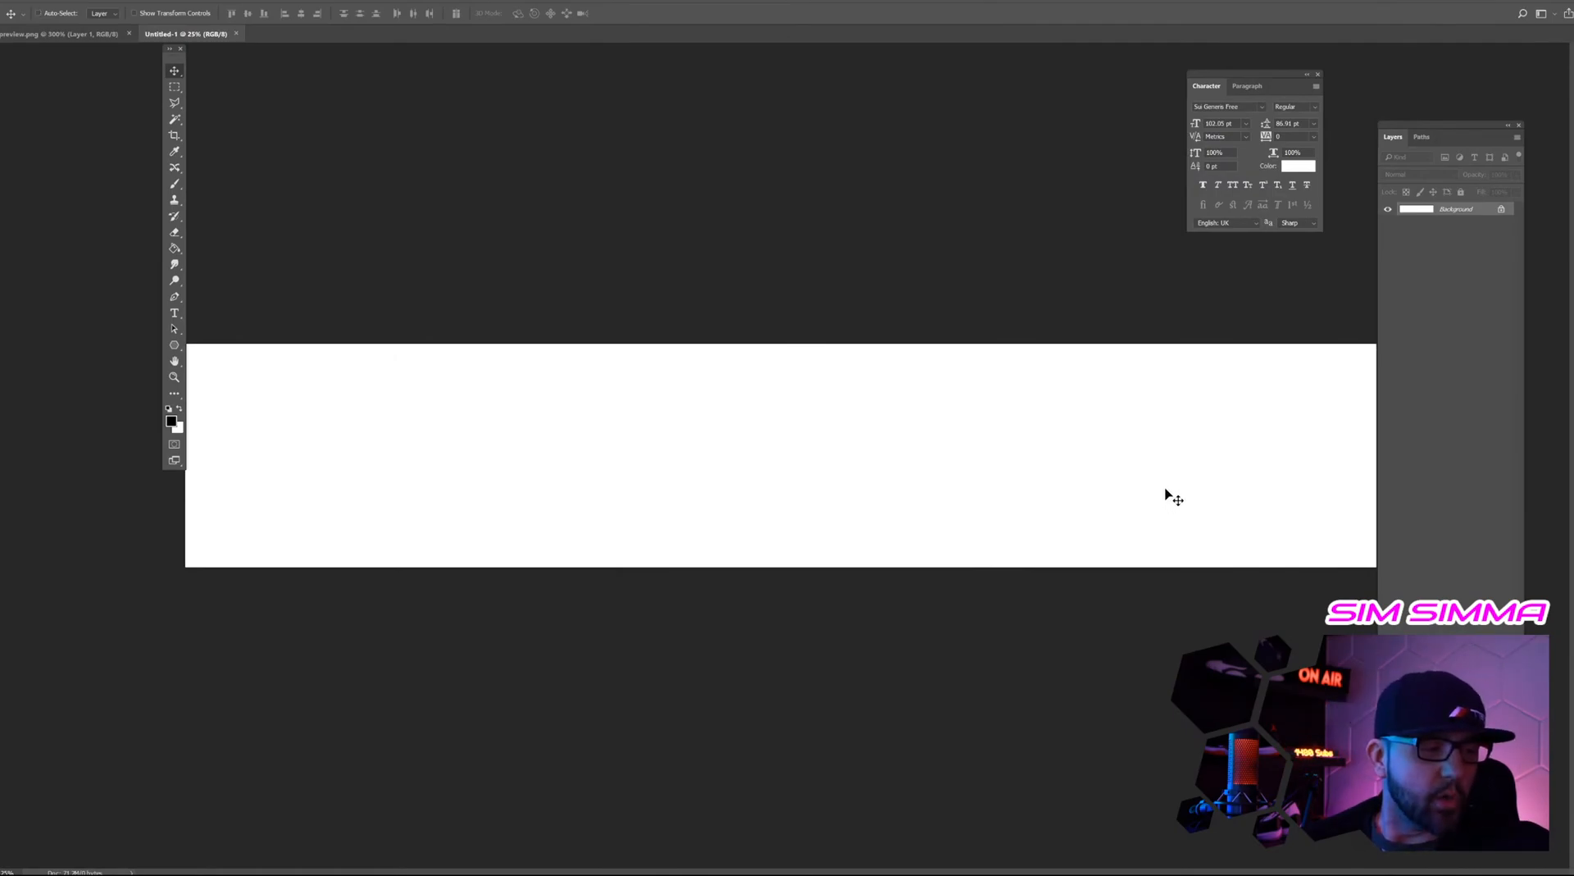
Paste the three-monitor screenshot into the blank document and crop the canvas to its middle cockpit section.
key(ctrl+v)
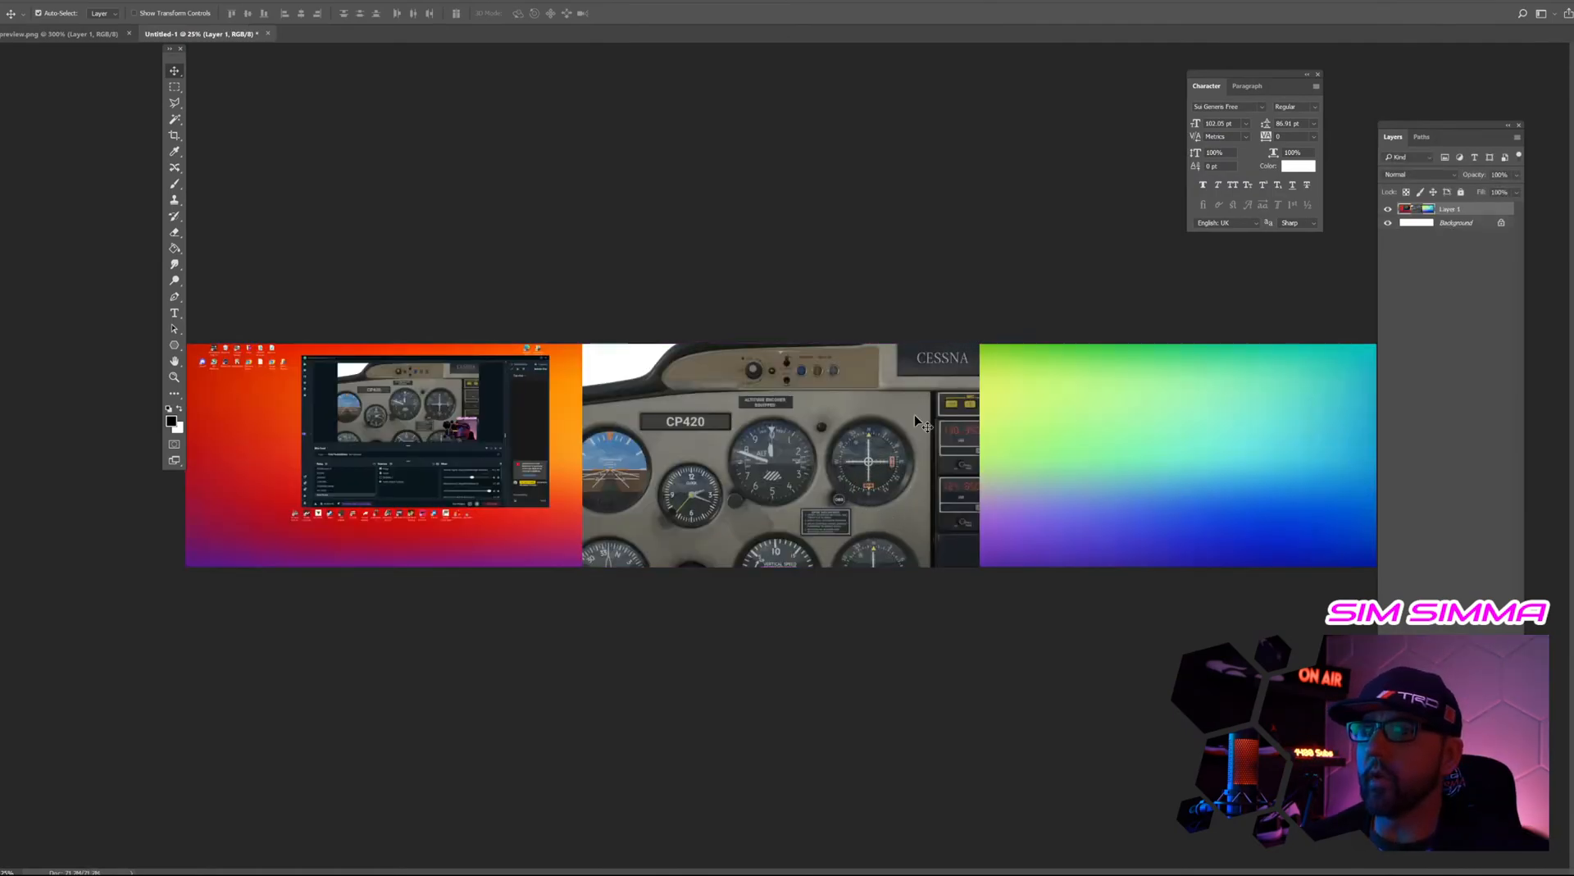
click(174, 87)
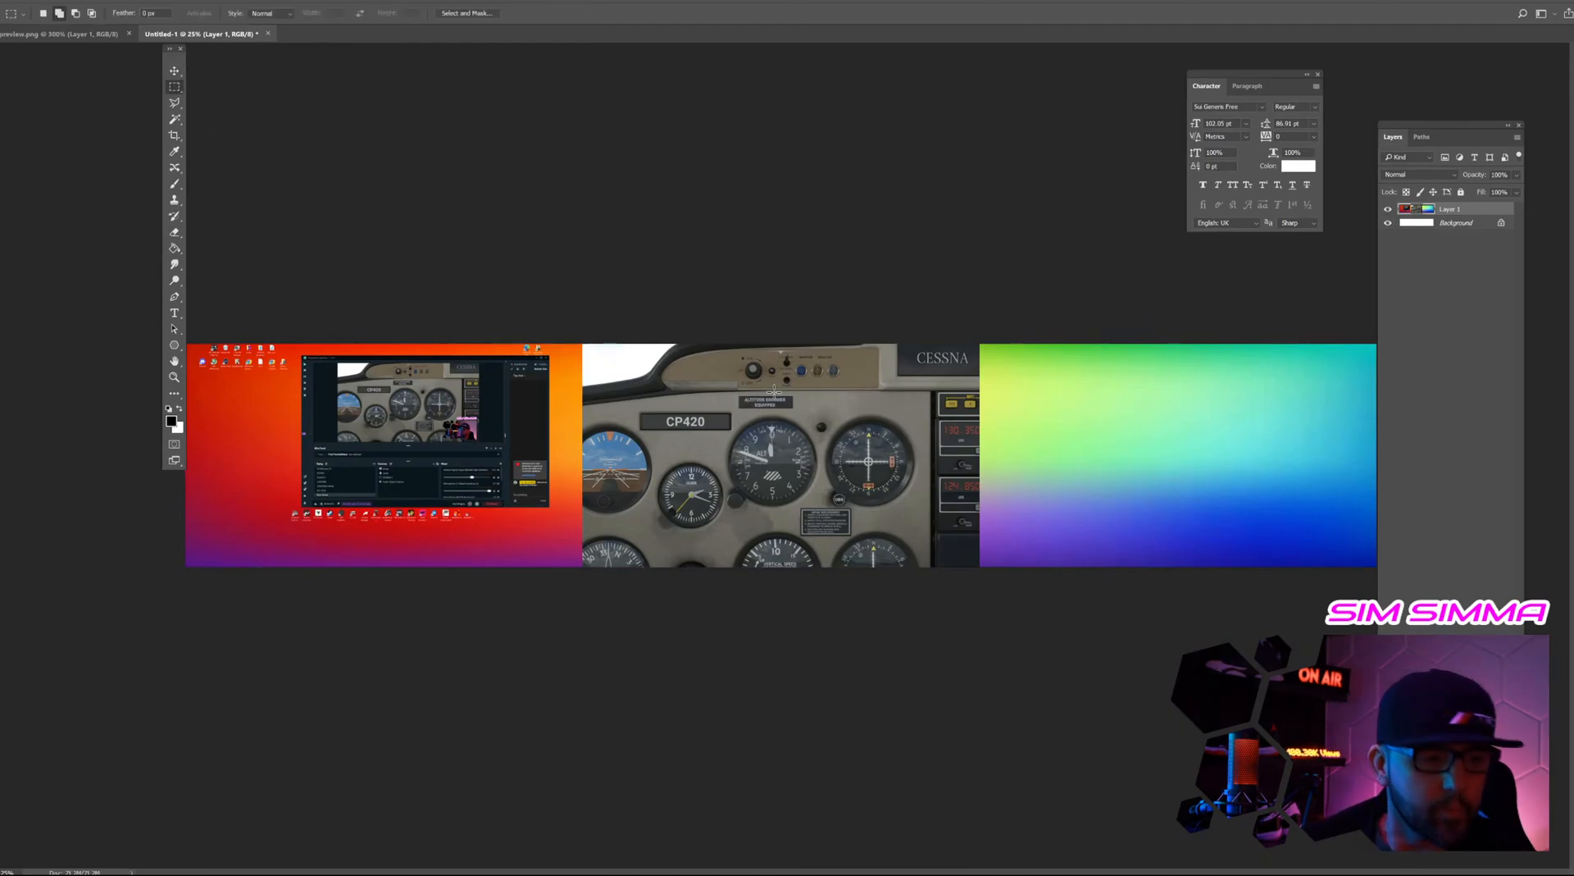
key(ctrl+plus)
key(ctrl+plus)
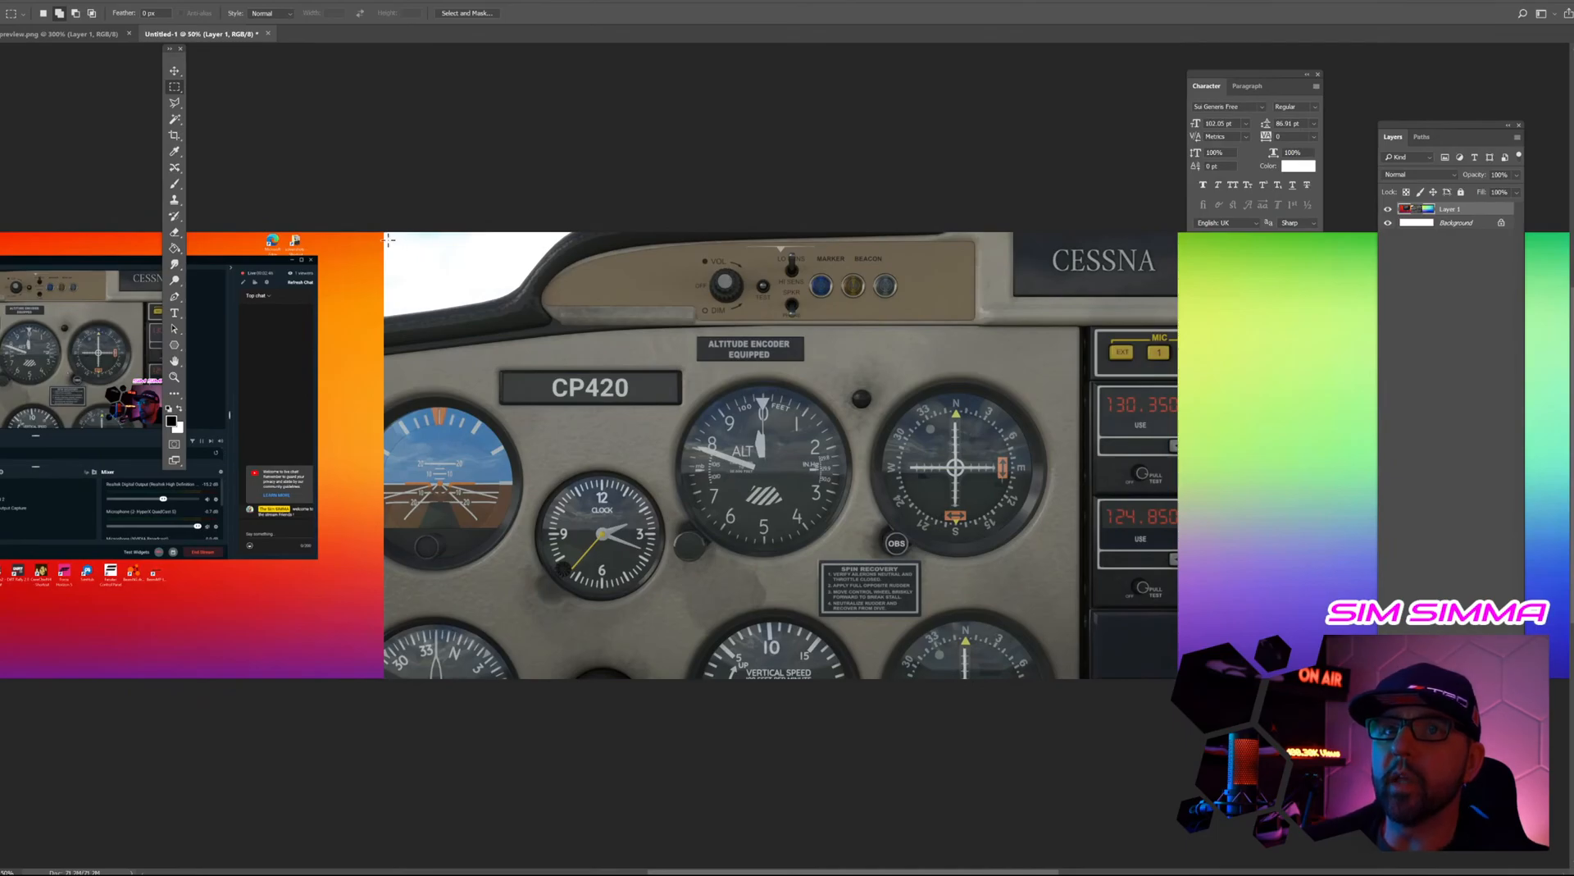
drag(384, 232, 1178, 764)
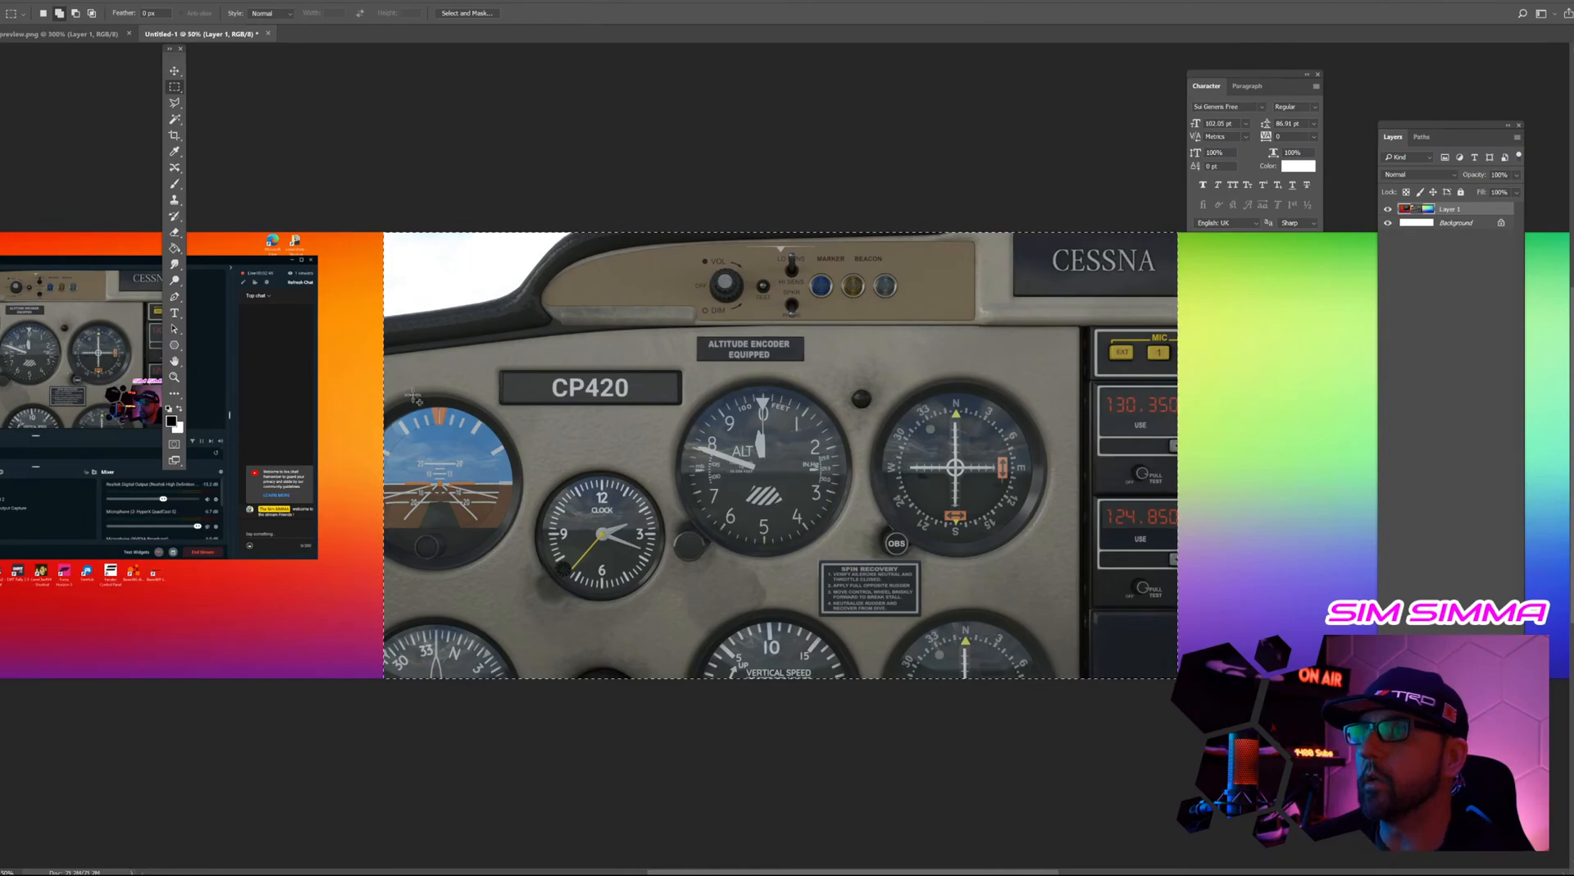
click(179, 138)
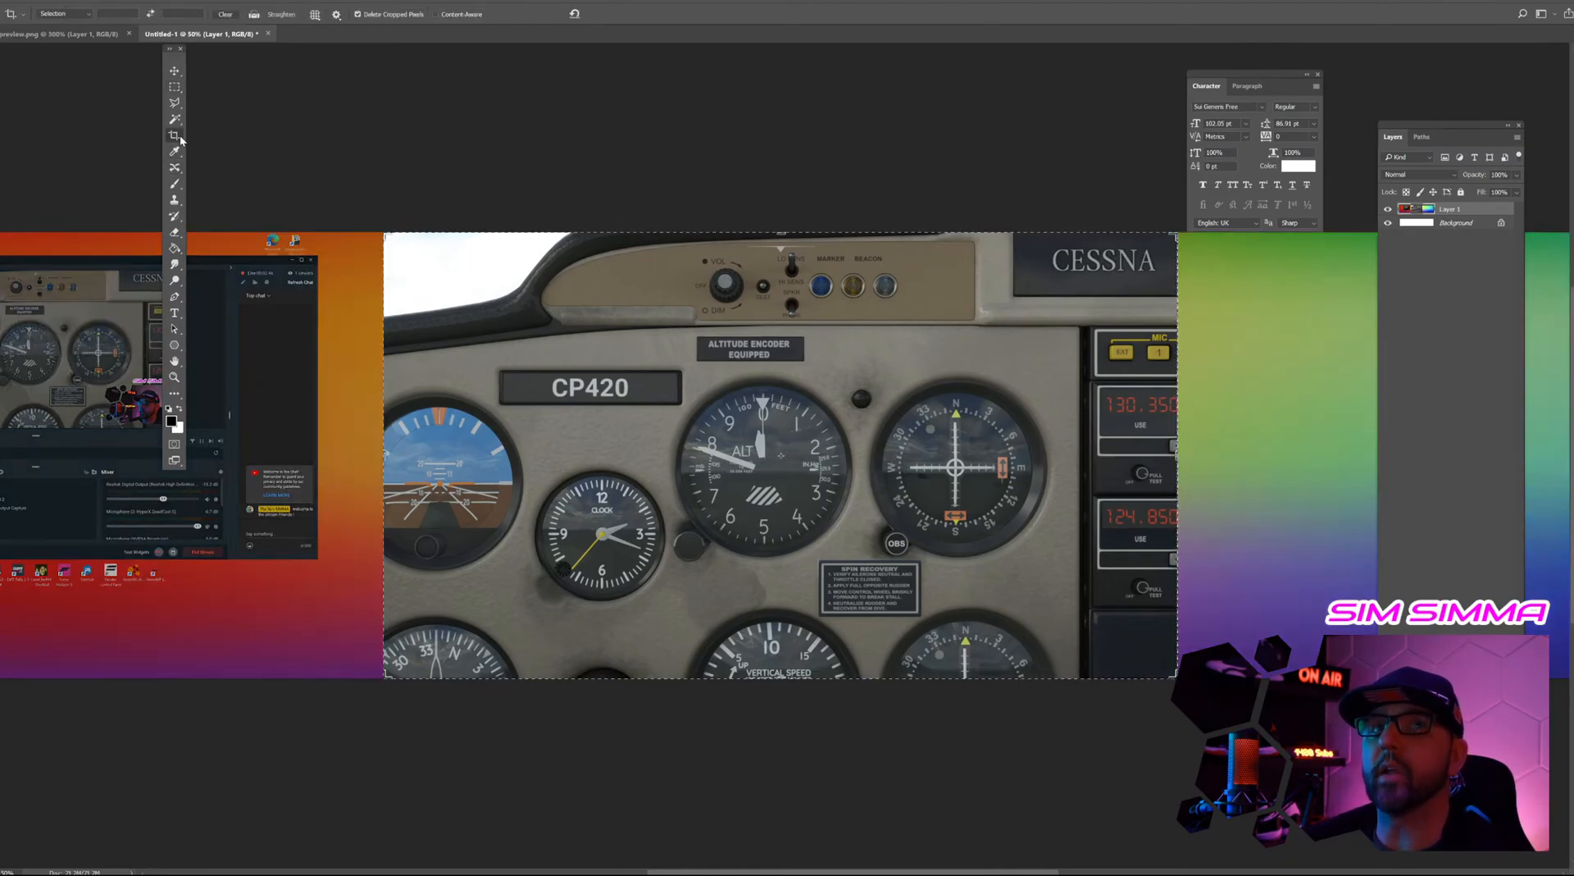
click(713, 349)
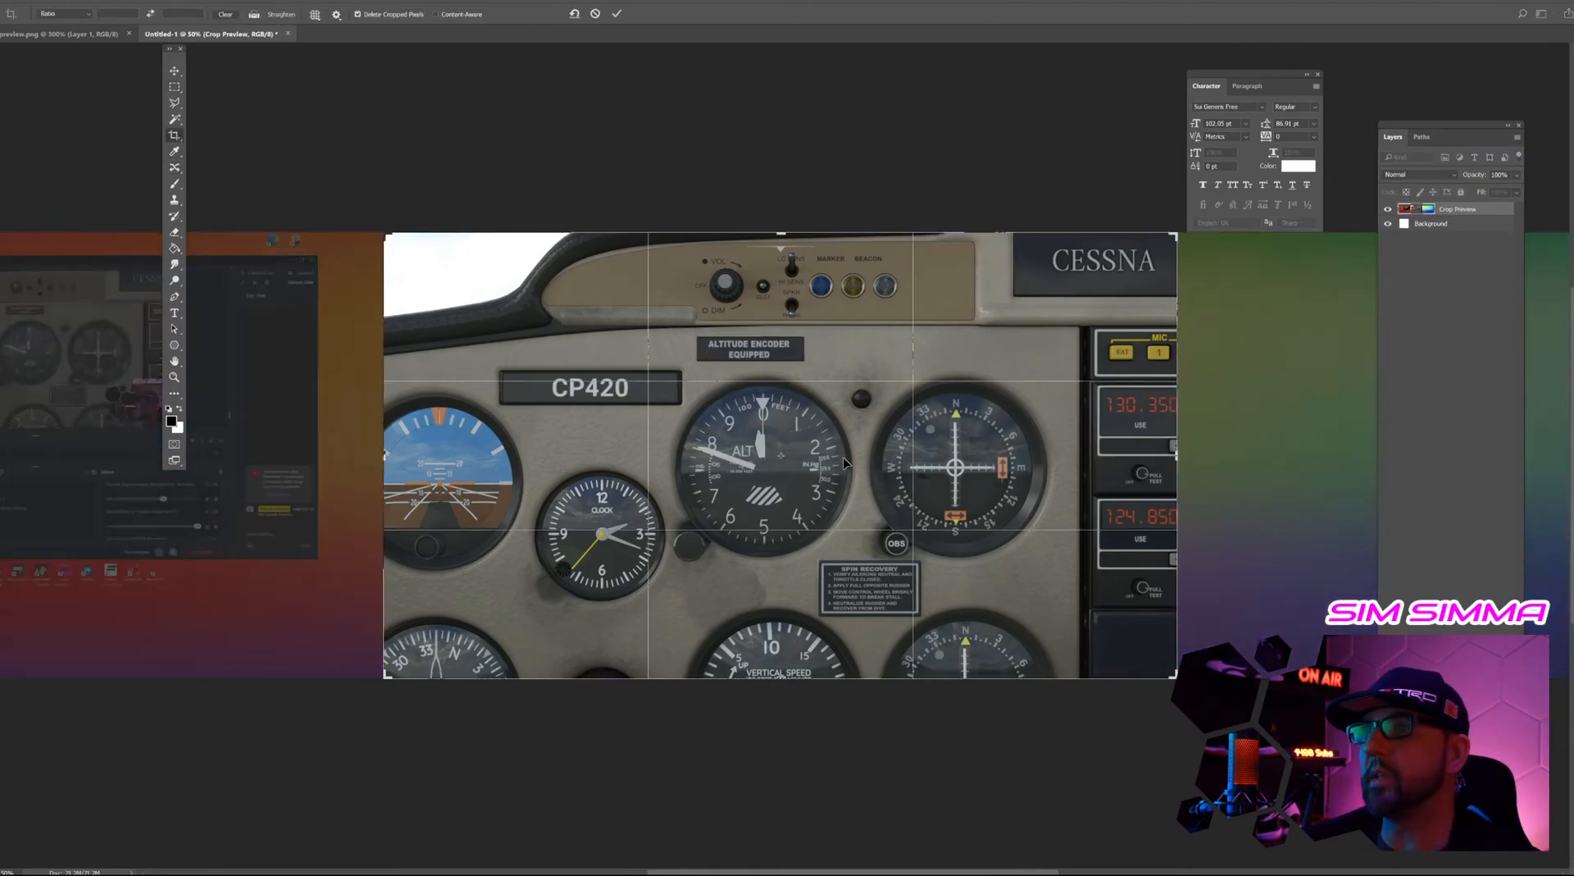
key(Return)
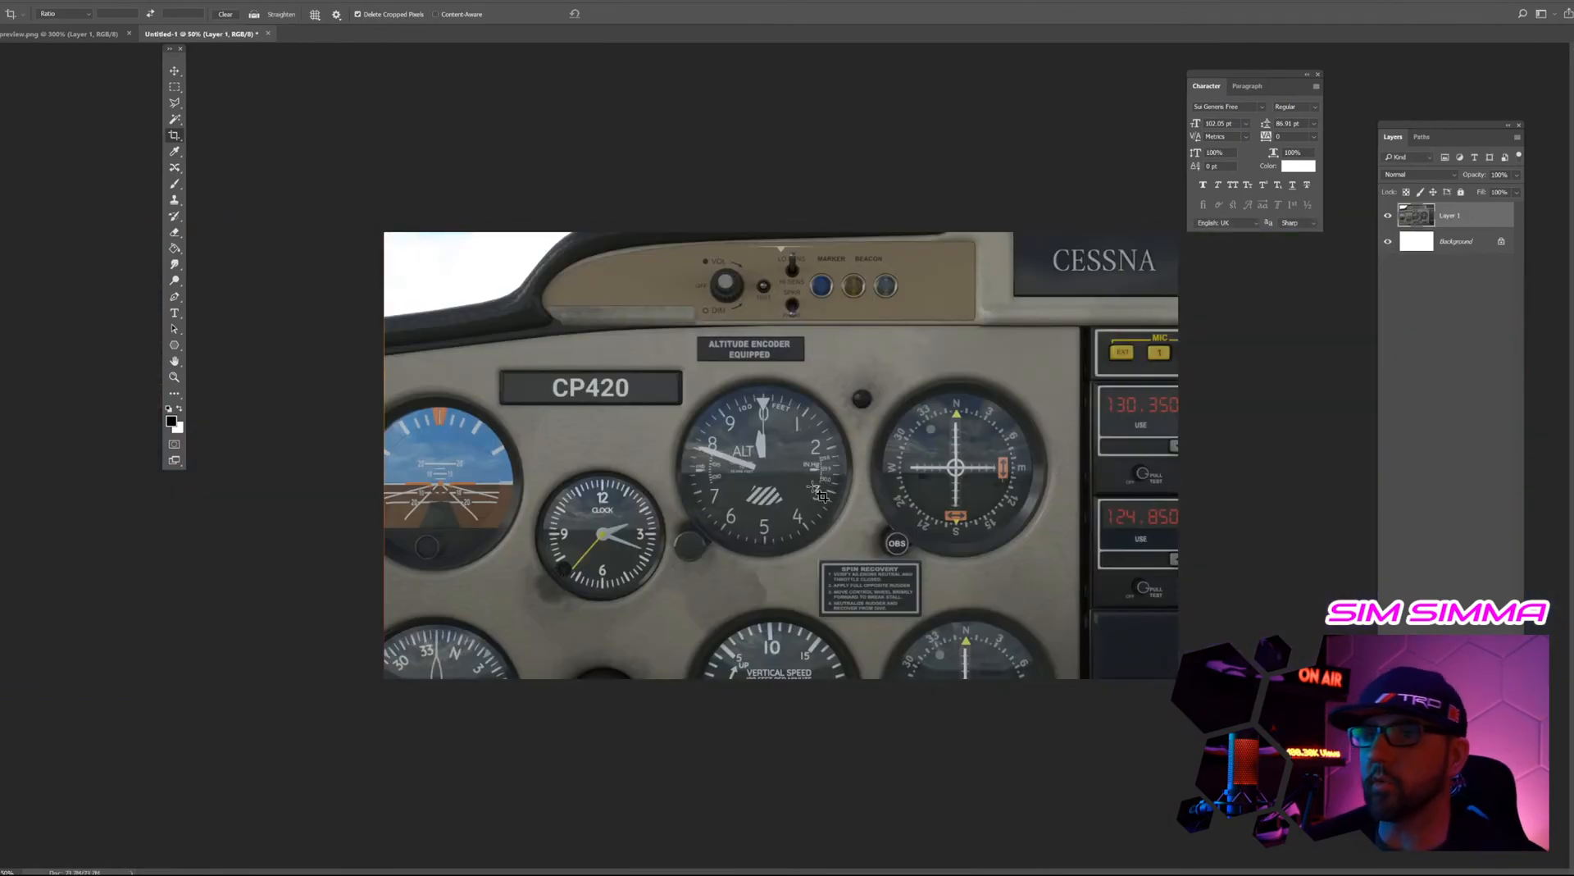
Draw a circular selection around the altimeter gauge with the Elliptical Marquee tool.
key(ctrl+plus)
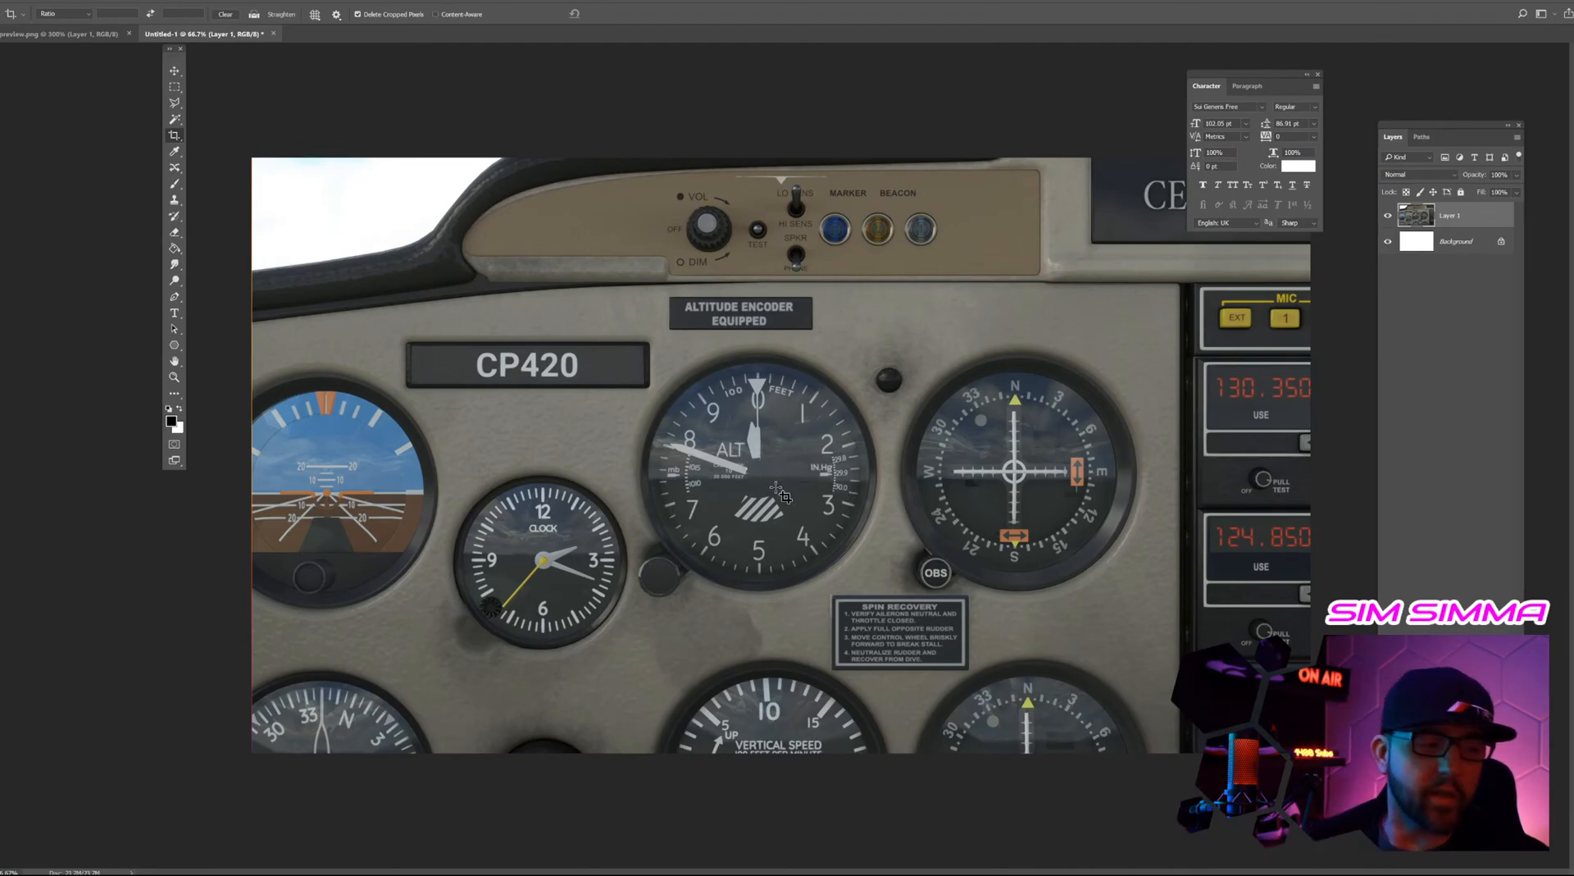
scroll(774, 490, up, 1)
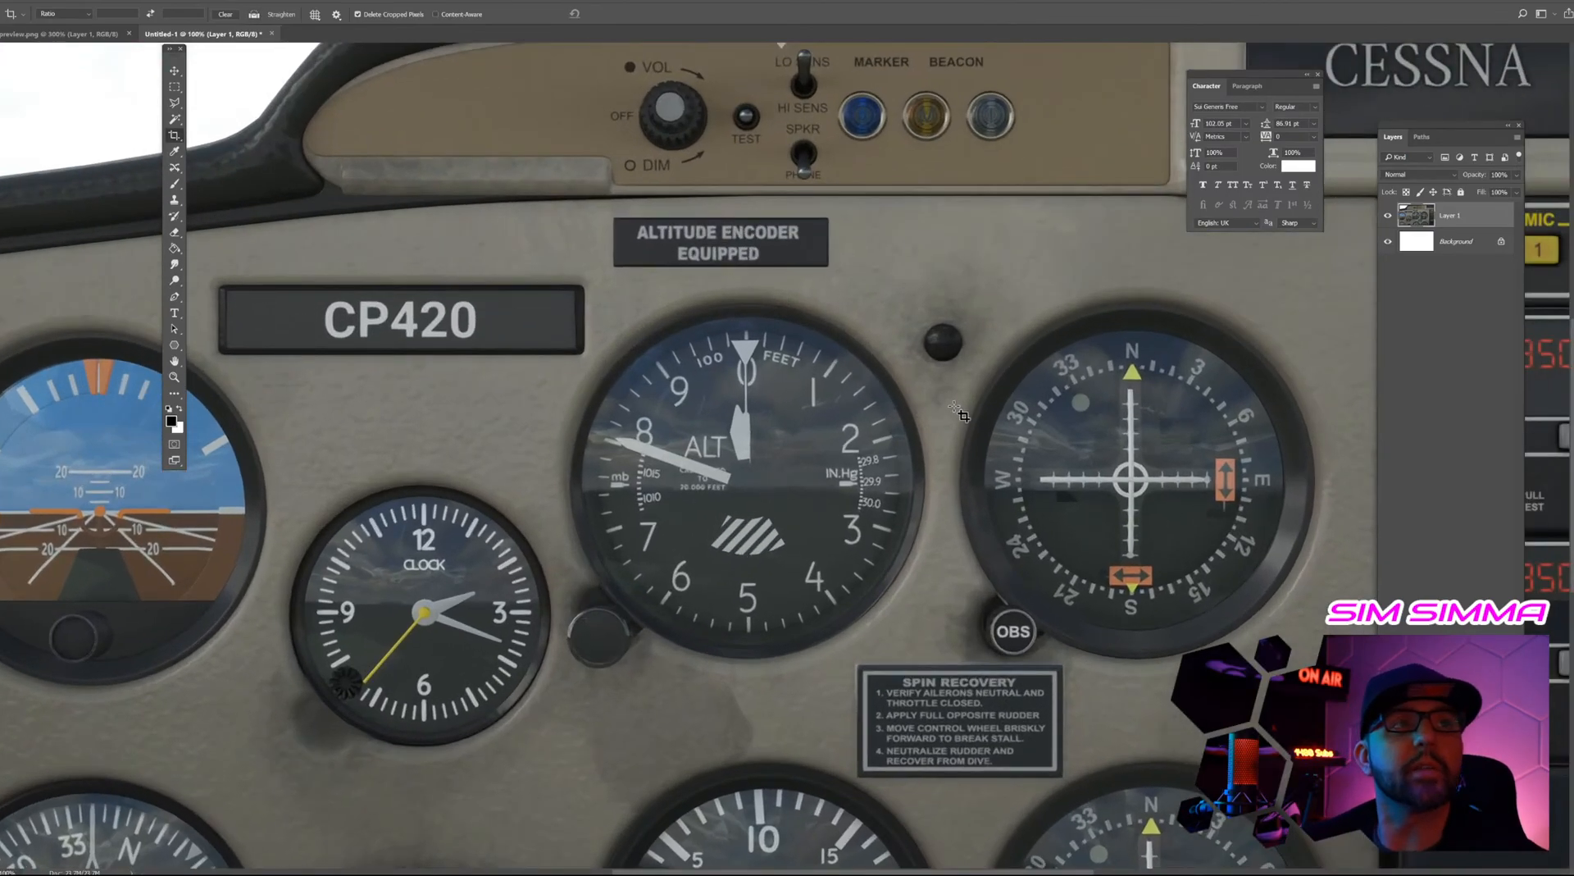
click(174, 86)
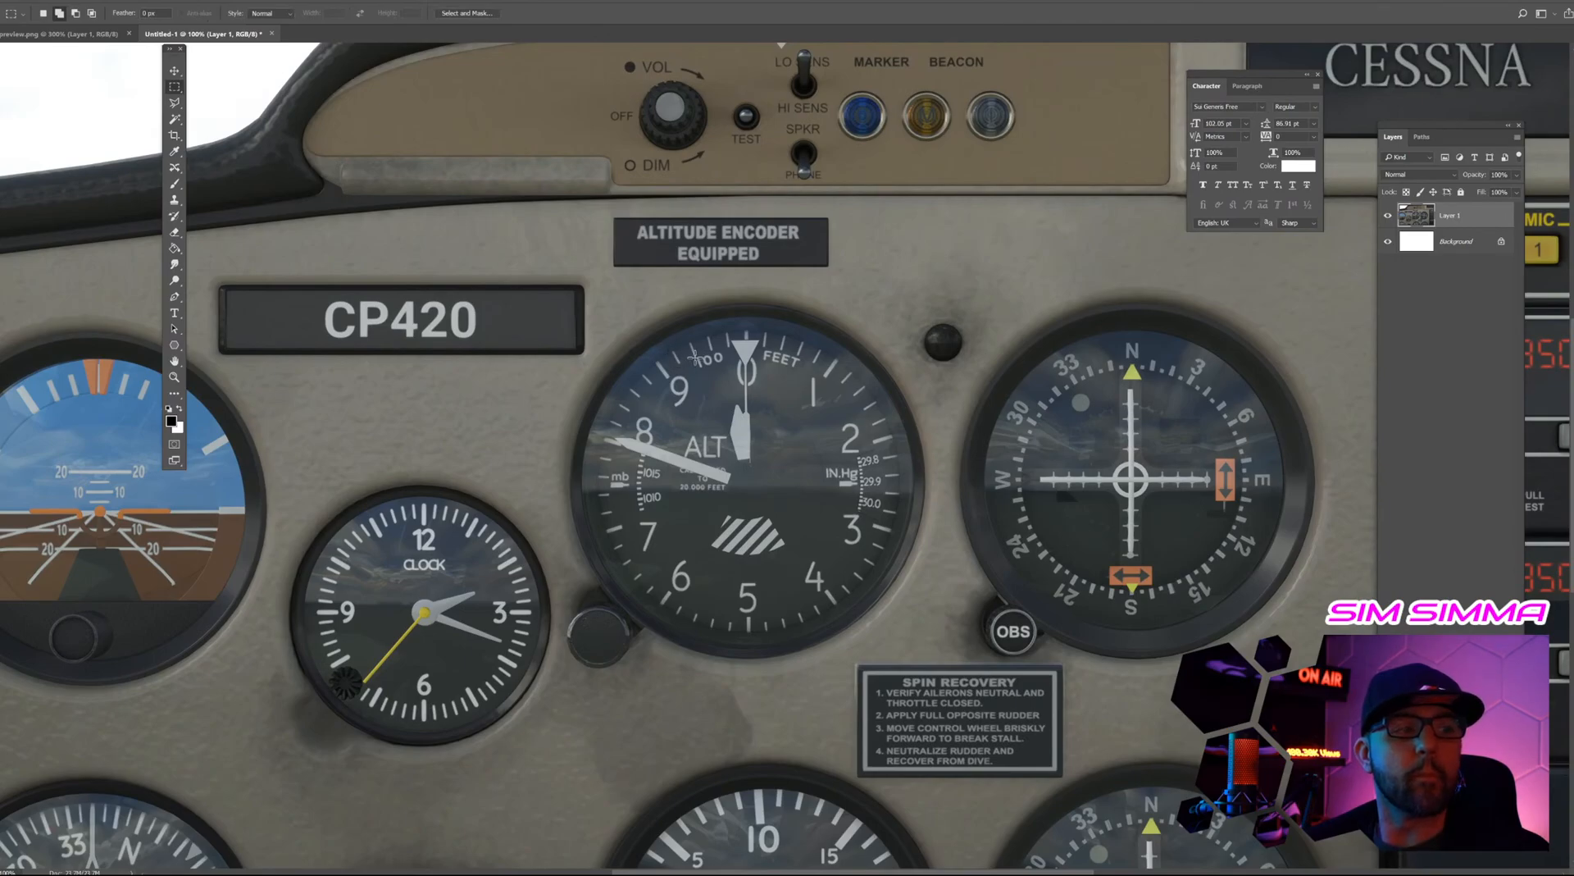
right_click(174, 86)
click(217, 99)
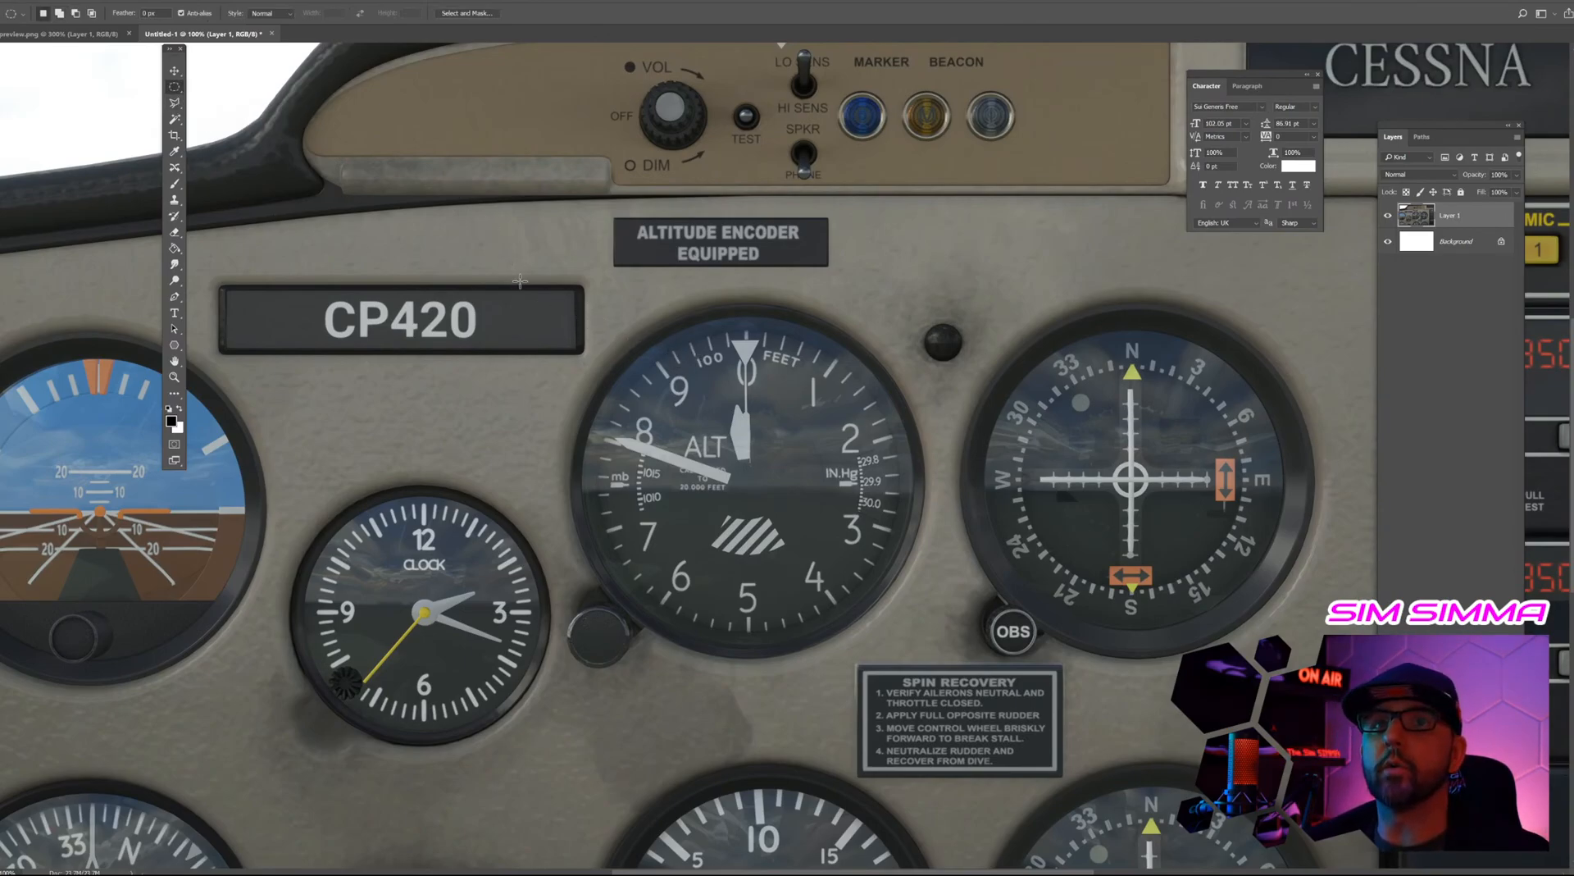
drag(681, 365, 937, 721)
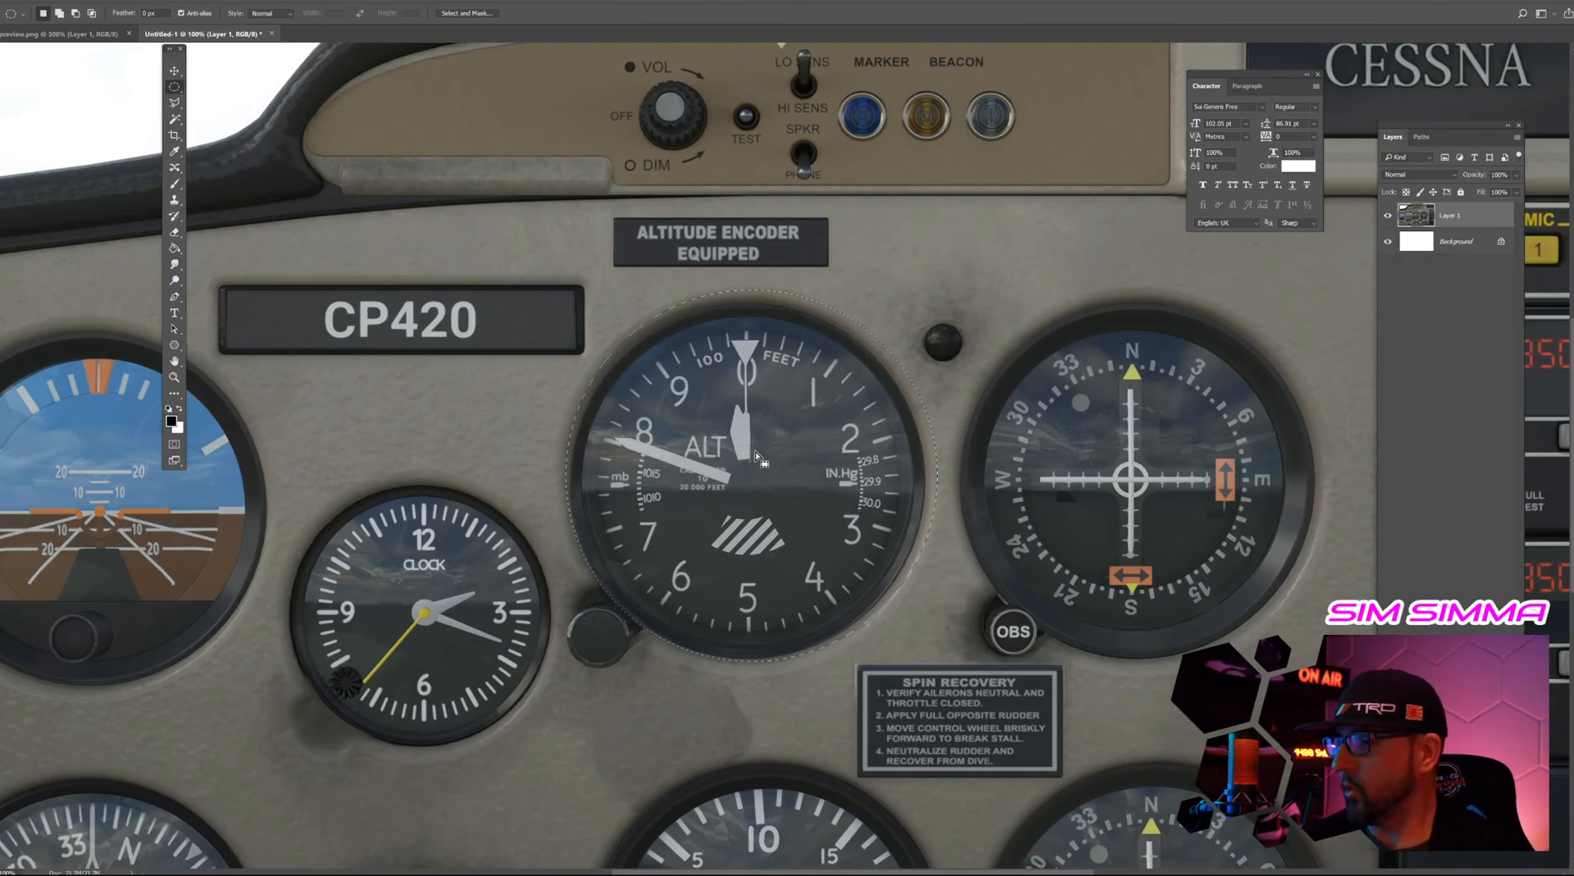
Transform the circular selection so it fits tightly around the altimeter's outer bezel.
click(159, 2)
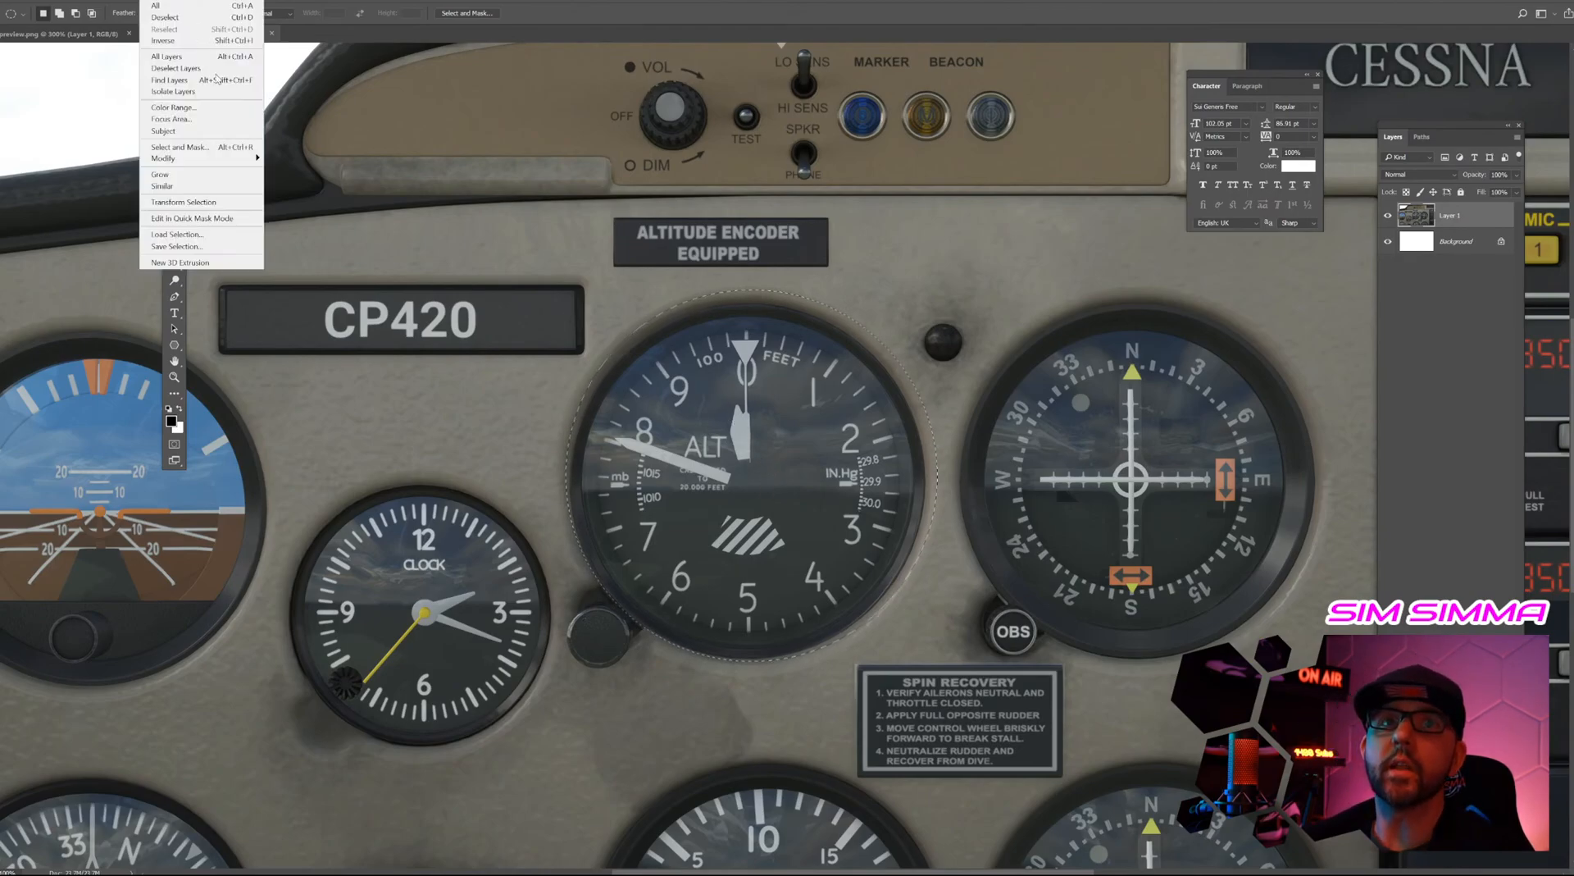
mouse_move(227, 160)
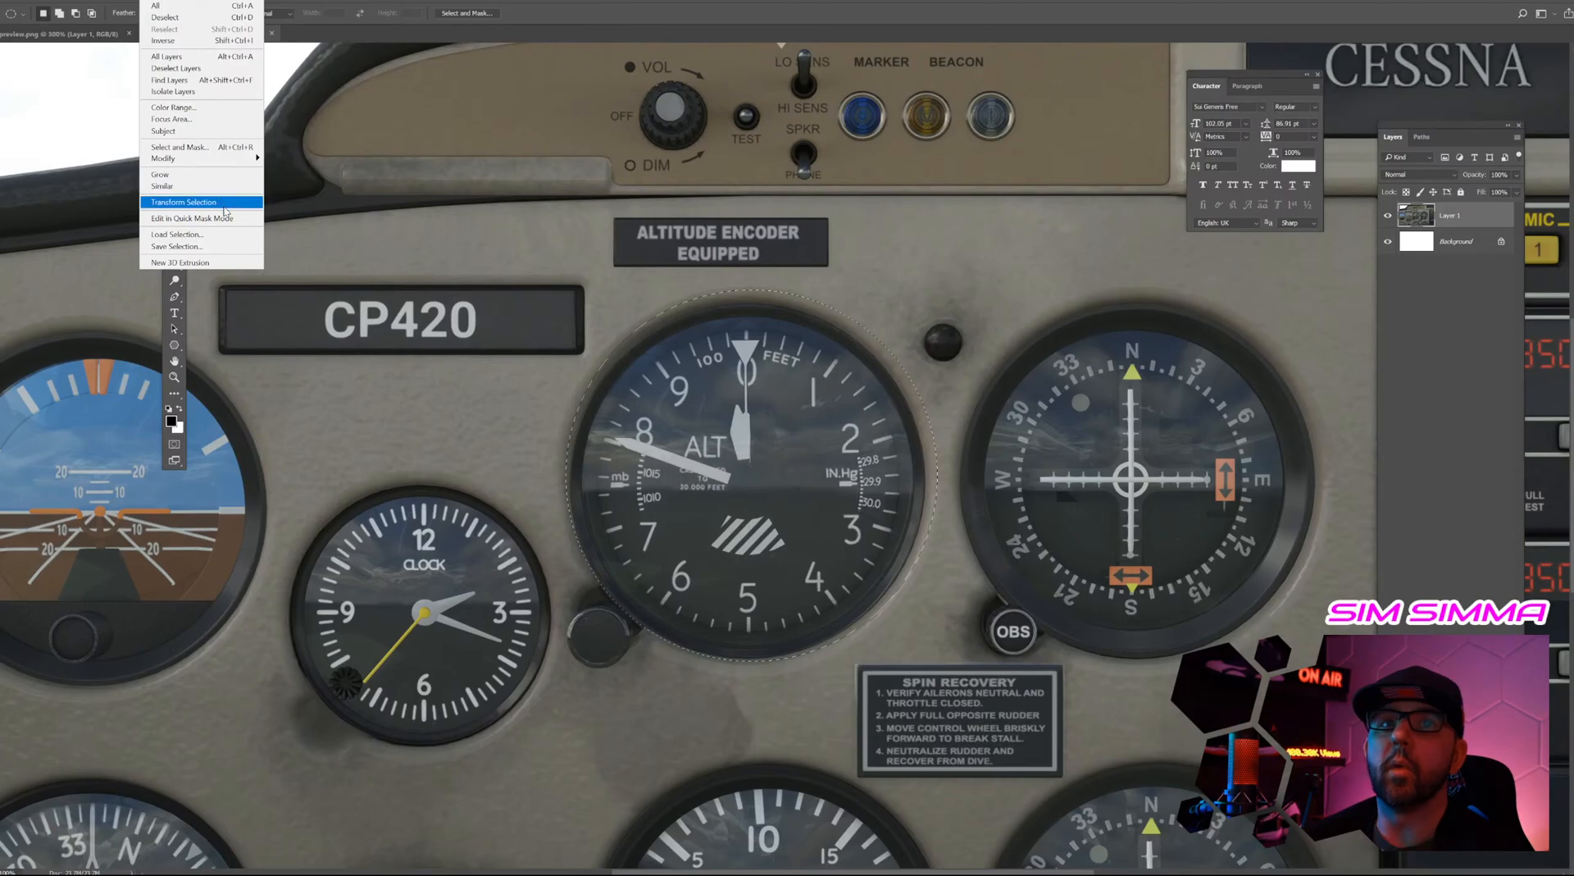
click(227, 205)
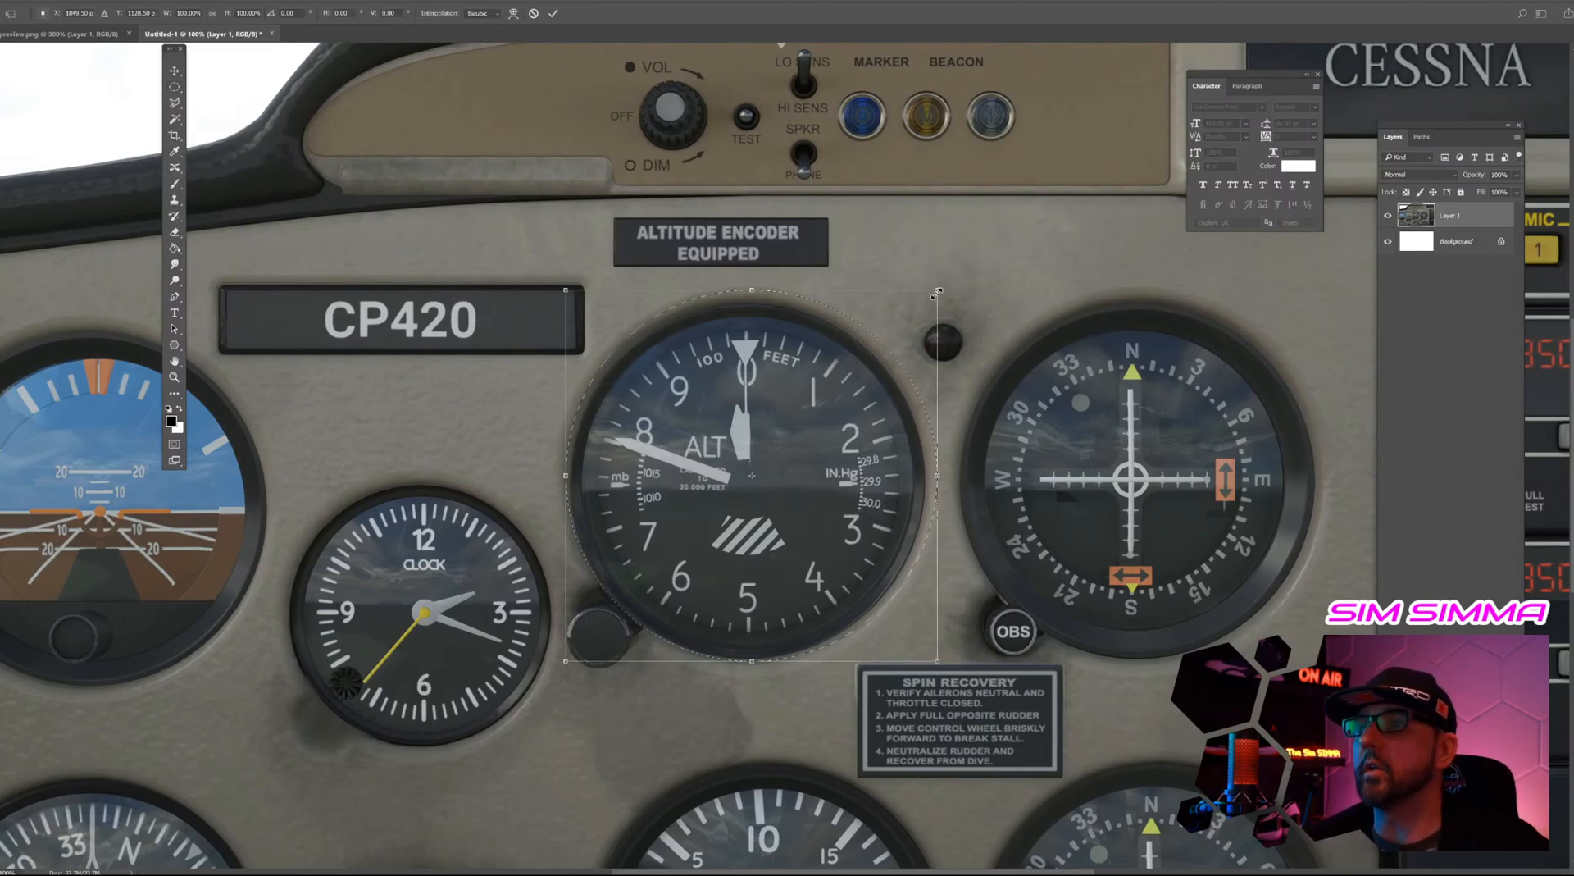
drag(937, 292, 930, 310)
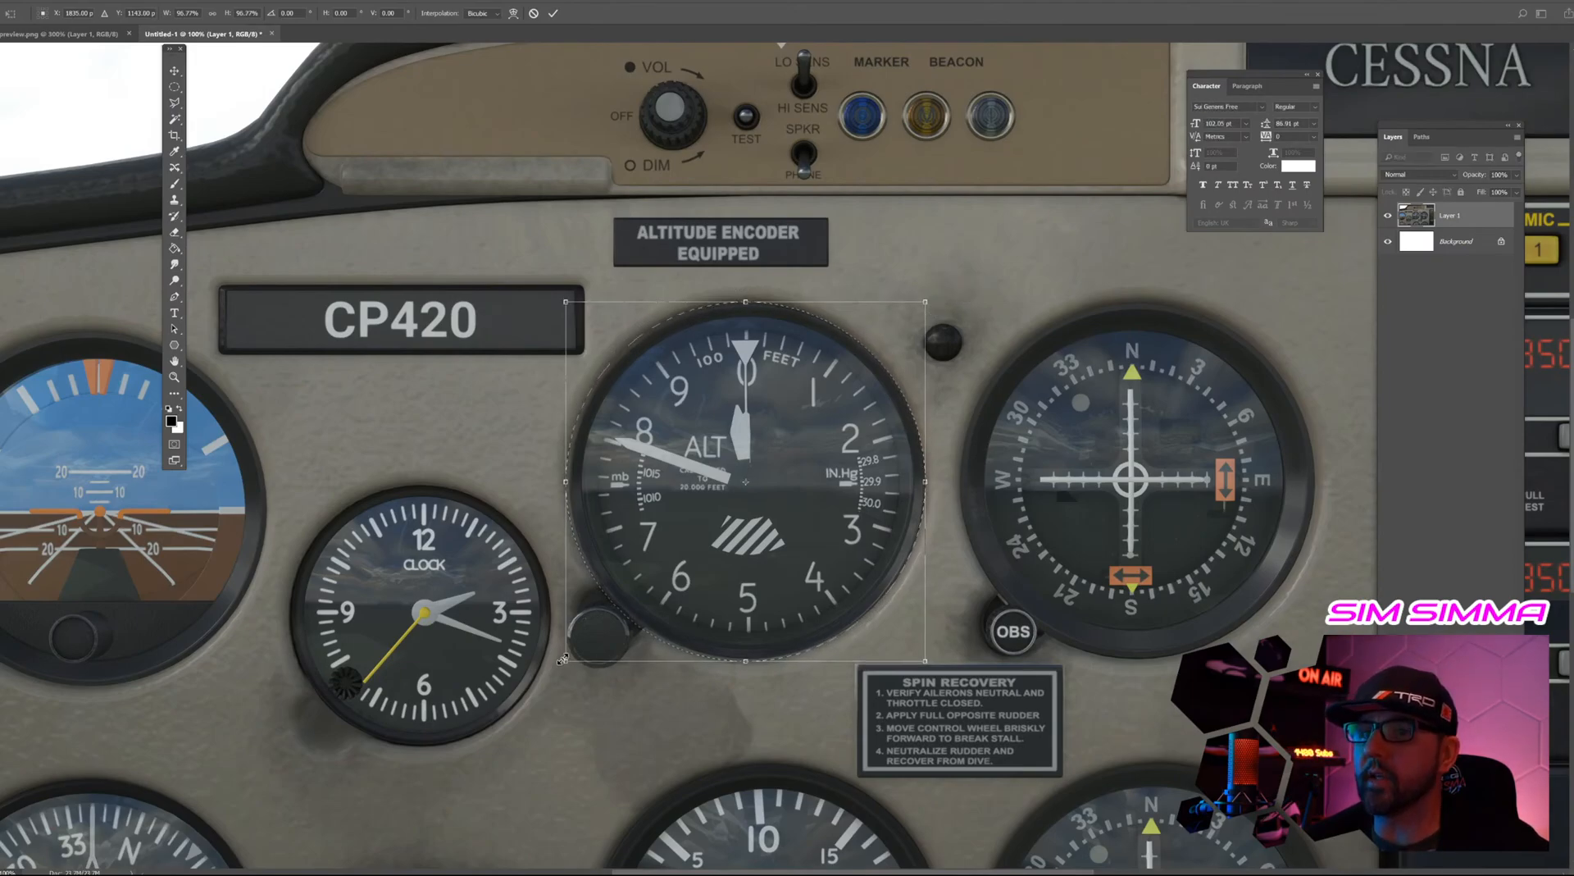
drag(564, 663, 570, 659)
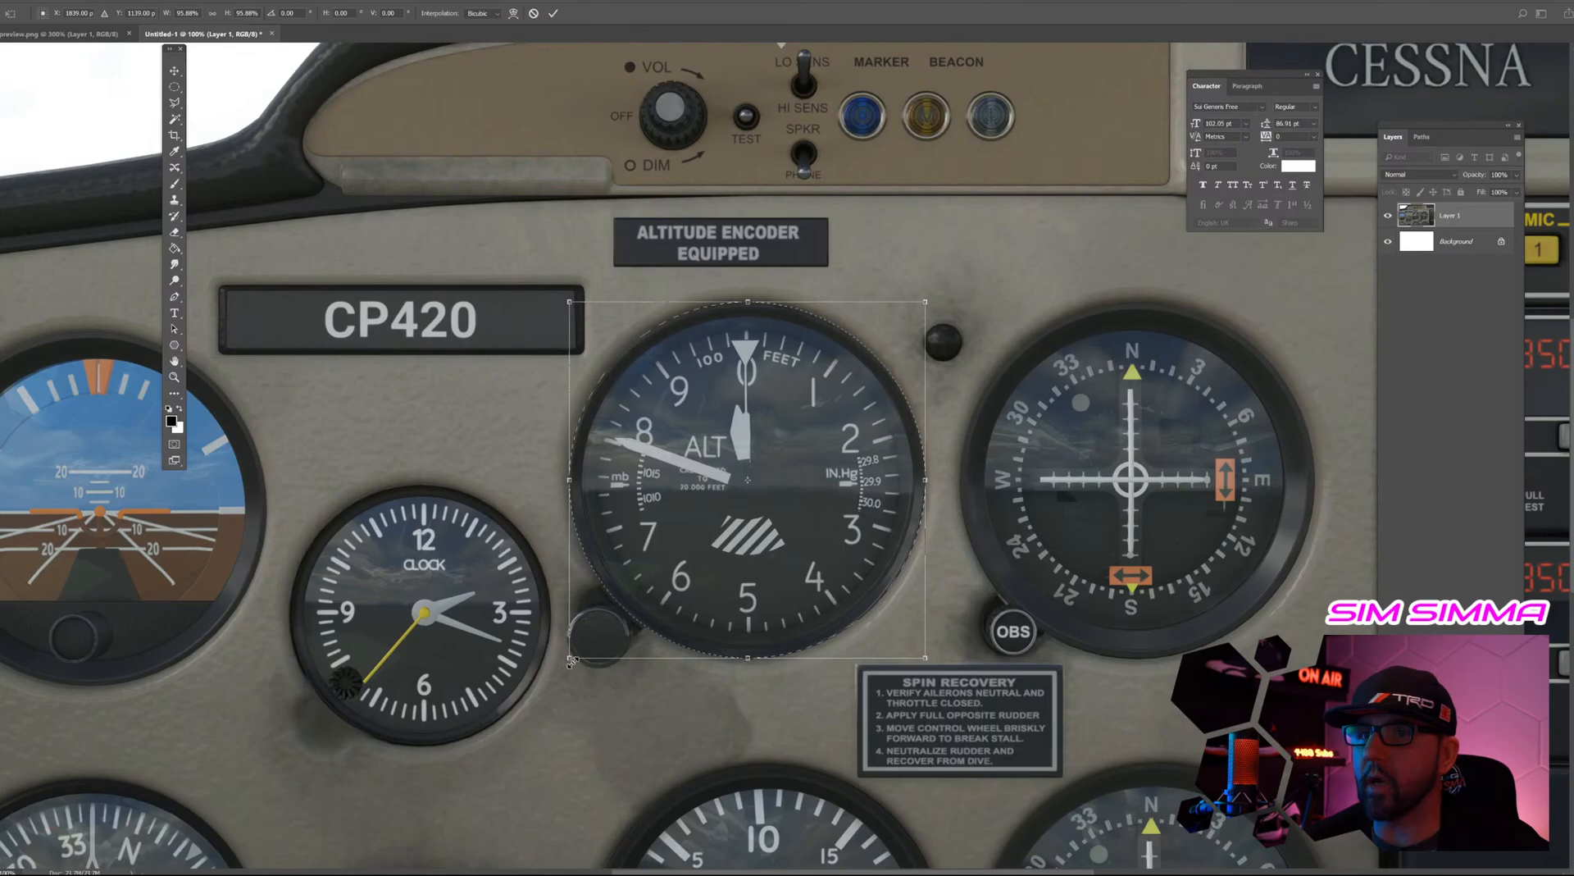
drag(568, 301, 567, 301)
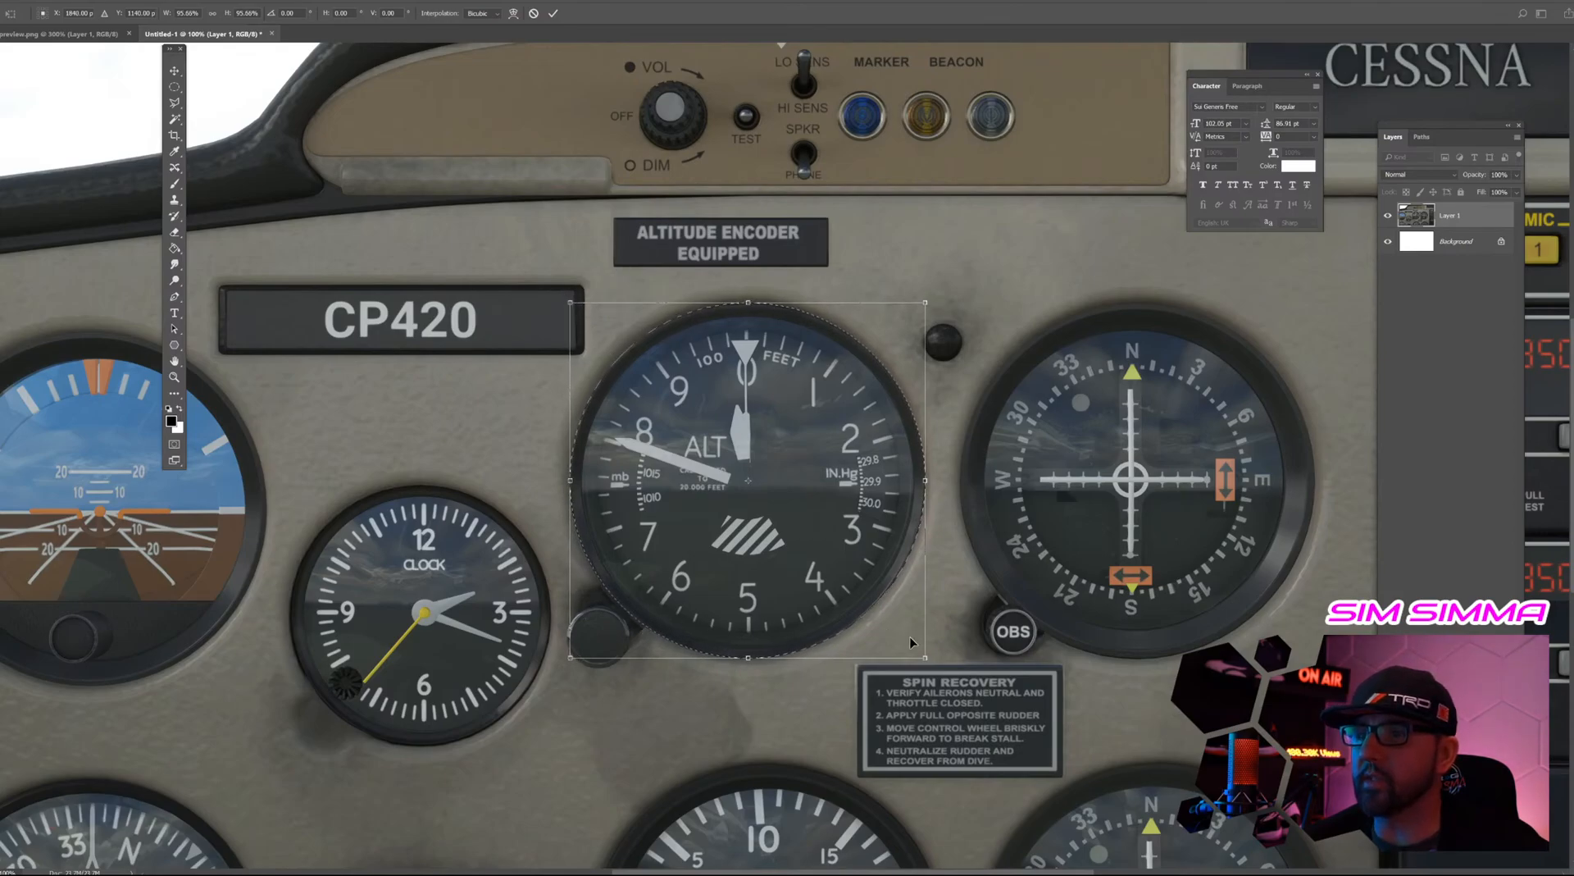
key(Return)
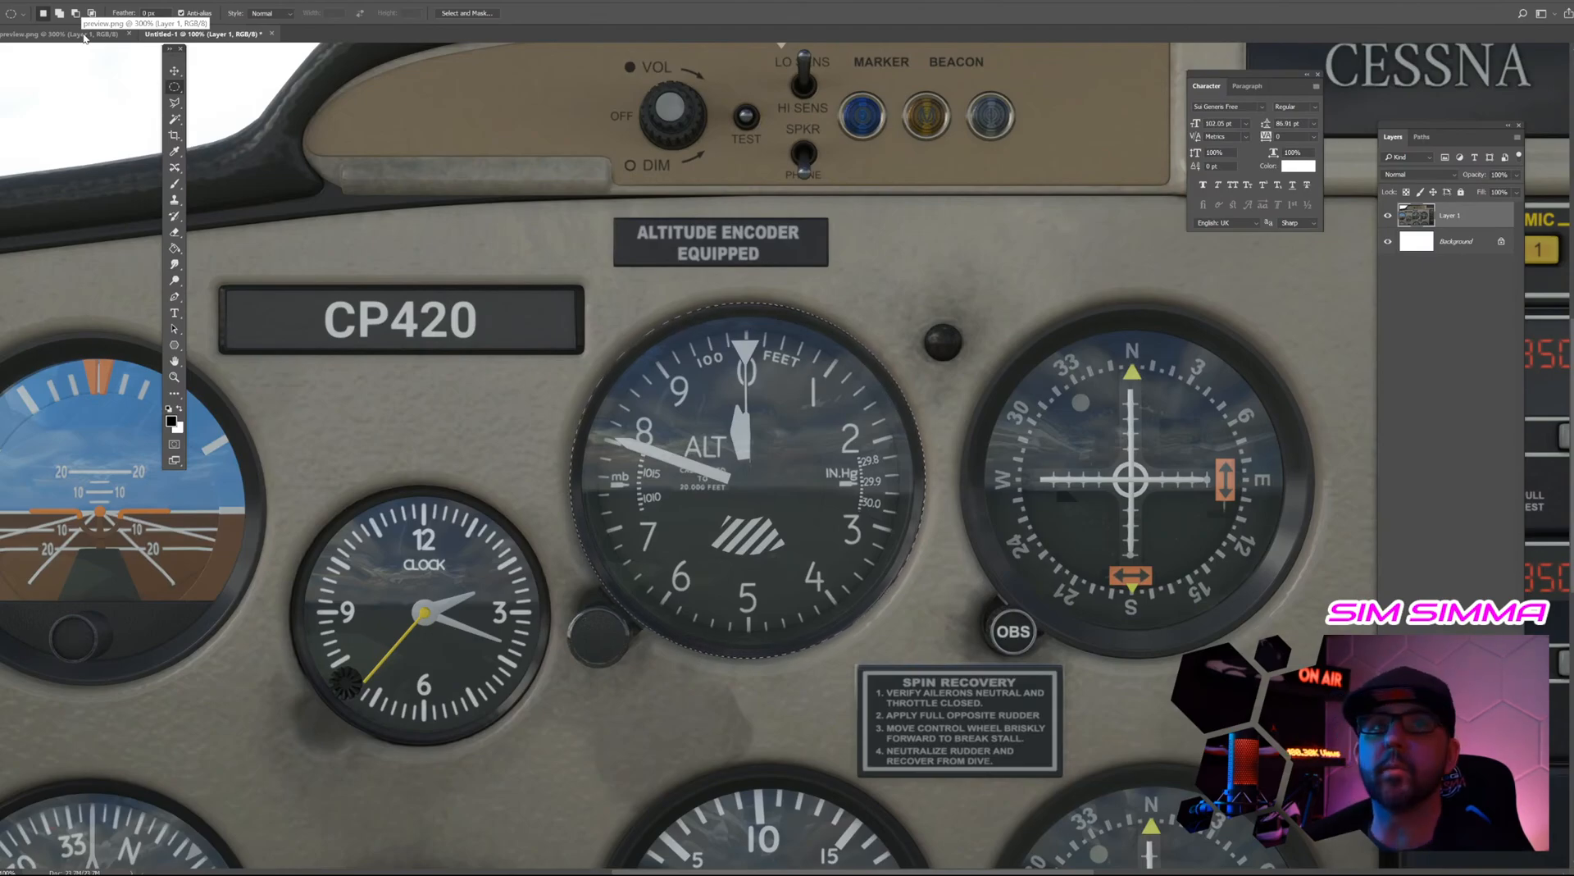
Float preview.png in its own window, enlarged to show the whole altimeter image at 200% zoom.
drag(88, 38, 681, 161)
key(ctrl+minus)
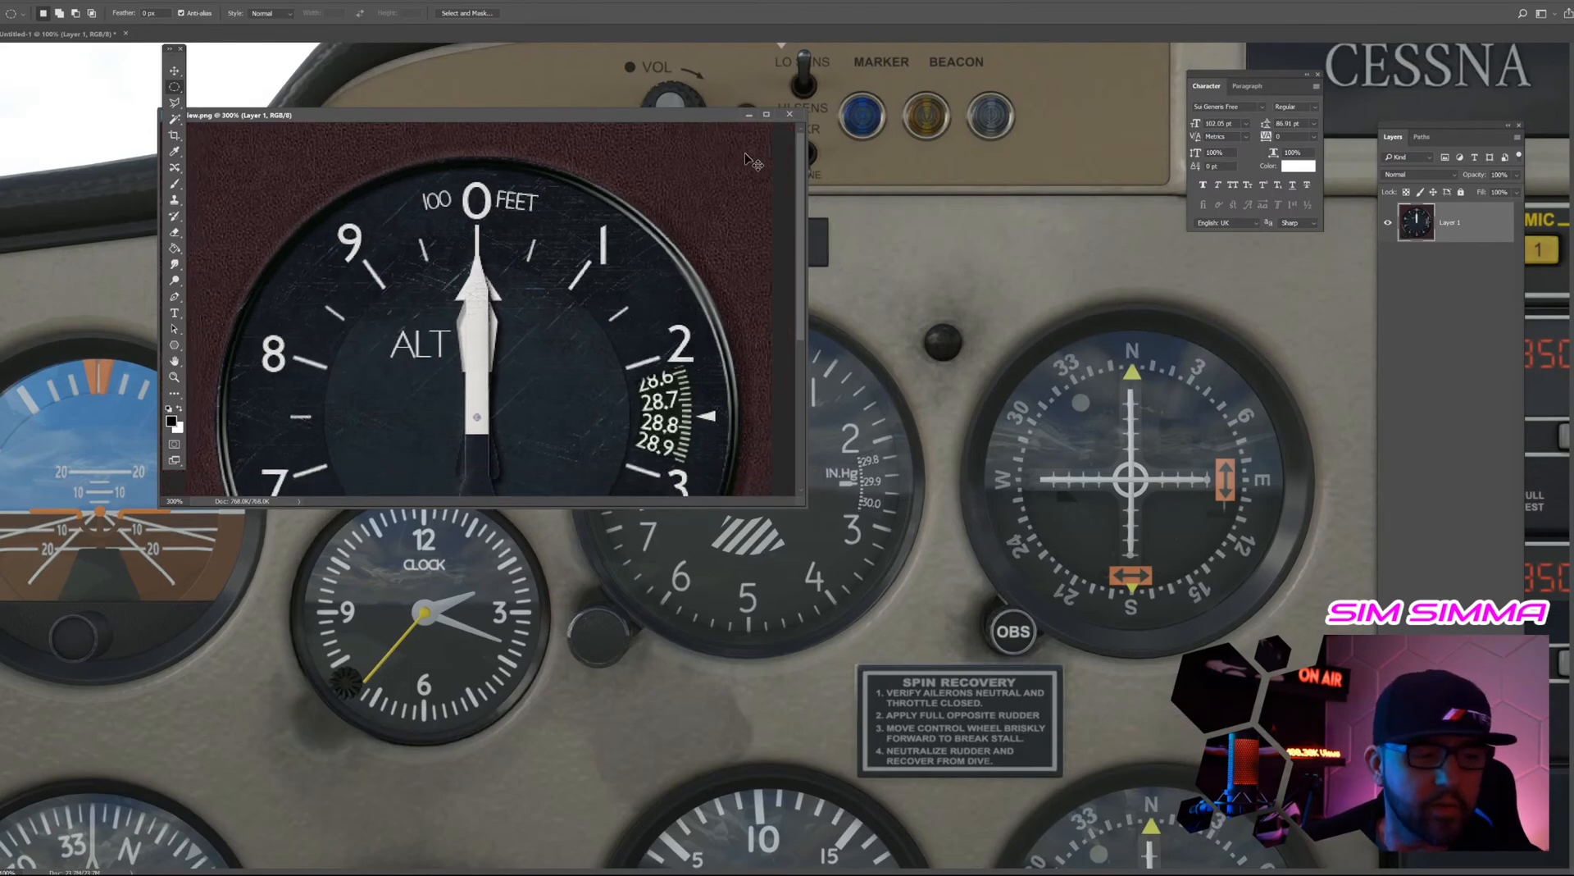
key(ctrl+minus)
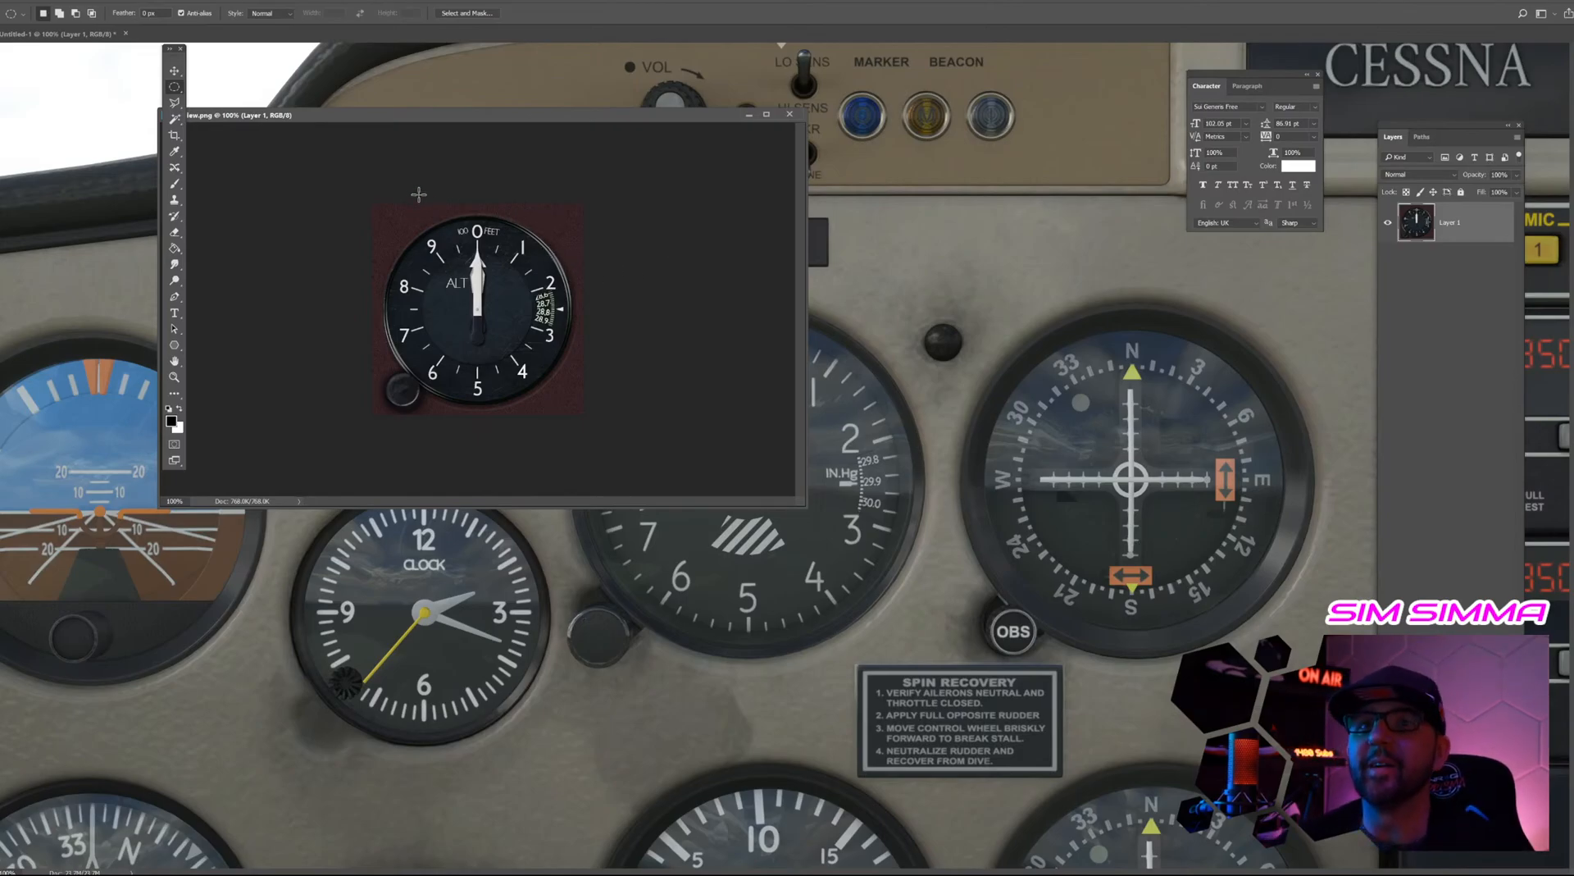
drag(420, 116, 660, 154)
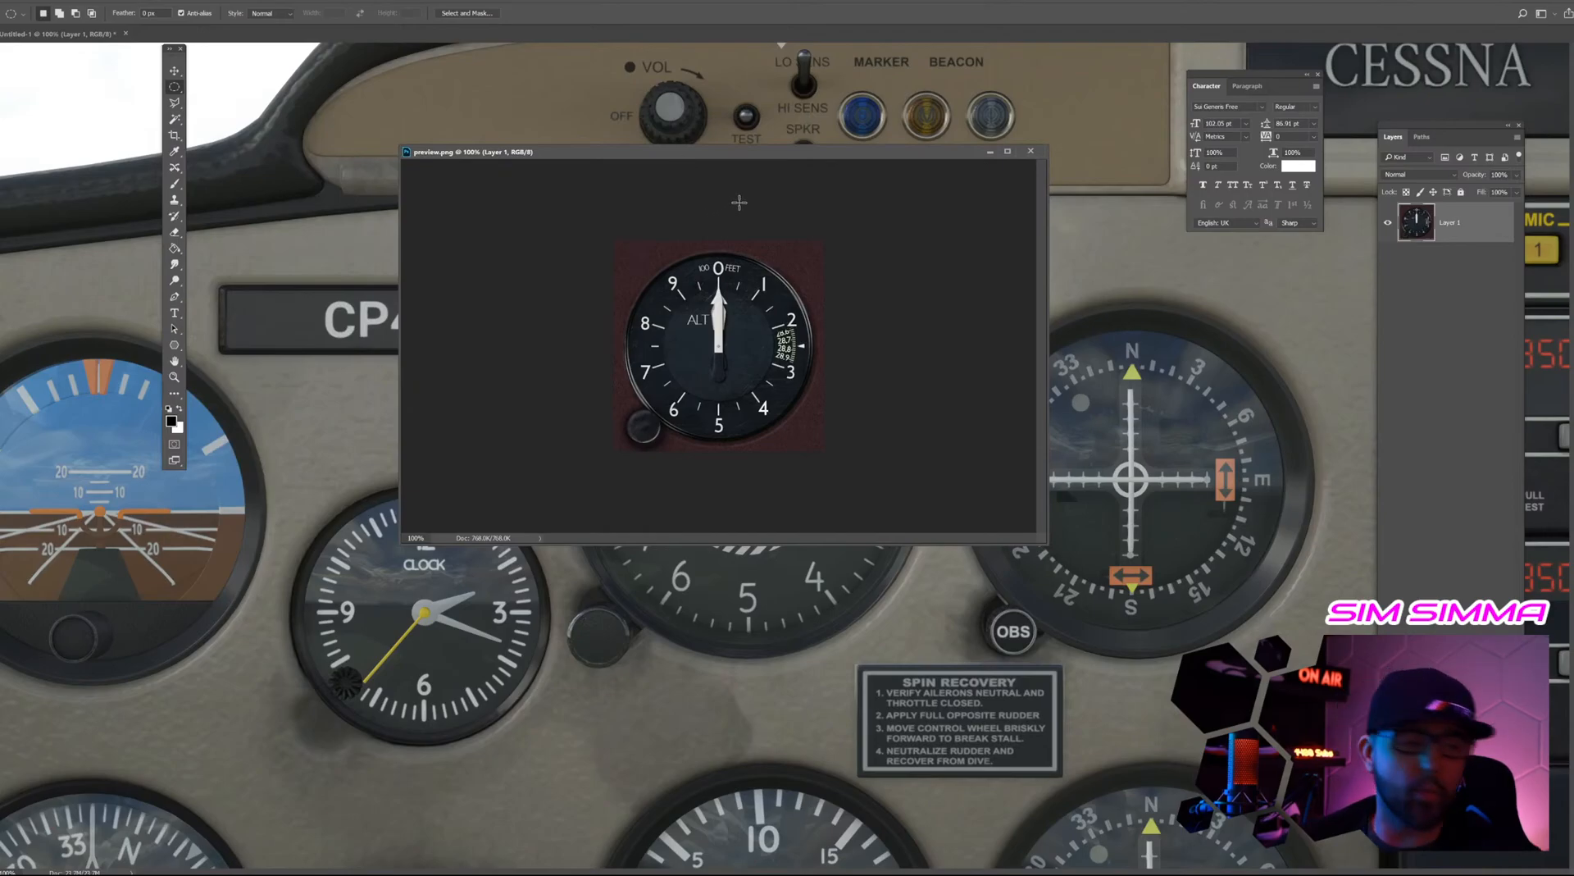
key(ctrl+plus)
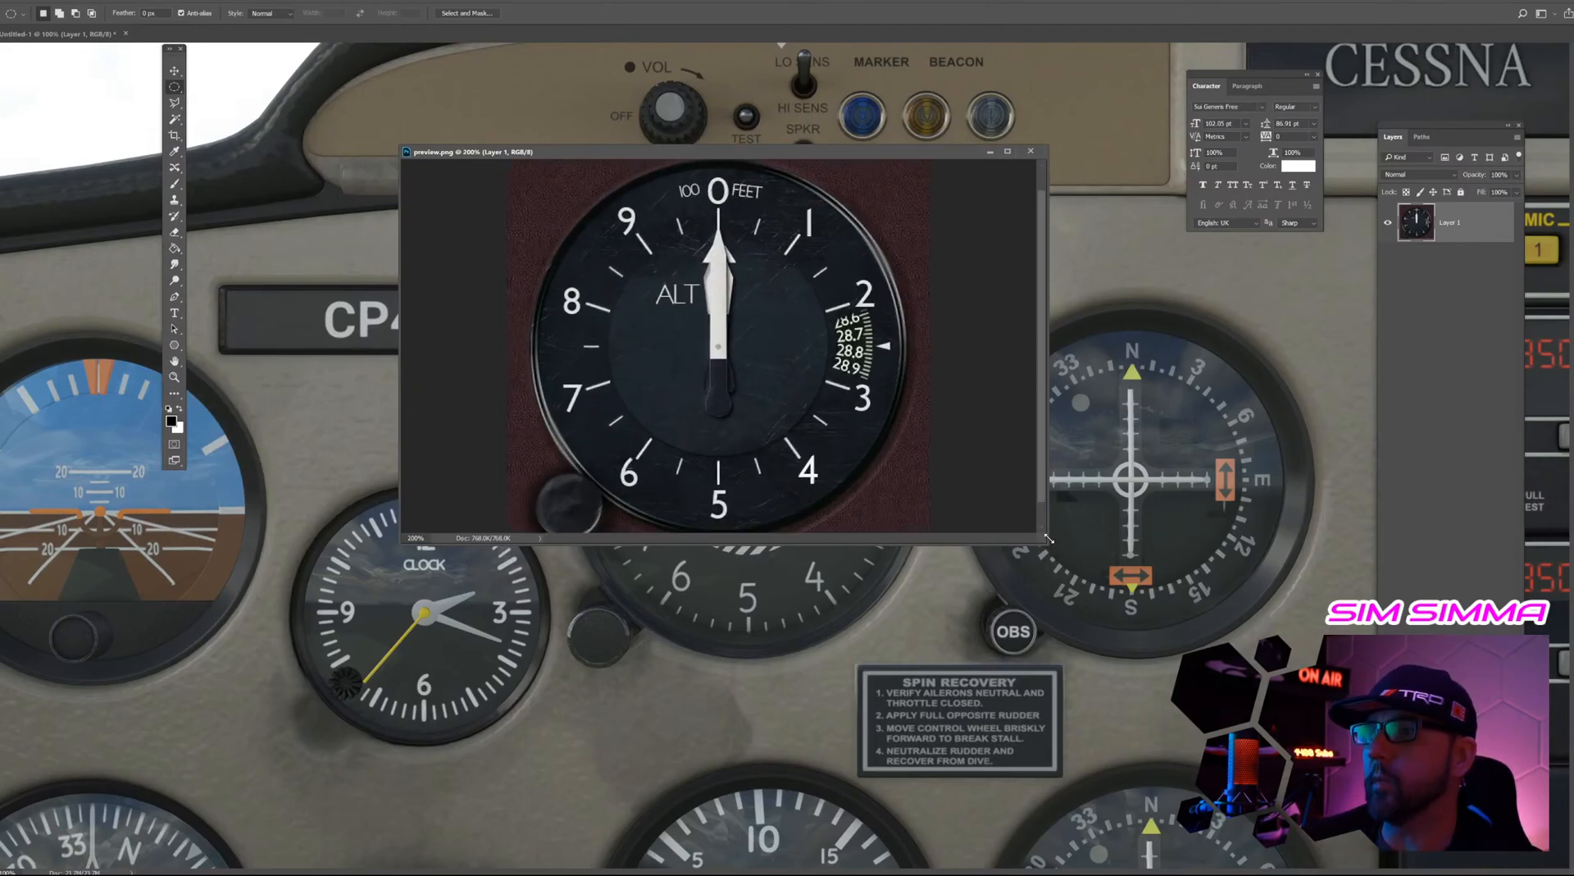
drag(1047, 544, 1227, 771)
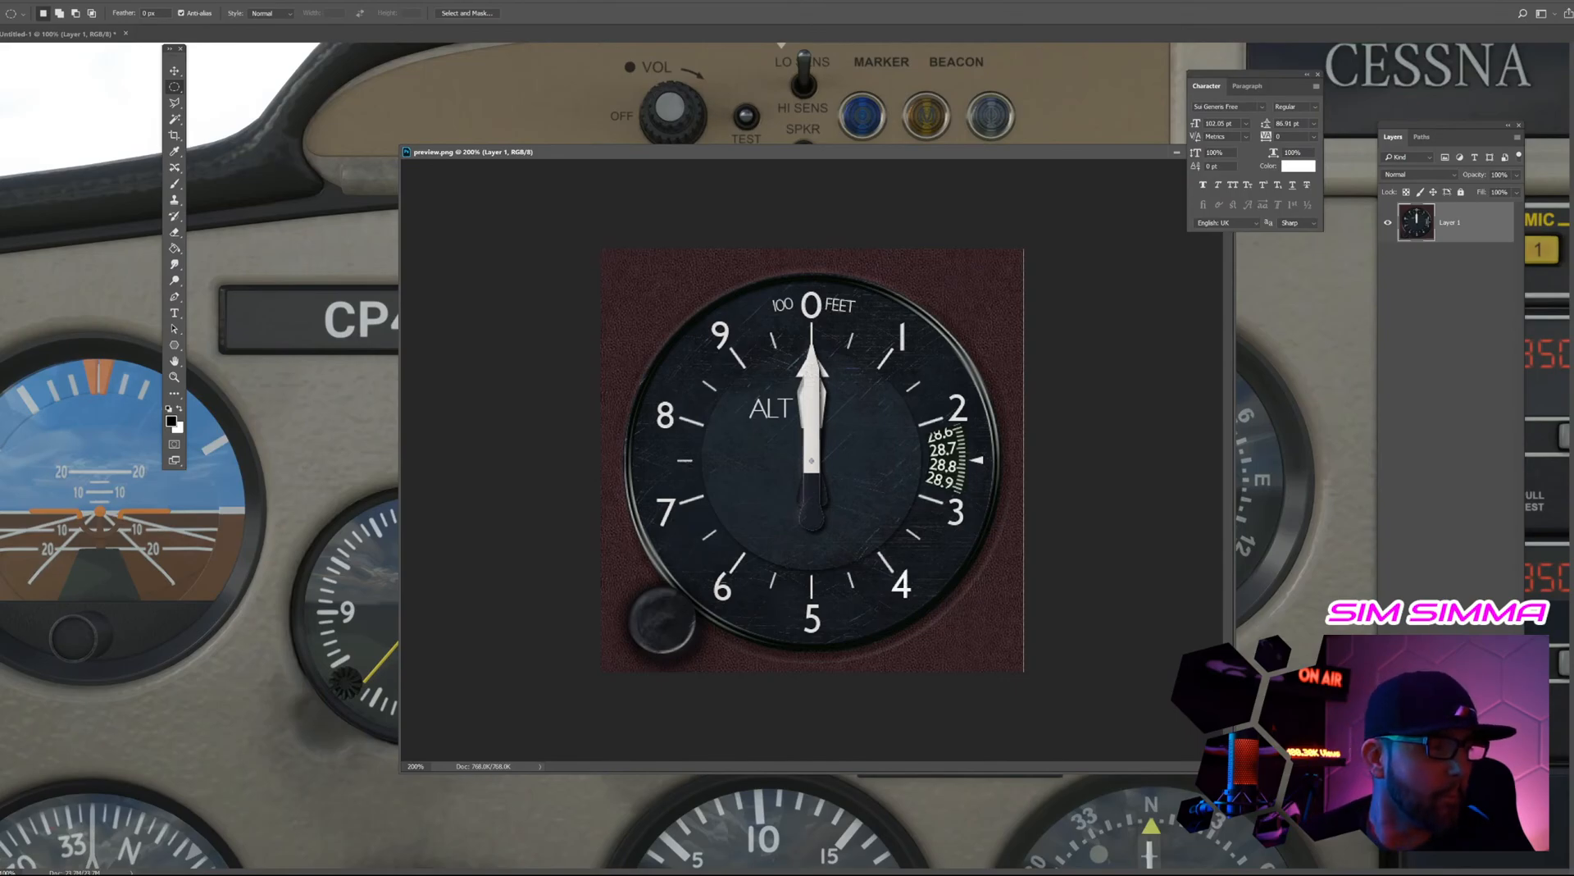
Switch to Air Manager and view the last Default panel's layout and its Cessna 152 - Altimeter instrument settings.
key(alt+Tab)
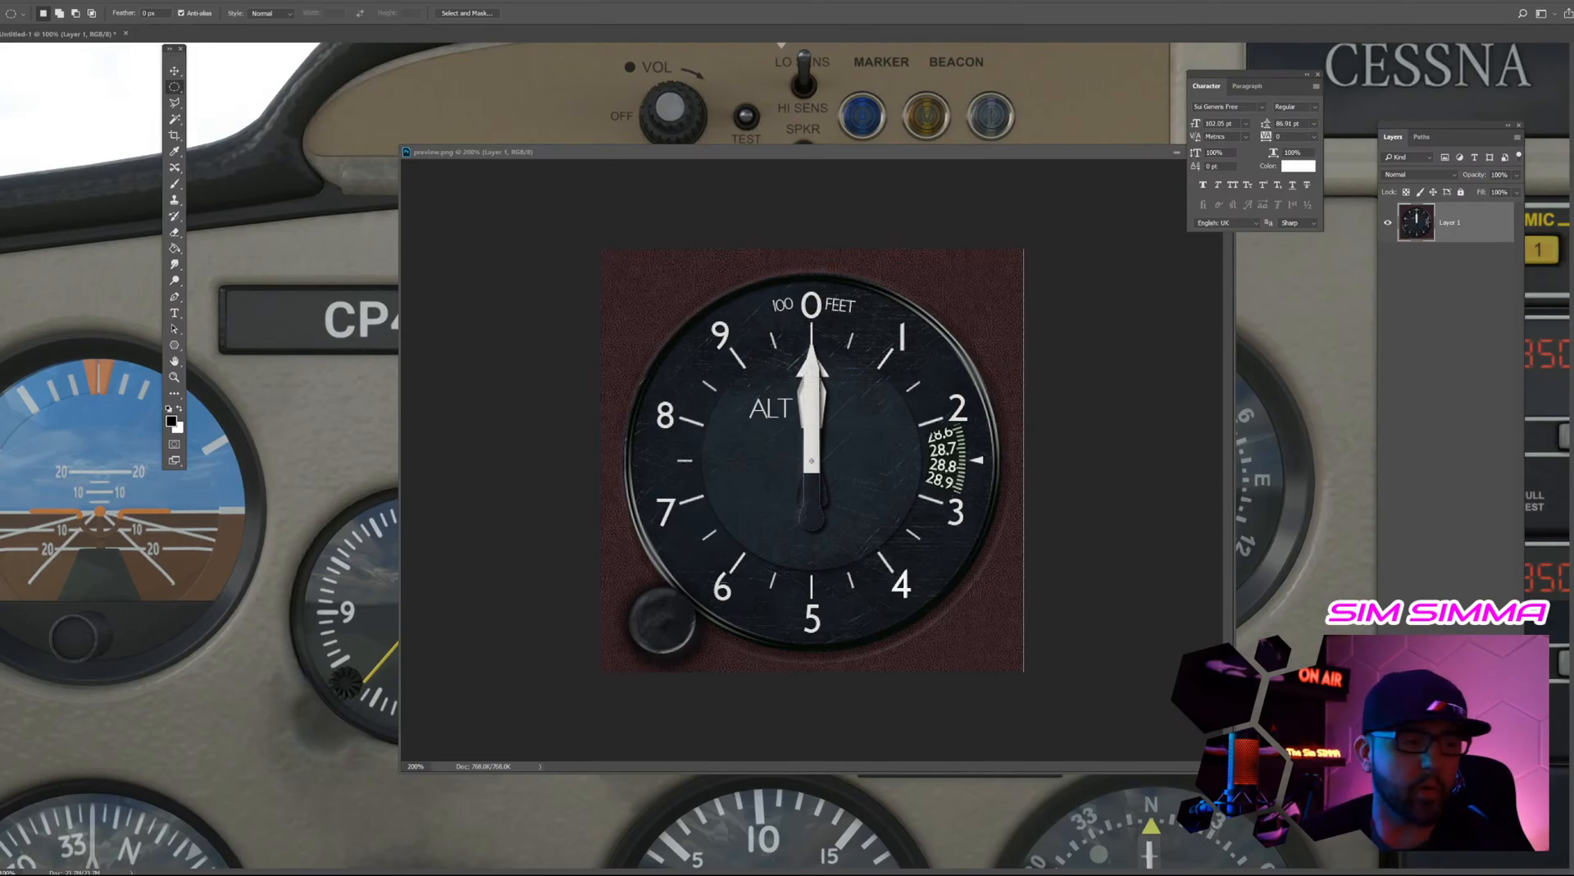
key(alt+Tab)
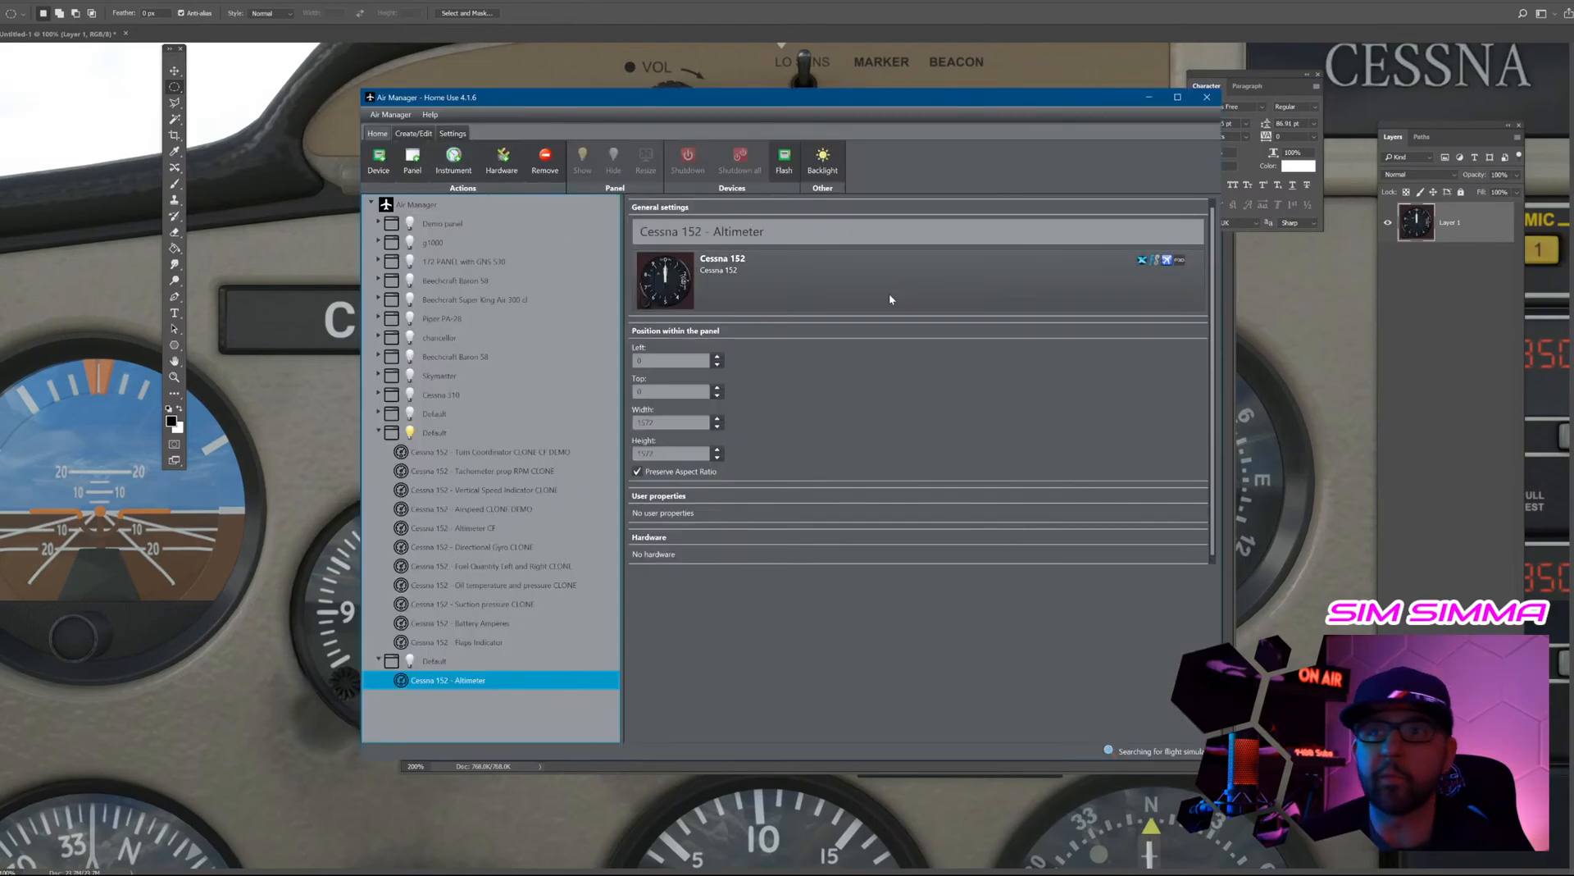
drag(796, 103, 857, 73)
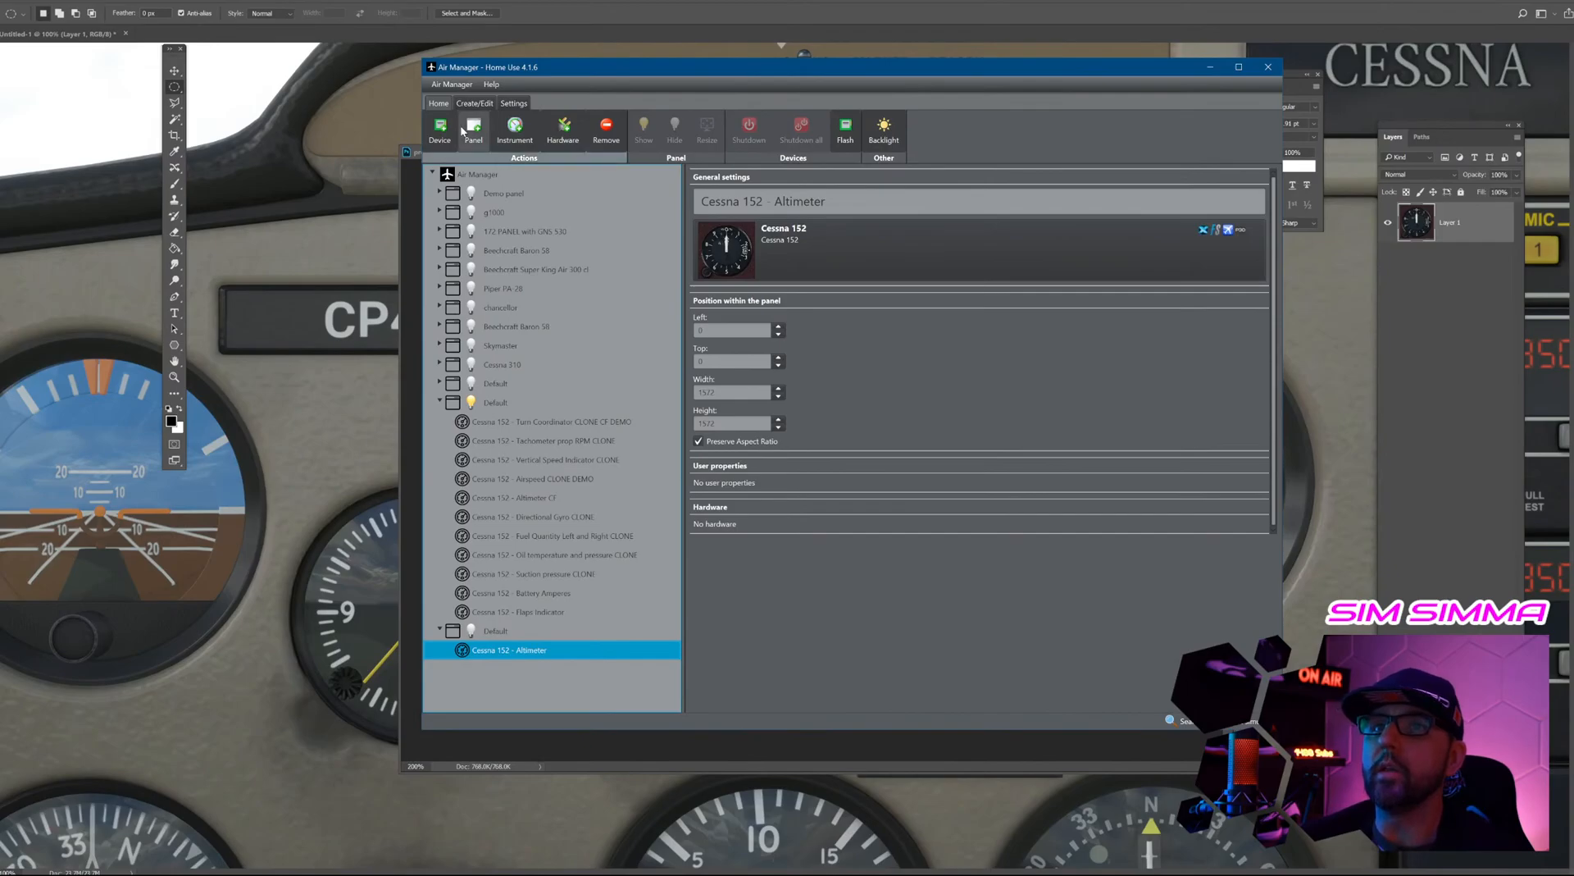
click(494, 633)
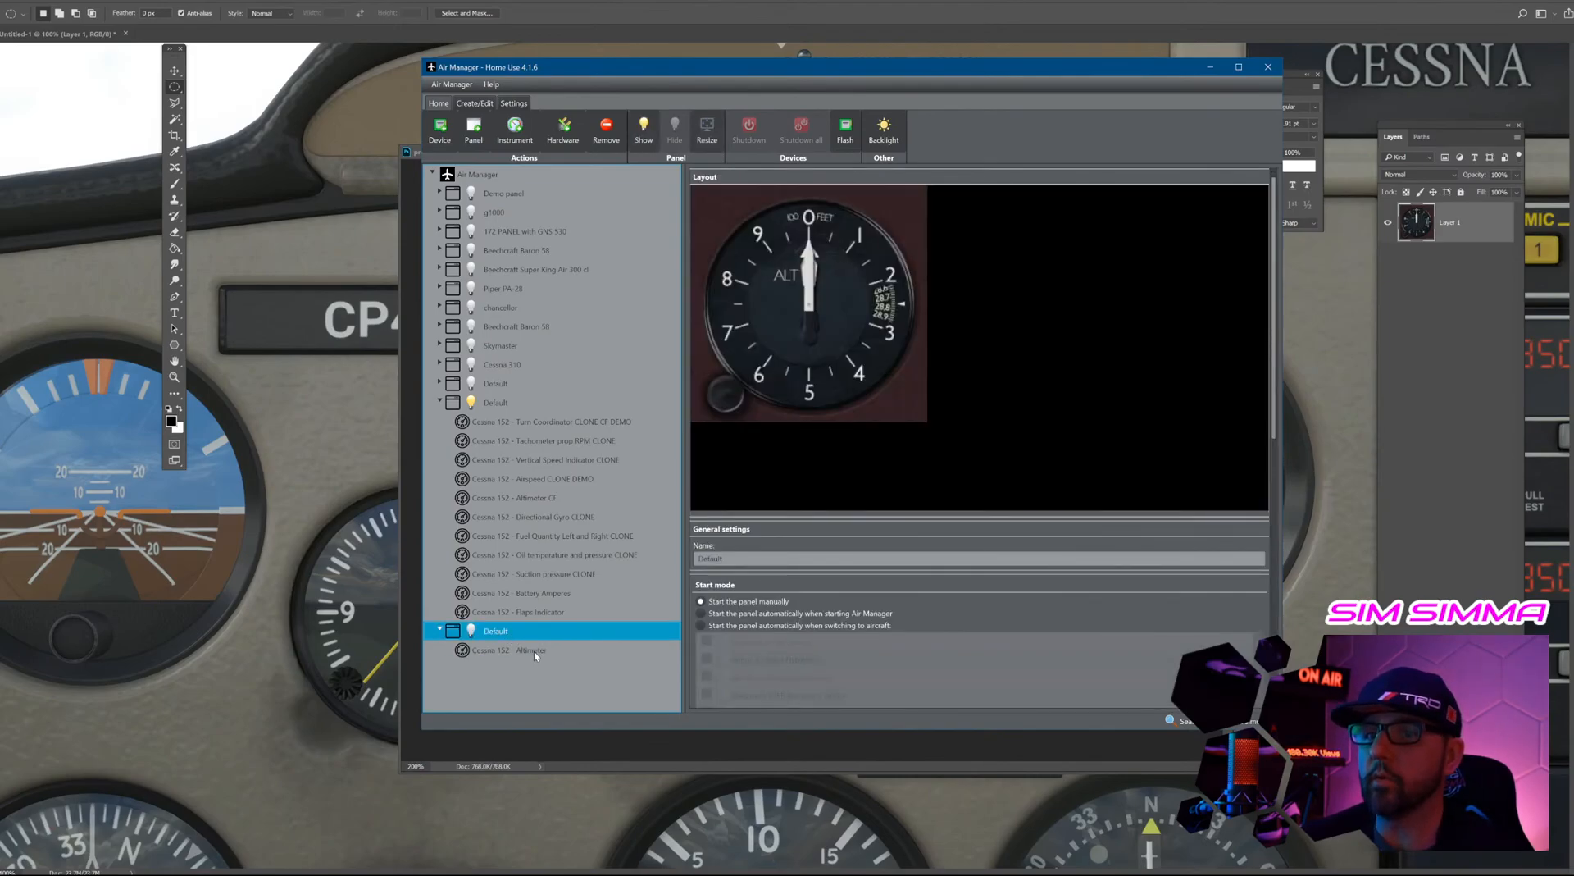
click(531, 651)
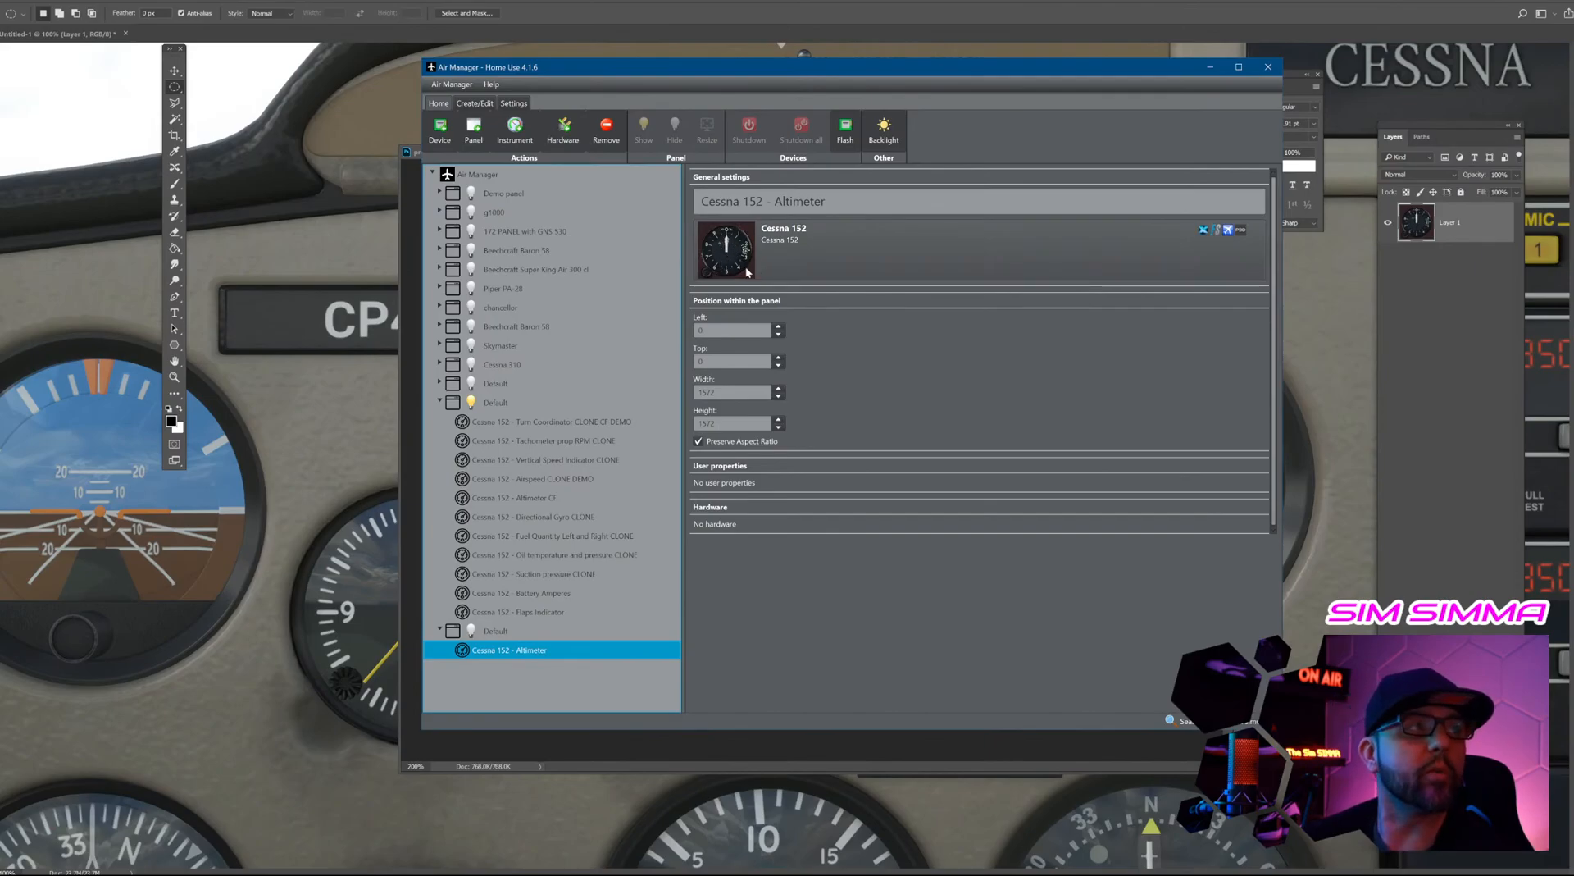
right_click(532, 652)
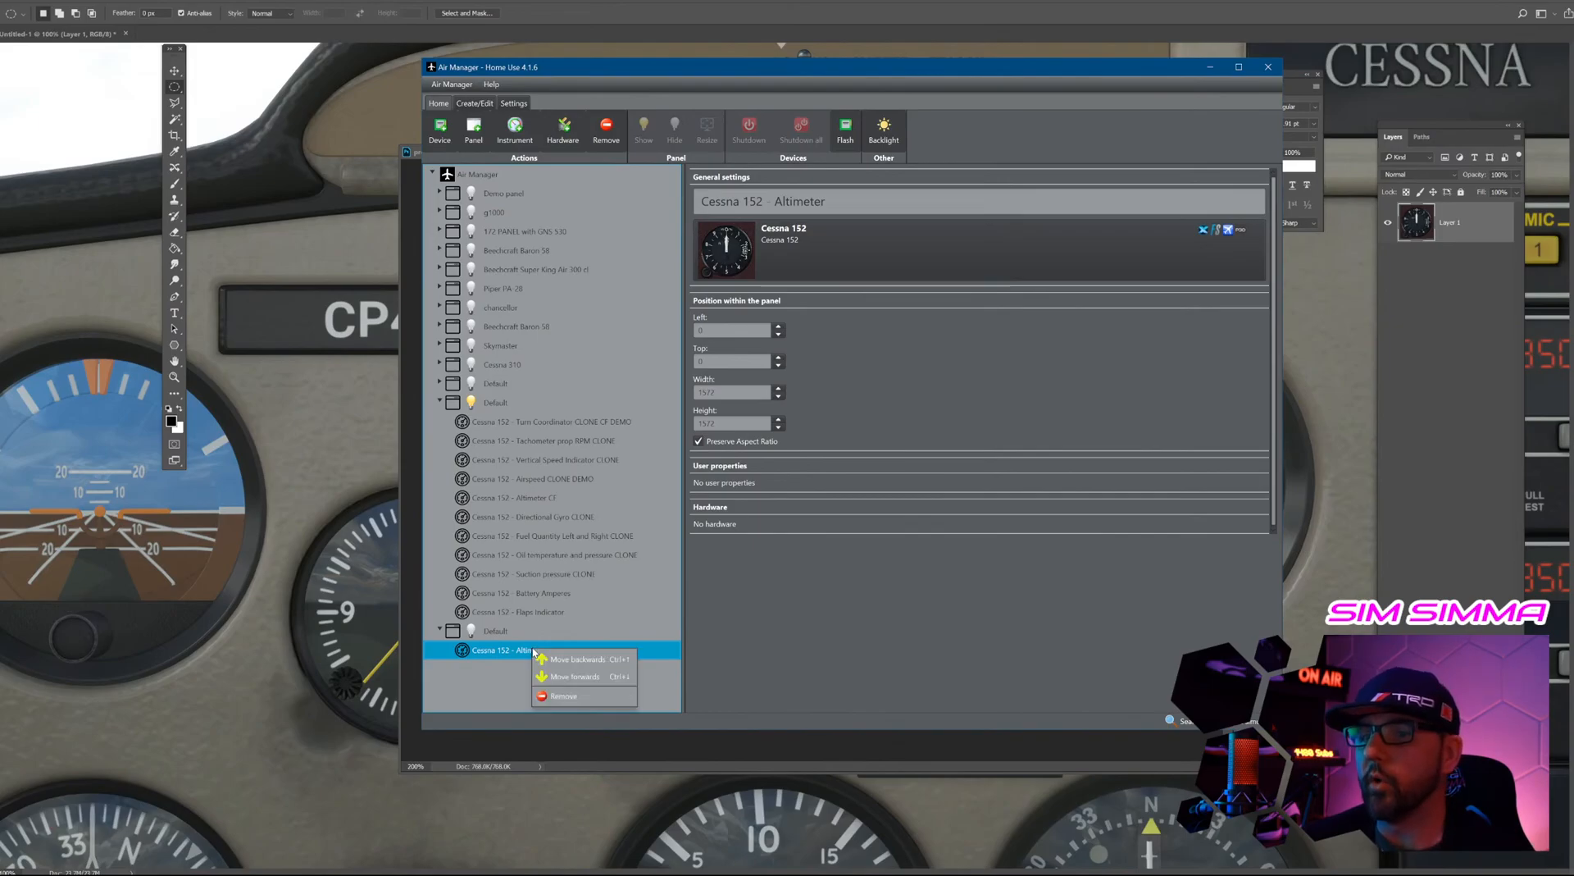
click(487, 653)
Clone the original Cessna 152 - Altimeter instrument from the Create/Edit instrument list.
click(476, 103)
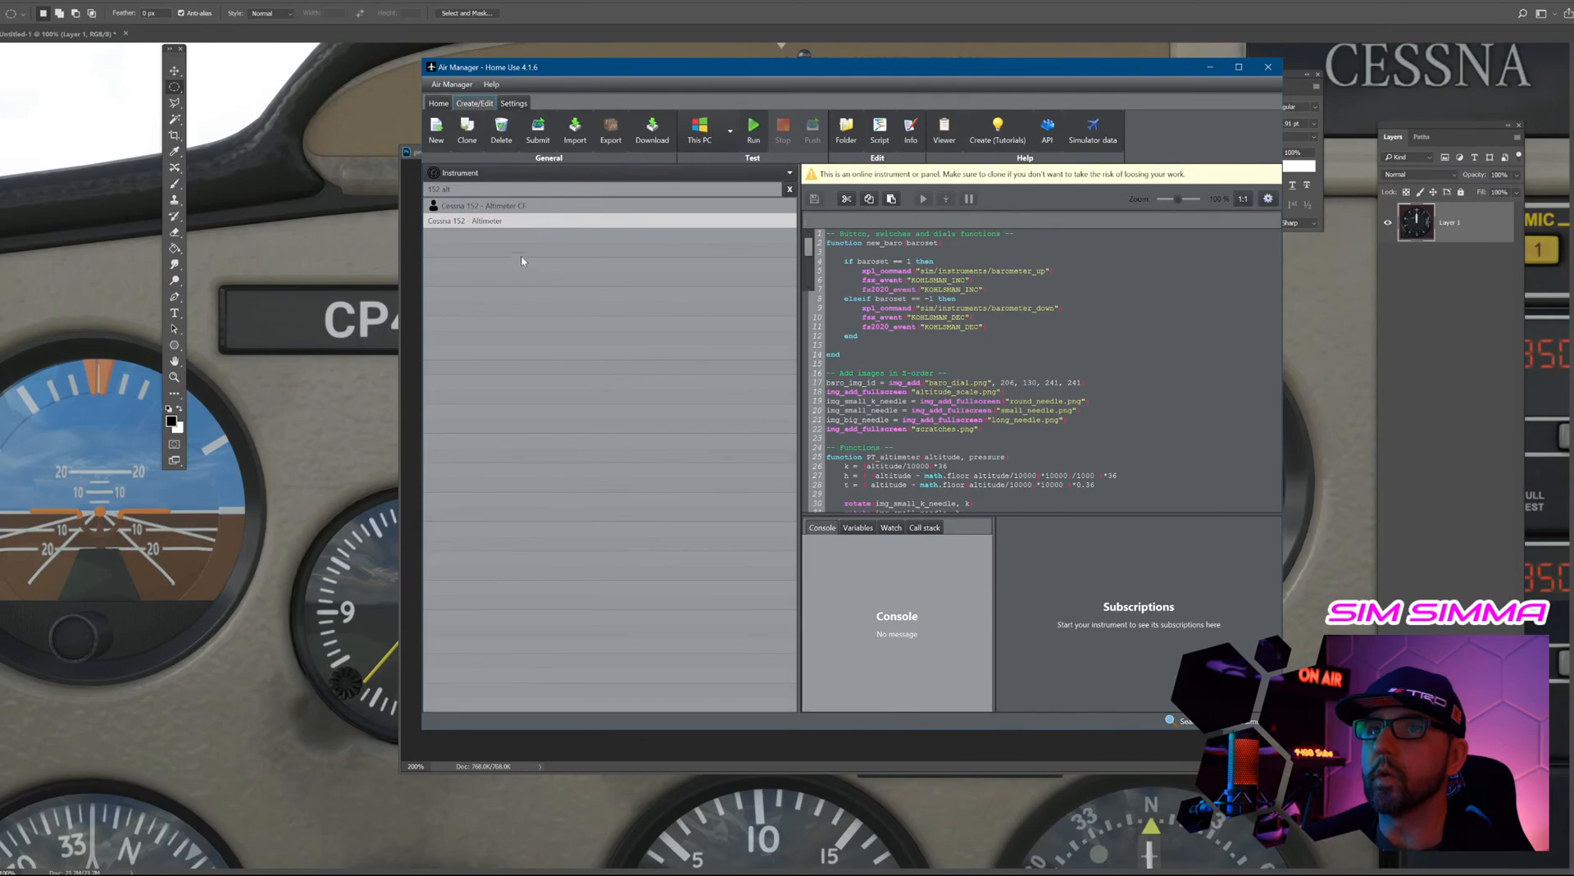
click(512, 210)
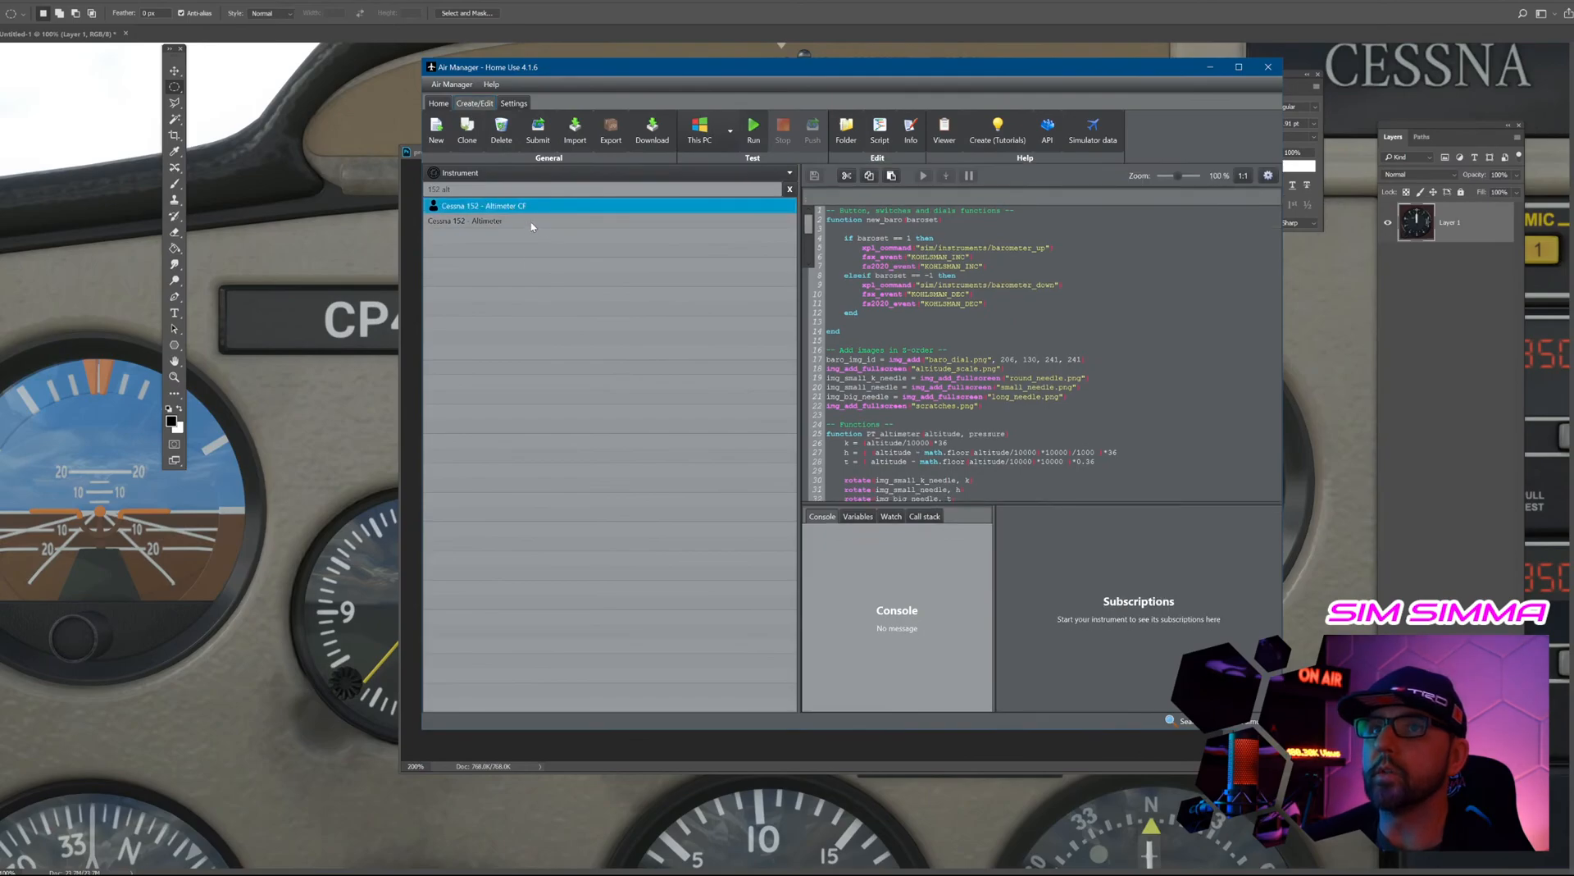
click(499, 223)
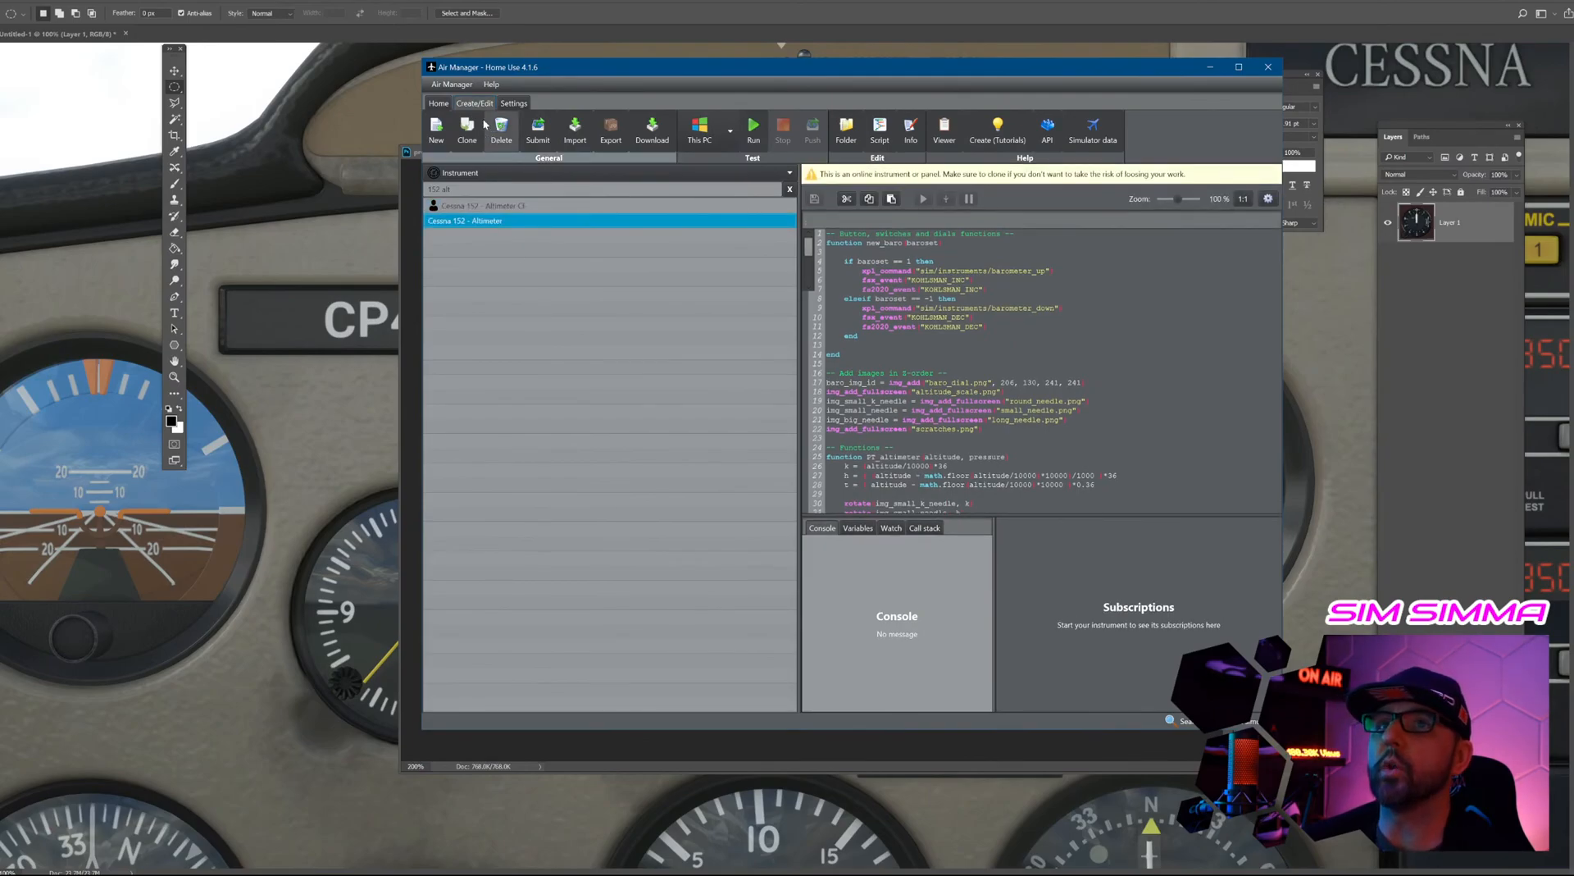
right_click(513, 220)
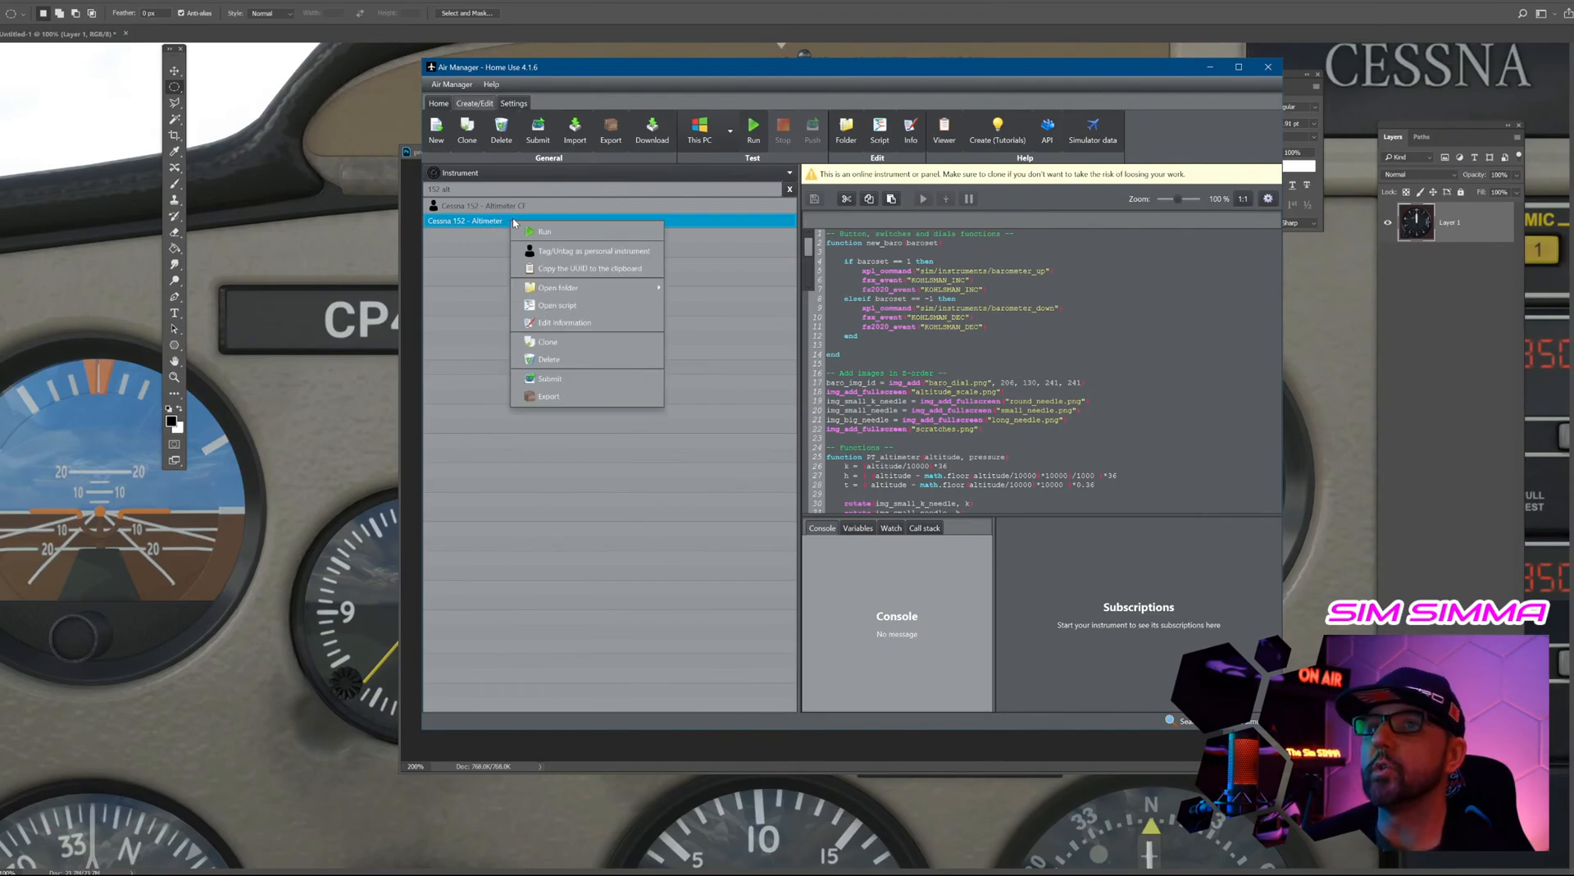
click(578, 343)
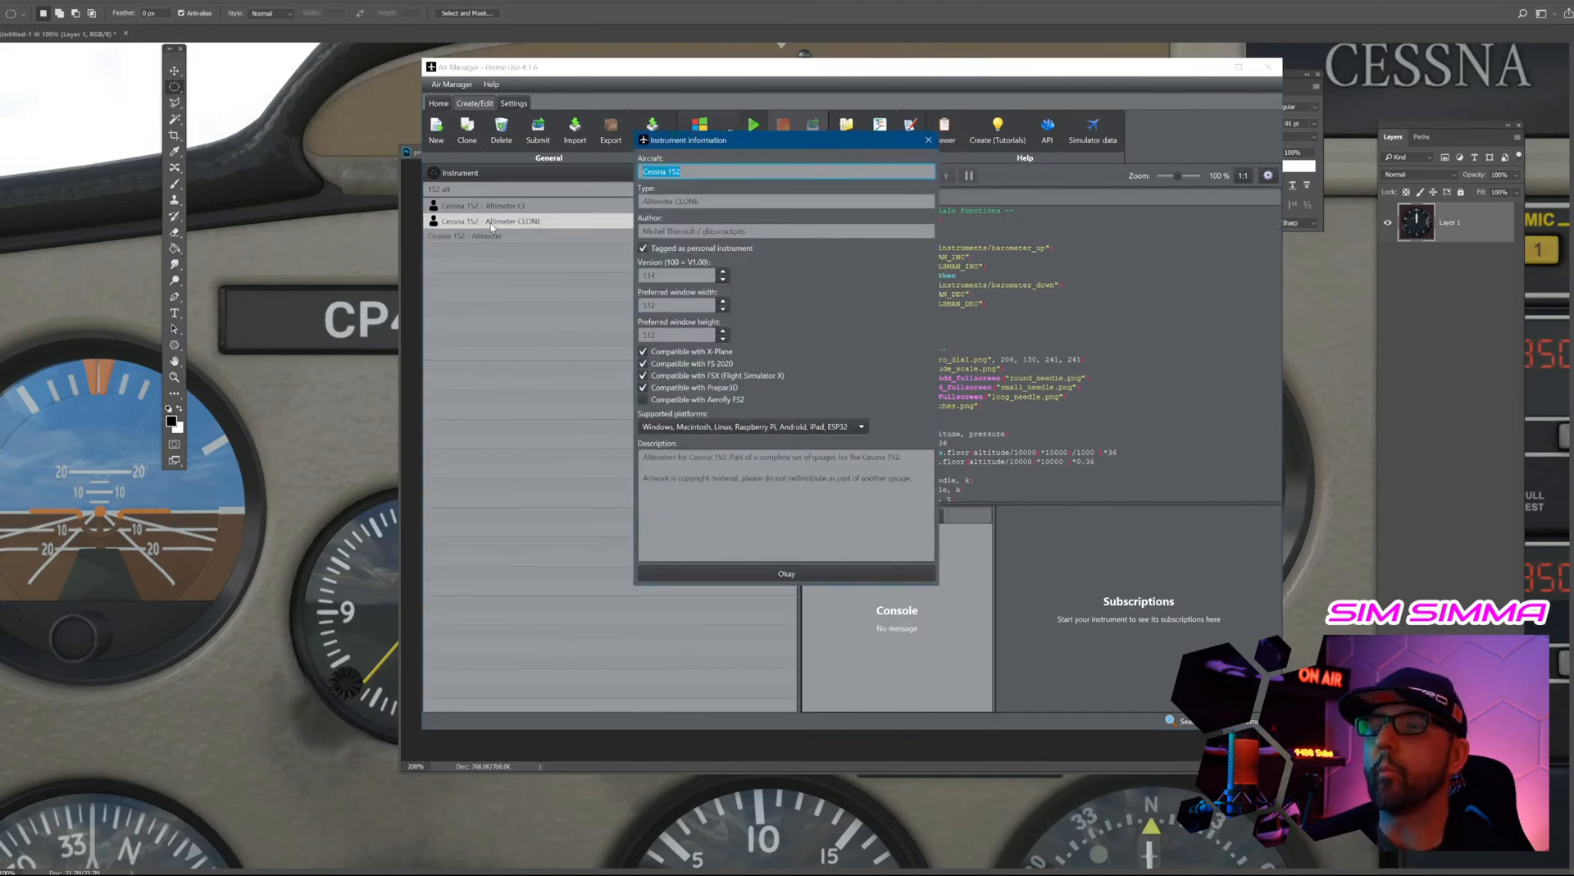
Set the cloned instrument's type to ALTIMETER CF REDO, save its information and select it in the instrument list.
click(698, 201)
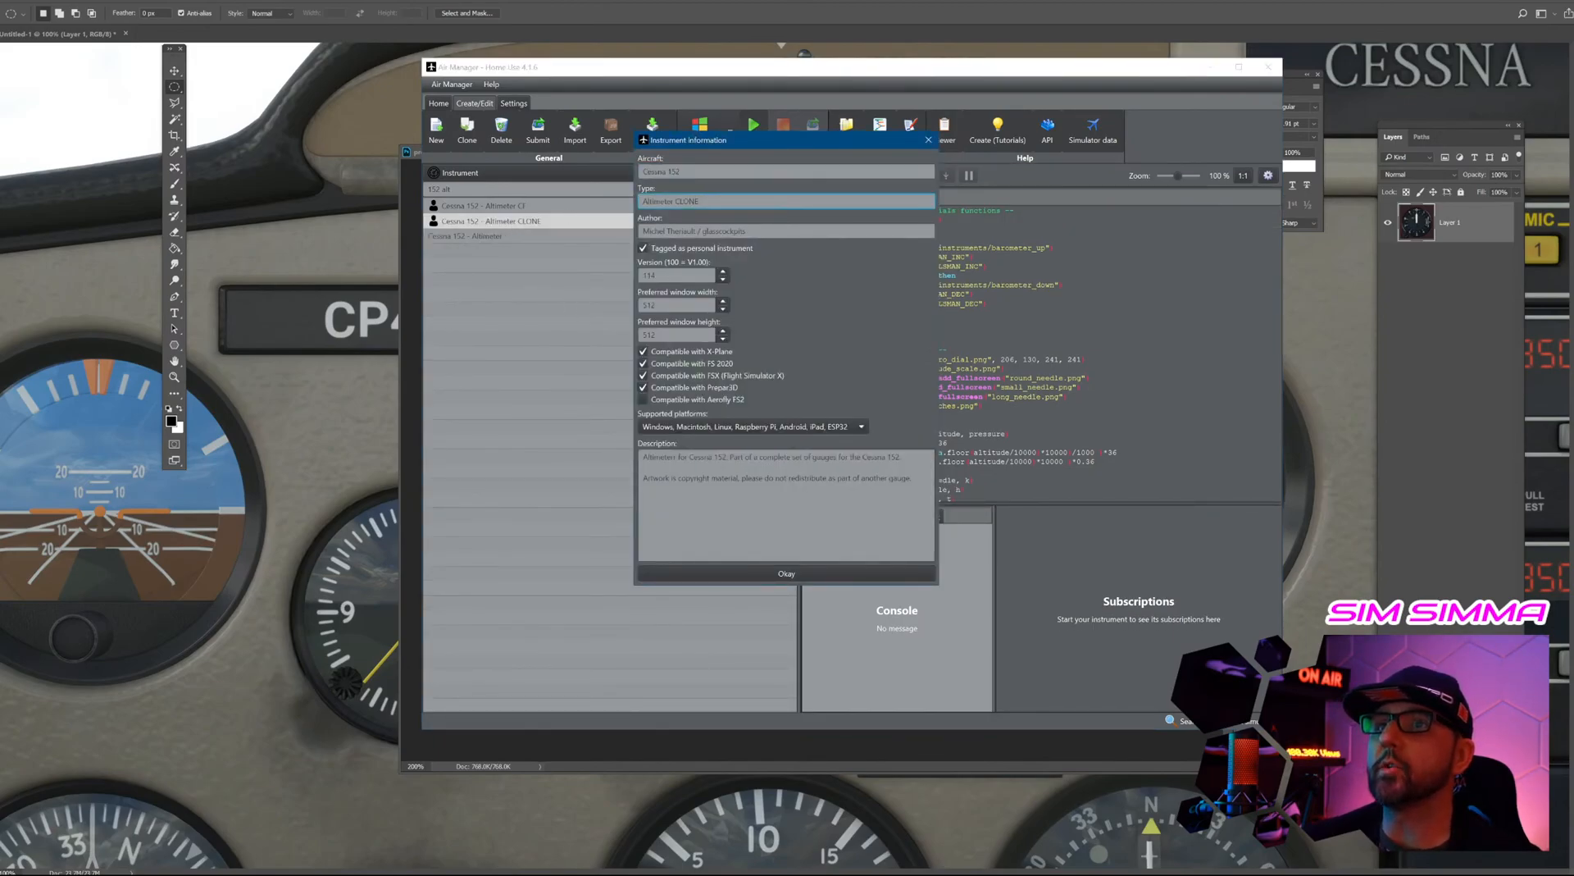
key(ctrl+a)
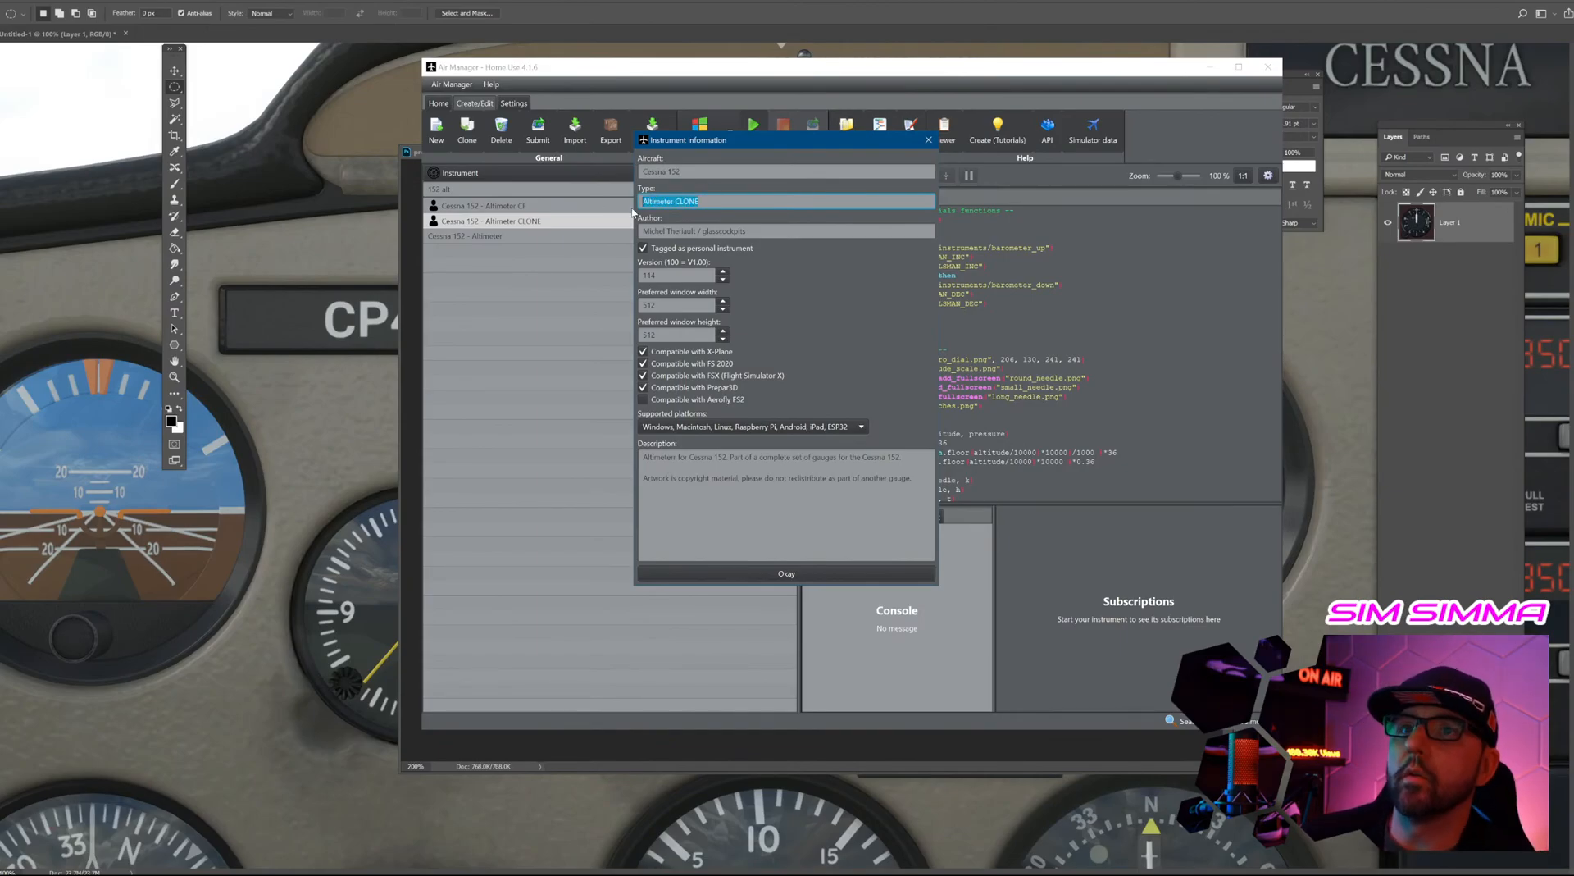
text(ALTIMETE)
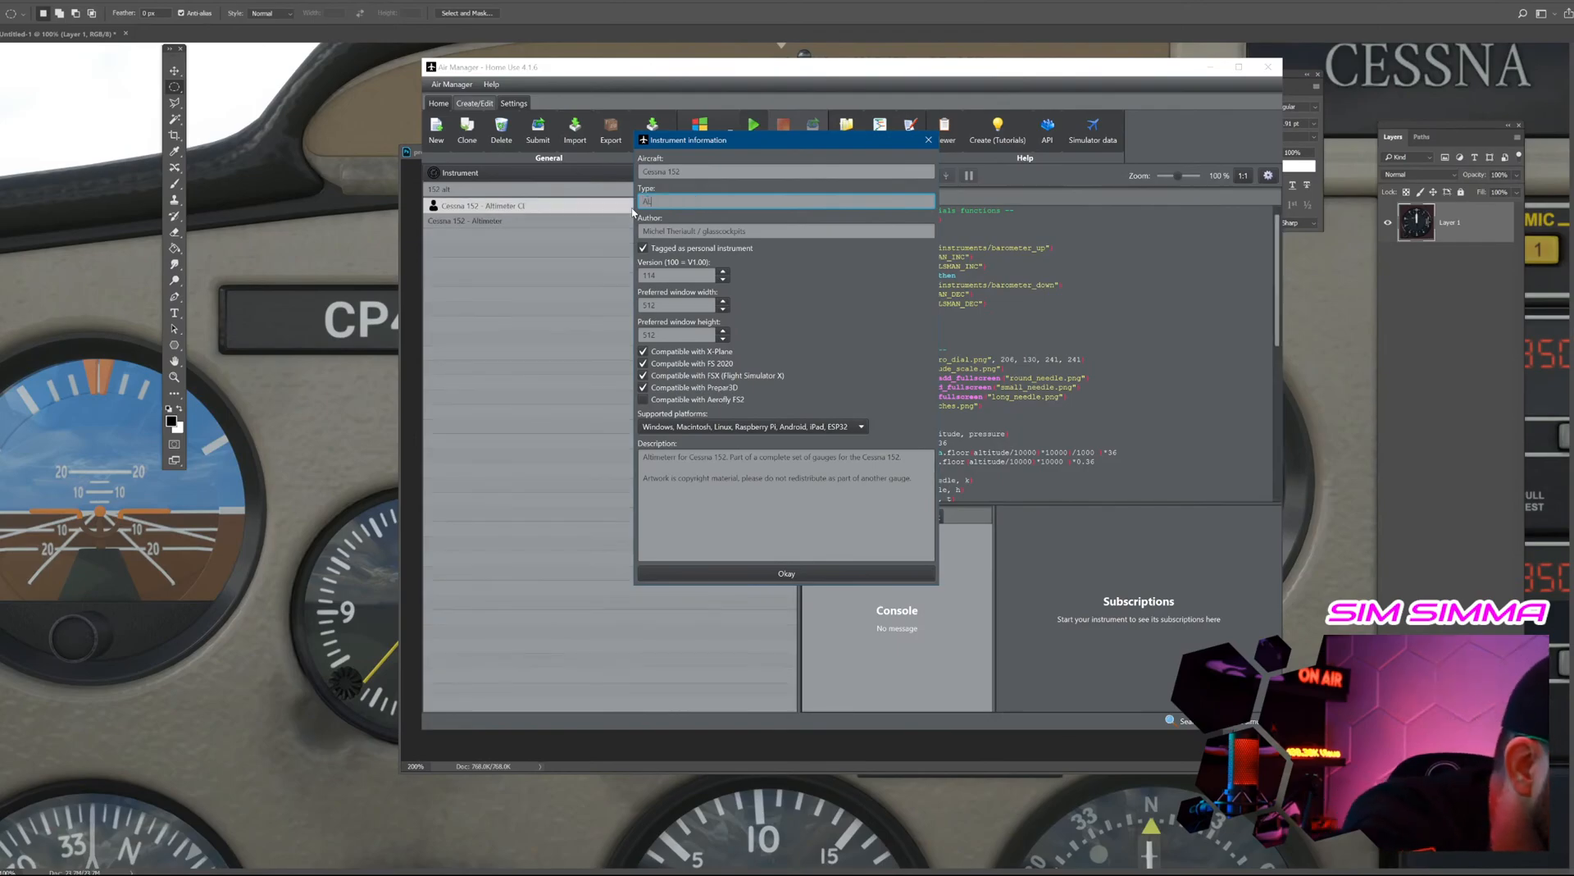
text(F)
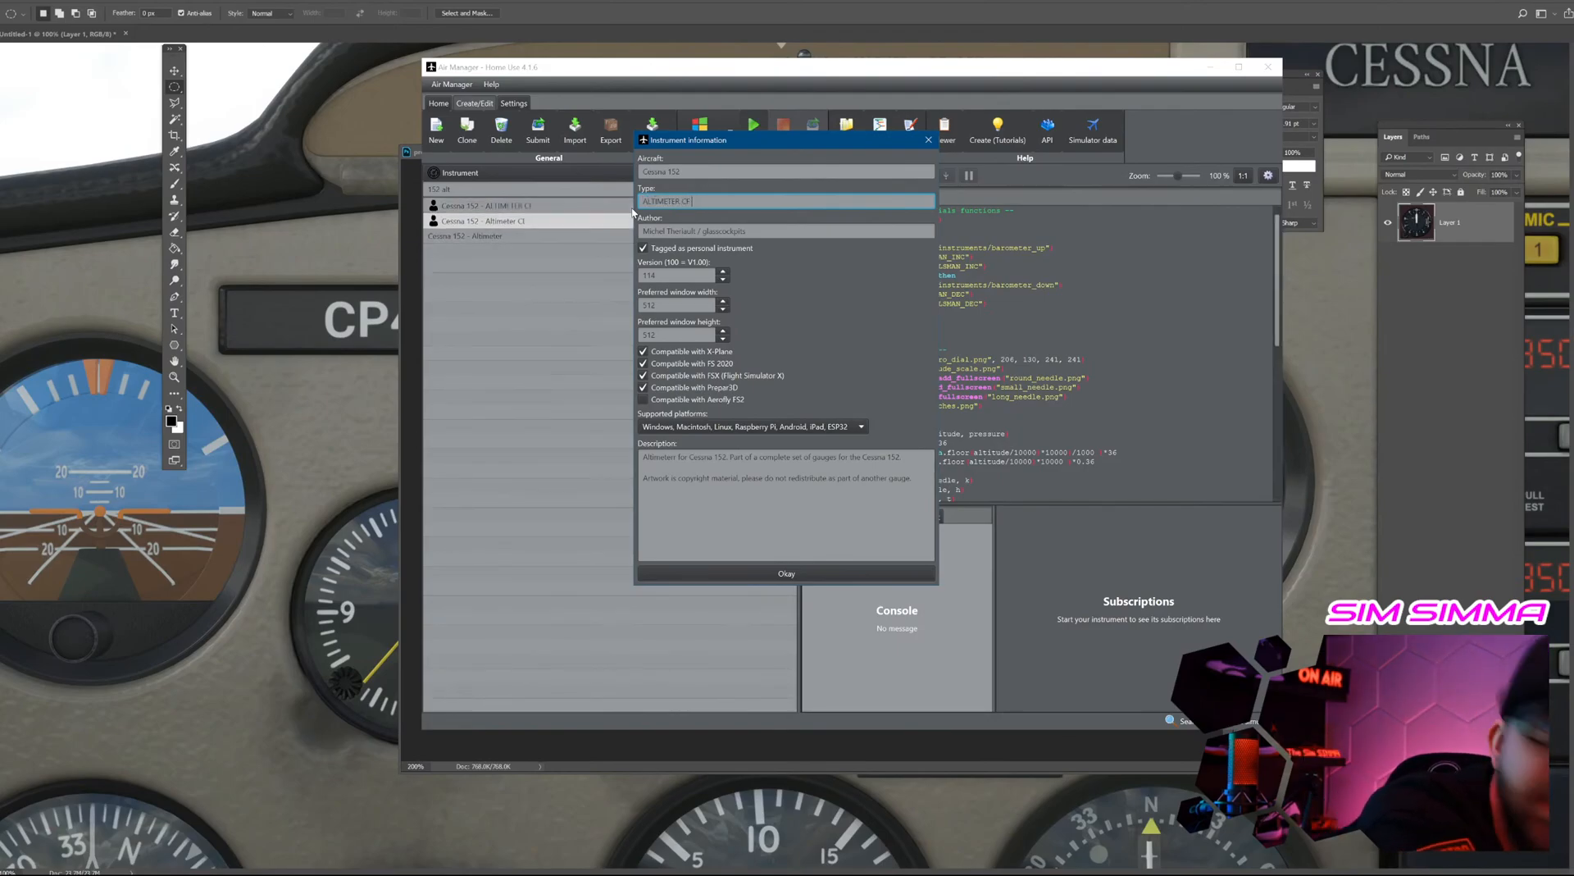
text( REDO)
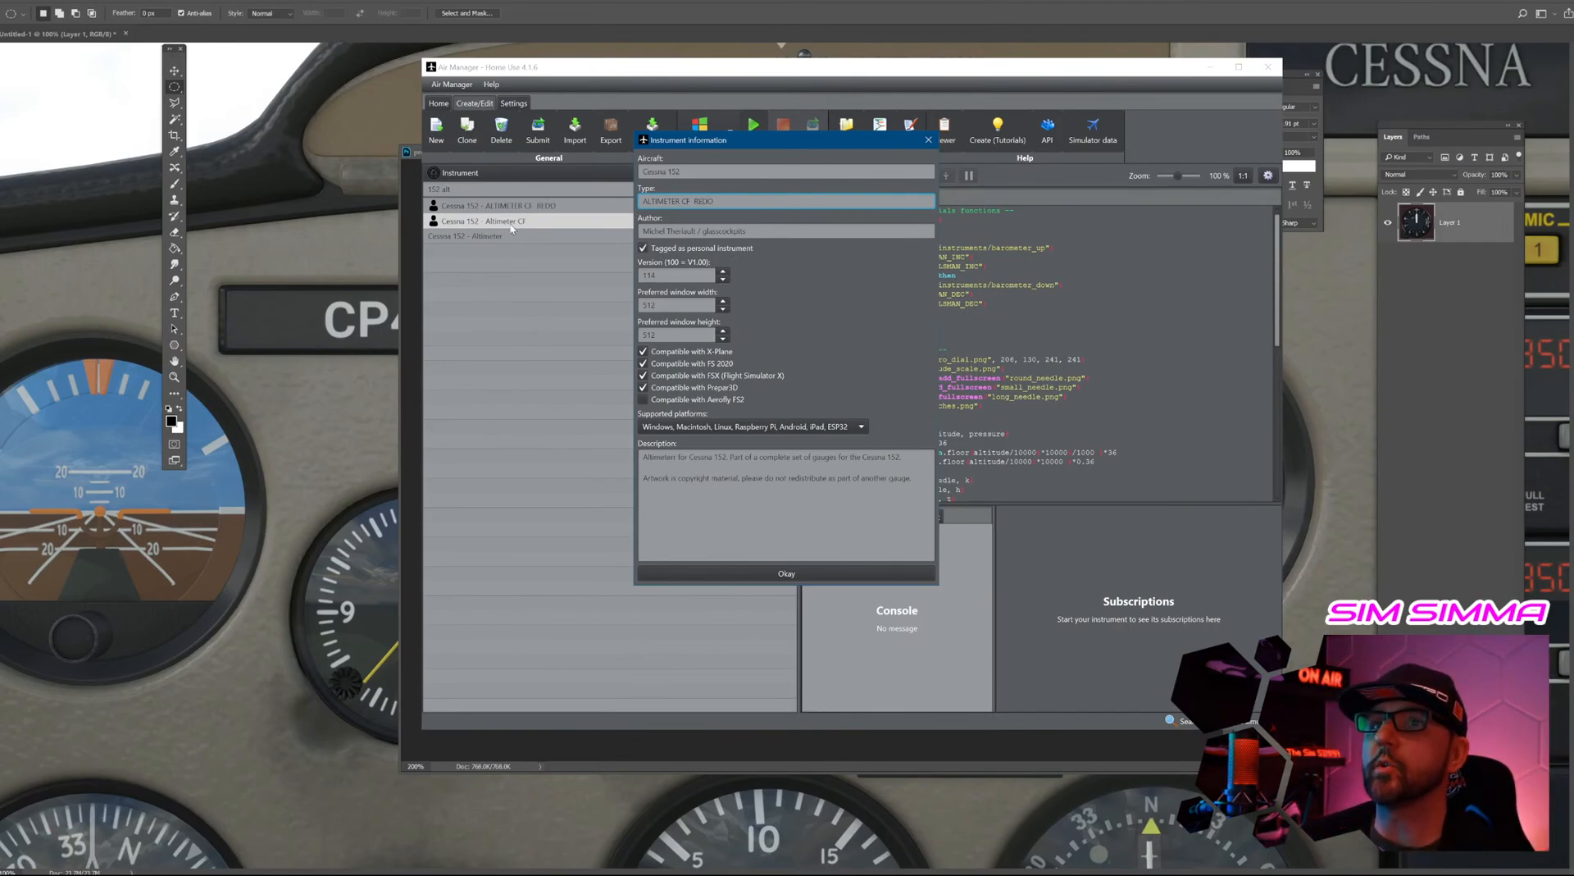
click(799, 572)
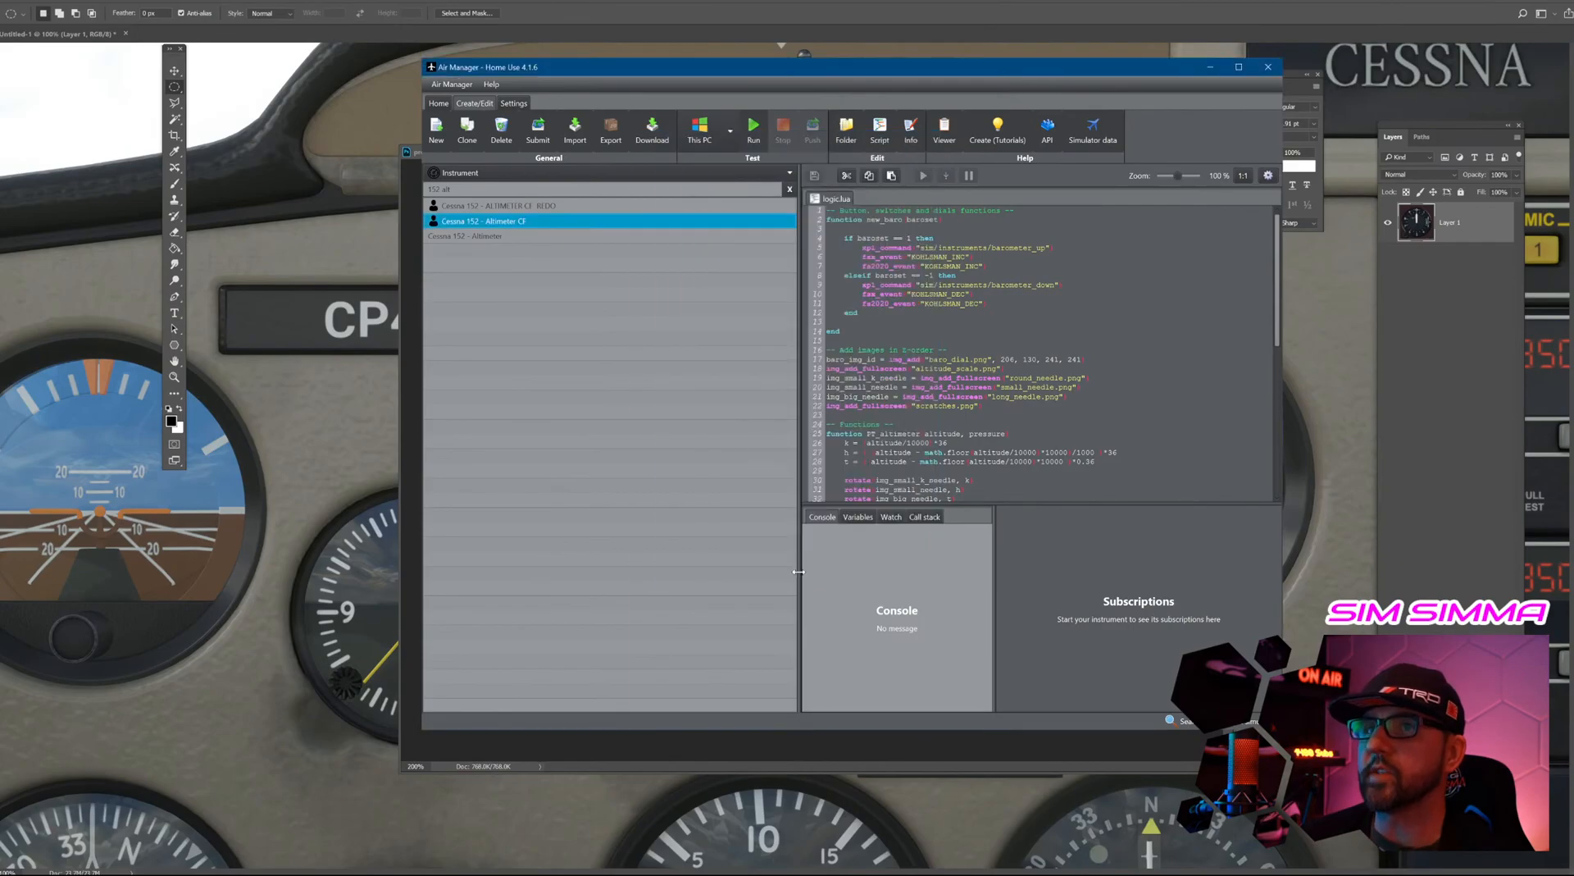
click(535, 207)
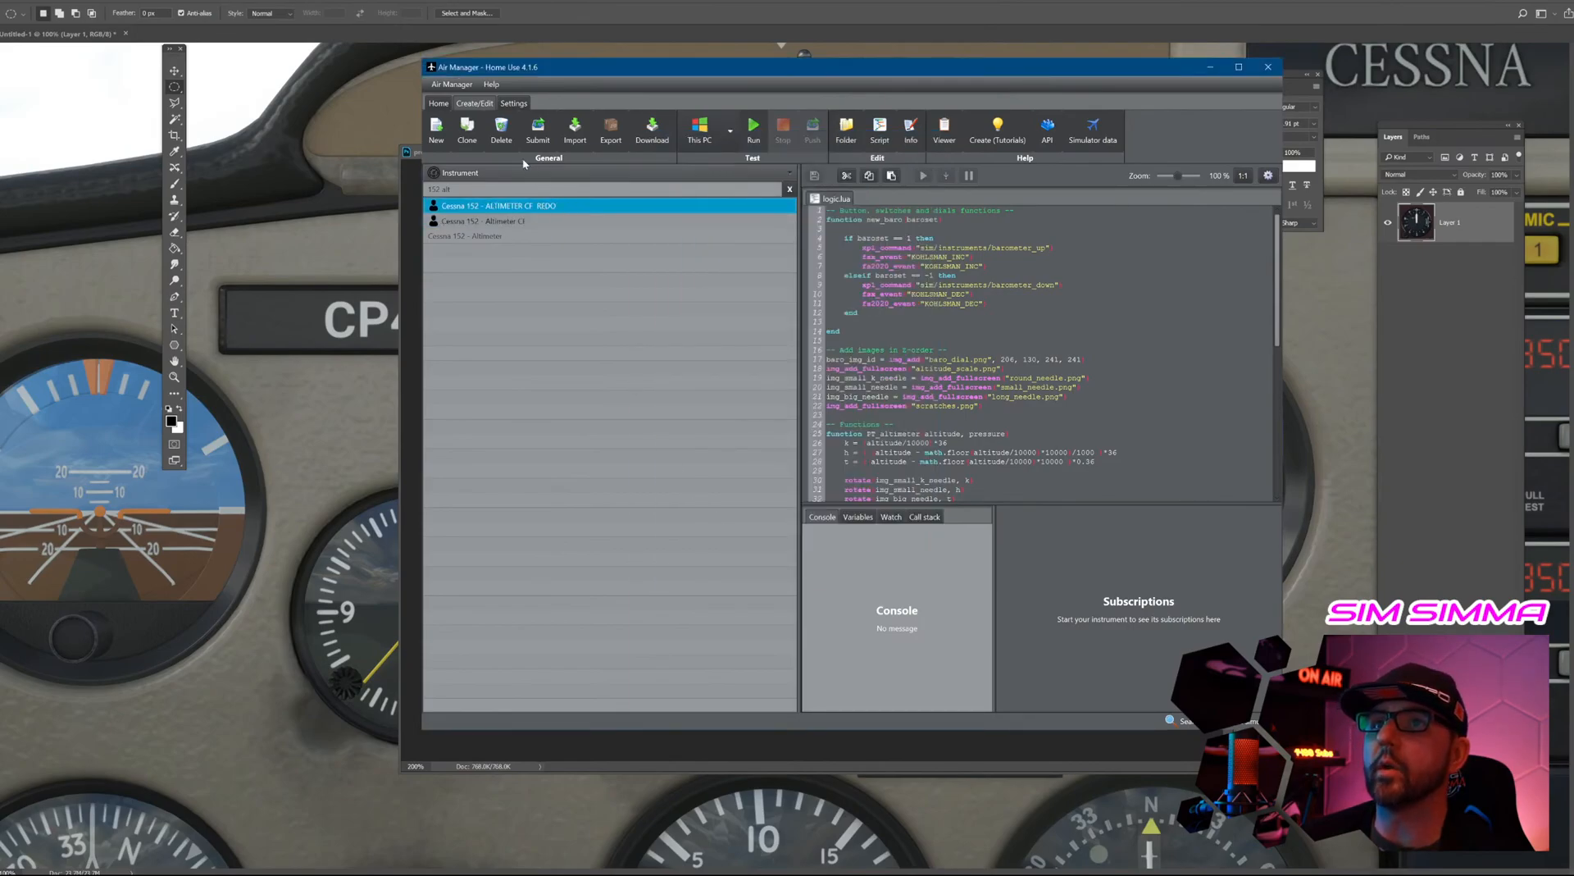
Remove the original Cessna 152 - Altimeter instrument from the last Default panel.
click(446, 103)
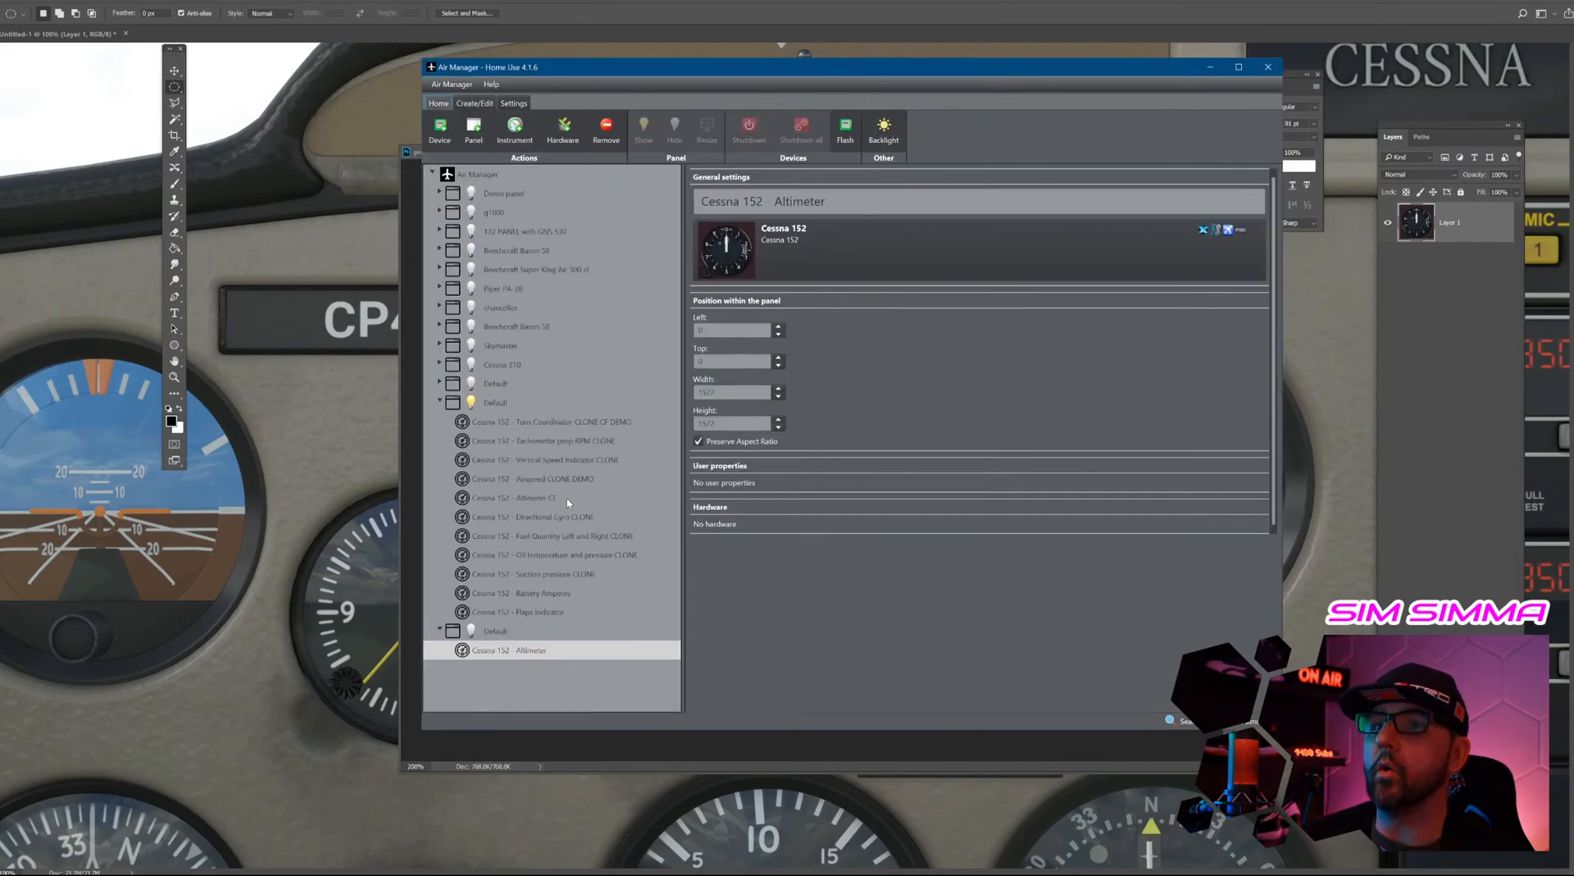
click(514, 652)
right_click(503, 655)
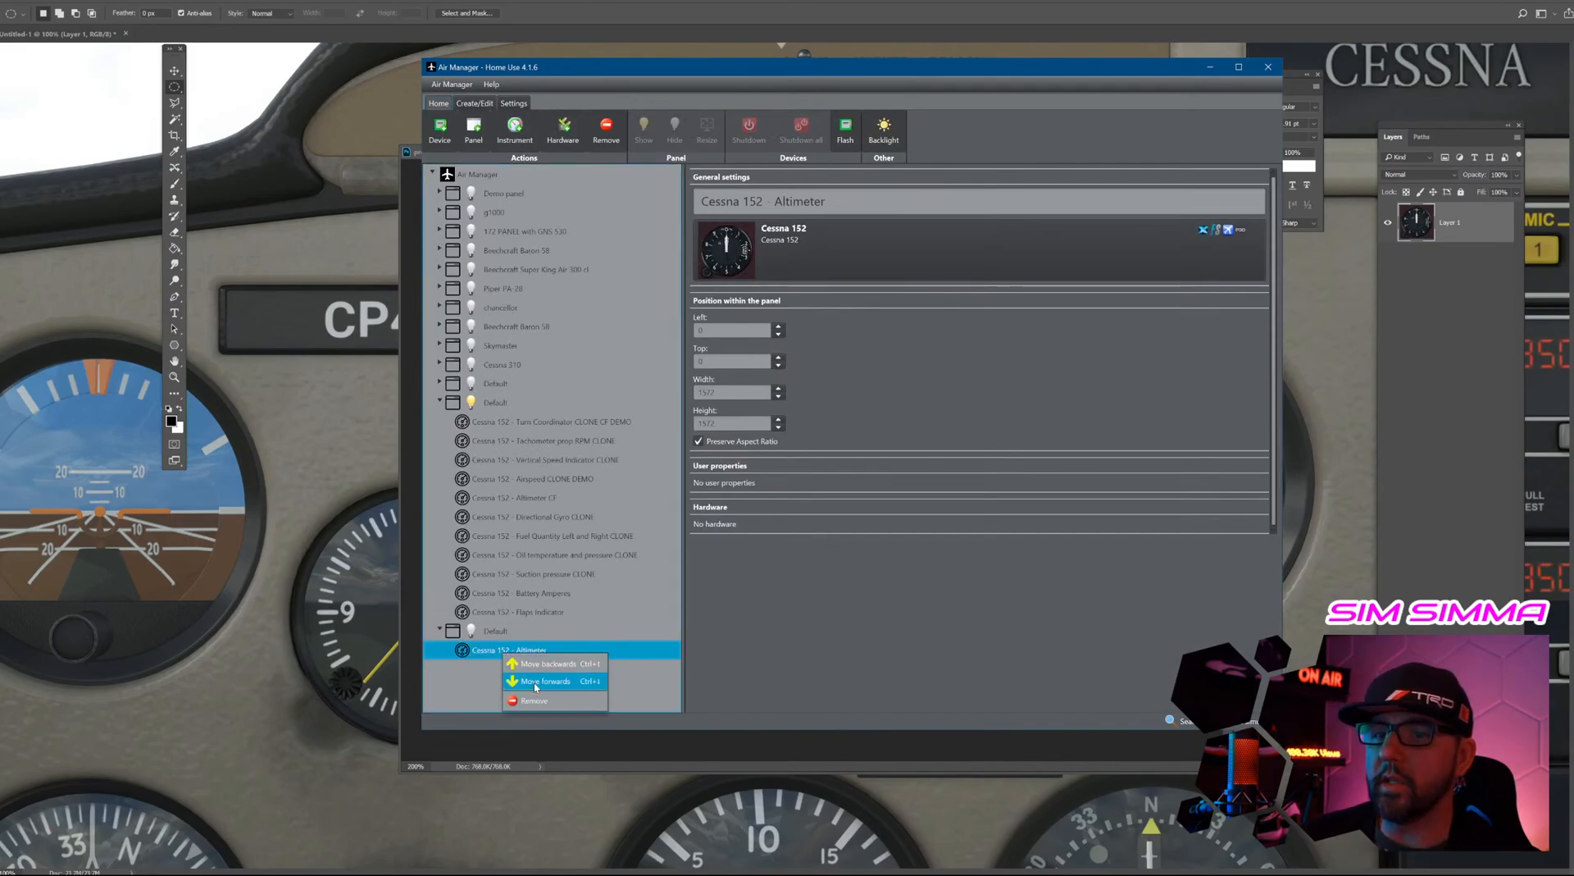
click(535, 701)
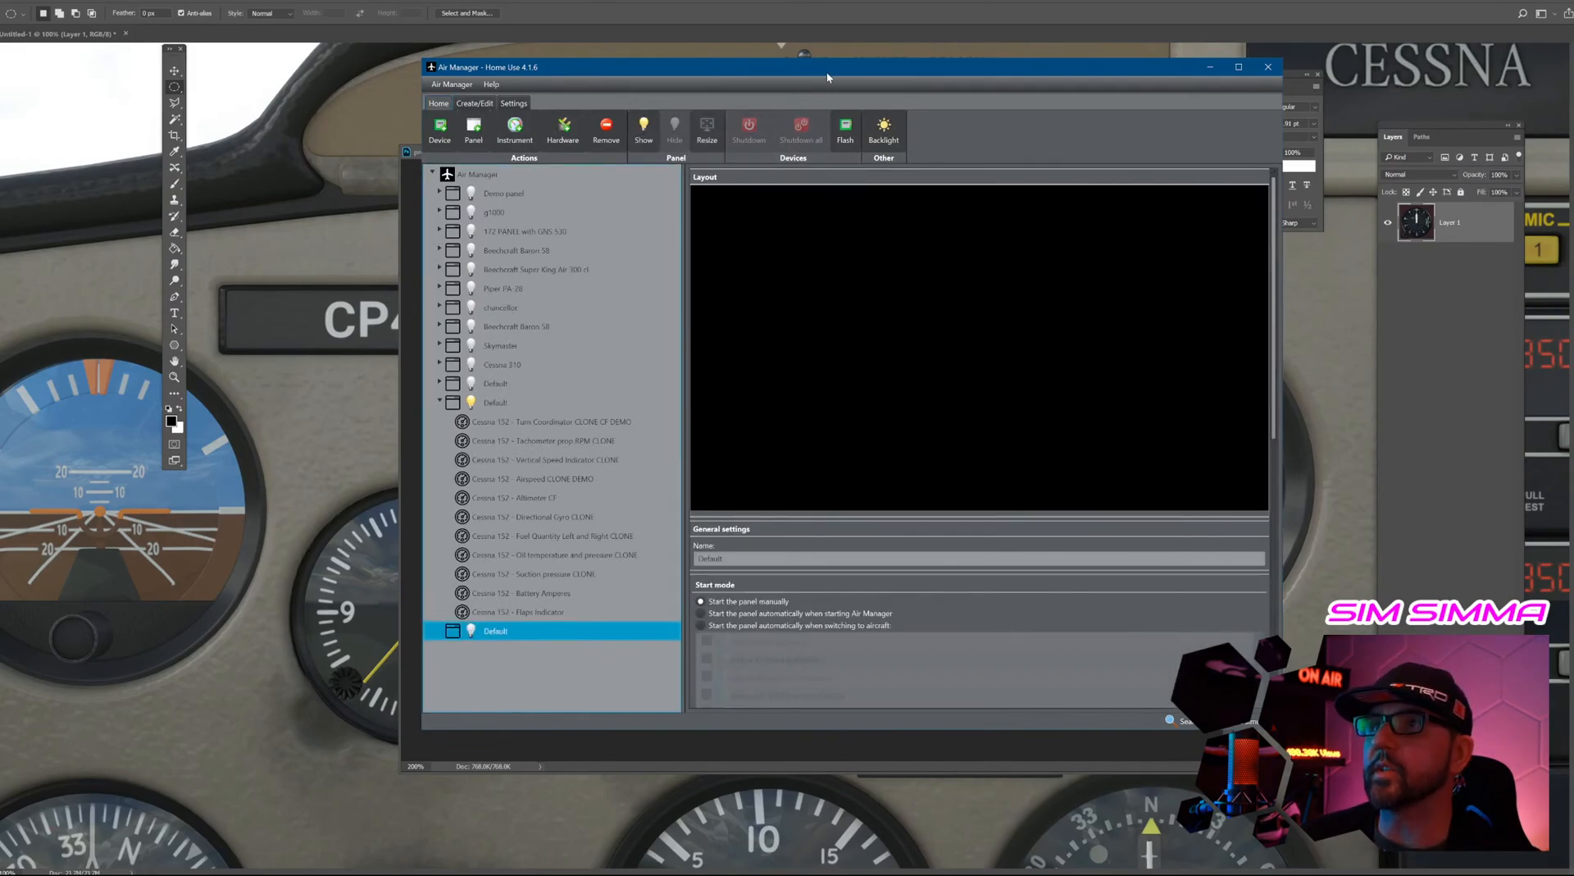
Find the ALTIMETER CF REDO instrument with the filter "152 alt" and place it in the upper-left corner of the empty Default panel.
drag(793, 76, 1107, 106)
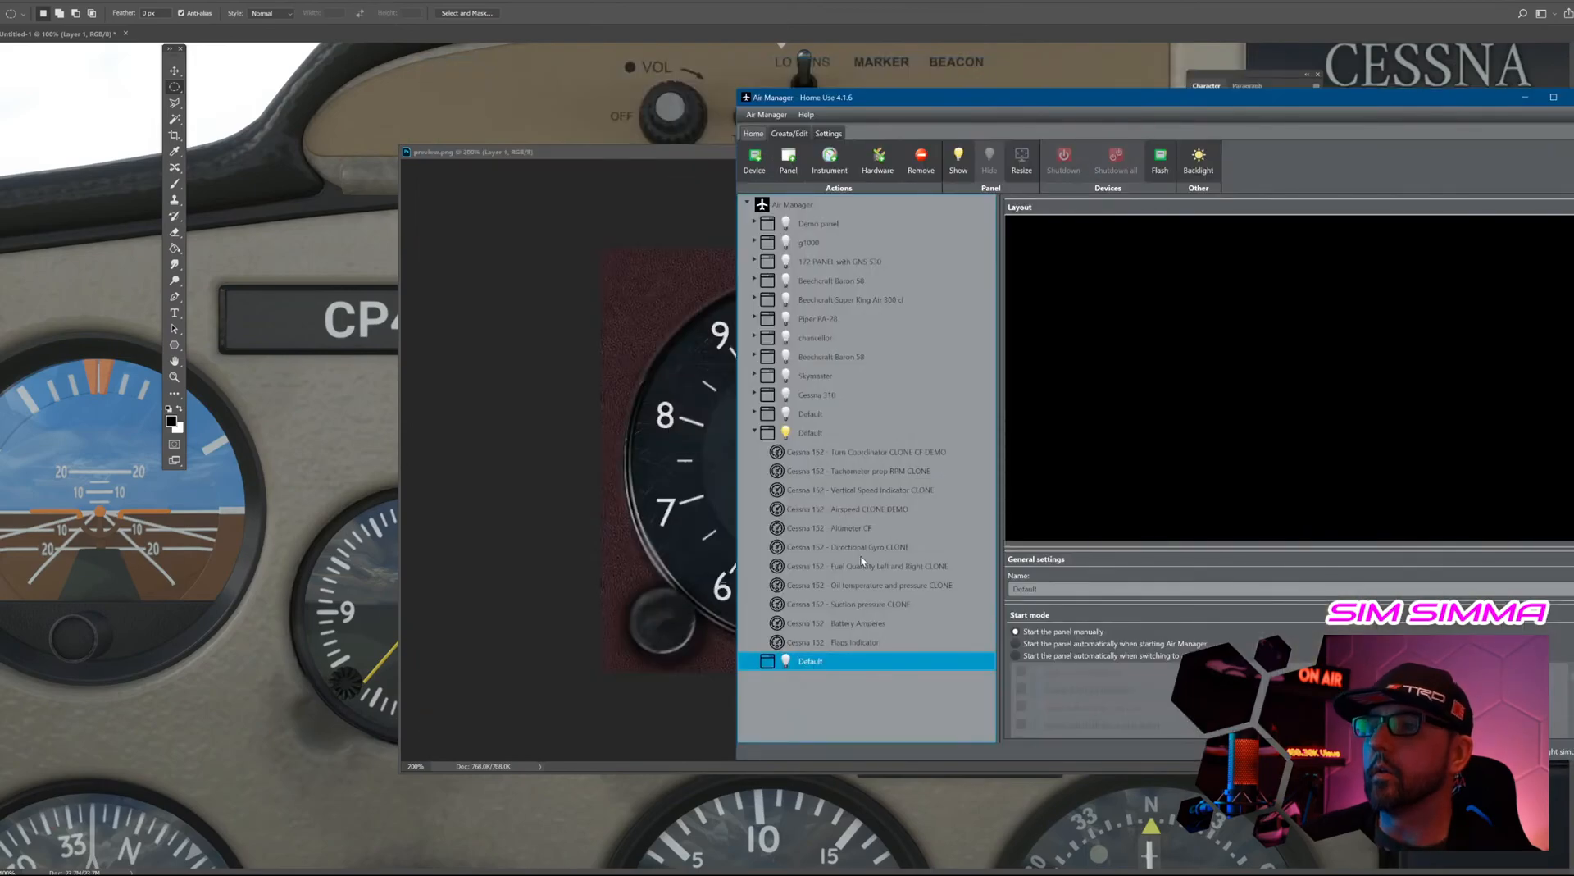
right_click(820, 663)
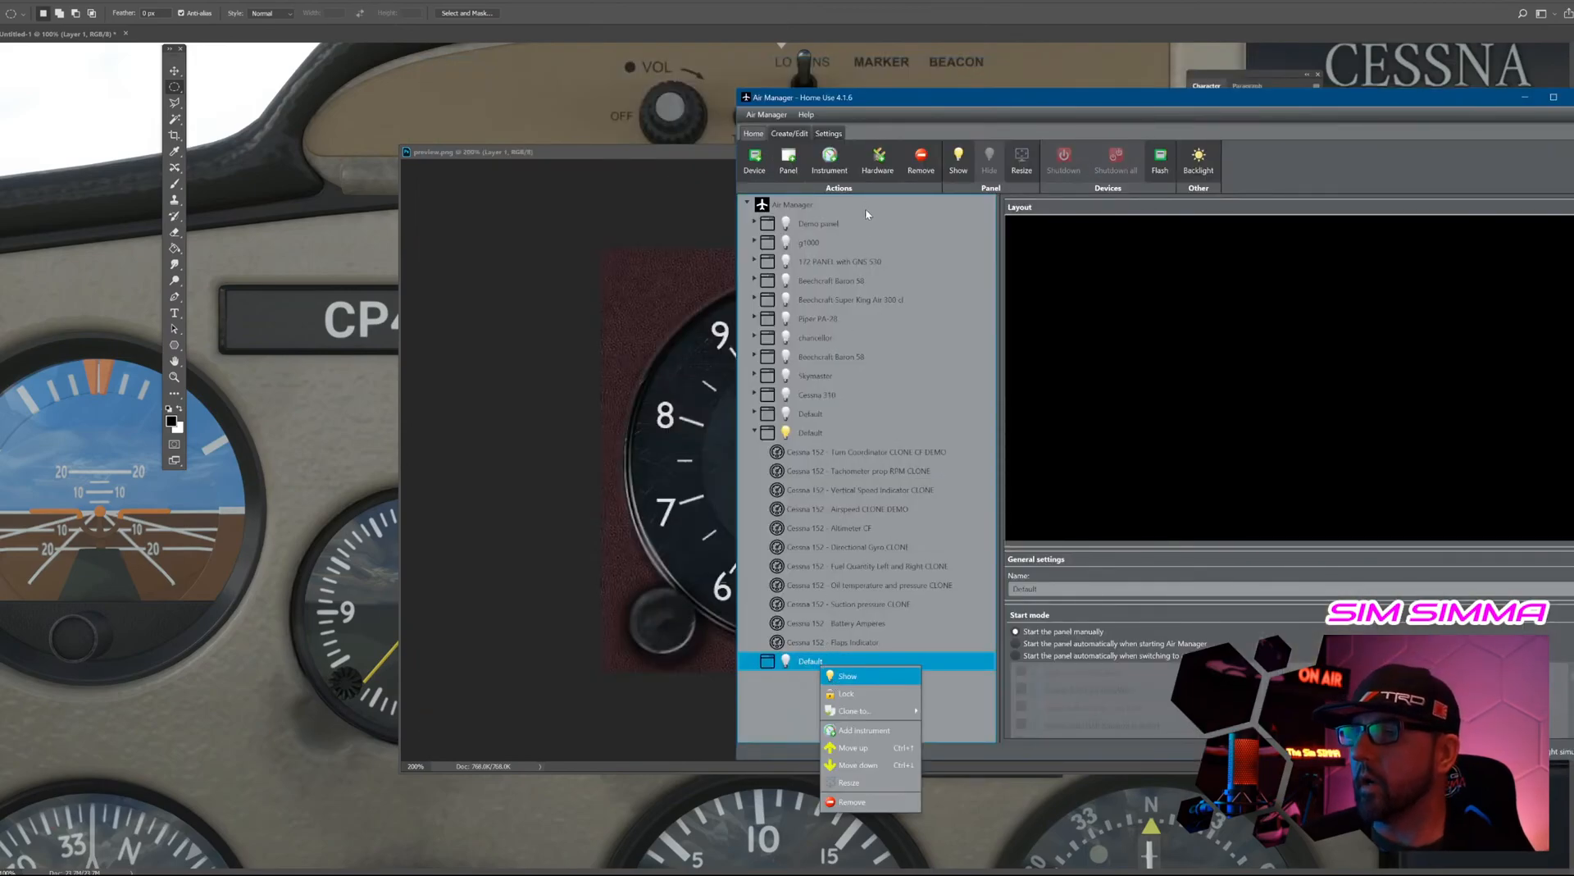
click(833, 163)
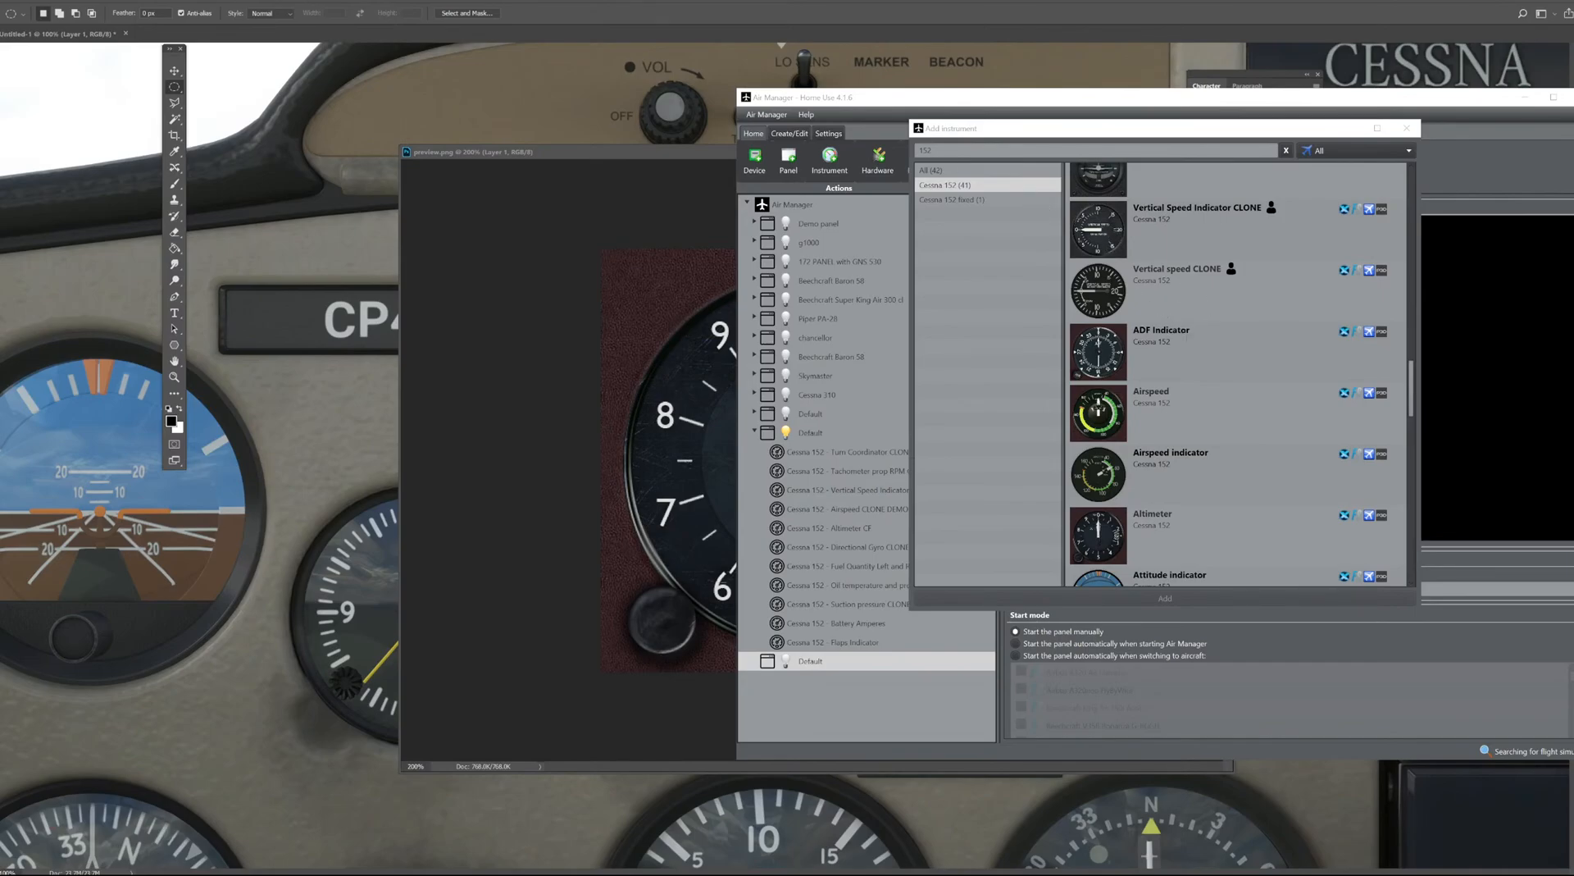
click(987, 186)
click(987, 187)
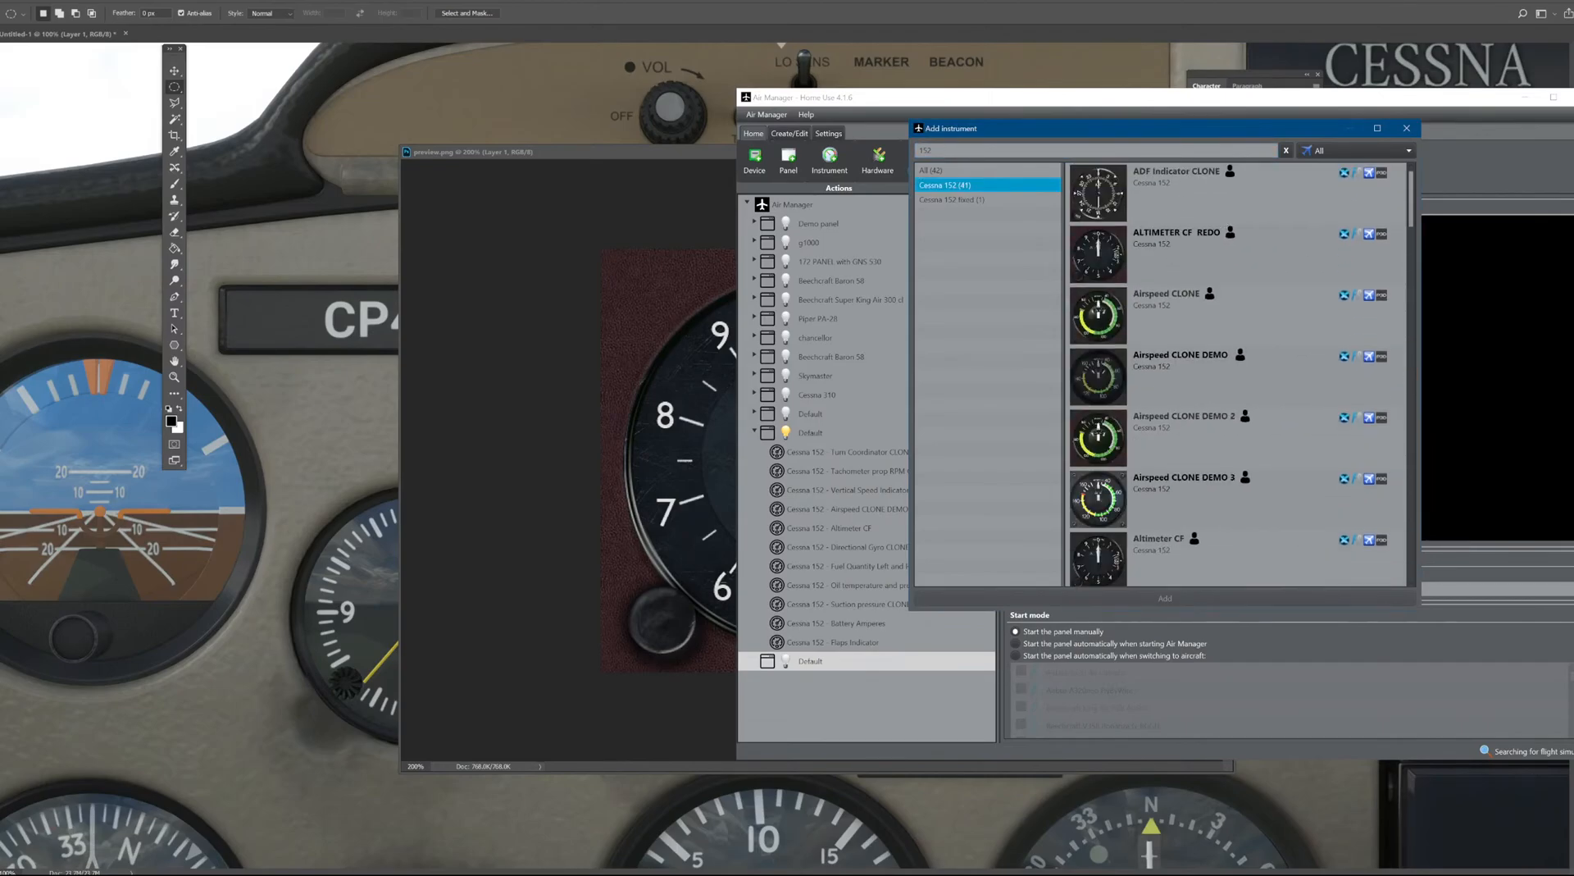
click(936, 151)
text(alt)
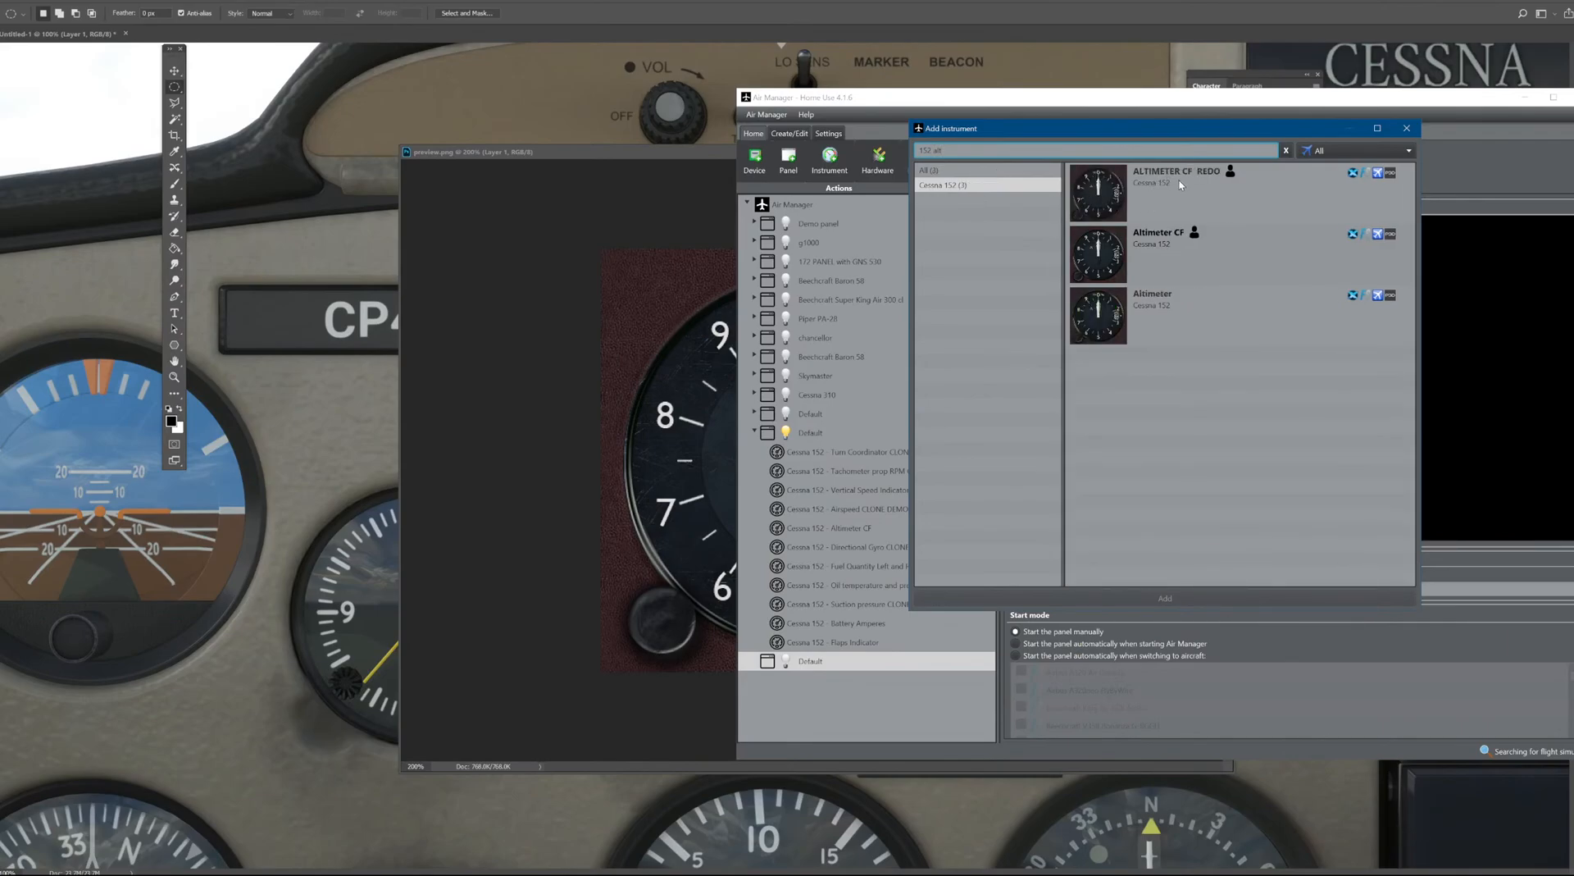
click(1186, 184)
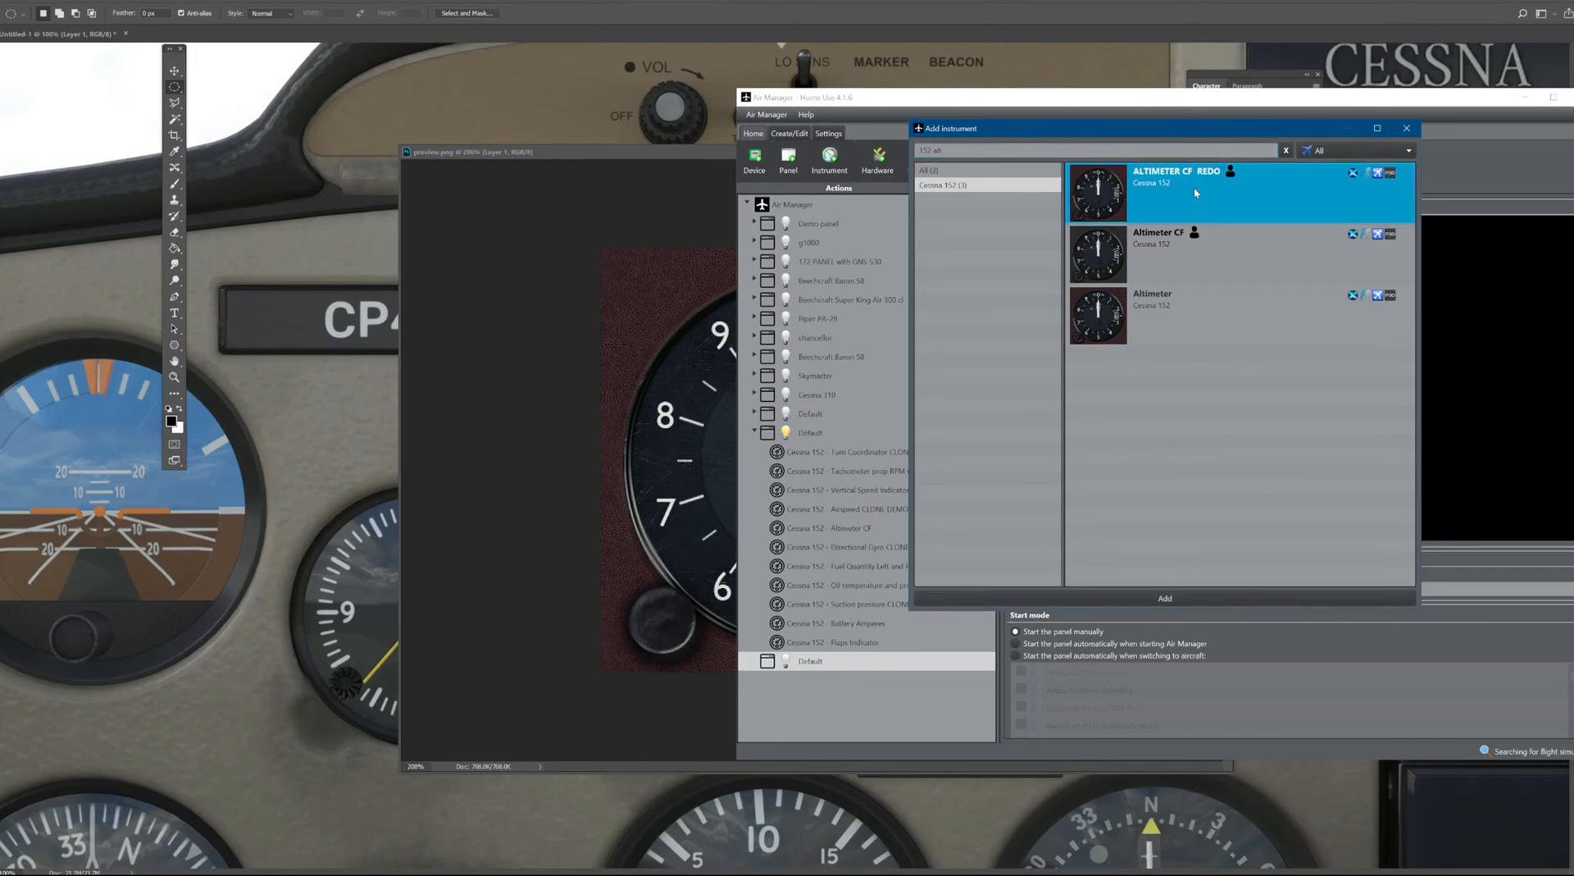
double_click(1193, 187)
click(1067, 280)
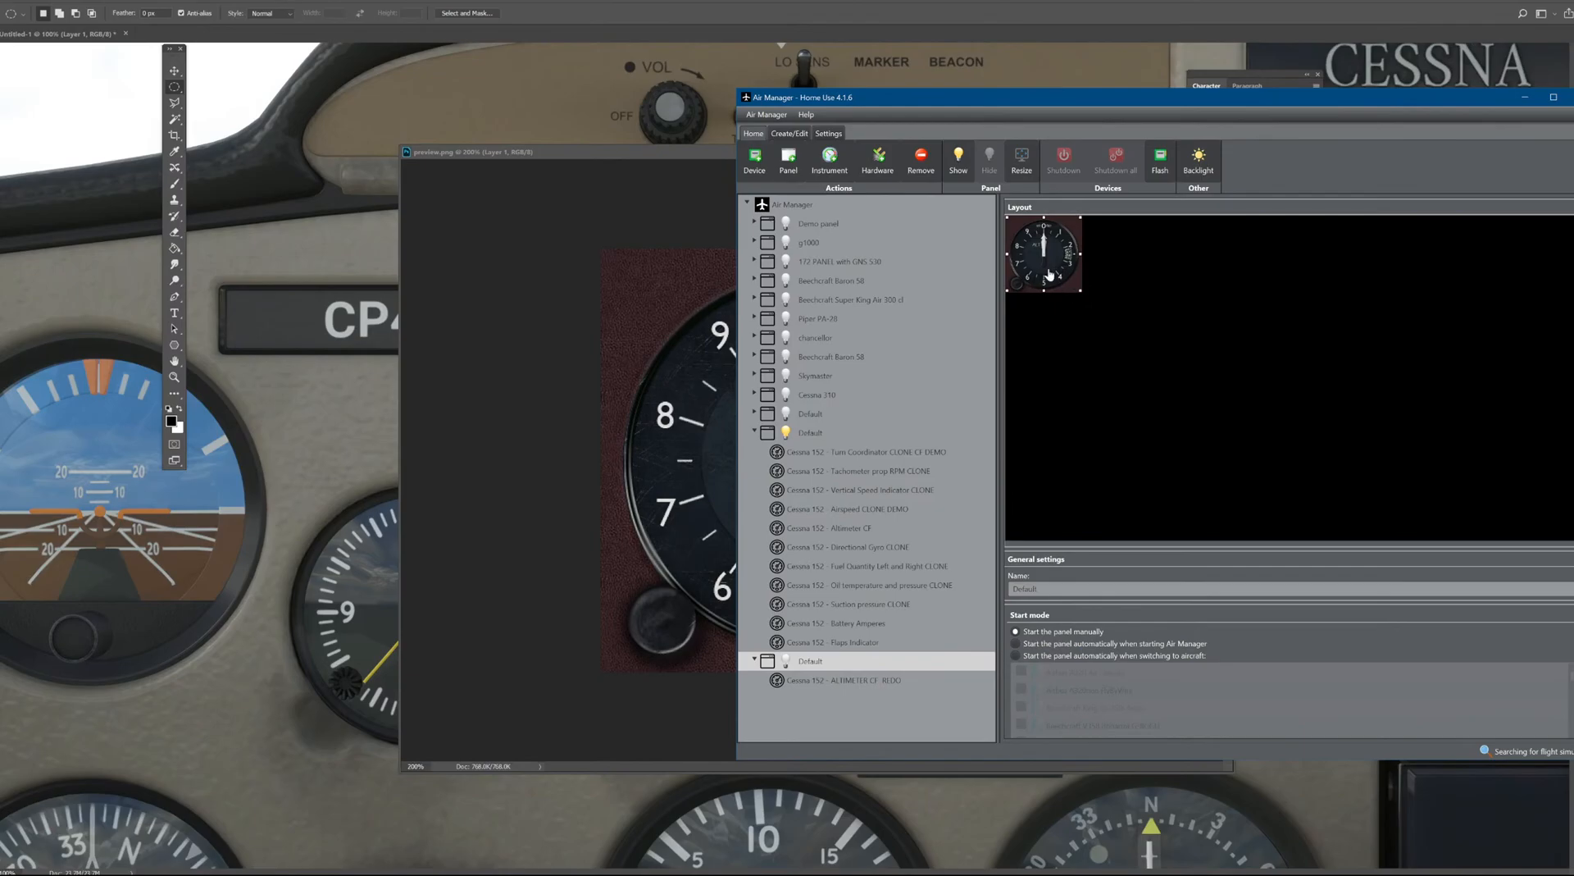
Open the resources folder of the Cessna 152 - ALTIMETER CF REDO instrument from the Create/Edit list.
drag(1107, 99, 1151, 102)
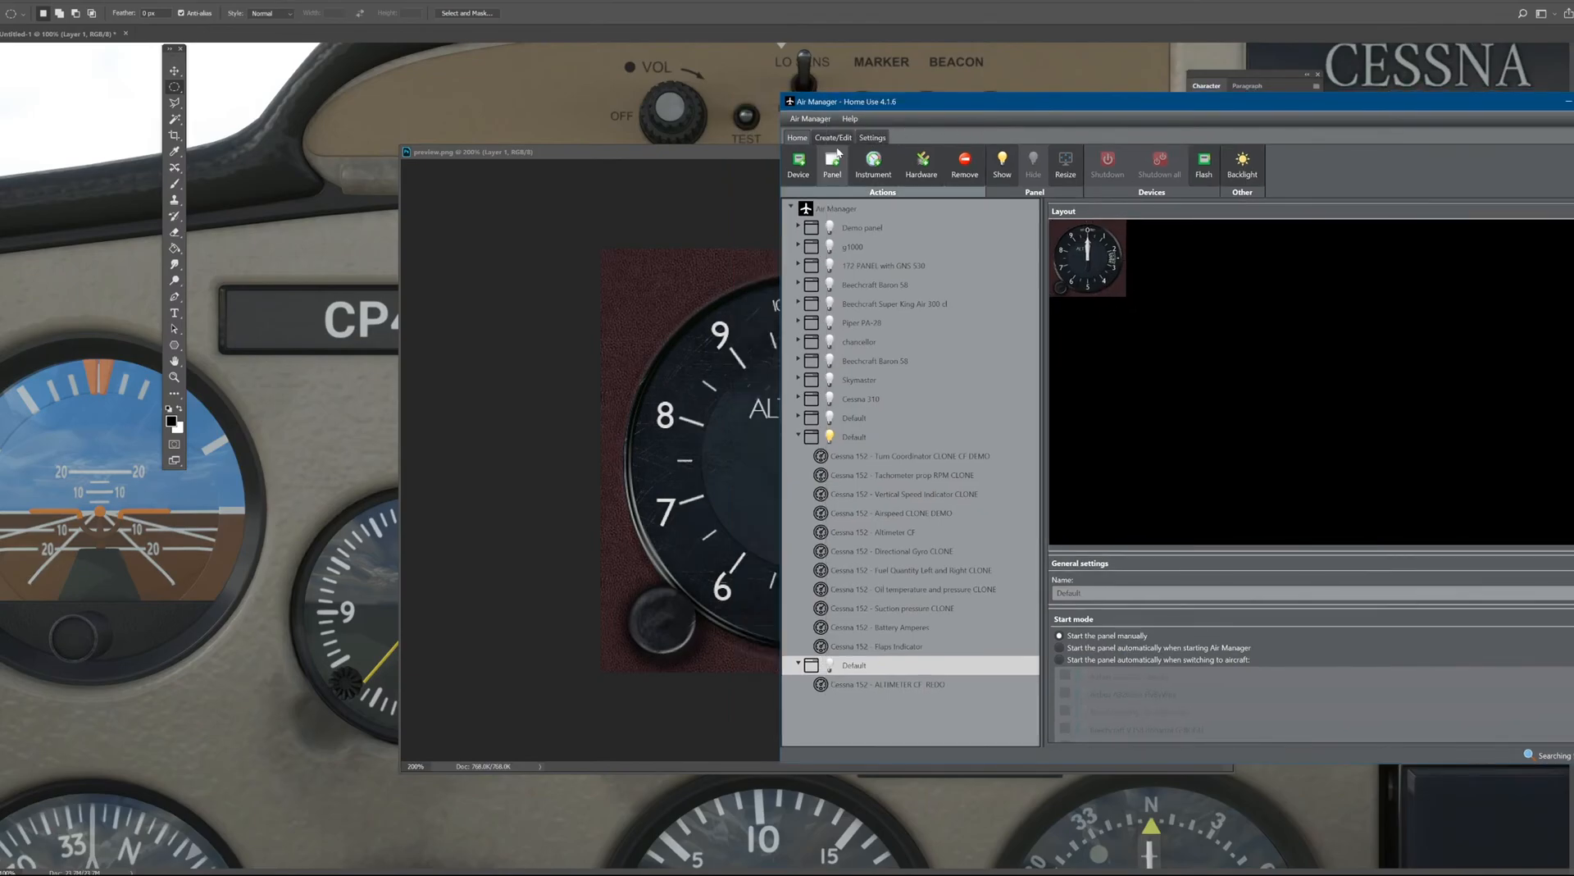
click(833, 137)
drag(918, 101, 766, 103)
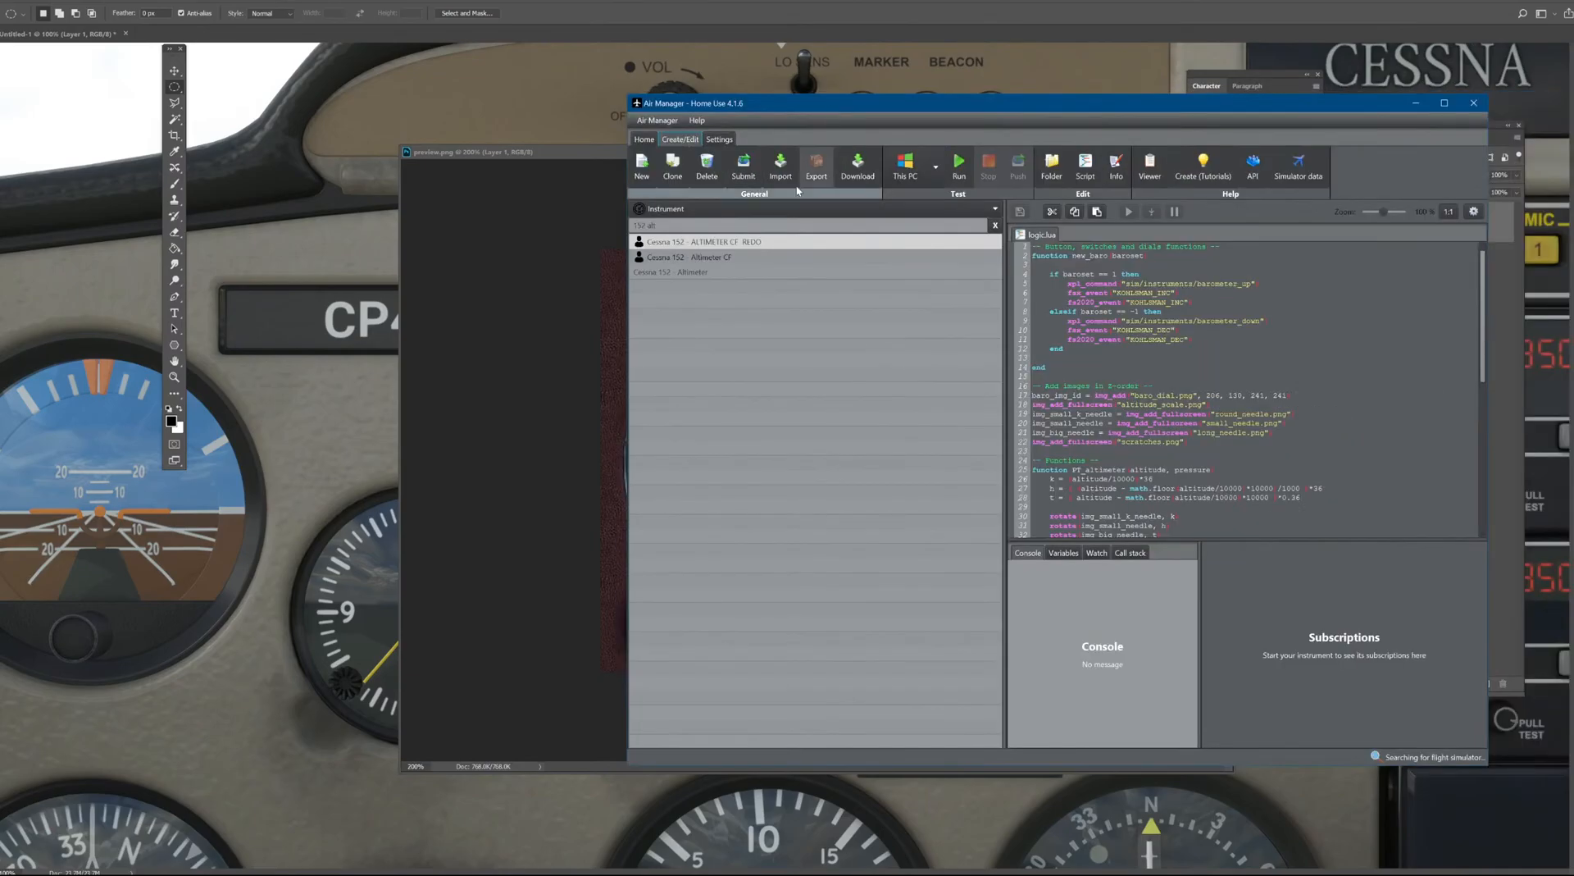
click(770, 241)
right_click(798, 248)
mouse_move(894, 311)
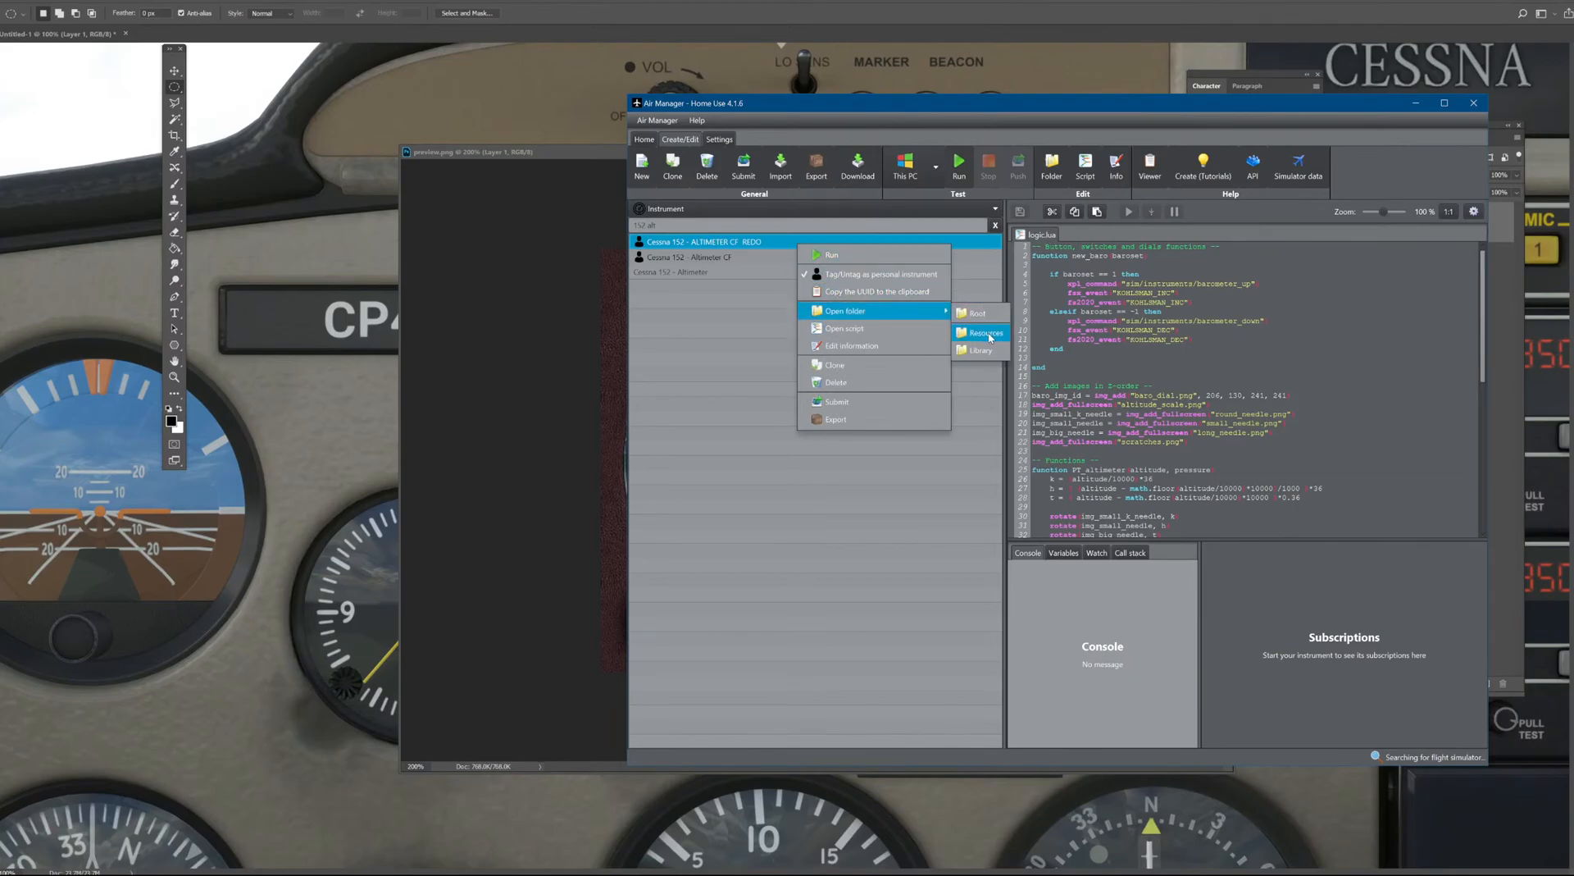
click(986, 333)
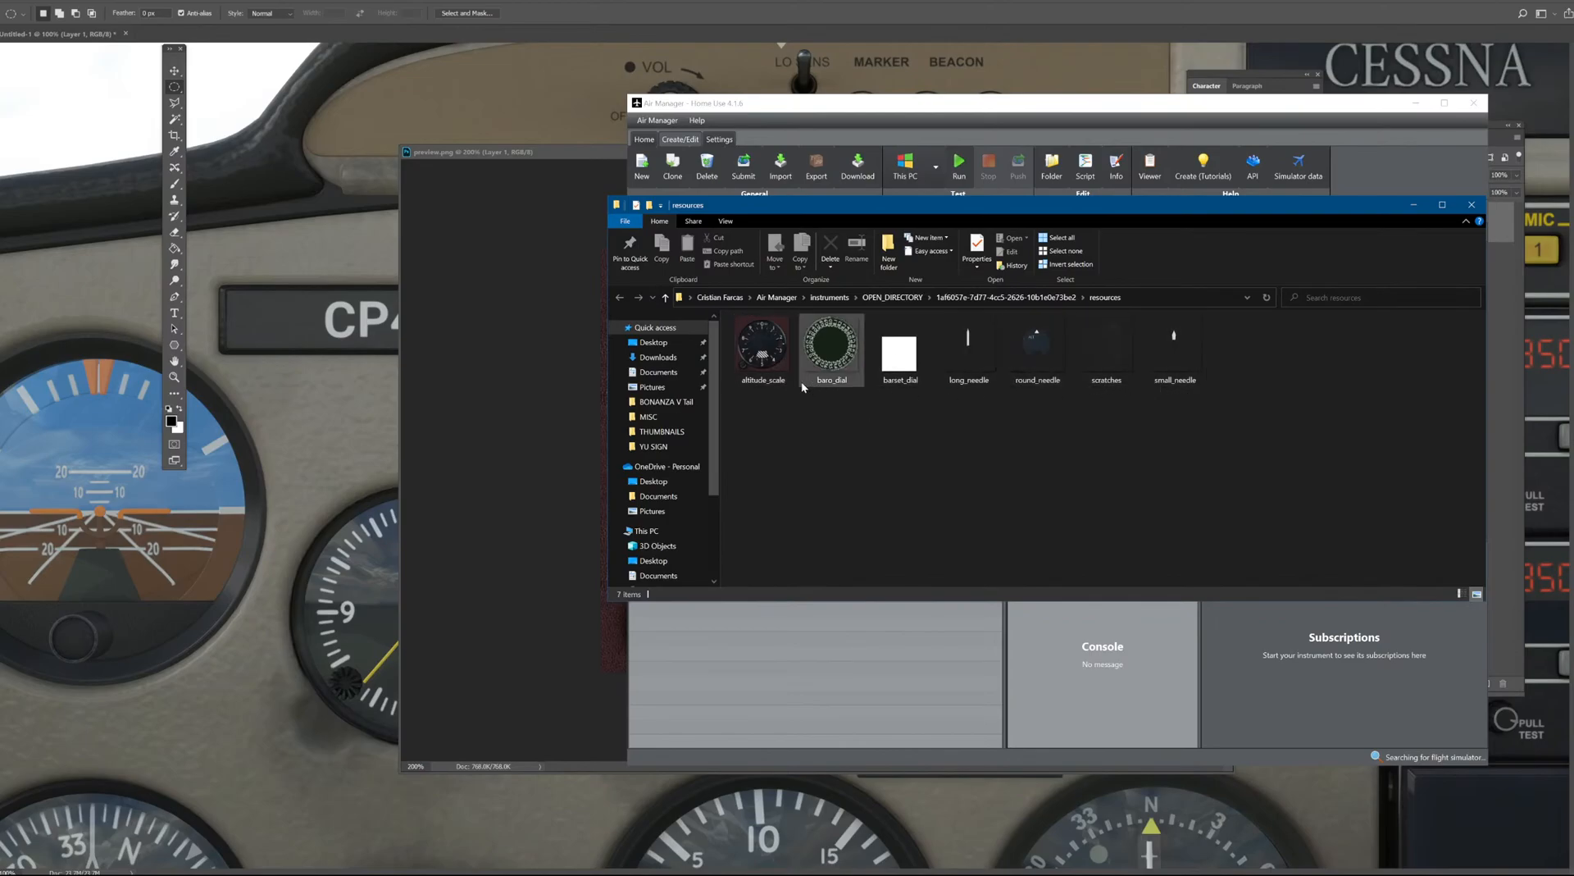
Show the resource images as larger icons and select barset_dial to examine the instrument's parts.
right_click(893, 418)
mouse_move(938, 429)
click(1069, 432)
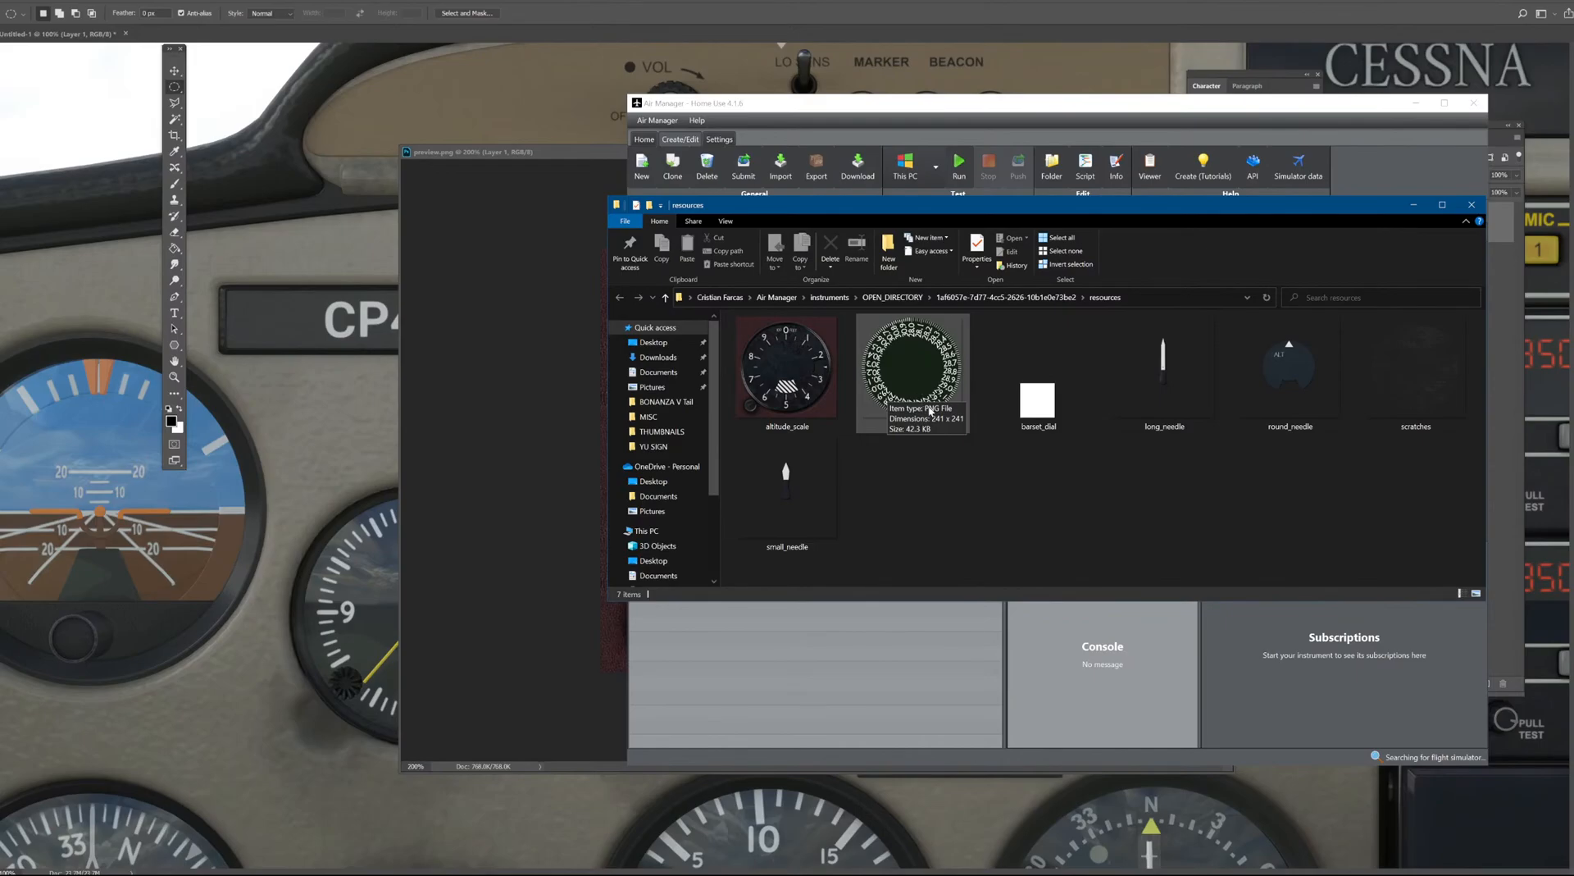
click(1040, 417)
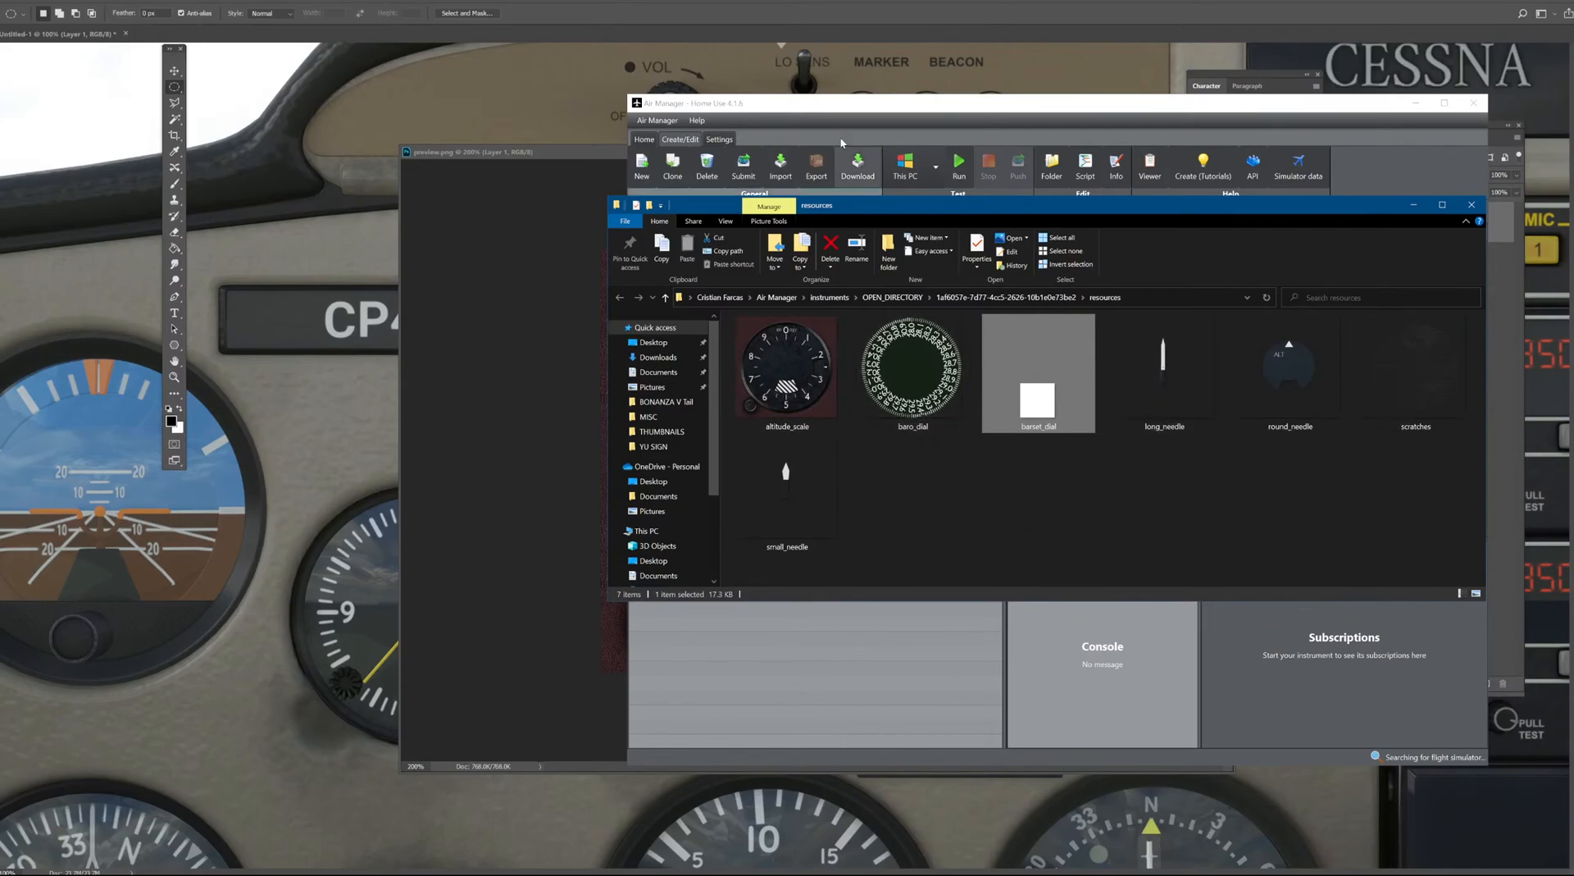
Switch back to Photoshop and close the preview.png document.
click(584, 156)
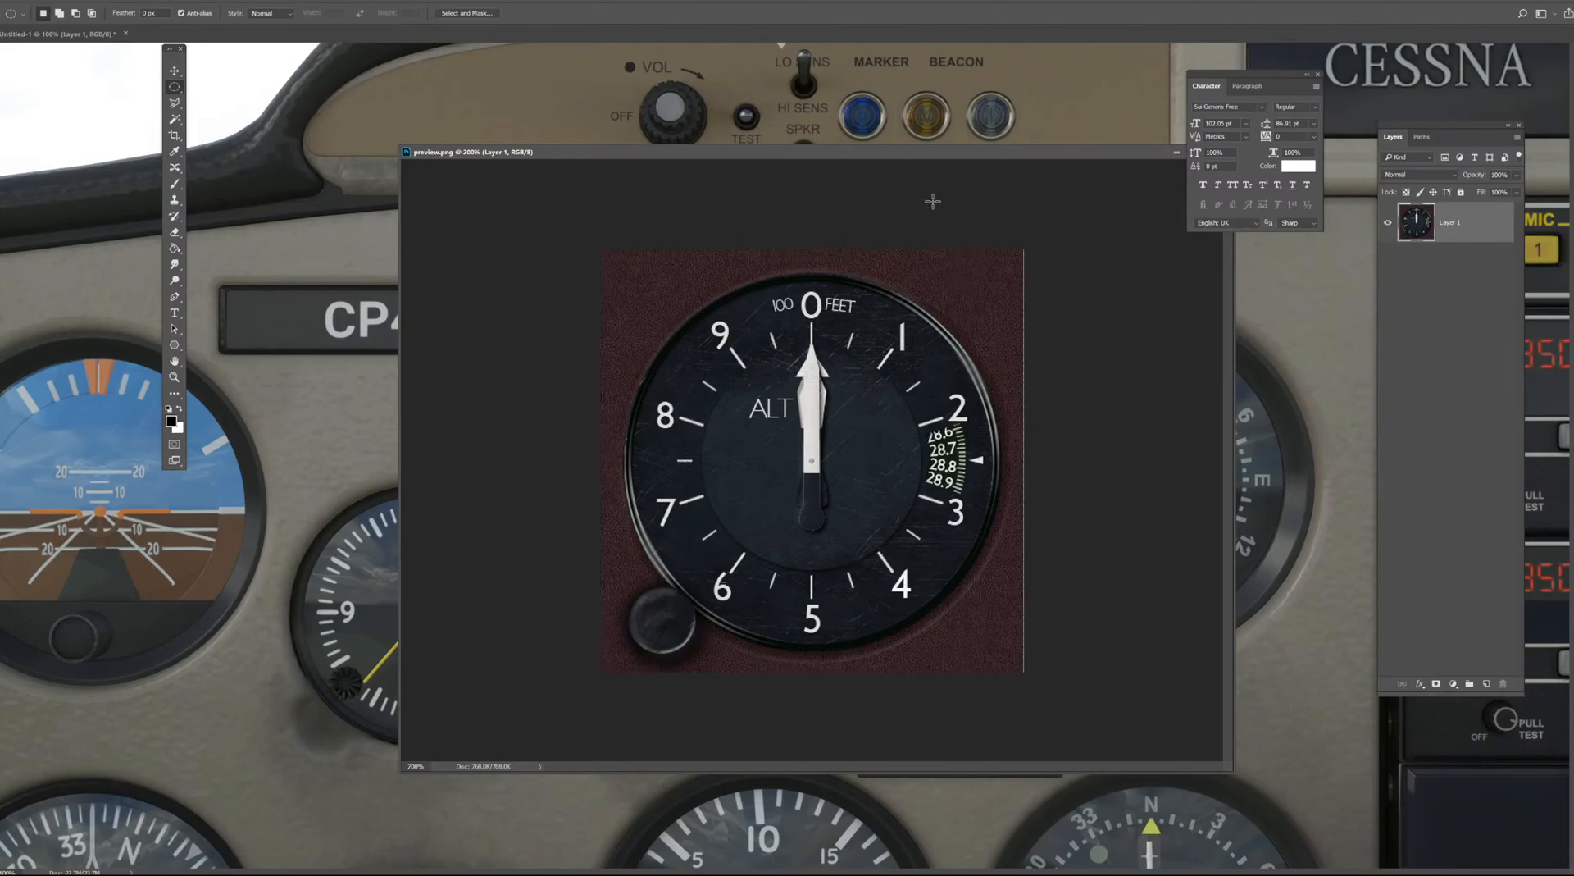
drag(751, 158, 669, 158)
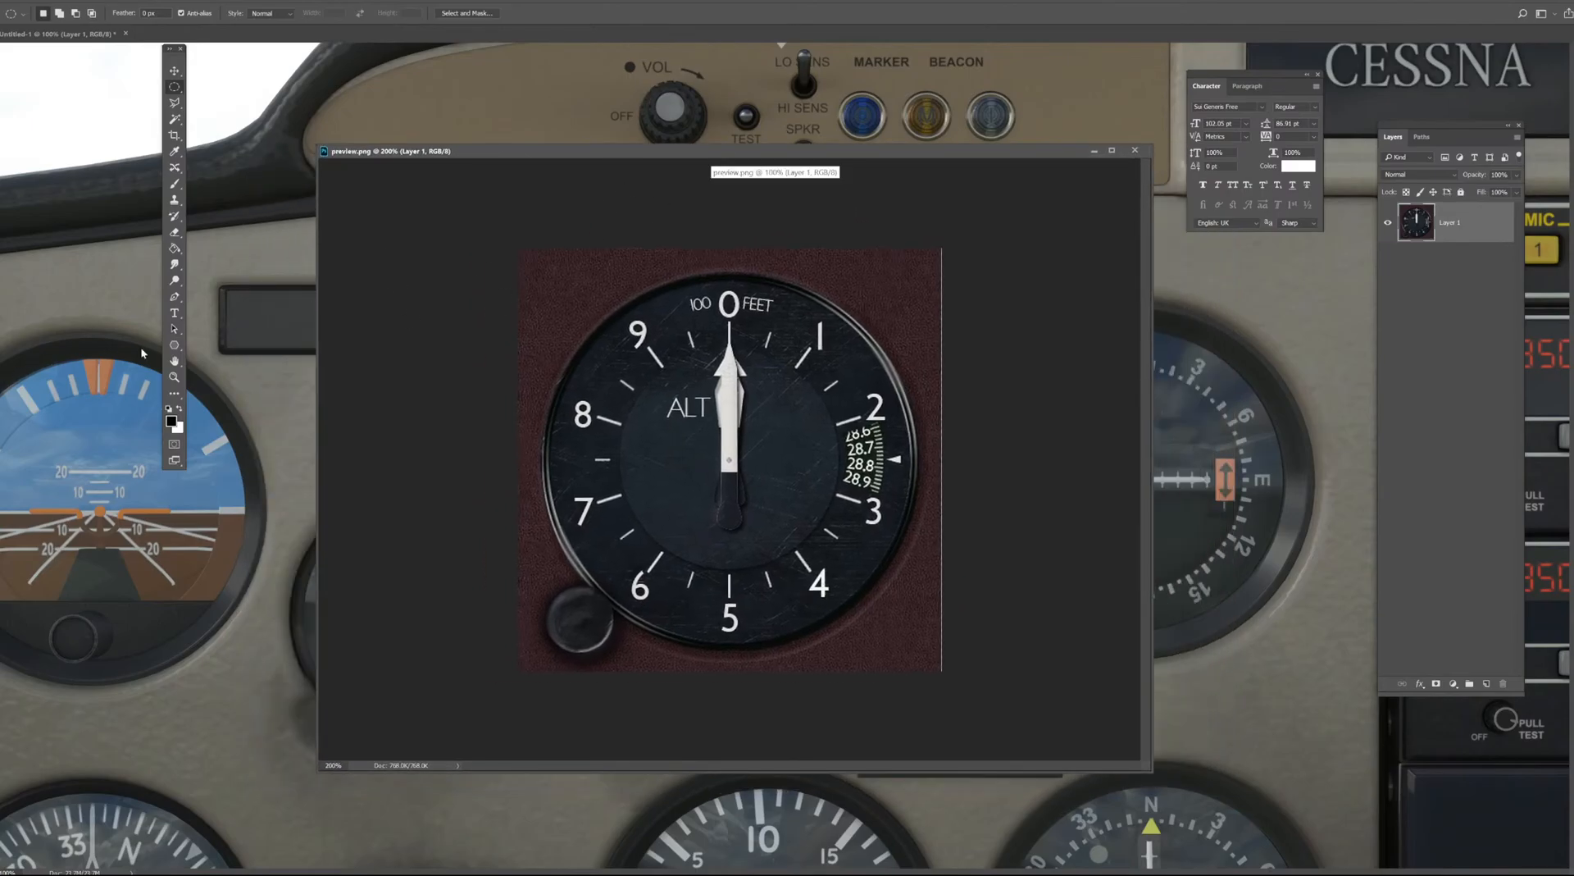
click(1133, 151)
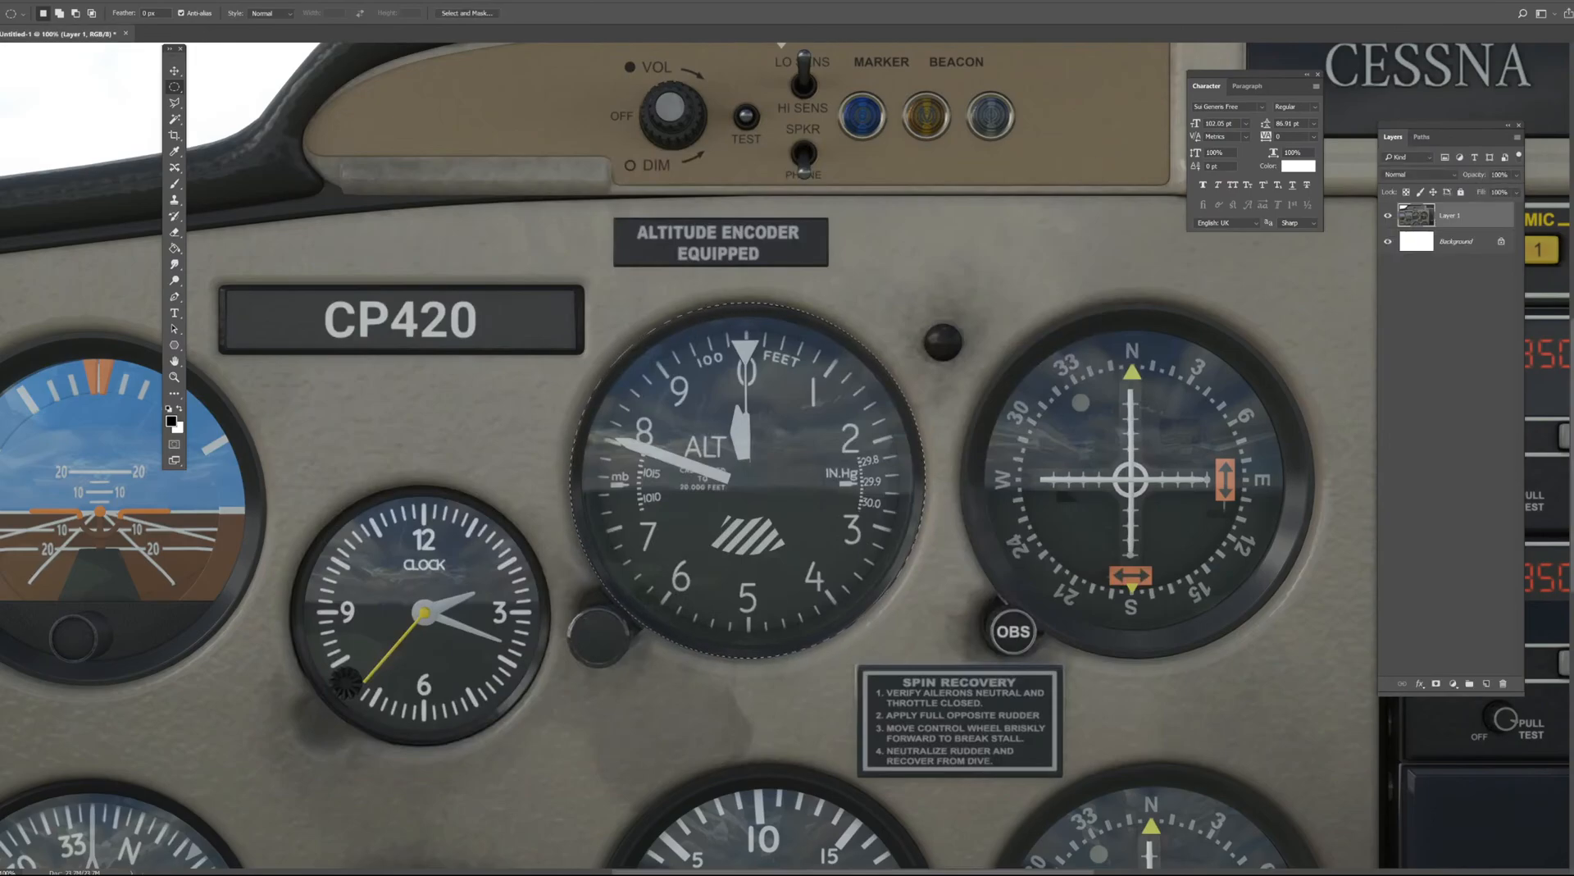
Open altitude_scale.png from the resources folder in Photoshop and float it in its own window at 300% zoom.
key(alt+Tab)
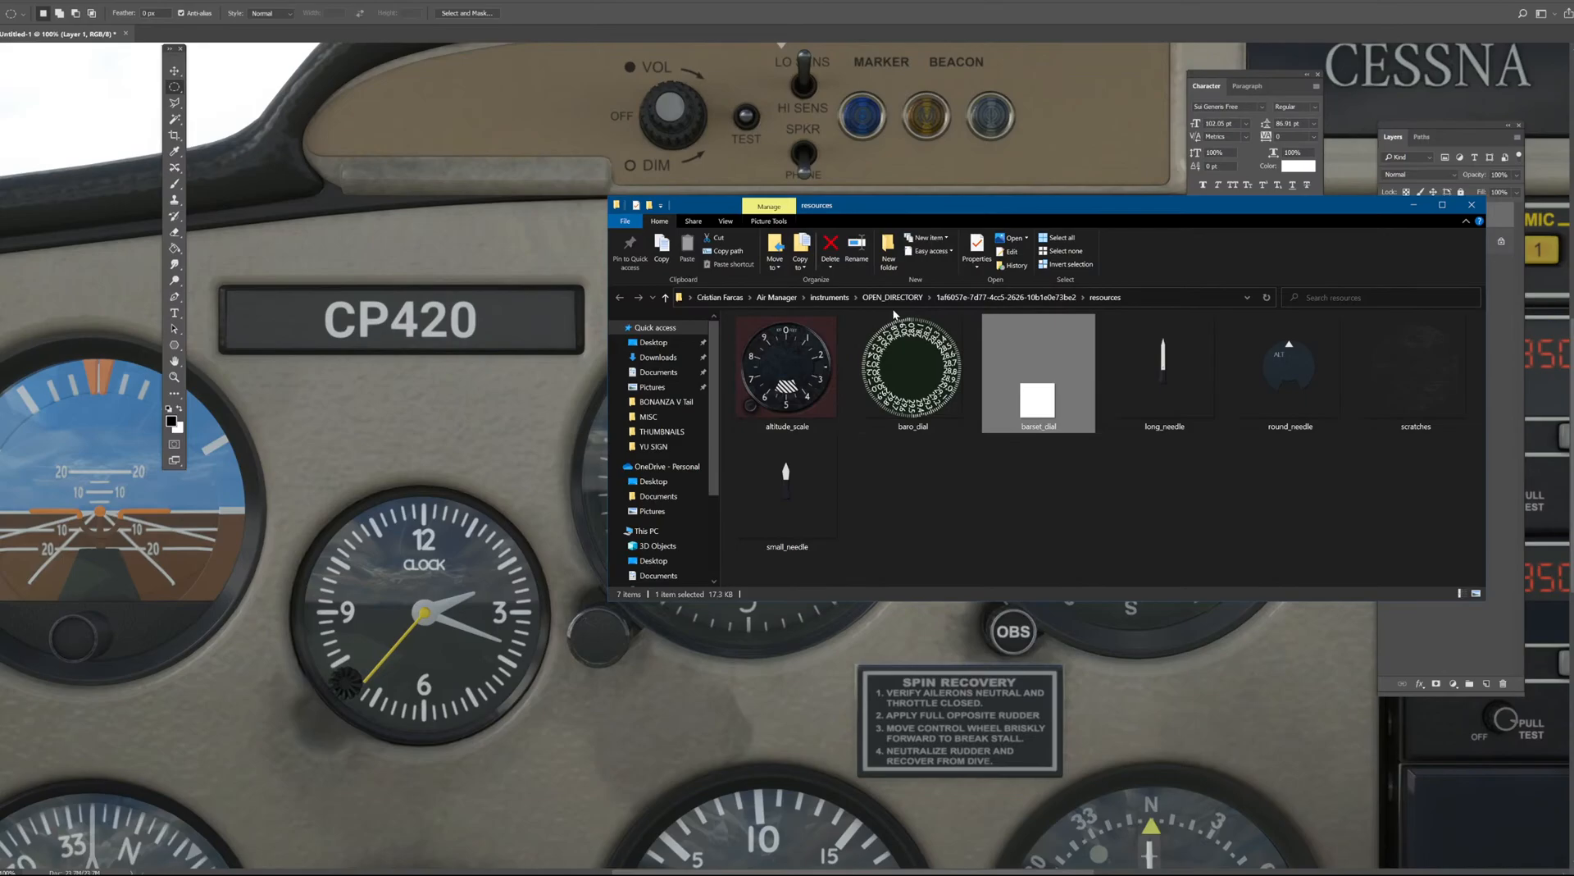
click(815, 361)
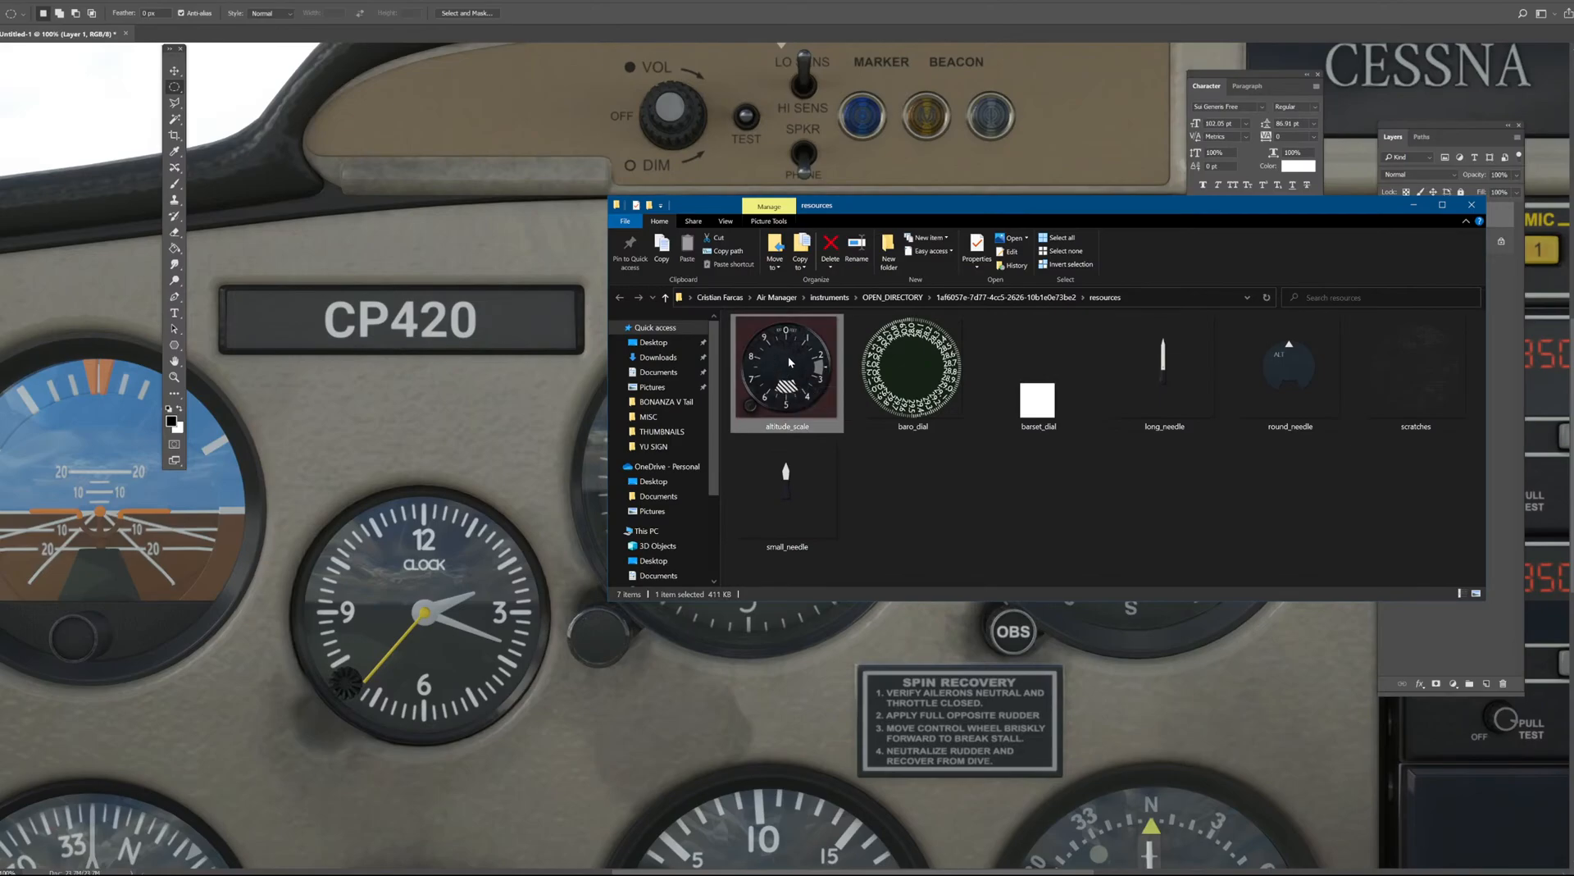
drag(794, 373, 721, 31)
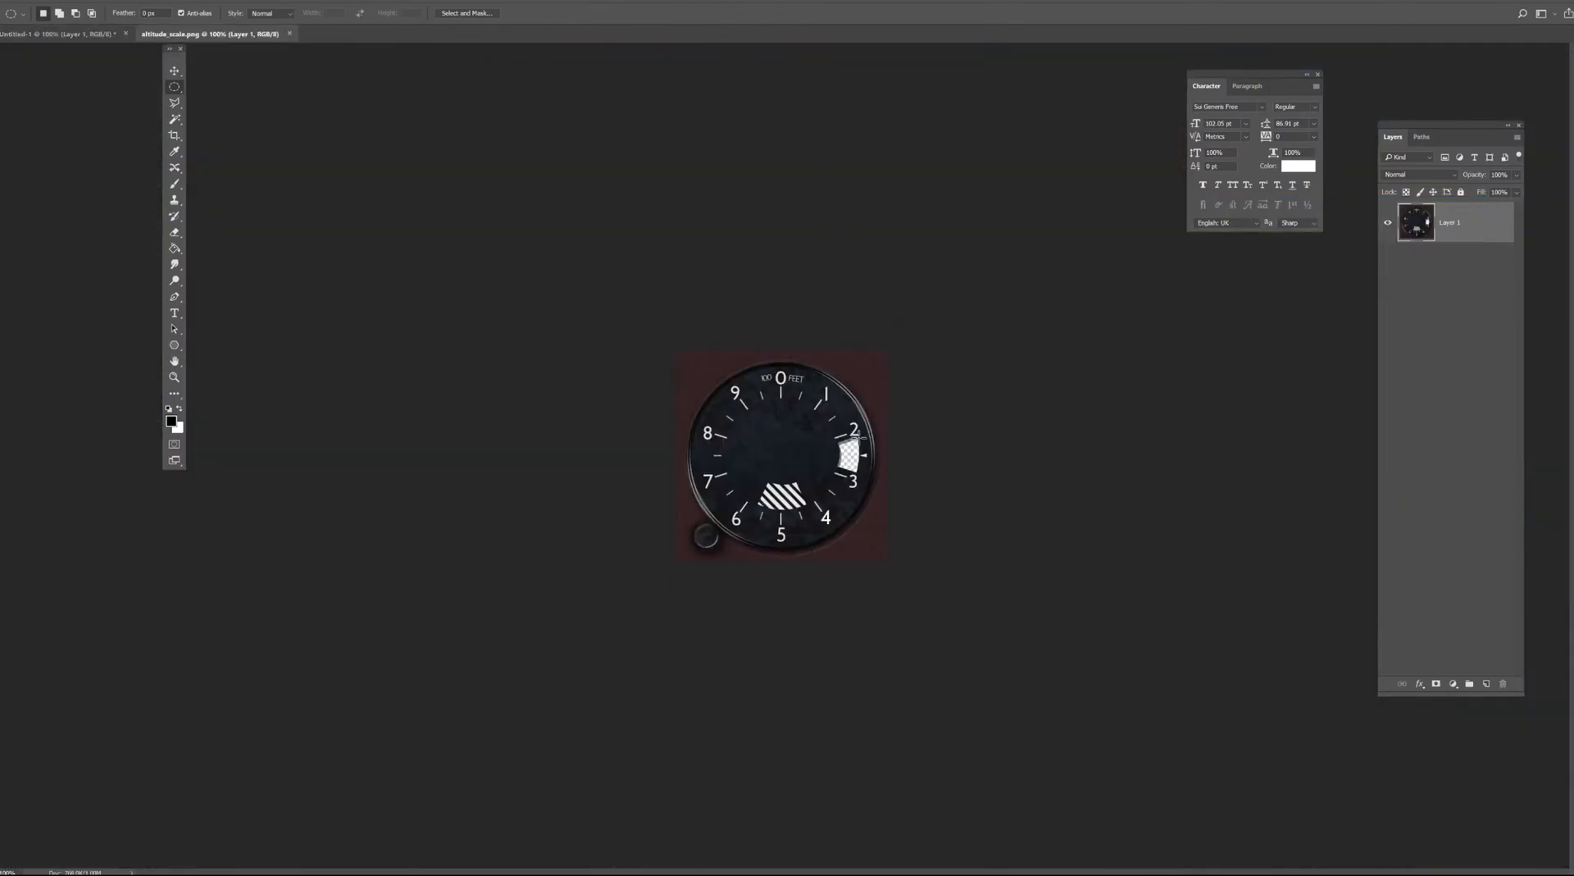
key(ctrl+plus)
key(ctrl+plus)
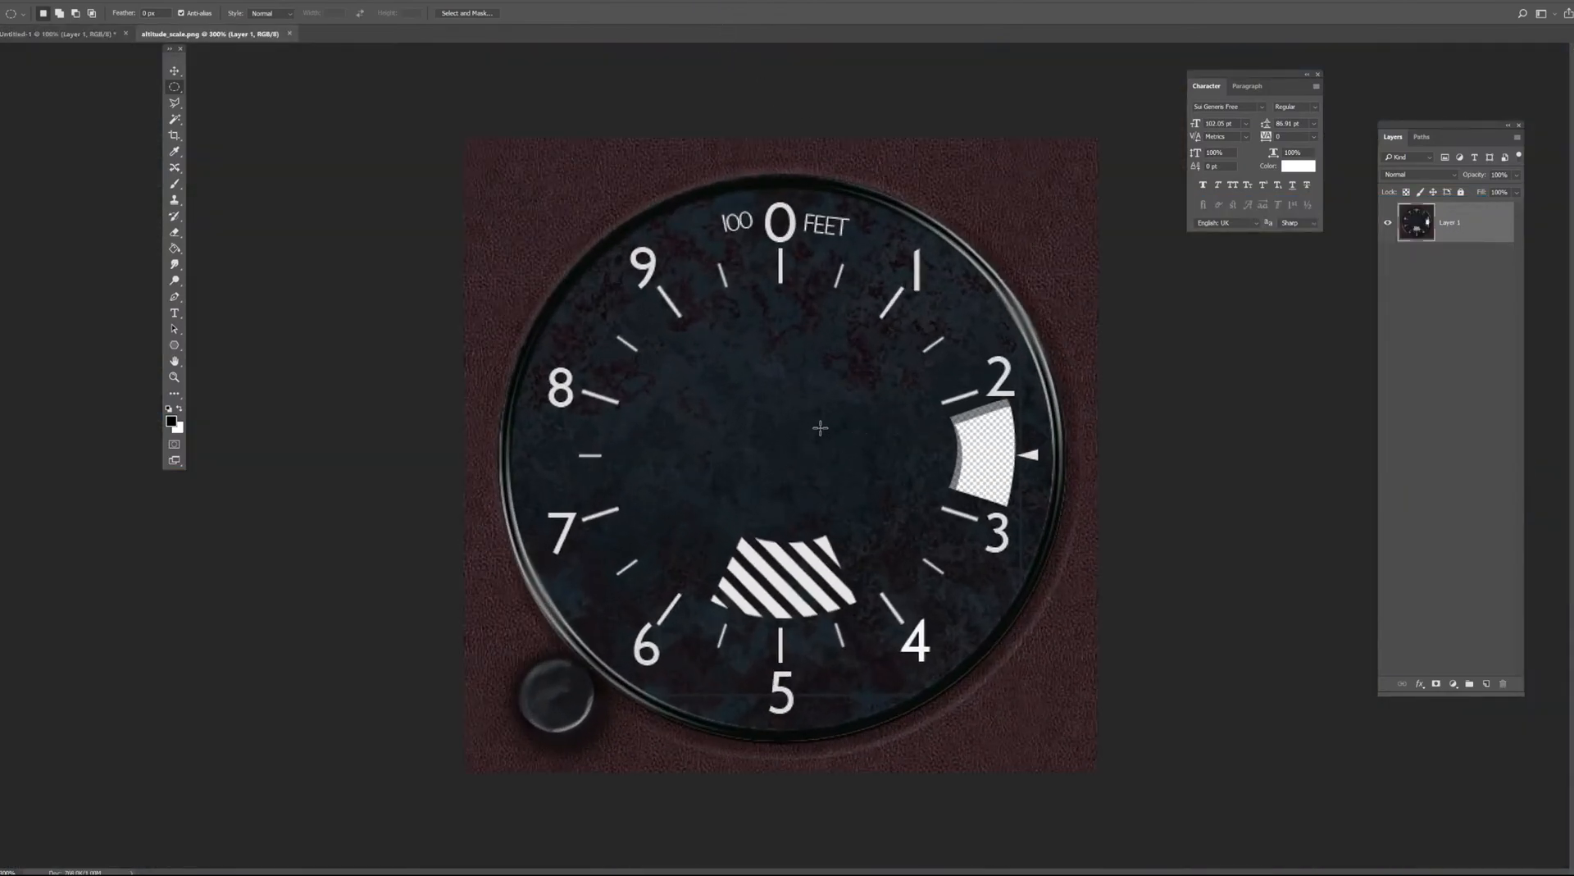
drag(279, 33, 793, 71)
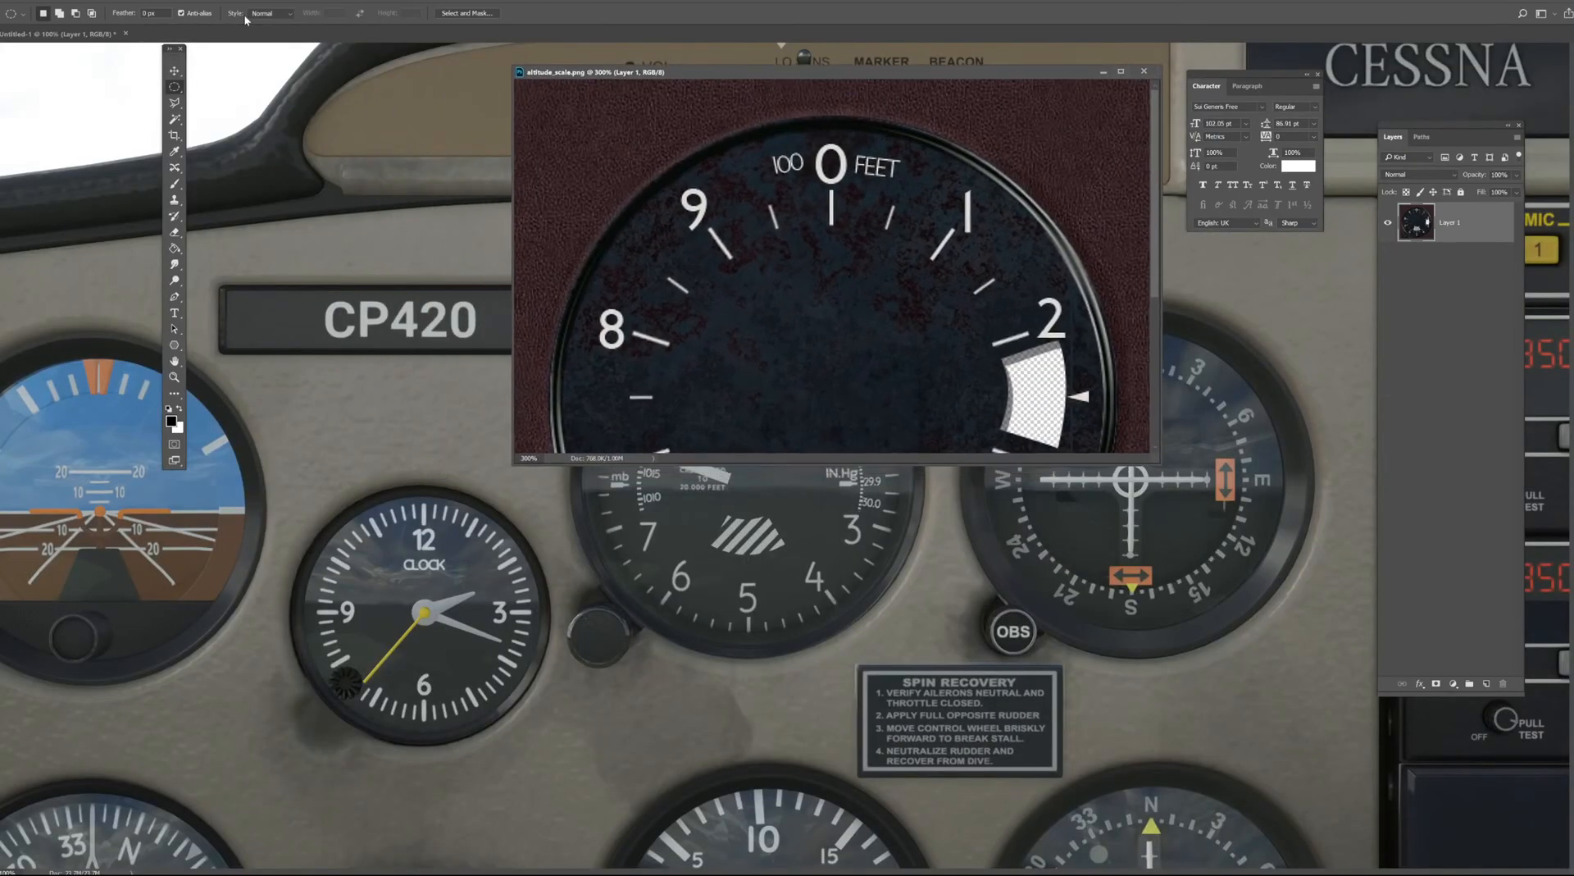
Float the Untitled-1 document, then copy the selected altimeter onto a new layer and hide the cockpit screenshot on Layer 1.
drag(97, 33, 105, 52)
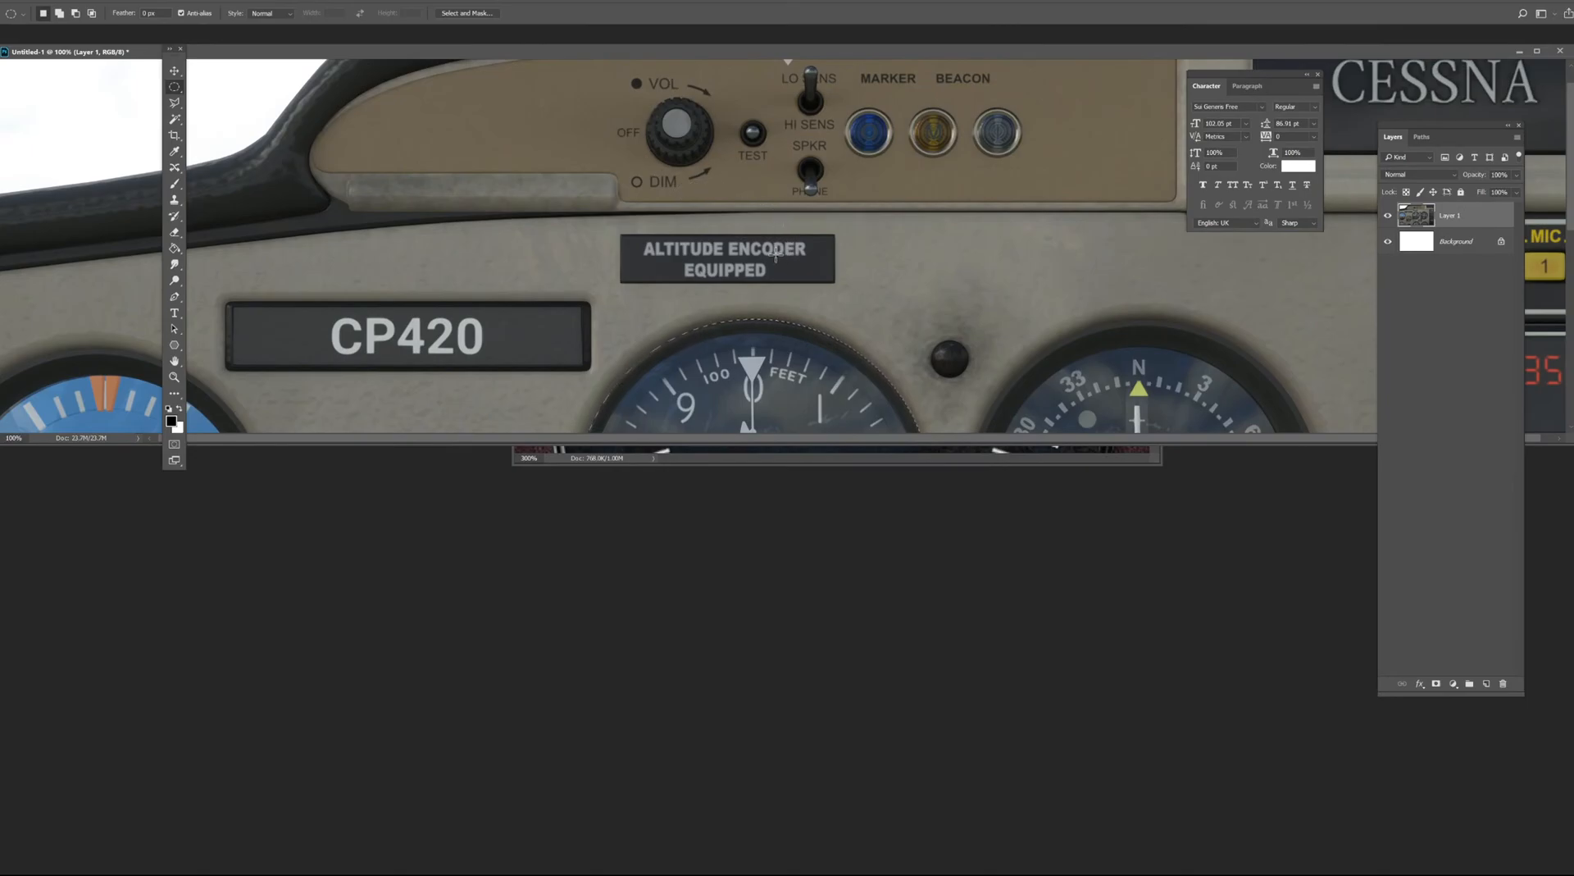
key(ctrl+j)
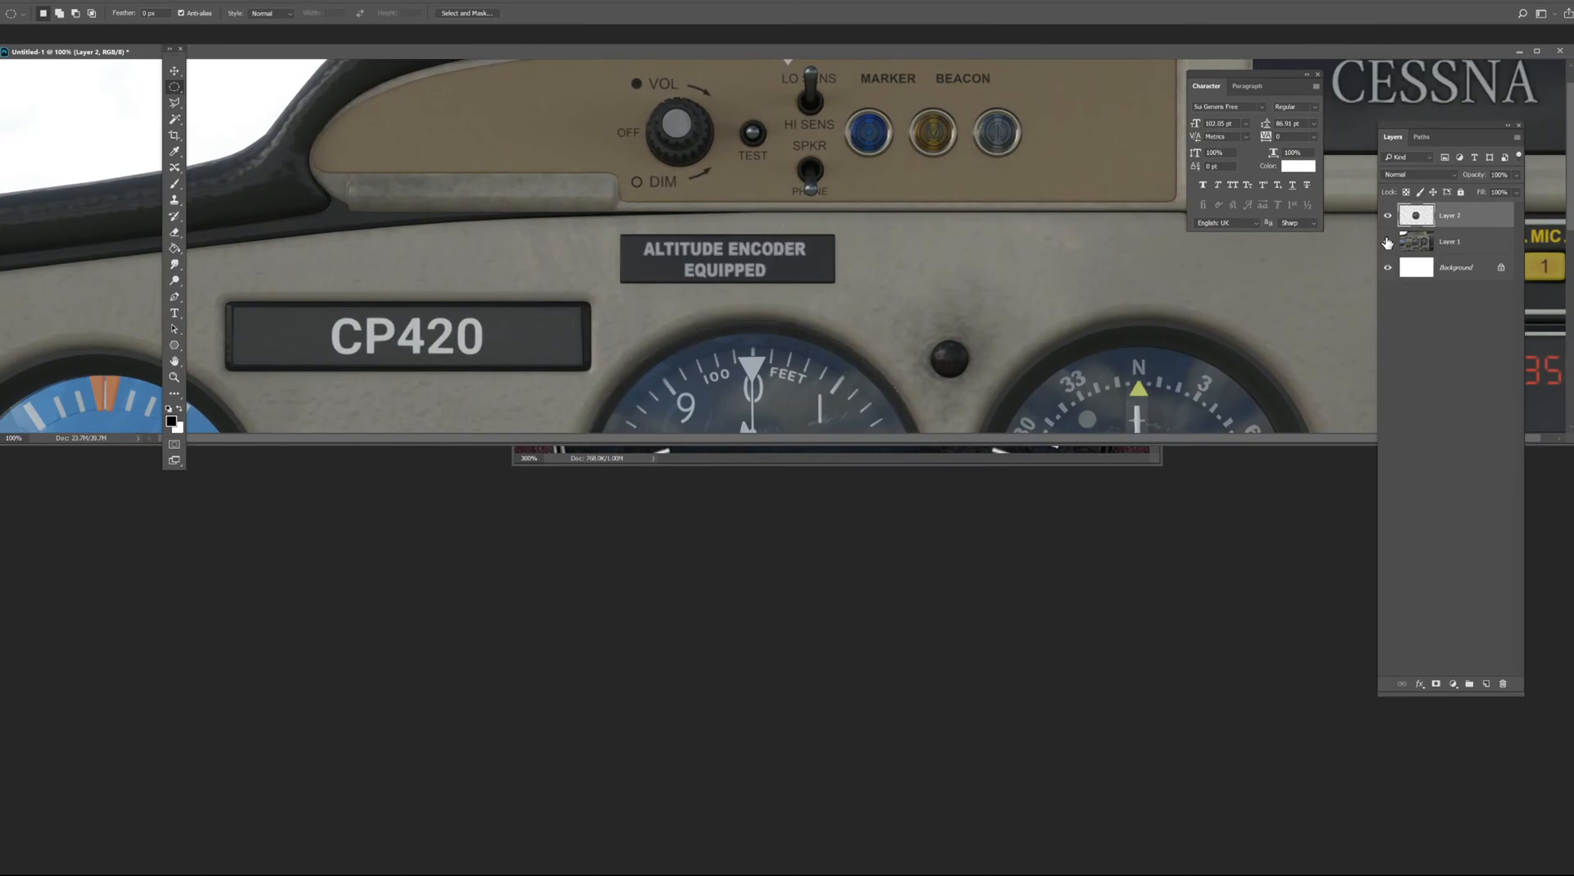
click(1387, 243)
Put away the layers list and resize the Untitled-1 and altitude_scale.png windows so both full dials show side by side.
drag(1166, 55, 1010, 71)
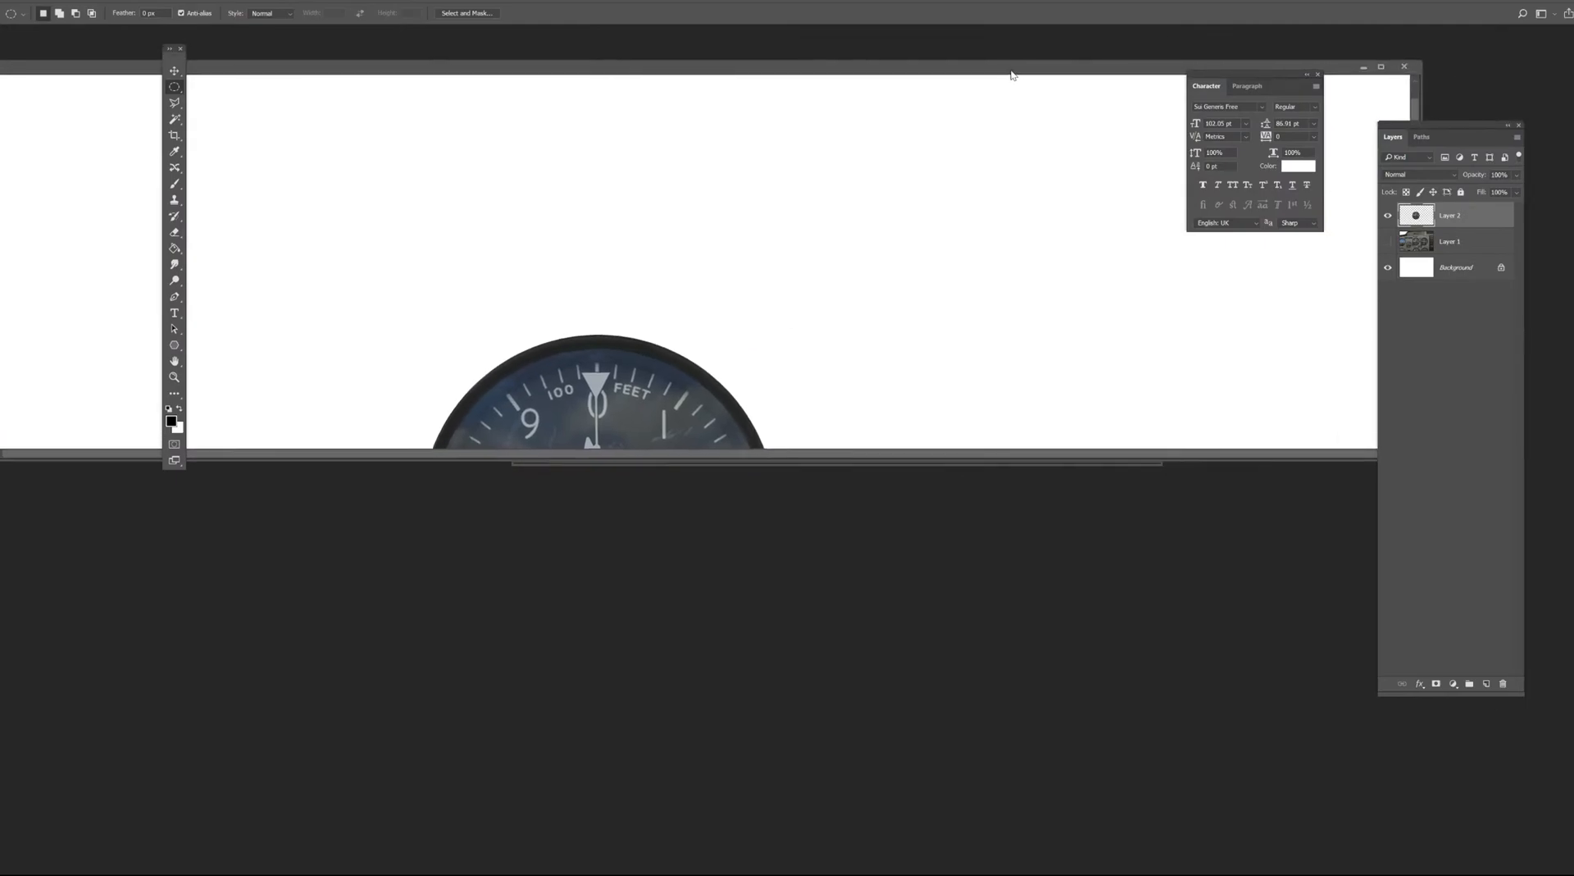
click(1519, 125)
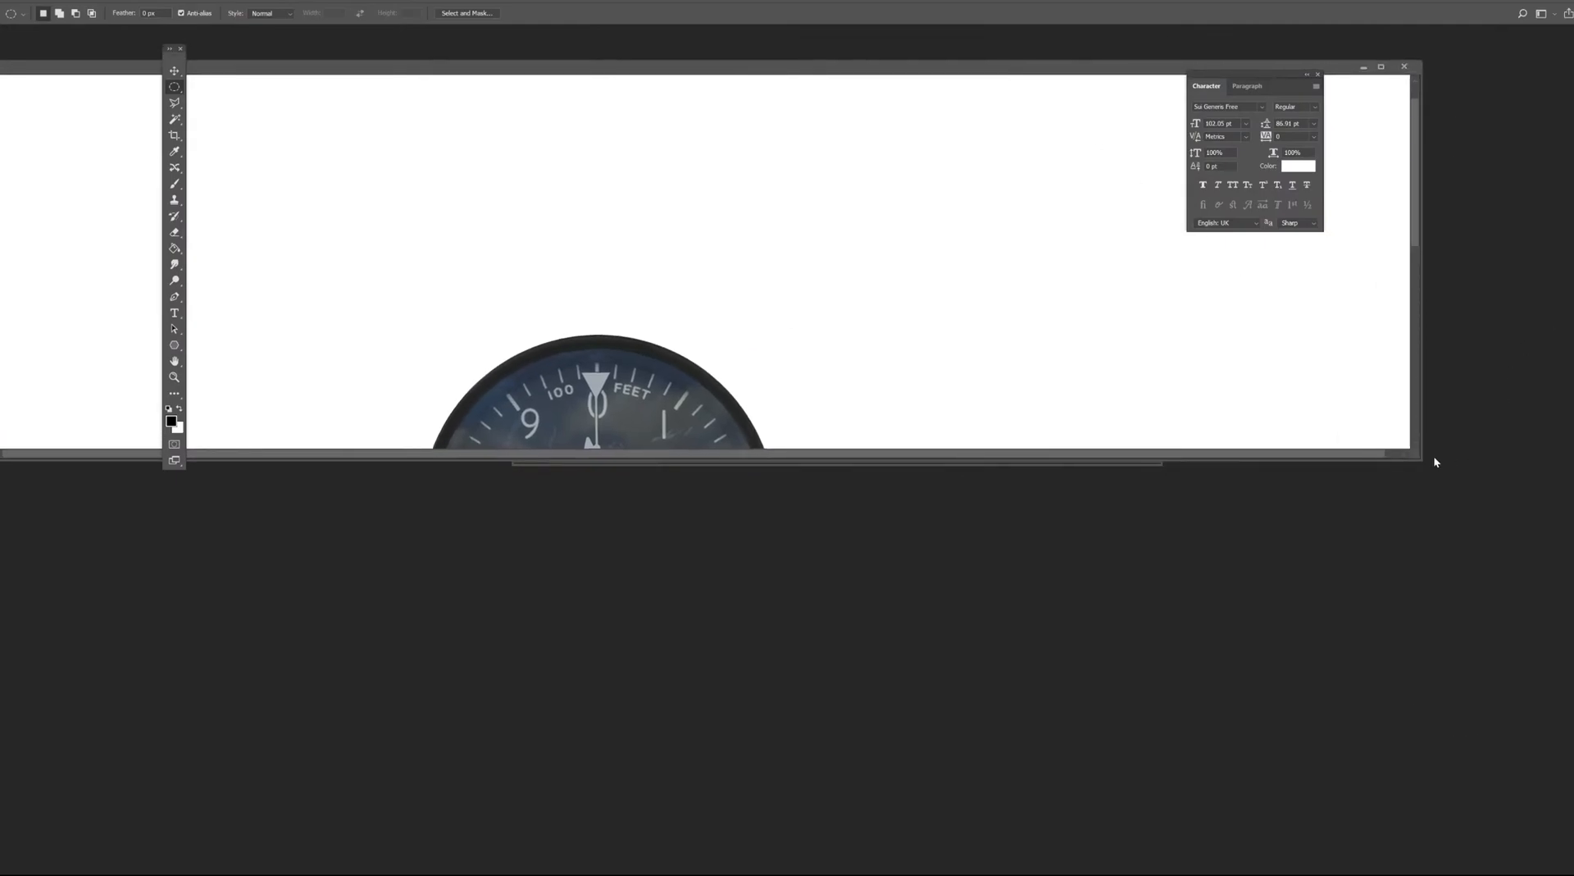
drag(1416, 457, 664, 841)
drag(522, 477, 307, 355)
drag(868, 72, 1013, 103)
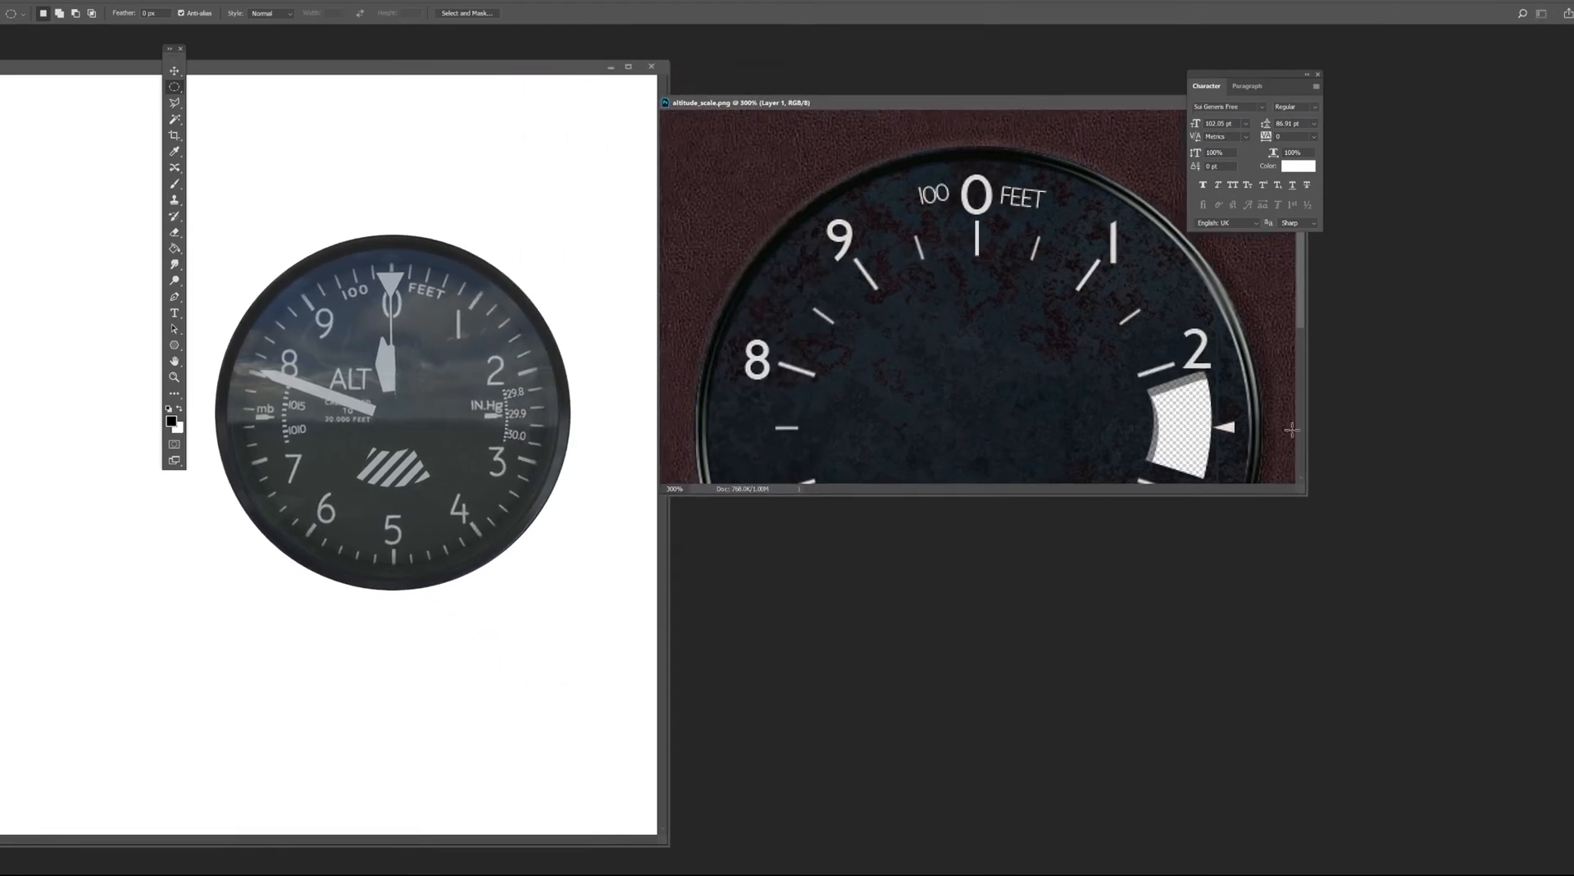
drag(1303, 493, 1420, 768)
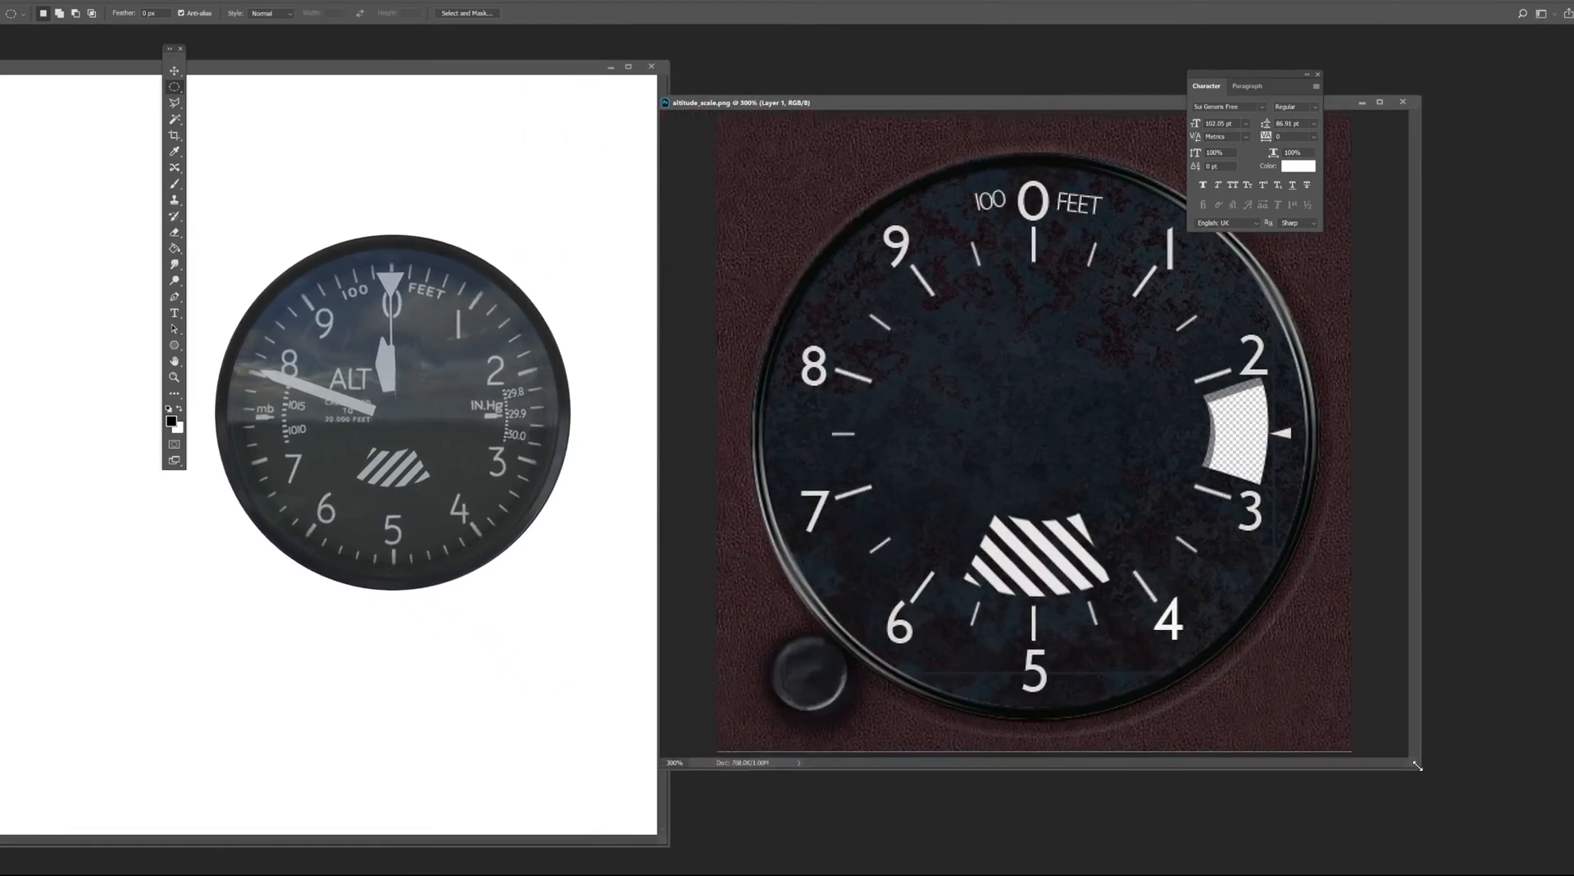
Zoom Untitled-1 out to 66.7%, activate the Move tool and bring the altitude_scale.png window closer to the altimeter.
drag(499, 63, 537, 56)
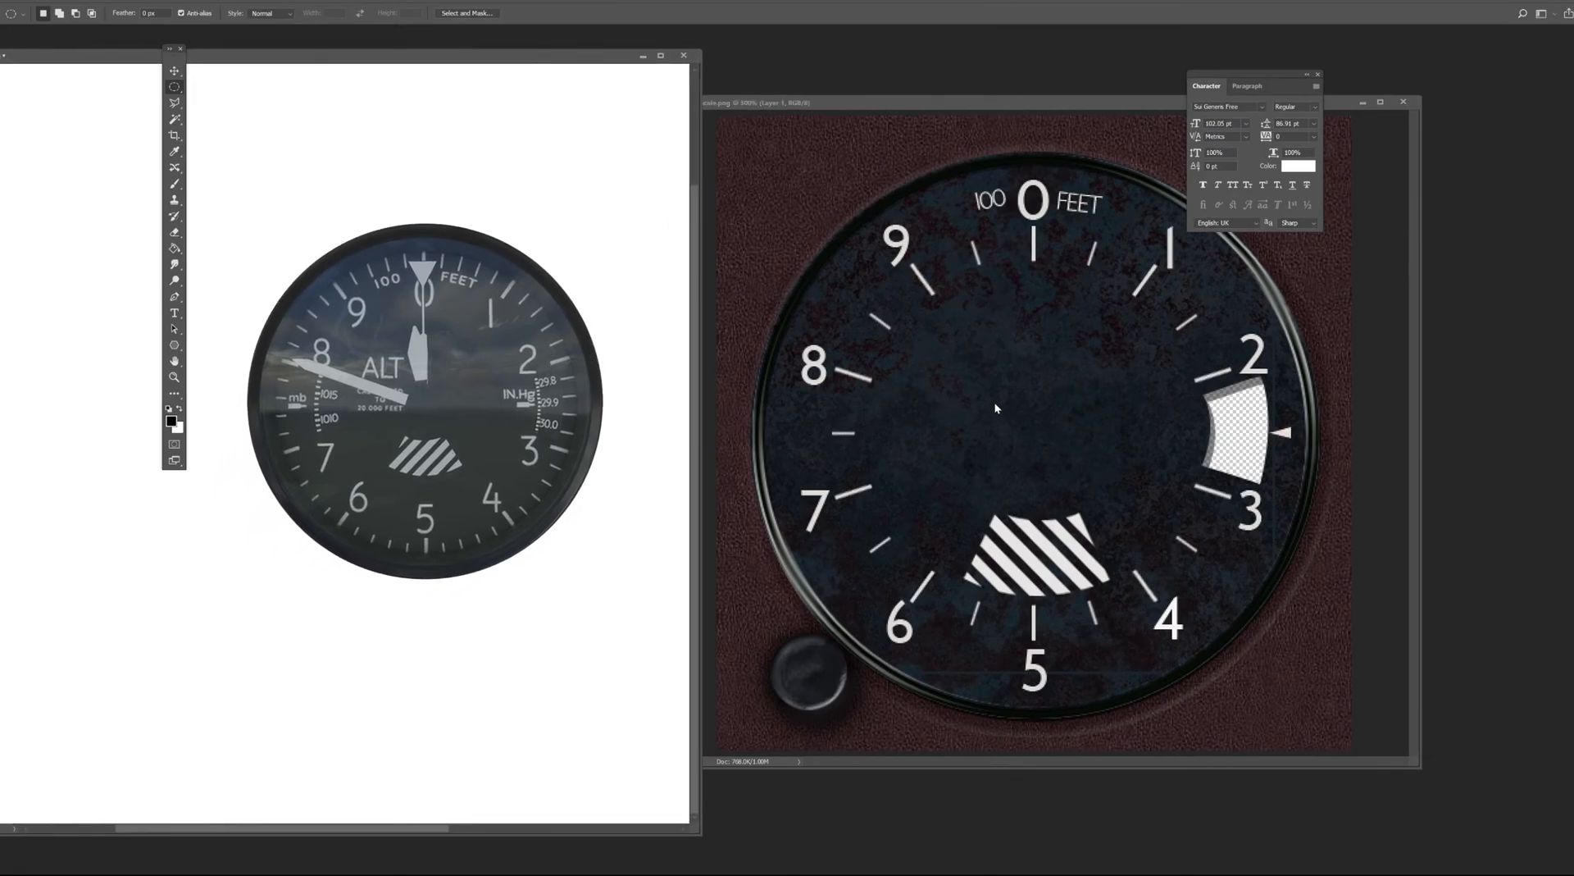
key(ctrl+minus)
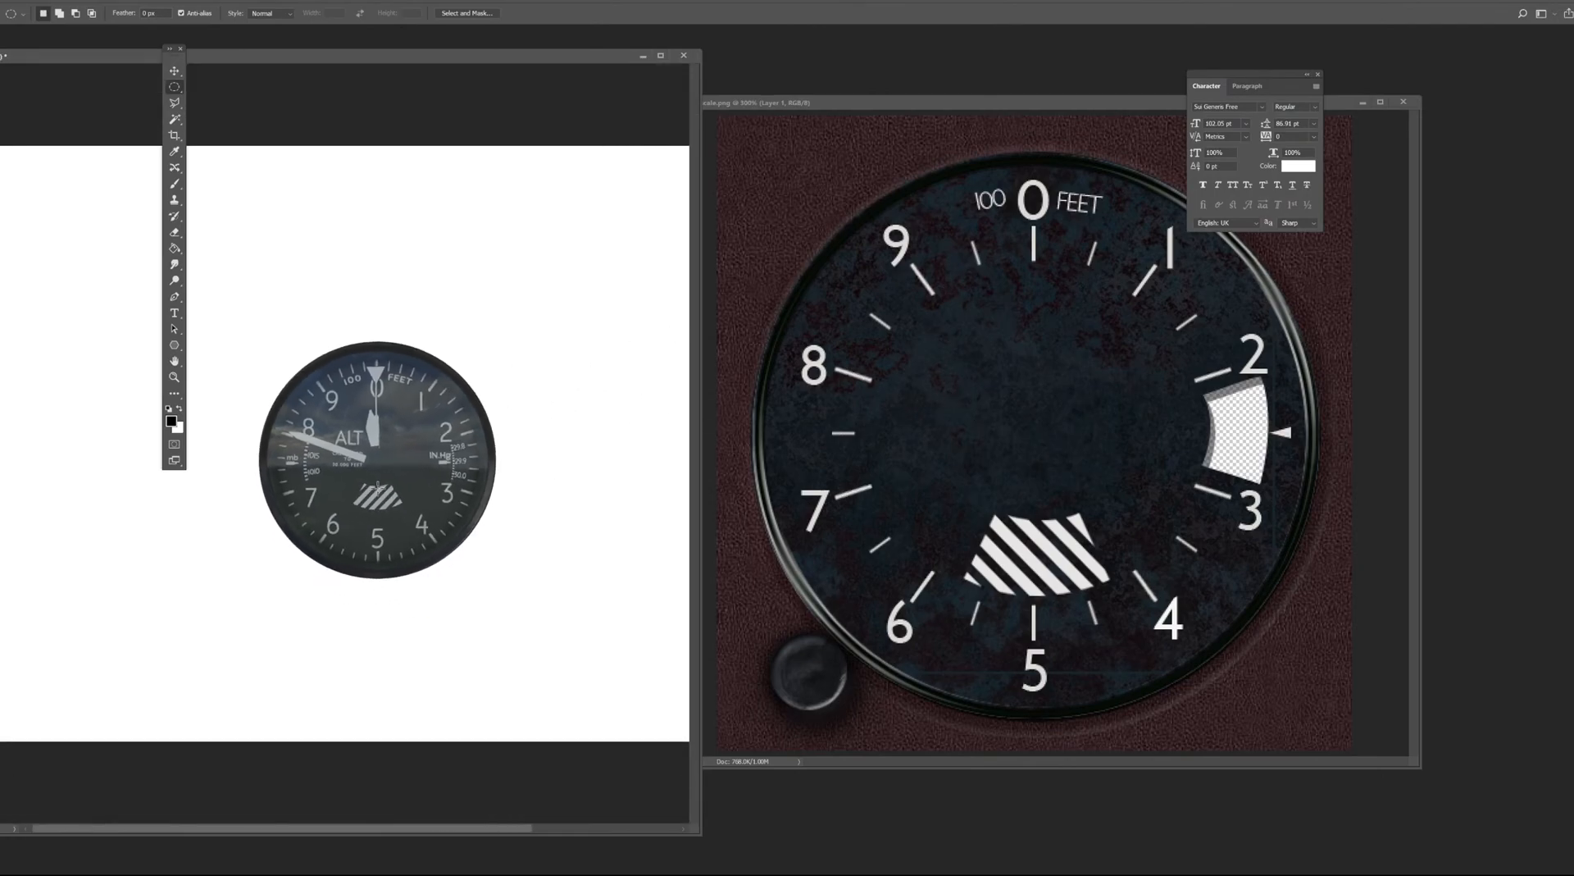
click(174, 71)
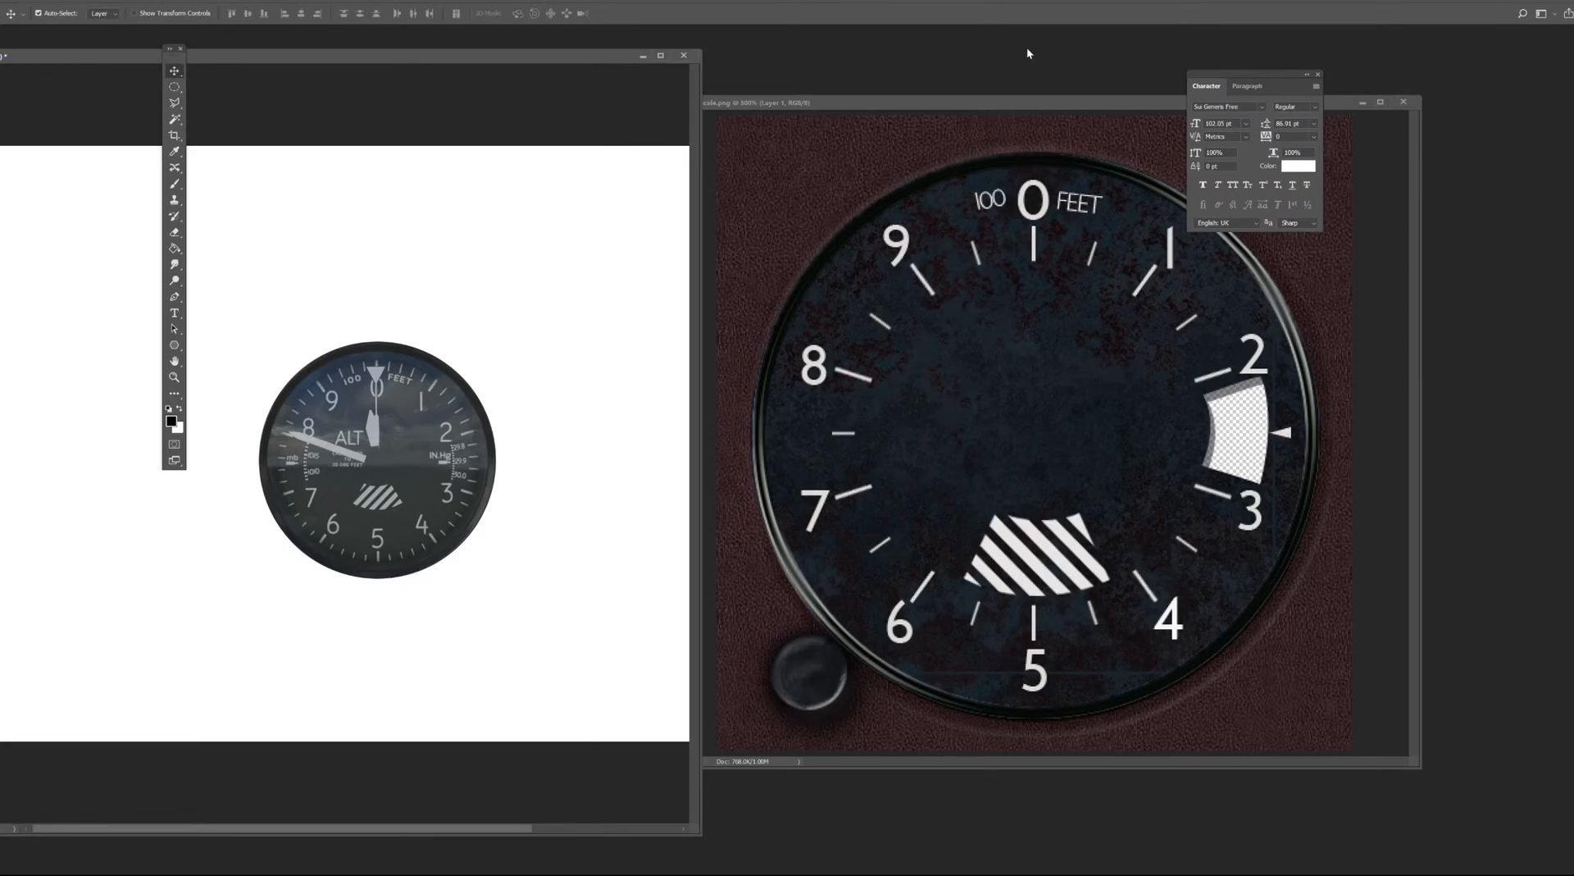
drag(1012, 101, 909, 85)
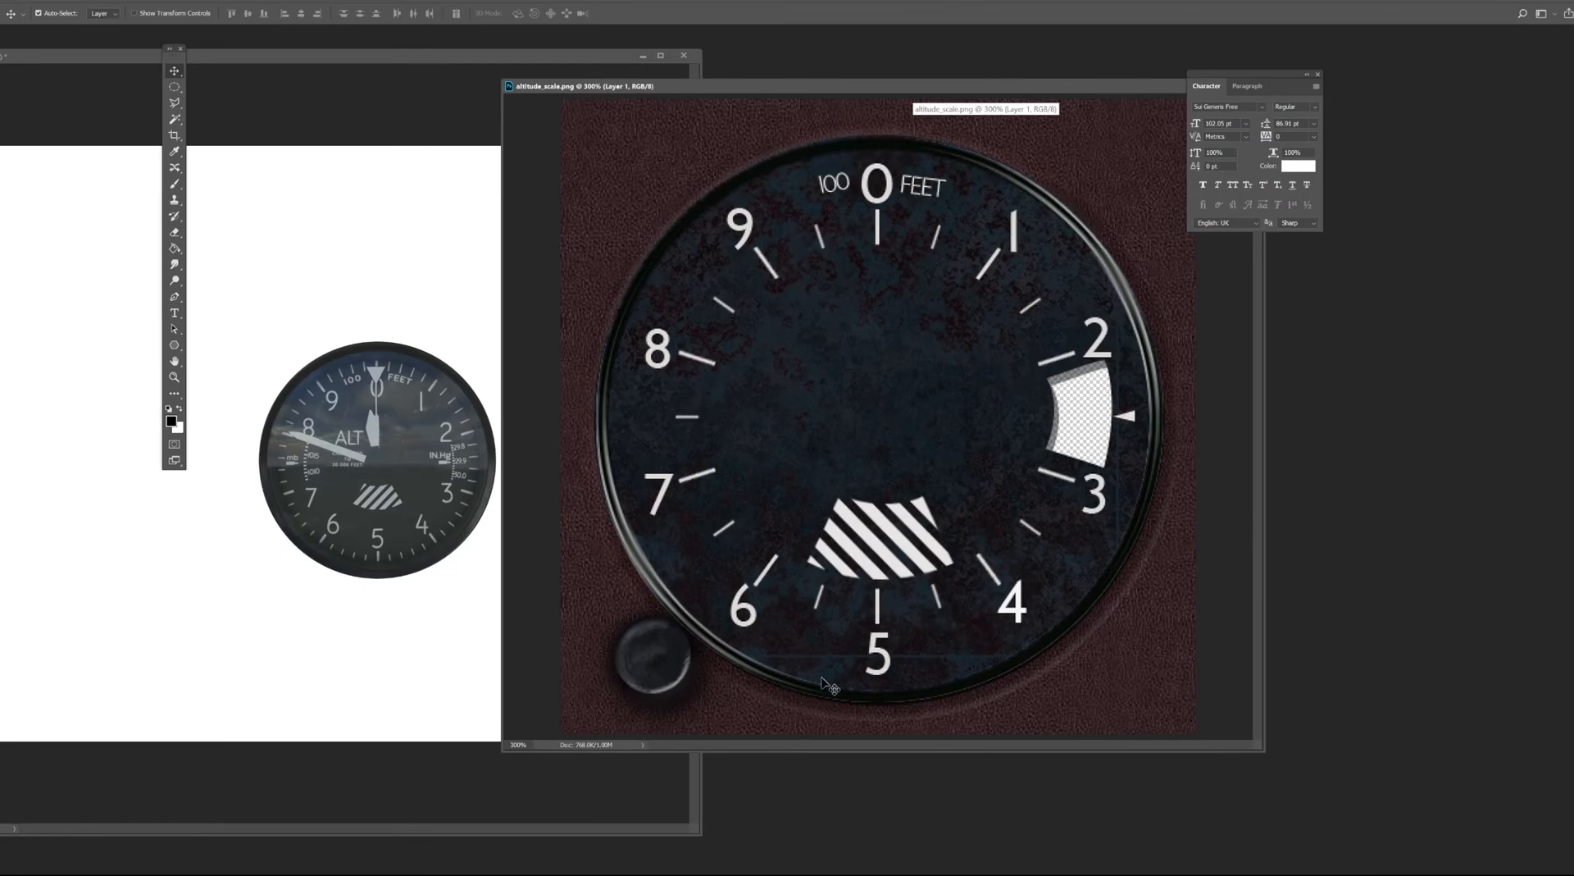
Look at altitude_scale in the resources folder and return to Photoshop.
mouse_move(252, 866)
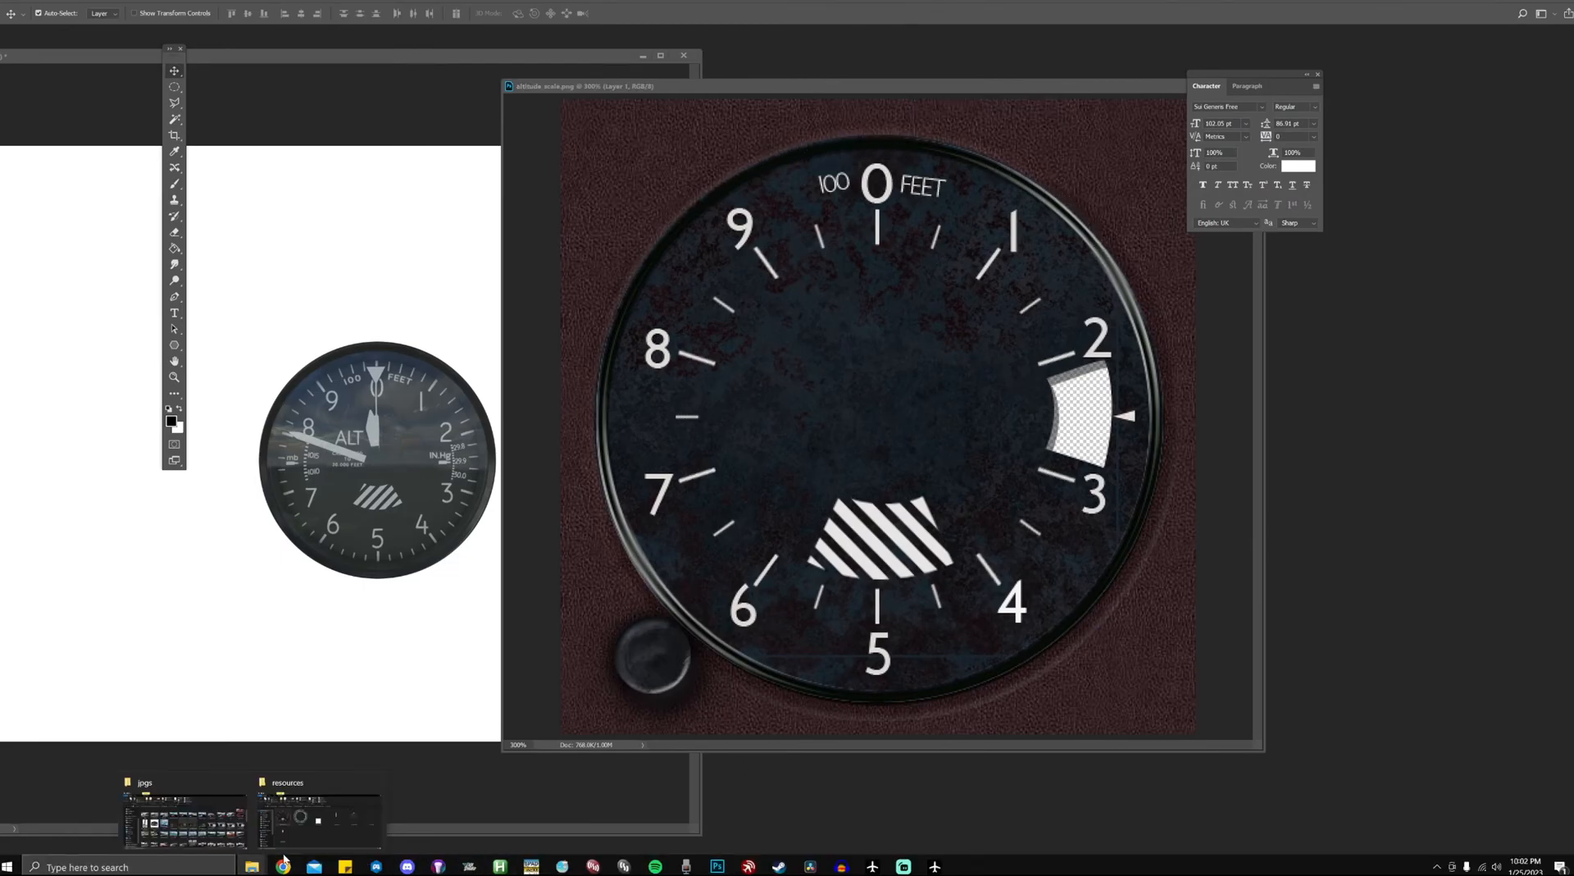
click(298, 833)
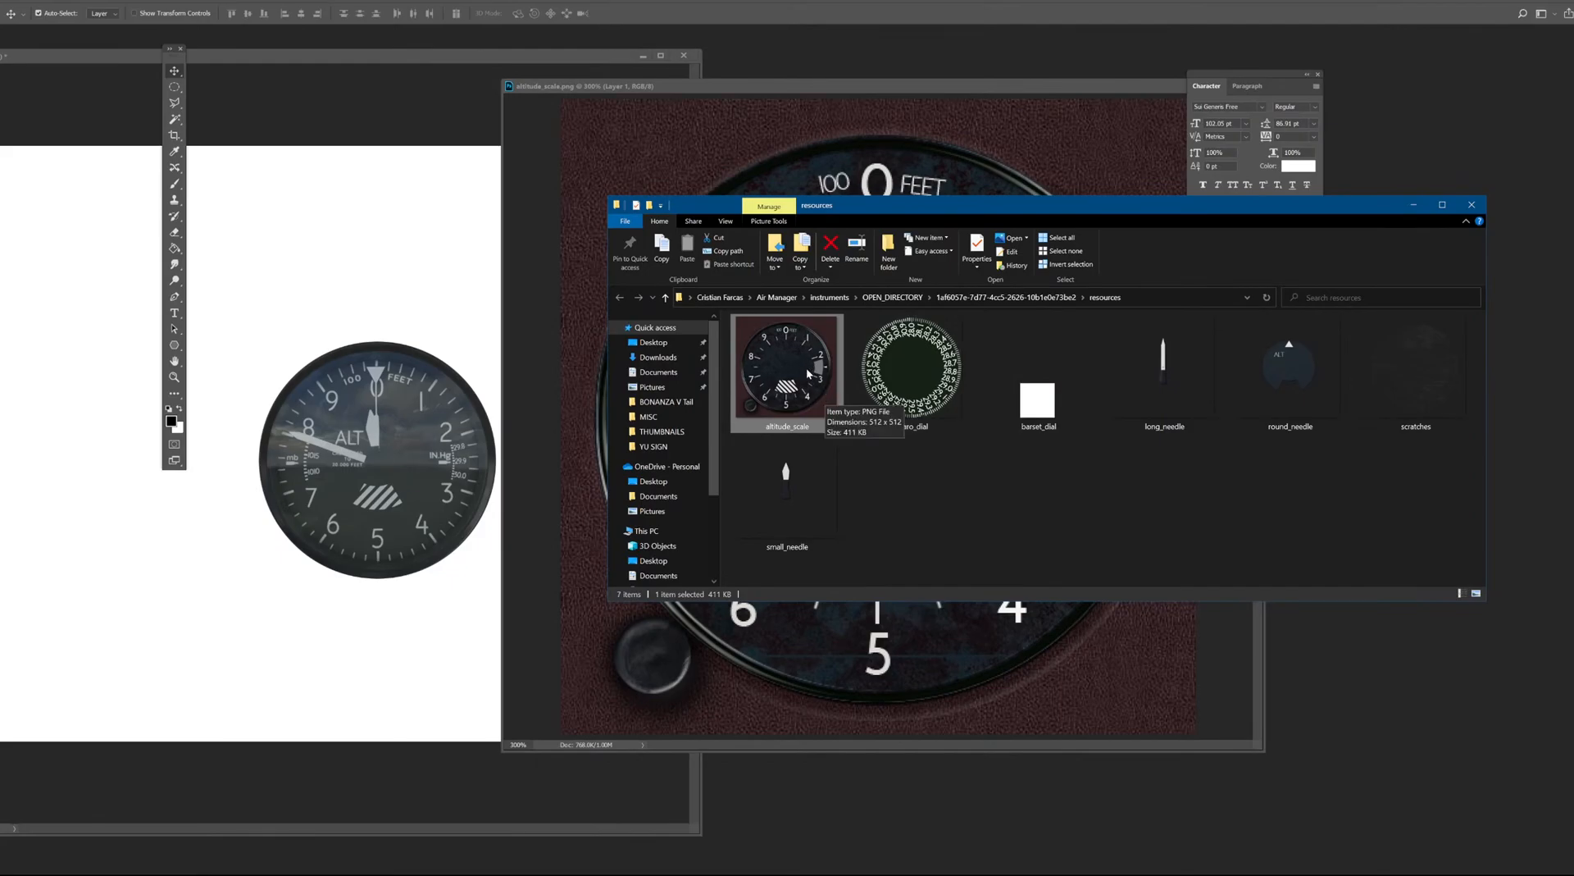
key(alt+Tab)
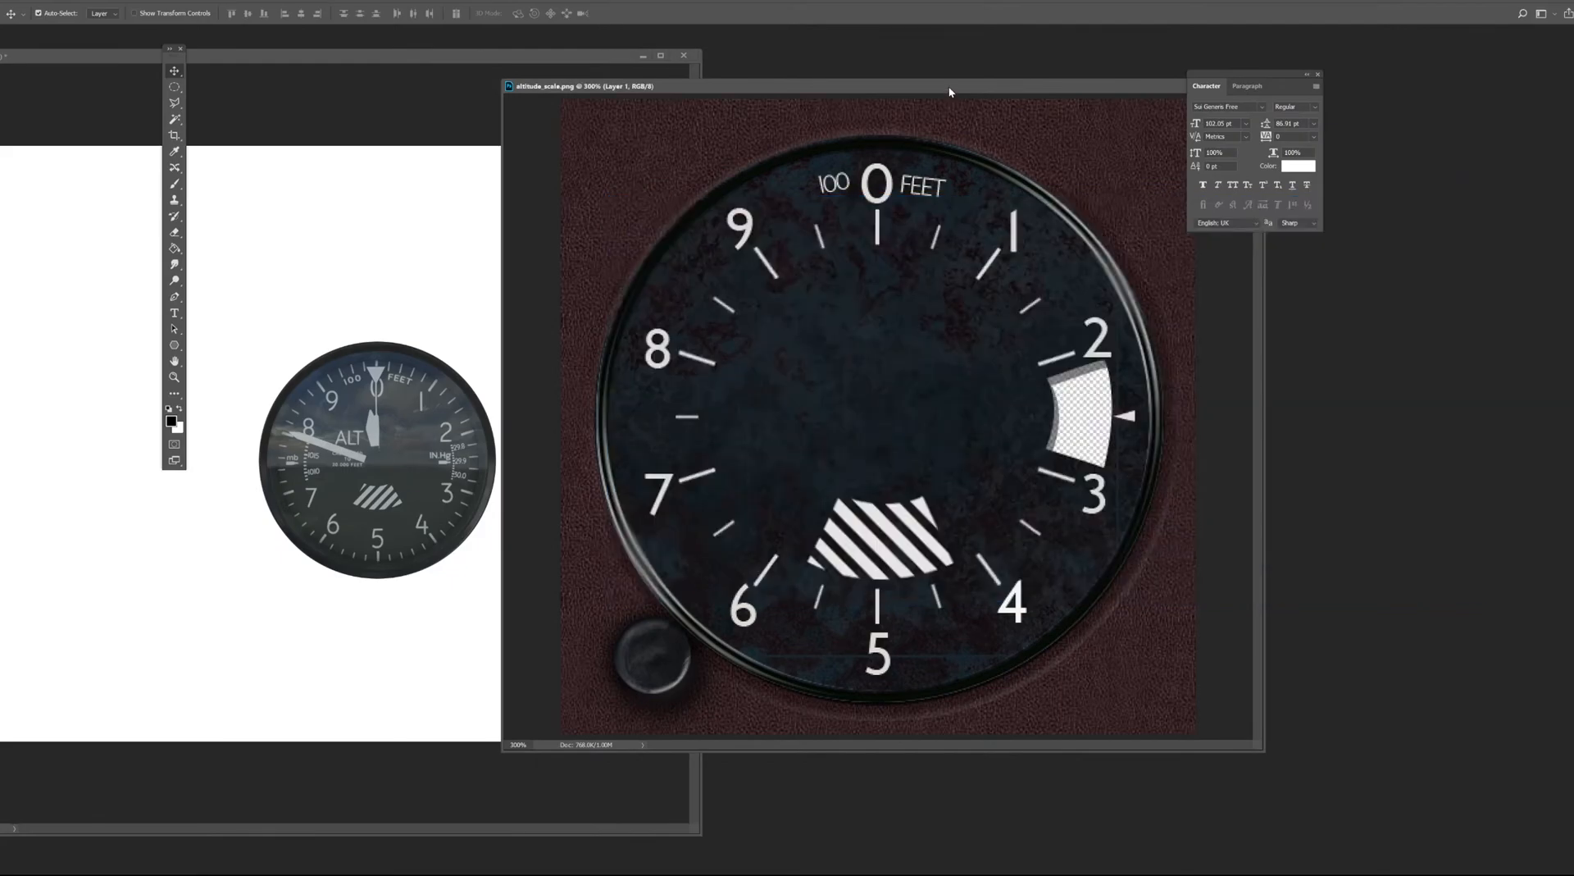
Hide the white background in Untitled-1, copy the altimeter layer into altitude_scale.png and centre it on the canvas.
click(360, 312)
drag(538, 59, 629, 64)
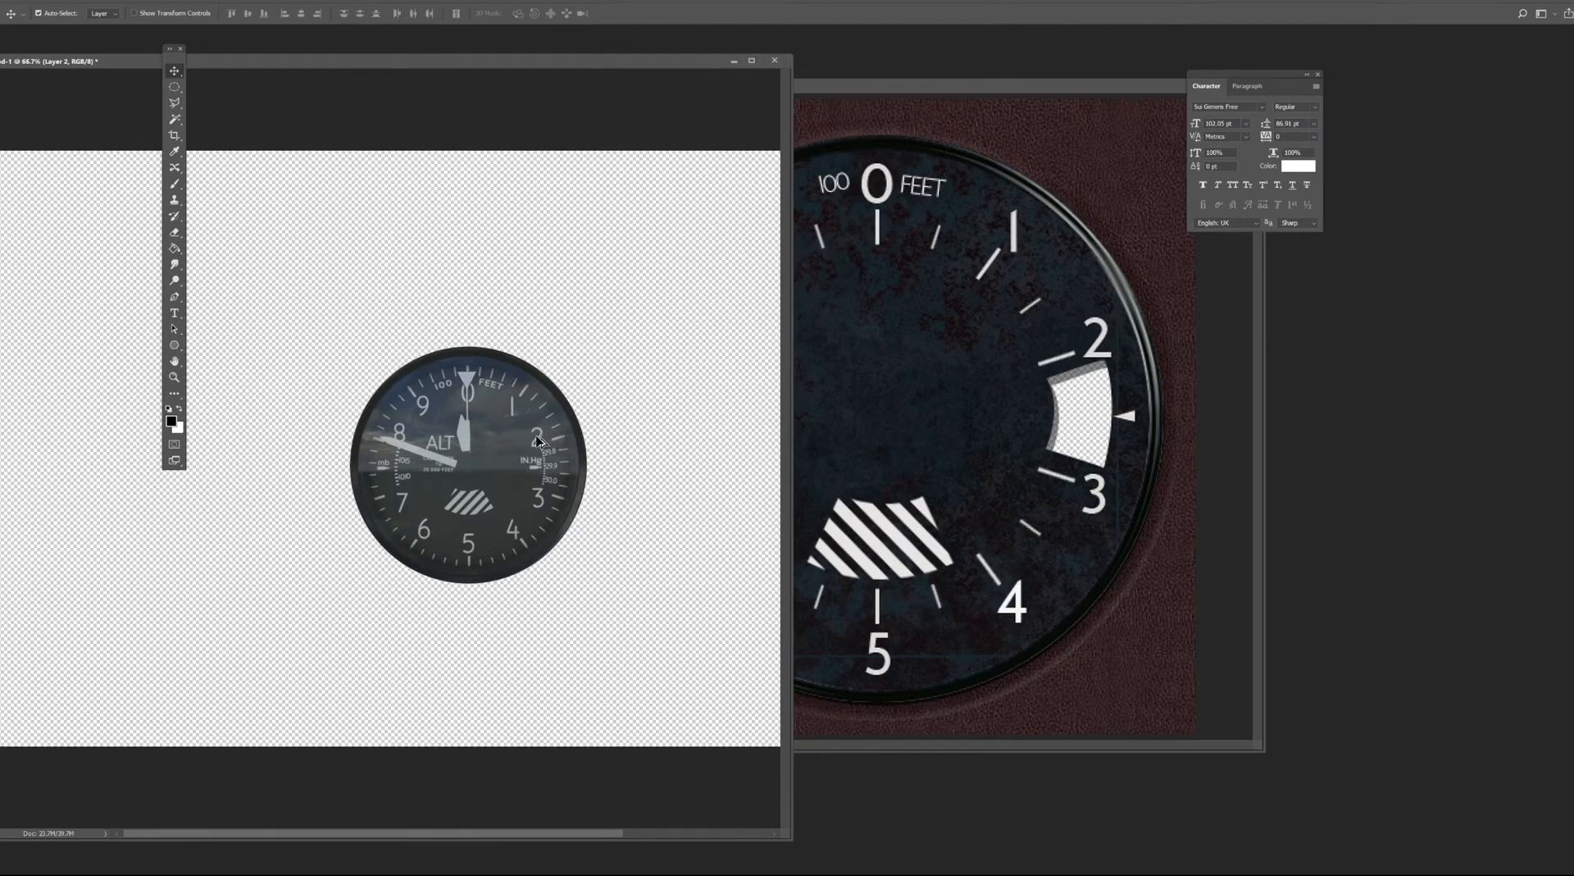
drag(538, 441, 947, 361)
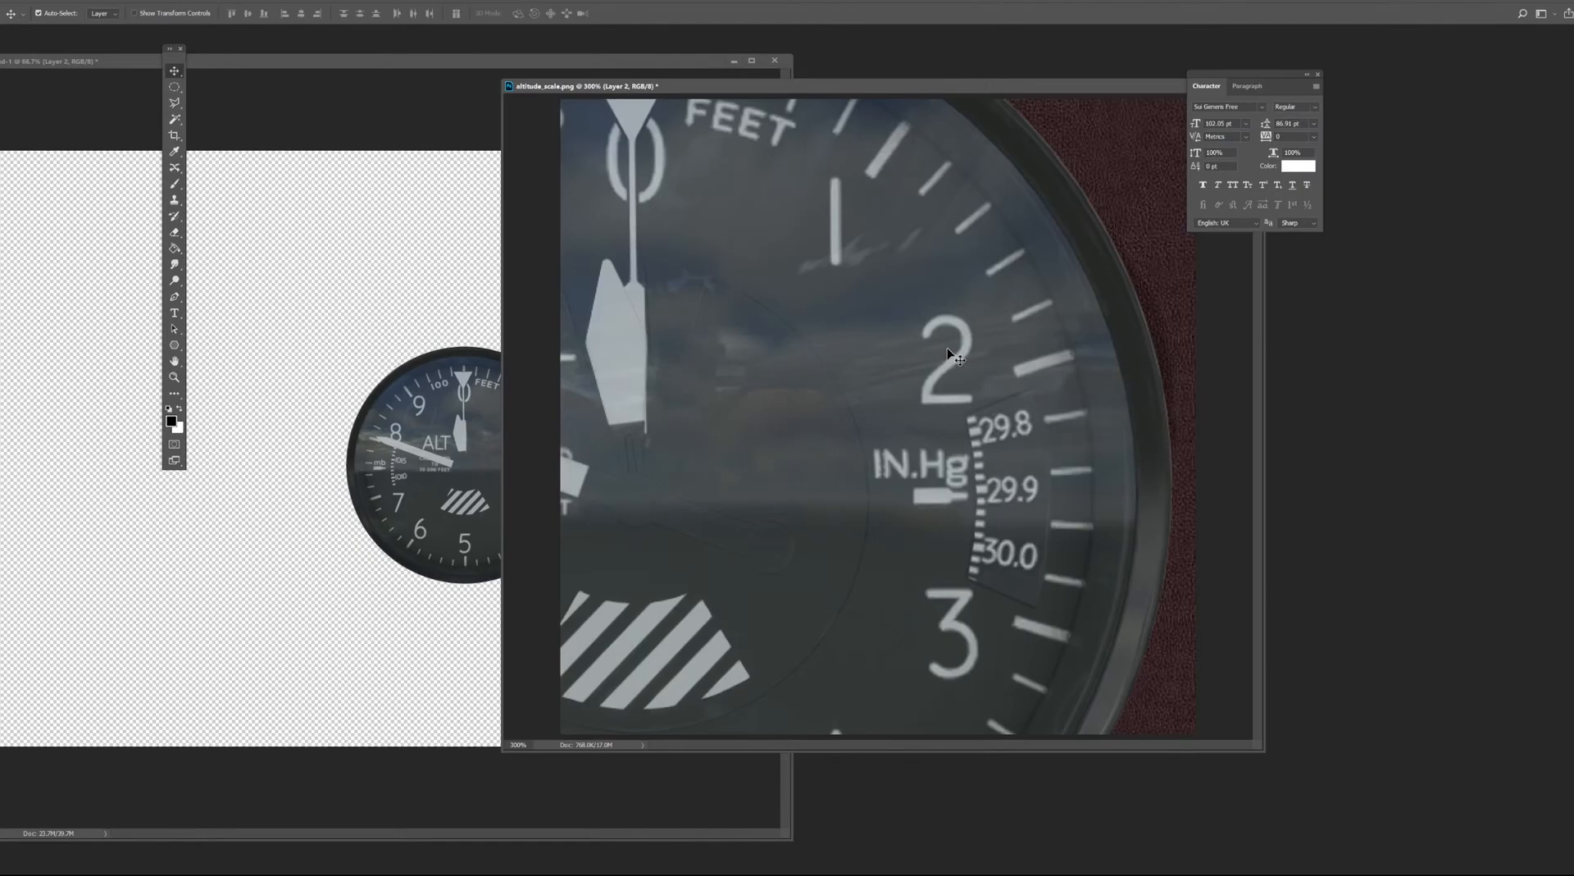
key(ctrl+minus)
key(ctrl+minus)
drag(879, 416, 934, 422)
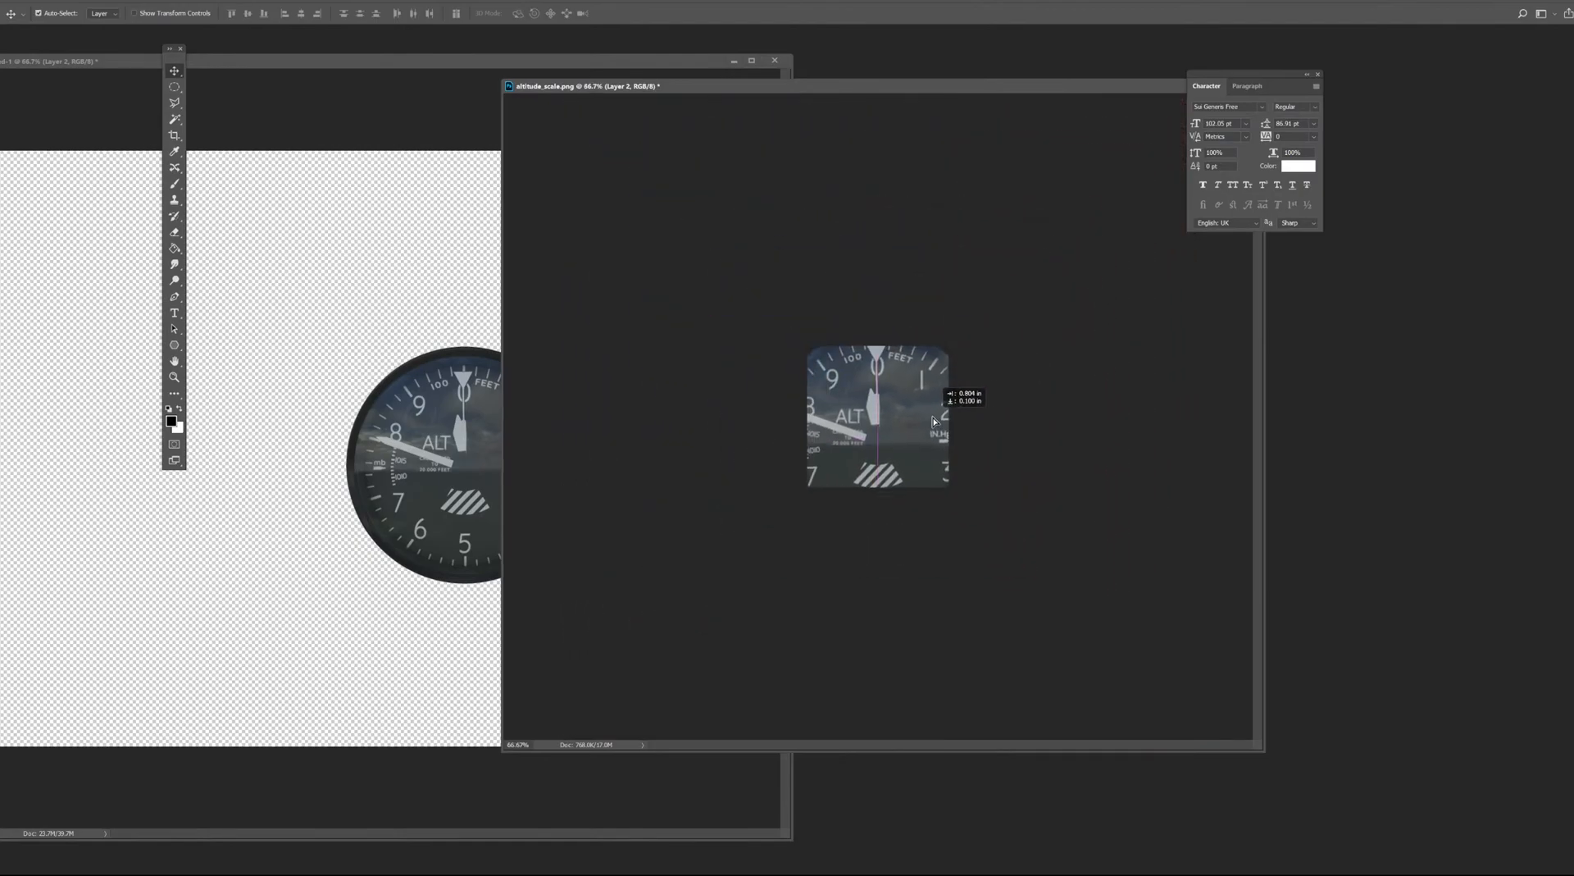
Scale the copied altimeter to about 53% with Free Transform and align it with the original dial's round bezel.
key(ctrl+t)
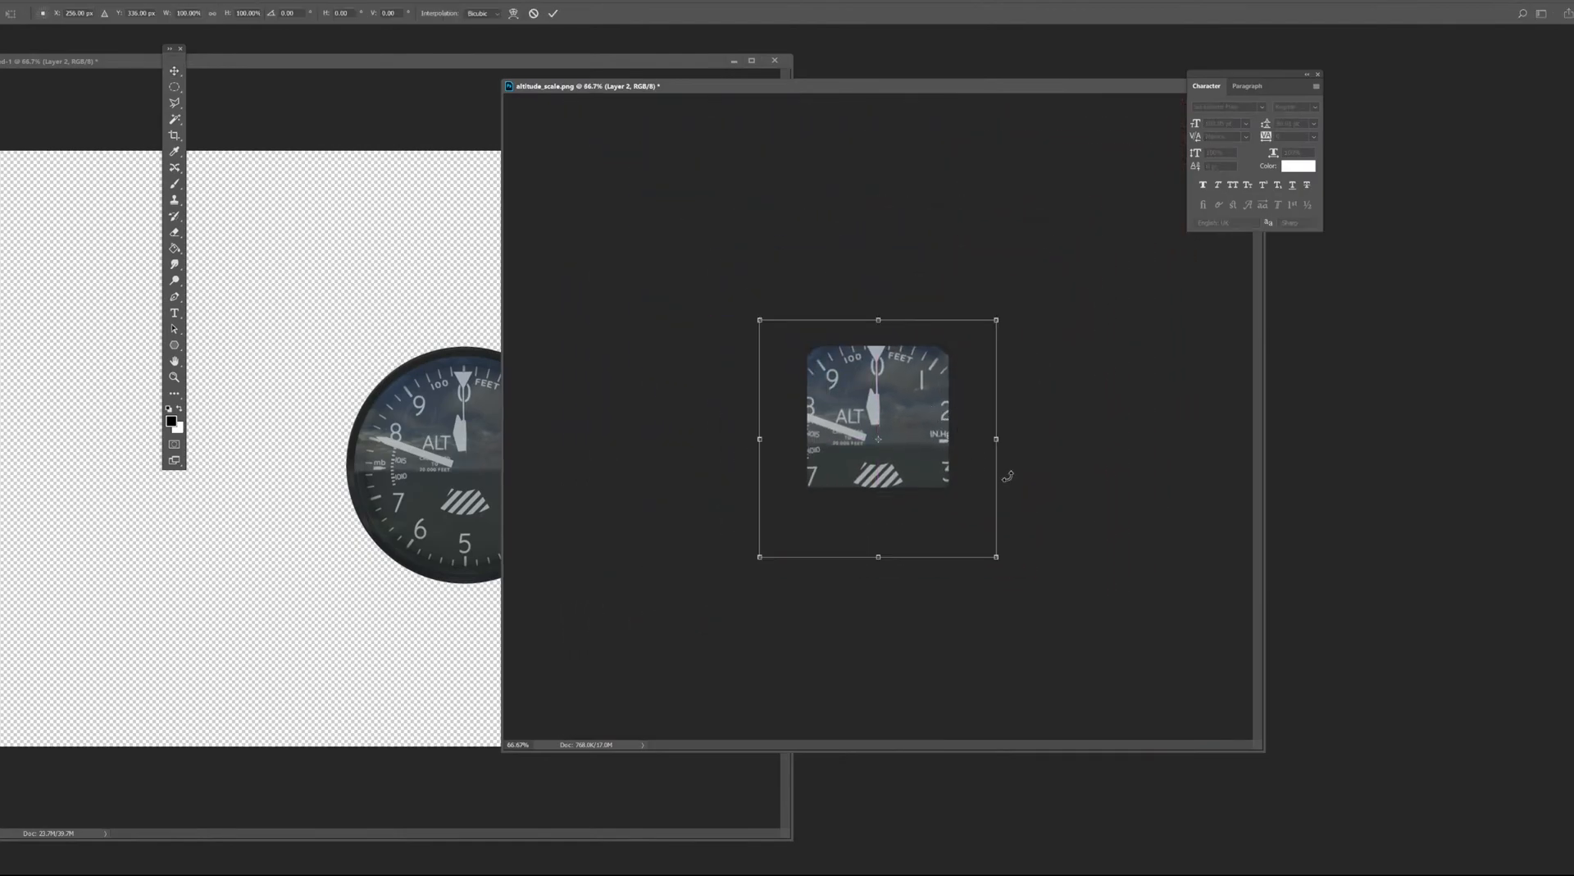
drag(997, 561, 876, 465)
drag(853, 408, 897, 437)
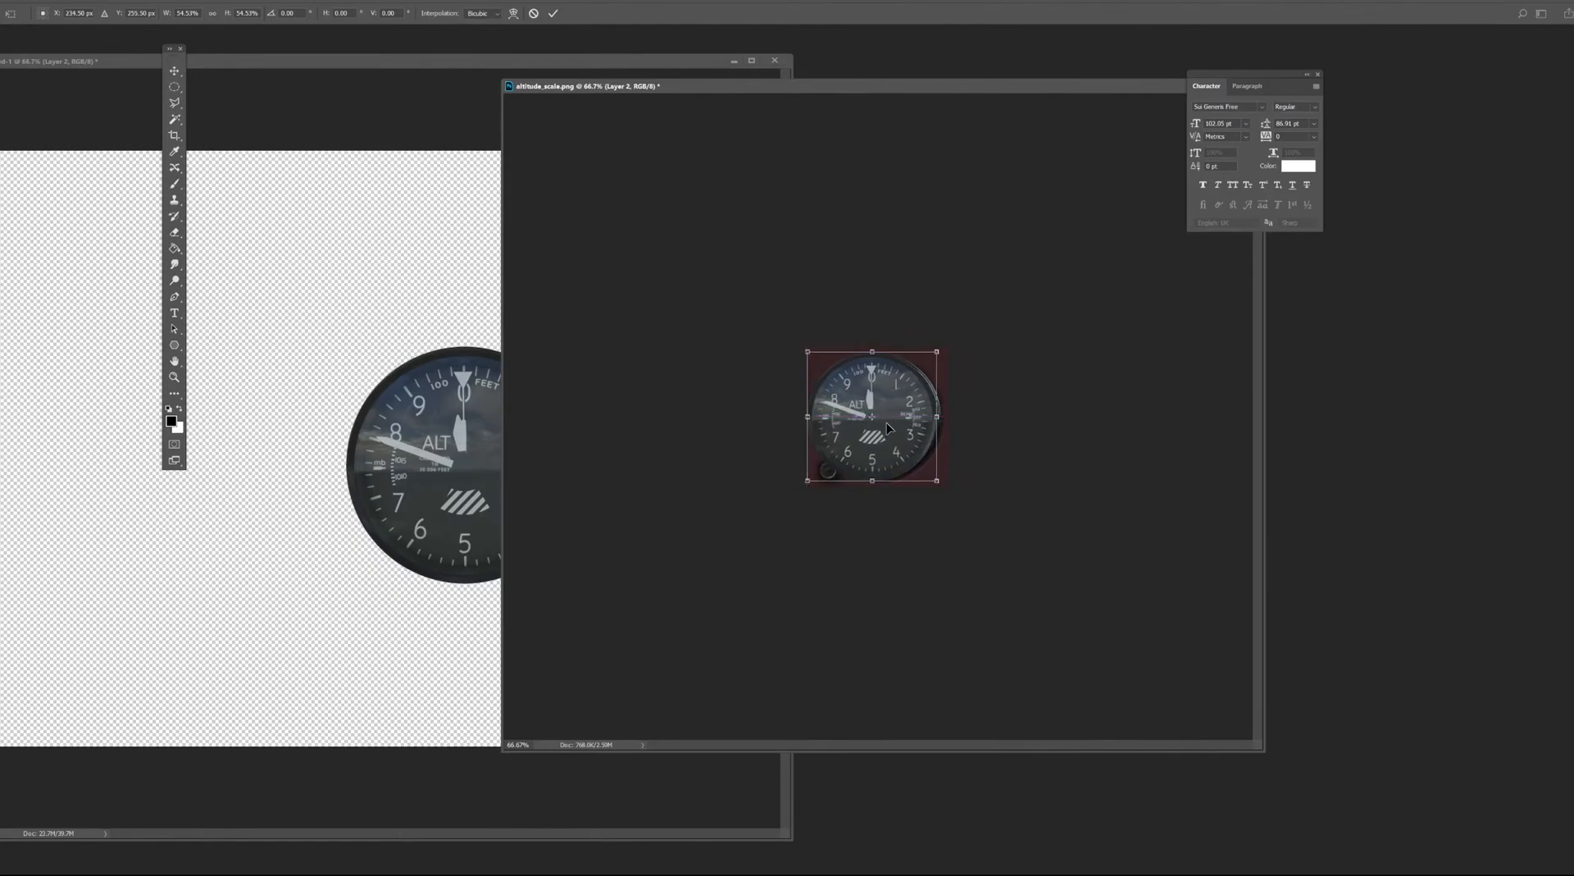
key(ctrl+plus)
key(ctrl+plus)
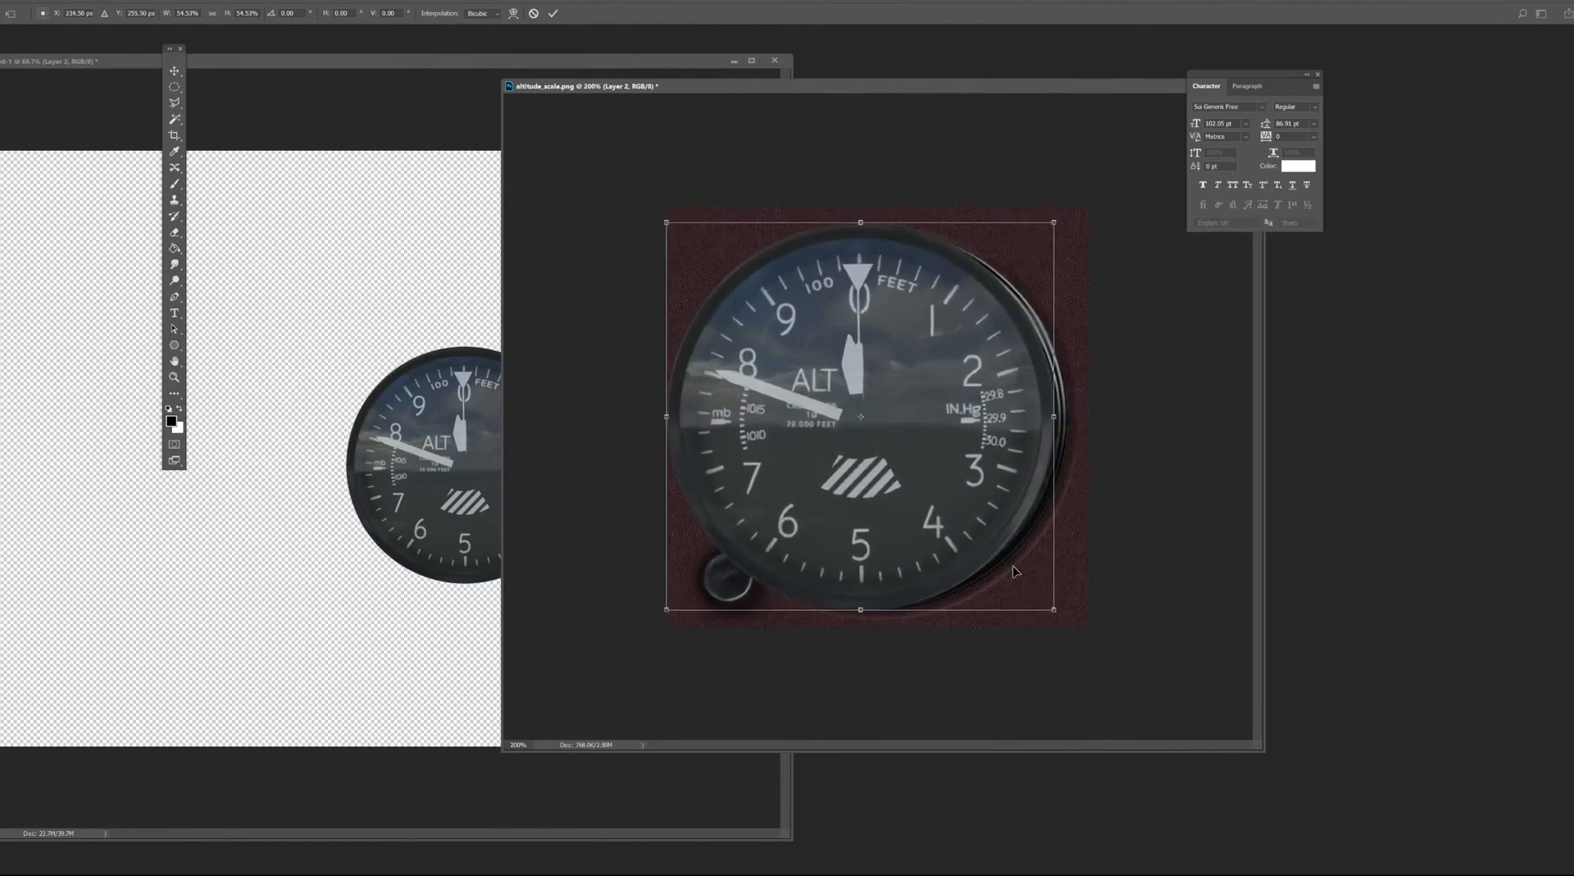
drag(1055, 611, 1021, 589)
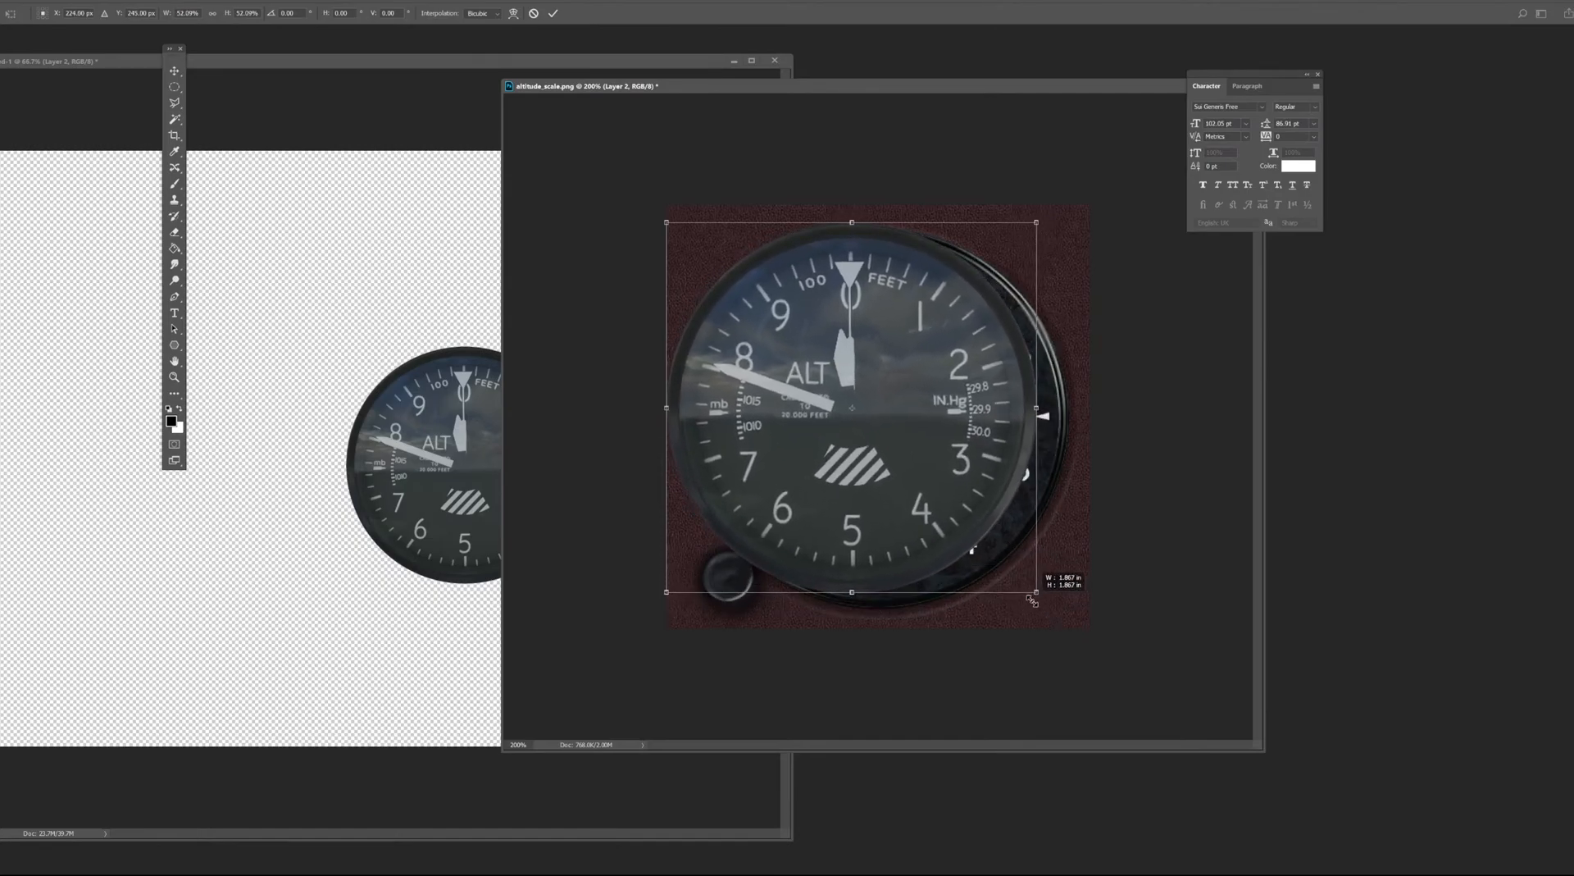
drag(959, 529, 982, 538)
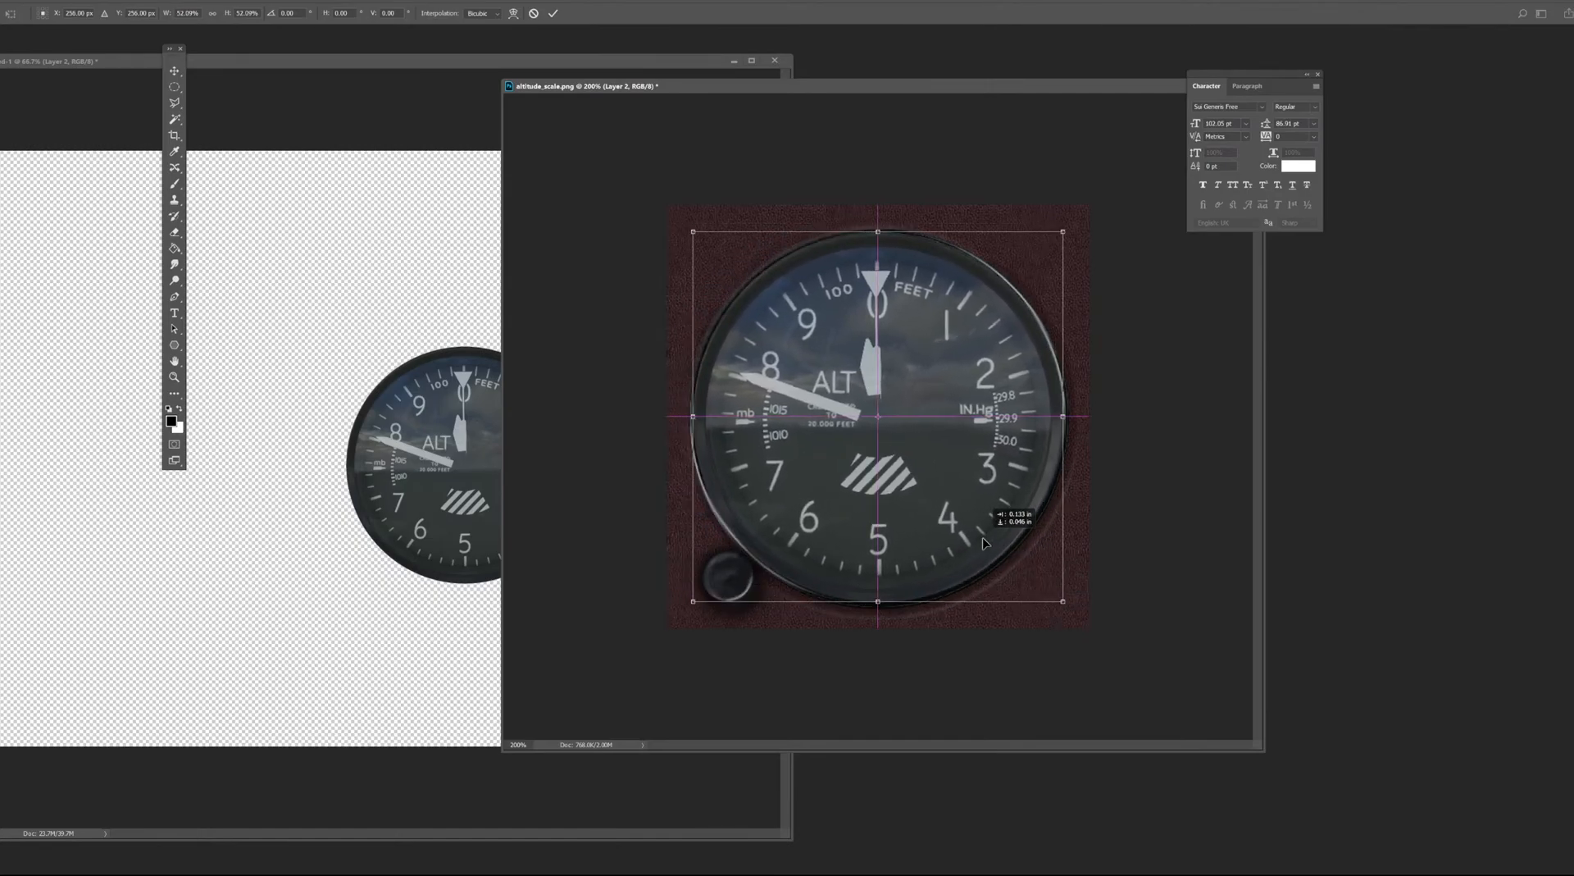
drag(1062, 603, 1090, 586)
drag(694, 231, 691, 232)
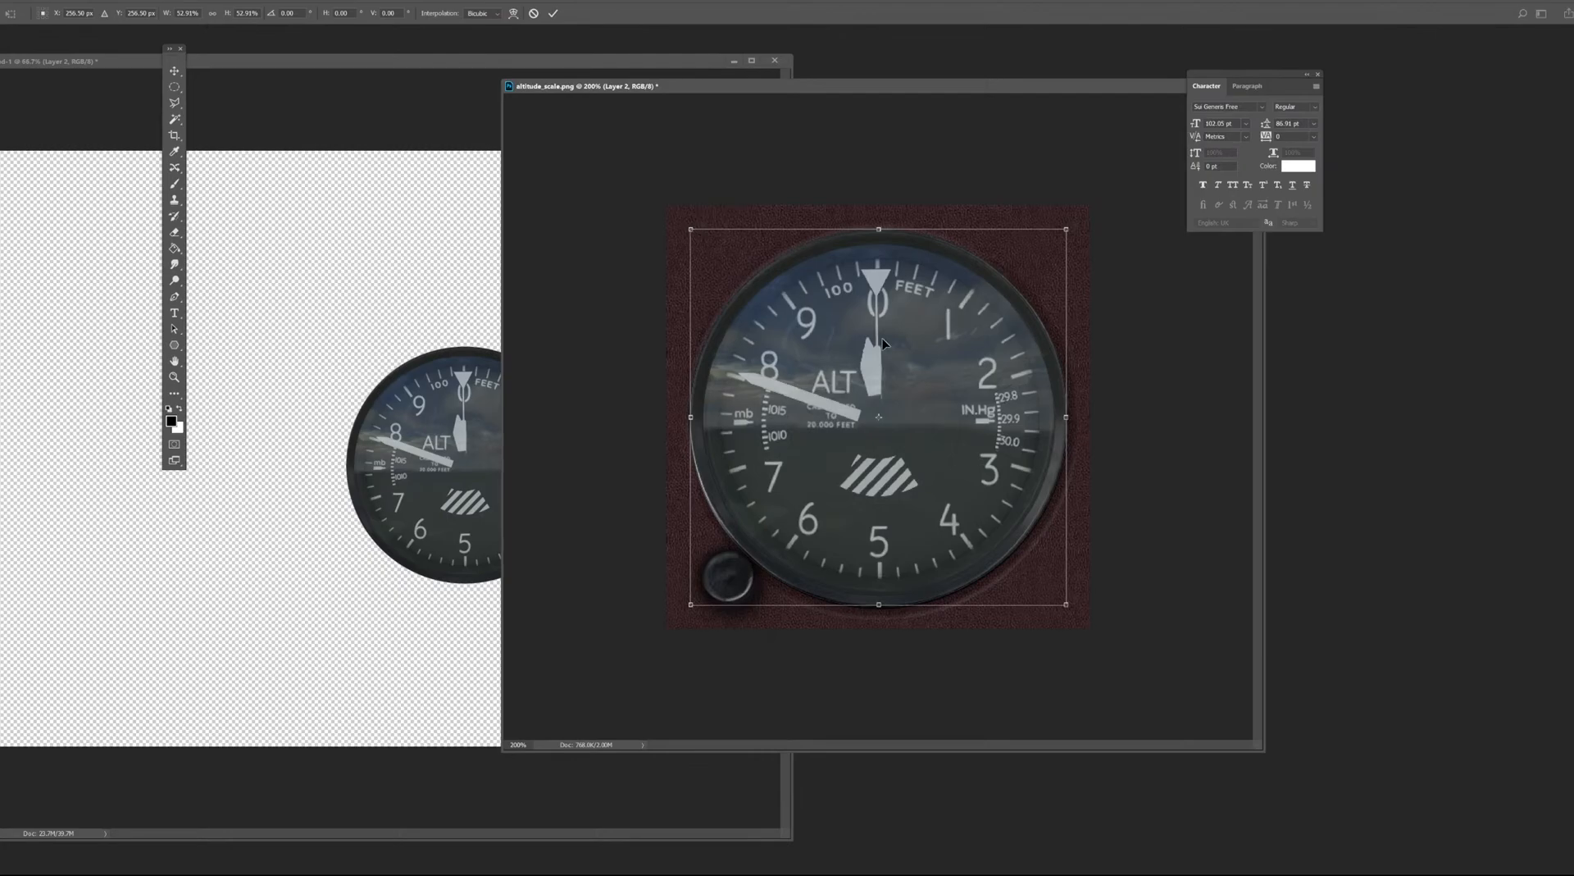
double_click(938, 361)
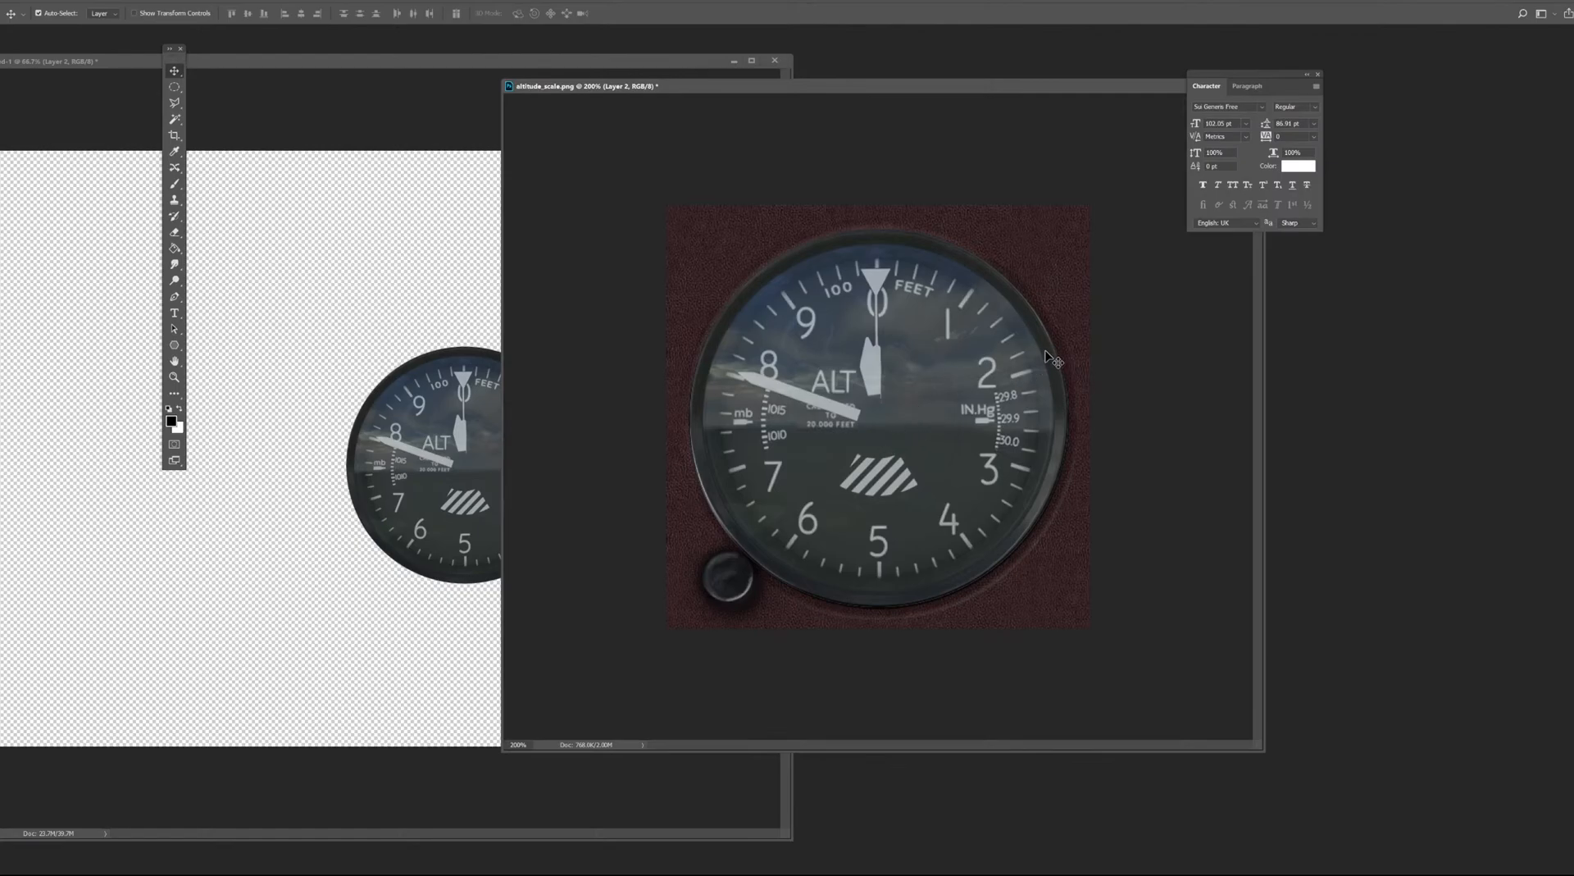
Hide the altimeter on Layer 2 and duplicate Layer 1 in altitude_scale.png.
click(1053, 283)
key(ctrl+comma)
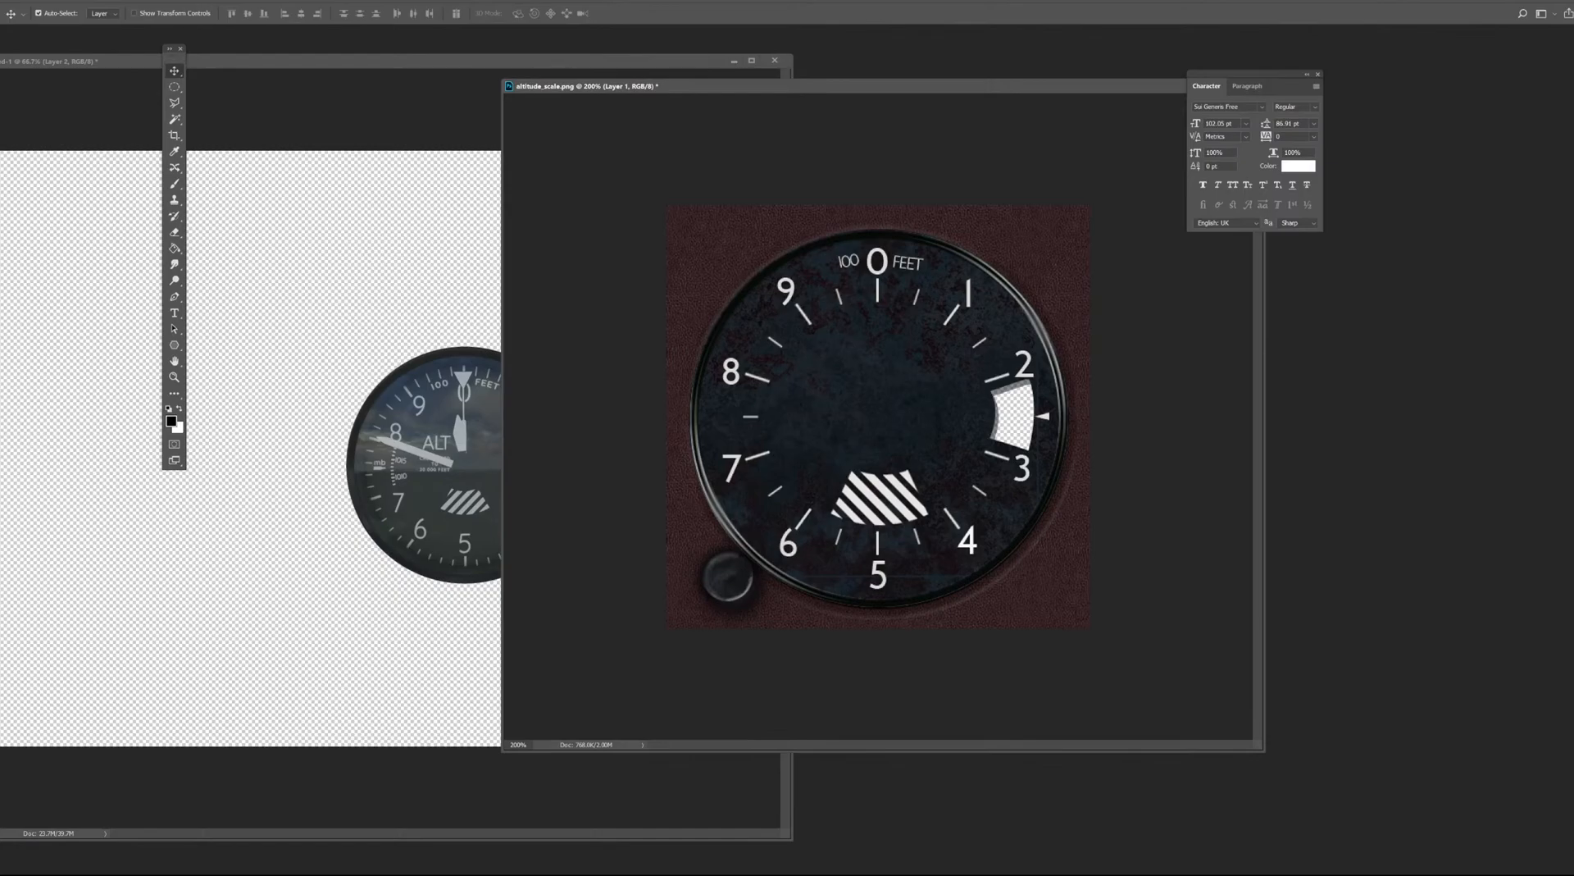
key(F7)
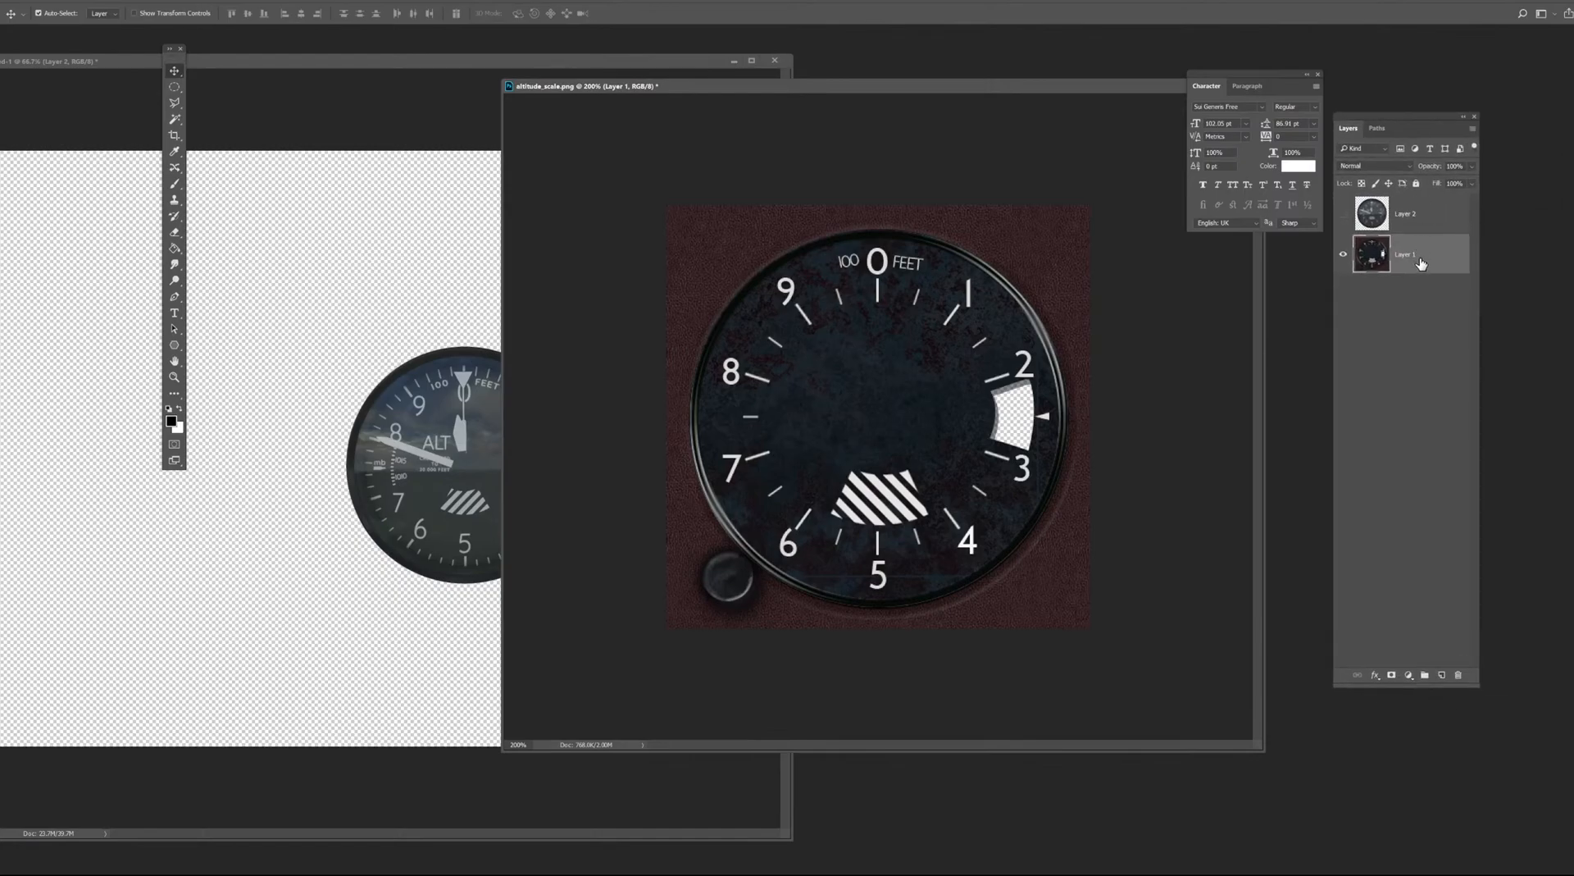
key(ctrl+j)
drag(1420, 272, 1374, 239)
Set the saturation of Layer 1 copy to -100 and show the altimeter on Layer 2 again.
key(ctrl+u)
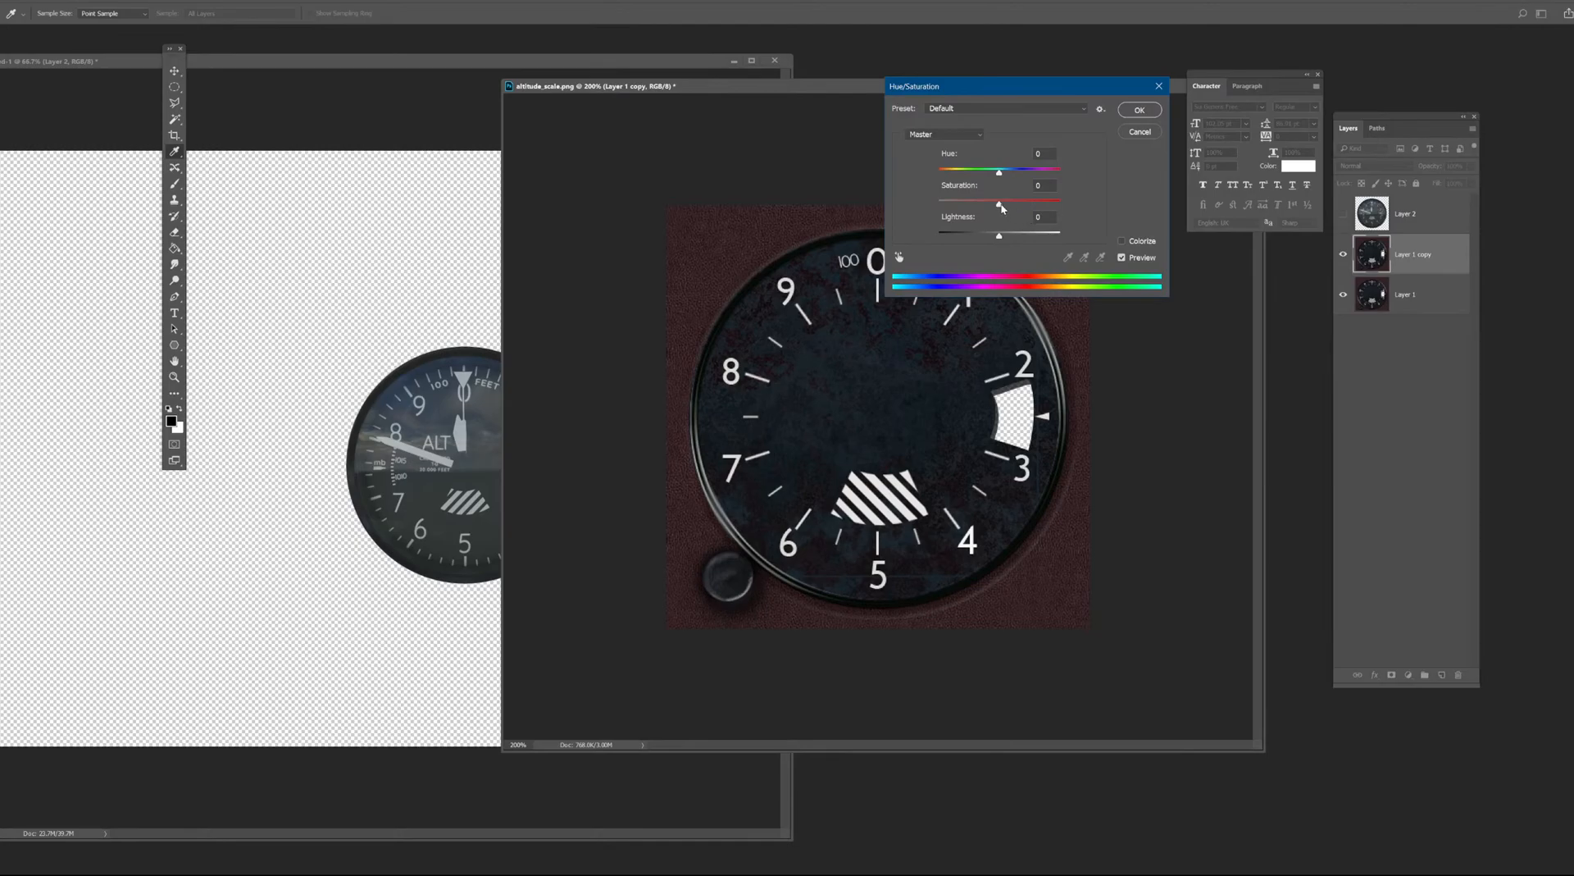
drag(999, 210, 919, 202)
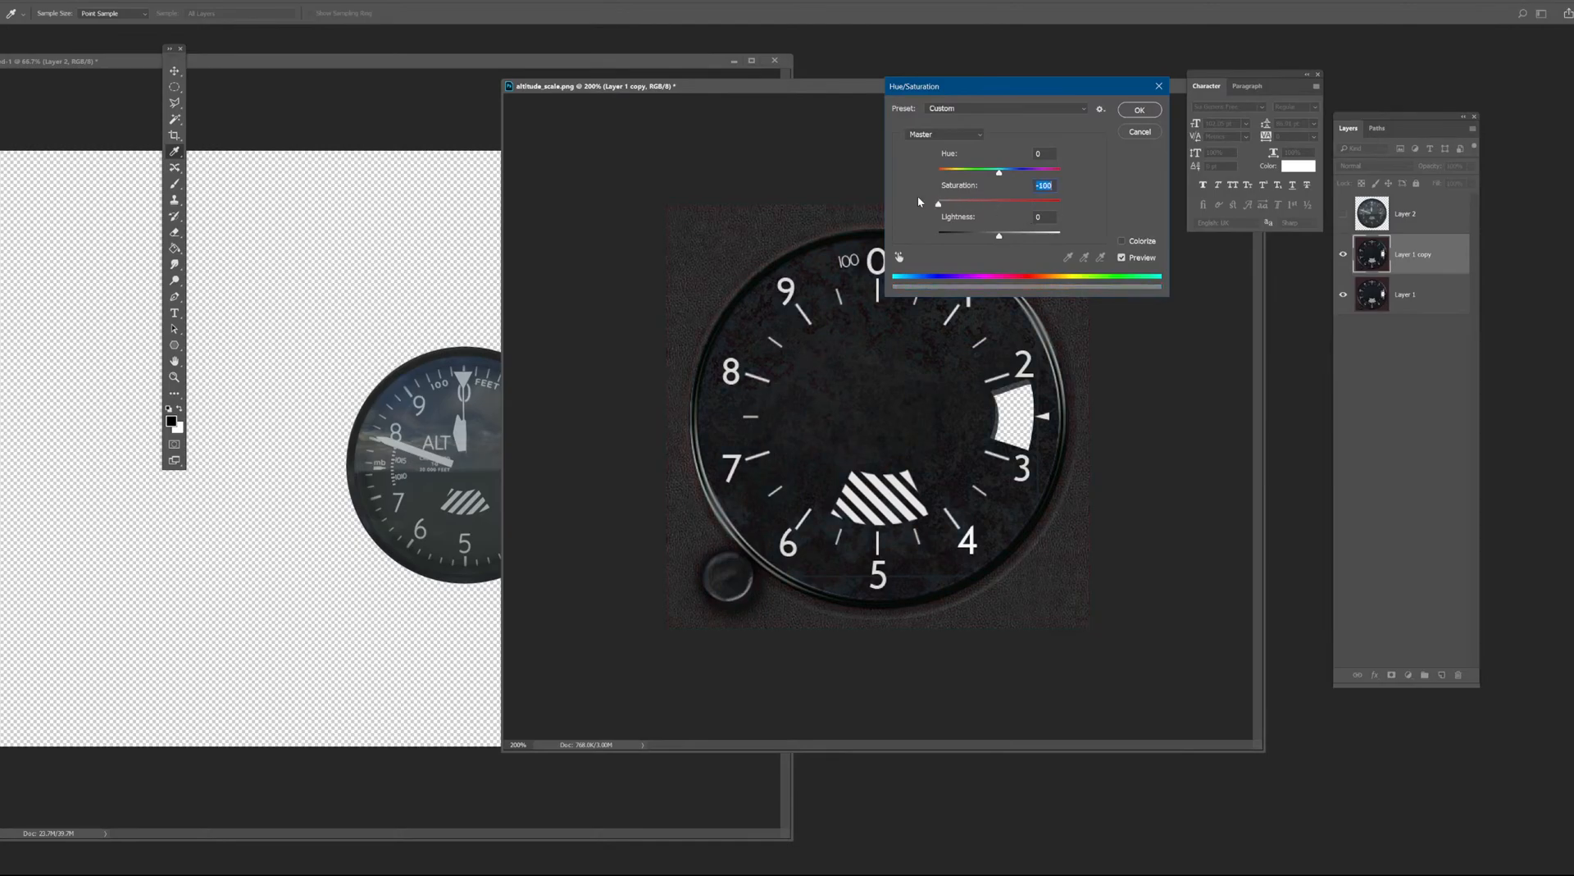
click(1138, 110)
key(v)
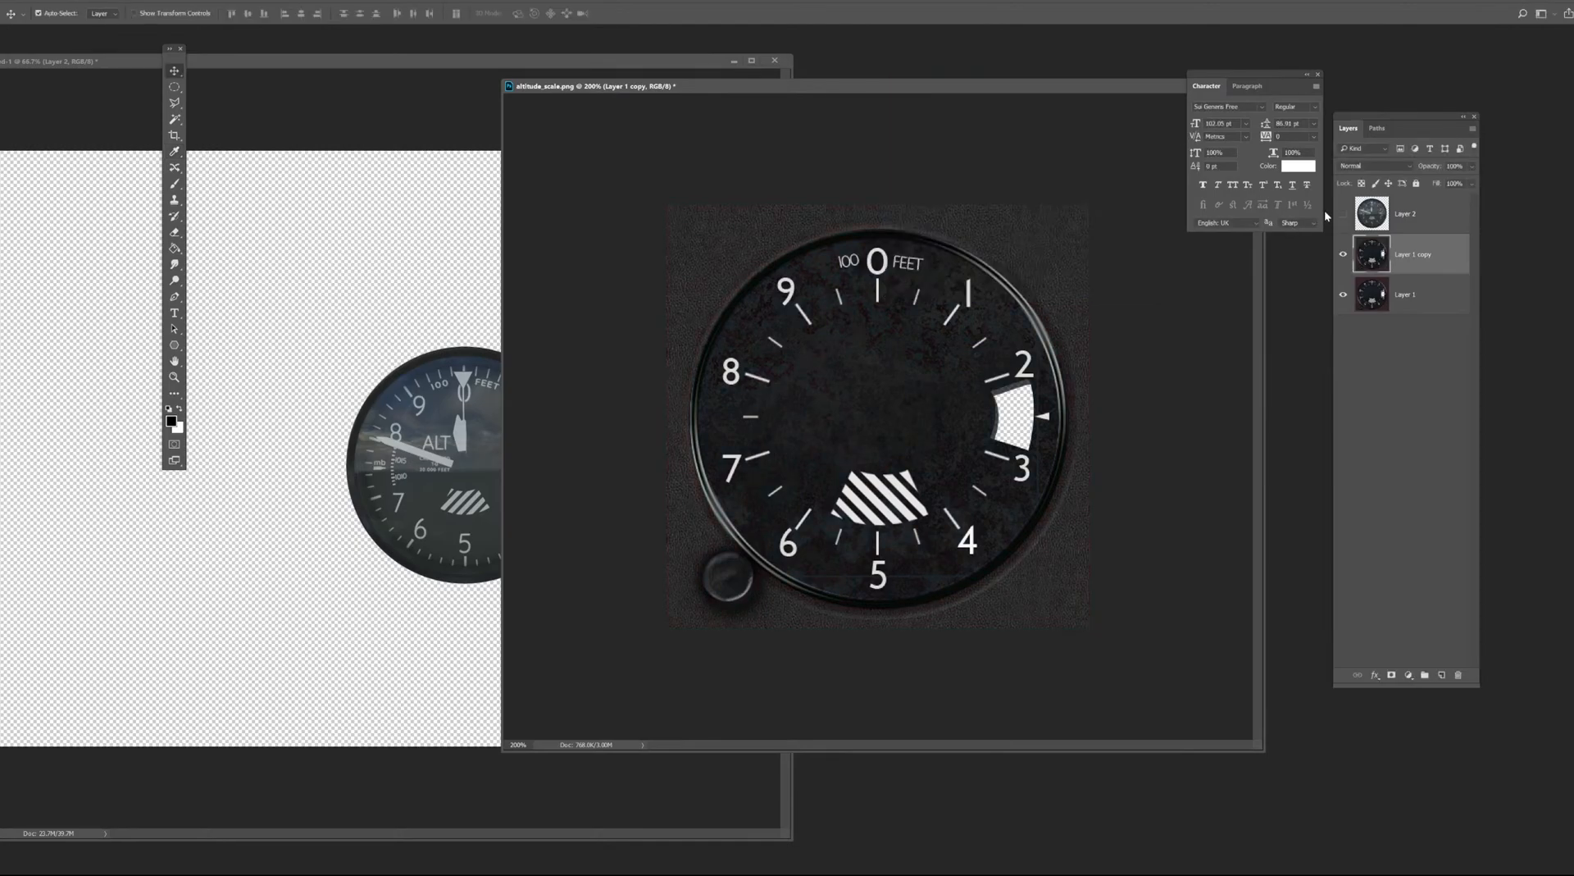
click(1344, 214)
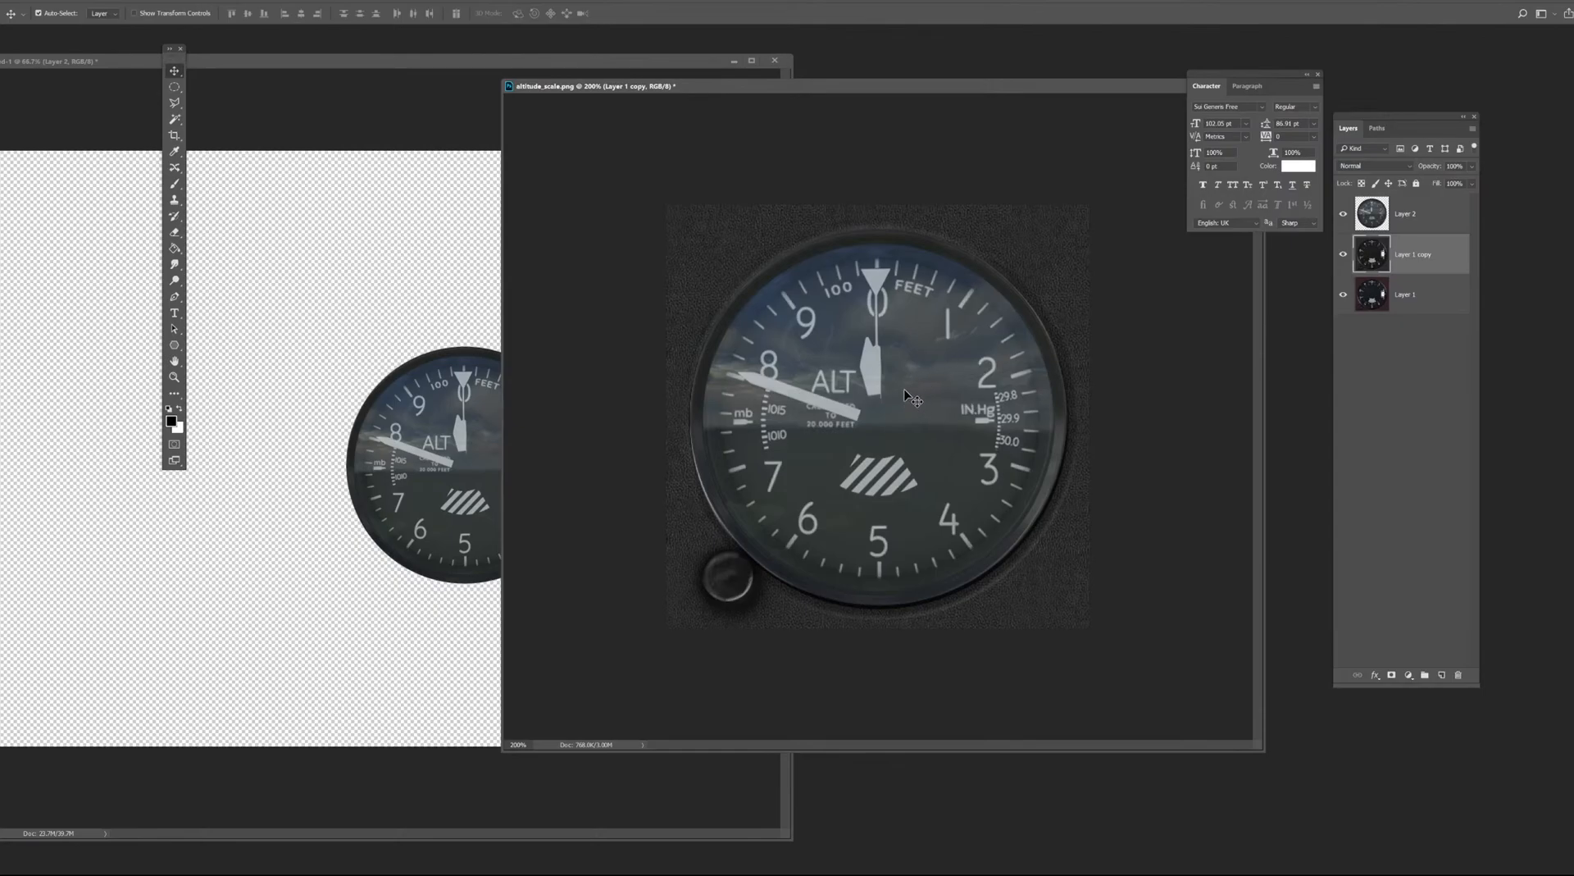
Draw a circular path about 22 px wide at the dial's centre and place a copy of it below the centre, toward the 3.
key(ctrl+plus)
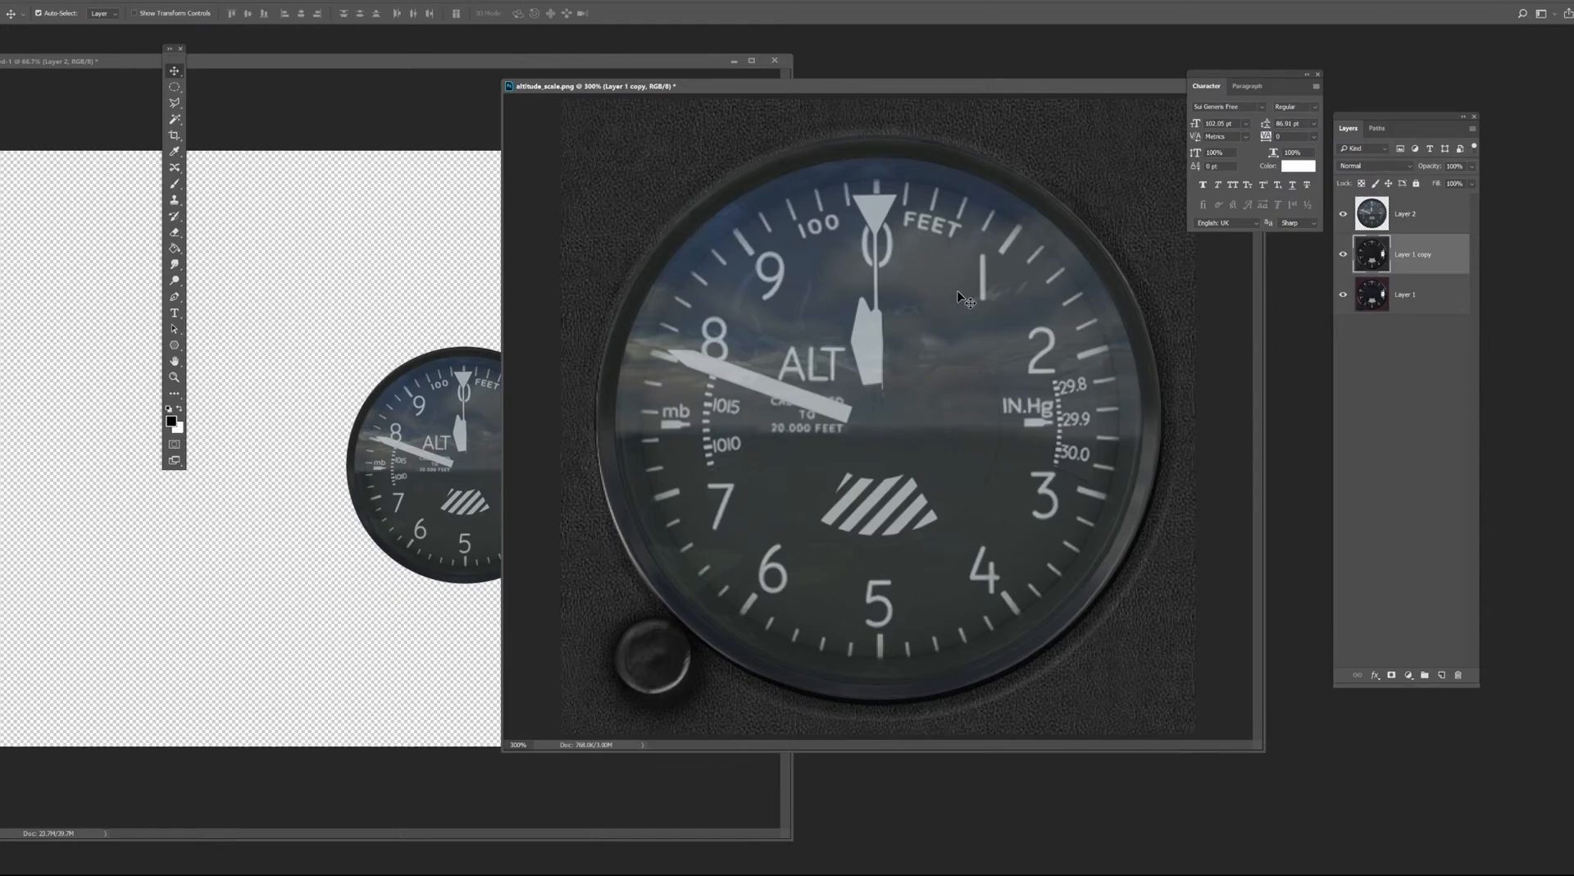
click(175, 103)
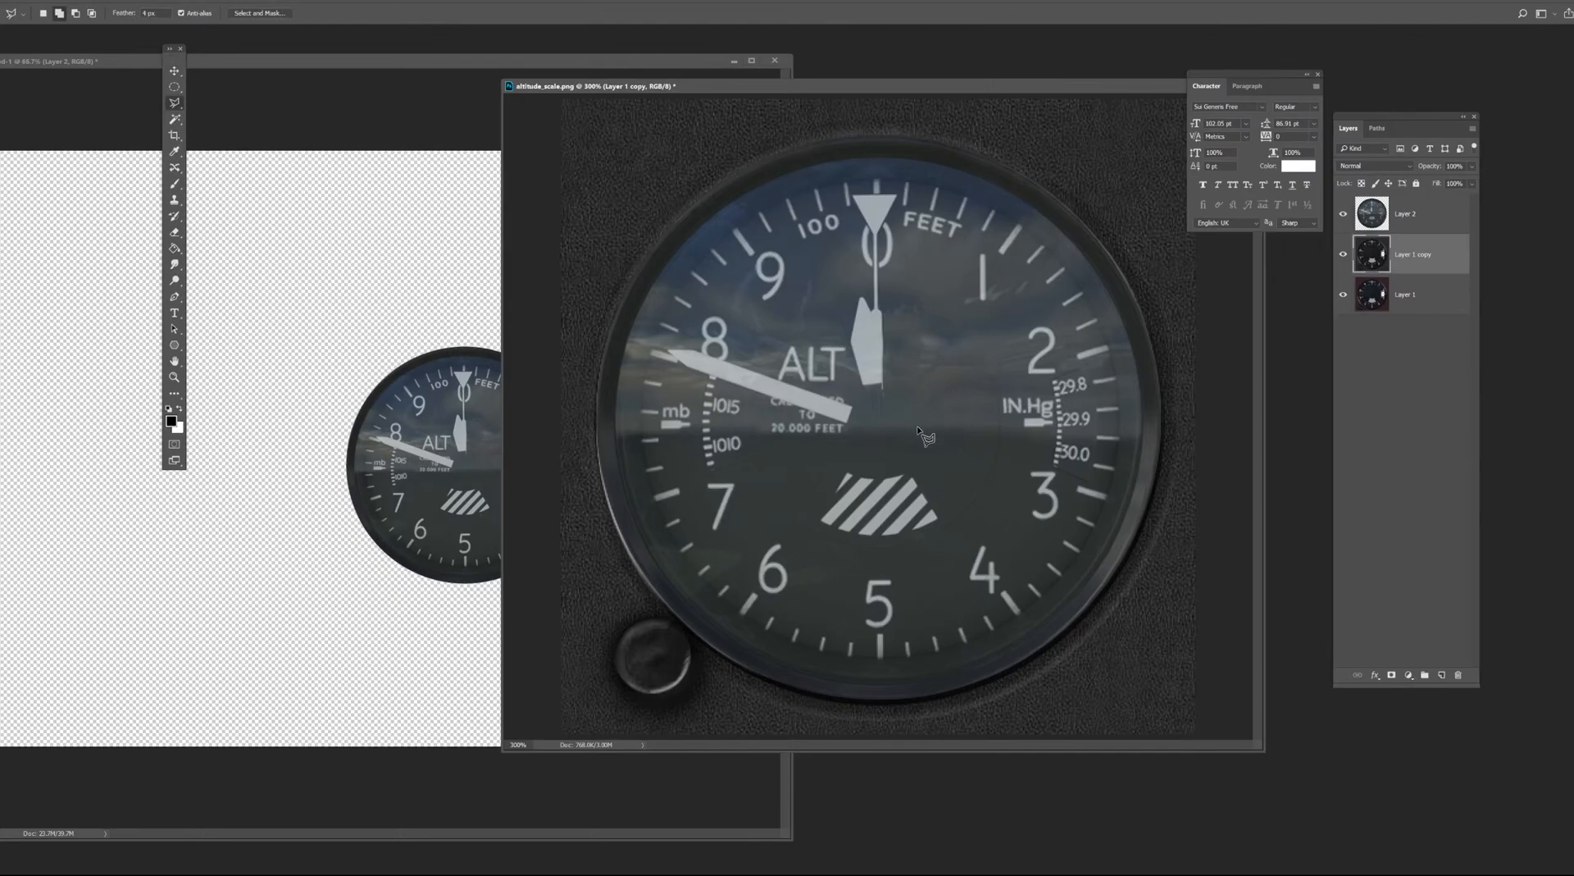
scroll(910, 418, up, 1)
scroll(974, 458, up, 1)
scroll(976, 461, up, 1)
click(175, 347)
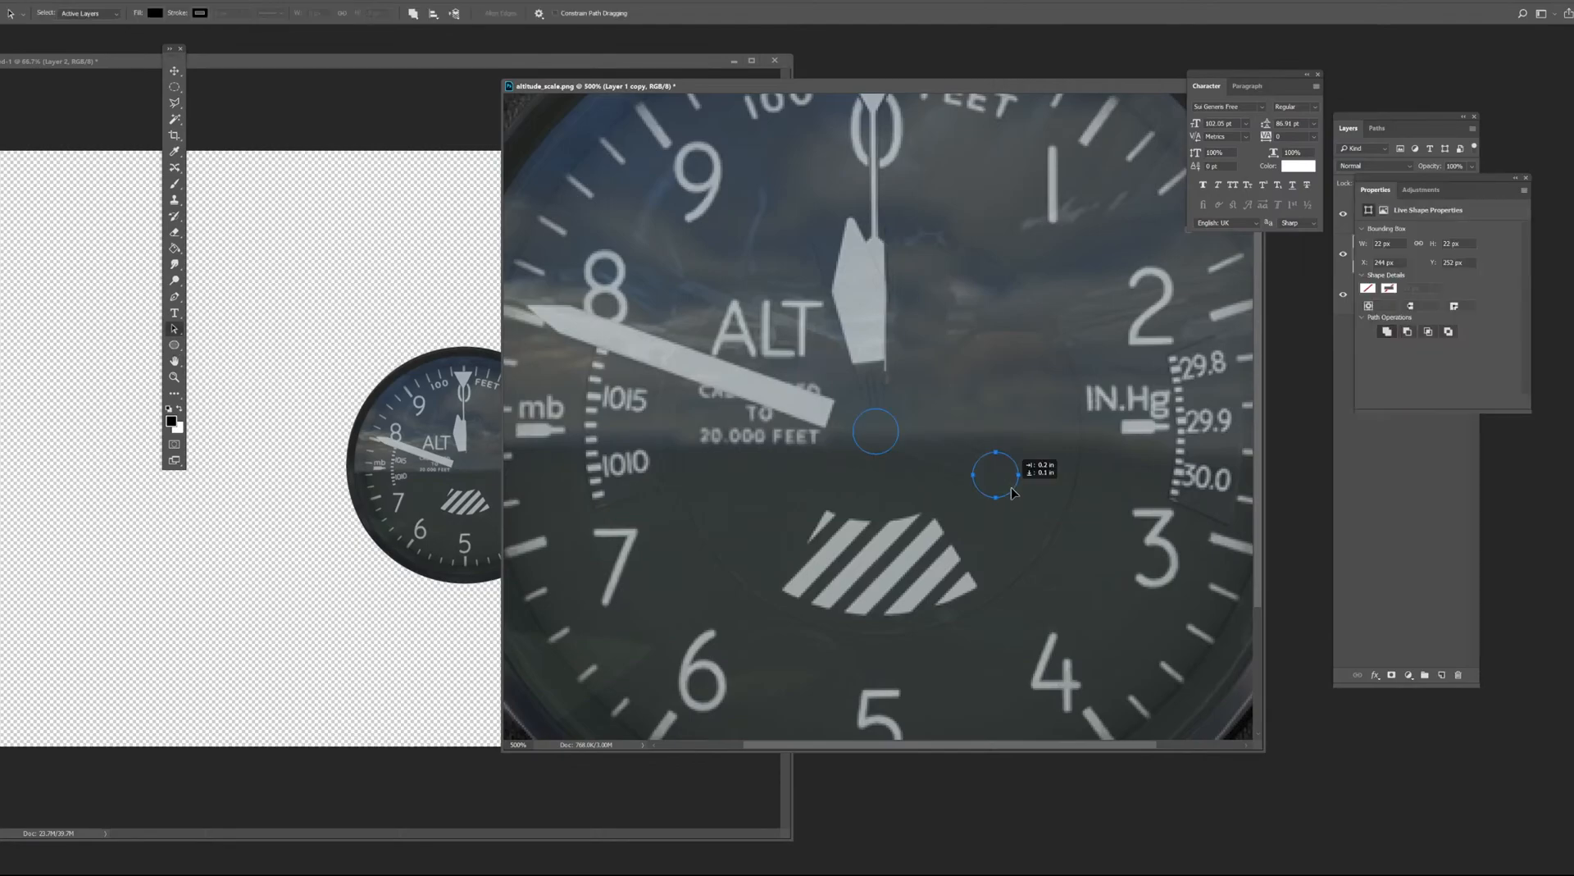
drag(1012, 489, 1009, 485)
click(964, 439)
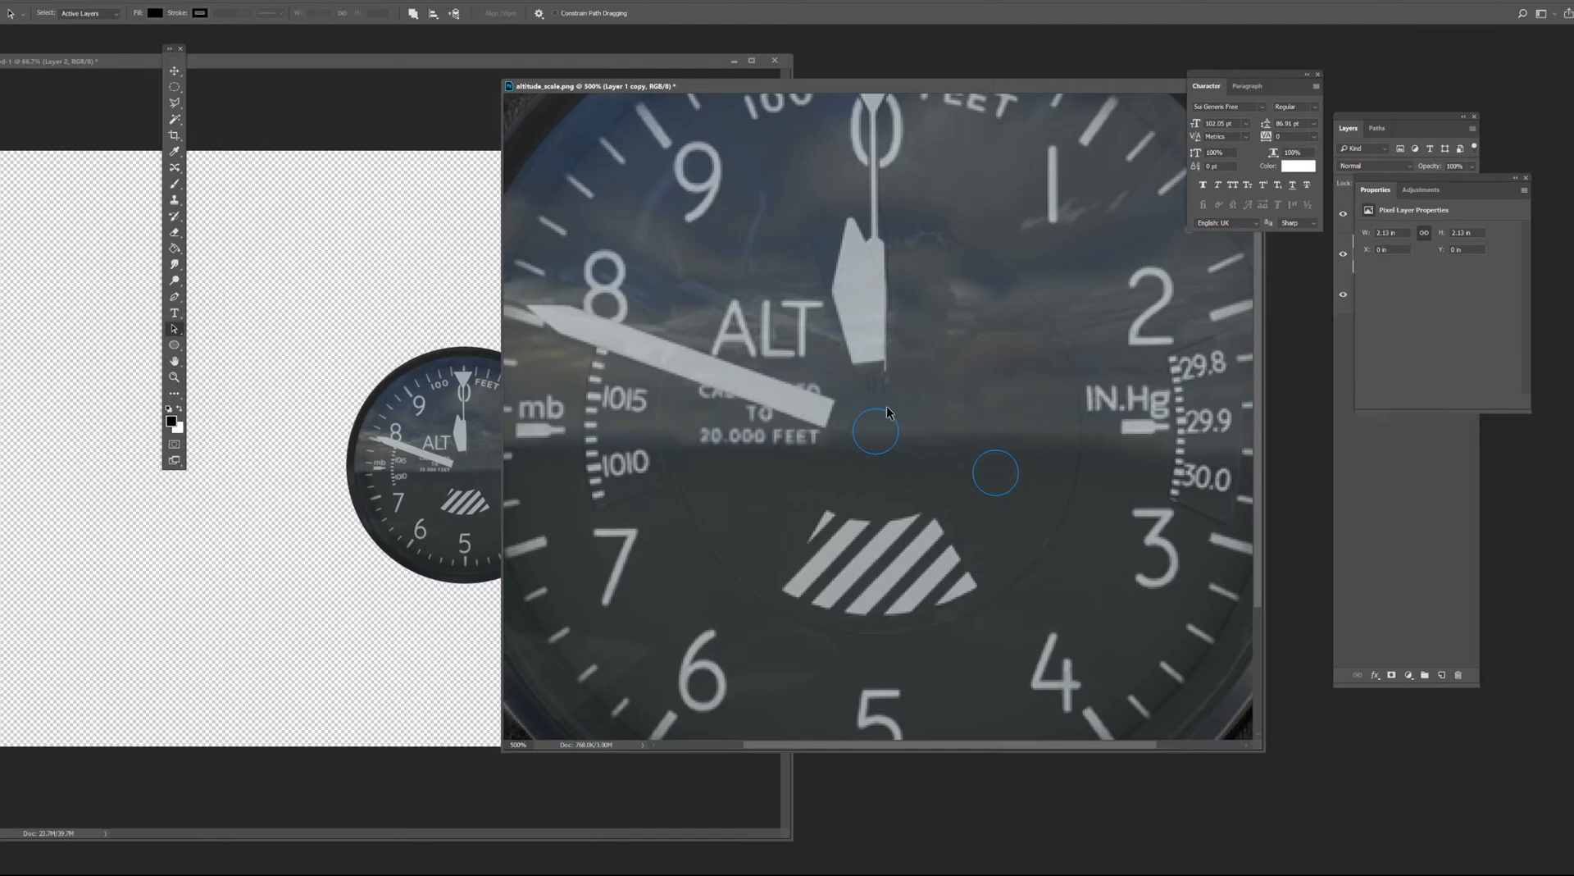
drag(912, 462, 852, 471)
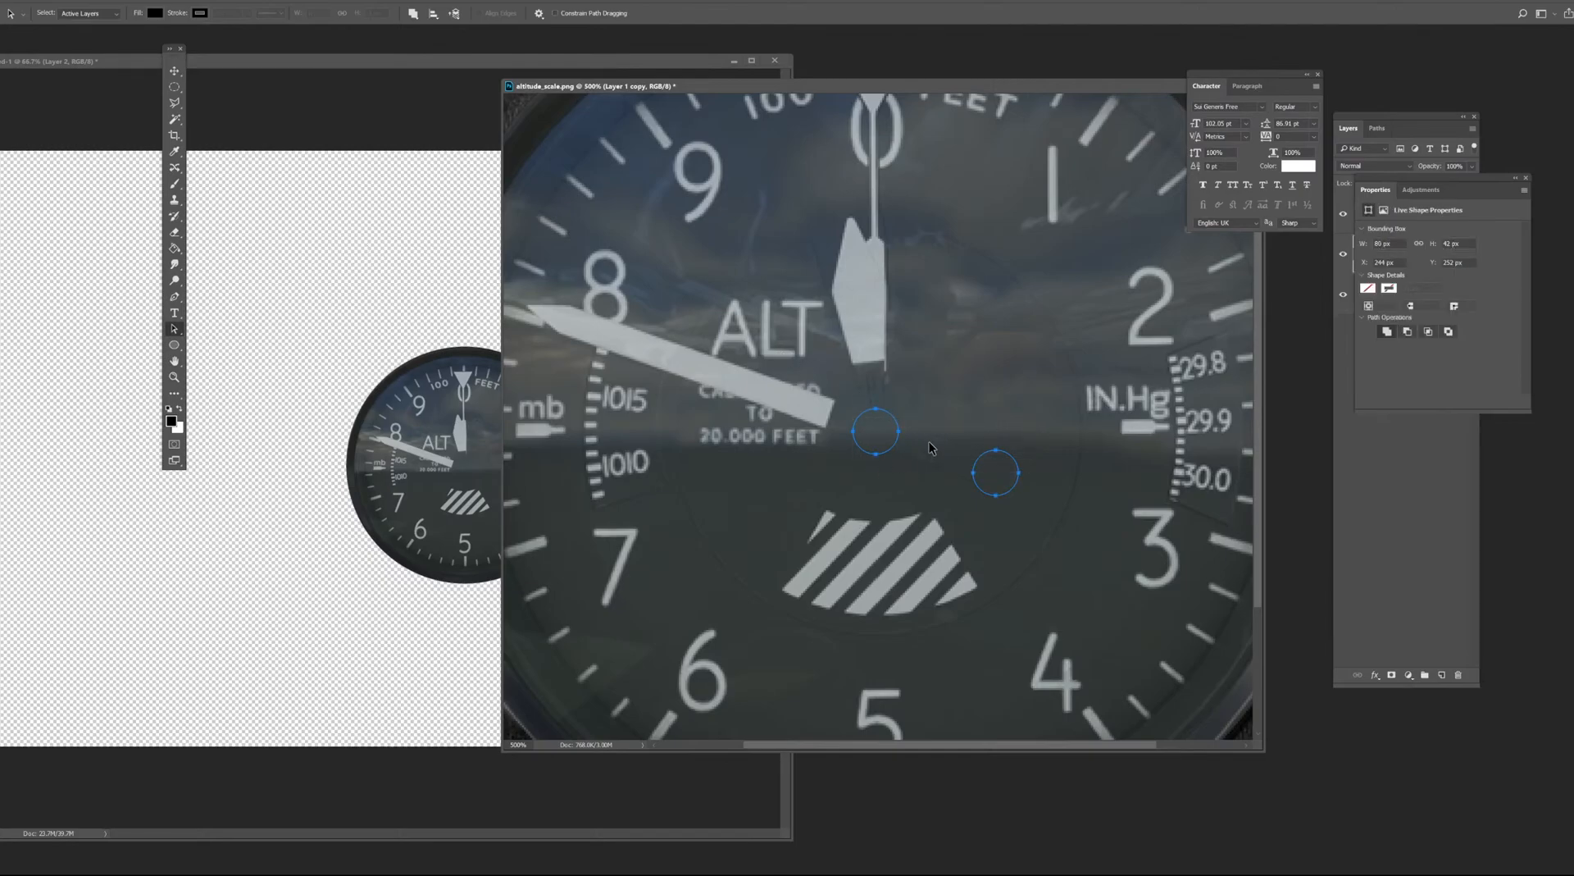
right_click(943, 422)
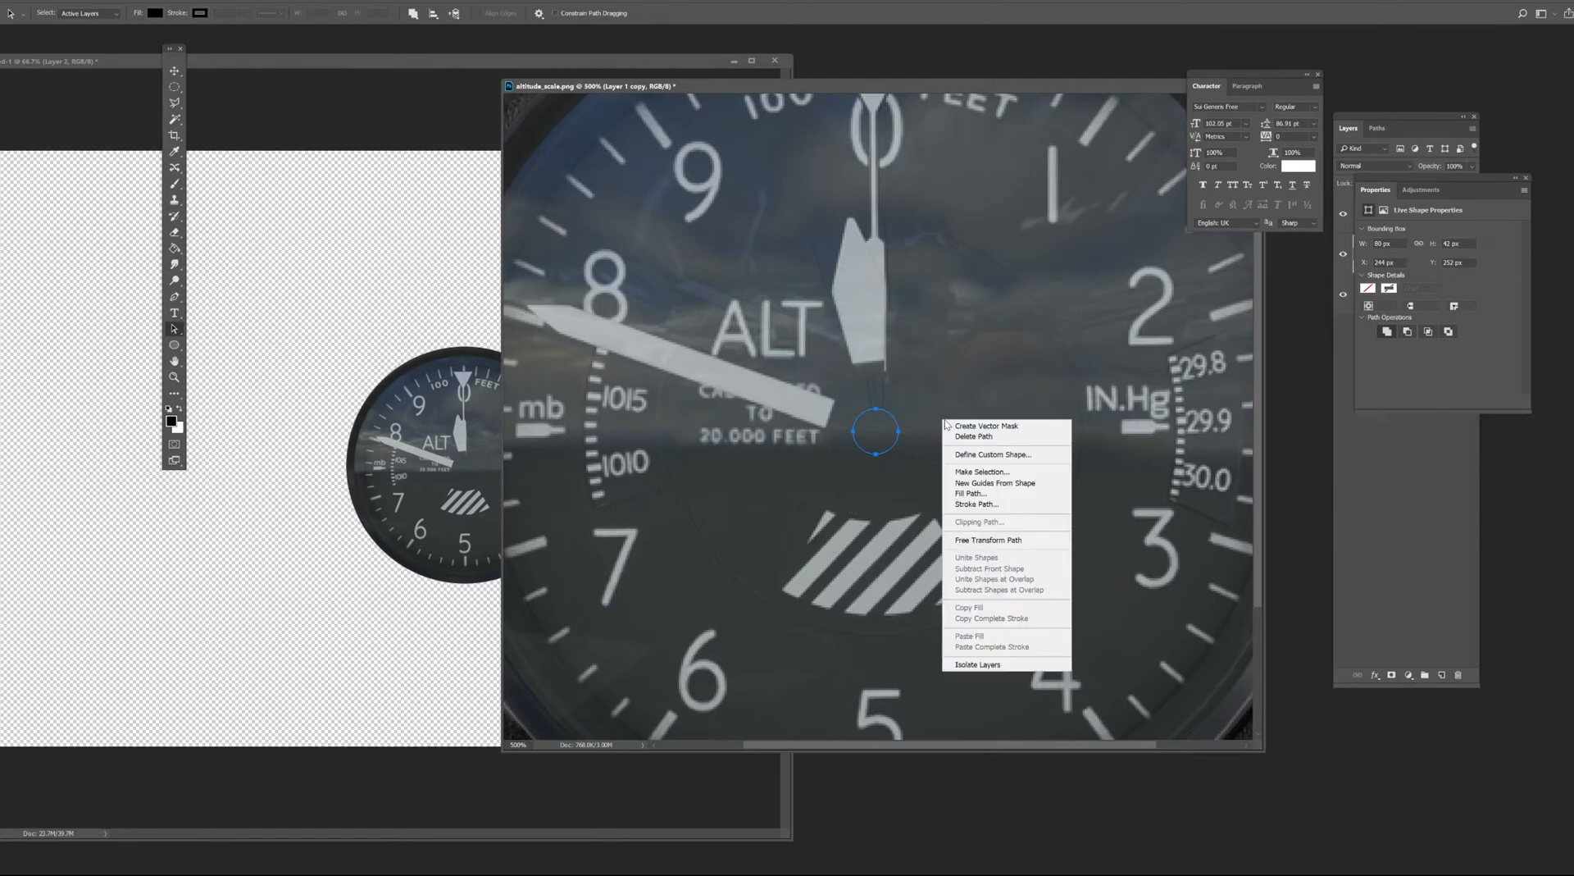
click(1005, 474)
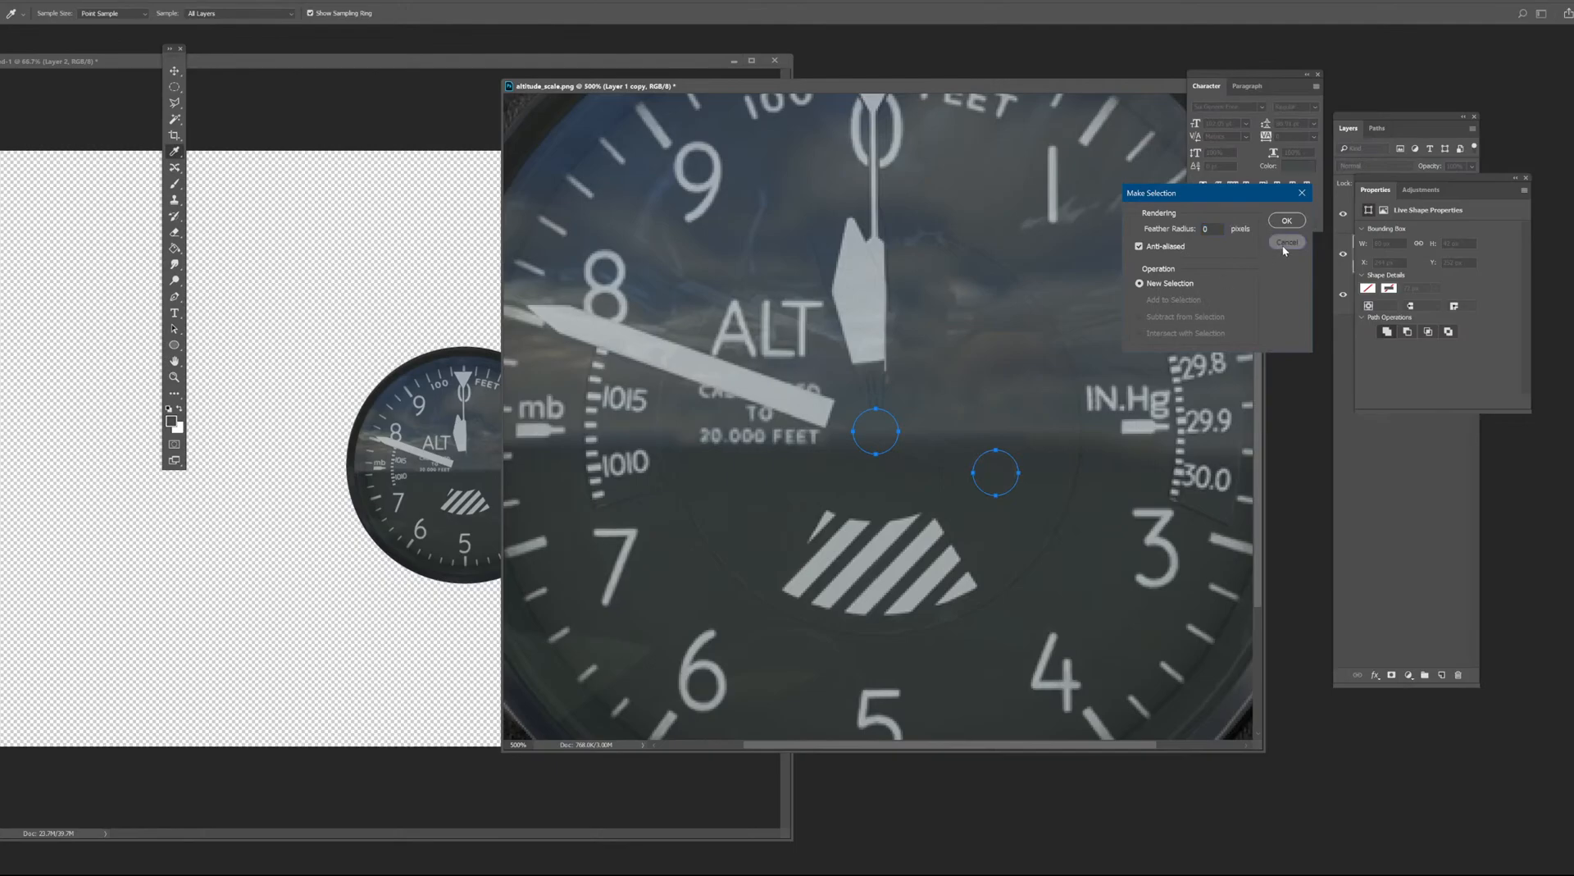
click(1285, 243)
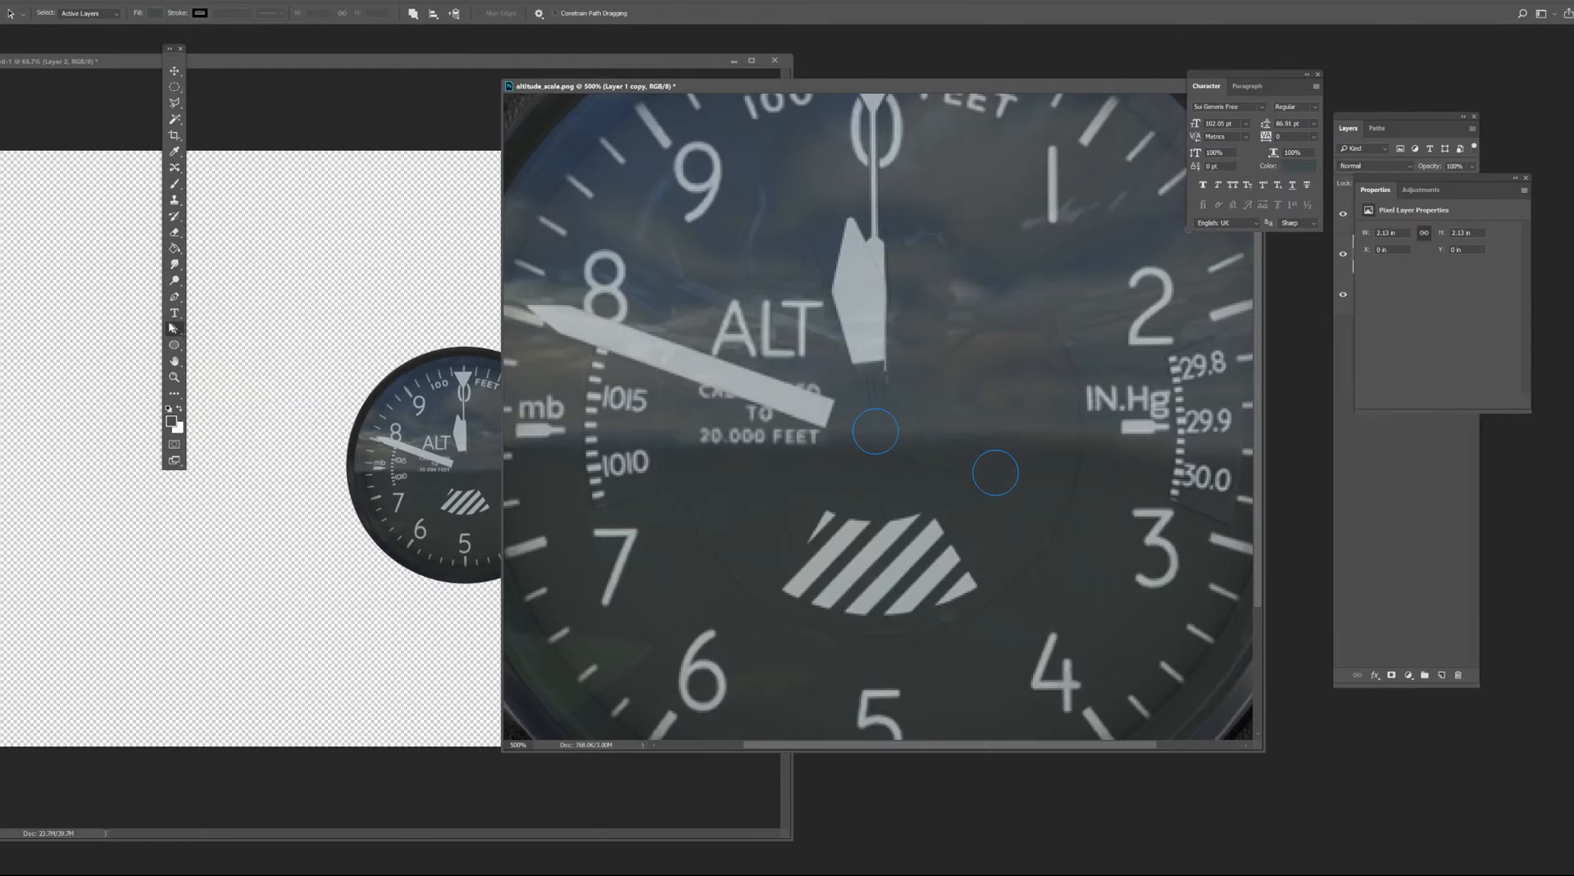
Convert the two circular paths at the dial's centre and toward the 3 into a new anti-aliased selection.
right_click(174, 330)
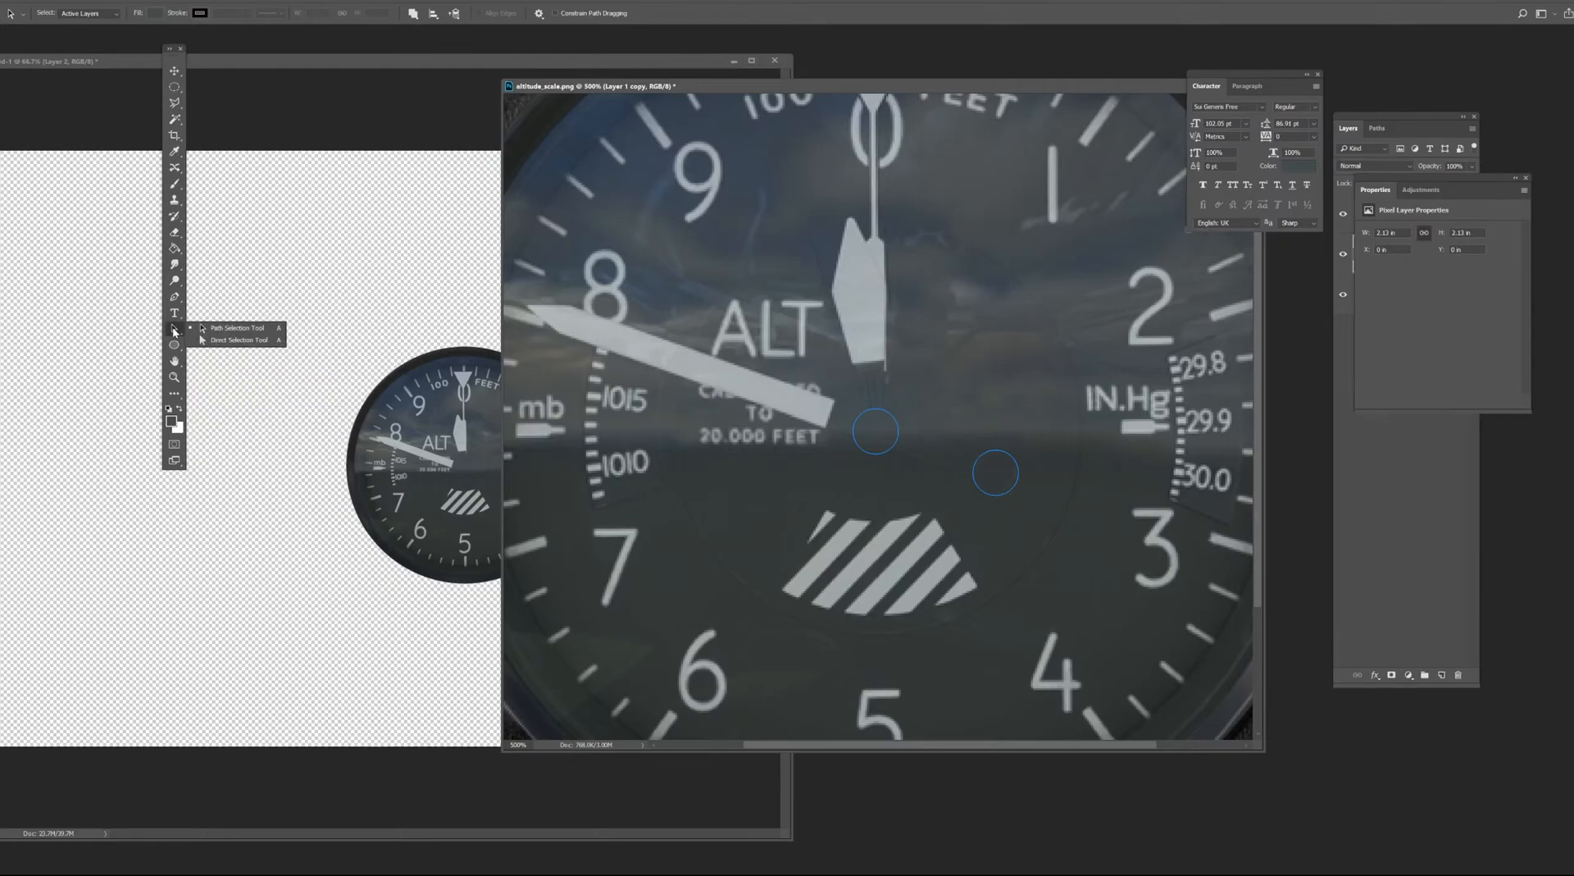
click(233, 329)
drag(859, 373, 1018, 505)
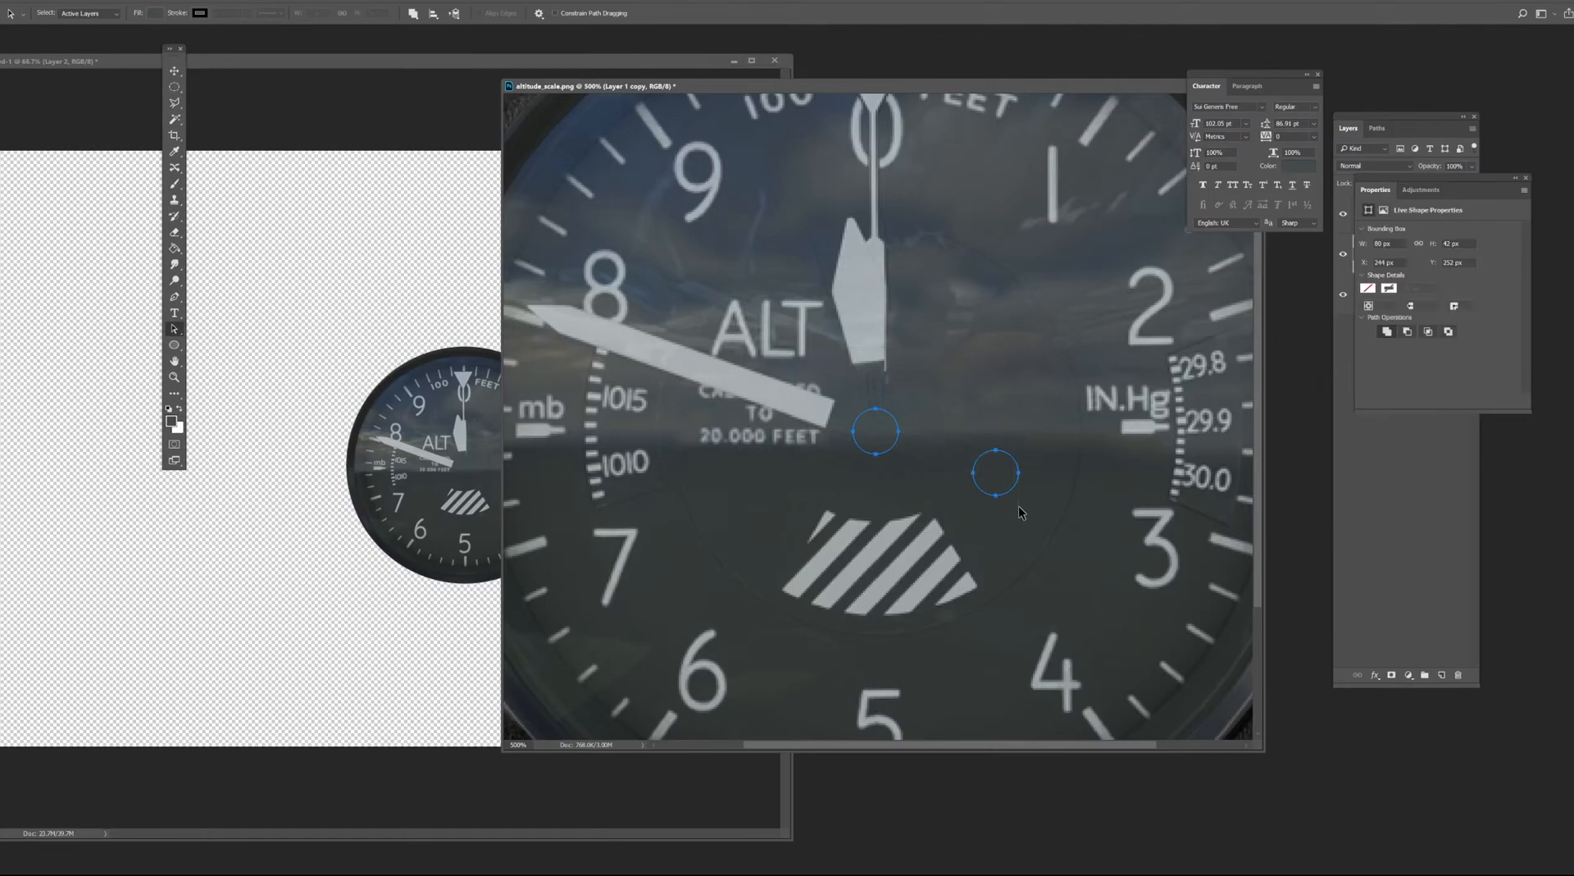
right_click(968, 397)
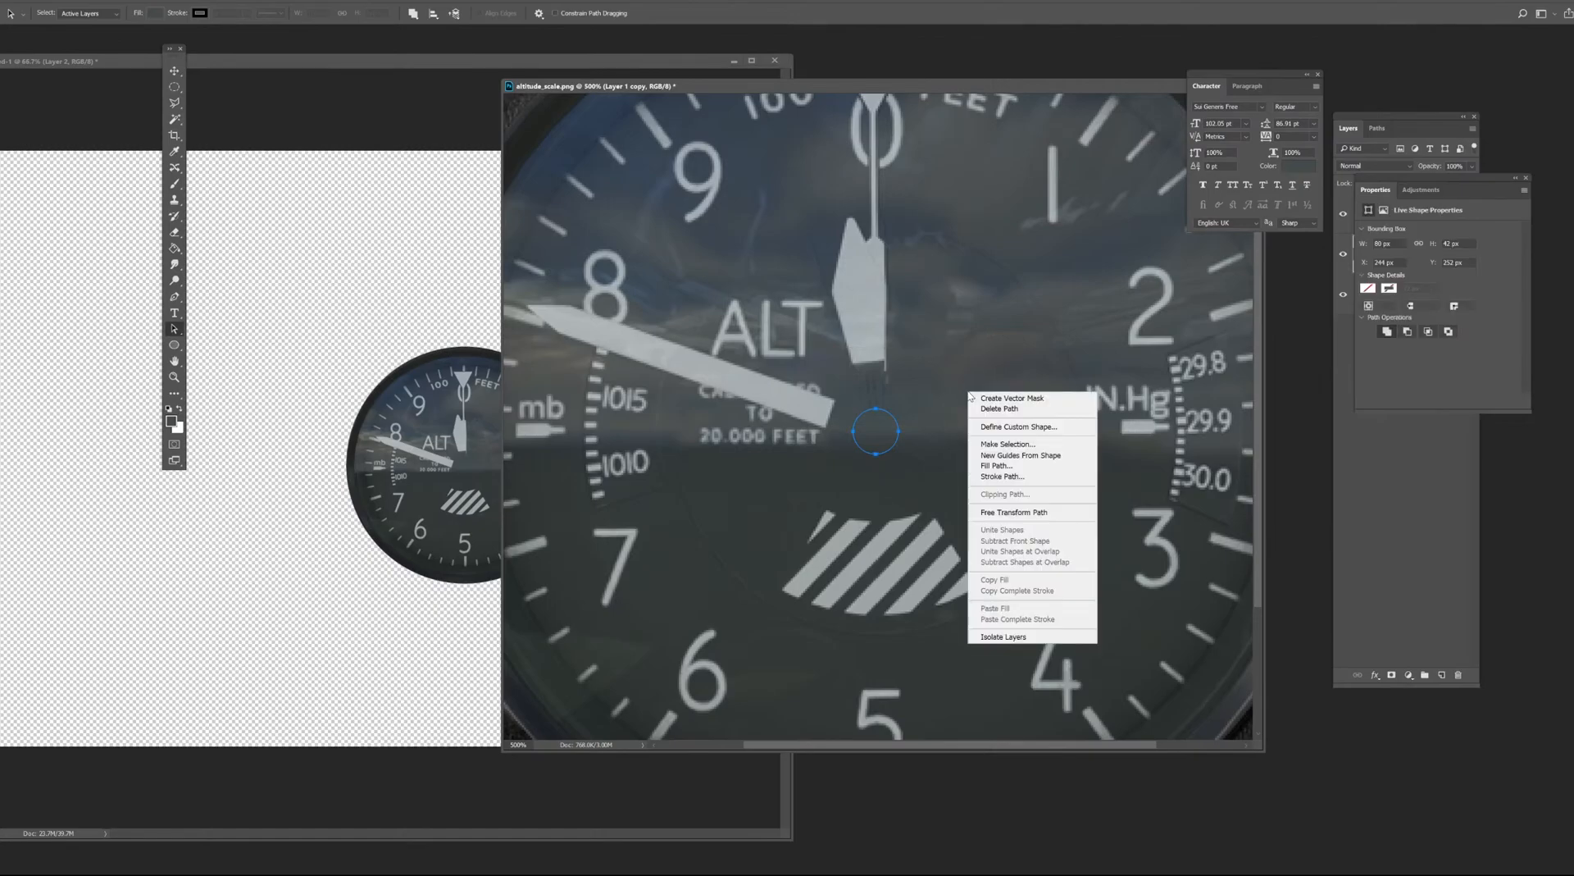
click(1025, 445)
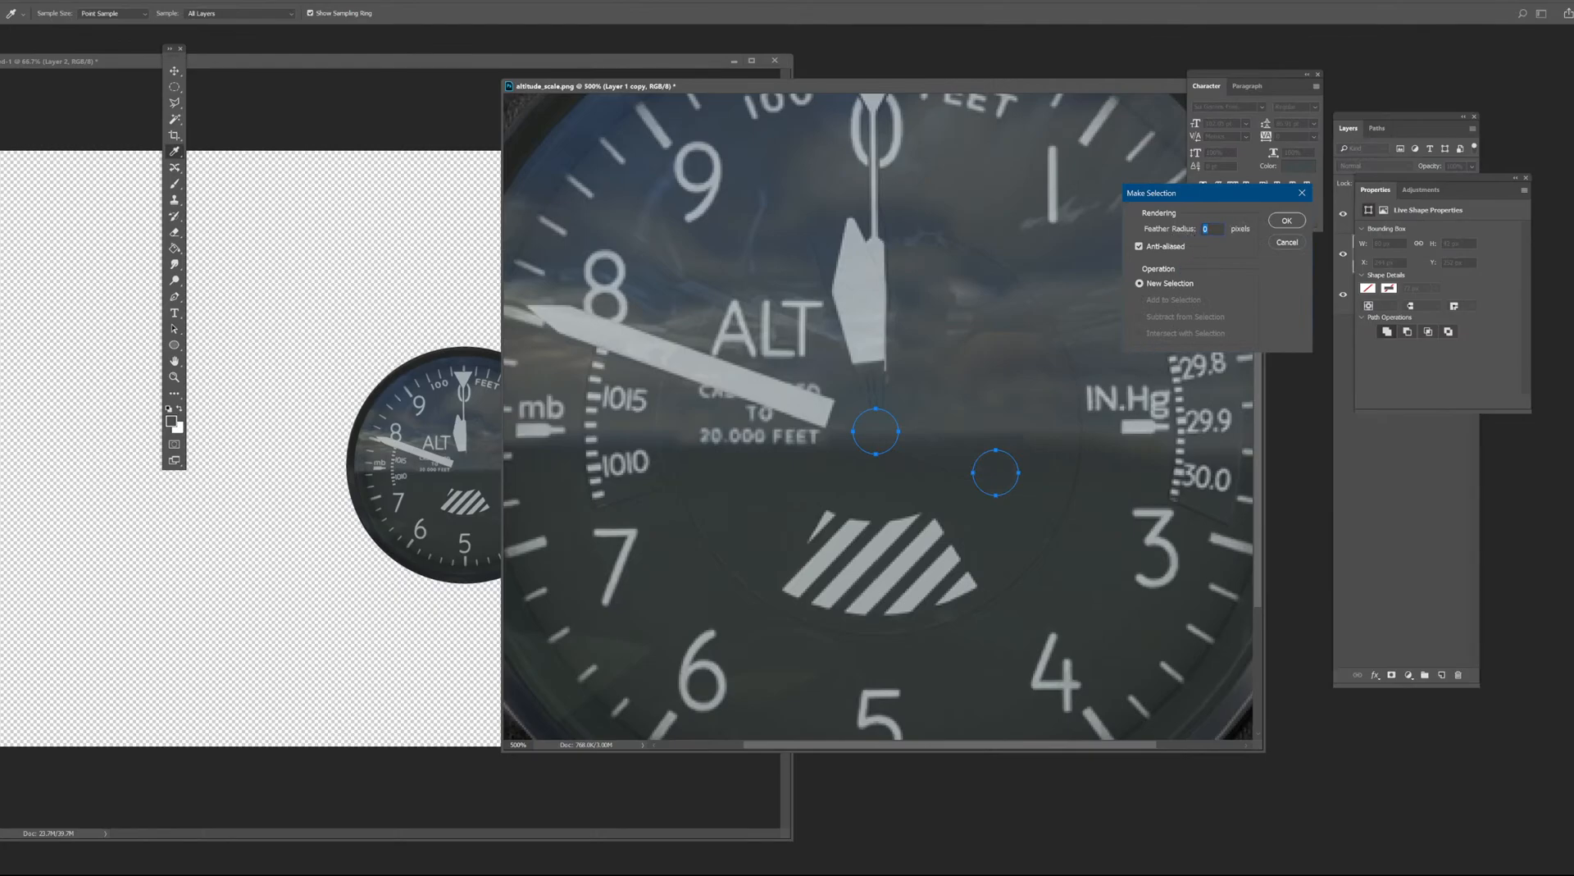
click(1285, 220)
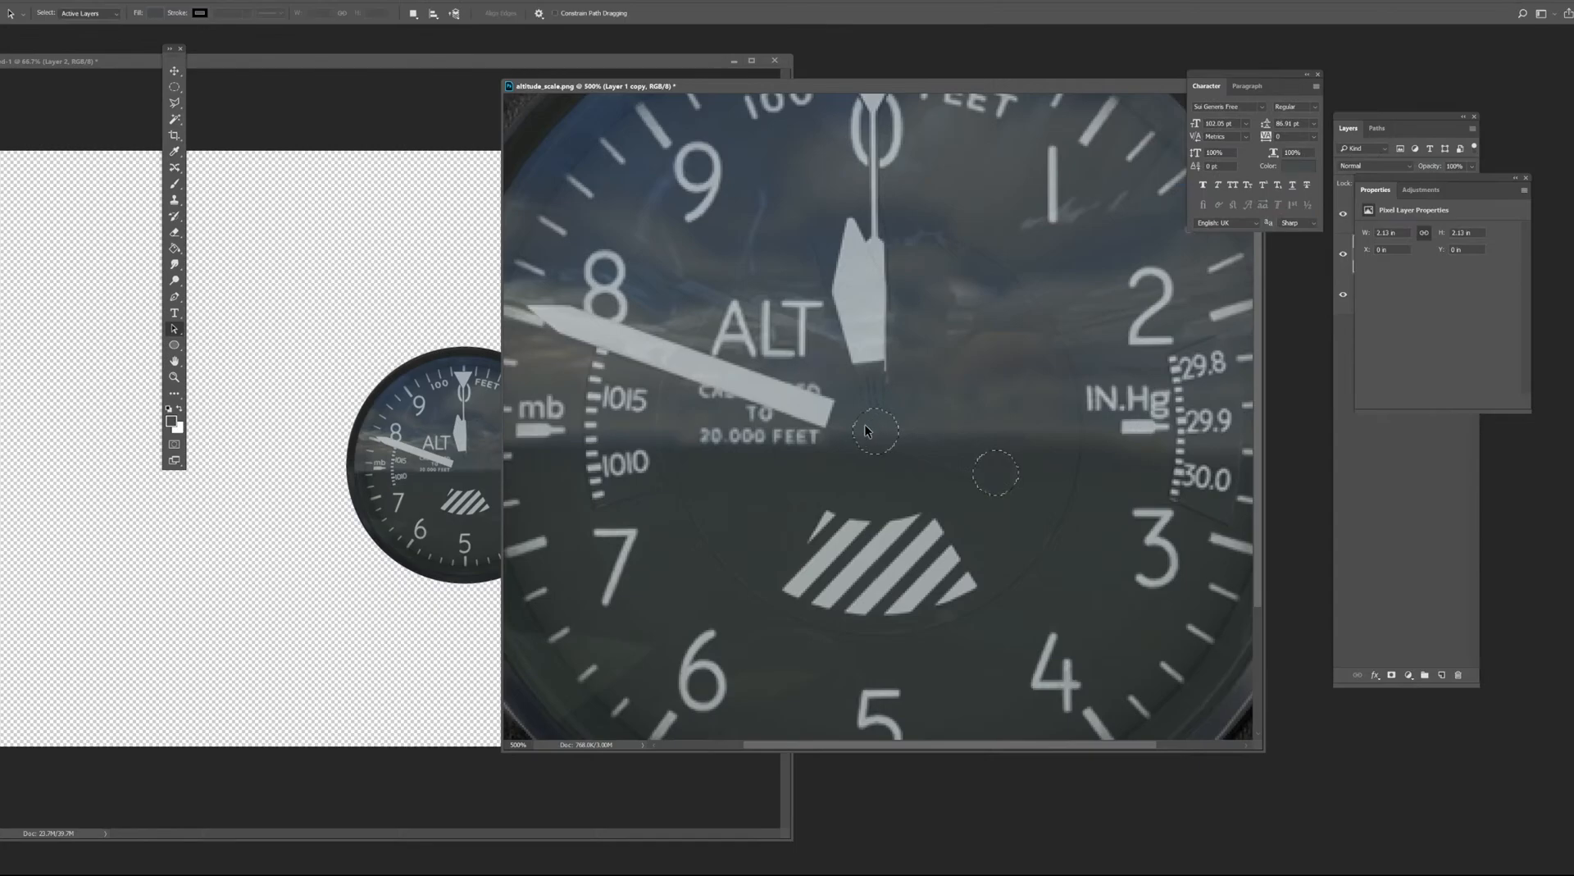
Add the long needle's outline near the 8 to the selection with the Polygonal Lasso, joining it to both circles.
key(ctrl+plus)
key(ctrl+plus)
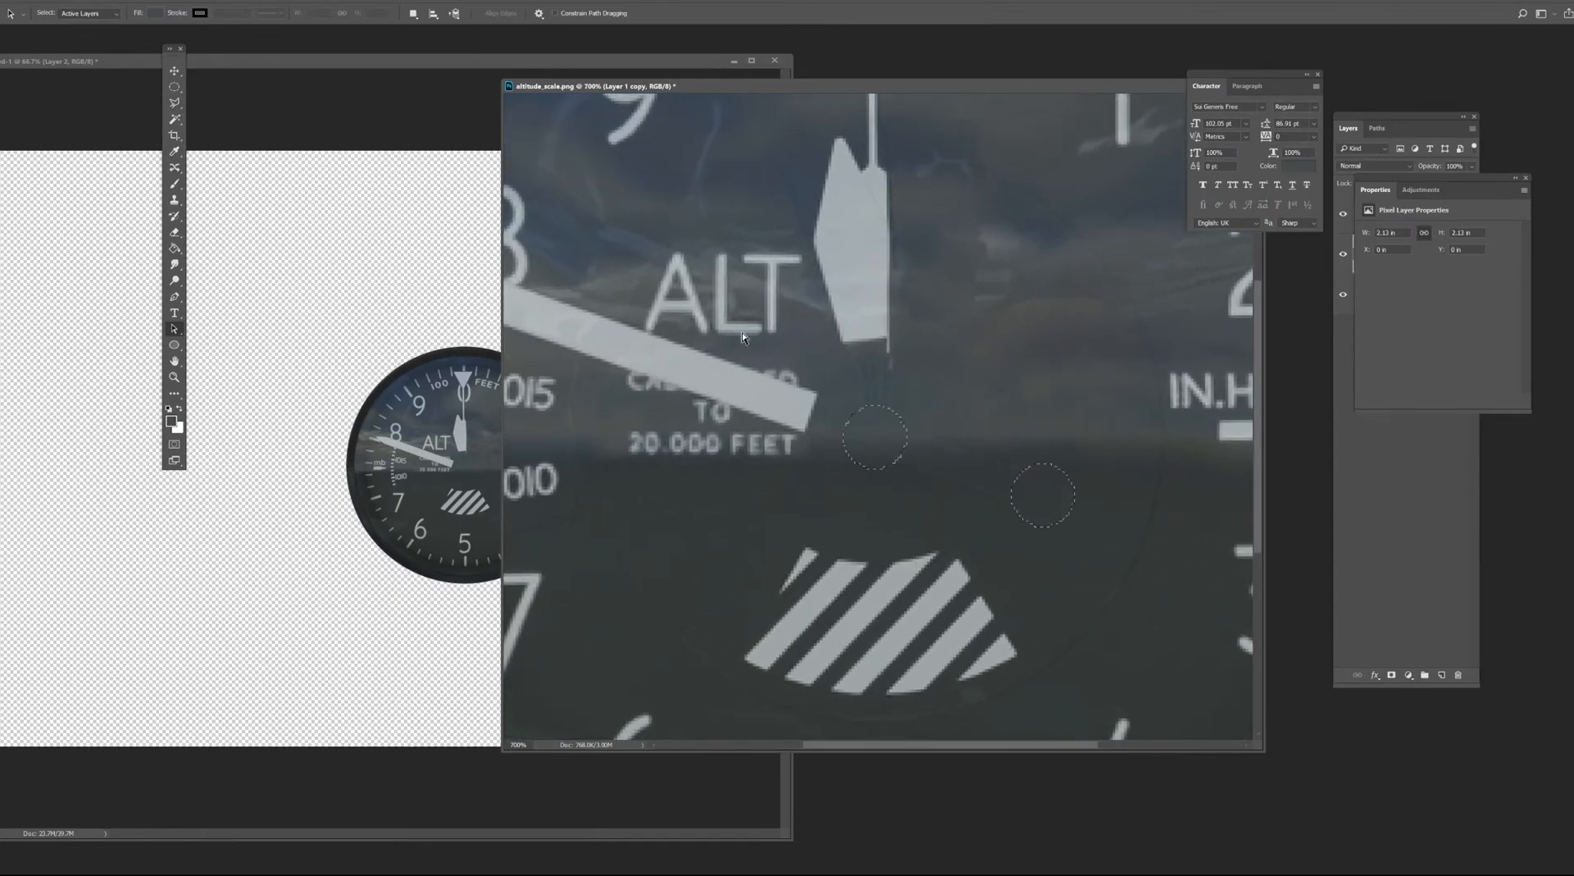
key(l)
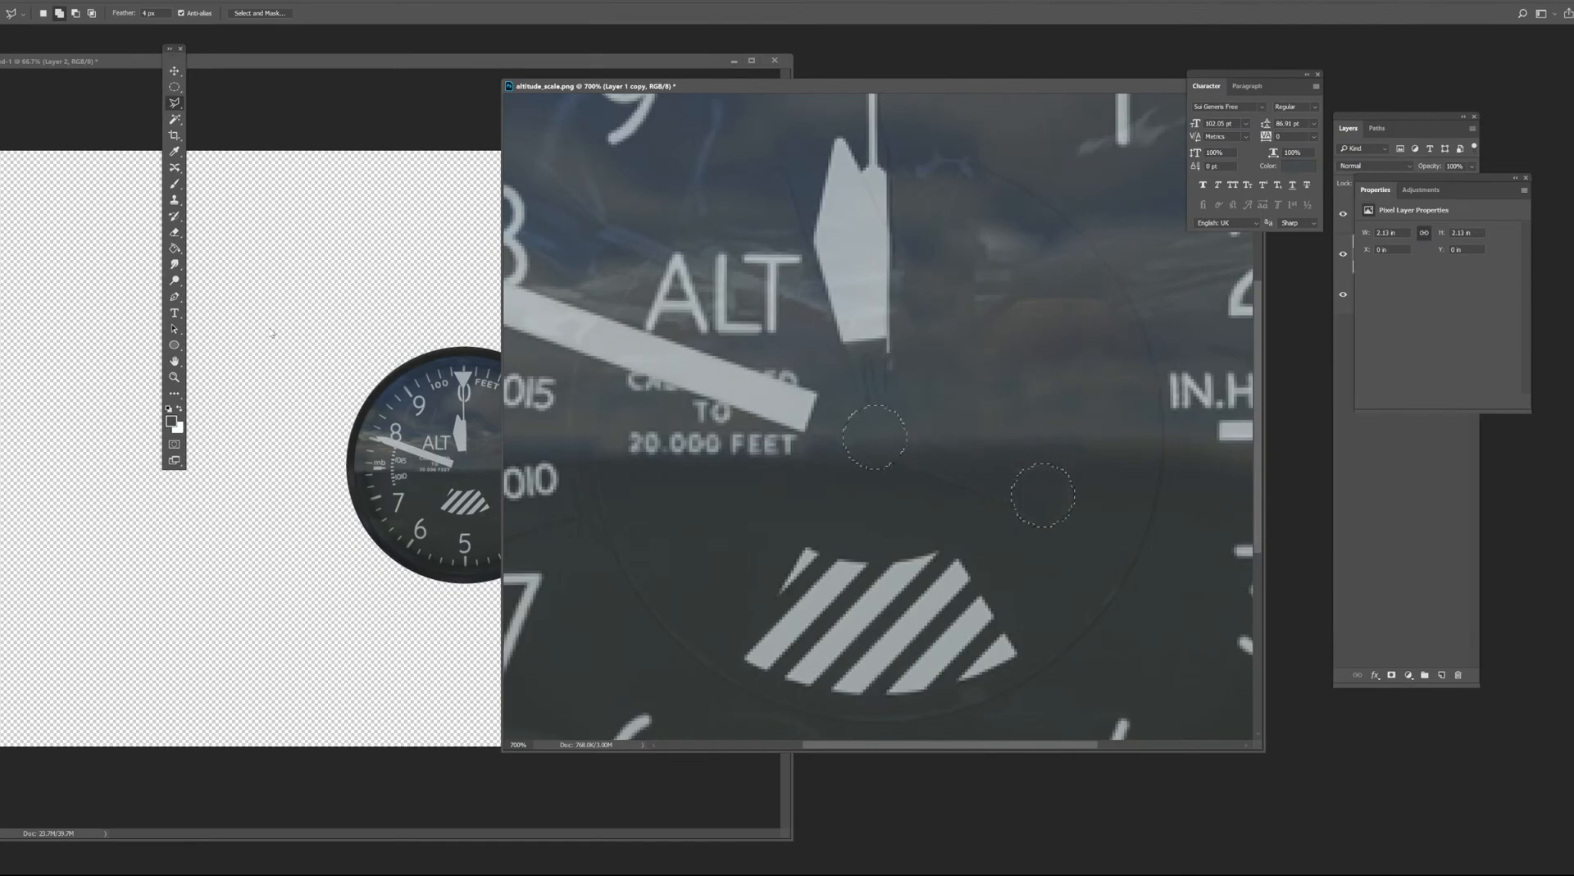
click(172, 103)
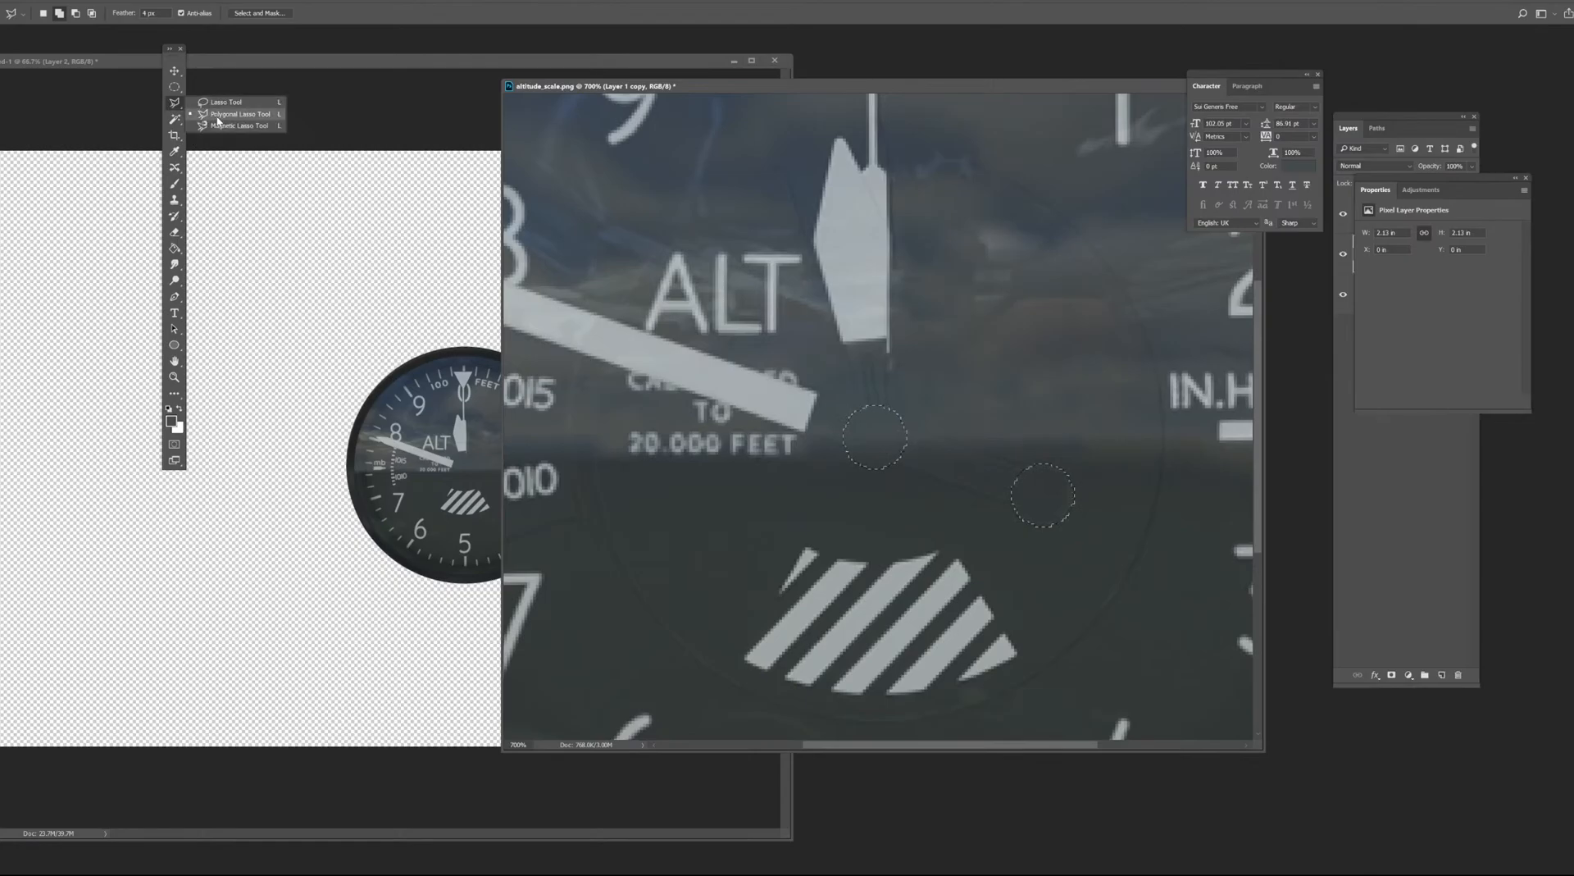
click(217, 115)
click(1021, 466)
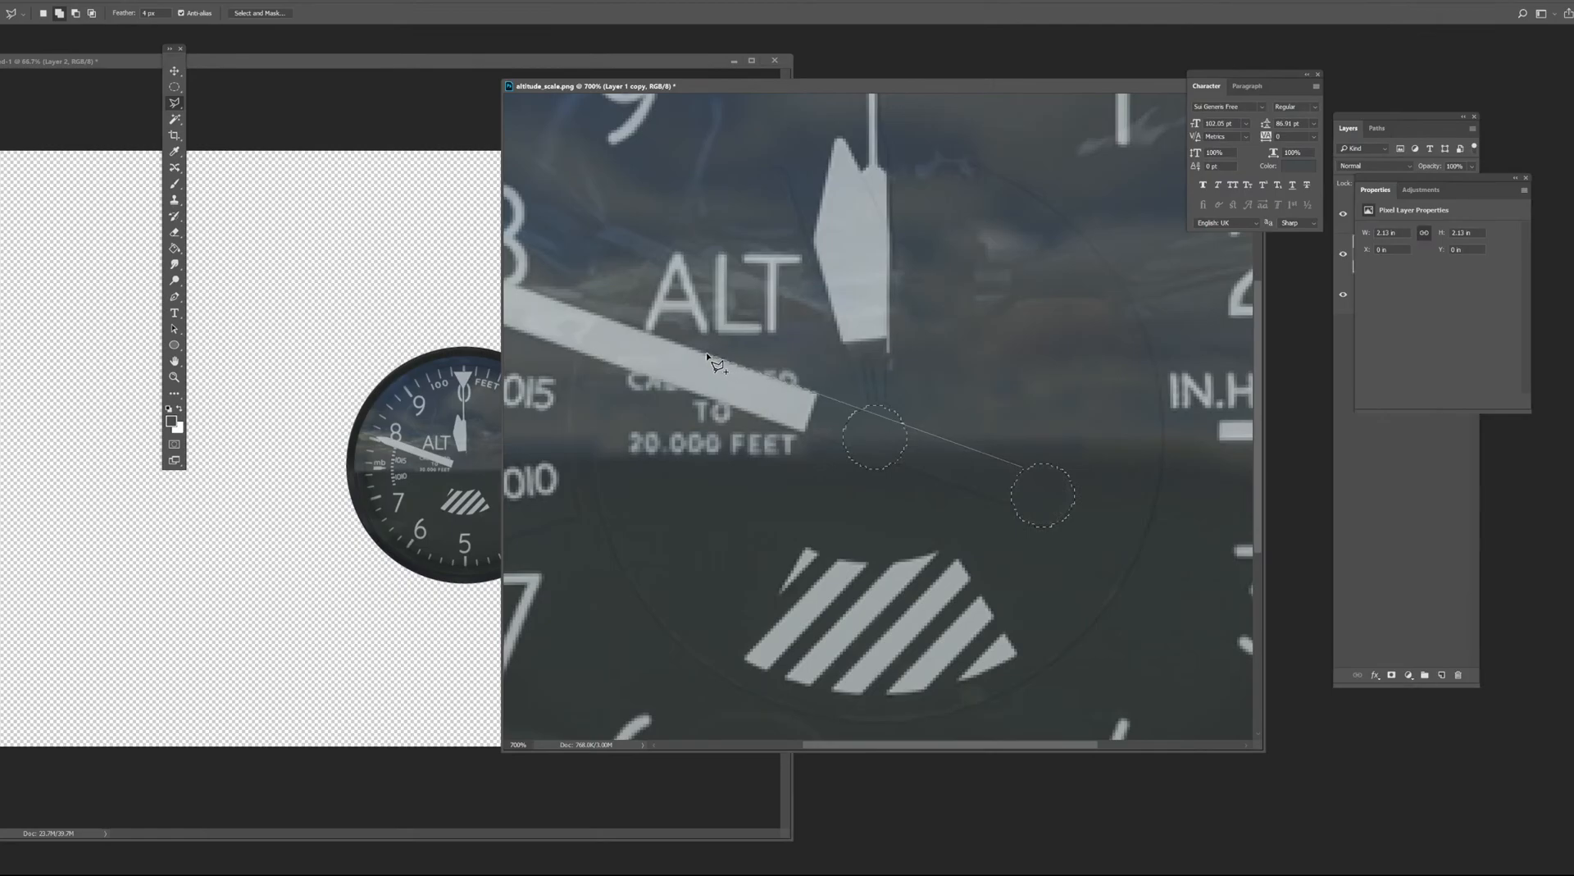
drag(680, 349, 926, 420)
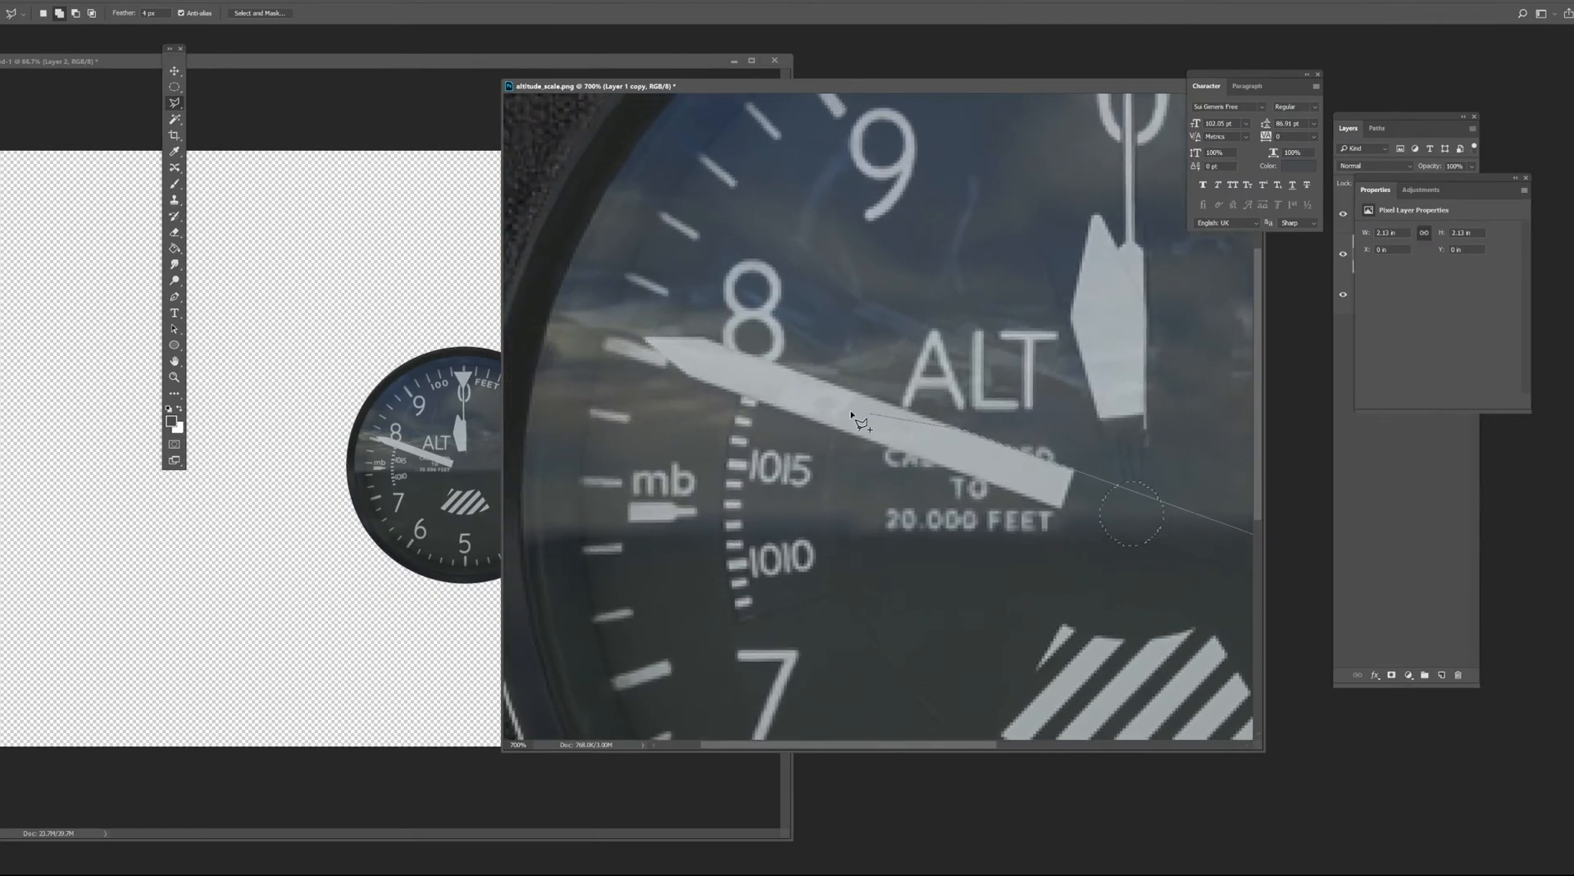
click(707, 339)
click(646, 339)
click(692, 384)
click(1064, 505)
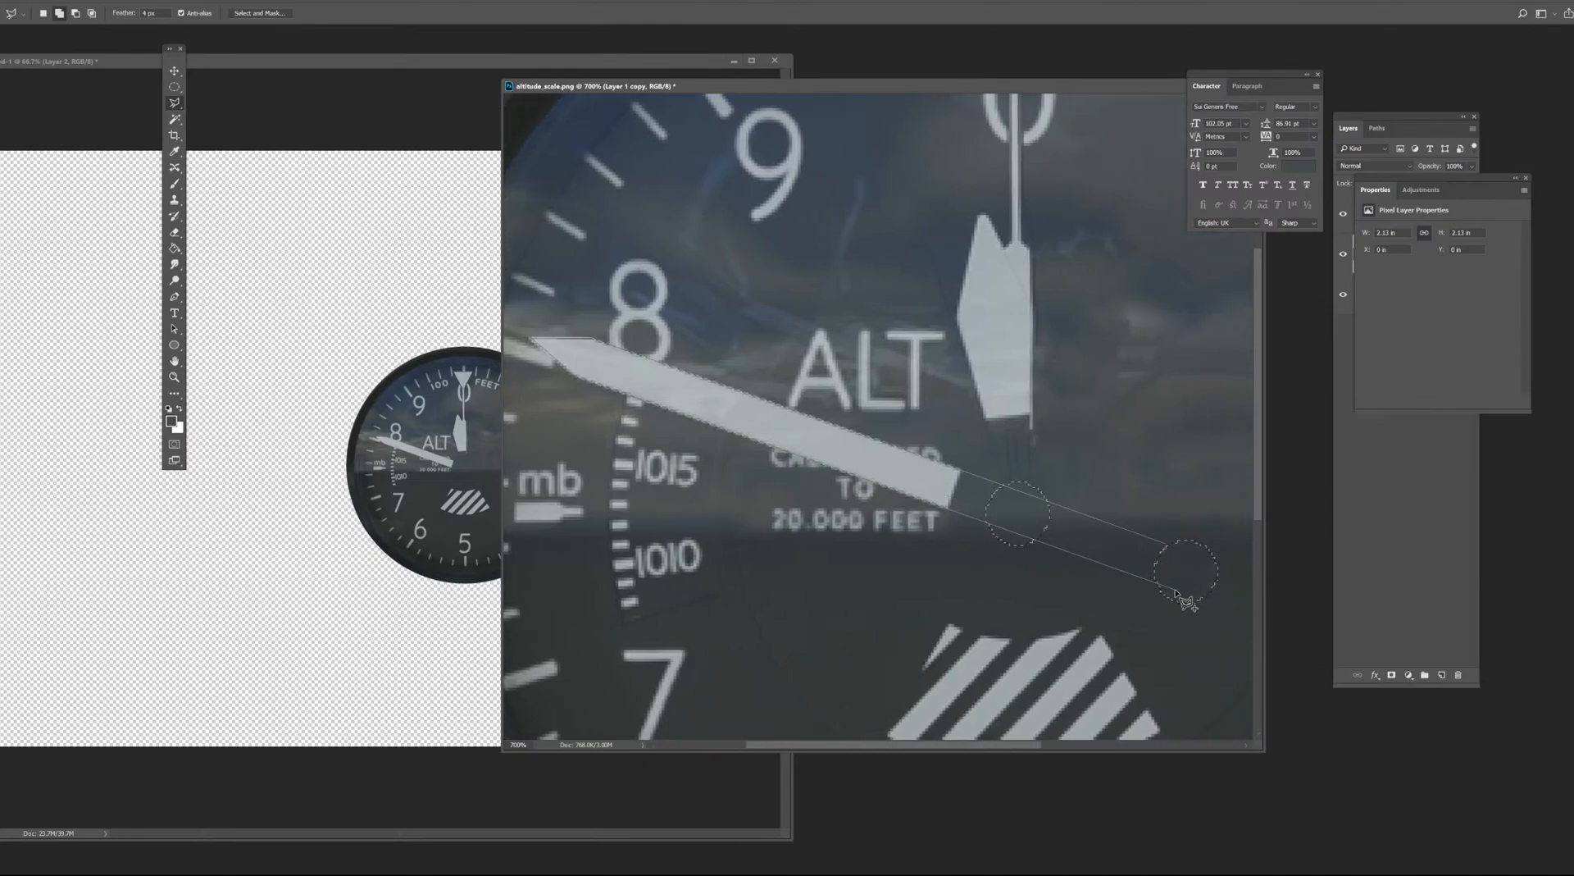
double_click(1175, 561)
key(ctrl+minus)
key(ctrl+minus)
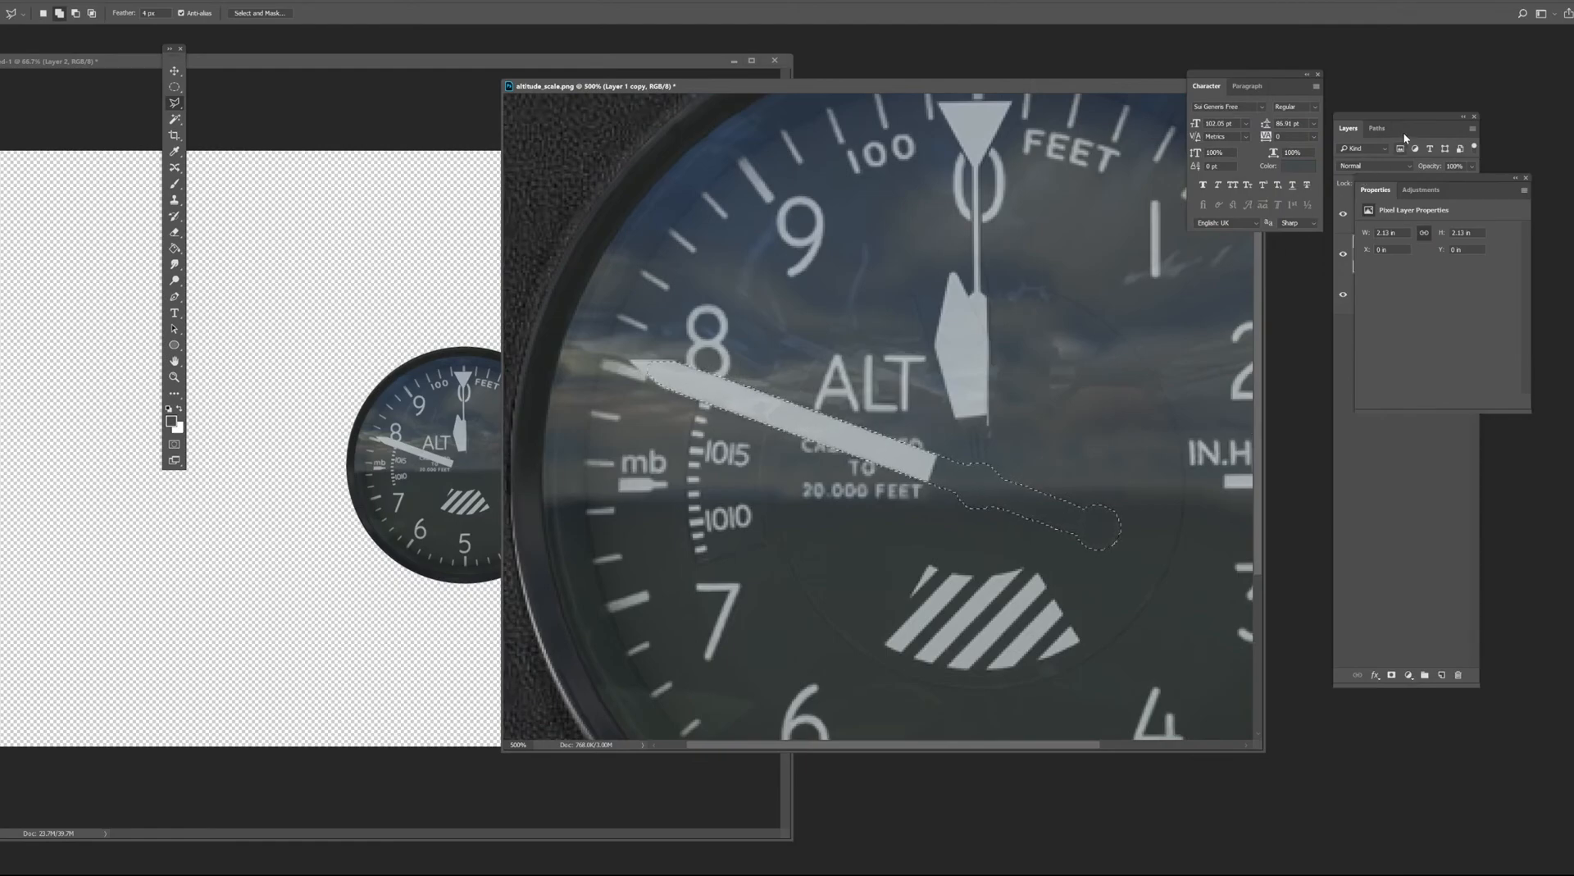
Rename the copied altimeter's Layer 2 as FS2020 ALT.
click(1350, 188)
click(1416, 218)
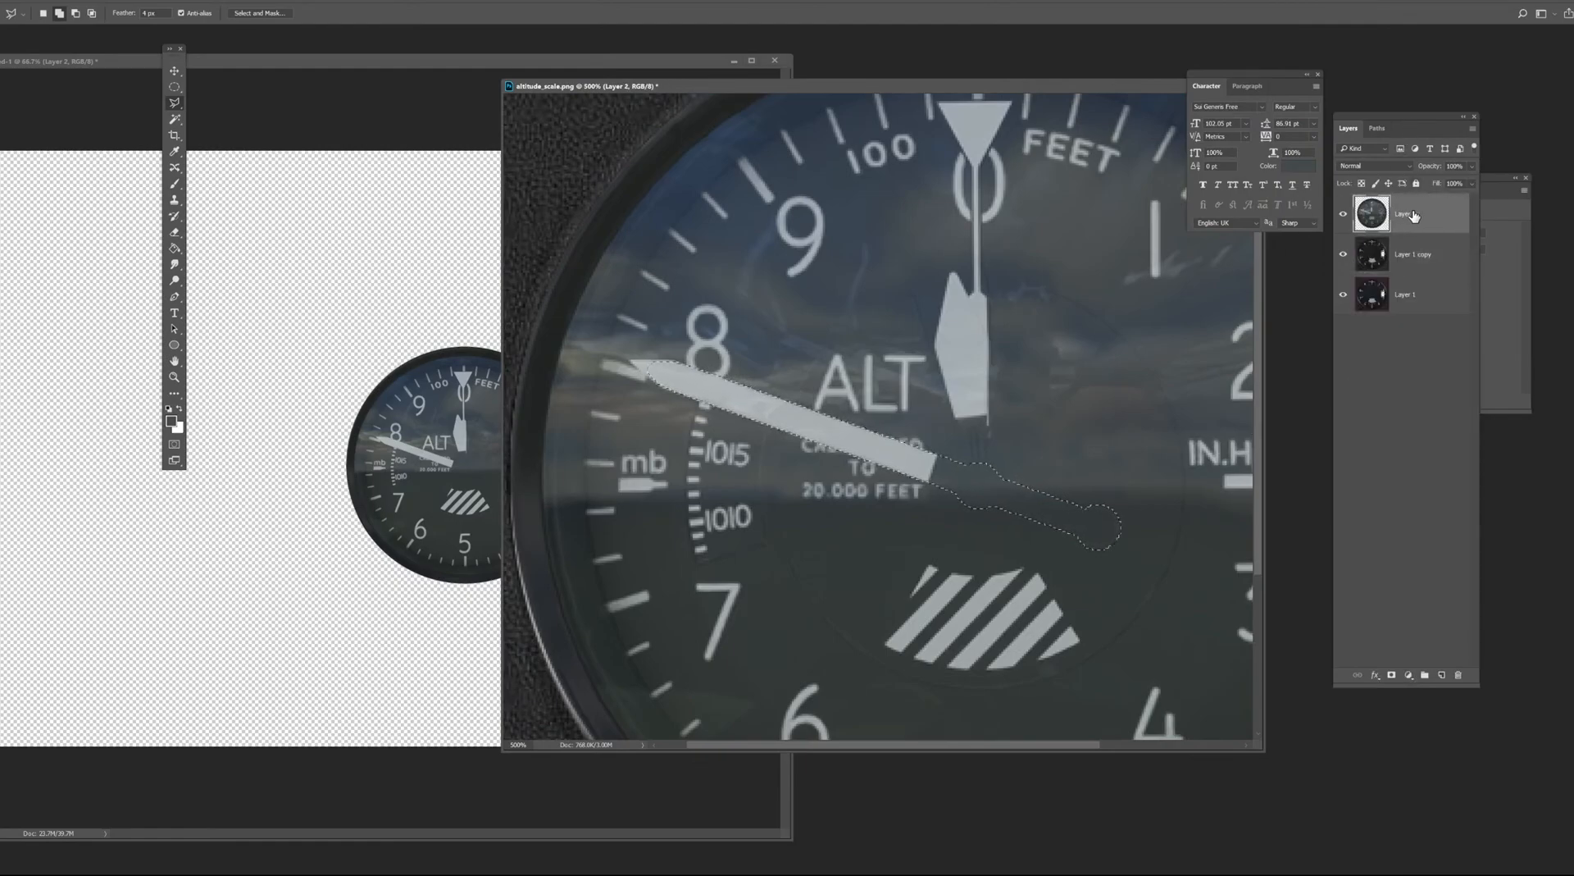
double_click(1405, 215)
text(rs)
click(1419, 363)
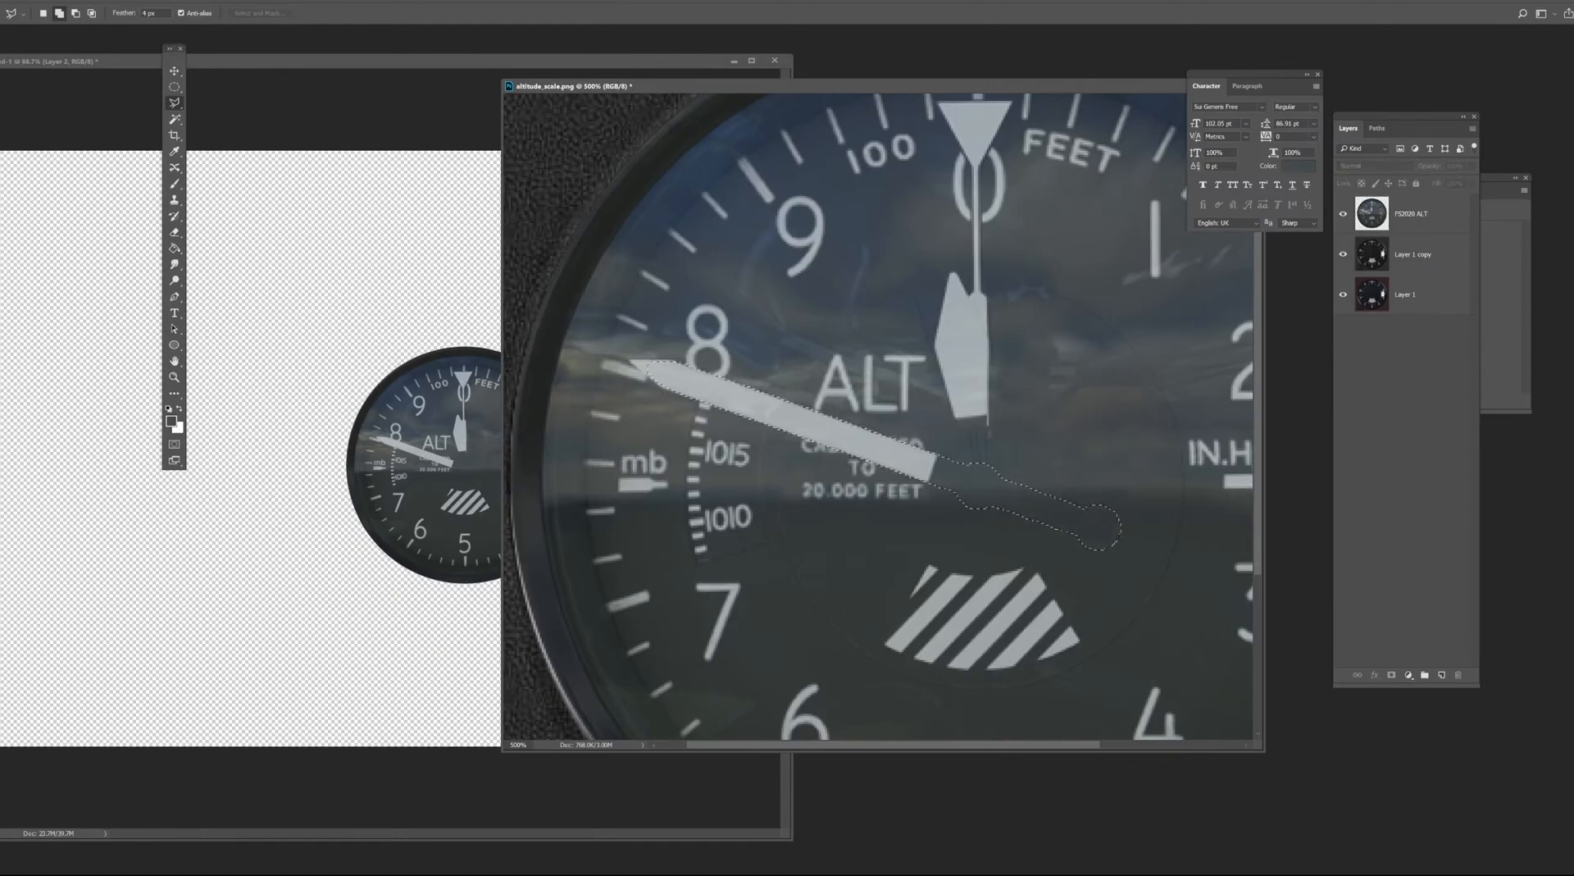
Set the Polygonal Lasso's feather to 0 px and save the work path with the two circles as Path 1.
drag(131, 15, 115, 14)
click(1369, 128)
click(1392, 154)
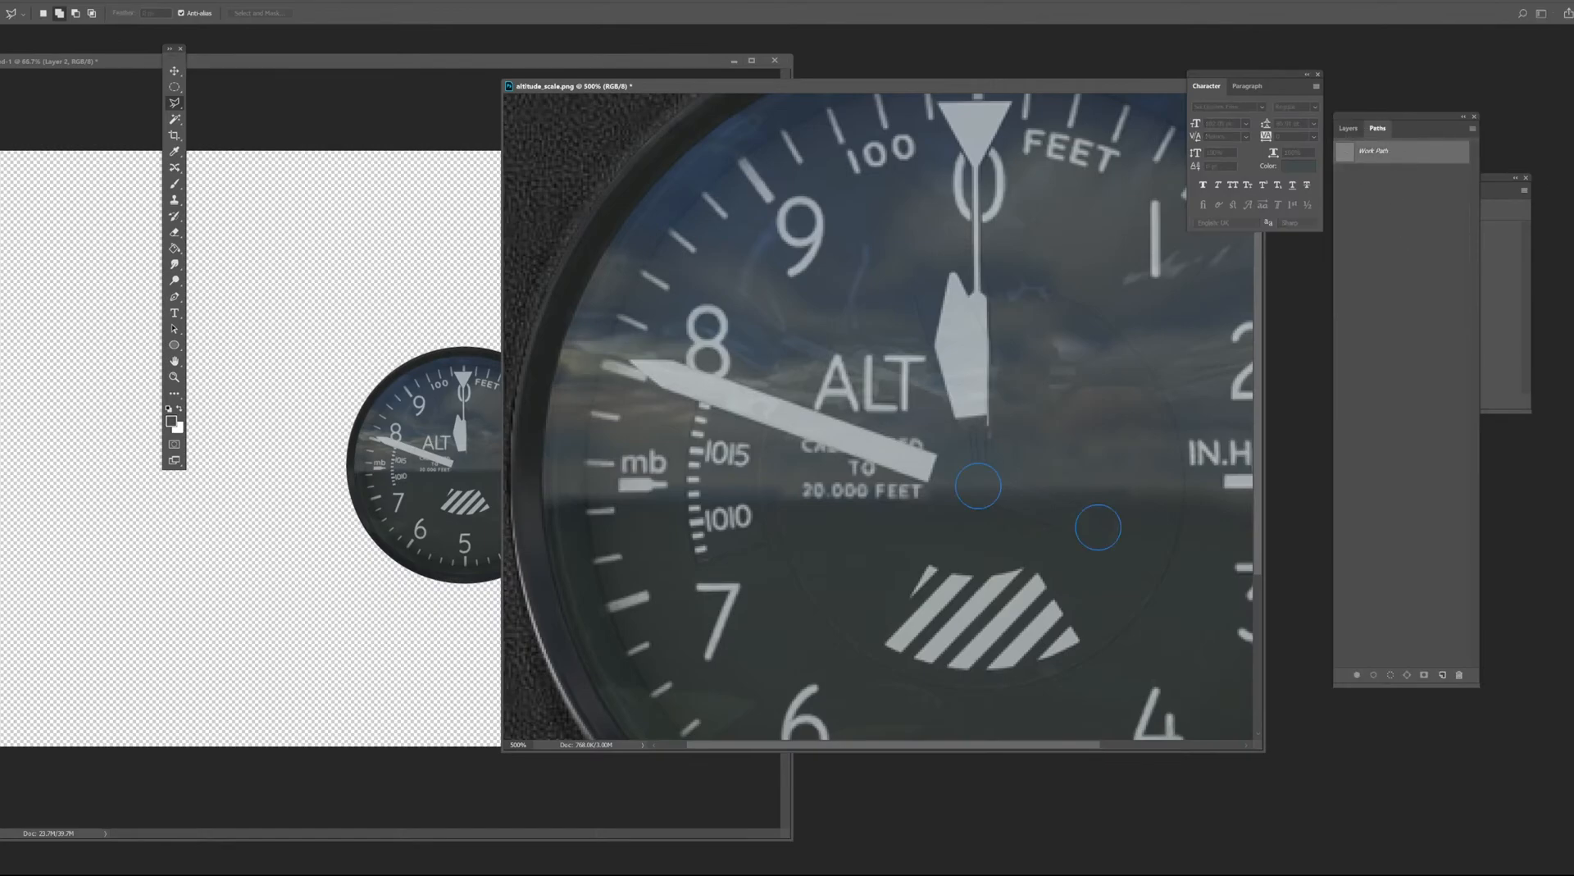
key(Return)
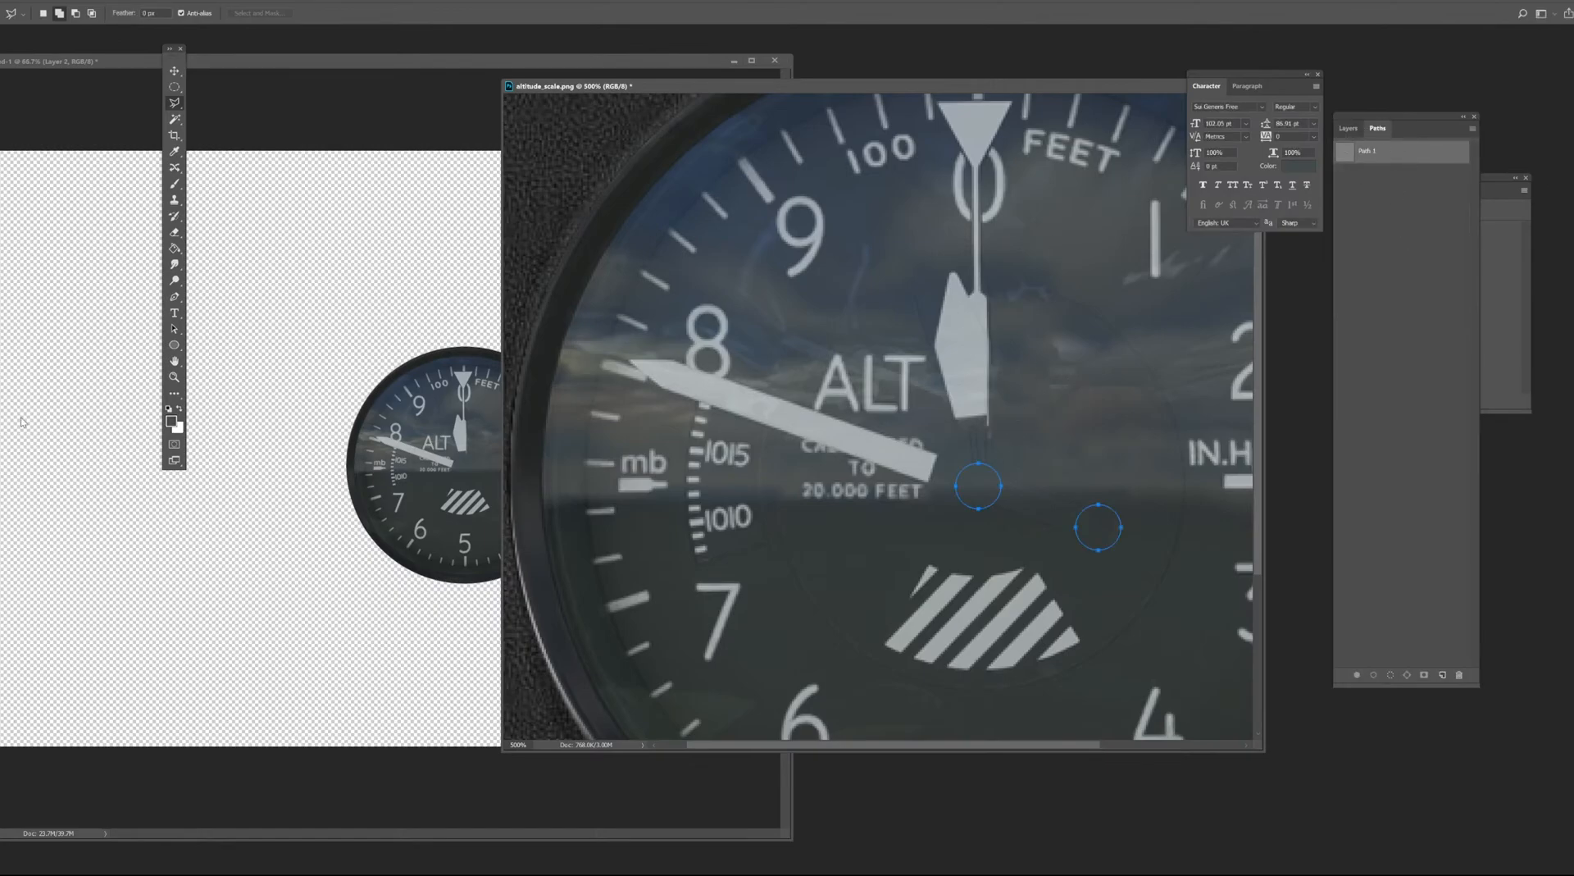
Make a fresh anti-aliased selection from both circles of Path 1.
click(172, 330)
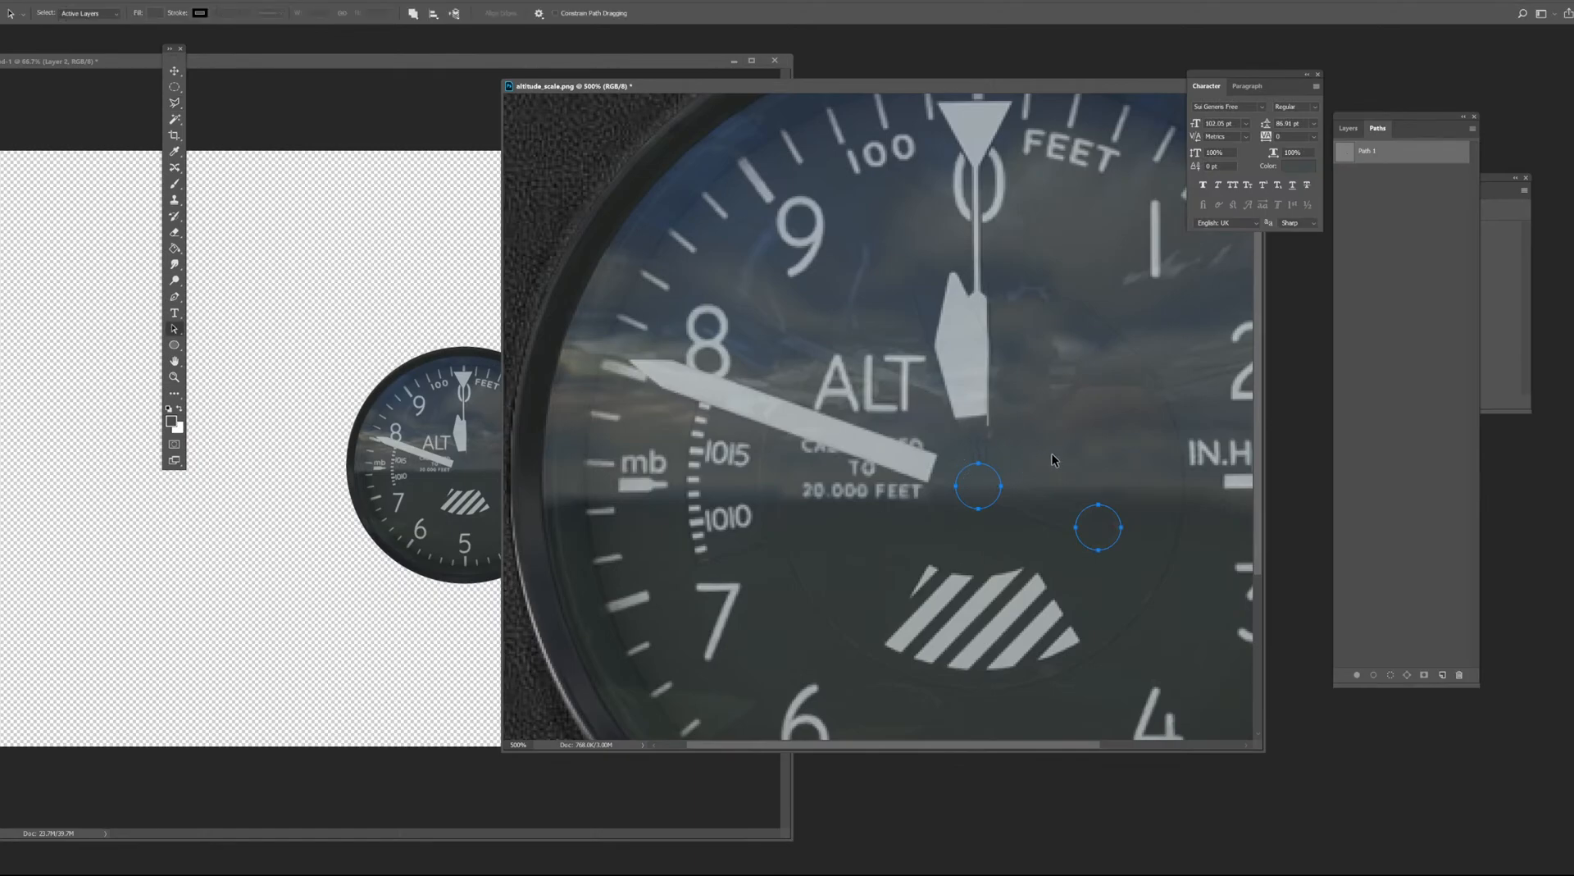
right_click(1073, 456)
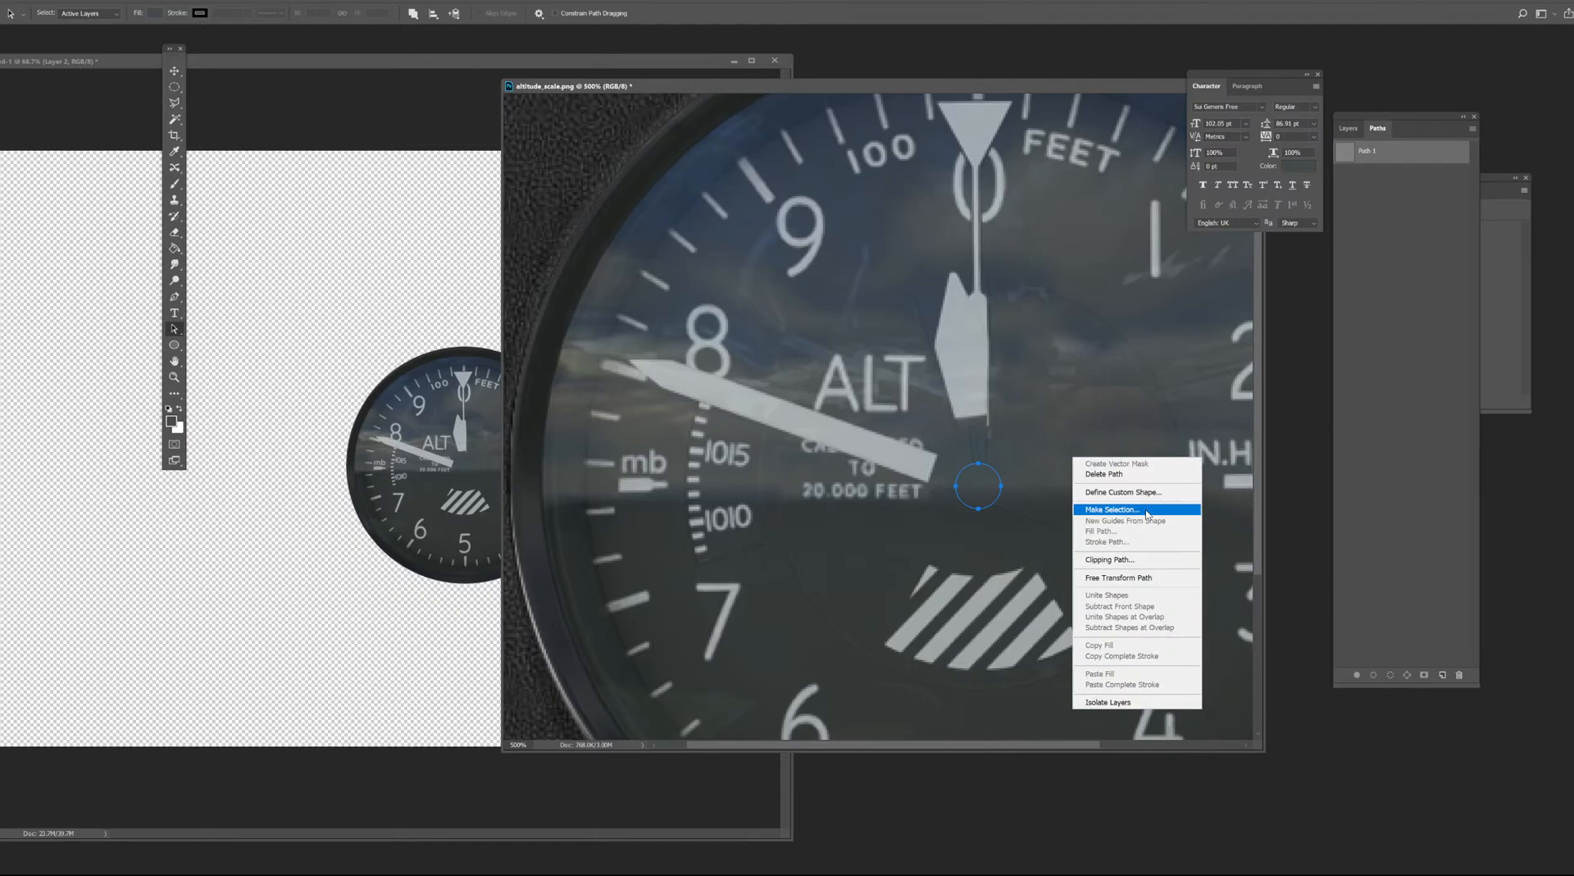
click(1144, 509)
click(1287, 219)
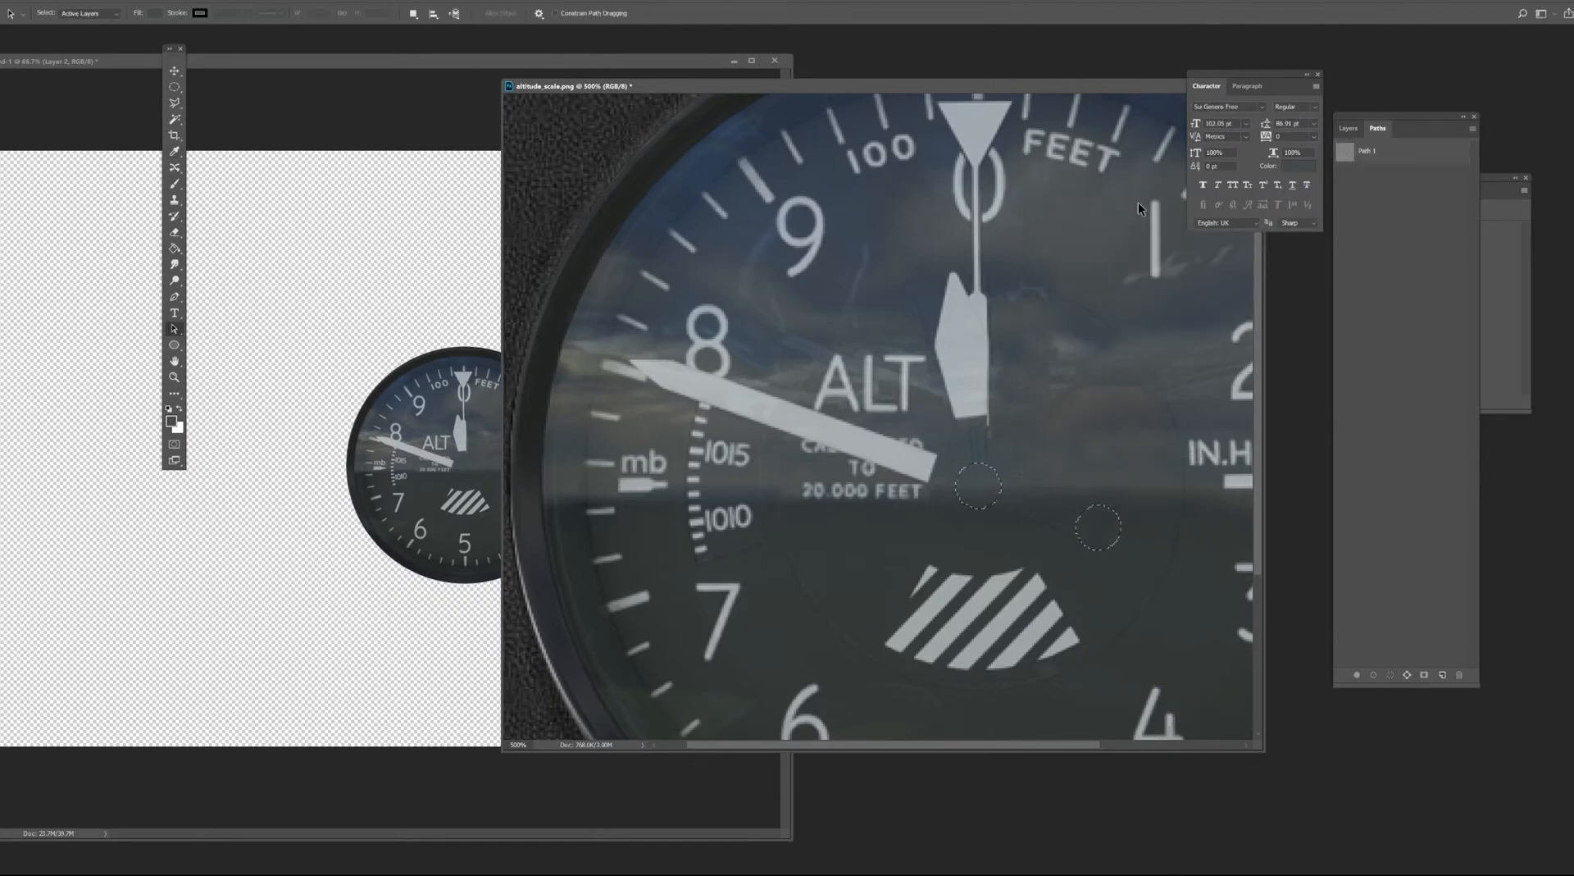
Trace the long needle with the unfeathered Polygonal Lasso, adding its blade and tail to the two selected circles.
click(174, 102)
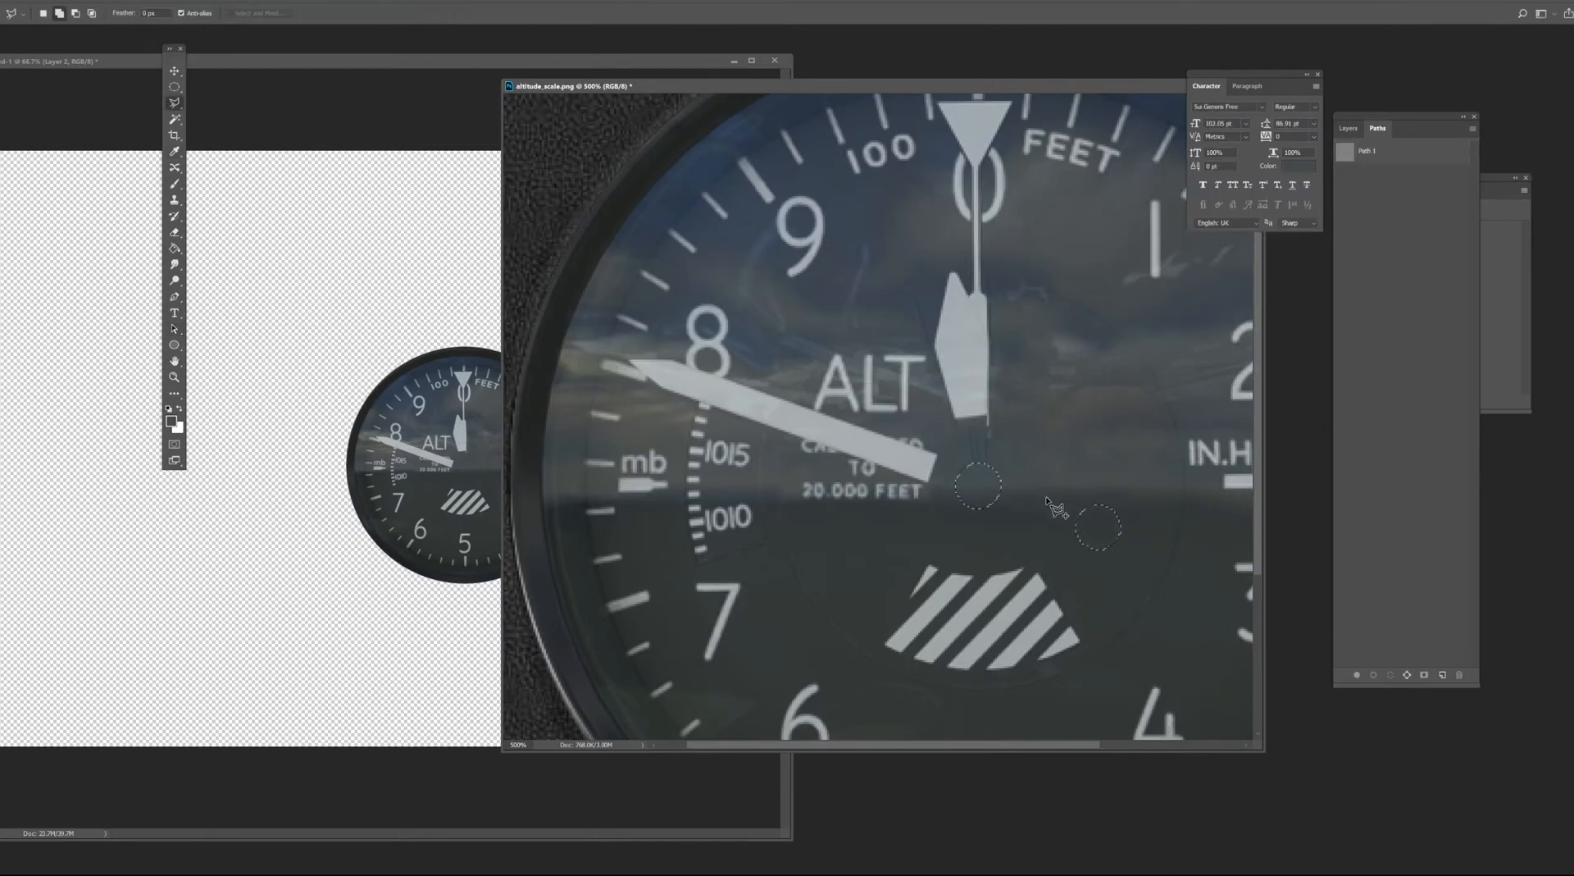
click(1083, 509)
click(674, 363)
click(632, 361)
Copy the selected needle from FS2020 ALT onto its own new layer.
click(1350, 128)
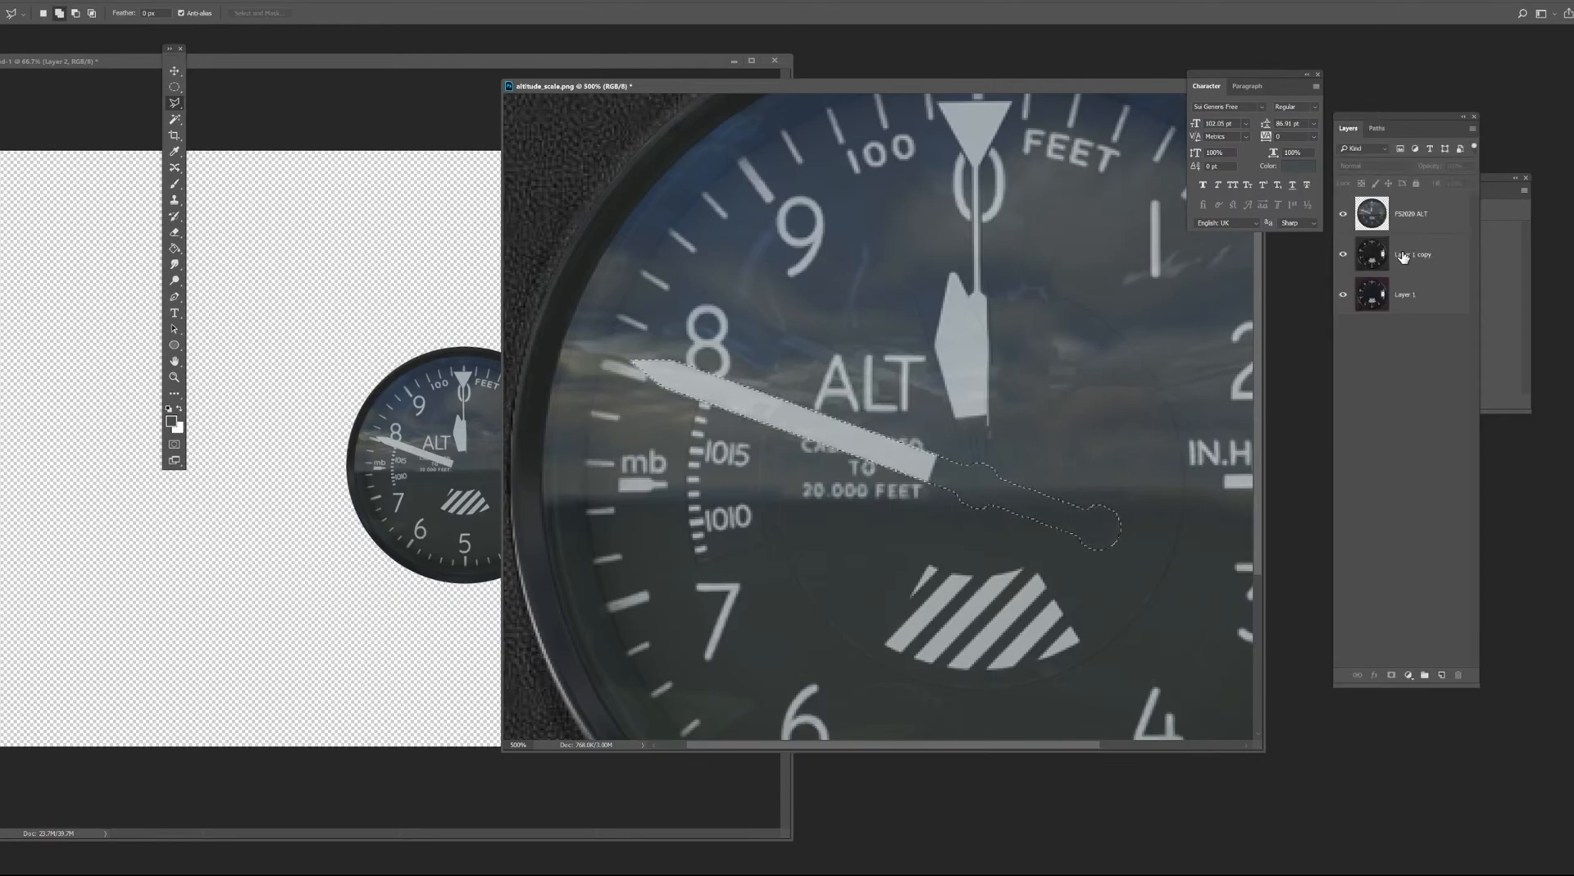
mouse_move(1403, 257)
mouse_down()
mouse_move(1367, 274)
mouse_move(1380, 248)
mouse_up()
click(1431, 222)
drag(1422, 230, 1374, 259)
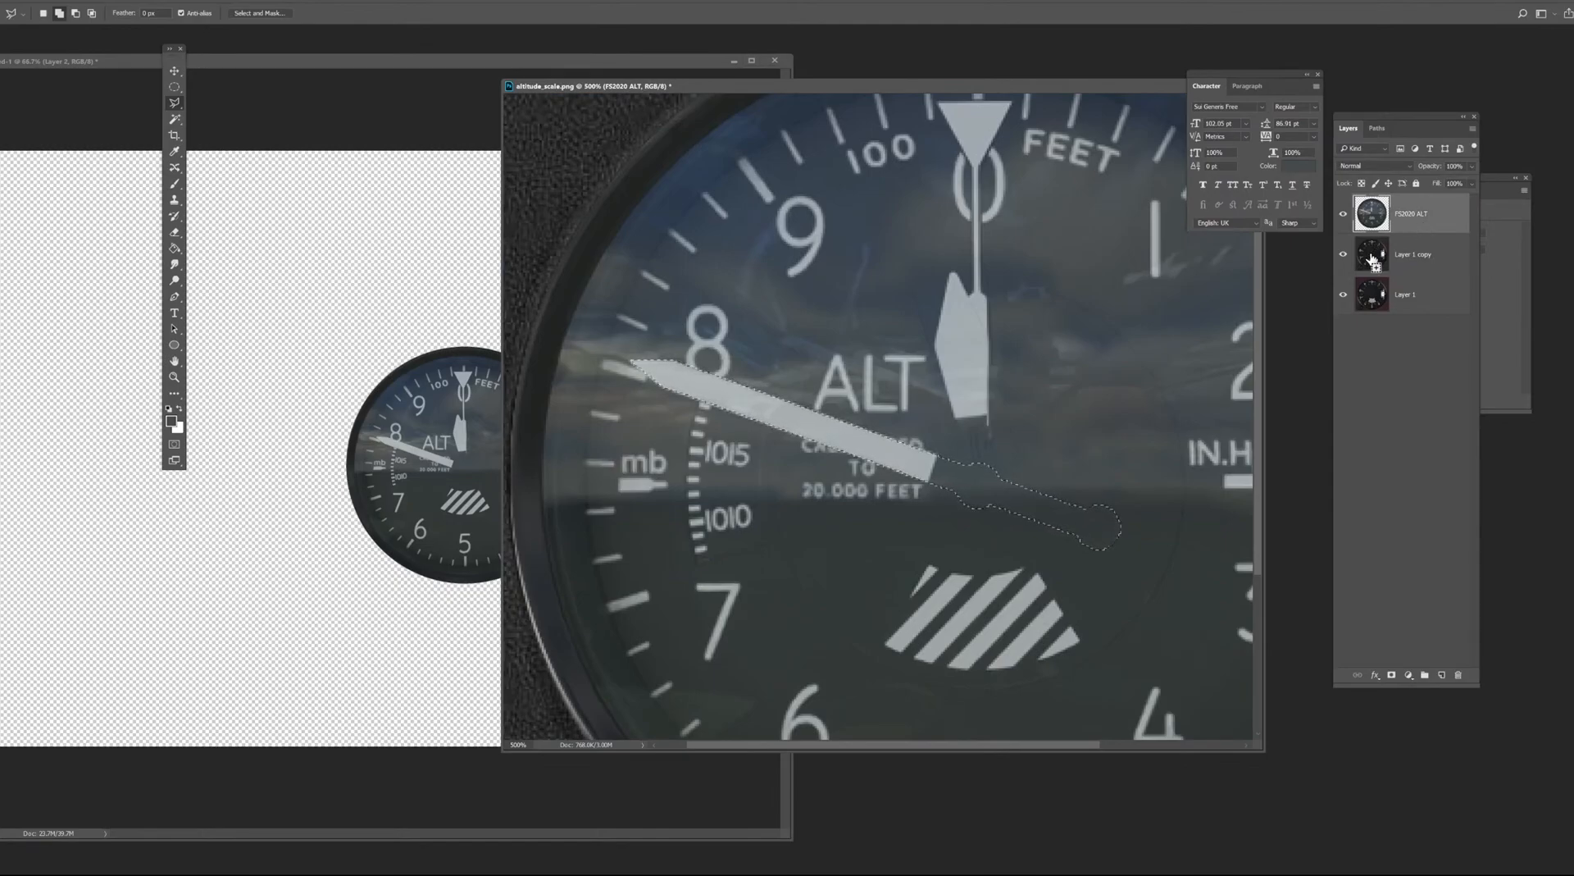
key(ctrl+j)
Hide FS2020 ALT, Layer 1 copy and Layer 1 to isolate the cut-out needle.
click(1343, 254)
click(1347, 297)
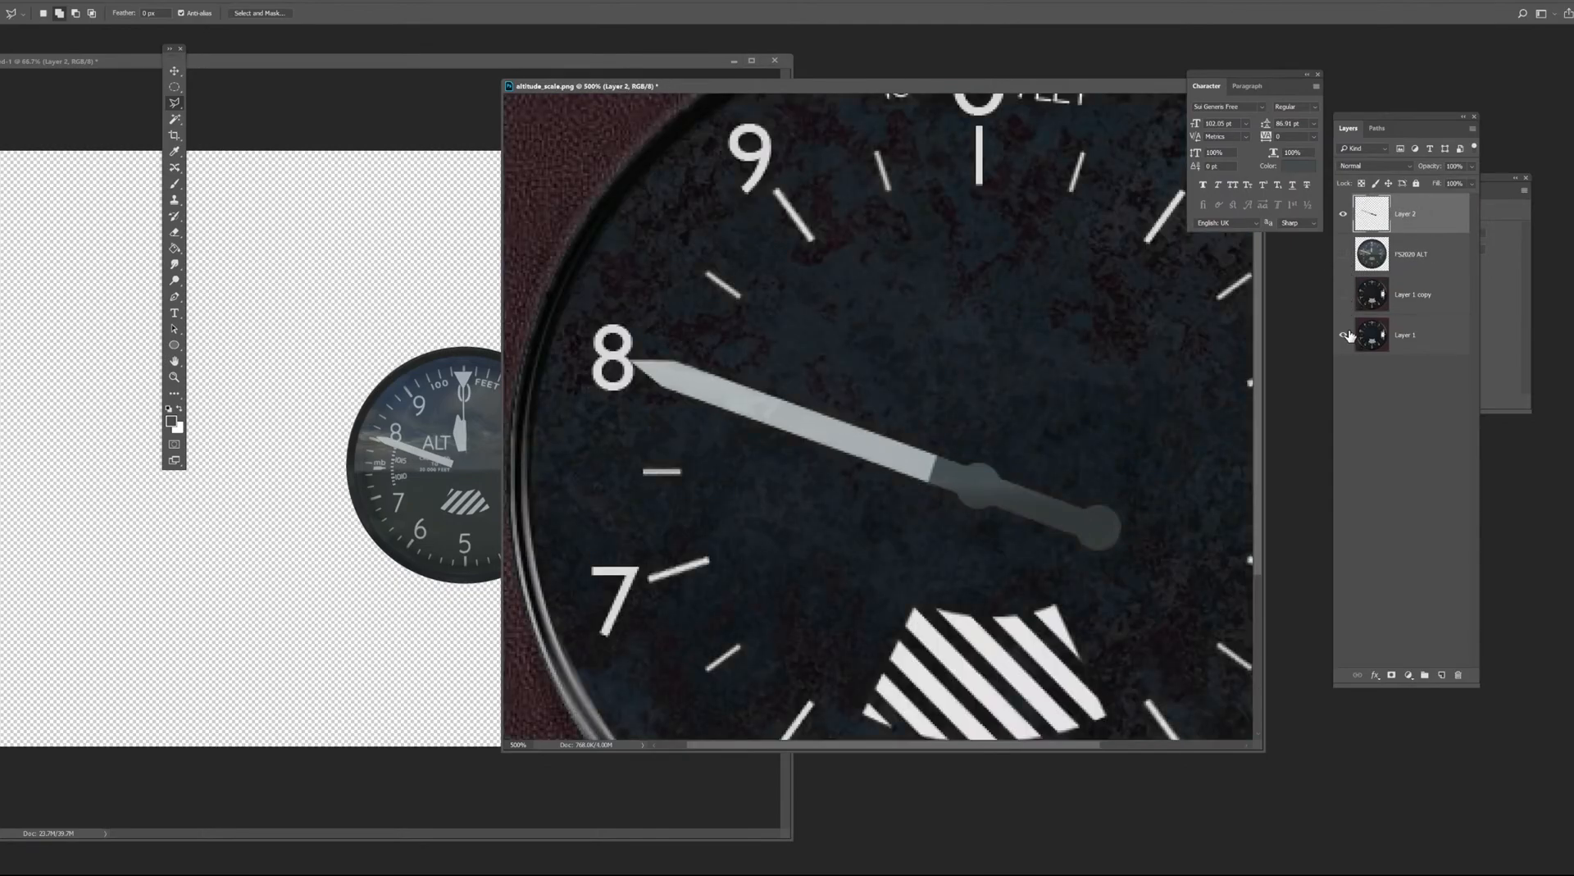
click(1345, 337)
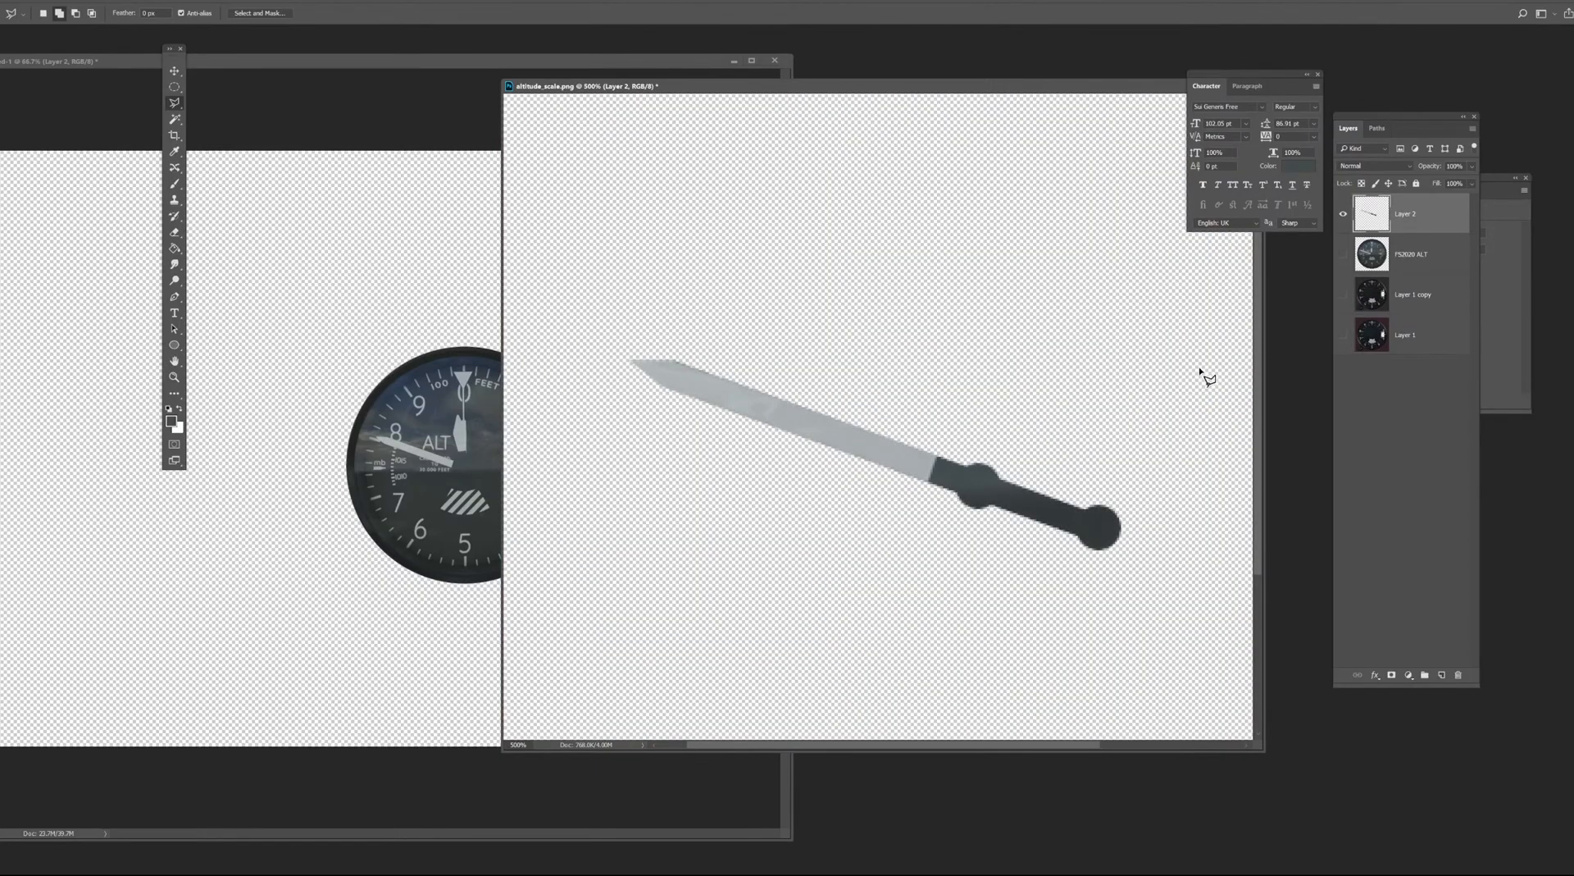
scroll(1203, 370, down, 2)
scroll(1205, 361, down, 2)
scroll(1276, 337, up, 3)
click(1343, 254)
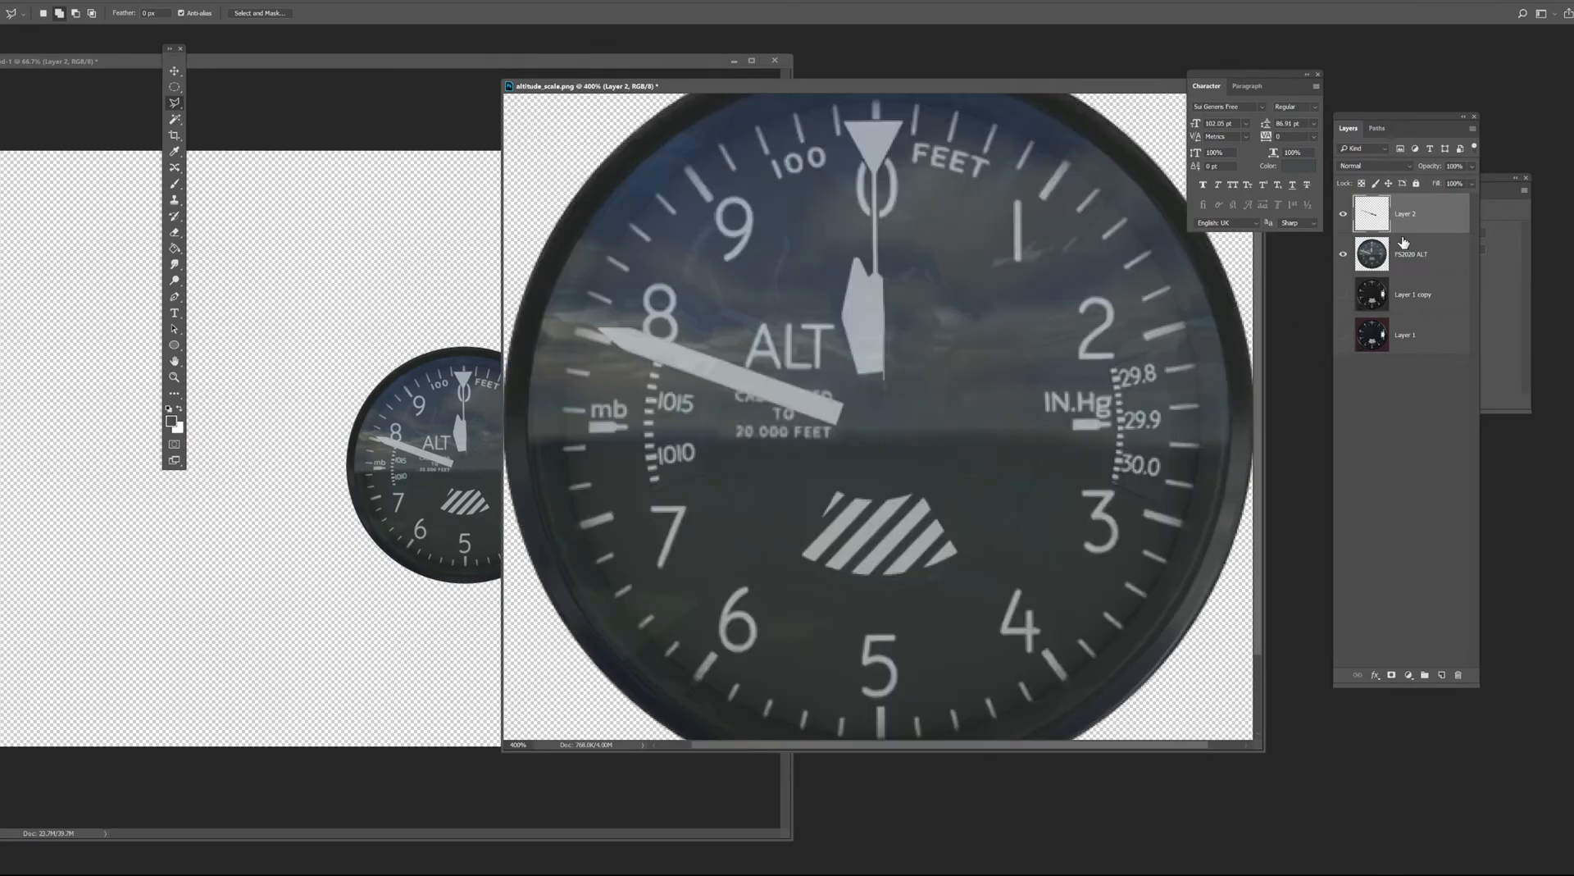
click(1343, 256)
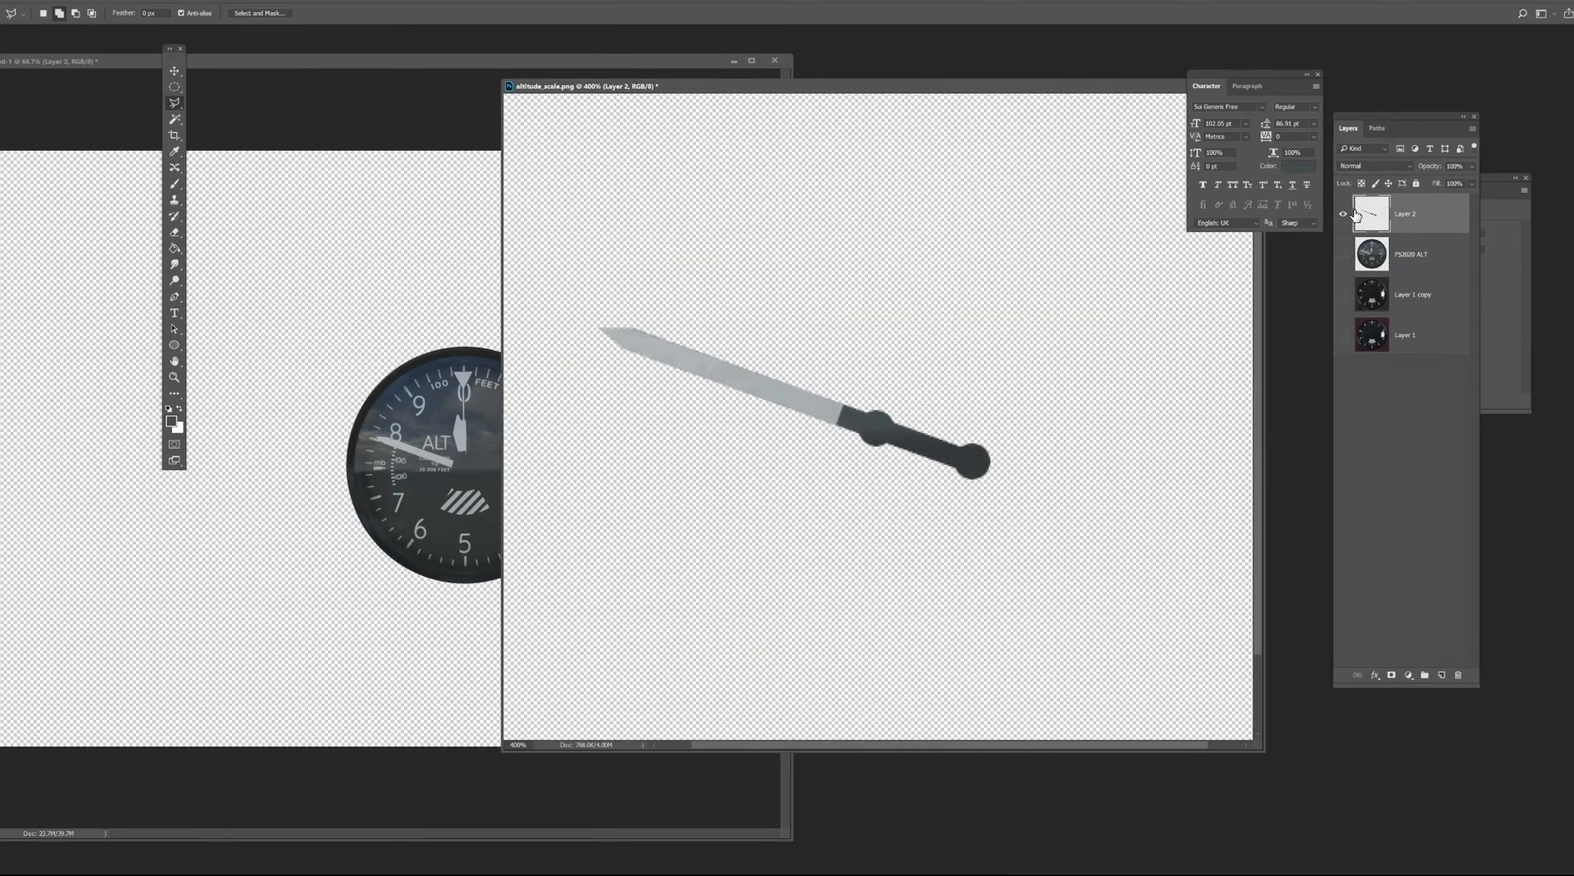
Rename the cut-out needle's layer as "Medium neeedle" and show FS2020 ALT in its place.
double_click(1405, 215)
text(neeedle)
key(Return)
click(1343, 216)
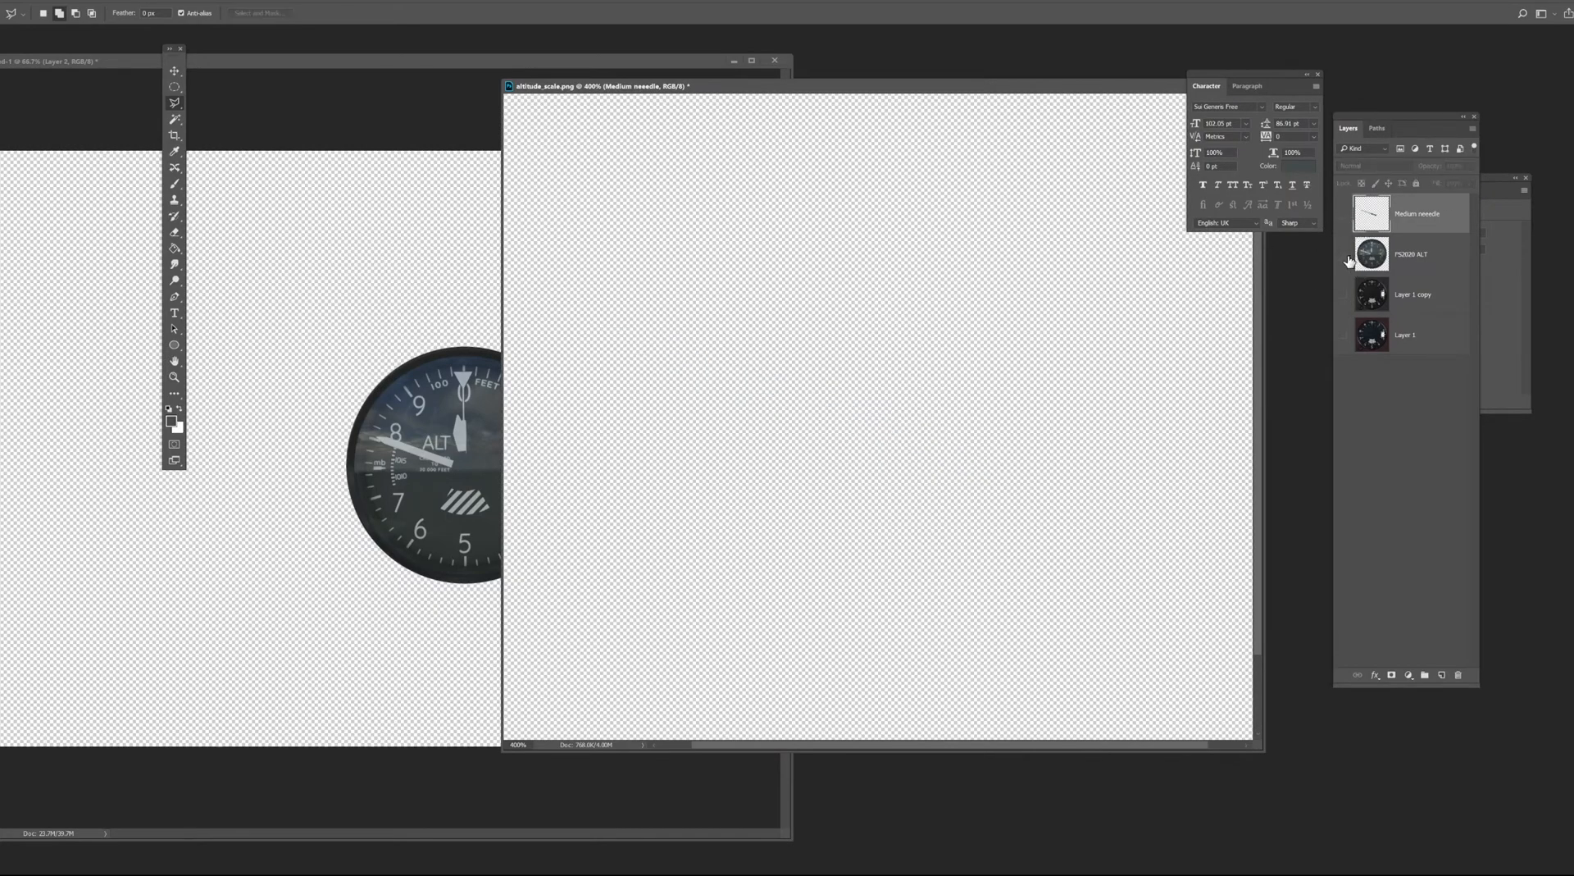
click(1343, 254)
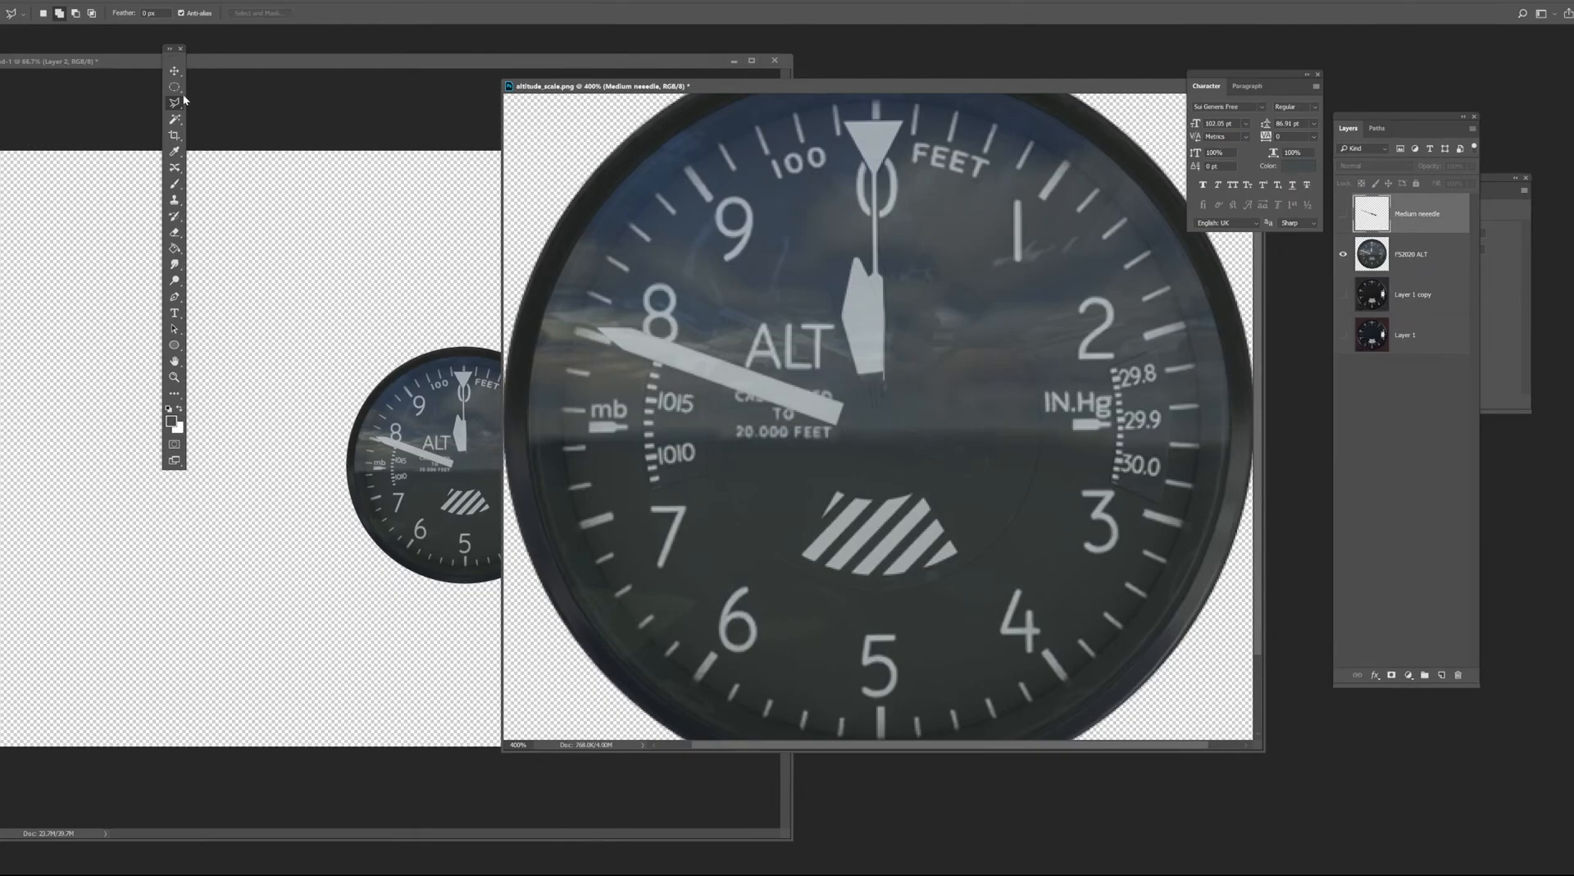
Make a selection from only the centre circle of Path 1 and activate the Polygonal Lasso tool.
click(174, 345)
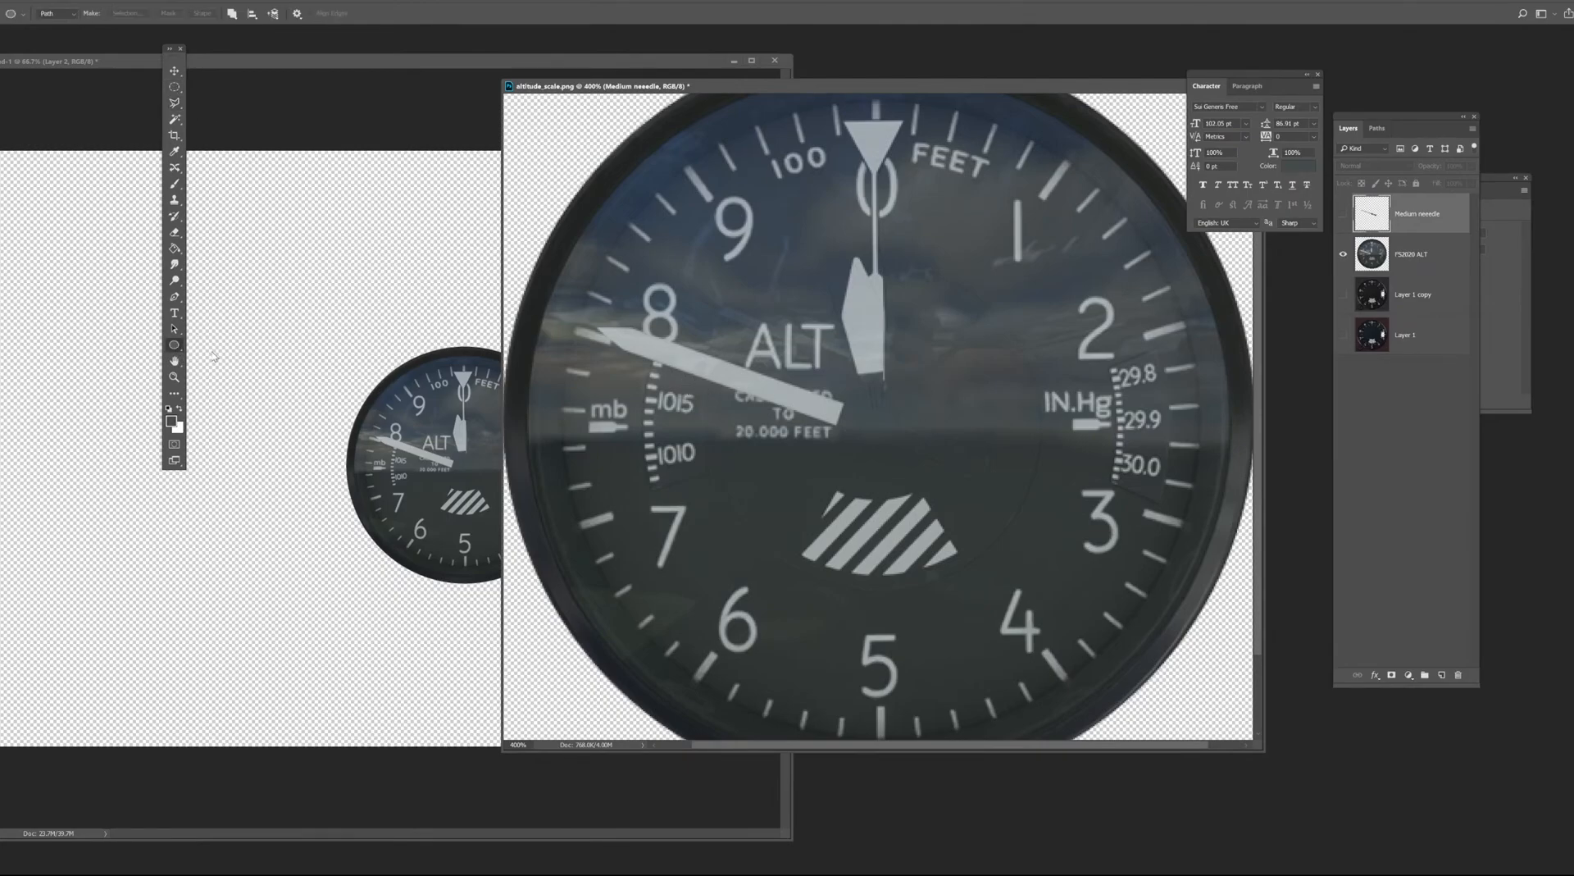
scroll(870, 410, up, 1)
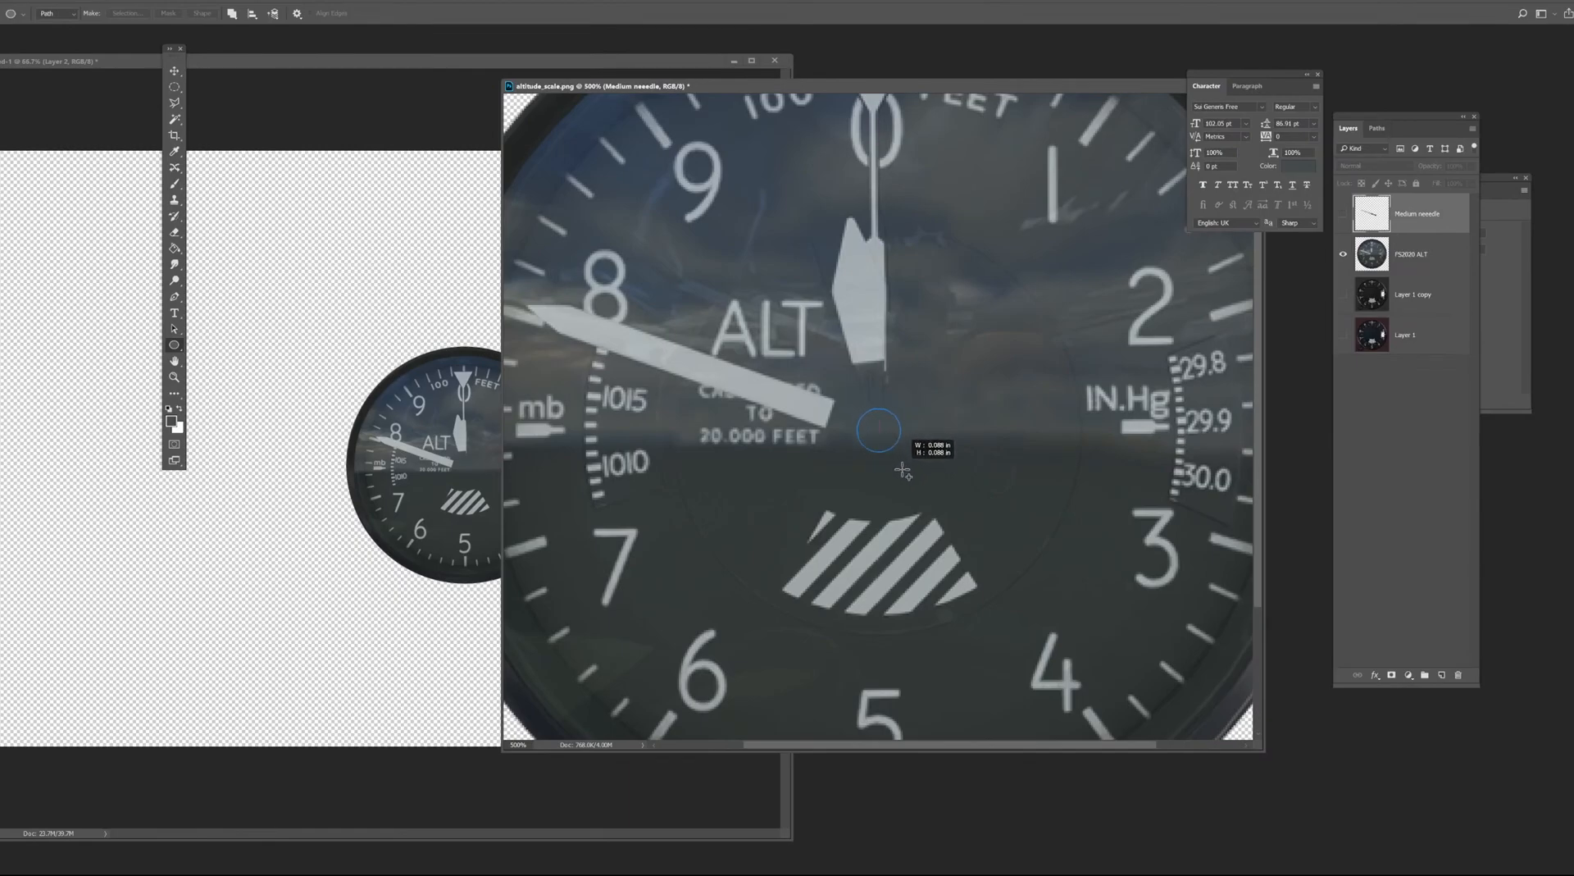
click(1381, 128)
click(1376, 154)
click(174, 329)
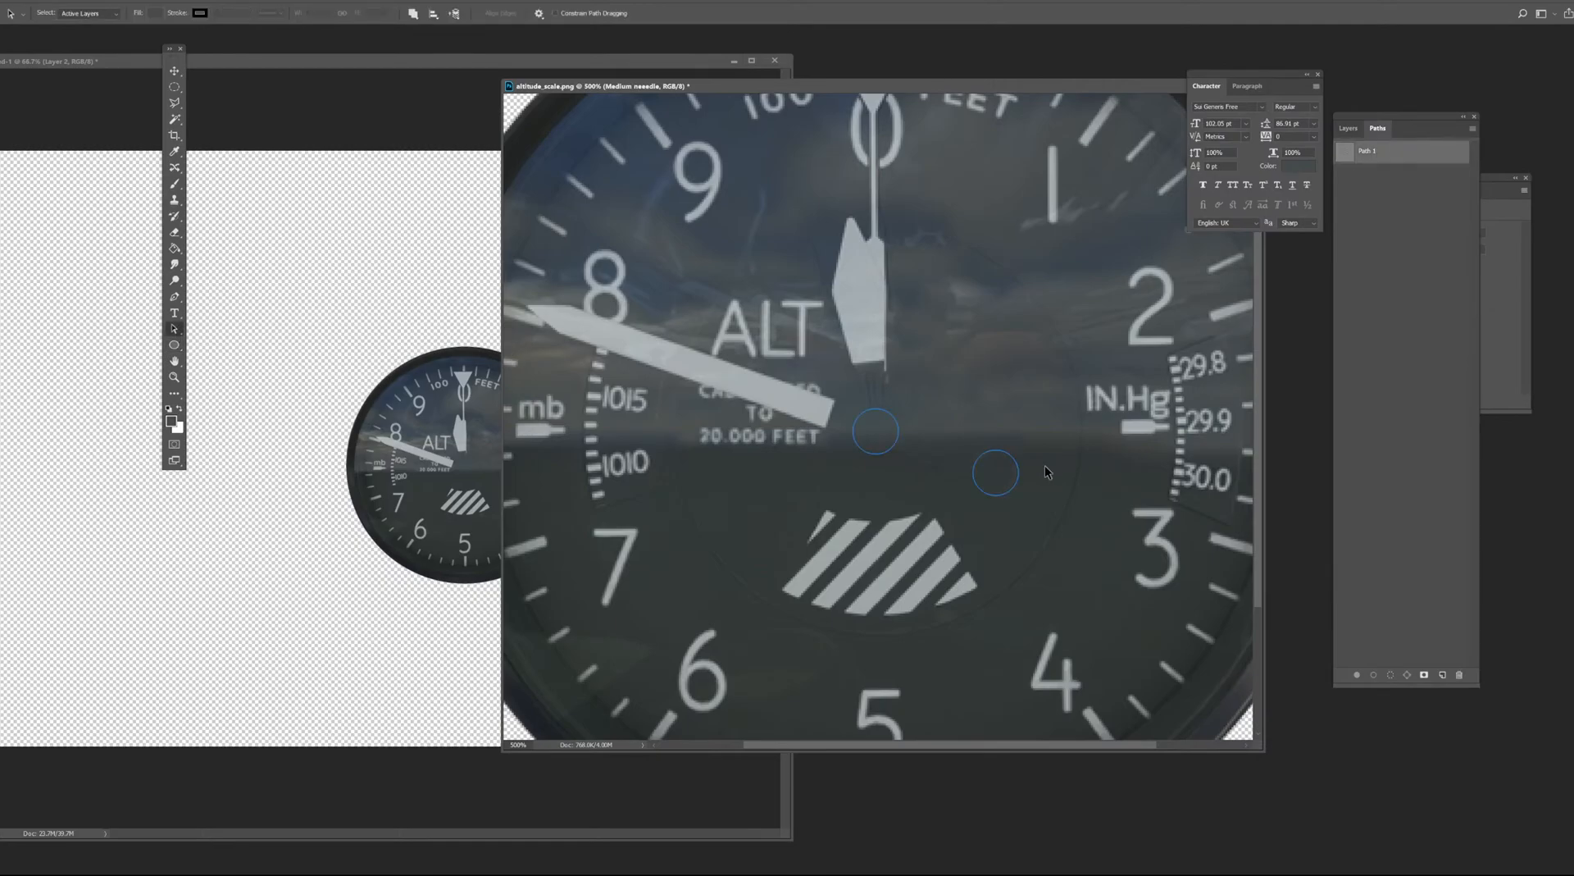
right_click(895, 422)
key(Escape)
right_click(894, 421)
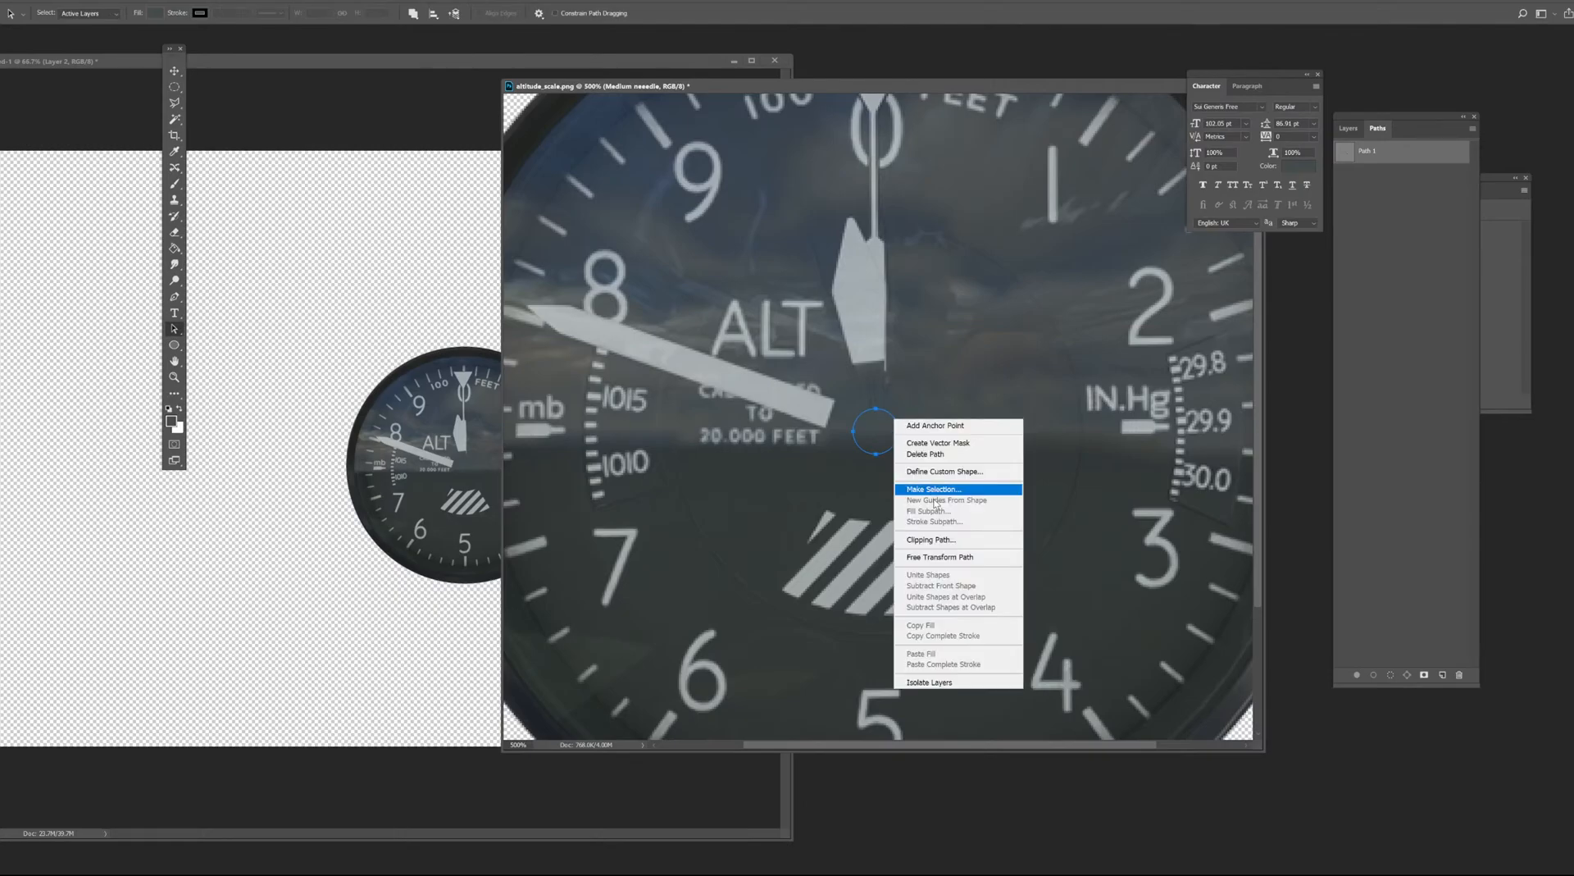
click(955, 490)
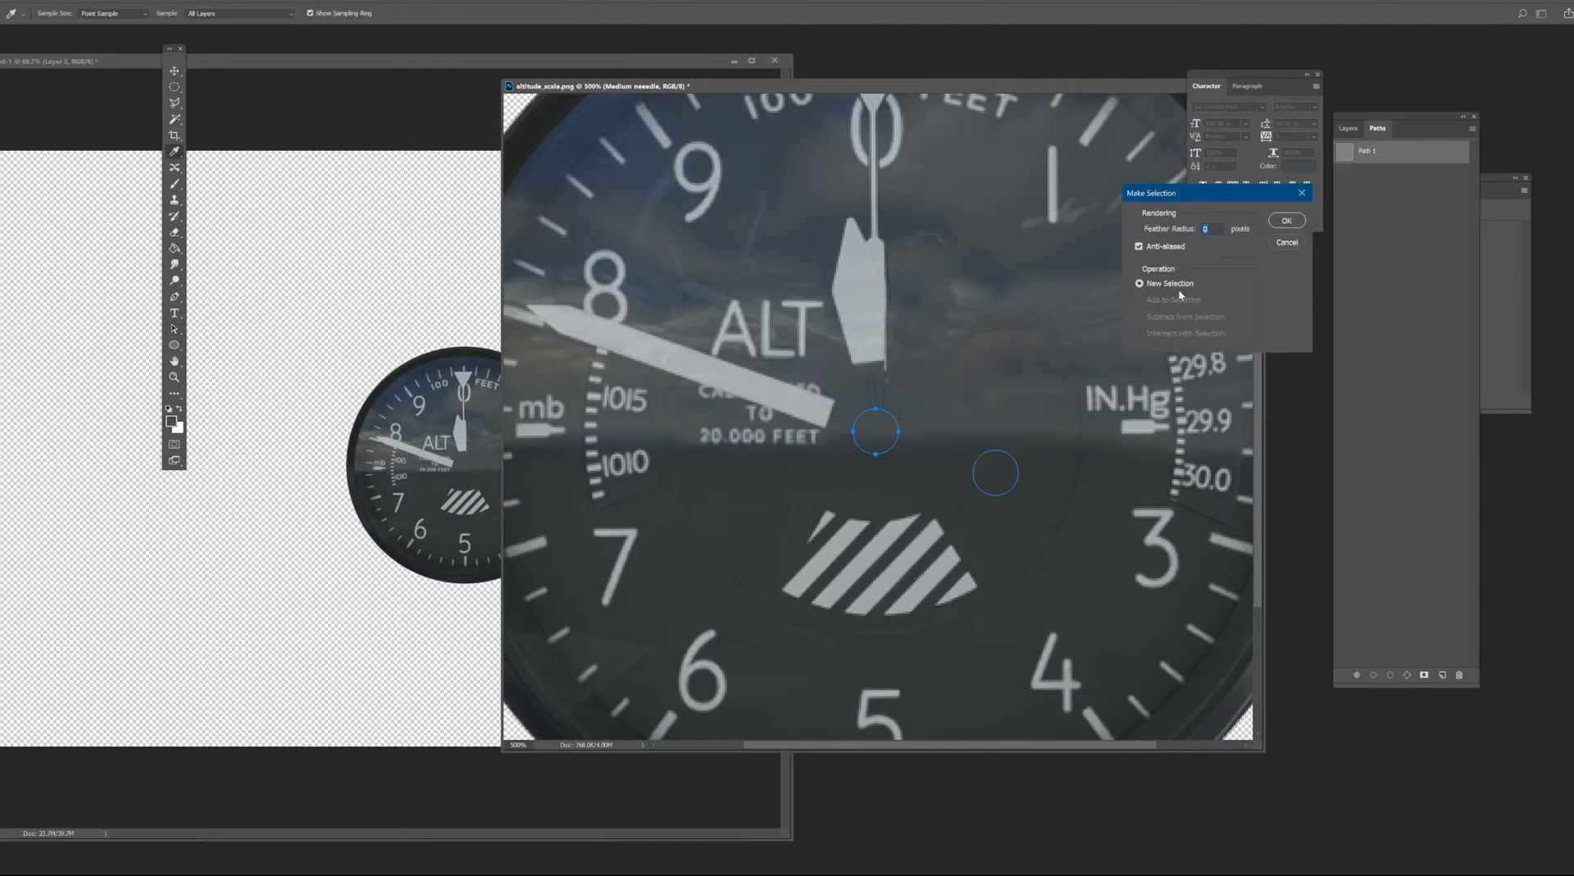
click(1285, 222)
click(1377, 230)
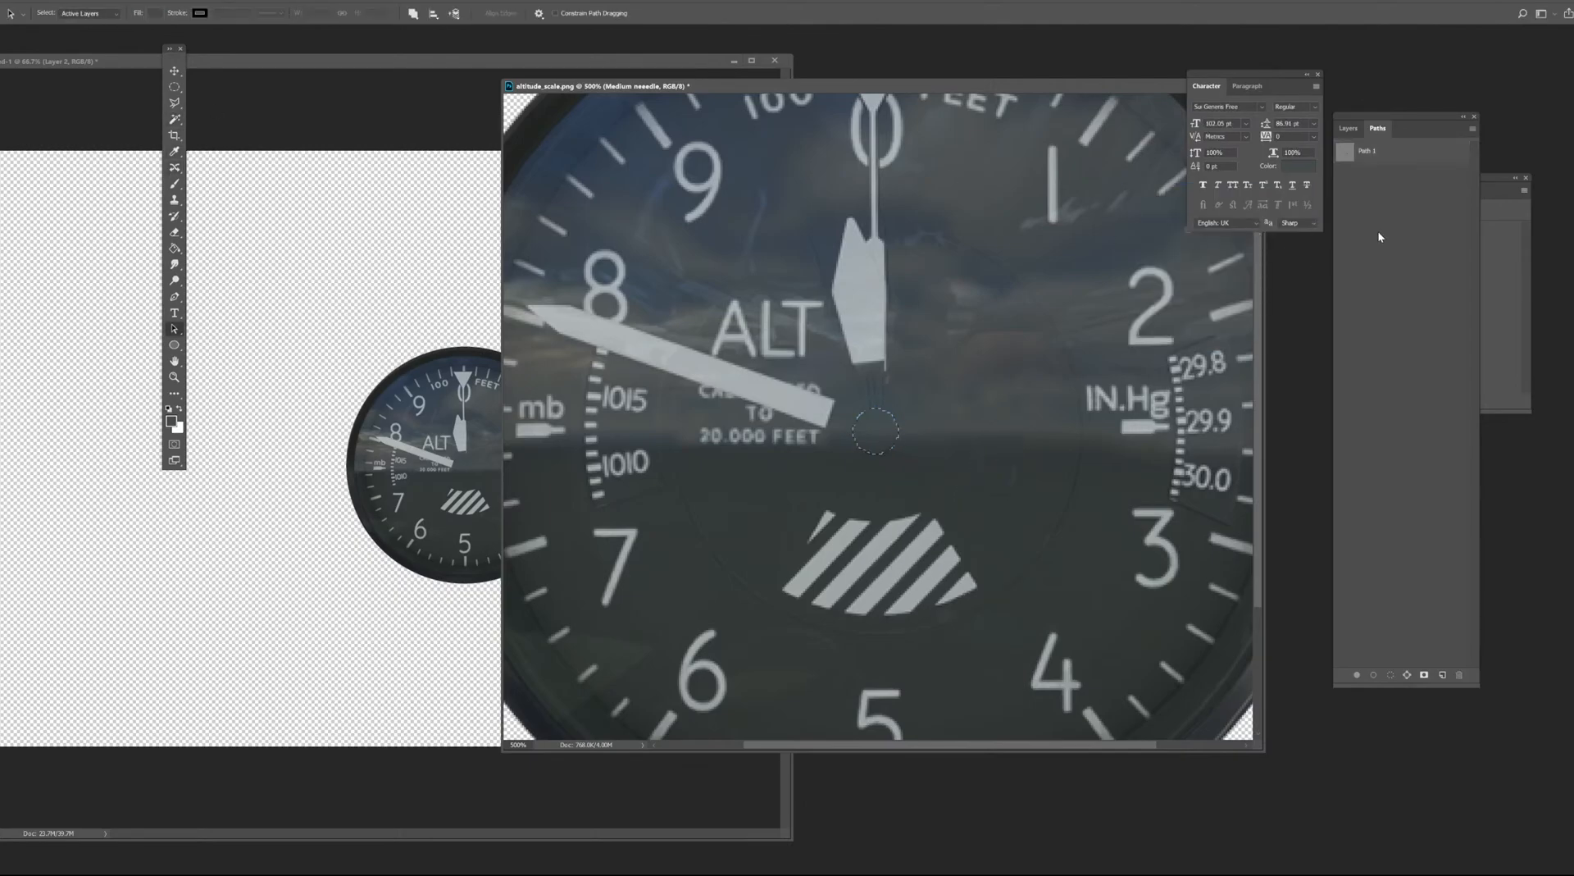
click(173, 102)
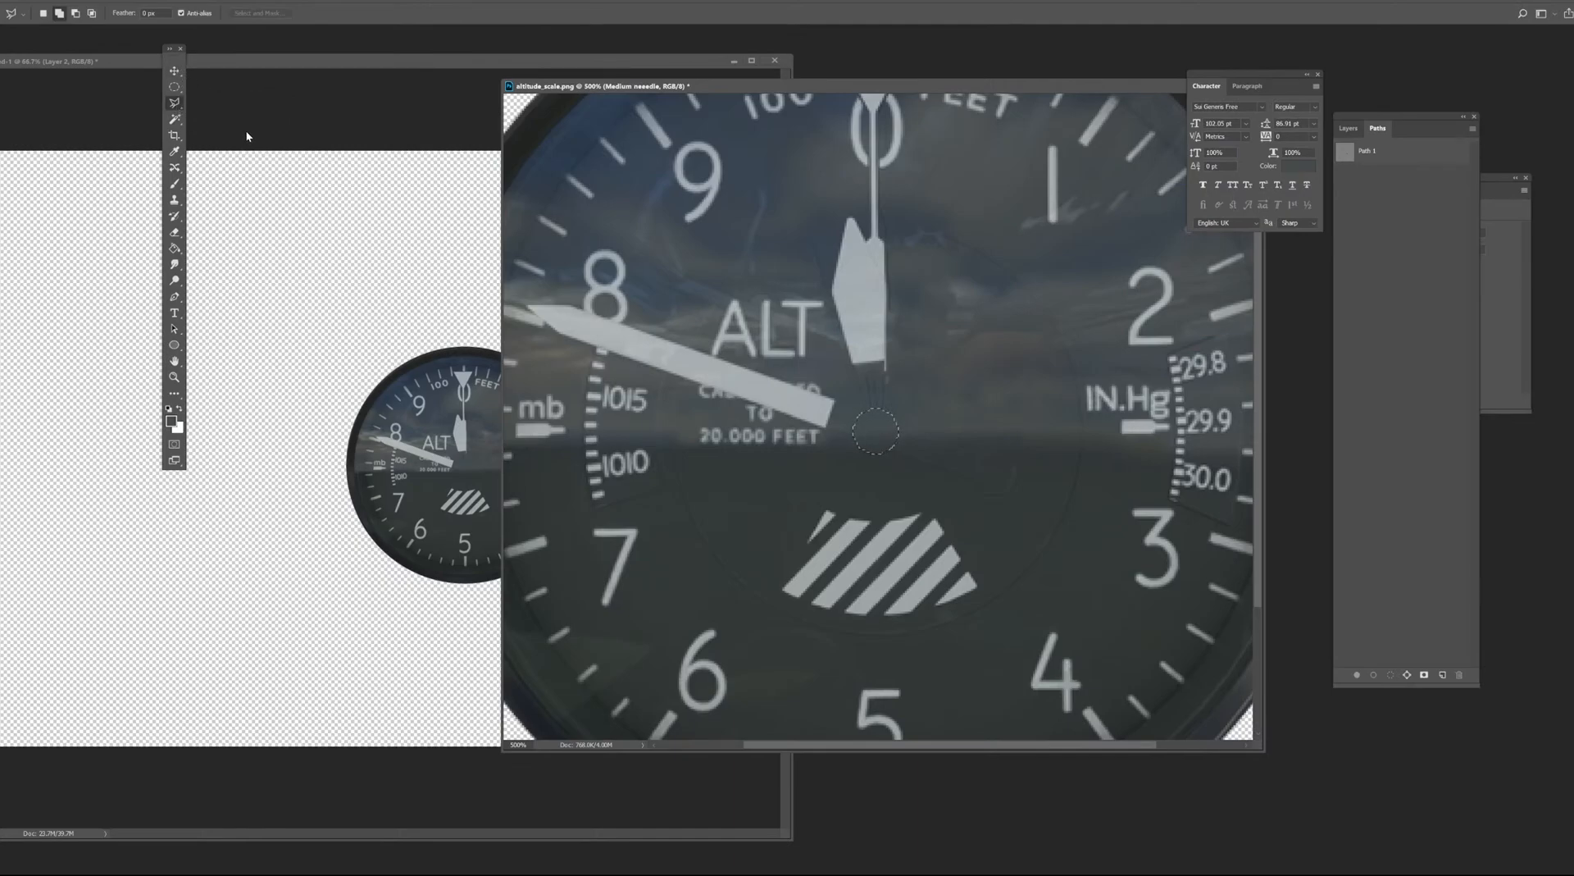
Outline the short pointed needle with the Polygonal Lasso down to the pivot, adding it to the centre circle selection.
key(ctrl+plus)
key(ctrl+plus)
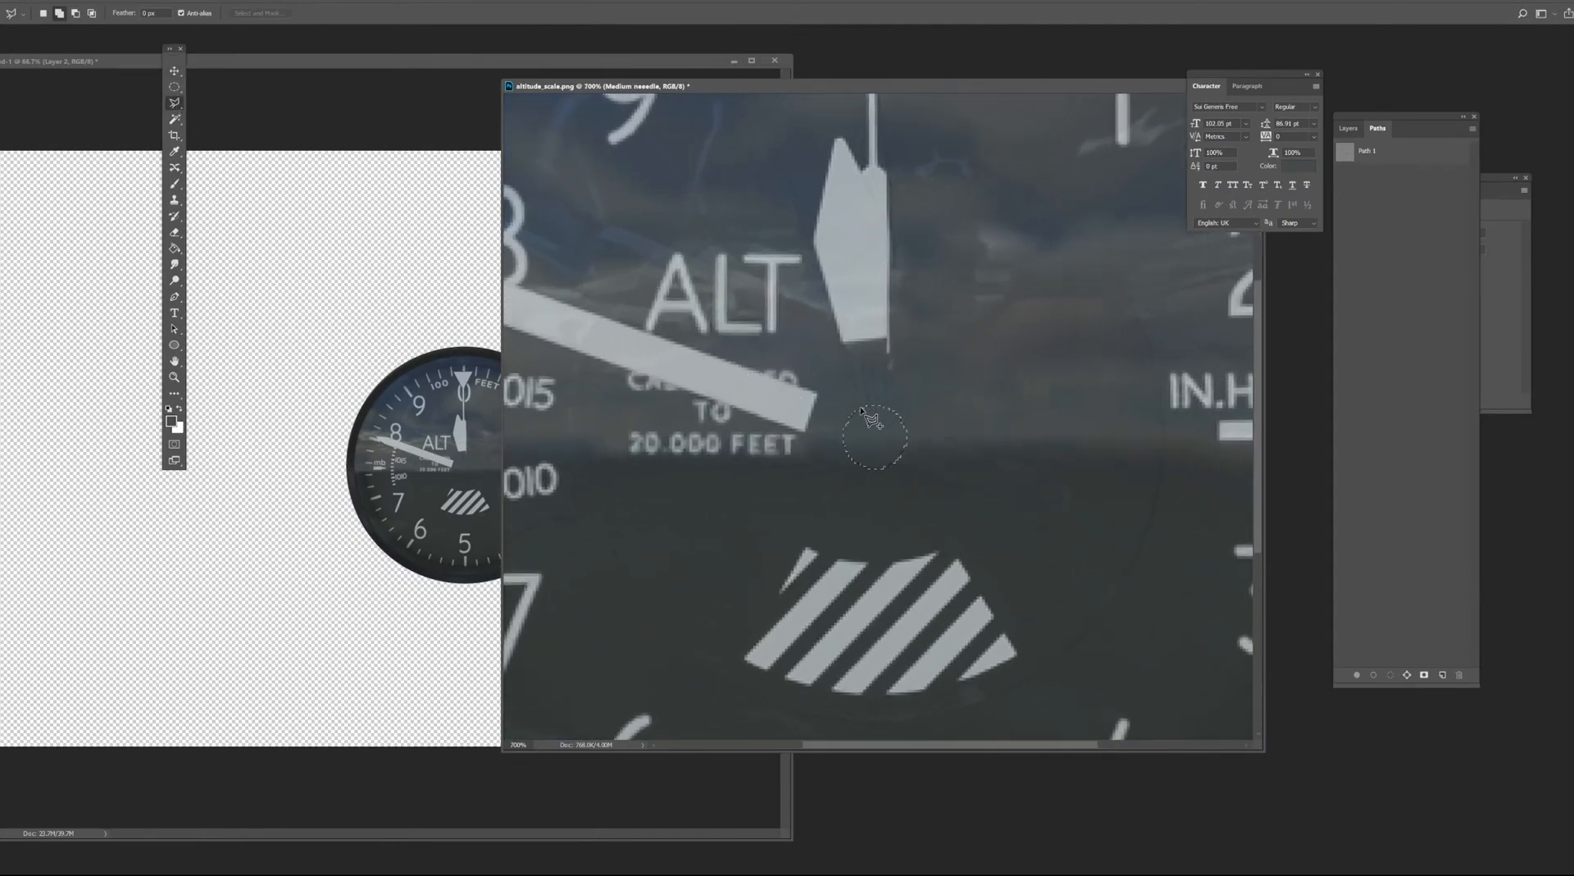
click(859, 410)
click(815, 240)
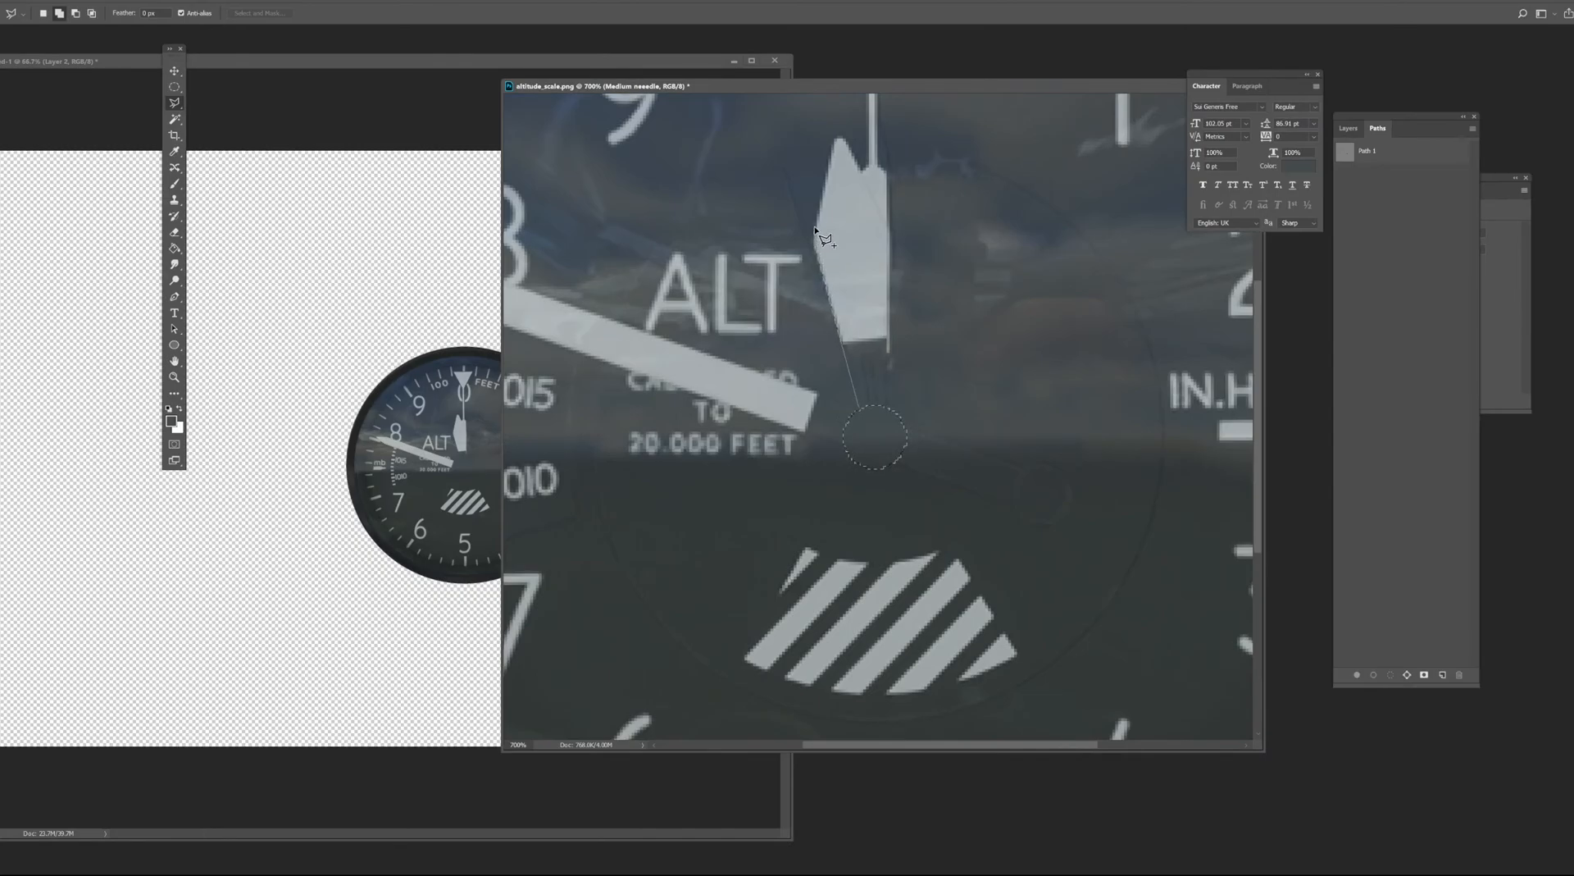
click(851, 150)
click(887, 227)
double_click(869, 420)
Copy the selected short needle from FS2020 ALT onto its own new layer.
click(1357, 130)
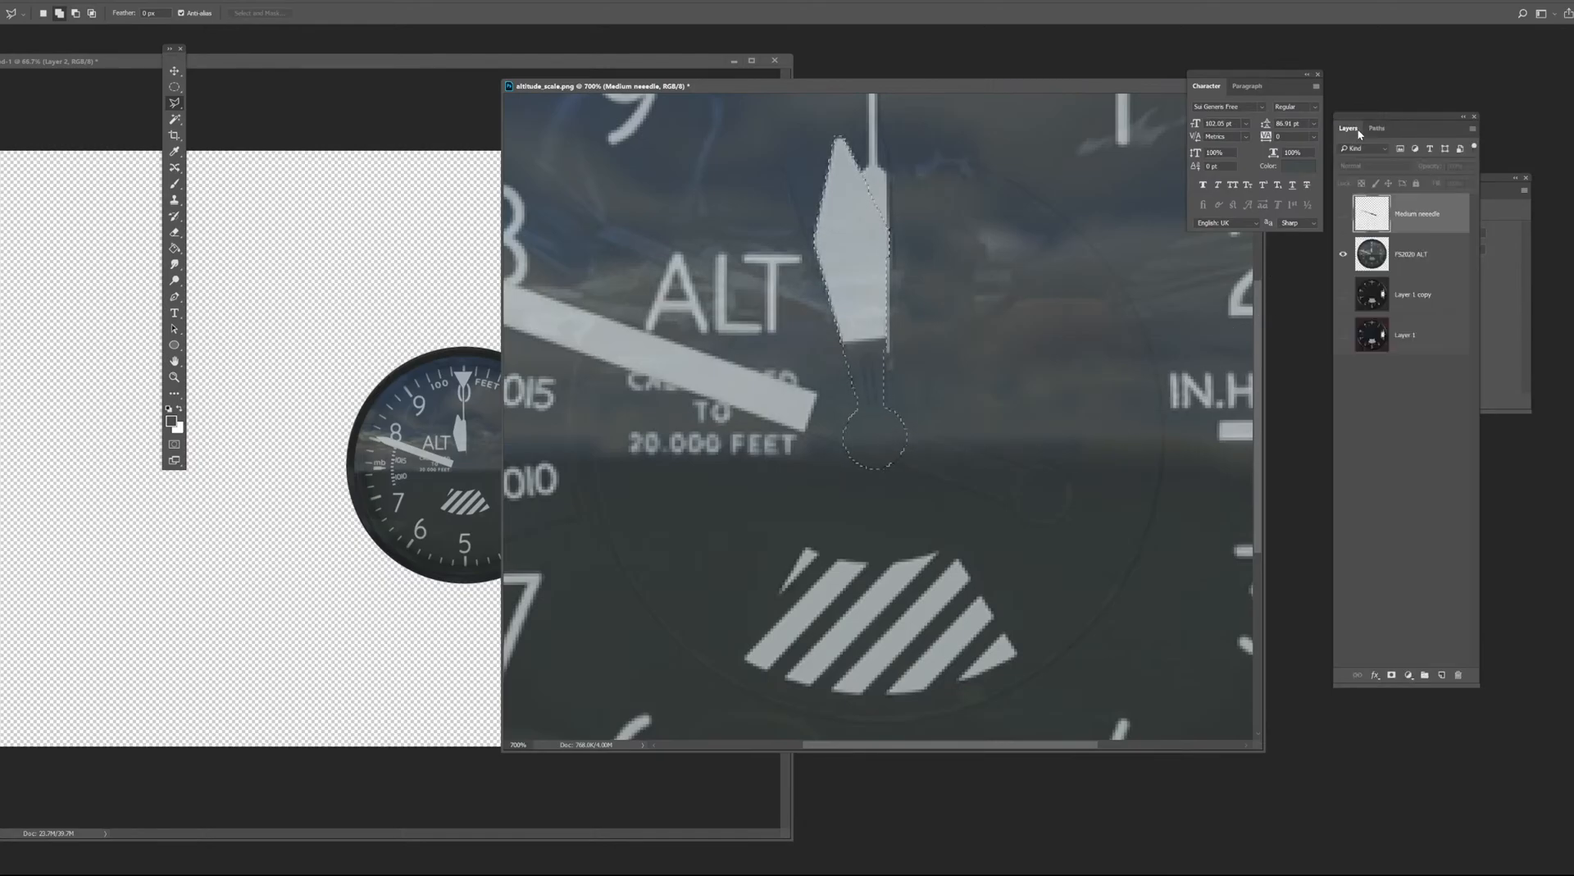
click(1407, 258)
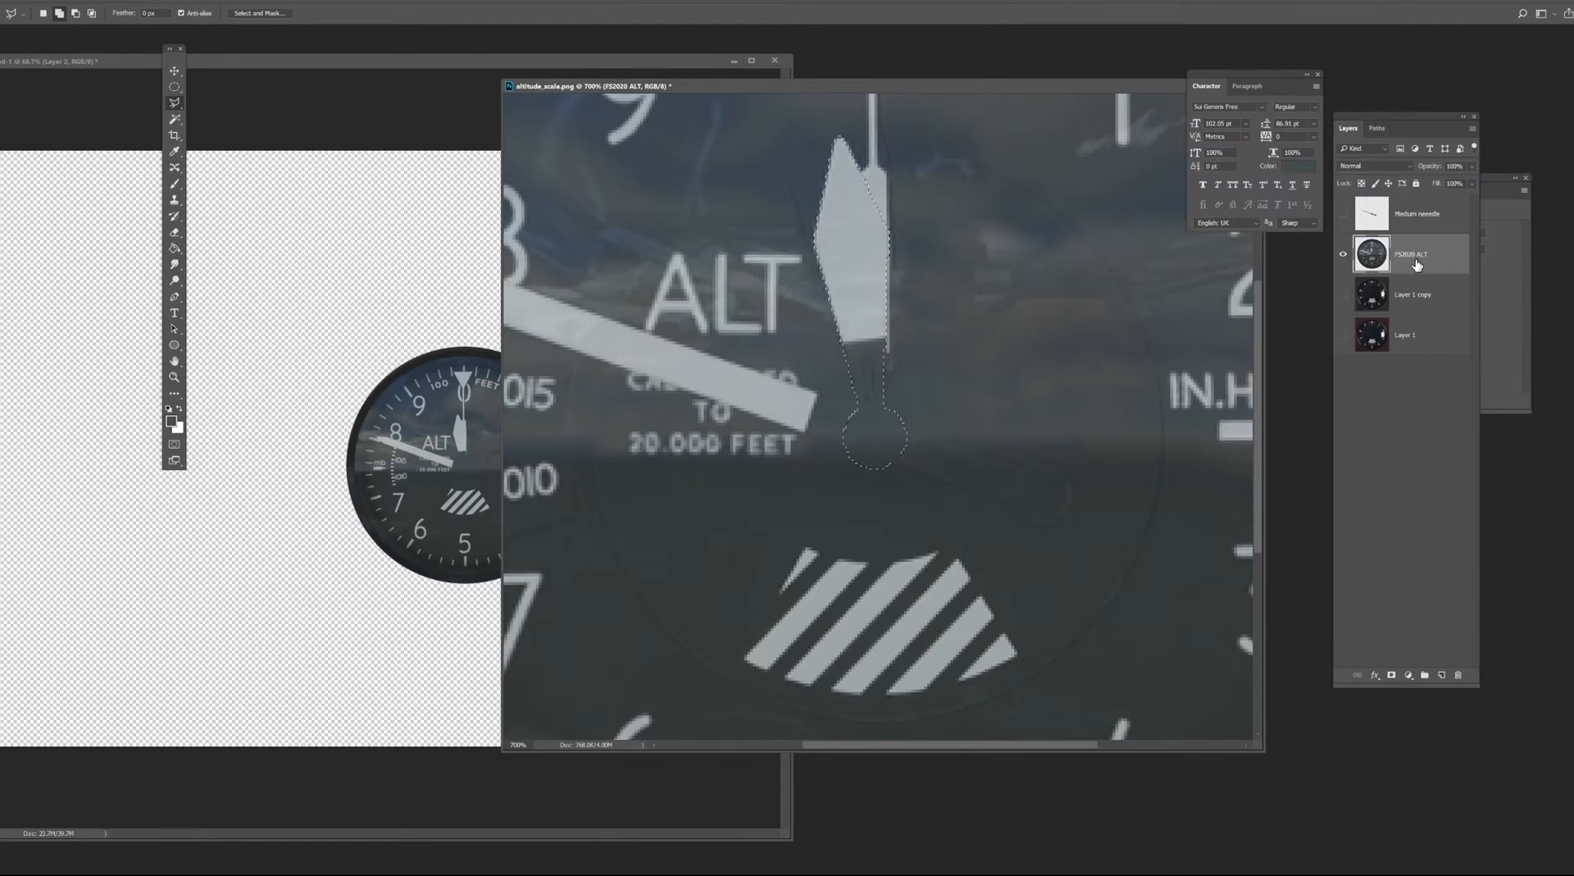
key(ctrl+j)
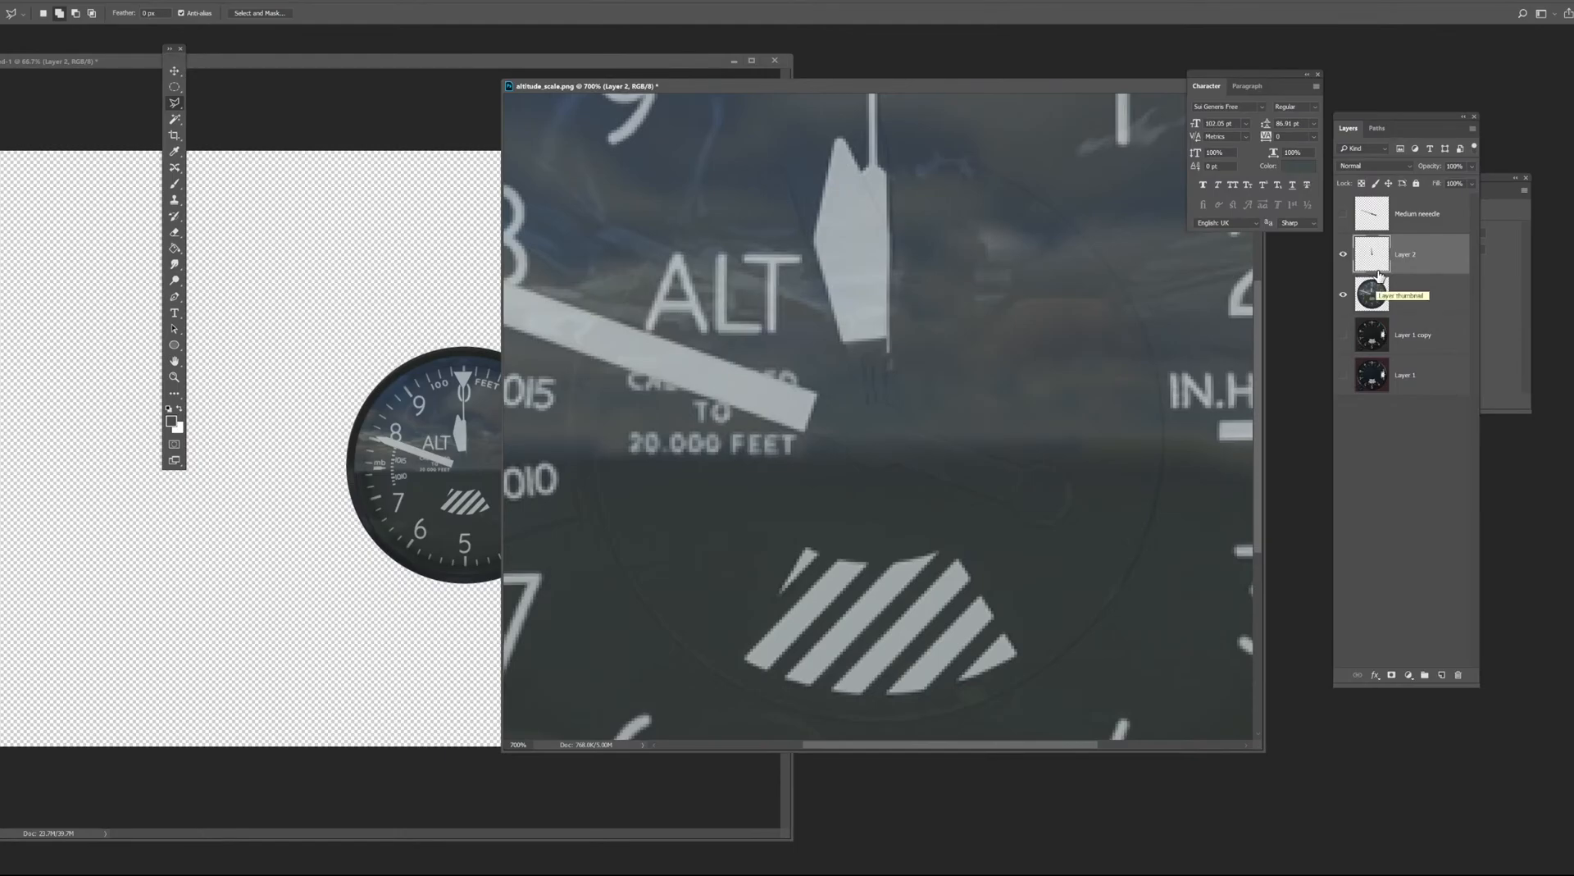
Hide FS2020 ALT to check the isolated short needle cut-out on Layer 2.
click(1338, 287)
click(1341, 293)
click(1344, 258)
click(1343, 255)
click(1351, 299)
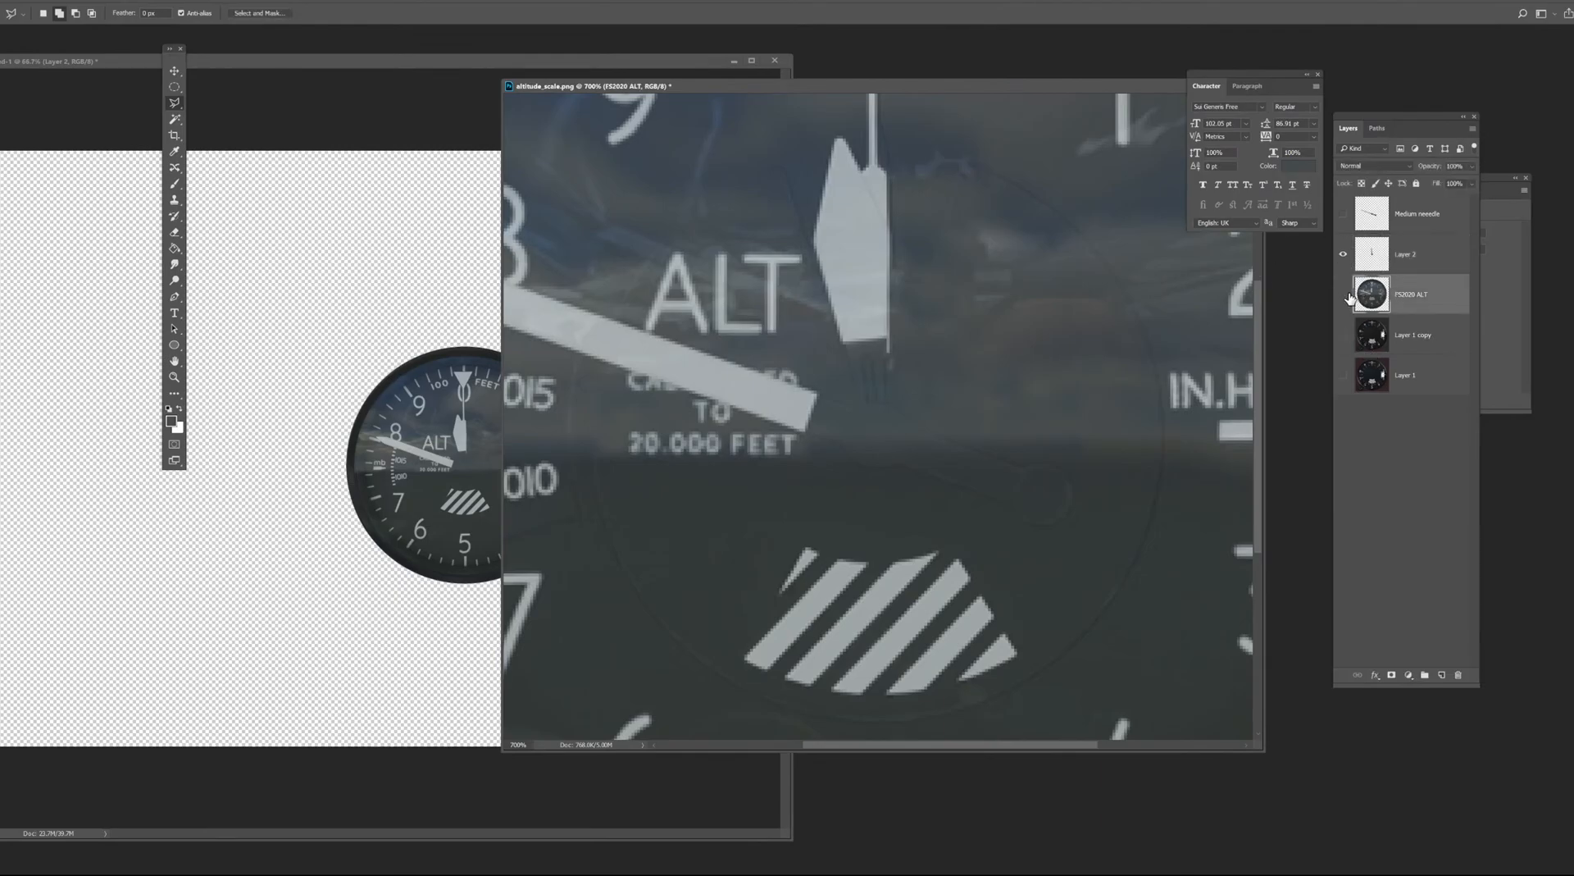
click(1344, 295)
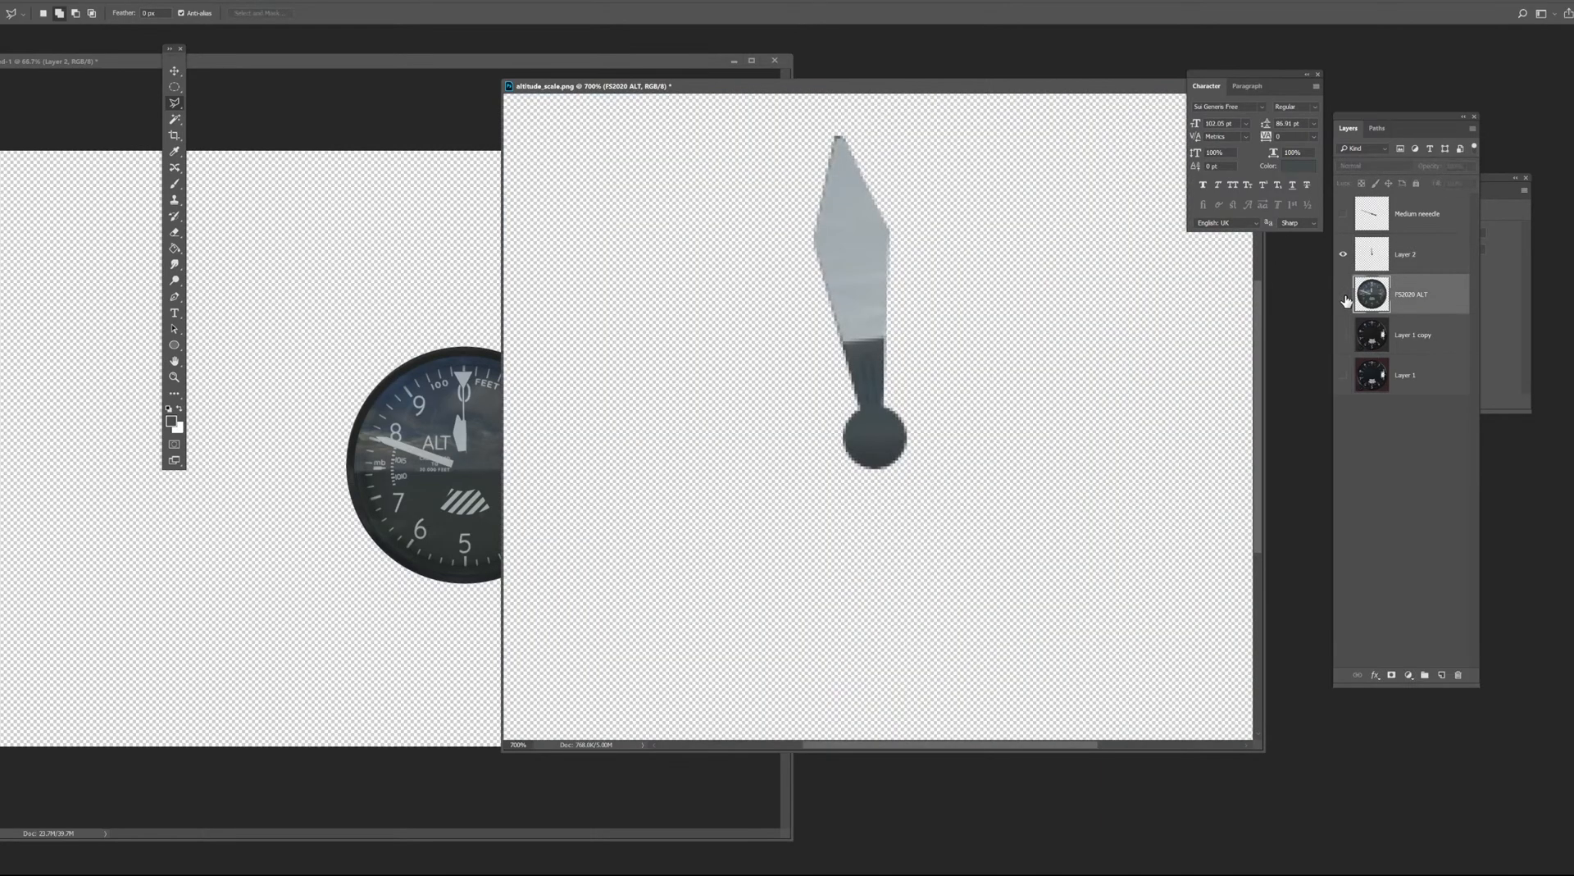
Show the Medium needle layer together with Layer 2 to display both cut-out needles on the whole canvas.
click(1343, 215)
click(1344, 215)
click(1343, 255)
click(1344, 255)
click(1344, 214)
key(ctrl+minus)
key(ctrl+minus)
key(ctrl+minus)
key(ctrl+minus)
key(ctrl+minus)
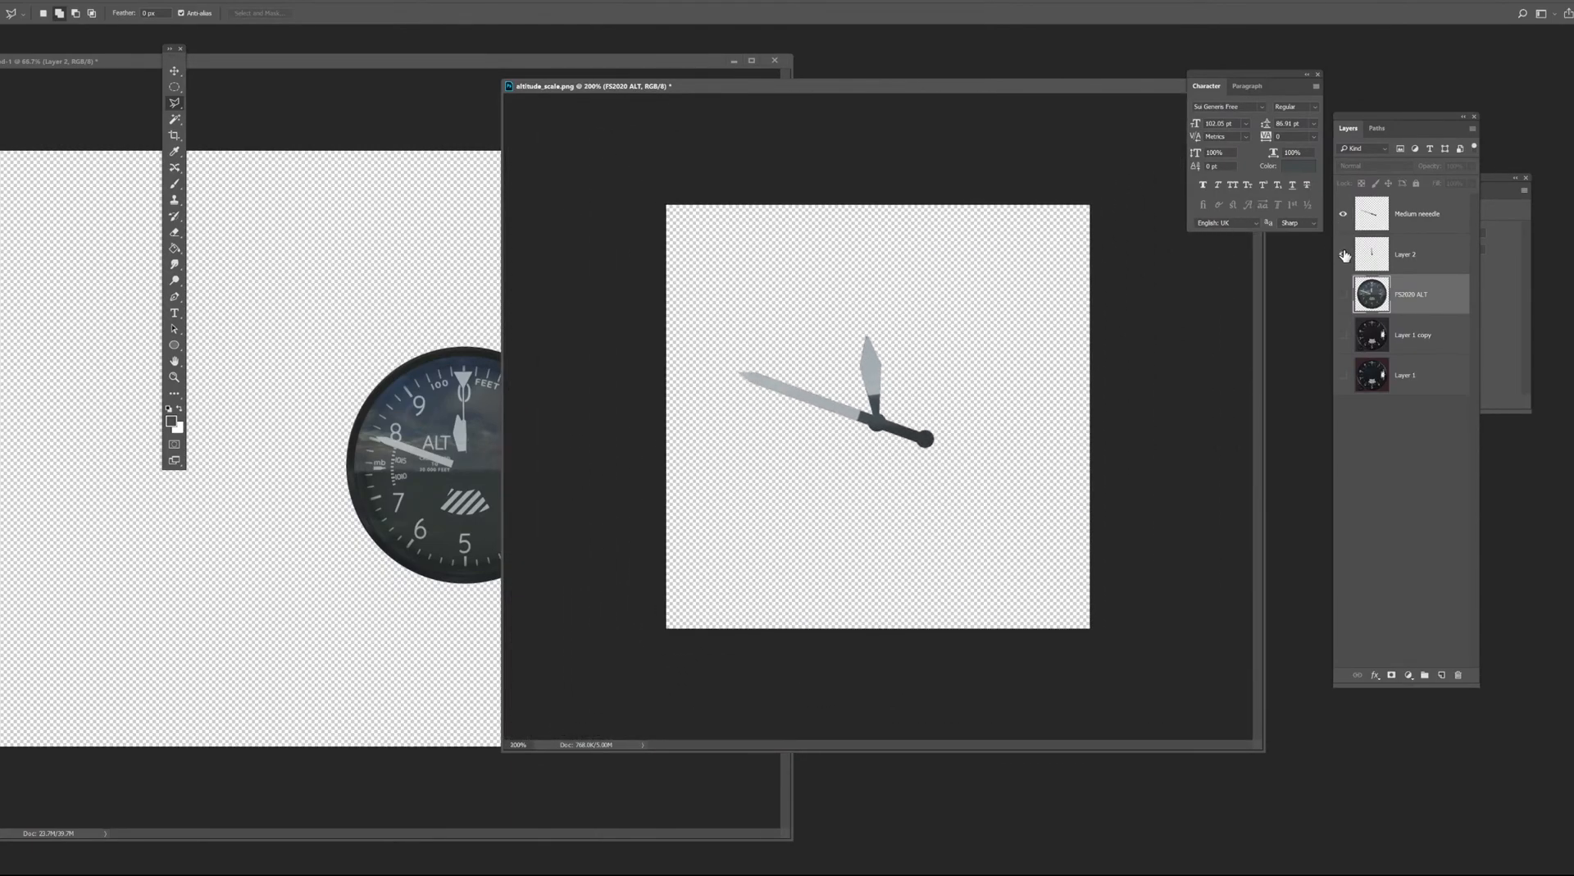
Toggle each needle layer to compare the cut-outs, and show FS2020 ALT beneath them.
click(1344, 215)
click(1344, 255)
click(1343, 255)
click(1343, 215)
key(ctrl+plus)
click(1343, 295)
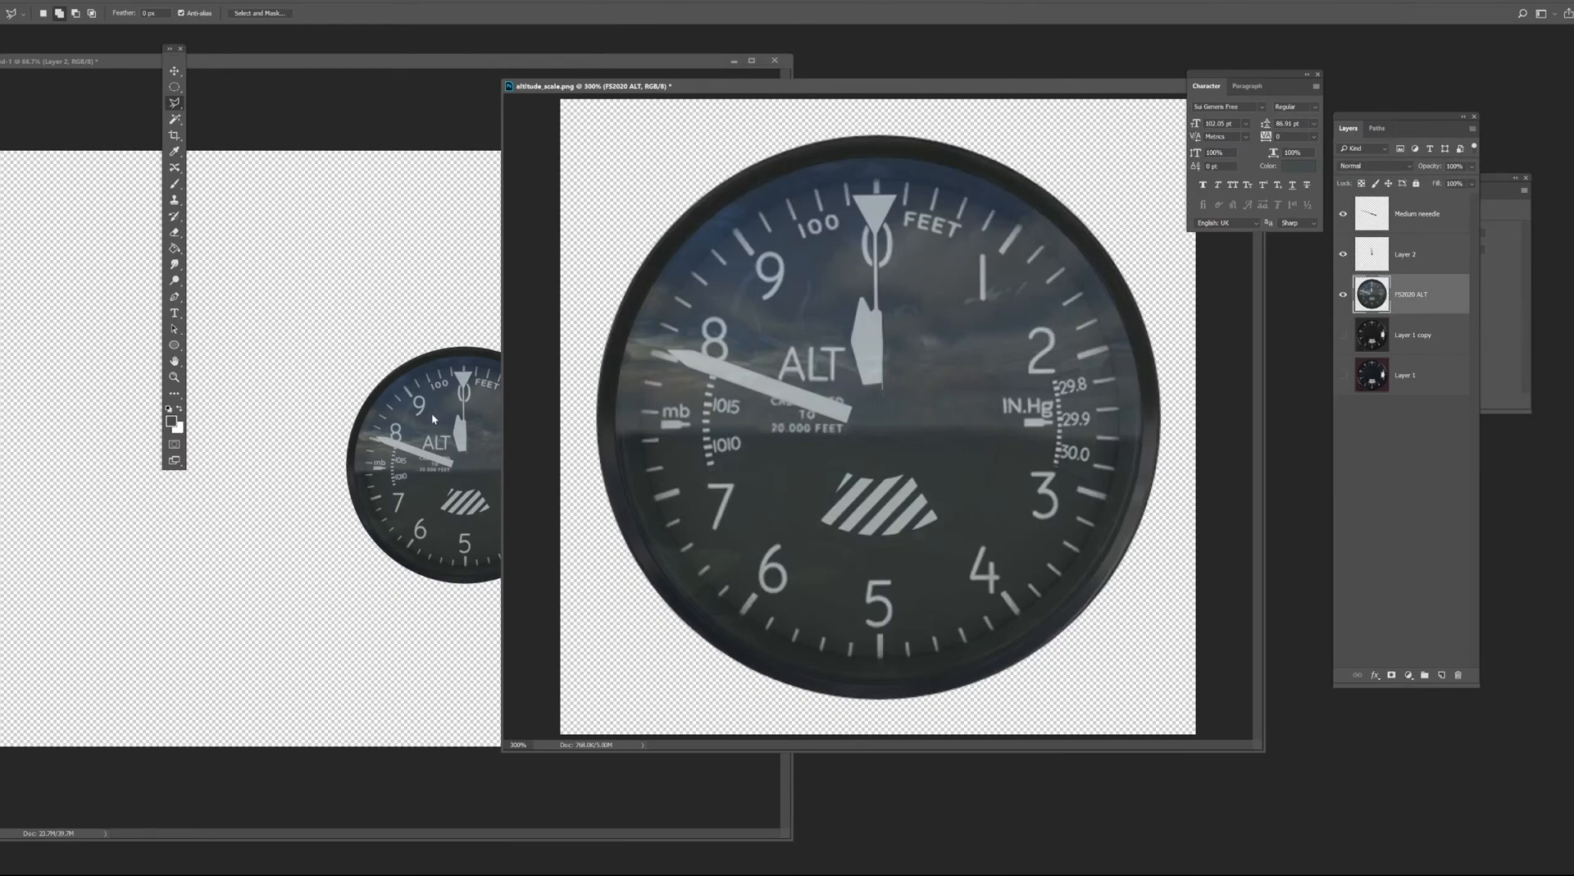
Switch to the instrument's resources folder in File Explorer and select the round_needle image among the existing resources.
key(alt+Tab)
key(alt+Tab)
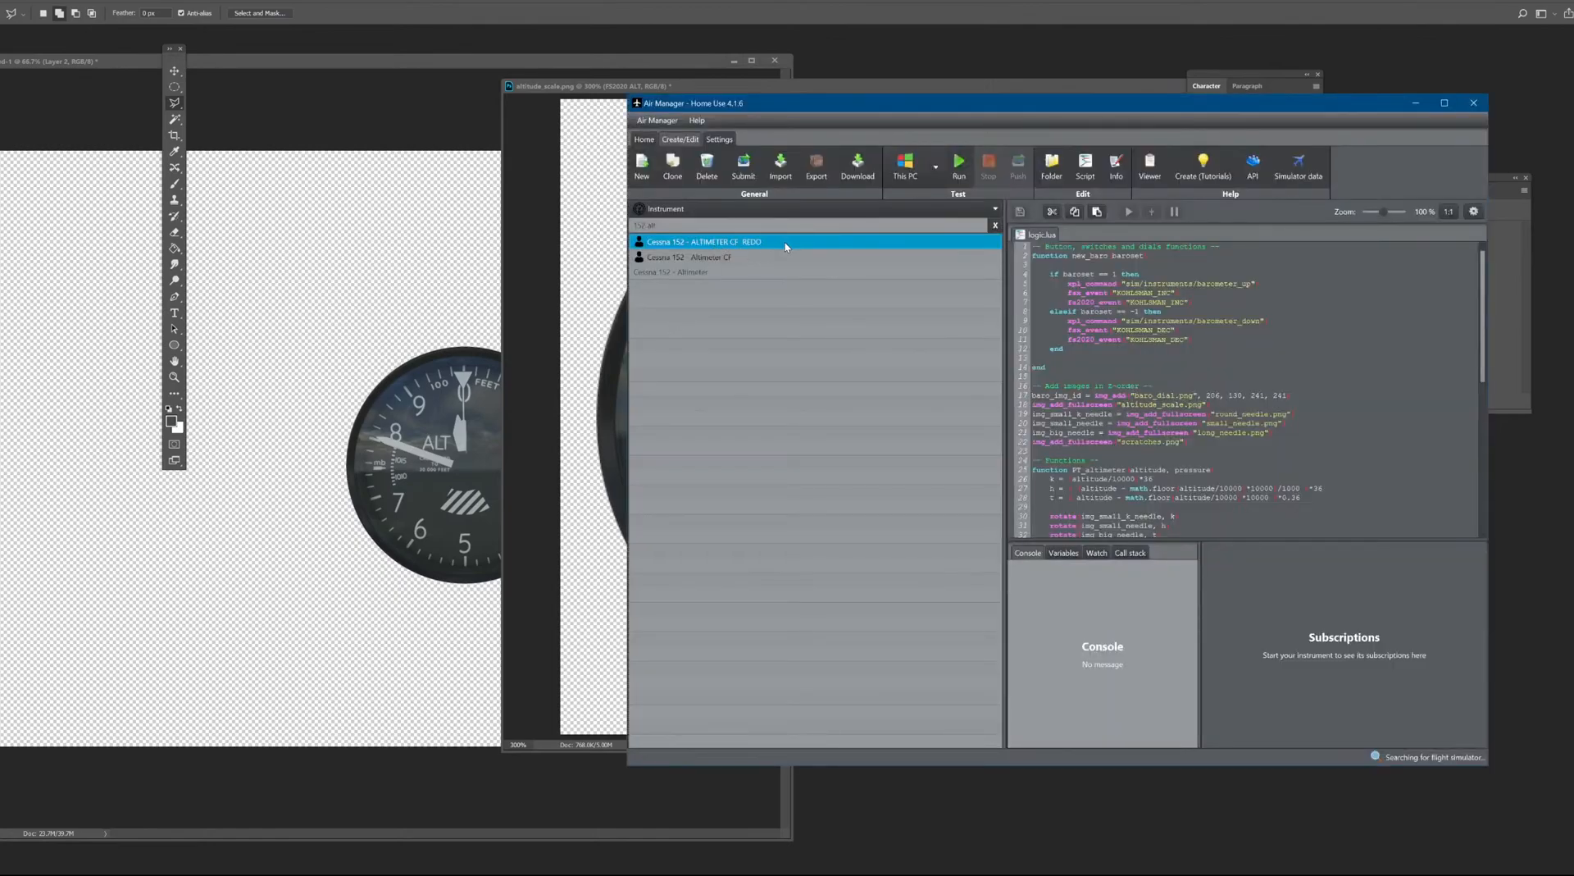
key(alt+Tab)
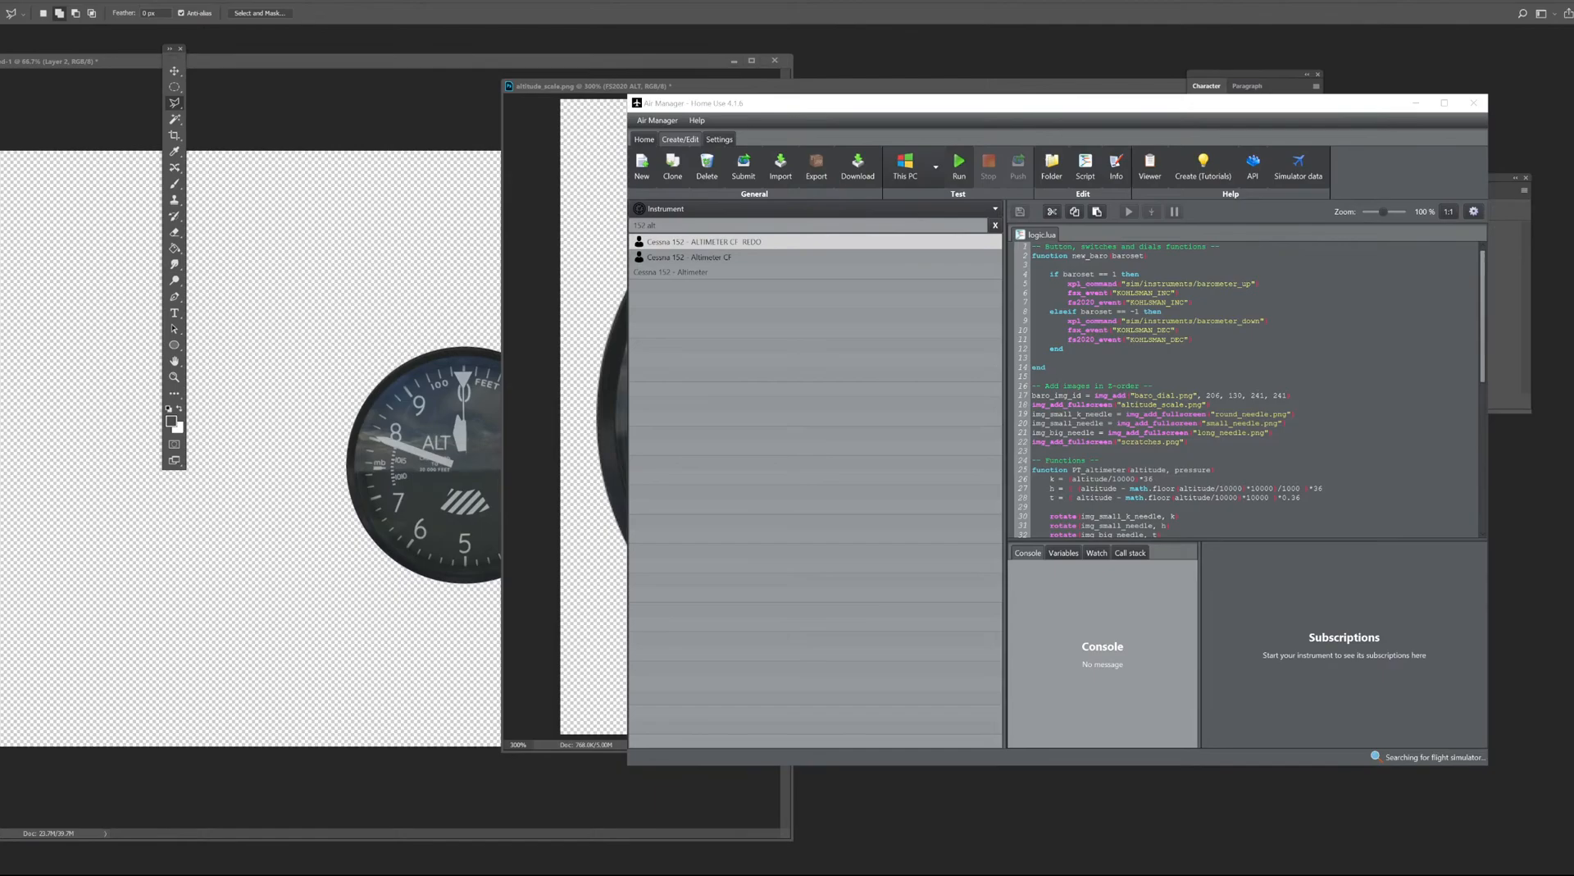
key(alt+Tab)
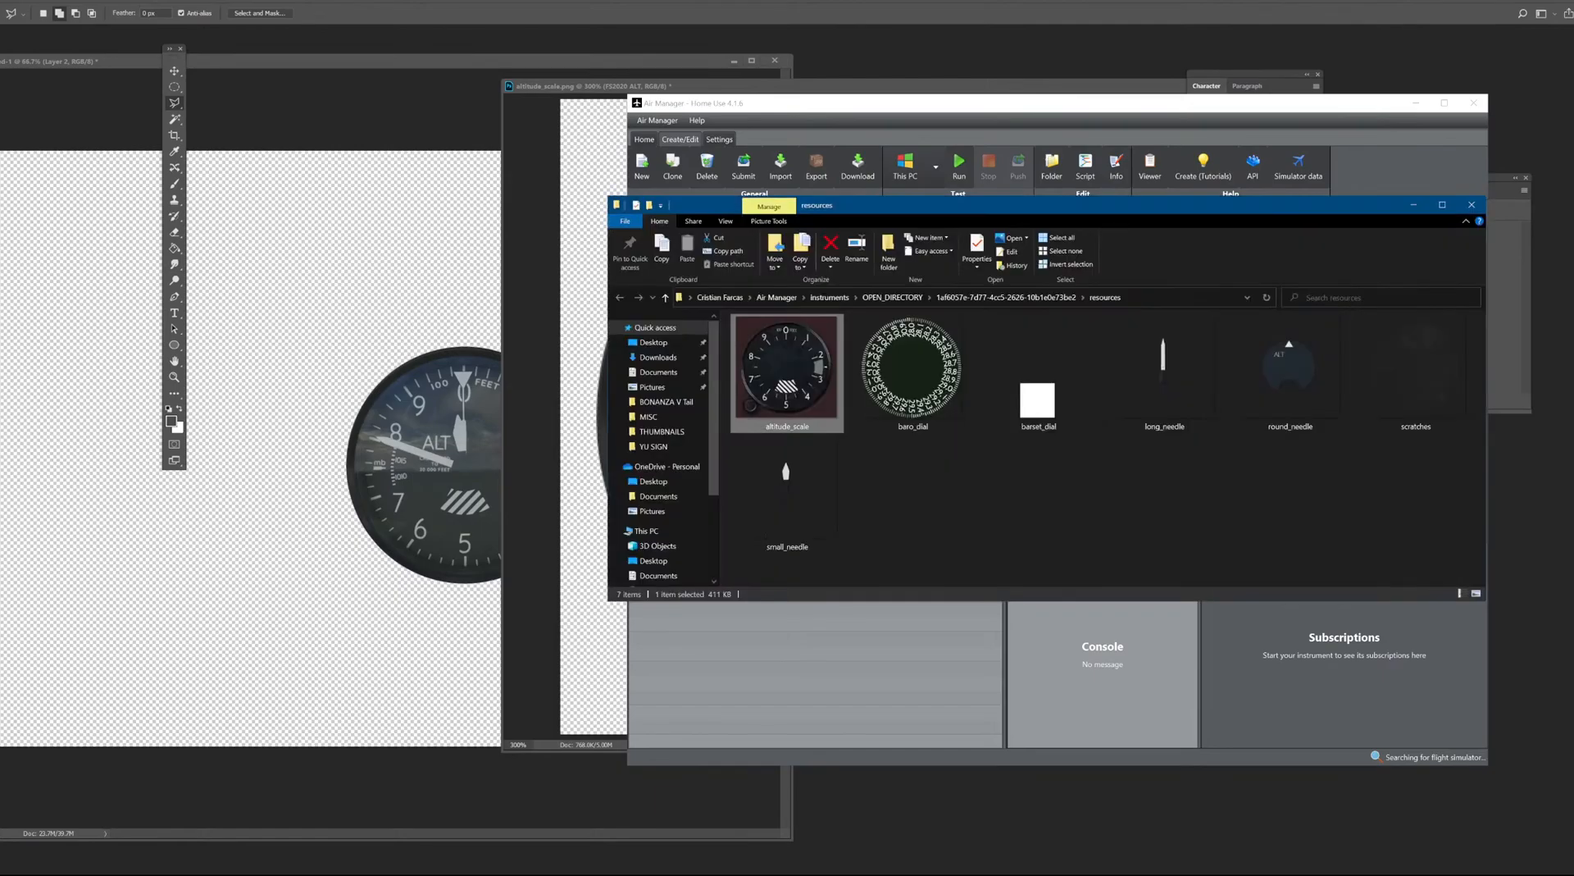
drag(885, 208, 714, 143)
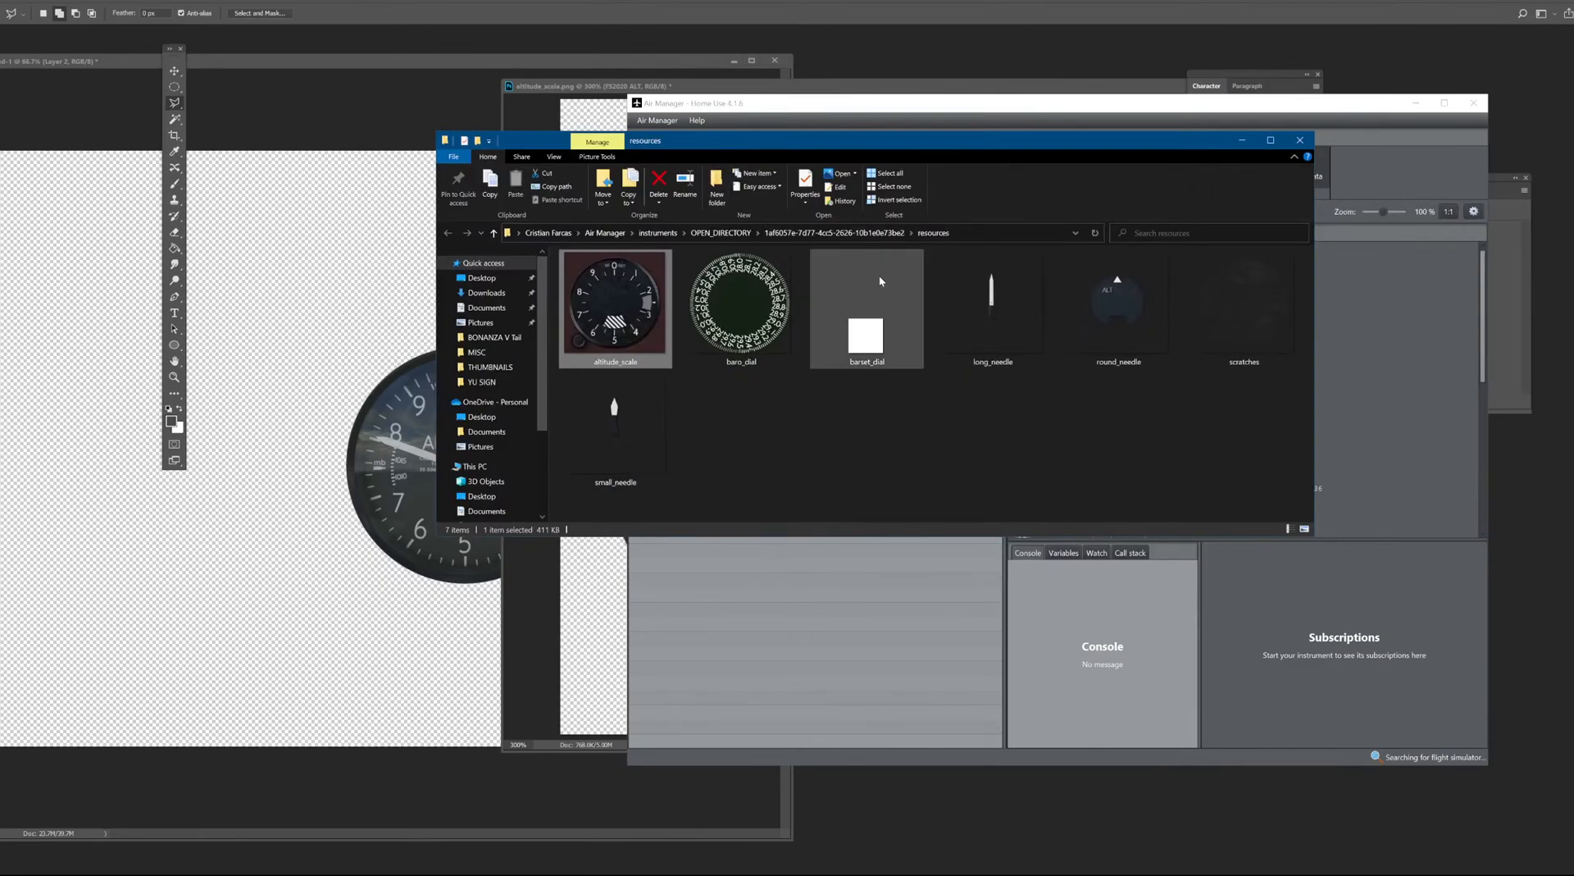
mouse_move(870, 347)
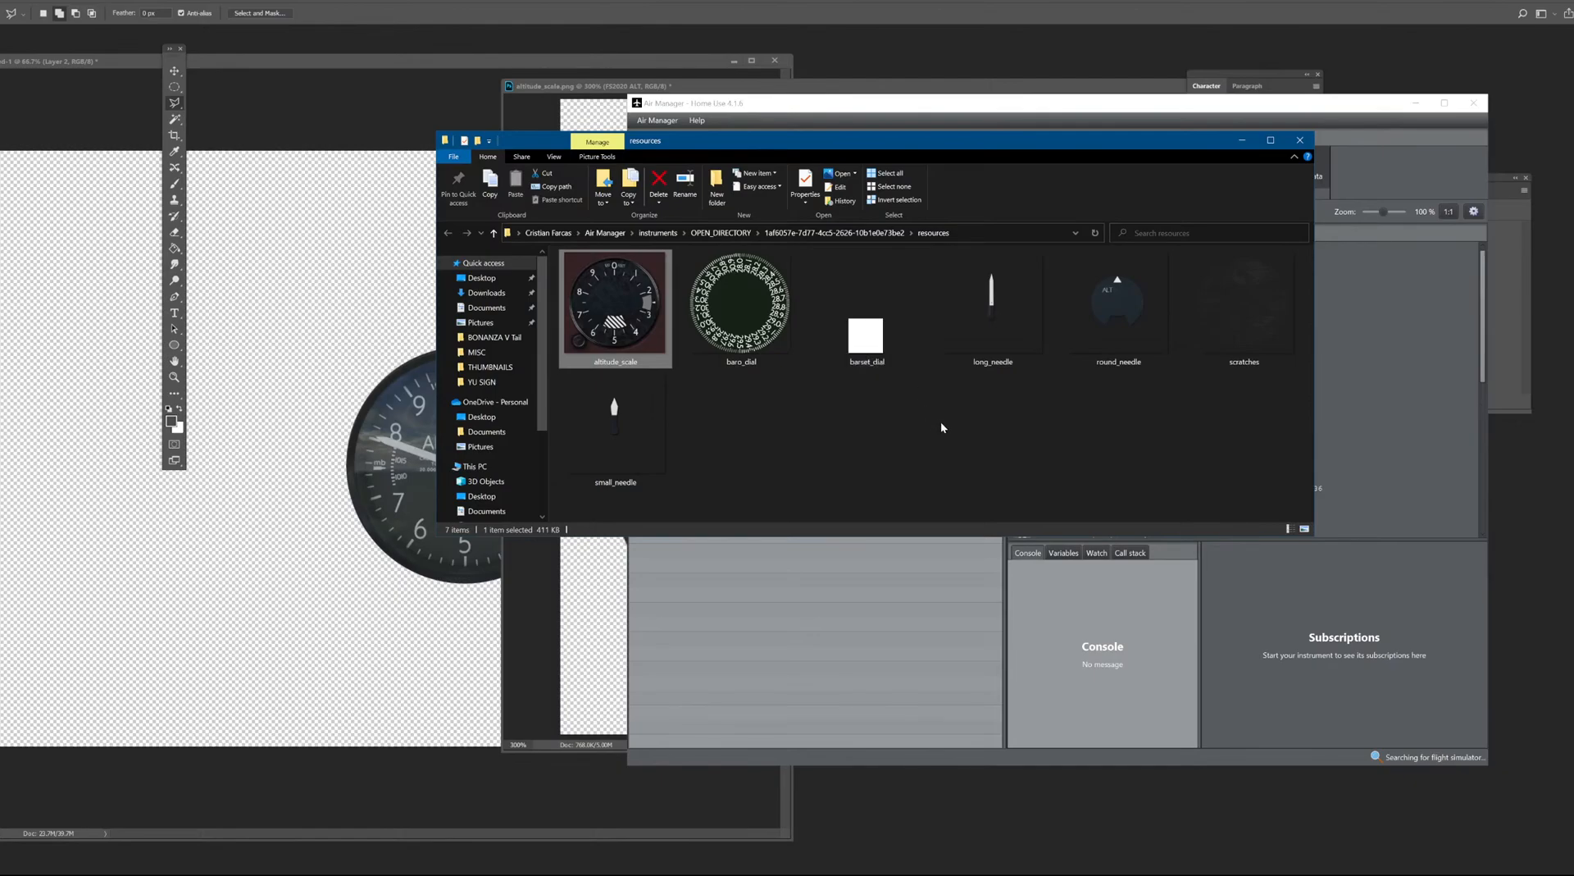
drag(1014, 138, 509, 124)
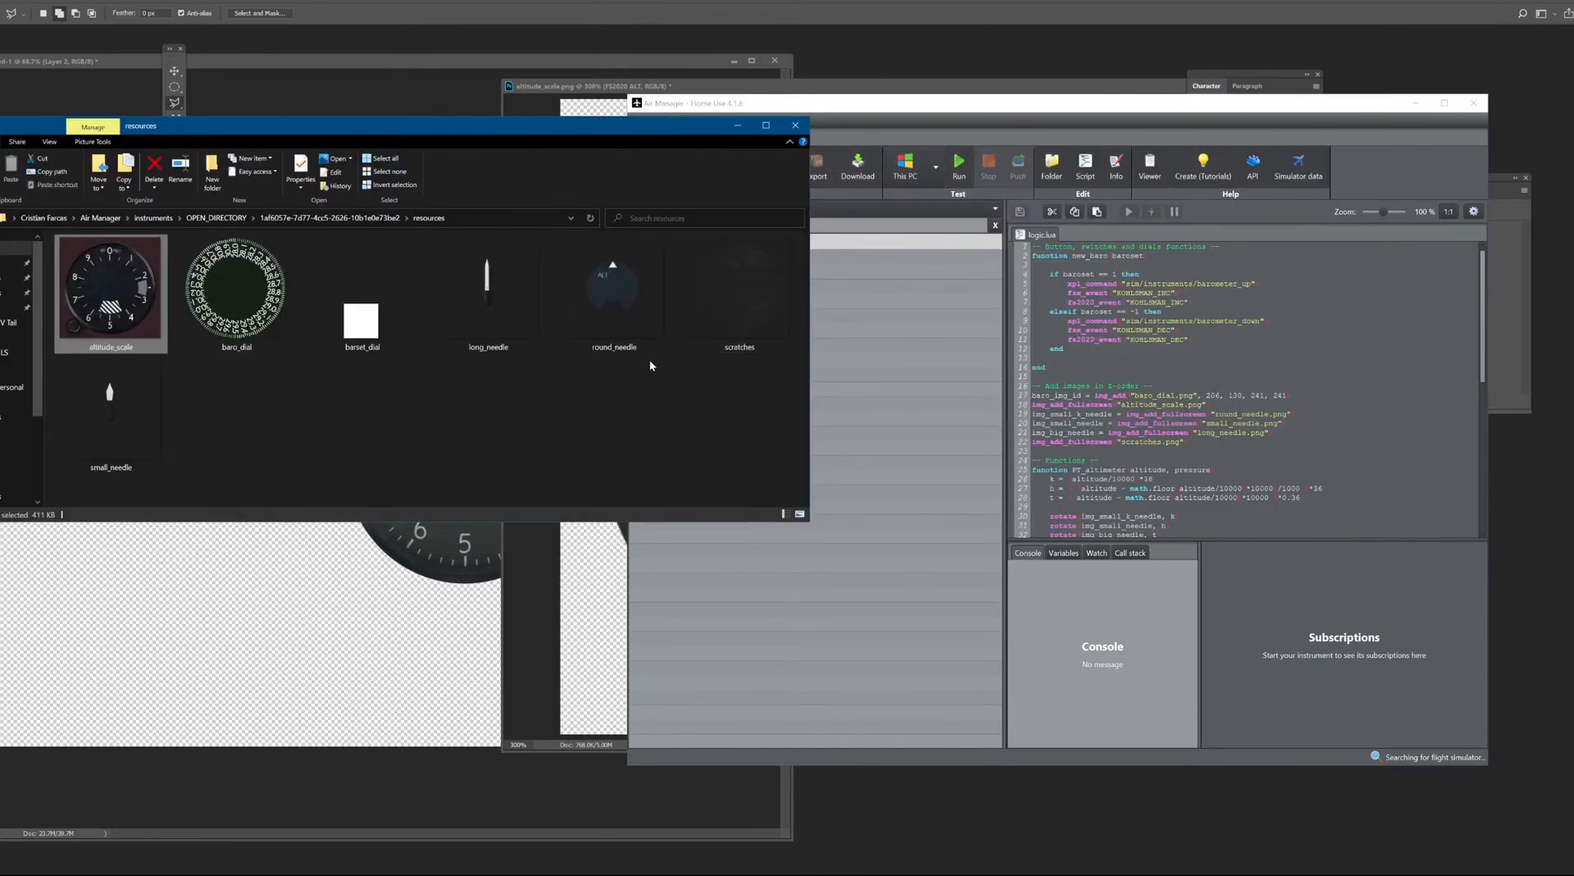
drag(658, 128, 933, 239)
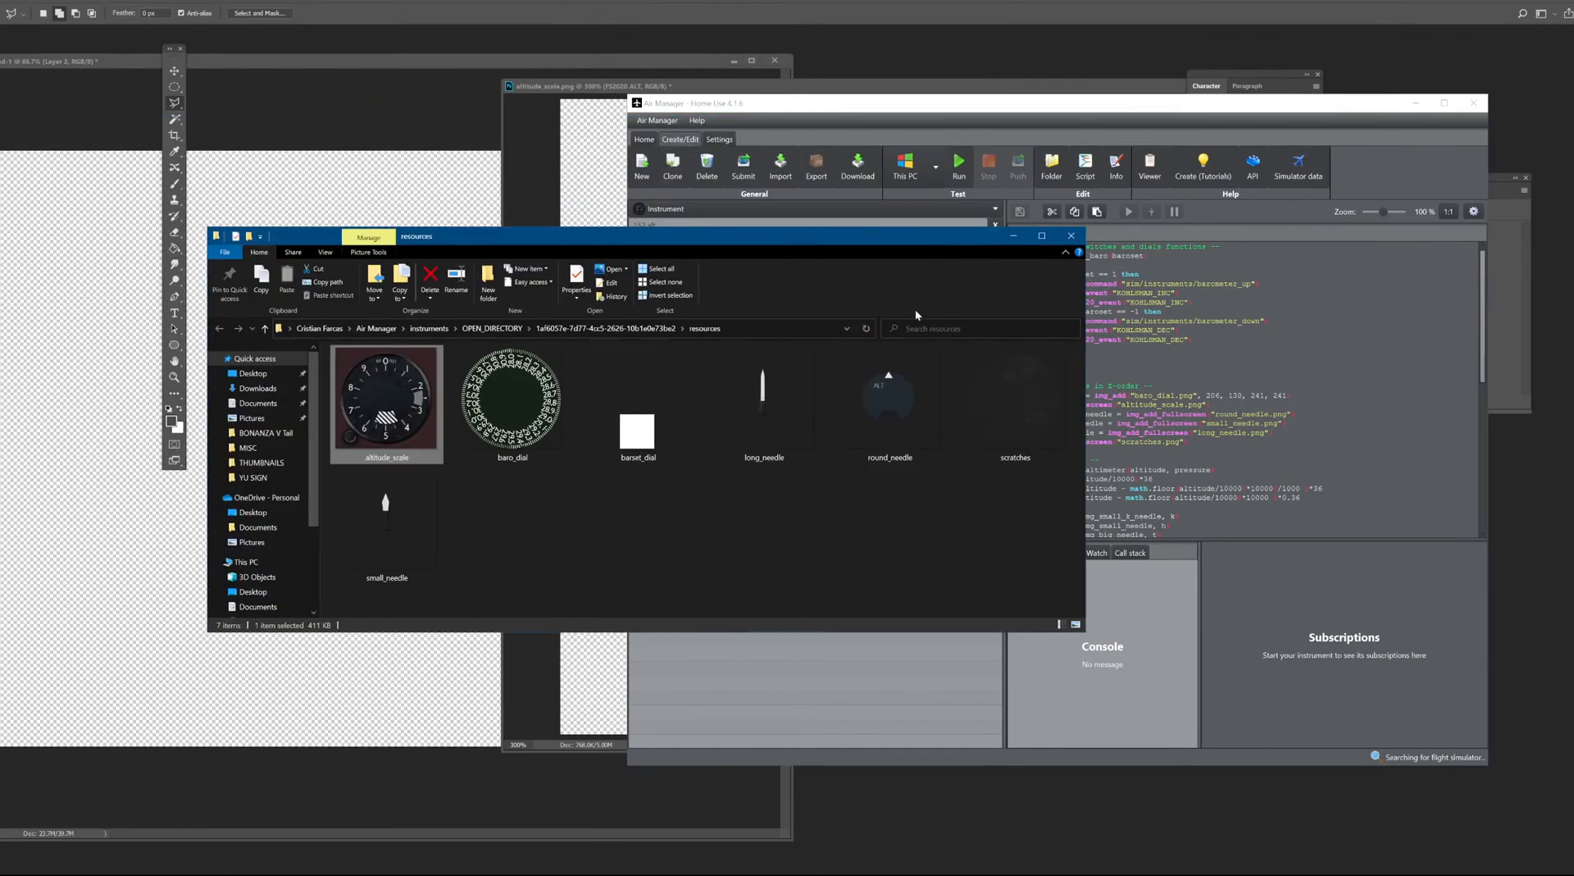
click(906, 405)
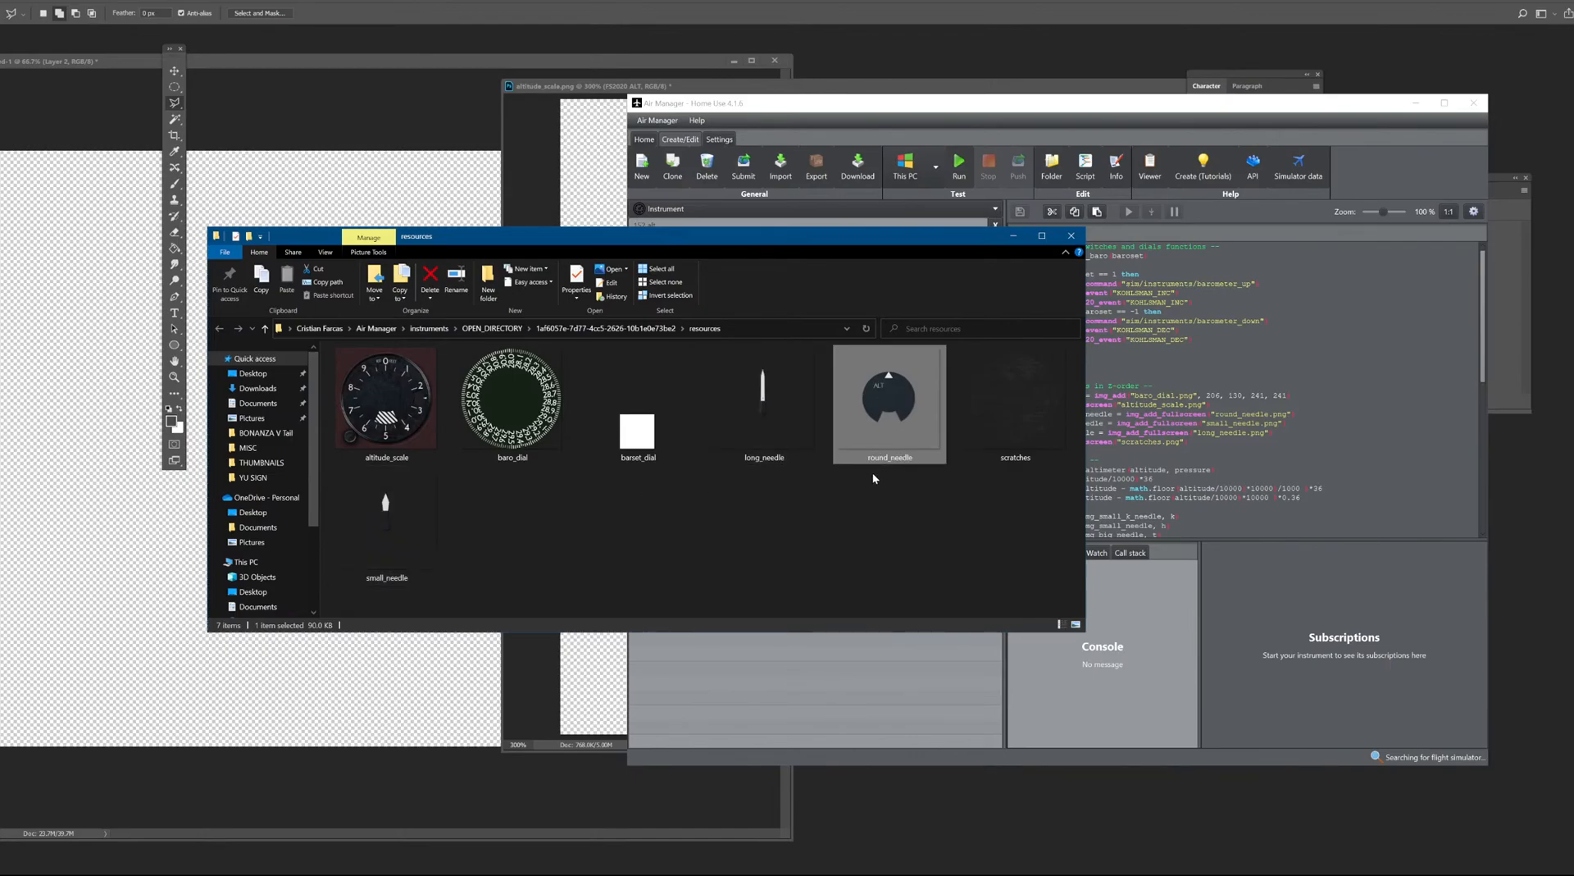
Open preview.png from the instrument's main folder to examine the original needle stack, and arrange the viewer and folder windows.
click(655, 330)
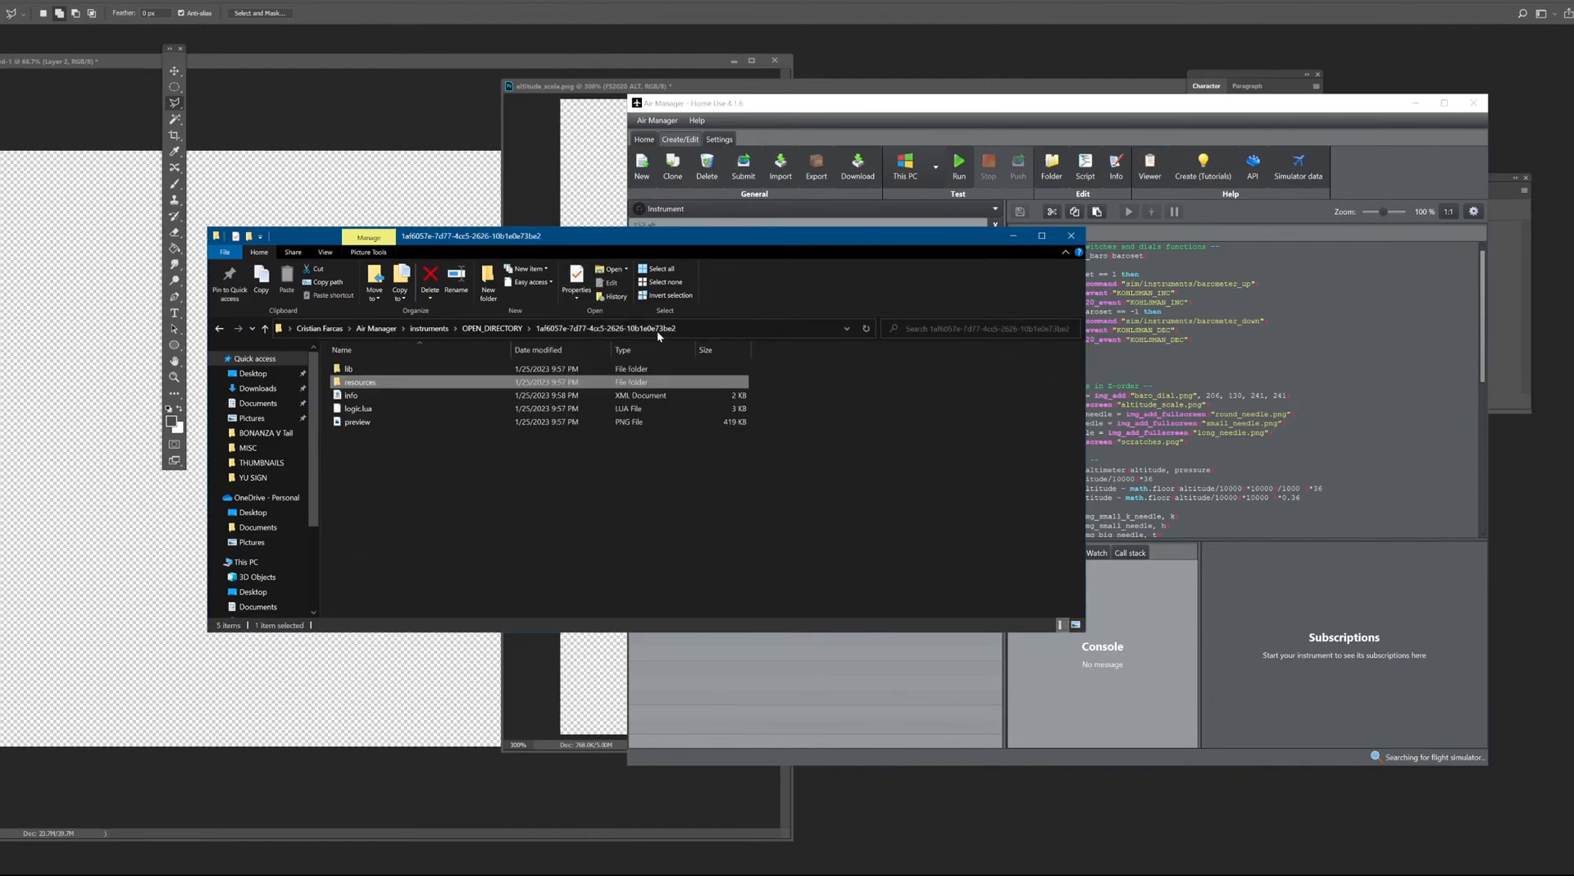
double_click(388, 422)
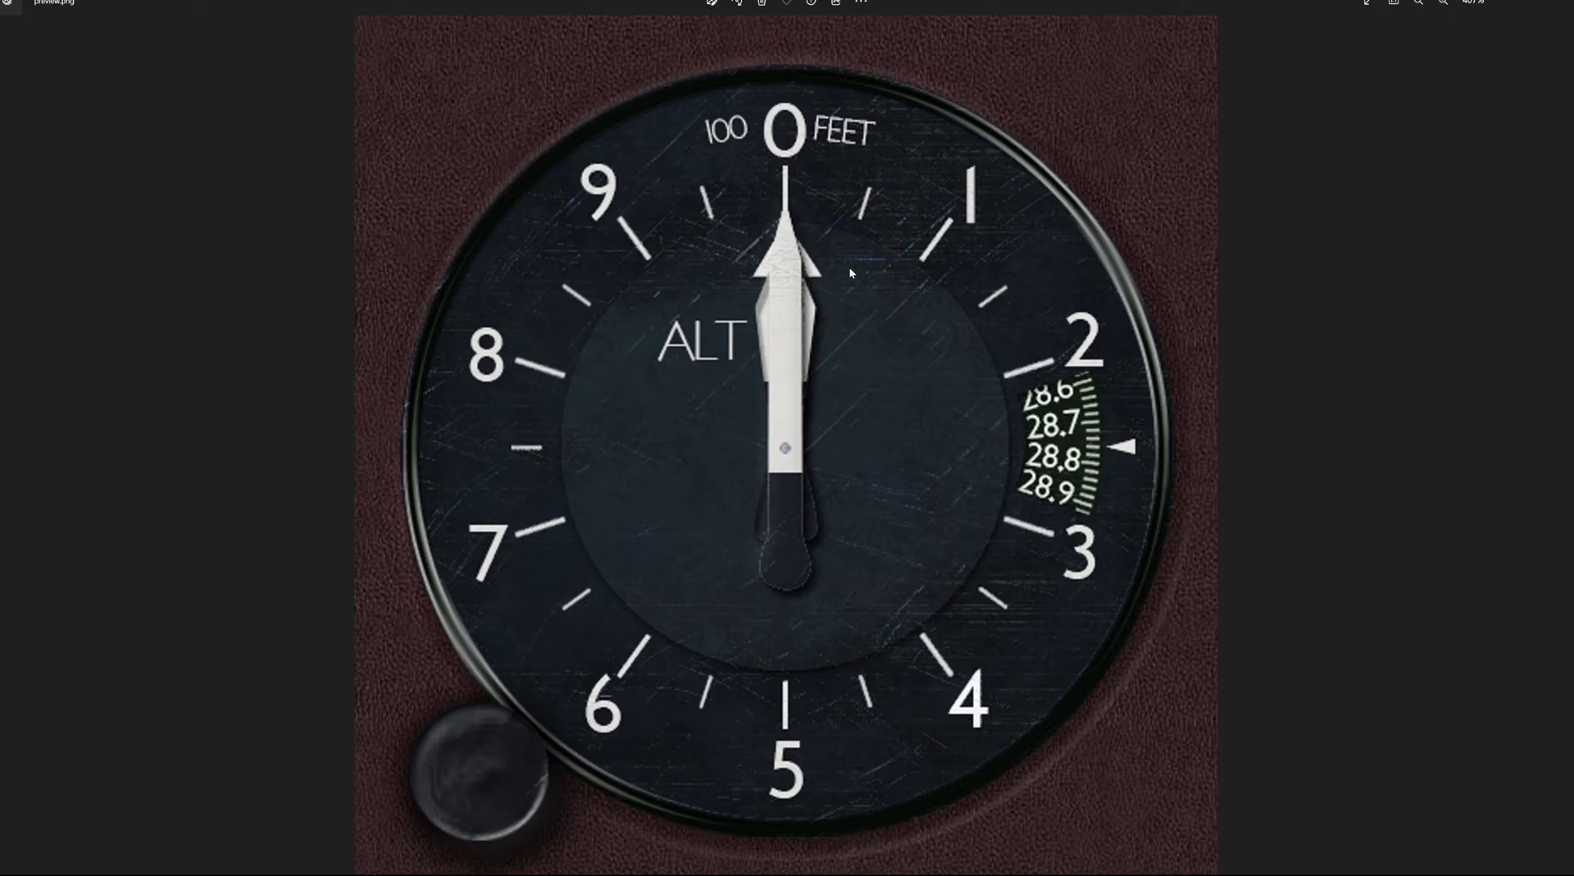
click(1525, 2)
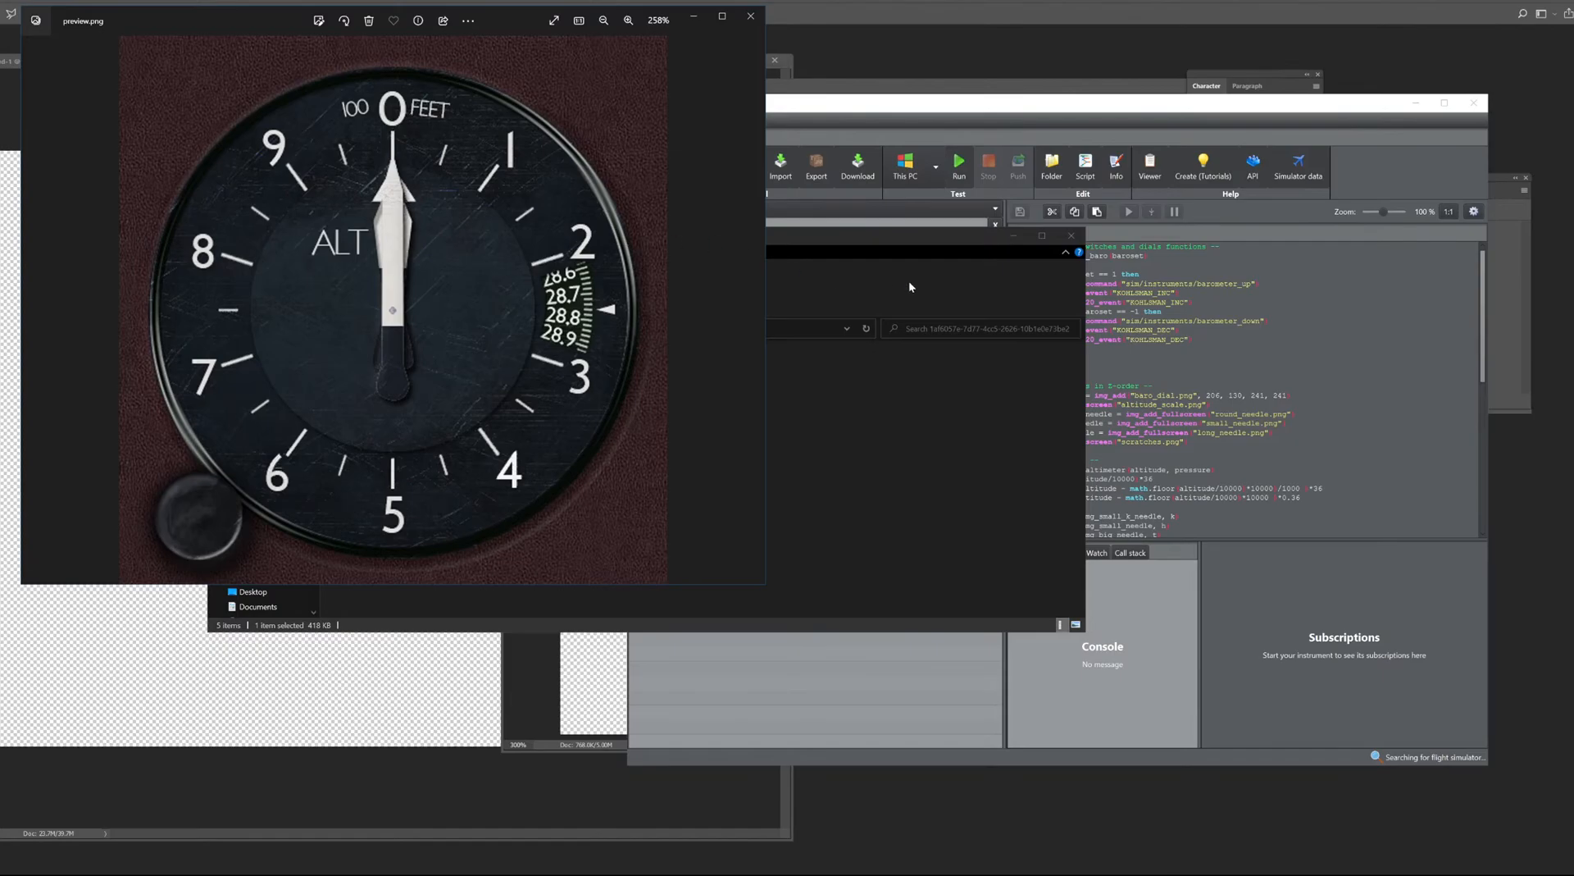
drag(910, 235, 1032, 214)
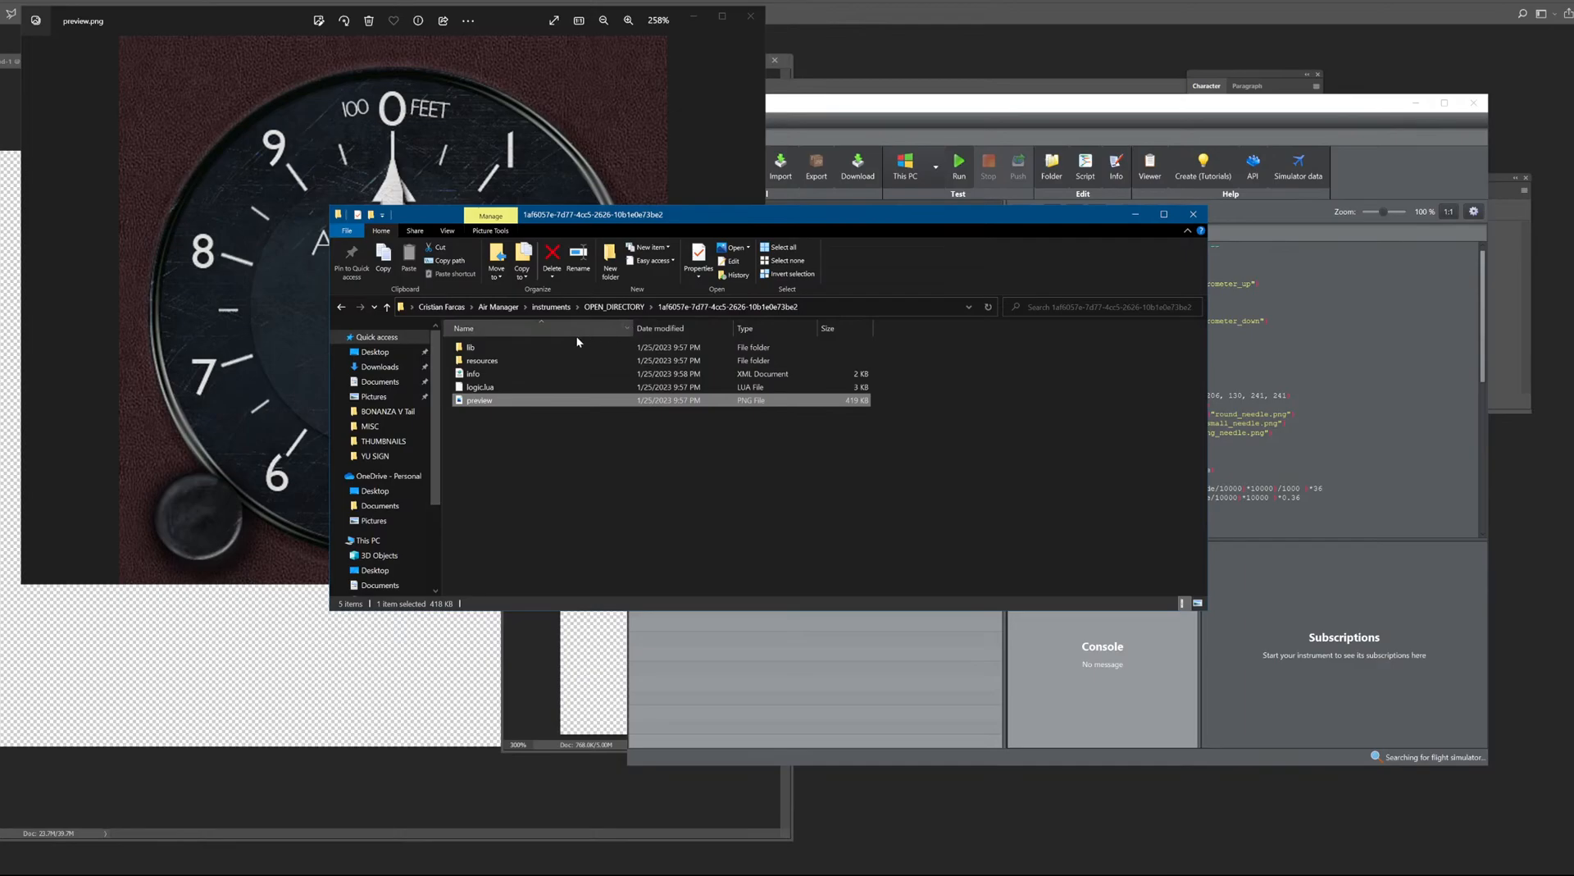
click(573, 13)
drag(573, 13, 713, 57)
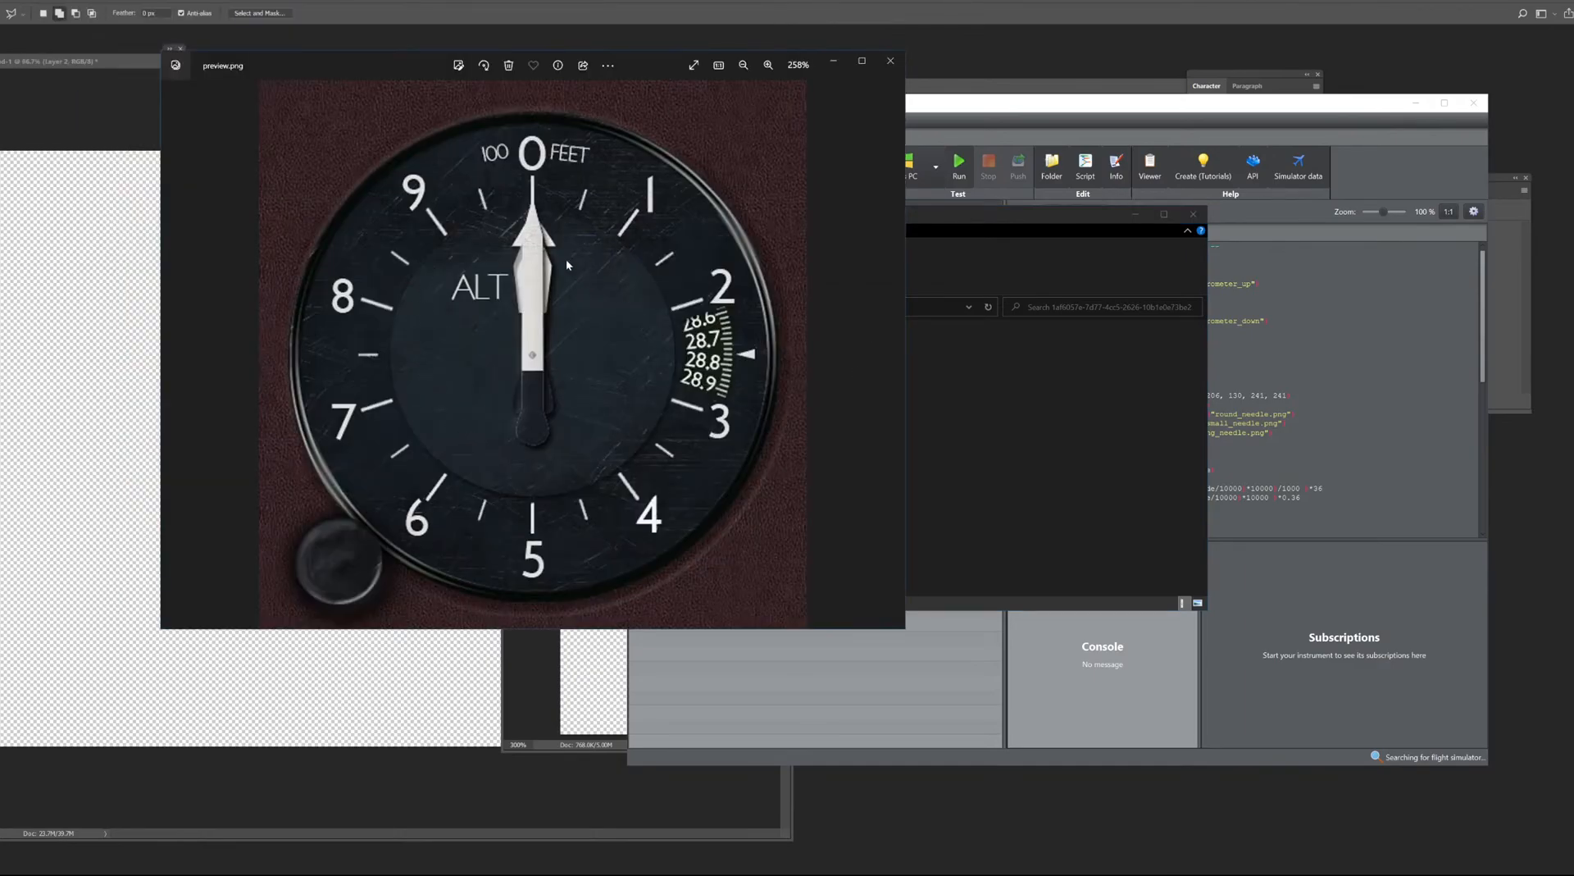
click(1066, 252)
drag(1066, 215, 1130, 220)
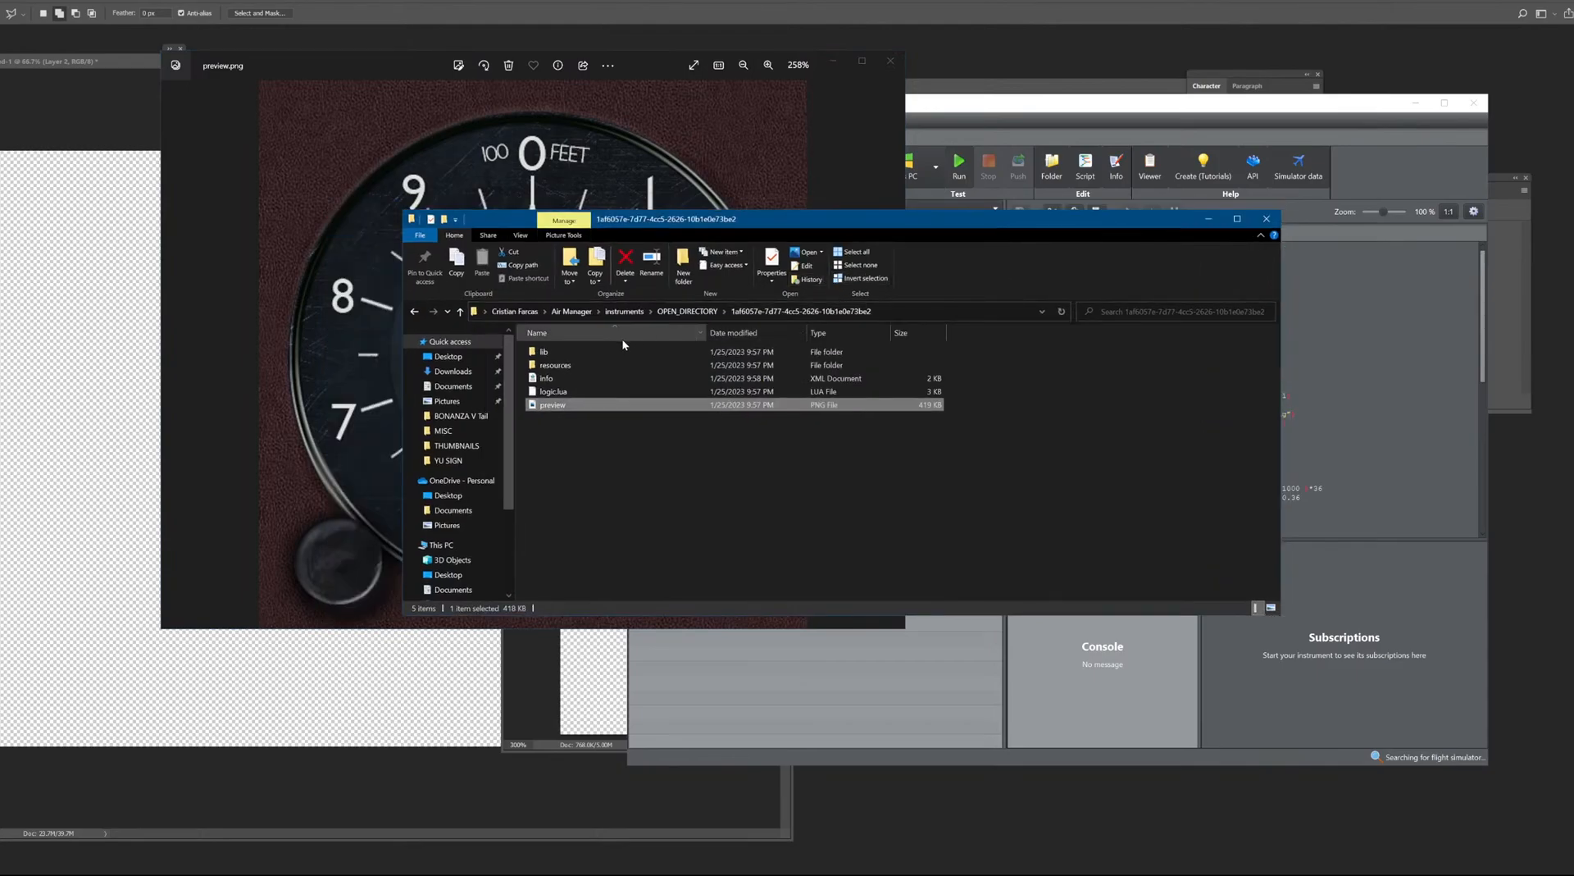
View round_needle.png from the resources folder to examine the shape of the disc-shaped needle, and close it.
double_click(582, 366)
double_click(1076, 385)
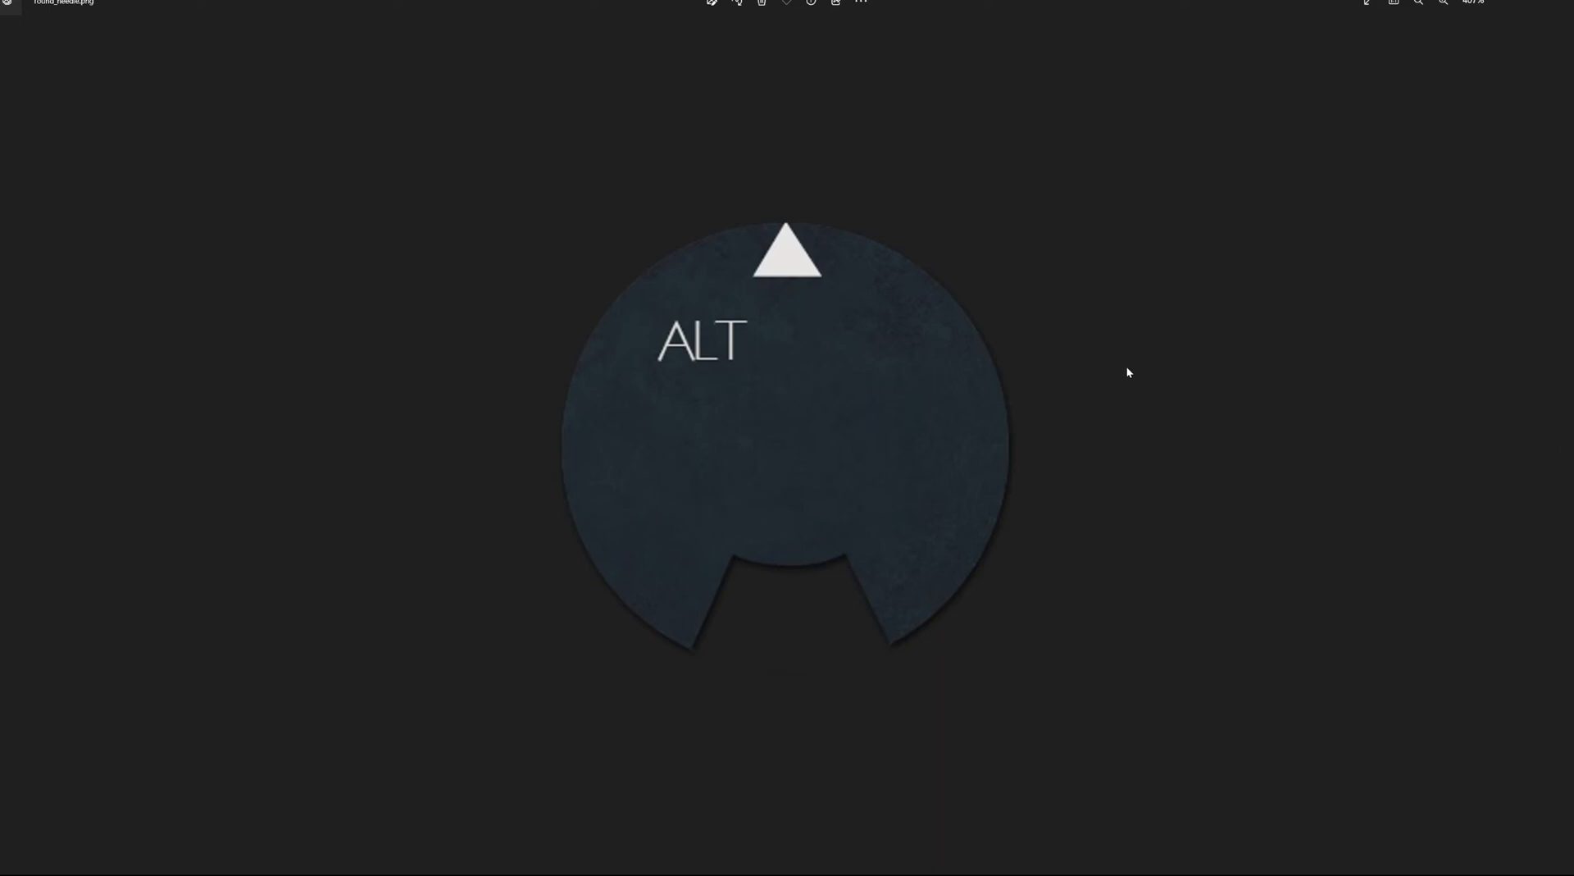
click(1562, 3)
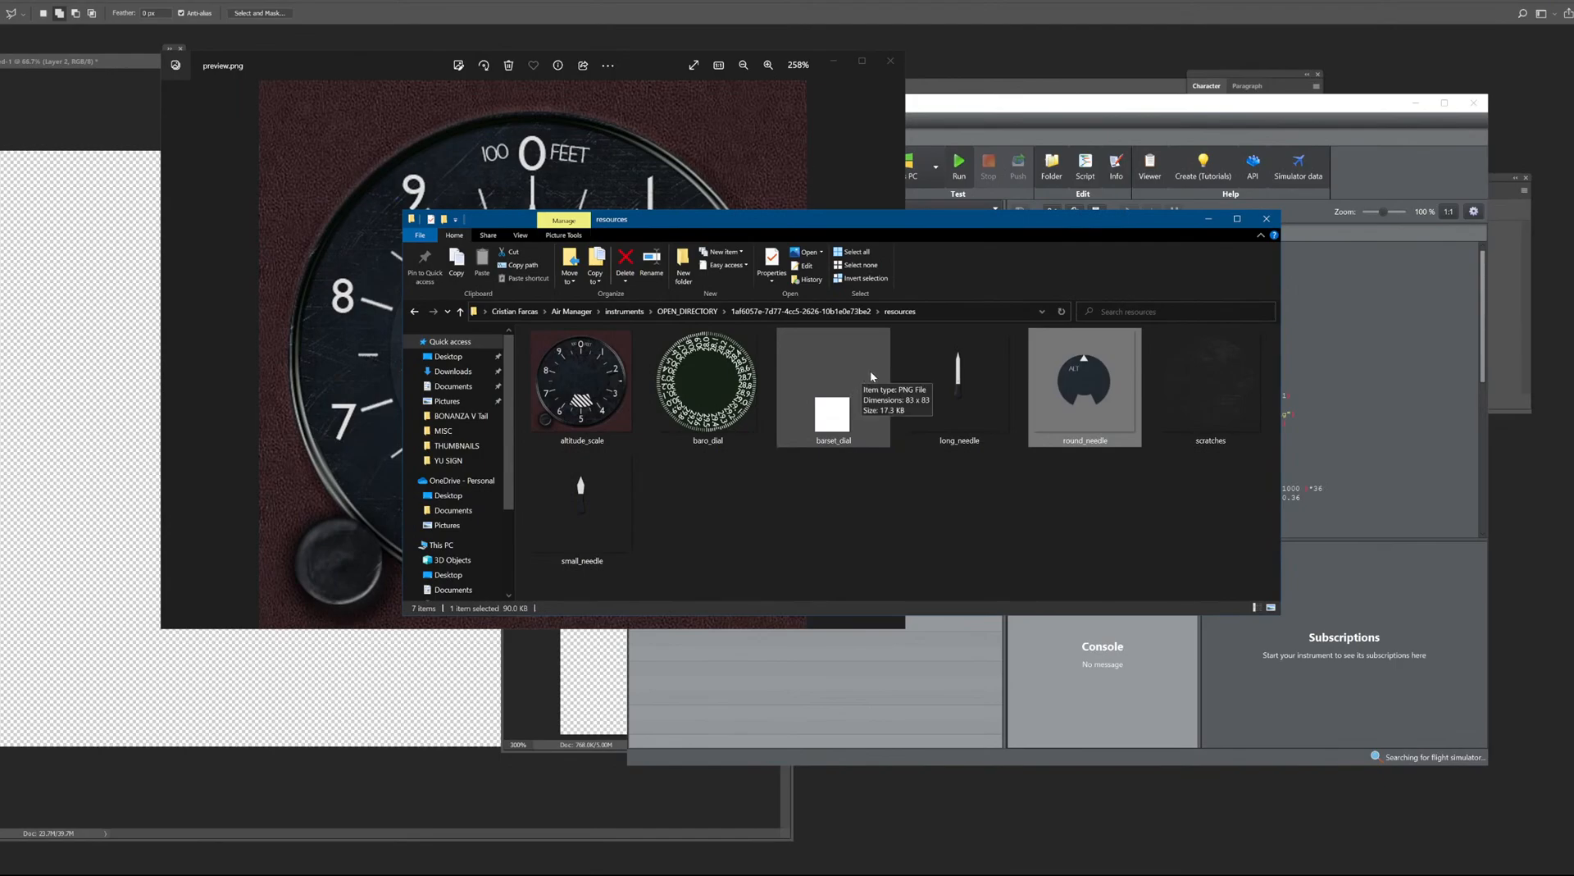
Switch back to altitude_scale.png in Photoshop and enlarge the FS2020 altimeter face.
click(942, 525)
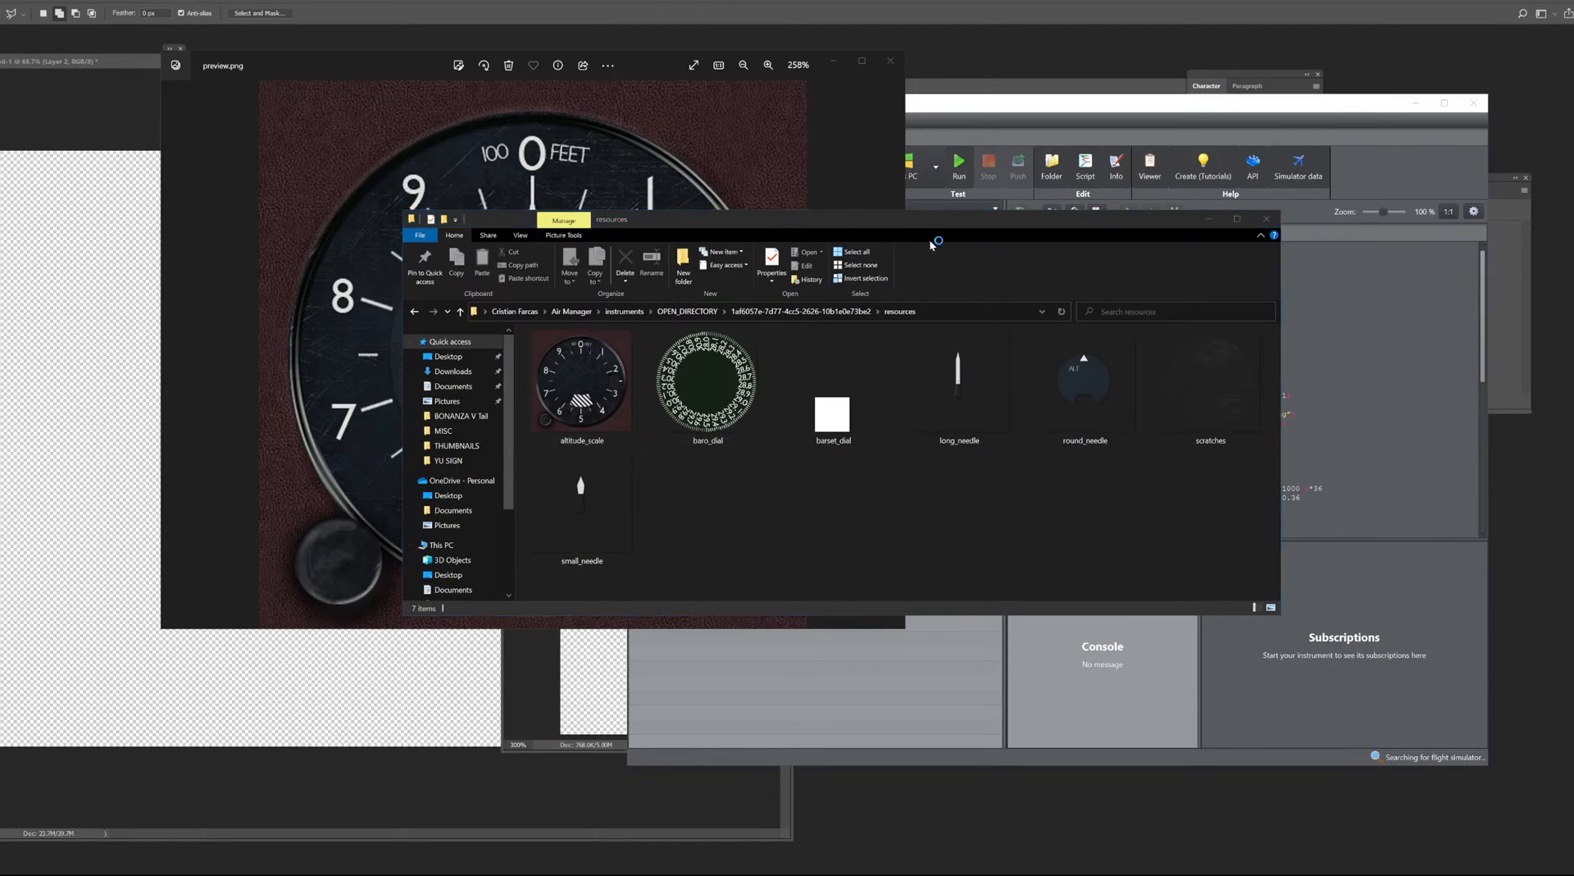
drag(942, 228, 1081, 182)
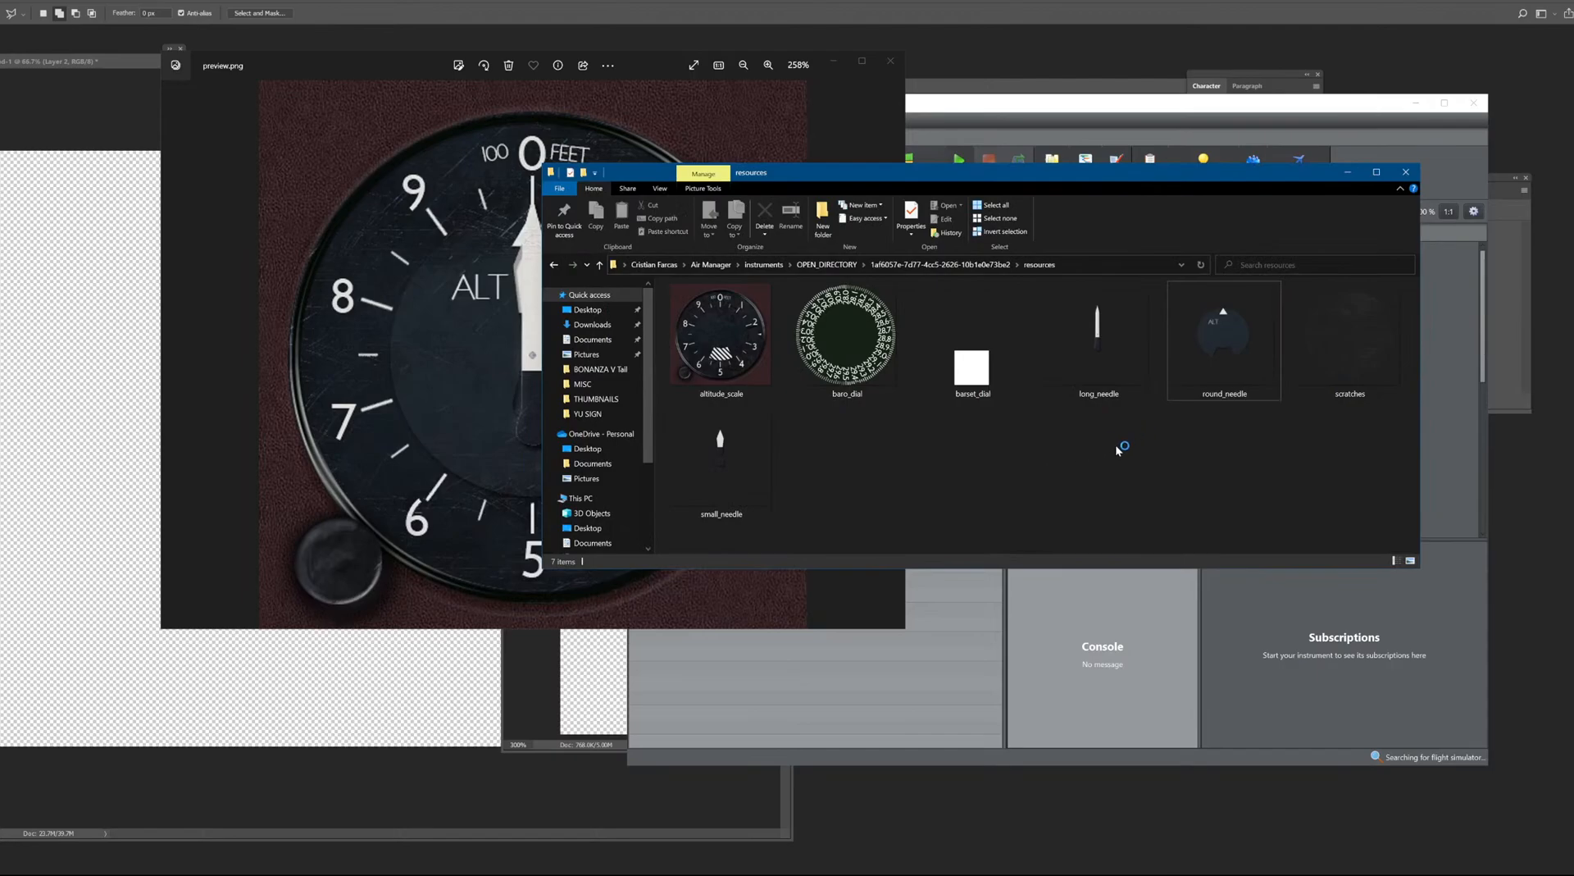
click(858, 18)
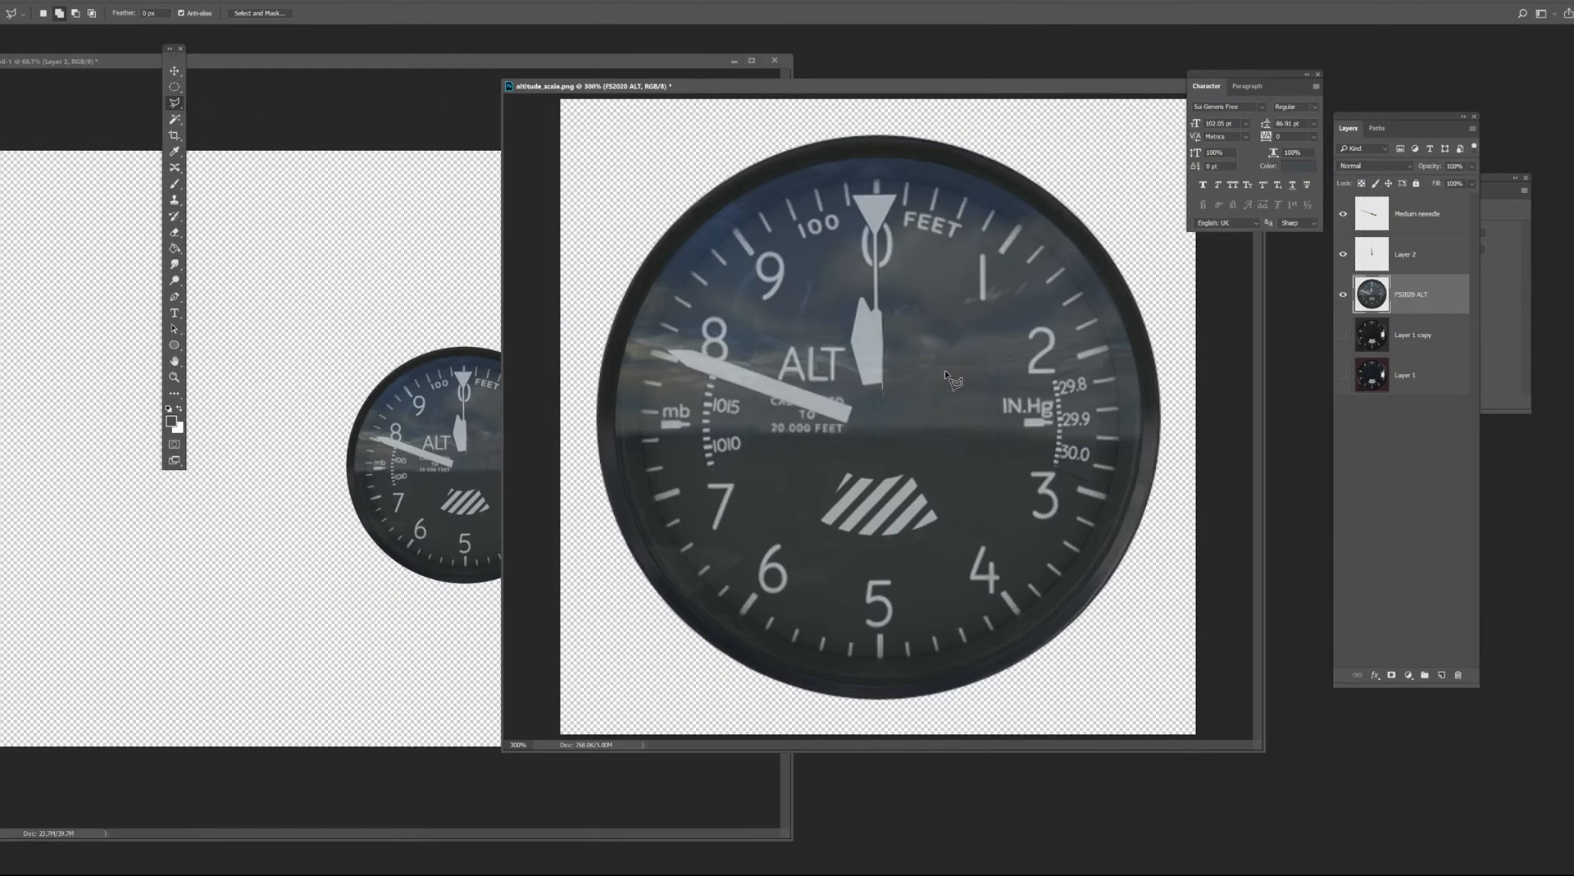
key(ctrl+plus)
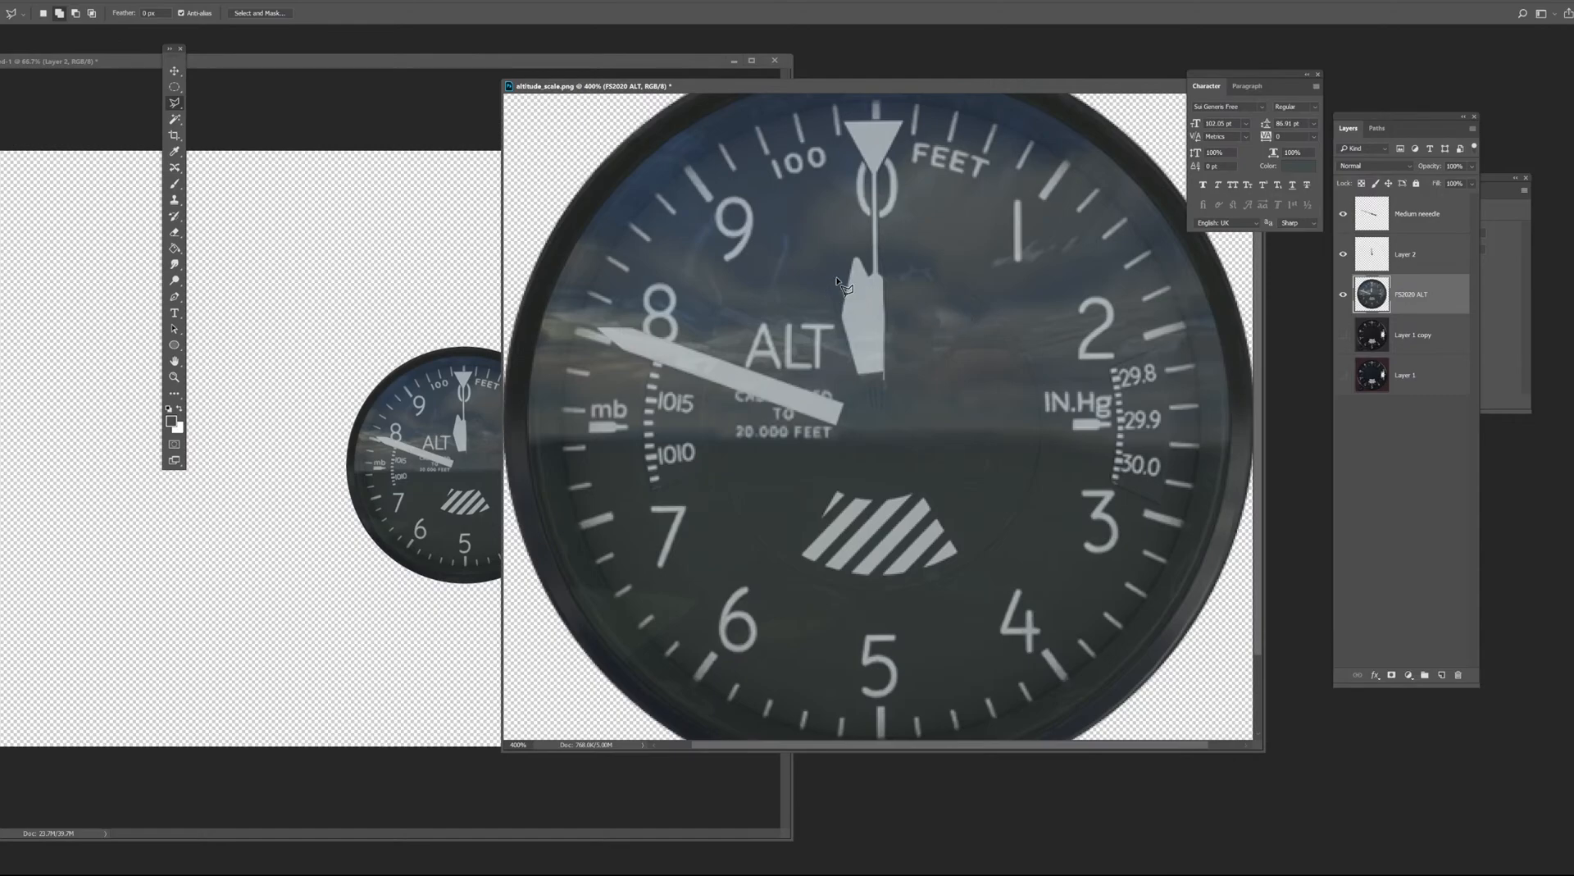
Switch to Microsoft Flight Simulator and continue the start-up in normal mode.
click(871, 175)
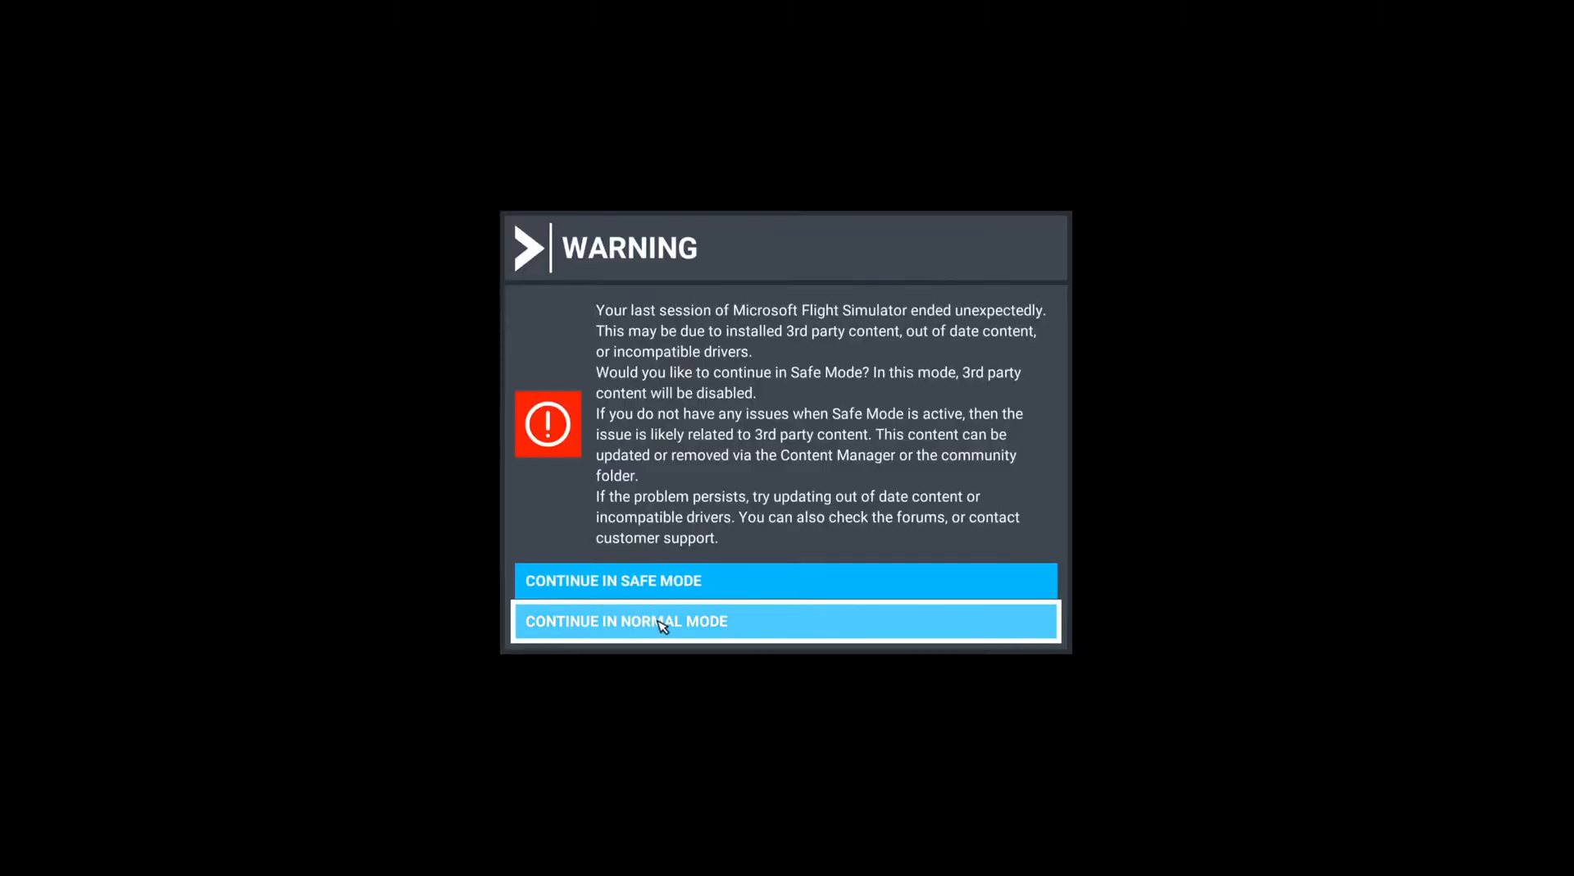
click(706, 621)
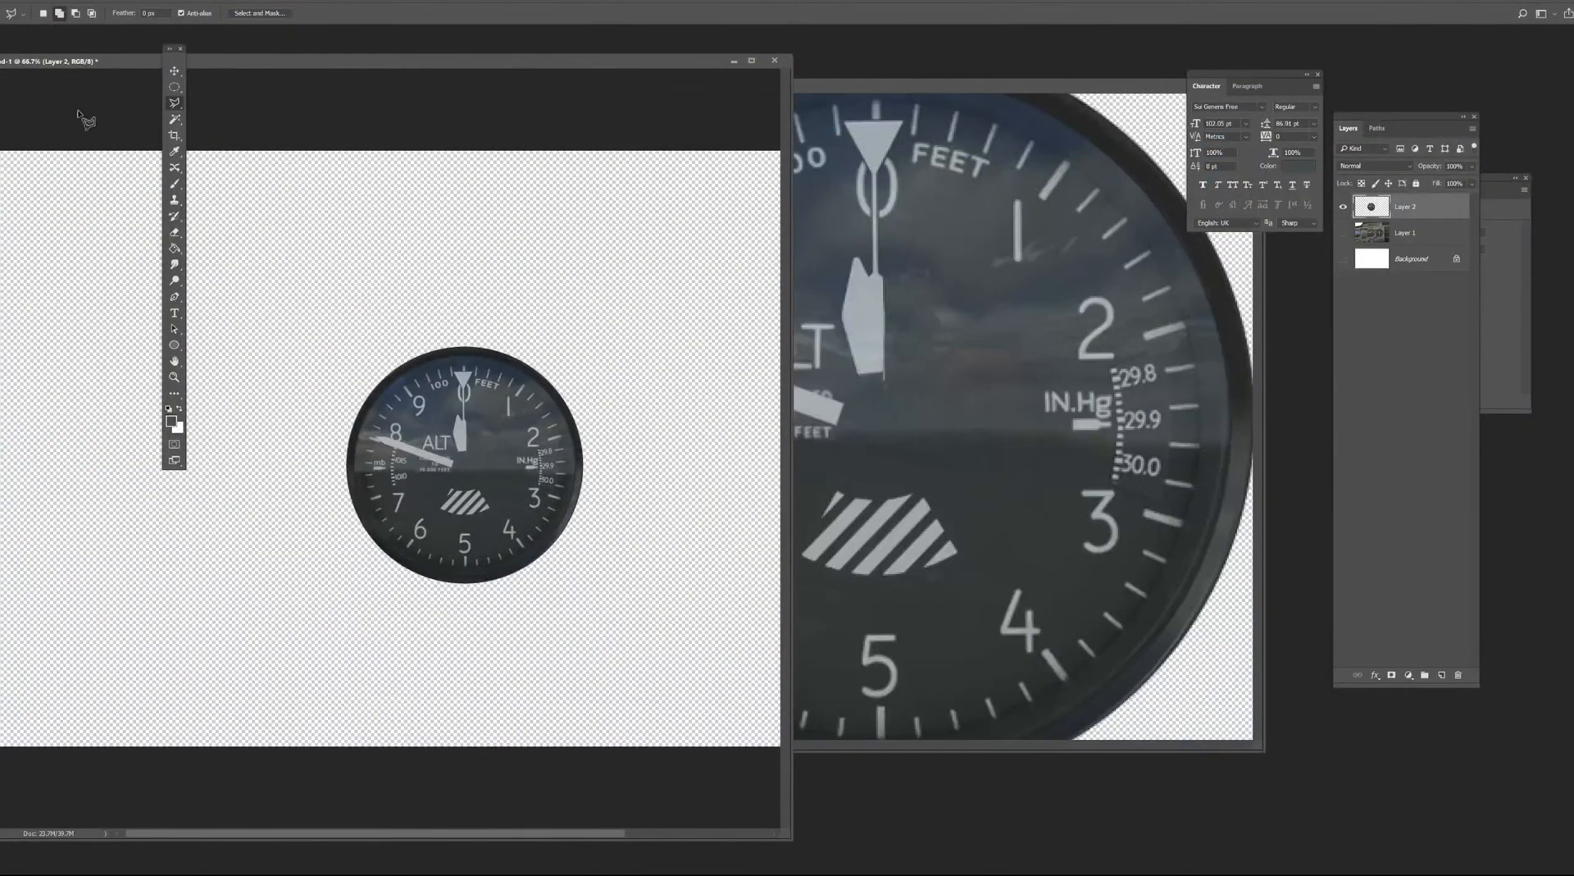
drag(243, 69, 337, 59)
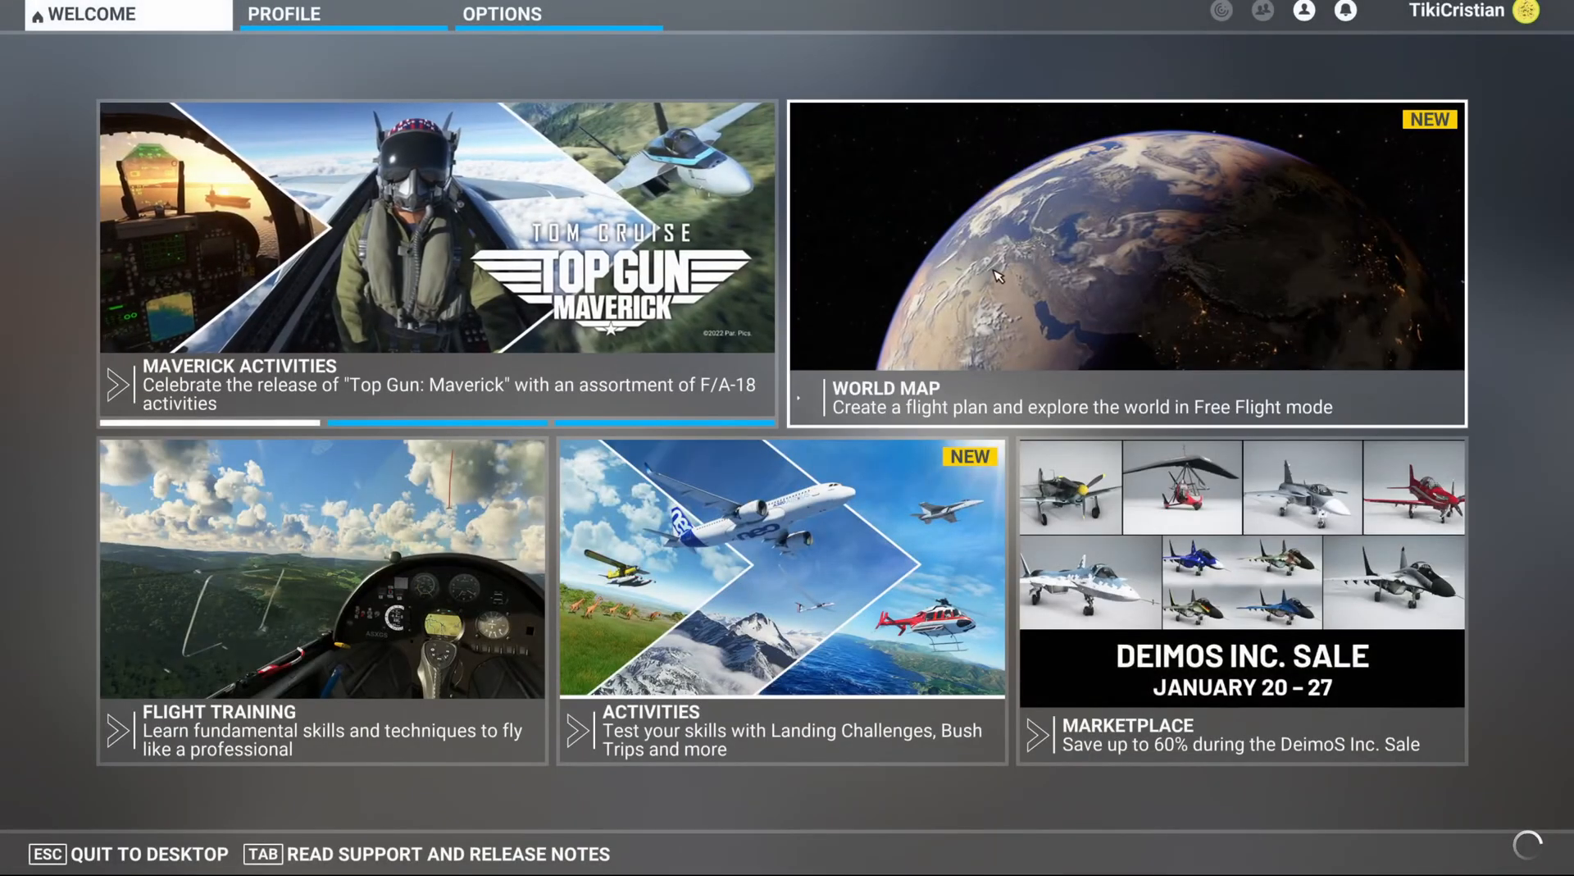
Open the world map and set RCTP Chiang Kai Shek Intl as the departure airport.
click(967, 271)
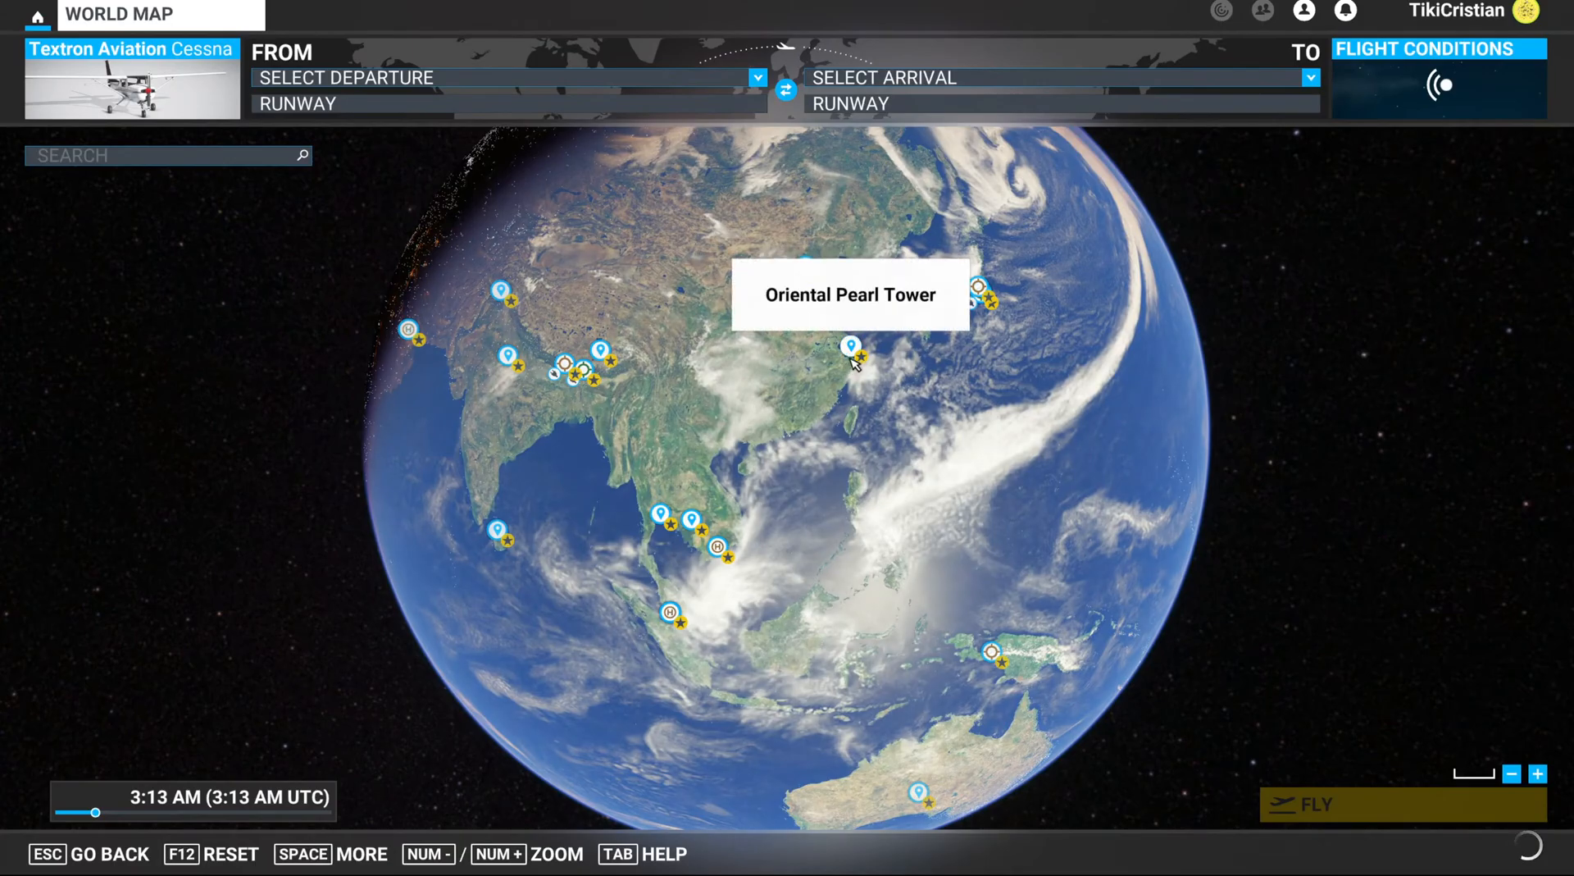
scroll(850, 349, up, 5)
scroll(828, 402, up, 5)
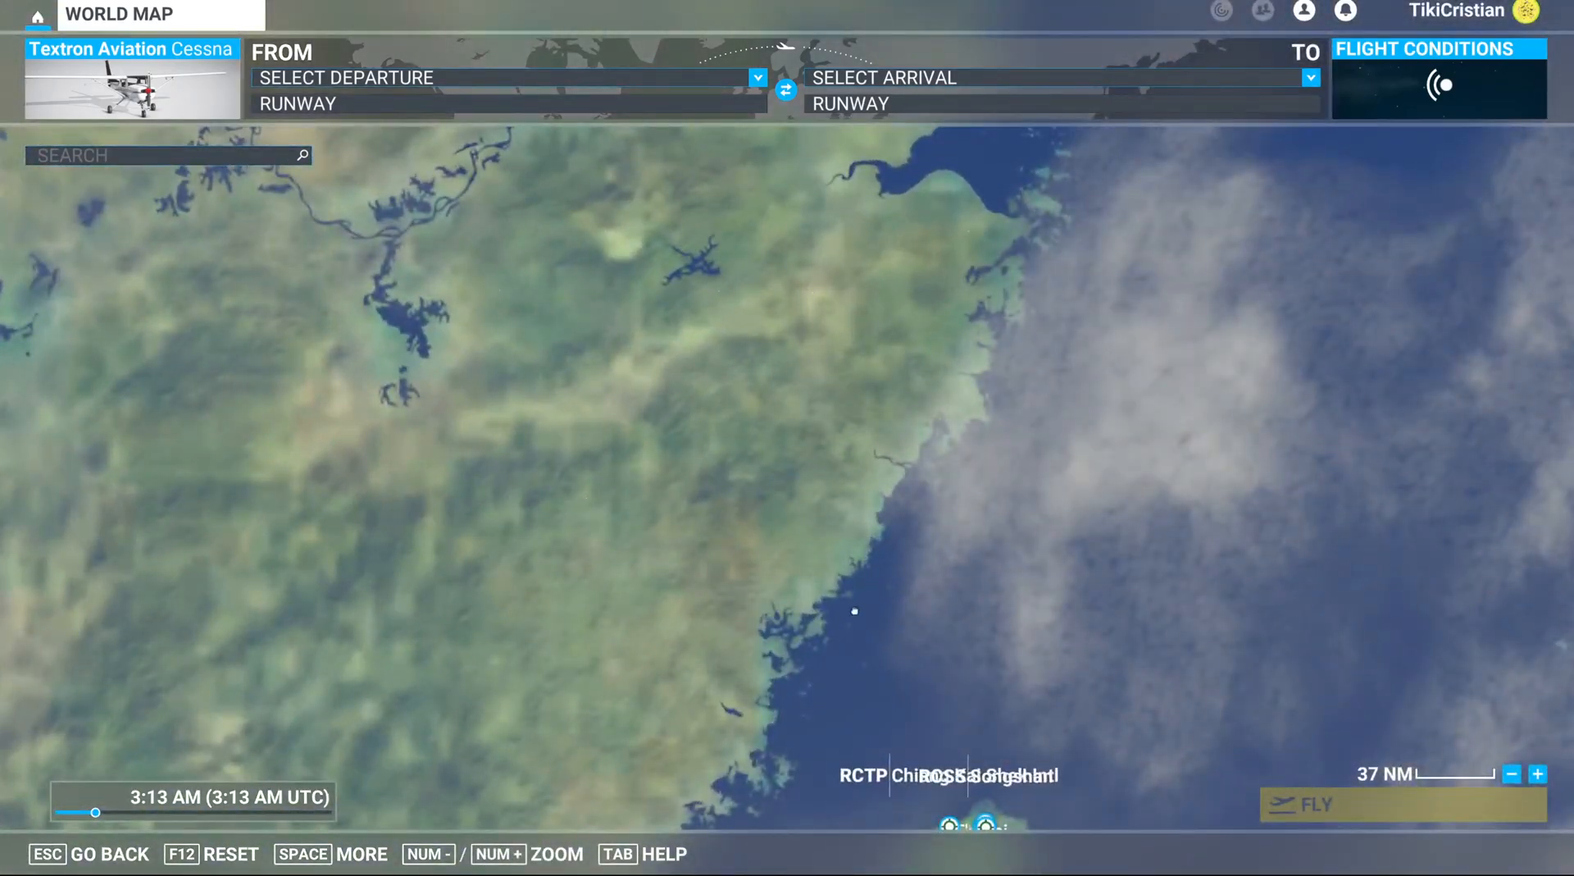
drag(850, 612, 844, 323)
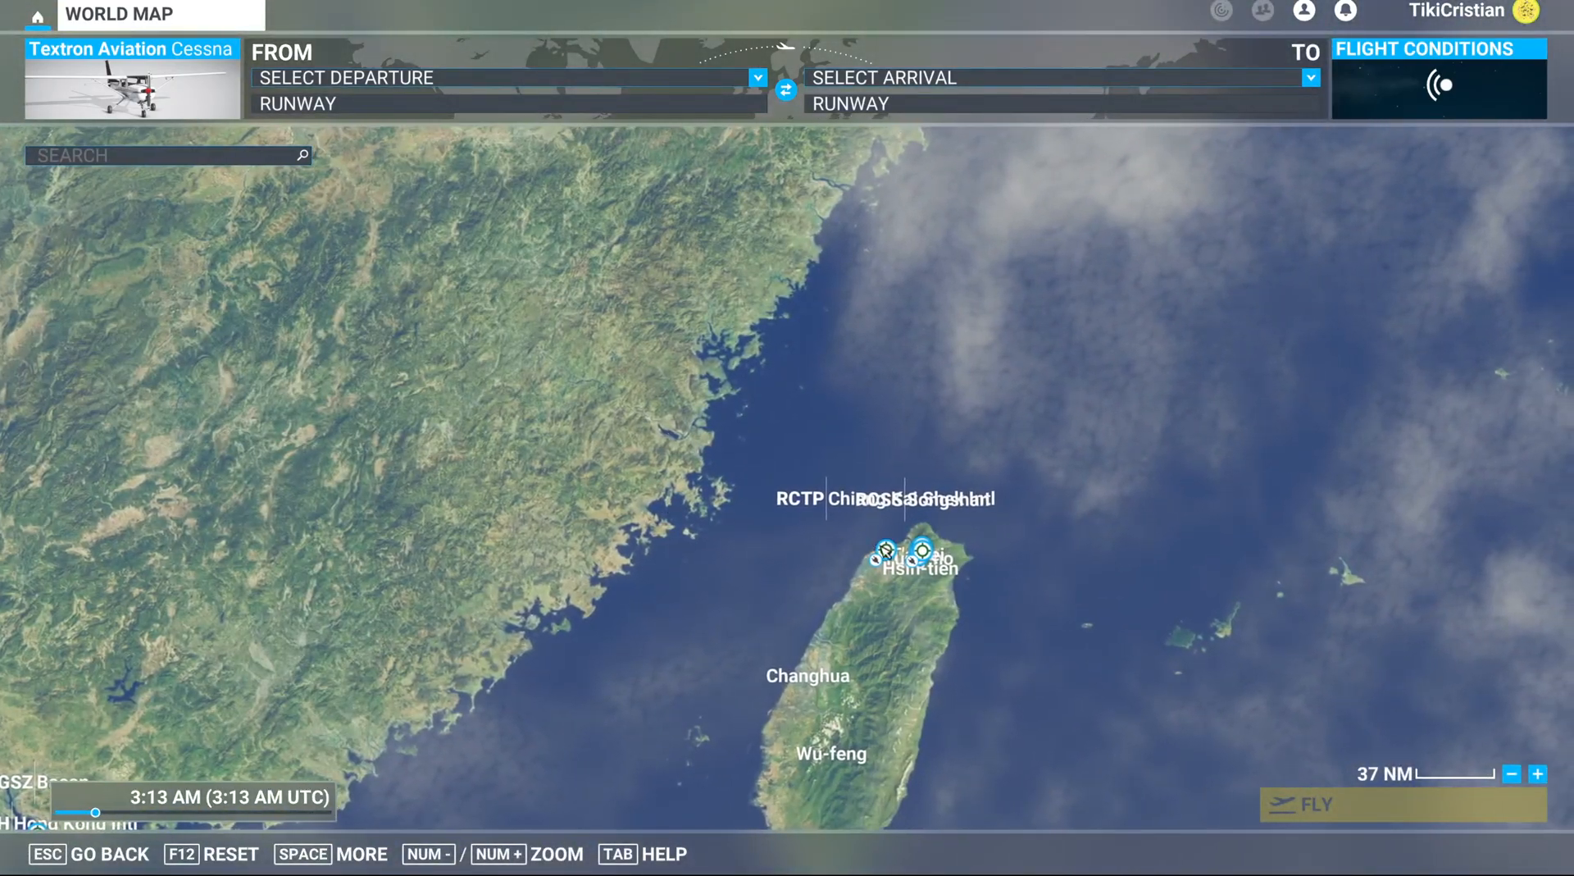
click(921, 549)
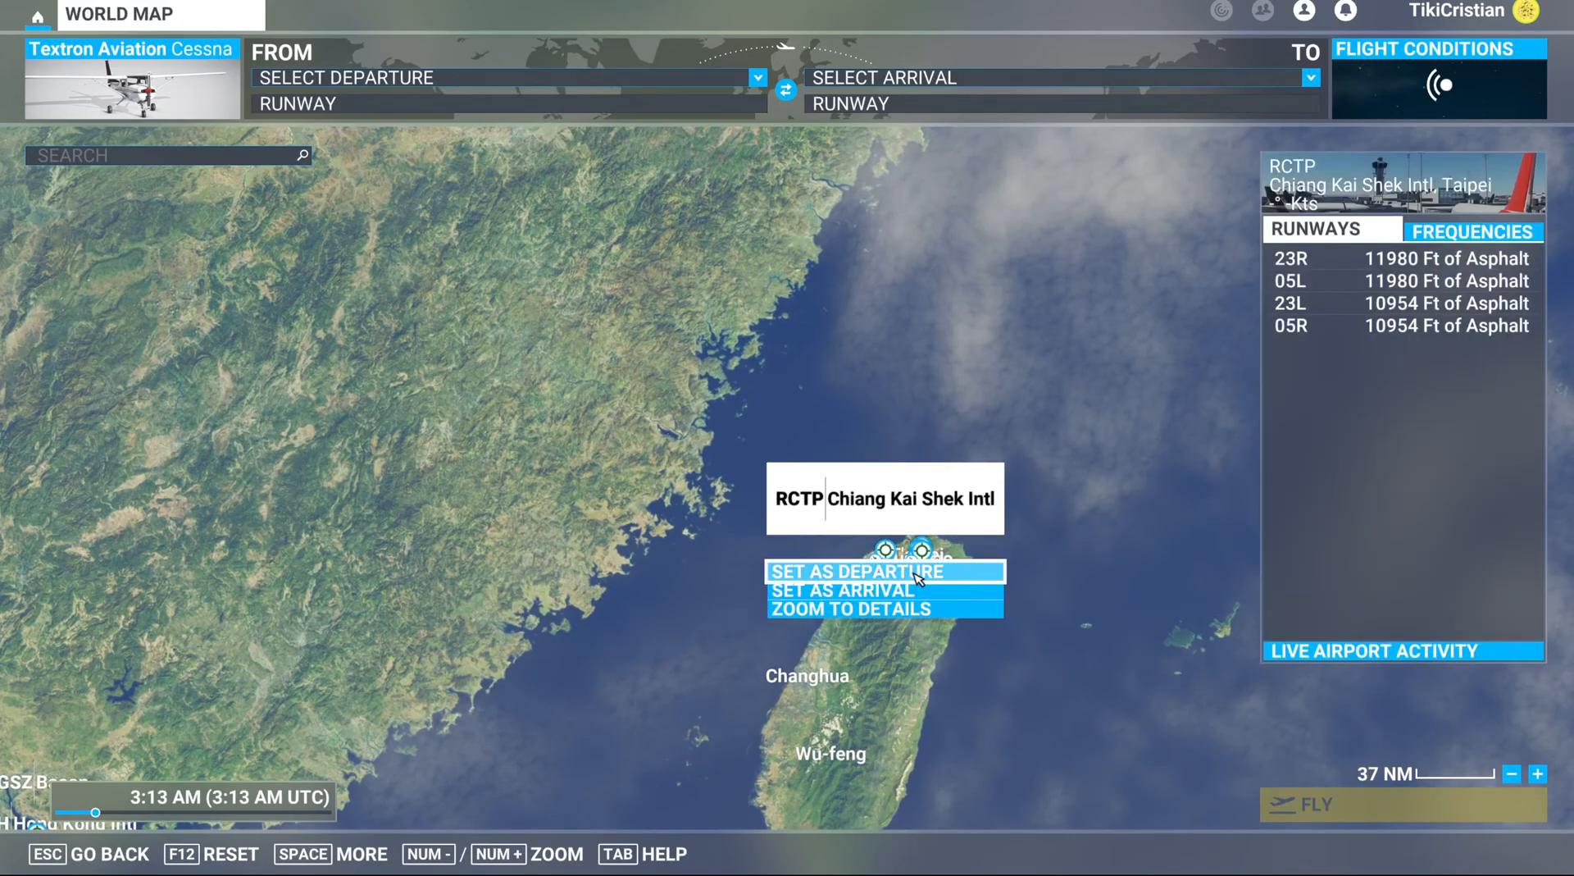
click(819, 570)
Start the flight from the runway and frame the altimeter in a close-up of the cockpit panel.
click(1349, 804)
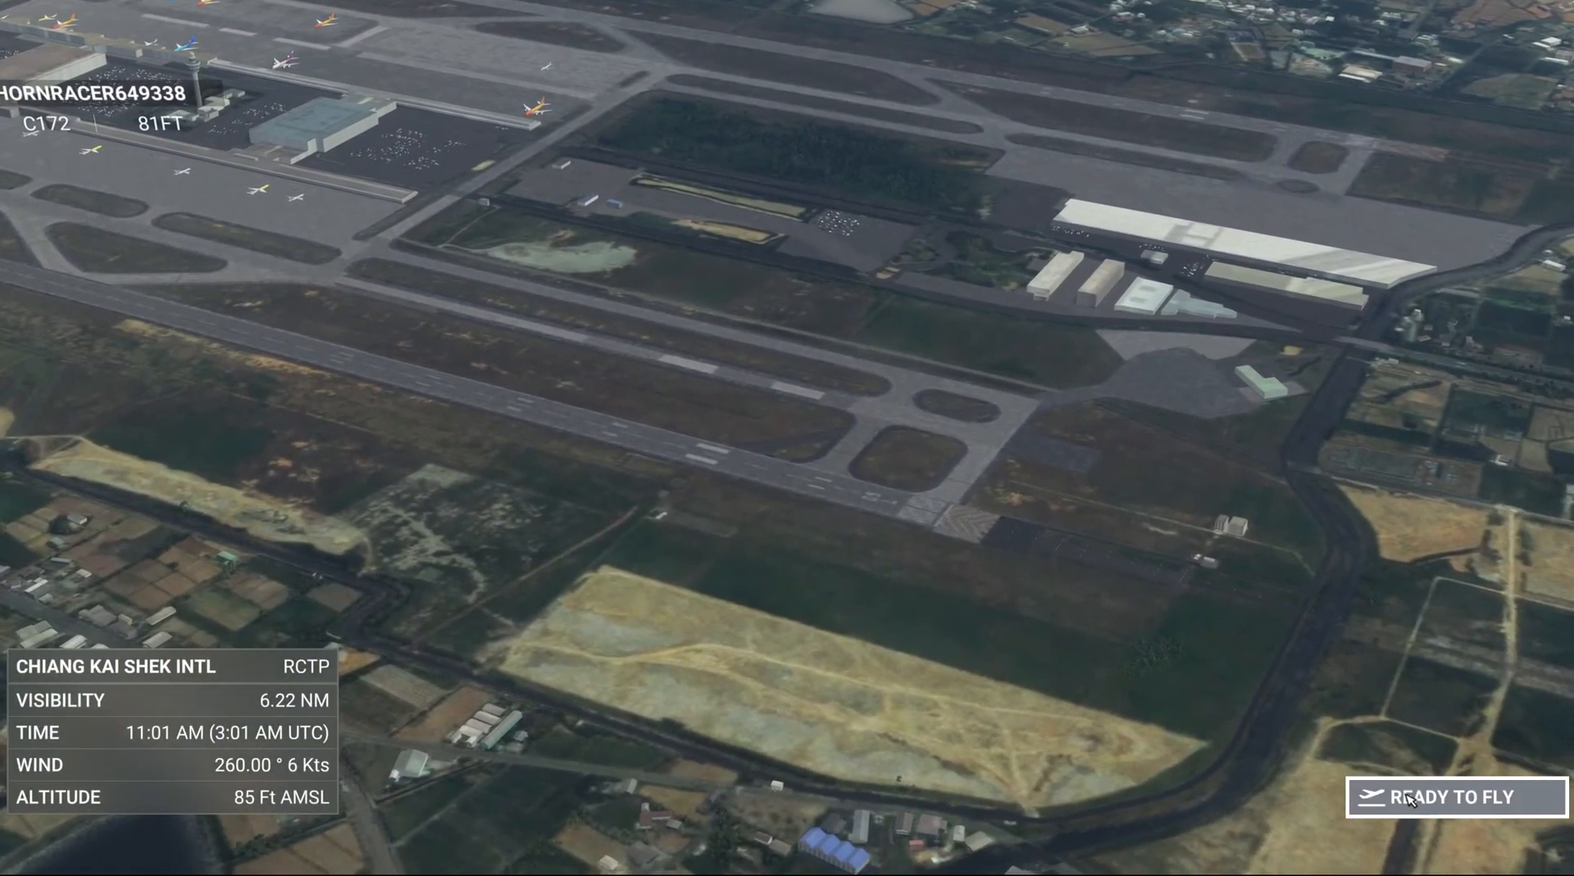
click(1409, 799)
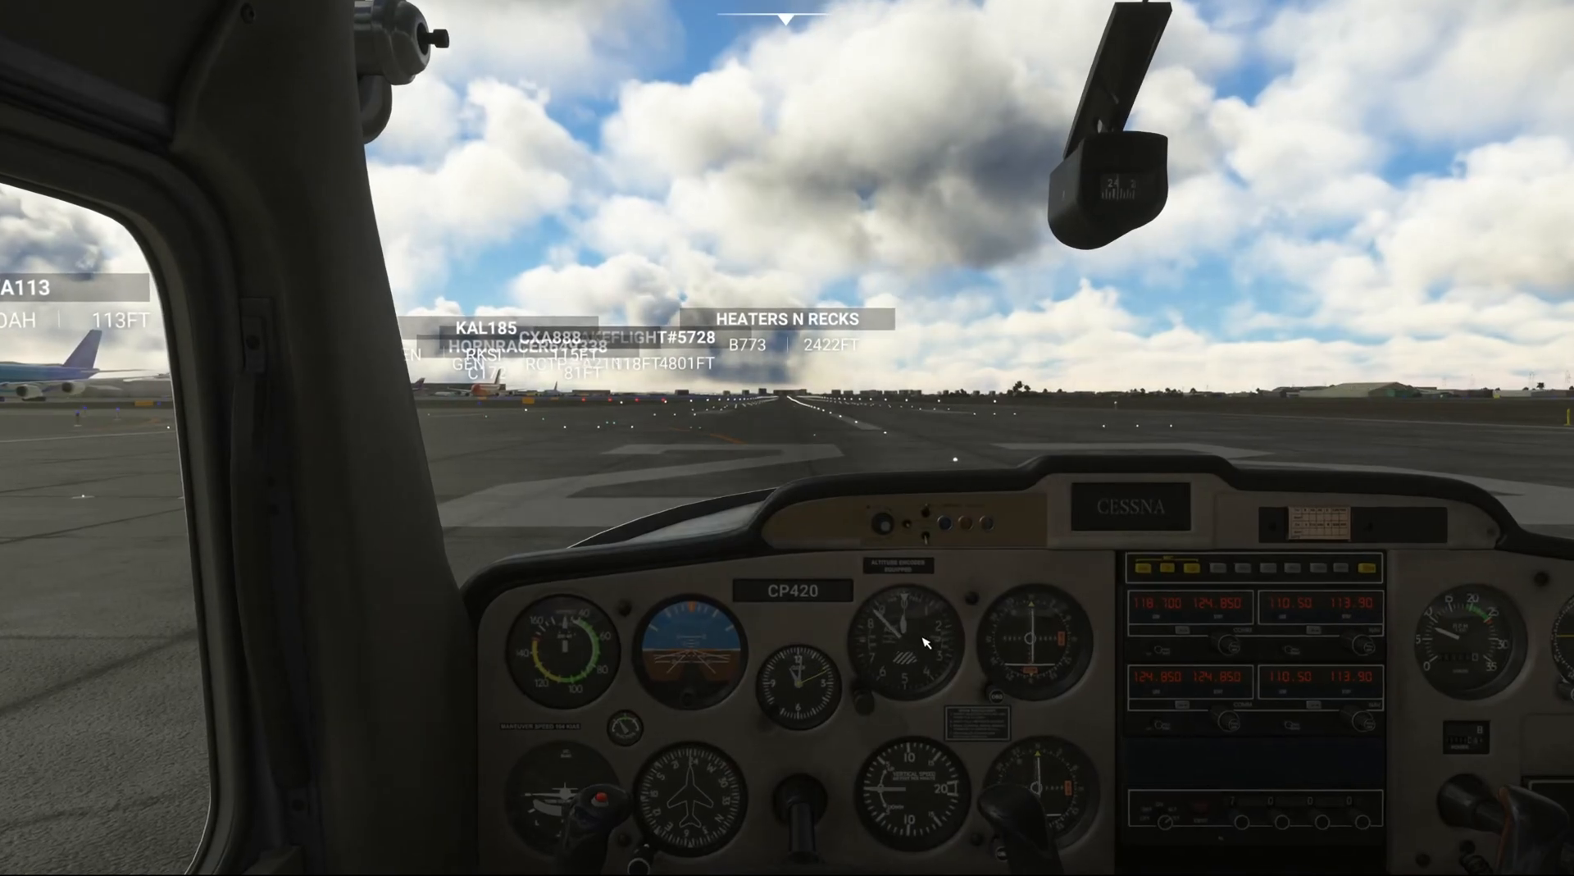
scroll(926, 644, up, 5)
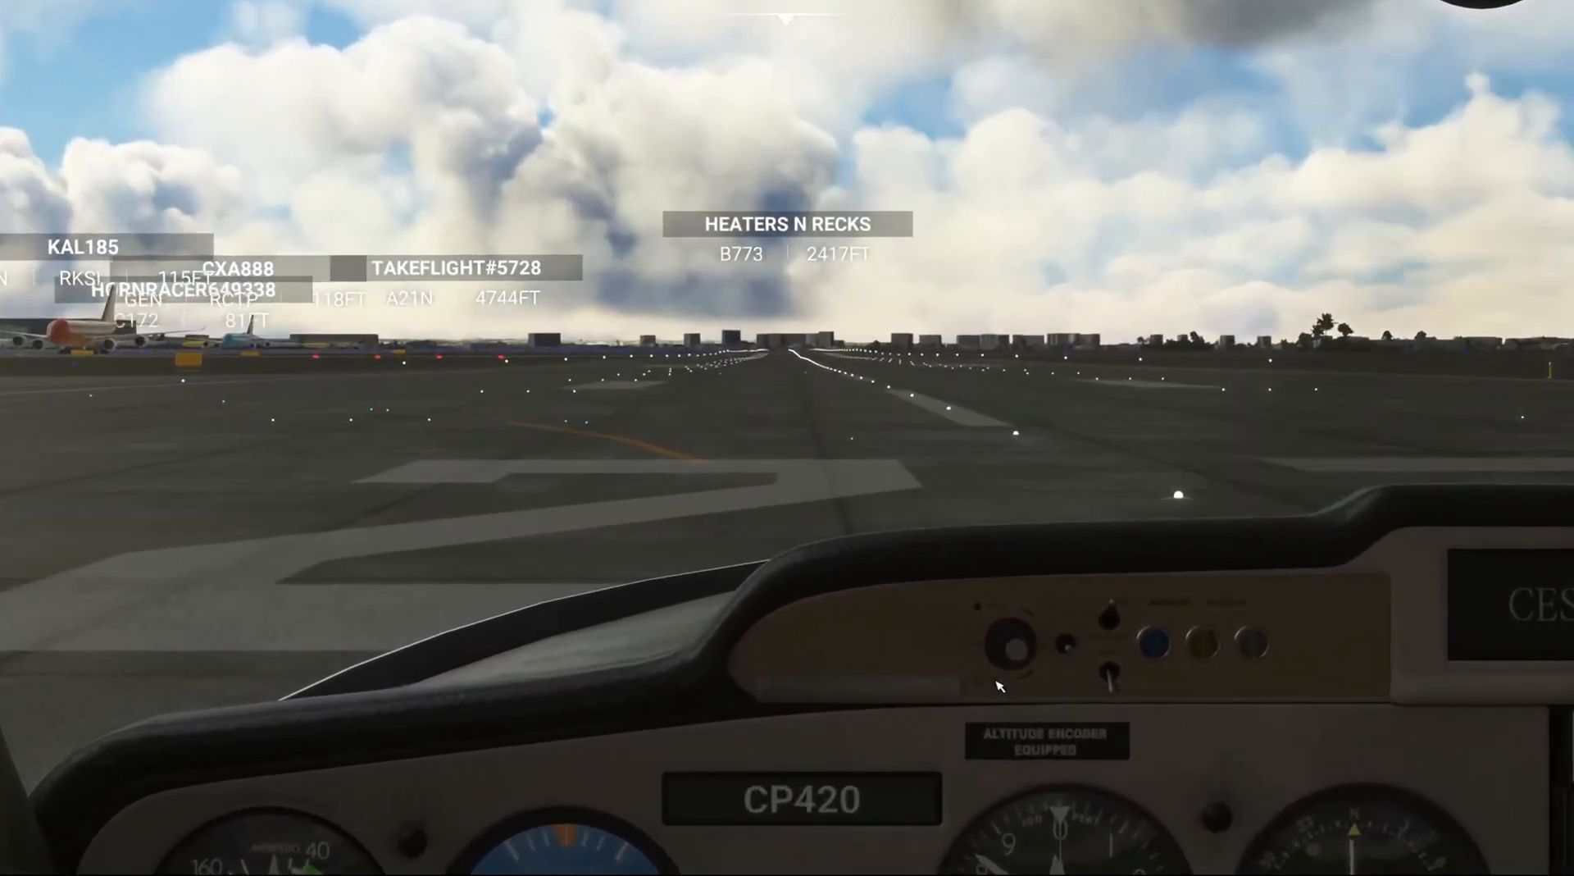
scroll(998, 685, up, 4)
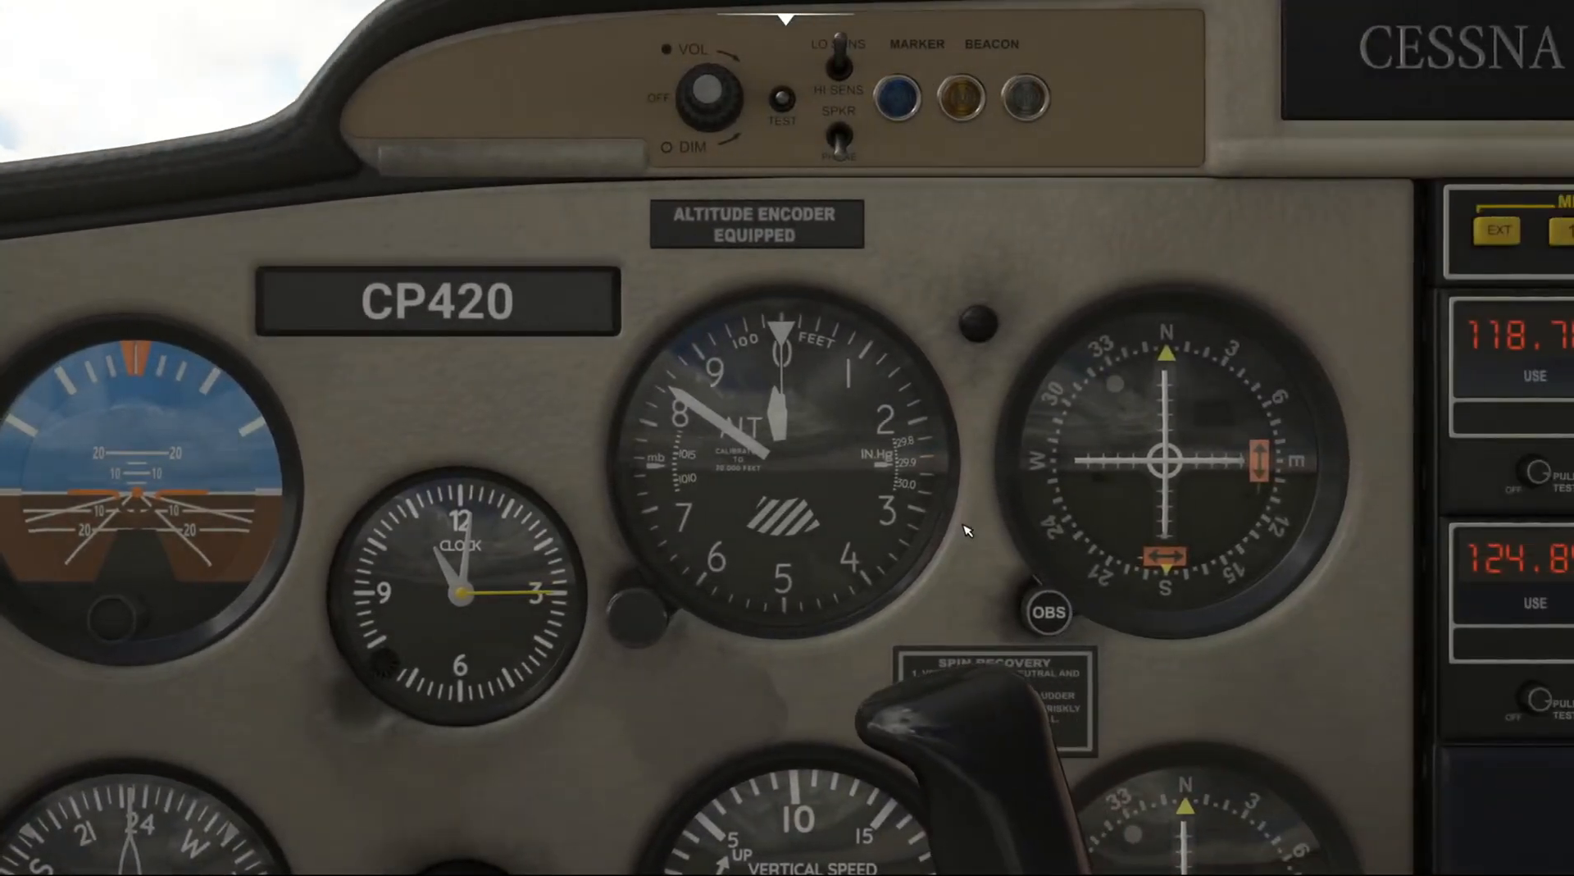
mouse_move(890, 500)
mouse_down()
mouse_move(844, 485)
mouse_move(931, 496)
mouse_move(835, 525)
mouse_up()
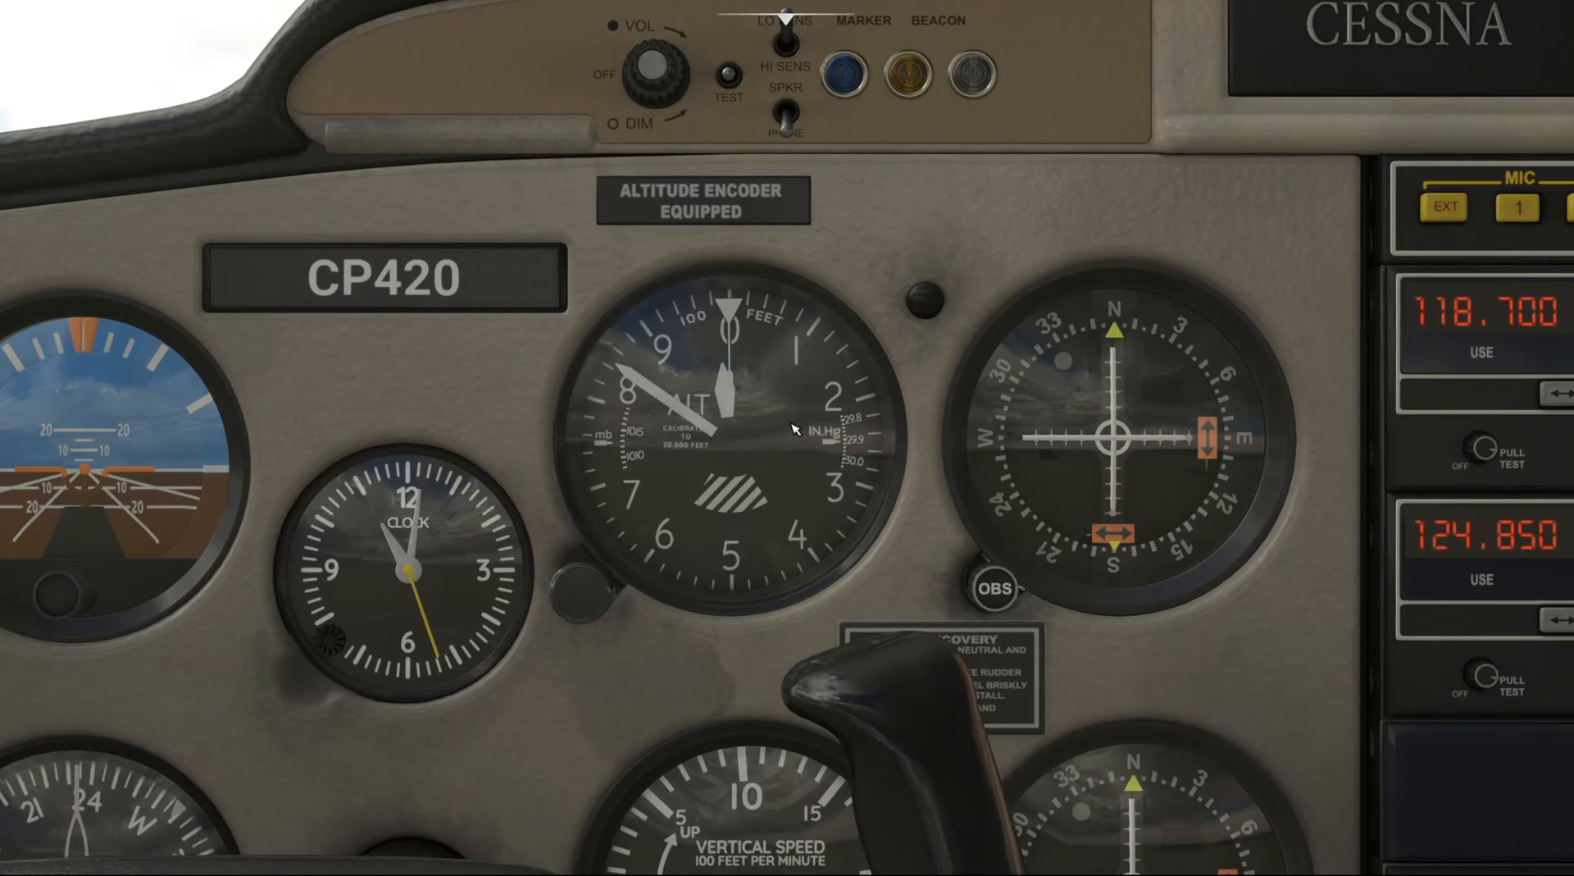
Turn on AI piloting in the flight assistant and close the assistant window.
mouse_move(545, 12)
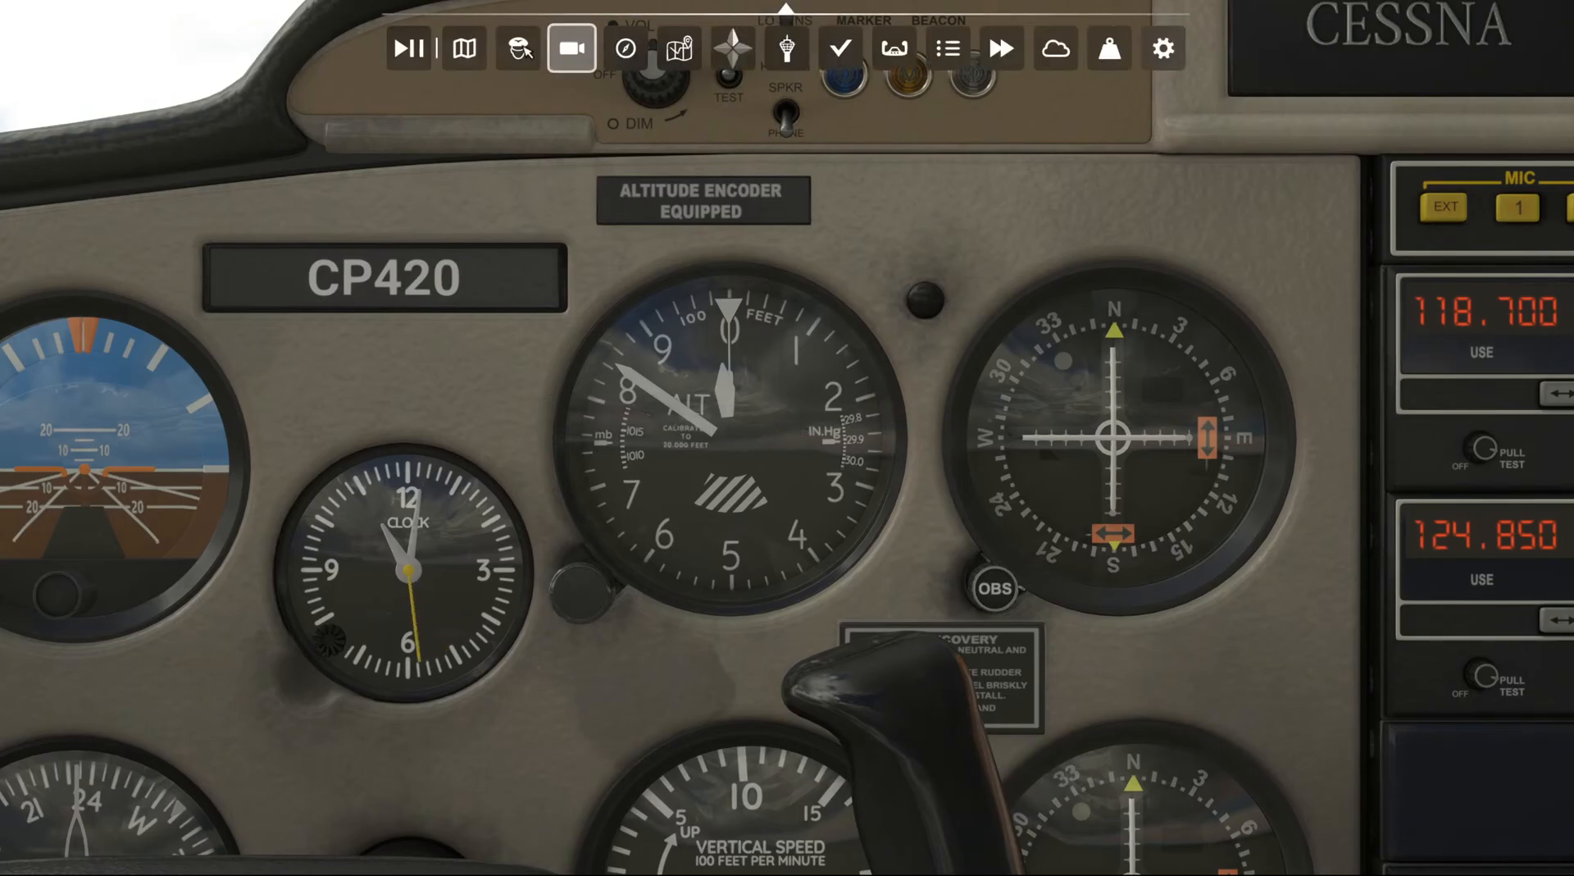
click(518, 48)
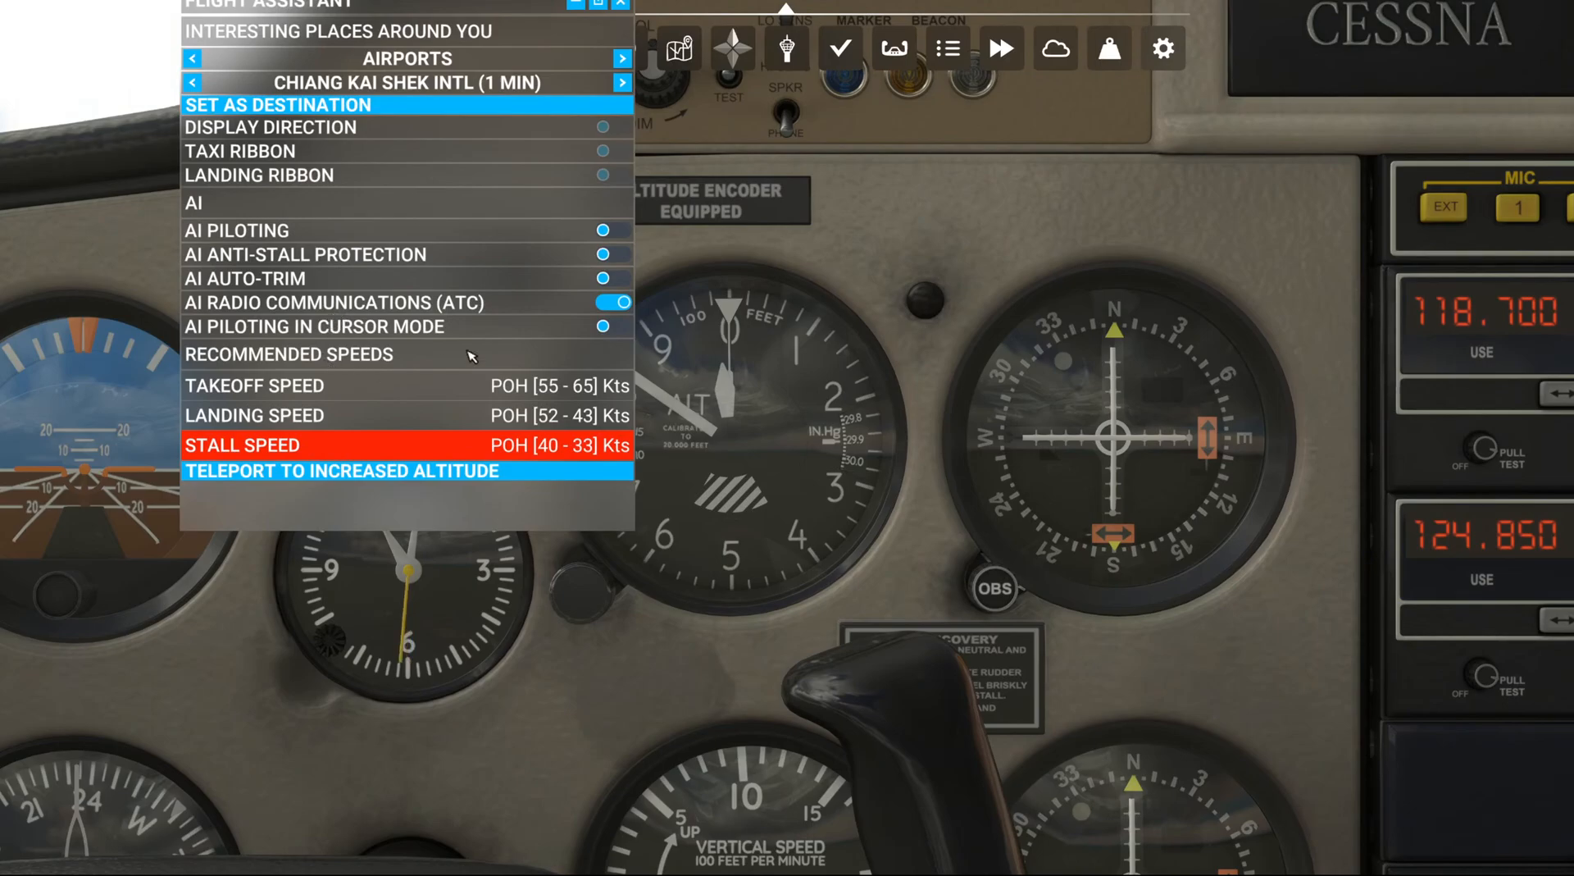
click(614, 232)
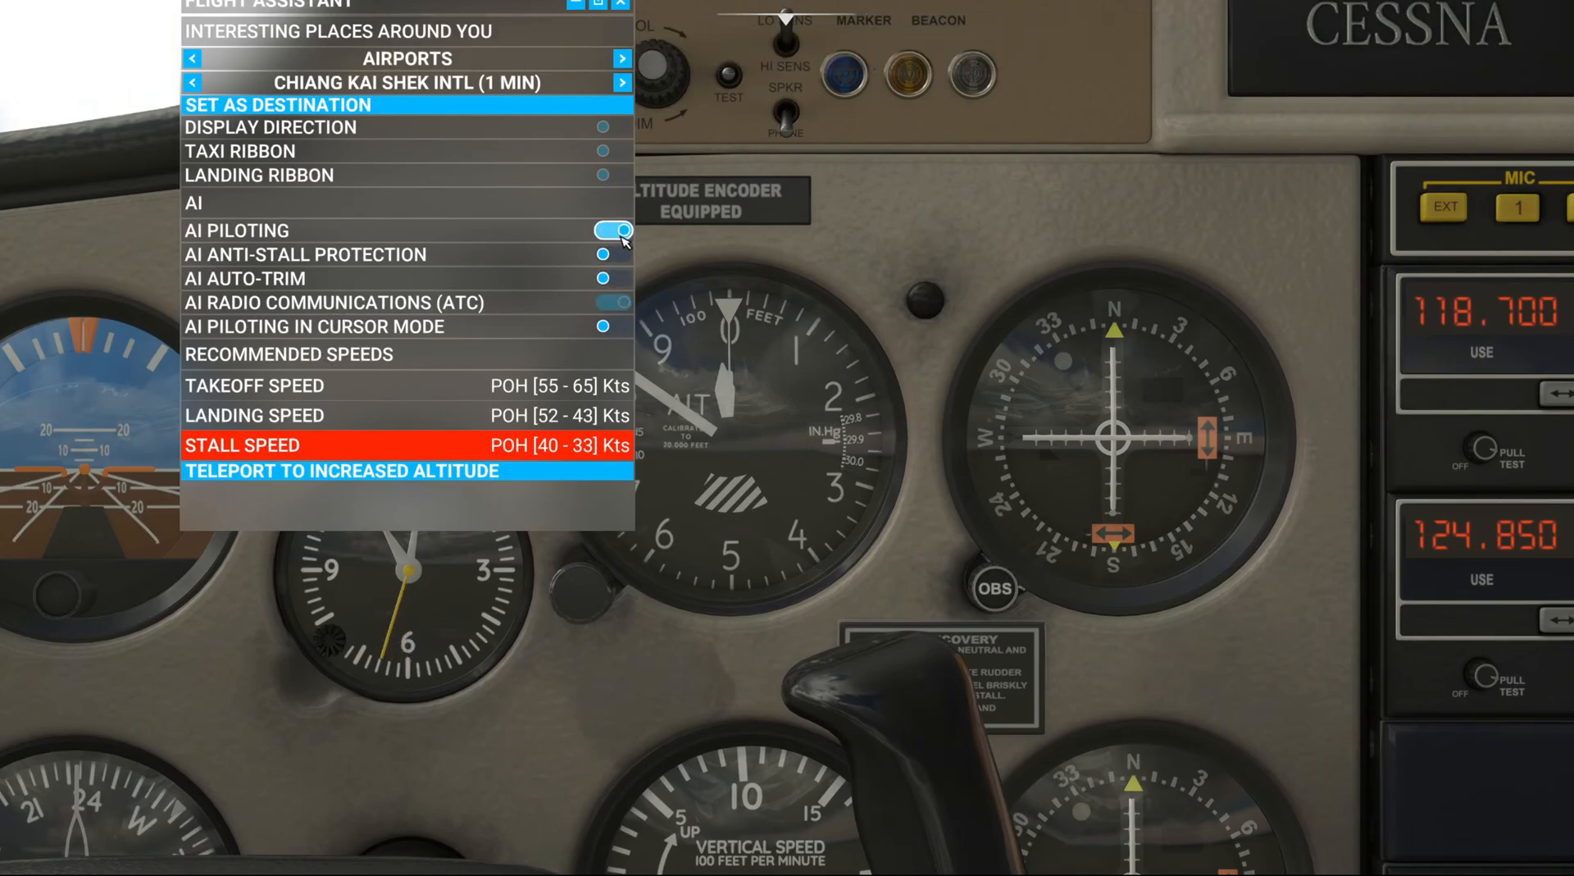
click(620, 4)
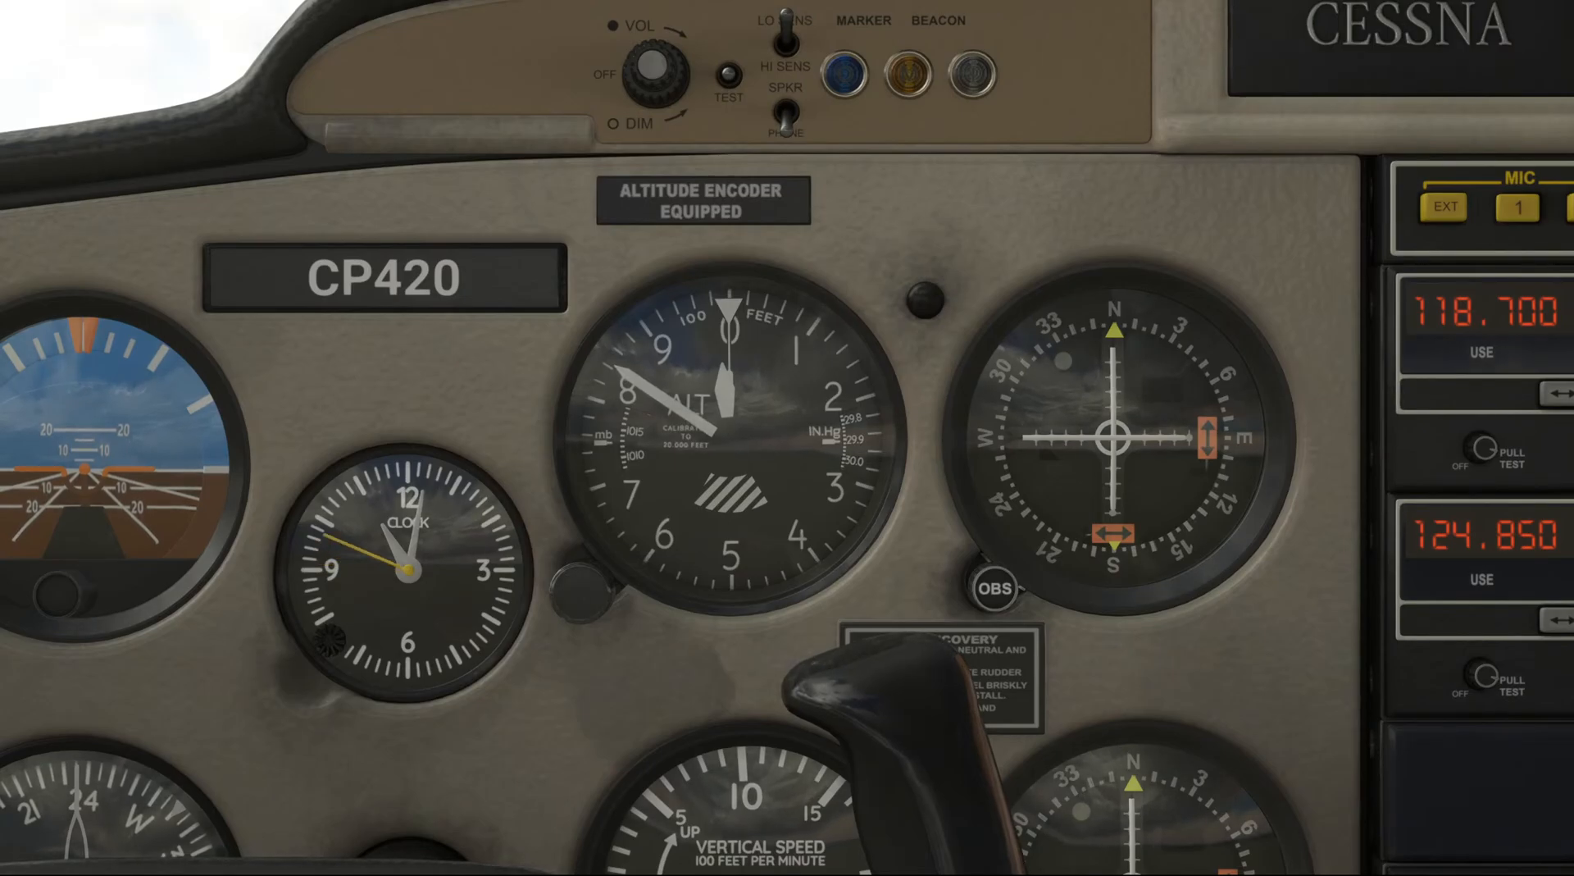
Raise the cockpit altimeter's pressure setting to about 30.7 inHg with its knob, examining how the needles and pressure scales move.
key(ctrl+space)
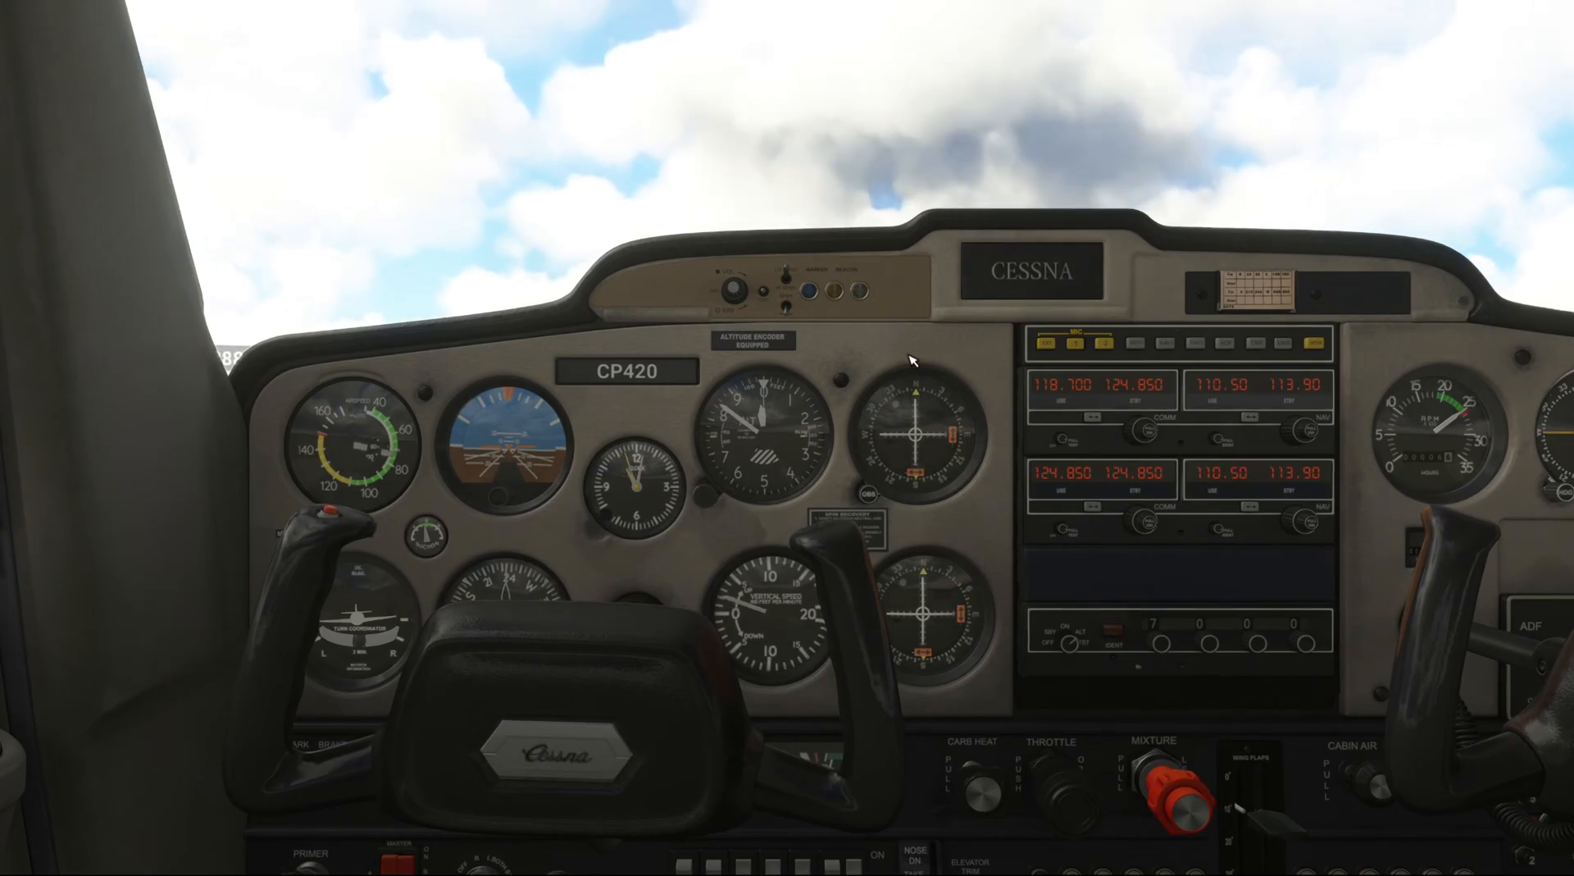
scroll(917, 469, up, 3)
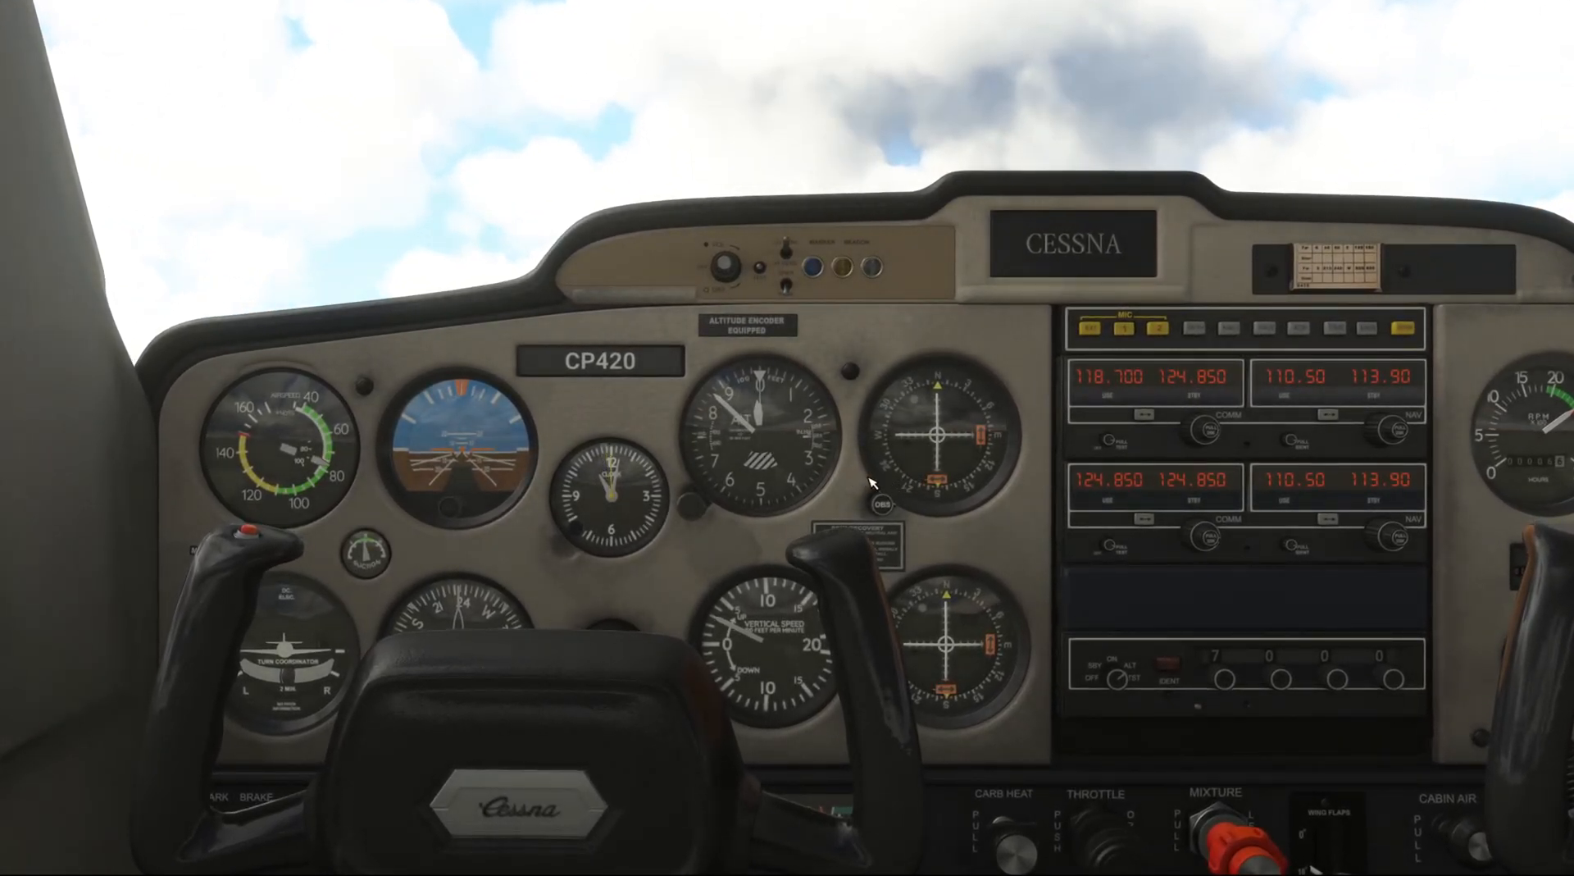
scroll(813, 487, up, 2)
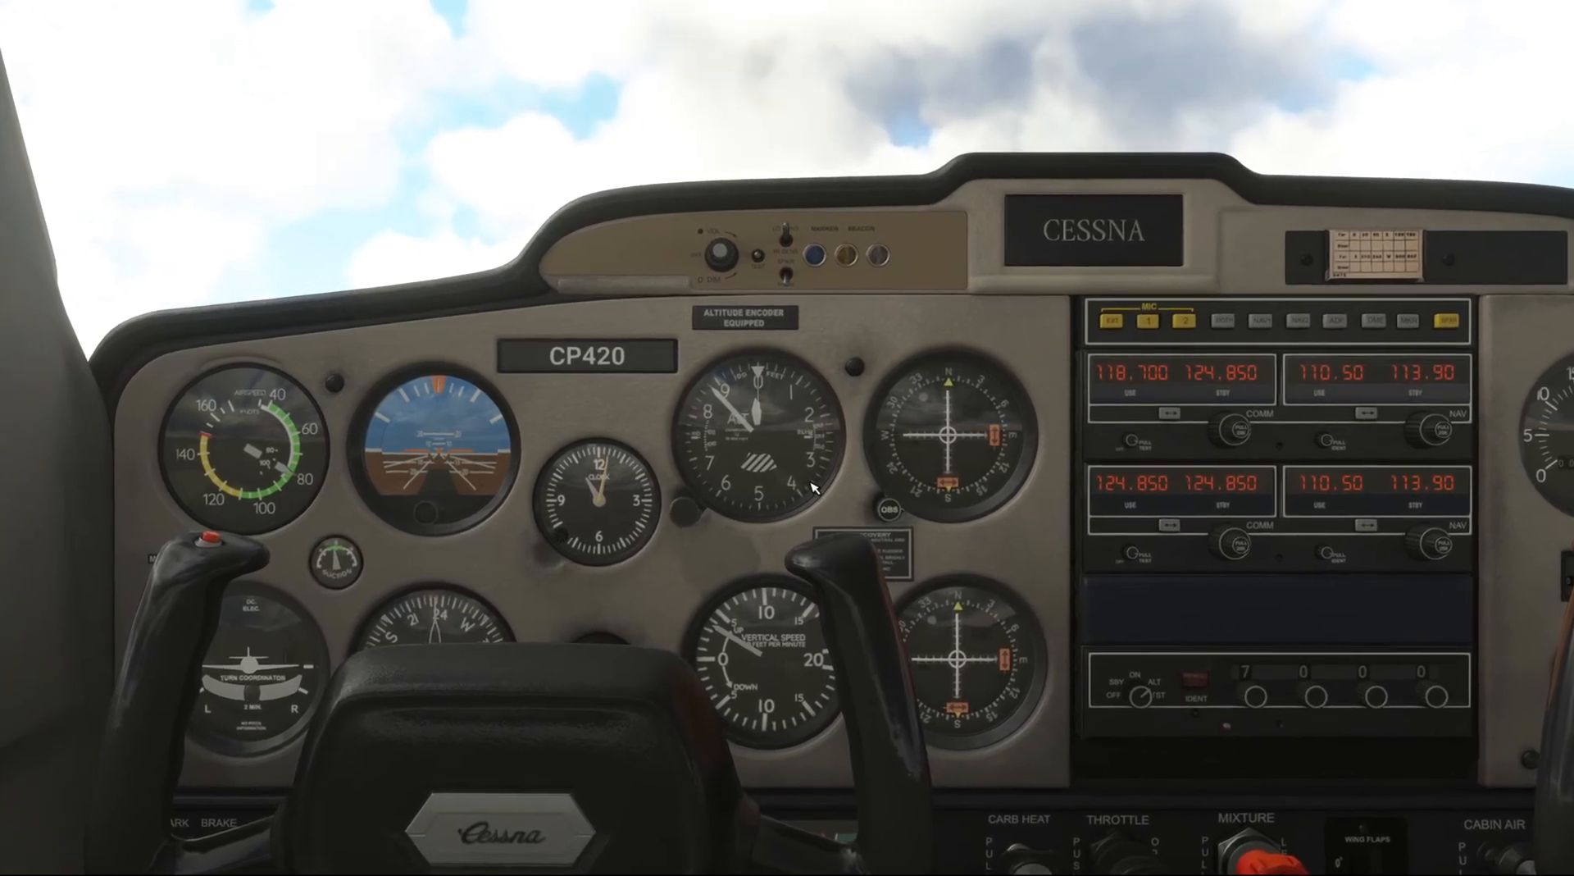
scroll(813, 487, up, 4)
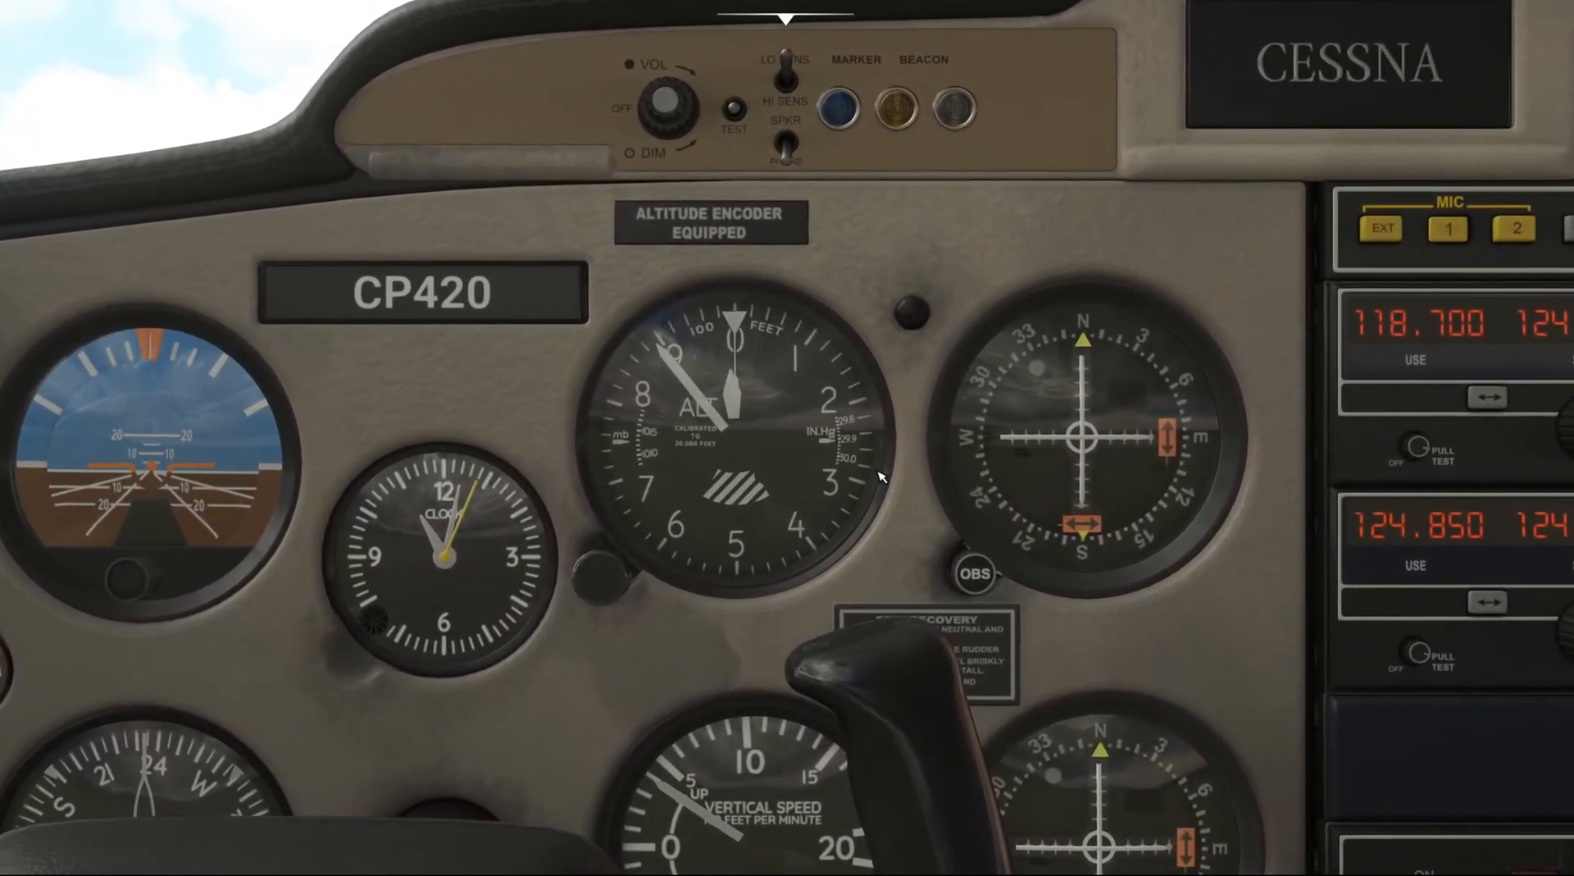
scroll(617, 595, up, 8)
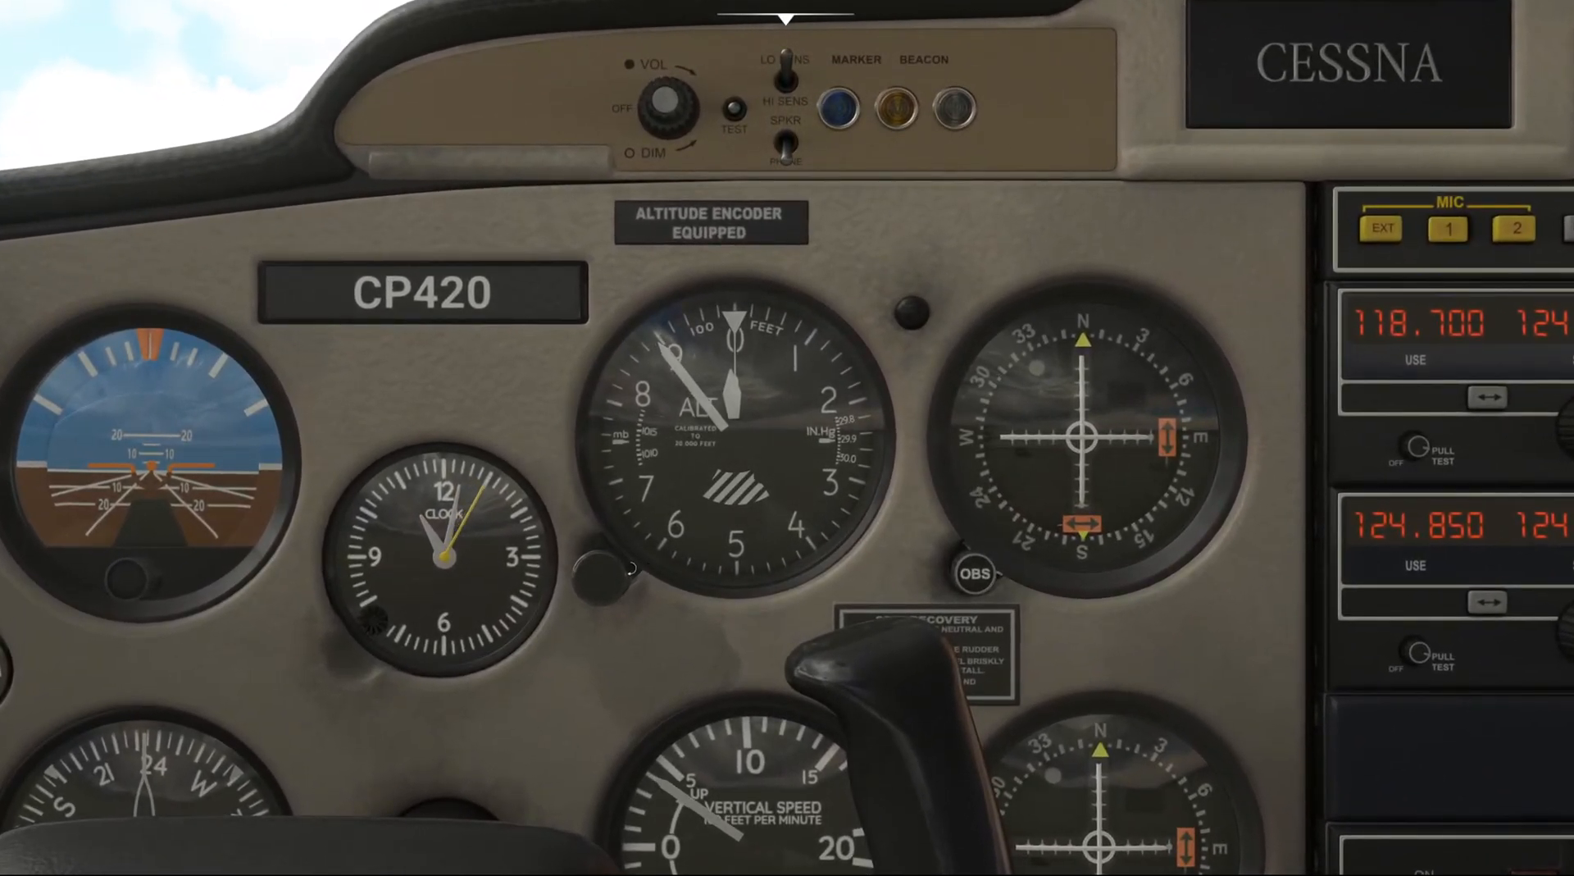
scroll(617, 595, up, 15)
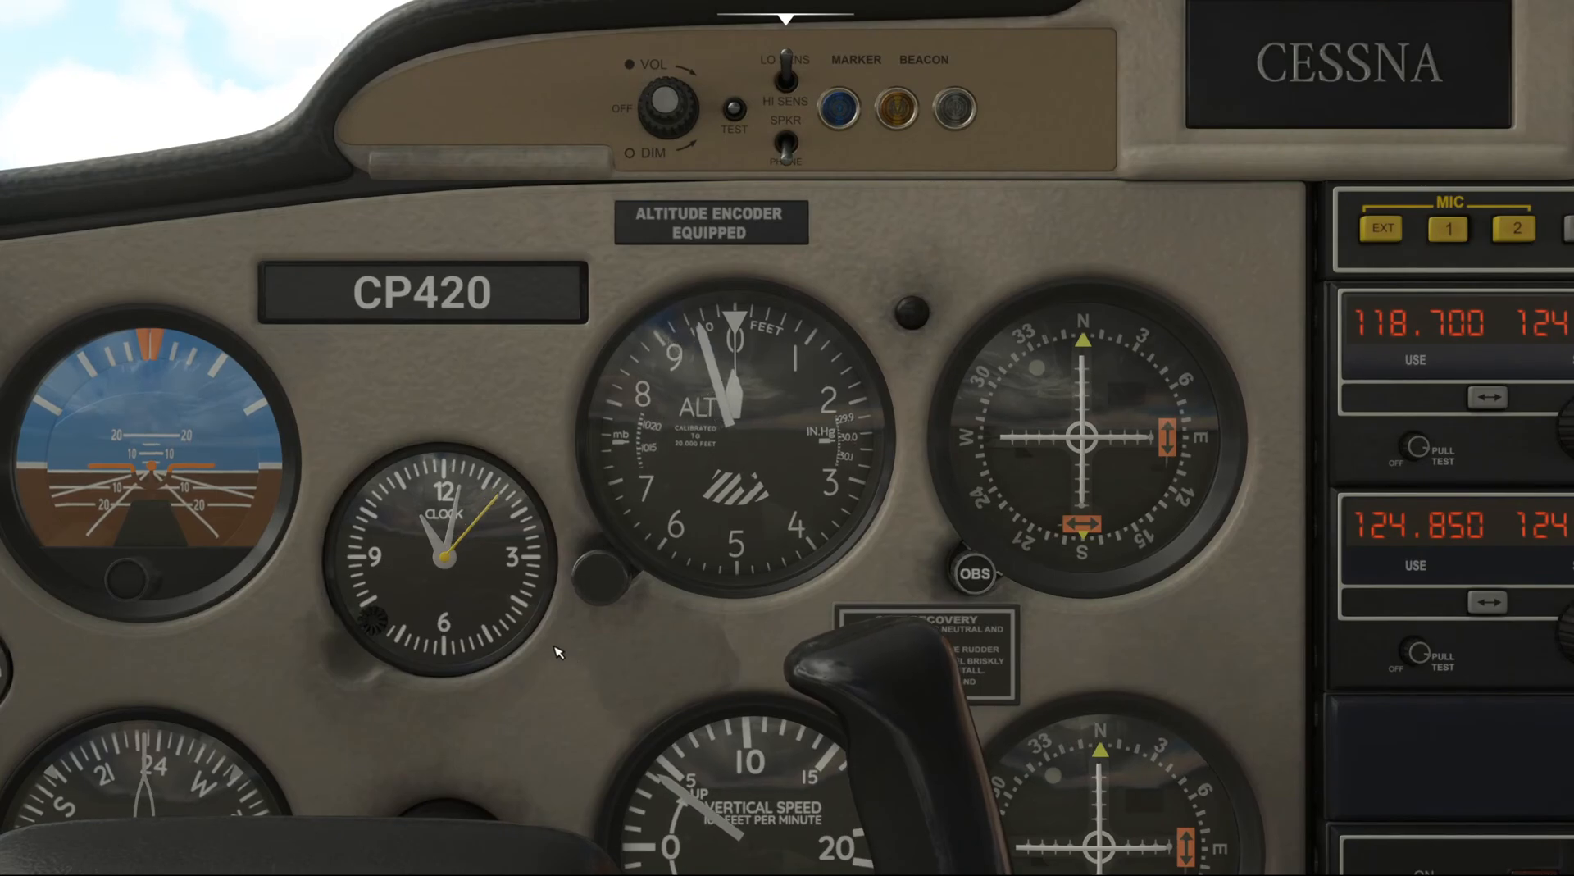
scroll(627, 572, up, 10)
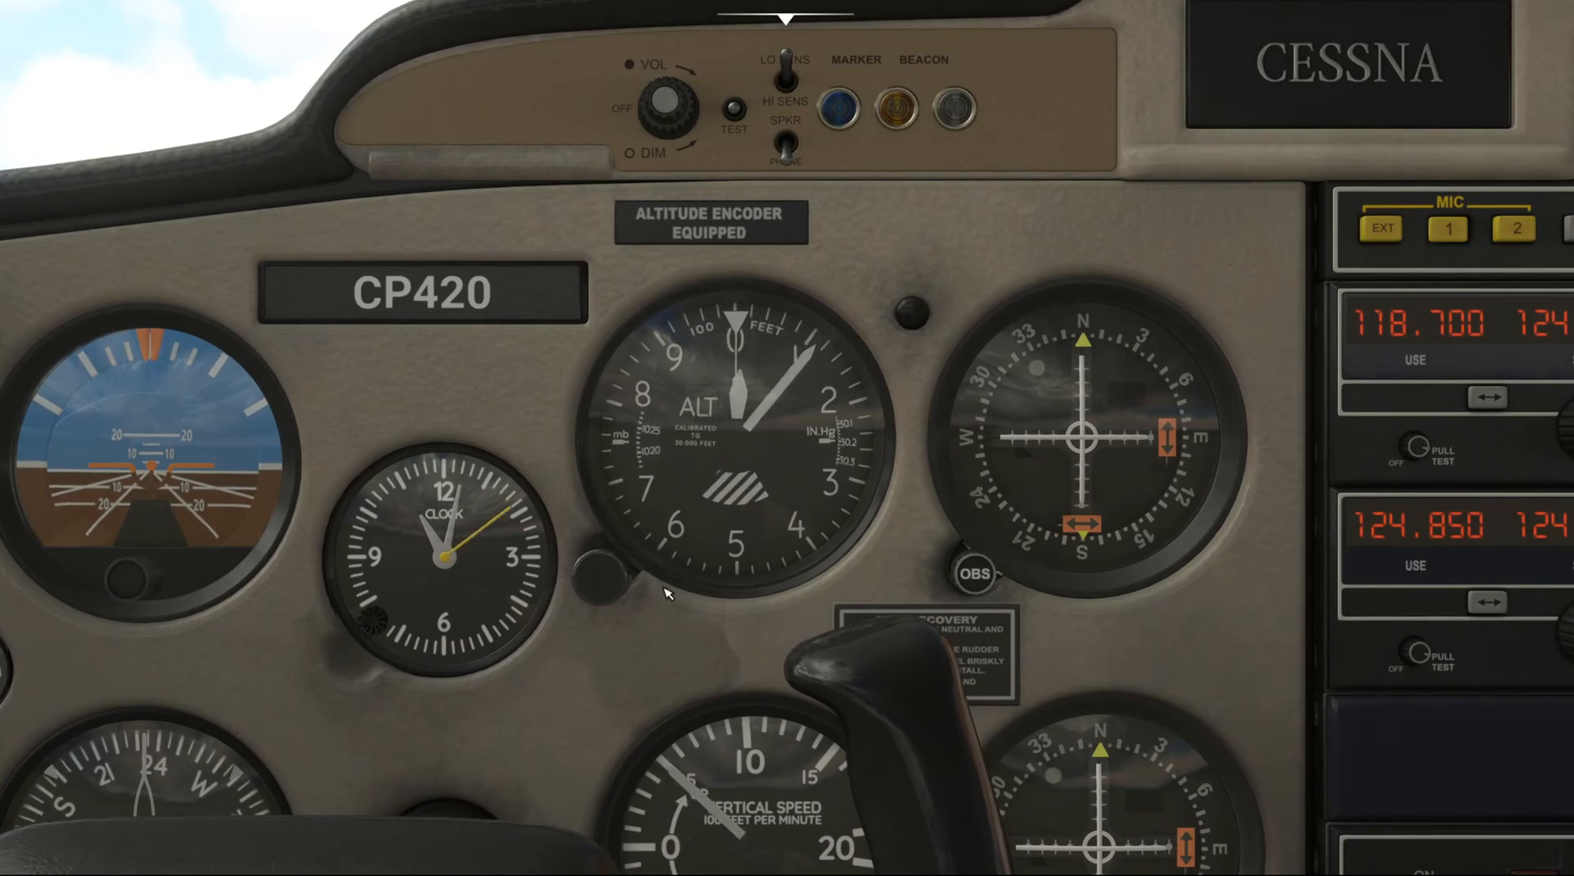
scroll(627, 572, up, 10)
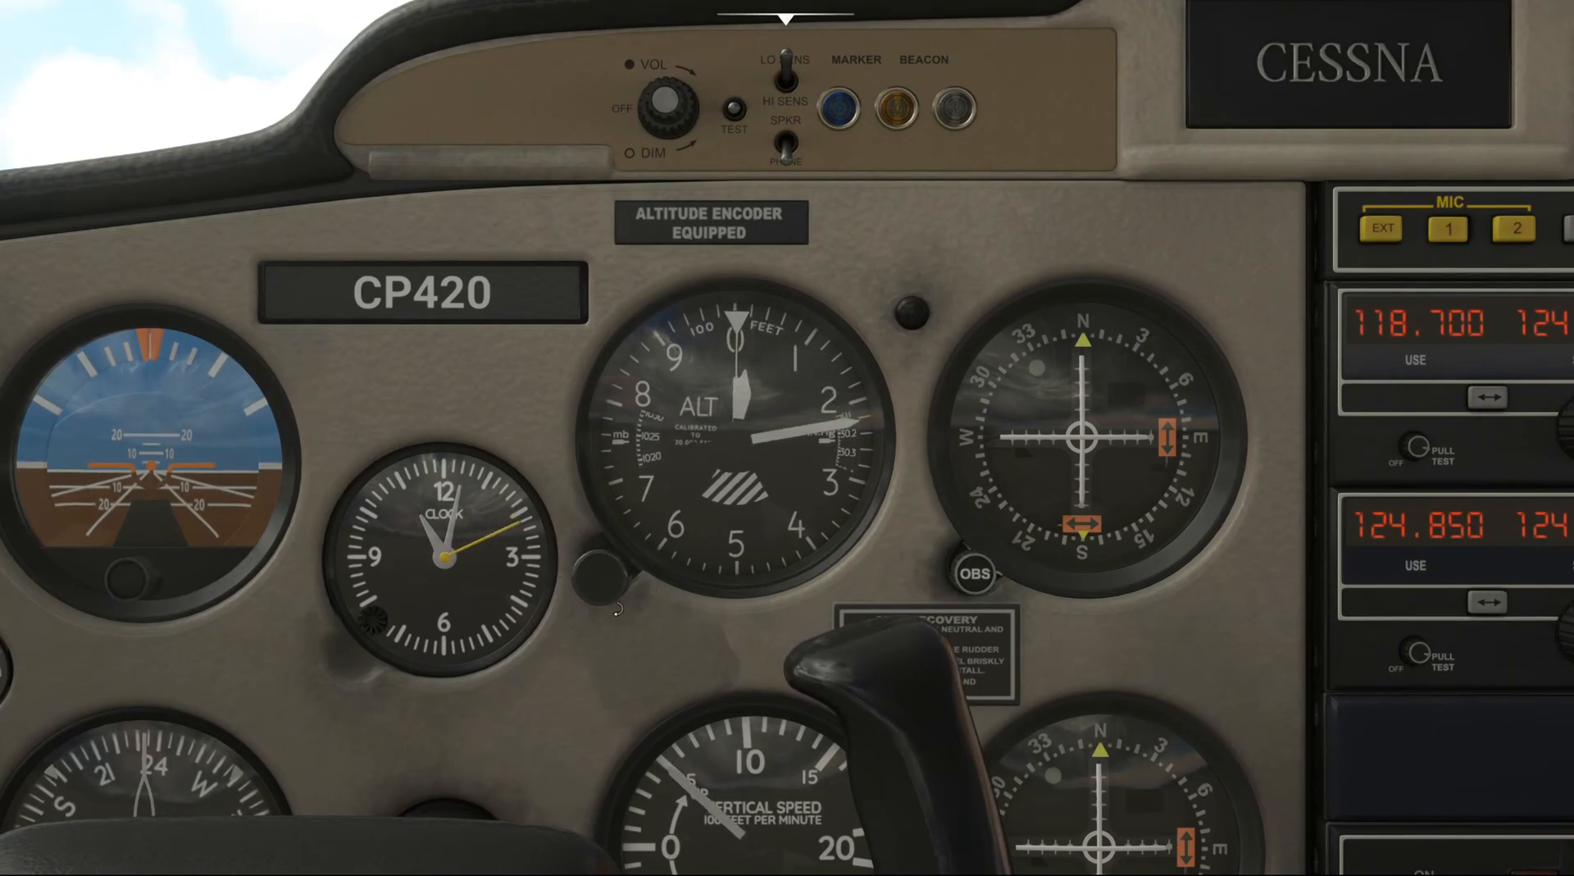
scroll(608, 607, up, 15)
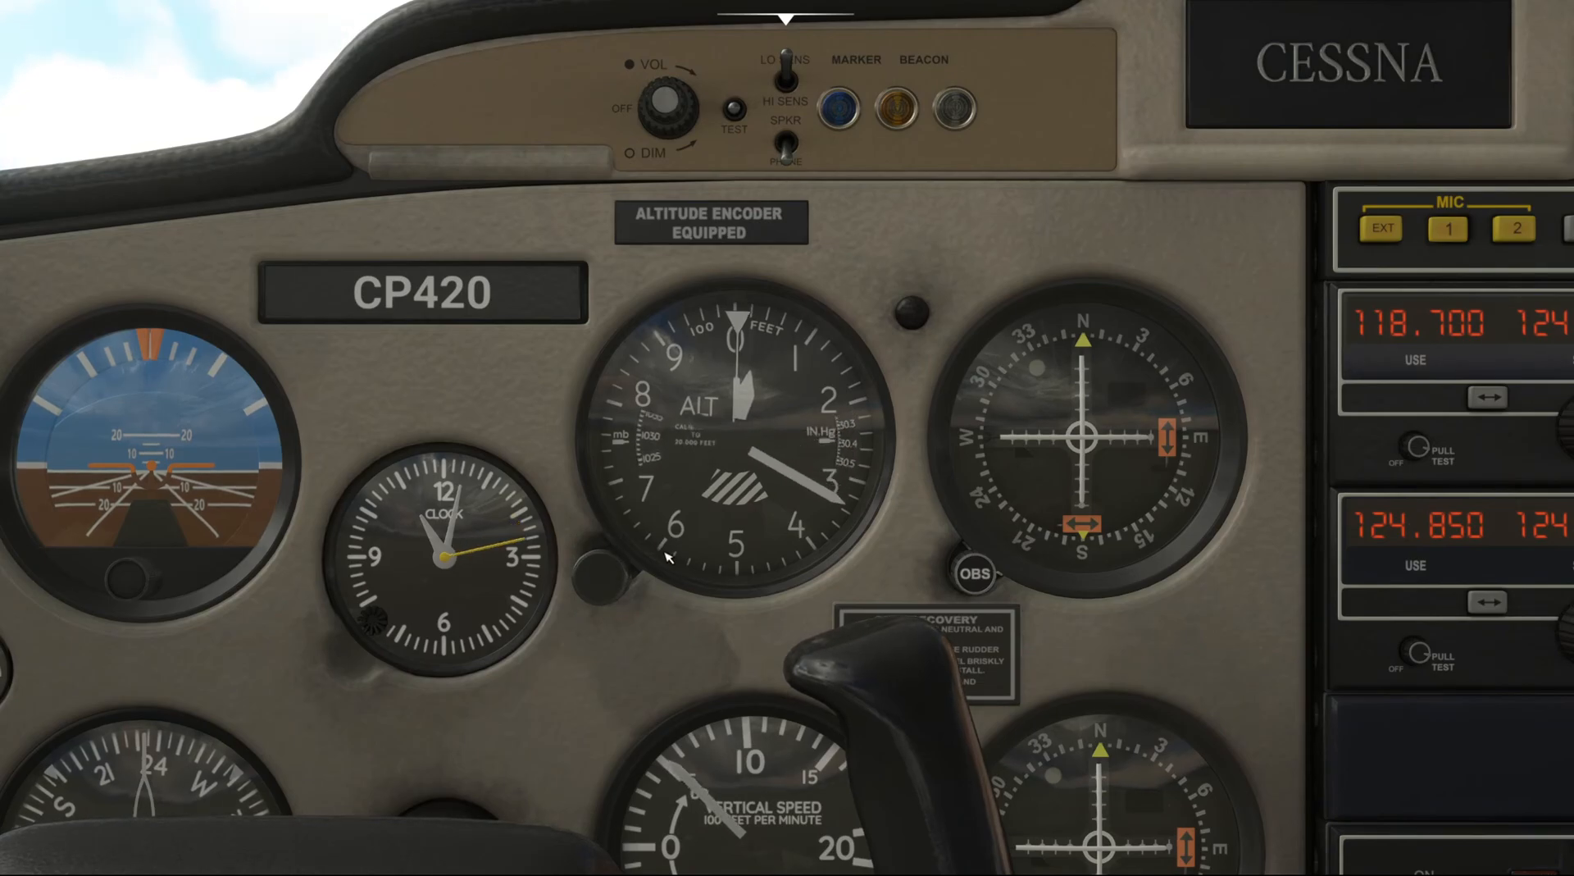
scroll(644, 579, up, 15)
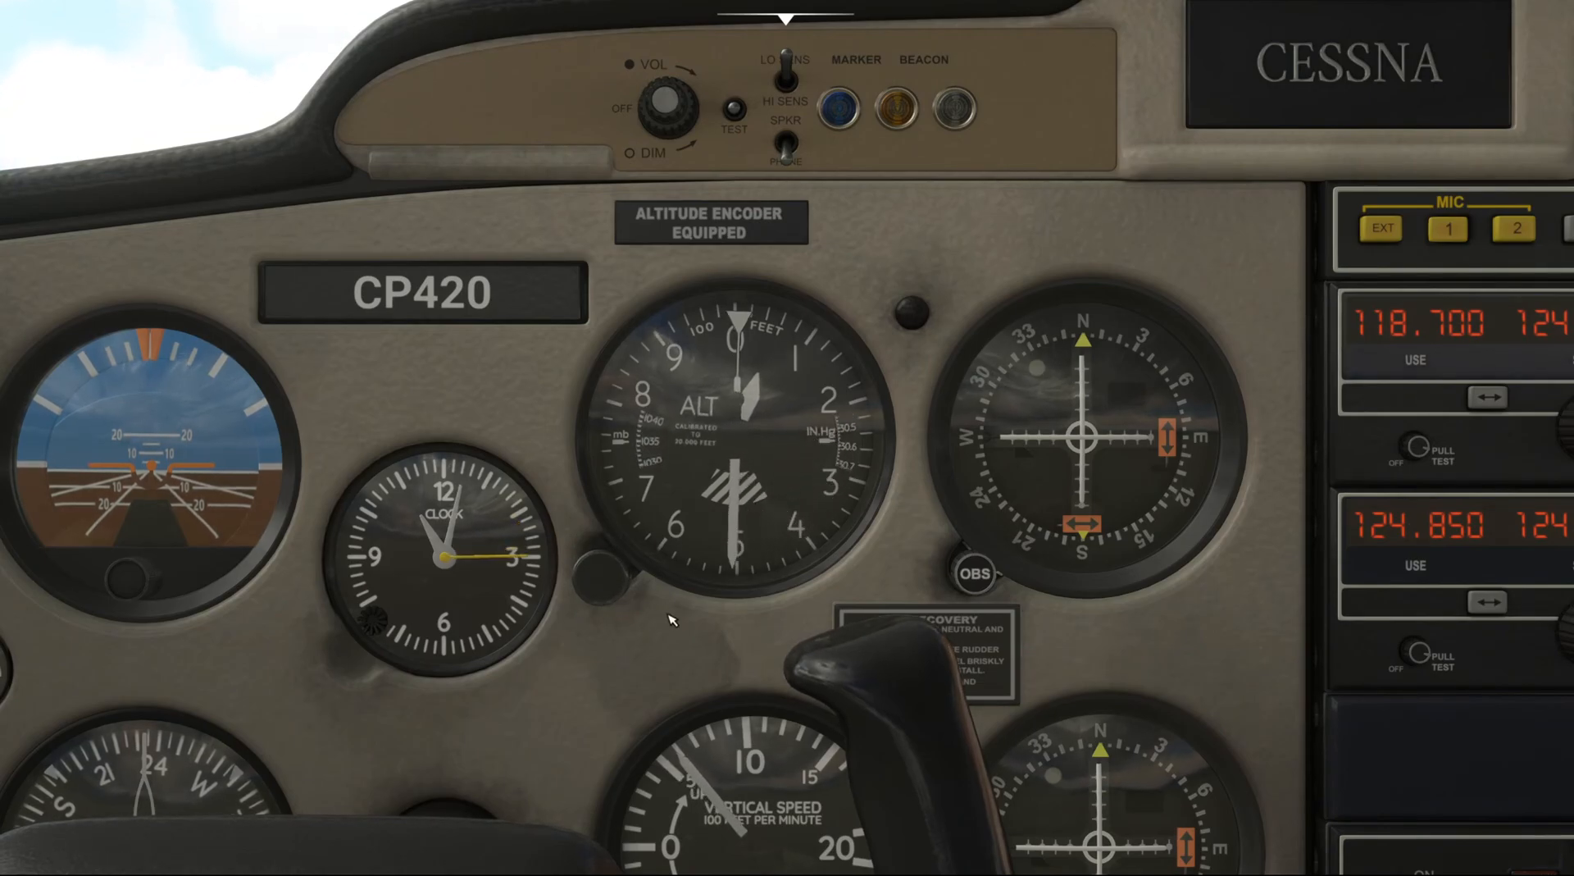
scroll(636, 581, up, 10)
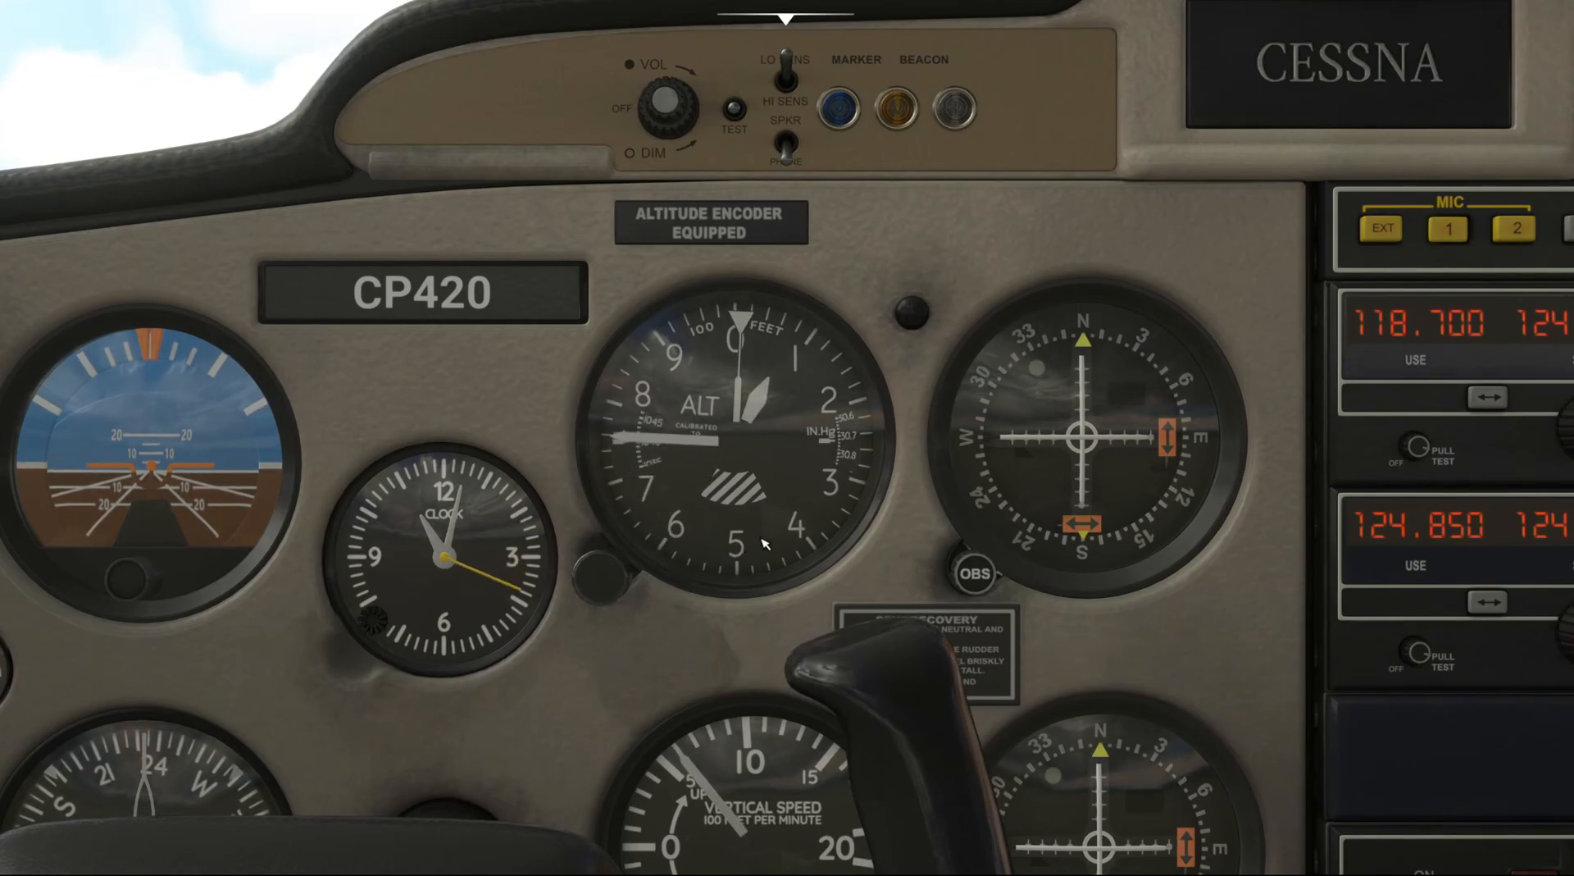
scroll(730, 416, up, 2)
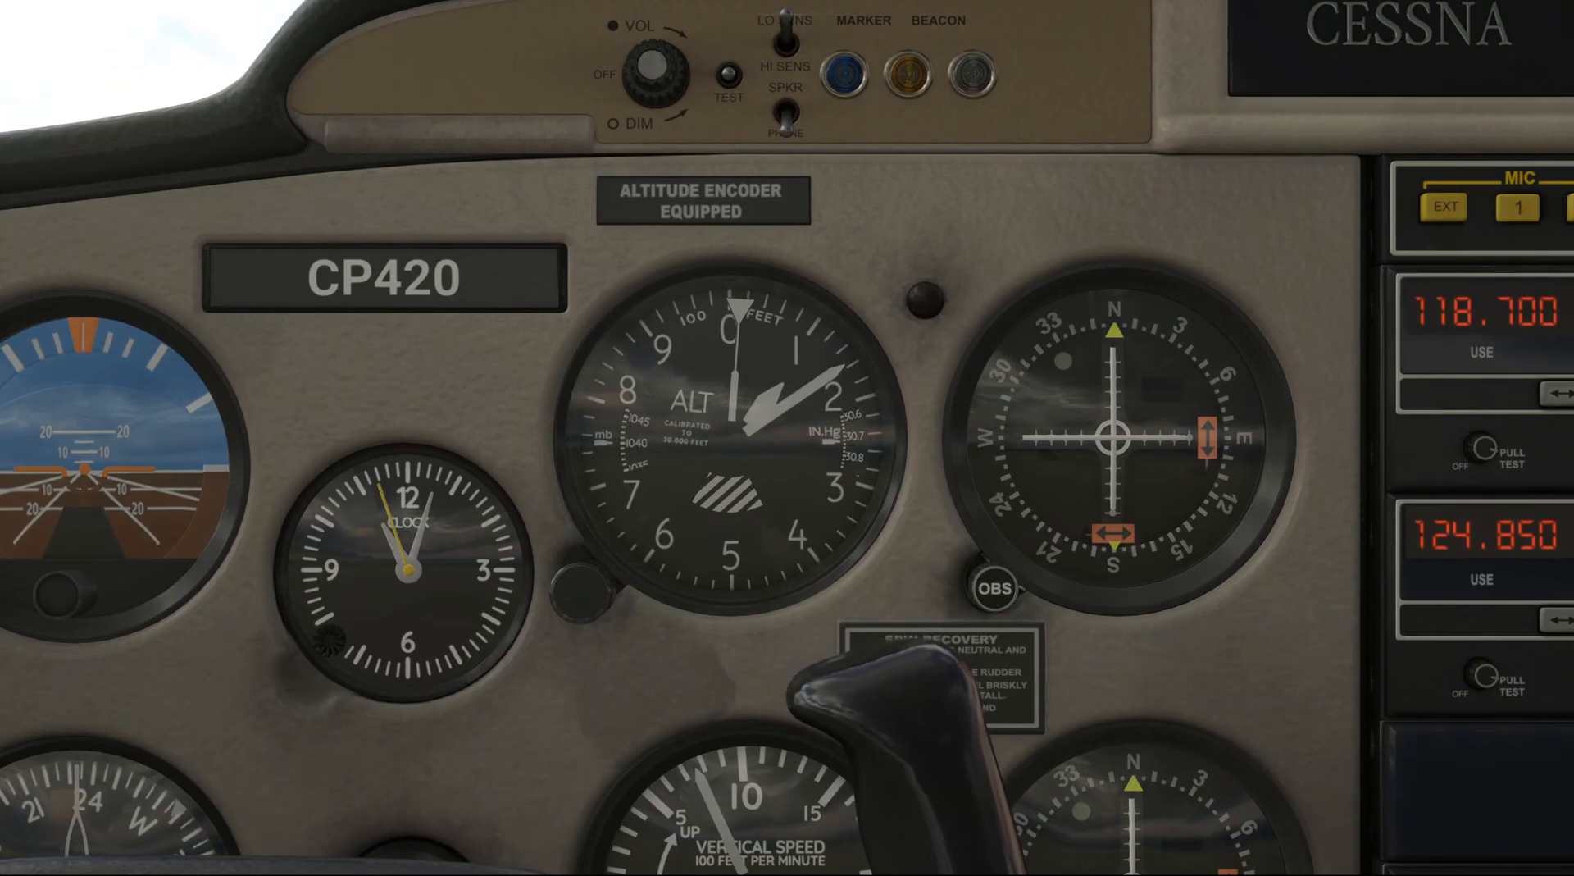
Switch to Air Manager.
key(alt+Tab)
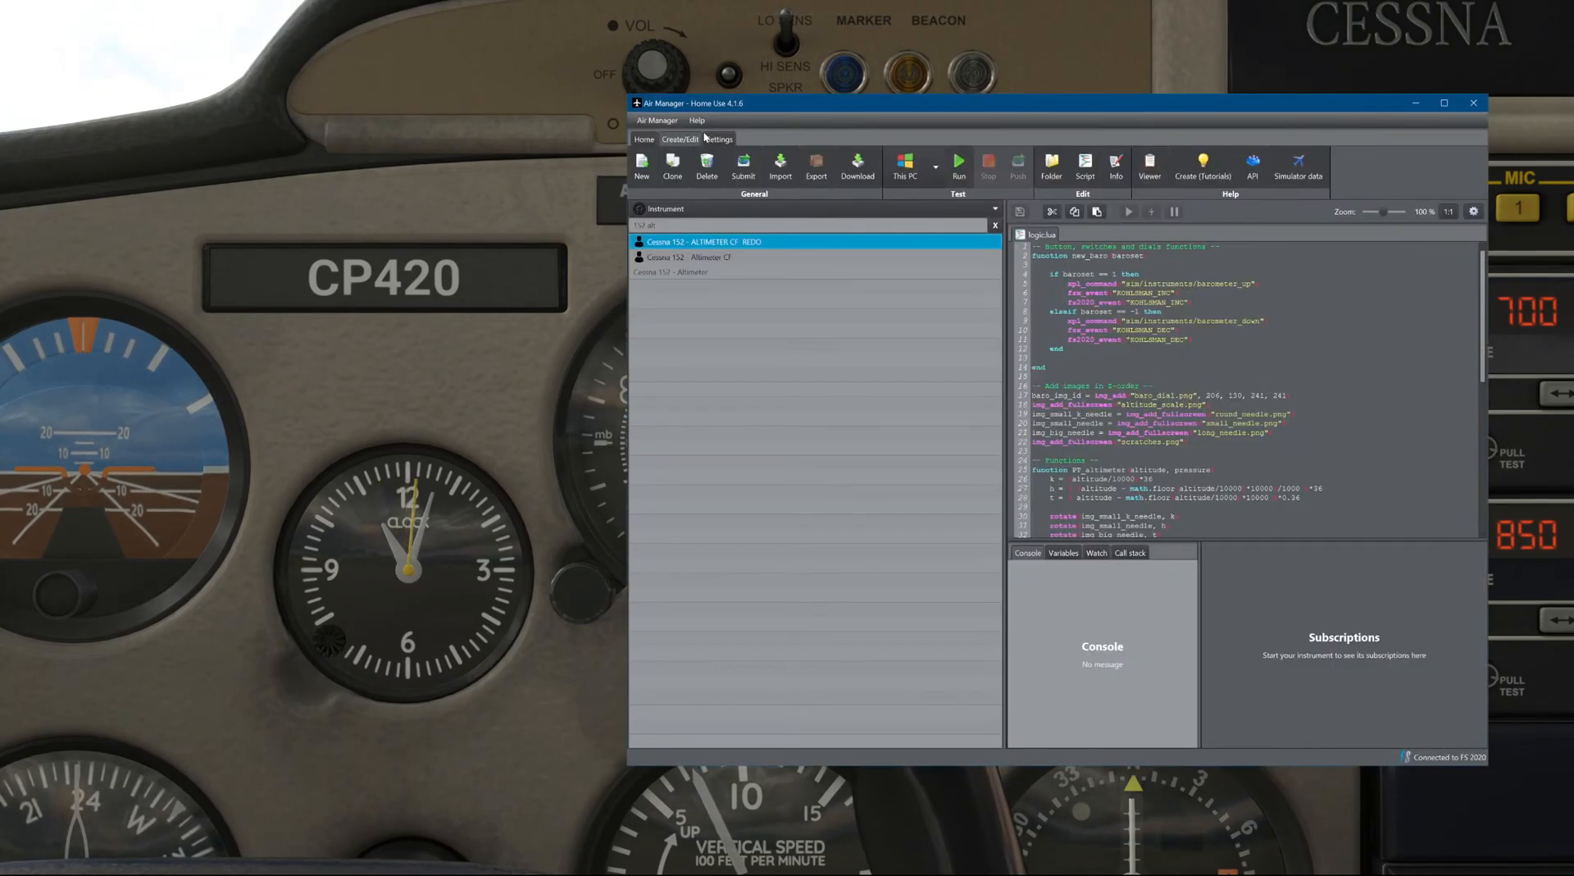
click(636, 166)
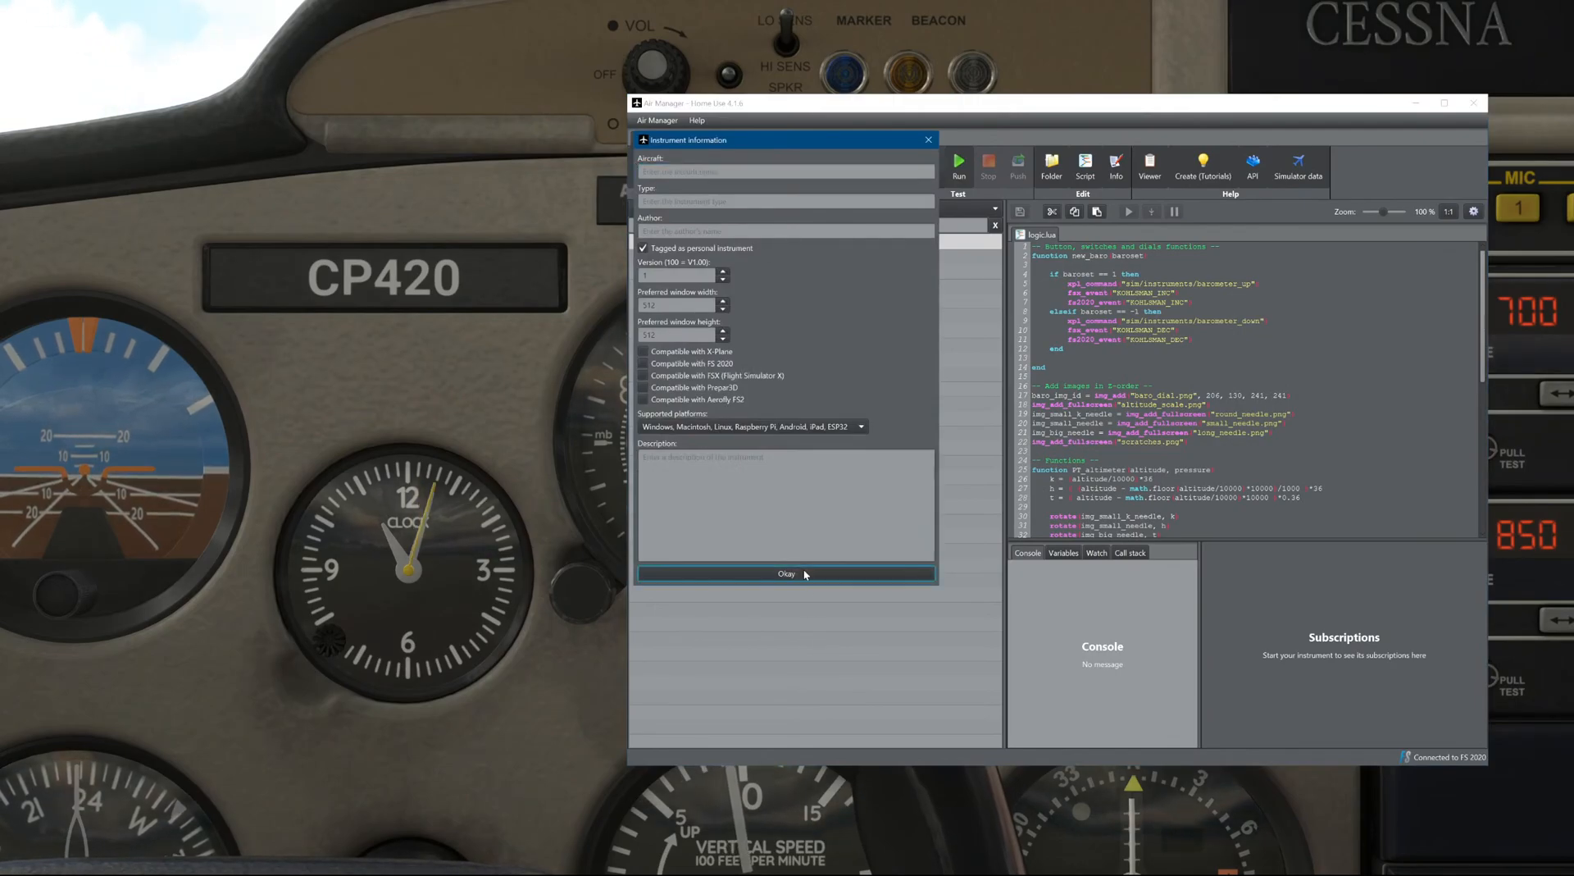
click(802, 571)
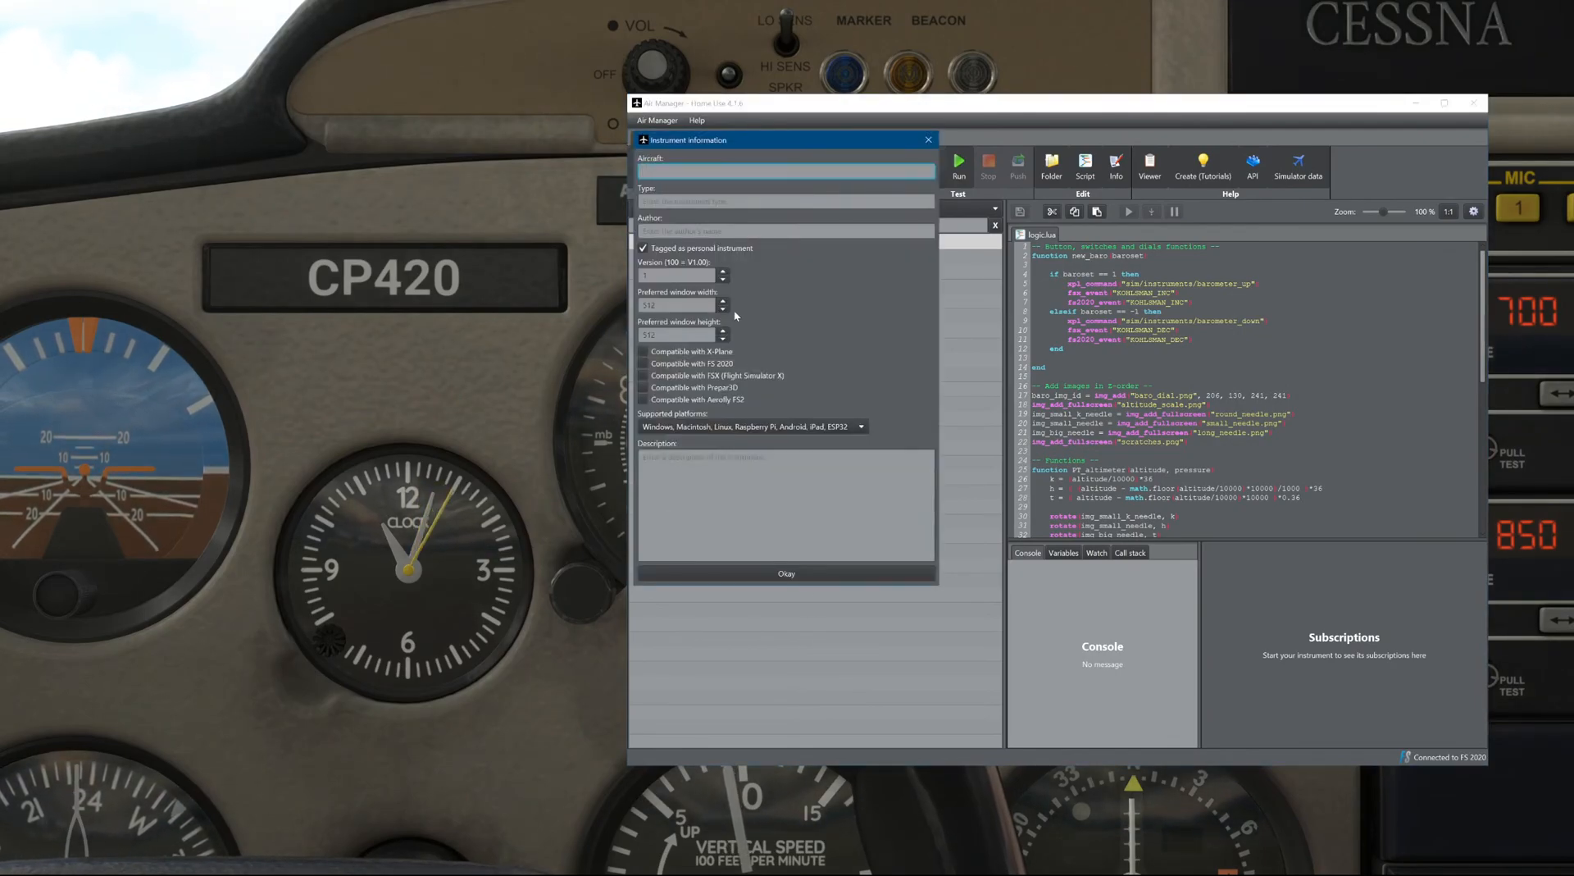
click(857, 573)
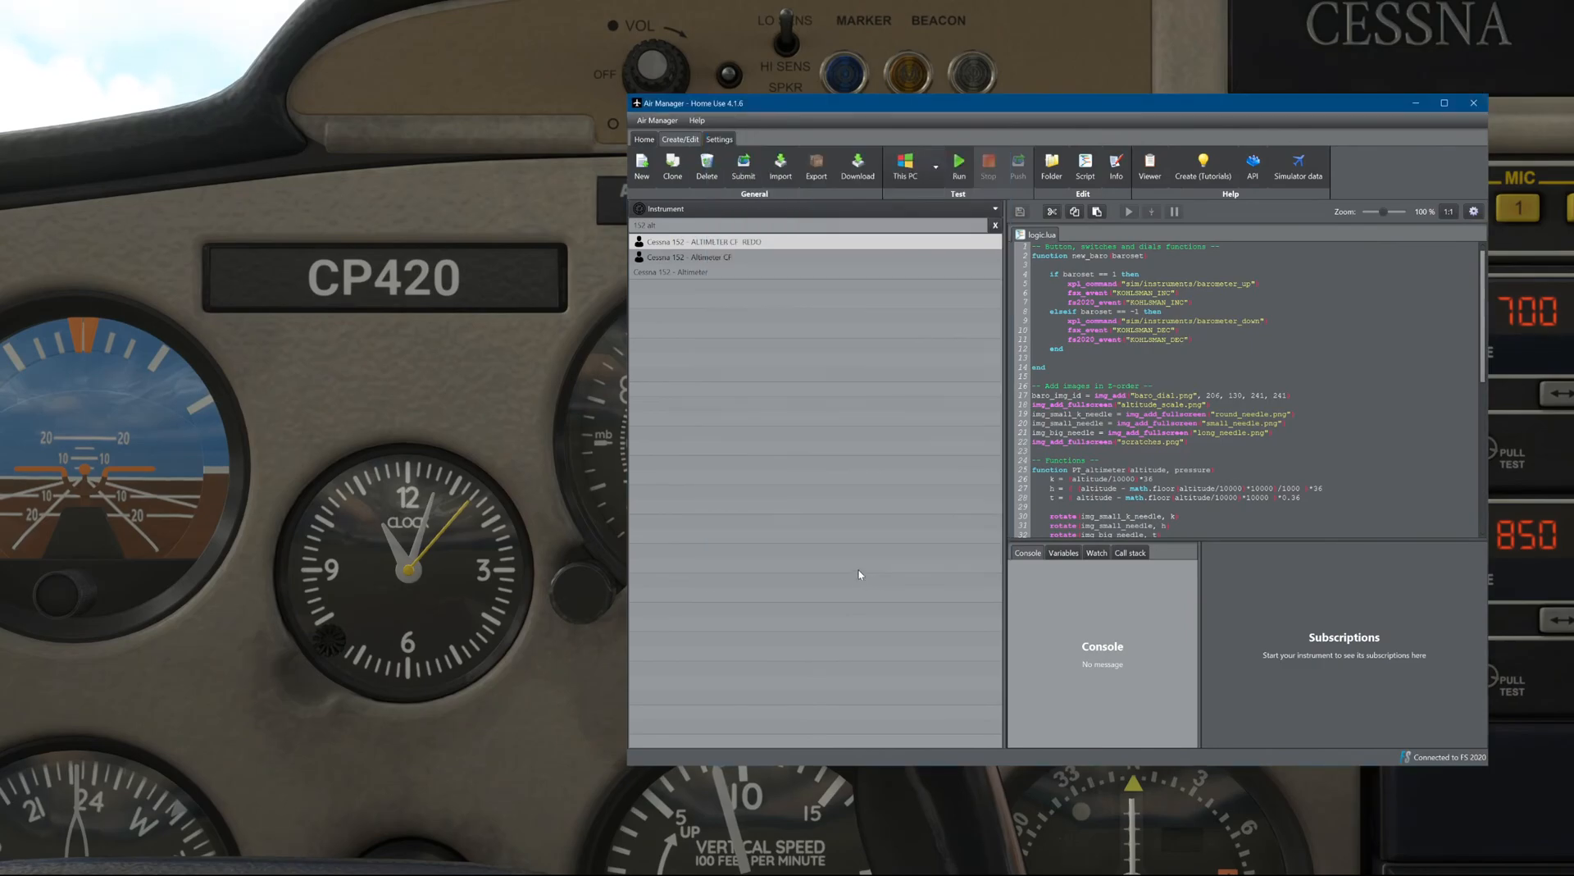
Test-run the Cessna 152 - ALTIMETER CF REDO instrument and move the Air Manager window clear of the cockpit altimeter.
click(644, 141)
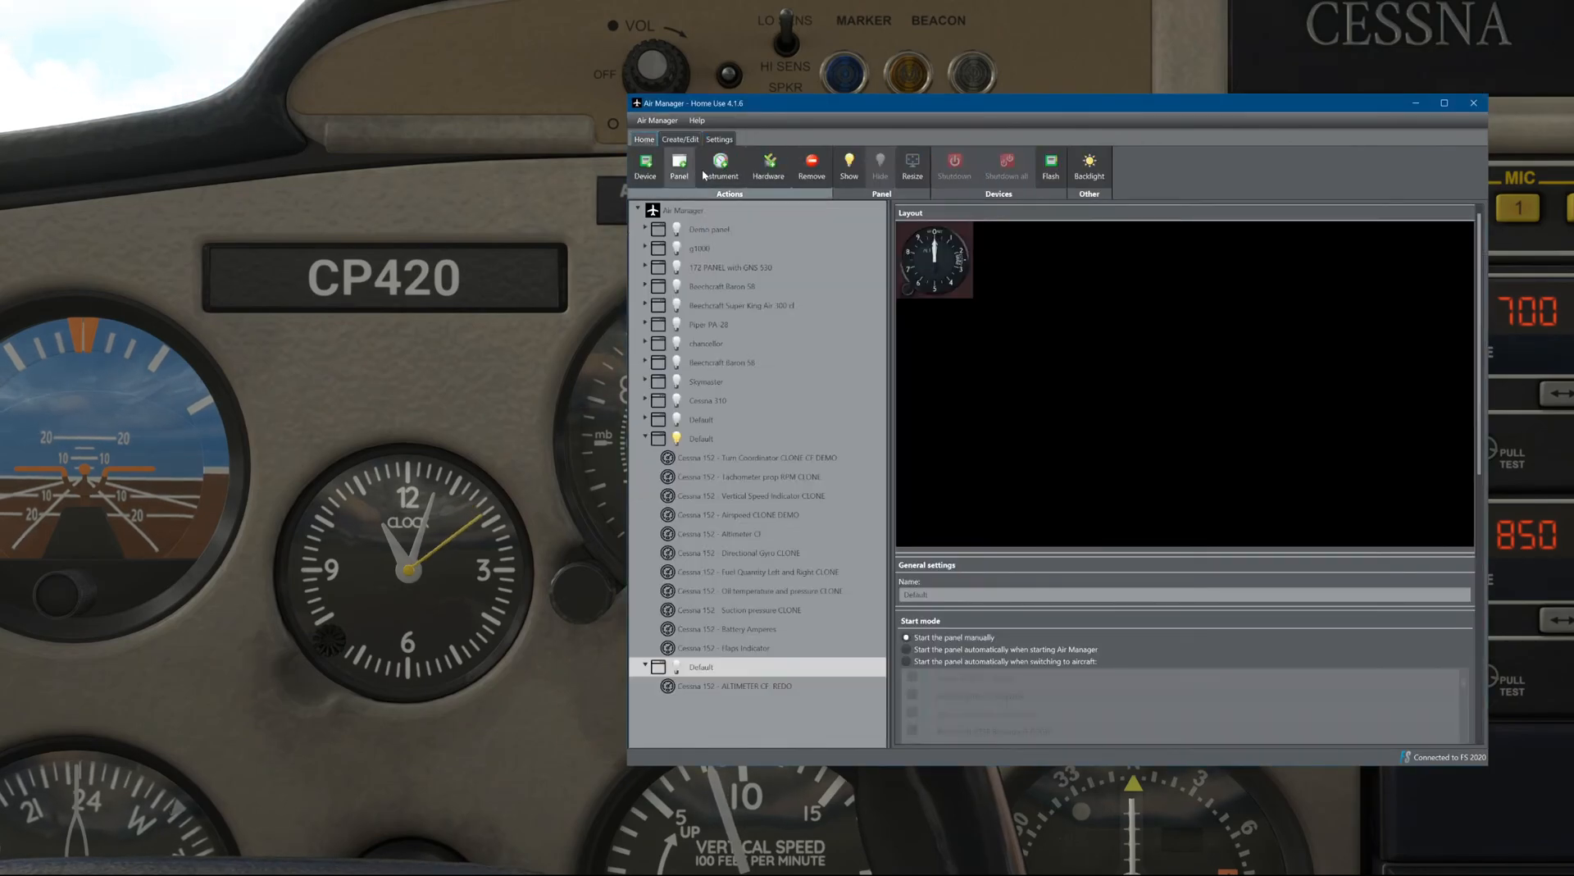
click(771, 686)
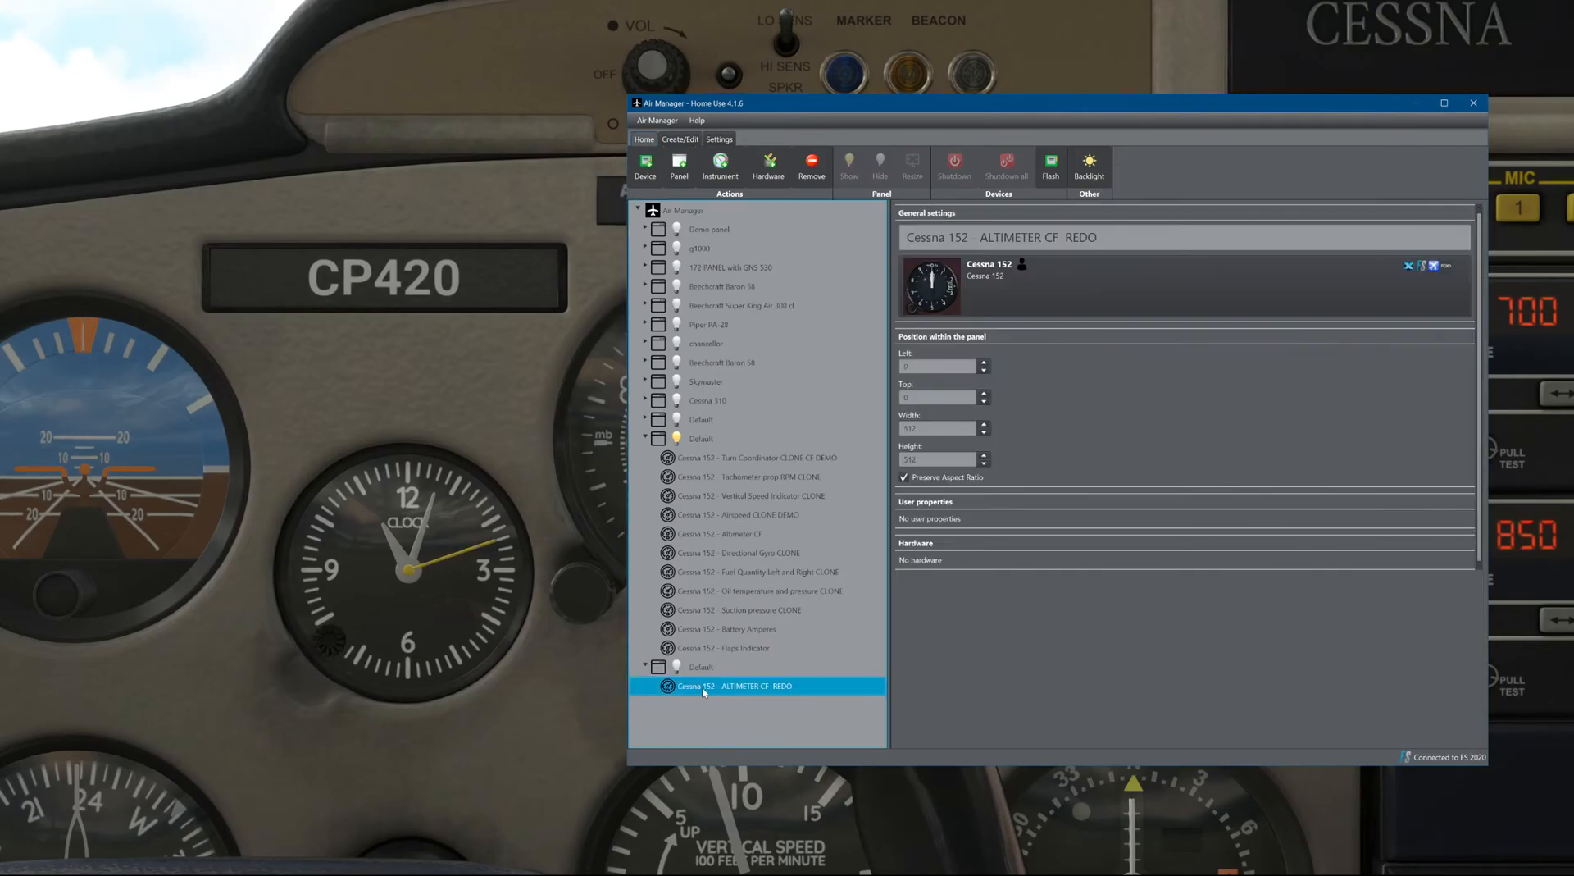
right_click(809, 685)
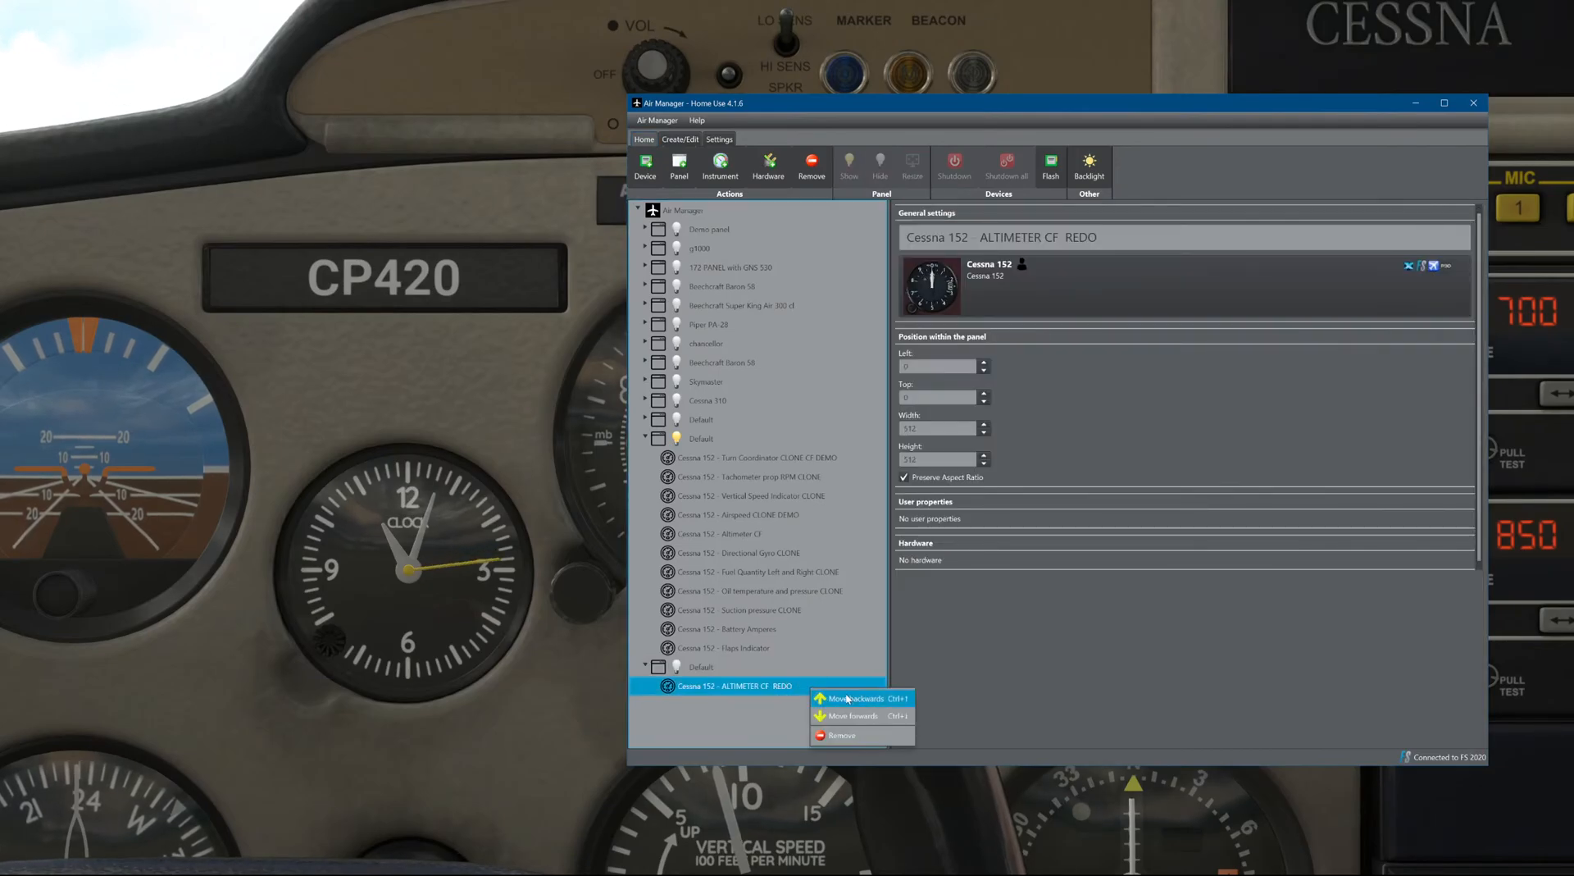
click(689, 140)
click(958, 164)
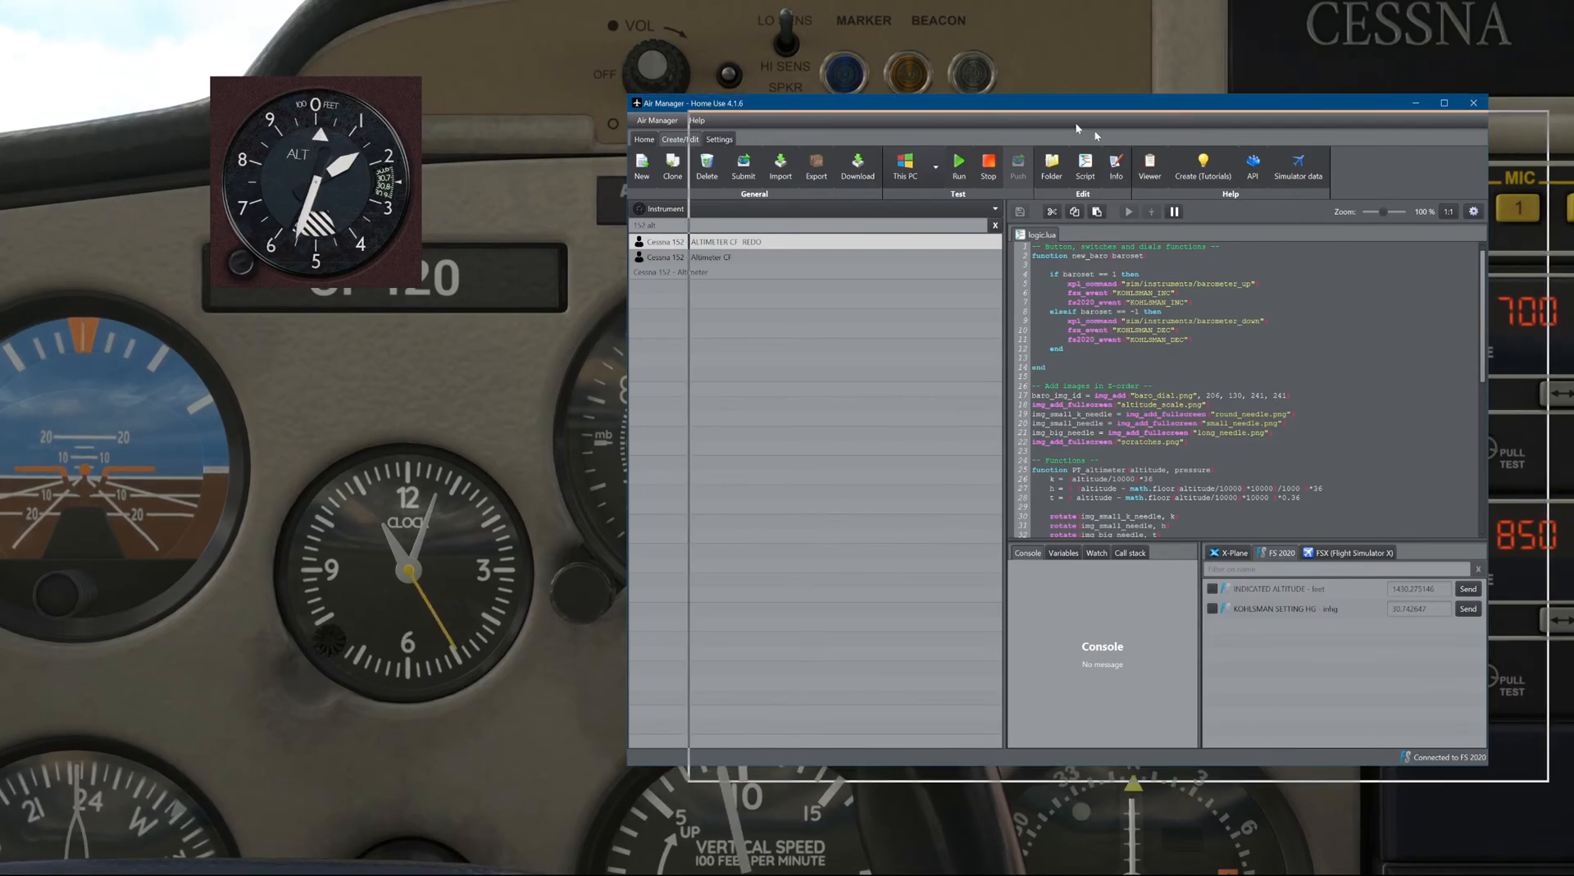
drag(996, 113, 1551, 283)
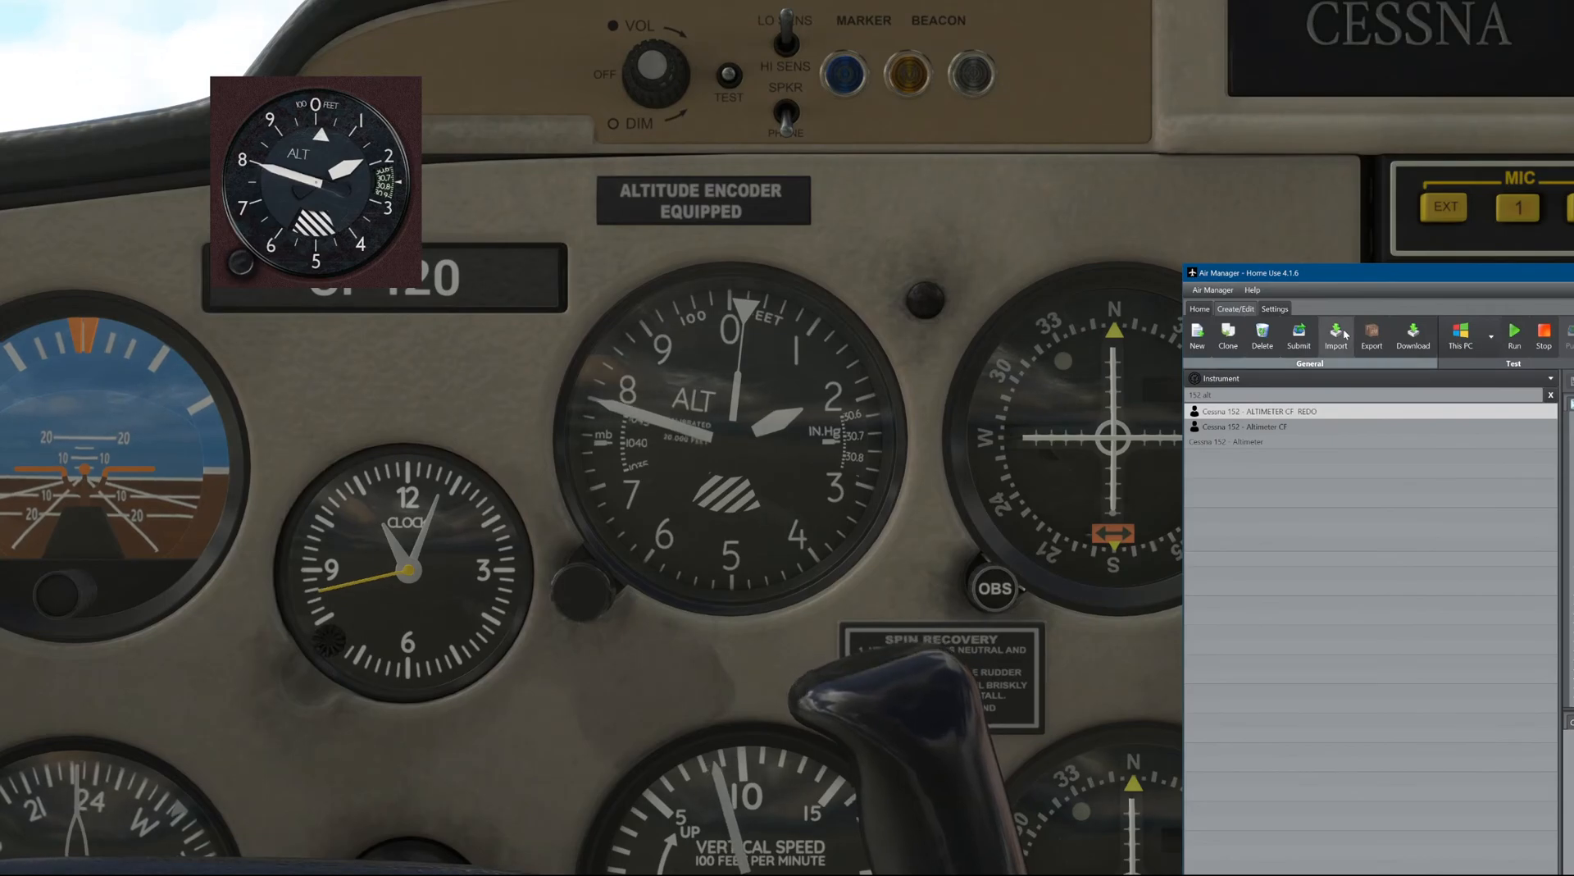
Return to Microsoft Flight Simulator and pause the flight.
click(902, 365)
key(Escape)
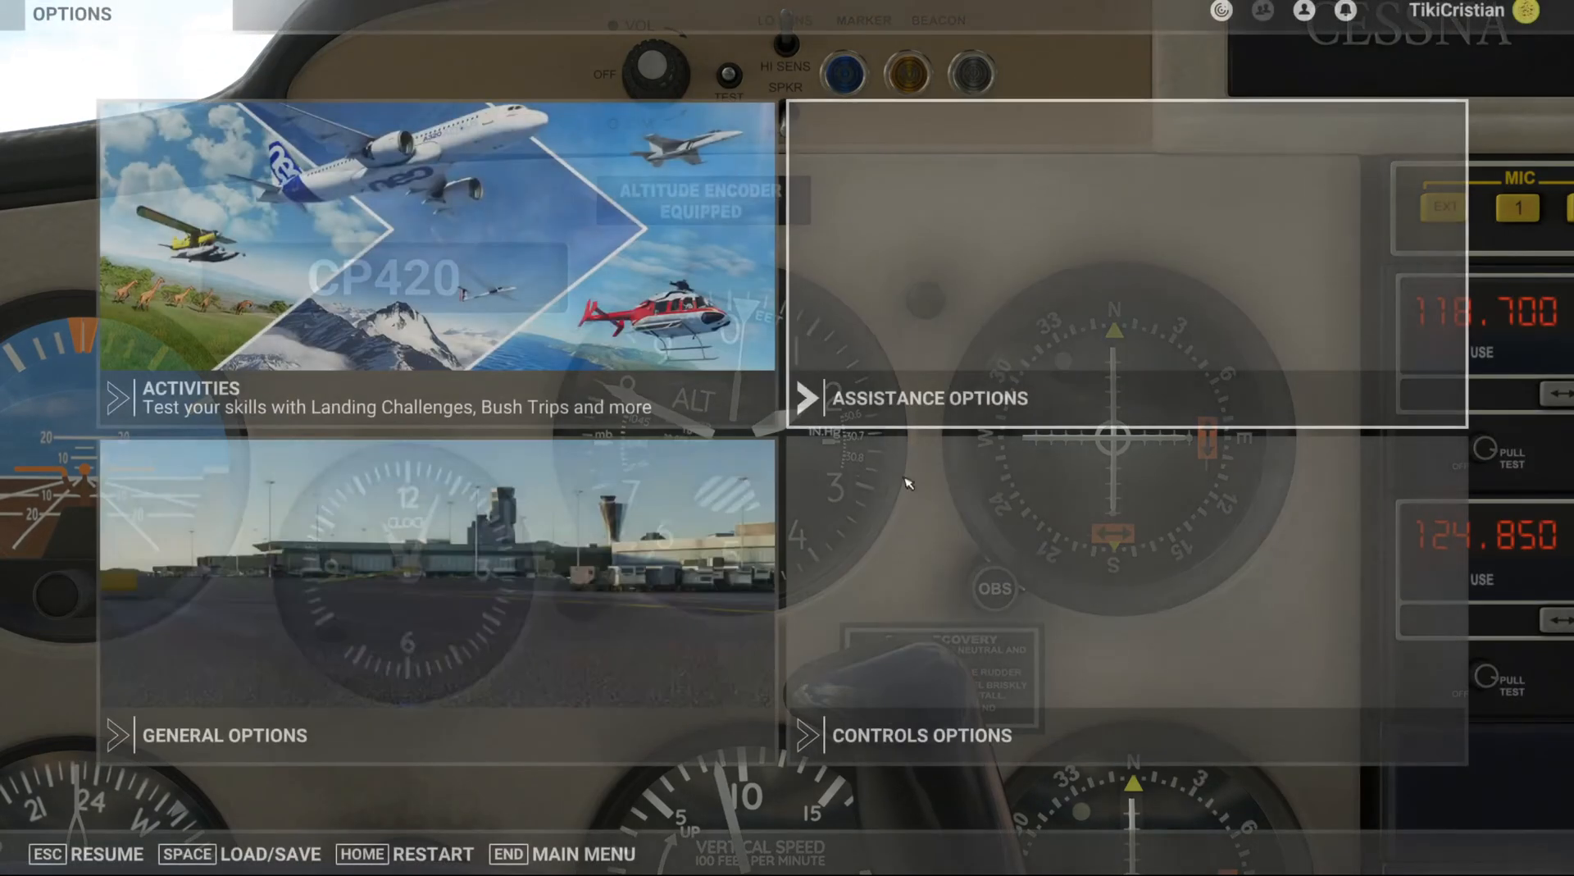
End the flight, return to the main menu and quit Flight Simulator to the desktop.
key(End)
click(730, 512)
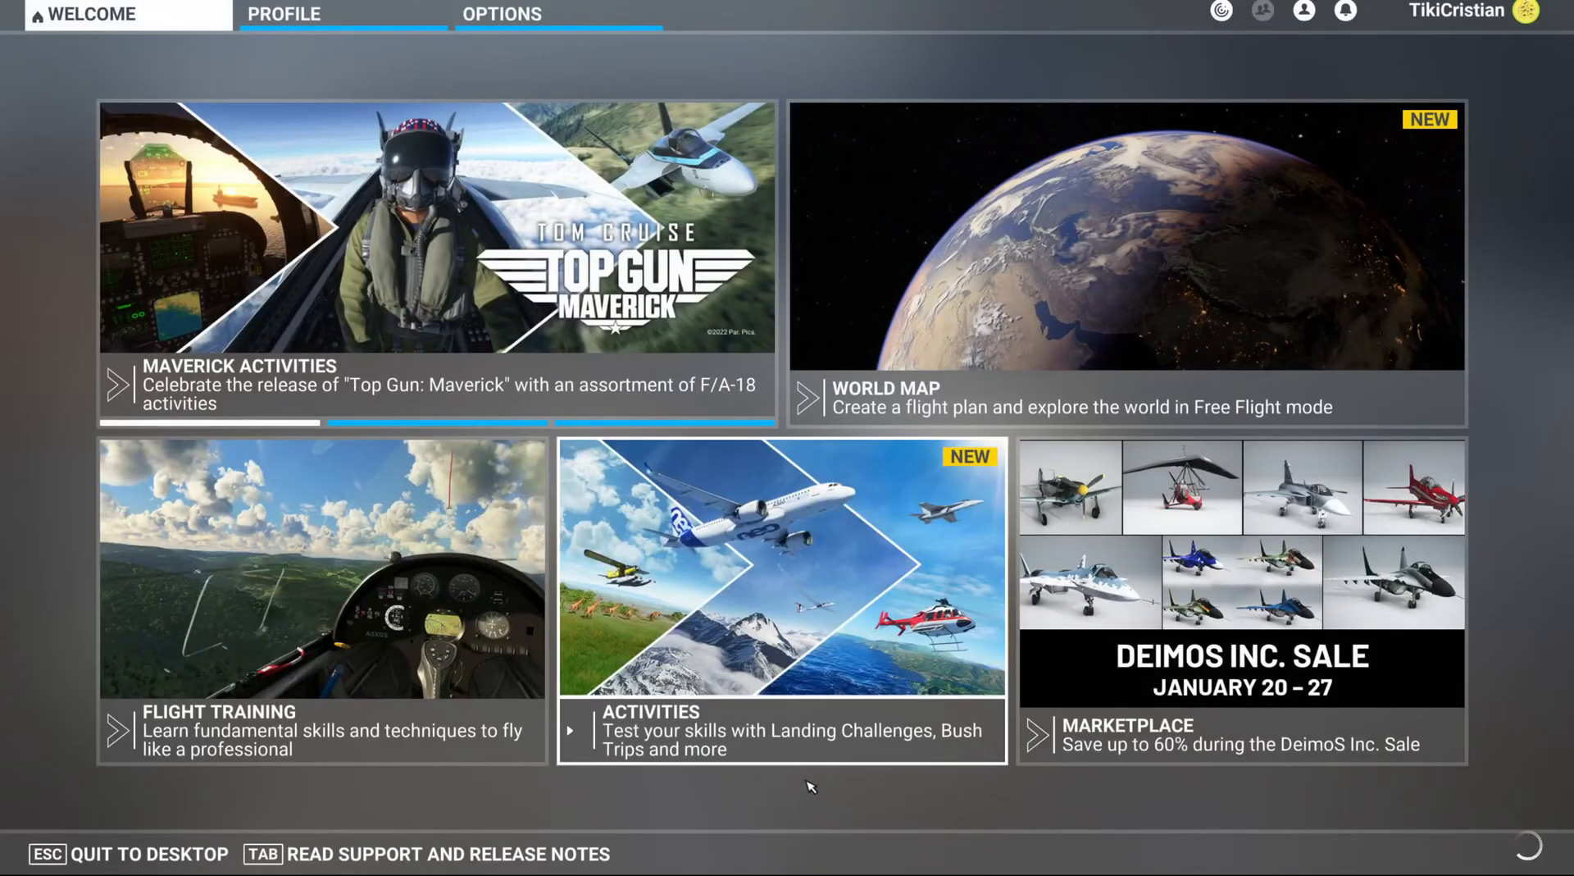
click(213, 855)
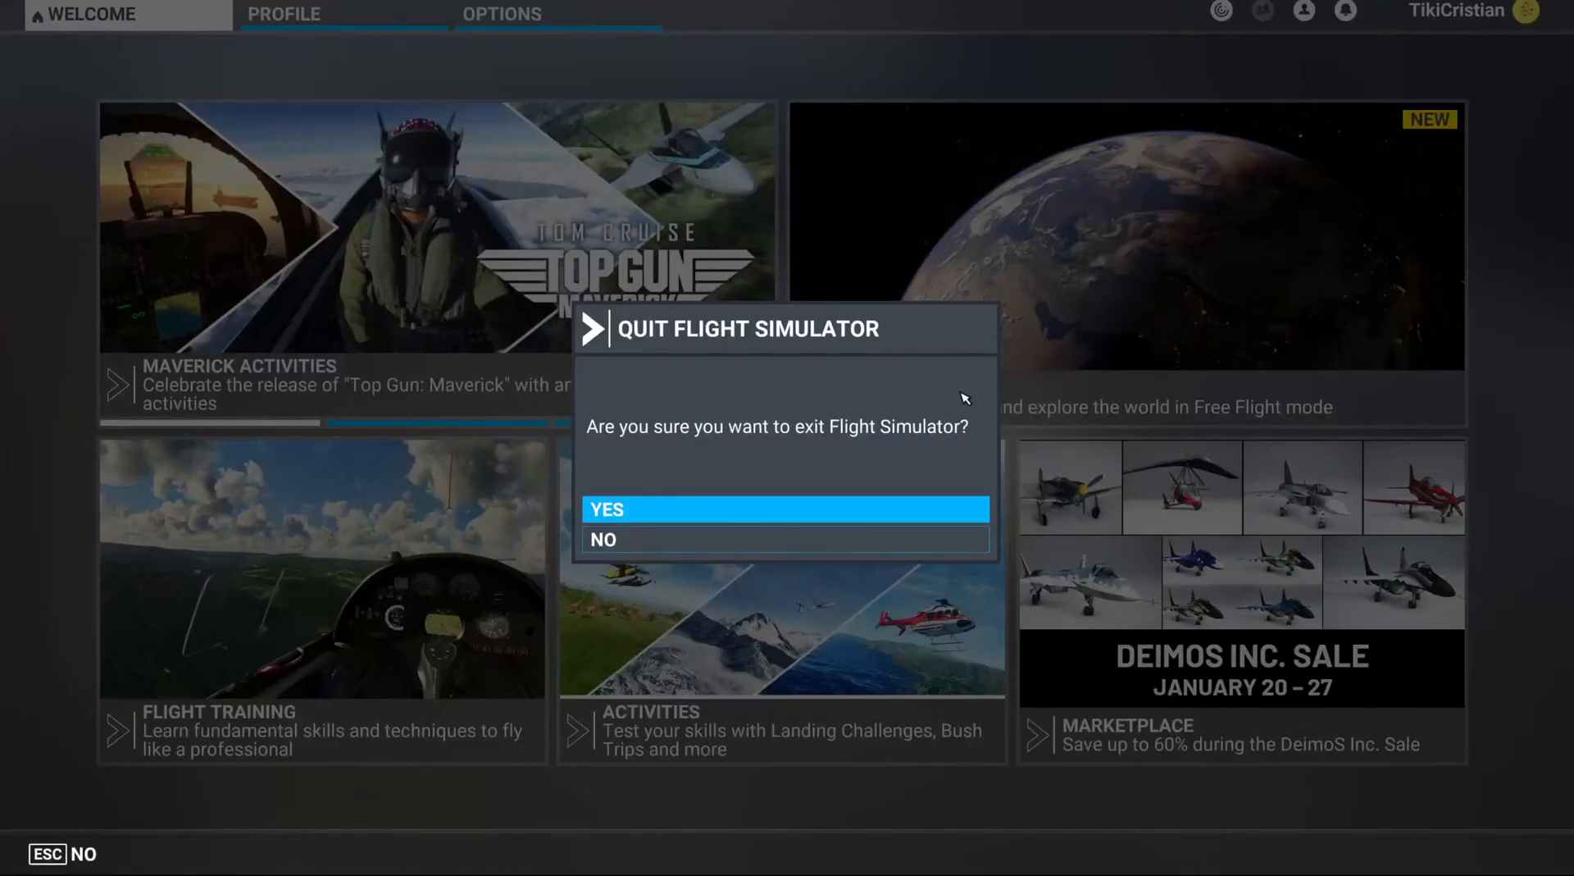
click(853, 512)
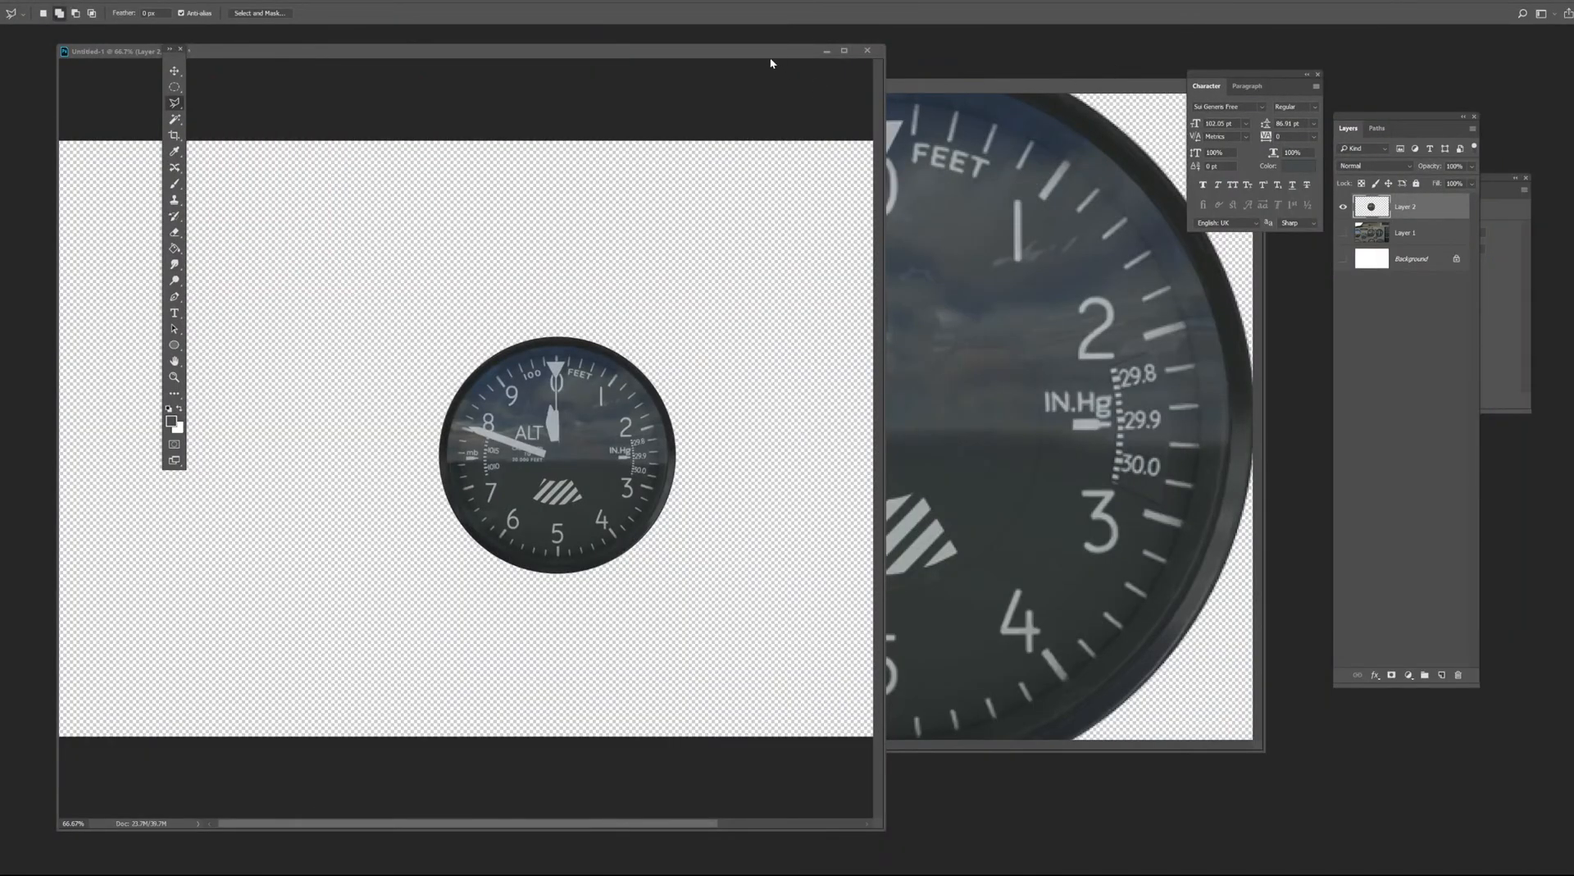
Switch to Photoshop and dock the floating Untitled-1 and altitude_scale.png documents as tabs.
drag(784, 51, 693, 50)
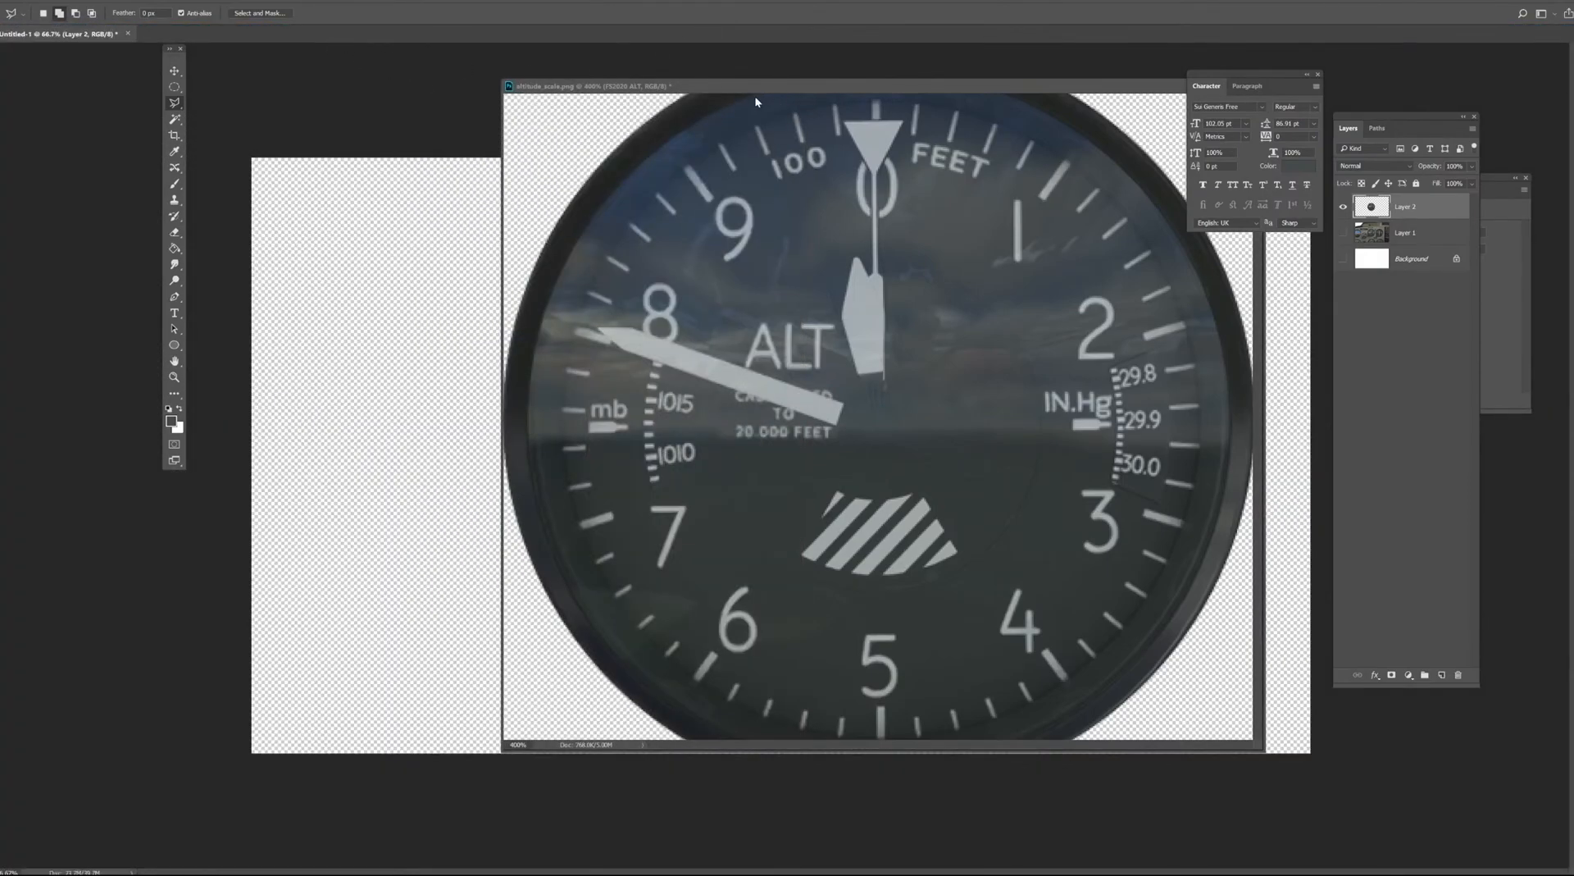
drag(707, 89, 671, 47)
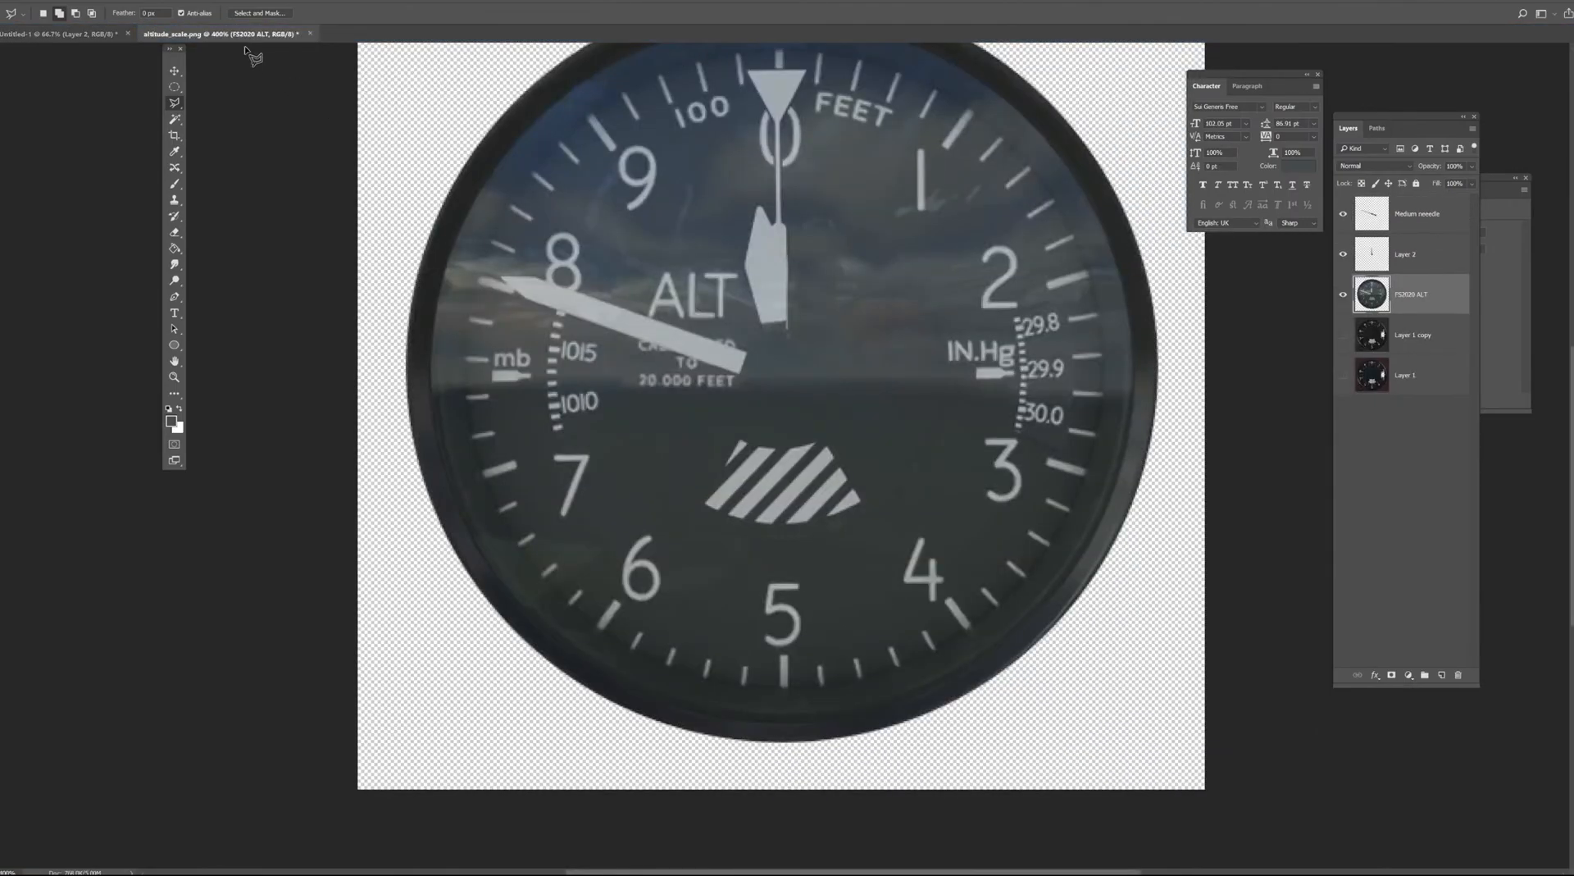
Examine the two cut-out needles with the FS2020 ALT dial hidden, toggling the needle layers' visibility before showing the dial again.
click(1343, 296)
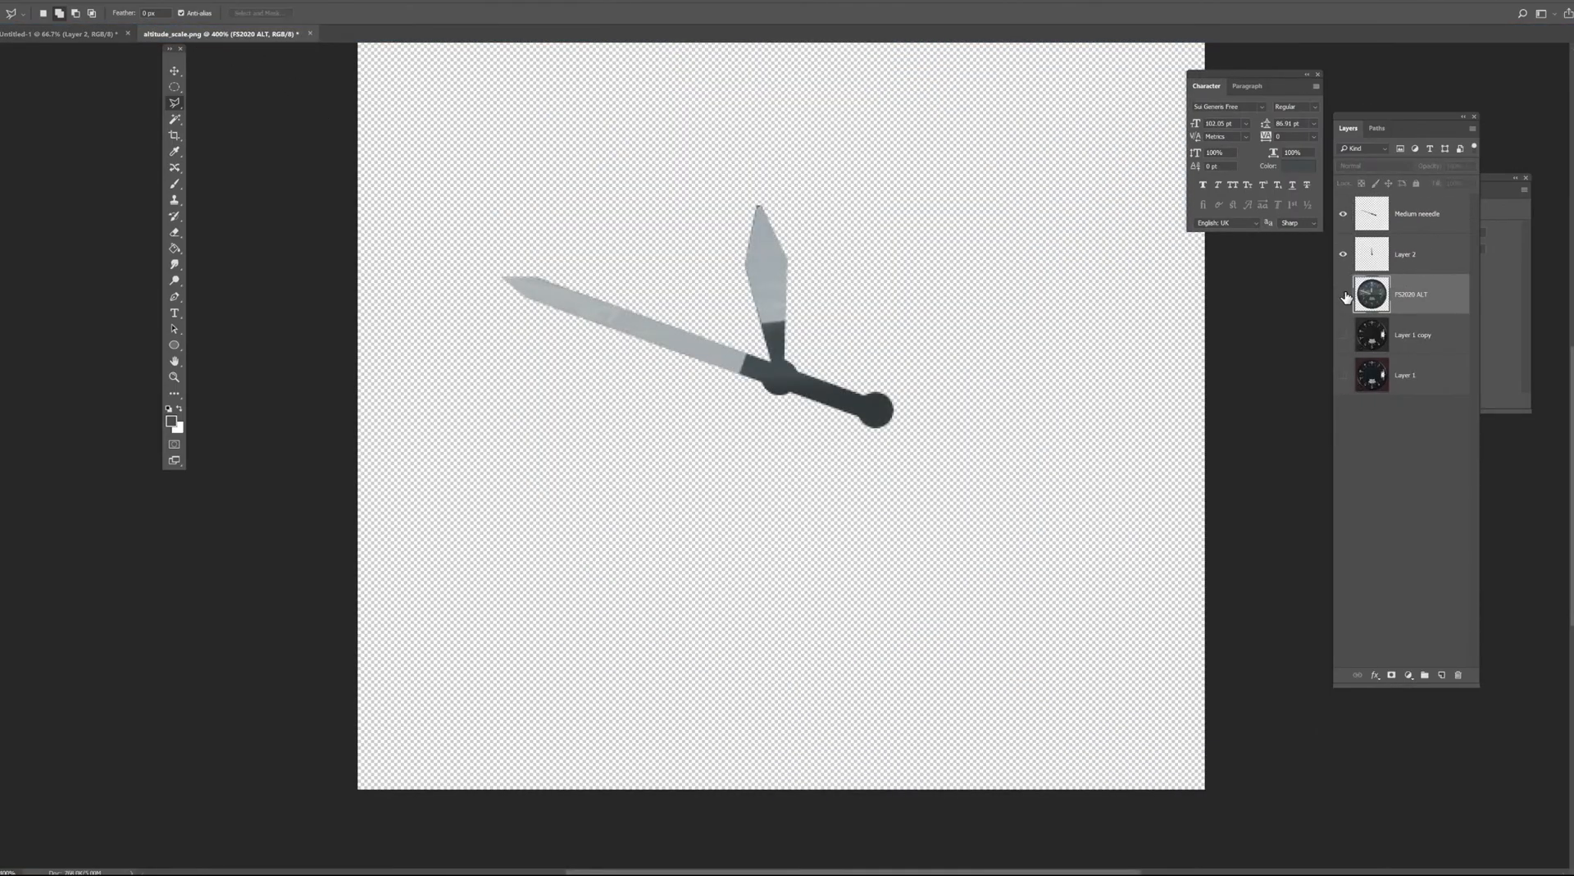
click(1342, 218)
click(1343, 256)
click(1342, 256)
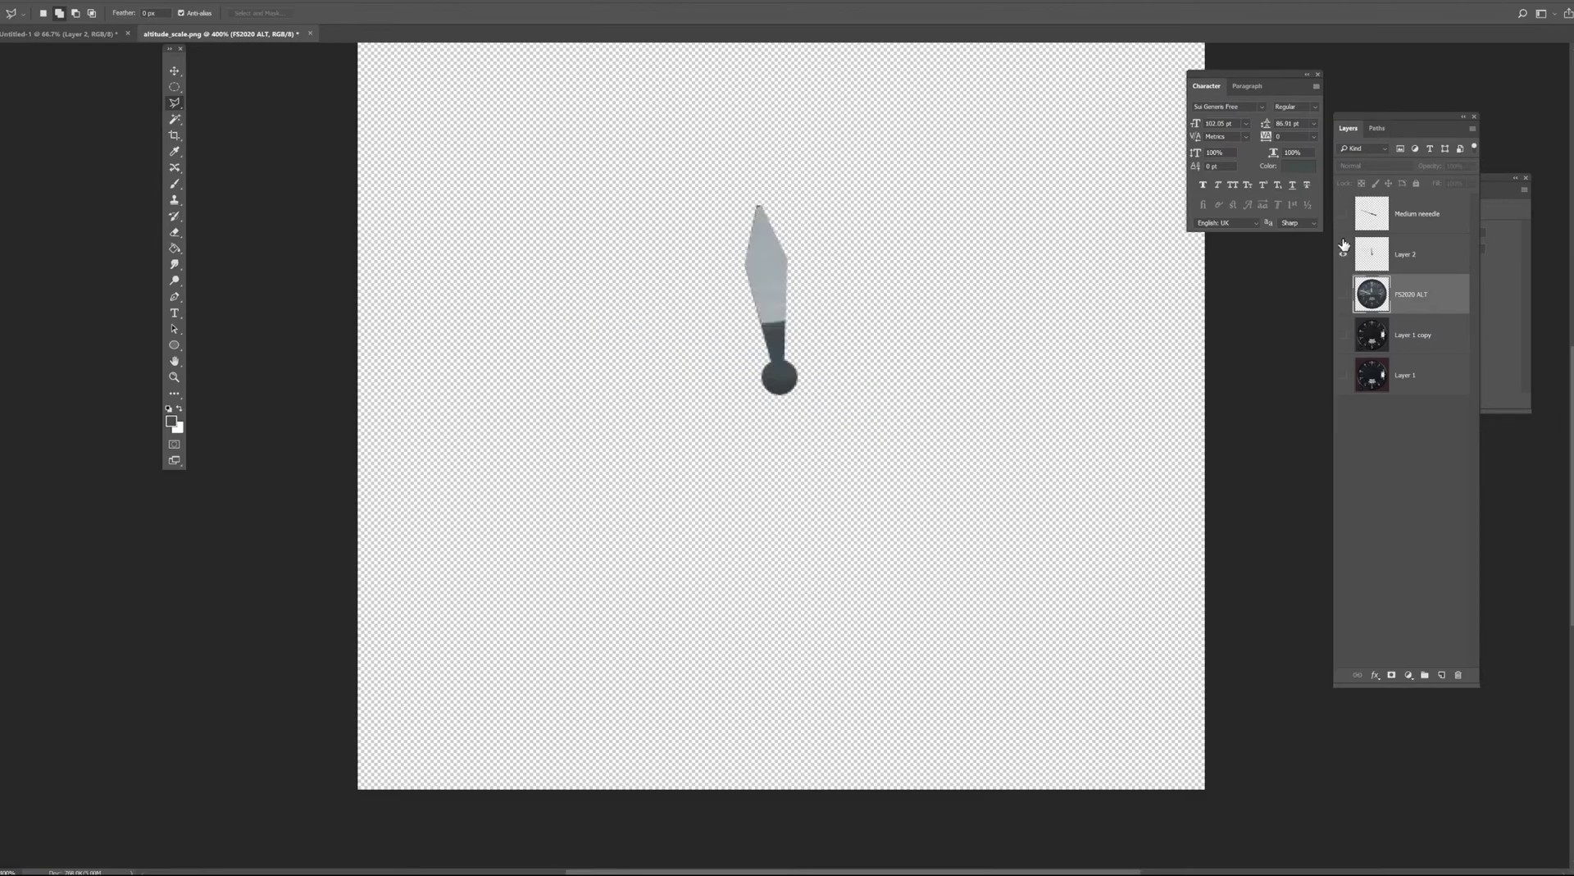
click(1343, 215)
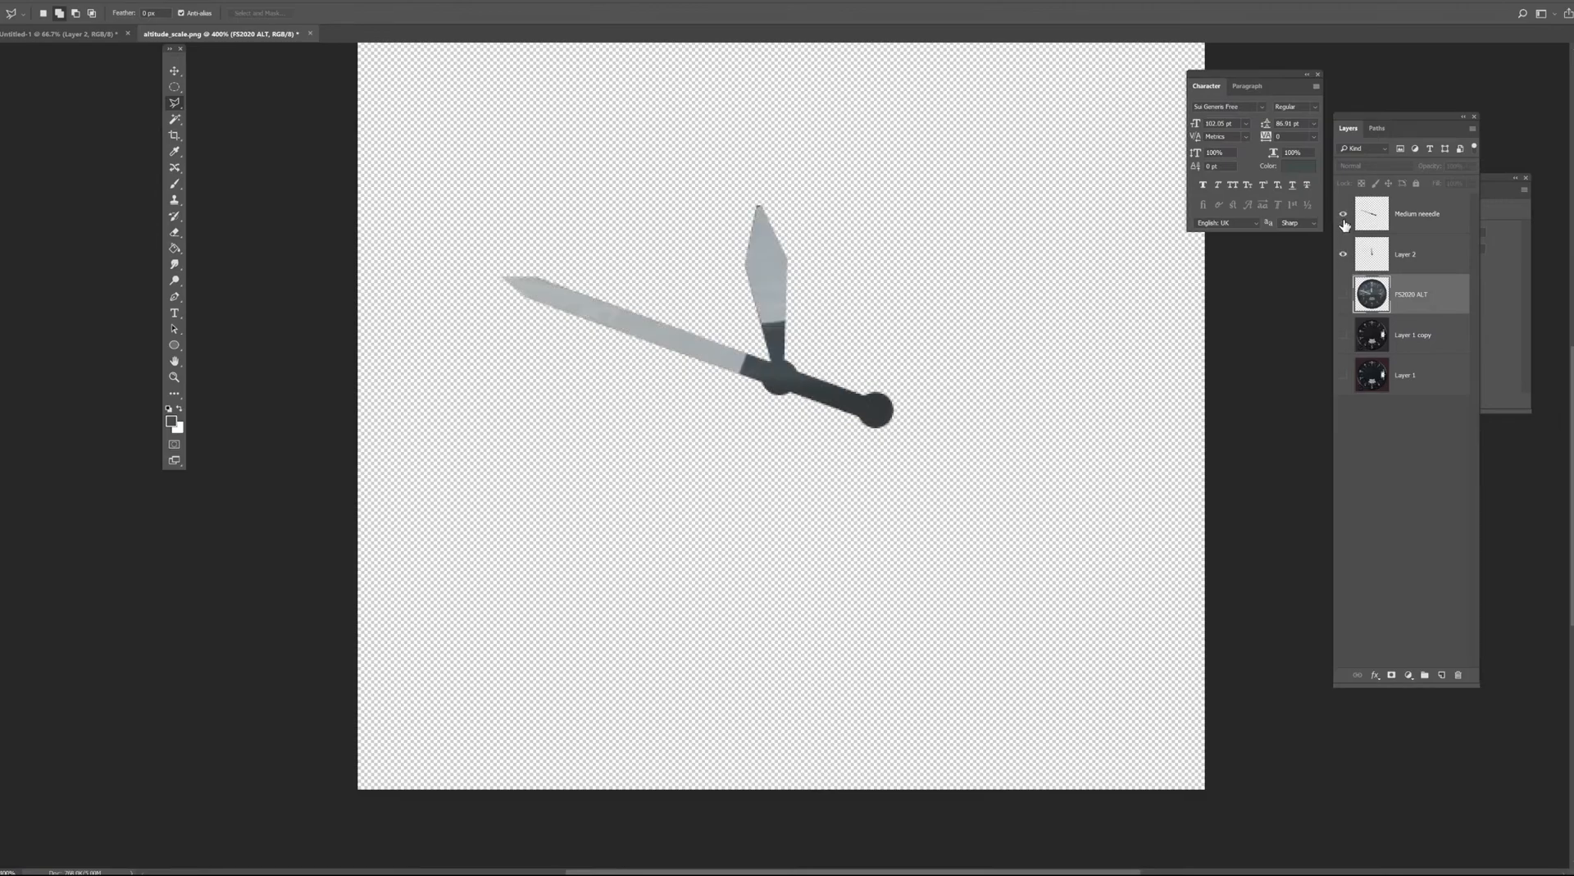
click(1344, 295)
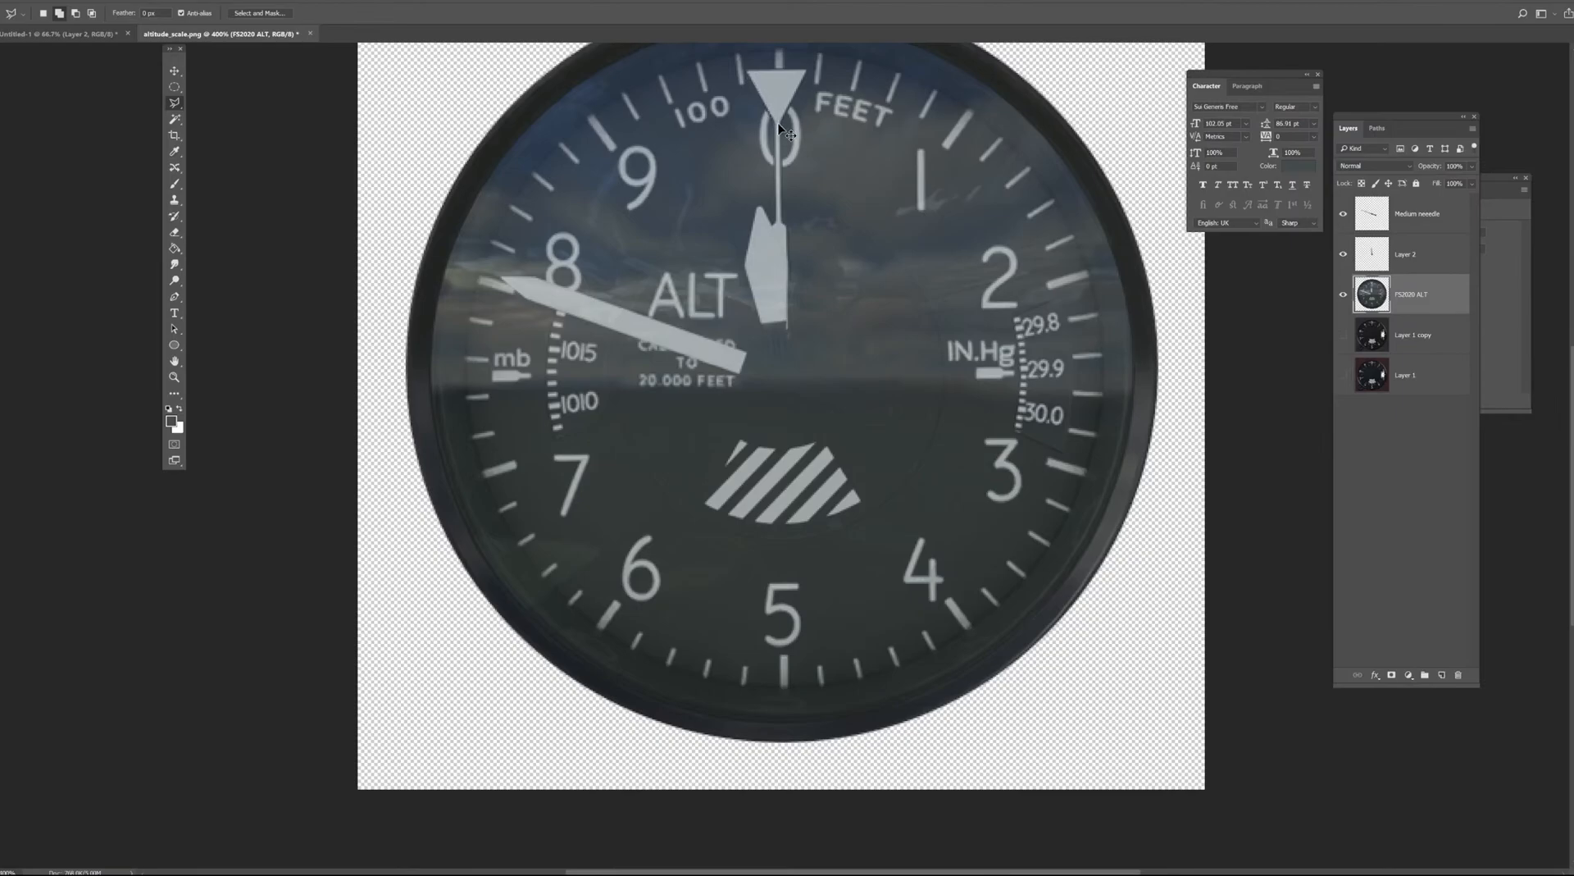
Outline the triangle-tipped needle at 0 on the FS2020 ALT layer with the Polygonal Lasso and copy it to a new layer.
key(ctrl+plus)
drag(843, 72, 783, 360)
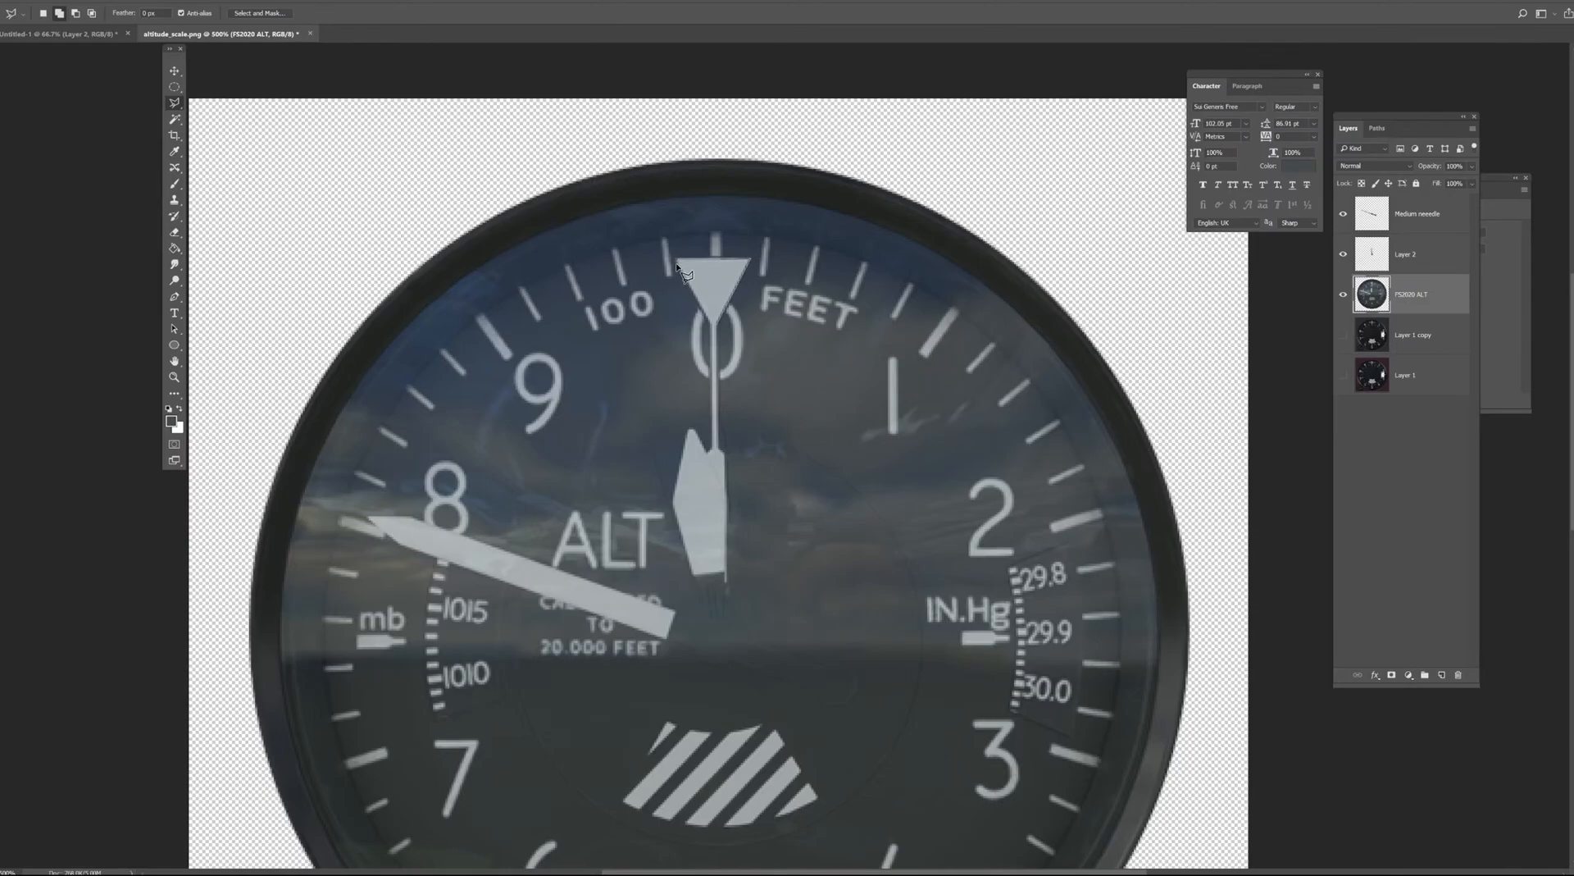
click(710, 326)
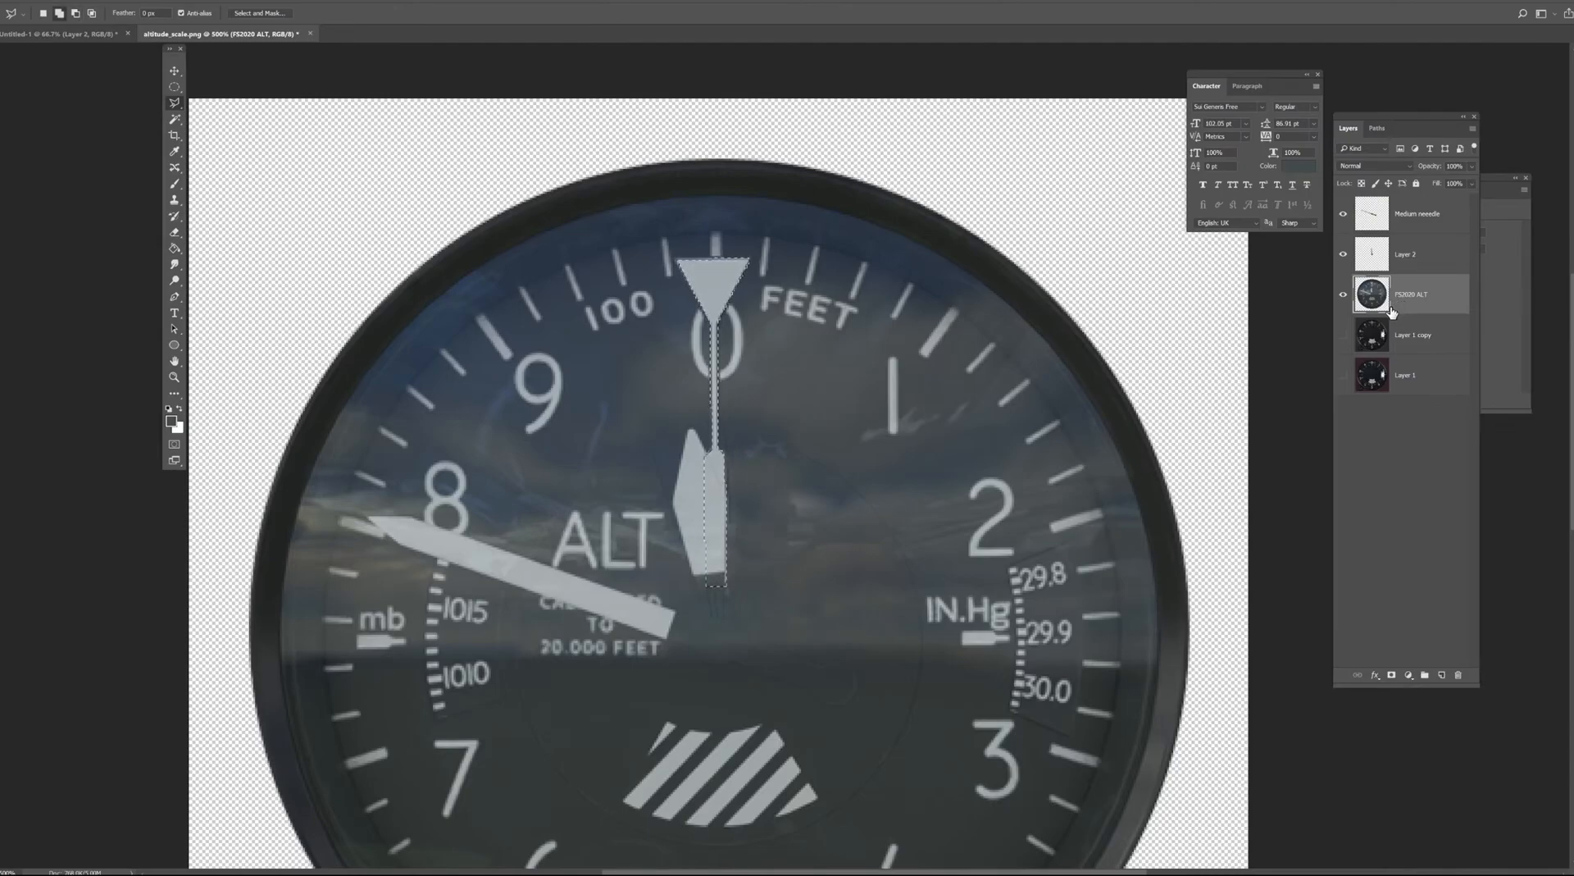
key(ctrl+j)
click(1343, 335)
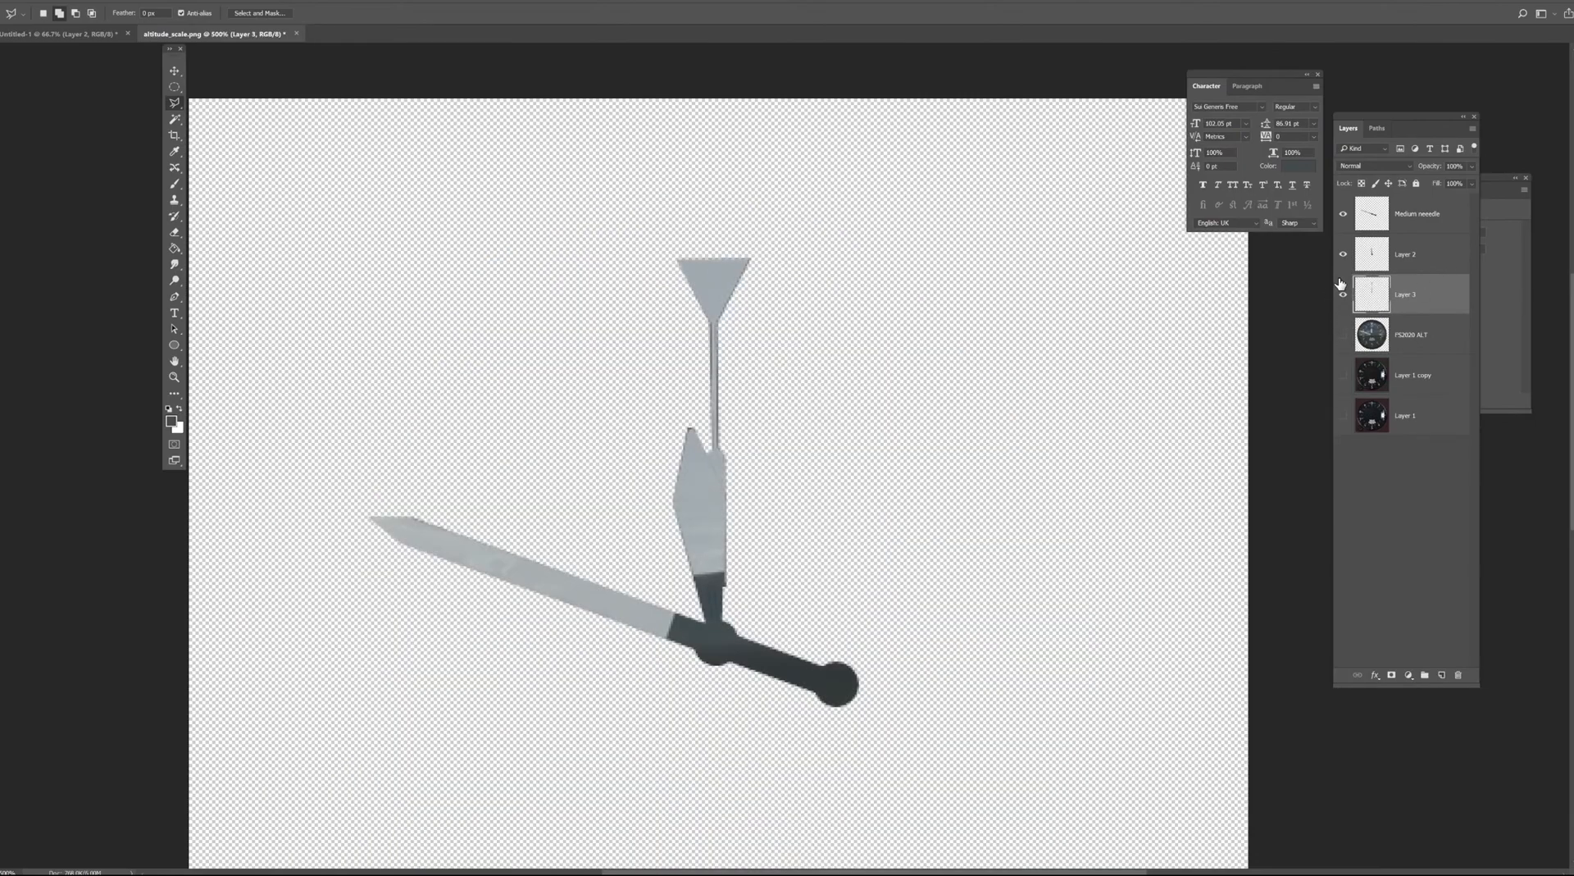
click(1342, 257)
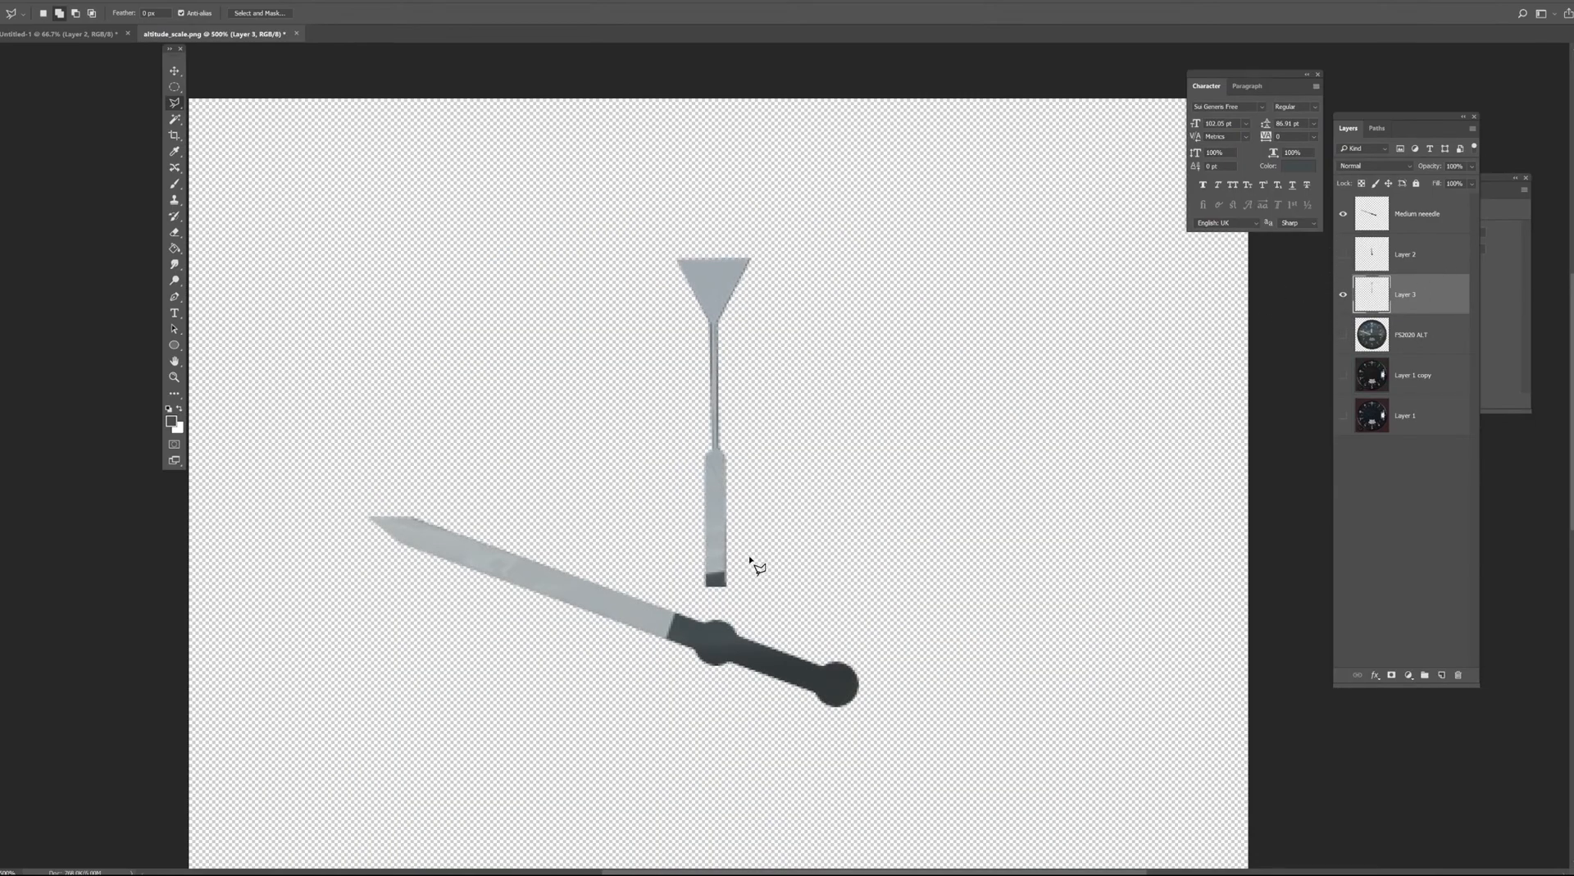
click(1343, 335)
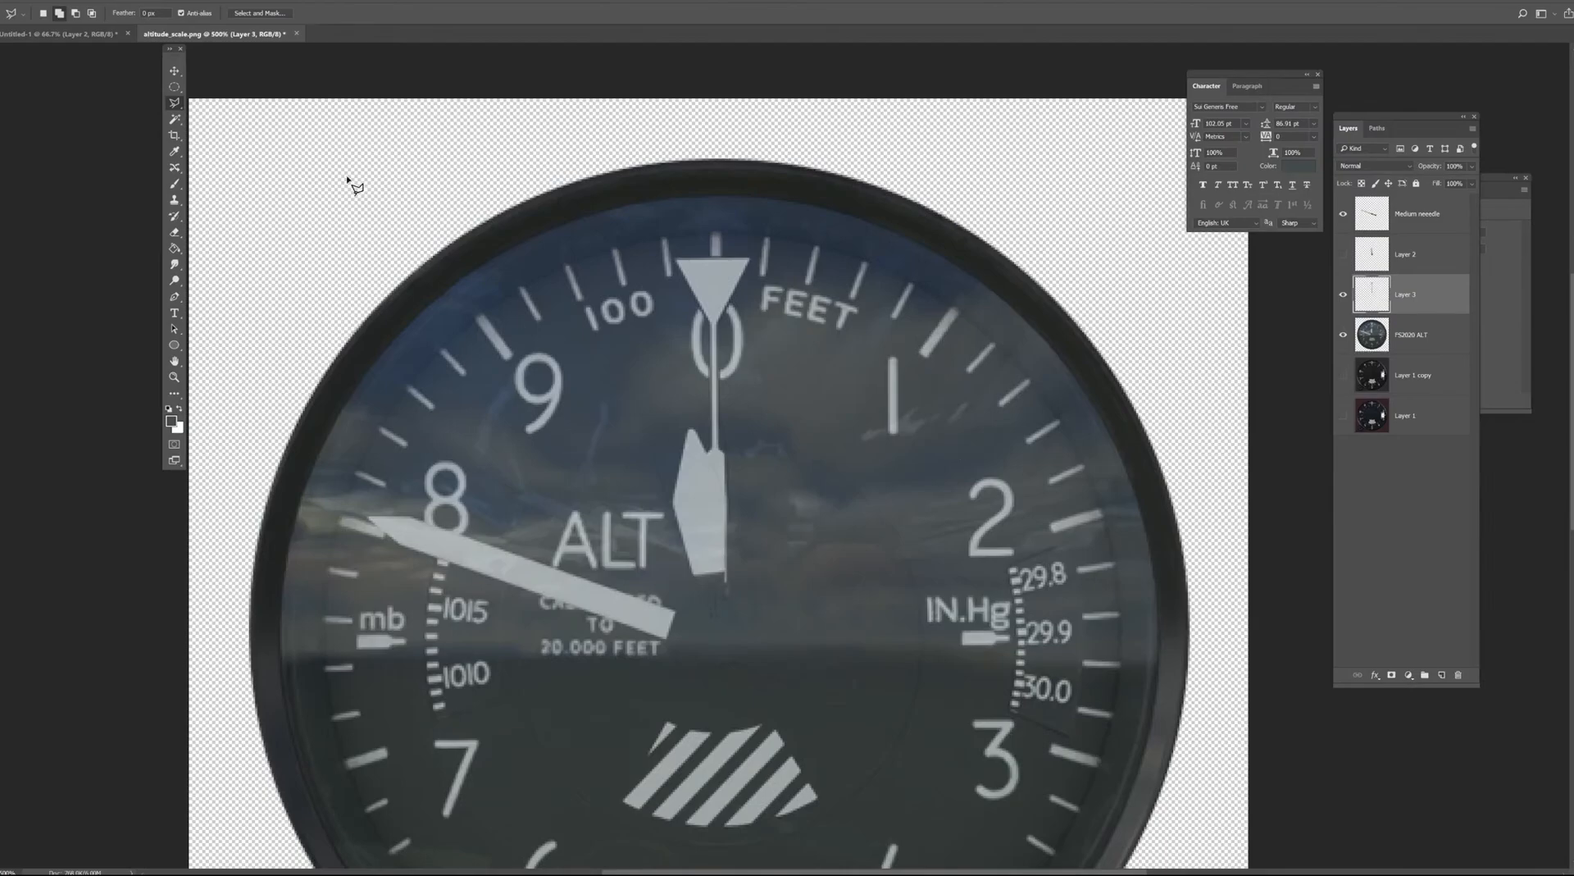
Set the Brush tool to a Hard Round tip and show only the copied triangle-tipped needle's layer.
click(174, 183)
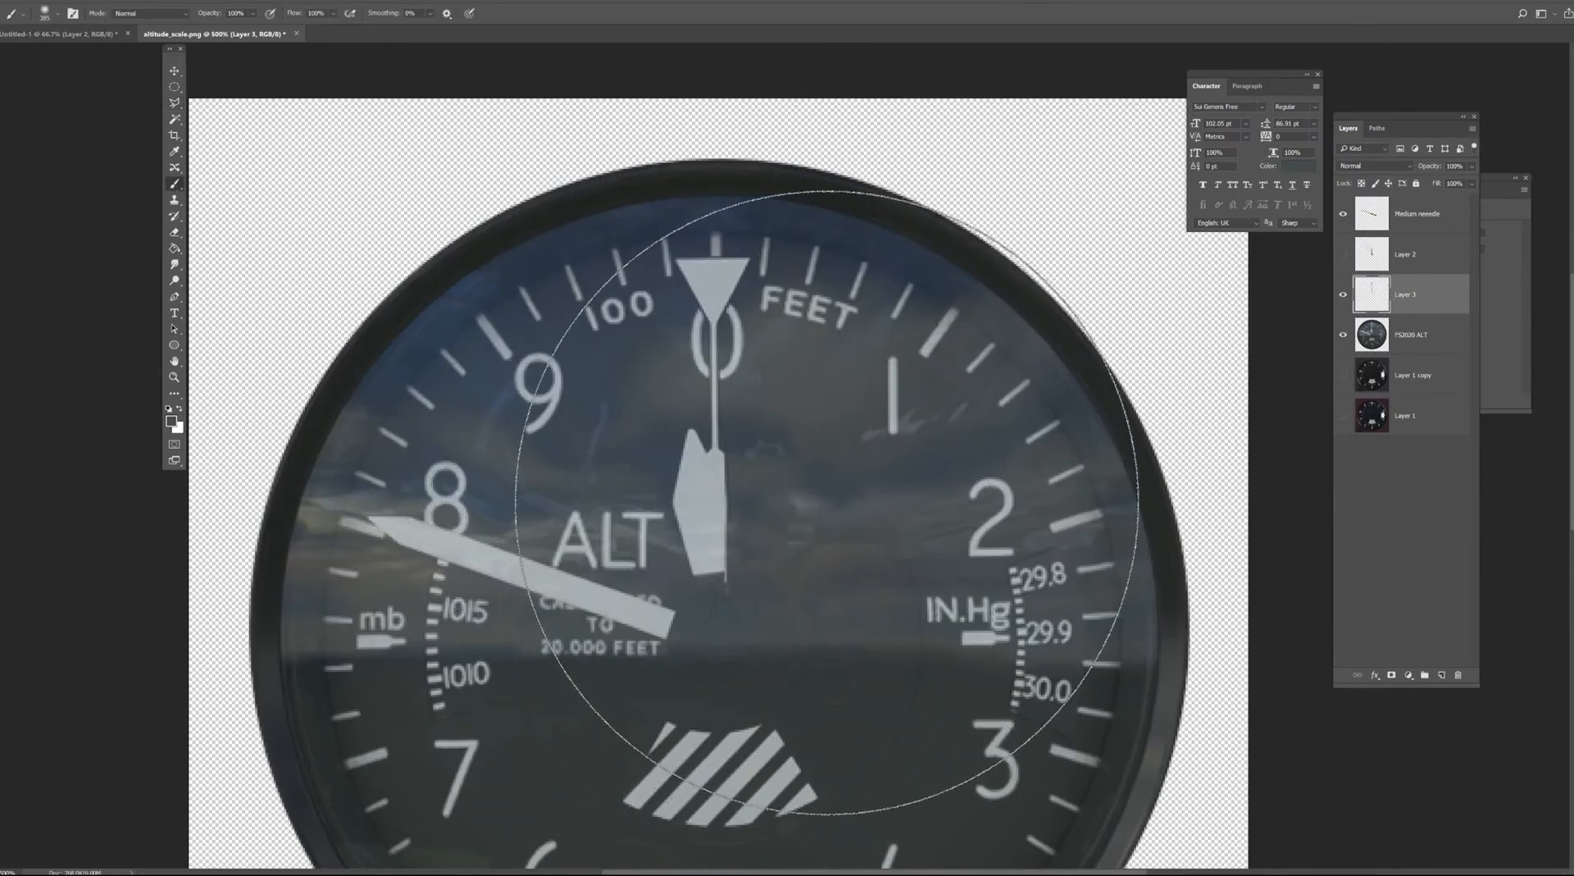
right_click(833, 507)
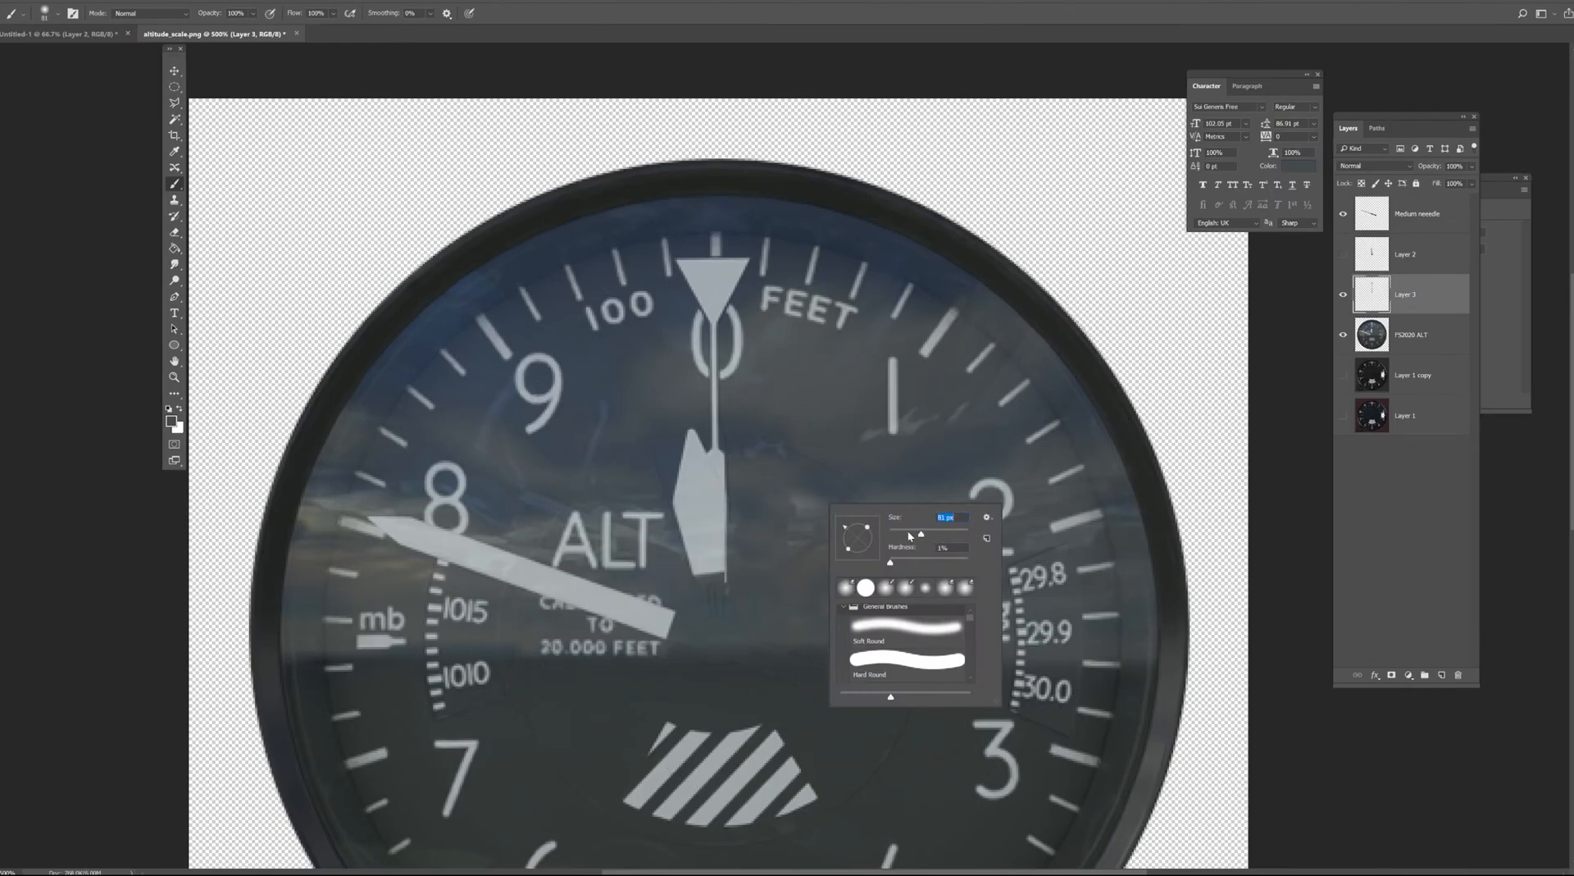
click(916, 662)
click(1344, 256)
click(1345, 332)
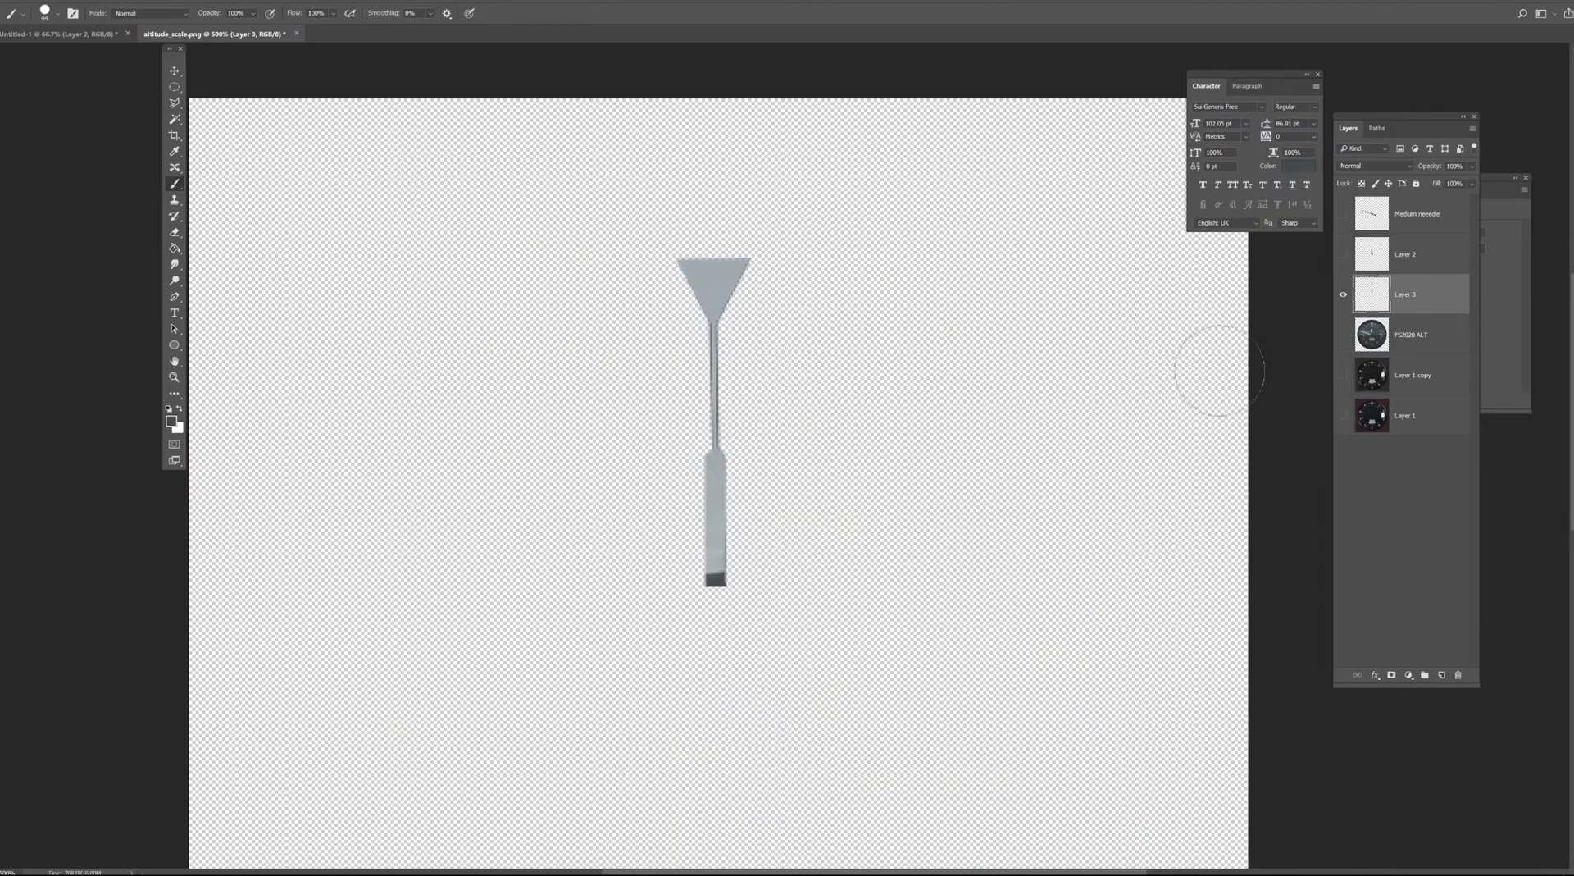
Lock the needle layer's transparent pixels, sample the needle's light grey and paint over its dark lower end.
alt+click(719, 559)
click(715, 579)
key(ctrl+z)
key(ctrl+plus)
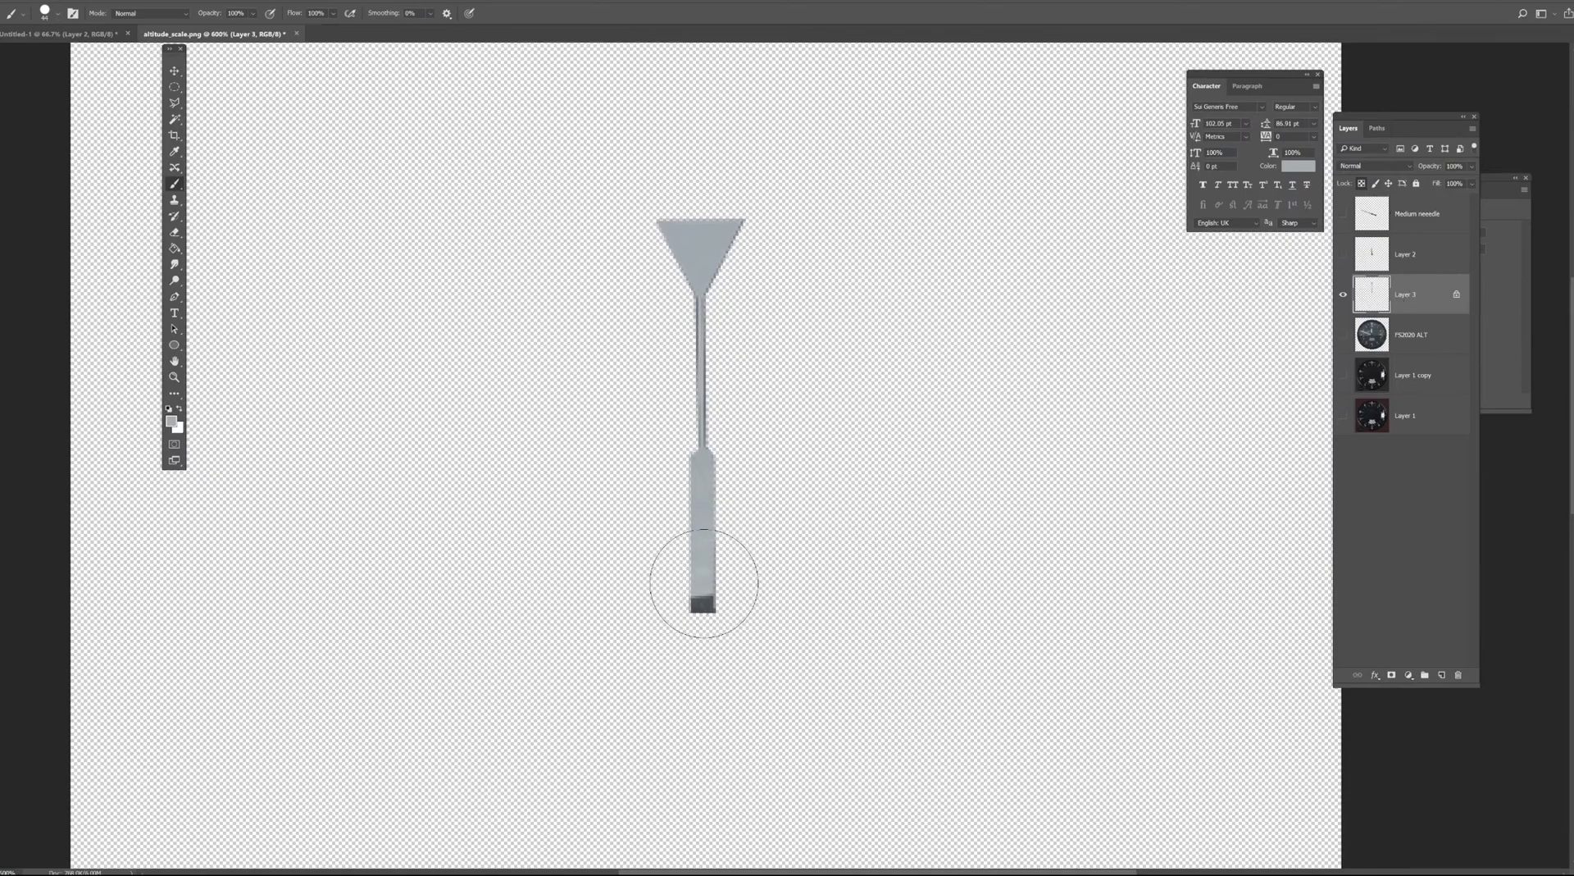
key(alt)
key(alt)
alt+click(705, 499)
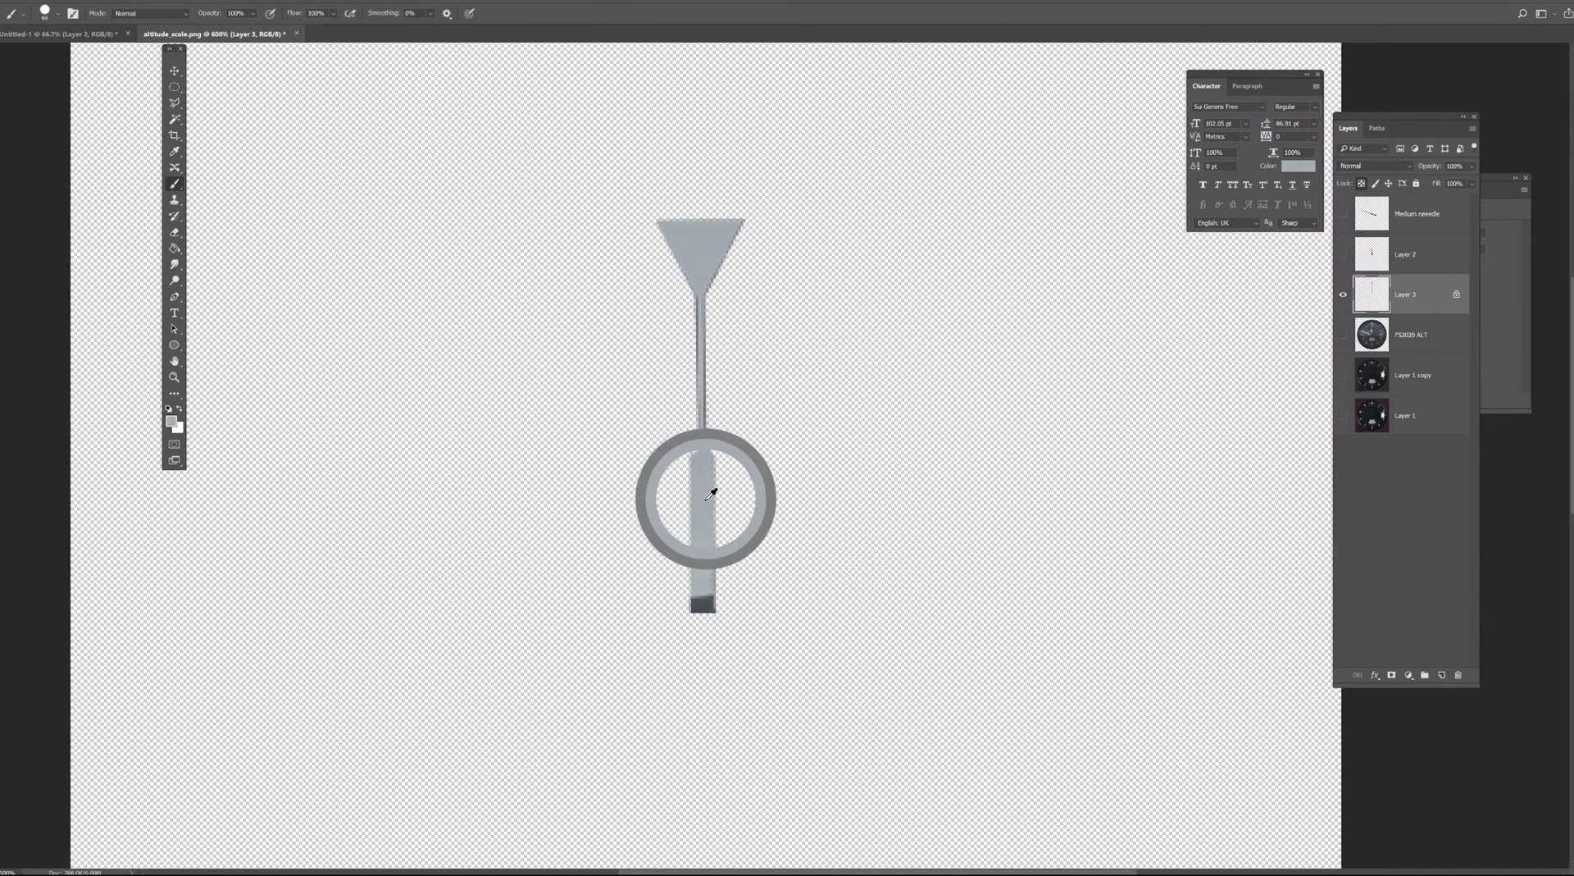
alt+click(712, 493)
alt+click(712, 493)
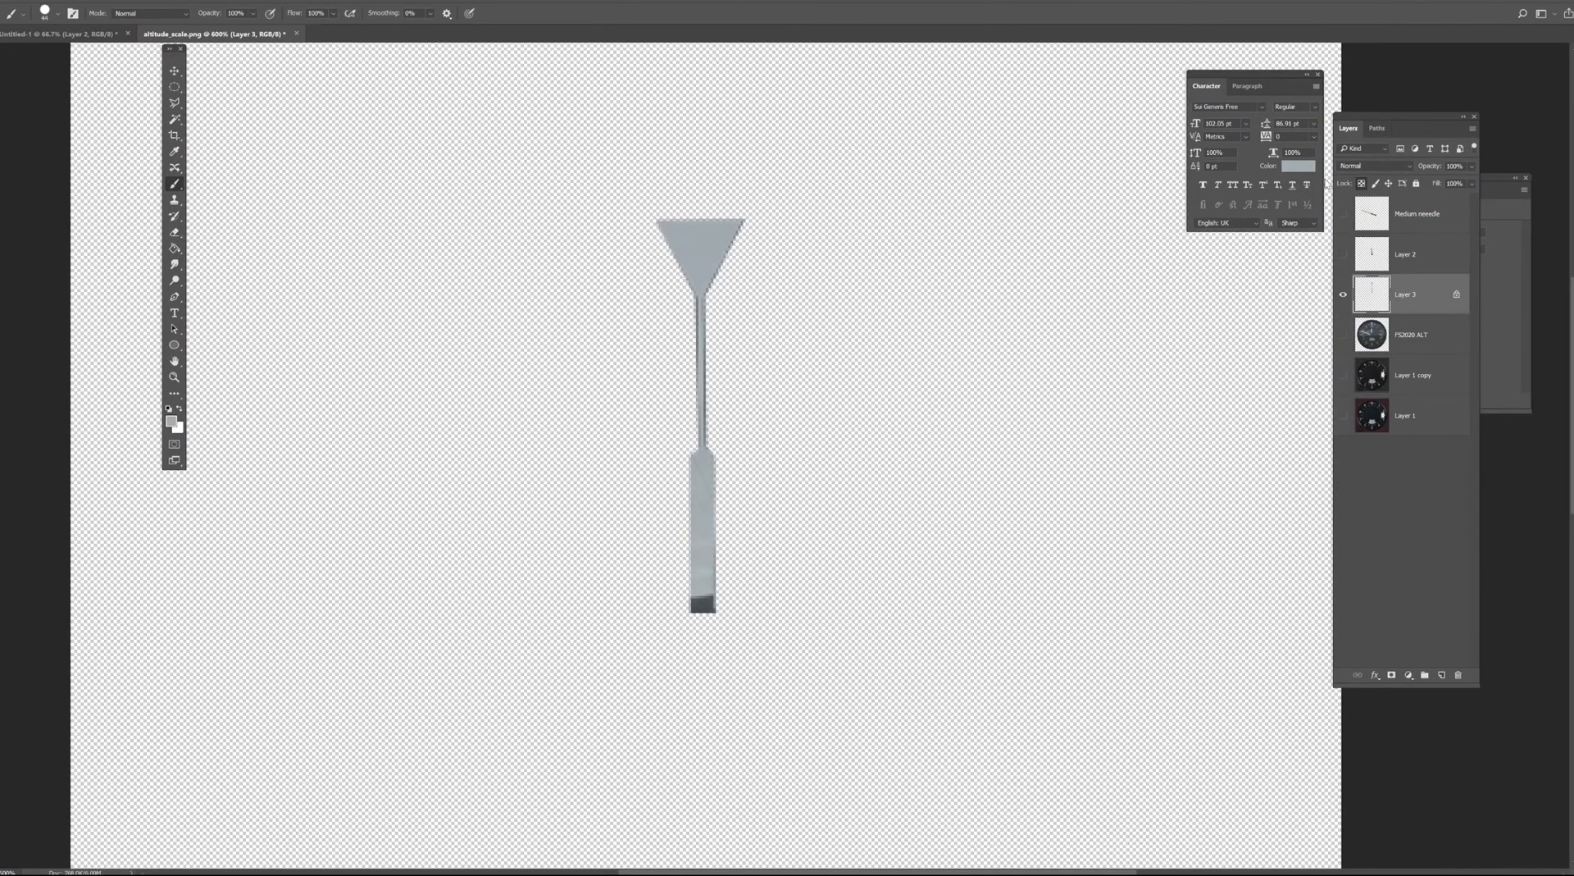
mouse_move(738, 617)
mouse_down()
mouse_move(713, 620)
mouse_move(694, 583)
mouse_up()
alt+click(708, 457)
drag(696, 526, 695, 531)
Try a broad grey brush stroke past the needle with transparency unlocked, then undo it and relock the transparent pixels.
mouse_move(680, 591)
mouse_down()
mouse_move(722, 594)
mouse_move(1071, 362)
mouse_move(1025, 586)
mouse_move(1170, 657)
mouse_up()
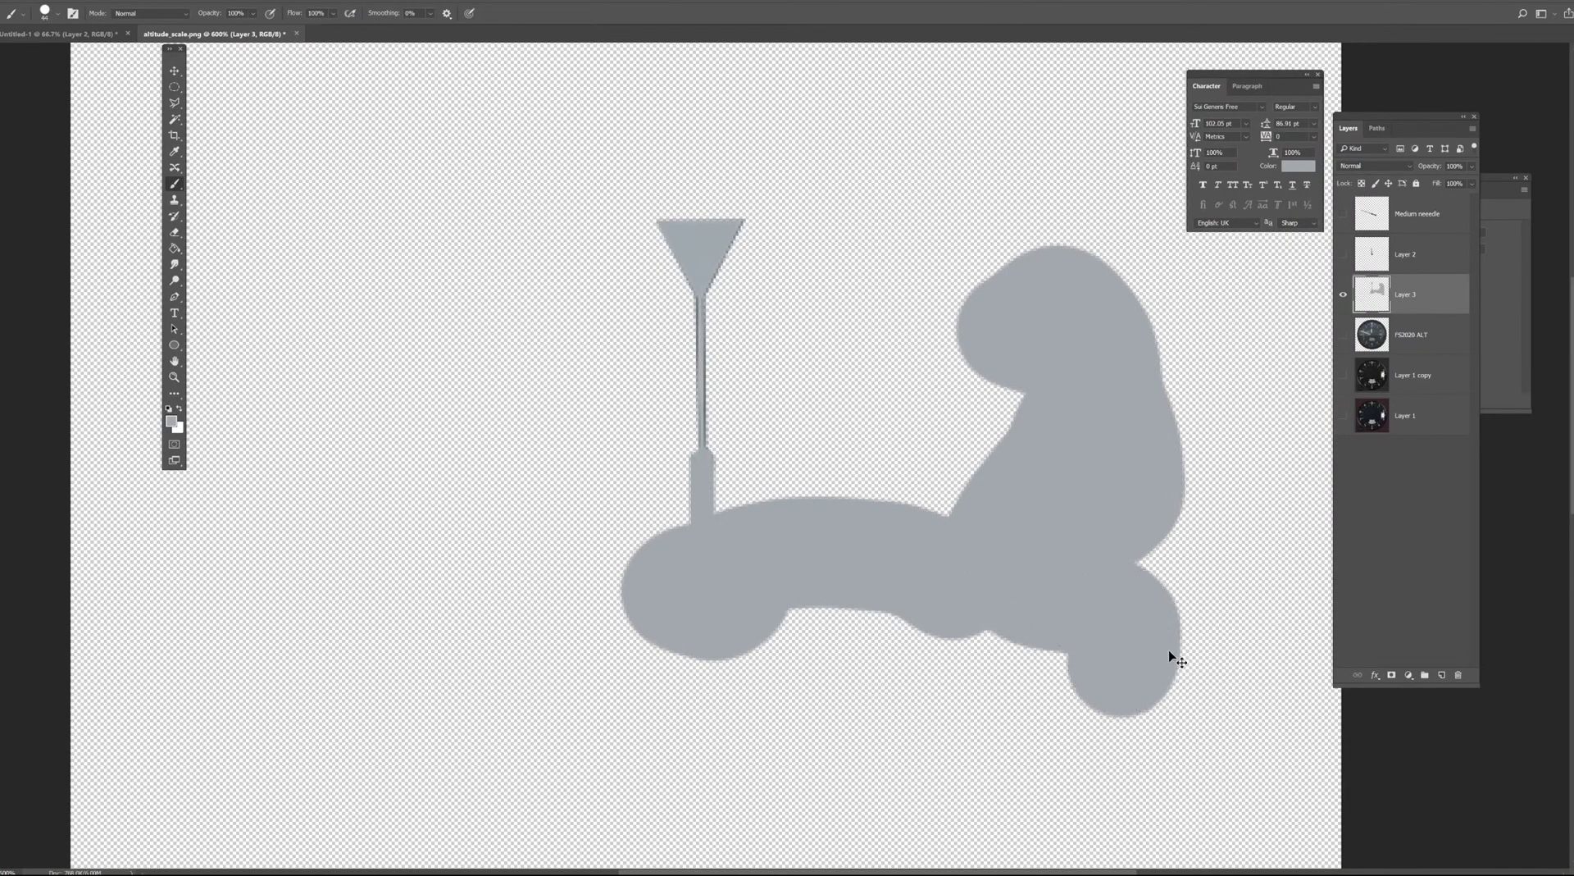
key(ctrl+z)
click(1361, 183)
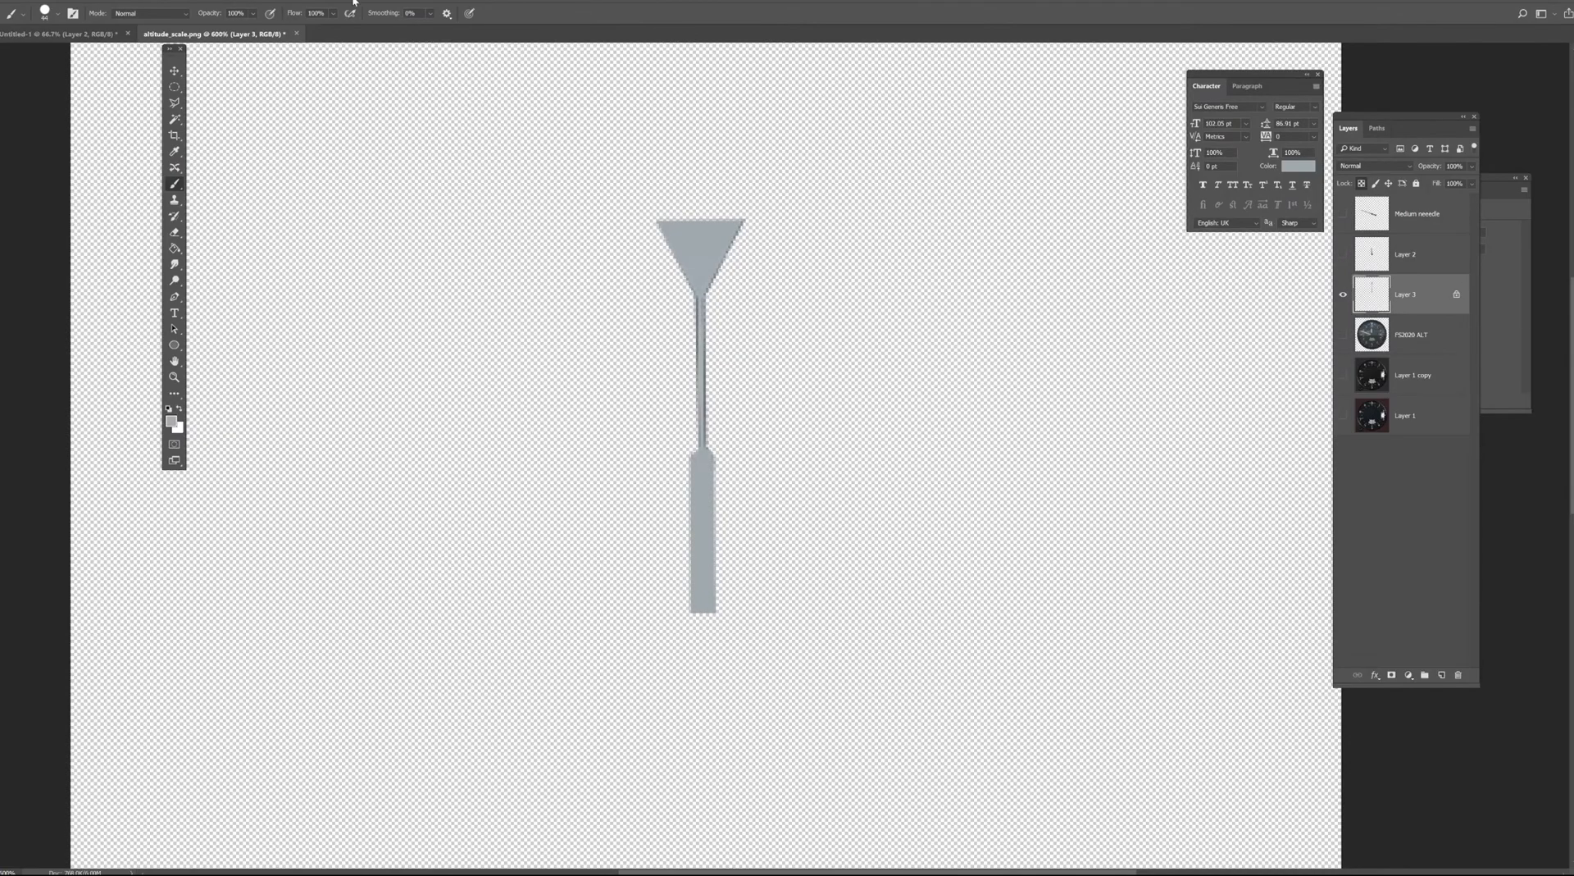
Duplicate the original dial layer, Layer 1, to the top of the altitude_scale.png layer stack and hide the duplicate.
click(96, 35)
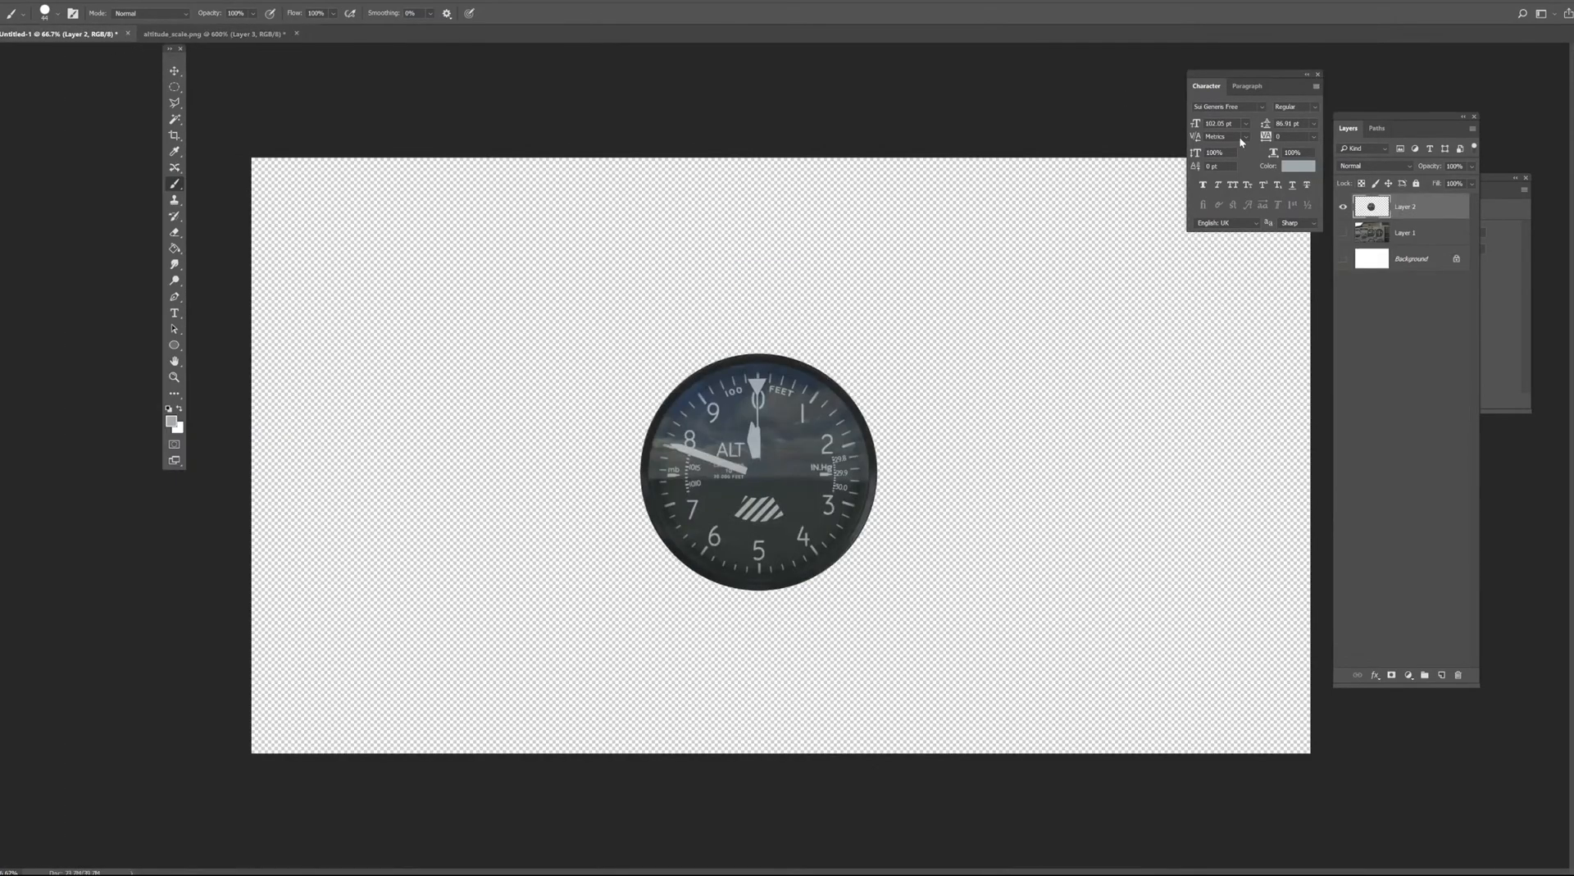
click(267, 33)
drag(1408, 431, 1406, 215)
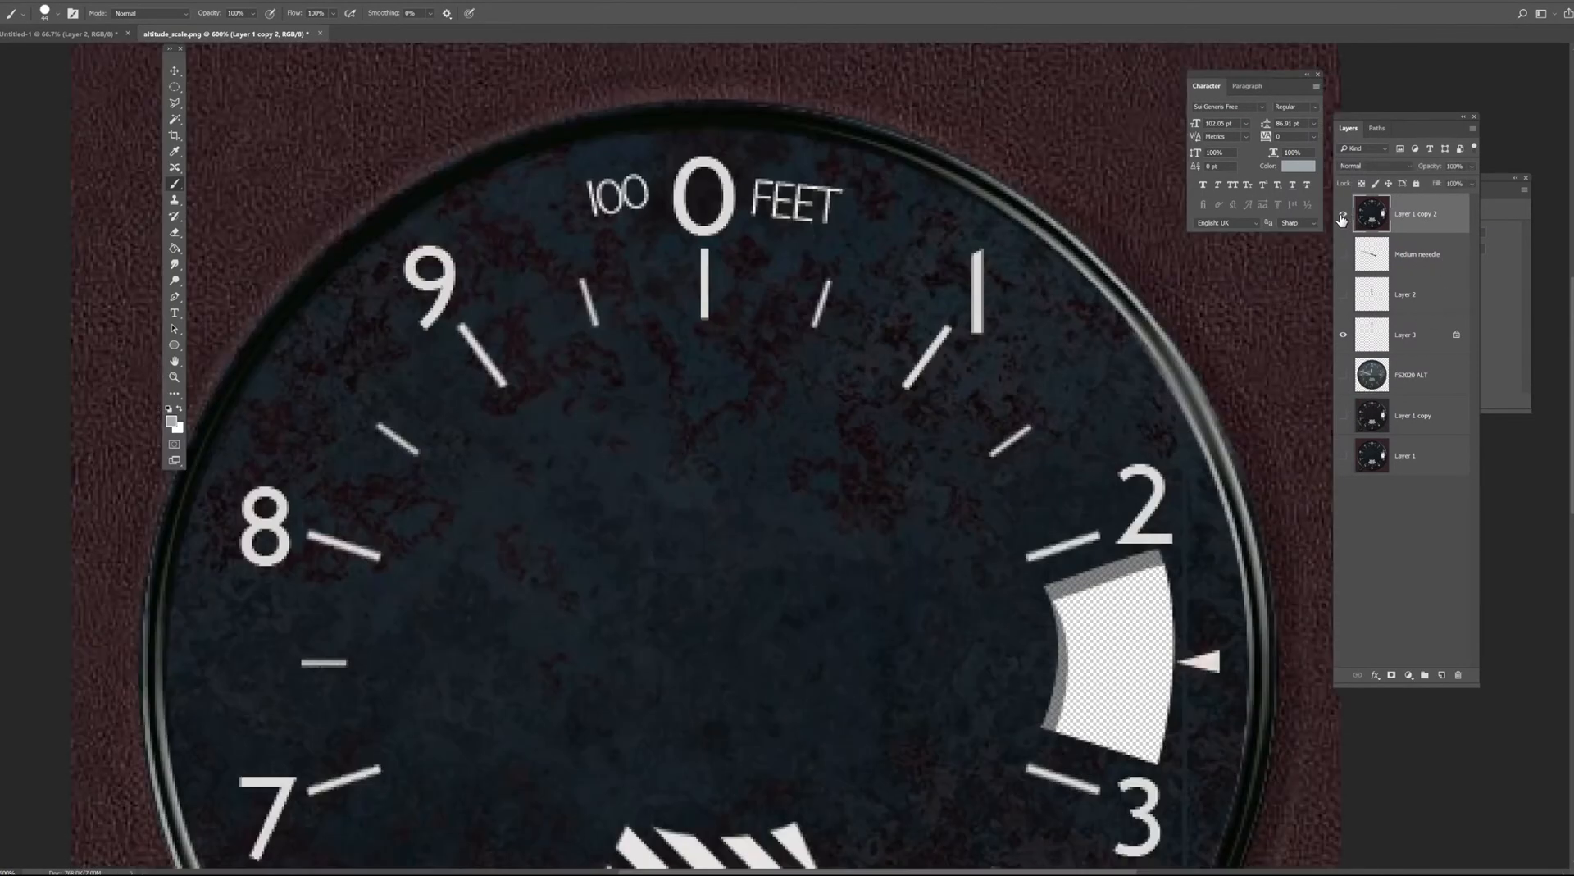
click(1343, 214)
key(ctrl+minus)
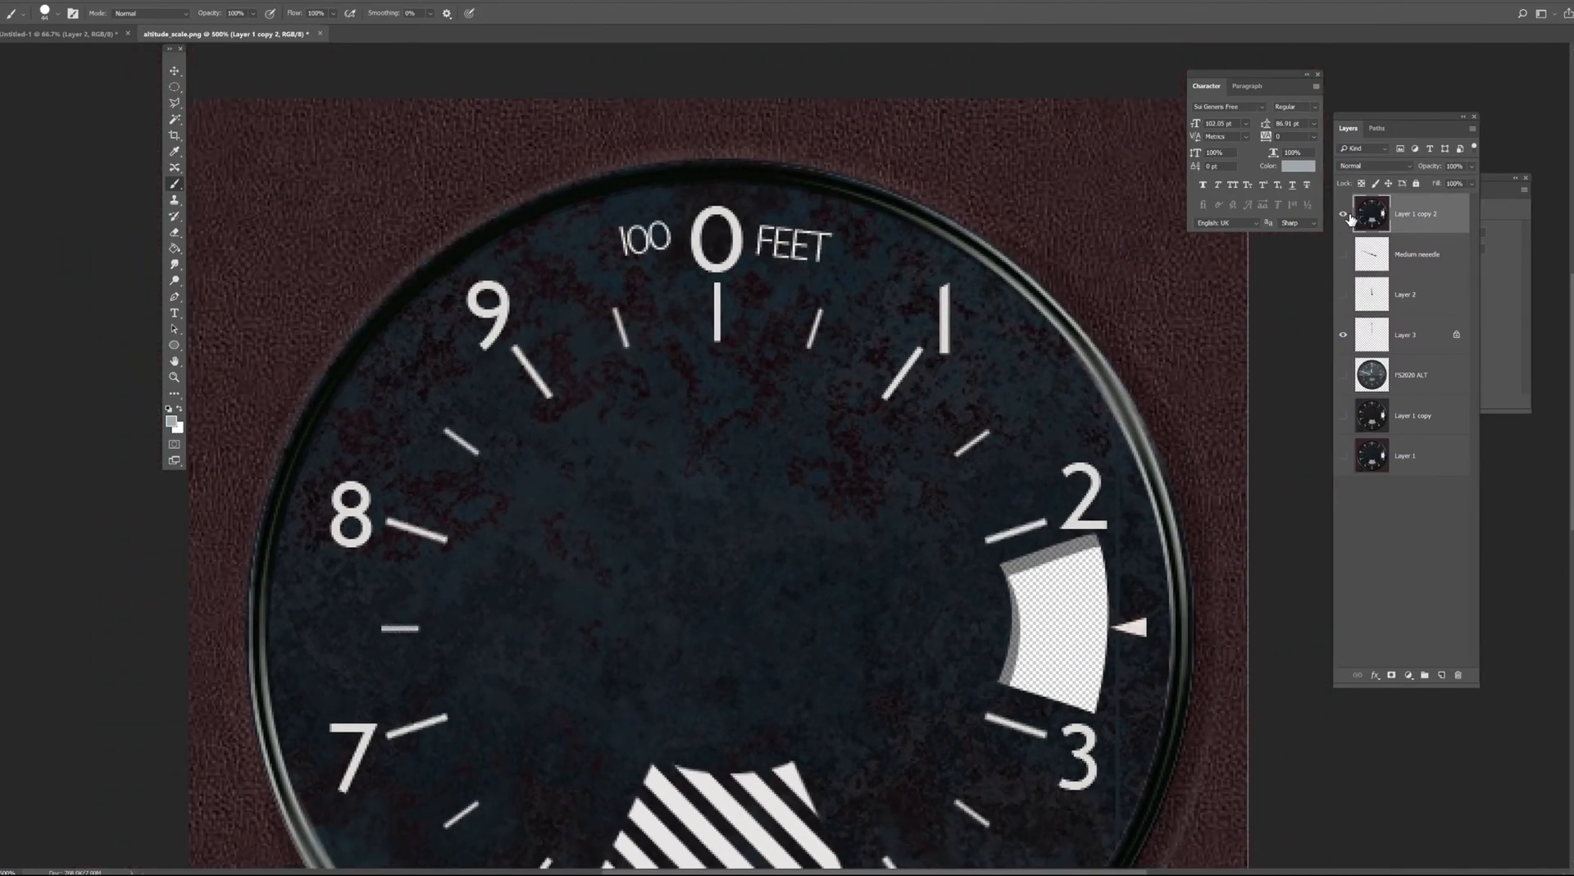
click(1344, 216)
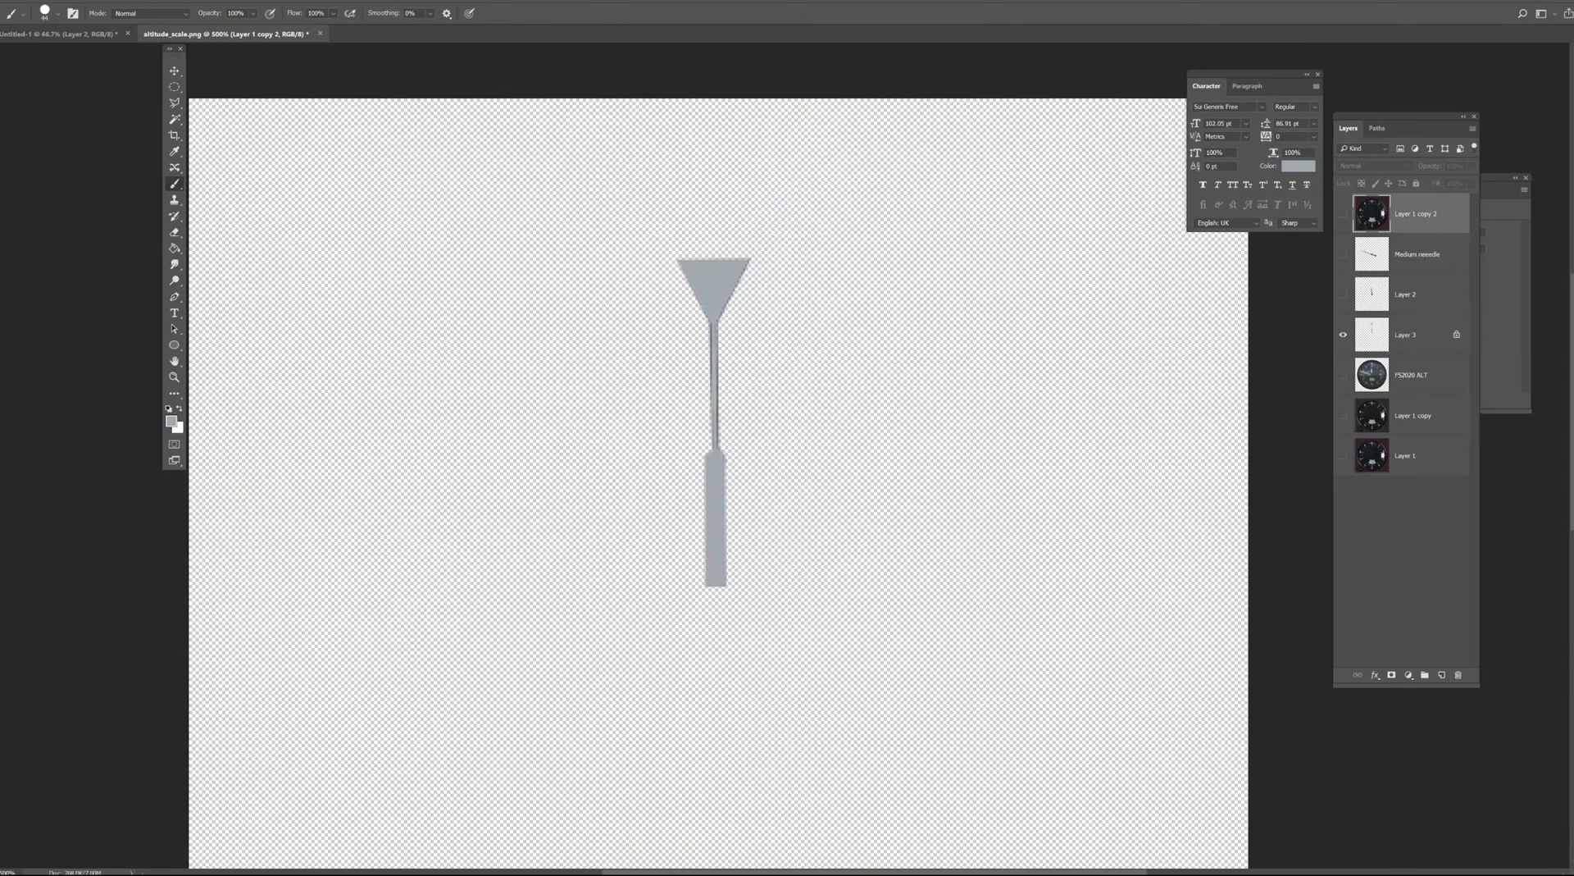
Switch to File Explorer and examine the round_needle image from the instrument's resources folder, then return to Photoshop.
key(alt+Tab)
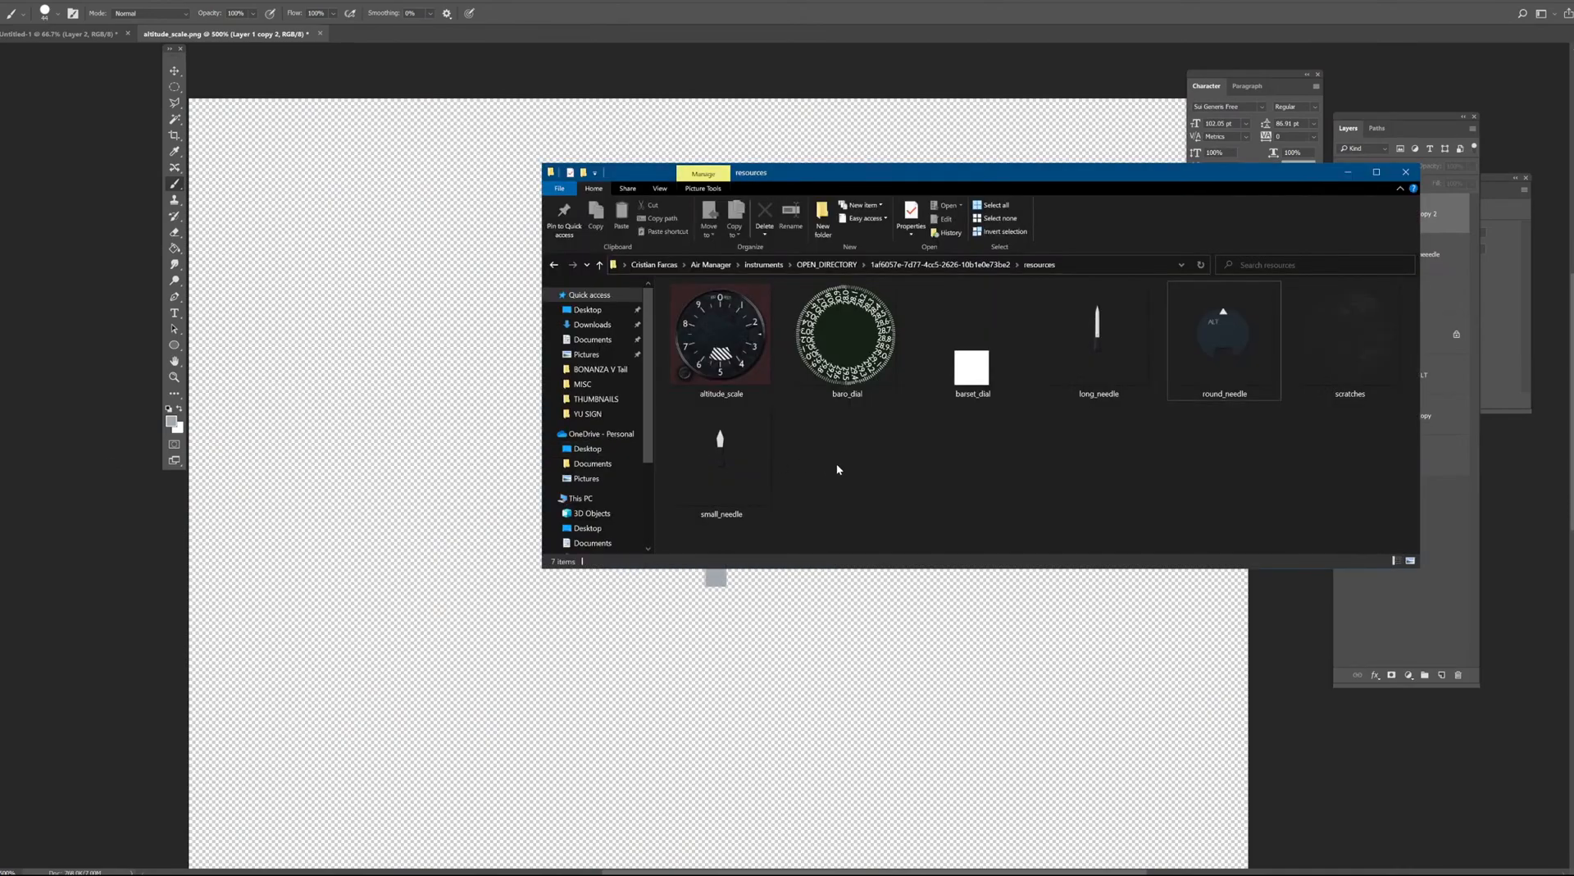
click(1234, 351)
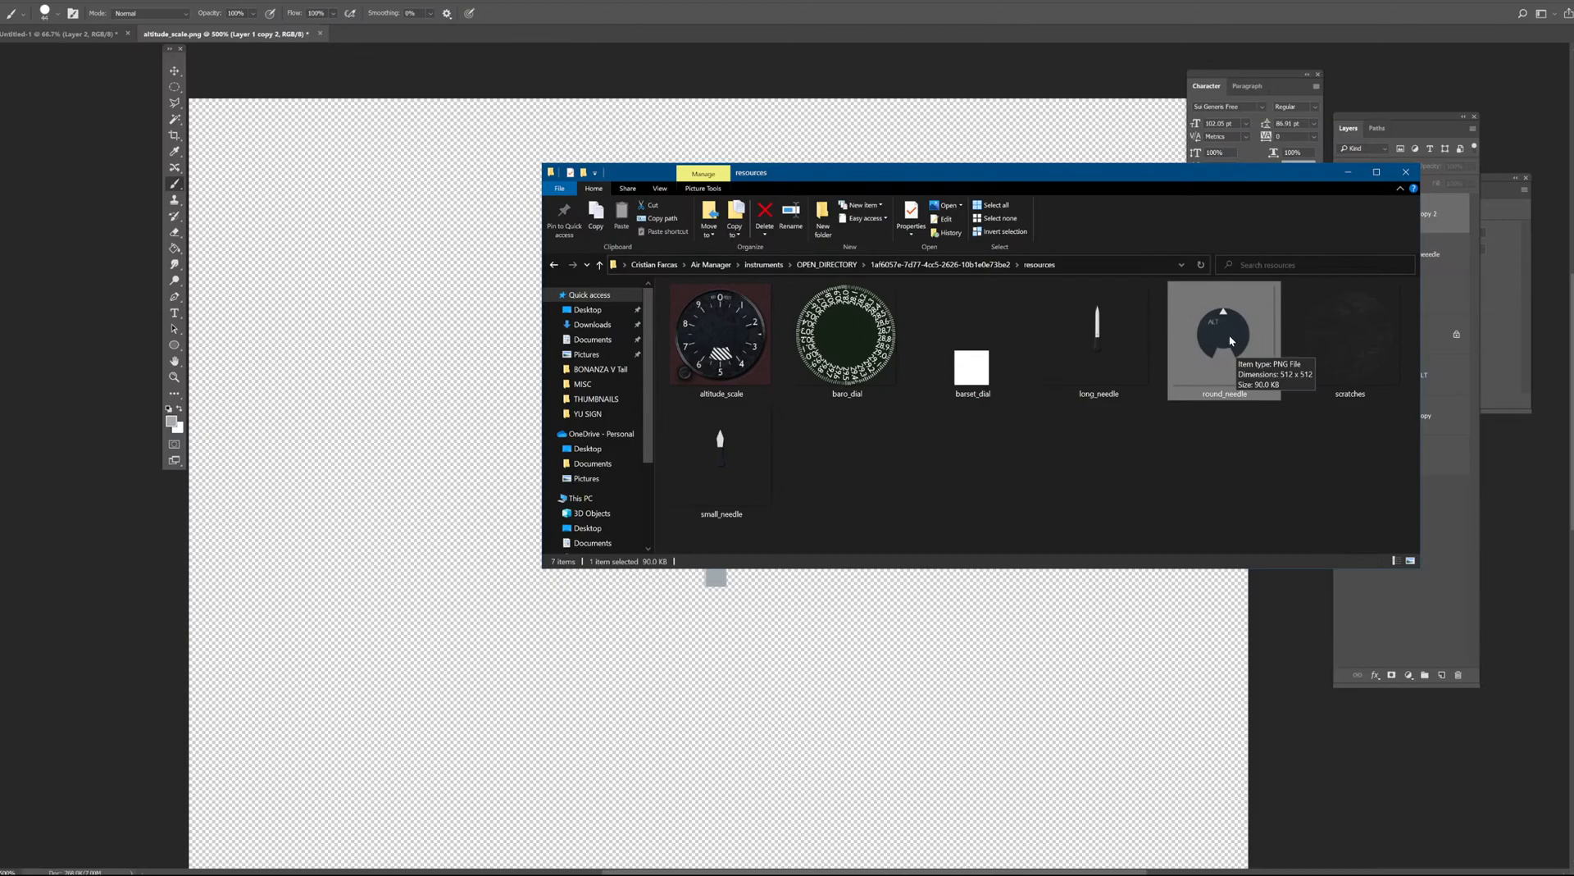
mouse_move(1230, 338)
mouse_down()
mouse_move(1190, 314)
mouse_move(1185, 337)
mouse_move(1224, 353)
mouse_up()
double_click(1228, 332)
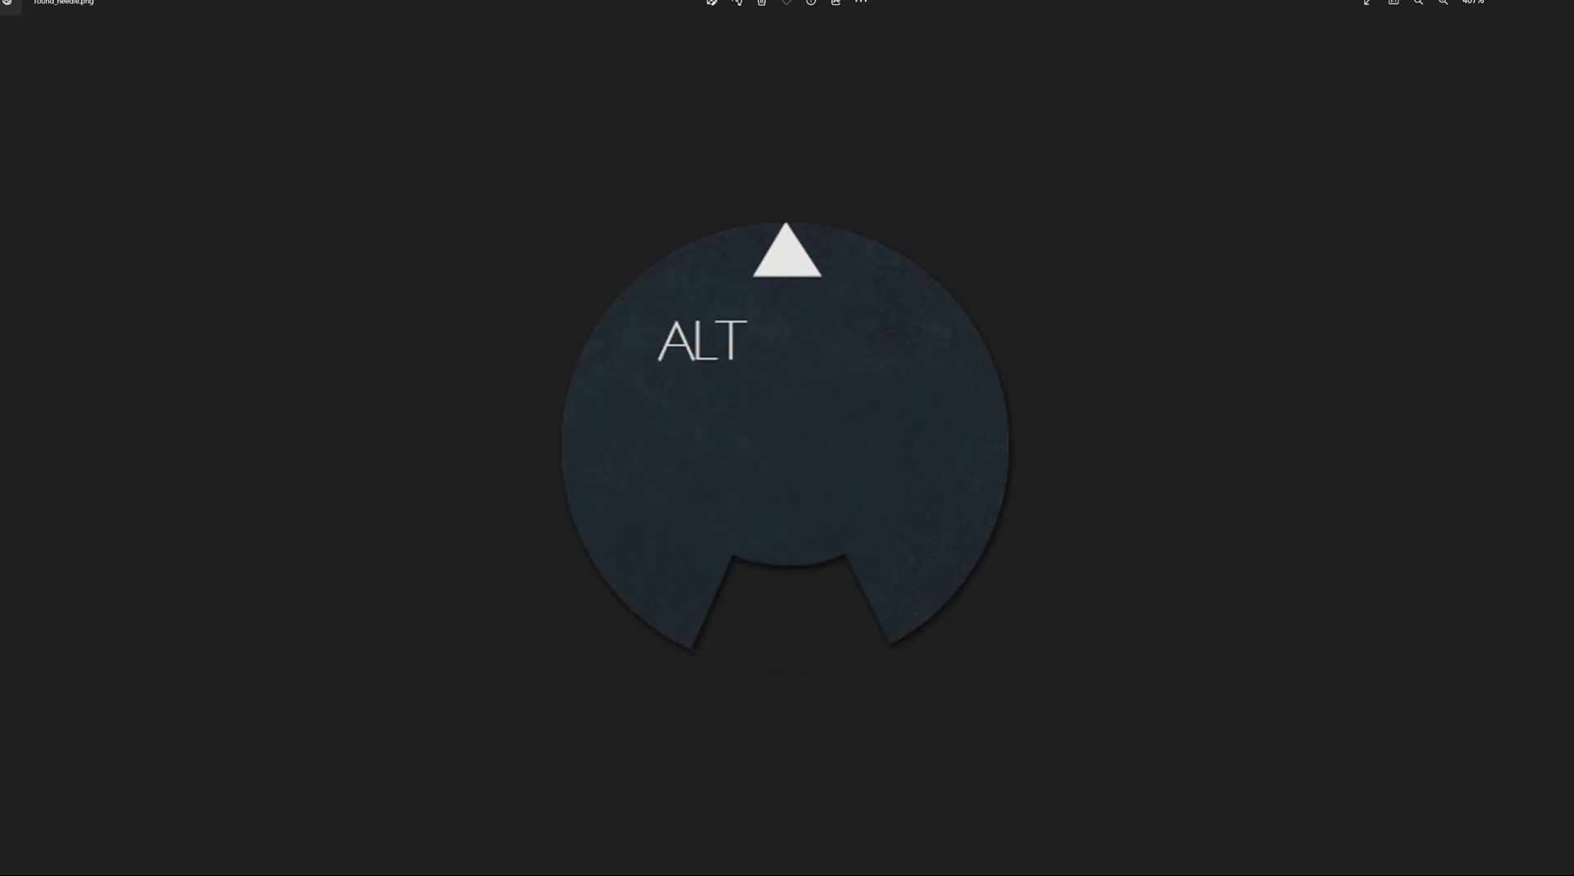
click(1530, 4)
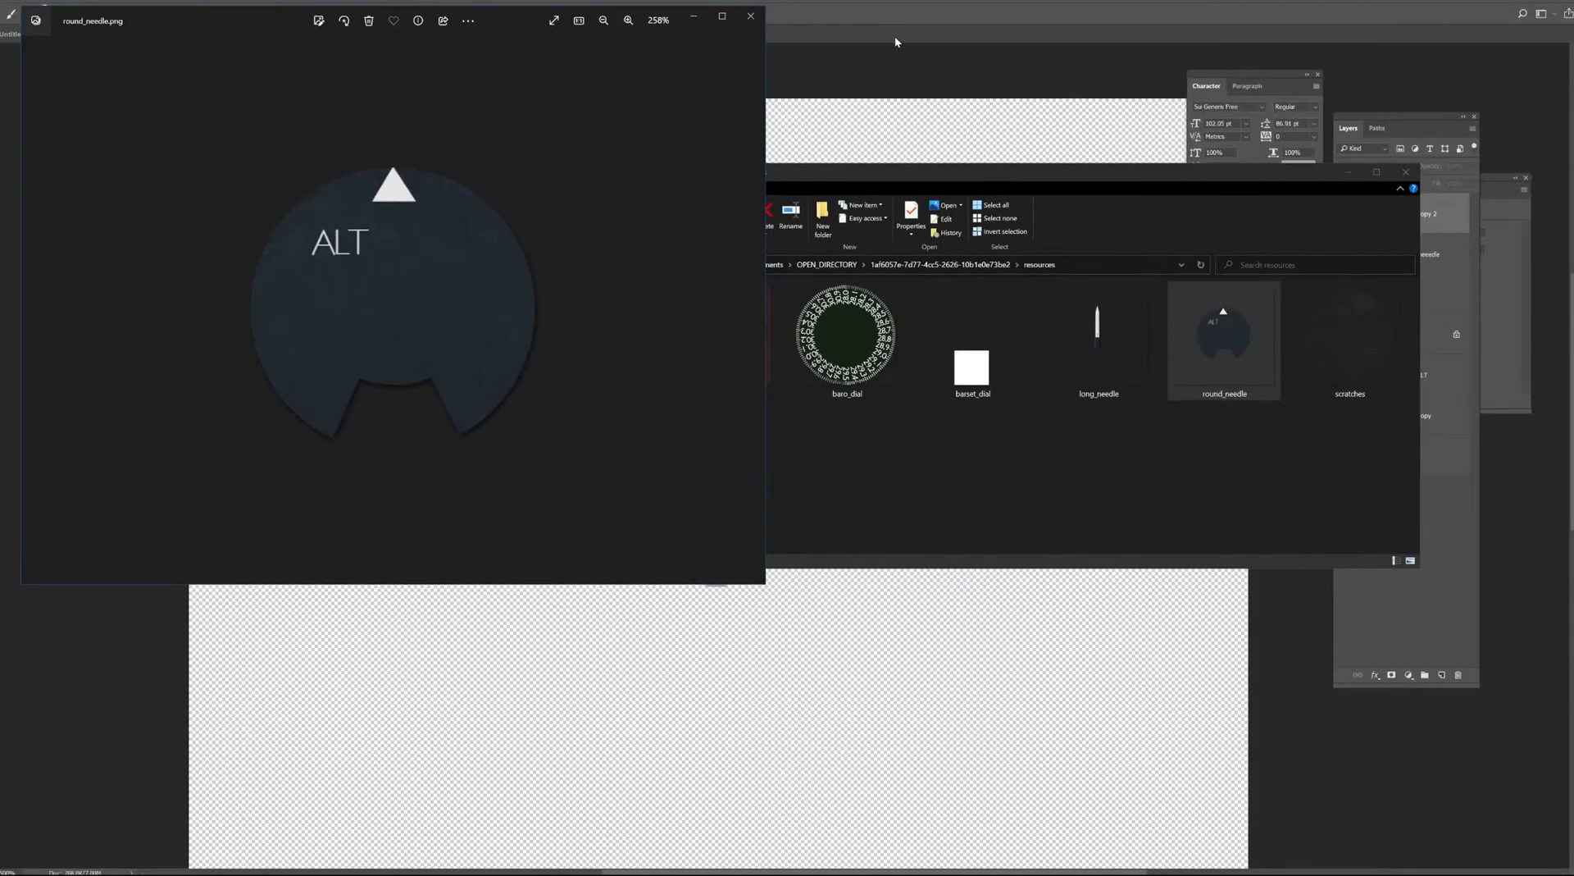
click(929, 31)
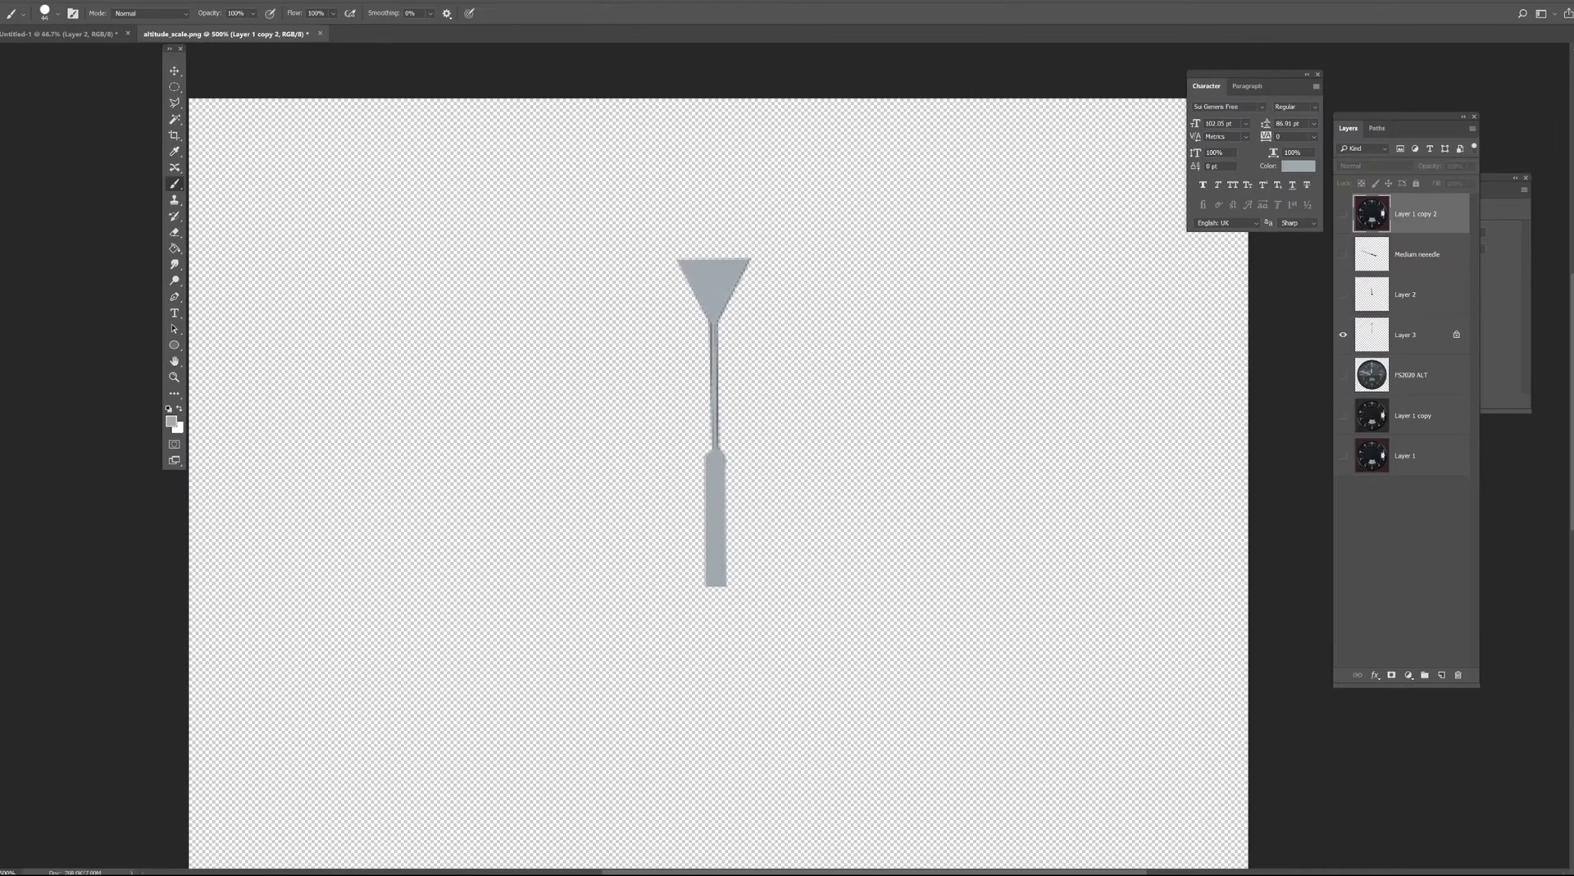
Open preview.png from the instrument's main folder in Photoshop, enlarge it to 400% and activate the Move tool.
key(alt+Tab)
click(940, 264)
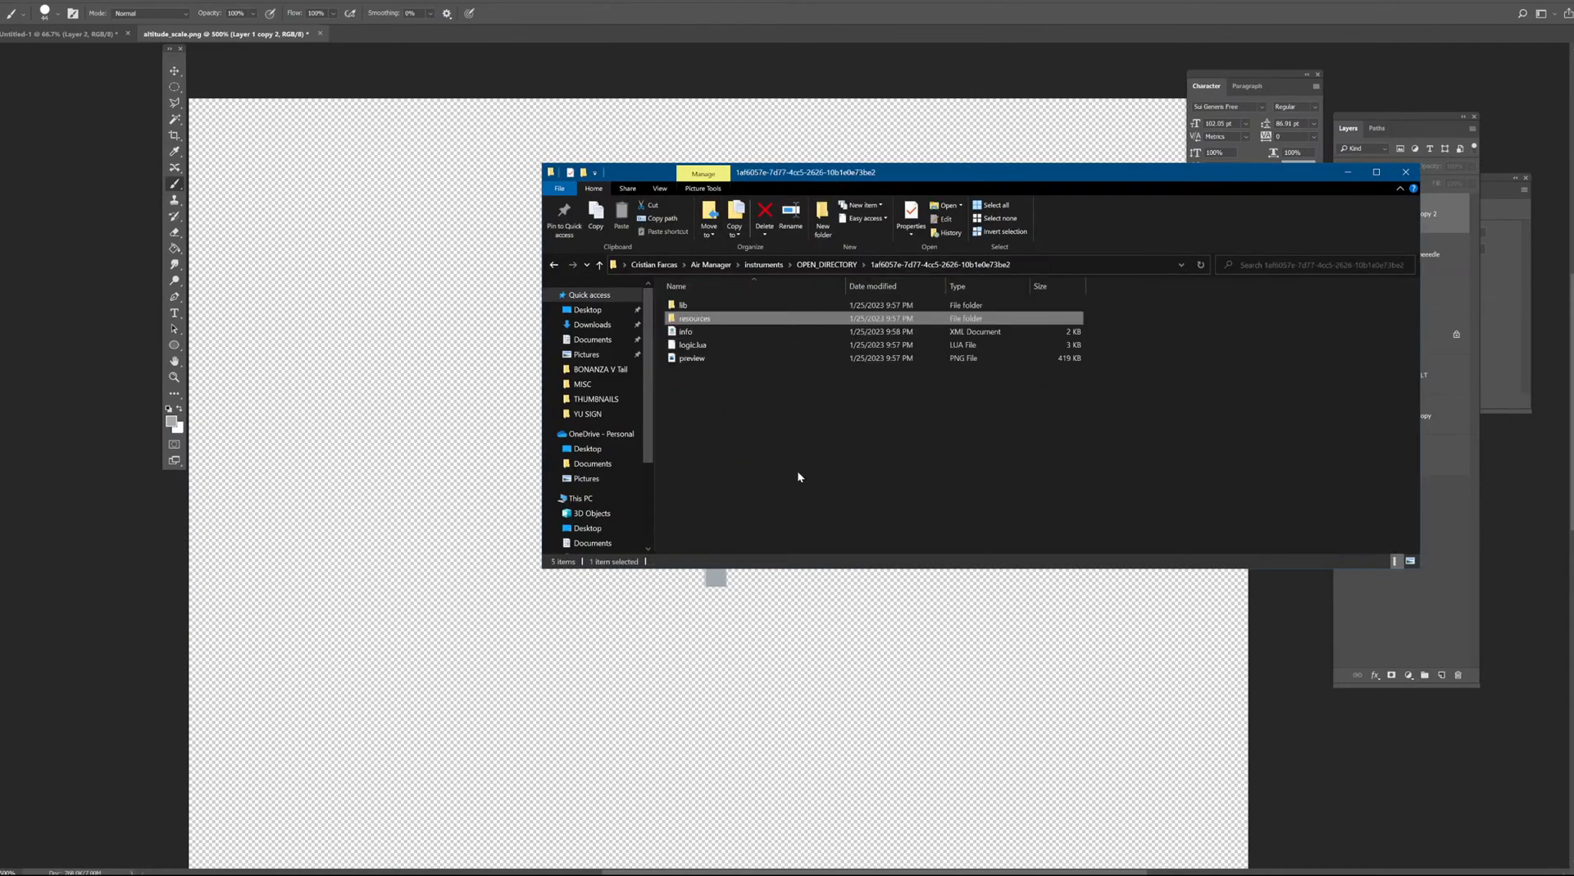
drag(707, 359, 807, 79)
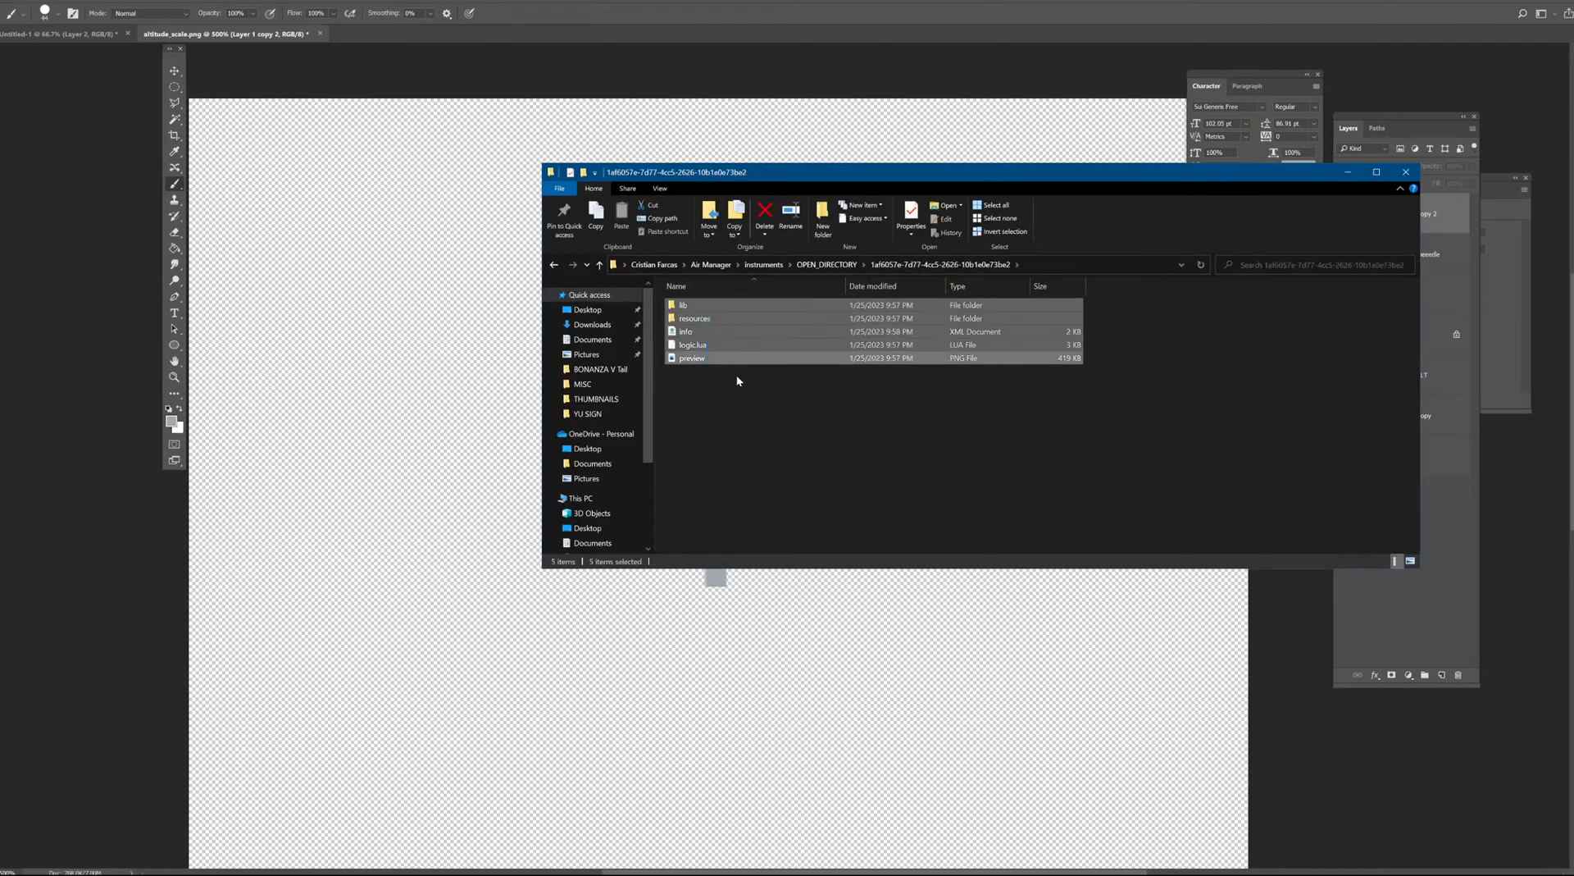
click(707, 358)
drag(706, 358, 725, 38)
key(ctrl+plus)
key(ctrl+plus)
key(ctrl+plus)
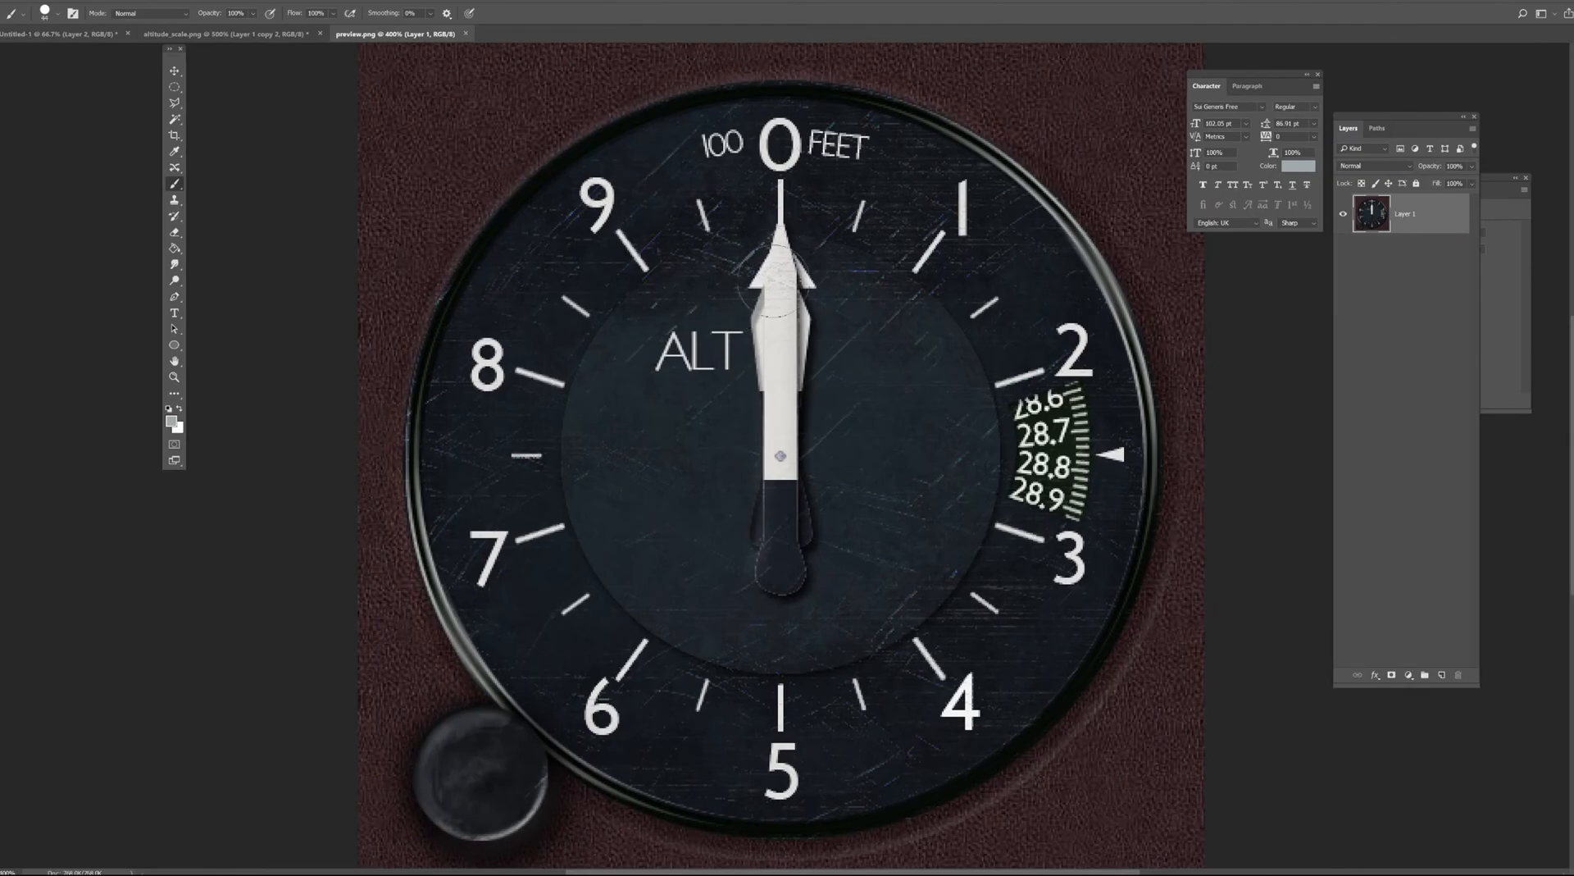
click(174, 70)
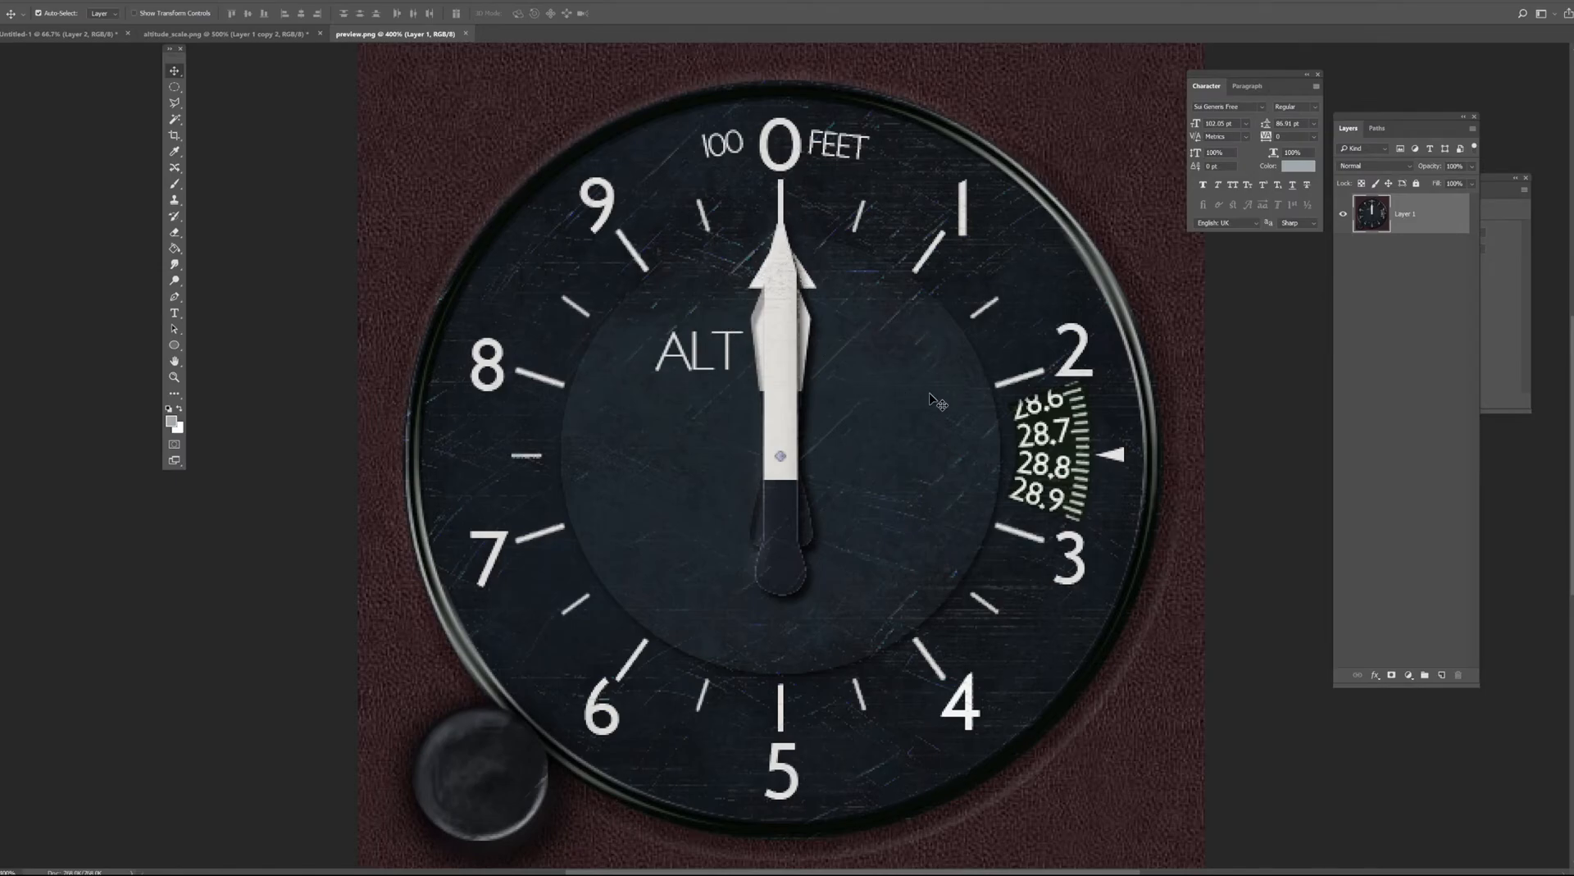
Return to the altitude_scale.png document and show the FS2020 ALT reference layer.
click(266, 36)
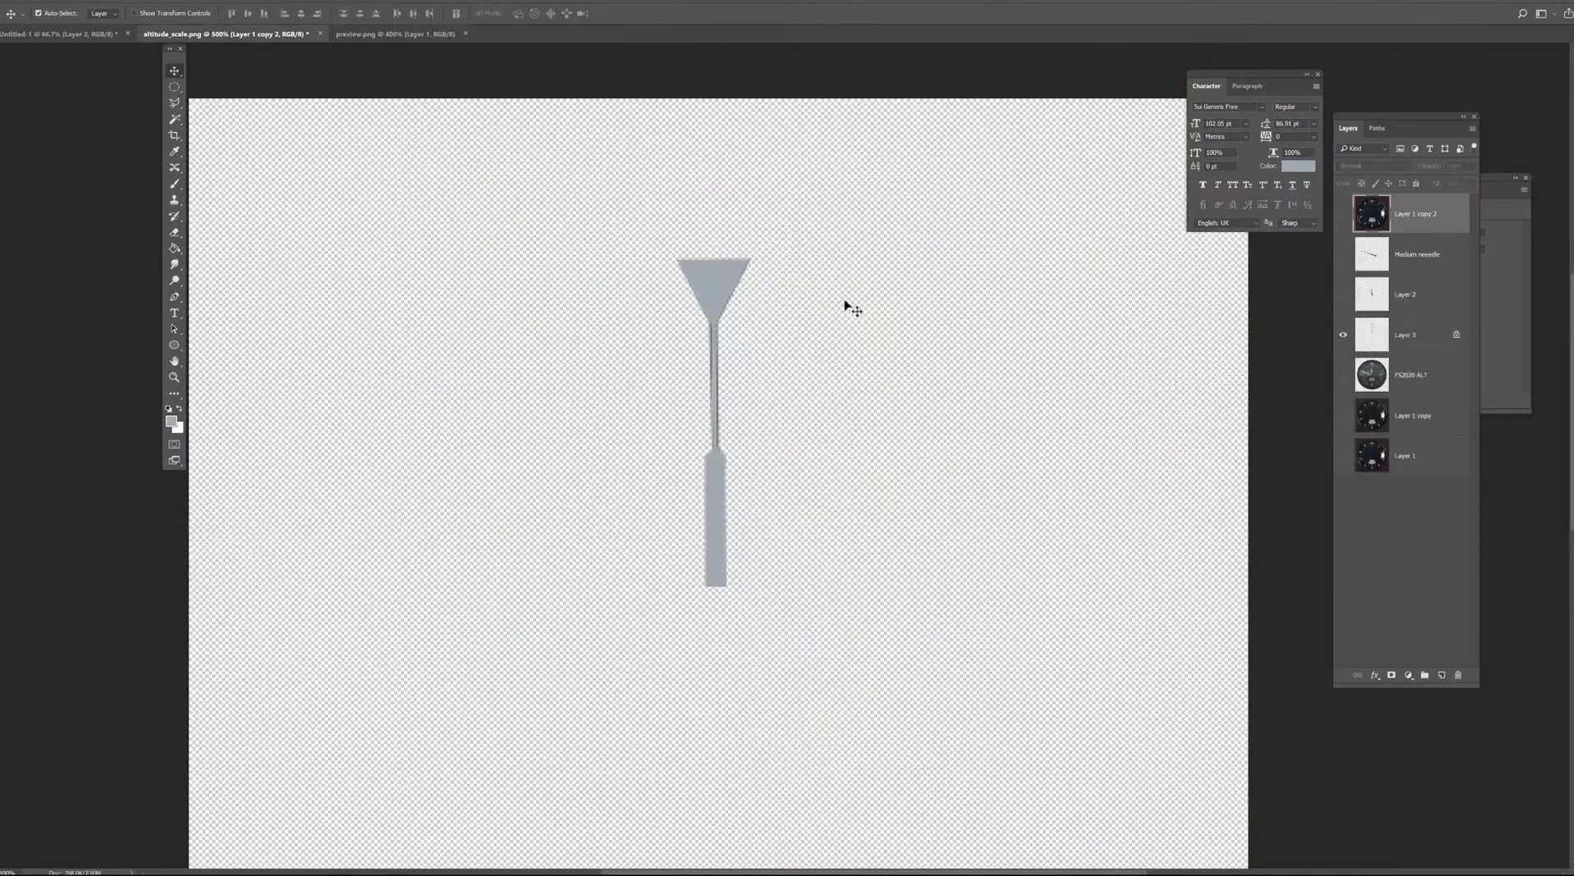
click(1343, 375)
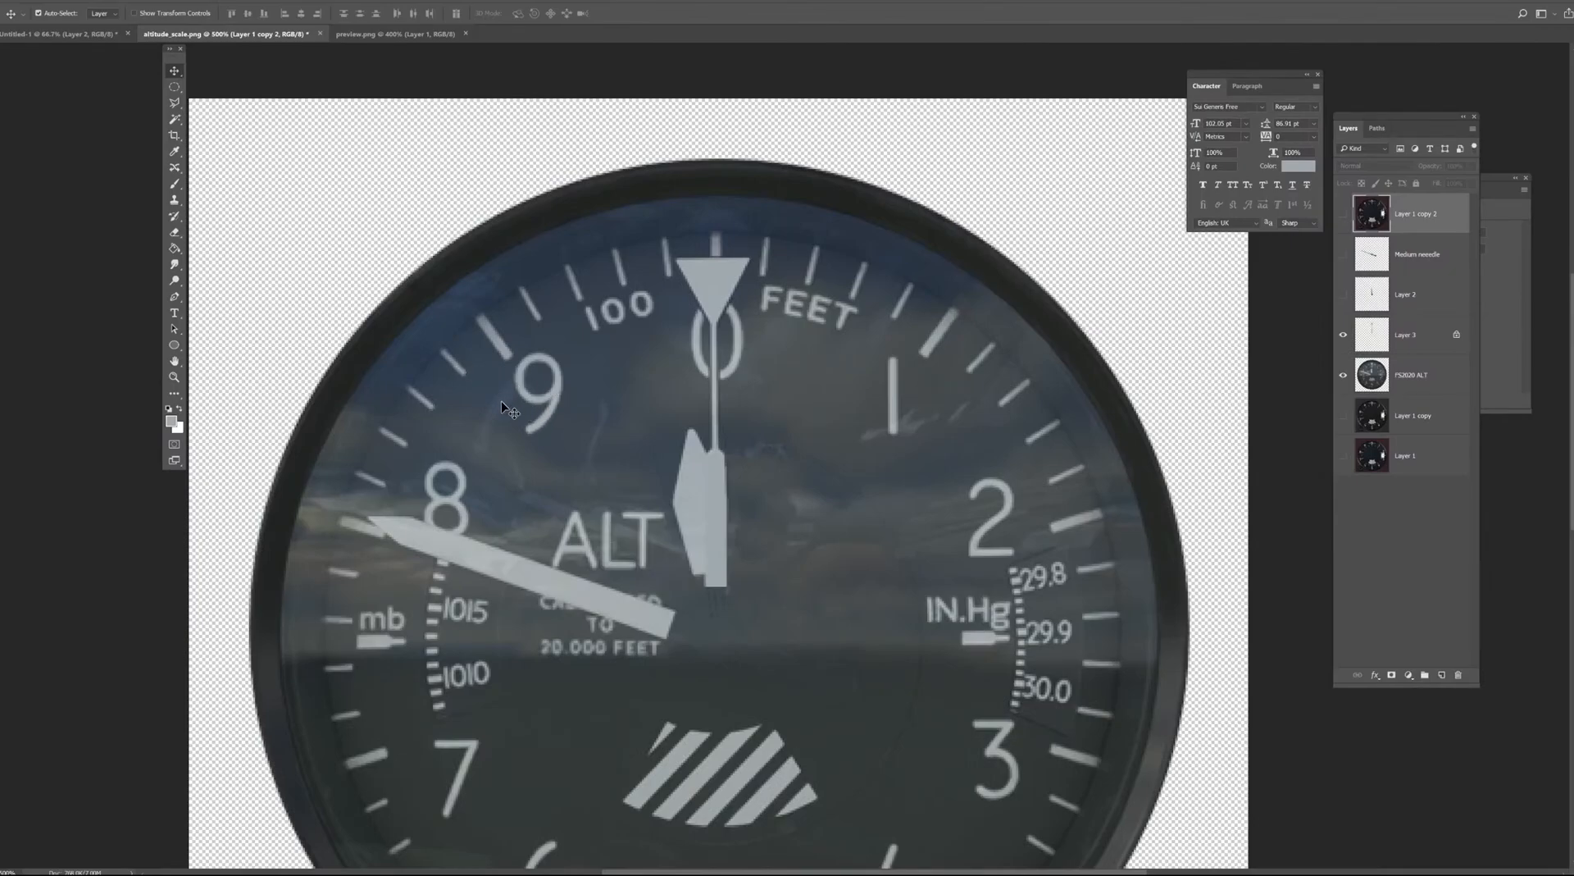
drag(738, 590, 745, 460)
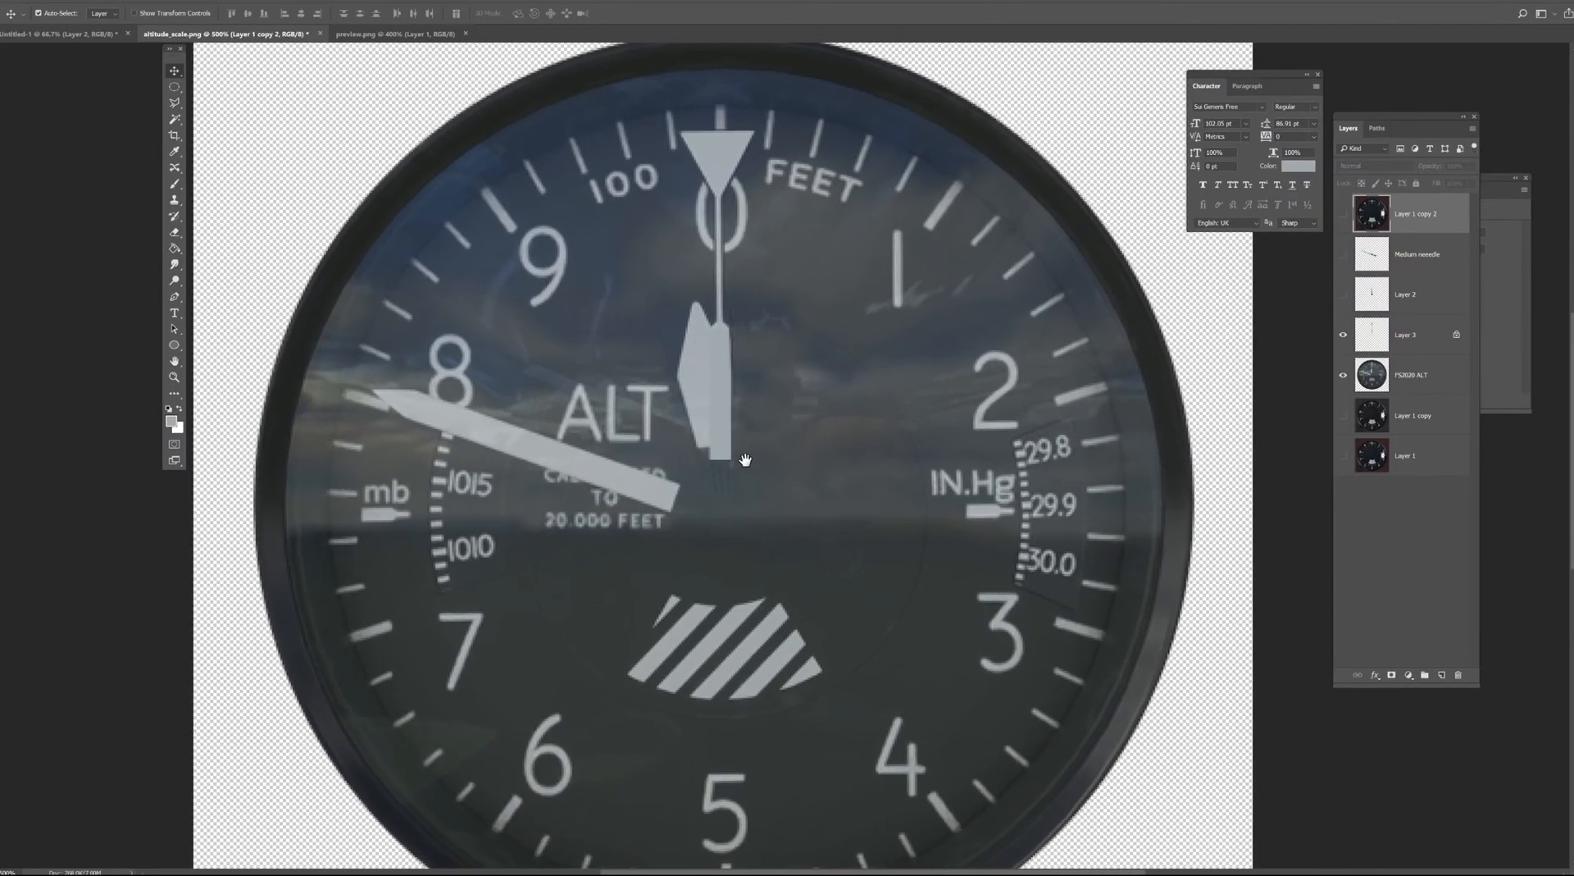
Load the circle at the dial's centre from Path 1 as a new anti-aliased selection.
click(173, 103)
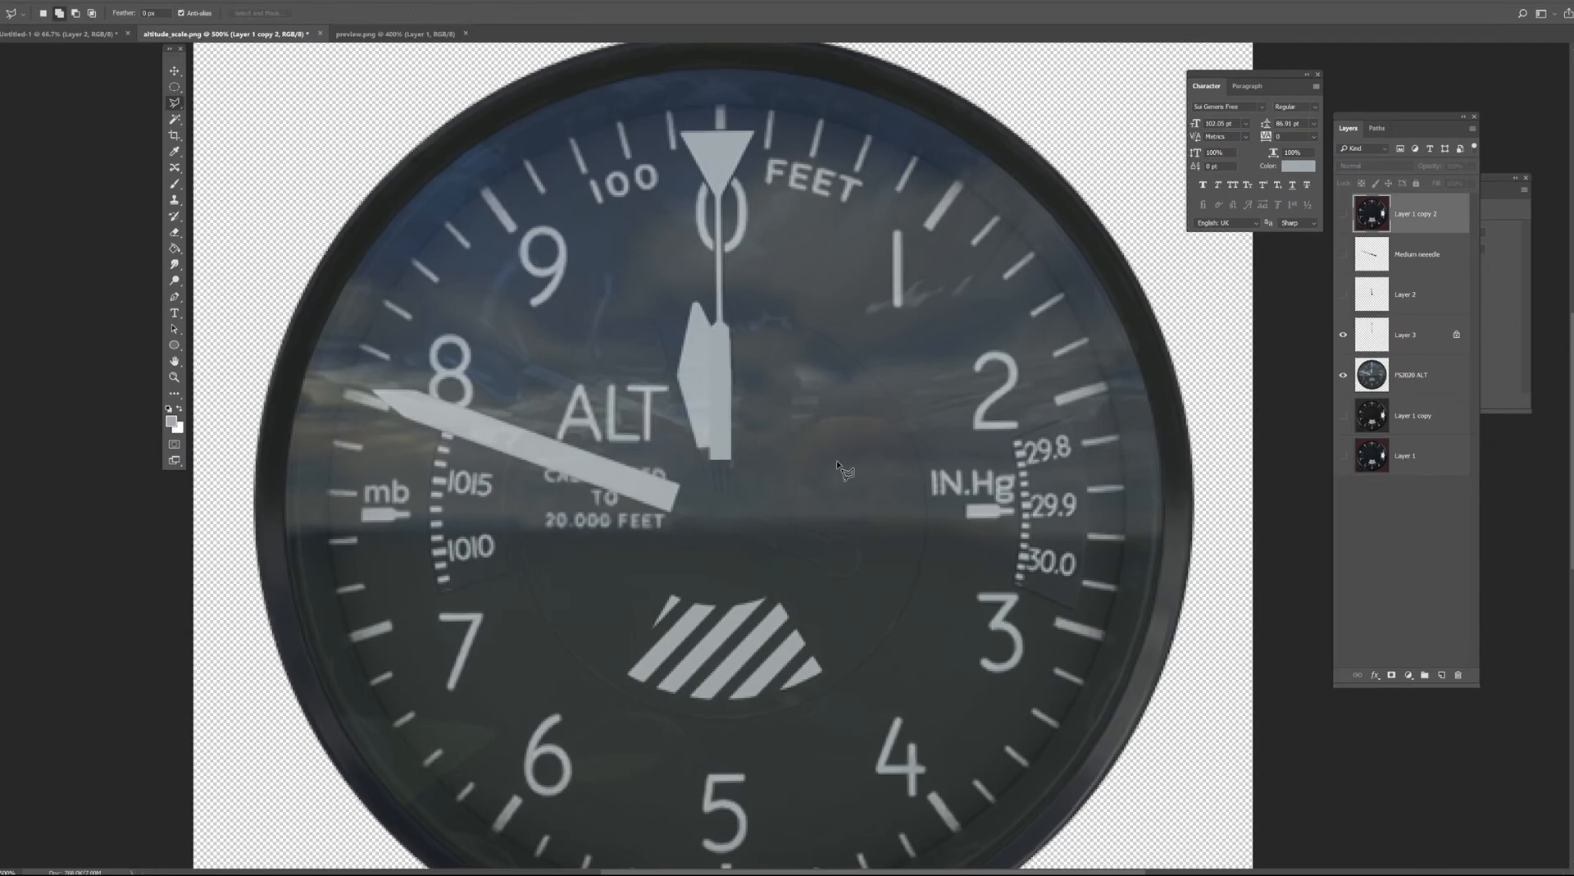
click(709, 461)
click(1377, 128)
click(1381, 156)
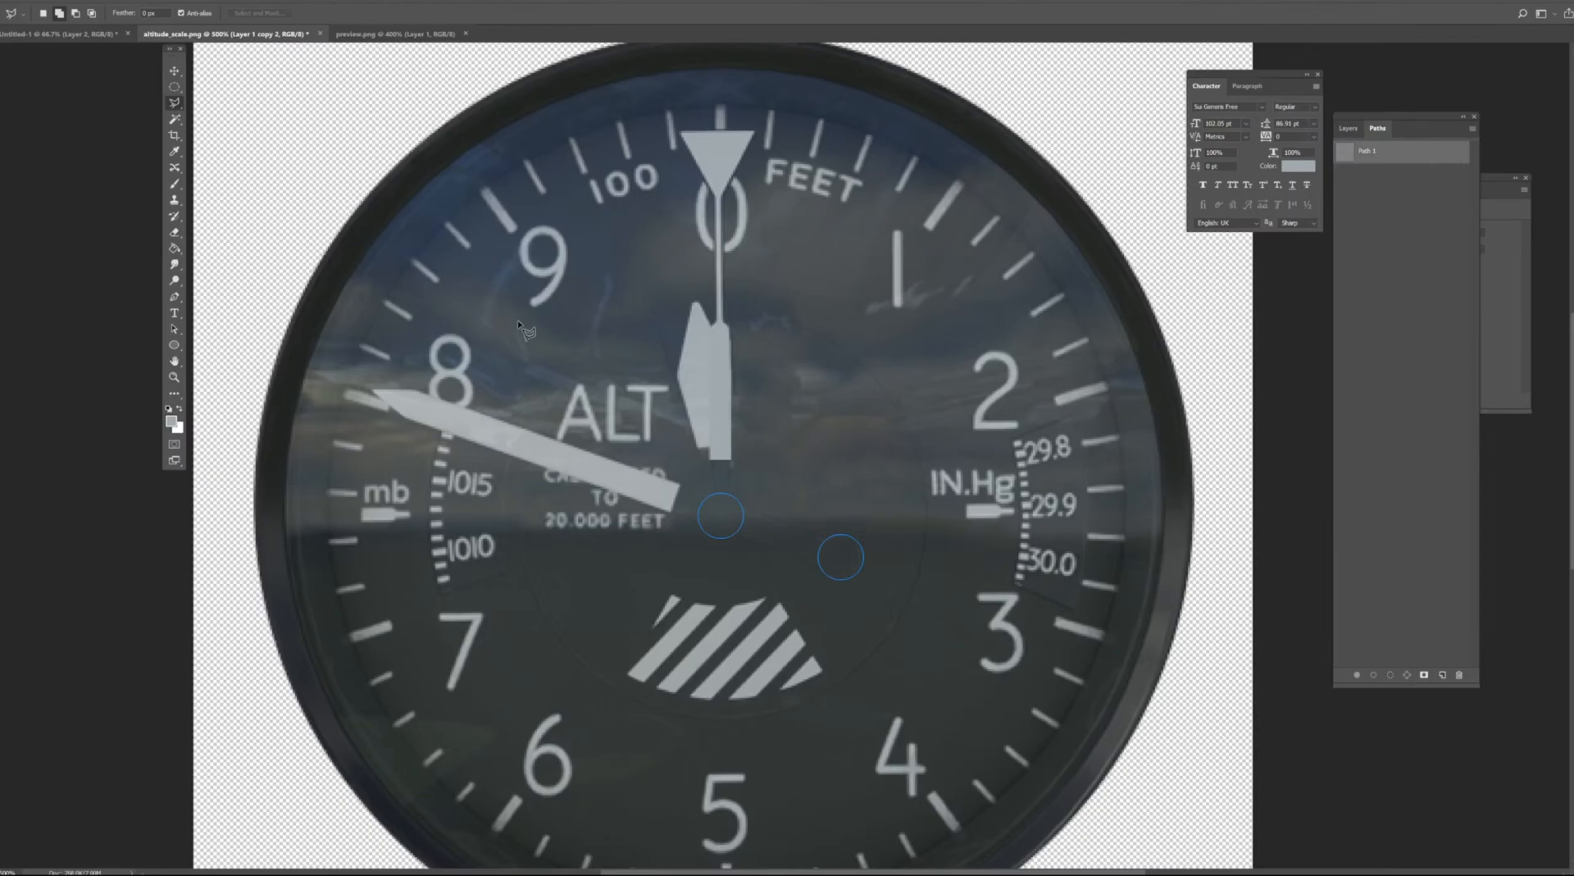
click(173, 329)
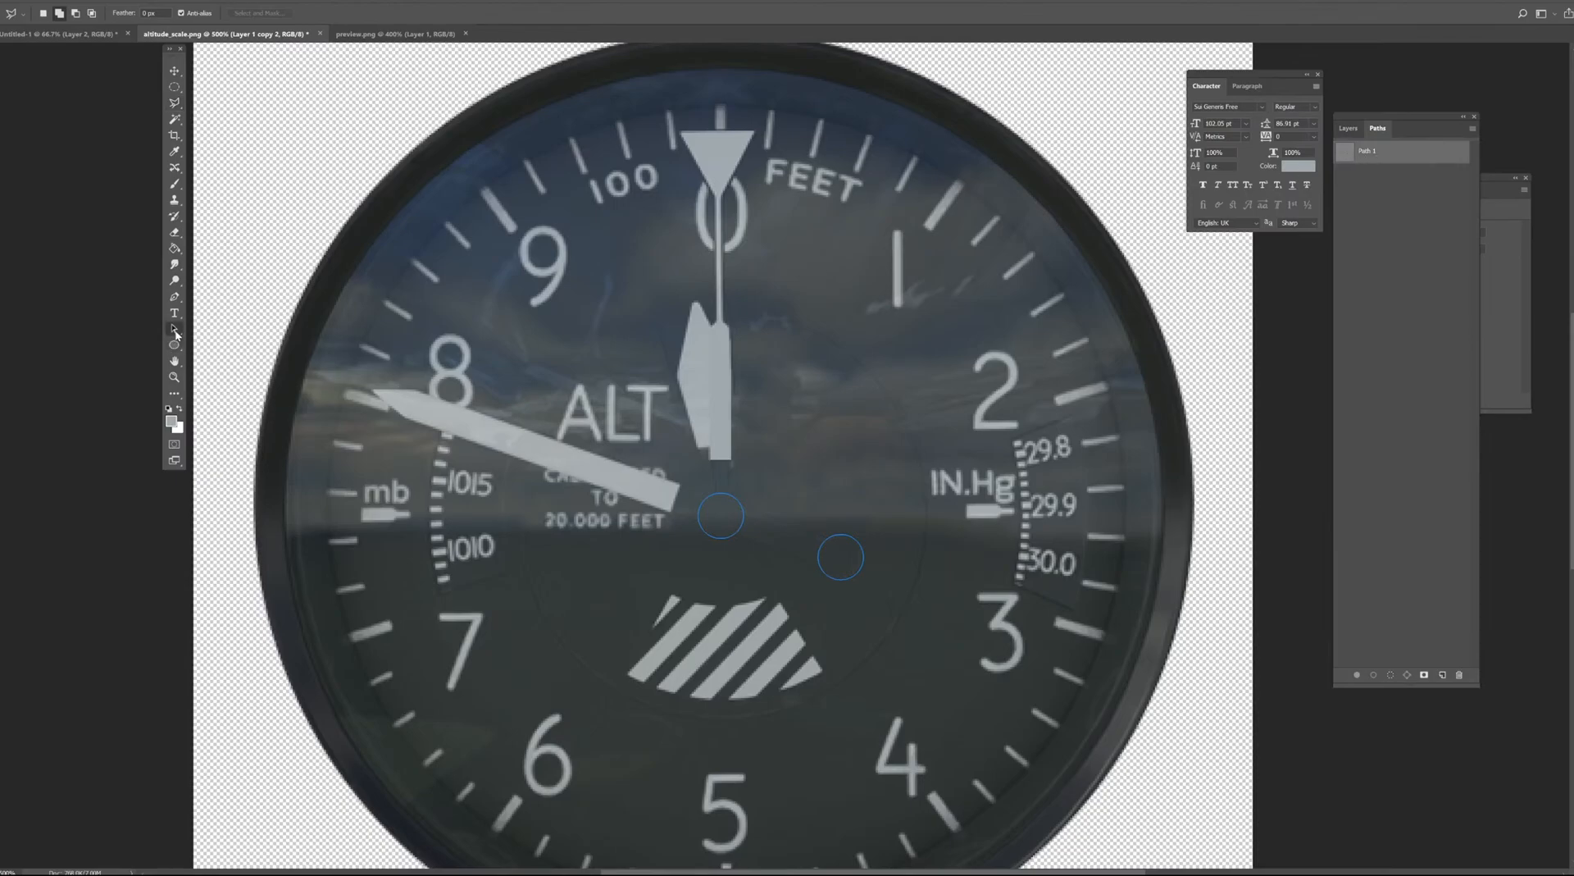
right_click(730, 498)
click(814, 551)
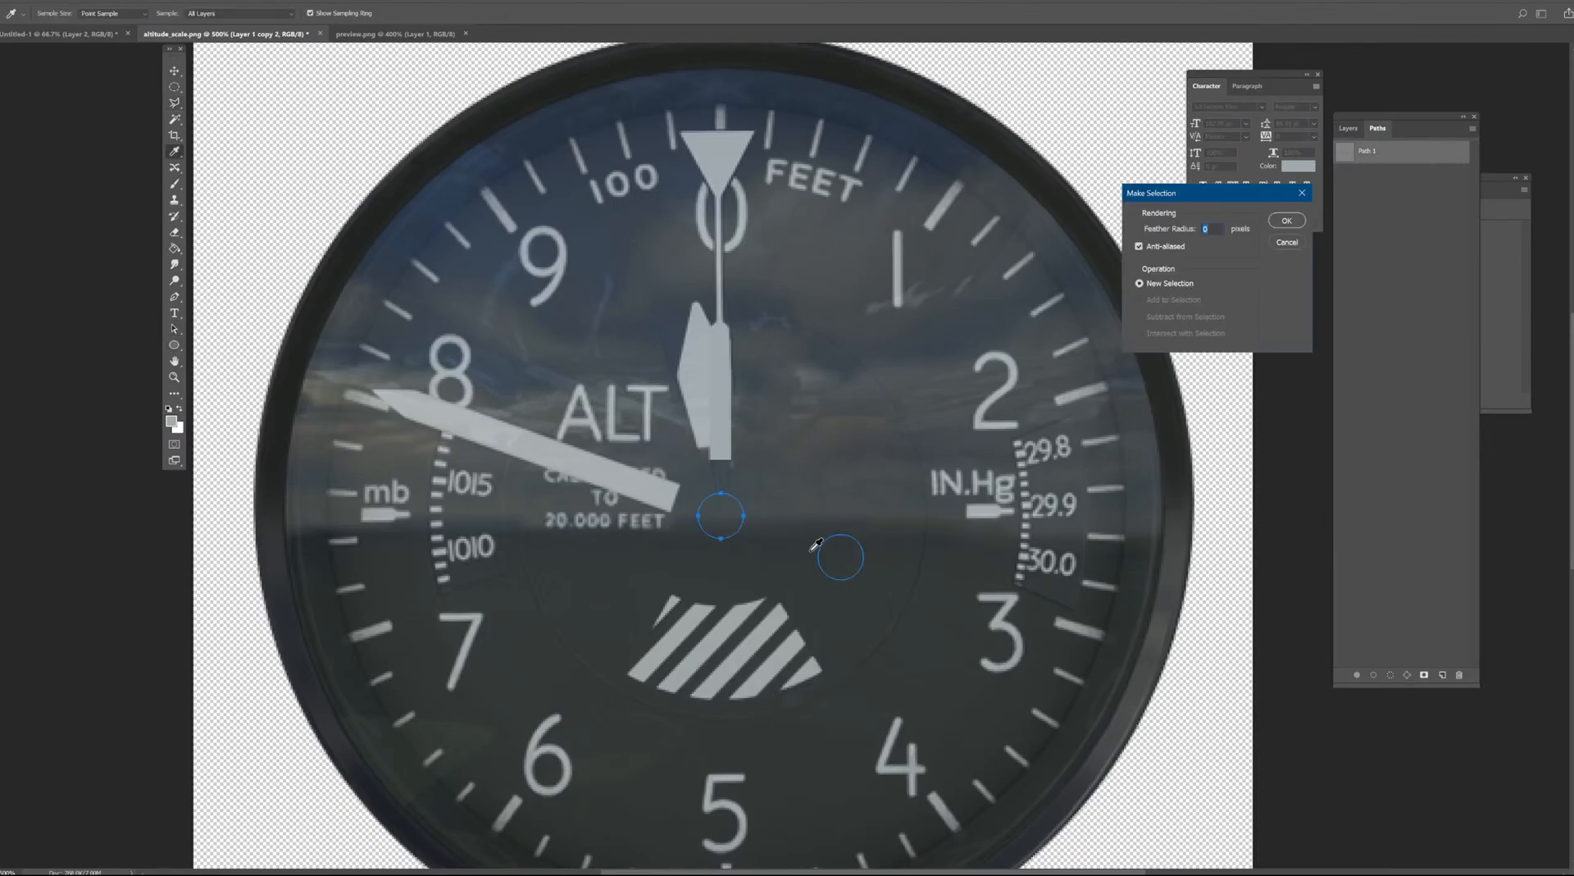
click(1287, 220)
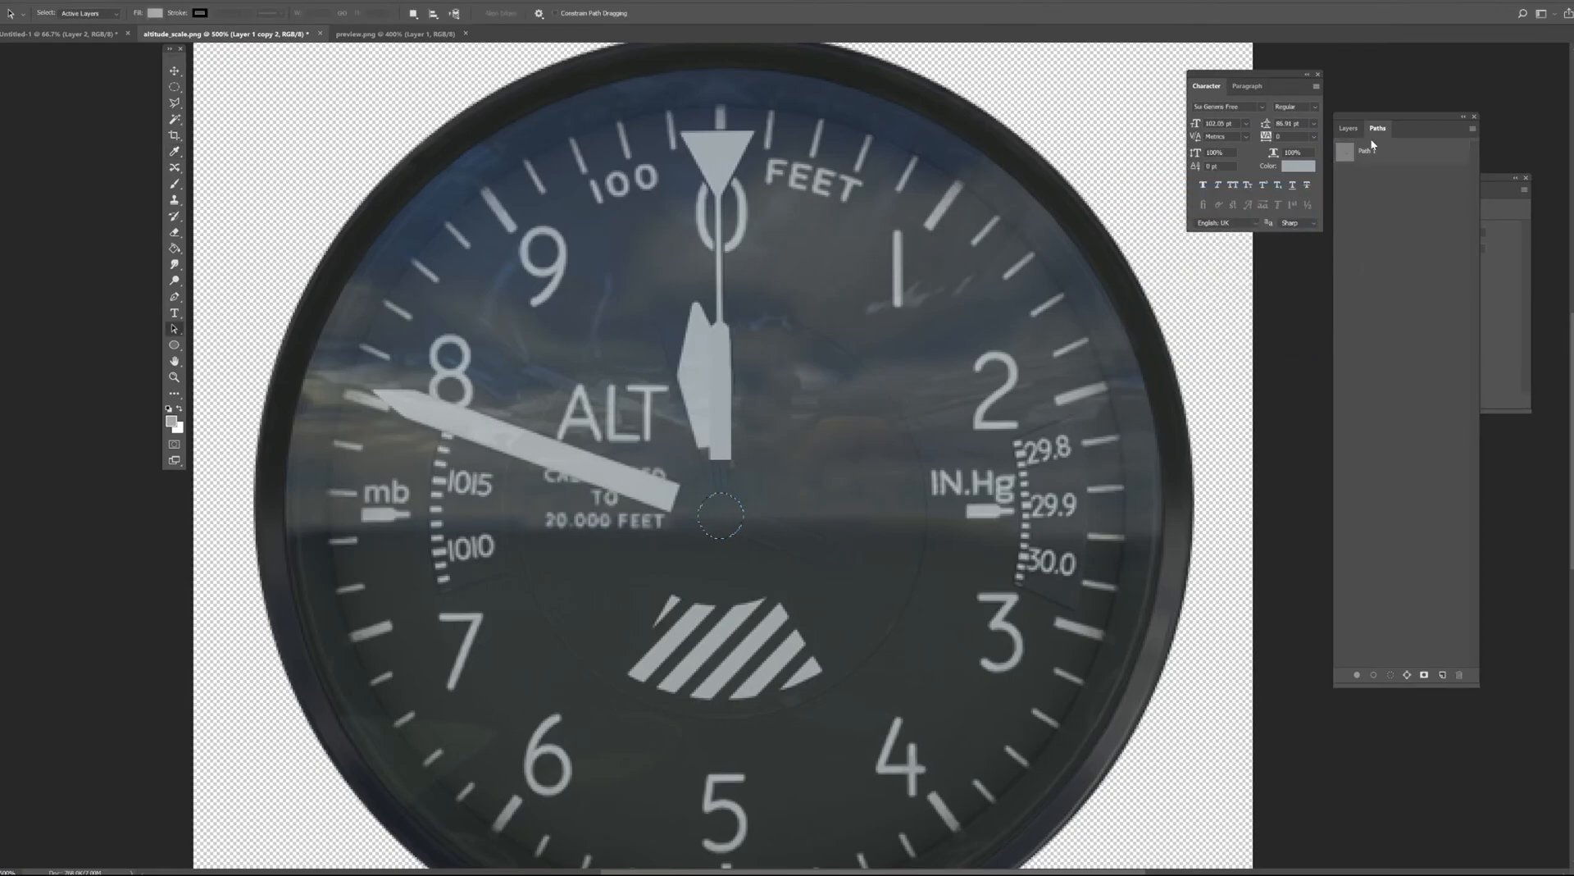
click(1348, 129)
Add the narrow strip between the needle's grey shaft and the hub circle to the selection with the Polygonal Lasso.
click(173, 105)
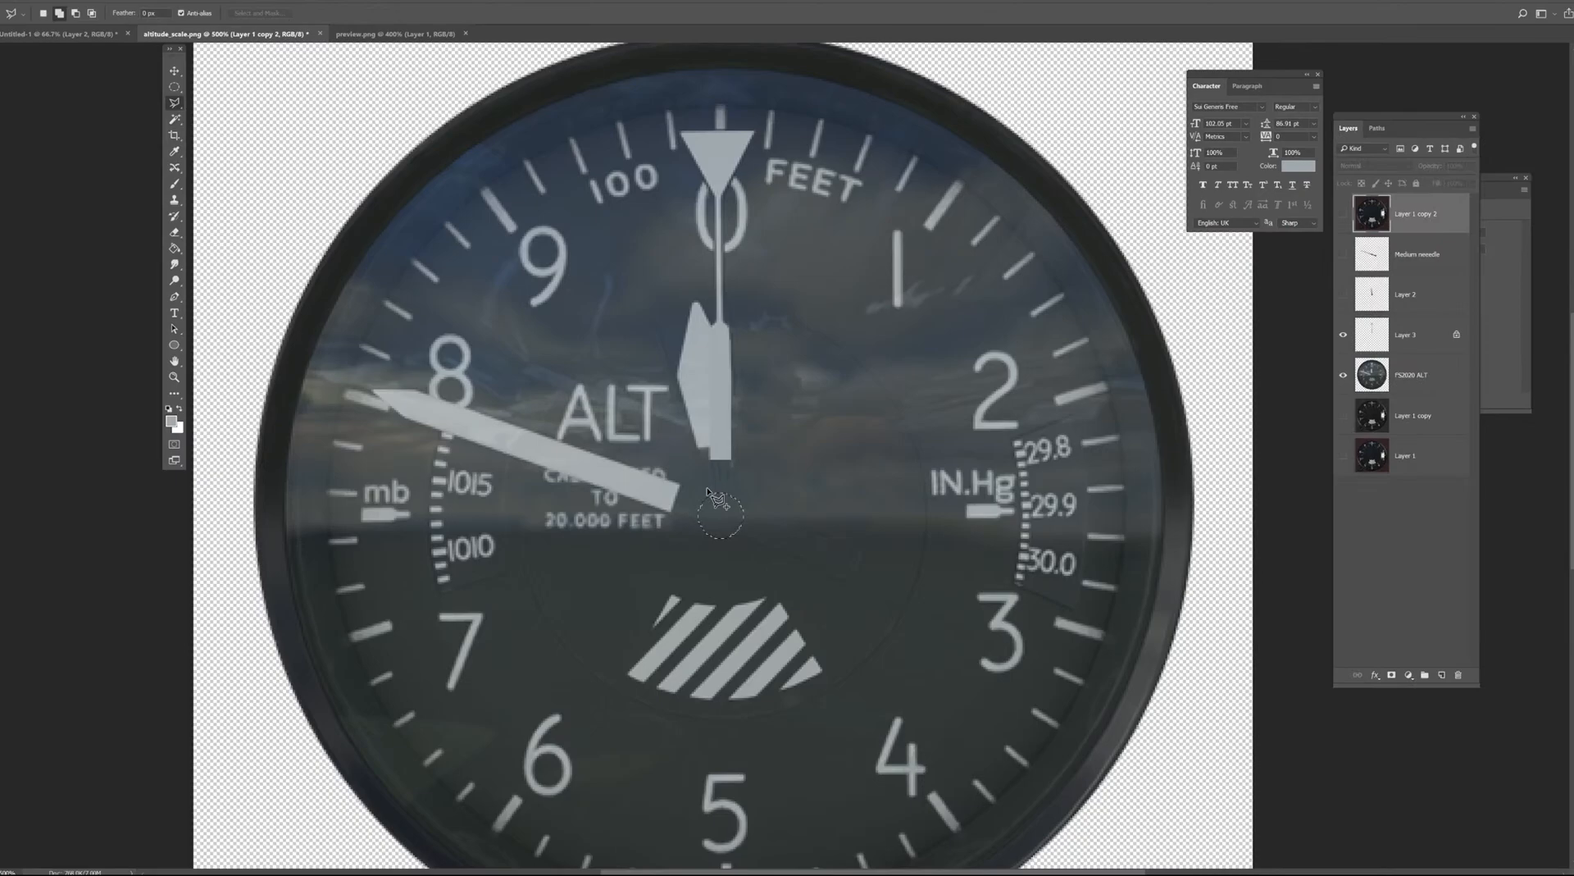
key(ctrl+plus)
key(ctrl+plus)
key(ctrl+plus)
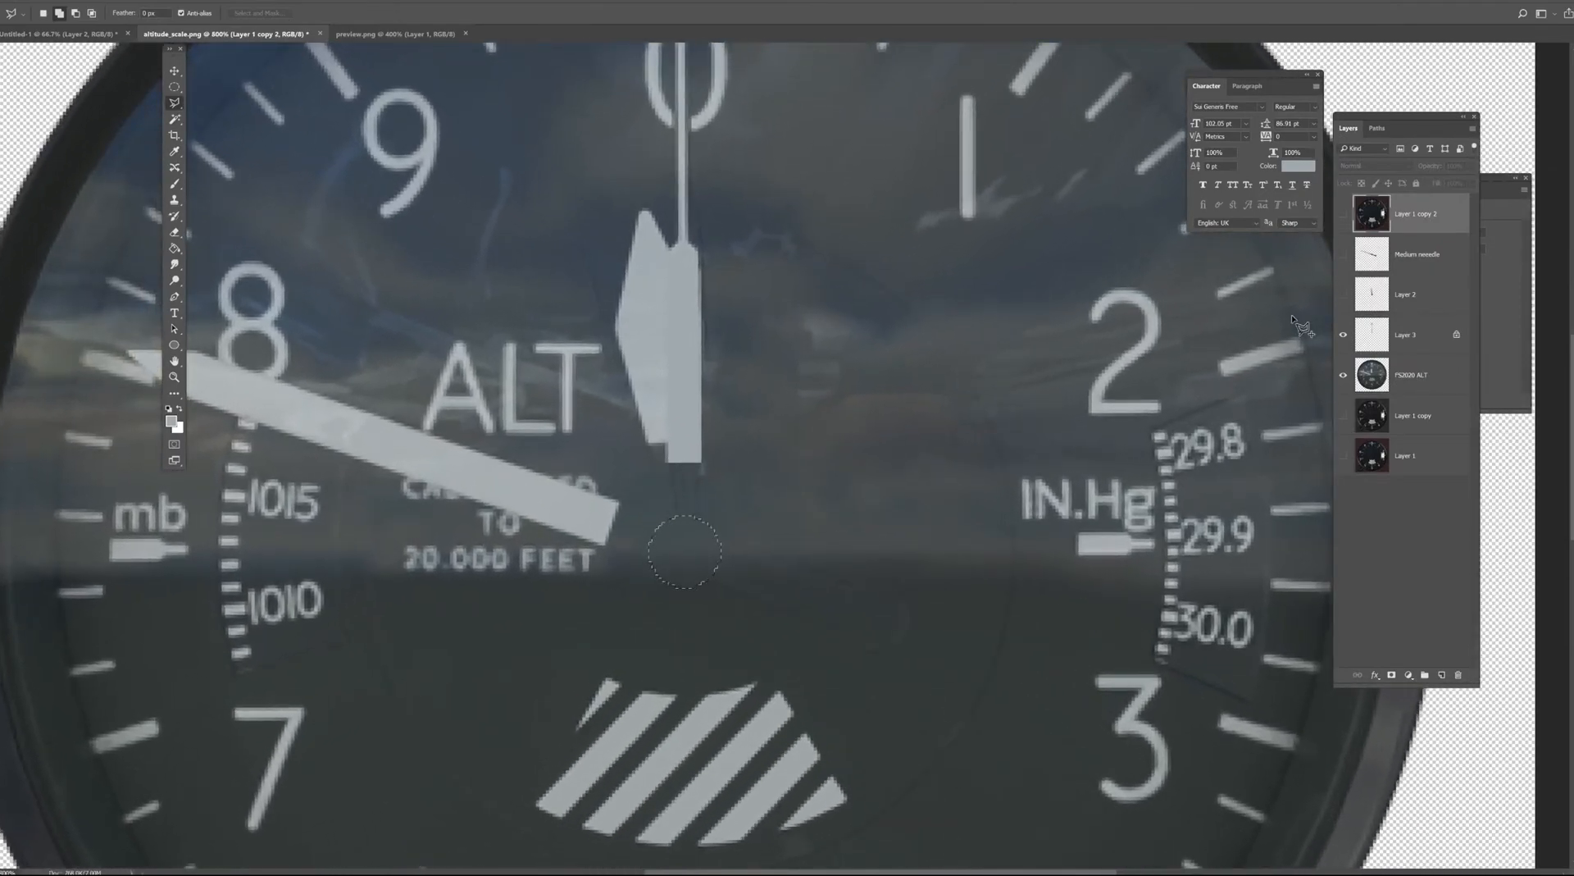
click(667, 461)
click(667, 533)
click(701, 532)
Copy the selected hub and strip from the FS2020 ALT layer, hide that reference, and merge the copy into Layer 3.
click(1416, 341)
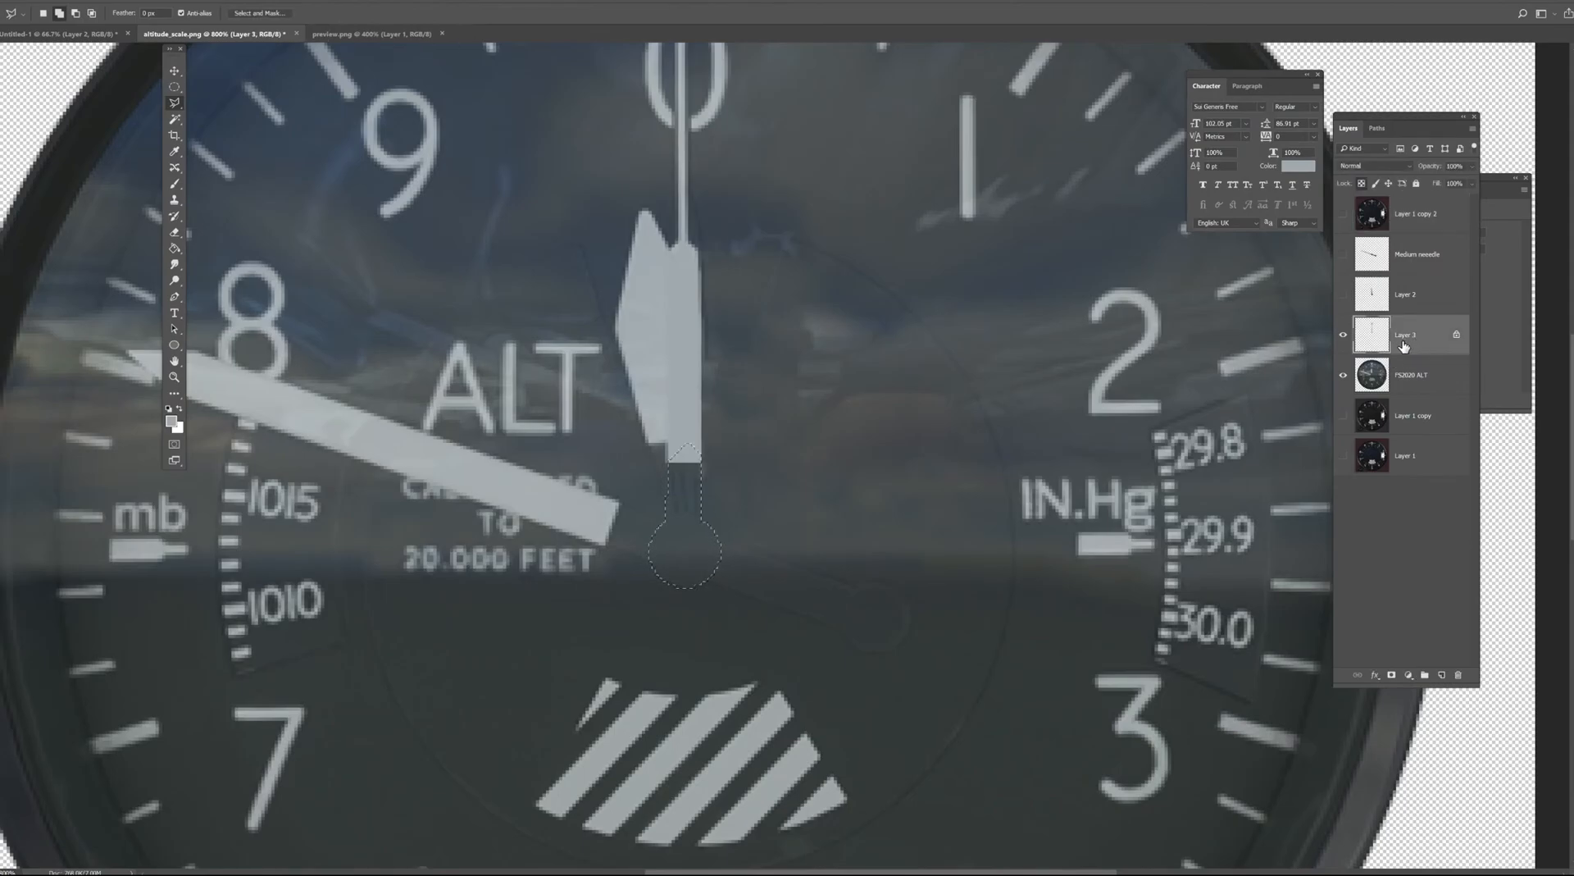
key(ctrl+j)
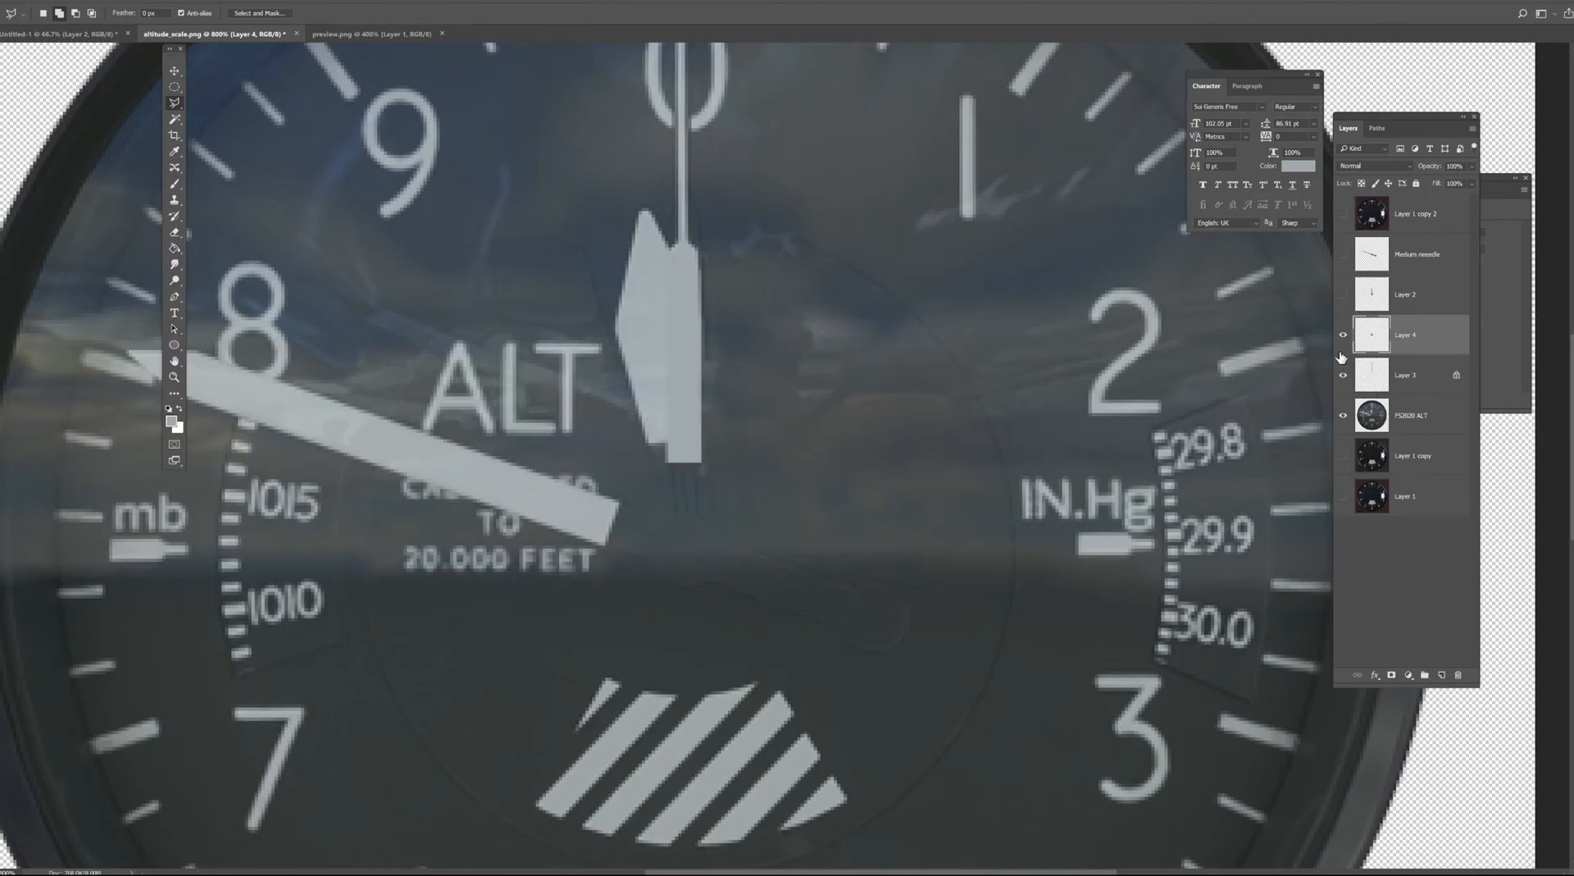
click(1350, 418)
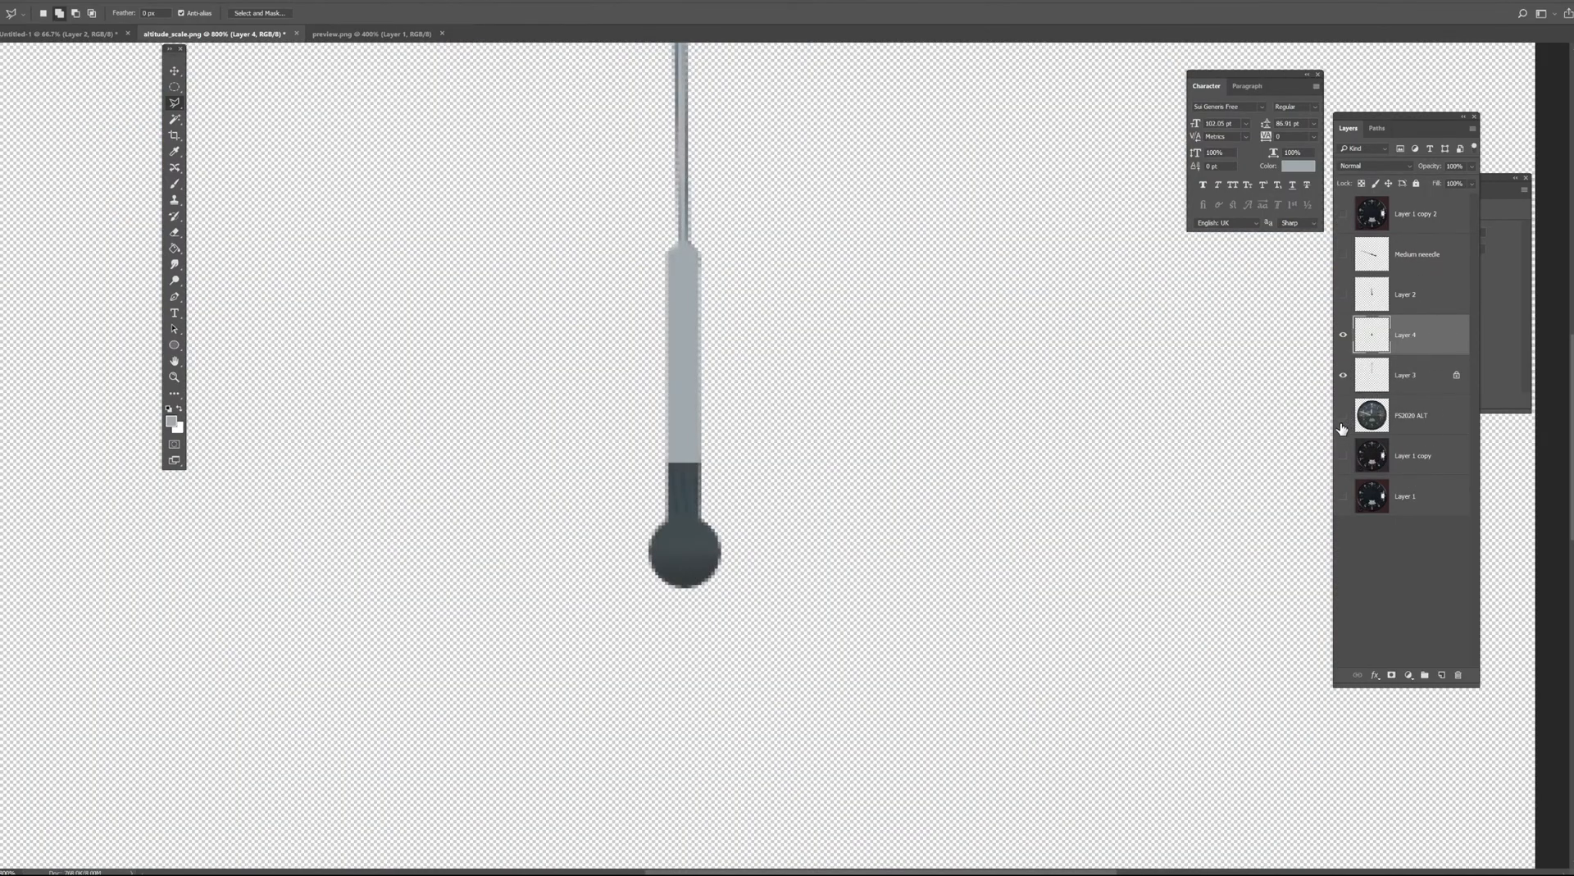
key(ctrl+minus)
key(ctrl+minus)
key(ctrl+minus)
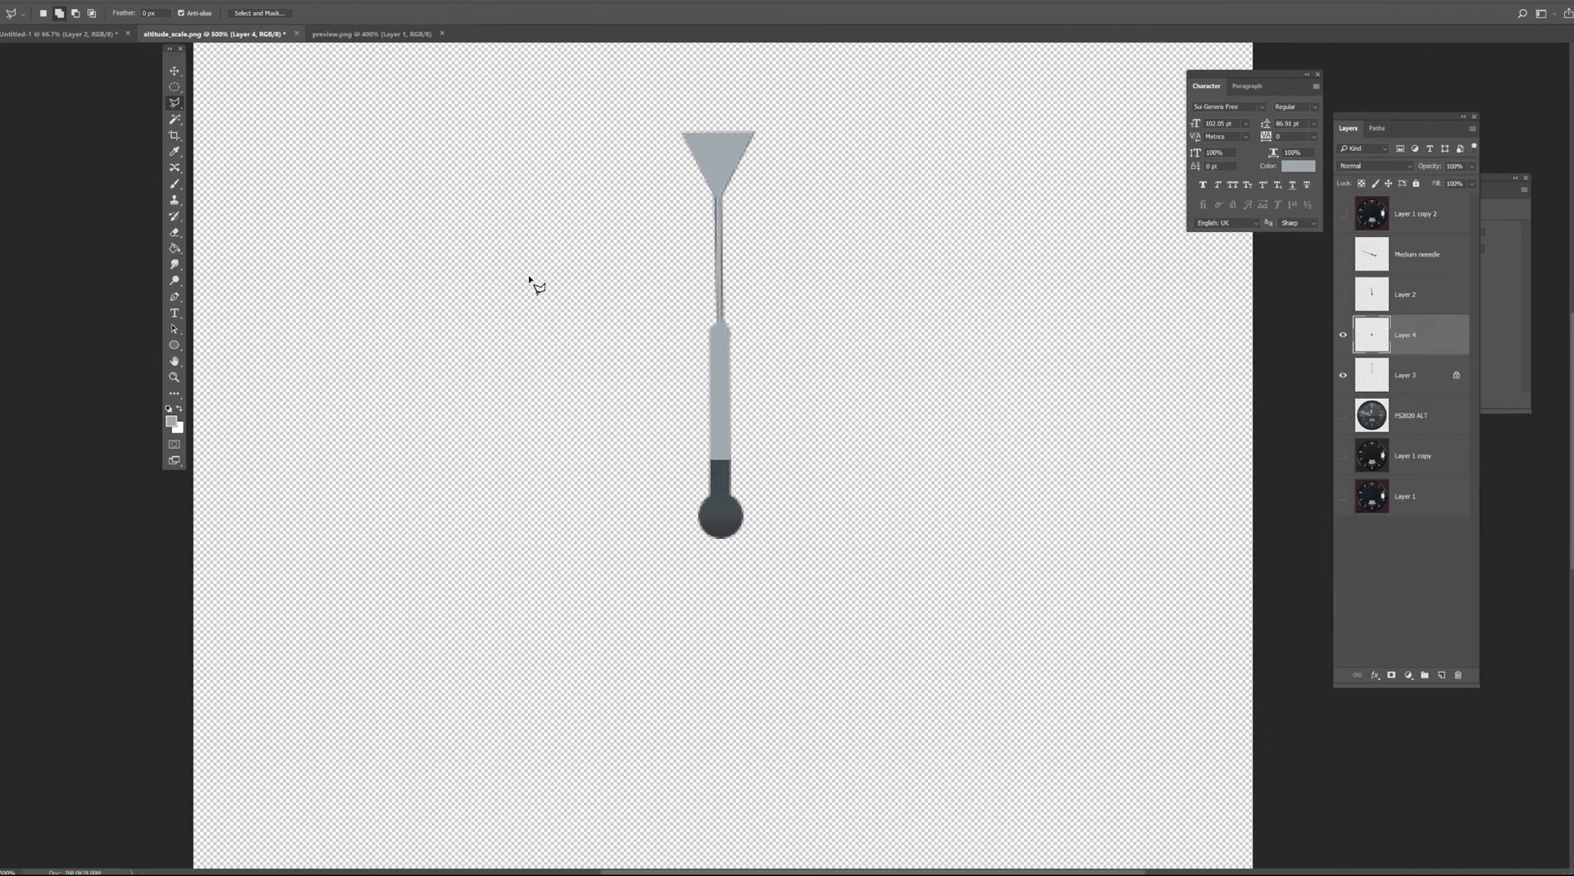
click(174, 184)
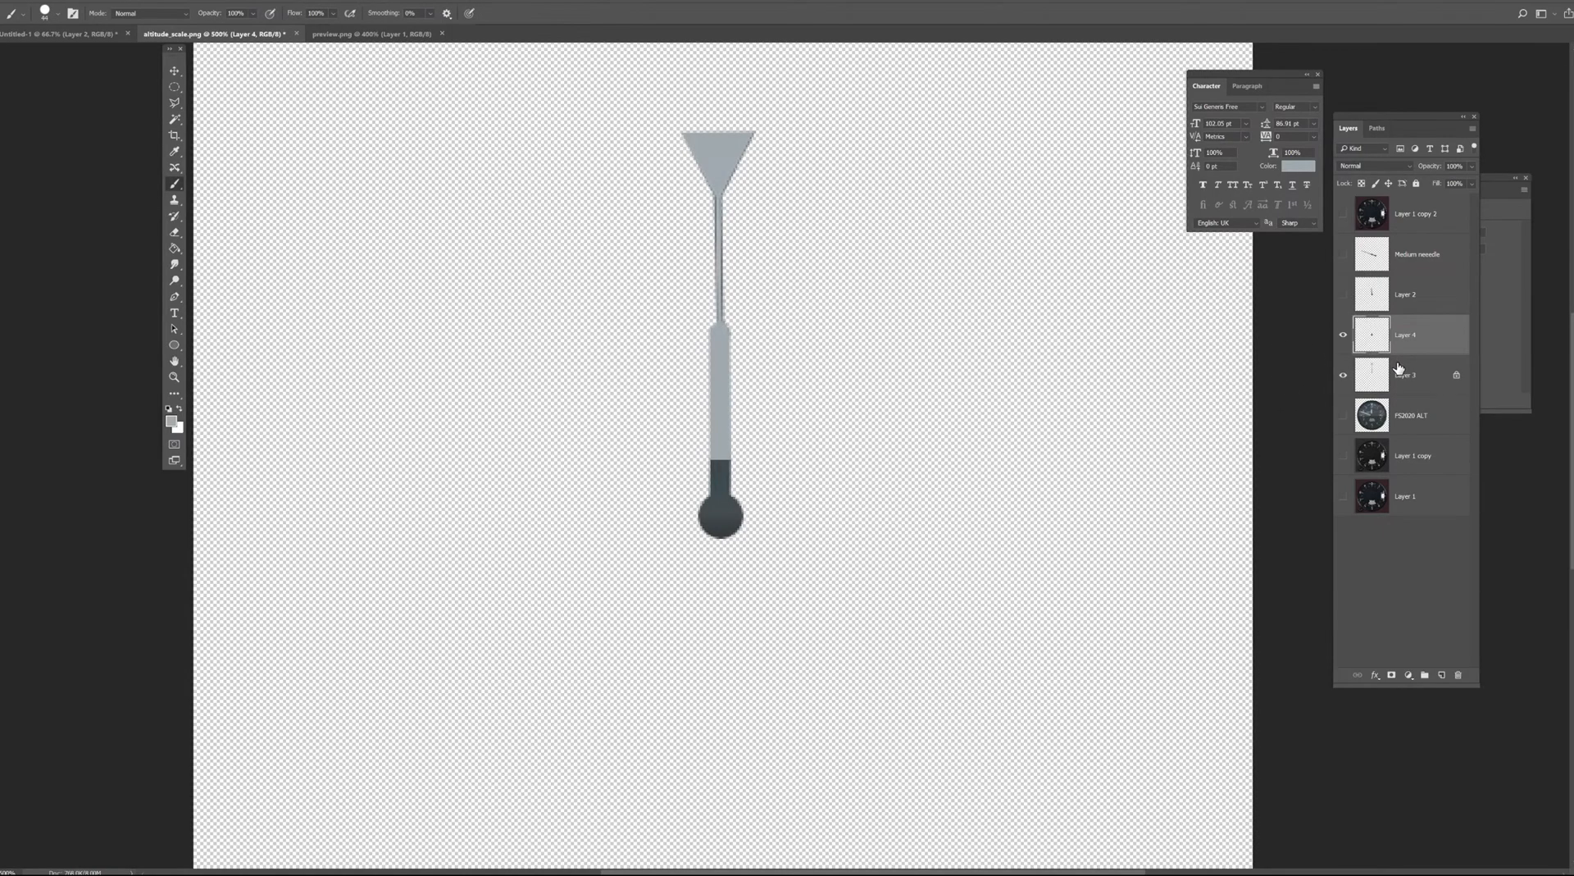
key(Delete)
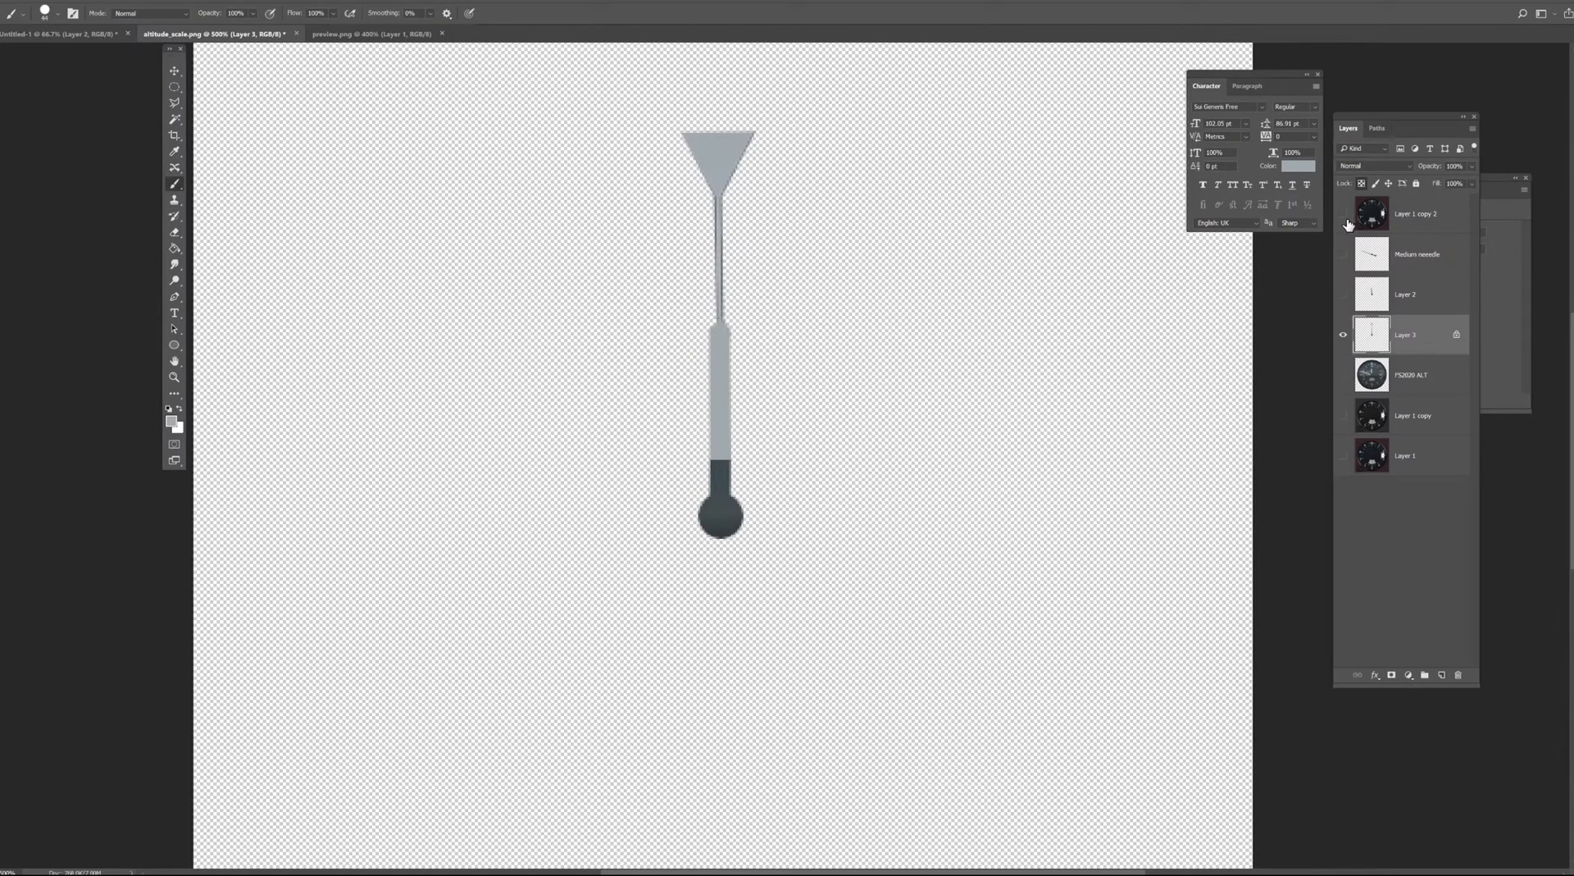
Try broad grey brush strokes around the dial in preview.png, then undo them all.
click(420, 34)
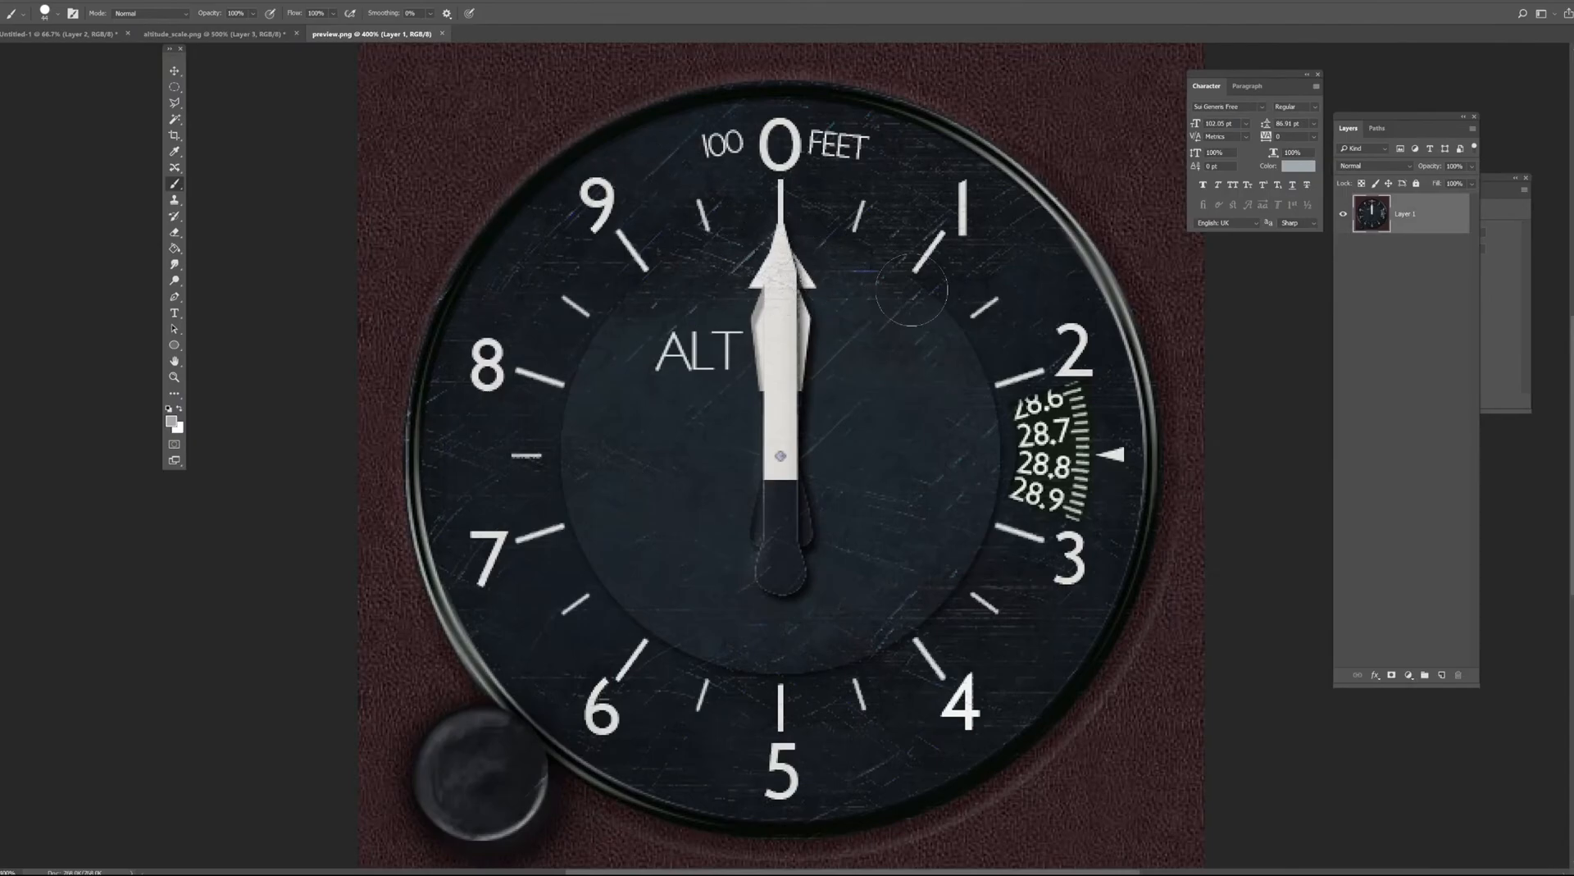
mouse_move(992, 492)
mouse_down()
mouse_move(946, 351)
mouse_move(783, 261)
mouse_move(778, 678)
mouse_move(1045, 447)
mouse_up()
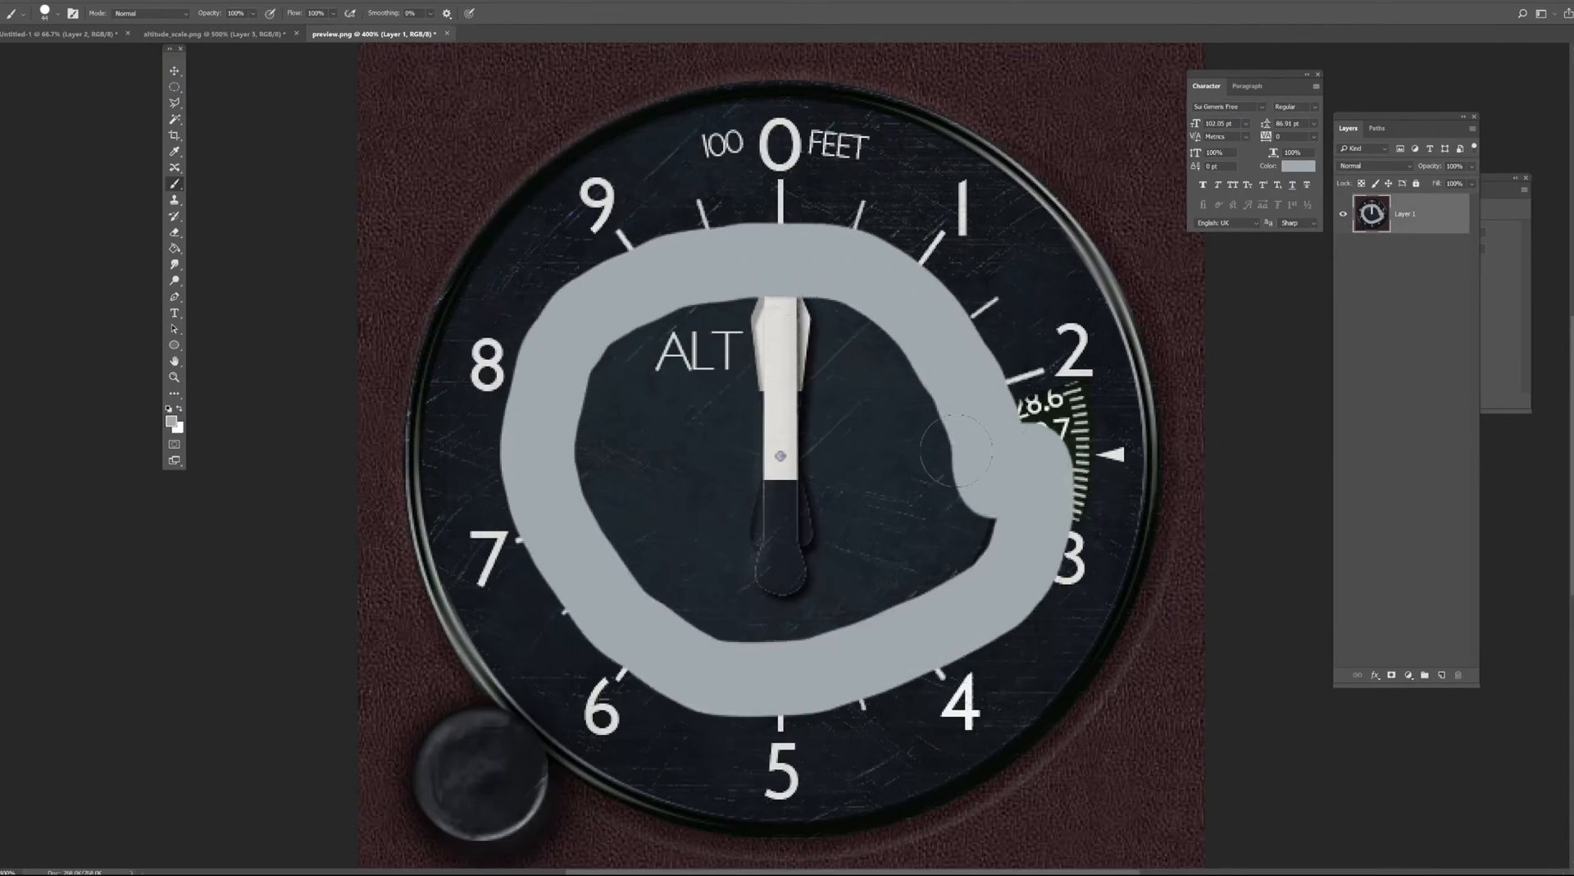
mouse_move(687, 349)
mouse_down()
mouse_move(811, 380)
mouse_move(857, 439)
mouse_move(777, 461)
mouse_move(868, 496)
mouse_move(930, 455)
mouse_up()
key(ctrl+z)
key(ctrl+shift+z)
key(ctrl+z)
key(ctrl+shift+z)
key(ctrl+z)
key(ctrl+z)
key(ctrl+z)
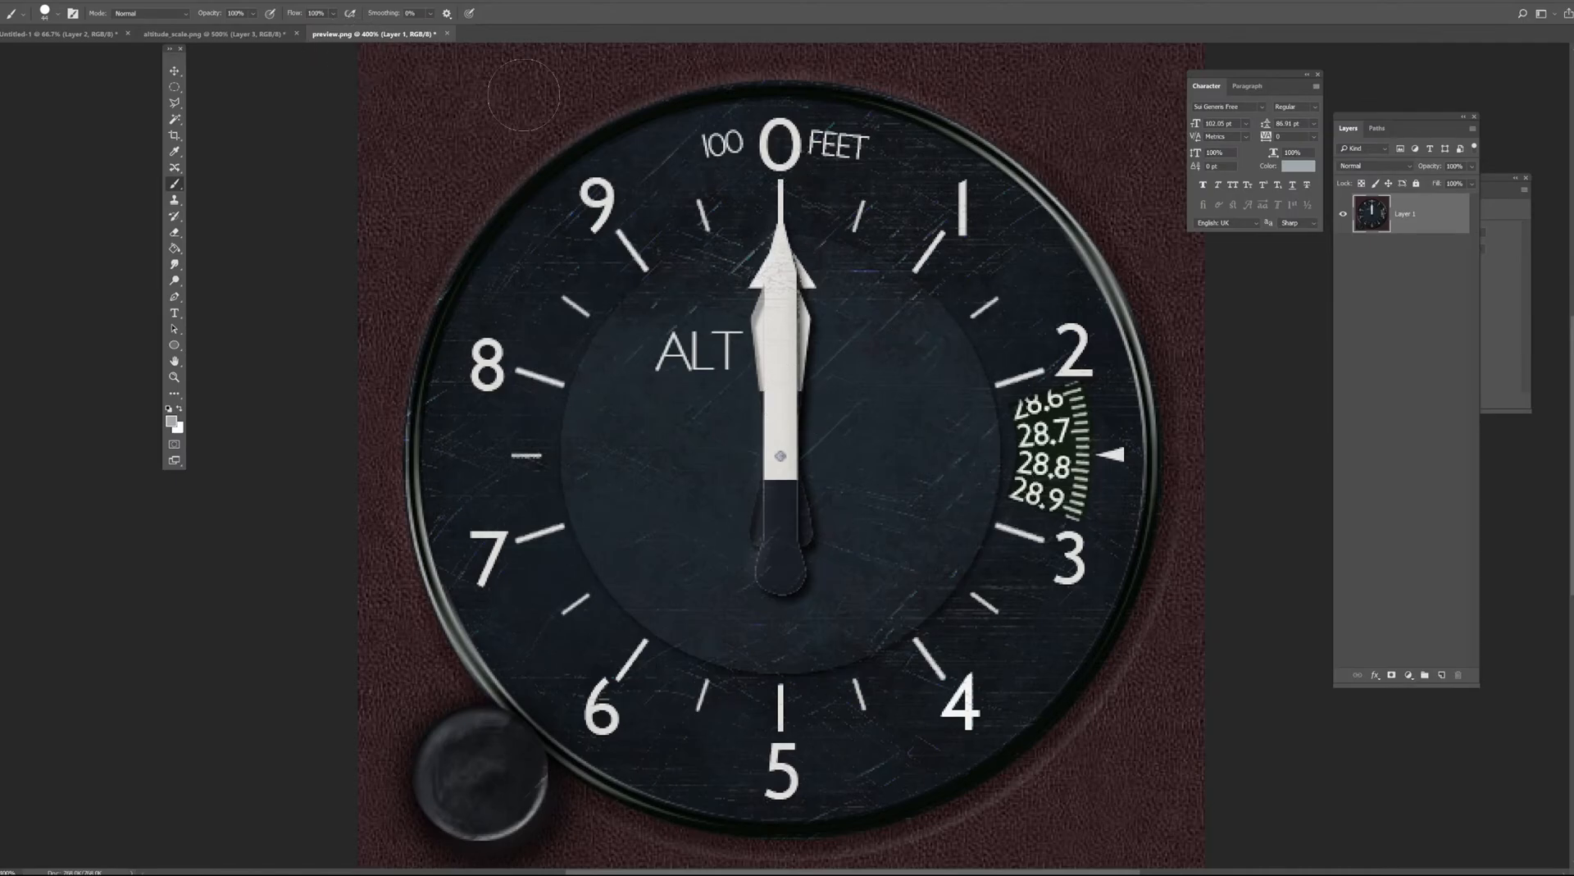
Return to altitude_scale.png and paint Layer 3's dark strip and hub in the grey sampled from the needle shaft.
click(273, 34)
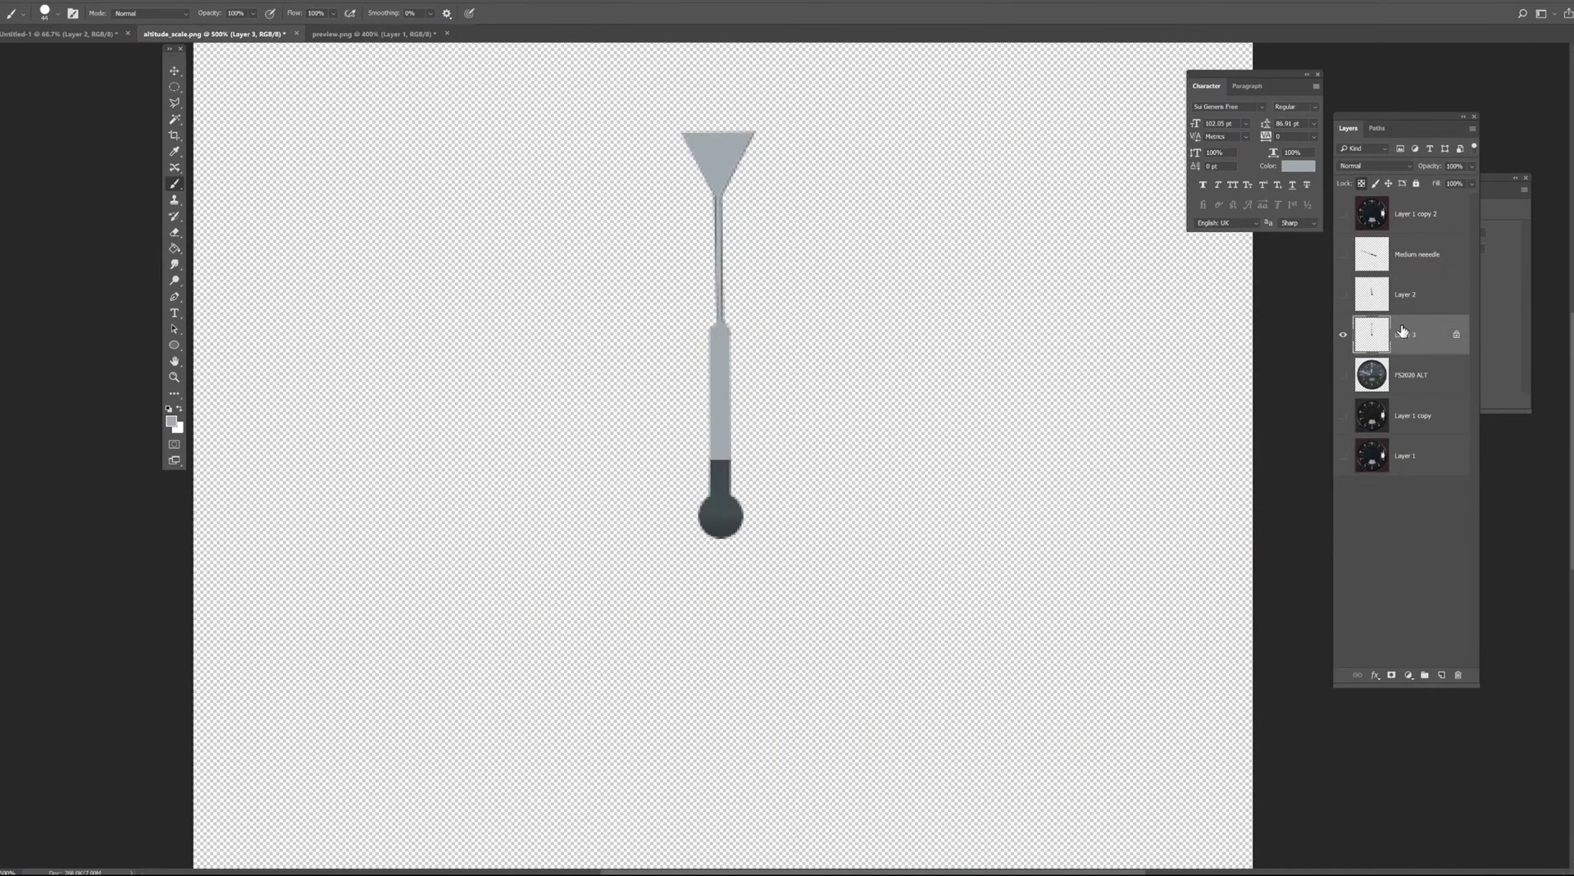
alt+click(728, 440)
alt+click(728, 438)
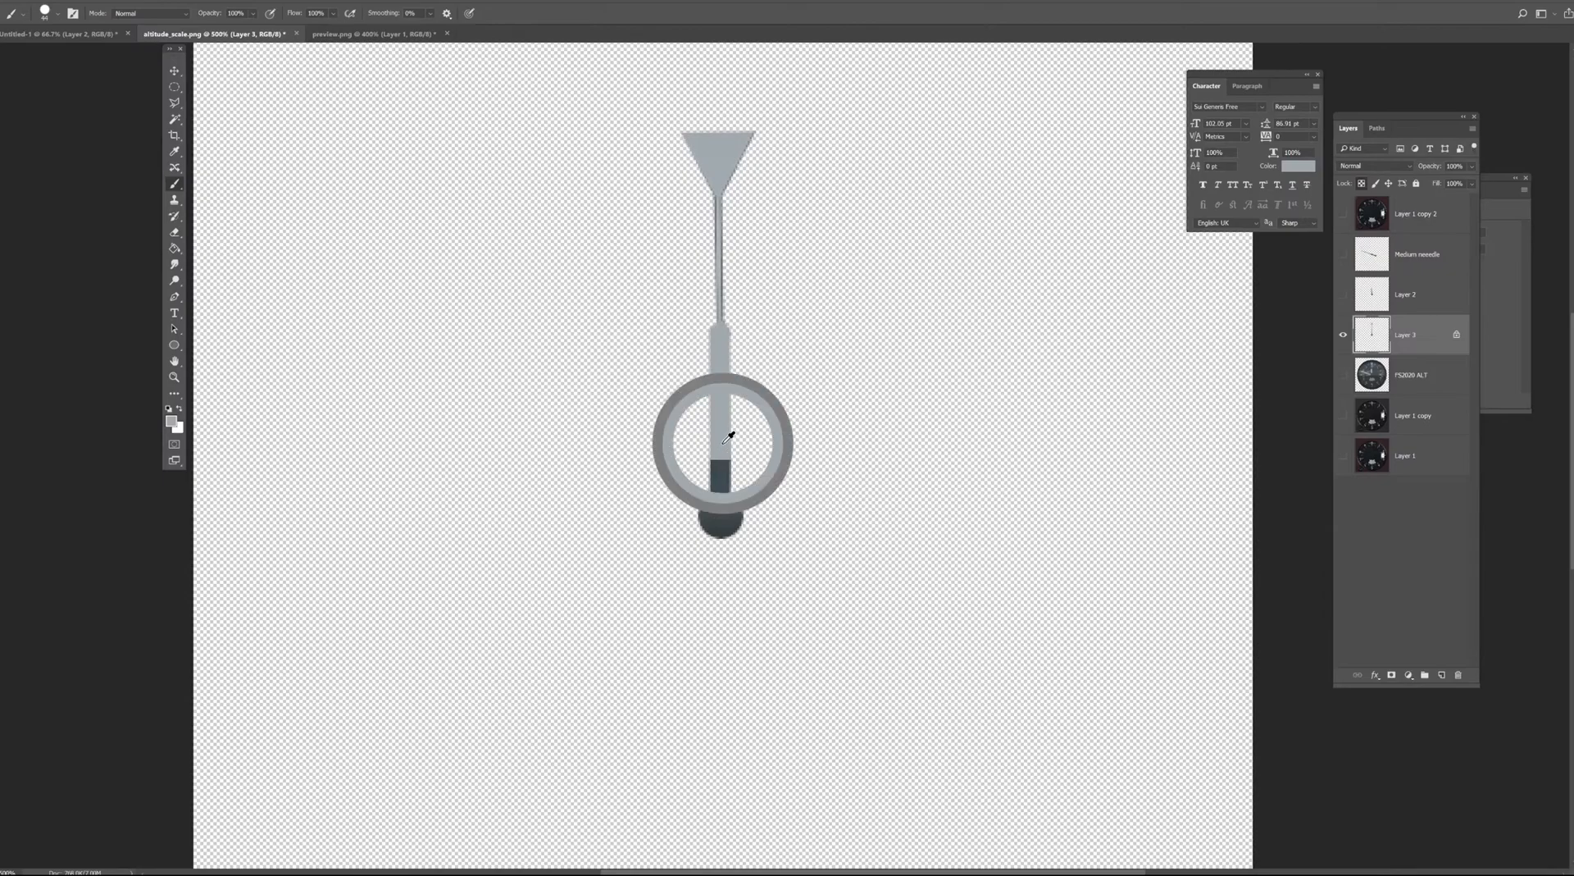
drag(705, 485, 721, 467)
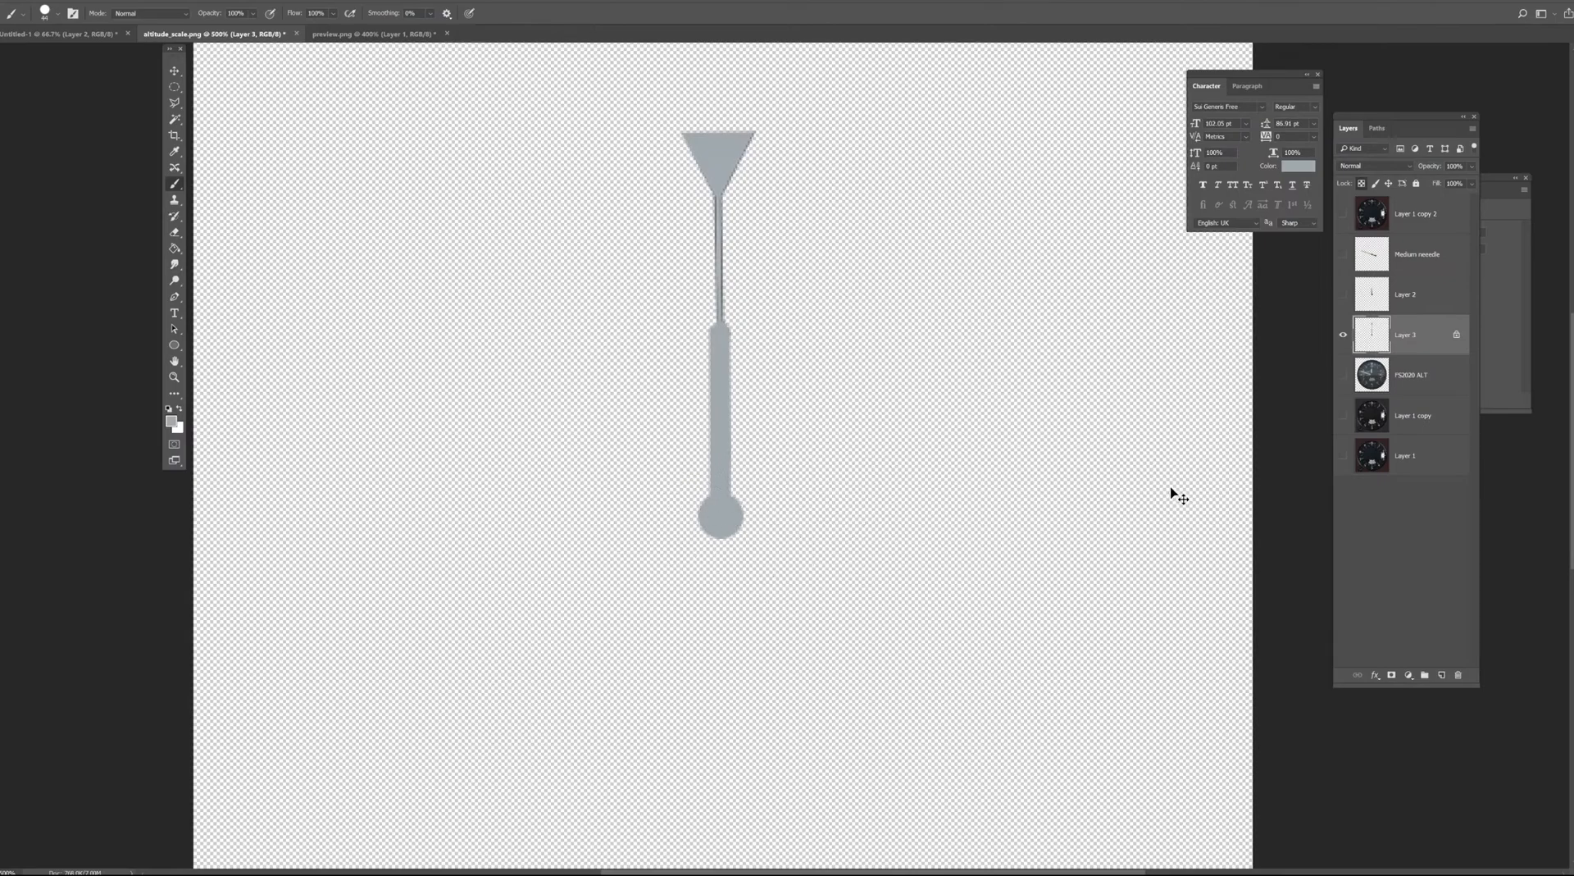
Isolate the short diamond-shaped needle on Layer 2, rename the layer "thous", and hide it.
click(1343, 294)
click(1343, 295)
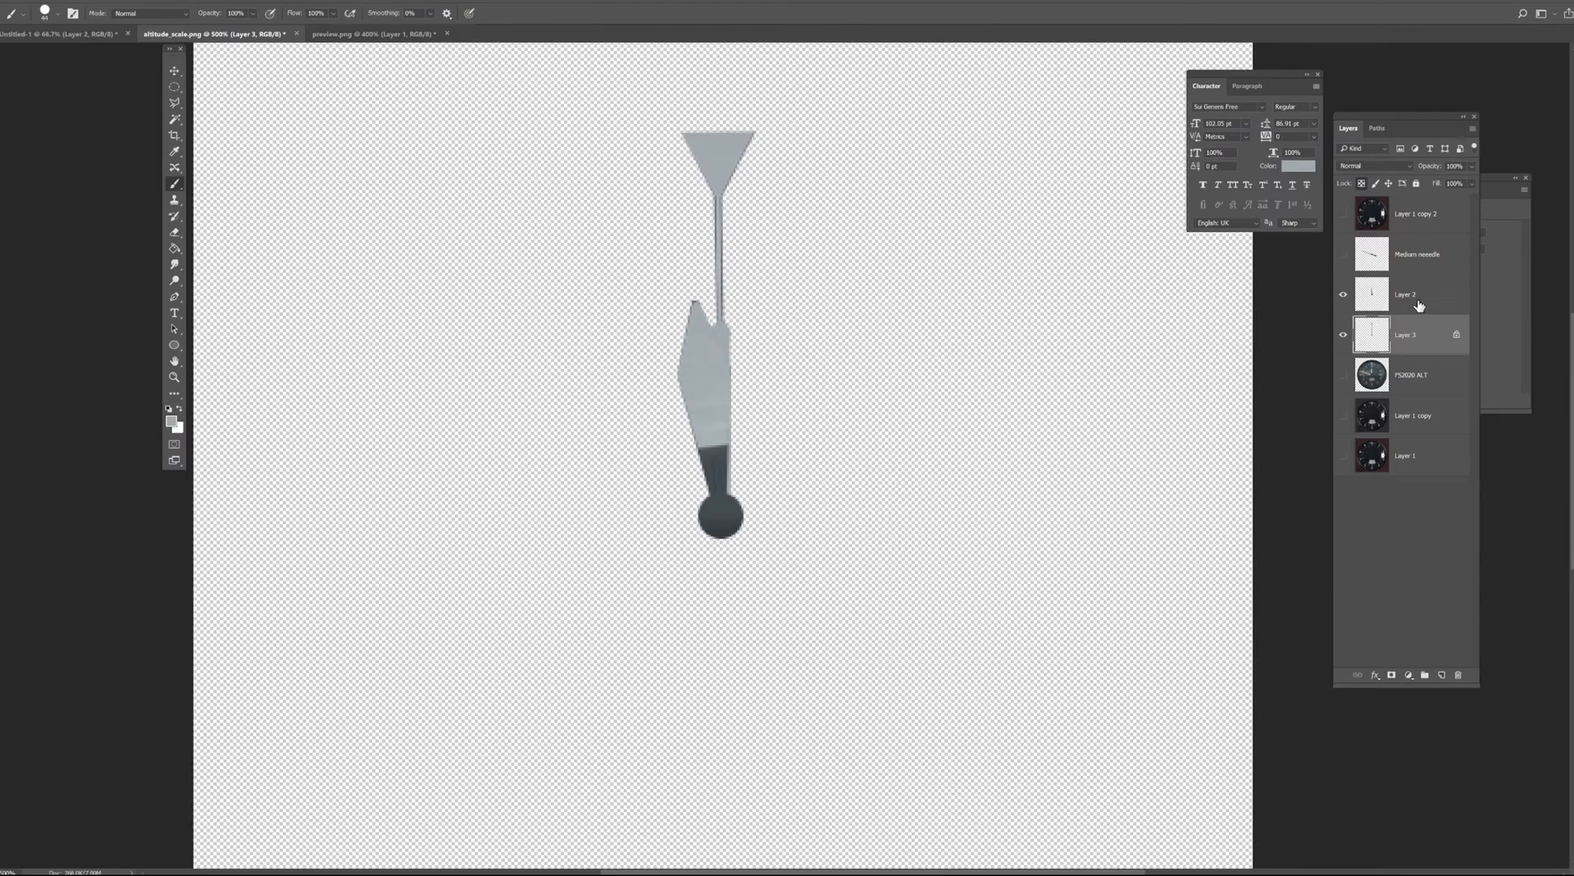
click(1418, 305)
click(1343, 333)
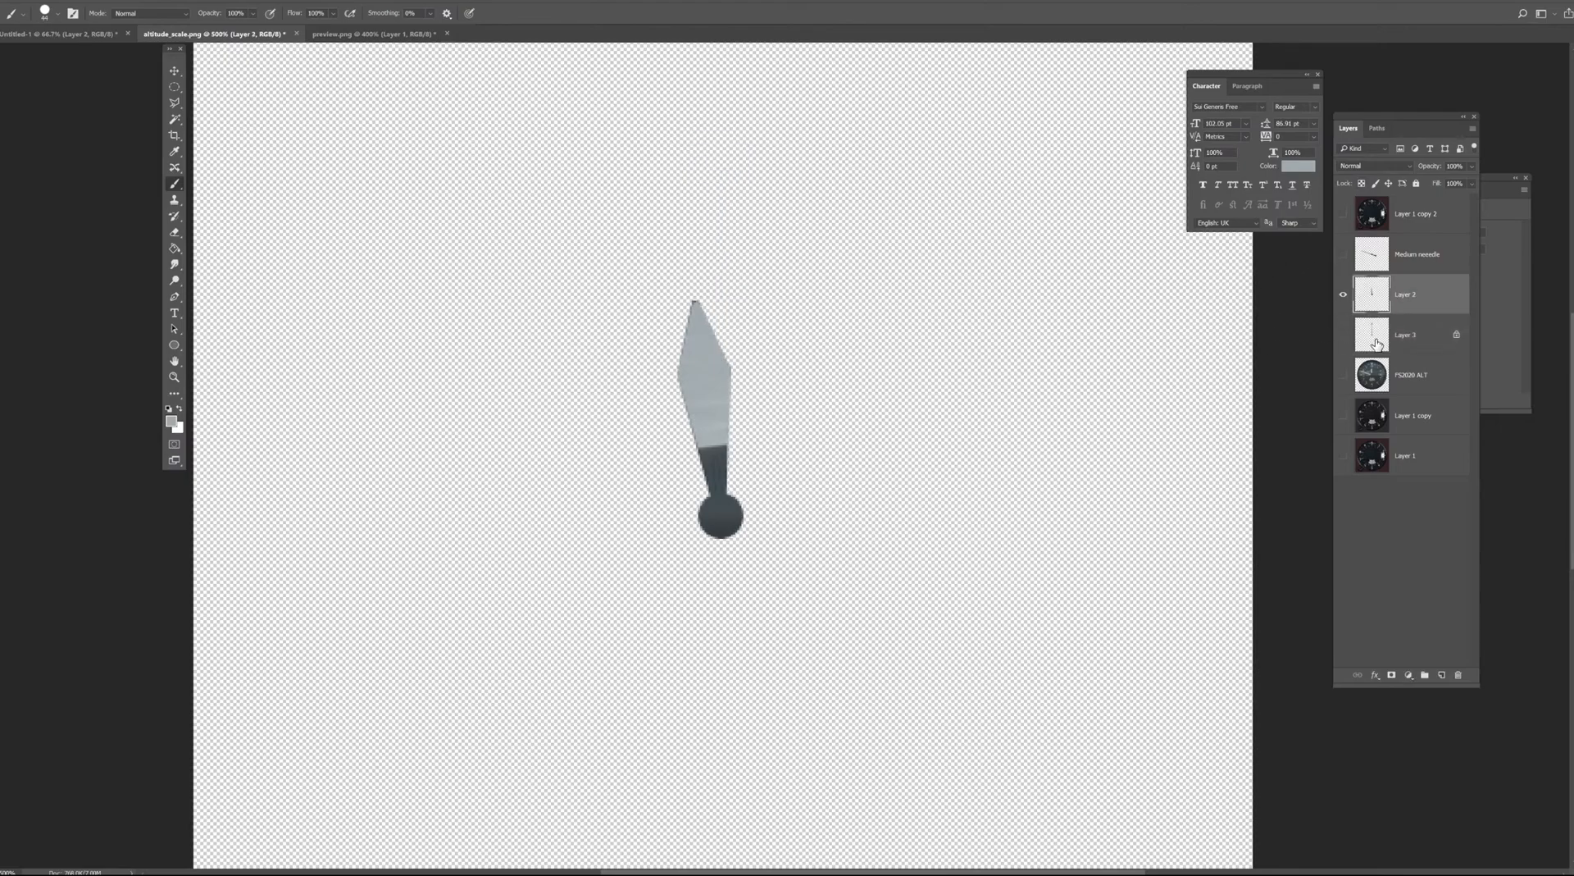
double_click(1409, 297)
key(BackSpace)
click(1411, 339)
click(1343, 295)
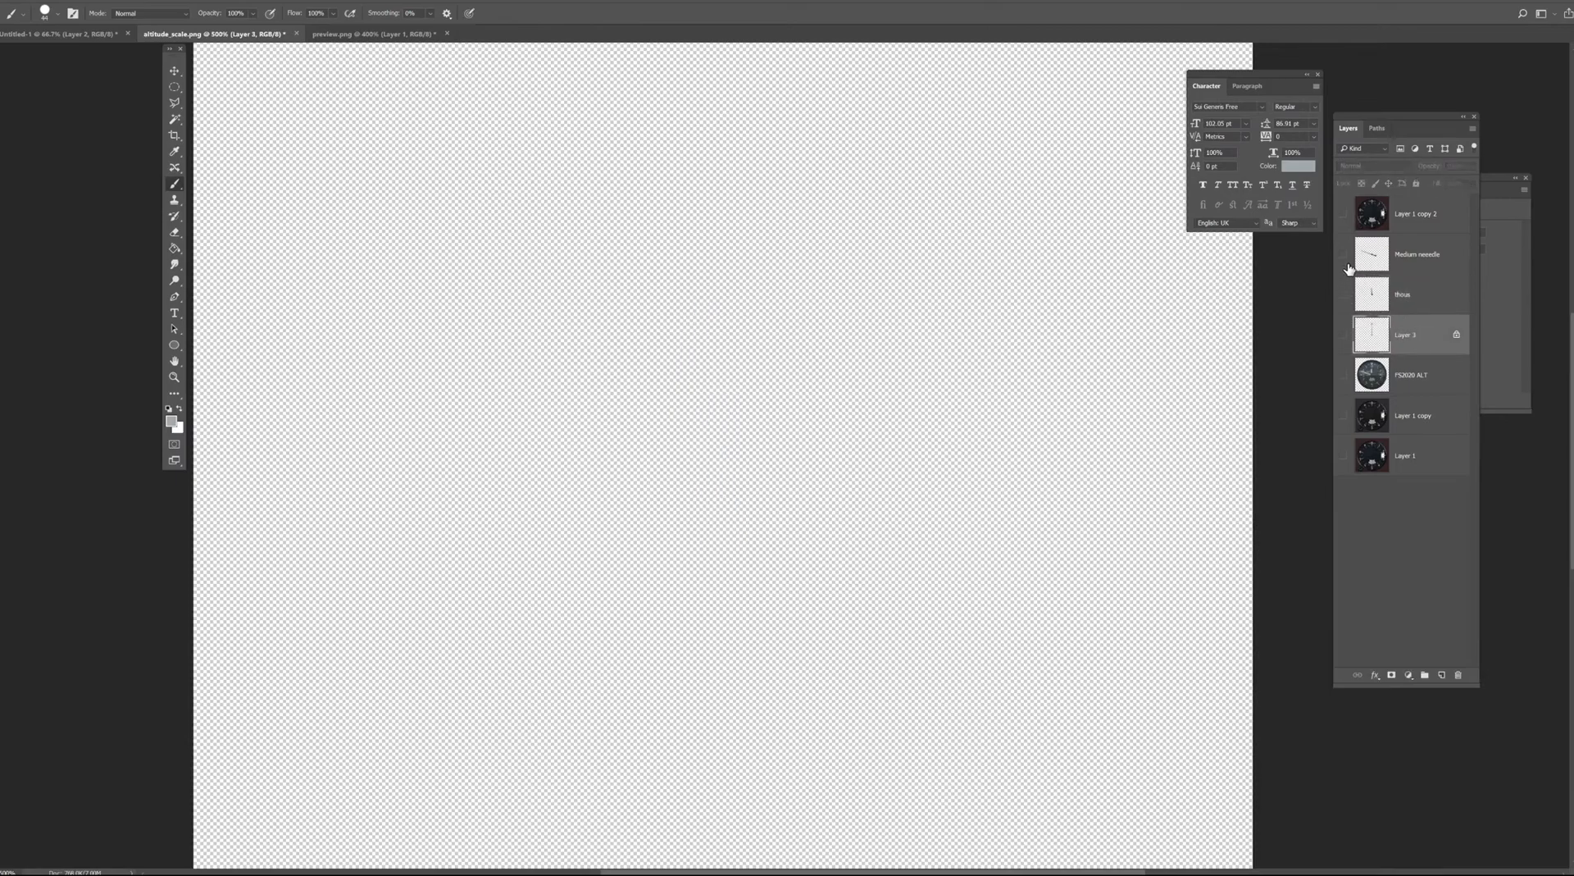
Show the Medium needle layer and rename it "hundo", and rename Layer 3 "ten thou".
click(1343, 254)
click(1426, 259)
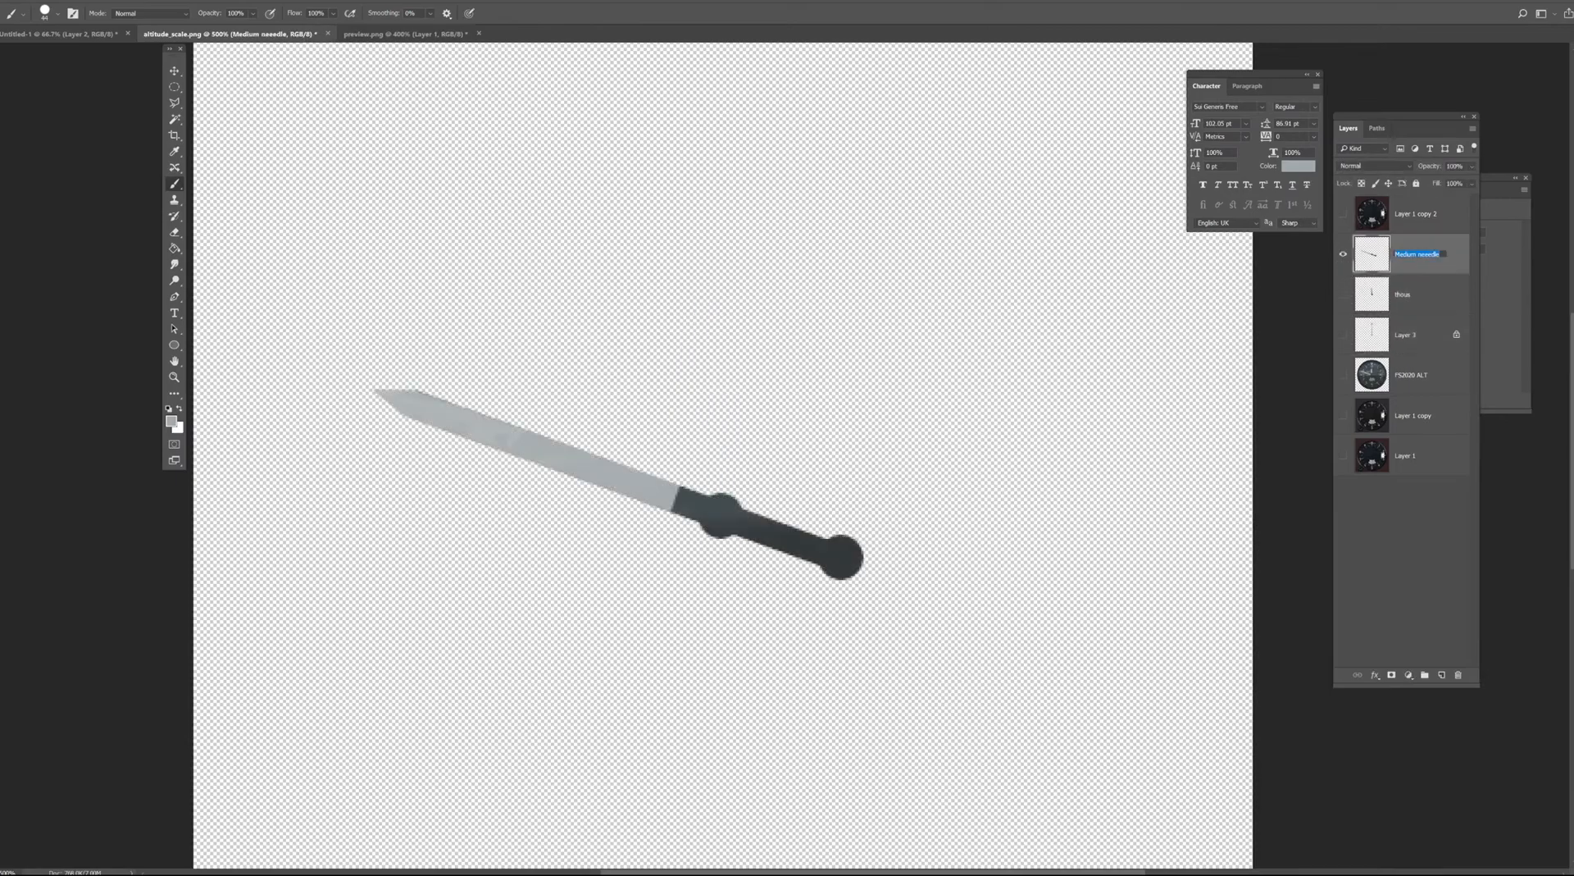
text(hundo)
click(1430, 336)
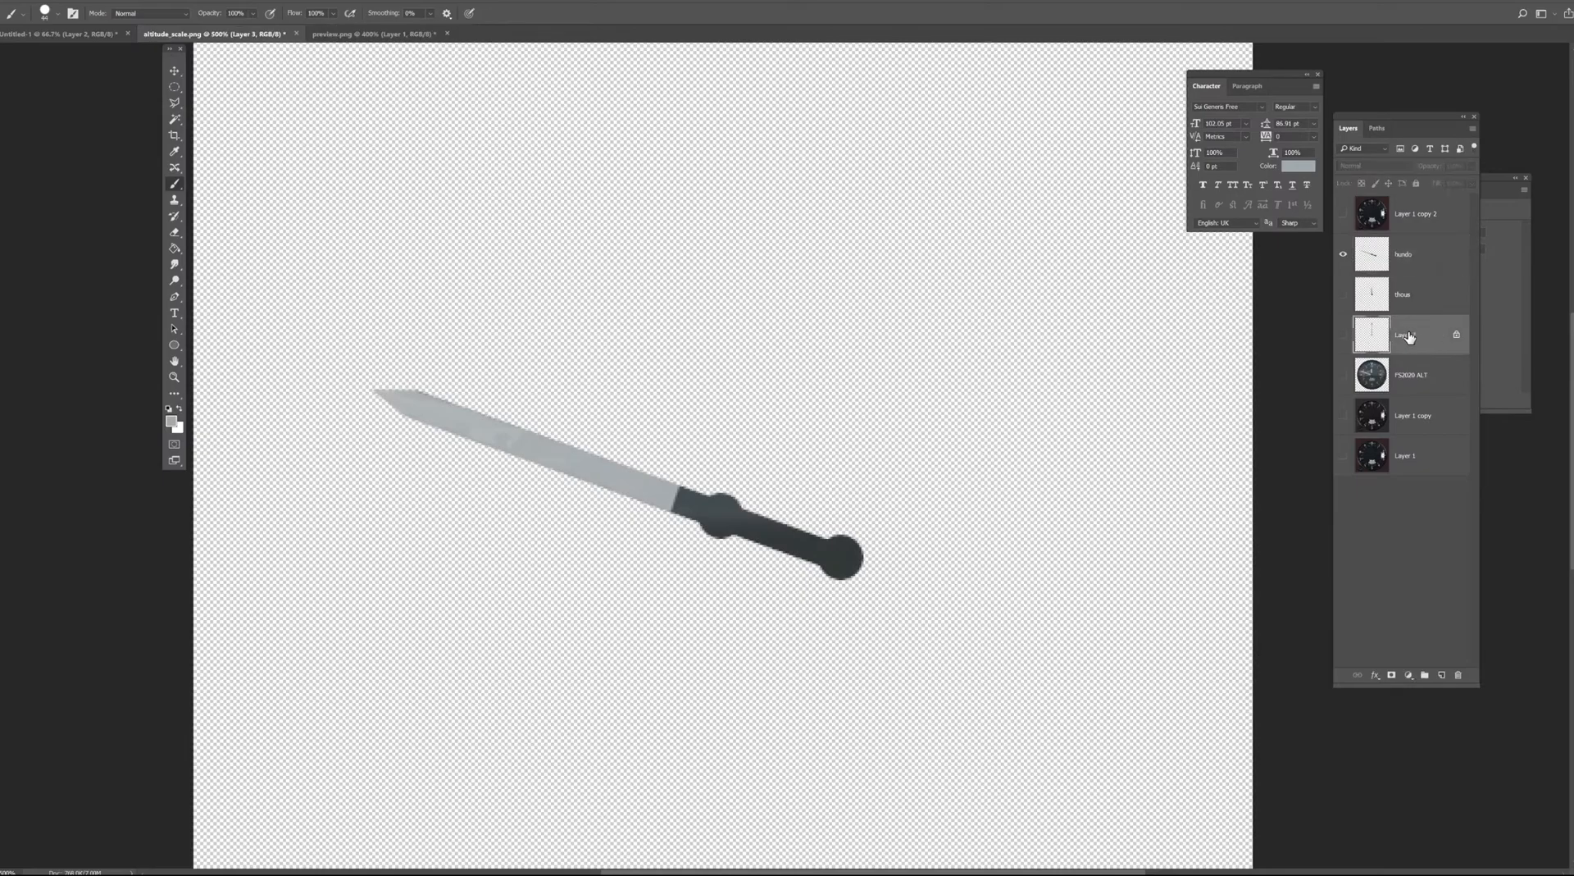
double_click(1406, 336)
key(Return)
Check the needles against the FS2020 ALT reference, then hide the reference and show all three needle layers.
click(1343, 254)
click(1343, 376)
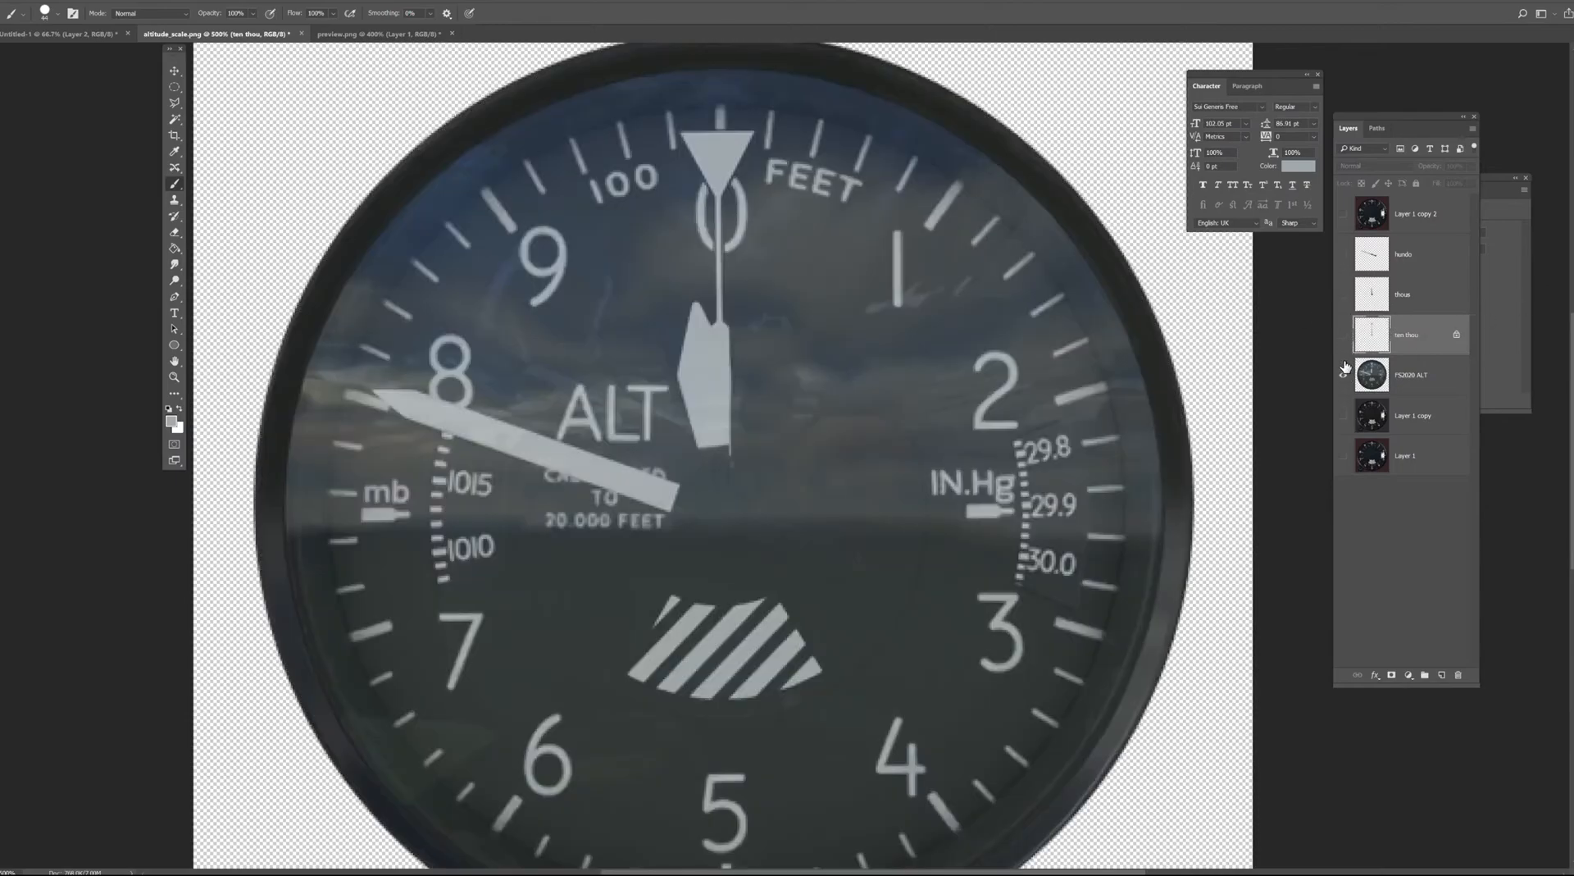
click(1344, 375)
click(1343, 334)
click(1344, 295)
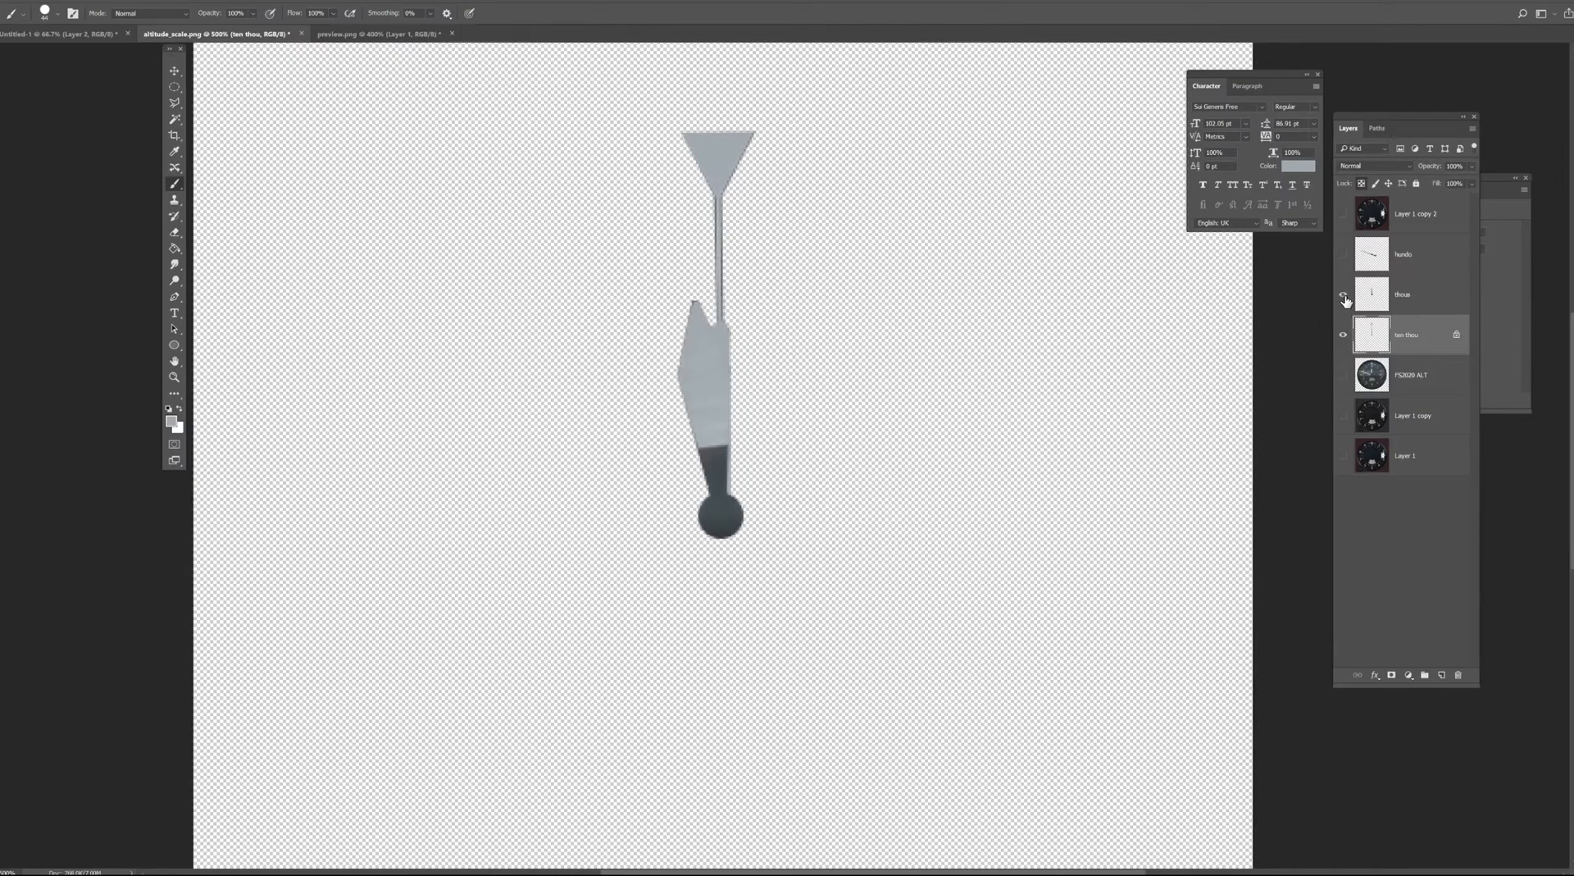
click(1343, 254)
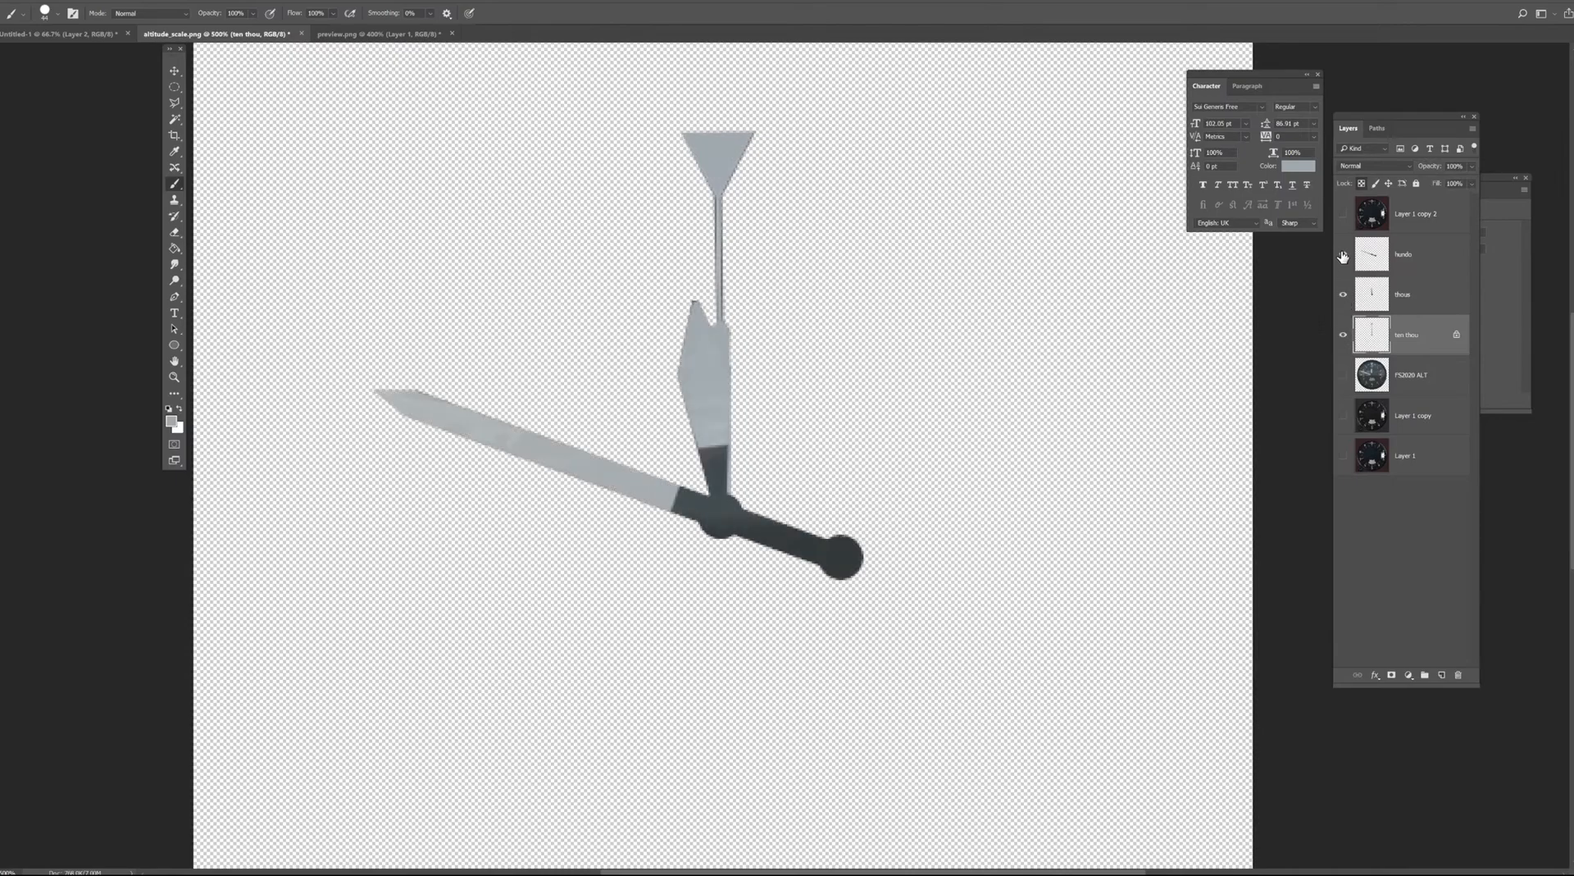
click(1342, 256)
click(1343, 256)
Select the hundo layer and hide the thous and ten thou layers.
click(1422, 262)
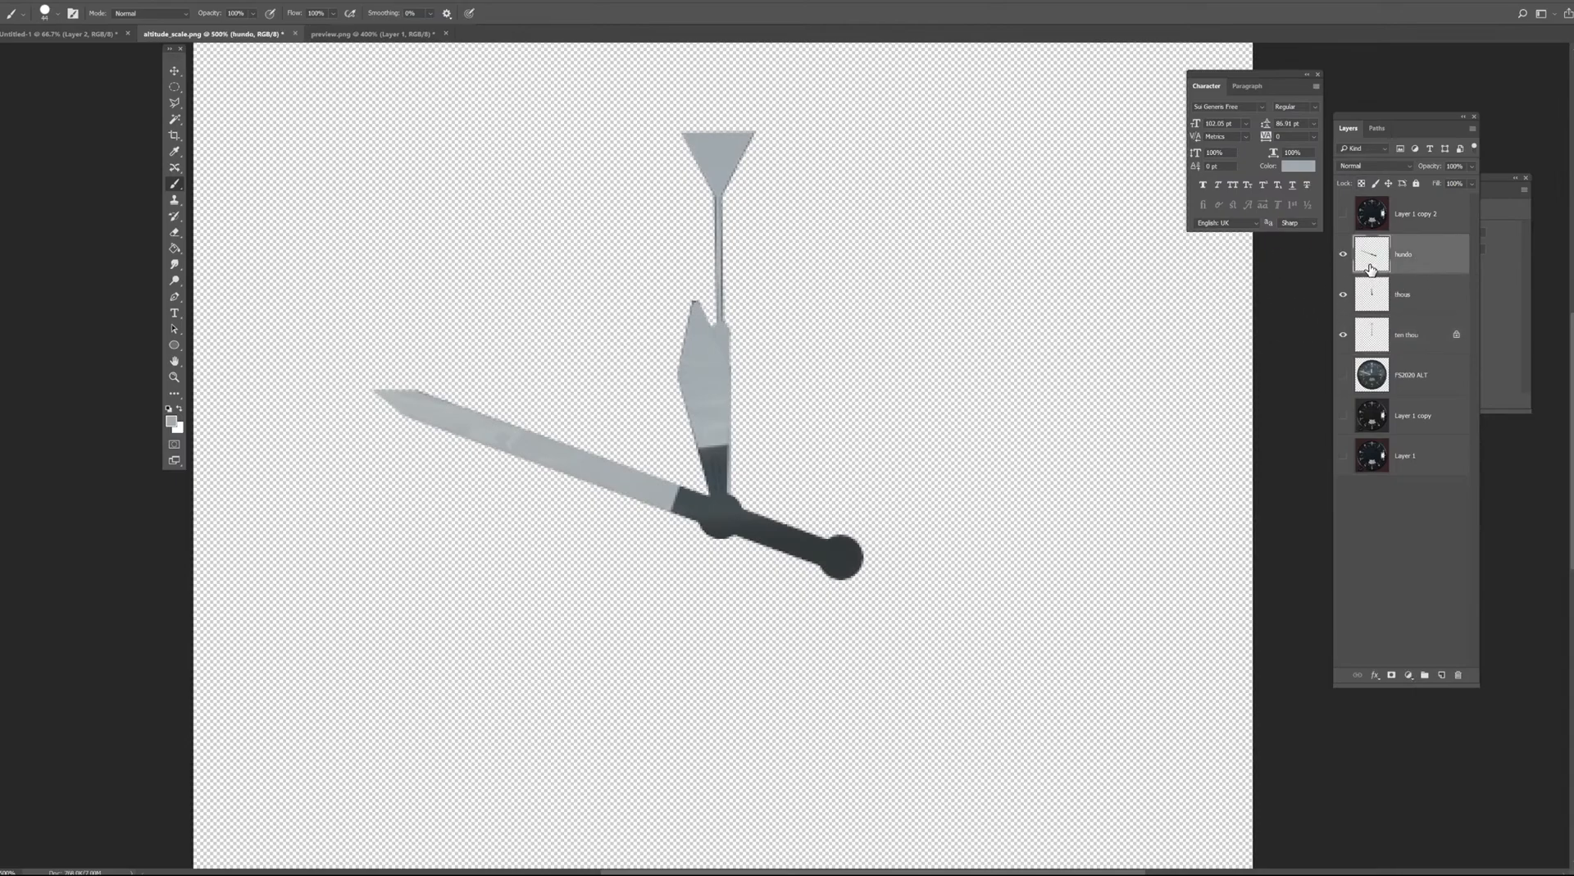
click(1343, 297)
click(1343, 334)
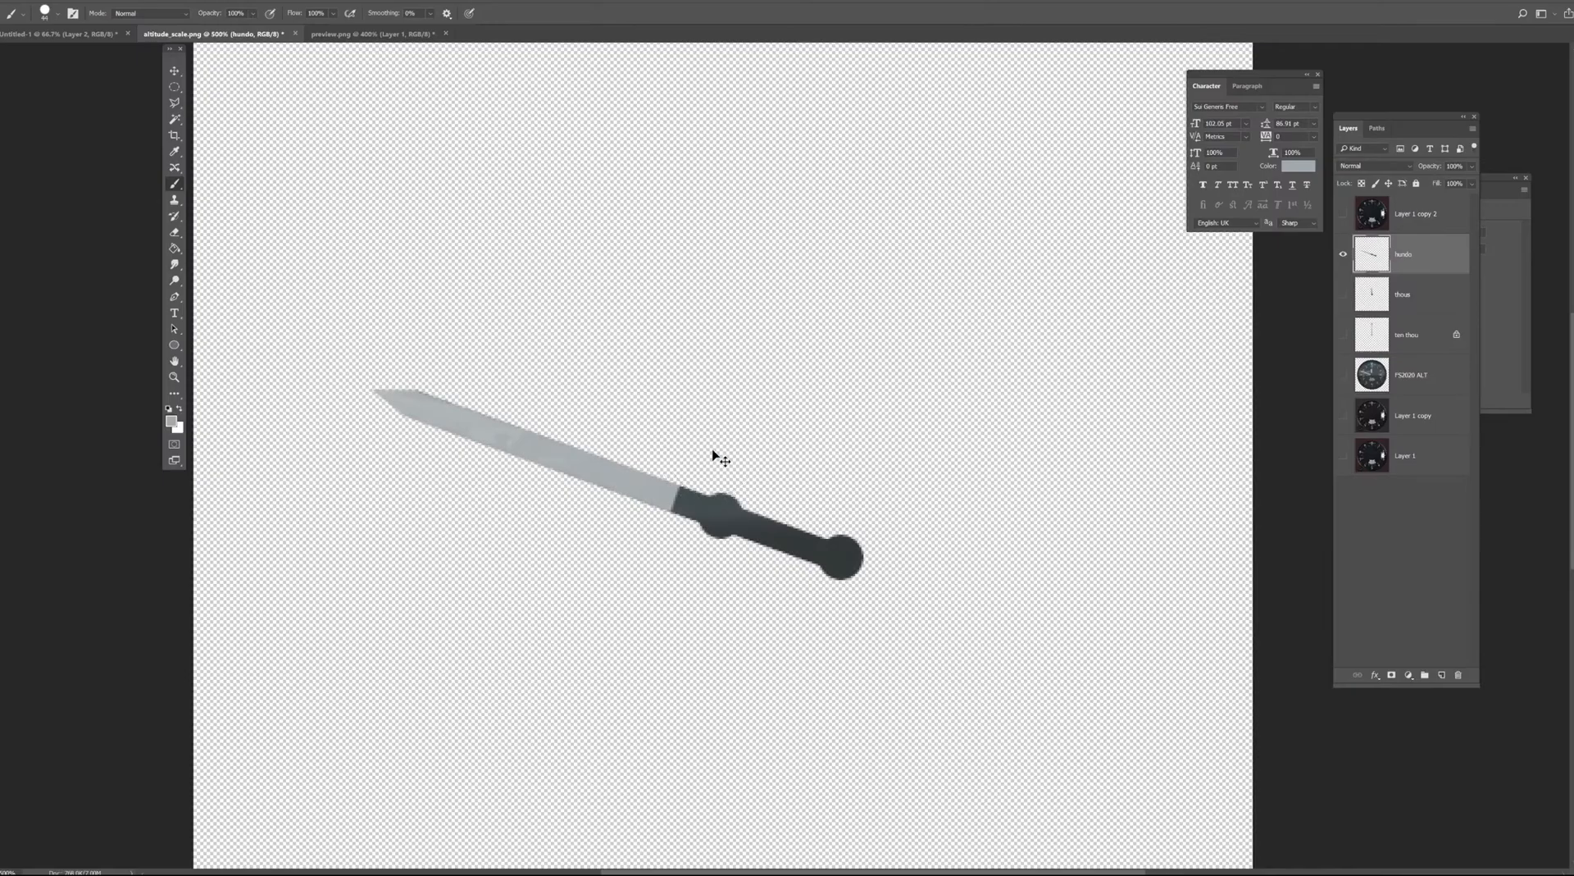
Examine the hundo needle's grey blade up close and lock the layer's transparent pixels.
key(ctrl+plus)
drag(641, 446, 815, 429)
key(ctrl+plus)
key(ctrl+plus)
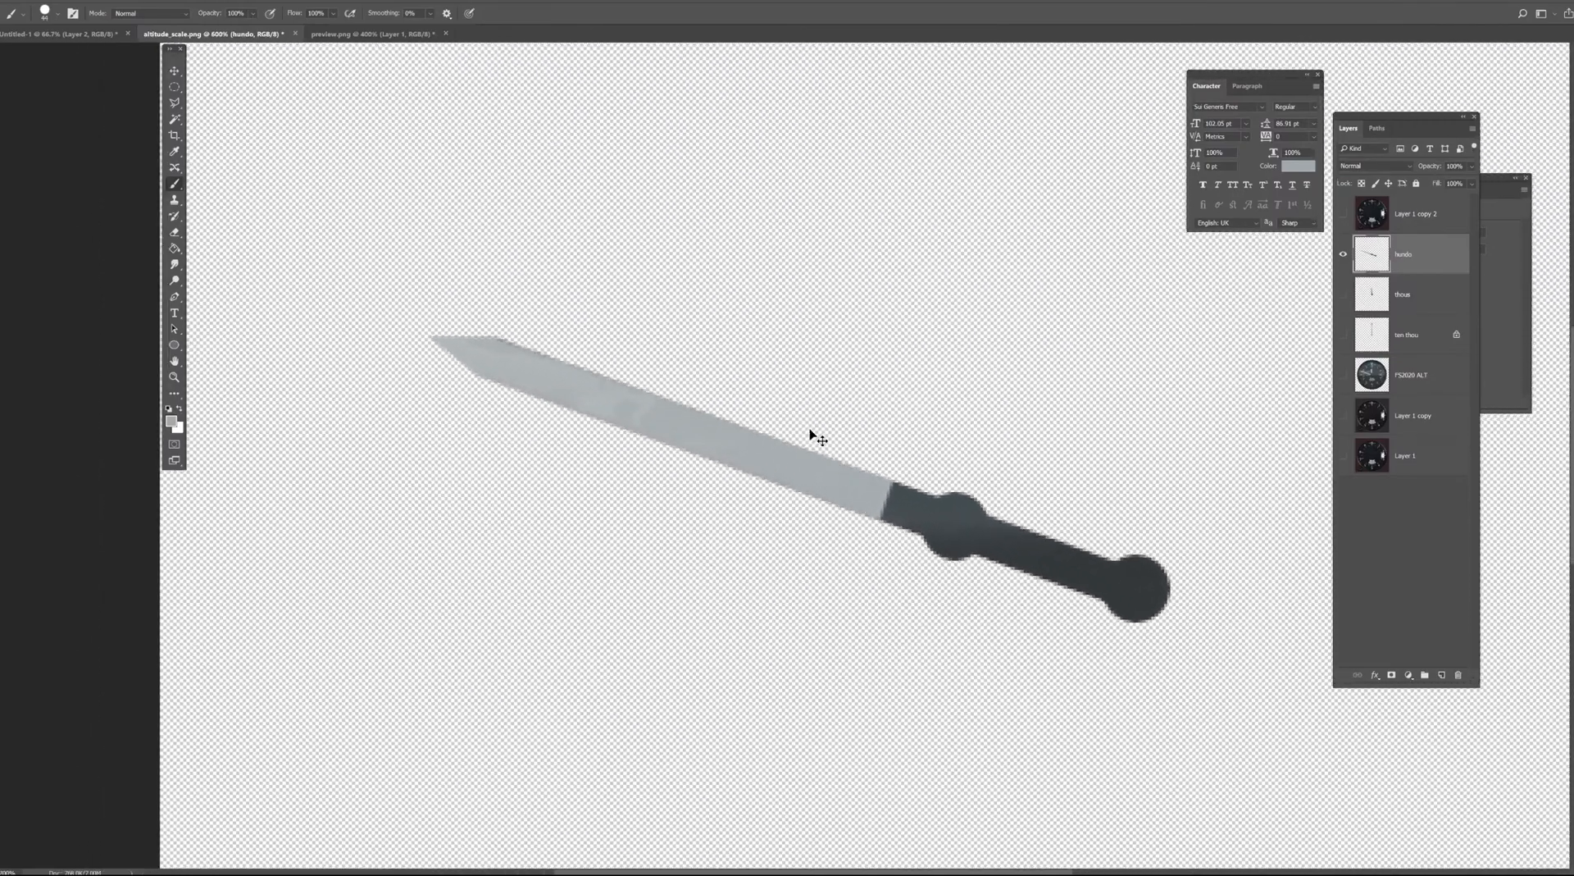
key(ctrl+plus)
key(ctrl+plus)
key(ctrl+plus)
key(ctrl+plus)
key(ctrl+plus)
key(ctrl+plus)
drag(671, 443, 1082, 511)
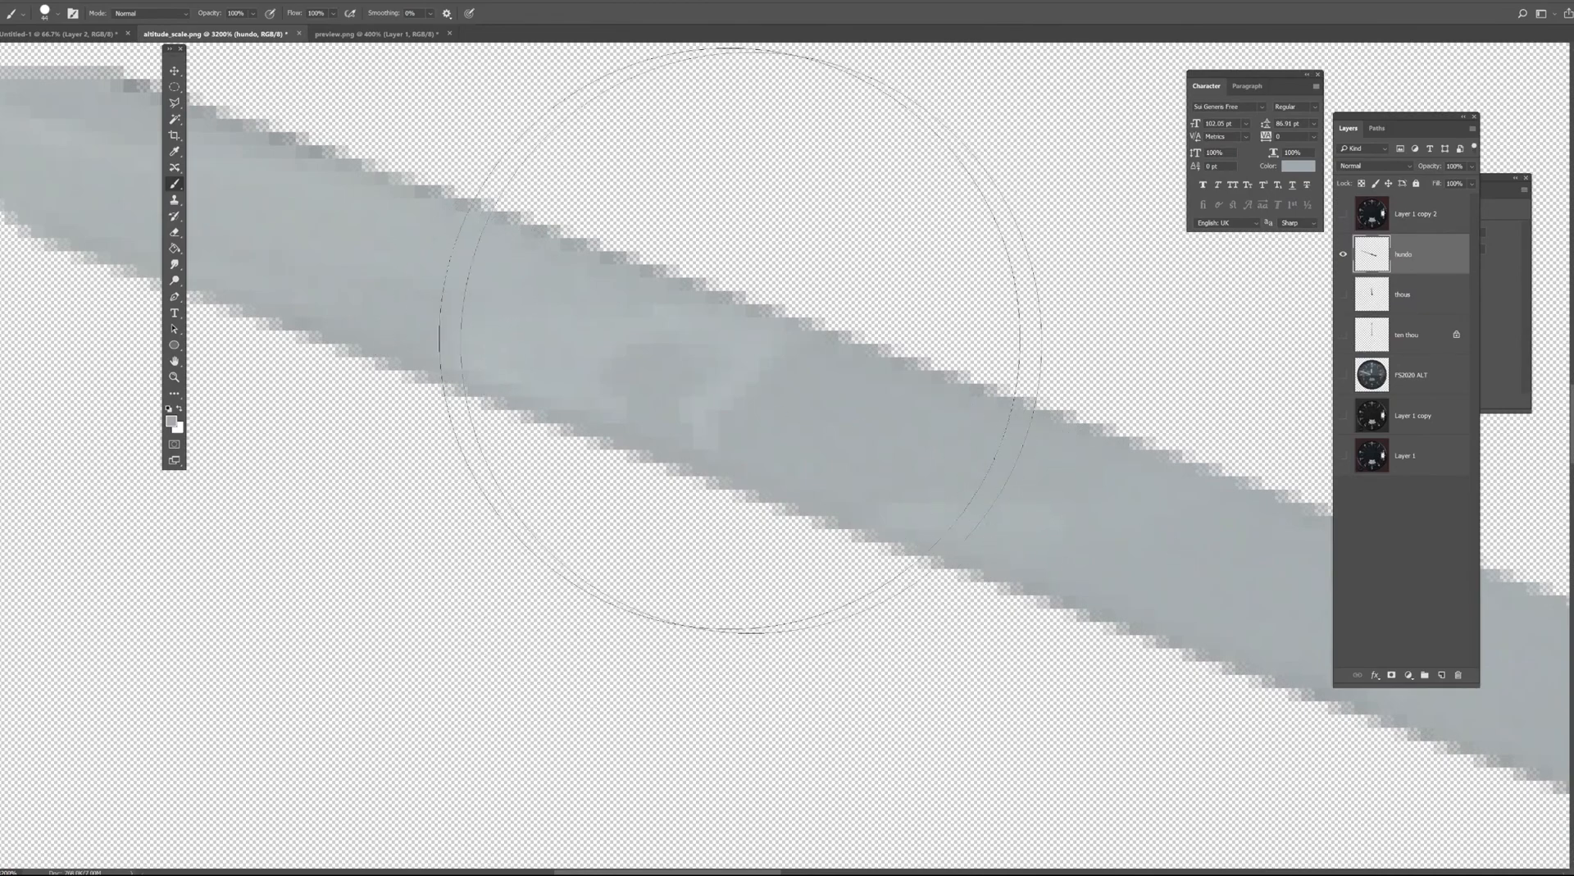
key(ctrl+minus)
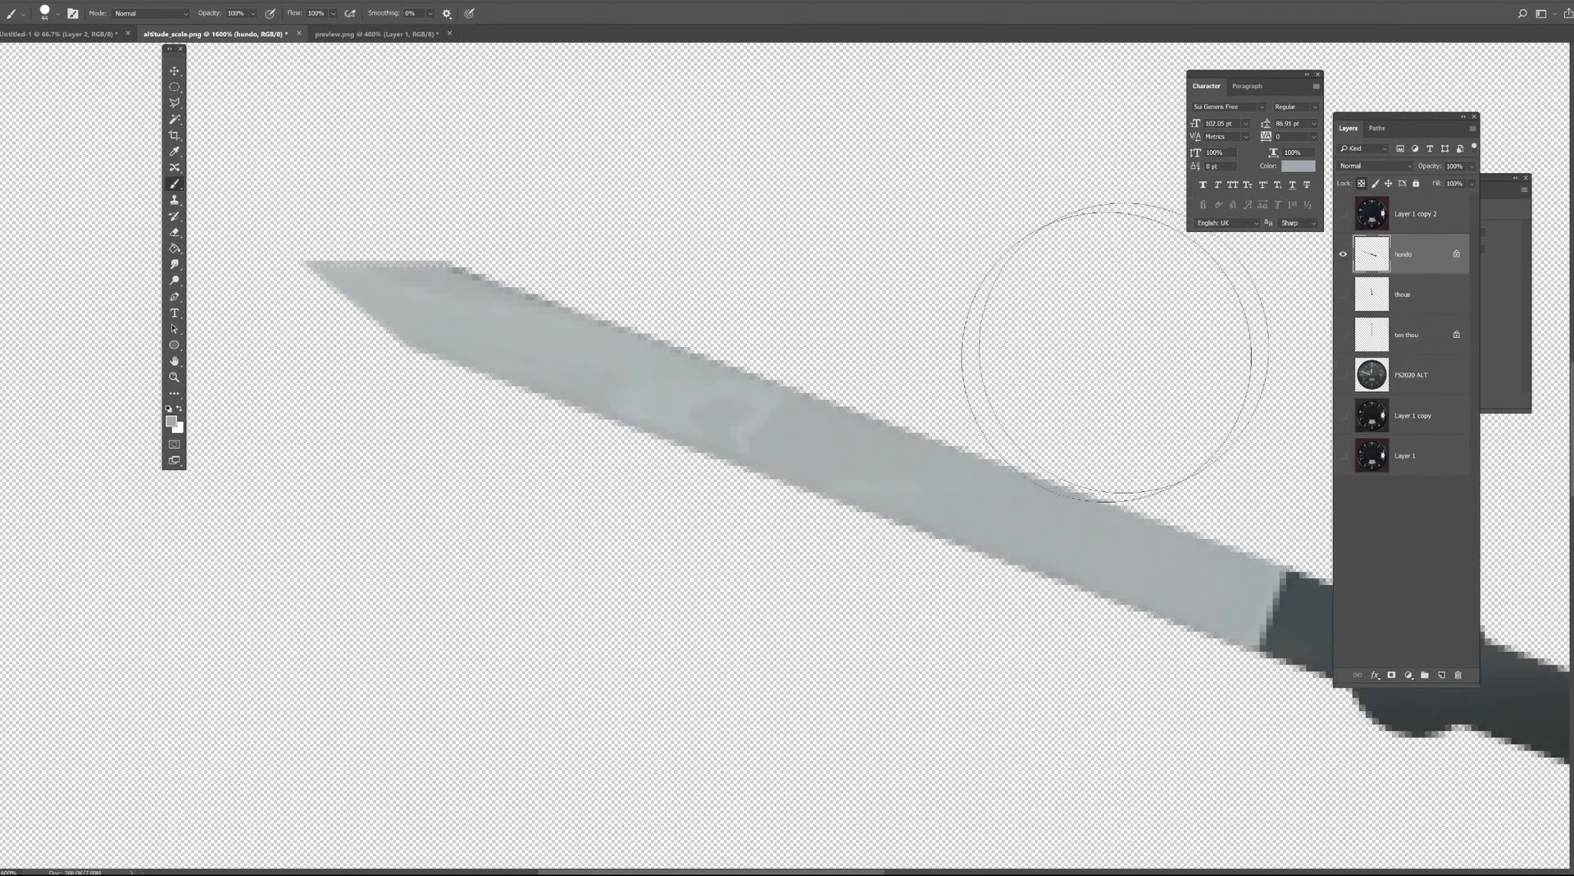
Sample the blade's mid grey and paint the hundo needle's entire blade in that flat colour.
alt+click(928, 467)
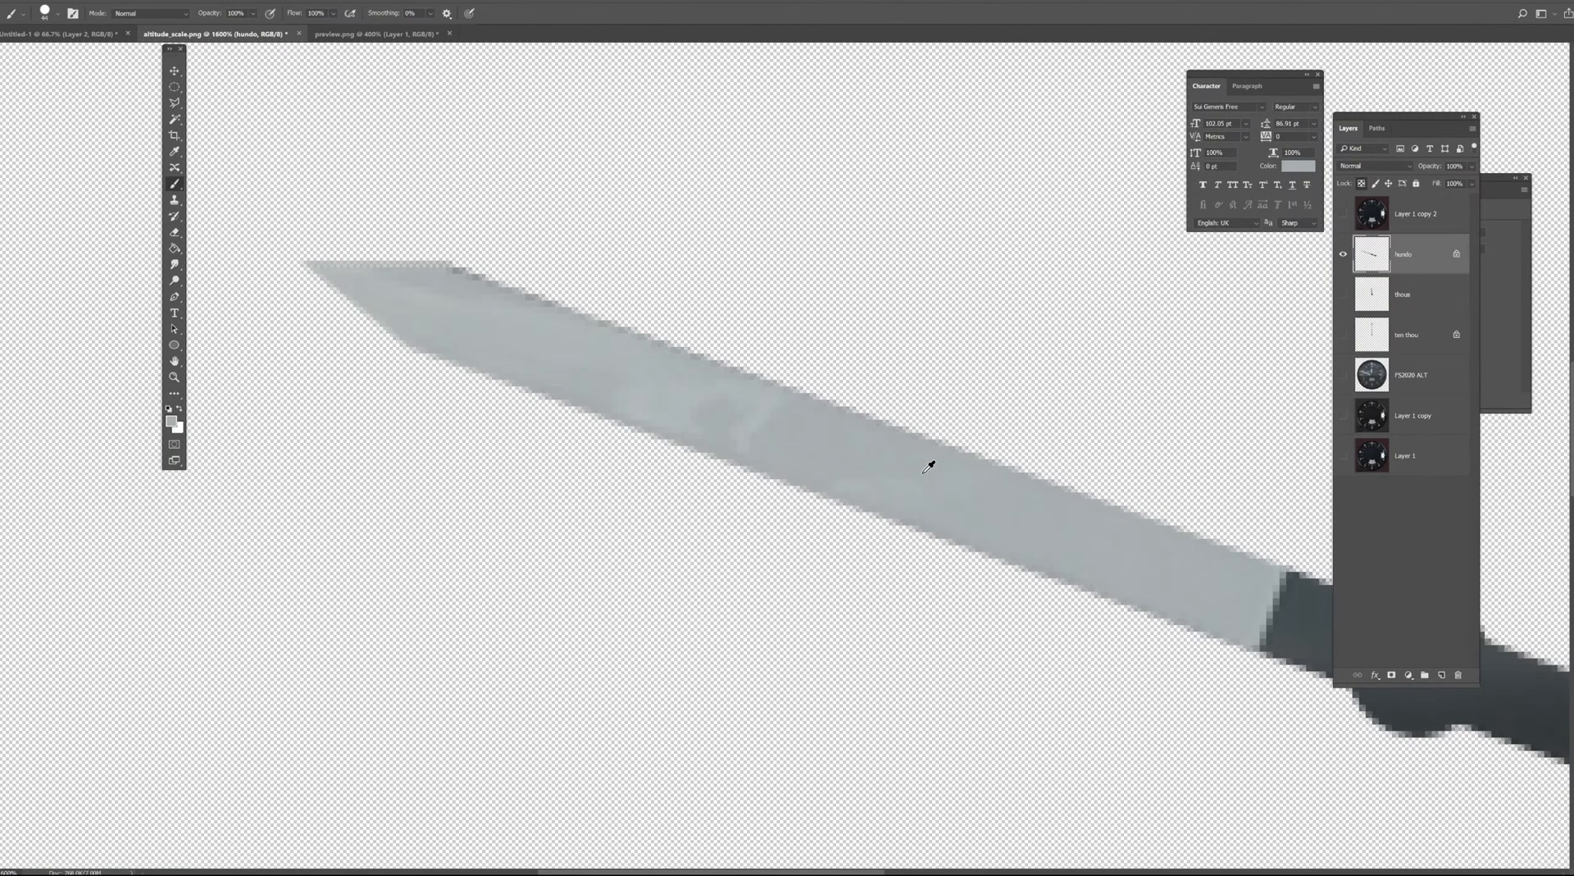
mouse_move(886, 468)
mouse_down()
mouse_move(848, 477)
mouse_move(703, 449)
mouse_move(492, 380)
mouse_up()
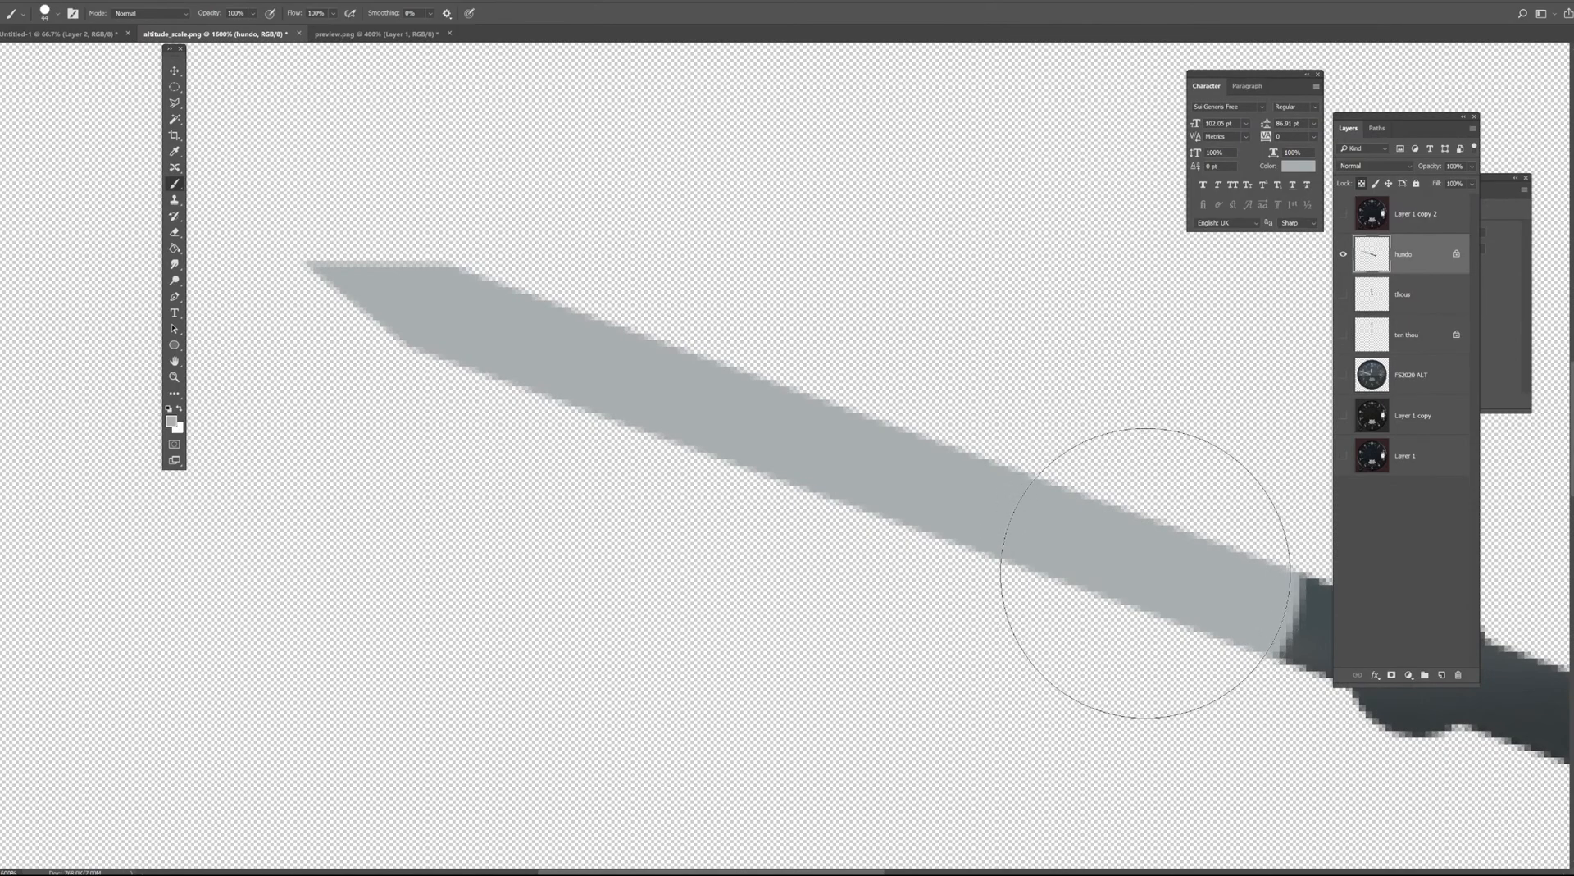
drag(1055, 562, 281, 358)
key(ctrl+minus)
key(ctrl+minus)
key(ctrl+minus)
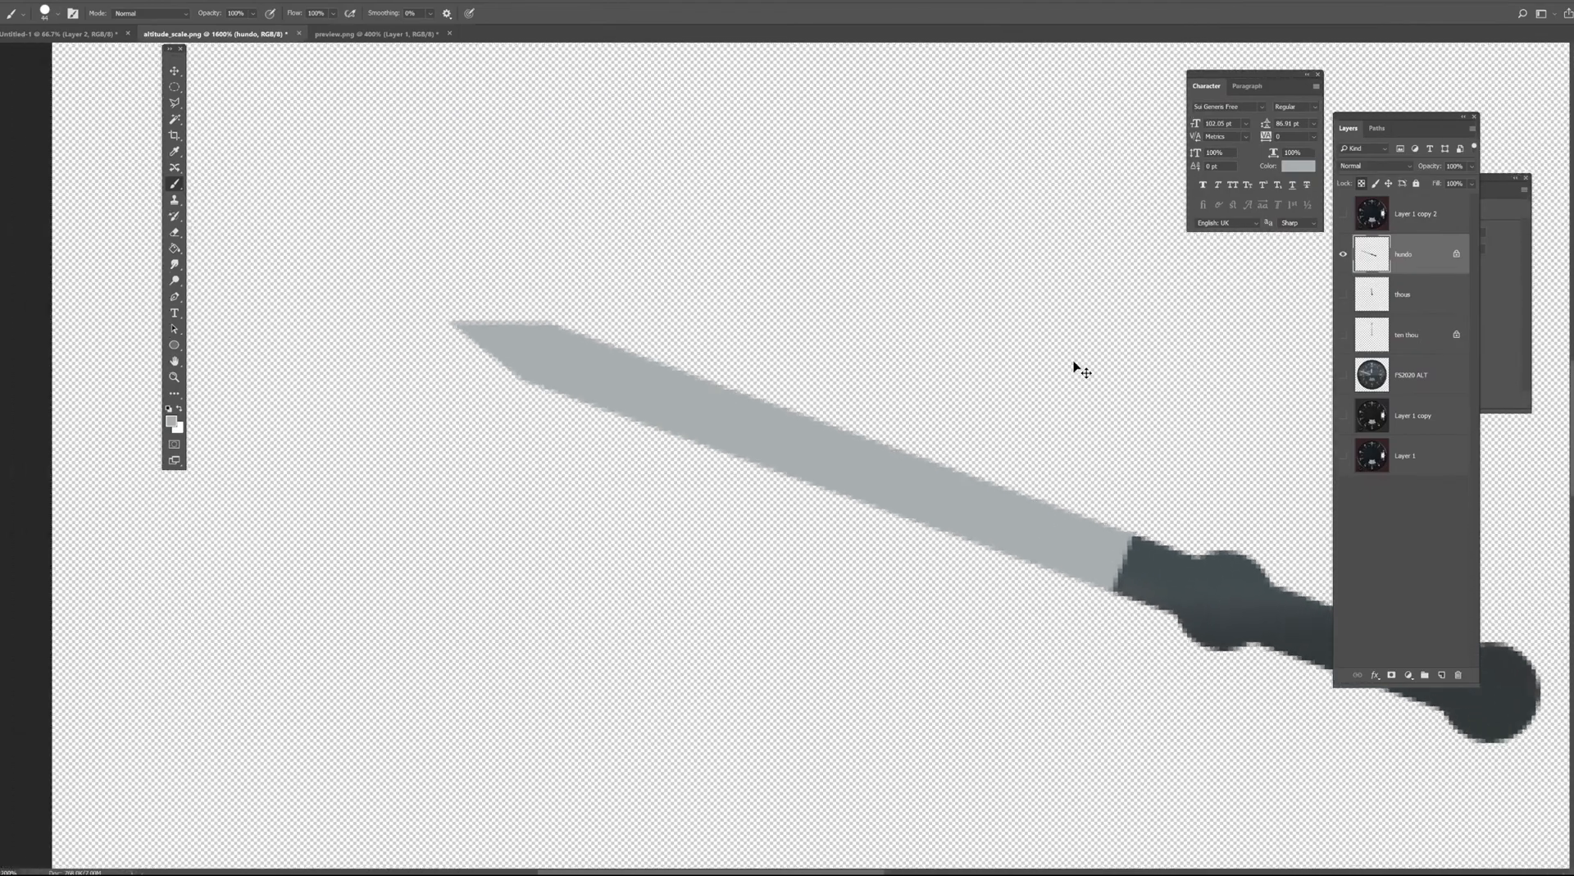
Isolate the thous layer, lock its transparent pixels, paint its blade flat grey and show the hundo layer again for comparison.
click(1342, 254)
click(1343, 294)
click(1430, 299)
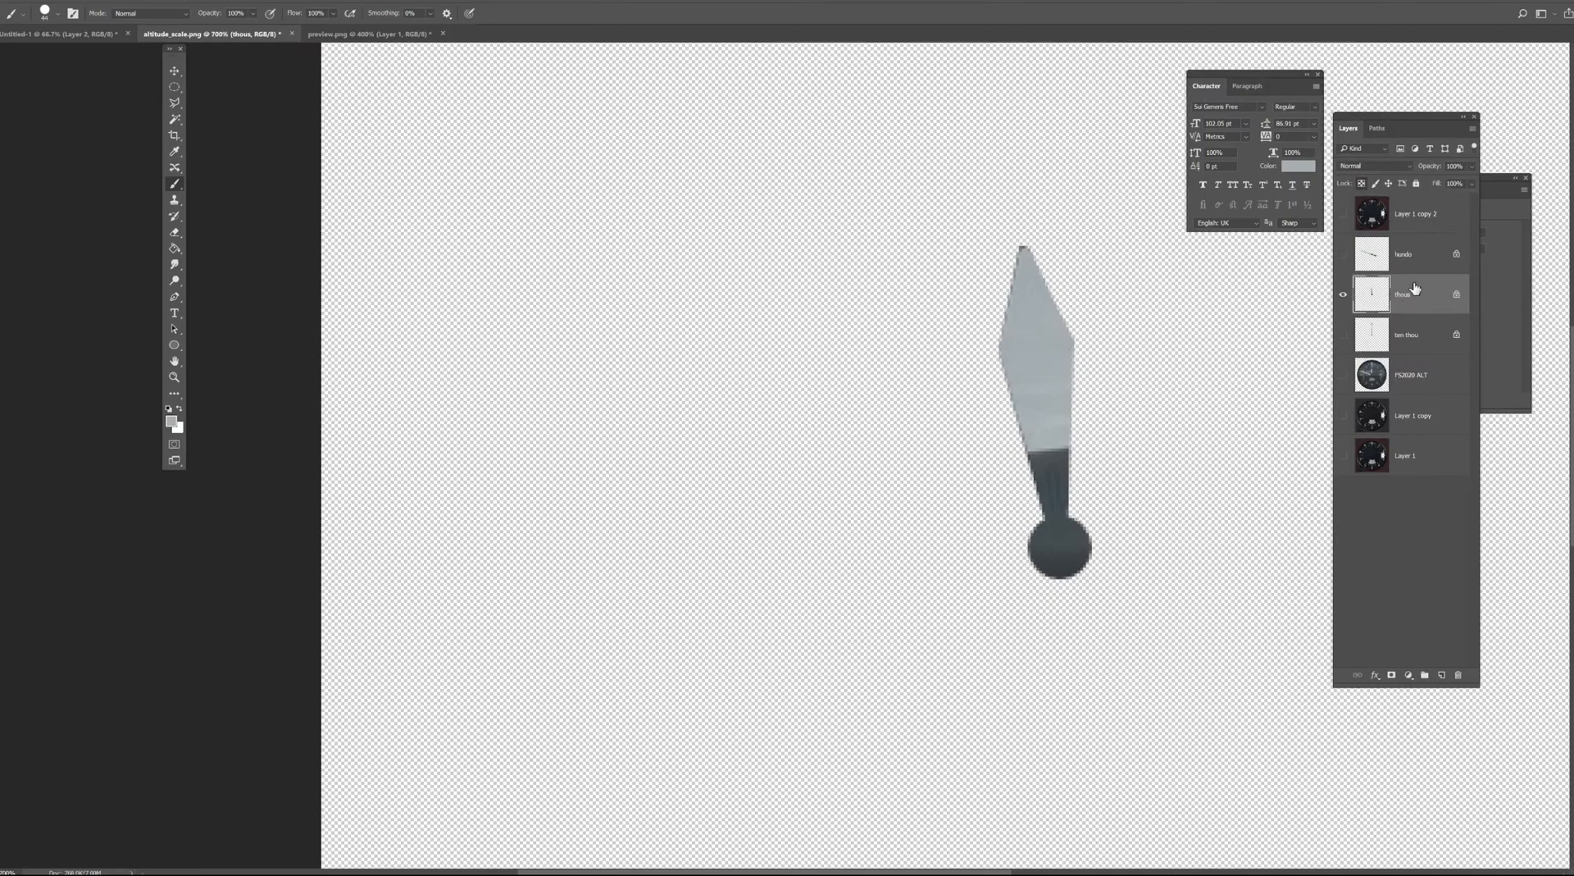
mouse_move(1049, 332)
mouse_down()
mouse_move(1022, 281)
mouse_move(1001, 316)
mouse_move(1047, 344)
mouse_move(1050, 365)
mouse_up()
click(1345, 255)
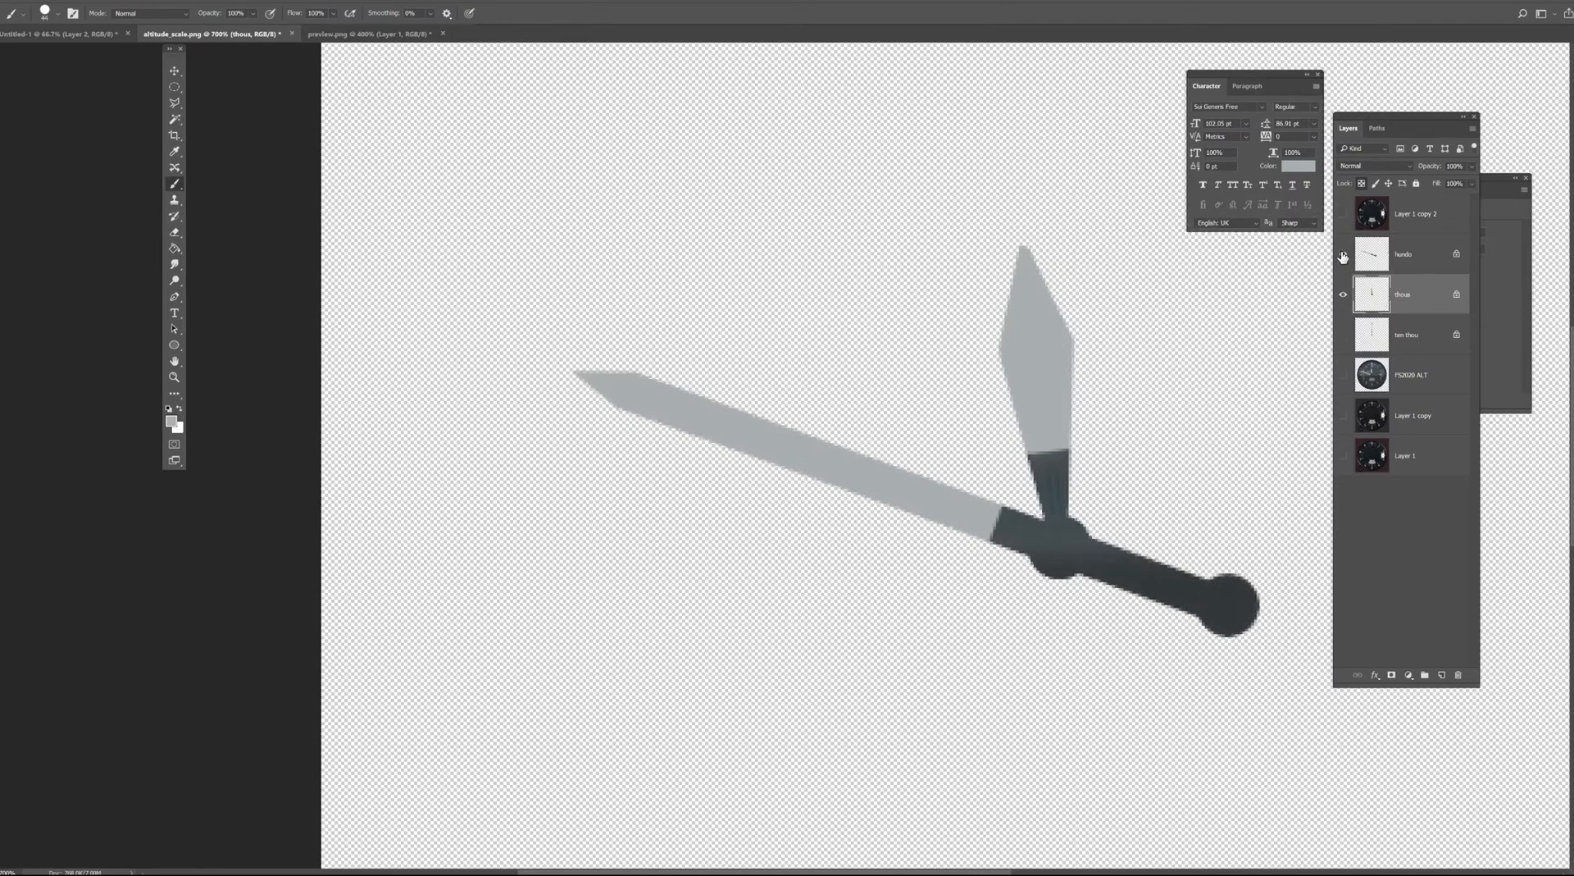
Show only the ten thou layer, select it and check its whole needle.
click(1343, 254)
click(1343, 294)
click(1344, 336)
click(1410, 340)
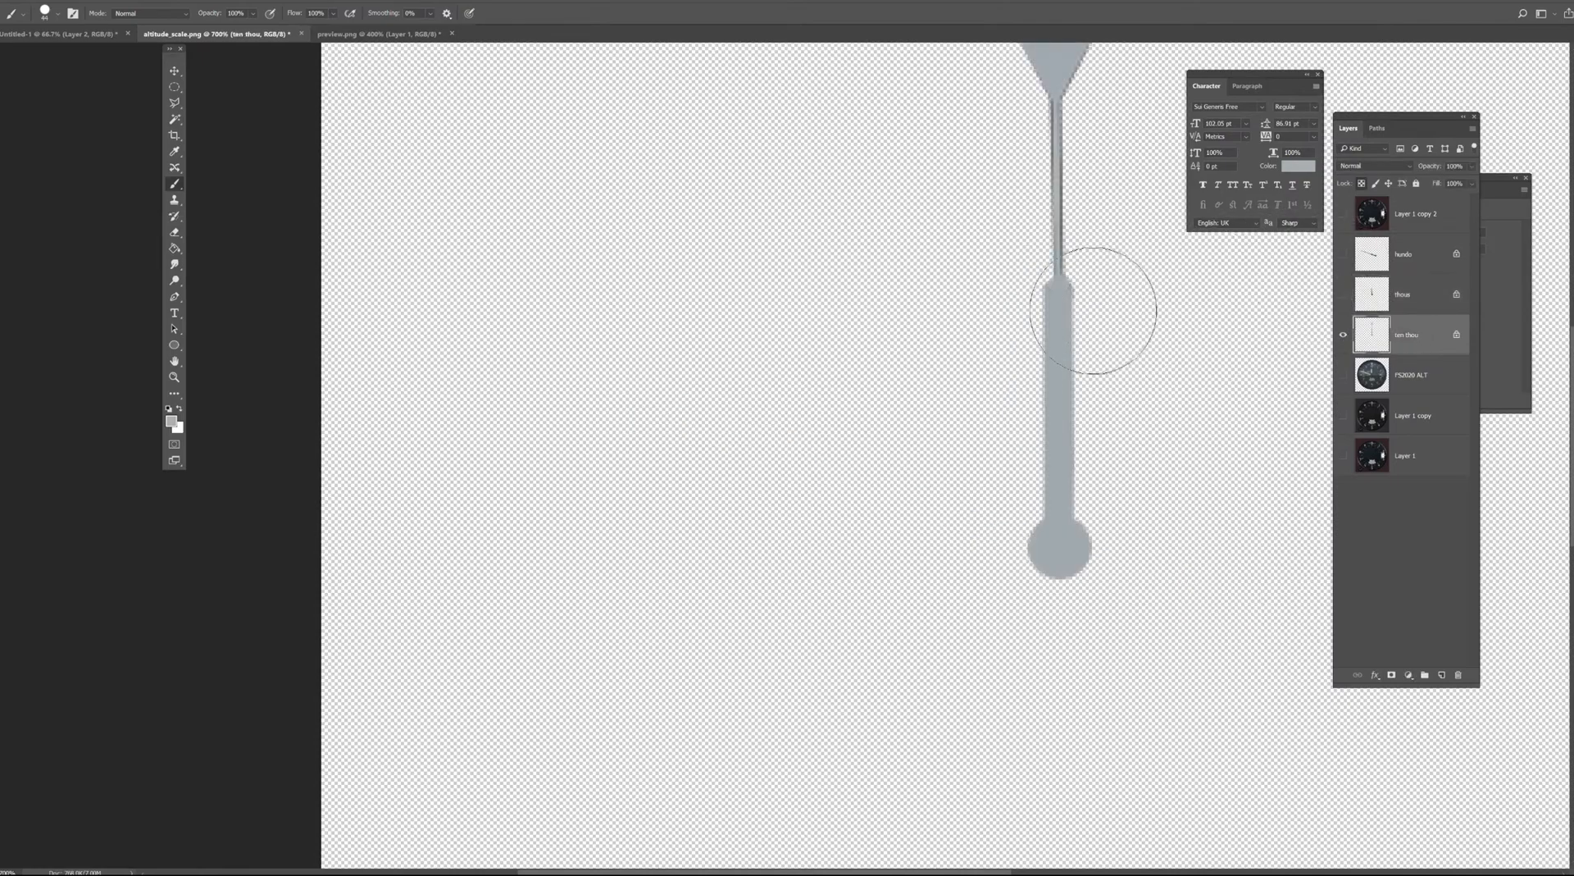
drag(1100, 271, 1080, 367)
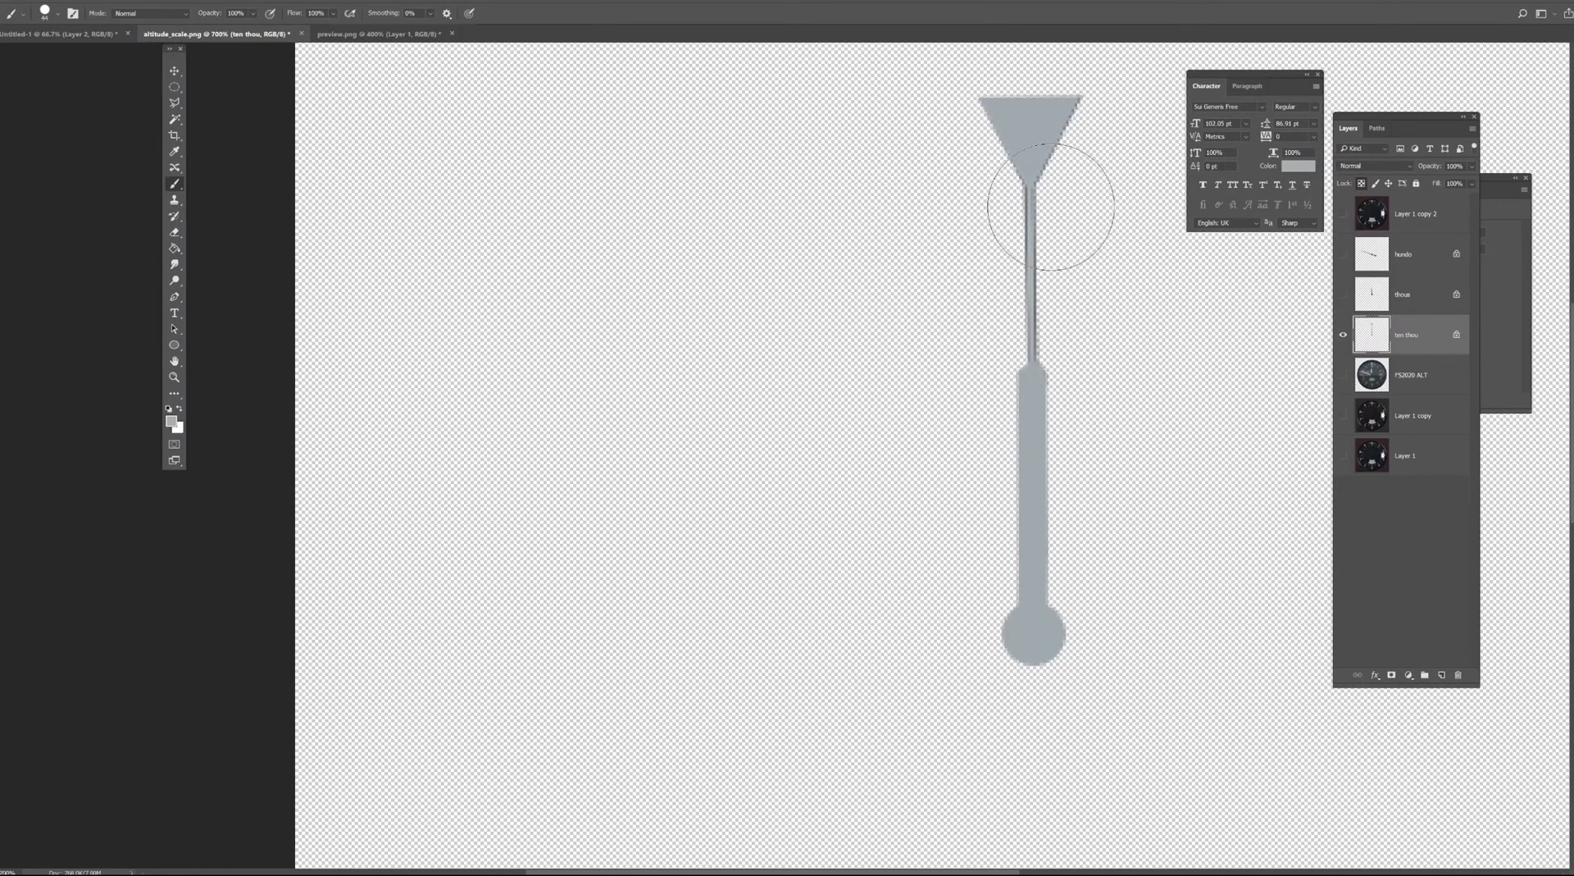
key(ctrl+minus)
key(ctrl+minus)
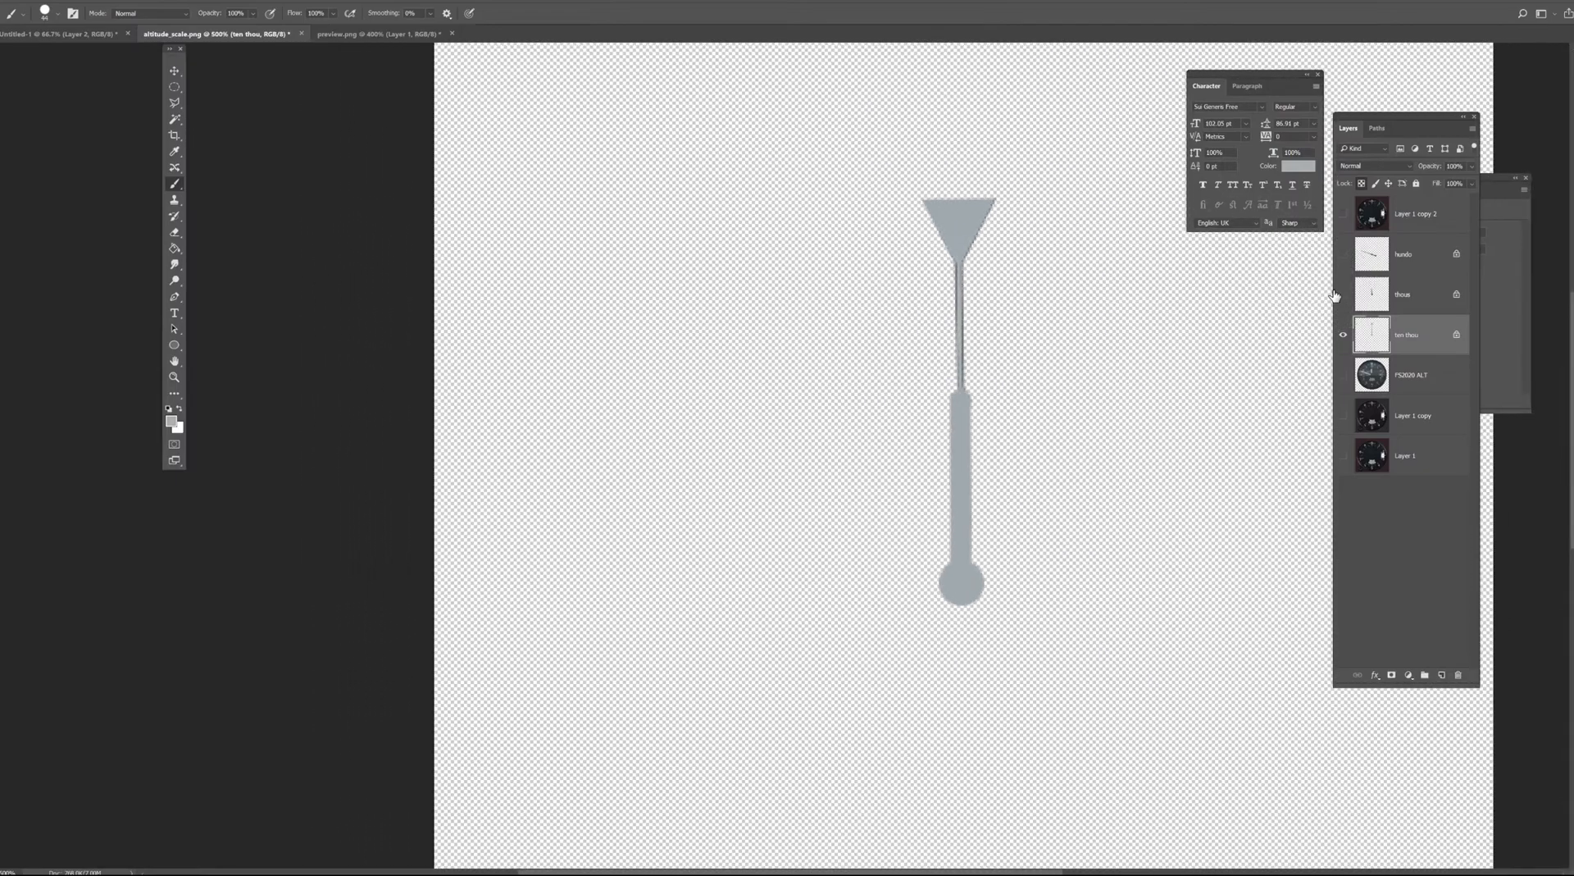
Show all three needles together, then hide them and show the FS2020 ALT reference layer.
click(1343, 295)
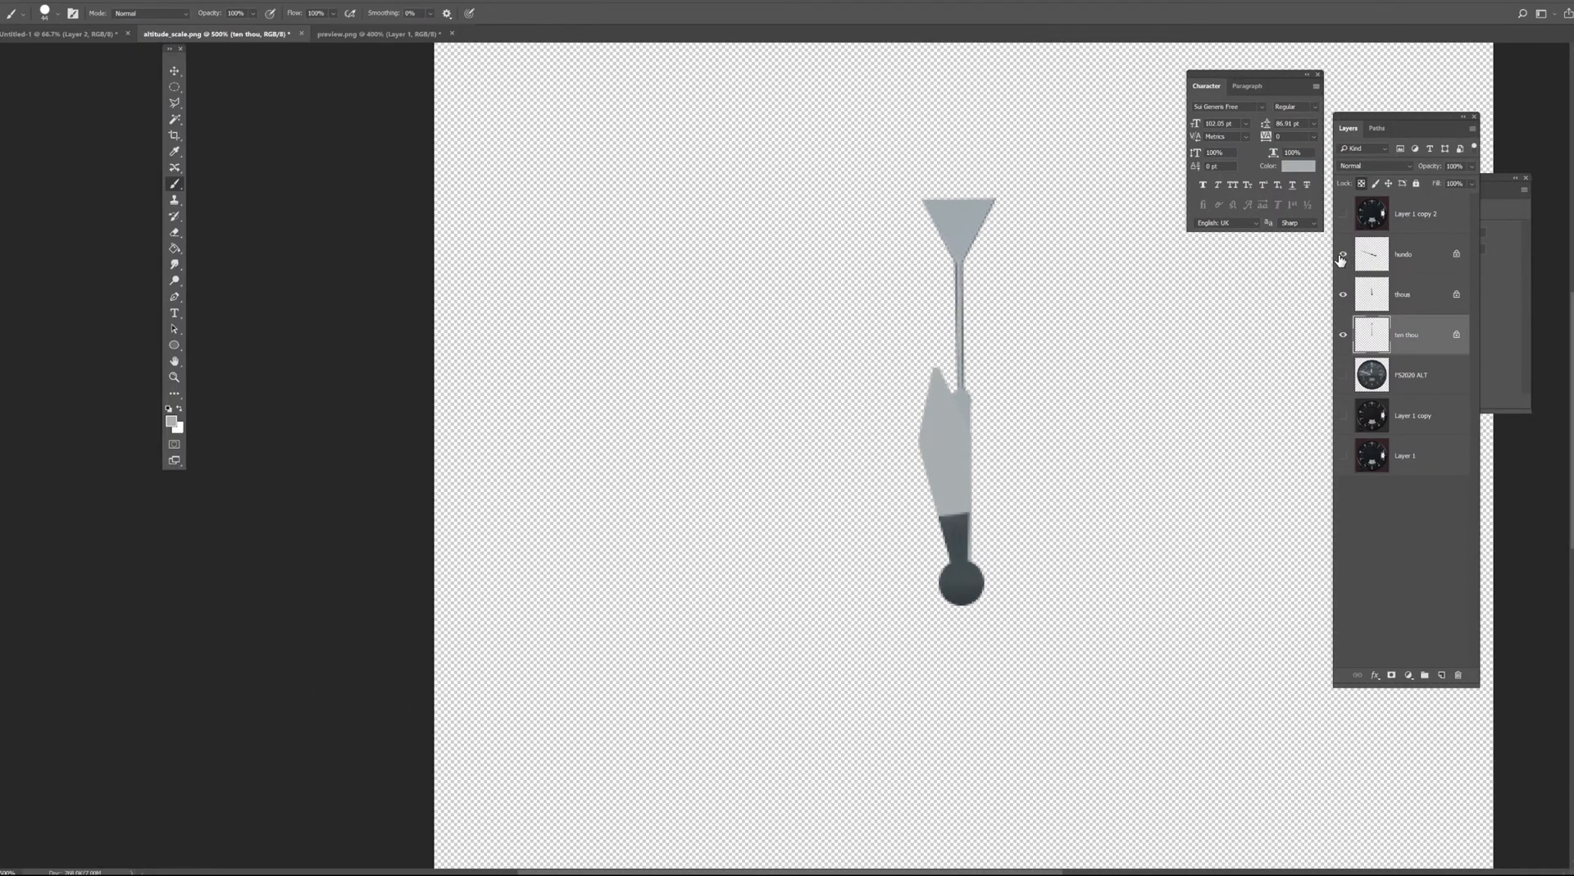
click(1343, 254)
drag(1343, 256, 1344, 336)
click(1344, 375)
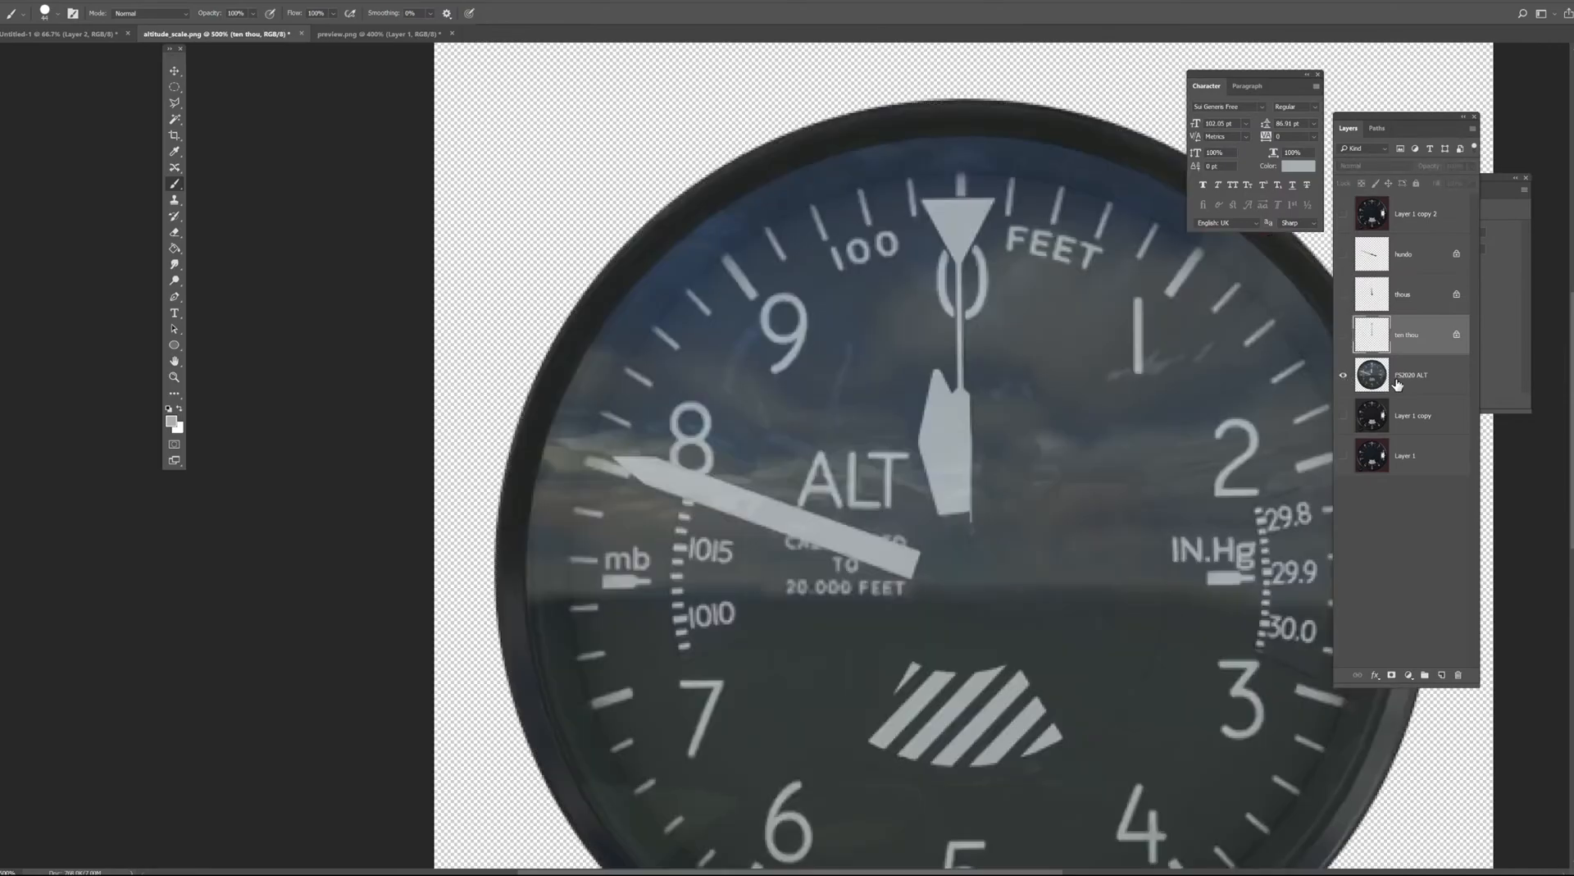
key(ctrl+plus)
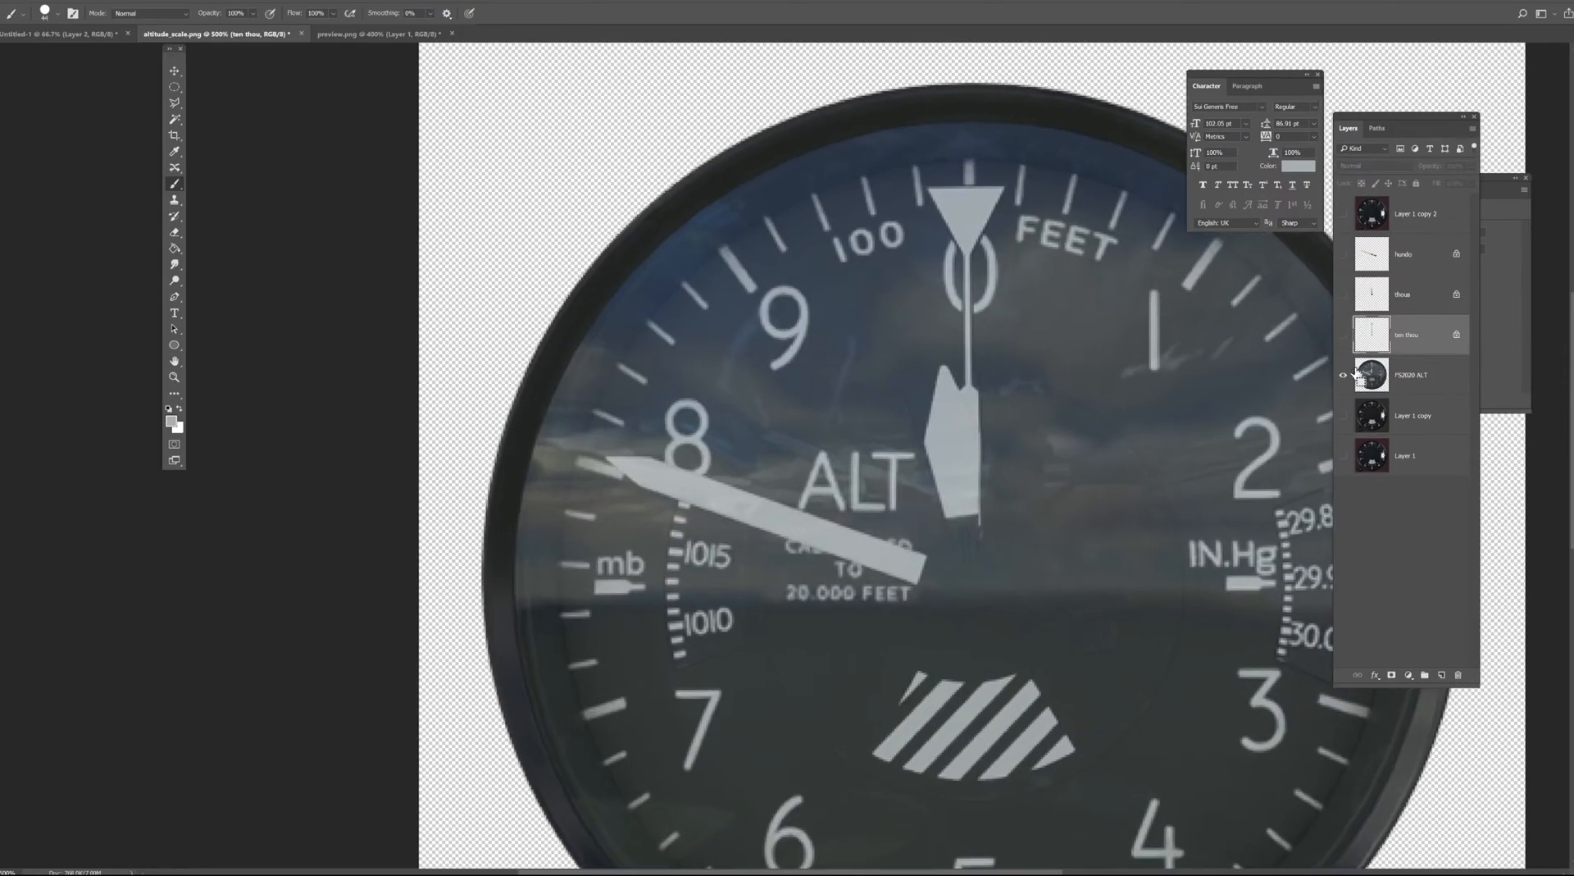
scroll(1142, 520, down, 3)
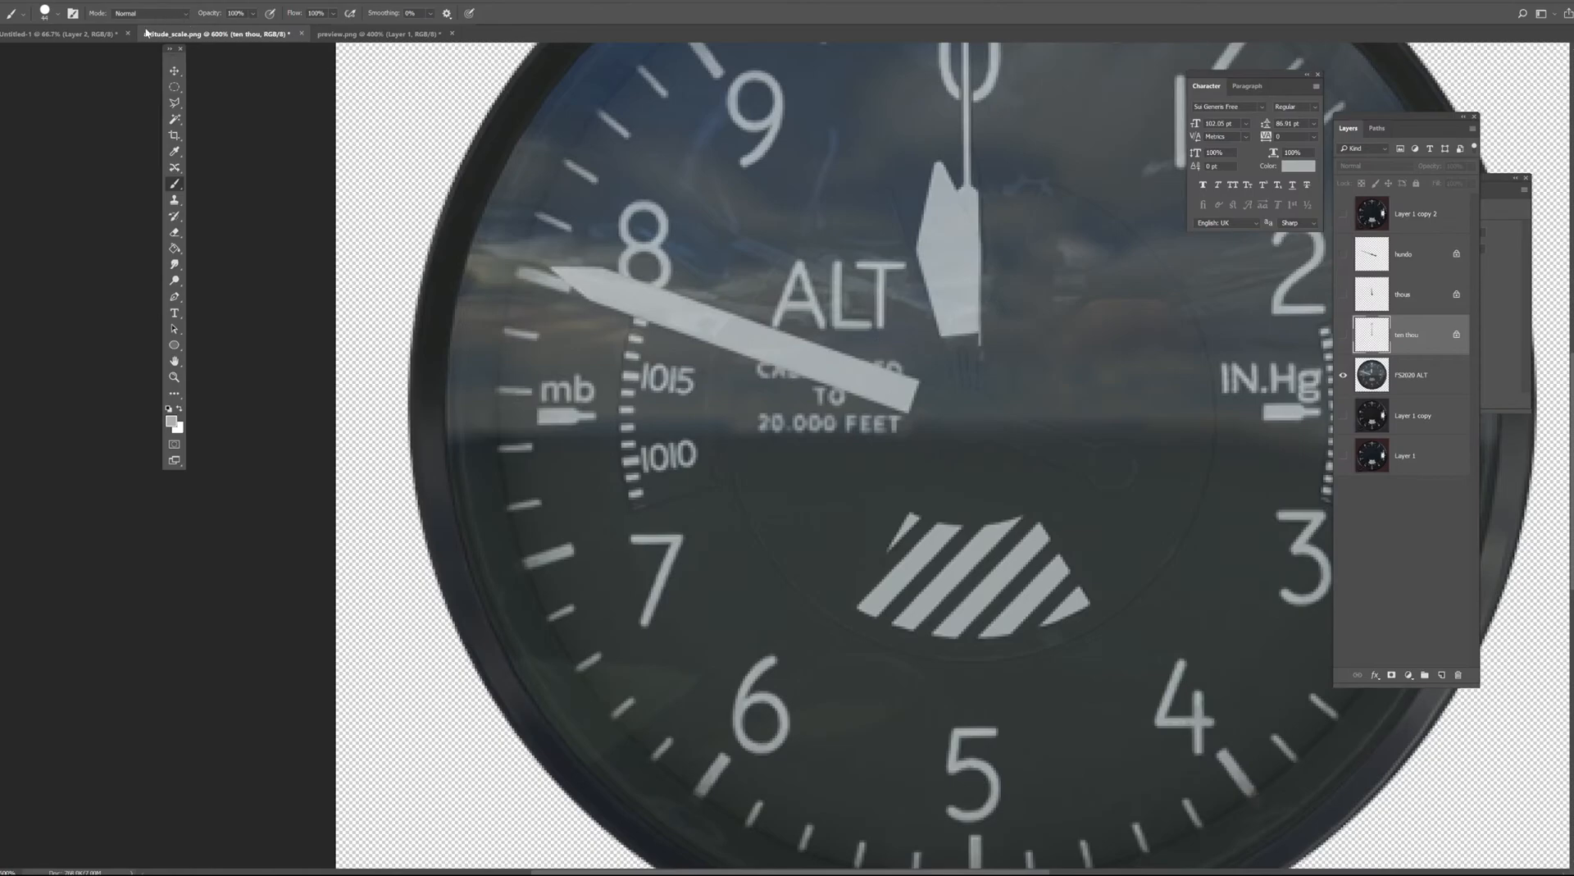
Look over the cropped altimeter and preview.png documents, then return to altitude_scale.png.
click(66, 34)
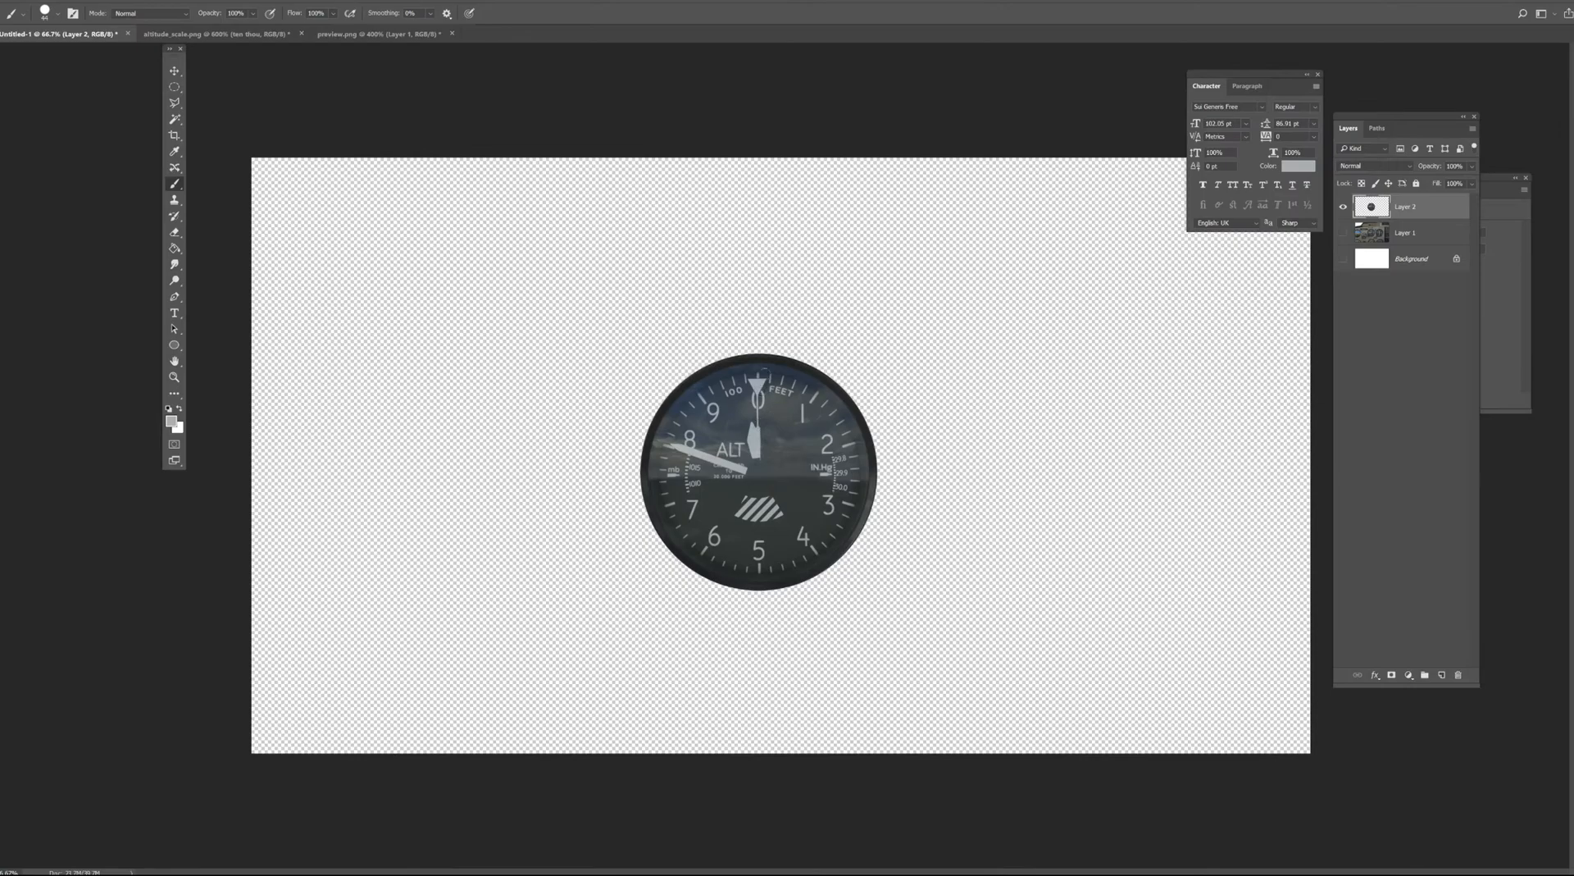
click(377, 34)
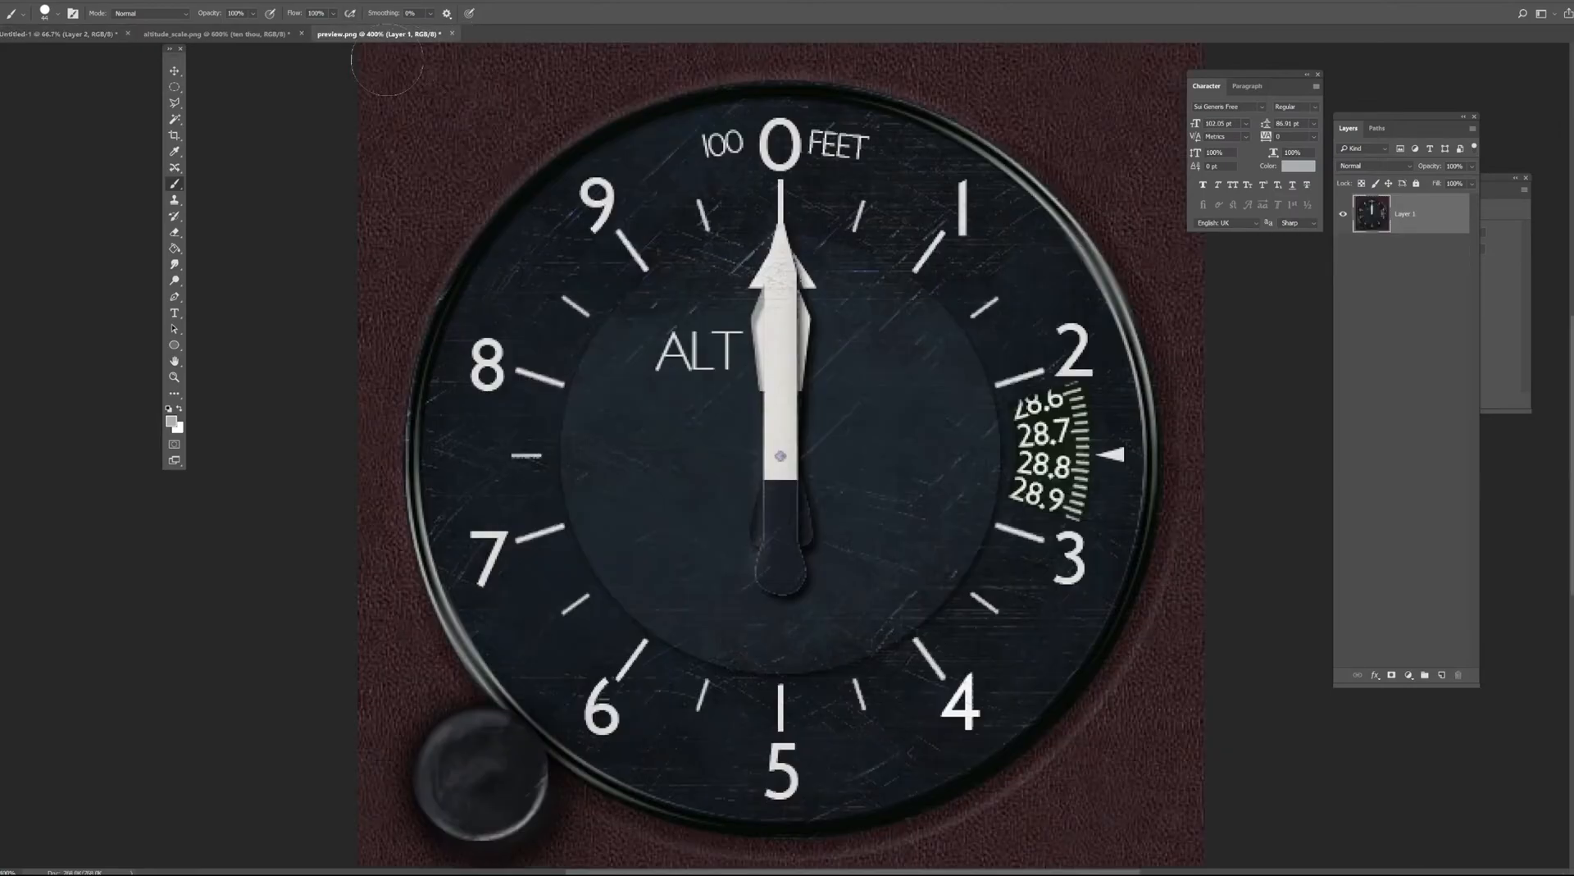
click(245, 36)
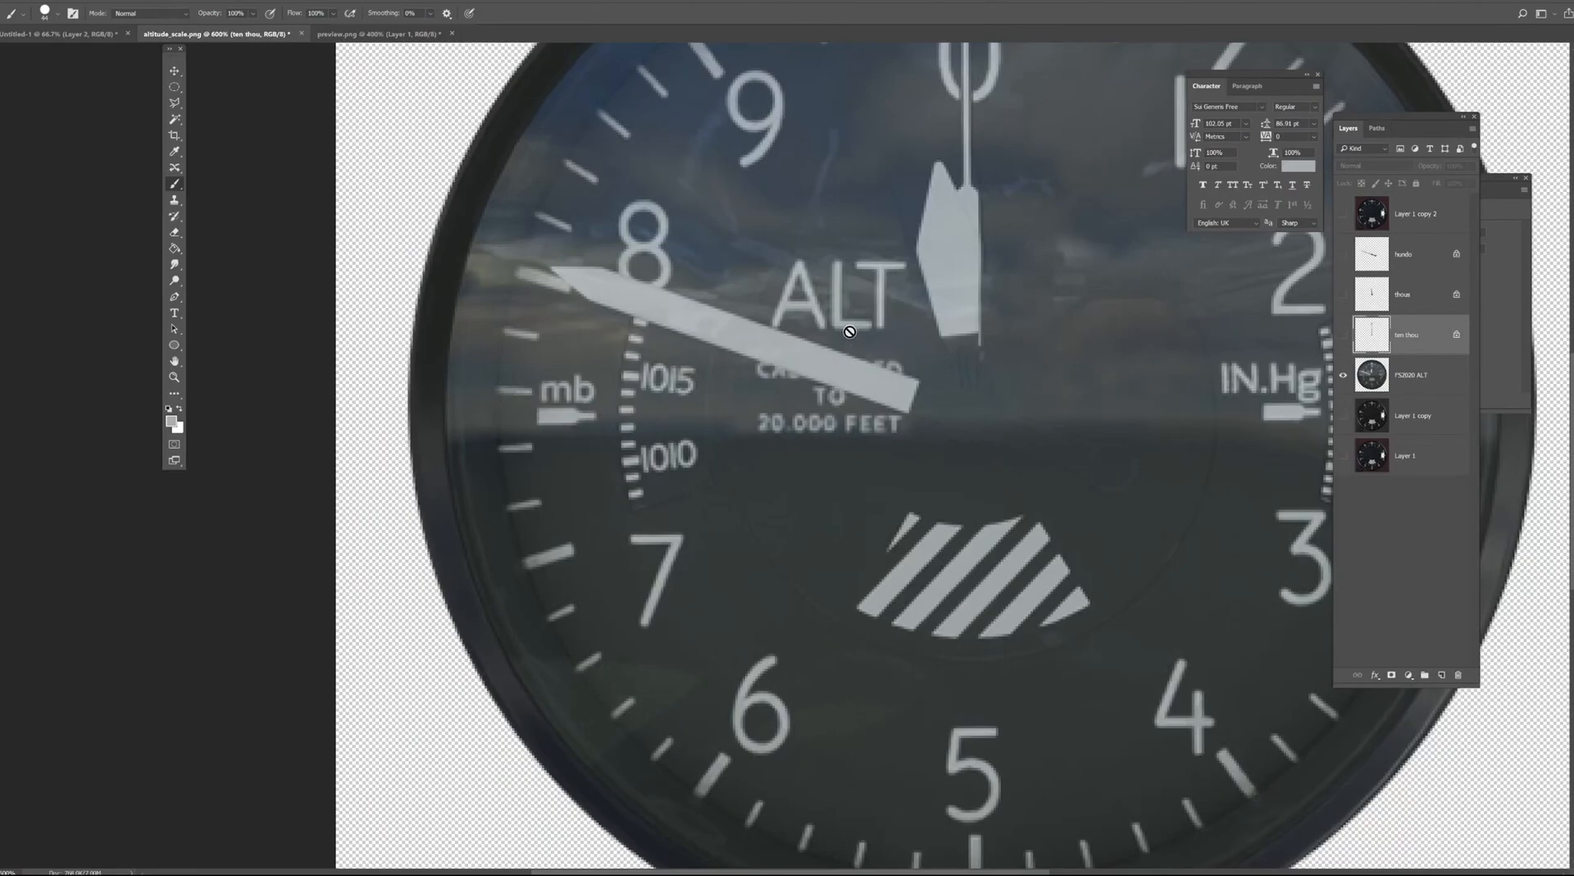
key(ctrl+minus)
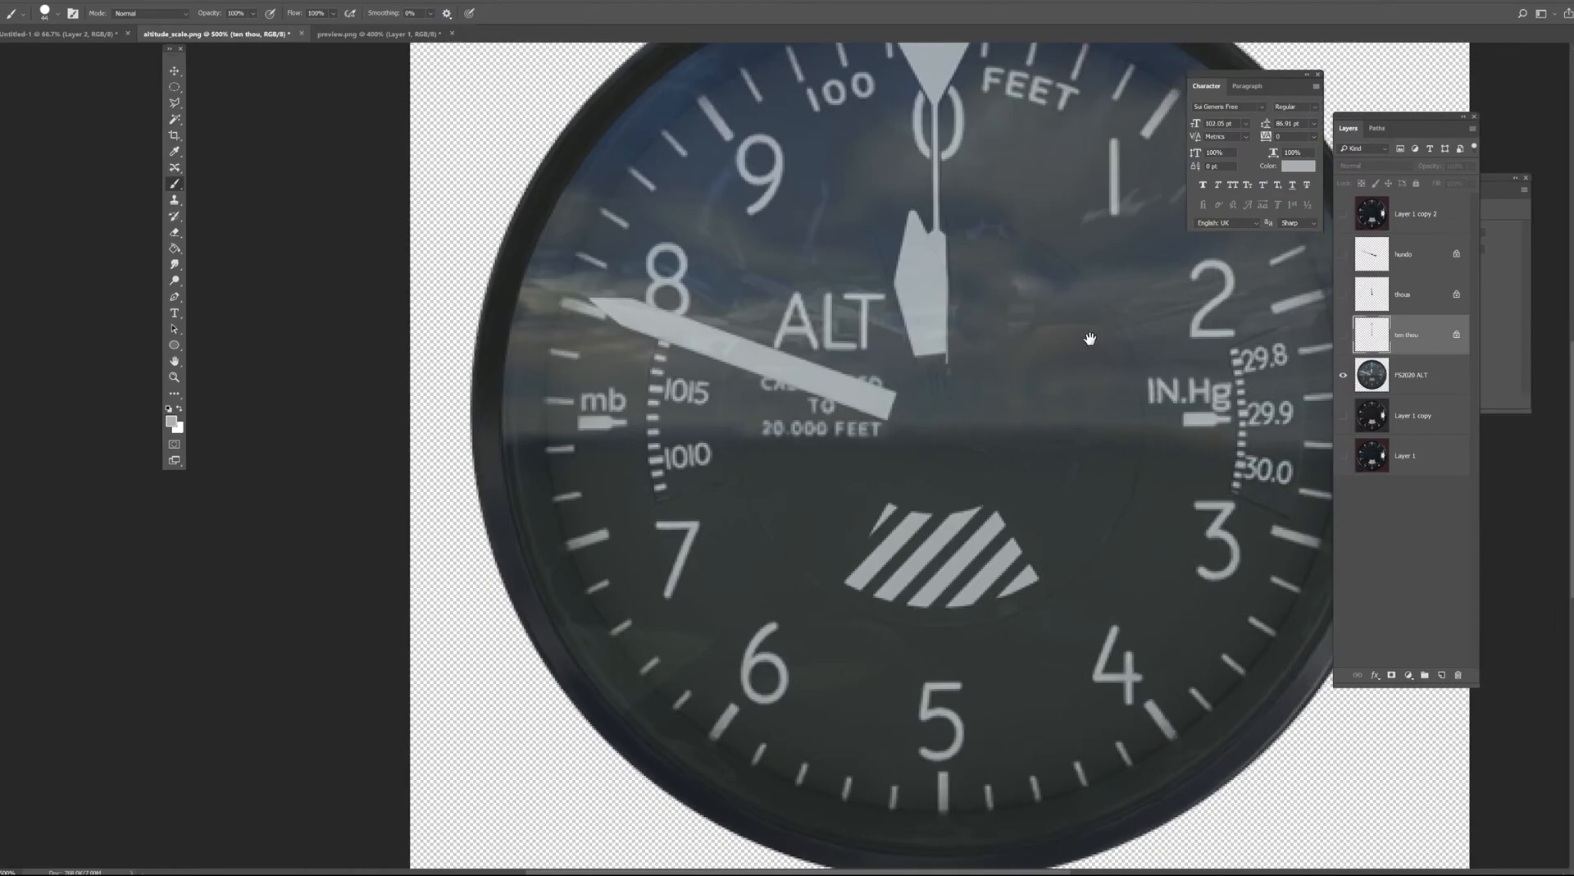
Duplicate the FS2020 ALT layer and desaturate the copy with Hue/Saturation at a saturation of -100.
drag(1089, 340, 985, 345)
click(1419, 378)
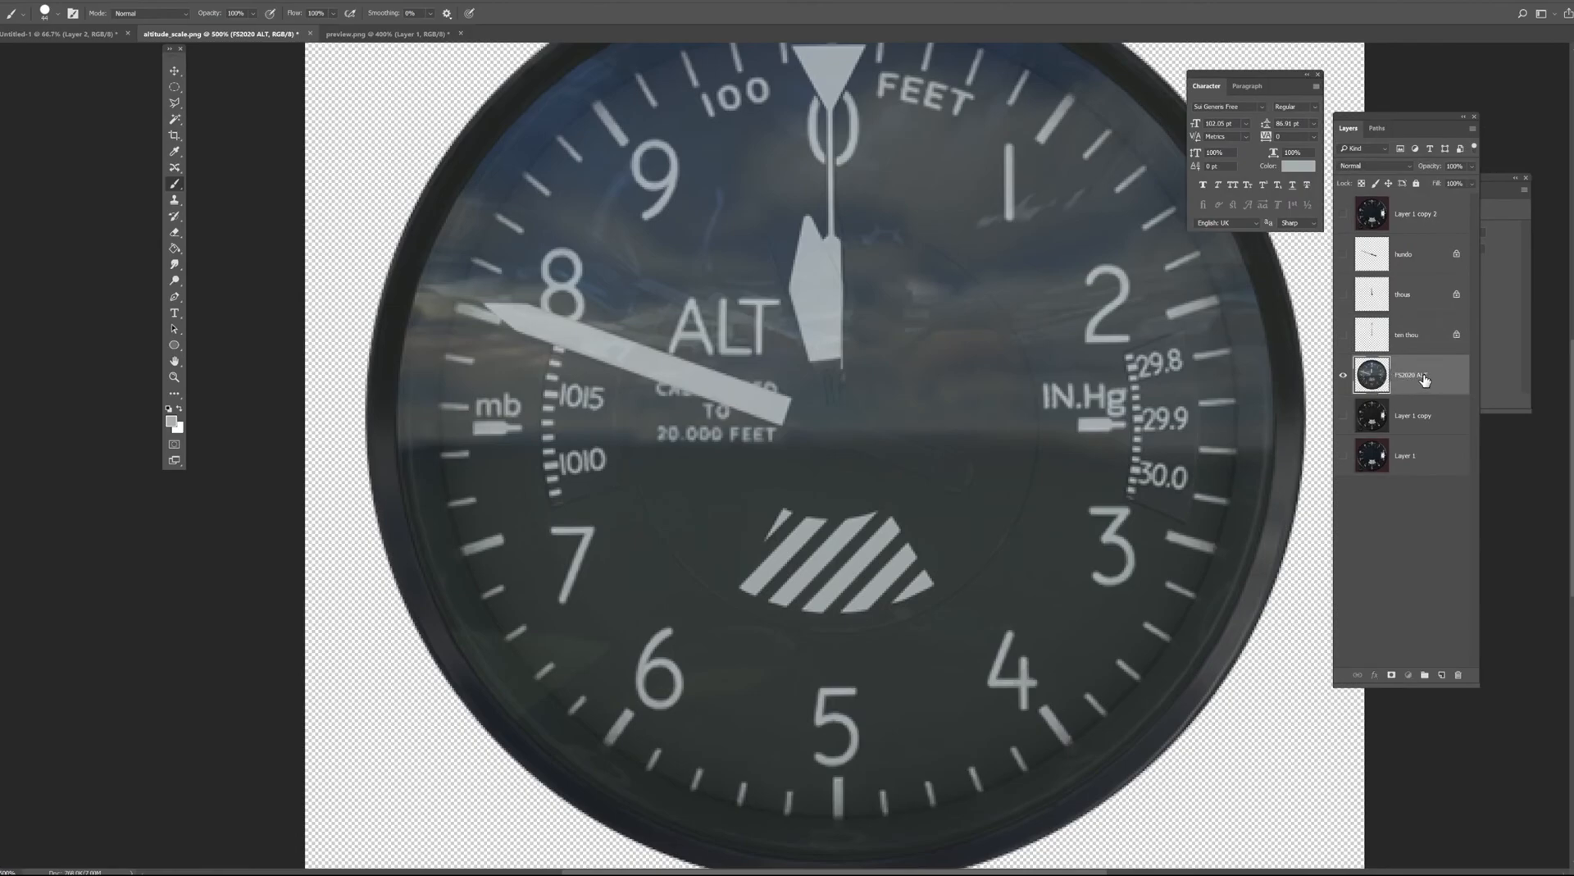
key(ctrl+j)
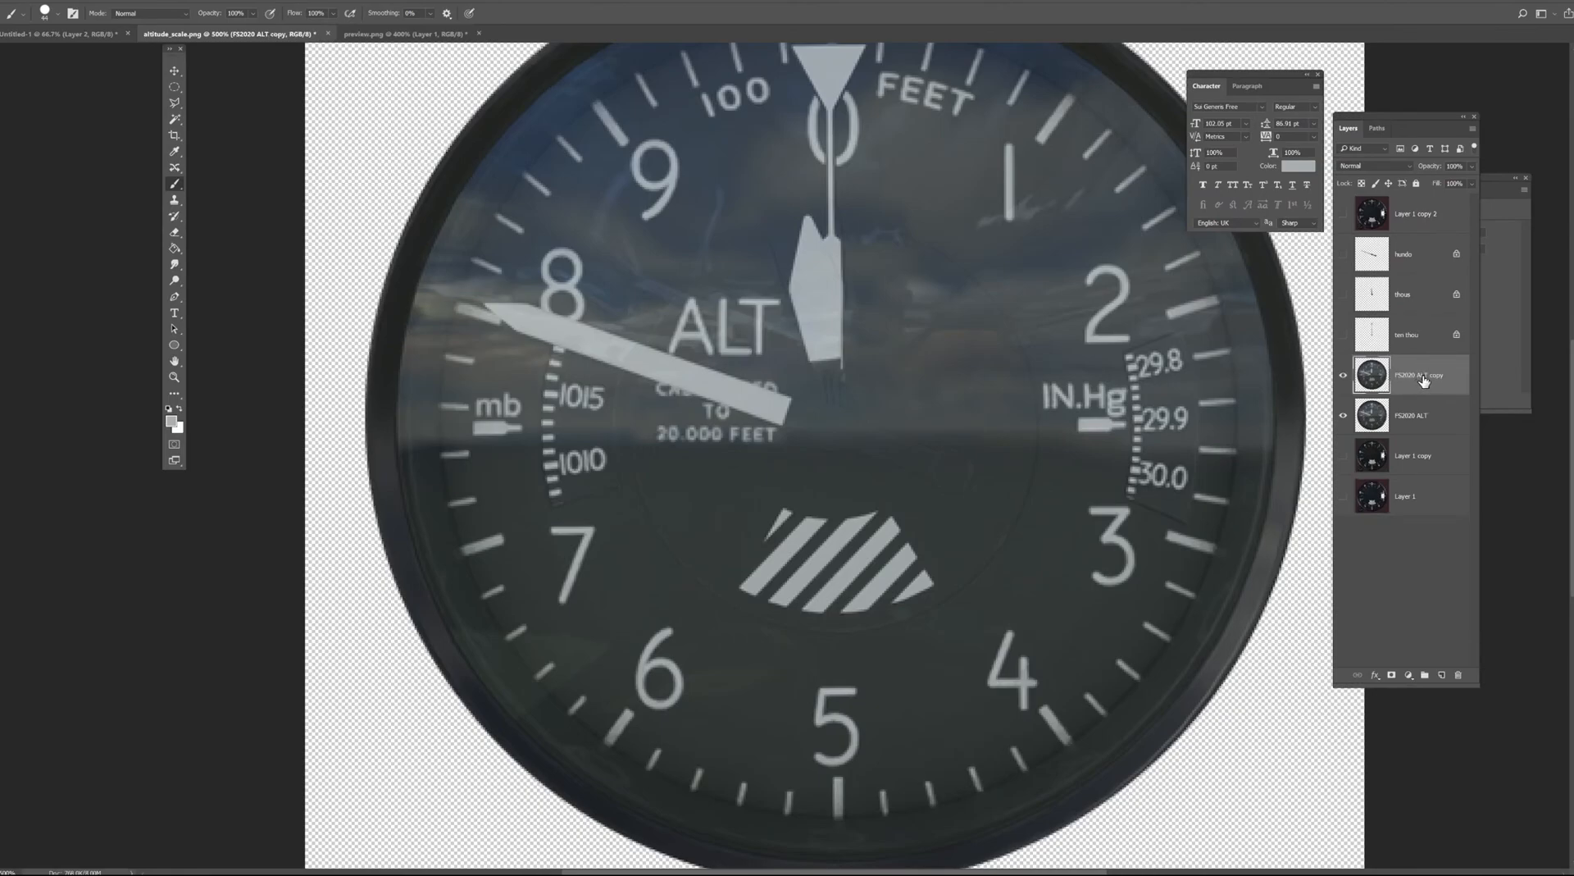
key(ctrl+u)
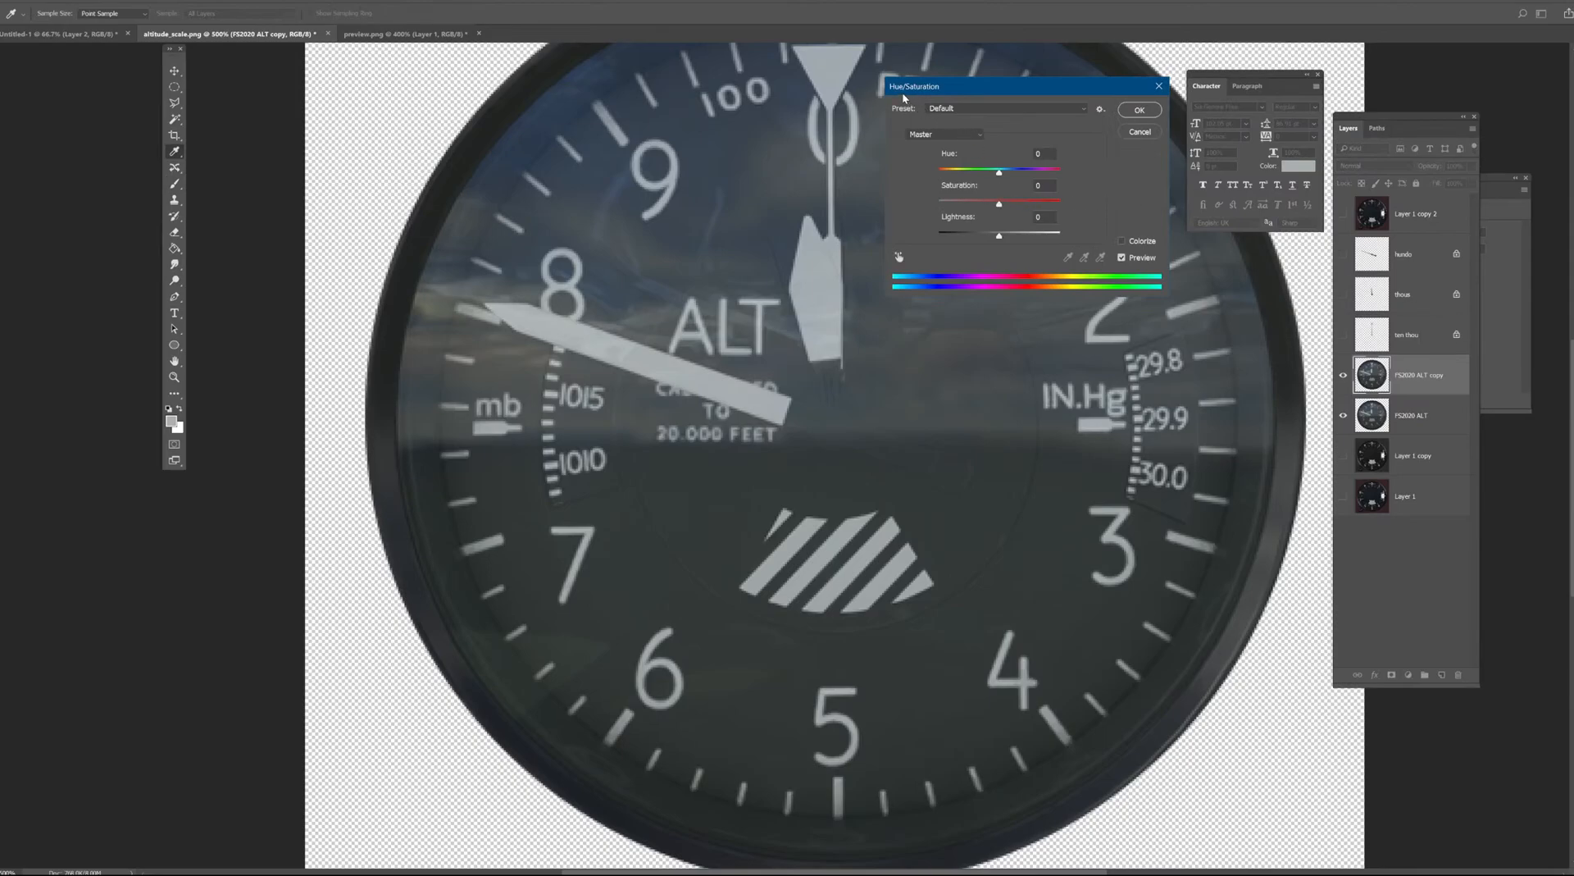
drag(999, 202, 917, 191)
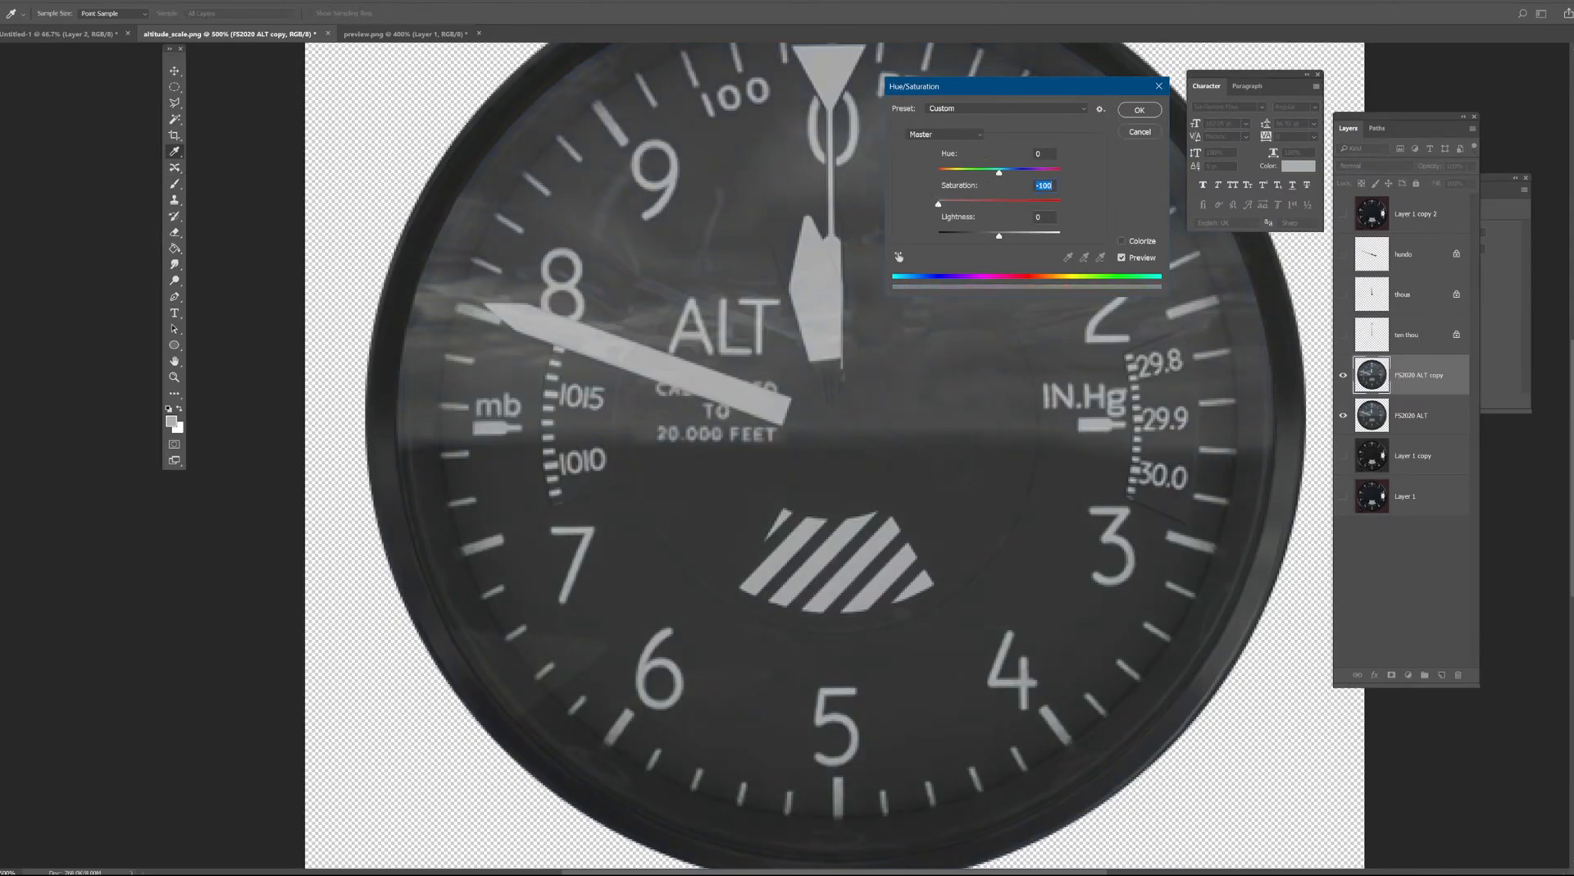
click(1151, 114)
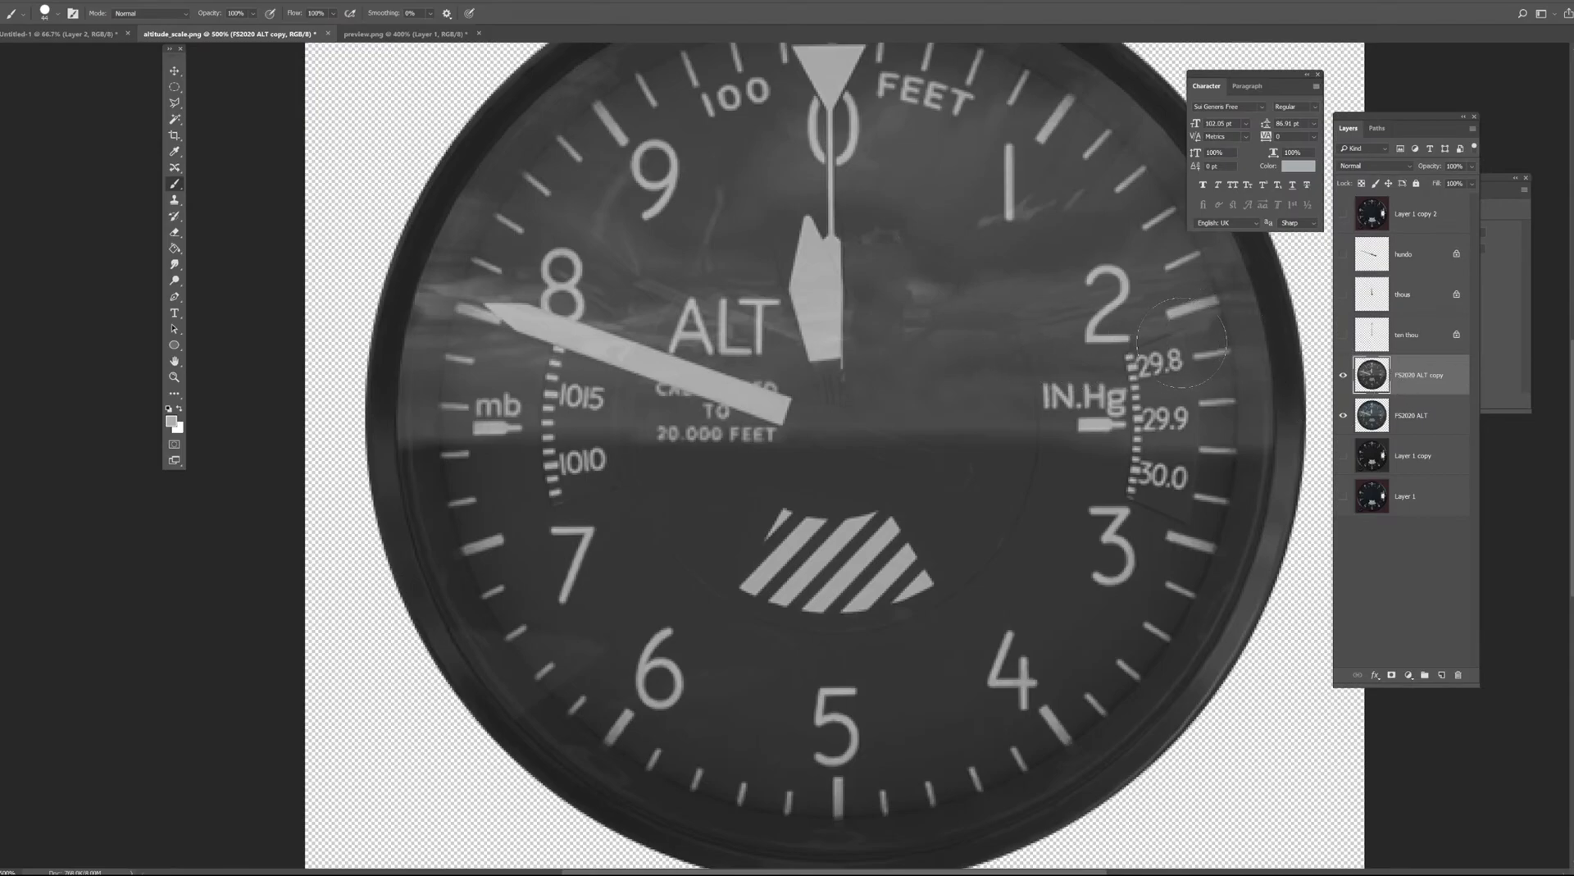
Sample the dial's dark grey and paint over the central needles, ALT lettering and striped window on the copy.
alt+click(757, 206)
alt+click(994, 256)
mouse_move(983, 295)
mouse_down()
mouse_move(1024, 296)
mouse_move(1008, 345)
mouse_move(861, 277)
mouse_move(883, 259)
mouse_move(801, 247)
mouse_move(775, 279)
mouse_move(864, 315)
mouse_move(825, 350)
mouse_move(738, 316)
mouse_move(698, 323)
mouse_move(680, 426)
mouse_move(765, 424)
mouse_move(805, 477)
mouse_move(708, 468)
mouse_move(681, 445)
mouse_move(696, 501)
mouse_move(910, 524)
mouse_up()
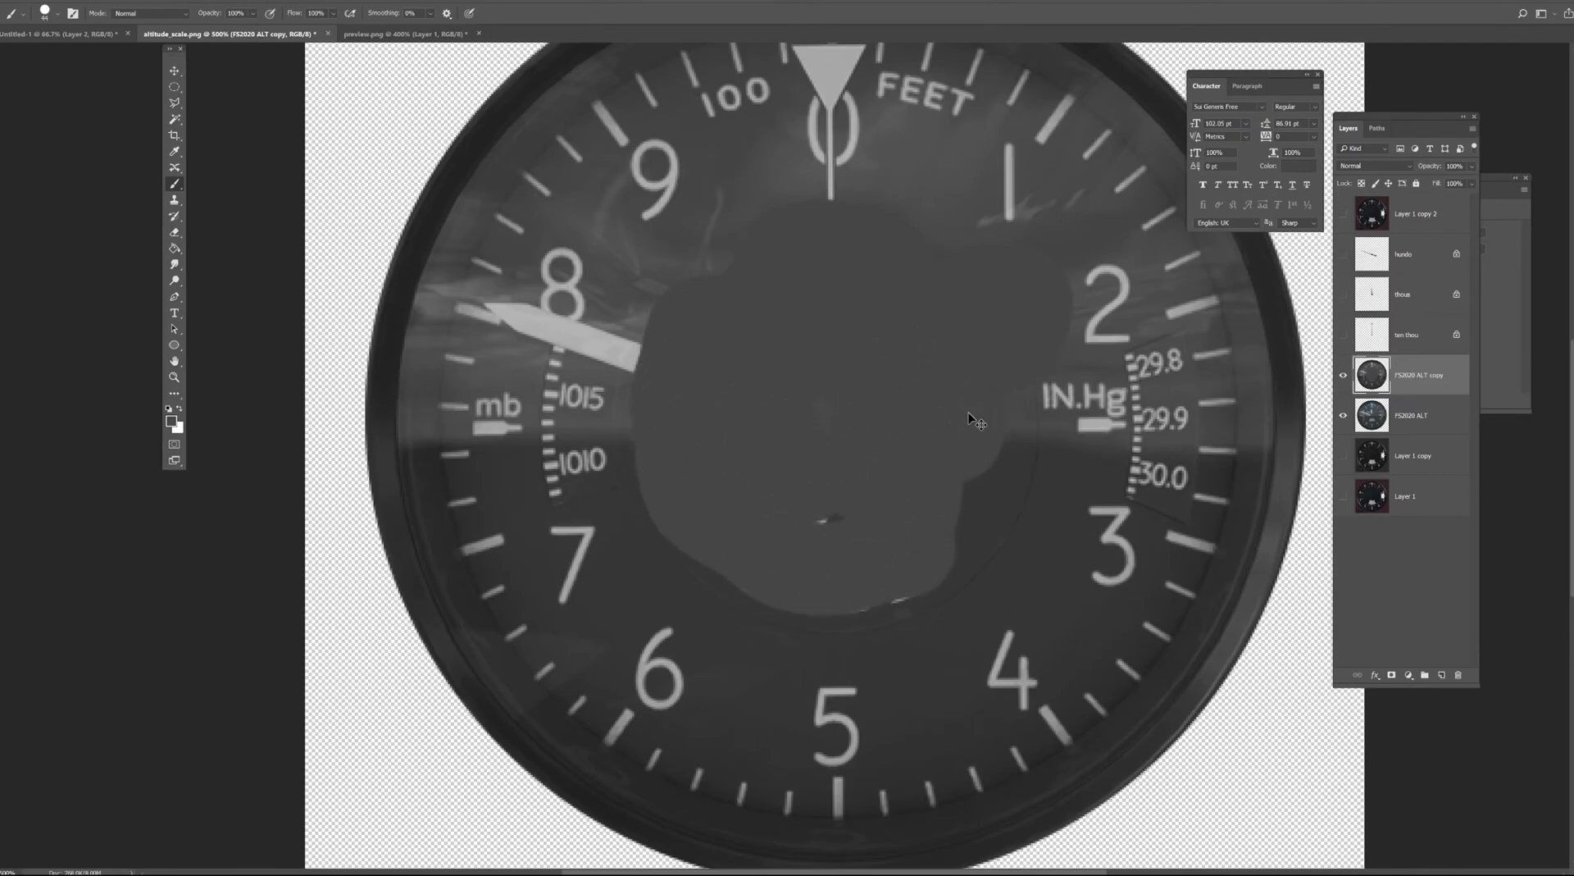
drag(635, 338, 611, 342)
Paint out the remaining needle tip, mb scale and triangular pointer with a smaller brush, then compare the copy with the original layer.
right_click(655, 300)
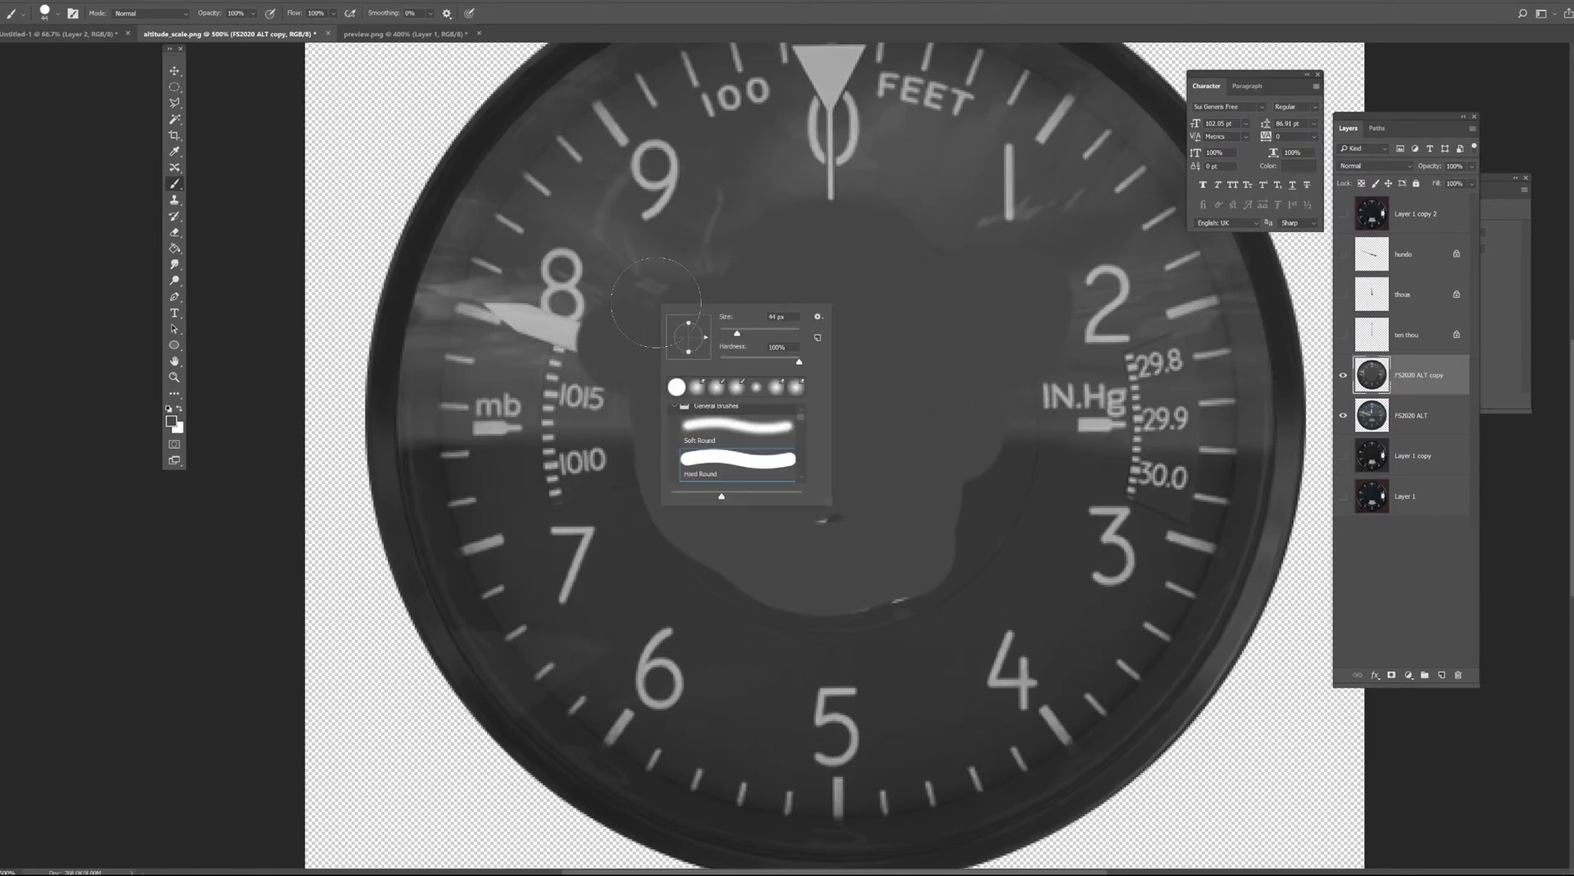
drag(727, 333, 723, 333)
click(485, 297)
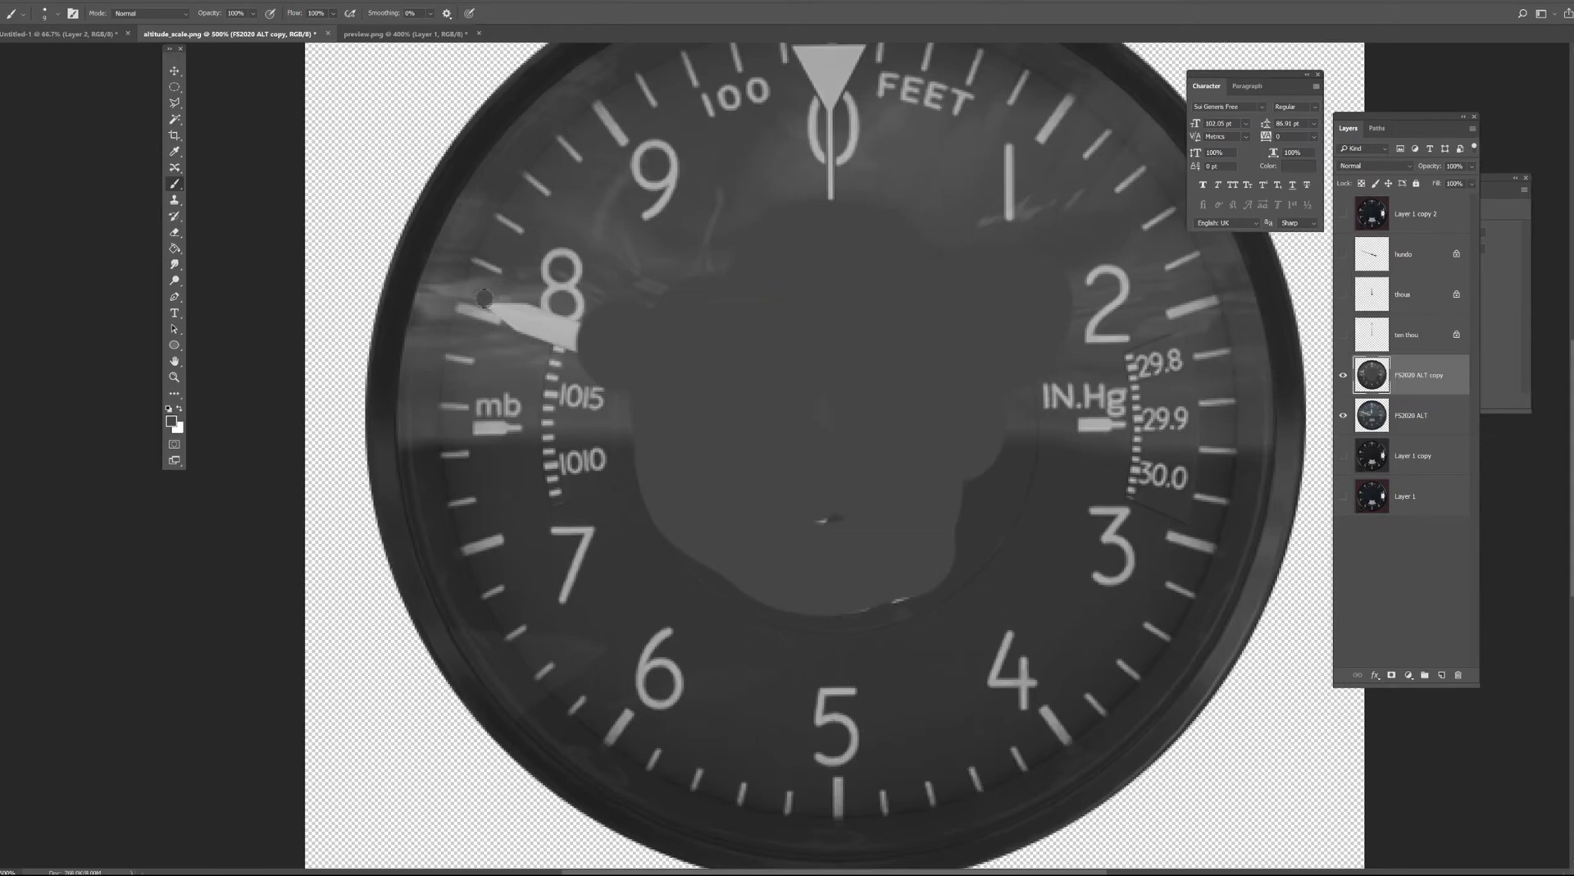
shift+click(520, 325)
mouse_move(509, 301)
mouse_down()
mouse_move(580, 329)
mouse_move(541, 316)
mouse_move(584, 347)
mouse_move(541, 344)
mouse_up()
mouse_move(482, 405)
mouse_down()
mouse_move(526, 398)
mouse_move(511, 426)
mouse_move(546, 400)
mouse_move(555, 363)
mouse_move(542, 412)
mouse_move(588, 400)
mouse_move(564, 384)
mouse_move(545, 422)
mouse_move(644, 450)
mouse_move(545, 478)
mouse_move(630, 477)
mouse_move(569, 491)
mouse_move(549, 436)
mouse_up()
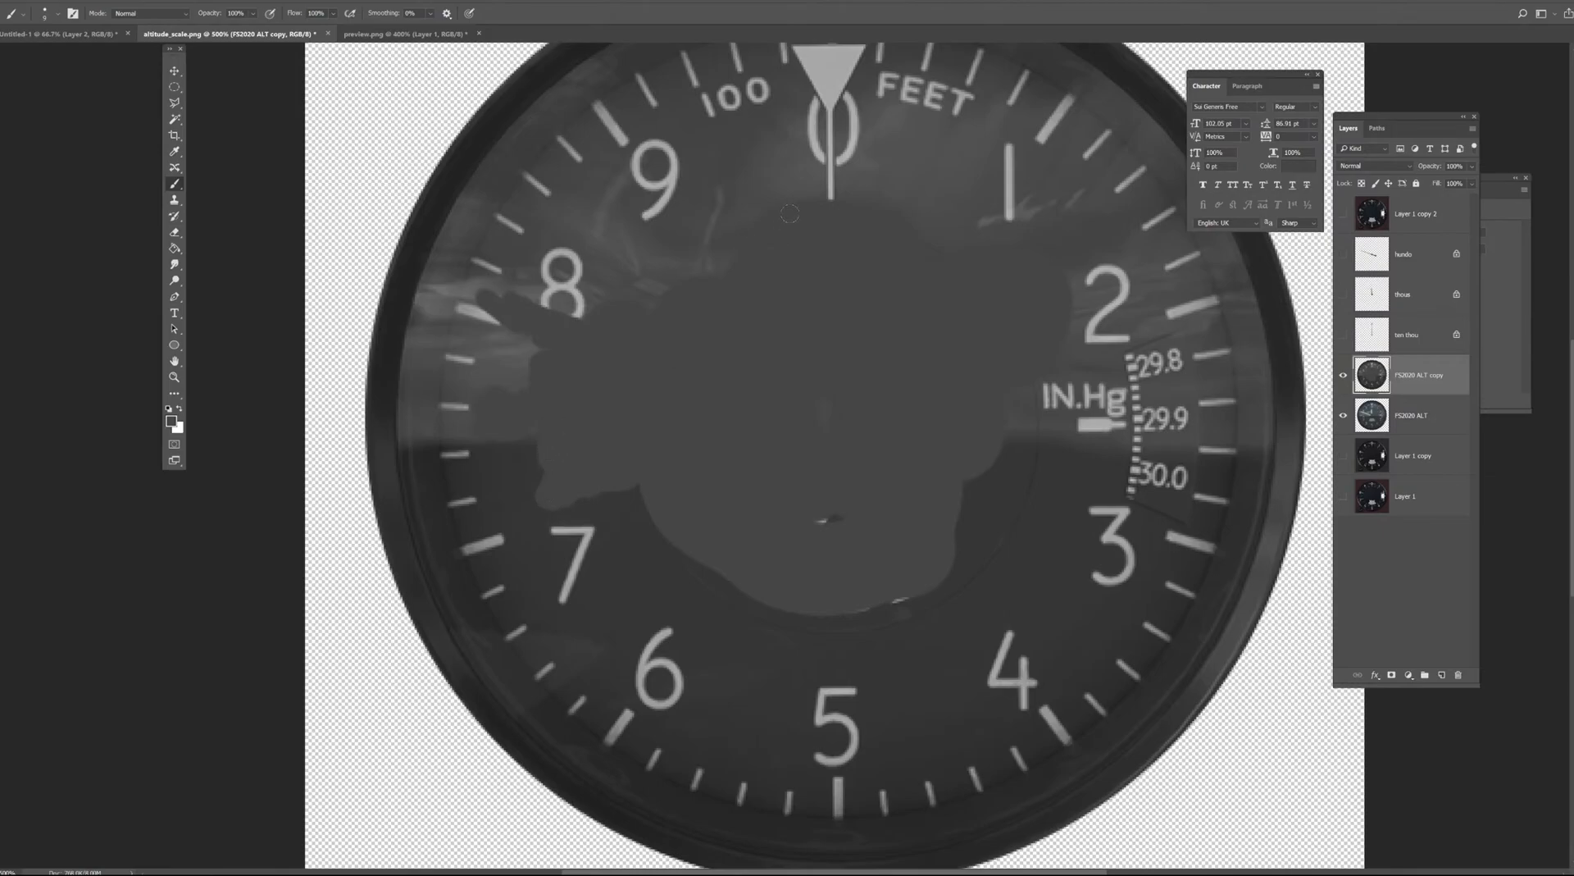
mouse_move(826, 203)
mouse_down()
mouse_move(828, 176)
mouse_move(844, 273)
mouse_move(786, 250)
mouse_move(783, 191)
mouse_move(751, 156)
mouse_move(814, 161)
mouse_move(797, 187)
mouse_move(791, 172)
mouse_up()
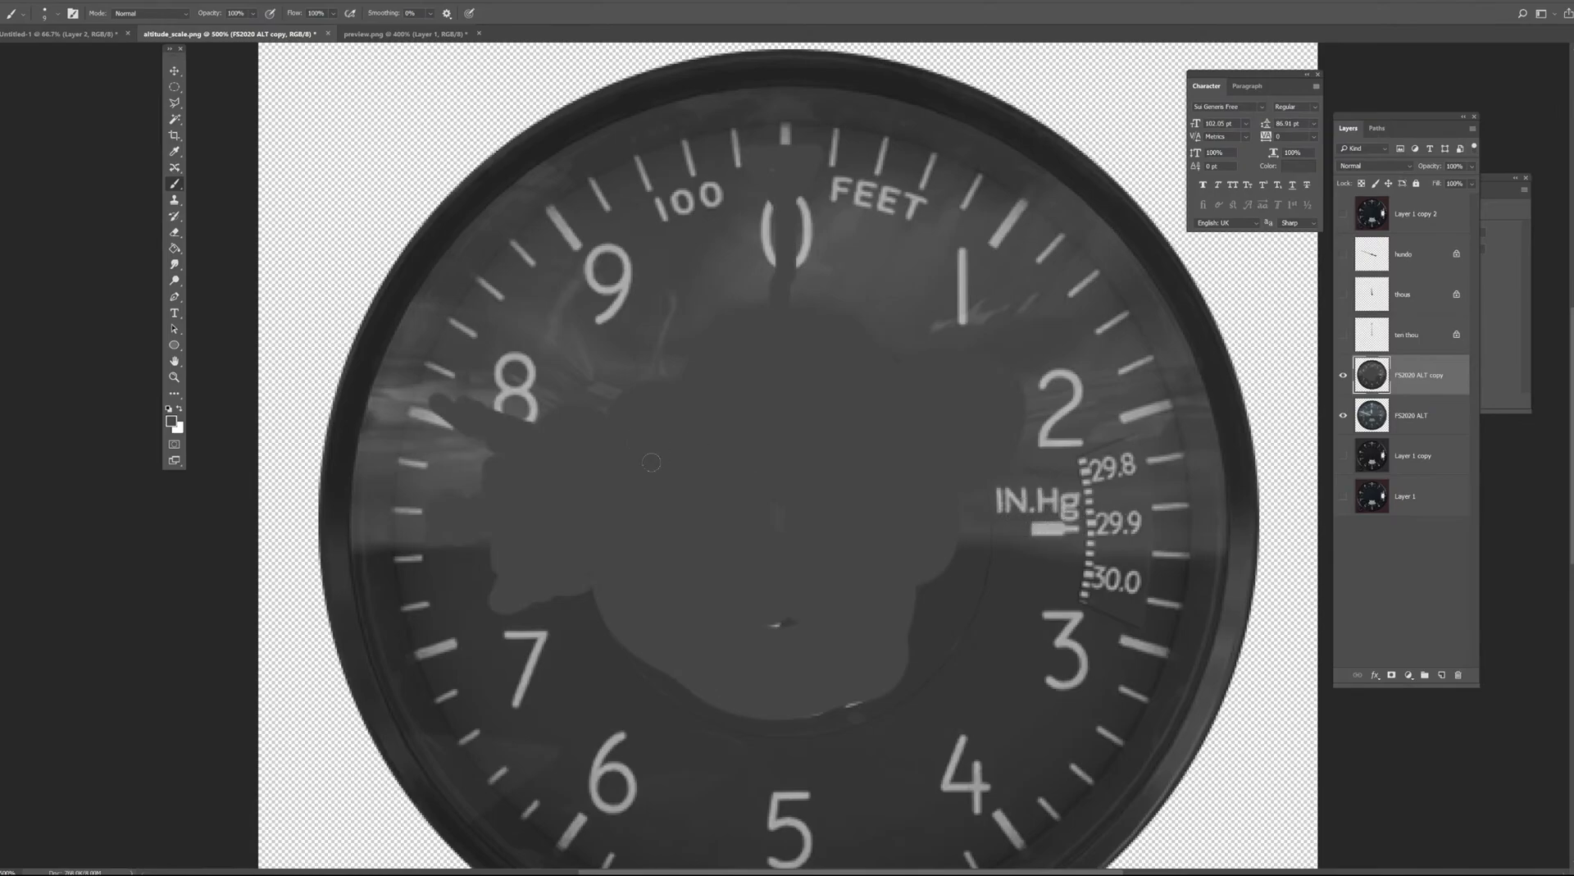
click(1346, 377)
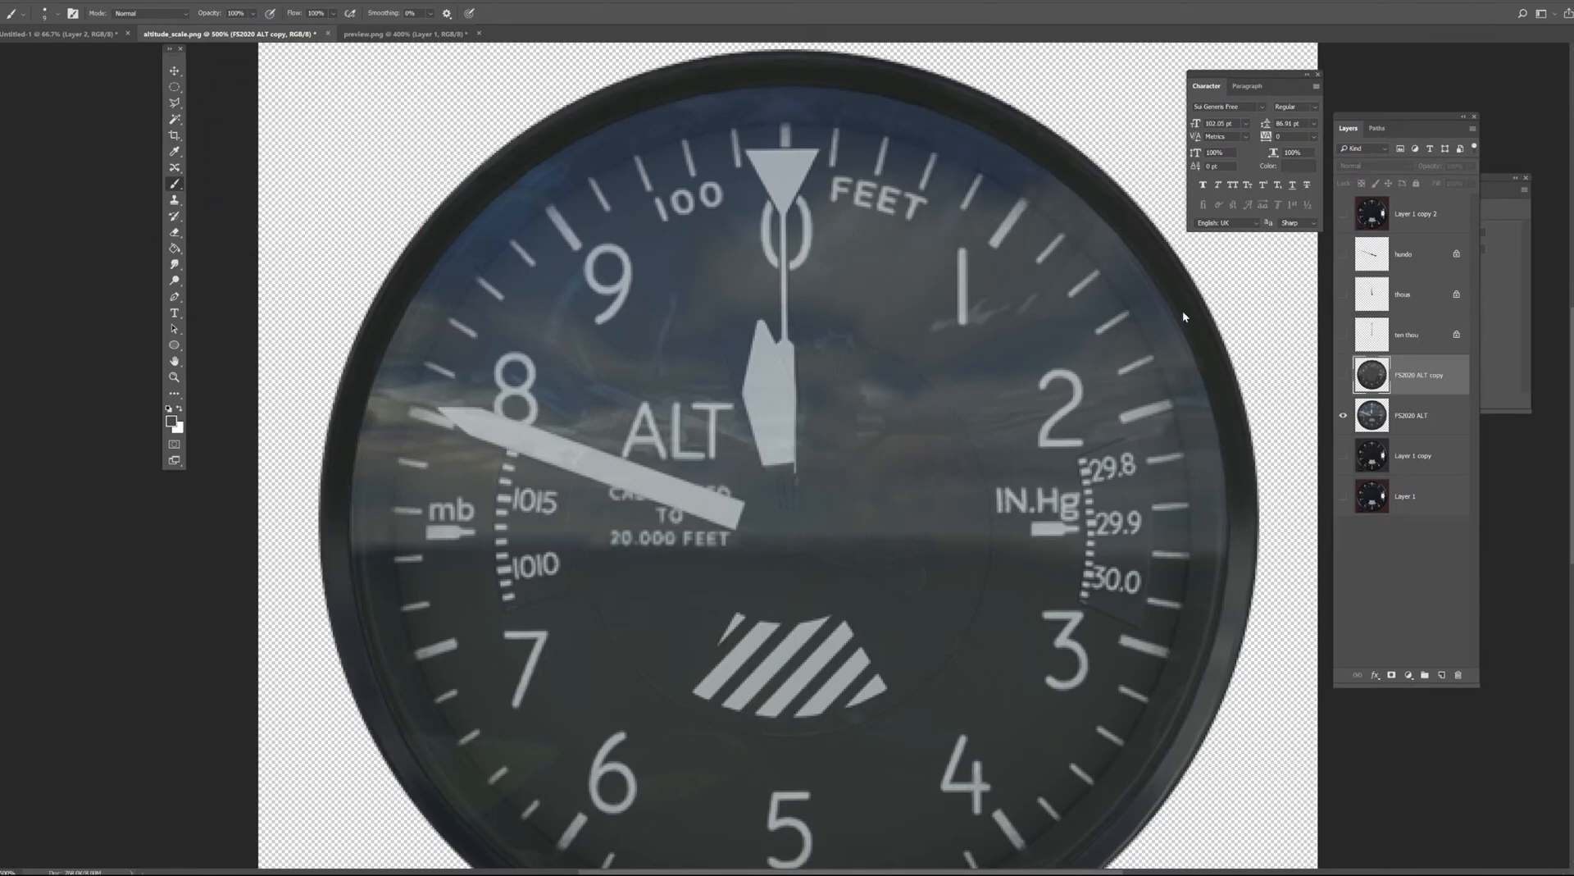
click(1342, 376)
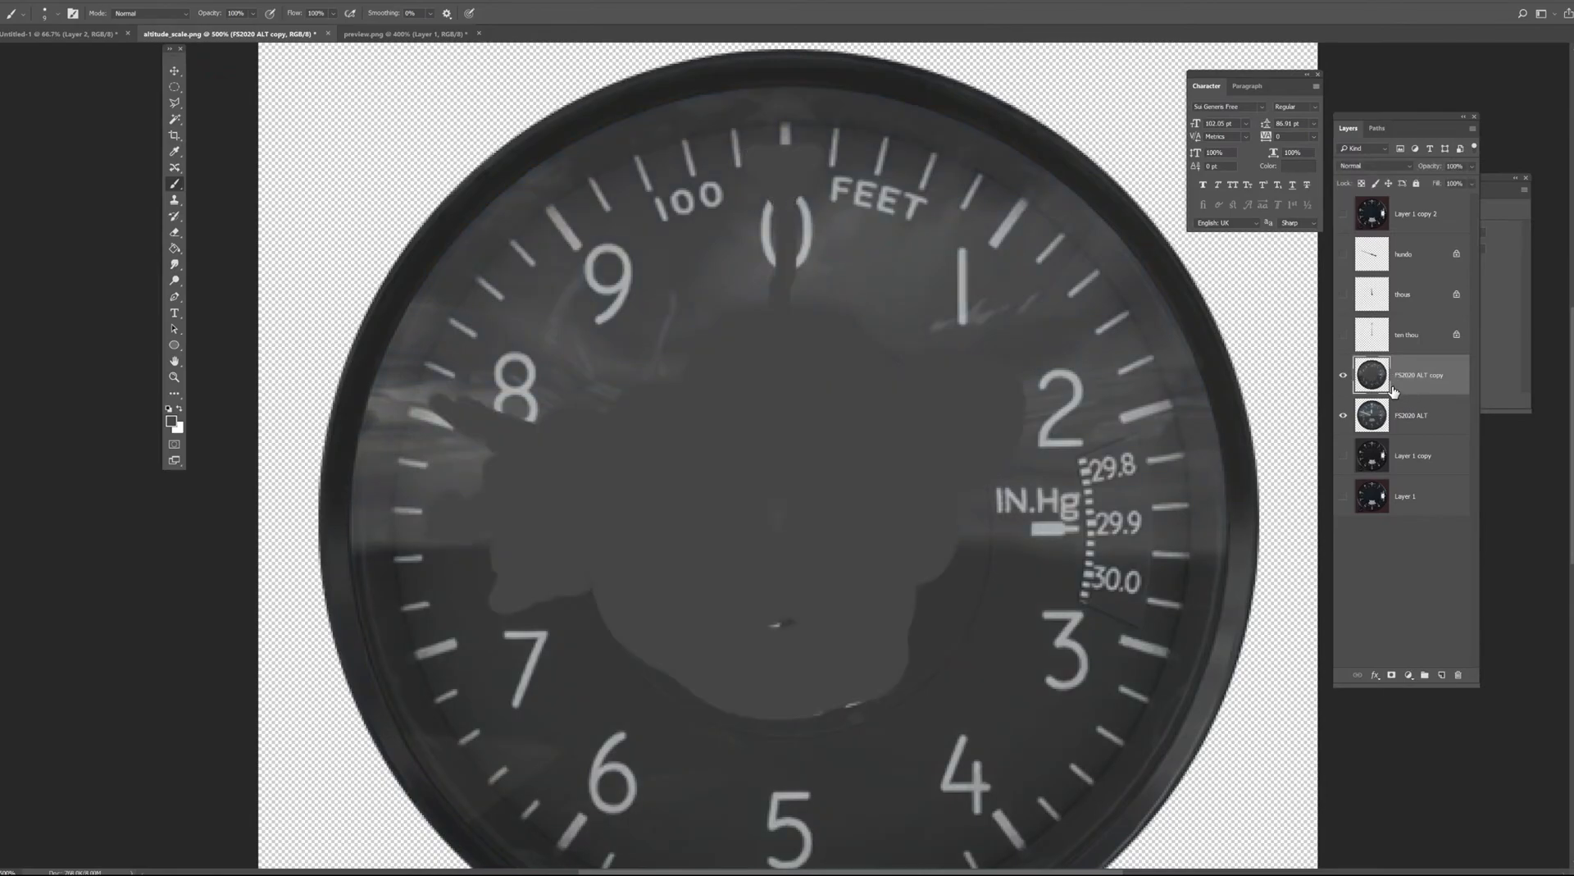
Apply Levels to the FS2020 ALT copy with input values 34, 0.43 and 153.
click(174, 86)
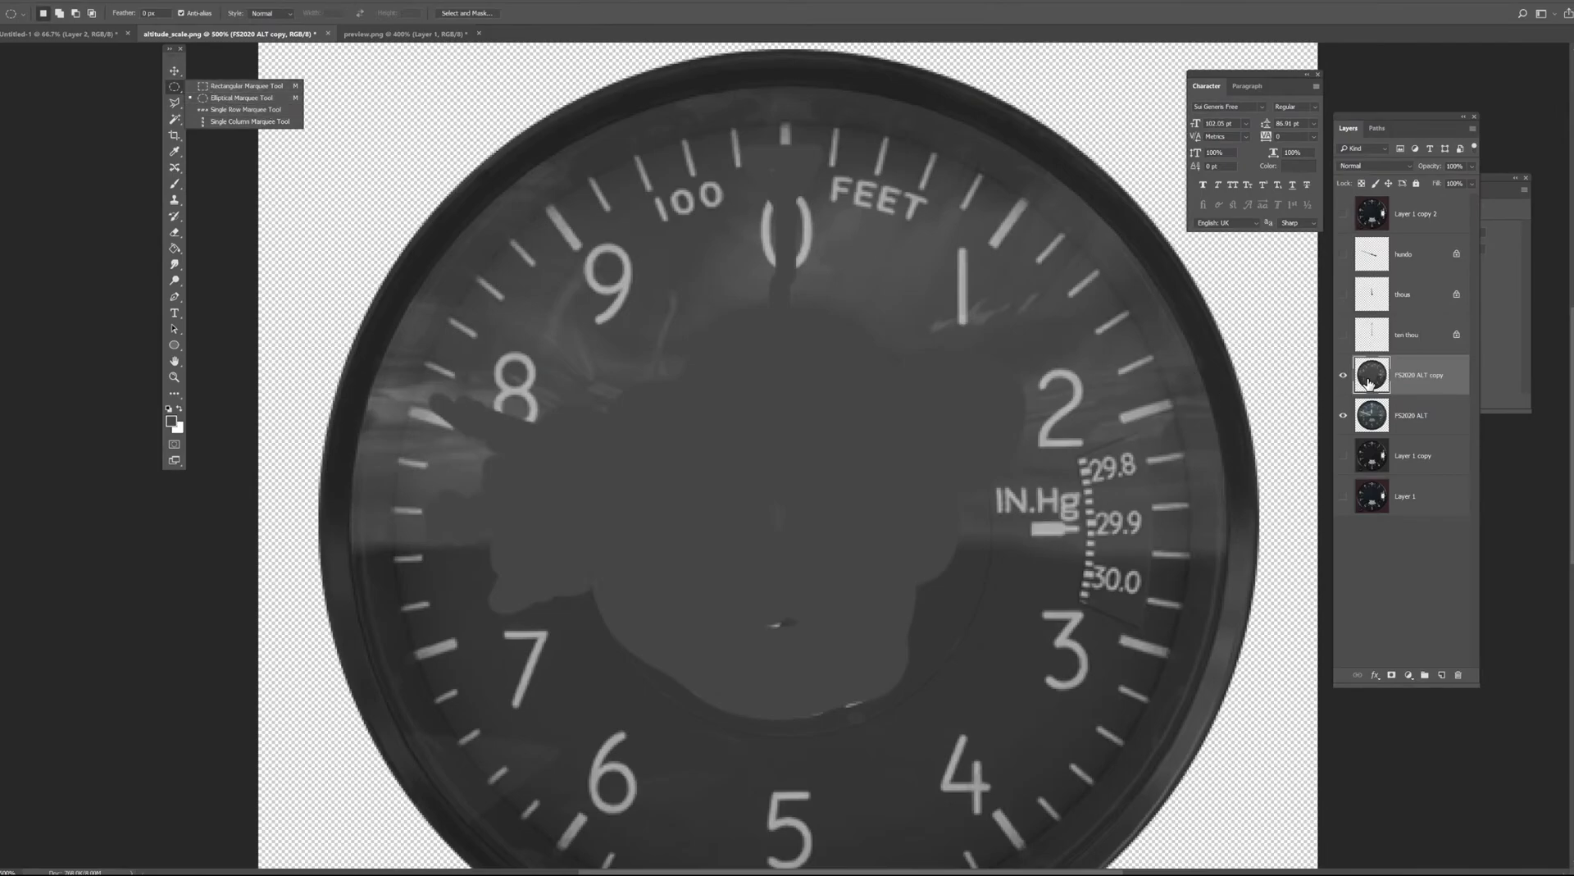
key(ctrl+l)
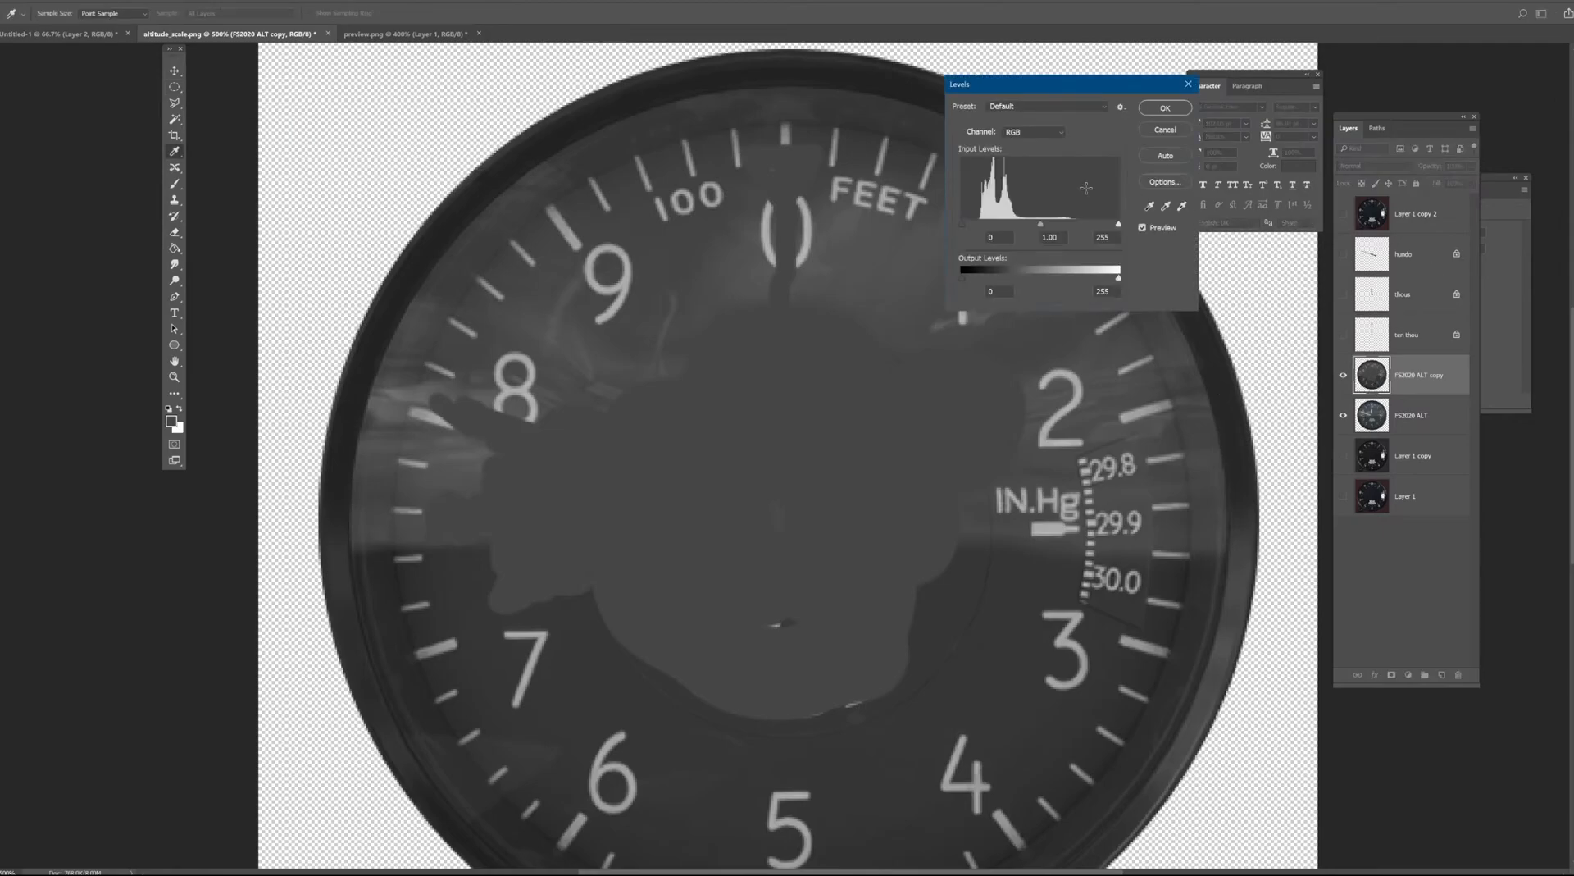
drag(962, 223, 1112, 224)
mouse_move(1014, 224)
mouse_down()
mouse_move(980, 221)
mouse_move(1073, 228)
mouse_move(958, 223)
mouse_move(984, 227)
mouse_up()
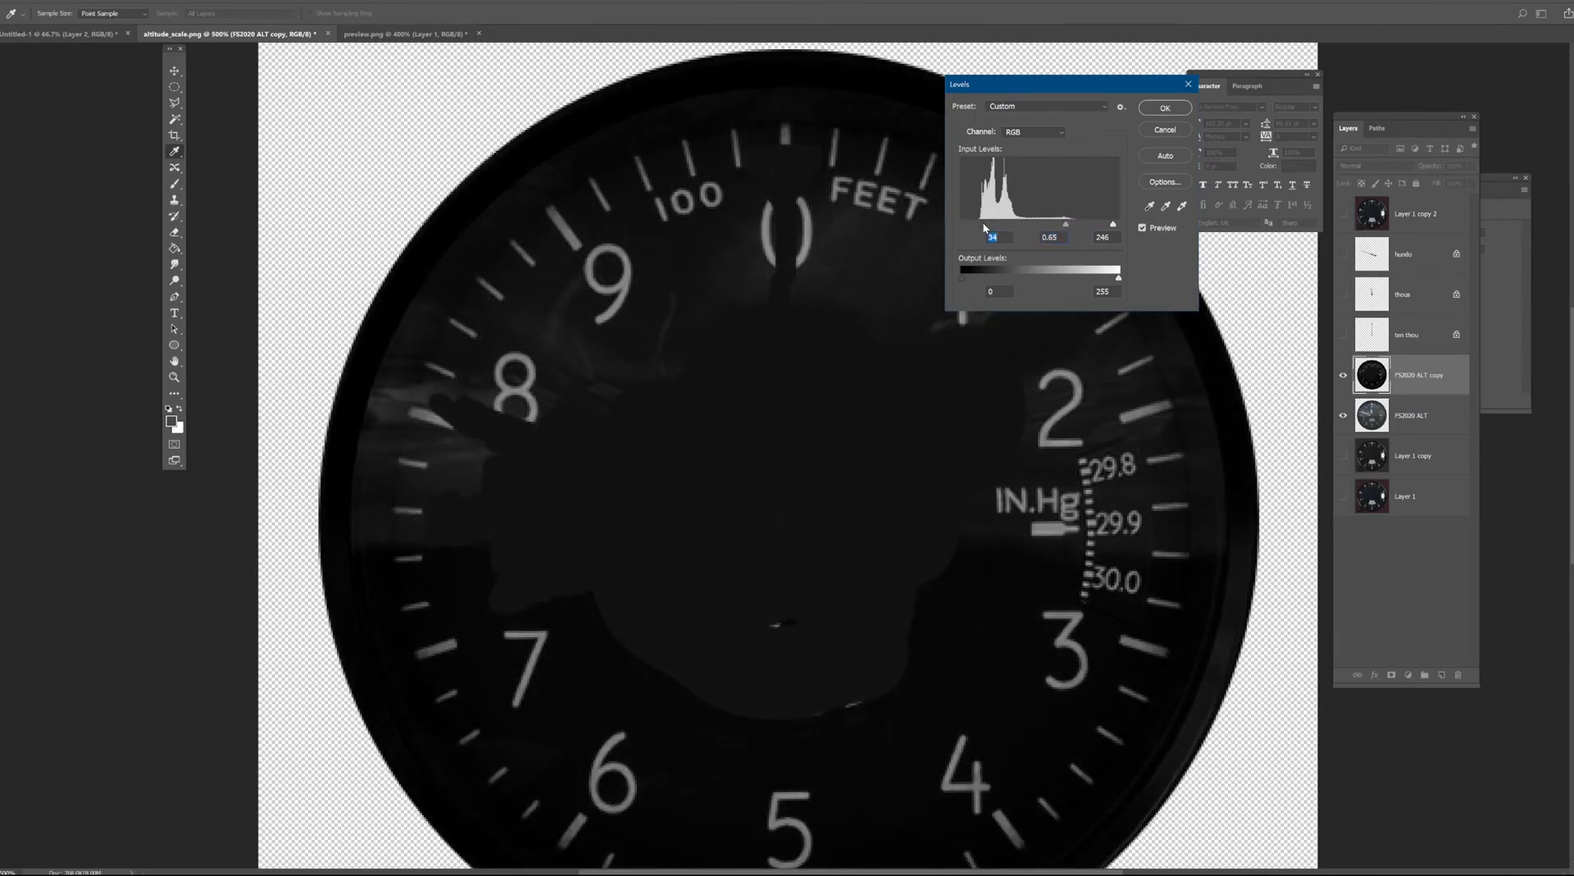
drag(1112, 225, 1057, 224)
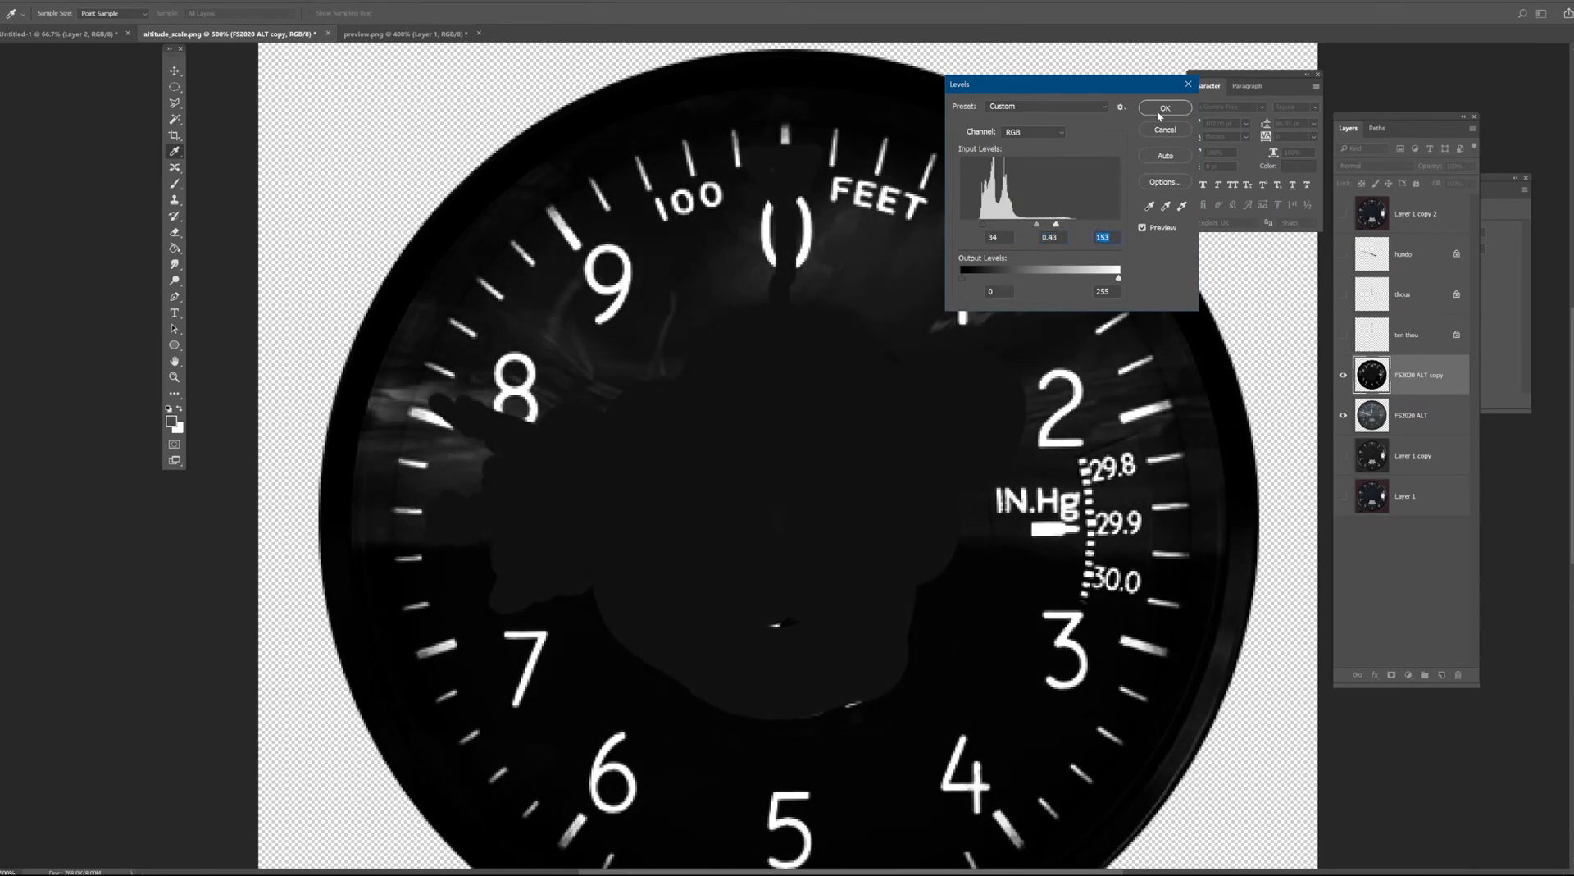
click(1158, 113)
Select the dial's white numerals, lettering and tick marks with the Magic Wand on the FS2020 ALT copy.
key(m)
key(ctrl+minus)
key(ctrl+minus)
key(ctrl+minus)
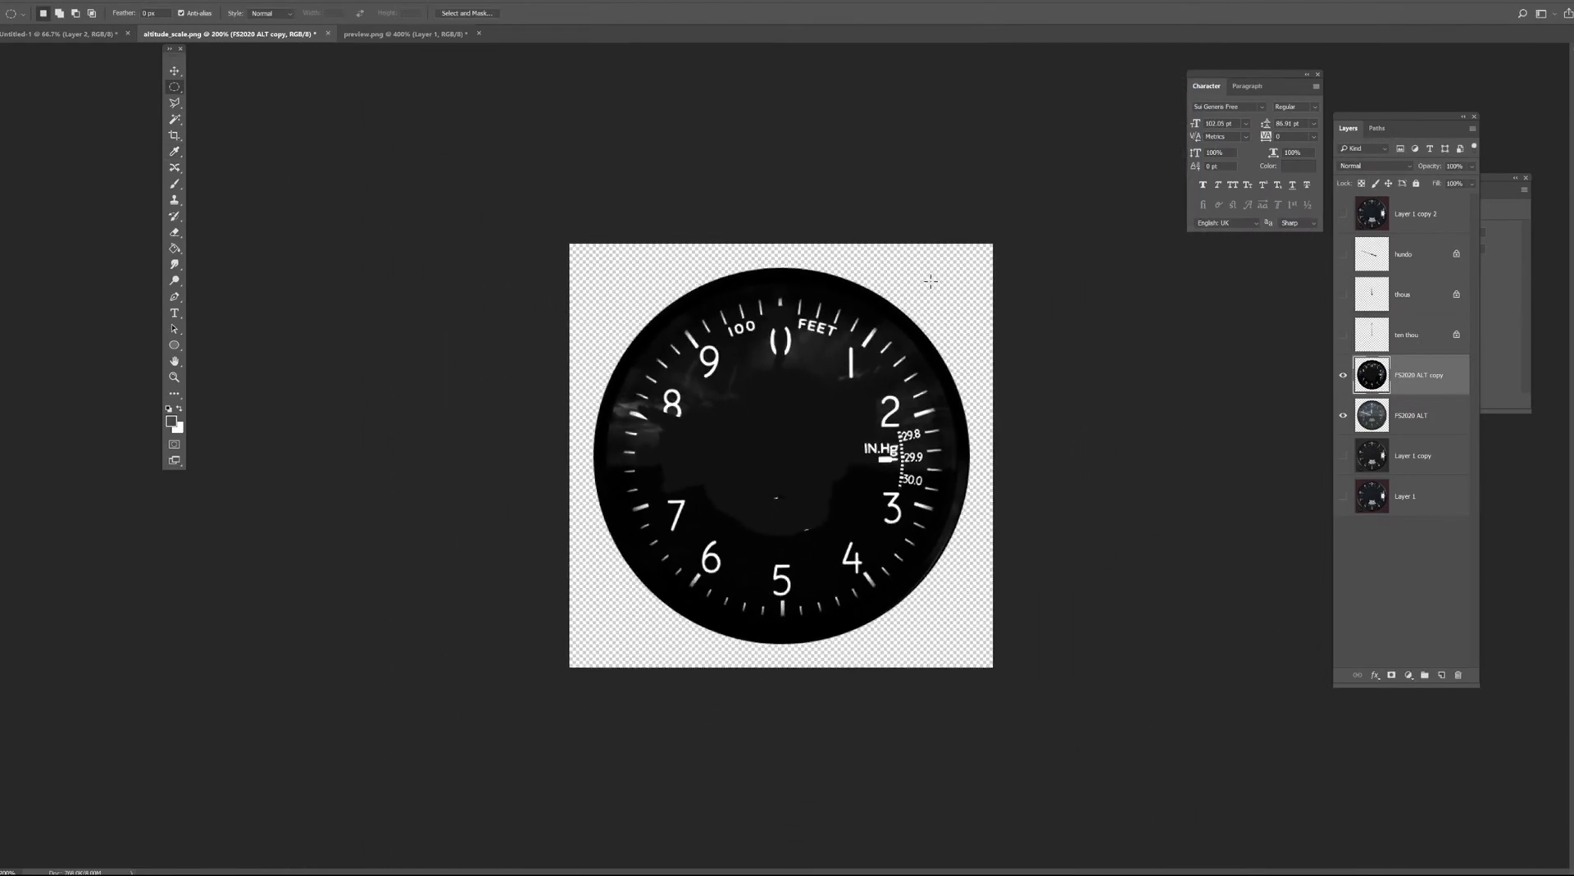
click(174, 120)
key(ctrl+plus)
key(ctrl+plus)
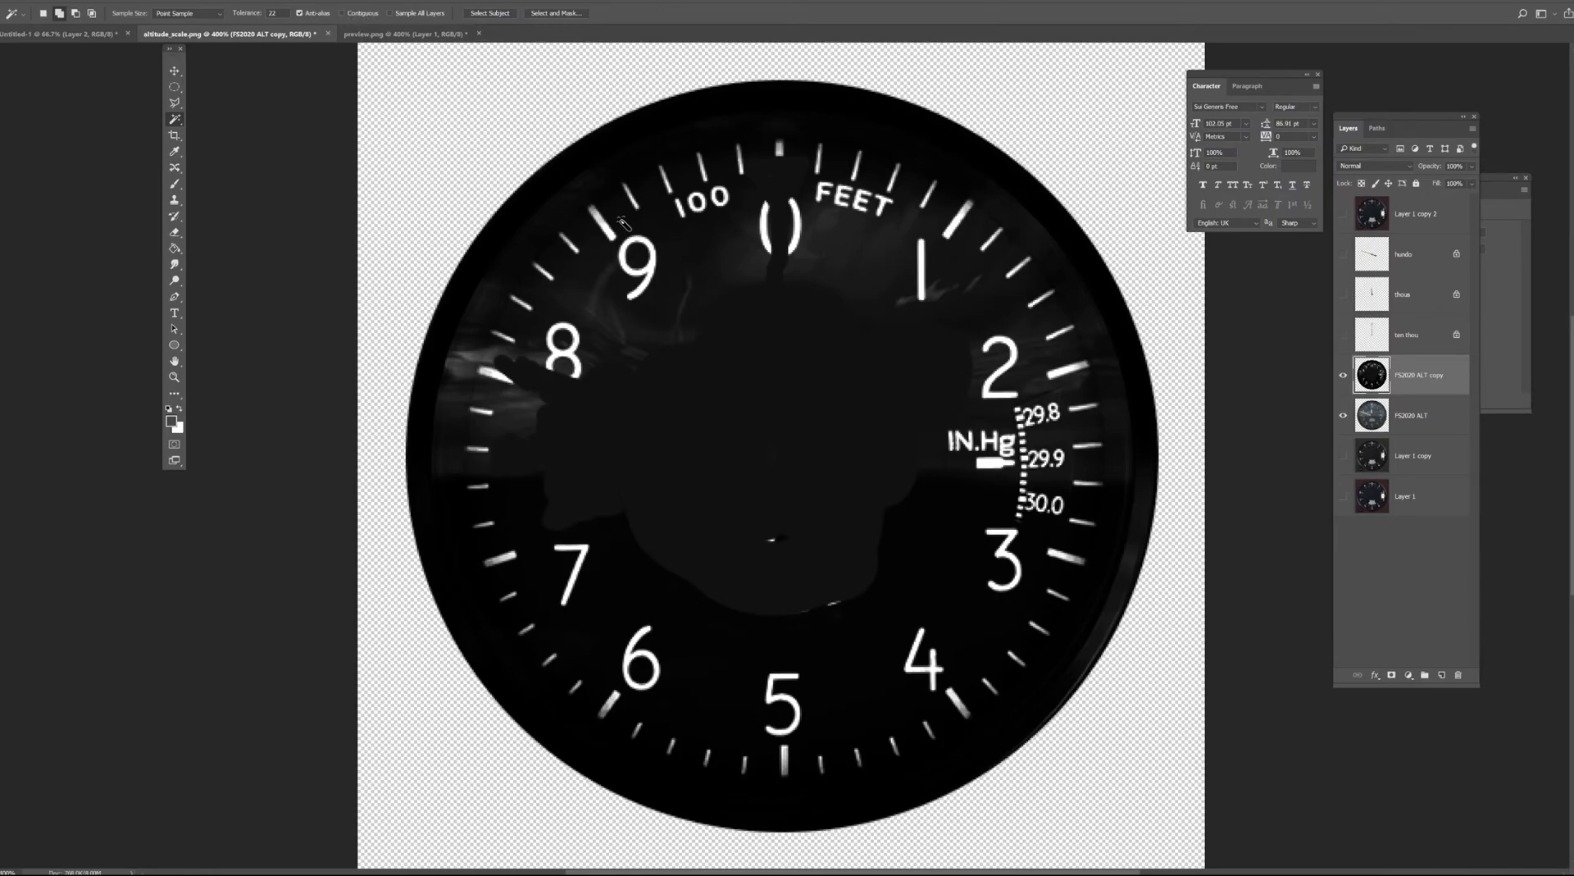
click(654, 262)
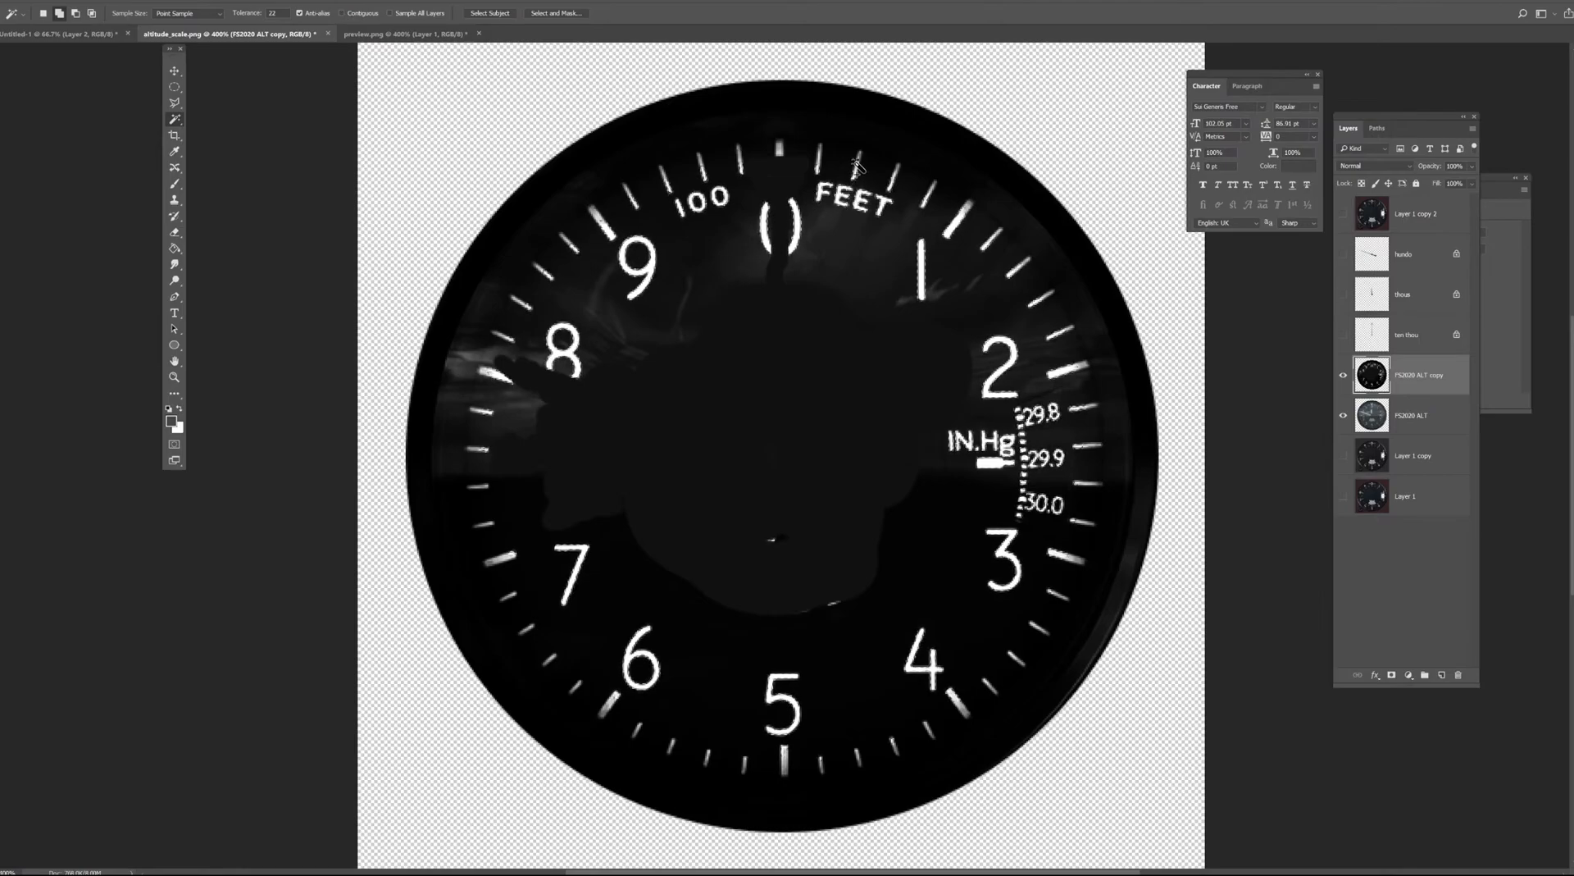
Examine the selection around the whole dial for missed markings and stray selected areas.
key(ctrl+plus)
key(ctrl+plus)
key(ctrl+plus)
key(ctrl+plus)
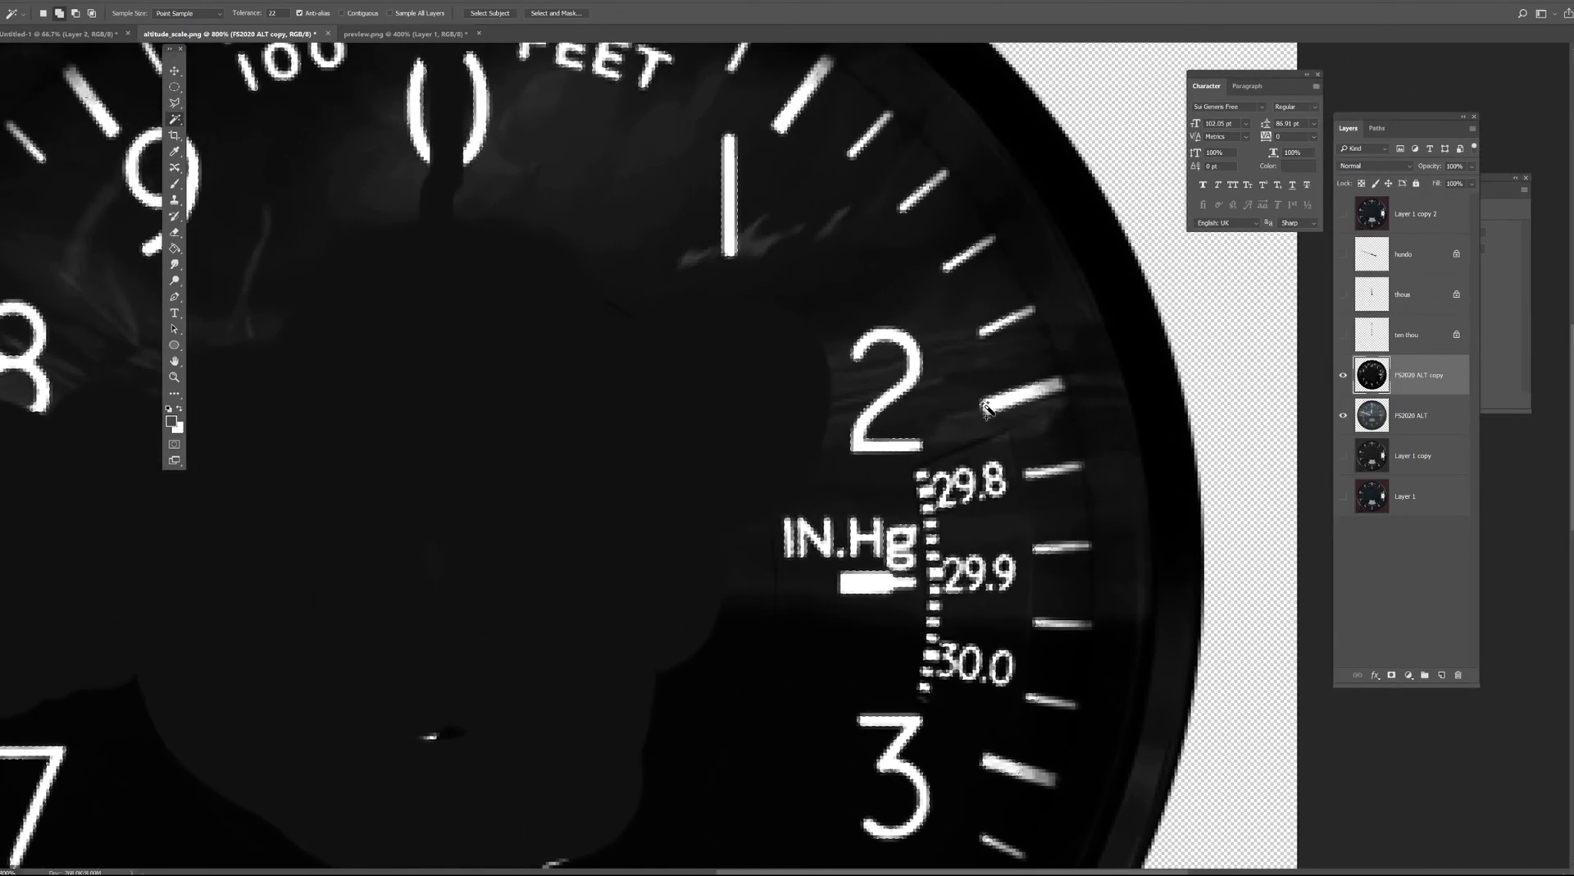
key(ctrl+plus)
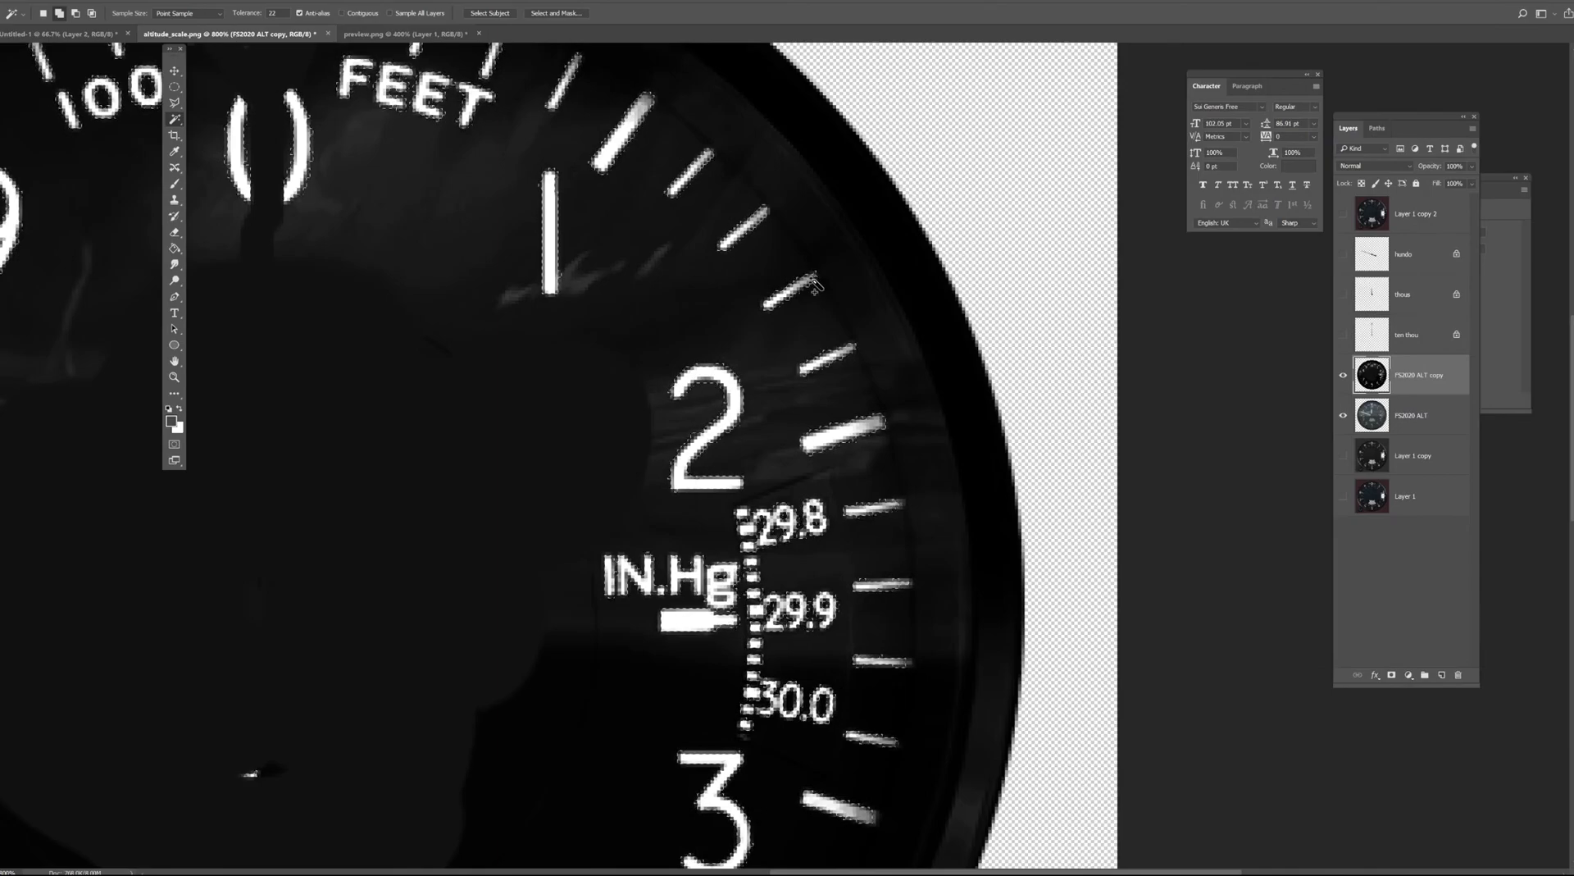
drag(685, 267, 921, 411)
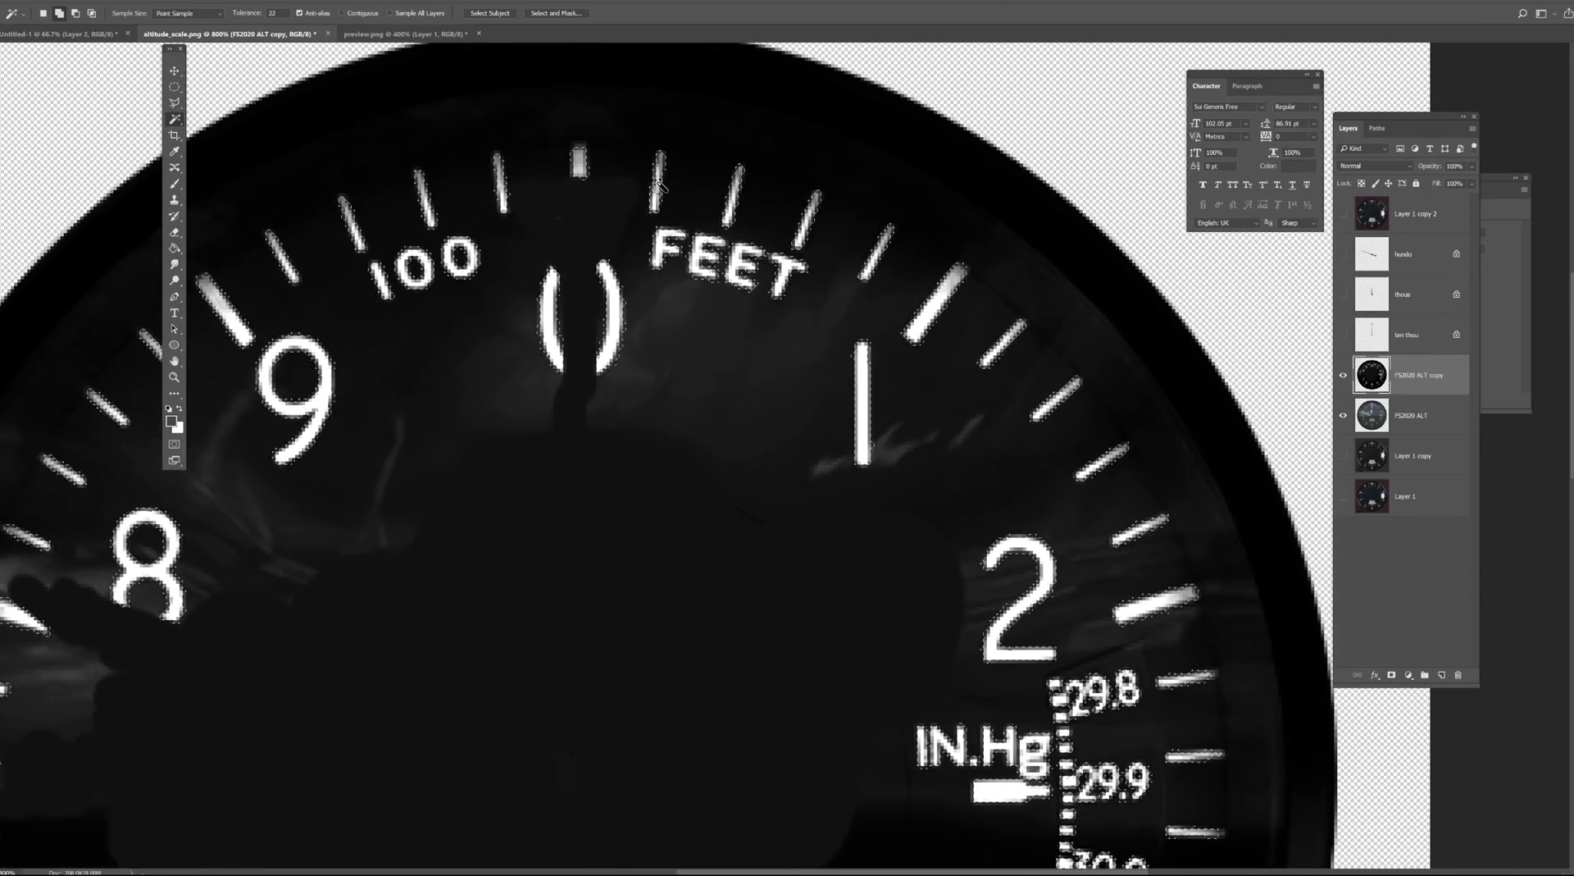
drag(678, 323, 727, 292)
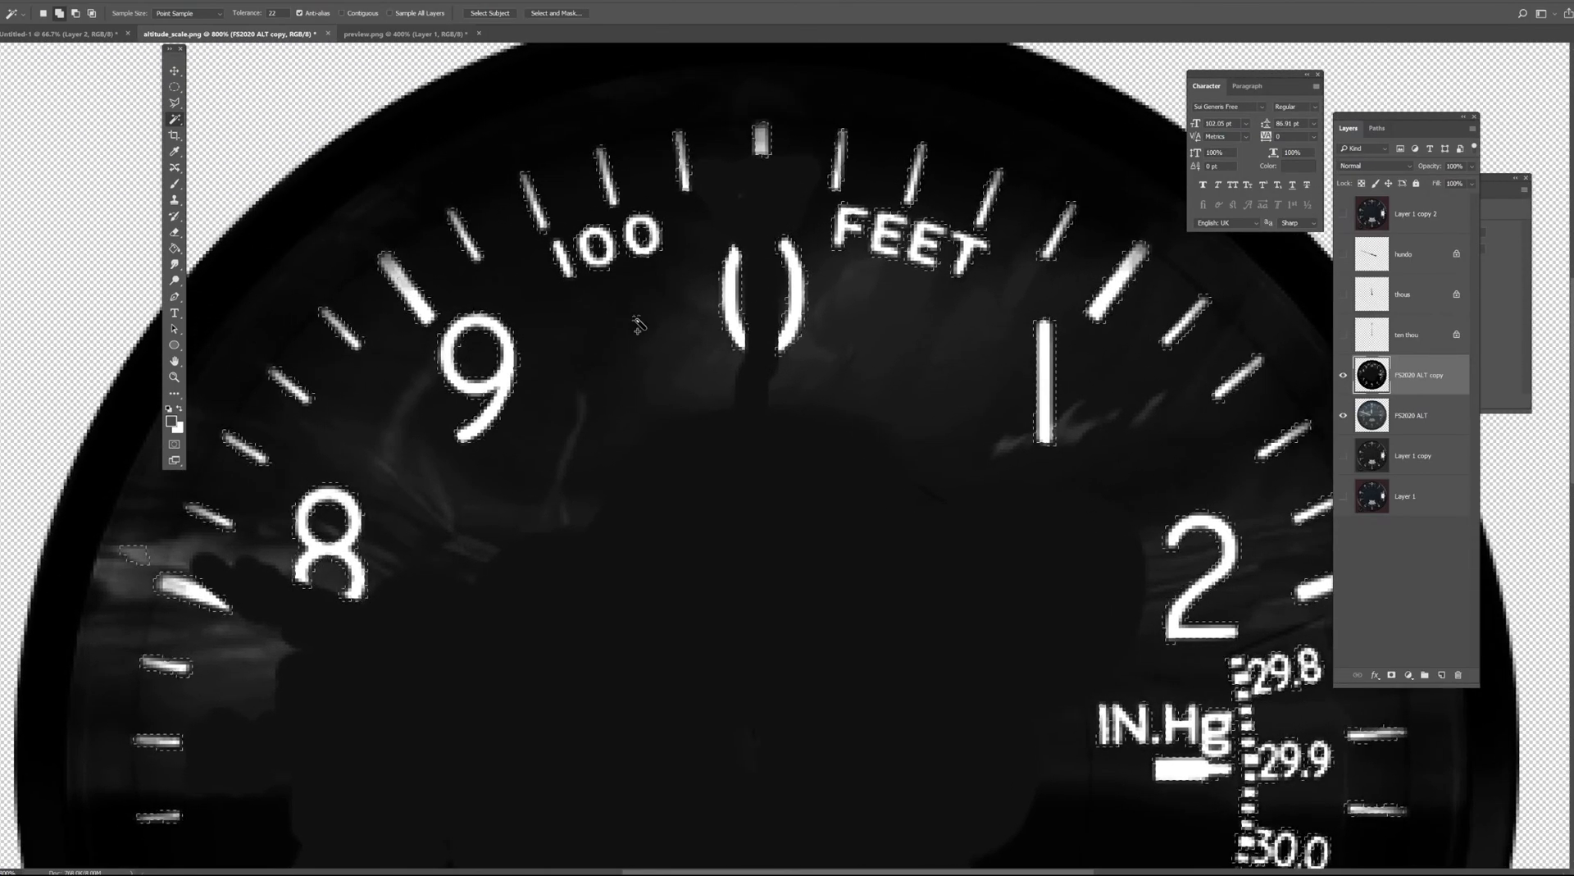
drag(1022, 390, 1084, 349)
drag(818, 394, 987, 320)
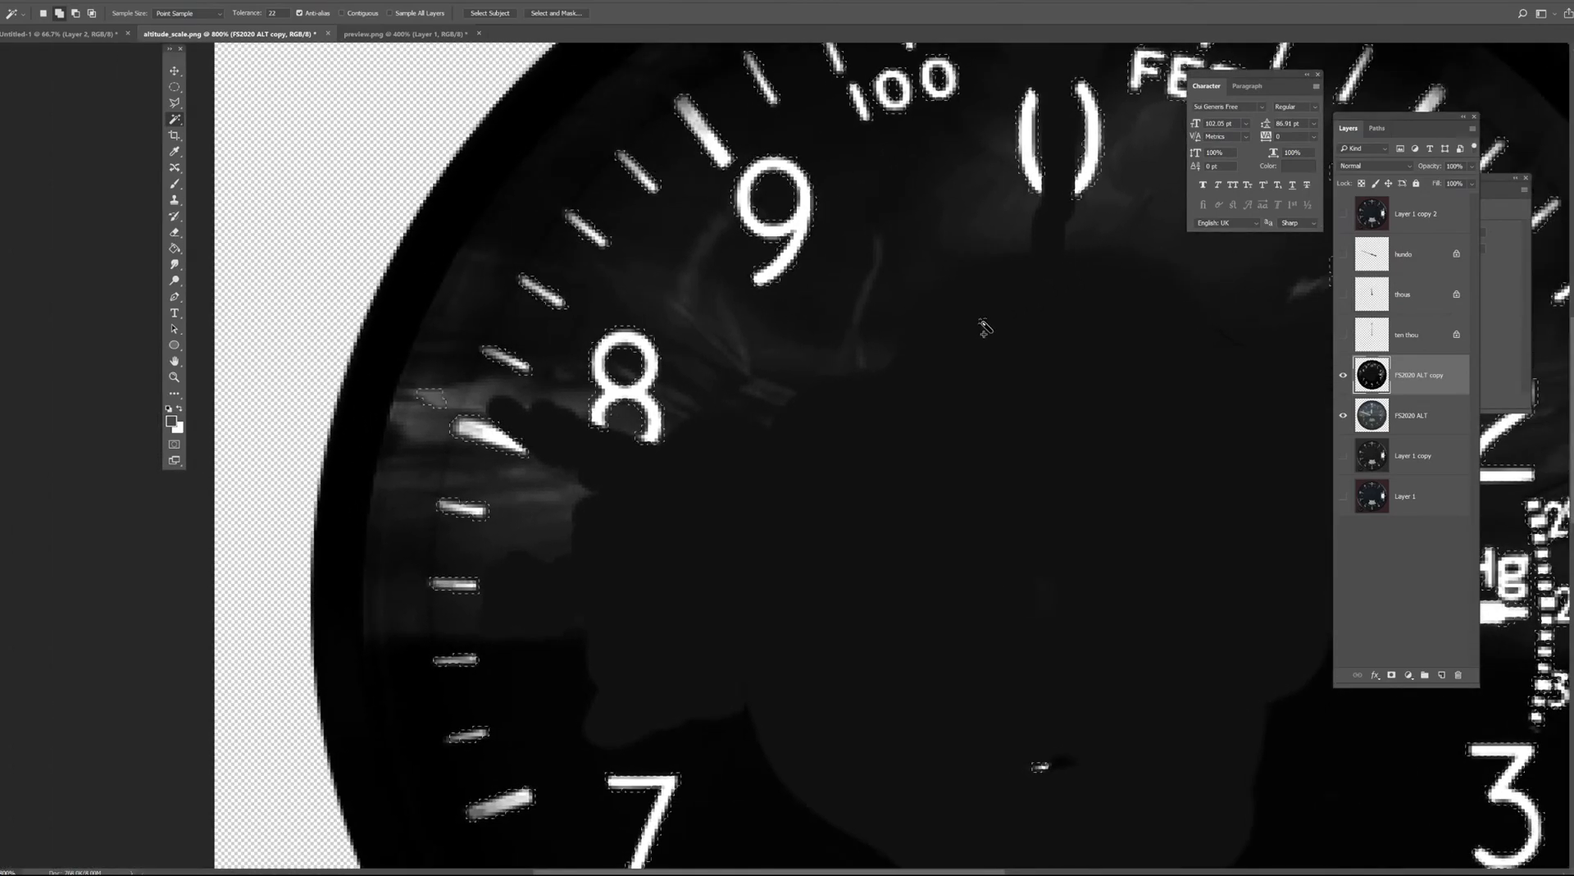
drag(826, 569, 798, 387)
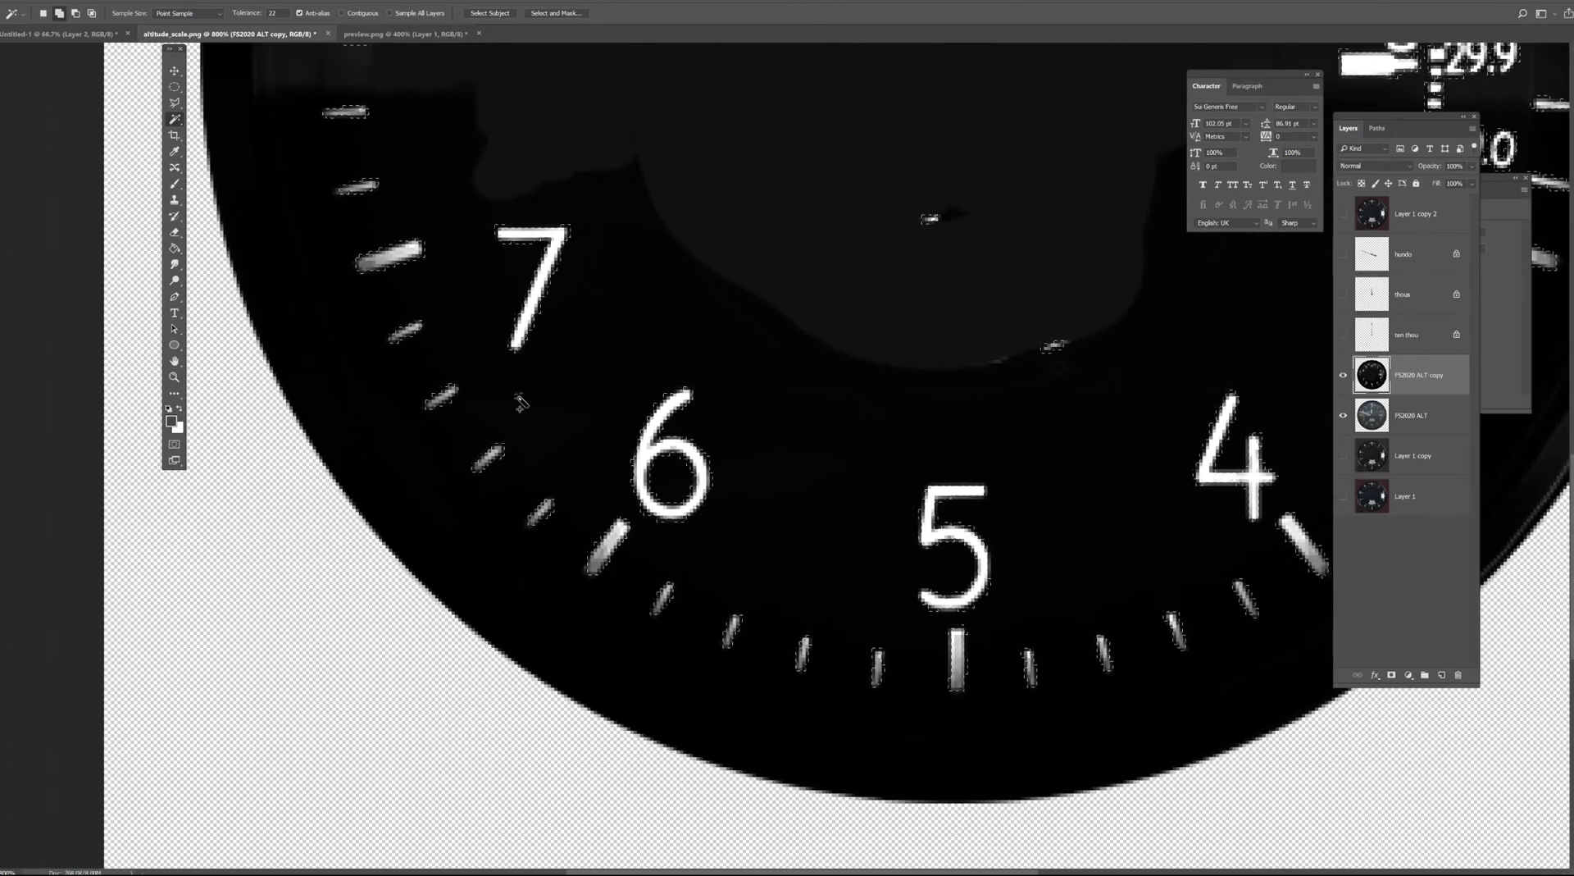
drag(958, 695, 847, 660)
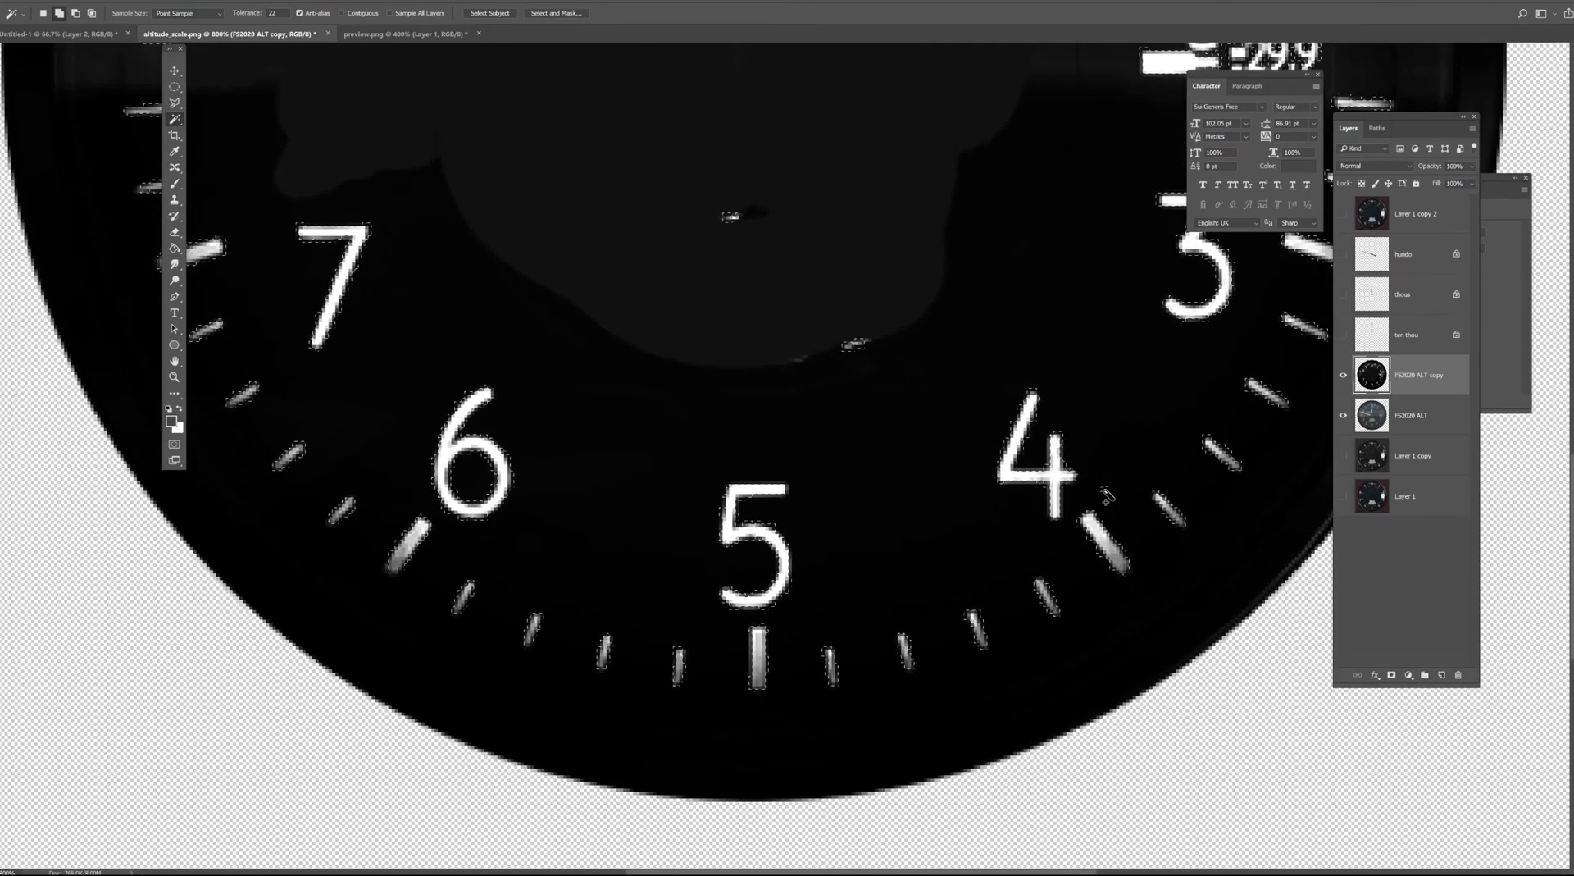
drag(1096, 503, 994, 604)
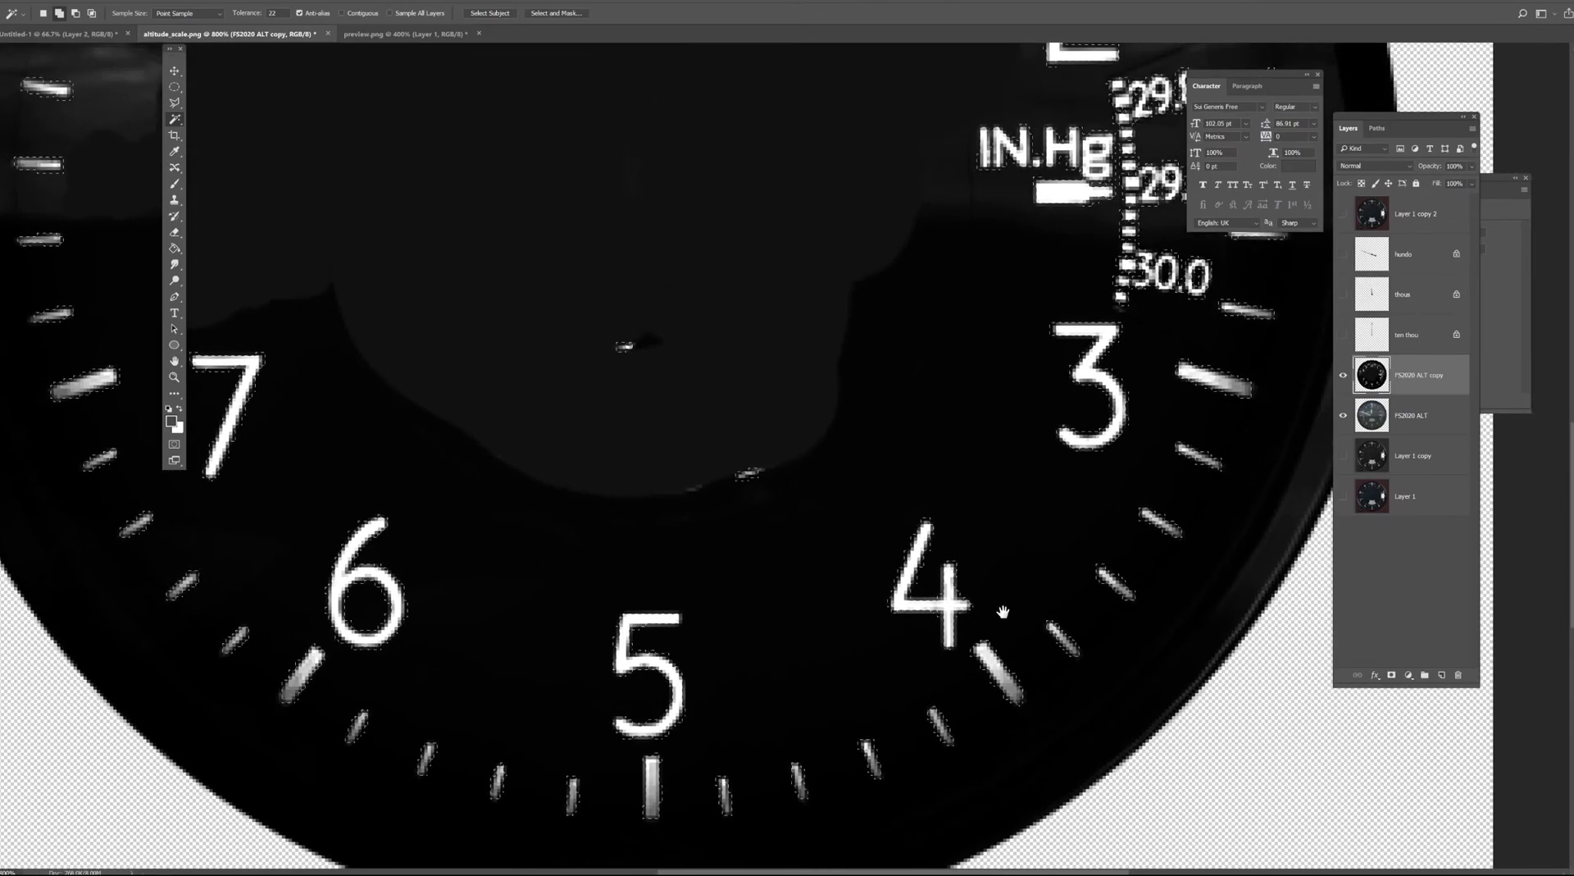
Subtract the stray specks in the dial's lower centre from the selection with the Rectangular Marquee tool.
click(174, 87)
click(211, 88)
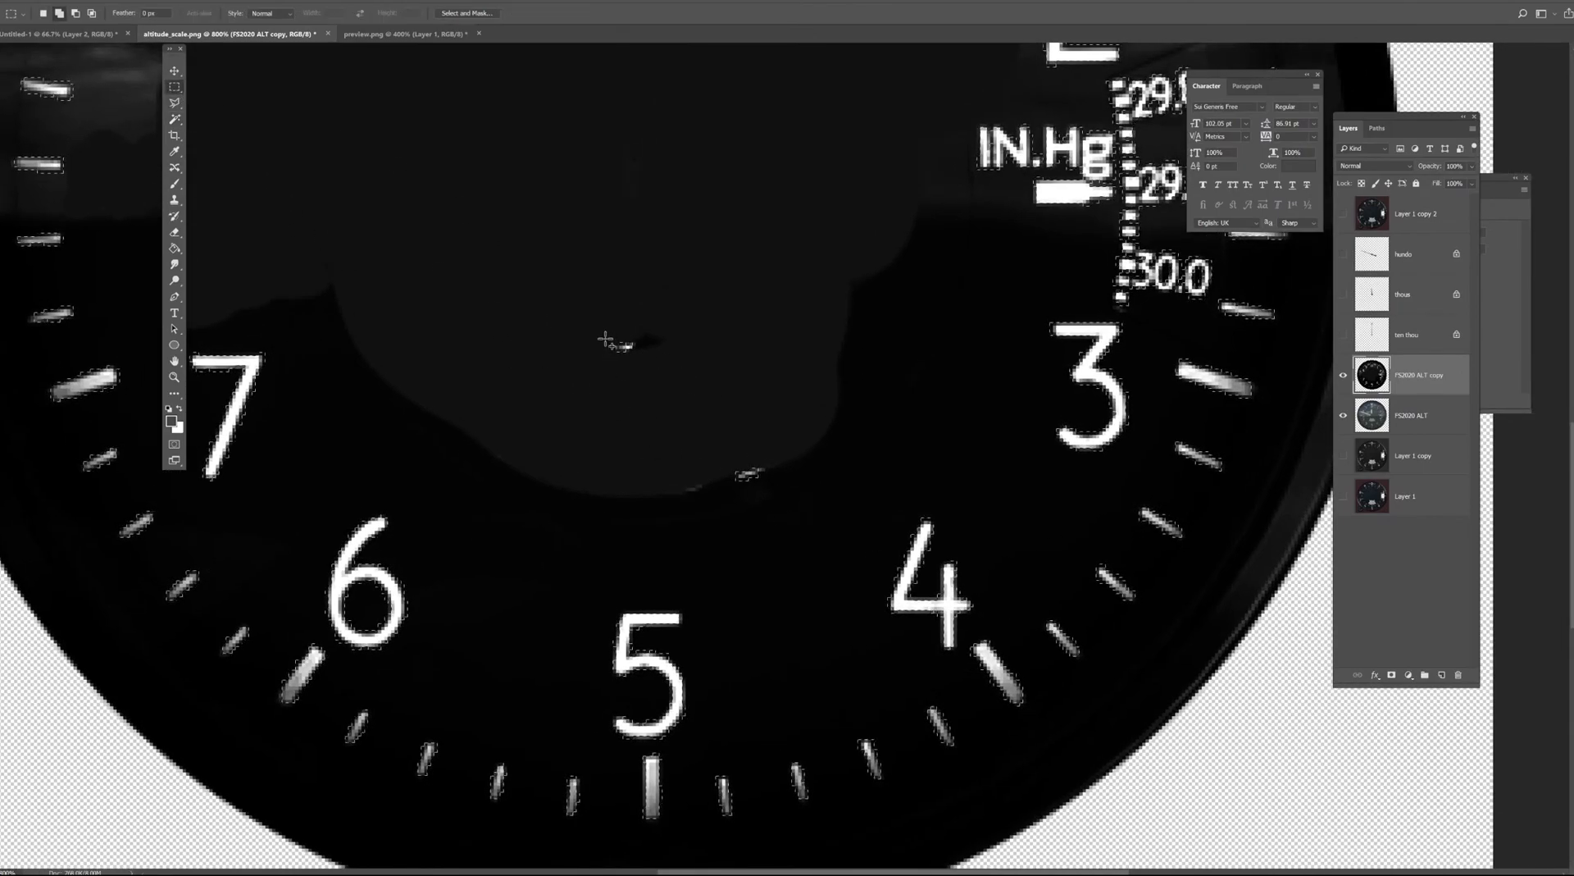
drag(593, 319, 752, 432)
key(alt)
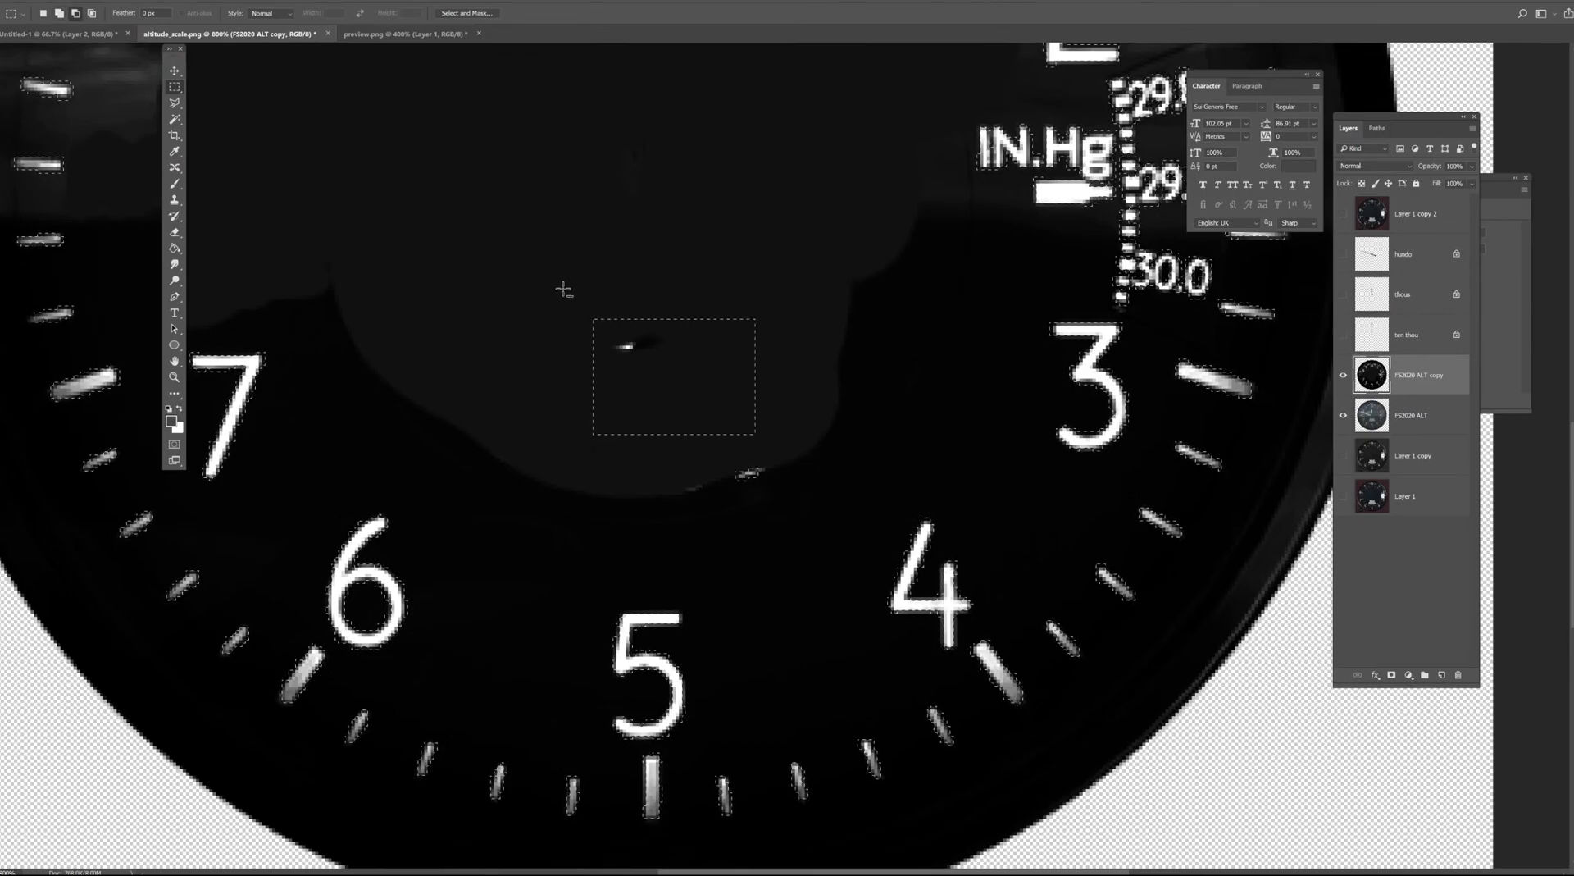
drag(556, 283, 814, 488)
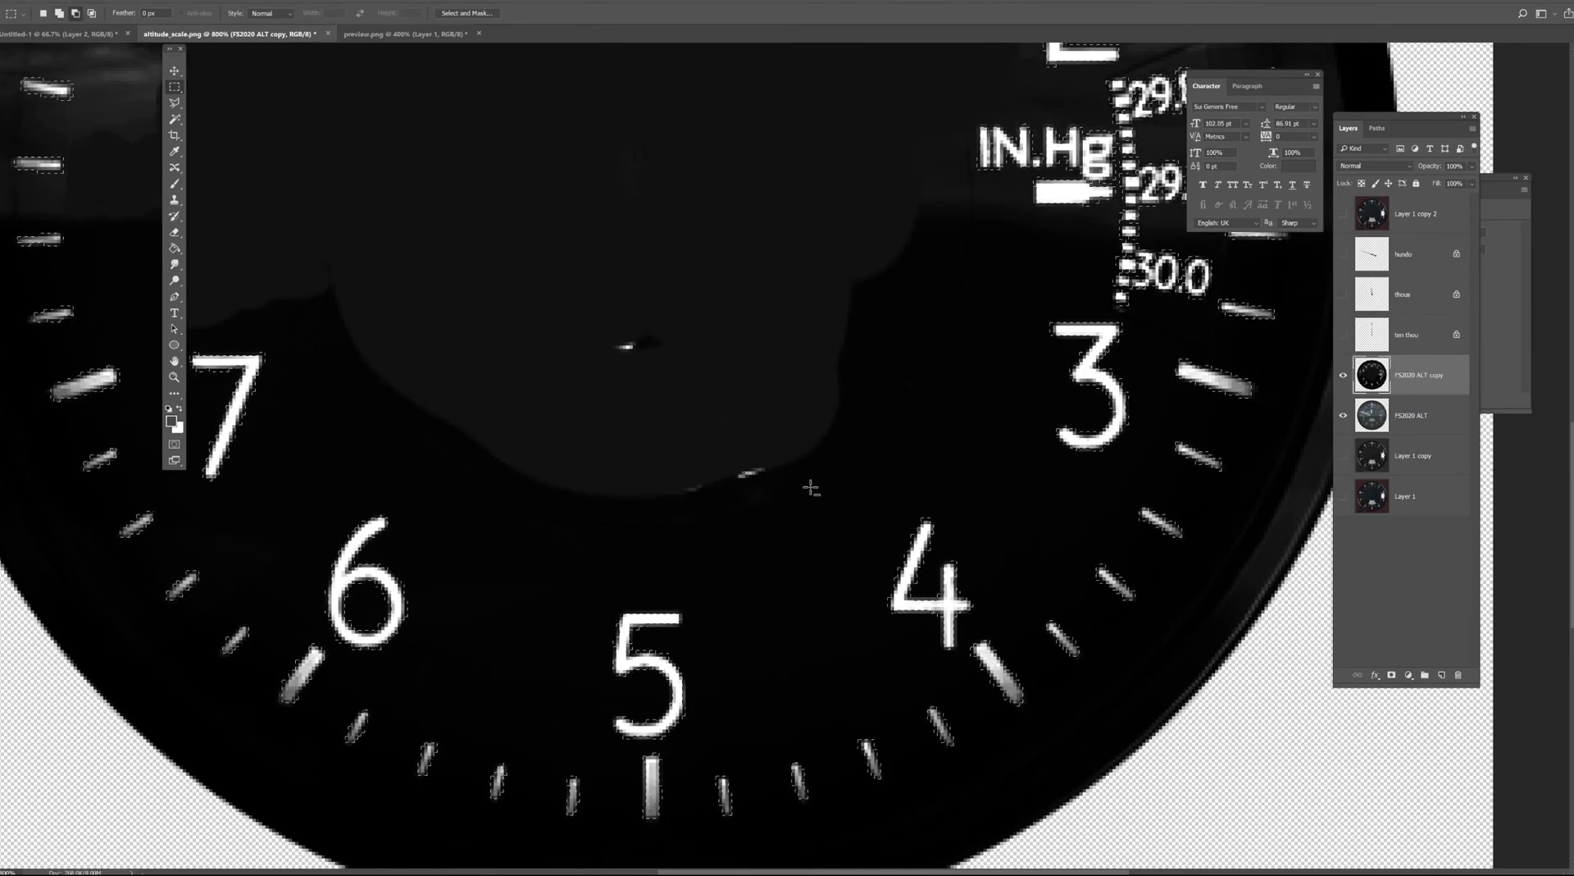
Subtract the 29.8 to 30.0 pressure scale and its dashed ticks from the selection with the Polygonal Lasso.
key(space)
drag(868, 286, 794, 467)
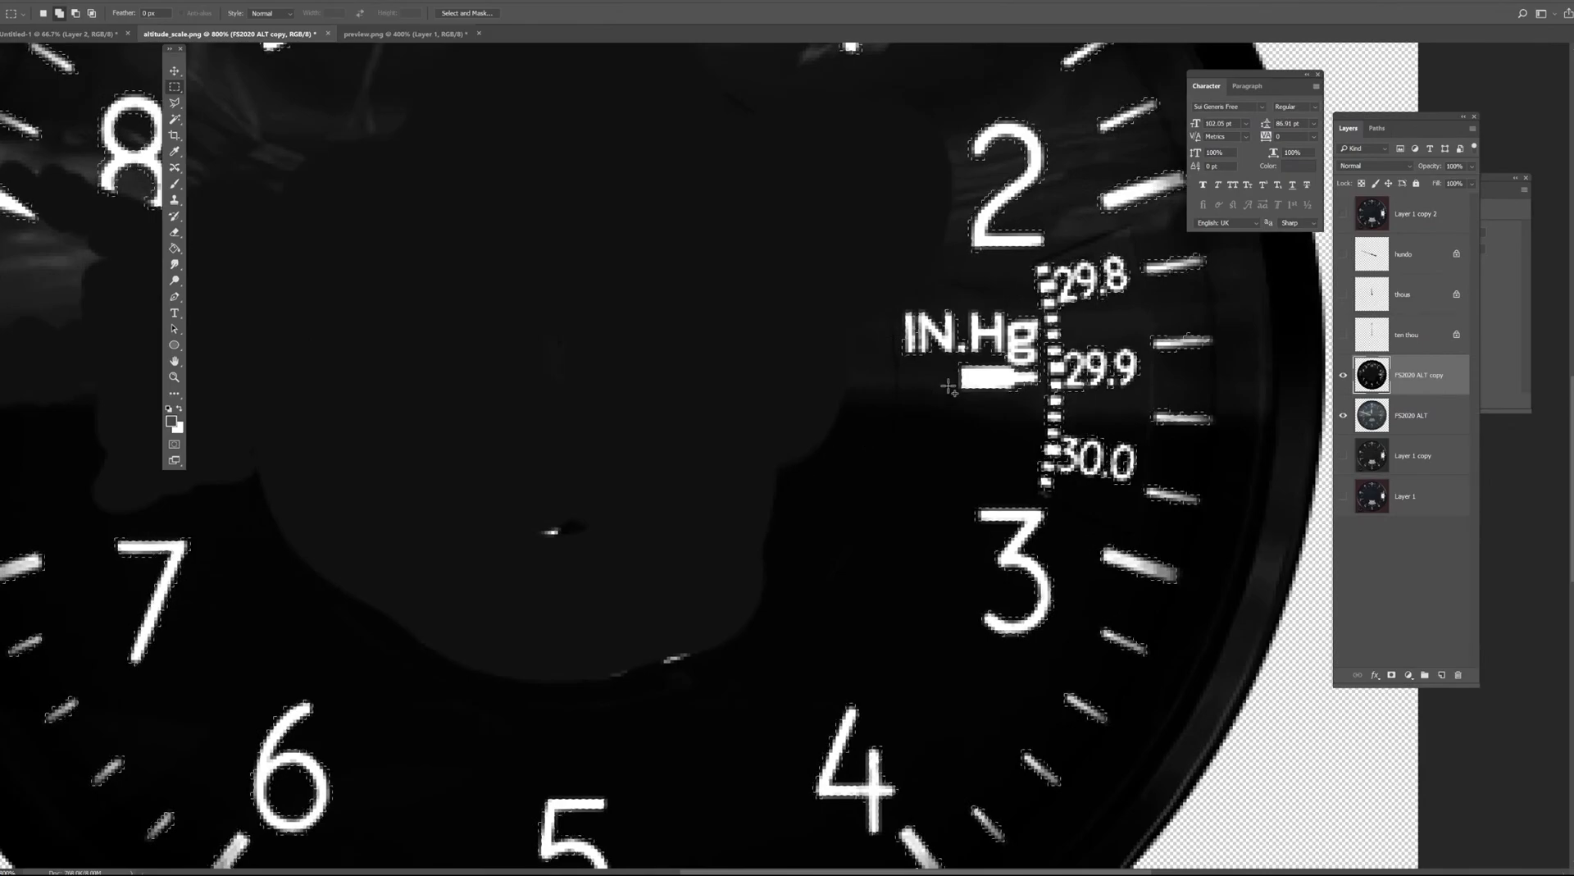
scroll(928, 259, up, 3)
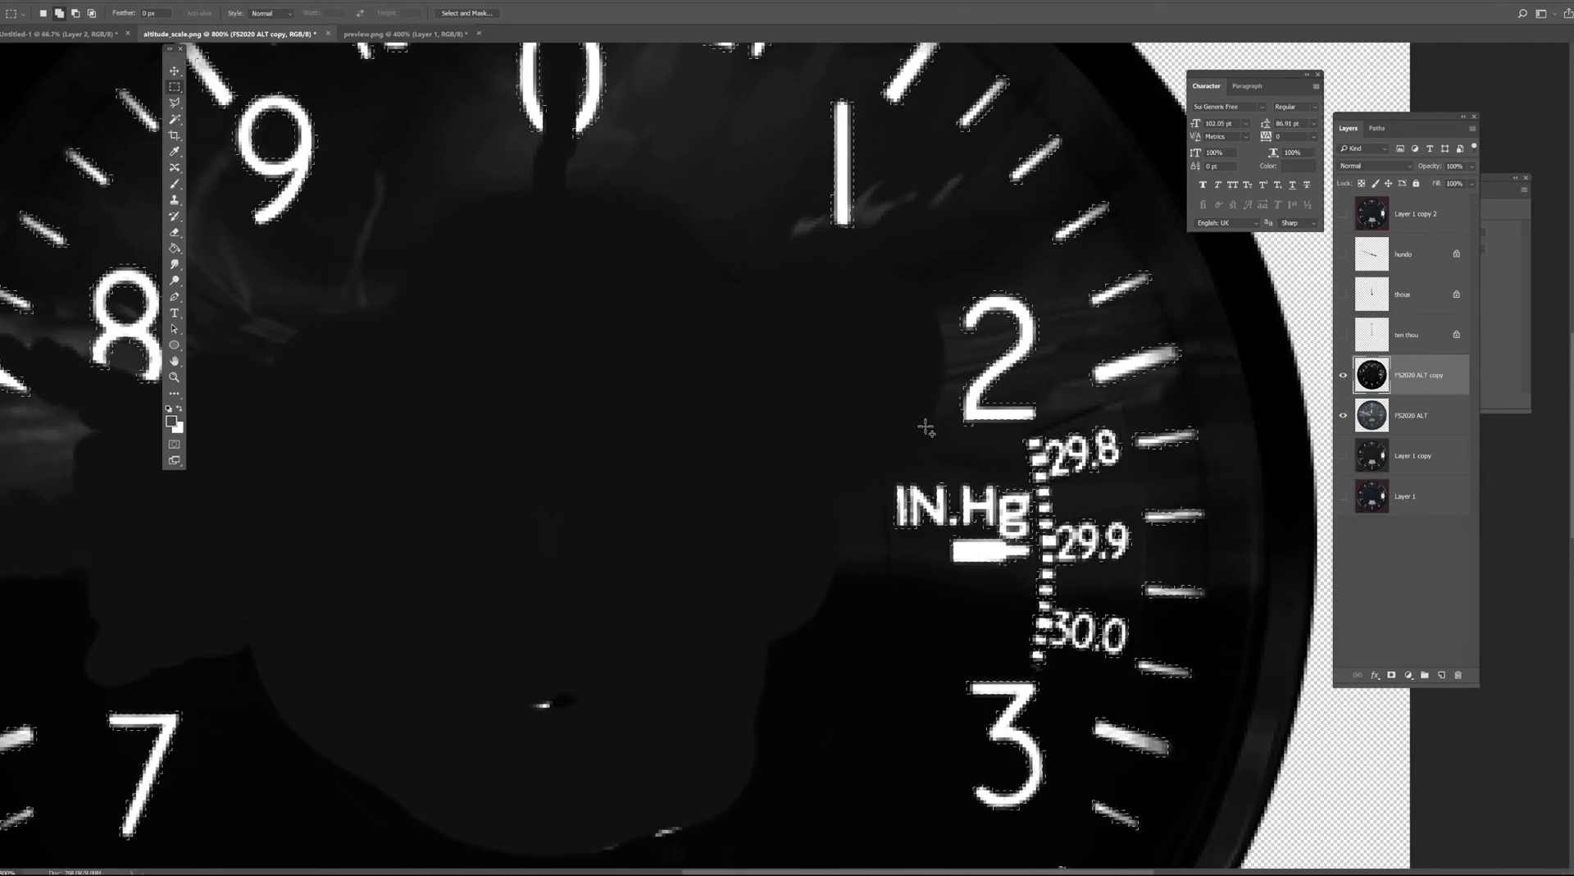
key(l)
click(1067, 412)
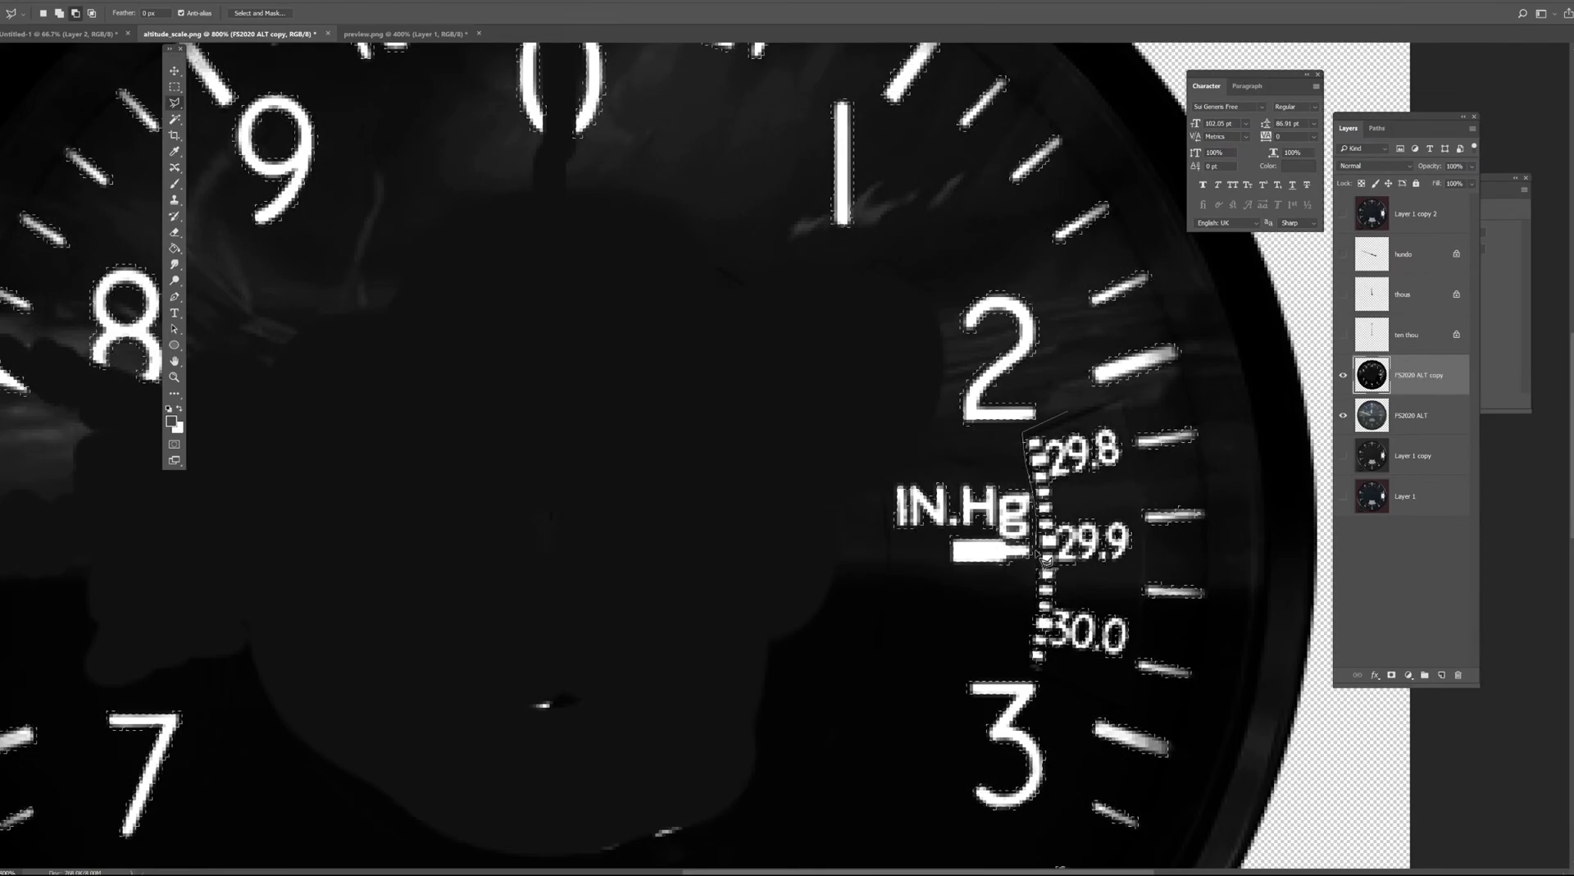
click(1016, 644)
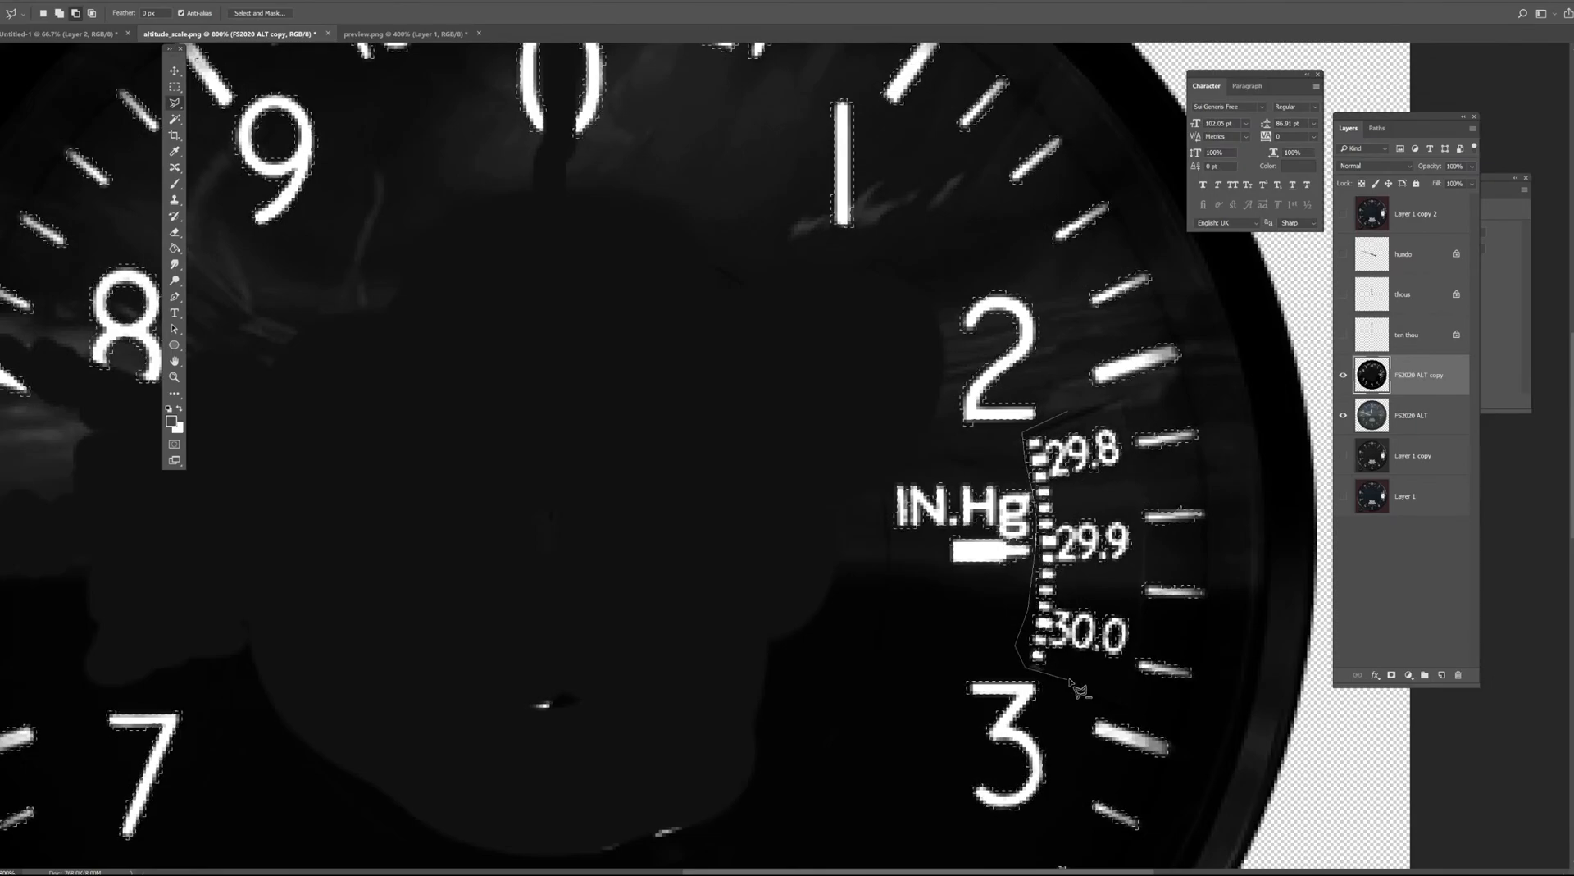
click(1126, 693)
click(1139, 592)
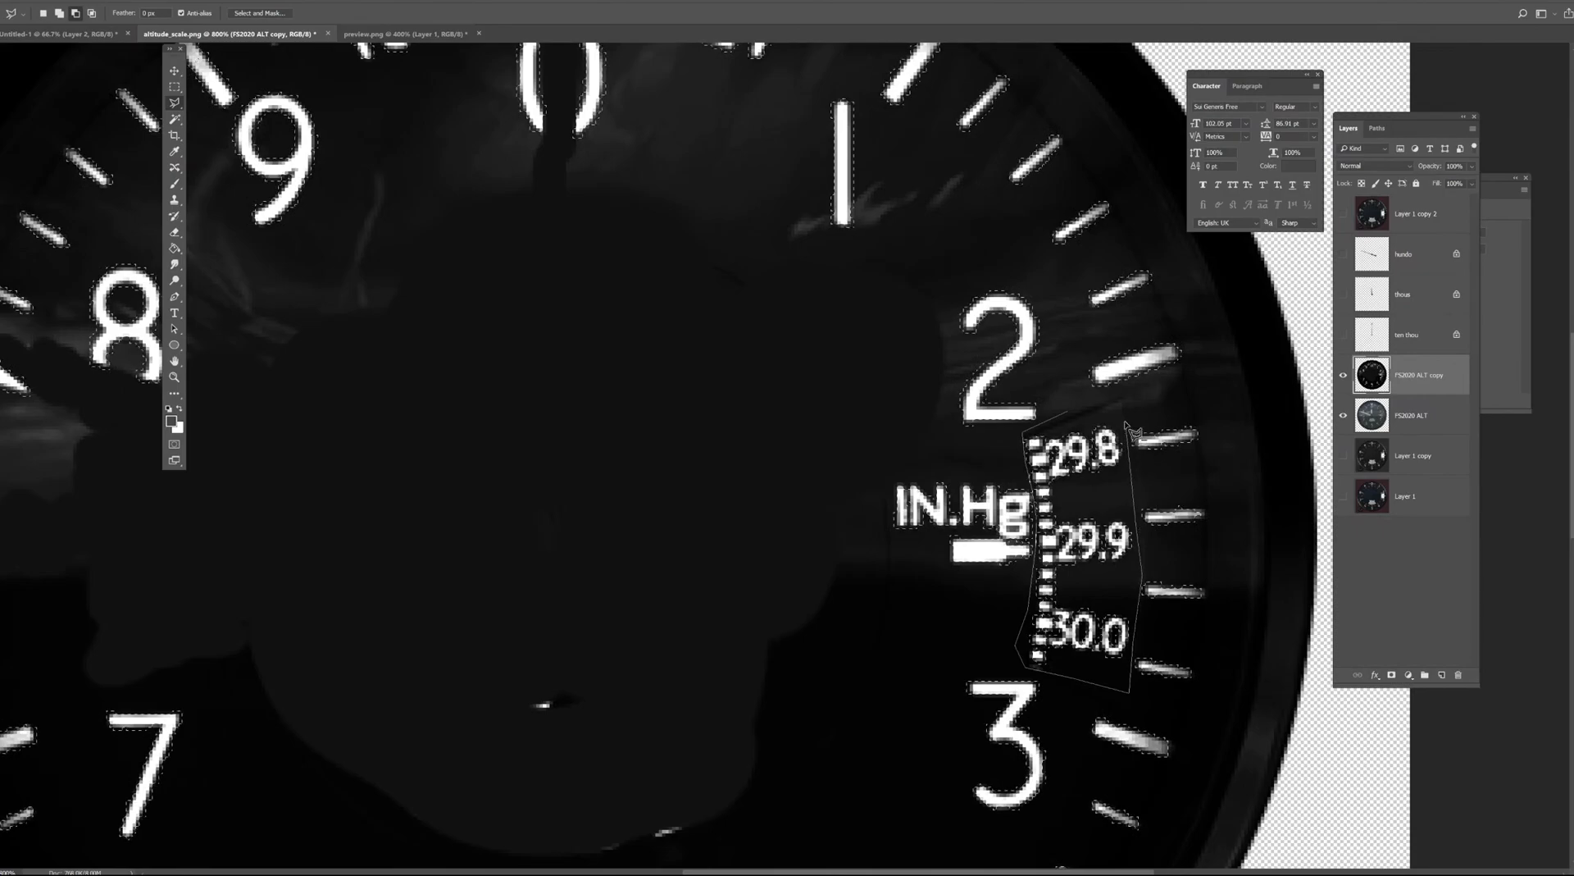
click(1081, 407)
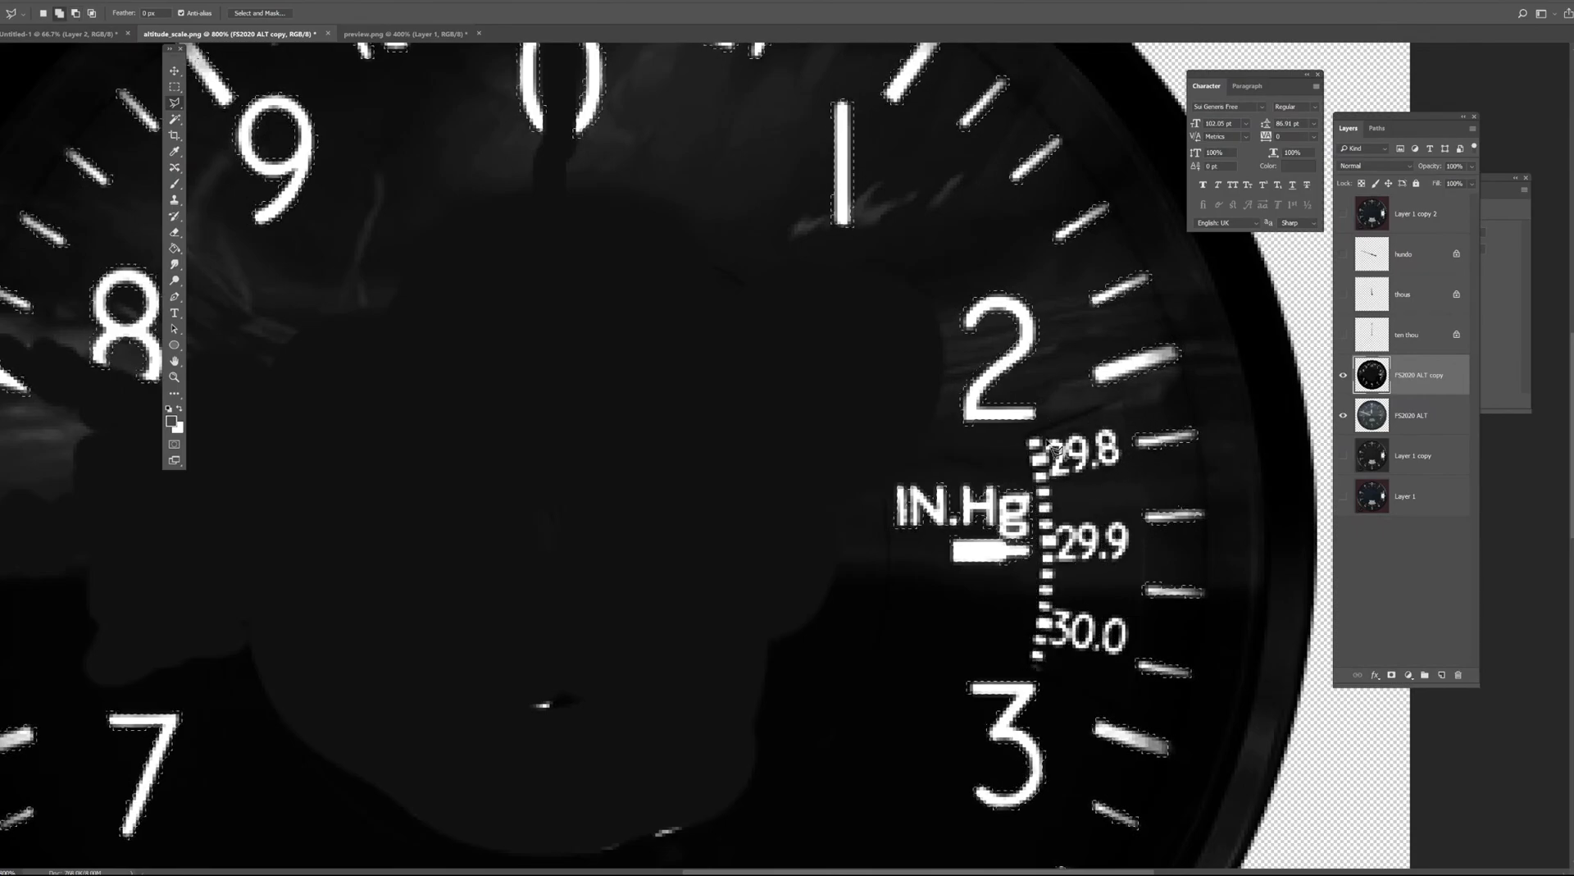
Copy the selected markings to a new layer, then hide the FS2020 ALT copy layer and make it active.
key(ctrl+minus)
key(ctrl+minus)
key(ctrl+minus)
key(ctrl+minus)
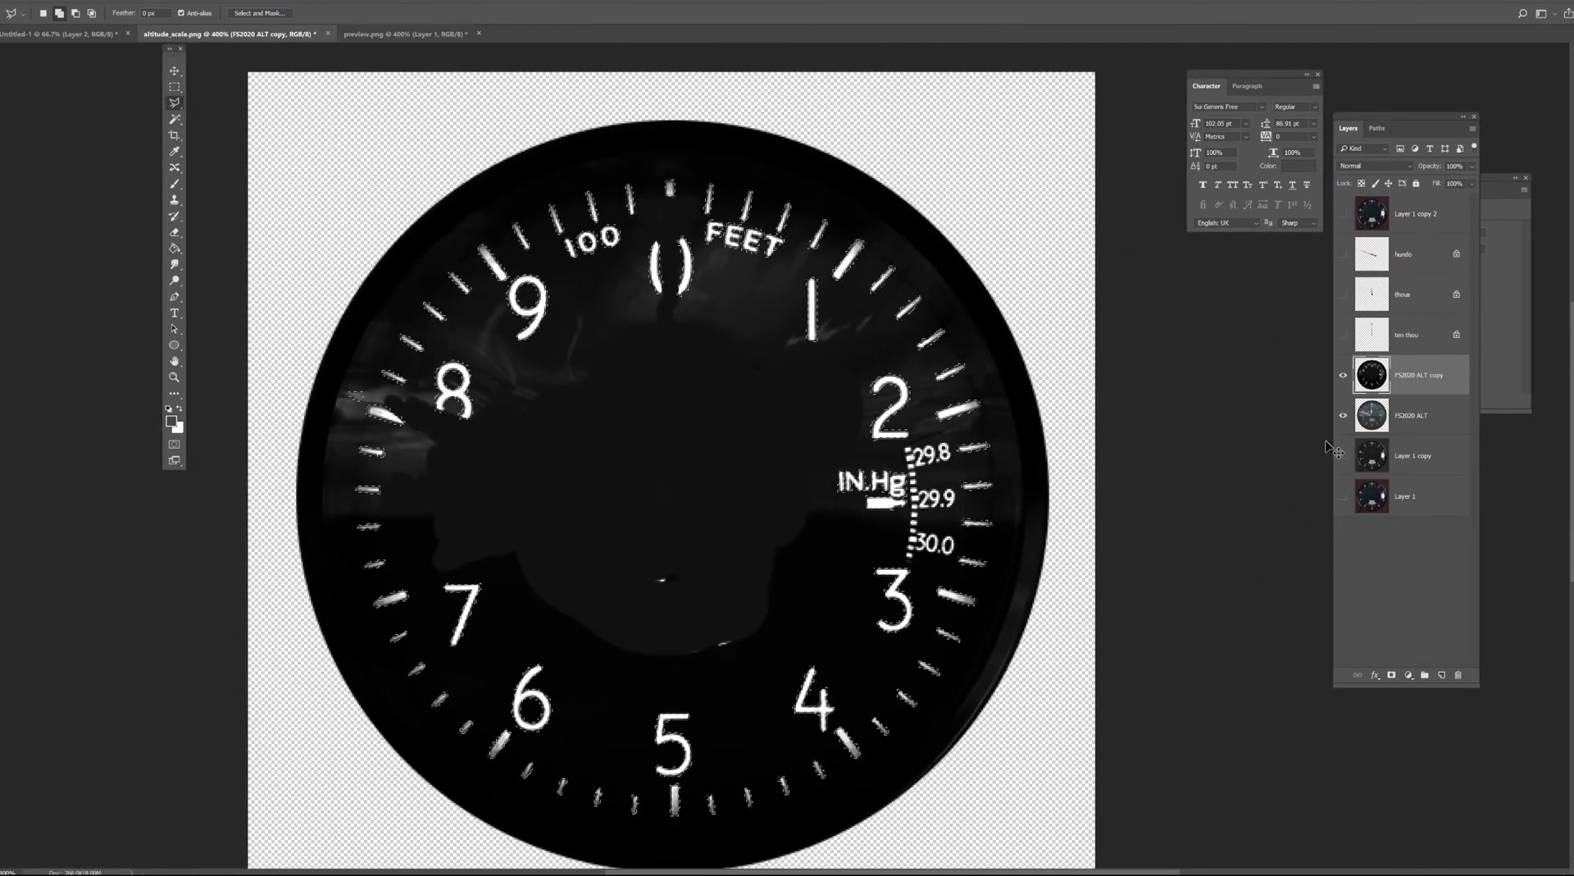
key(ctrl+j)
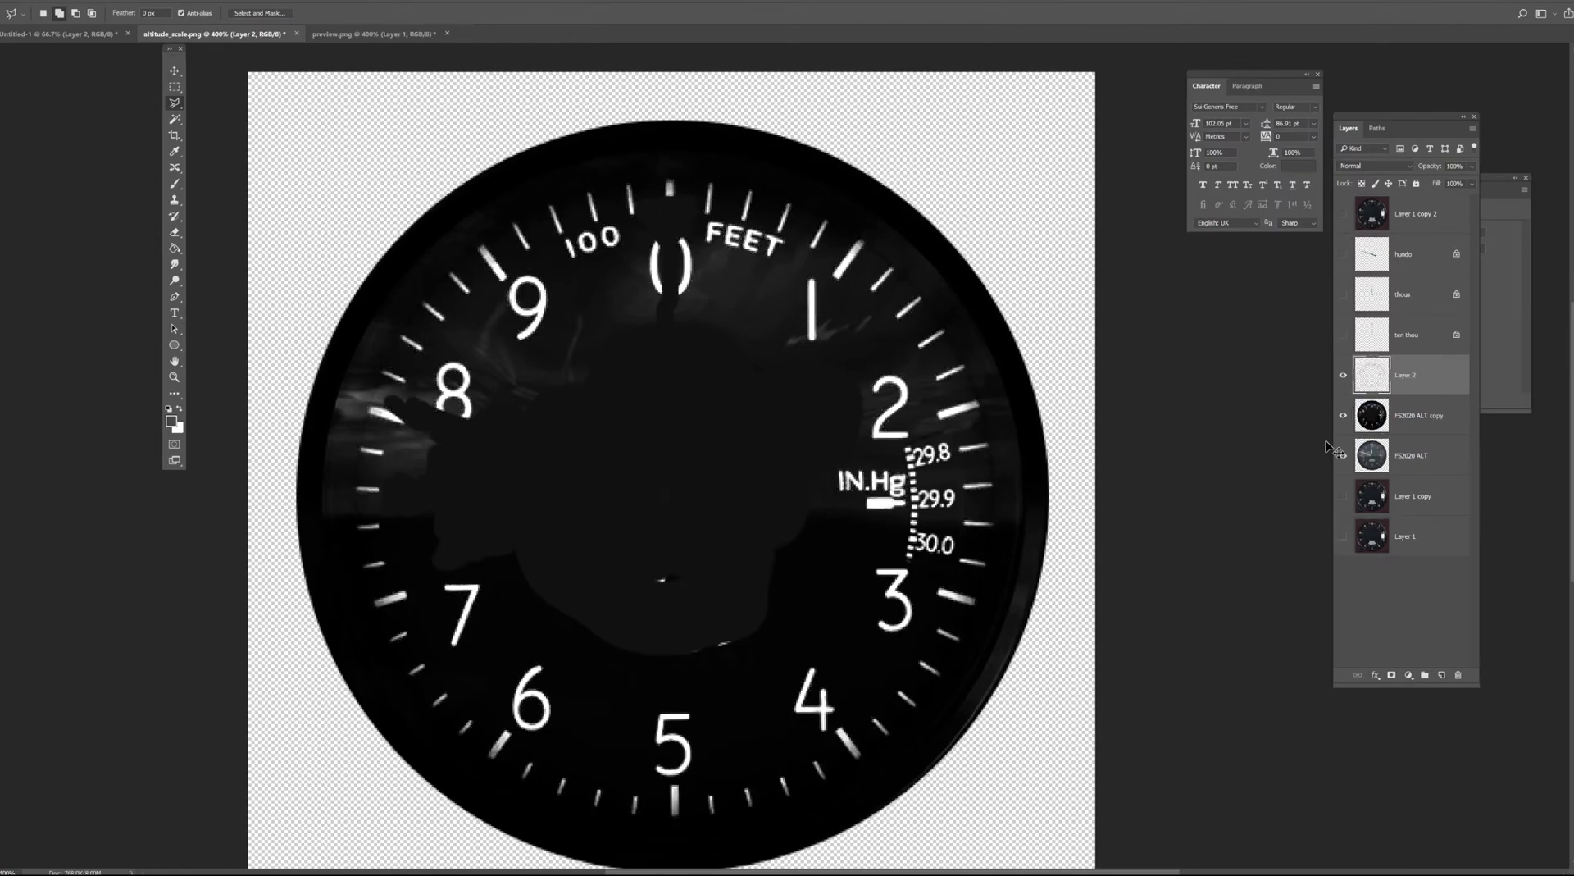
click(1342, 455)
click(1343, 414)
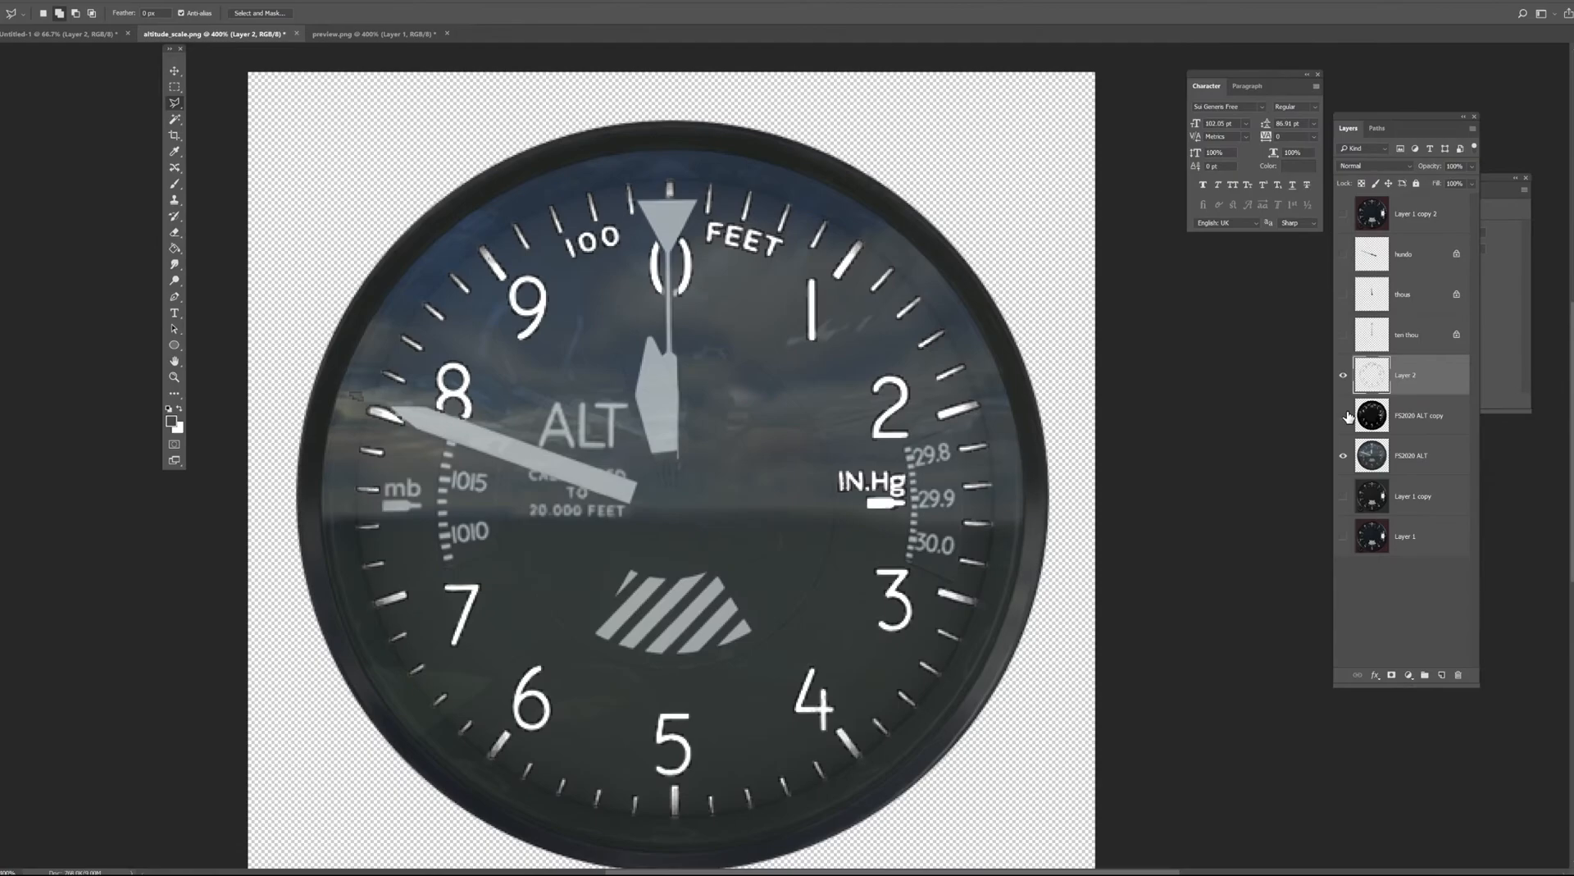
click(1435, 428)
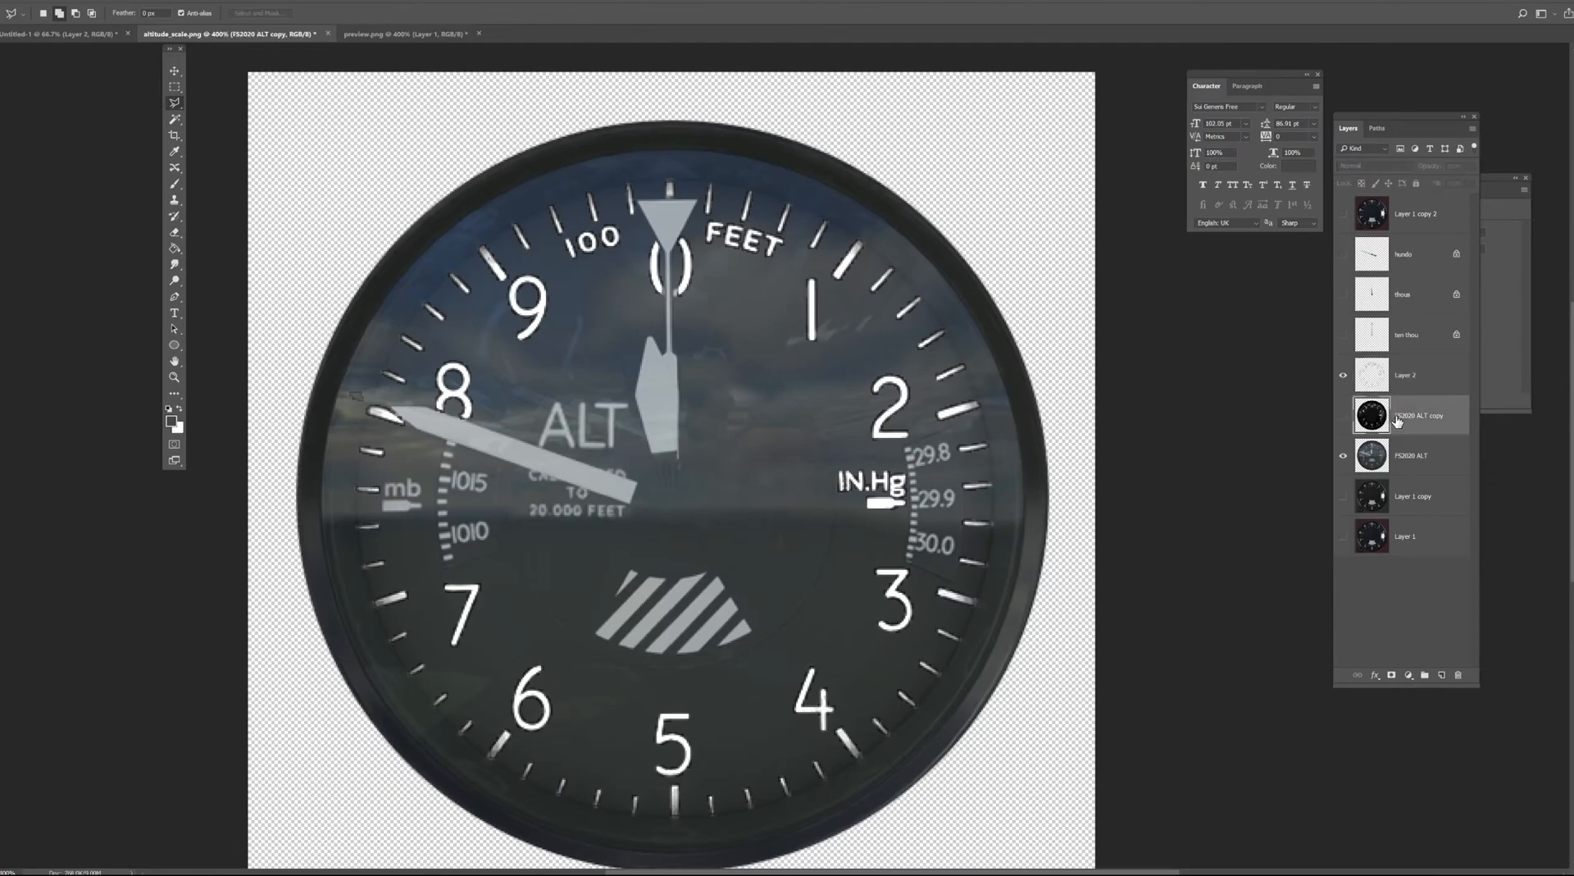
Compare the FS2020 ALT copy layer and Layer 2 by toggling their visibility, leaving both shown.
click(1344, 416)
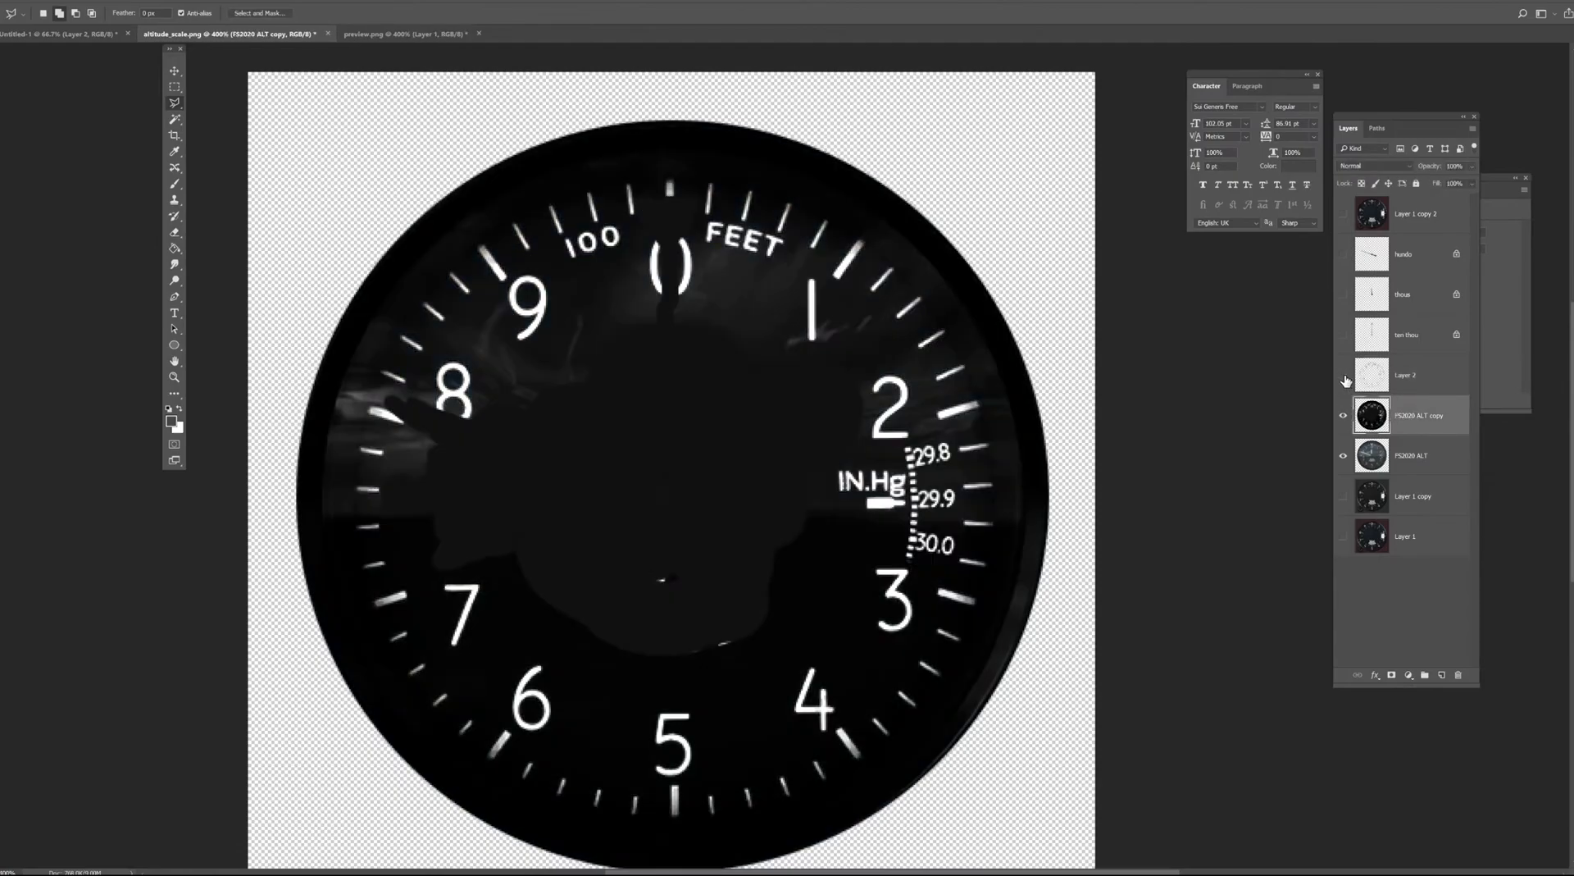
click(1343, 415)
click(1343, 375)
click(1344, 377)
click(1343, 377)
click(1344, 377)
click(1344, 378)
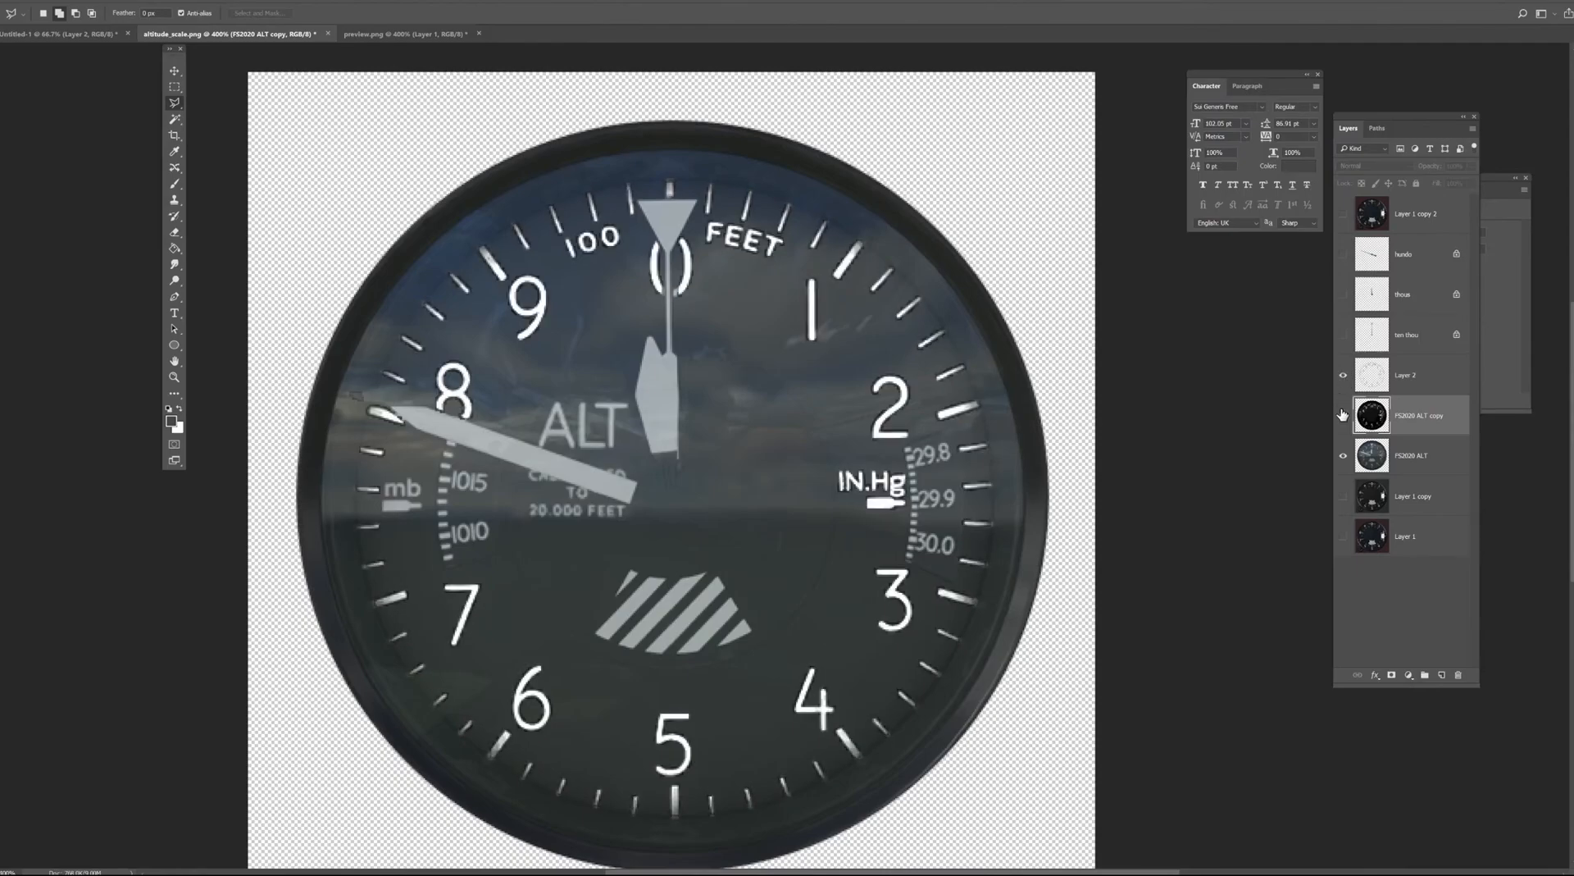
click(1342, 414)
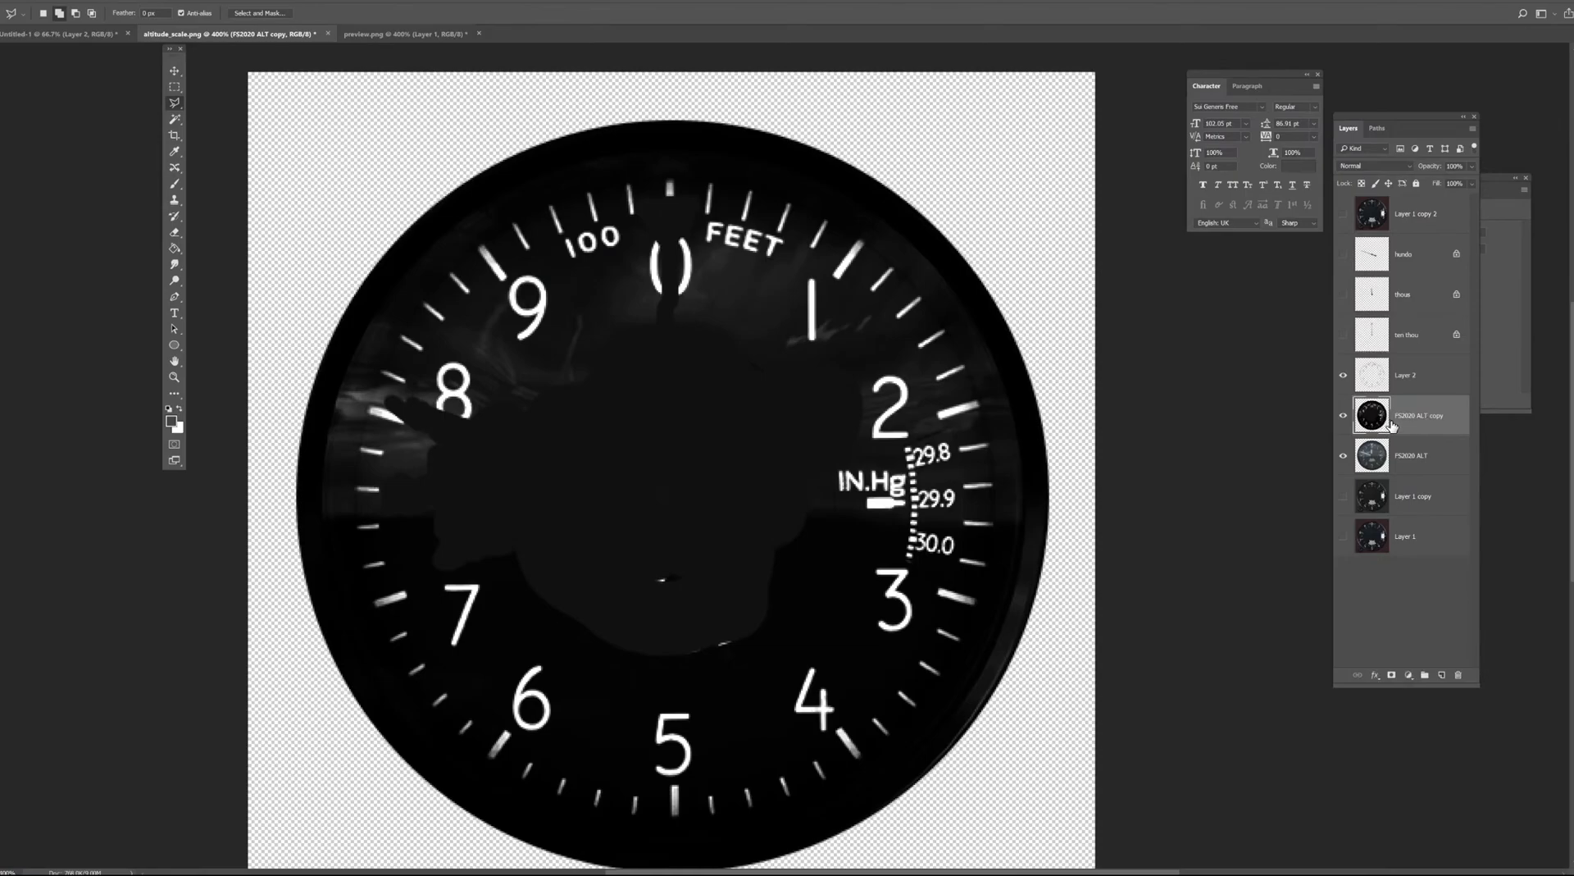
Darken the FS2020 ALT copy layer to solid black using Hue/Saturation with Lightness at -100.
key(ctrl+u)
click(963, 234)
drag(962, 234, 924, 234)
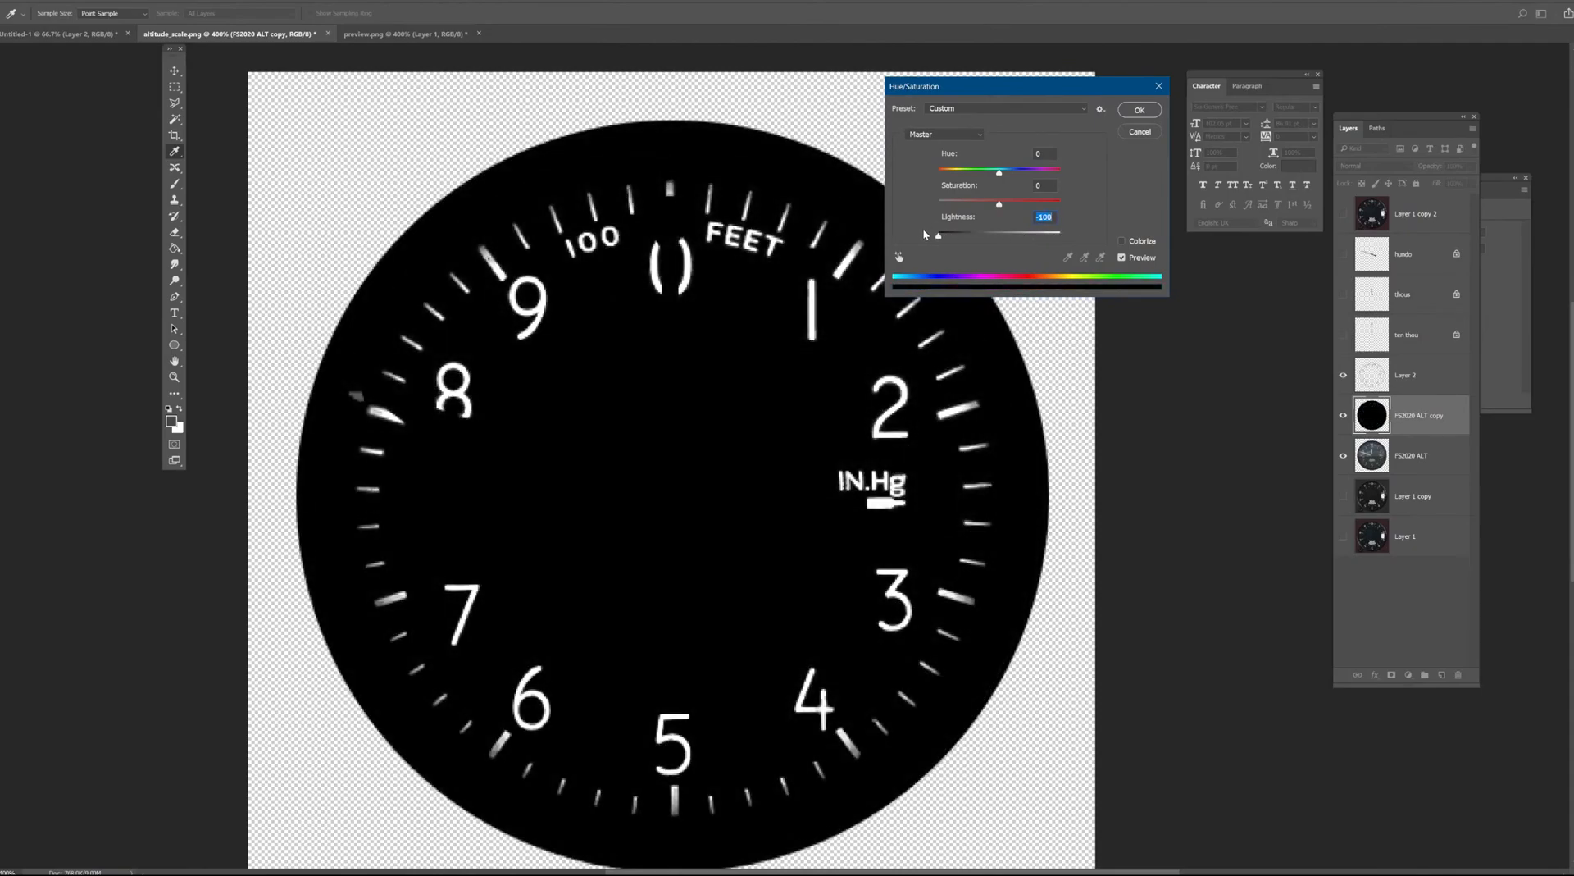
click(1138, 109)
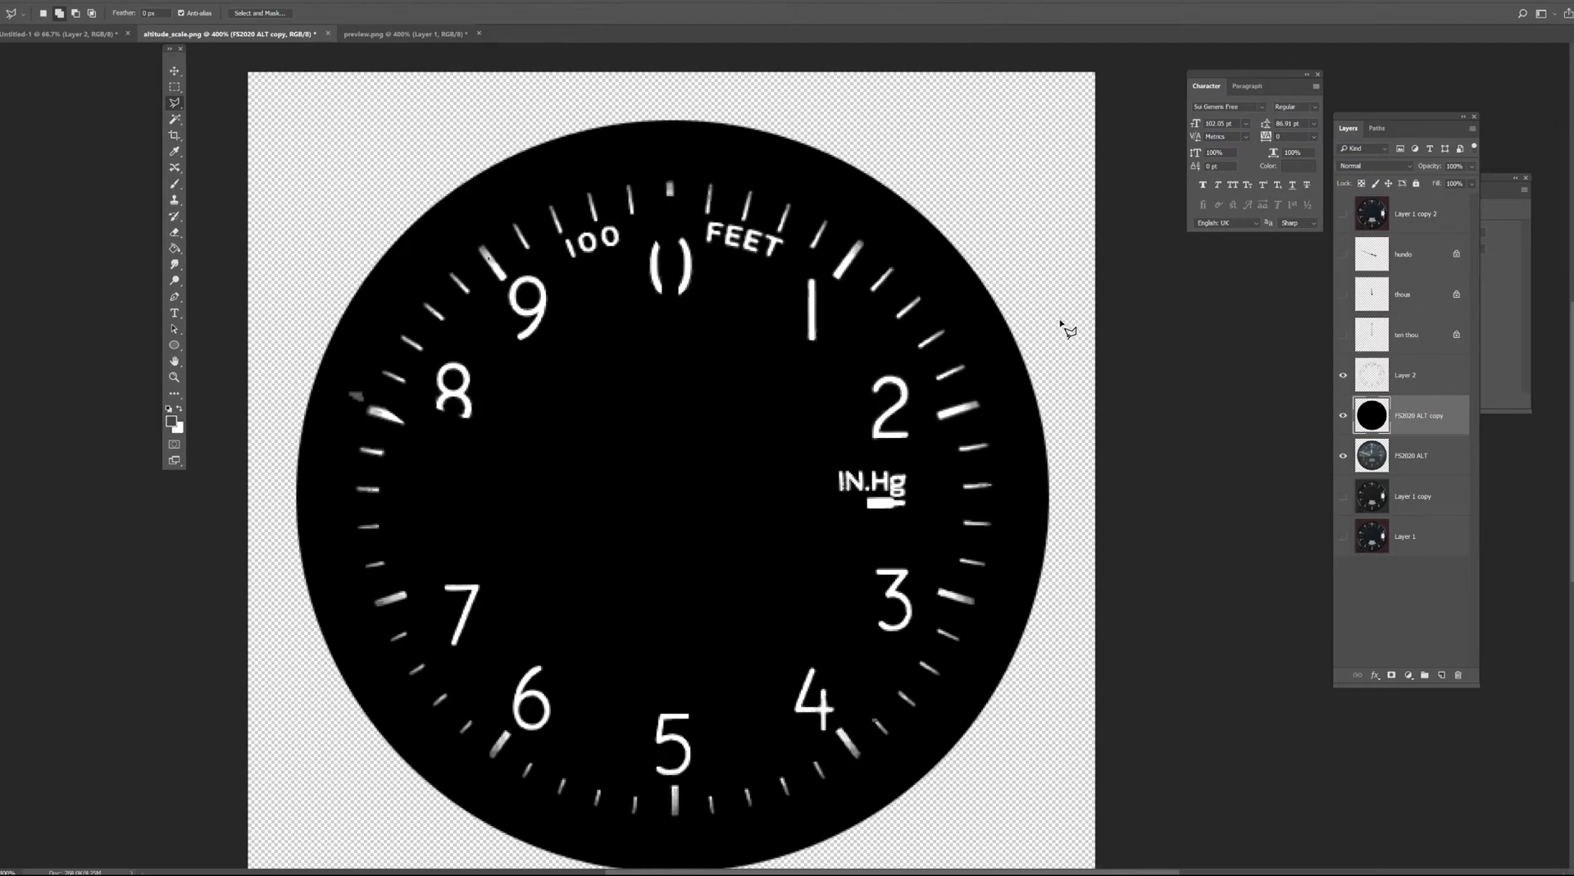
scroll(1066, 328, down, 3)
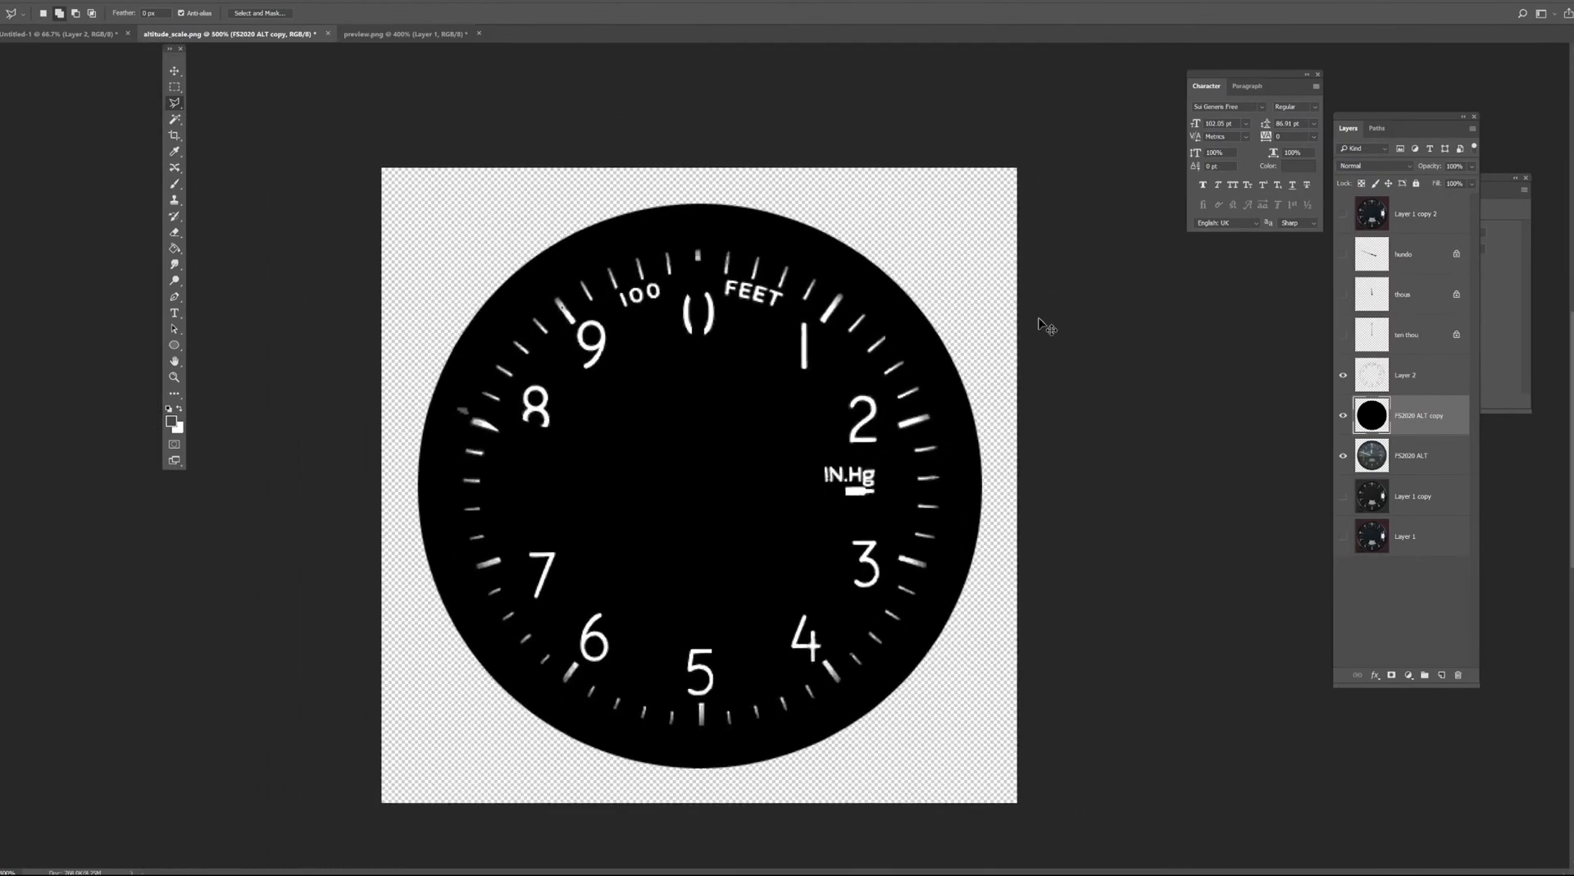
scroll(1058, 328, up, 1)
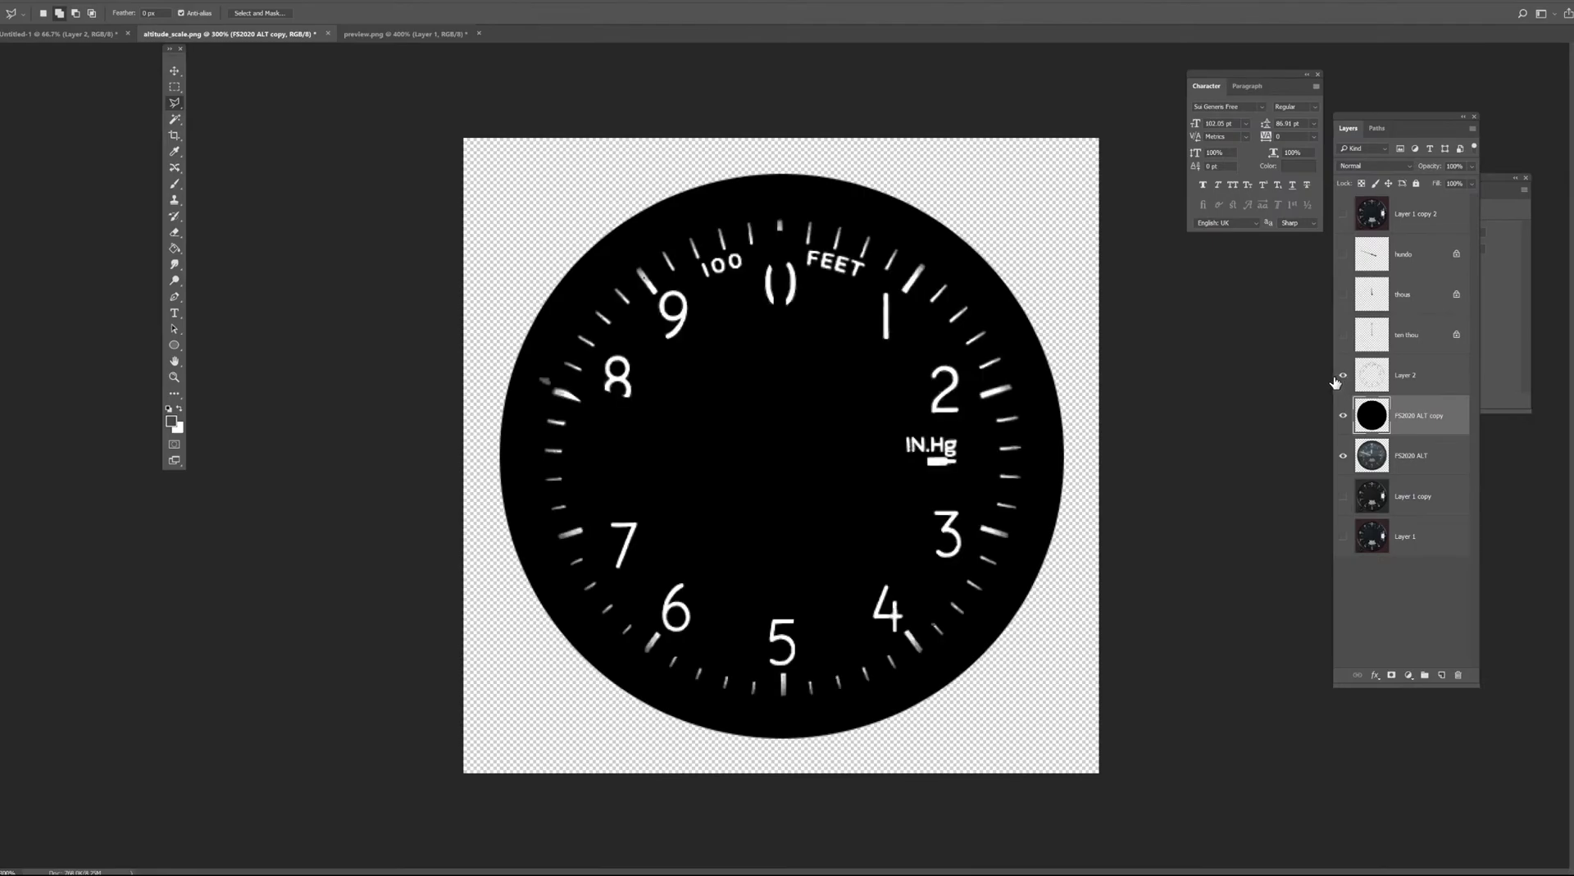
Erase the stray smudge beside the tick near the 8 on Layer 2 with a Hard Round eraser.
click(175, 185)
click(1388, 383)
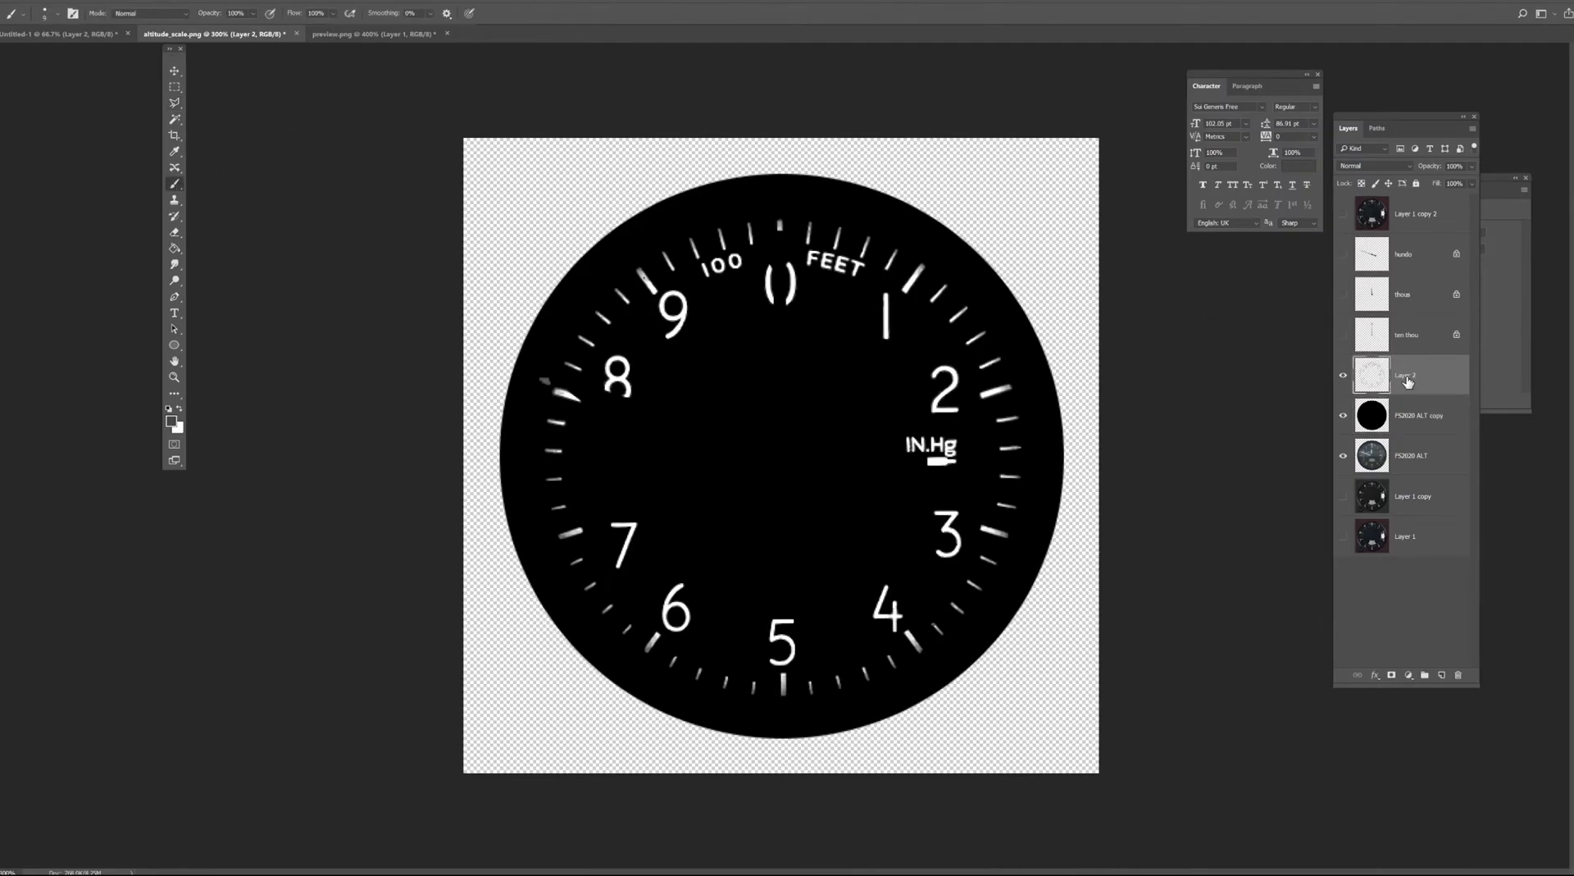
key(e)
right_click(652, 463)
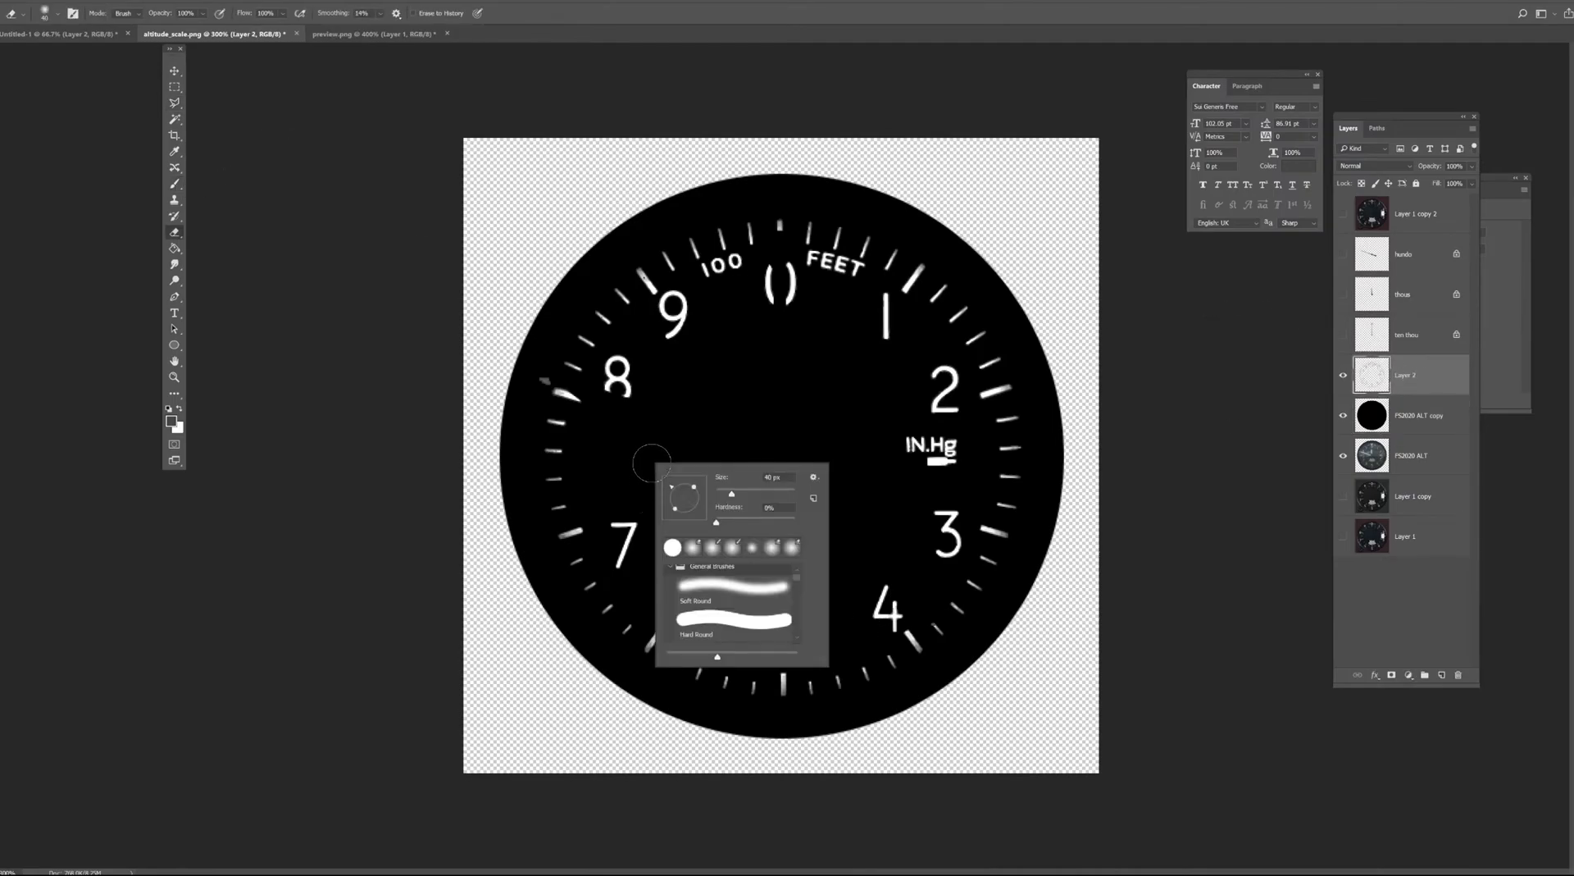
click(738, 620)
key(Return)
click(538, 375)
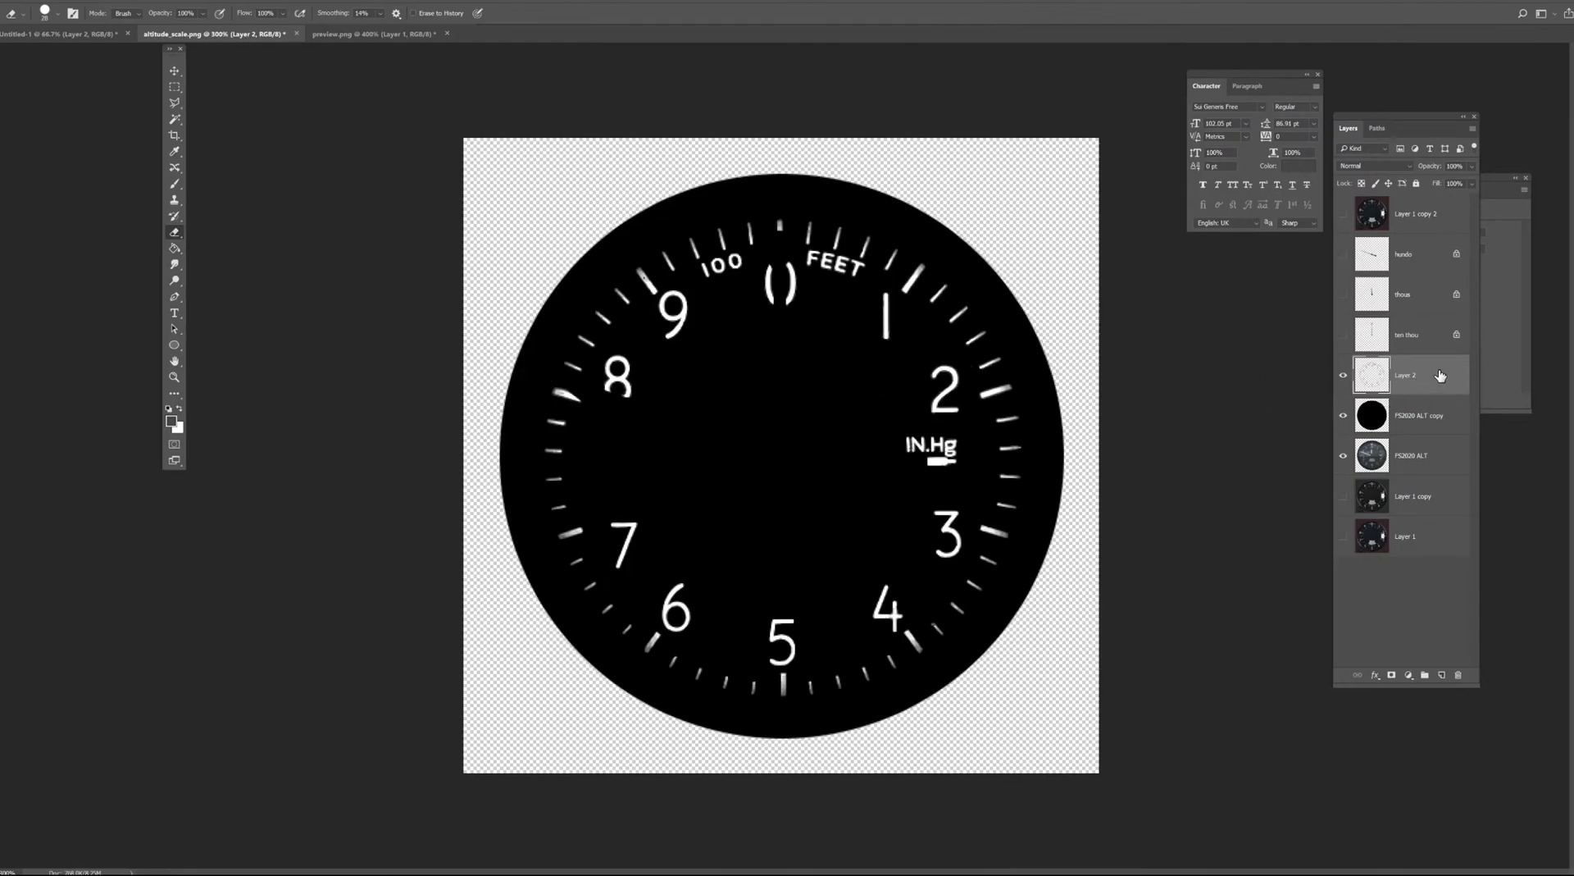
Raise Layer 2's lightness slightly and set its input Levels to midtone 0.90 and white point 222.
key(ctrl+u)
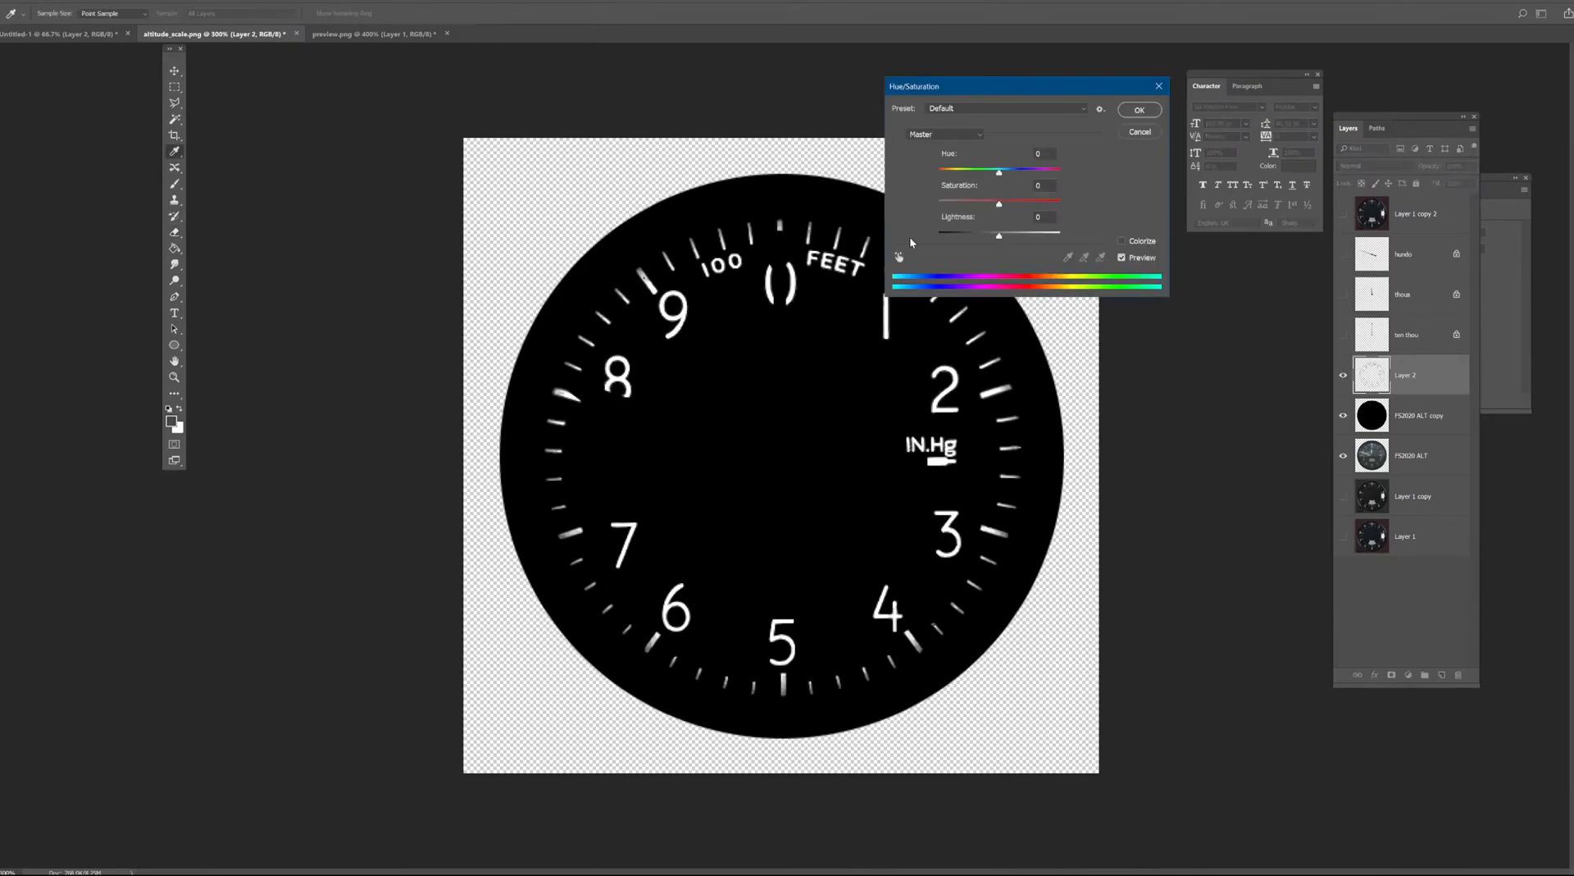
mouse_move(999, 236)
mouse_down()
mouse_move(1032, 235)
mouse_move(1005, 233)
mouse_up()
click(1126, 115)
key(ctrl+l)
mouse_move(1034, 225)
mouse_down()
mouse_move(985, 223)
mouse_move(1080, 230)
mouse_move(963, 228)
mouse_move(1099, 223)
mouse_move(1037, 226)
mouse_up()
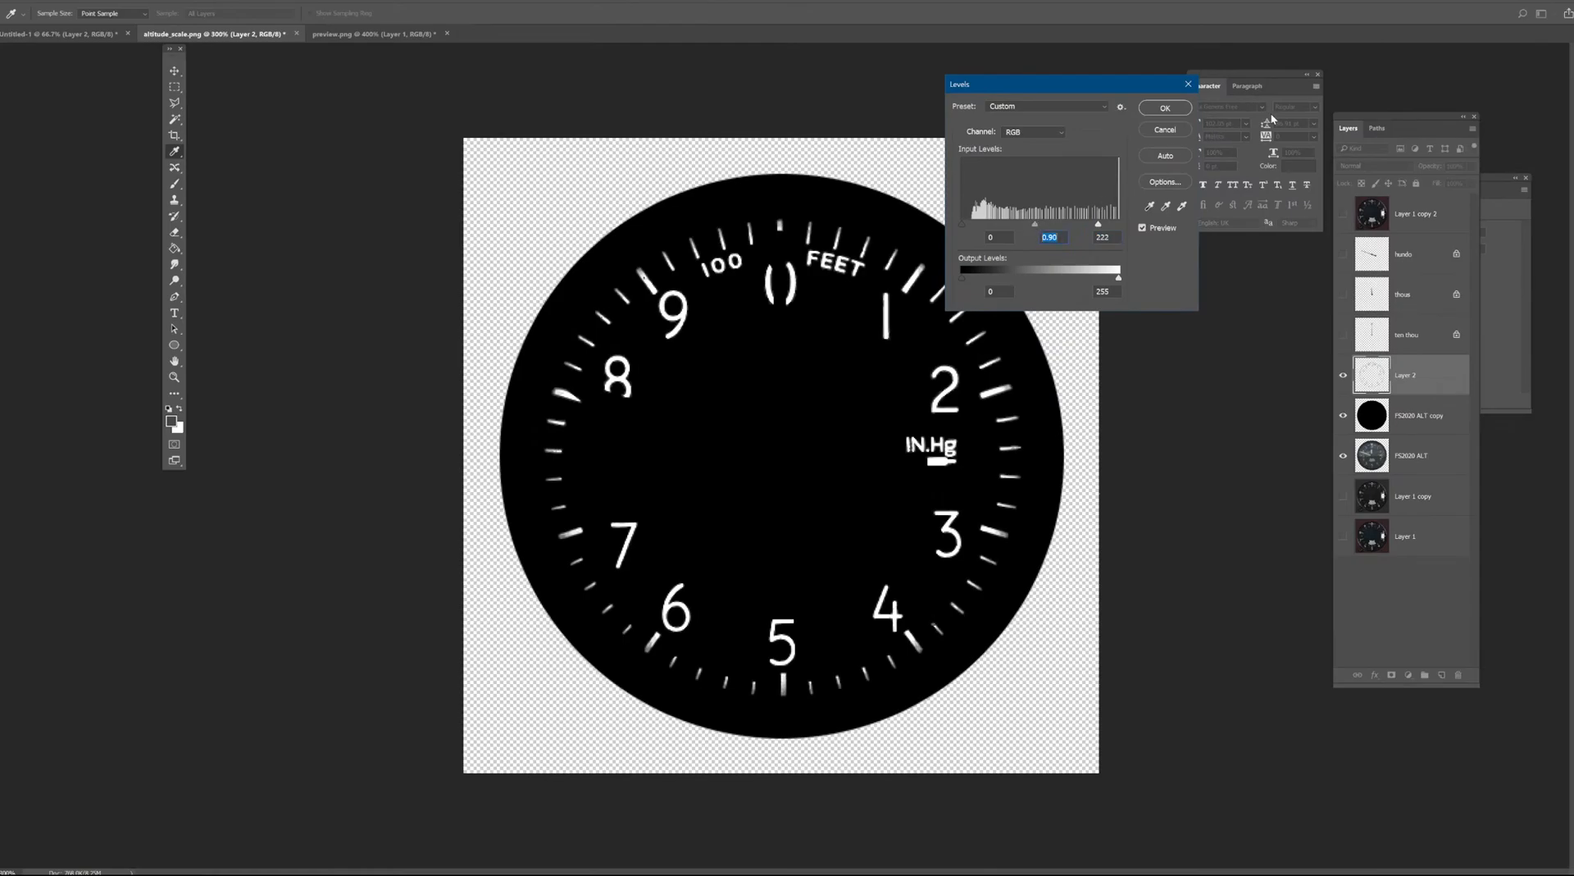
click(1164, 108)
key(e)
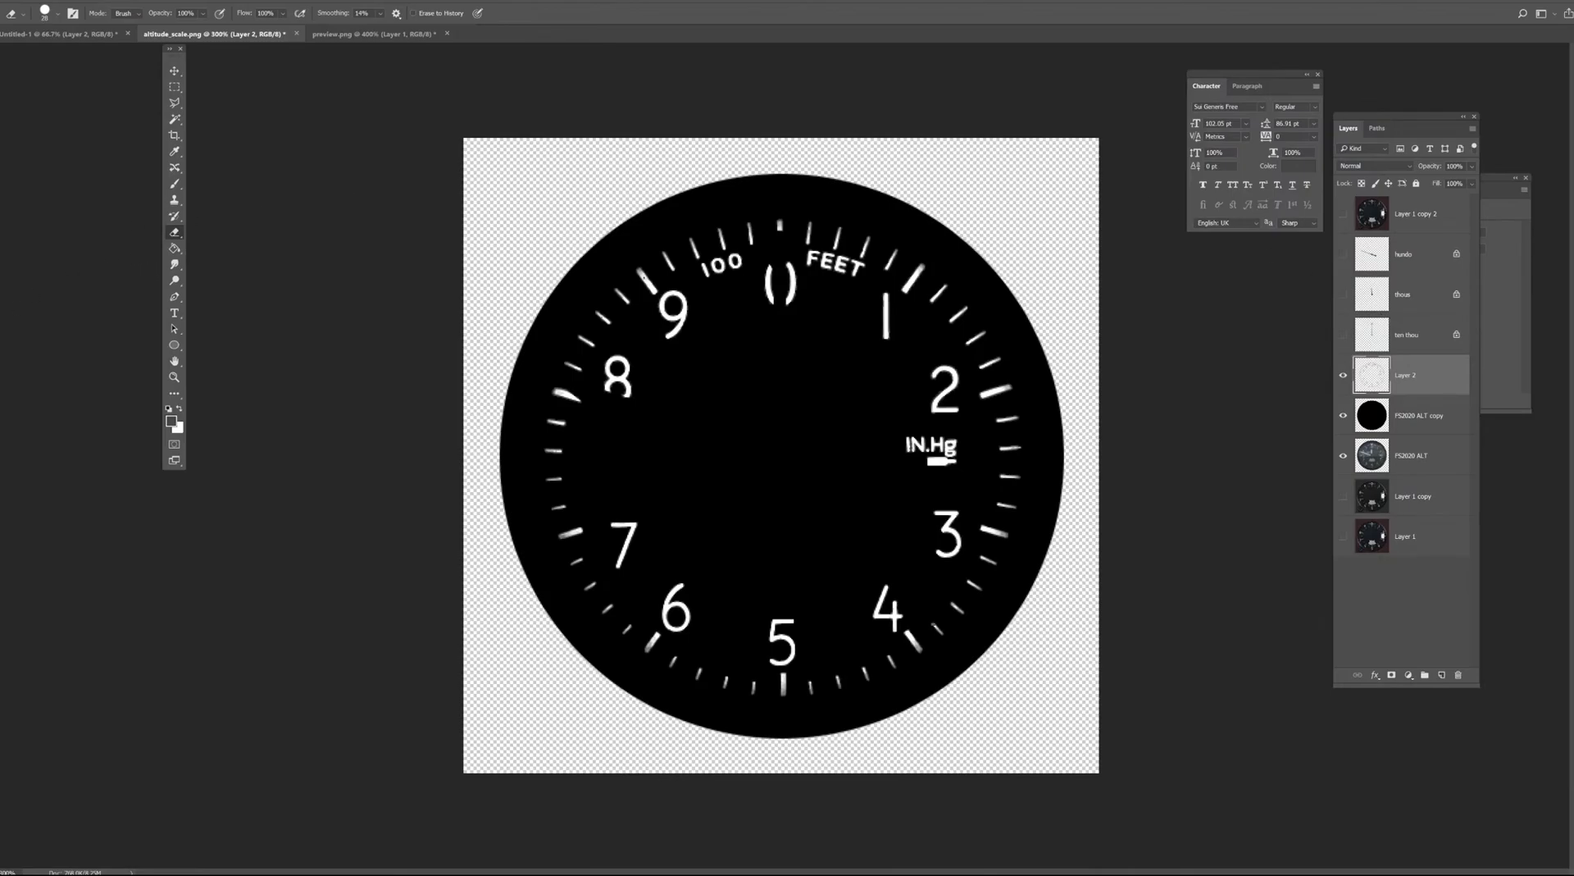
Compare the dial in altitude_scale.png with the altimeter face in preview.png.
key(alt+Tab)
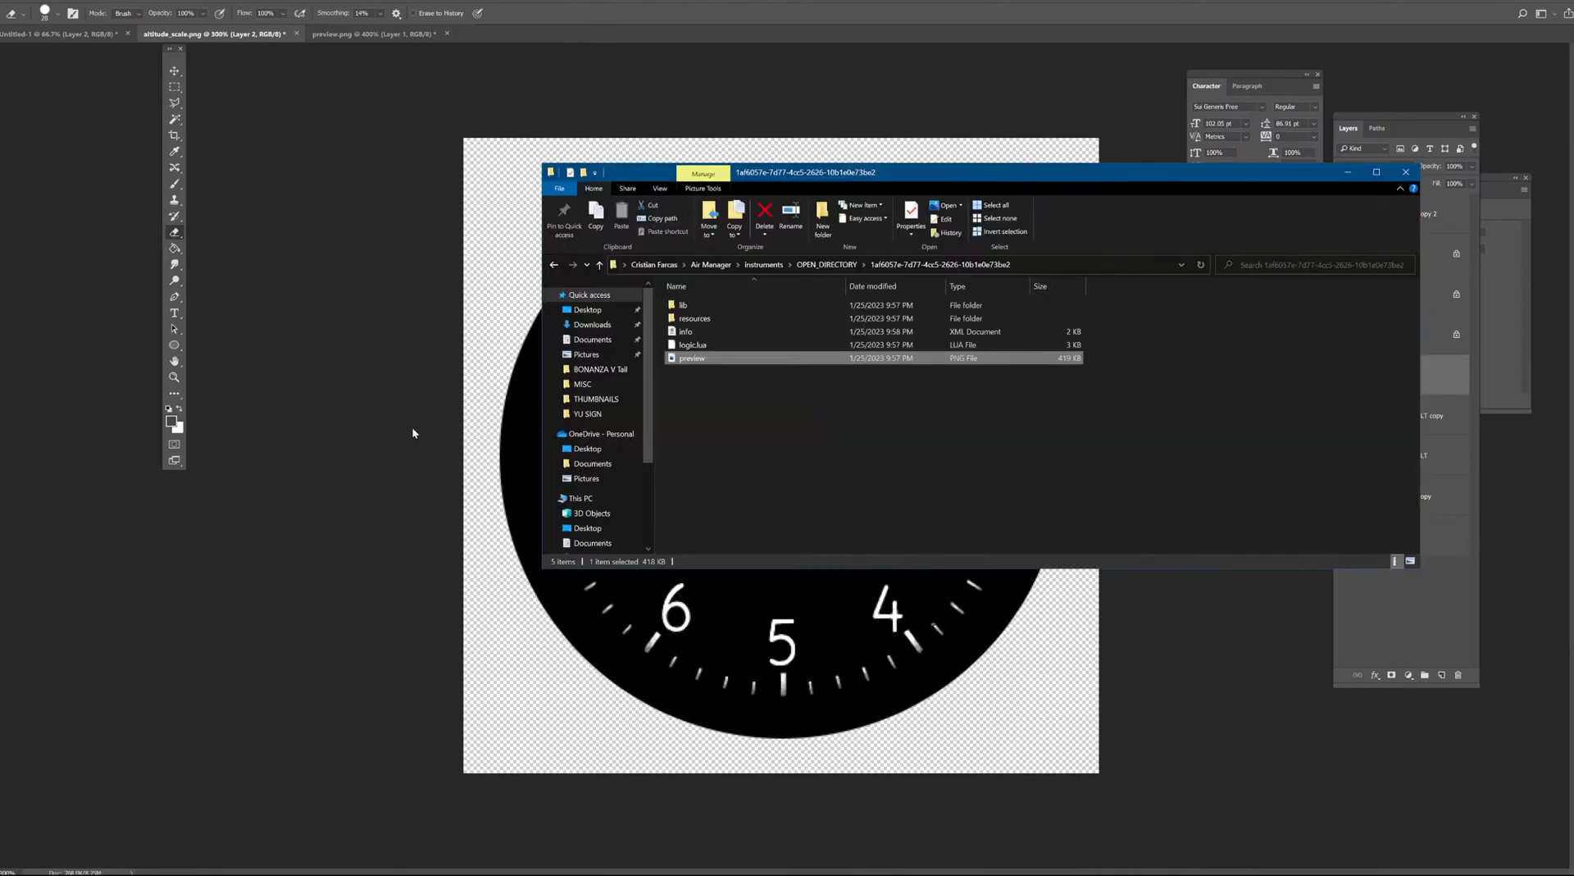
click(351, 33)
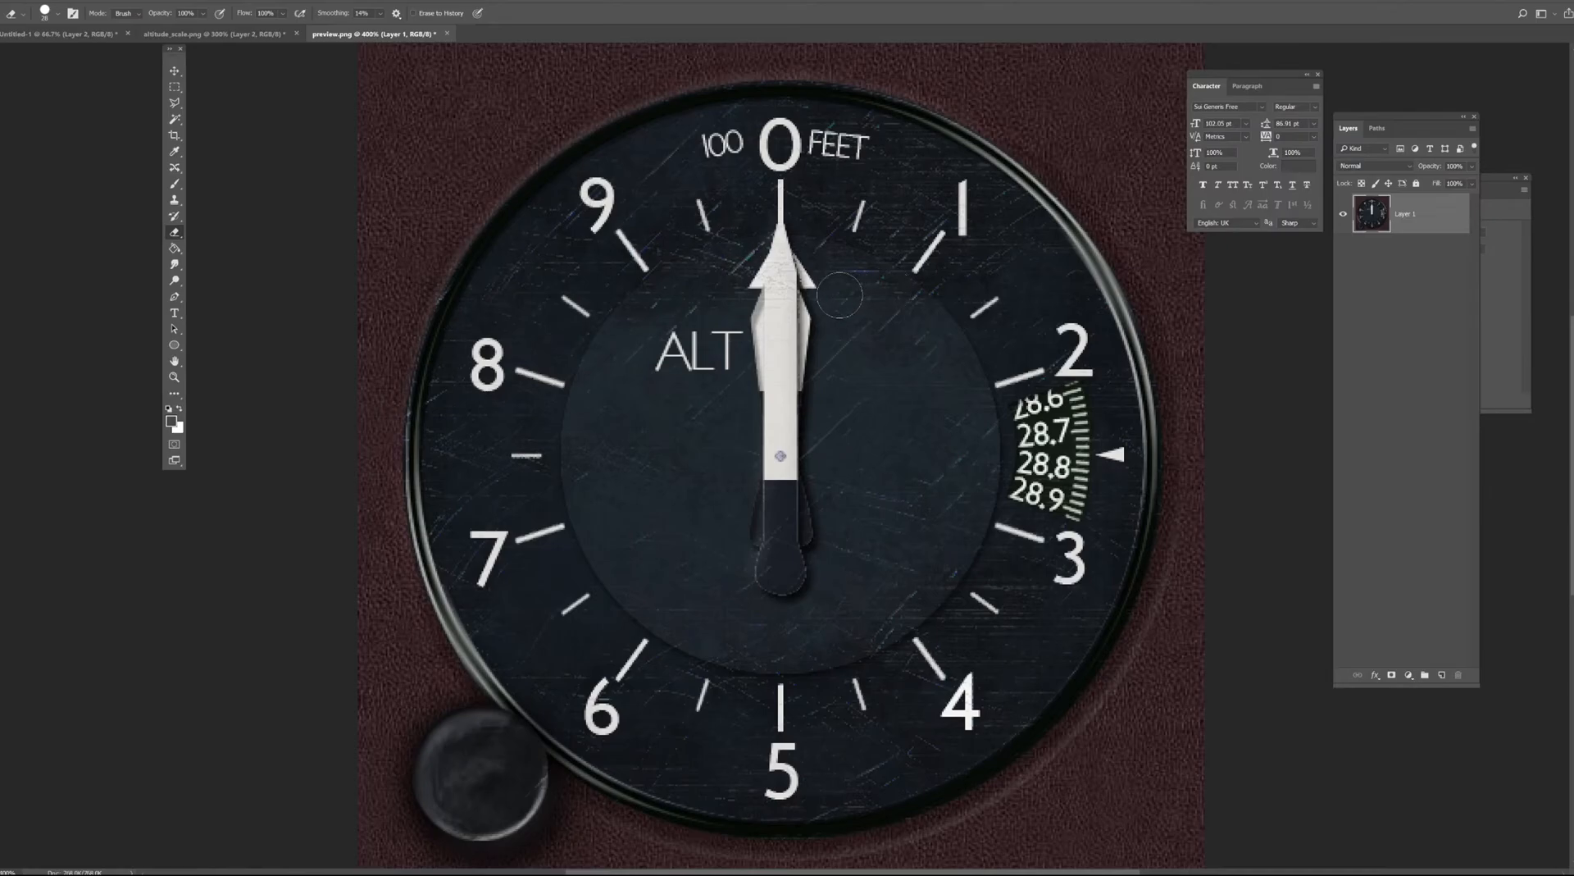
click(252, 33)
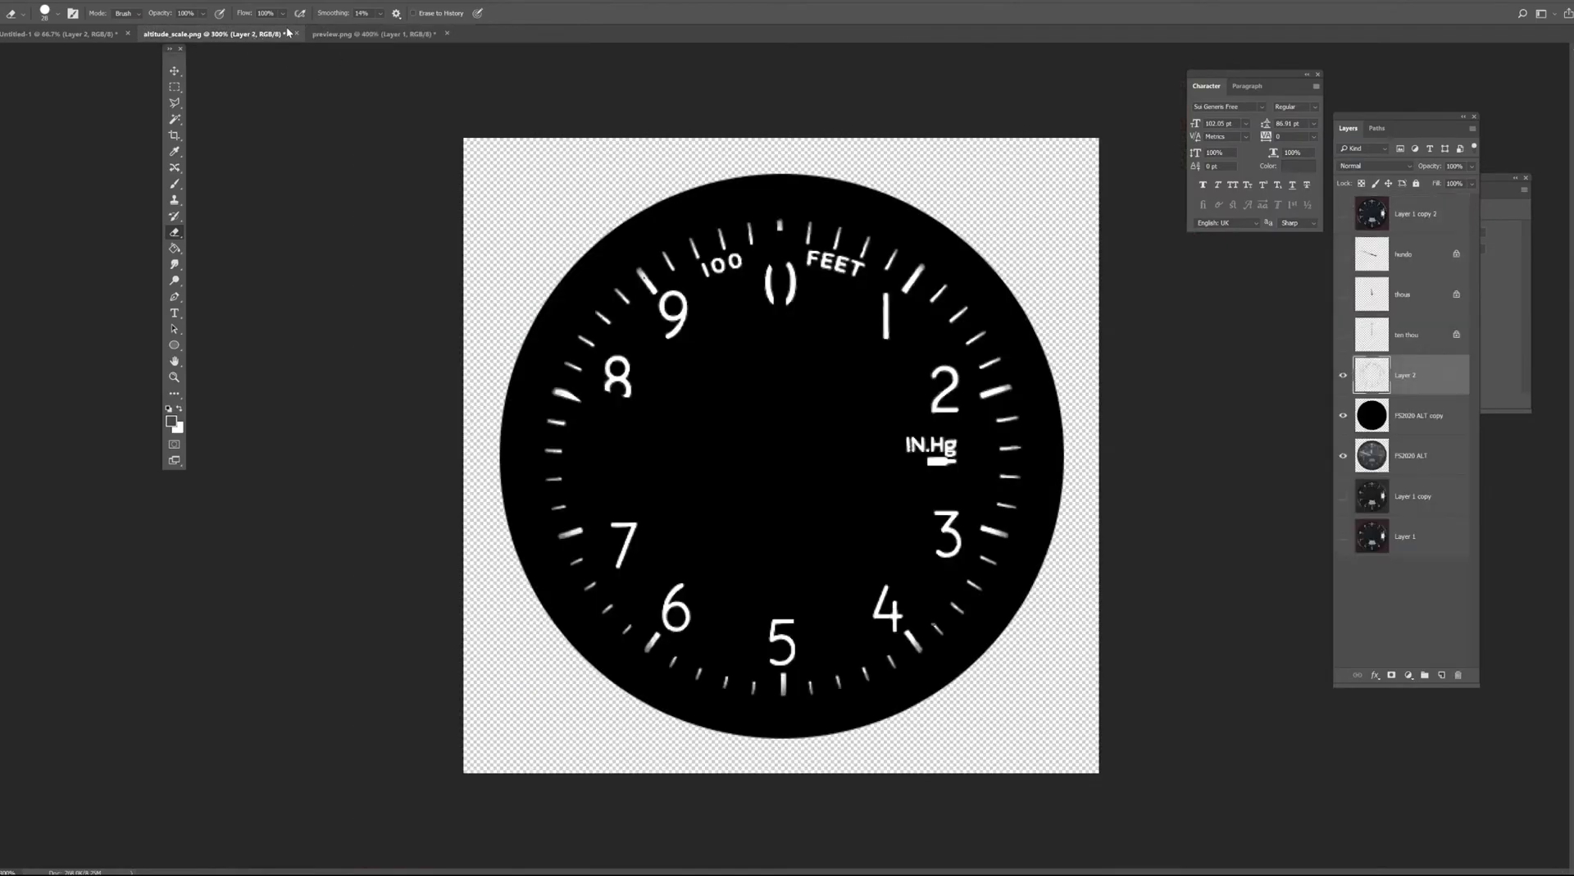
click(371, 34)
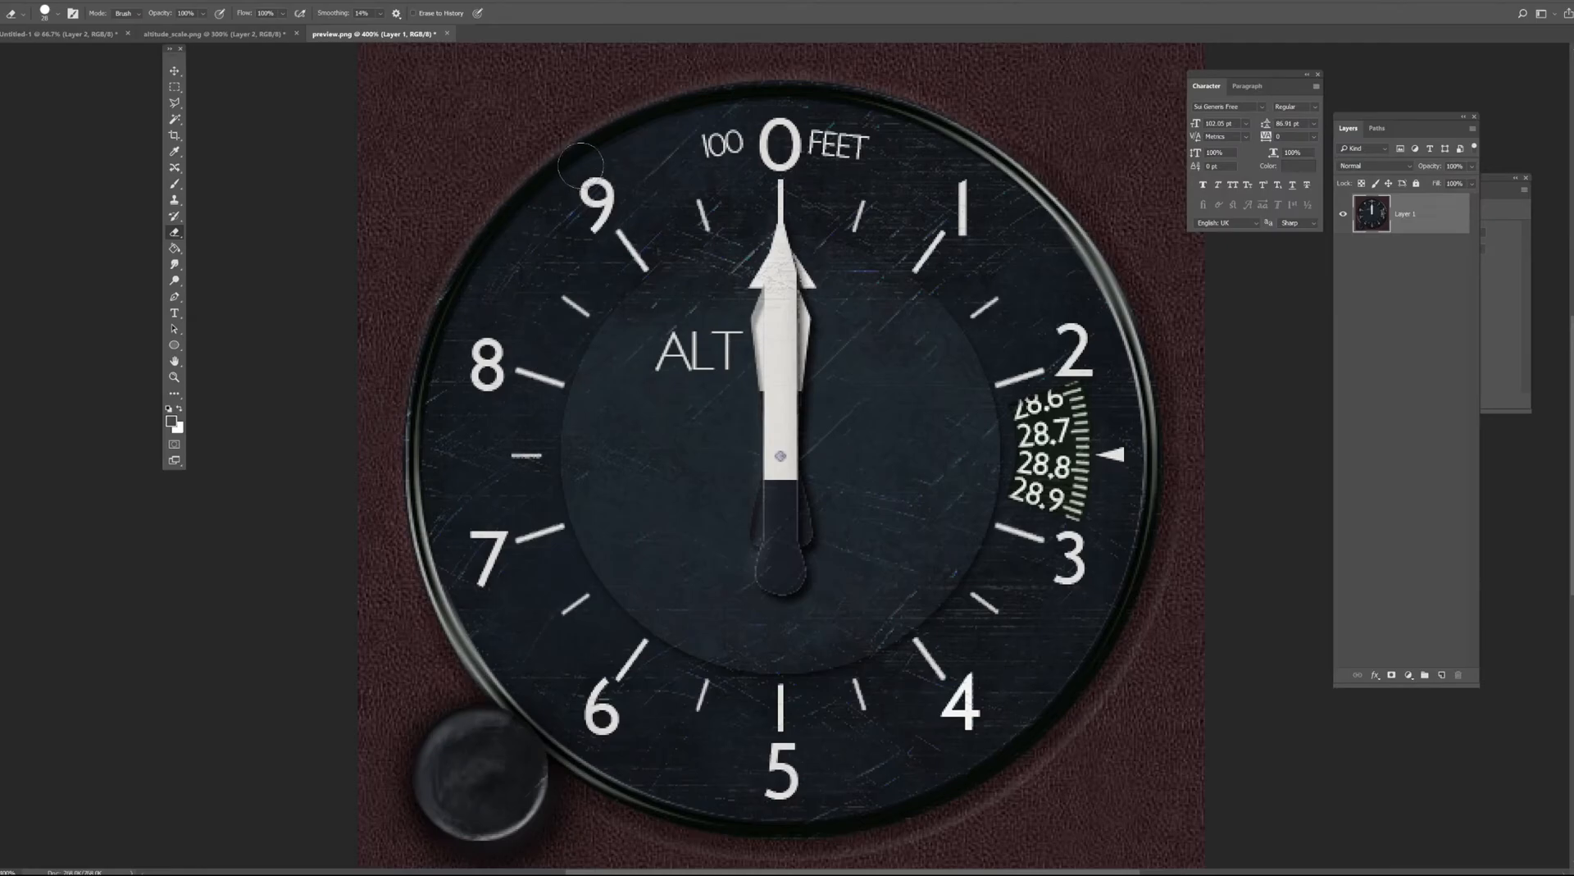
click(254, 36)
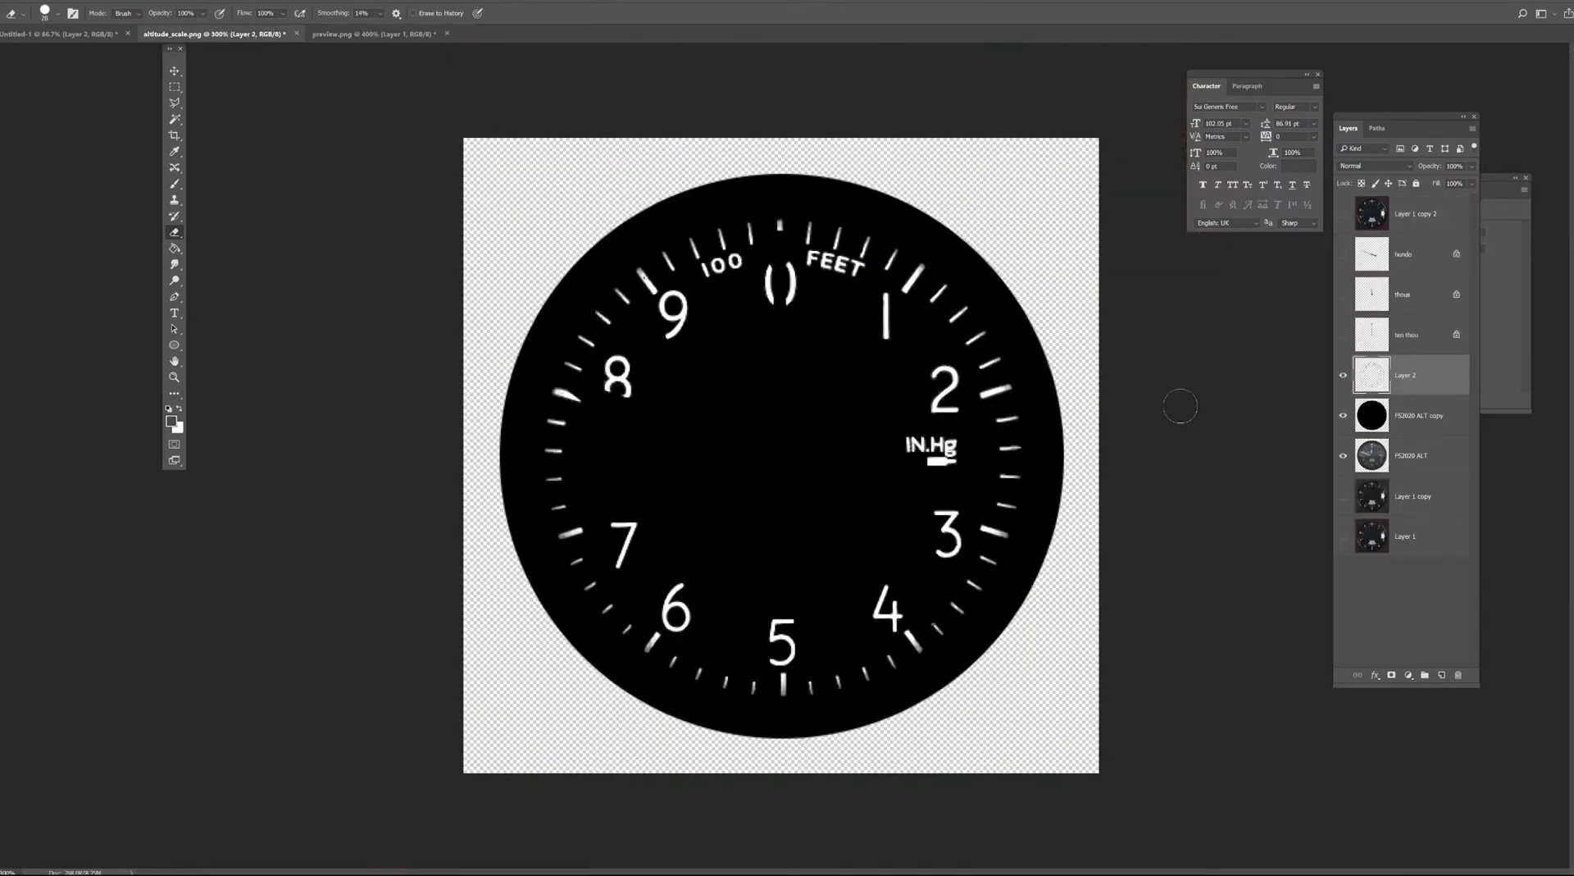
Check the ten thou, thous and hundo pointer layers against the dial by toggling their visibility, leaving only ten thou shown.
click(1343, 335)
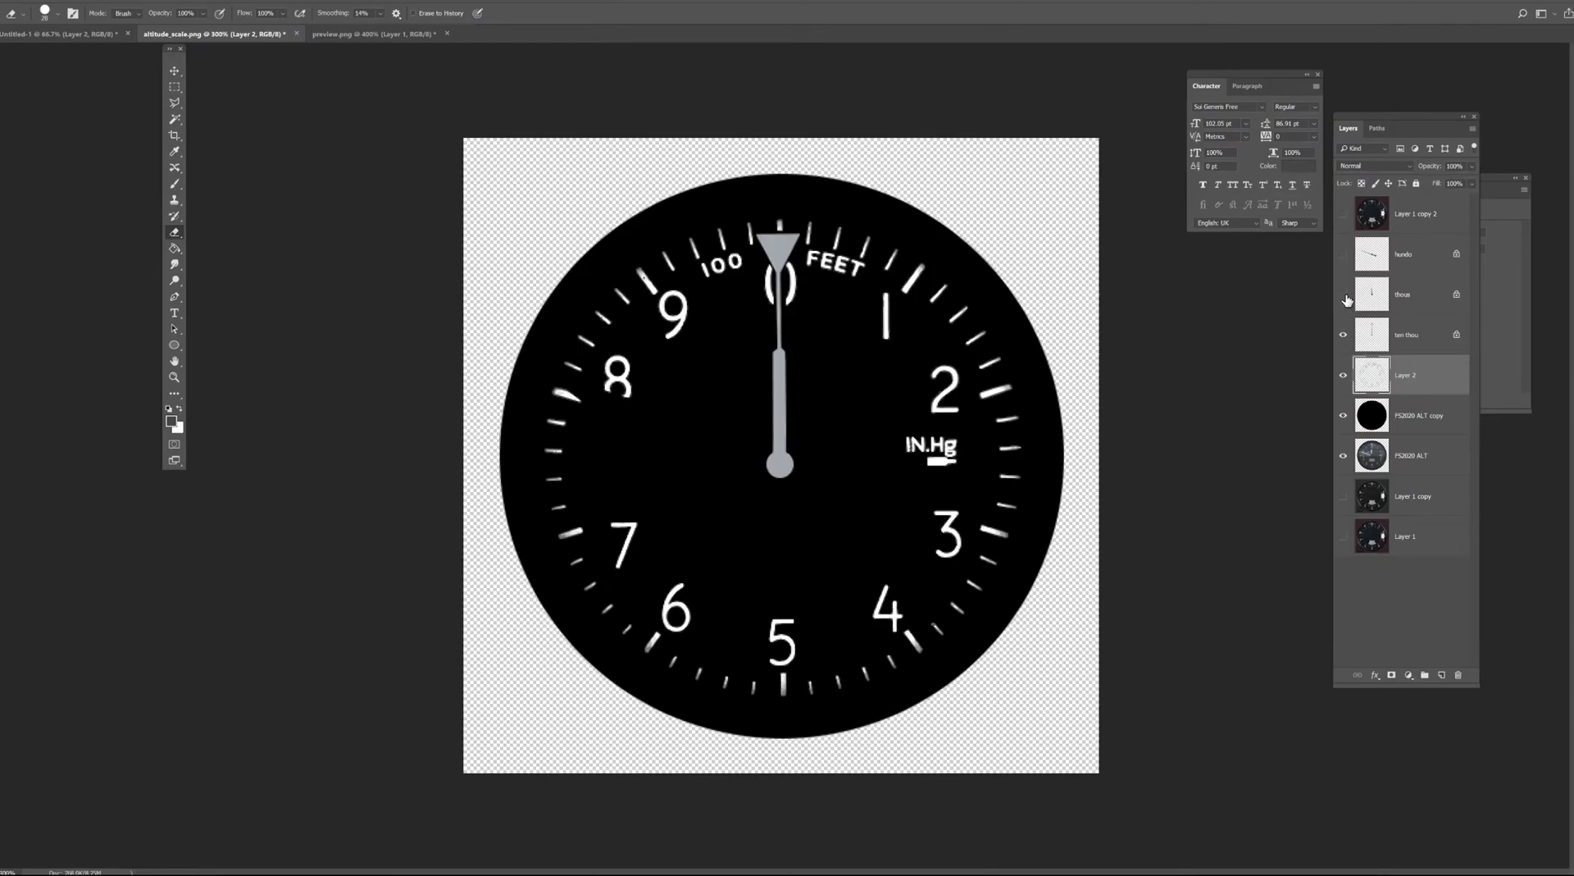
click(1343, 295)
click(1344, 255)
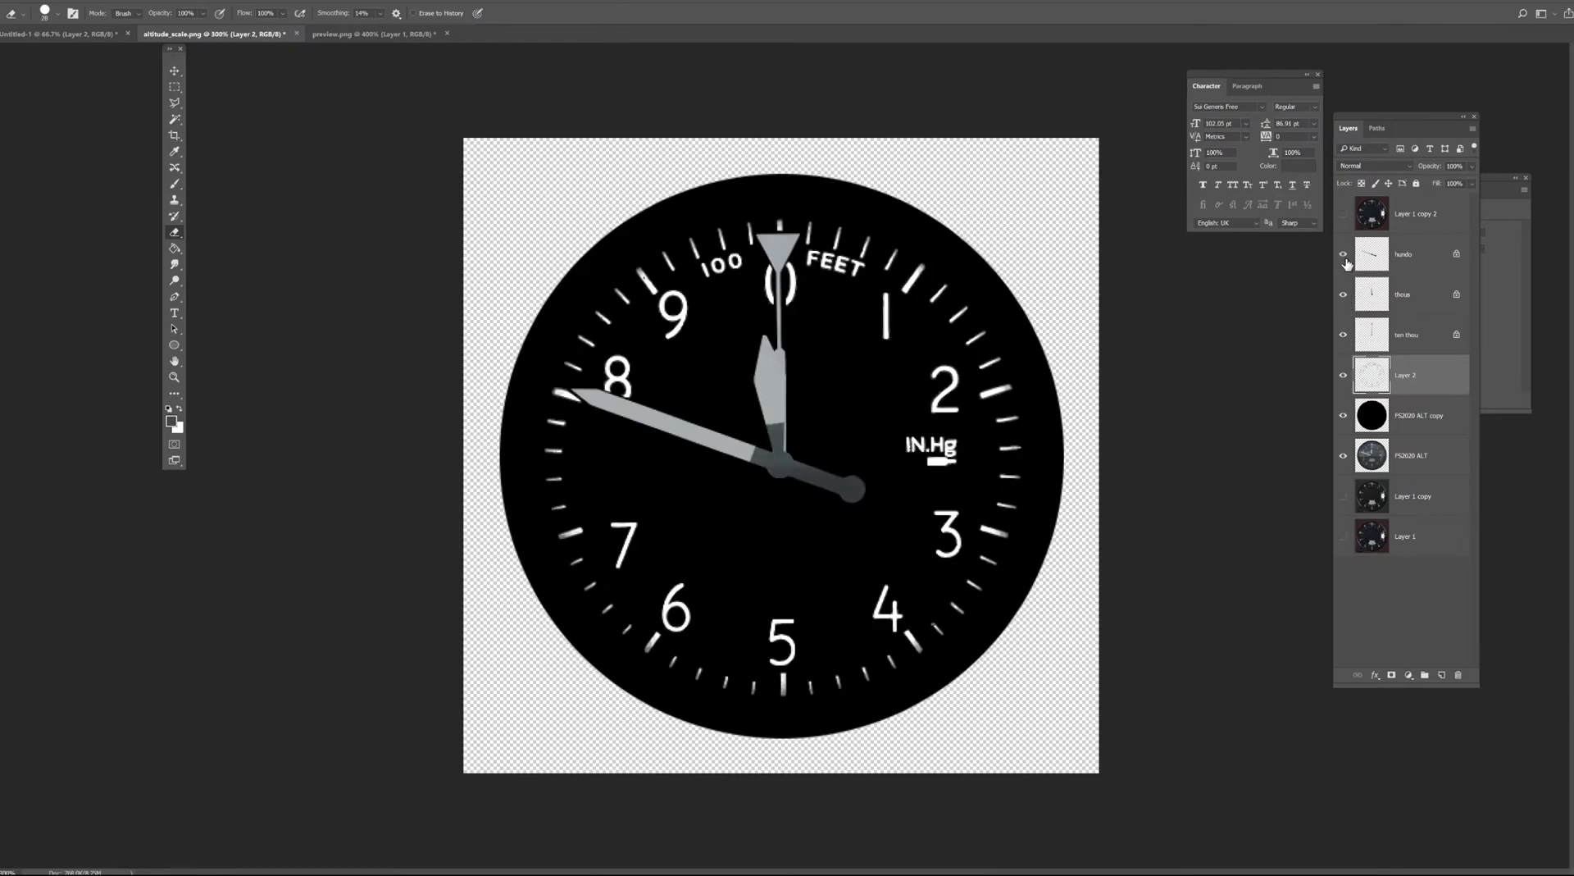
click(1343, 254)
click(1344, 295)
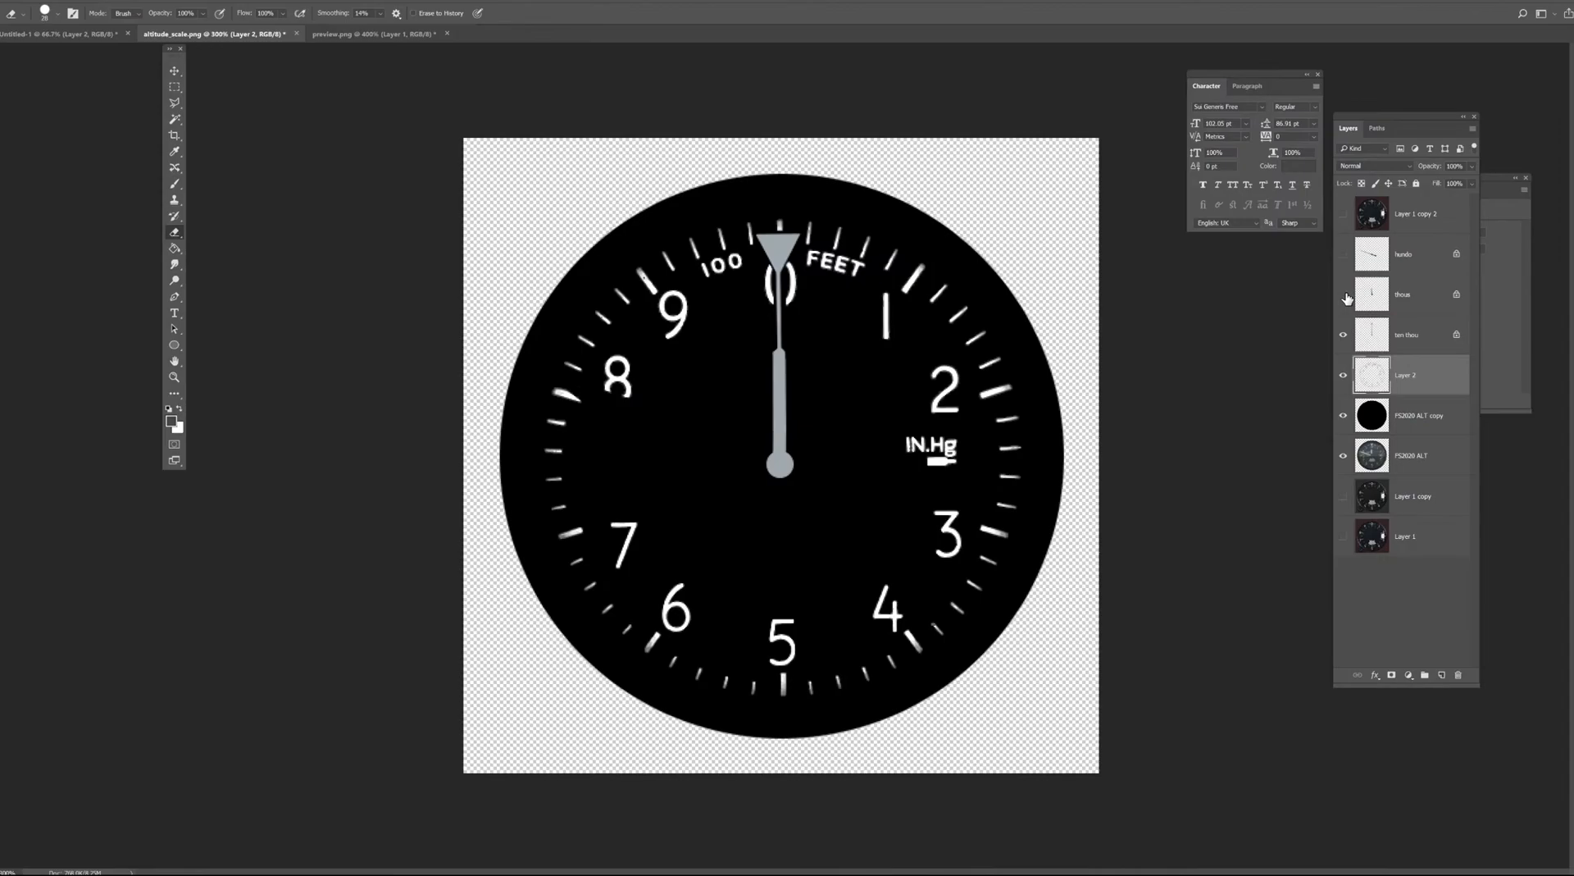
click(1344, 335)
click(1343, 336)
Desaturate the ten thou pointer layer with Hue/Saturation to remove its blue tint.
click(1404, 339)
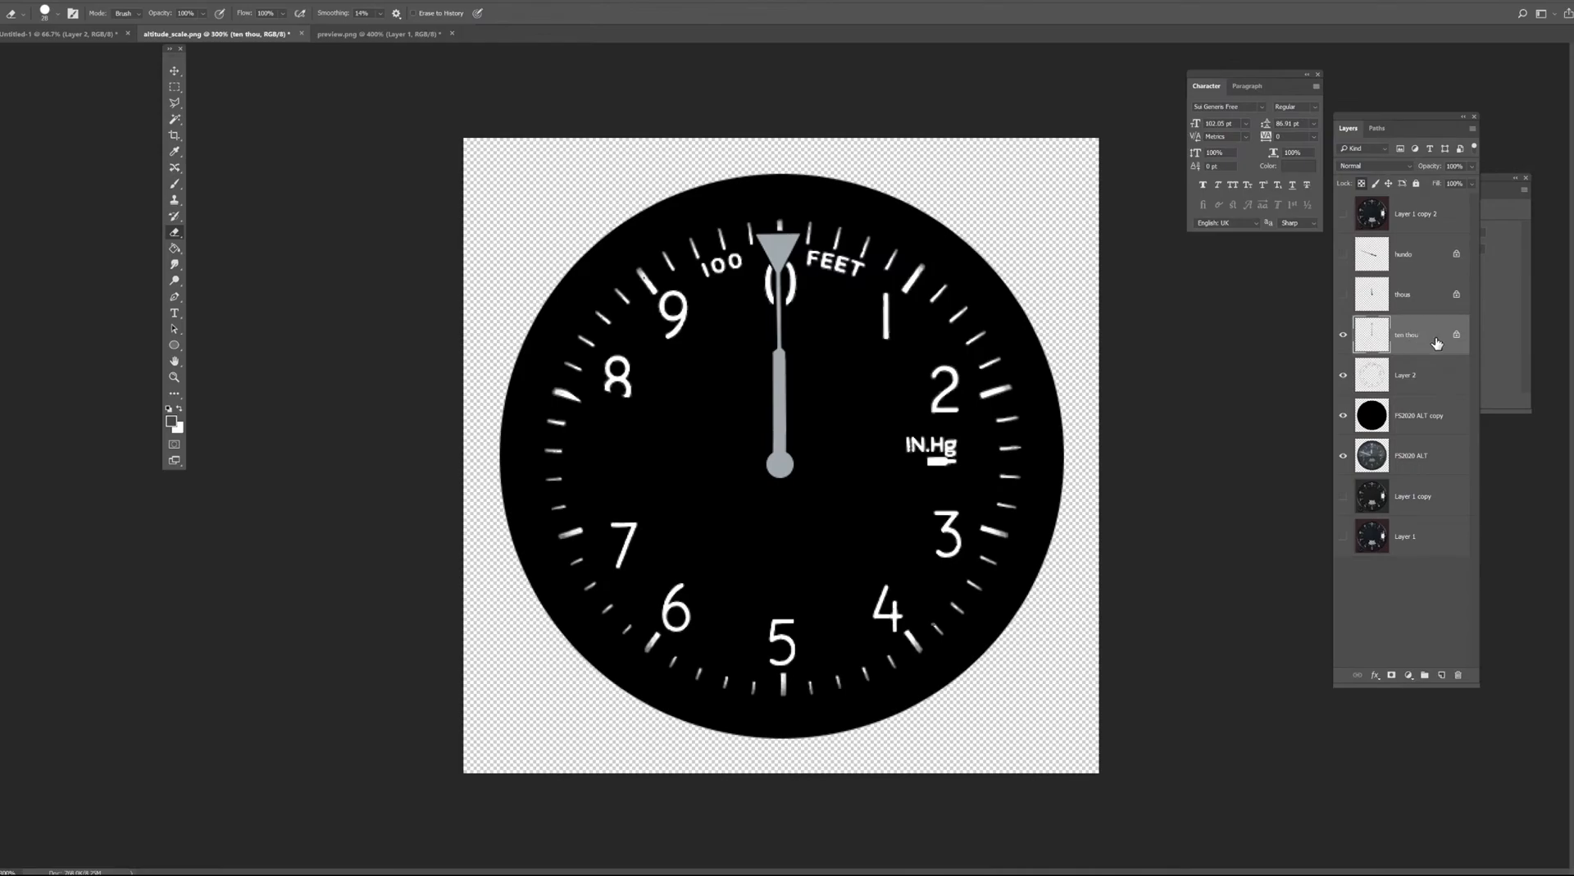
key(ctrl+u)
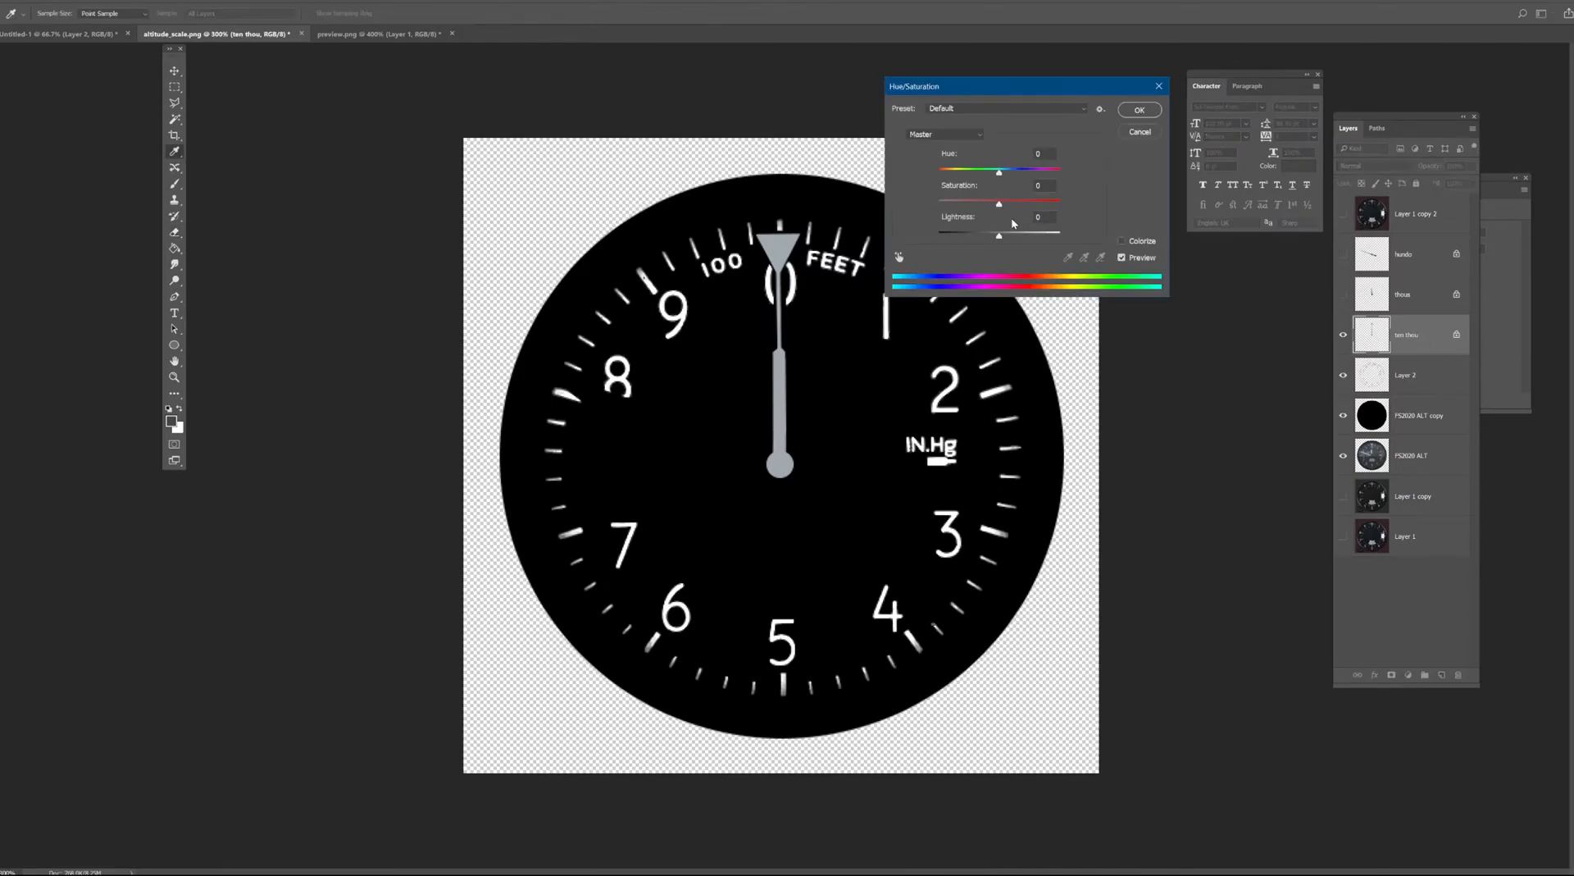
drag(1010, 205, 854, 195)
click(1139, 110)
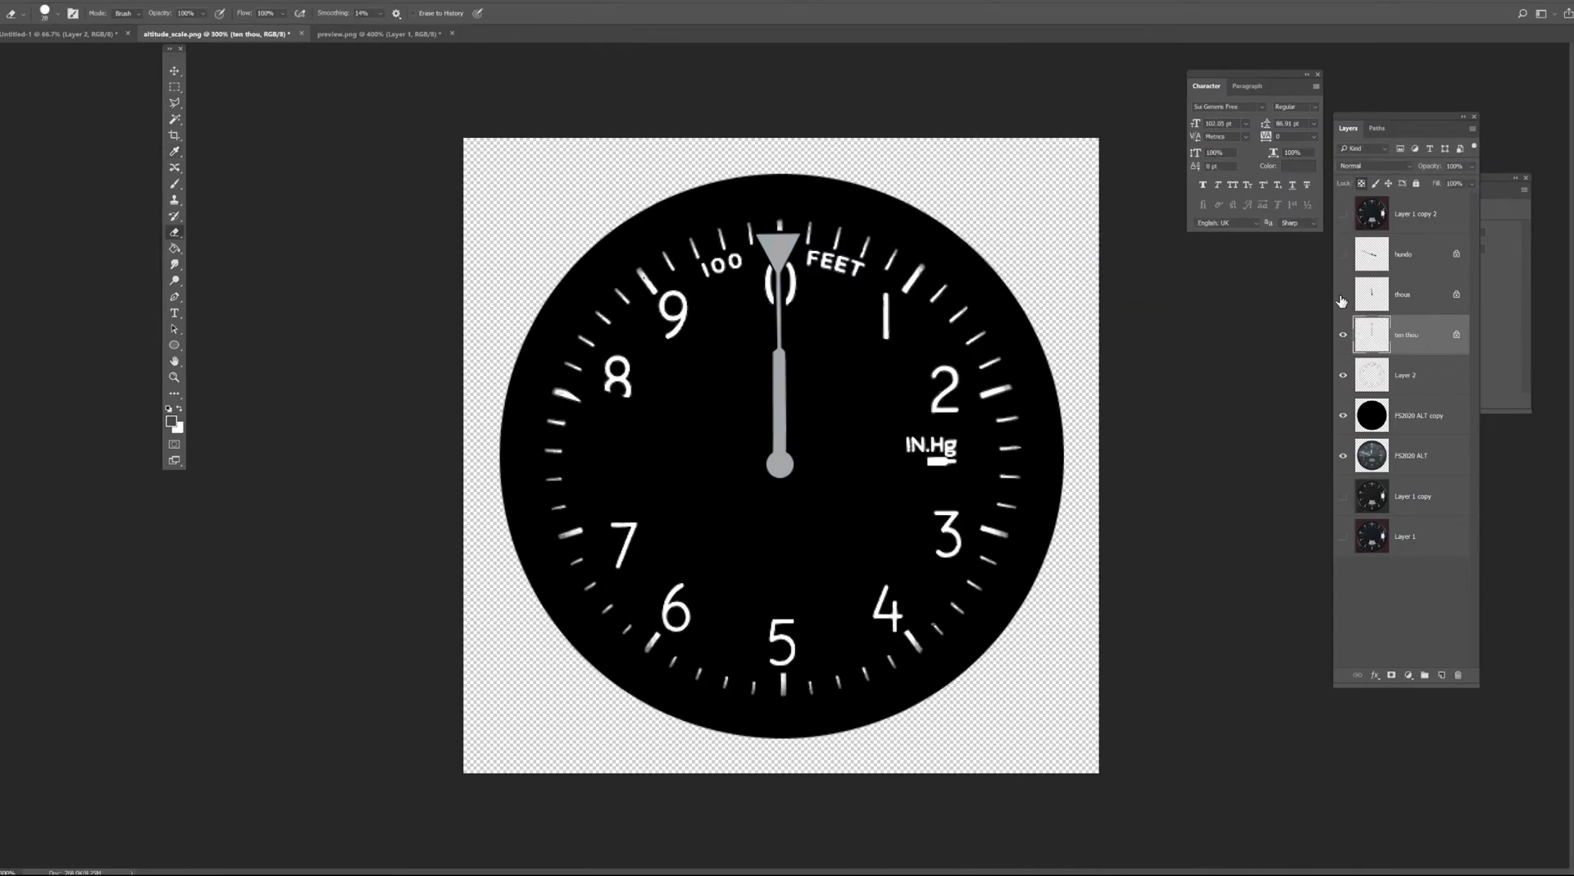
Show the thous pointer layer and desaturate it with Hue/Saturation.
click(1343, 293)
click(1408, 306)
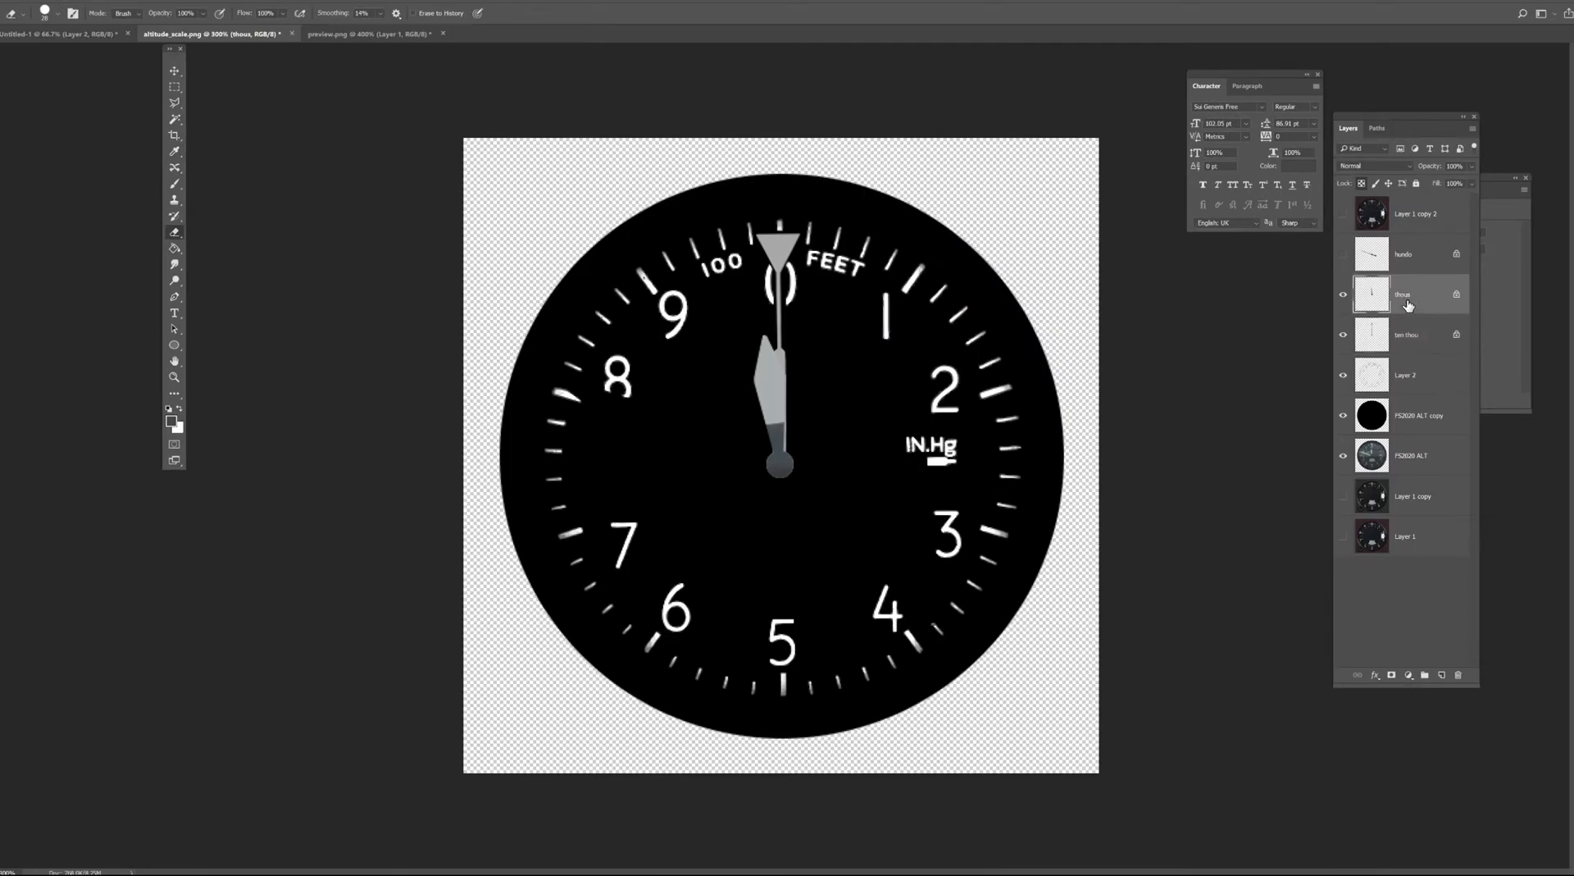
key(ctrl+u)
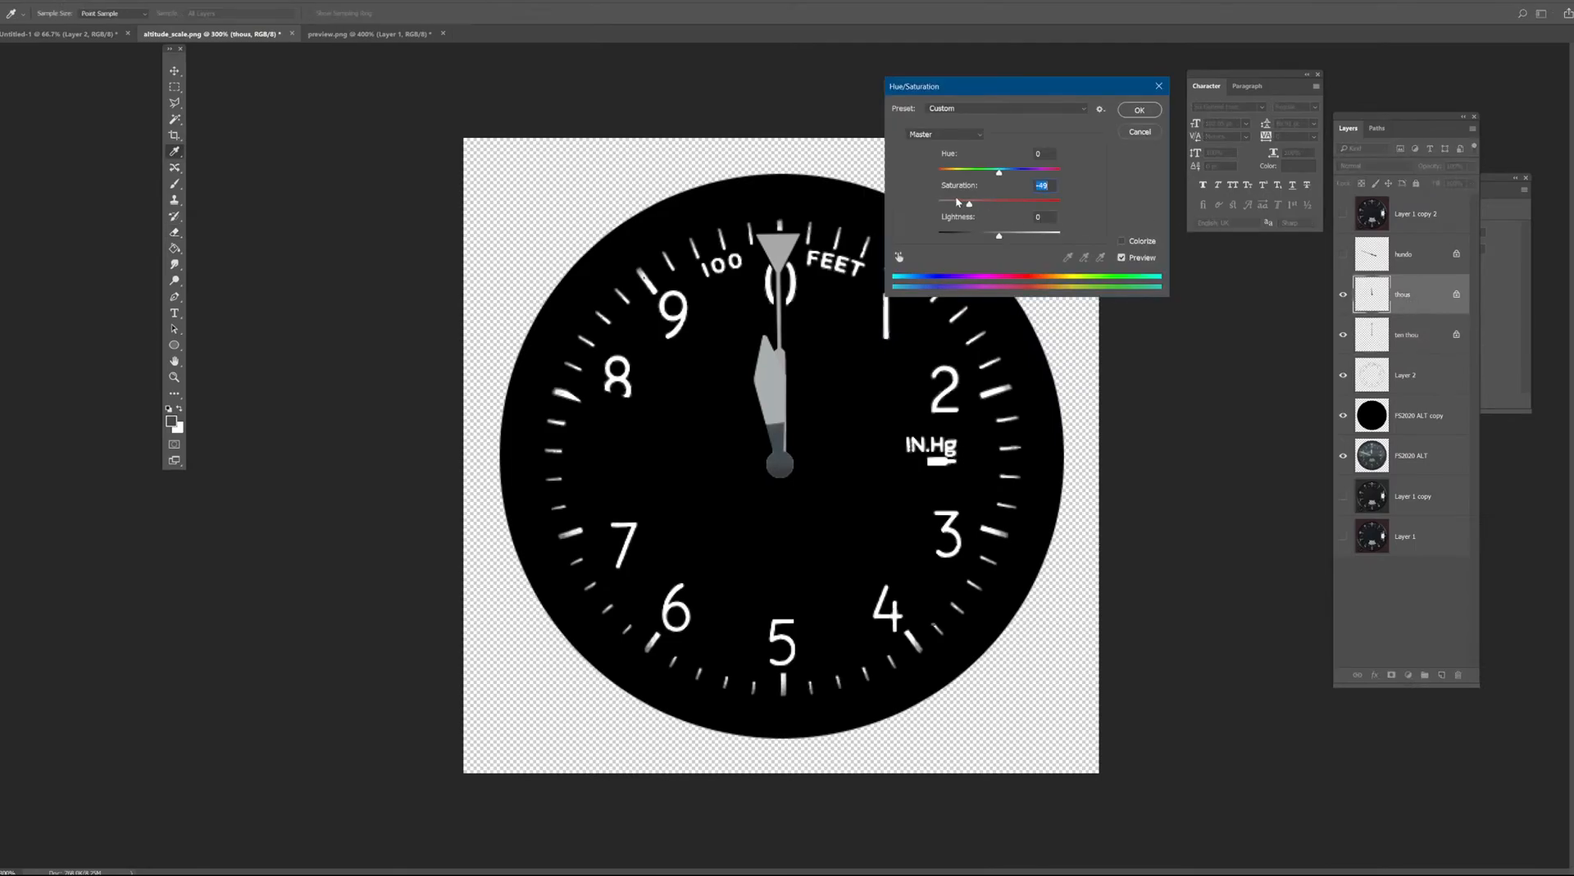
click(1139, 109)
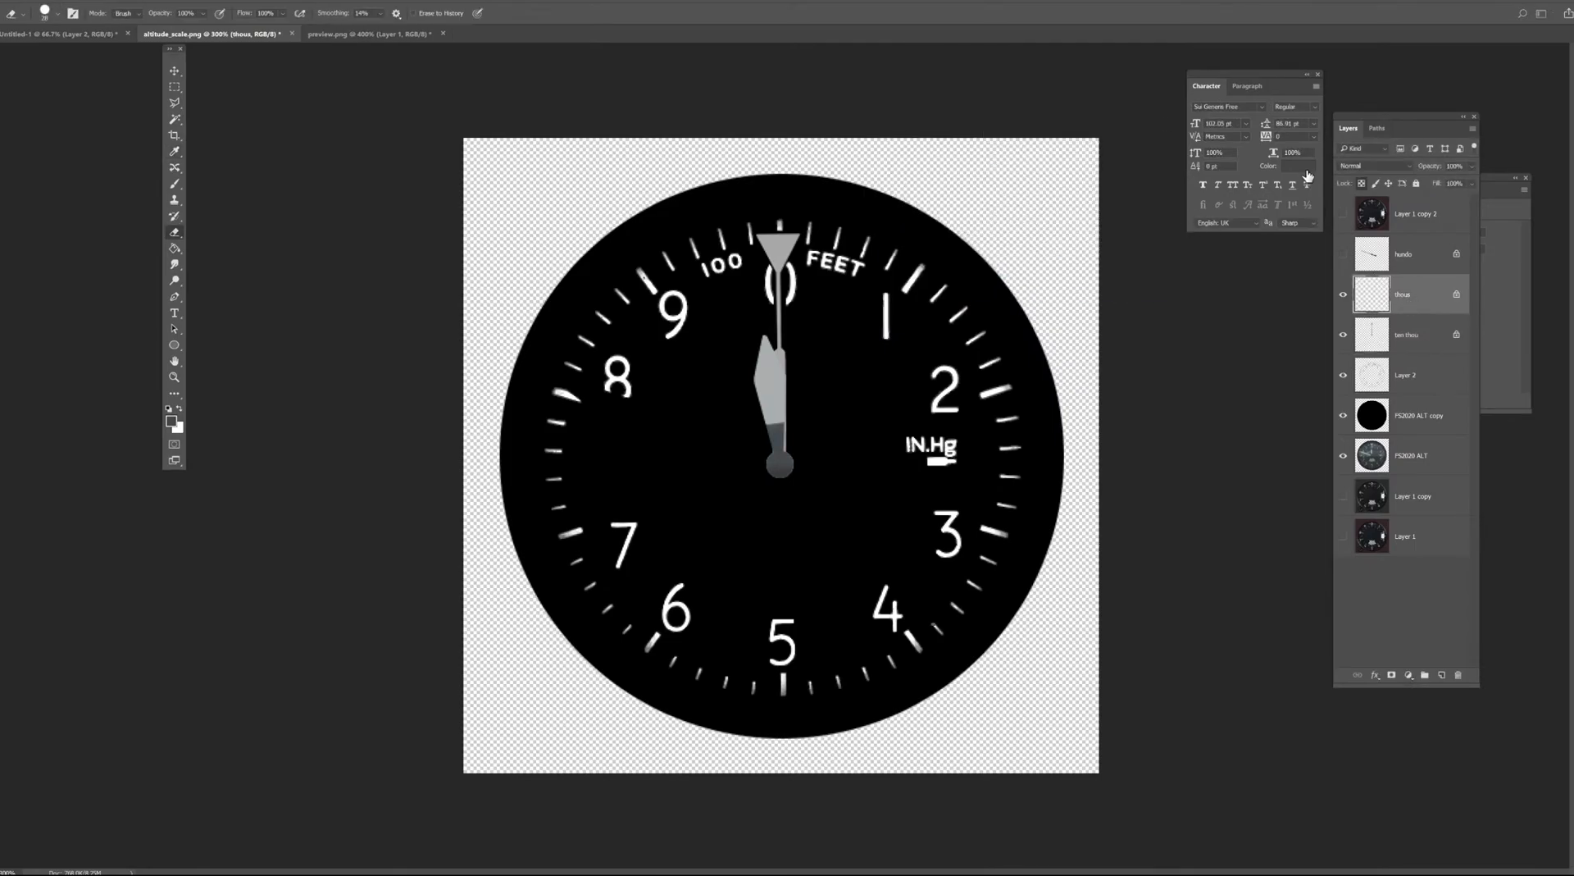
Show the hundo pointer layer and set its Saturation to -100 with Hue/Saturation.
click(1403, 256)
click(1343, 254)
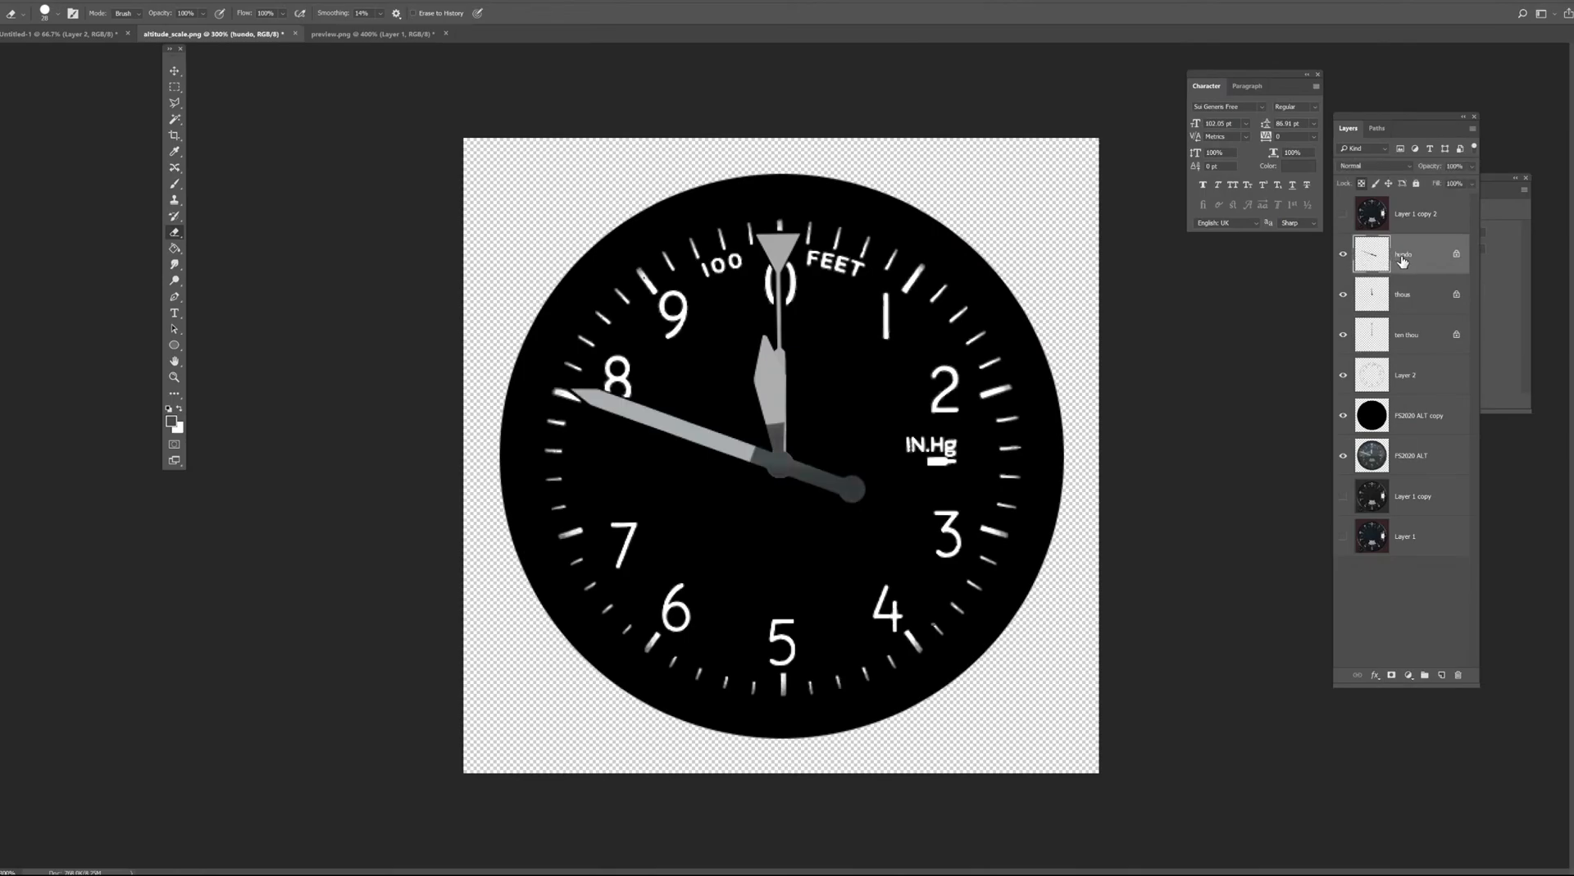
key(ctrl+u)
drag(984, 205, 871, 193)
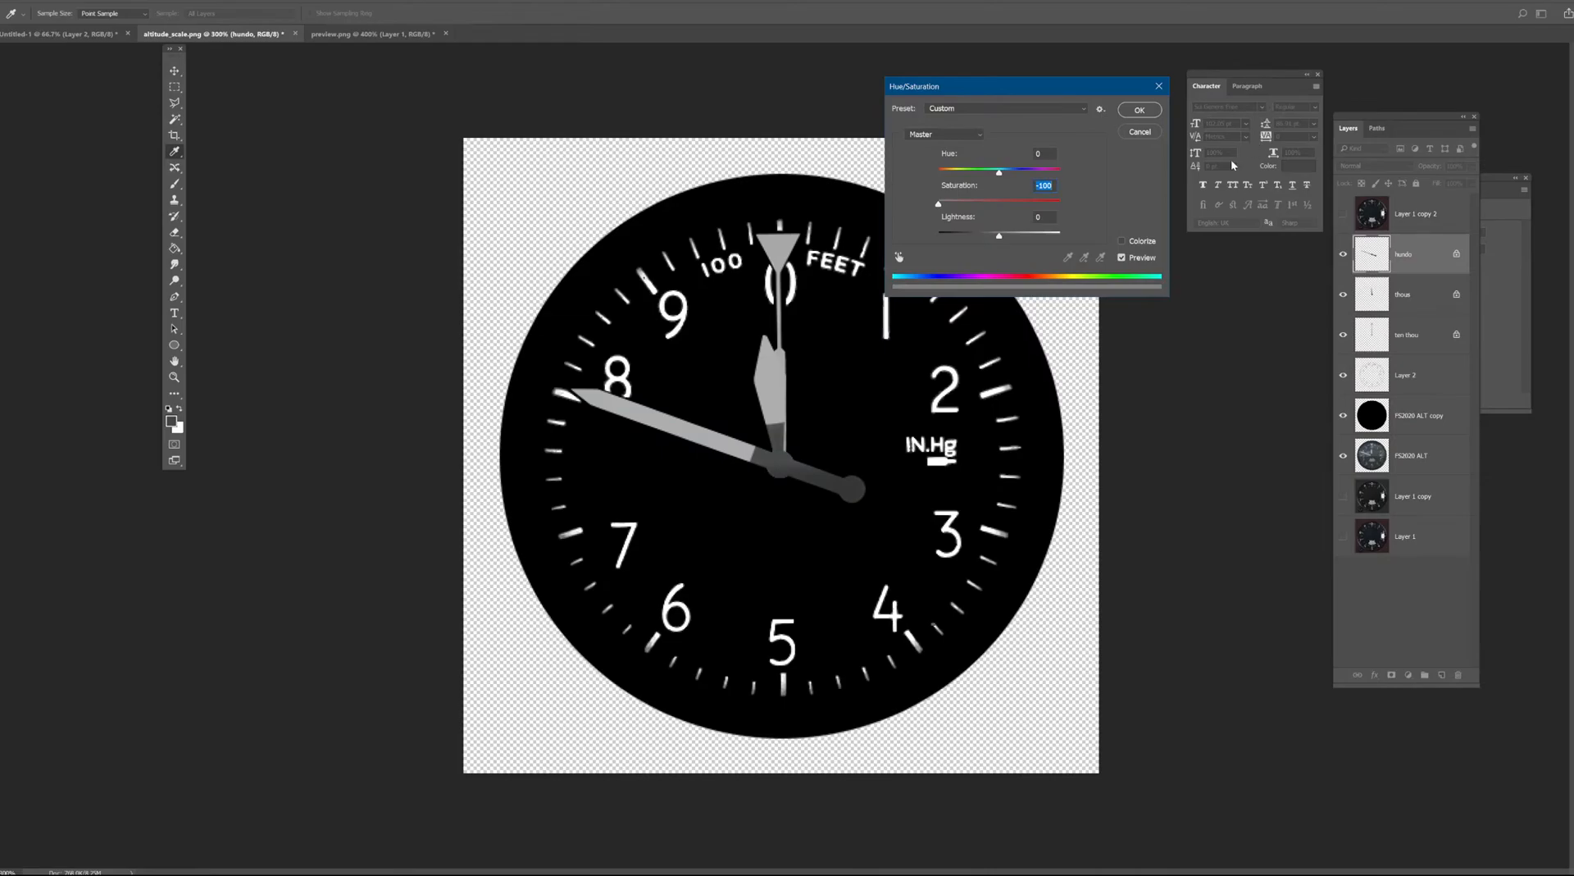
click(1154, 112)
key(e)
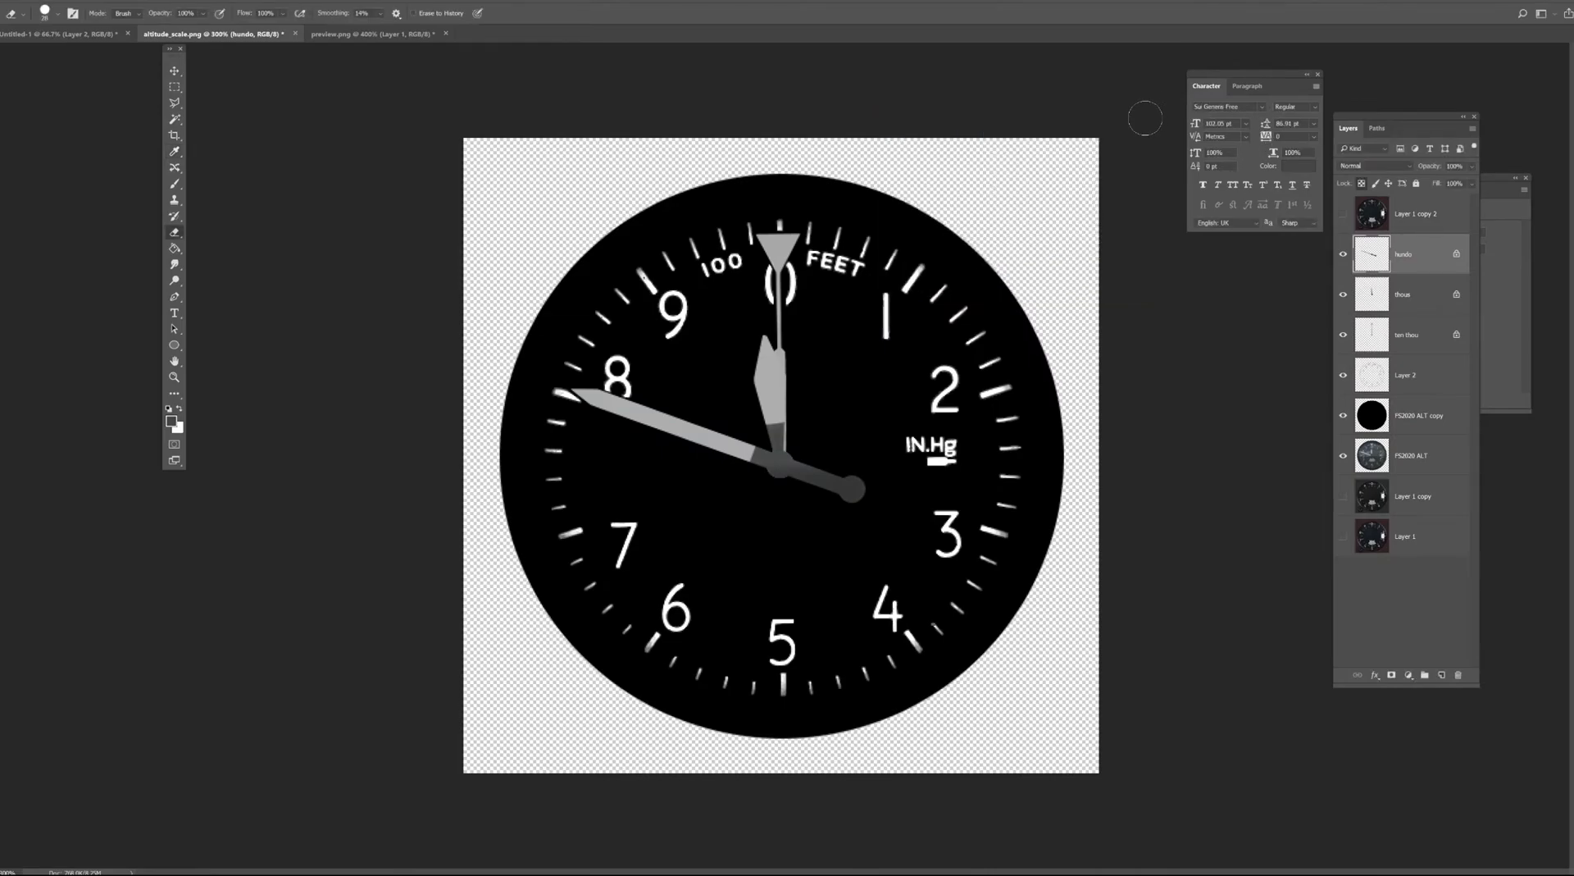
Hide the three pointer layers, Layer 2 and FS2020 ALT copy, leaving only the FS2020 ALT reference shown.
click(173, 70)
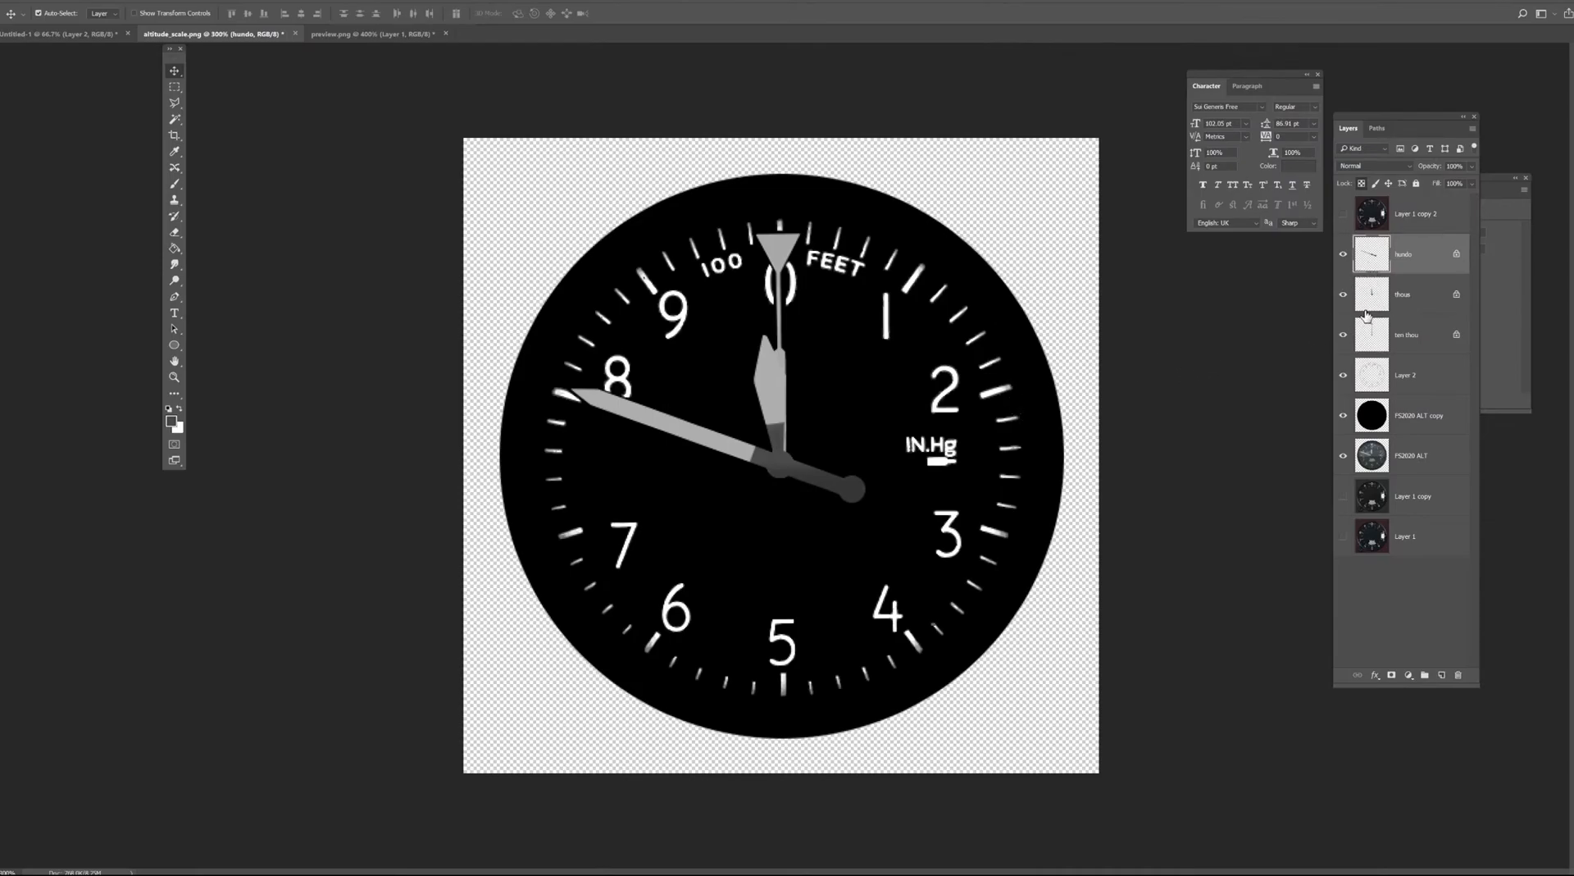
drag(1345, 260, 1344, 374)
click(1345, 418)
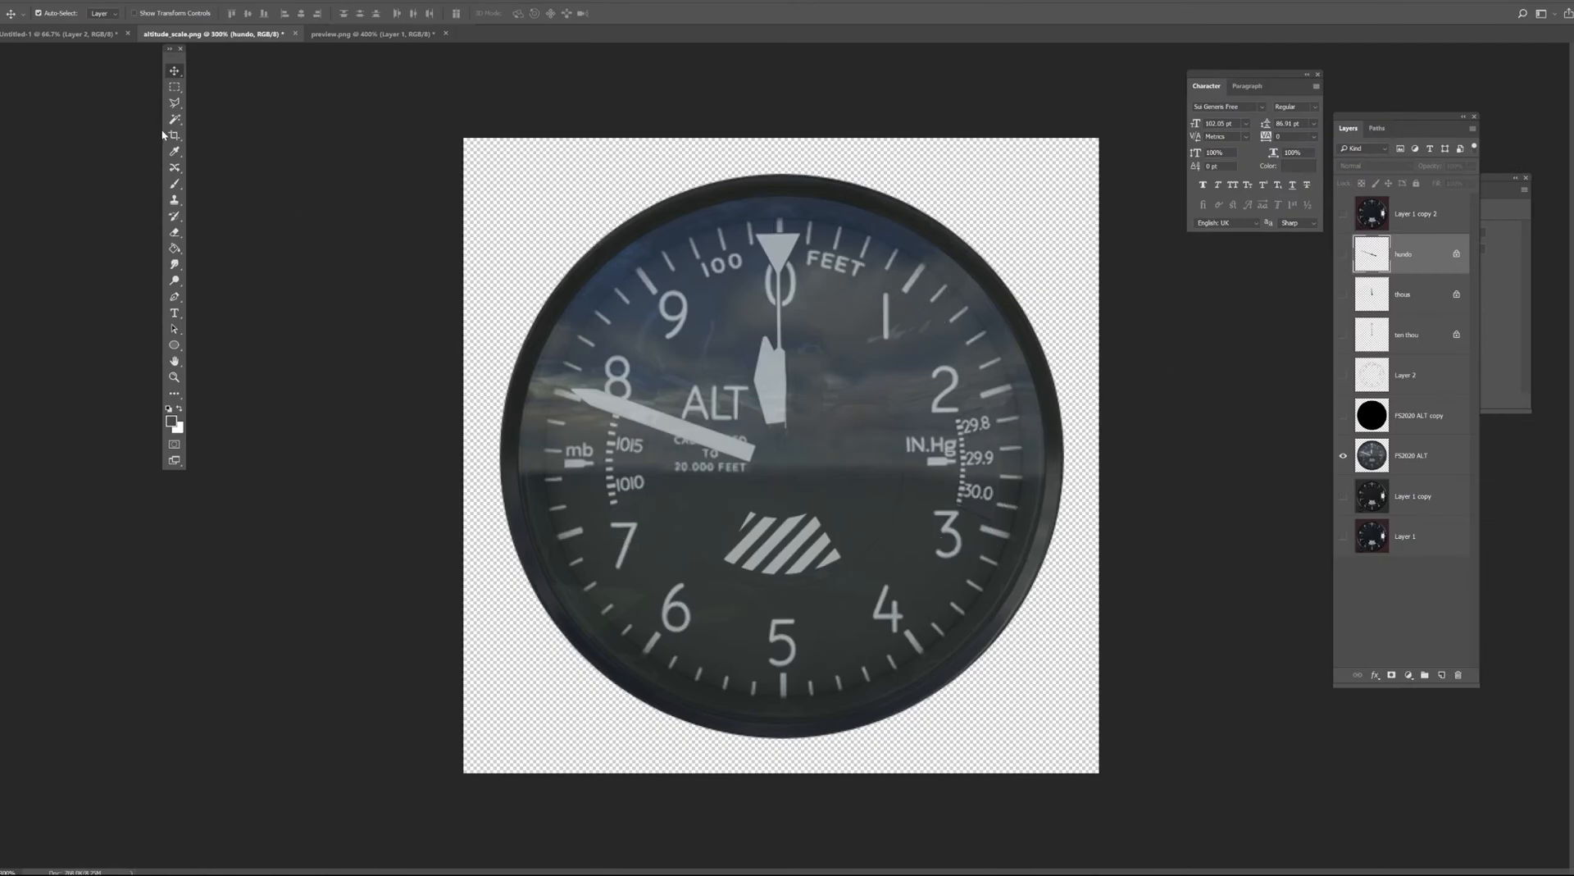
Draw a circular path around the inner disc of the altimeter face with the Ellipse tool.
click(179, 101)
key(ctrl+plus)
key(ctrl+plus)
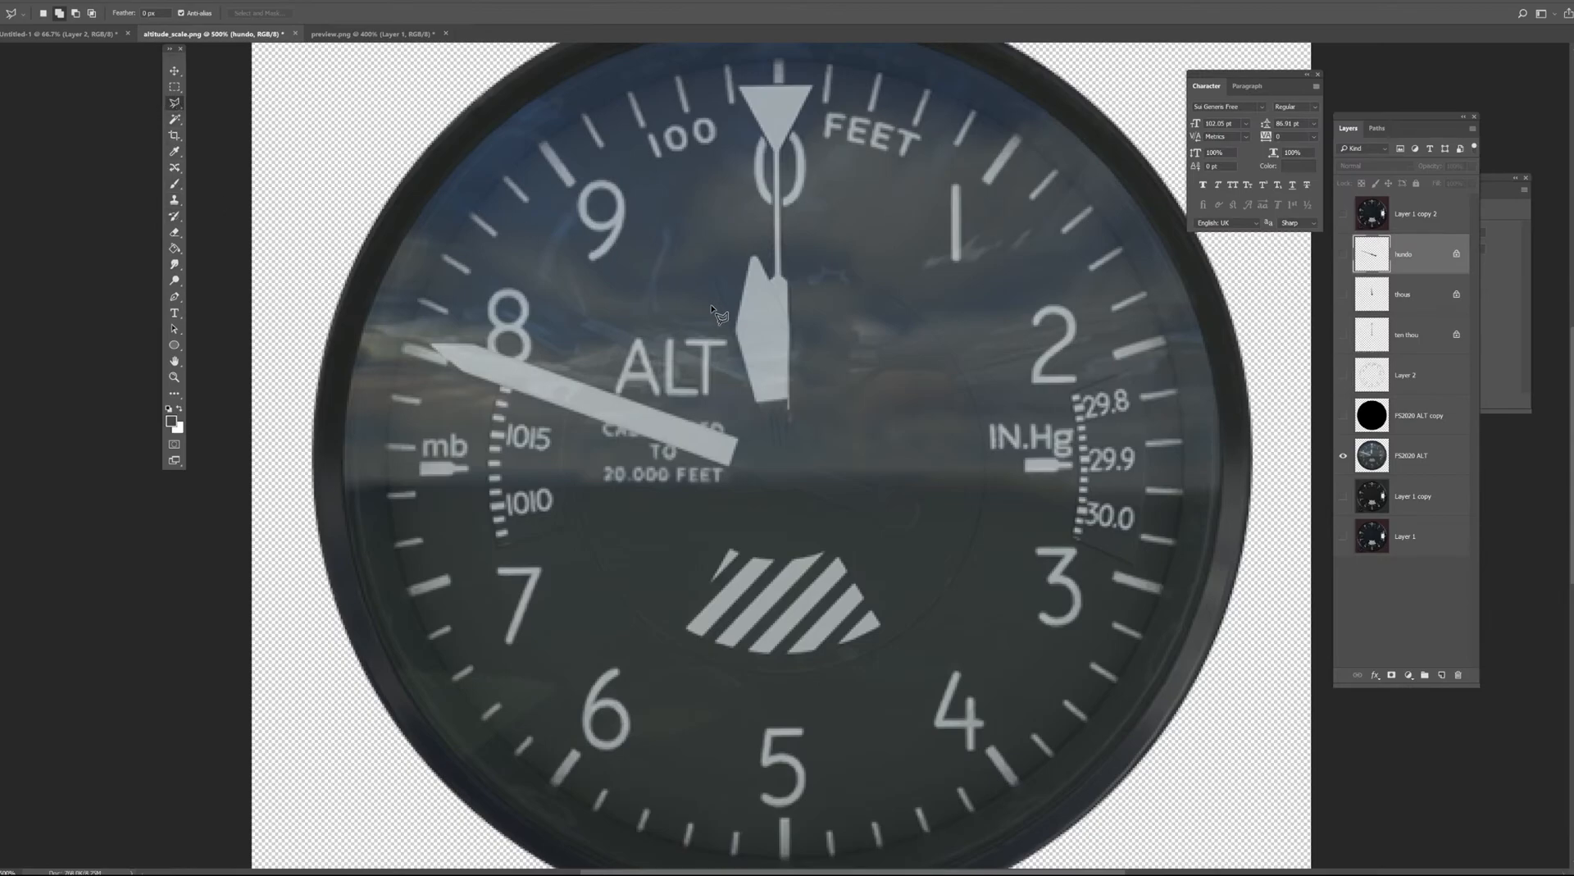
click(173, 344)
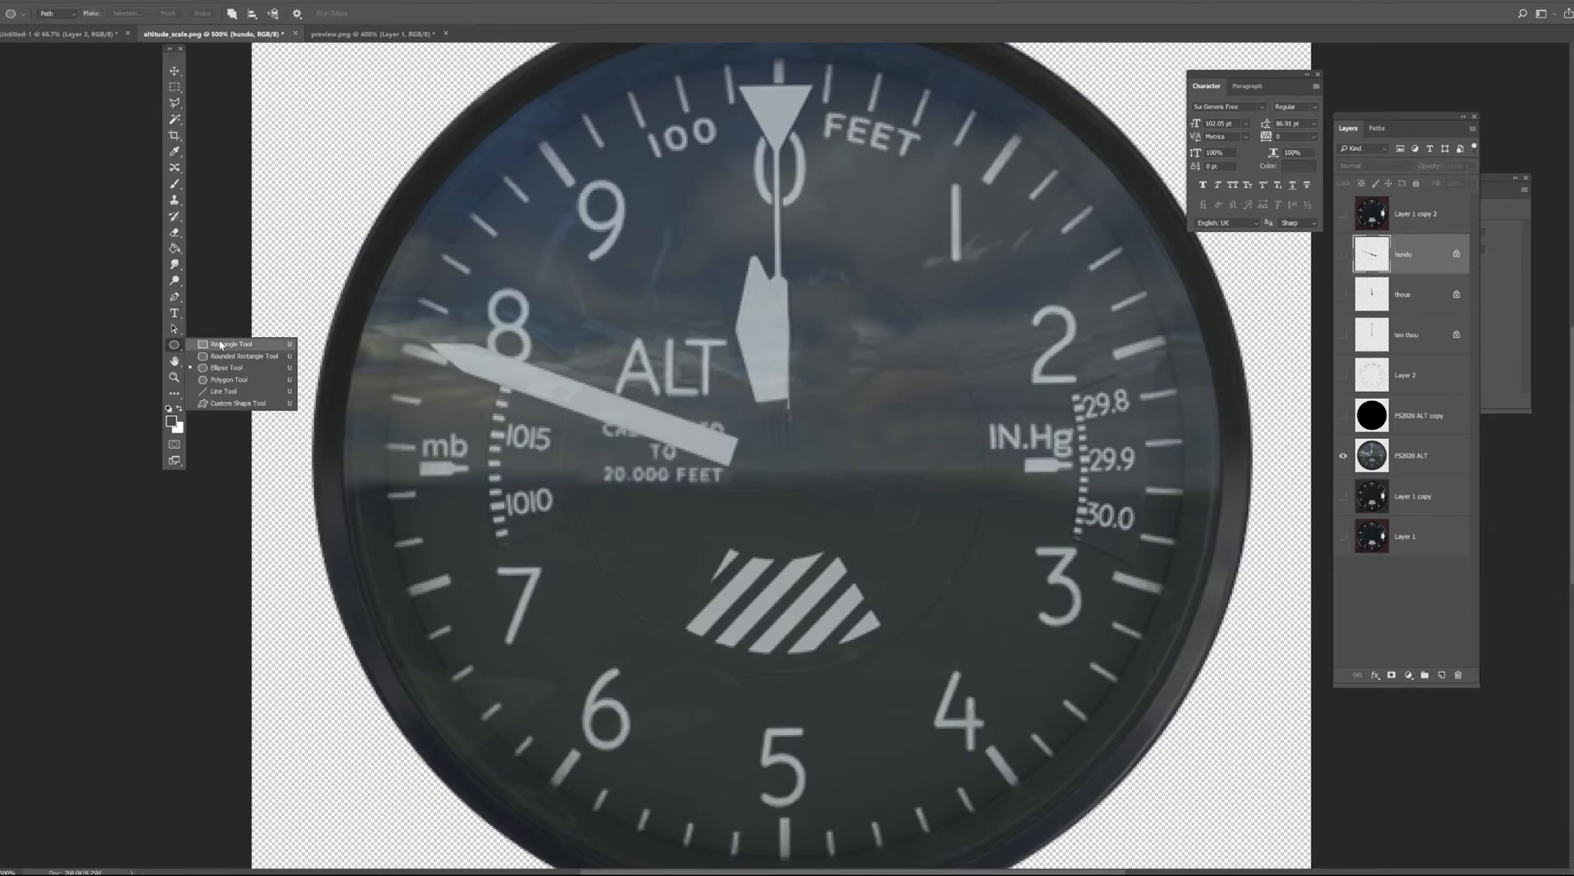
click(237, 372)
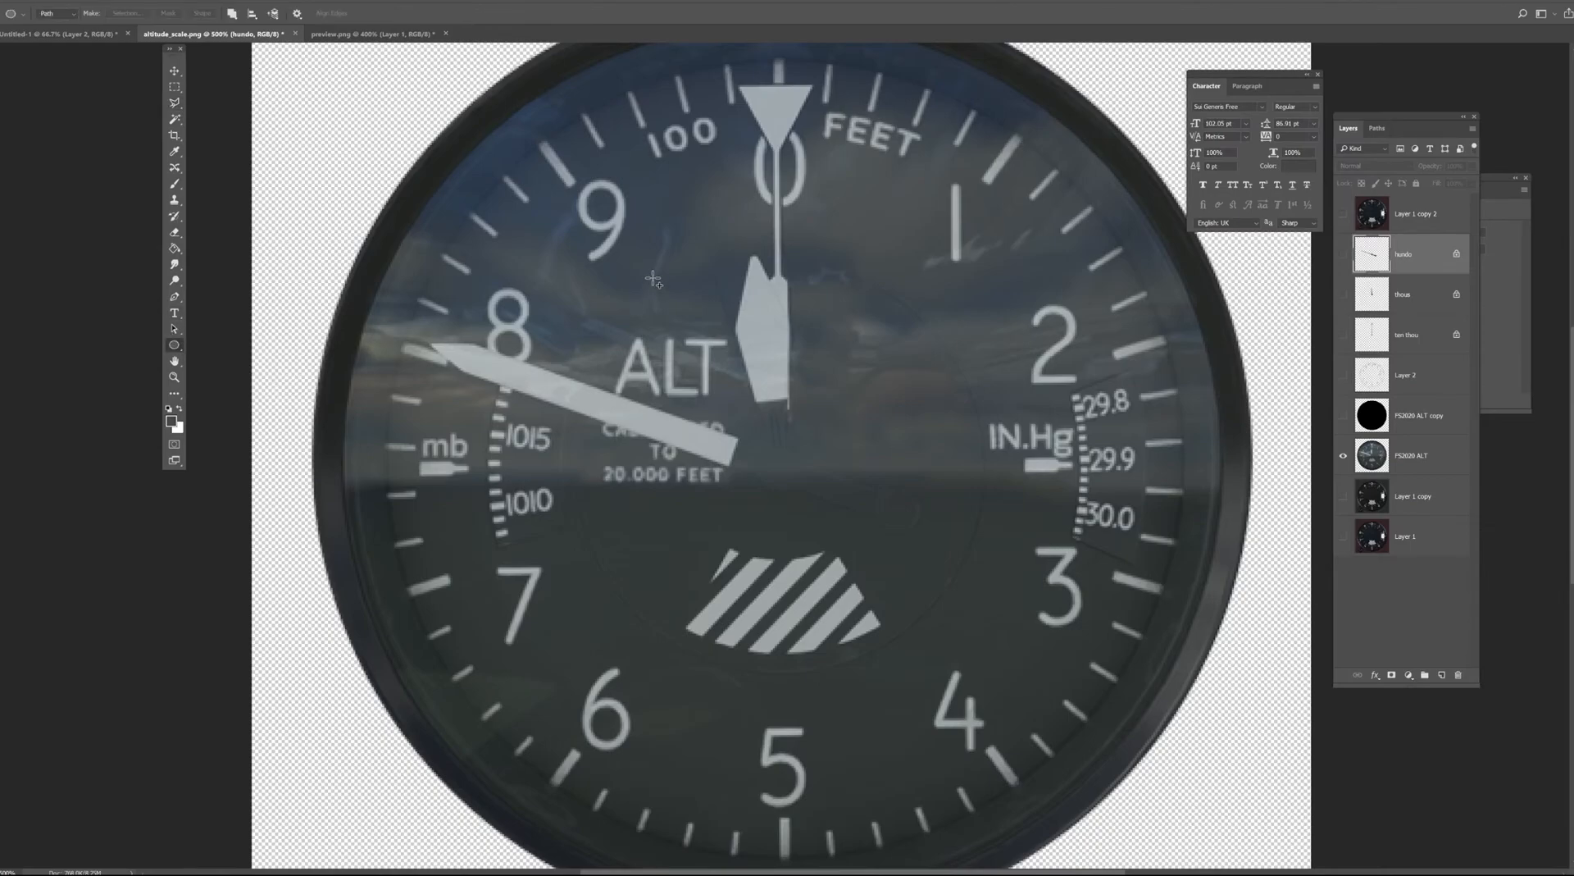
drag(575, 271, 983, 704)
Nudge the circular path up and slightly to the right so it follows the inner disc's outline.
click(174, 71)
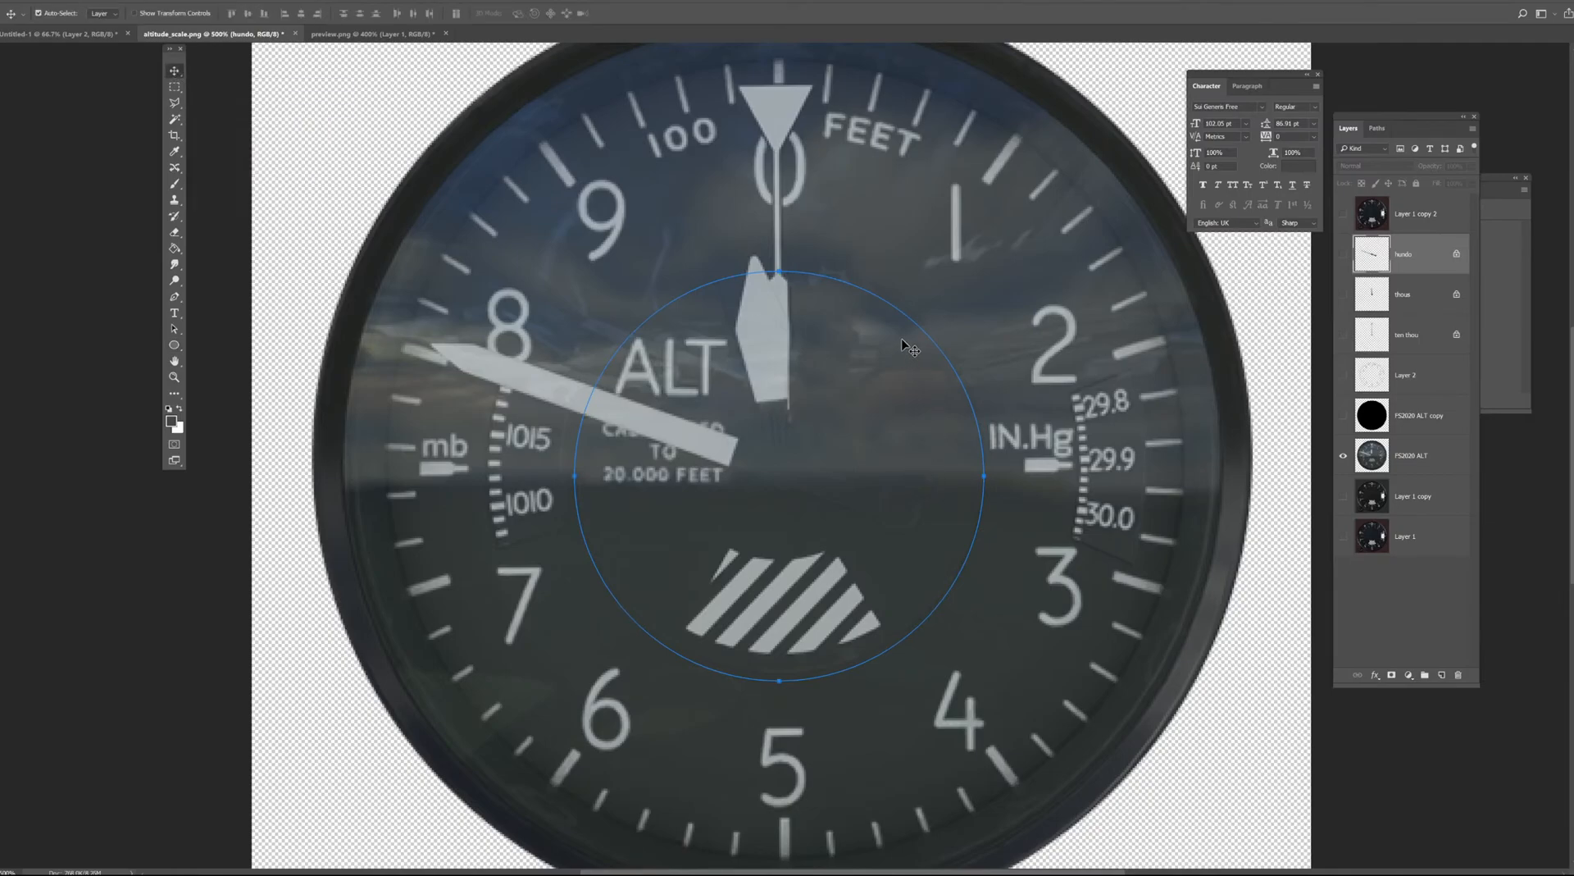
click(172, 329)
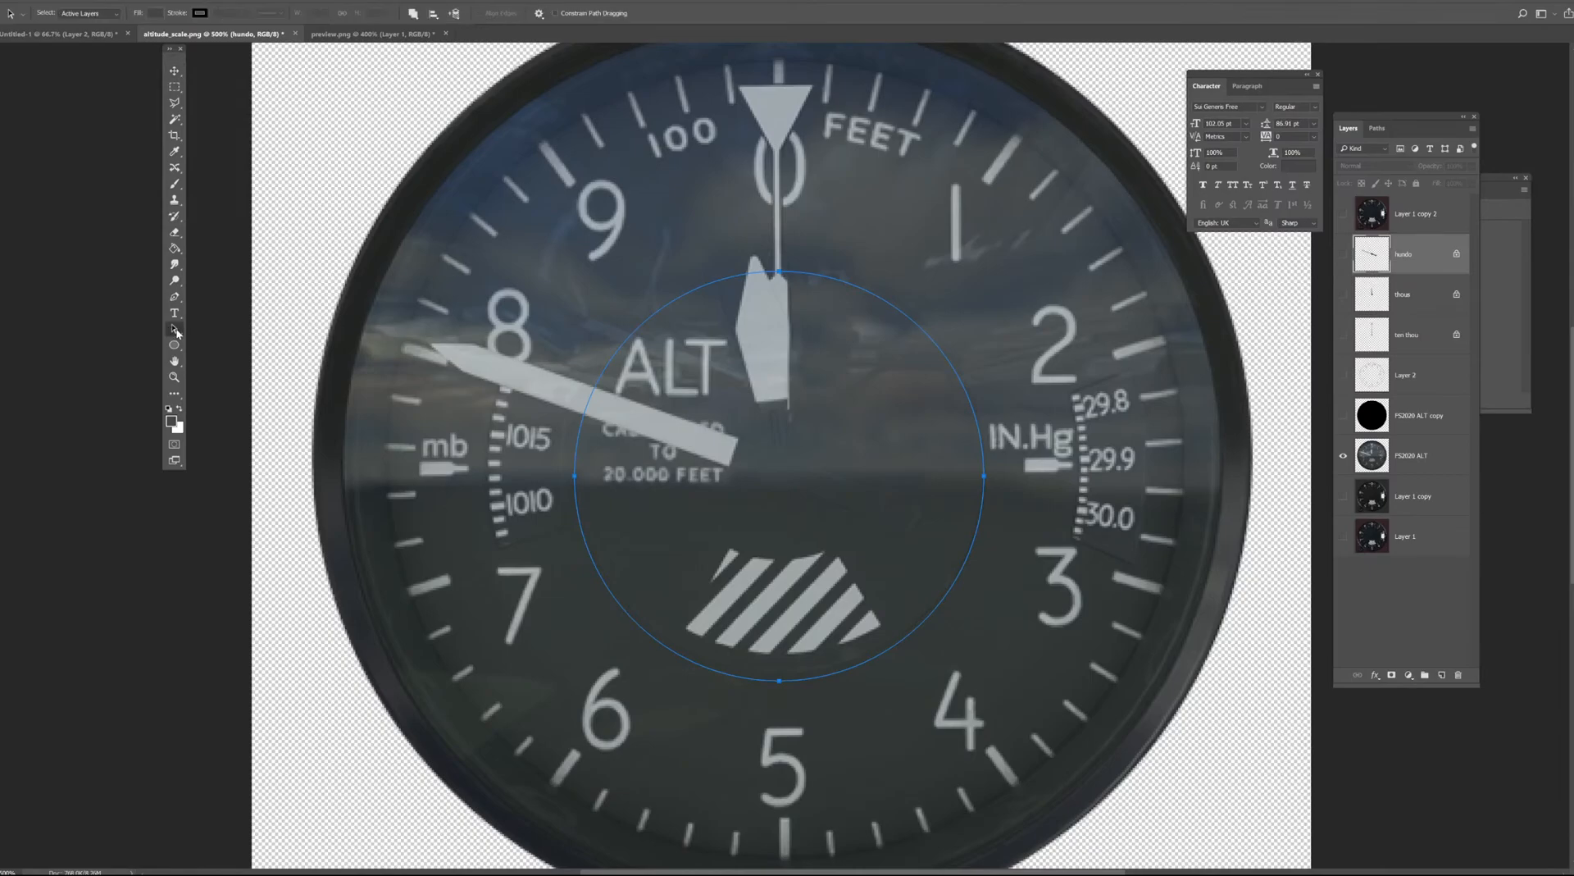
key(Up)
key(Up)
key(ctrl)
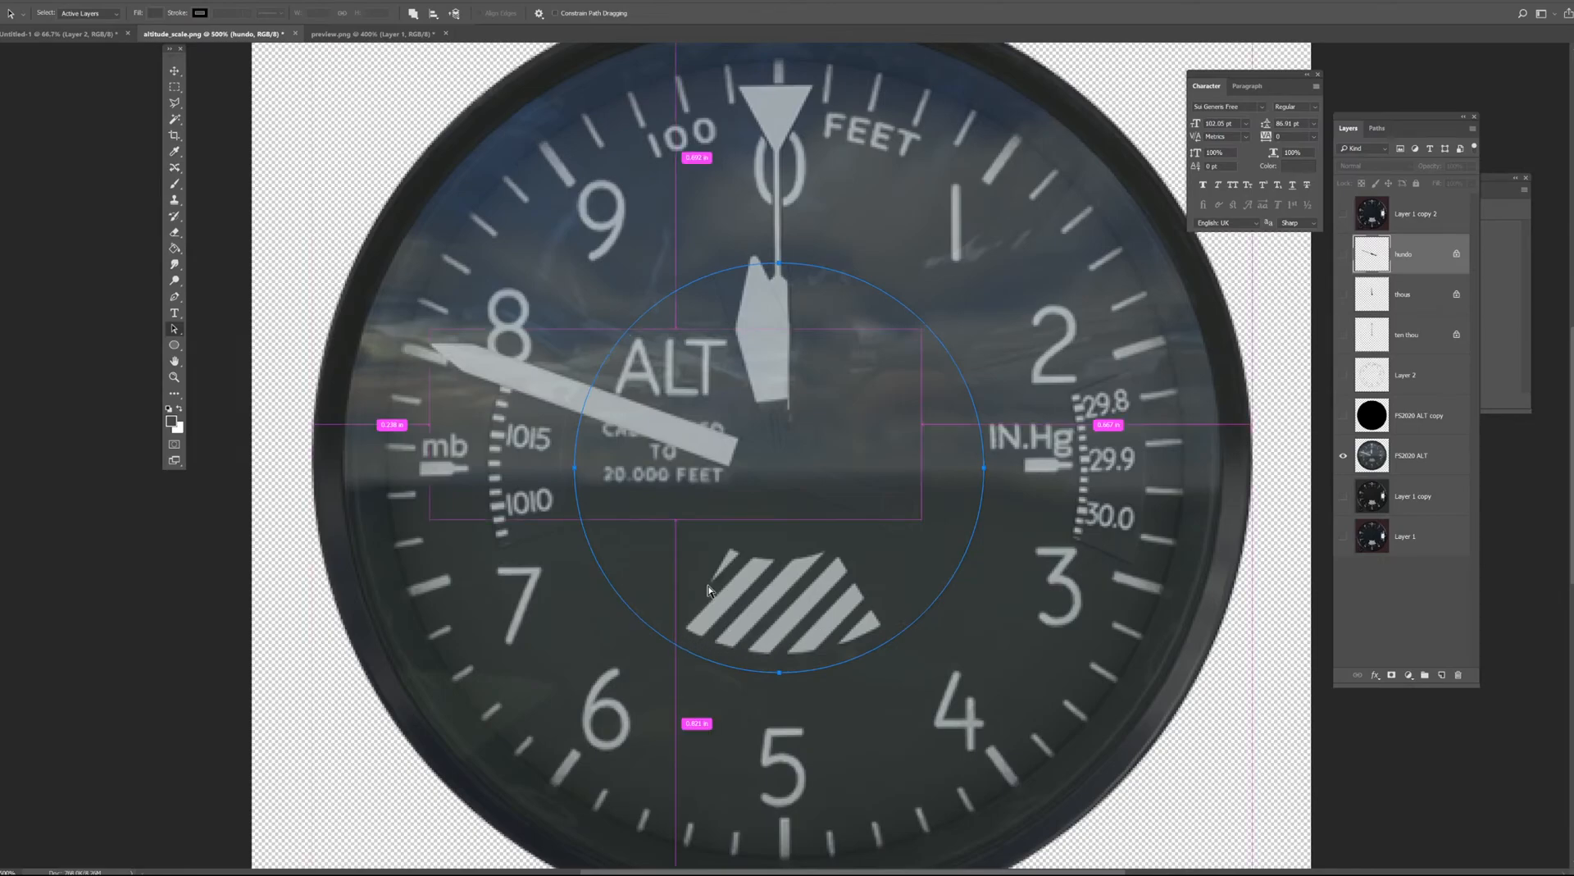
key(ctrl+t)
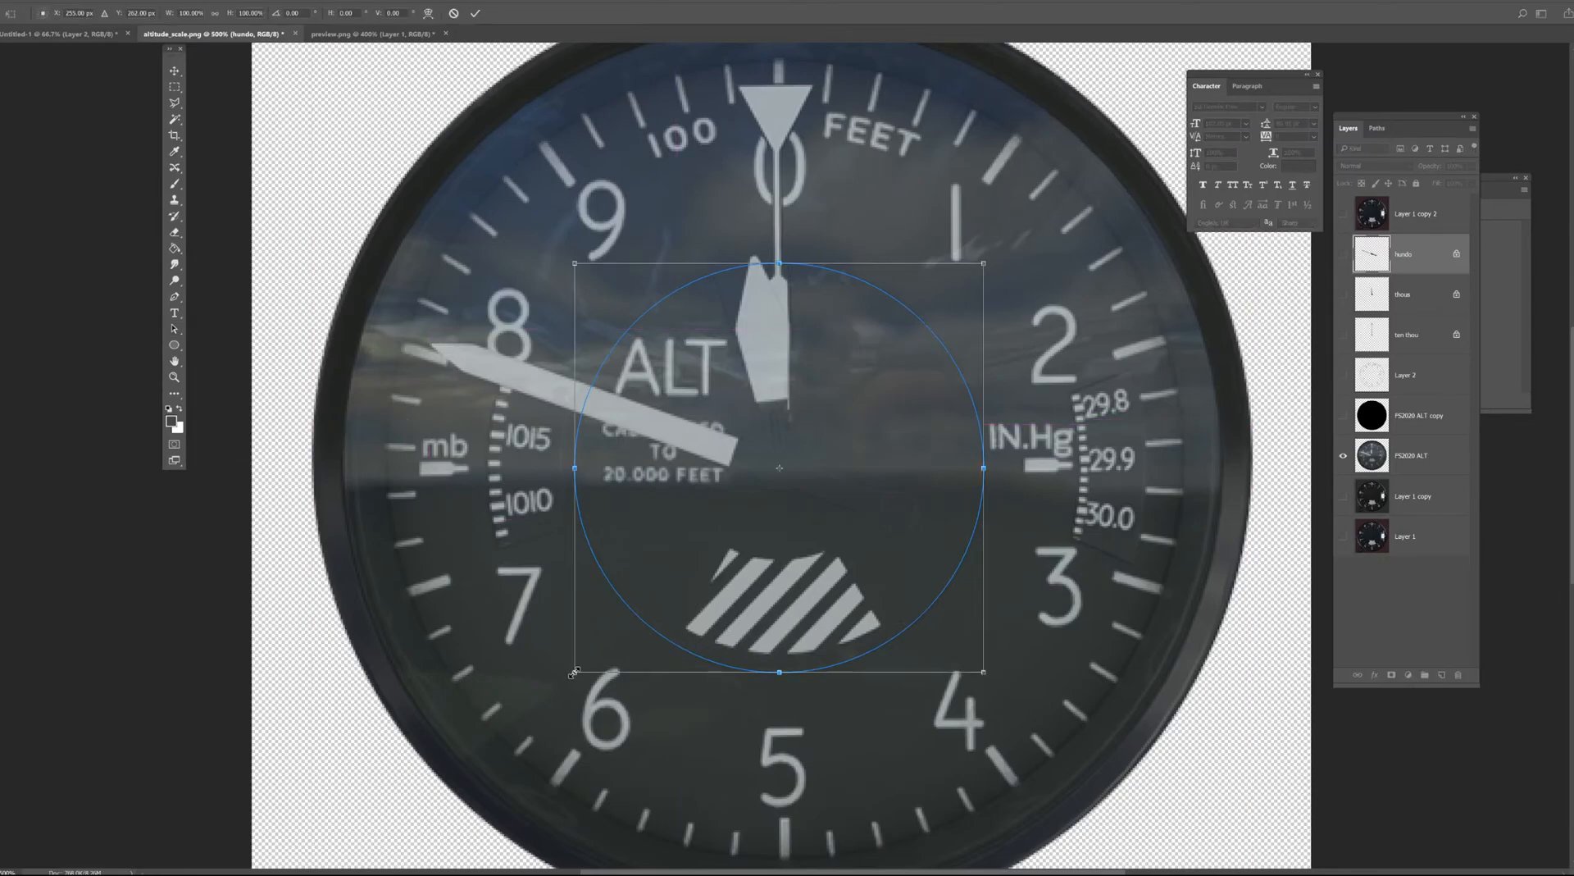
drag(573, 672, 573, 672)
key(Right)
key(Return)
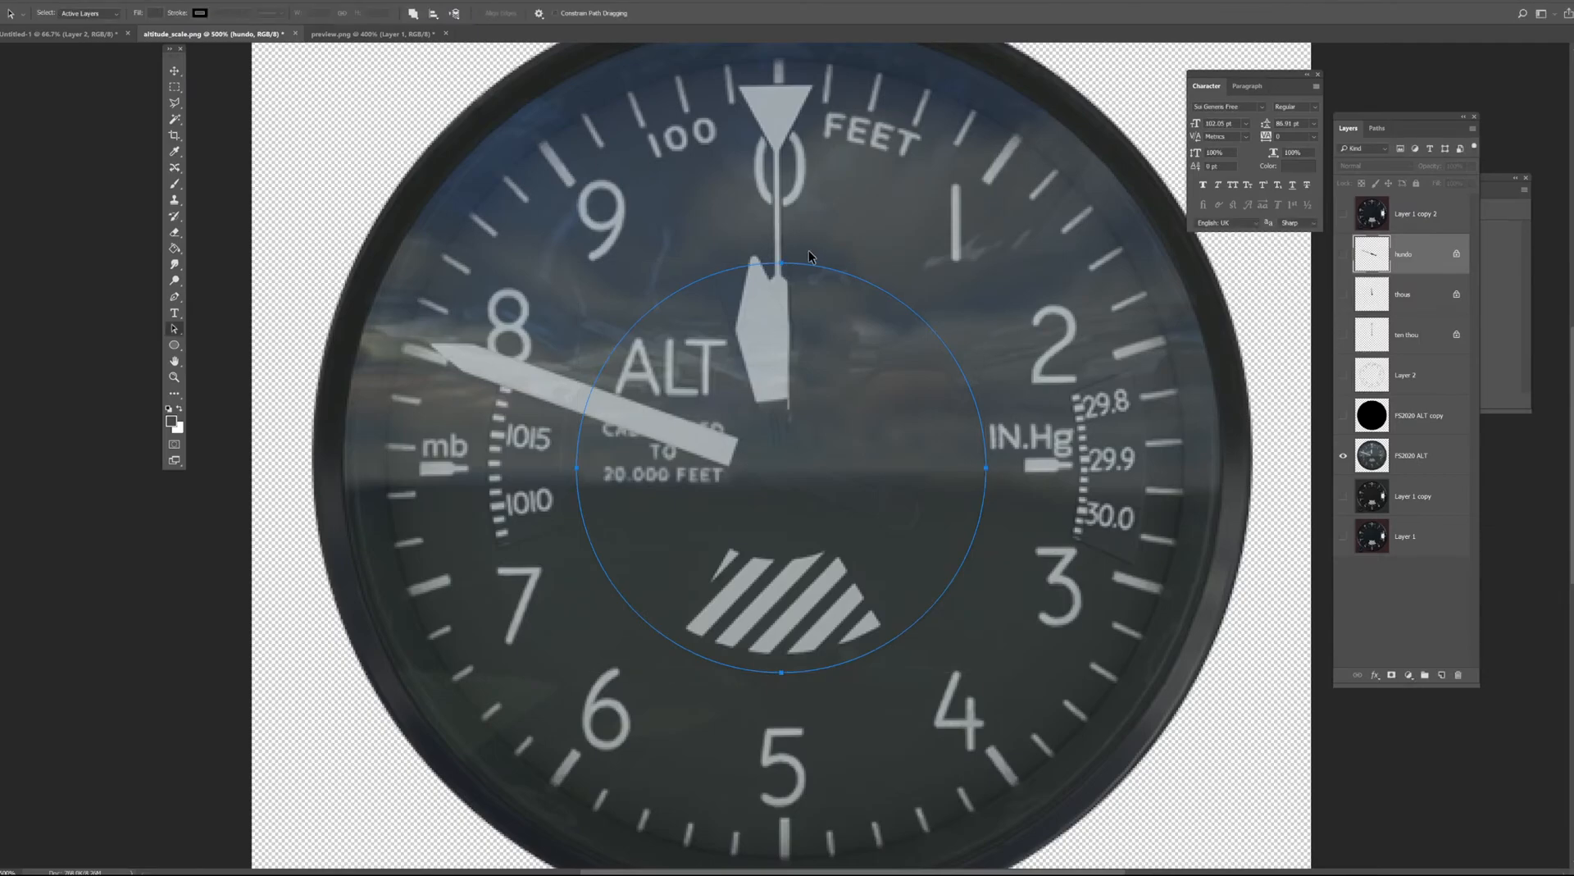
Turn the circular path into a new anti-aliased selection.
right_click(929, 440)
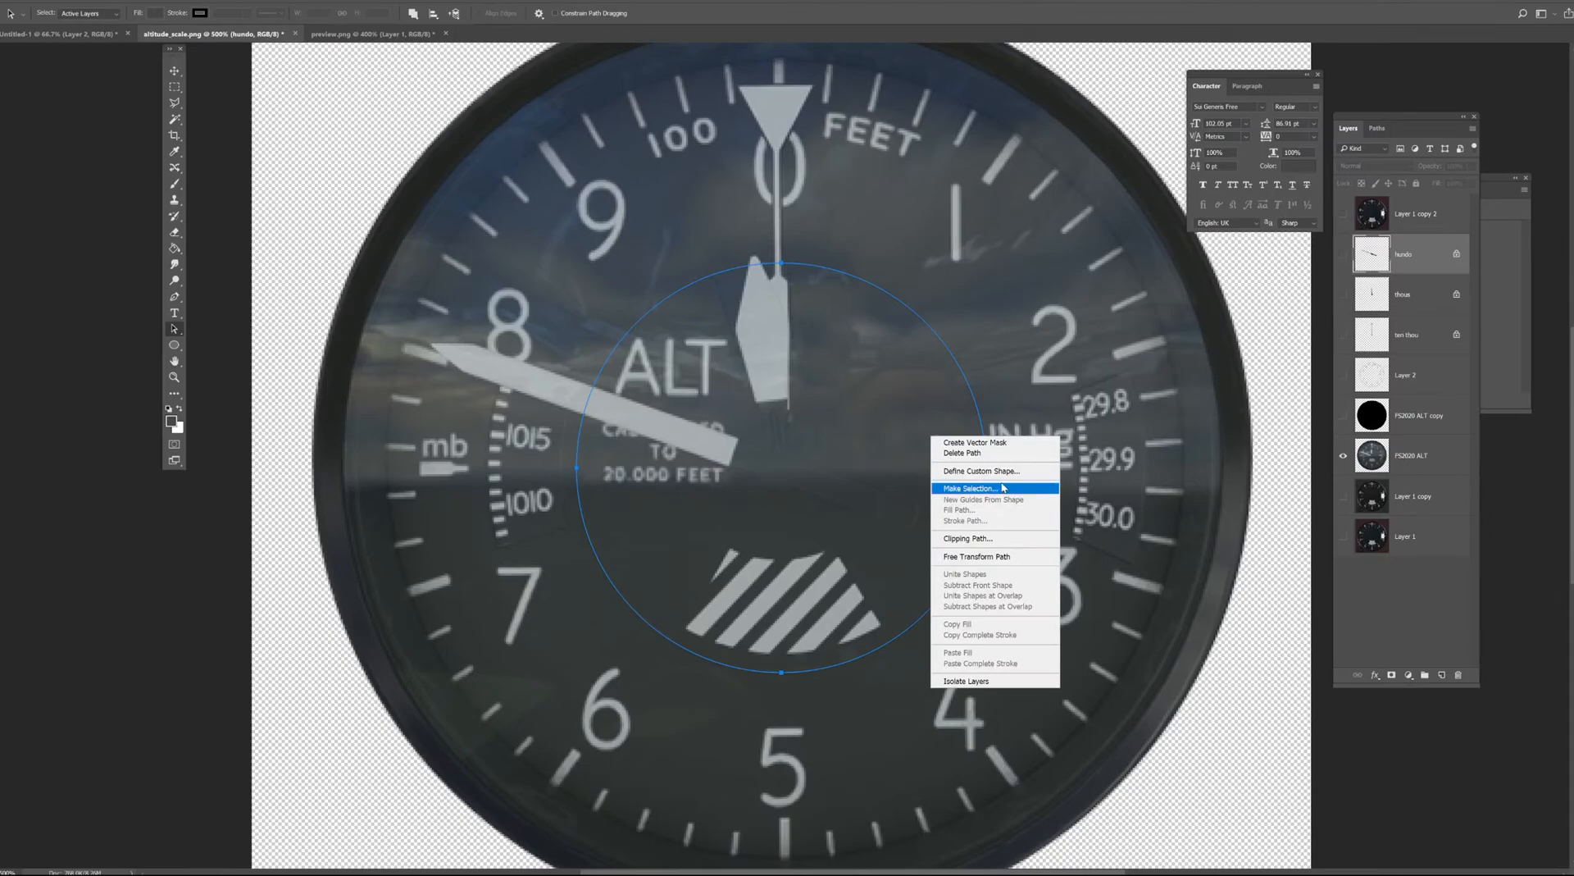
click(996, 488)
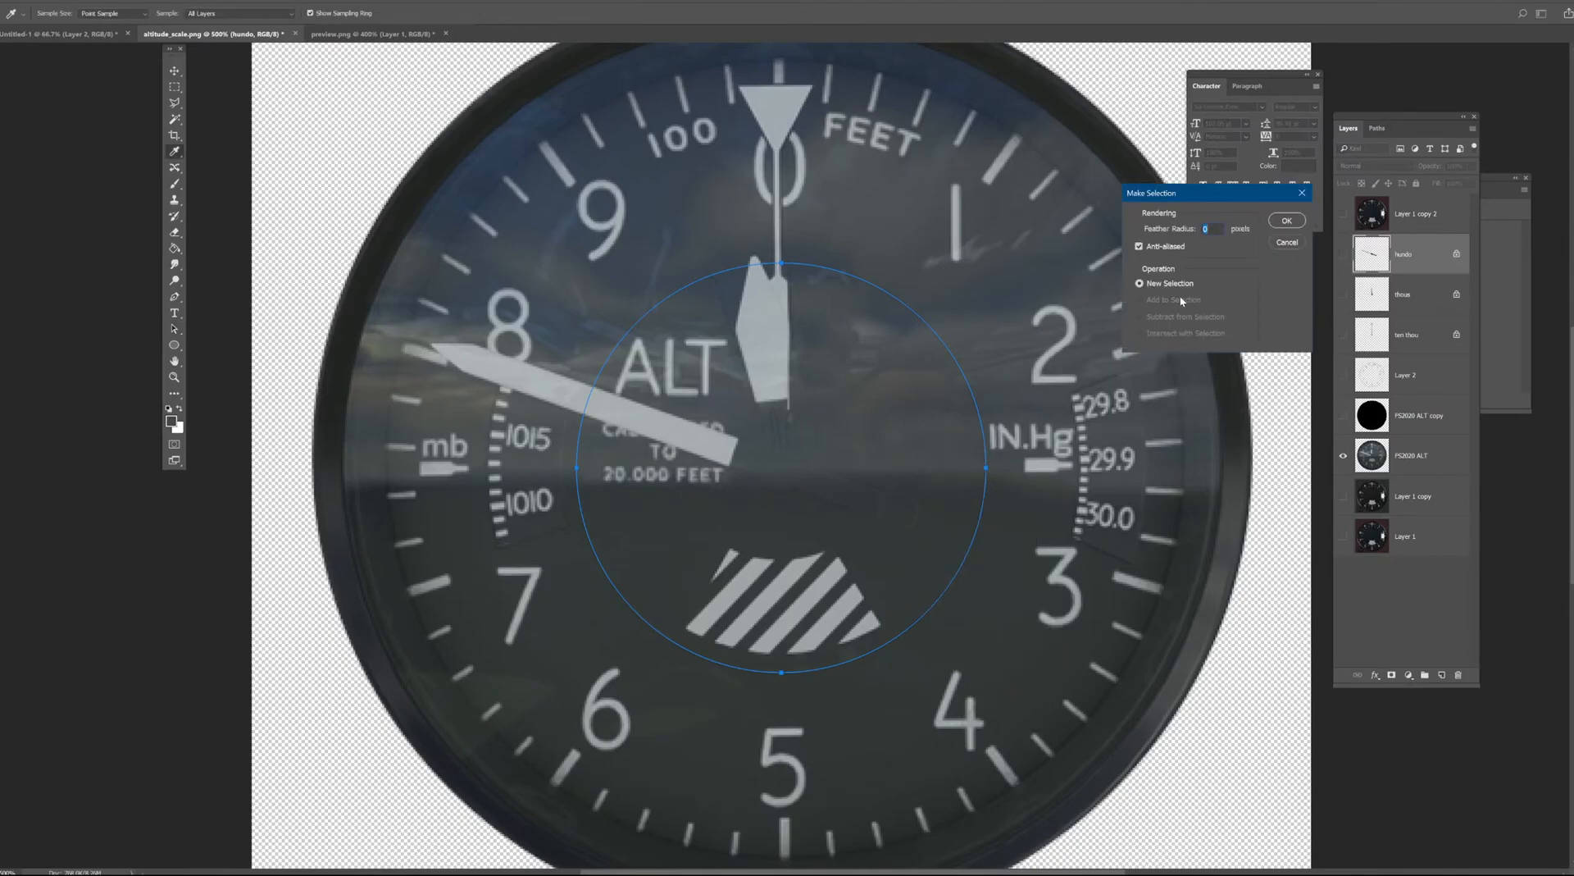
click(1284, 221)
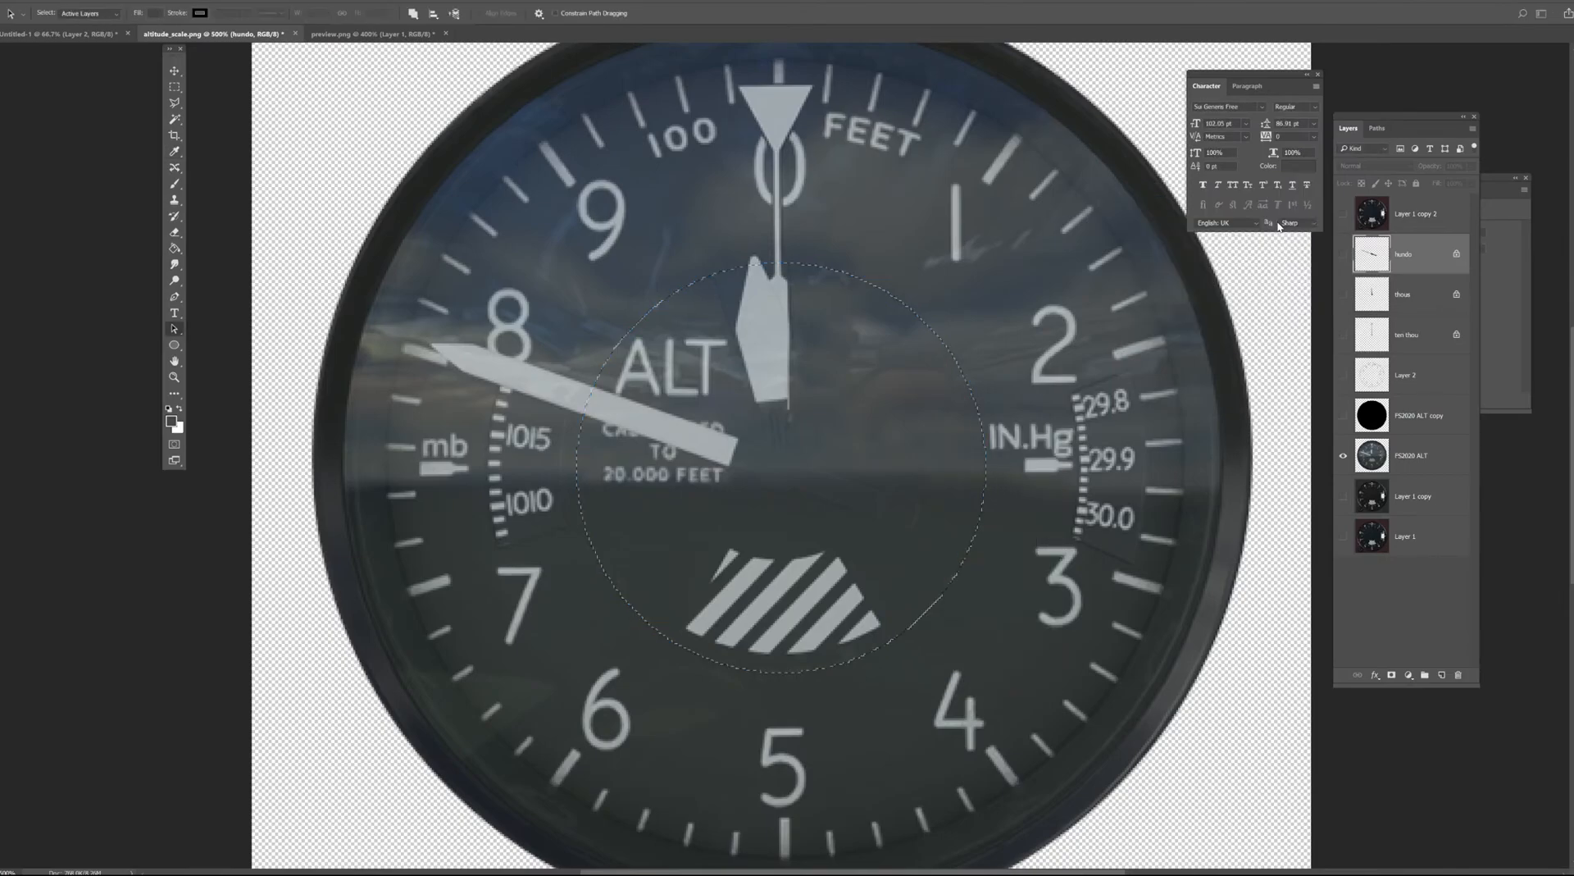
Switch to File Explorer and examine the round_needle image in the instrument's resources folder, then return to Photoshop.
key(ctrl+d)
key(alt+Tab)
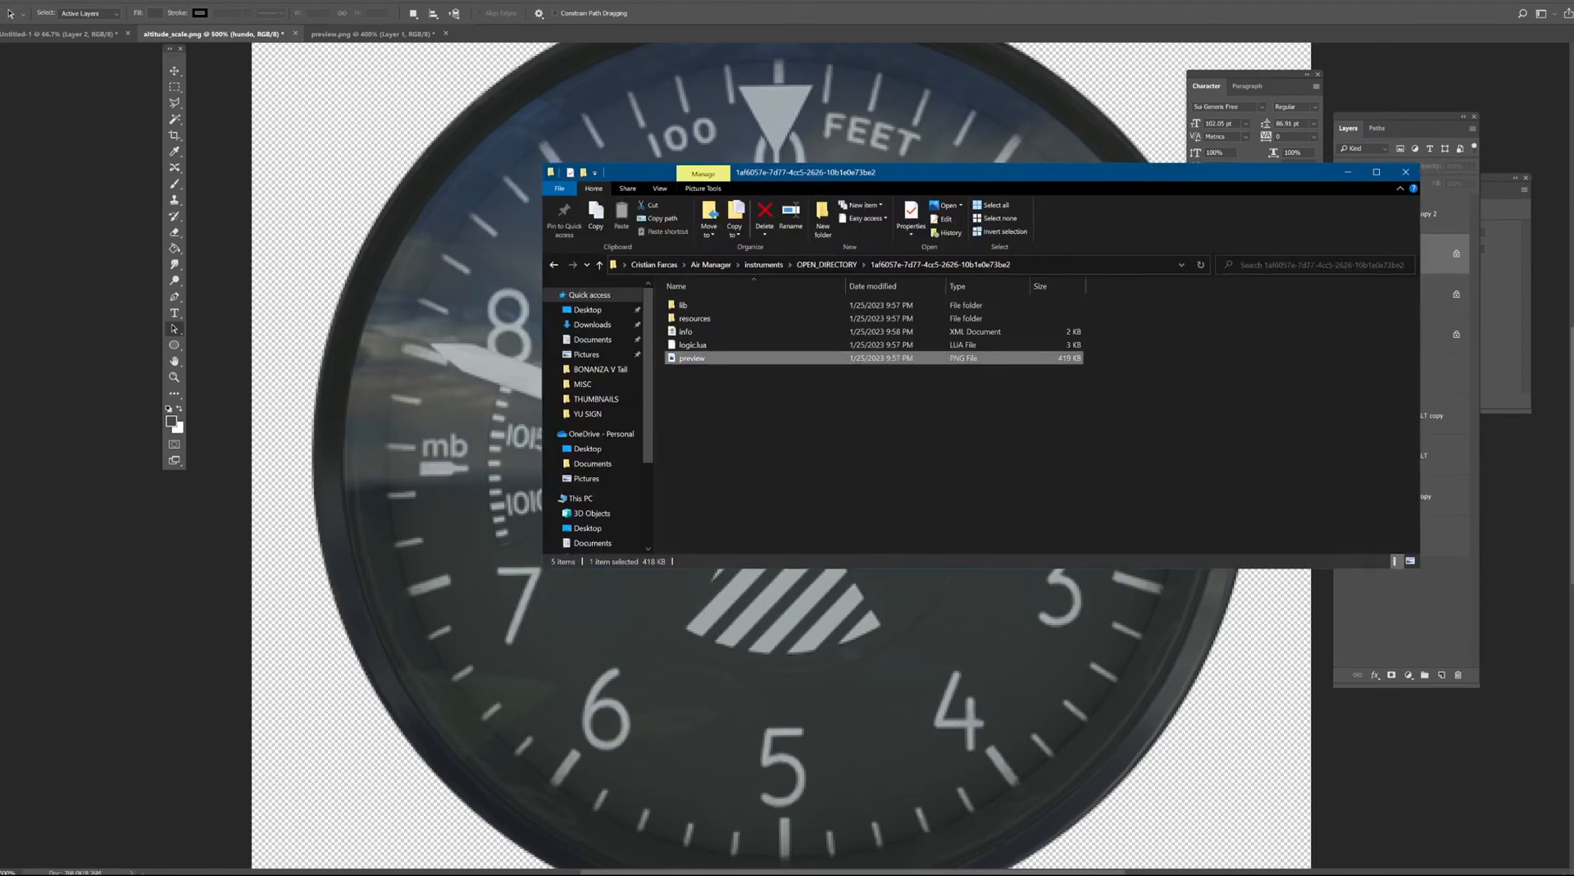
double_click(726, 318)
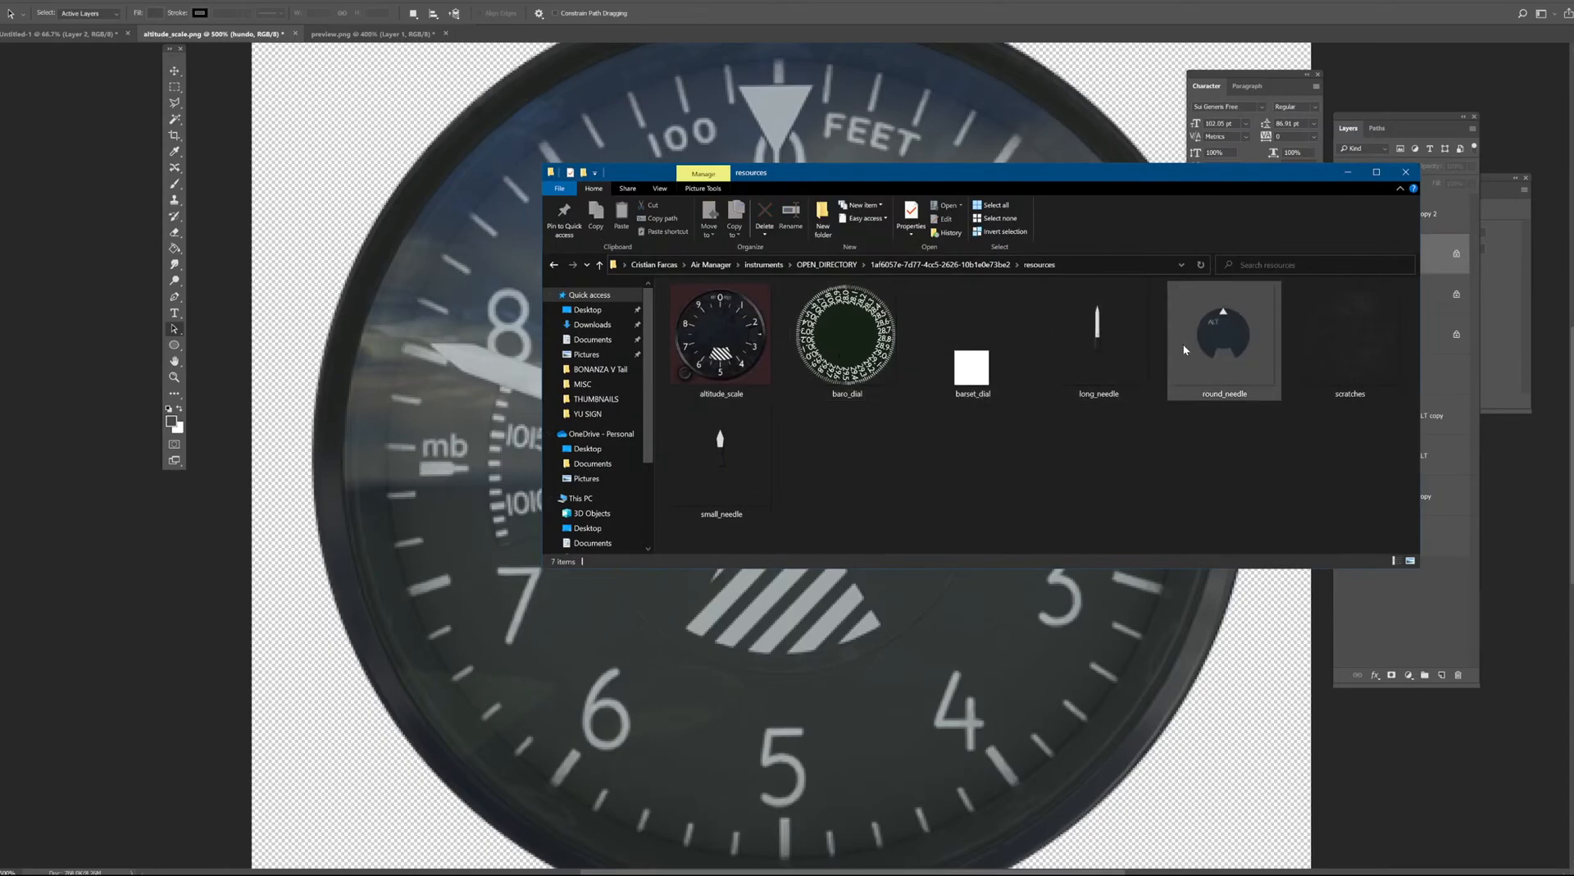
click(1223, 343)
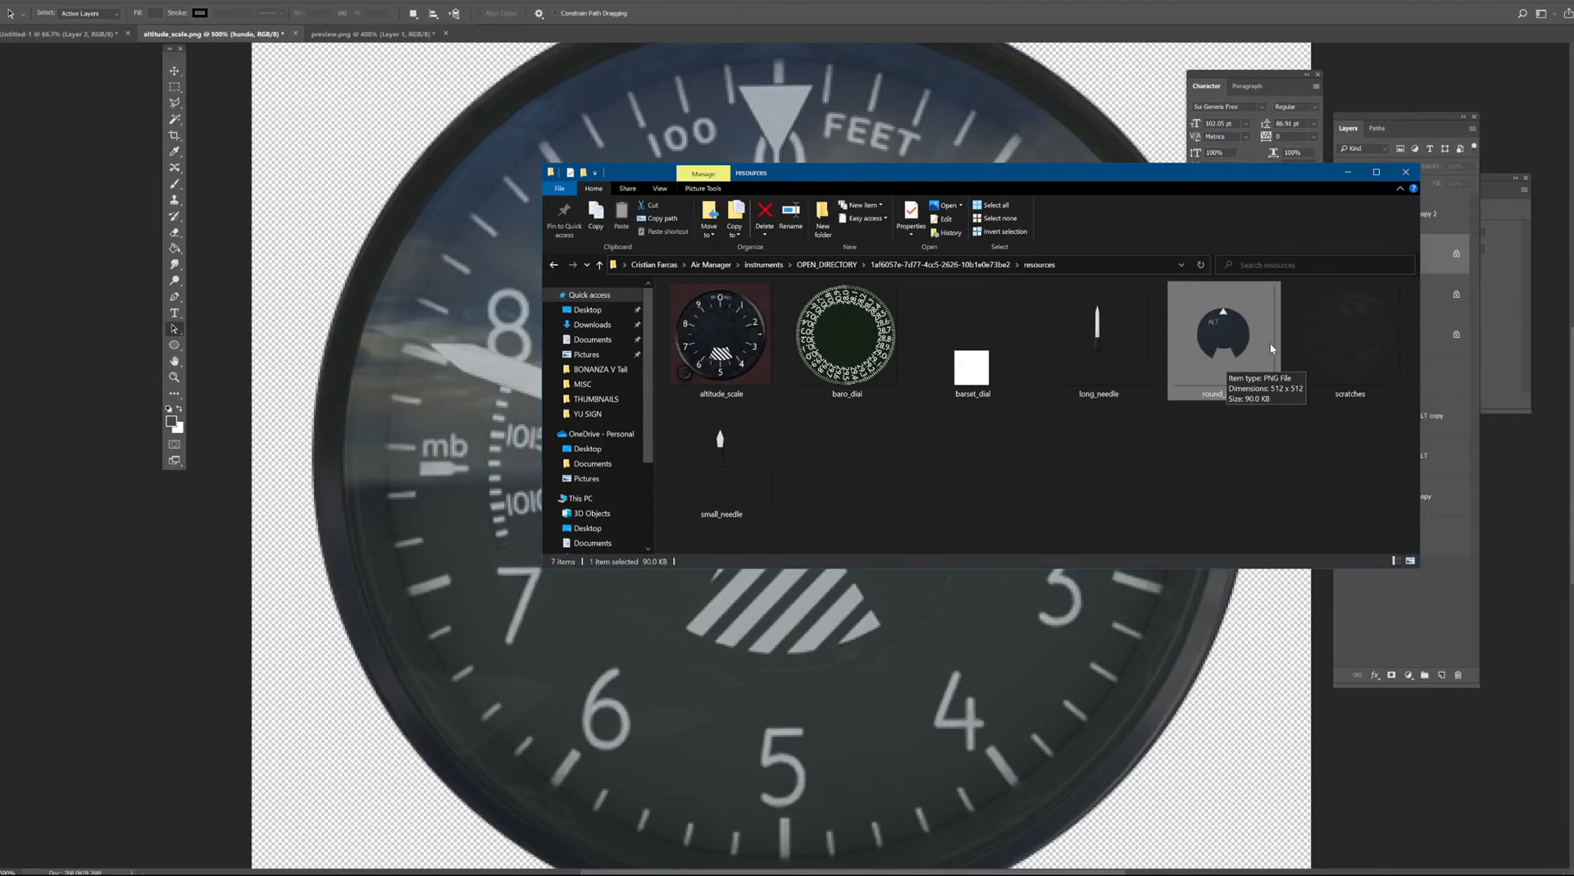
click(1100, 9)
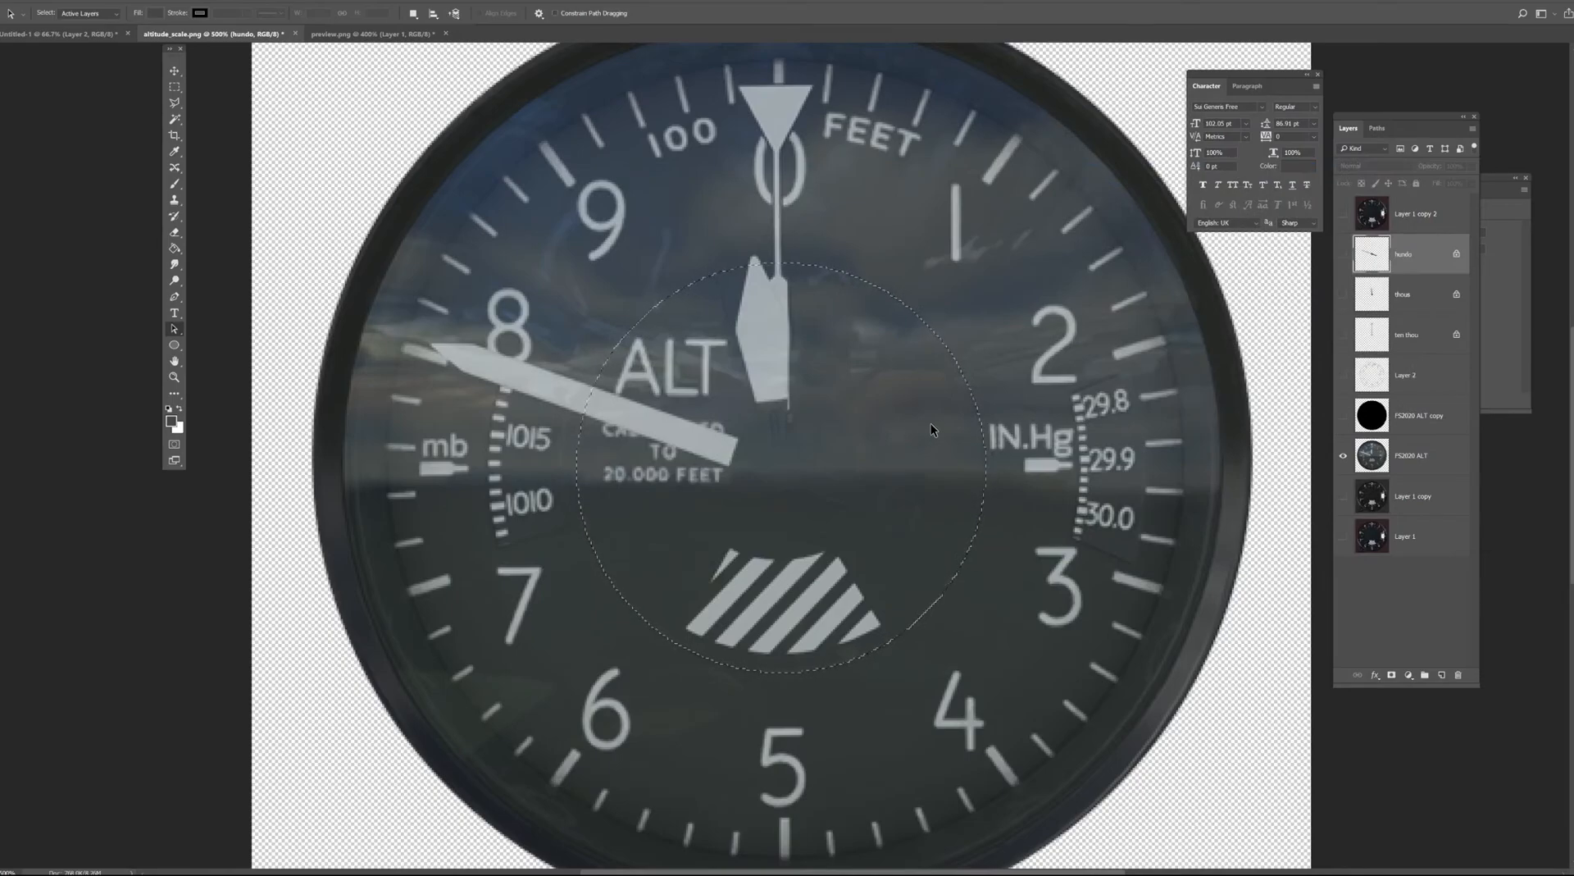
key(ctrl)
key(ctrl)
key(ctrl+v)
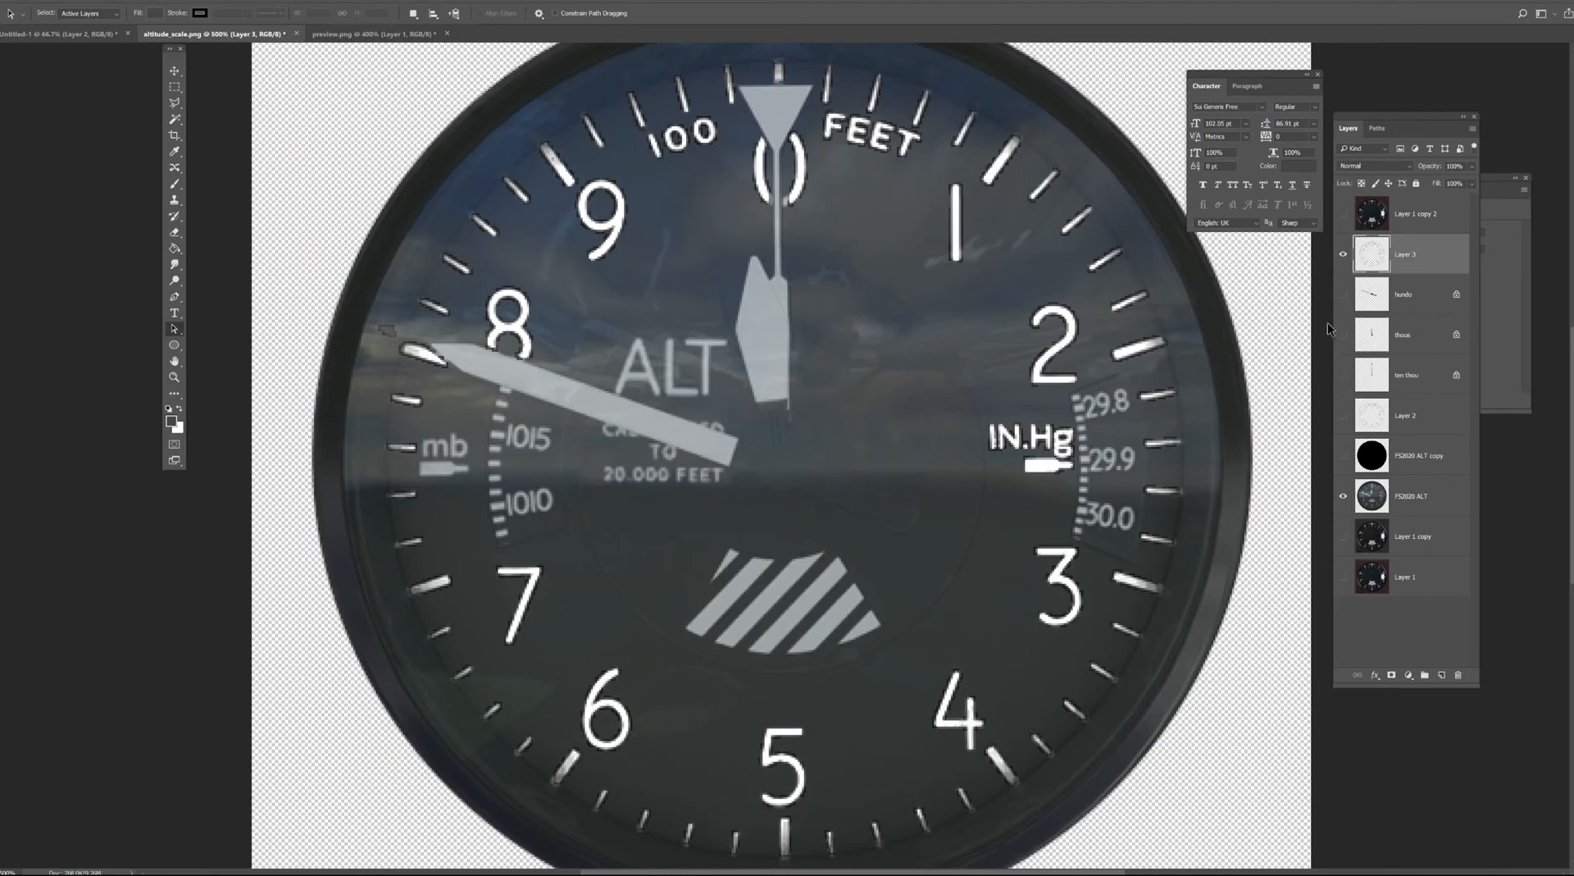
key(ctrl+z)
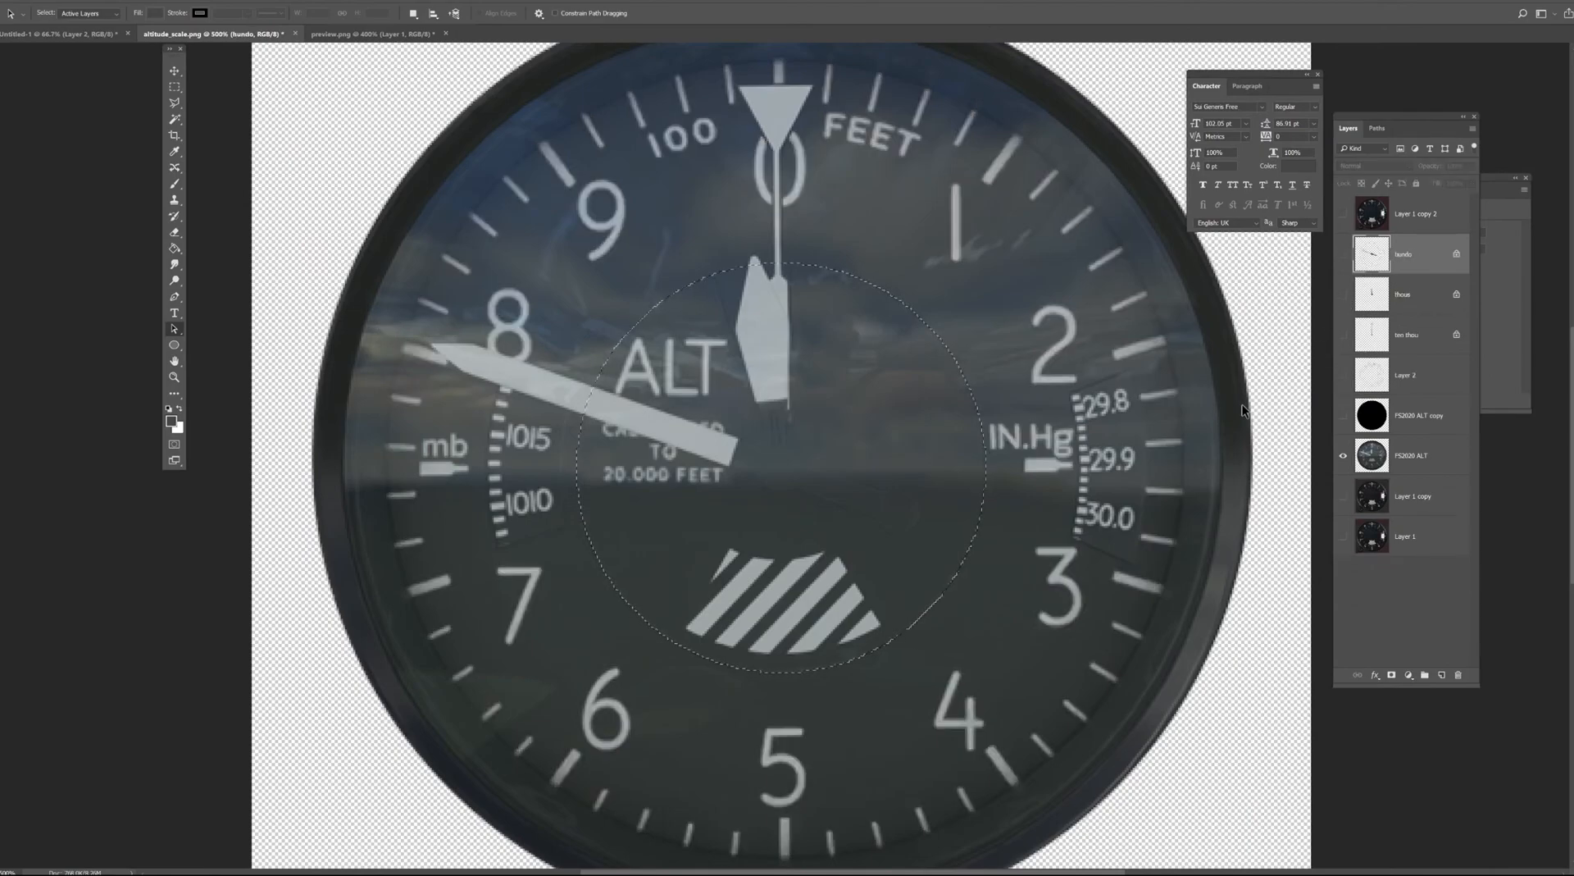
Copy the selected disc from the FS2020 ALT layer to a new layer and place it above Layer 2.
click(1407, 453)
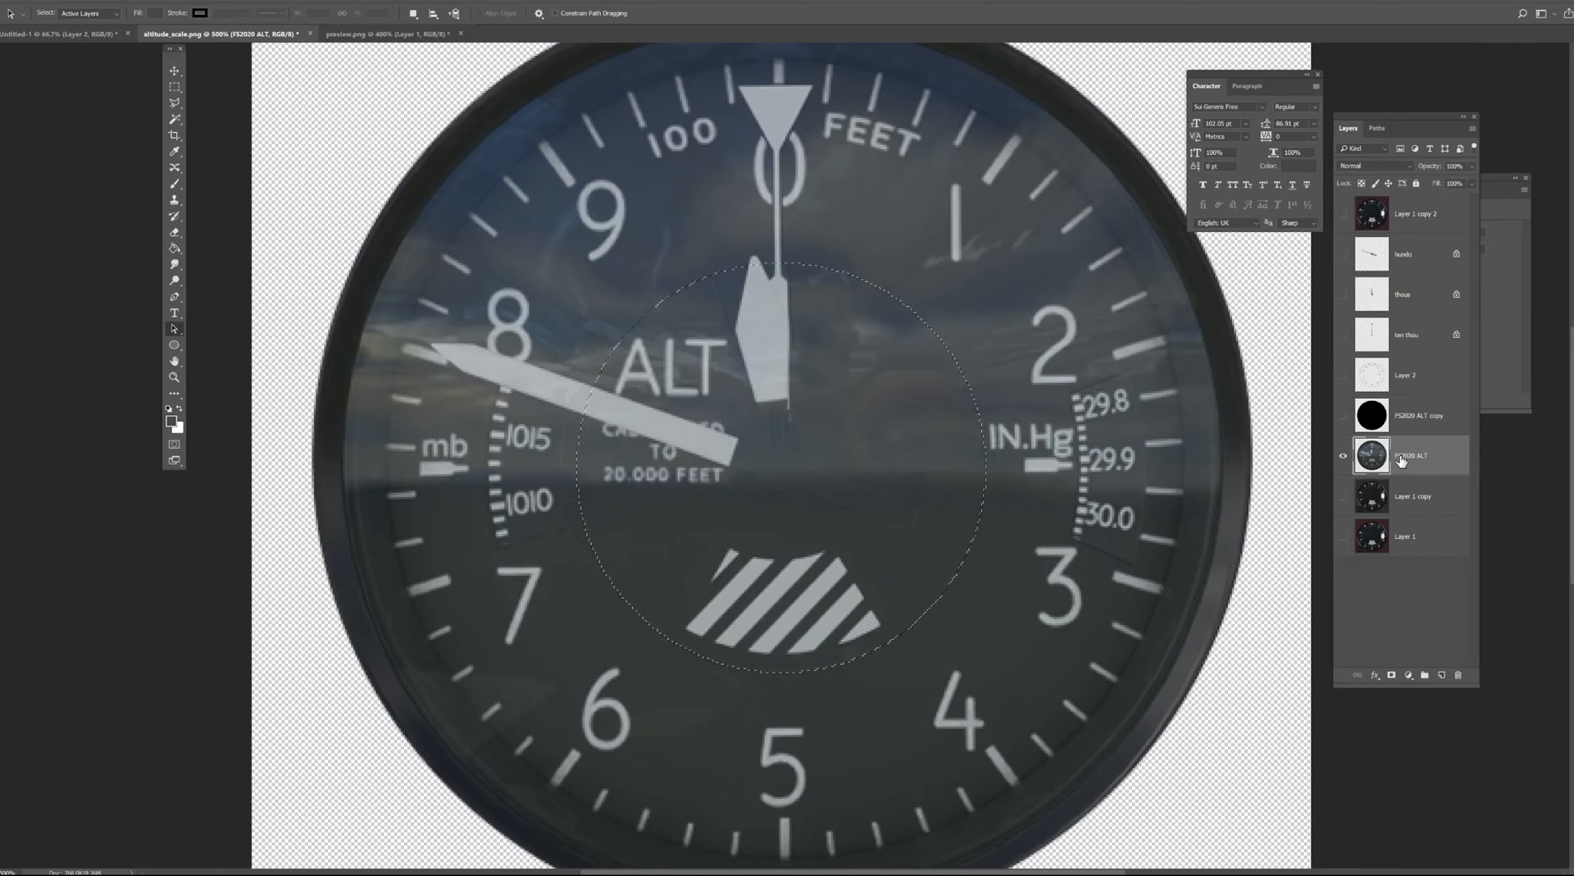
key(ctrl+j)
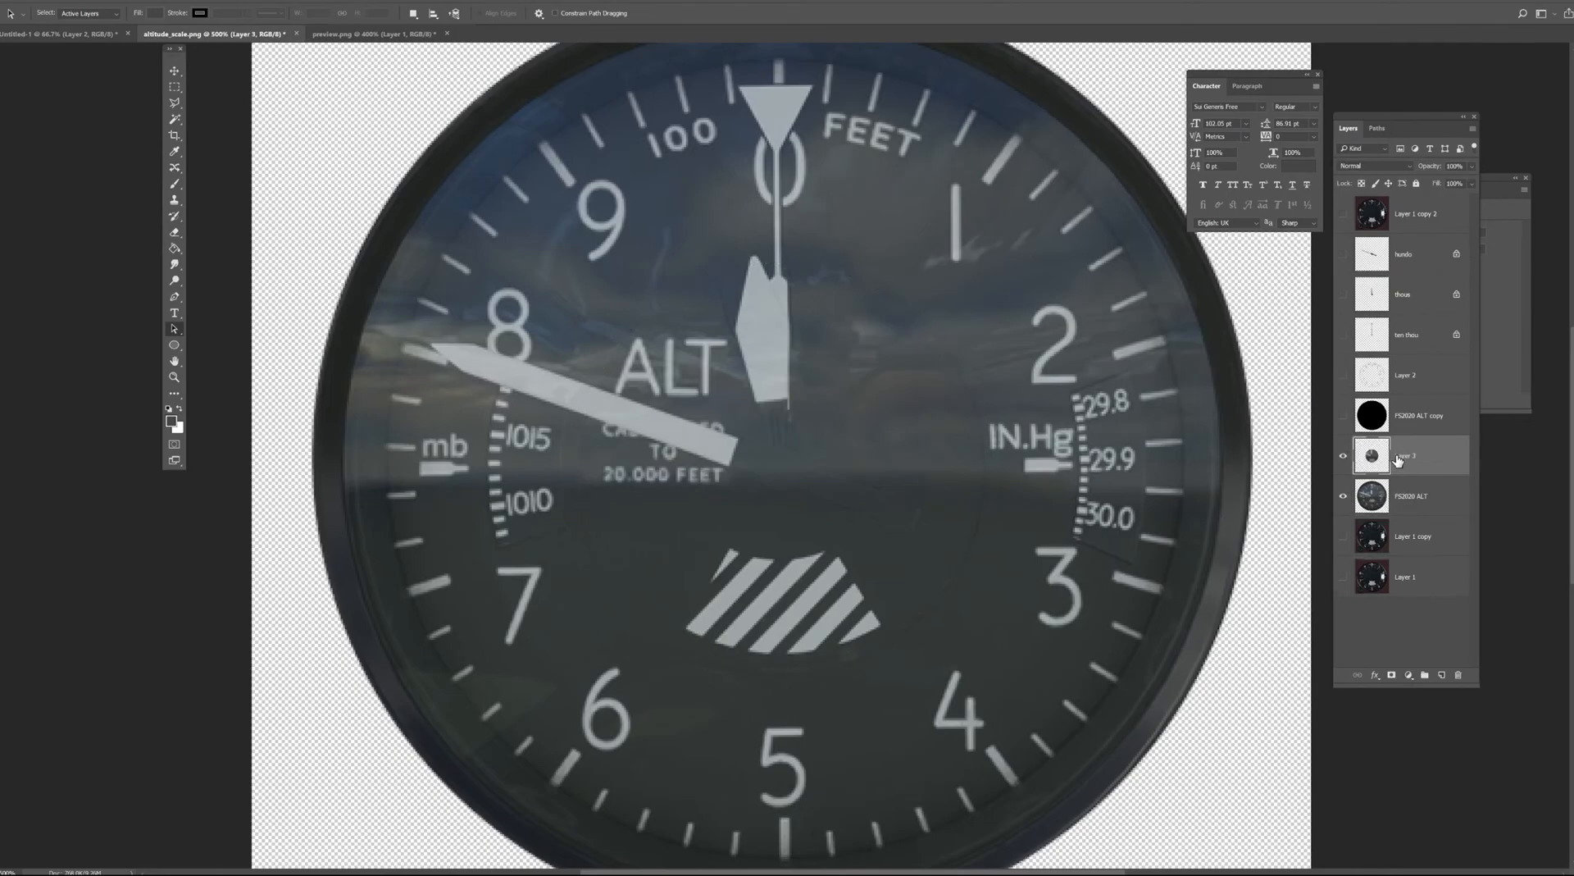
drag(1382, 462, 1405, 363)
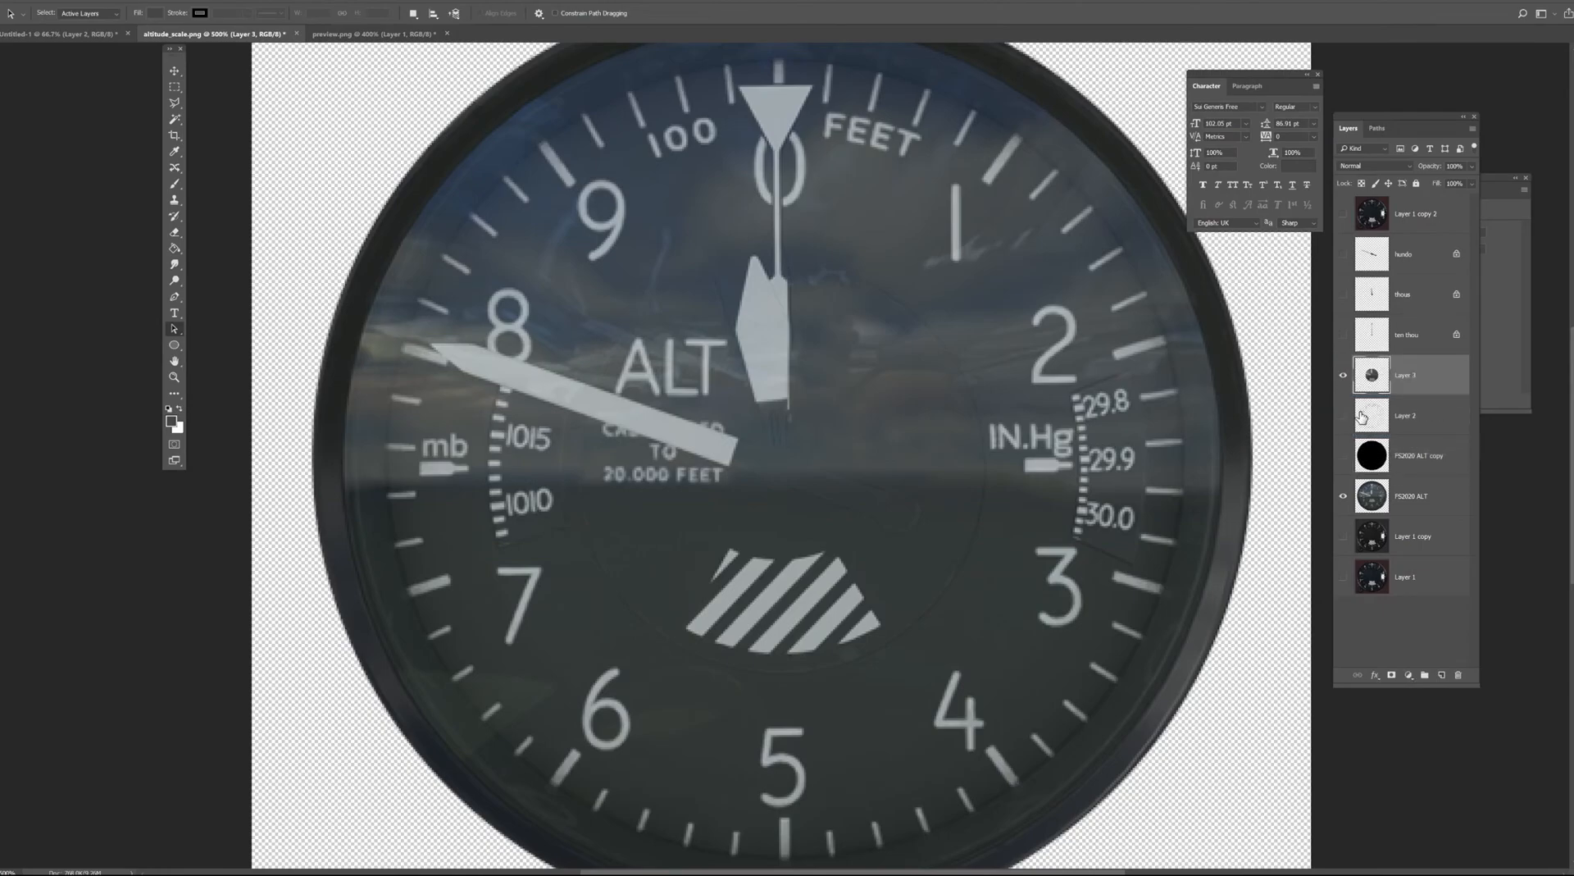
Show the black FS2020 ALT copy face, the Layer 2 markings and the three pointer layers.
click(1343, 455)
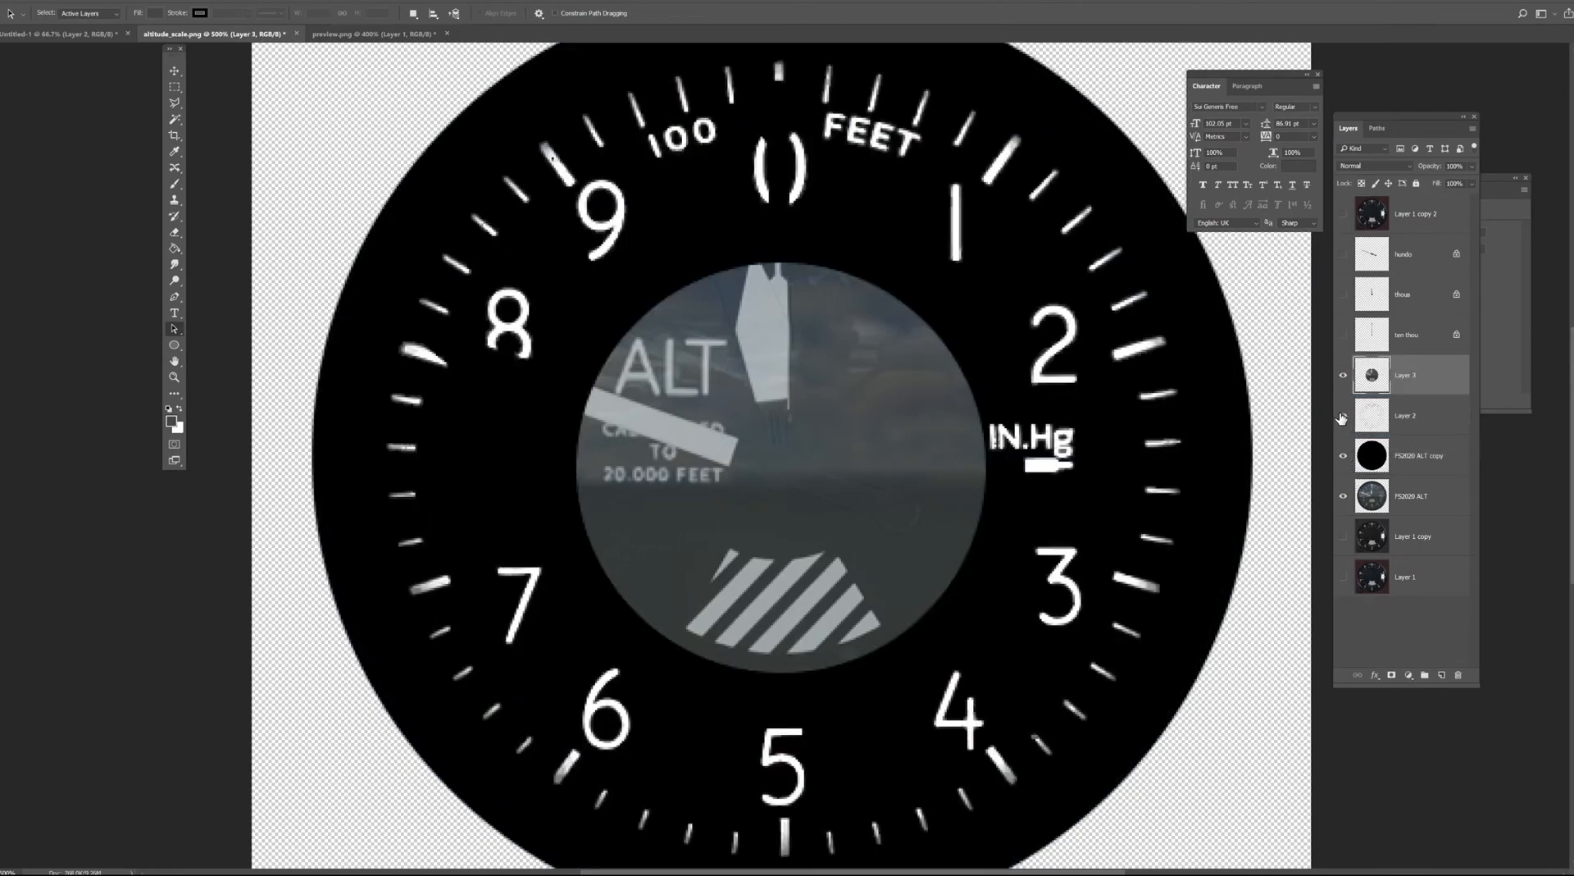
click(1343, 255)
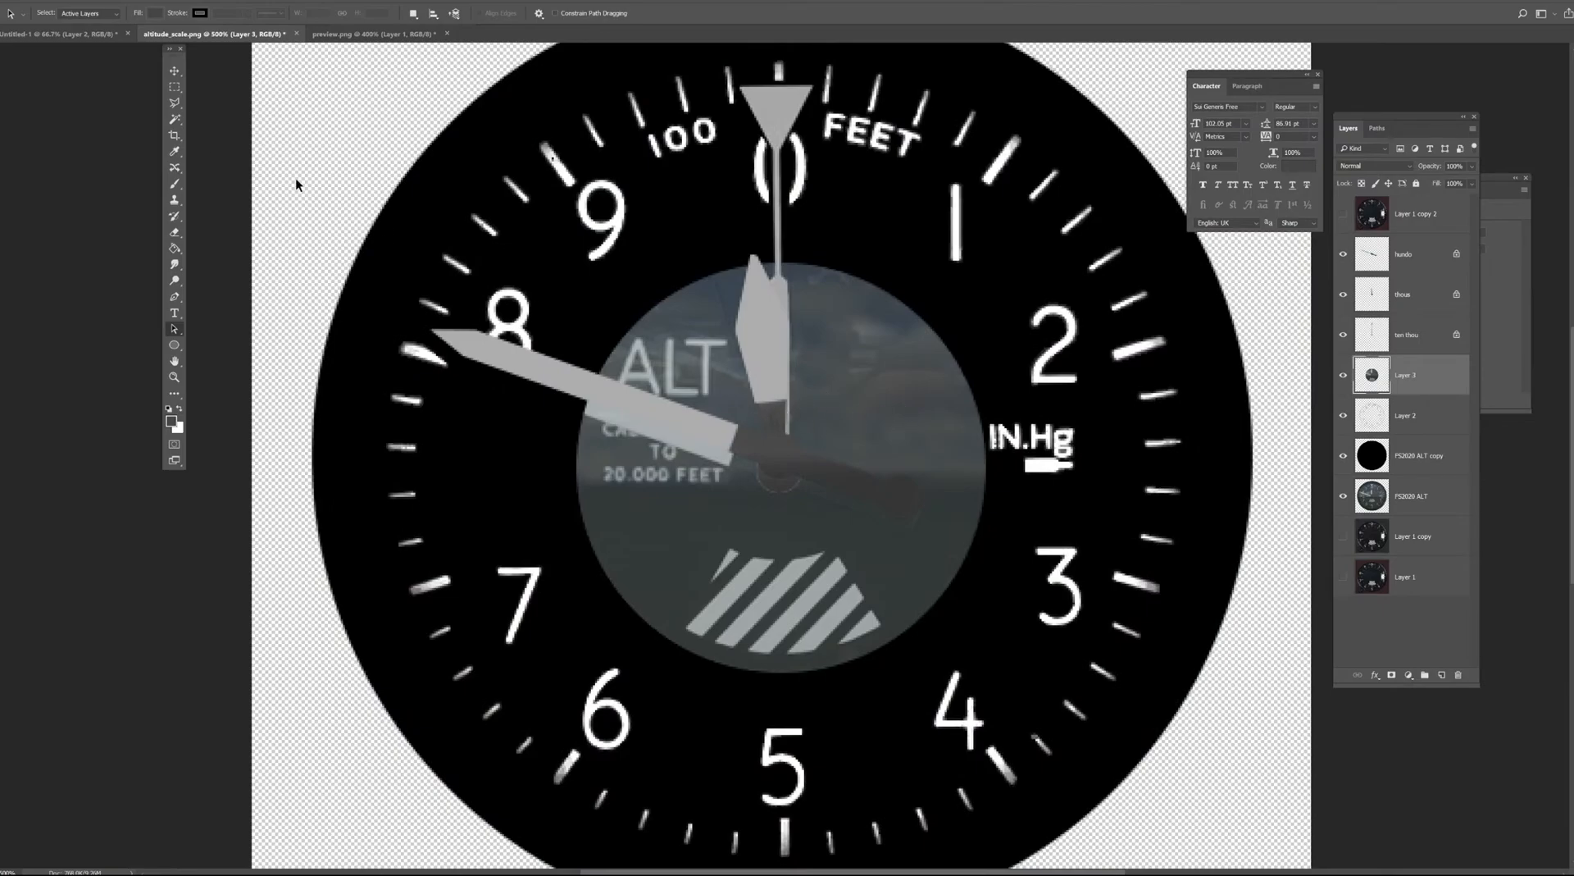
click(175, 72)
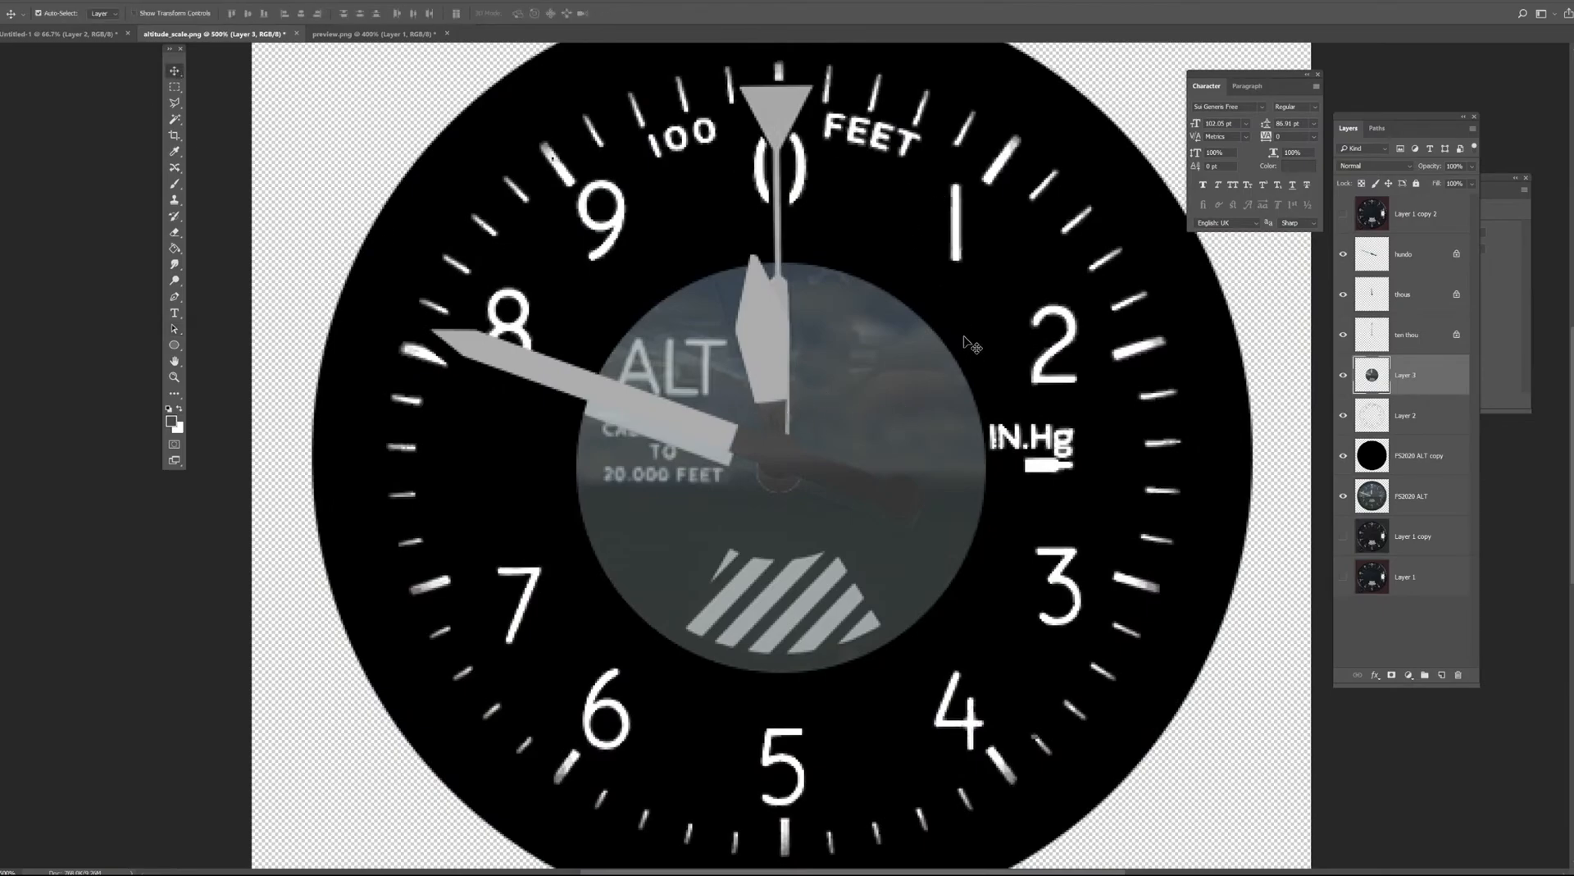
key(ctrl+minus)
key(ctrl+plus)
Hide the thous and hundo pointer layers, keeping the ten thou pointer shown over the disc.
click(174, 102)
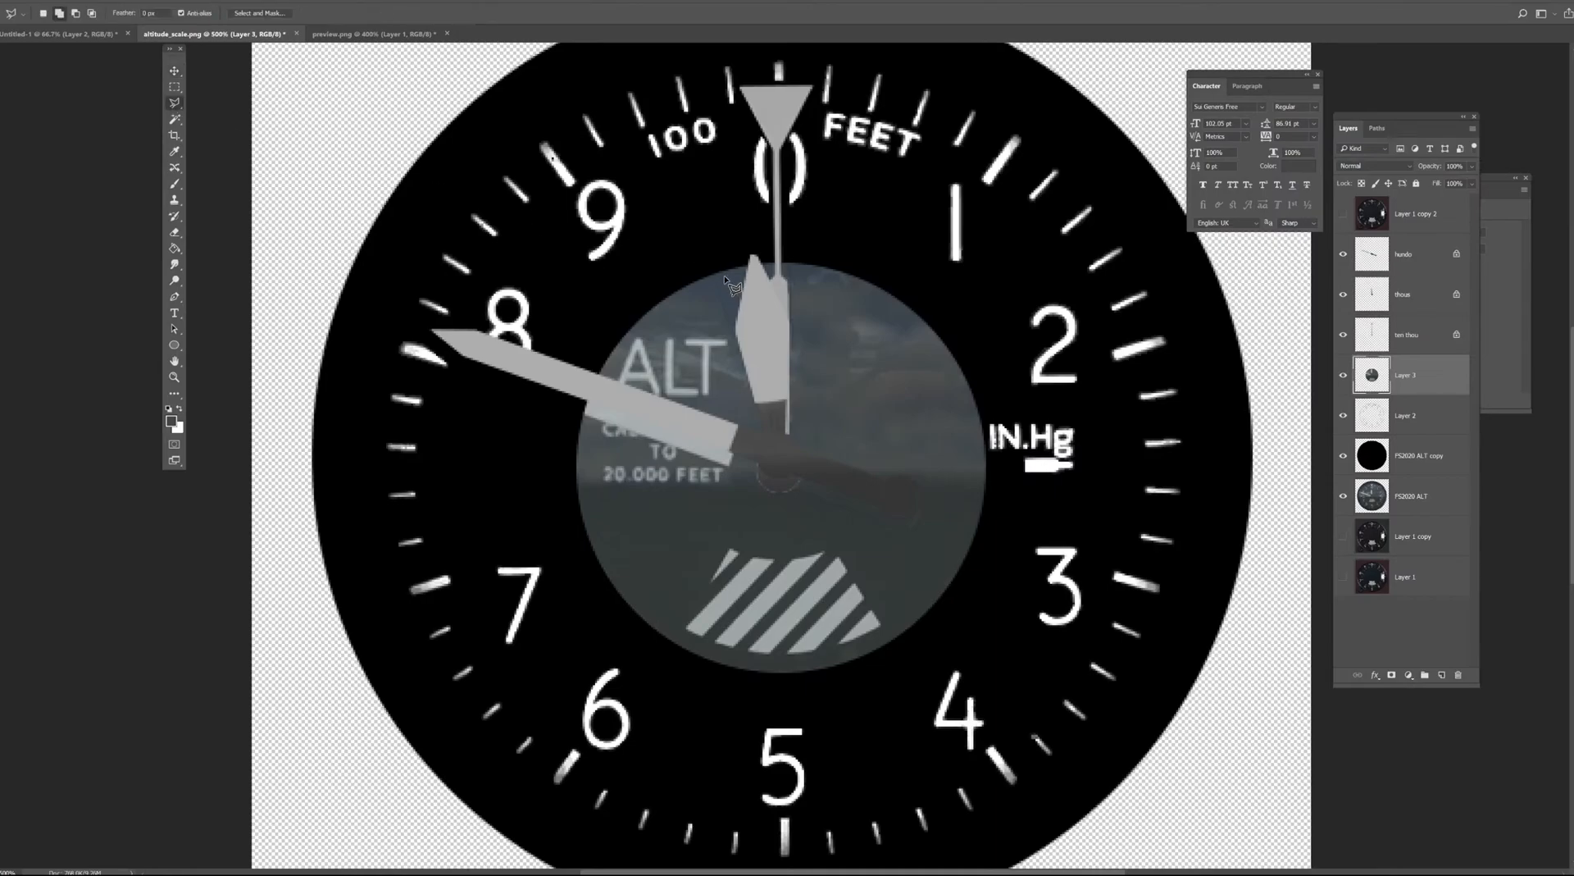
click(711, 272)
click(1342, 293)
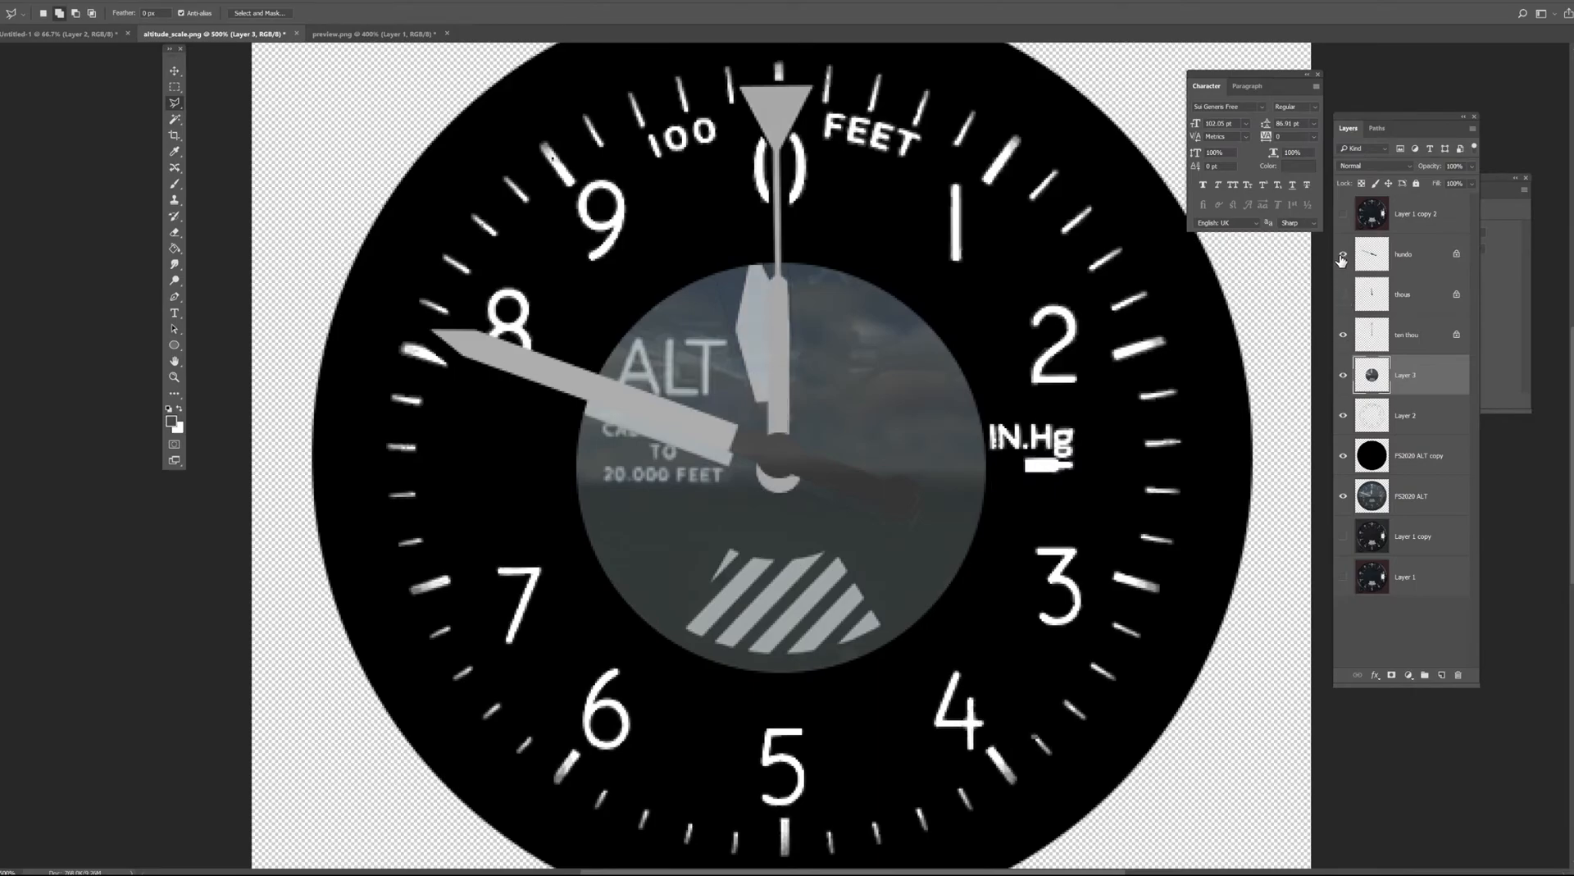
click(1343, 254)
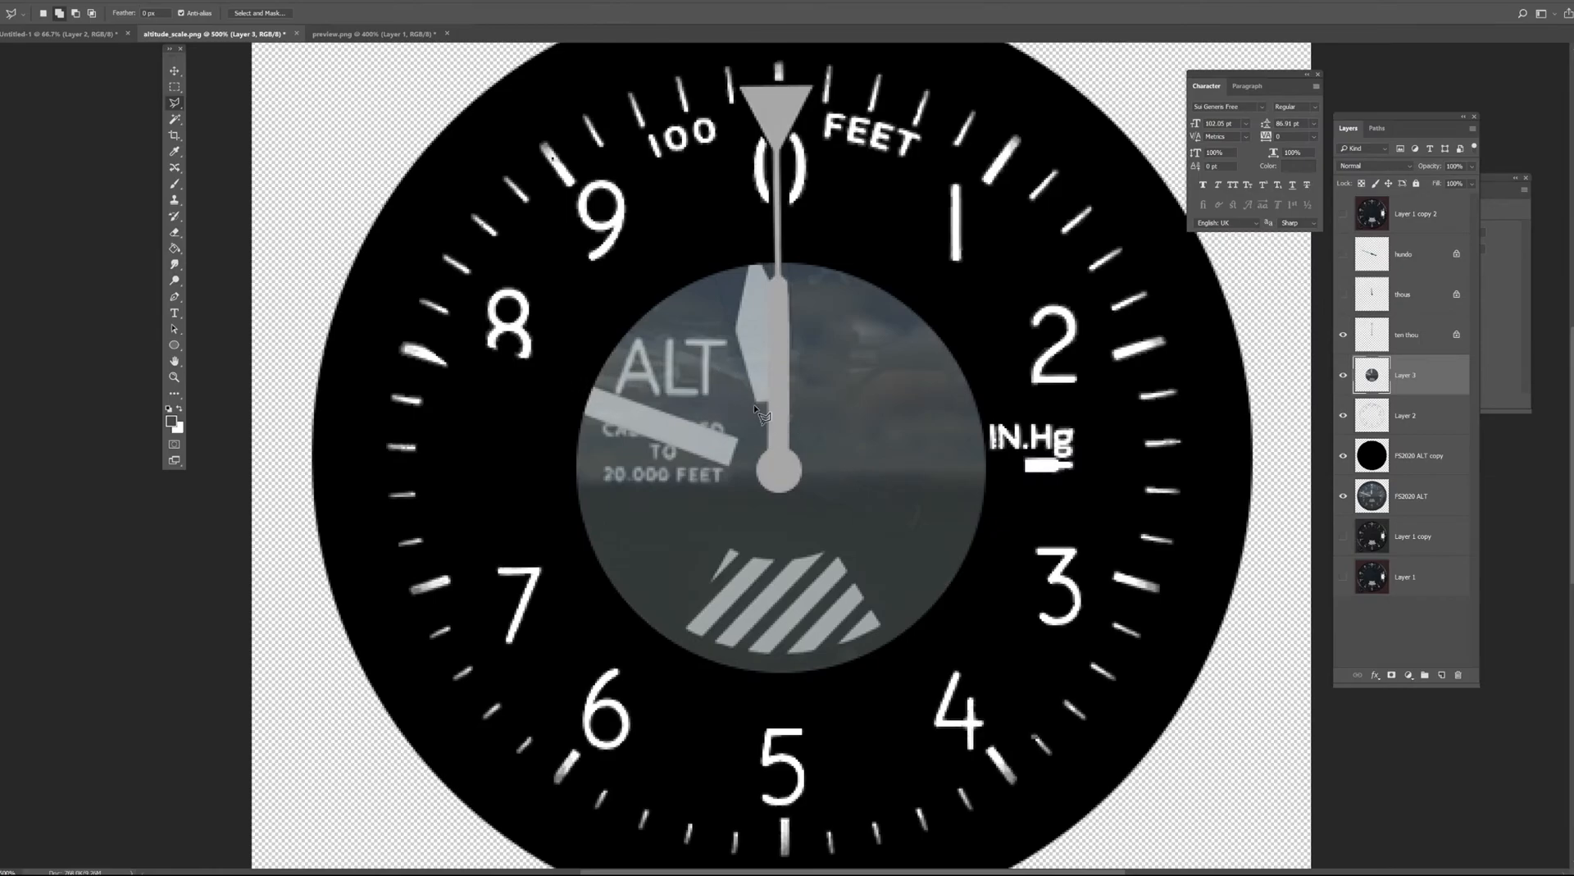
Cut a tapered notch out of the Layer 3 disc around the ten thou pointer with the Polygonal Lasso, and deselect.
click(714, 273)
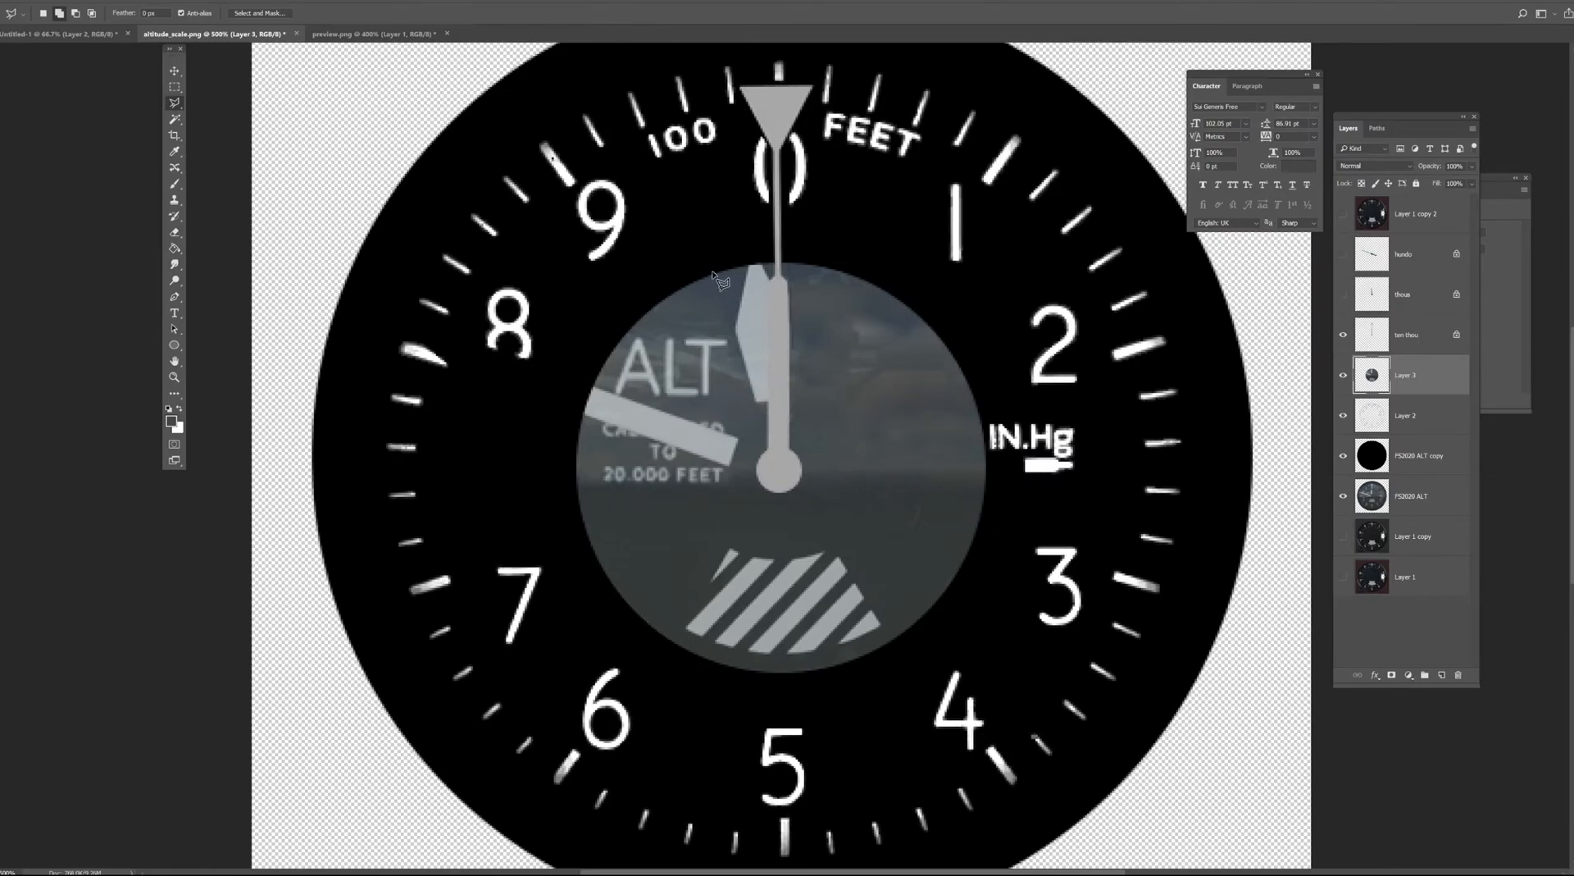
click(755, 403)
click(800, 404)
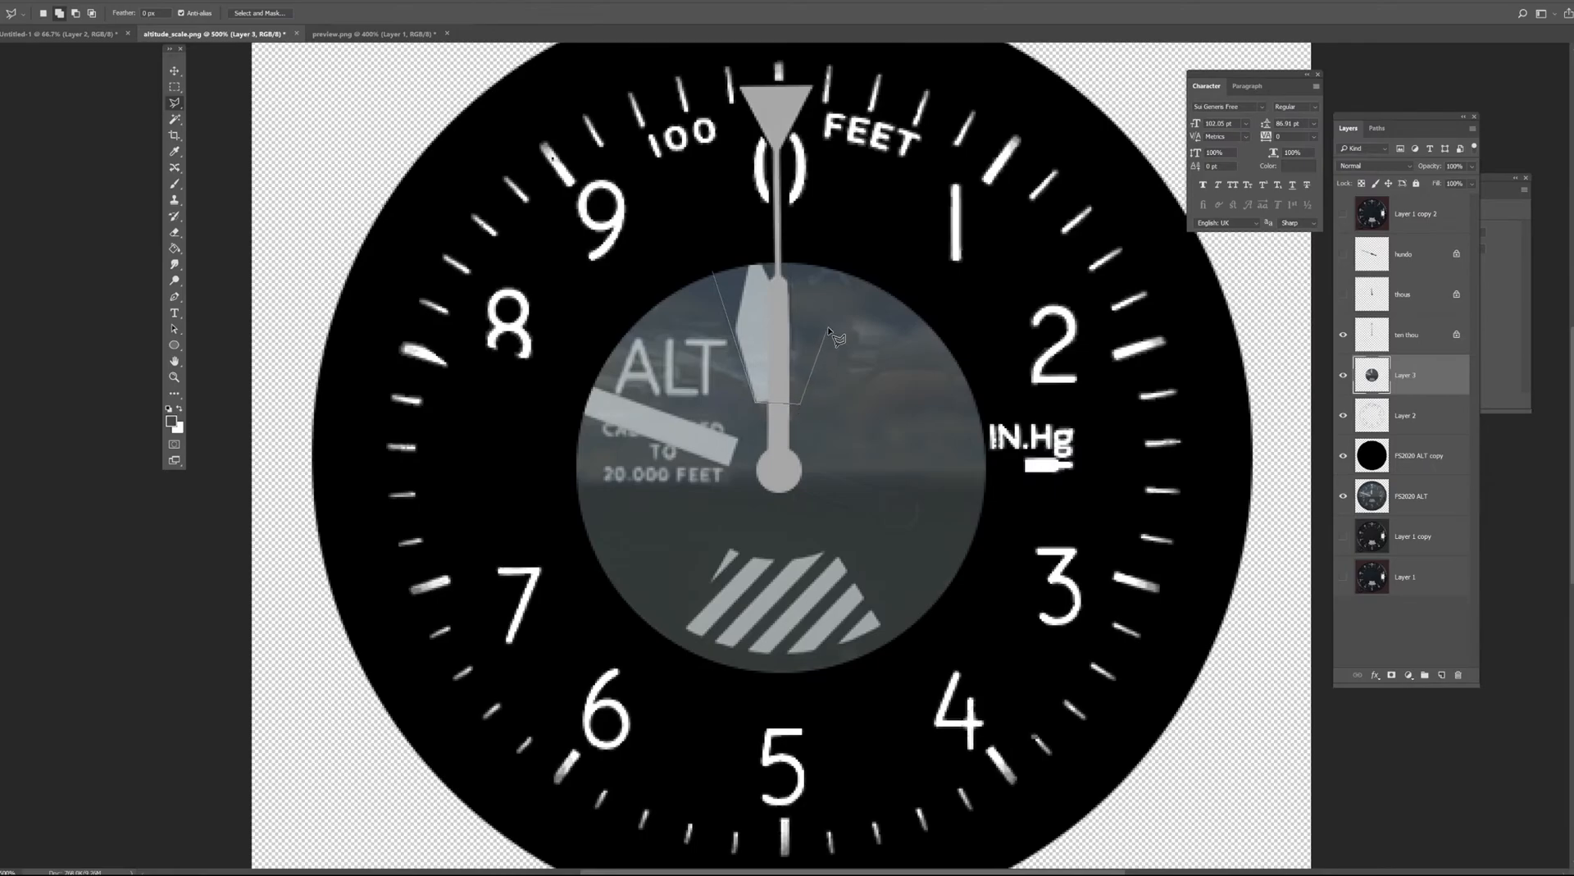
click(841, 253)
click(751, 251)
click(716, 270)
key(Delete)
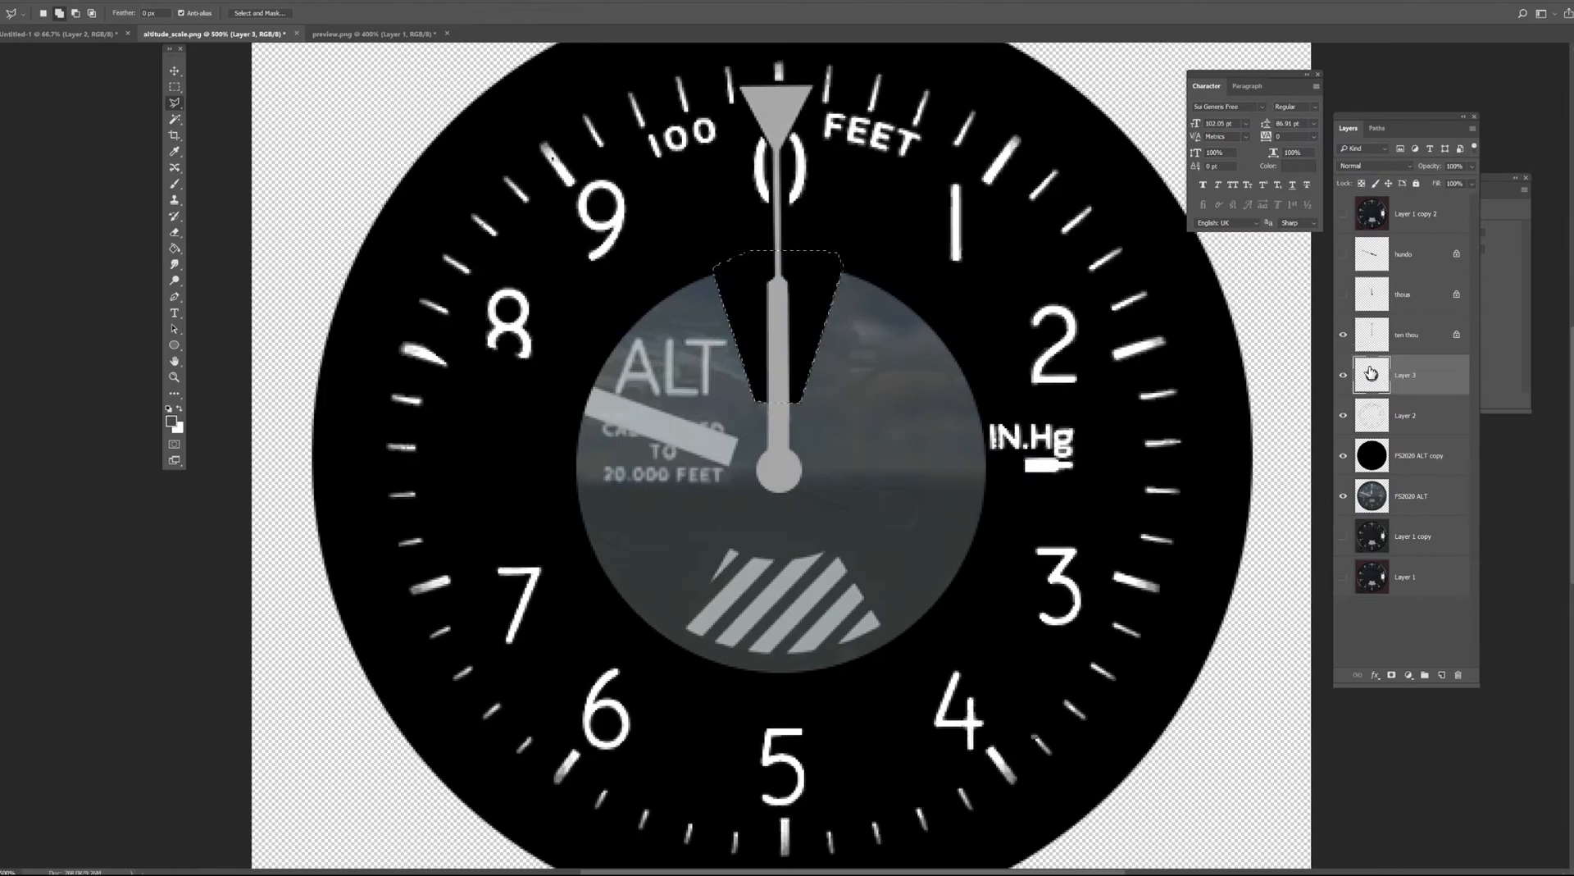
key(ctrl+d)
Lock Layer 3's transparency and paint over the disc's lettering, pointer remnants and reflections with a large hard round brush in the sampled dark grey.
click(174, 184)
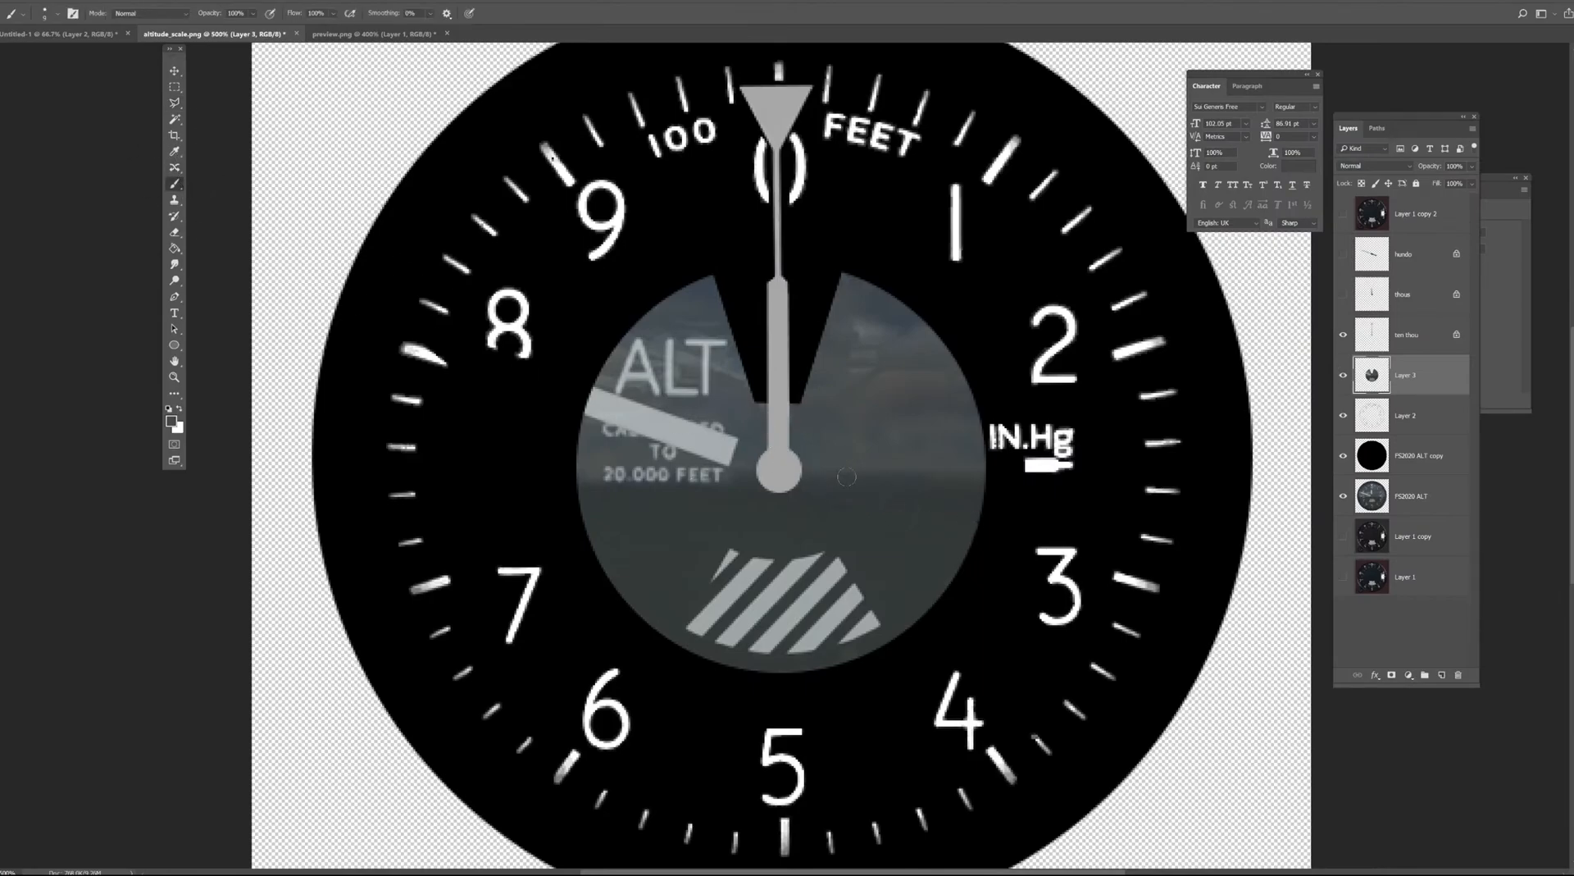
alt+click(900, 481)
right_click(893, 537)
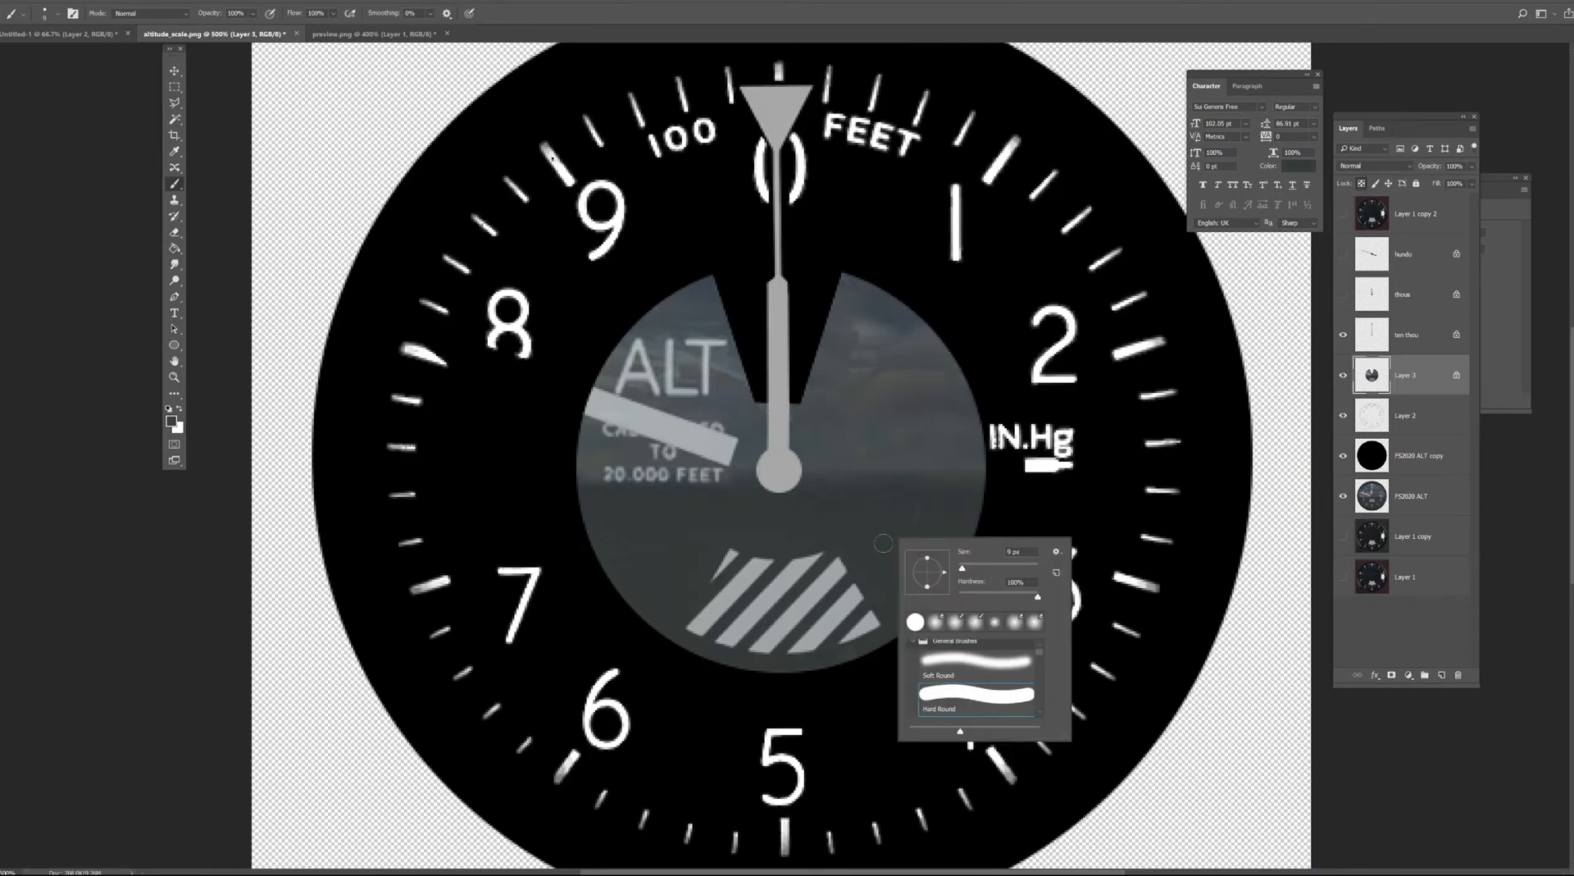
alt+click(870, 539)
right_click(910, 536)
click(1028, 566)
drag(1028, 566, 990, 567)
key(Return)
mouse_move(813, 485)
mouse_down()
mouse_move(611, 436)
mouse_move(642, 375)
mouse_move(654, 363)
mouse_move(672, 379)
mouse_move(677, 359)
mouse_move(684, 406)
mouse_move(785, 395)
mouse_move(919, 431)
mouse_move(971, 475)
mouse_move(973, 512)
mouse_move(923, 354)
mouse_move(870, 317)
mouse_move(660, 328)
mouse_move(913, 332)
mouse_move(946, 395)
mouse_move(989, 426)
mouse_move(882, 463)
mouse_up()
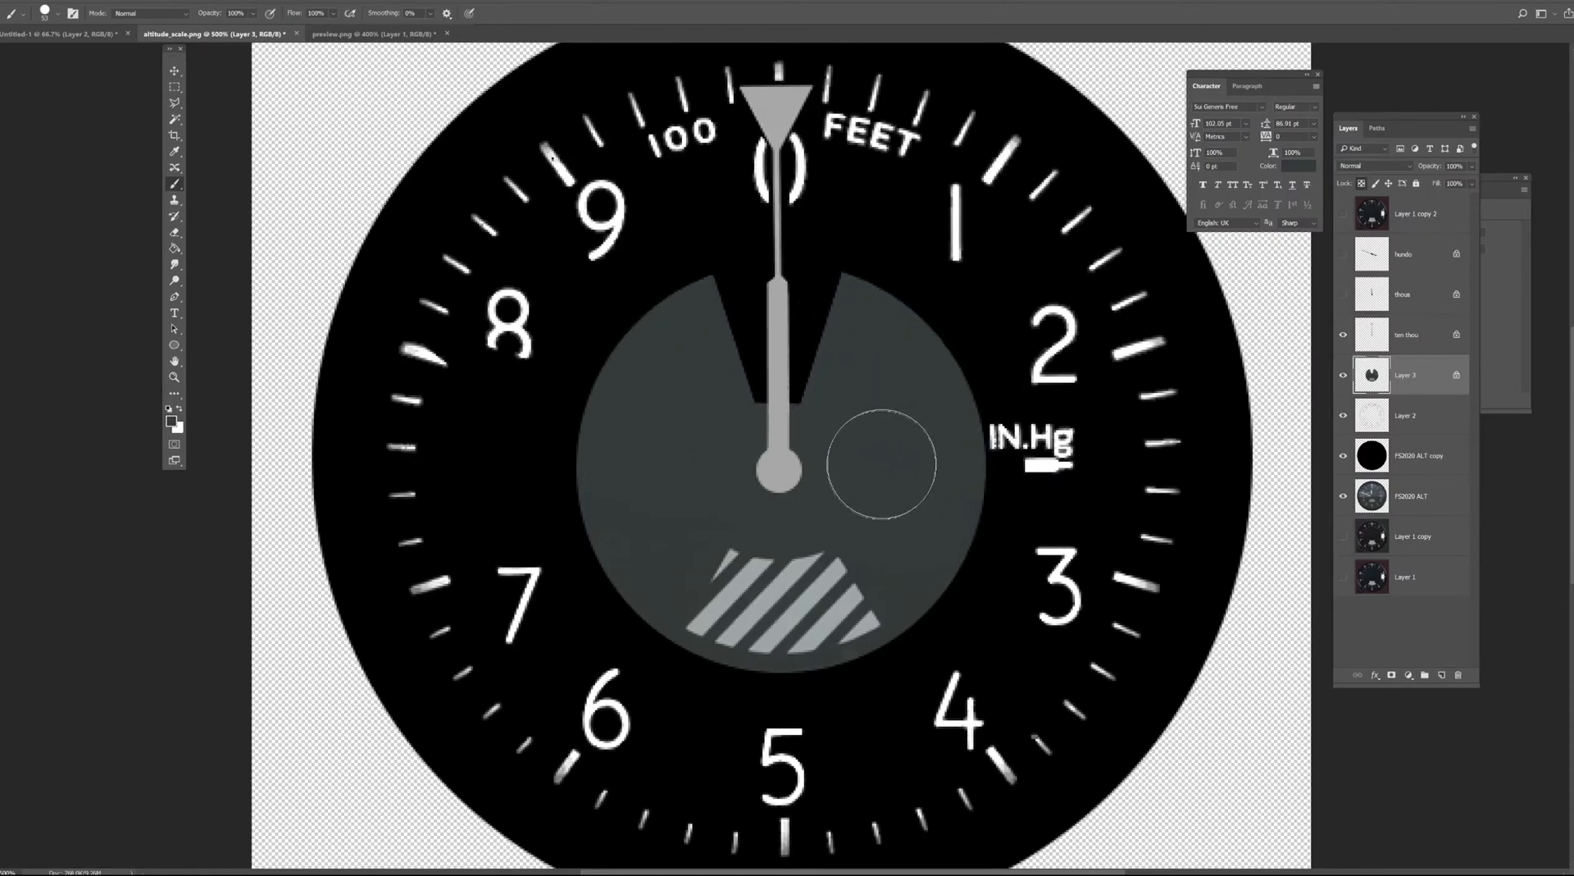
Remove the colour tint from the Layer 3 disc using Hue/Saturation with Saturation at -100.
click(176, 72)
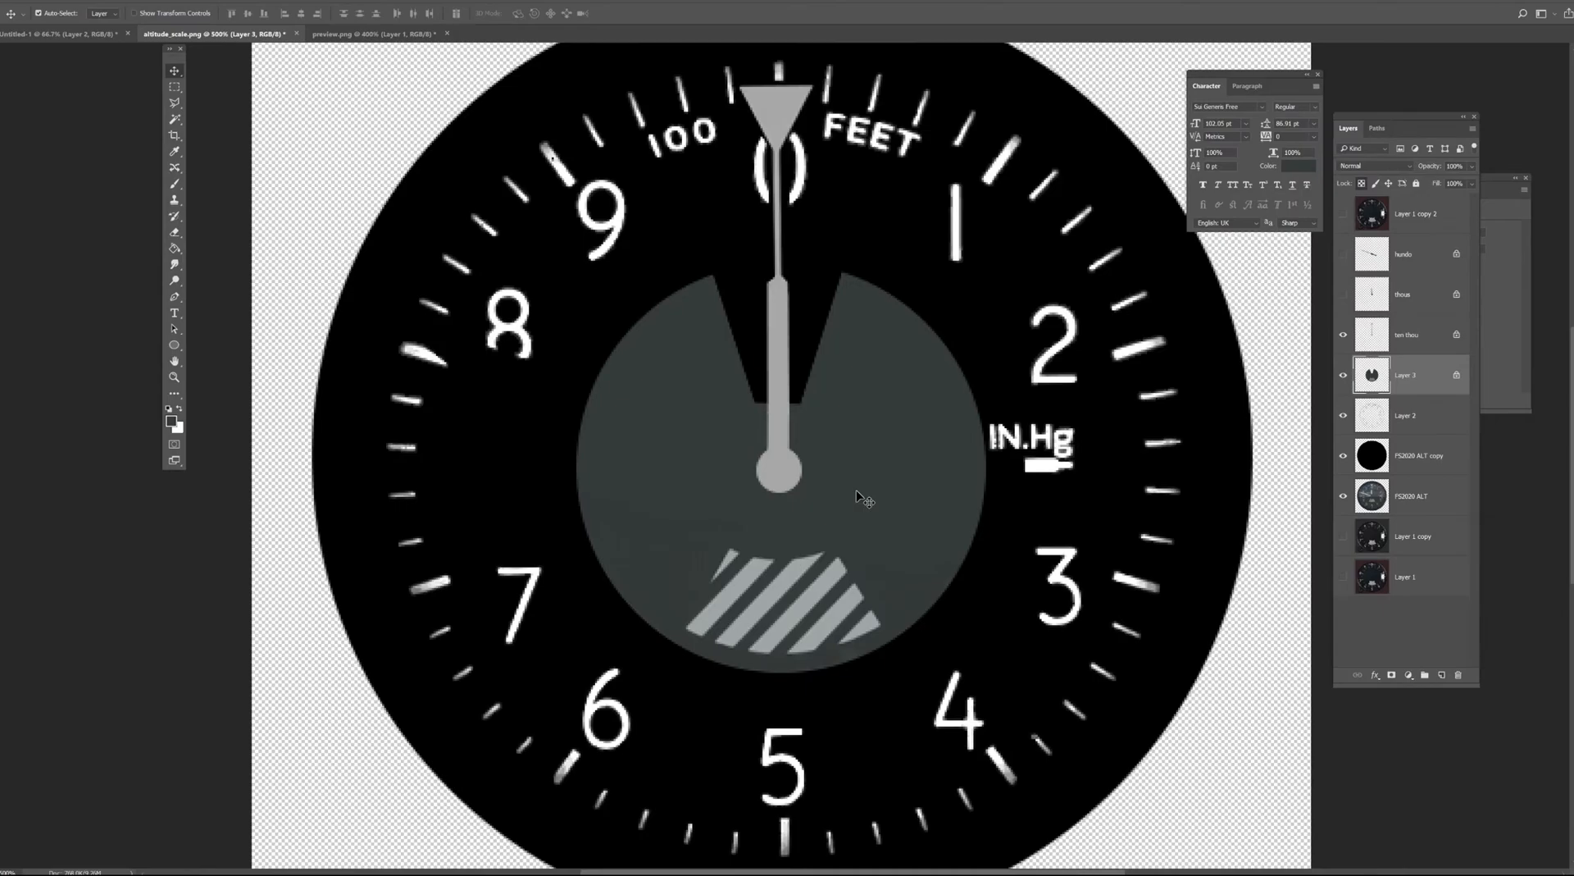
click(175, 119)
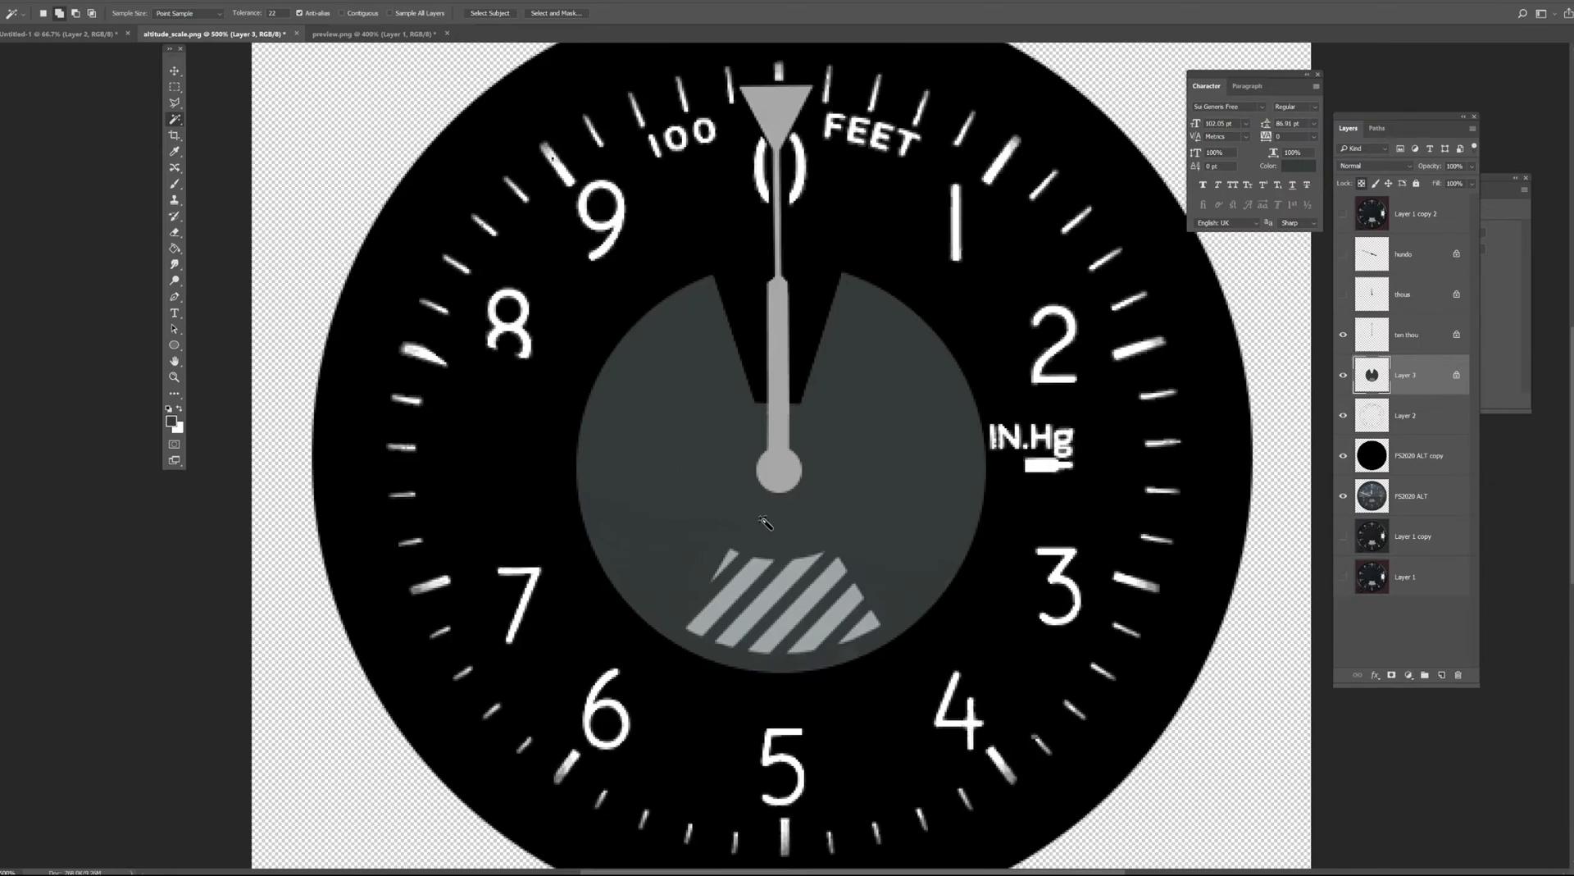
key(ctrl+l)
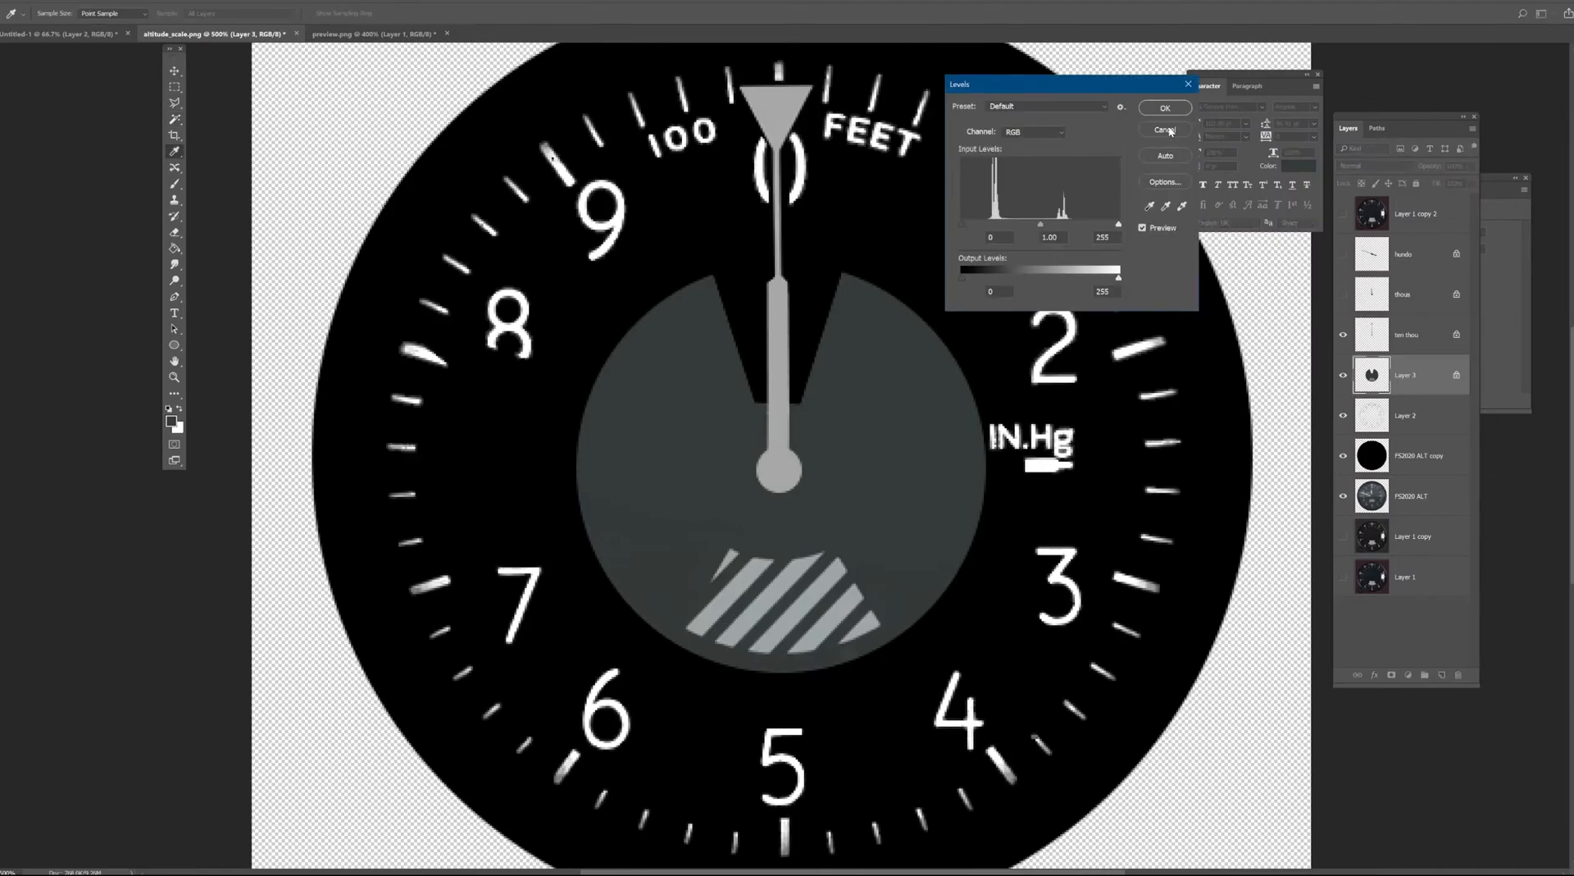
click(1165, 129)
key(ctrl+u)
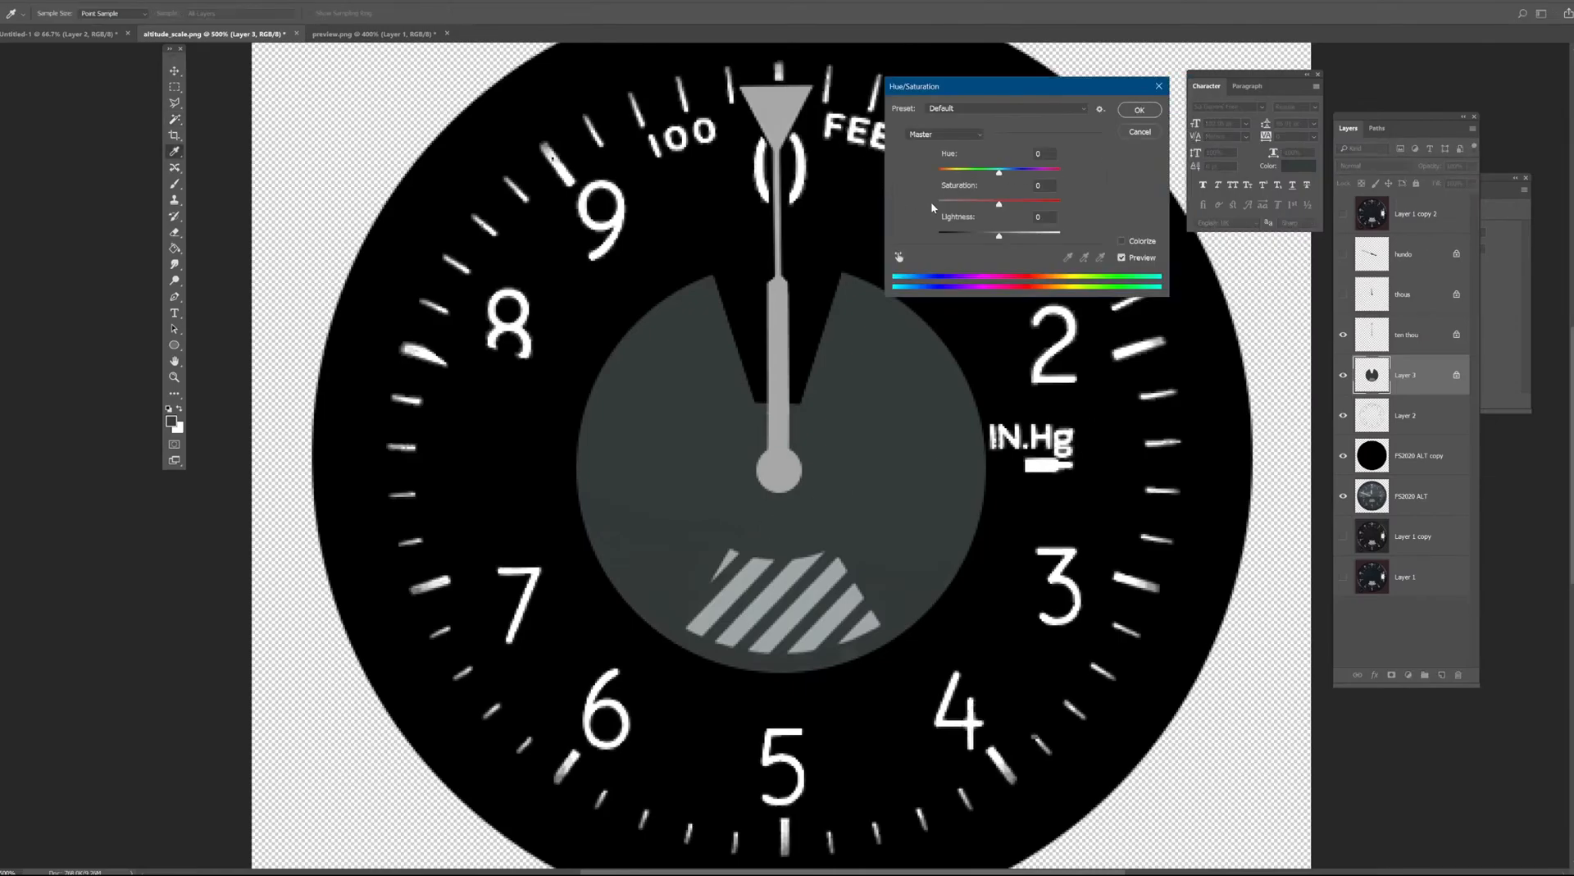
drag(976, 200, 919, 197)
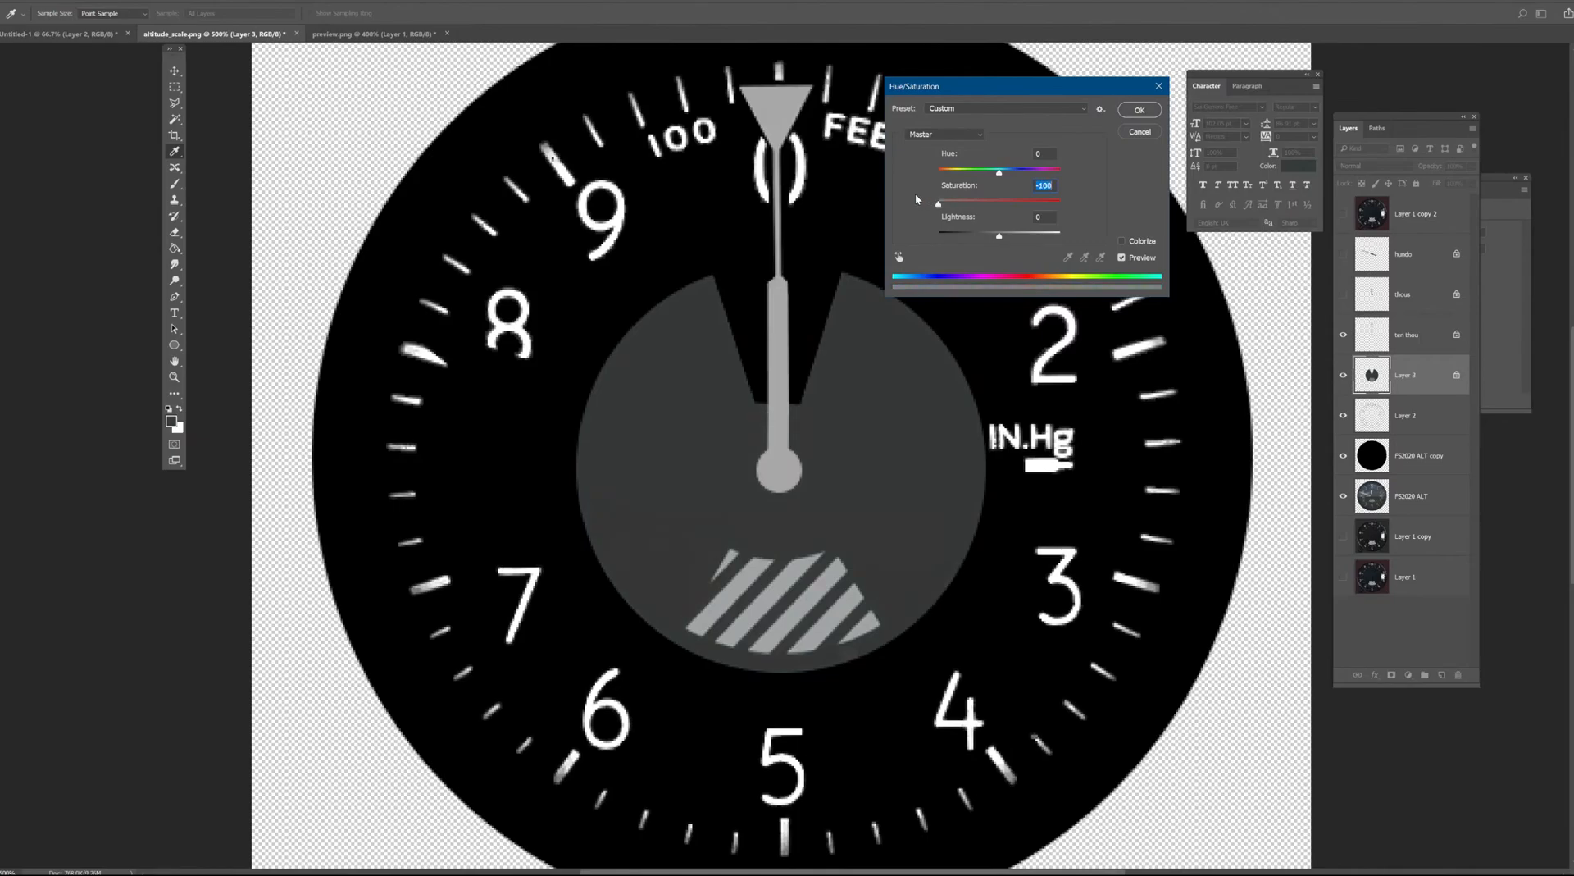
click(1136, 110)
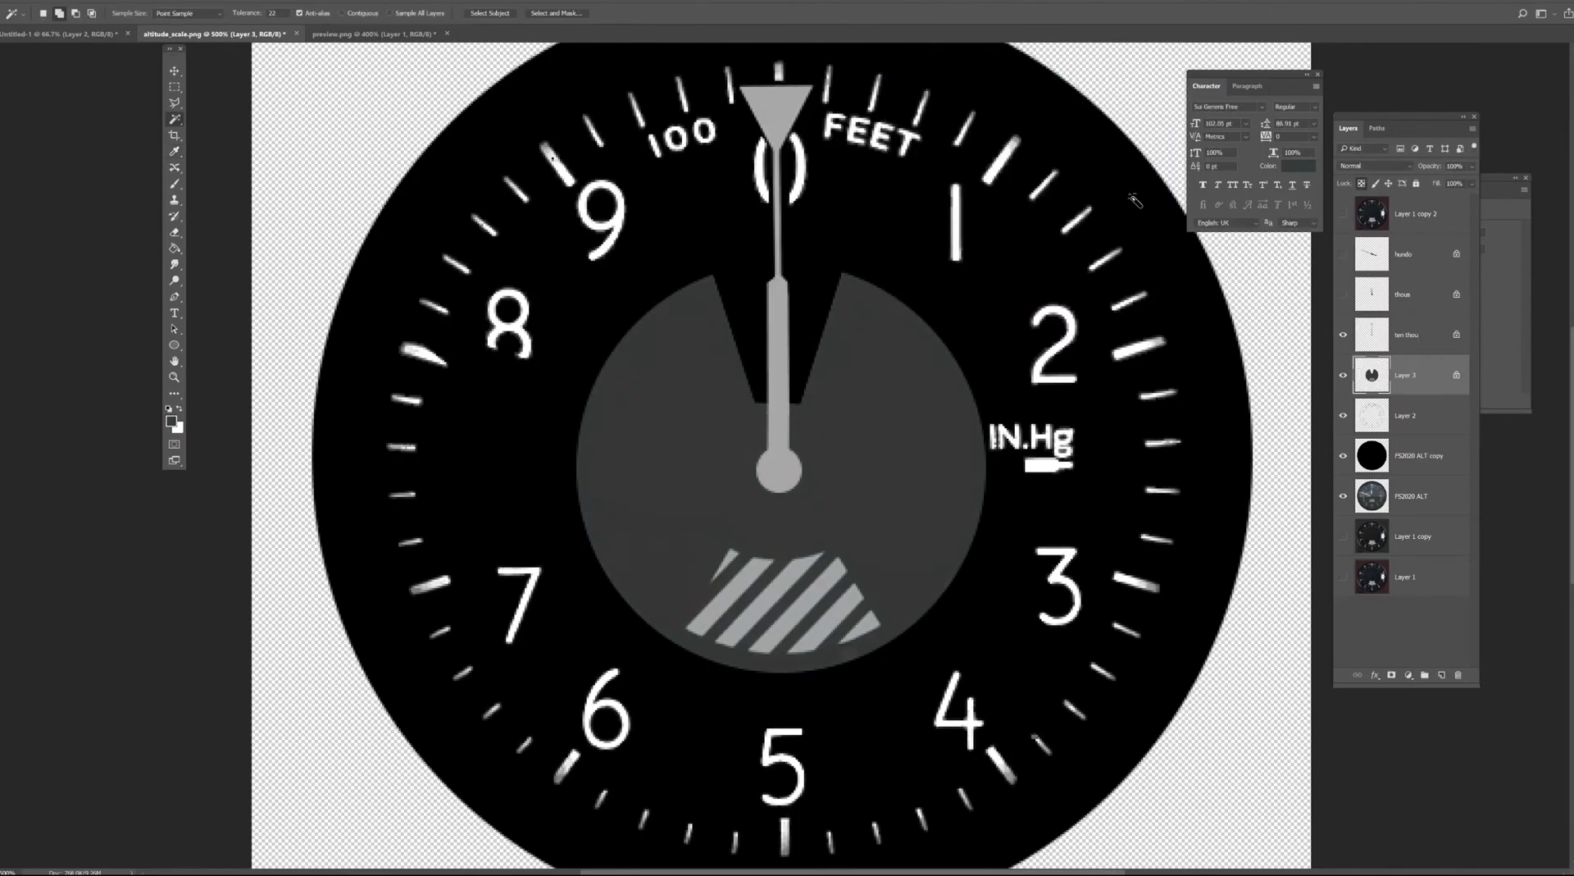
Raise the Layer 3 disc's contrast with Levels, using input levels of 40, 0.65 and 145.
key(ctrl+l)
drag(1118, 224, 1059, 227)
drag(964, 224, 1052, 225)
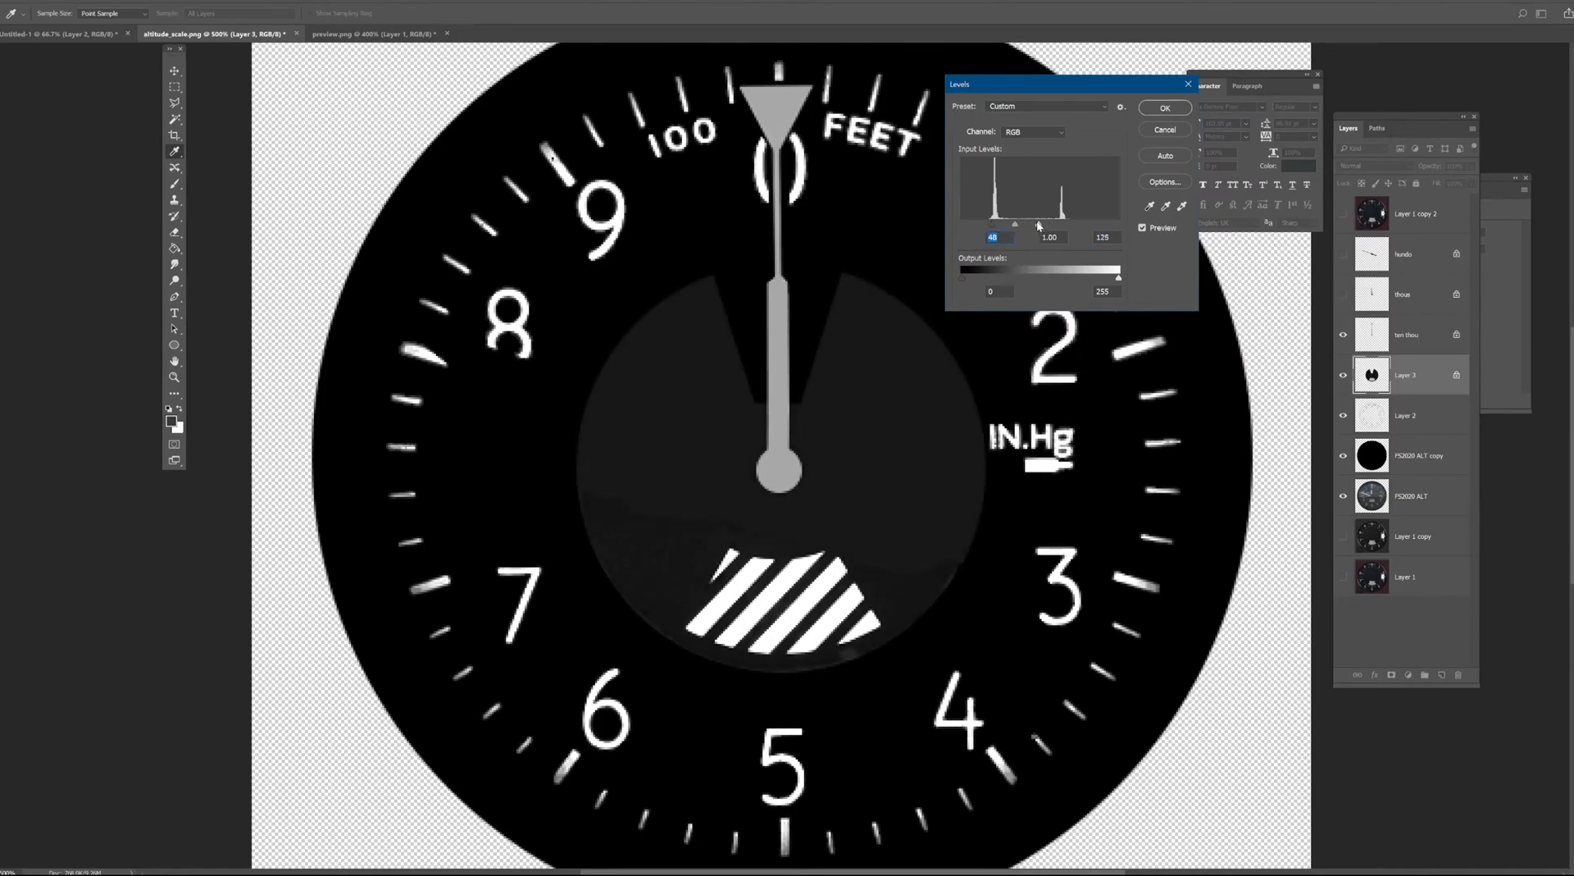
click(1052, 225)
drag(992, 228, 1029, 229)
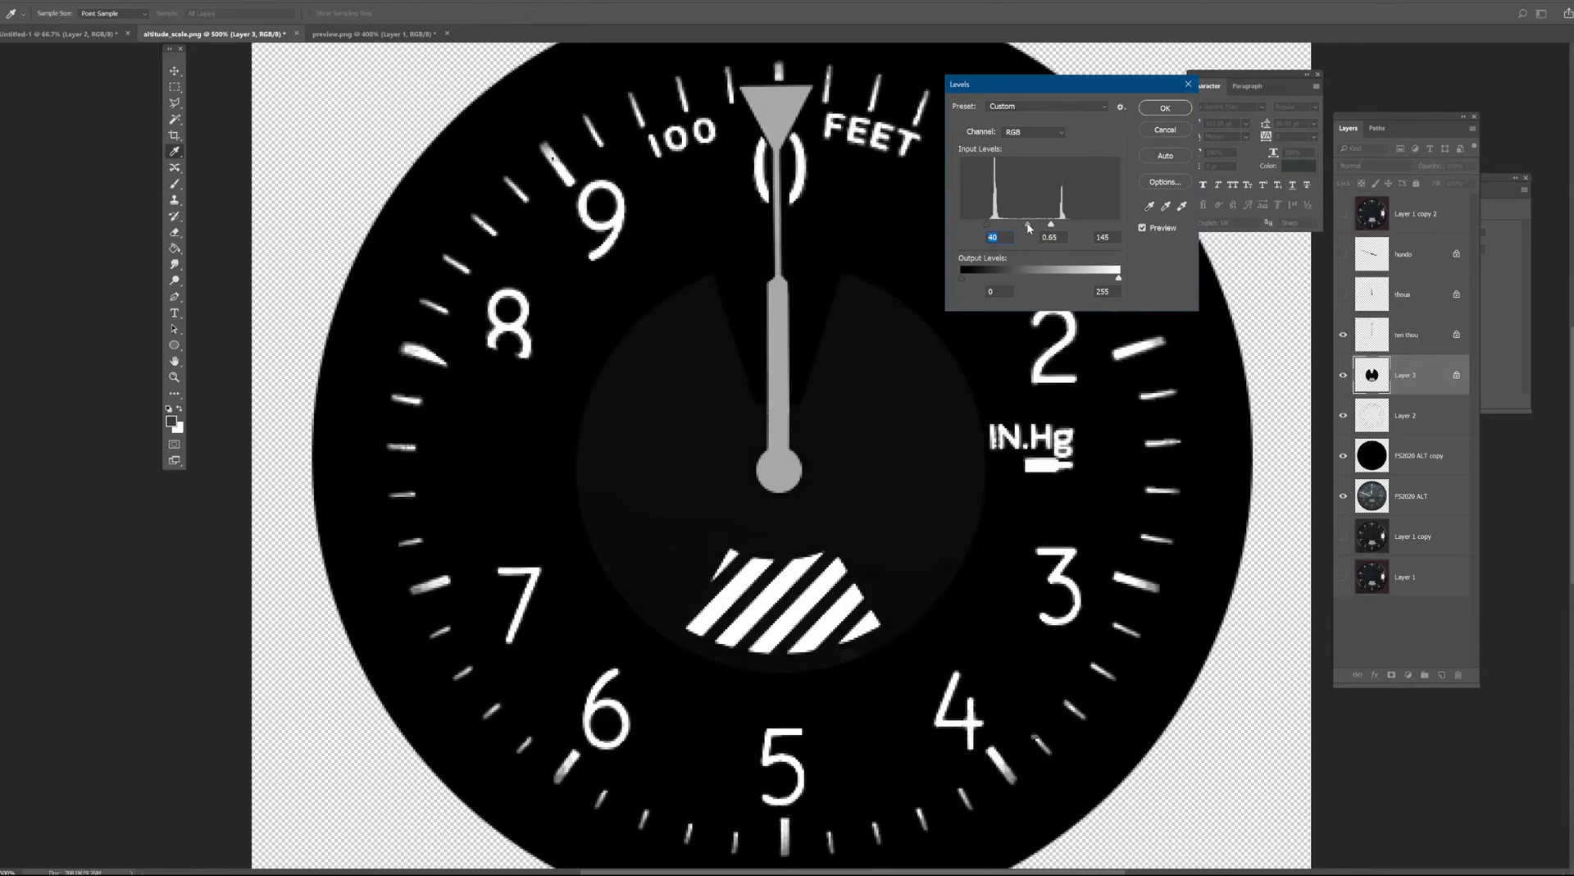
click(1156, 110)
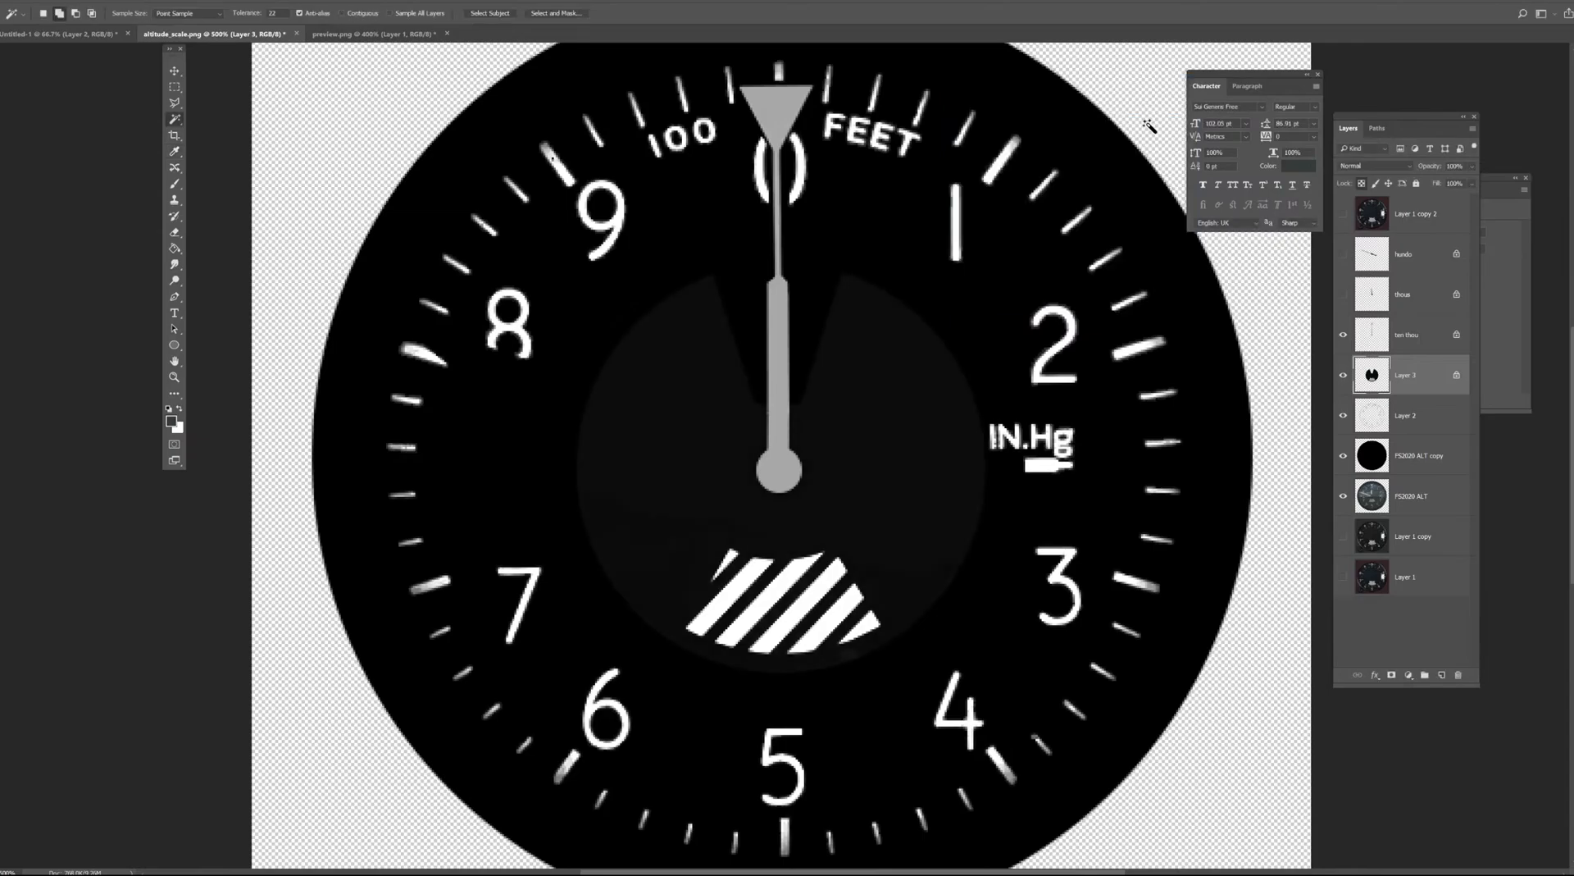
Darken the Layer 3 disc's midtones further with a second Levels adjustment.
key(ctrl+l)
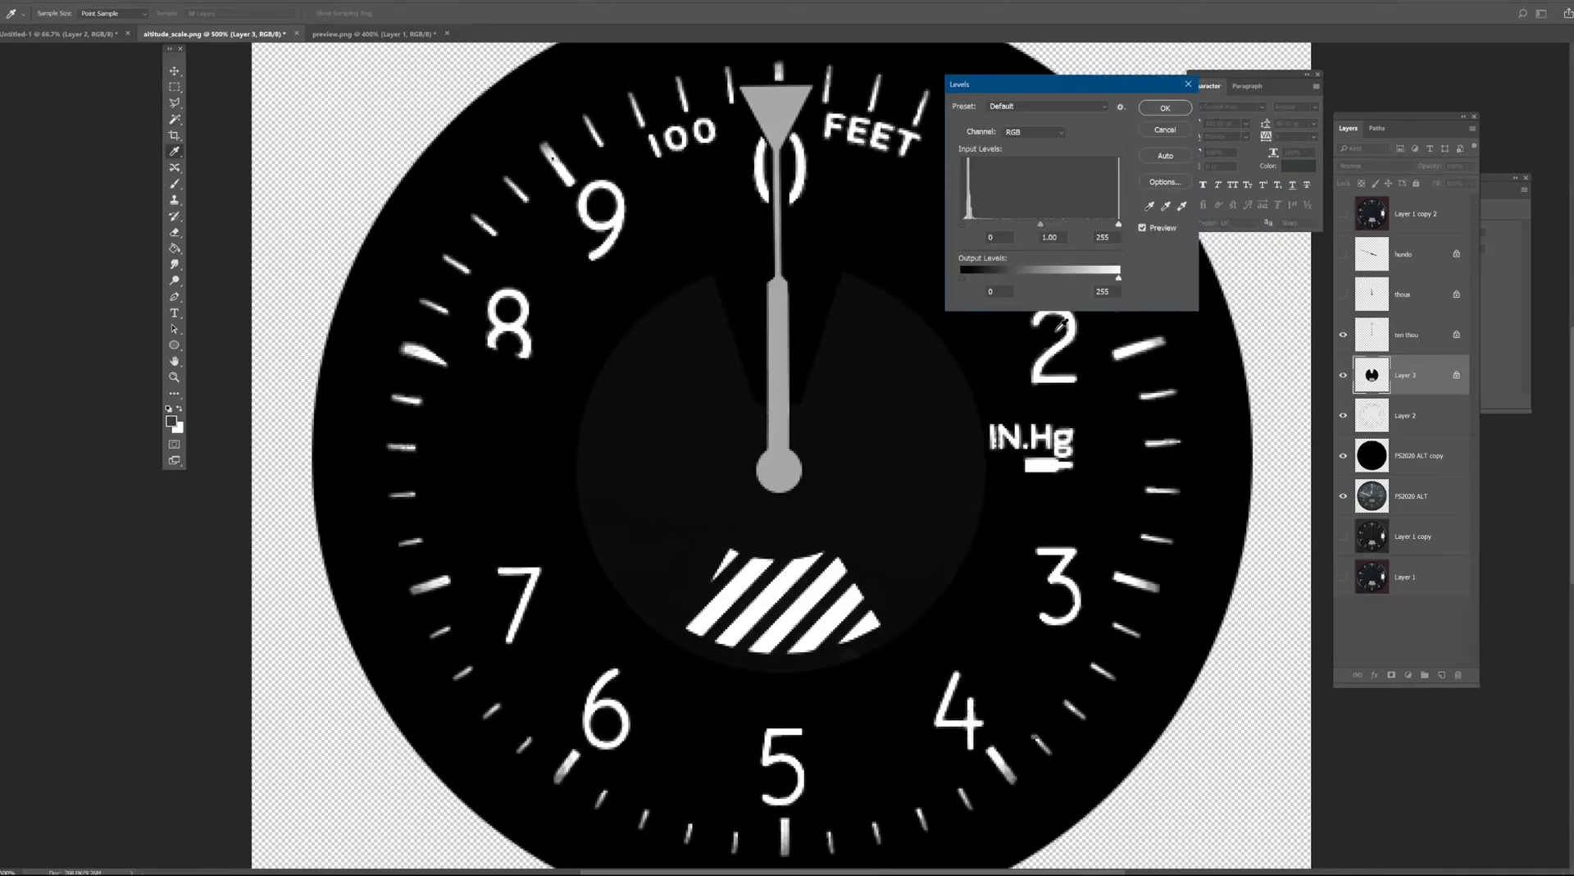
mouse_move(1041, 229)
mouse_down()
mouse_move(980, 228)
mouse_move(1055, 232)
mouse_up()
key(Return)
Select the disc's dark area on Layer 3 with the Magic Wand, lighten it slightly with Hue/Saturation to dark grey, and deselect.
key(w)
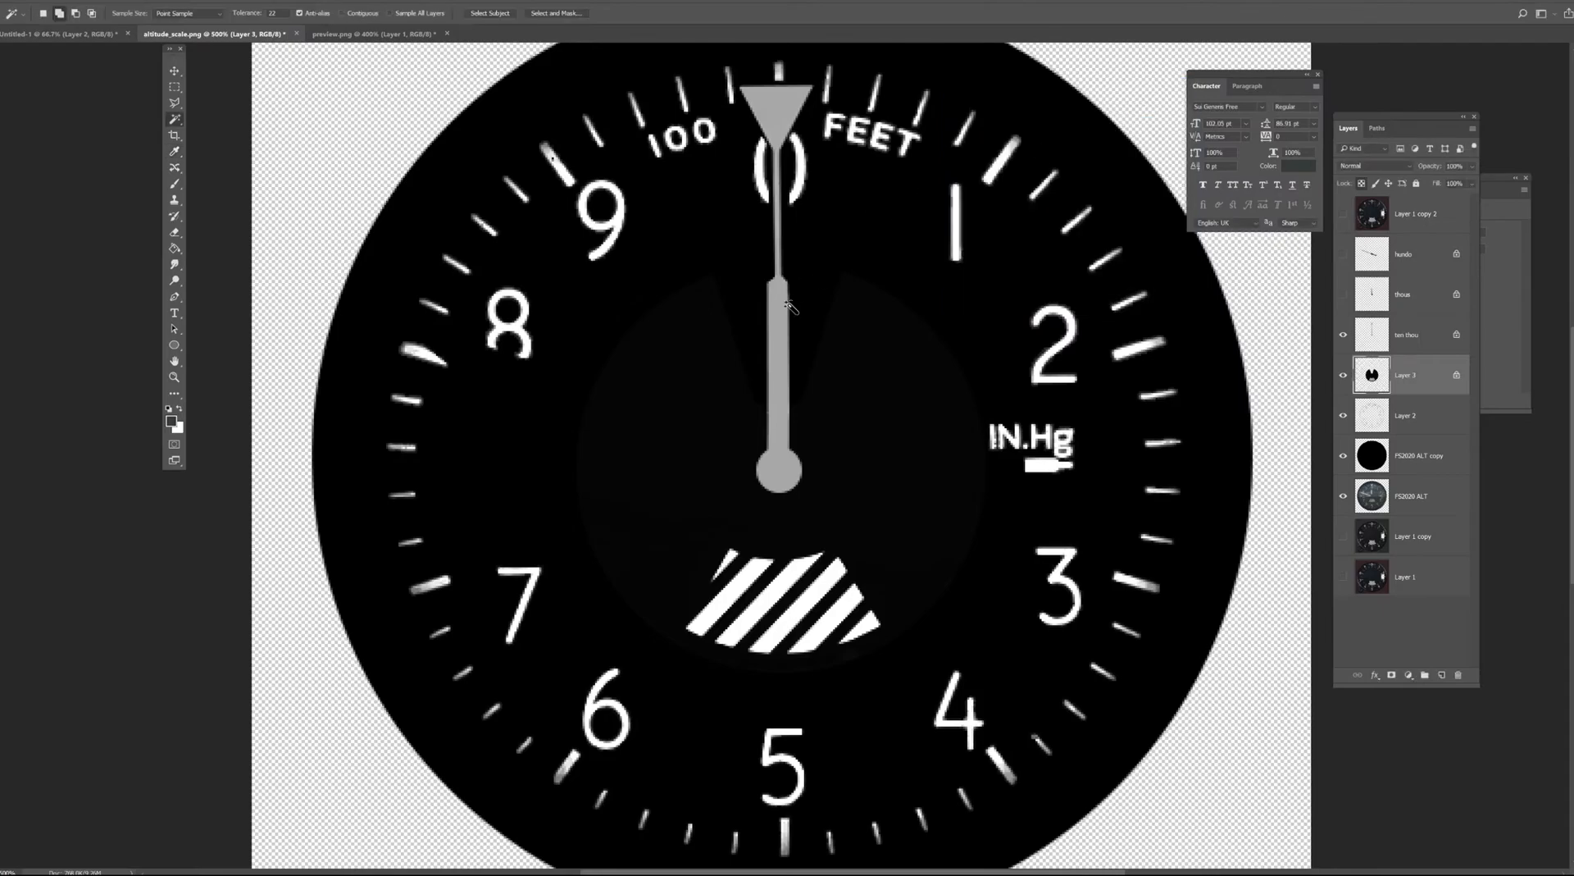
click(700, 409)
key(ctrl+u)
drag(998, 236, 1007, 237)
click(1139, 110)
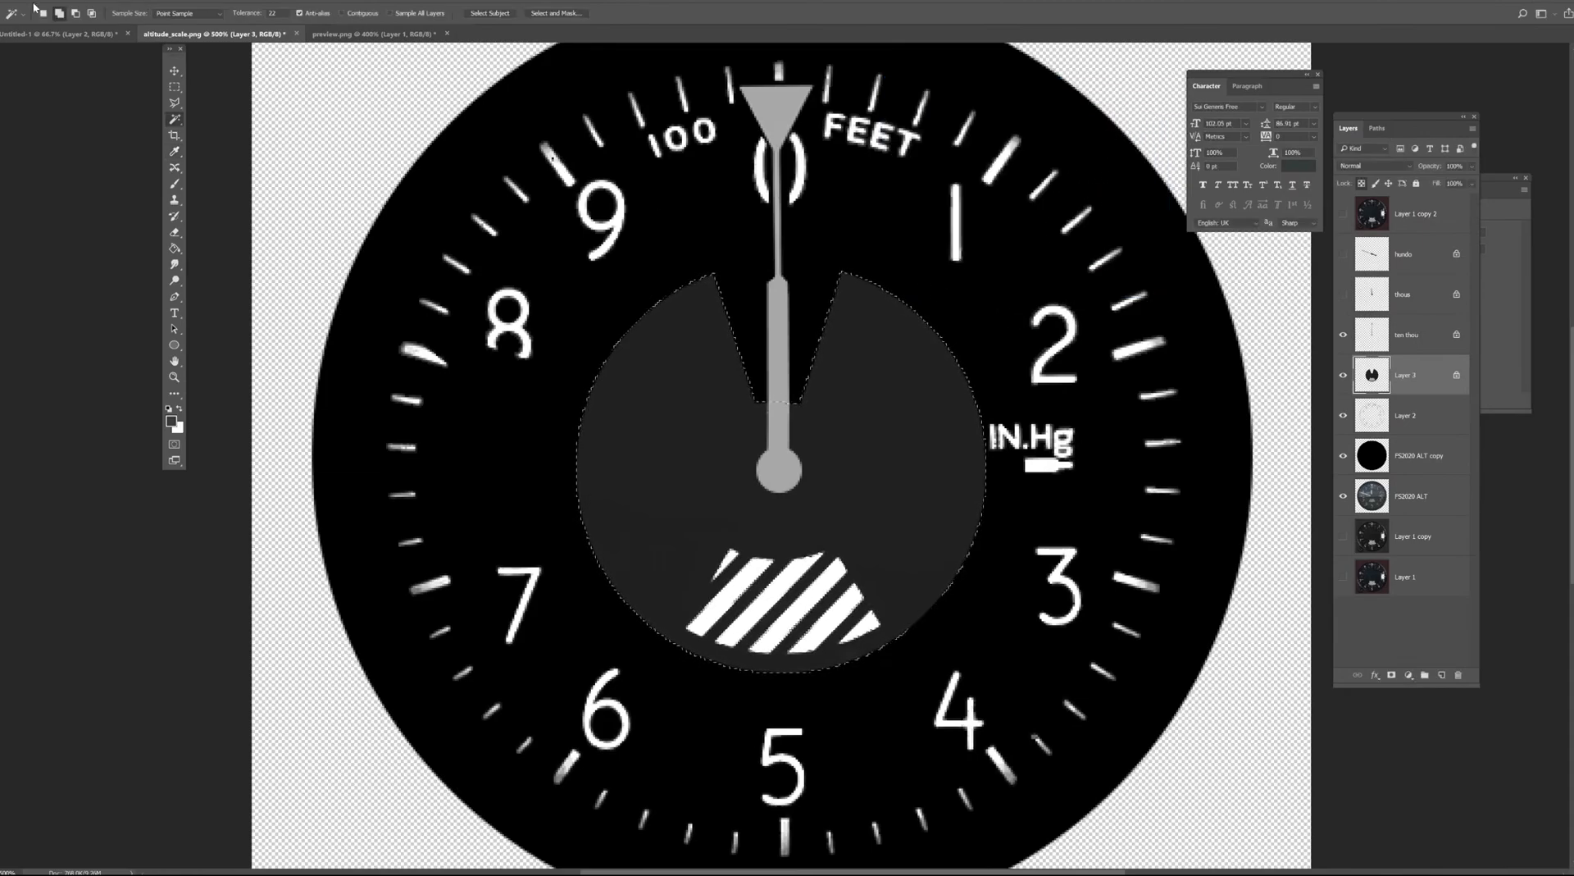
click(174, 71)
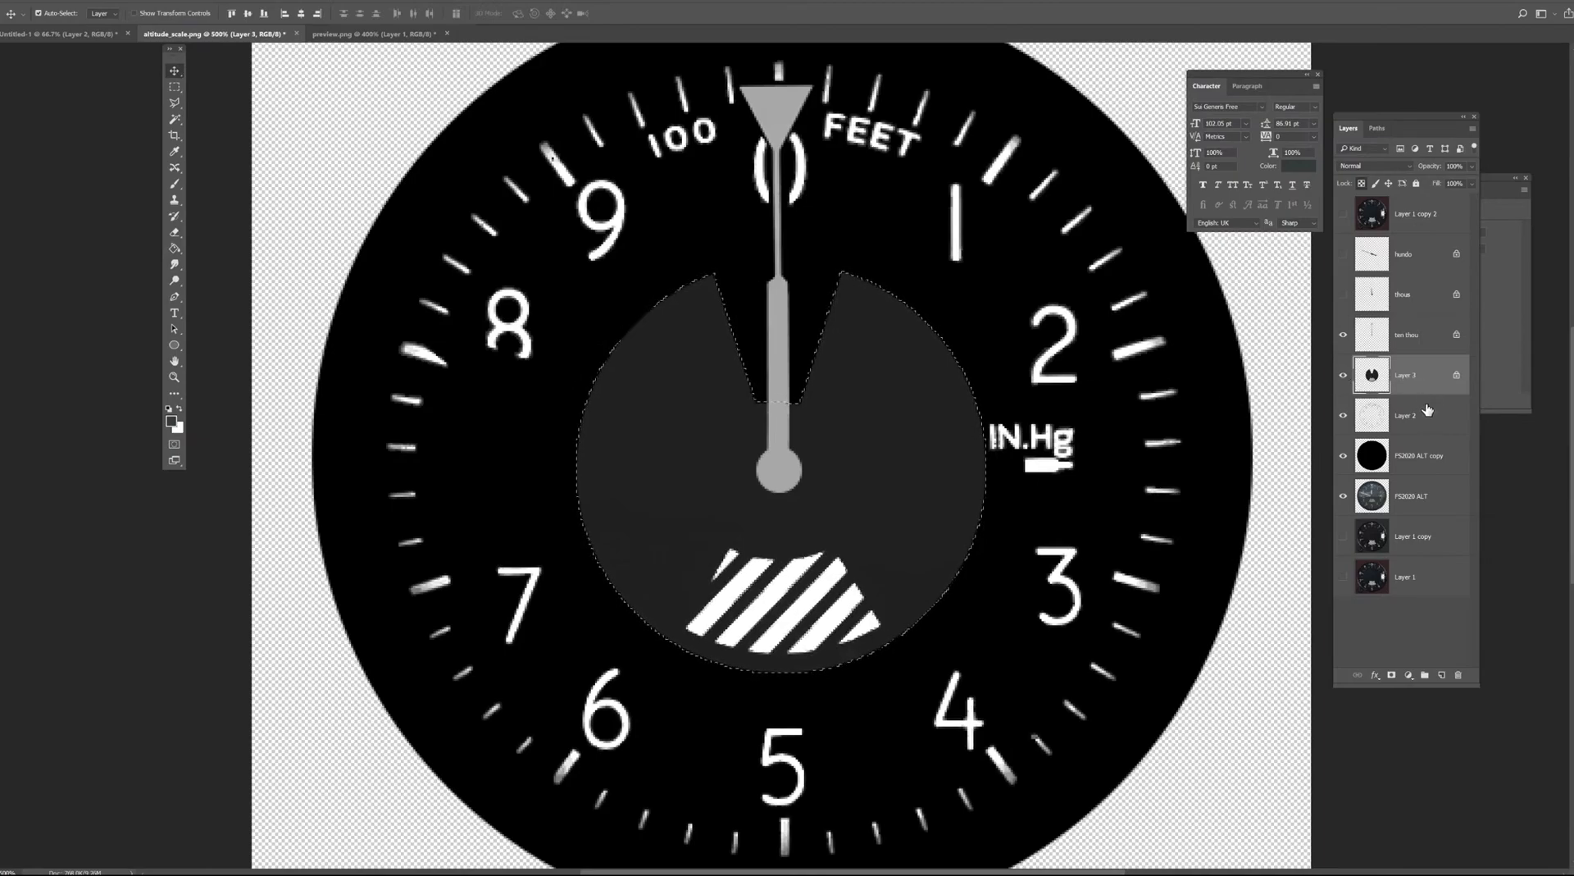
key(ctrl+d)
click(1341, 378)
click(1341, 377)
Lighten the FS2020 ALT copy face with Hue/Saturation, Lightness +12, to match the inner disc's dark grey.
click(1402, 464)
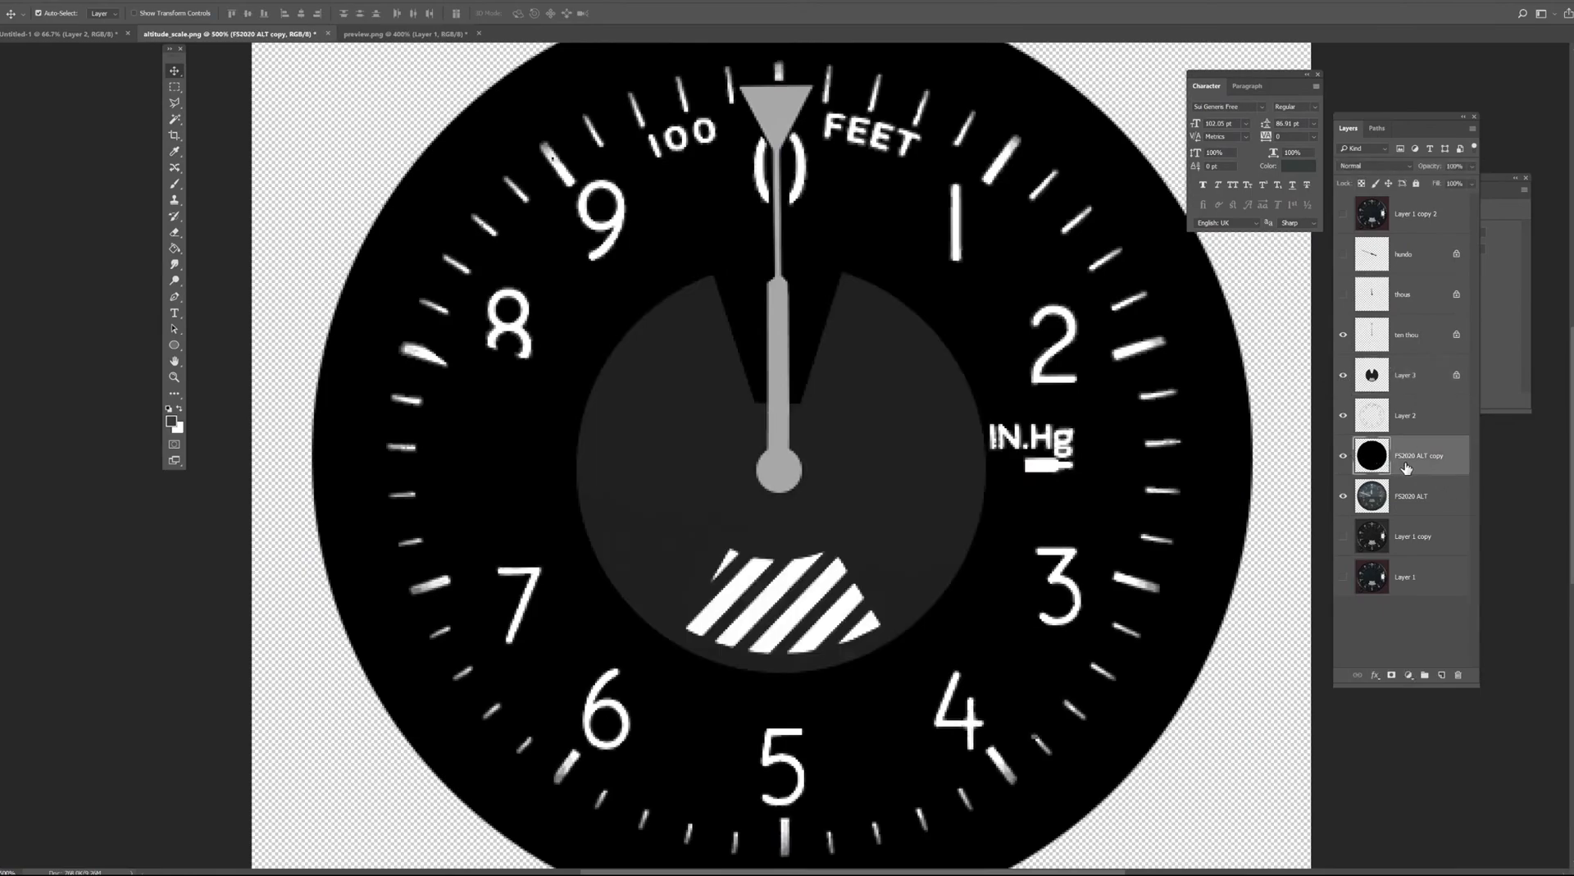
key(ctrl+u)
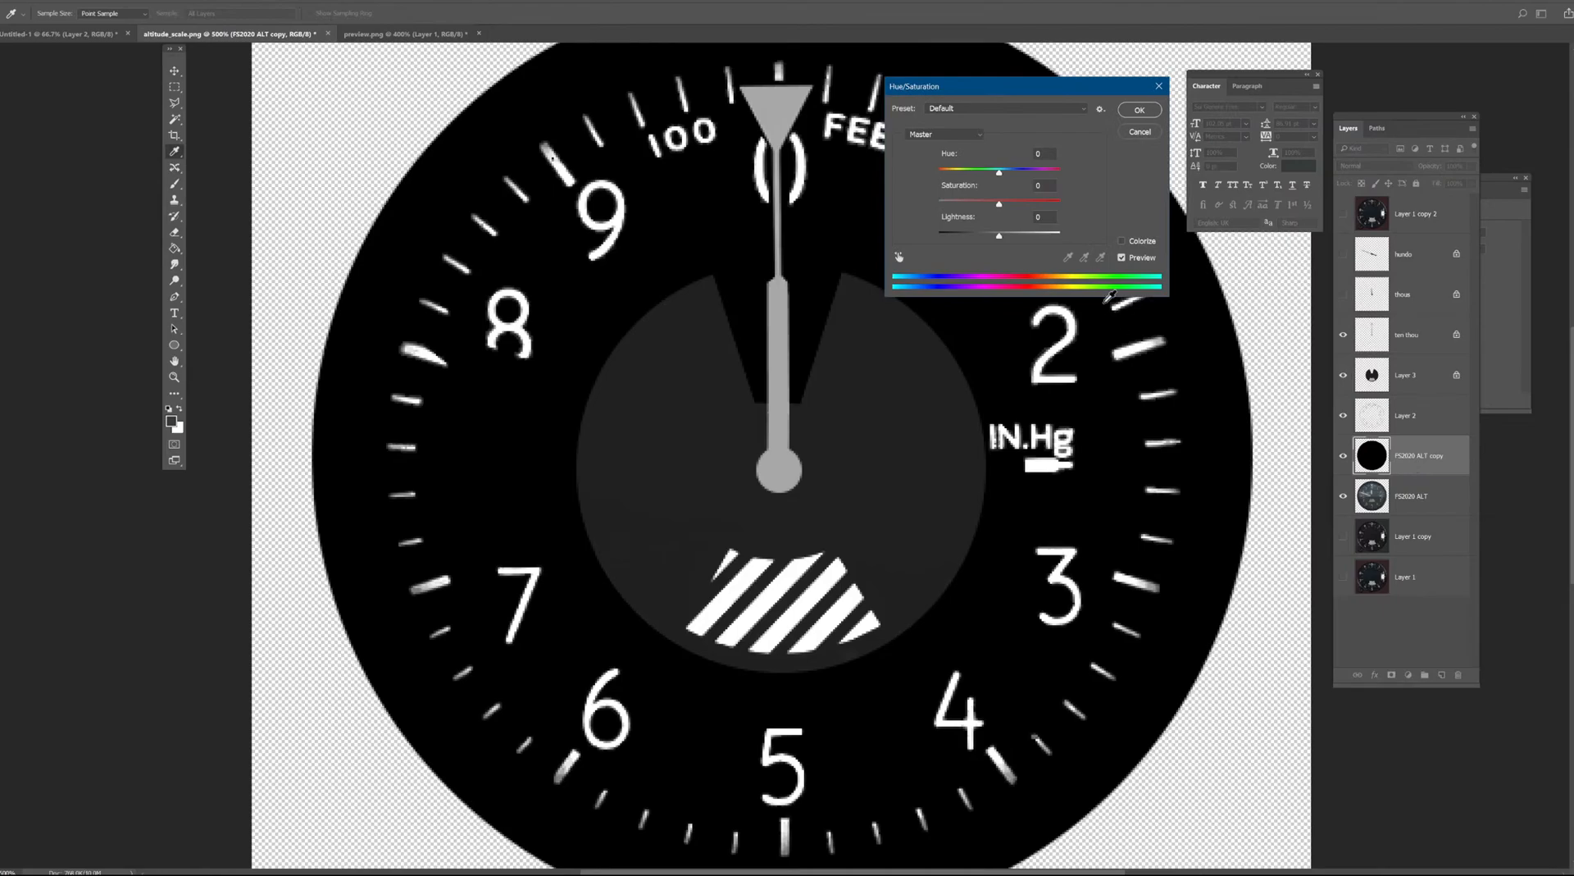
drag(1001, 239, 1007, 239)
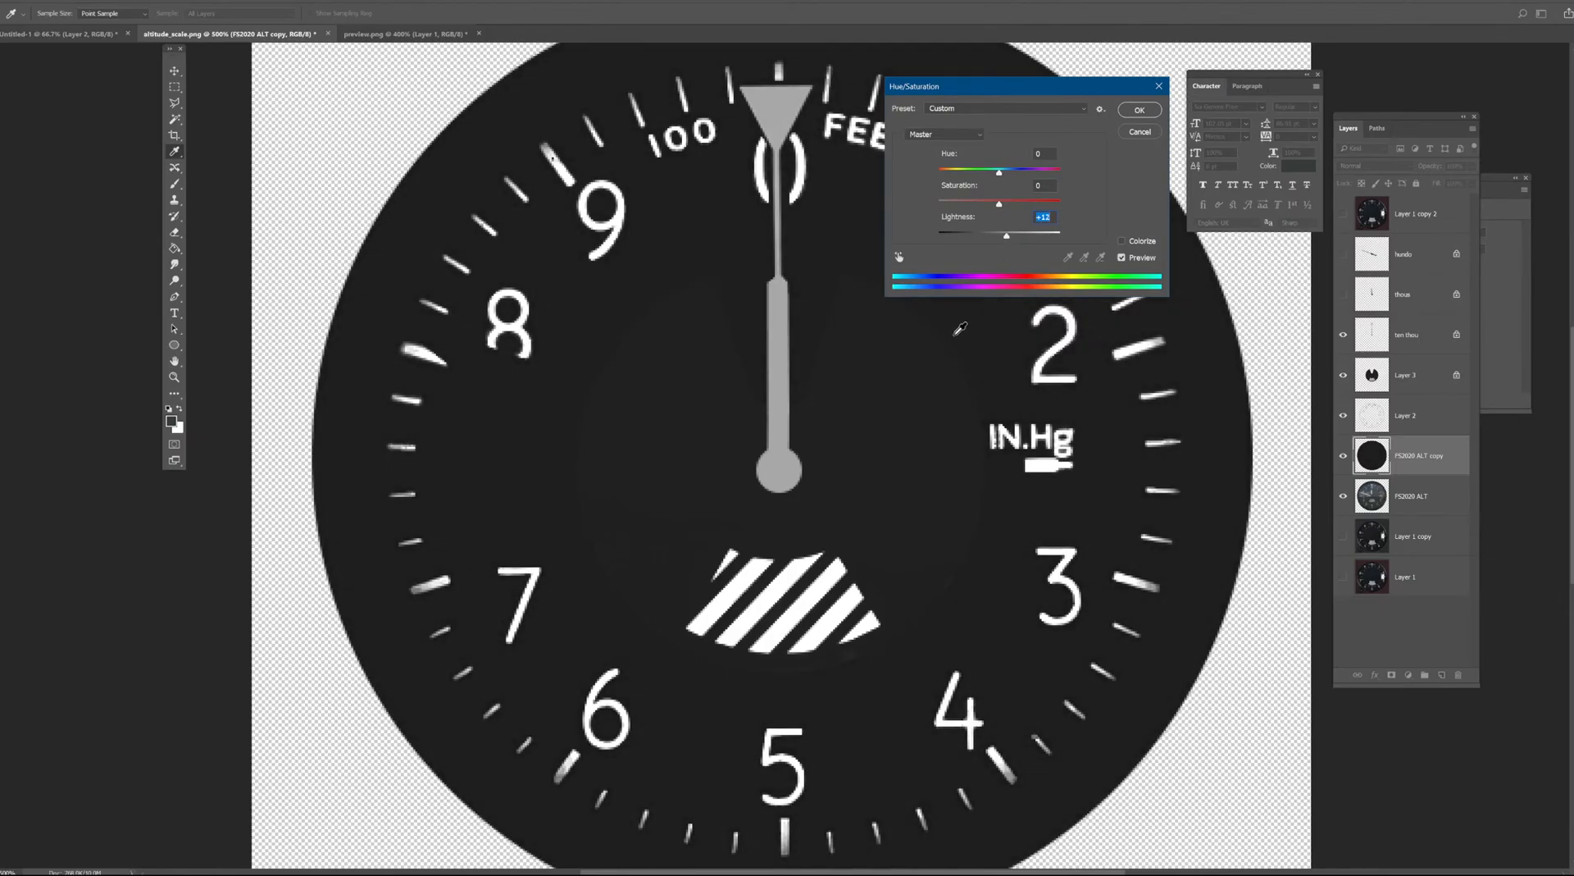
key(ctrl+plus)
key(ctrl+plus)
key(ctrl+plus)
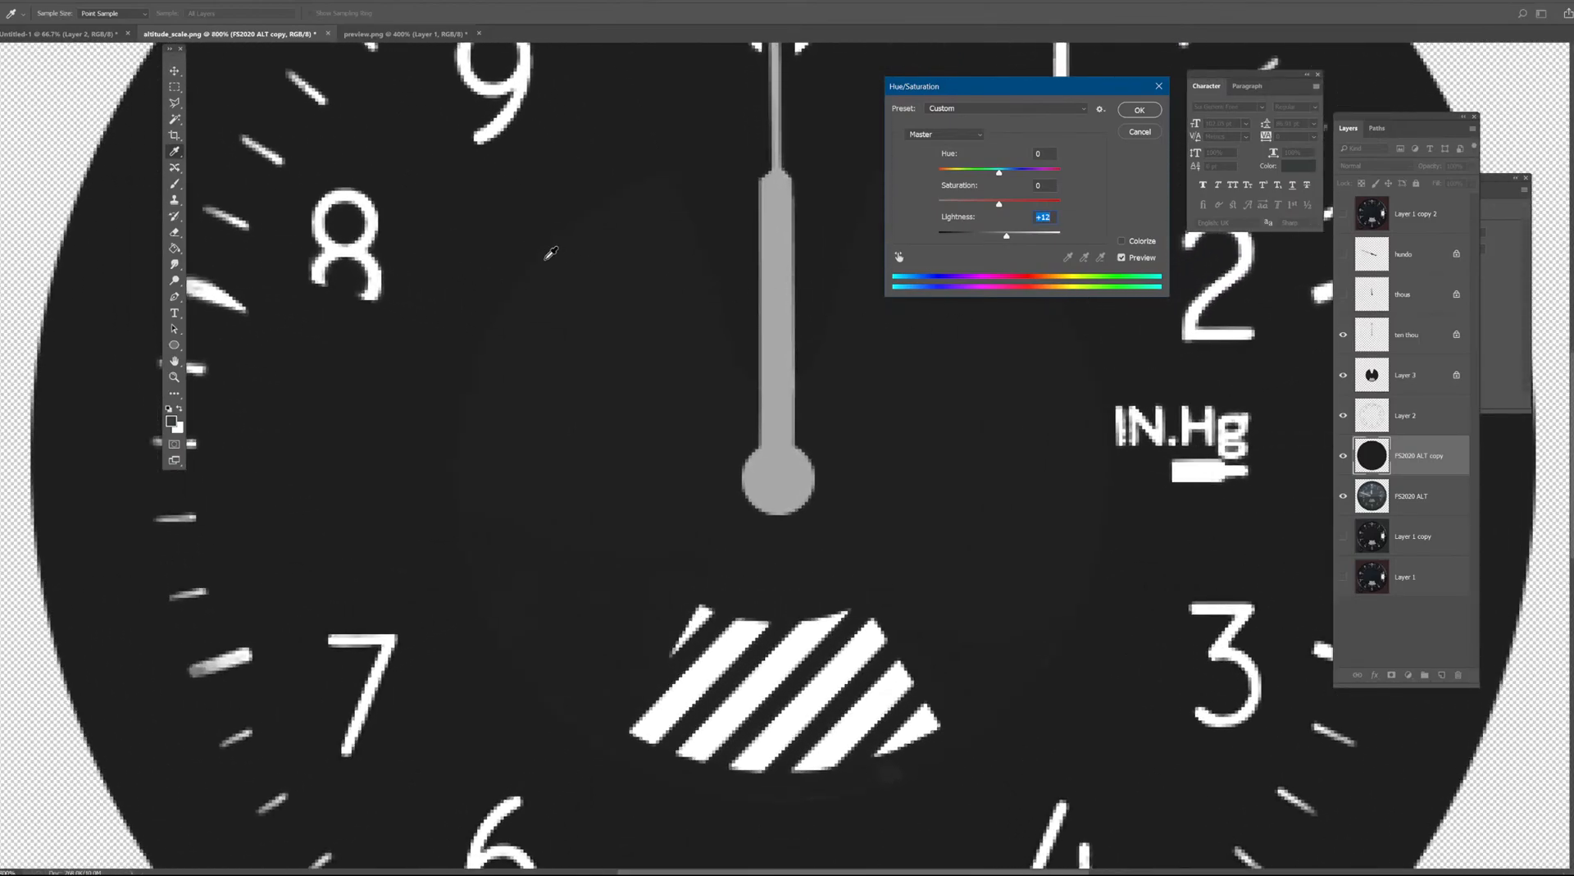
key(ctrl+plus)
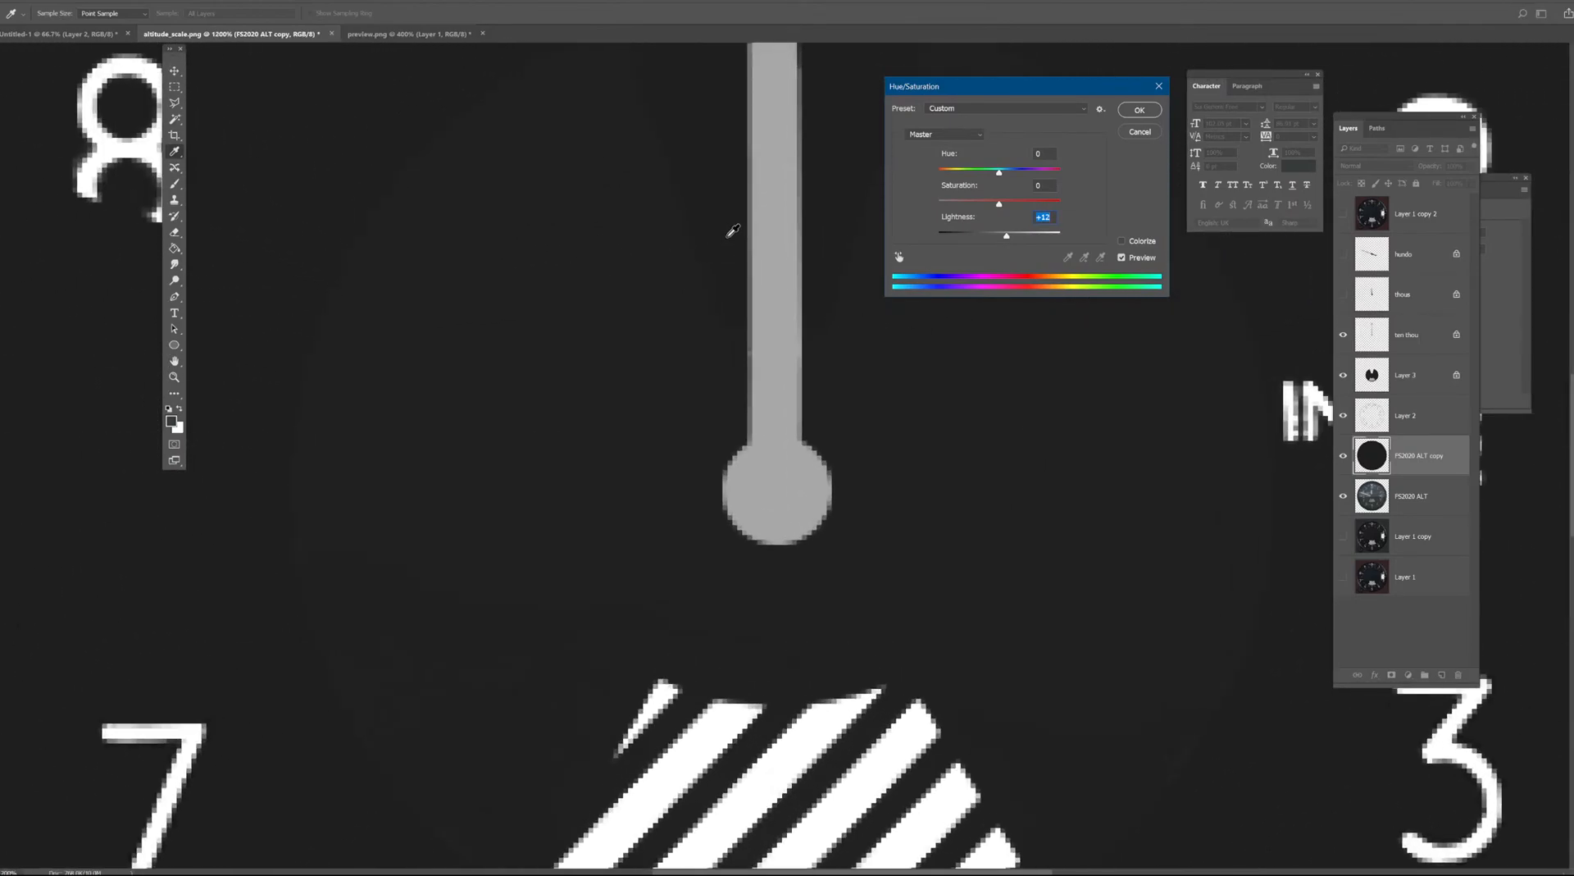
key(ctrl+minus)
key(ctrl+minus)
click(1137, 110)
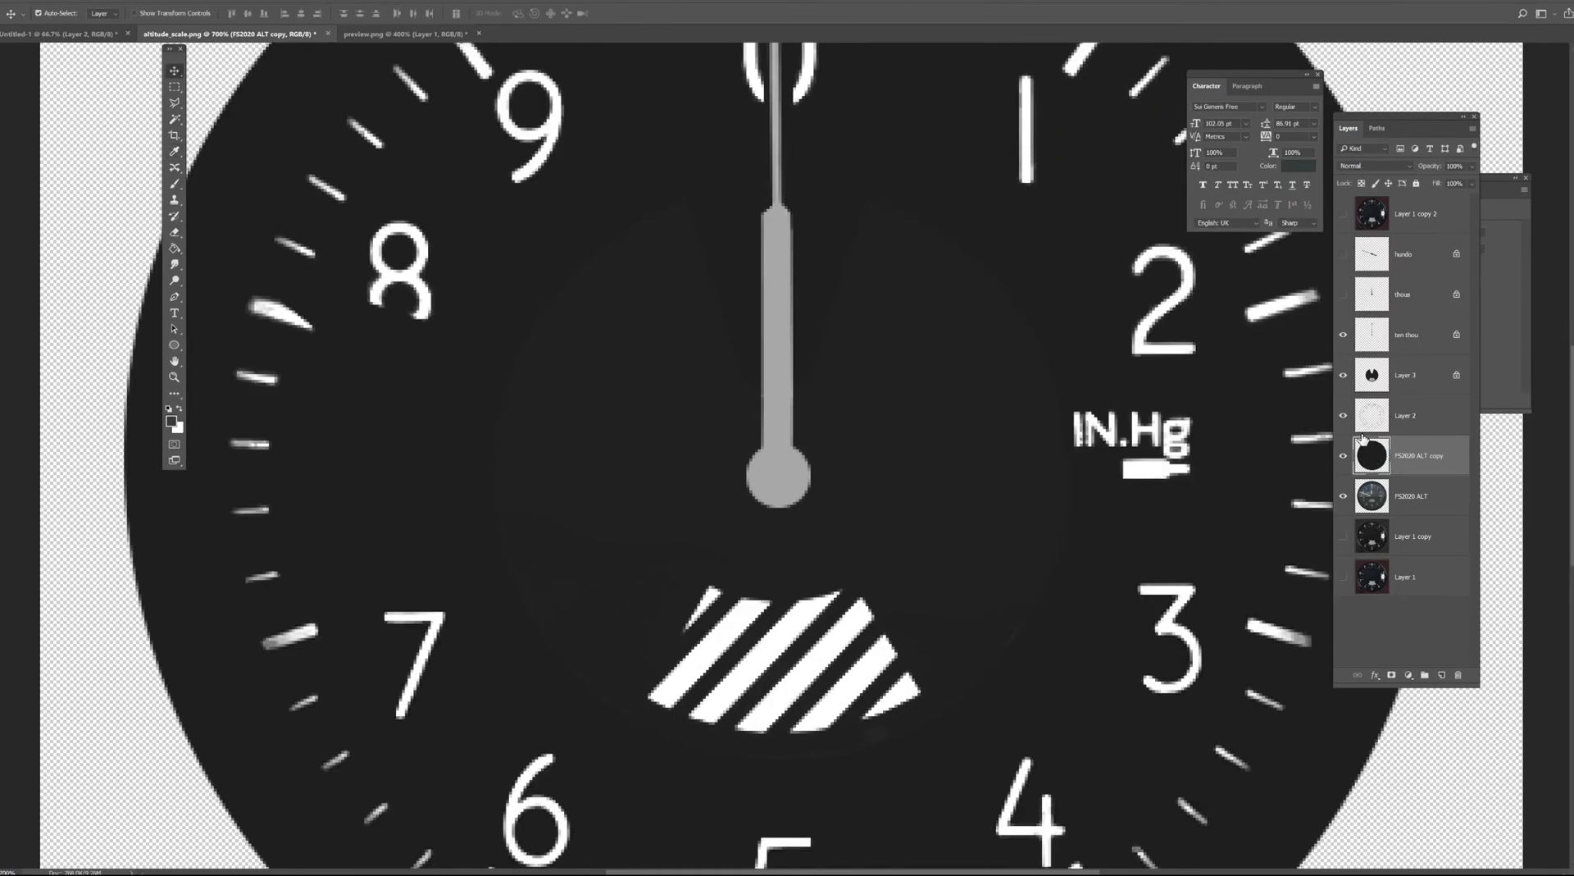
key(ctrl+minus)
key(ctrl+minus)
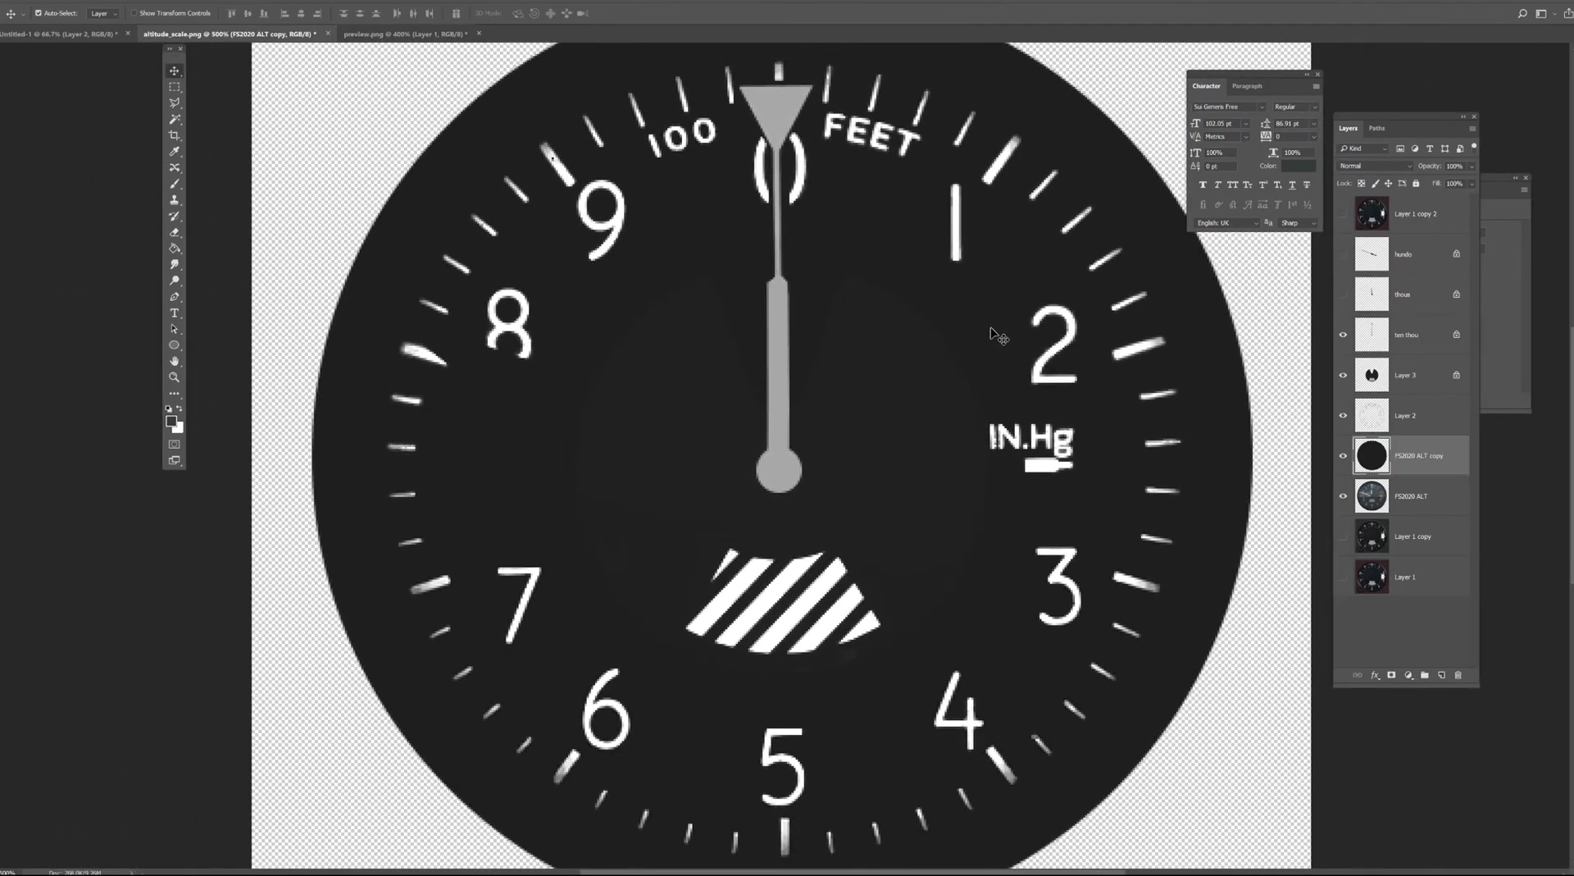
Rename Layer 3 as "thou circle".
click(1425, 377)
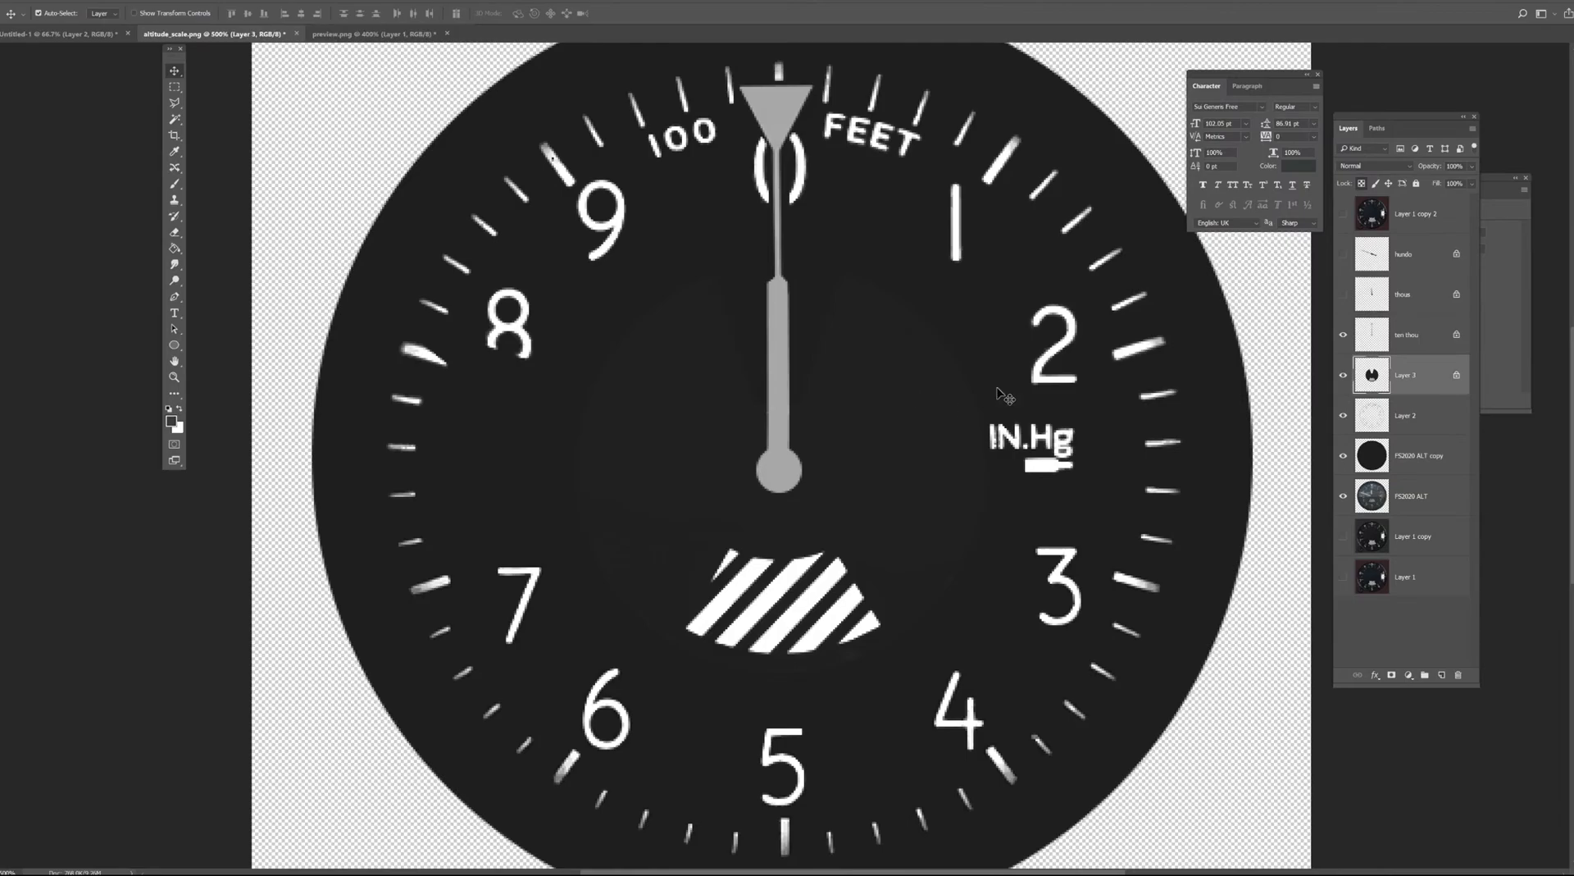
double_click(1408, 378)
text(thou circle)
click(1421, 387)
key(h)
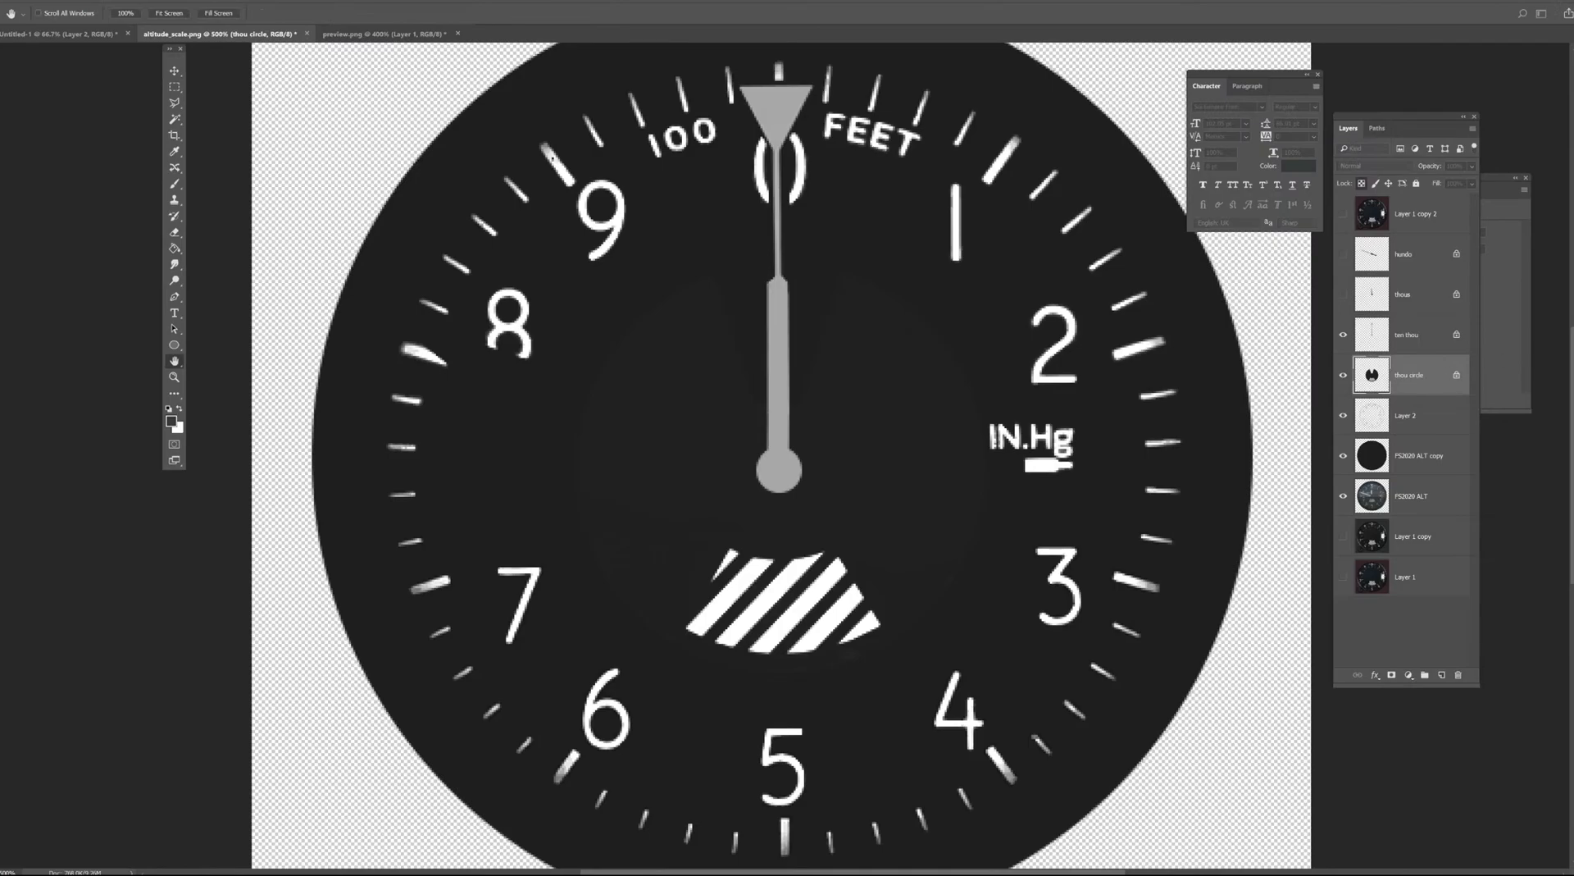
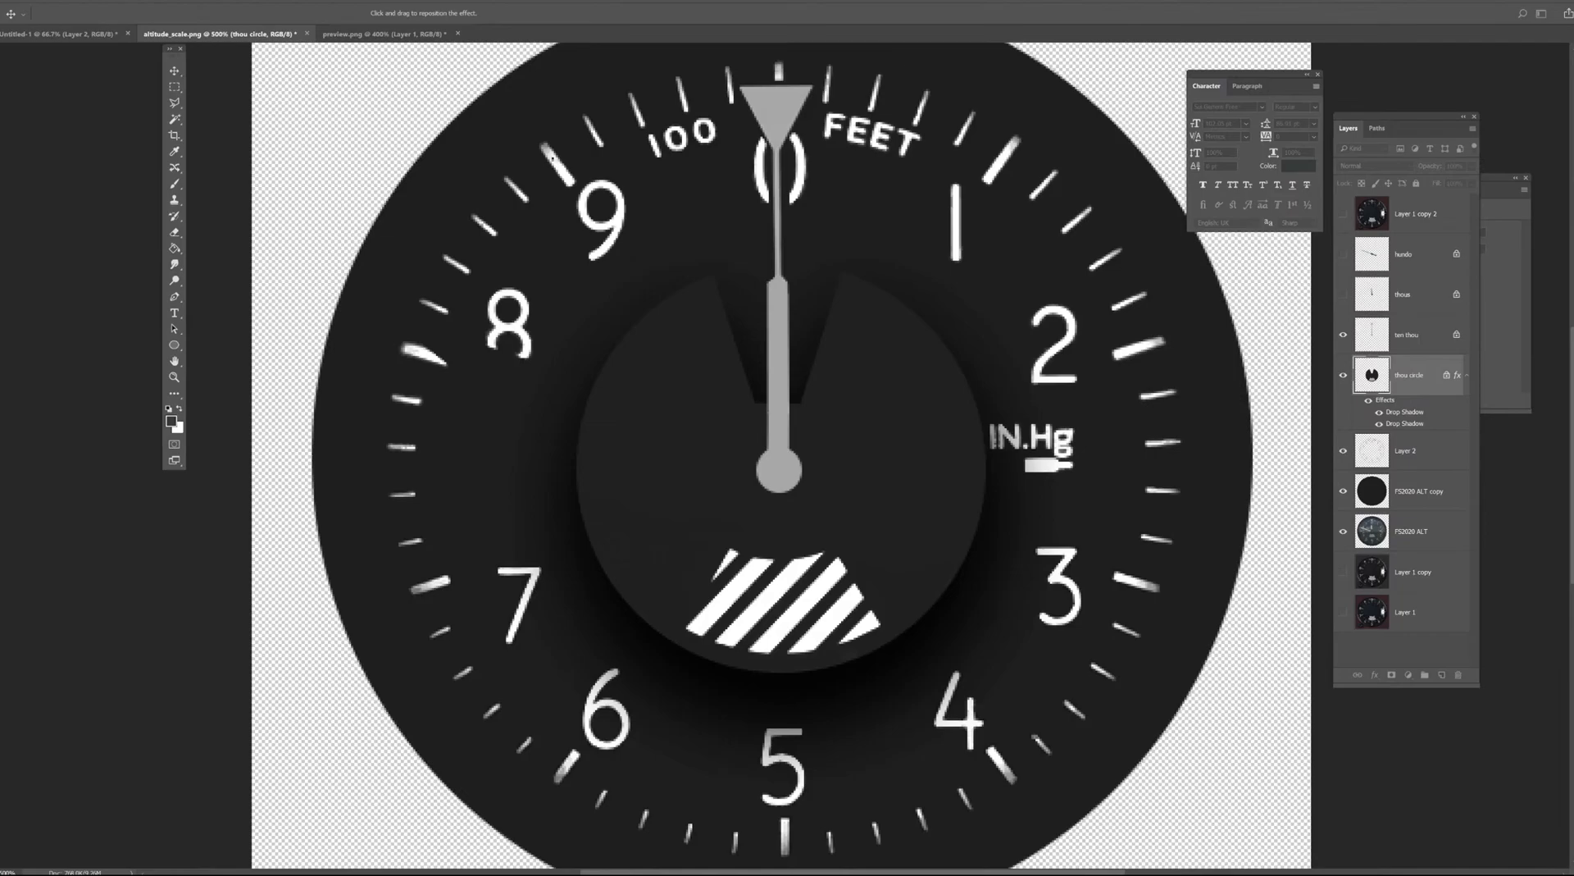
Delete the duplicate drop shadow from the thou circle's layer style, keeping a single one.
drag(1573, 167, 969, 133)
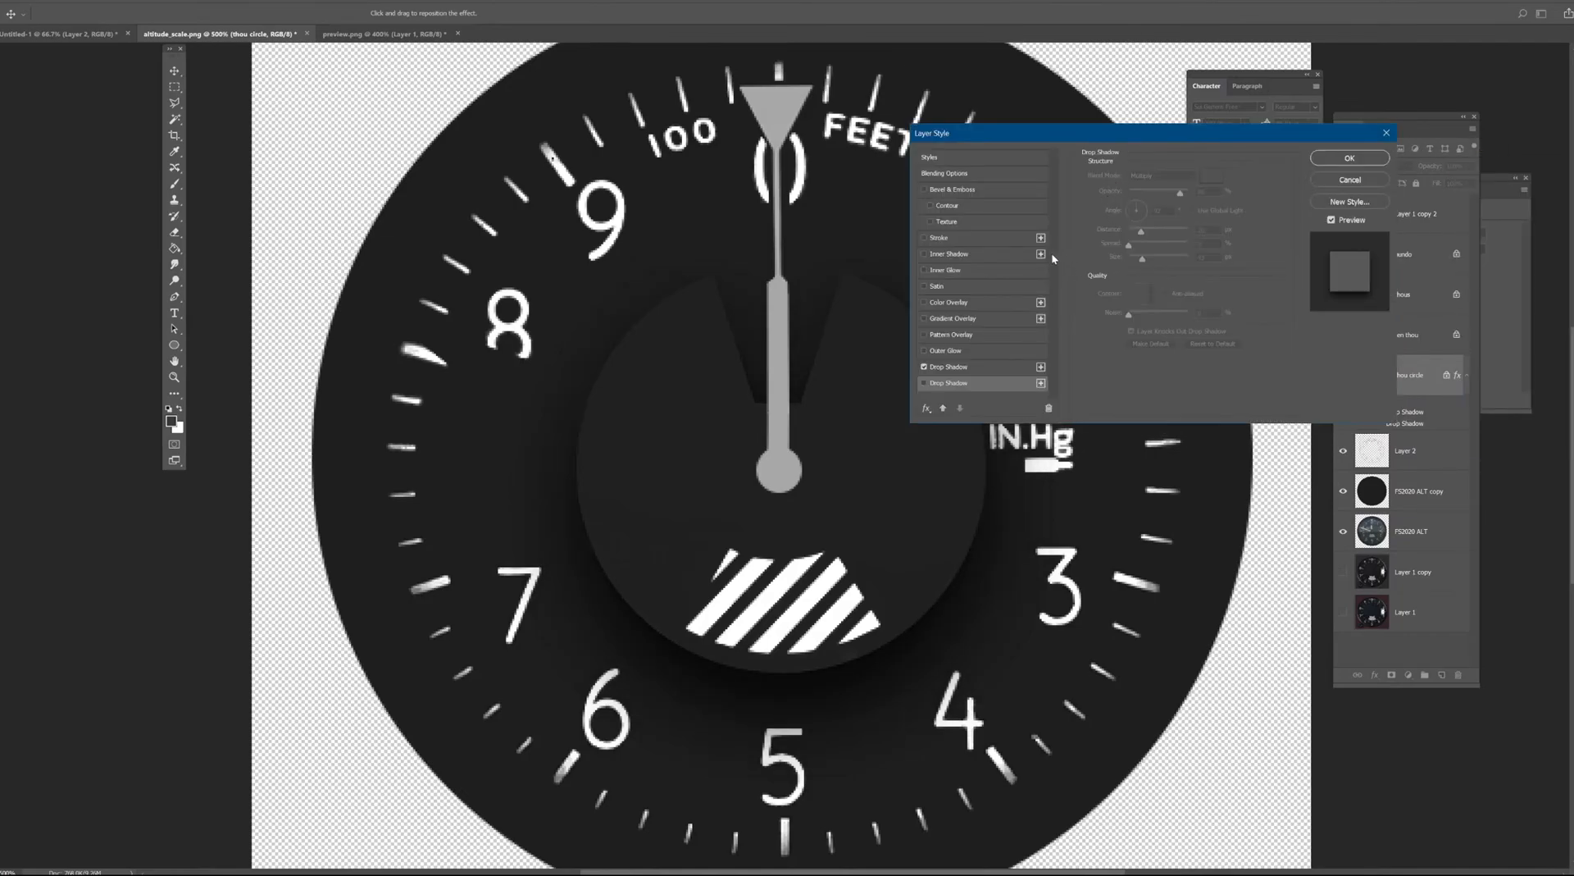
click(939, 383)
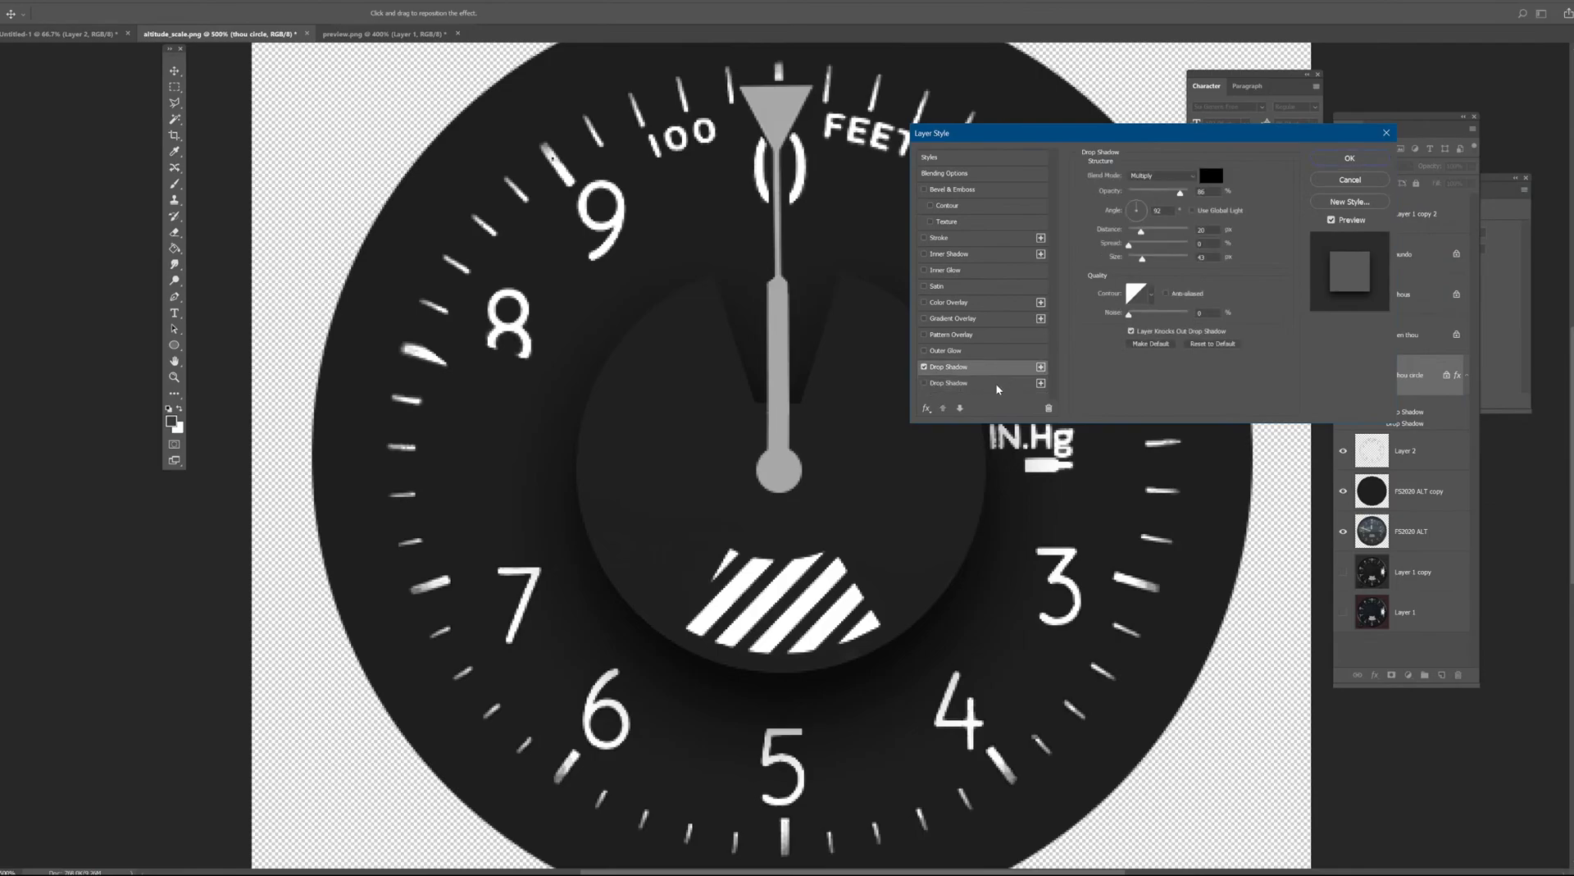
click(1049, 408)
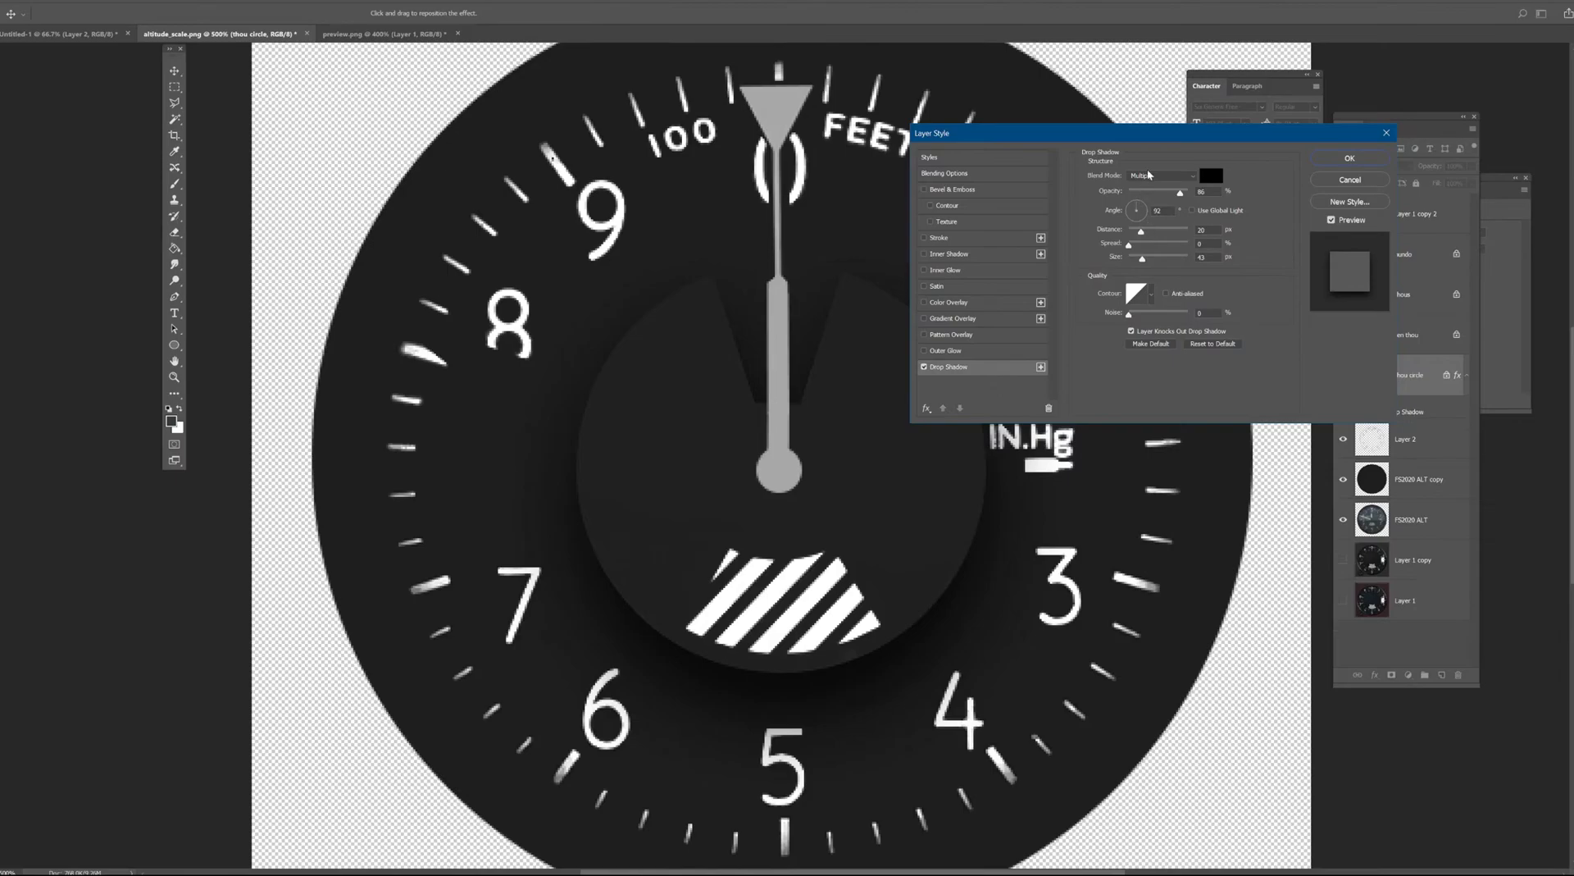
drag(1148, 133, 1096, 49)
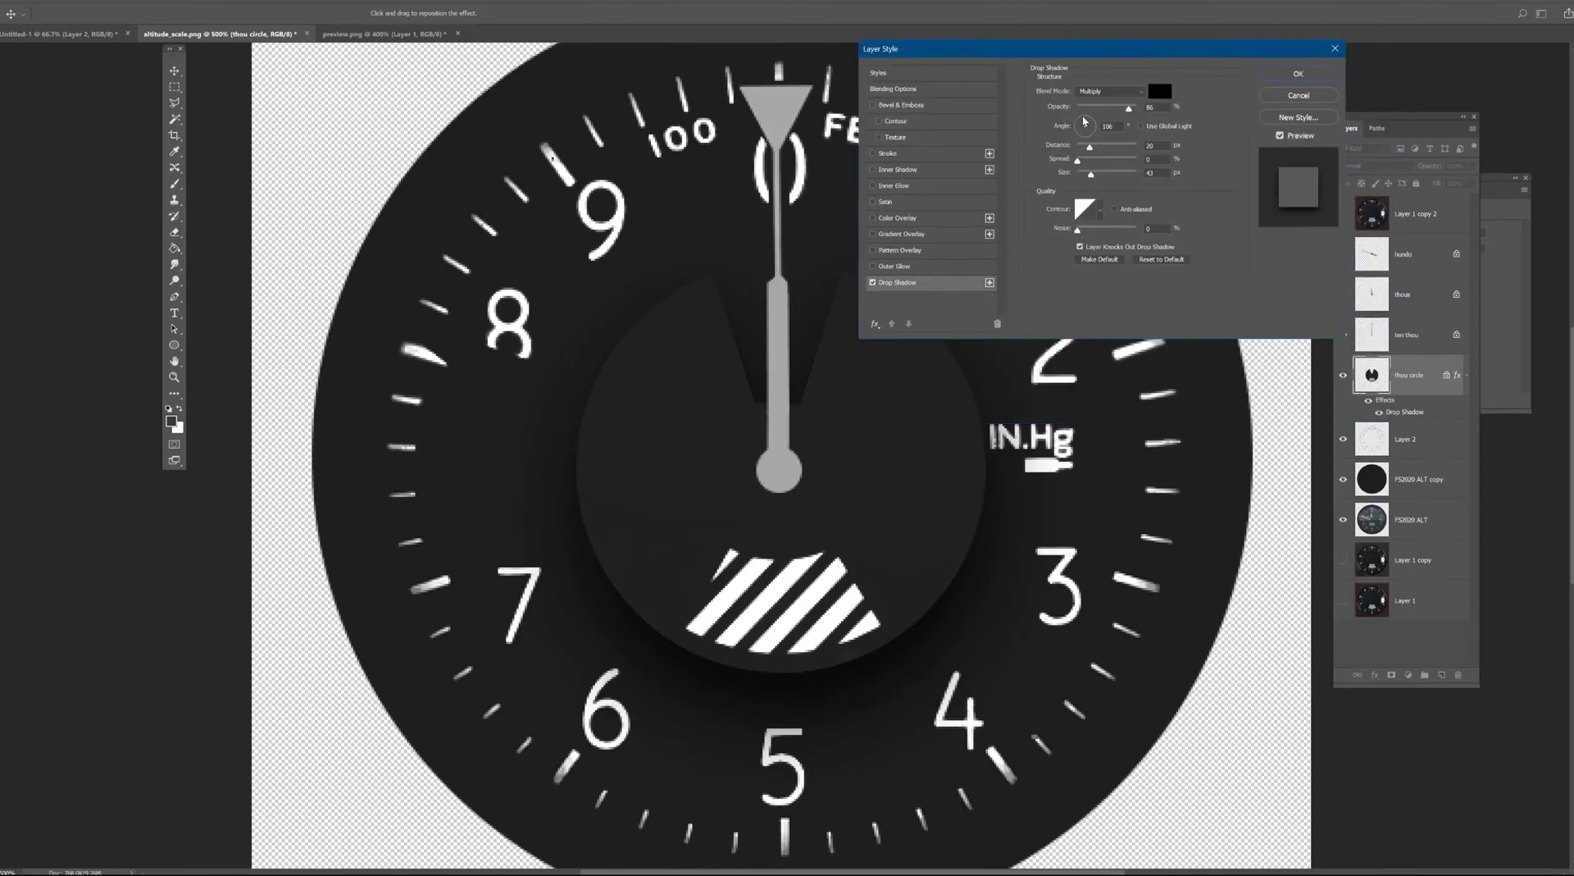
Tighten the thou circle's drop shadow into a thin edge with a 115° angle, 2 px distance, small size and reduced opacity.
click(1083, 125)
click(1083, 126)
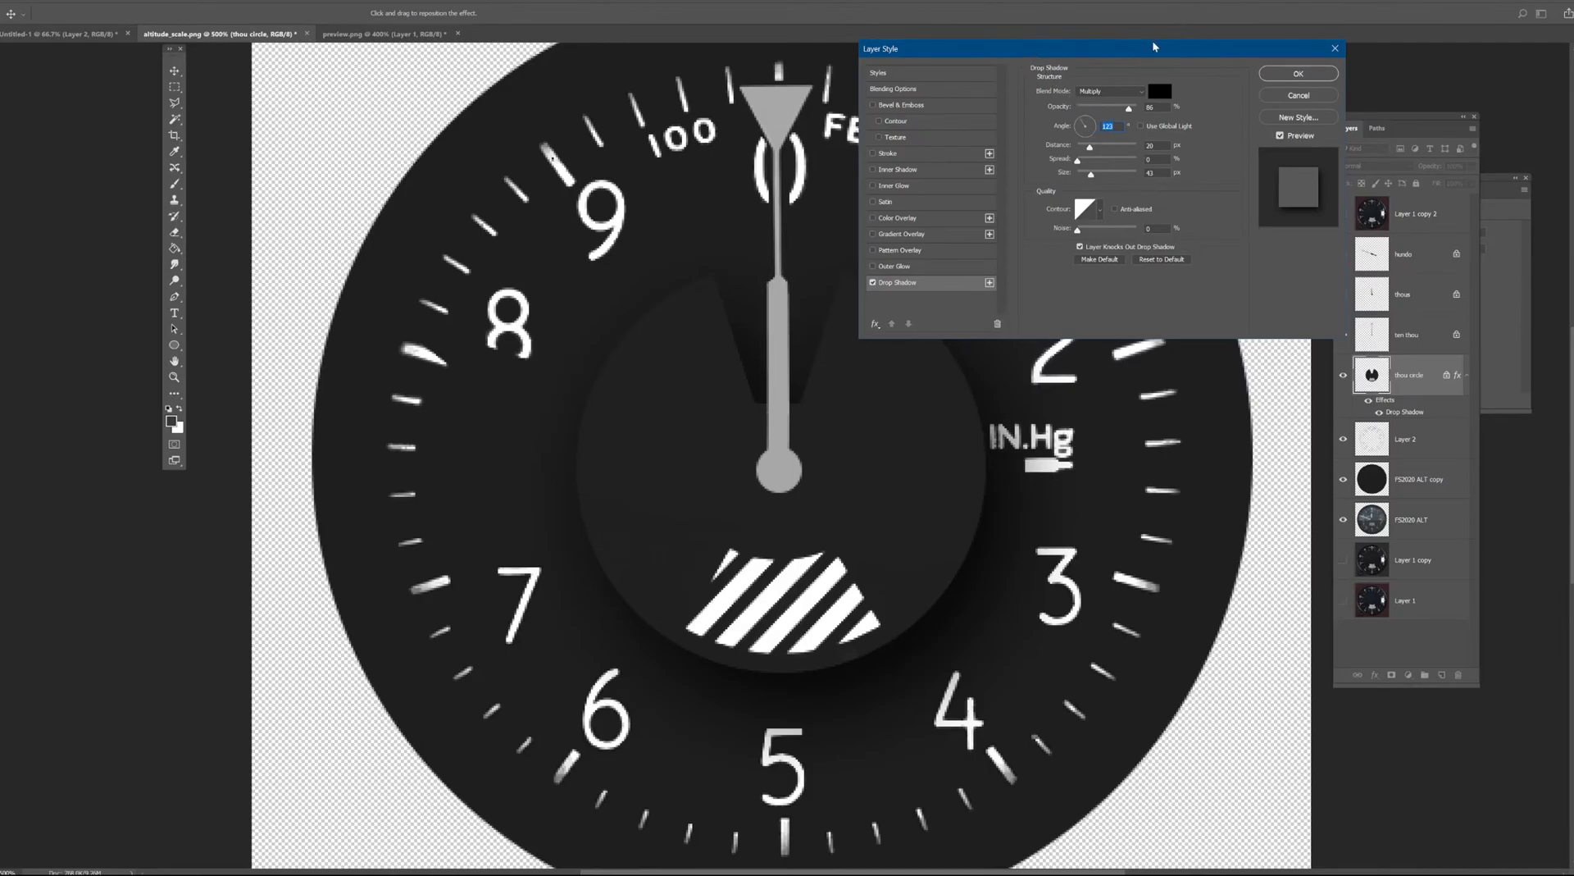
click(1090, 120)
mouse_move(1093, 124)
mouse_down()
mouse_move(1080, 120)
mouse_move(1077, 147)
mouse_up()
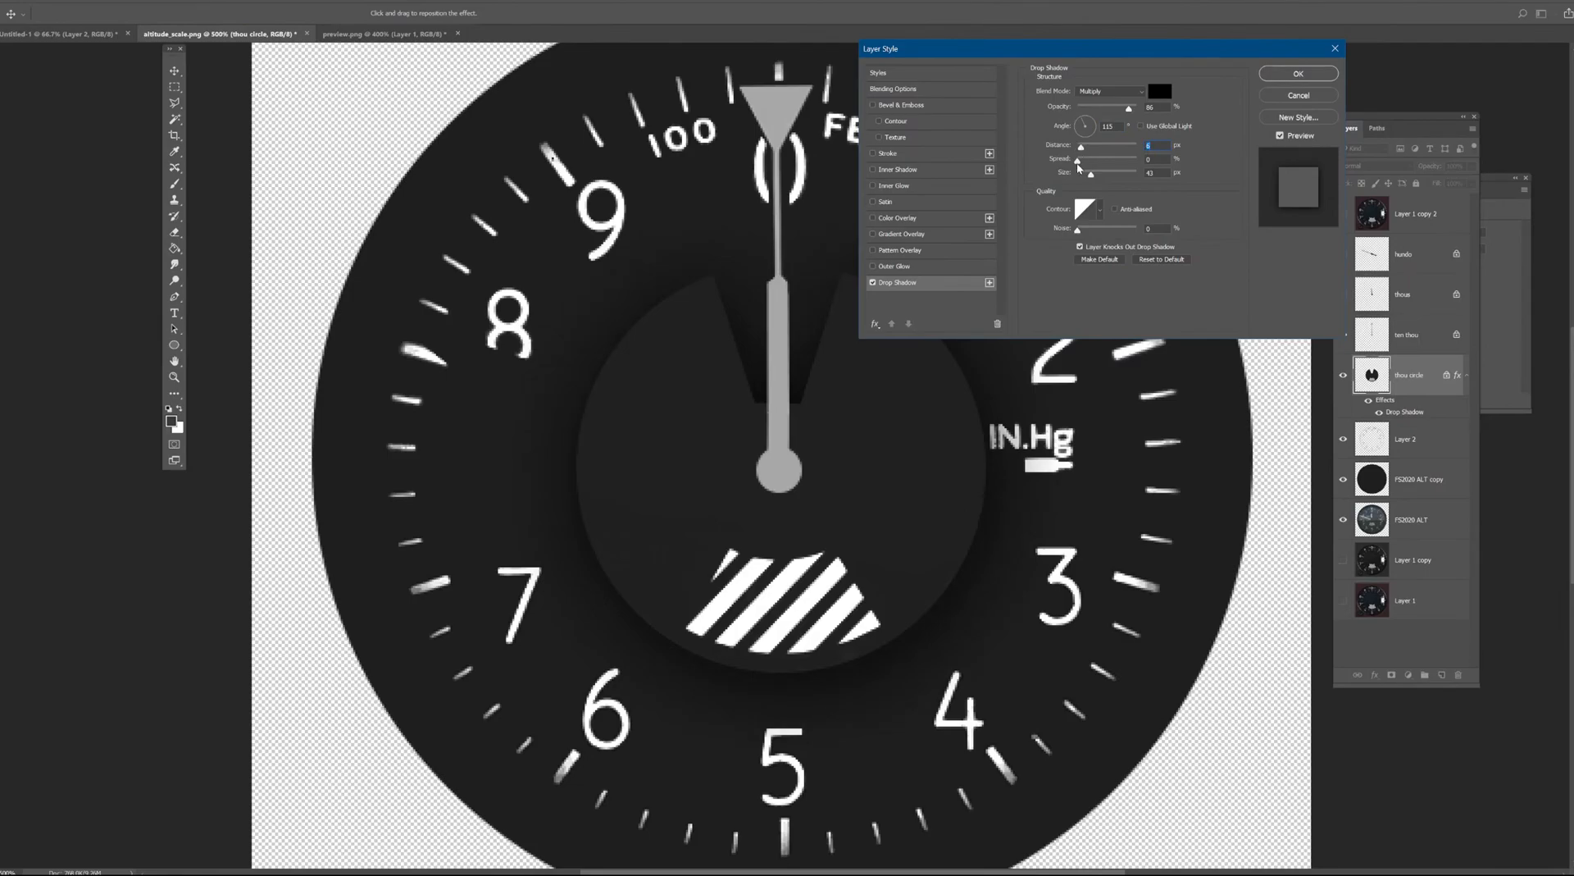
drag(1091, 178, 1080, 149)
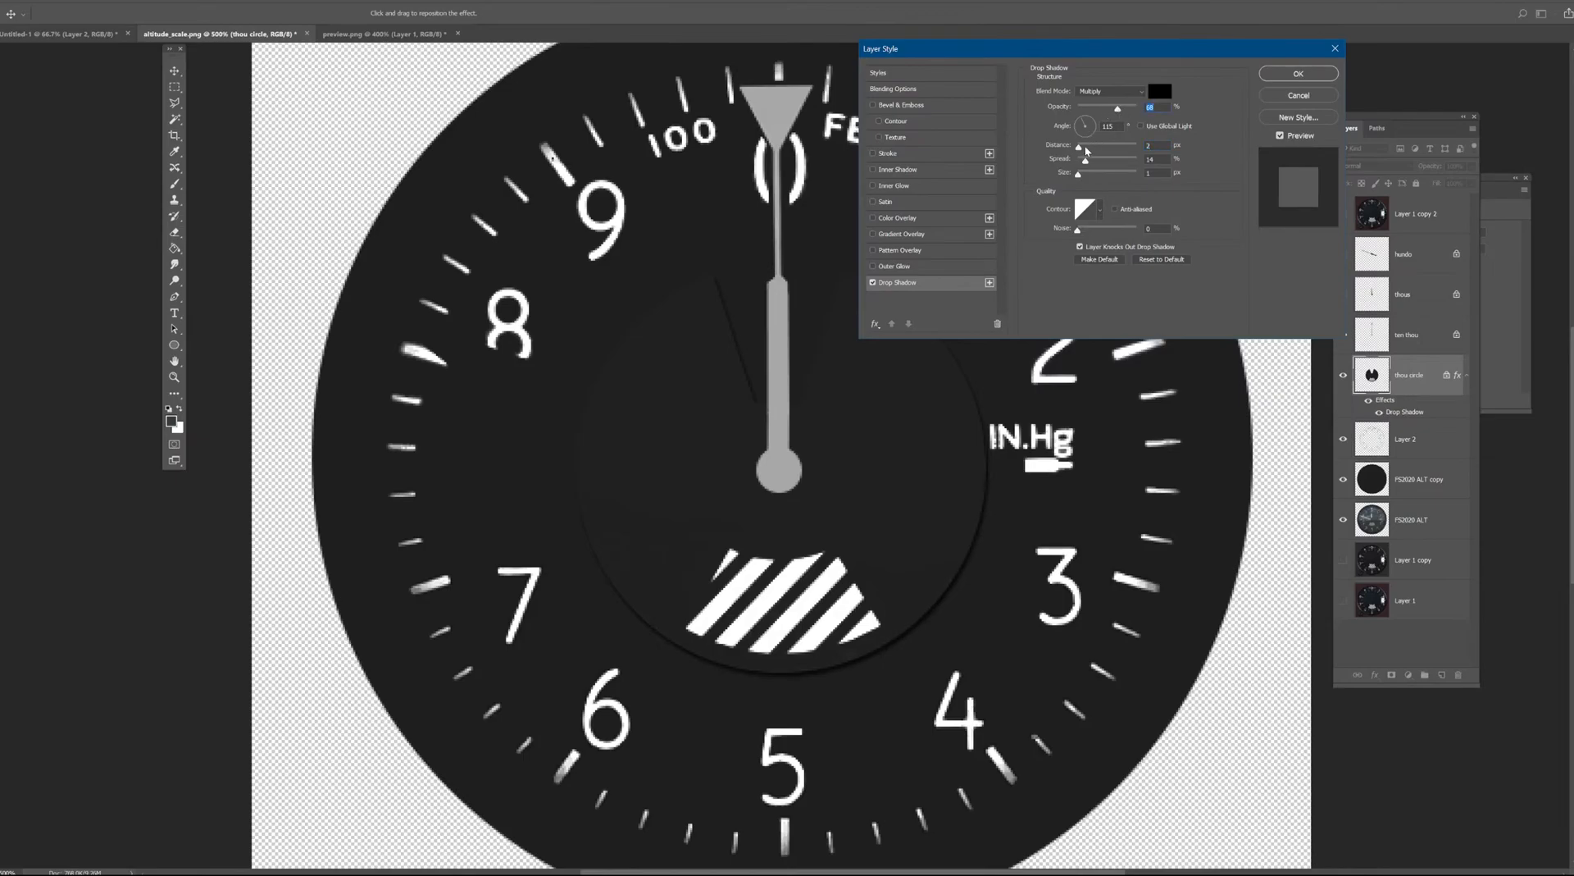
drag(1085, 160, 1082, 176)
click(1275, 75)
Compare the current dial with the reference artwork on Layer 1 copy 2, leaving that reference layer shown.
key(ctrl+plus)
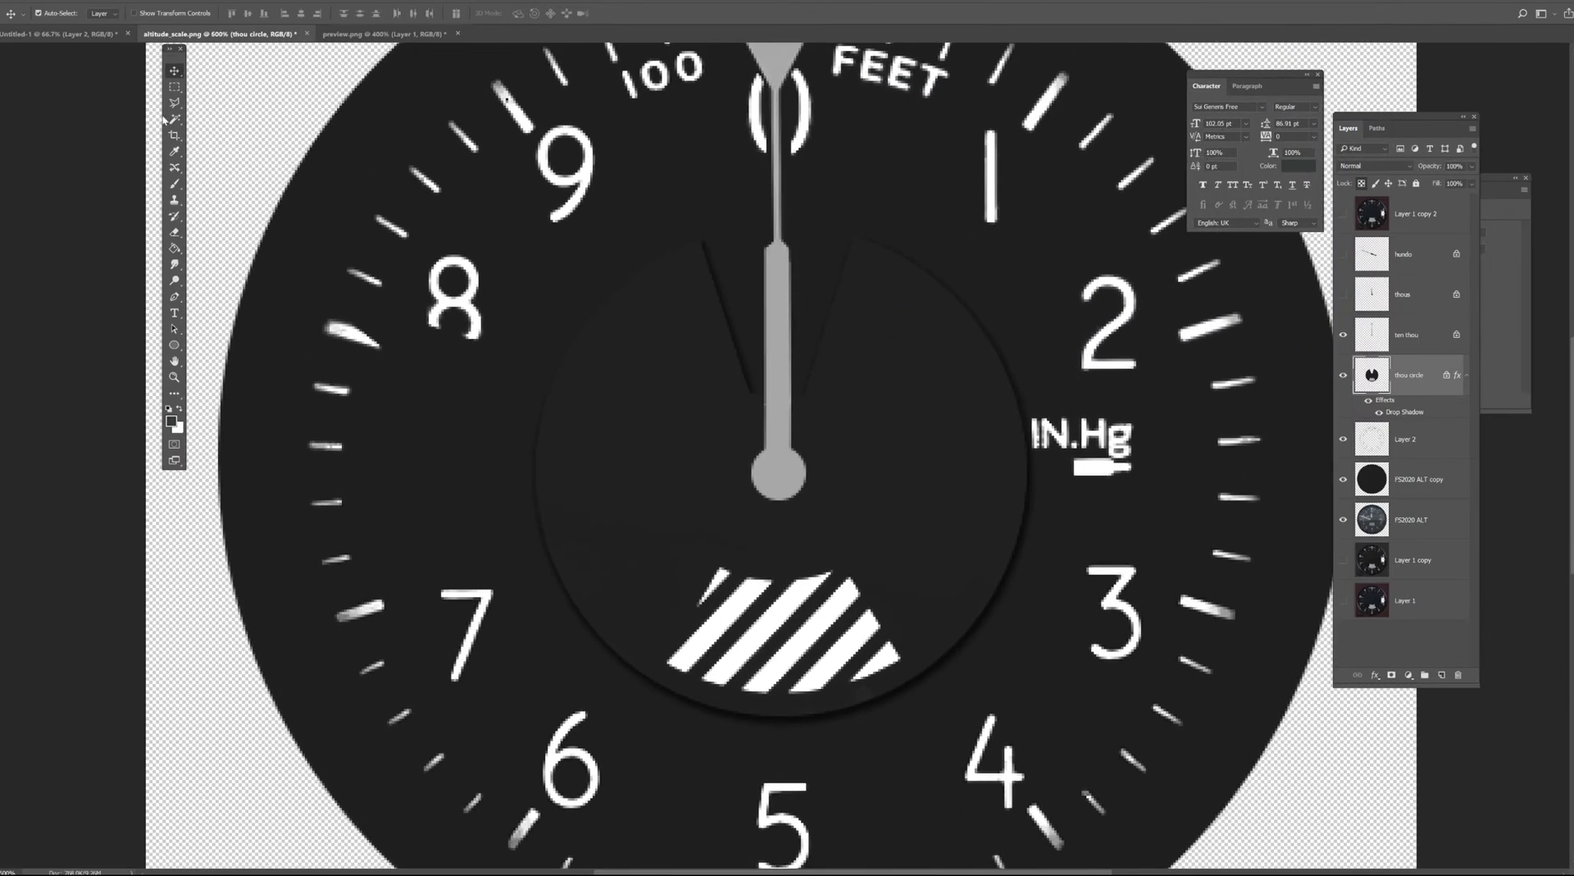
click(1343, 214)
key(ctrl+minus)
key(ctrl+minus)
key(ctrl+minus)
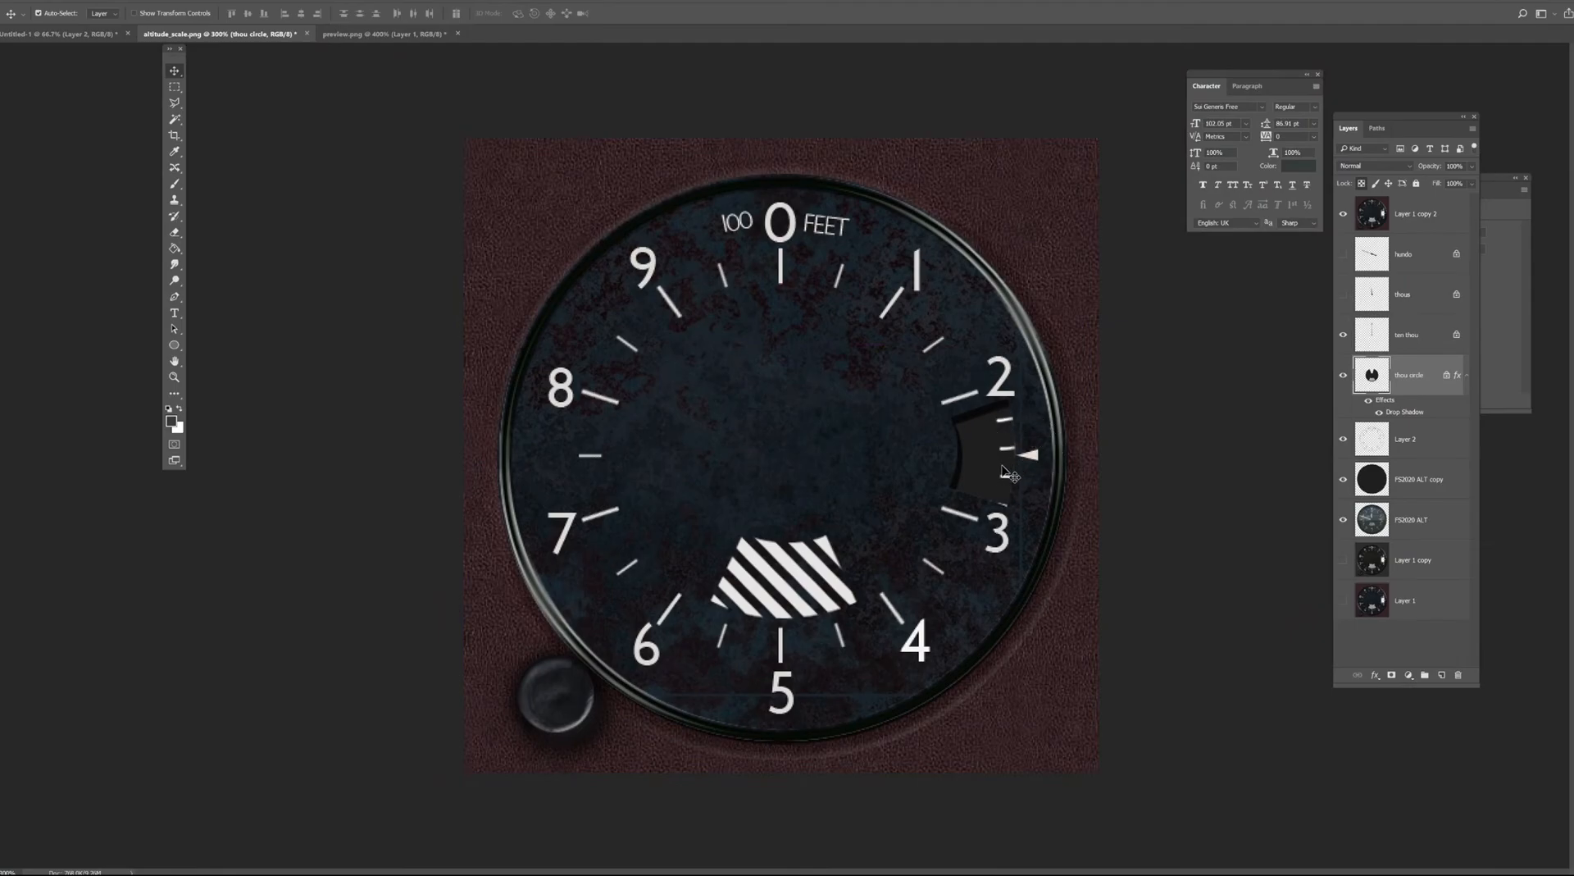
click(1343, 216)
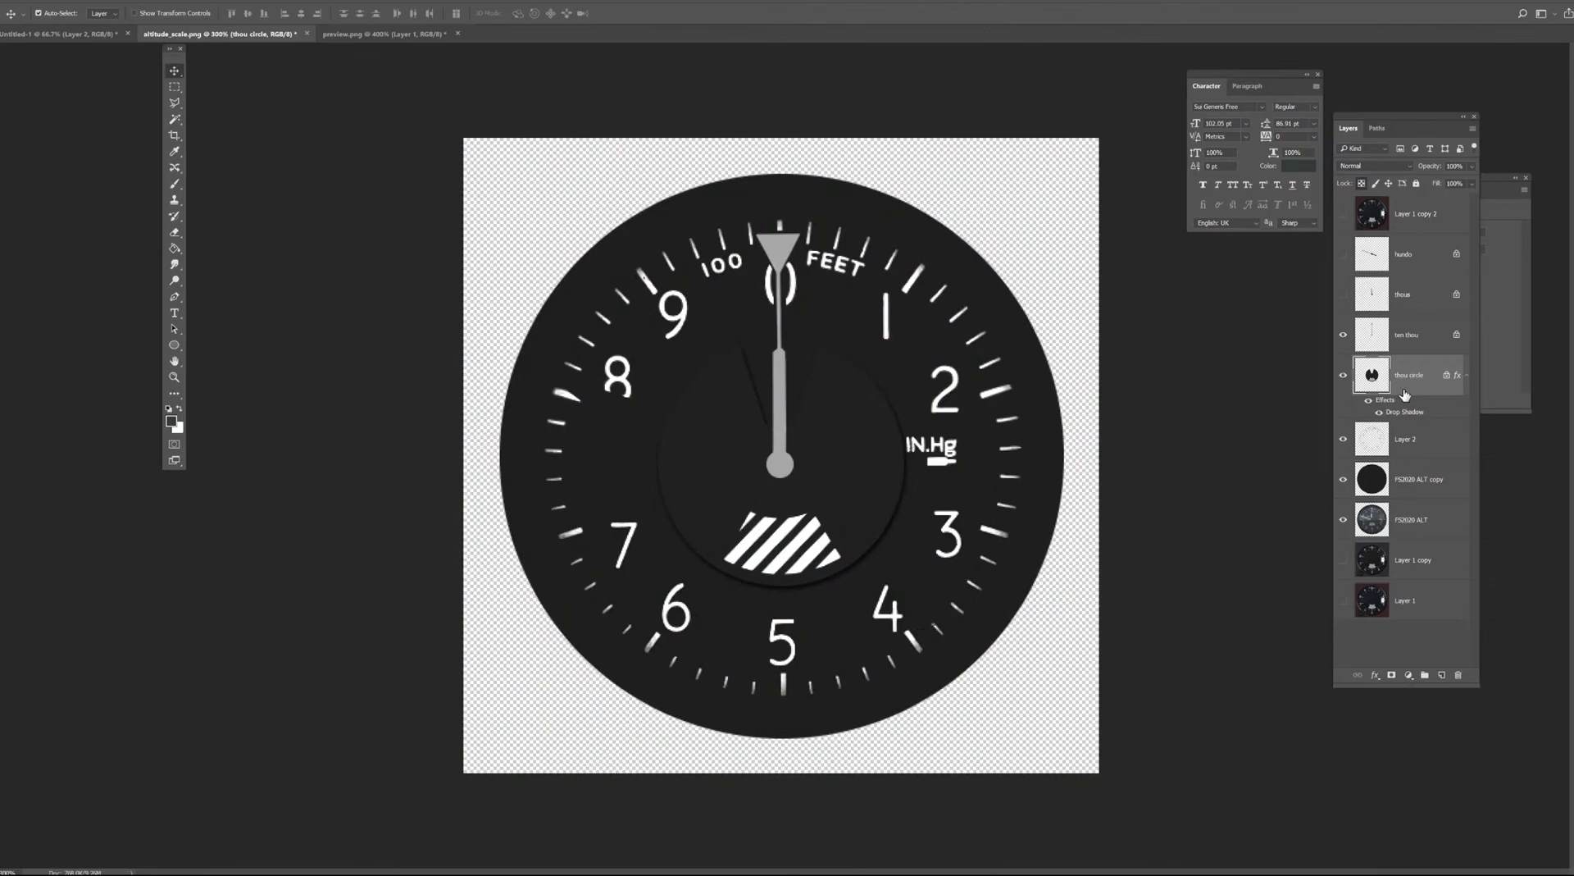
click(1343, 216)
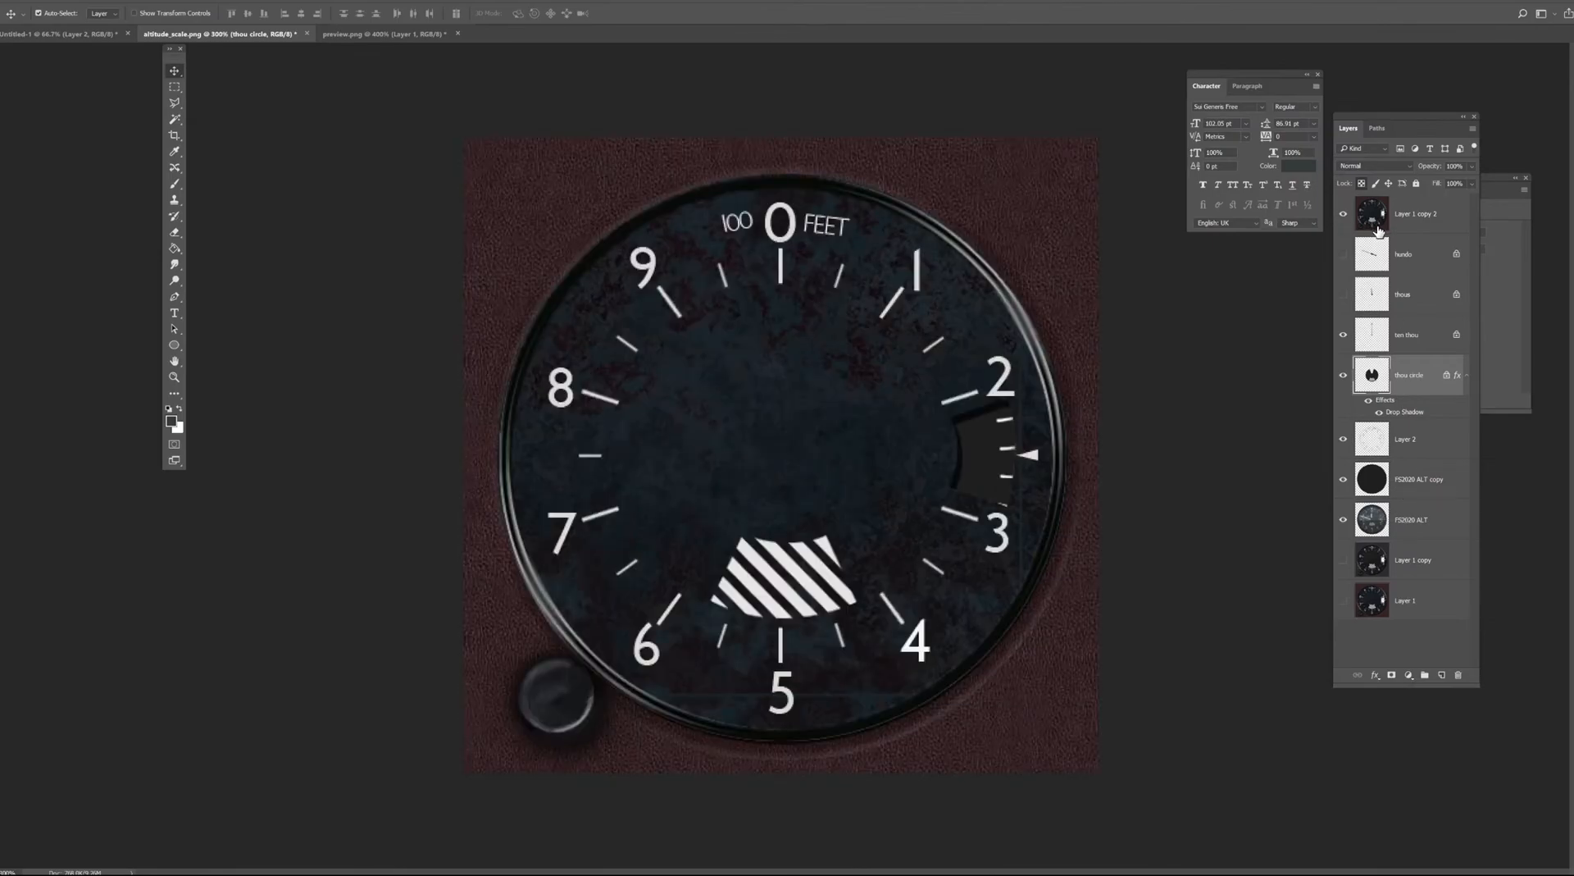
Hide the thou circle layer and inspect the original pressure scale beneath the FS2020 ALT copy face.
click(175, 104)
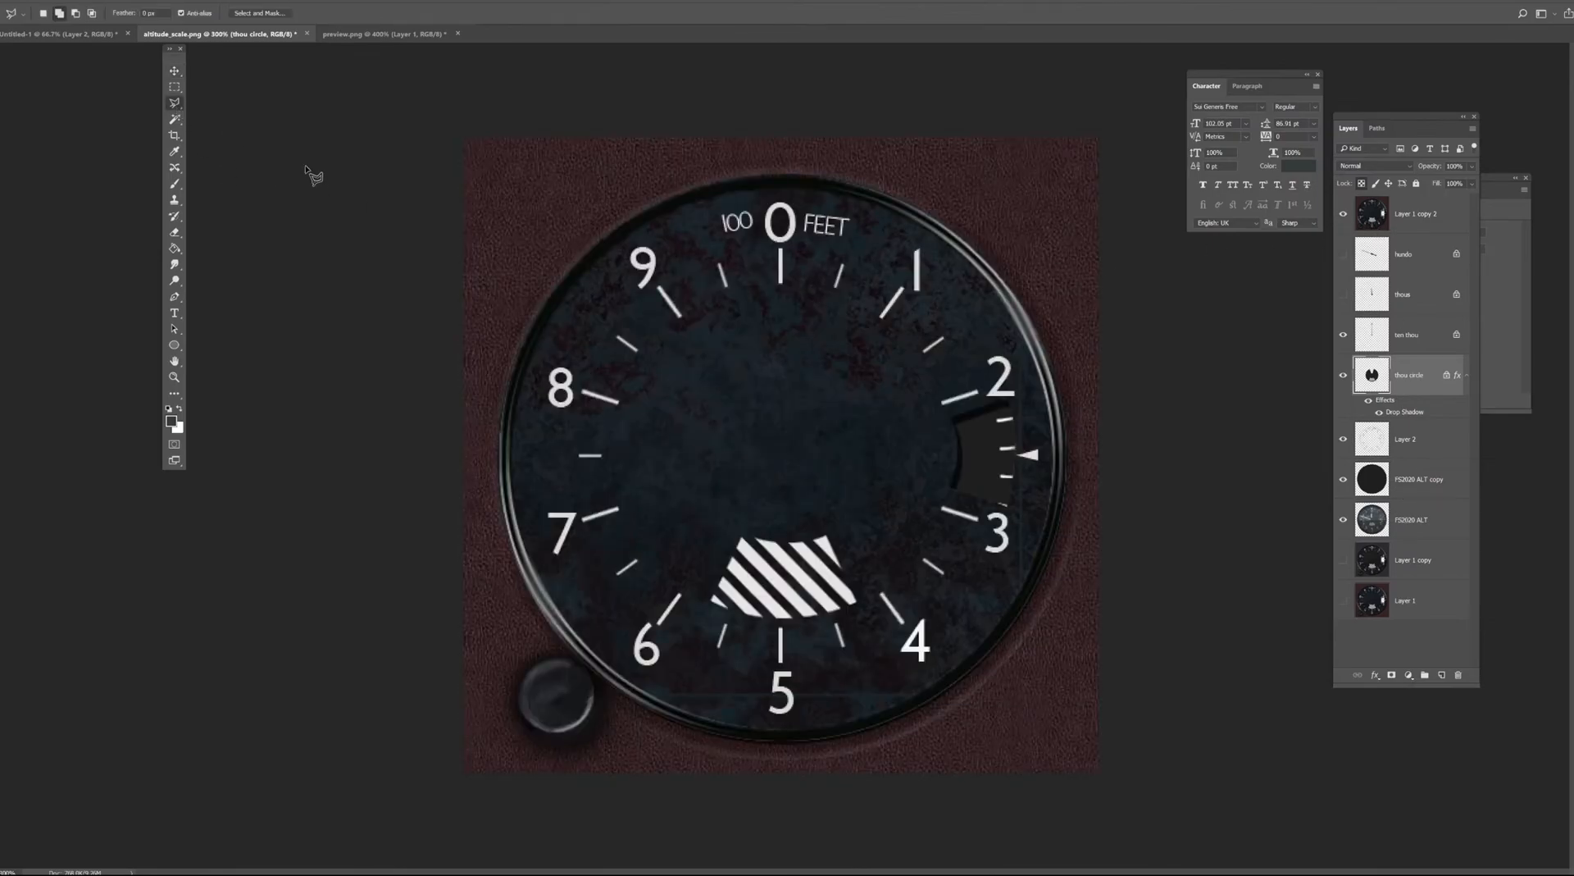
key(ctrl+plus)
key(ctrl+plus)
key(ctrl+plus)
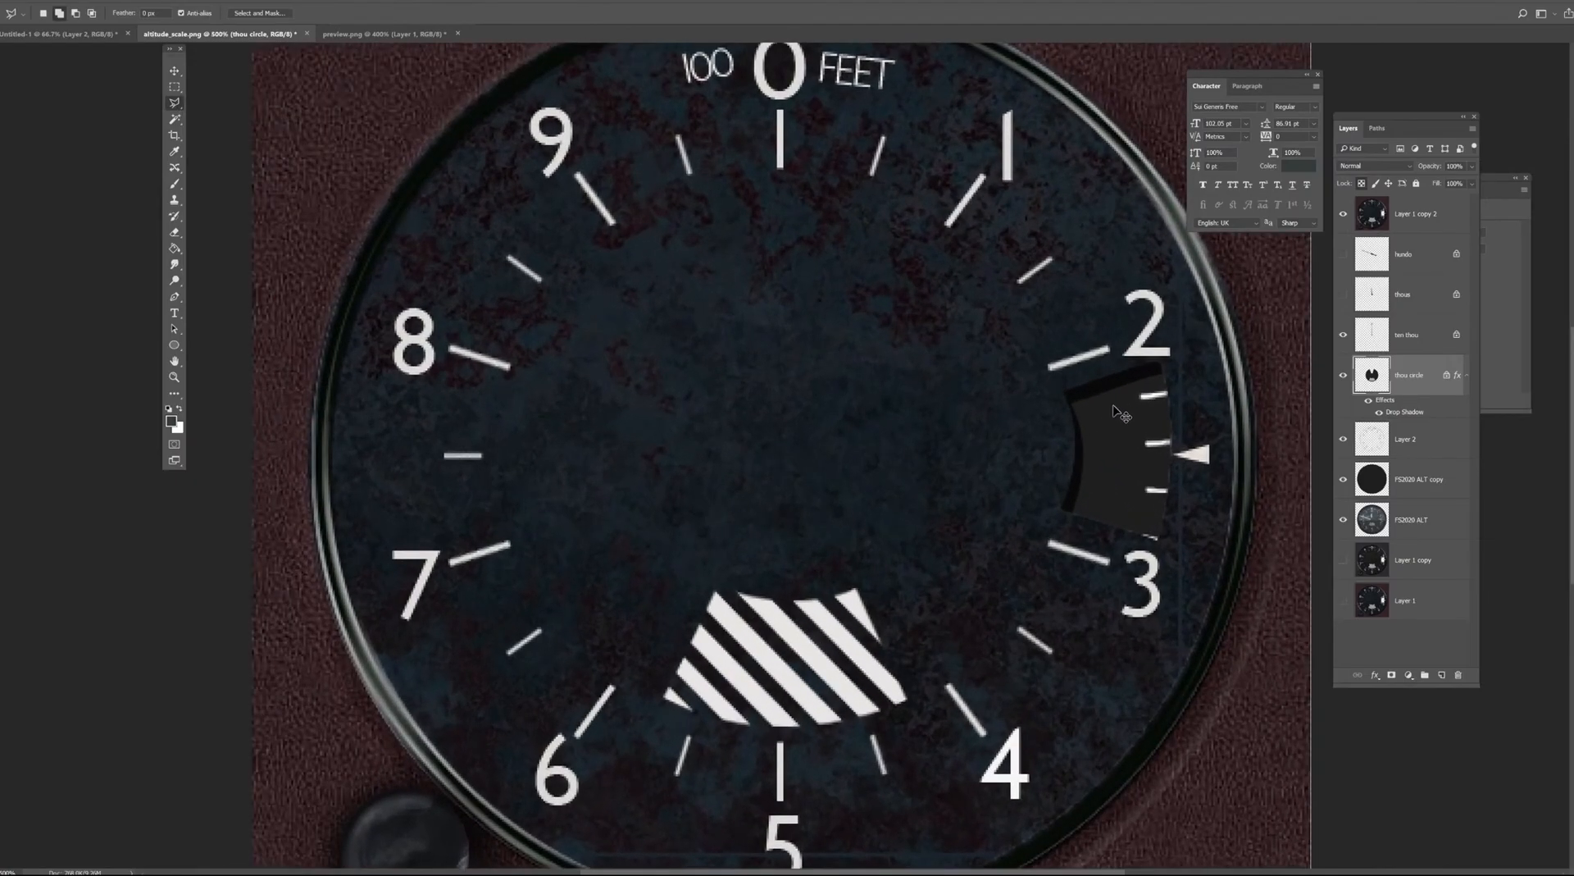
drag(1142, 404, 803, 391)
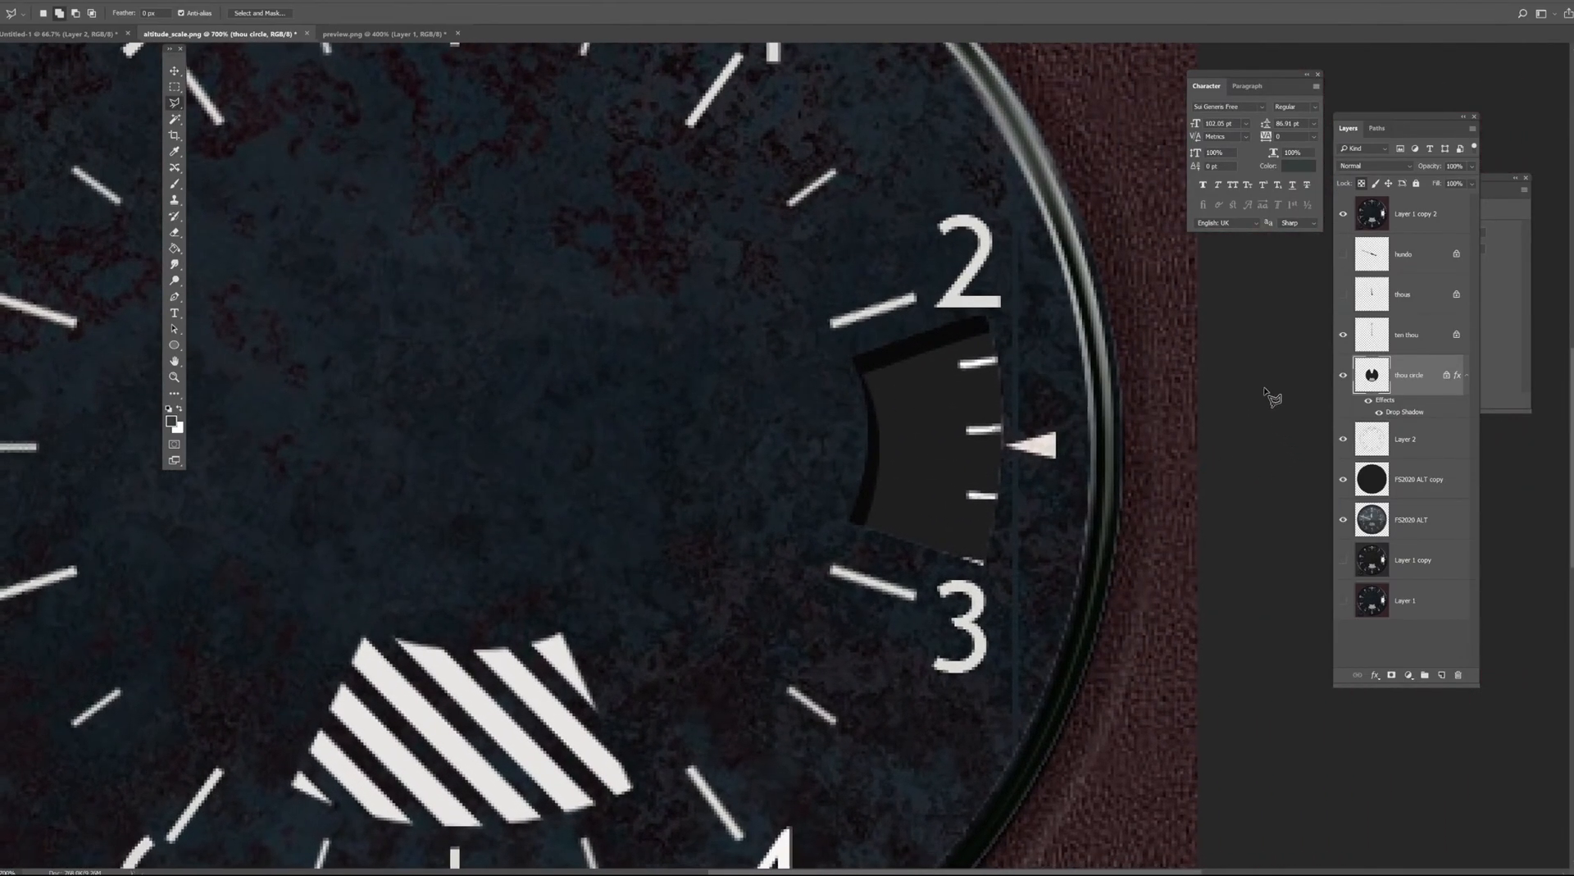
click(1343, 375)
click(1387, 487)
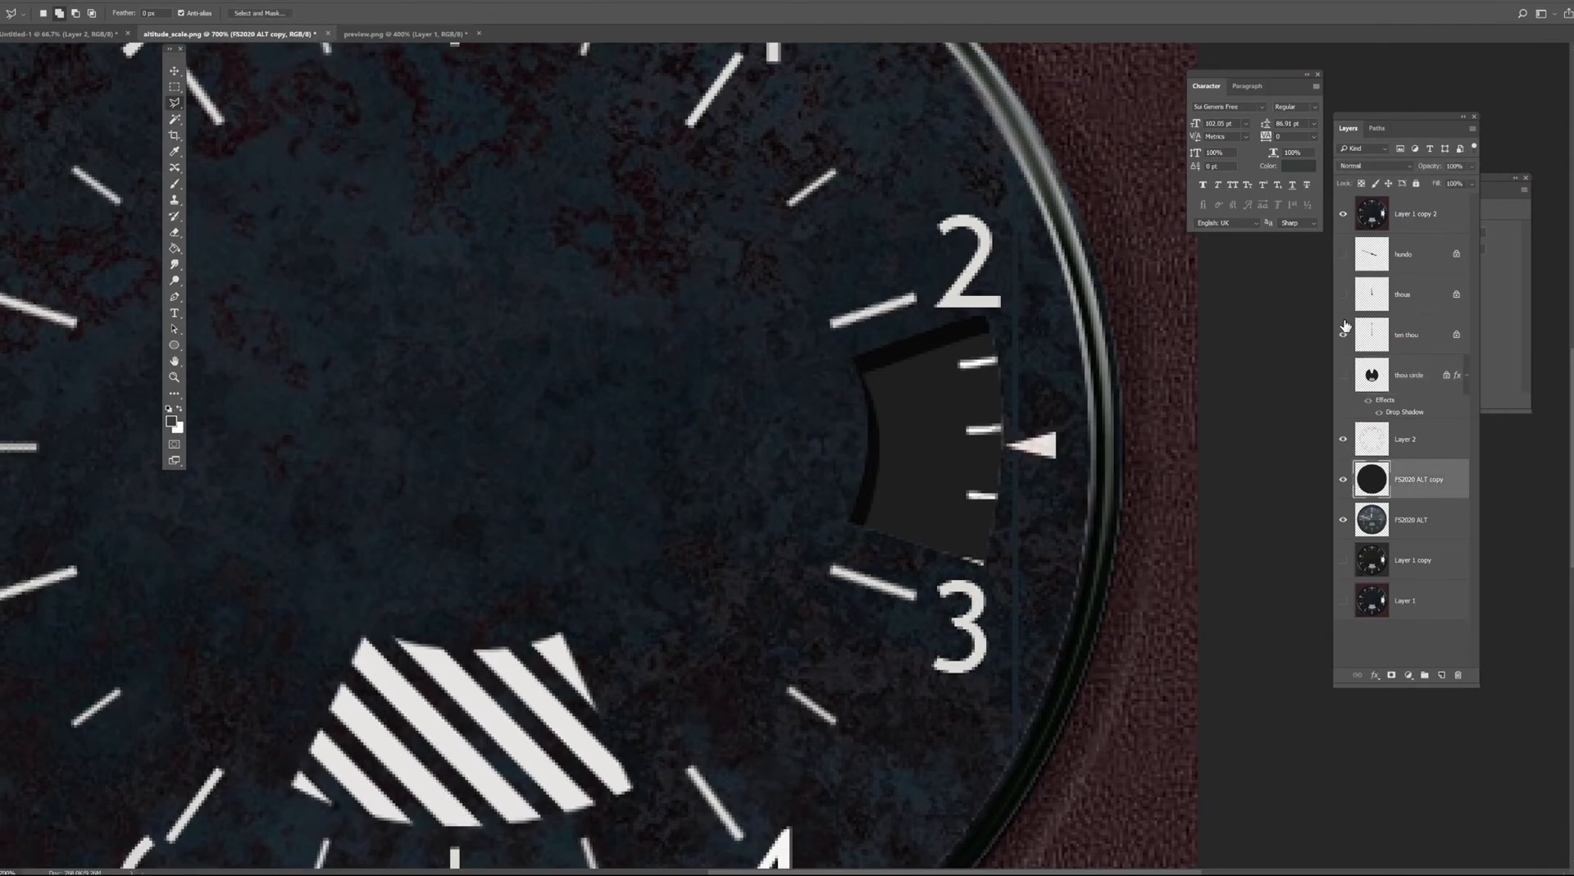
click(1343, 214)
click(1344, 480)
click(1344, 481)
click(1345, 481)
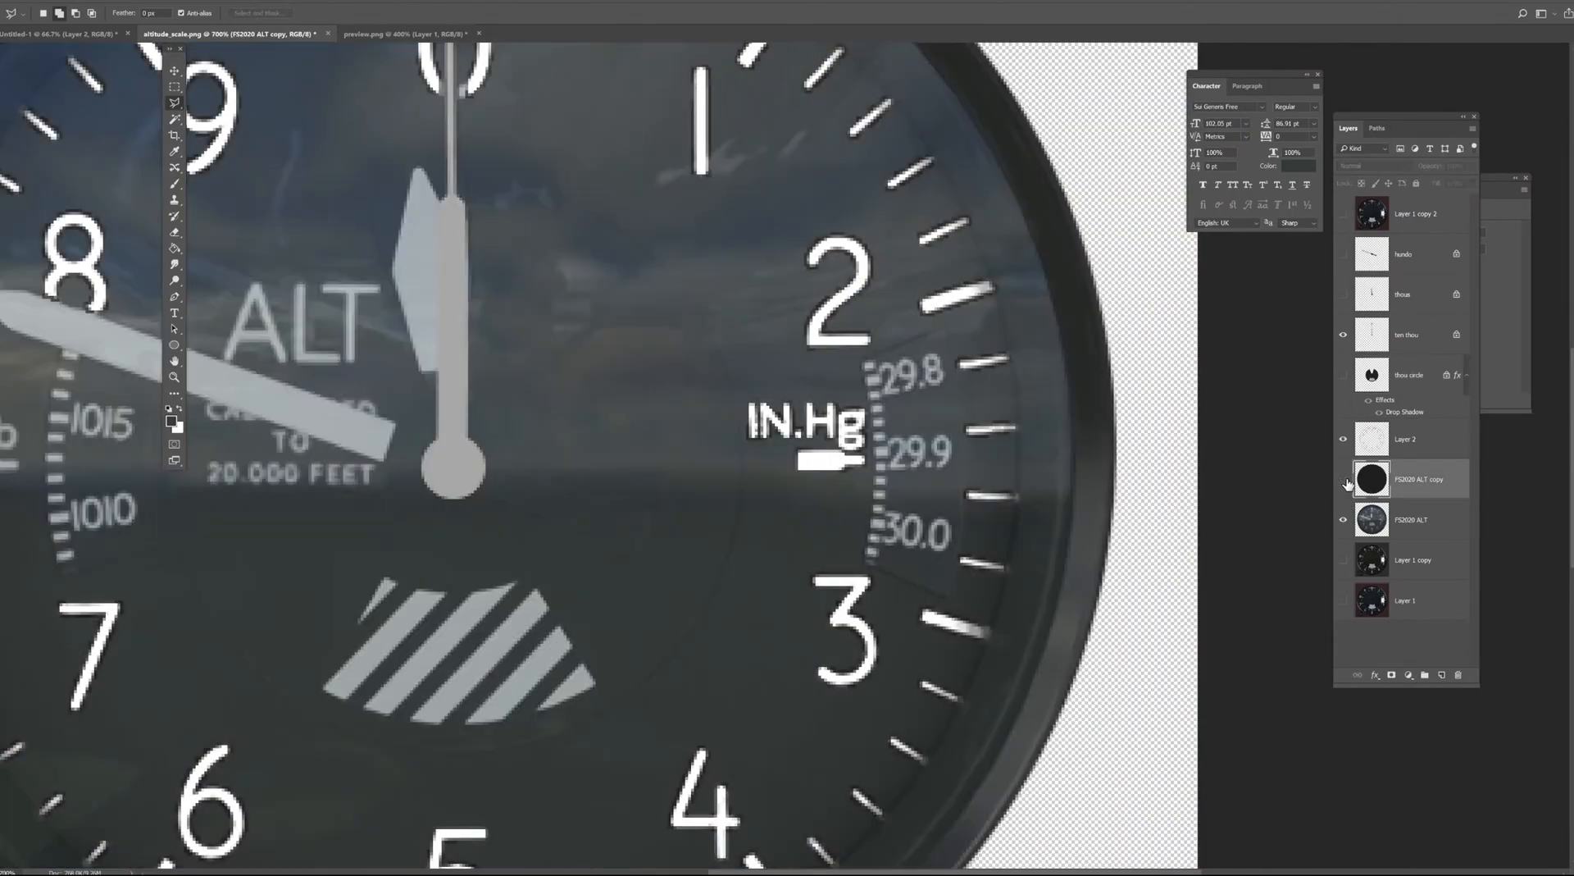
click(1344, 480)
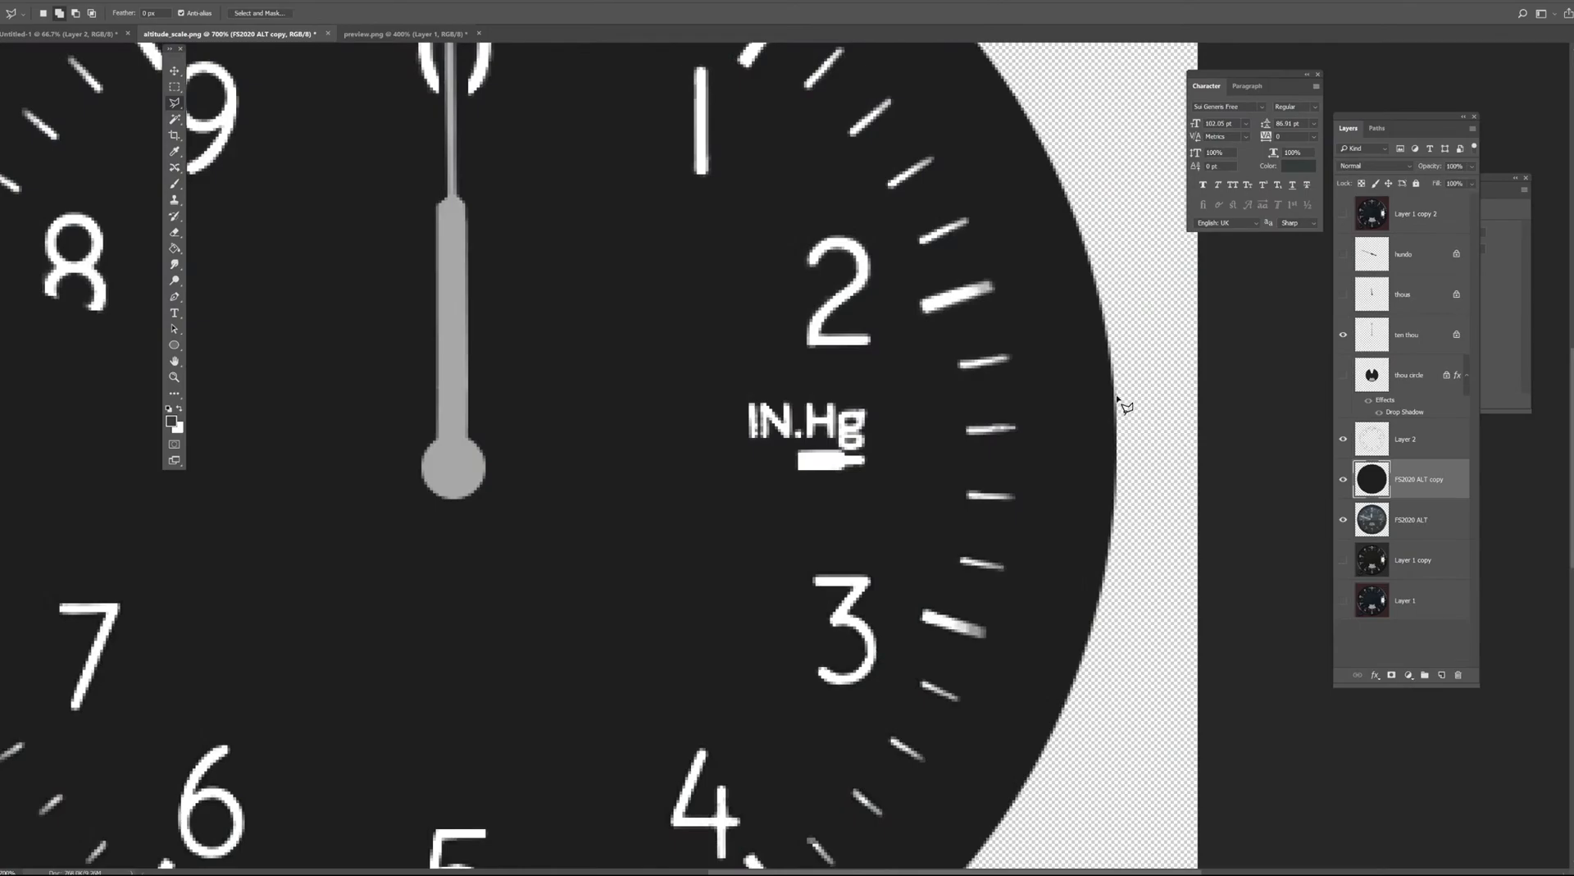
Outline the pressure window between 2 and 3 on Layer 1 copy 2 with a closed Polygonal Lasso selection.
click(1343, 214)
click(1410, 214)
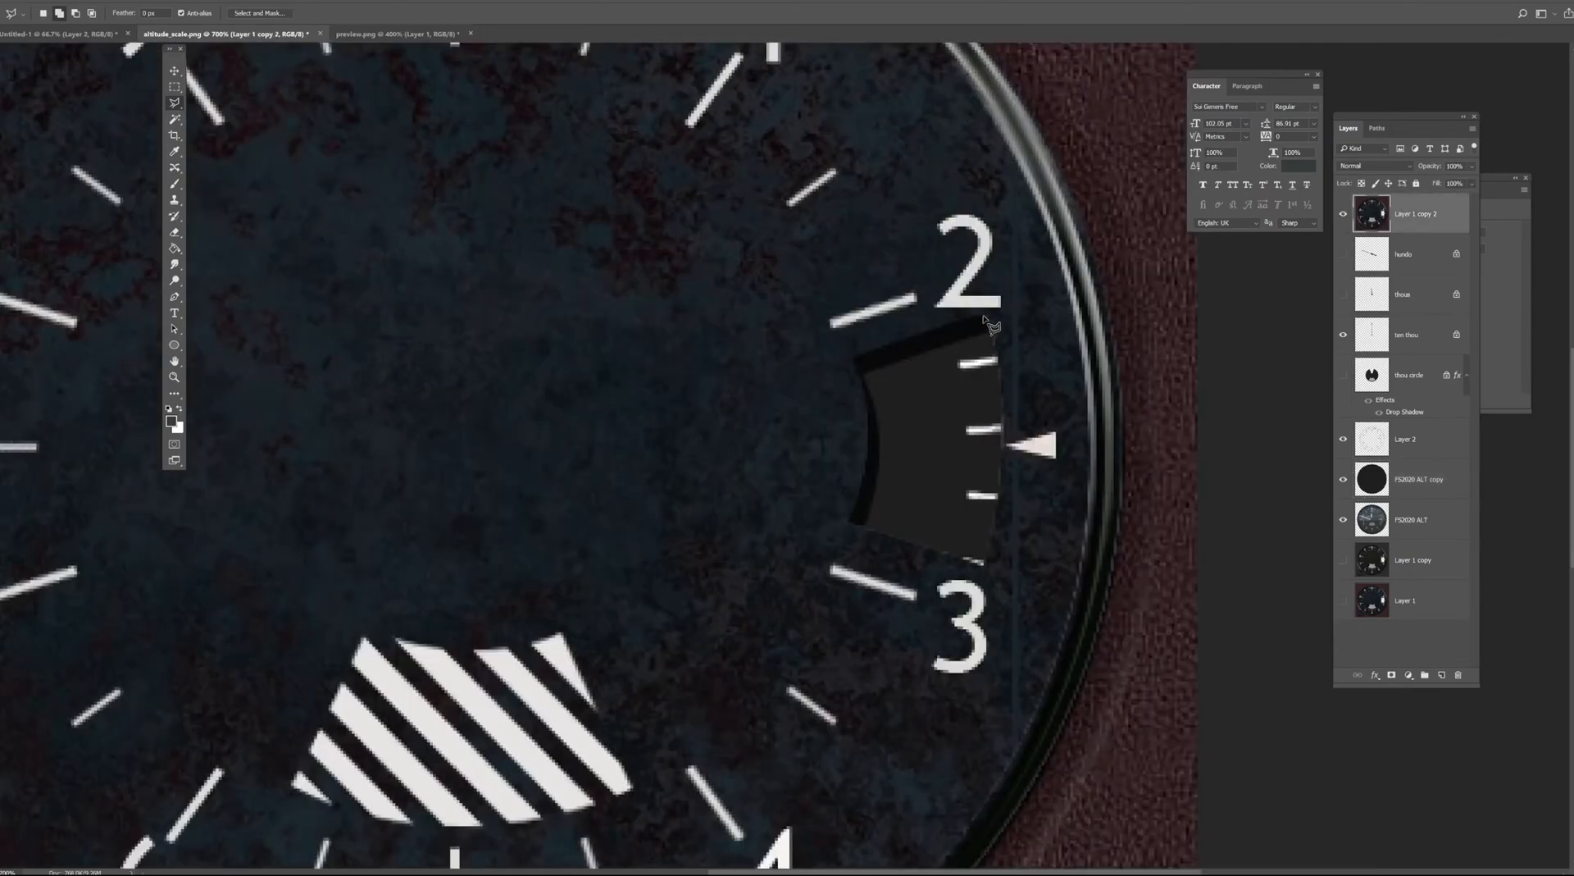
click(984, 318)
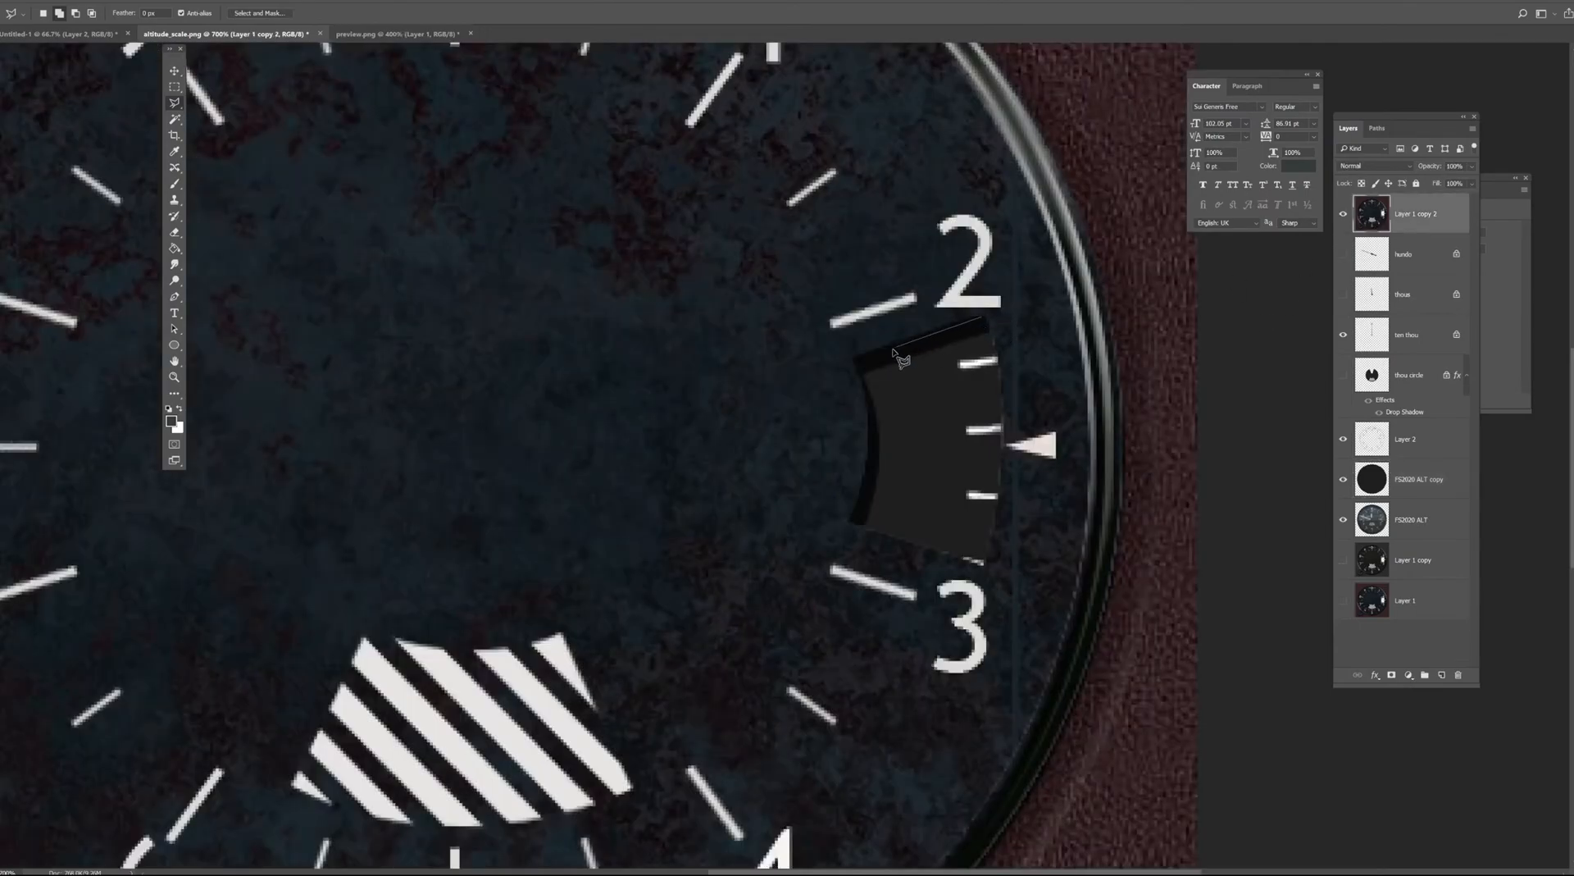
click(852, 359)
click(870, 403)
click(871, 434)
click(871, 471)
click(865, 497)
click(850, 522)
click(982, 562)
click(1003, 434)
click(982, 319)
Hide Layer 1 copy 2 and cut the selected pressure window out of the FS2020 ALT copy face.
click(1342, 217)
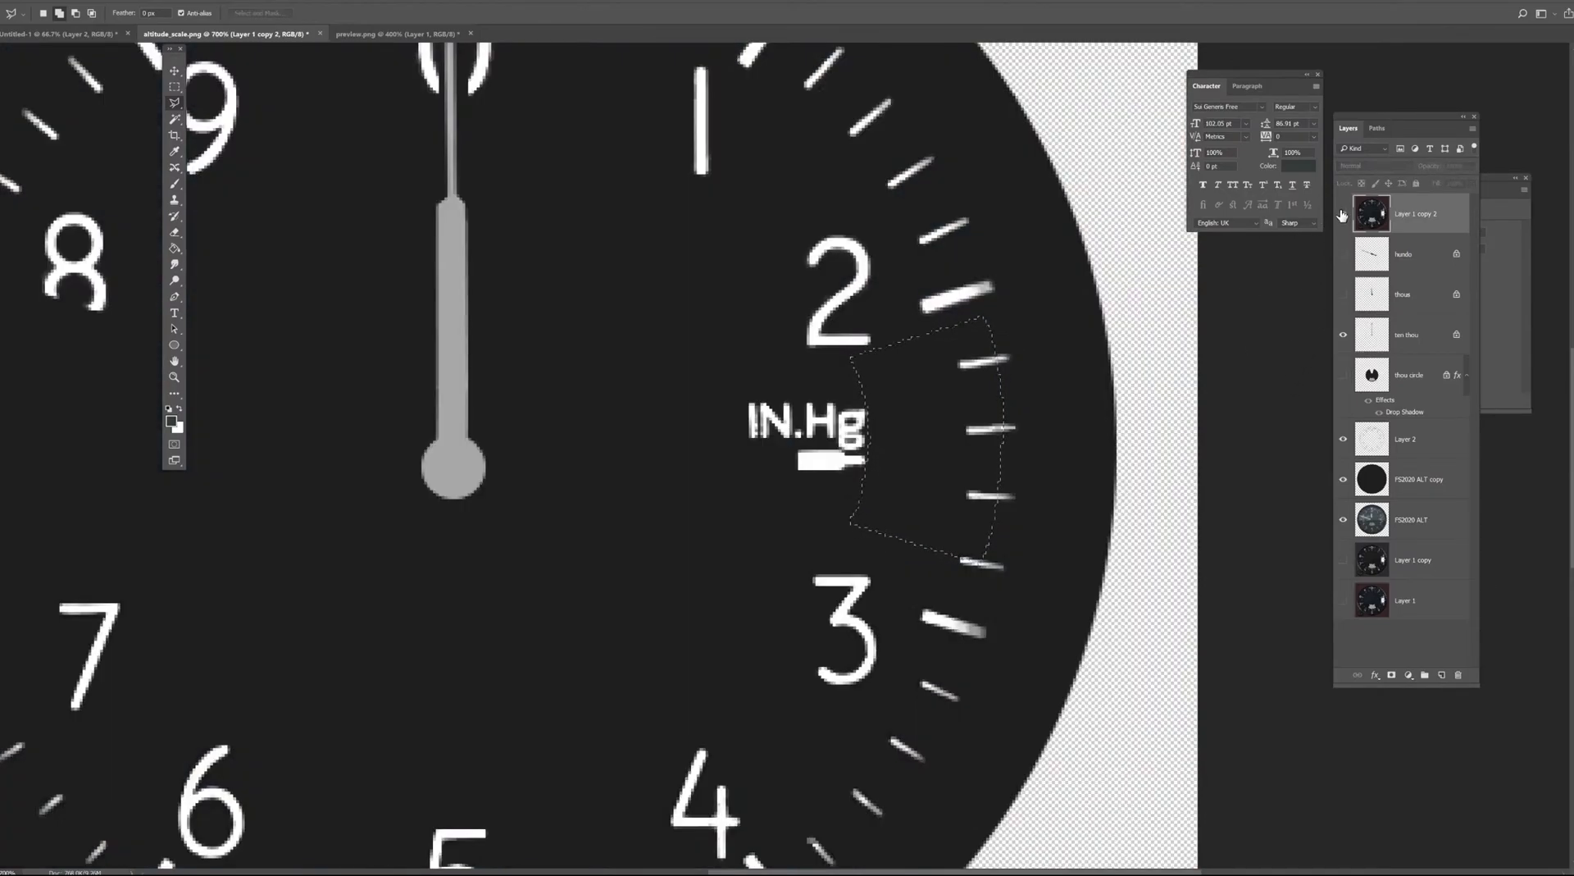
click(1342, 216)
click(1342, 216)
click(1422, 487)
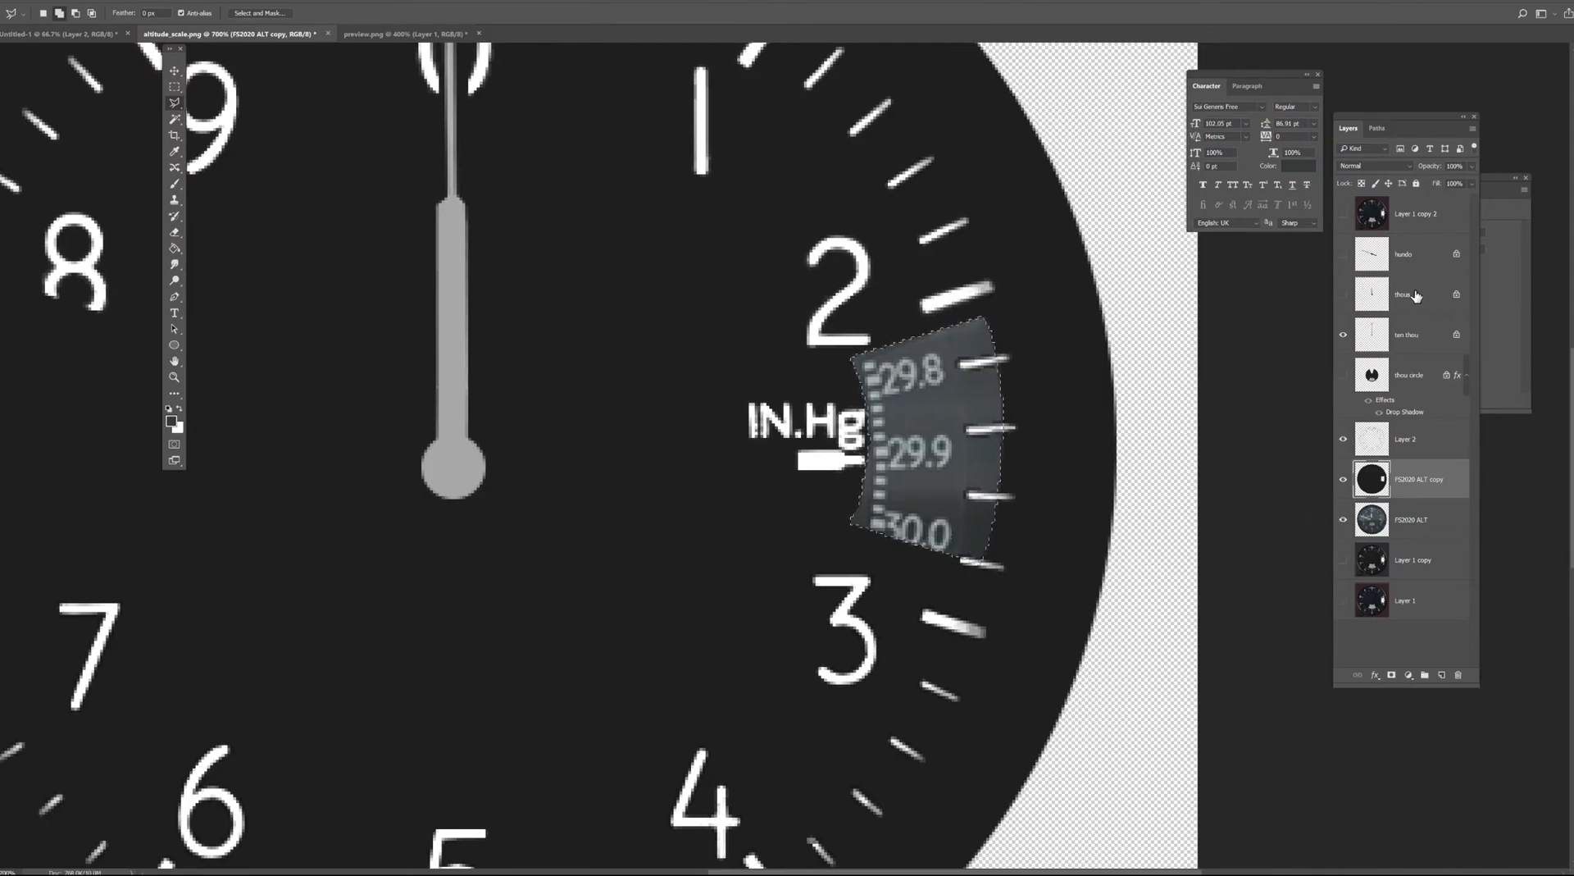
click(1343, 480)
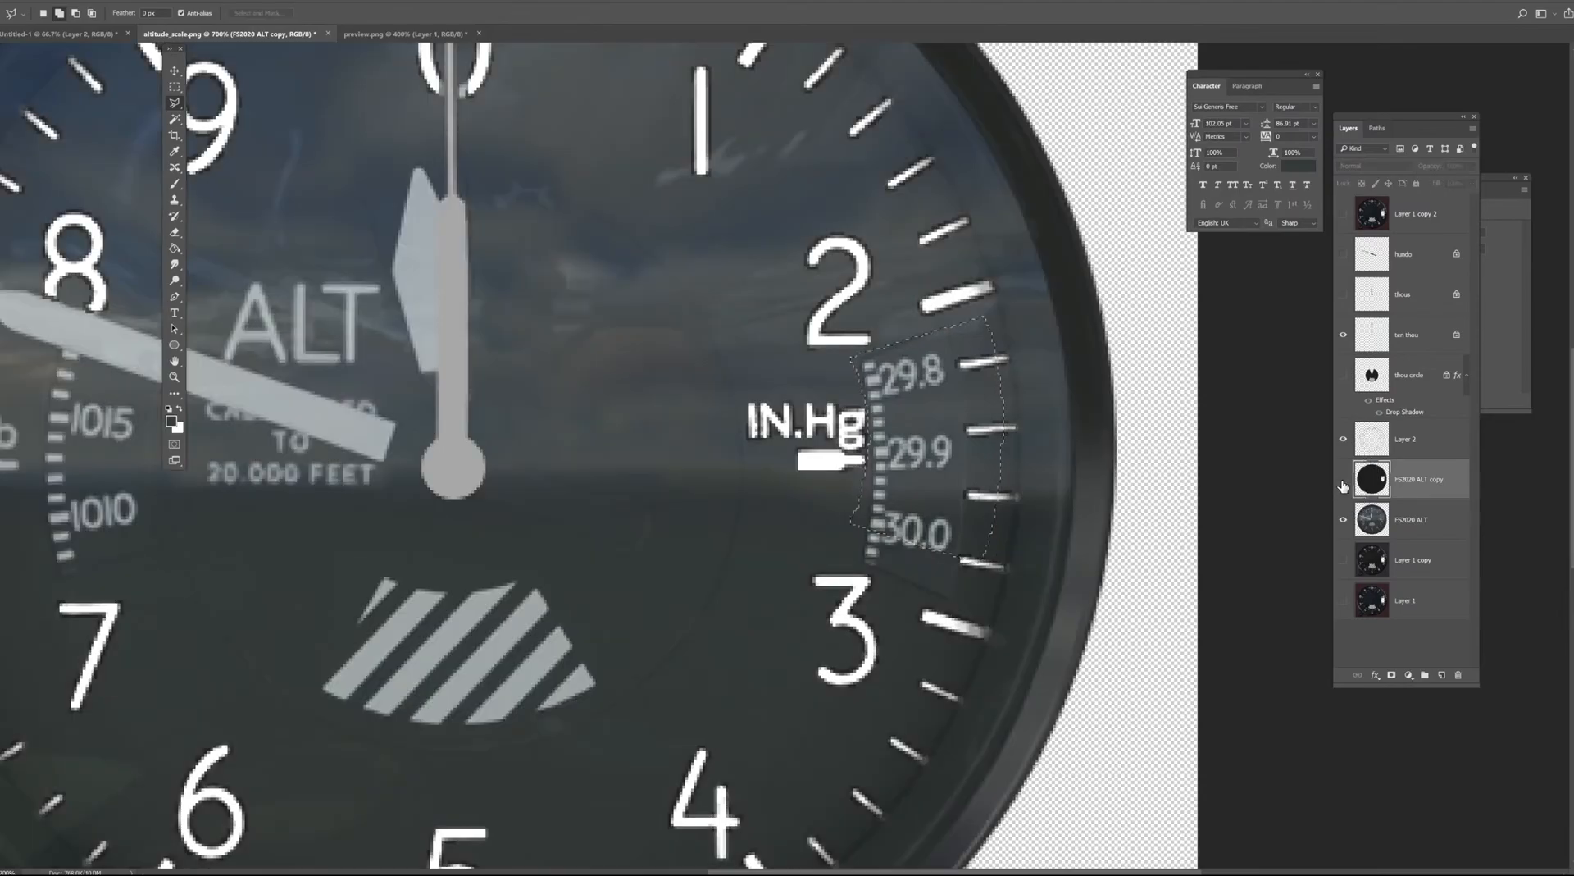
click(1343, 480)
click(1343, 481)
click(1343, 481)
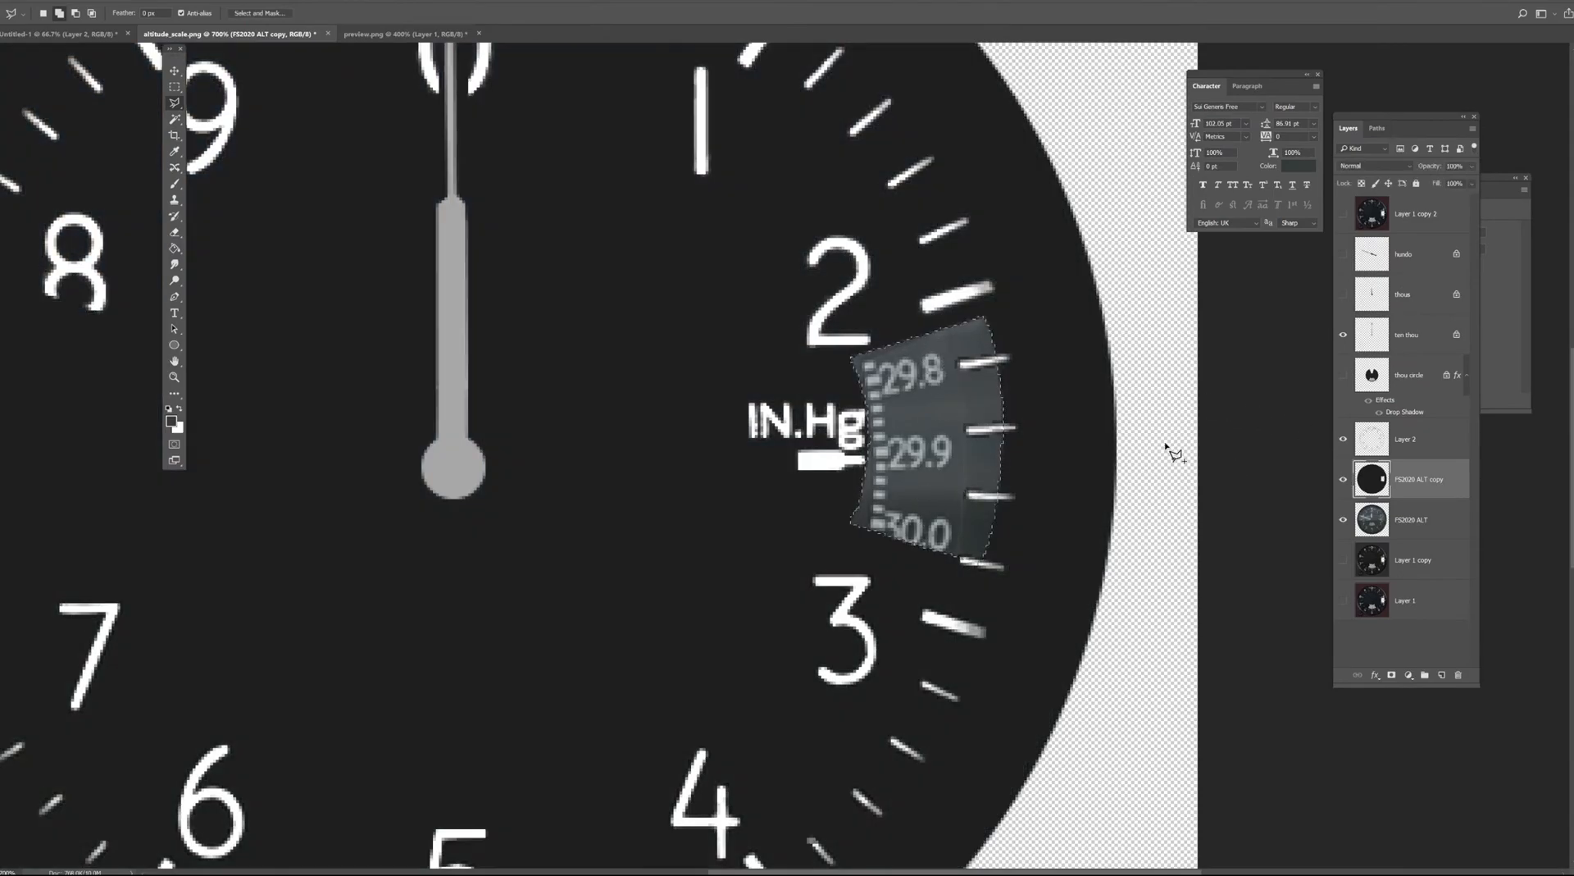
Hide the FS2020 ALT layer beneath the face with the cut-out window.
key(ctrl+minus)
key(ctrl+minus)
key(ctrl+minus)
key(ctrl+minus)
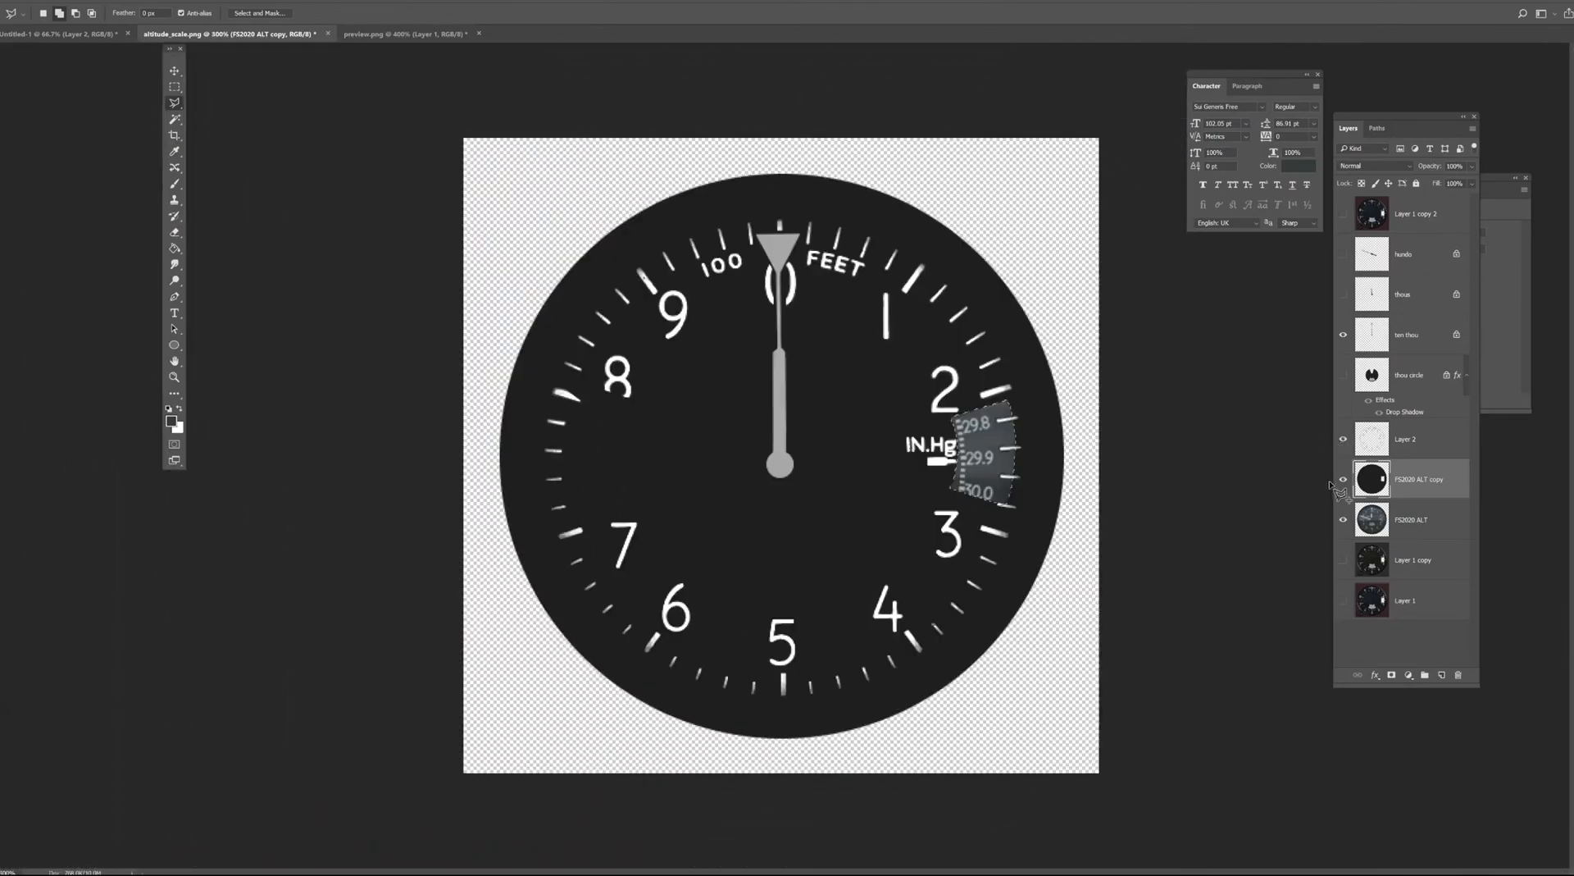
click(1343, 520)
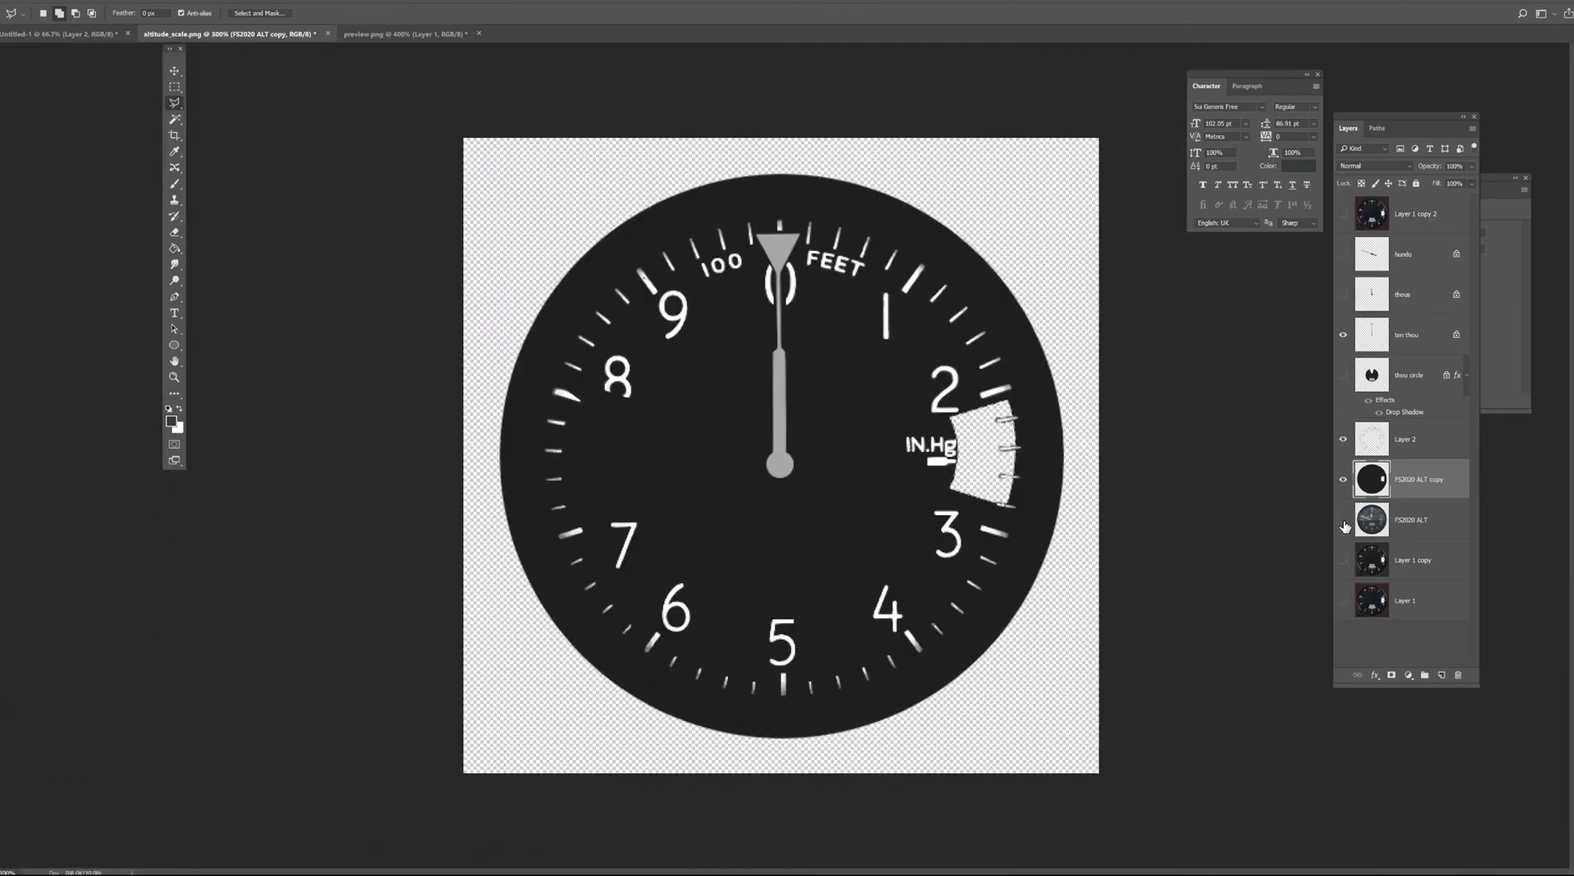
Rename Layer 2 as GUAGE MARKING and clear its tick marks inside the selected pressure window.
click(1410, 443)
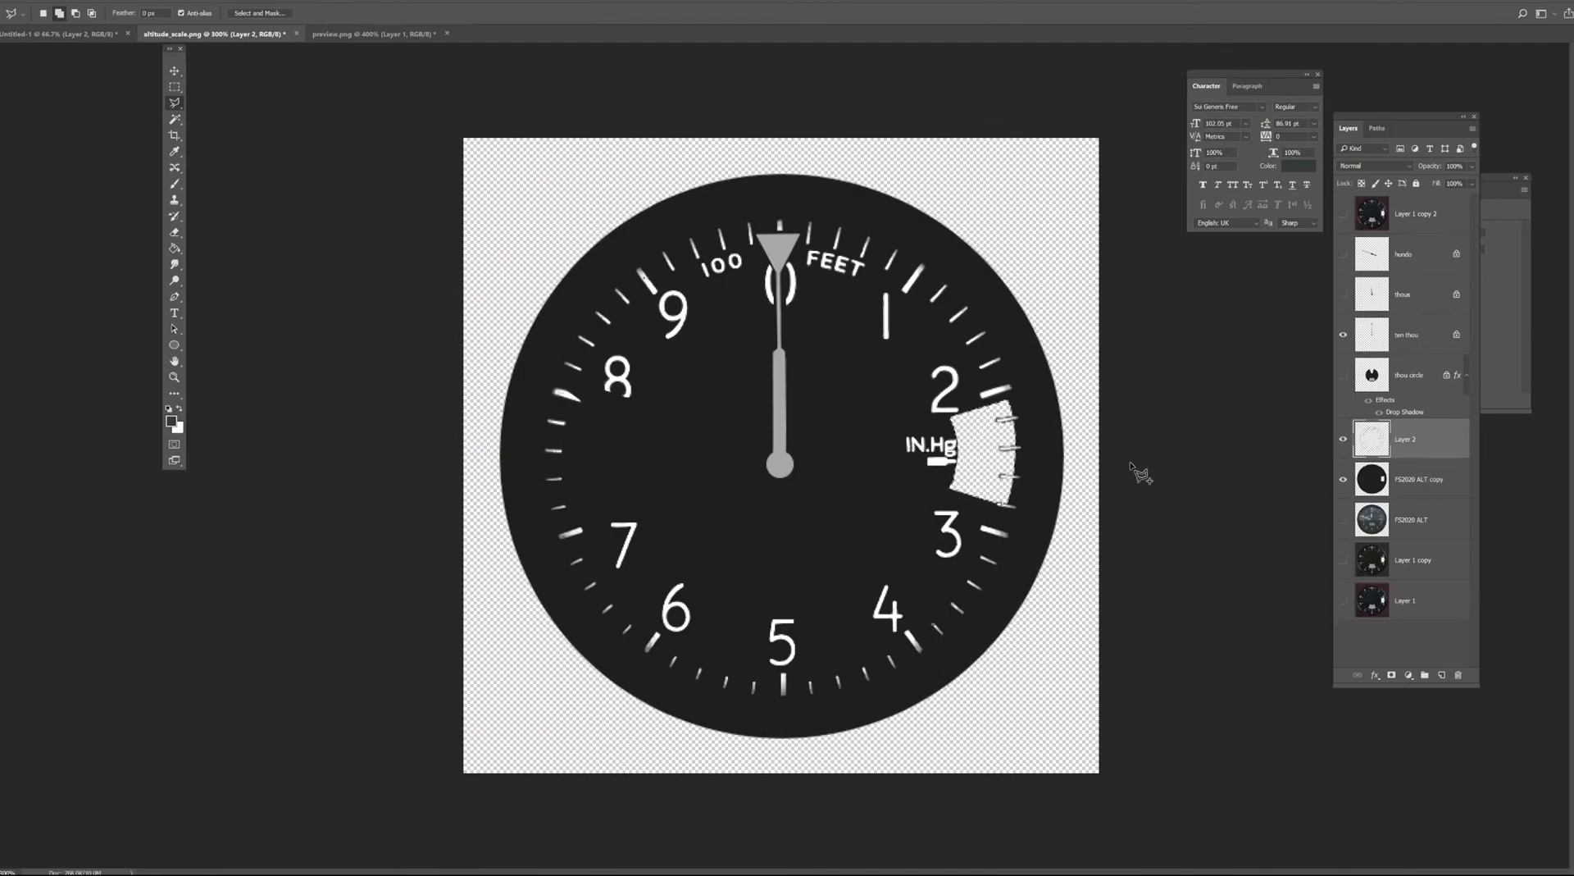
double_click(1404, 439)
key(Return)
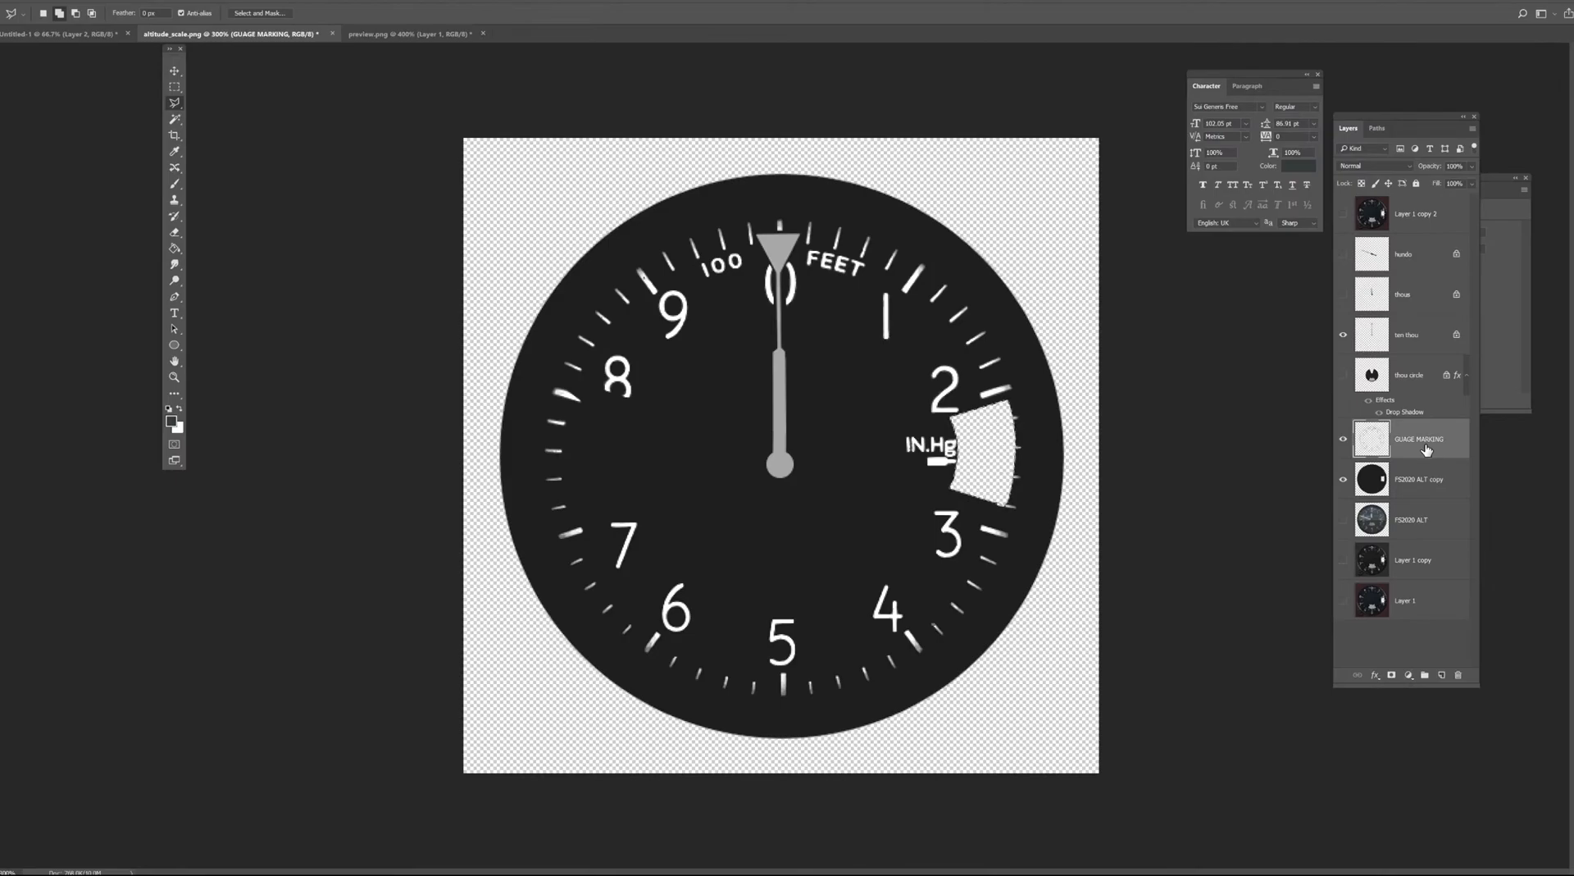
Check the markings against the reference and undo the clearing of the tick marks inside the pressure window.
click(1340, 441)
click(1342, 443)
click(1344, 216)
click(1344, 217)
key(ctrl+plus)
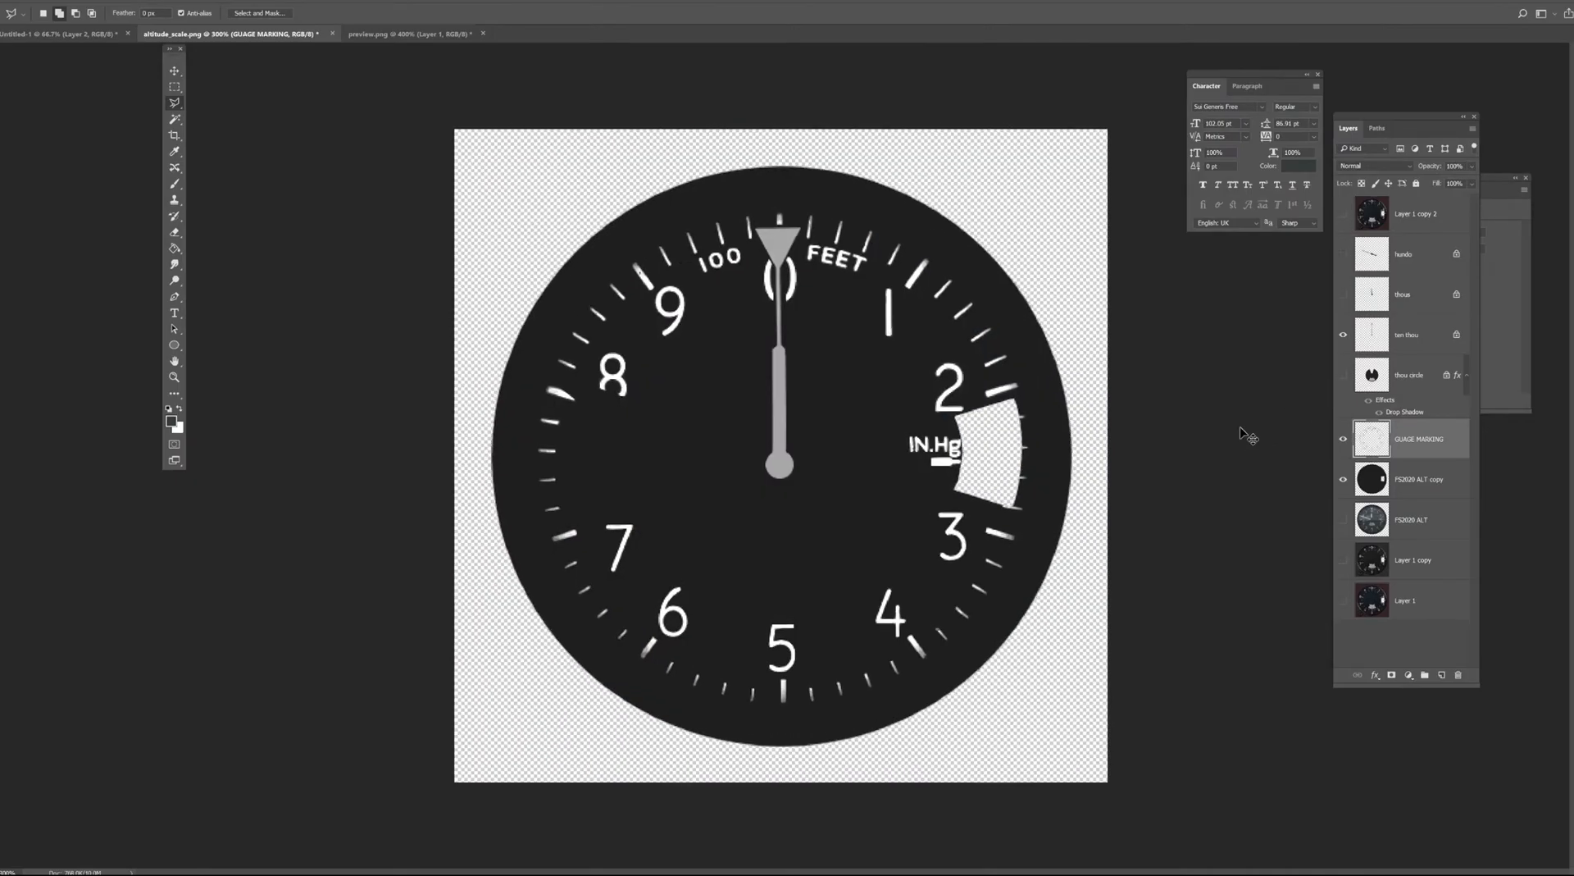
key(ctrl+minus)
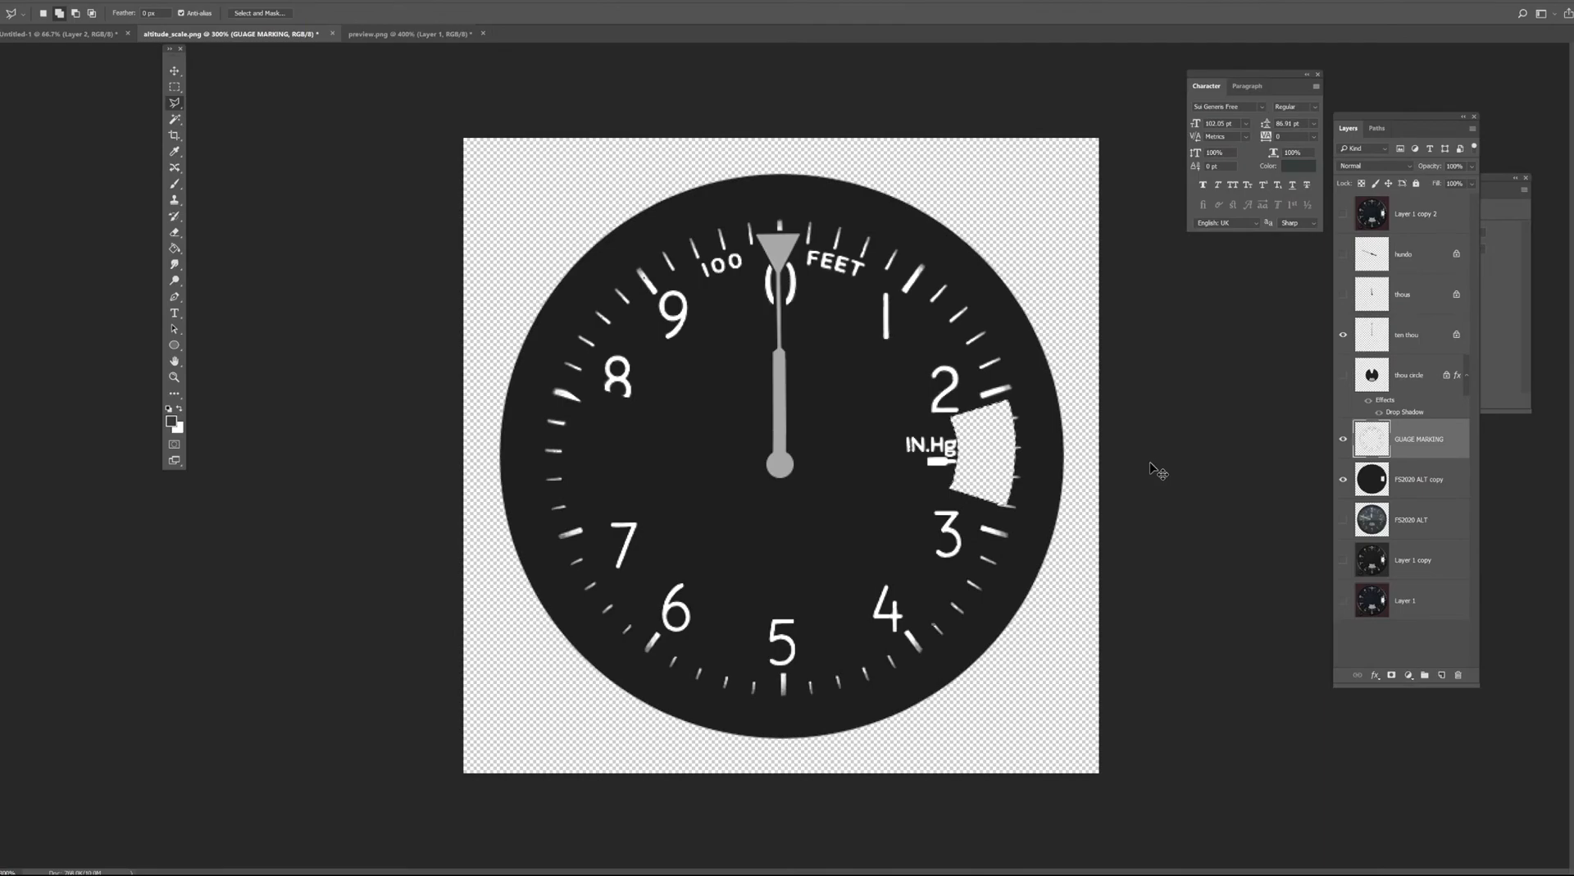
key(ctrl+plus)
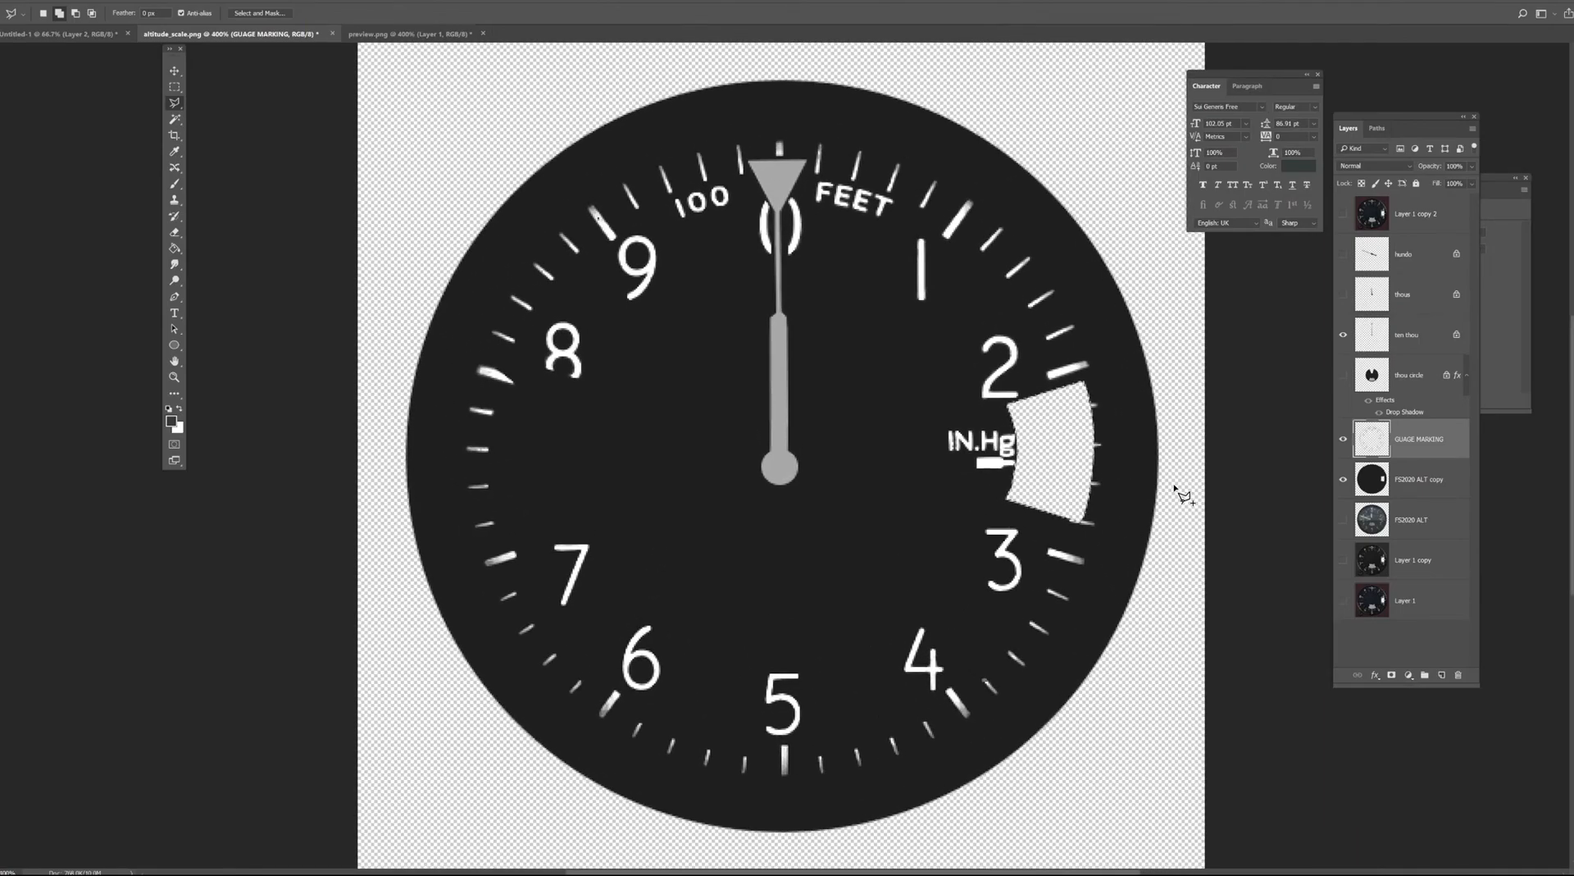
key(ctrl+z)
key(ctrl+minus)
key(ctrl+minus)
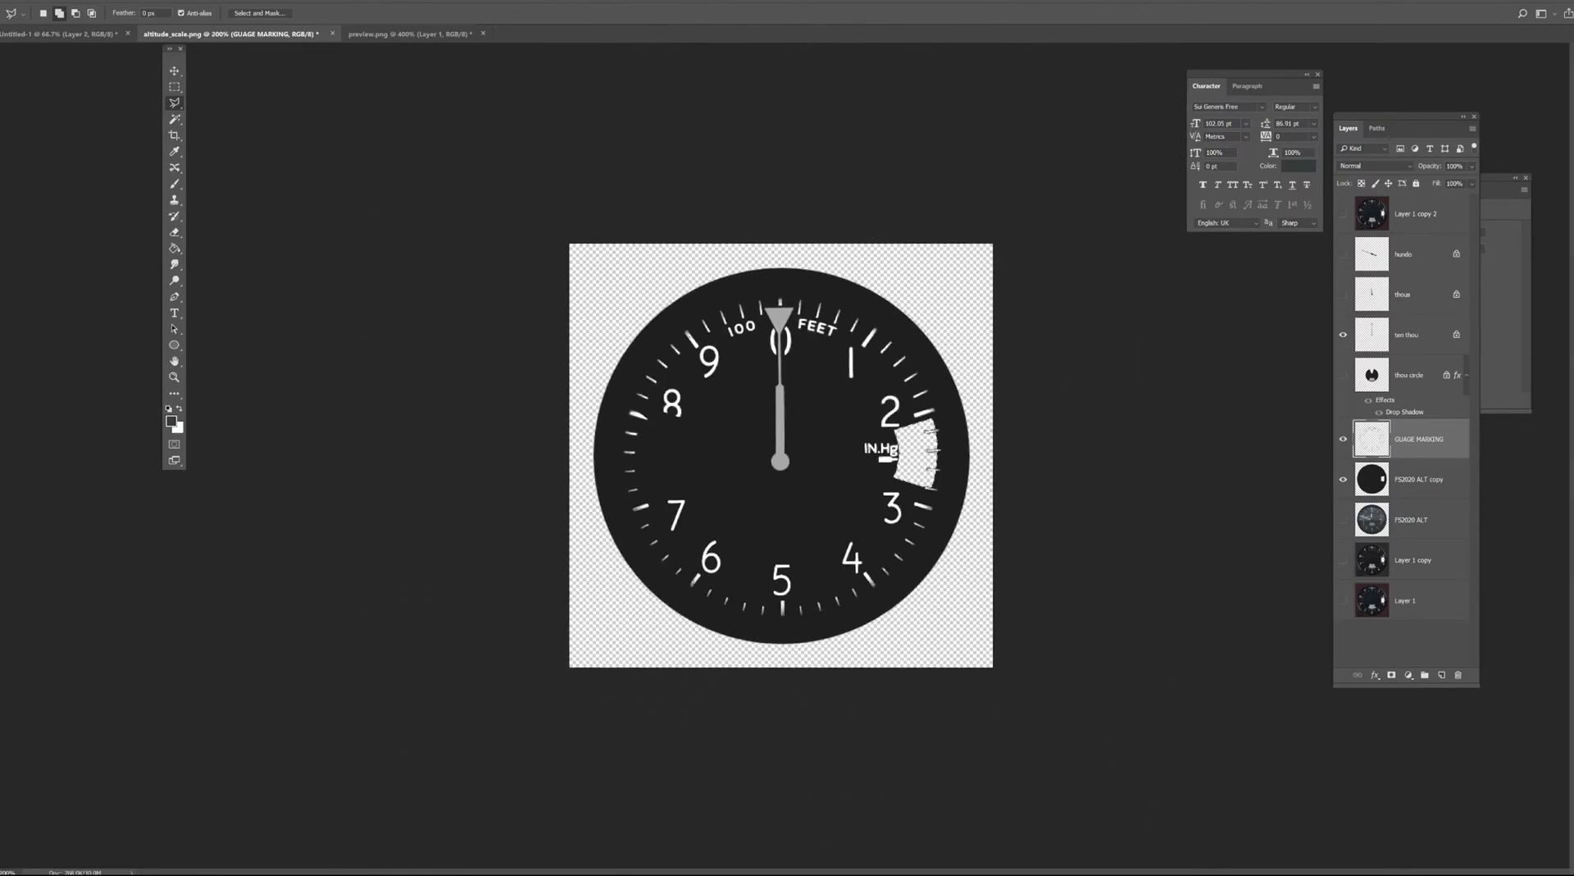
Show Layer 1 copy 2 and move the GUAGE MARKING layer above it at the front of the layer stack.
click(174, 72)
click(854, 291)
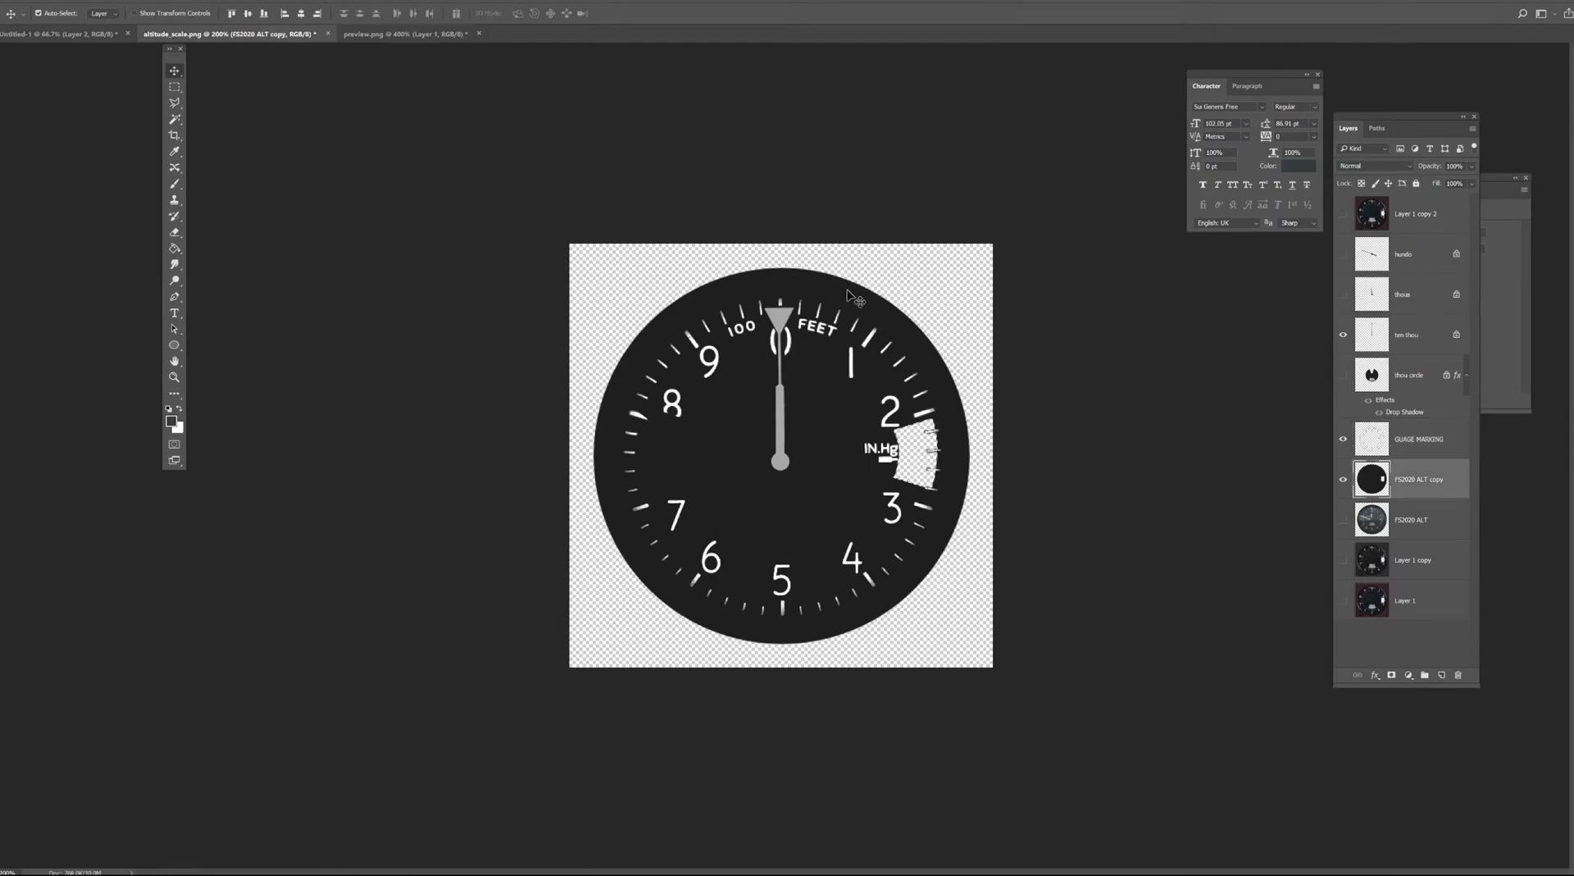
key(ctrl)
click(1343, 214)
click(1419, 443)
drag(1419, 443, 1422, 209)
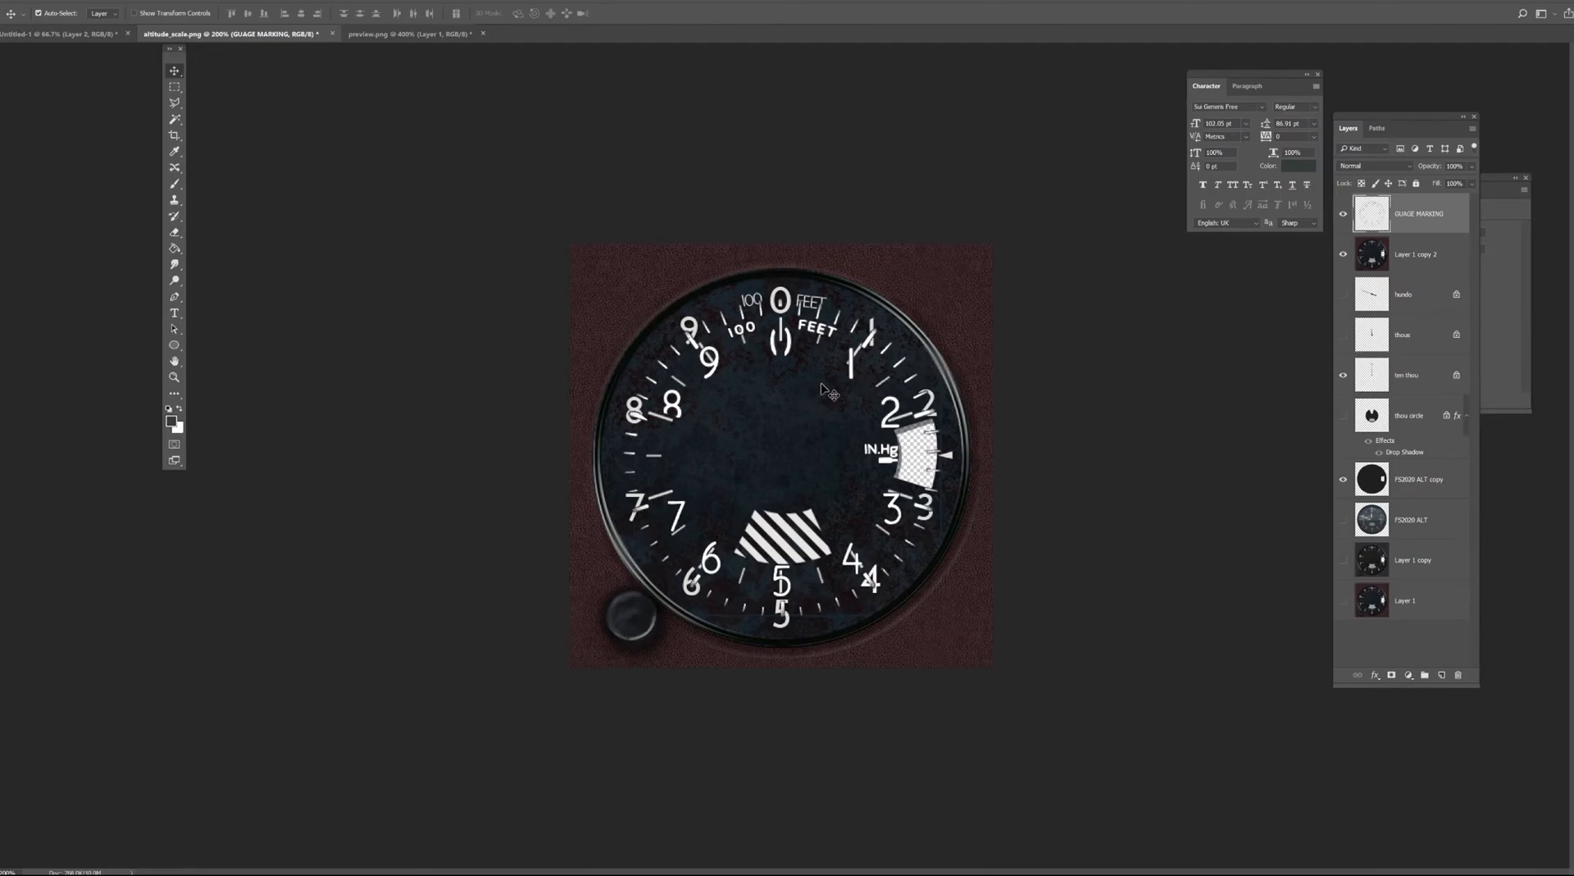
Nudge the GUAGE MARKING layer slightly upward over the reference dial.
key(Down)
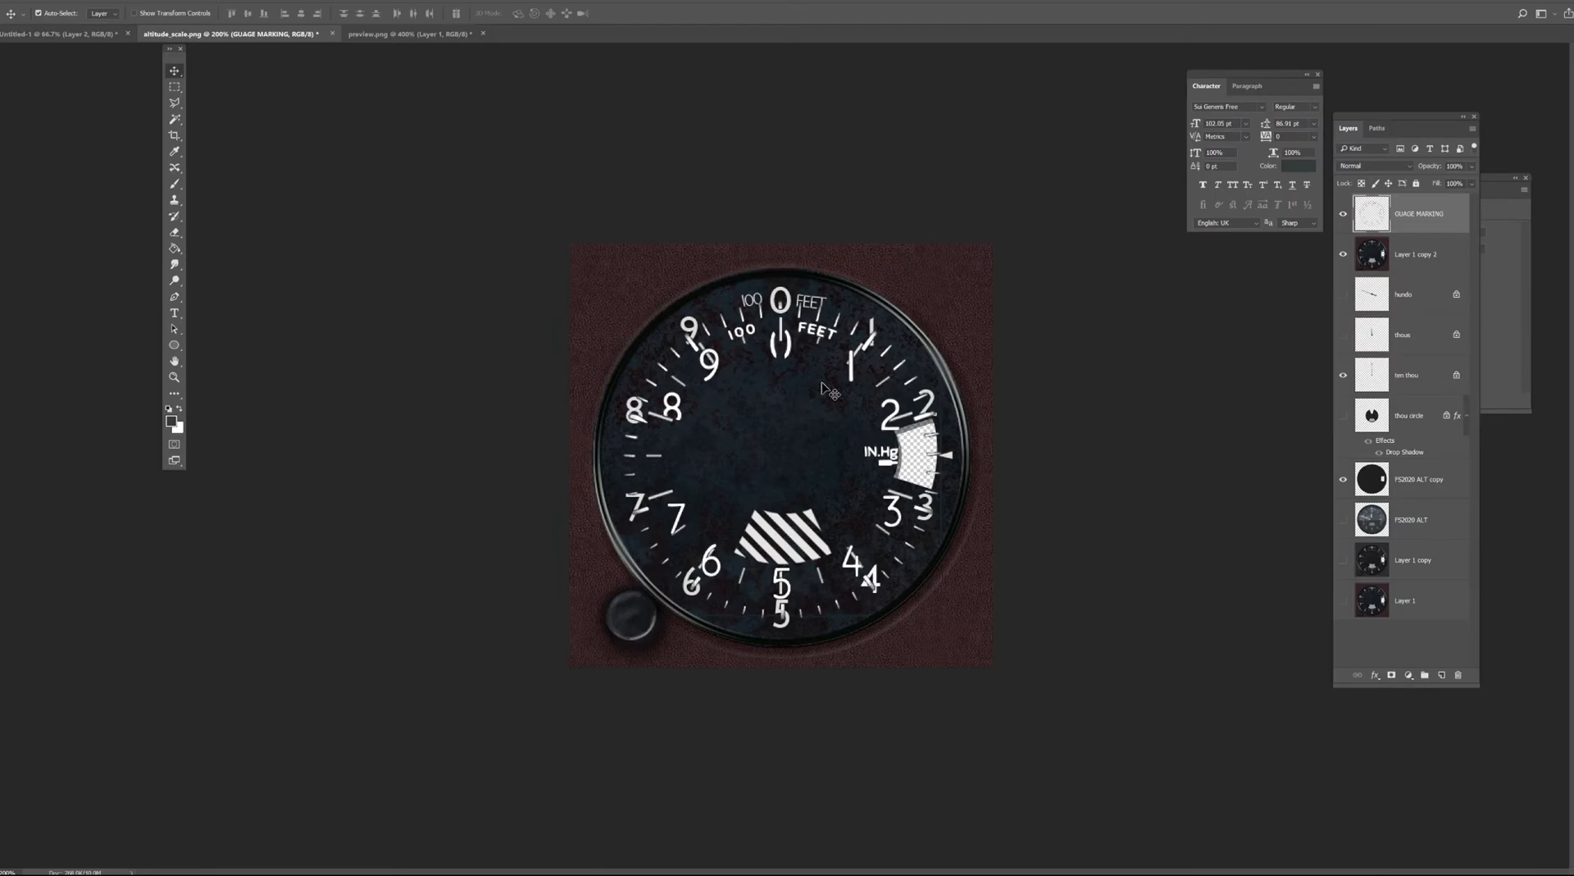
key(Up)
key(Up)
key(Up)
key(Up)
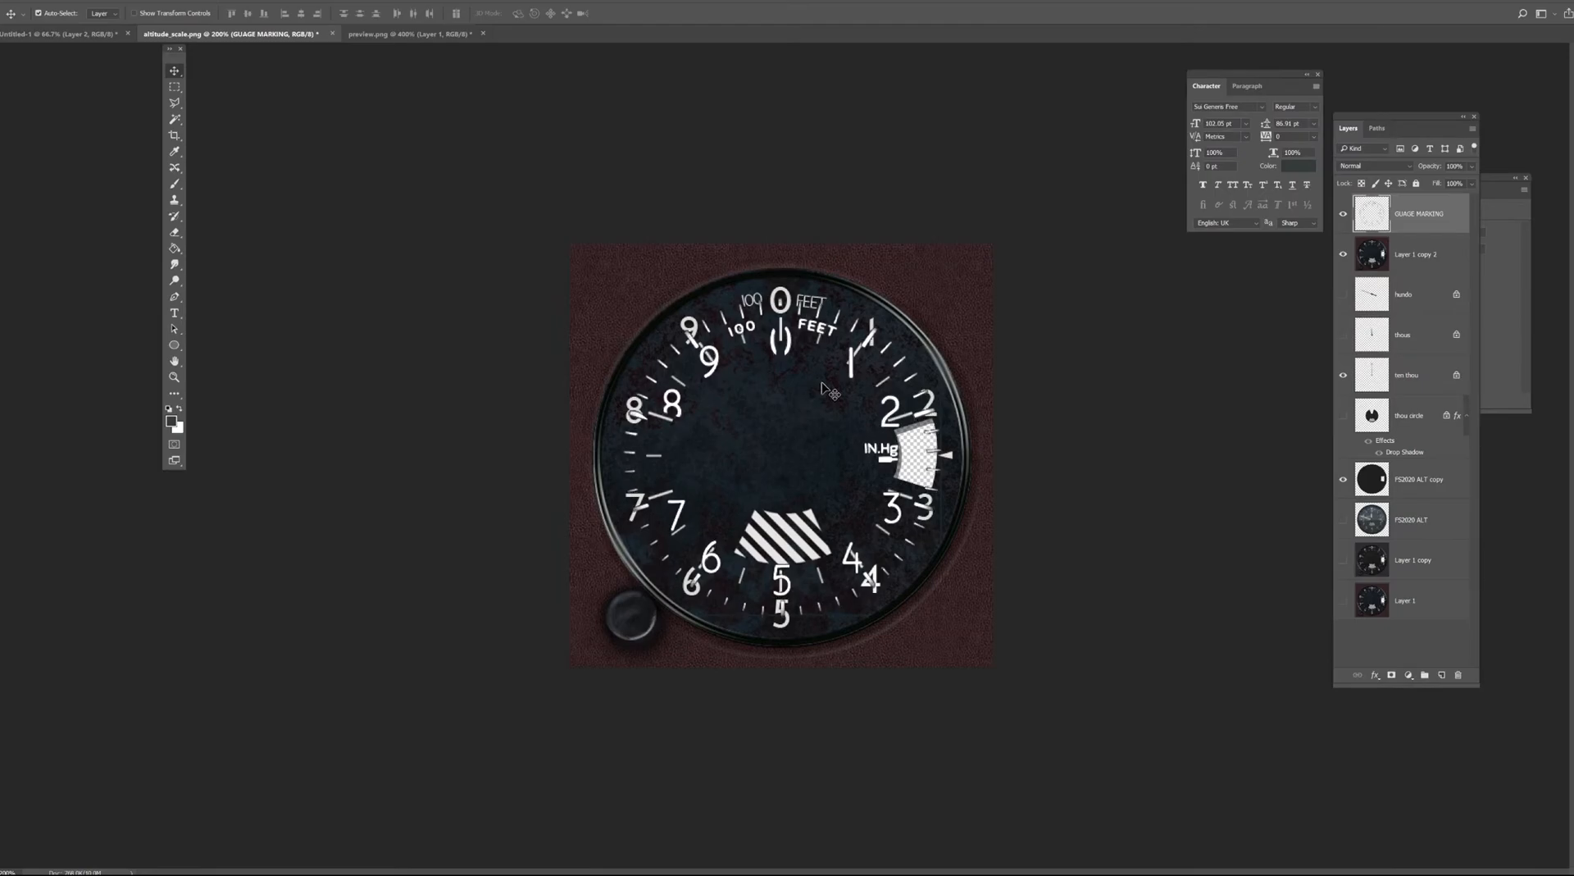
key(Up)
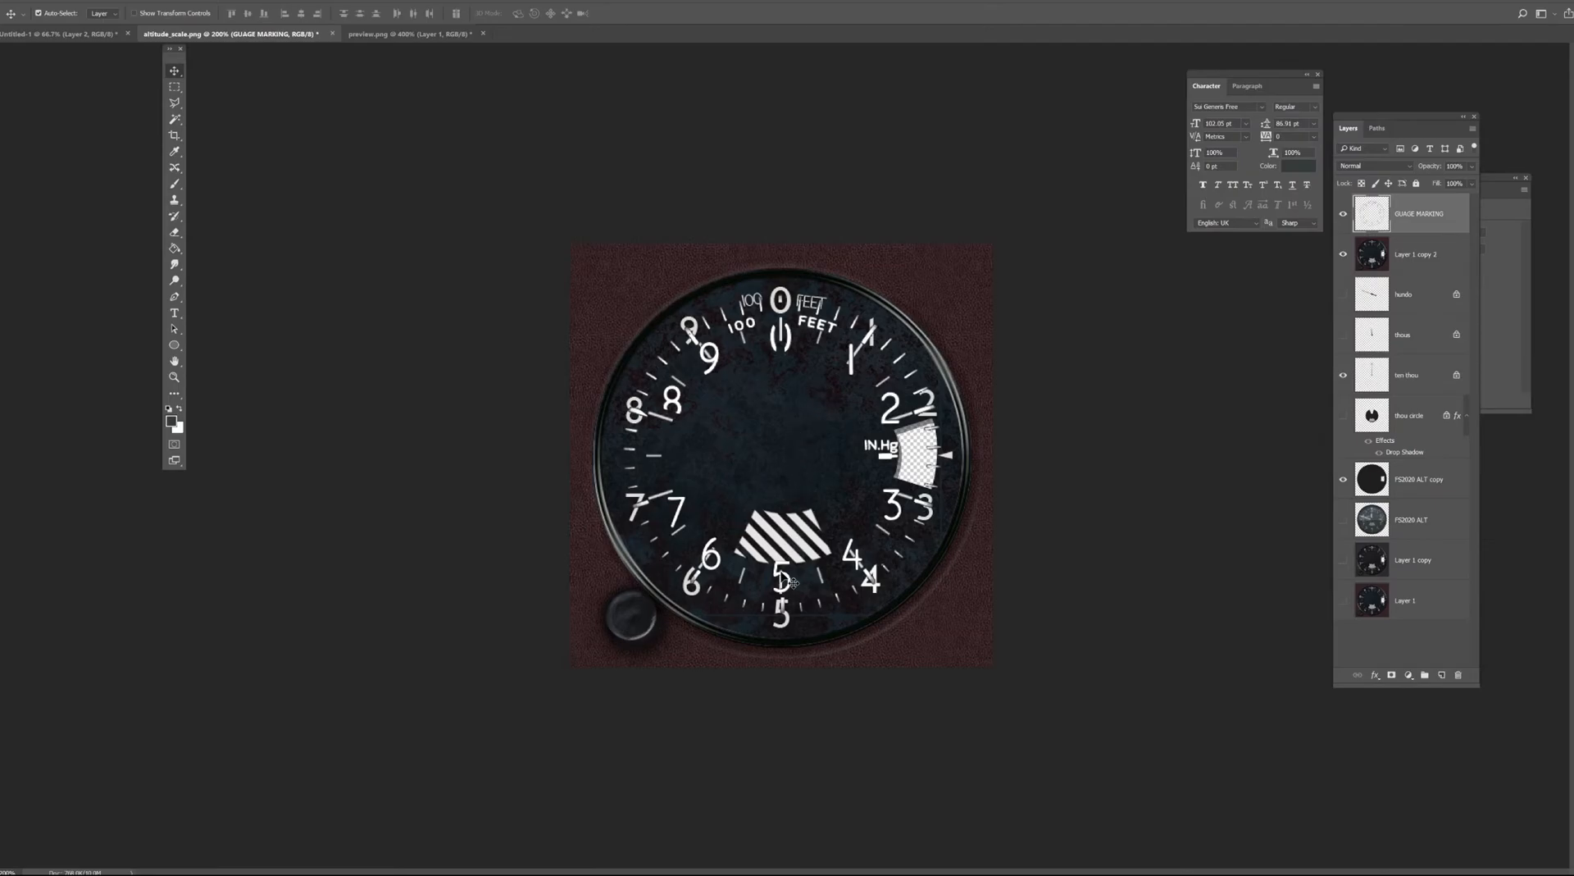
Free-transform the gauge markings to 98.70% width and height and nudge them up and 1 px to the right.
key(ctrl+t)
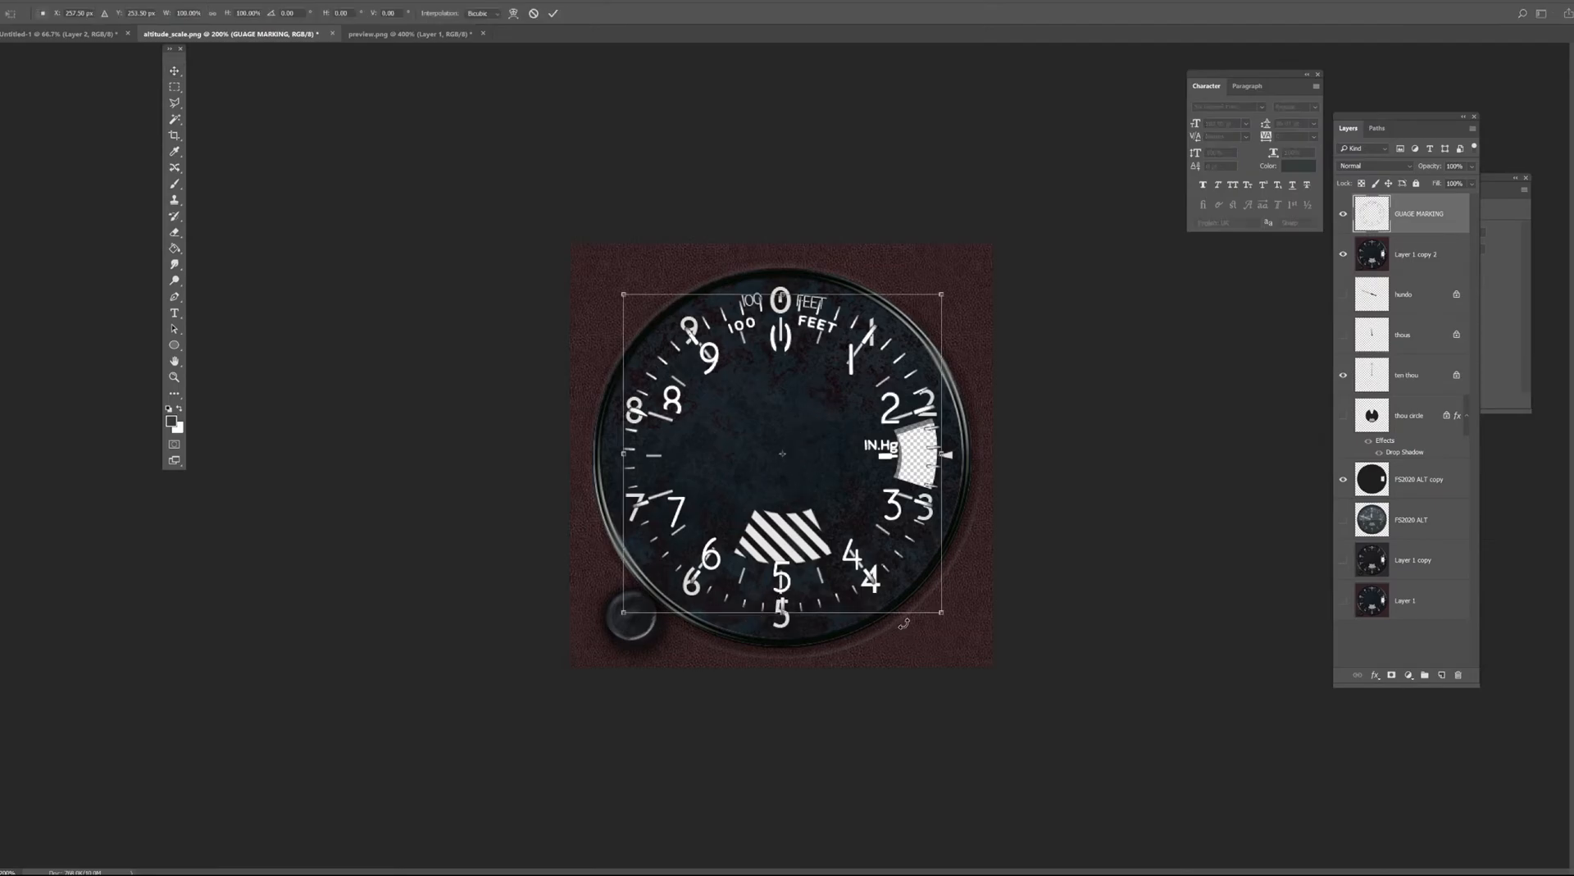
drag(941, 612, 934, 609)
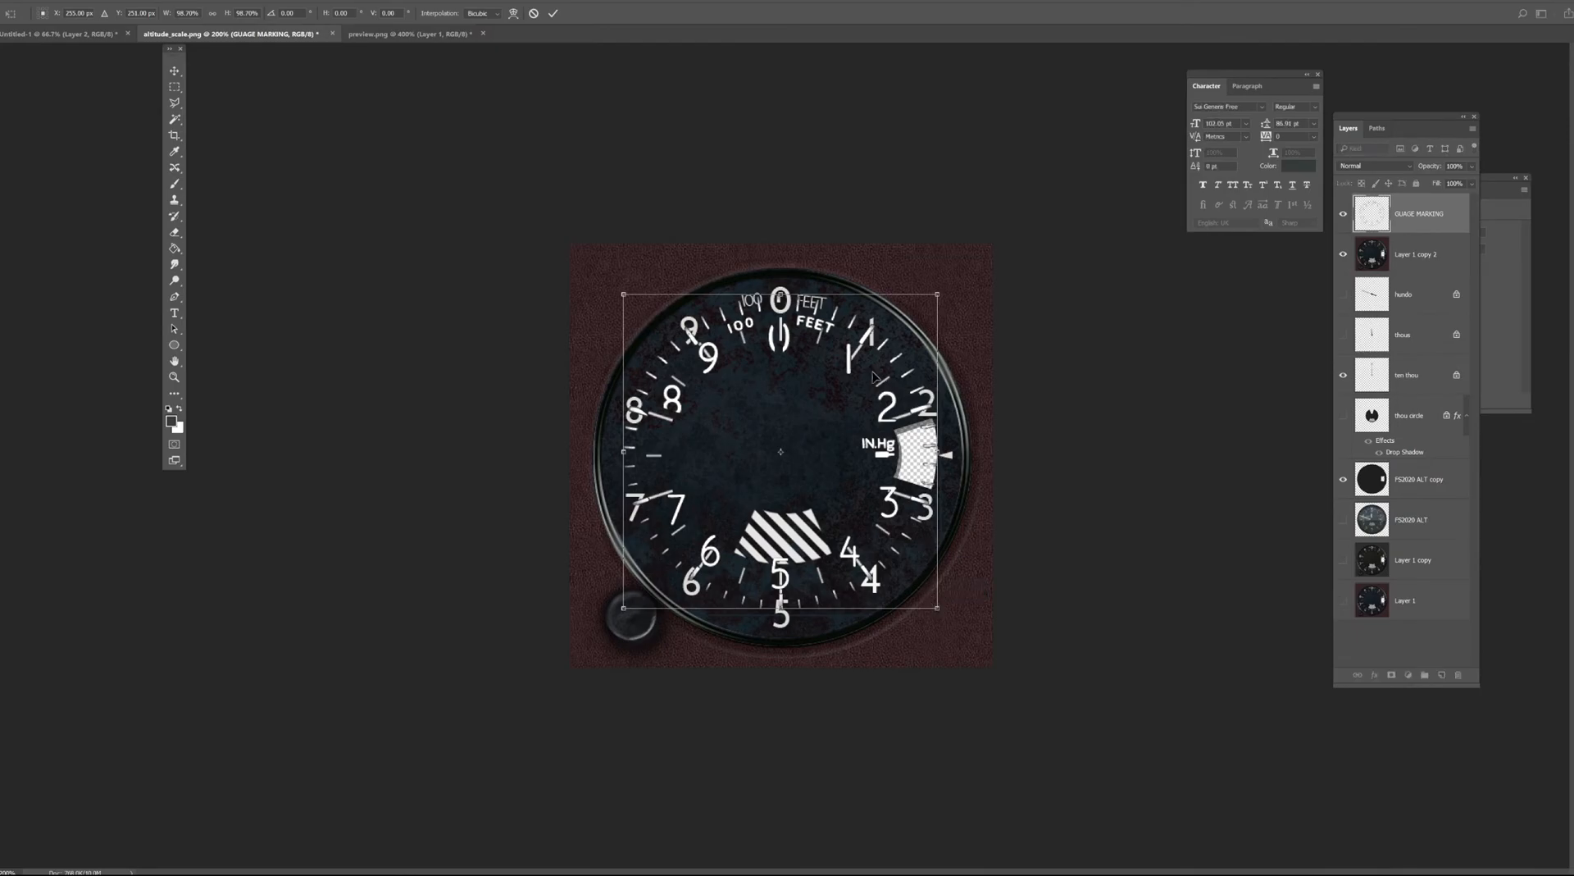
key(Up)
key(Up)
key(Up)
key(Up)
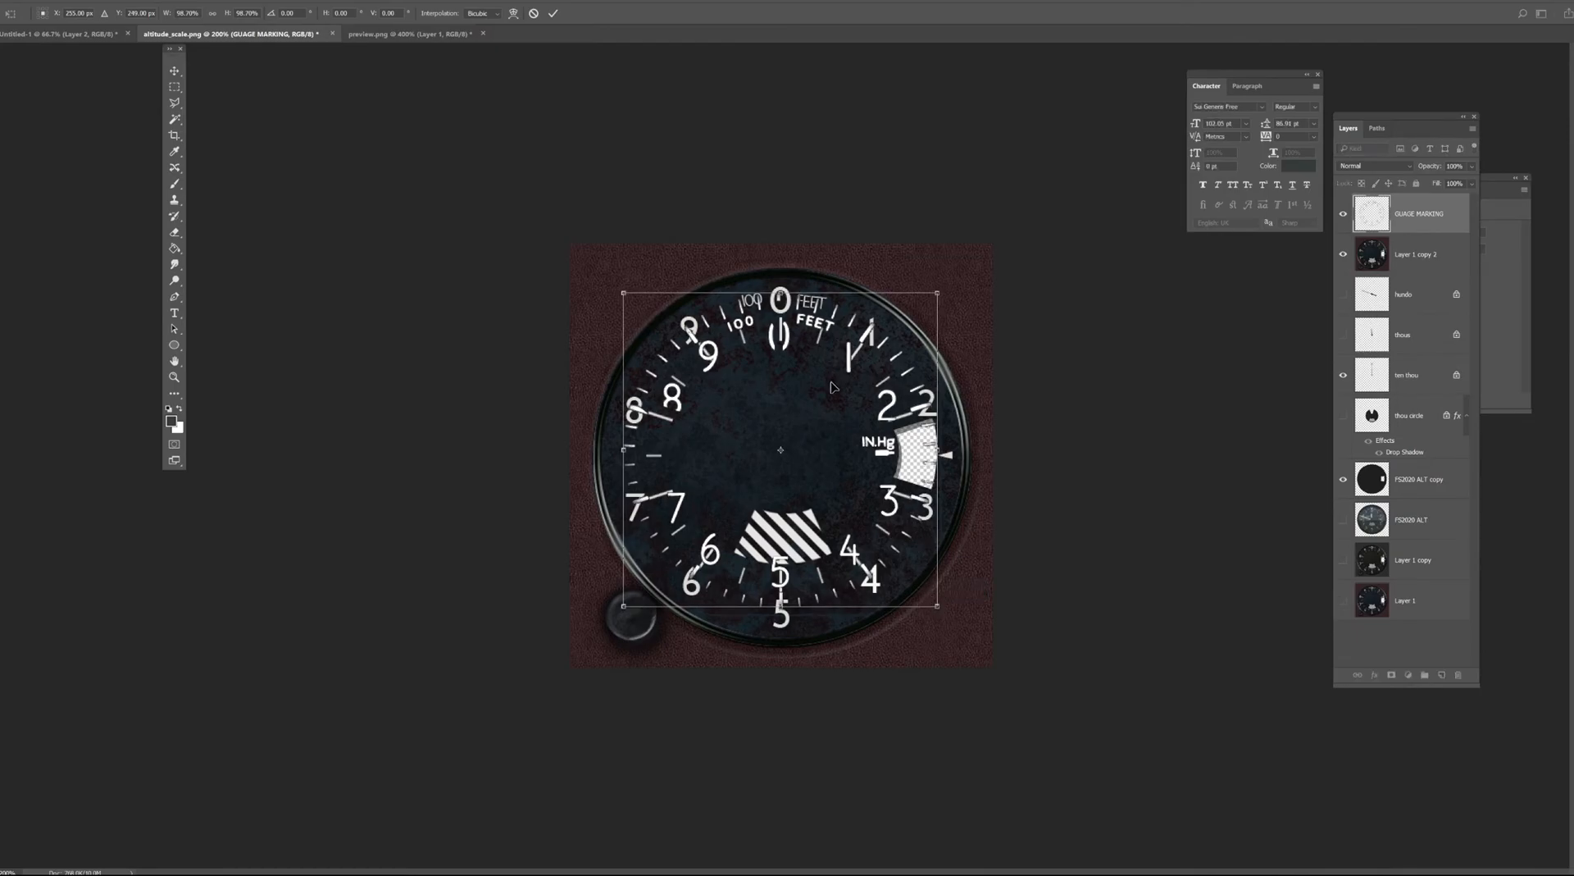
key(Right)
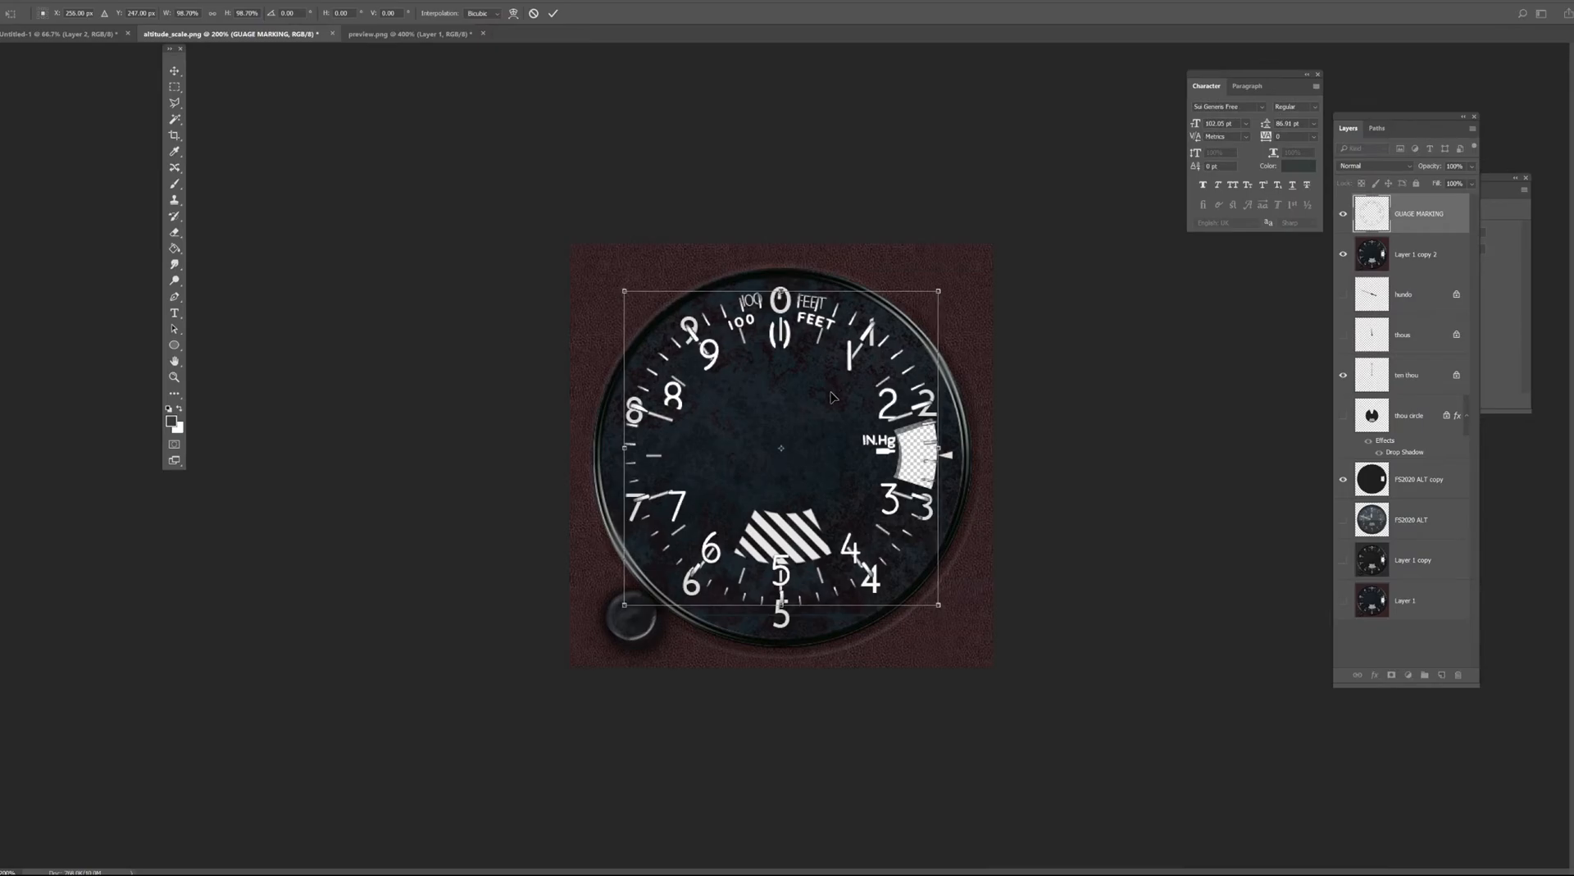
Enlarge the gauge markings to 99.74% width and height and nudge them left and down over the reference dial.
mouse_move(937, 604)
mouse_down()
mouse_move(920, 589)
mouse_move(941, 608)
mouse_up()
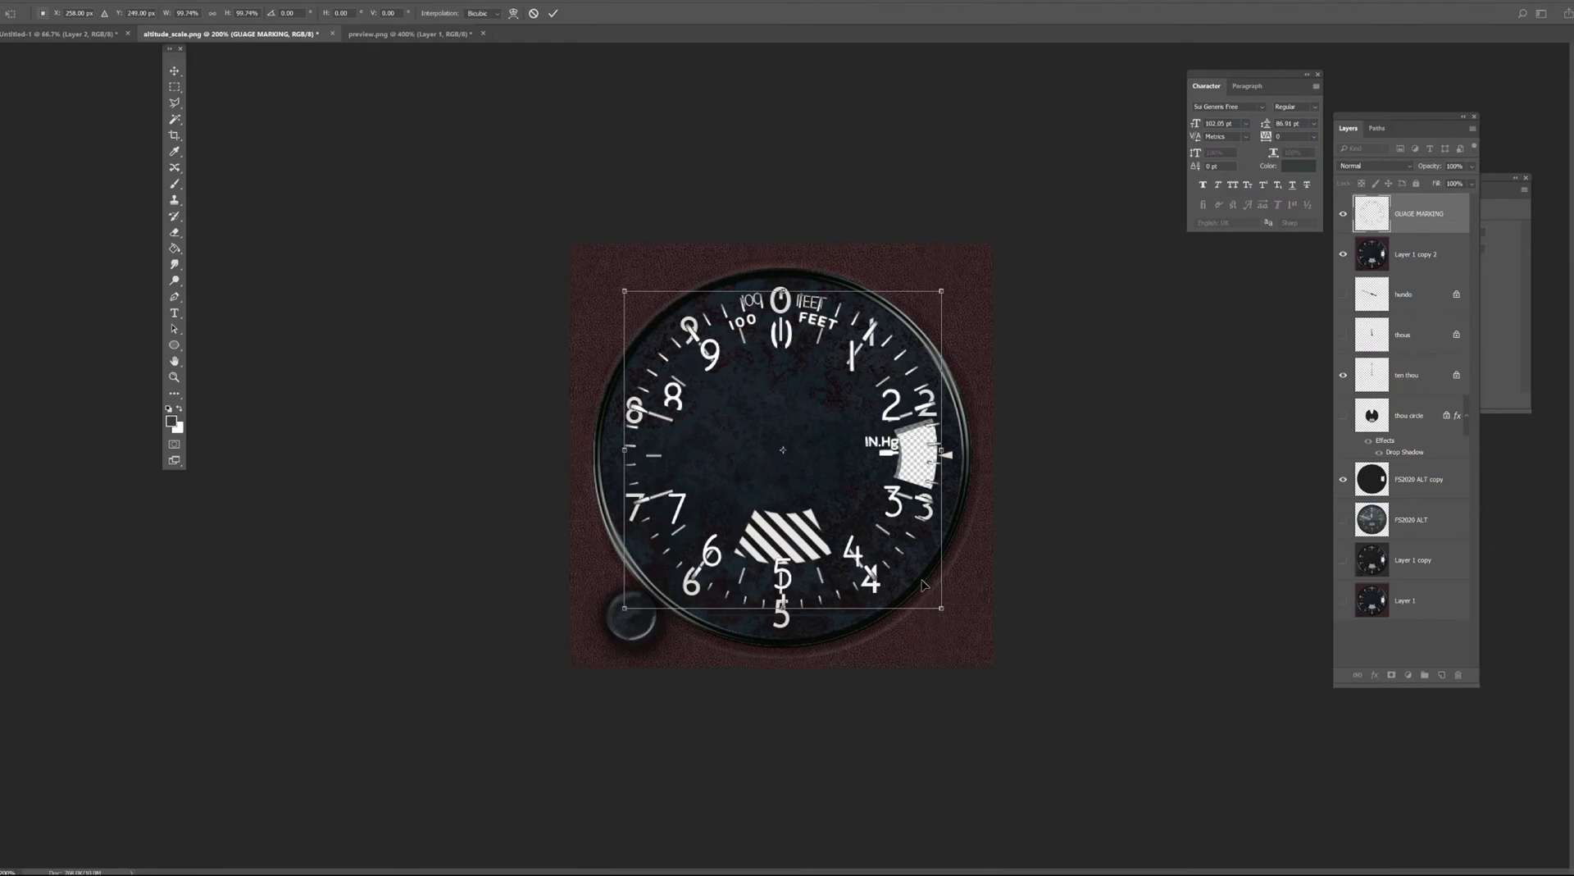
key(Left)
key(Left)
key(Left)
key(Down)
key(Down)
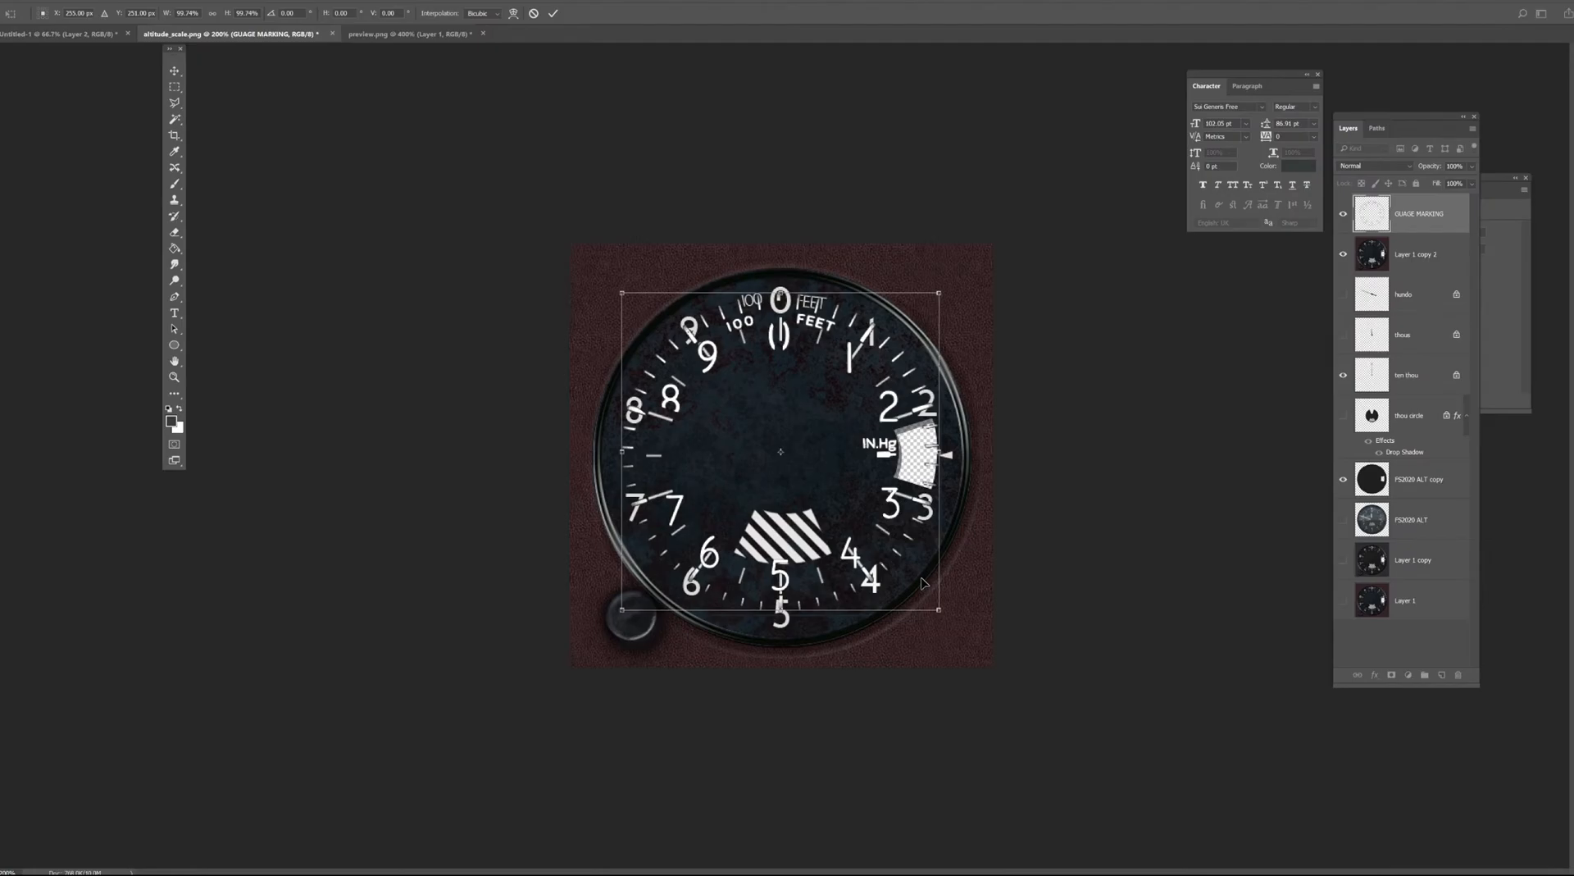
Scale the gauge markings to 99.22% width and height and nudge them right and up to match the reference numerals.
drag(943, 290, 941, 292)
key(Right)
key(Right)
key(Right)
key(Right)
key(Right)
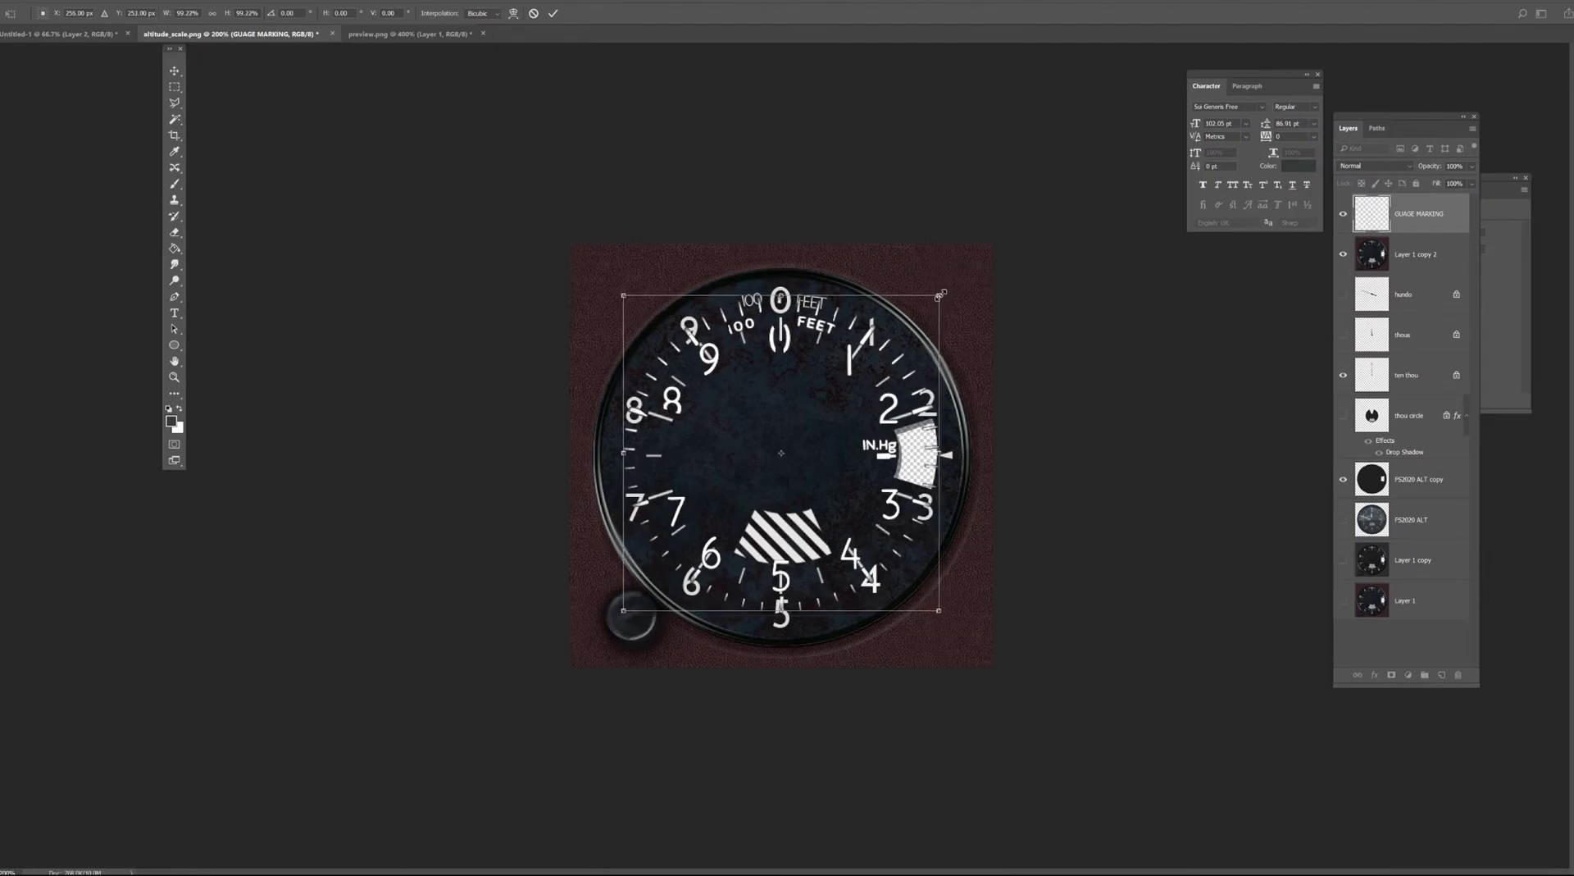
key(Up)
key(Up)
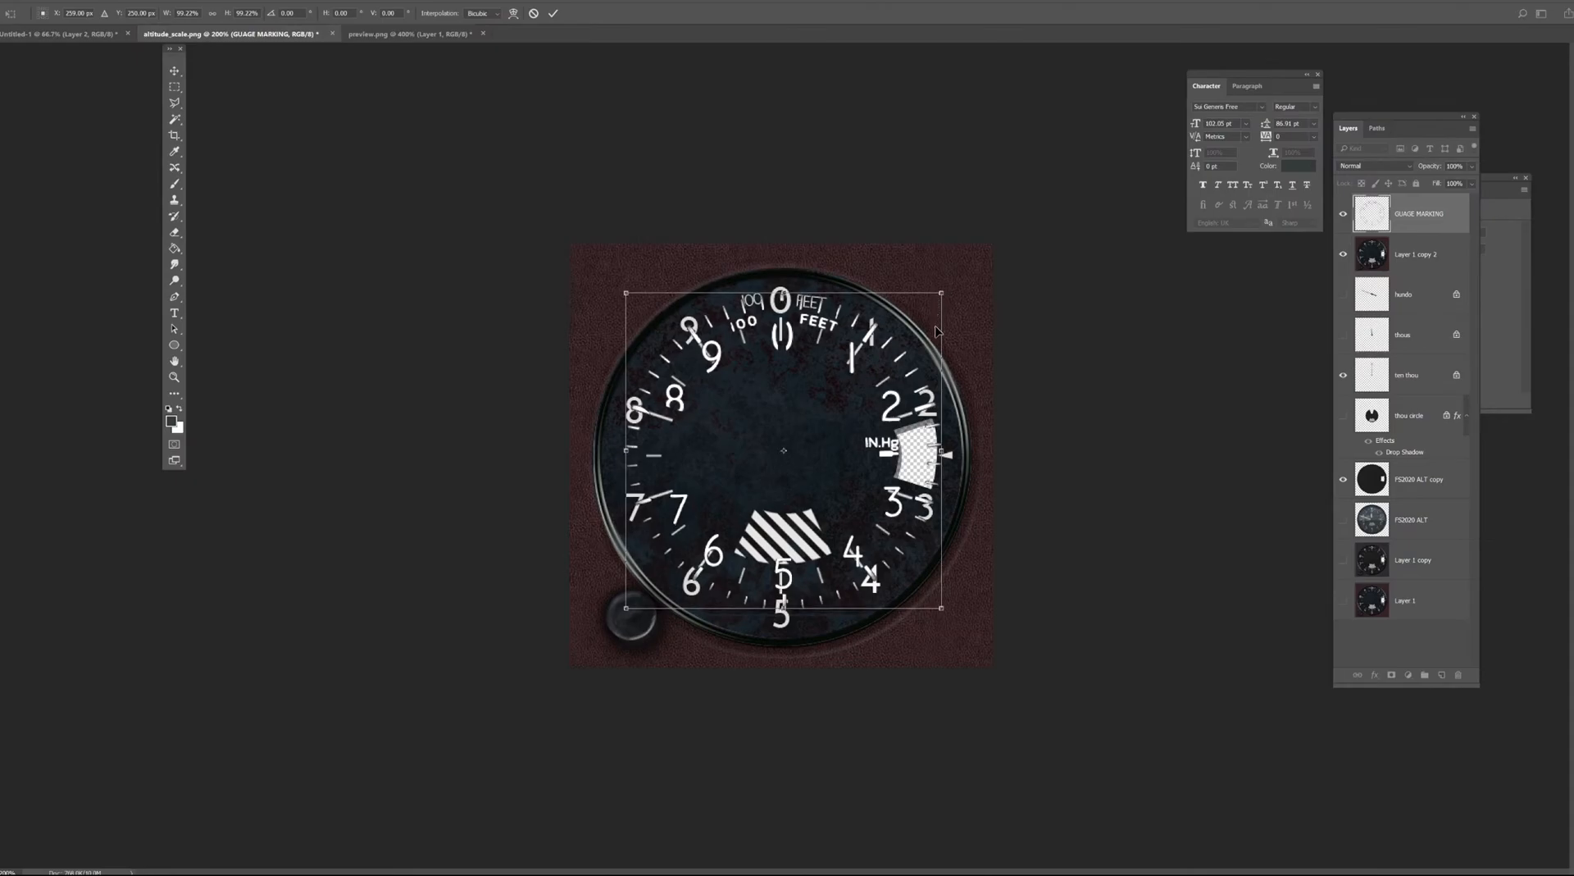
key(Up)
key(Left)
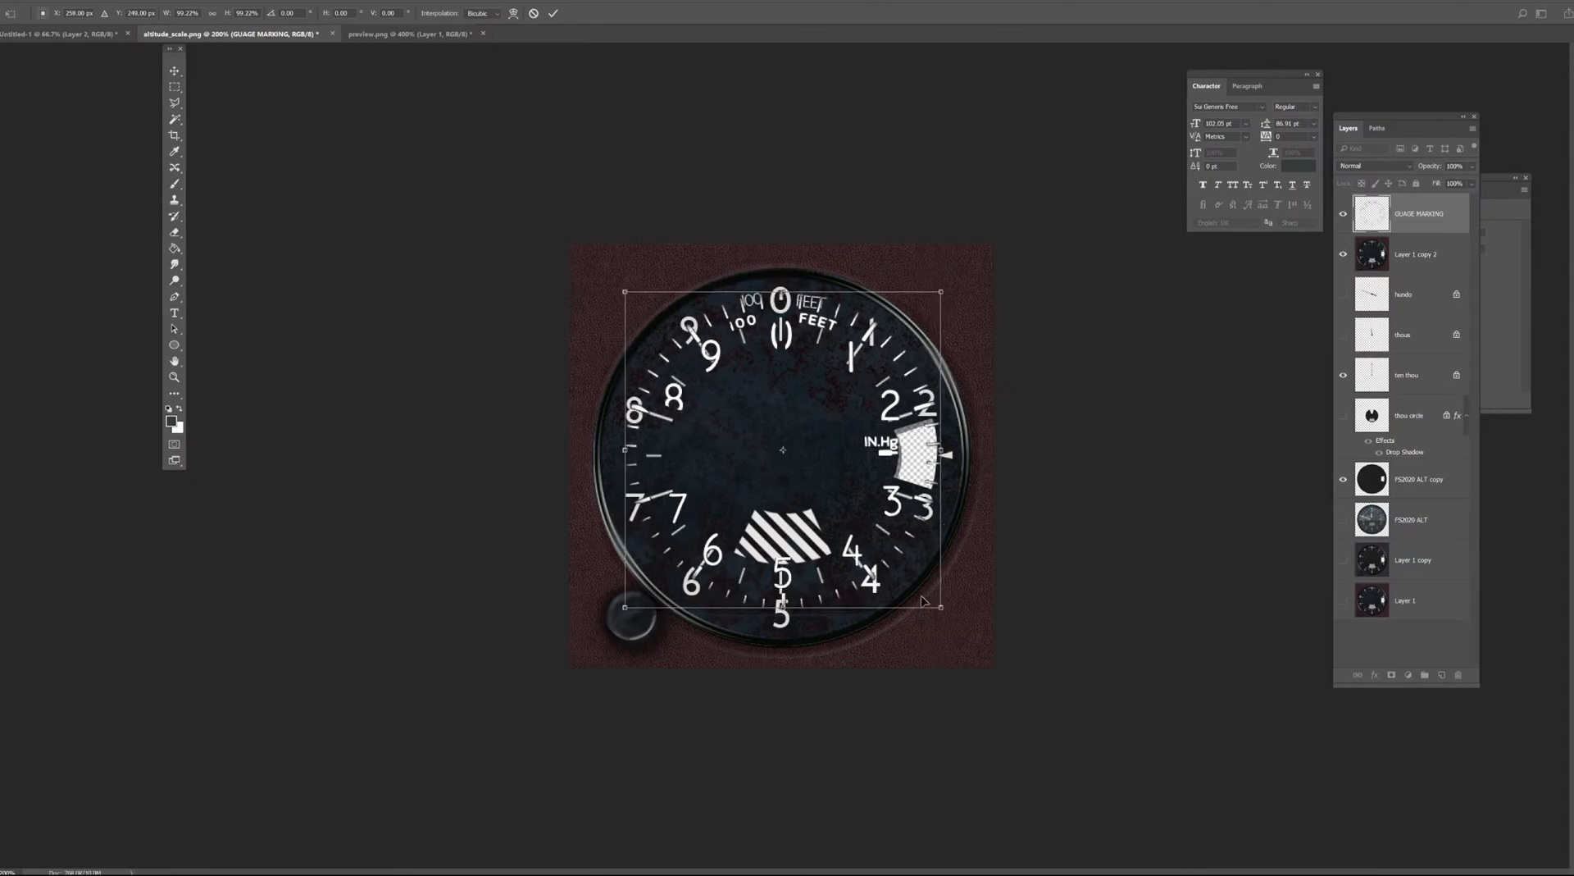
Slightly skew the gauge markings and fit their width to about 99.49%, apply the transform, and hide Layer 1 copy 2.
drag(783, 611, 781, 611)
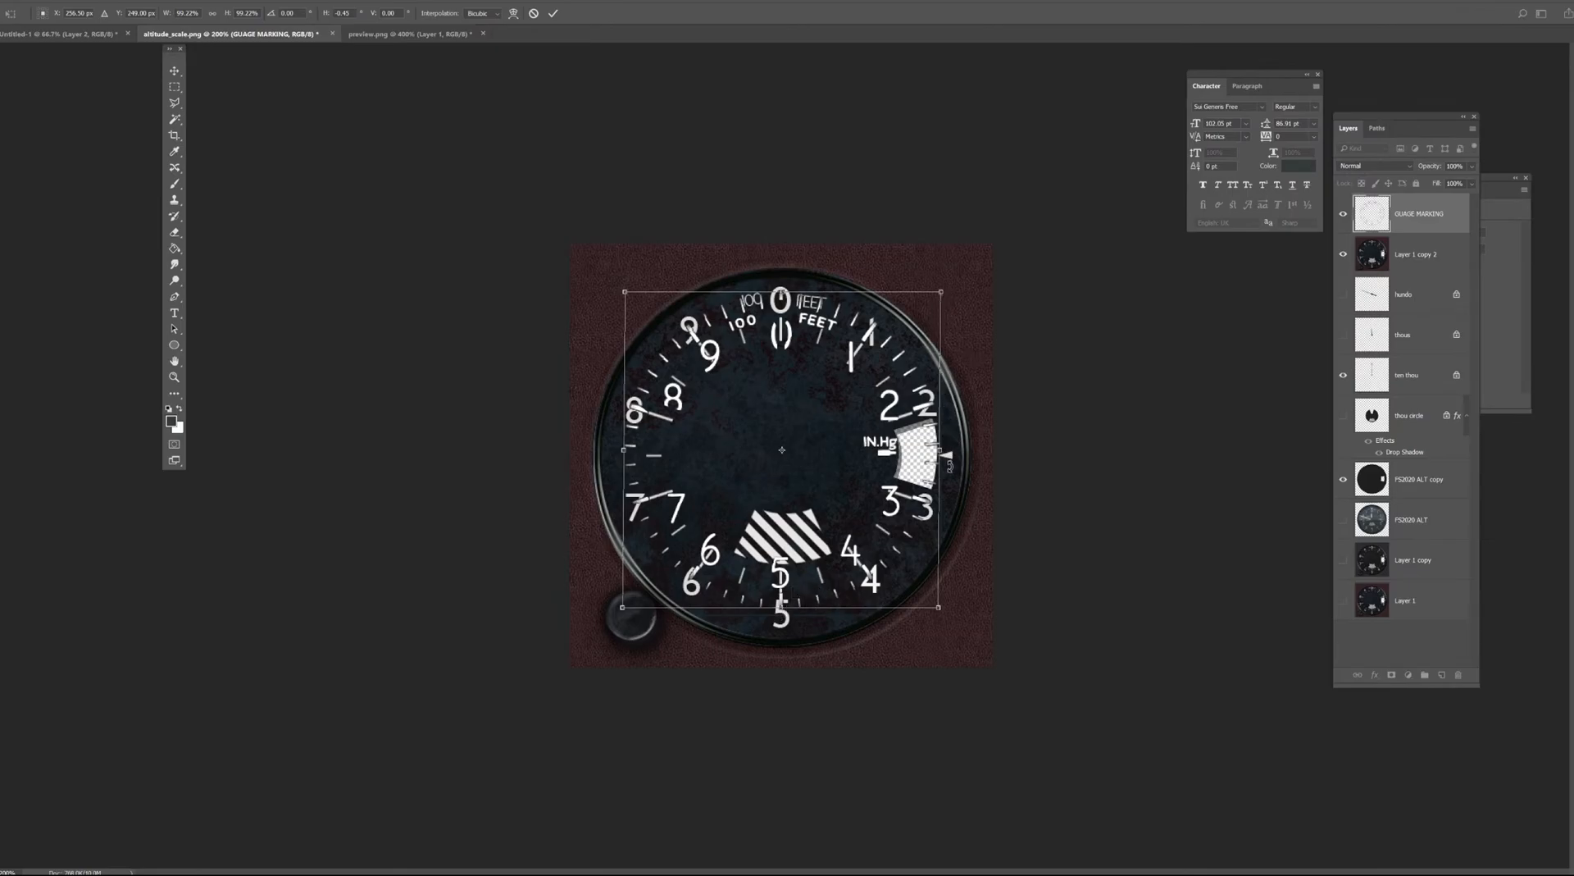
drag(944, 455, 946, 456)
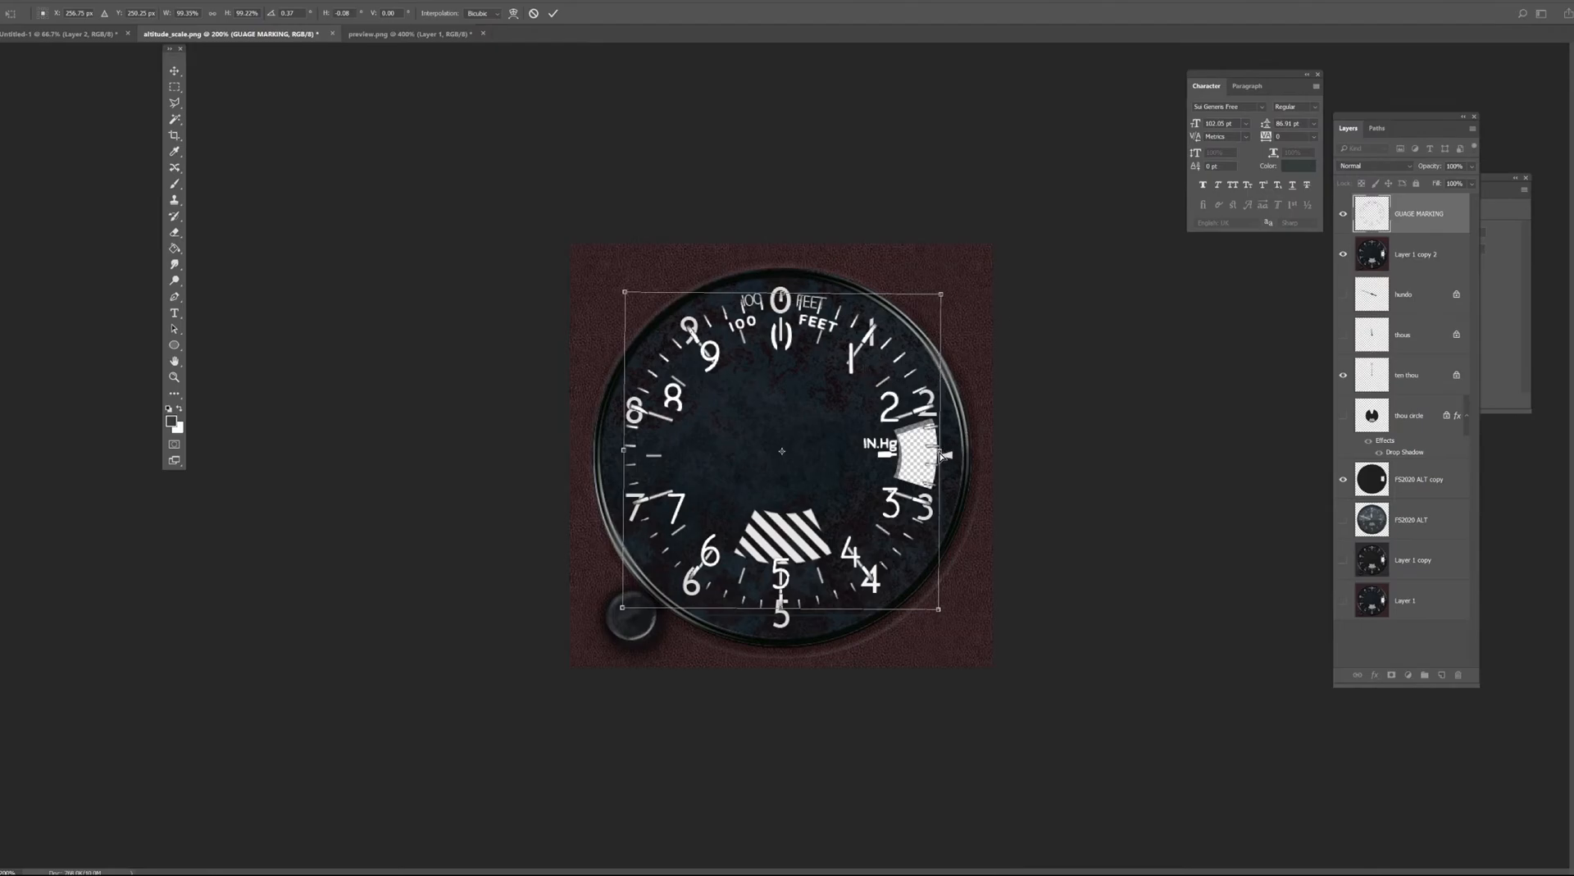
mouse_move(942, 454)
mouse_down()
mouse_move(1030, 445)
mouse_move(920, 457)
mouse_move(969, 449)
mouse_move(944, 456)
mouse_up()
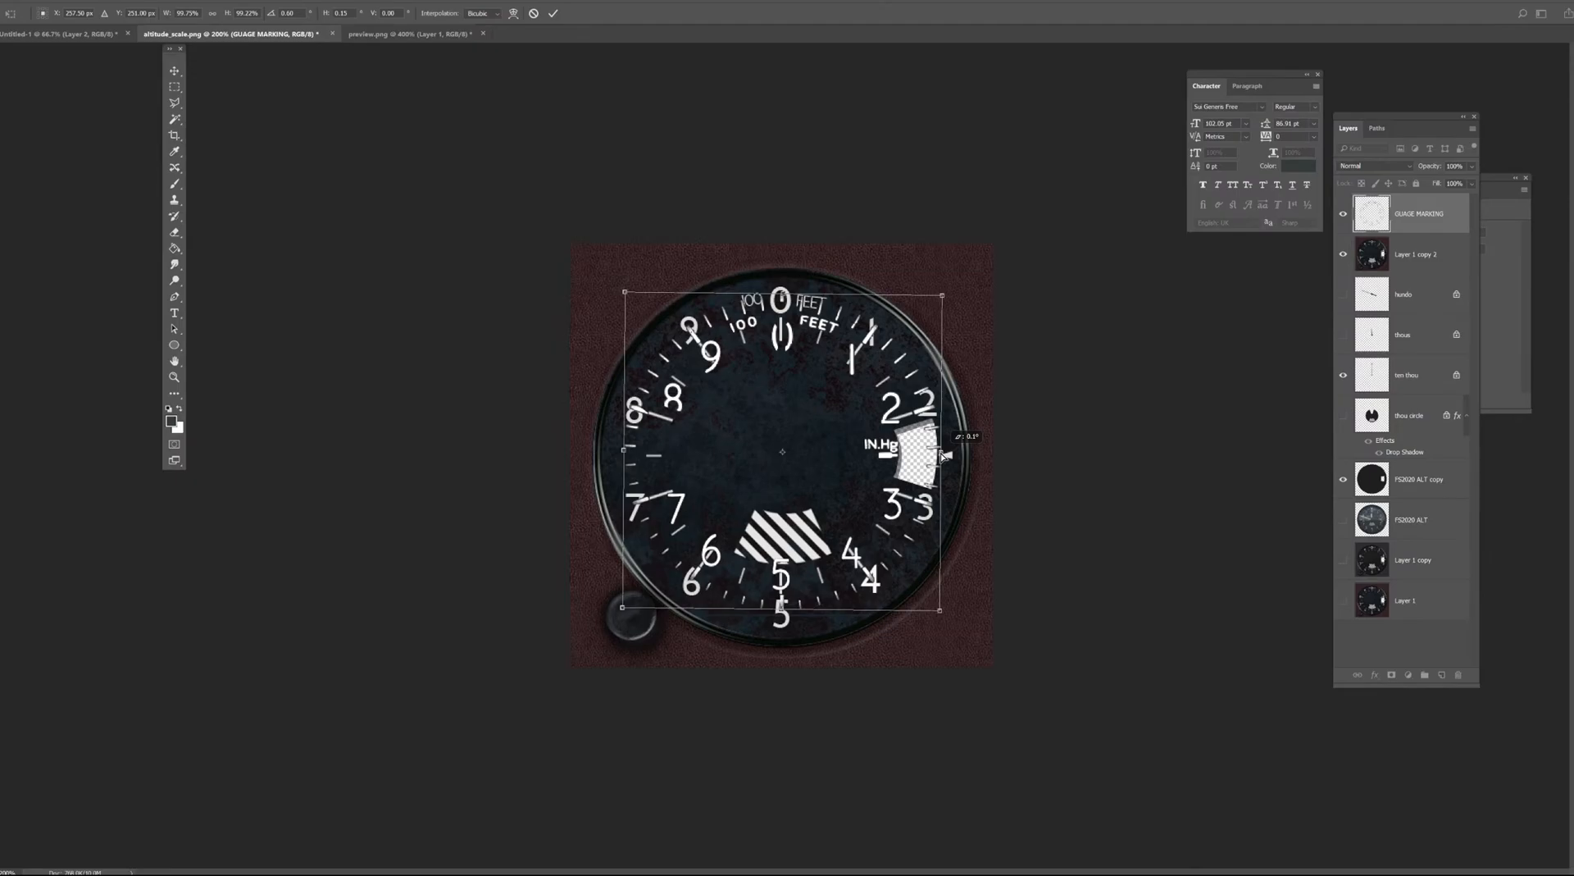
drag(942, 455, 939, 453)
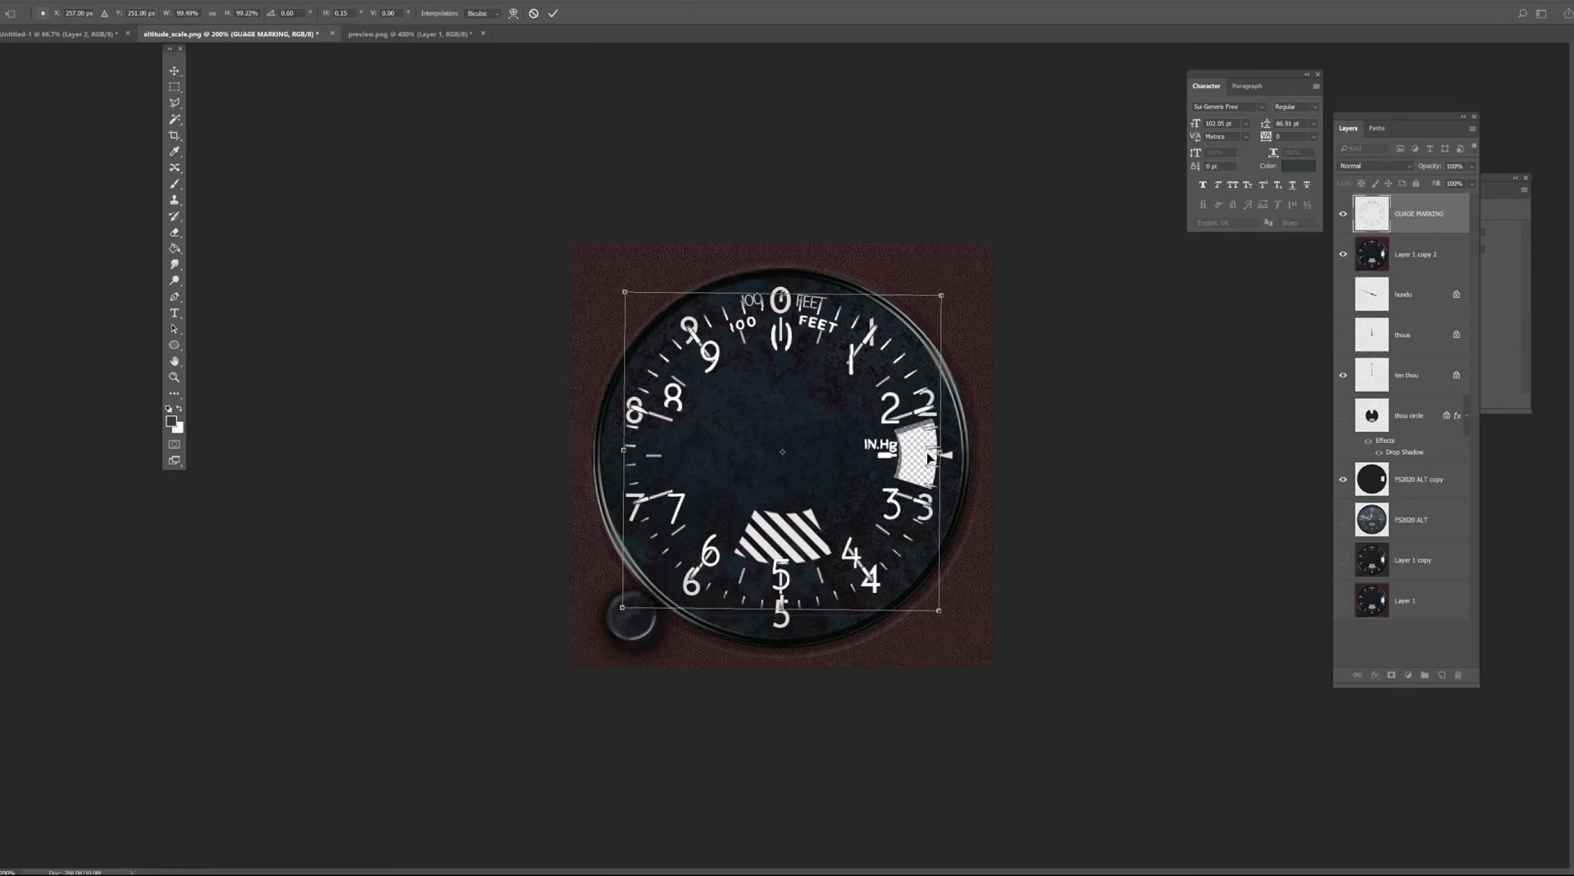
key(Return)
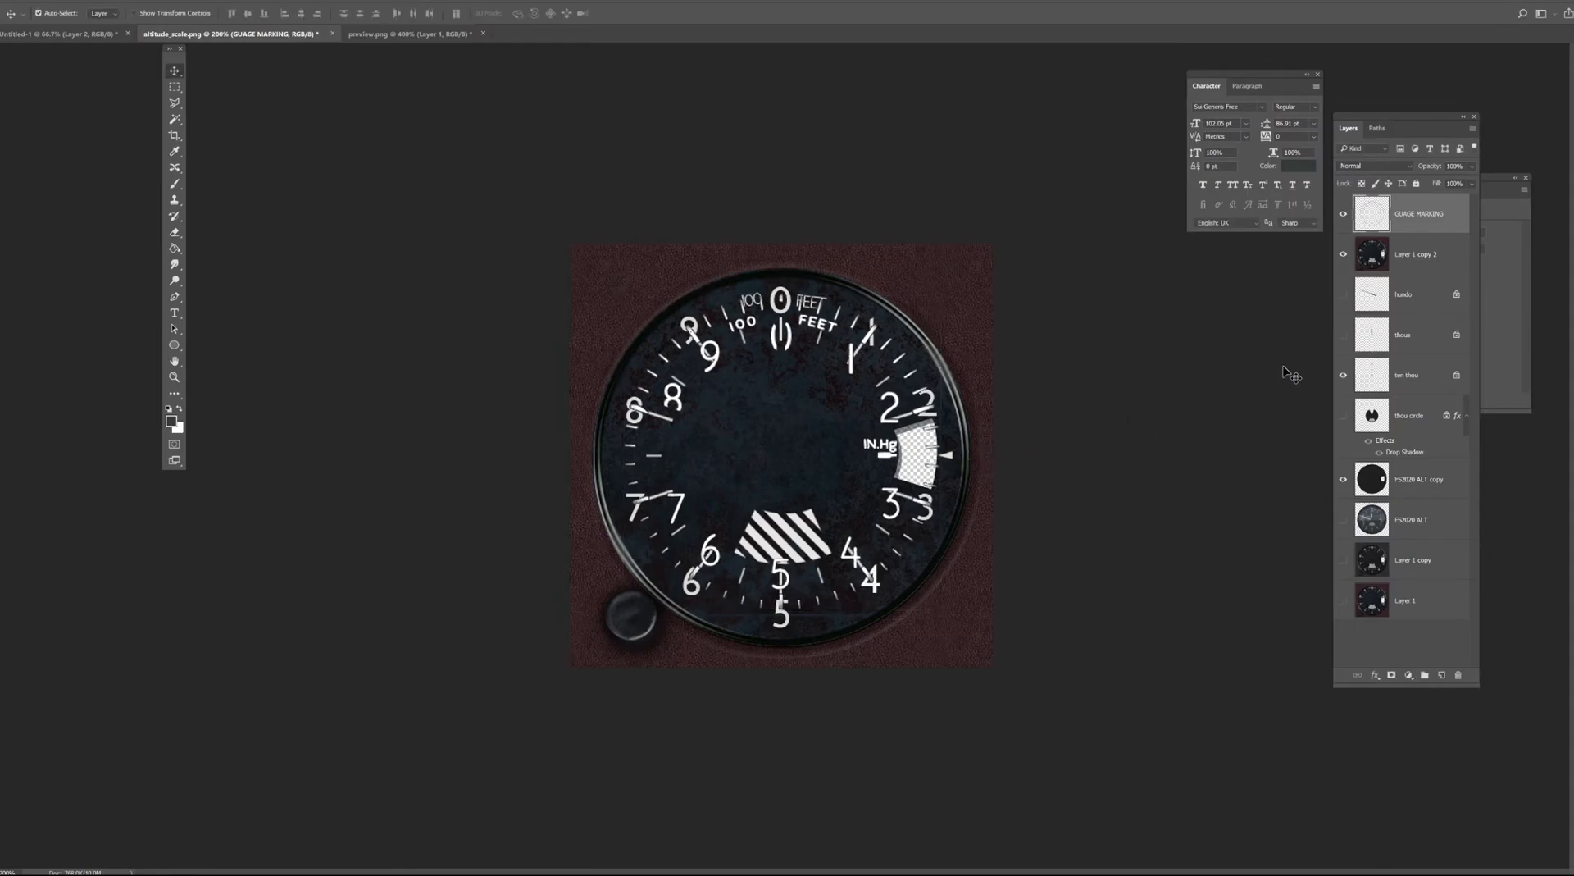
click(1346, 256)
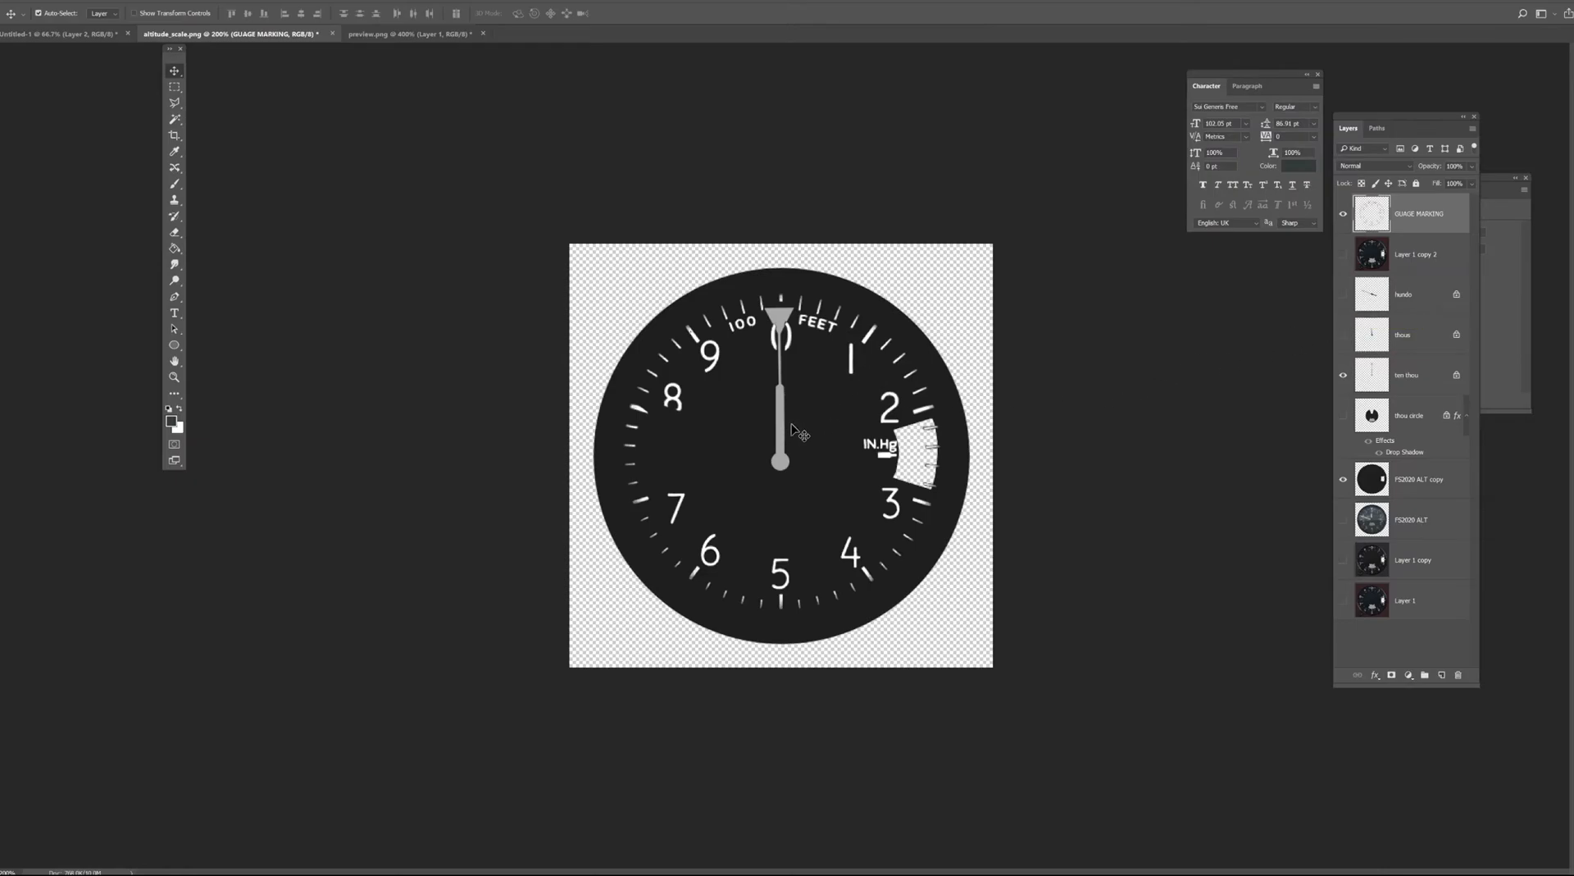
Show the rulers and place a vertical and a horizontal guide through the centre of the FS2020 ALT copy dial.
click(831, 416)
key(ctrl+t)
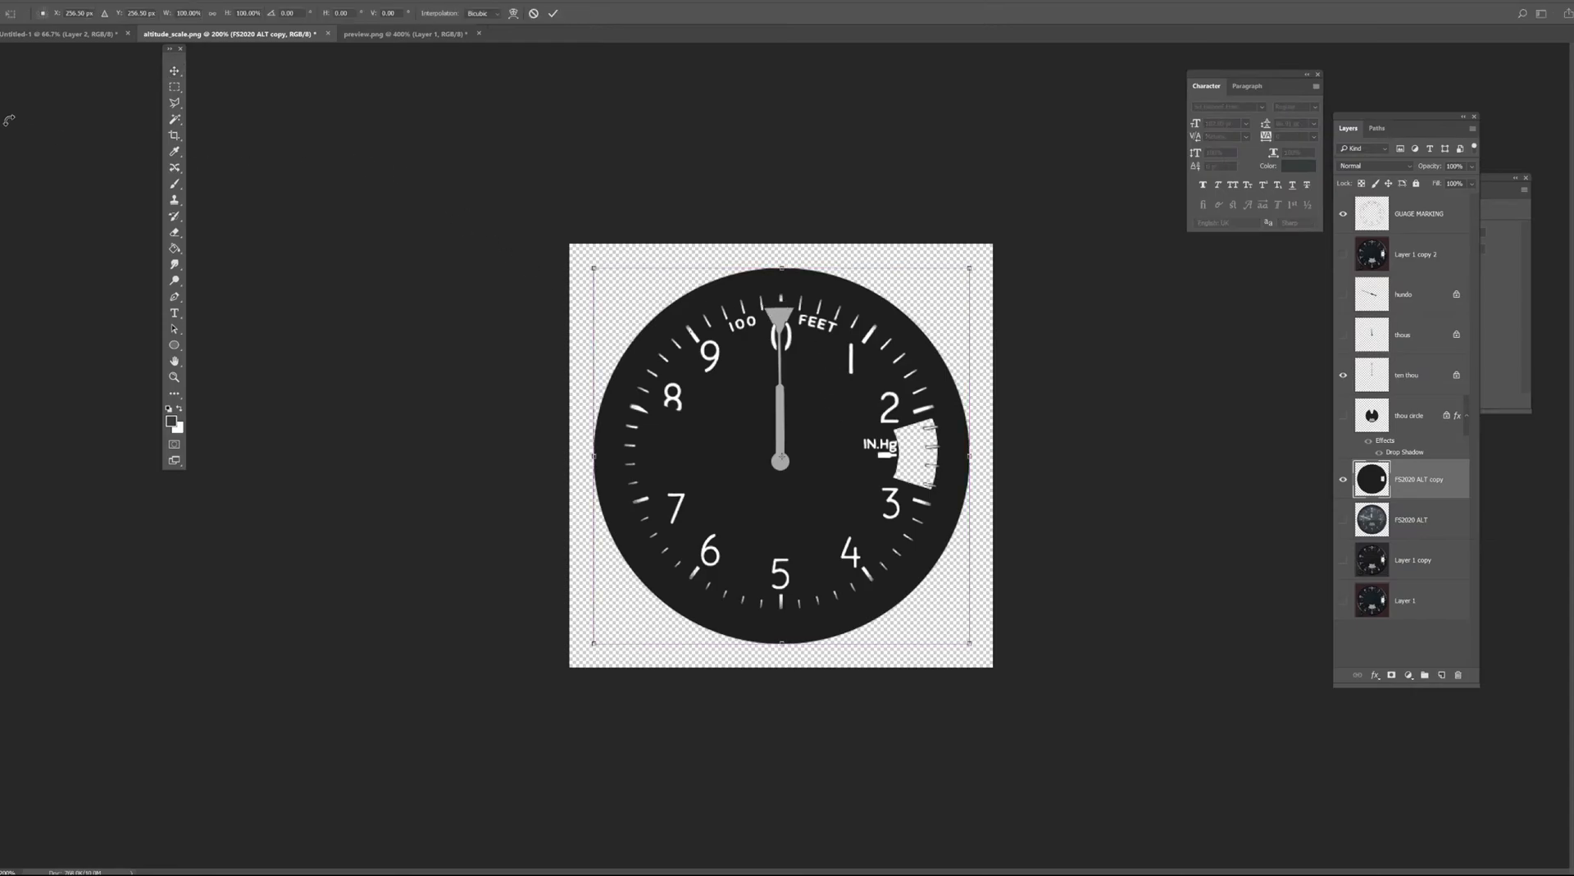
click(249, 0)
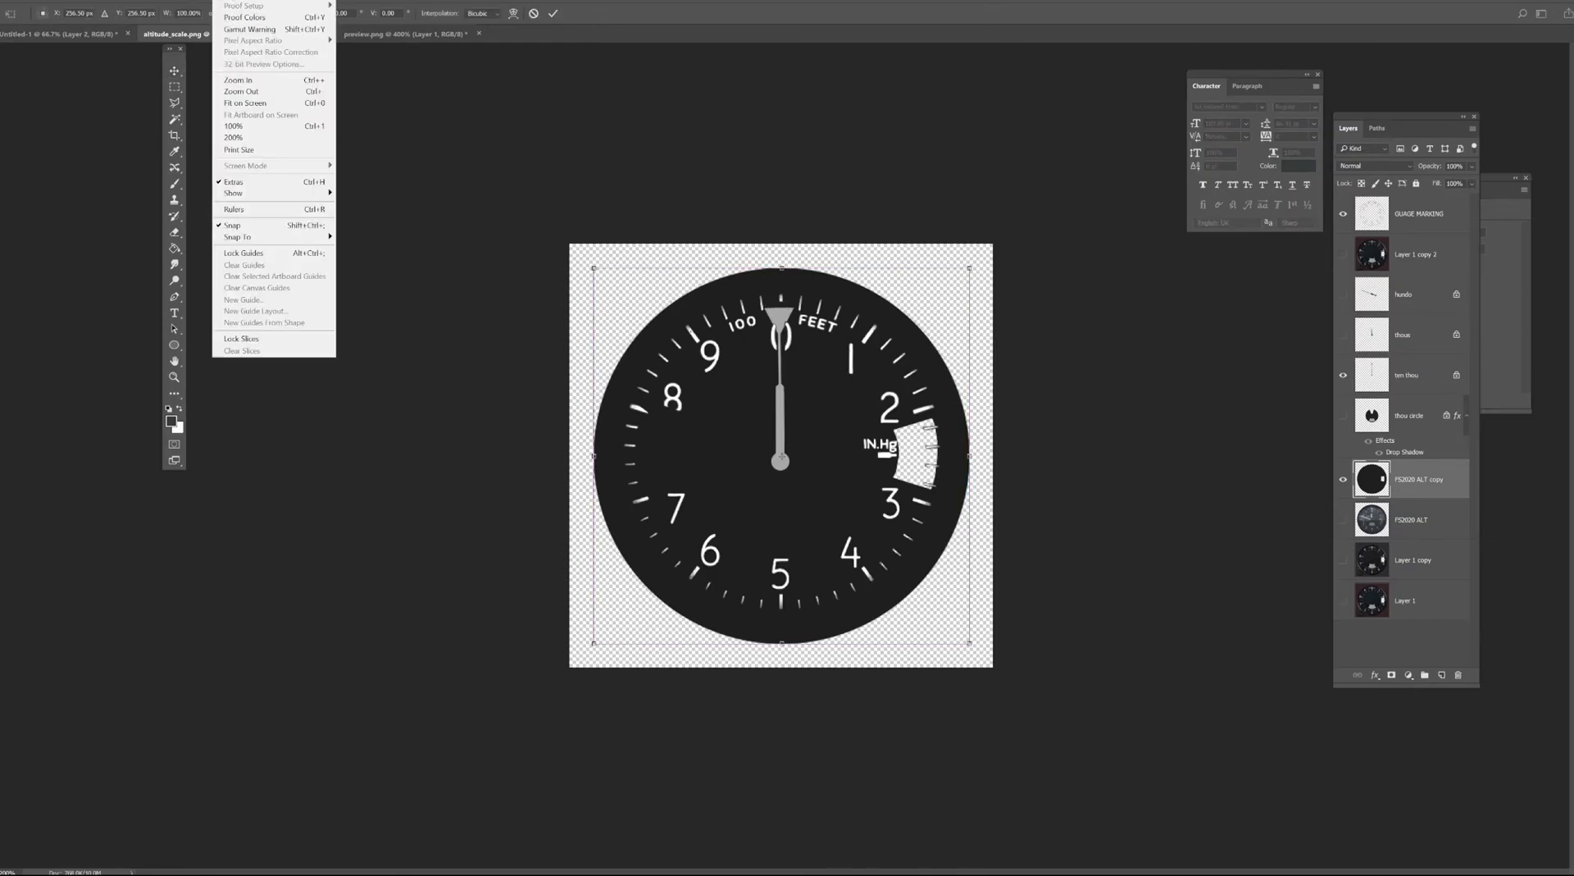
click(289, 209)
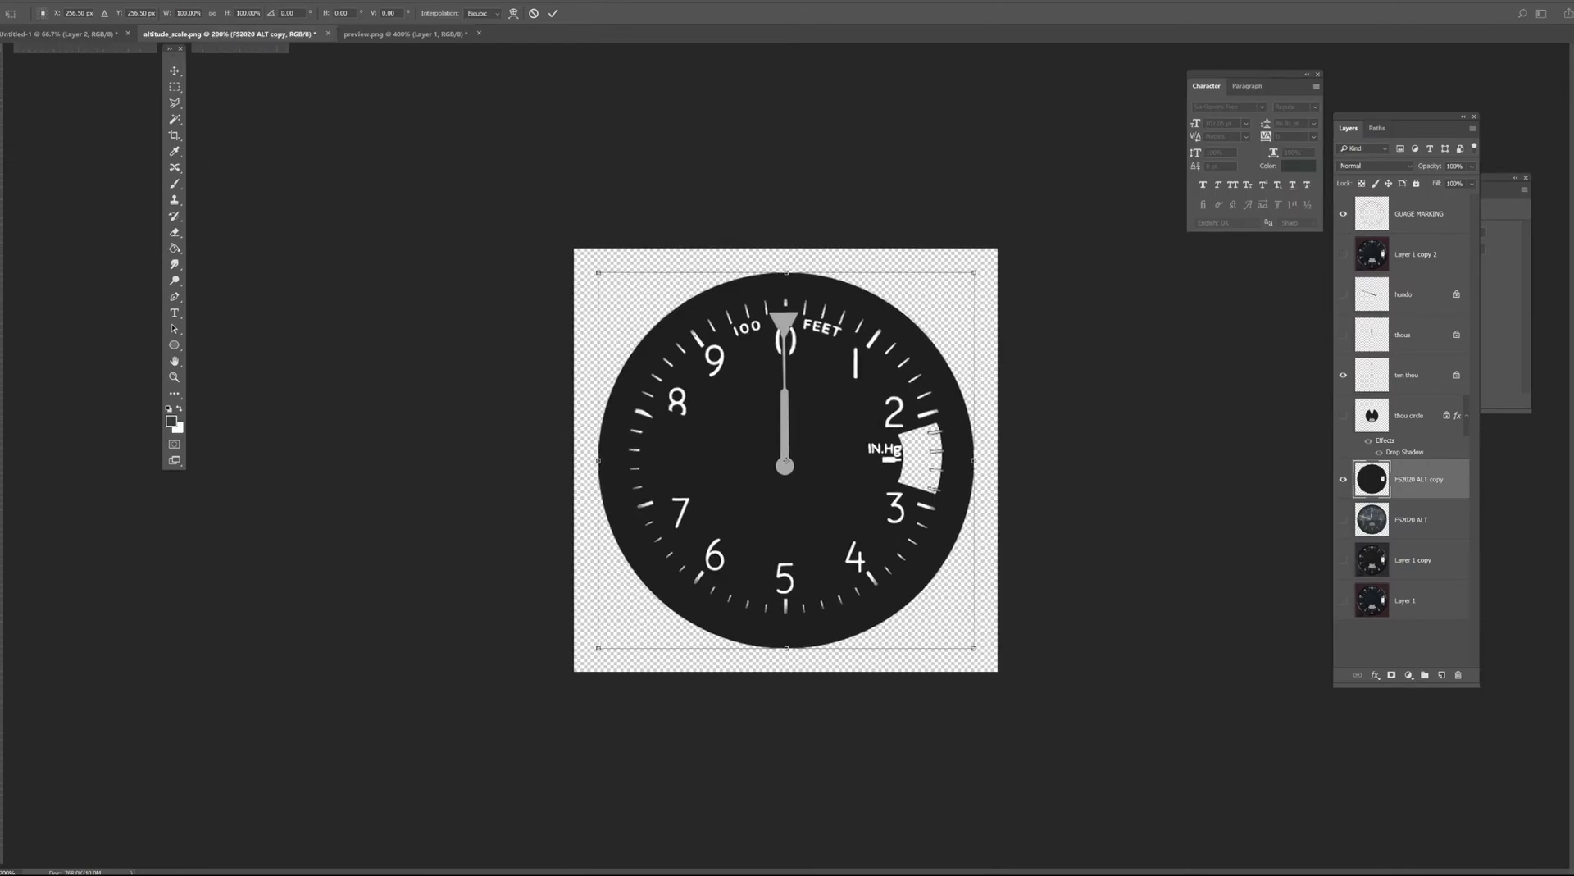
key(f)
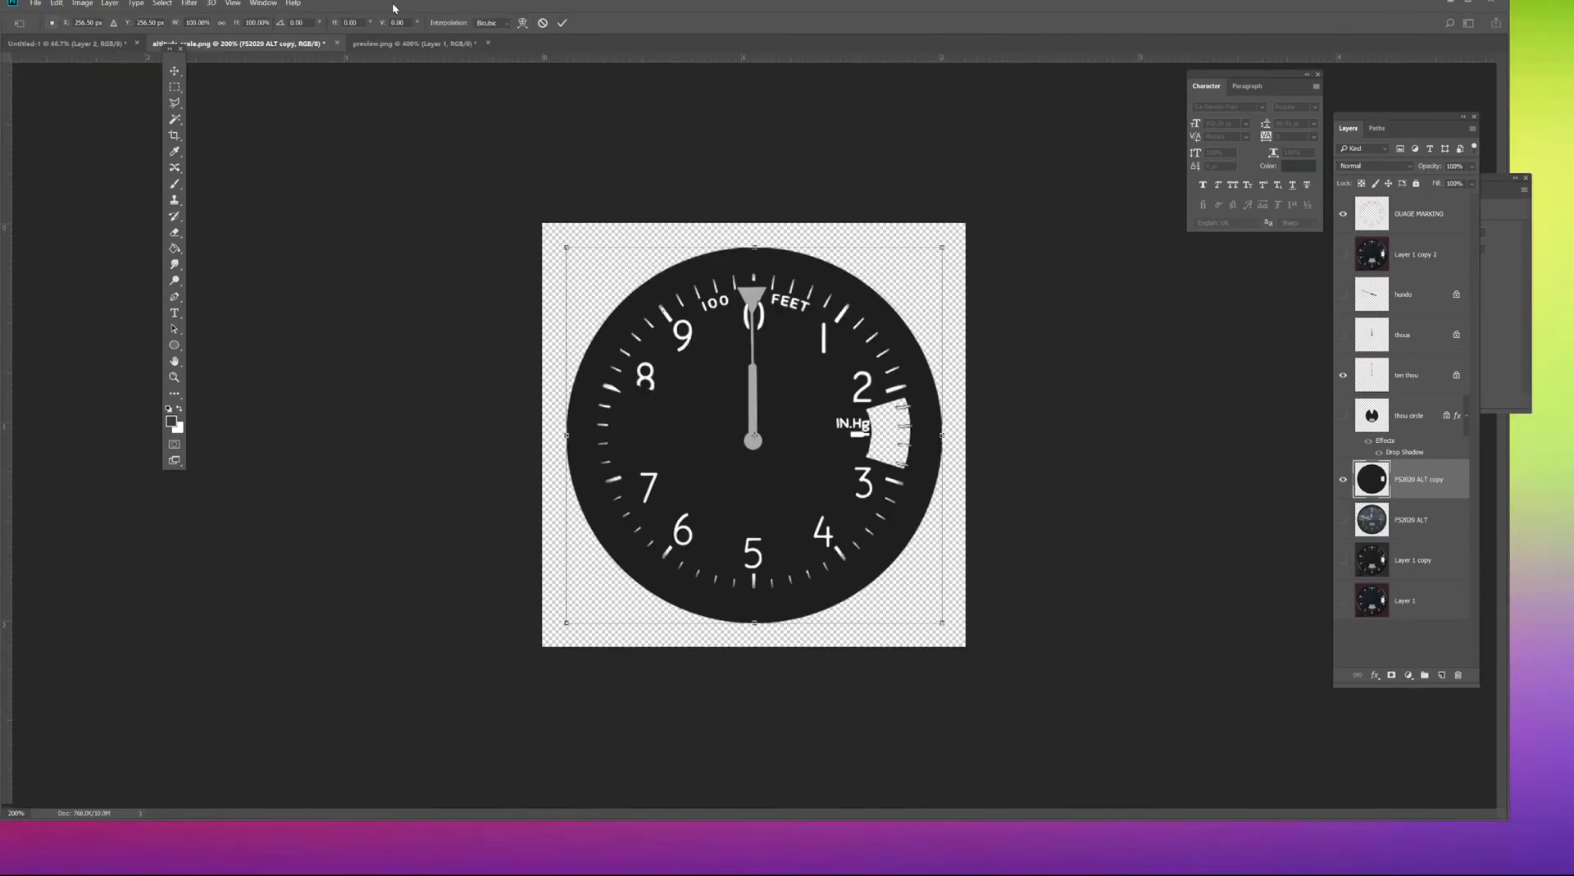
key(f)
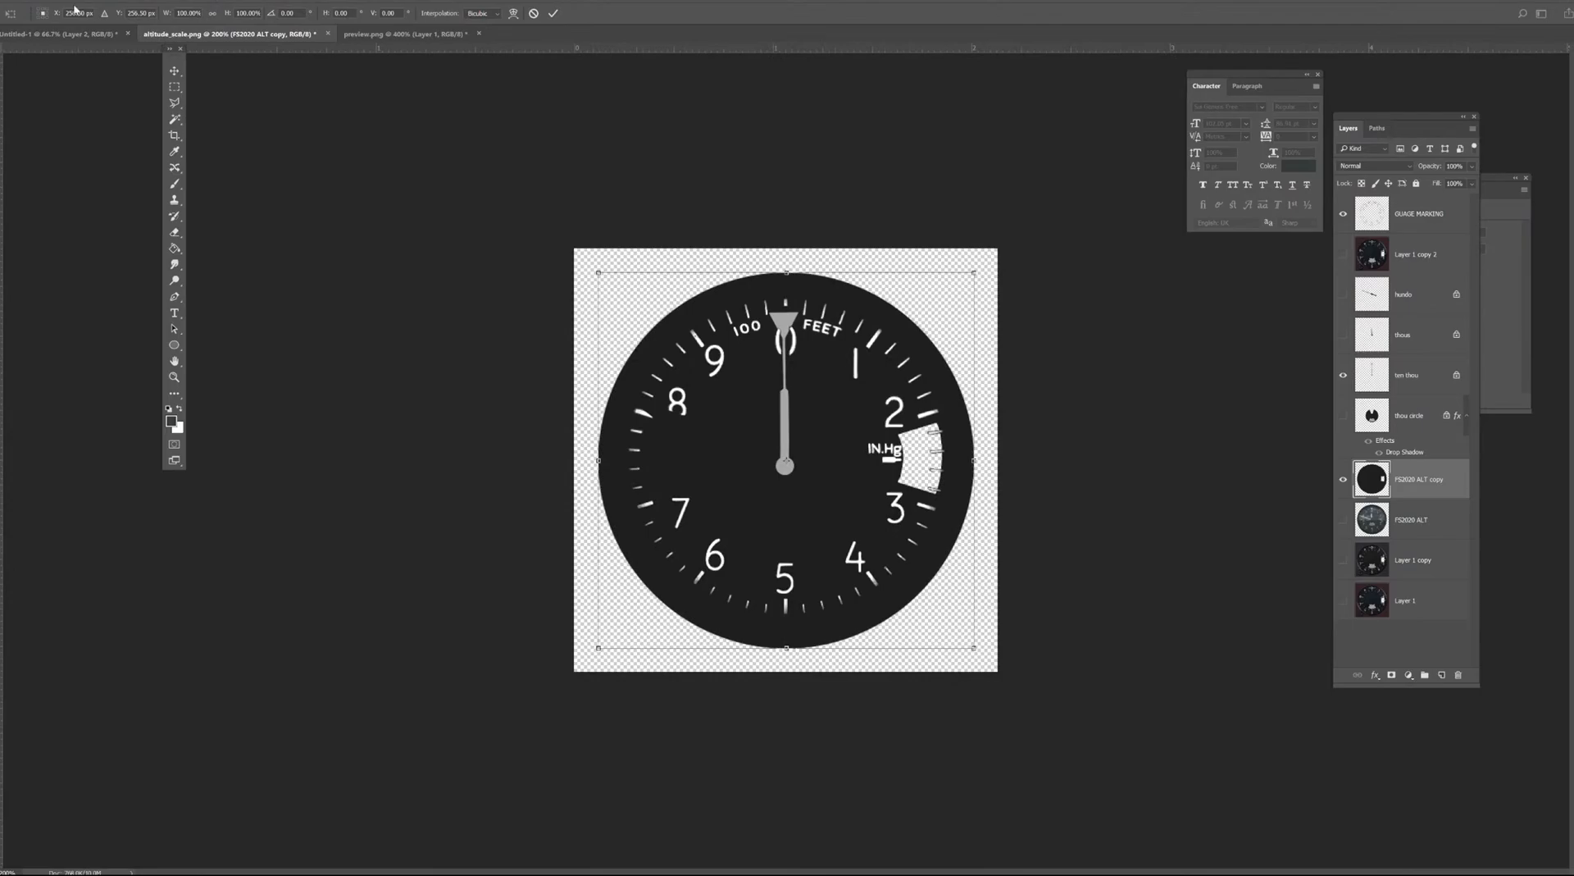
key(f)
drag(49, 102, 796, 285)
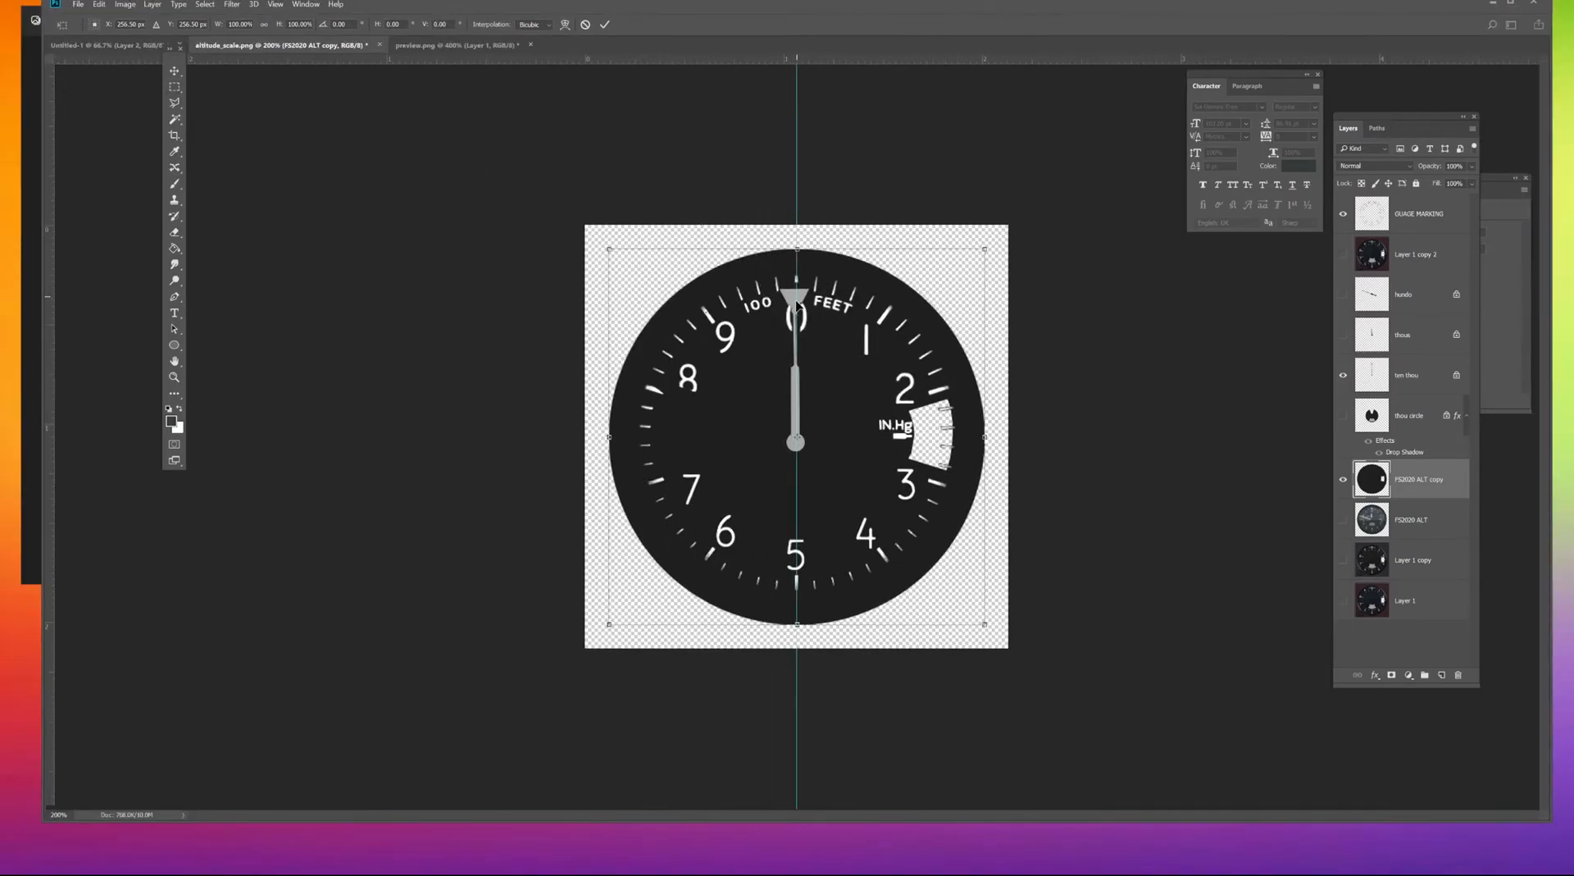
drag(537, 63, 582, 437)
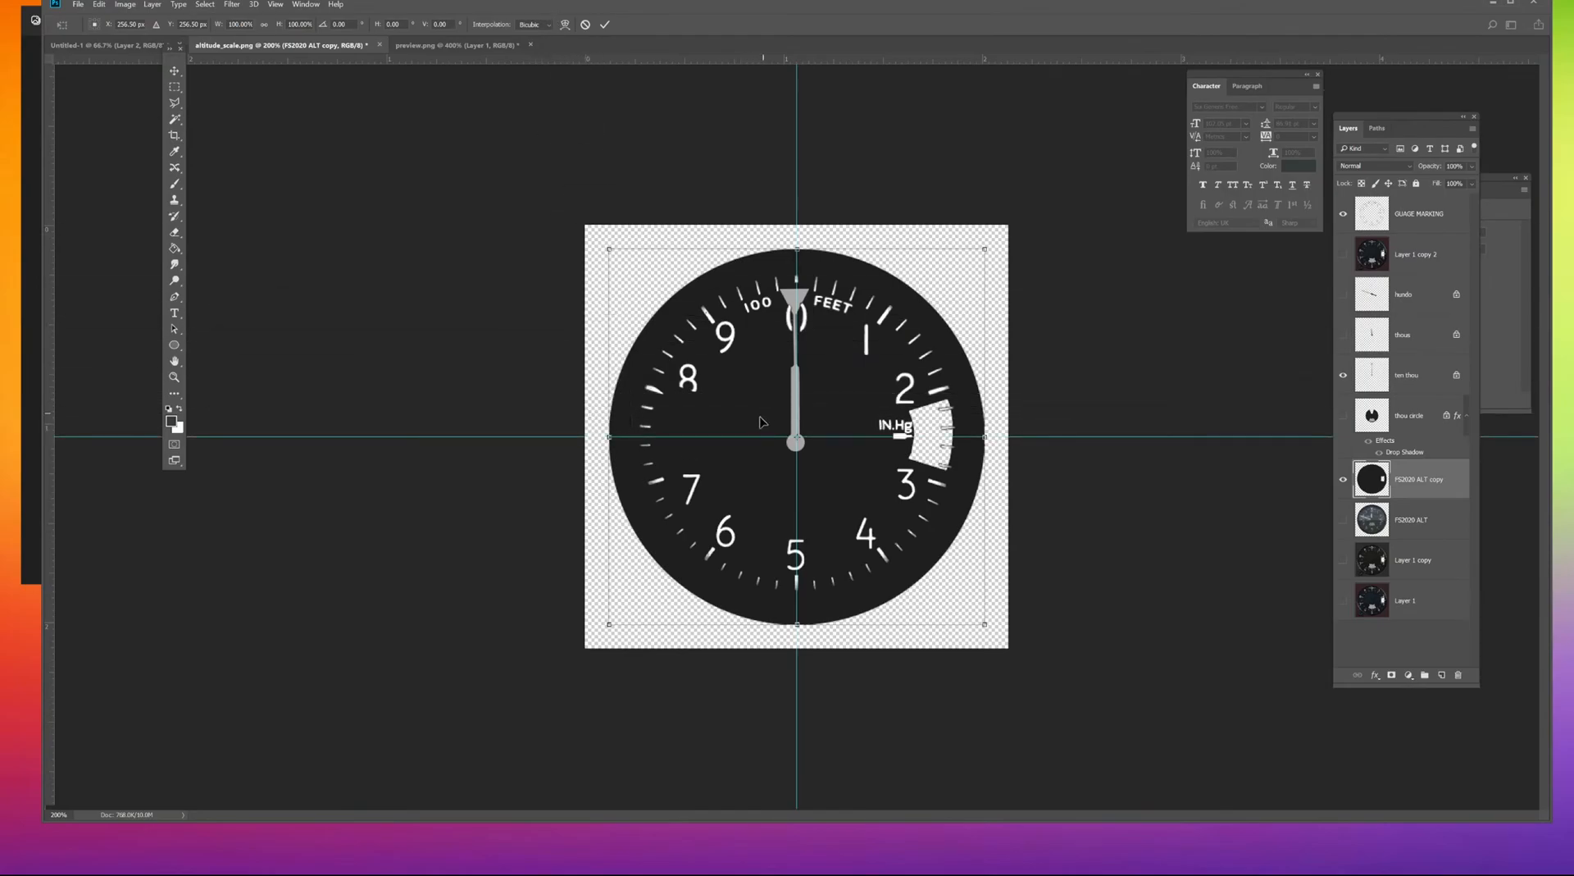
click(173, 71)
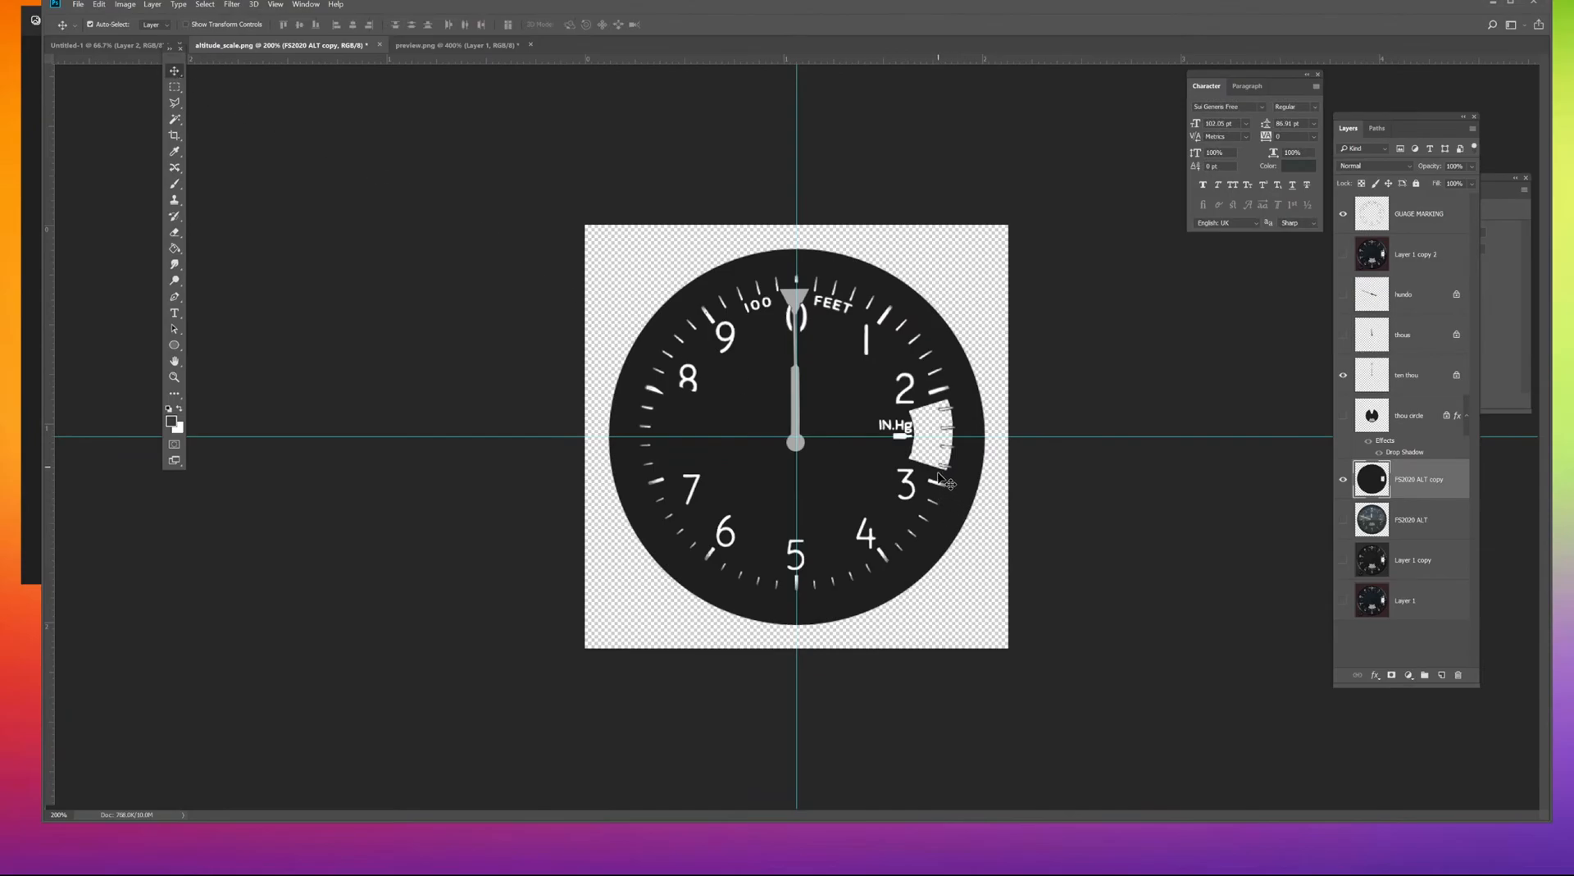
Duplicate the FS2020 ALT layer to the front of the layer stack and make the duplicate visible.
key(ctrl+plus)
key(ctrl+plus)
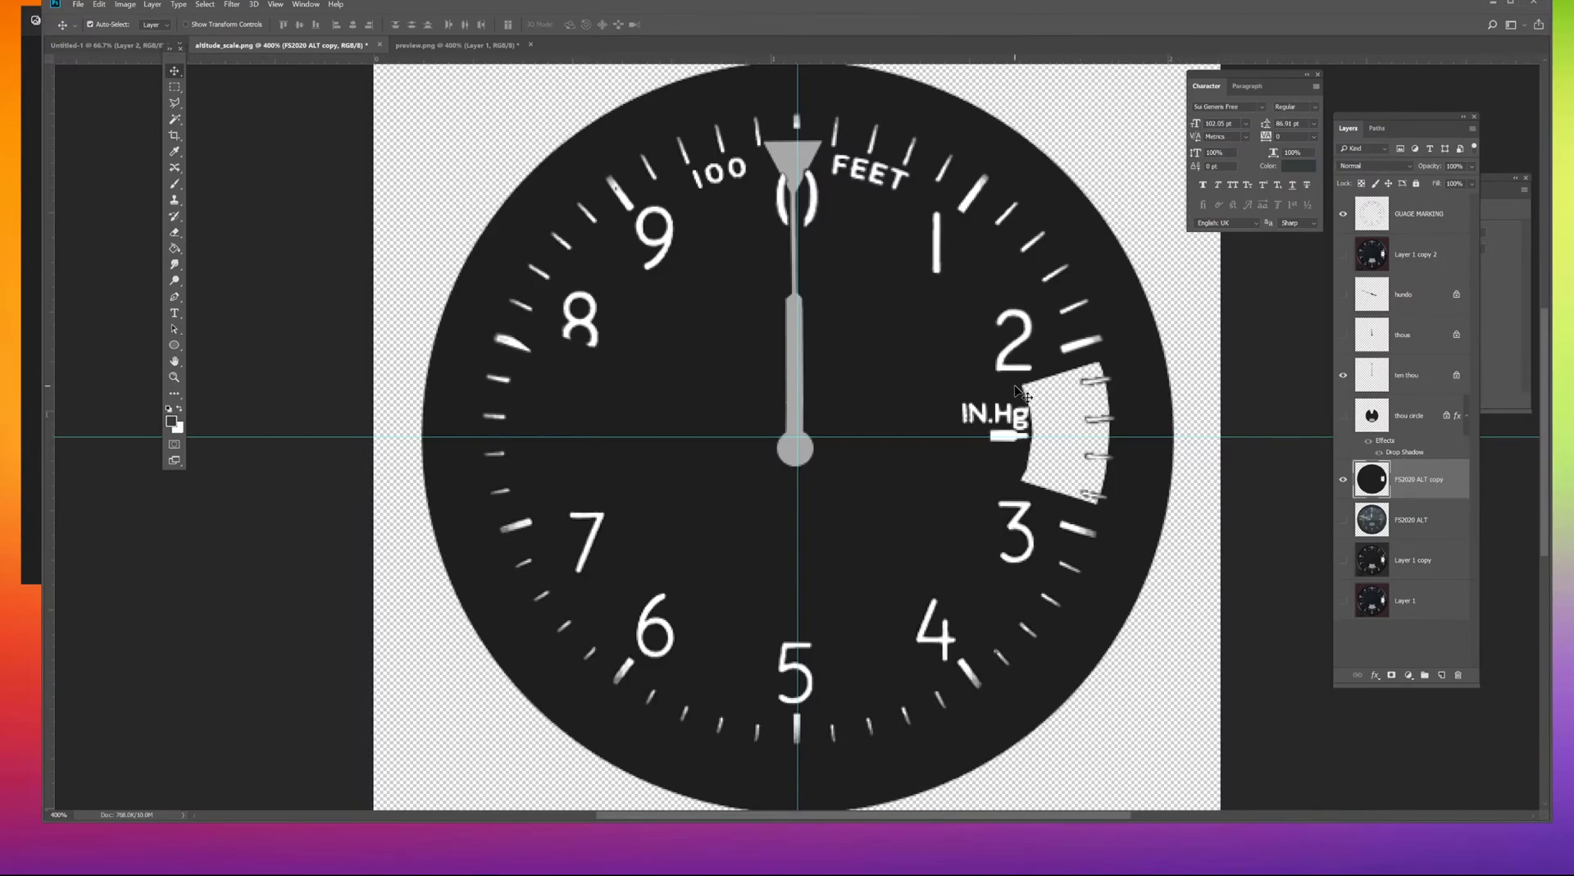
drag(1420, 525, 1374, 215)
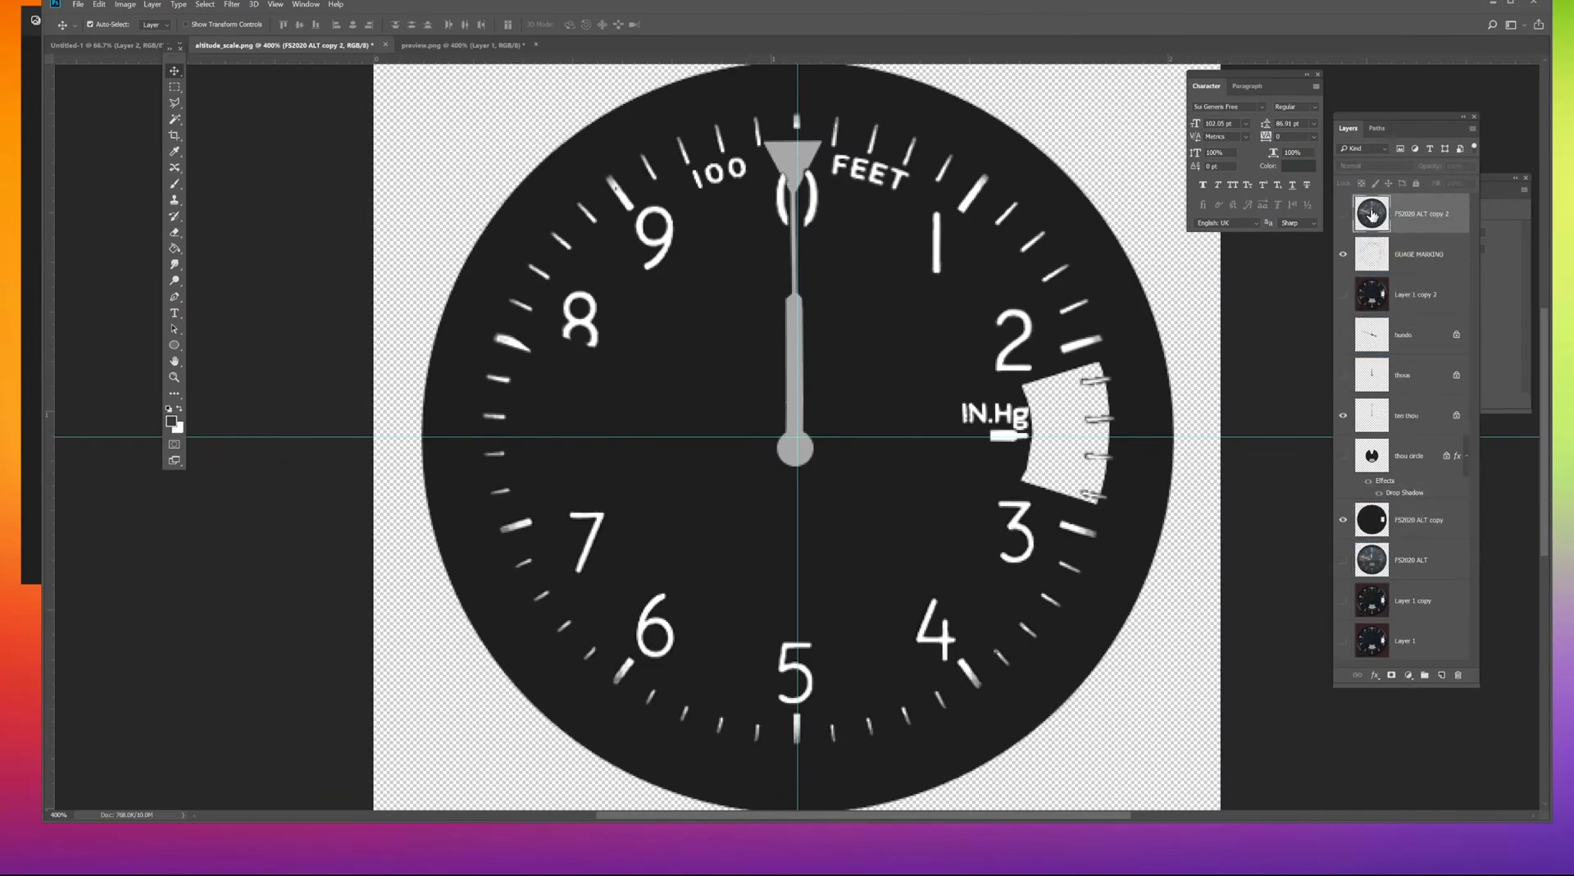
click(1343, 214)
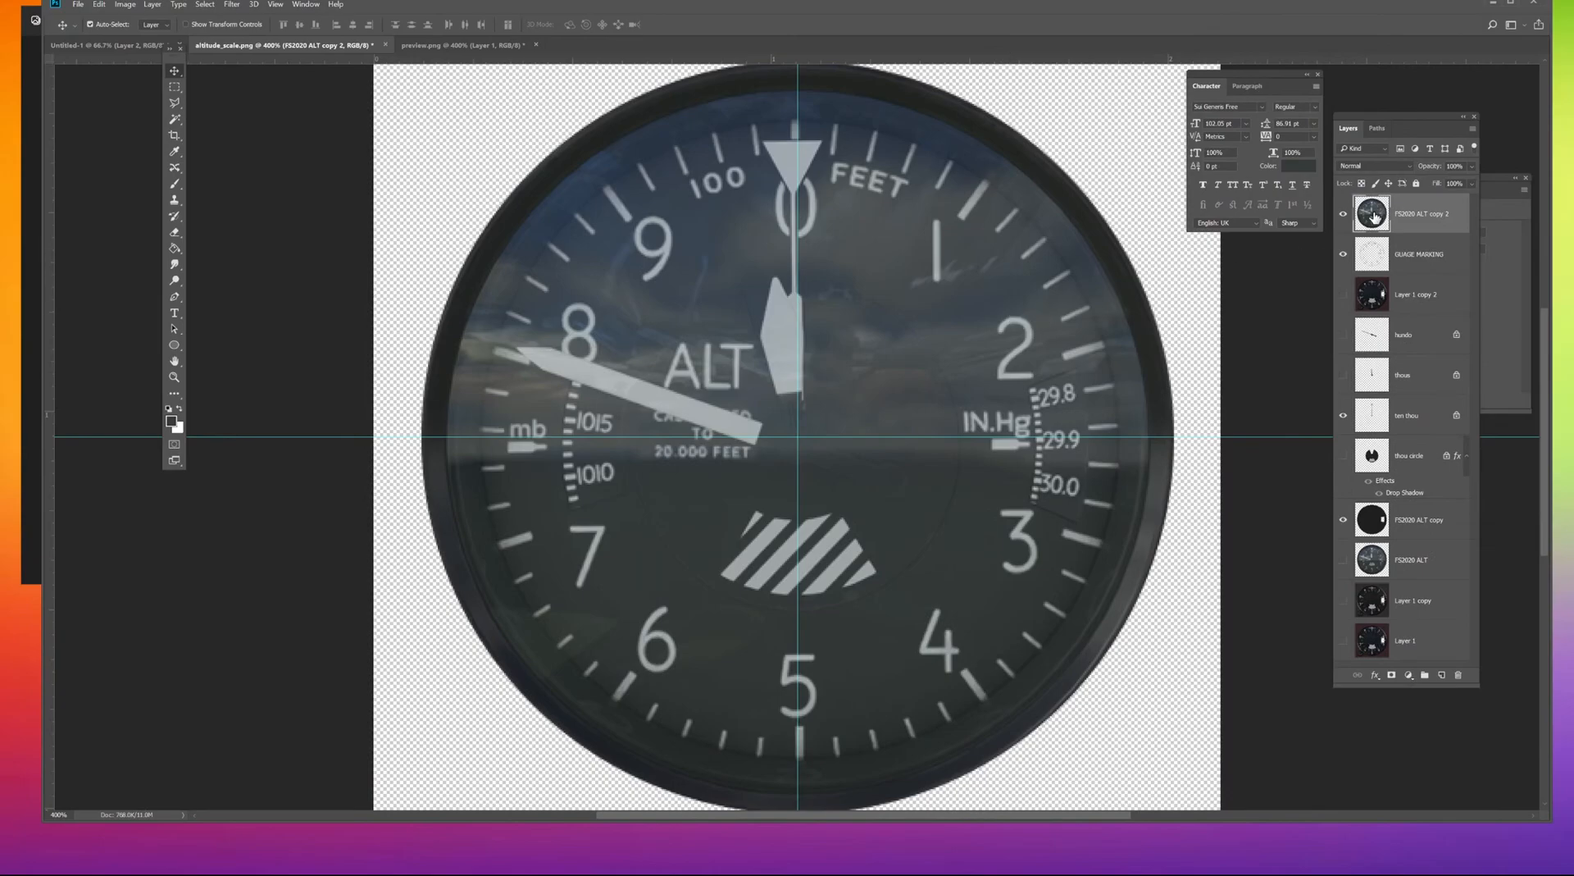
Compare the redrawn dial with the FS2020 ALT reference by repeatedly toggling the duplicate's visibility, leaving it hidden.
click(1344, 215)
click(1343, 215)
click(1343, 215)
click(1343, 214)
click(1344, 215)
click(1344, 215)
click(1344, 215)
click(1344, 215)
click(1344, 215)
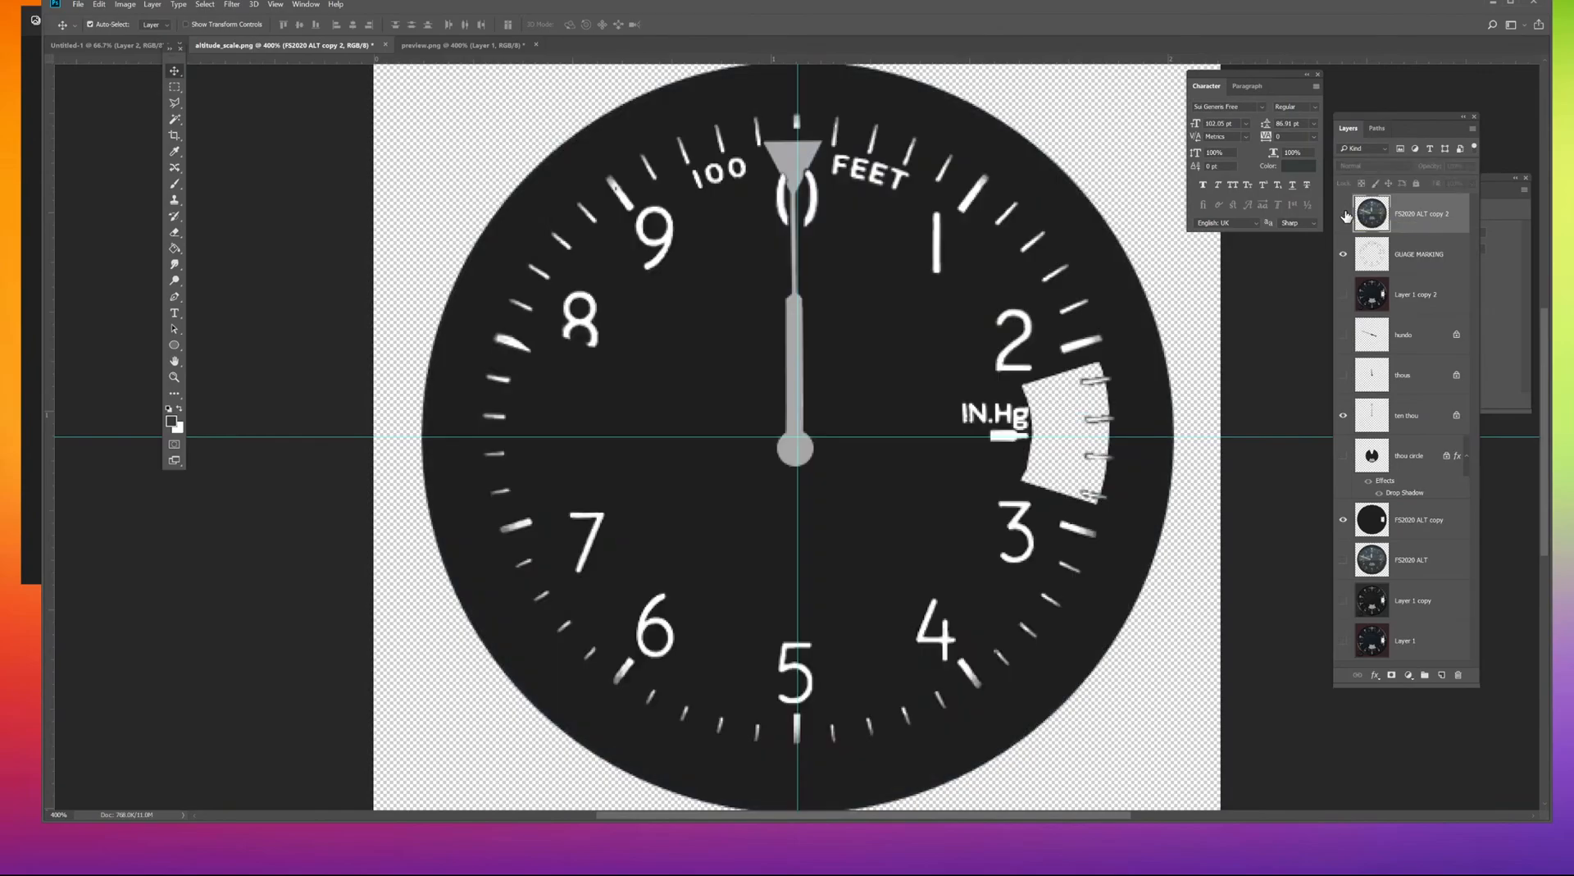
click(1345, 215)
click(1344, 215)
click(1344, 215)
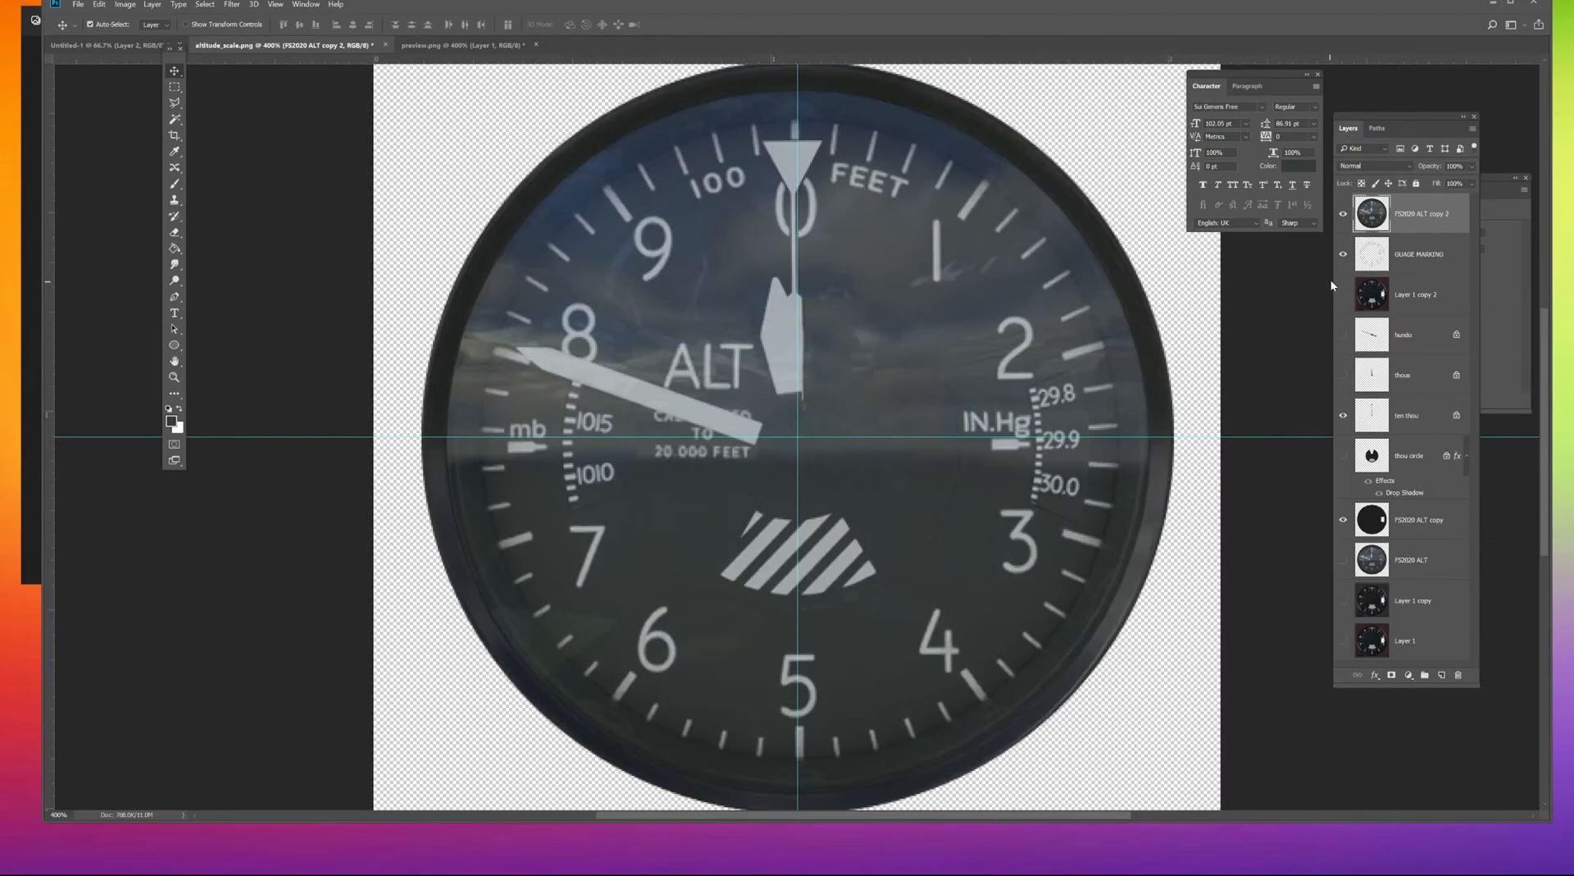
click(1345, 216)
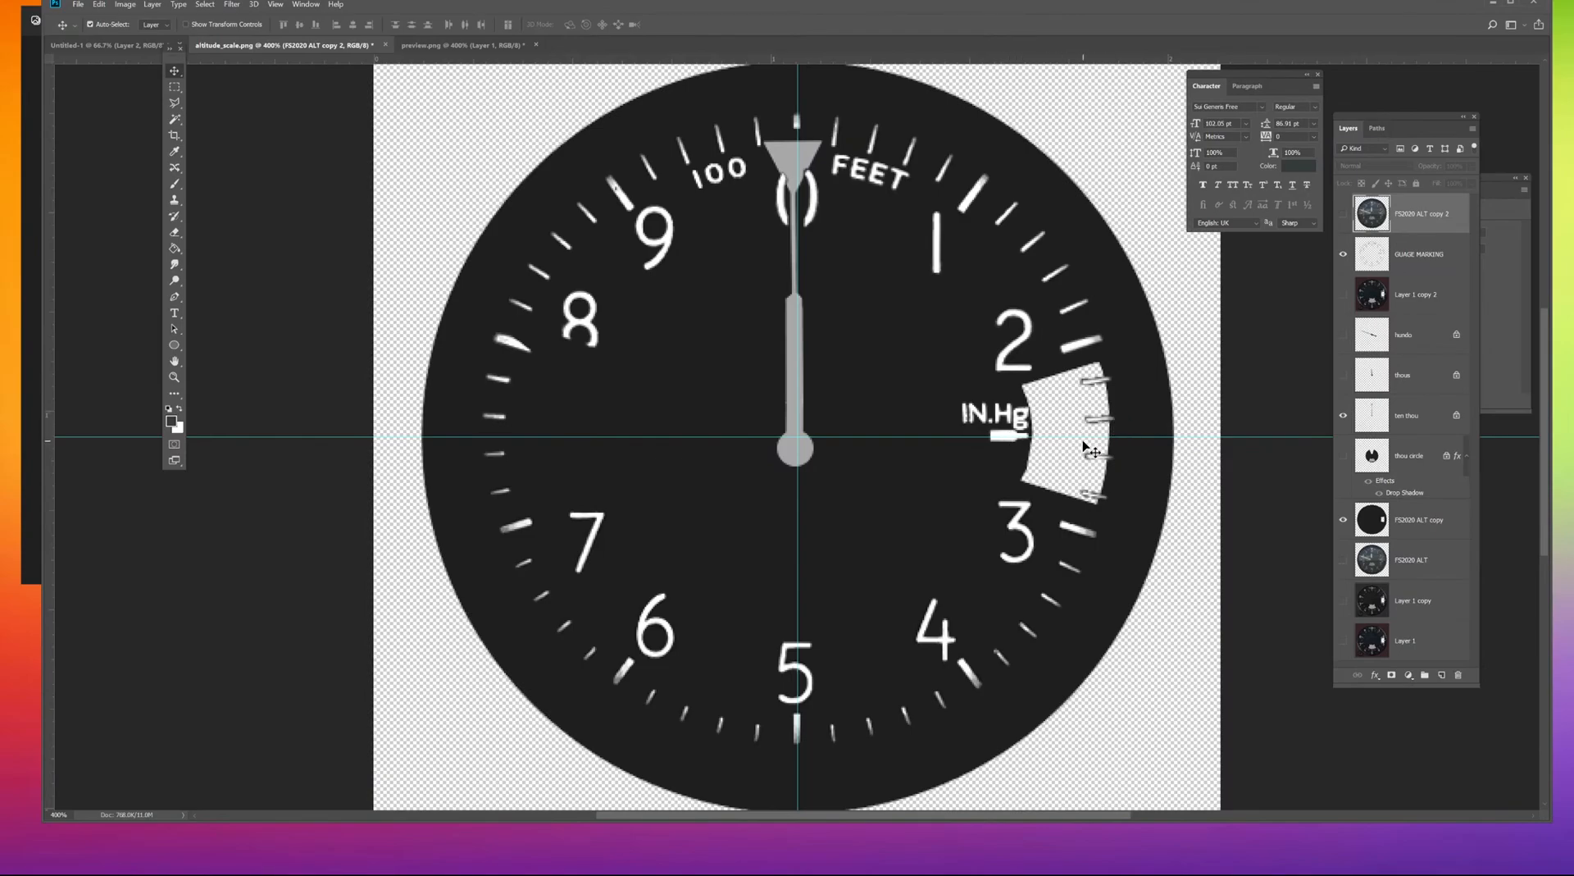
Sample the dial's dark grey and brush over the transparent pressure window on the FS2020 ALT copy layer.
click(174, 102)
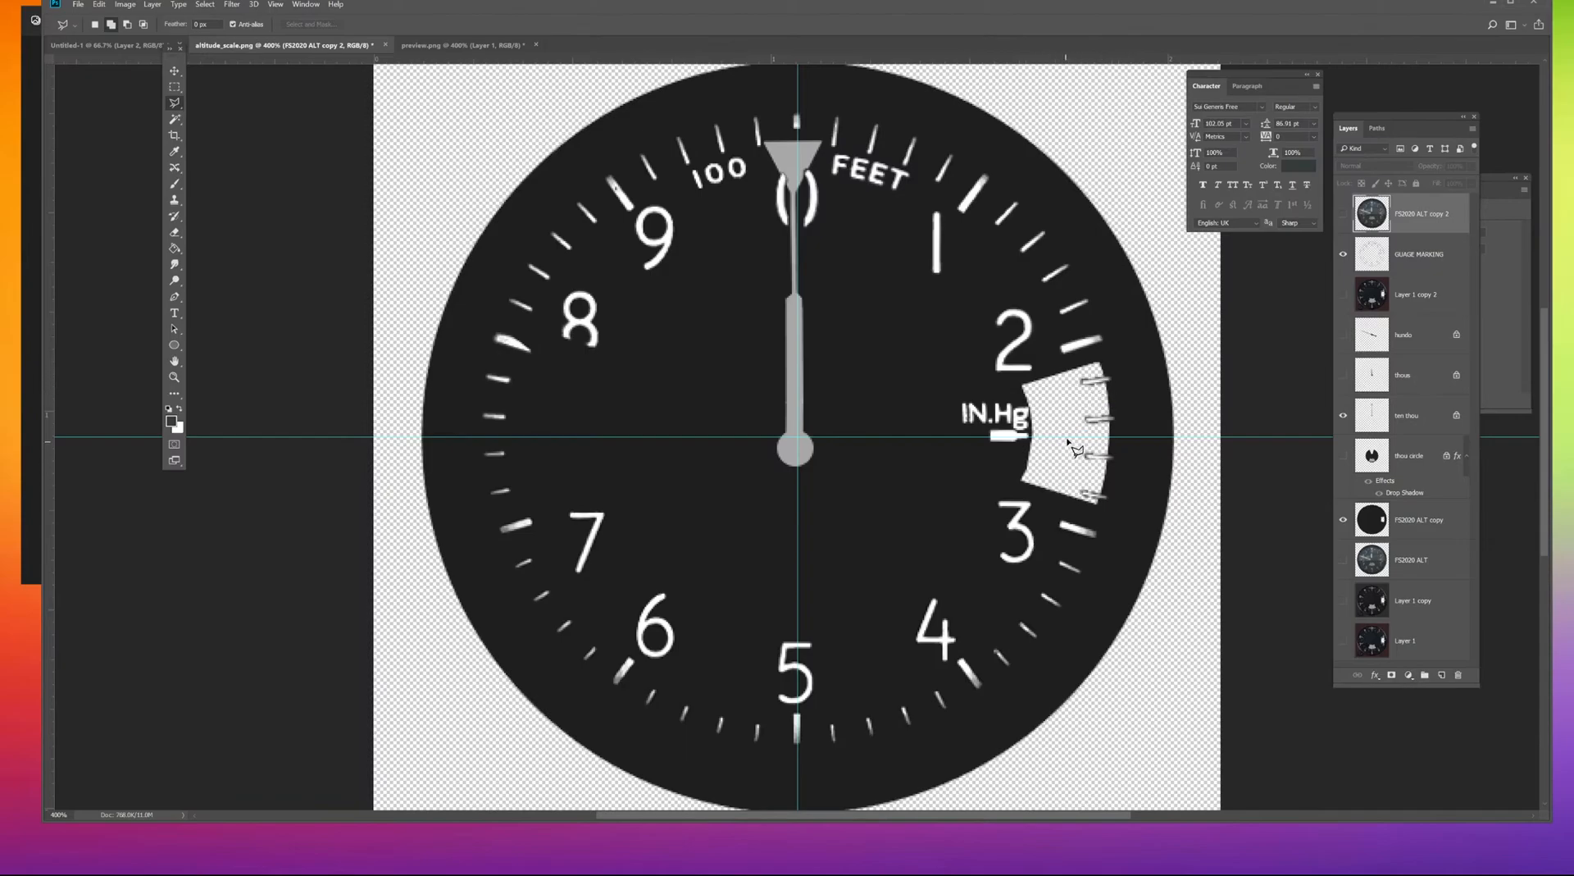
click(1402, 518)
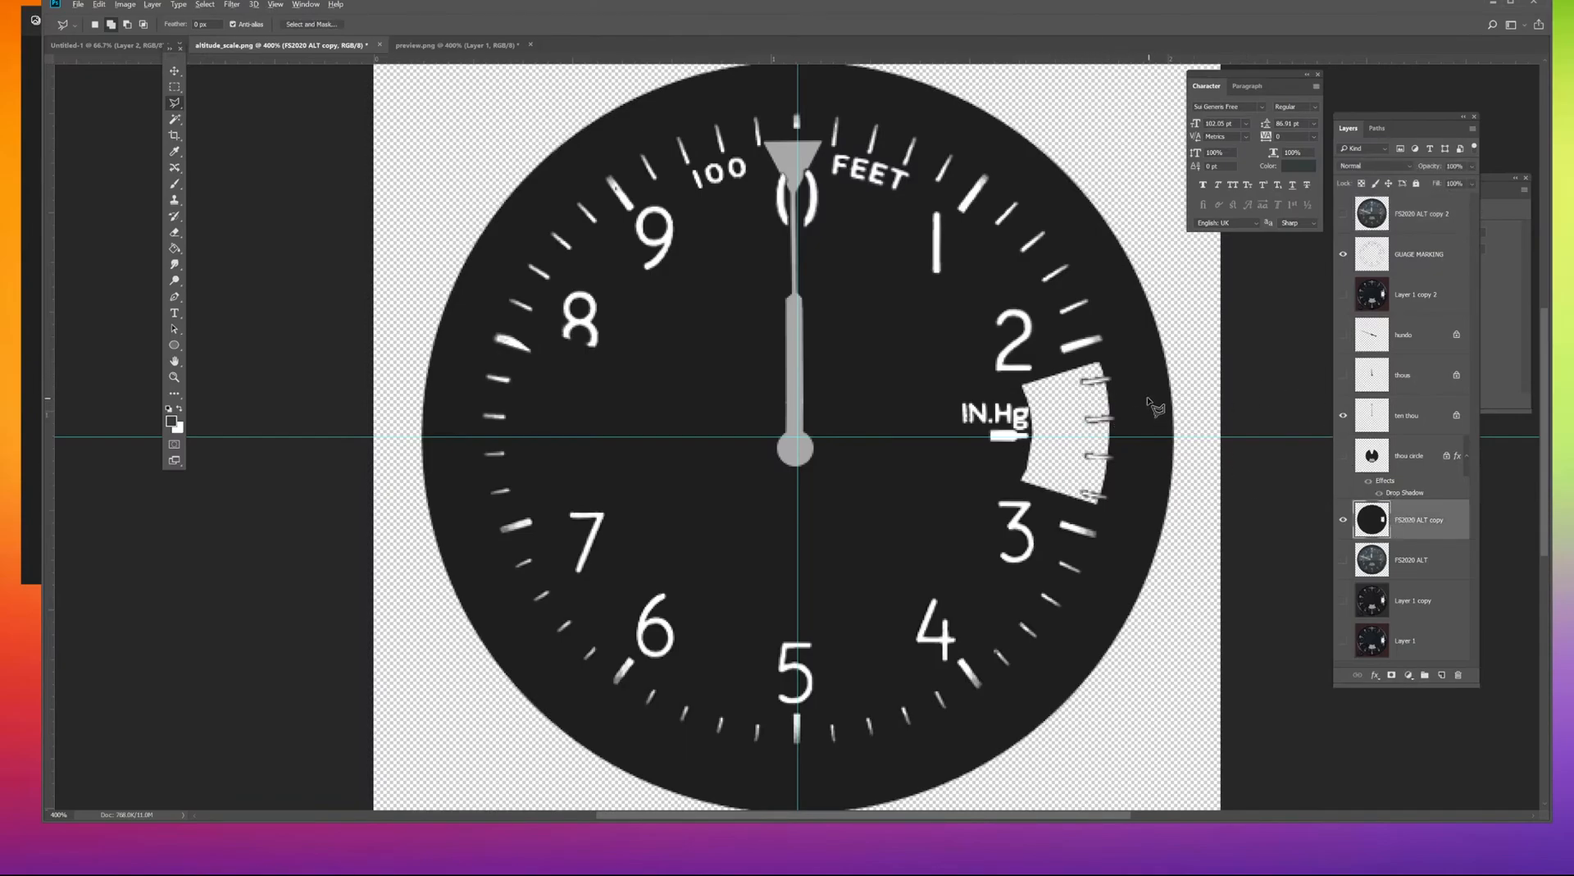
click(175, 184)
alt+click(1133, 392)
mouse_move(1117, 405)
mouse_down()
mouse_move(1106, 406)
mouse_move(1046, 418)
mouse_move(1094, 463)
mouse_up()
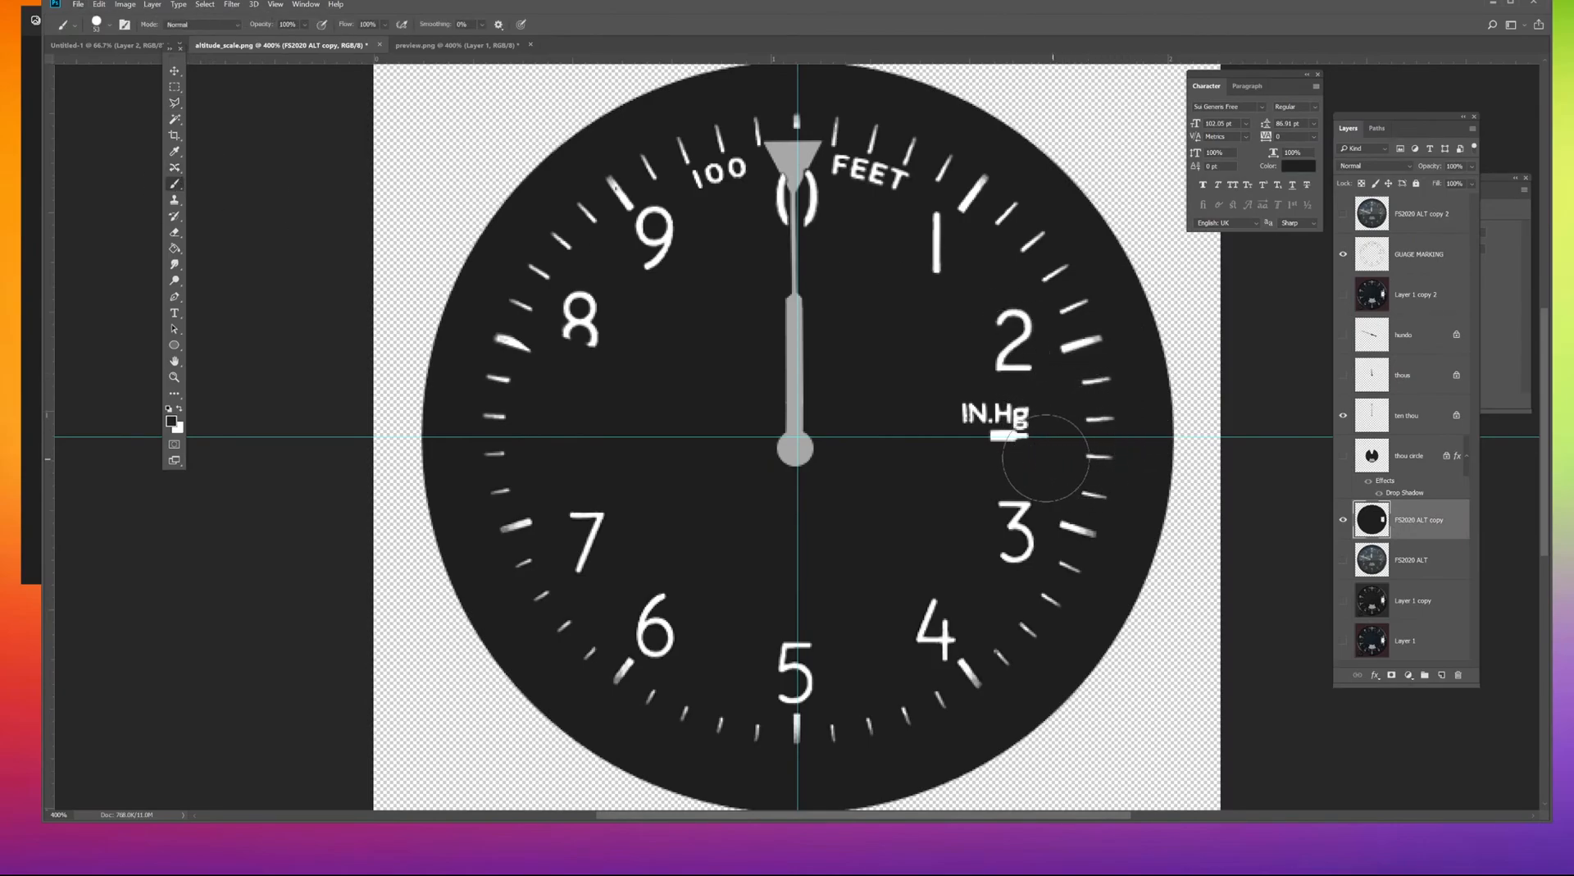
Select the circular Work Path and free-transform it upward until its centre sits on the guide intersection.
click(1378, 128)
click(1388, 176)
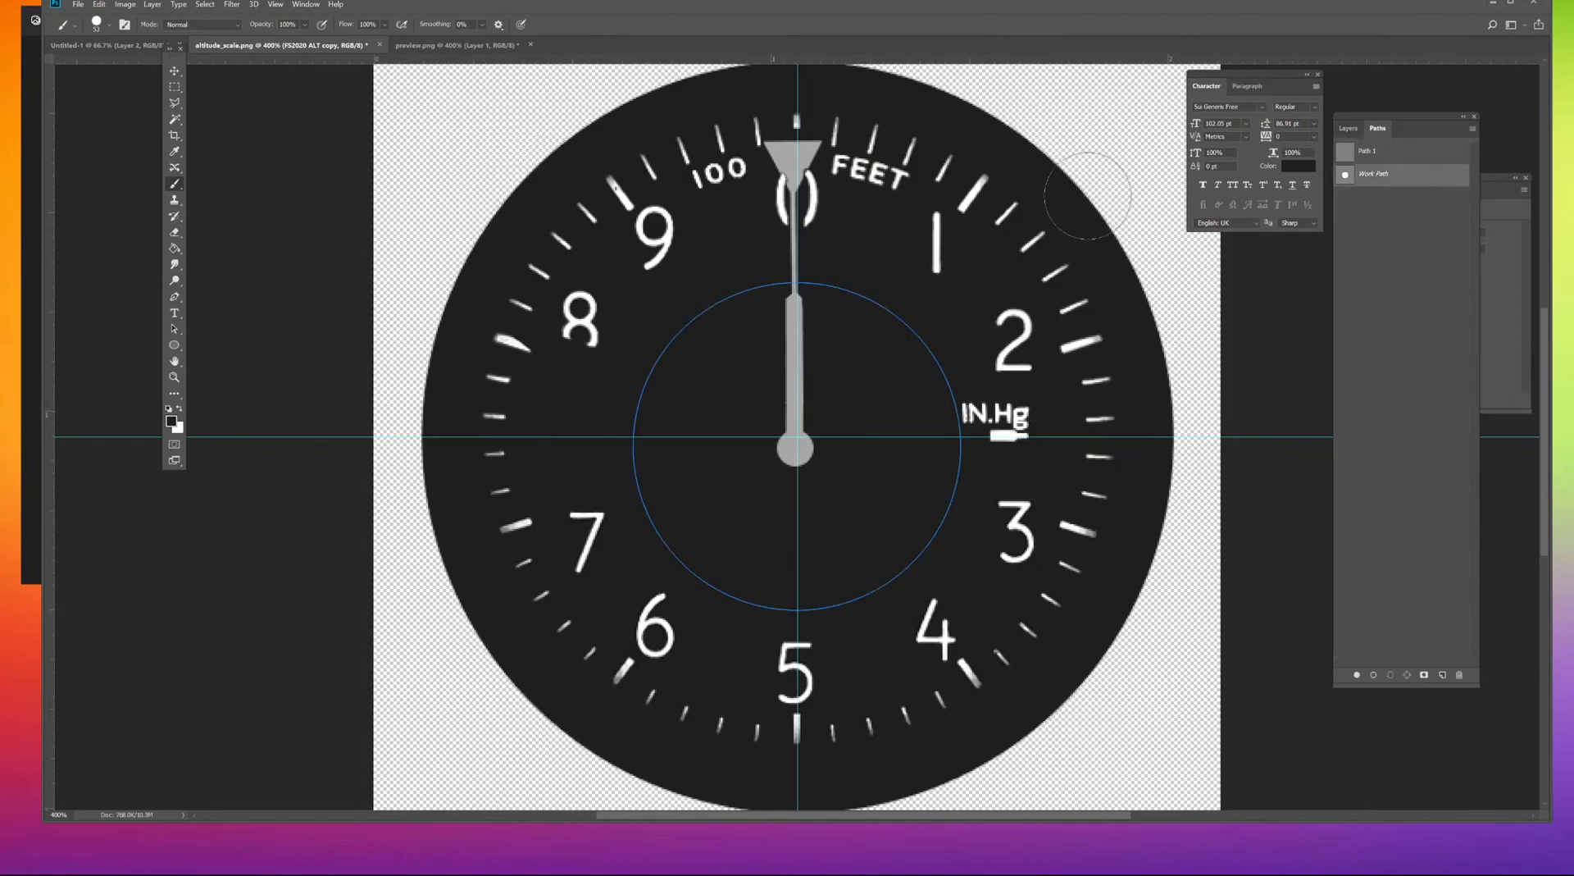
click(174, 329)
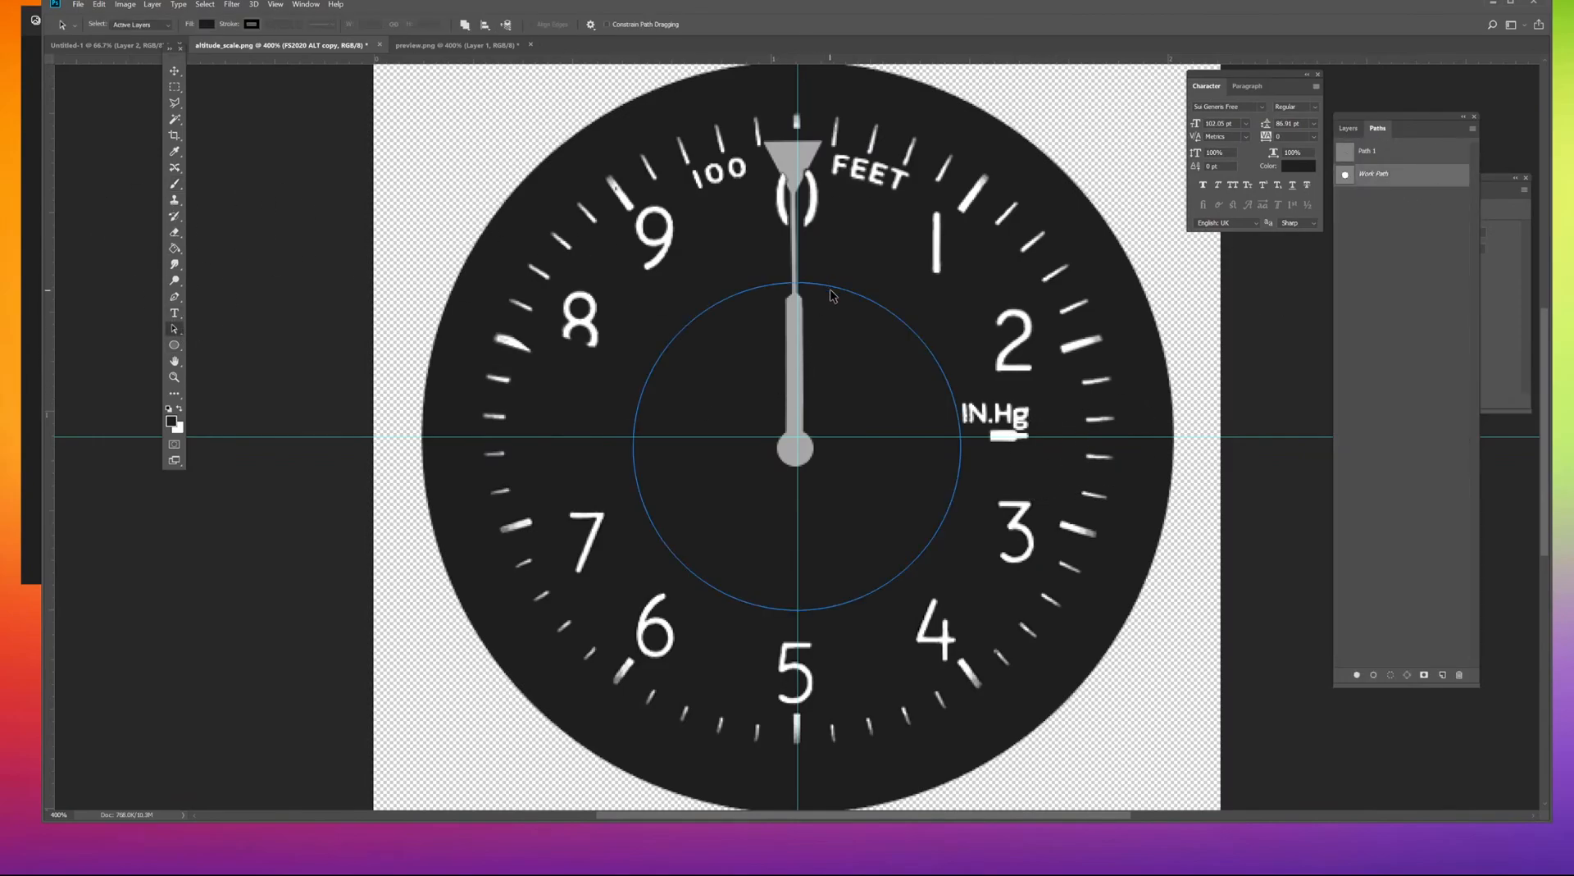
key(ctrl+t)
key(Up)
key(Up)
key(Up)
key(Up)
key(Up)
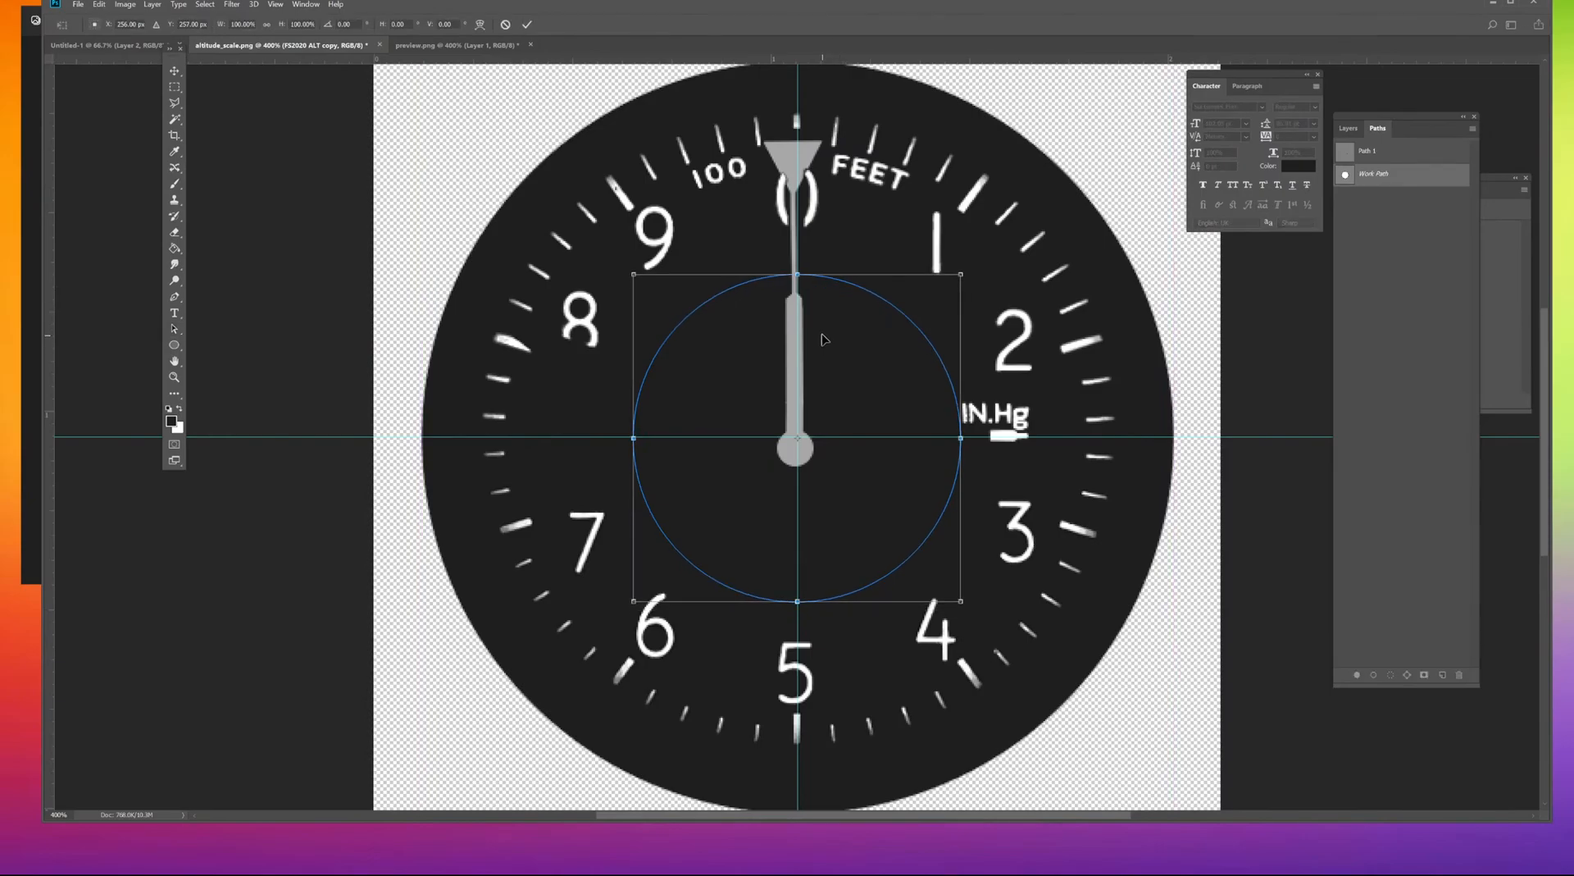
key(Up)
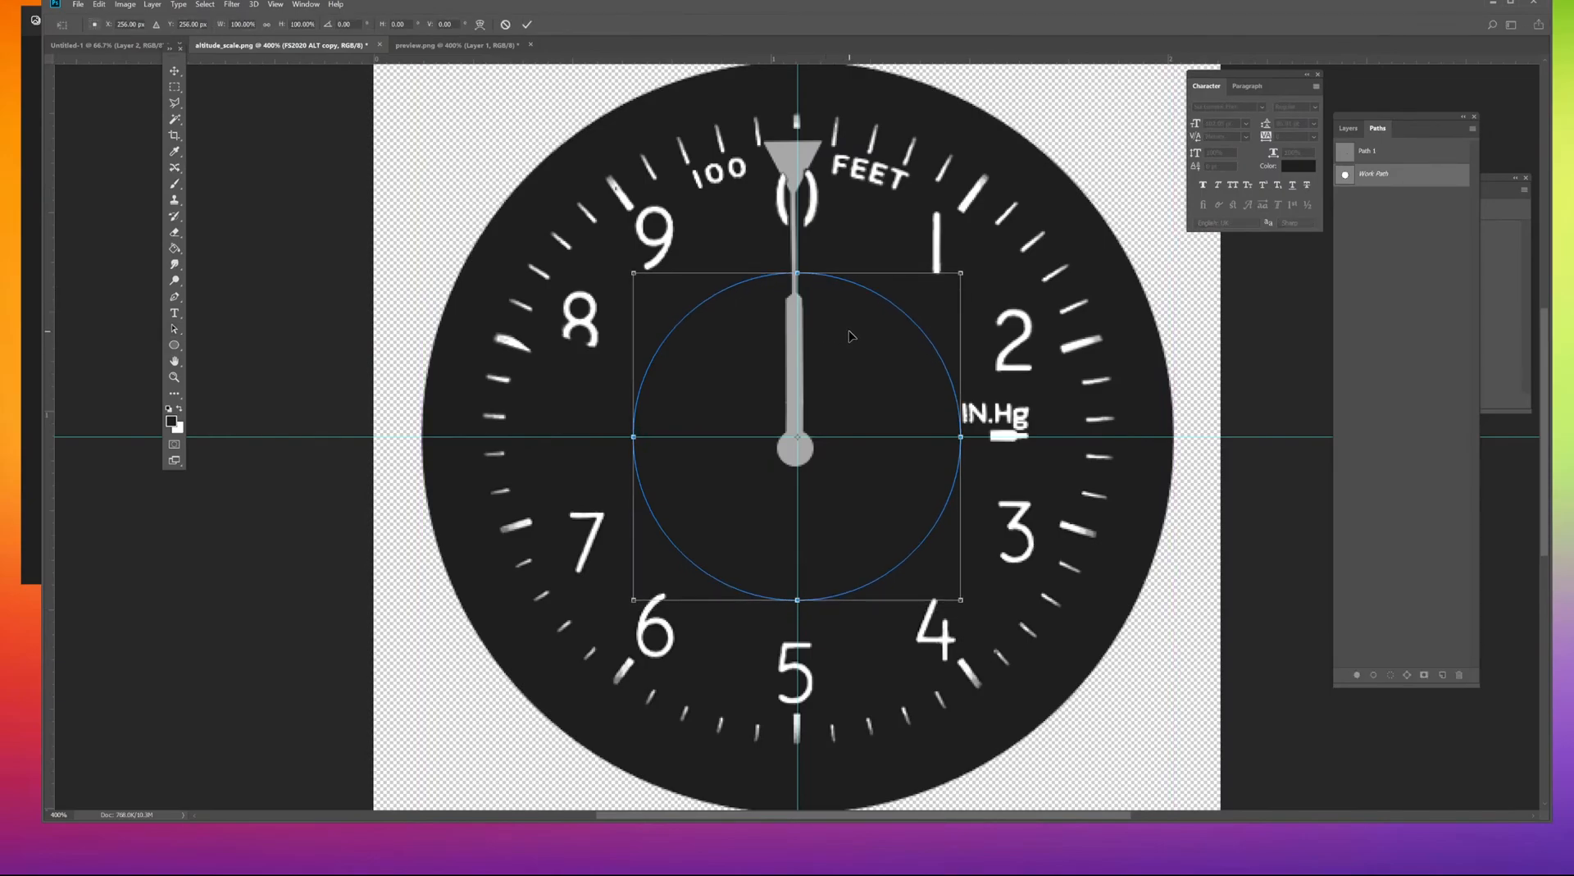
key(Return)
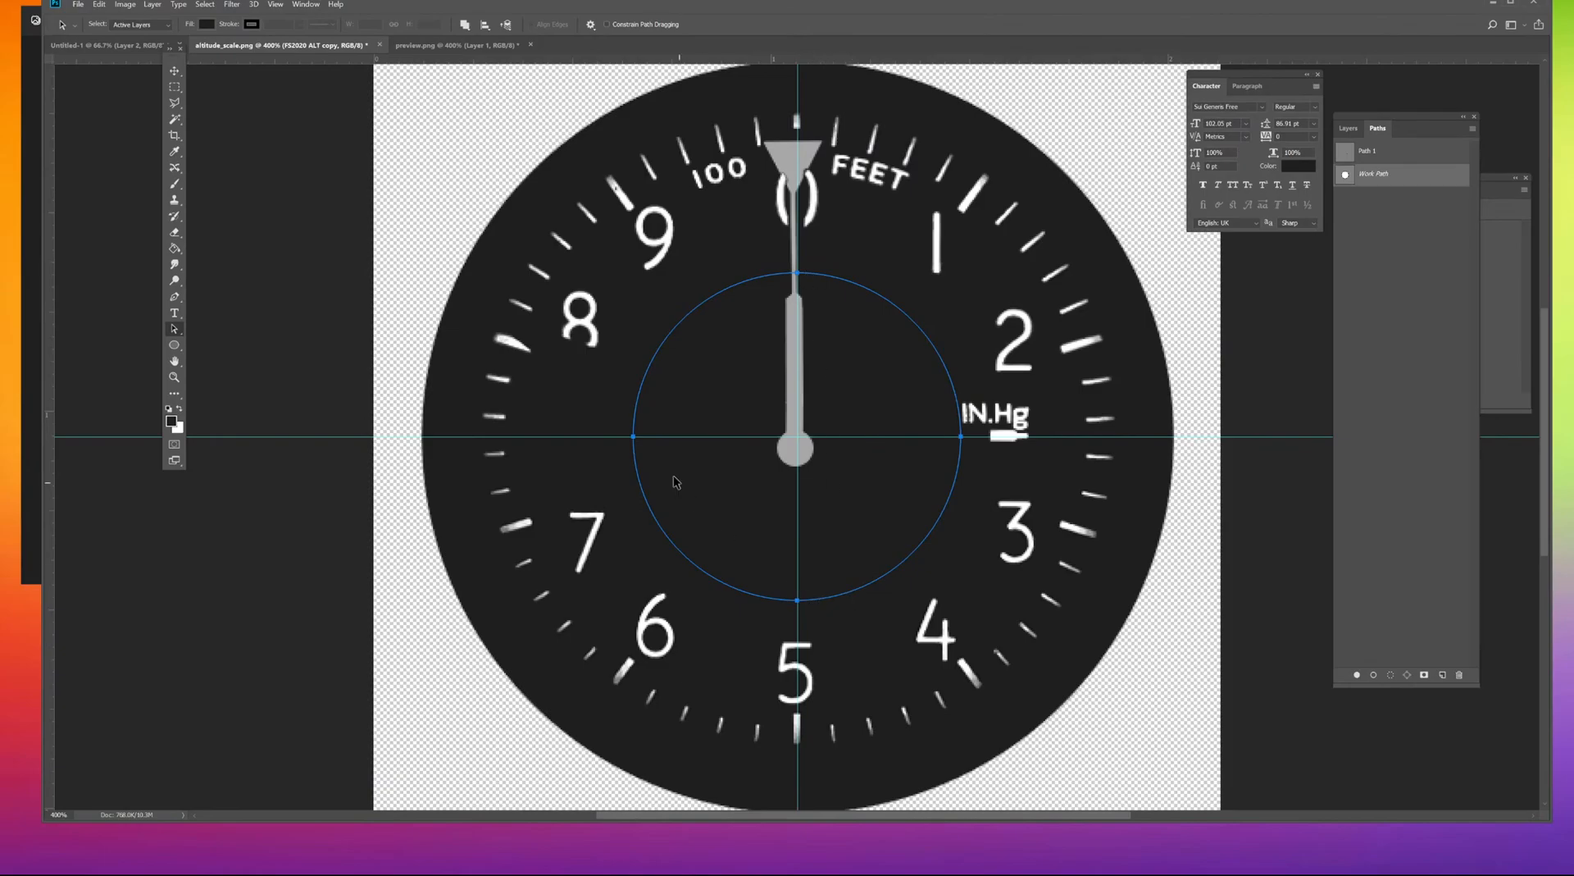
Examine up close how the circular path and the pointer hub line up with the centre guides.
key(Down)
key(Up)
key(ctrl+plus)
key(ctrl+plus)
key(ctrl+plus)
key(ctrl+plus)
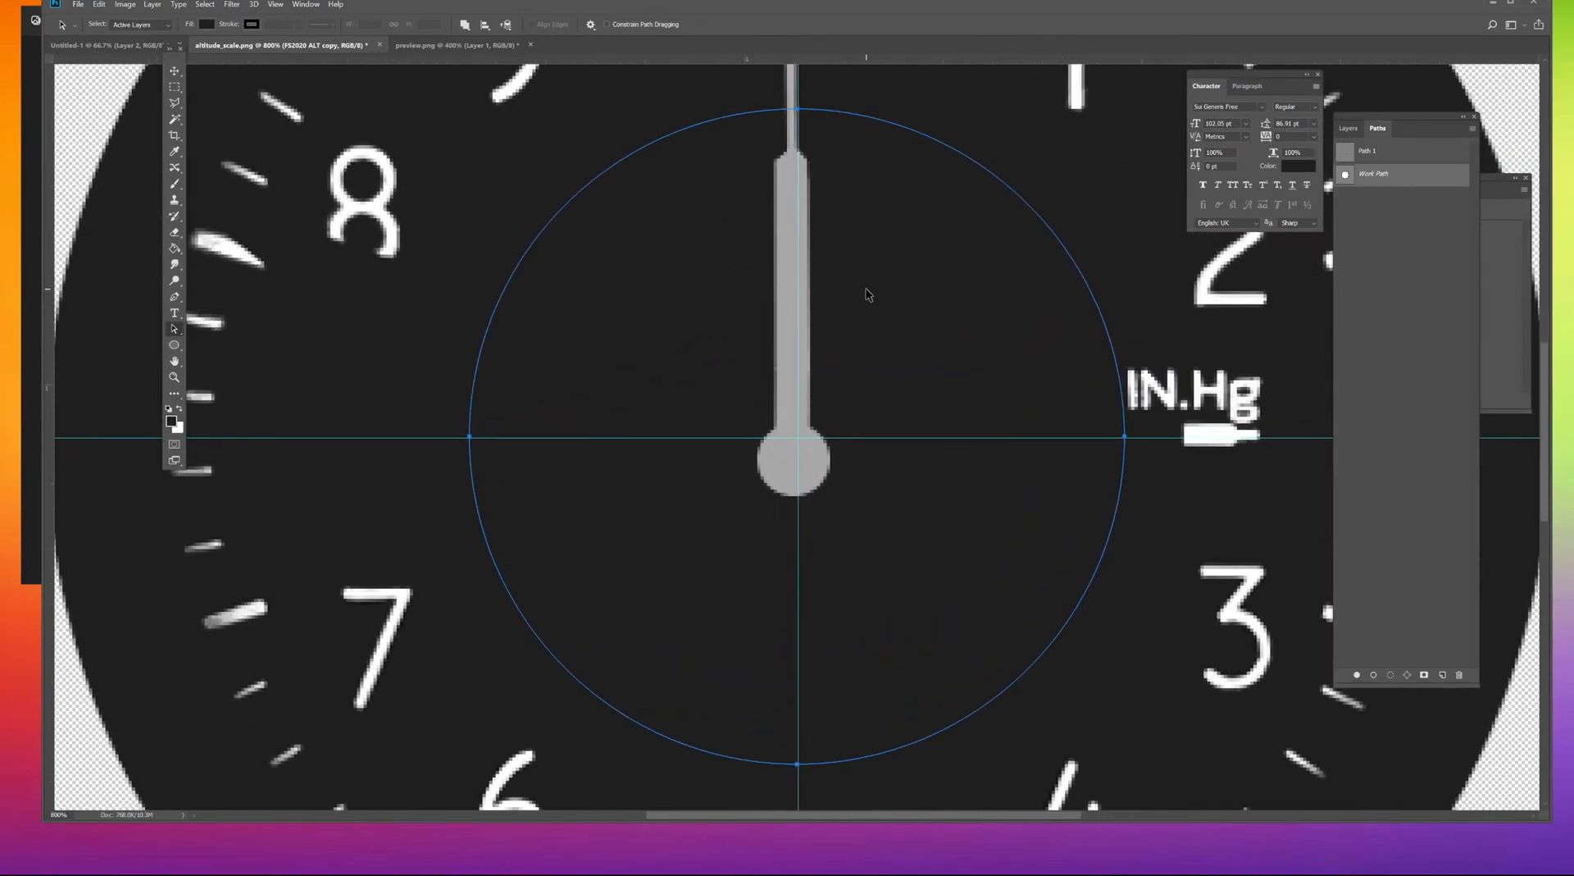
key(ctrl+minus)
key(ctrl+minus)
key(ctrl+minus)
key(ctrl+minus)
key(ctrl+minus)
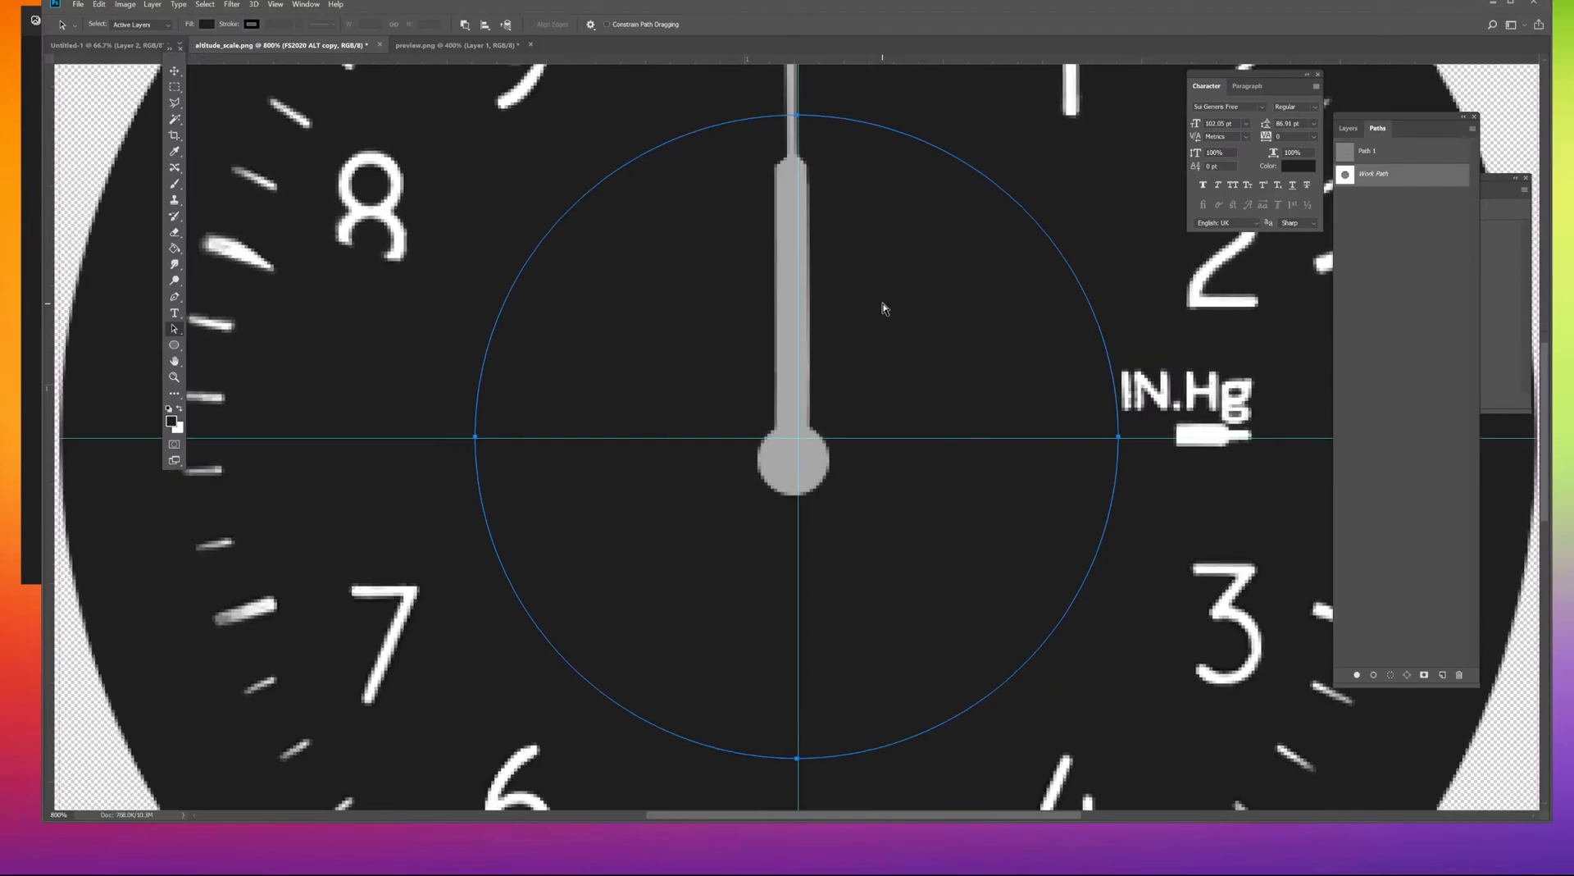
Scale a copy of the circular path to about 140% around the guide intersection, forming a second ring through the numerals.
key(ctrl)
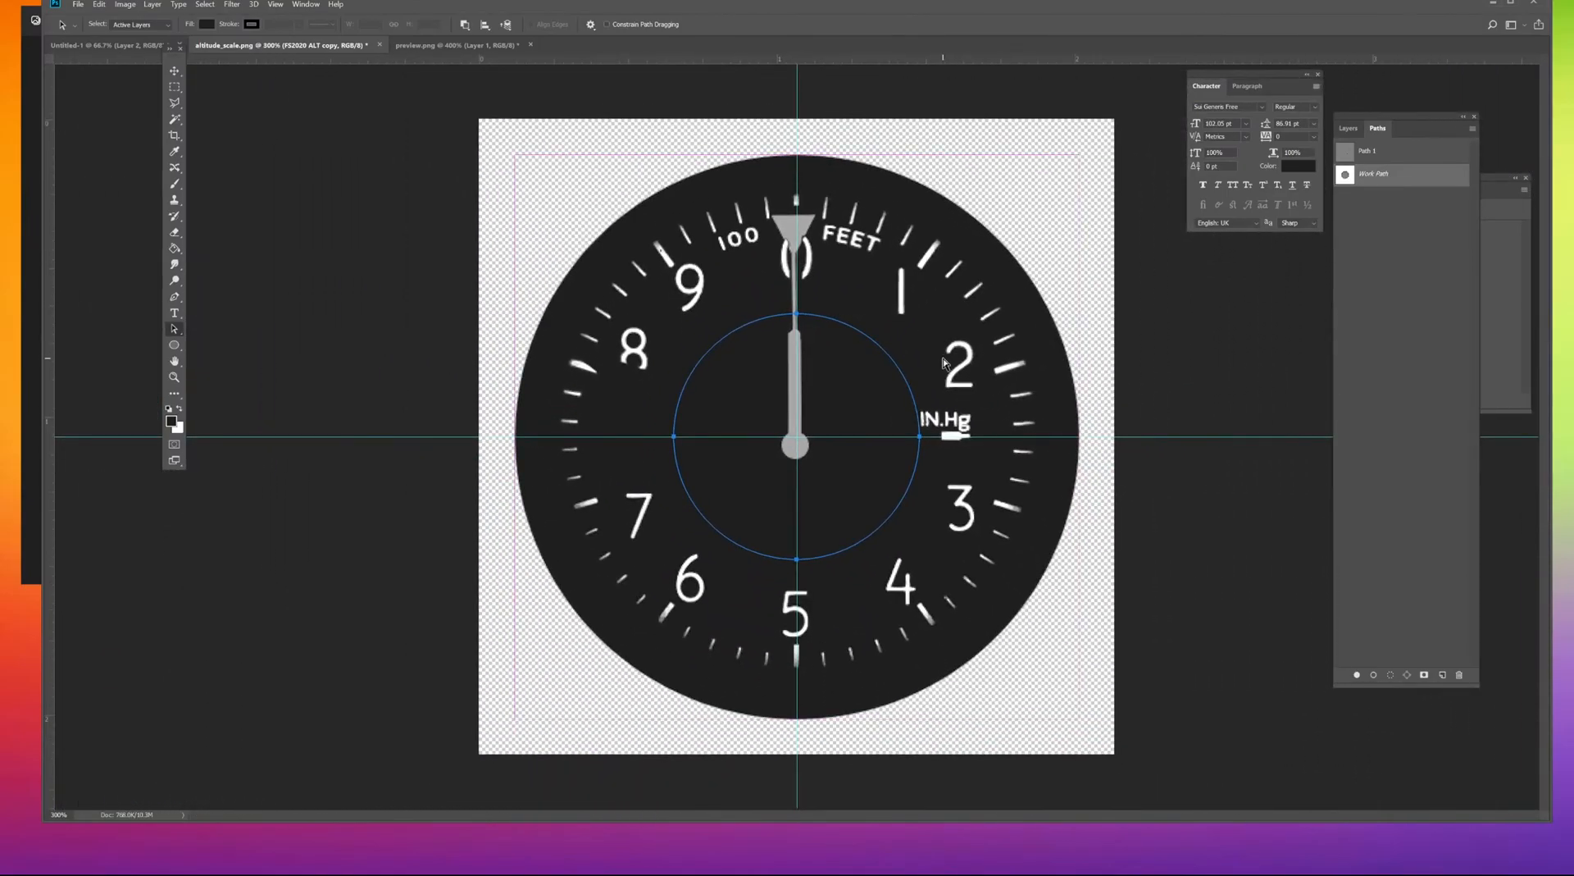
key(ctrl+t)
mouse_move(919, 559)
mouse_down()
mouse_move(964, 562)
mouse_move(1018, 656)
mouse_move(935, 573)
mouse_up()
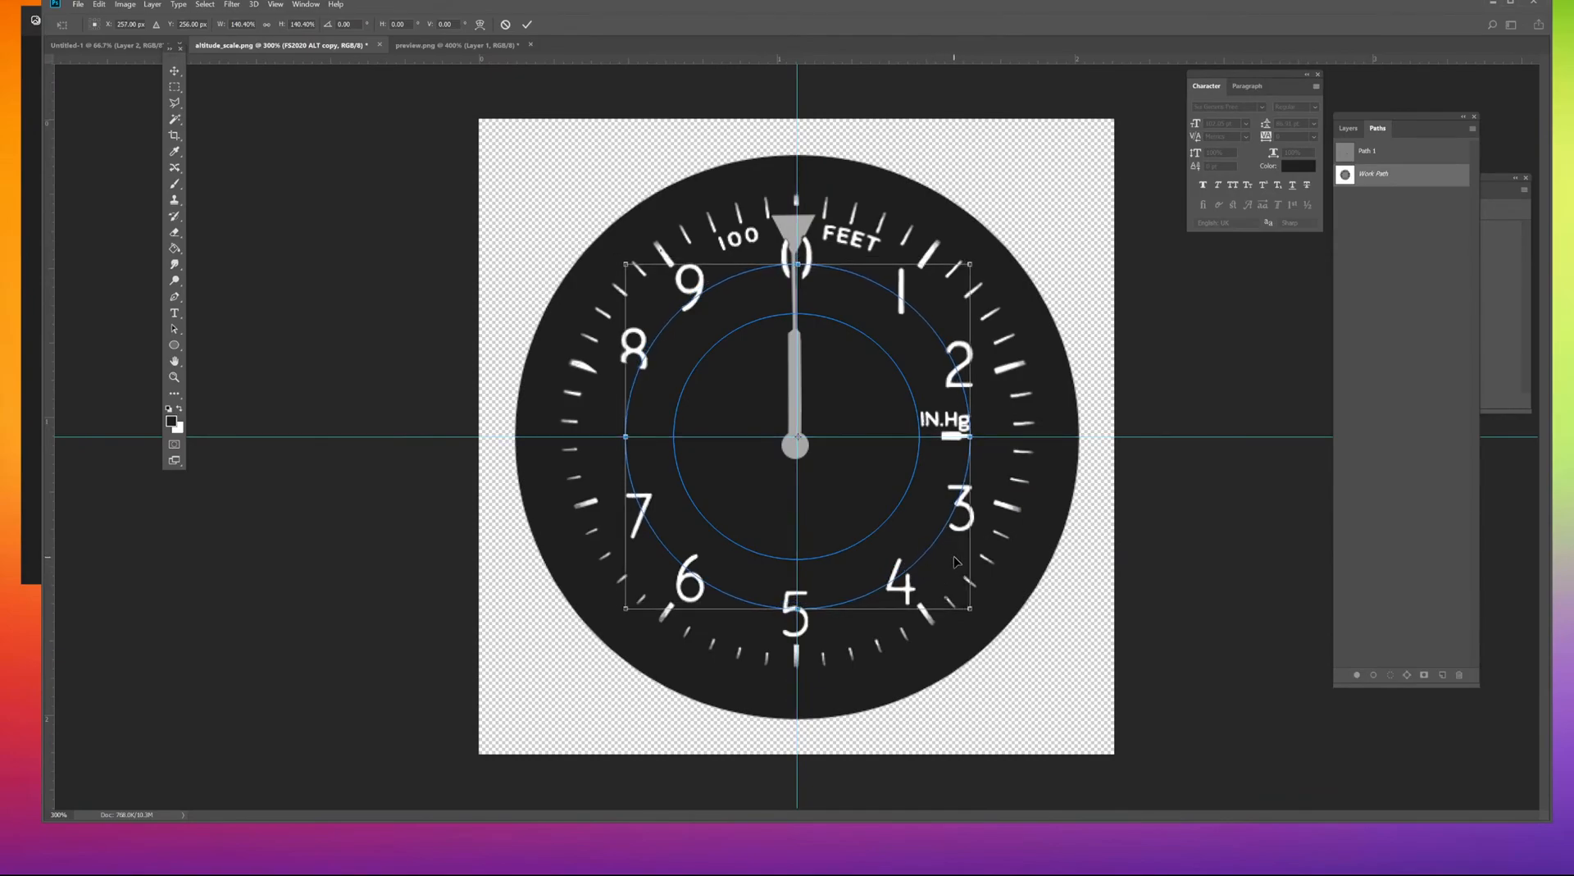
key(Return)
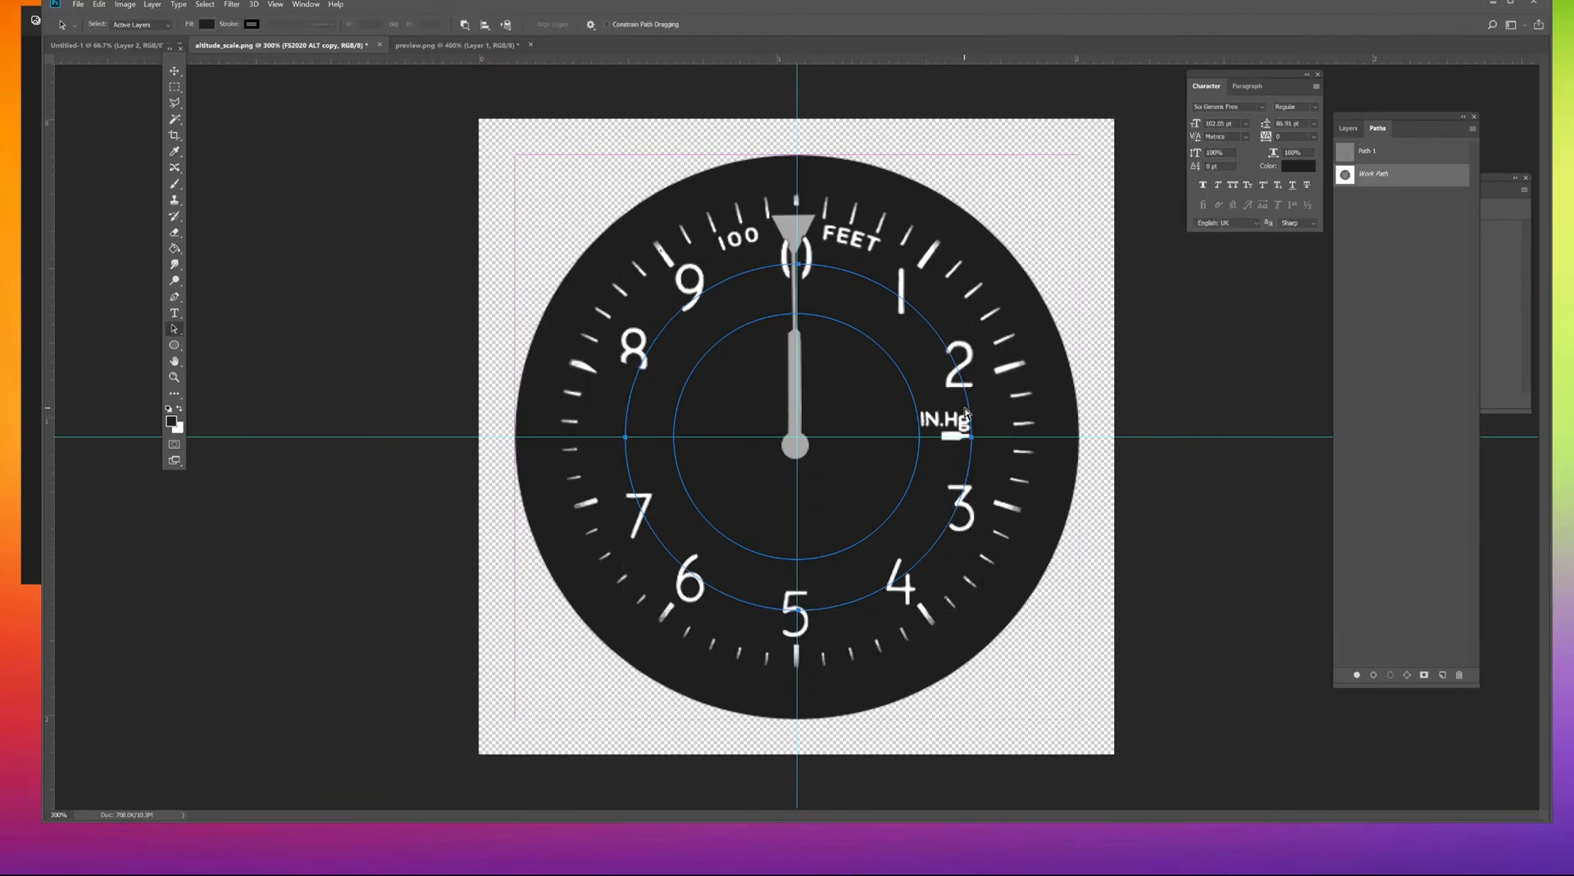
Create a third concentric circle from the numeral ring, scaled to about 132% so it runs through the outer tick marks.
key(ctrl+t)
drag(974, 609, 1010, 646)
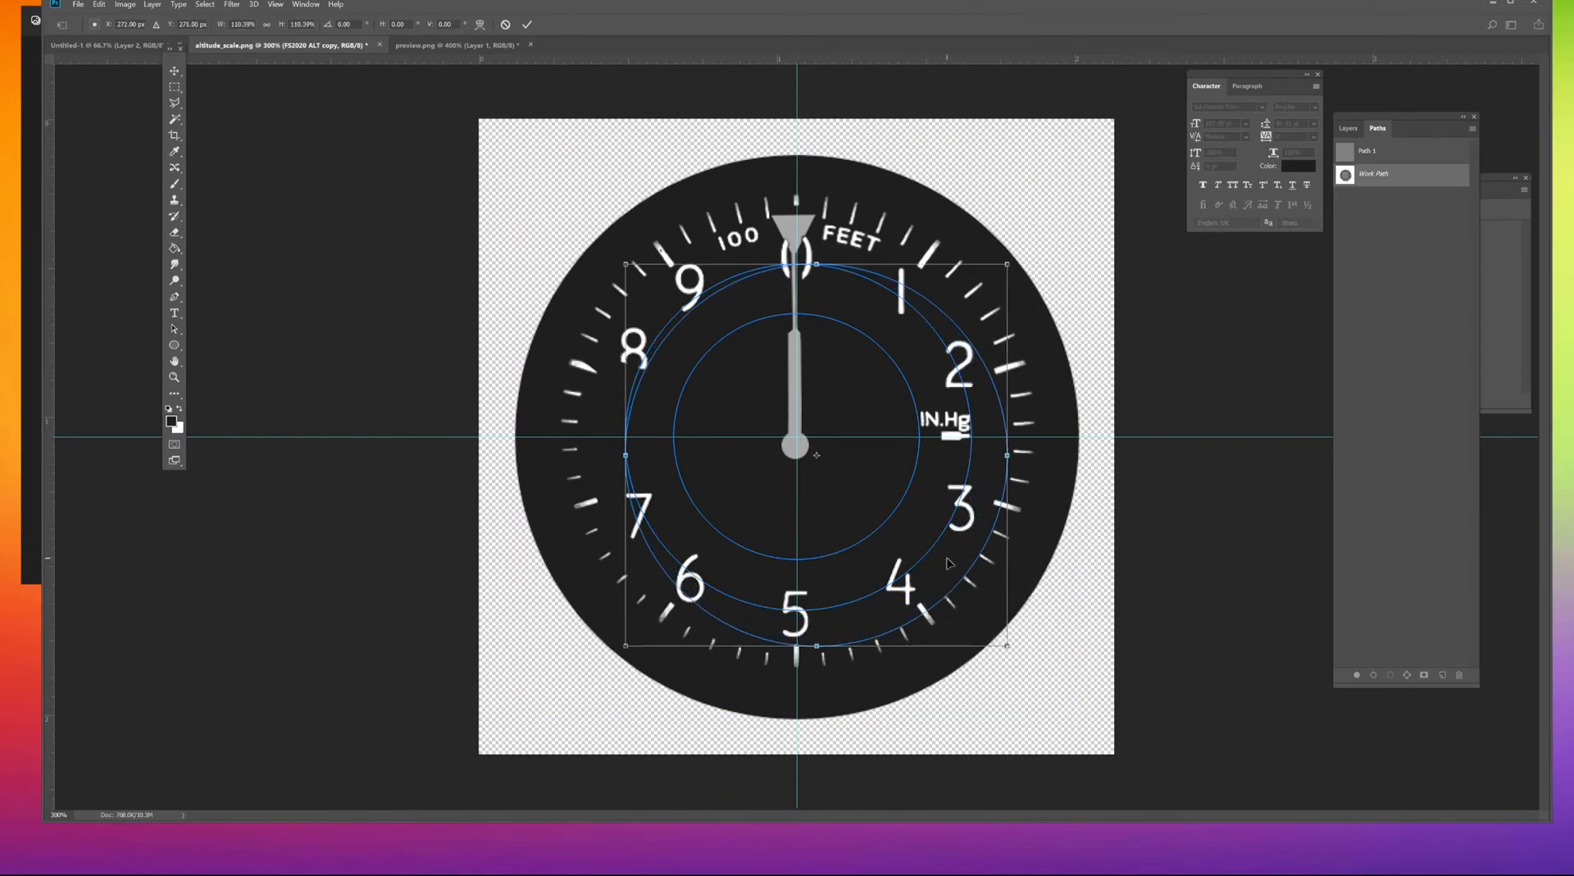
drag(624, 264, 534, 239)
drag(1005, 643, 1017, 663)
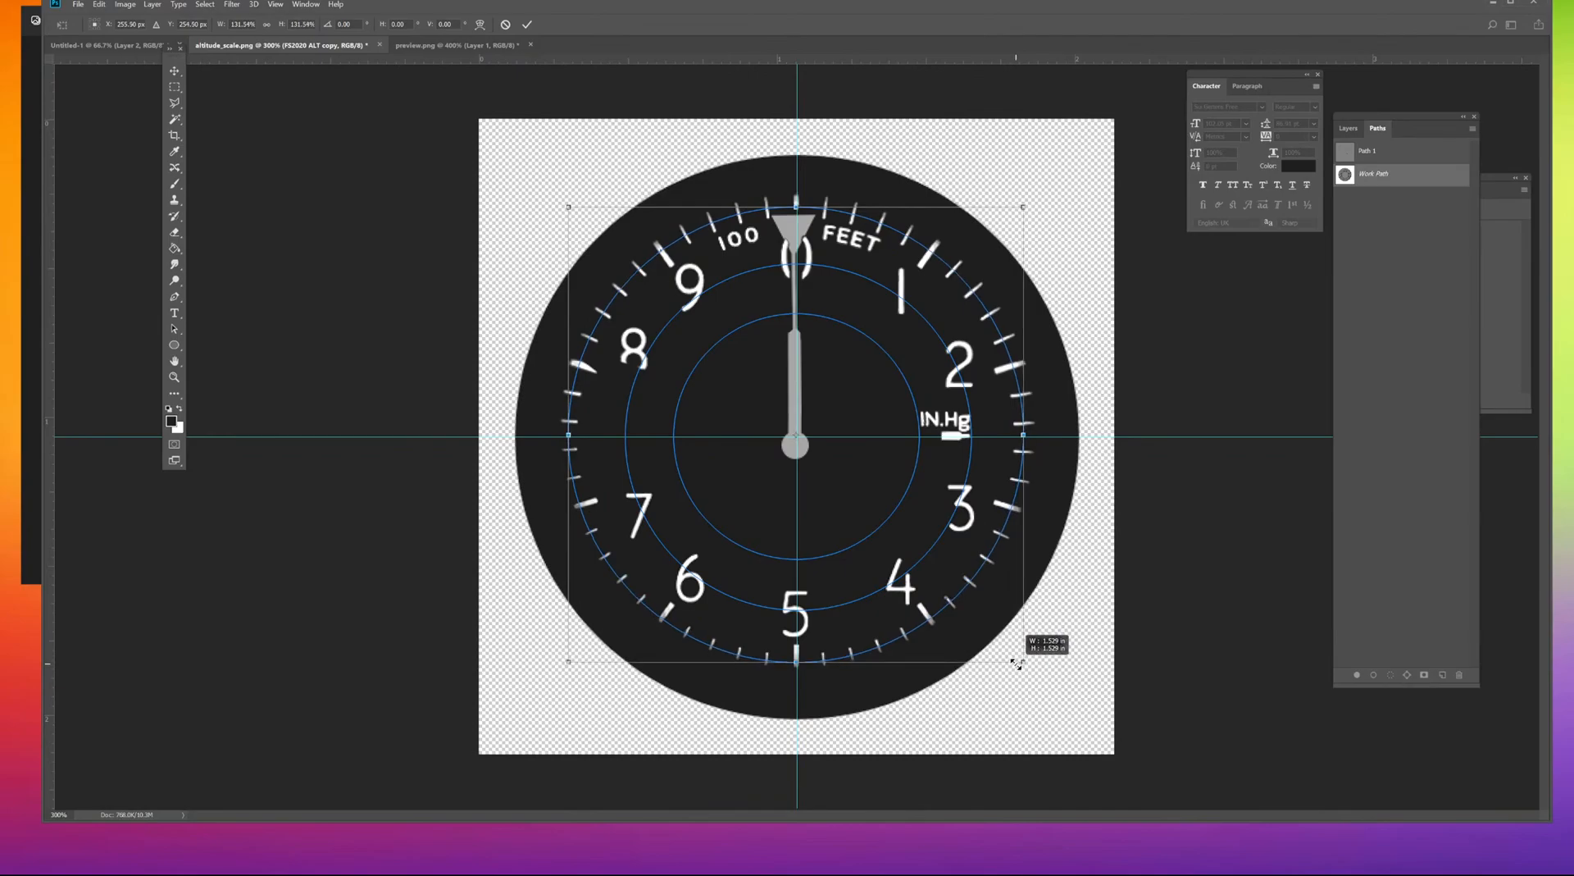
key(Return)
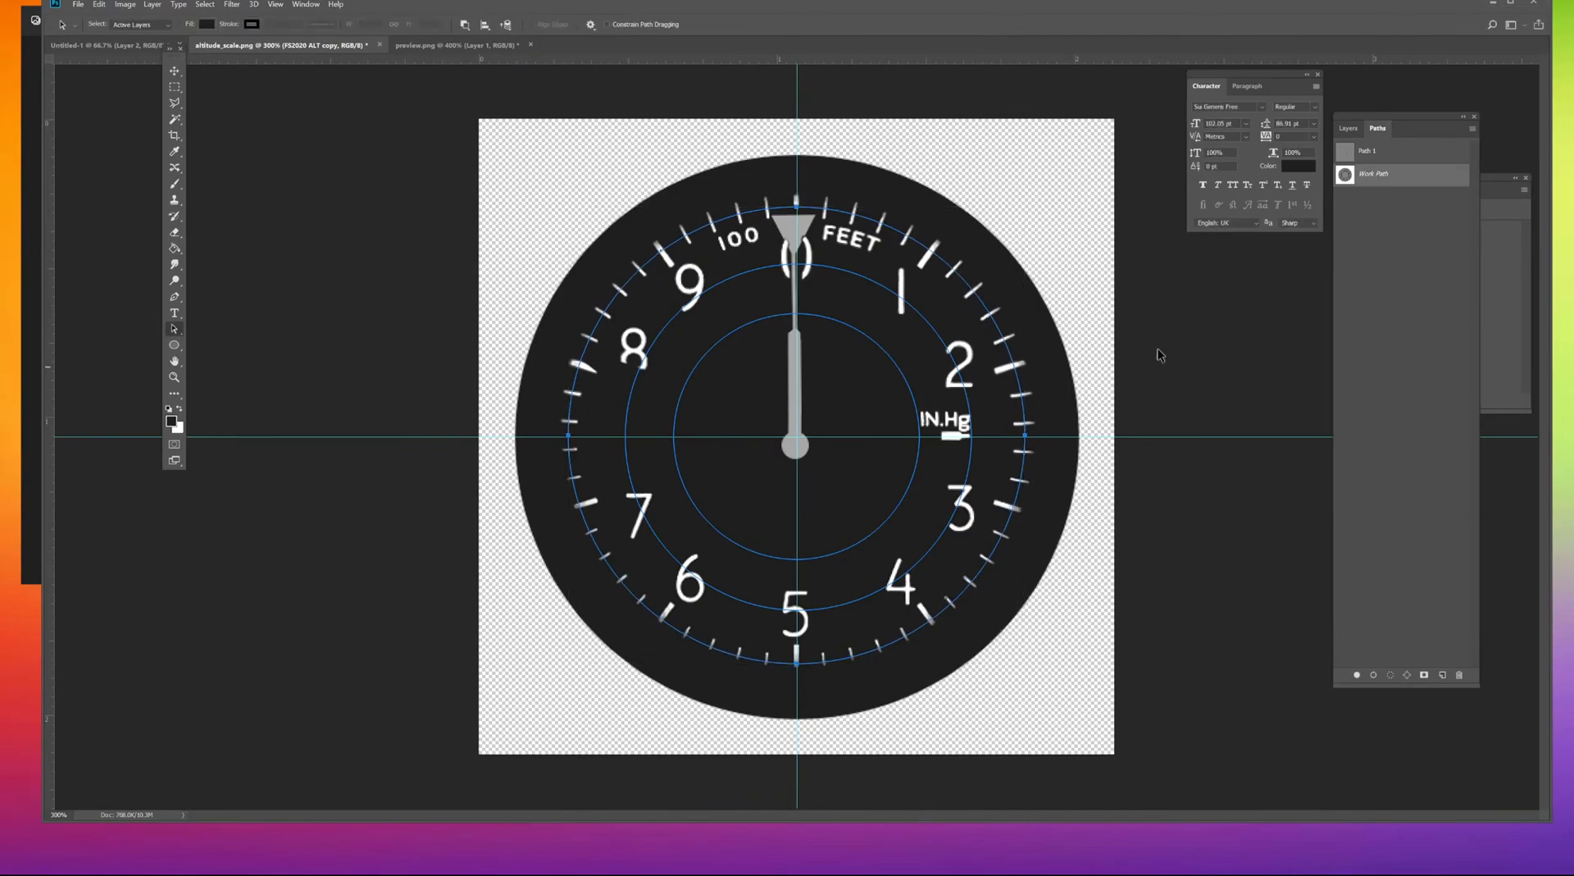
Show the Layer 1 copy 2 reference and scale the outermost circle to about 102%, centred on the guides, to match the pressure window's outer edge.
click(1346, 129)
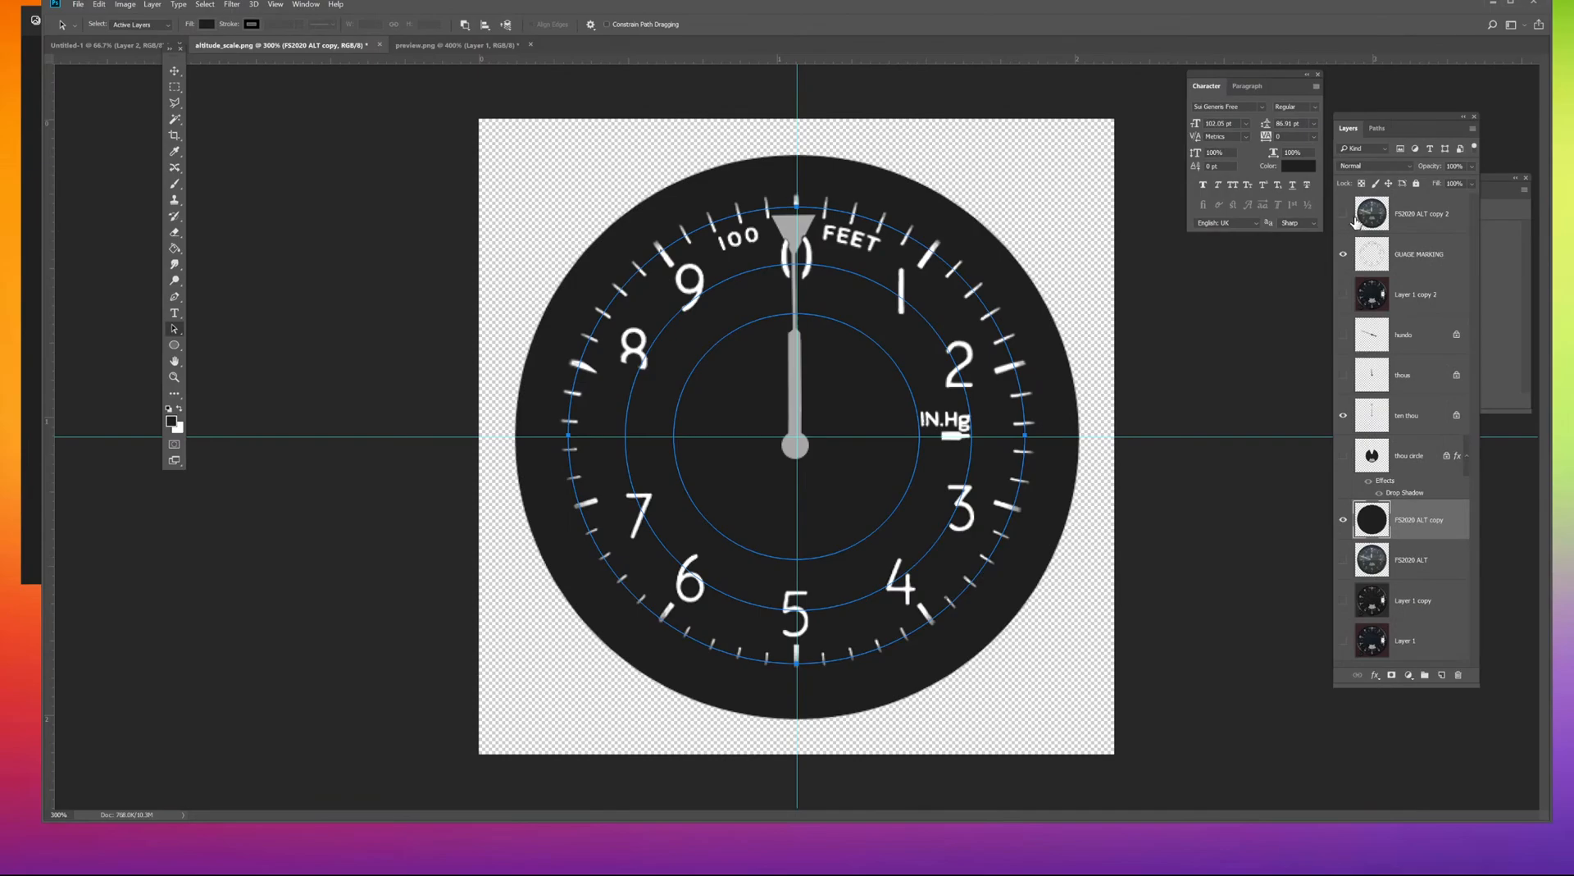
click(1343, 295)
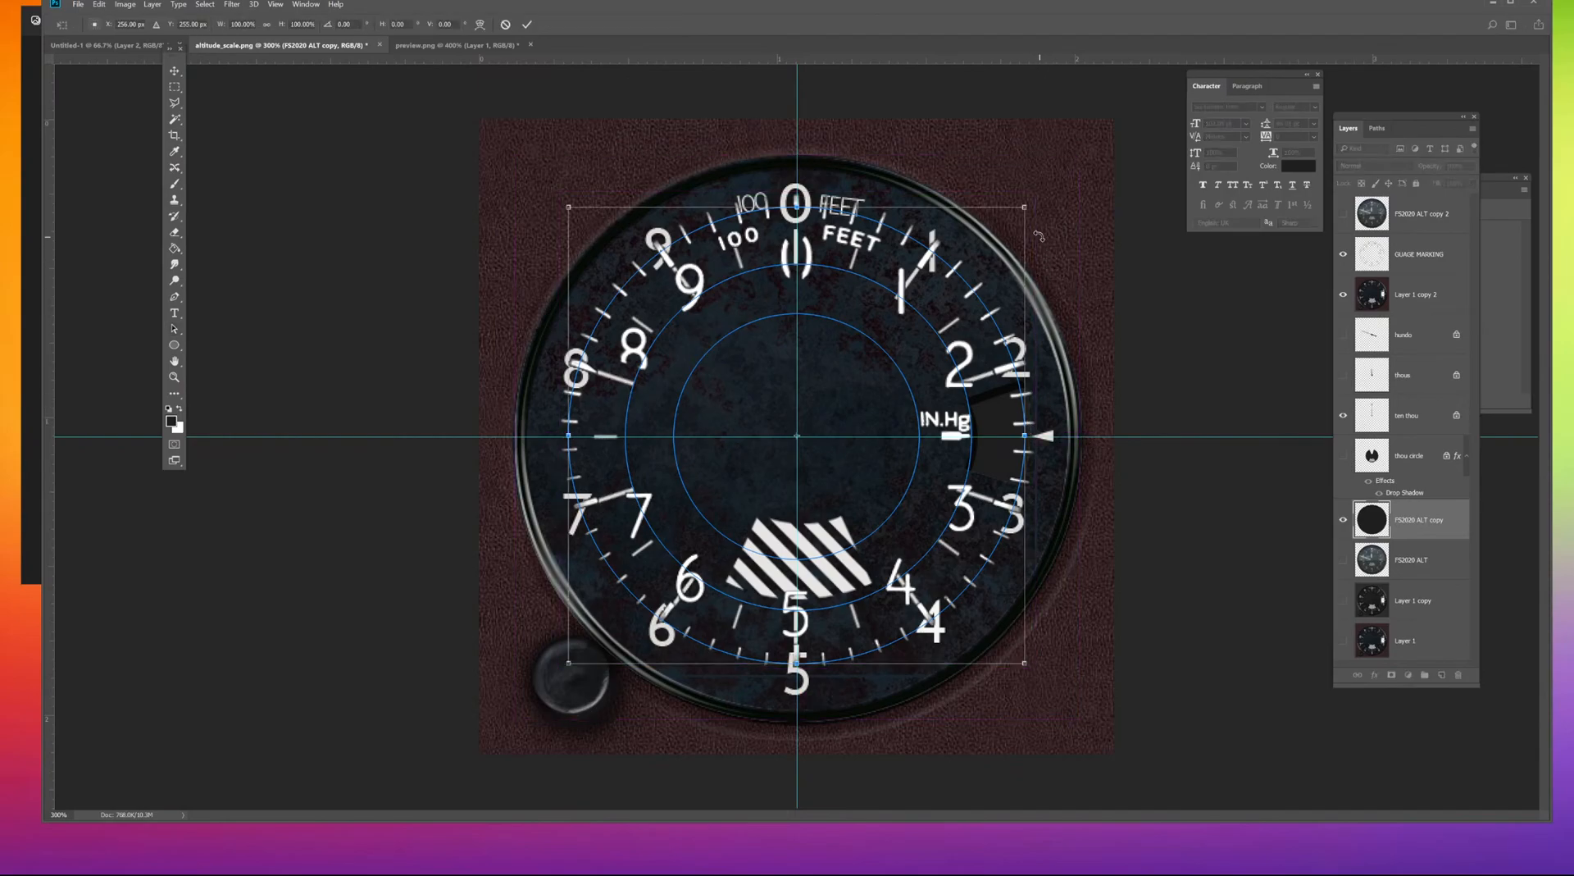
drag(1026, 208, 1064, 226)
drag(1008, 278, 1005, 280)
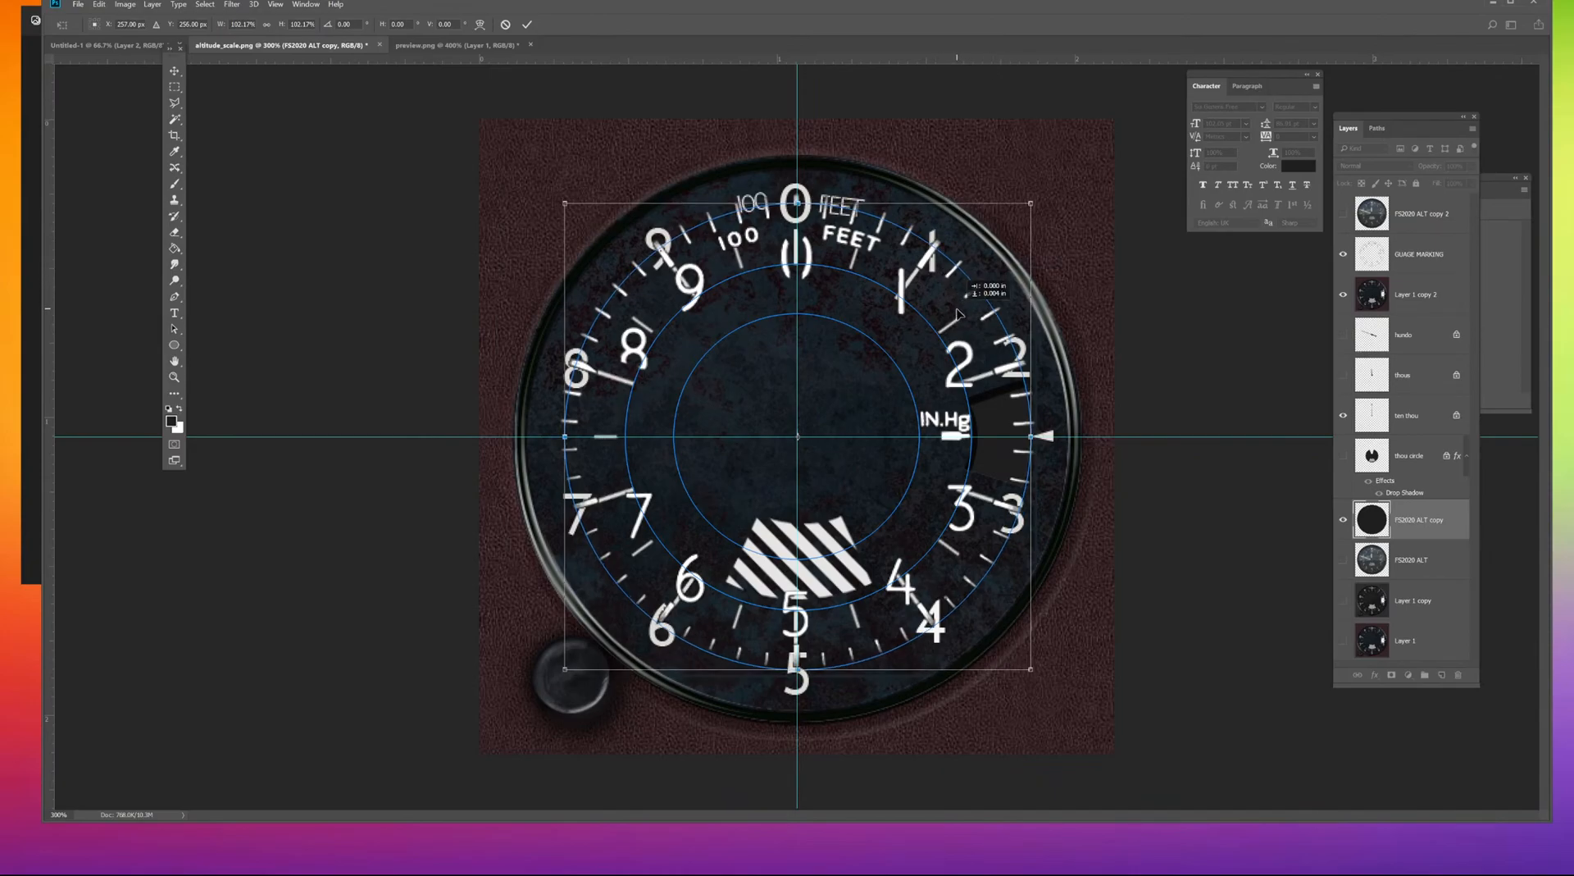
key(Return)
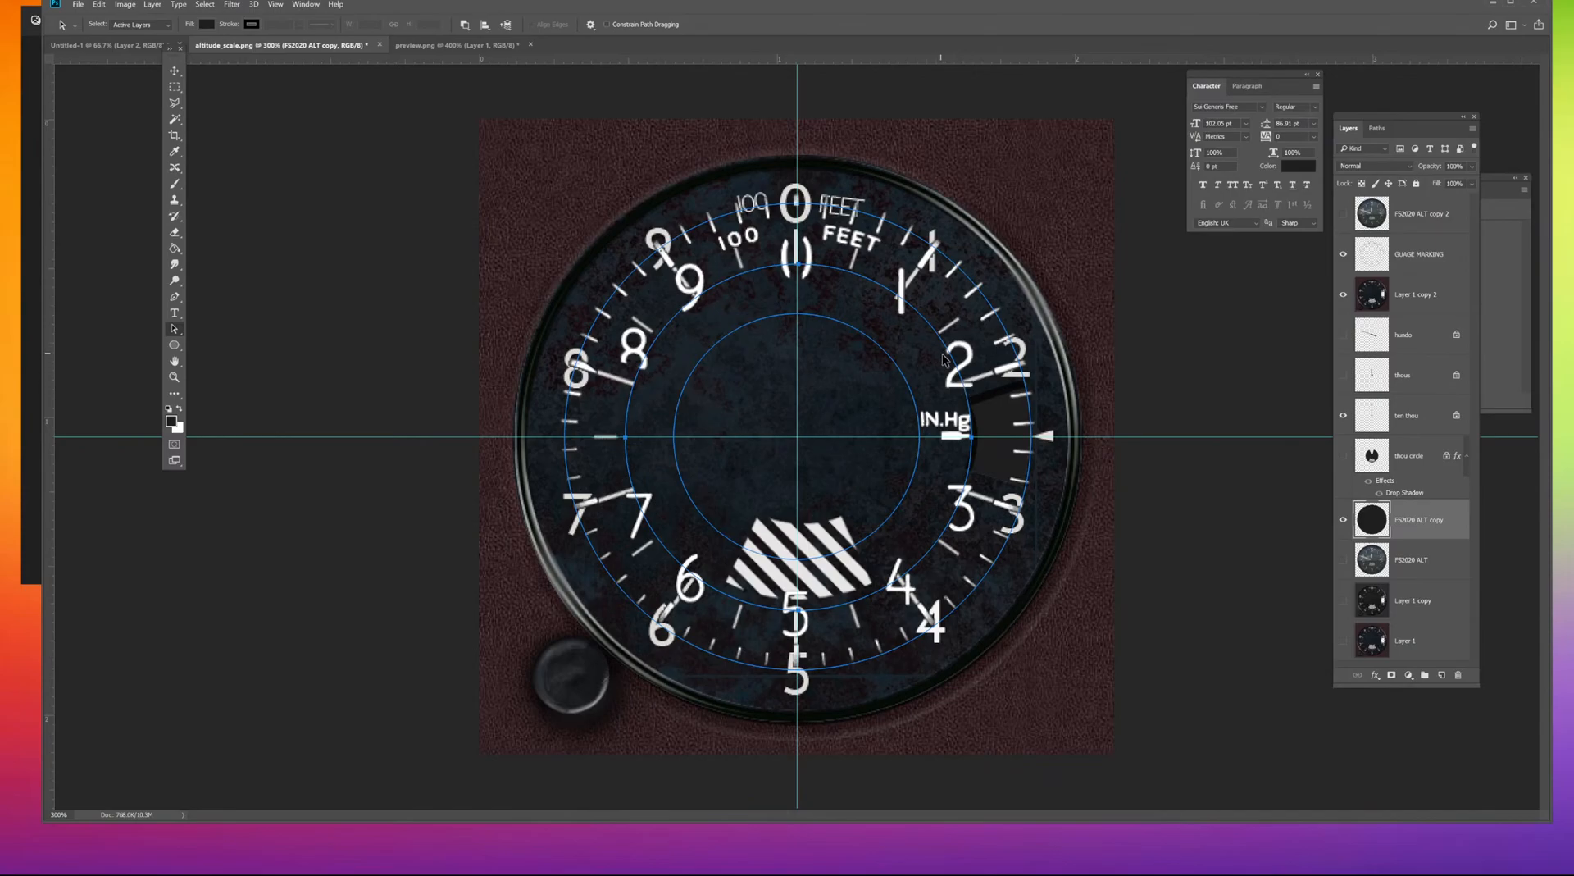
Slightly enlarge the middle circle around the centre to match the pressure window's inner edge, and hide the Layer 1 copy 2 reference.
key(ctrl+t)
drag(972, 265, 947, 299)
key(Return)
key(a)
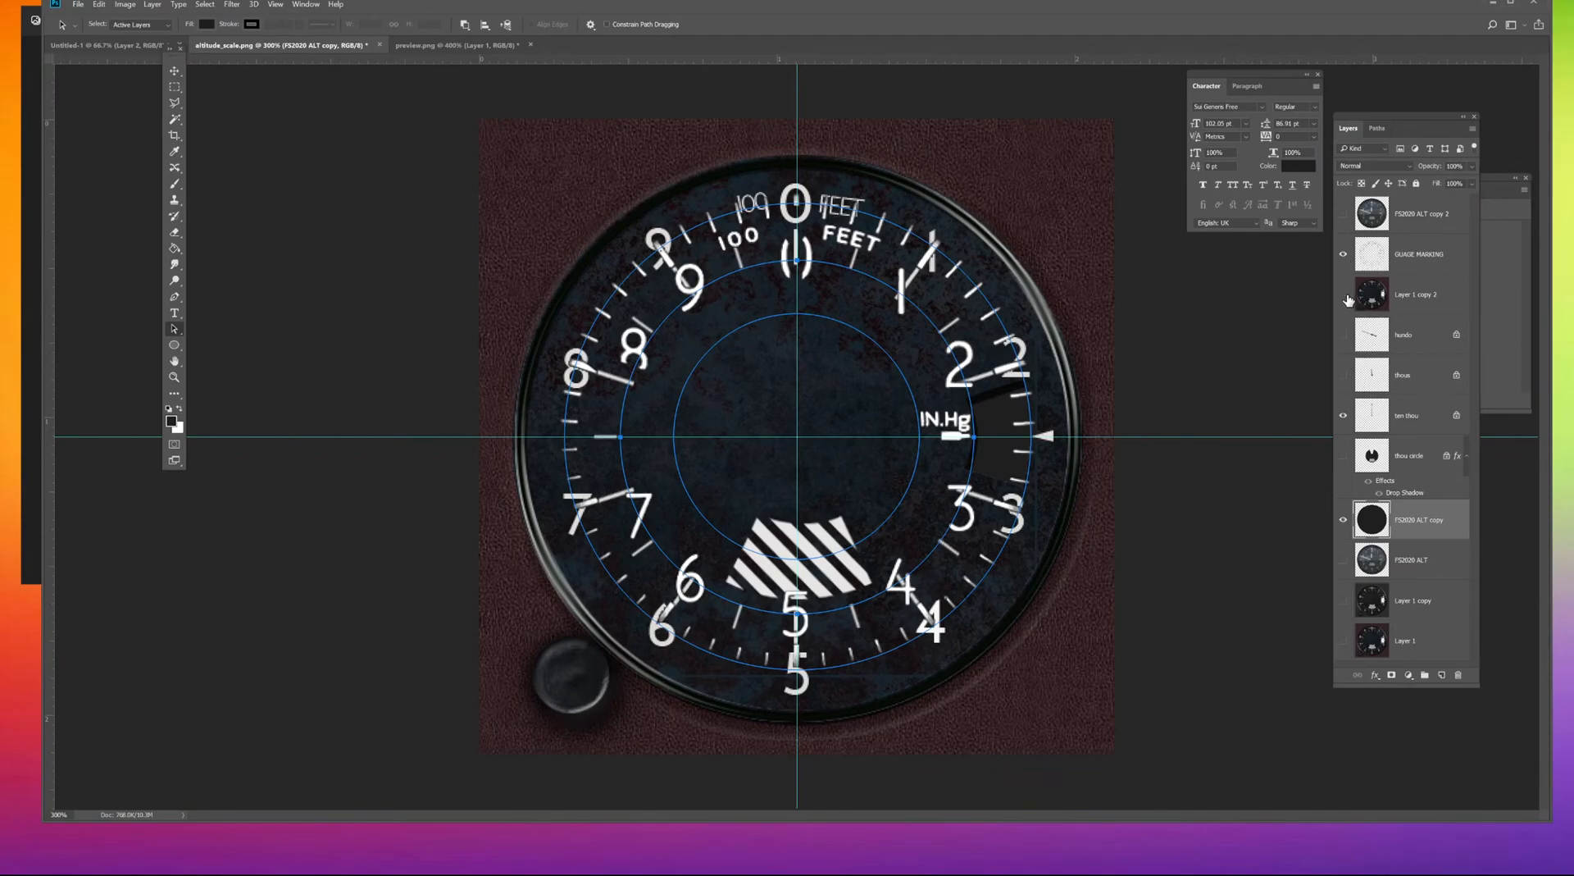
click(1344, 295)
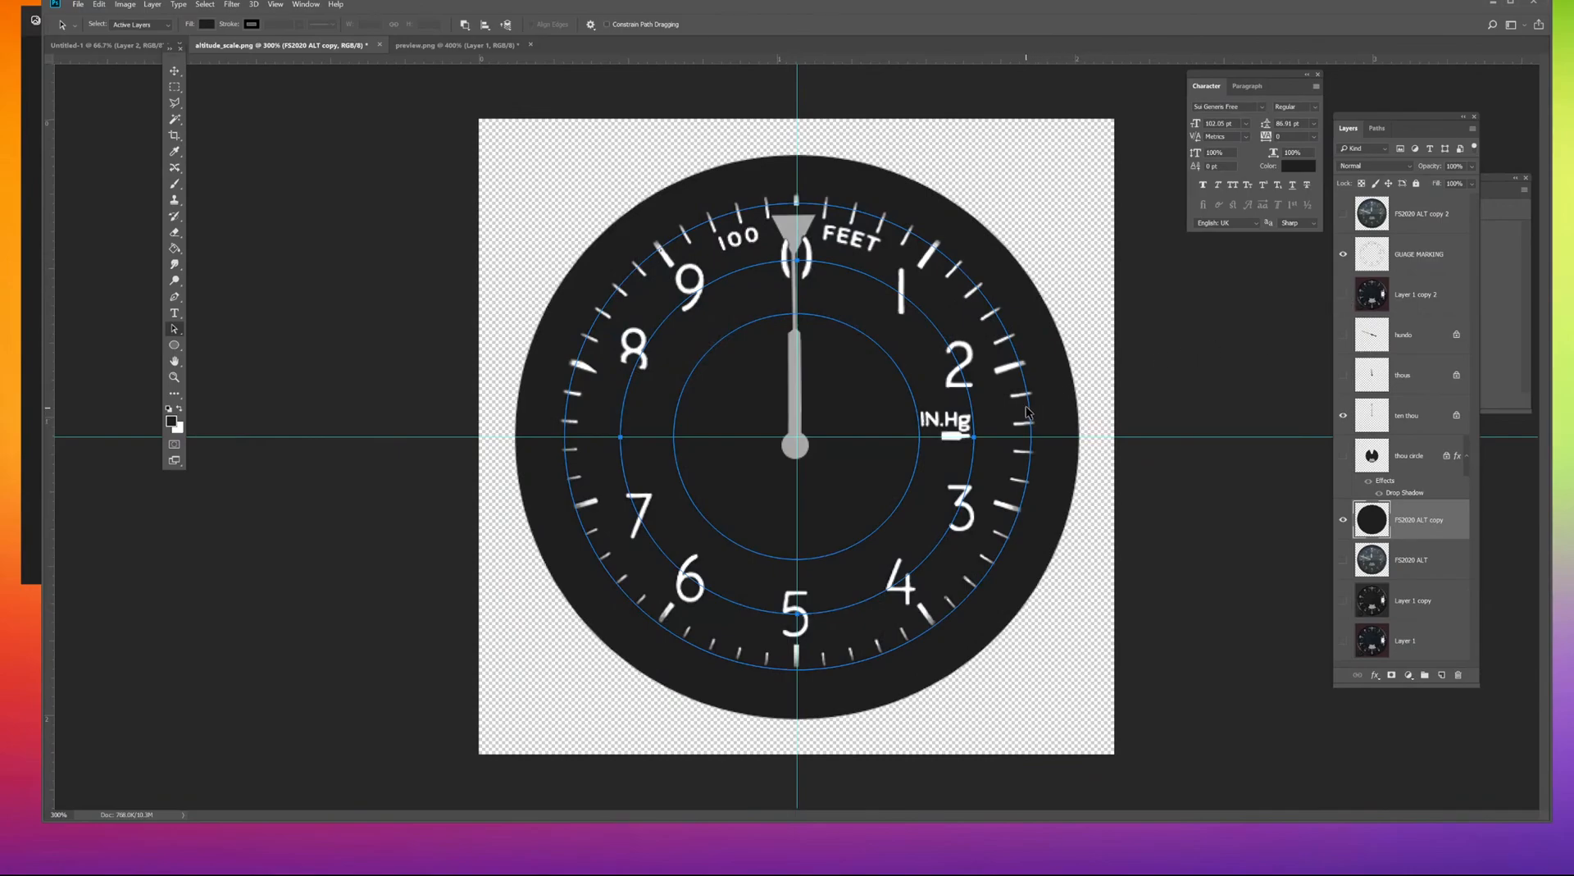
Try to make a ring selection by subtracting the middle circle from a new selection of the outer circle.
right_click(1002, 395)
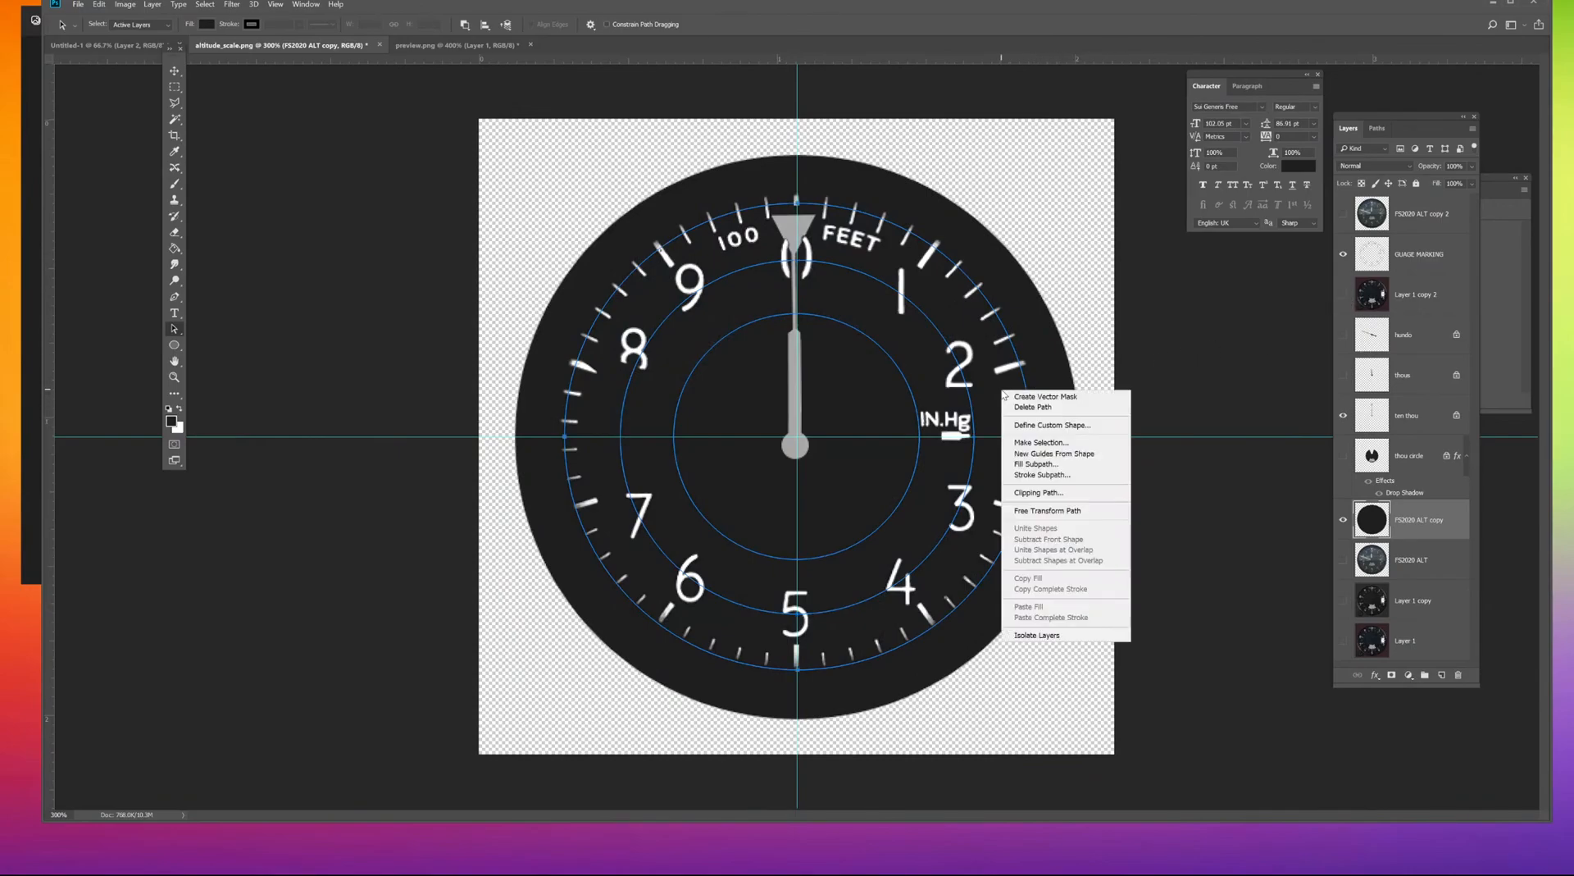
click(1045, 443)
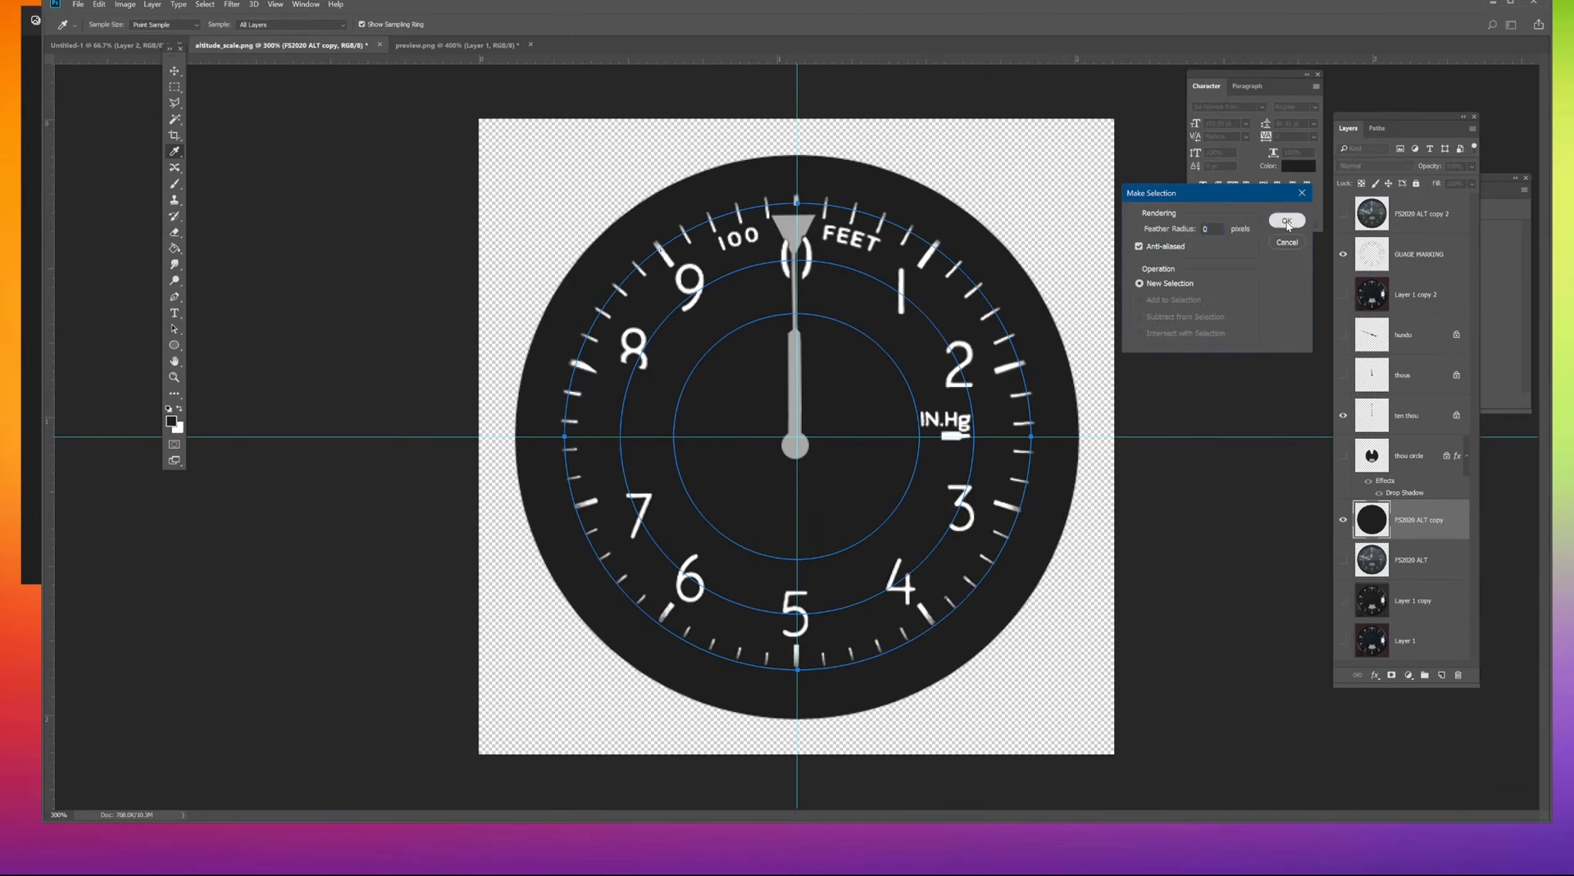
click(1287, 220)
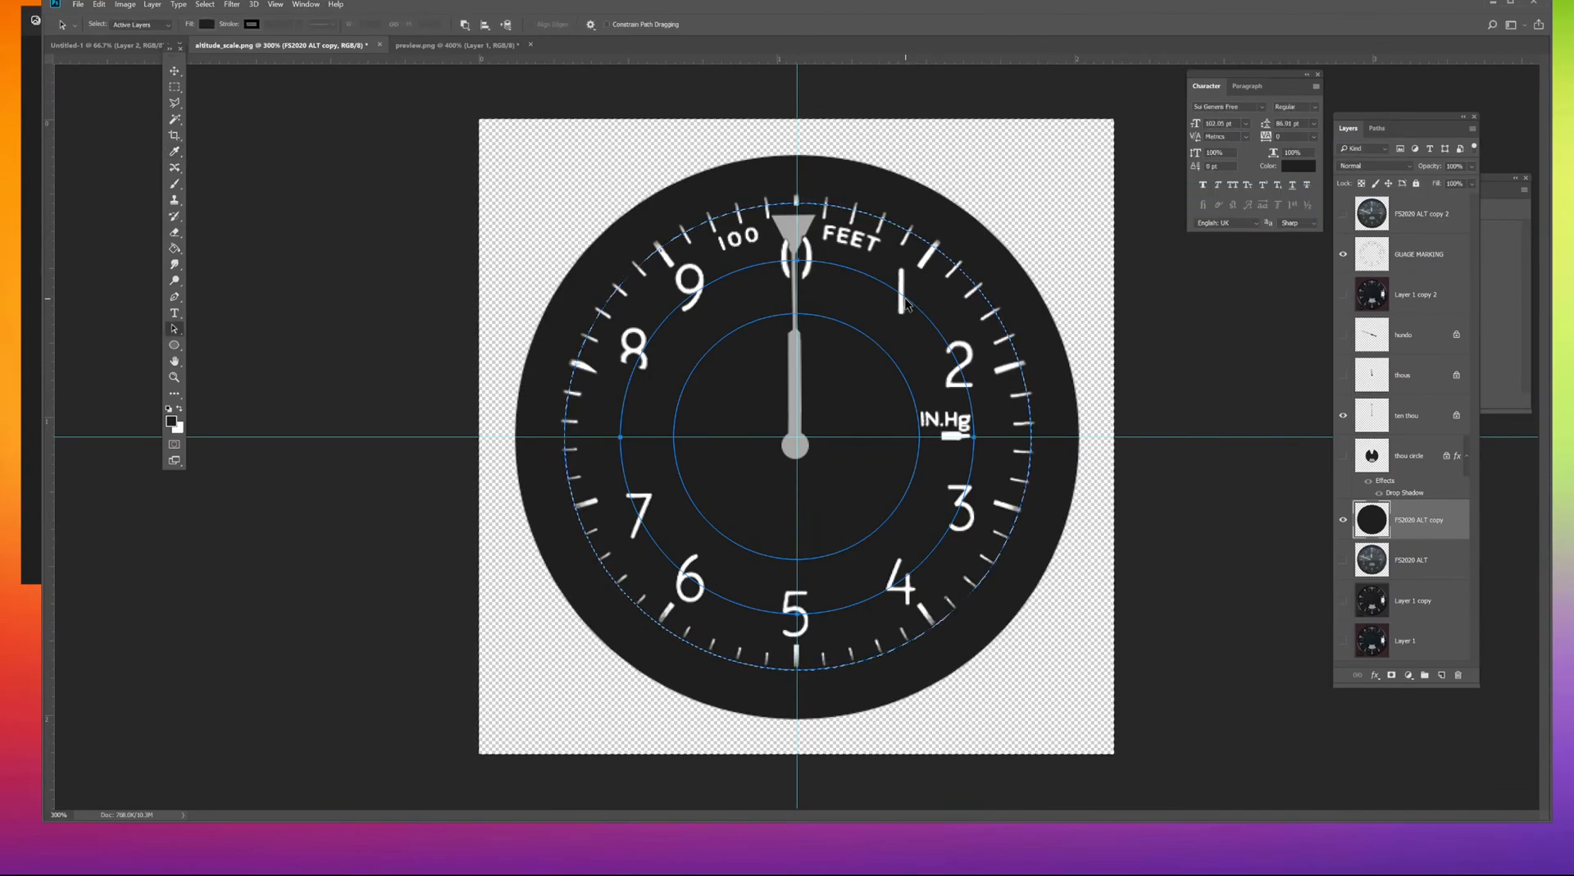
right_click(863, 285)
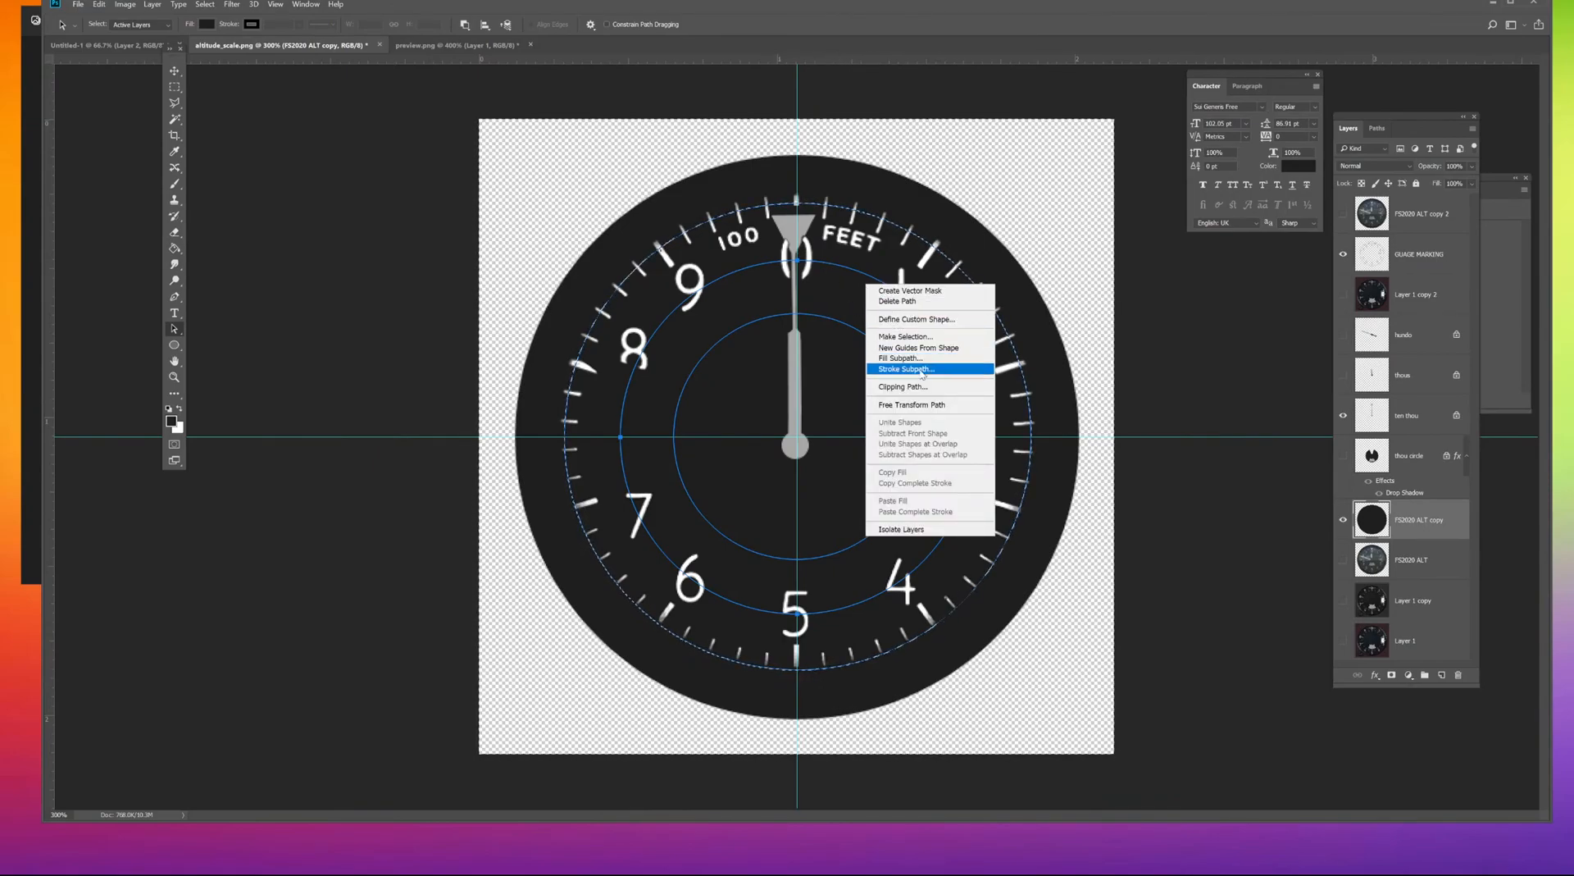
click(928, 337)
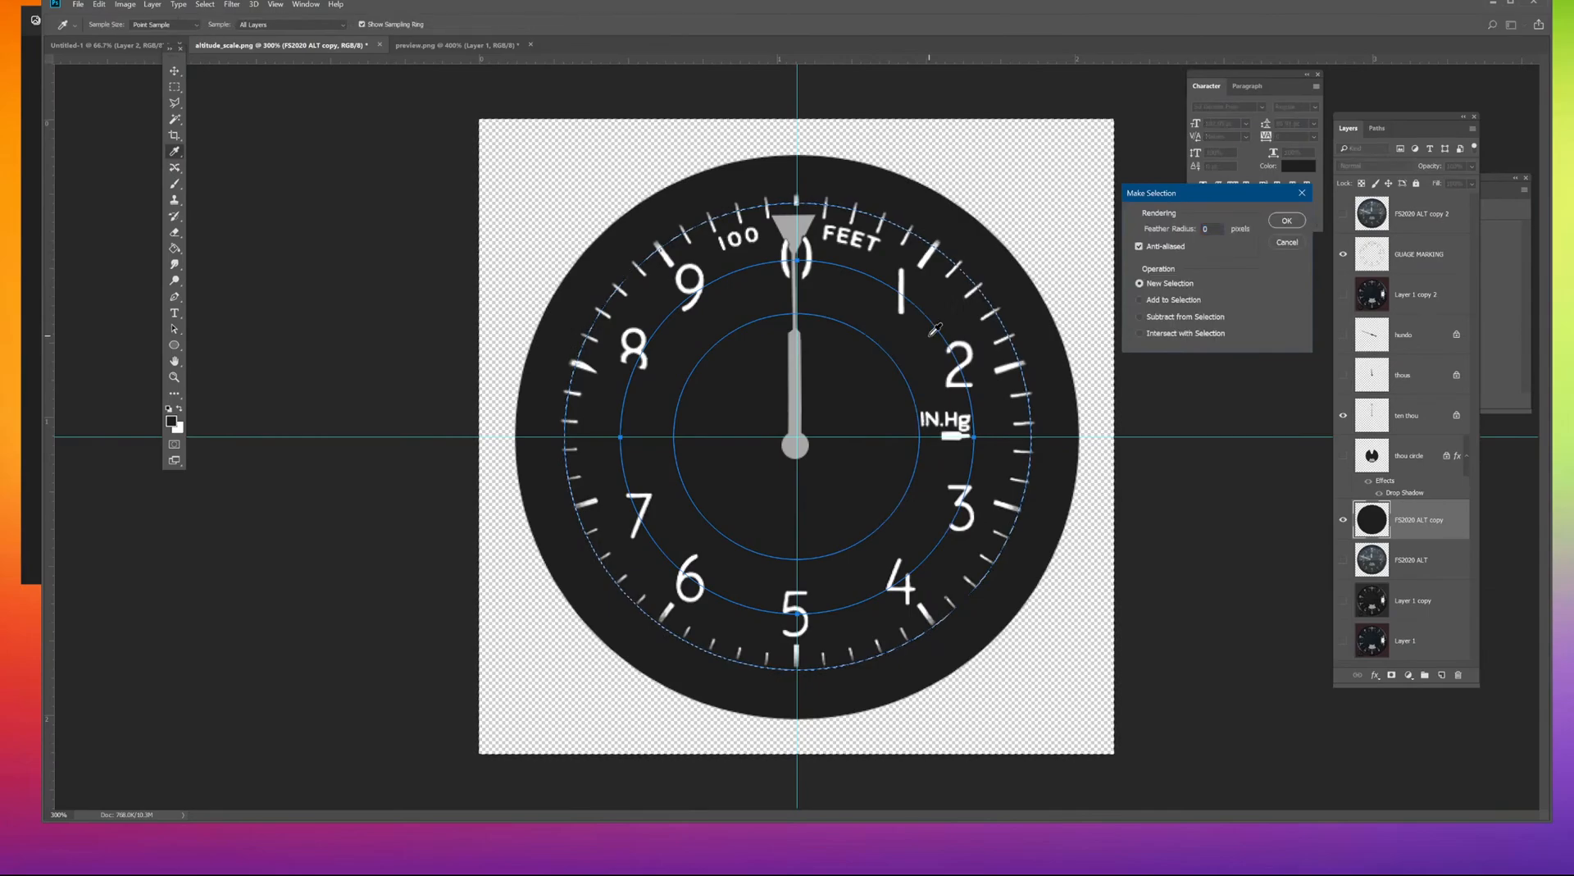
click(1140, 317)
click(1286, 219)
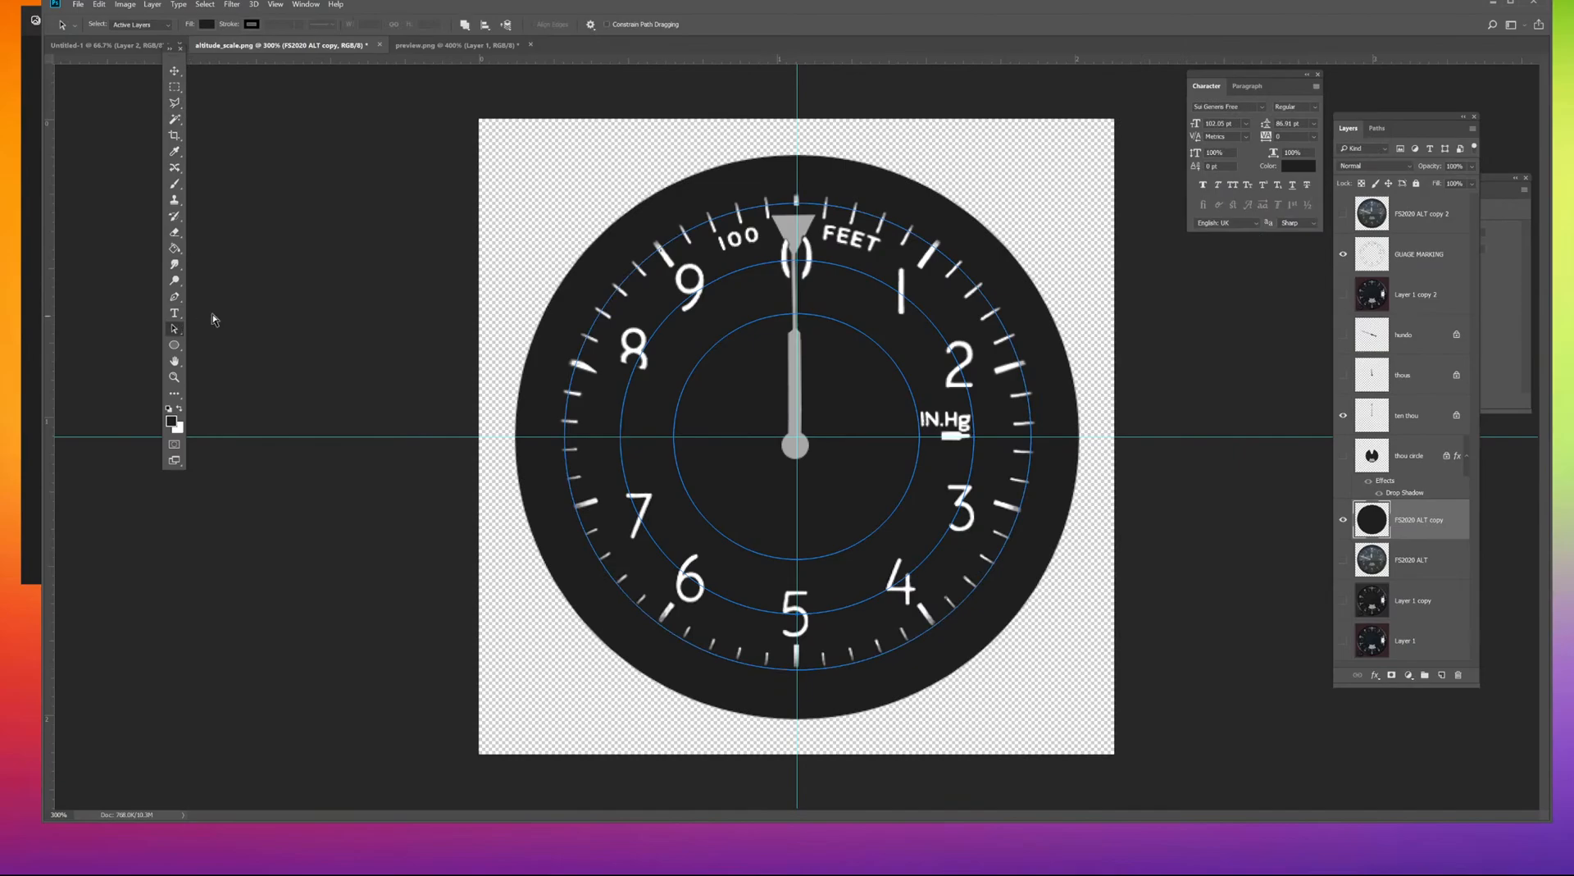
Select all three concentric circle paths and set their path operation to Combine Shapes.
drag(390, 107, 971, 596)
drag(1094, 690, 1093, 691)
click(471, 28)
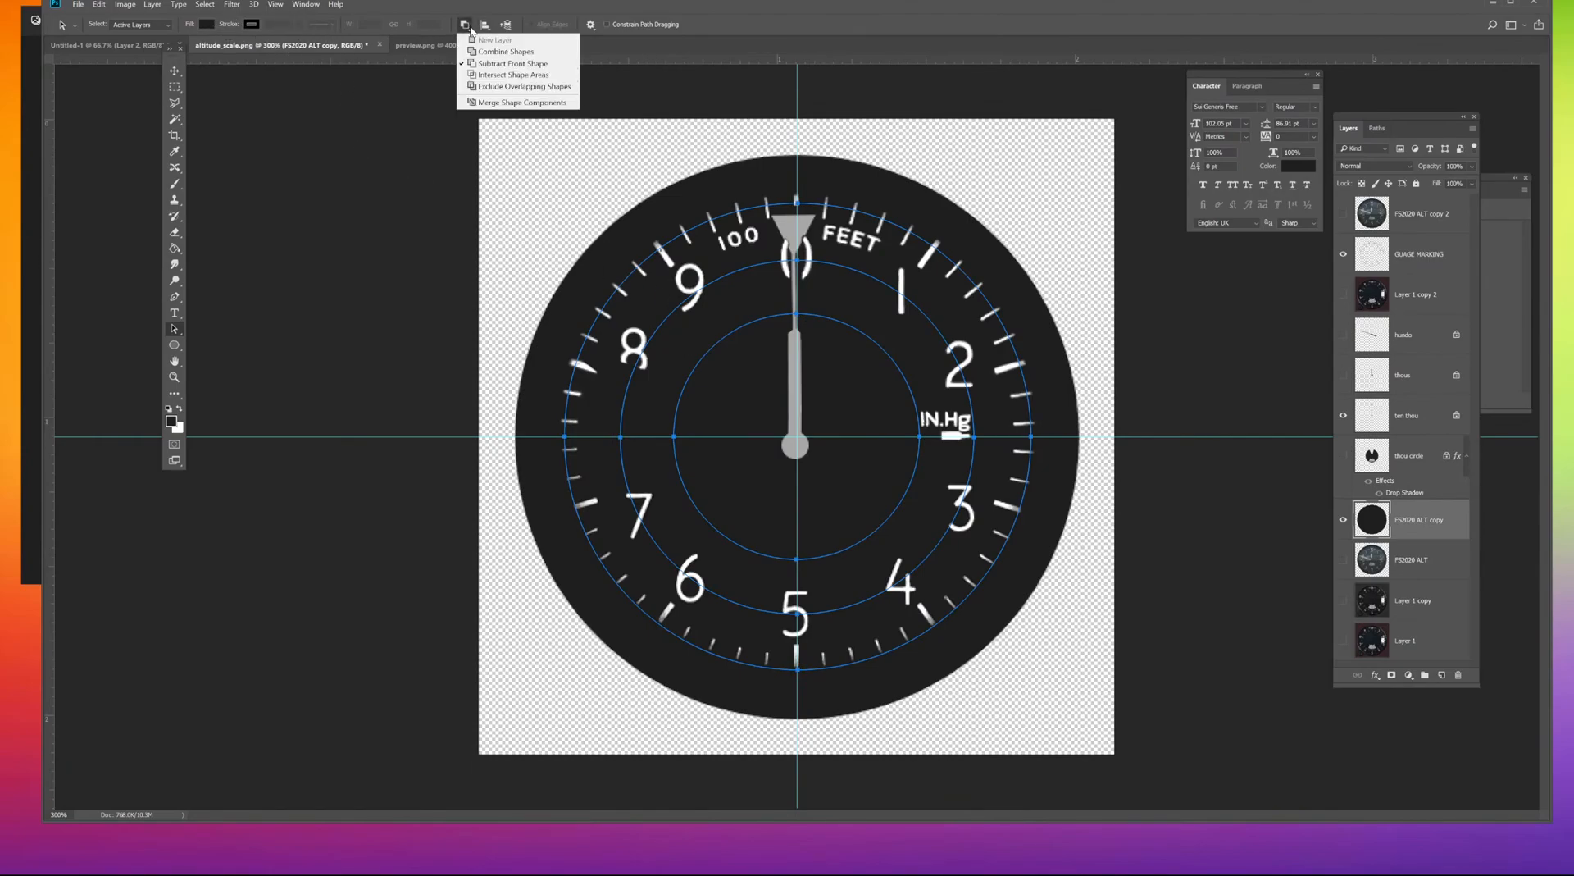
click(521, 52)
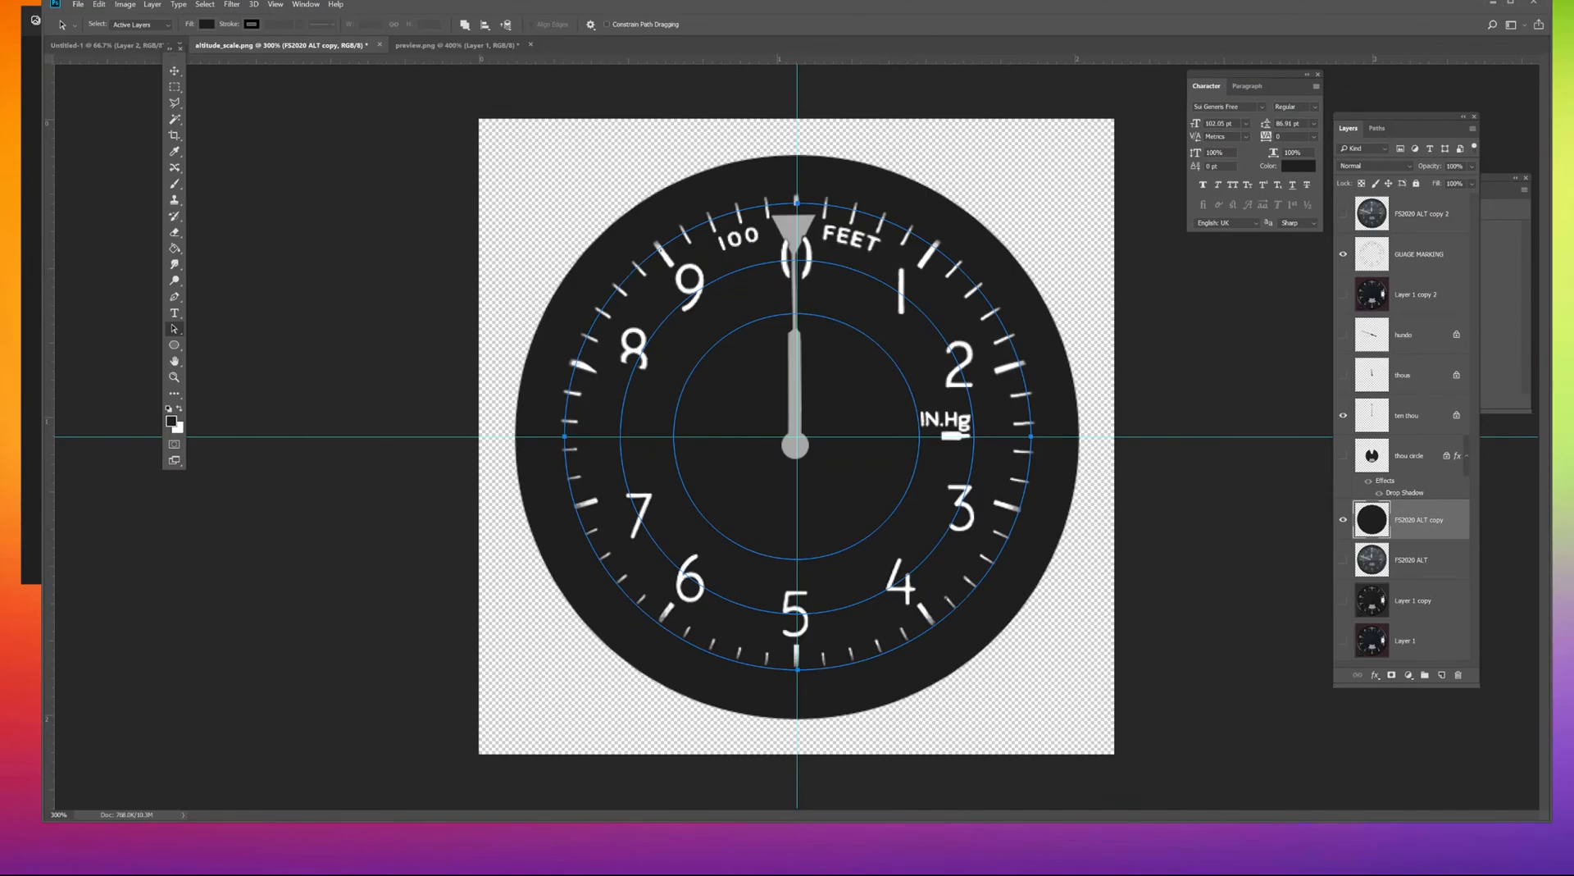
Make a ring selection from the outer circle minus the middle circle, and add a new layer above FS2020 ALT copy for brushing.
right_click(887, 263)
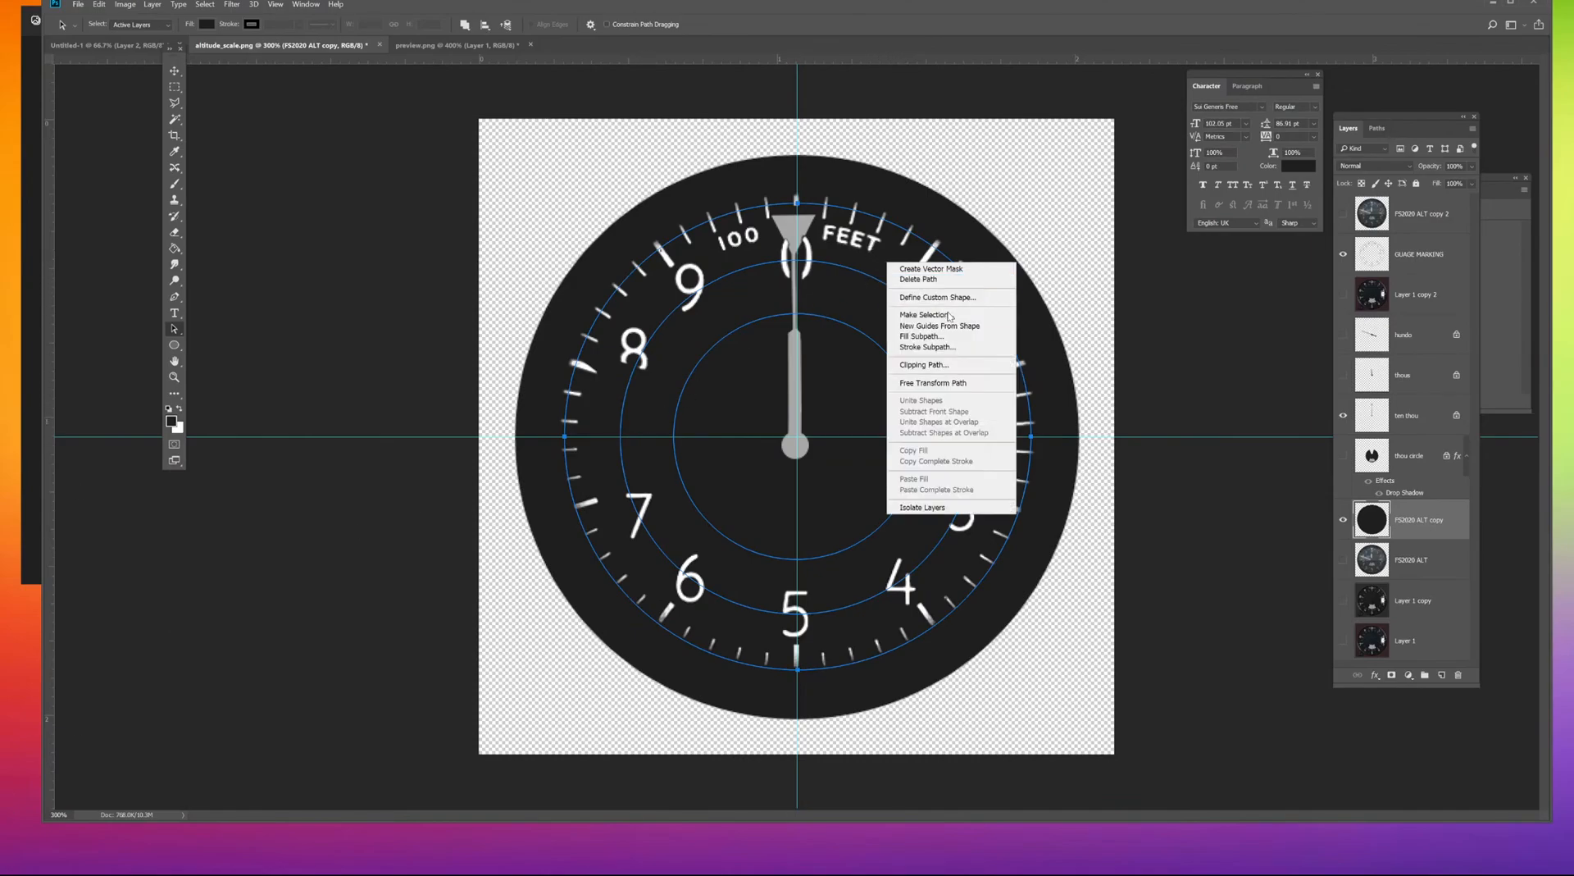
click(957, 315)
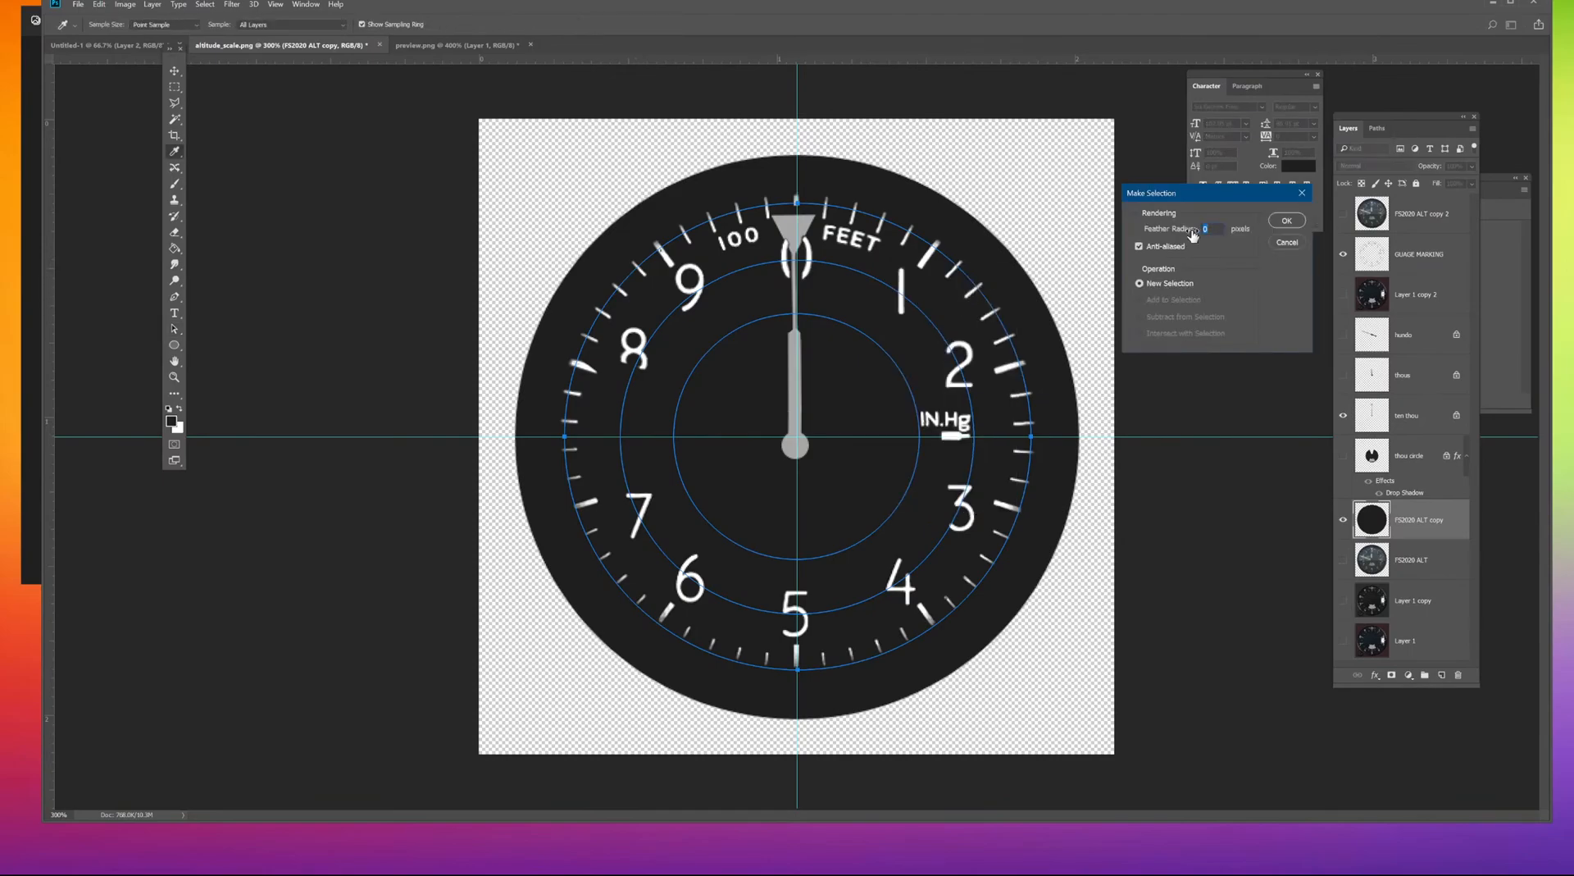
click(1286, 220)
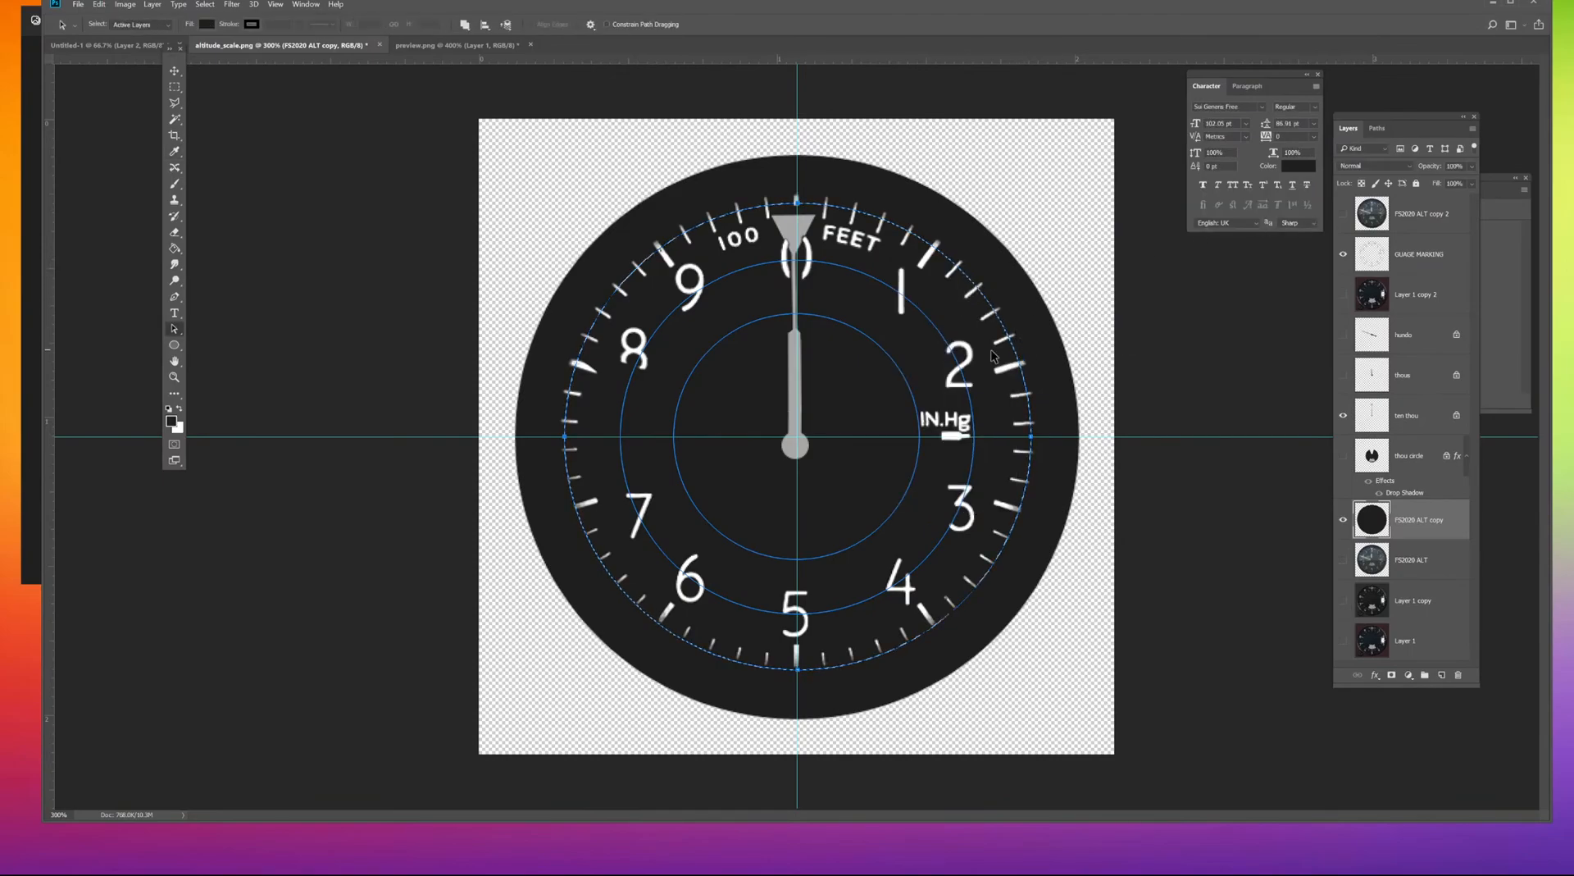
right_click(928, 356)
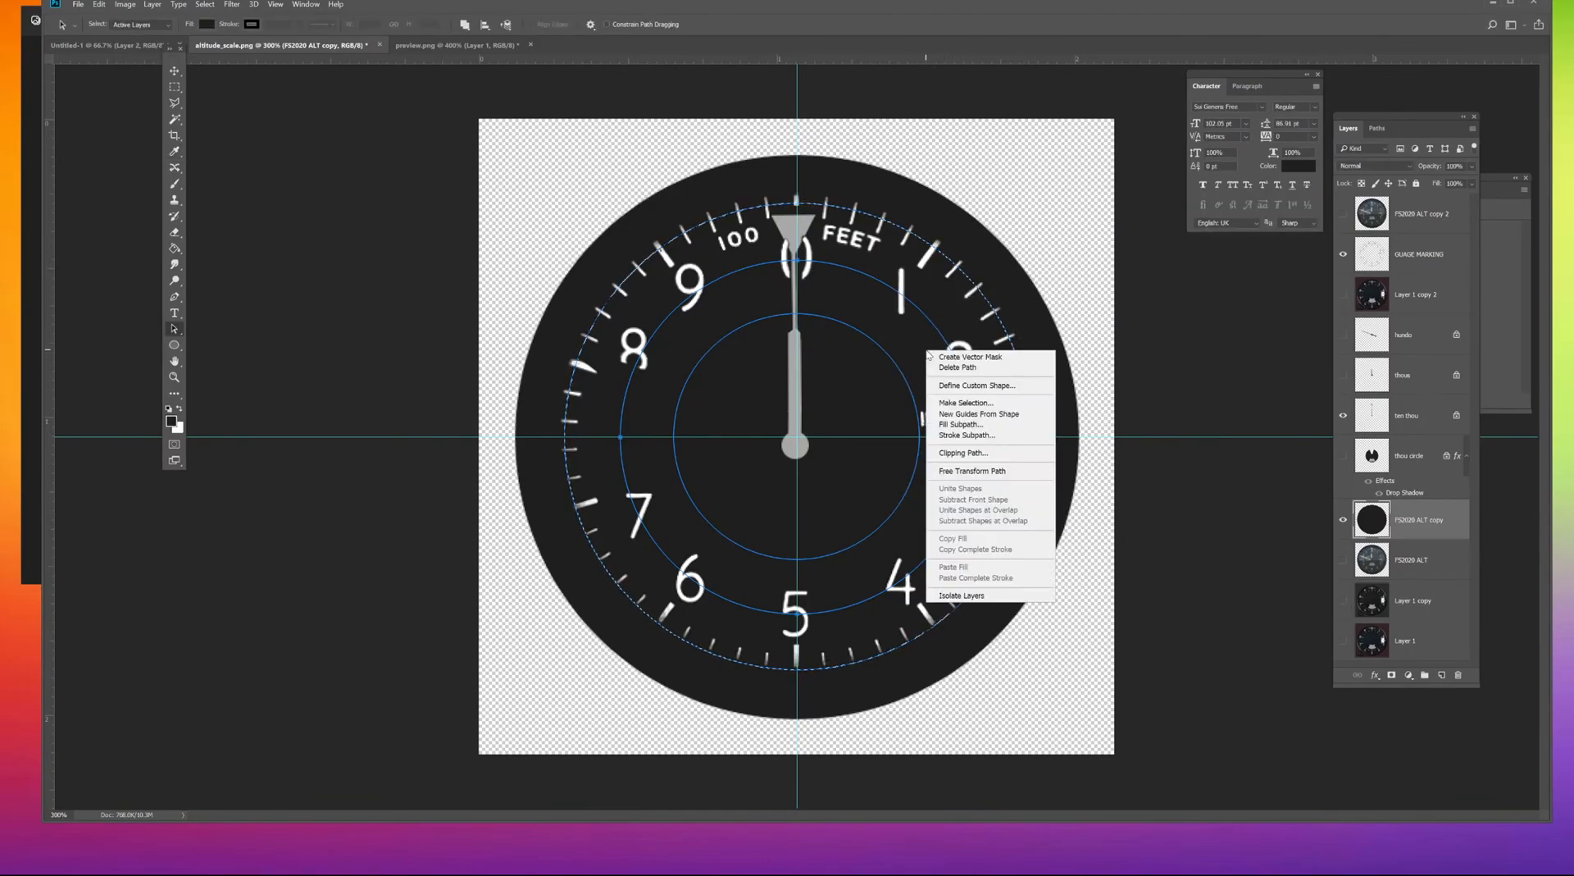
click(986, 399)
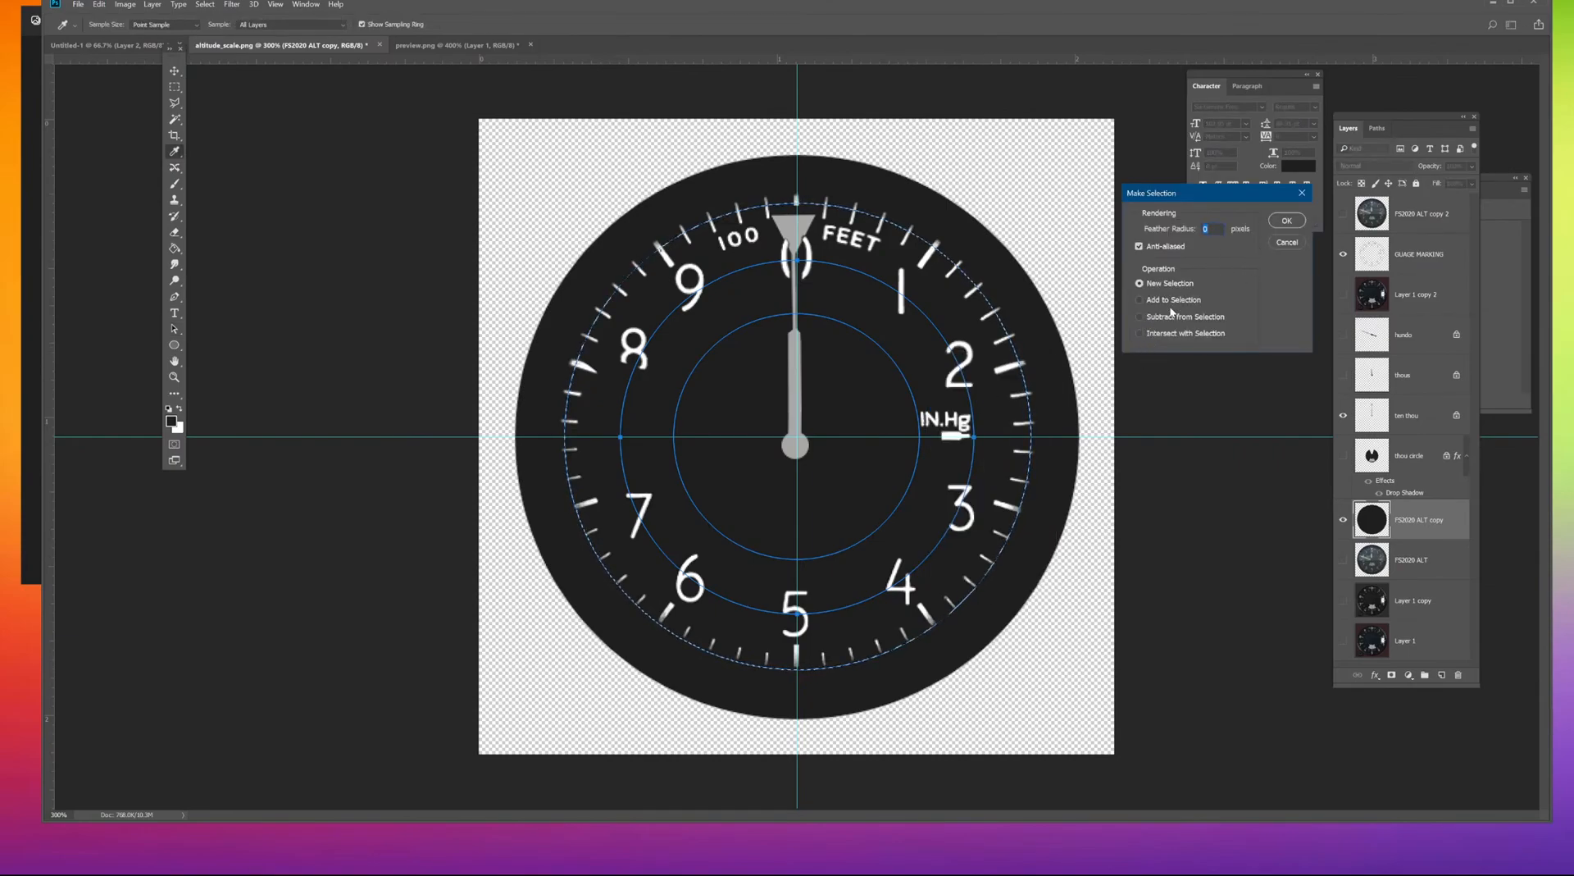
click(1285, 220)
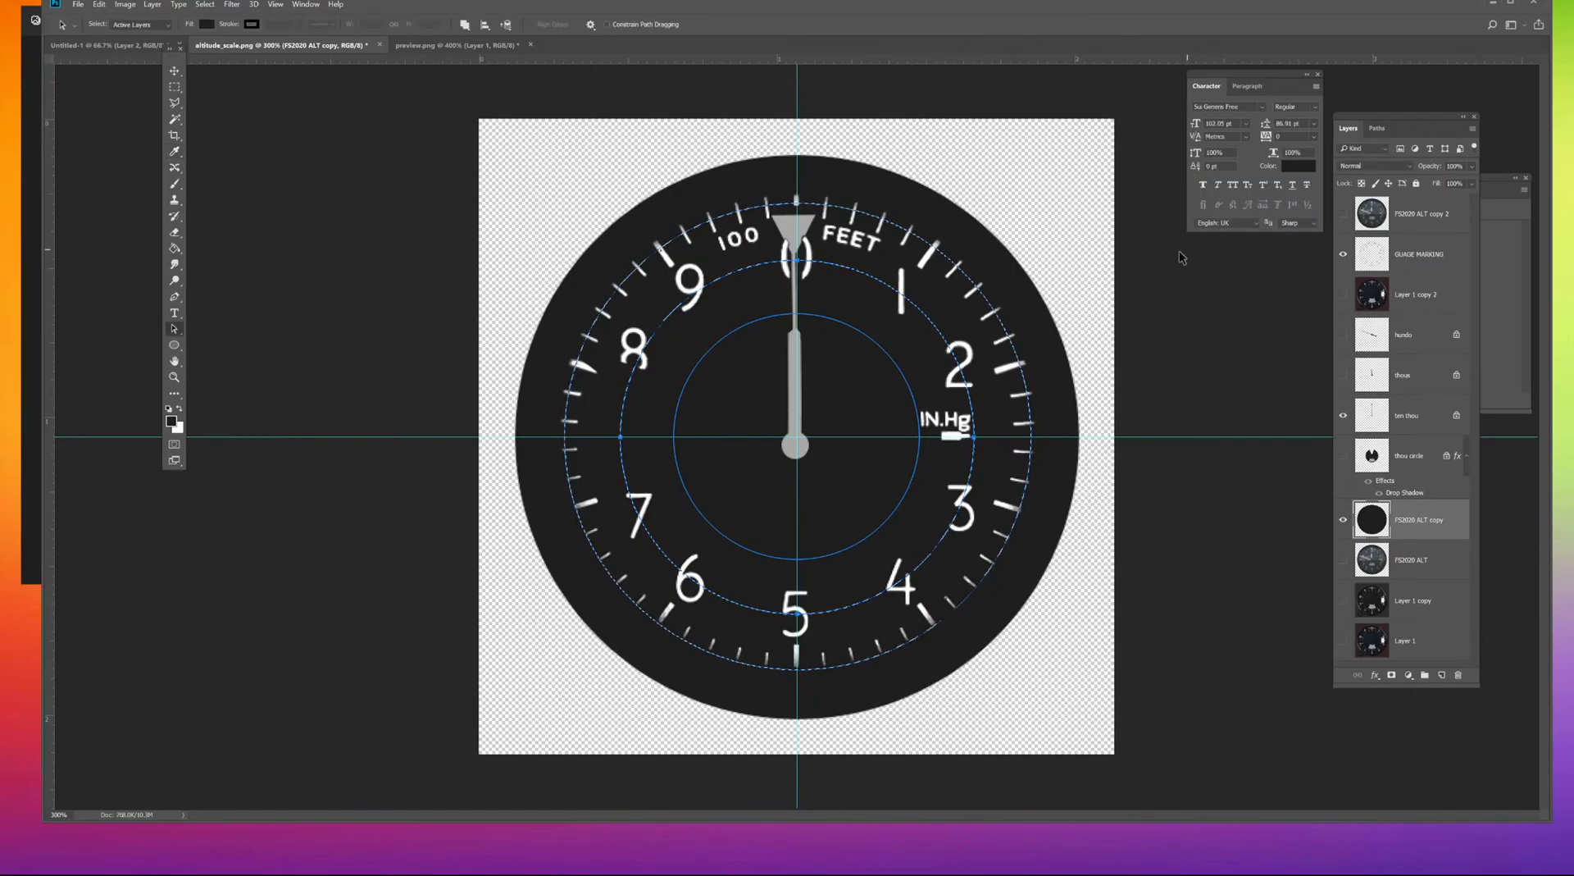
click(174, 184)
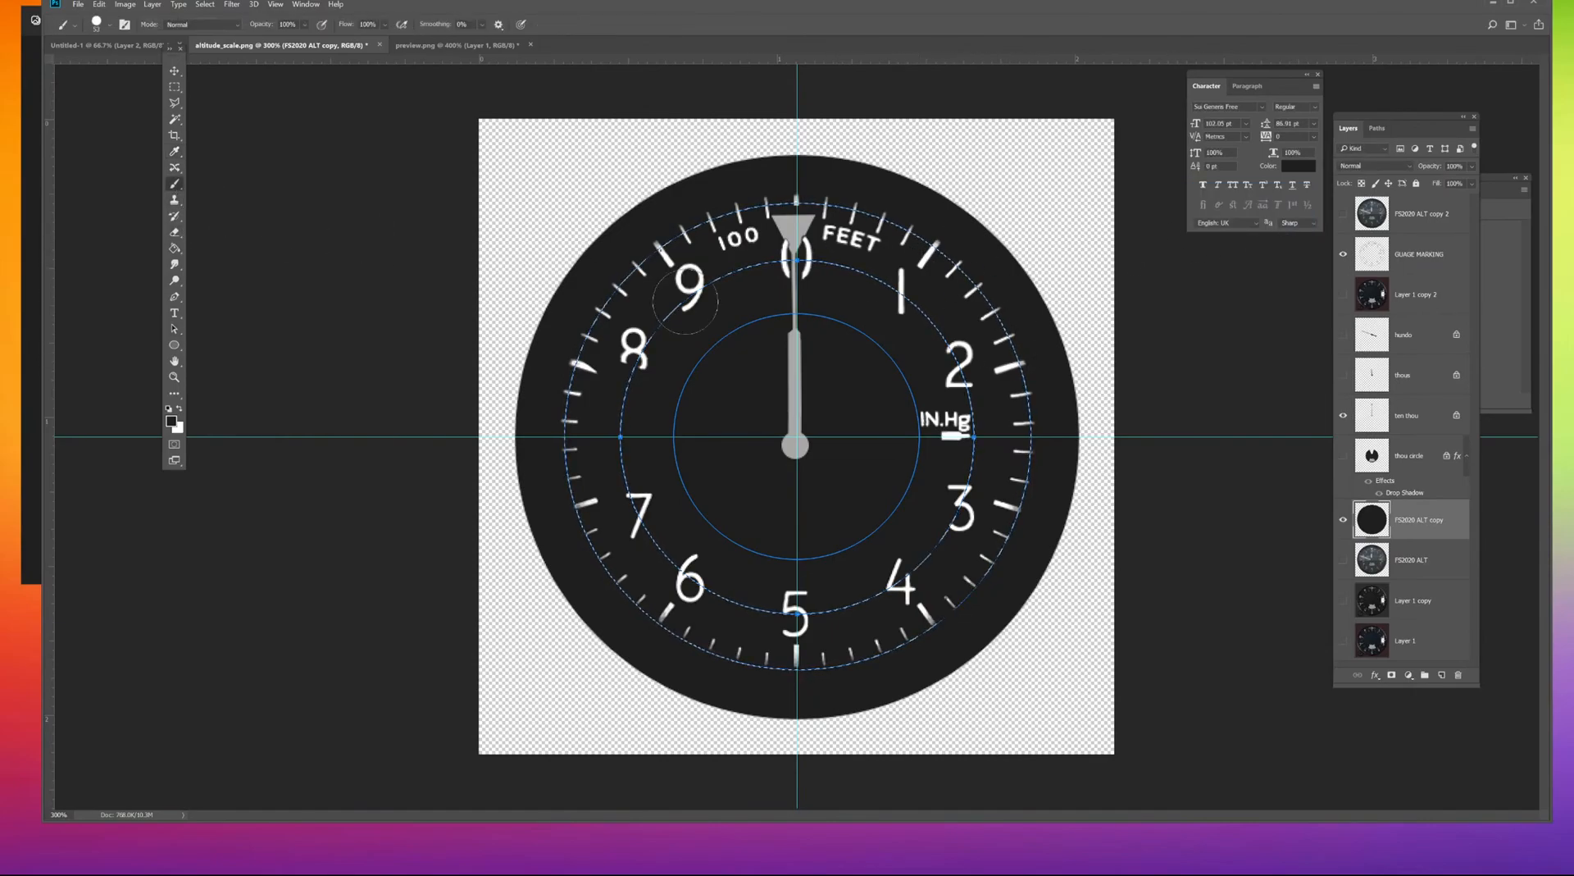
click(1441, 675)
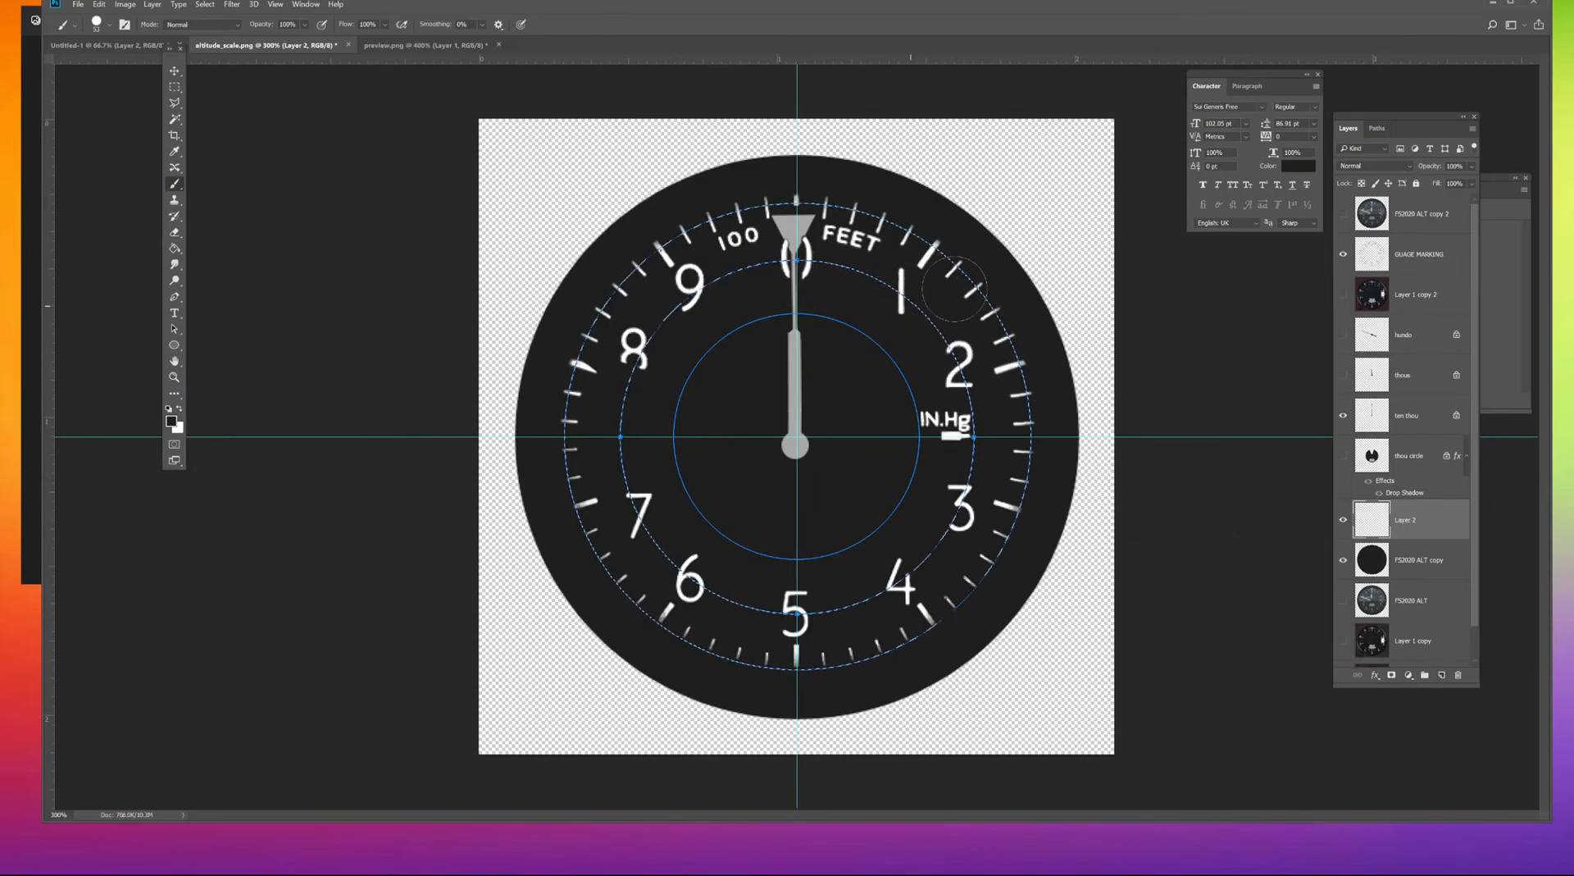
Move the new layer above GUAGE MARKING, sample the numerals' white and brush it across the upper part of the ring selection.
drag(1406, 519, 1406, 233)
alt+click(902, 305)
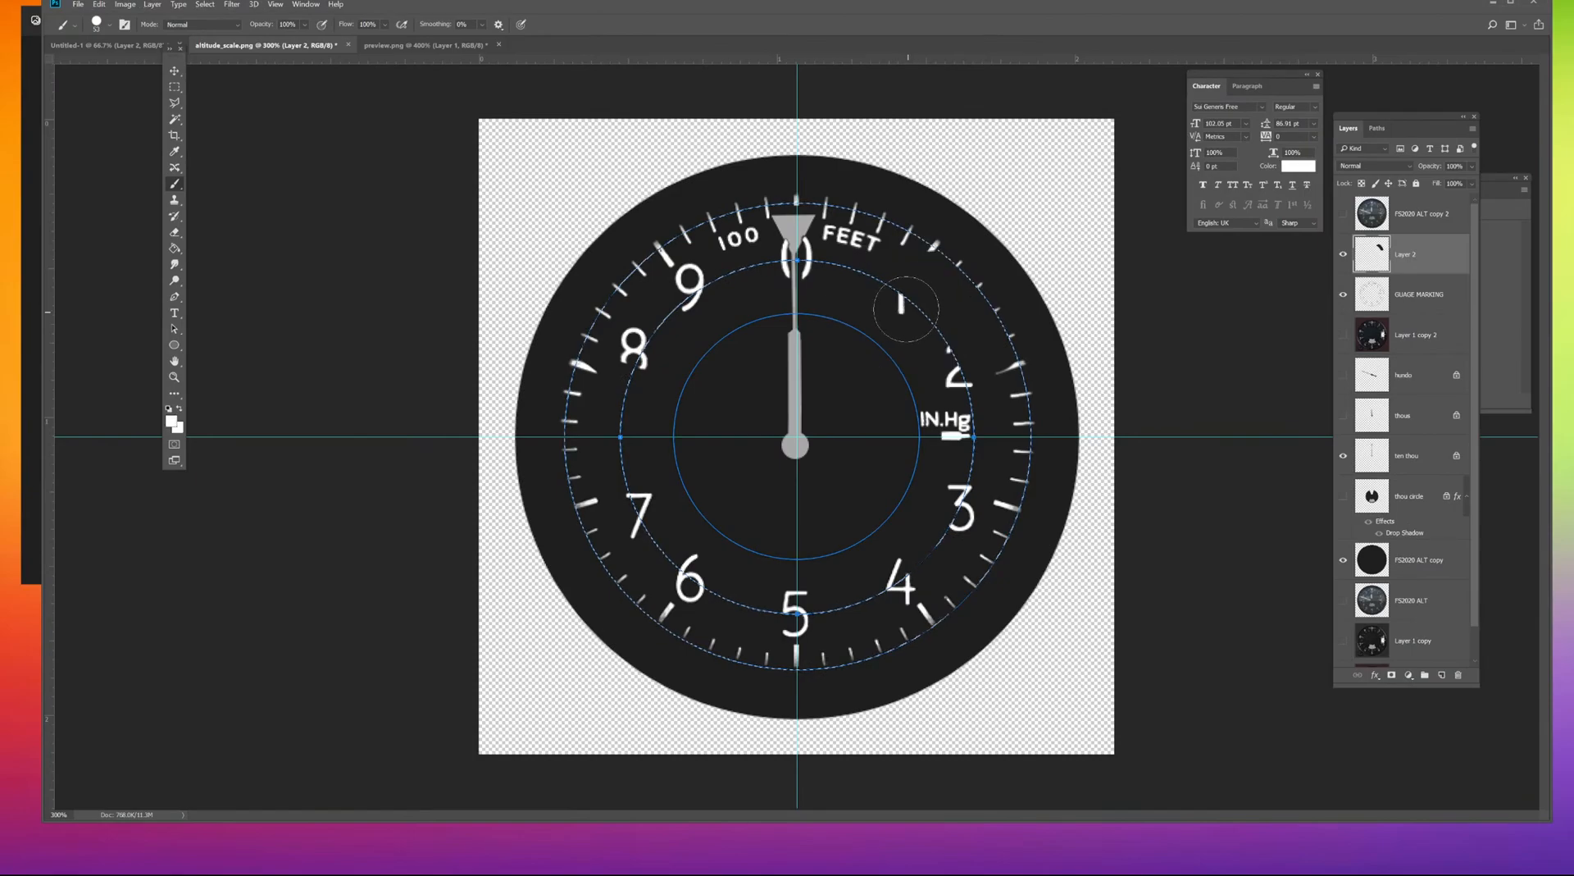
mouse_move(850, 234)
mouse_down()
mouse_move(471, 250)
mouse_move(353, 338)
mouse_move(770, 320)
mouse_up()
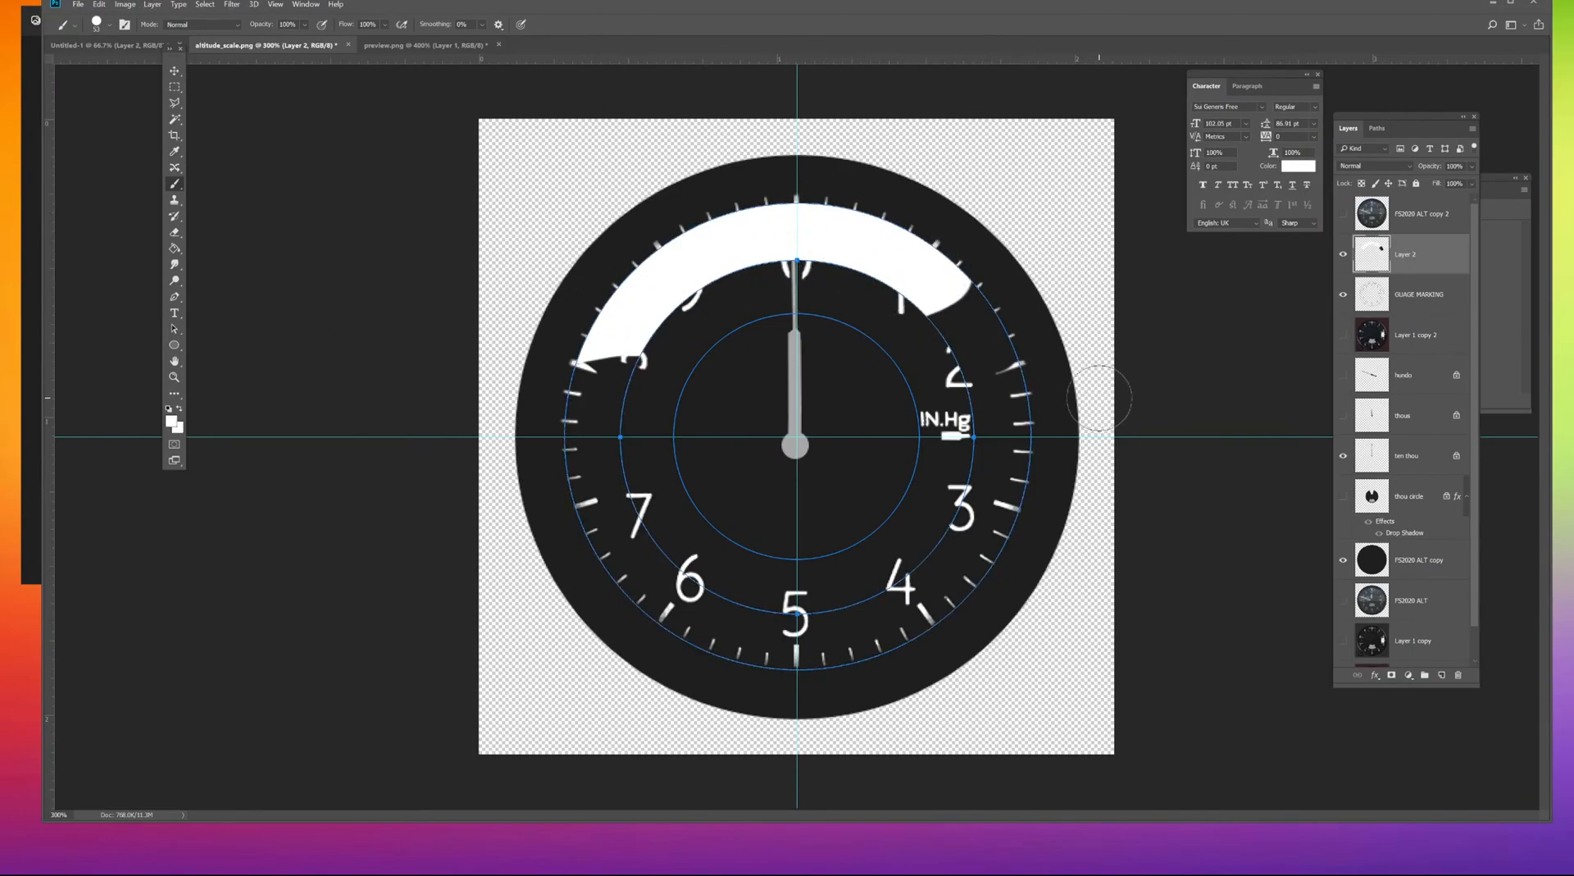
Undo the white brush strokes and the new layer's move above GUAGE MARKING.
key(ctrl+bracketleft)
key(ctrl+bracketleft)
key(ctrl+bracketleft)
key(ctrl+bracketleft)
key(ctrl+bracketleft)
key(ctrl+bracketleft)
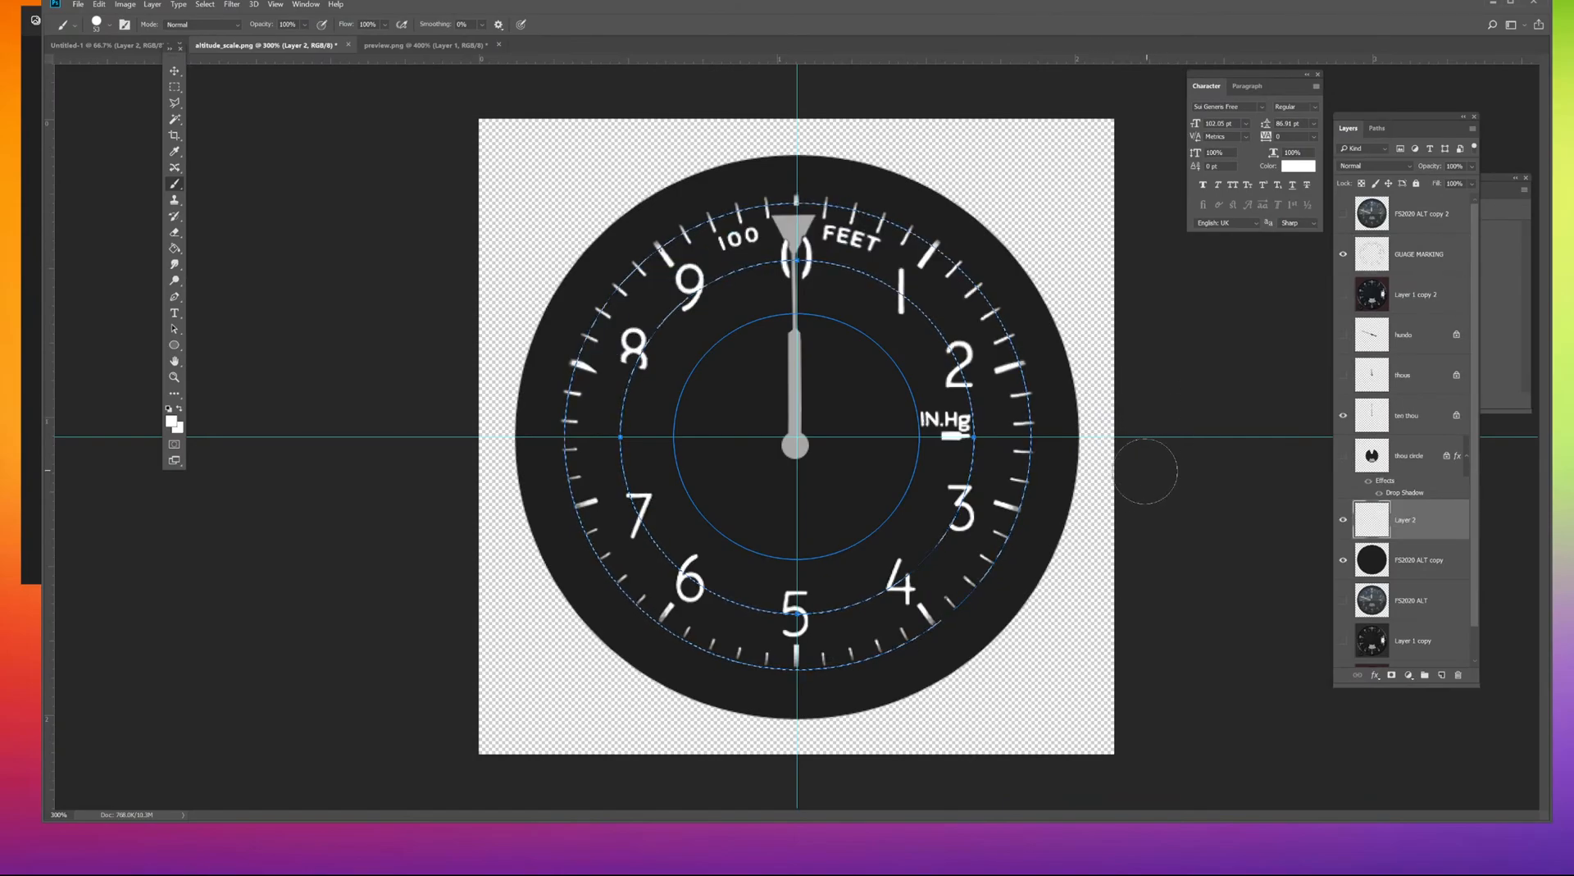
Briefly toggle the topmost ALT reference layer and show the Layer 1 copy 2 reference for locating the pressure window.
click(1343, 214)
click(1344, 214)
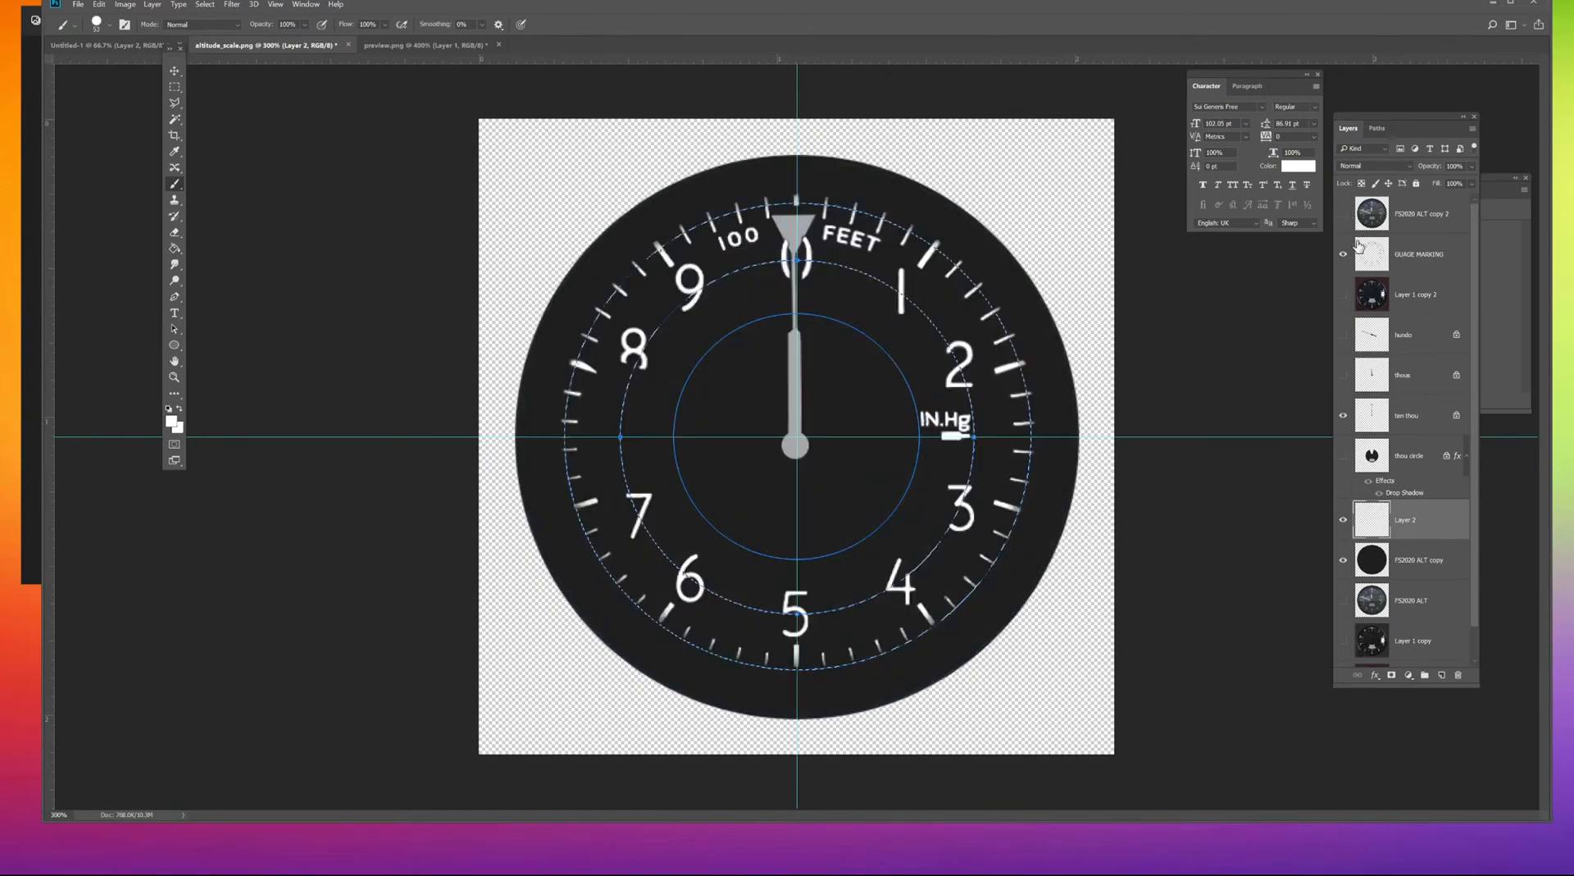
click(1344, 294)
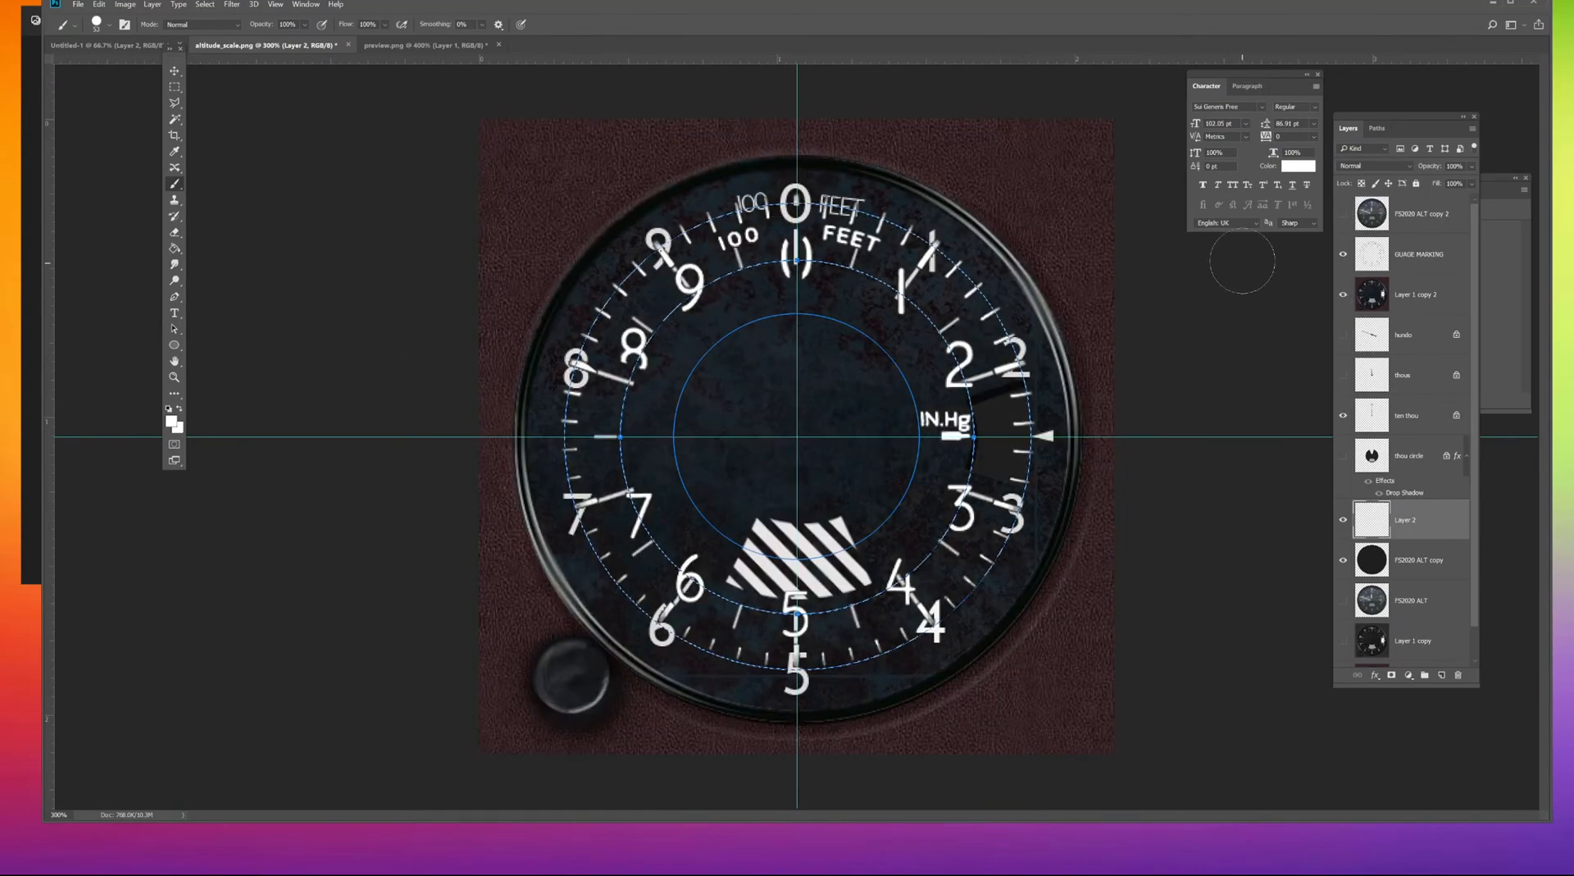
Save the work path containing the dial's concentric circles under the name gfnhgm.
click(1377, 130)
click(1400, 244)
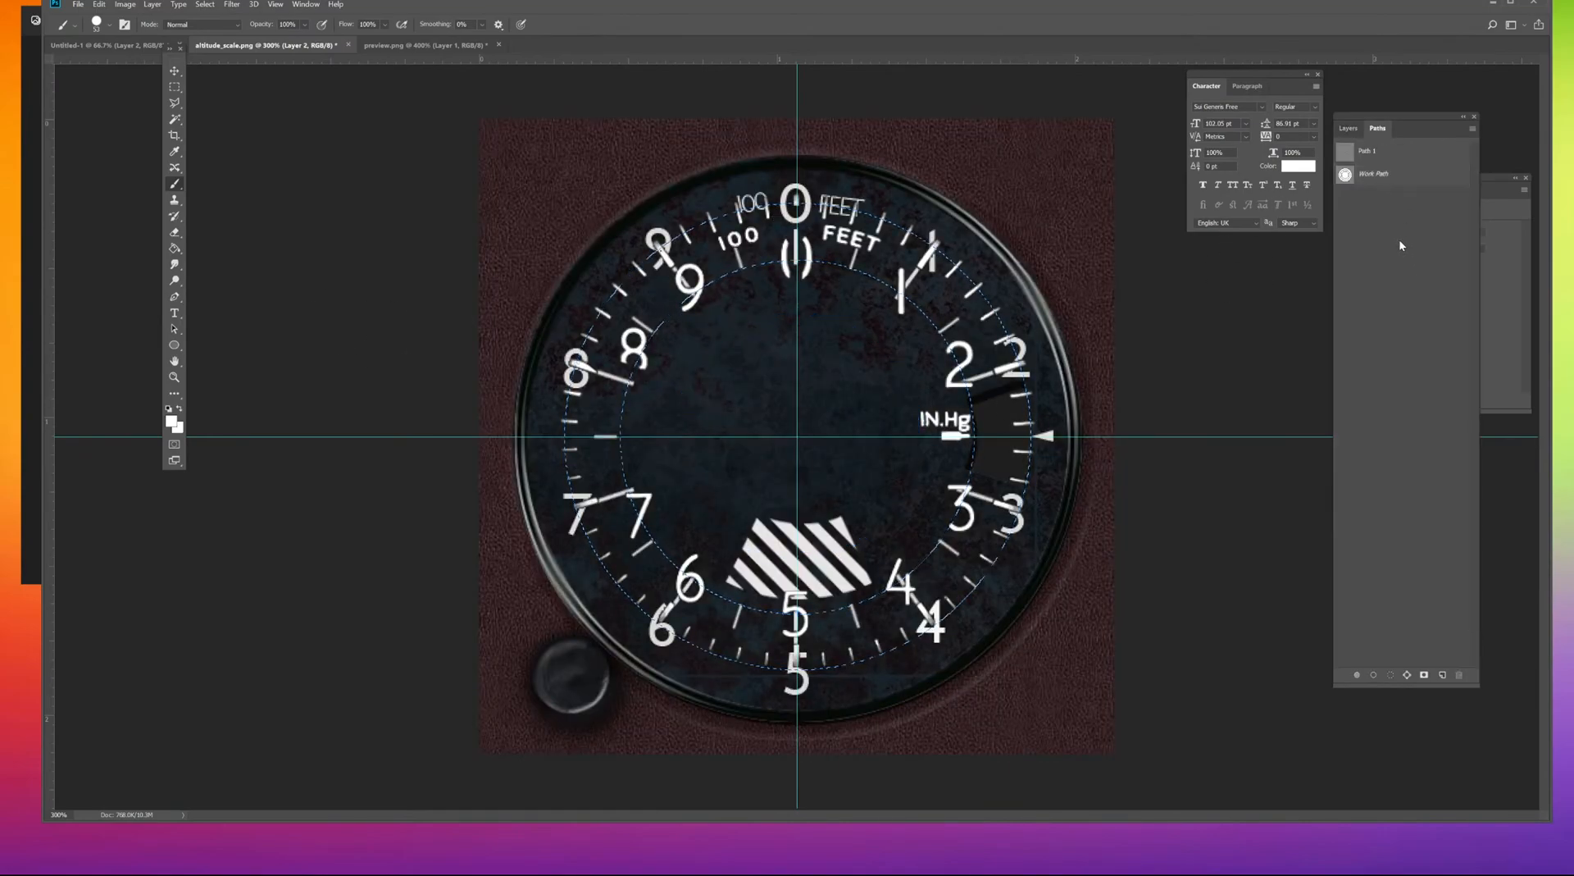
click(1404, 182)
double_click(1402, 174)
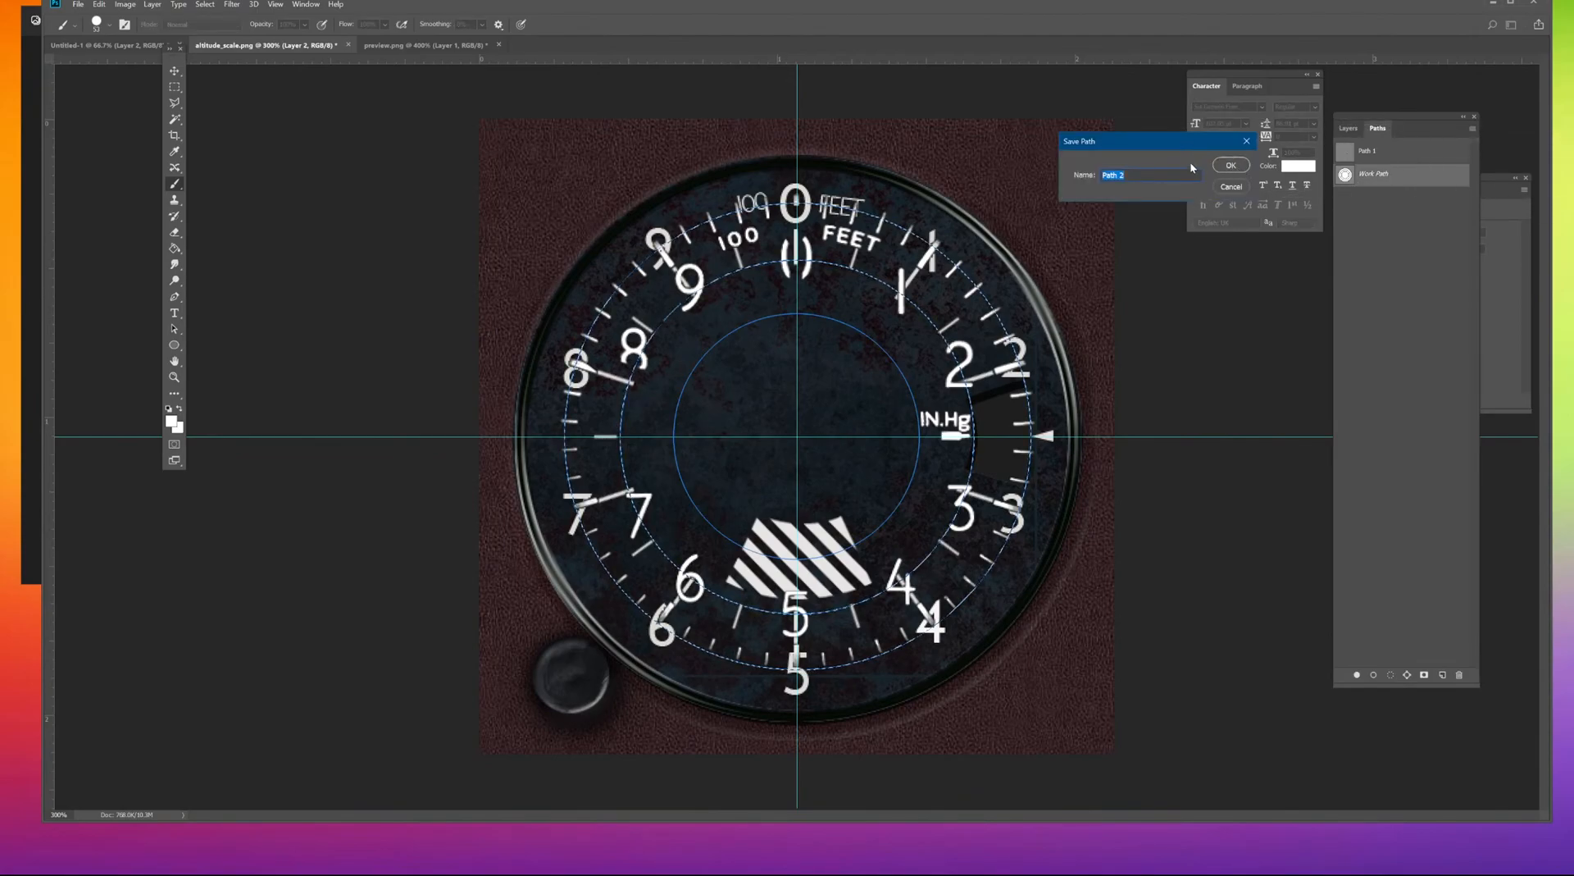
text(gfnhgm)
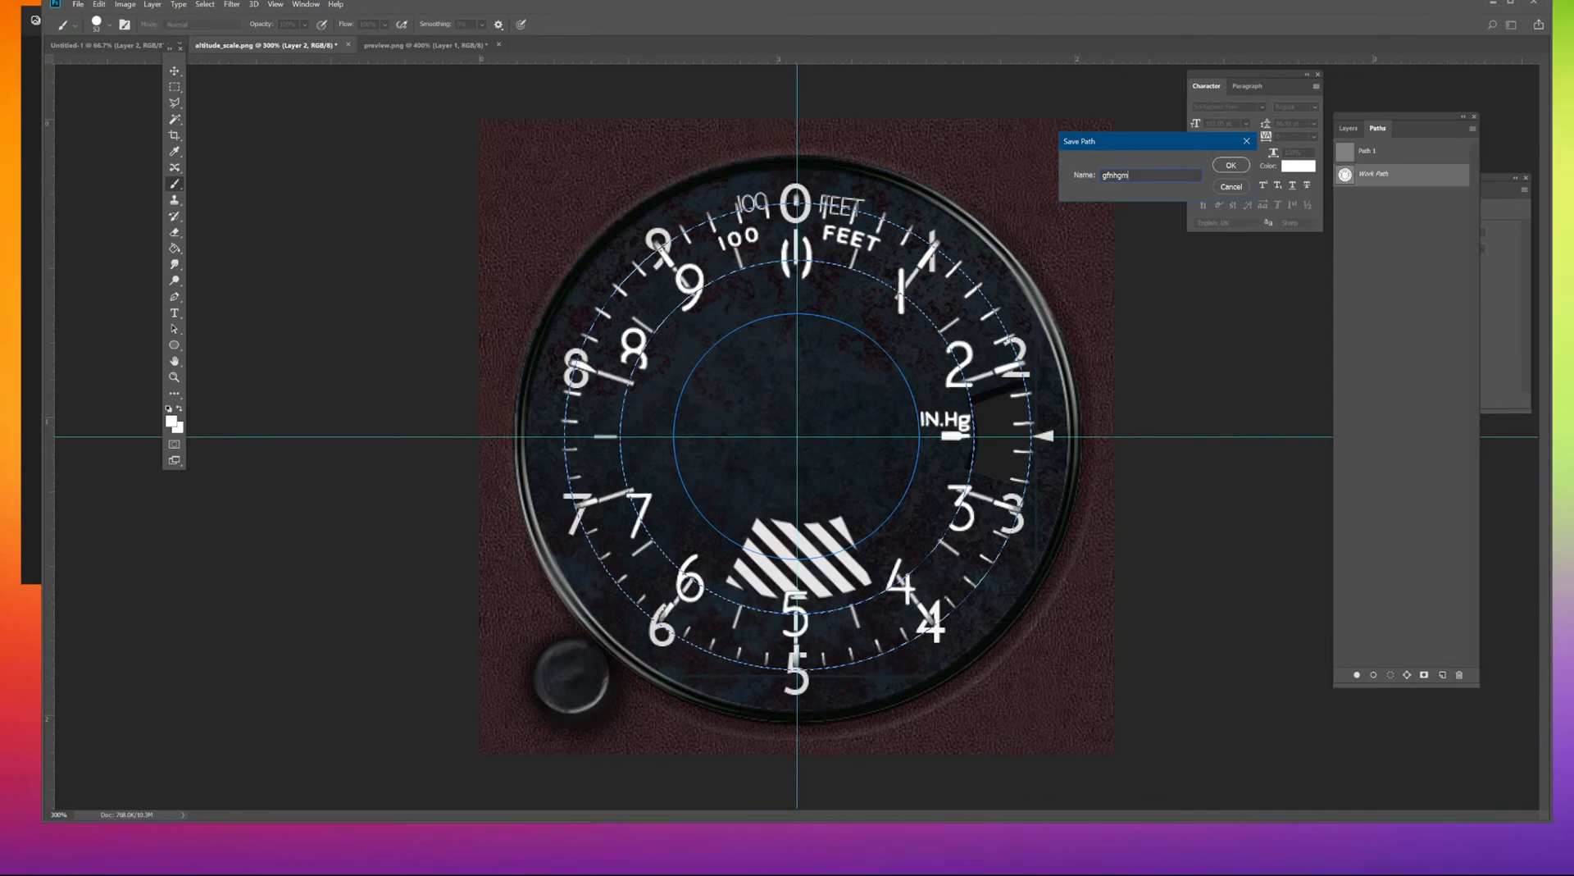
click(1228, 165)
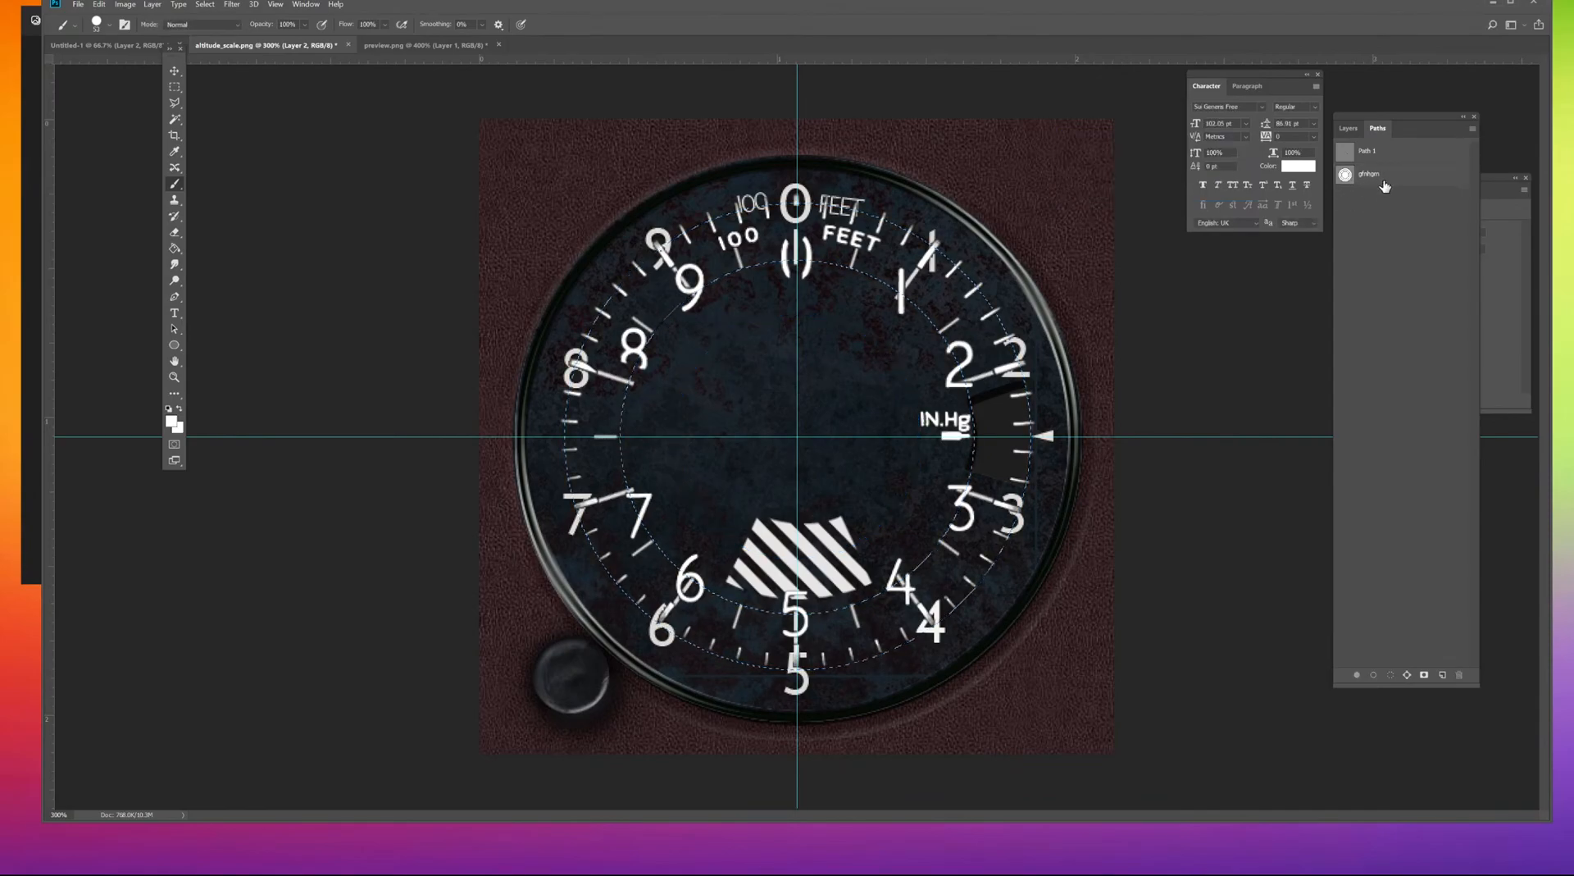
click(1349, 129)
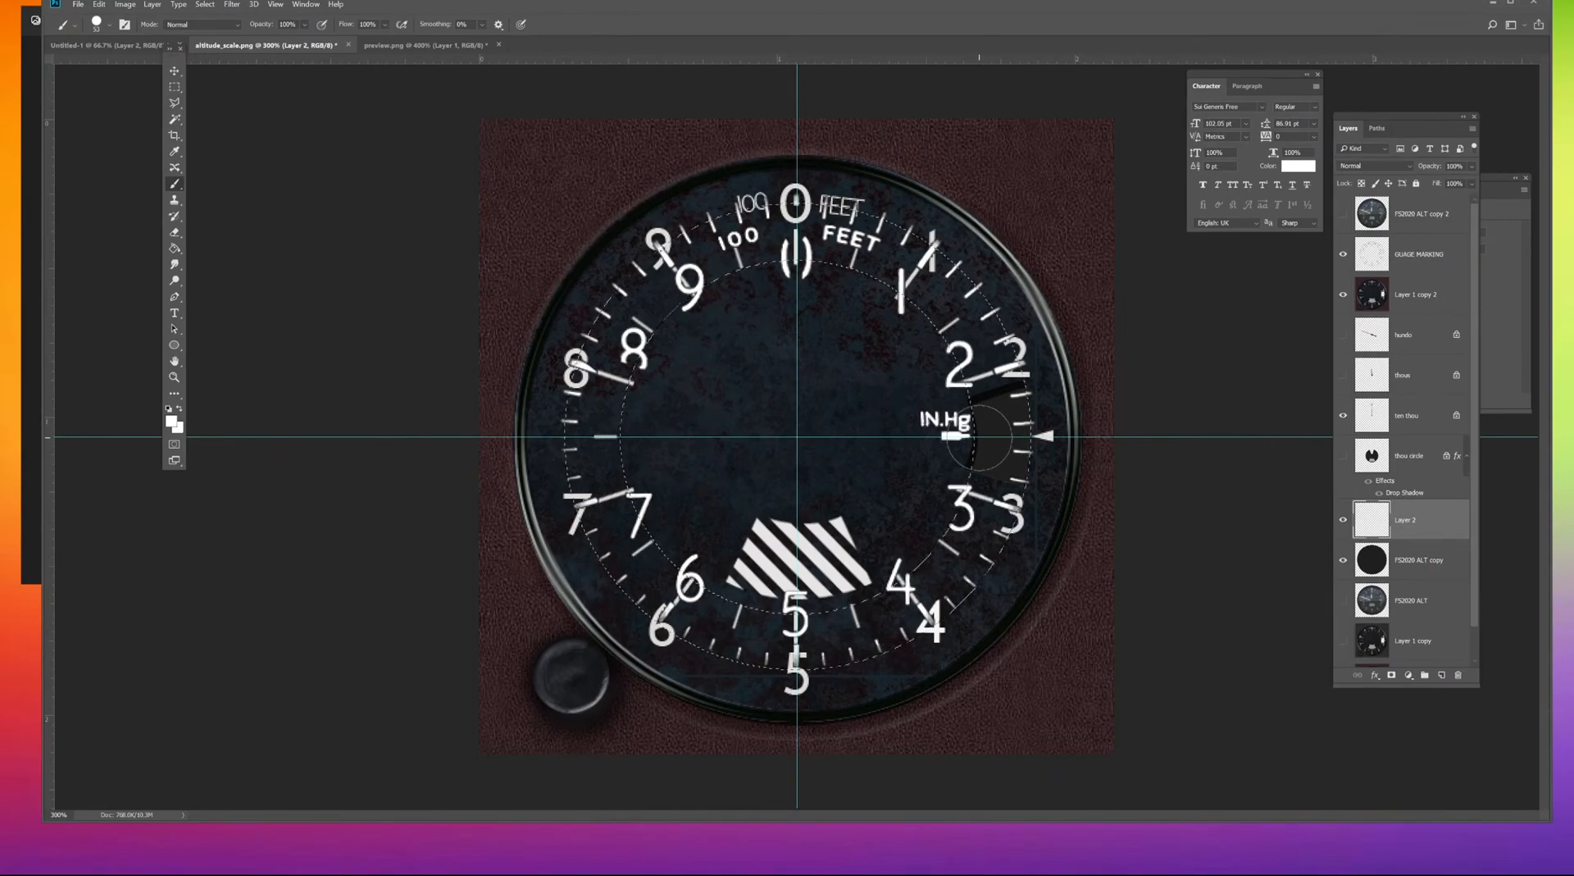
Subtract the rest of the ring selection with the Polygonal Lasso, keeping only the pressure window segment between numerals 2 and 3.
click(175, 102)
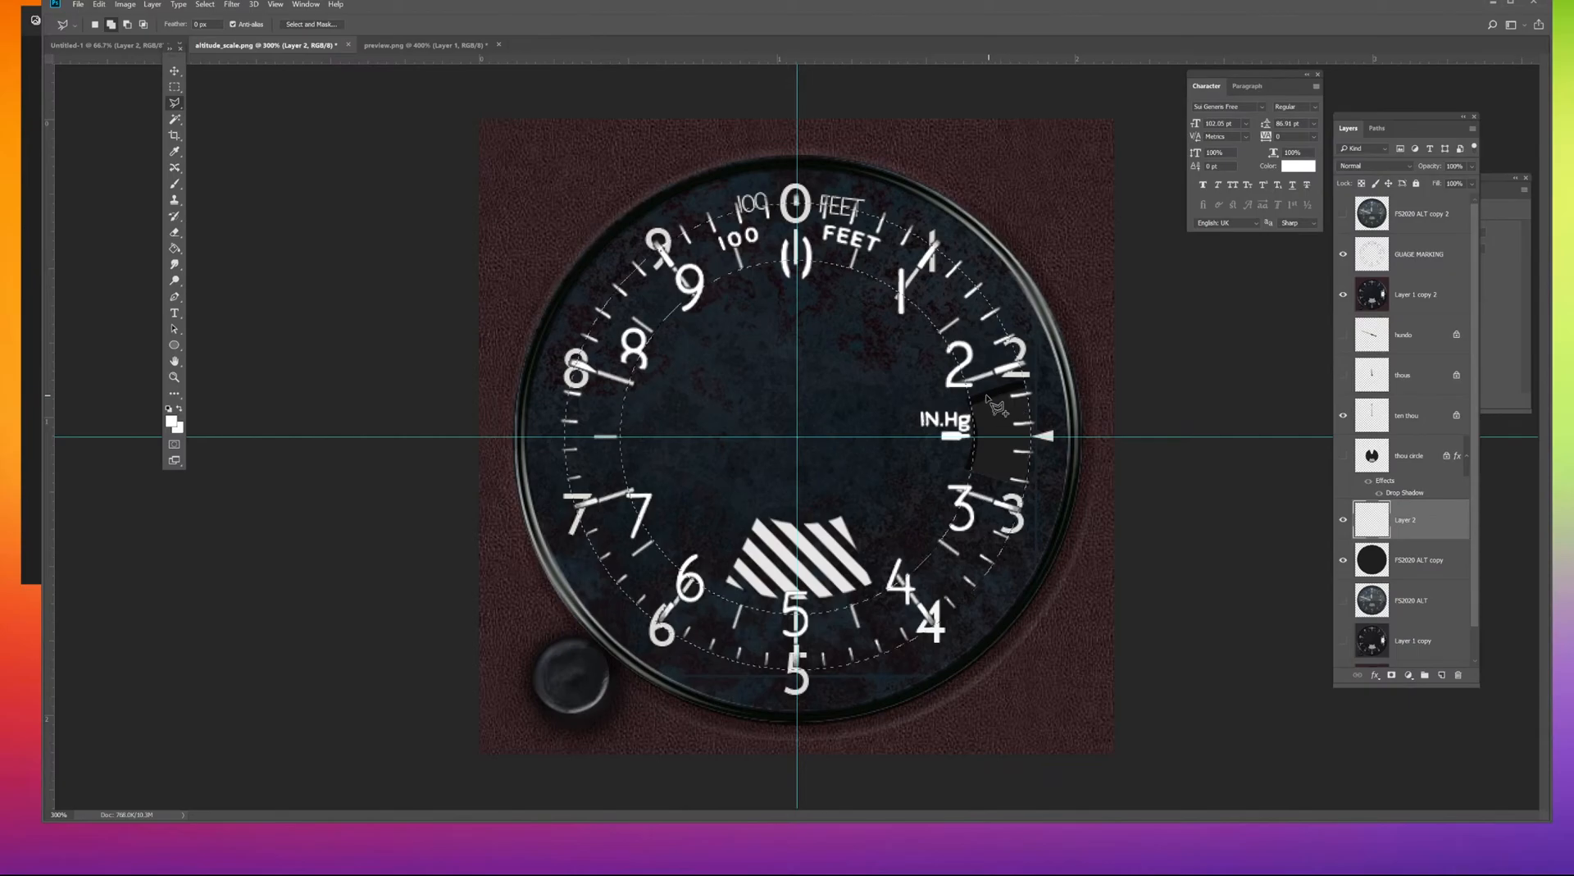
key(ctrl+plus)
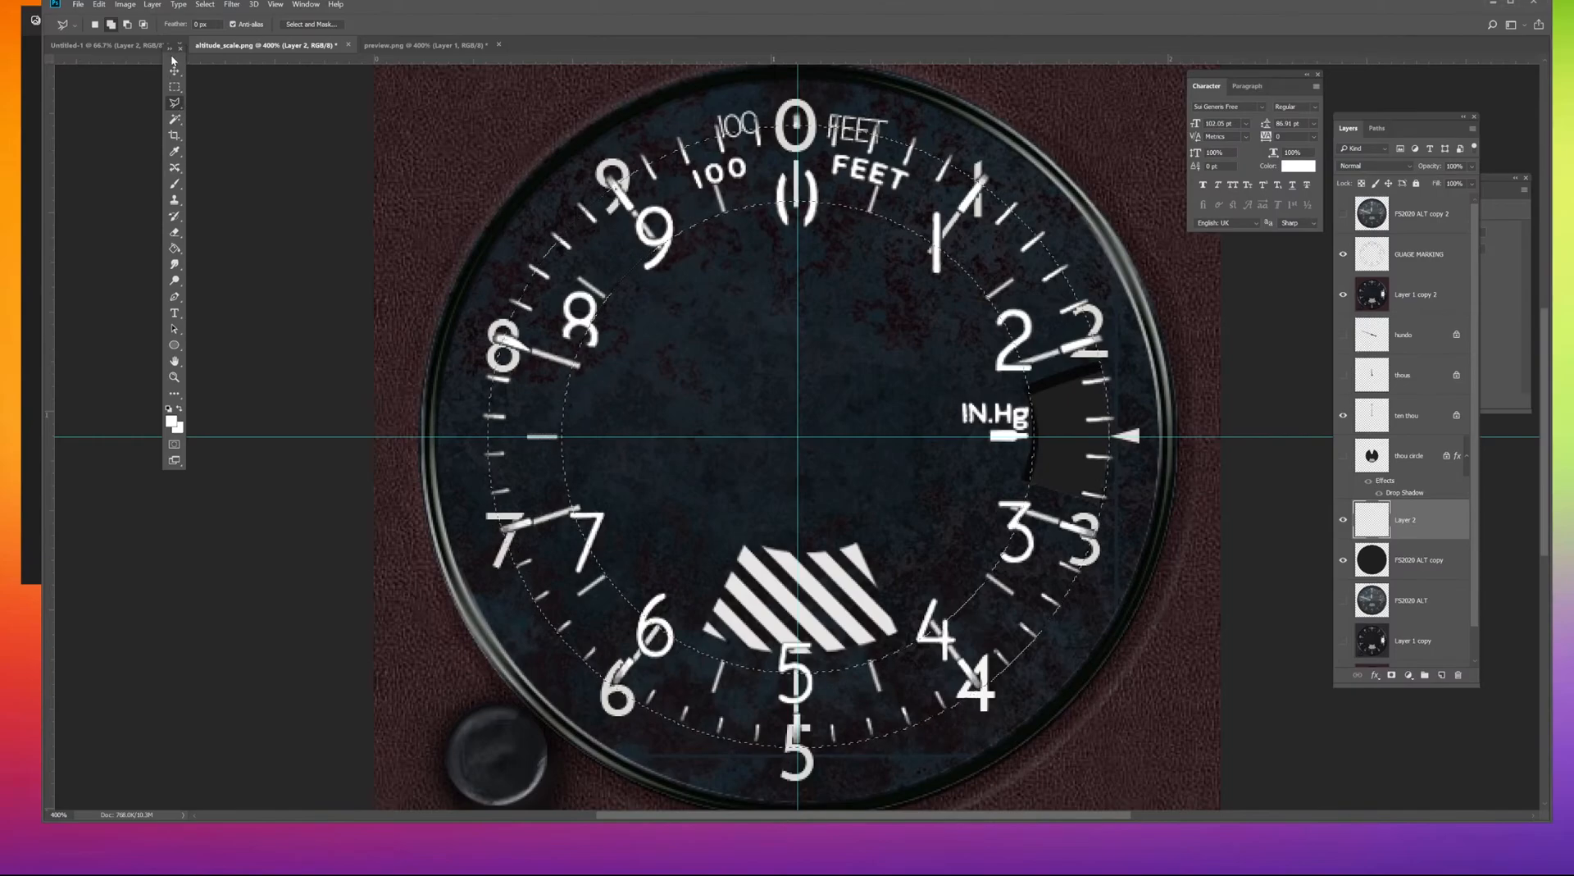
drag(174, 48, 183, 62)
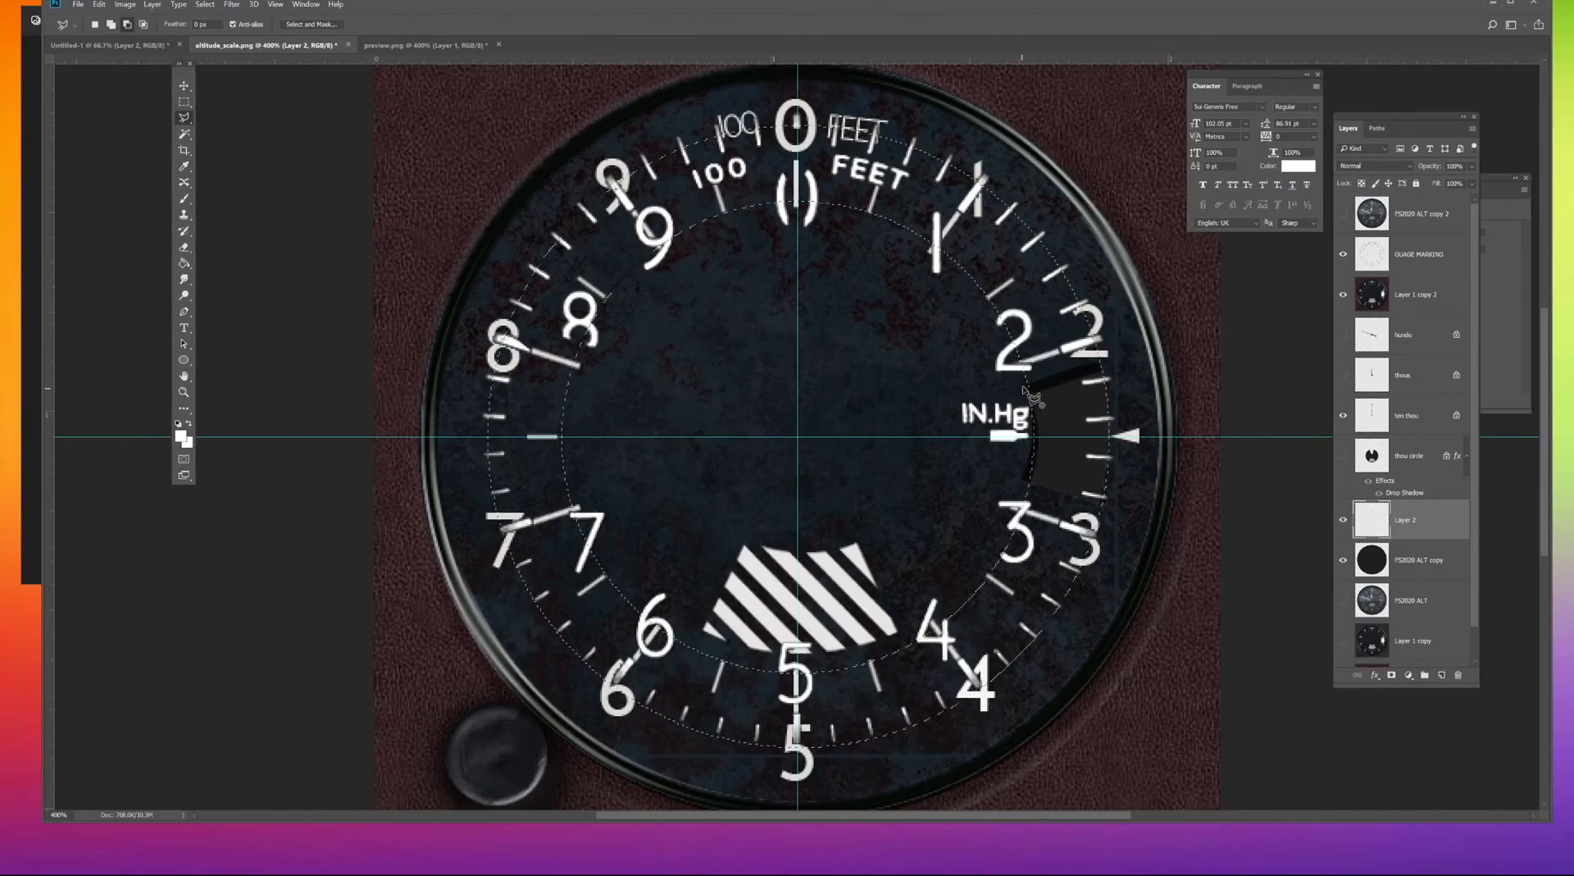
mouse_move(1121, 371)
mouse_down()
mouse_move(1077, 109)
mouse_move(688, 102)
mouse_move(501, 162)
mouse_move(337, 256)
mouse_move(376, 723)
mouse_move(625, 795)
mouse_move(800, 819)
mouse_move(1045, 781)
mouse_move(1137, 703)
mouse_move(1152, 592)
mouse_move(1115, 504)
mouse_up()
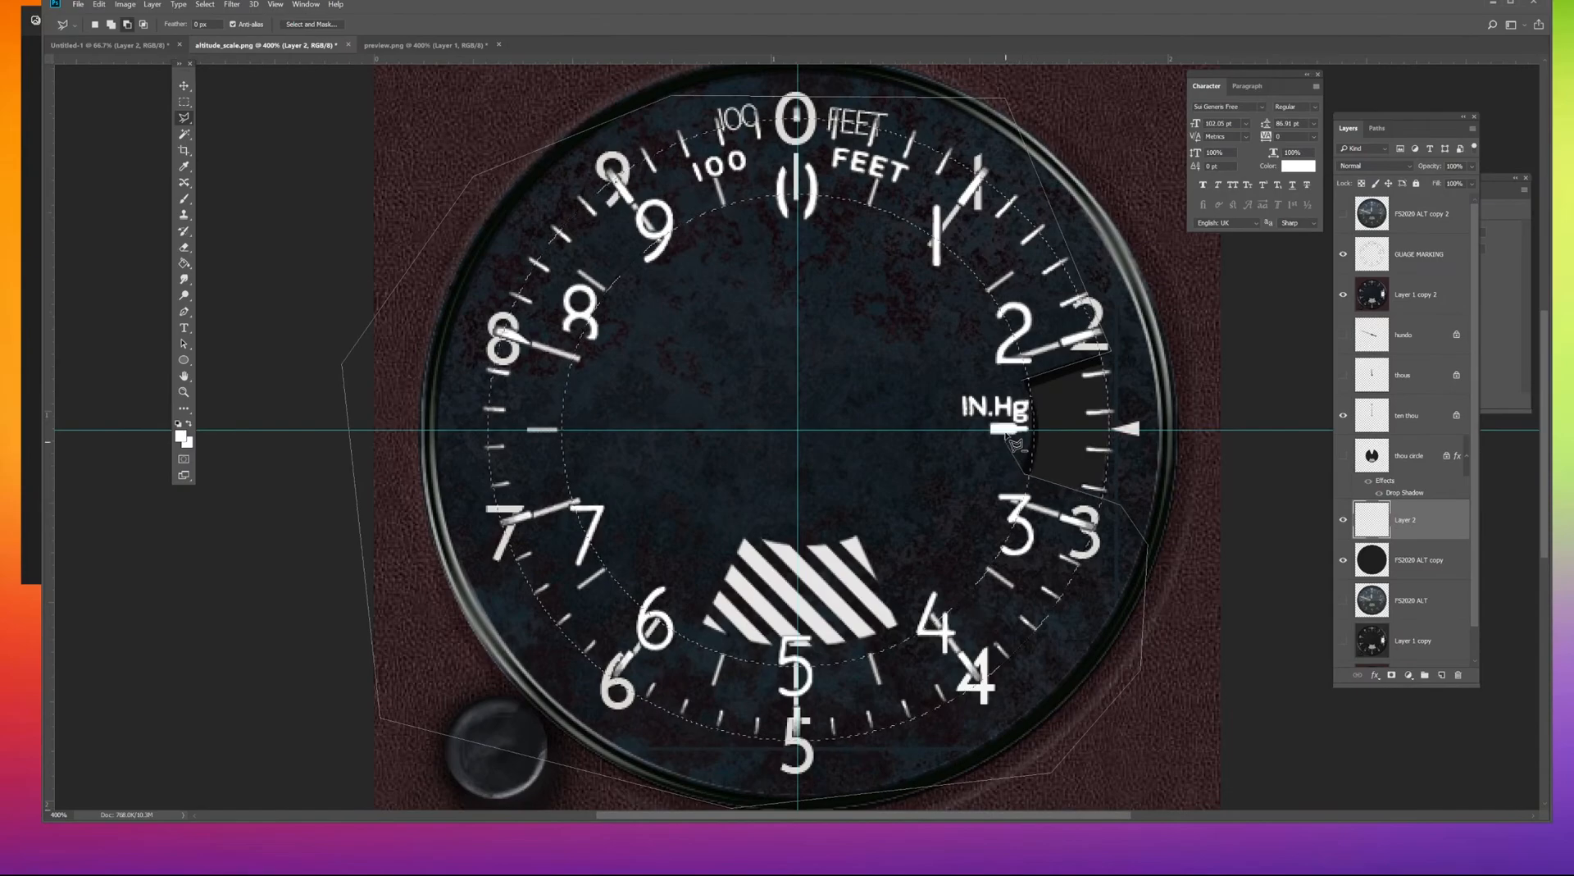
click(1024, 400)
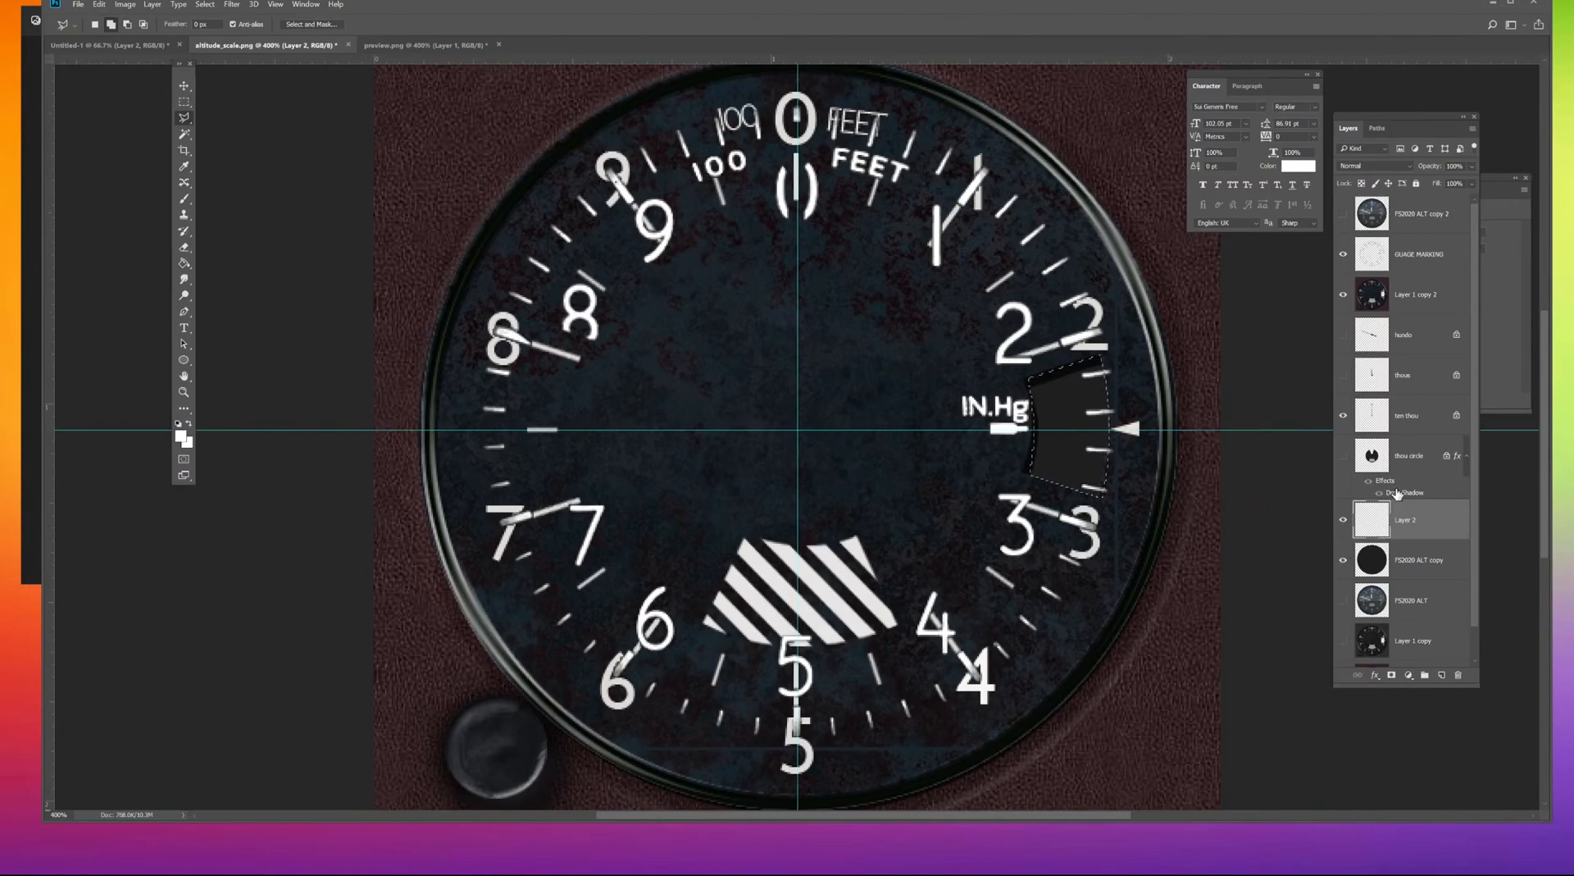
Hide the Layer 1 copy 2 reference and delete the empty Layer 2.
click(1344, 296)
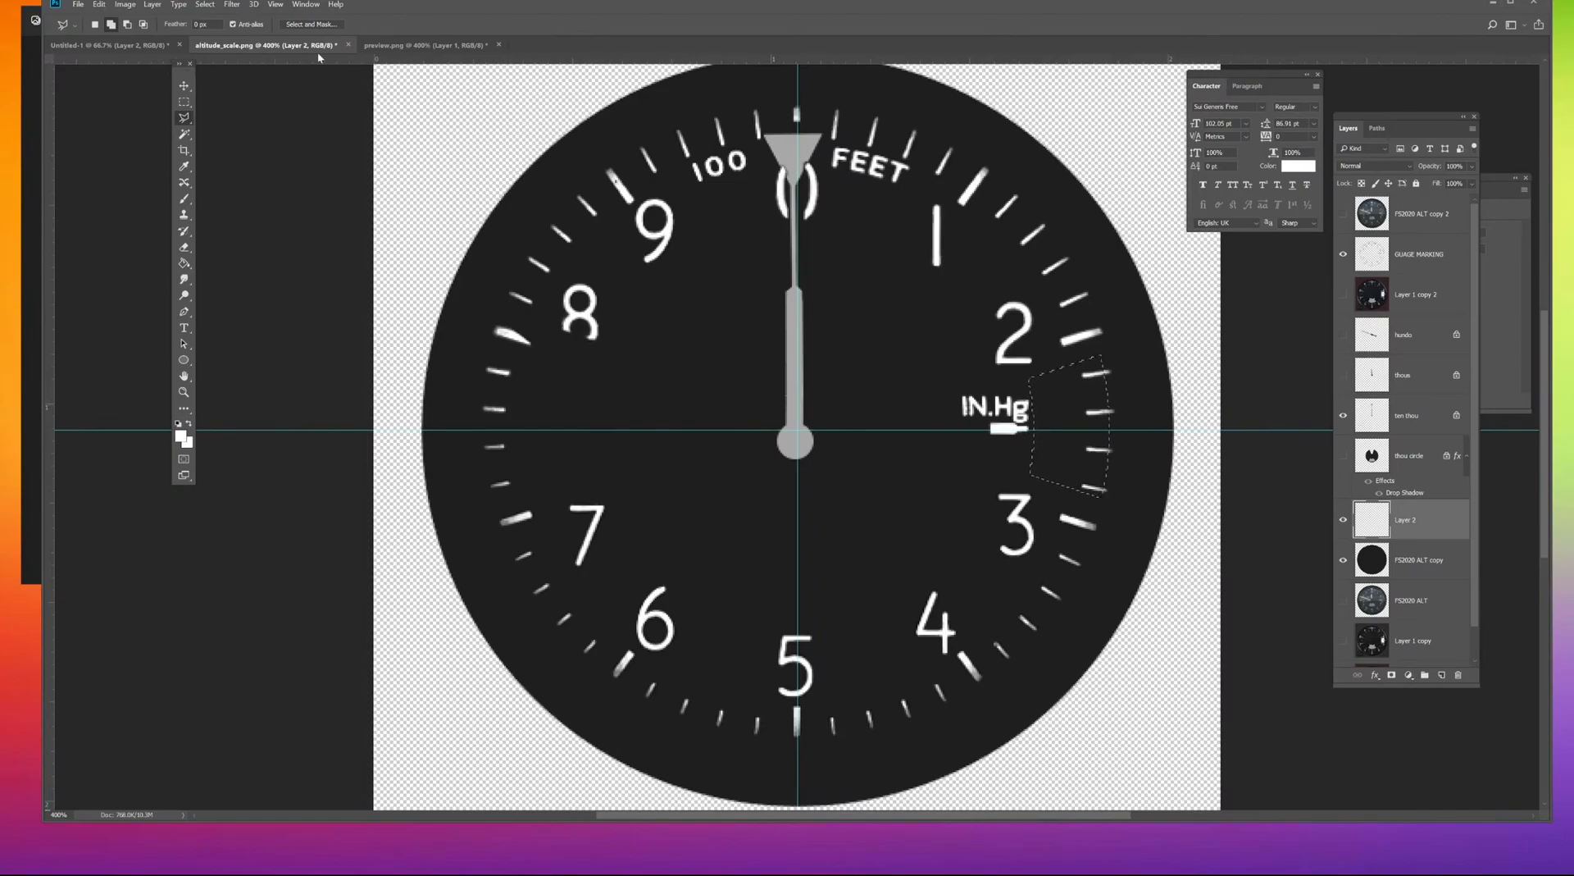
click(184, 85)
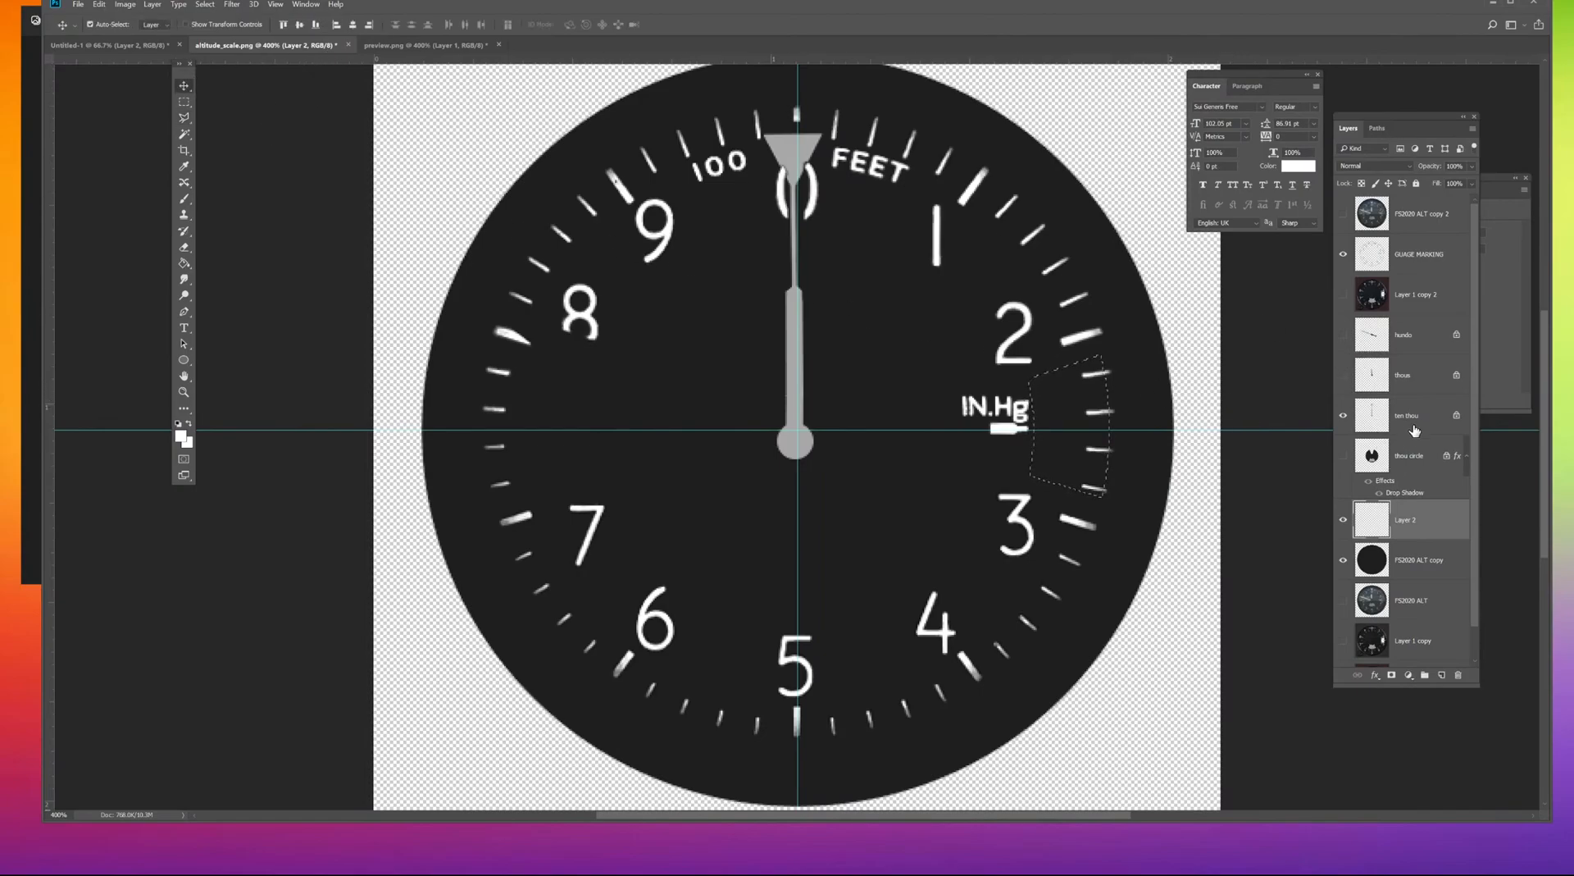
click(1343, 519)
click(1344, 520)
click(1460, 673)
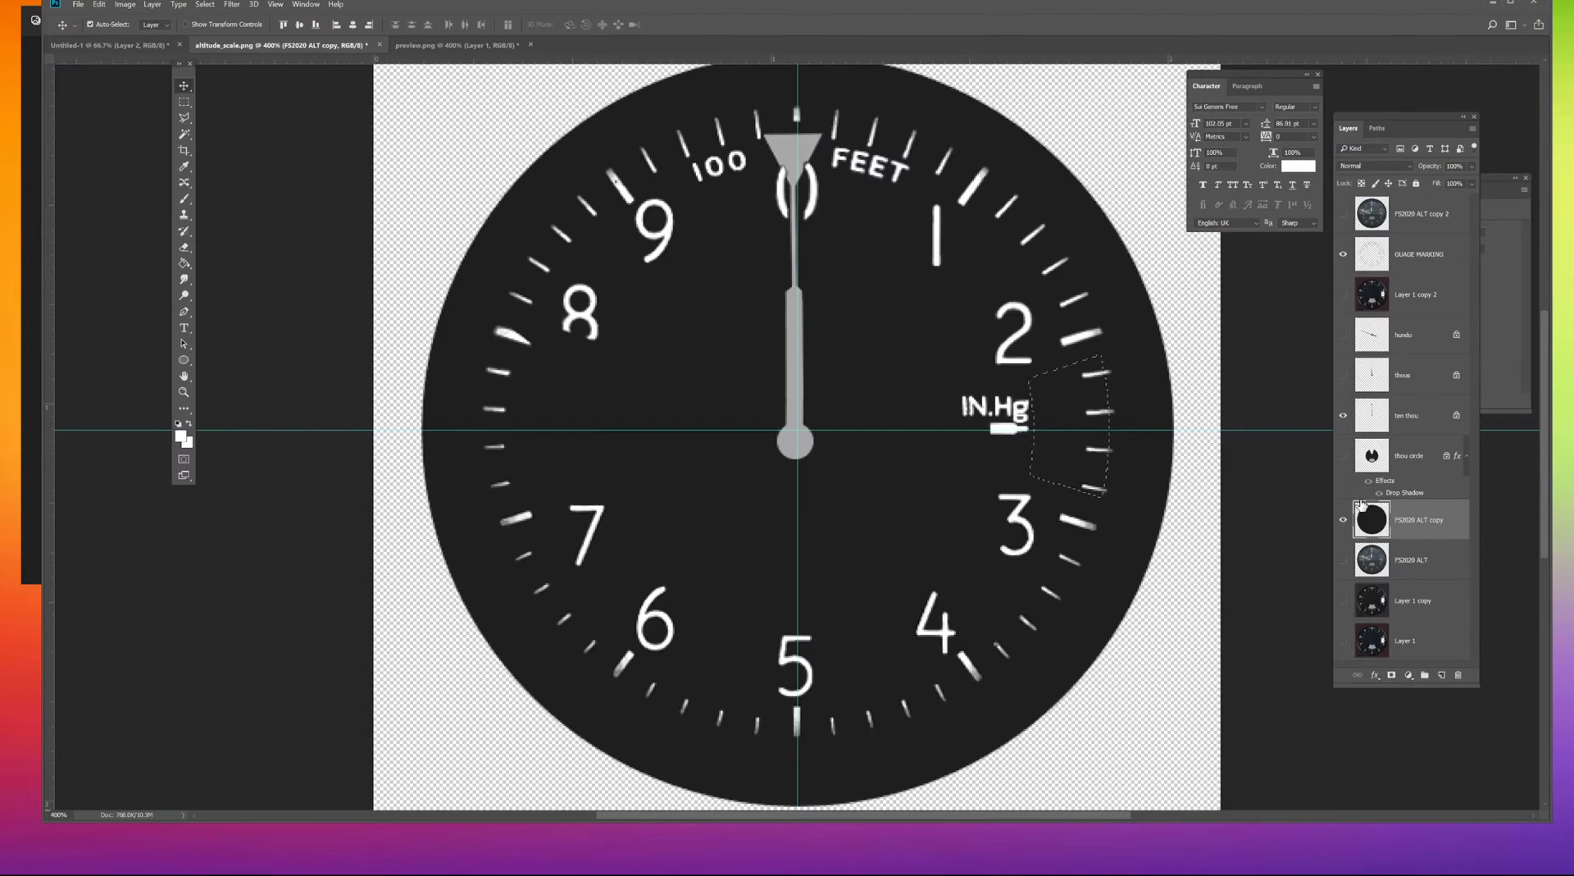
Clear the selected pressure window segment from the FS2020 ALT copy dial layer.
click(1343, 519)
click(1343, 519)
click(1344, 519)
click(1344, 519)
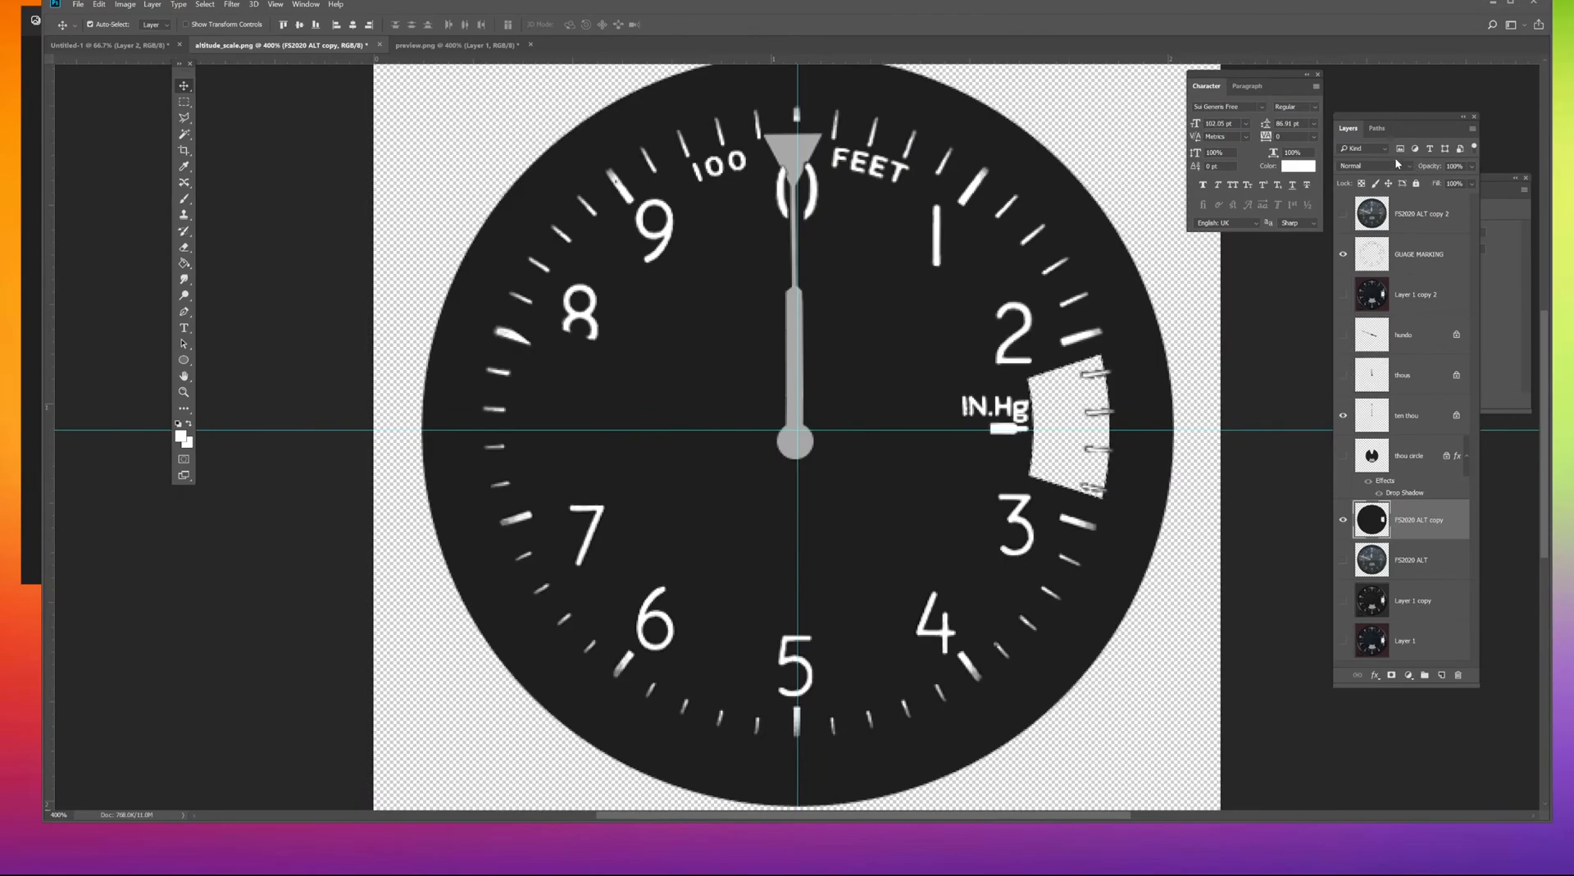
Clear the tick marks inside the pressure window from the GUAGE MARKING layer and release the selection.
click(1377, 128)
click(1384, 178)
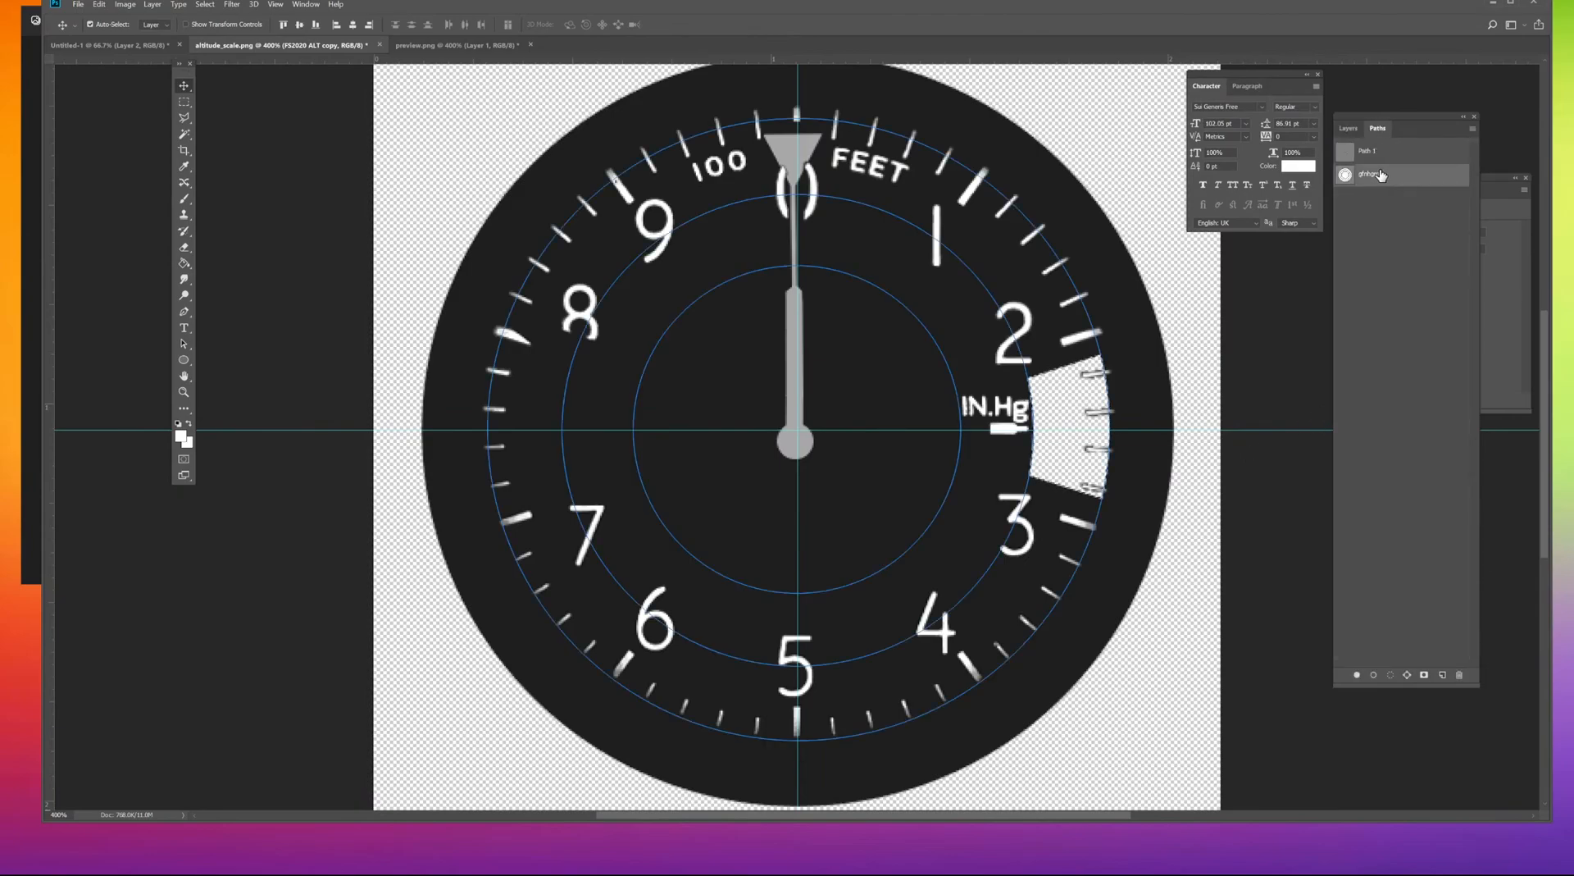
click(1348, 128)
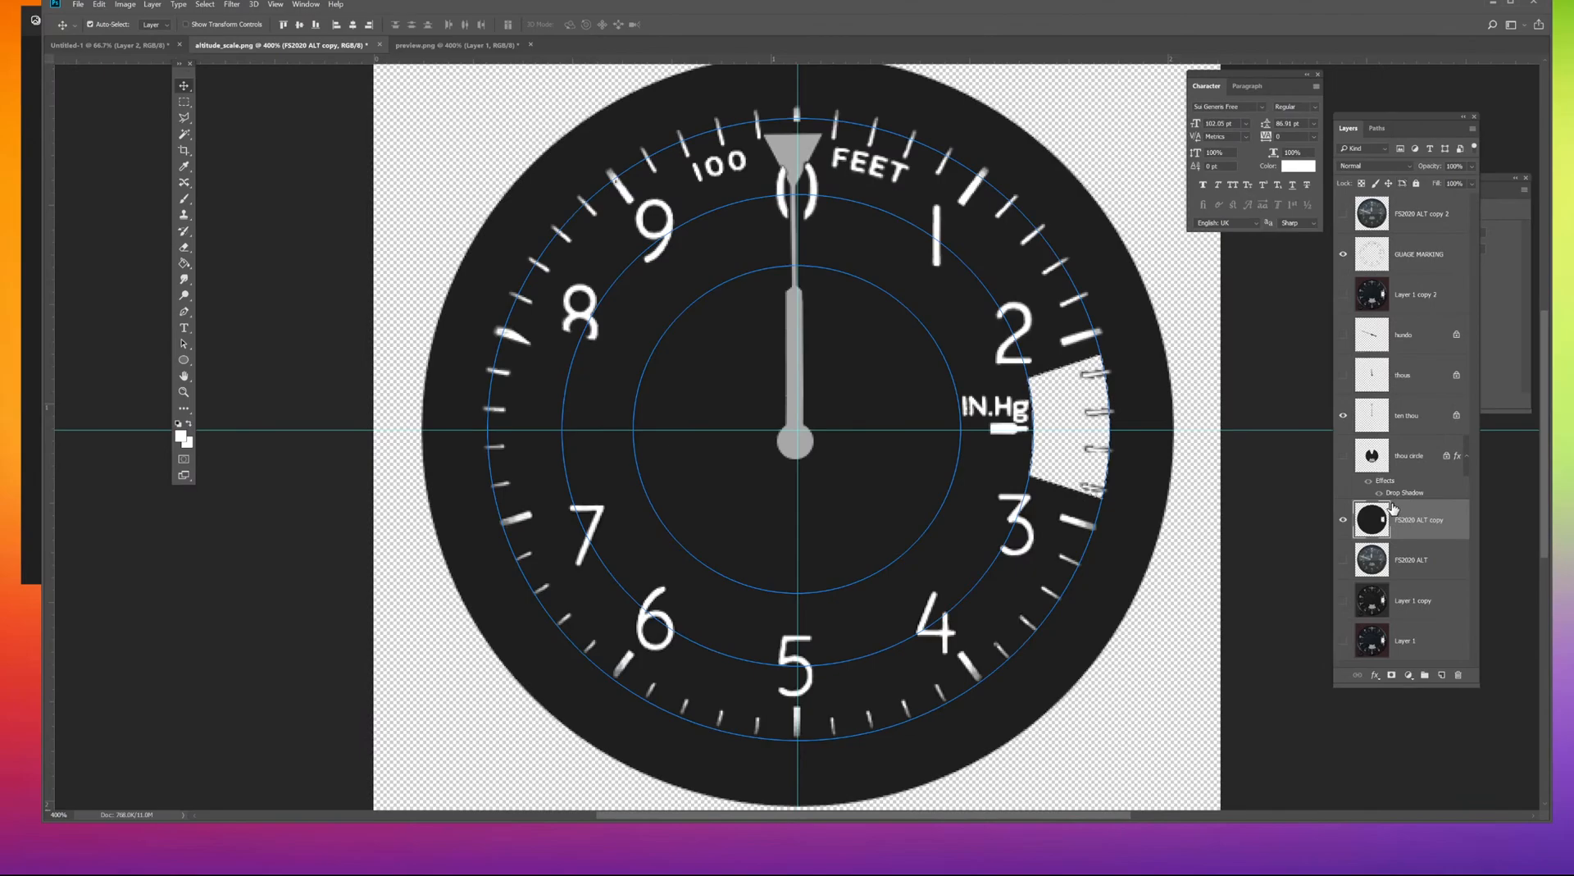
click(1413, 260)
click(1343, 253)
click(1342, 253)
click(1342, 254)
click(1342, 254)
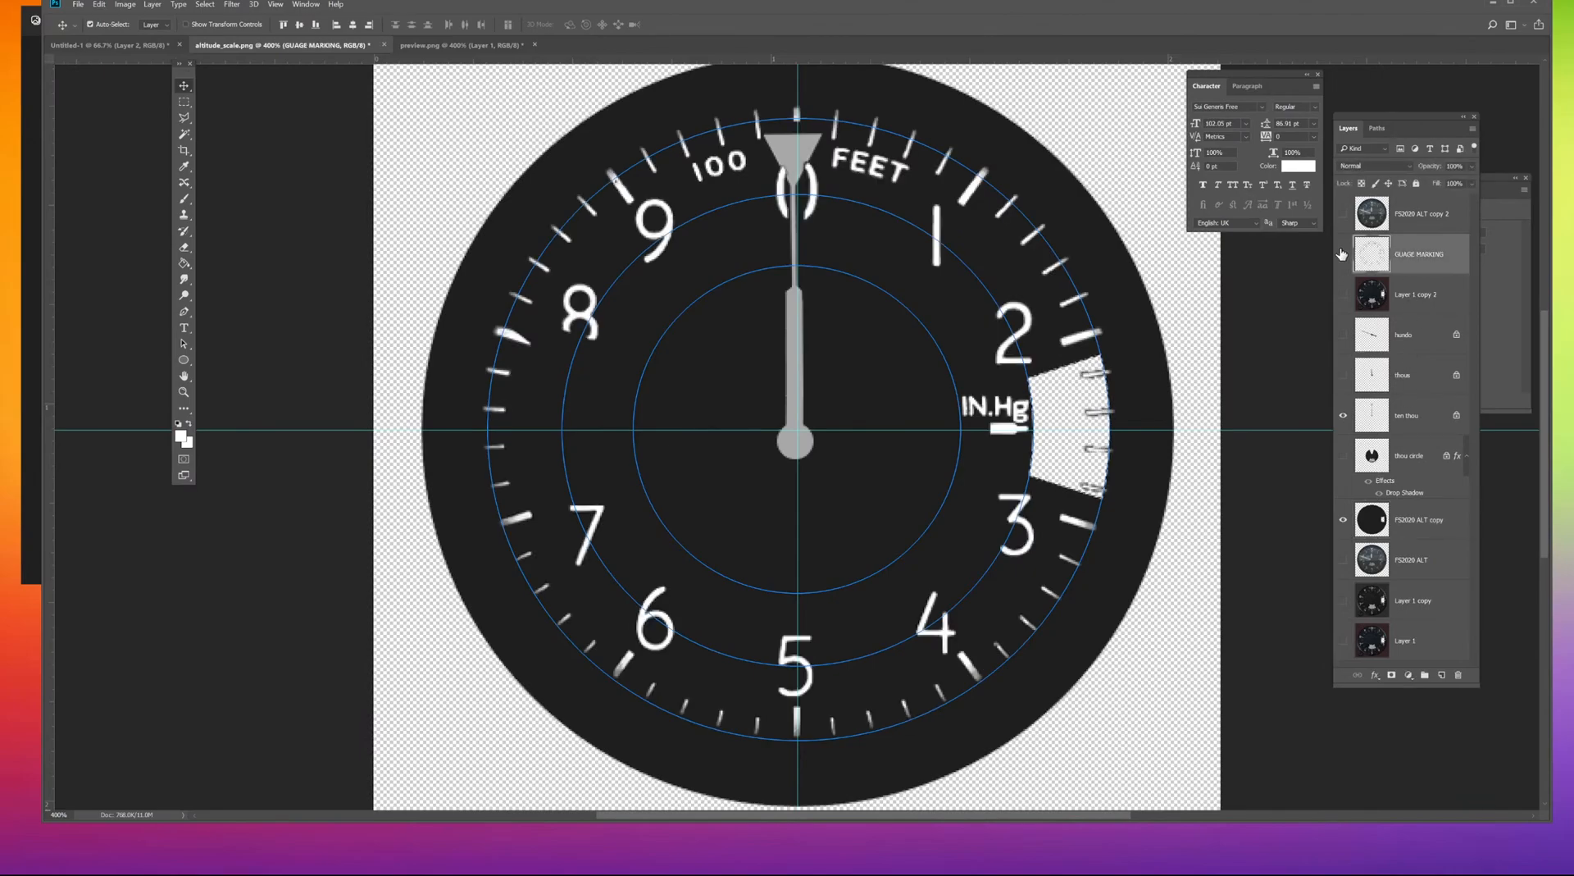
click(1342, 255)
click(1342, 254)
click(1377, 127)
click(1349, 128)
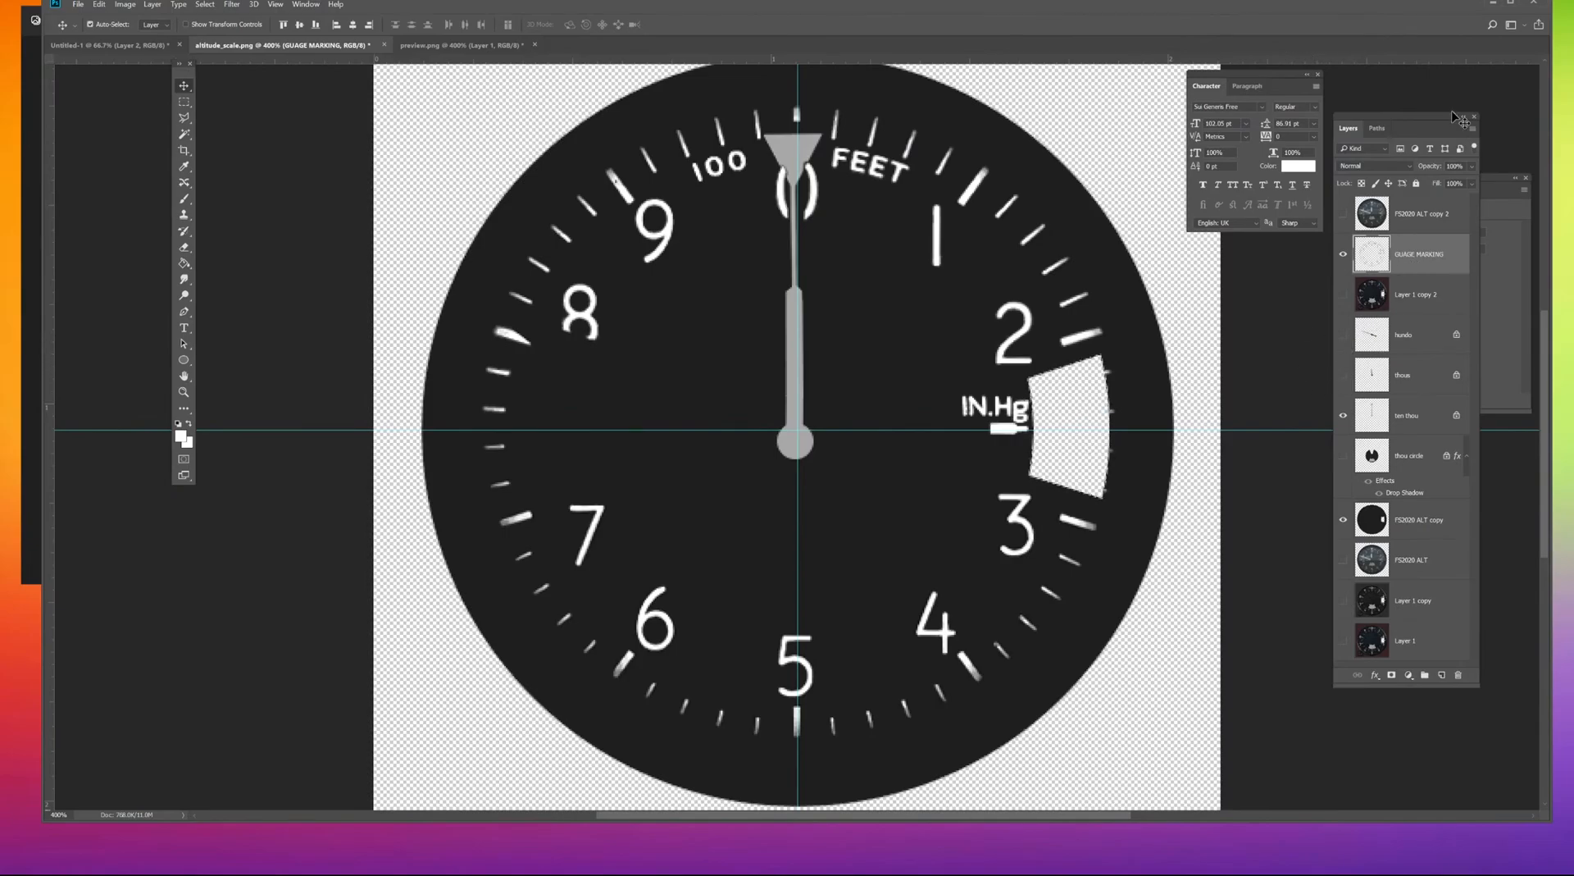
Duplicate the outer circle of the gfnhgm path and scale the copy to 121.28%, centred at X 256 px, matching the dial's edge.
click(1376, 128)
click(1373, 173)
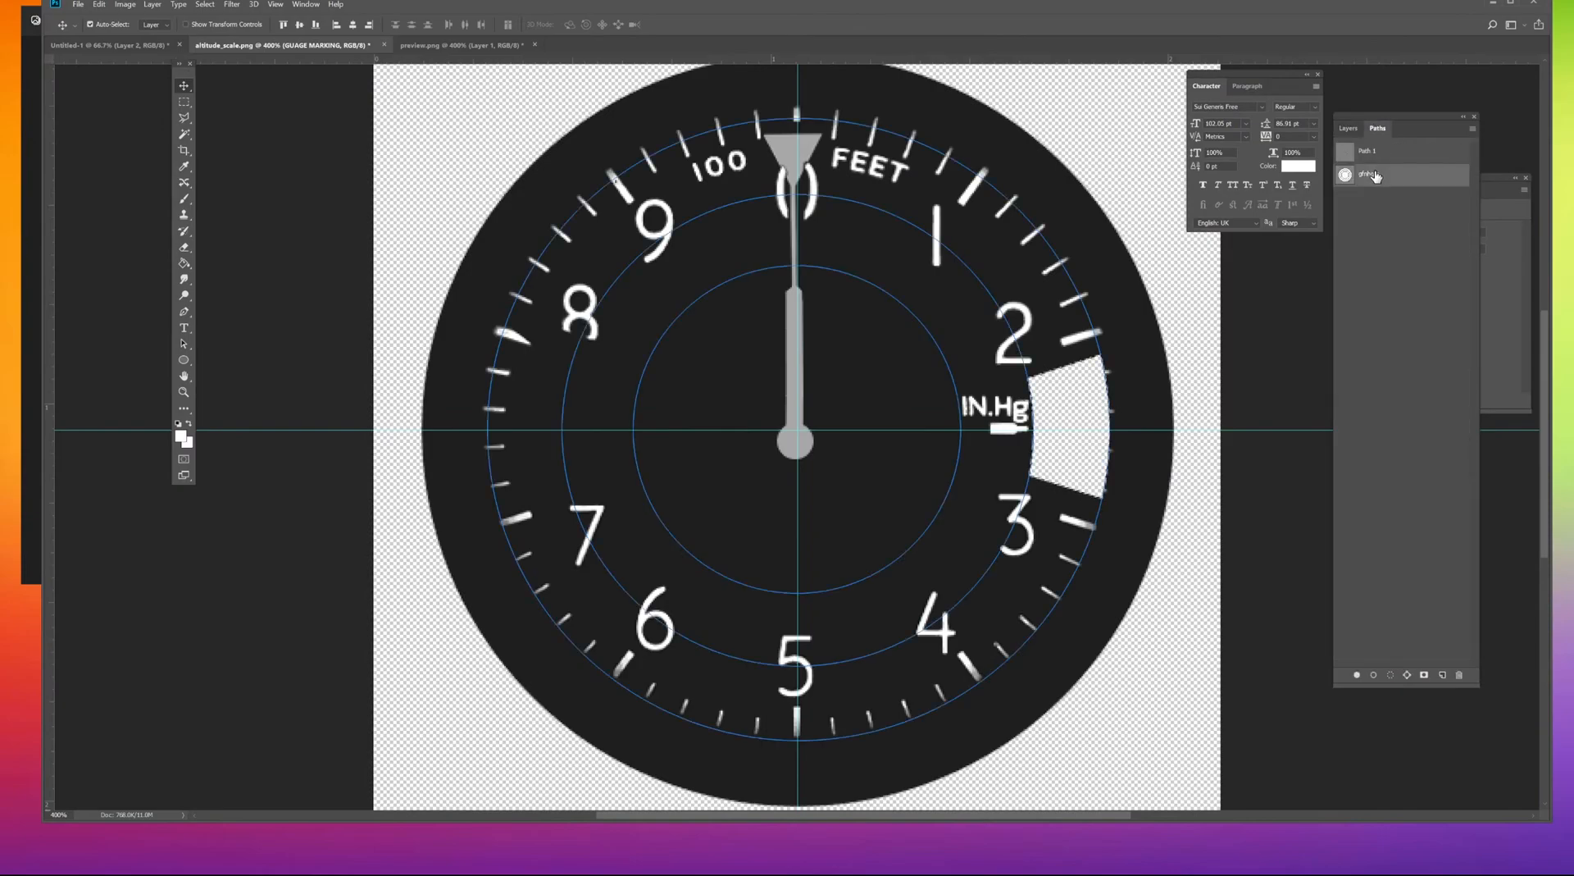
click(183, 343)
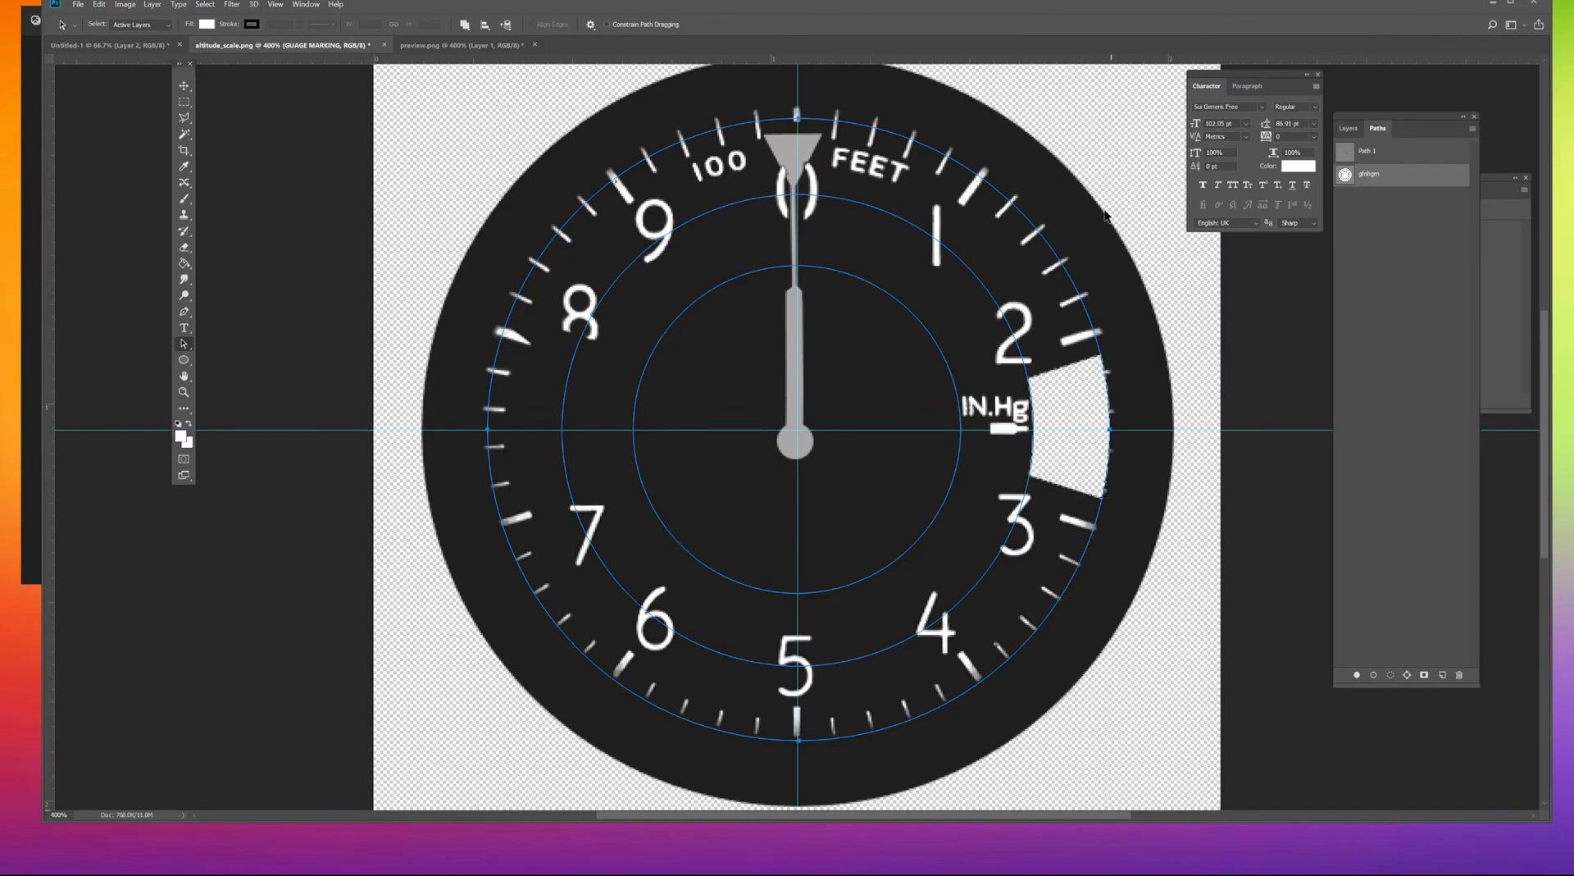
key(ctrl)
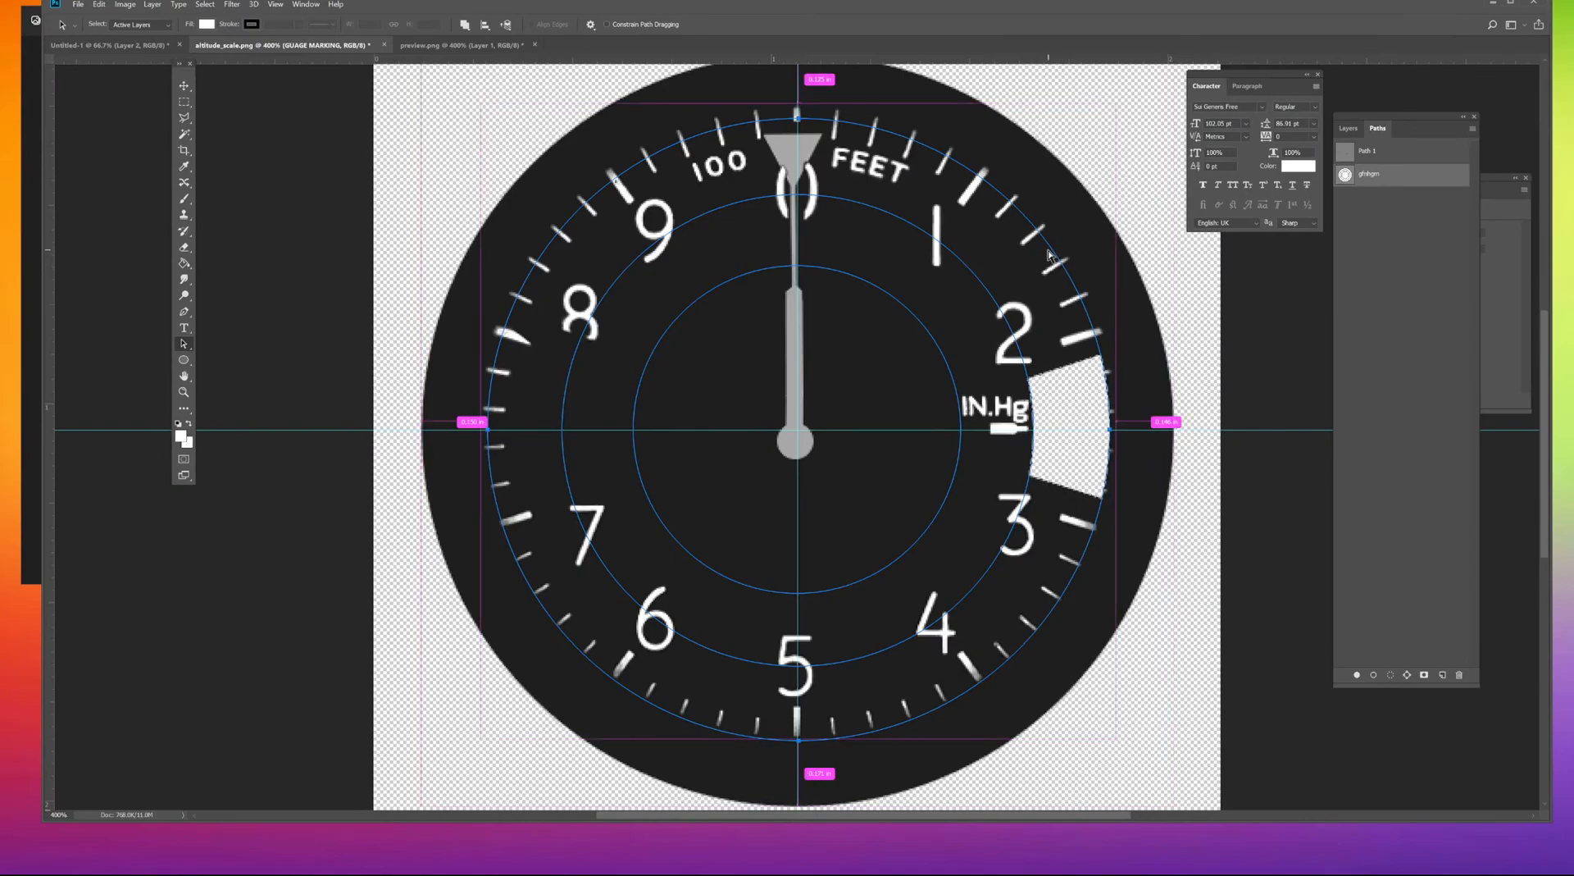
key(ctrl+t)
drag(1105, 741, 1155, 802)
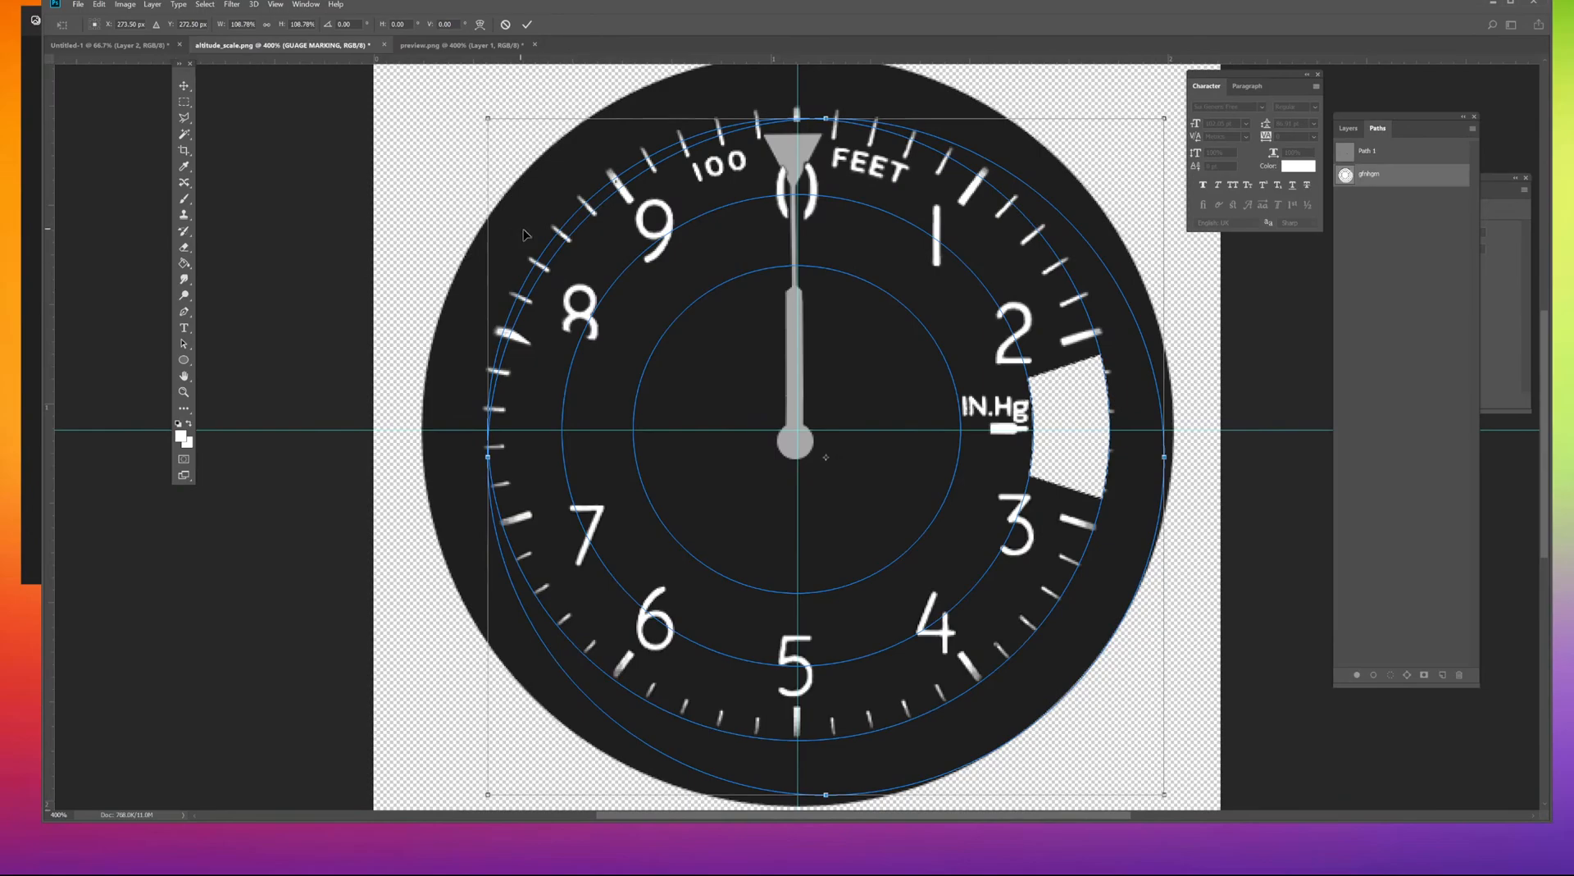
drag(490, 118, 400, 70)
drag(1162, 791, 1168, 798)
drag(1130, 682, 1139, 687)
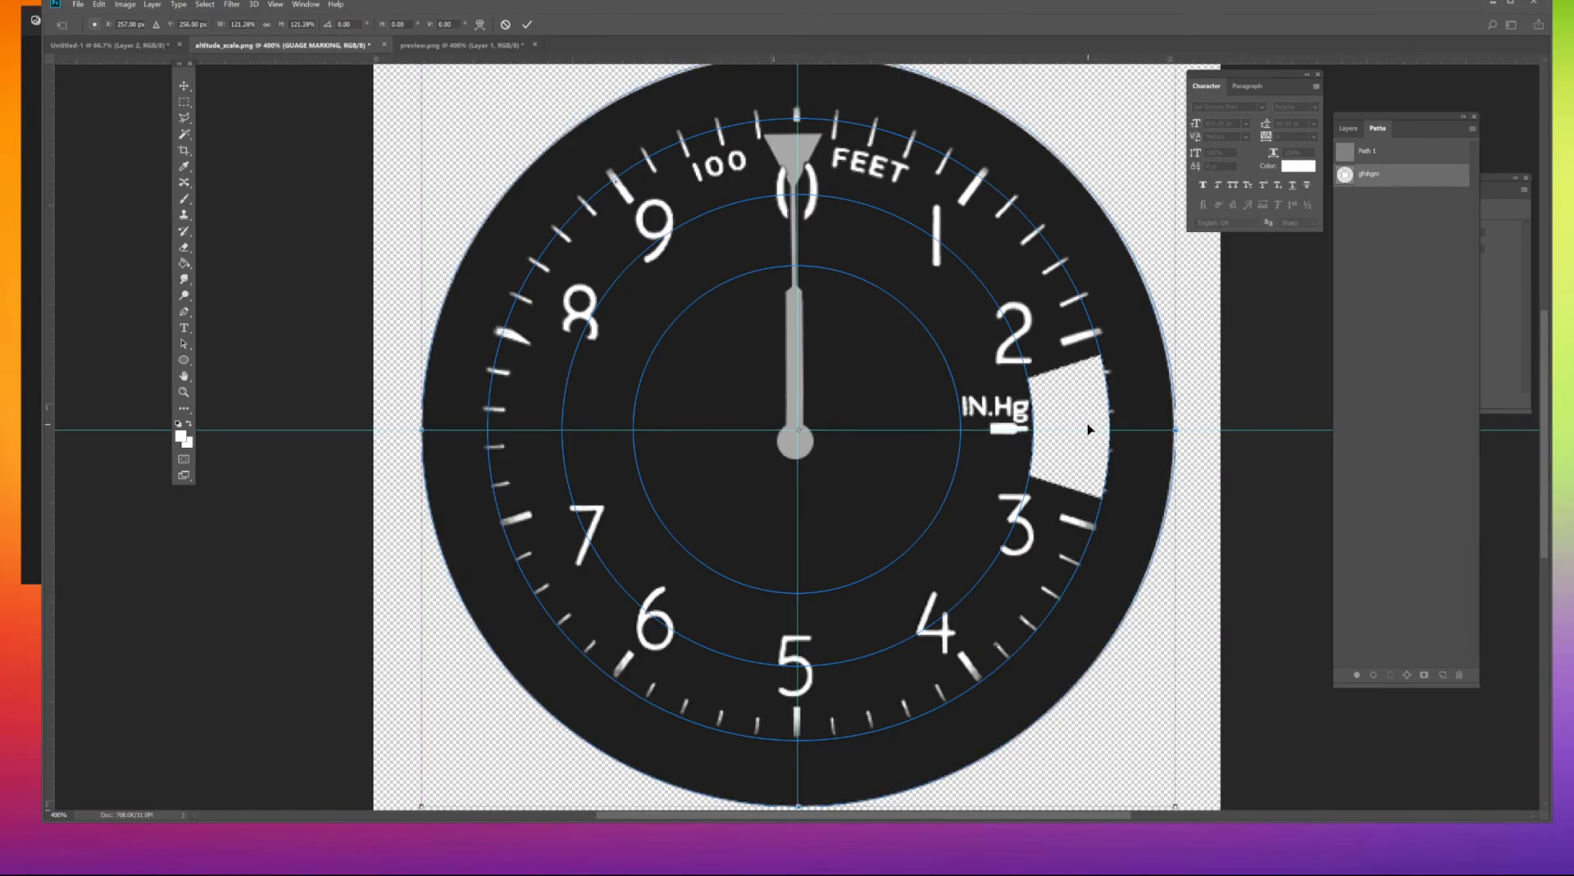
key(ctrl+minus)
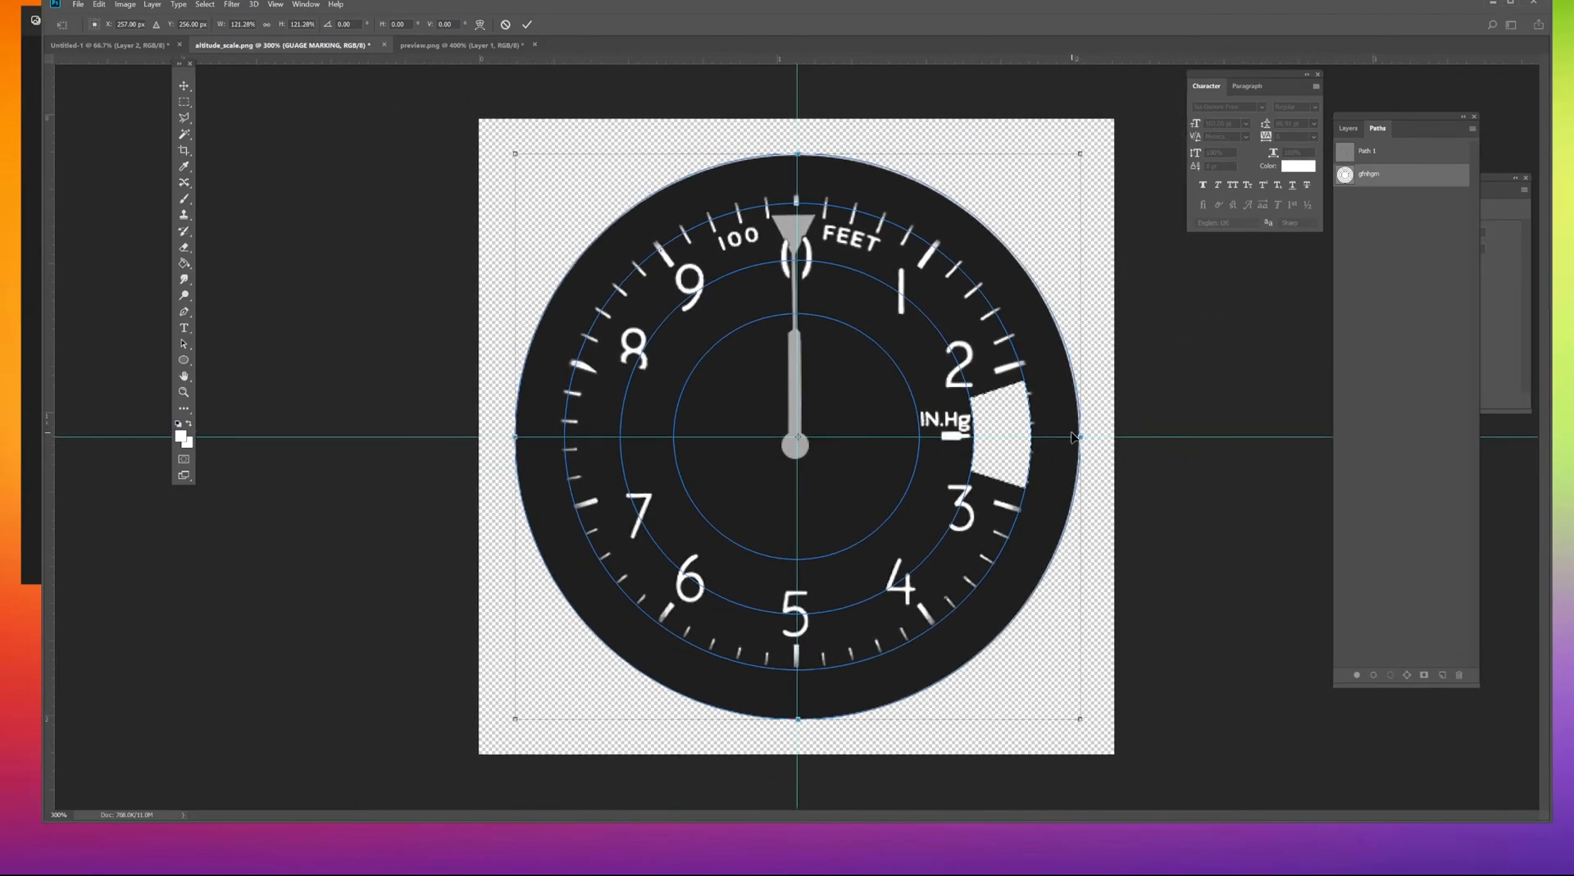
key(Left)
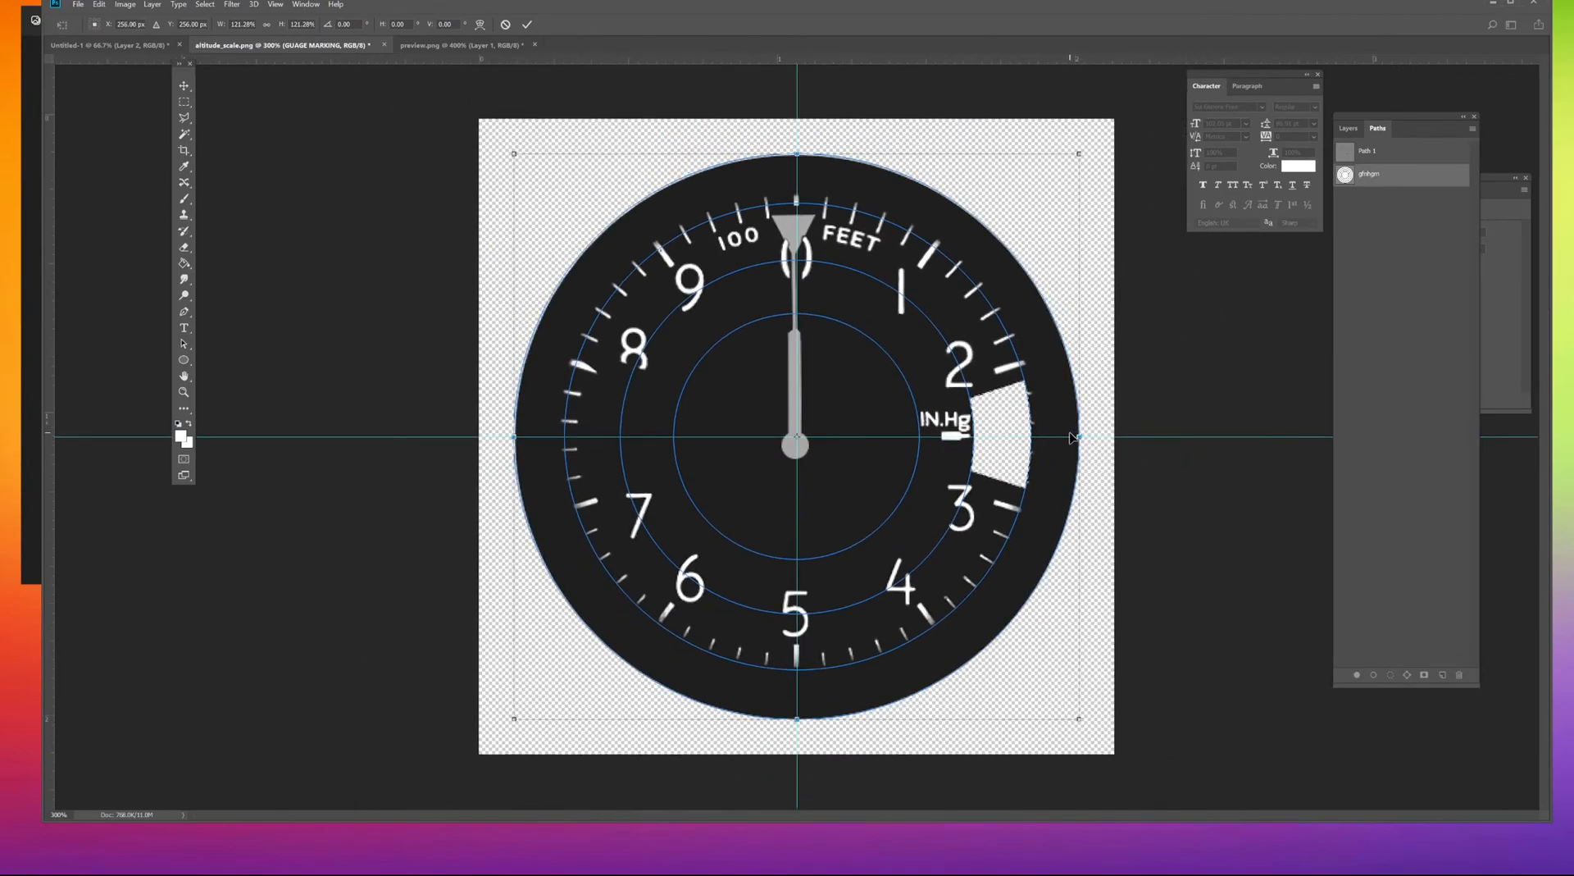
key(Return)
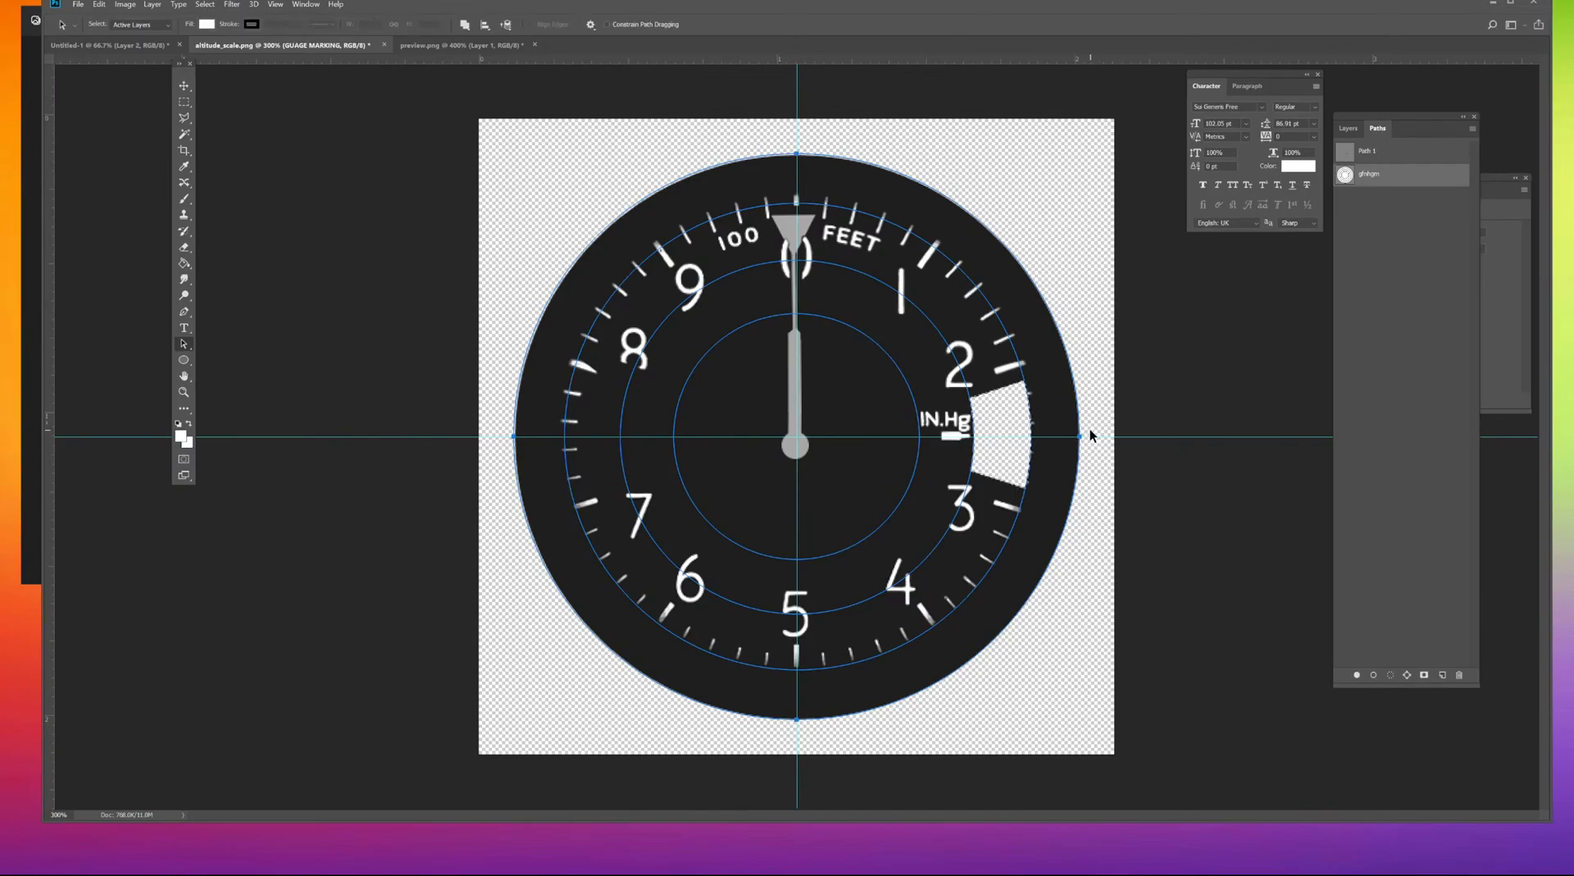
Make a selection from the enlarged circle around the dial's edge and hide the path outlines.
right_click(998, 372)
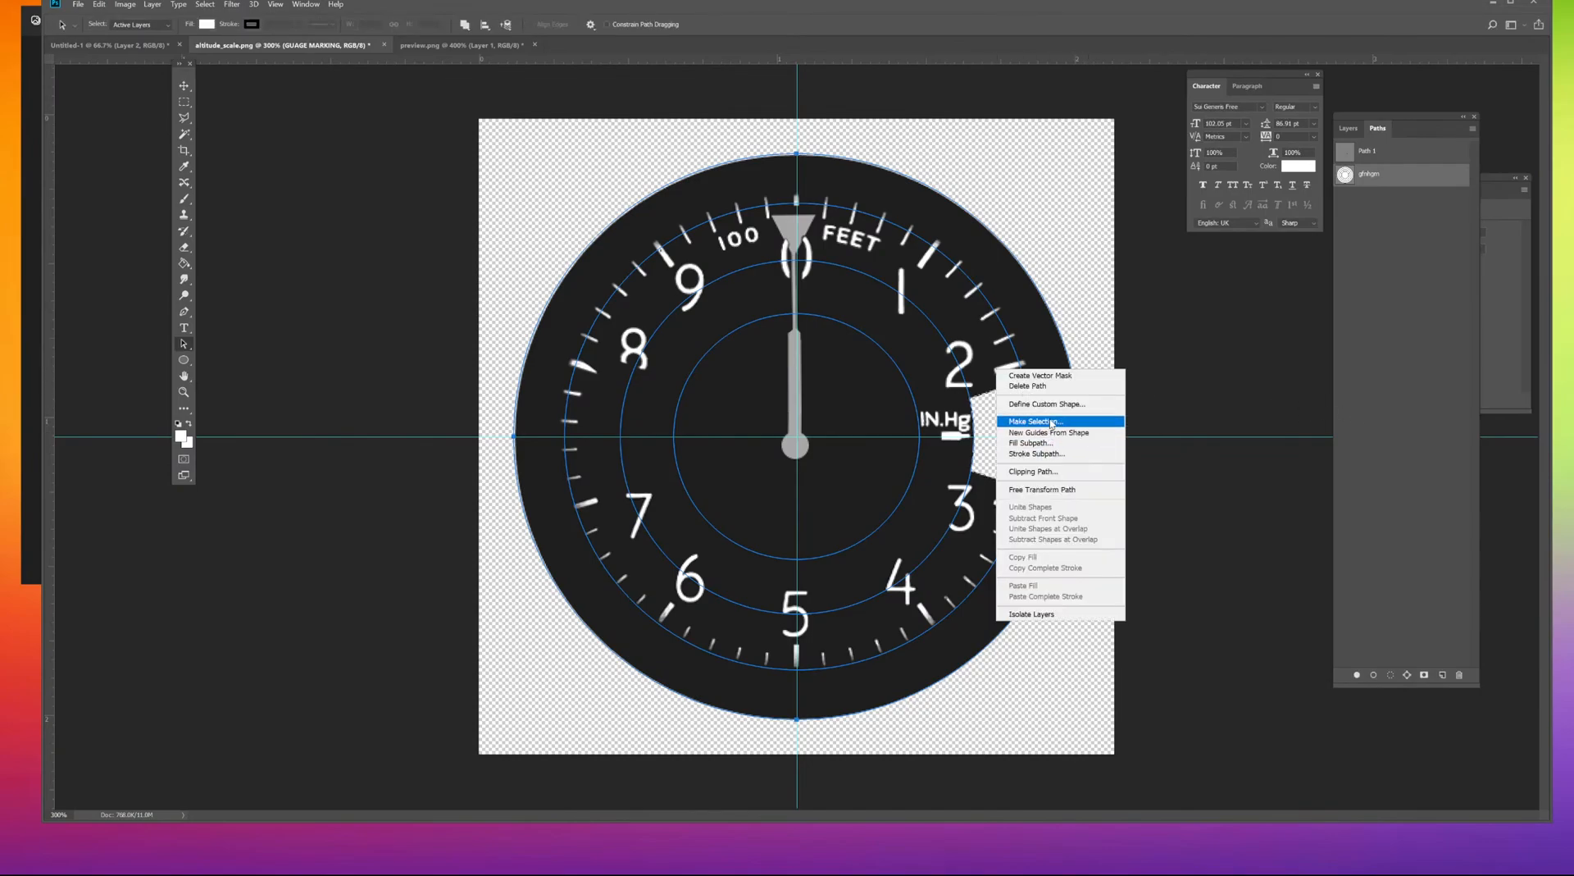
click(1052, 421)
click(1279, 226)
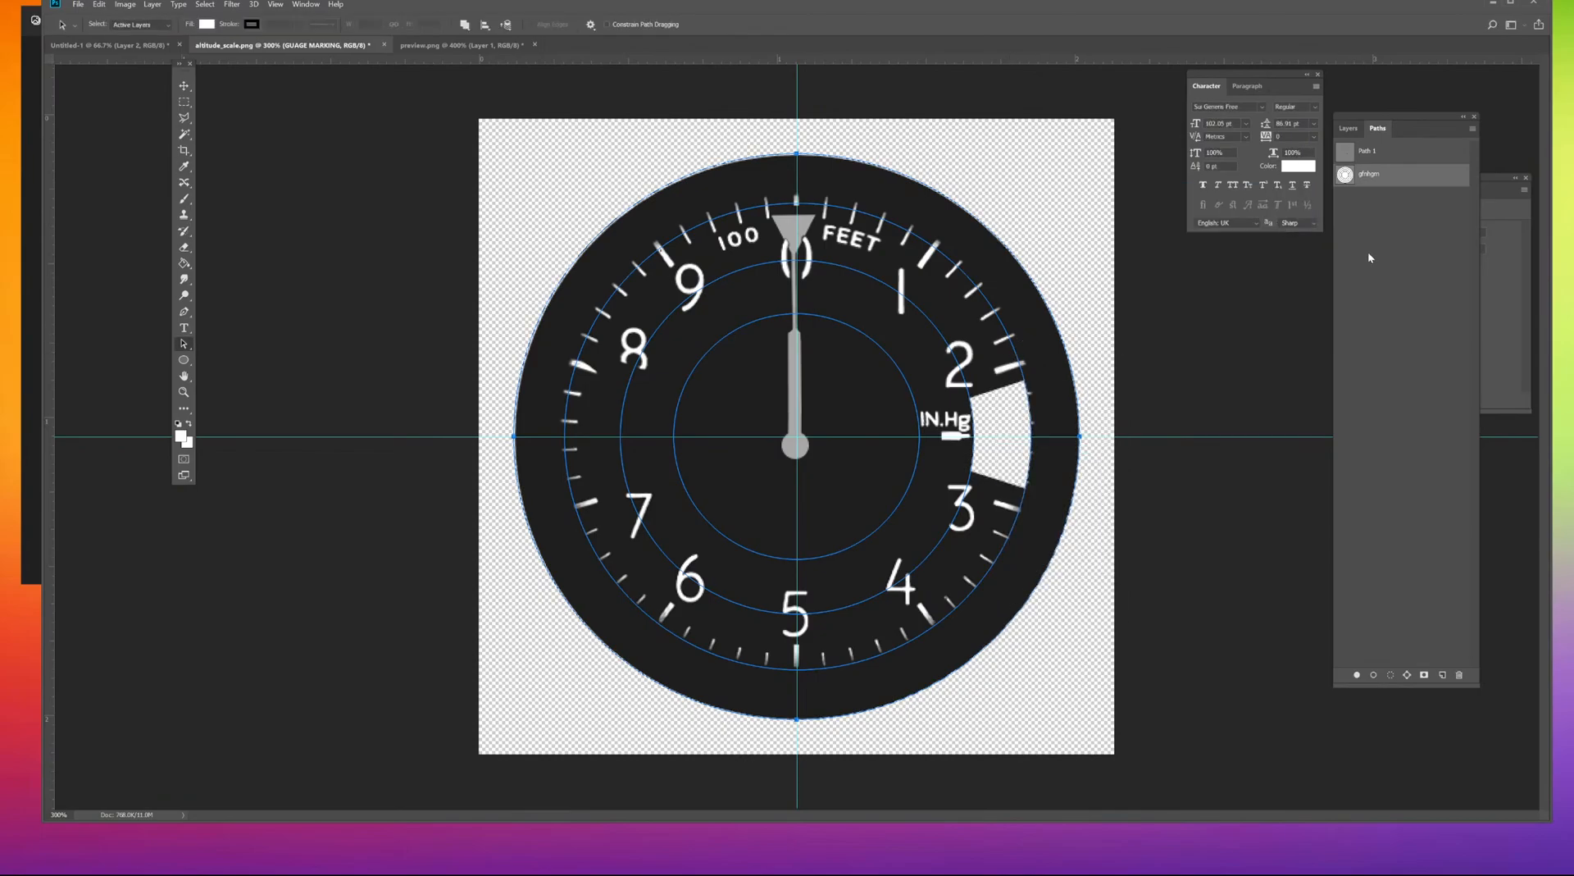
click(1363, 254)
click(1347, 128)
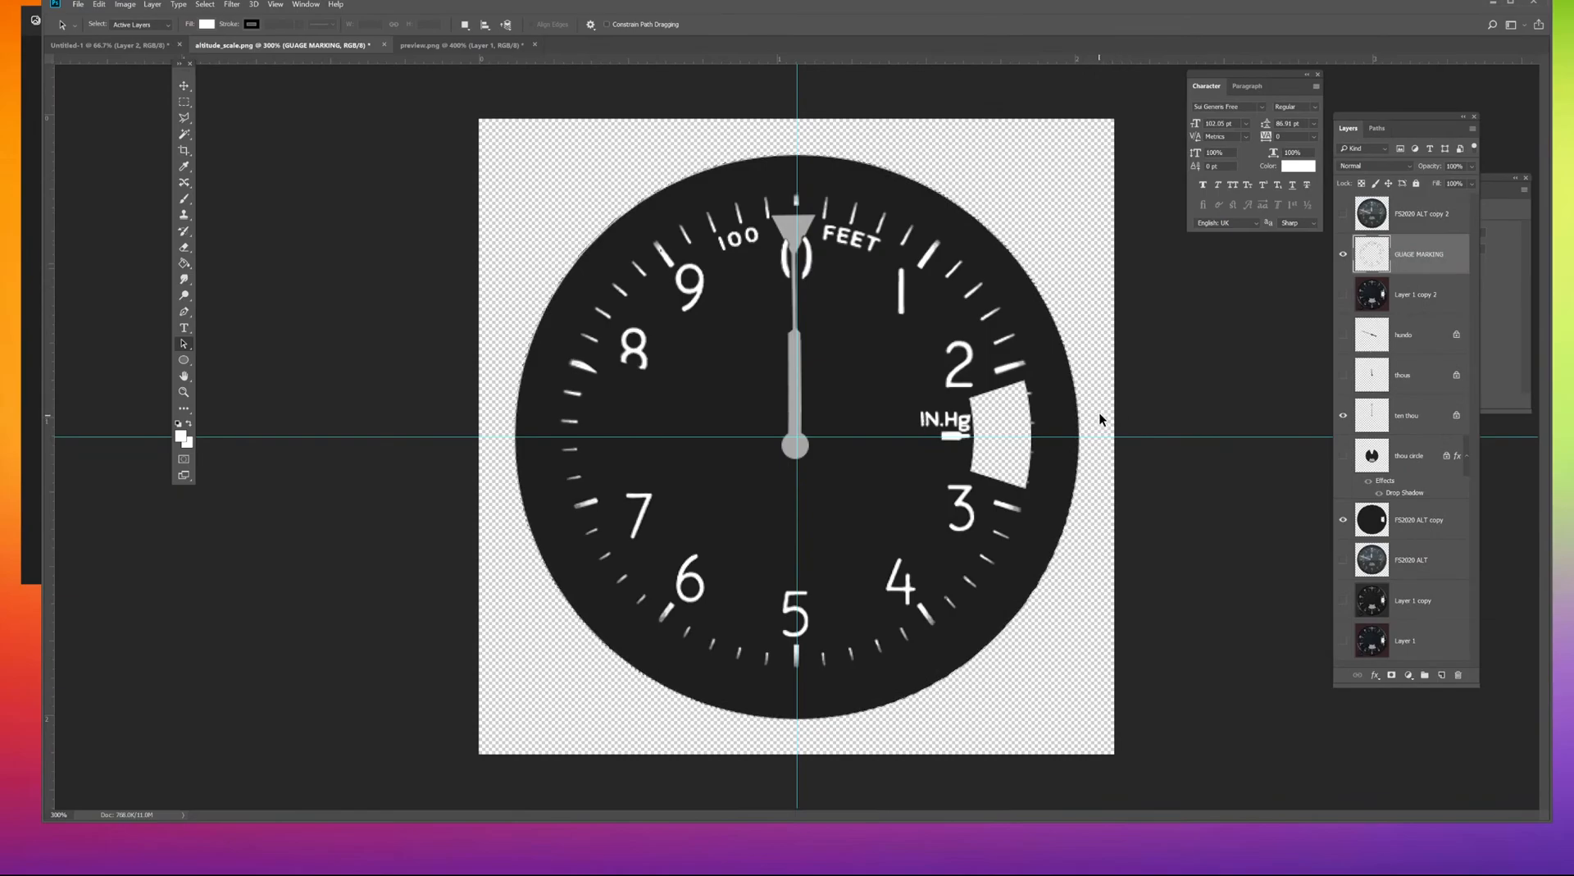
Ready the Brush with the dark foreground colour and lock the transparent pixels of the FS2020 ALT copy layer.
key(ctrl+plus)
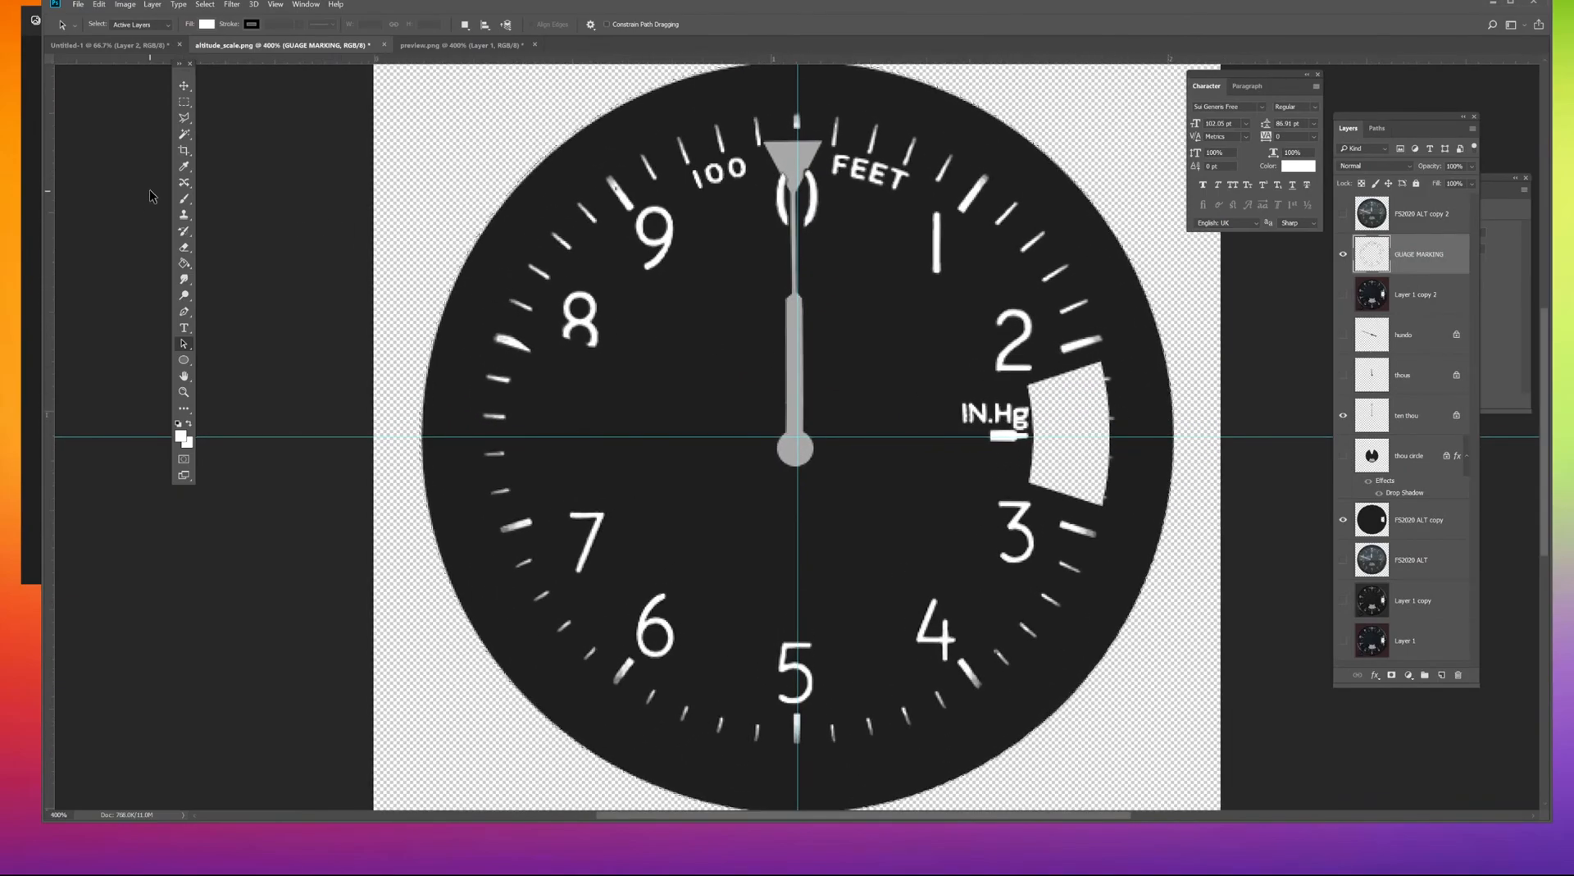
click(184, 198)
click(178, 423)
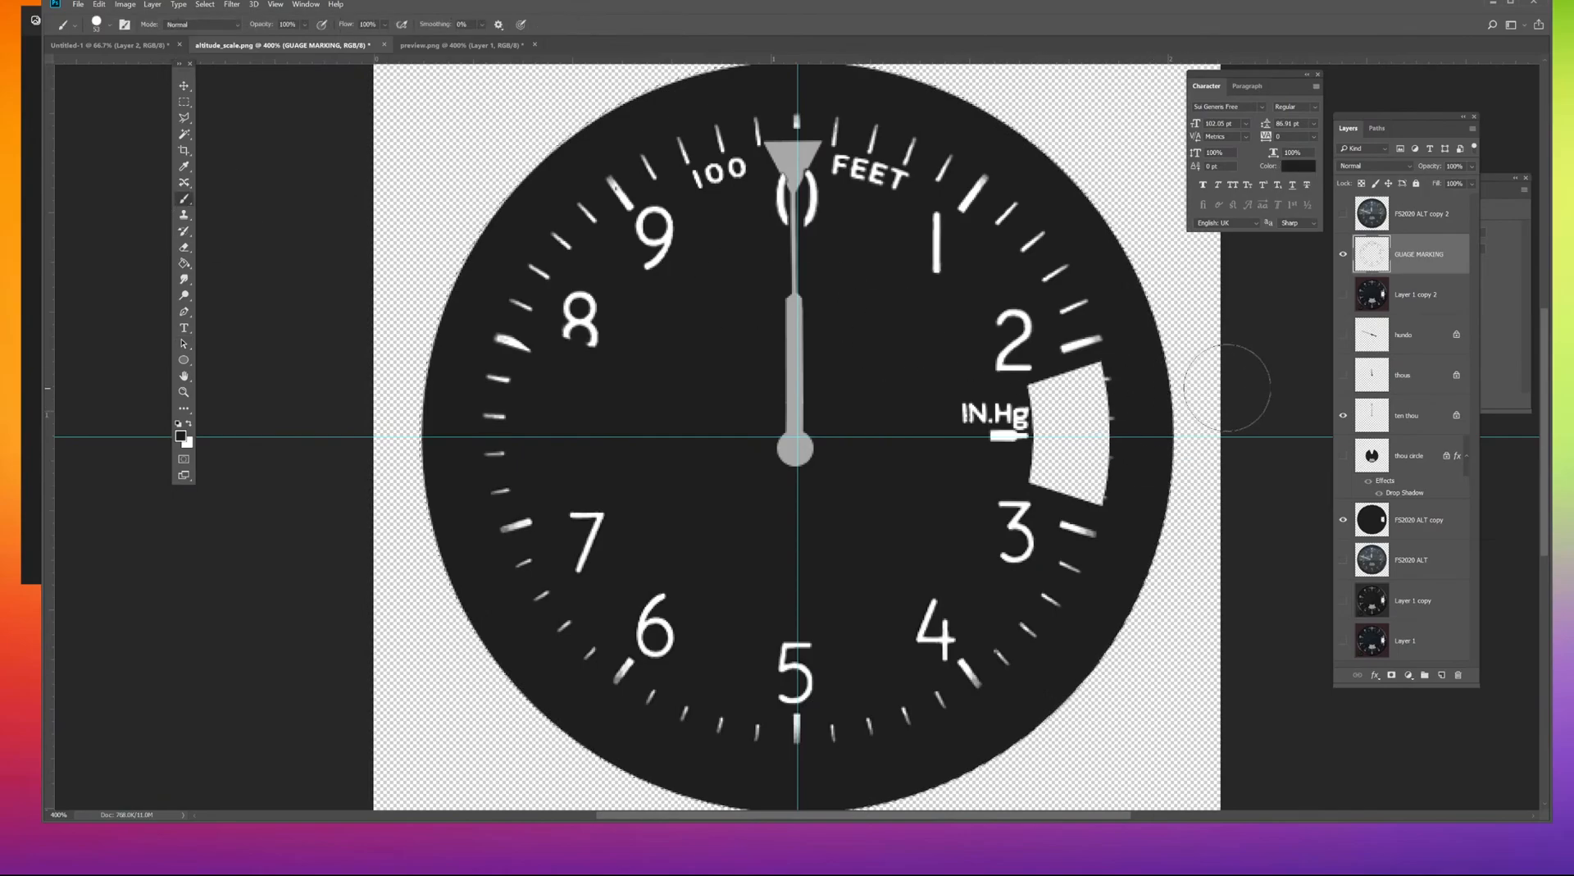
click(1409, 523)
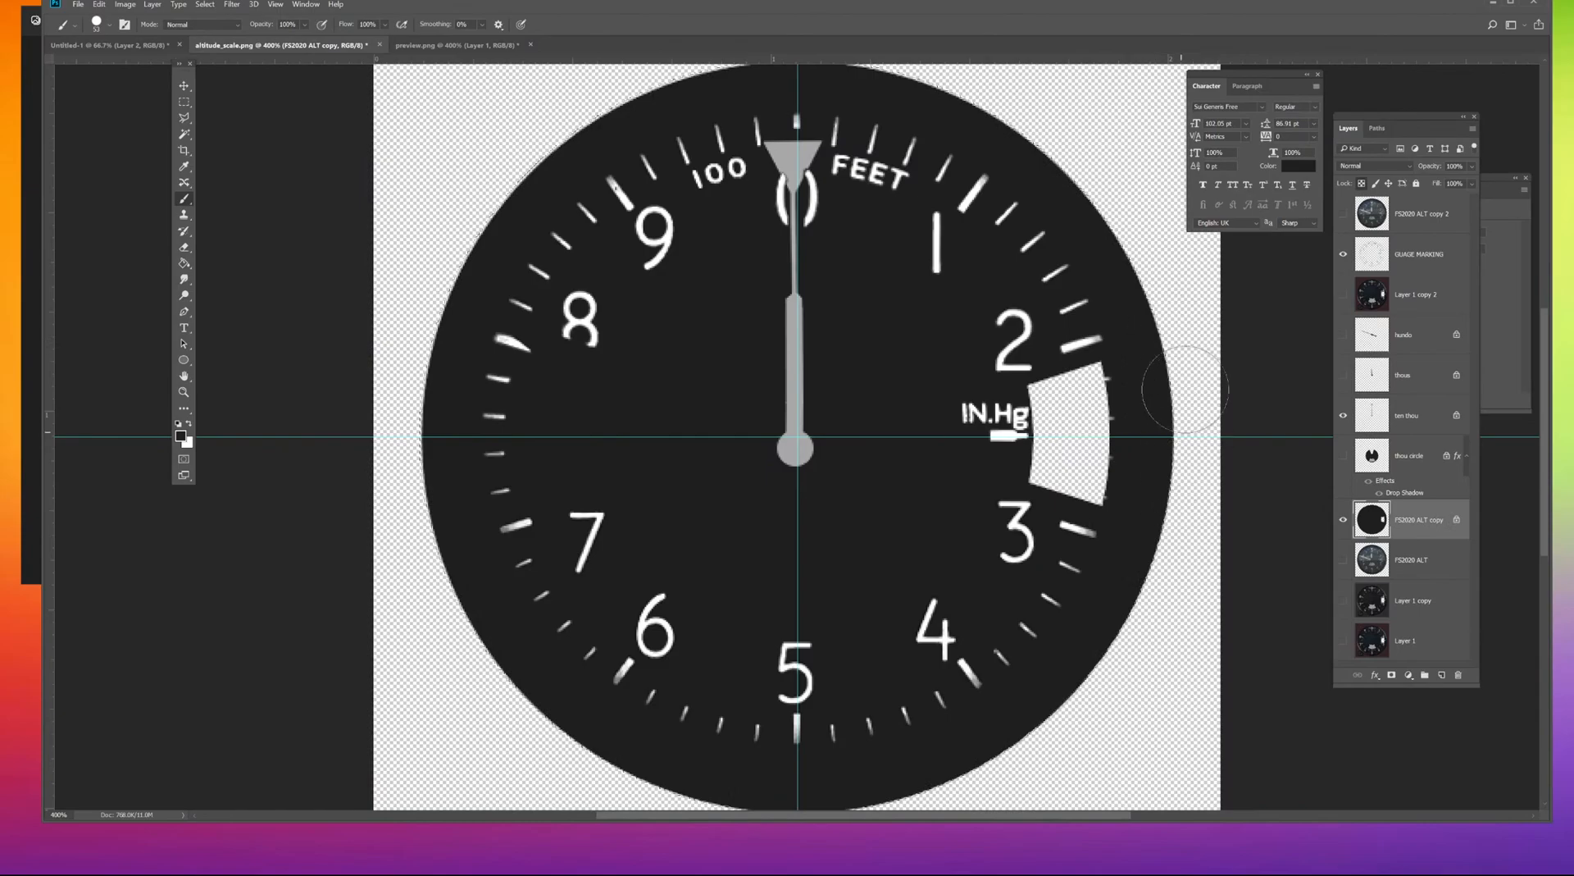
Make a selection from the gfnhgm path's circle running along the outer ends of the tick marks.
click(1386, 129)
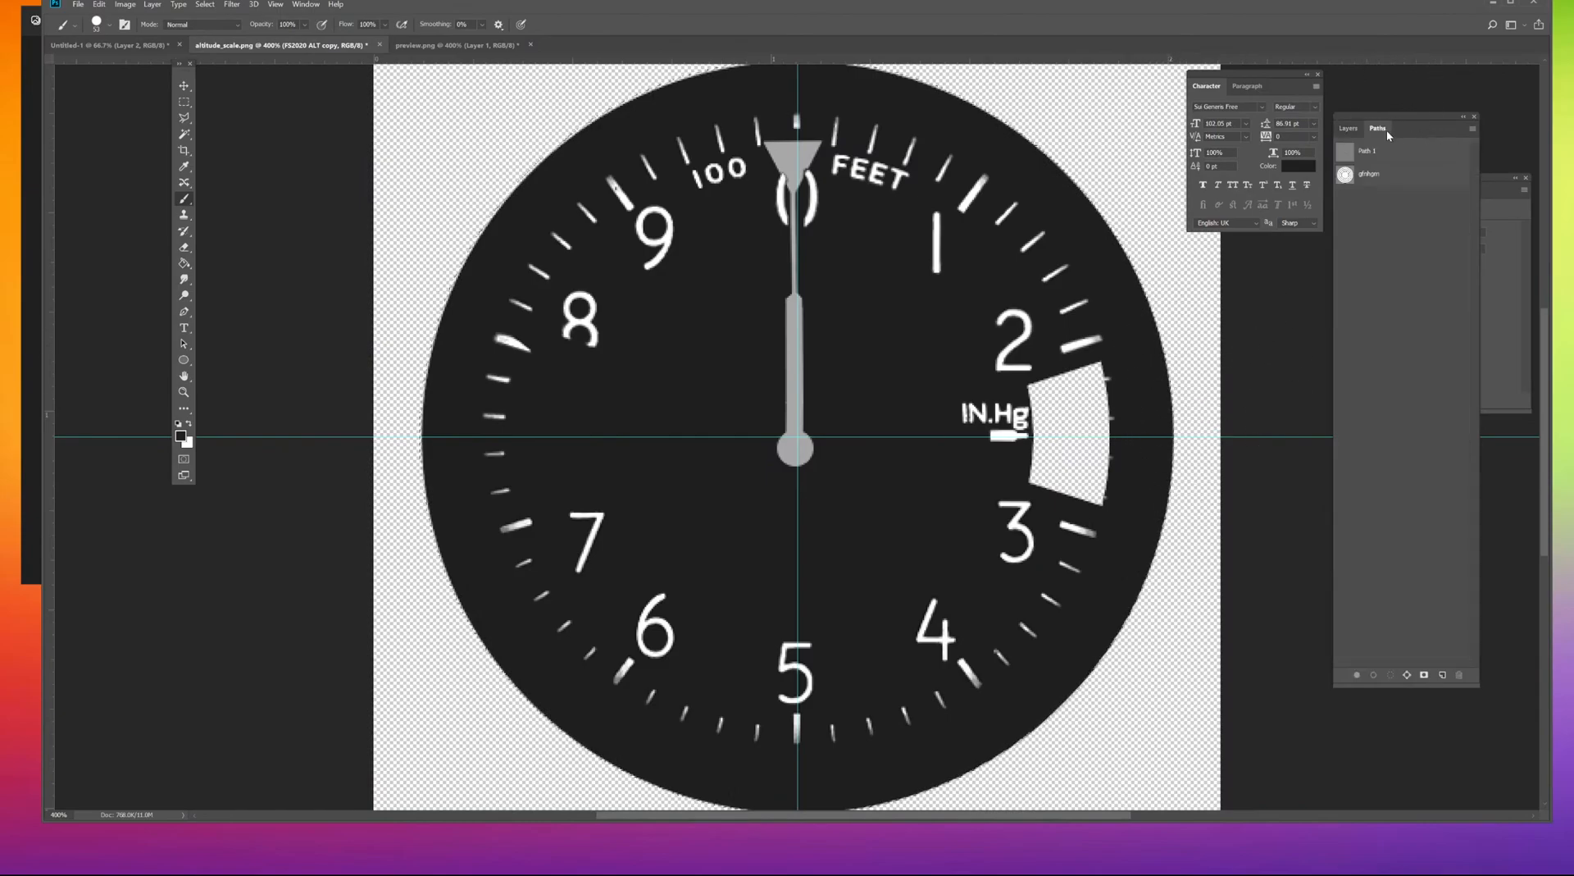
click(1381, 180)
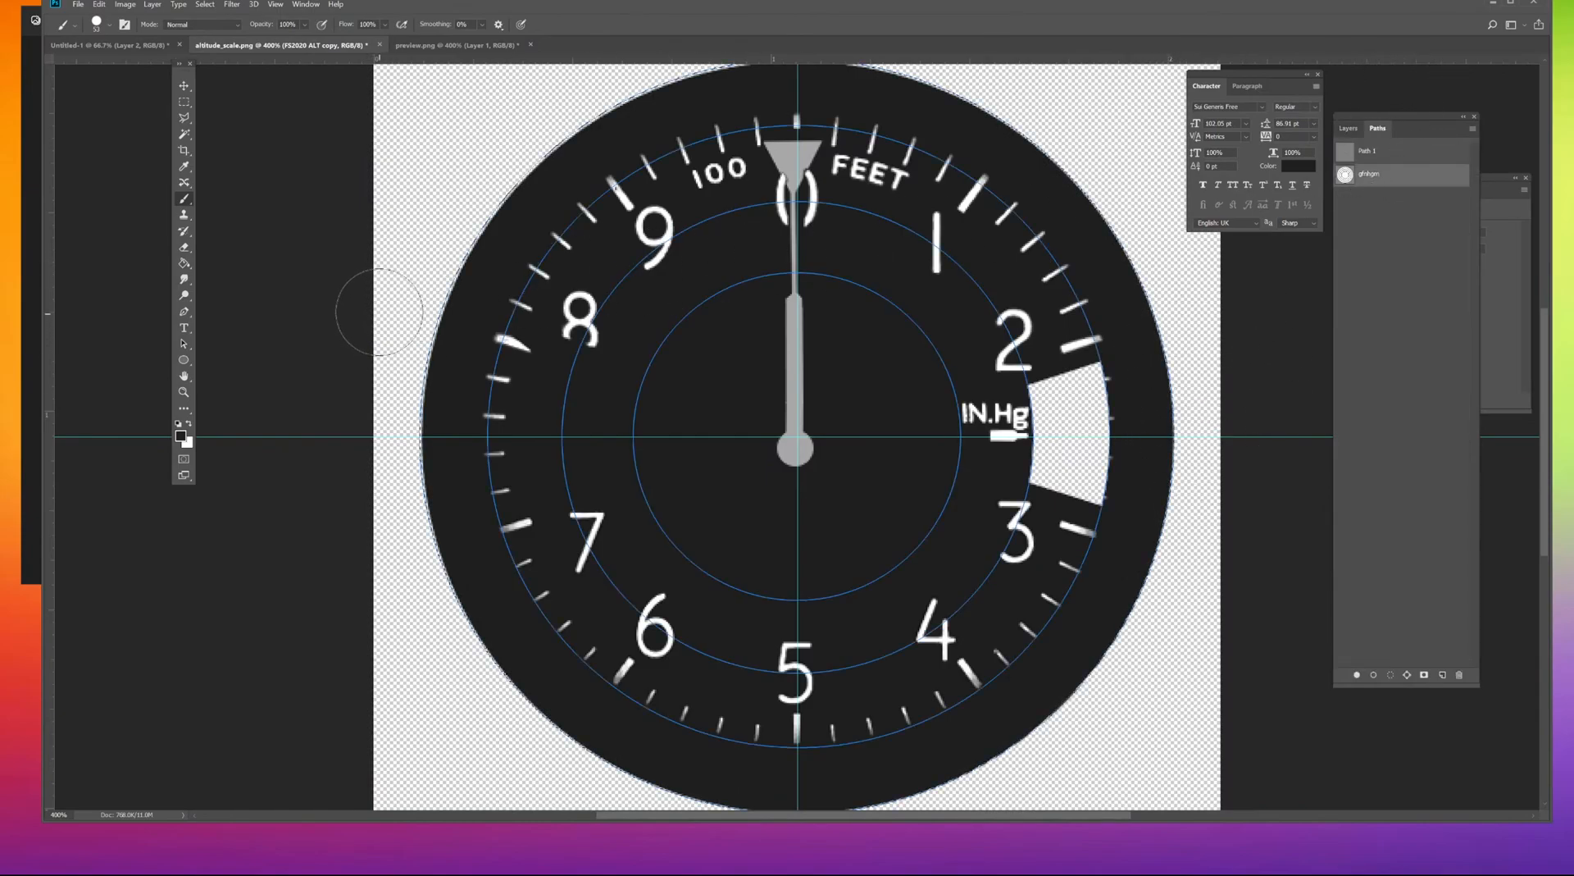
click(184, 343)
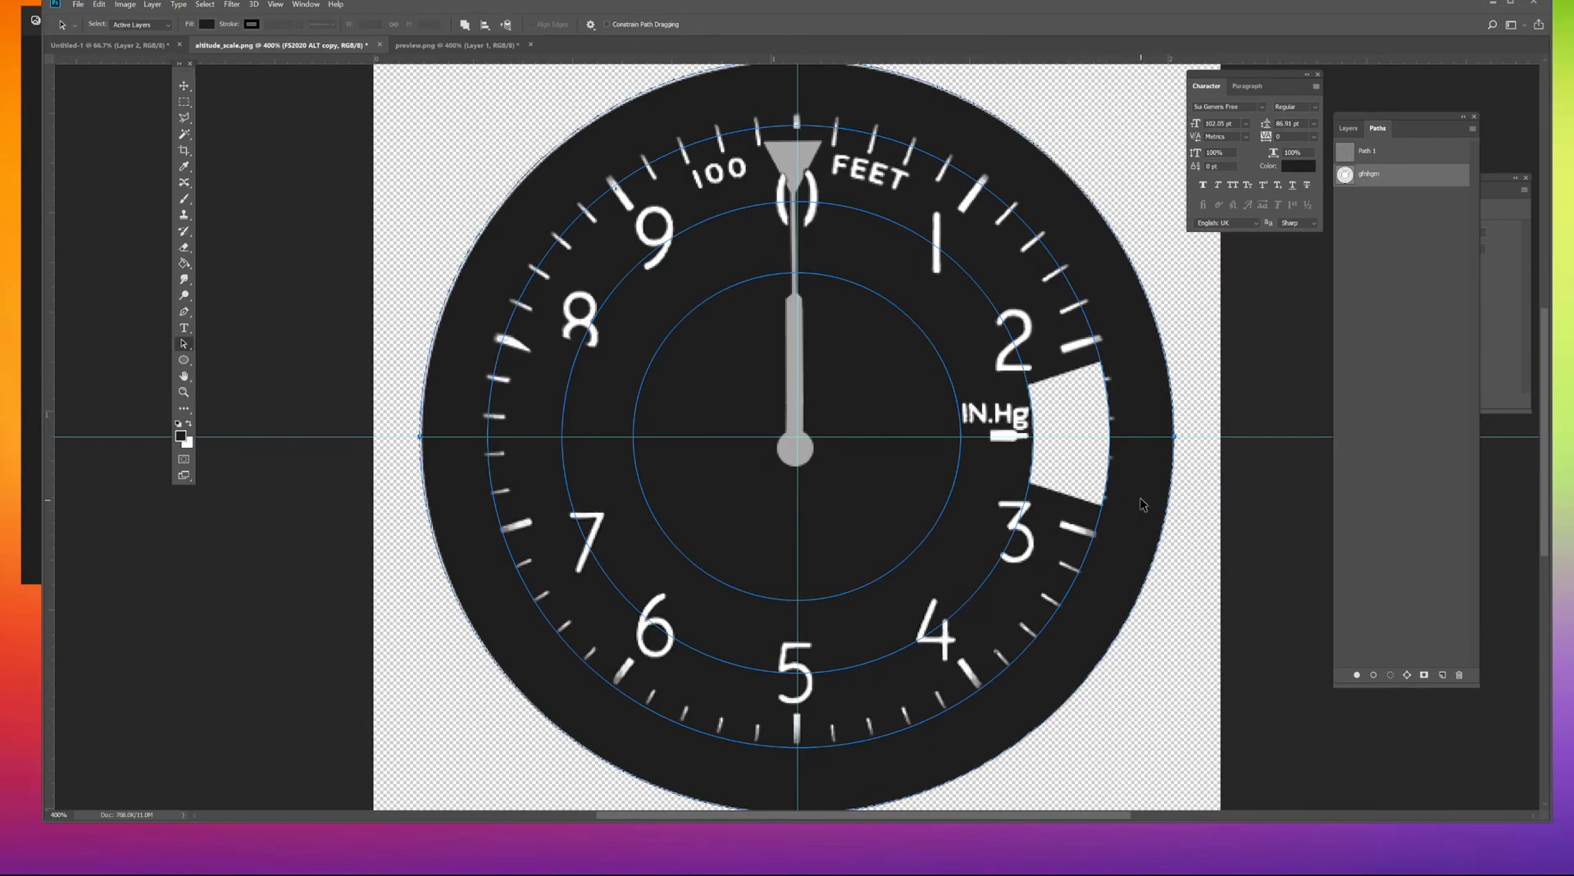
drag(1144, 492, 1114, 486)
right_click(983, 233)
click(905, 139)
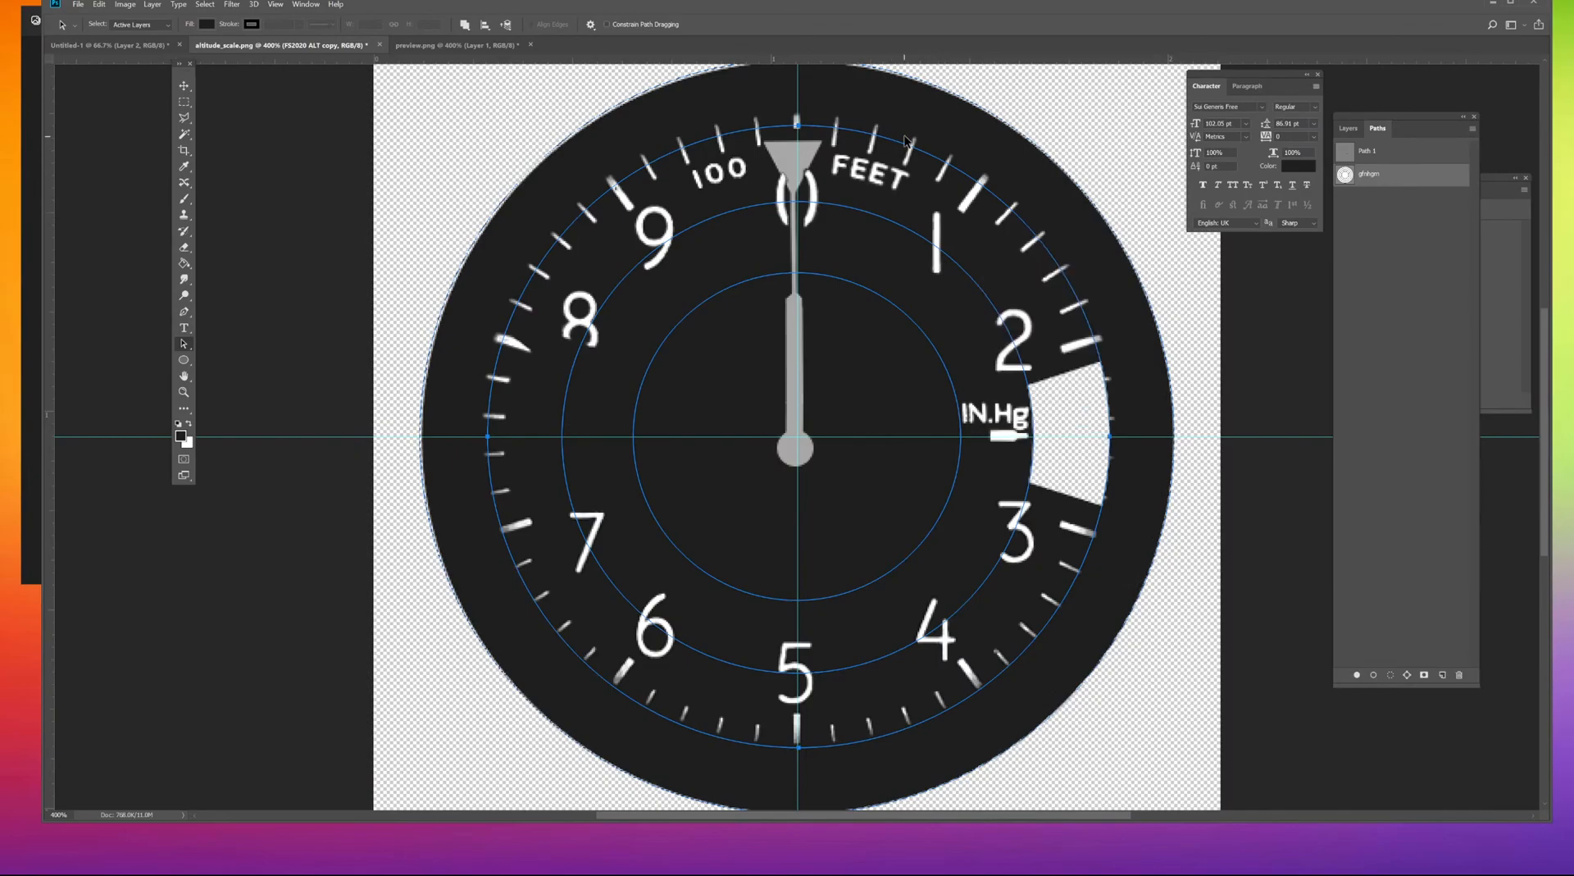
right_click(893, 146)
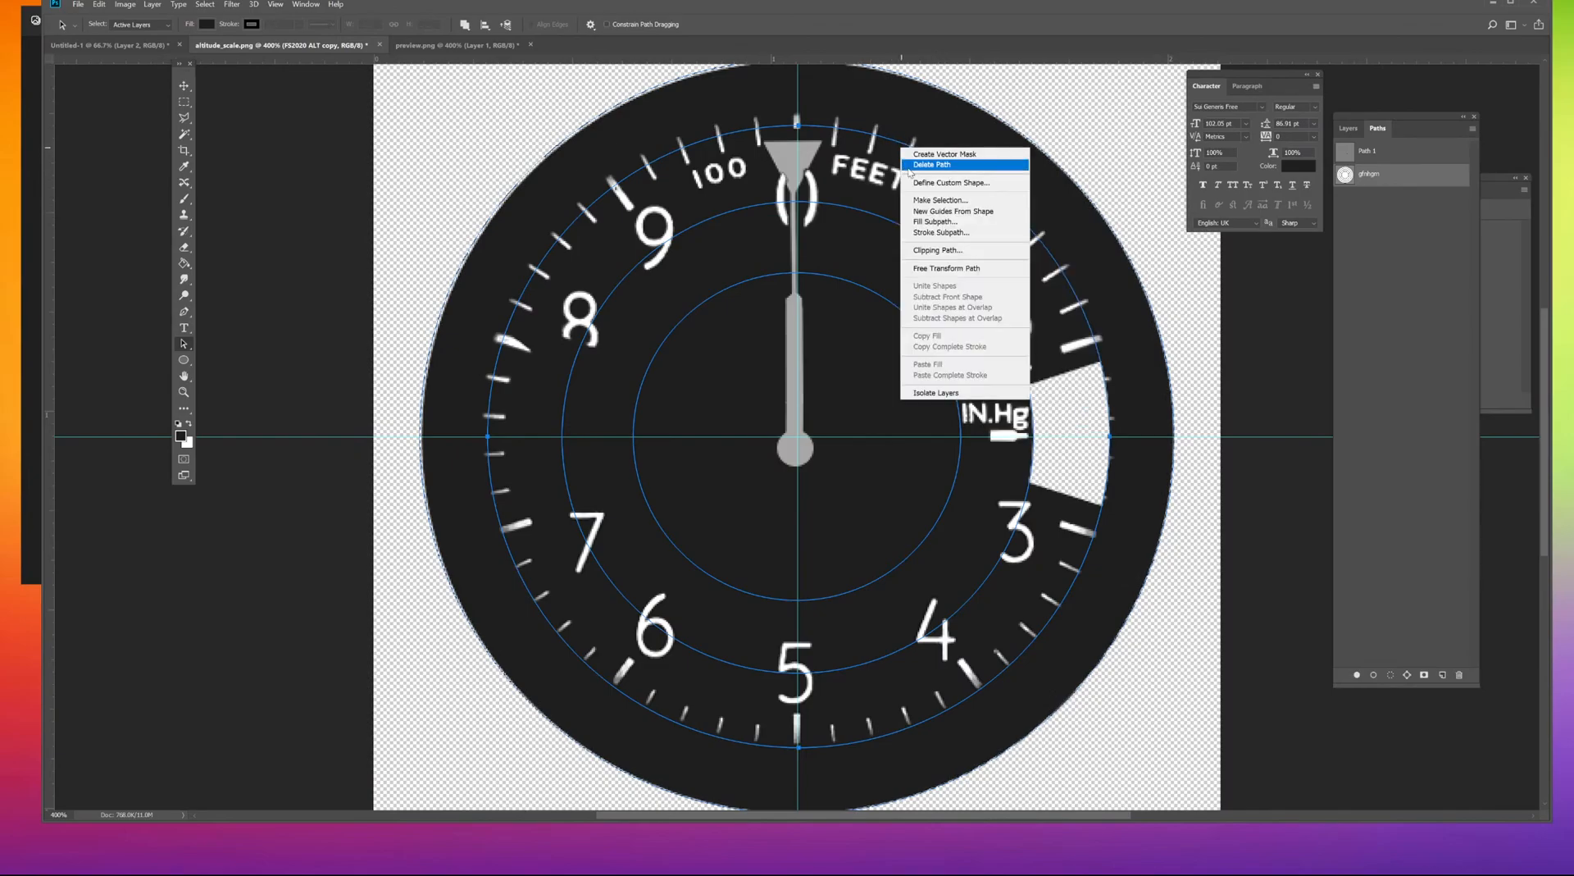
click(958, 200)
click(1286, 220)
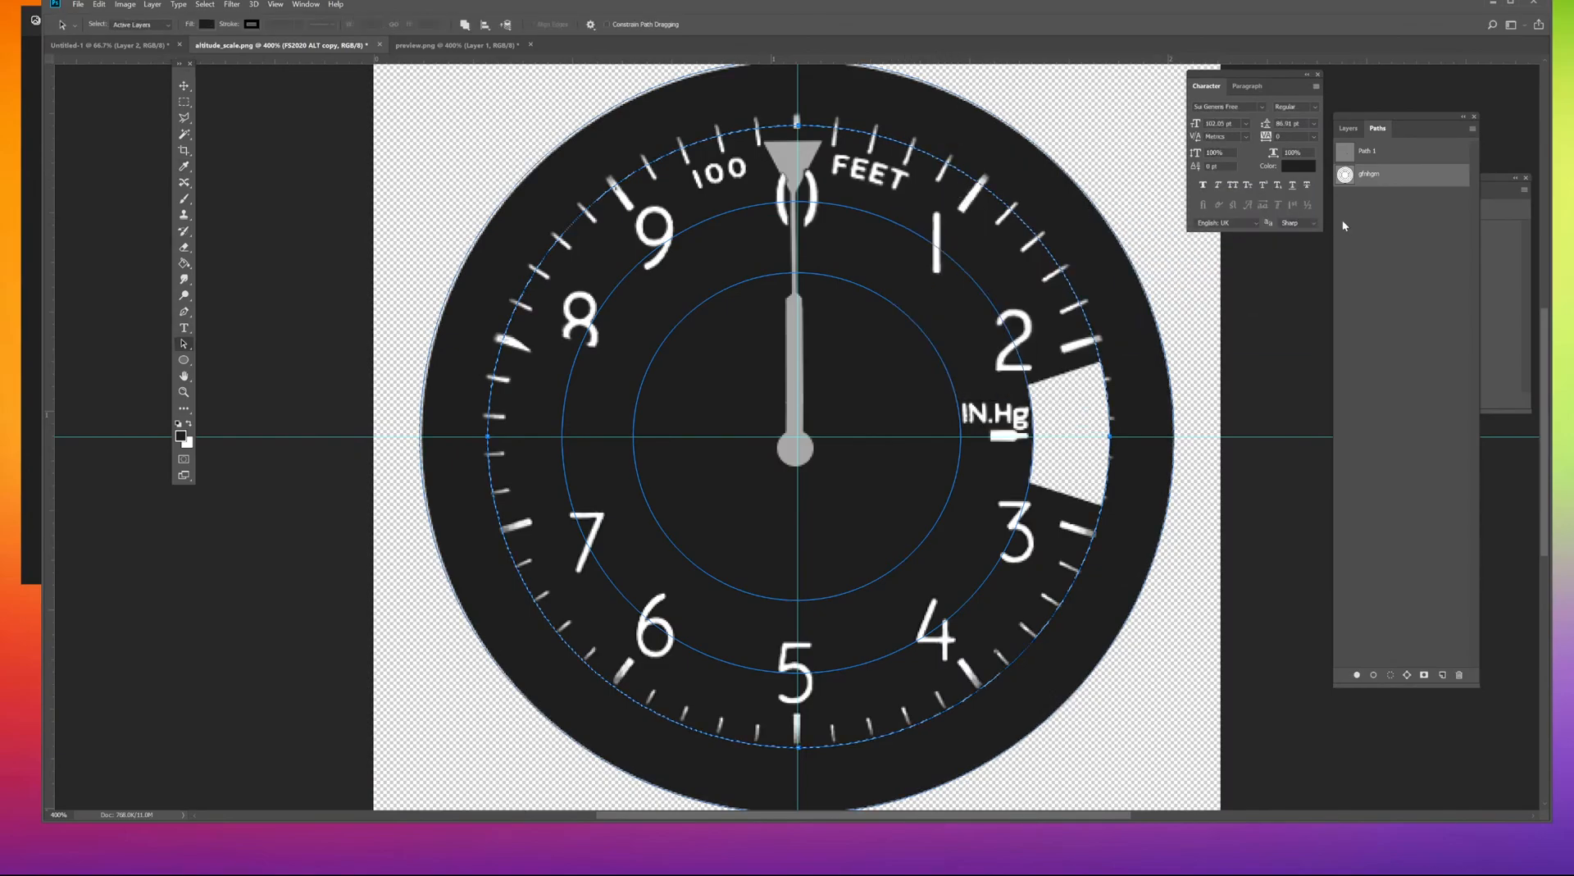
click(1347, 127)
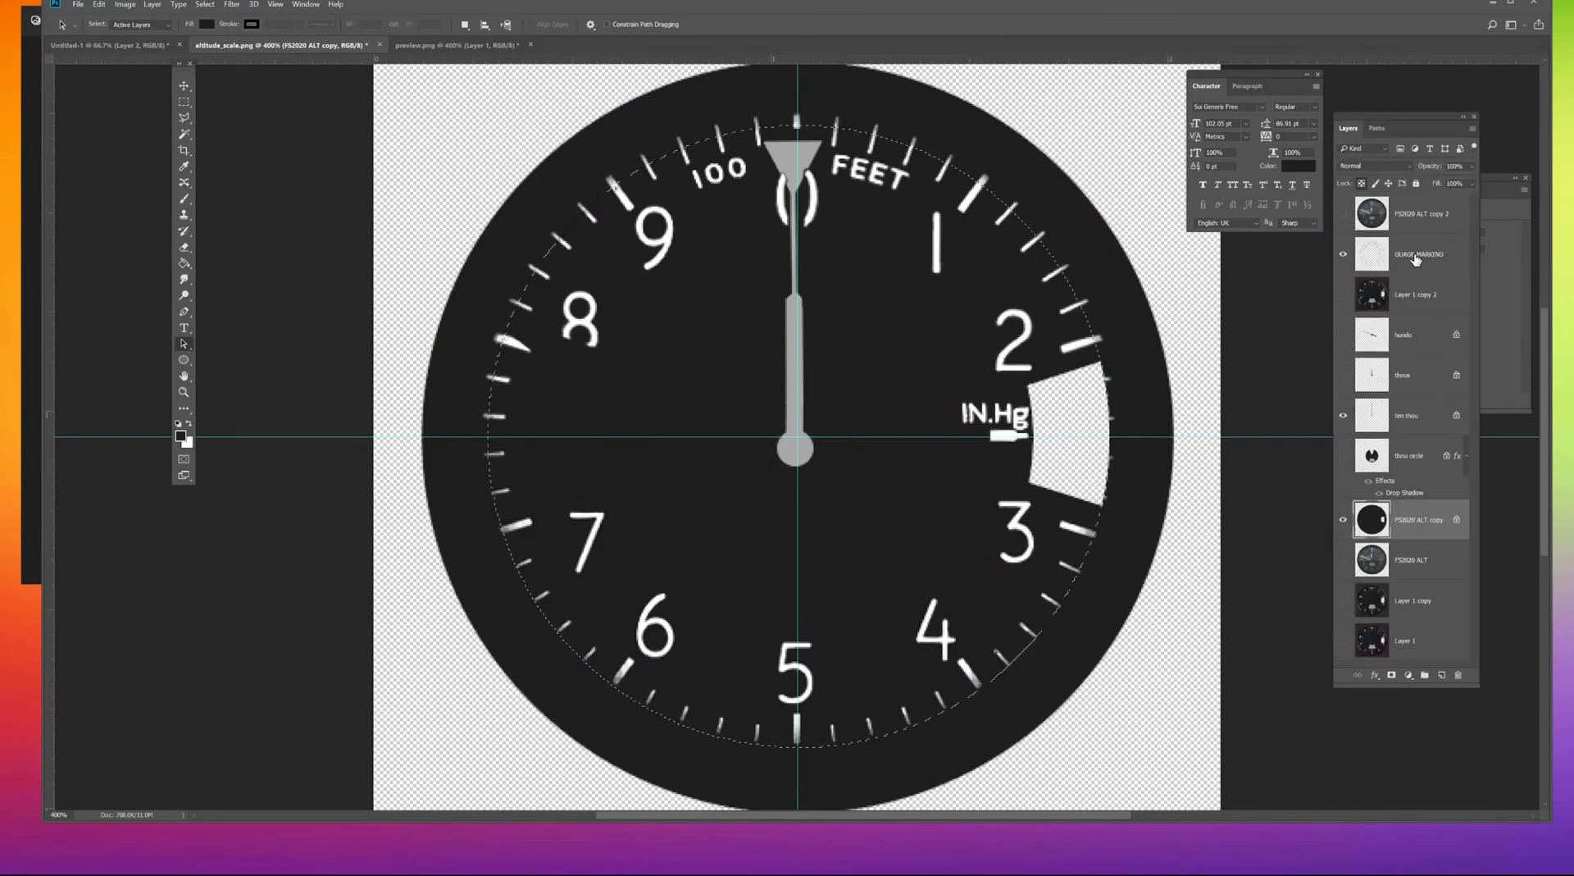
Erase the outer ends of the tick marks along the circular selection on the GUAGE MARKING layer and release the selection.
click(1422, 261)
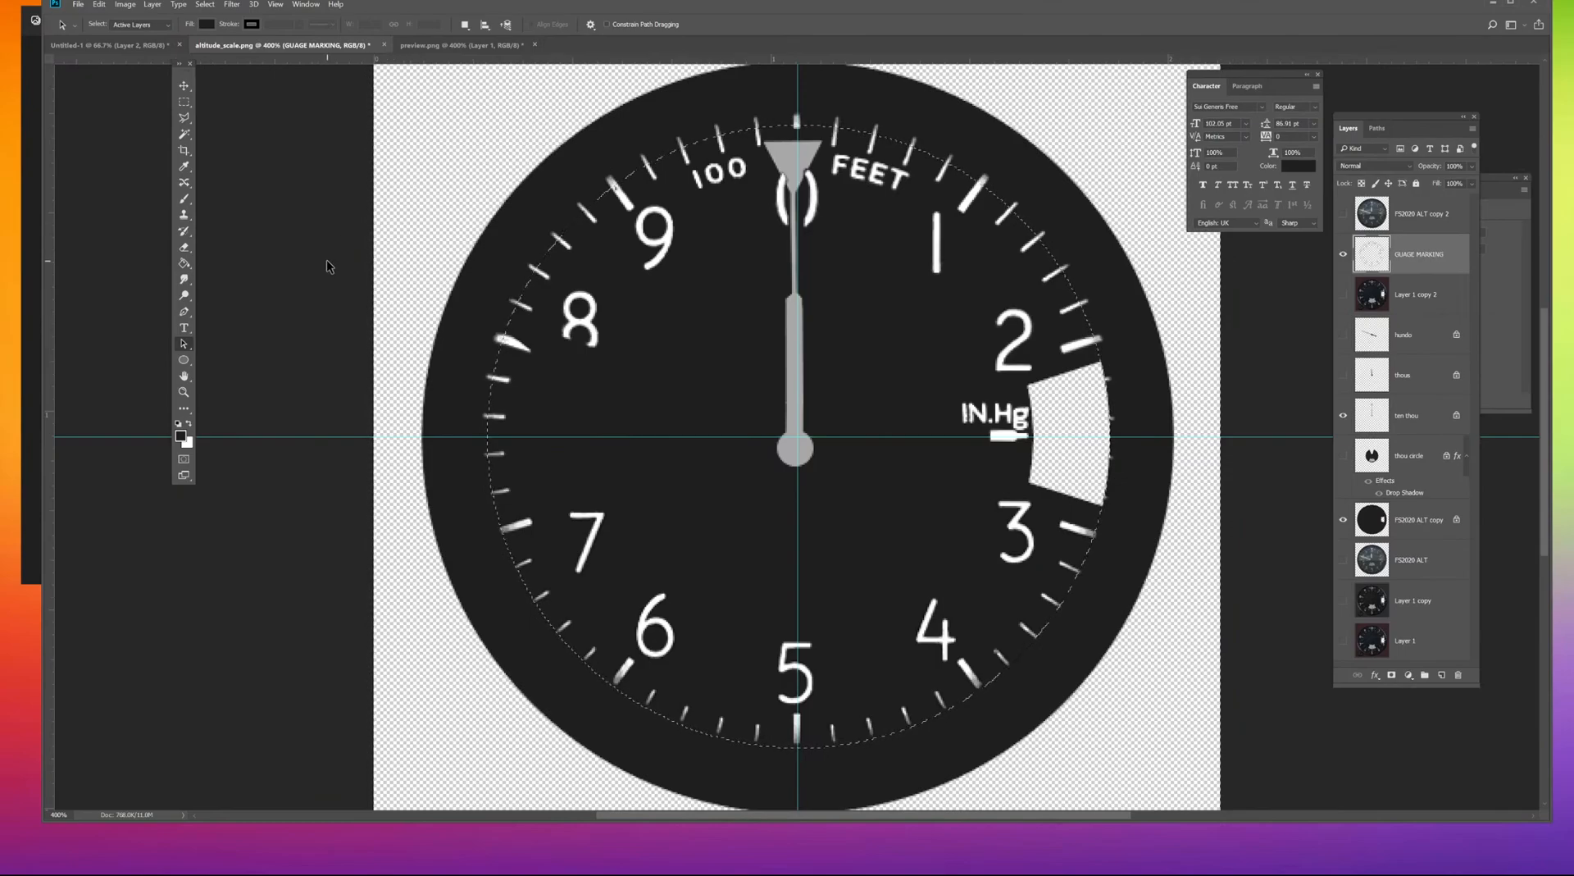
click(182, 84)
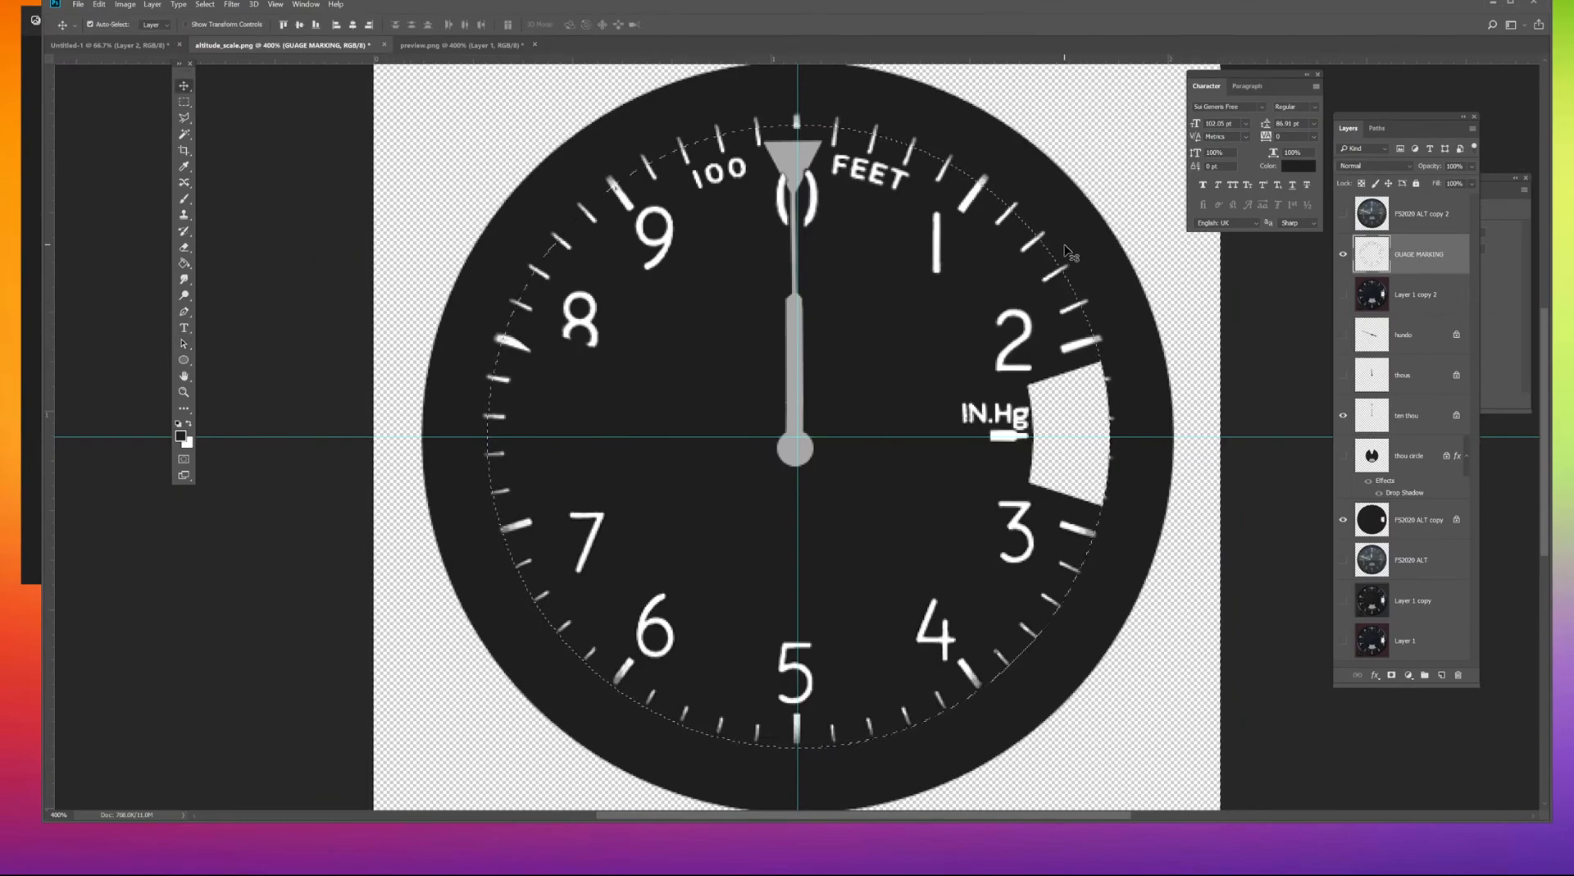
key(e)
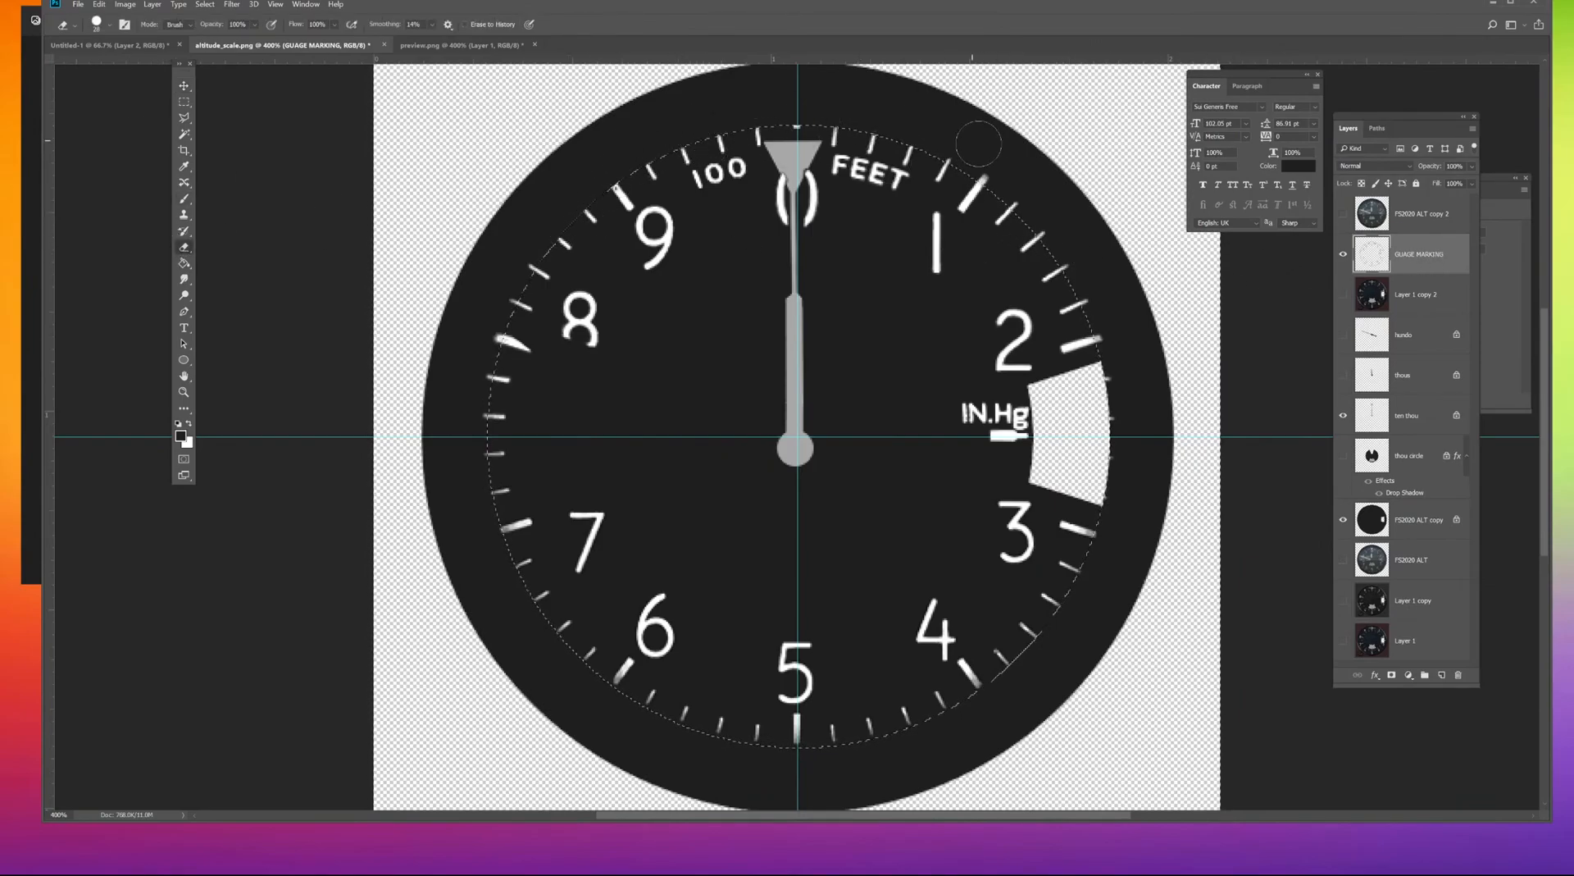
drag(522, 256, 457, 416)
mouse_move(1012, 748)
mouse_down()
mouse_move(1139, 472)
mouse_move(955, 162)
mouse_up()
key(ctrl+d)
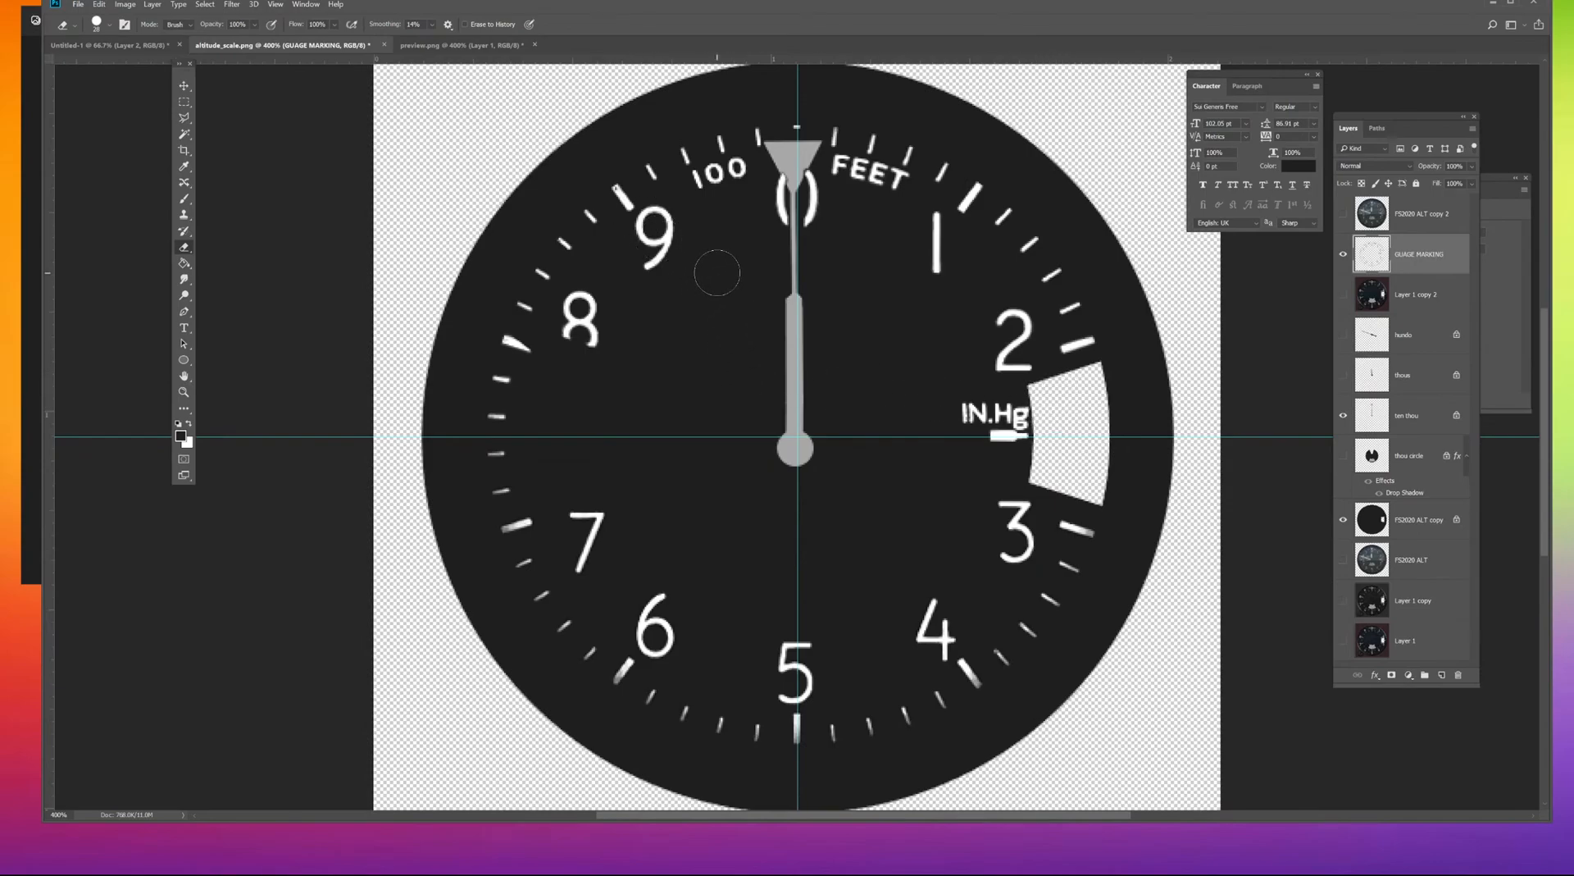
key(ctrl+minus)
key(ctrl+minus)
key(ctrl+plus)
key(ctrl+plus)
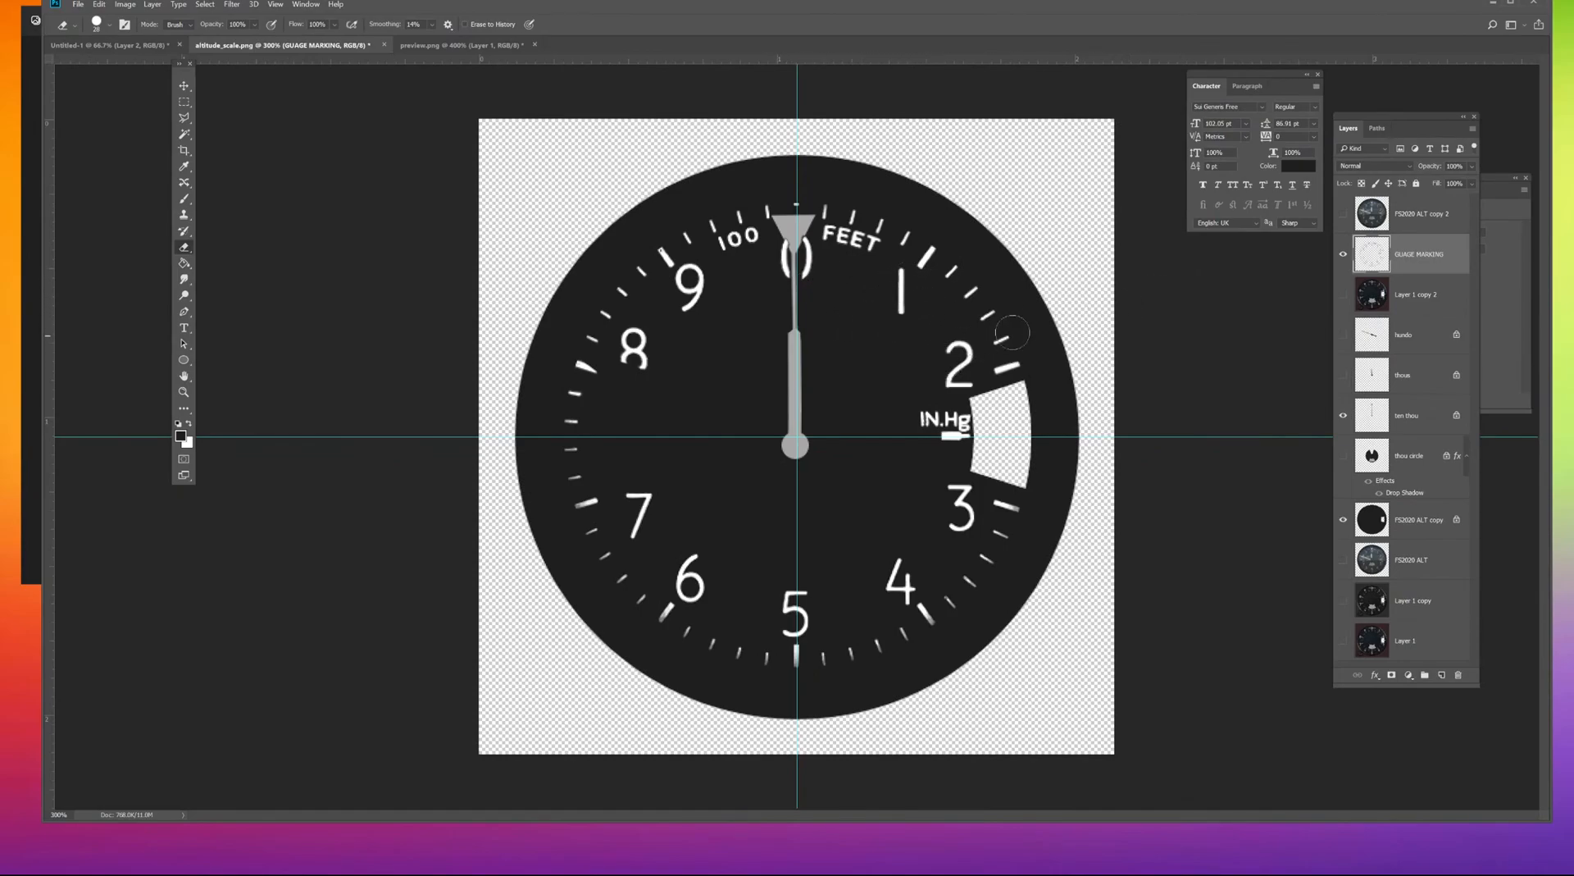
Hide the ten thou pointer layer and add a text layer reading 0 above the GUAGE MARKING layer.
click(1343, 418)
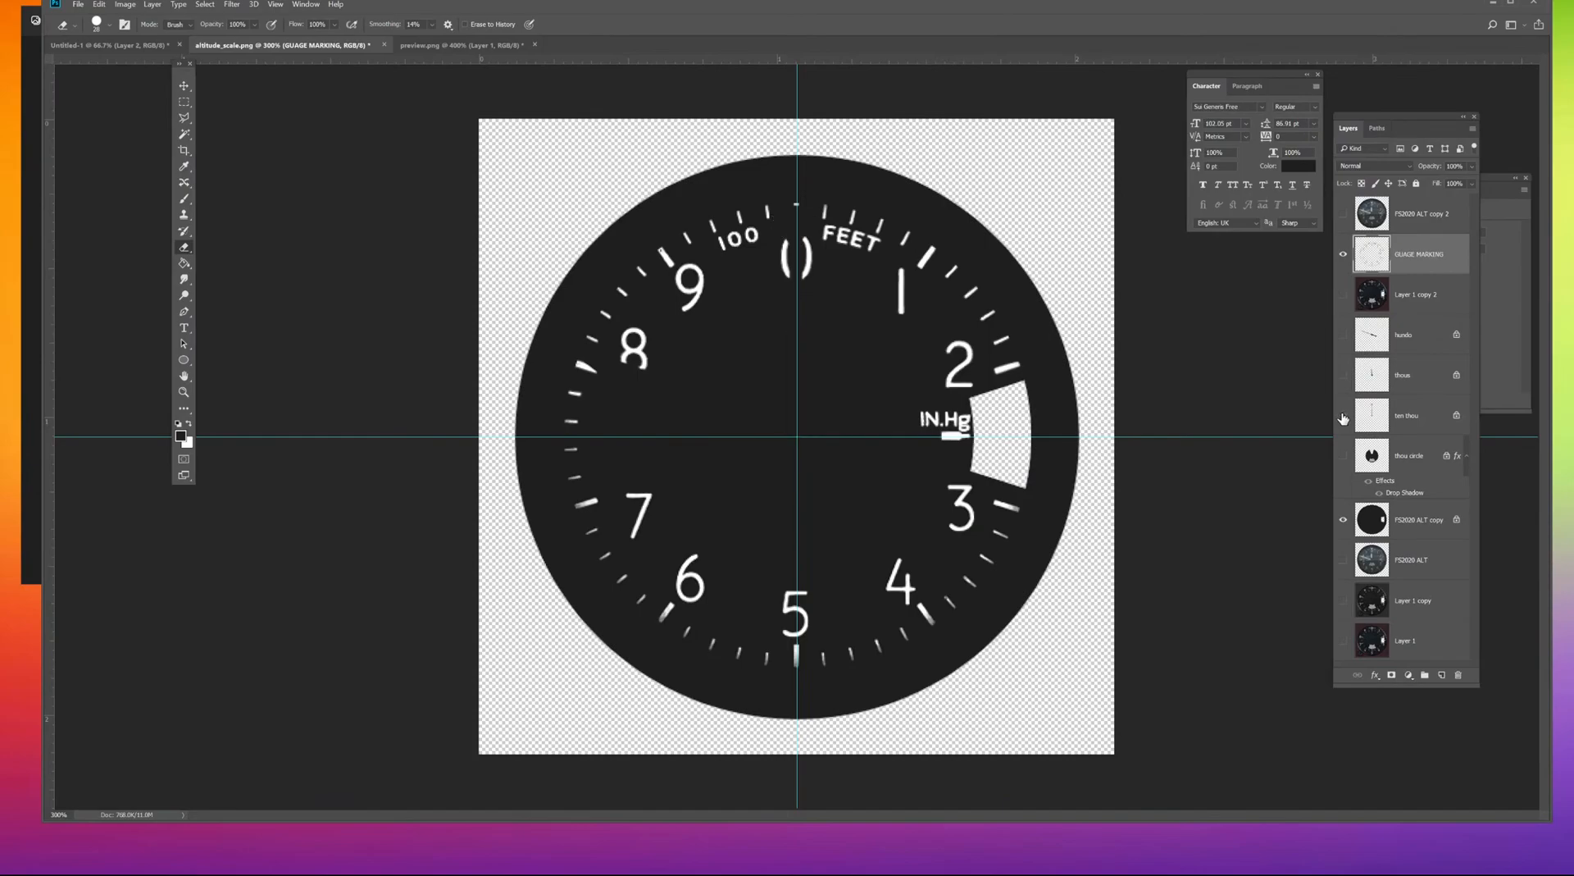
click(183, 103)
click(187, 331)
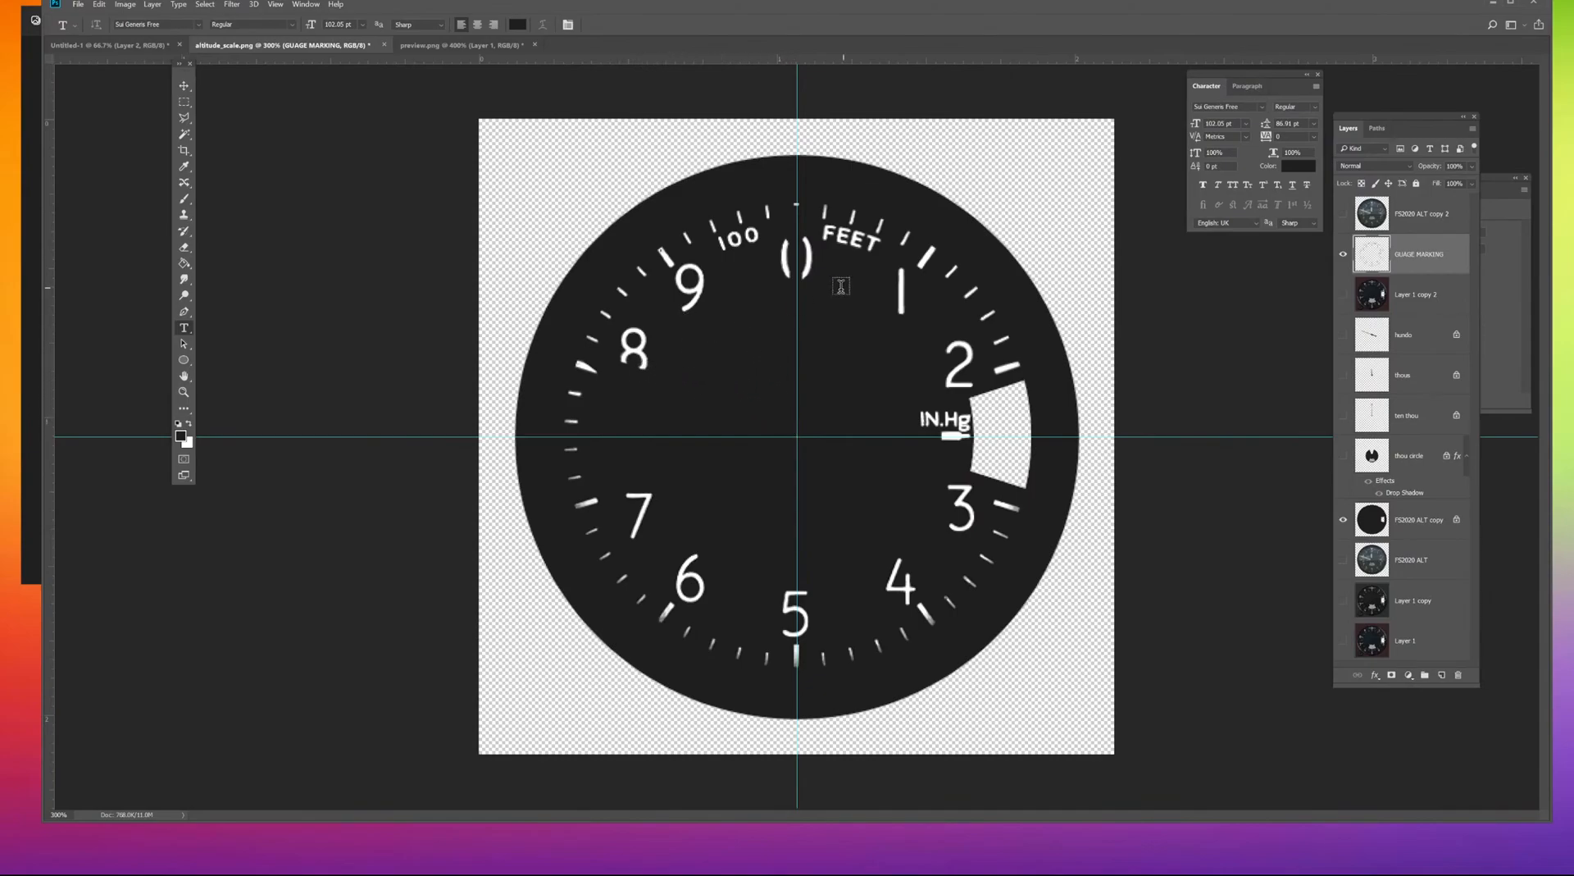
click(757, 401)
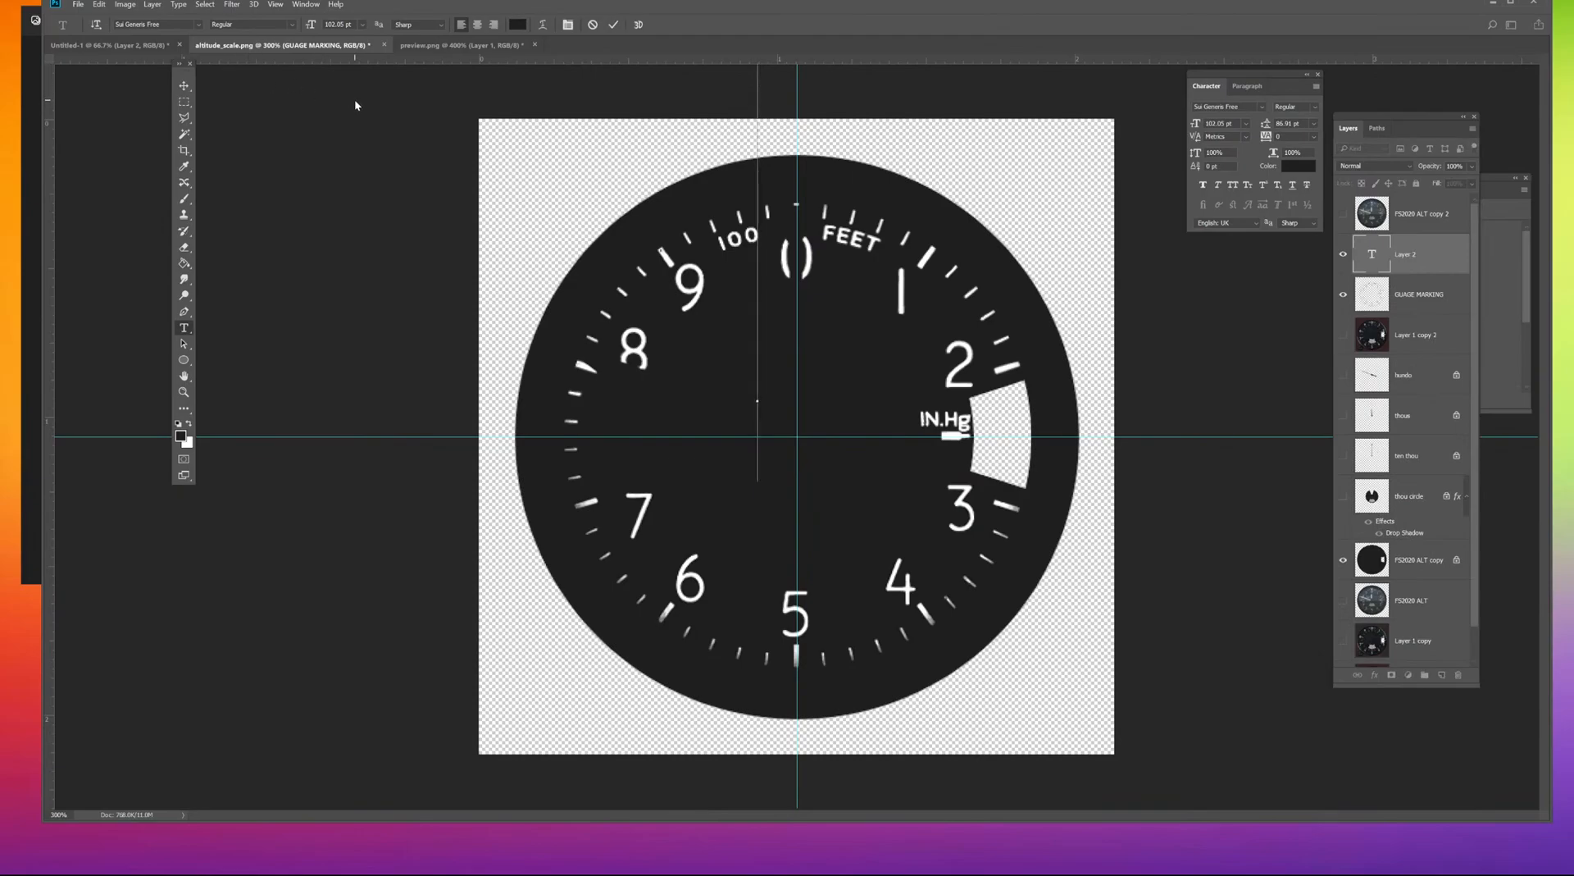
text(0)
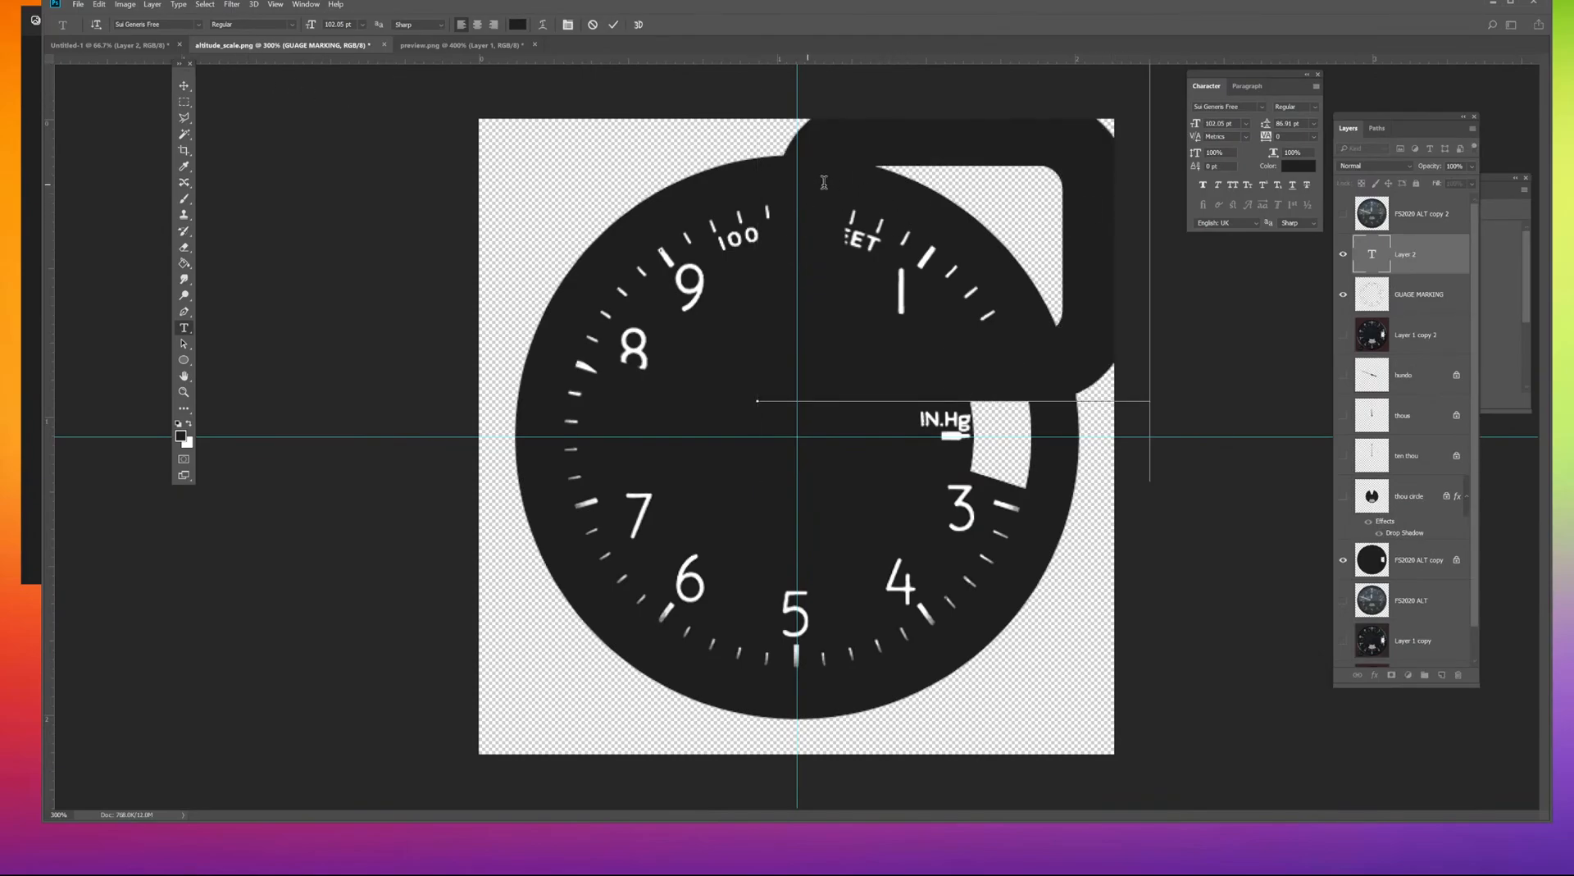
key(ctrl+Return)
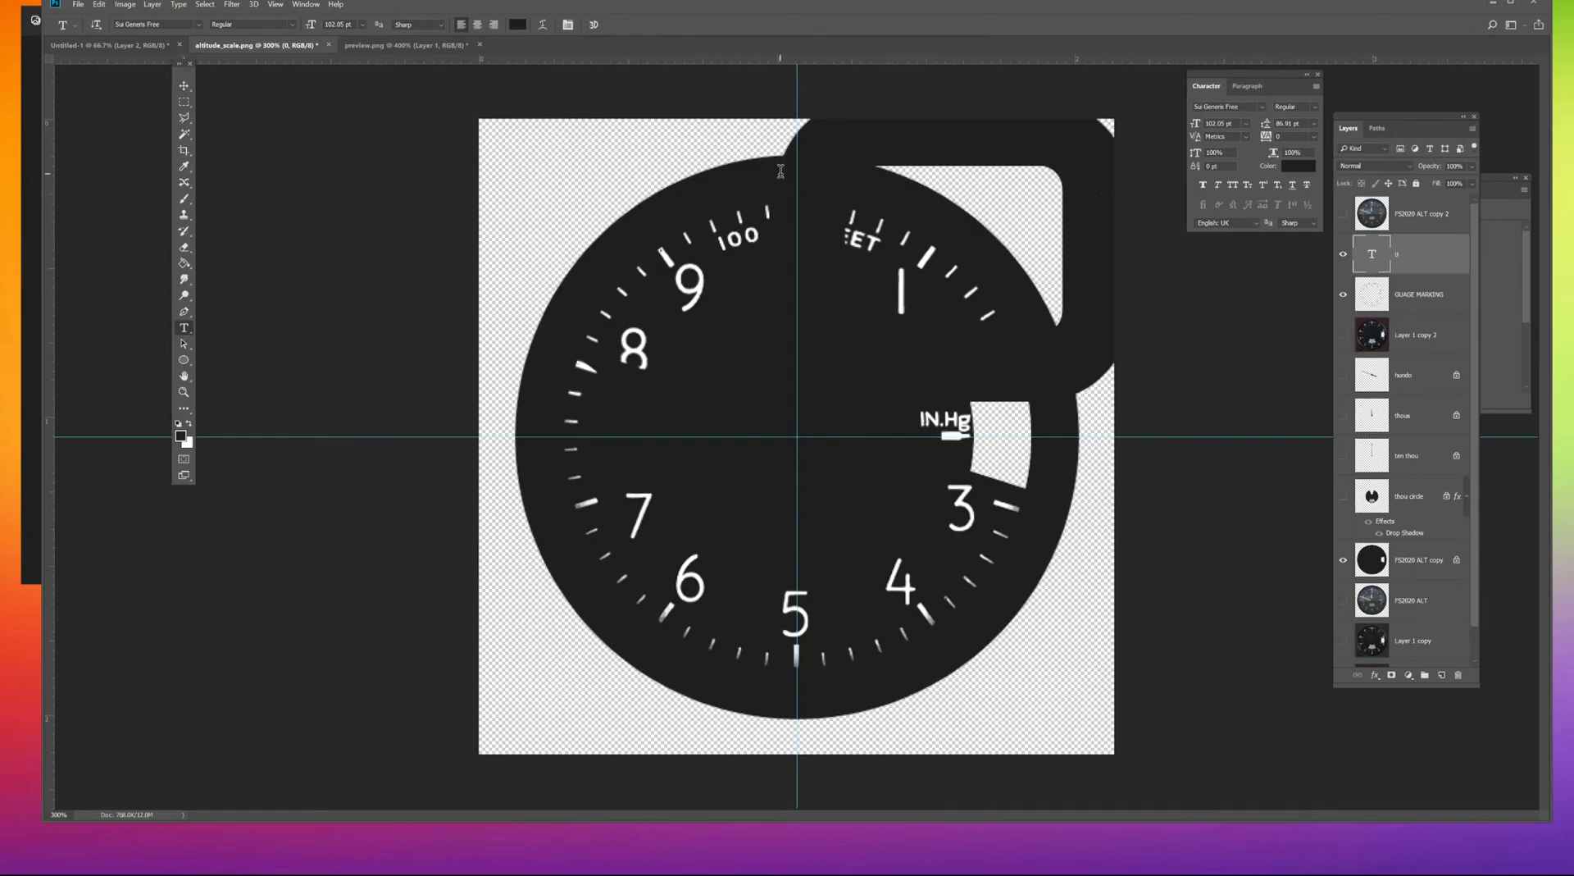
Set the 0 text's font to Arial and its colour to white.
double_click(781, 170)
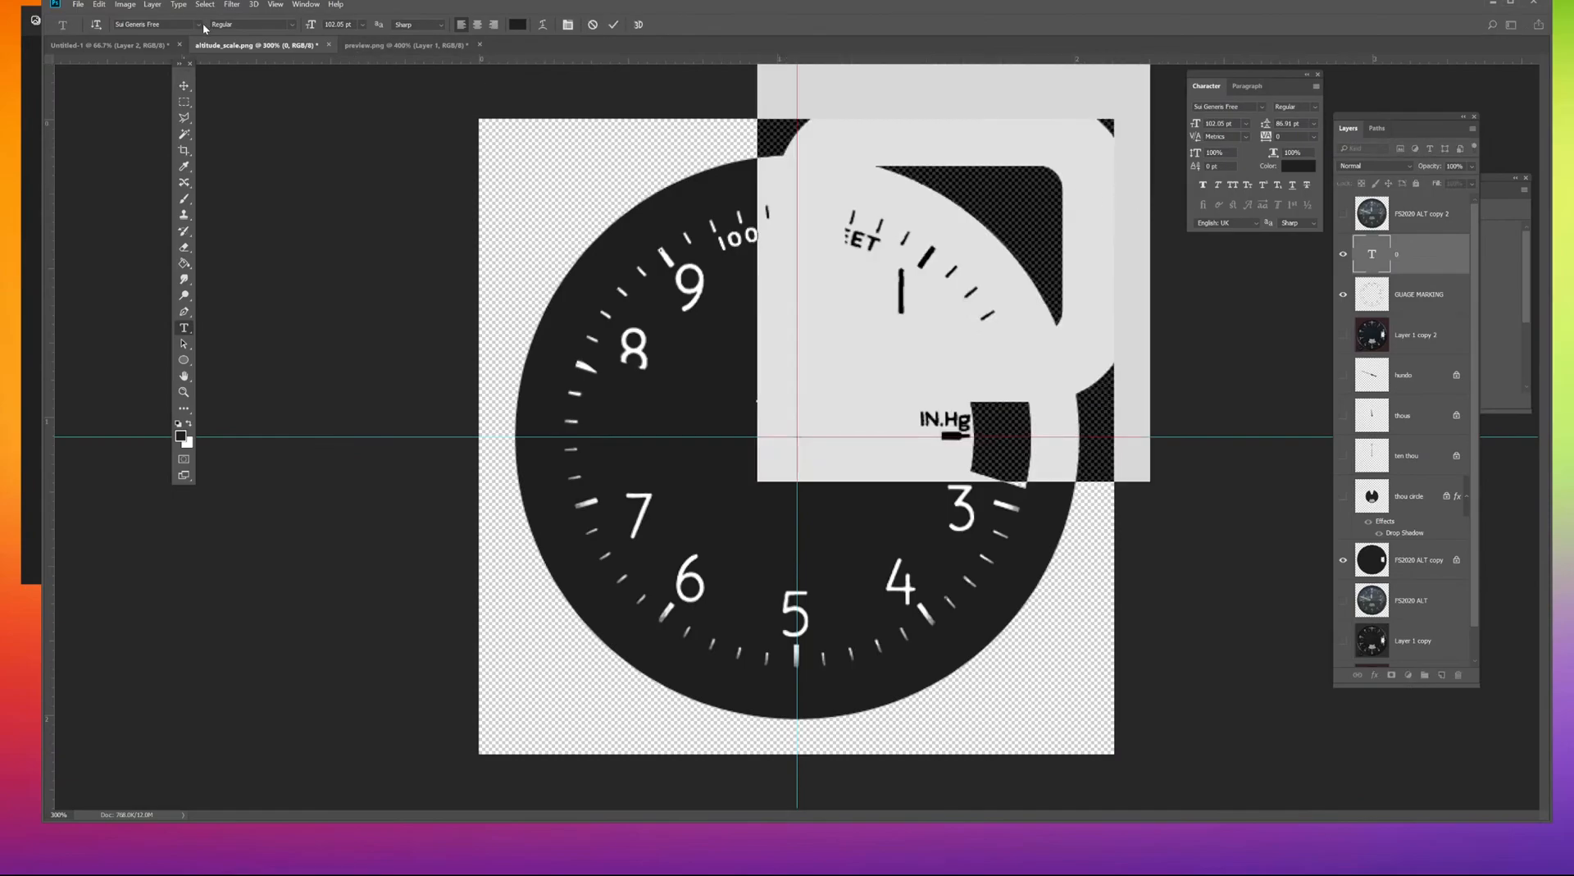
click(204, 23)
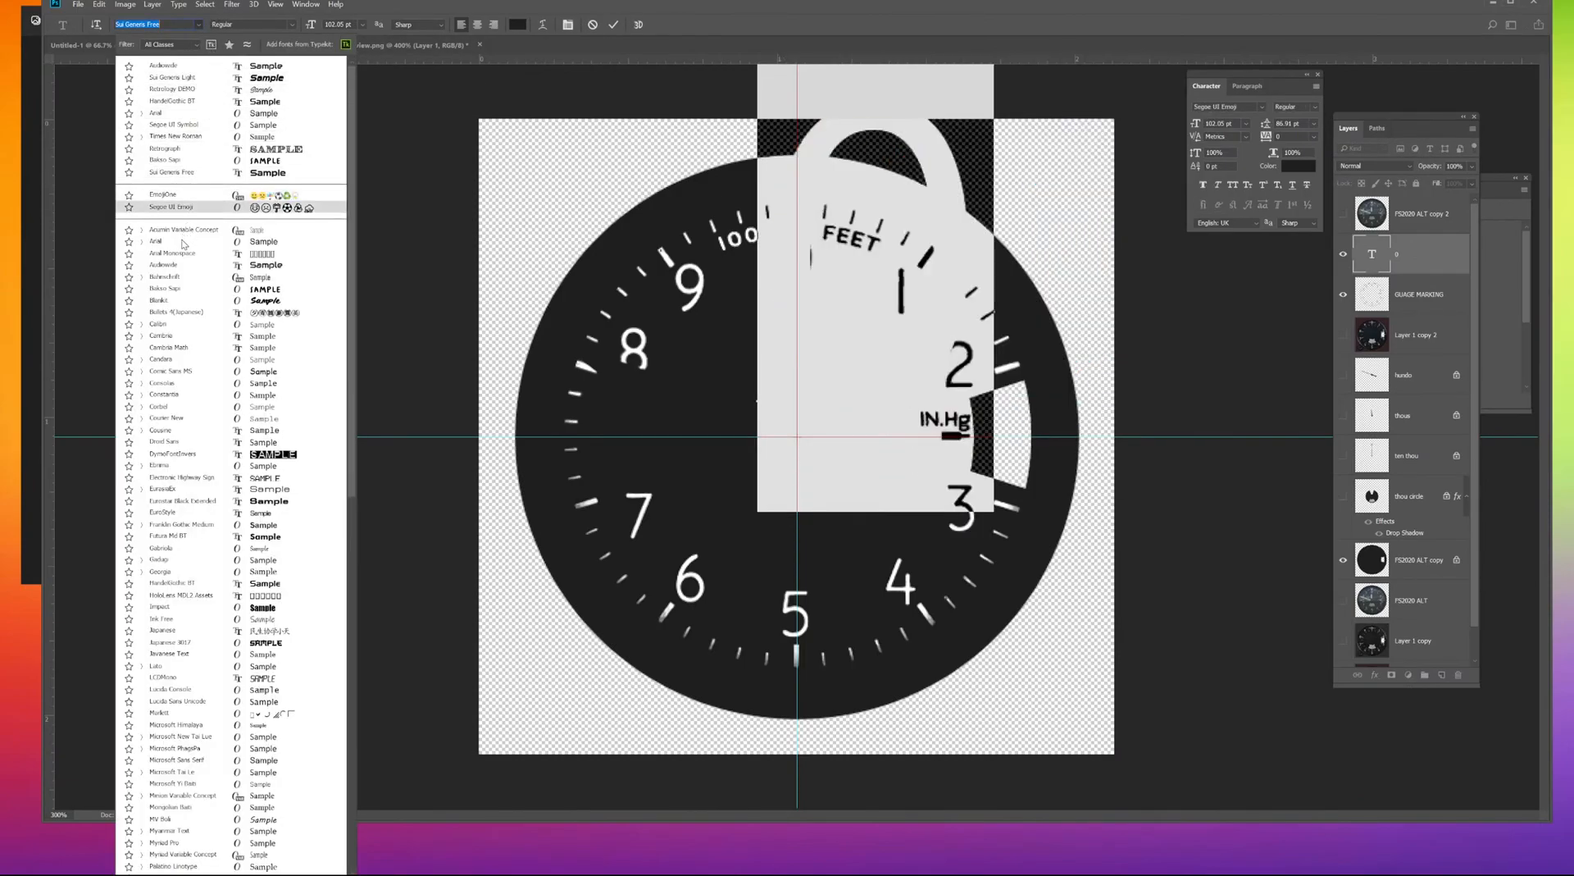
click(184, 242)
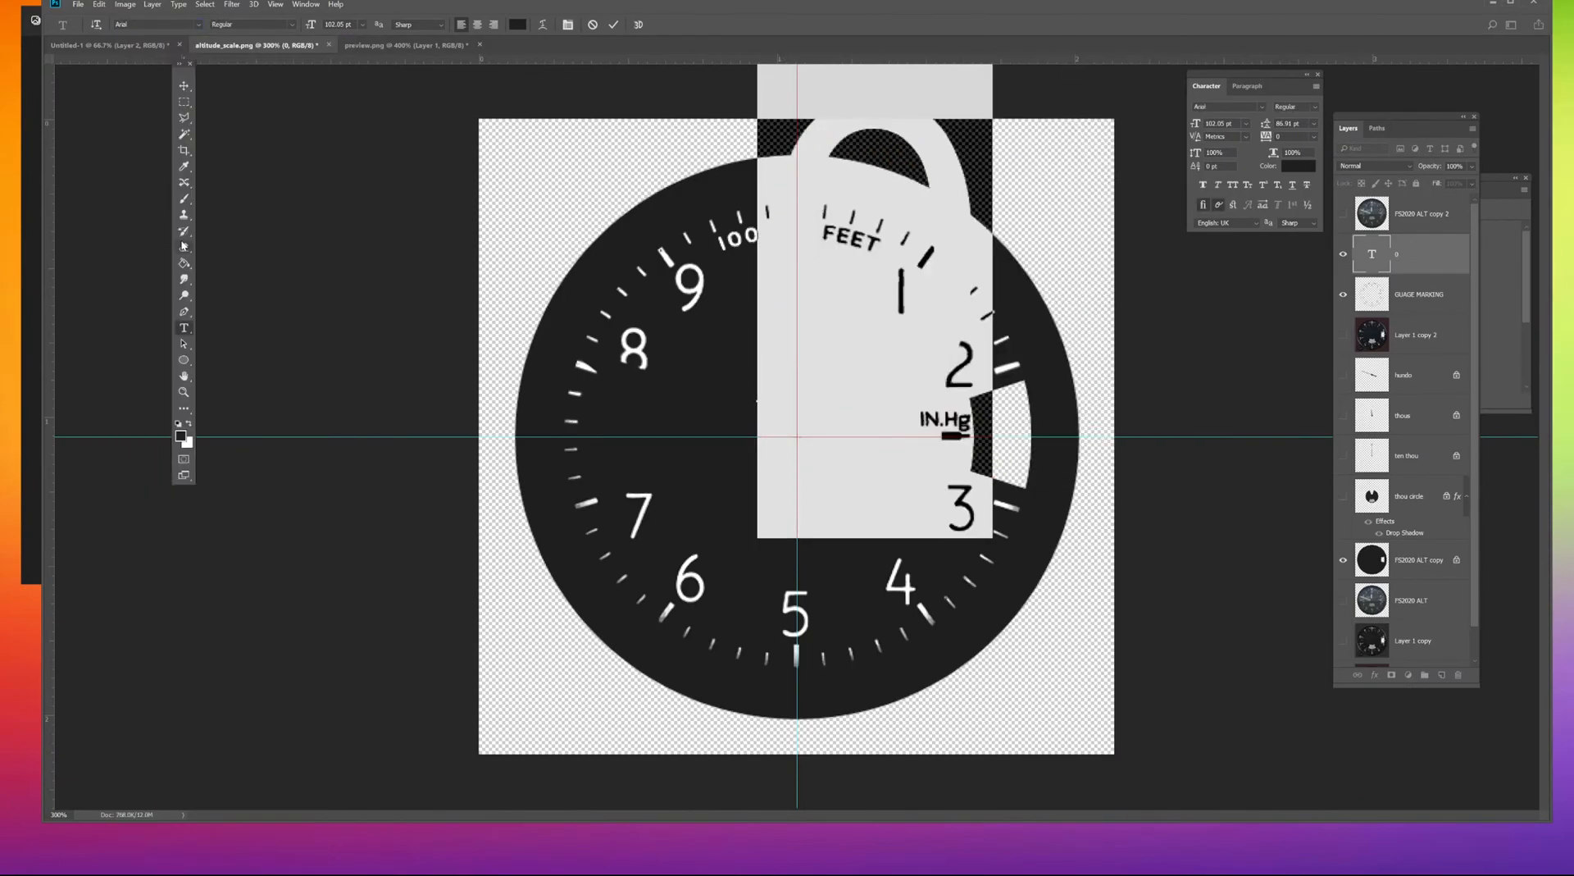
click(184, 87)
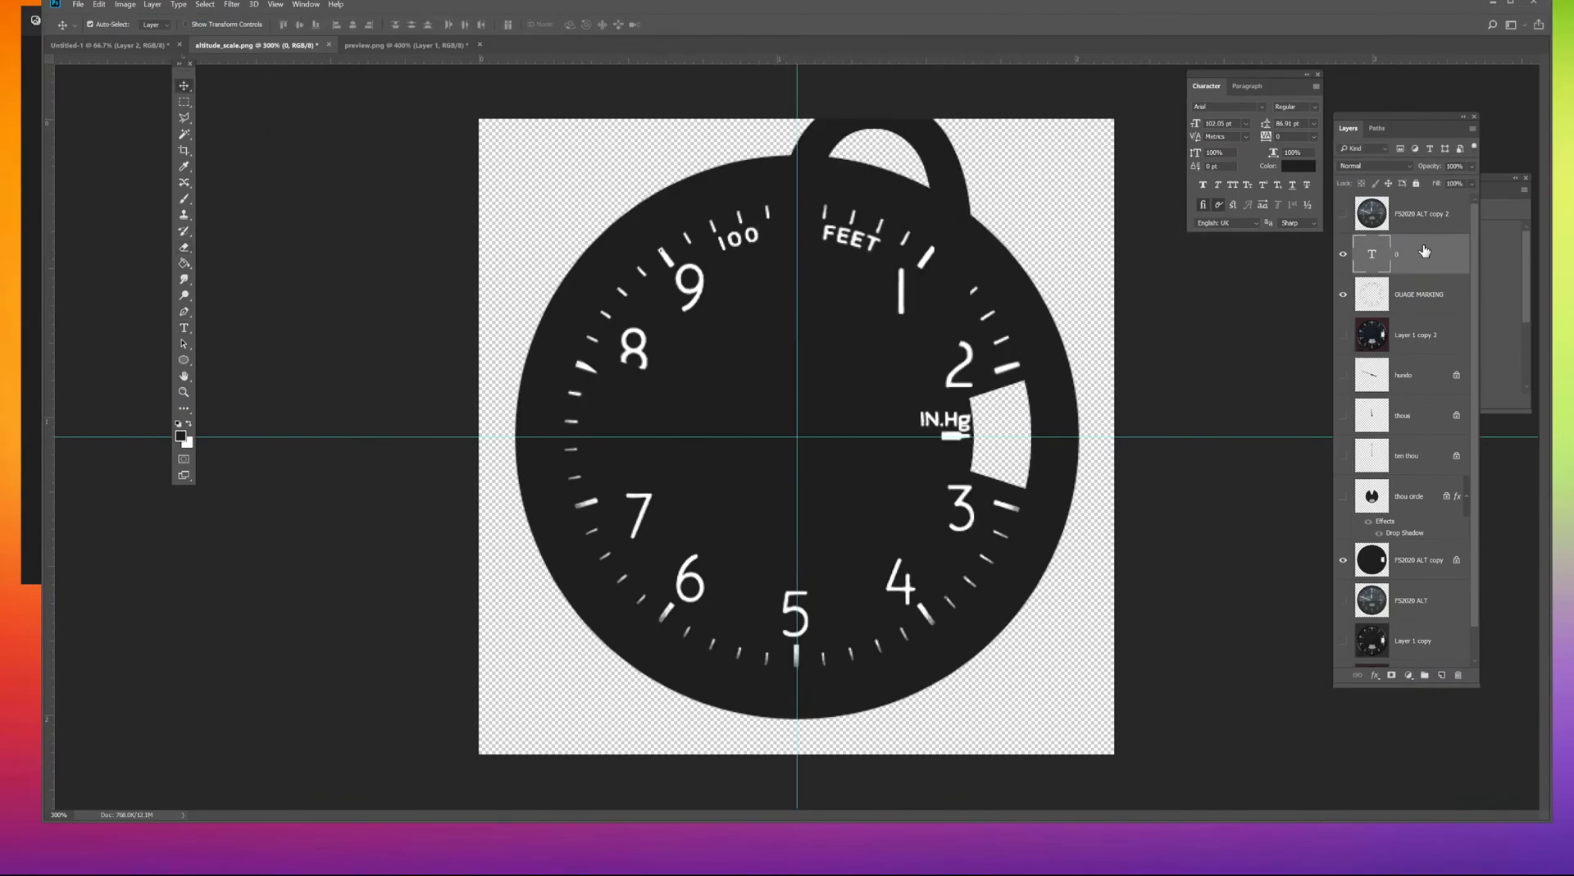
click(183, 328)
click(520, 24)
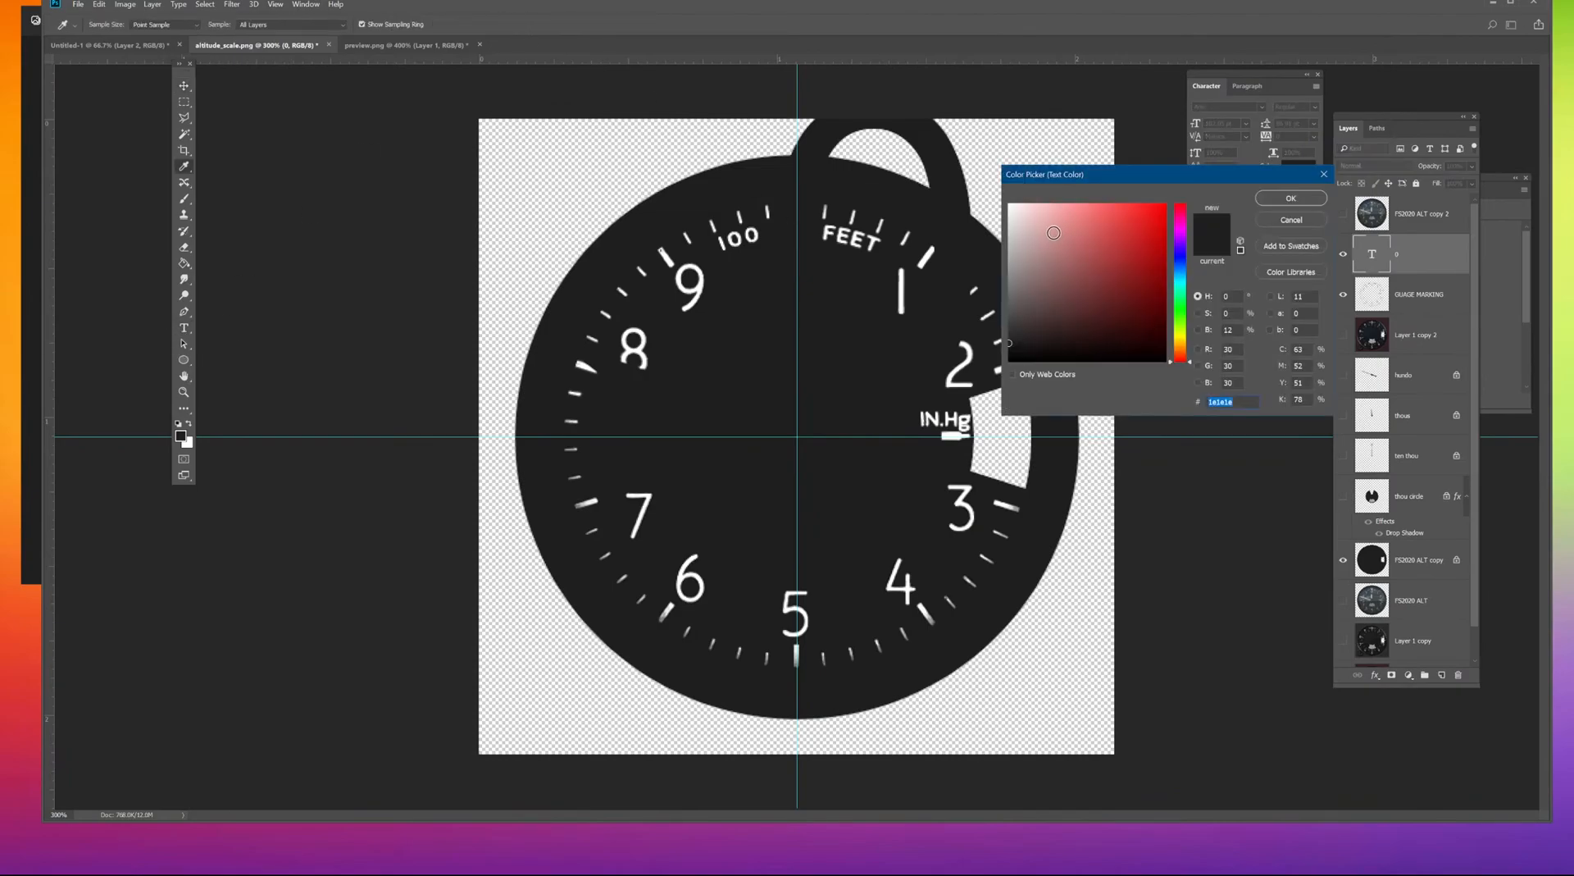
drag(1054, 232, 1009, 205)
click(1290, 199)
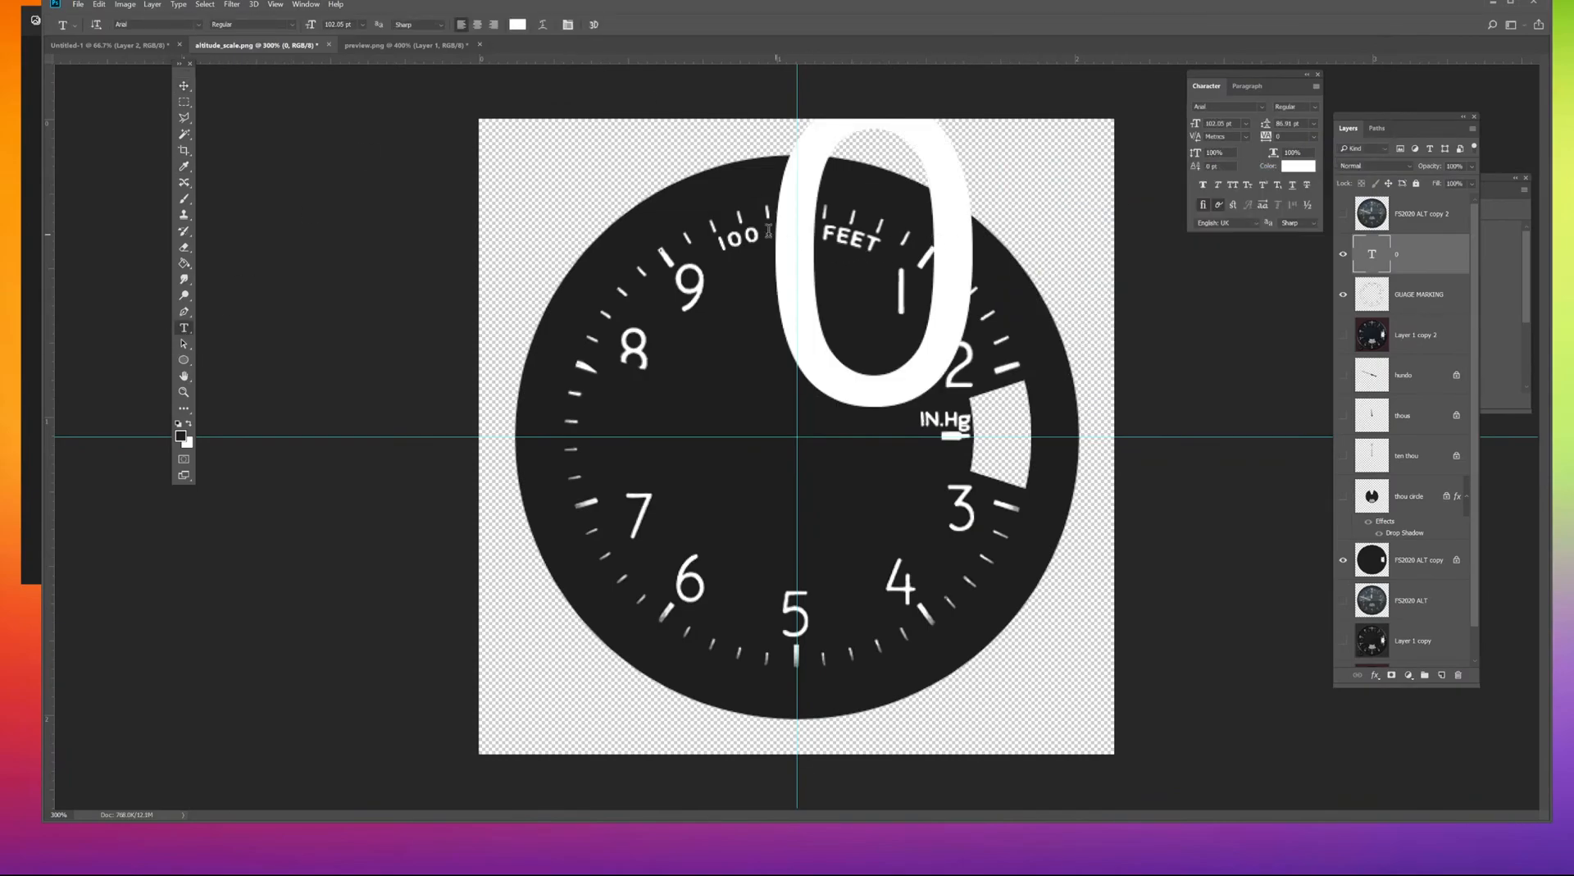
Scale the 0 text to 15.22% and place it over the broken zero at the dial's top, centred on the vertical guide.
click(185, 86)
drag(951, 203, 898, 306)
drag(927, 443, 926, 444)
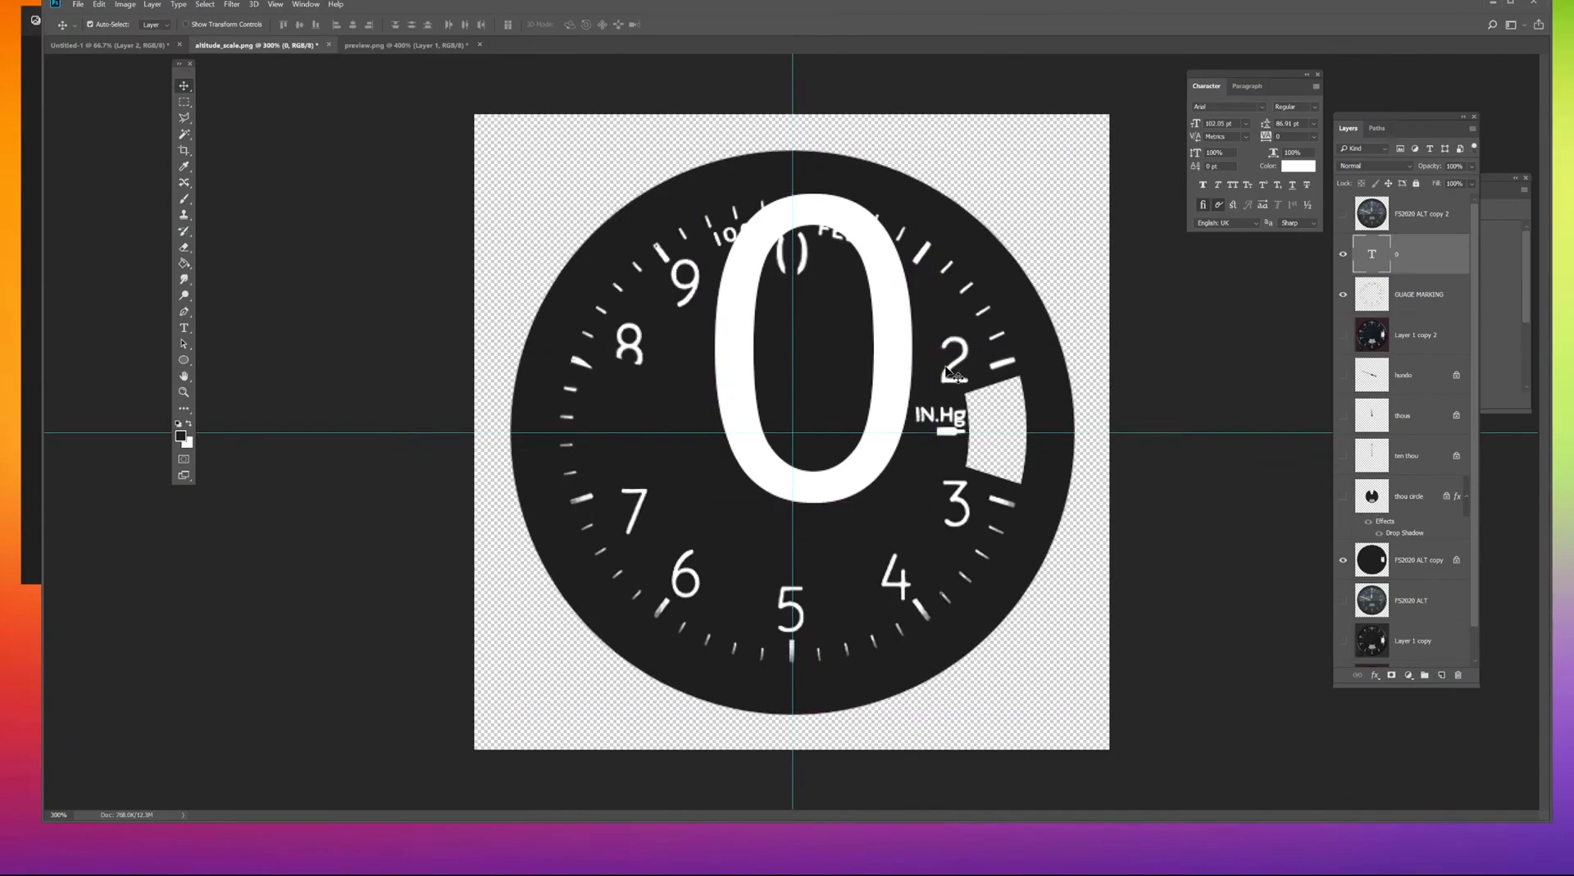
key(ctrl+t)
drag(933, 637, 800, 278)
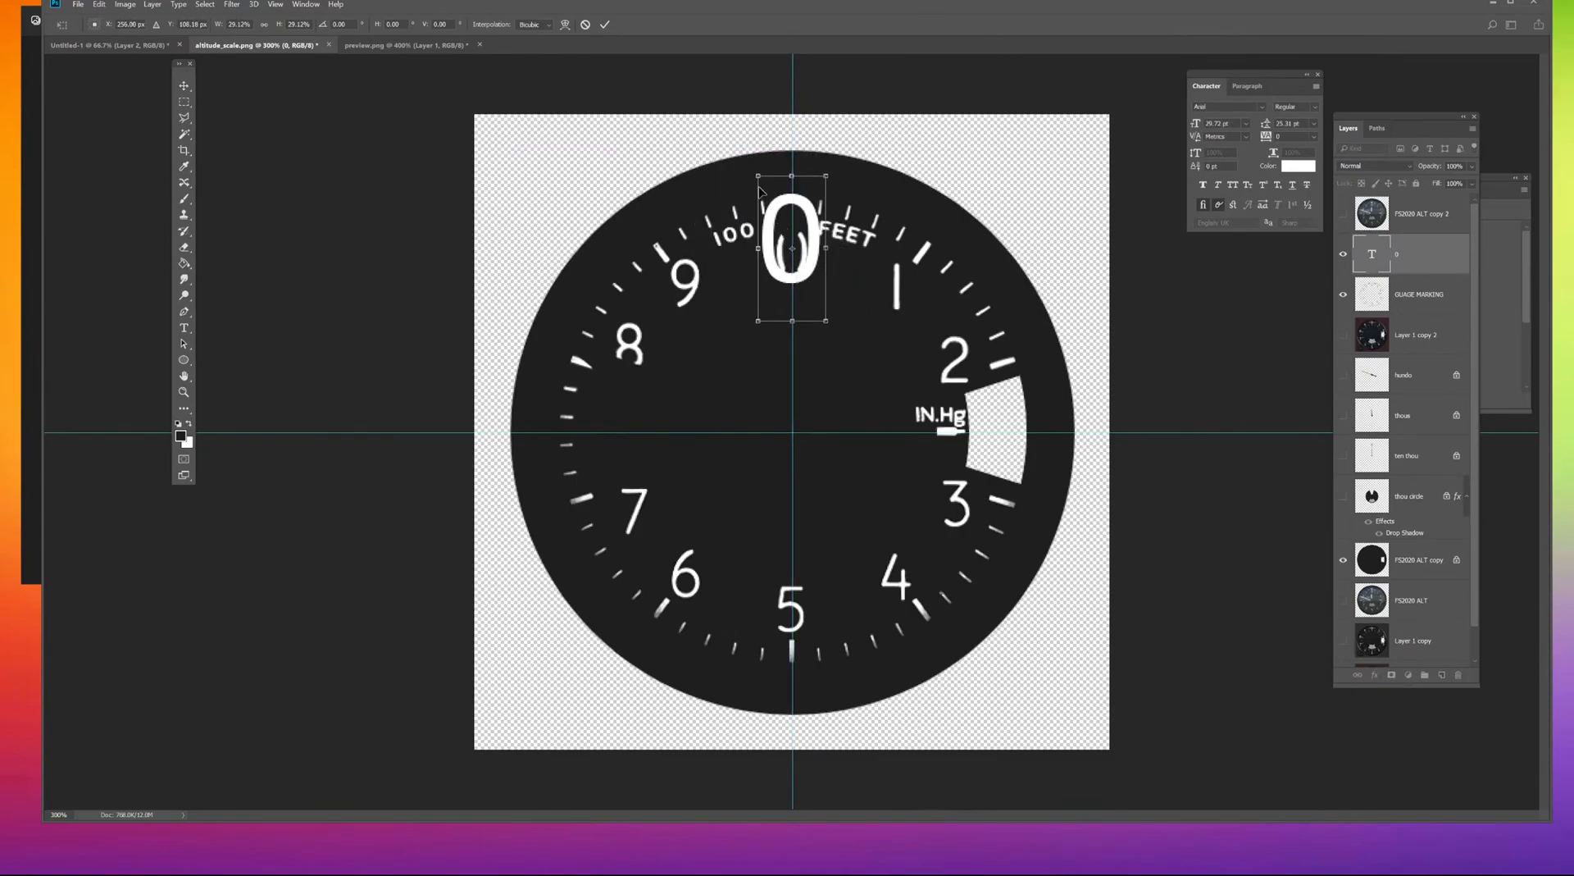
drag(755, 176, 818, 304)
scroll(815, 301, up, 2)
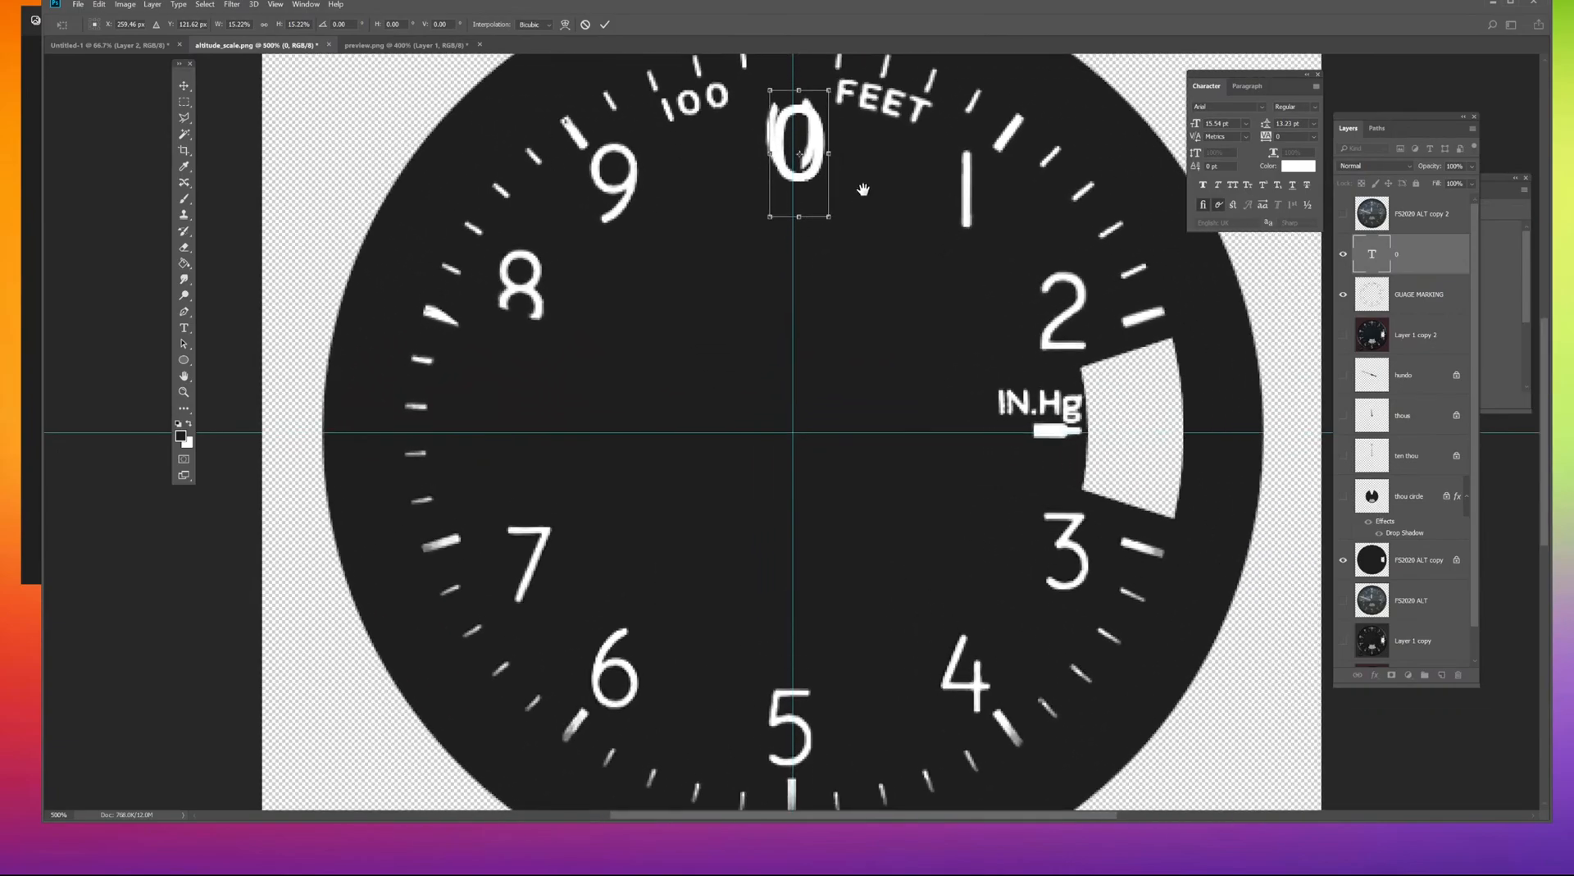
drag(820, 288, 815, 281)
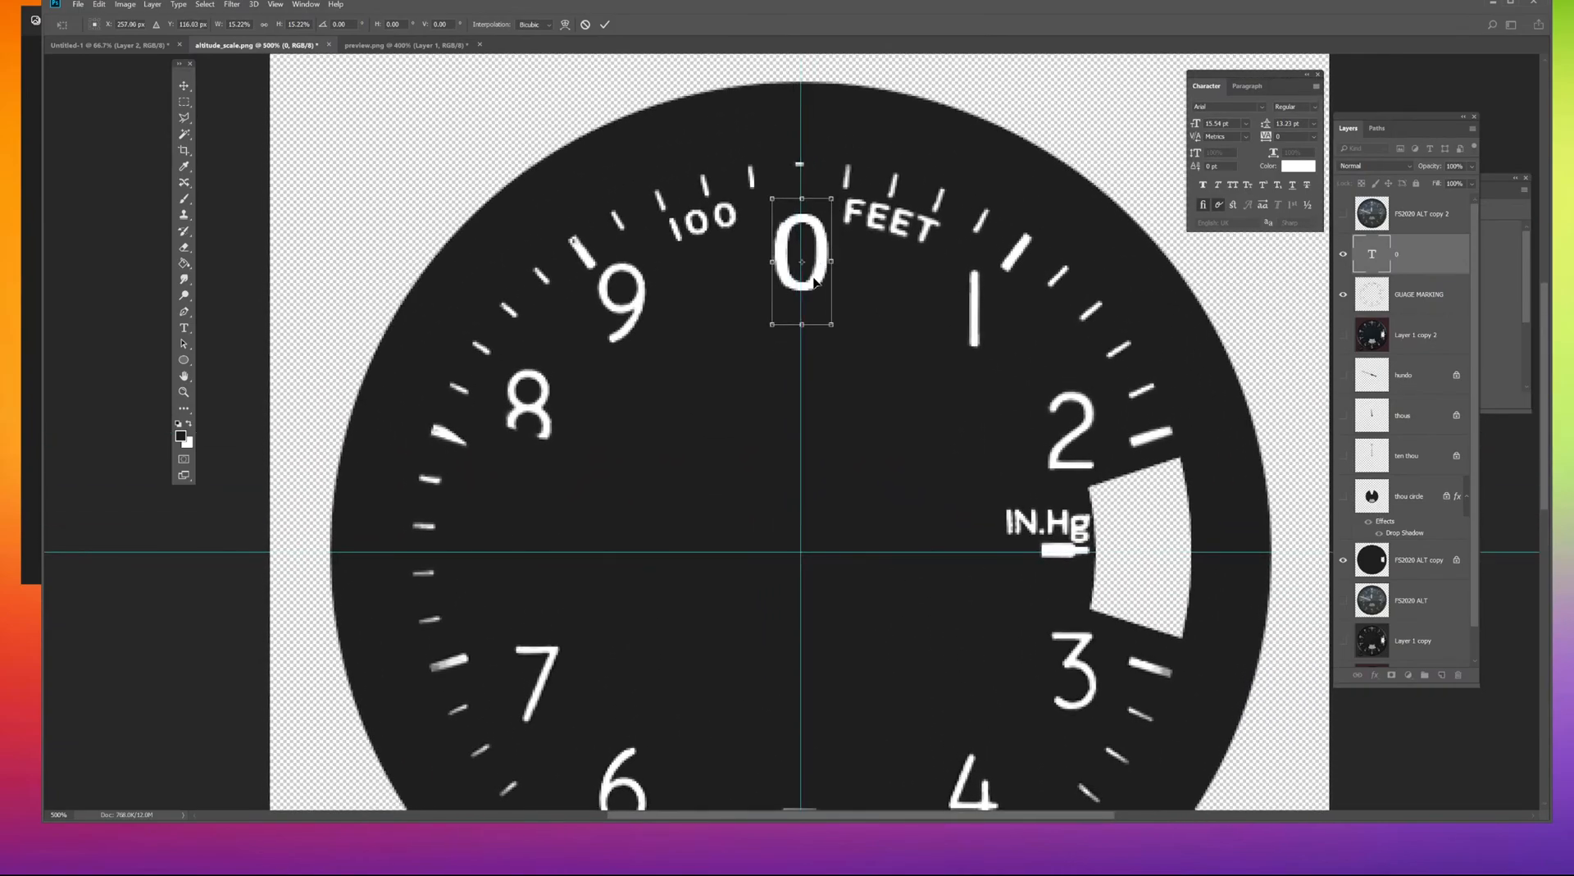
key(Return)
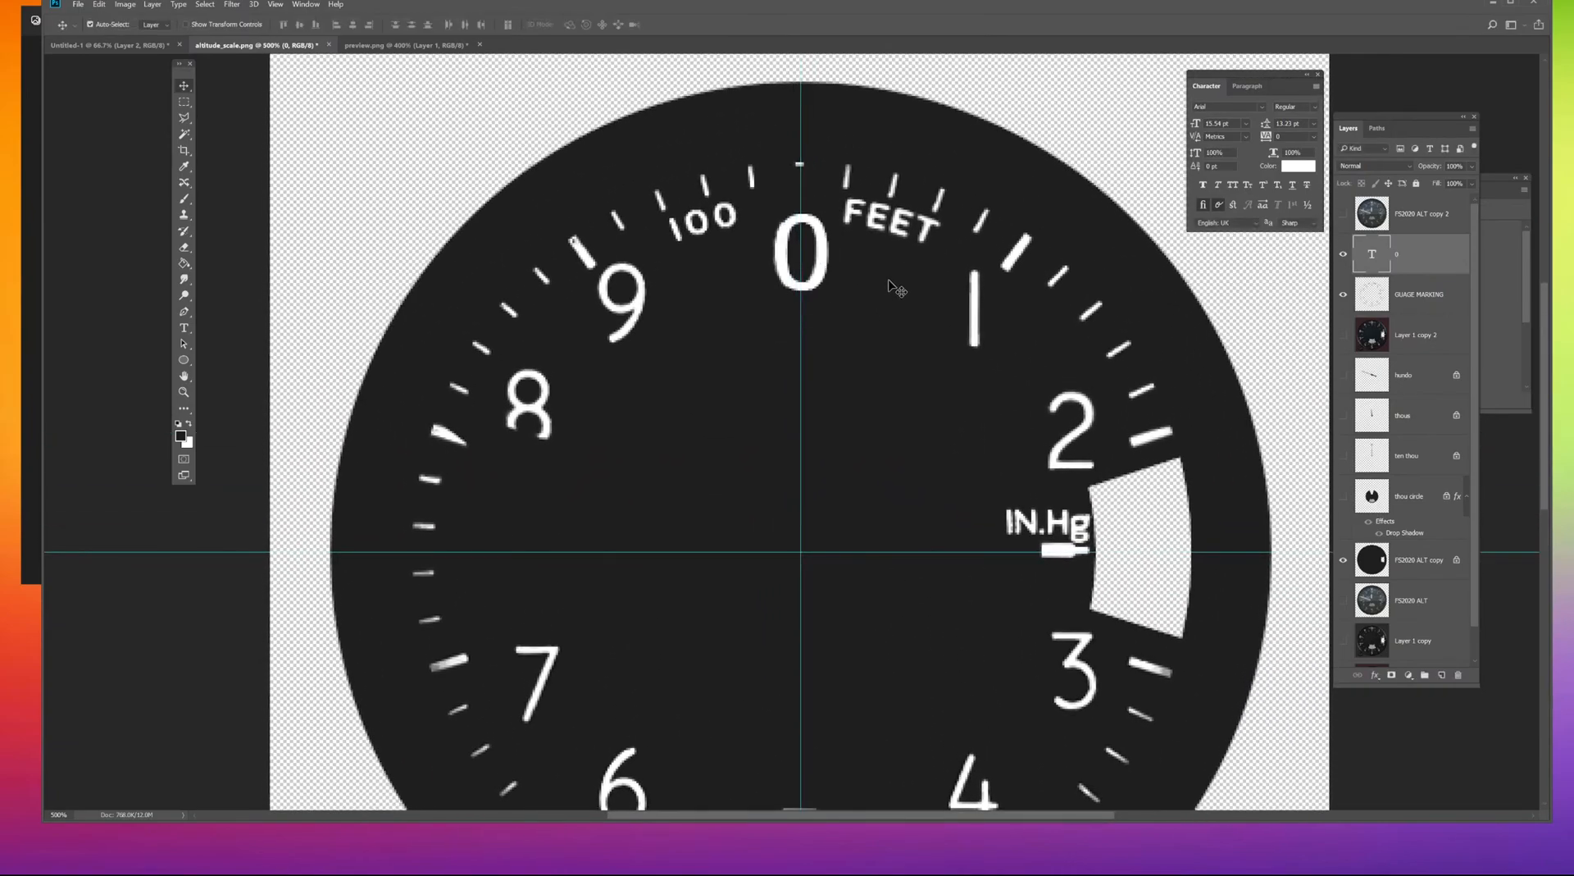
Erase the broken zero from the GUAGE MARKING layer with the 0 text layer hidden, and show the text layer again.
click(1343, 254)
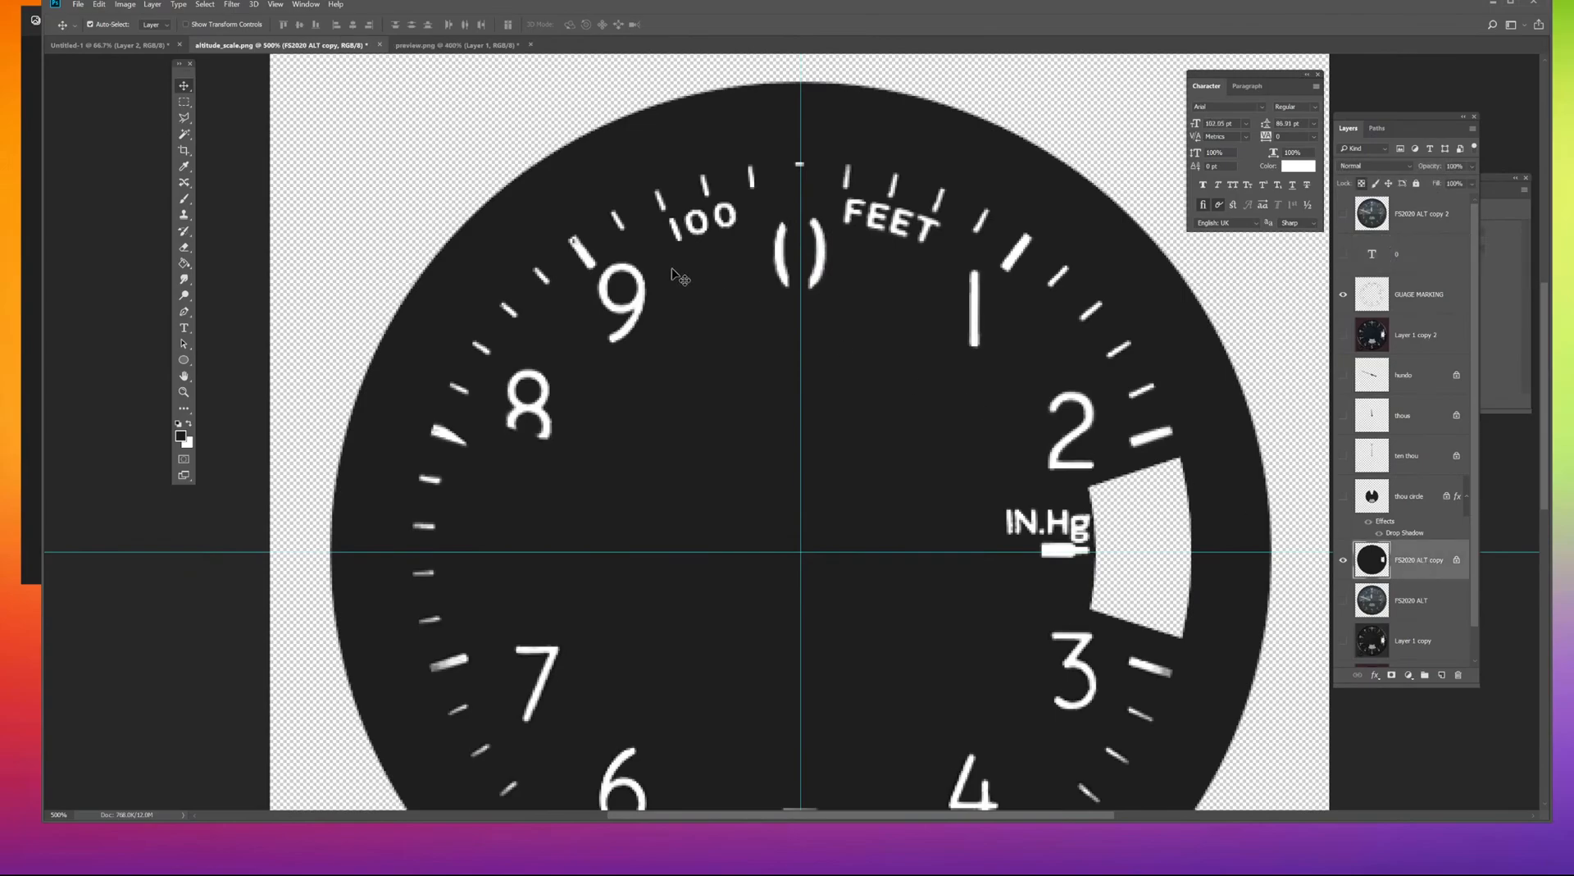
click(1344, 294)
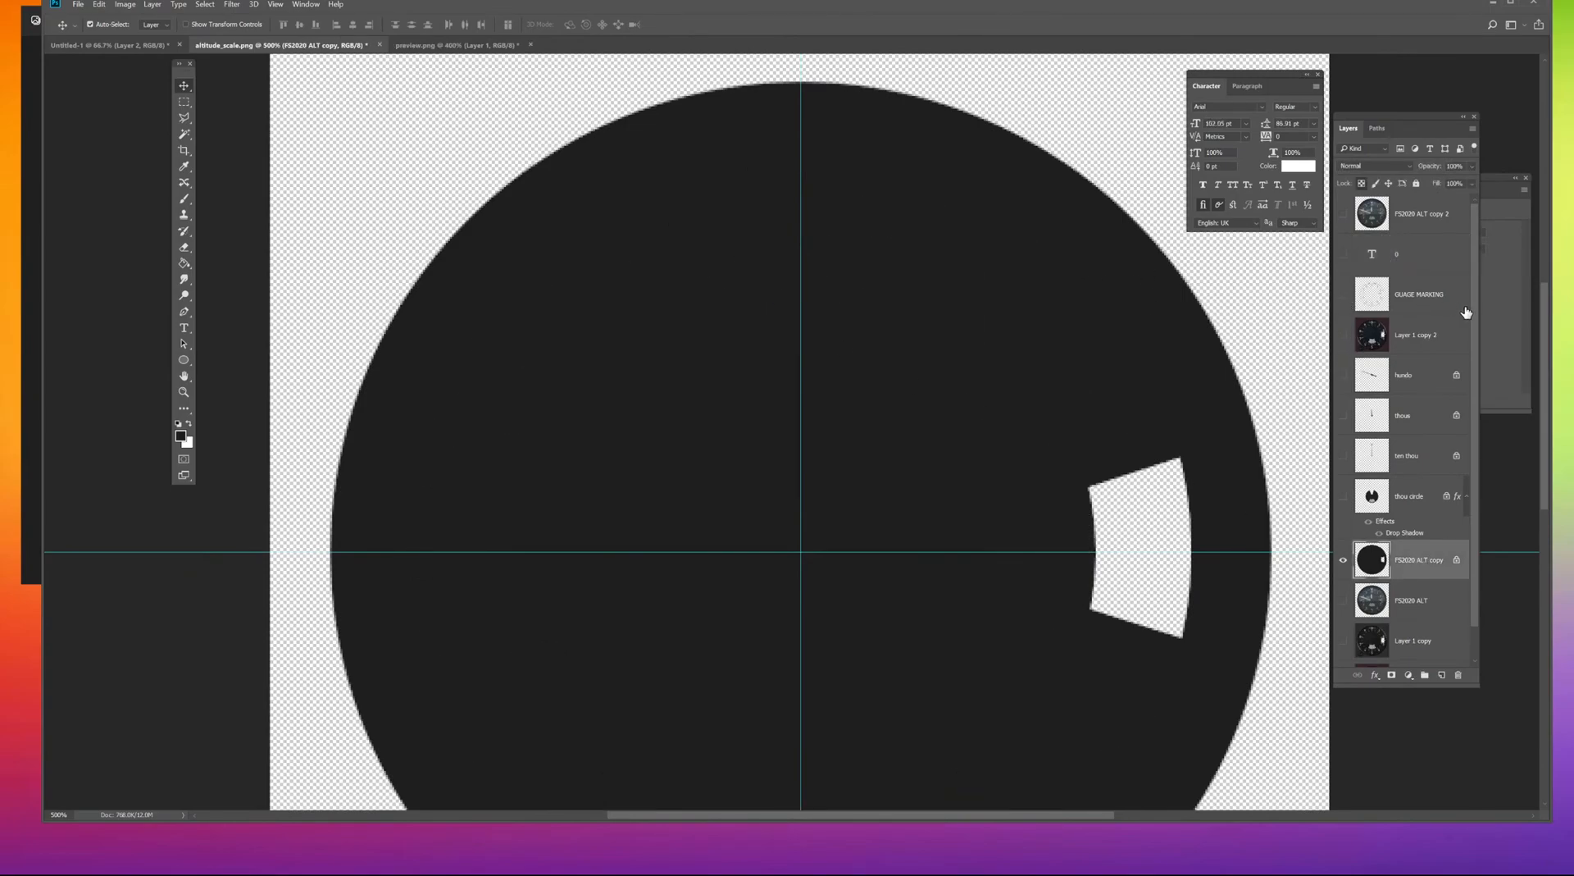
click(1345, 296)
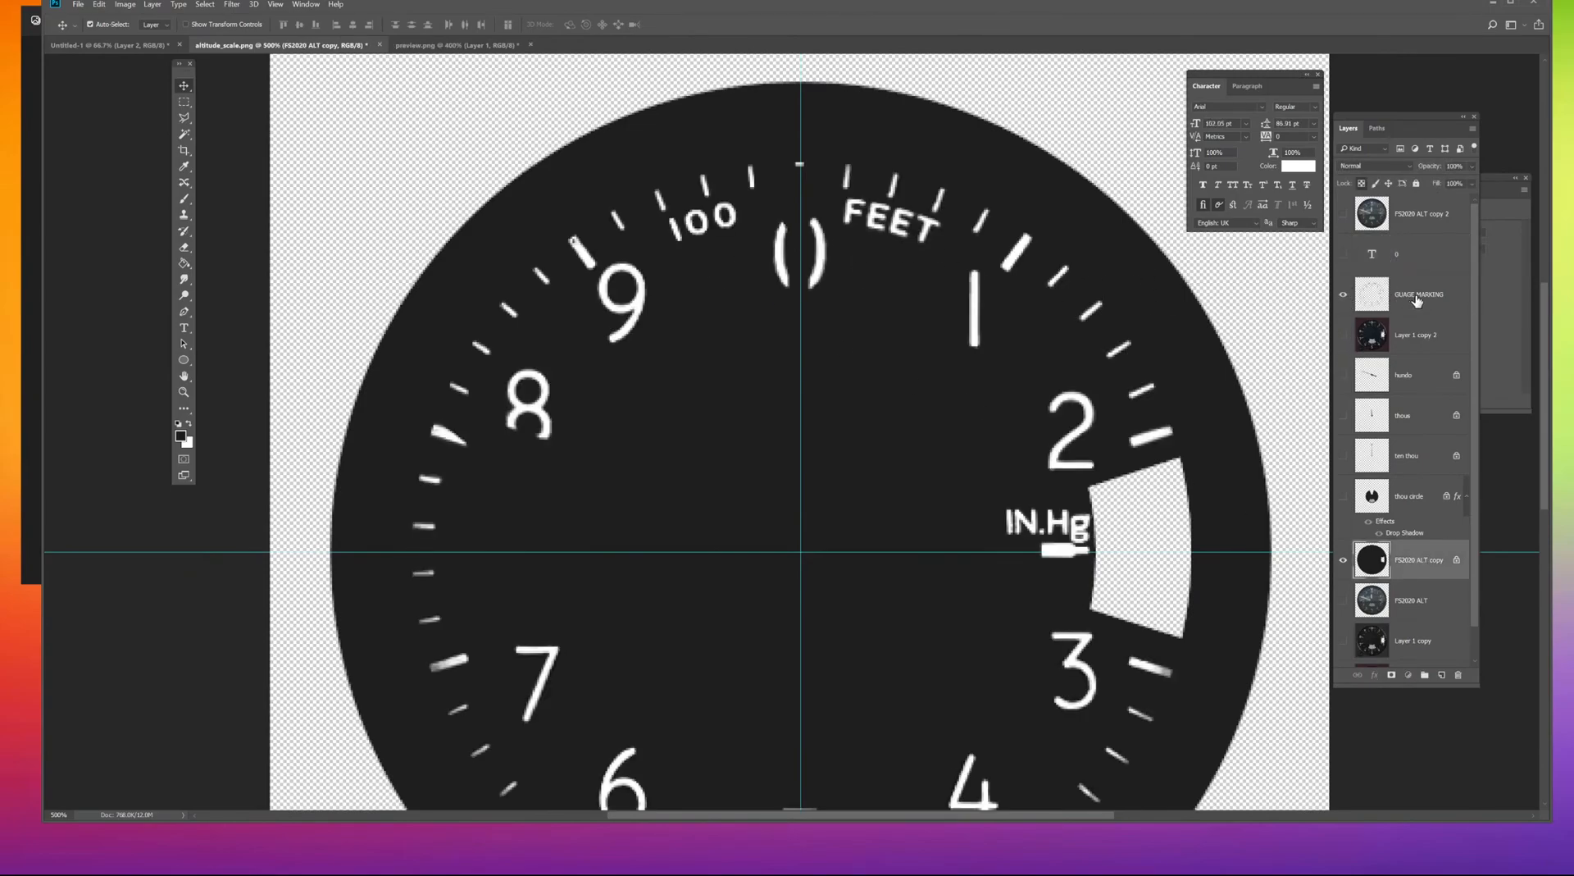
click(1417, 300)
key(e)
drag(803, 278, 795, 202)
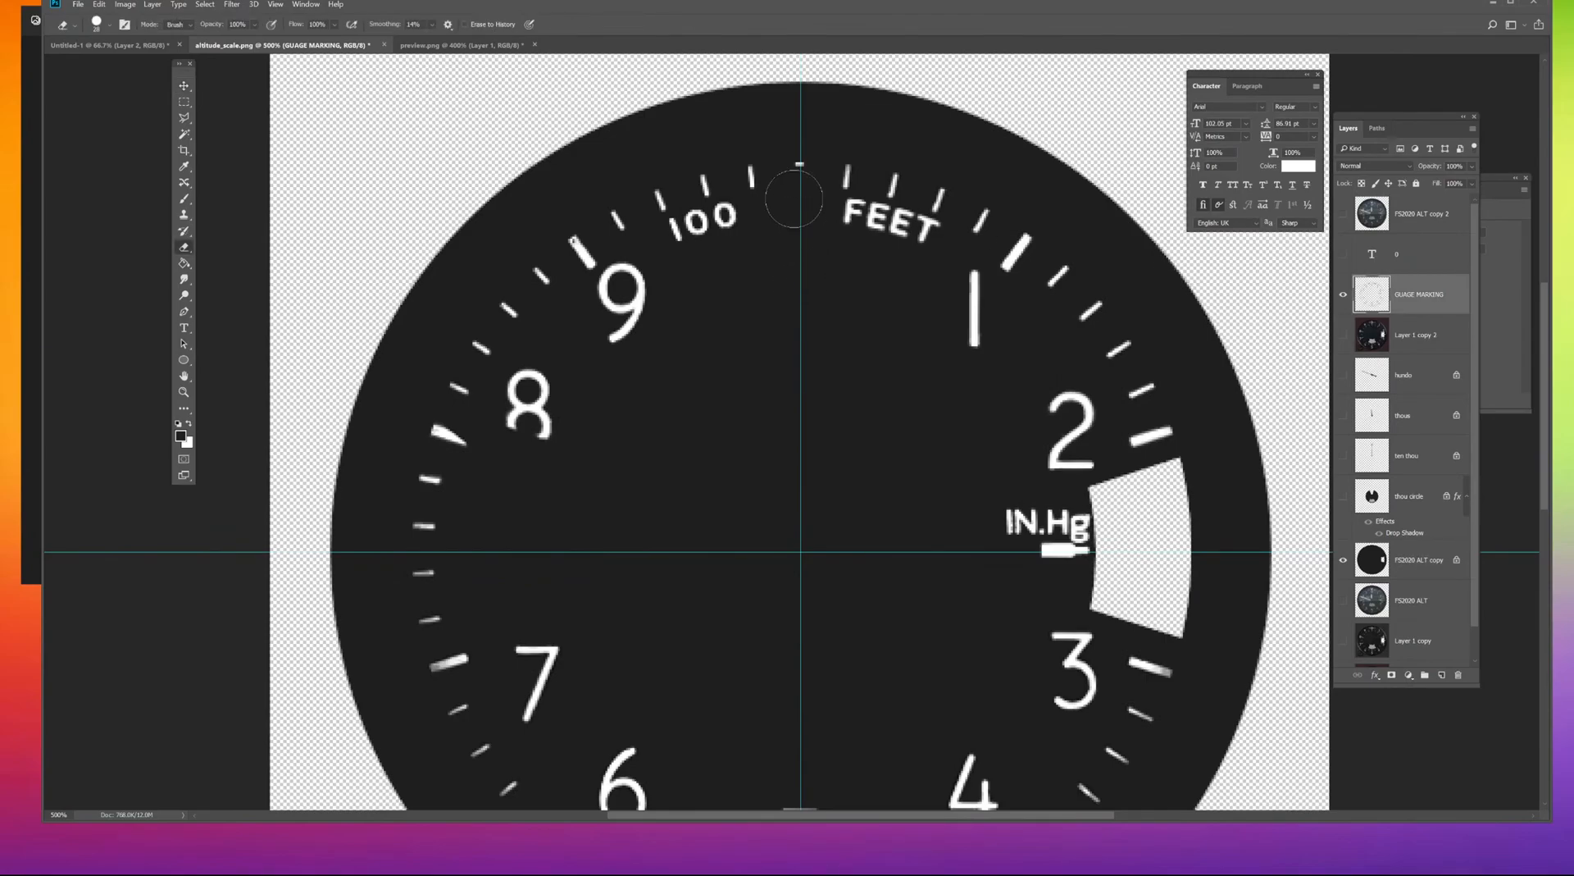
click(1343, 254)
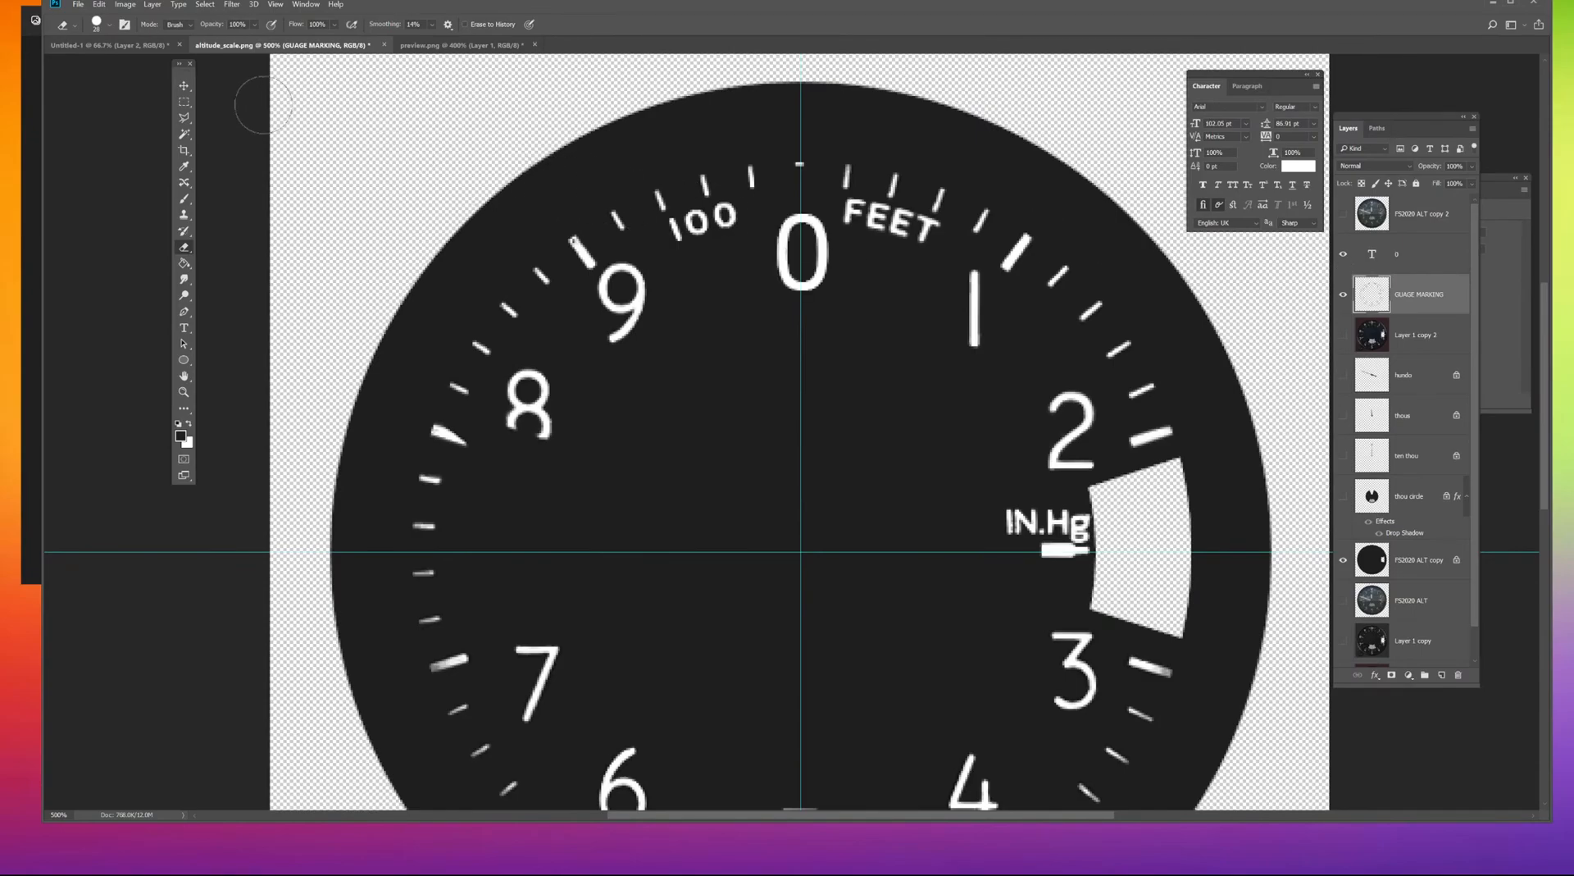
Lasso the major tick next to the 1 on the GUAGE MARKING layer and duplicate it onto a new layer.
click(184, 121)
click(1418, 263)
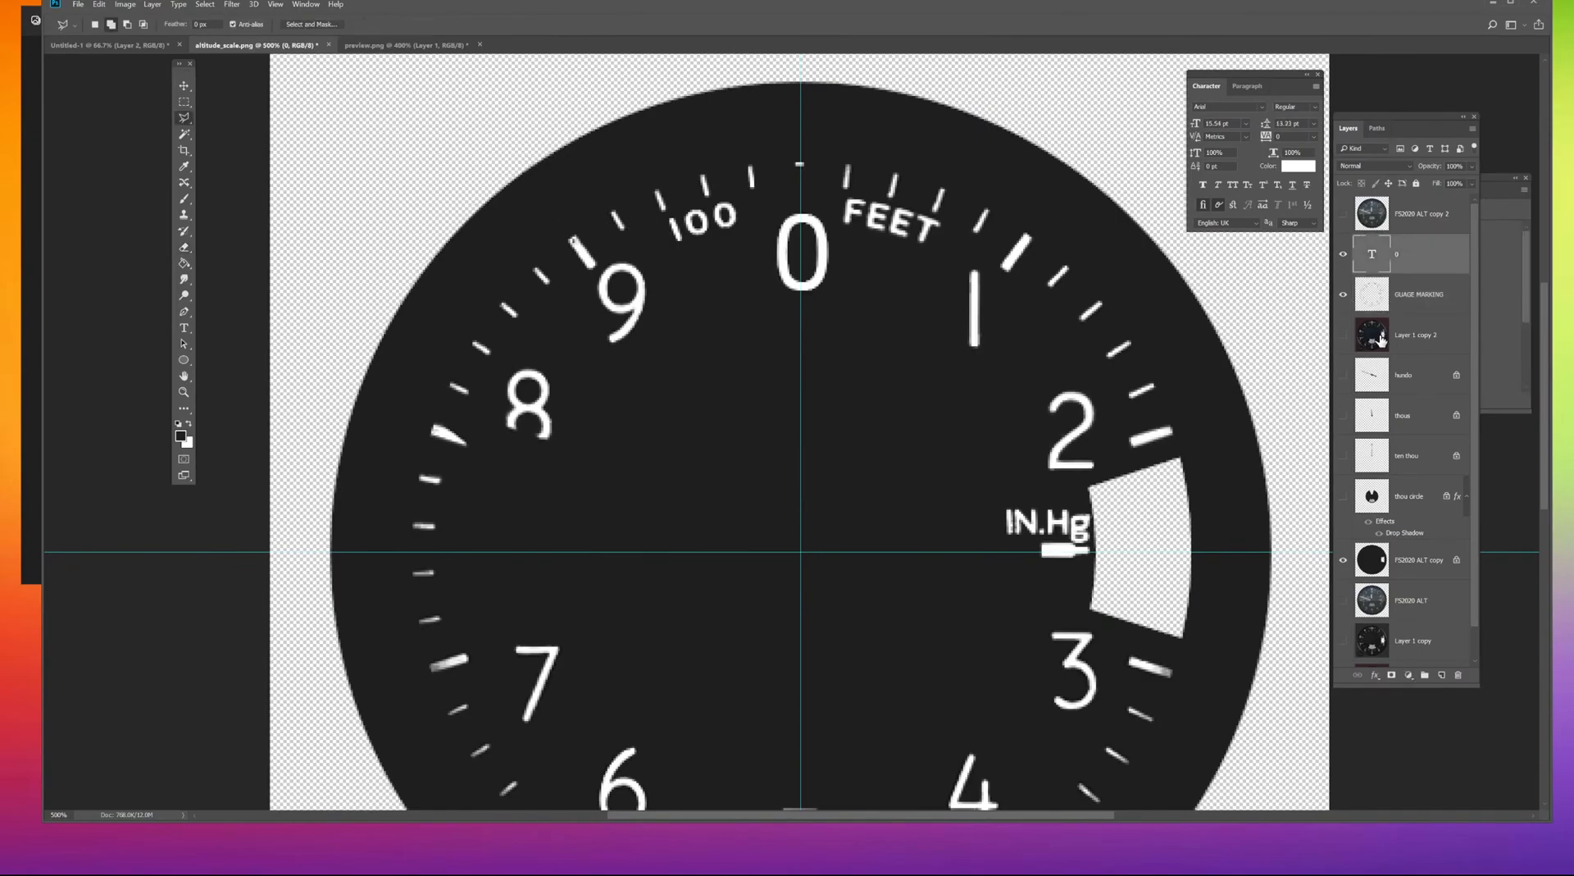
click(1430, 294)
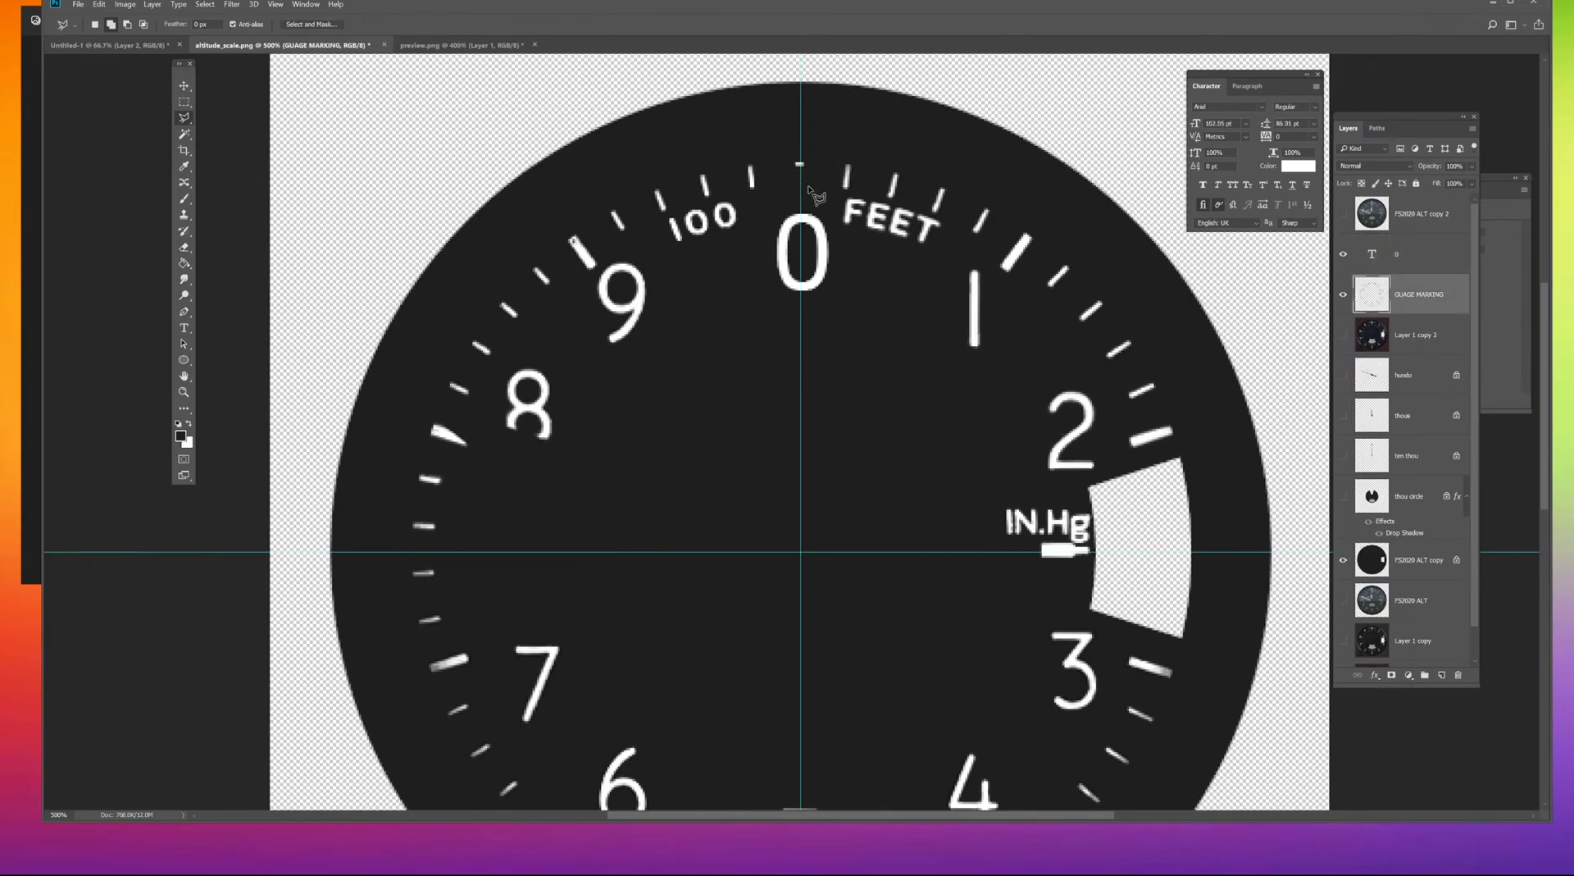
click(1037, 224)
click(1020, 225)
click(998, 264)
click(1009, 280)
click(1022, 278)
click(1045, 246)
click(1038, 226)
key(ctrl+j)
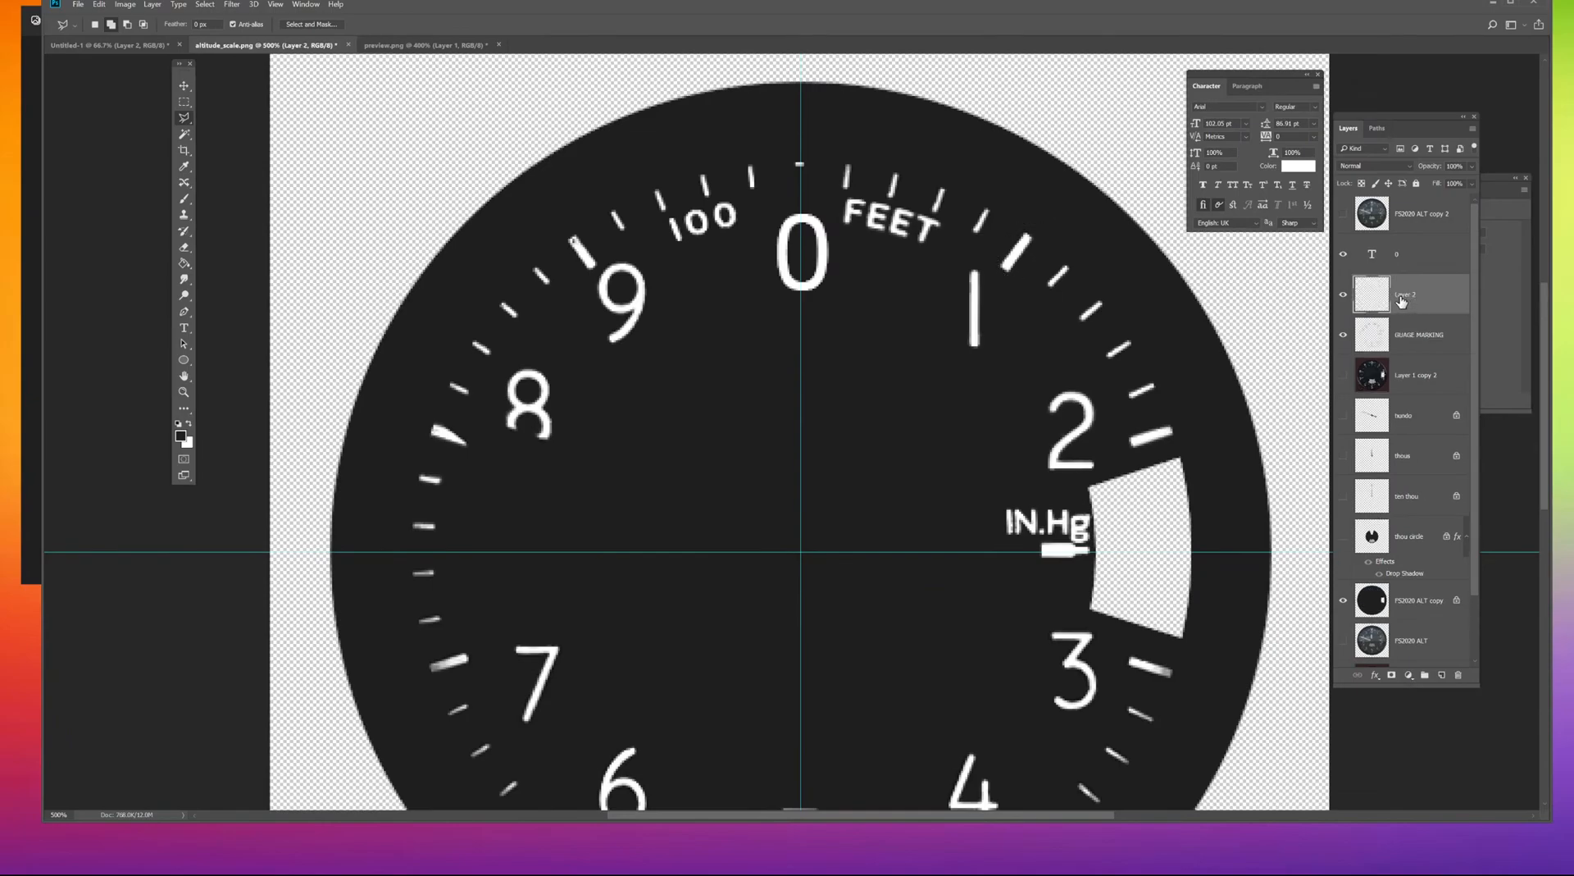
Rotate the copied tick upright and place it over the broken mark above the 0, centred on the vertical guide.
key(ctrl+t)
drag(1023, 242, 817, 125)
key(Return)
click(185, 90)
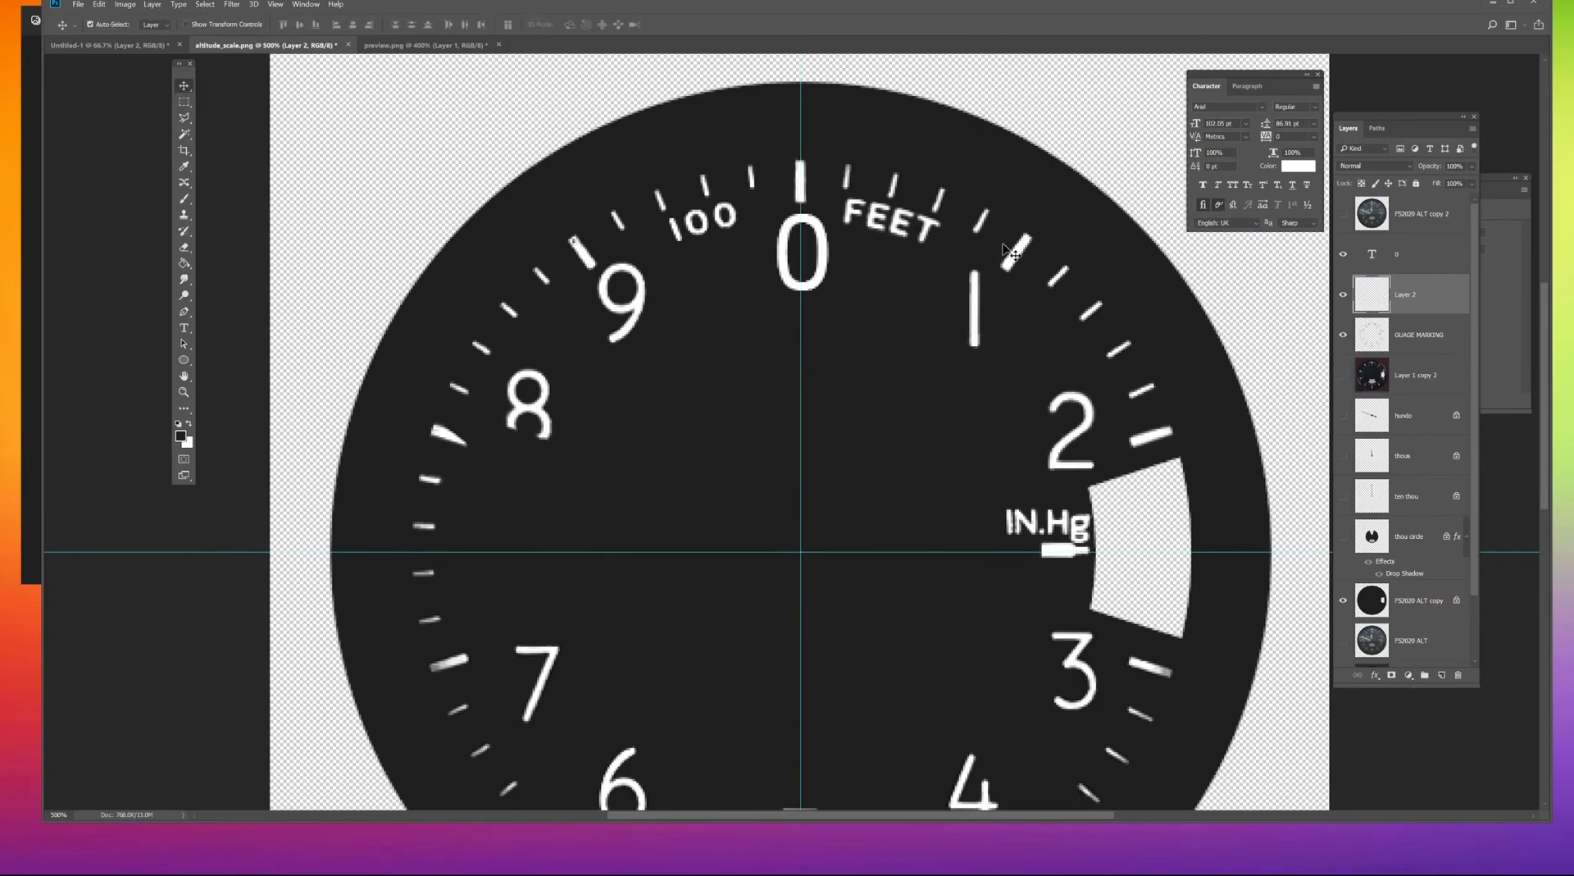
click(1344, 217)
click(1344, 216)
key(ctrl+e)
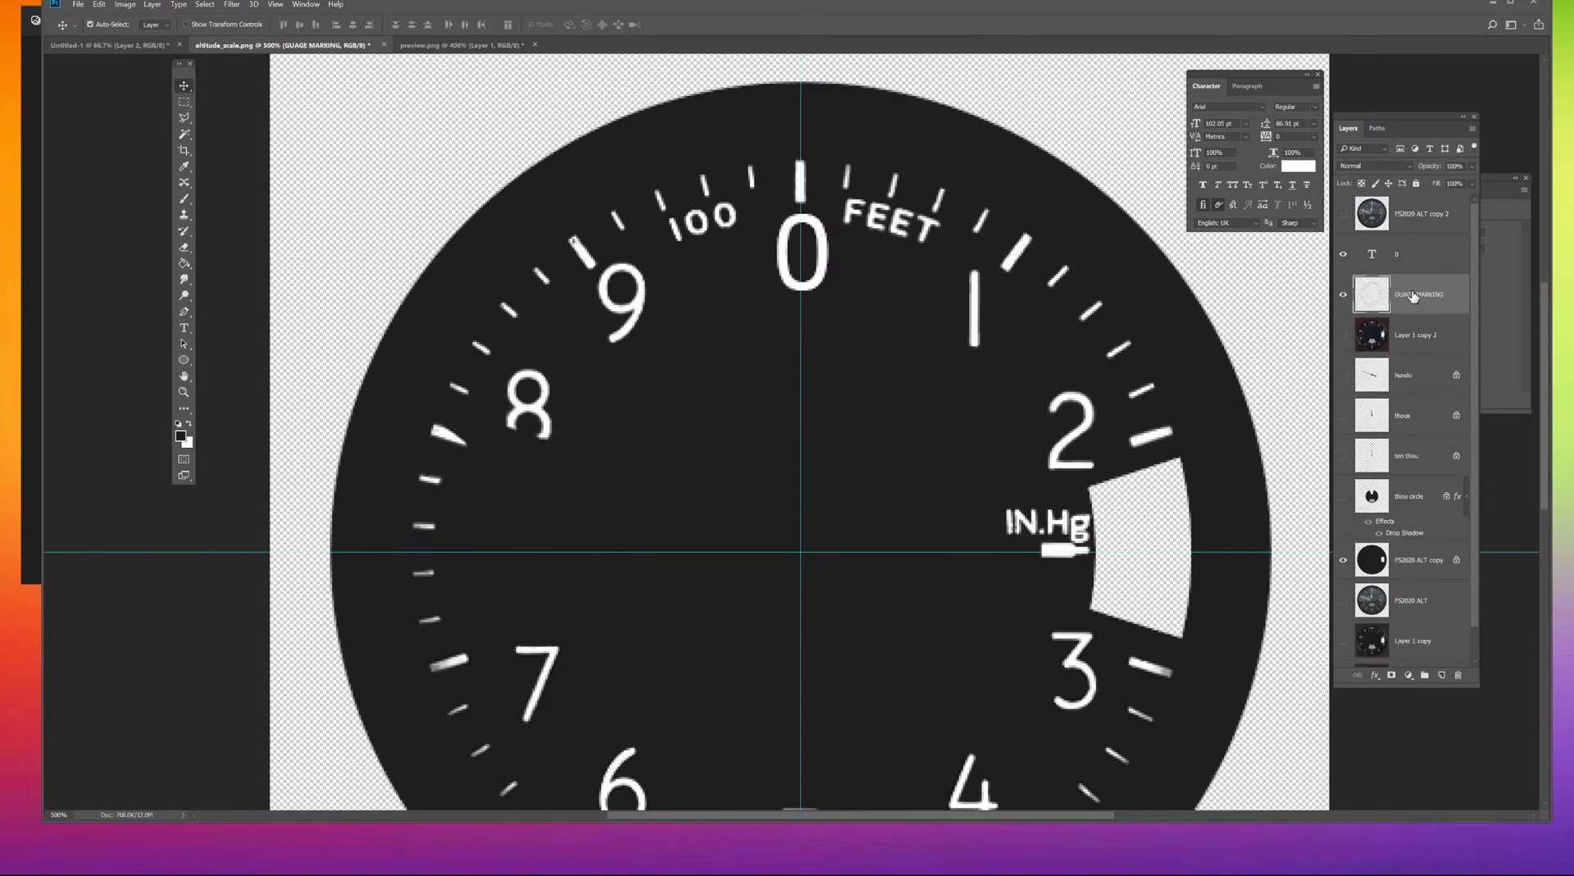
click(1342, 297)
click(1342, 297)
key(ctrl+z)
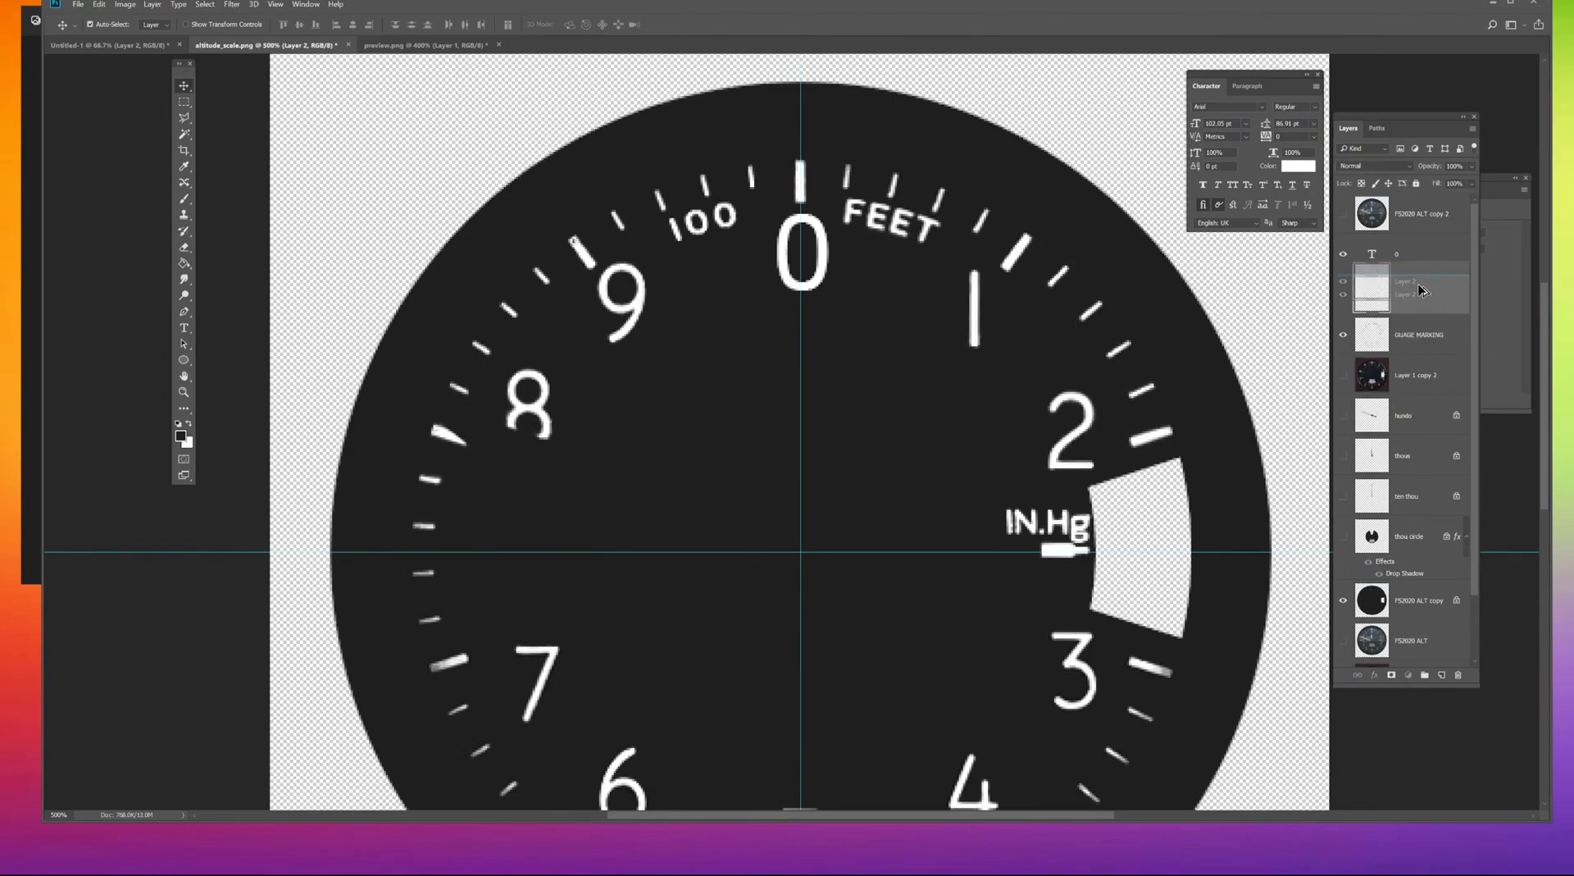
Duplicate the upright tick layer and rotate and position the copy over the damaged major tick beside the 8.
key(ctrl+j)
key(ctrl+t)
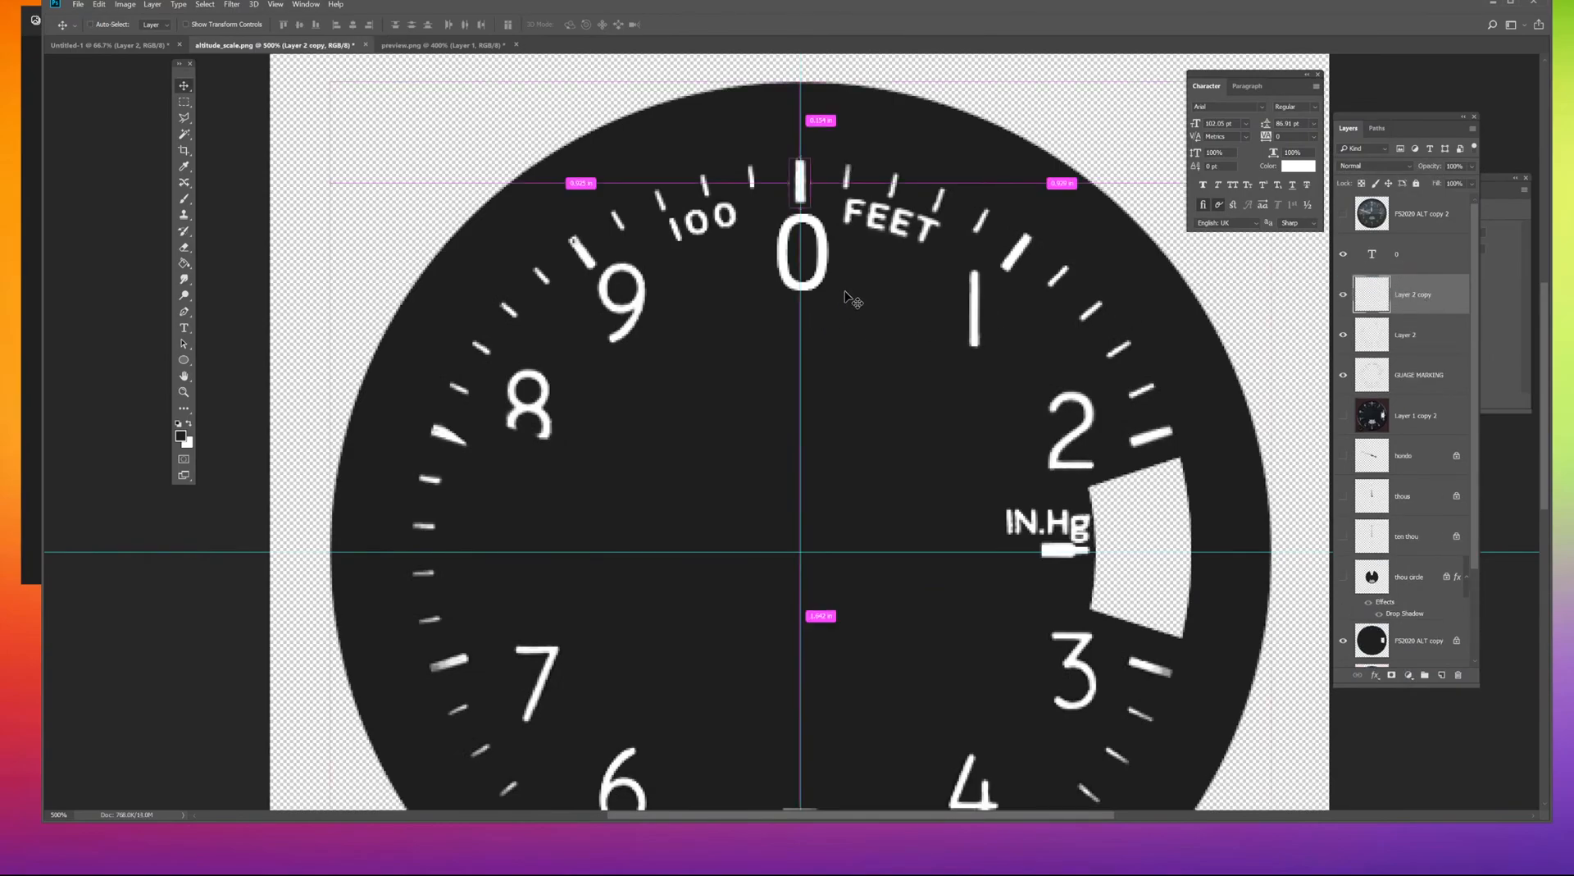
drag(806, 197, 439, 441)
drag(473, 392, 408, 373)
drag(445, 446, 461, 442)
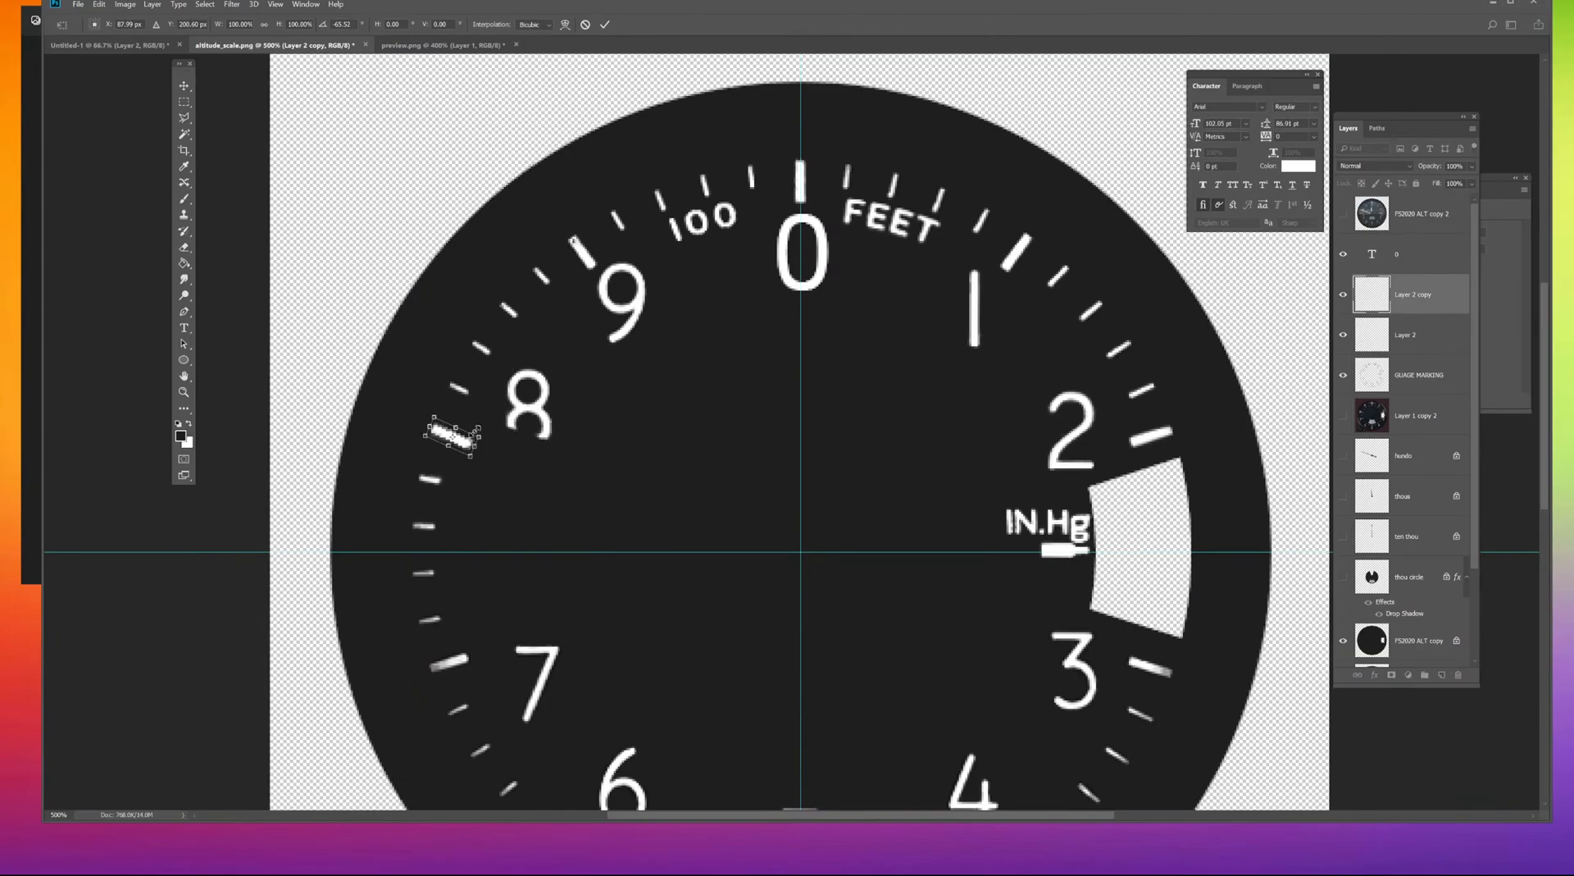
key(Return)
key(ctrl)
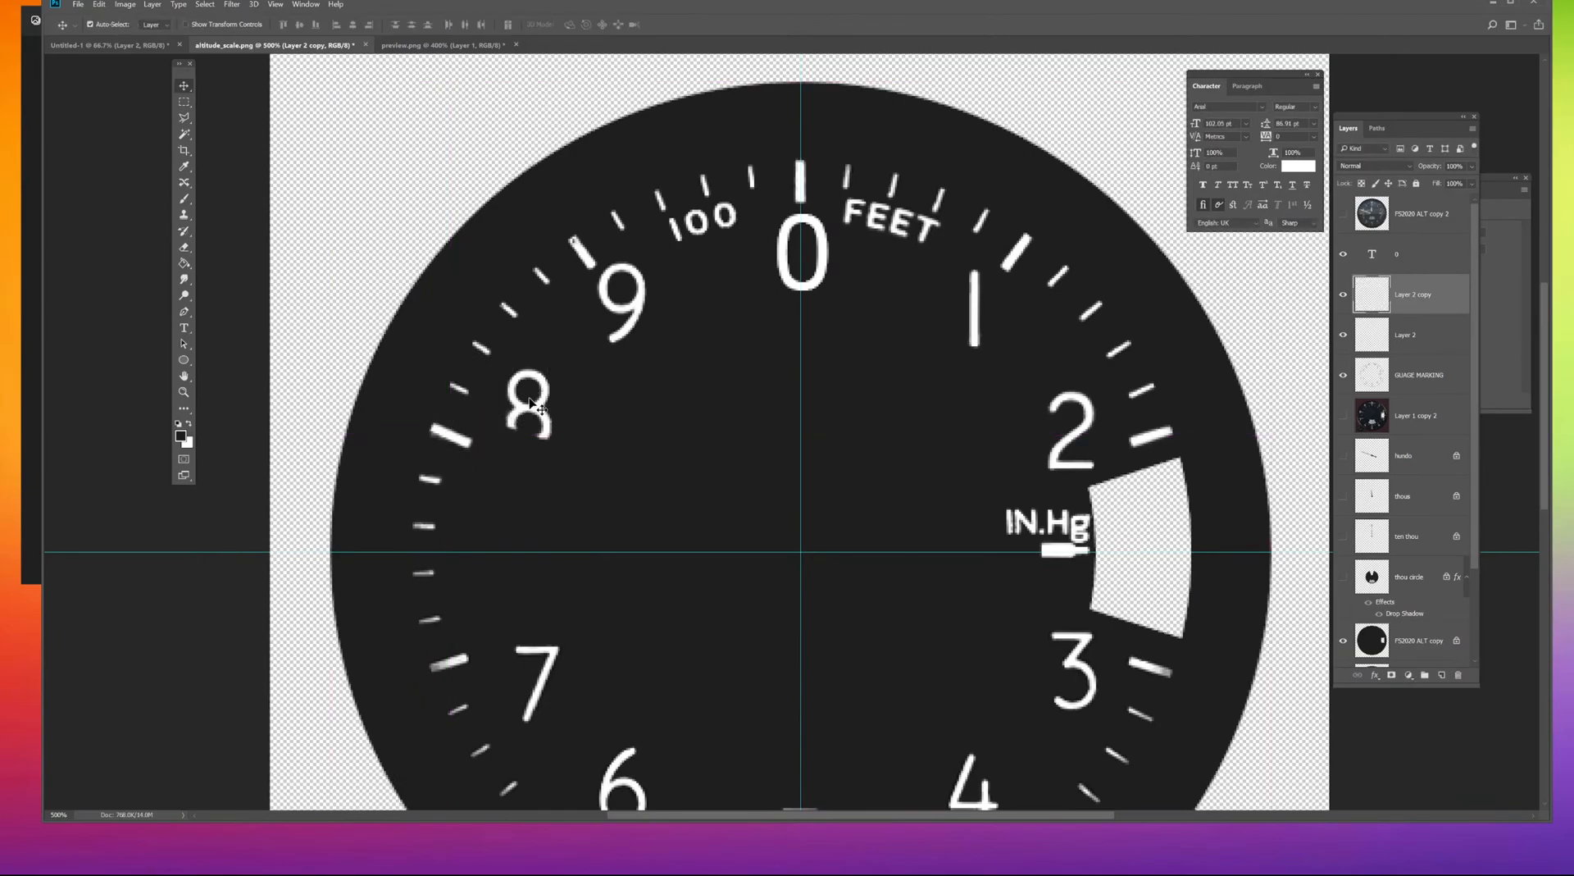
key(ctrl+t)
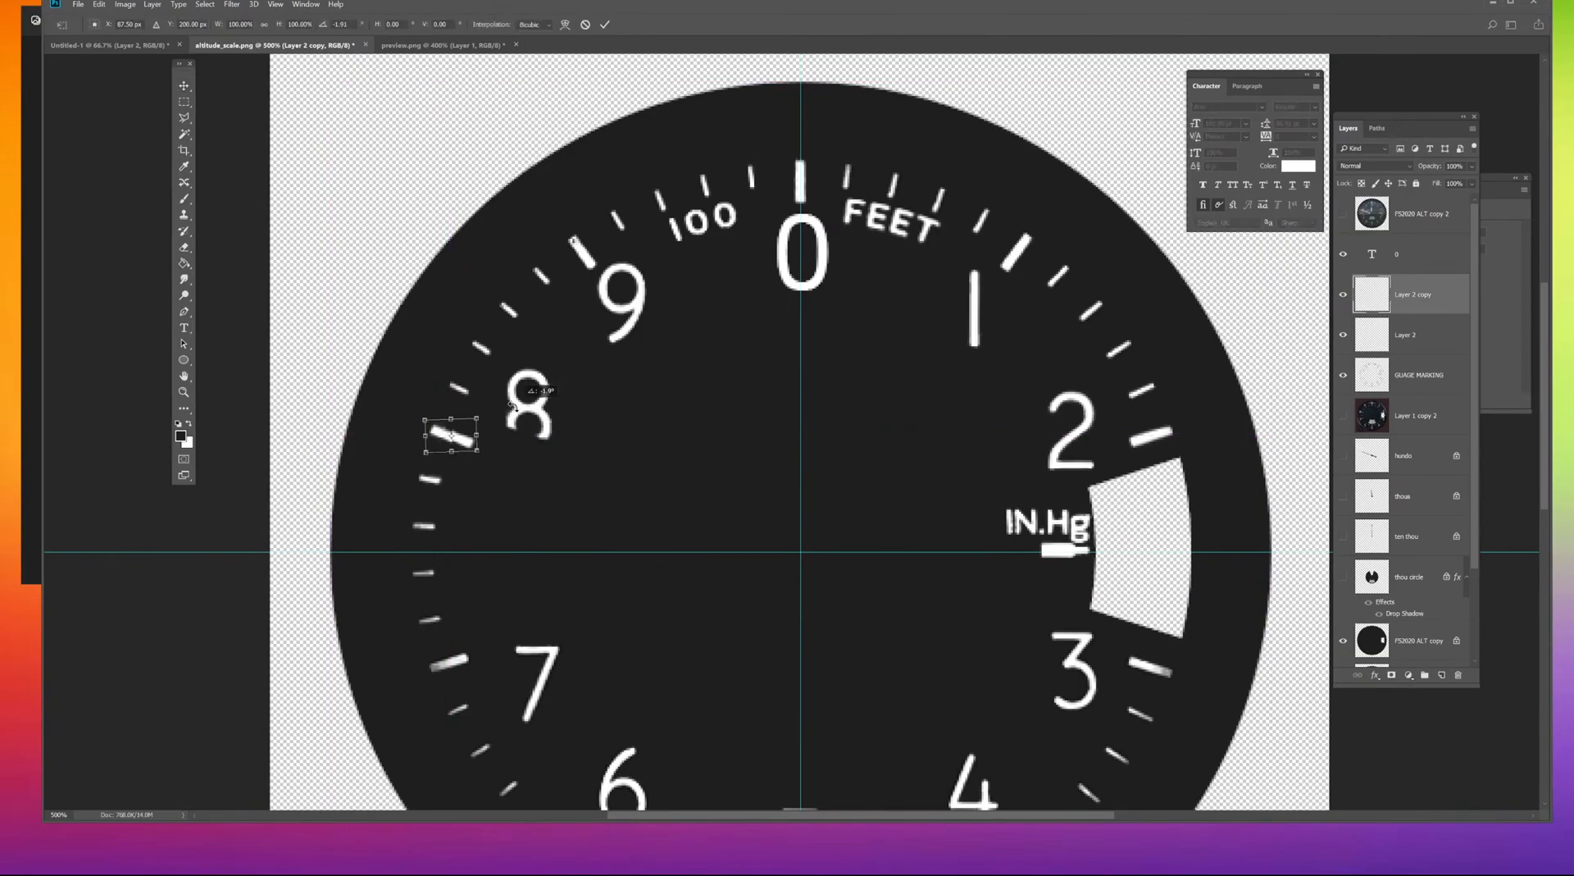
key(Return)
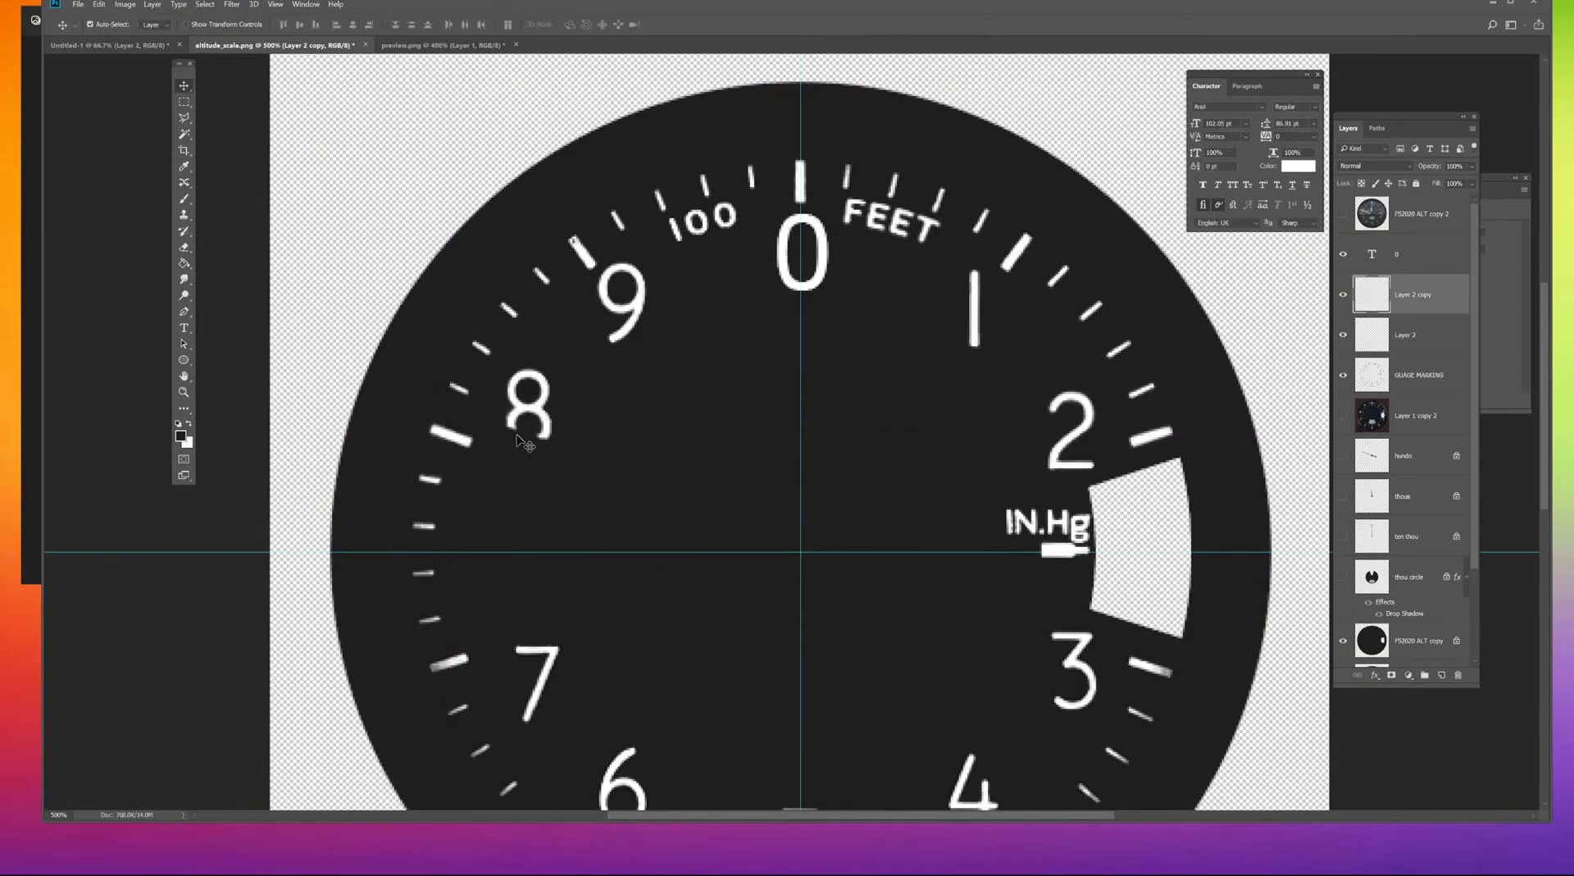
click(545, 414)
click(183, 328)
click(682, 377)
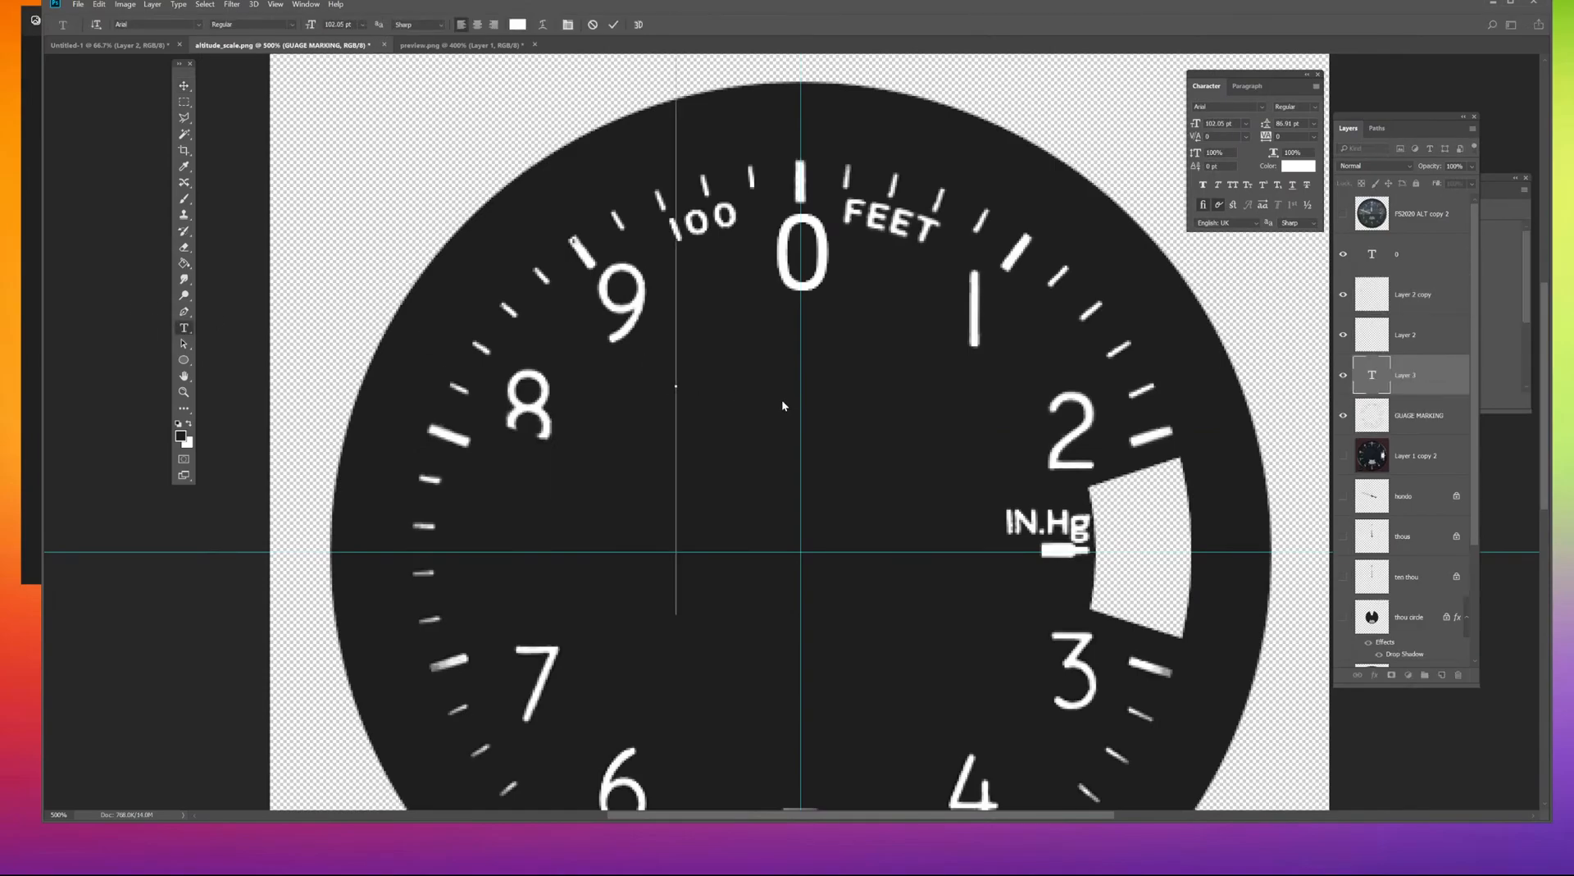
key(Escape)
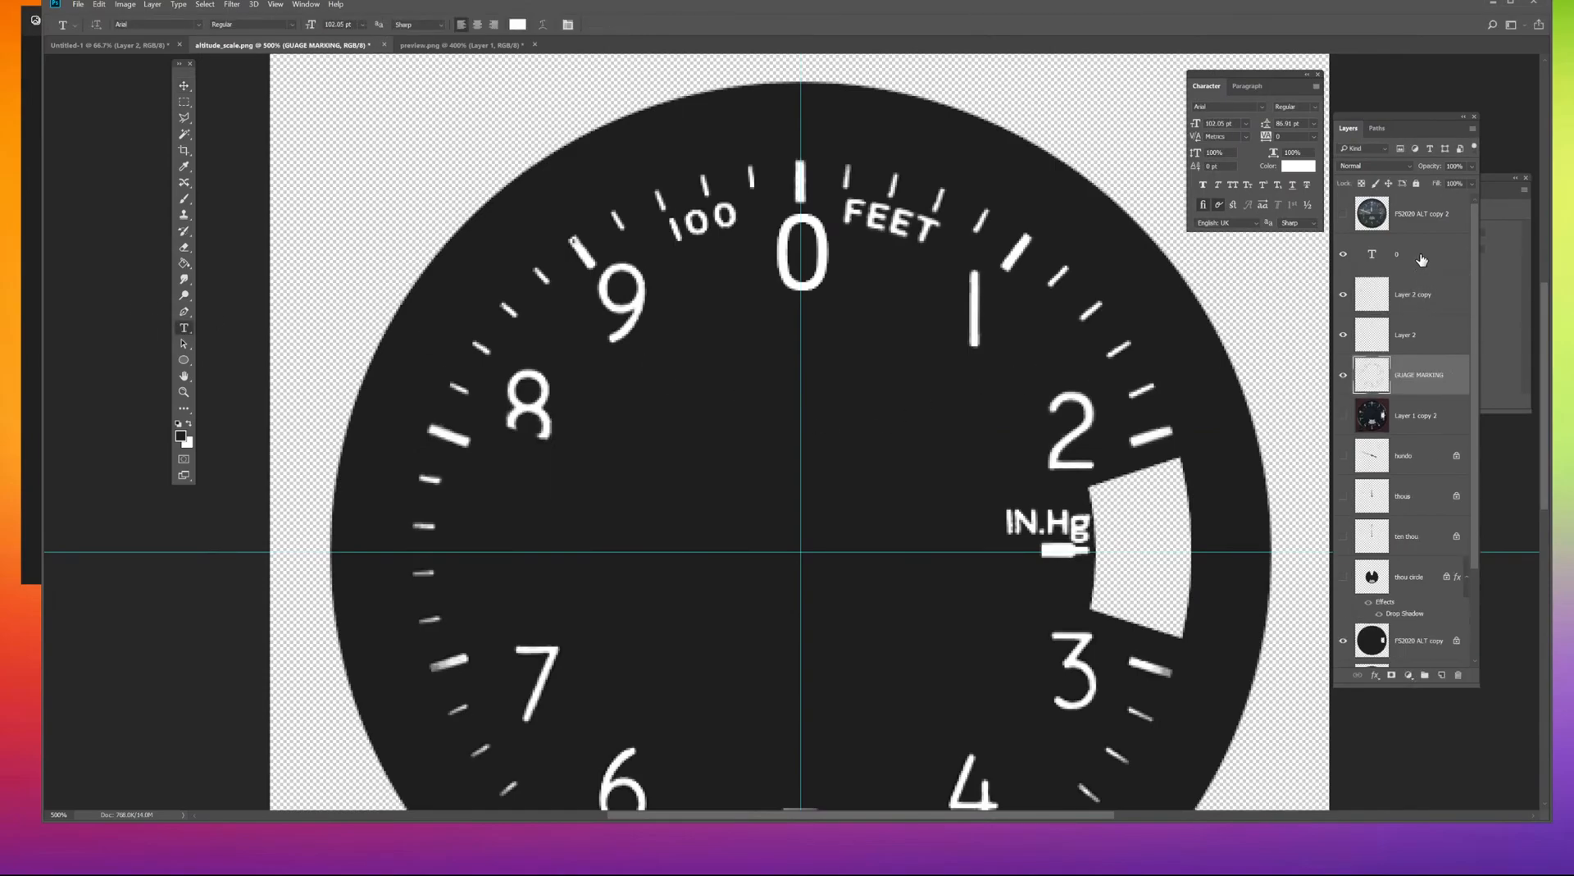
Duplicate the 0 text layer, move the copy towards the dial's centre and change its text to 8.
click(1365, 259)
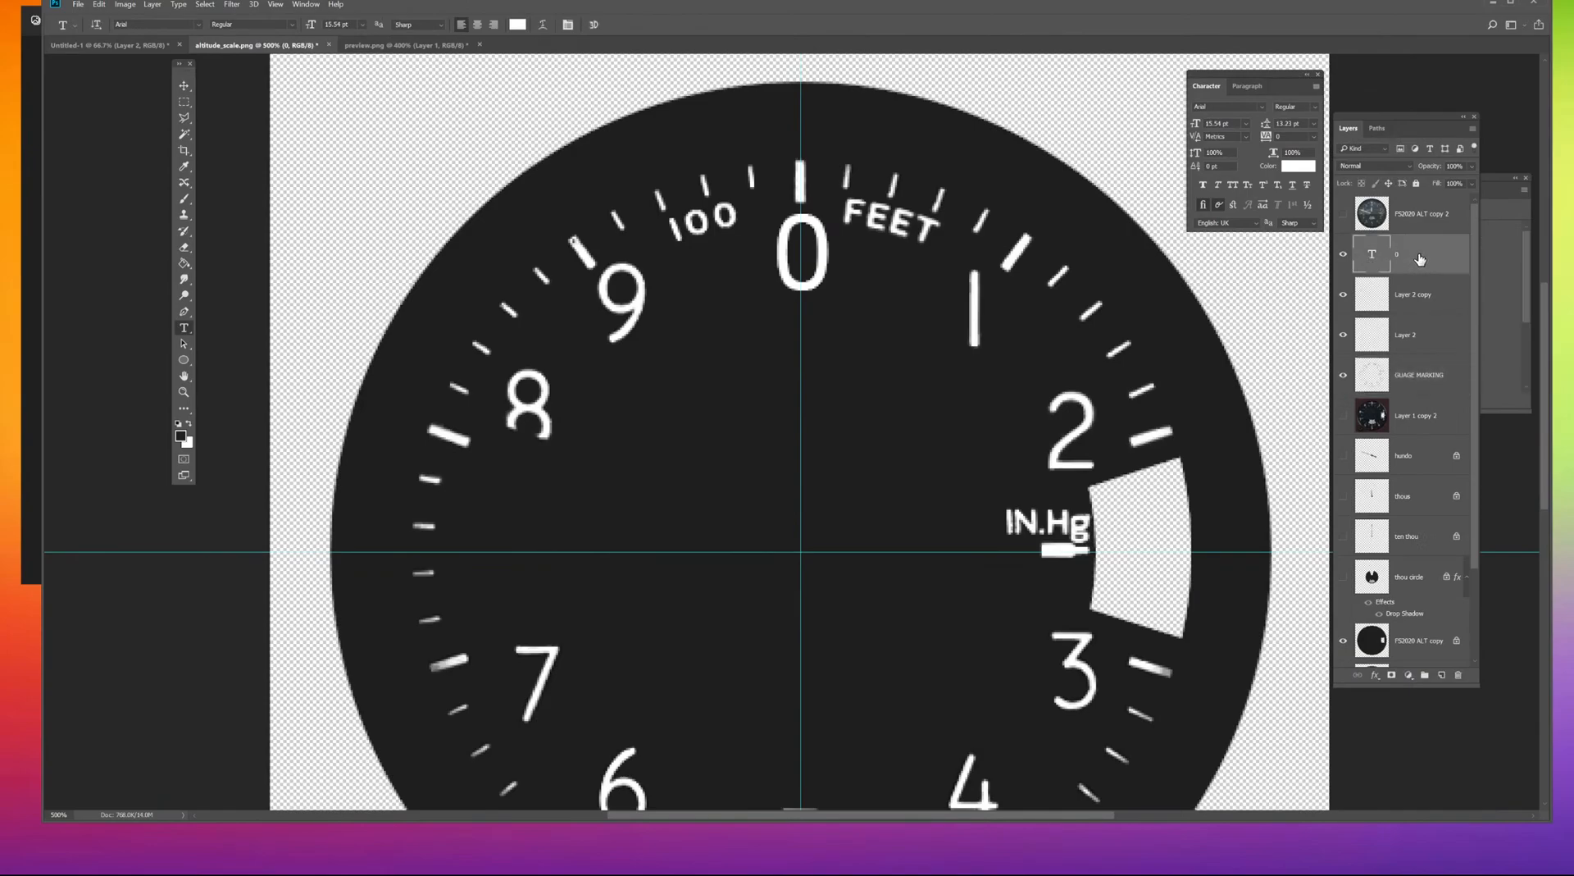
drag(1417, 262, 1419, 246)
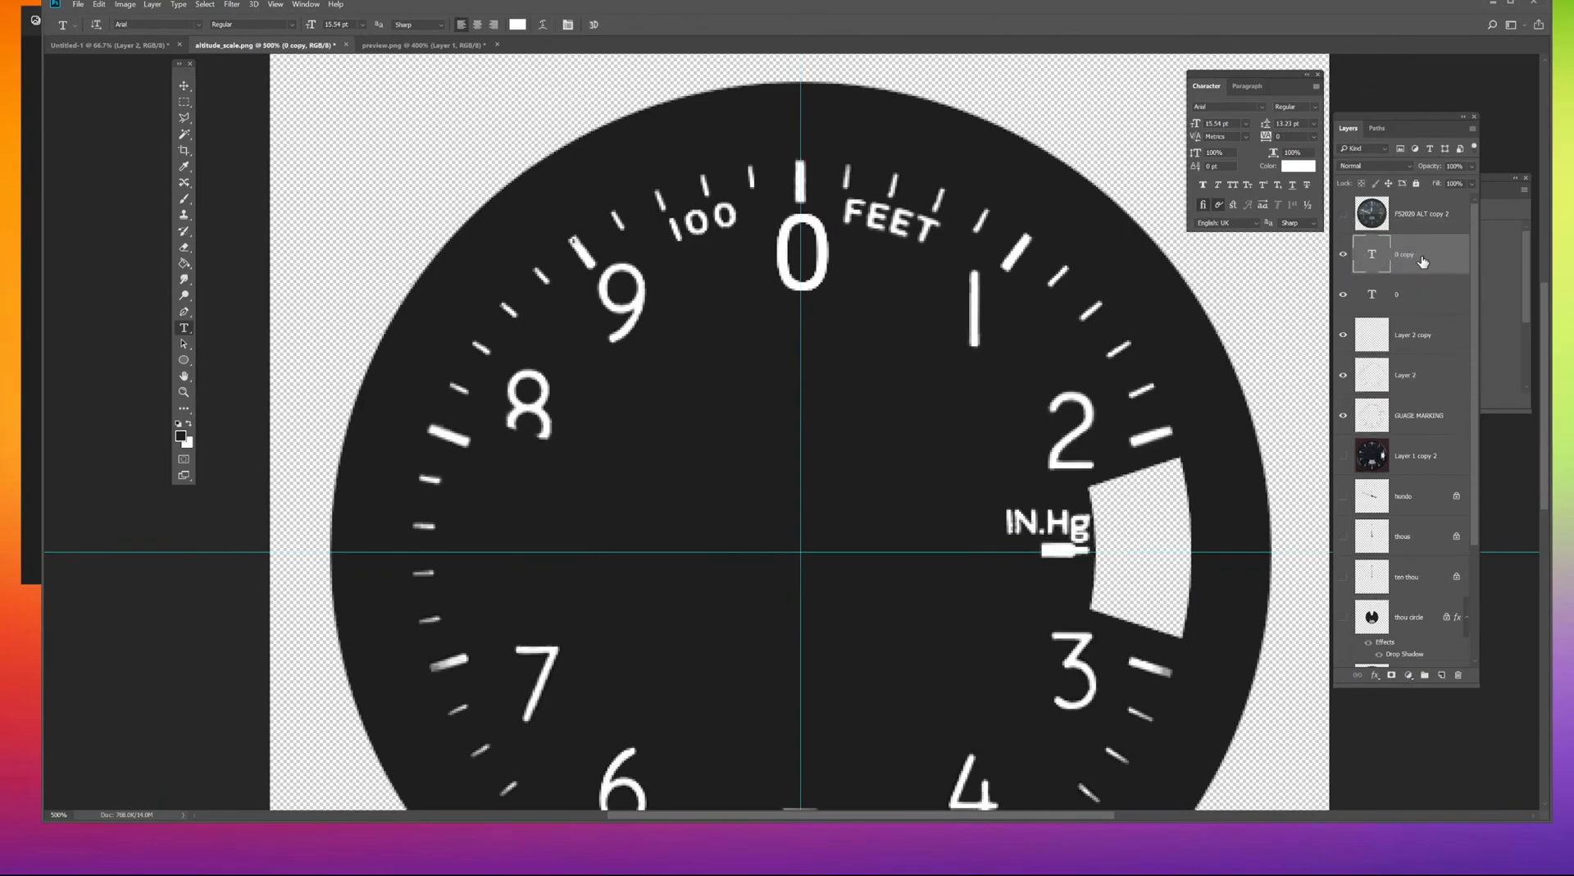
click(183, 85)
drag(779, 256, 652, 374)
click(184, 329)
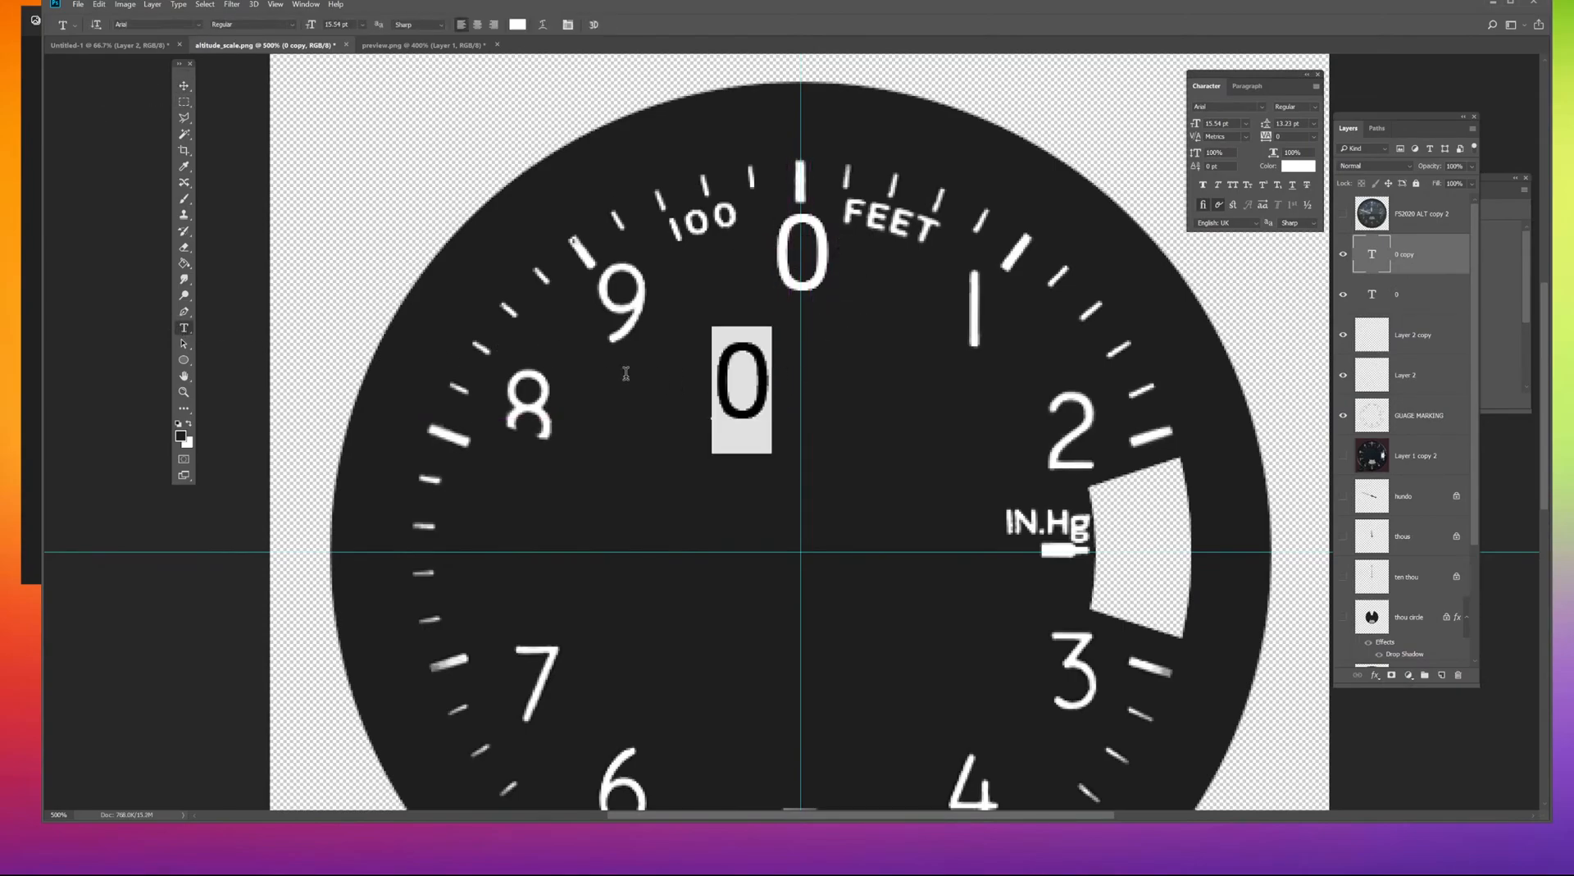
text(8)
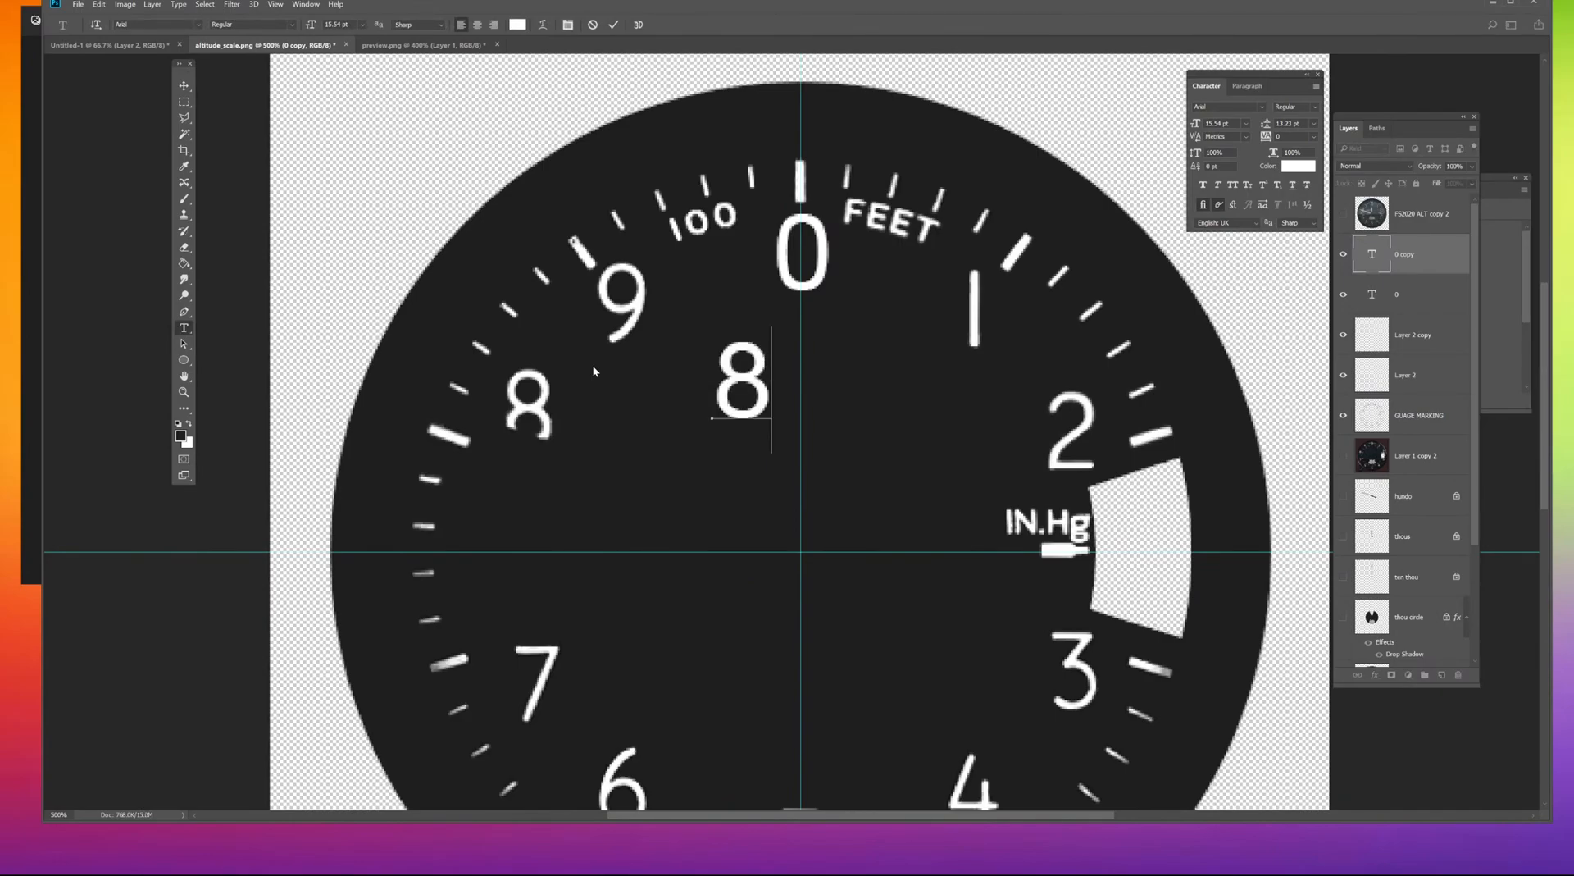
Place the 8 text over the broken 8 on the dial.
click(184, 85)
drag(764, 396, 553, 423)
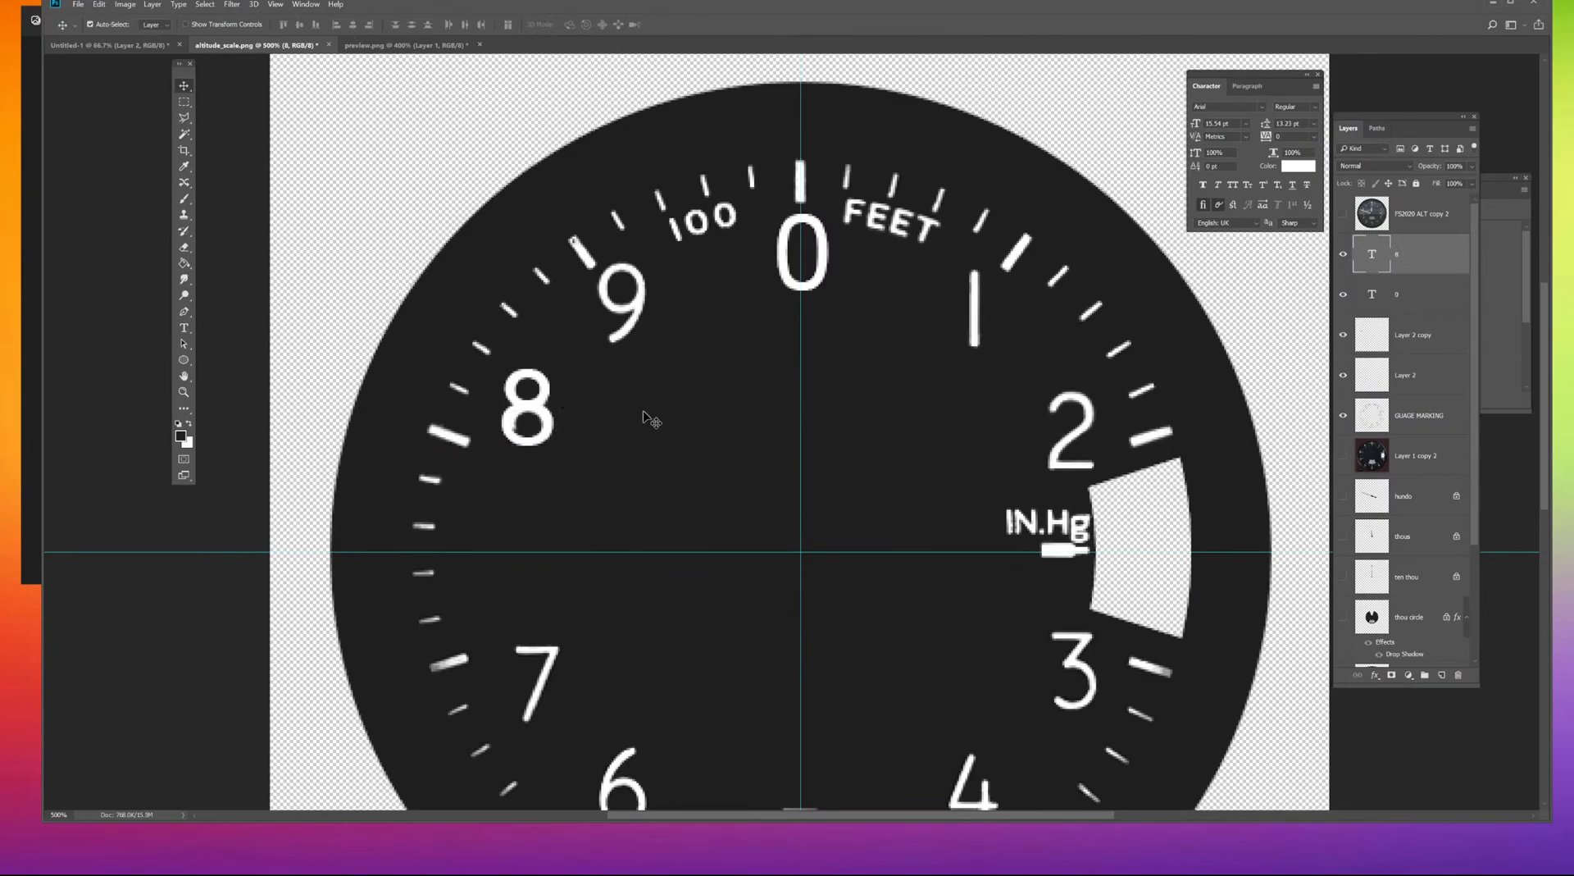
click(599, 416)
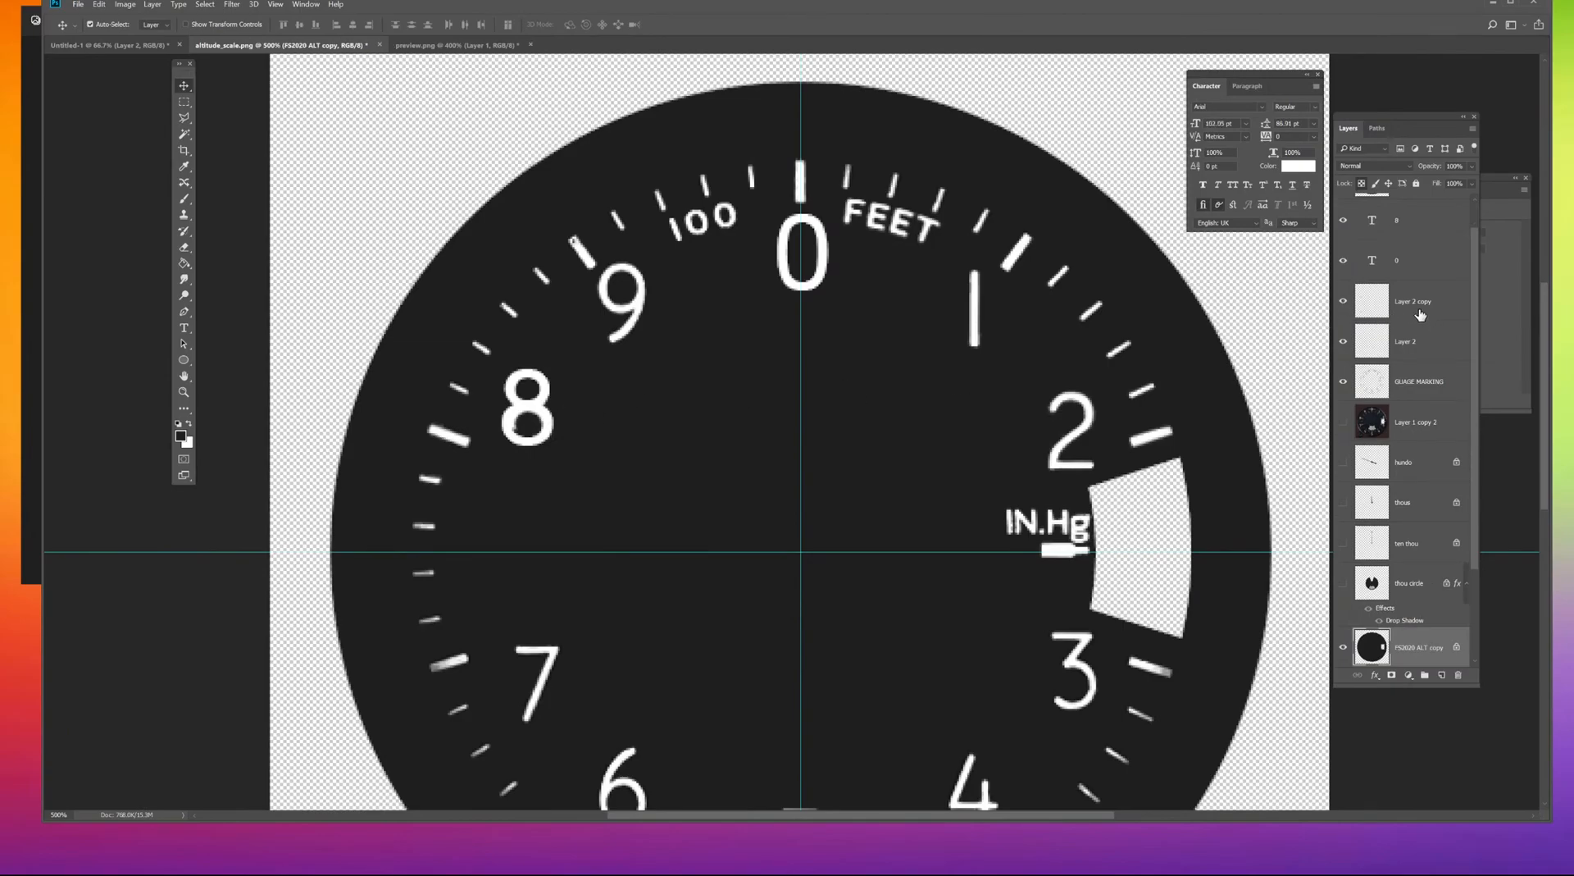
Erase the broken 8 from the GUAGE MARKING layer with both text layers hidden, and show the text layers again.
click(1413, 389)
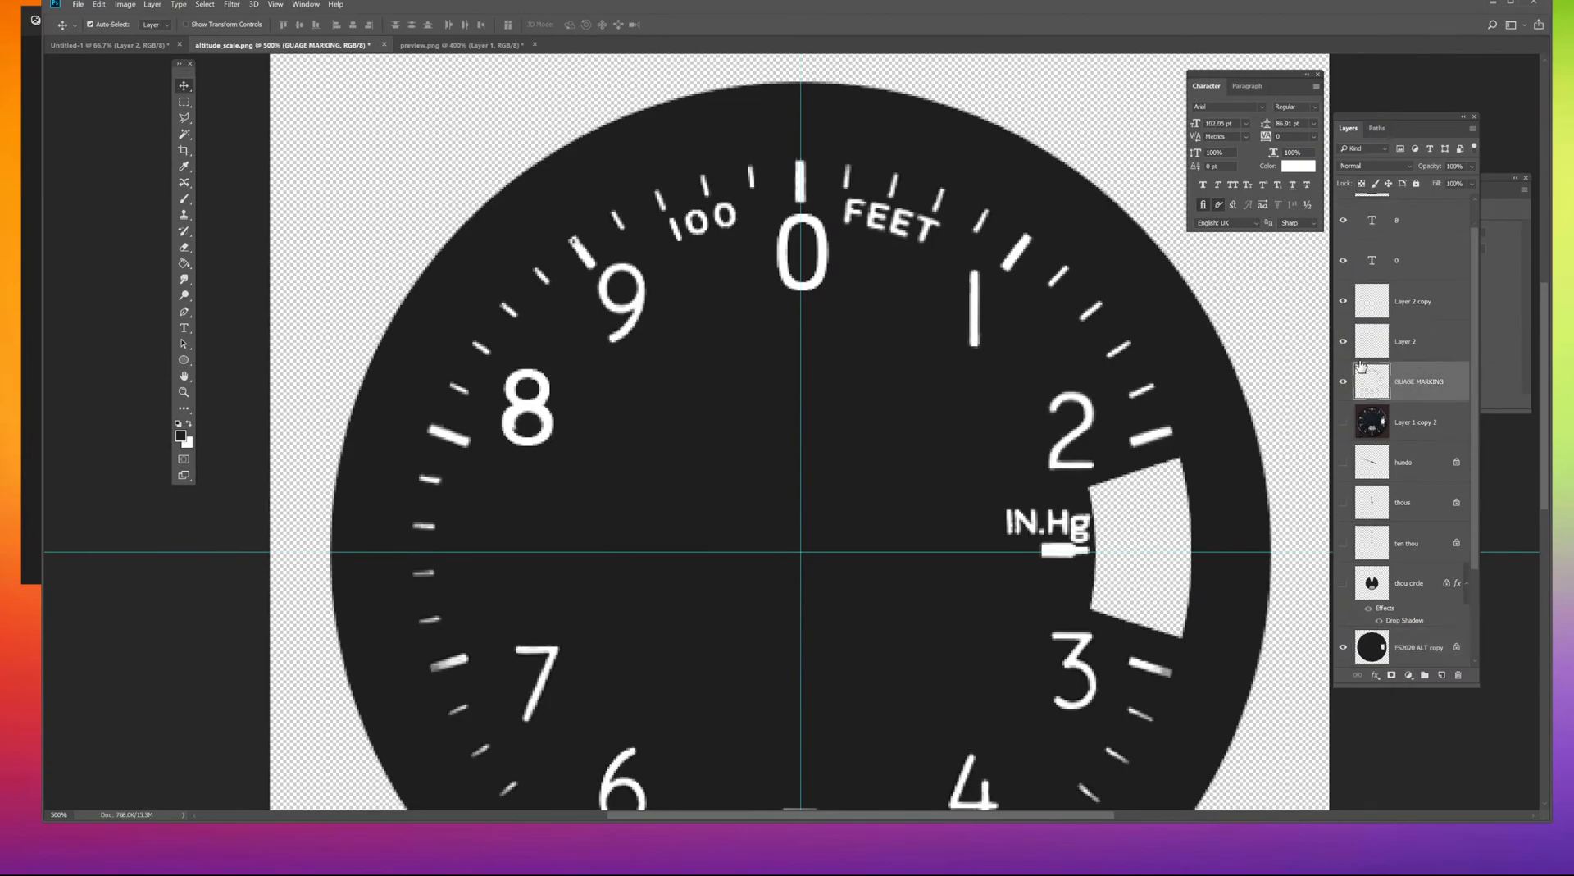
drag(1342, 224, 1343, 260)
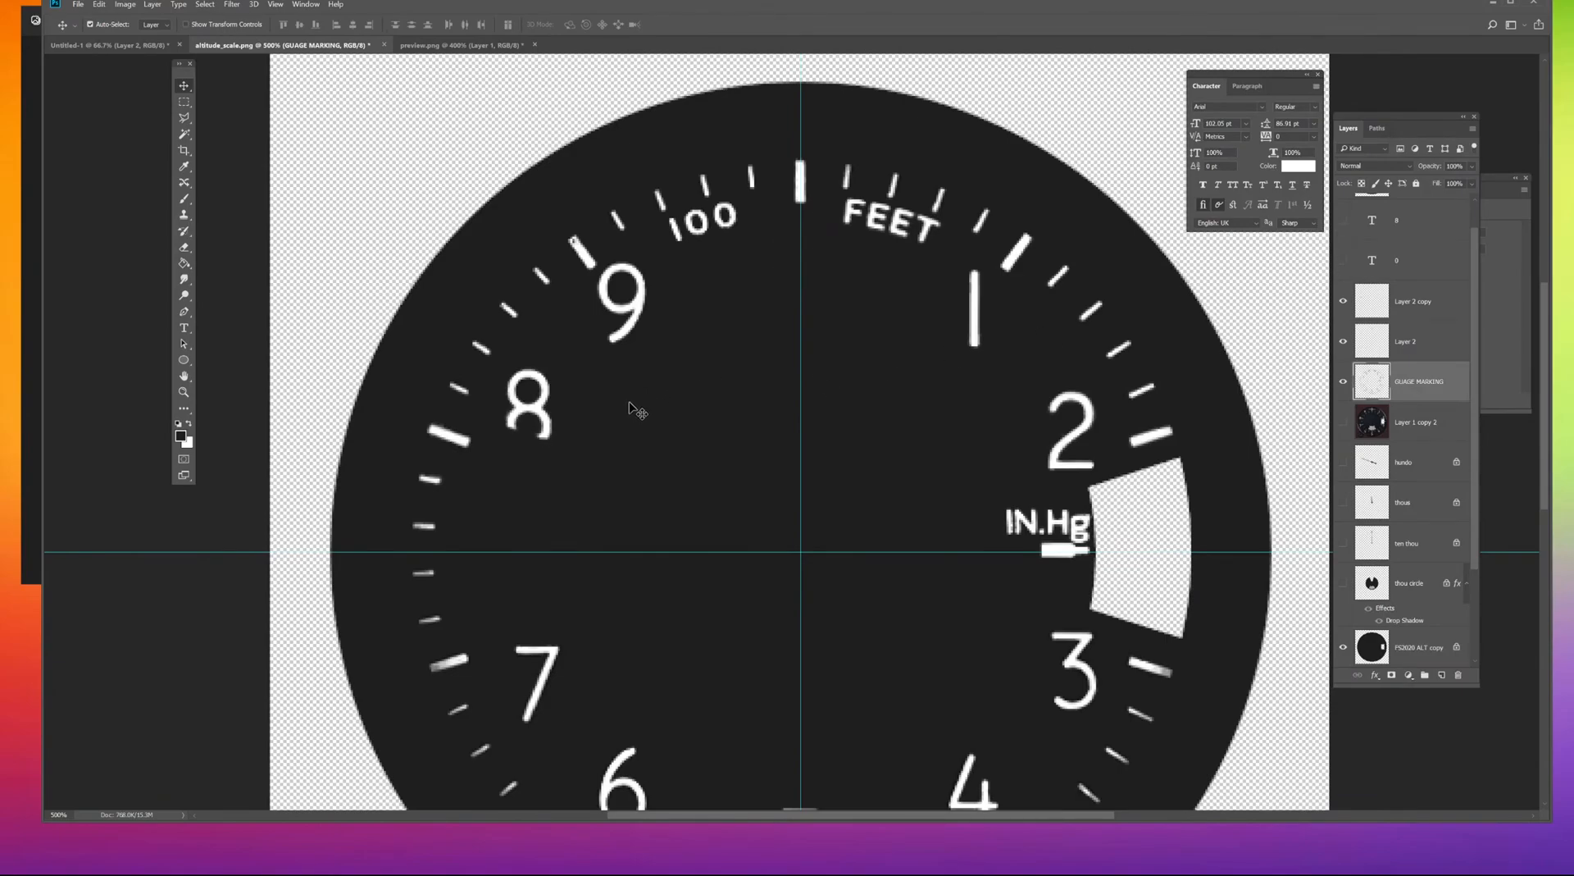
key(e)
mouse_move(566, 406)
mouse_down()
mouse_move(538, 421)
mouse_move(551, 399)
mouse_move(527, 380)
mouse_up()
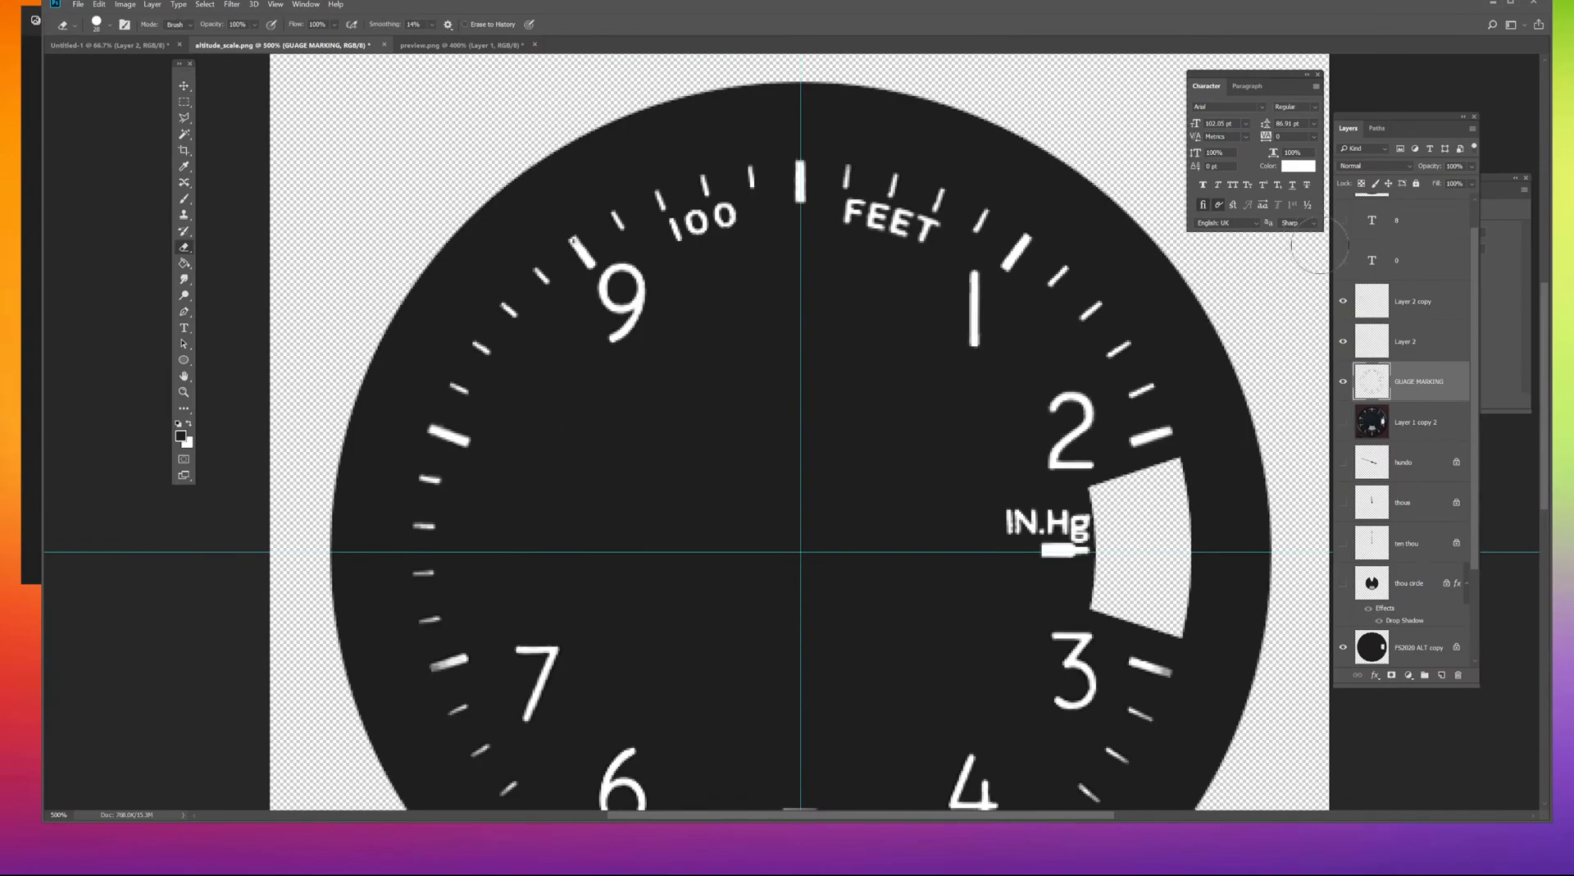
click(1342, 260)
click(1343, 219)
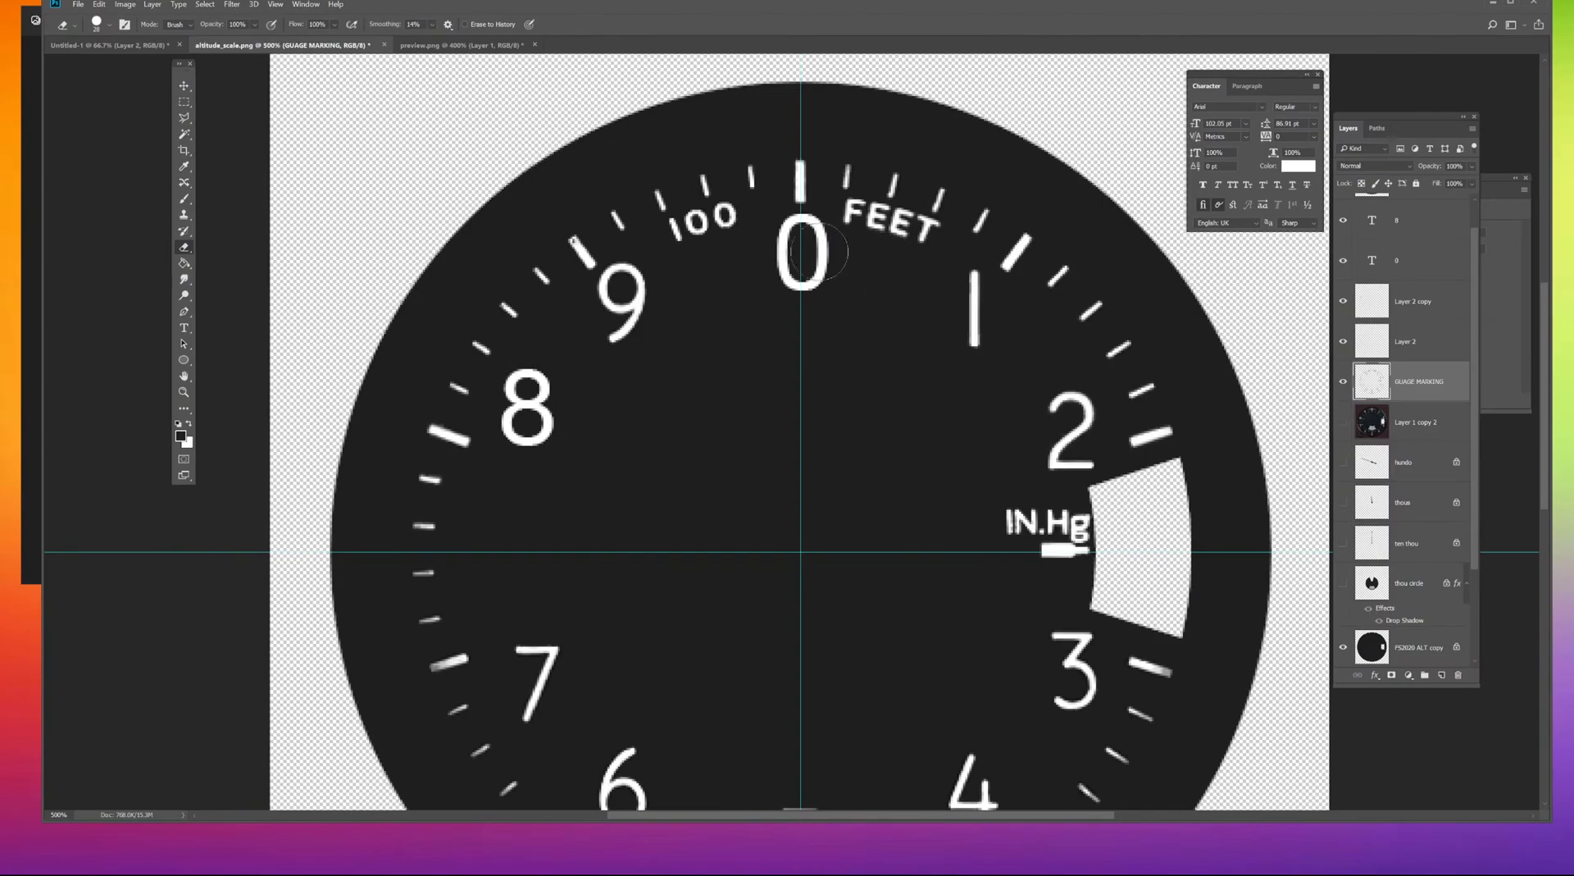
Merge the 8 and 0 text layers, both replacement tick layers and GUAGE MARKING into one layer.
click(1344, 301)
click(1344, 339)
click(1344, 339)
click(1343, 302)
click(1403, 310)
click(1422, 233)
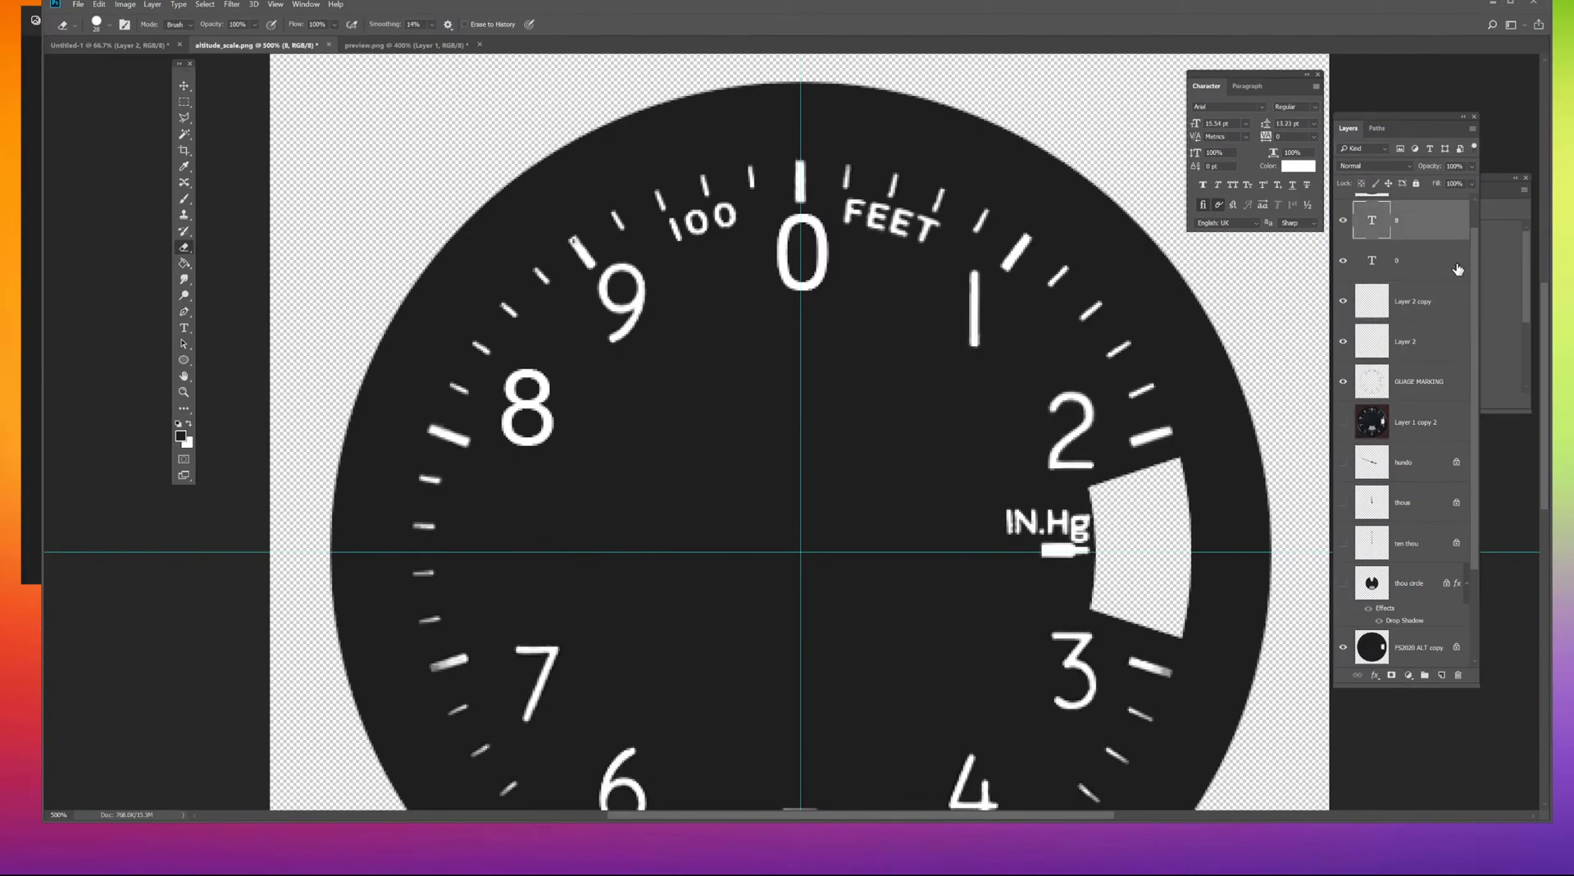
scroll(1476, 275, up, 1)
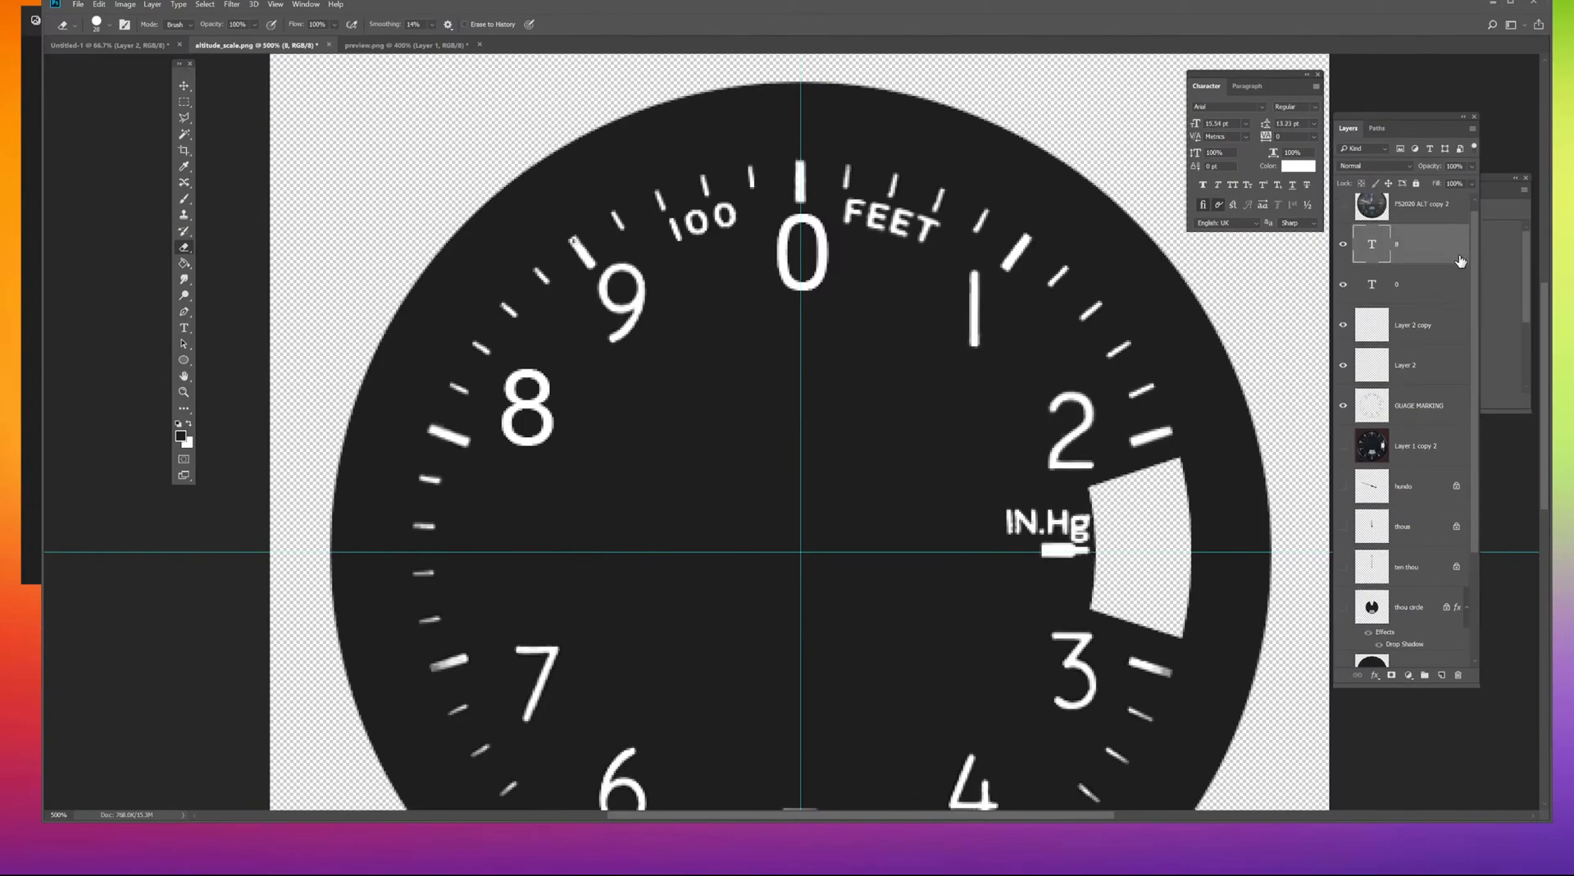
shift+click(1418, 286)
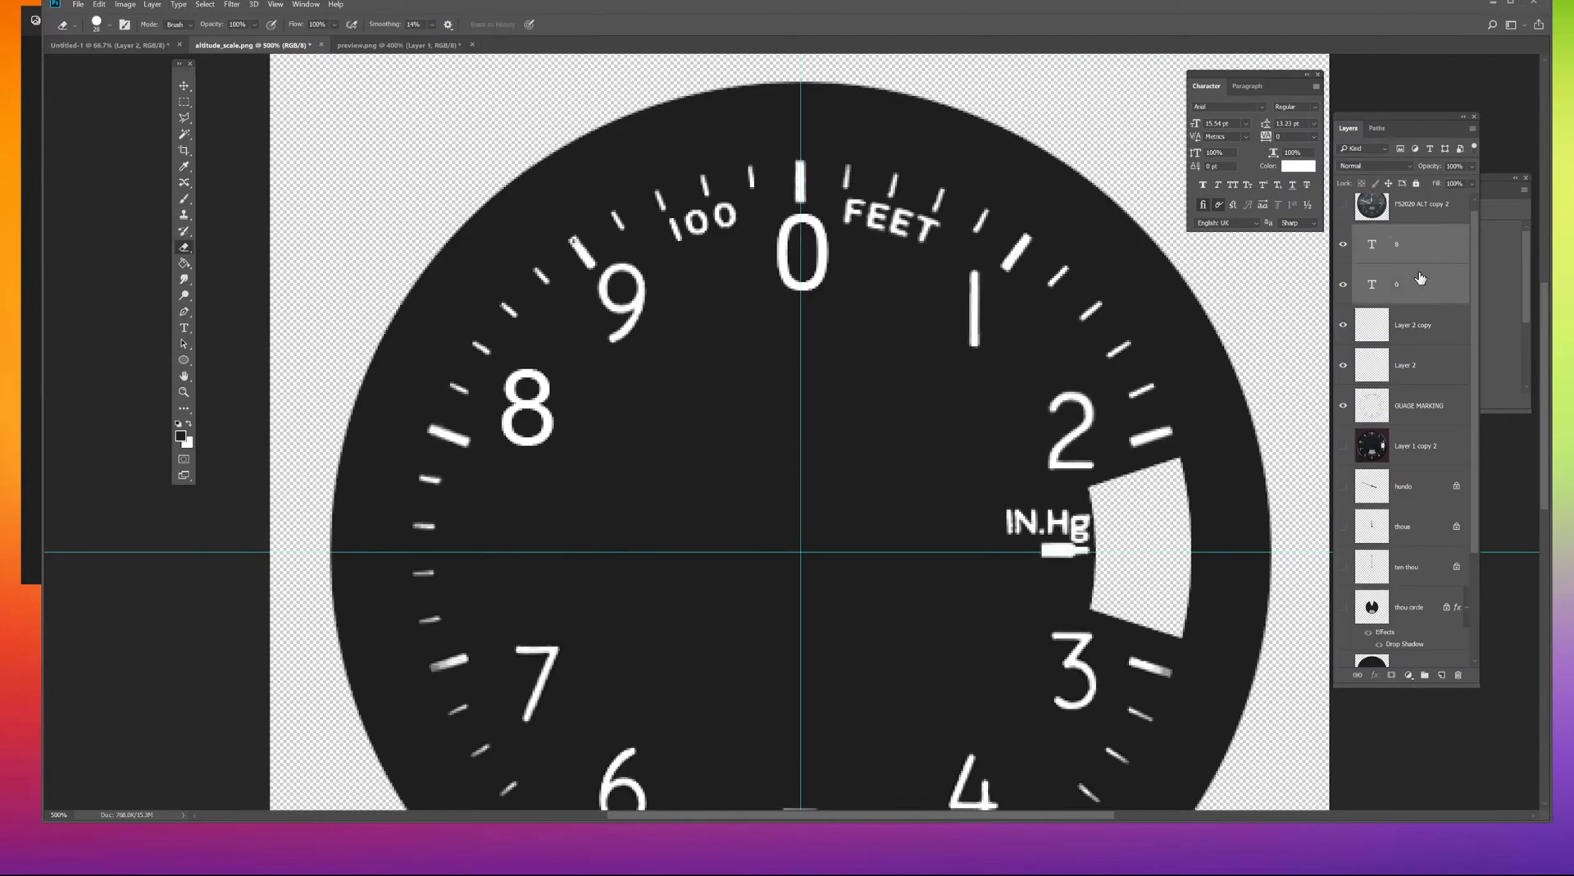
click(1431, 326)
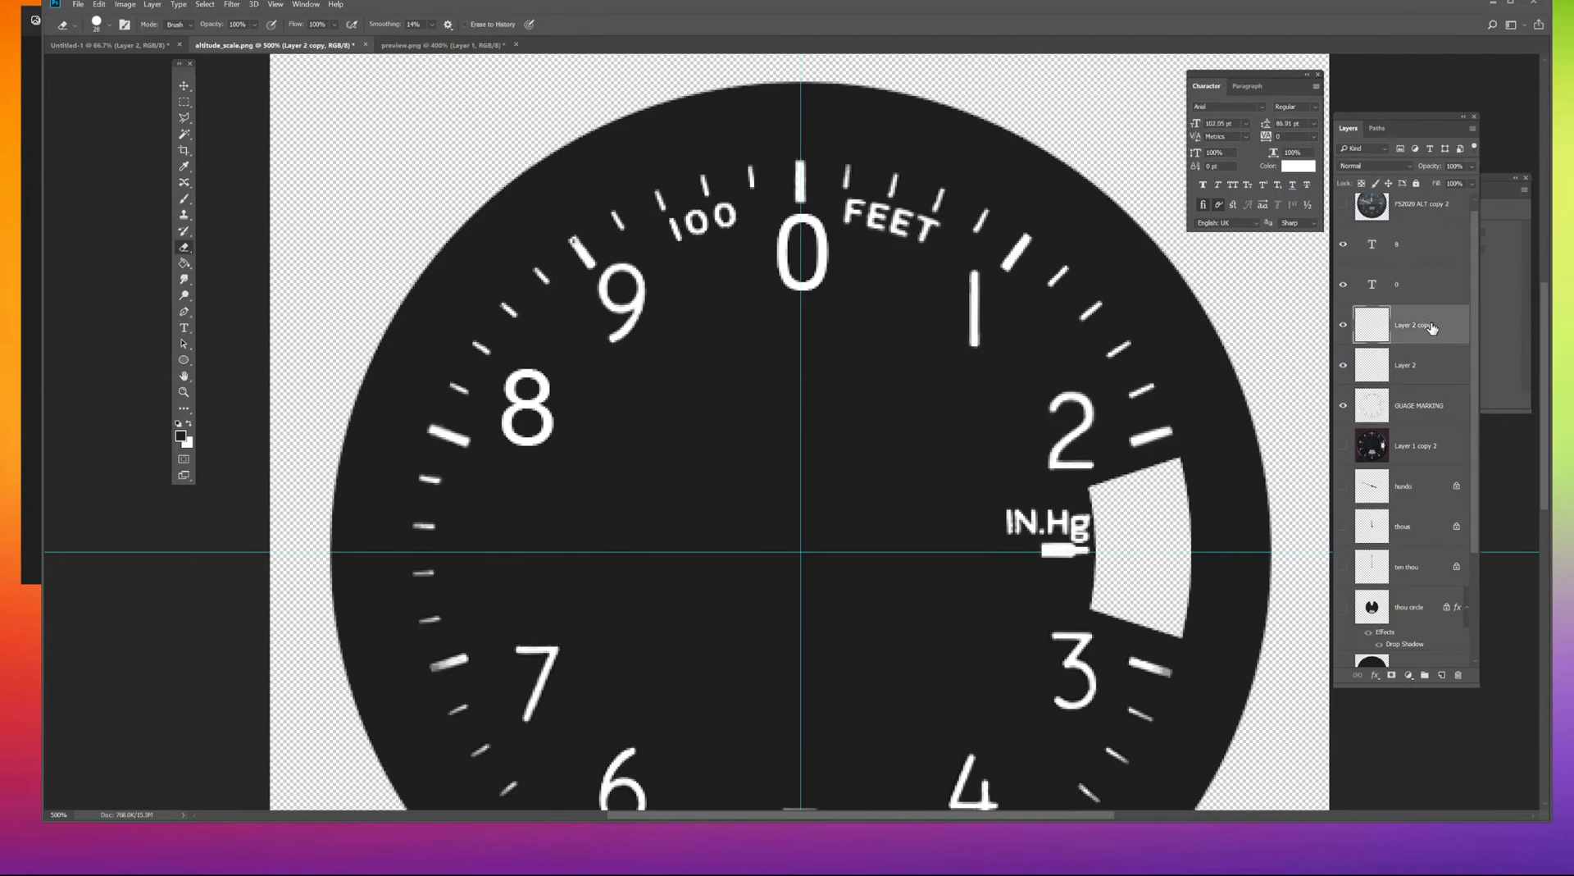
click(1422, 256)
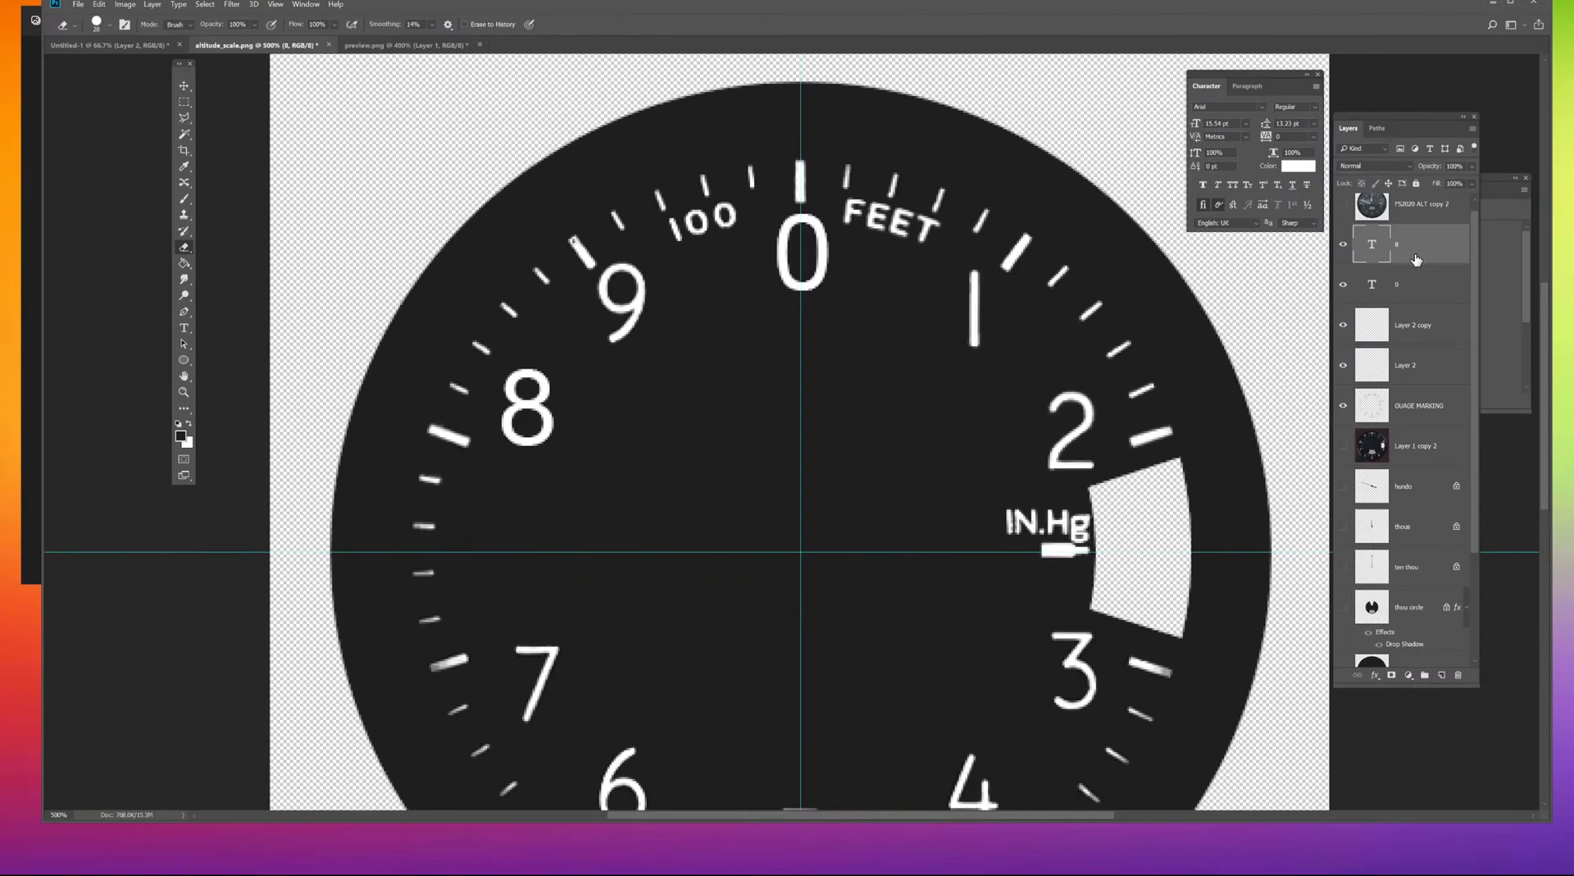
shift+click(1417, 288)
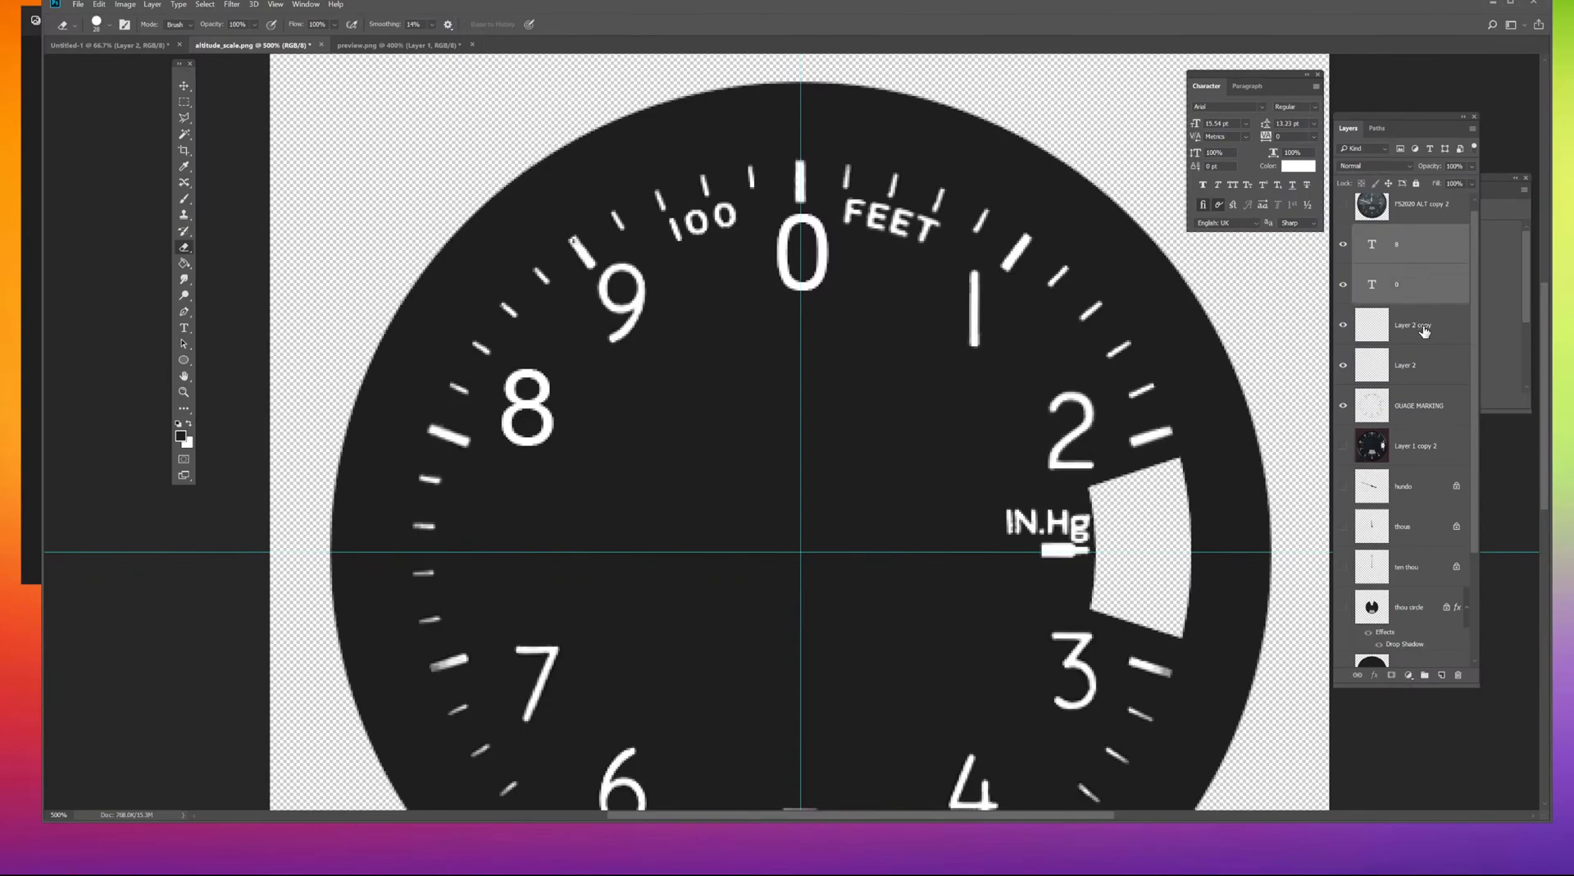
shift+click(1424, 328)
shift+click(1412, 367)
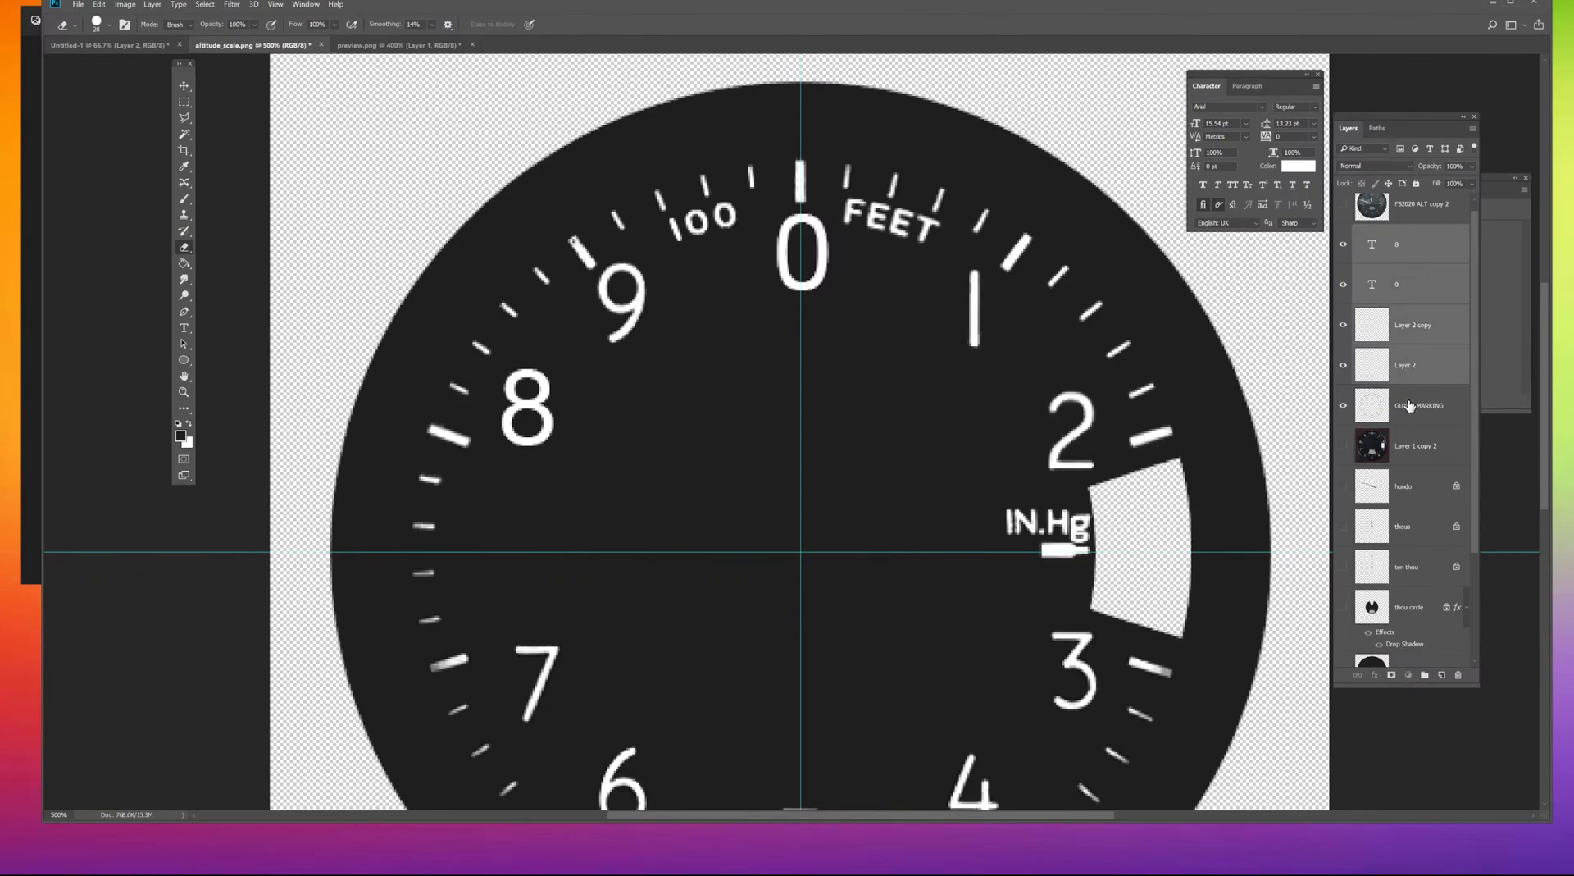
shift+click(1408, 405)
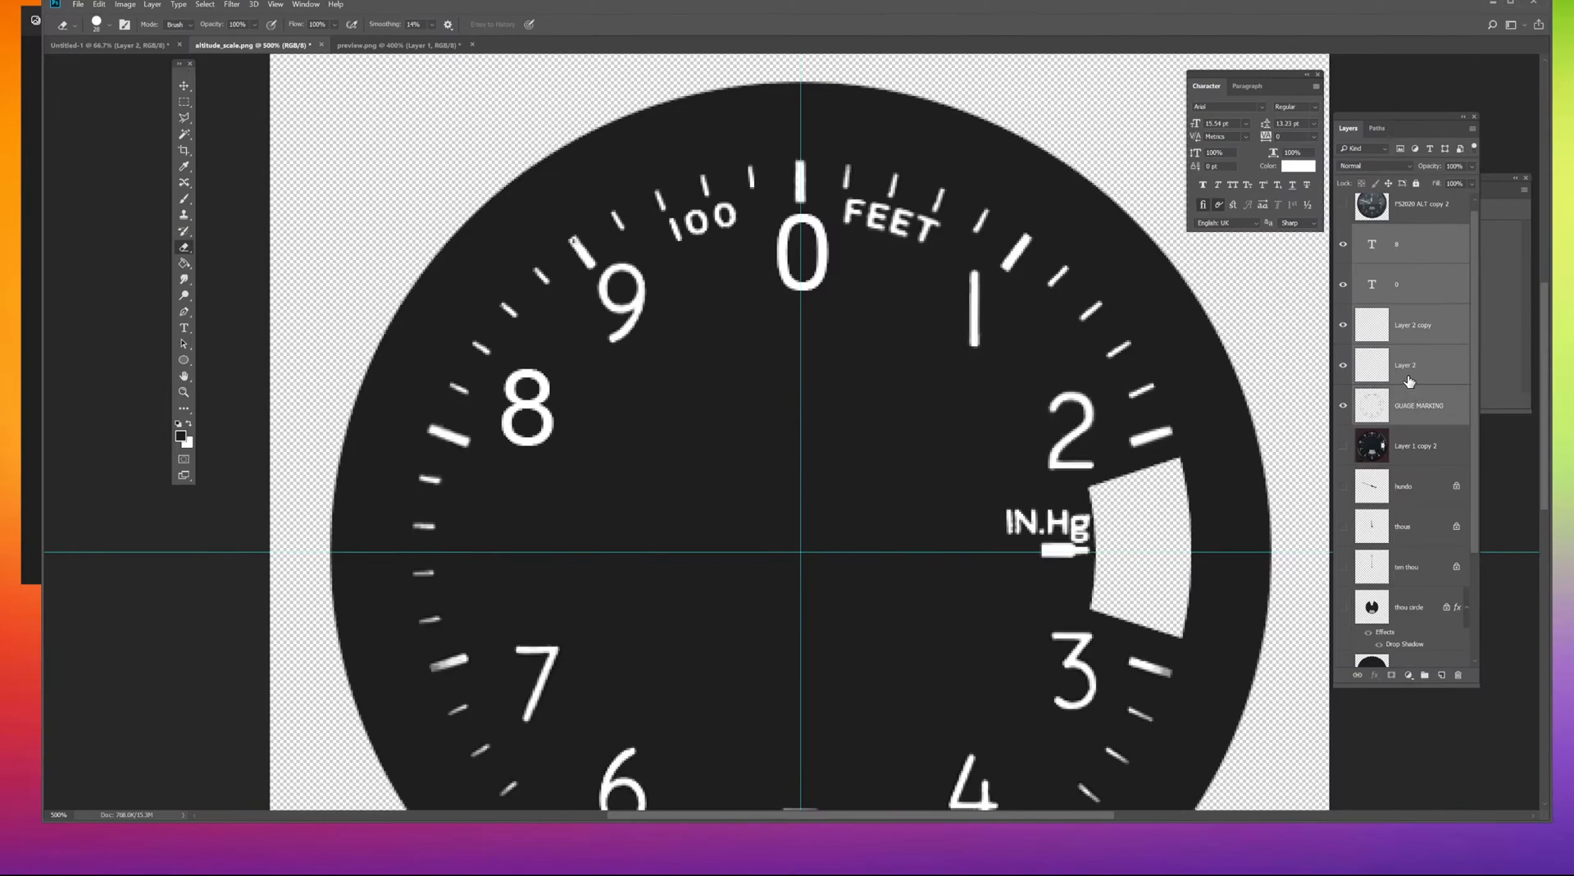
key(ctrl+e)
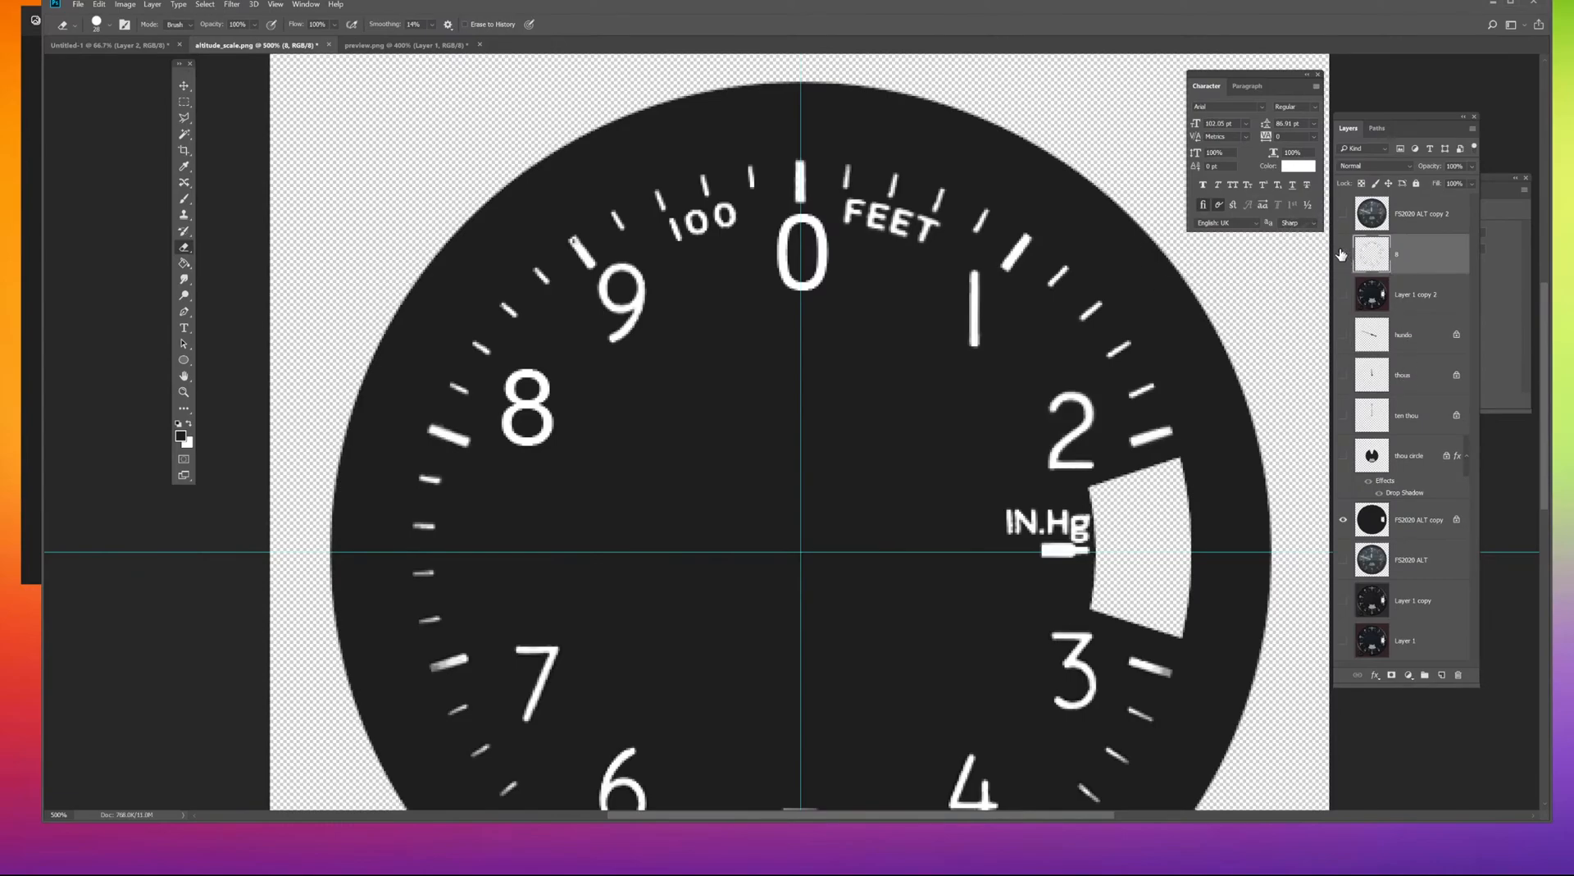
Check the whole dial by toggling the merged markings layer and the topmost FS2020 ALT reference layer.
key(ctrl+minus)
key(ctrl+minus)
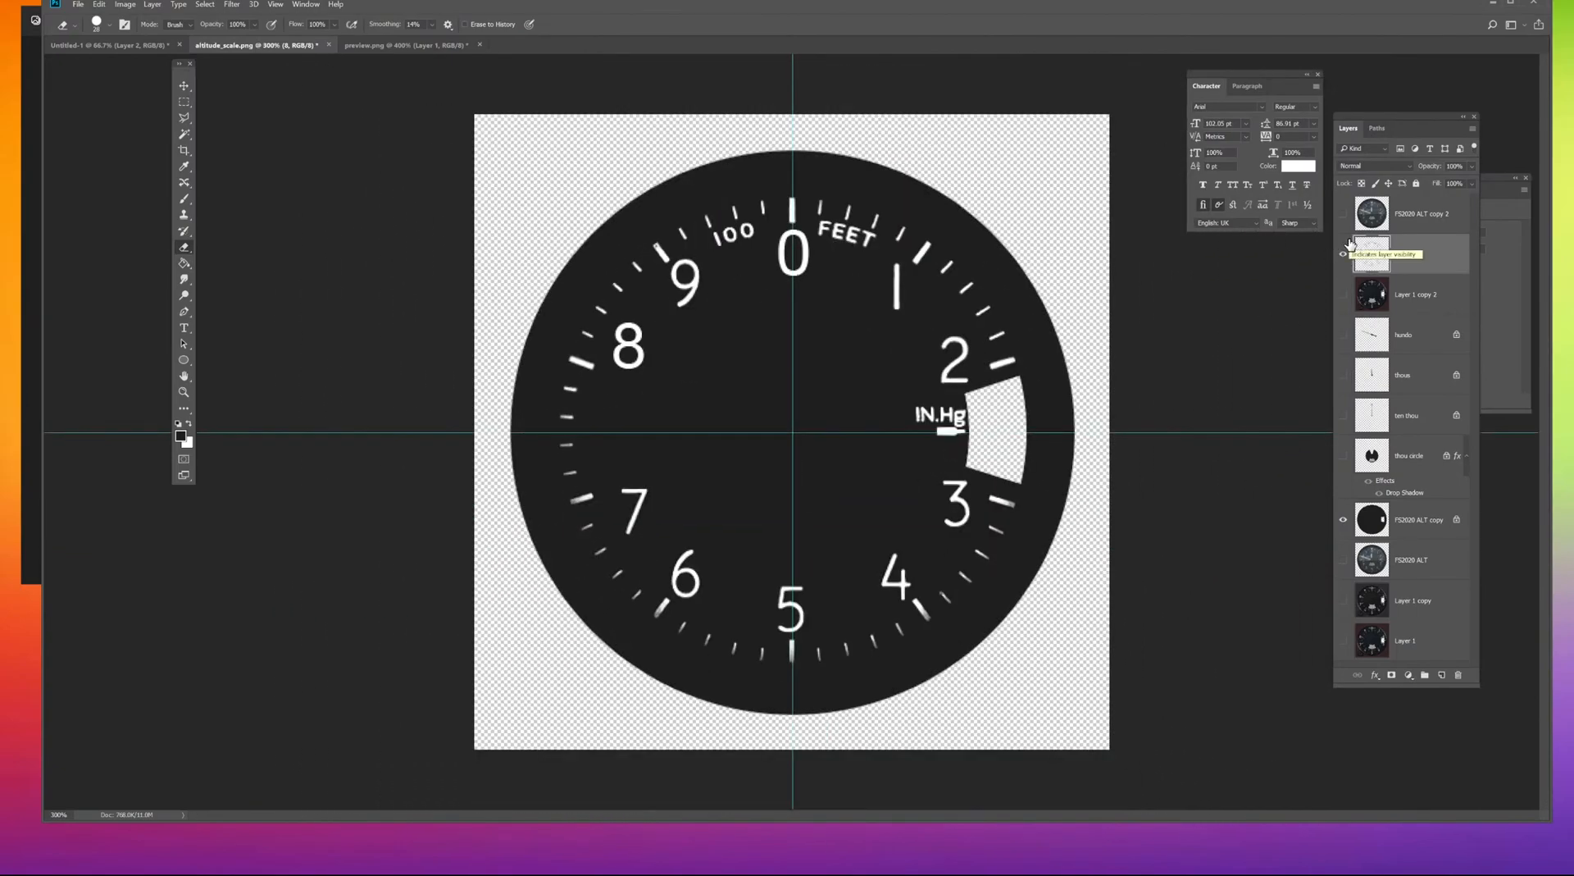
click(1343, 255)
click(1344, 254)
click(1343, 216)
click(1344, 218)
click(1344, 218)
click(1344, 218)
Show the thou circle layer on the dial.
click(1344, 456)
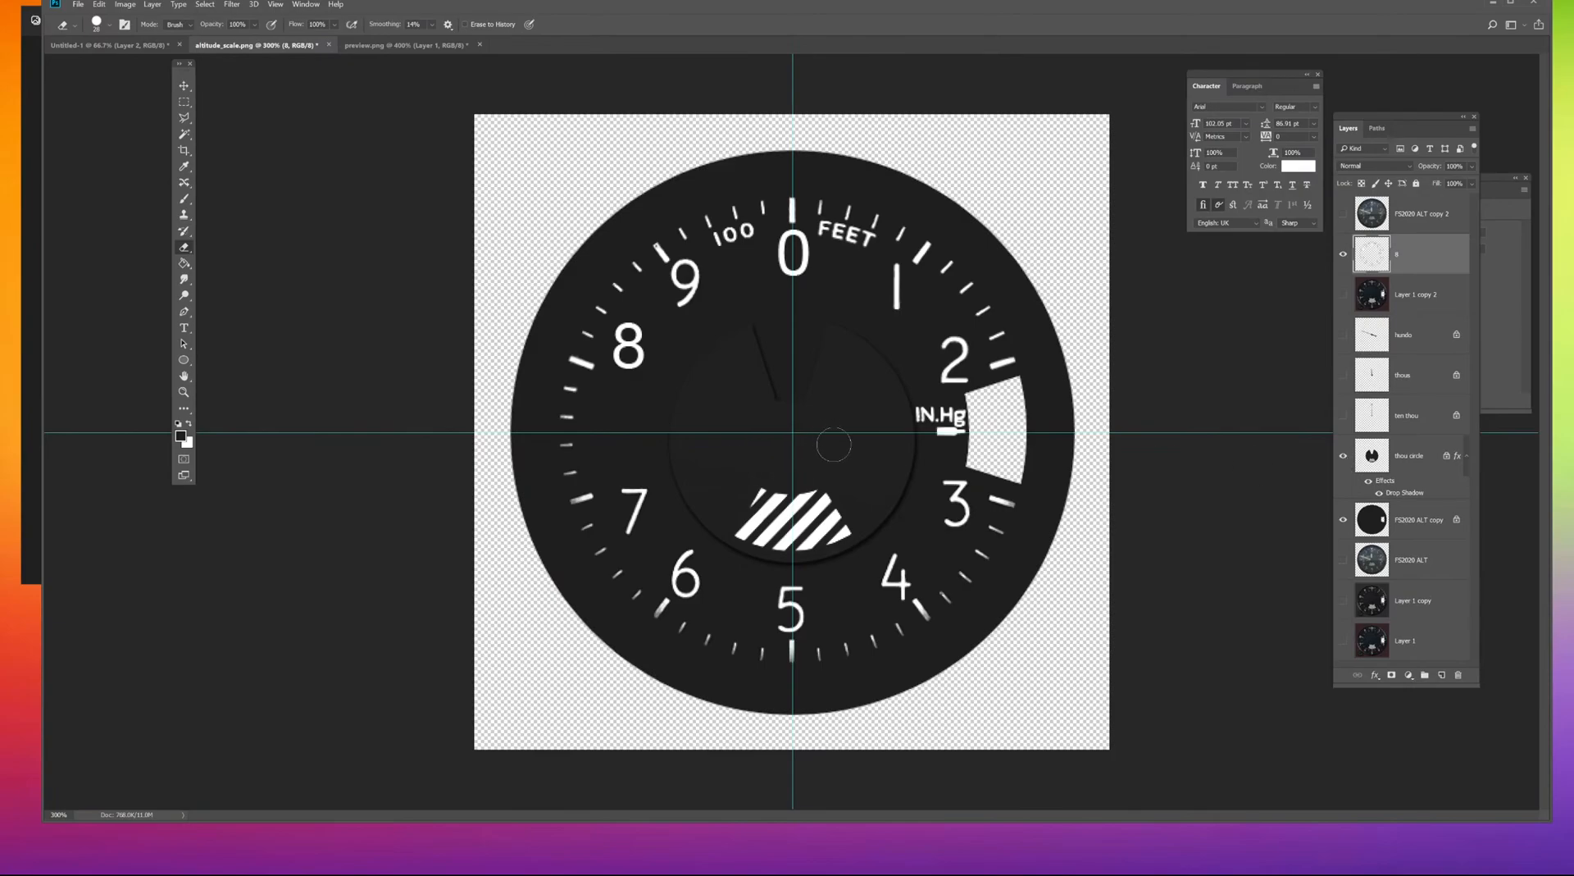
click(184, 85)
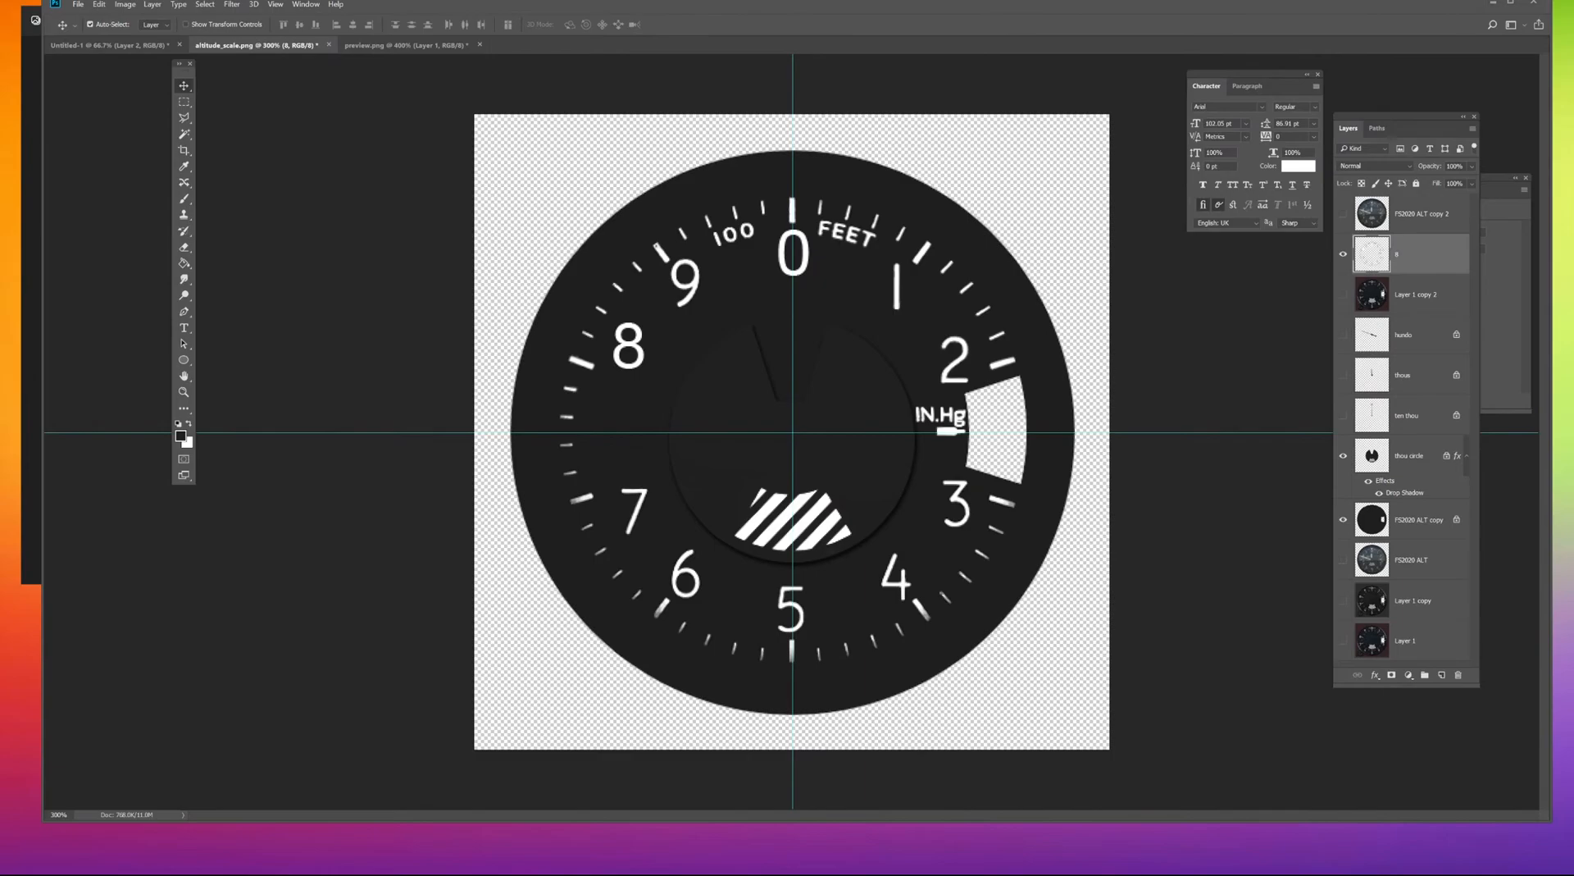
Look over the instrument's resources folder, return to the dial, show Layer 1 copy 2 and move it below the thou circle layer.
key(alt+Tab)
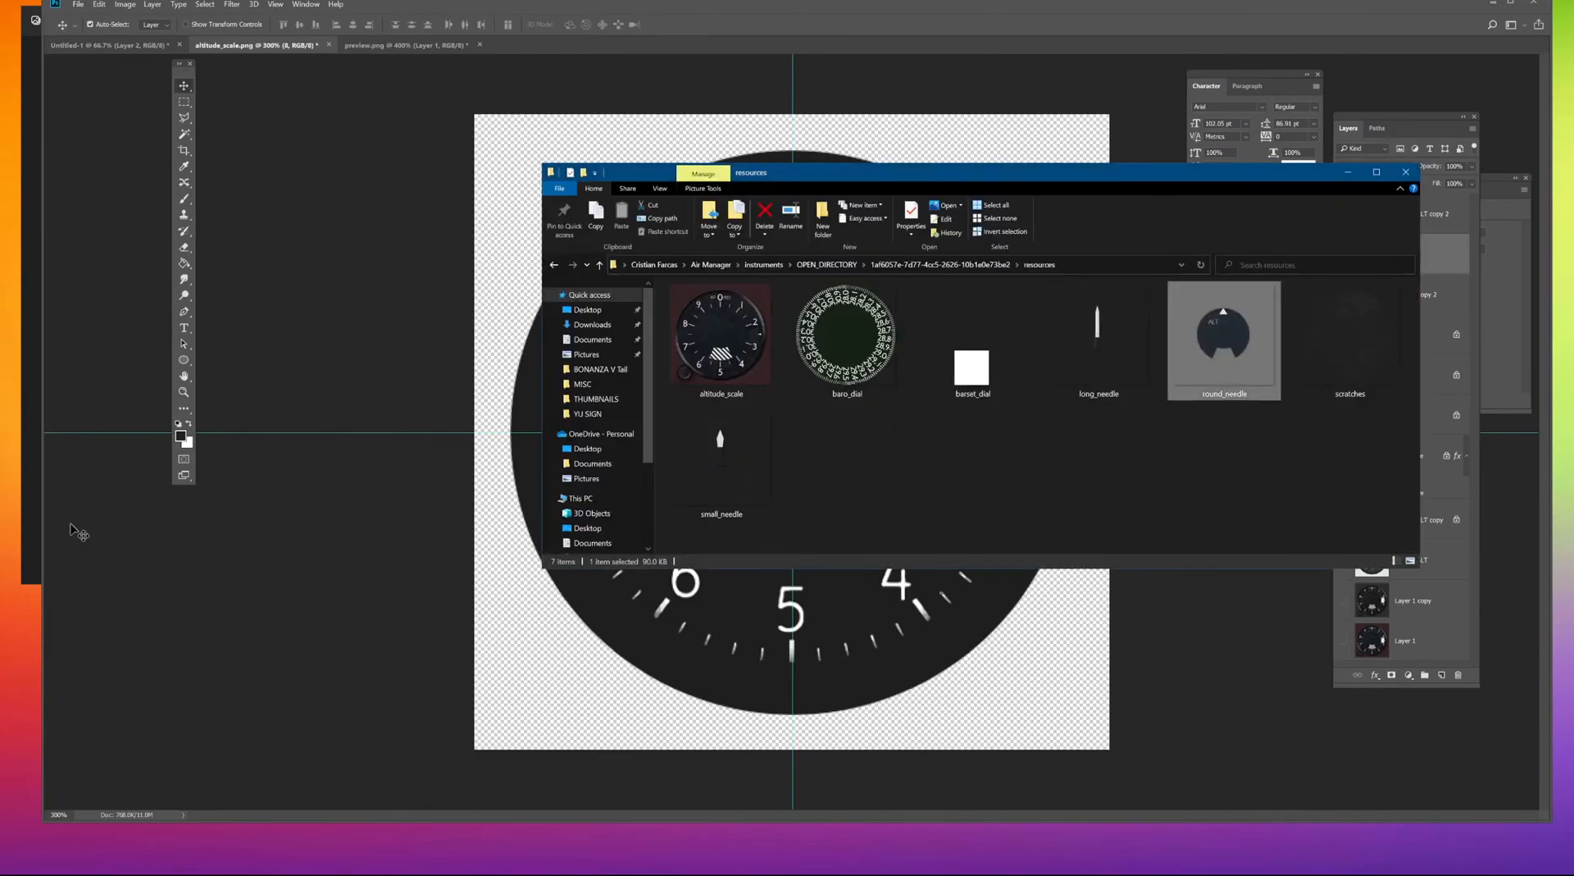
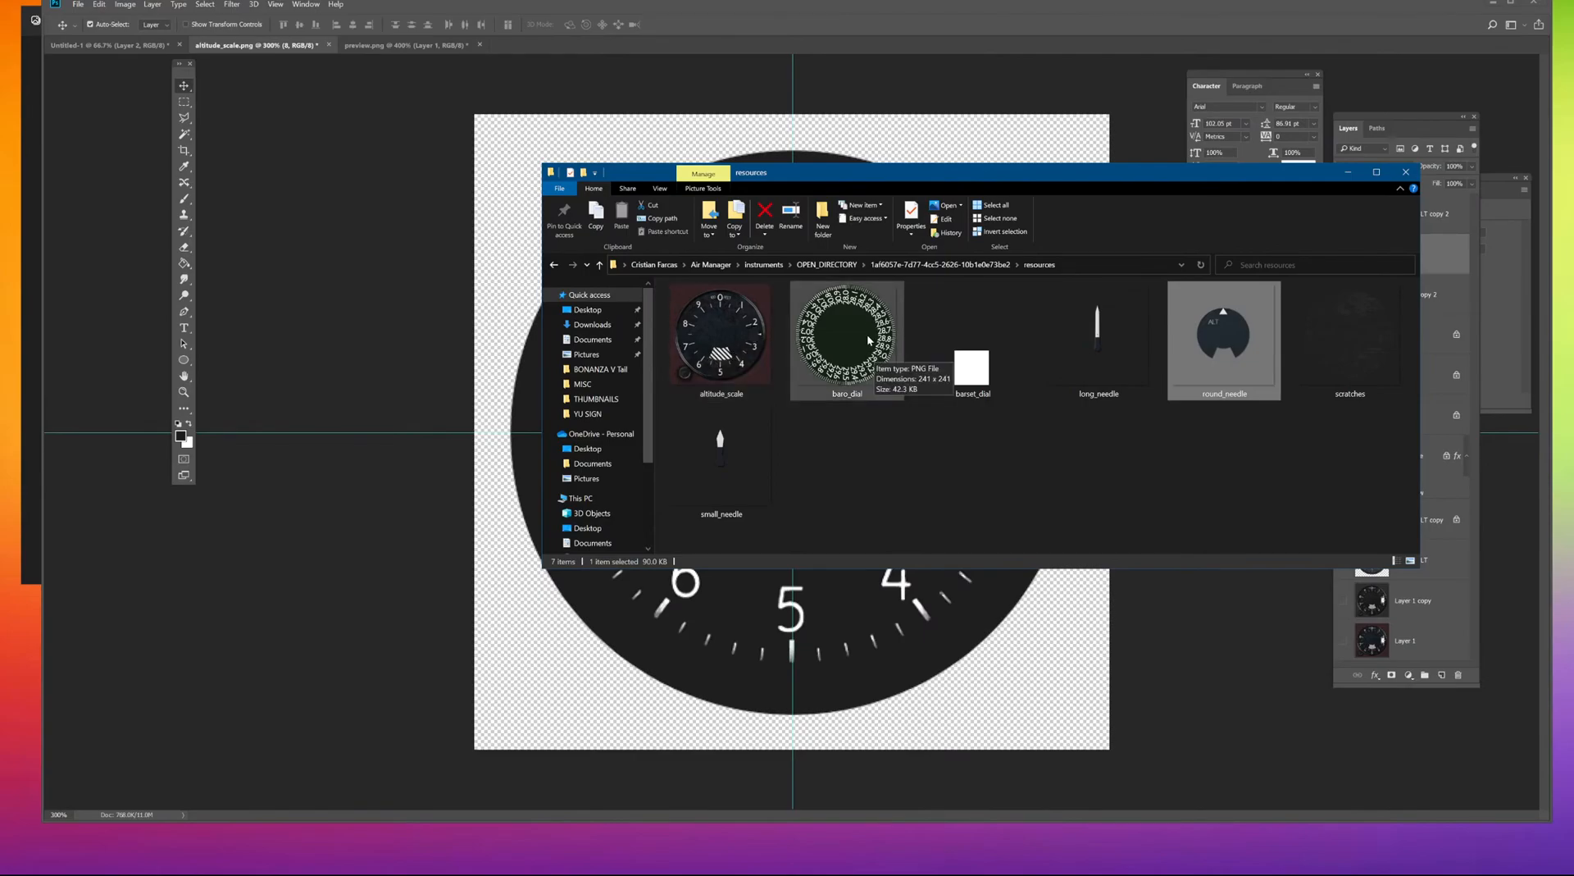
click(951, 37)
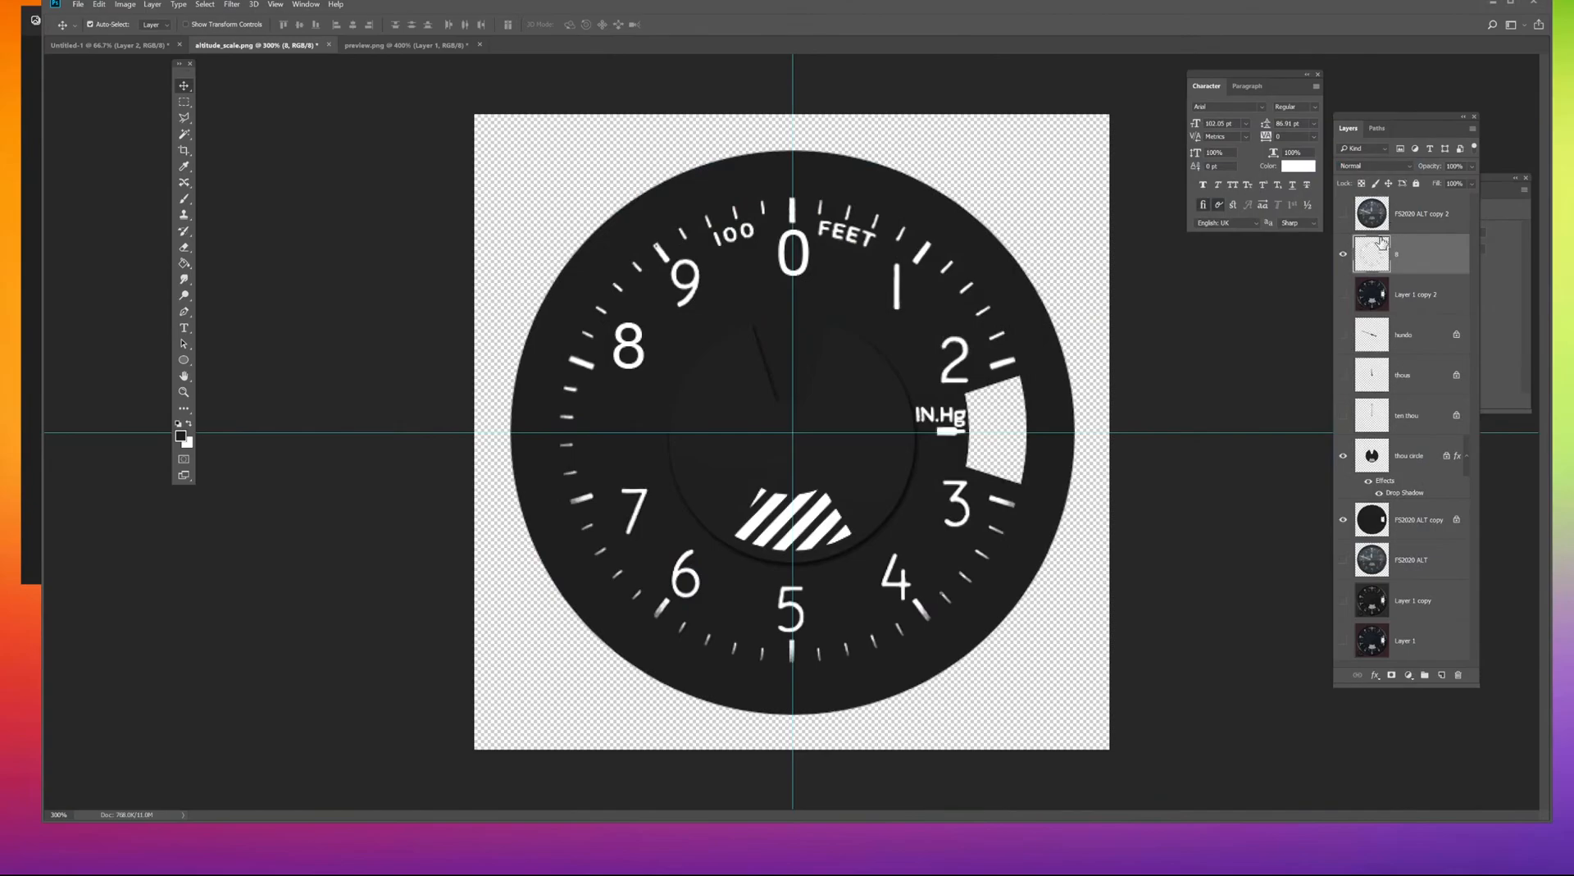
click(1343, 295)
drag(1424, 297, 1400, 496)
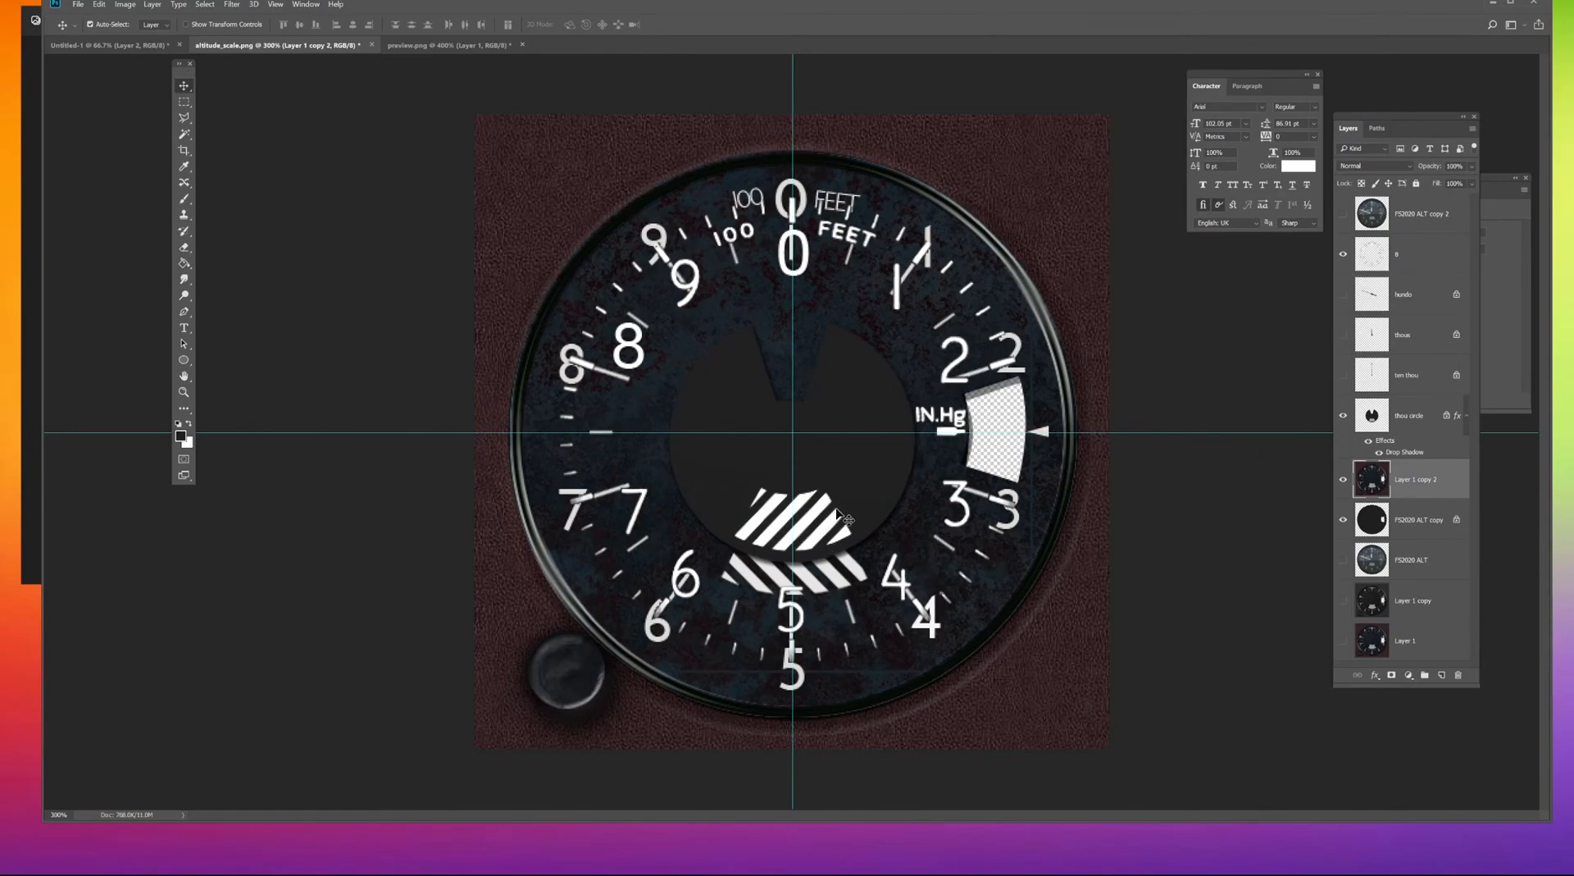
Compare the thou circle with the original dial artwork in Layer 1 copy 2 by toggling the circle's visibility.
click(842, 456)
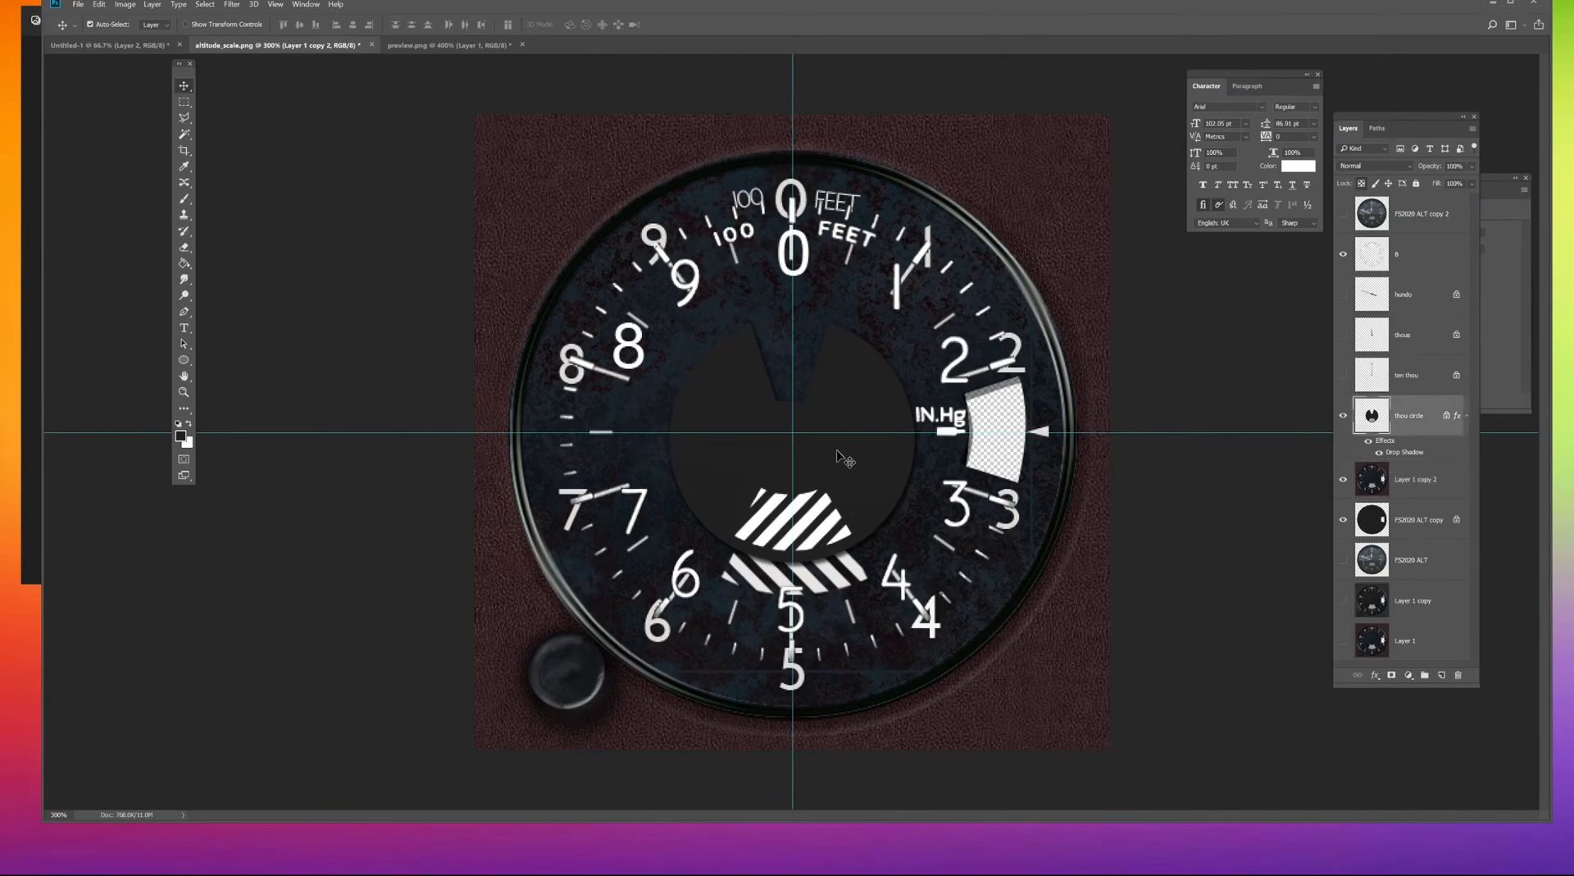
click(1343, 418)
click(1344, 418)
click(1344, 418)
click(1344, 418)
Try to enlarge the thou circle with Free Transform against the original dial's centre disc.
key(ctrl+t)
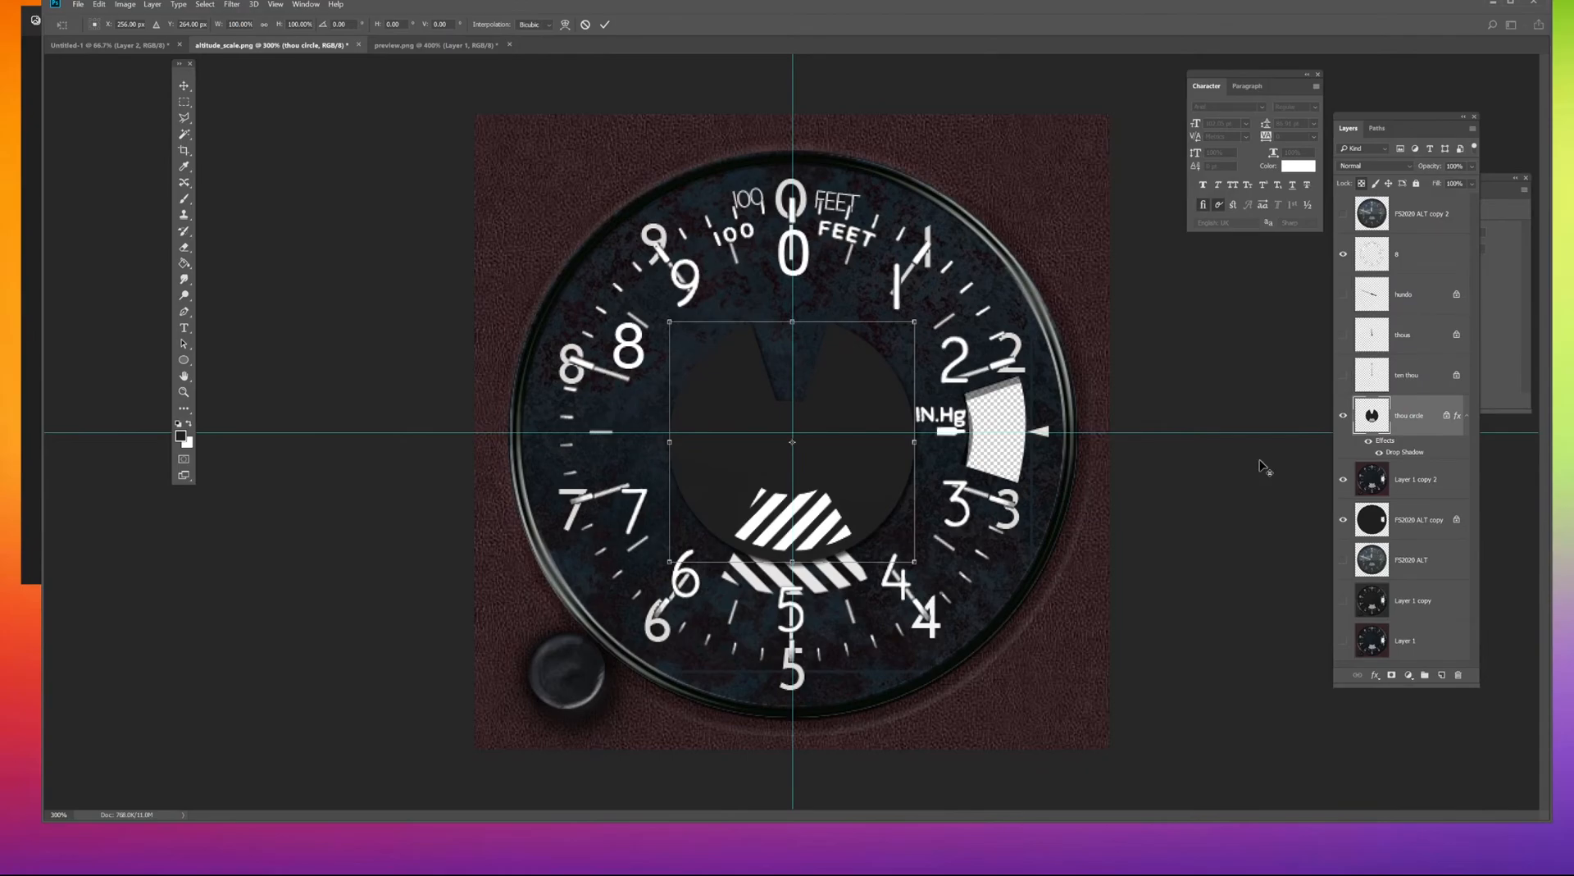
drag(914, 561, 940, 587)
key(Escape)
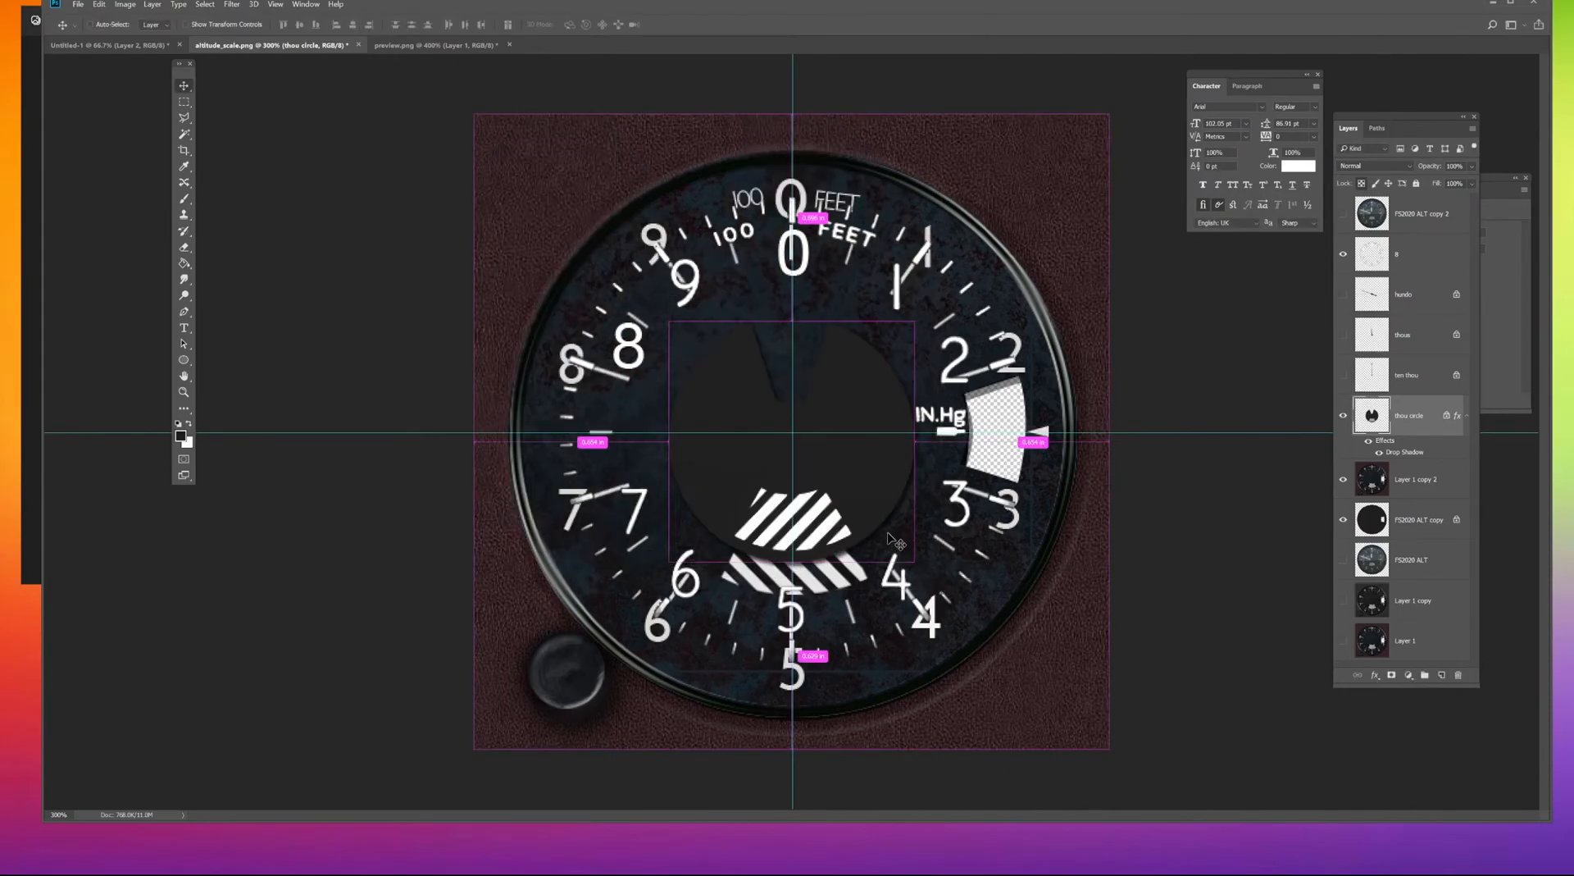
key(ctrl+t)
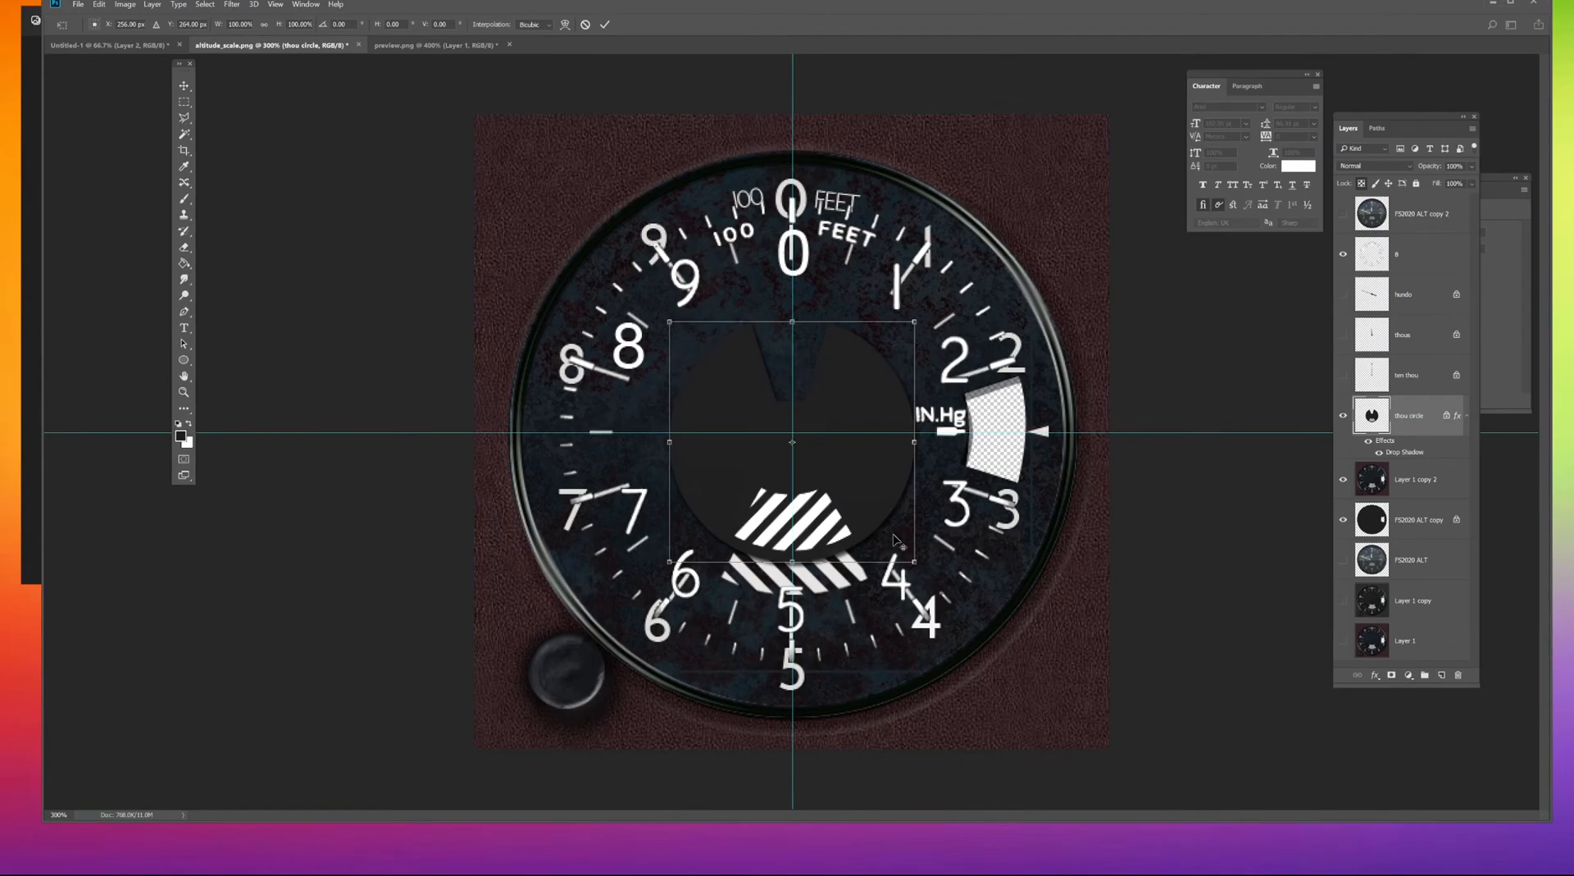
key(Escape)
key(ctrl+t)
mouse_move(911, 560)
mouse_down()
mouse_move(927, 589)
mouse_move(908, 572)
mouse_up()
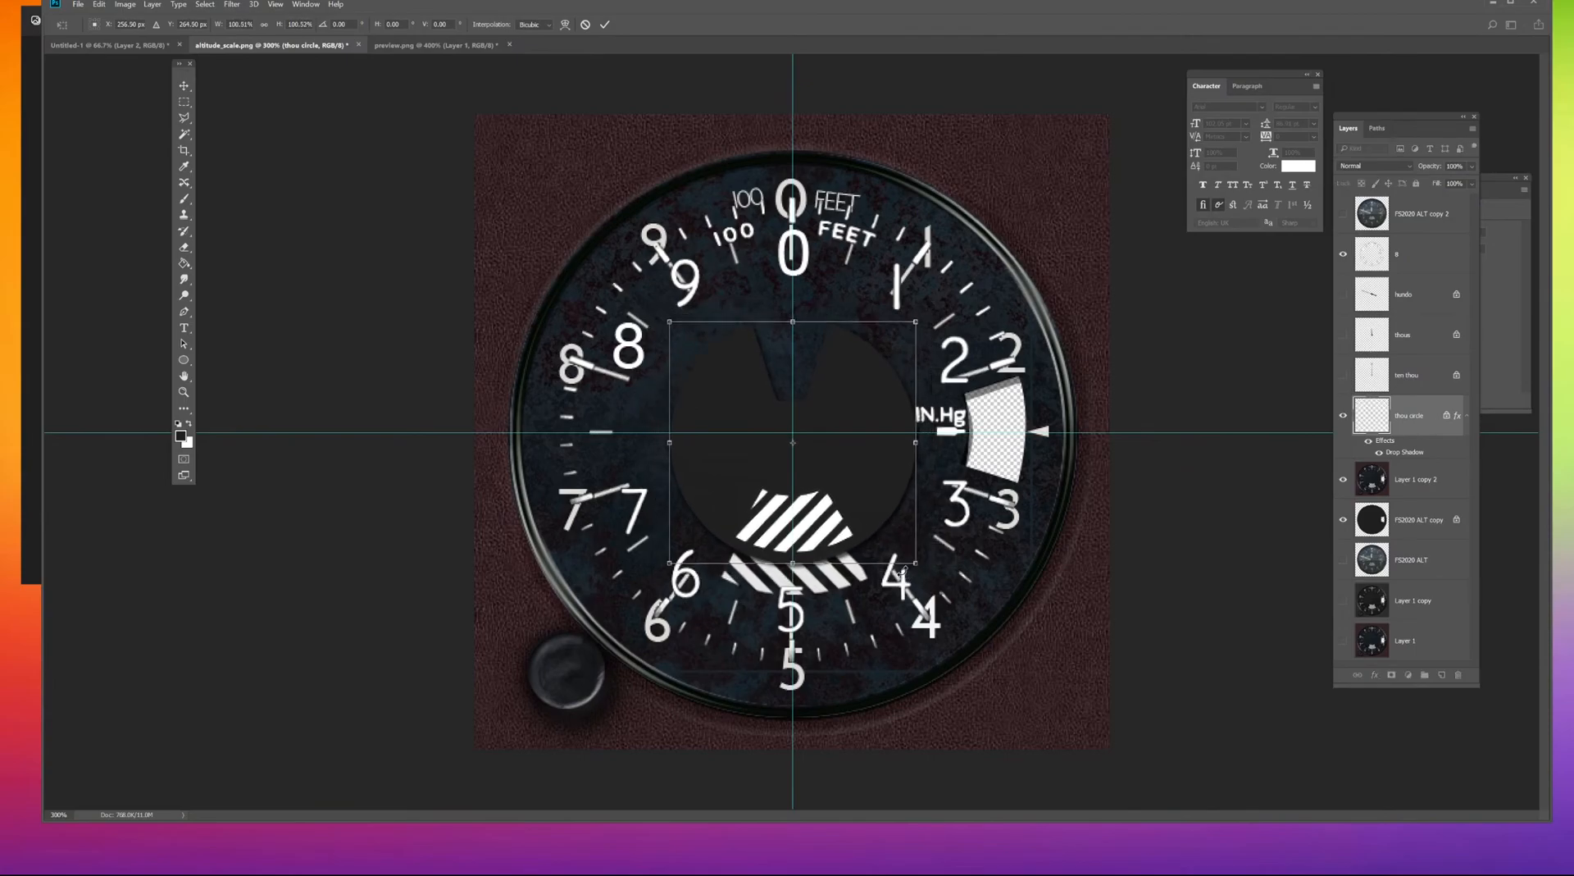
key(Return)
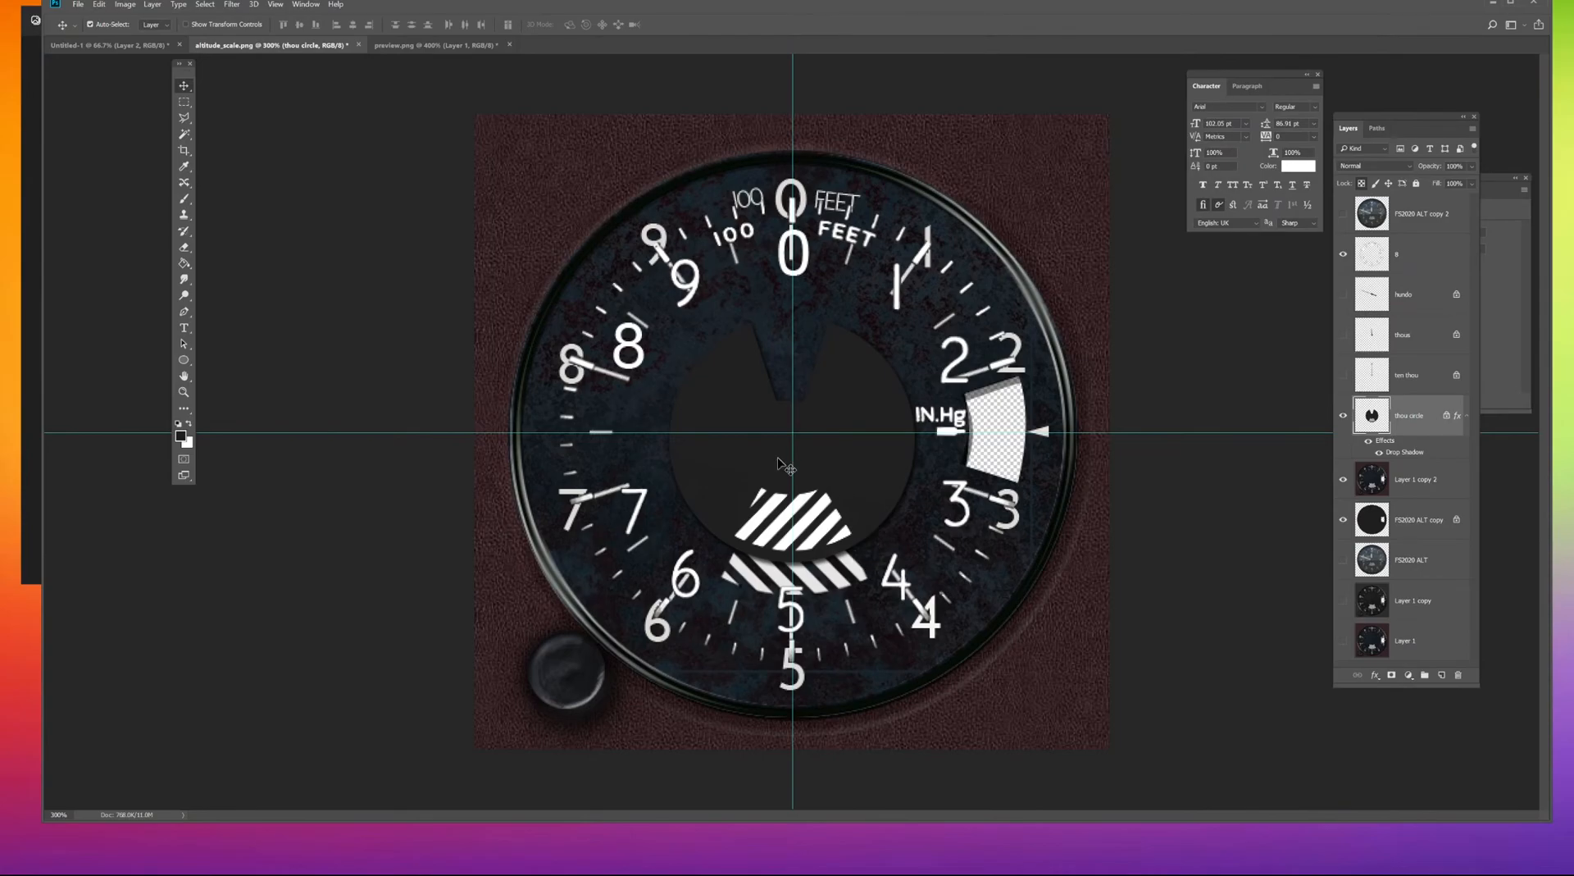
Move the thou circle up 8 px to Y 256 px, centring it on the guides, and hide Layer 1 copy 2.
key(ctrl+t)
key(Up)
key(Up)
key(Up)
key(Up)
key(Up)
key(Up)
key(Up)
key(Up)
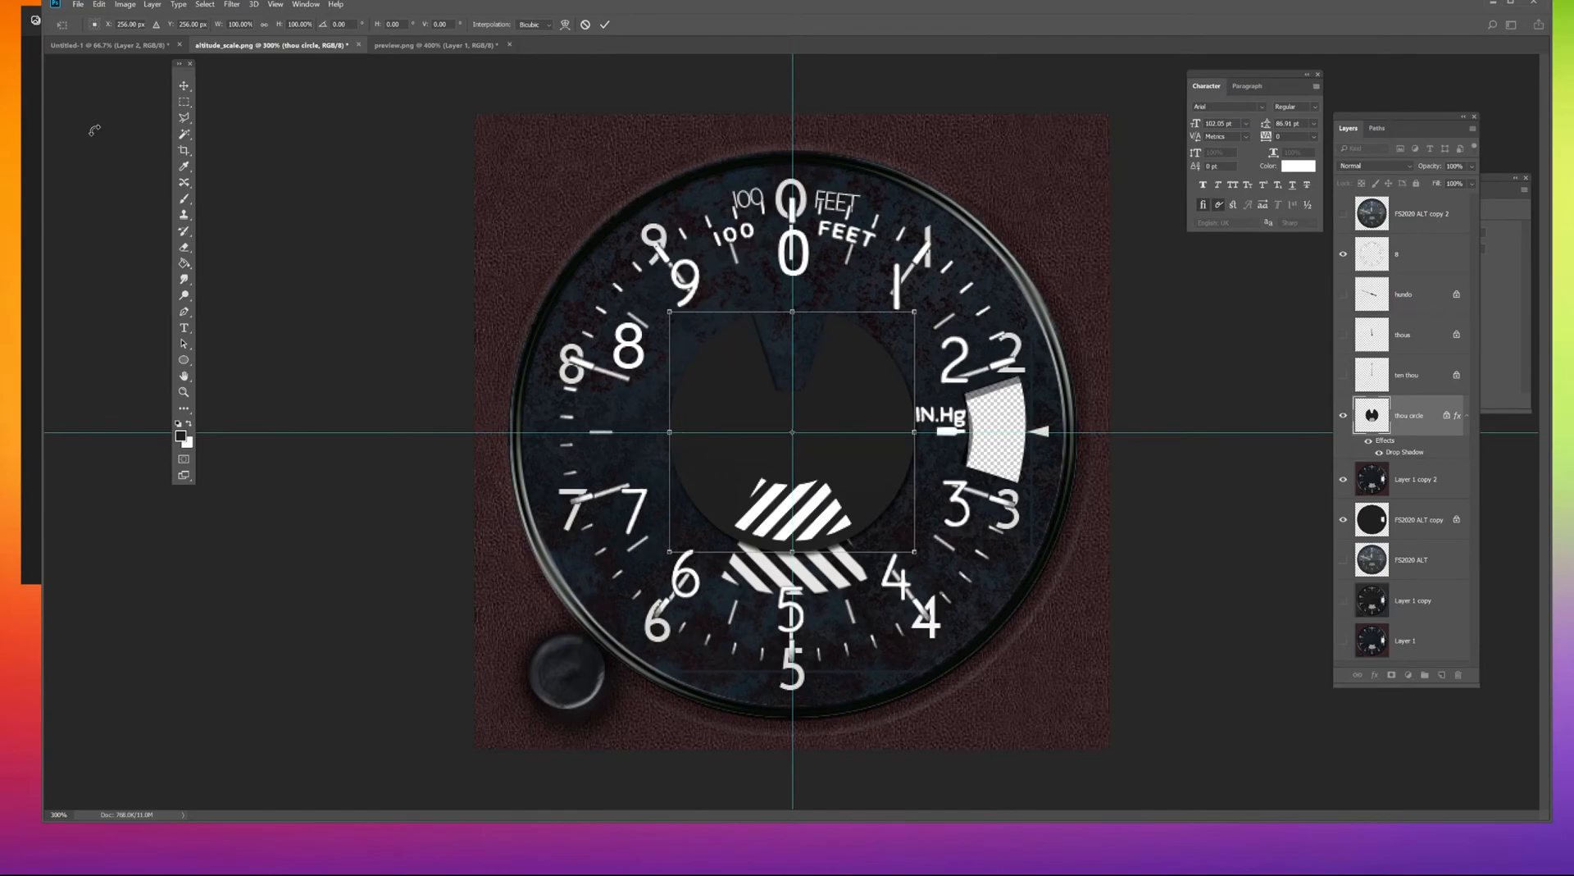
key(Return)
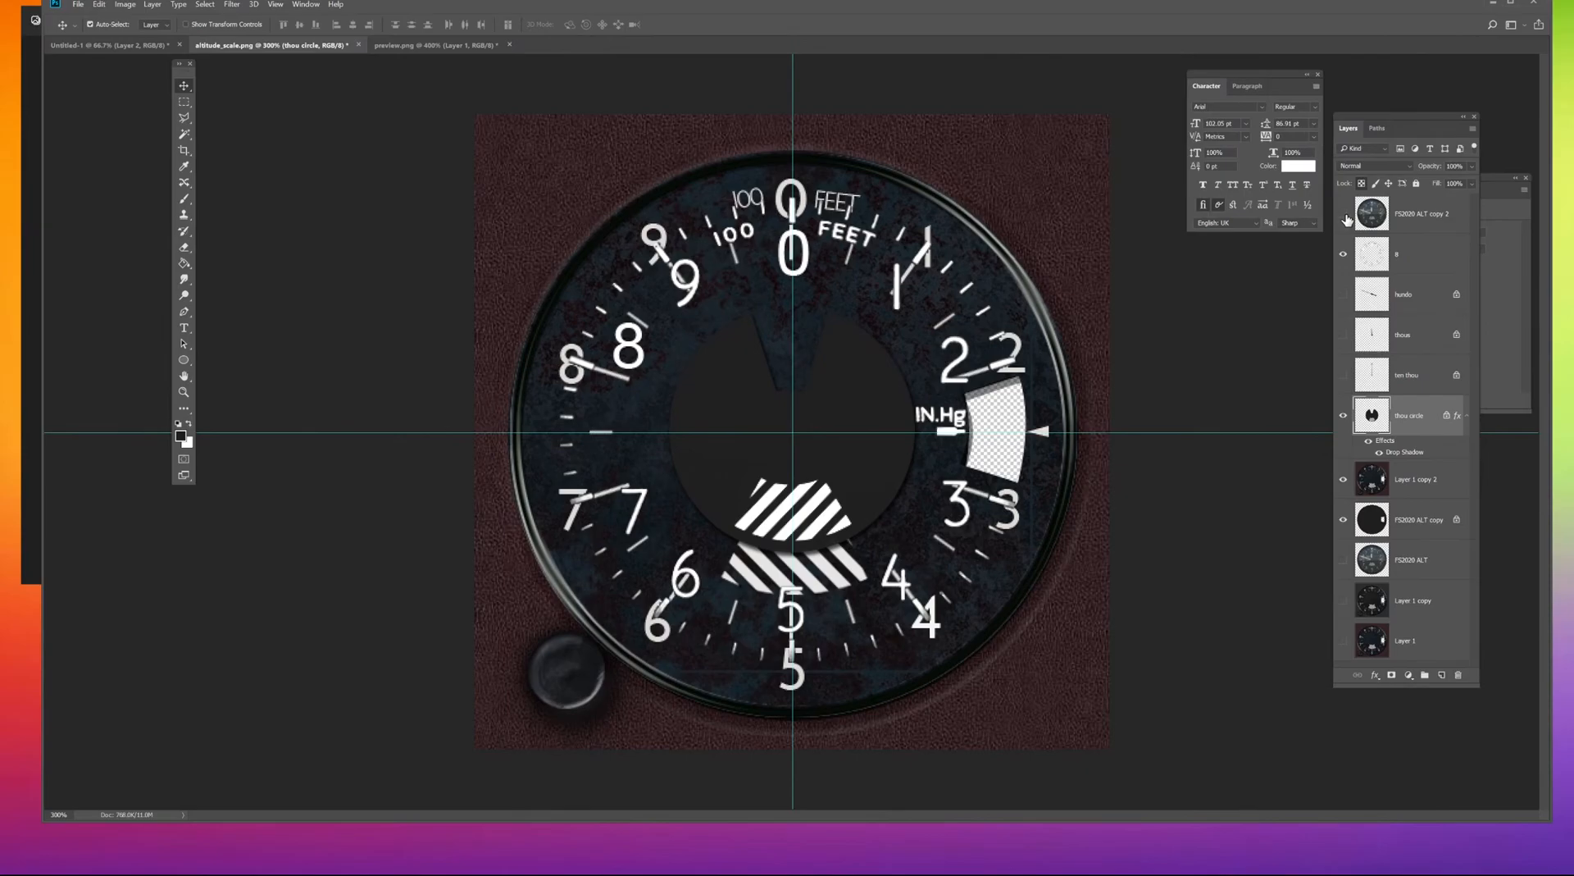
click(1343, 479)
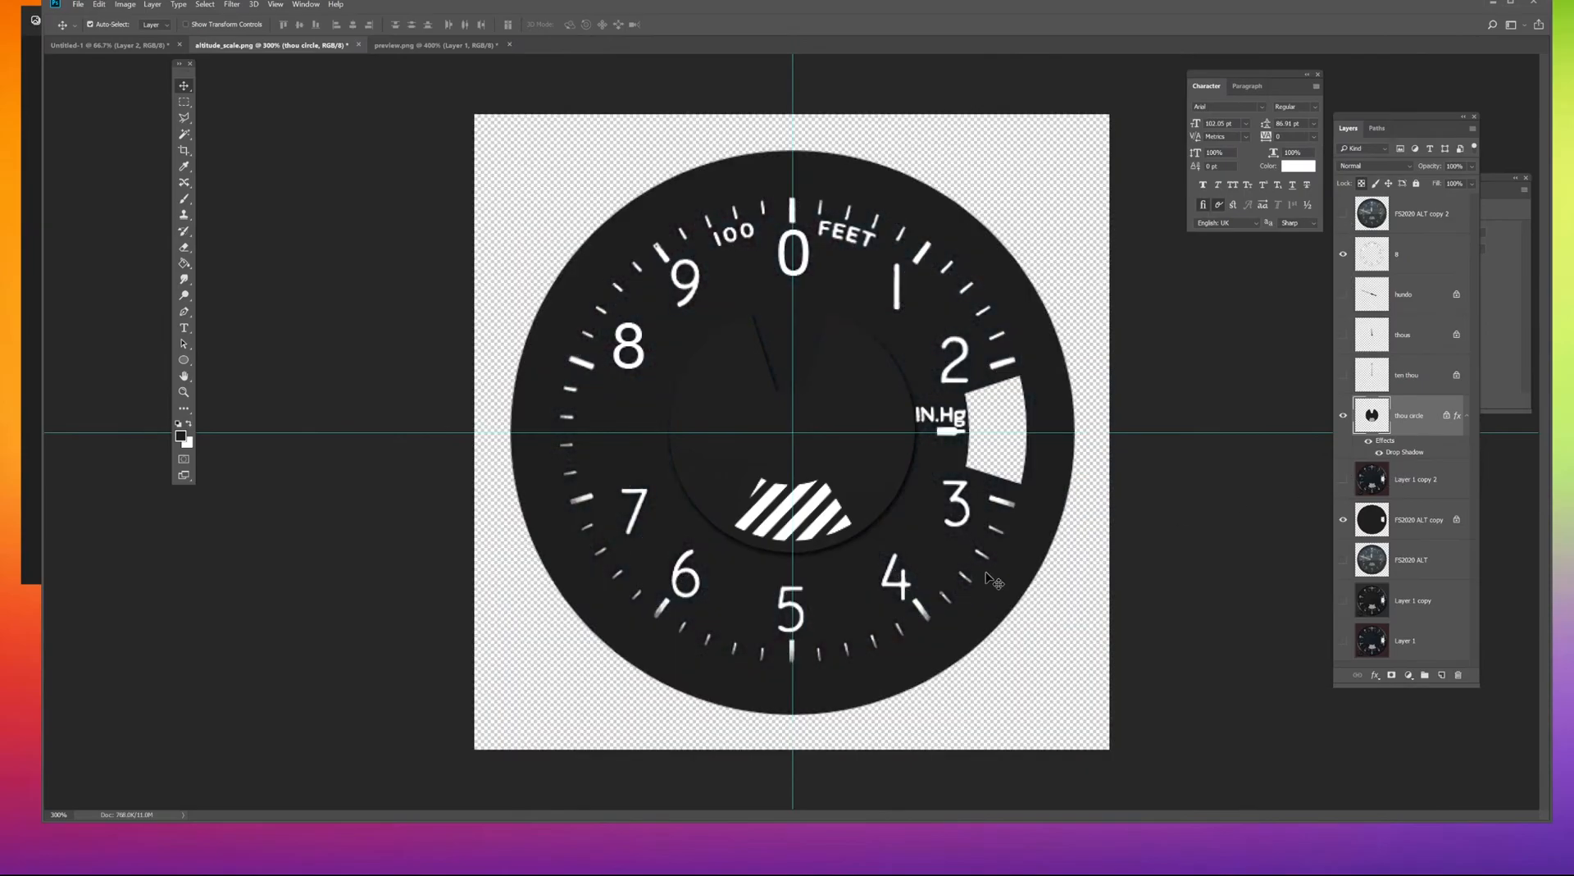
Select the white stripes in the thou circle with the Magic Wand, copy them to a new layer and hide the thou circle.
key(ctrl+plus)
key(ctrl+plus)
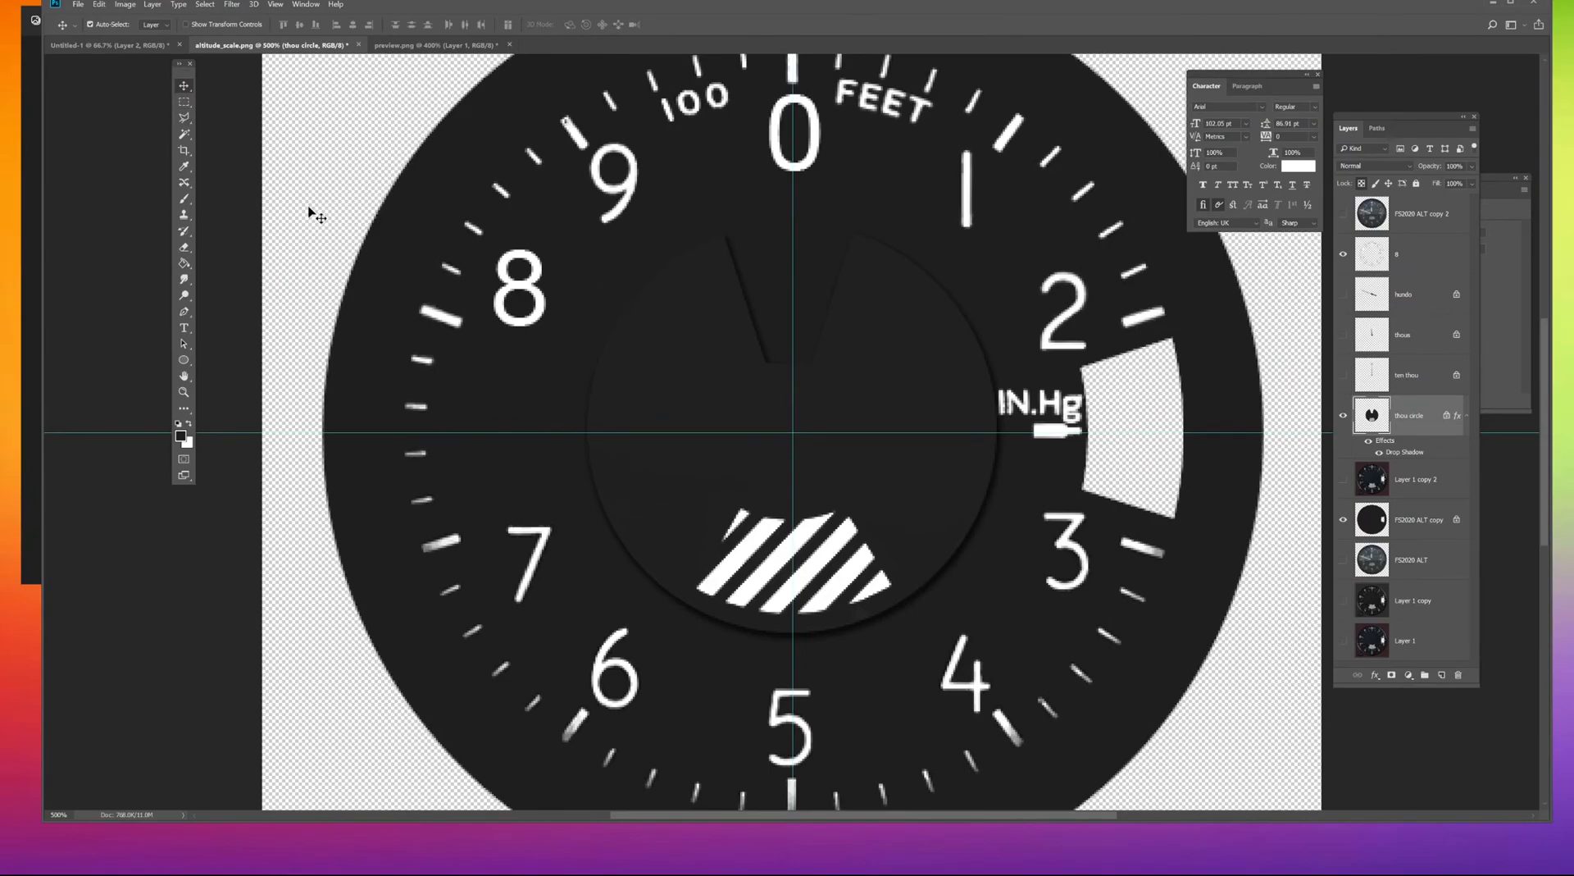
click(187, 135)
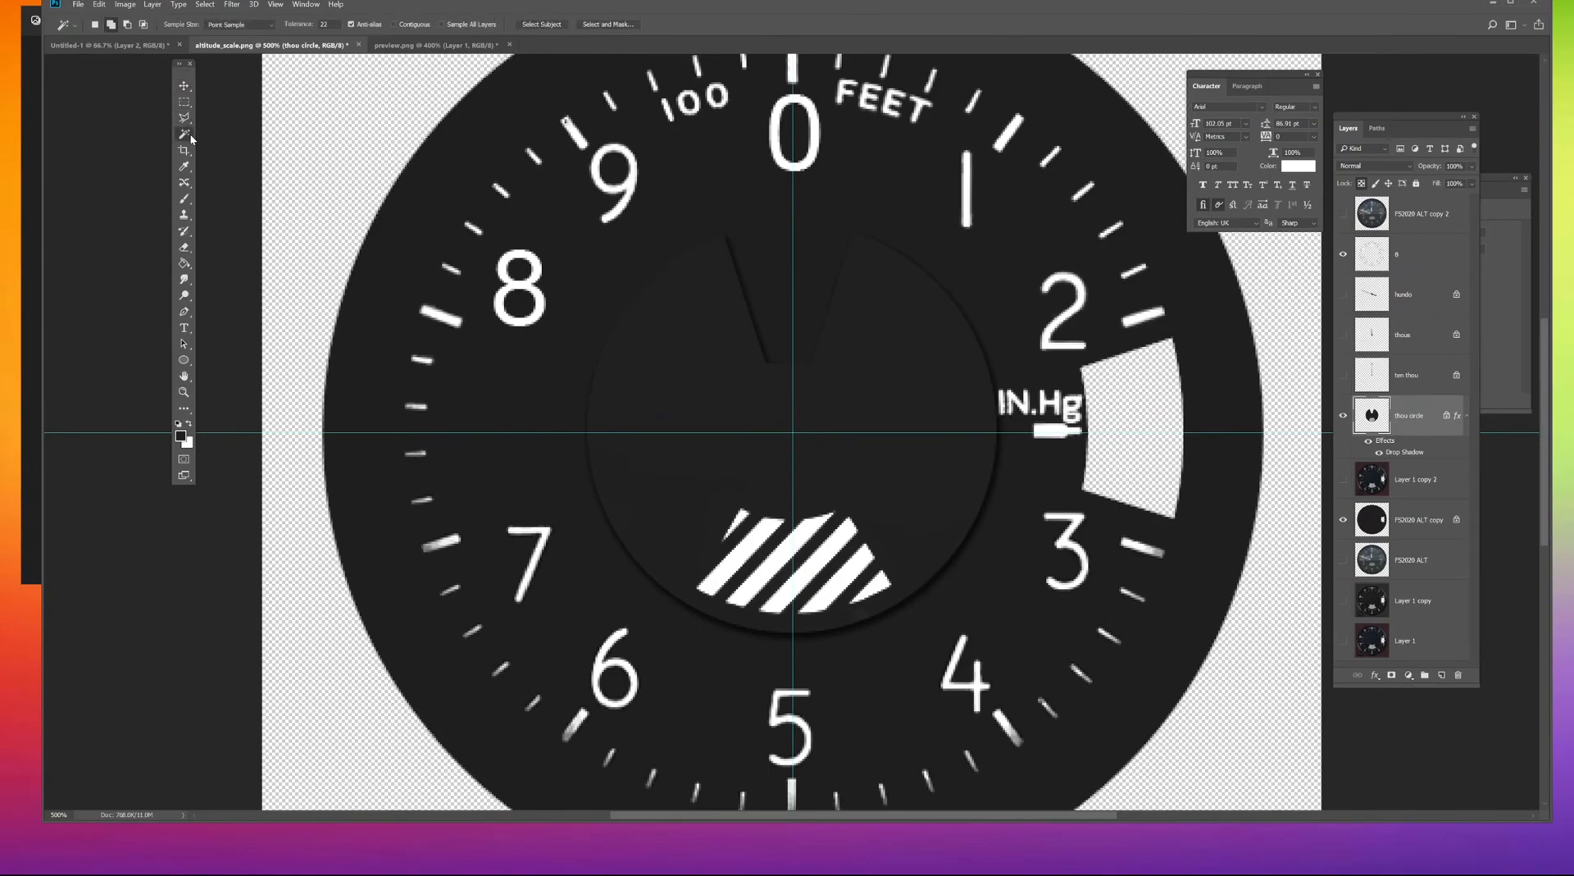
click(808, 531)
key(ctrl+j)
click(1342, 457)
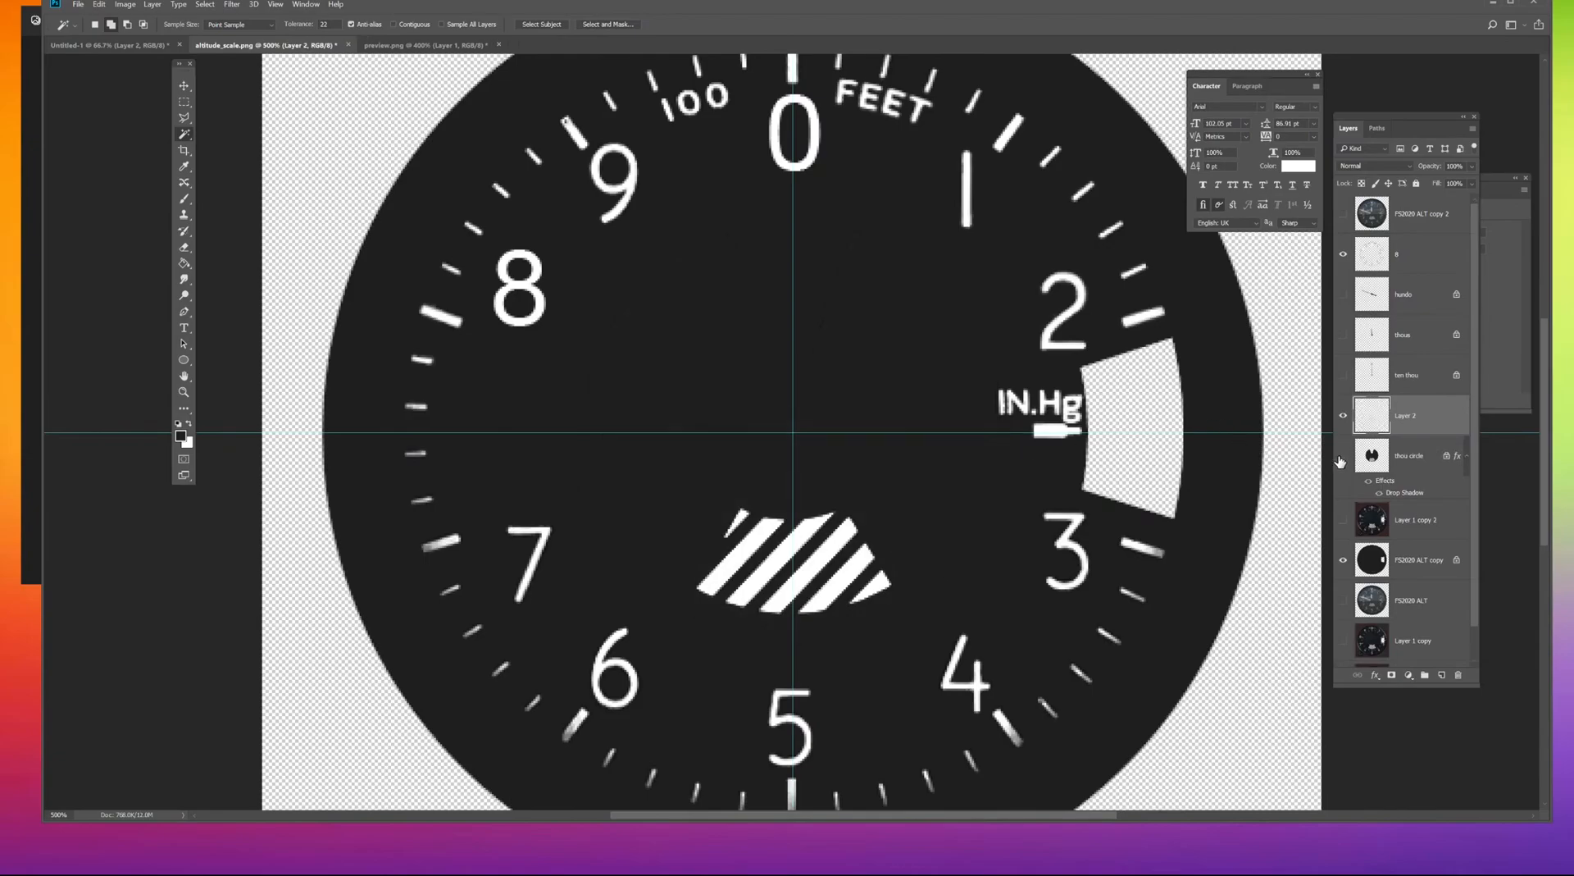
Try moving the copied stripes across the dial and undo both moves.
click(187, 85)
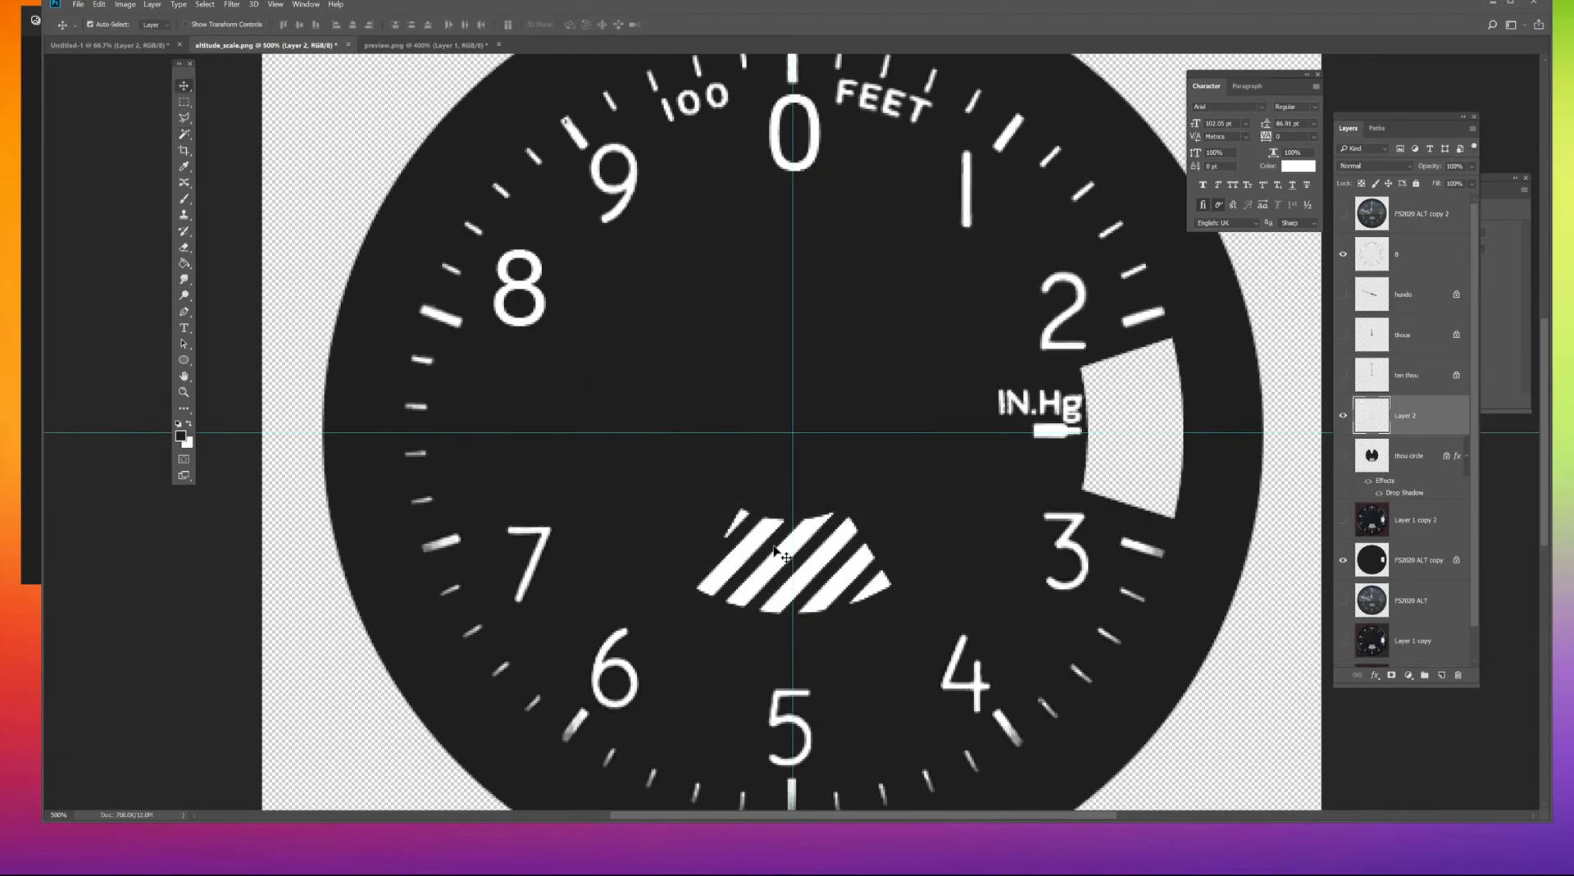
drag(813, 546, 853, 556)
key(ctrl+z)
drag(828, 535, 955, 537)
key(ctrl+z)
Place the stripes layer directly above FS2020 ALT copy, merge it into that layer and check the result by toggling its visibility.
drag(1414, 424, 1405, 551)
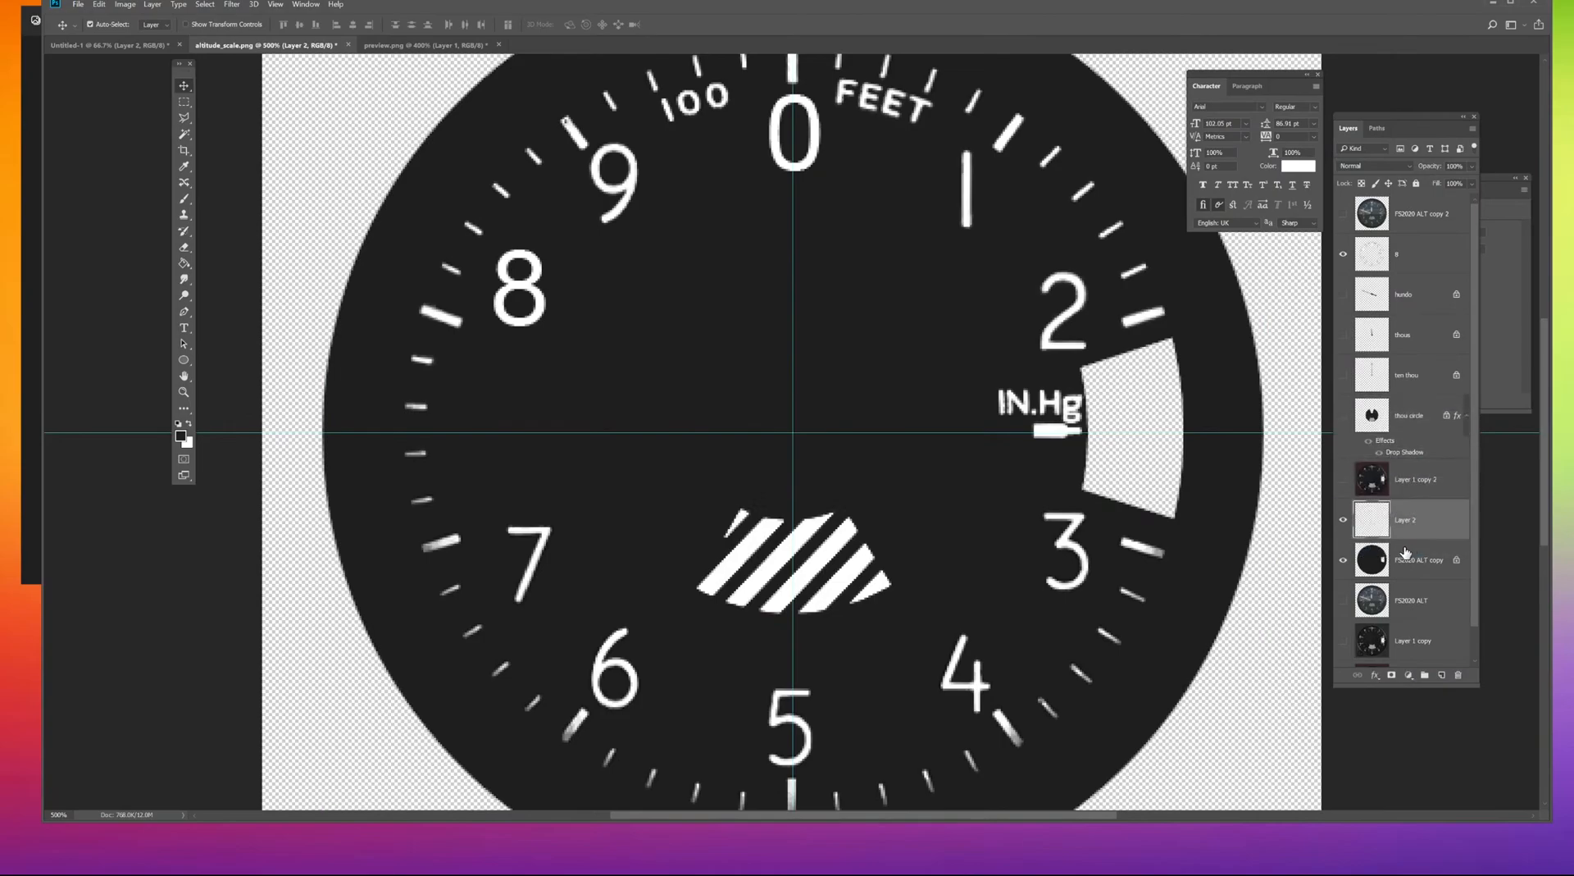
click(1343, 560)
click(1343, 560)
click(1343, 560)
click(1343, 560)
key(Delete)
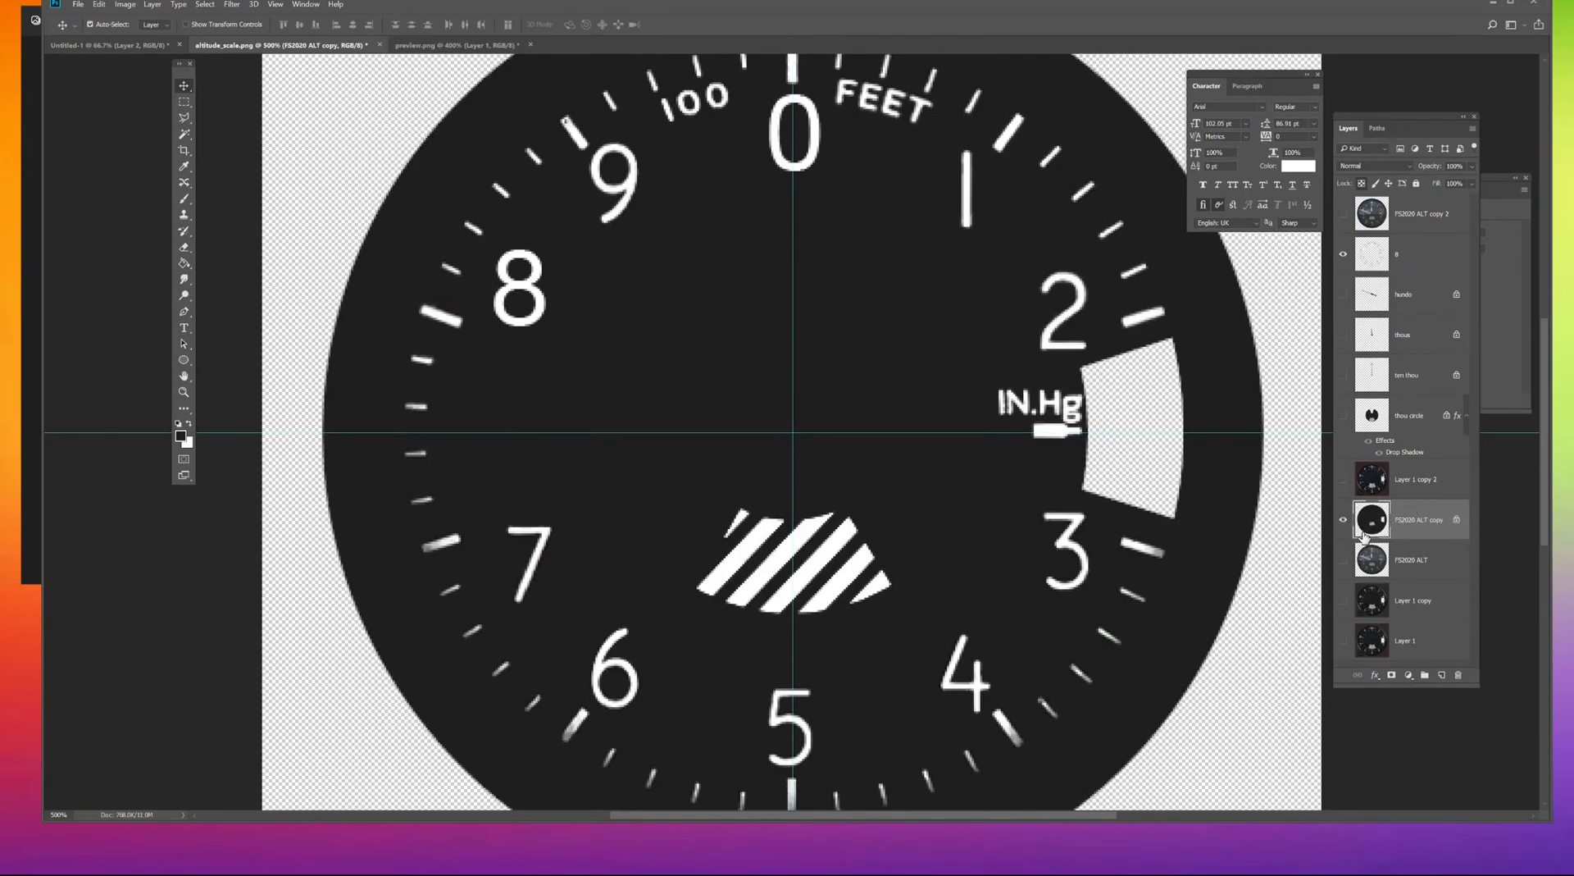
click(1343, 521)
click(1343, 521)
Show the thou circle layer, outline its striped area with the Polygonal Lasso and delete it to open a window.
click(1344, 415)
click(1409, 416)
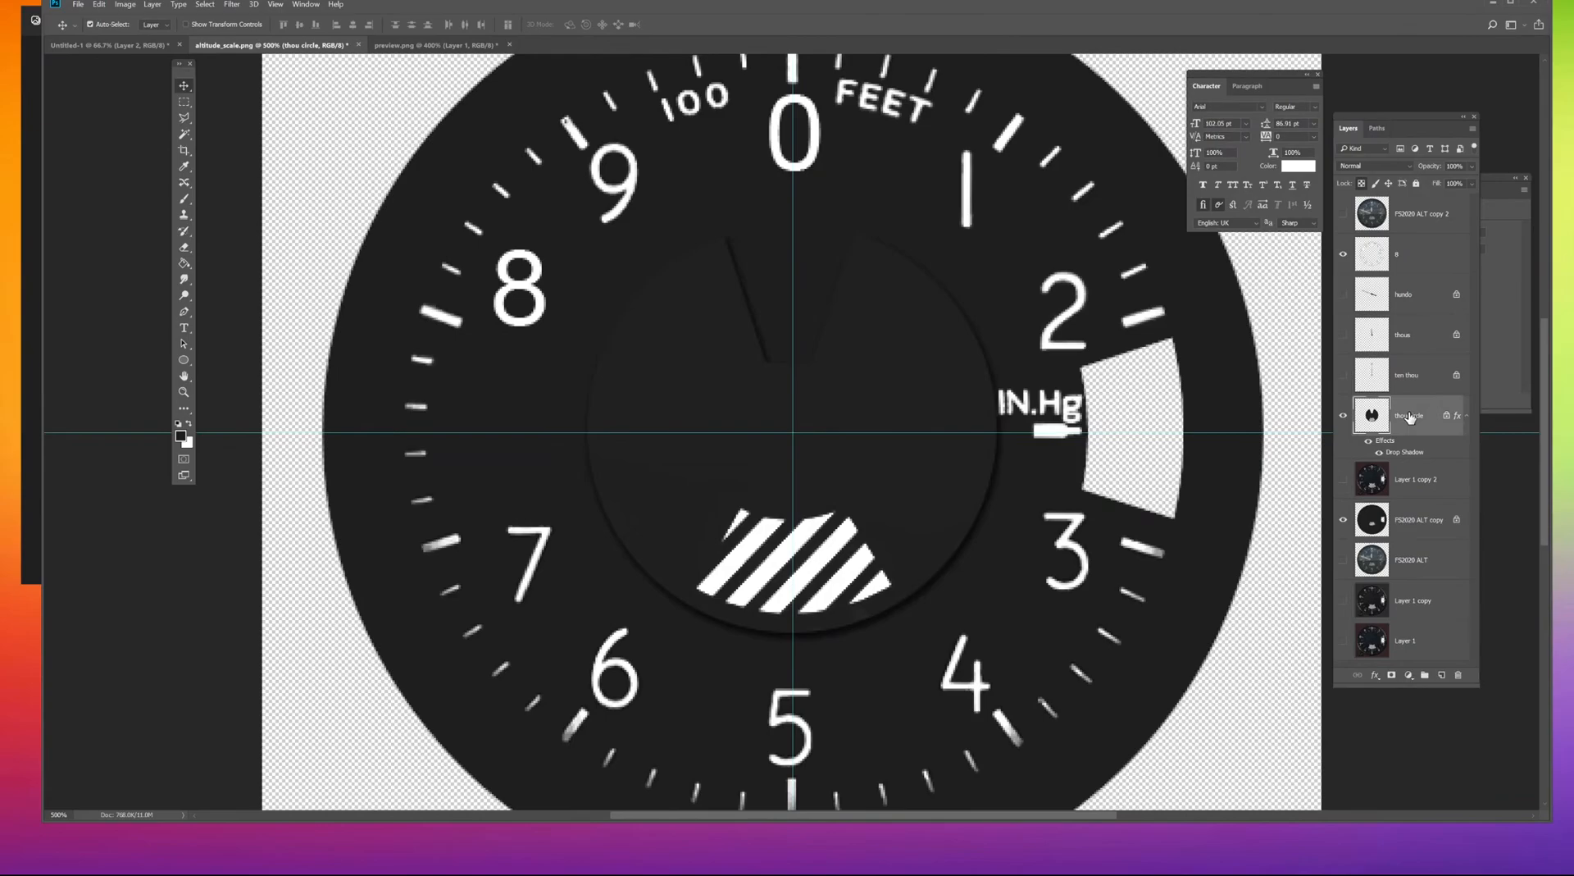
click(183, 117)
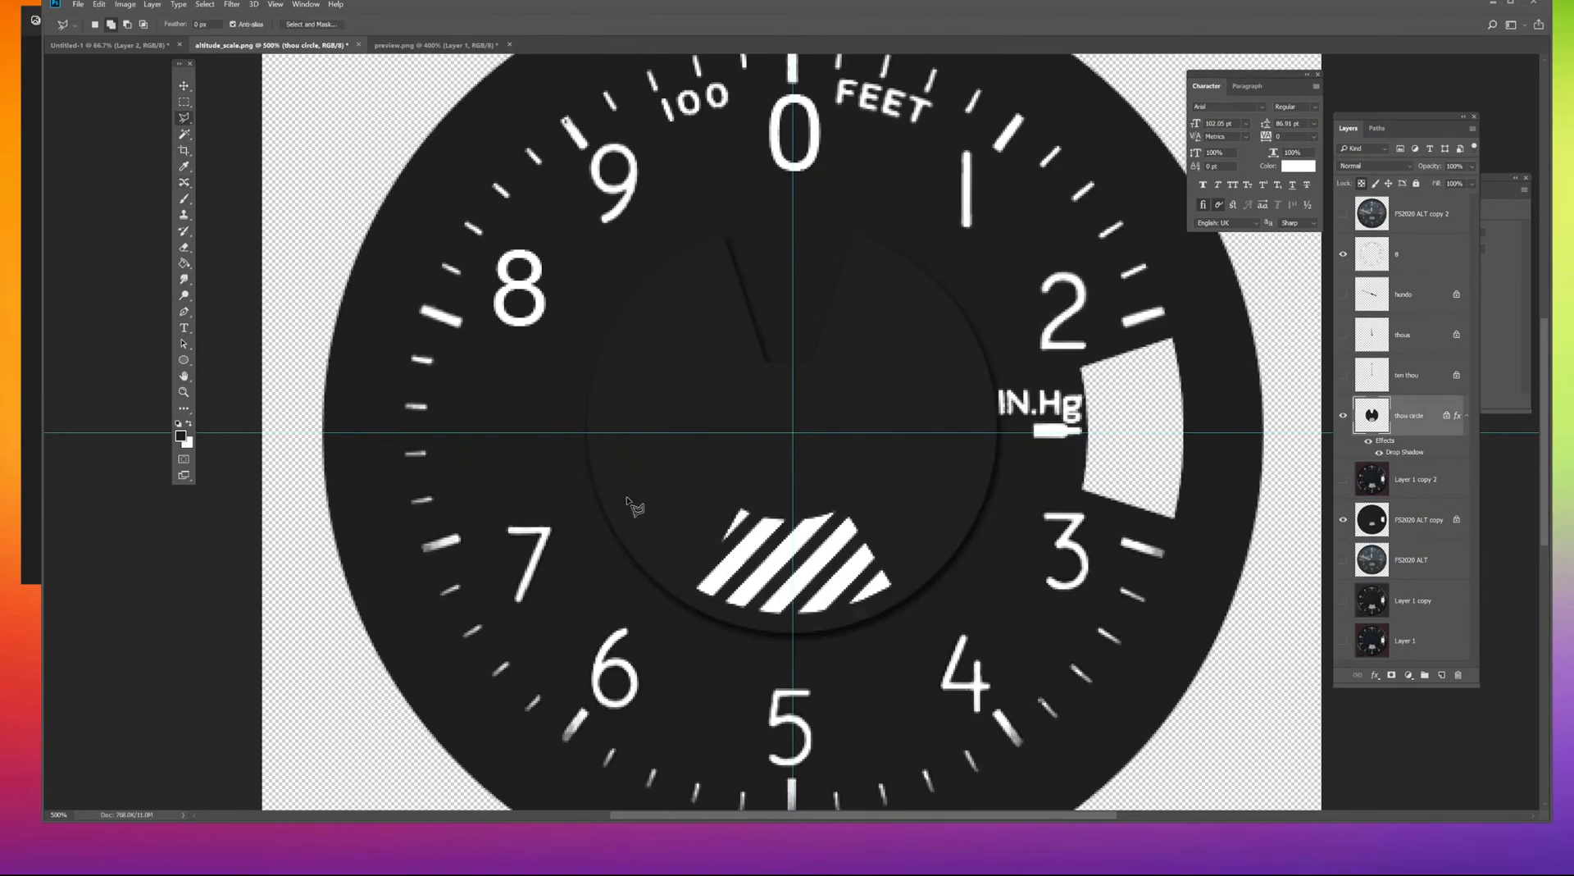
click(687, 608)
click(740, 512)
click(789, 522)
click(846, 509)
click(820, 653)
click(738, 652)
click(701, 632)
click(689, 610)
key(Delete)
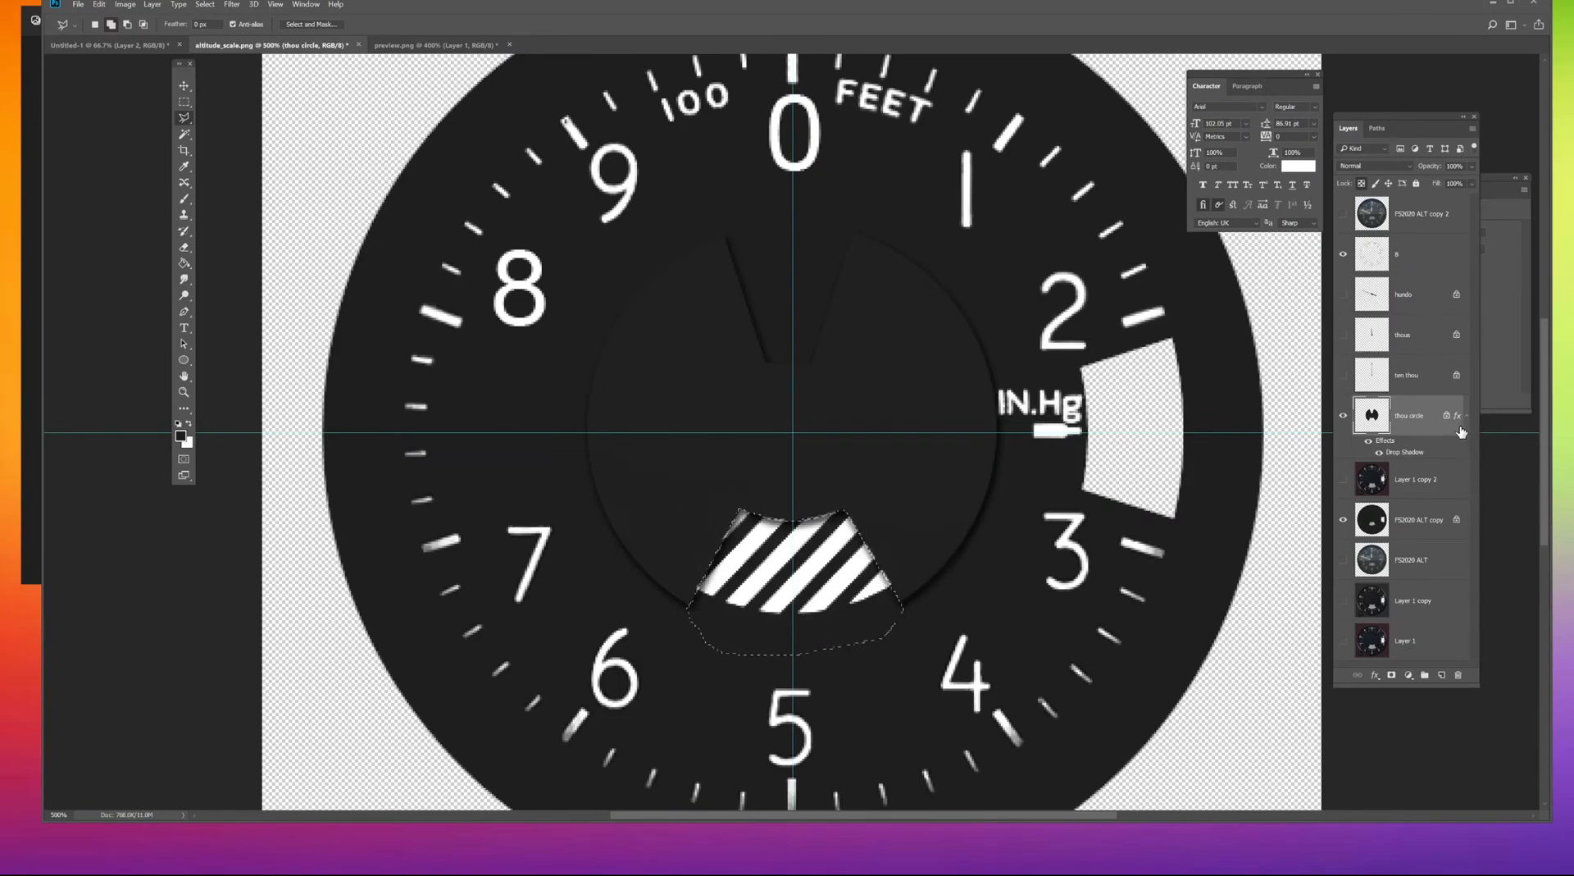
Check the thou circle's new window against the stripes by toggling FS2020 ALT copy and viewing the whole dial.
click(1344, 519)
click(1343, 518)
click(1344, 519)
click(1344, 518)
key(ctrl+minus)
key(ctrl+minus)
key(ctrl+minus)
key(ctrl+minus)
key(ctrl+plus)
key(ctrl+plus)
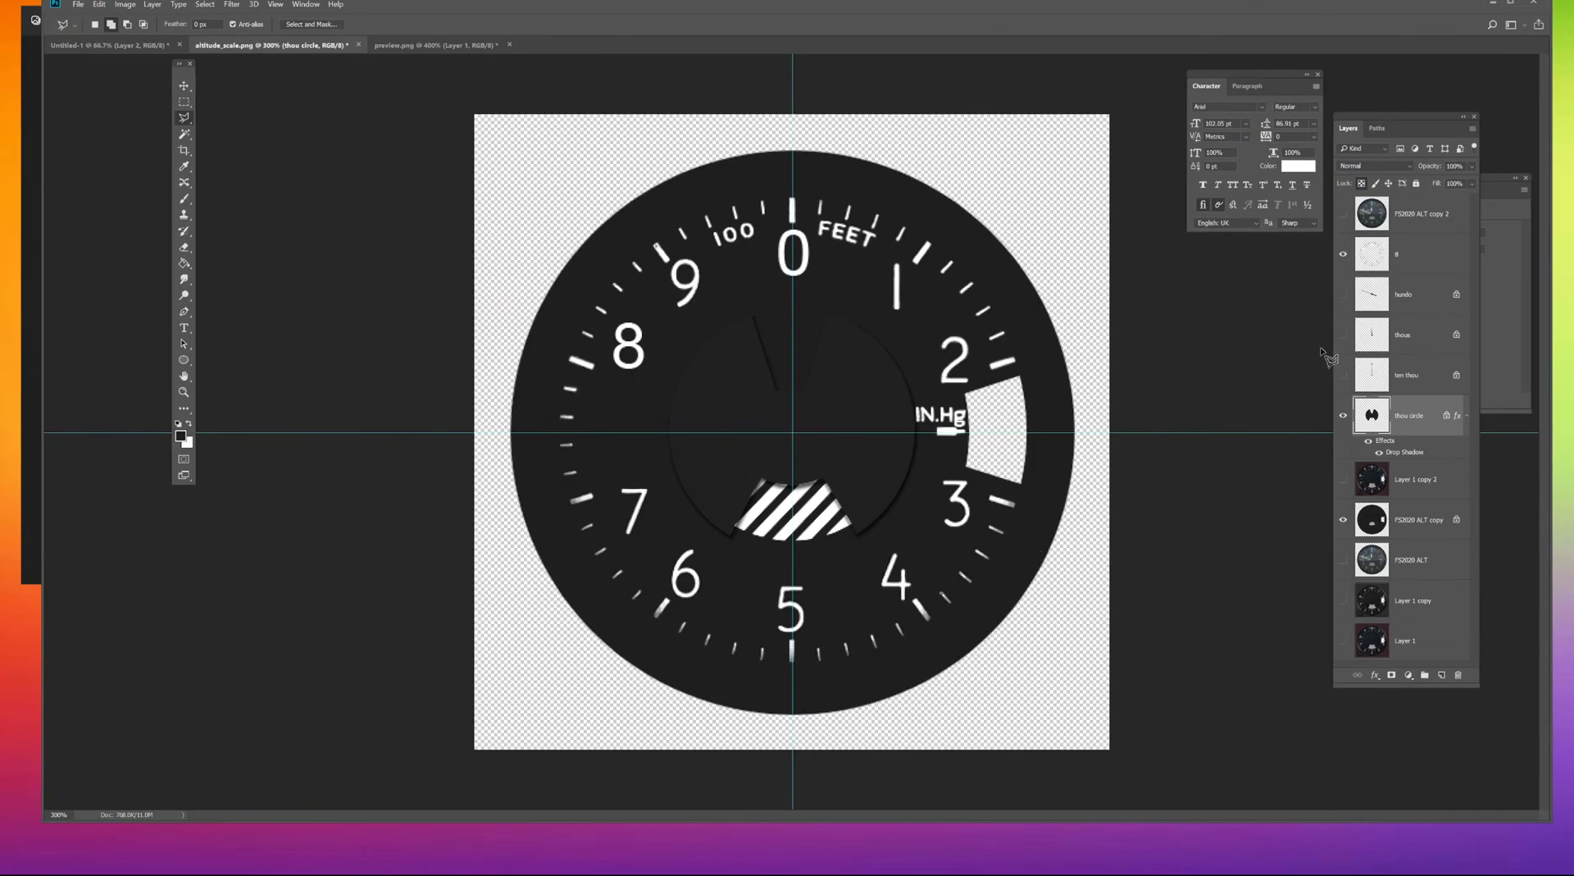
Show the ten thou pointer and move all three pointer layers above the merged markings layer.
click(1342, 376)
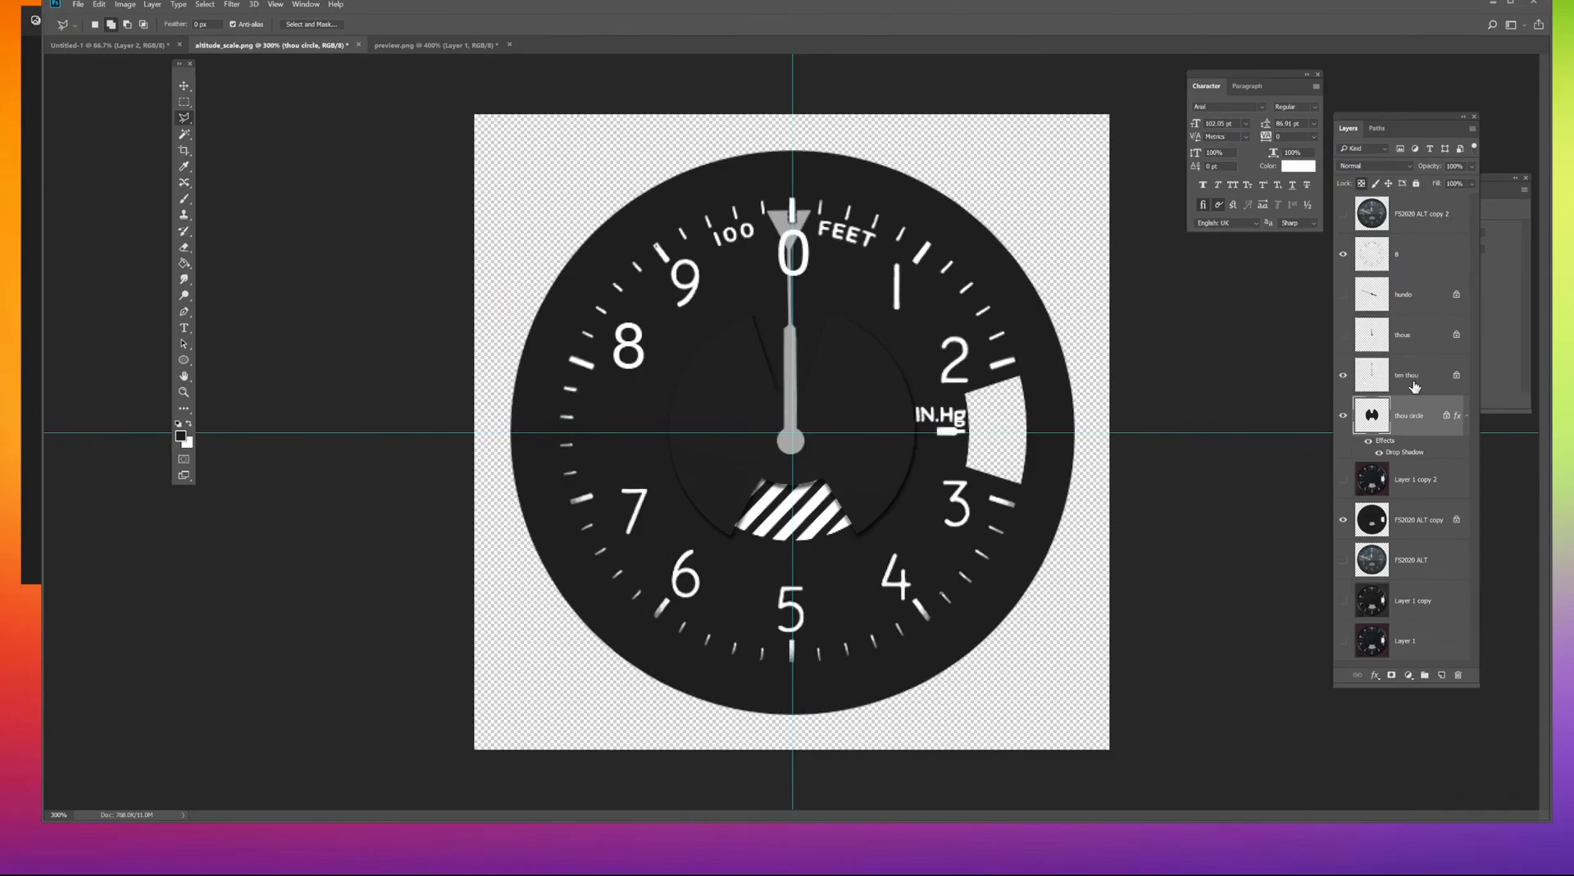
click(1419, 378)
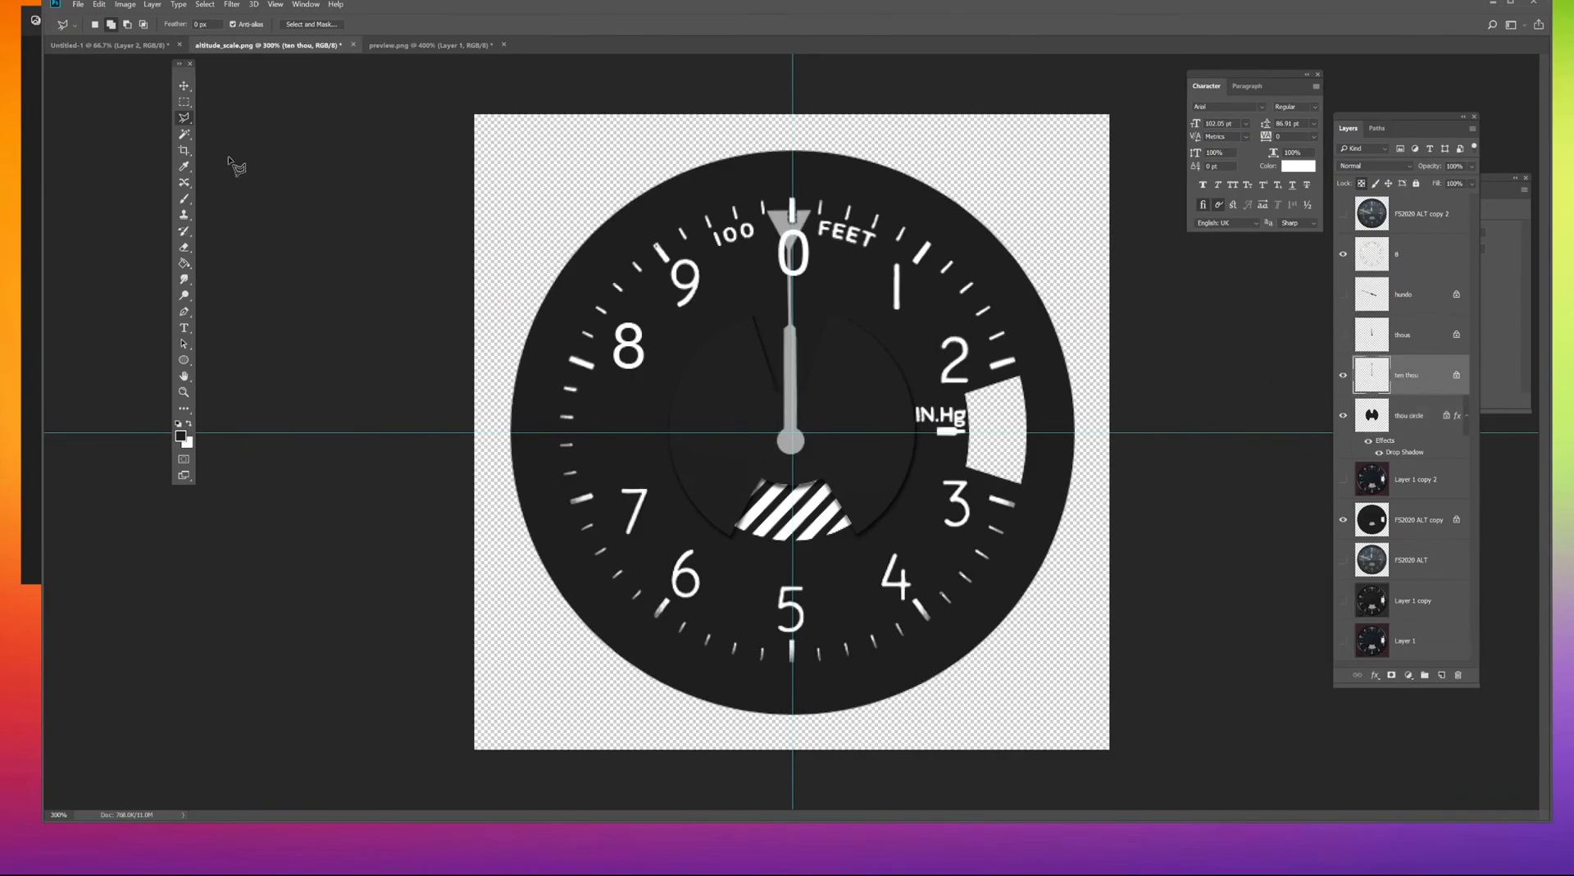
click(184, 87)
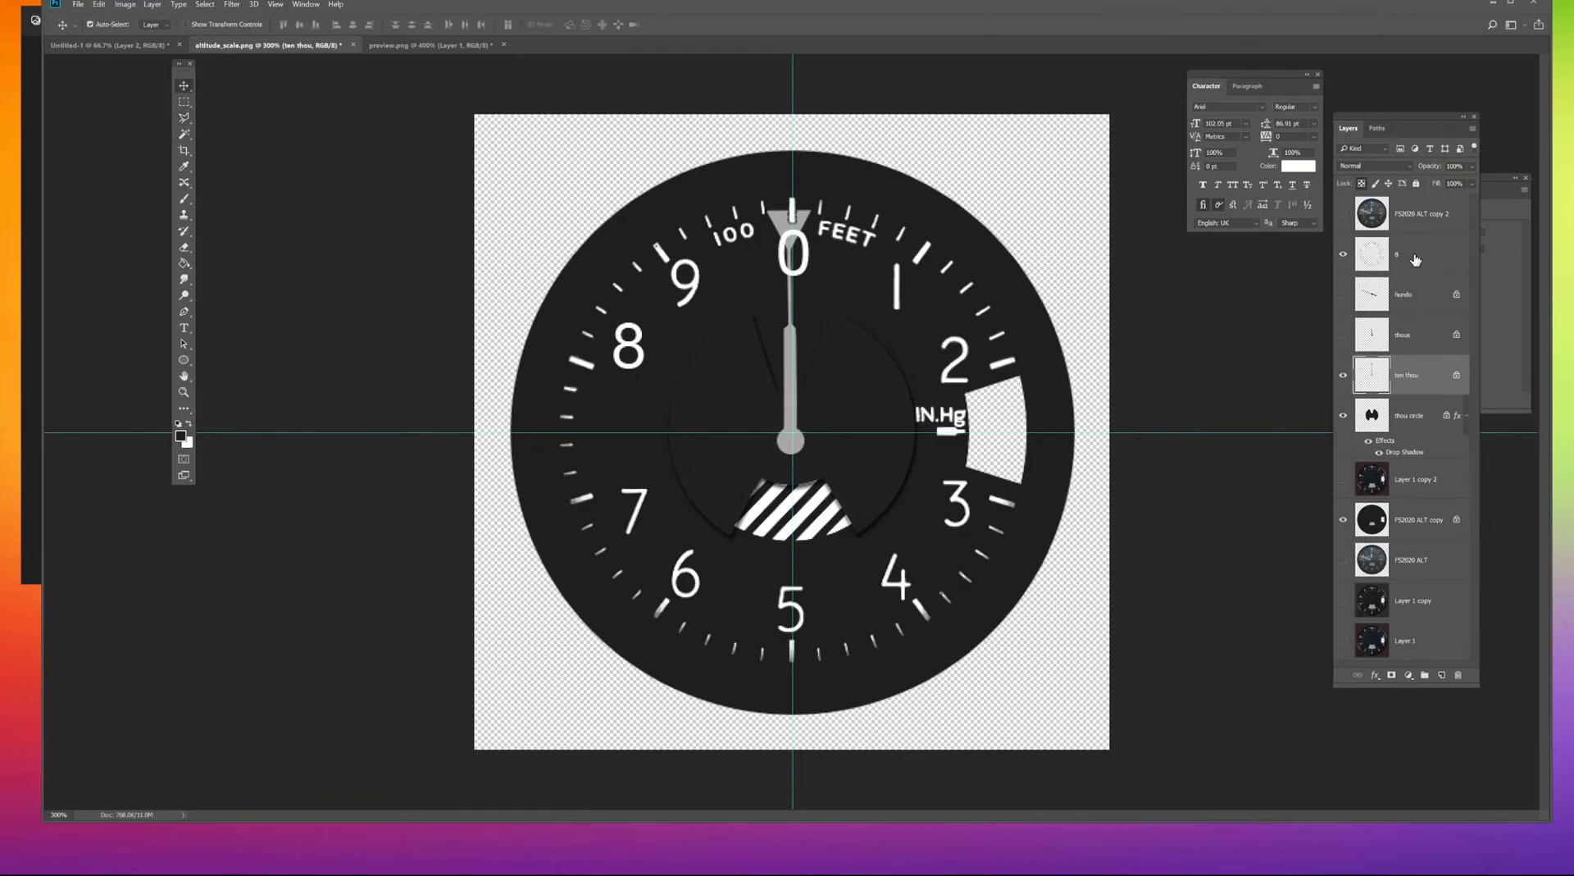
drag(1421, 381, 1427, 235)
click(1412, 336)
shift+click(1418, 377)
drag(1419, 335, 1425, 238)
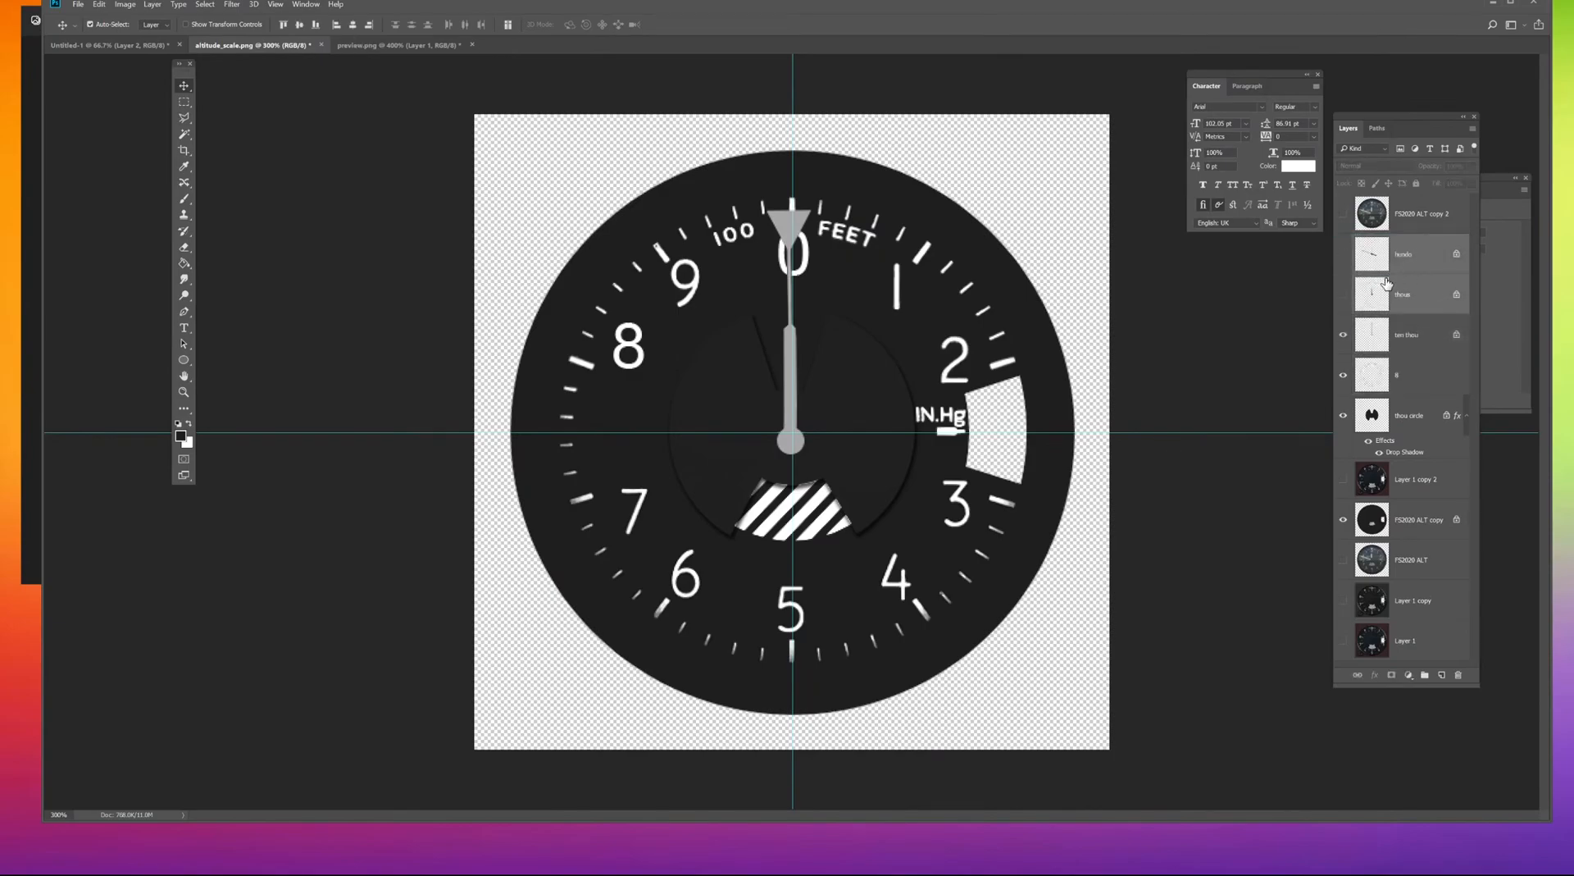
Inspect the pointers over the dial by toggling their layers, leaving all three hidden.
click(1343, 295)
click(1343, 254)
click(1343, 254)
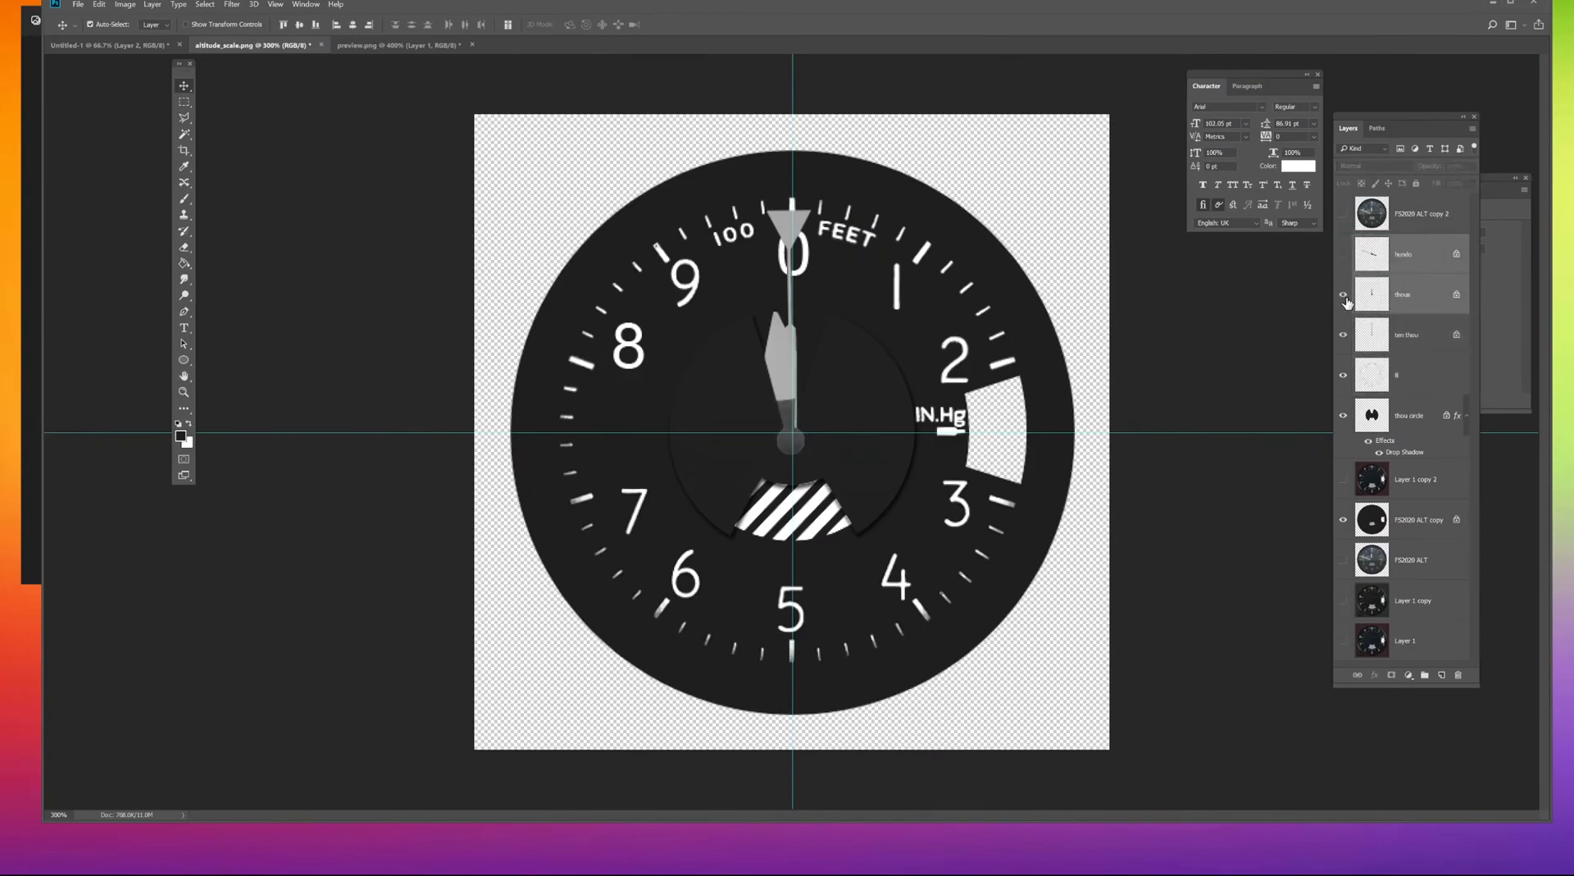
click(1343, 295)
click(1344, 333)
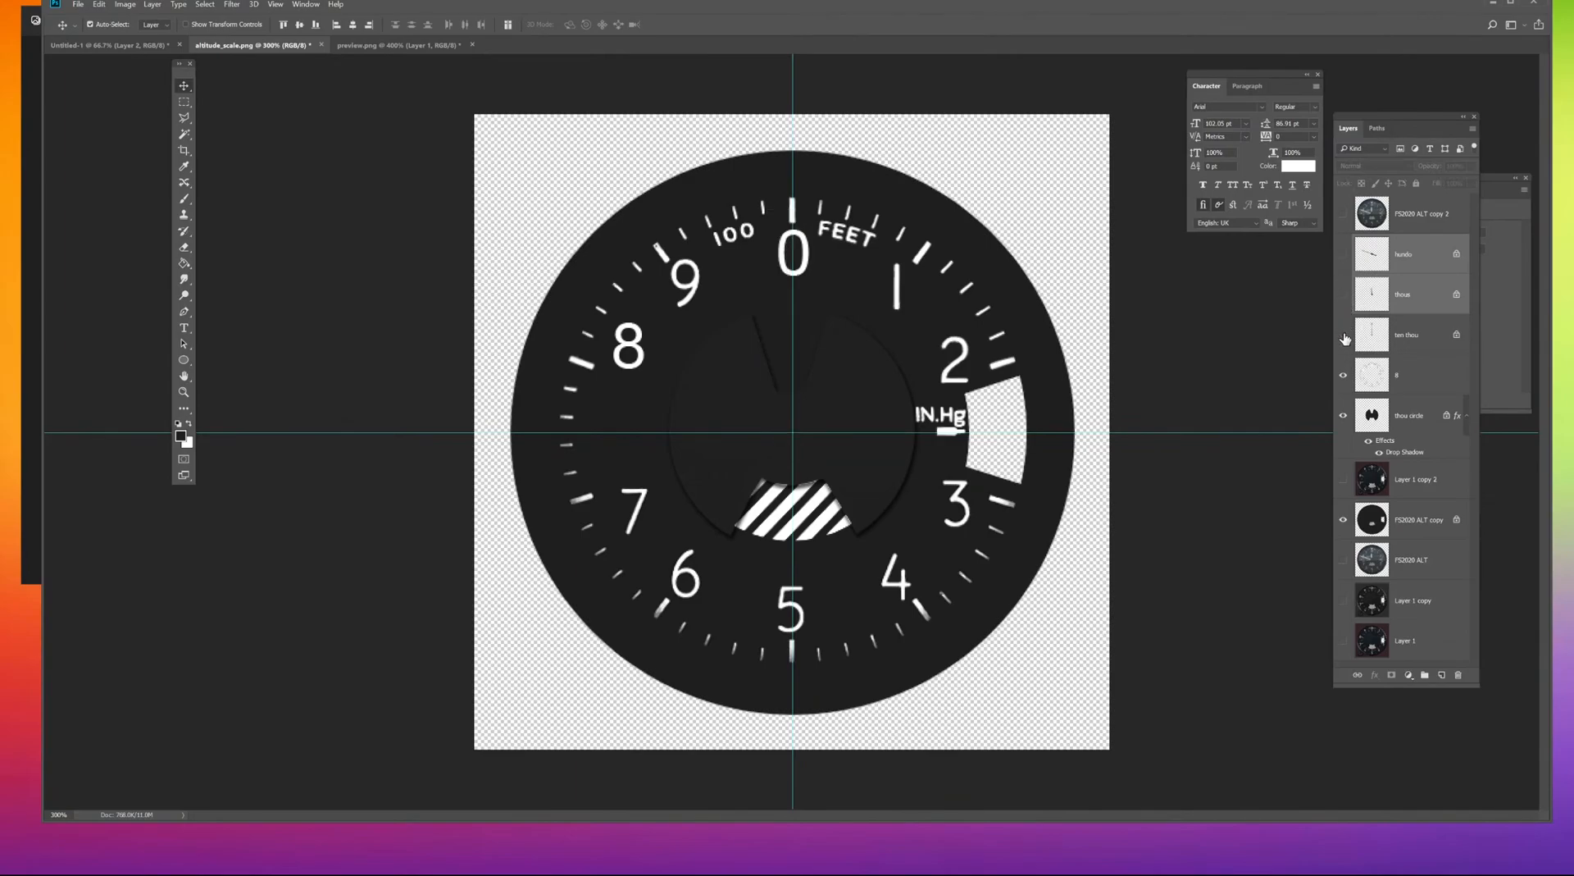
Show the ten thou pointer layer again and move the pointer up so its hub sits on the horizontal guide.
click(1419, 337)
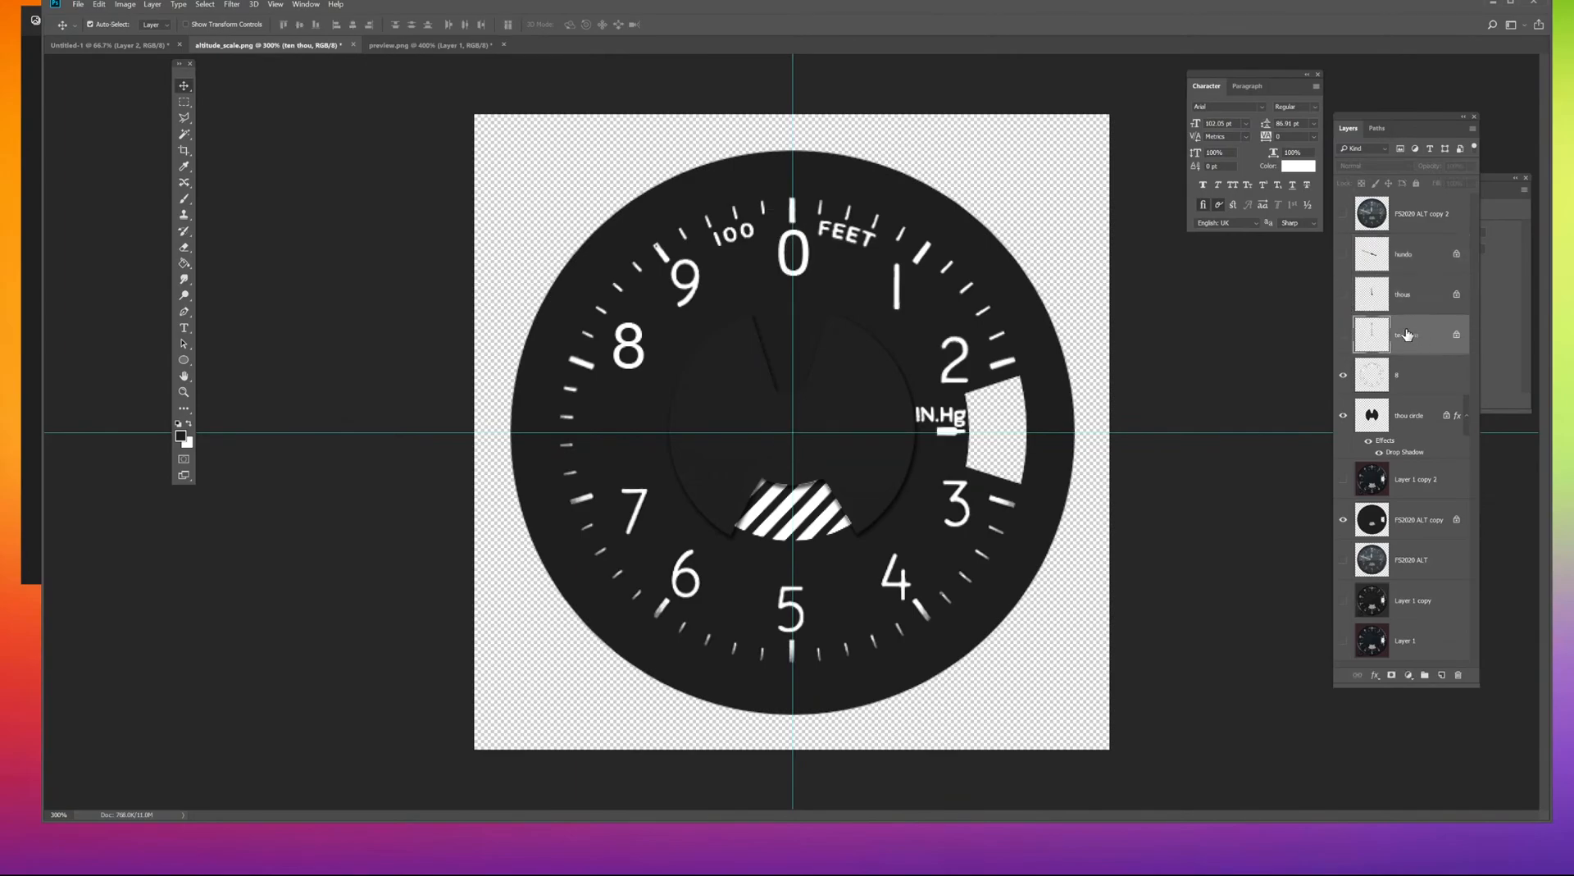
click(1344, 335)
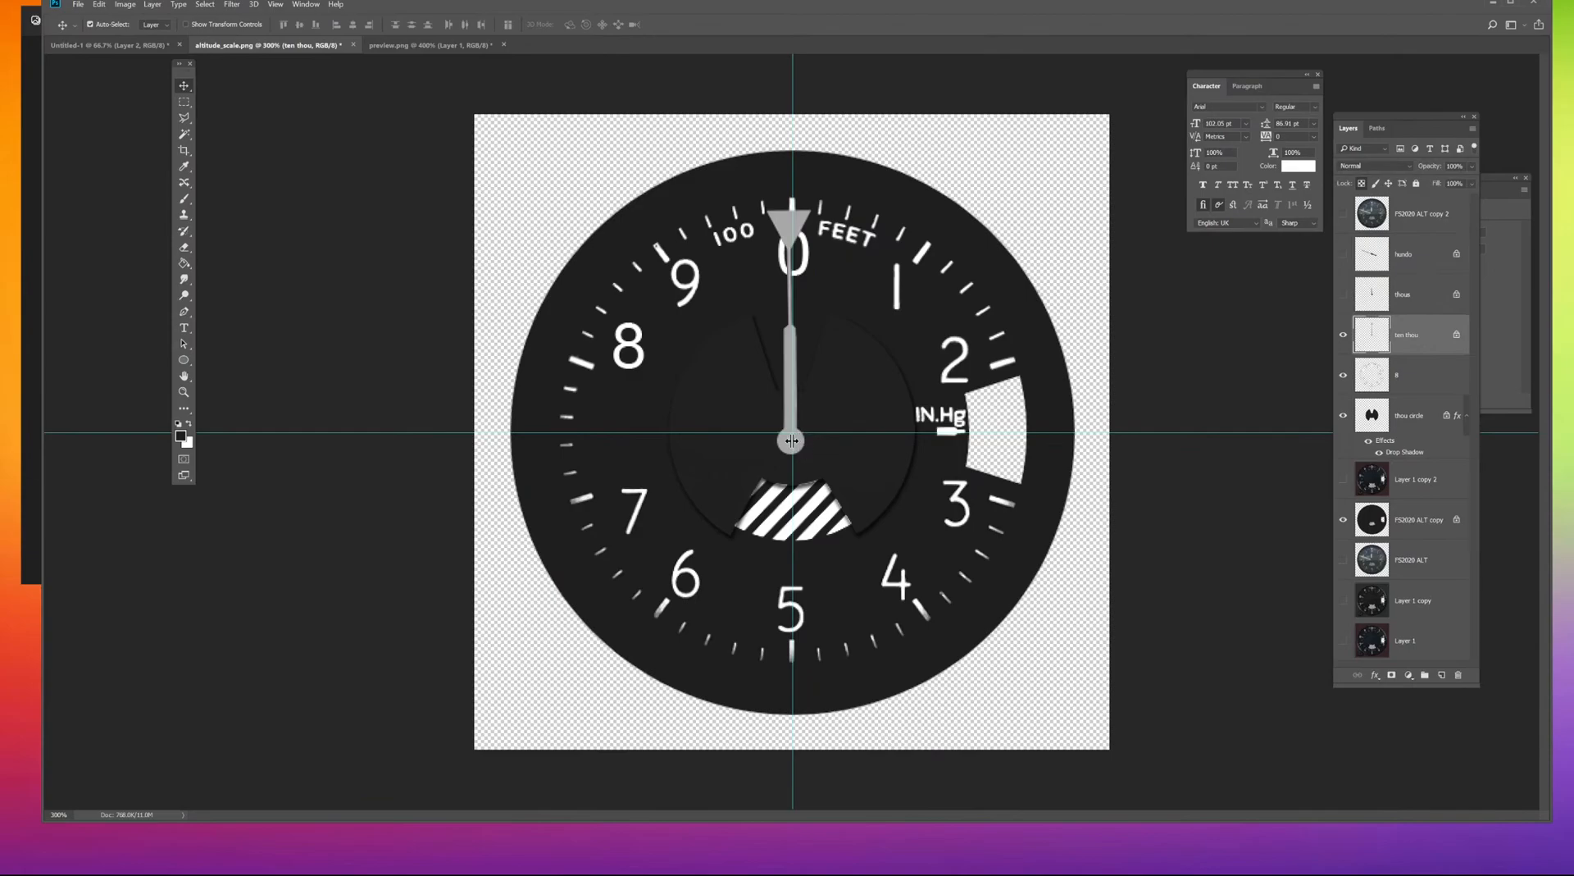
key(ctrl+plus)
key(ctrl+plus)
key(ctrl+plus)
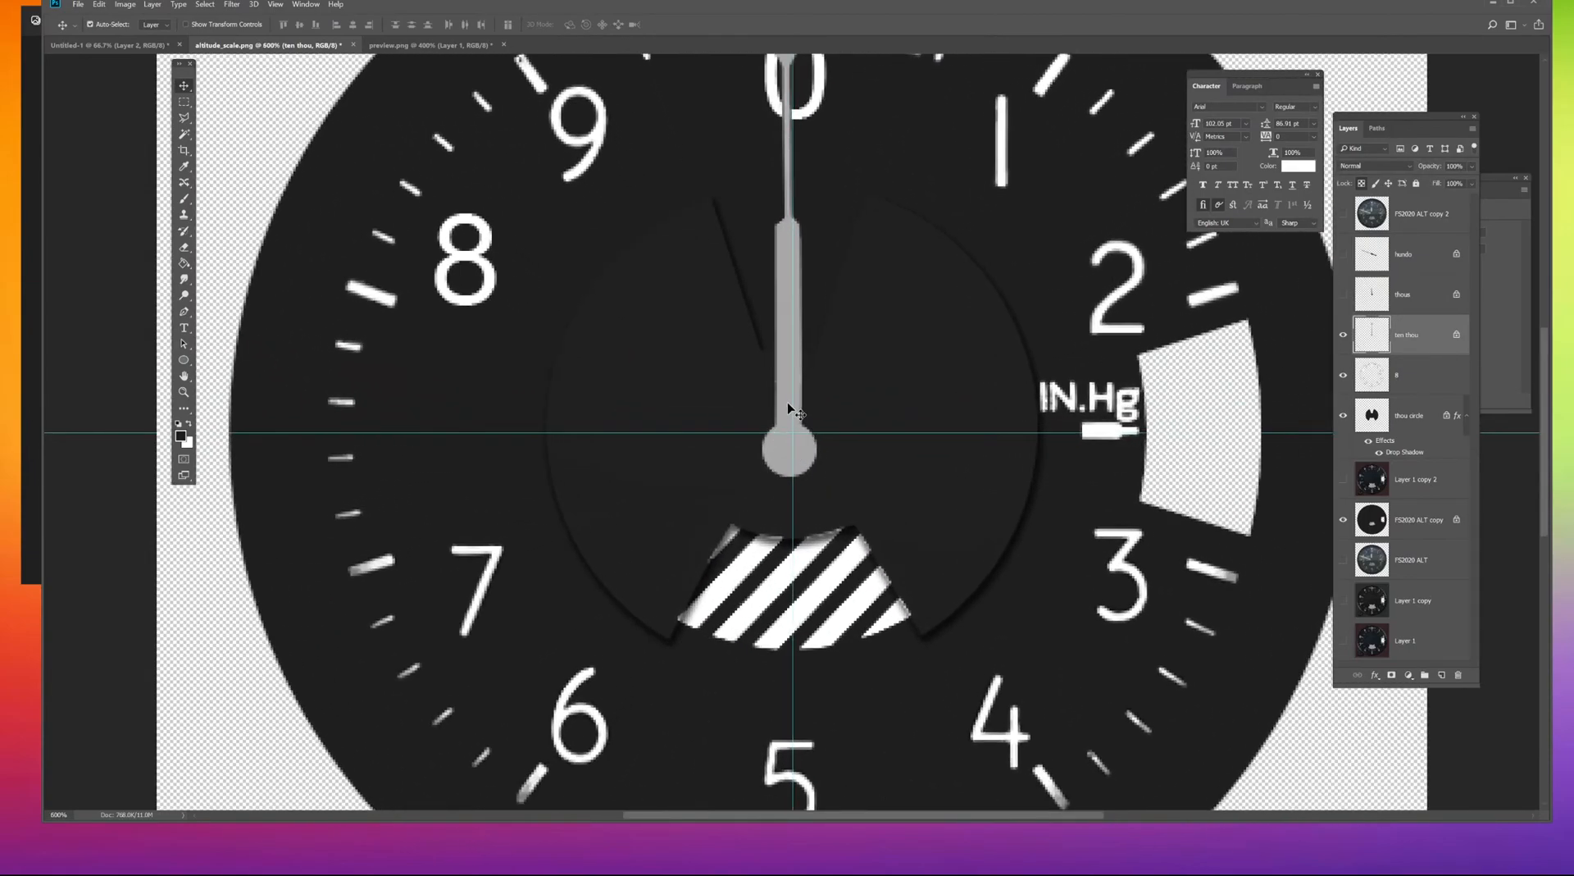
drag(786, 406, 786, 392)
Nudge the ten thou pointer 2 px to the right to centre its hub on the vertical guide.
key(ctrl+plus)
key(ctrl+plus)
key(ctrl+plus)
key(ctrl+plus)
key(ctrl+plus)
key(ctrl+plus)
key(ctrl+plus)
key(ctrl+plus)
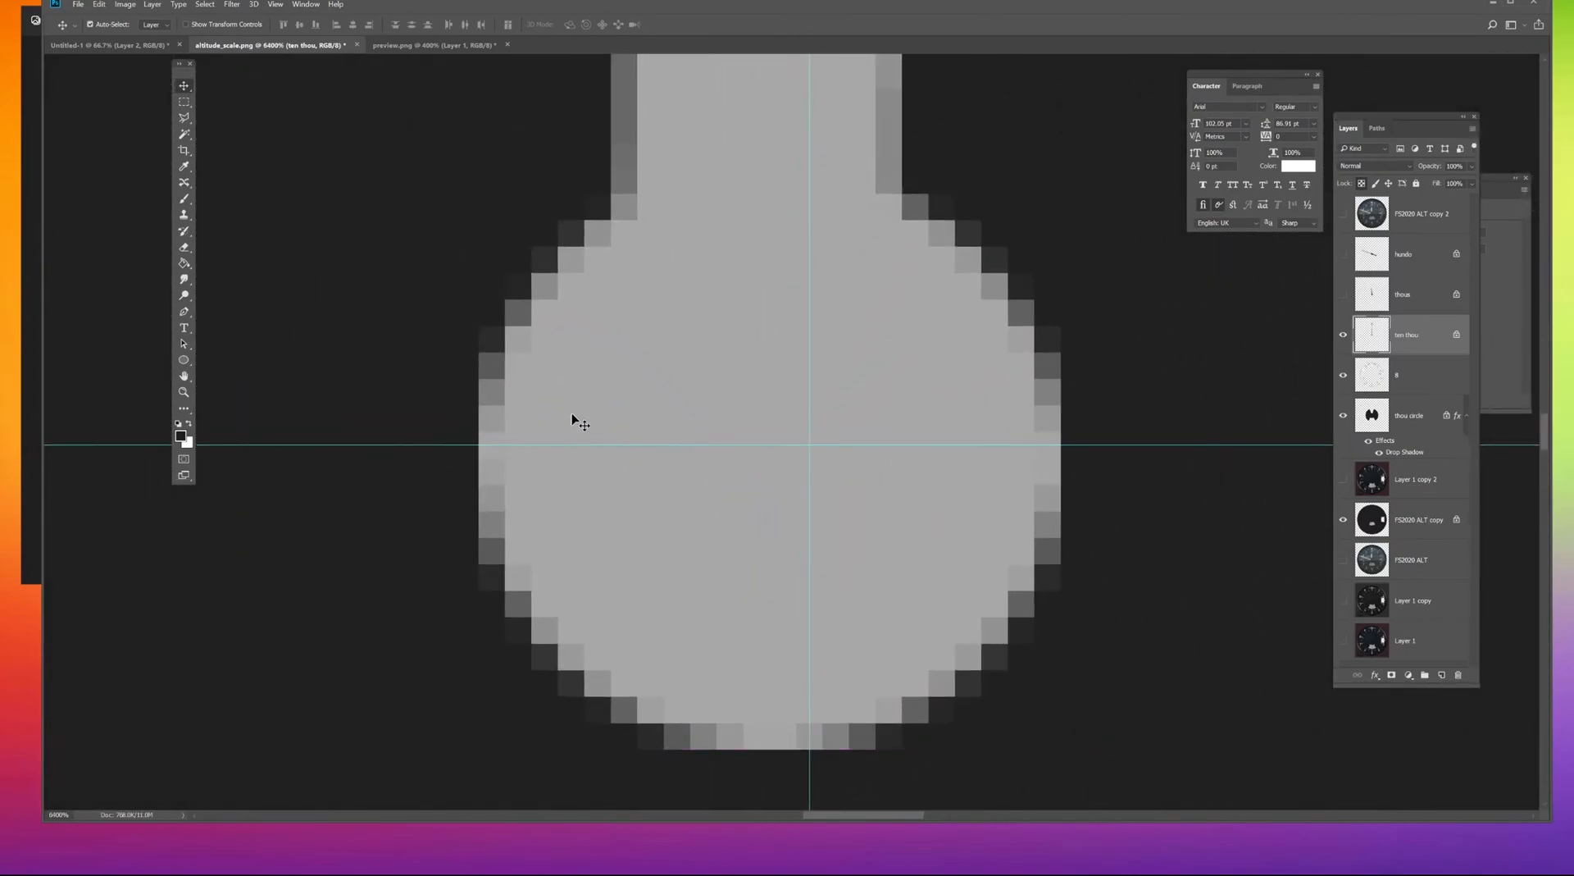
key(Up)
key(Down)
key(Right)
key(Right)
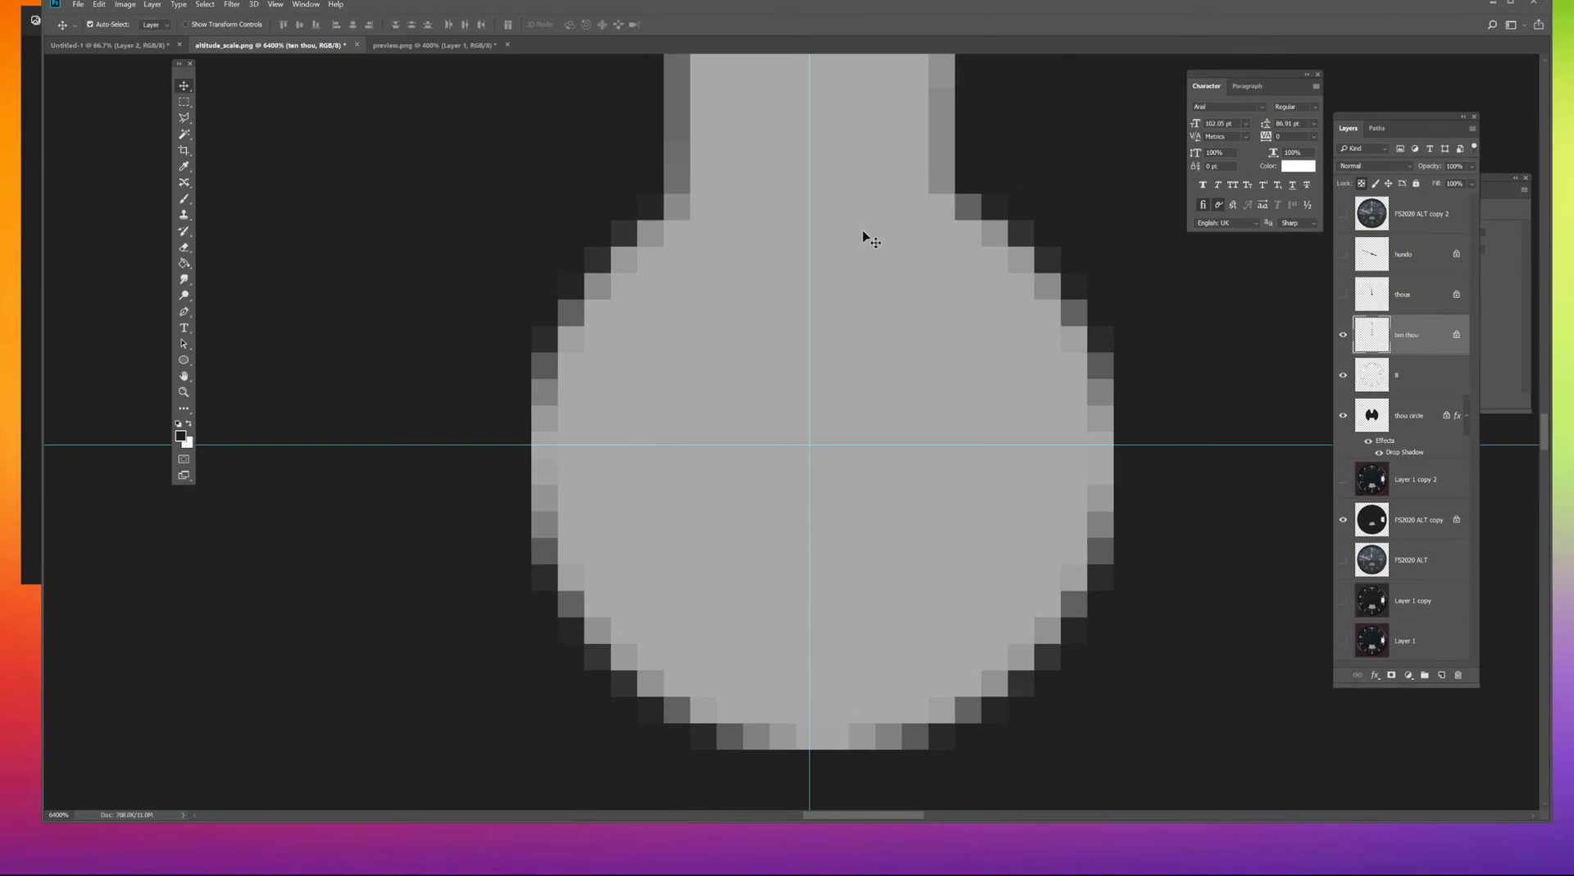
key(ctrl+minus)
key(ctrl+minus)
key(ctrl+minus)
key(ctrl+minus)
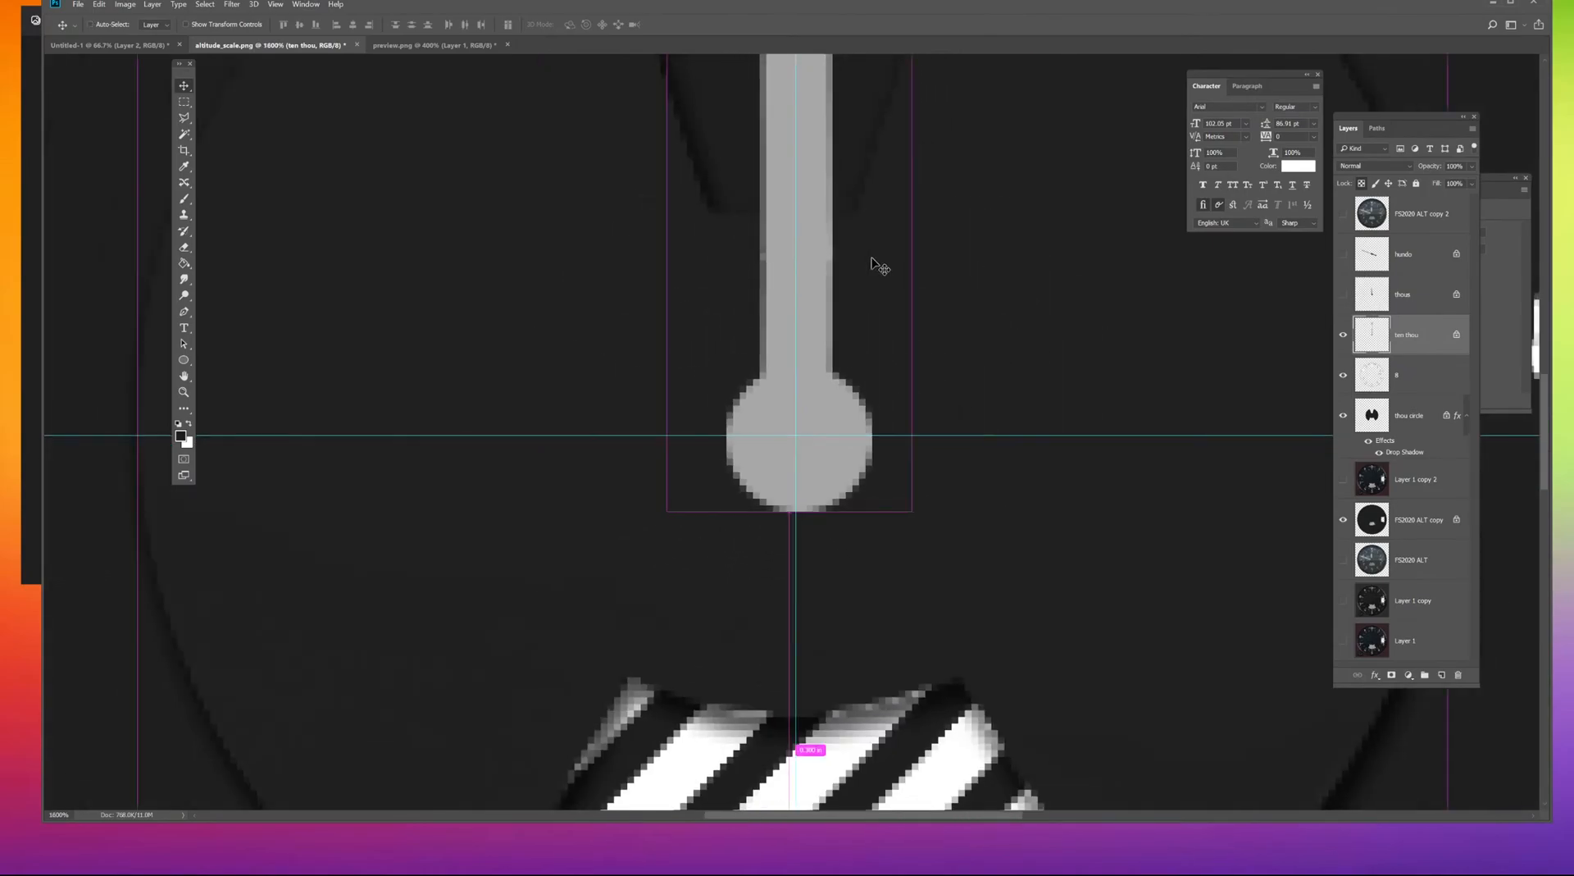
key(Right)
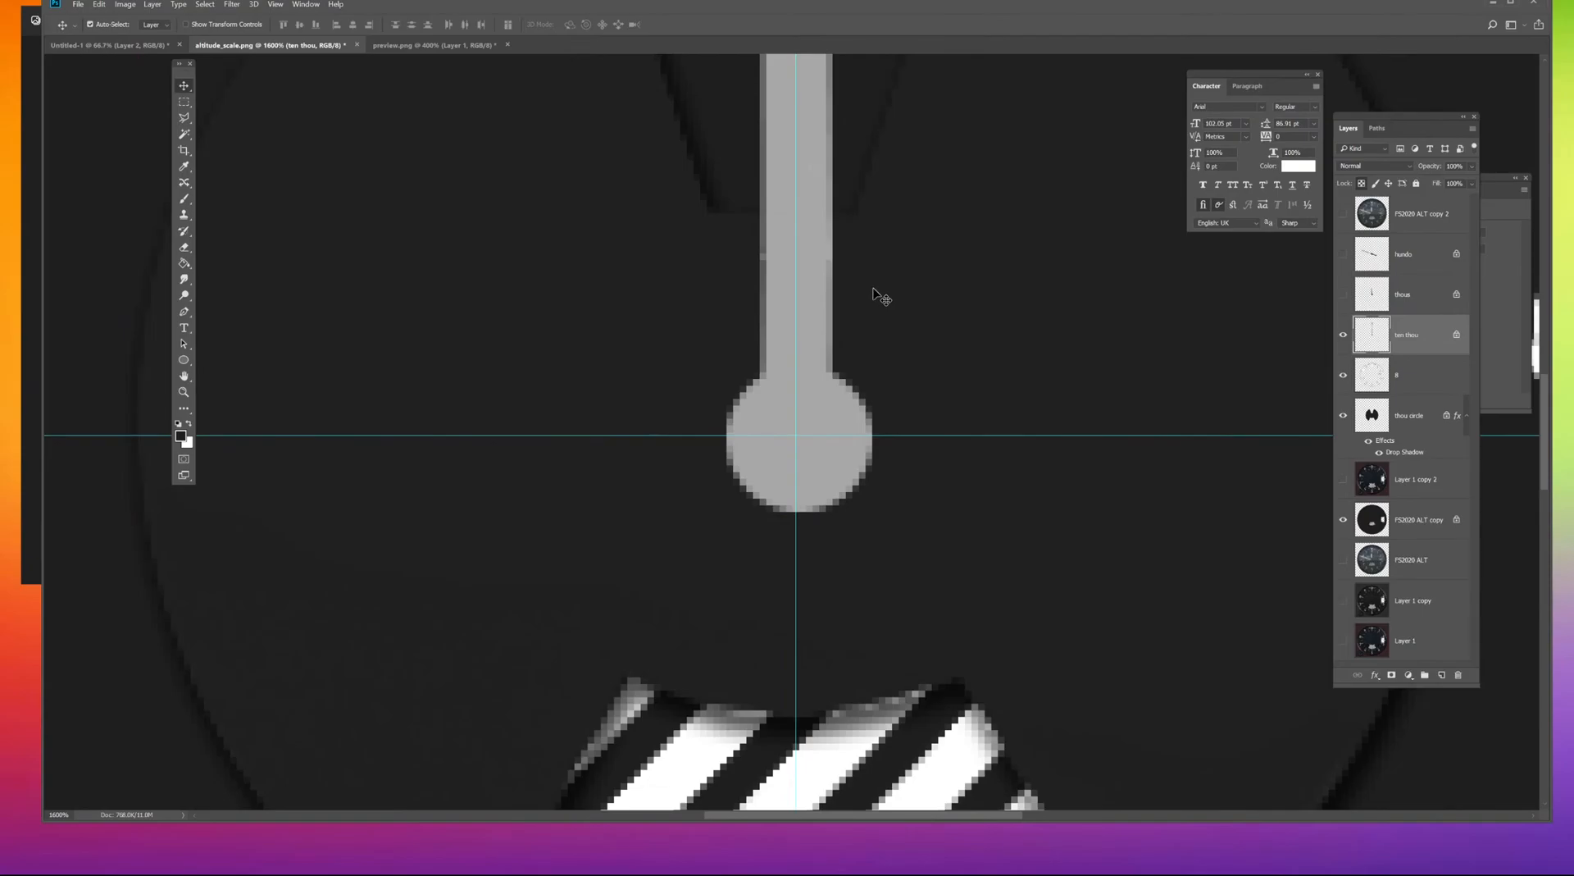
Show the thous layer and select its needle on the altimeter dial.
key(ctrl+minus)
key(ctrl+minus)
key(ctrl+minus)
key(ctrl+minus)
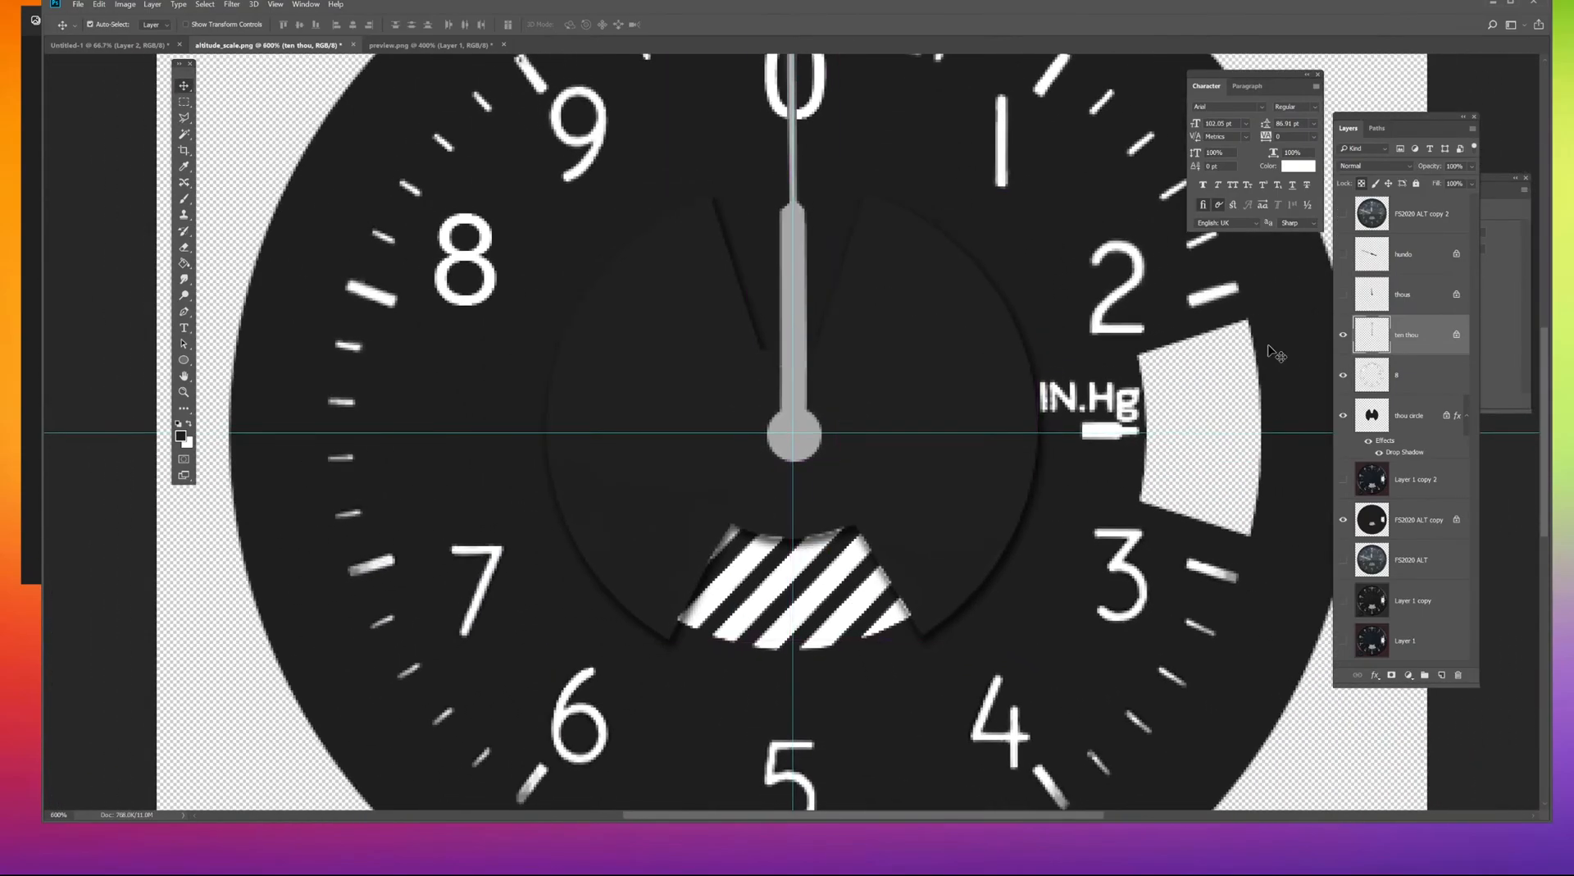
click(1344, 297)
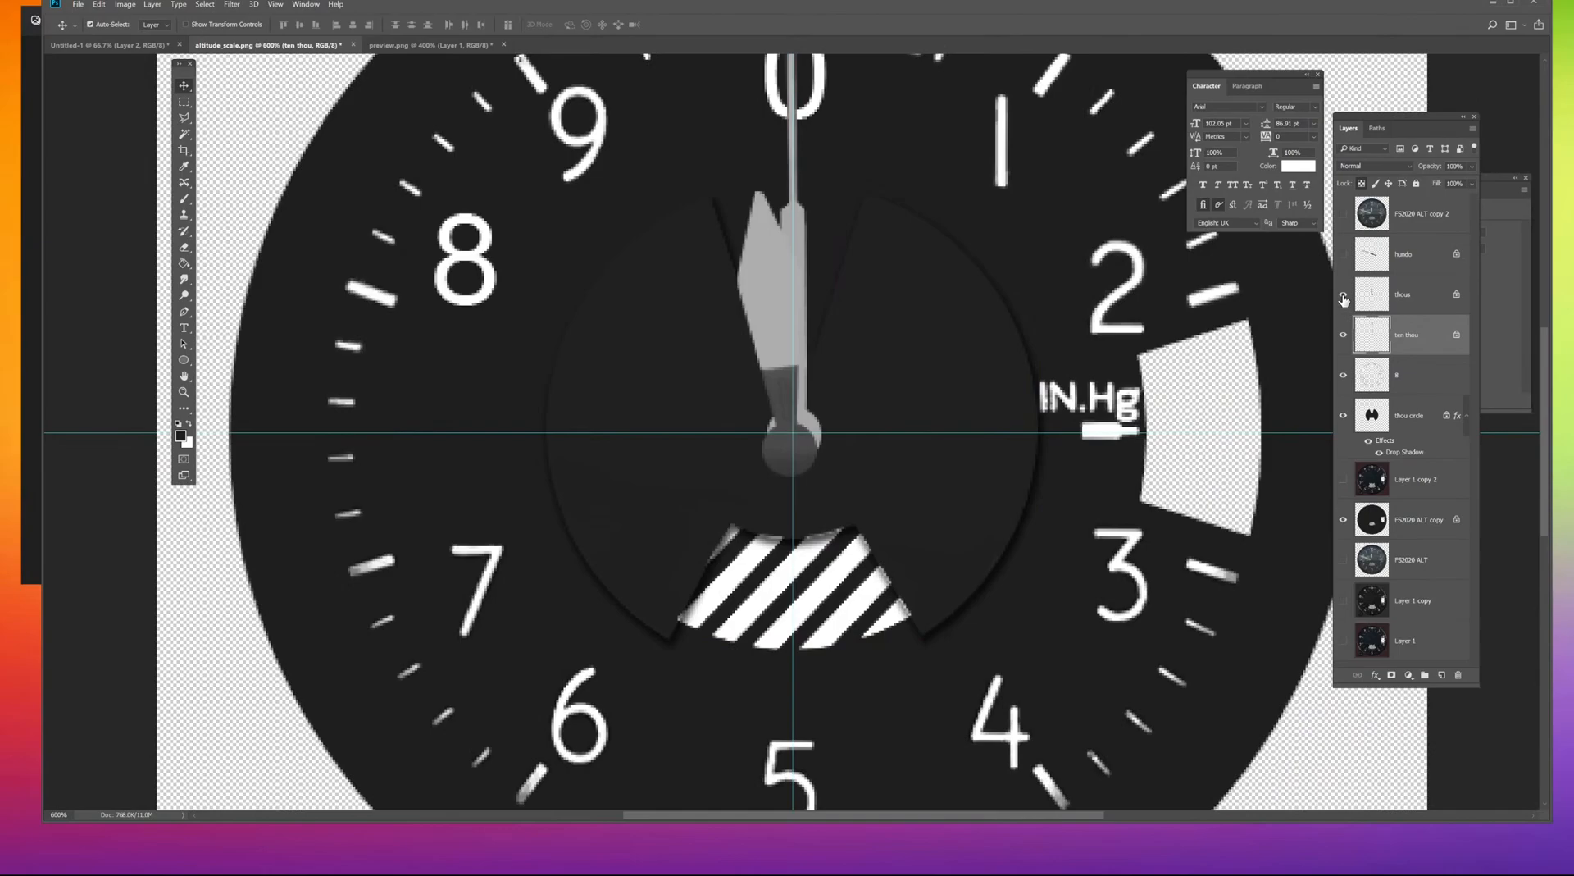
click(770, 332)
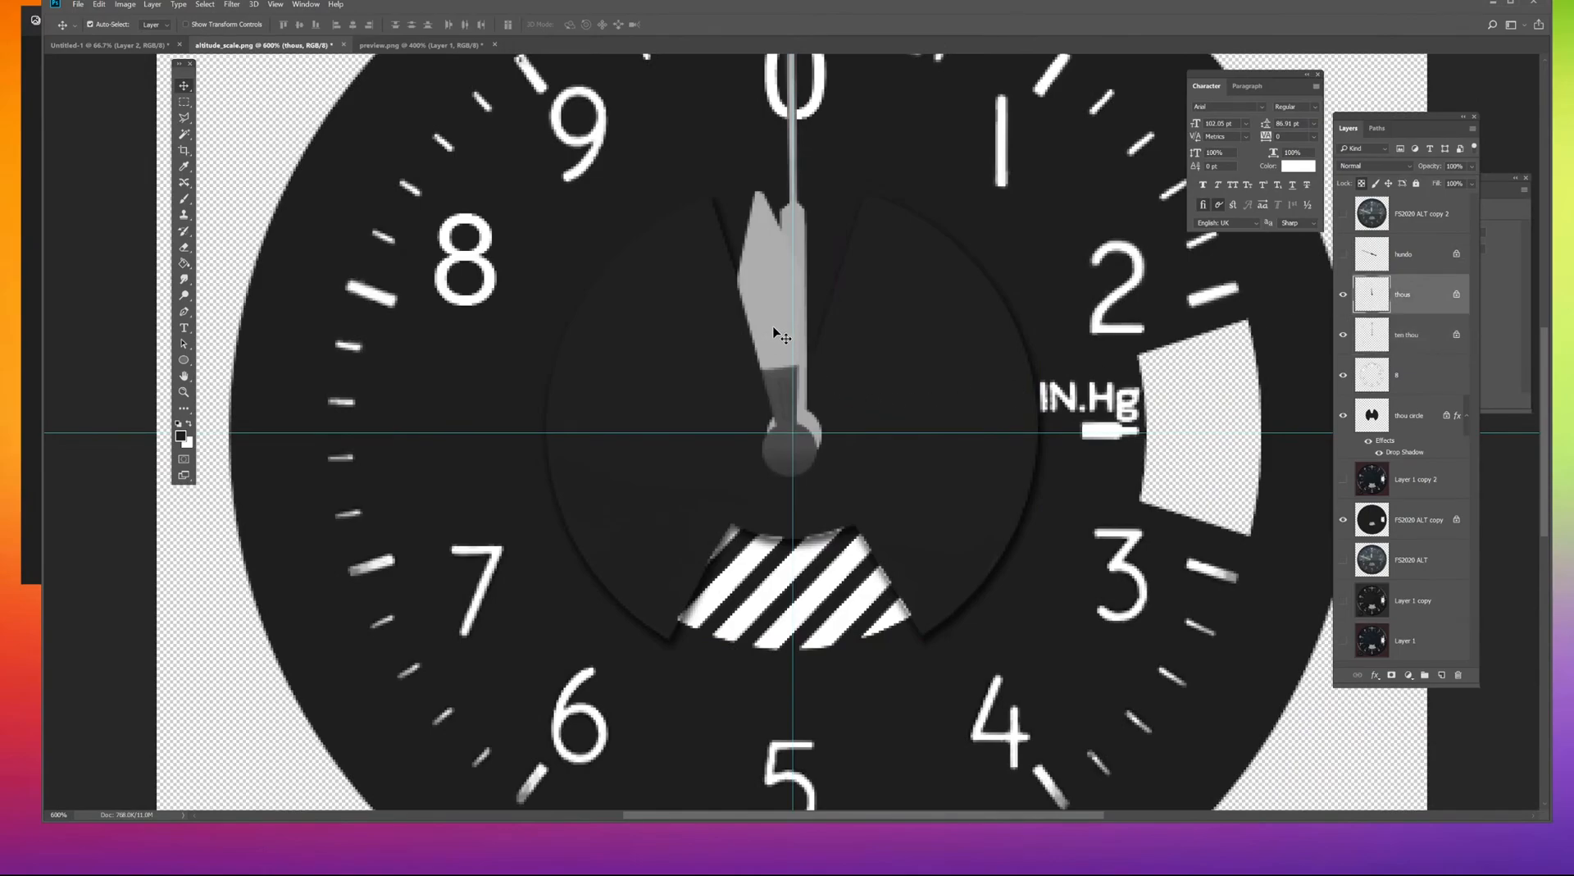
Nudge the thous needle with Free Transform until its round hub is centred on the guide intersection.
key(ctrl+plus)
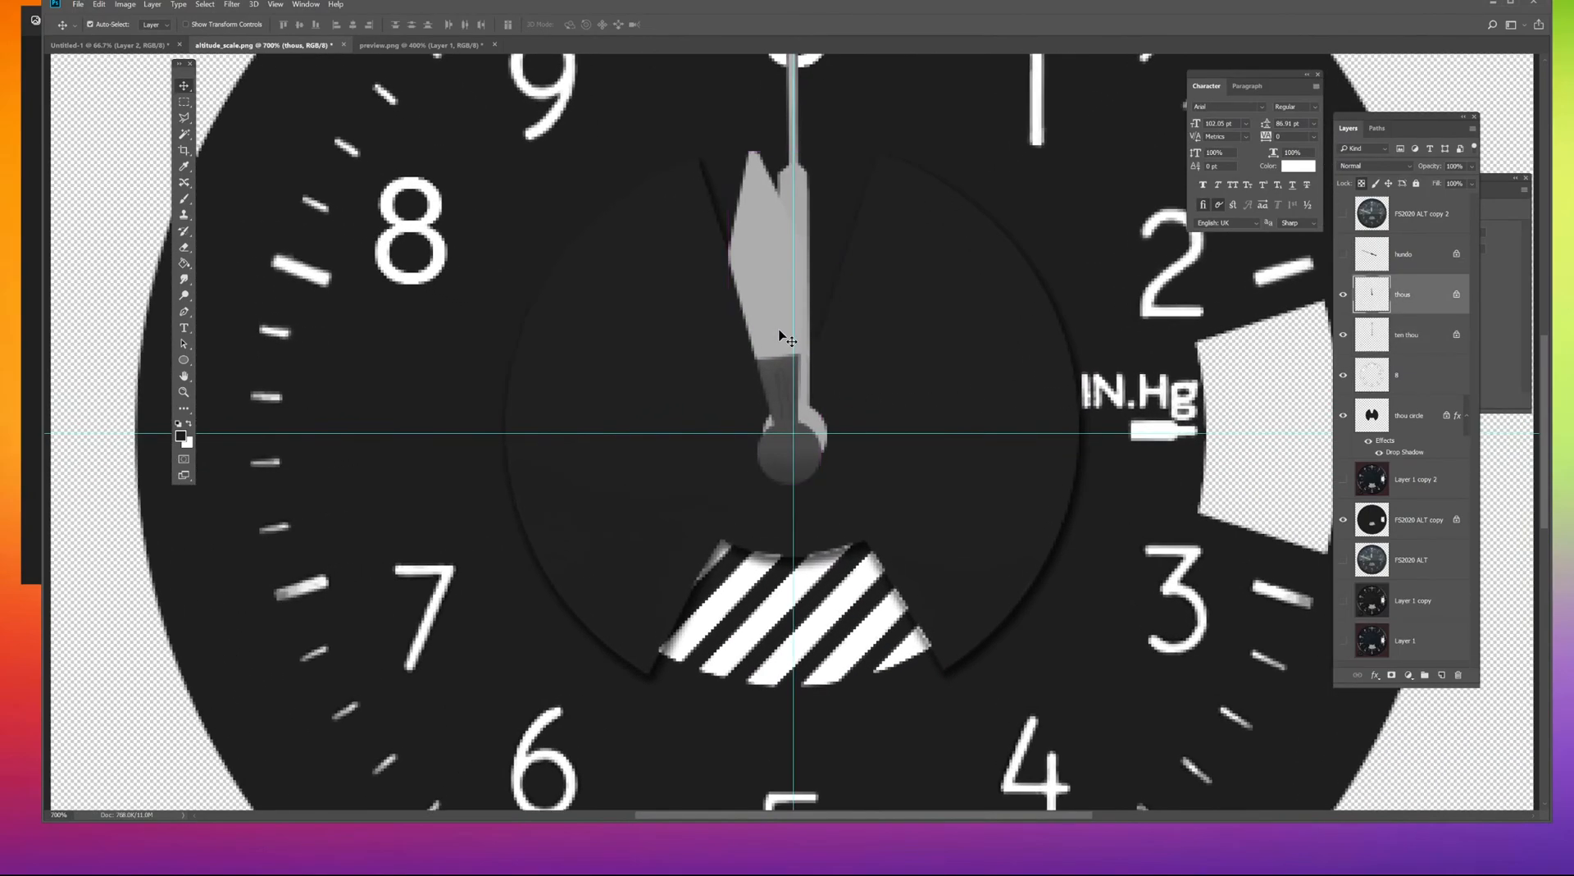
key(ctrl+plus)
key(ctrl+plus)
key(ctrl+plus)
key(ctrl+t)
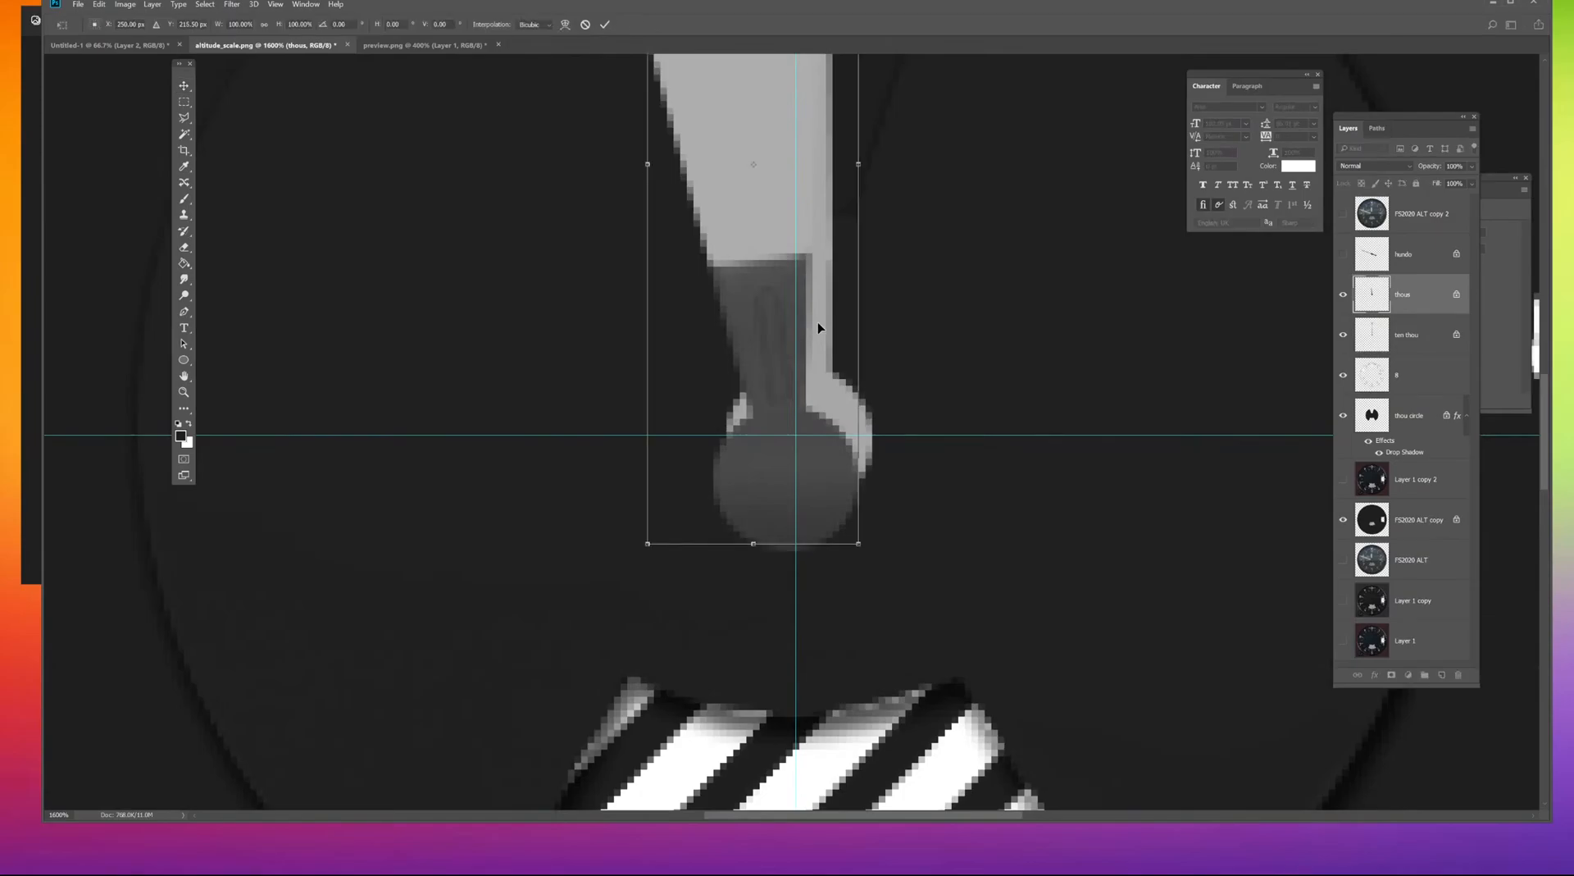
key(Up)
key(Up)
key(Up)
key(Up)
key(Up)
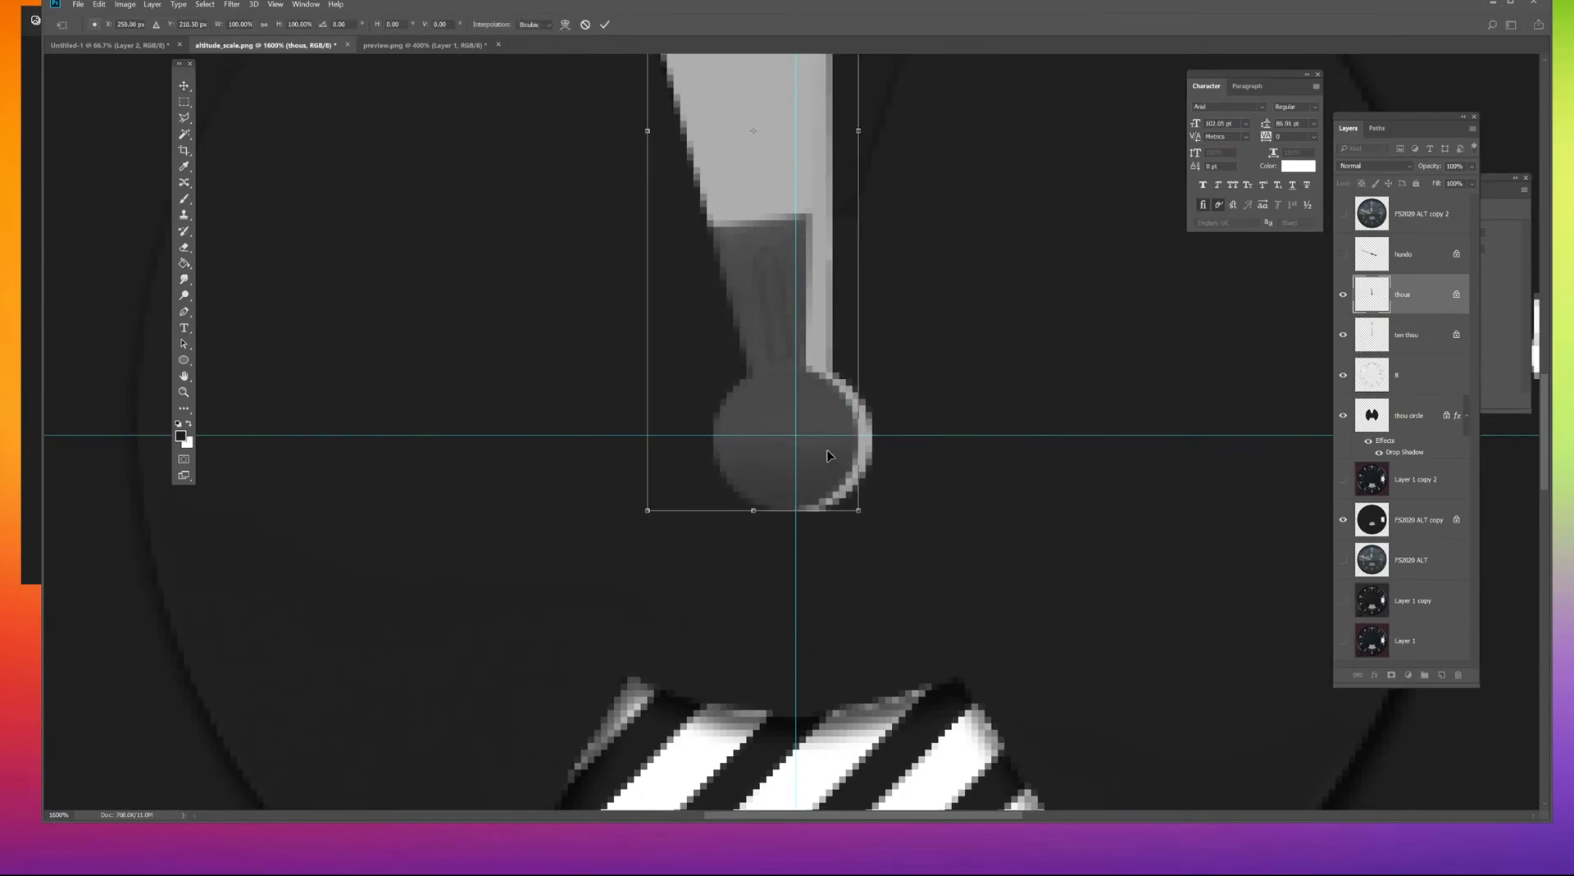
key(Right)
key(Right)
key(Right)
key(Left)
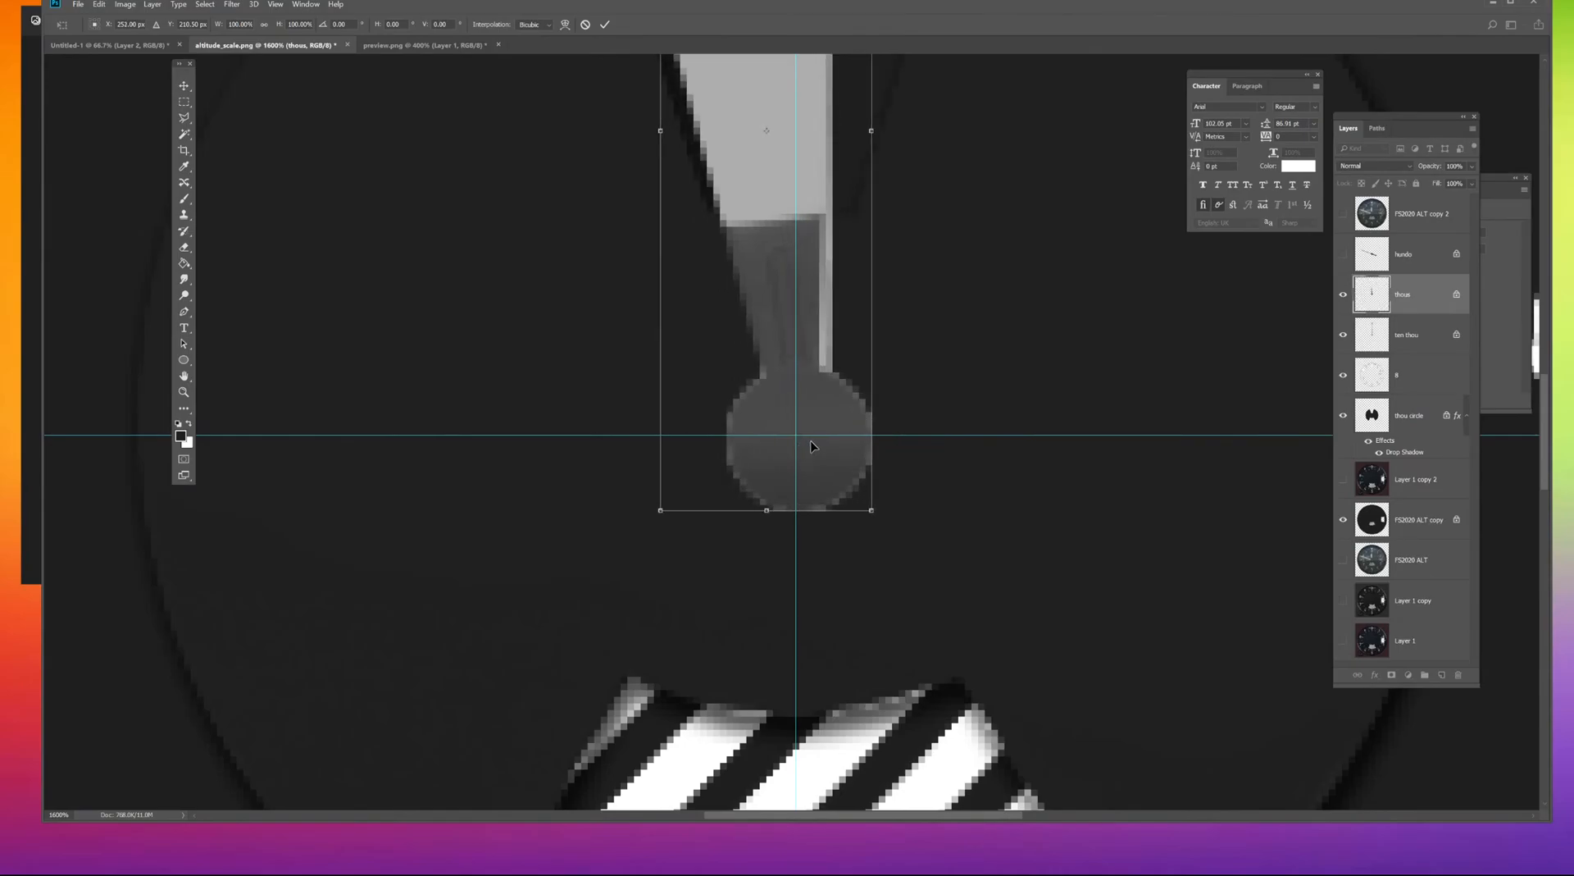
key(Return)
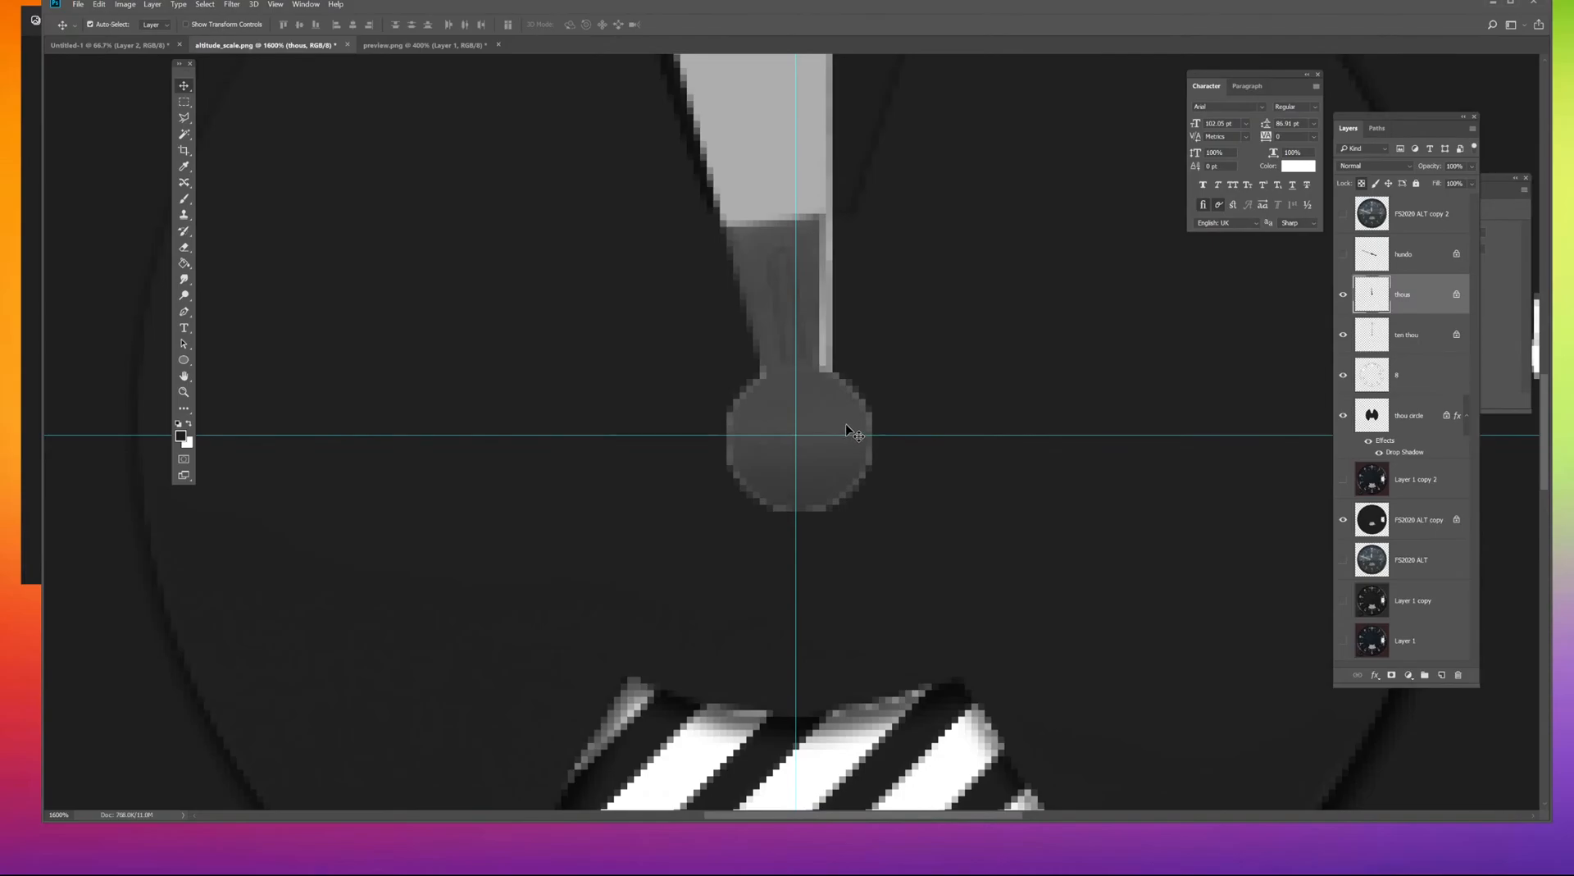
Increase the thous needle's contrast with Levels, setting the black input to 44 and the white input to 186.
key(ctrl)
key(ctrl+l)
drag(962, 223, 981, 224)
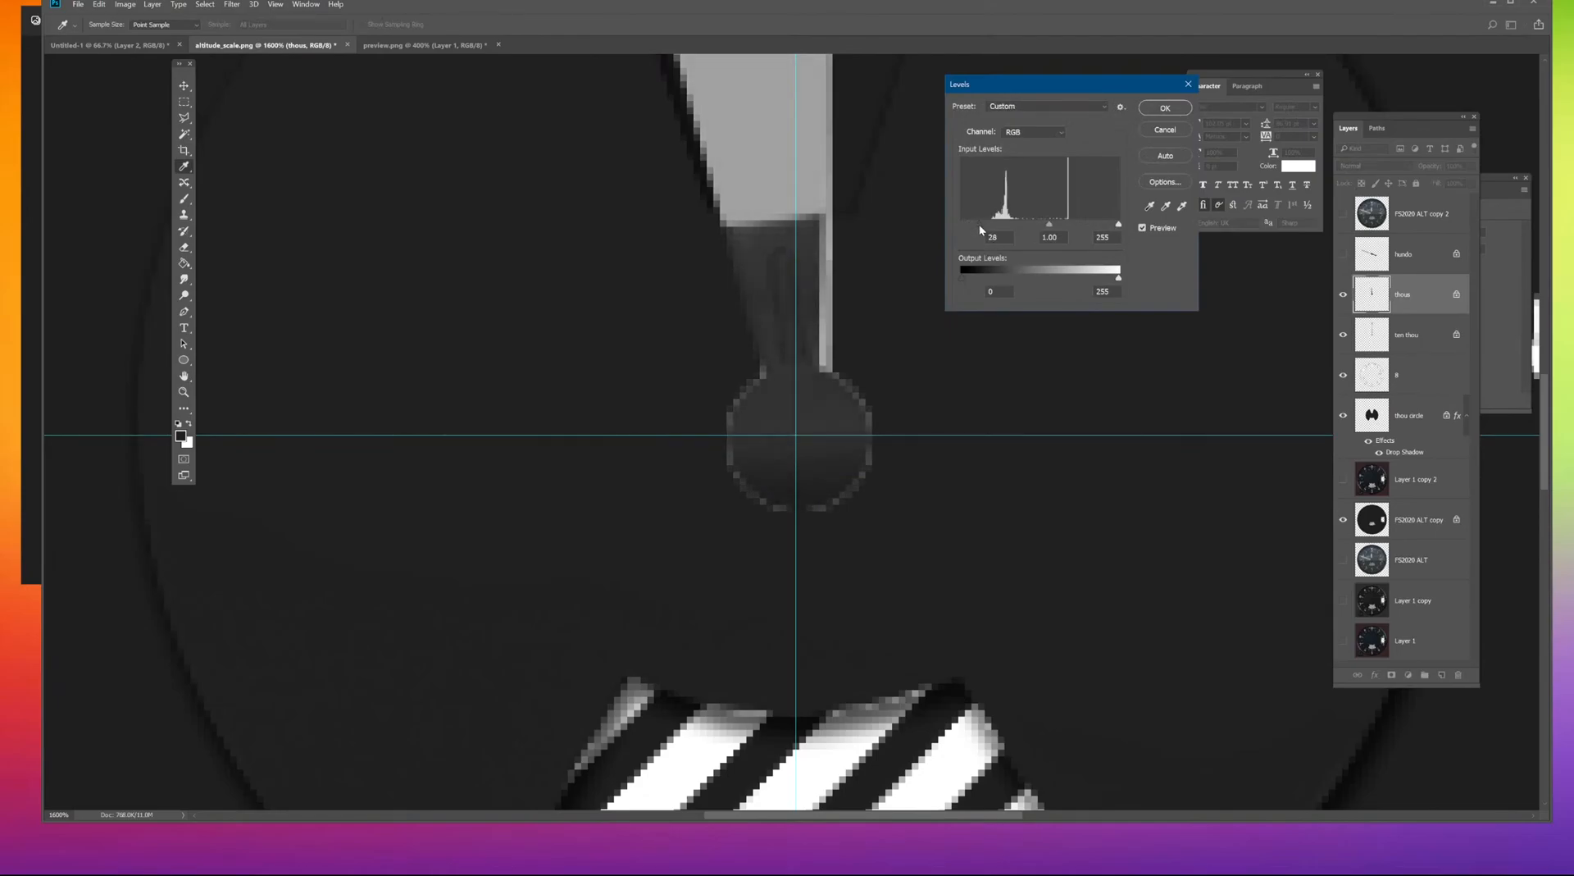
drag(1113, 224, 990, 224)
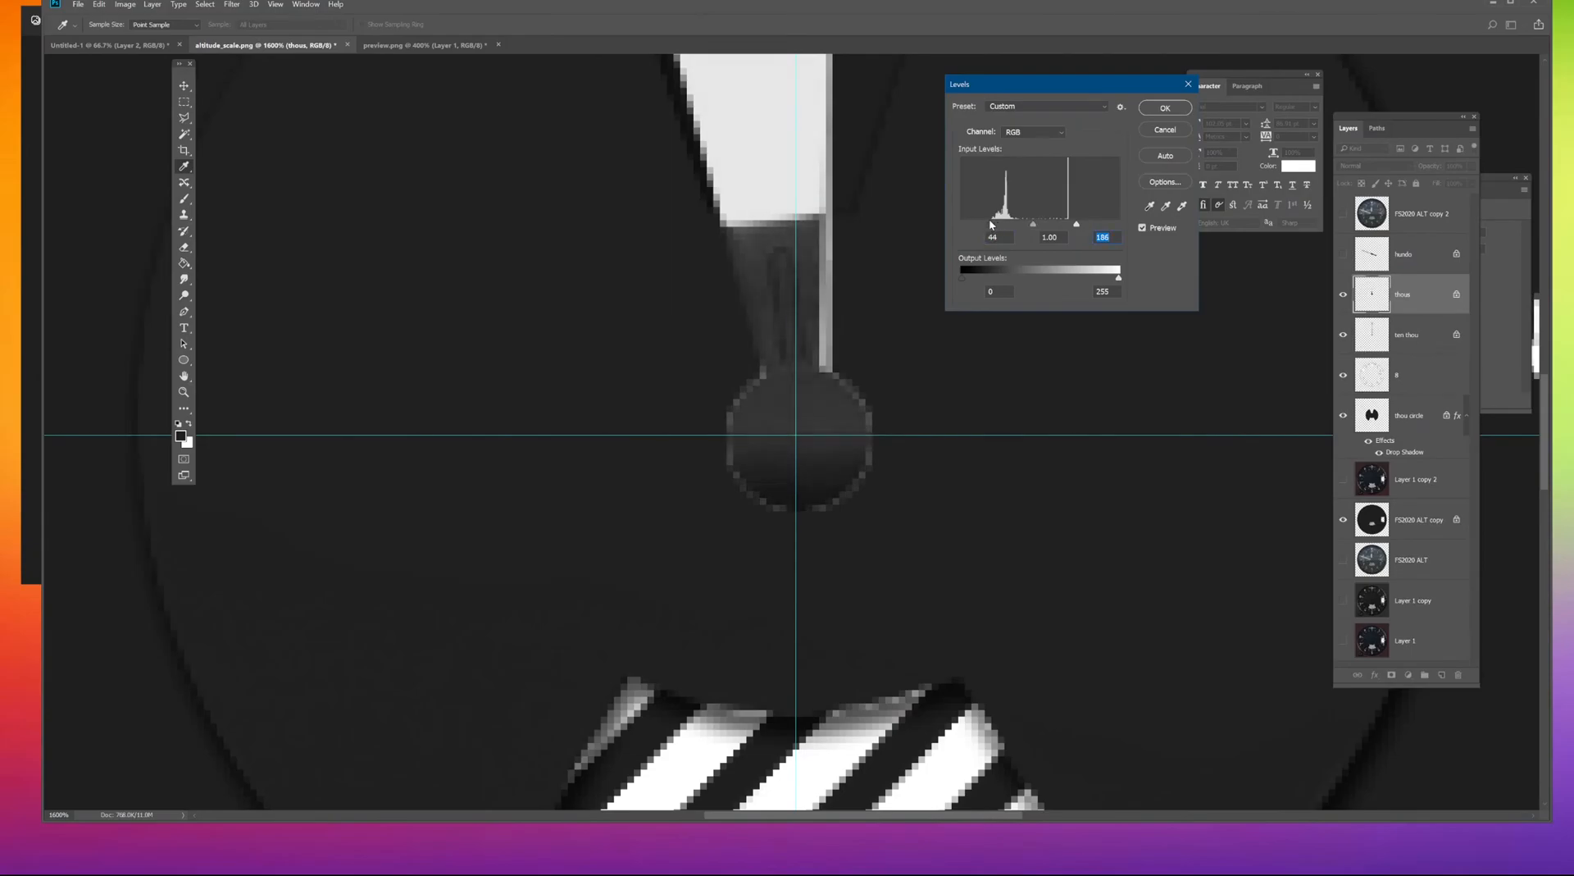
click(1165, 107)
Show the hunds layer and move its needle so the hub is centred on the guide intersection.
key(ctrl+minus)
key(ctrl+minus)
key(ctrl+minus)
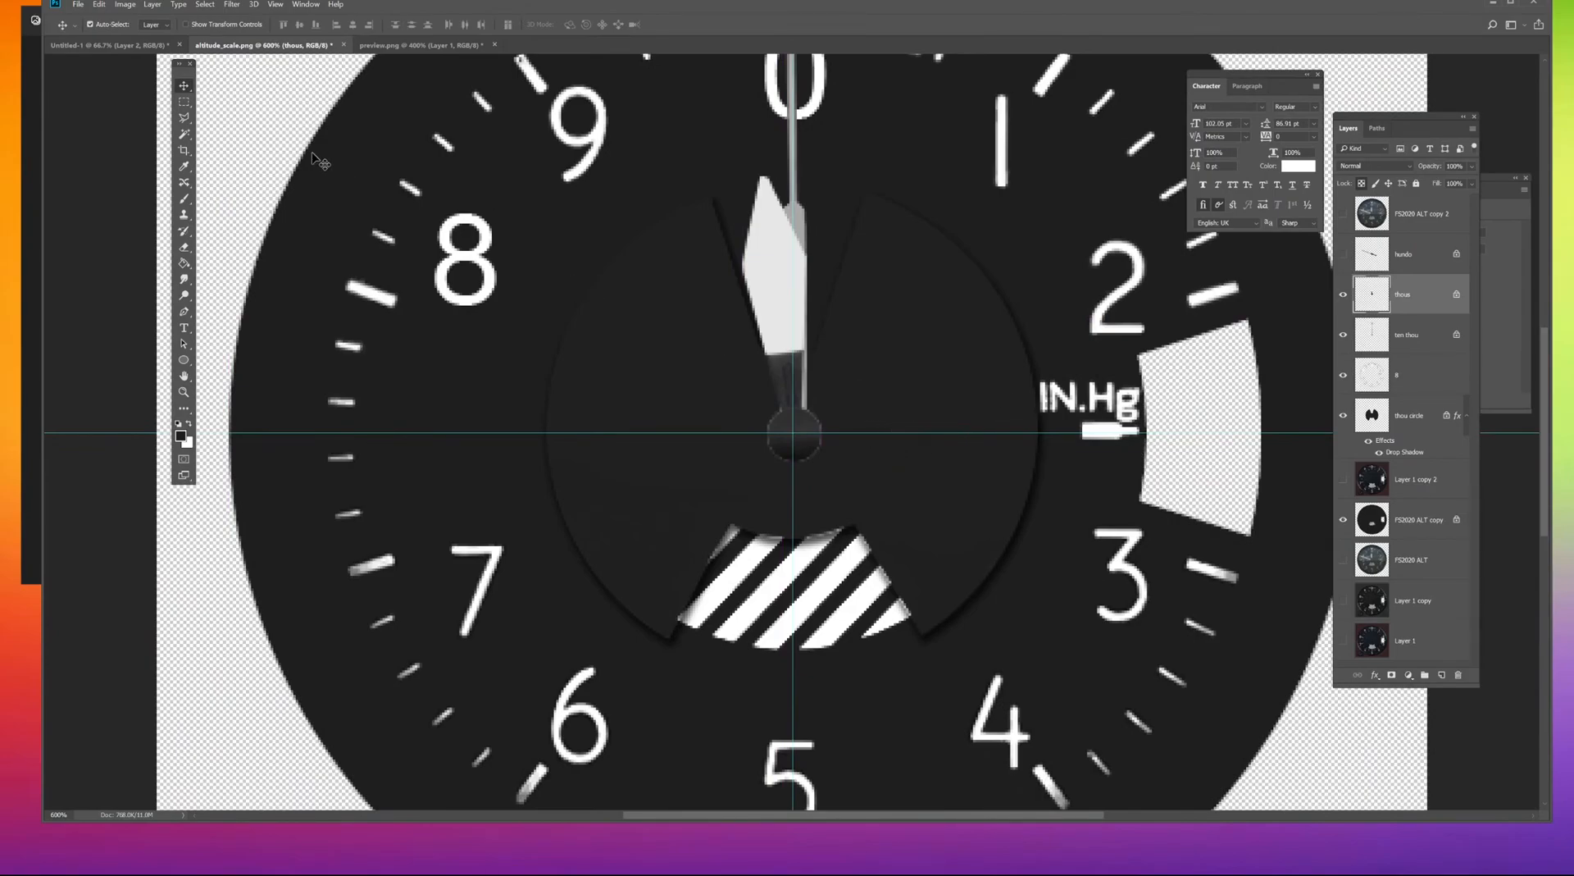
click(1342, 296)
click(1343, 295)
click(1343, 254)
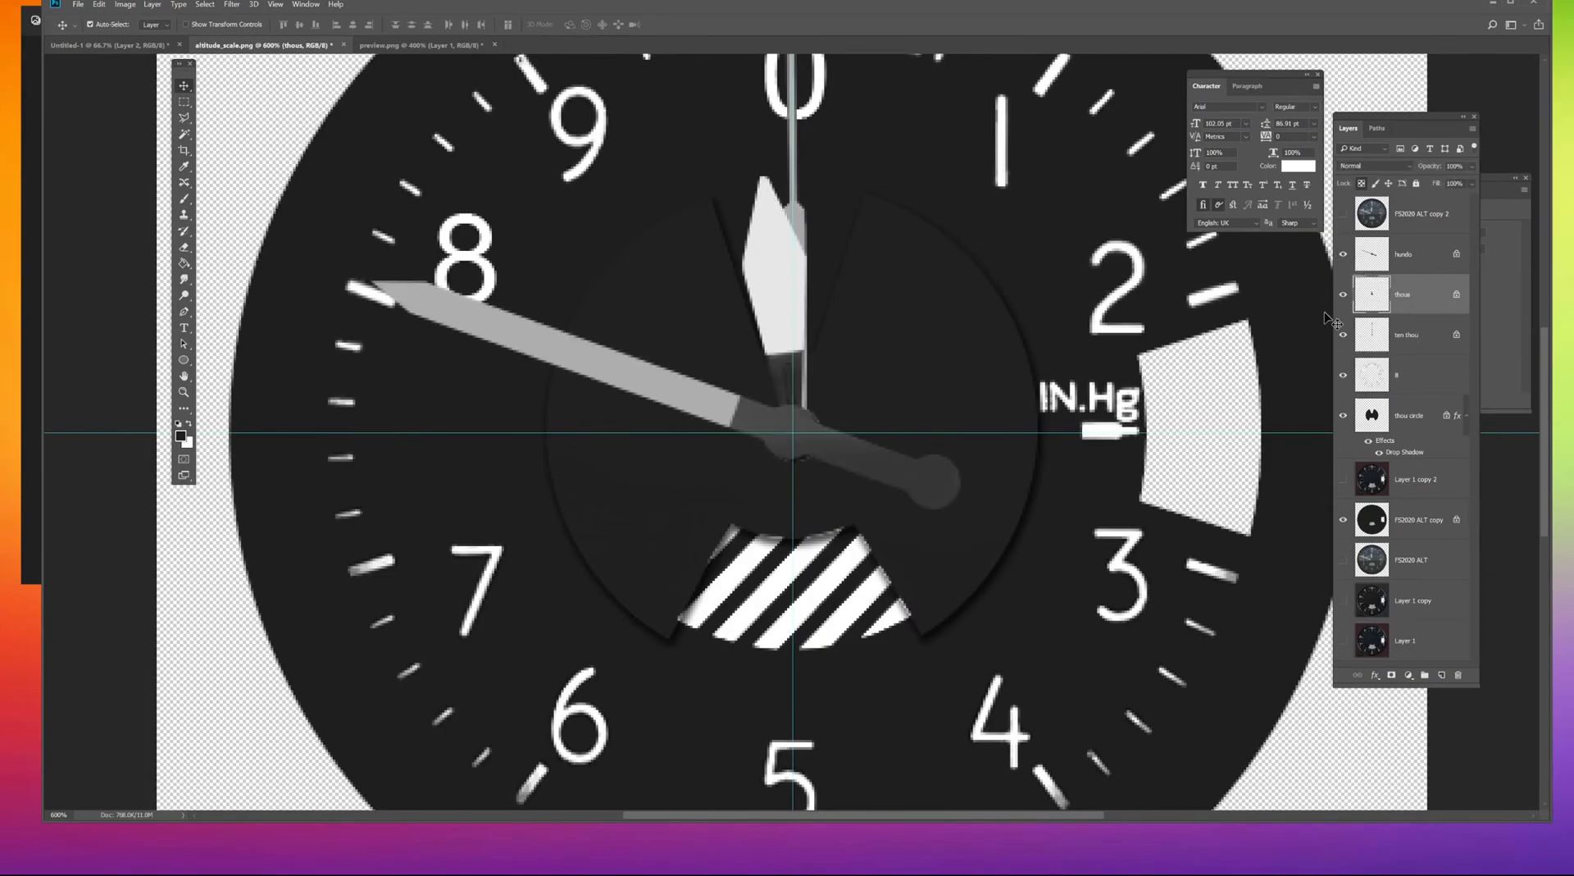
click(847, 447)
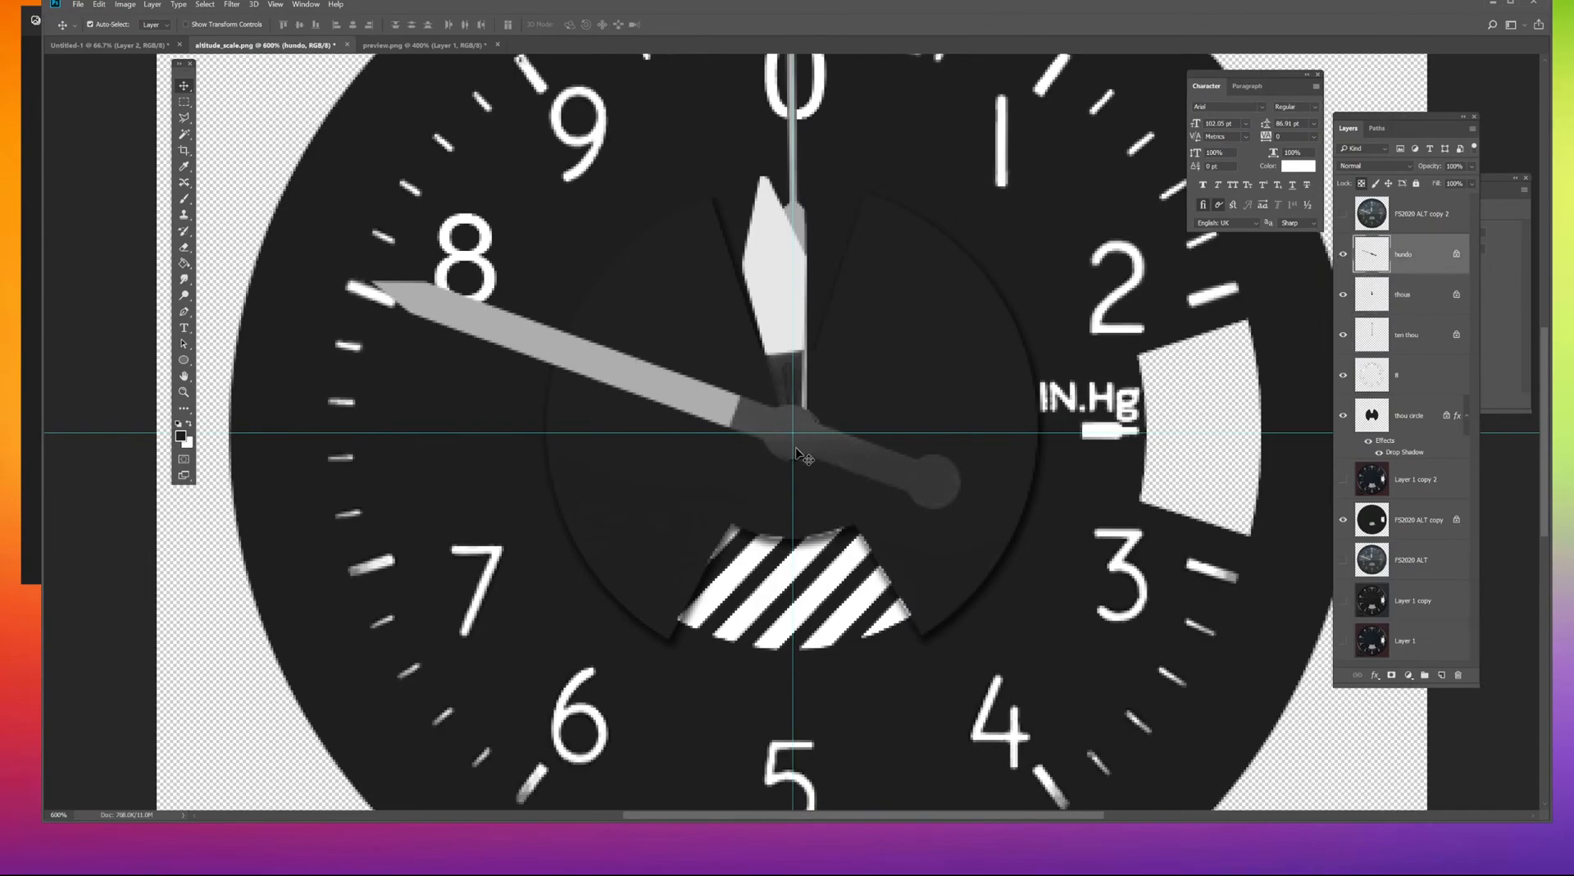
scroll(791, 435, up, 4)
mouse_move(845, 432)
mouse_down()
mouse_move(903, 435)
mouse_move(849, 396)
mouse_move(914, 346)
mouse_move(833, 421)
mouse_up()
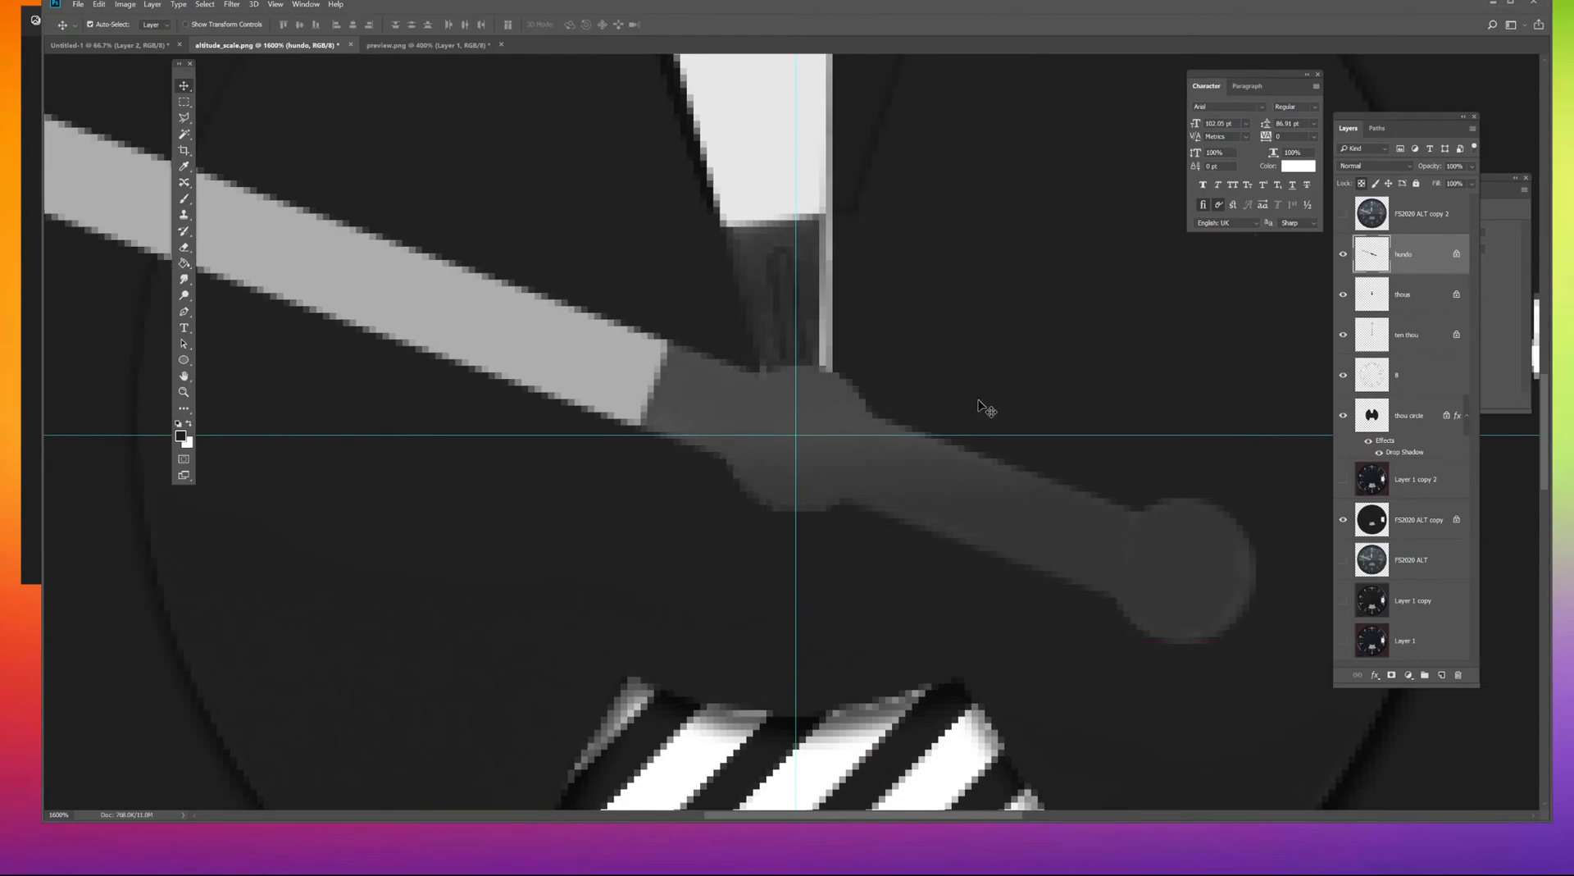
Adjust the hunds needle with Levels, setting the black input to about 43 and the white input to 201.
key(ctrl+l)
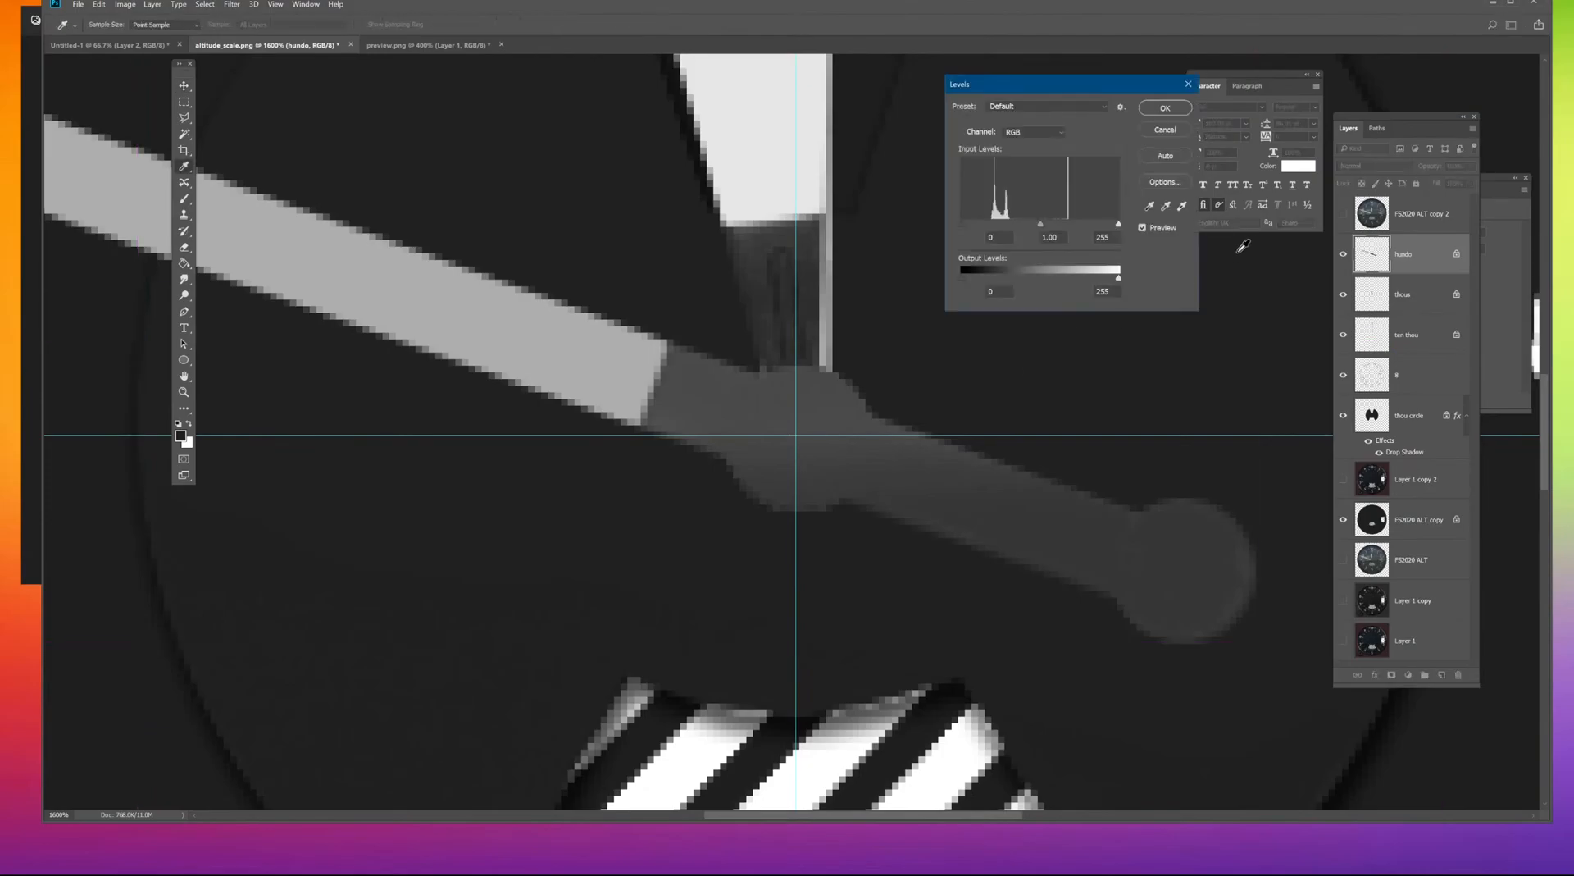
drag(962, 223, 981, 223)
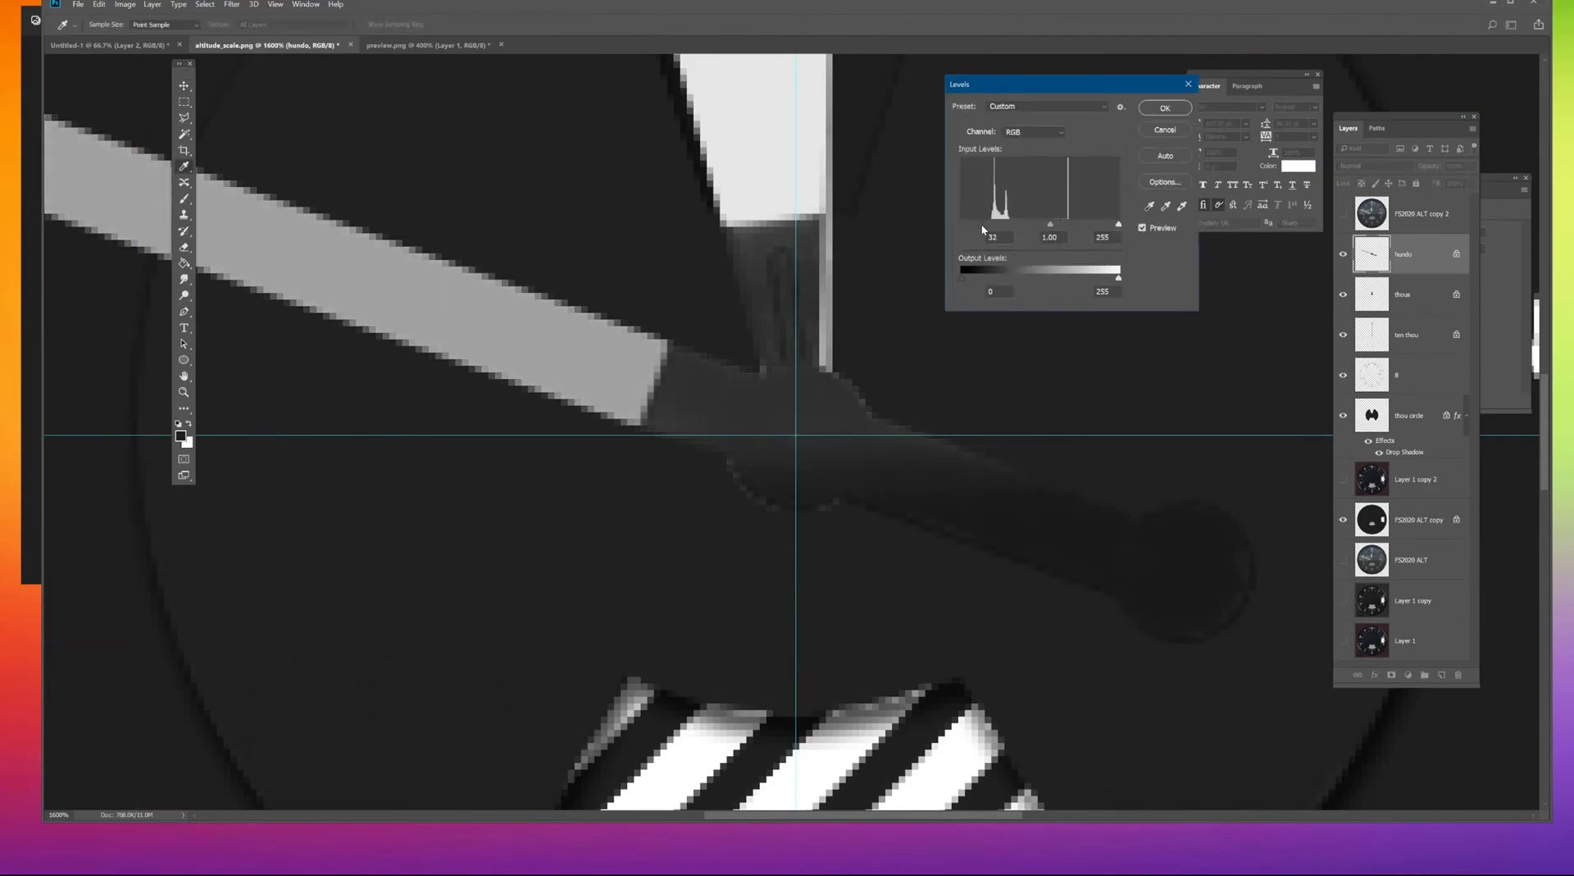
drag(1118, 227, 1084, 223)
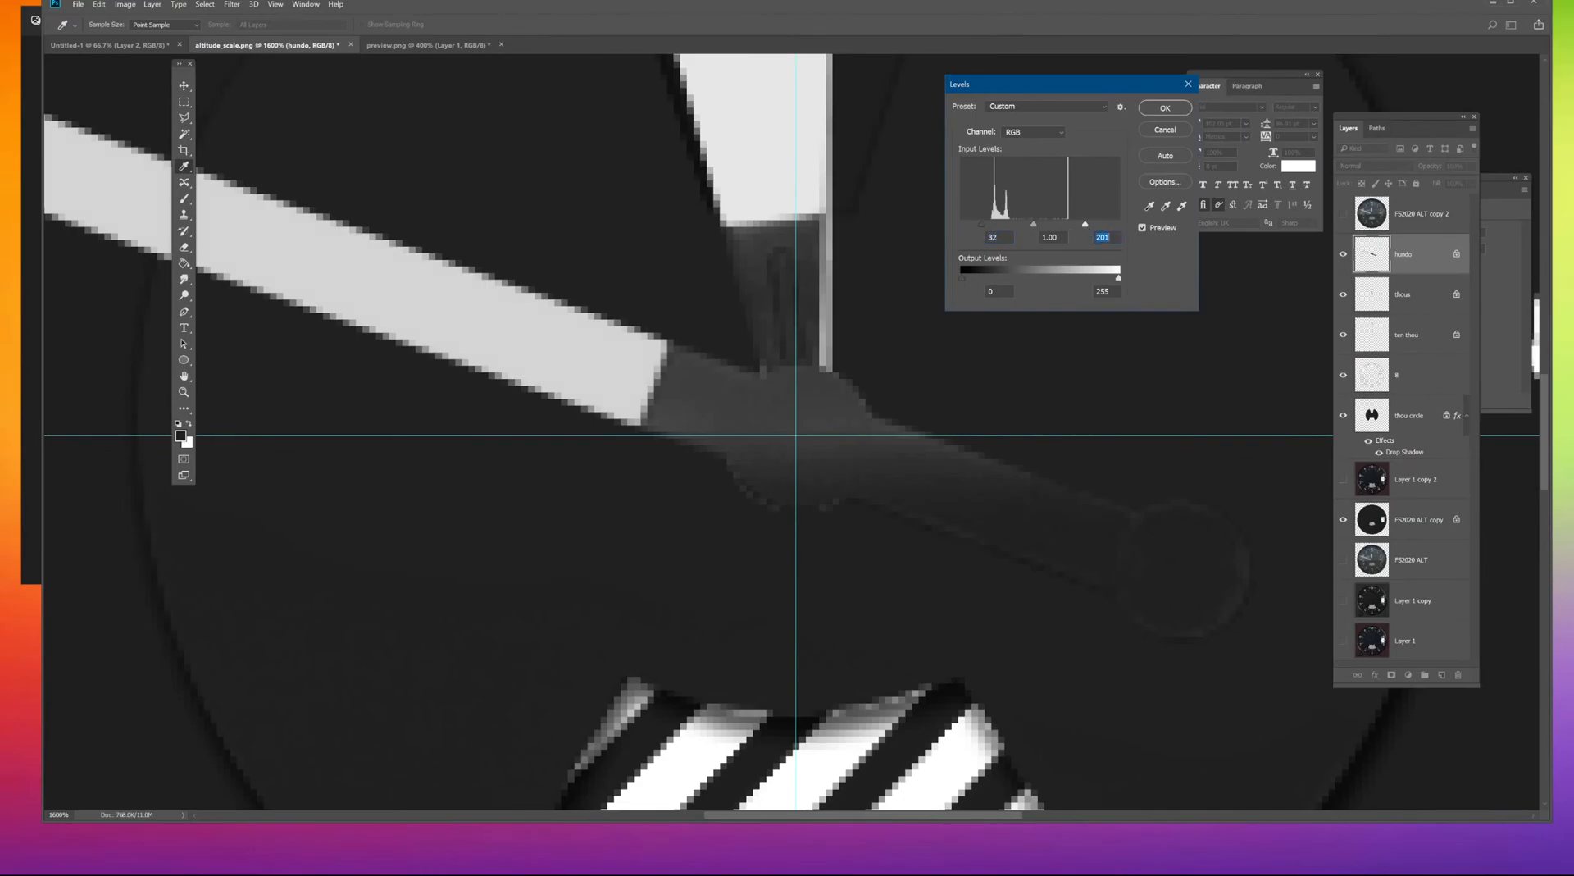
drag(981, 223, 991, 233)
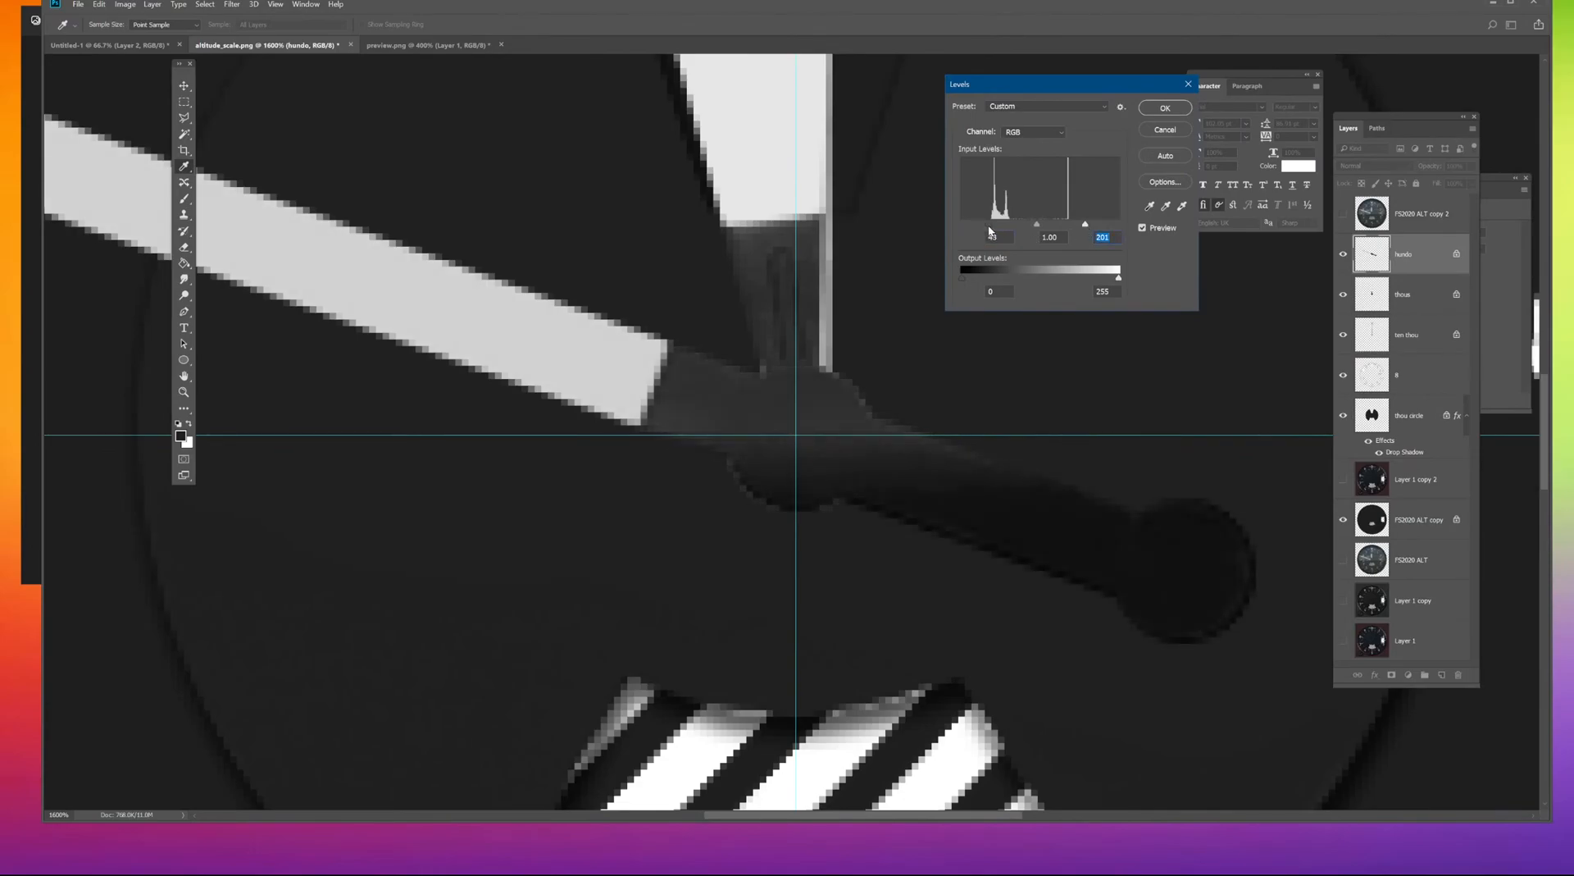
key(Return)
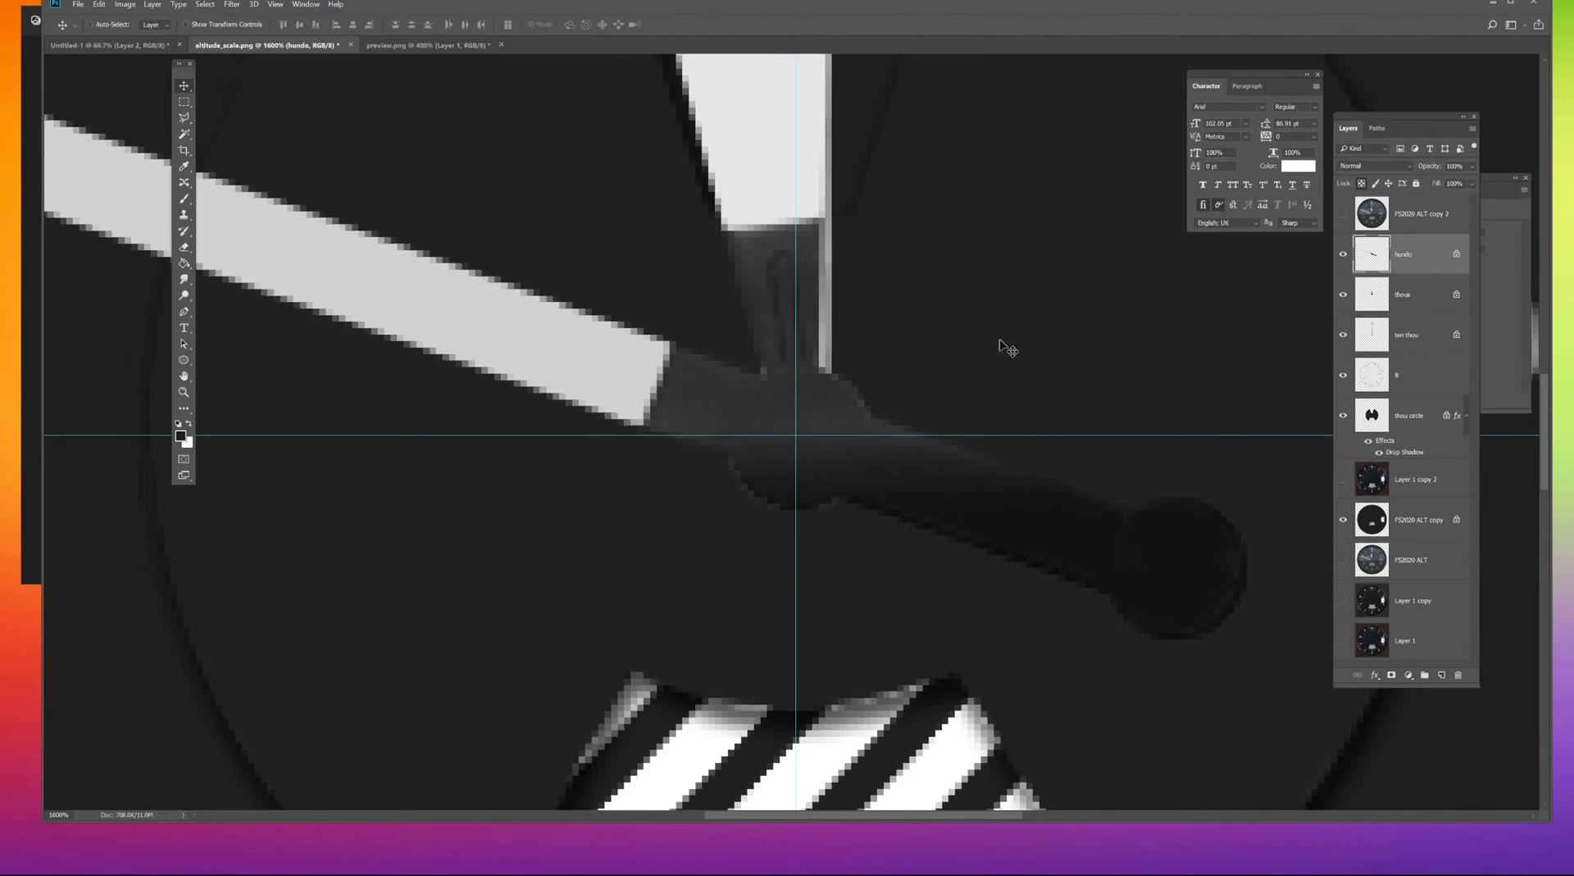
Select the dark hub and tail of the hunds needle with a polygonal lasso outline, adding the area around the tail's round end.
key(ctrl+minus)
key(ctrl+minus)
key(ctrl+minus)
key(ctrl+minus)
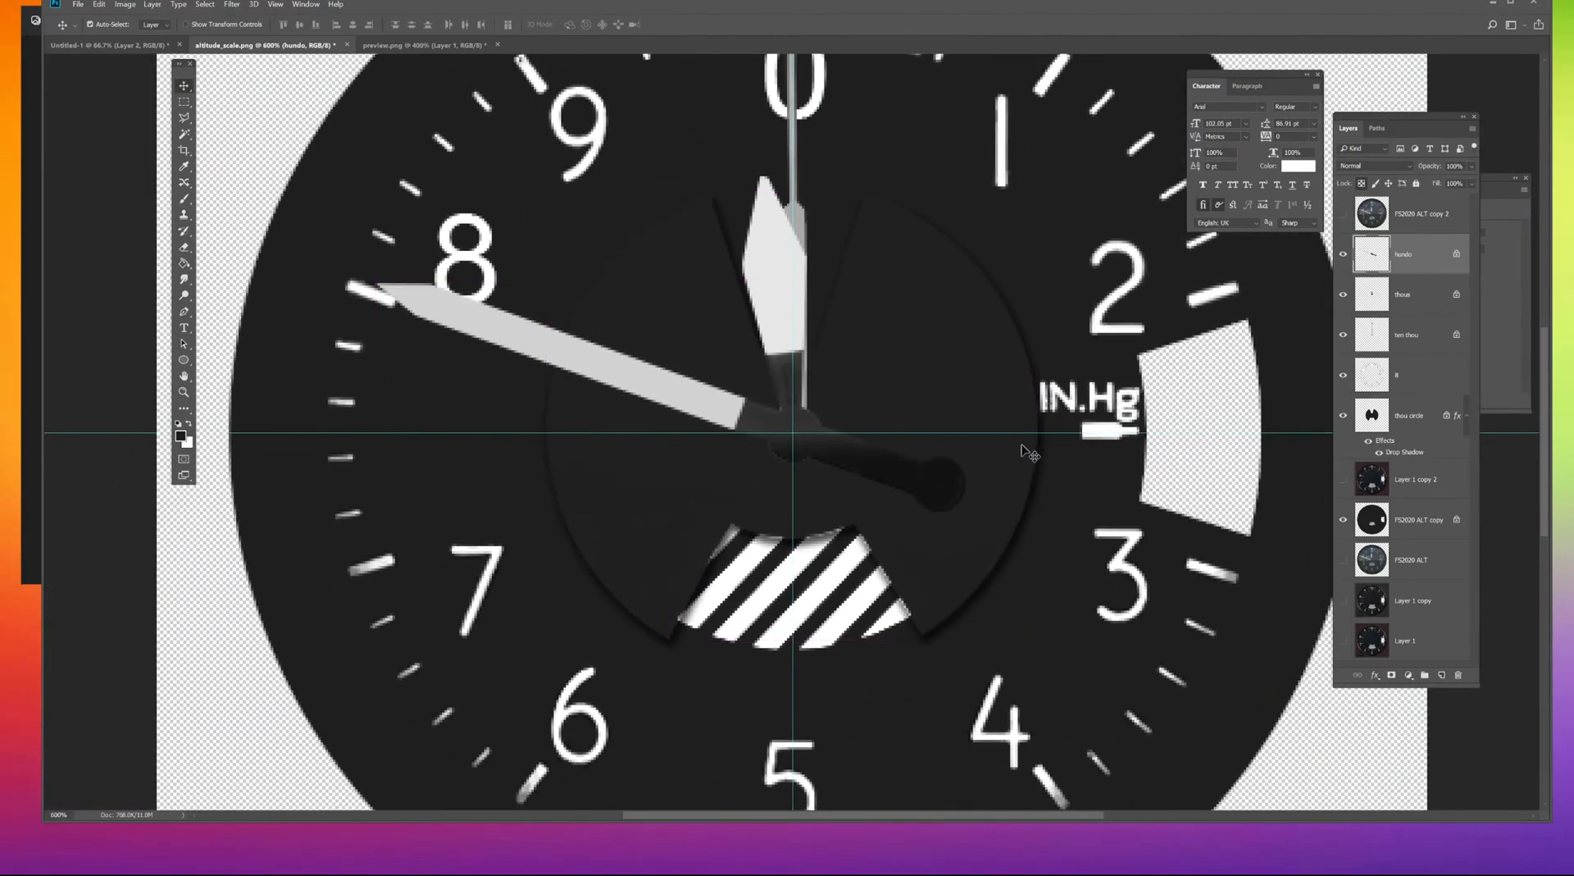
click(184, 117)
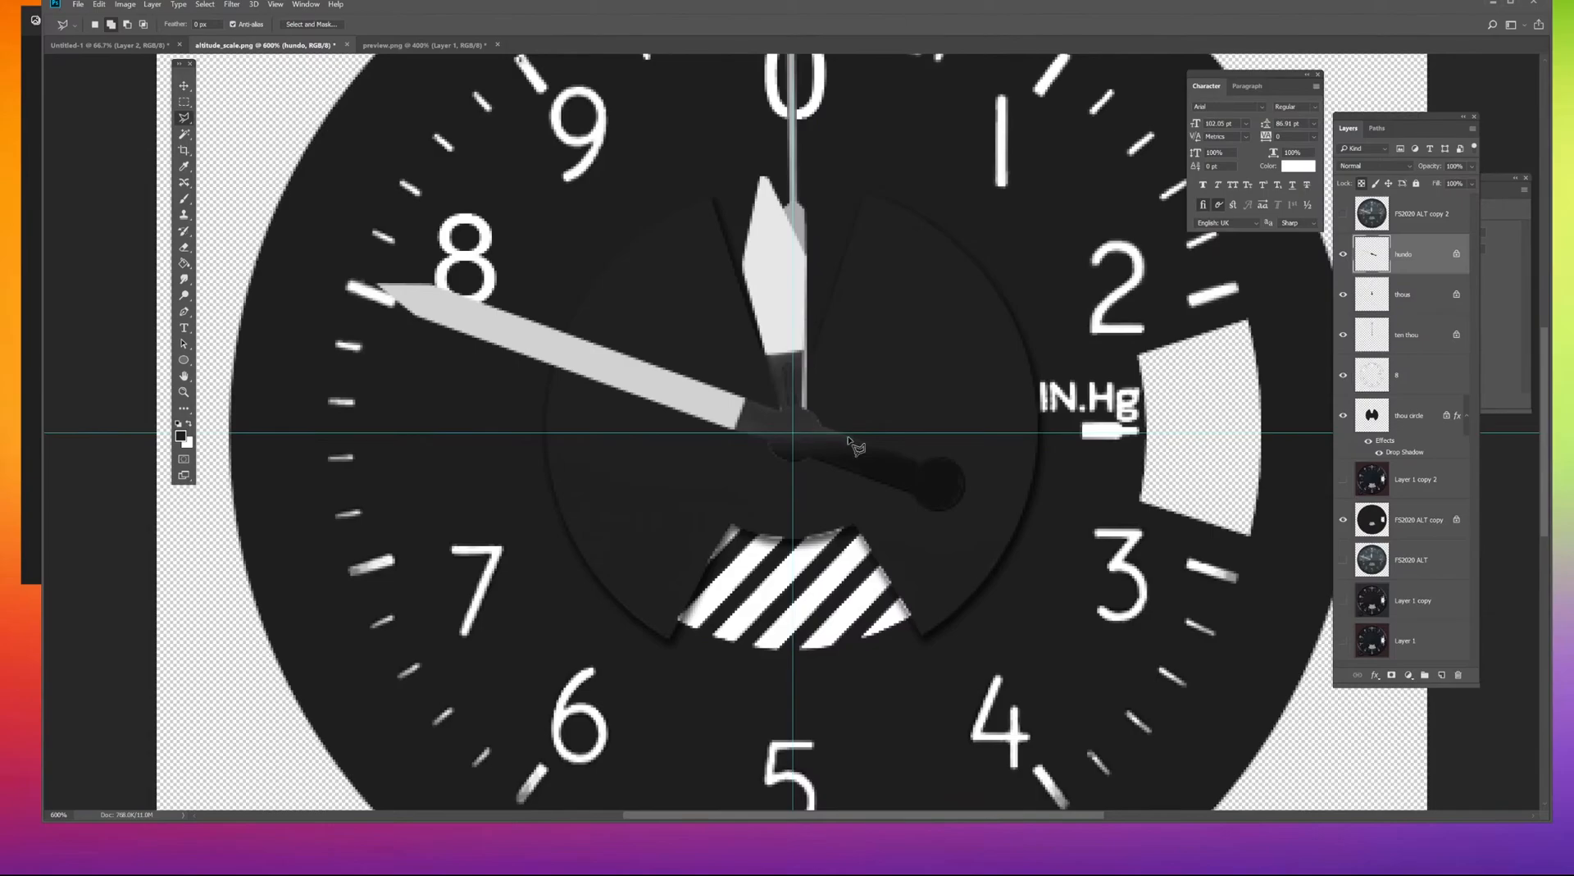
click(748, 393)
click(727, 446)
click(928, 532)
click(977, 480)
click(969, 443)
click(879, 410)
double_click(785, 404)
shift+click(928, 521)
click(966, 532)
click(992, 497)
double_click(987, 464)
Lighten the selected hub and tail with a Hue/Saturation lightness of +13.
key(ctrl+u)
drag(999, 235, 1008, 237)
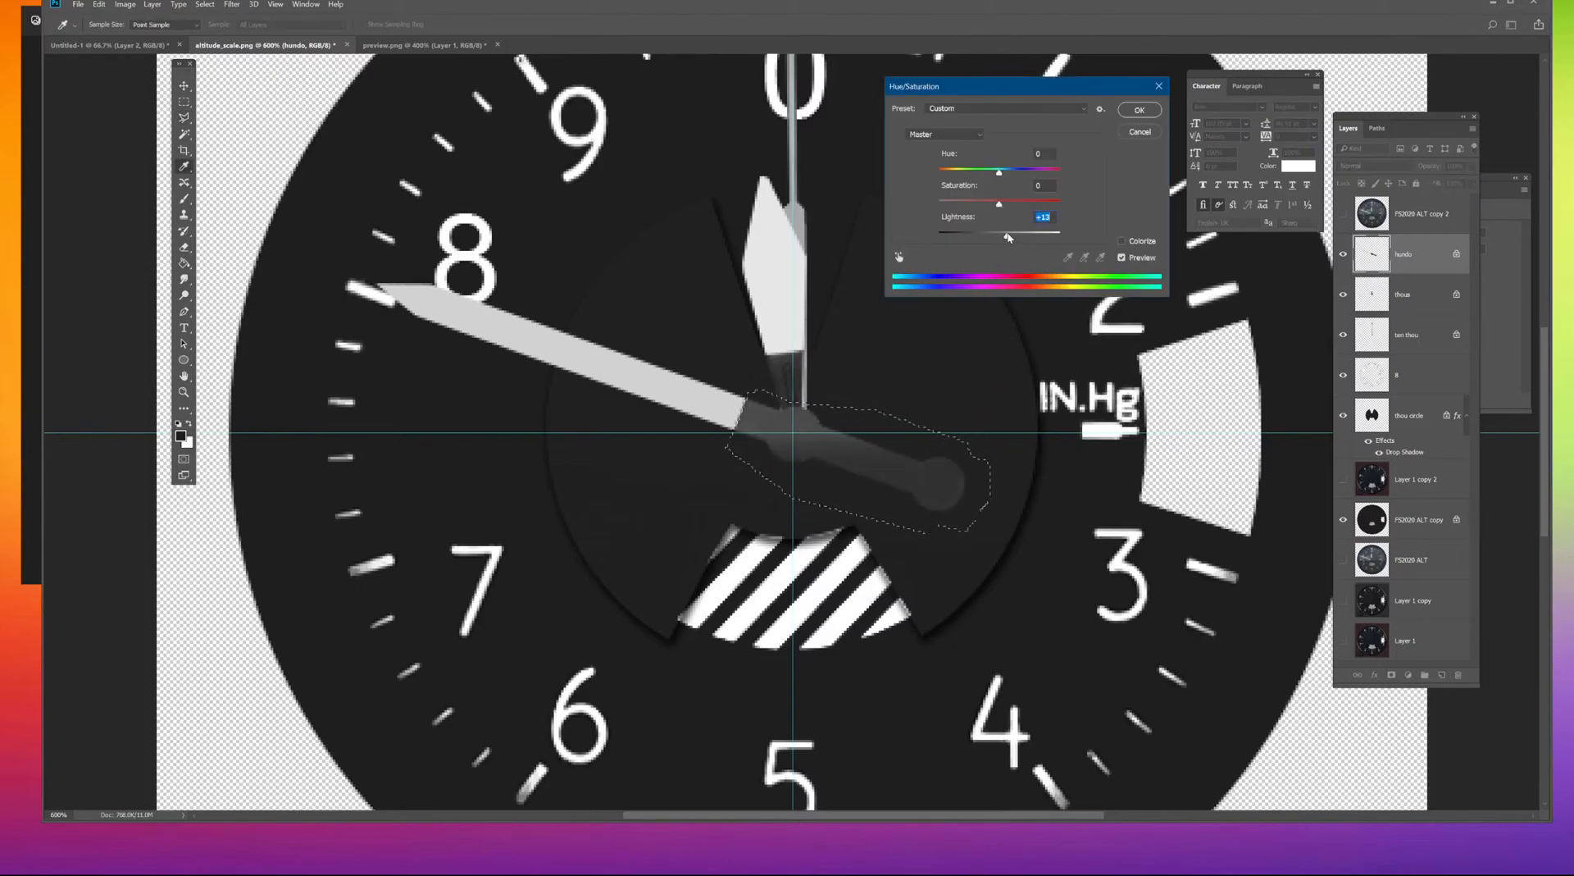
click(1140, 109)
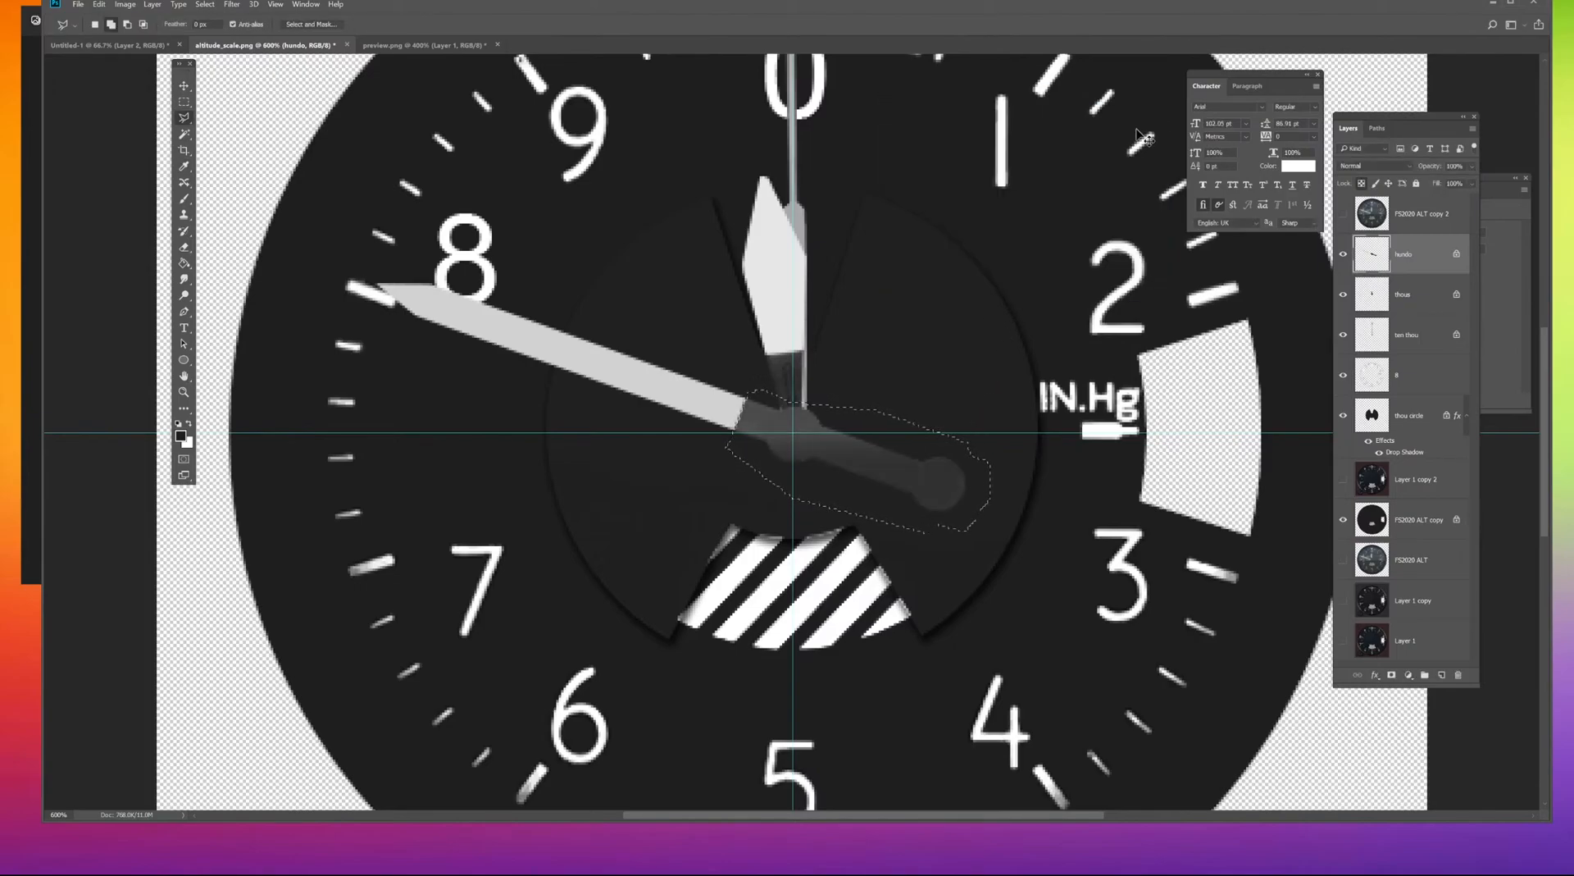
Darken the selected hub and tail with a second Hue/Saturation adjustment at lightness -28, and clear the selection.
key(ctrl+u)
drag(999, 236, 983, 236)
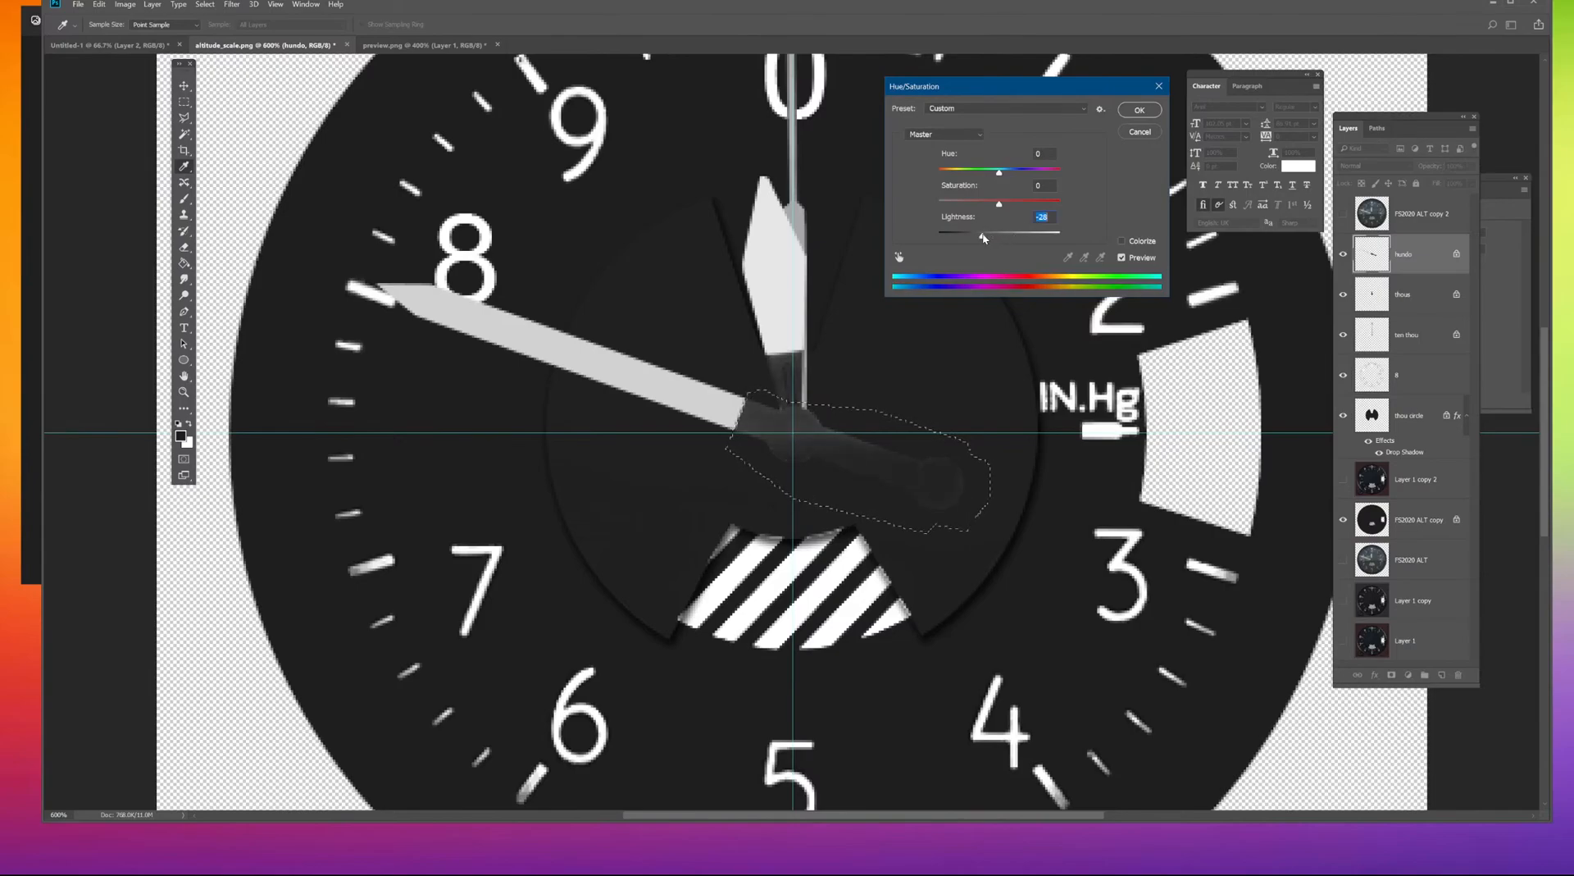
click(1140, 109)
key(v)
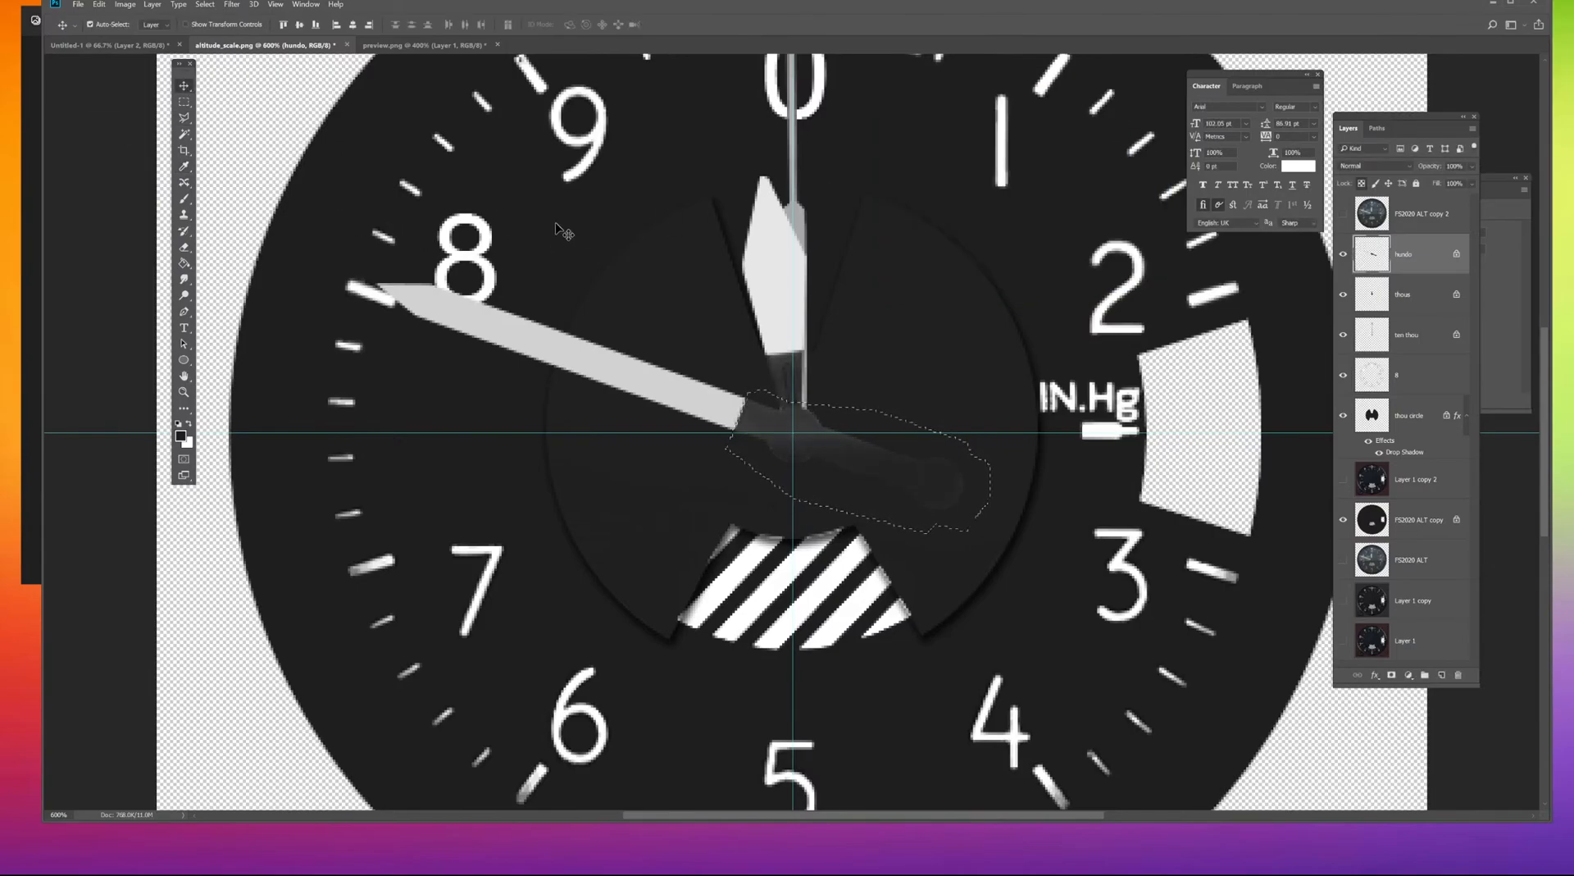
key(ctrl+d)
Add a drop shadow to the hunds layer with its distance set to 0 px.
double_click(1428, 261)
click(891, 284)
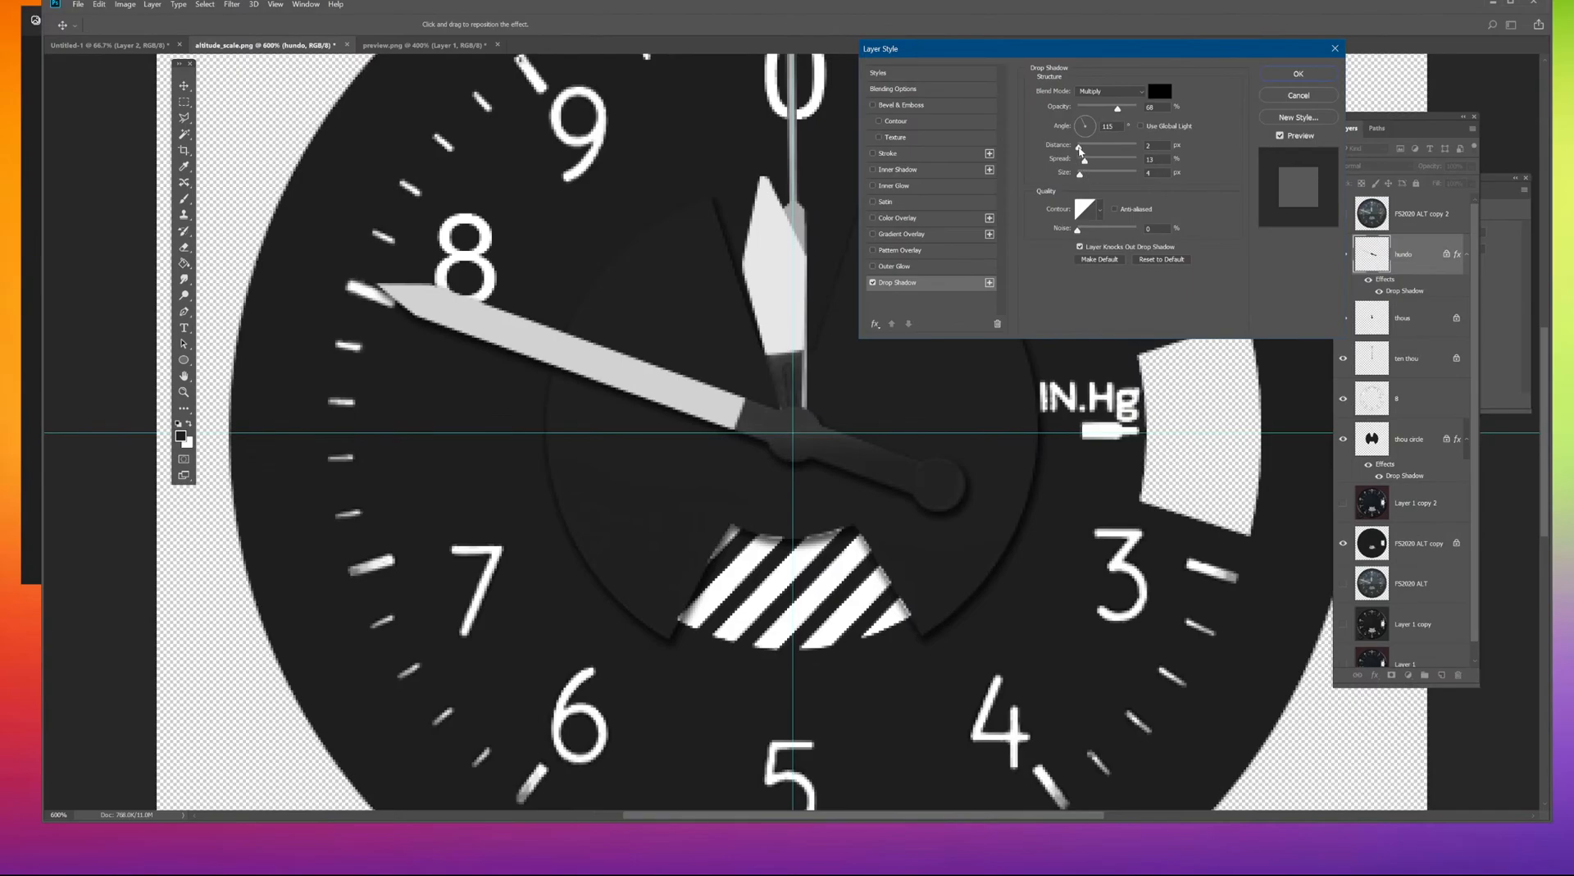
drag(1081, 151, 1078, 150)
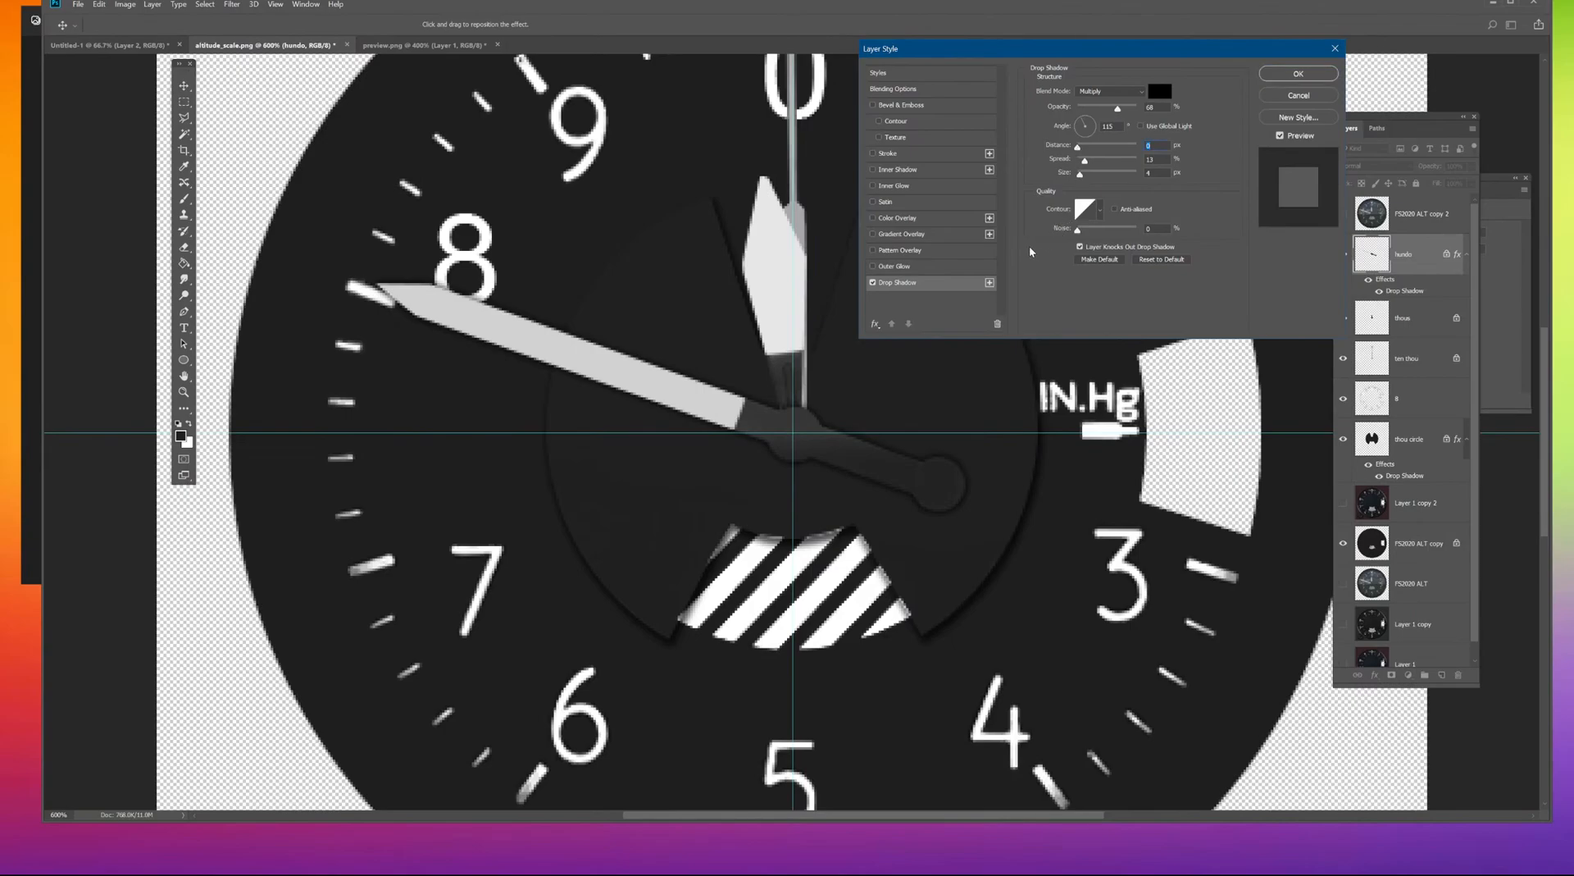
click(1315, 76)
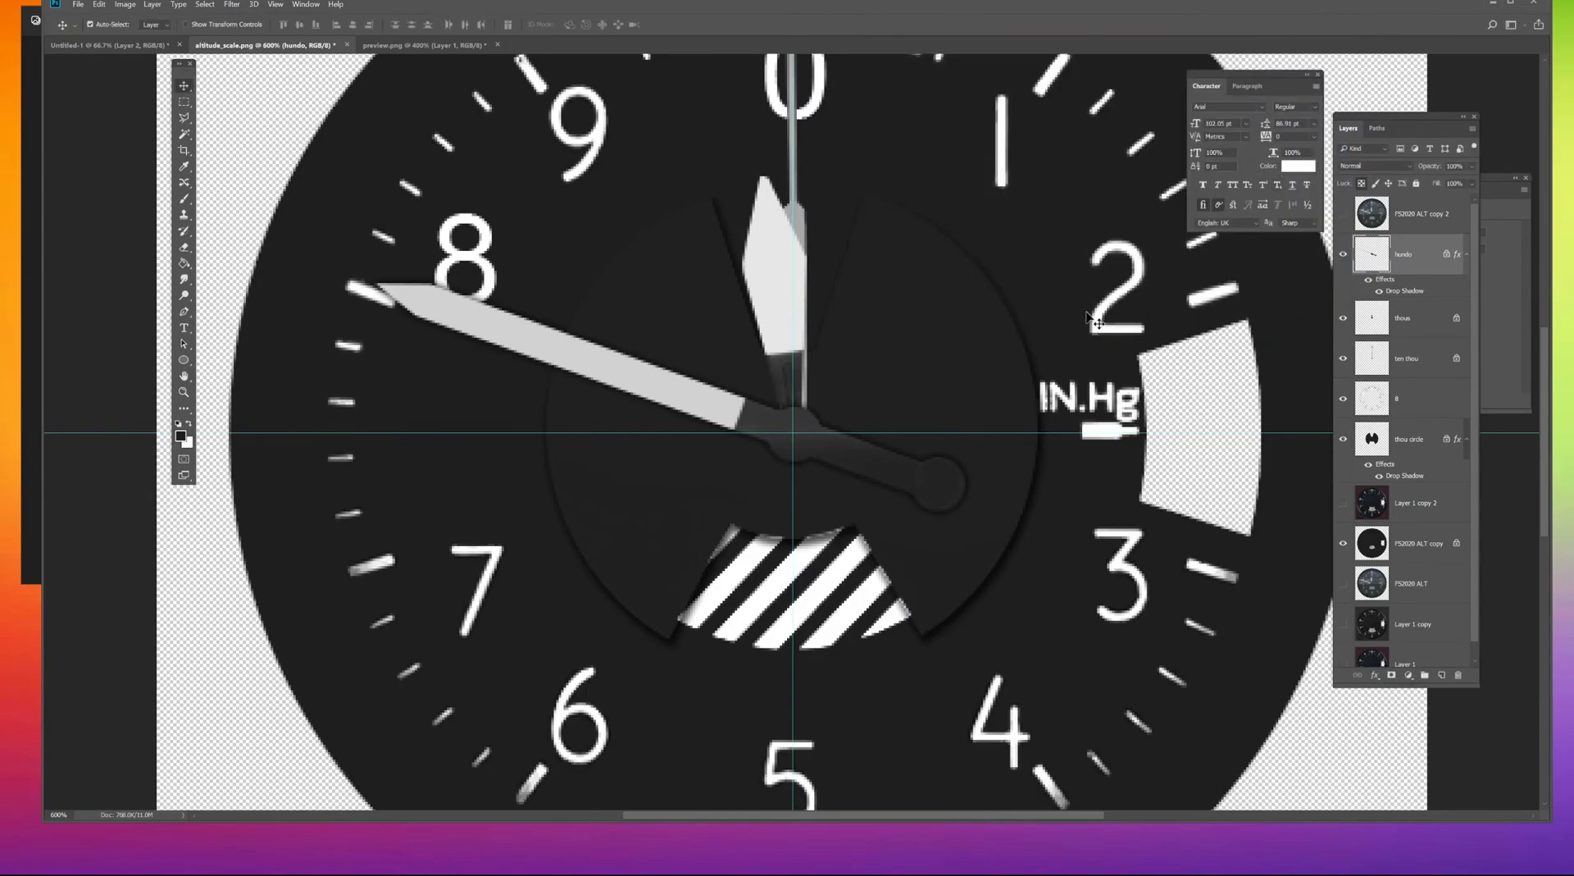
Add a drop shadow to the thous layer with a distance of 0 px and a size of 4 px.
click(782, 310)
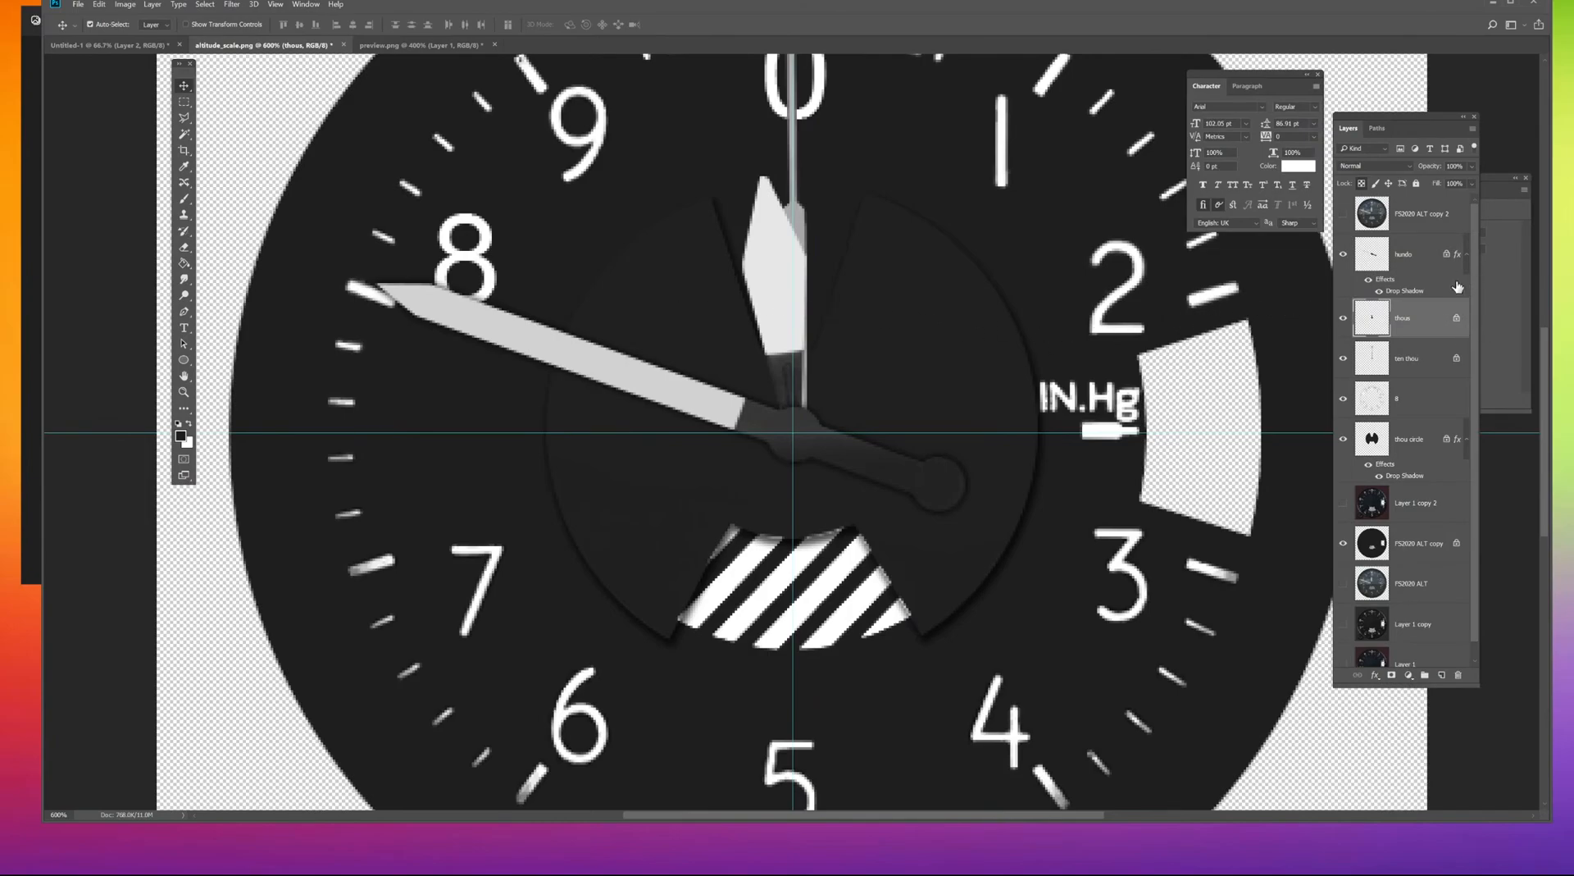
double_click(1433, 318)
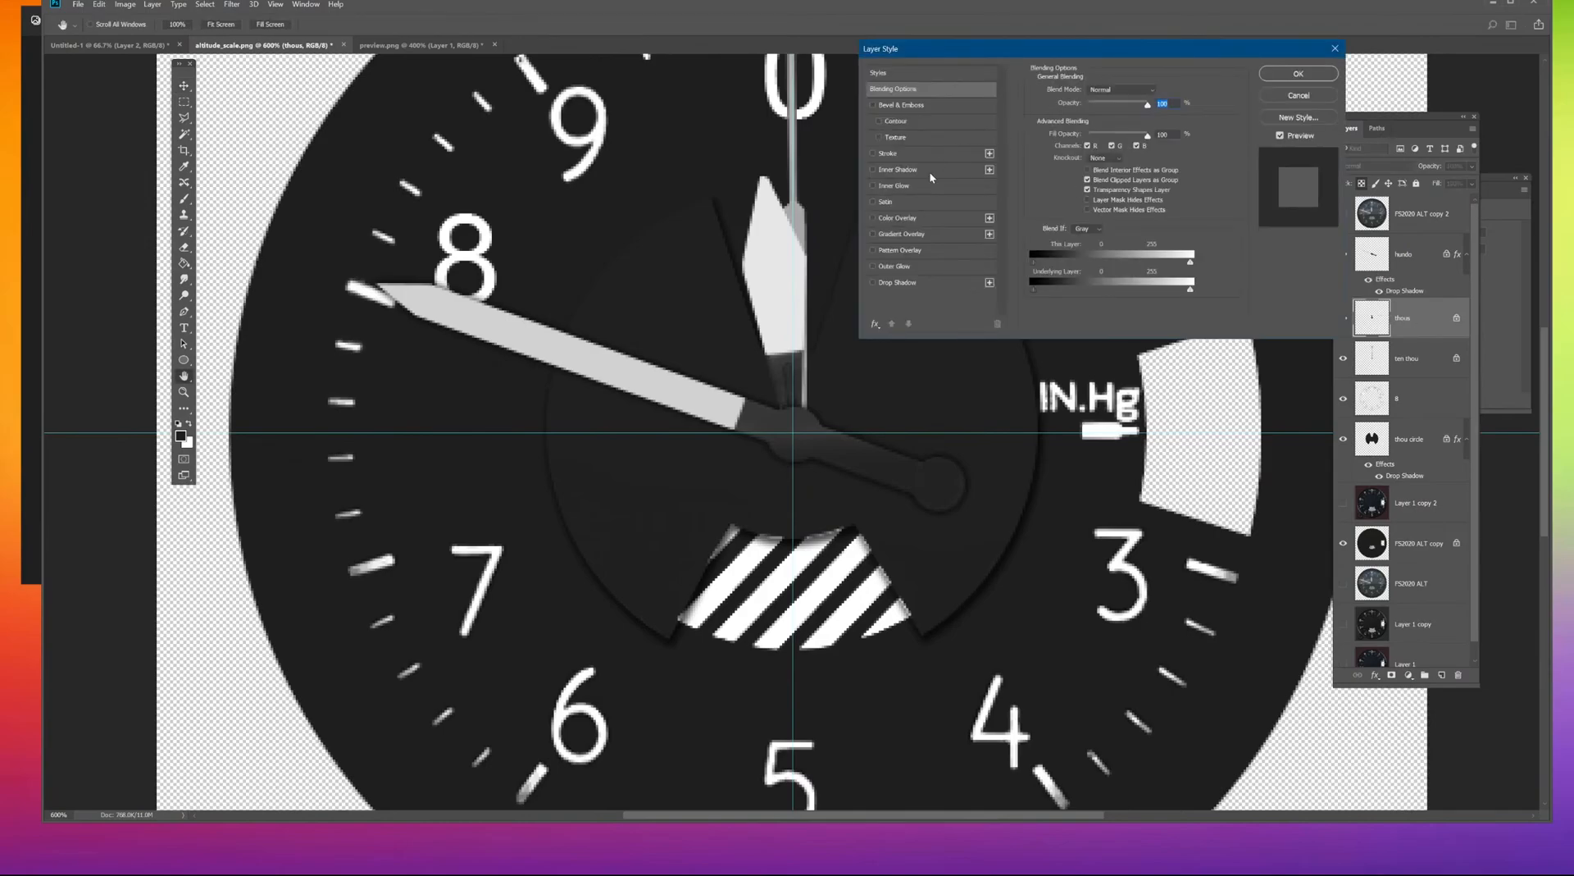
click(900, 284)
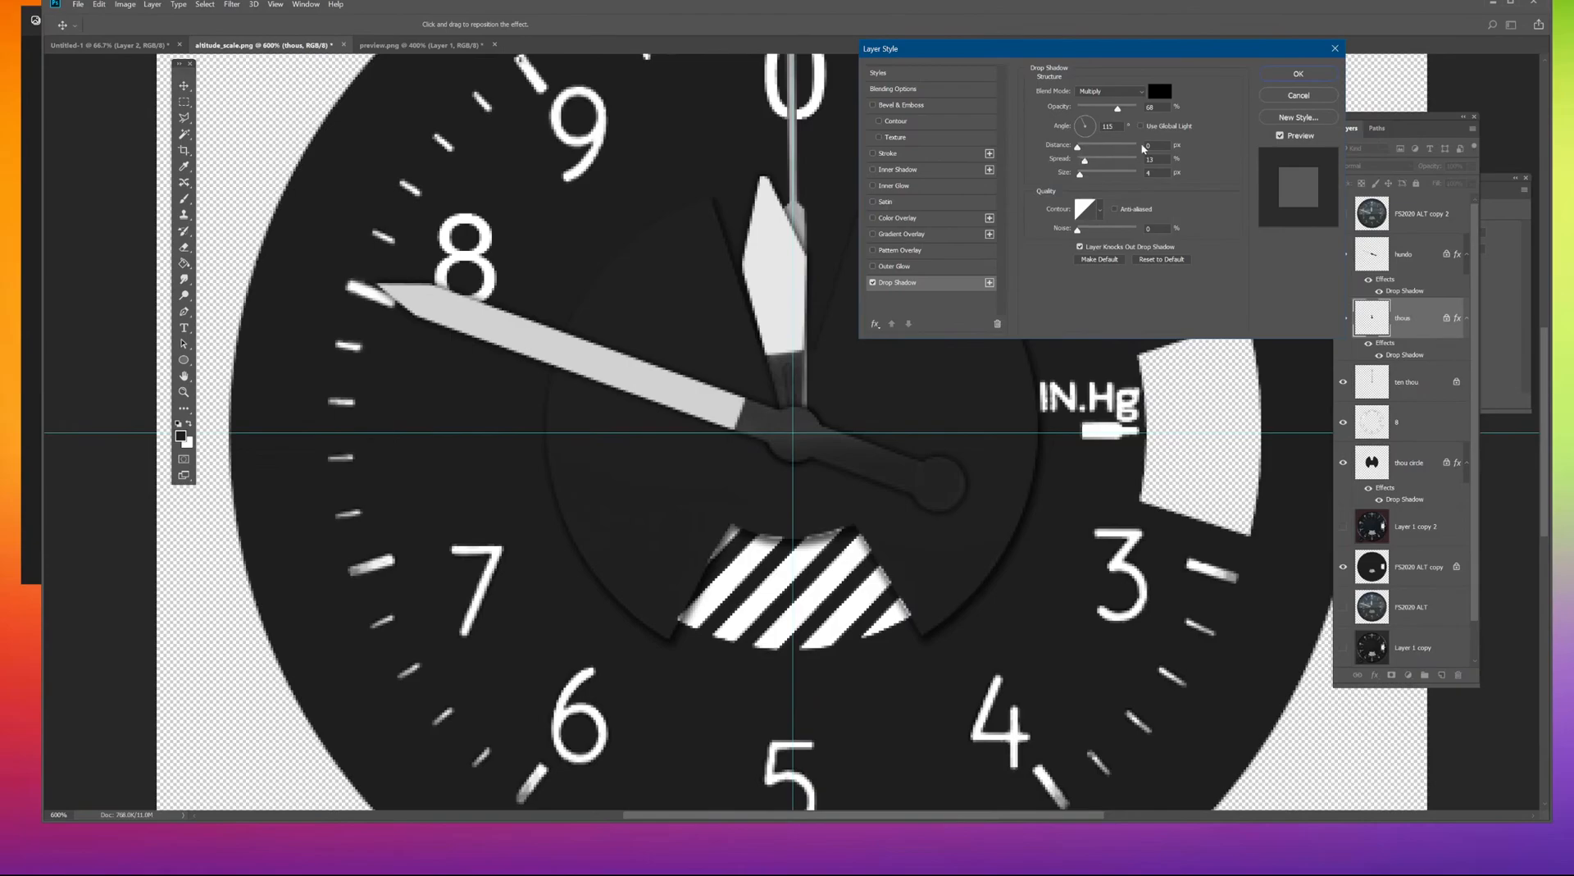
click(1304, 72)
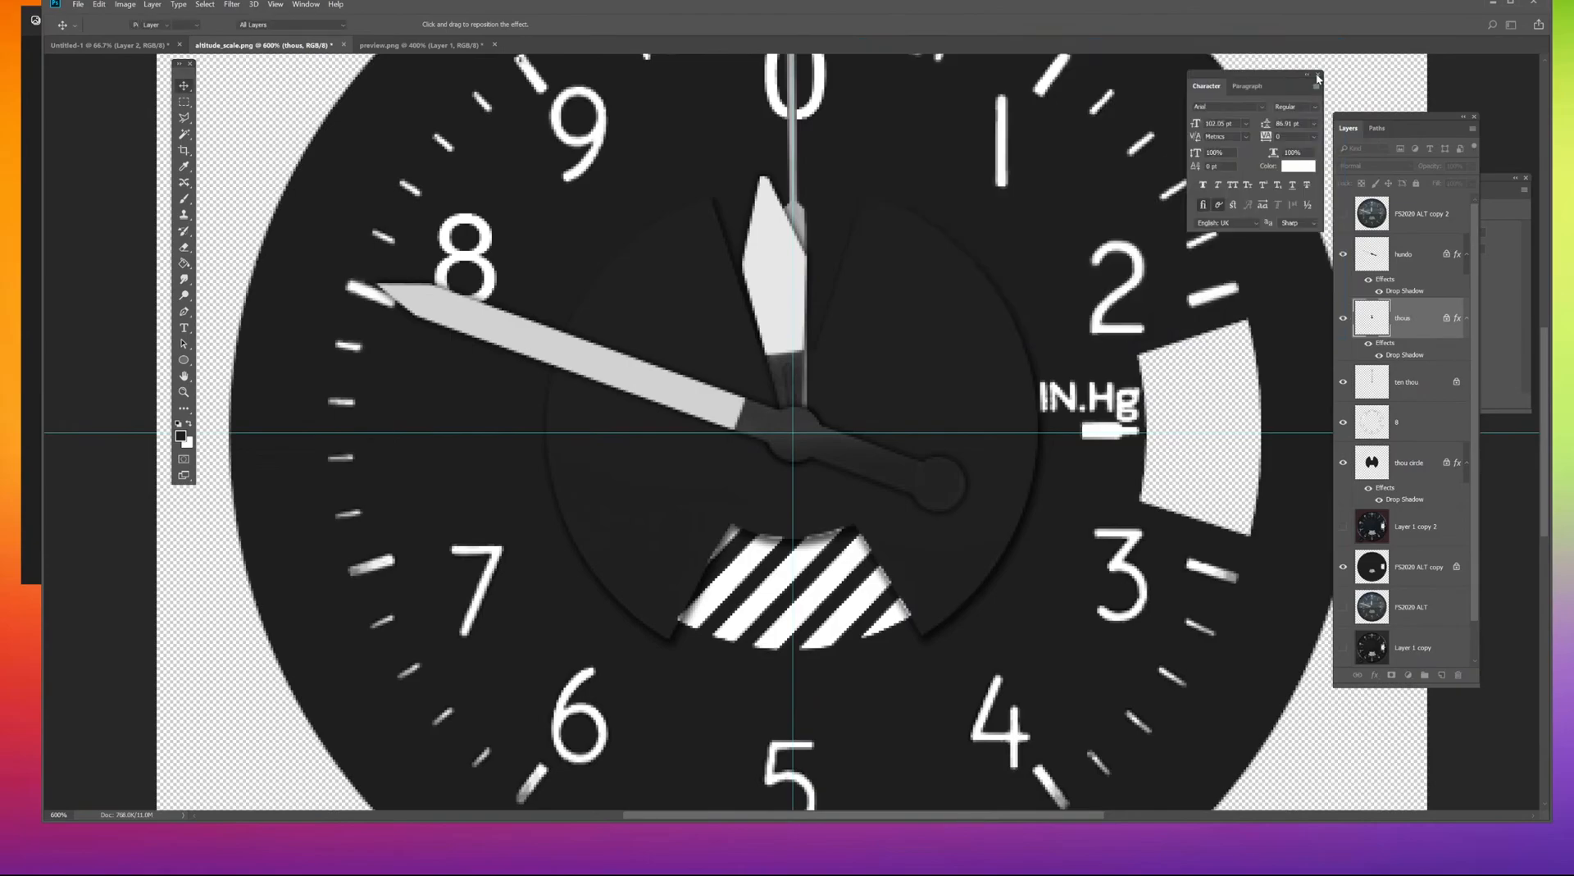
click(1417, 259)
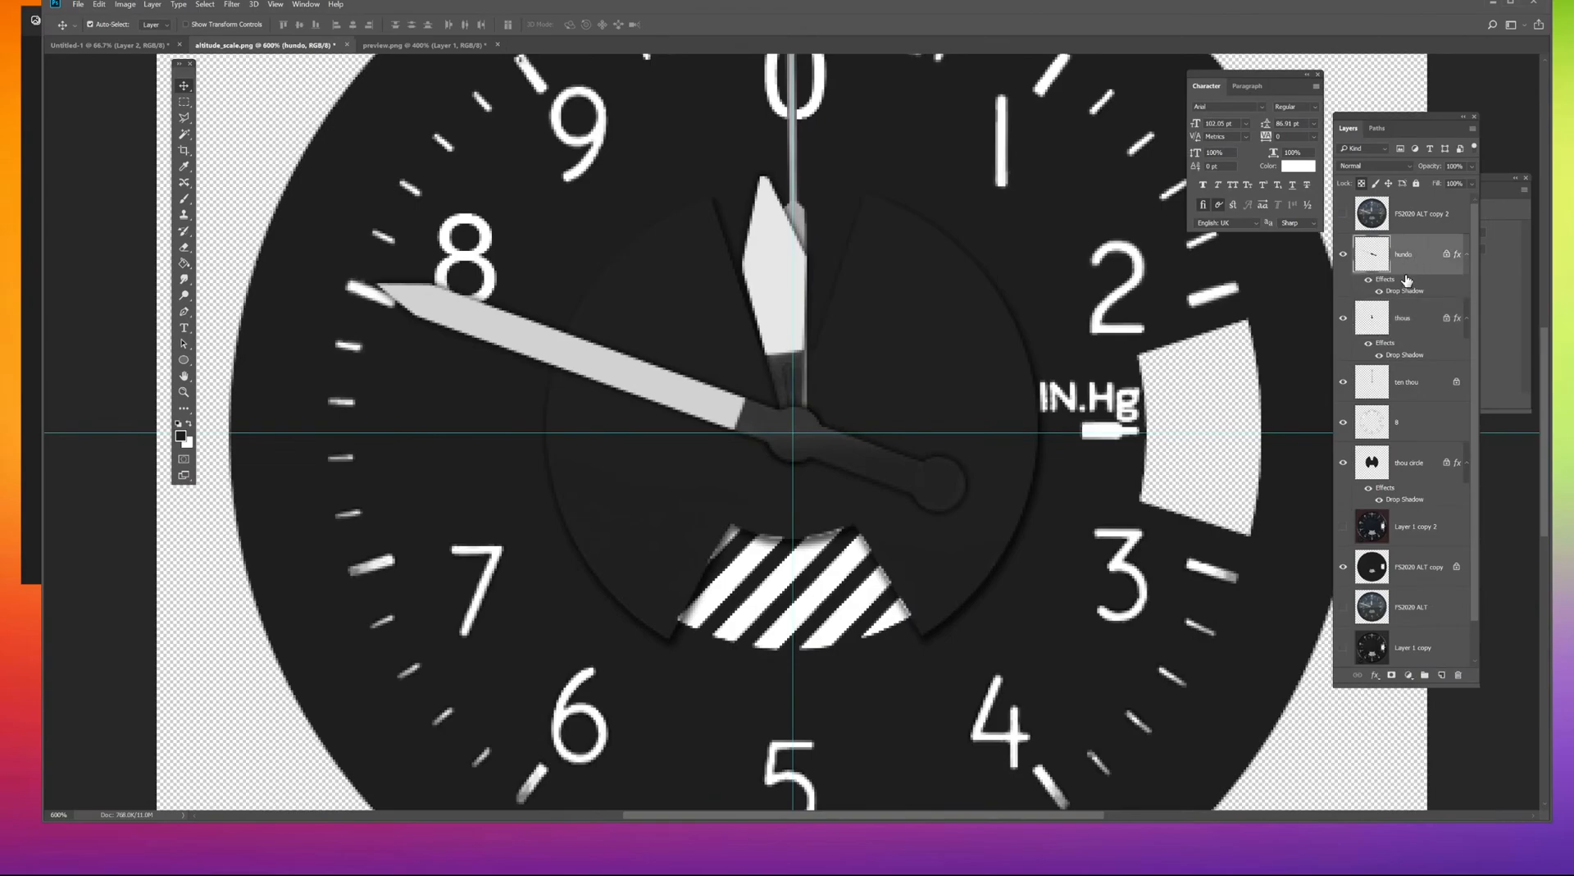
click(1435, 386)
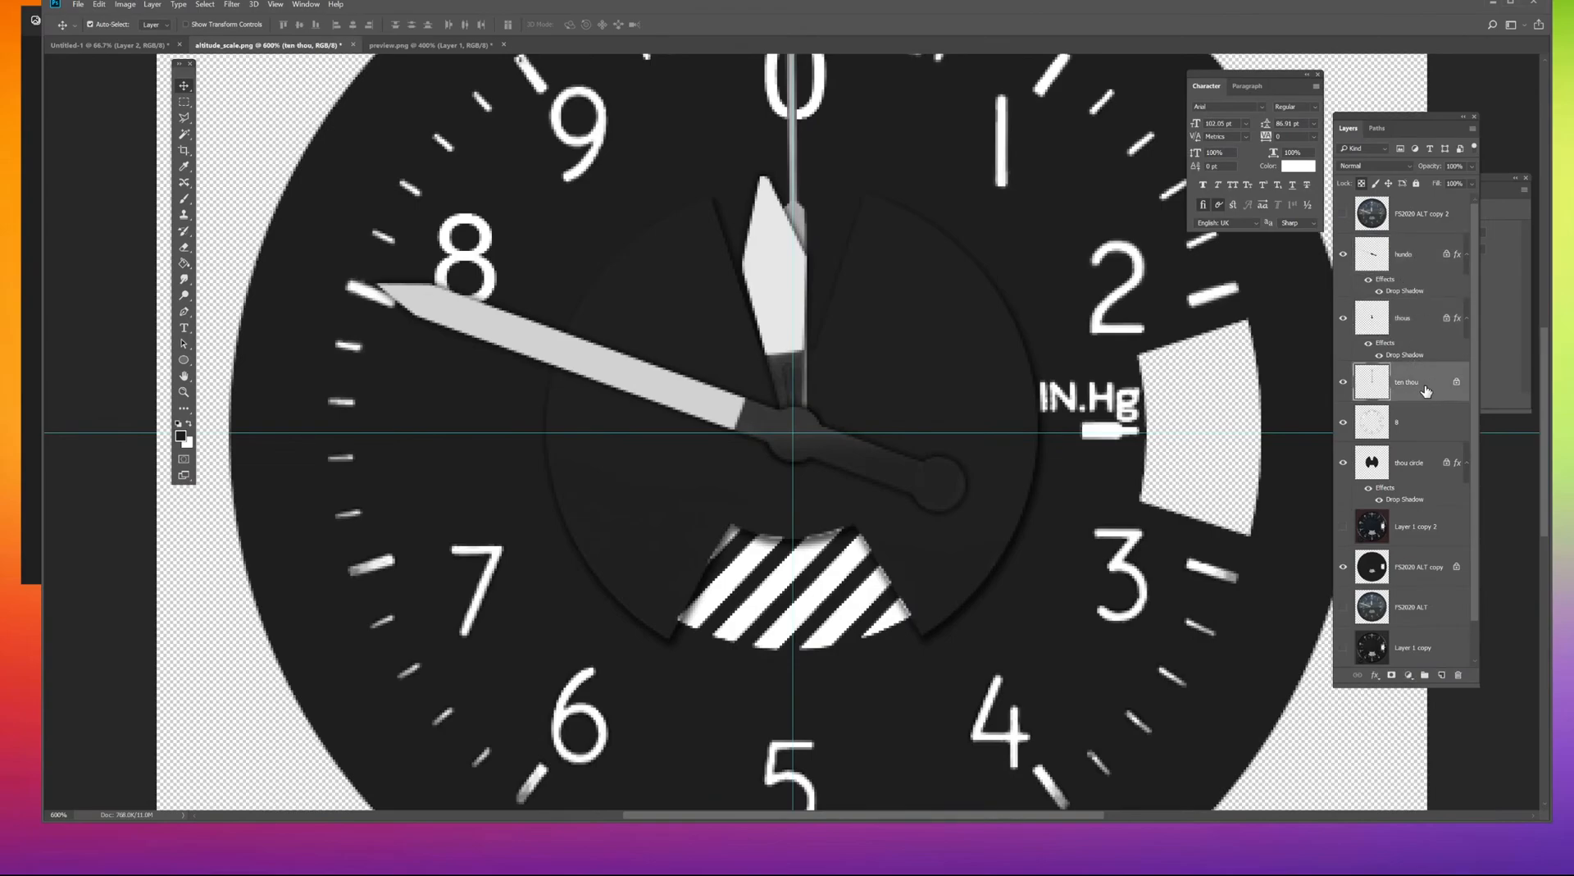
double_click(1430, 382)
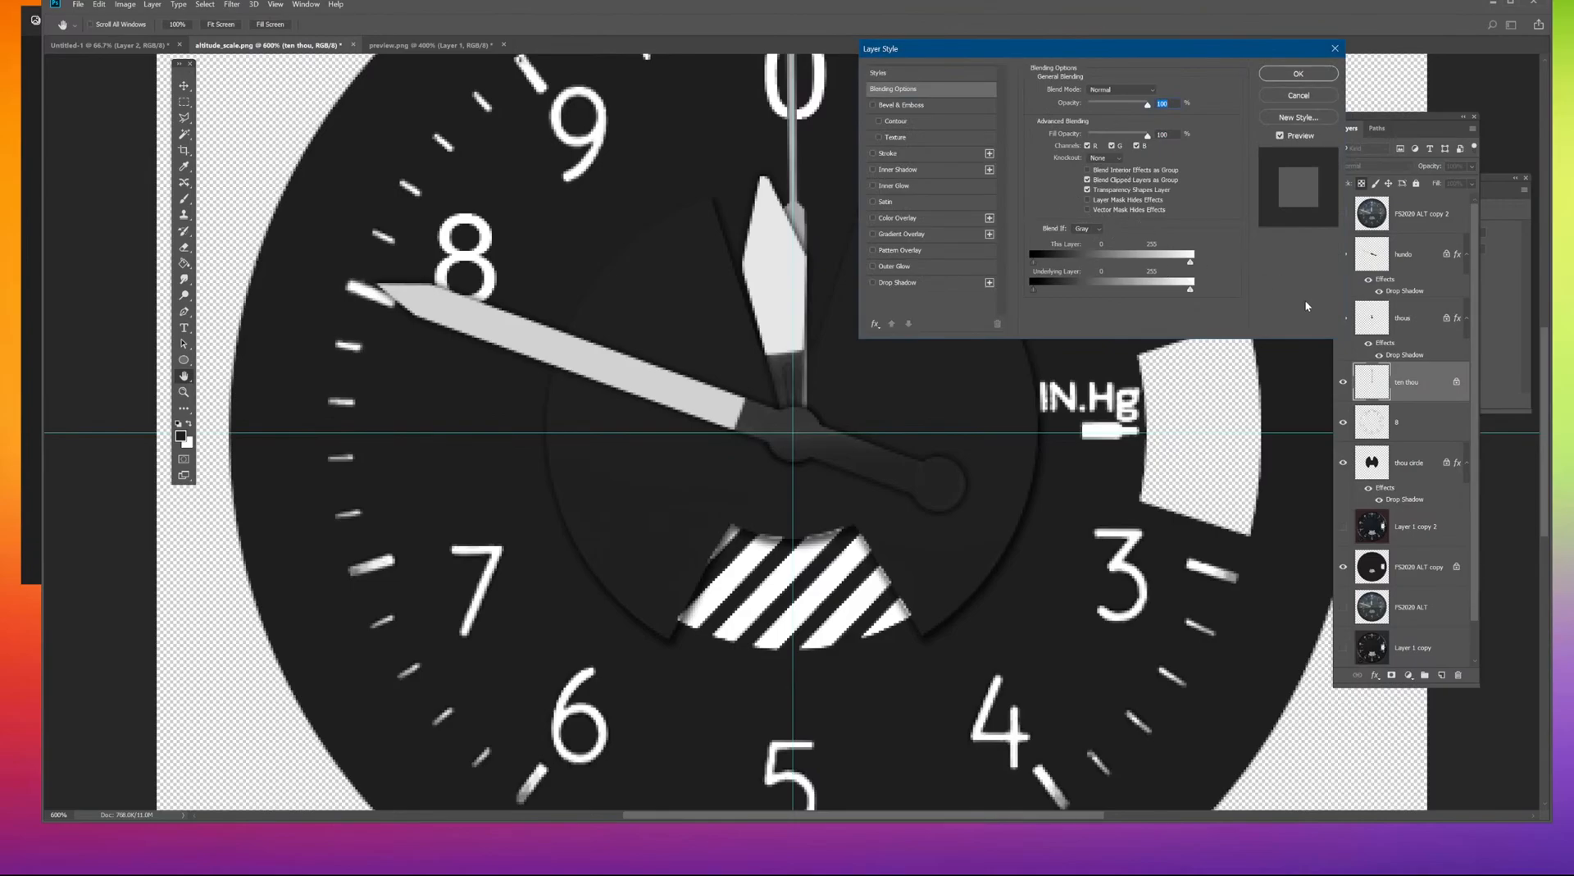
click(1310, 96)
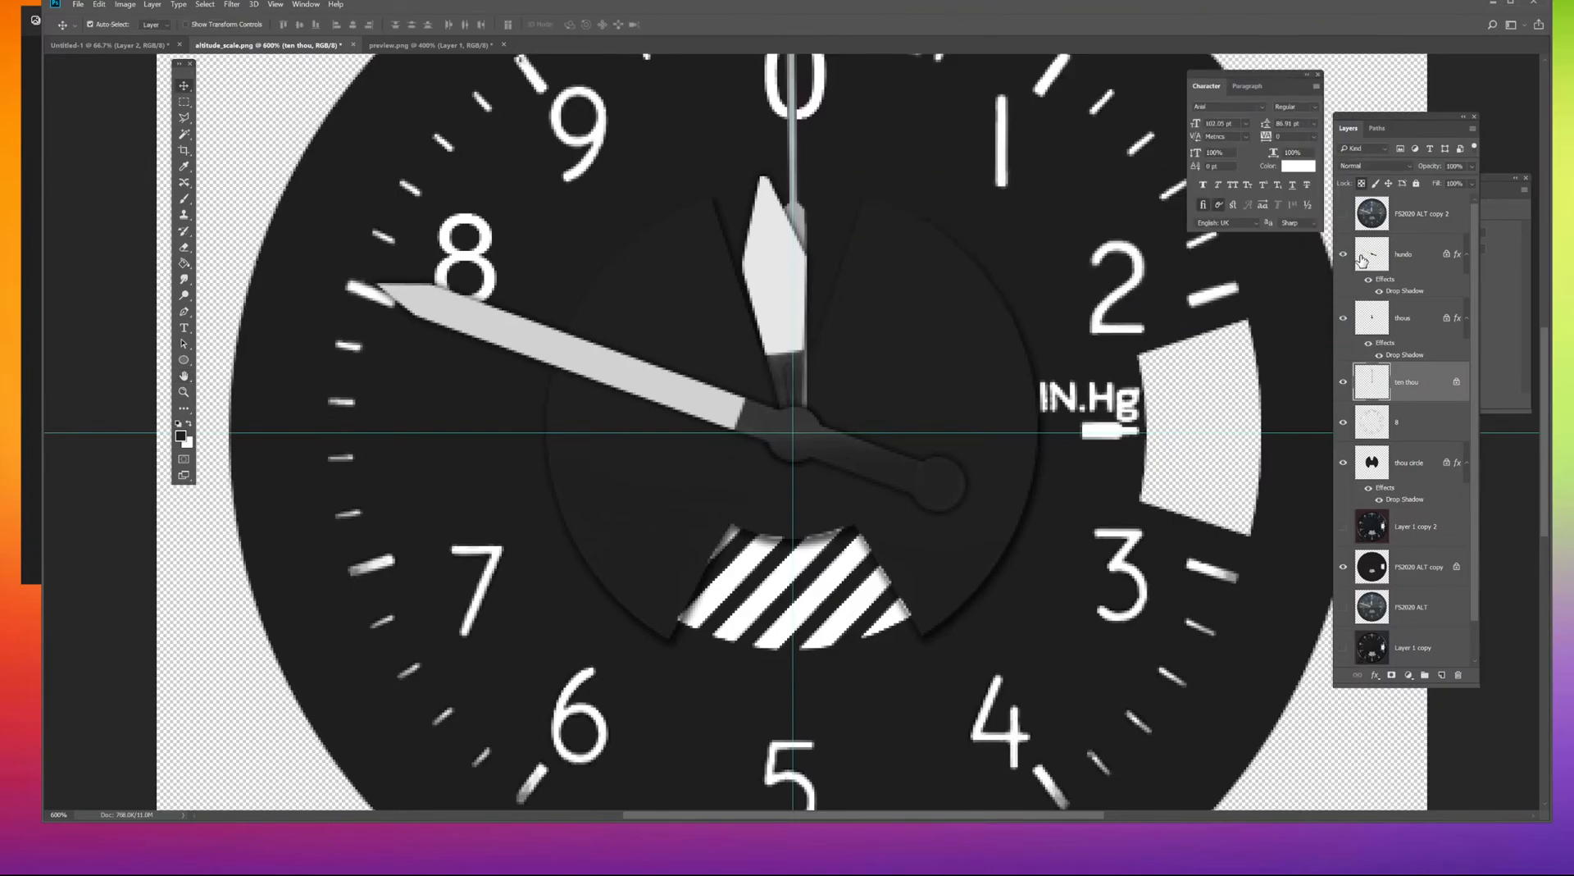
Hide the hunds and thous layers and lighten the ten thou needle with a Hue/Saturation lightness of +64.
click(1343, 254)
click(1343, 319)
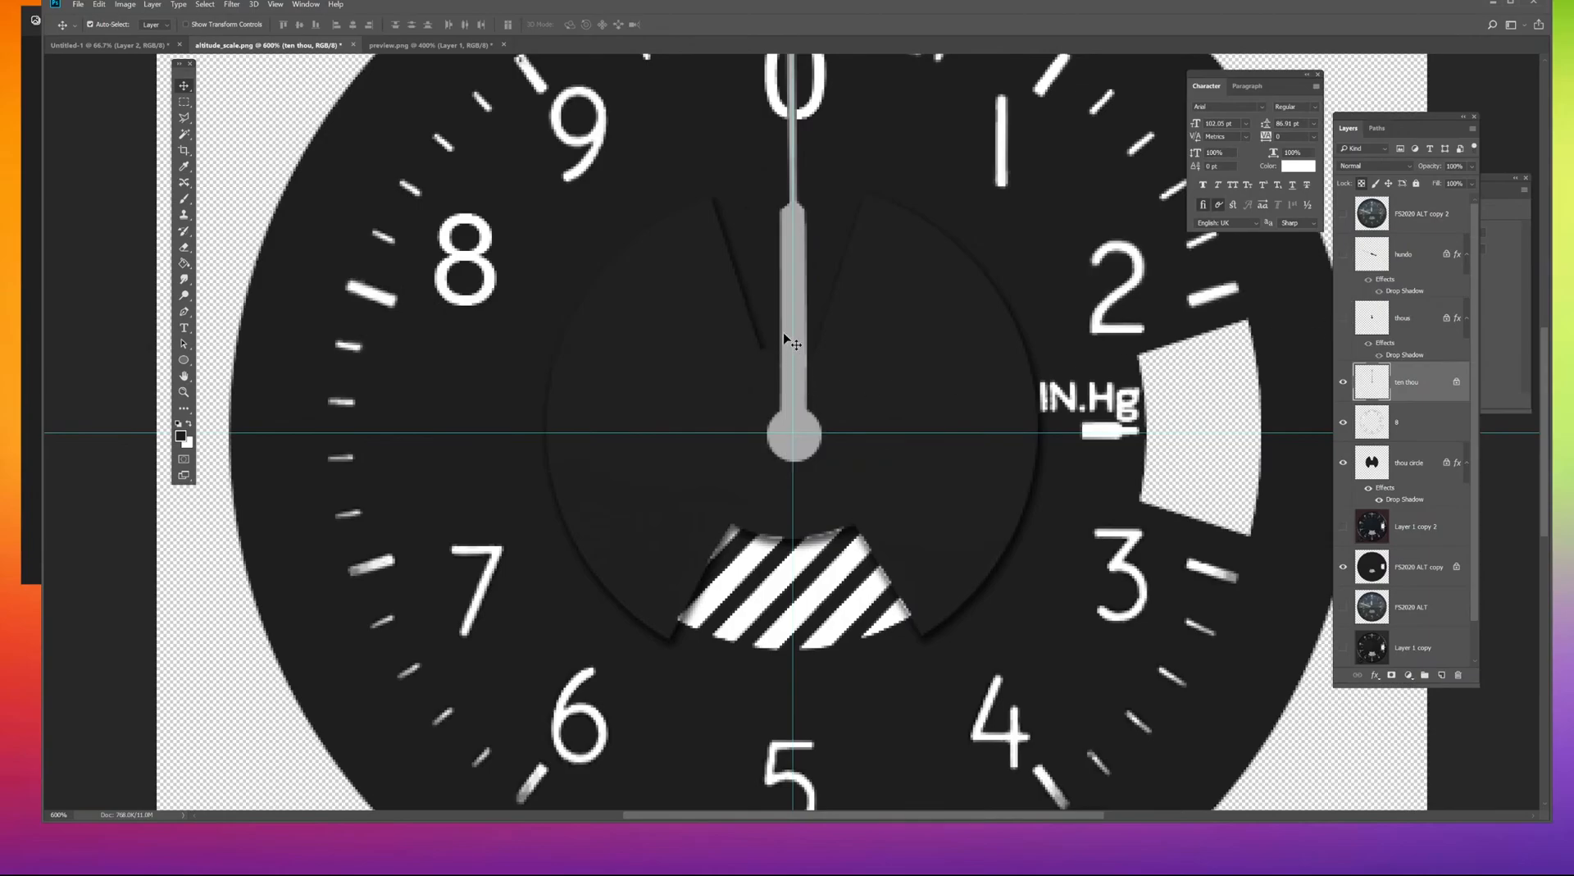
key(ctrl+minus)
key(ctrl+minus)
key(ctrl+minus)
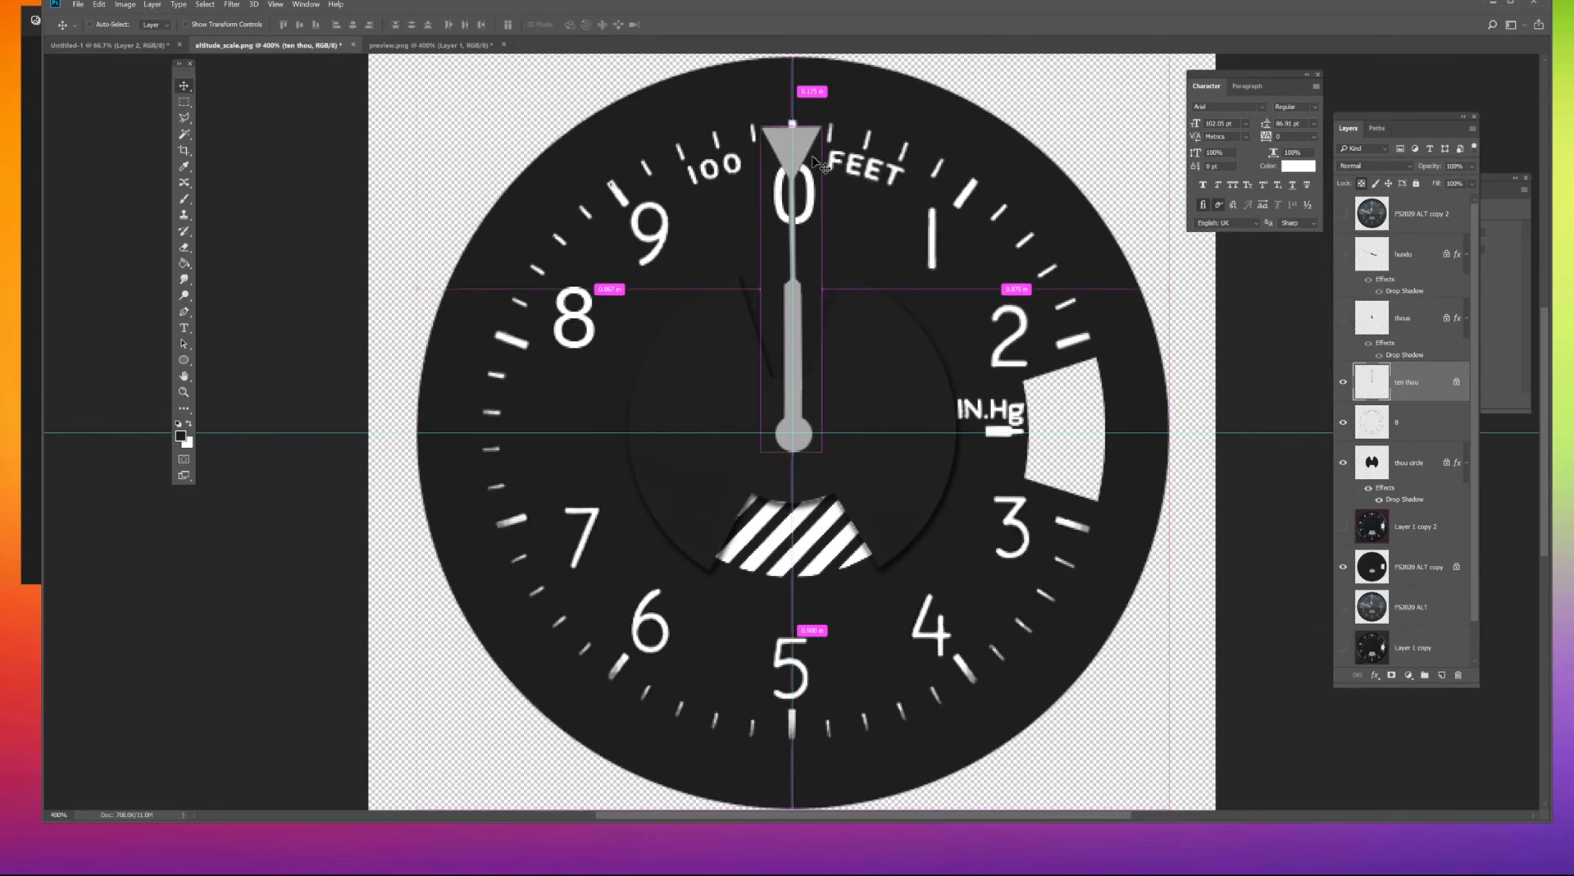
key(ctrl+u)
drag(1006, 232, 1032, 237)
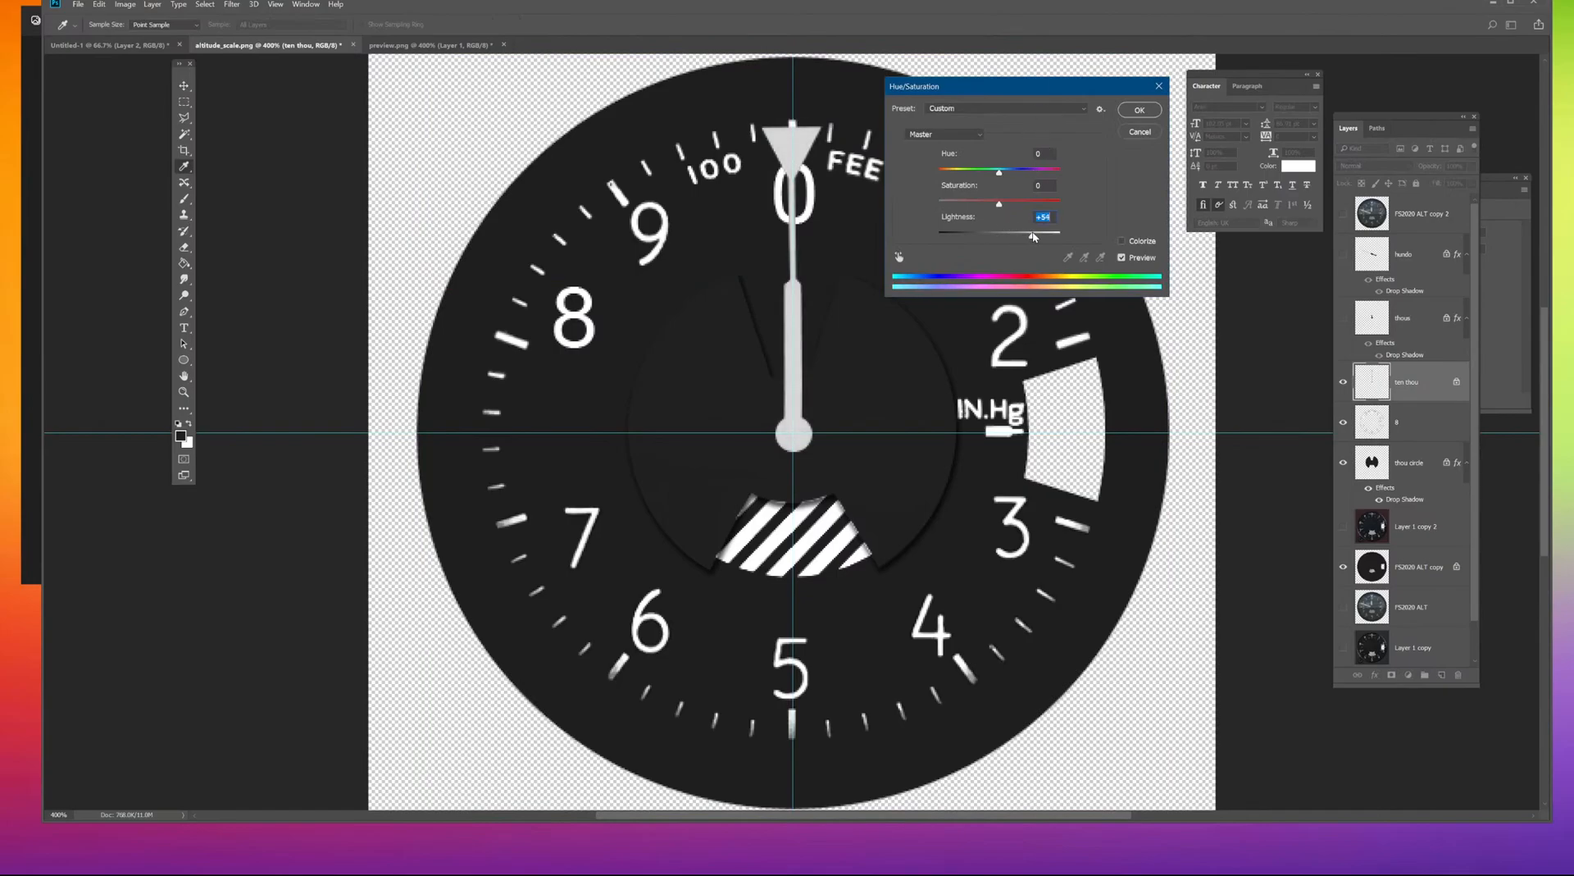
drag(1036, 240, 1037, 237)
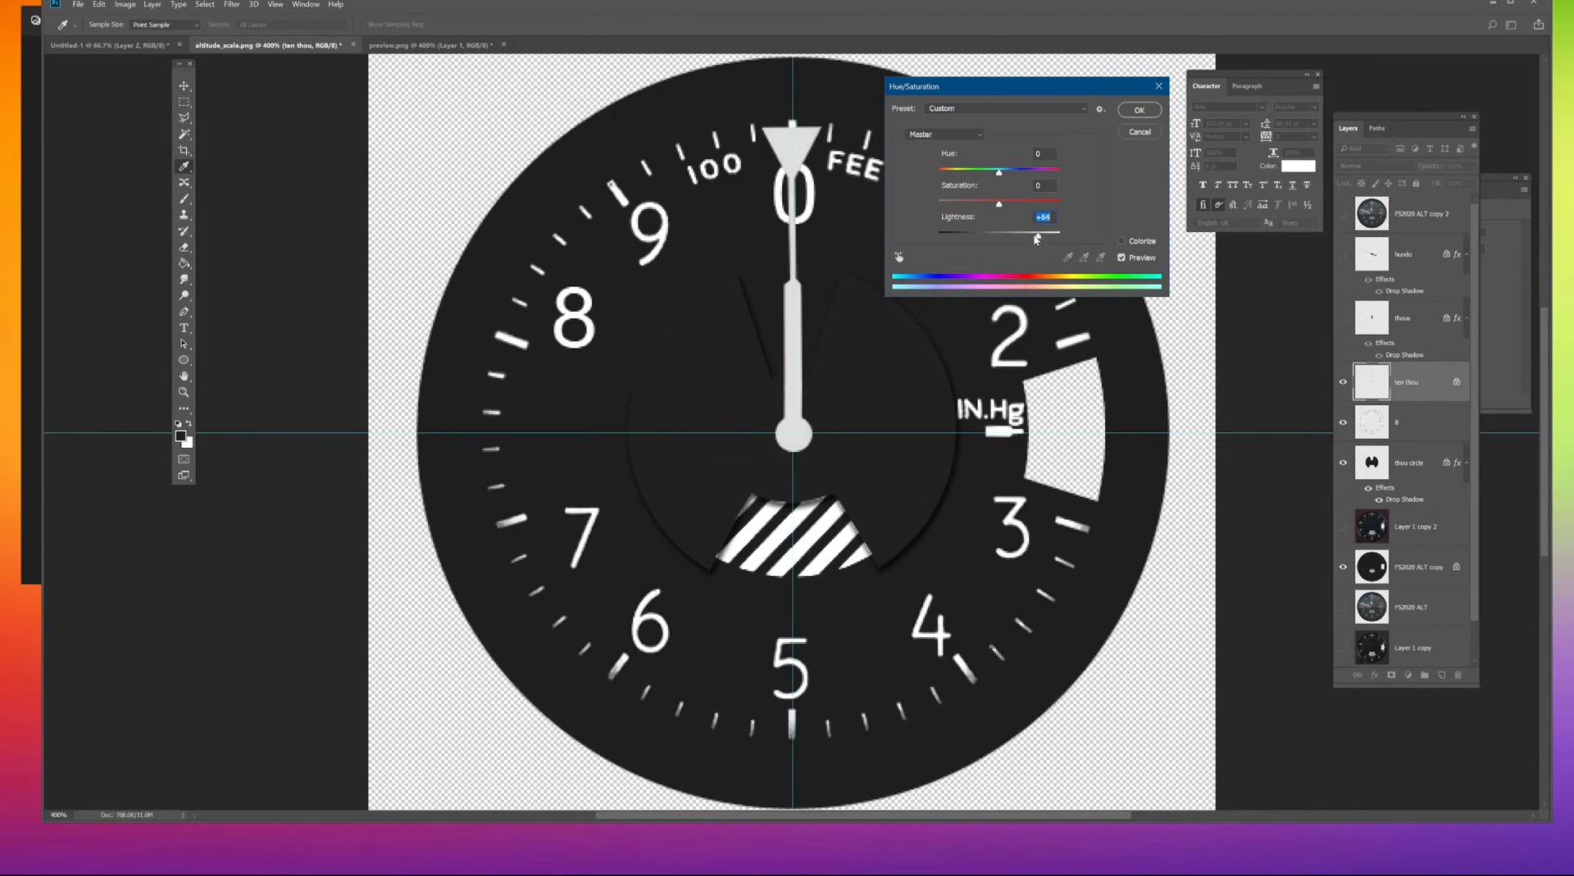
click(1134, 110)
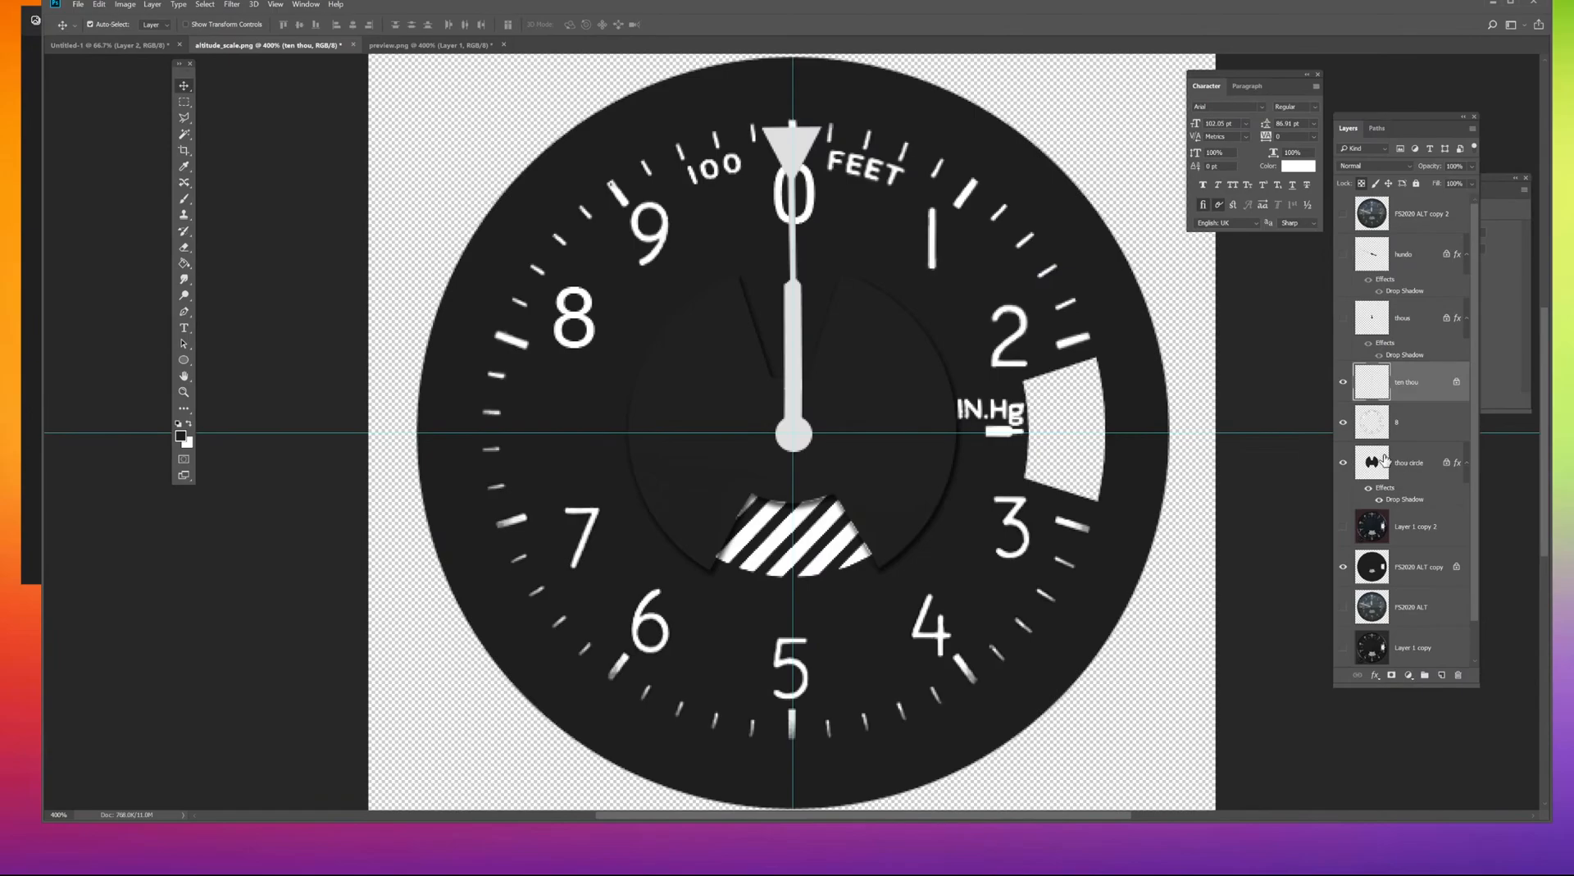
Move the ten thou layer directly above the thou circle layer and merge it down into that layer.
click(1344, 464)
click(1343, 462)
click(1343, 462)
click(1343, 462)
click(1343, 382)
click(1343, 382)
drag(1408, 384, 1419, 442)
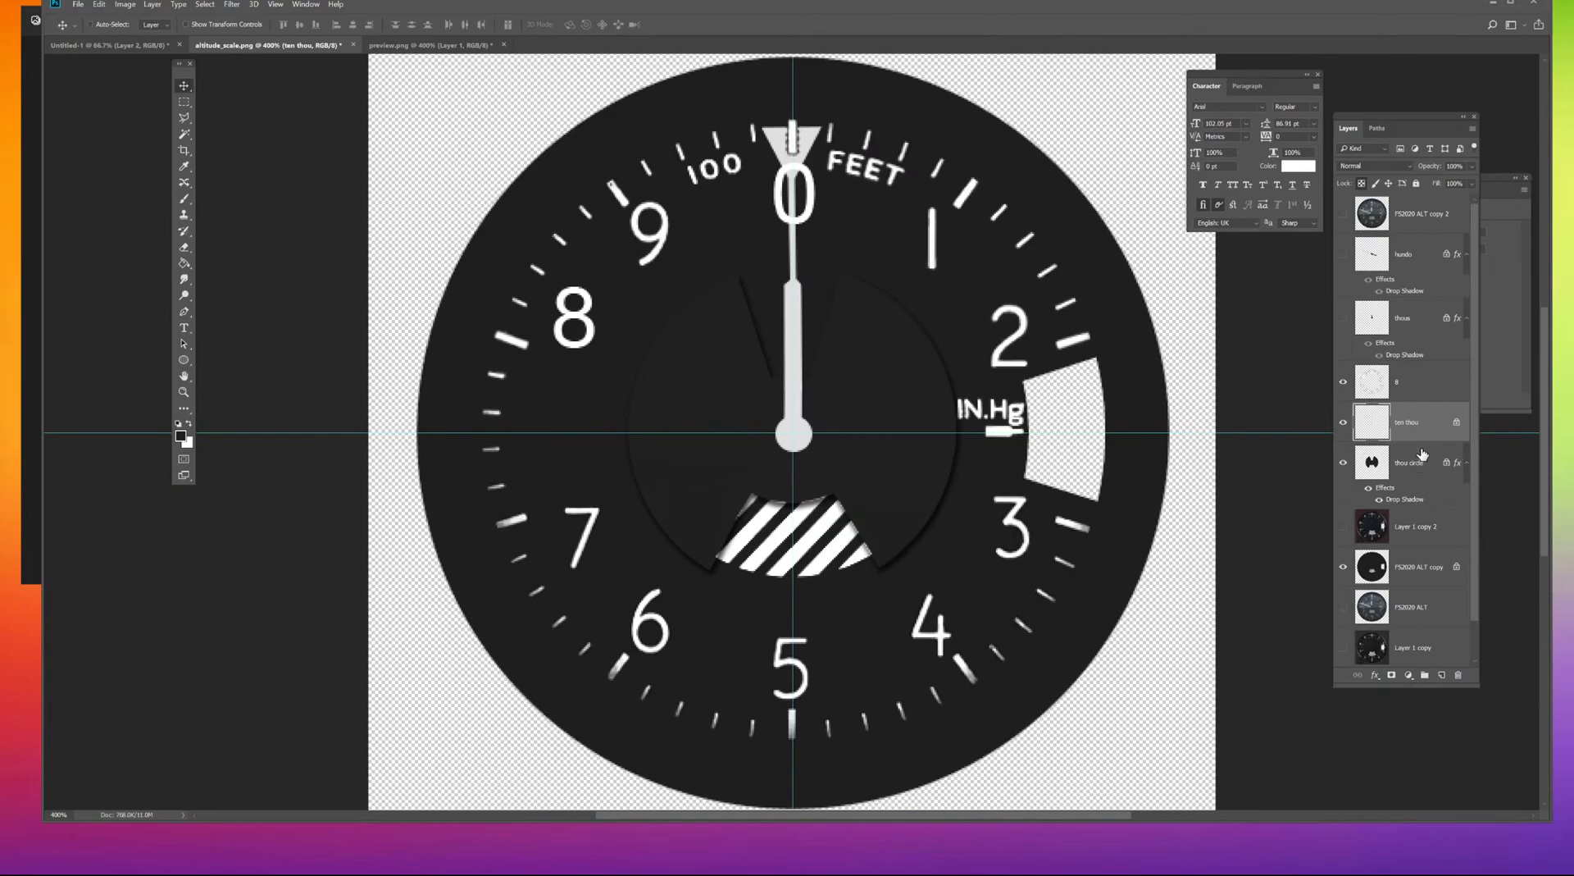
key(Delete)
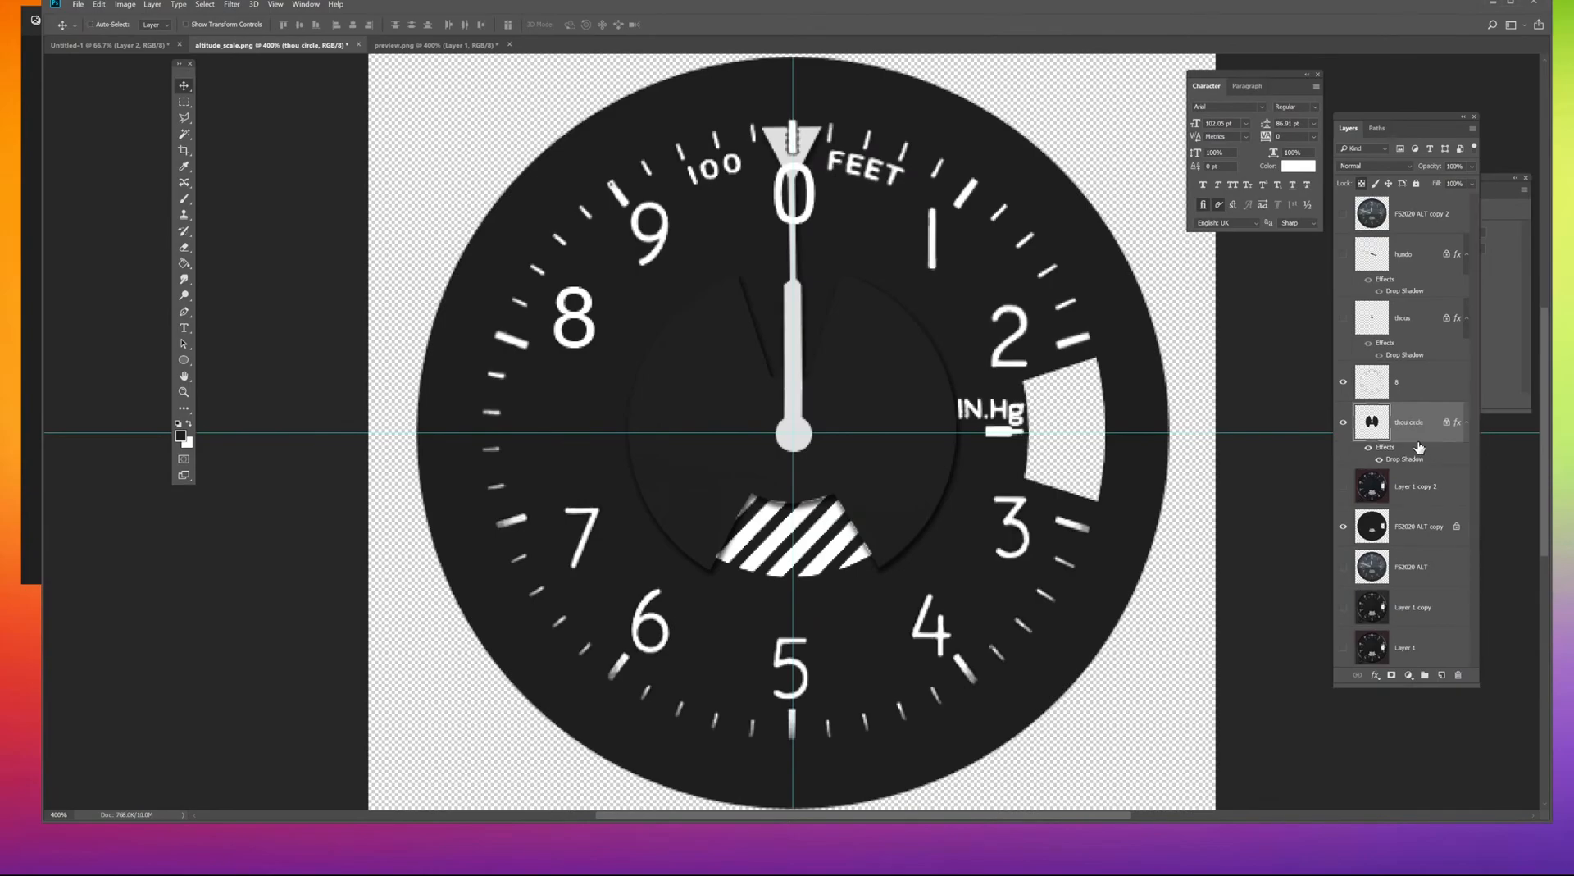
Try moving the merged thou circle layer across the dial, and undo the move.
mouse_move(791, 379)
mouse_down()
mouse_move(768, 388)
mouse_move(792, 392)
mouse_up()
mouse_move(890, 405)
mouse_down()
mouse_move(756, 396)
mouse_move(547, 335)
mouse_move(496, 336)
mouse_move(912, 422)
mouse_up()
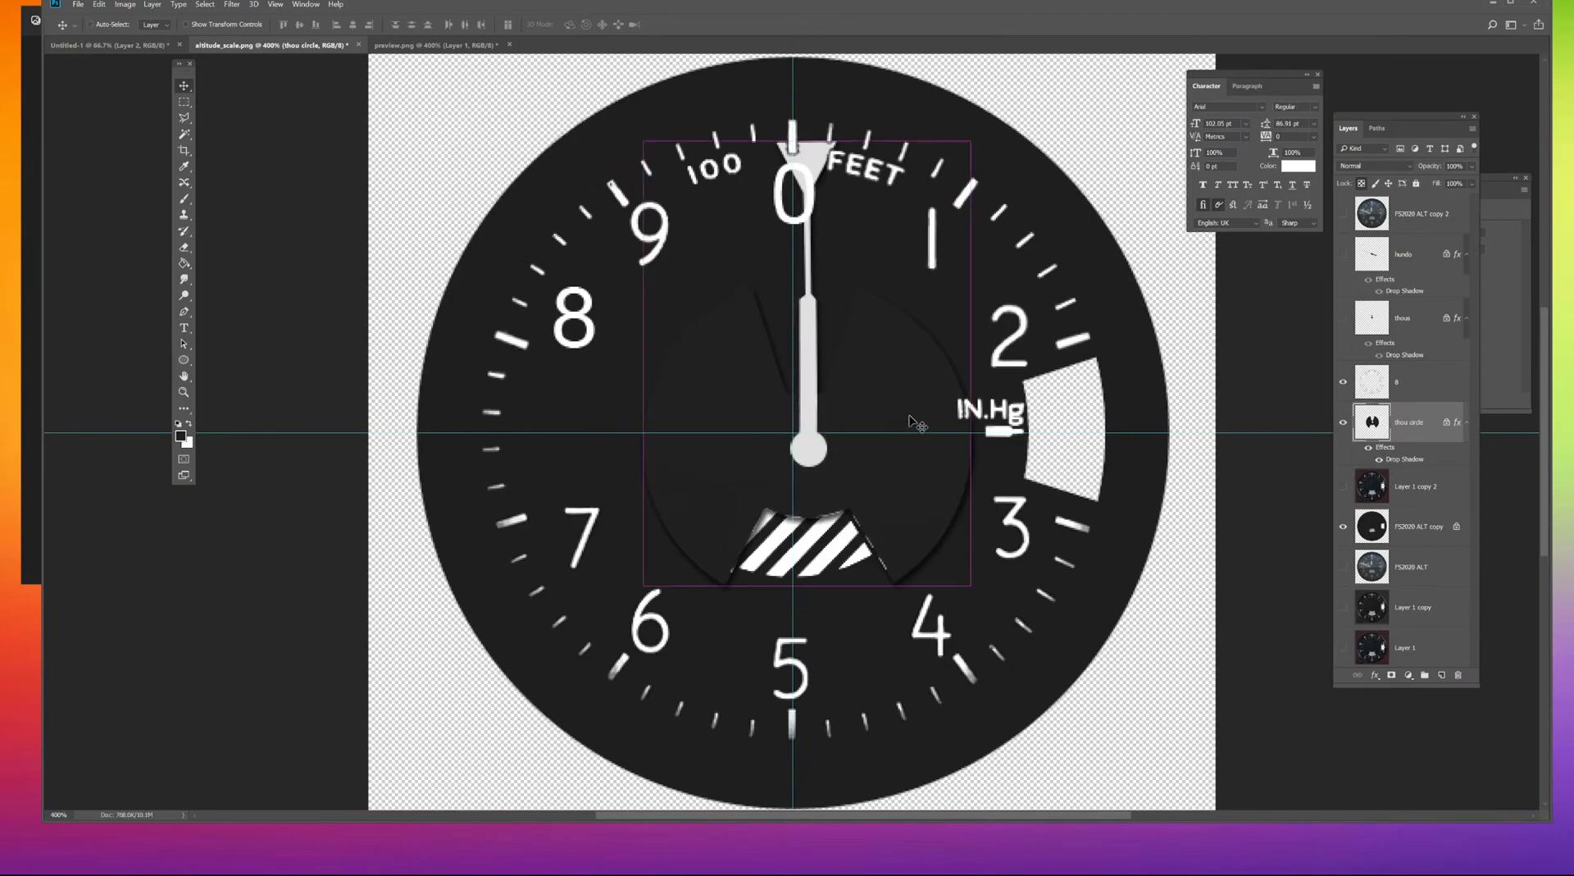
key(ctrl+z)
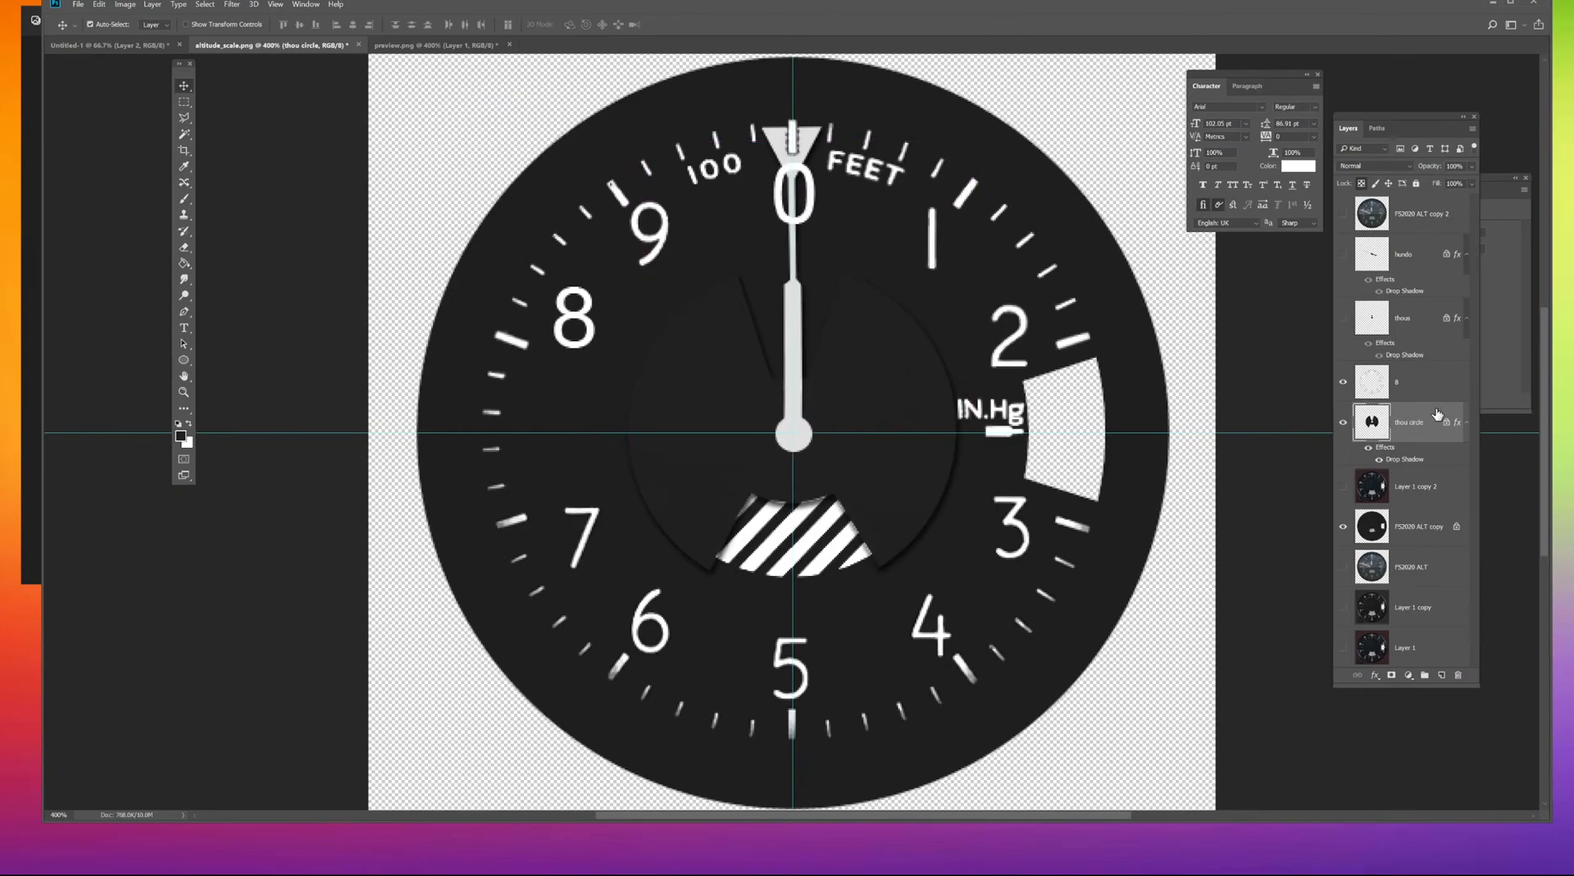
Move the thou circle layer above the dial numerals layer and briefly compare the result with the FS2020 ALT copy 2 layer.
drag(1416, 424, 1408, 369)
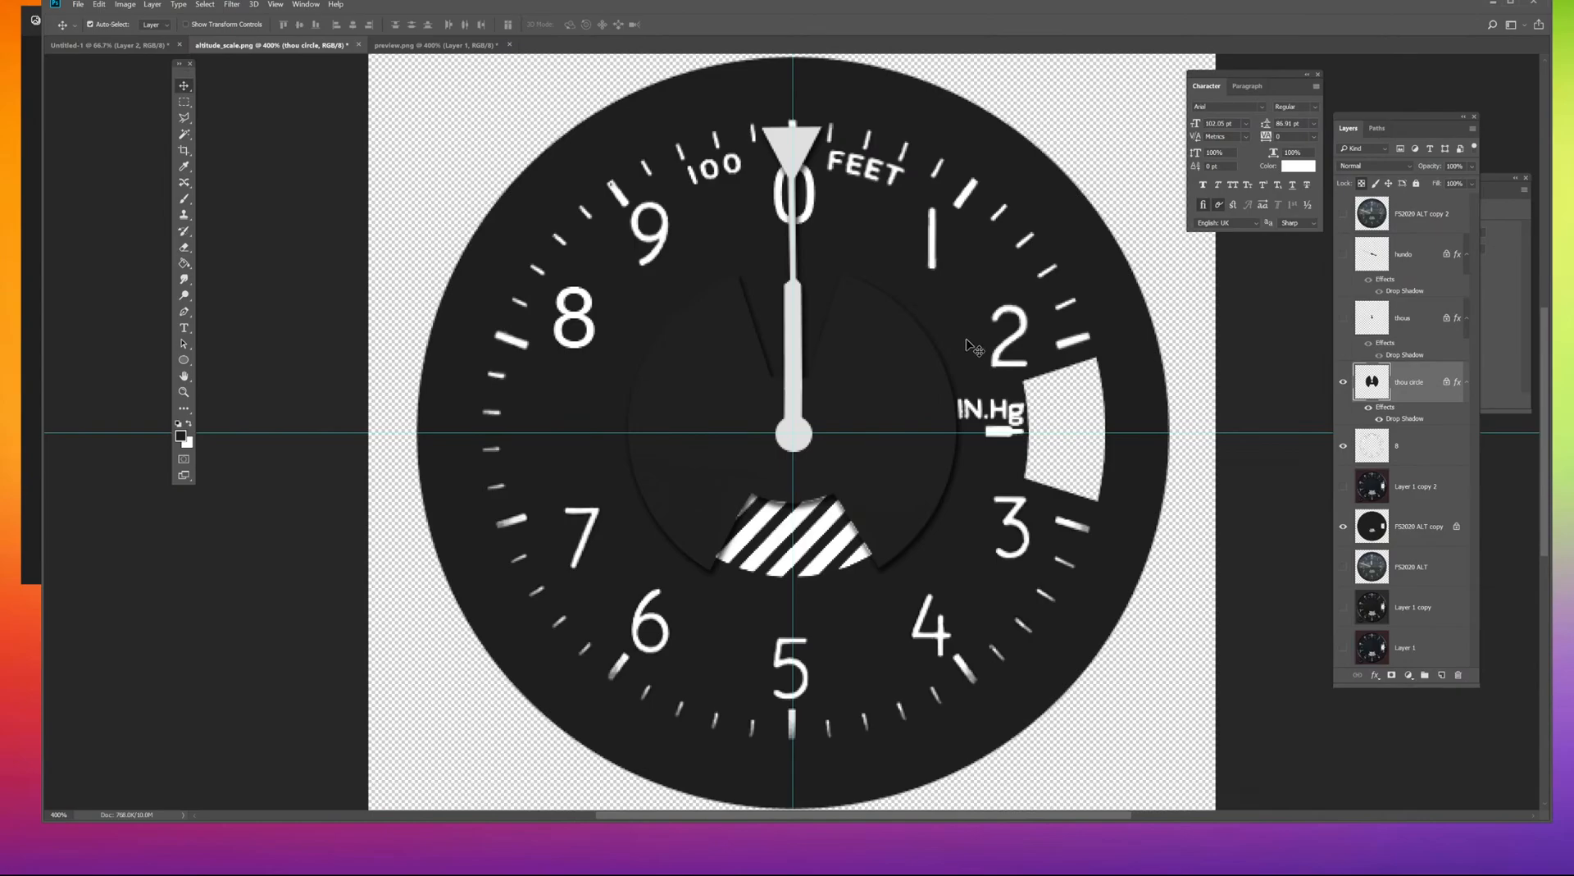
click(1343, 214)
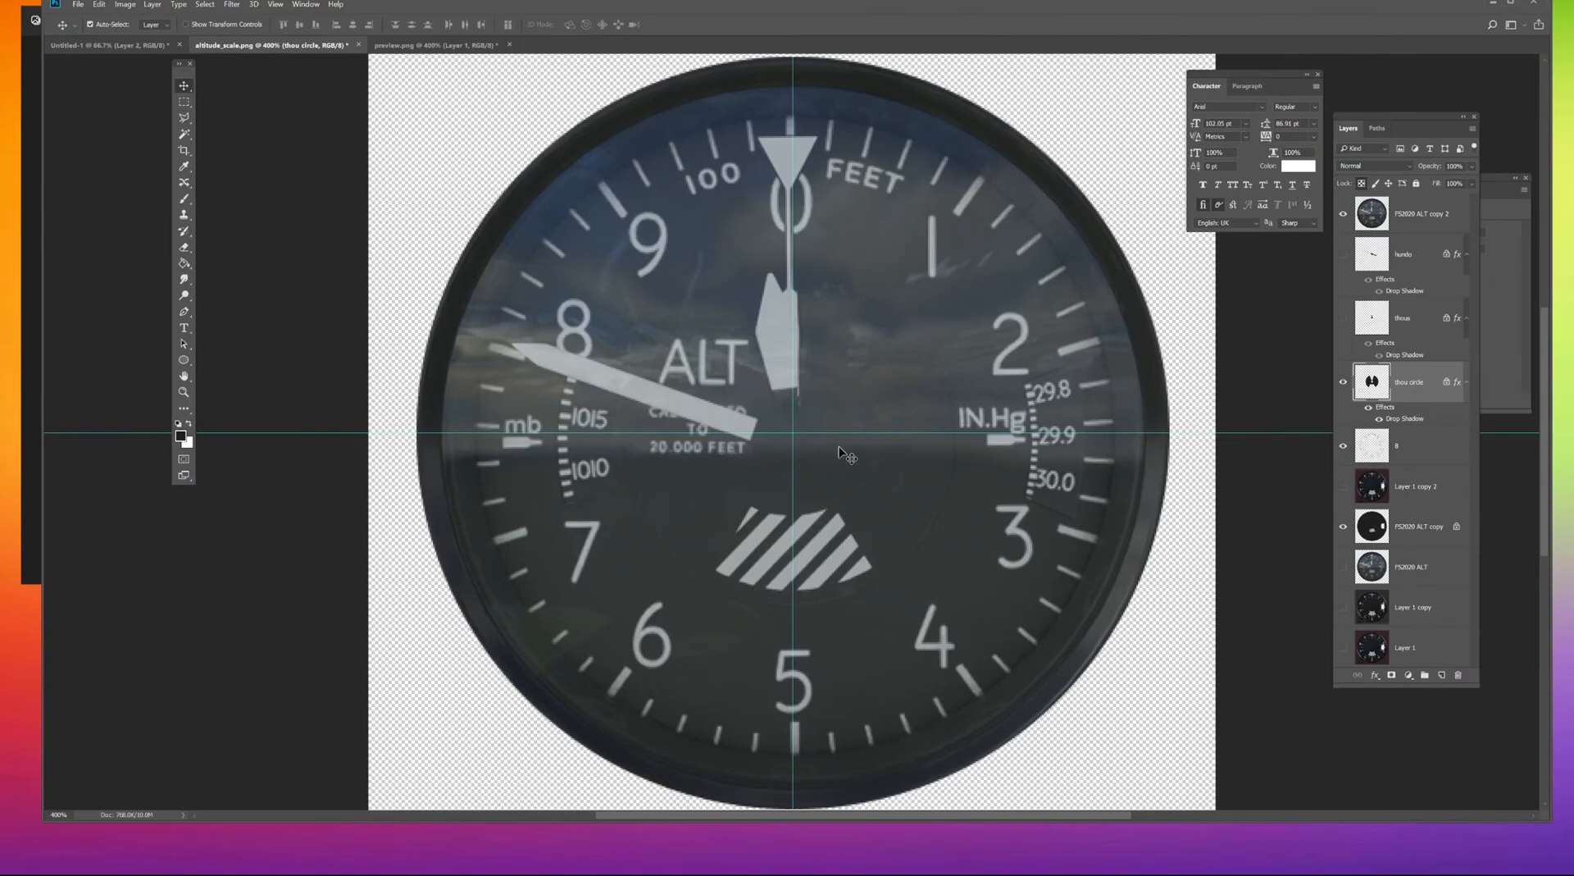
click(1343, 214)
Move Layer 1 copy 2 to the top of the layer stack, show it and compare it with the preview.png document.
drag(1418, 492, 1393, 211)
click(1343, 215)
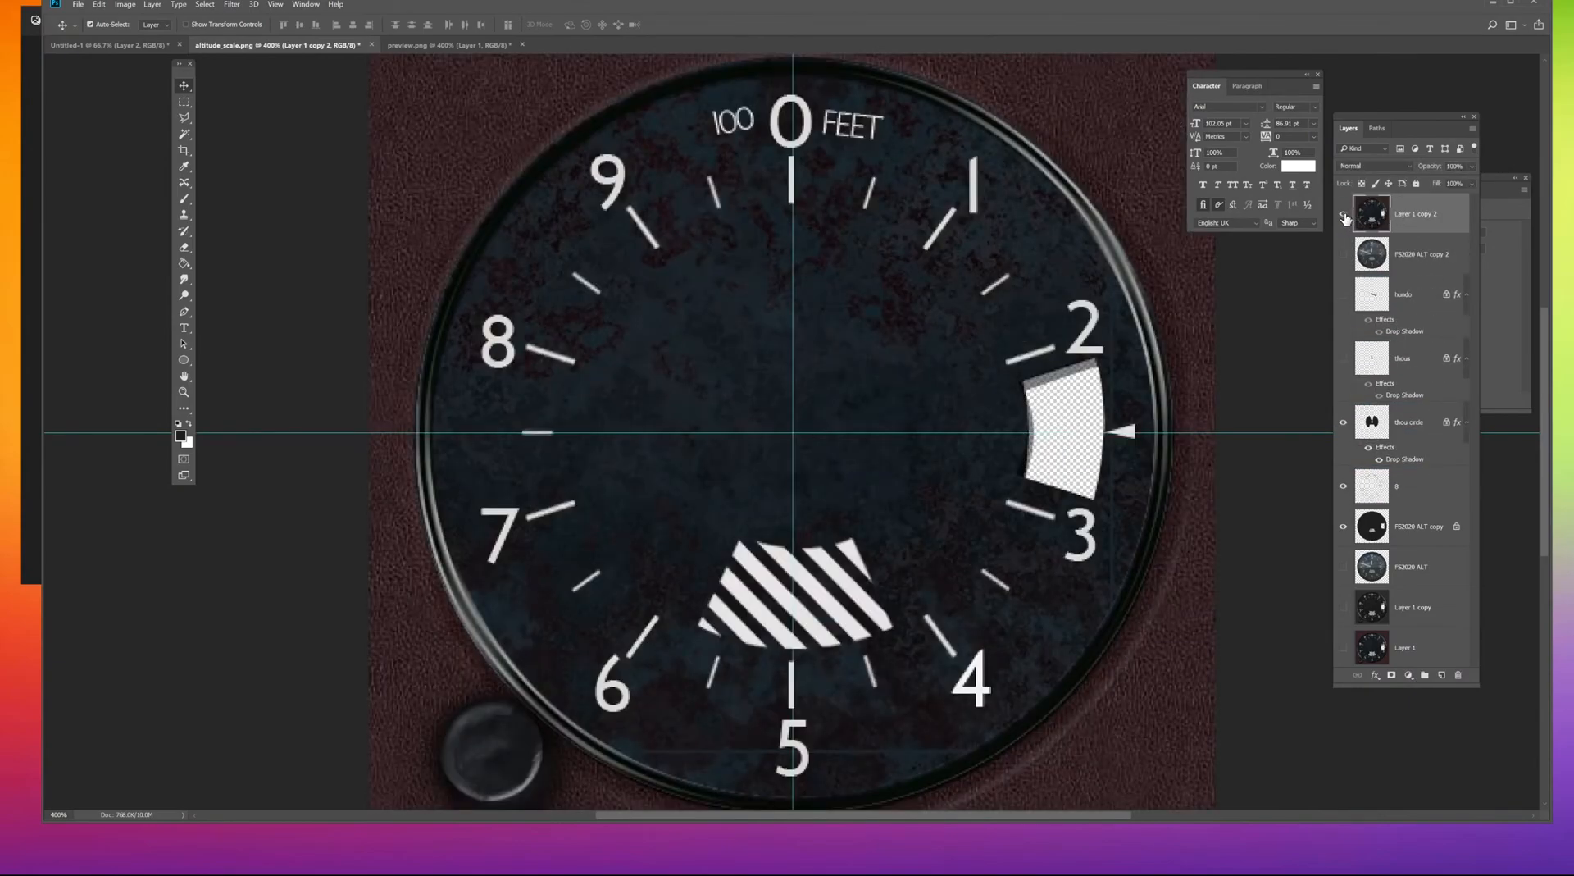
key(ctrl+minus)
key(ctrl+minus)
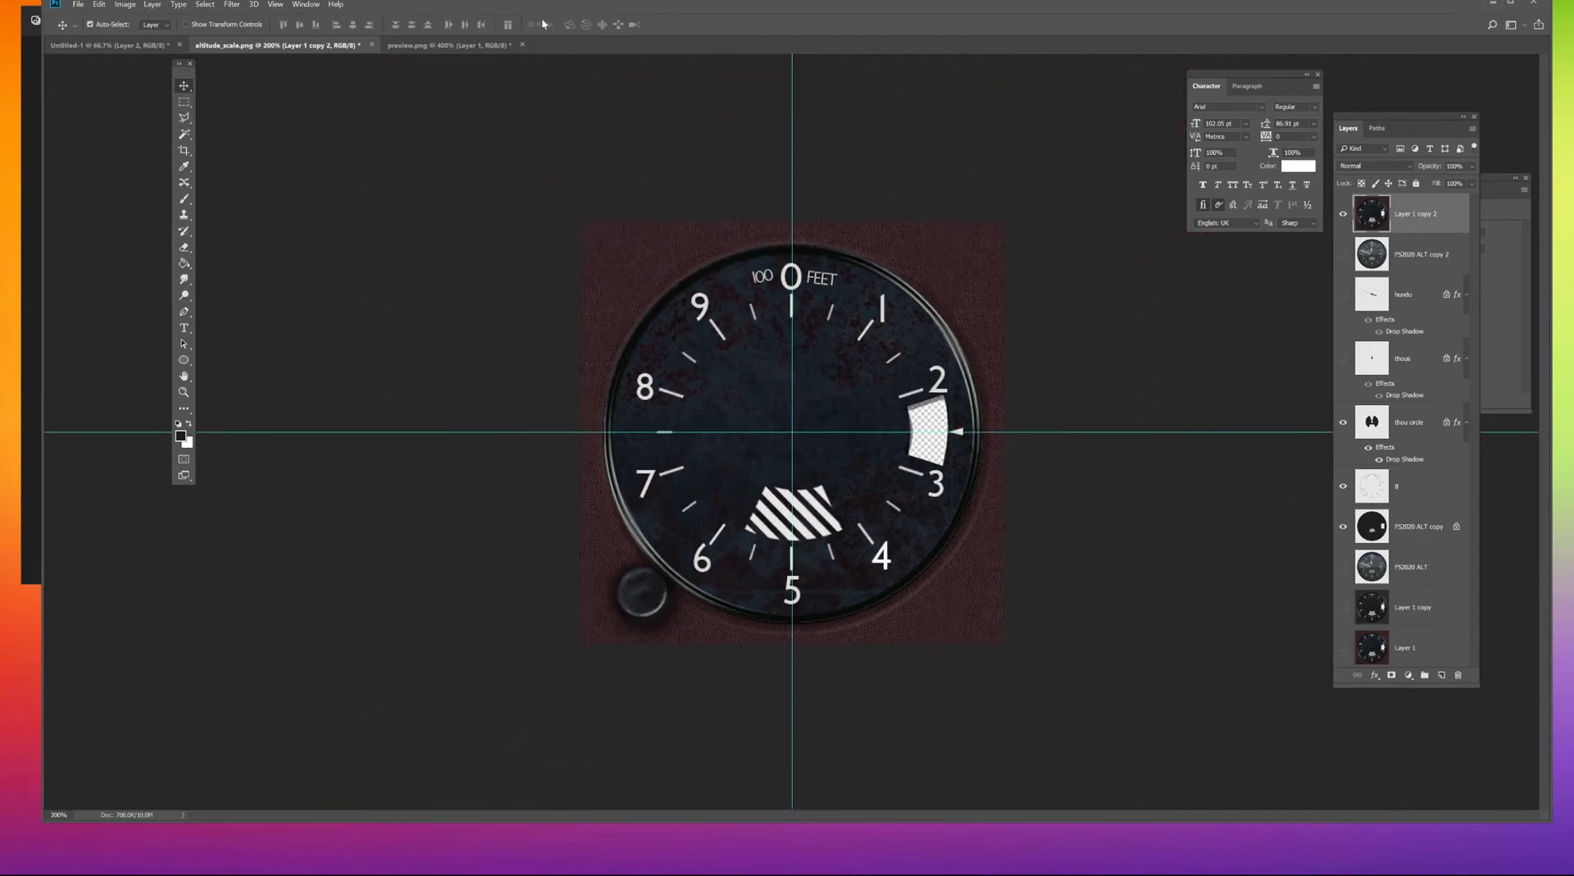
click(441, 47)
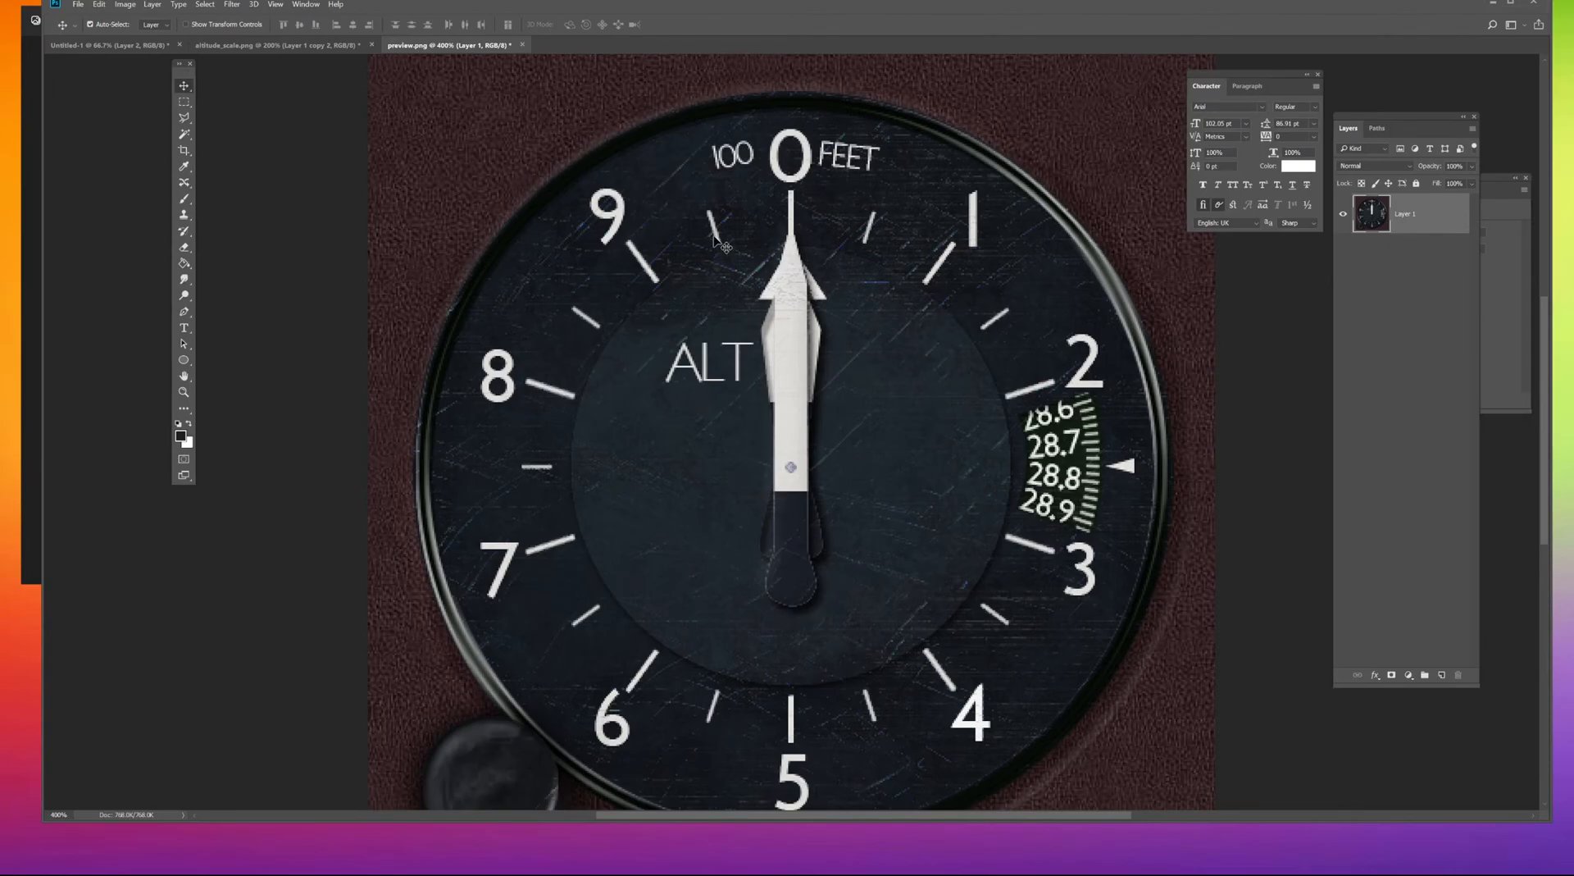
click(280, 47)
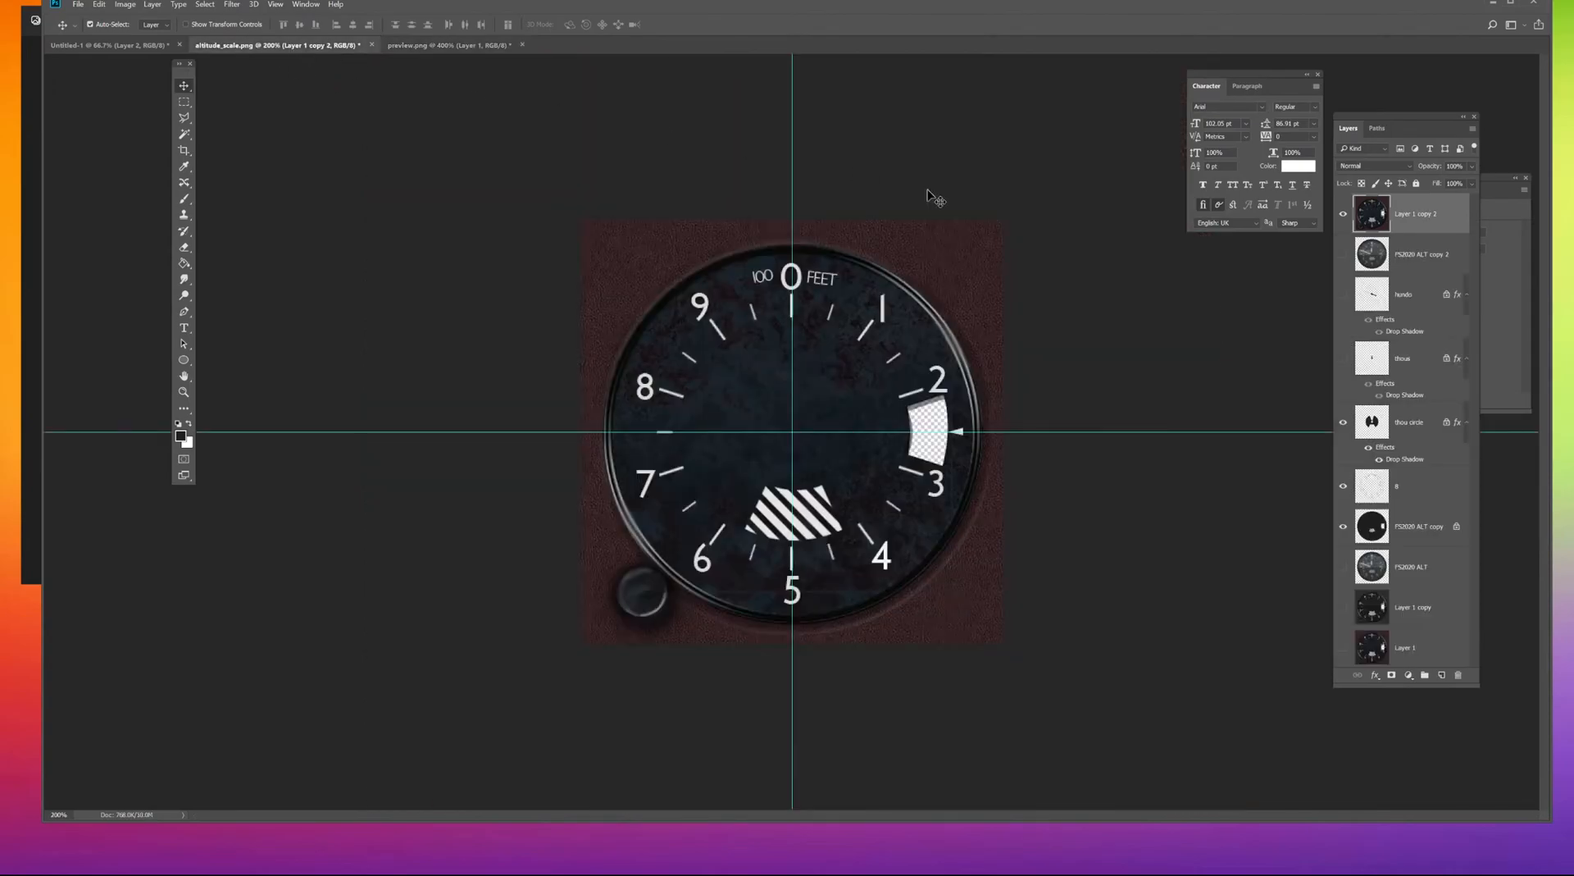
Compare the Layer 1 copy 2 gauge with the FS2020 ALT copy 2 reference by switching the layers' visibility.
click(1342, 217)
click(1342, 254)
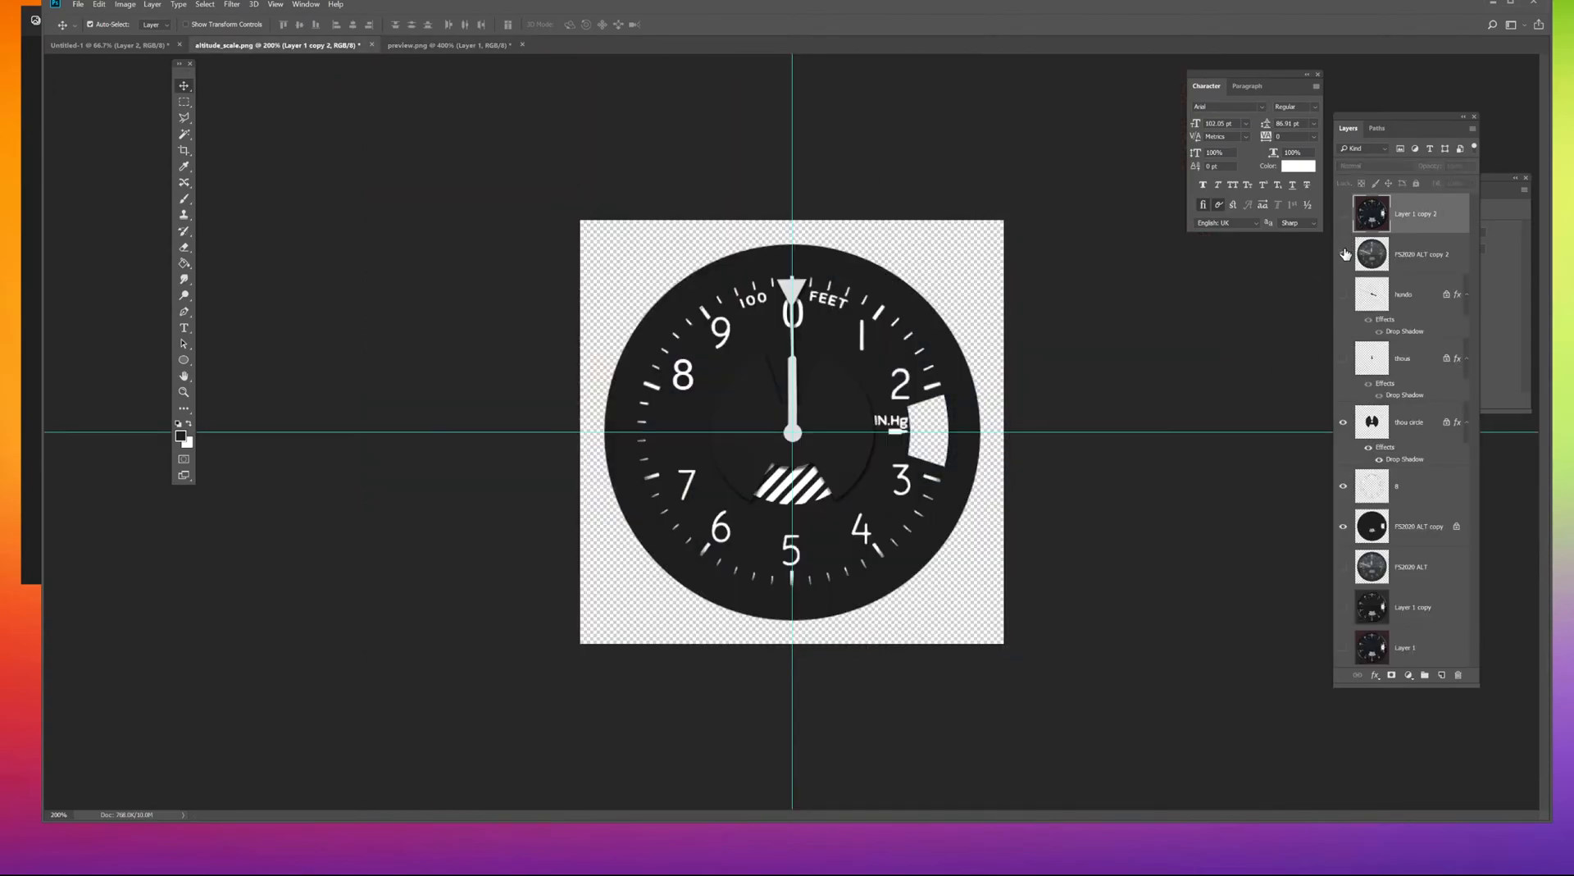
click(1343, 214)
click(1342, 215)
click(1342, 215)
click(1343, 215)
click(1343, 215)
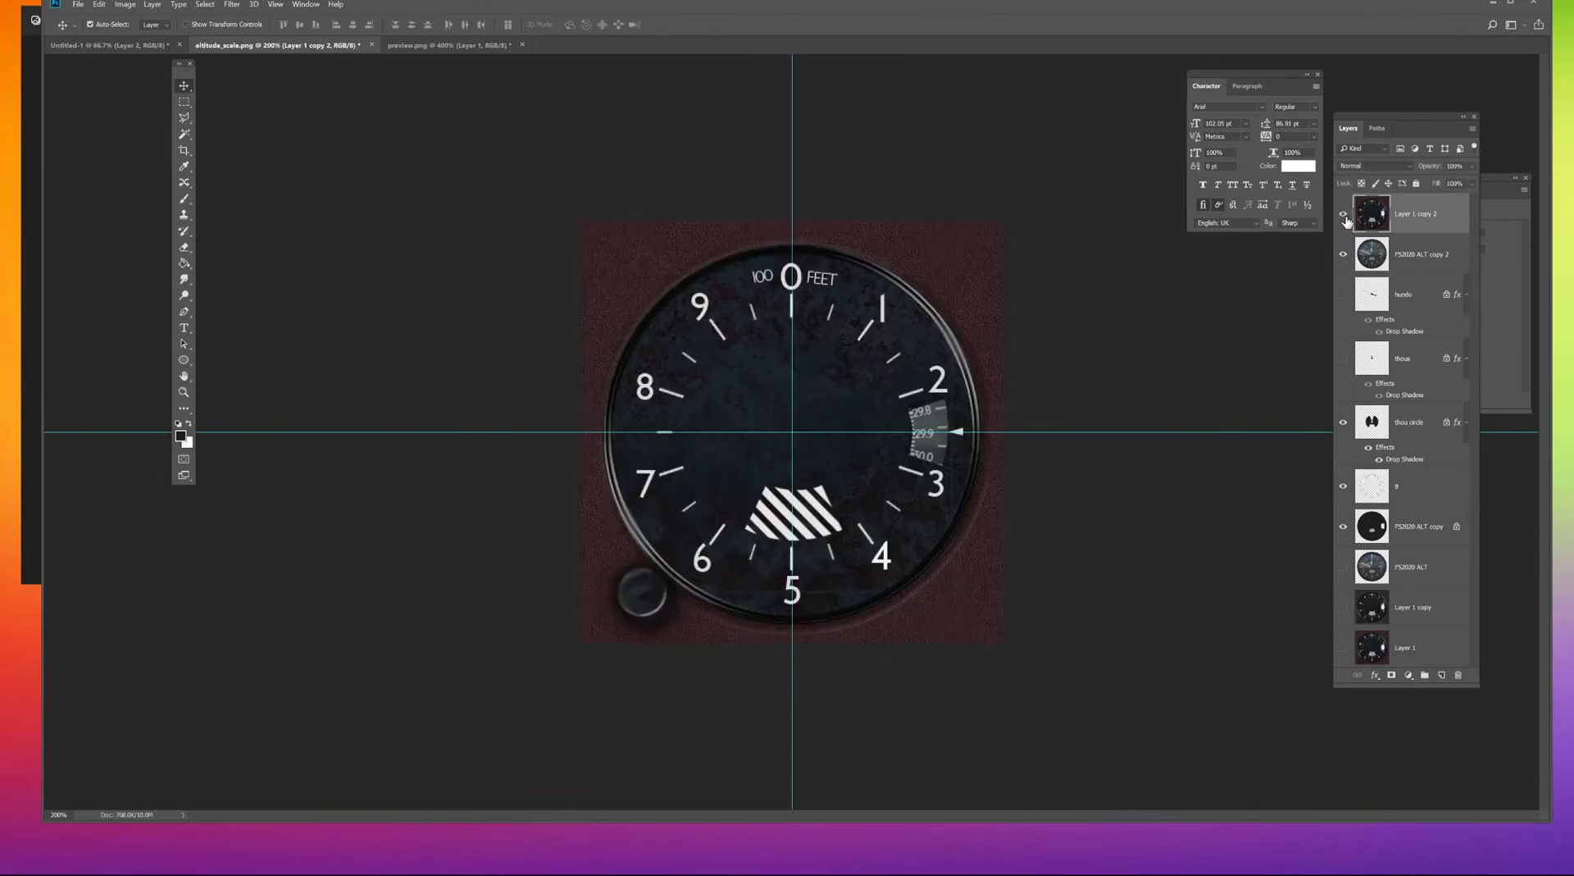
click(1343, 215)
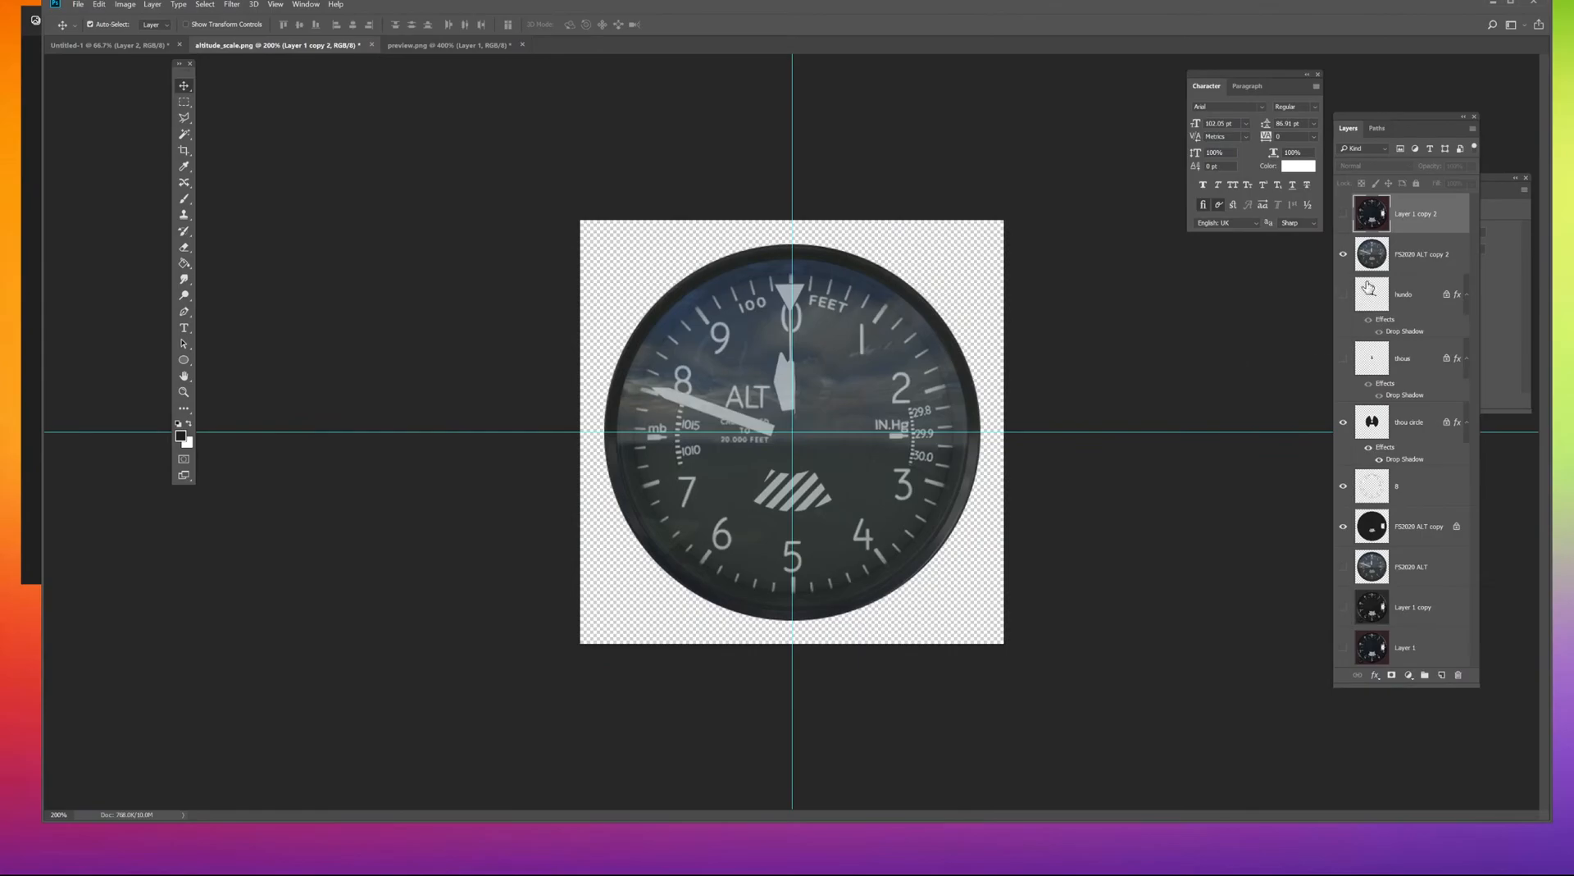
Hide the FS2020 ALT copy 2 reference and show the hunds and thous needle layers.
click(1343, 256)
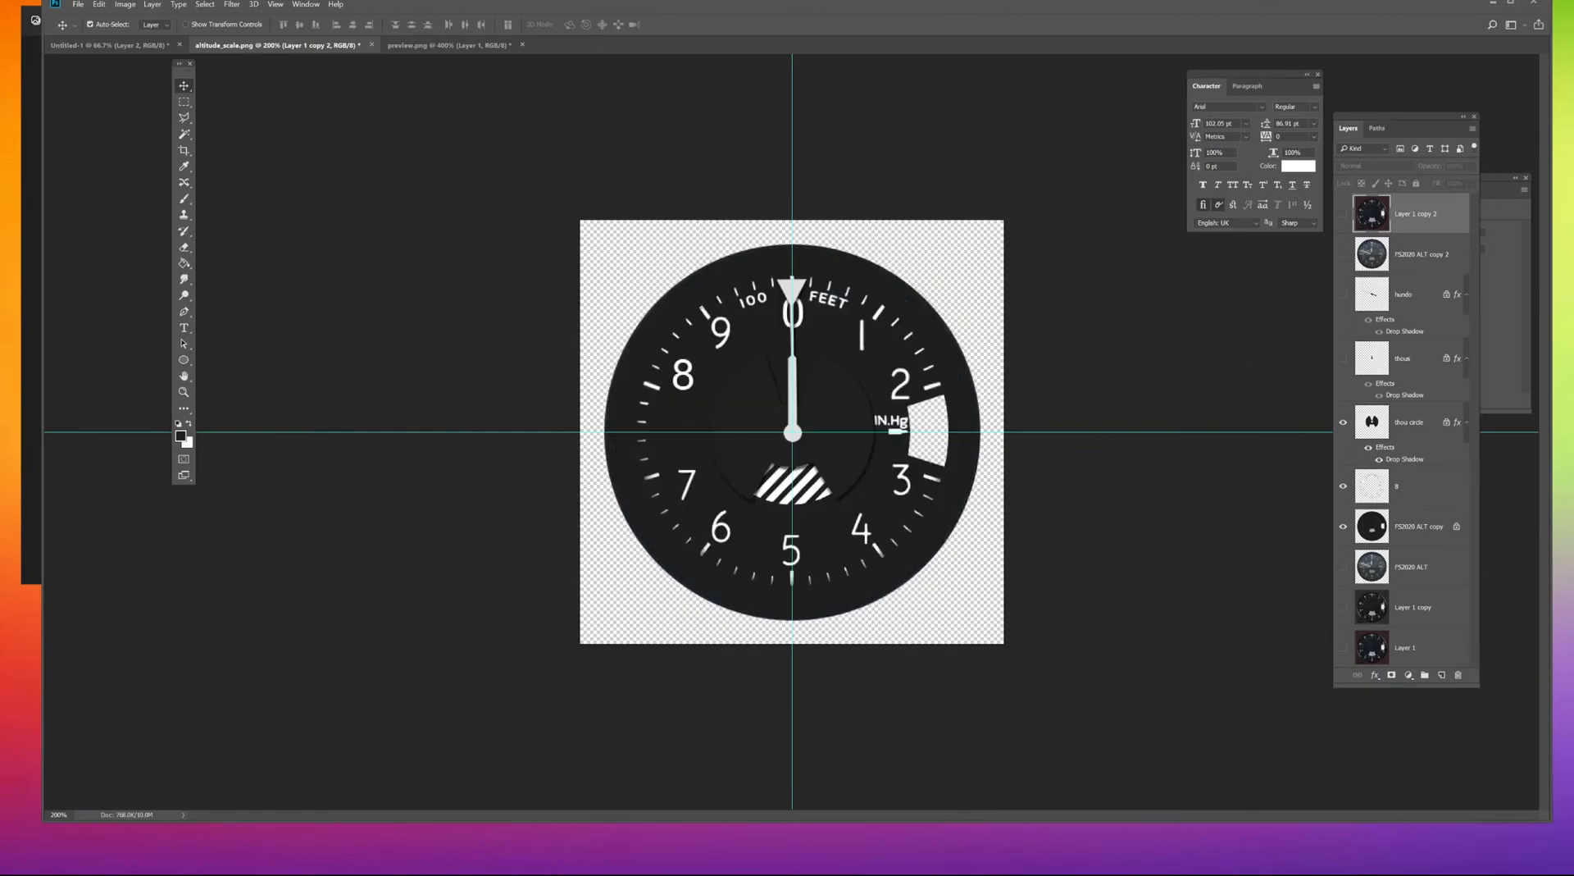
click(1343, 255)
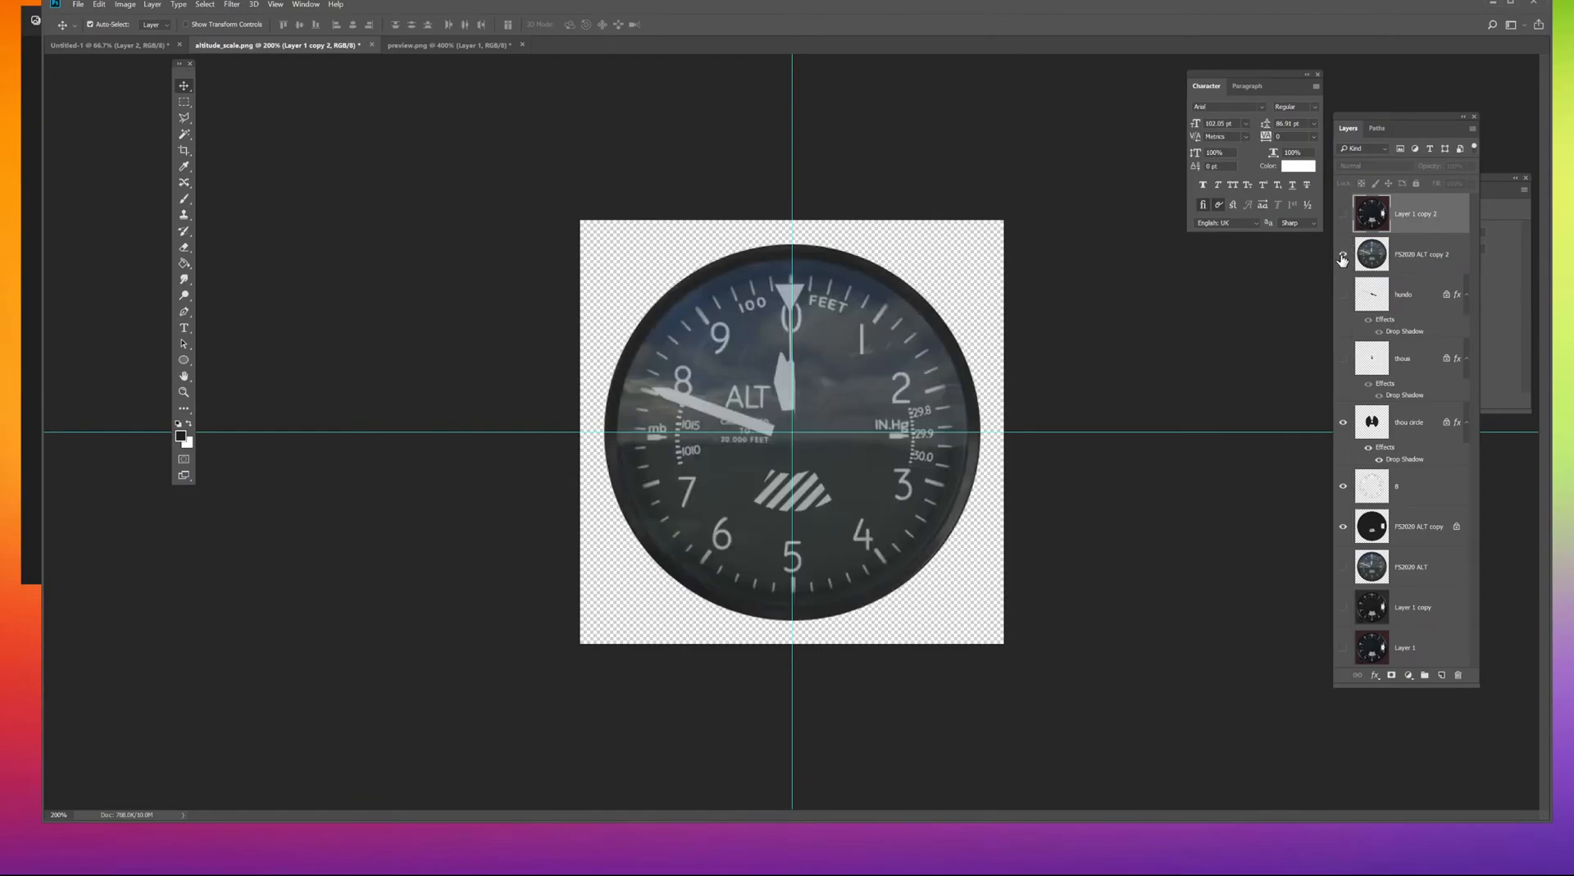
click(1343, 255)
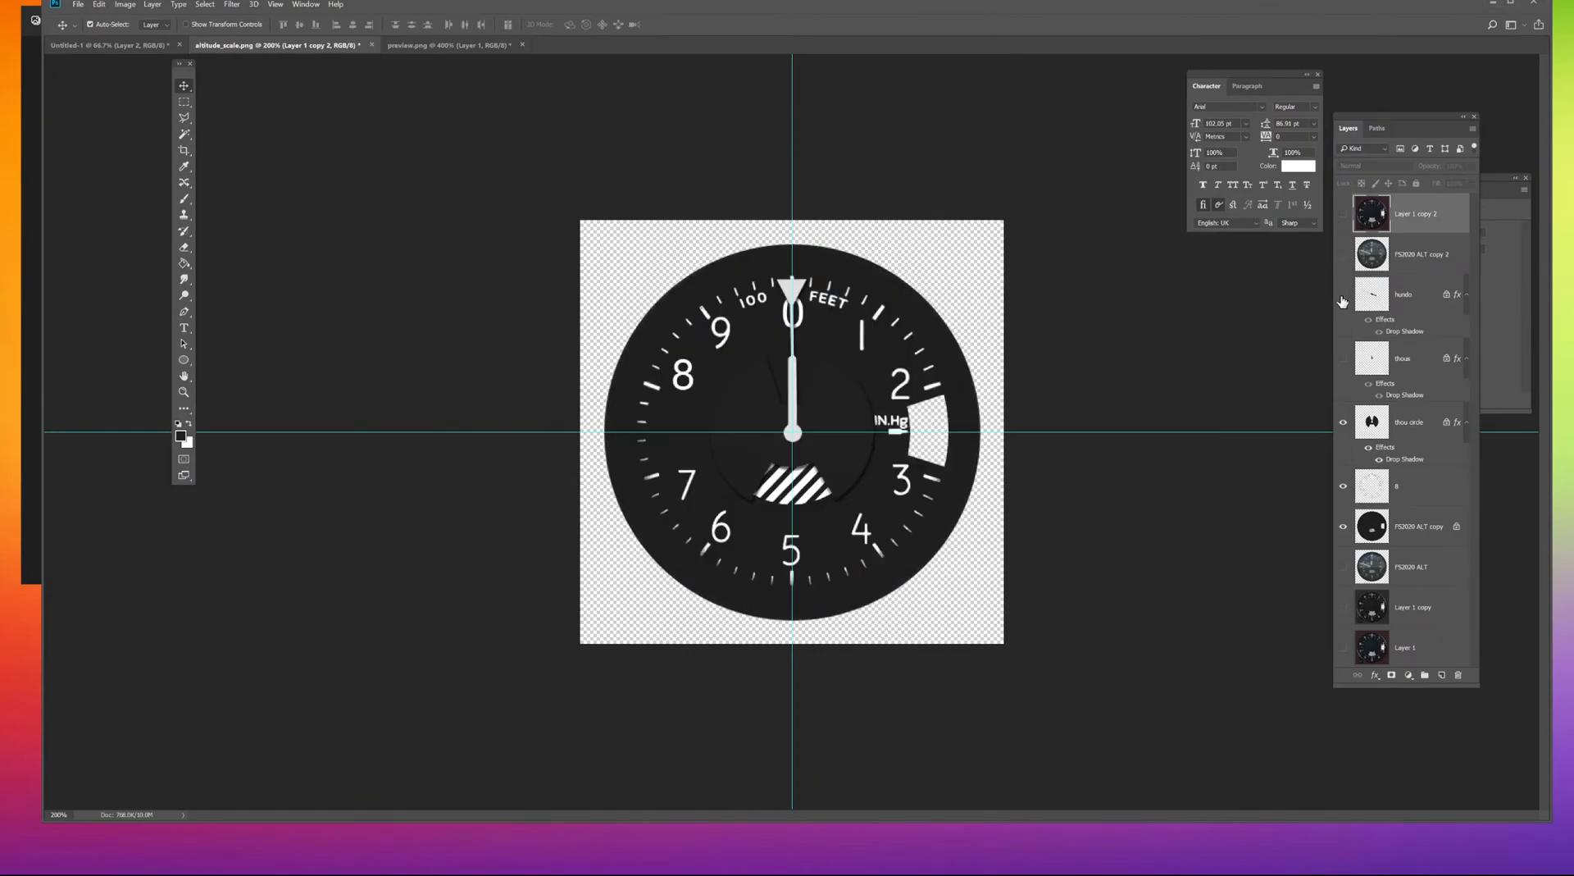
click(1344, 359)
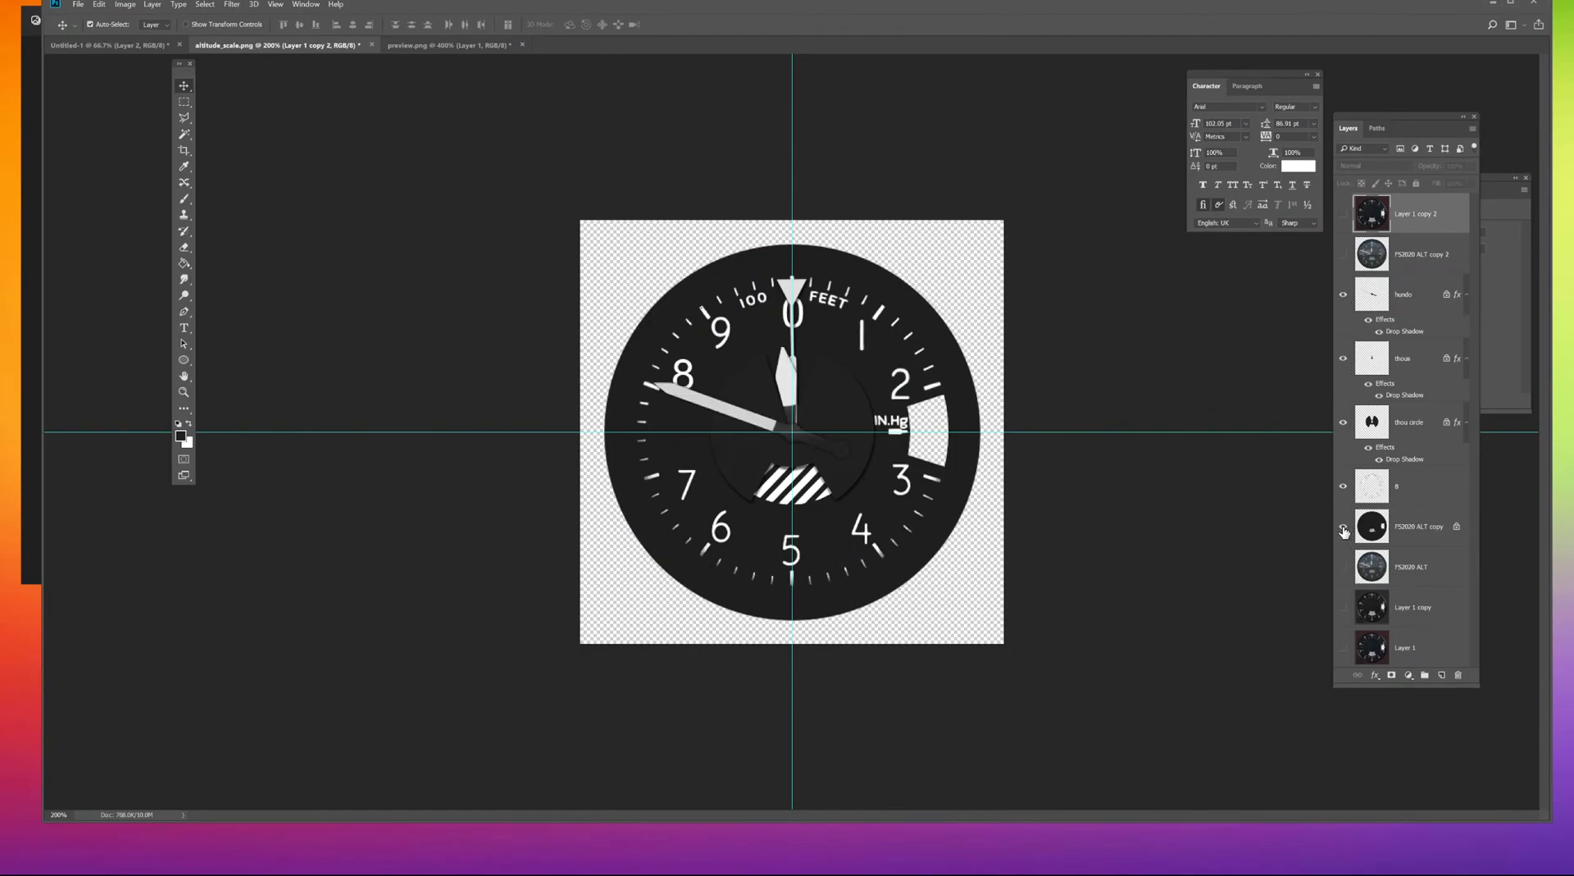
Examine the gauge's construction by hiding its dial, numerals, thou circle and needle layers one by one and showing them all again.
click(1344, 529)
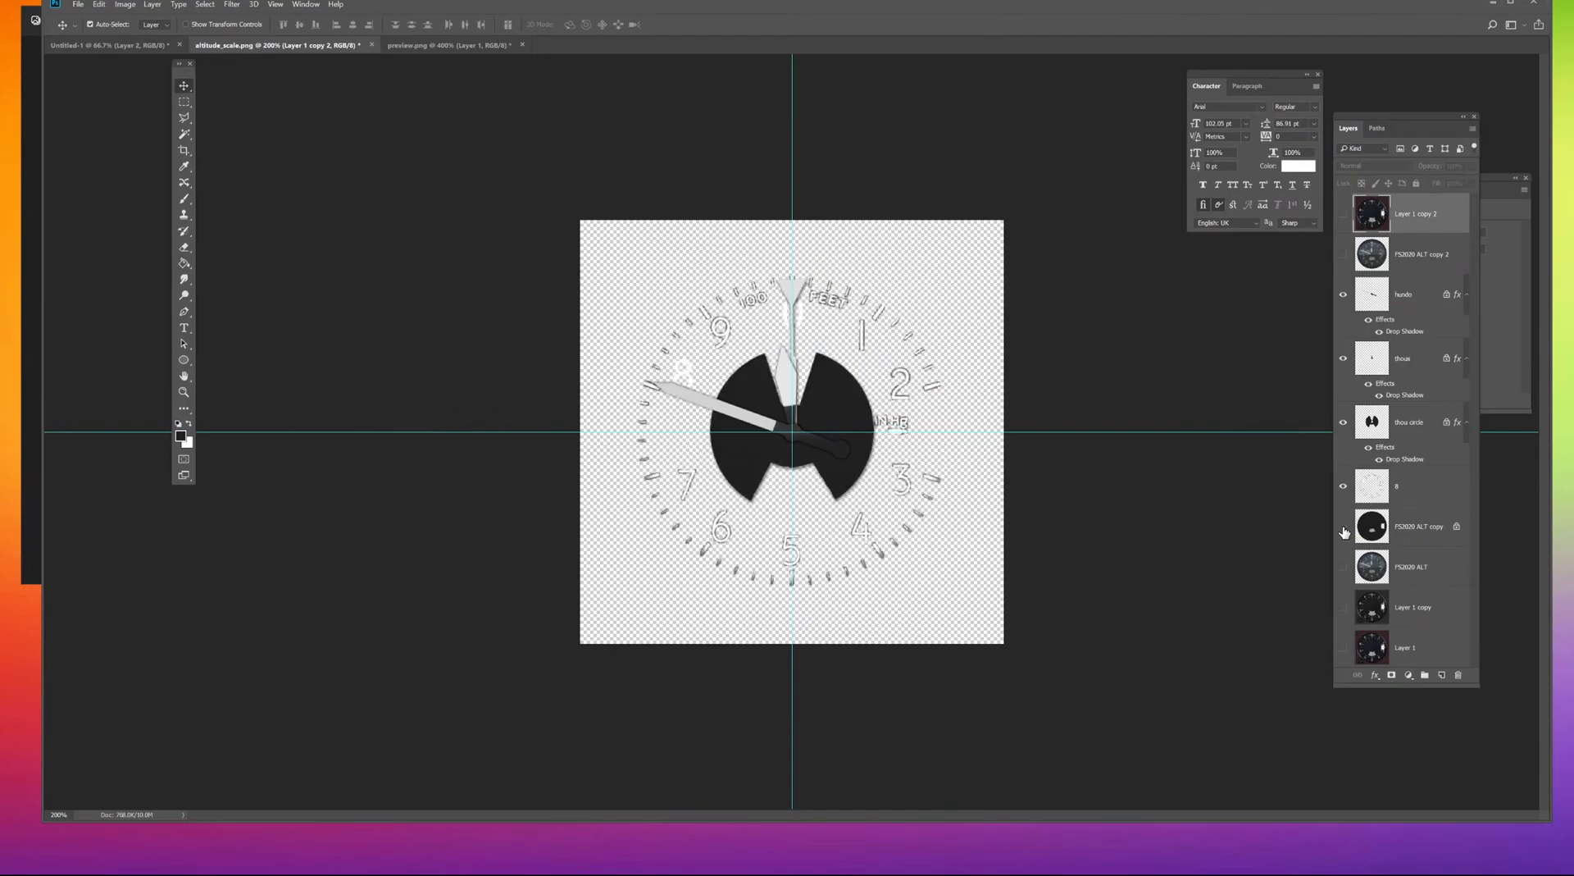
click(1344, 487)
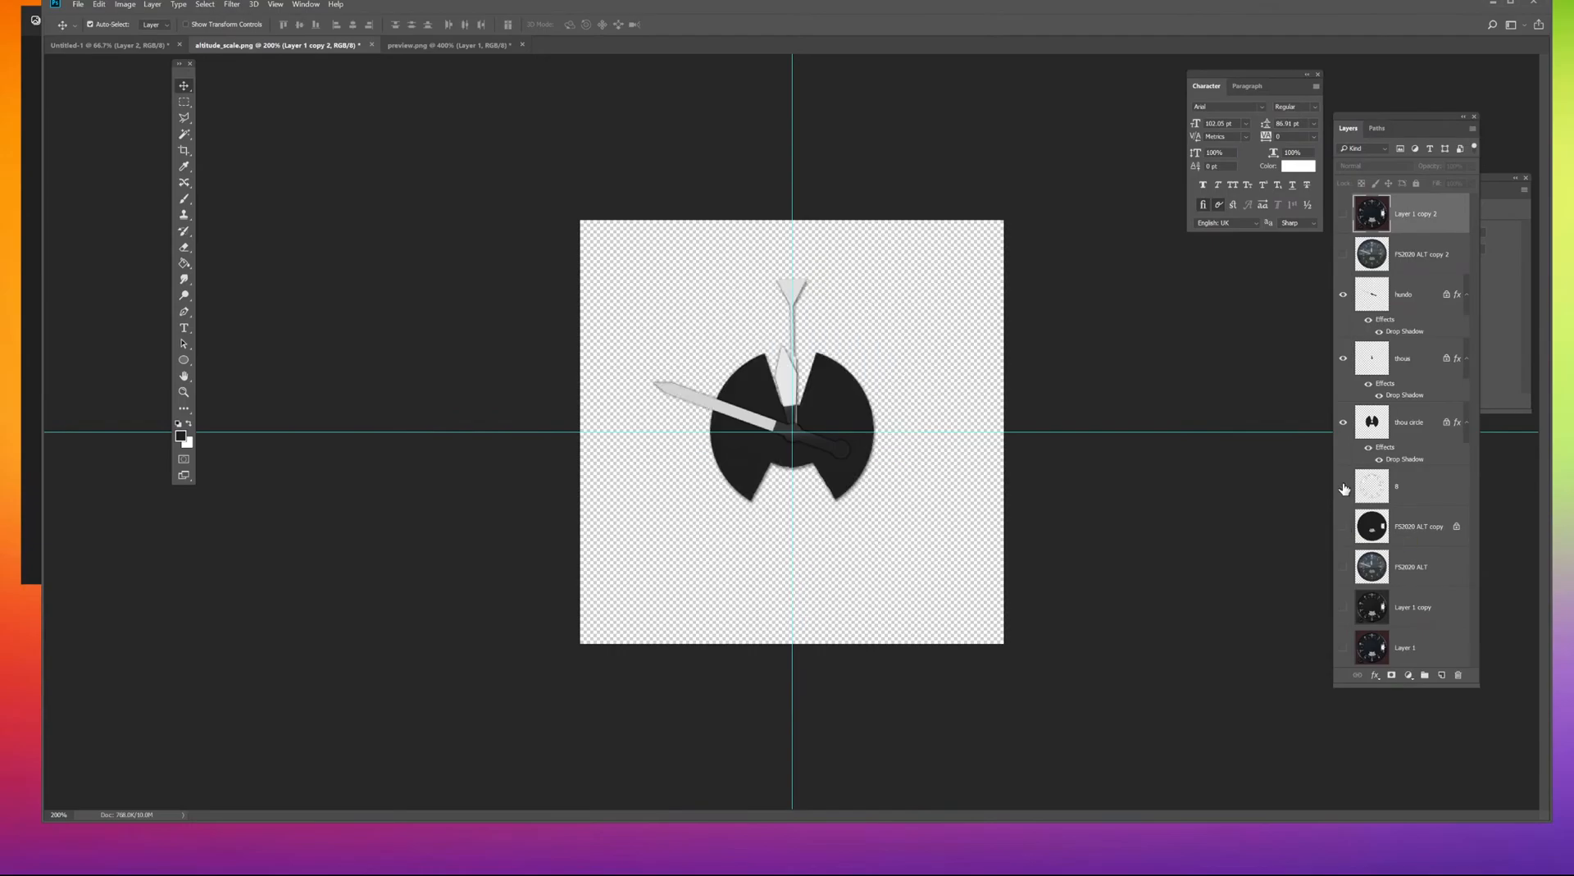
click(1343, 423)
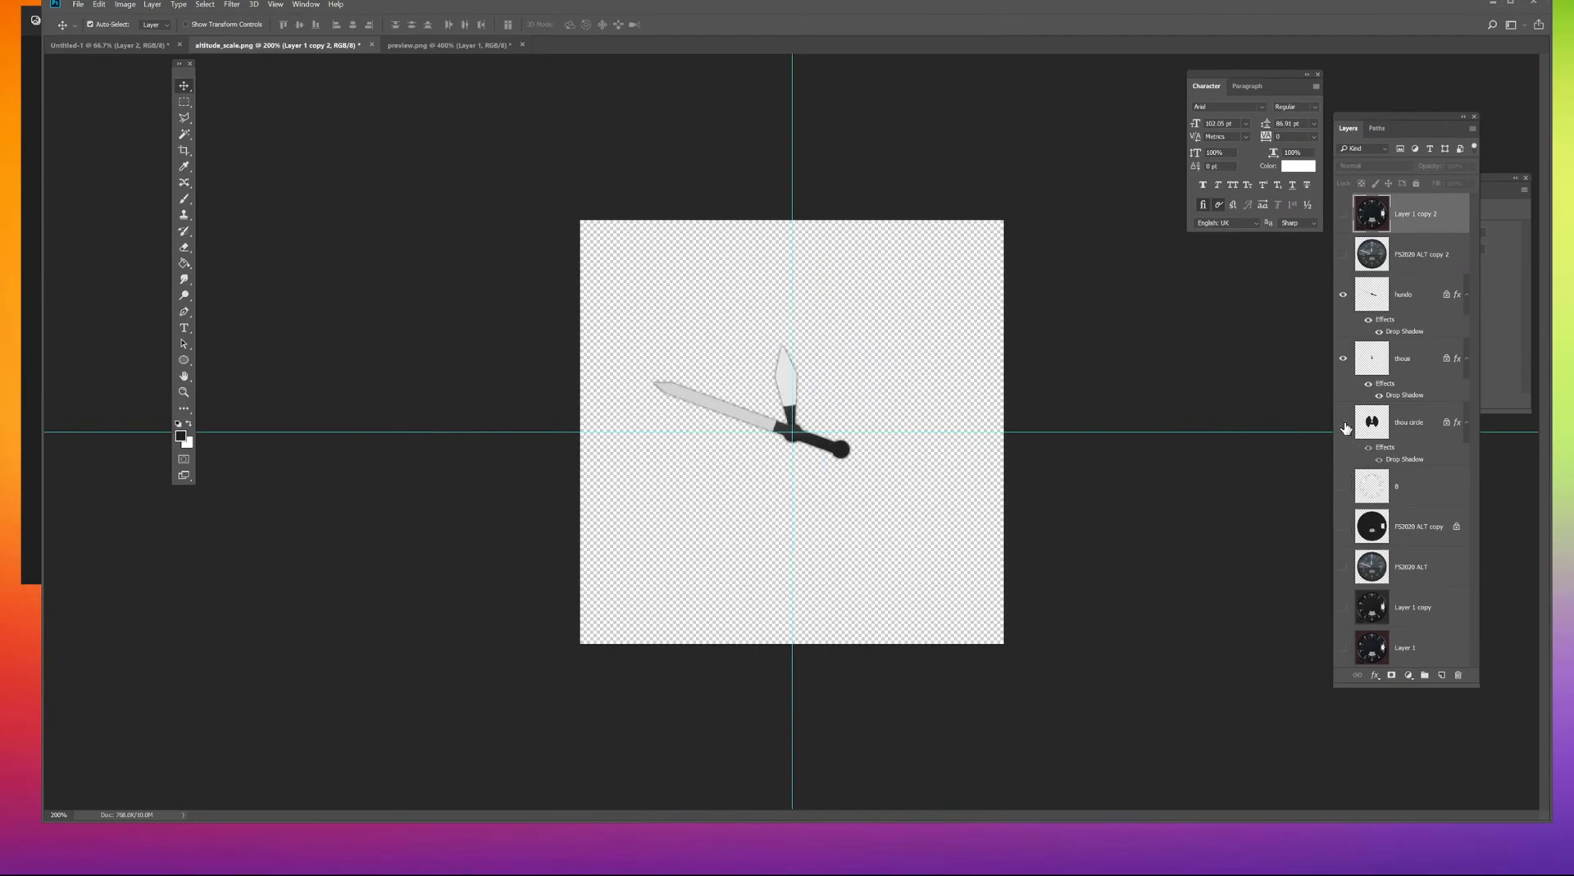
click(1342, 362)
click(1343, 295)
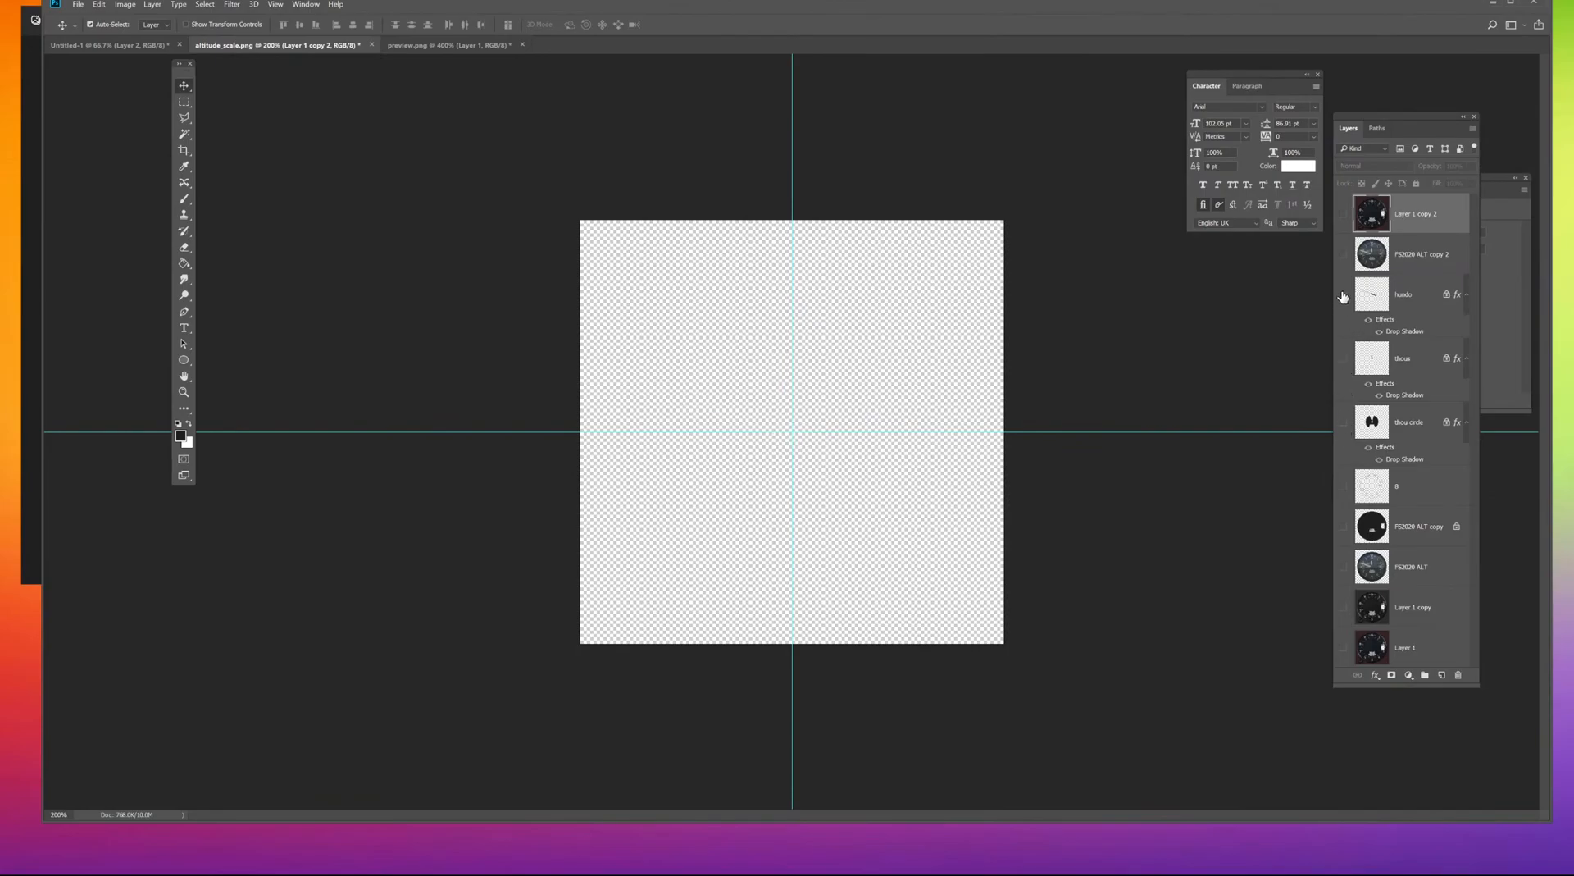
click(1343, 294)
click(1343, 358)
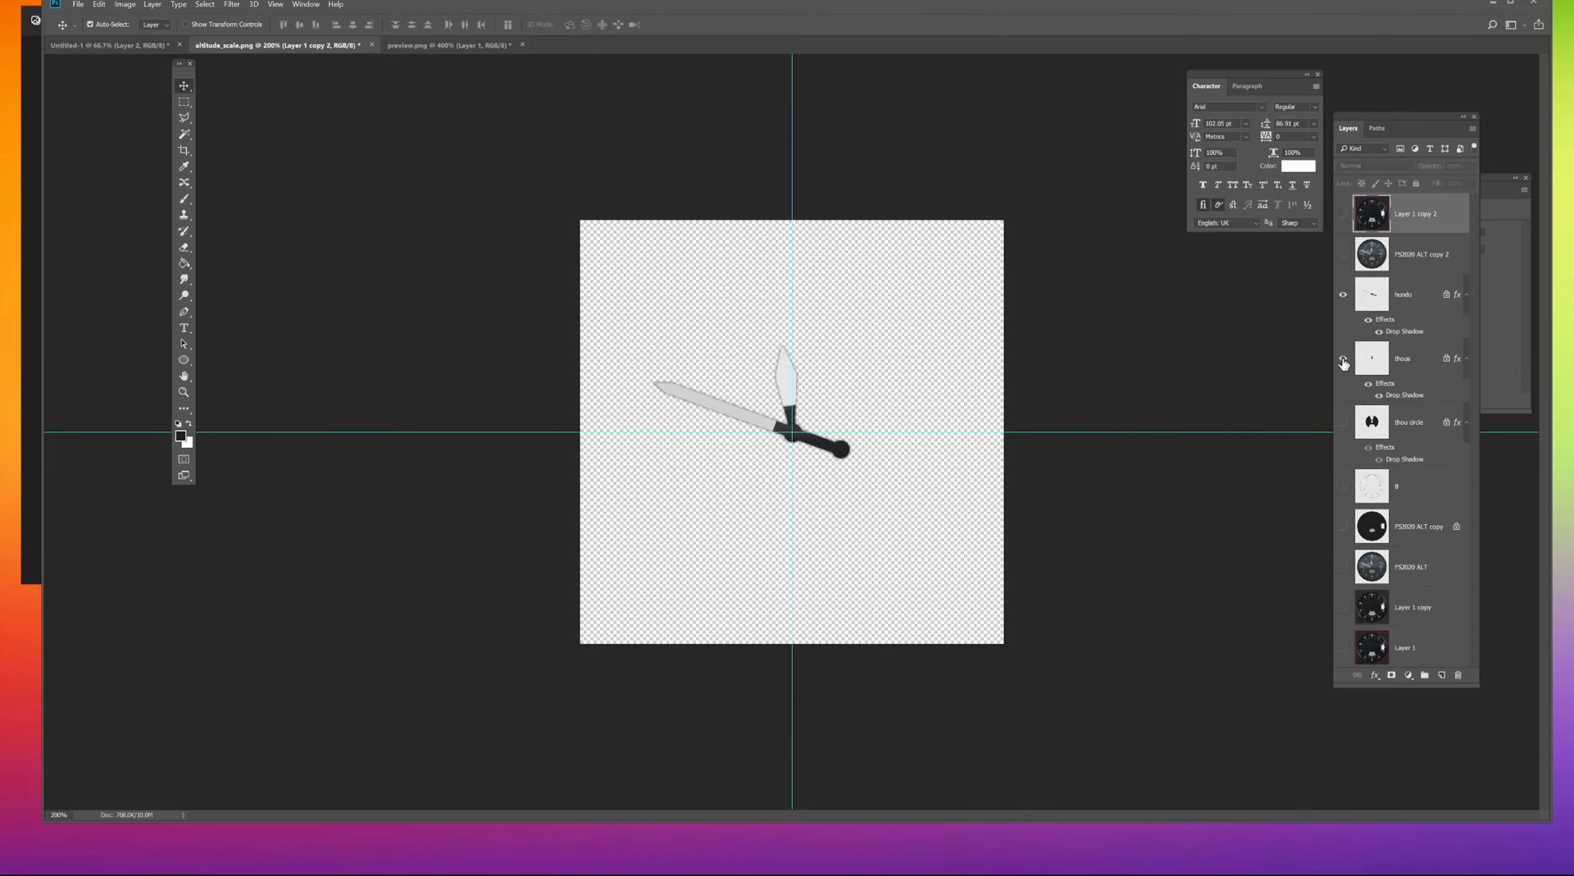
click(1342, 422)
click(1342, 486)
click(1342, 526)
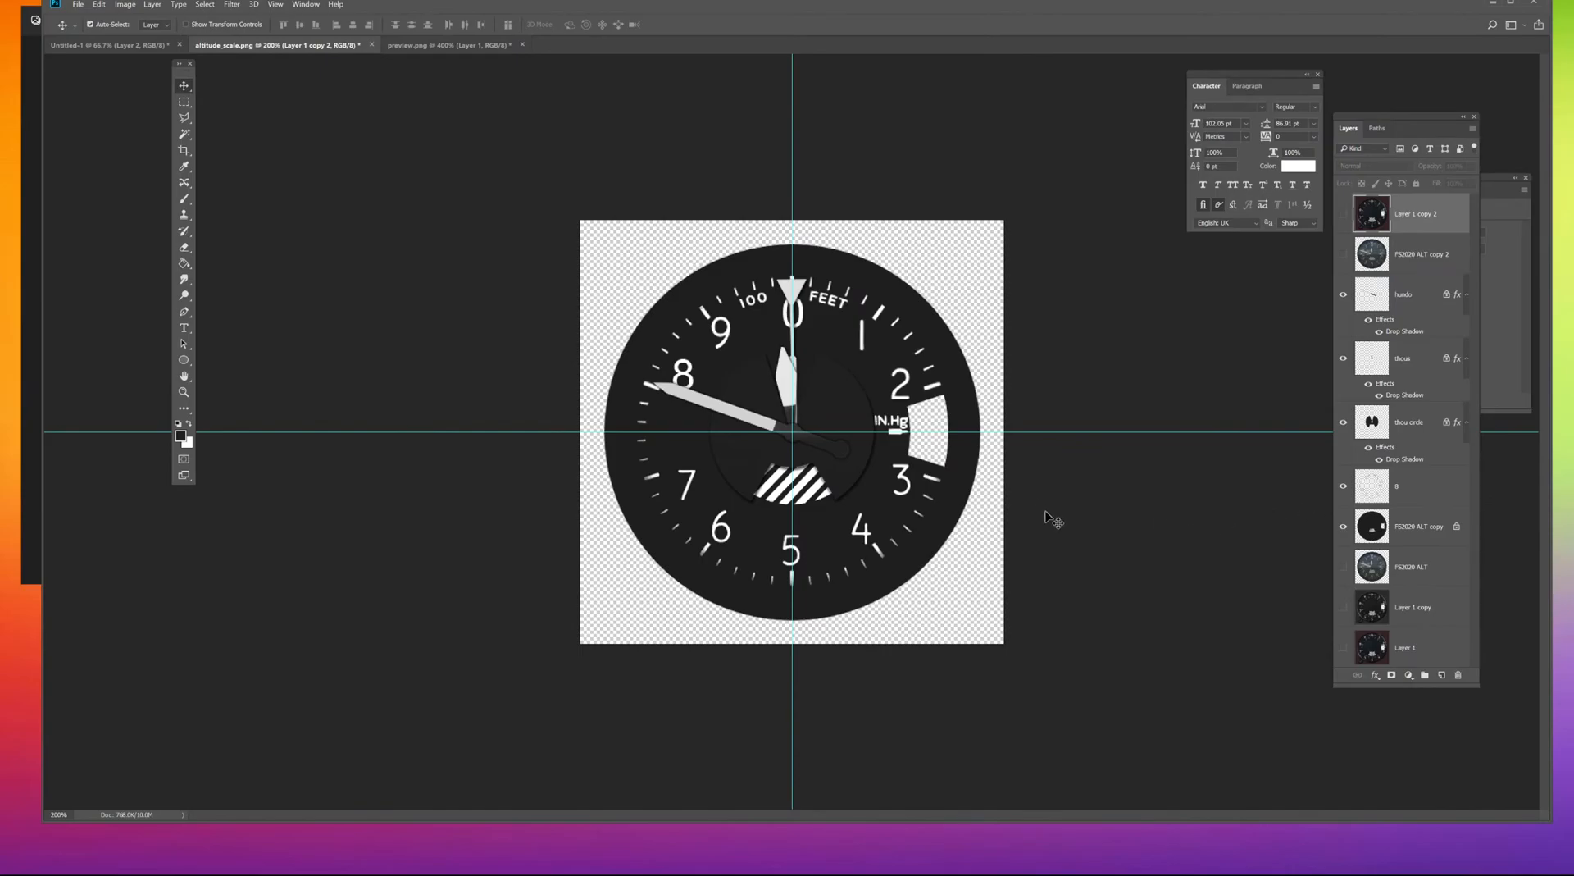
Check Layer 1 copy 2 against the gauge, hide it, show FS2020 ALT copy 2, and bring the Air Manager window into view.
click(1343, 215)
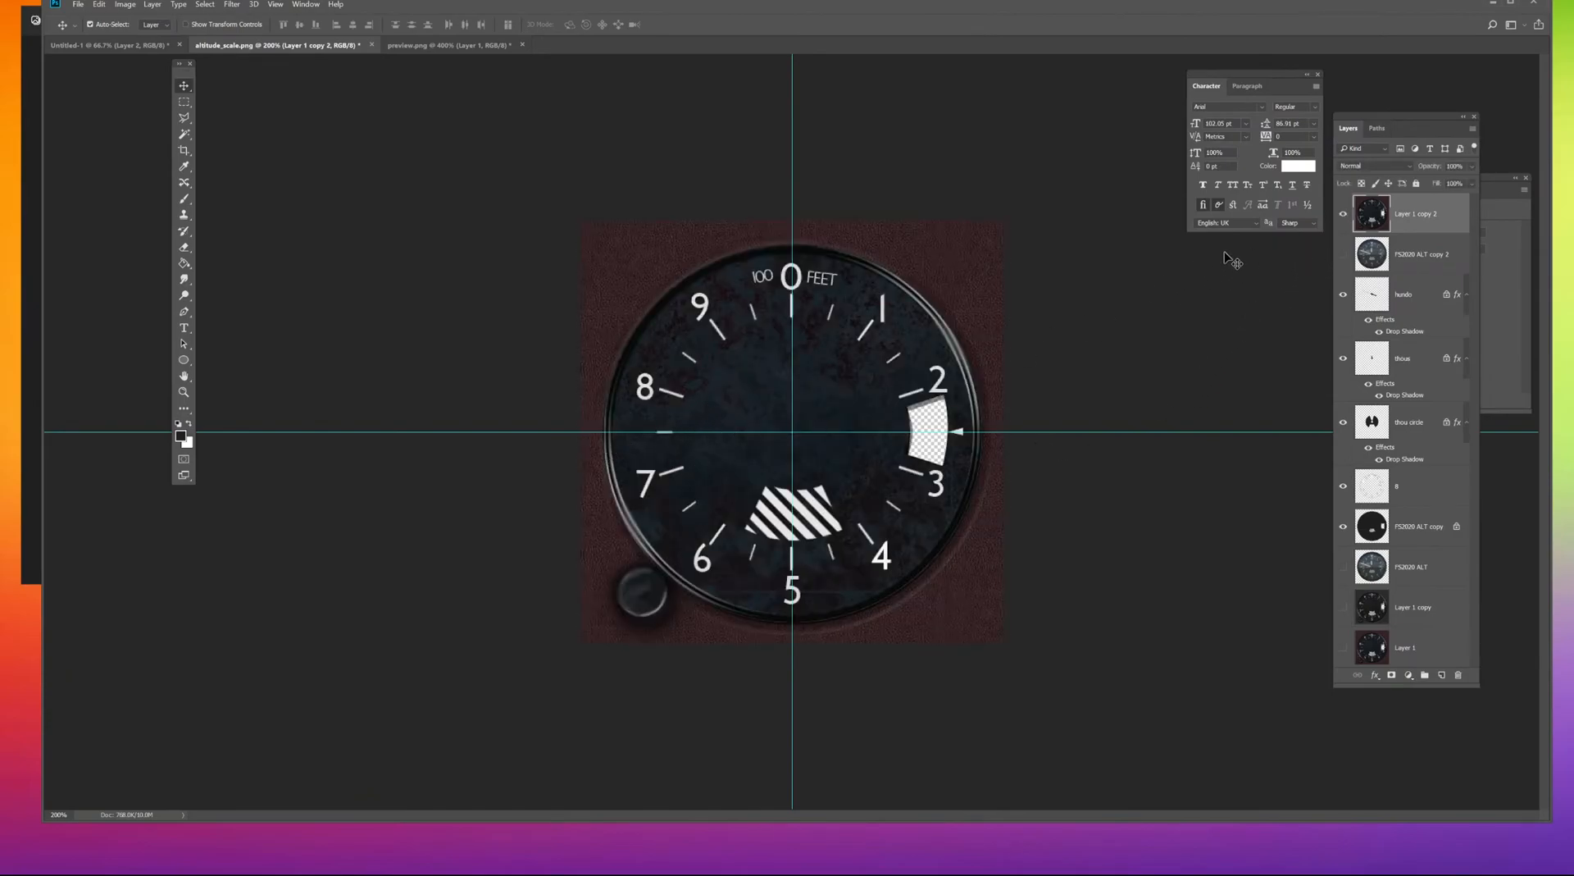
click(1343, 214)
click(1344, 256)
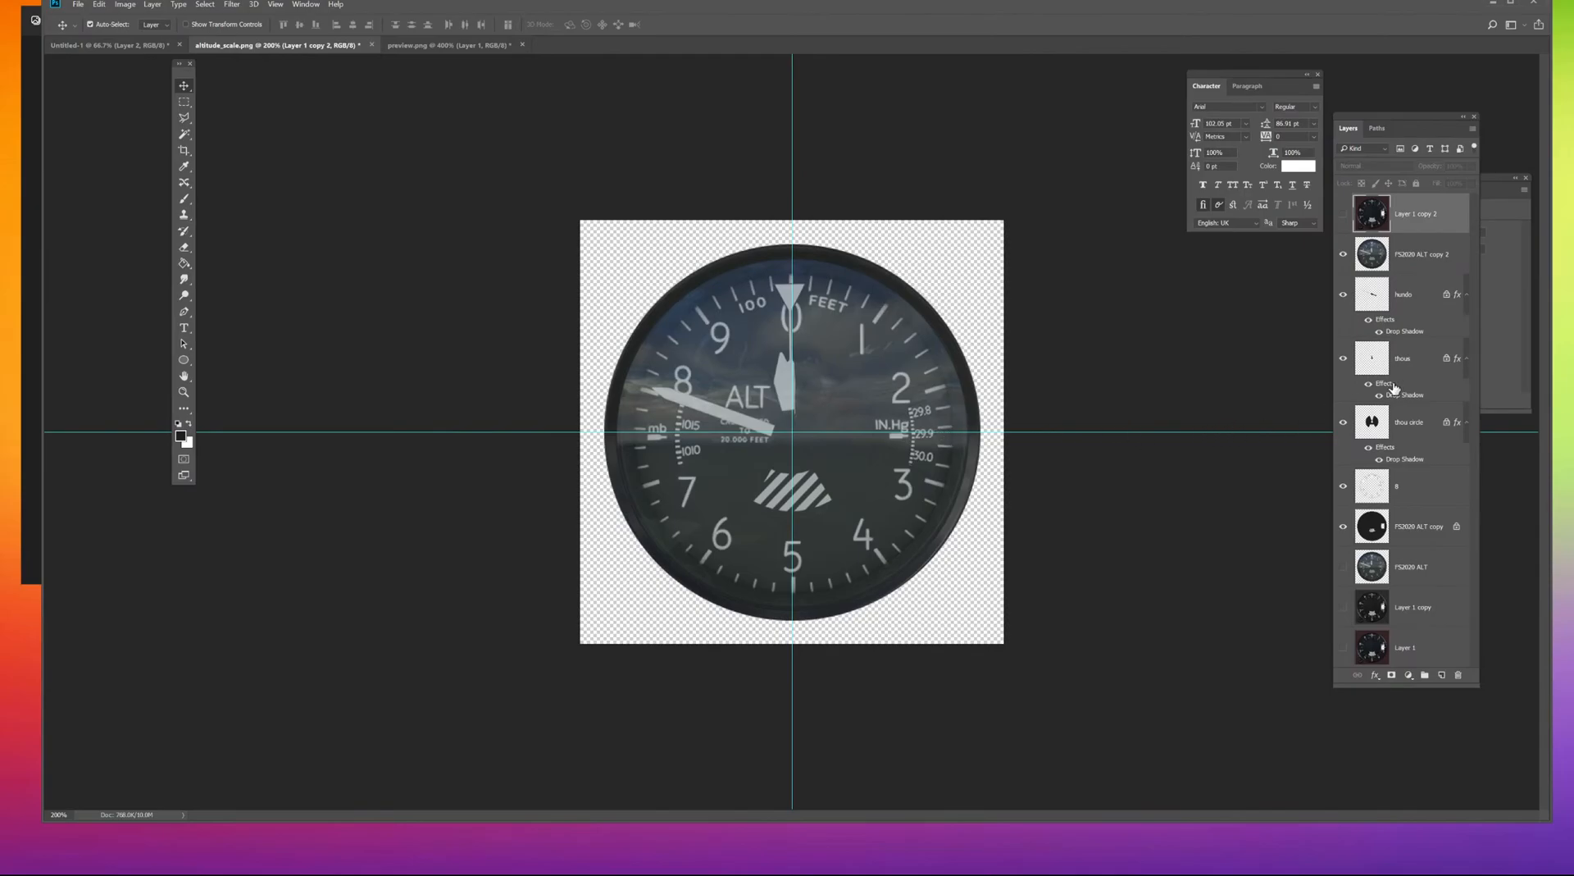
drag(1573, 167, 922, 140)
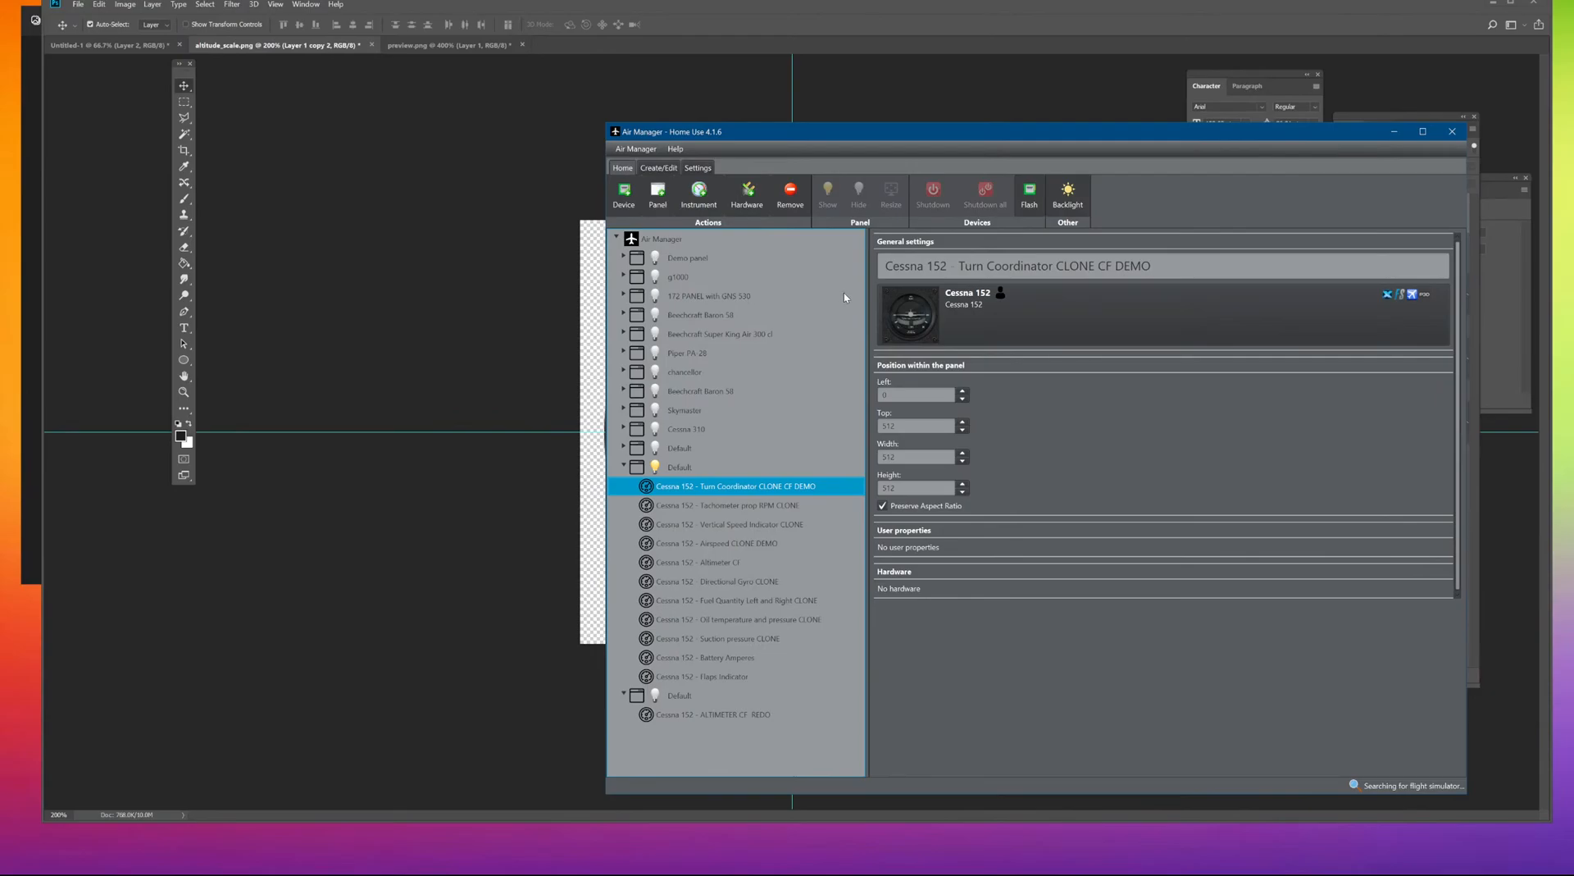
Move the Air Manager window aside and compare the gauge with FS2020 ALT copy 2 by switching that layer's visibility.
drag(944, 130, 1573, 180)
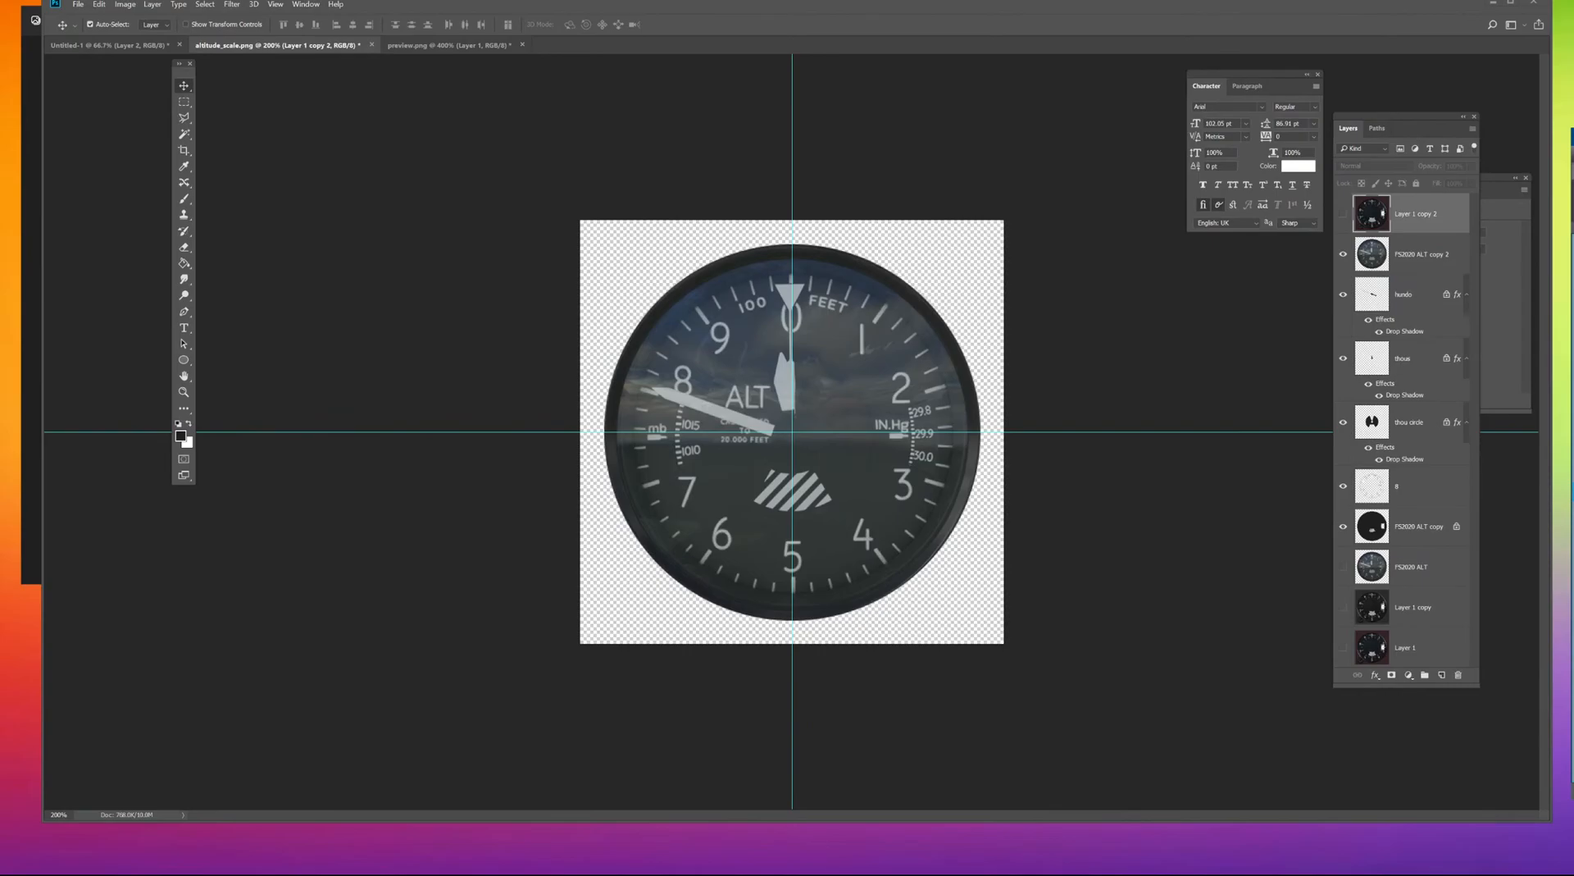
click(1343, 255)
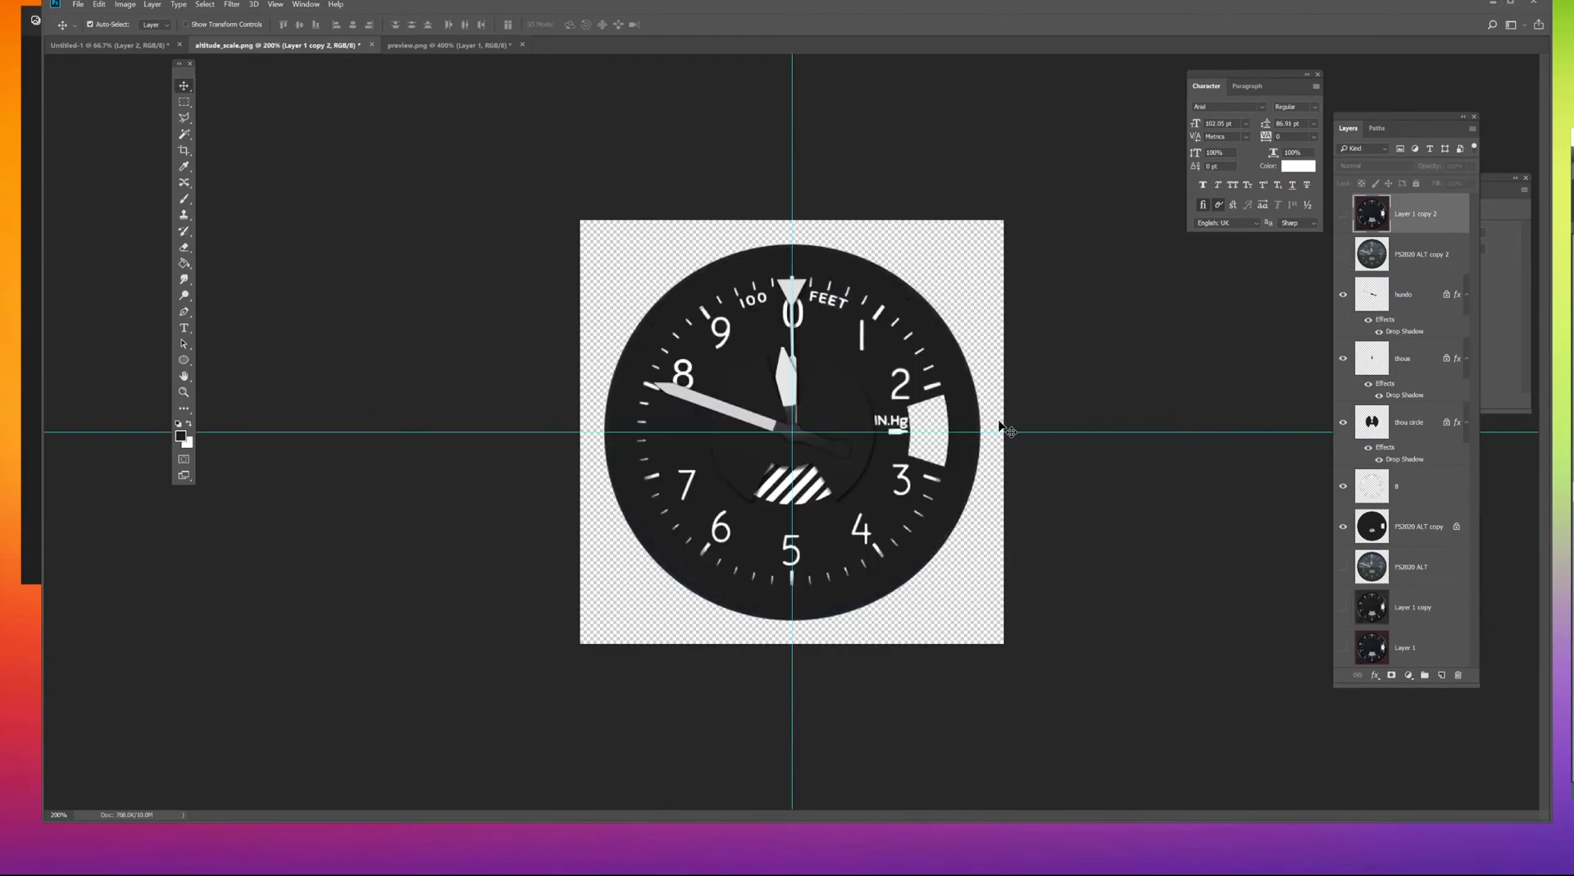
click(1343, 256)
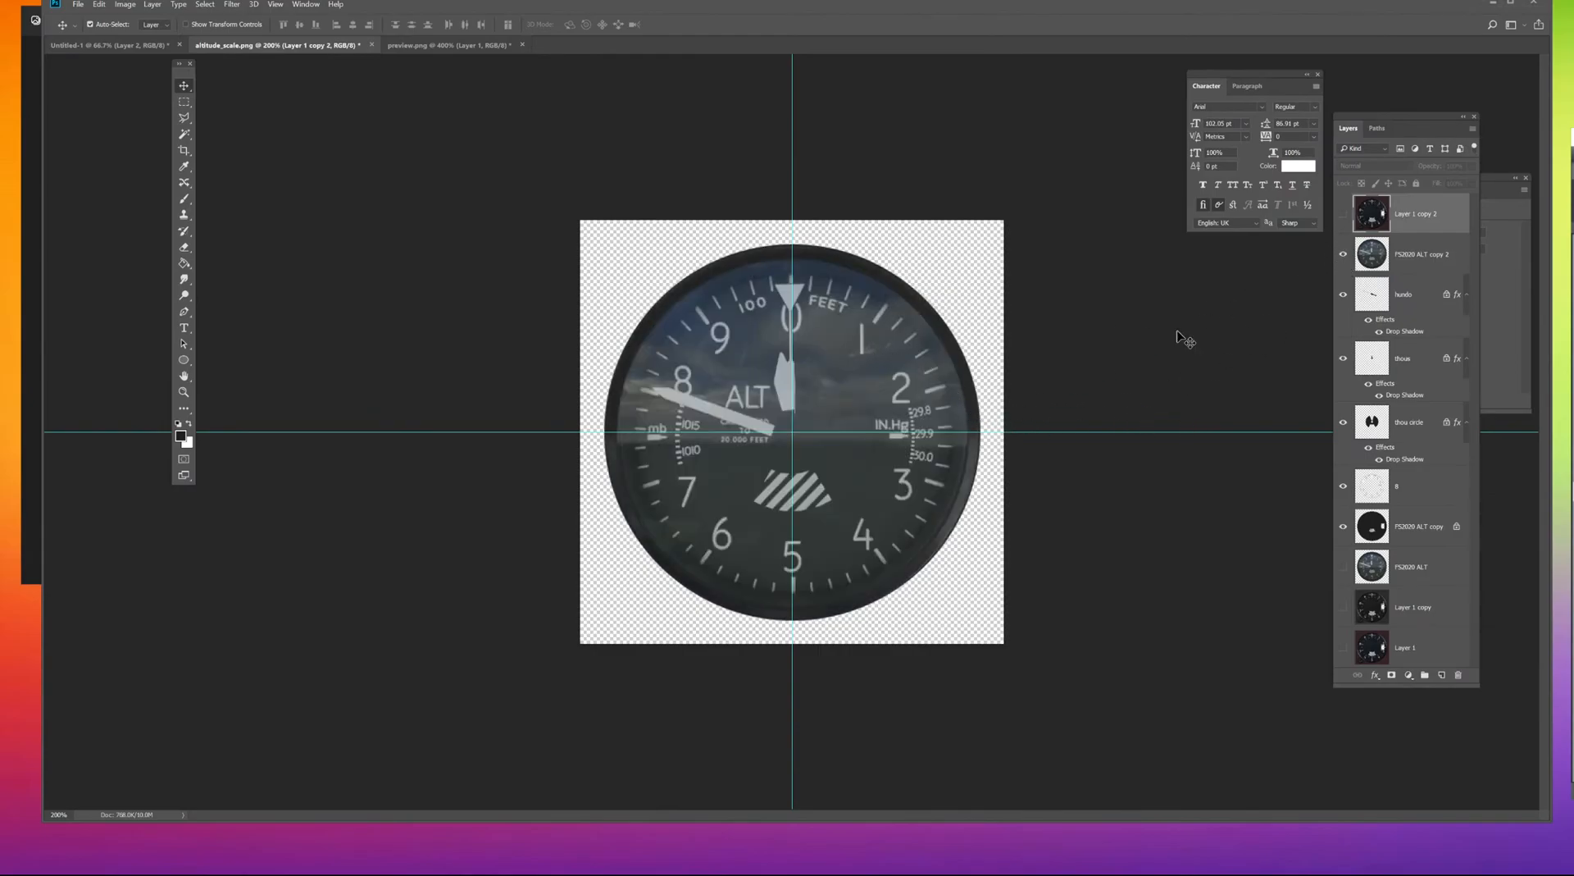
Display the saved path with the gauge's concentric circles and activate the Path Selection tool.
click(1378, 131)
click(1384, 176)
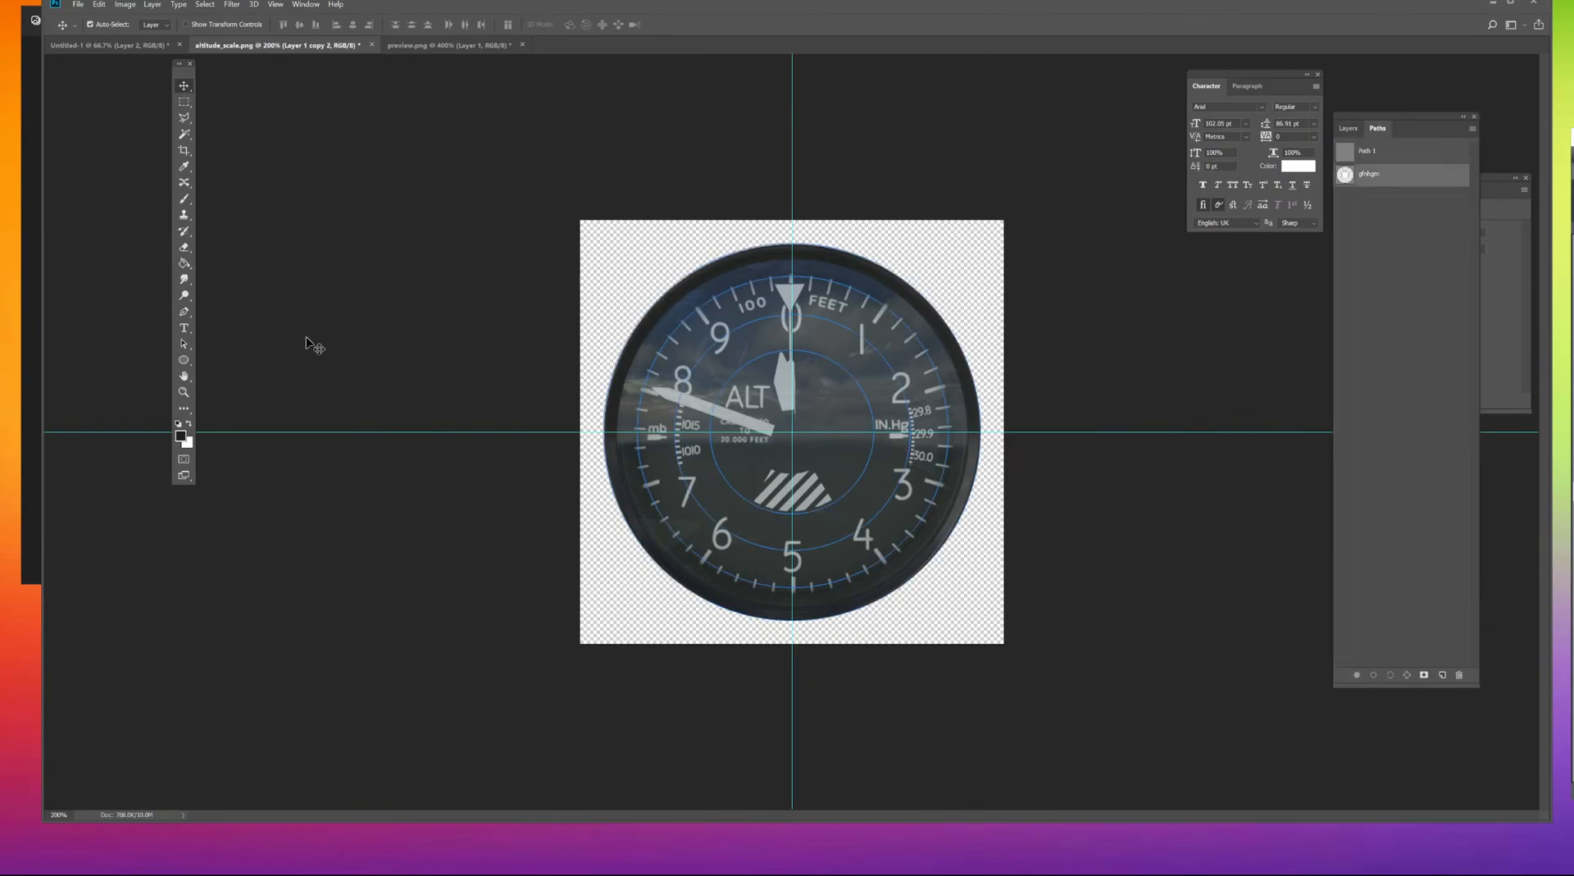
click(184, 344)
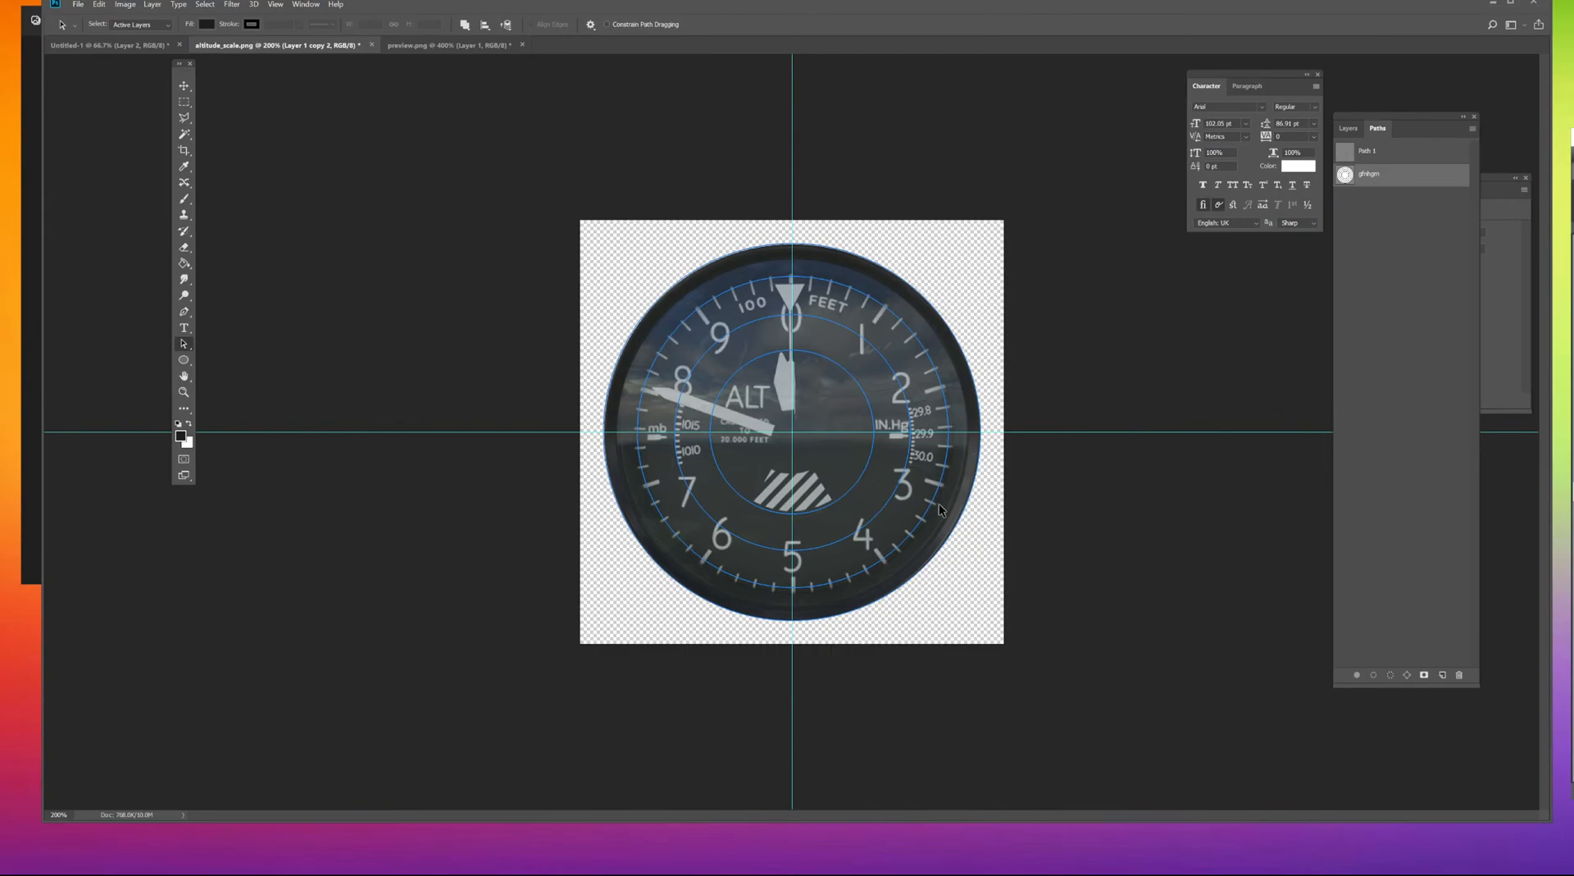
click(963, 369)
right_click(951, 358)
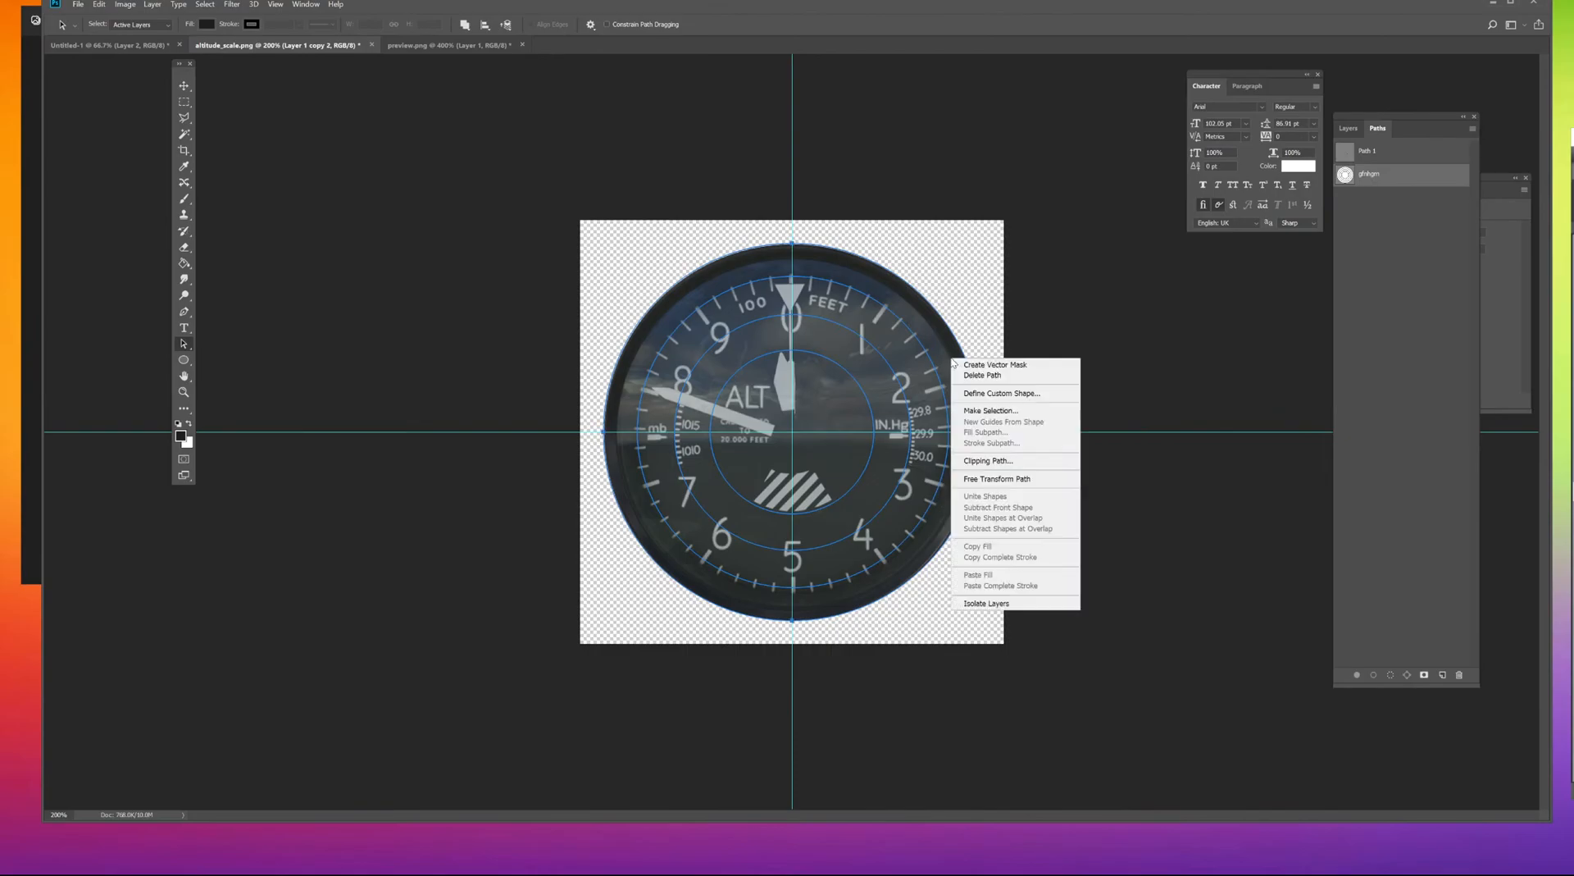
click(1017, 410)
click(1287, 221)
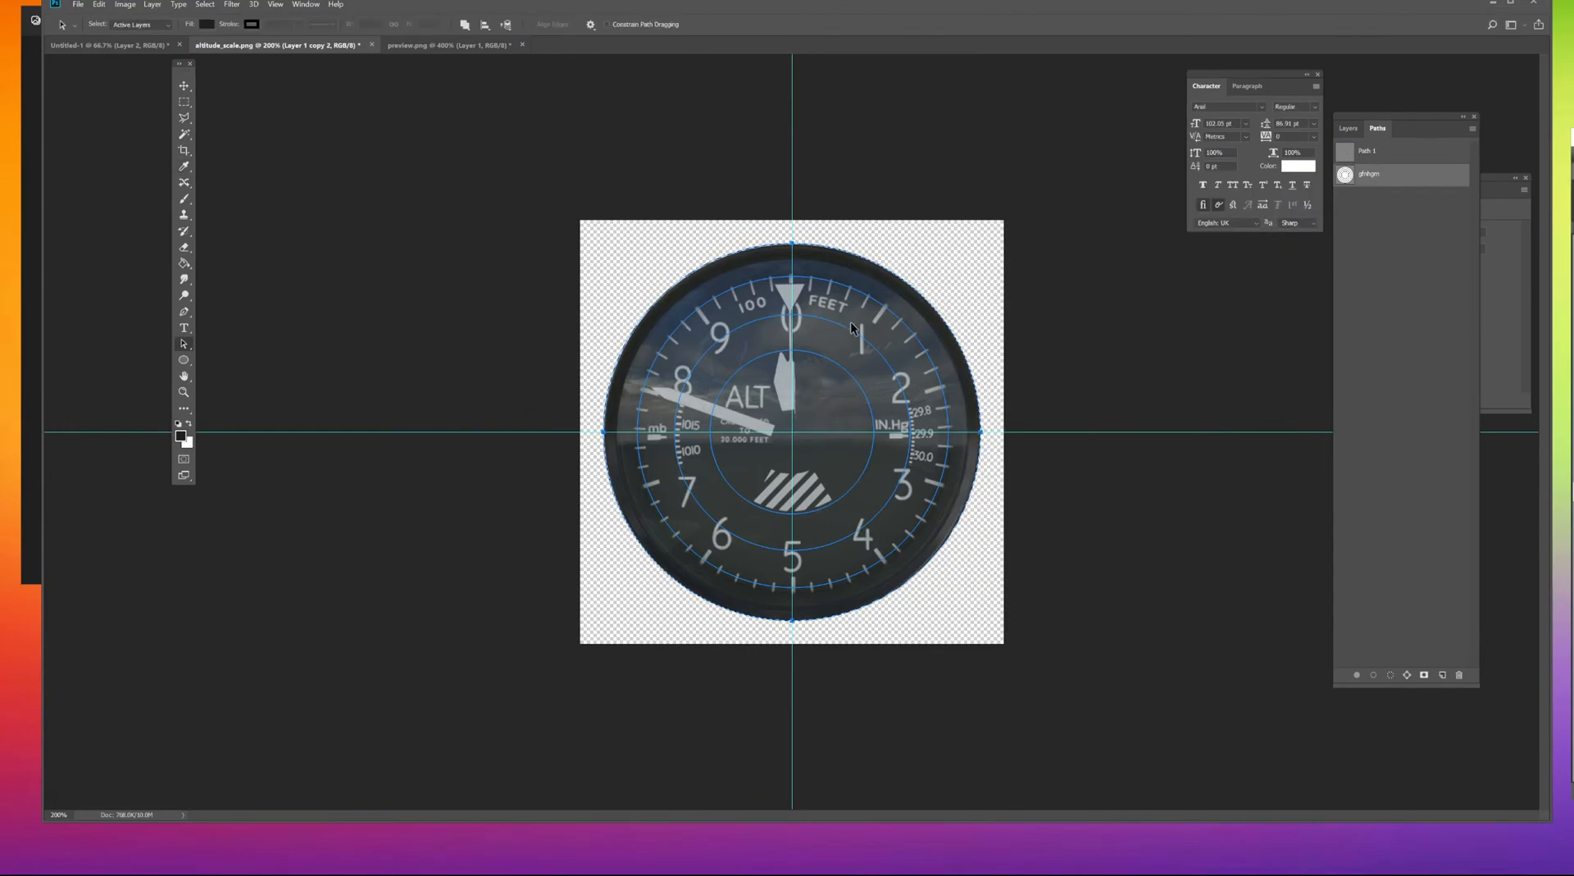
Duplicate the outermost circle path and scale the copy to about 92.6%, centred on the dial at the bezel's inner edge.
click(947, 378)
click(962, 377)
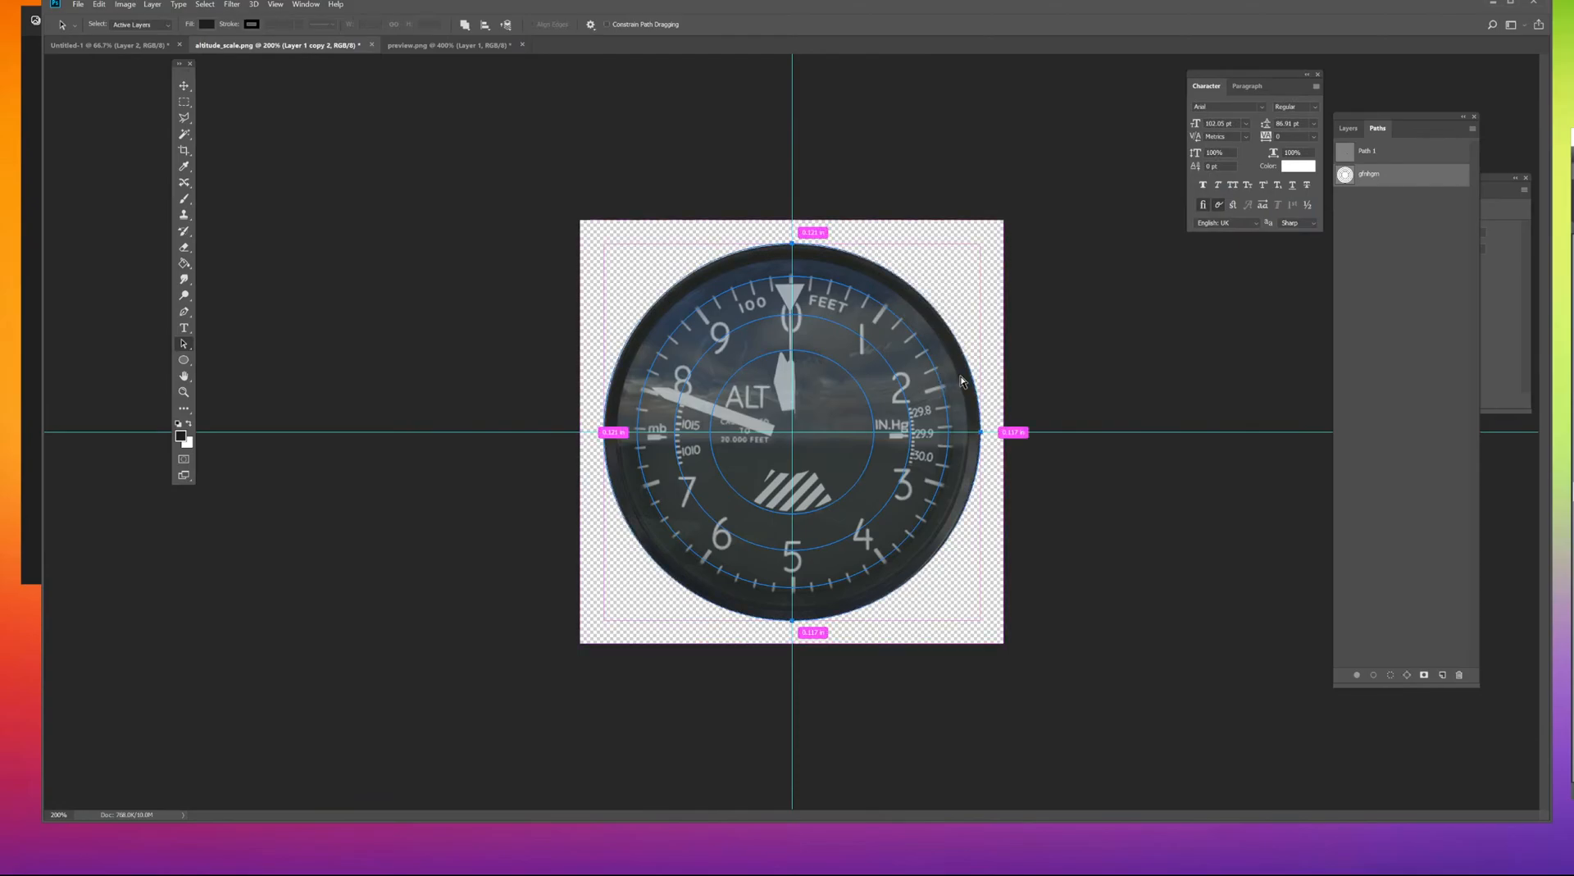
key(ctrl+t)
drag(979, 617, 970, 609)
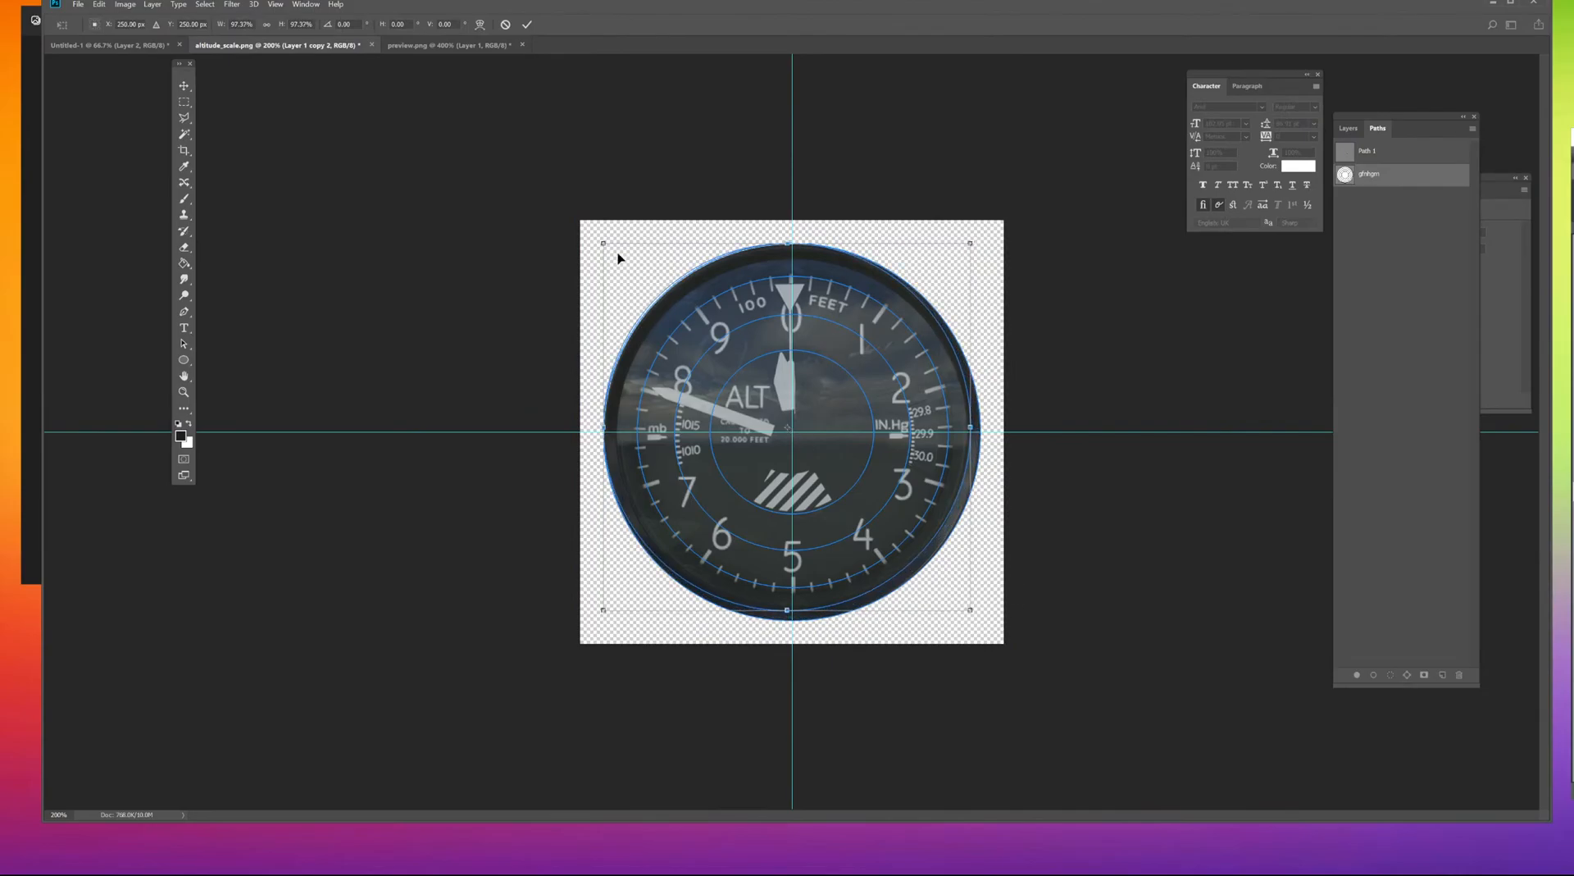
drag(603, 243, 617, 257)
drag(967, 609, 964, 606)
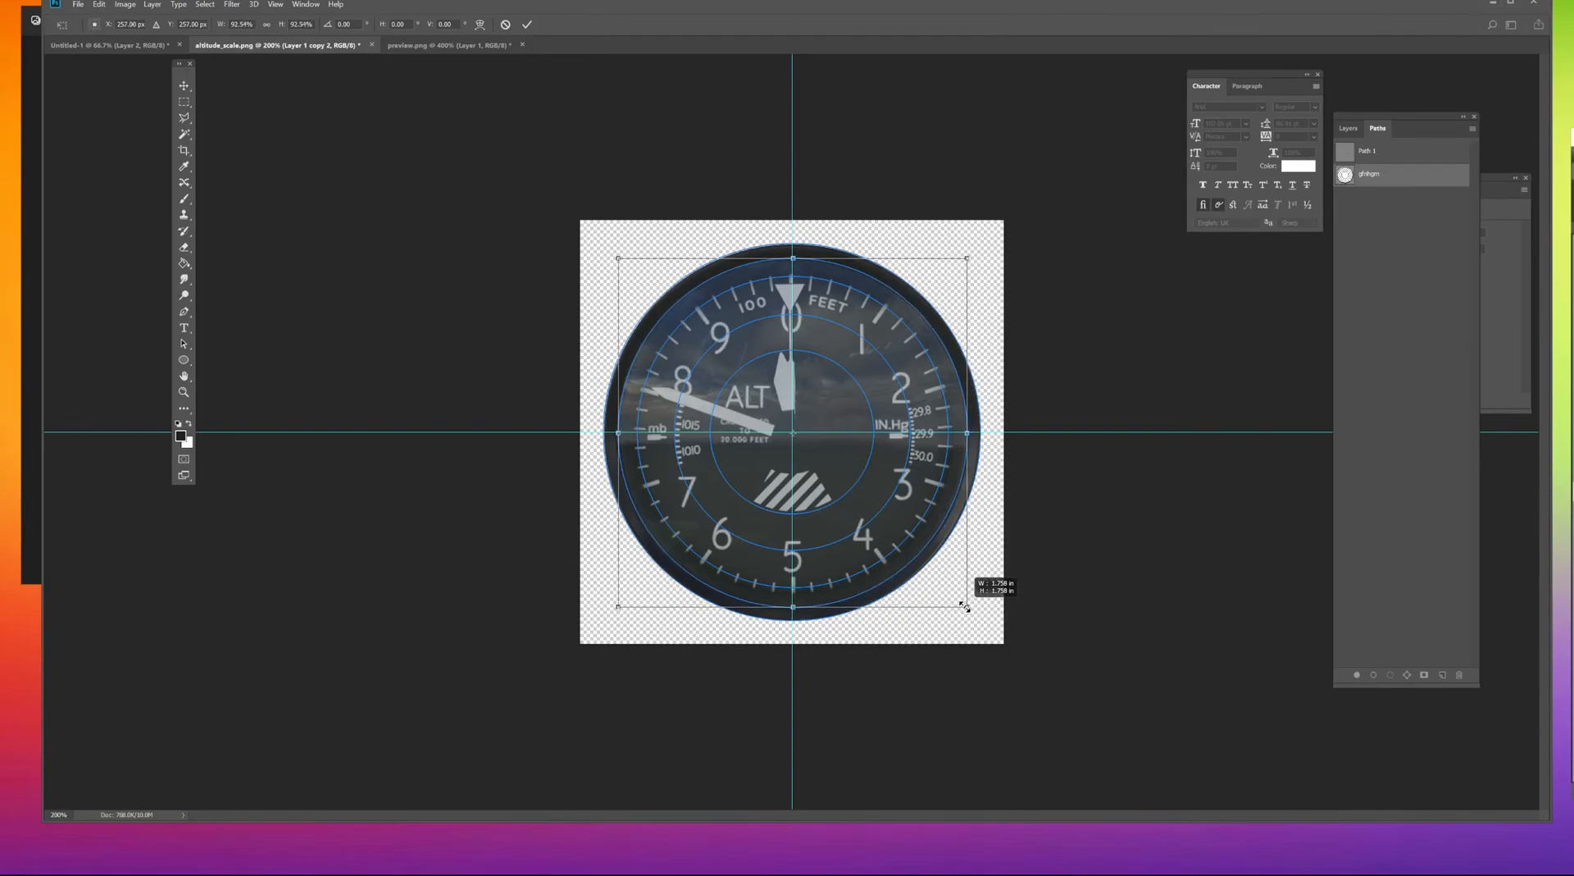
key(Return)
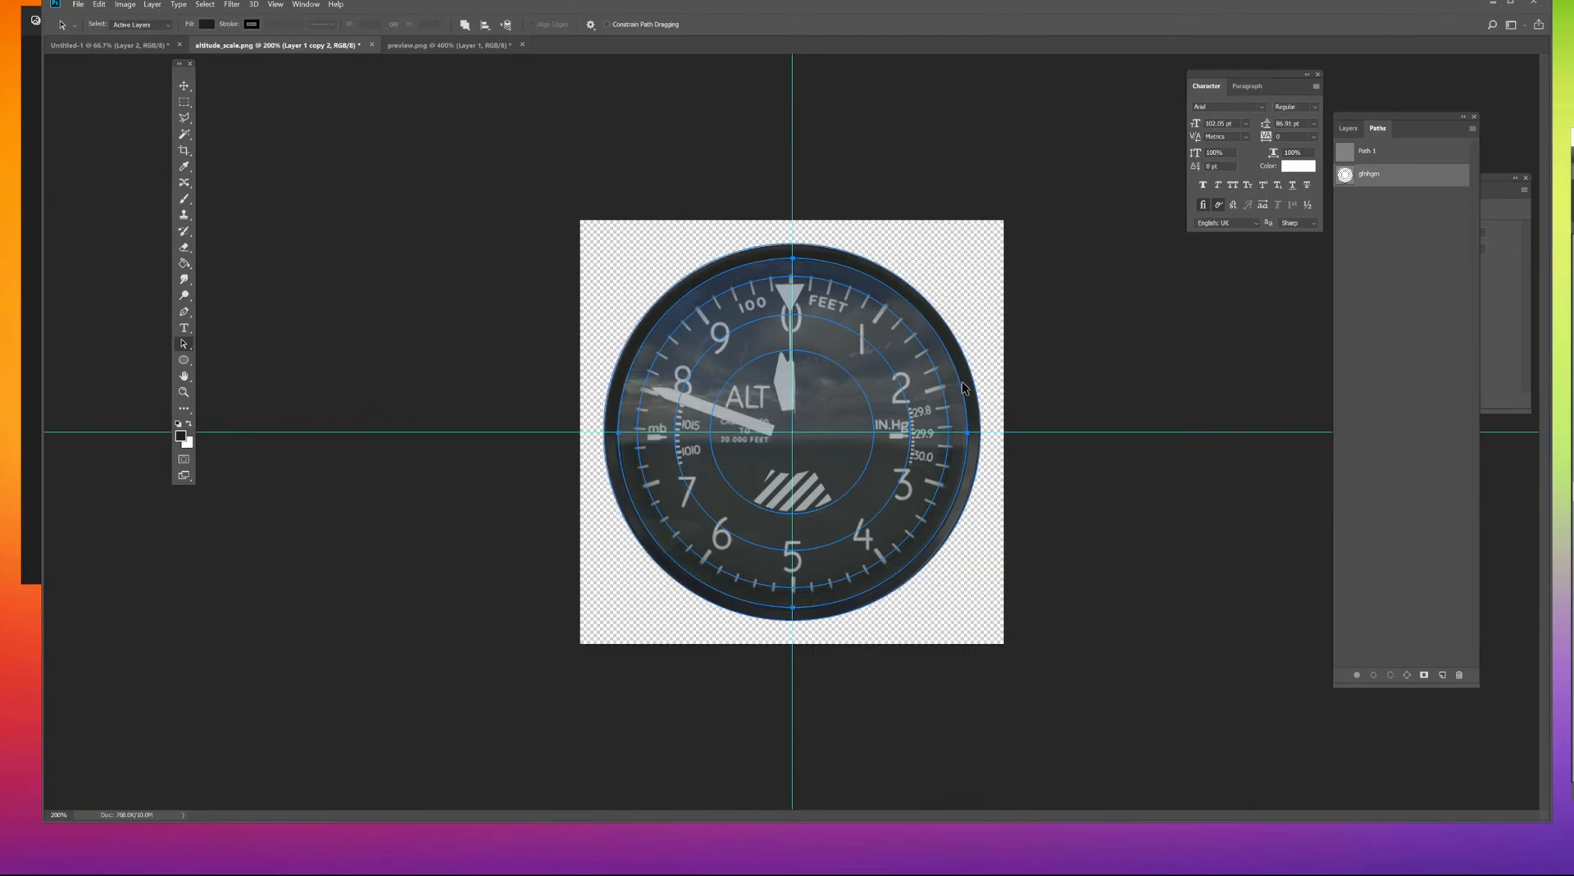
Duplicate the scaled circle path at the bezel's inner edge in place.
key(ctrl+c)
key(ctrl+v)
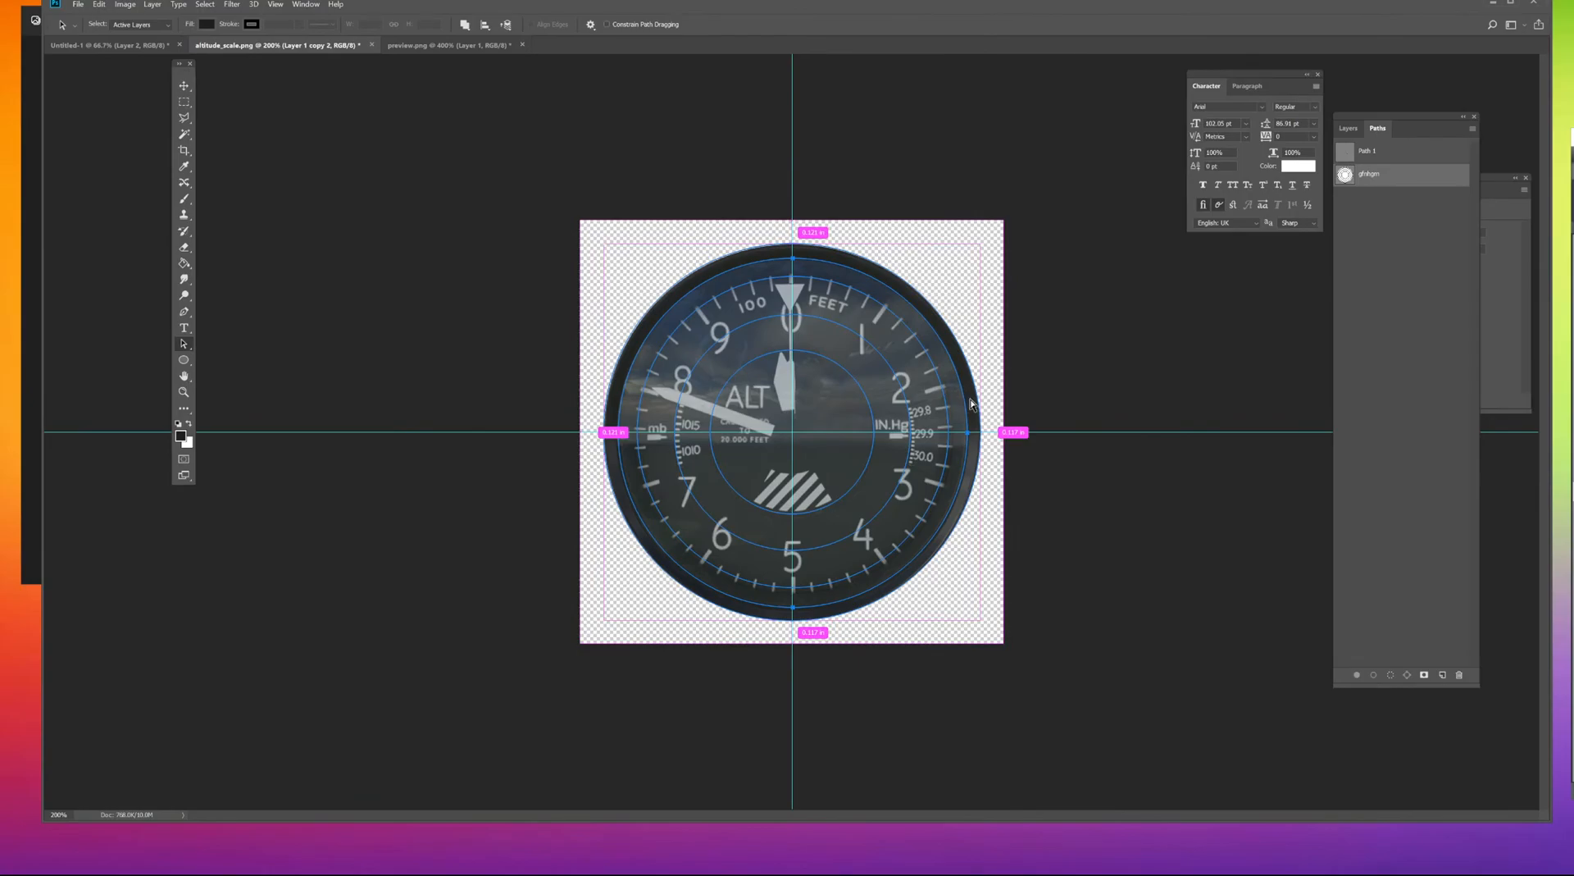
key(ctrl+t)
drag(968, 607, 954, 596)
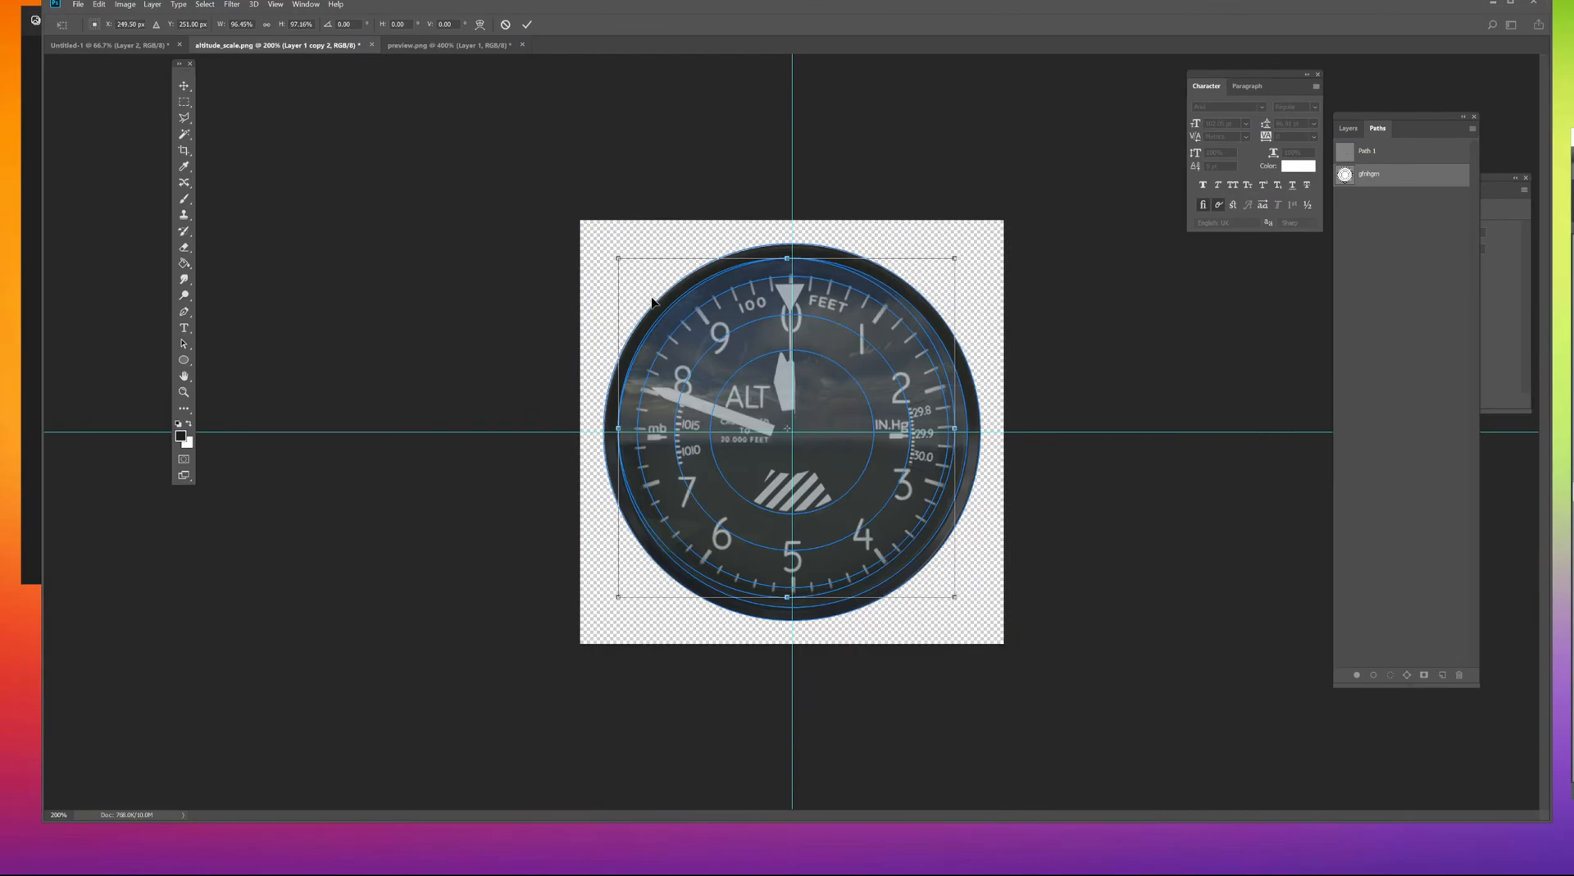
drag(619, 259, 632, 270)
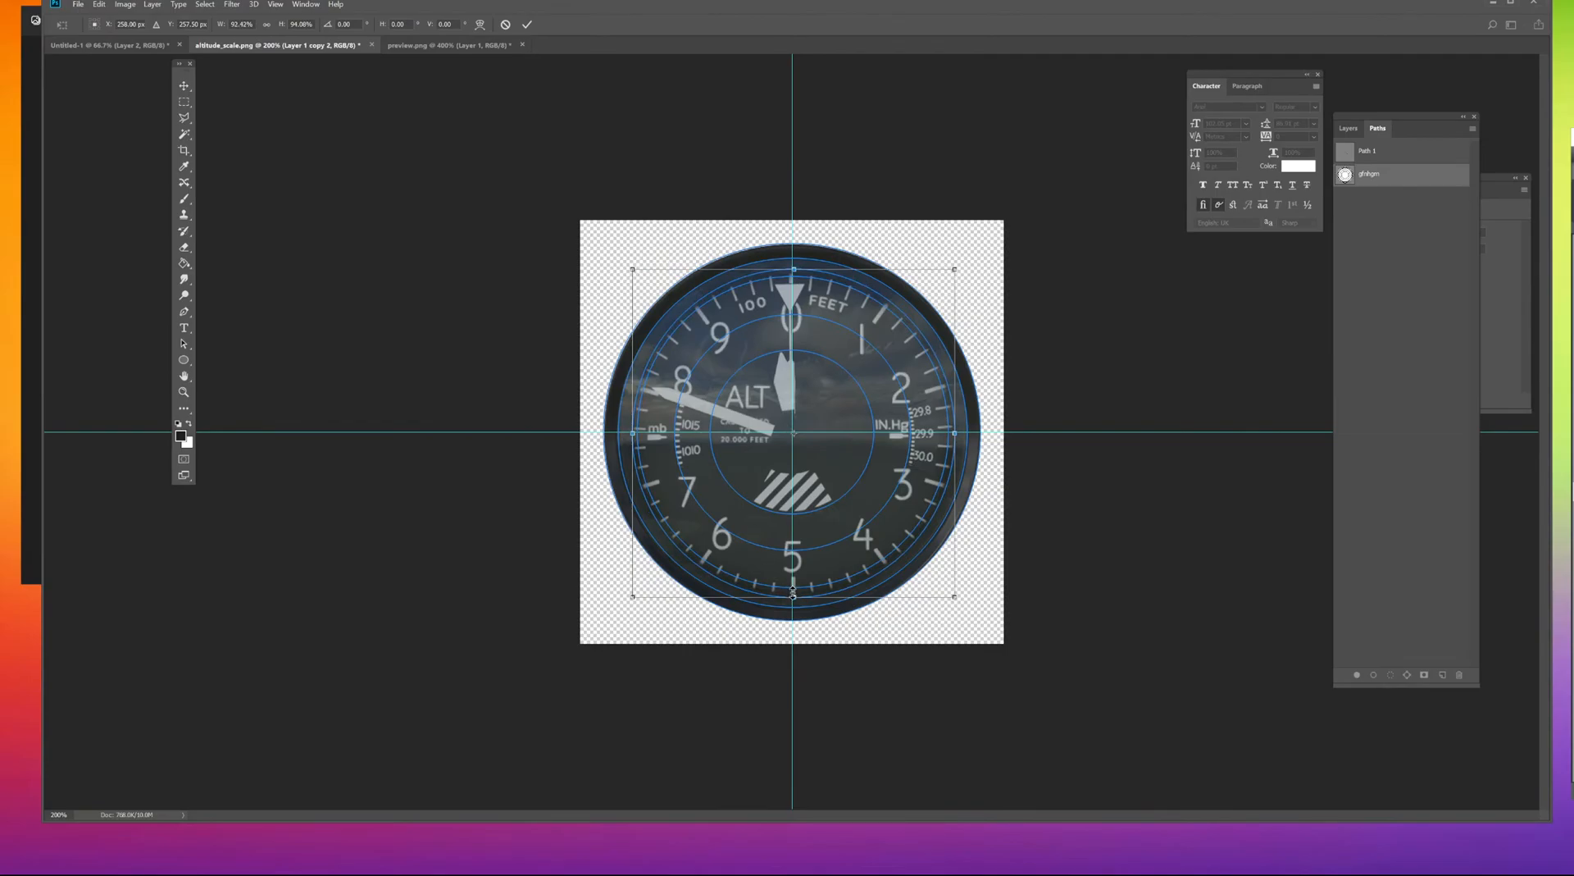
drag(794, 592, 793, 589)
key(Return)
Scale the duplicated circle path down, centred on the dial, so it sits just outside the tick marks.
key(ctrl+t)
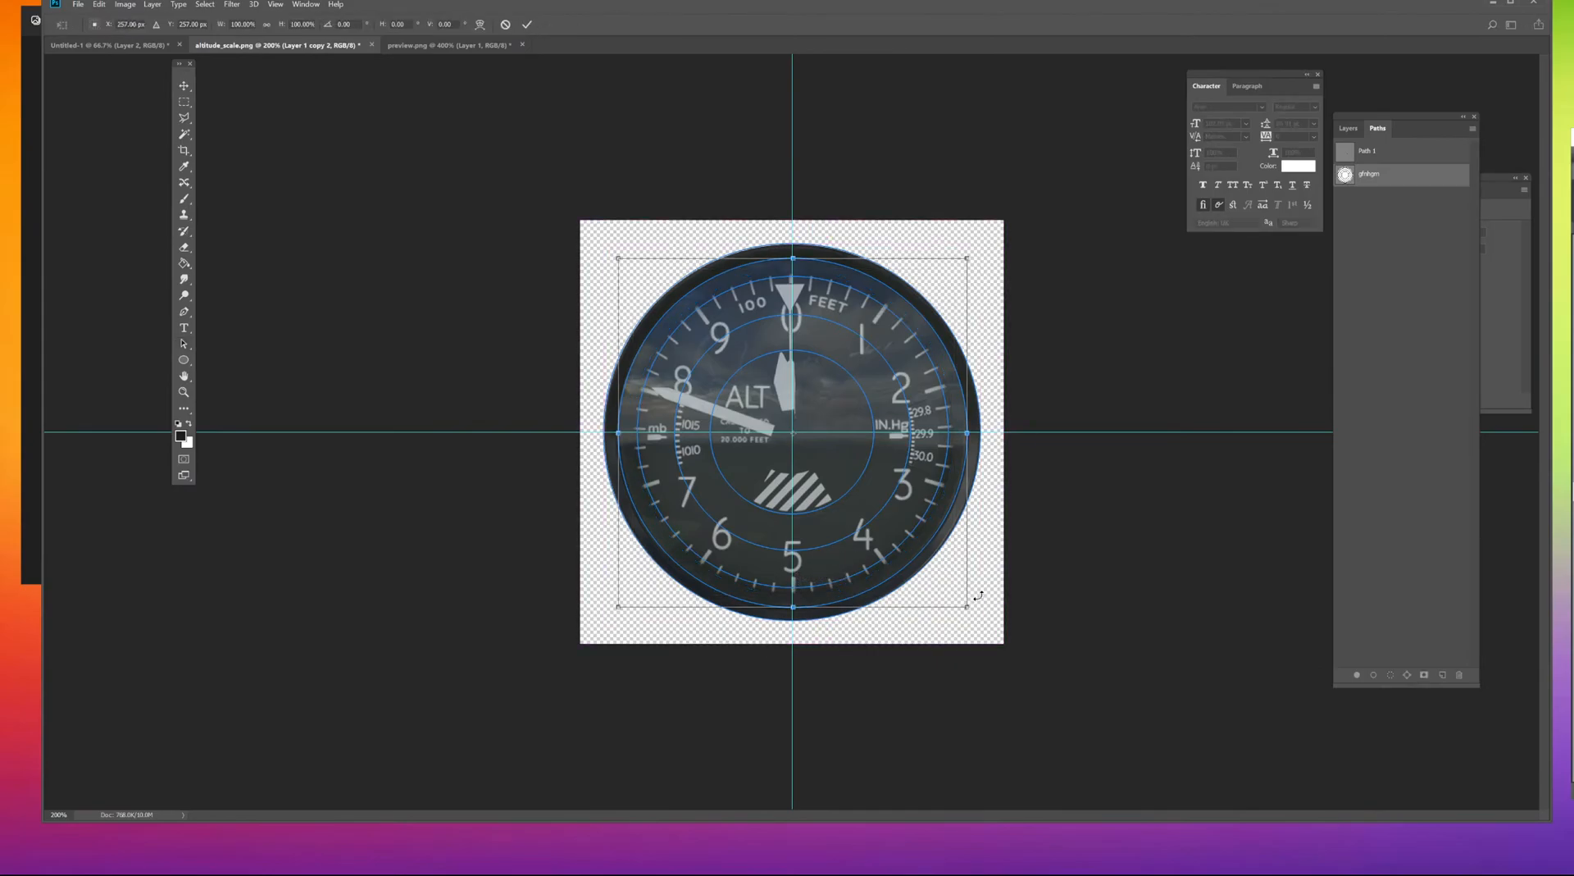
drag(968, 606, 958, 600)
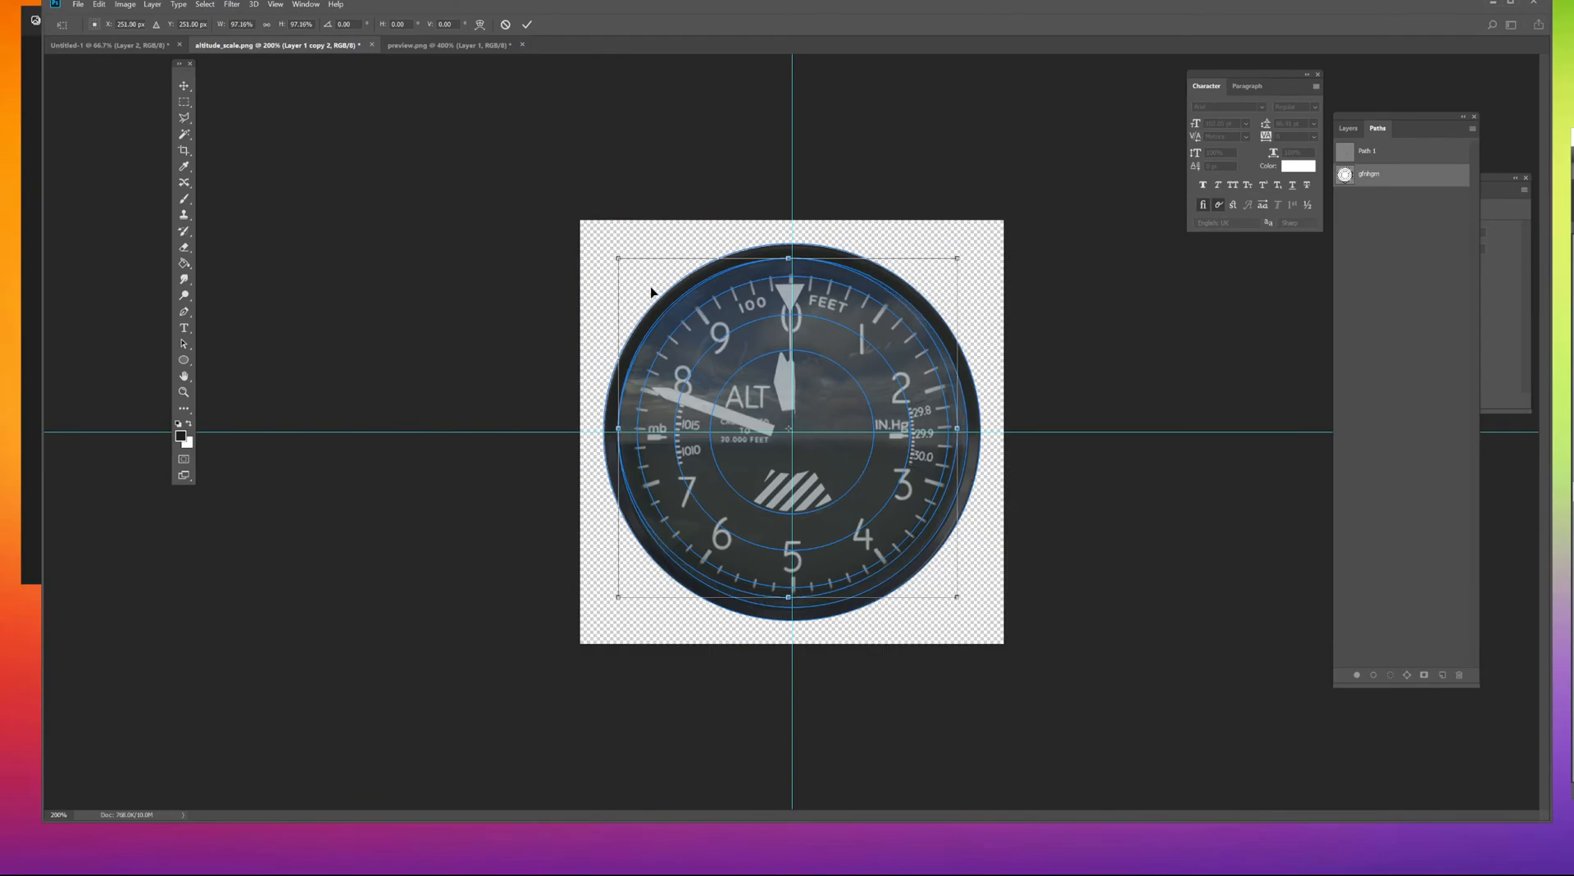
drag(621, 261, 624, 264)
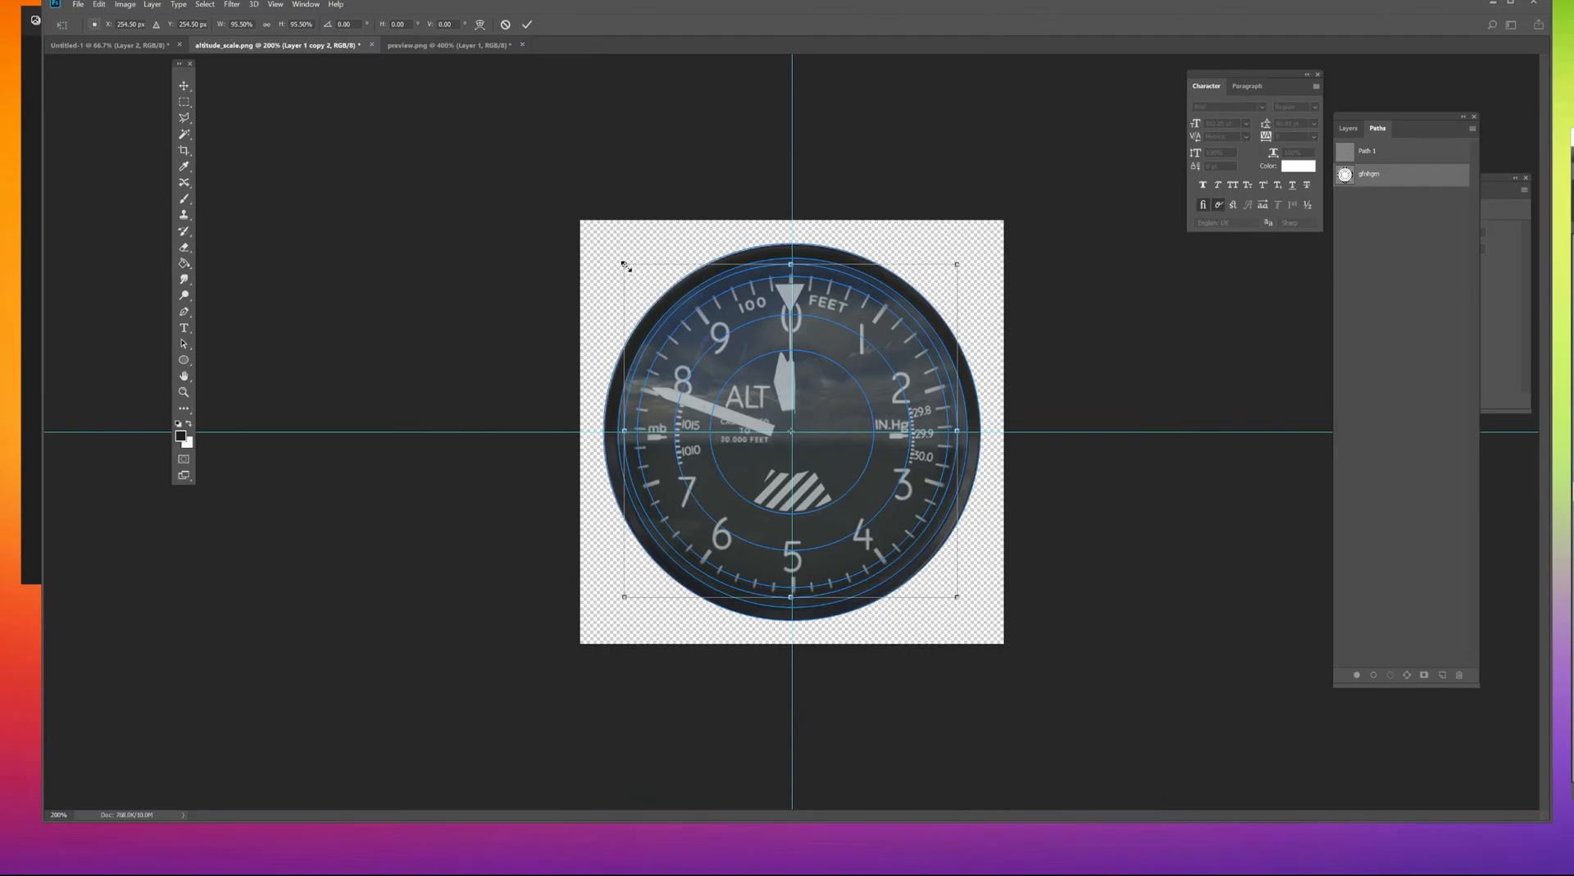
drag(959, 598, 954, 594)
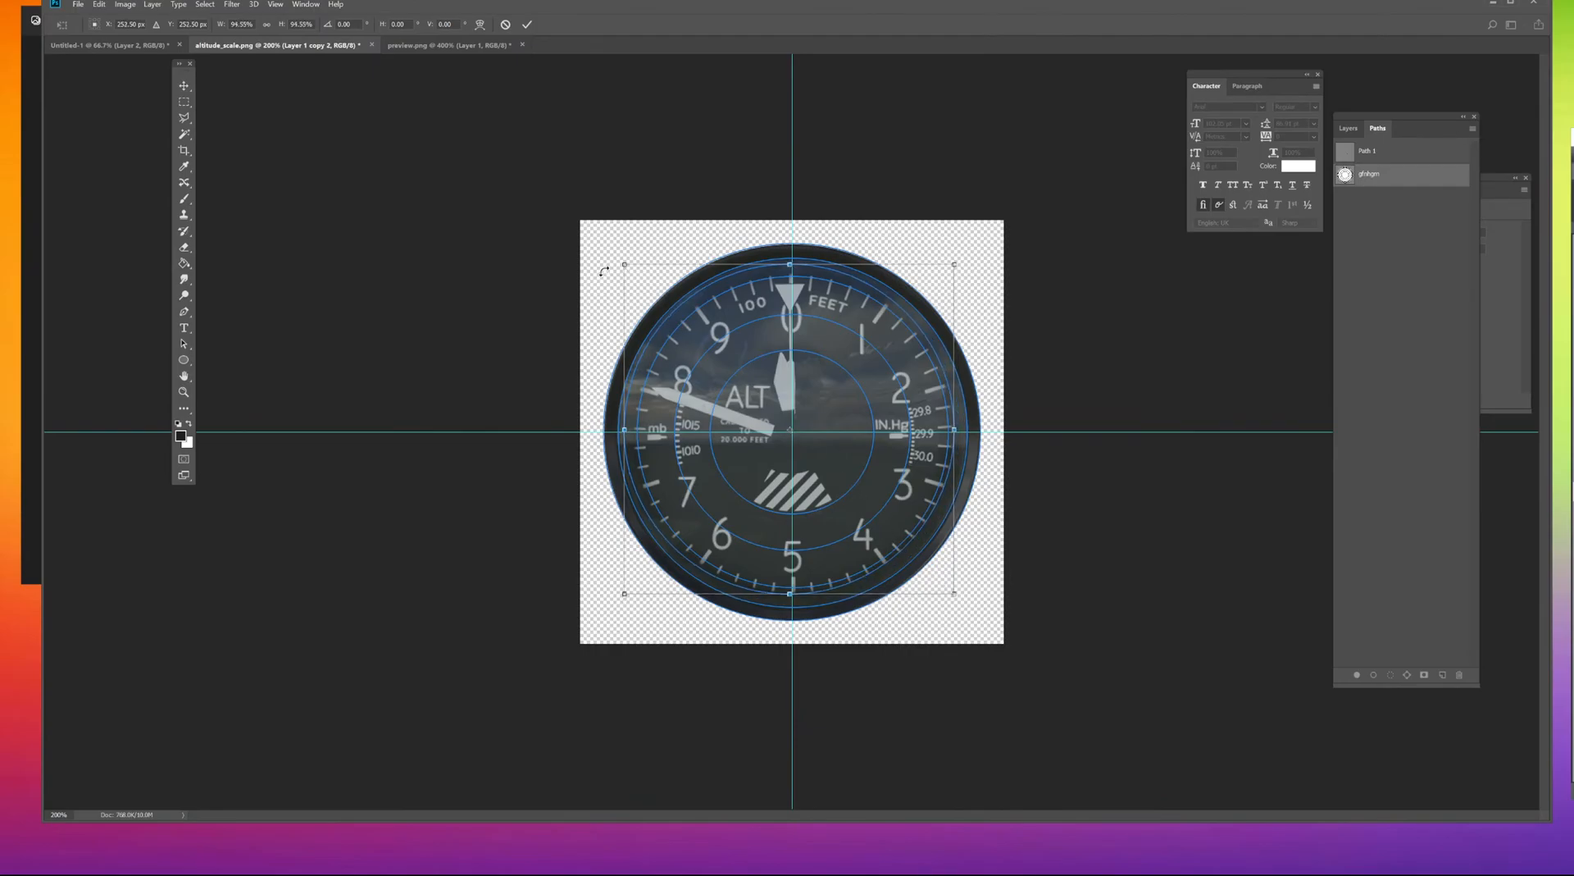
drag(624, 264, 633, 270)
key(Return)
key(a)
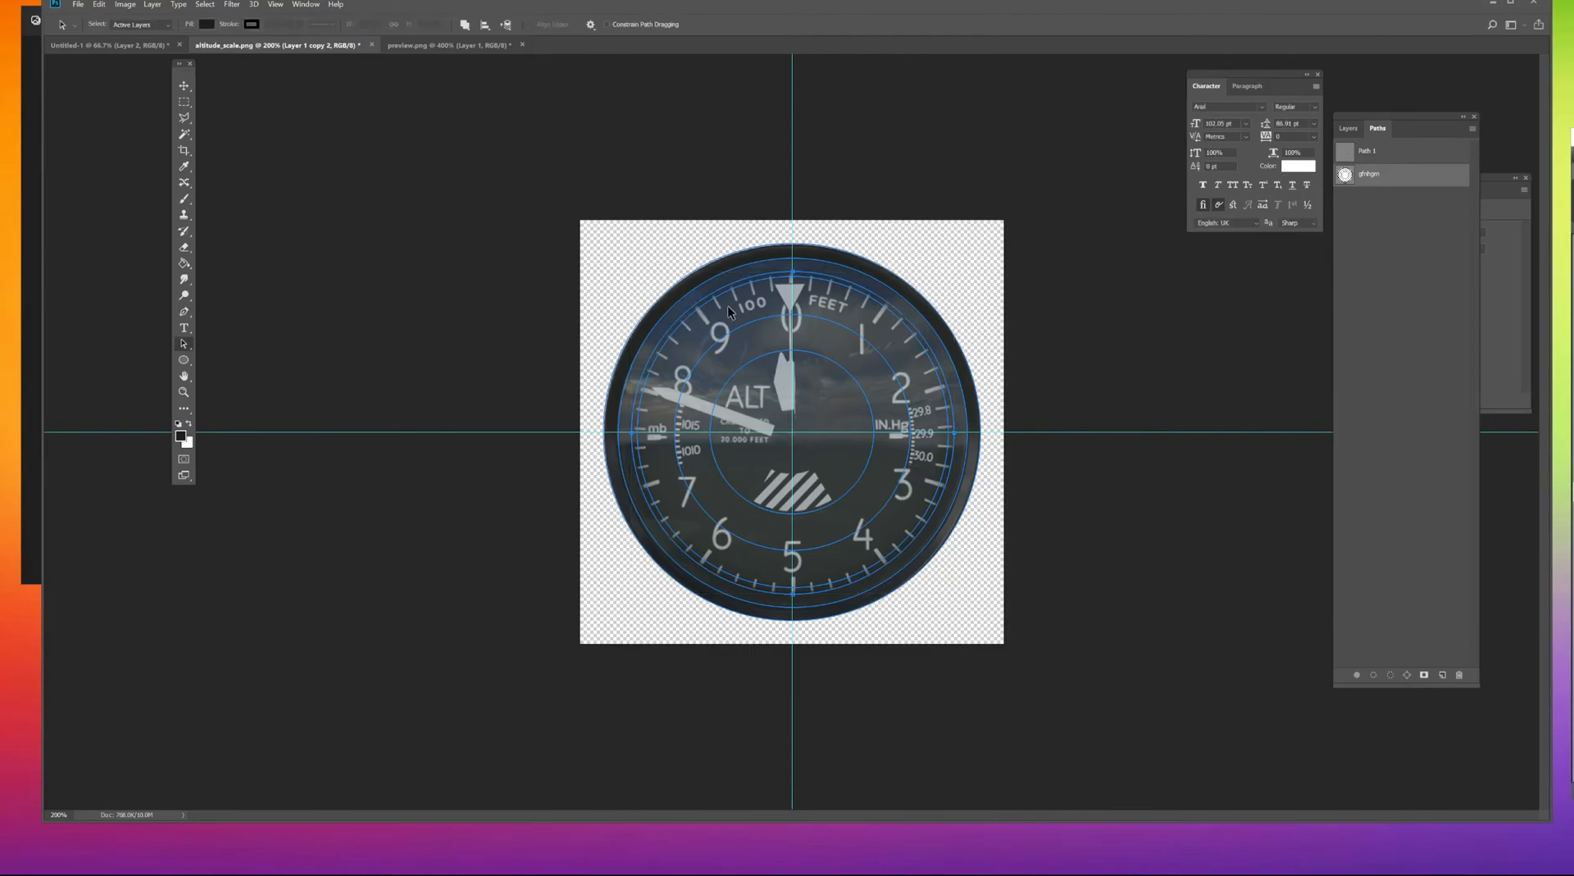
Make a selection from the outermost circle path around the gauge's bezel.
key(ctrl+plus)
key(ctrl+plus)
key(ctrl+plus)
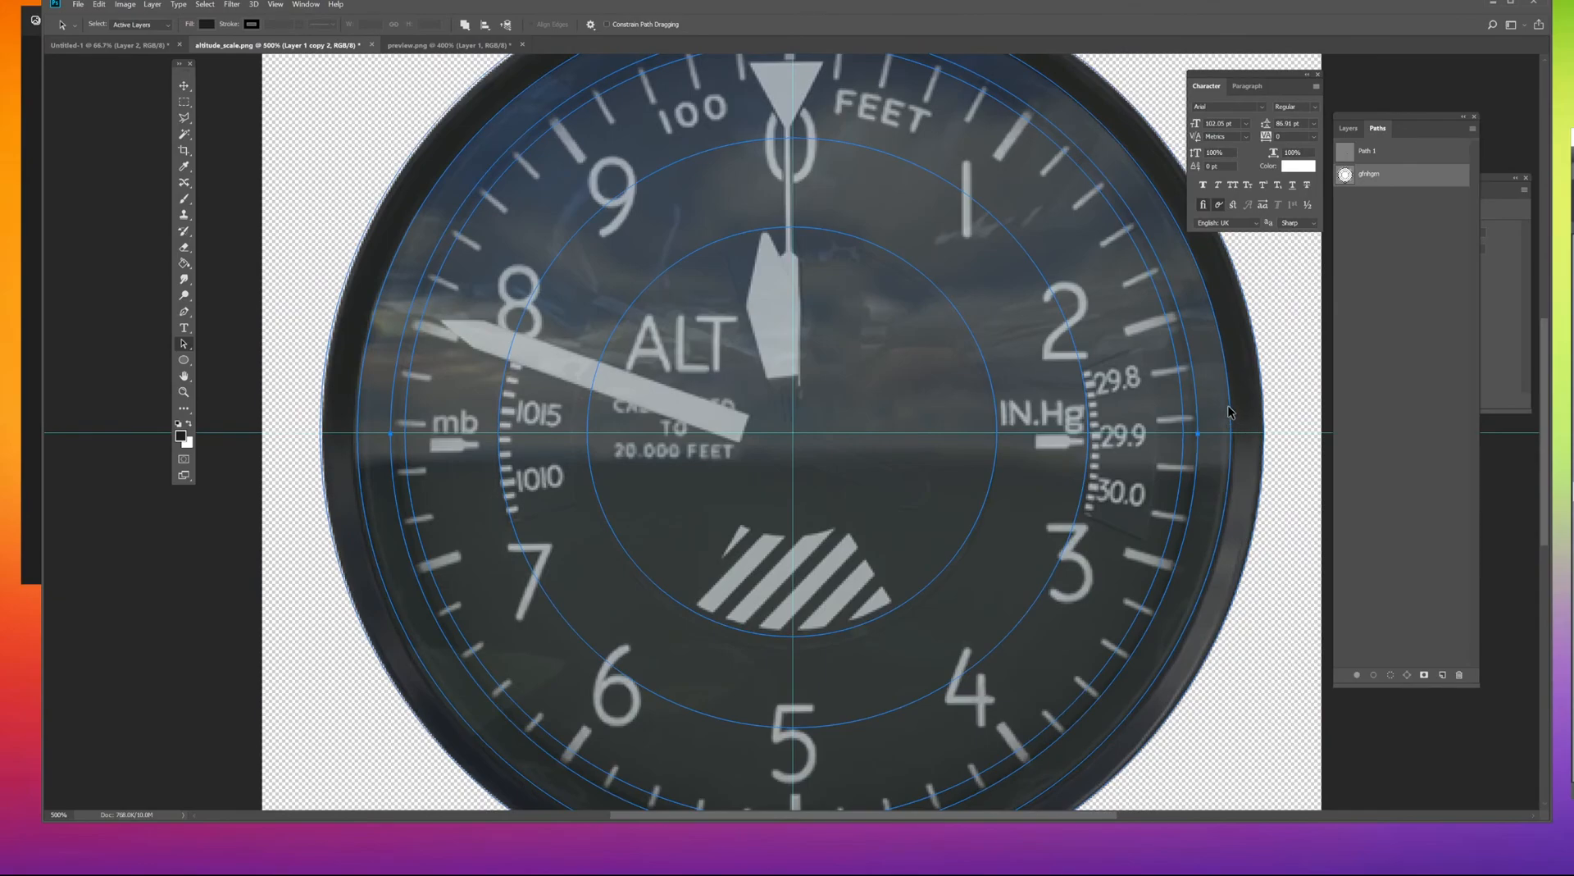
key(ctrl+minus)
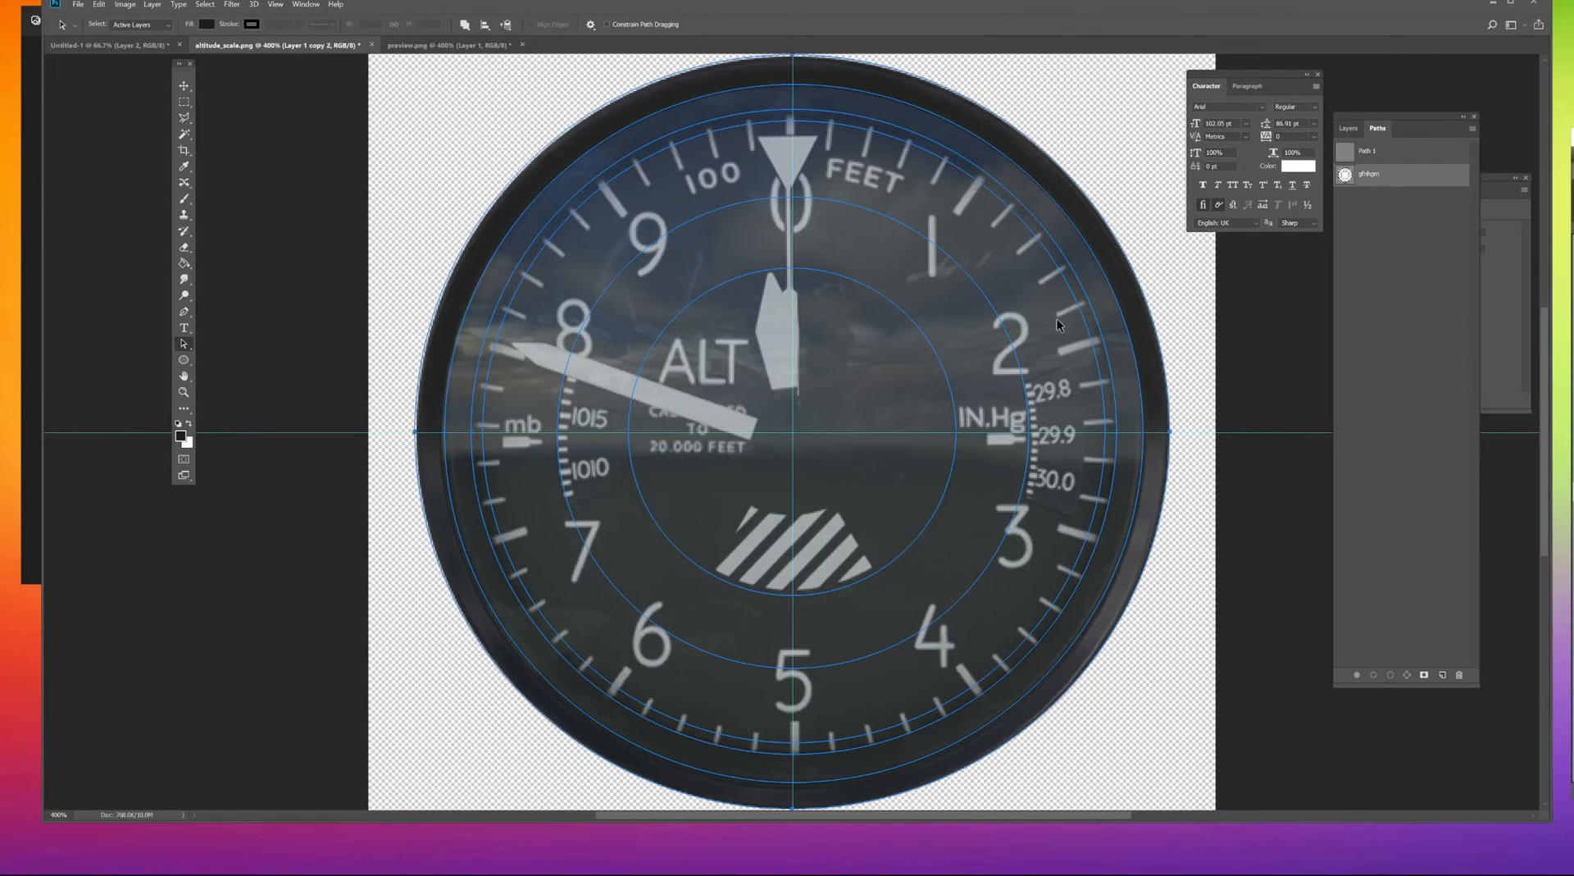
key(ctrl)
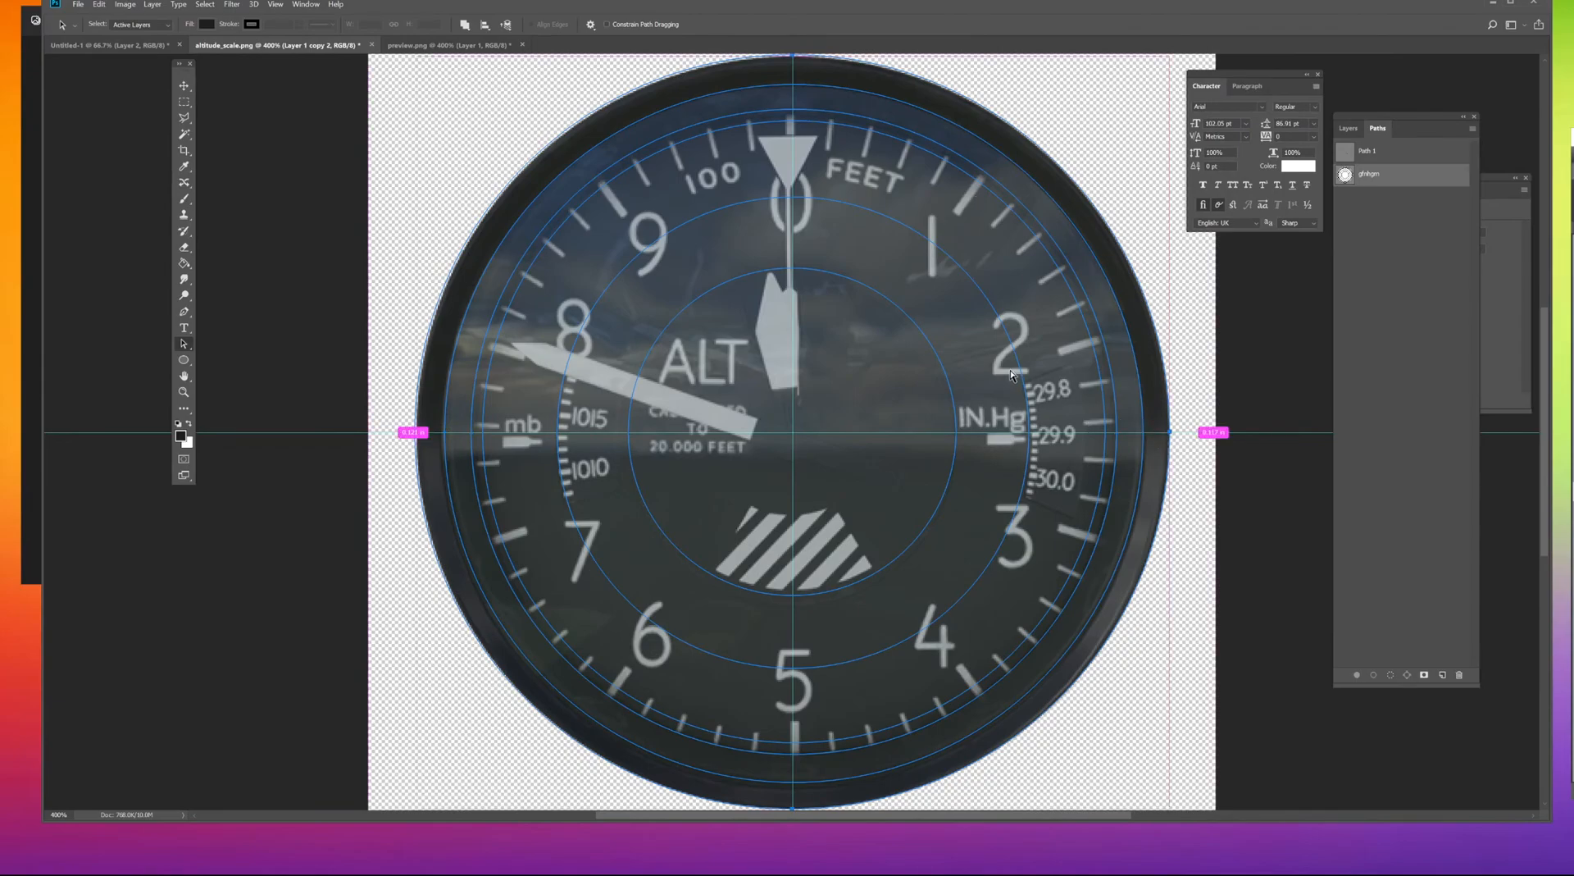
right_click(1029, 365)
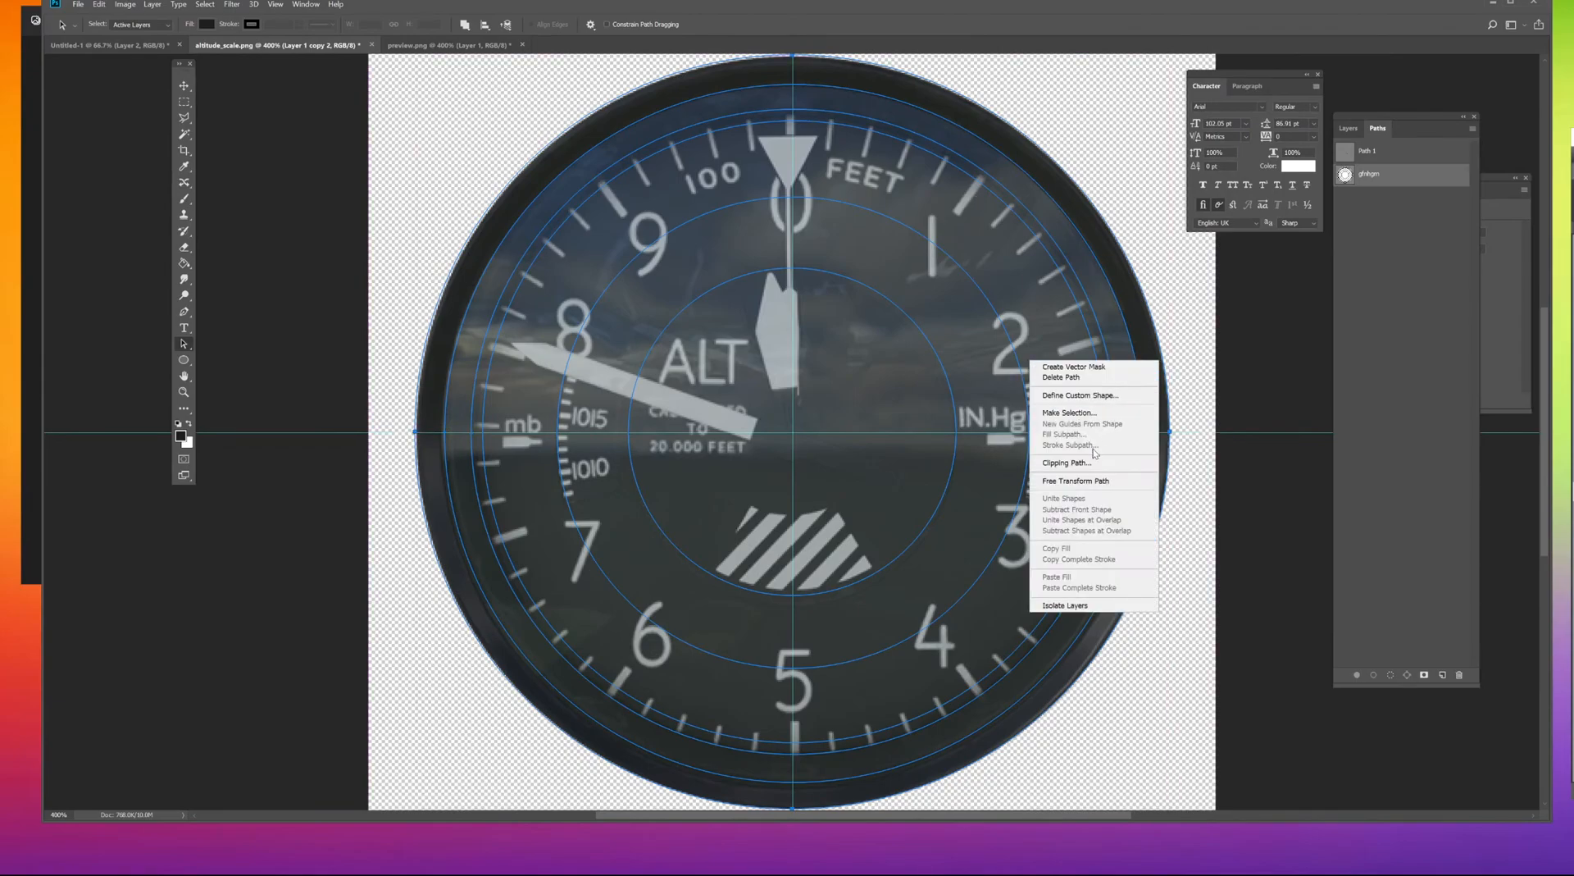
click(1095, 414)
click(1286, 222)
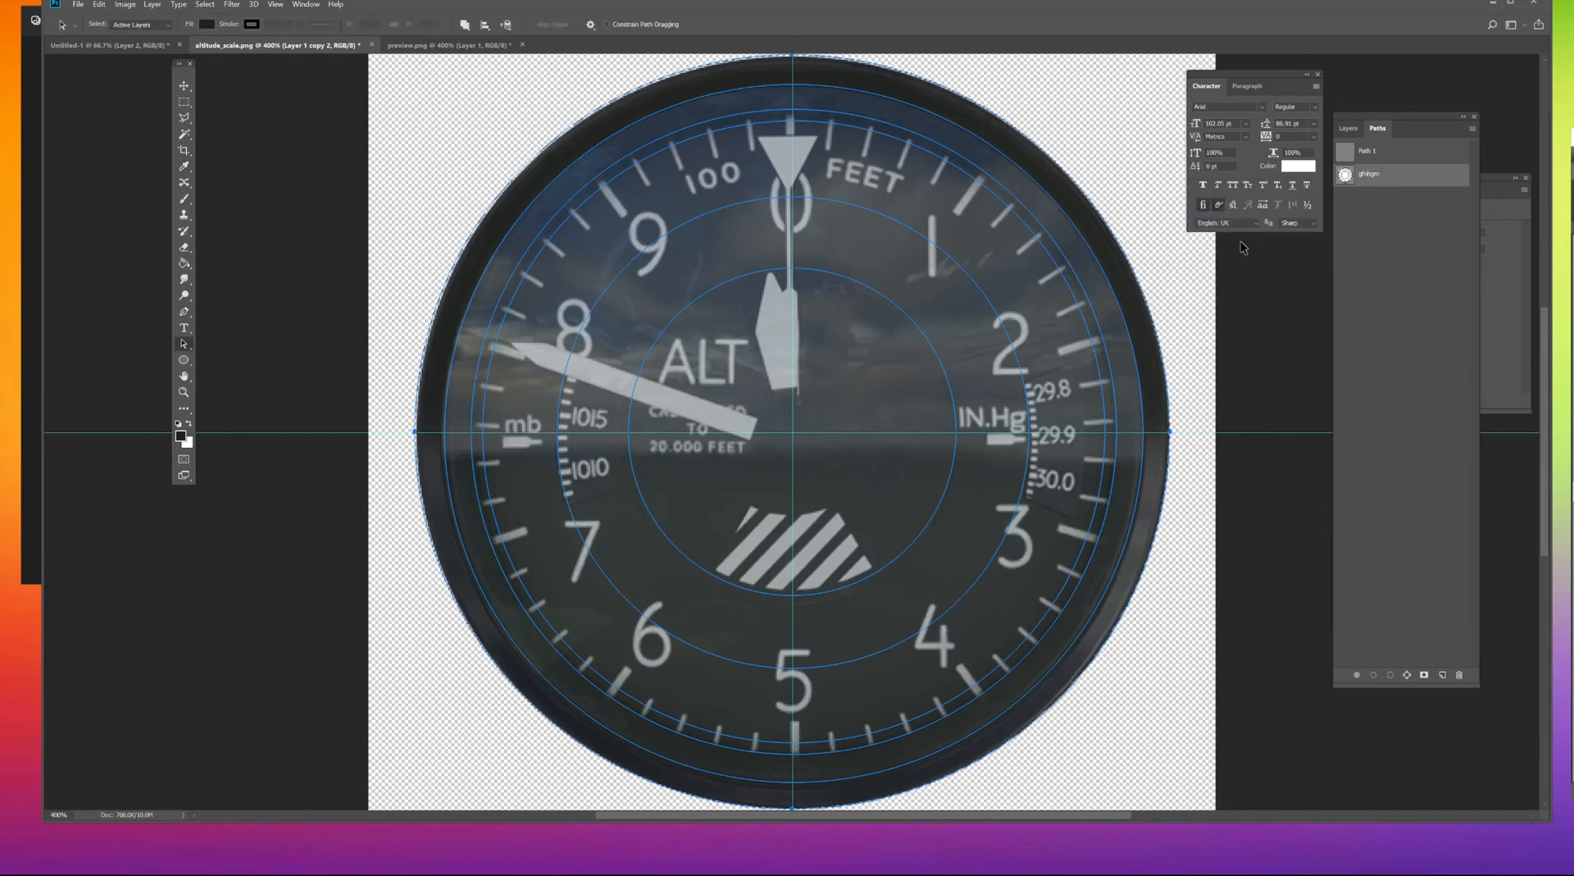
Subtract the circle path at the bezel's inner edge from the selection and deselect the saved path.
right_click(851, 257)
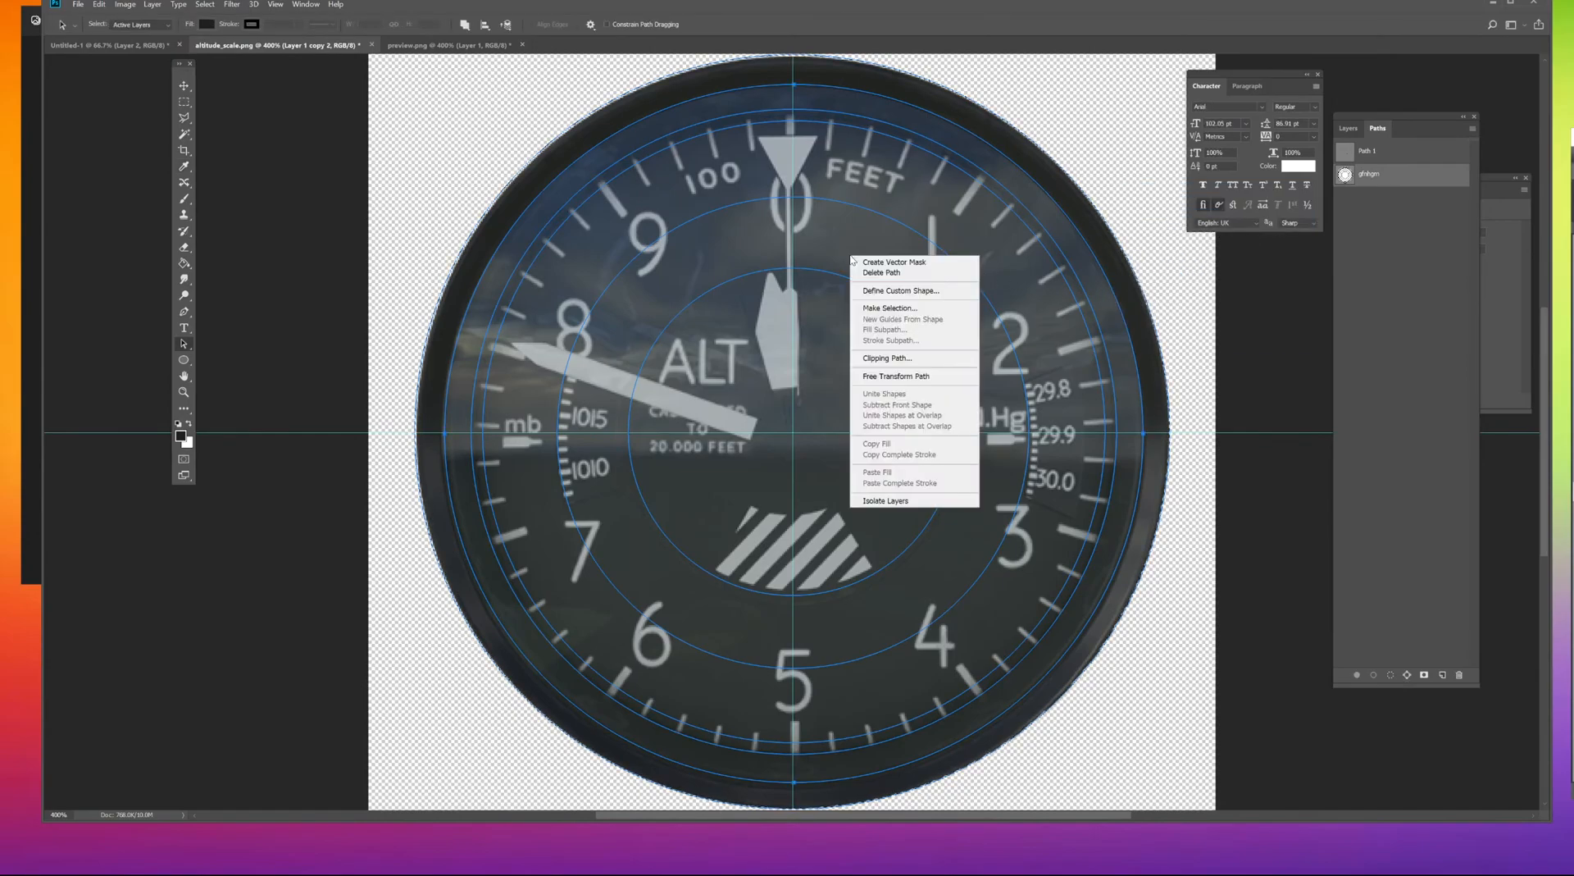
click(916, 308)
click(1161, 321)
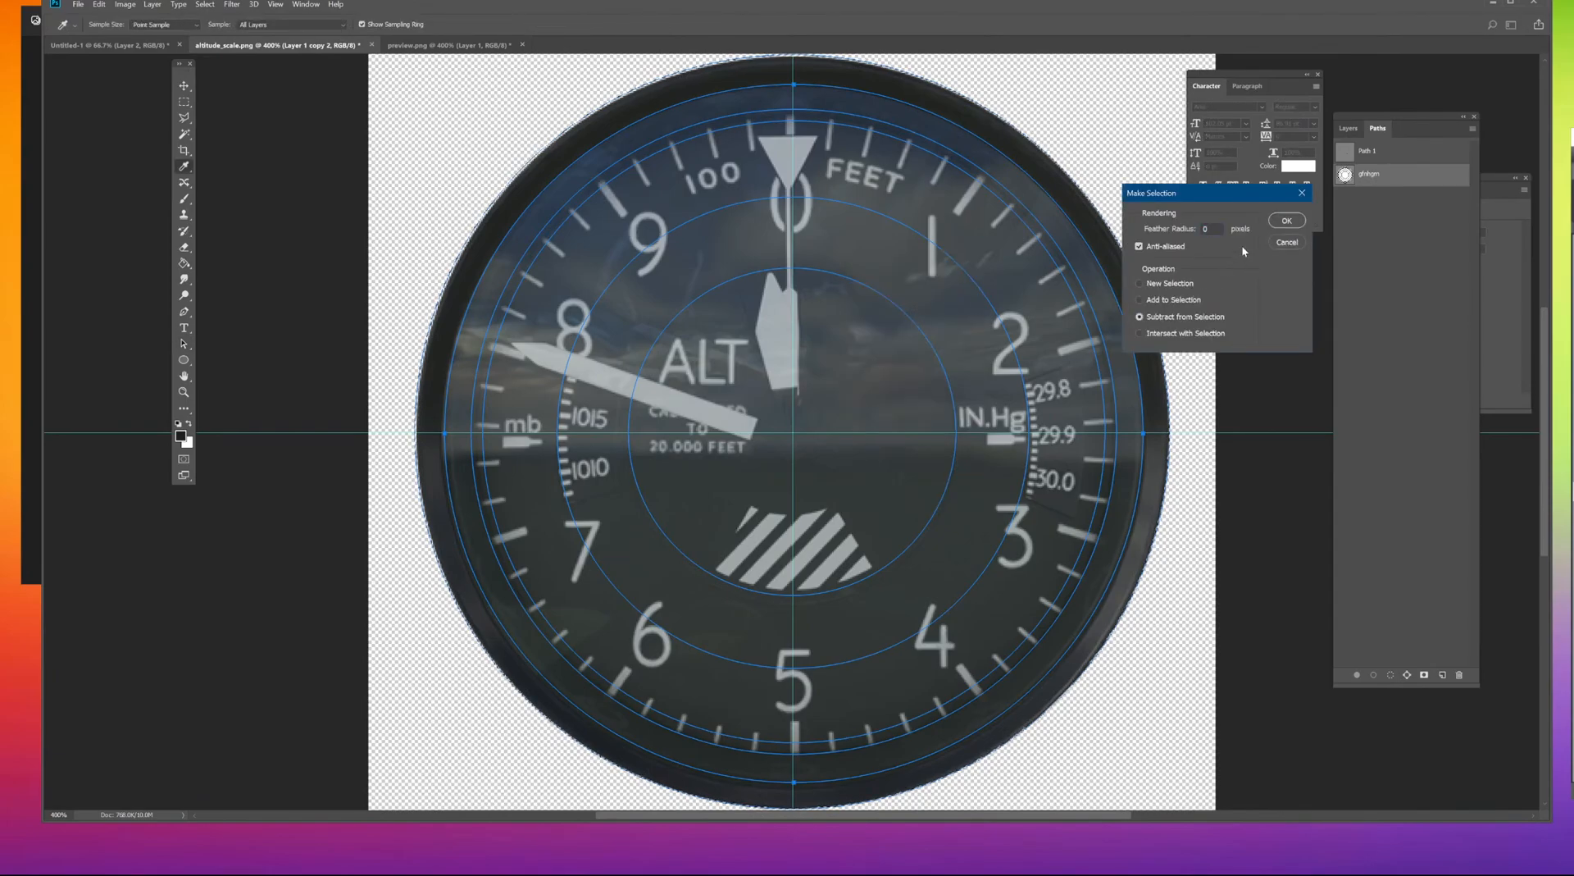
click(1286, 221)
click(1421, 230)
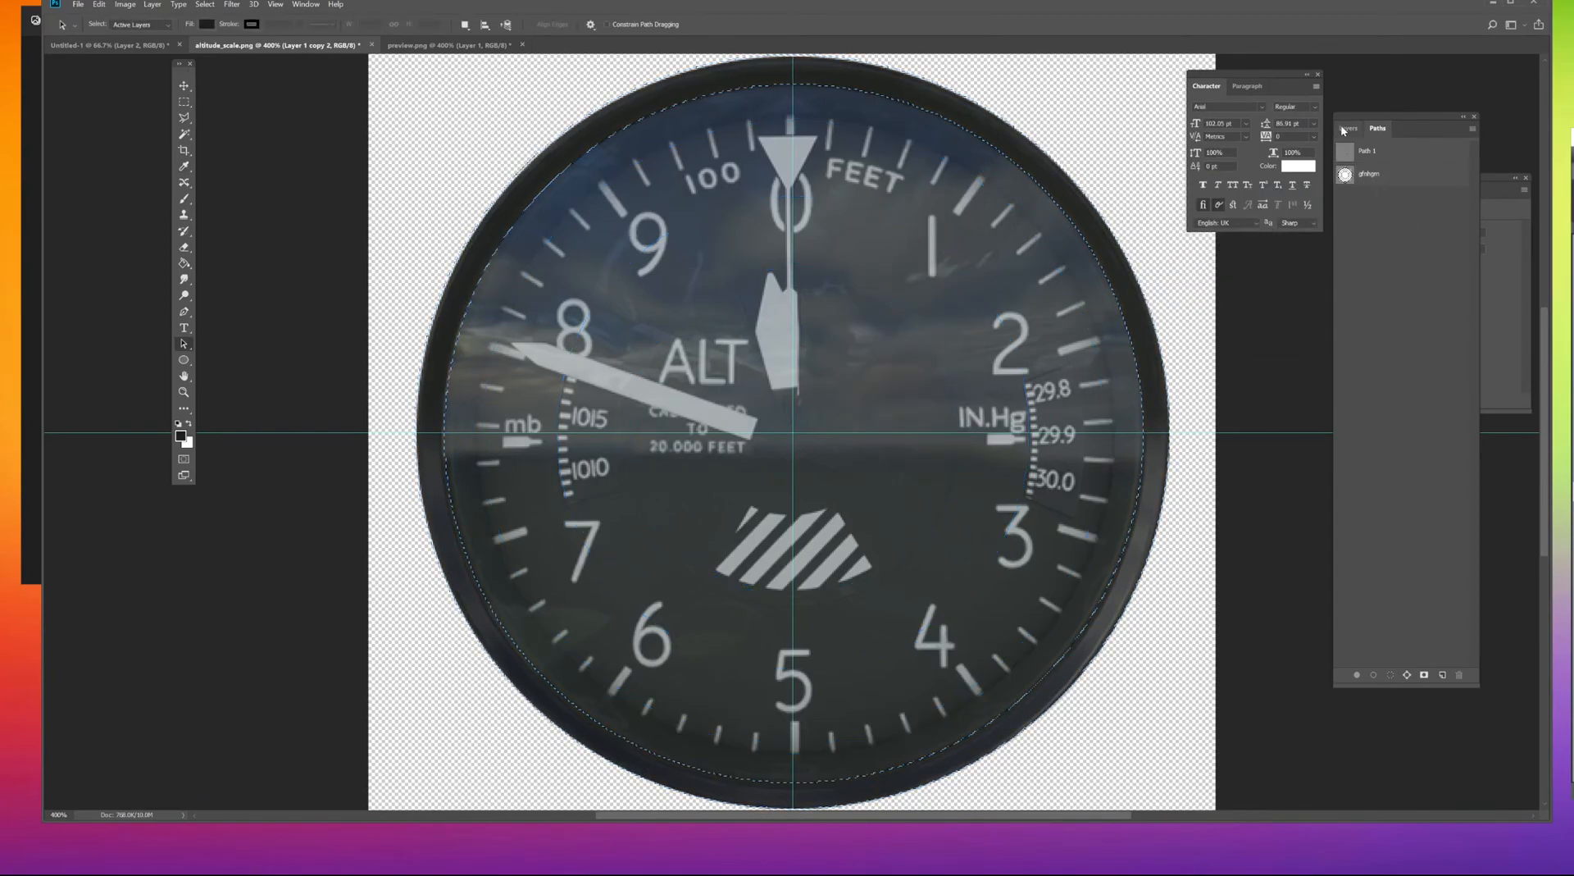
Copy the selected bezel ring from the FS2020 ALT copy 2 layer to a new layer.
click(1347, 127)
click(1419, 261)
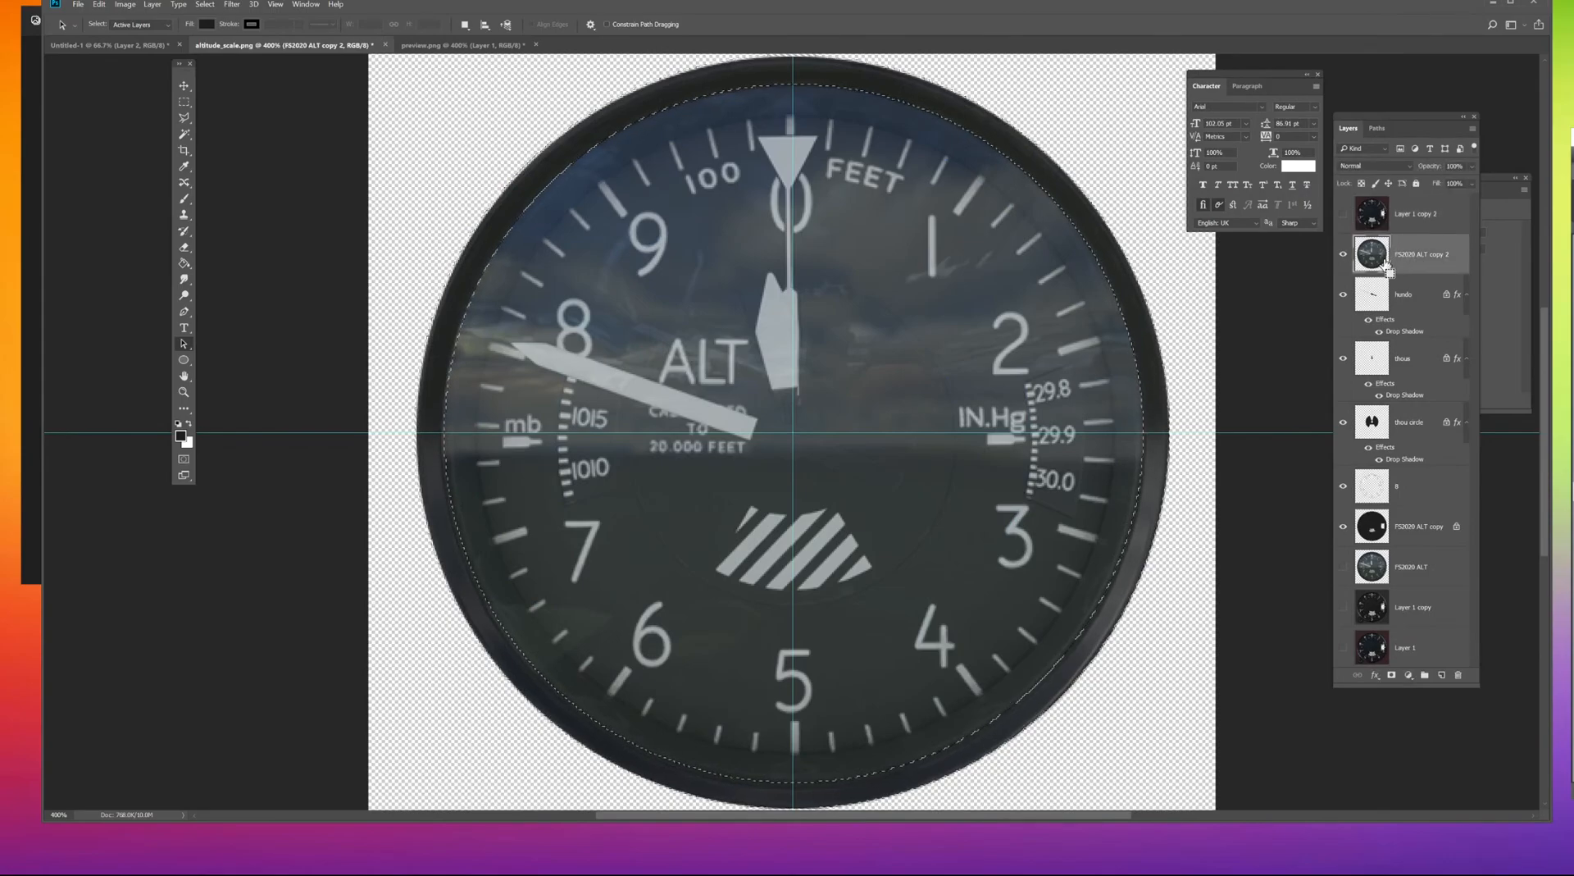
key(ctrl+j)
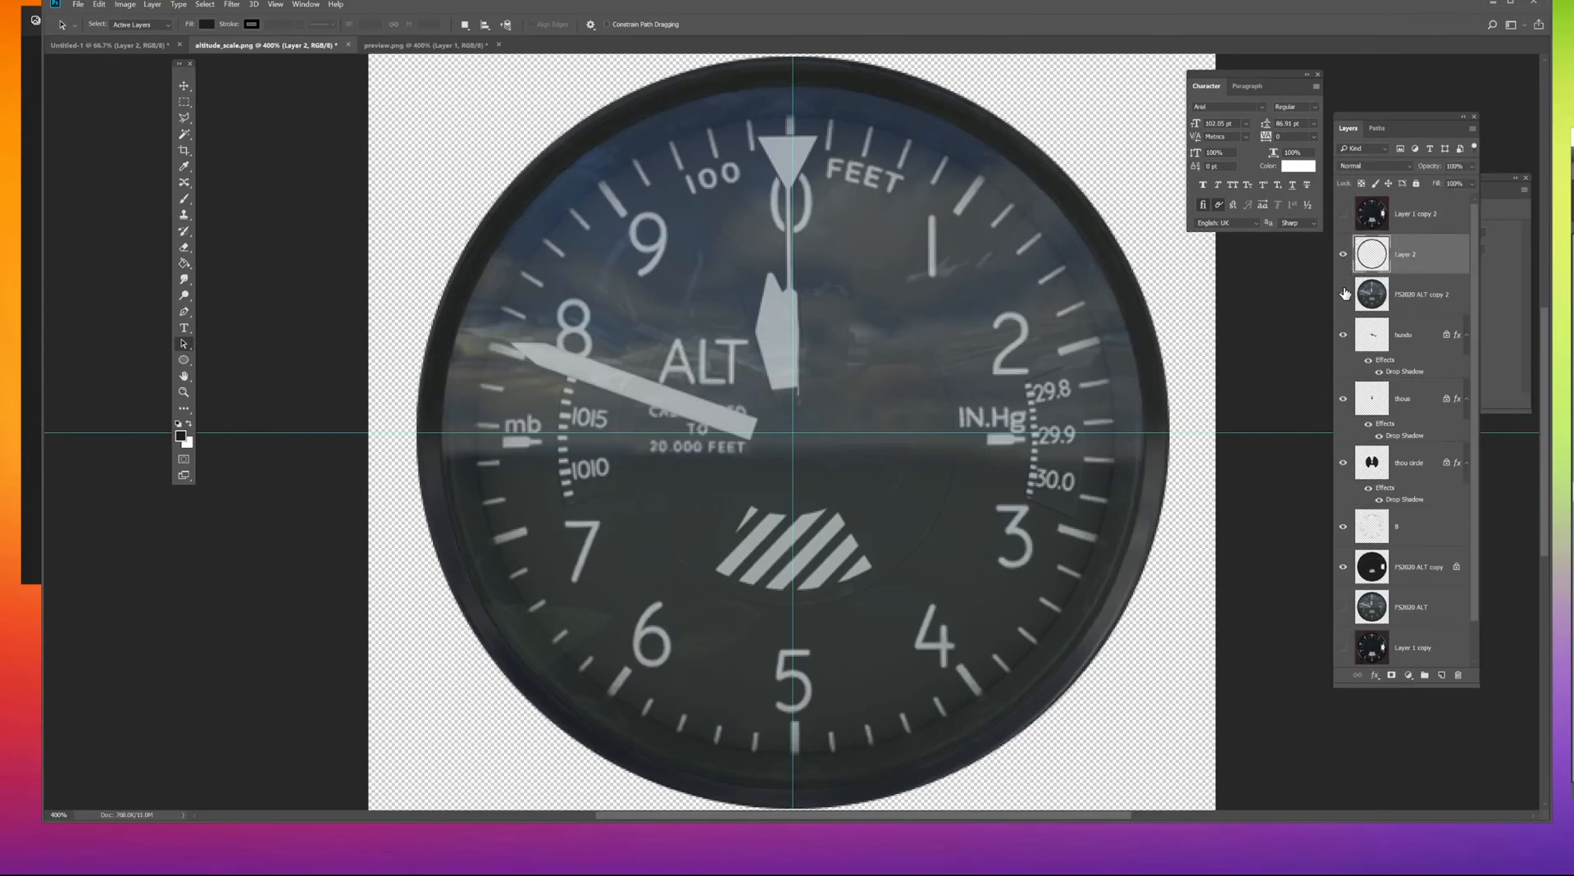
Hide FS2020 ALT copy 2 to check the copied bezel ring against the gauge, and show the layer again.
click(1343, 295)
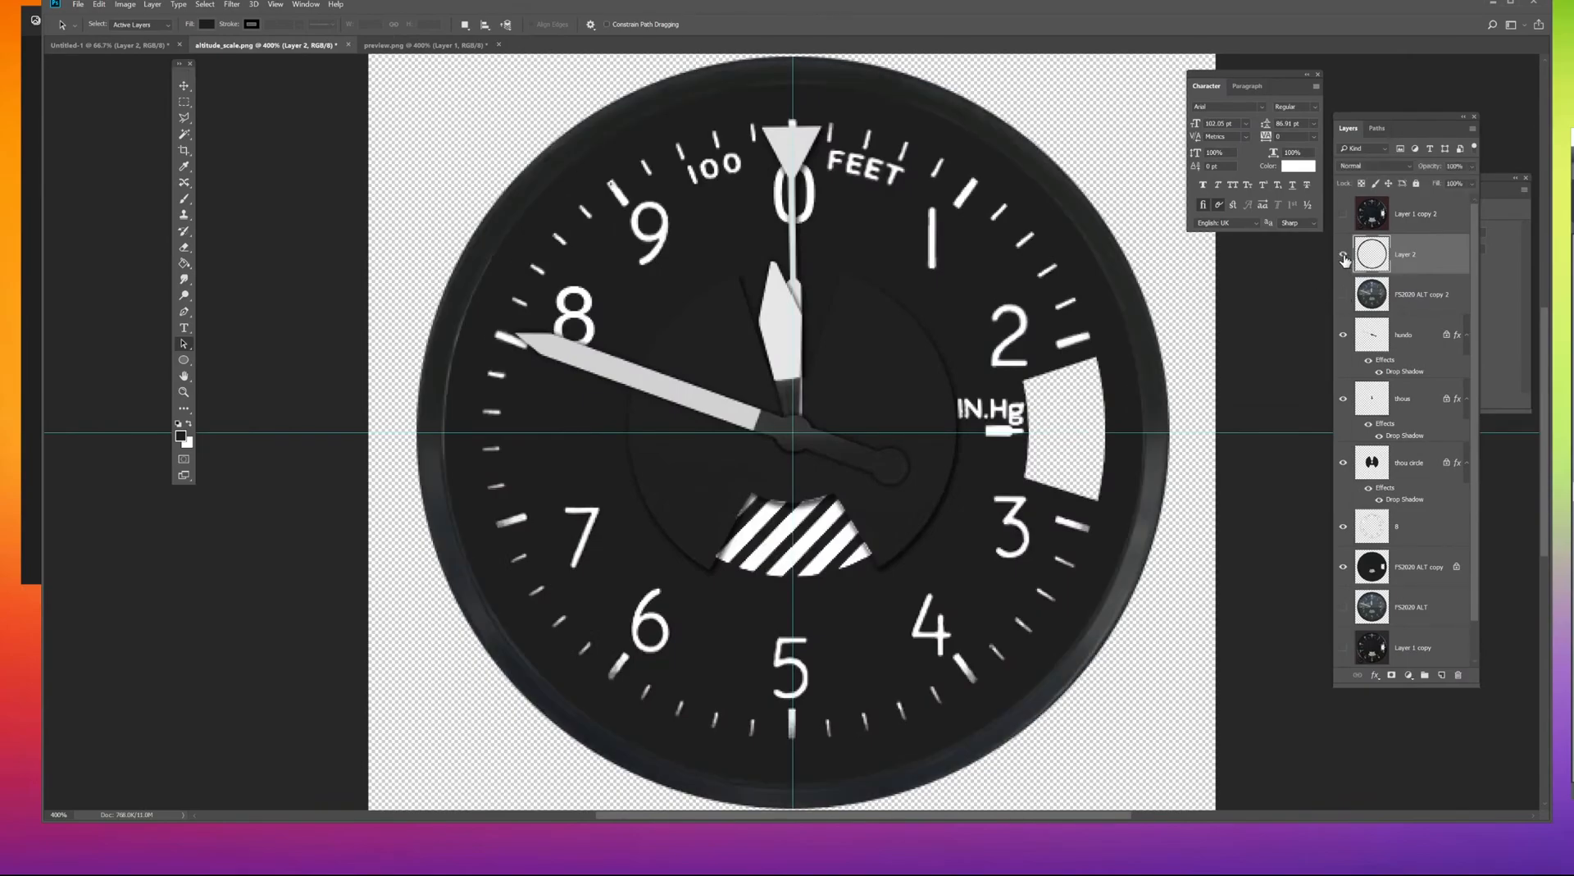
key(ctrl+minus)
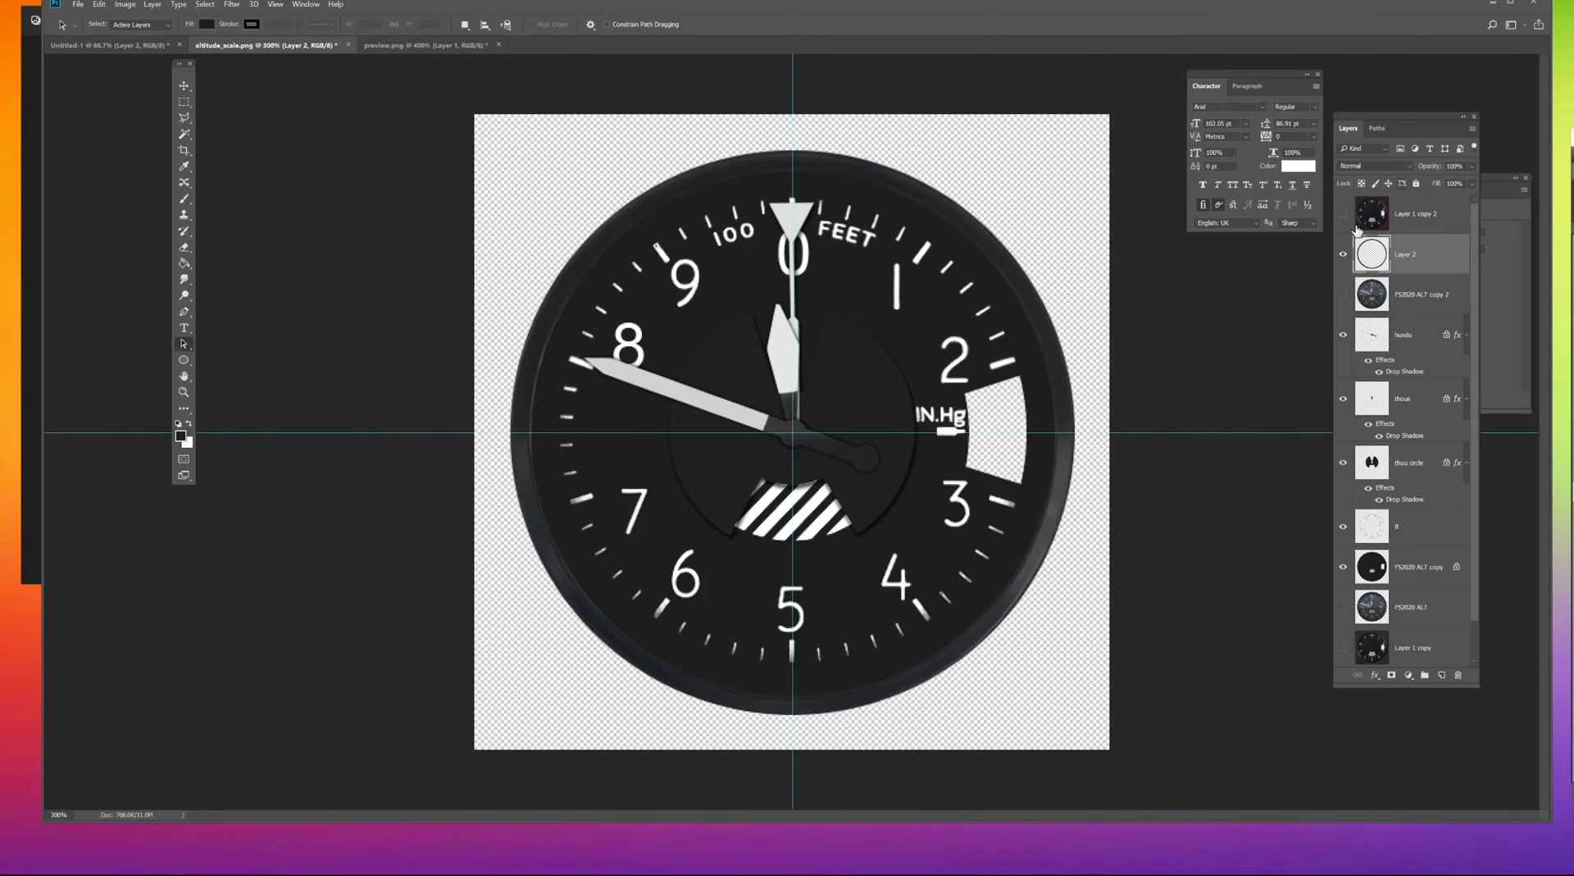
click(1343, 295)
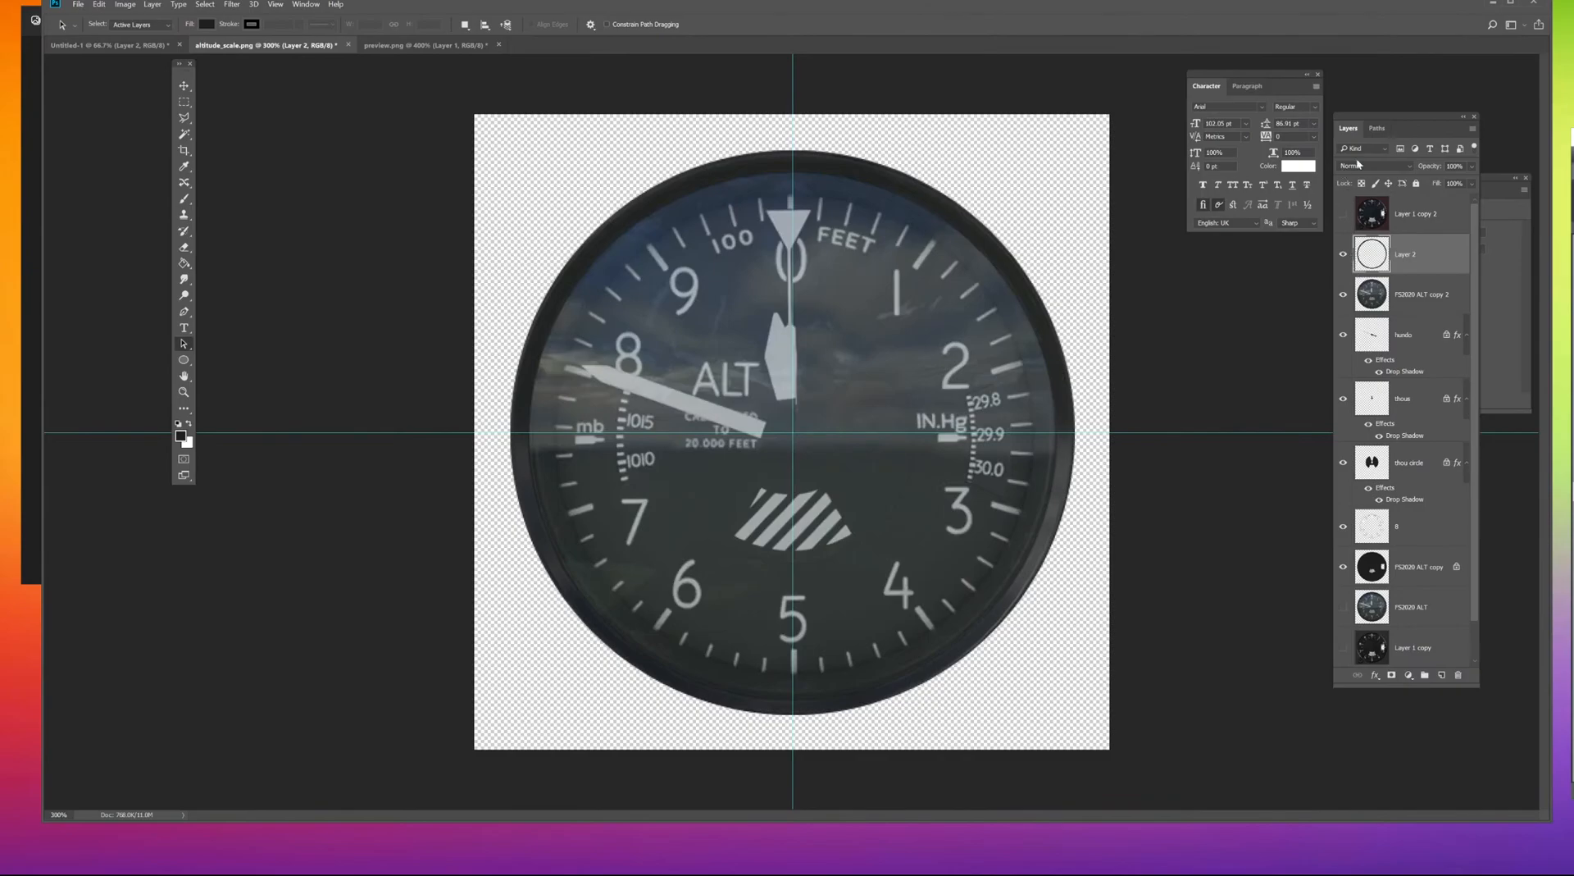
Display the saved circle paths and make a selection from the circle at the bezel's inner edge.
click(1378, 128)
click(1387, 173)
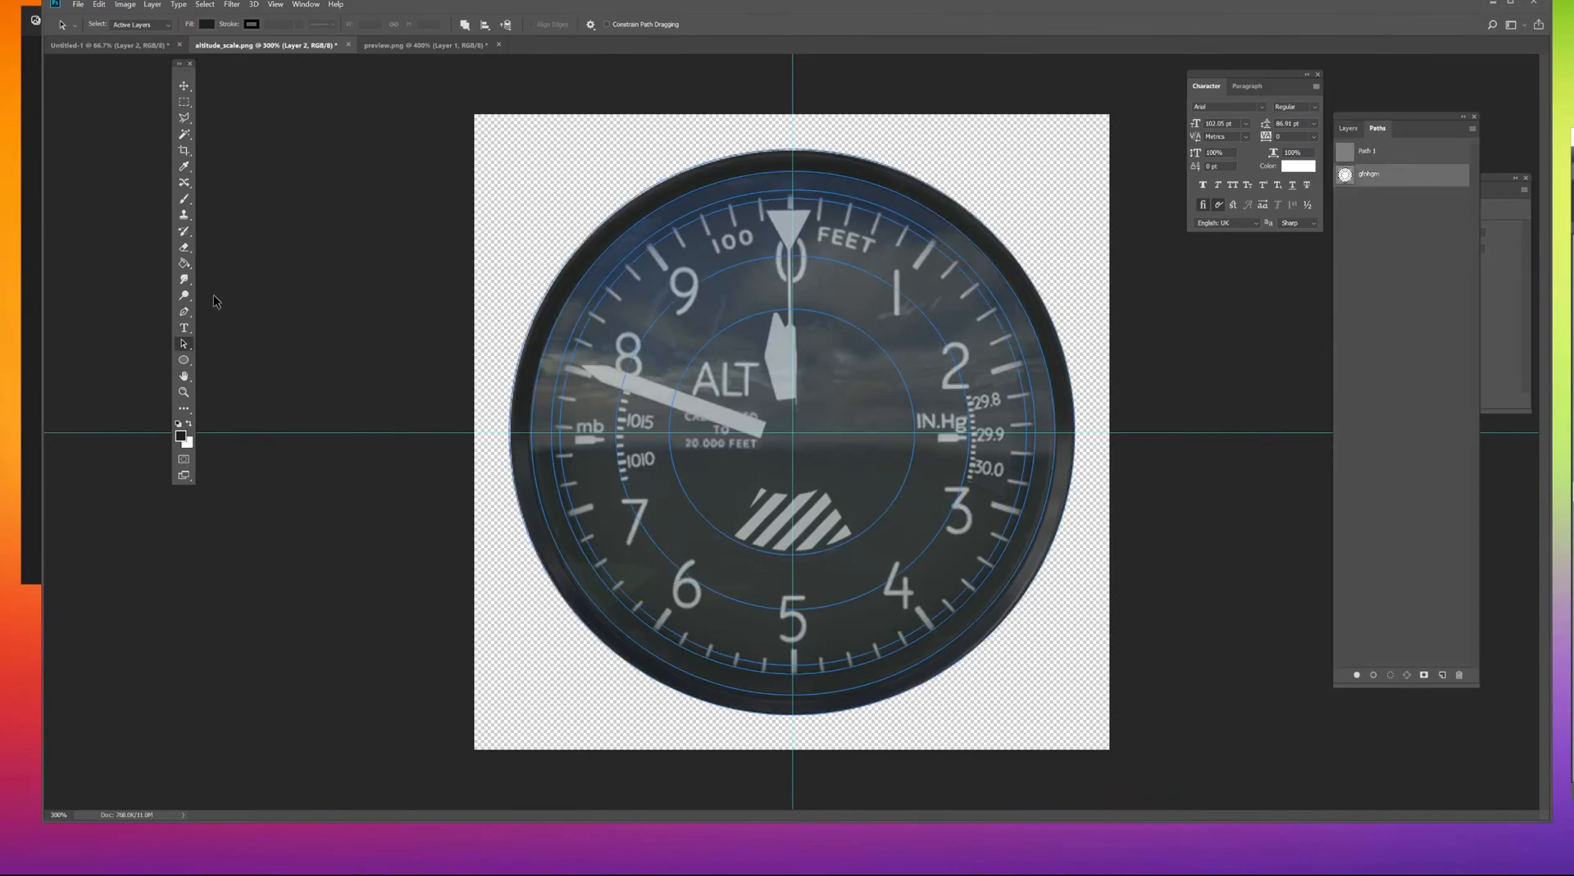
right_click(861, 186)
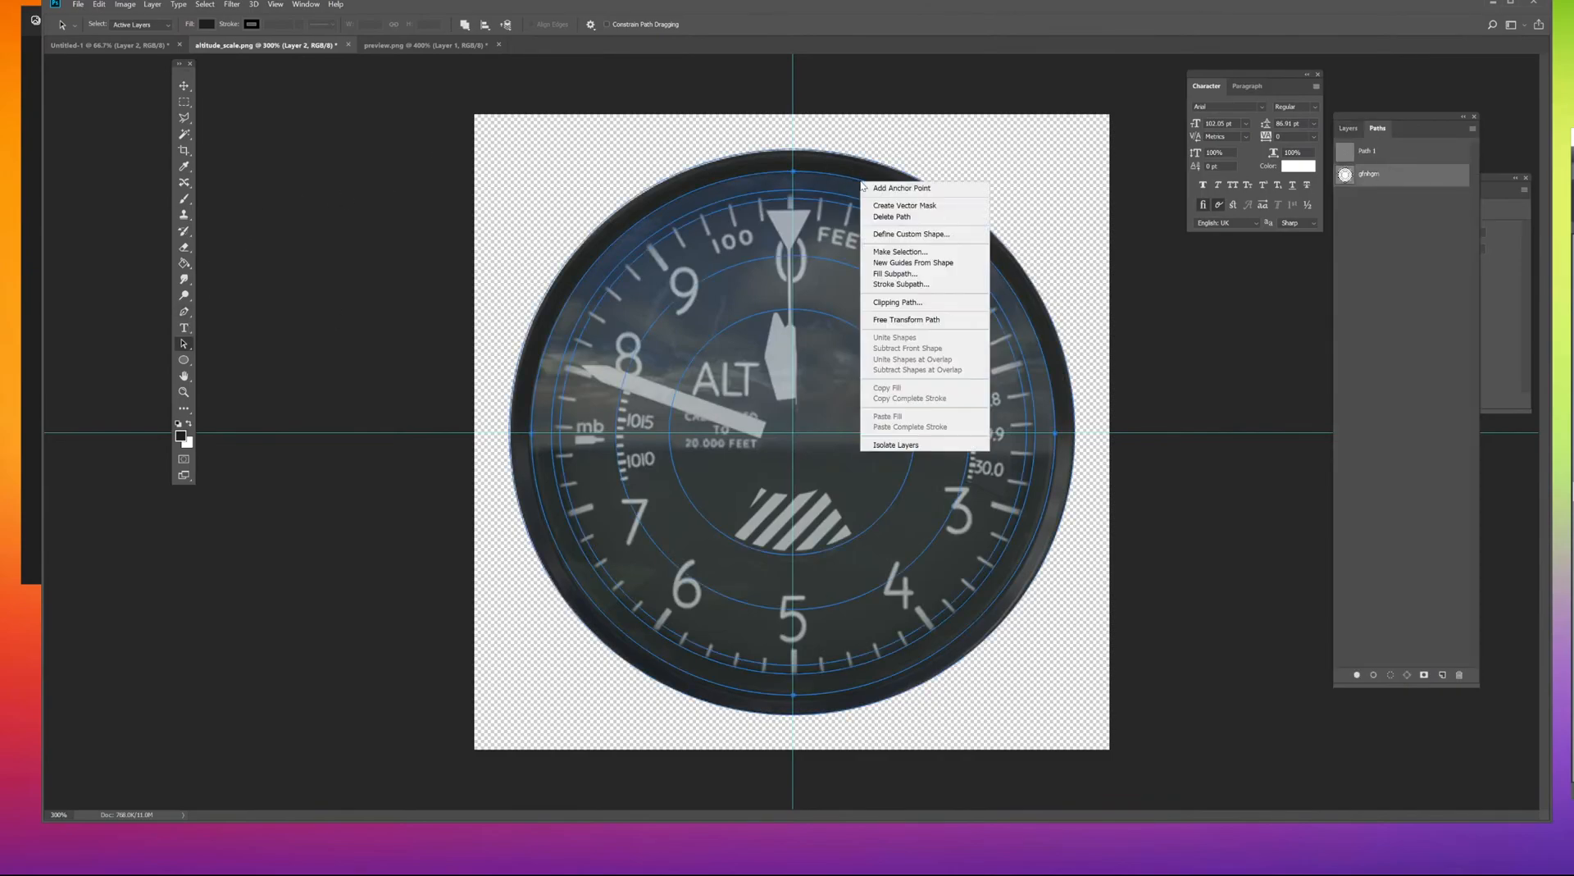
click(900, 251)
click(1284, 223)
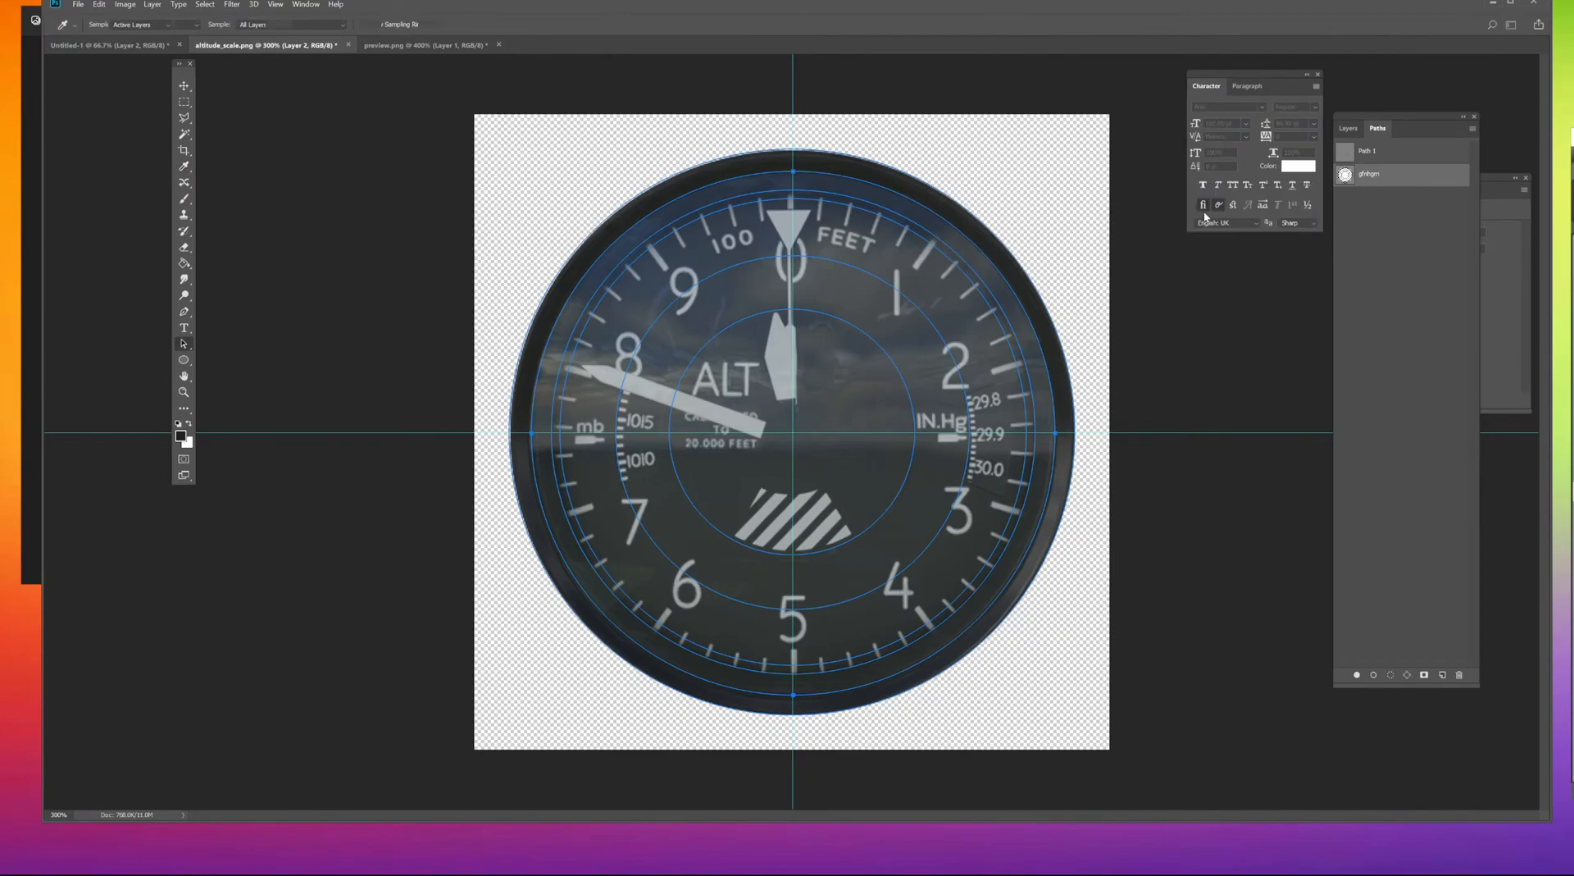
Subtract the next smaller circle path from the selection to leave the inner bezel ring selected, and deselect the saved path.
right_click(869, 238)
click(937, 294)
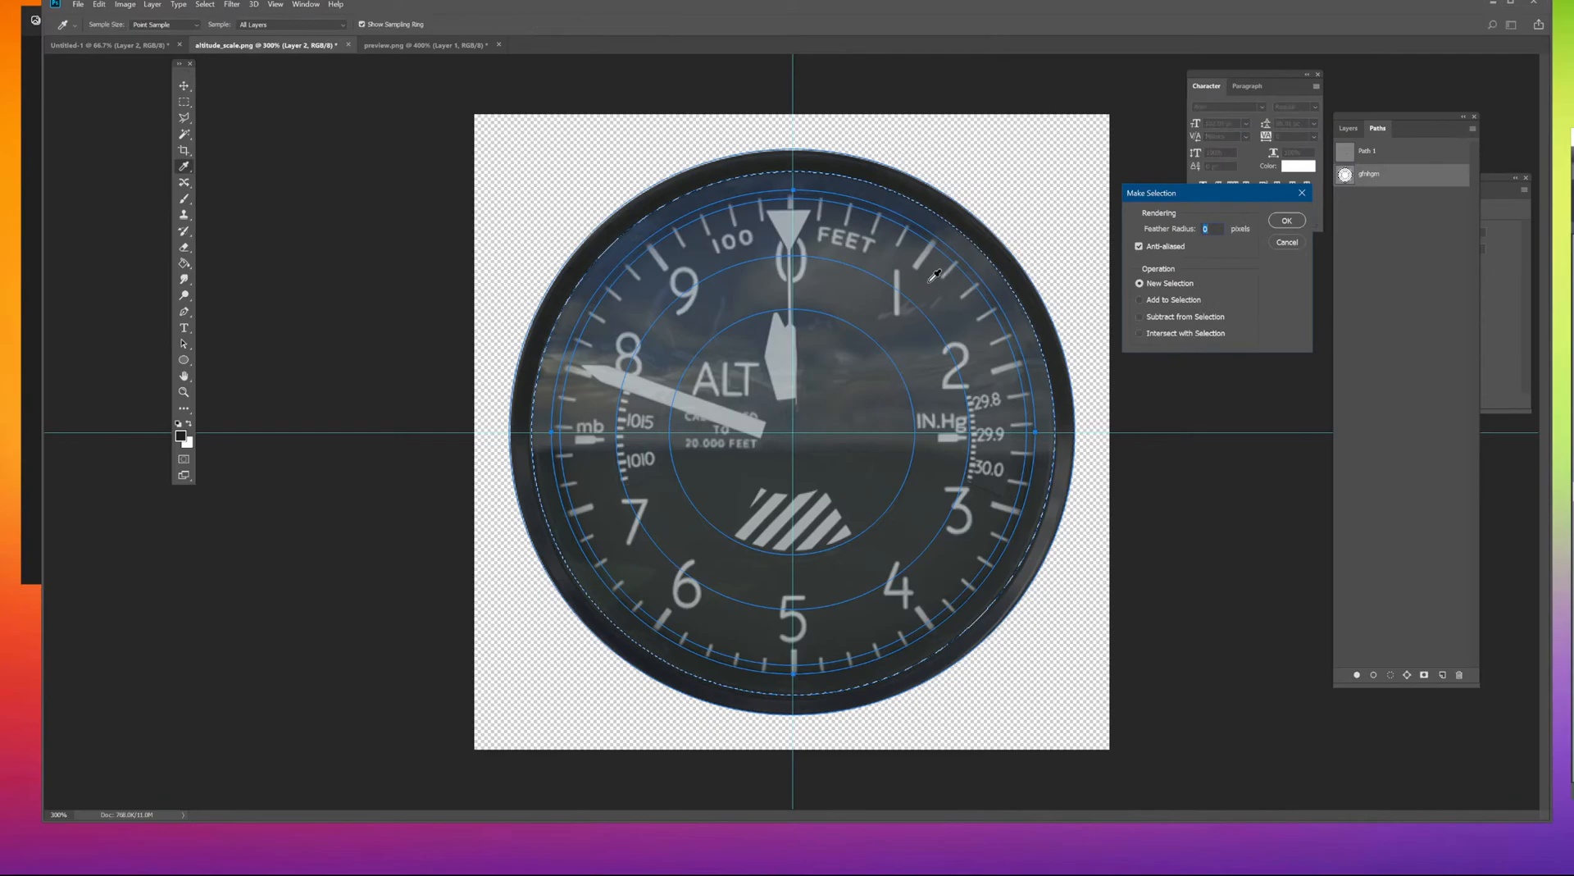
click(1165, 301)
click(1285, 220)
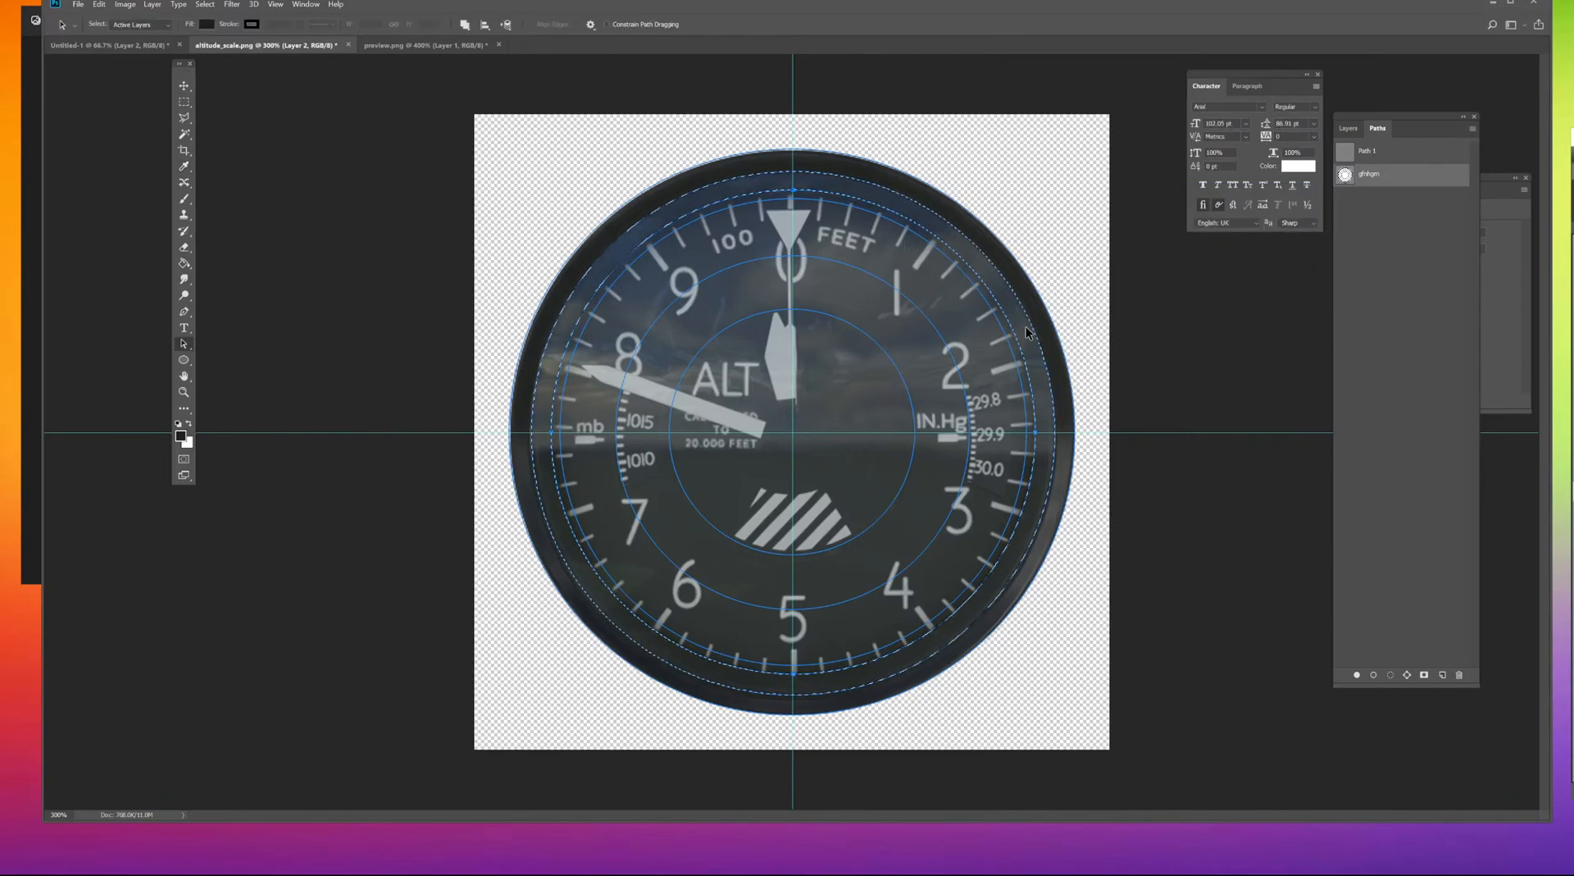
click(1387, 229)
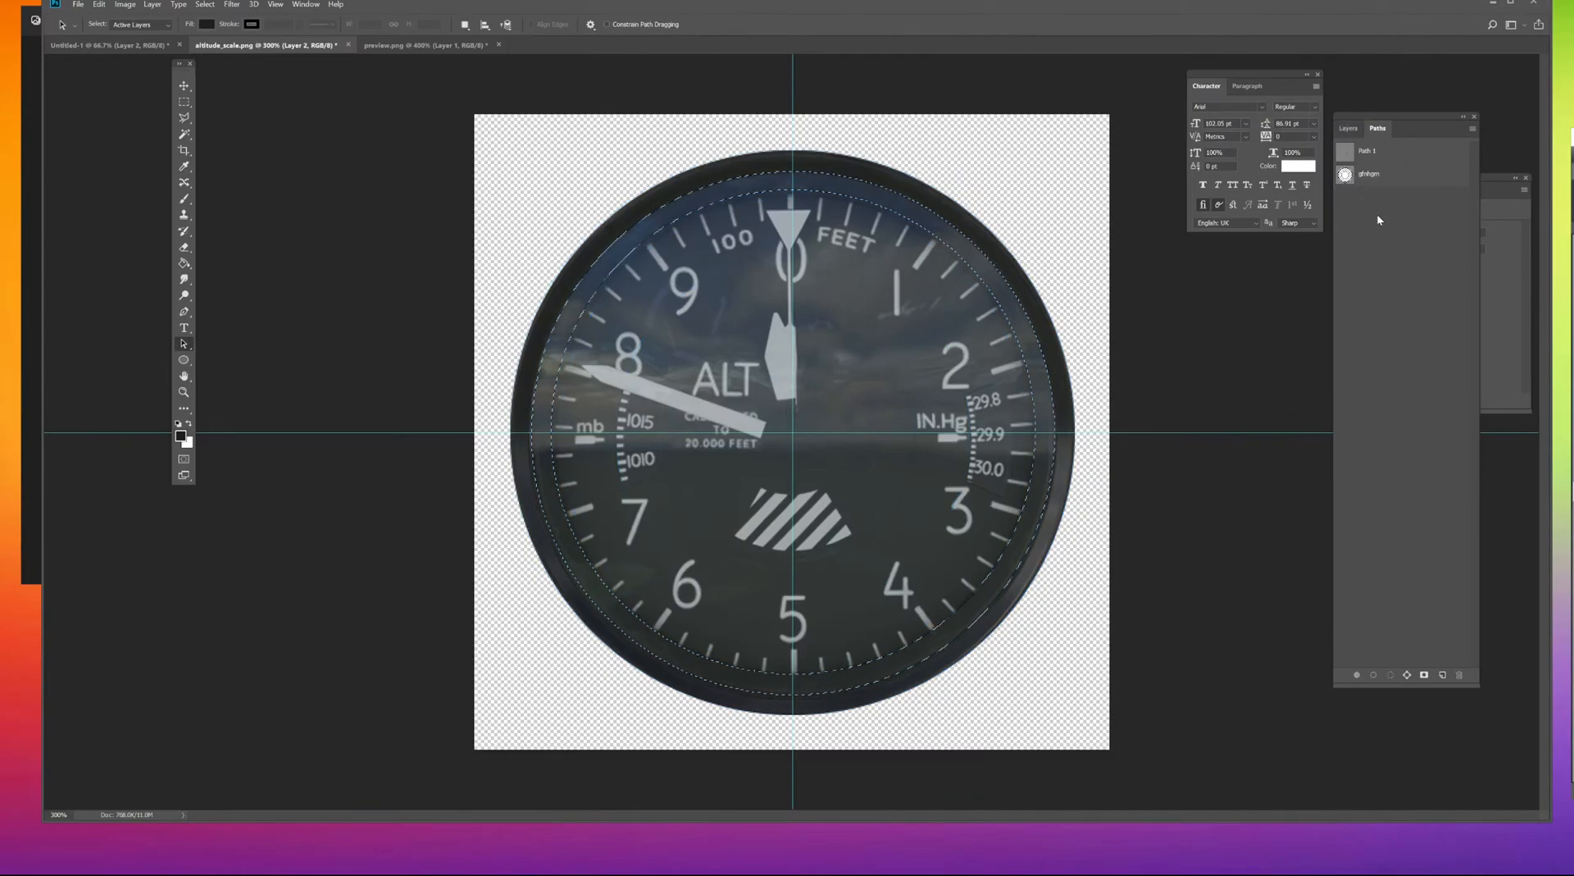
Copy the selected inner ring from FS2020 ALT copy 2 to a new layer and hide FS2020 ALT copy 2.
click(1348, 129)
click(1408, 287)
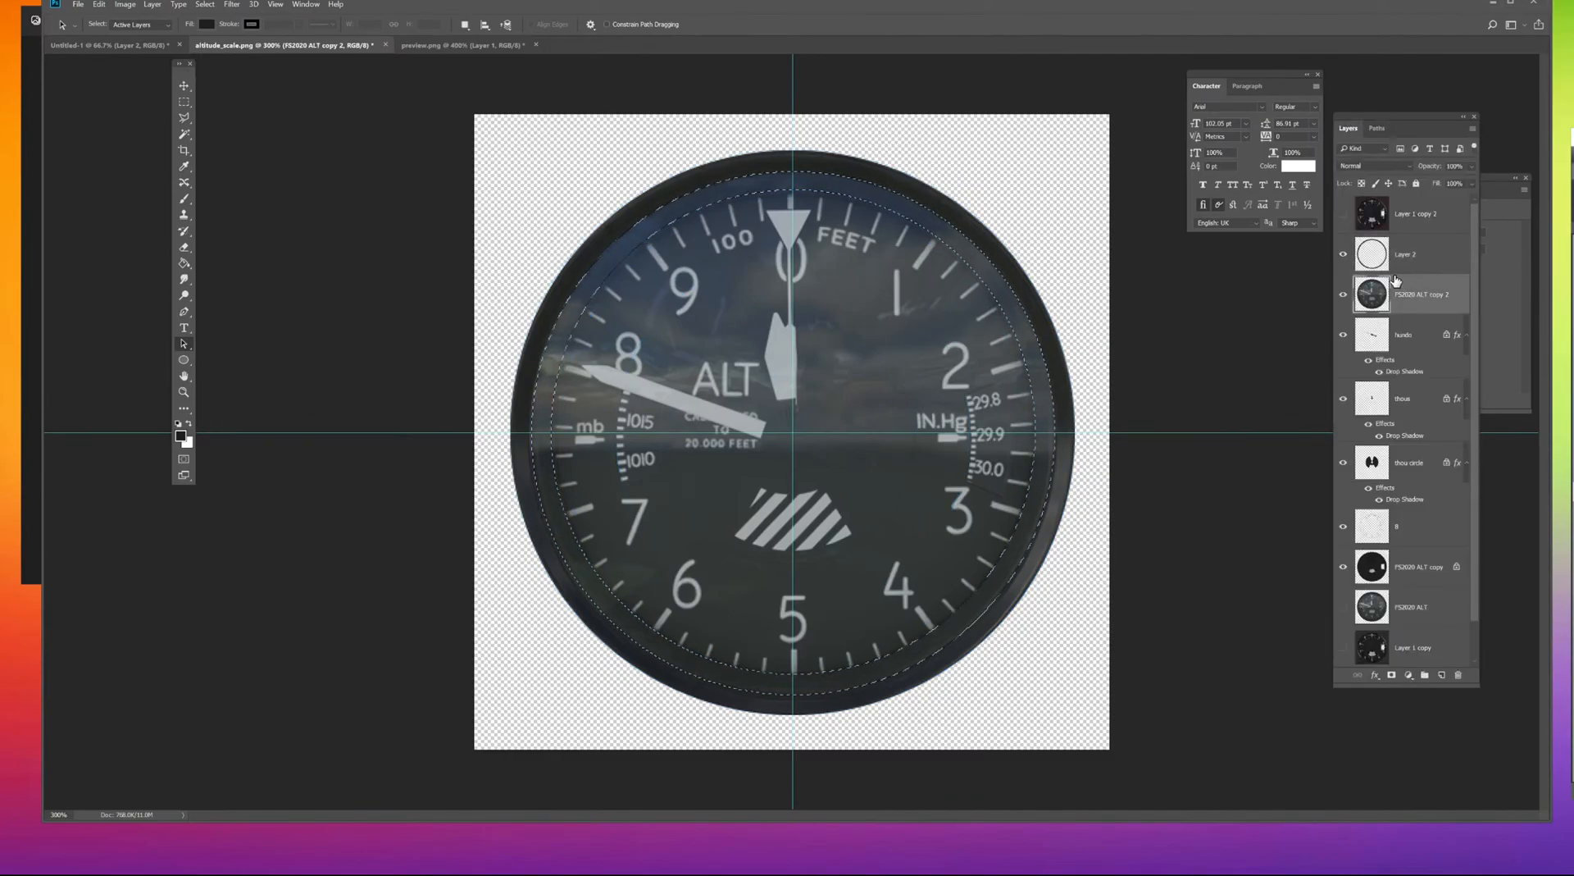
key(ctrl+j)
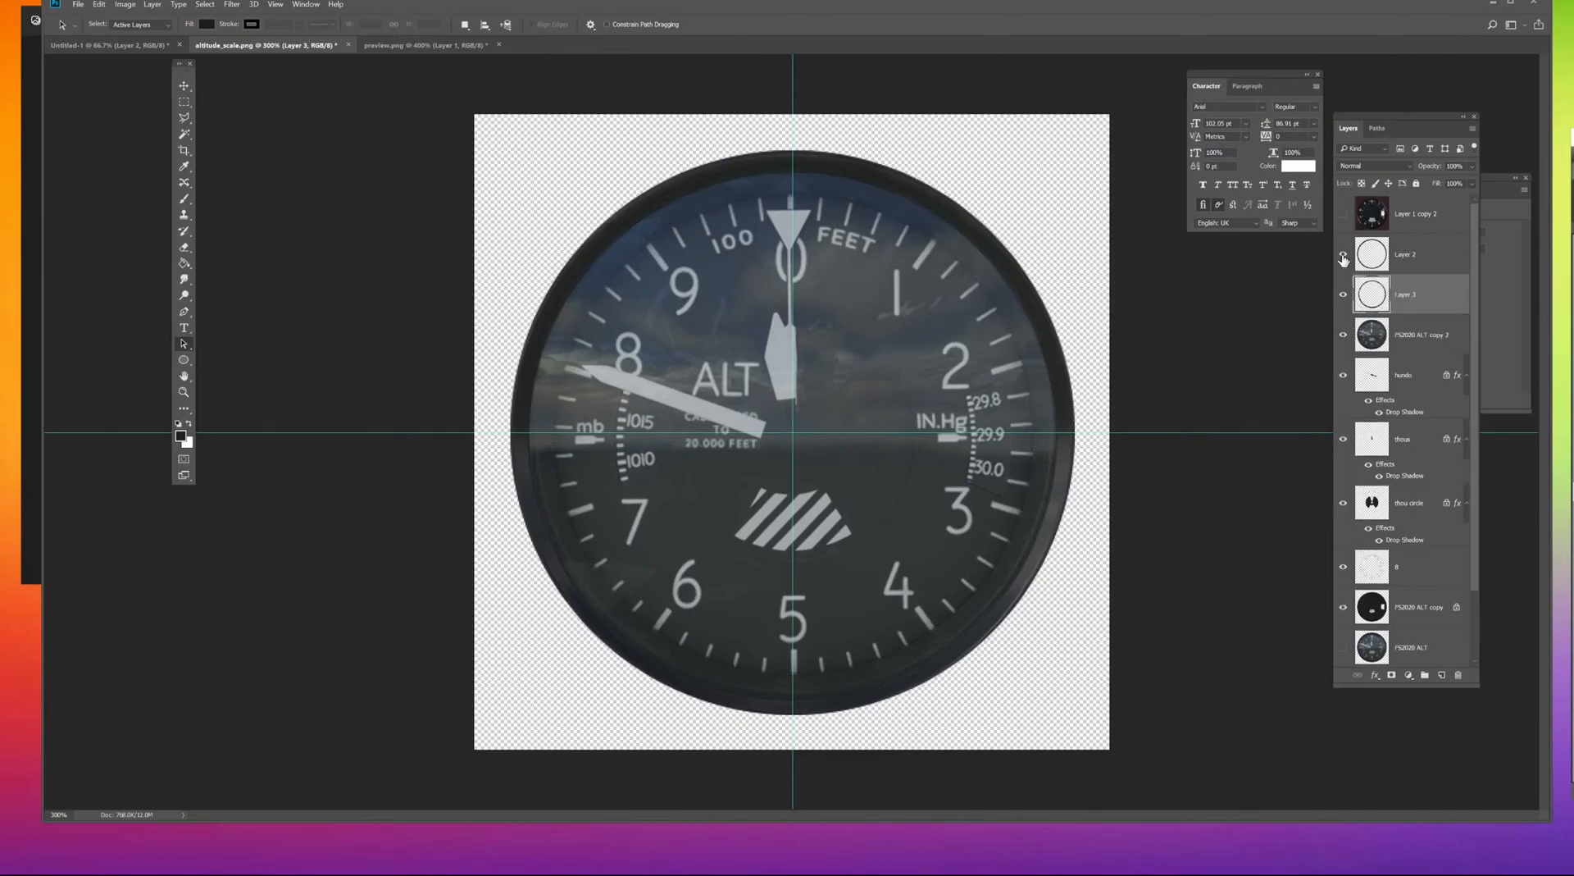
click(1342, 333)
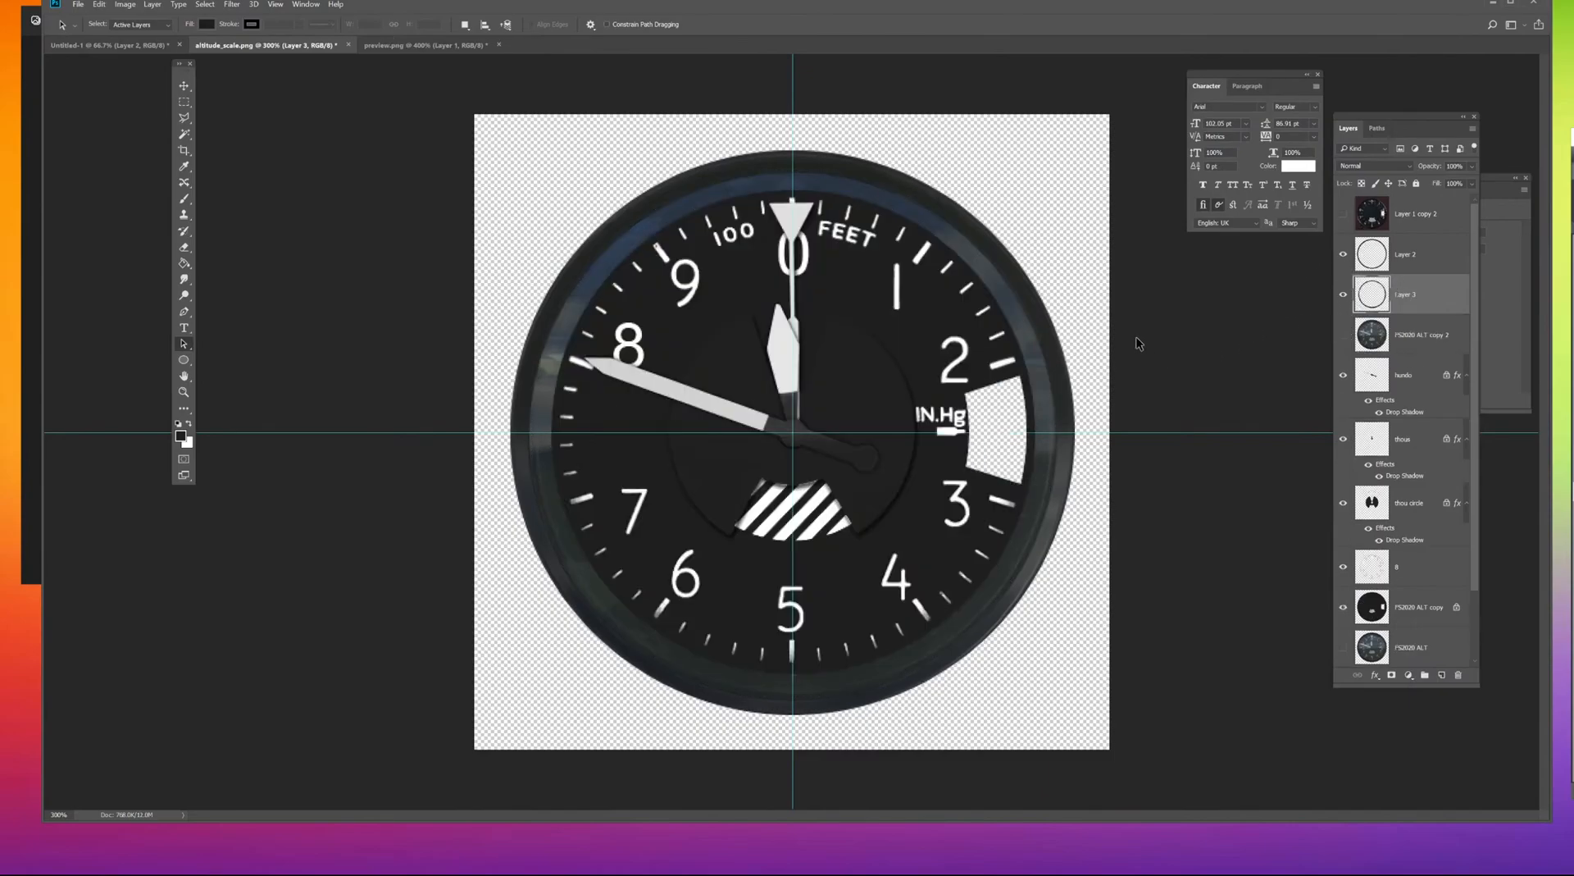
Turn the Layer 3 ring black with a Hue/Saturation adjustment, setting Lightness to -100.
click(187, 86)
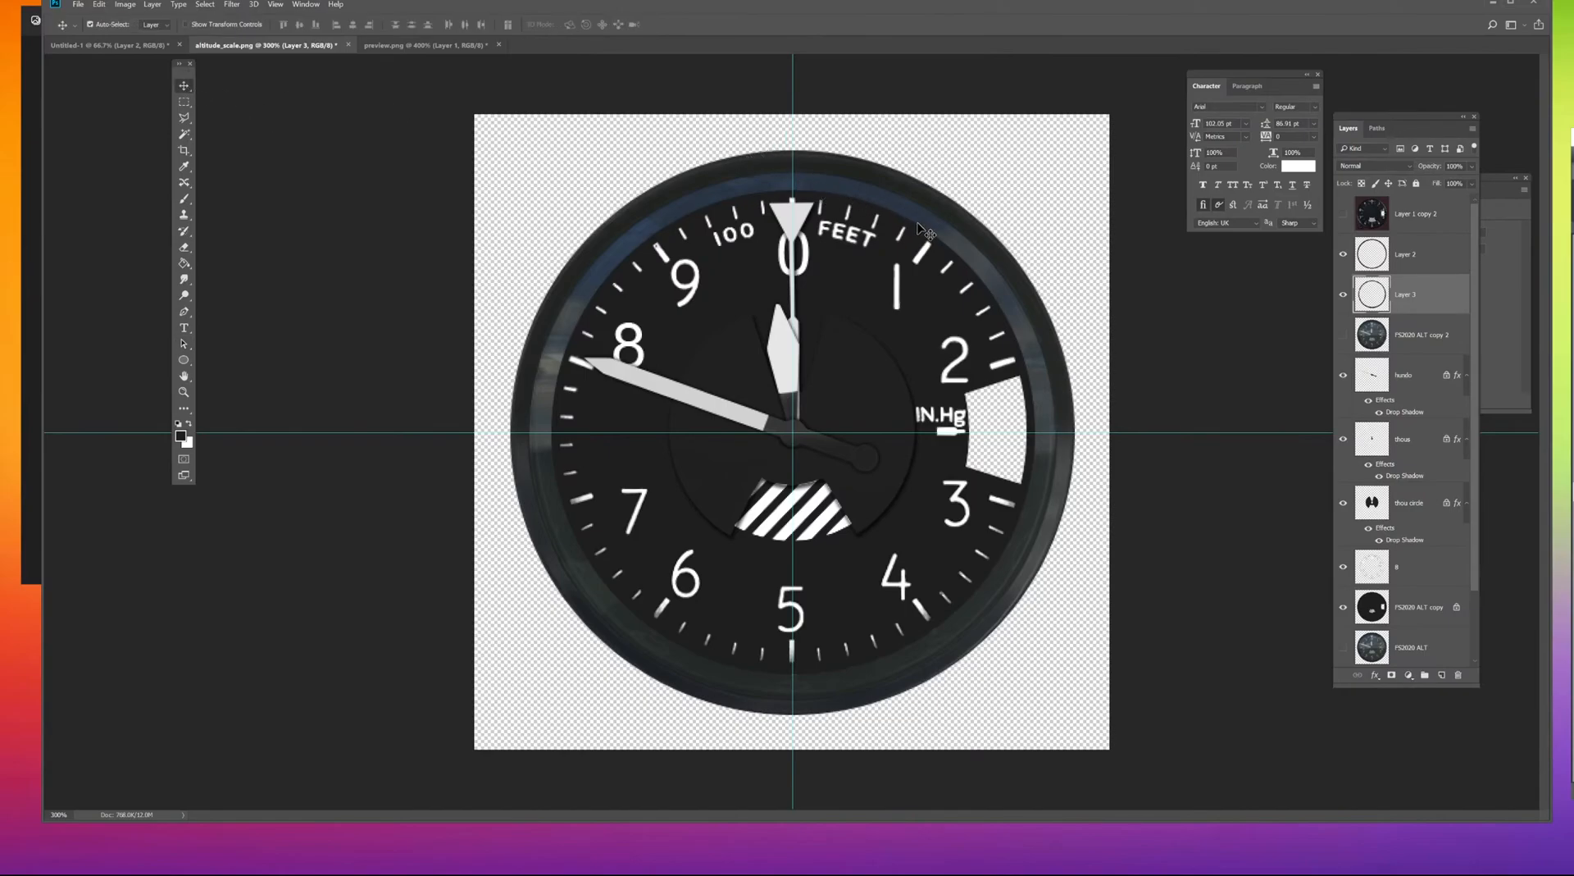
key(ctrl+u)
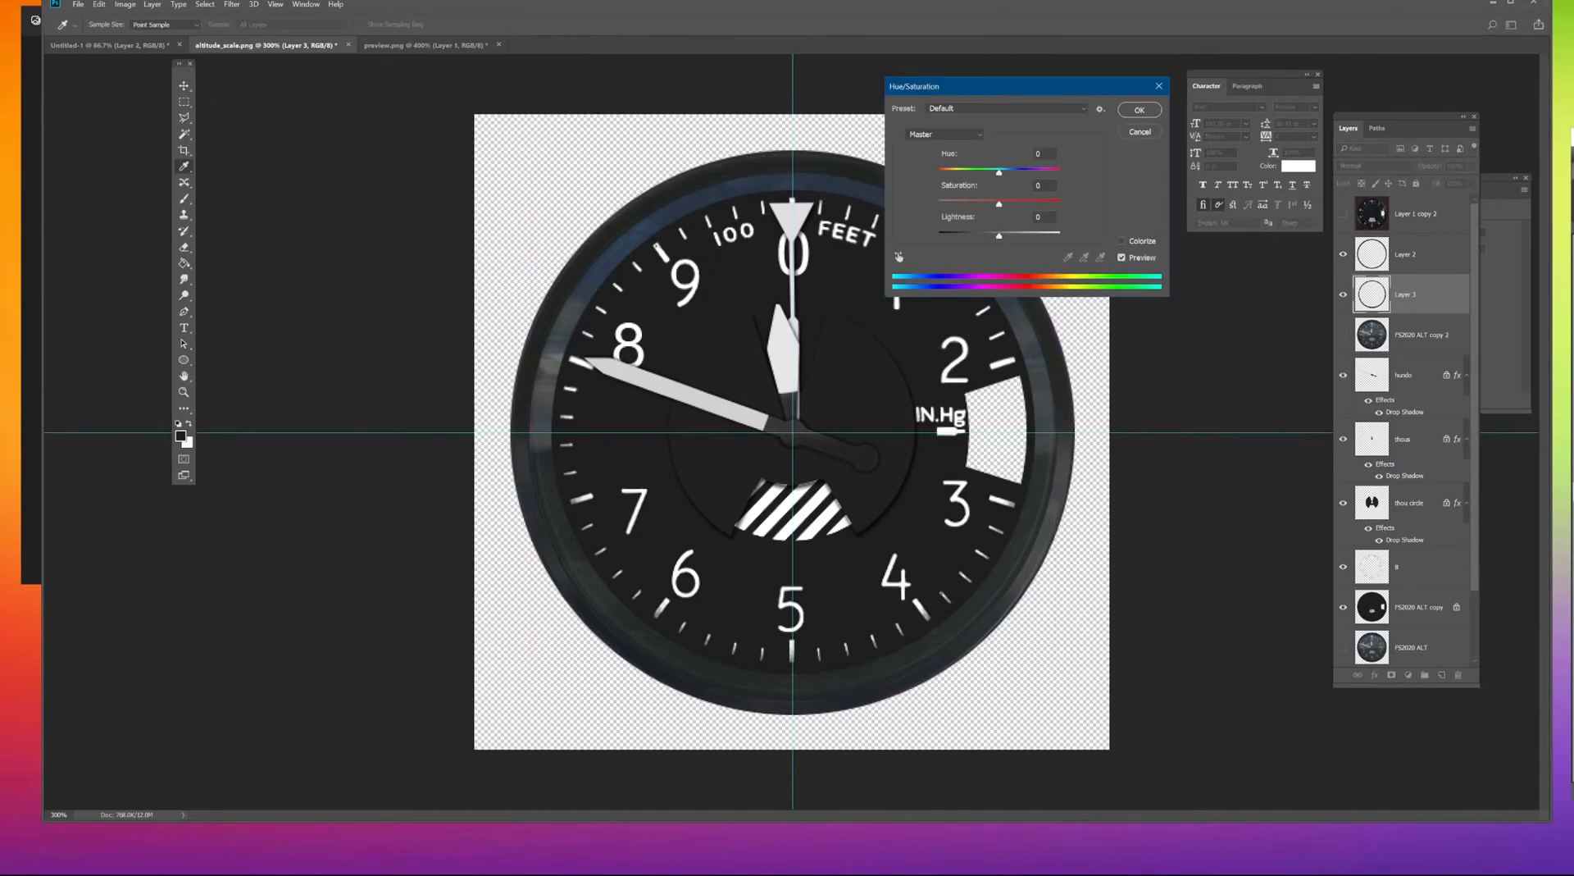
drag(1001, 237, 922, 233)
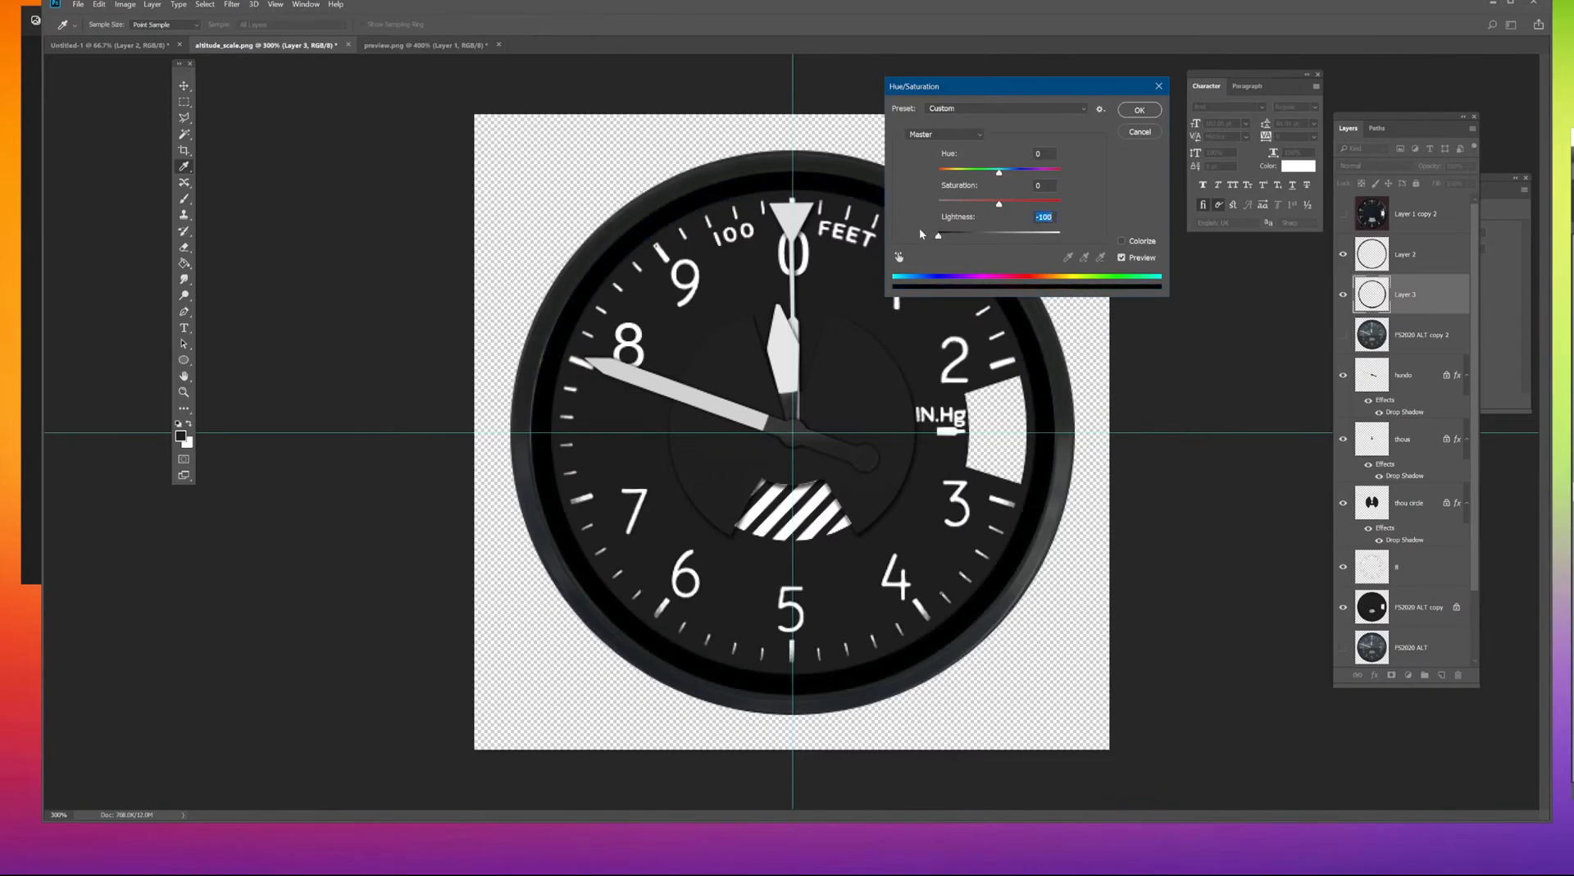
click(1125, 113)
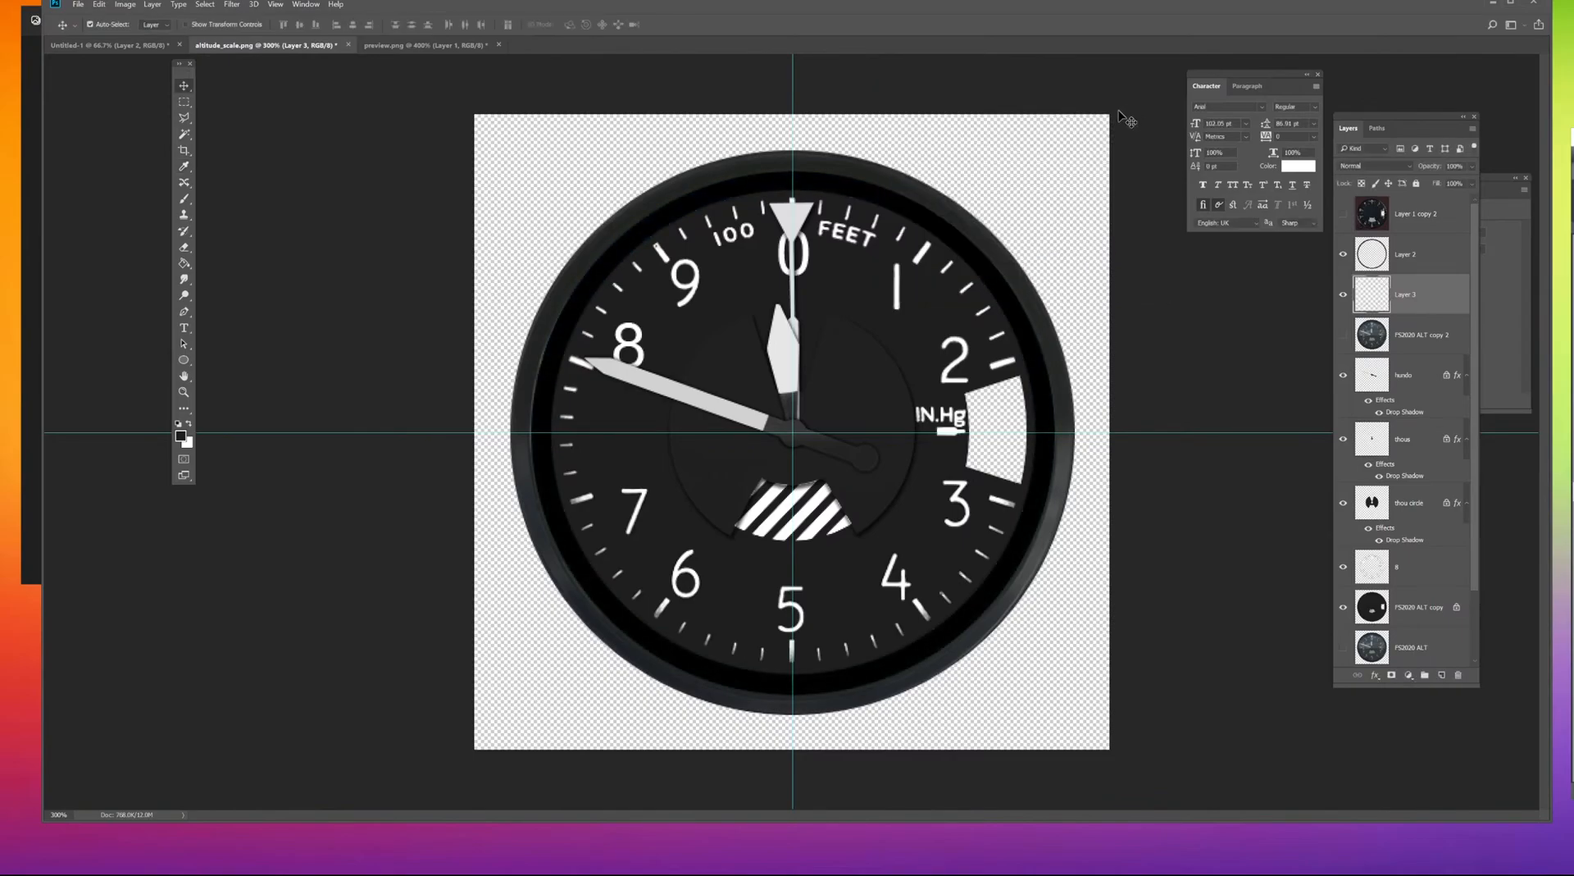
Paint the upper part of the Layer 3 ring white with the Brush while its transparent pixels are locked.
click(184, 198)
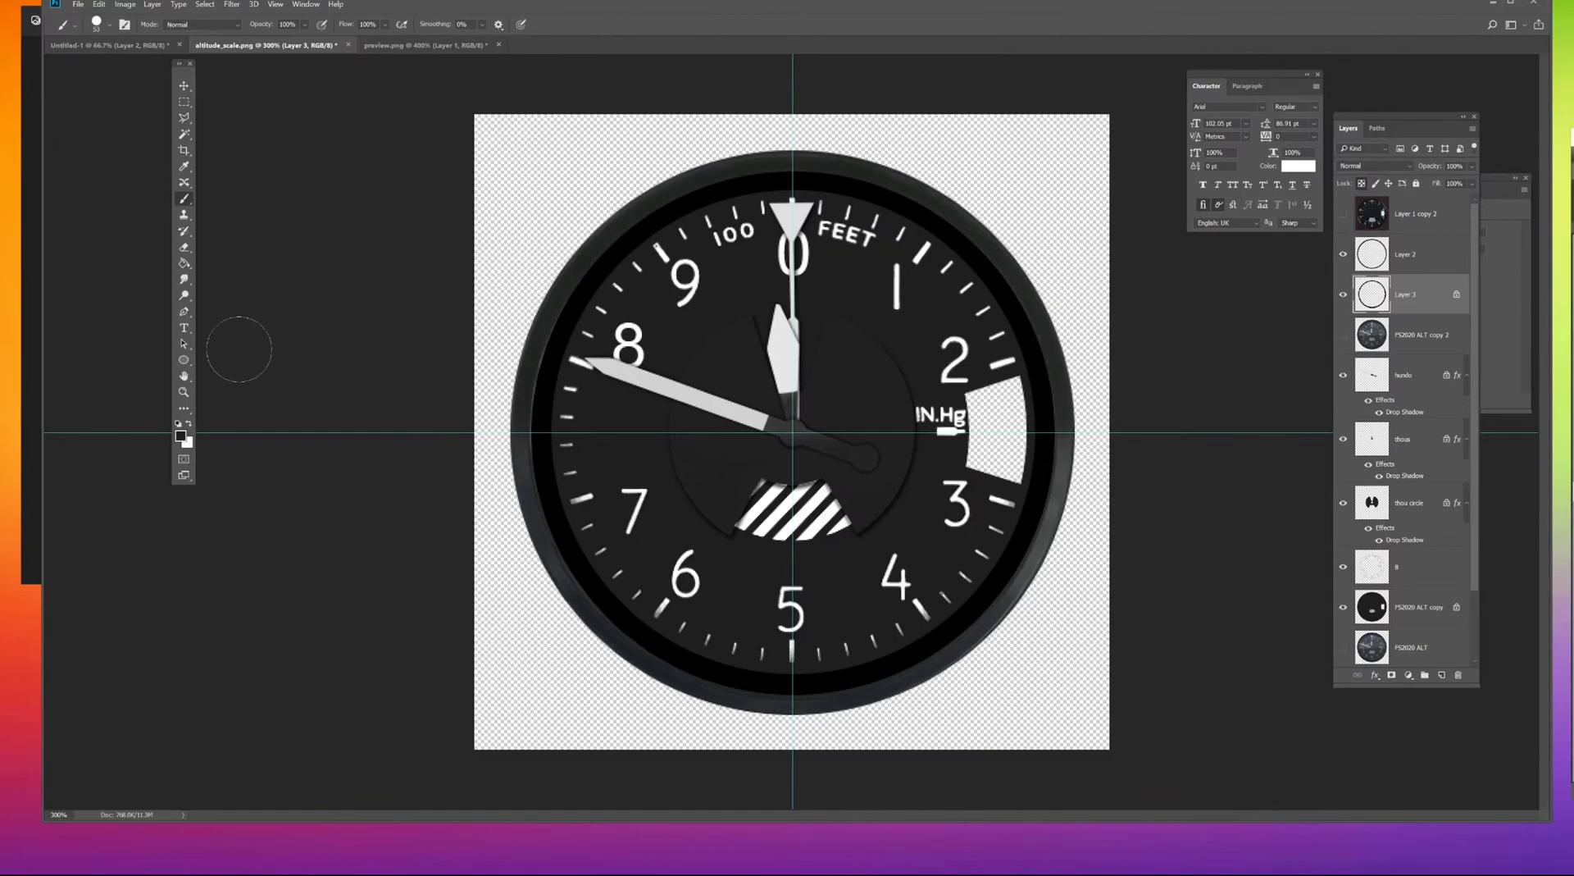
click(188, 423)
mouse_move(994, 274)
mouse_down()
mouse_move(827, 175)
mouse_move(769, 174)
mouse_move(625, 246)
mouse_move(564, 338)
mouse_up()
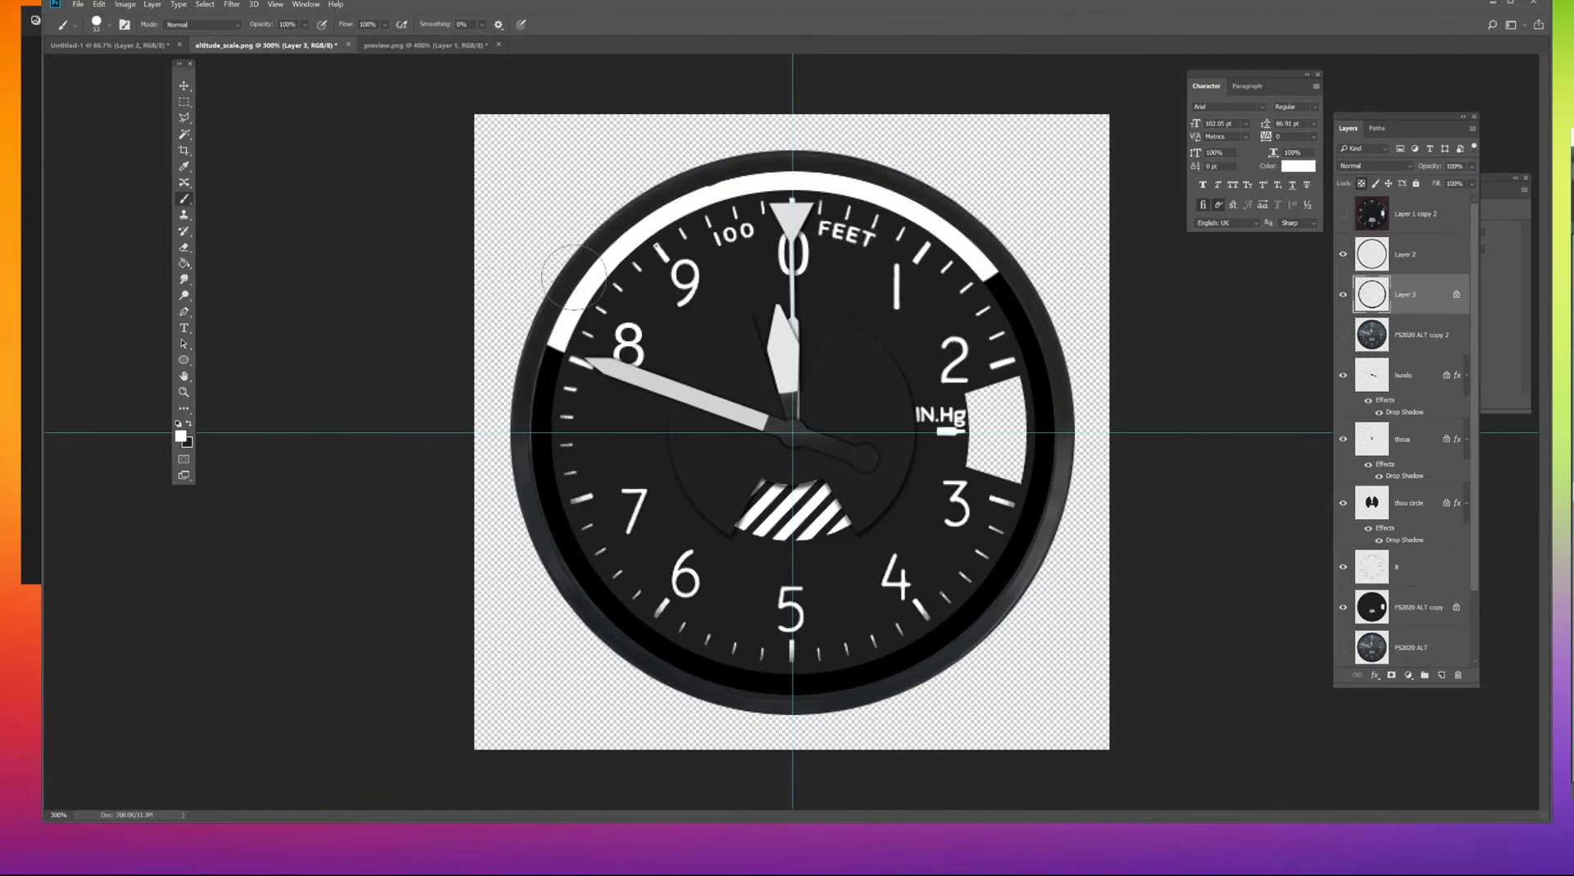
drag(984, 264, 1015, 305)
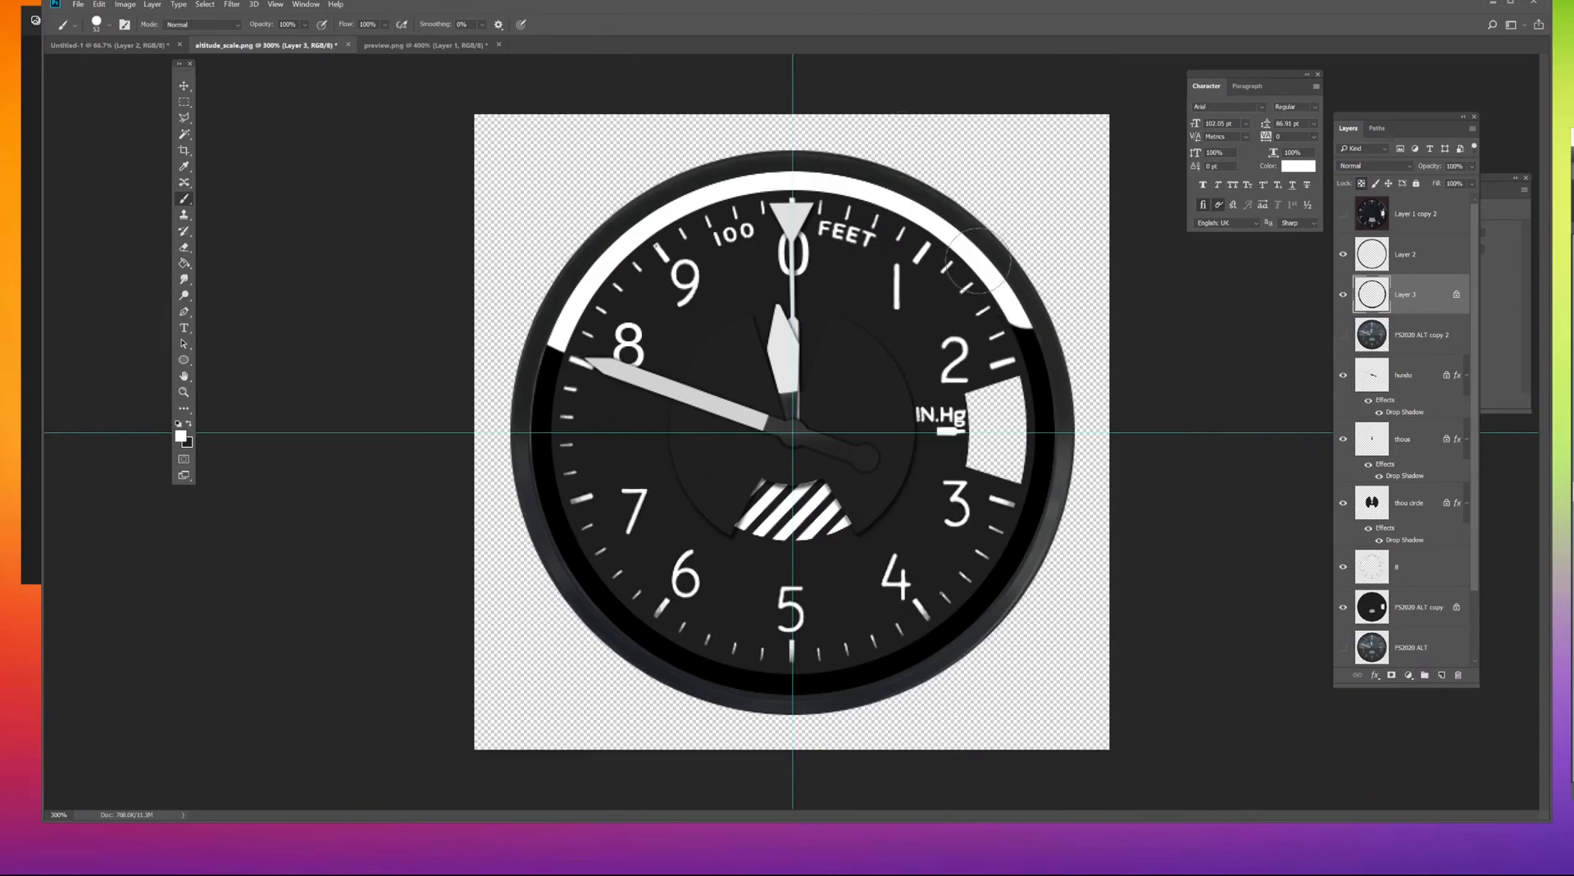
Hide Layer 2, the needles, the thou circle, the numerals and the dial face so that only the Layer 3 ring shows.
click(1362, 254)
click(1343, 254)
click(1342, 438)
click(1343, 375)
click(1342, 503)
click(1343, 566)
click(1342, 607)
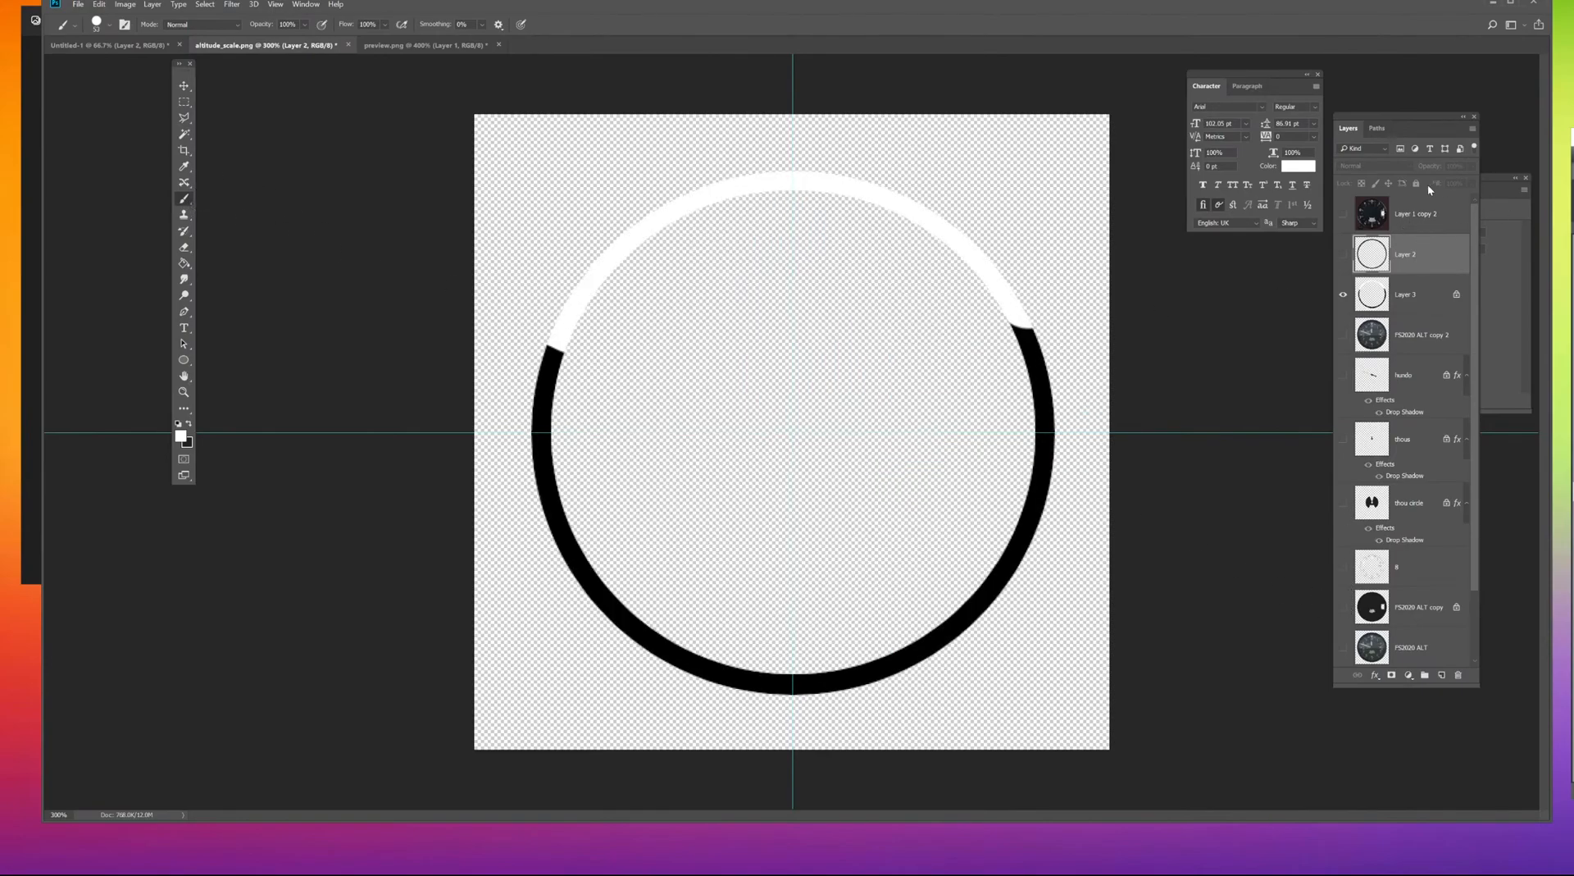
Try painting white across the Layer 3 ring without the transparency lock, and undo all of the white strokes.
click(1407, 291)
mouse_move(1124, 197)
mouse_down()
mouse_move(887, 330)
mouse_move(730, 285)
mouse_move(799, 479)
mouse_up()
key(ctrl+z)
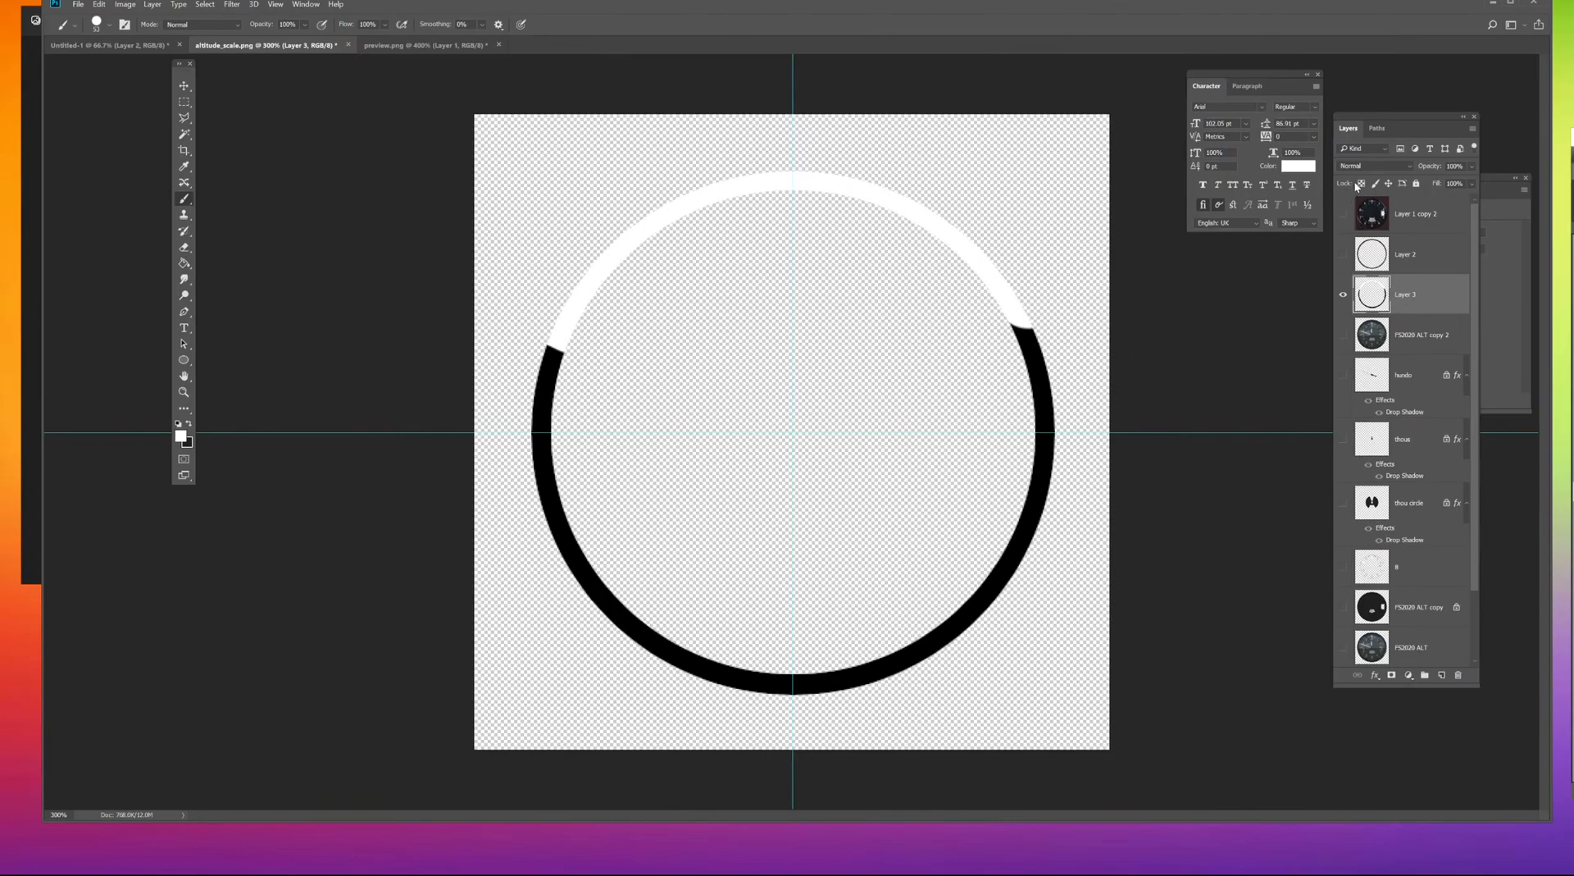
mouse_move(1025, 318)
mouse_down()
mouse_move(1040, 502)
mouse_move(1047, 457)
mouse_up()
key(ctrl+z)
key(ctrl+shift+z)
key(ctrl+z)
key(ctrl+z)
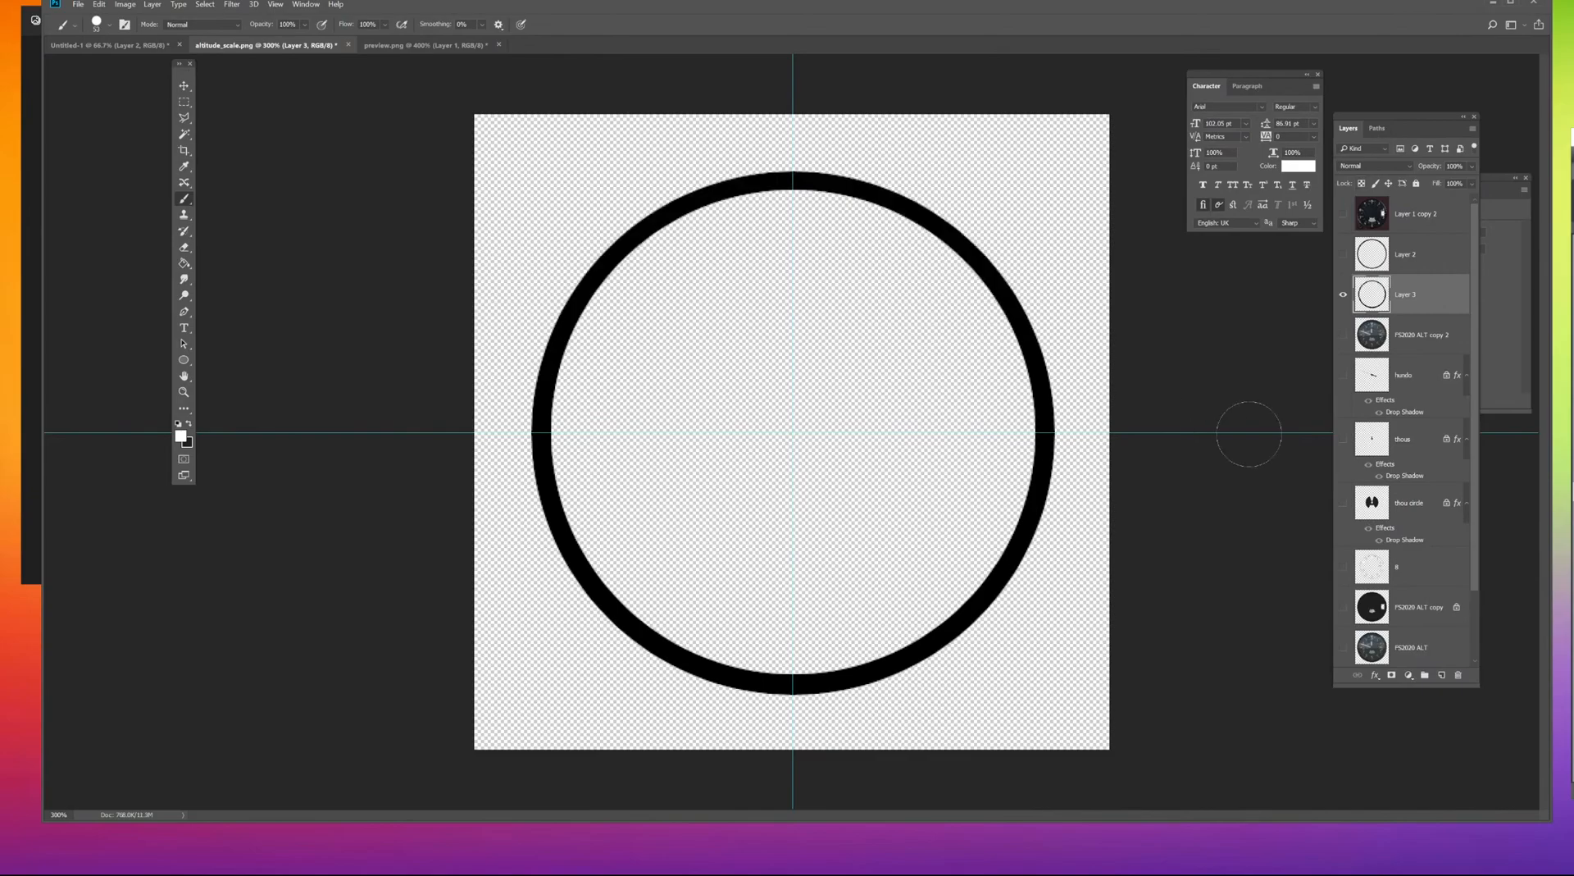
Show the FS2020 ALT copy dial face, the numerals, the thou circle and both needle layers again.
click(1343, 647)
click(1343, 607)
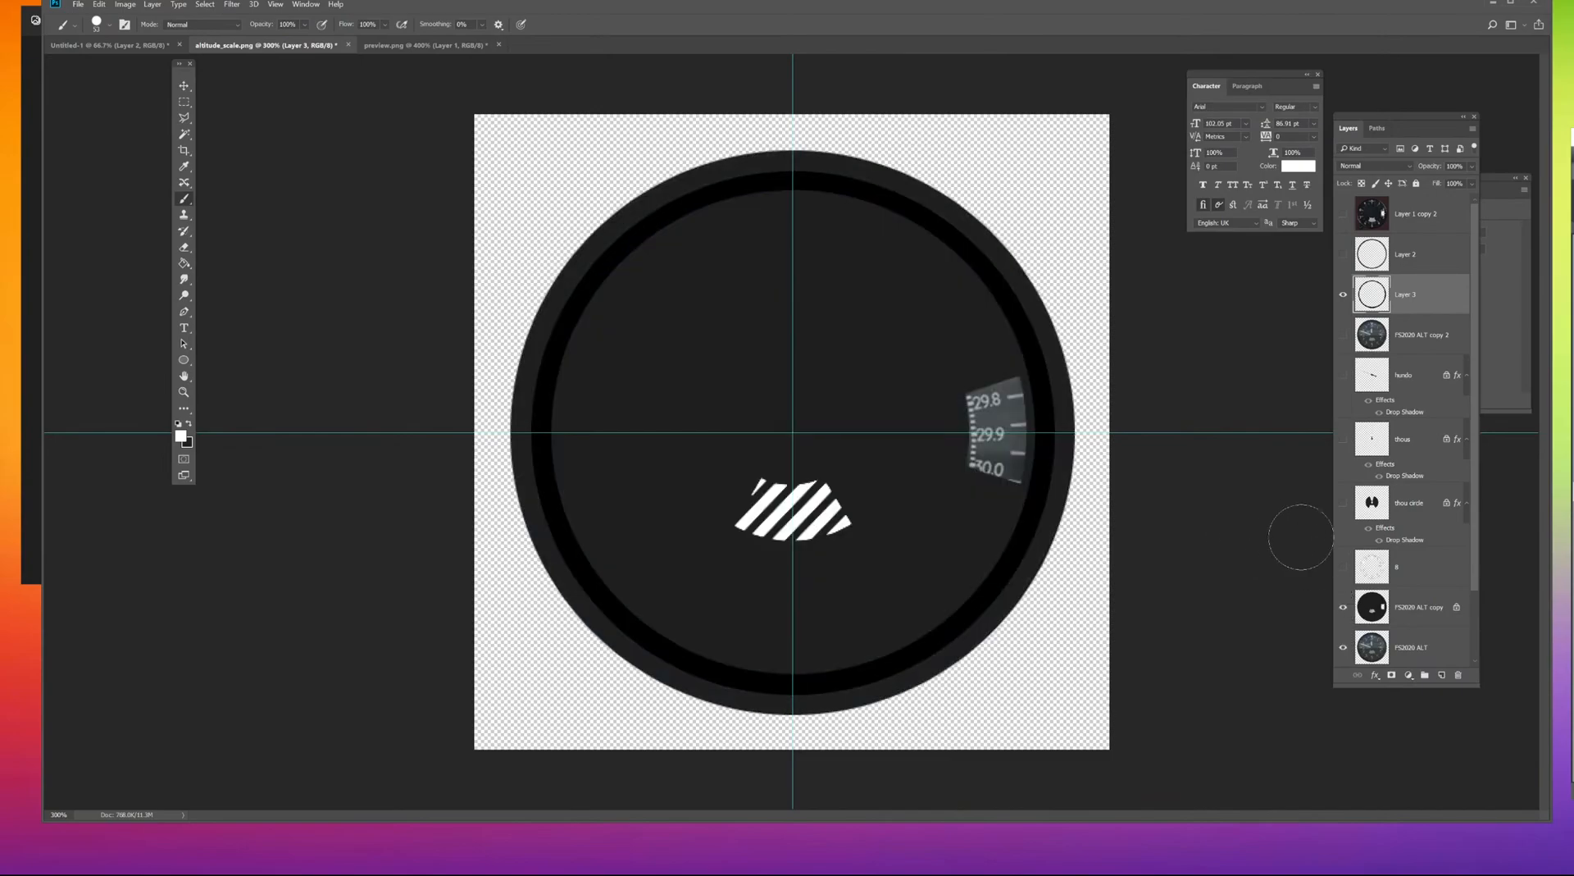
click(1343, 647)
click(1343, 567)
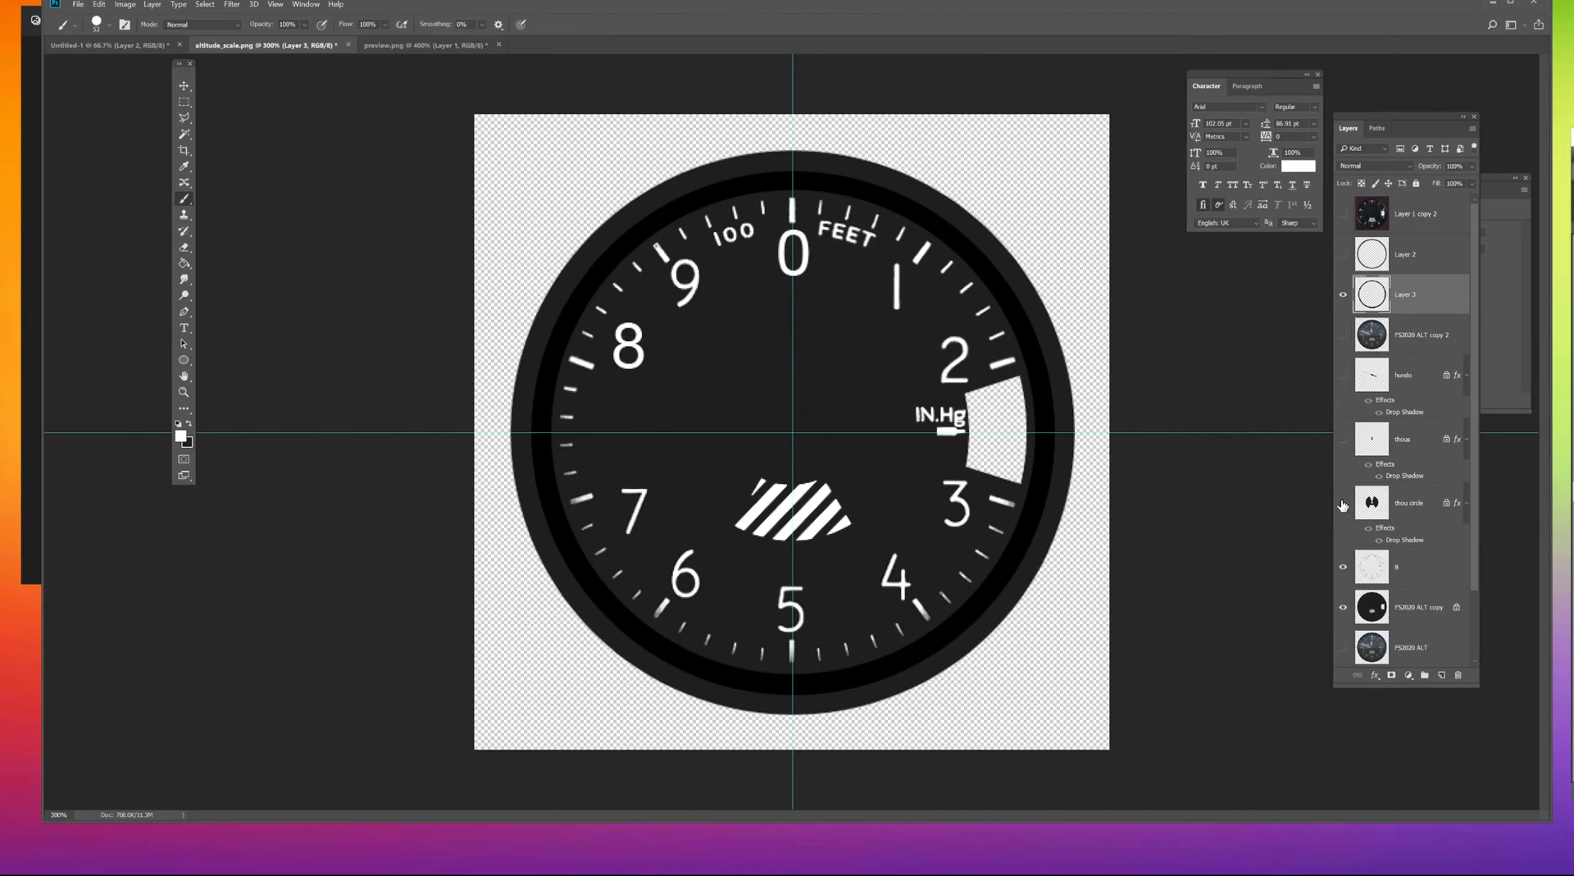
click(1343, 503)
click(1343, 438)
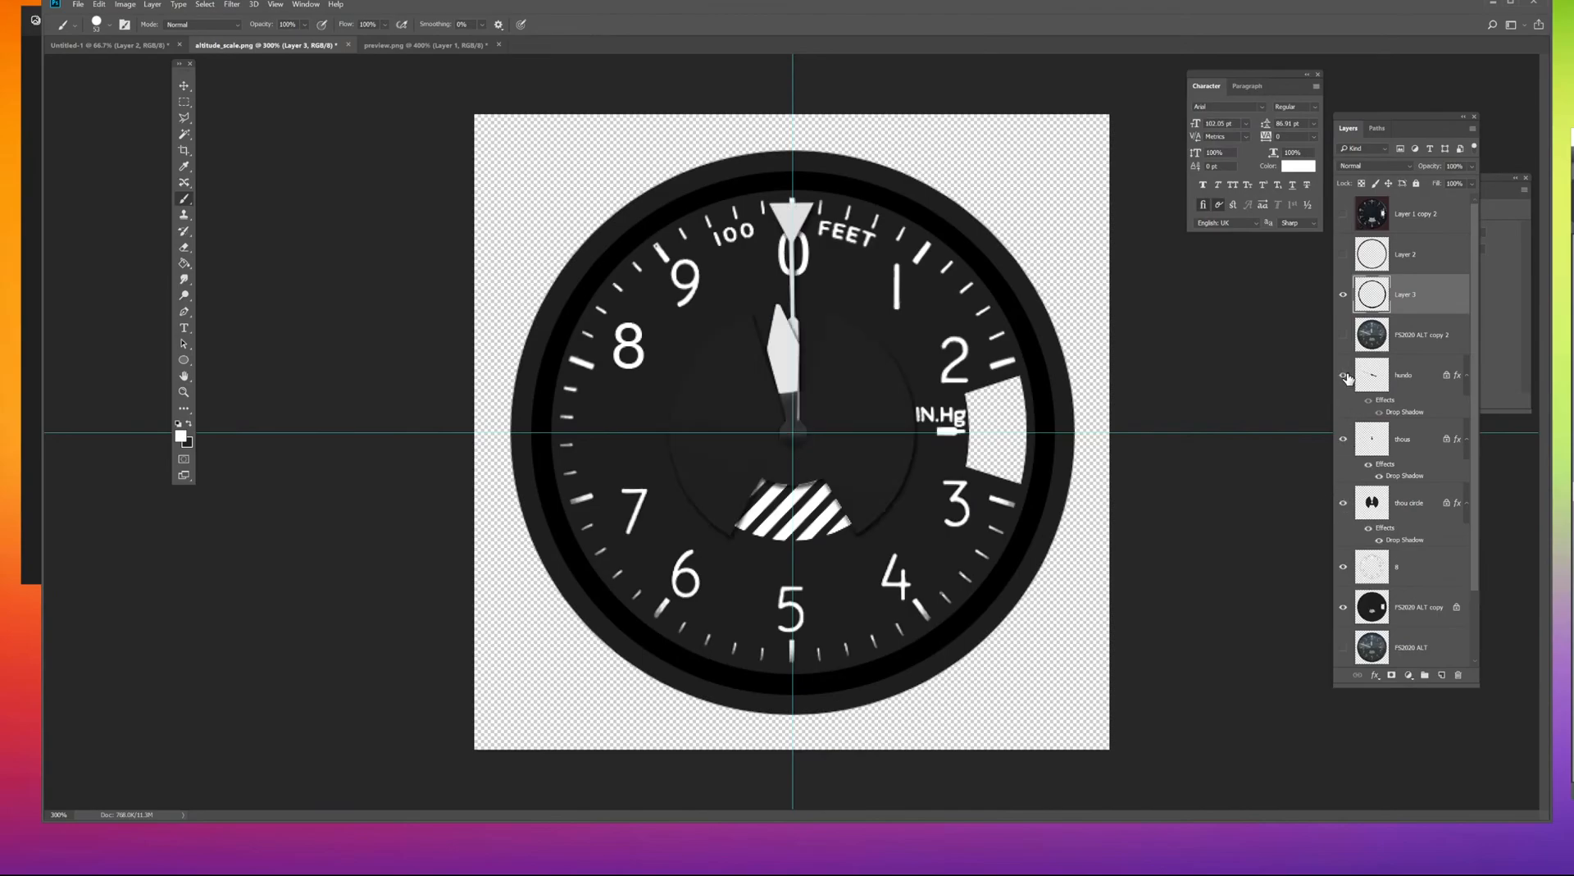
click(1344, 375)
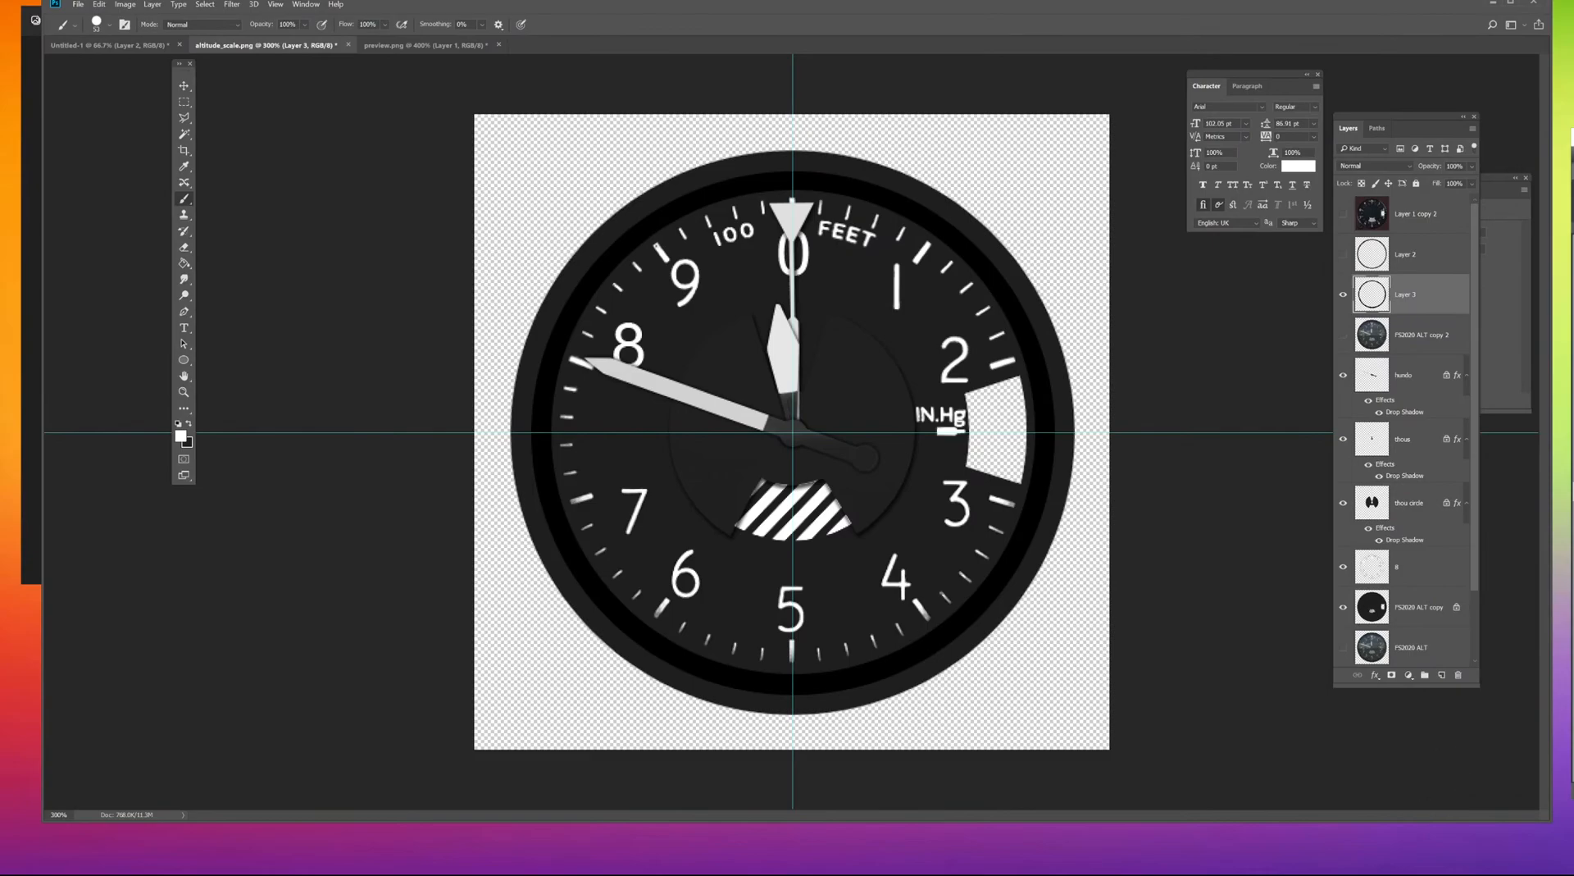
Paint a faint white highlight along the lower-right arc of the Layer 3 ring with a larger soft brush and transparent pixels locked.
mouse_move(1525, 866)
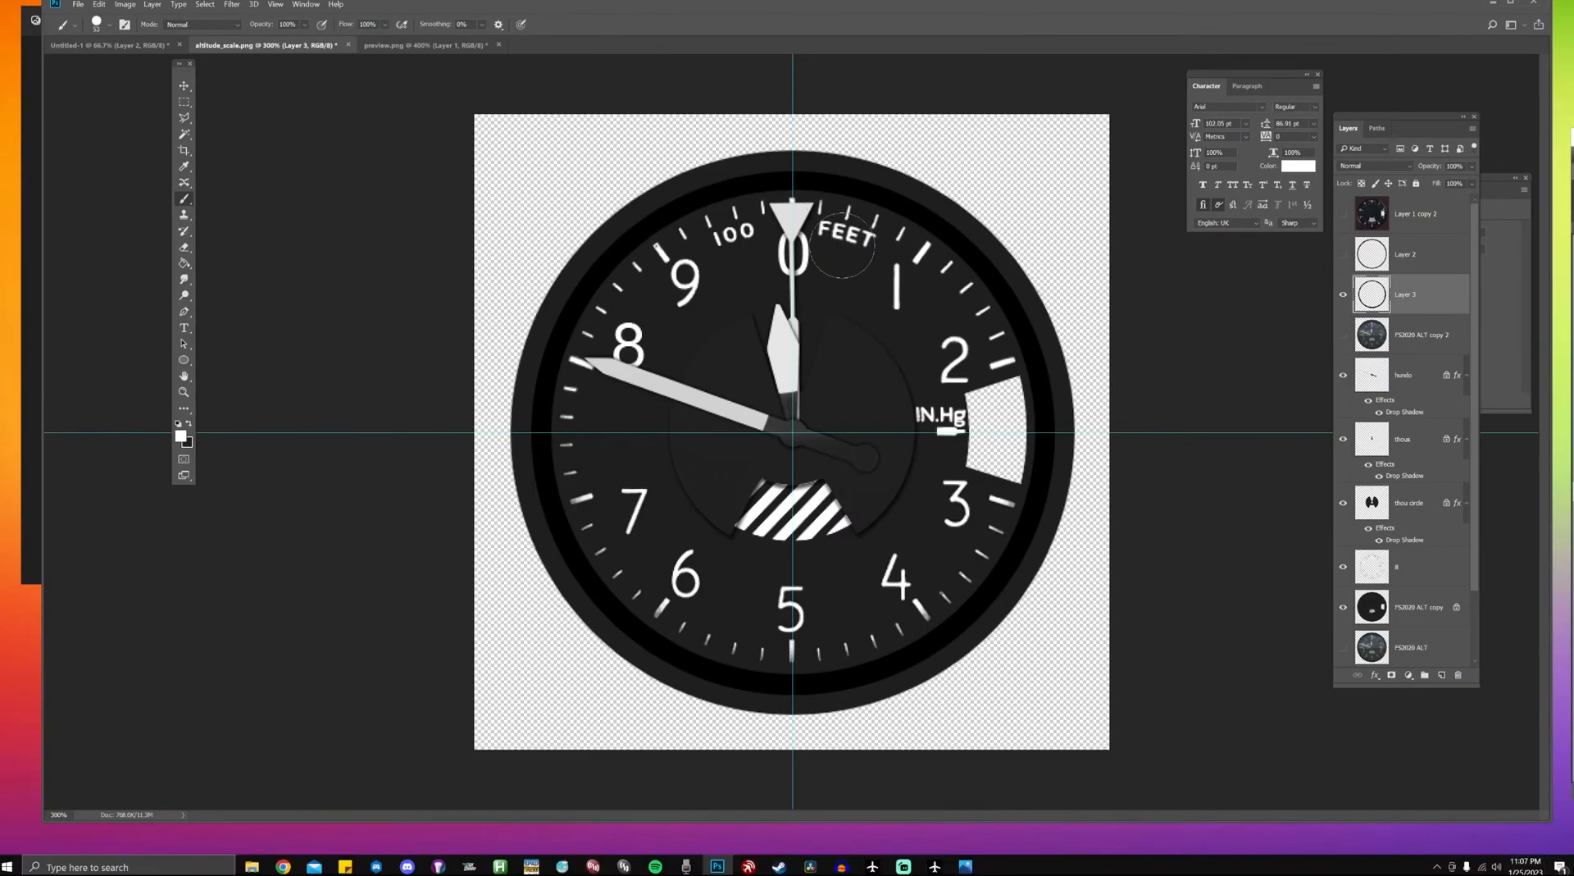
key(v)
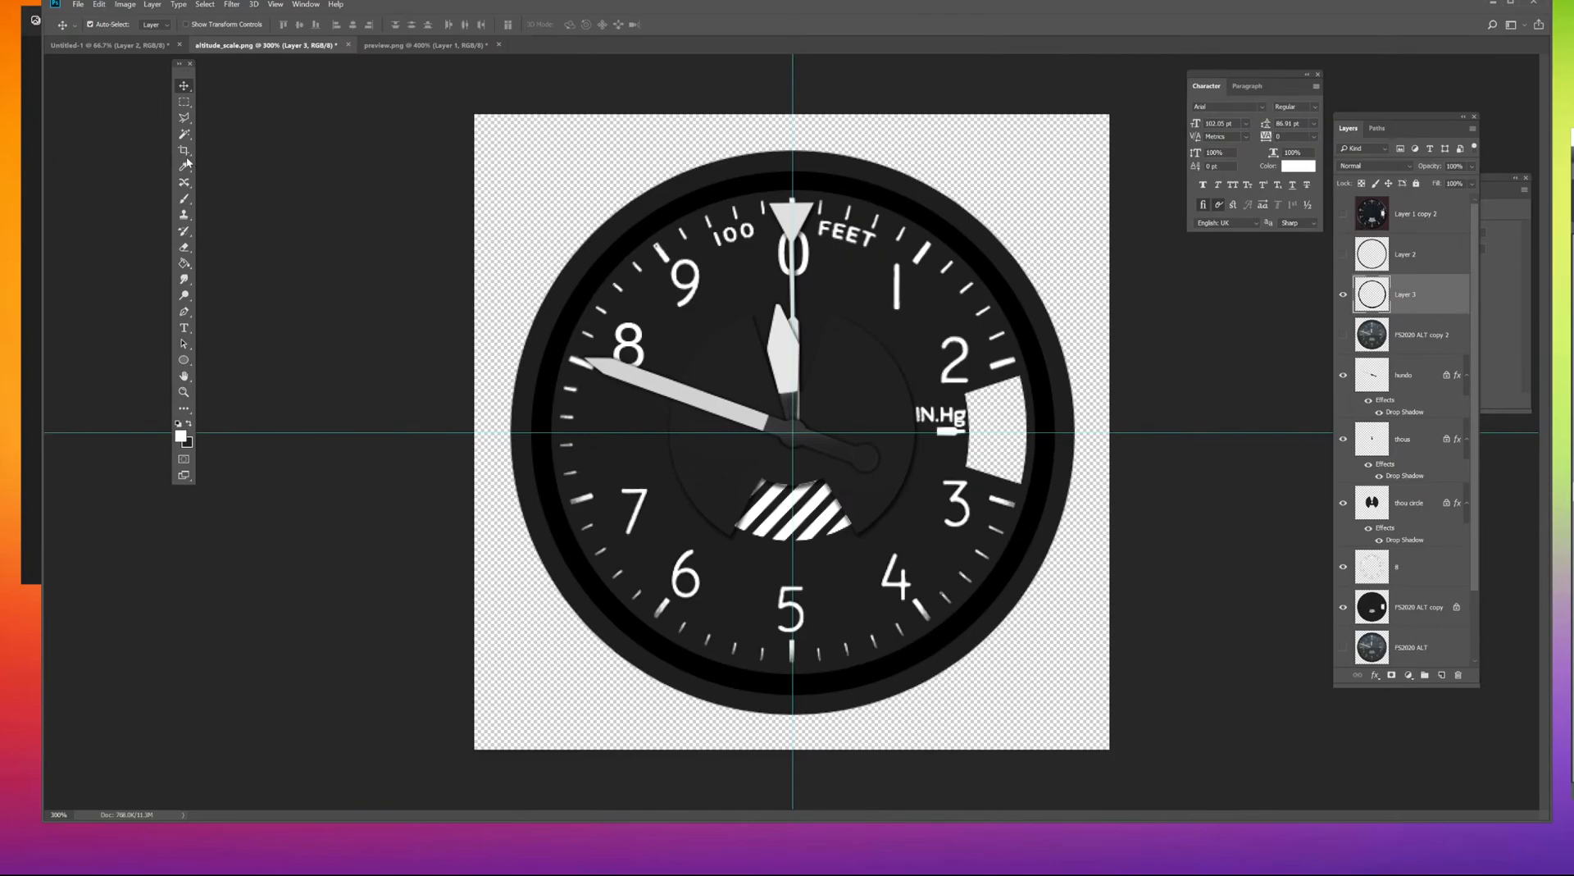
key(b)
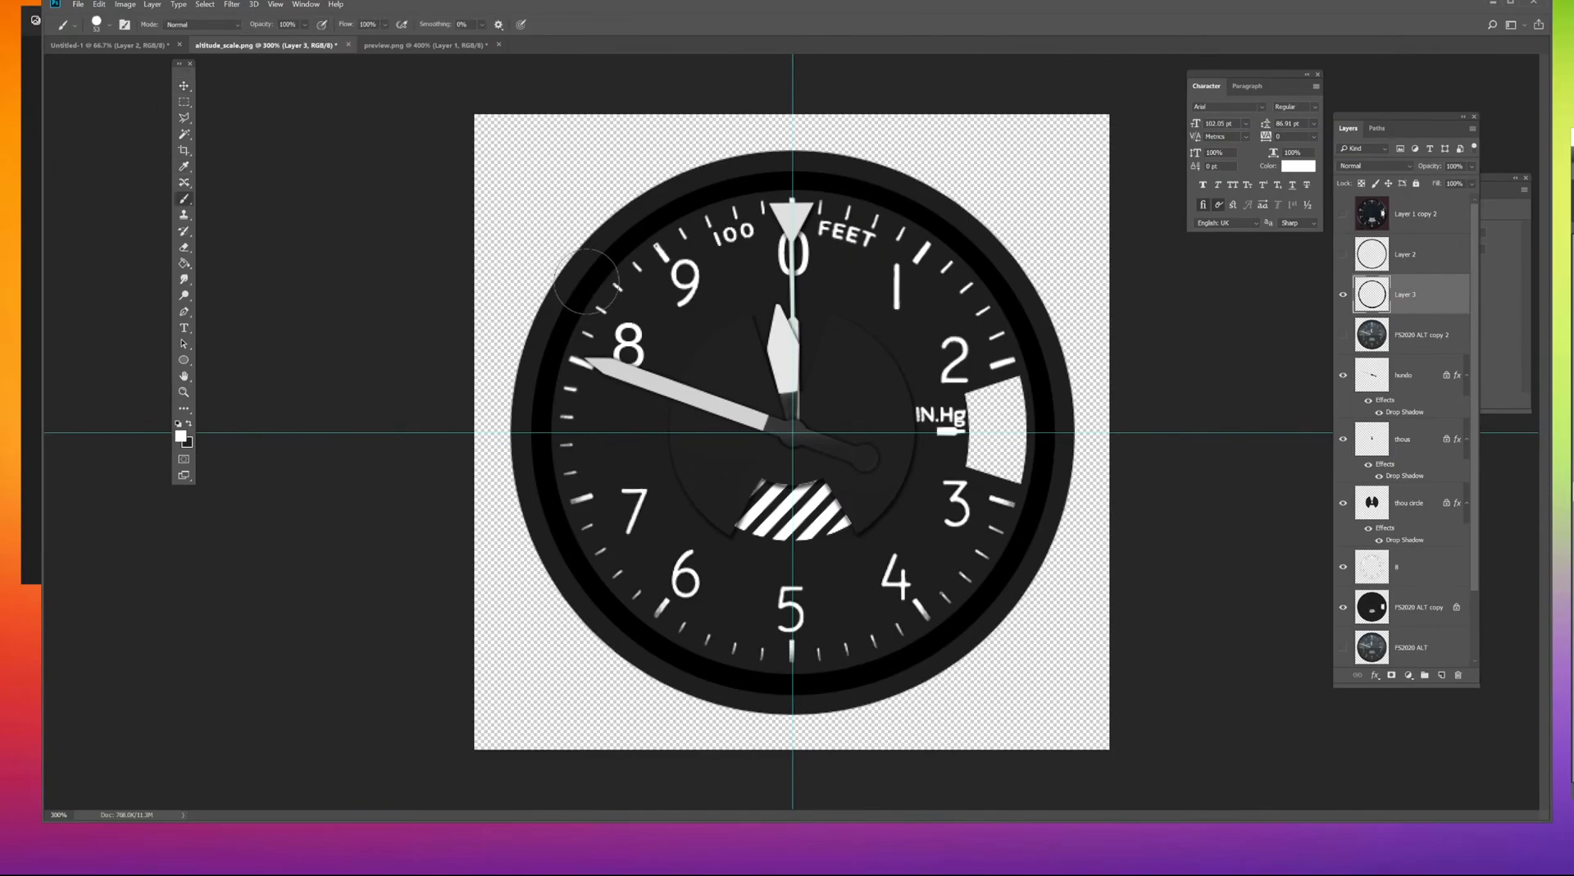
right_click(687, 267)
click(741, 346)
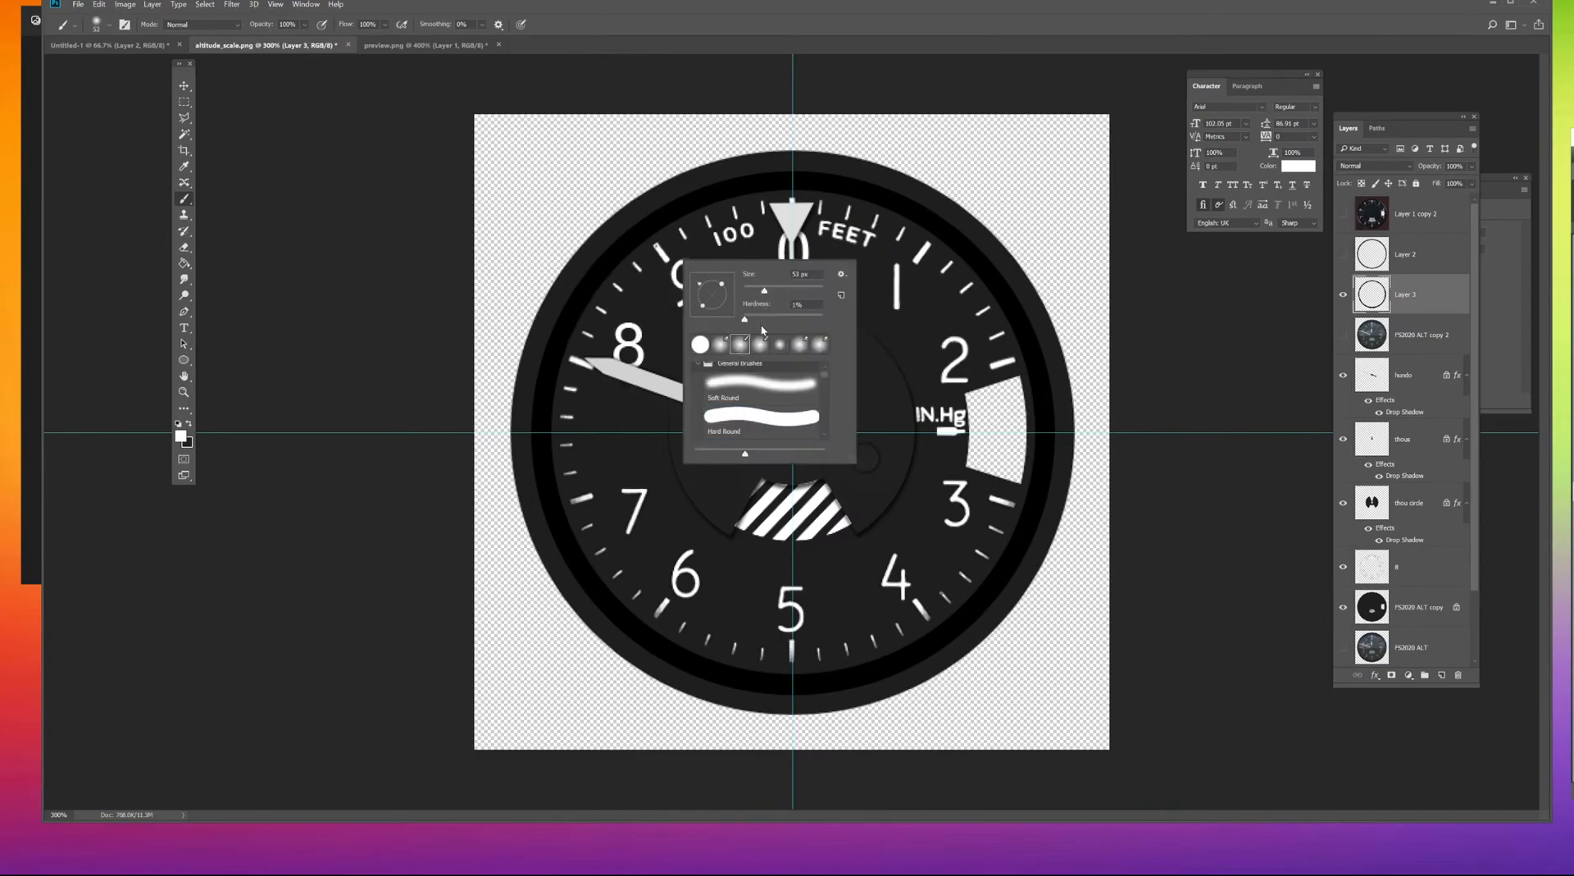
drag(784, 290, 812, 290)
click(887, 144)
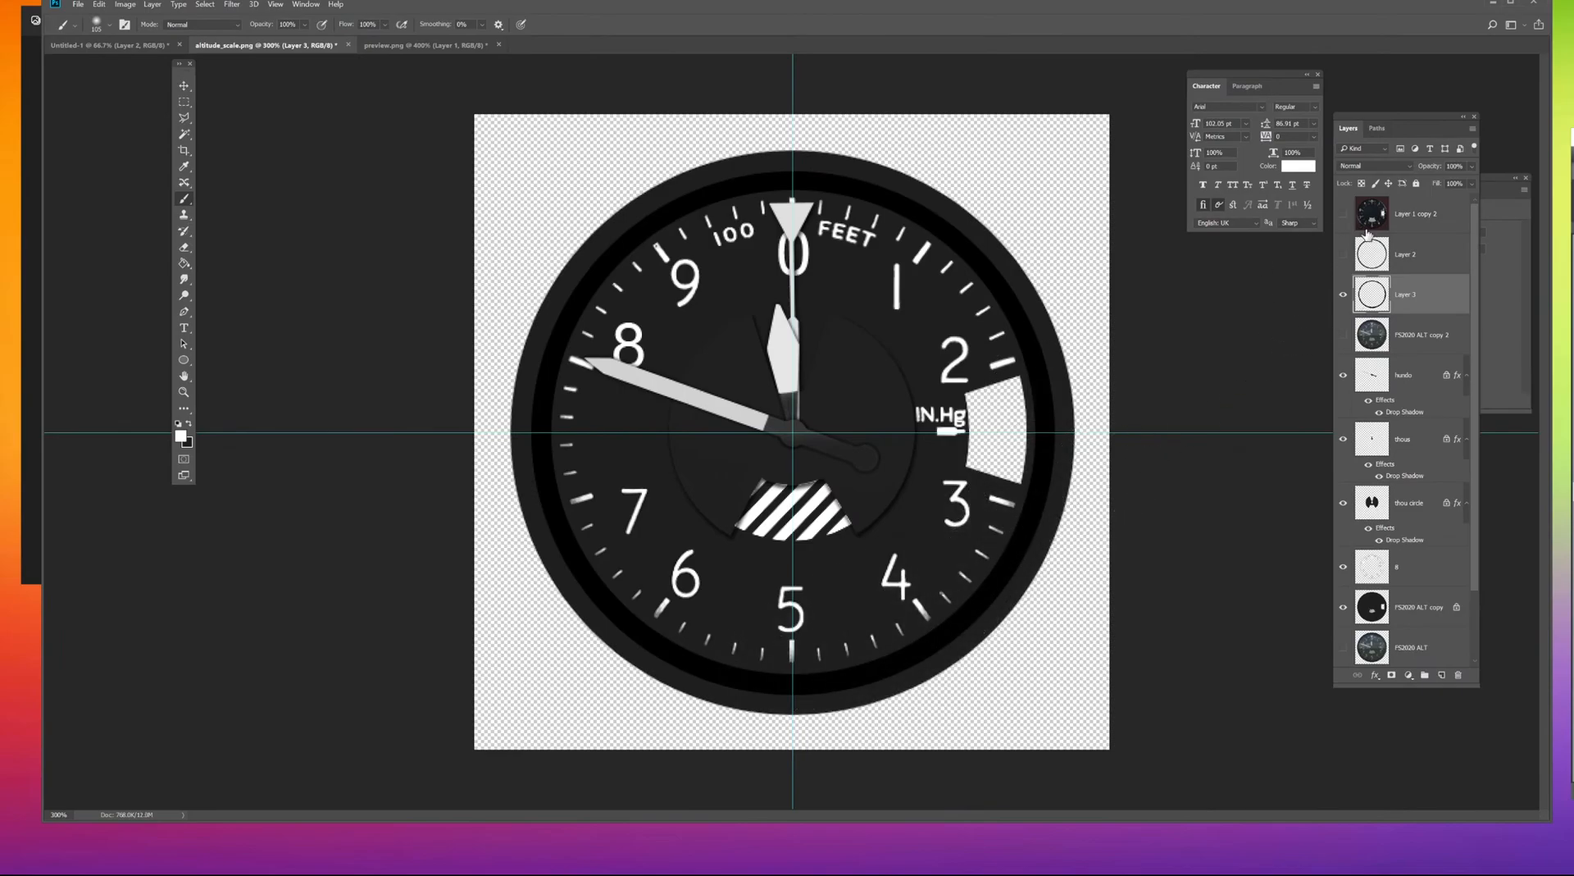
mouse_move(1066, 414)
mouse_down()
mouse_move(1057, 492)
mouse_move(967, 640)
mouse_move(804, 696)
mouse_move(688, 680)
mouse_up()
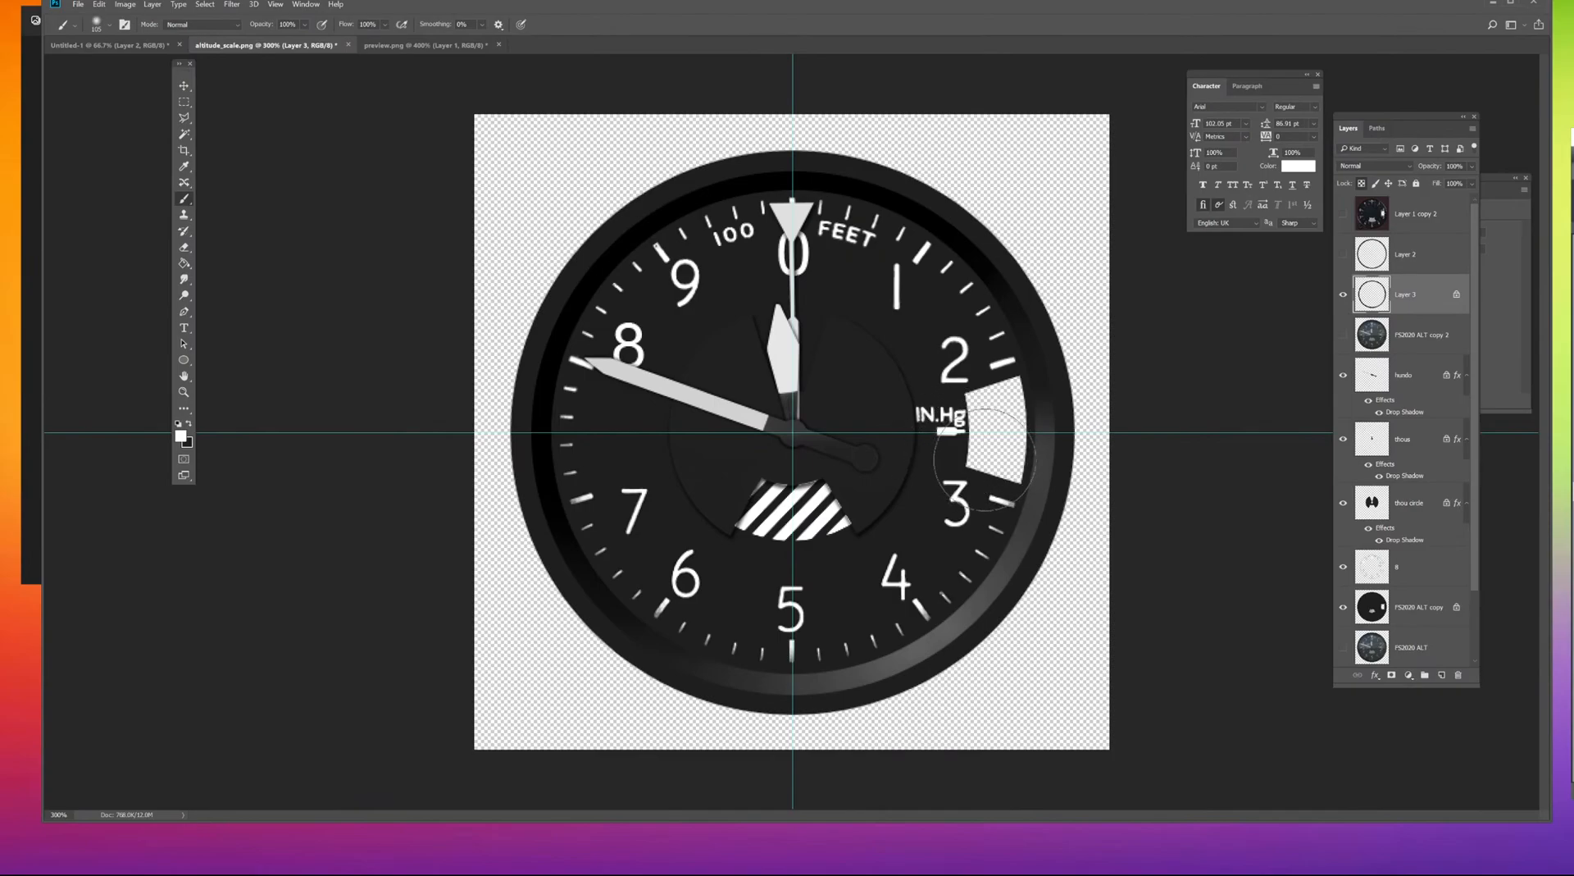
Adjust the Layer 3 ring with two Hue/Saturation passes, setting Lightness to +10 and then to -31.
key(ctrl+u)
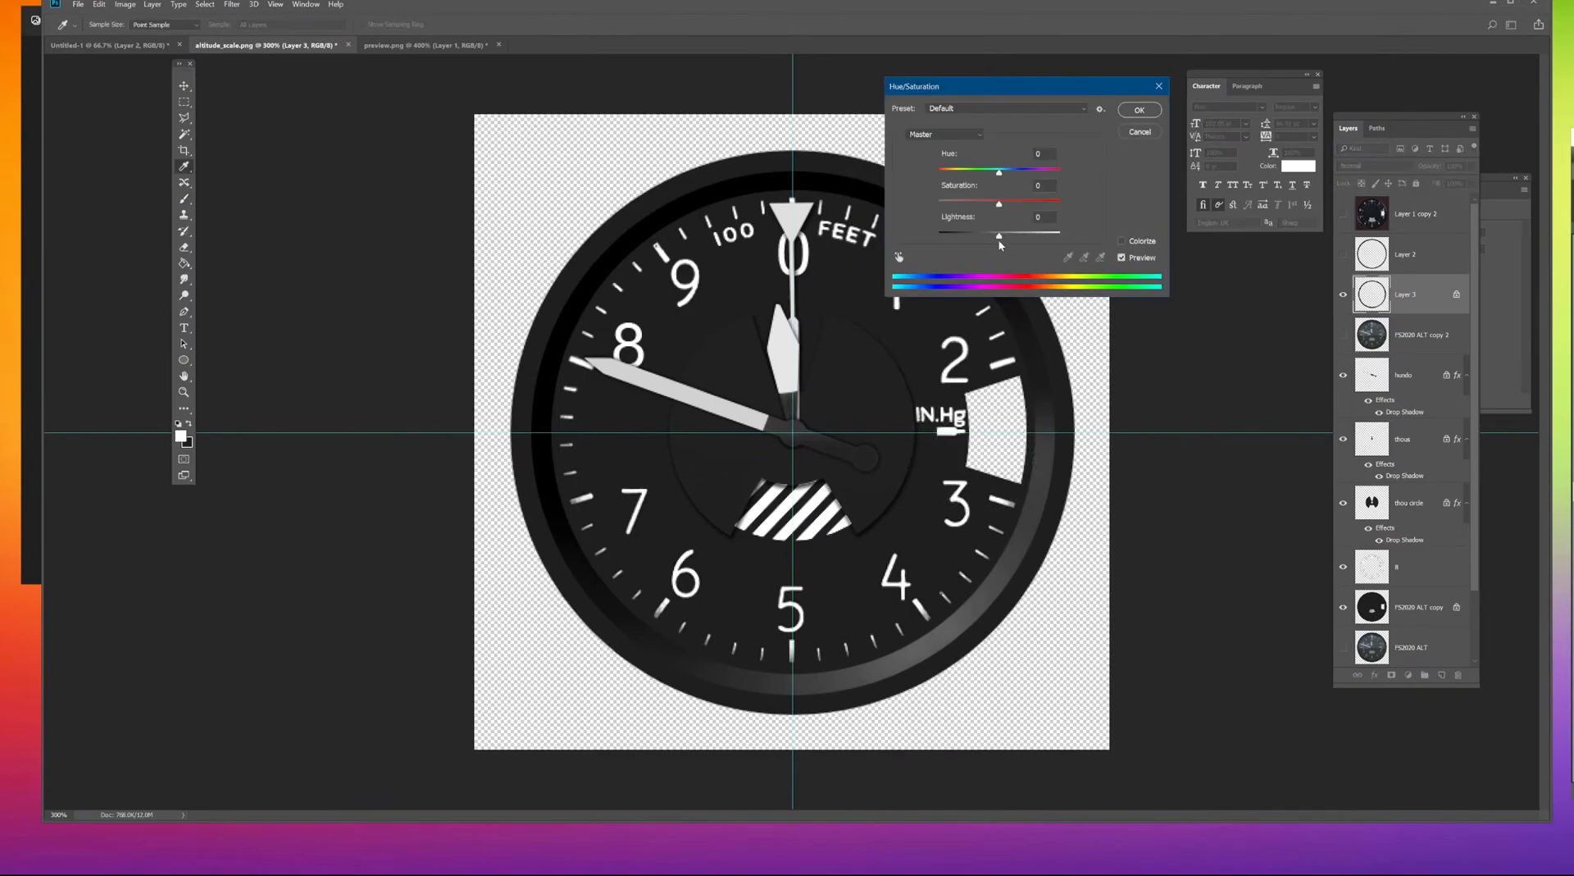
drag(1000, 236, 1006, 238)
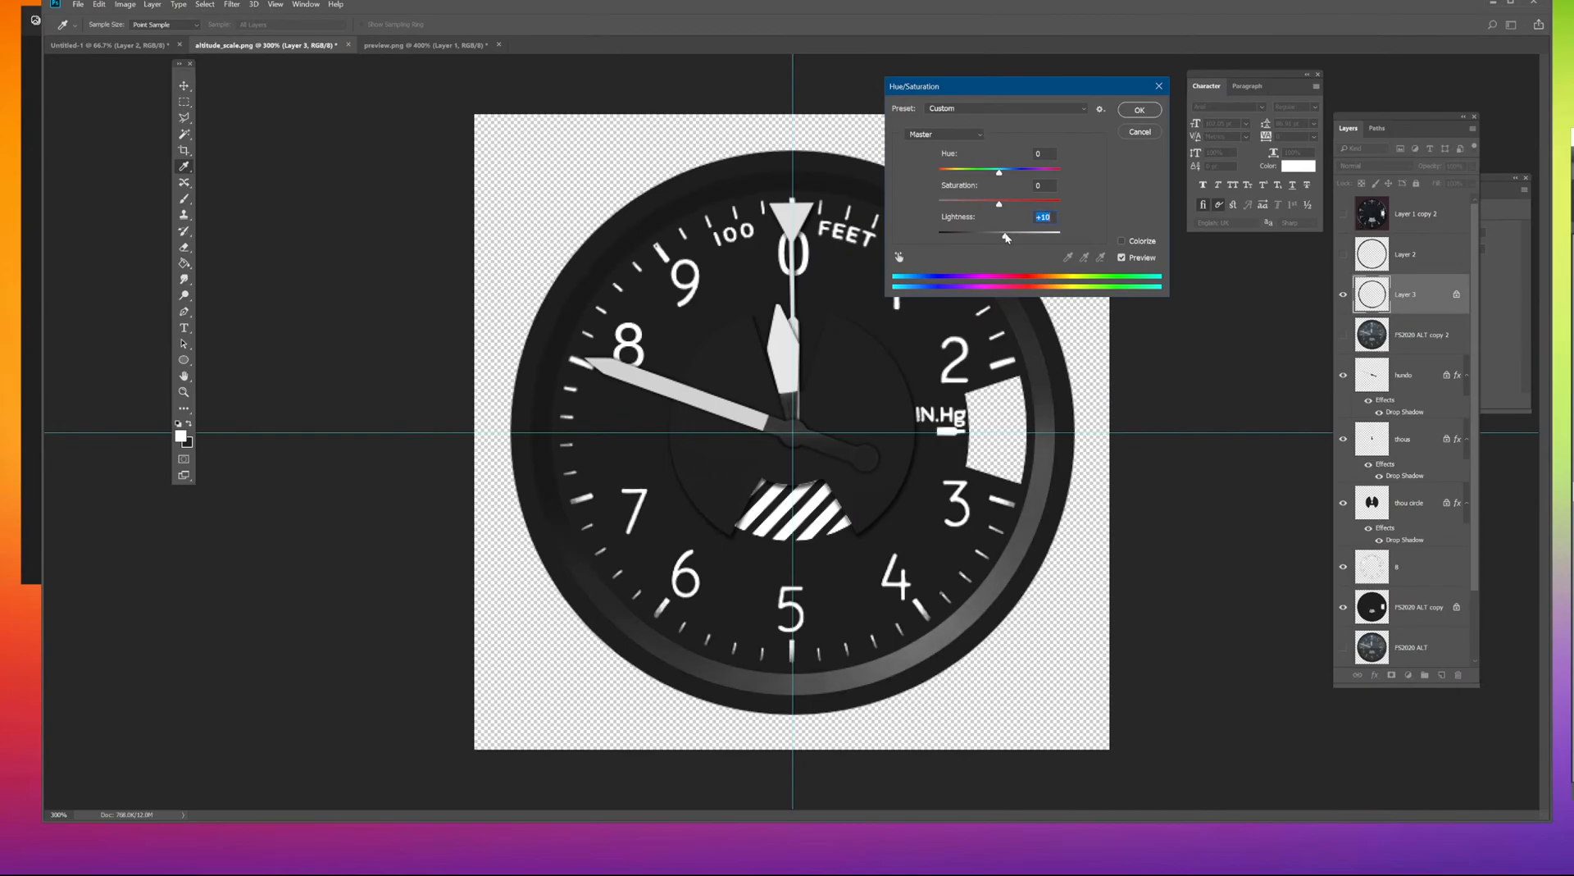
click(1138, 111)
key(ctrl+u)
drag(999, 234, 981, 237)
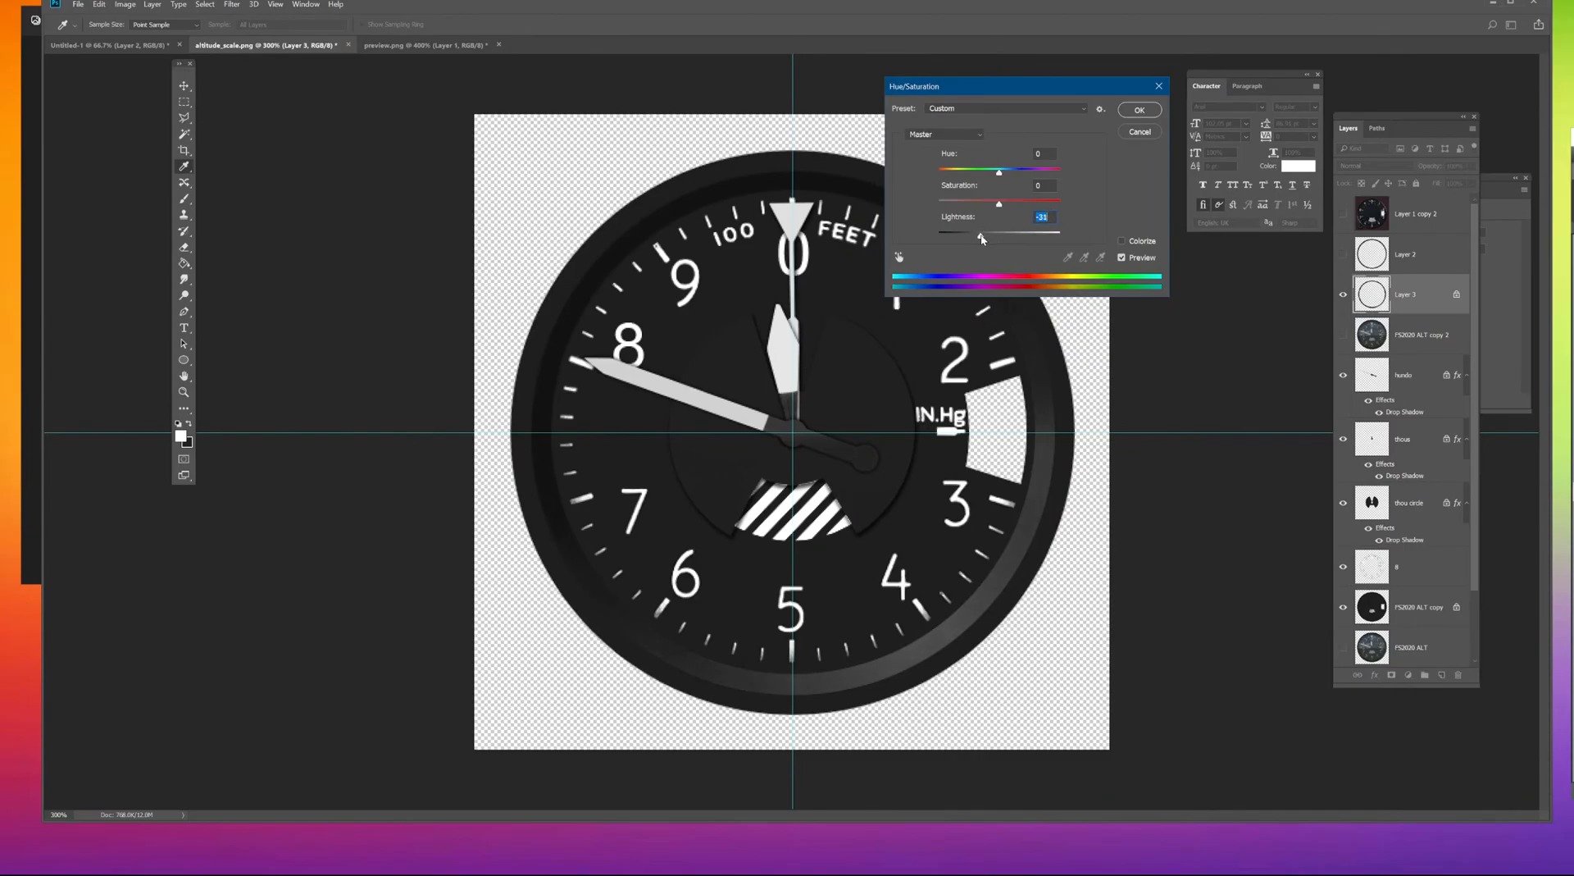
click(1139, 111)
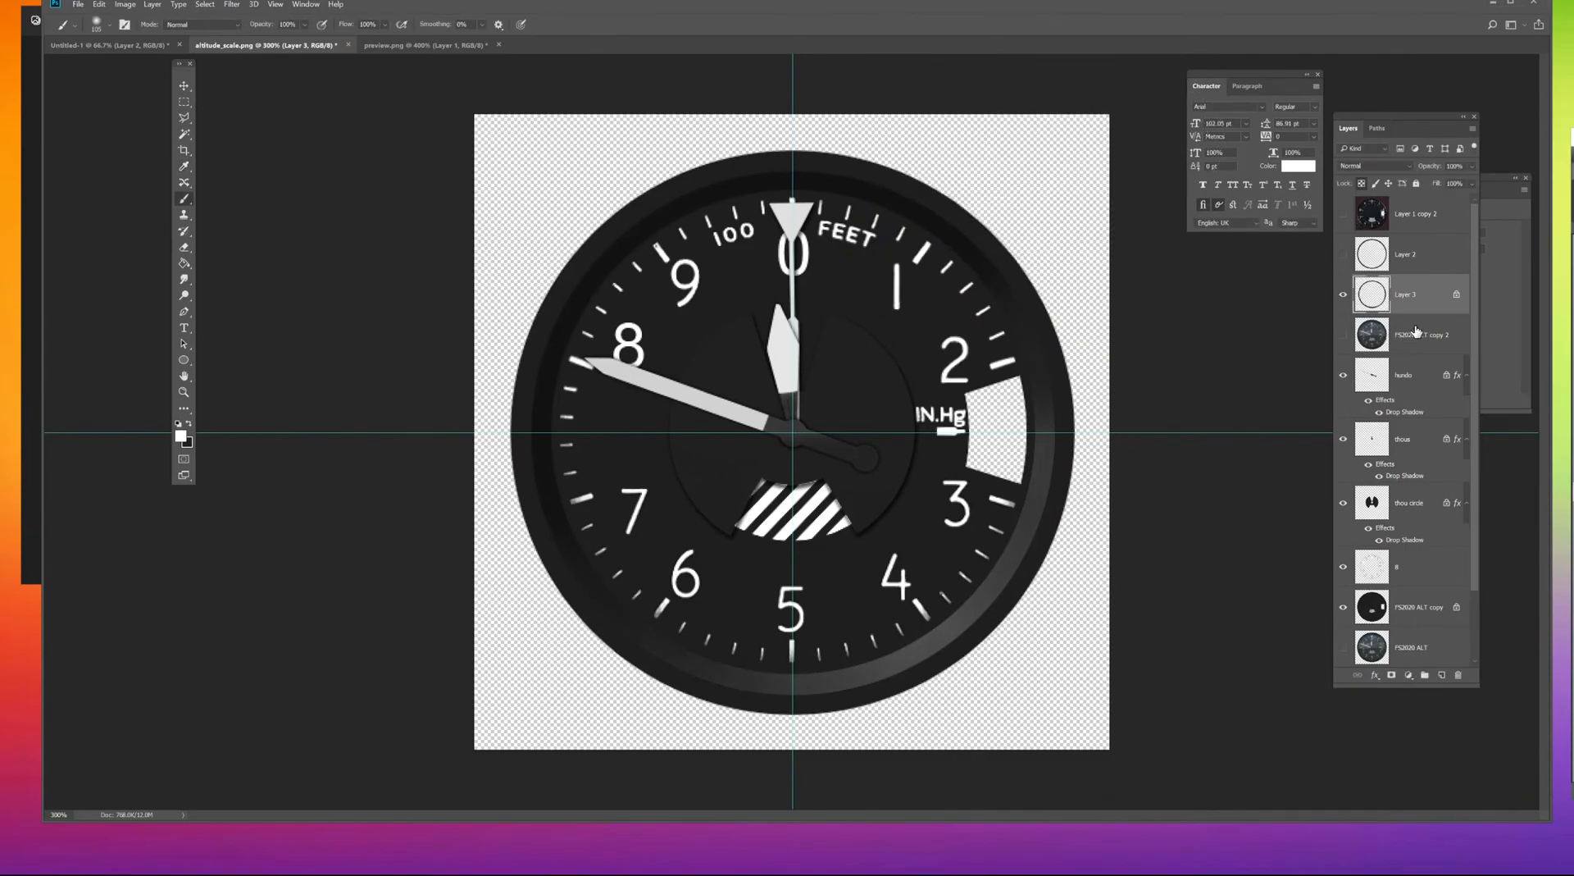
Add a Bevel & Emboss inner bevel to the Layer 3 ring with depth 32% and size 2 px.
double_click(1428, 293)
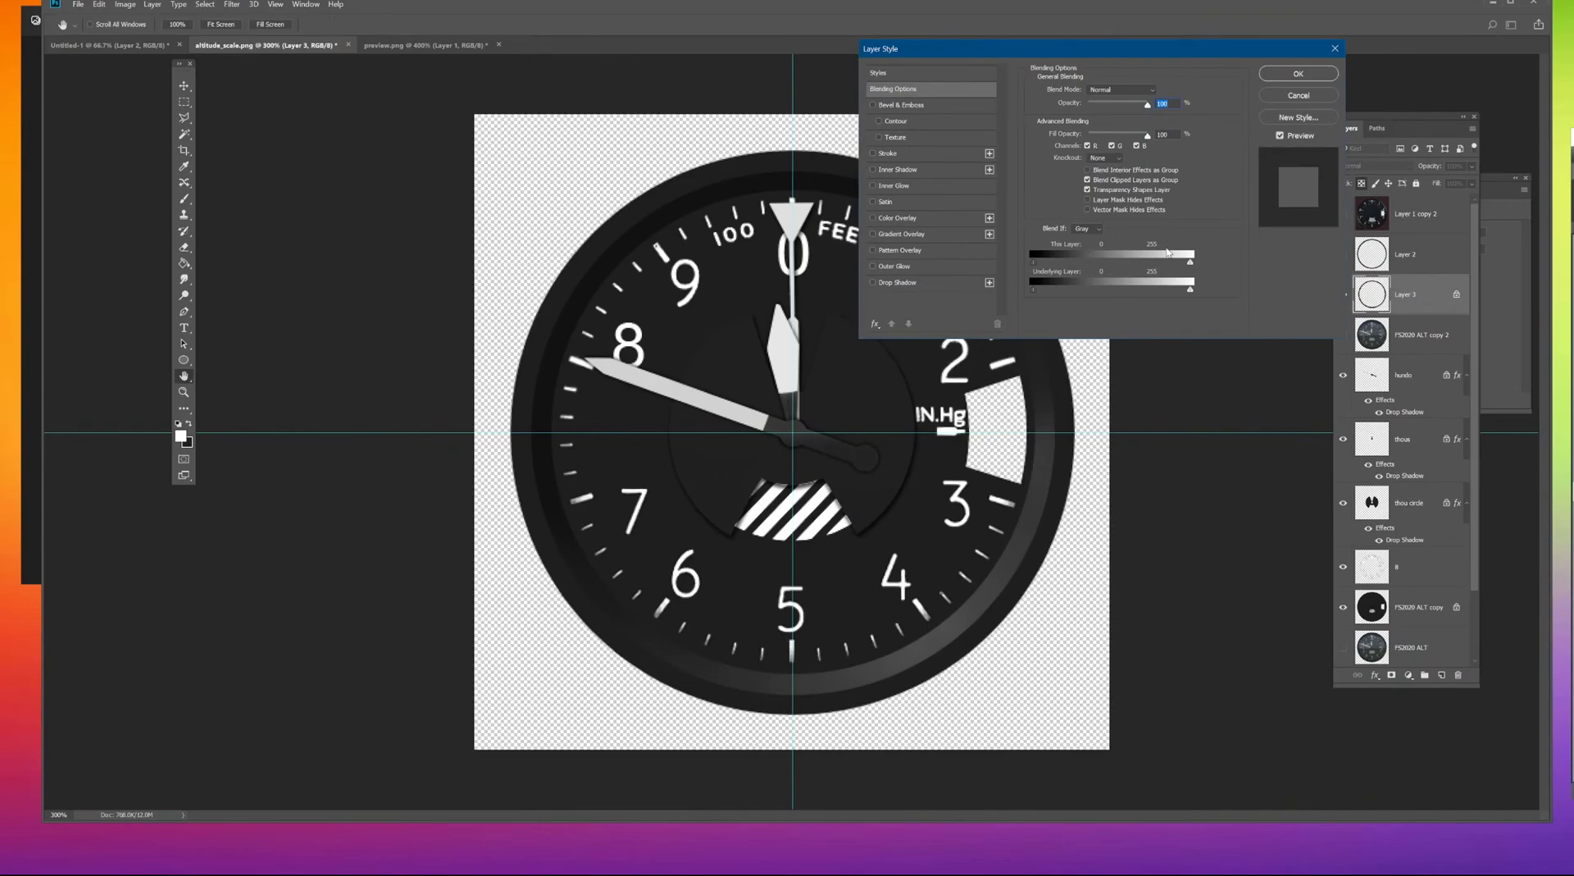
click(904, 105)
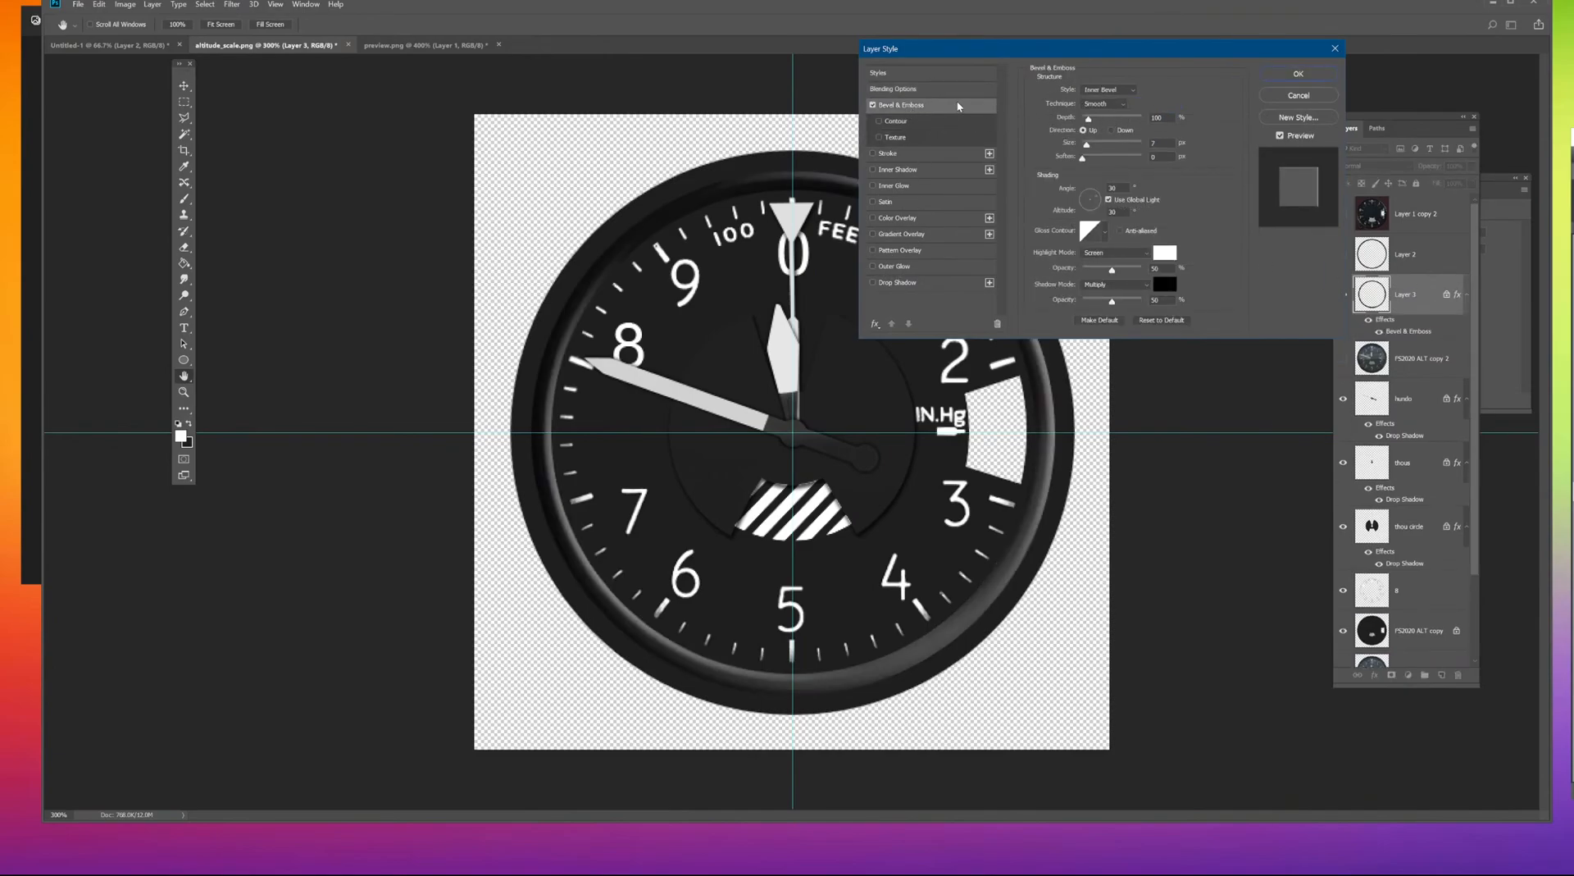
drag(1088, 120, 1082, 145)
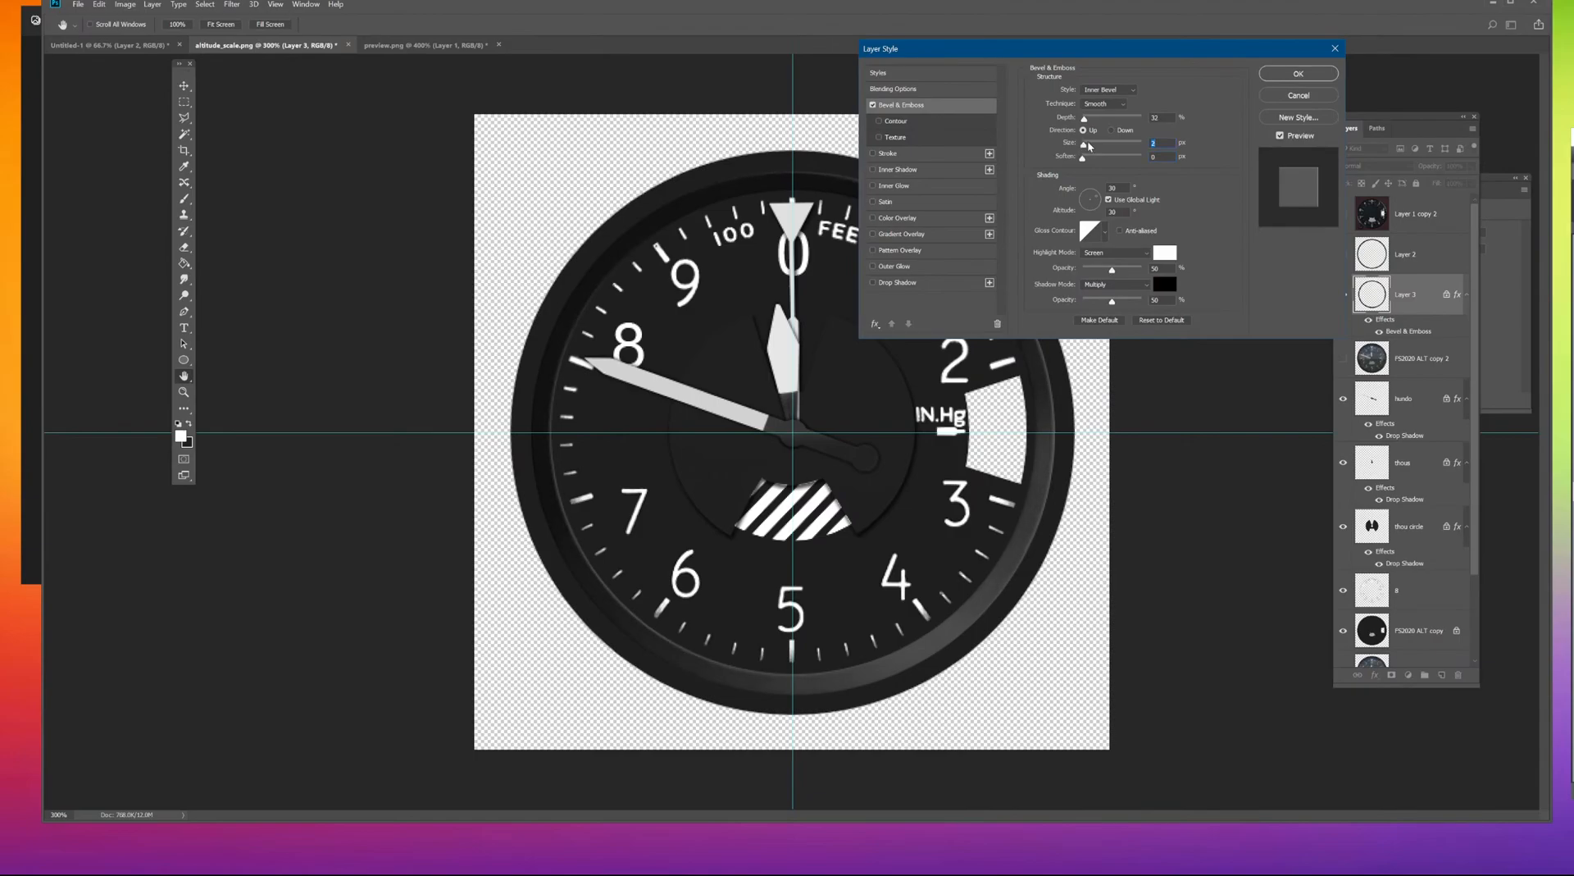
Change the Layer 3 ring's bevel to the Chisel Hard technique with its direction set to Down.
click(1114, 130)
click(1083, 131)
click(1111, 130)
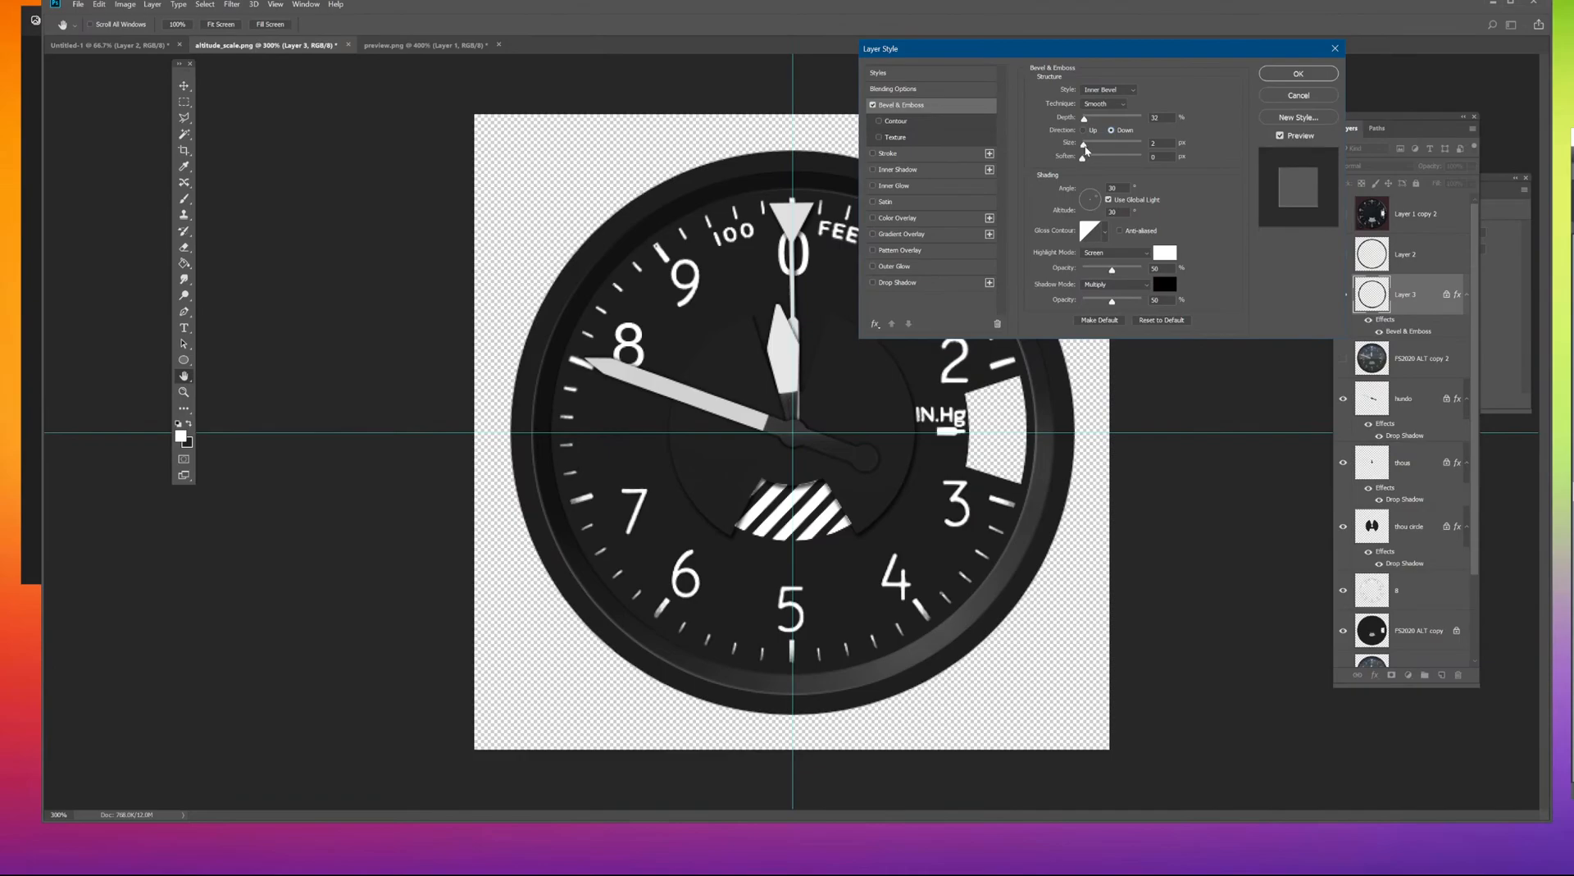
click(1115, 103)
click(1103, 119)
drag(1086, 147, 1085, 150)
click(1085, 130)
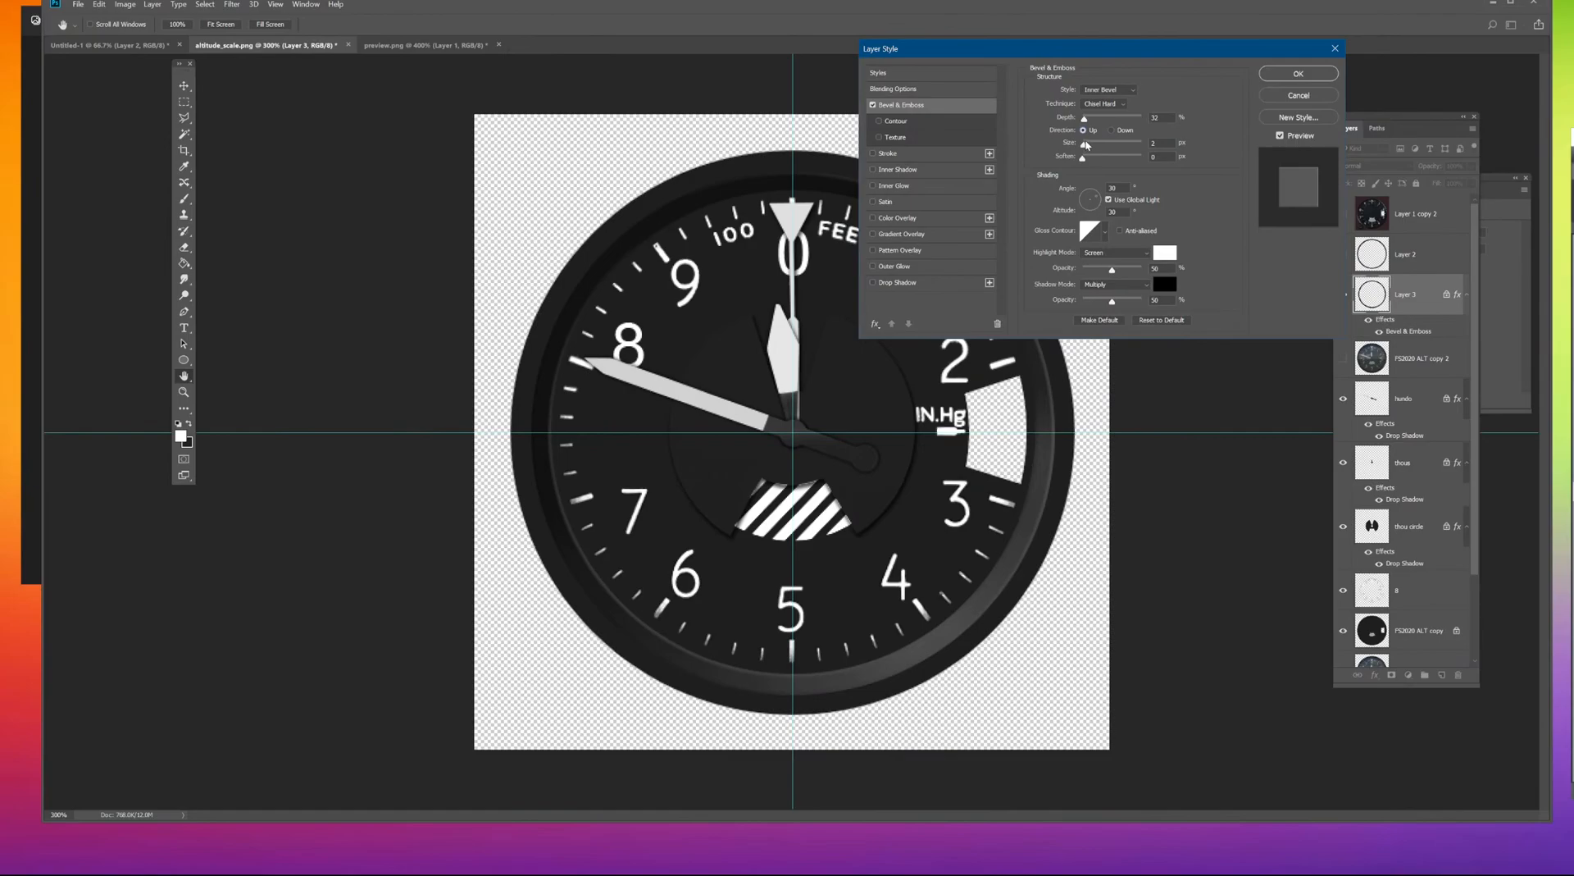
click(1112, 130)
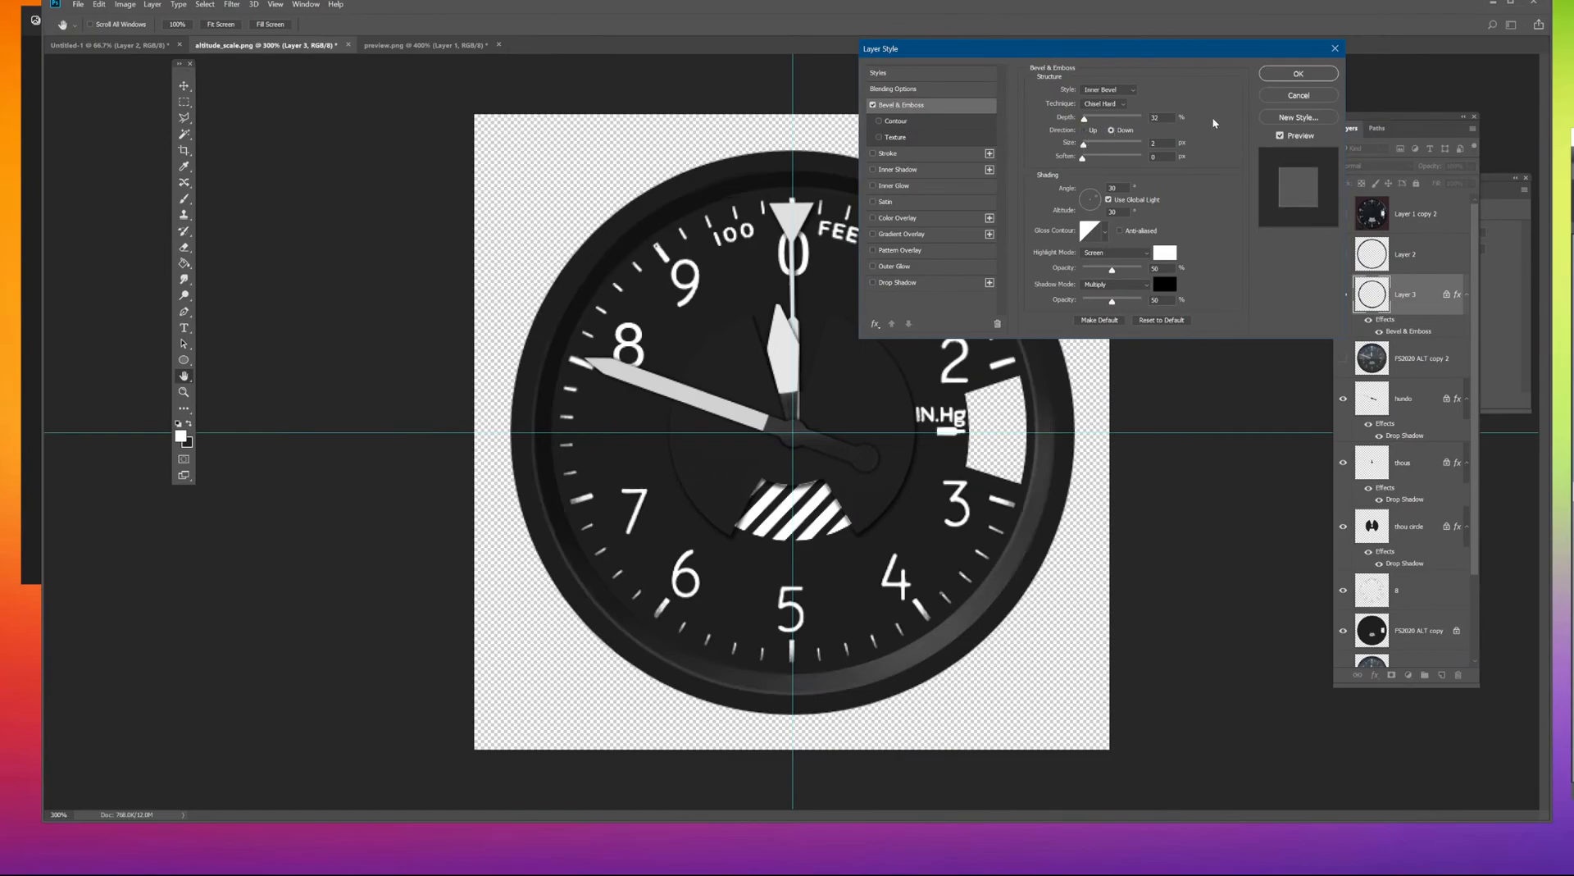
click(1297, 76)
key(b)
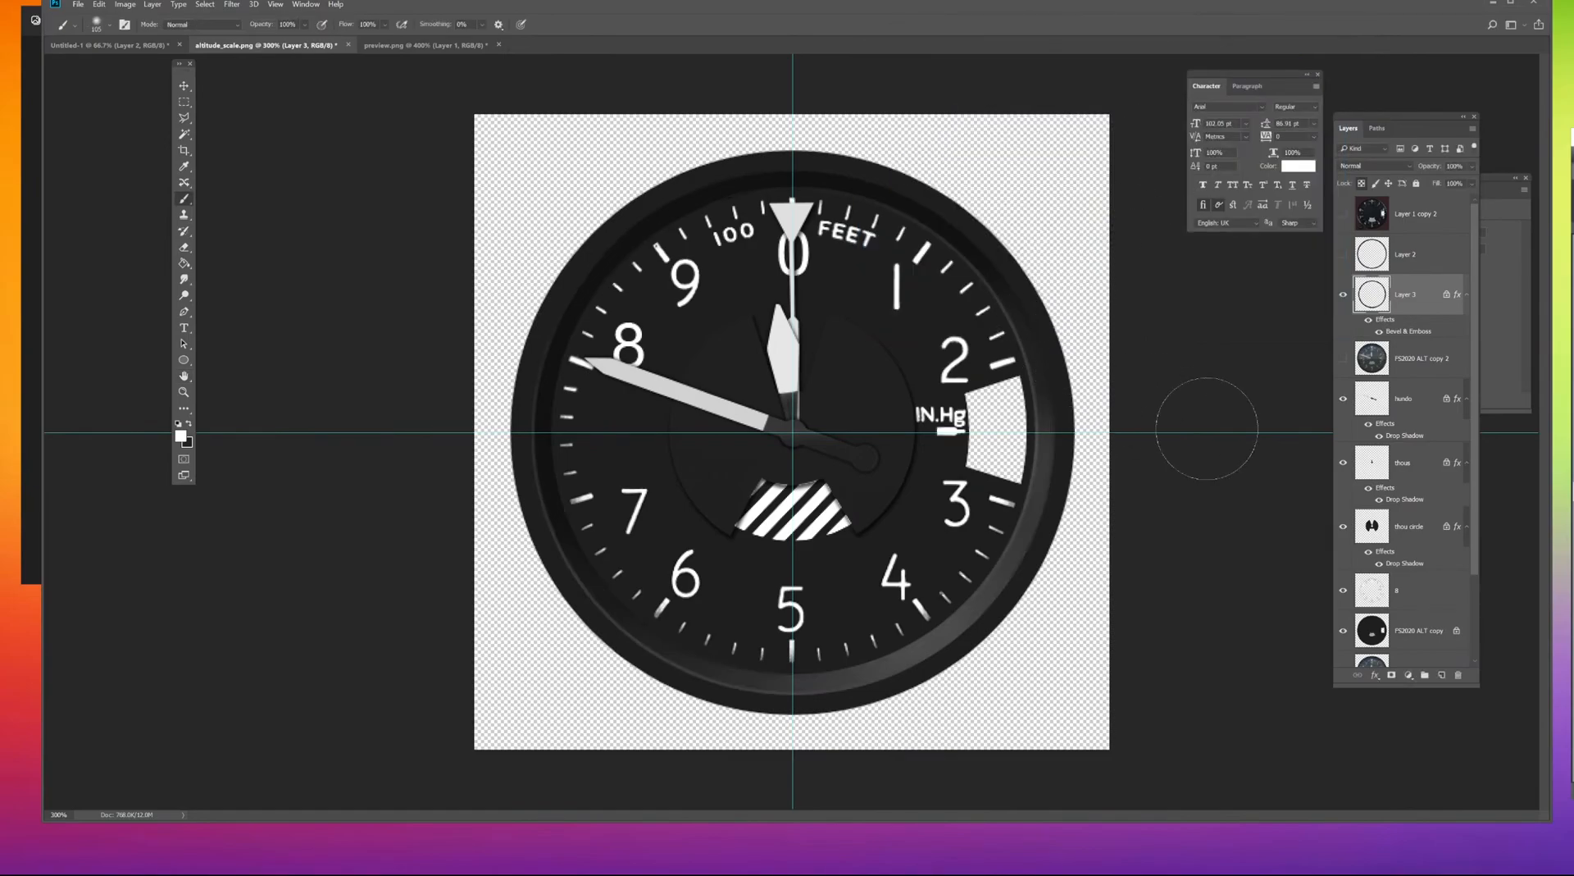
Move the FS2020 ALT copy 2 reference layer above Layer 2, compare it with the drawn gauge, and leave it hidden.
click(1343, 358)
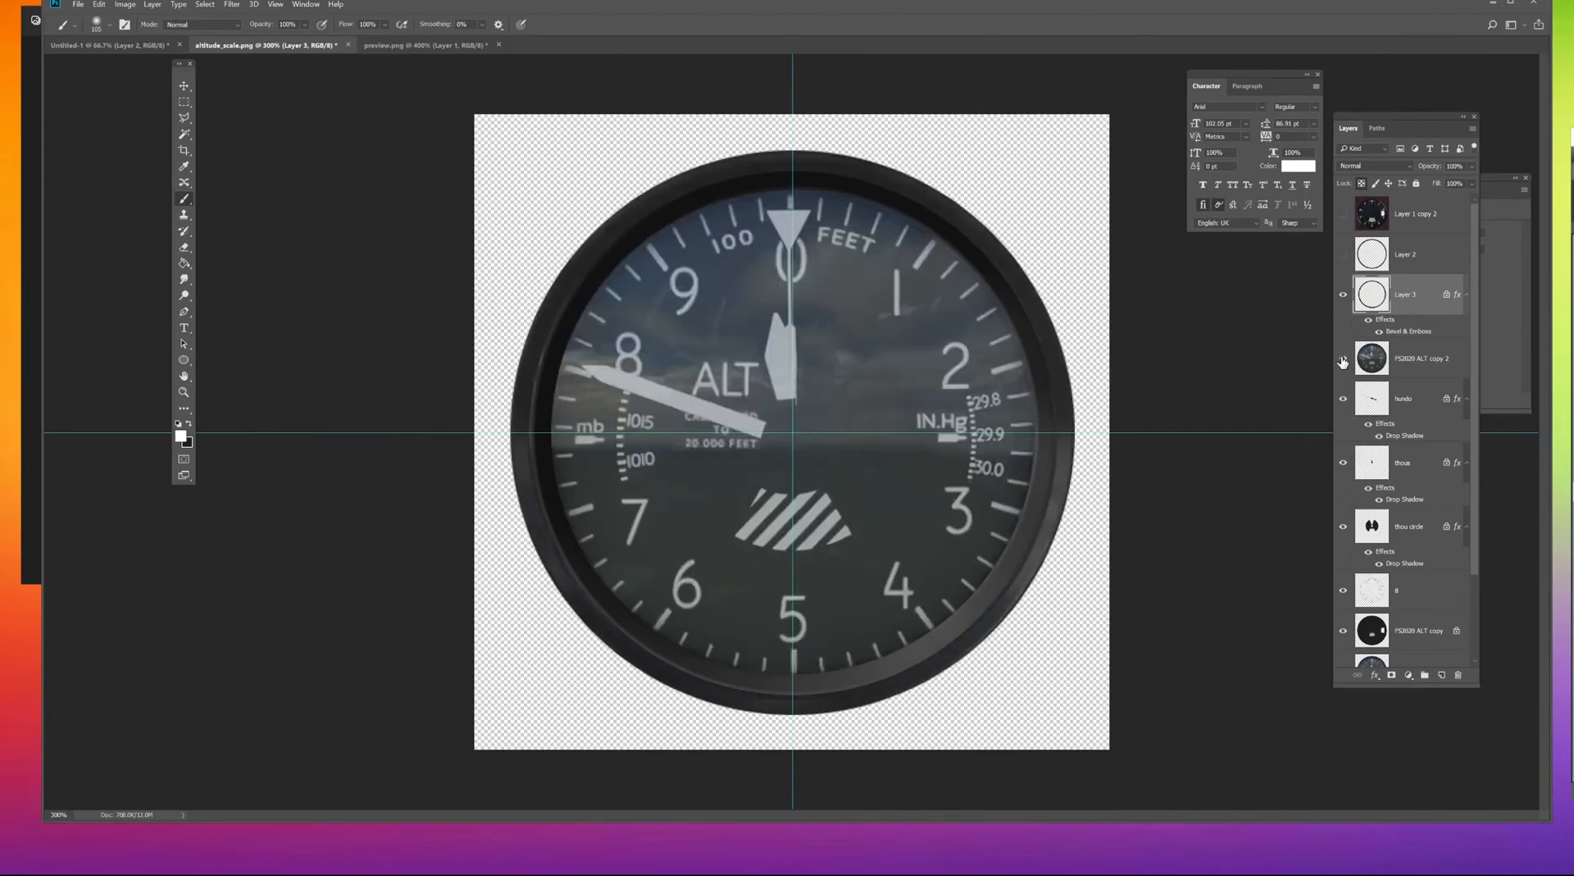
drag(1410, 359, 1347, 256)
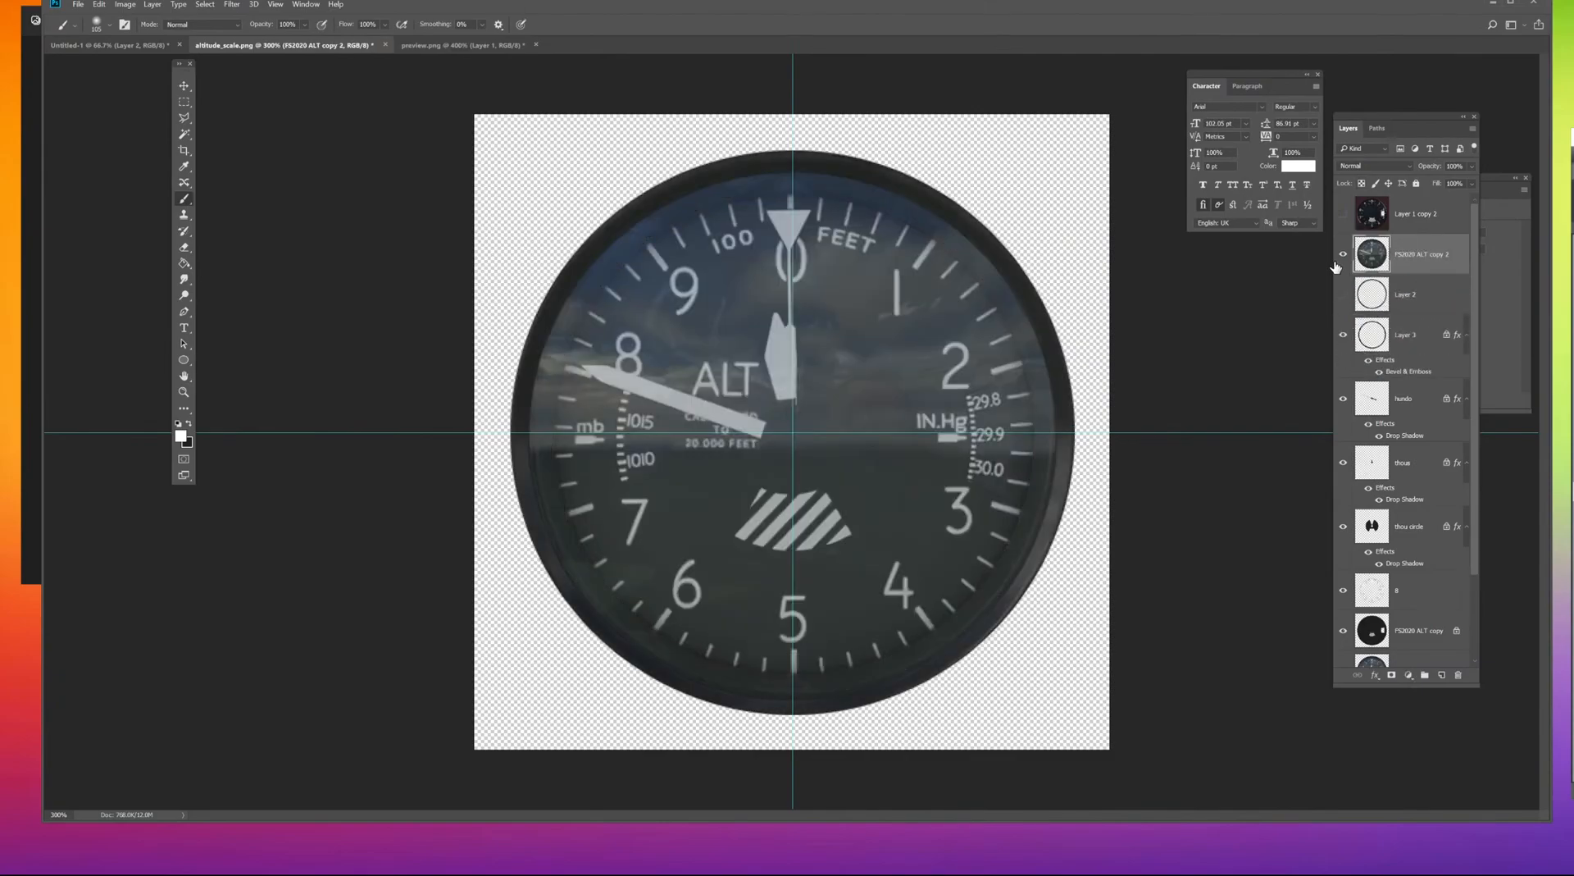
click(1344, 254)
click(1345, 257)
click(1345, 256)
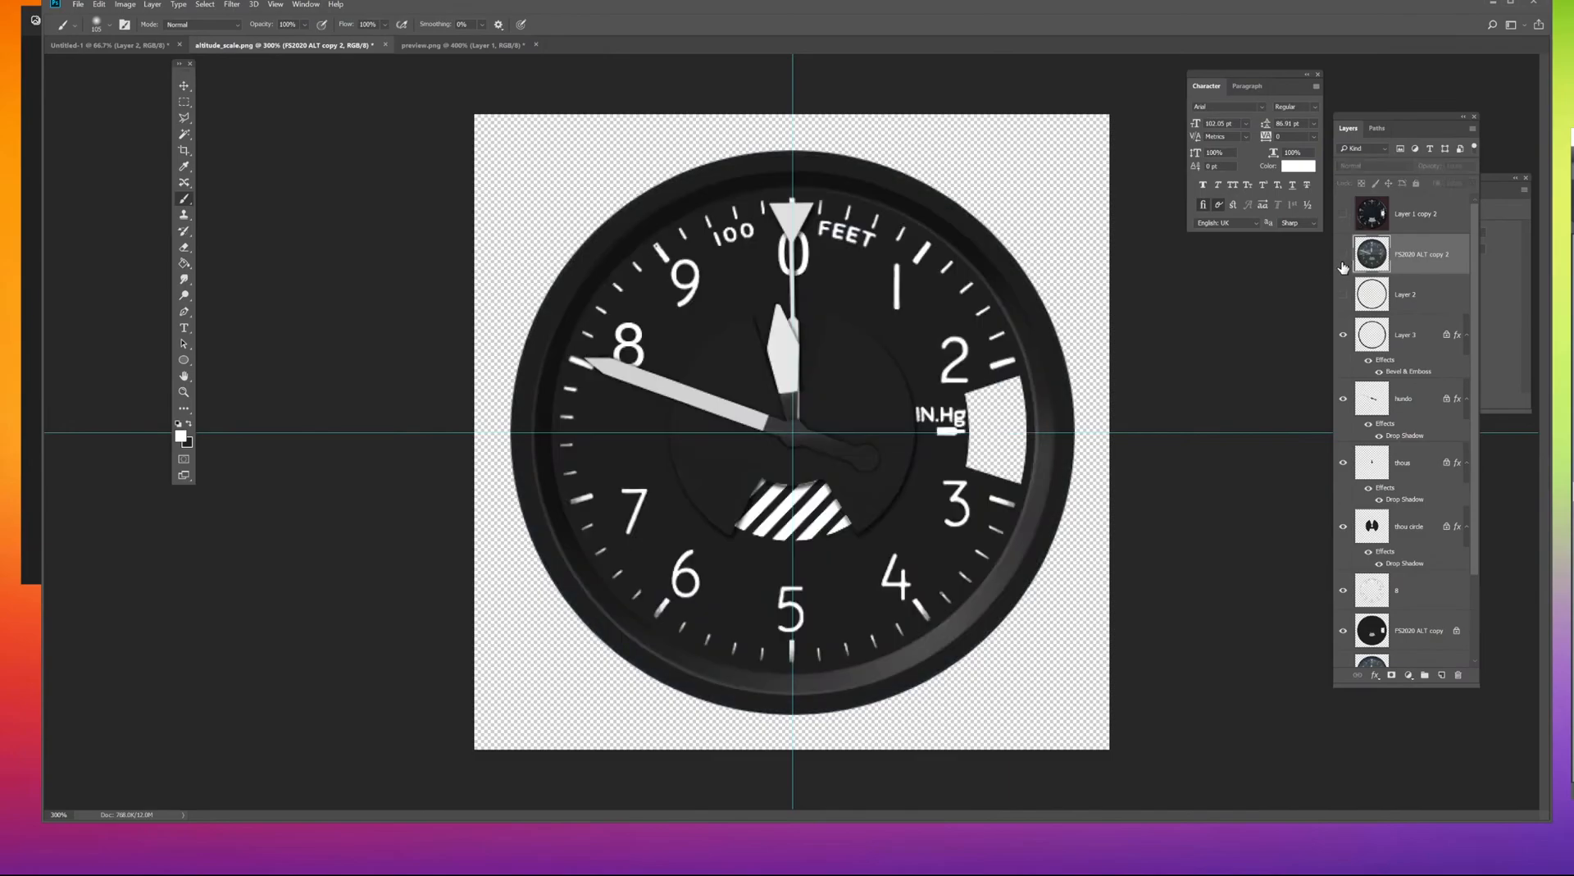
Review the Layer 3 ring's bevel settings and darken the ring with a Hue/Saturation Lightness of -23.
click(1425, 338)
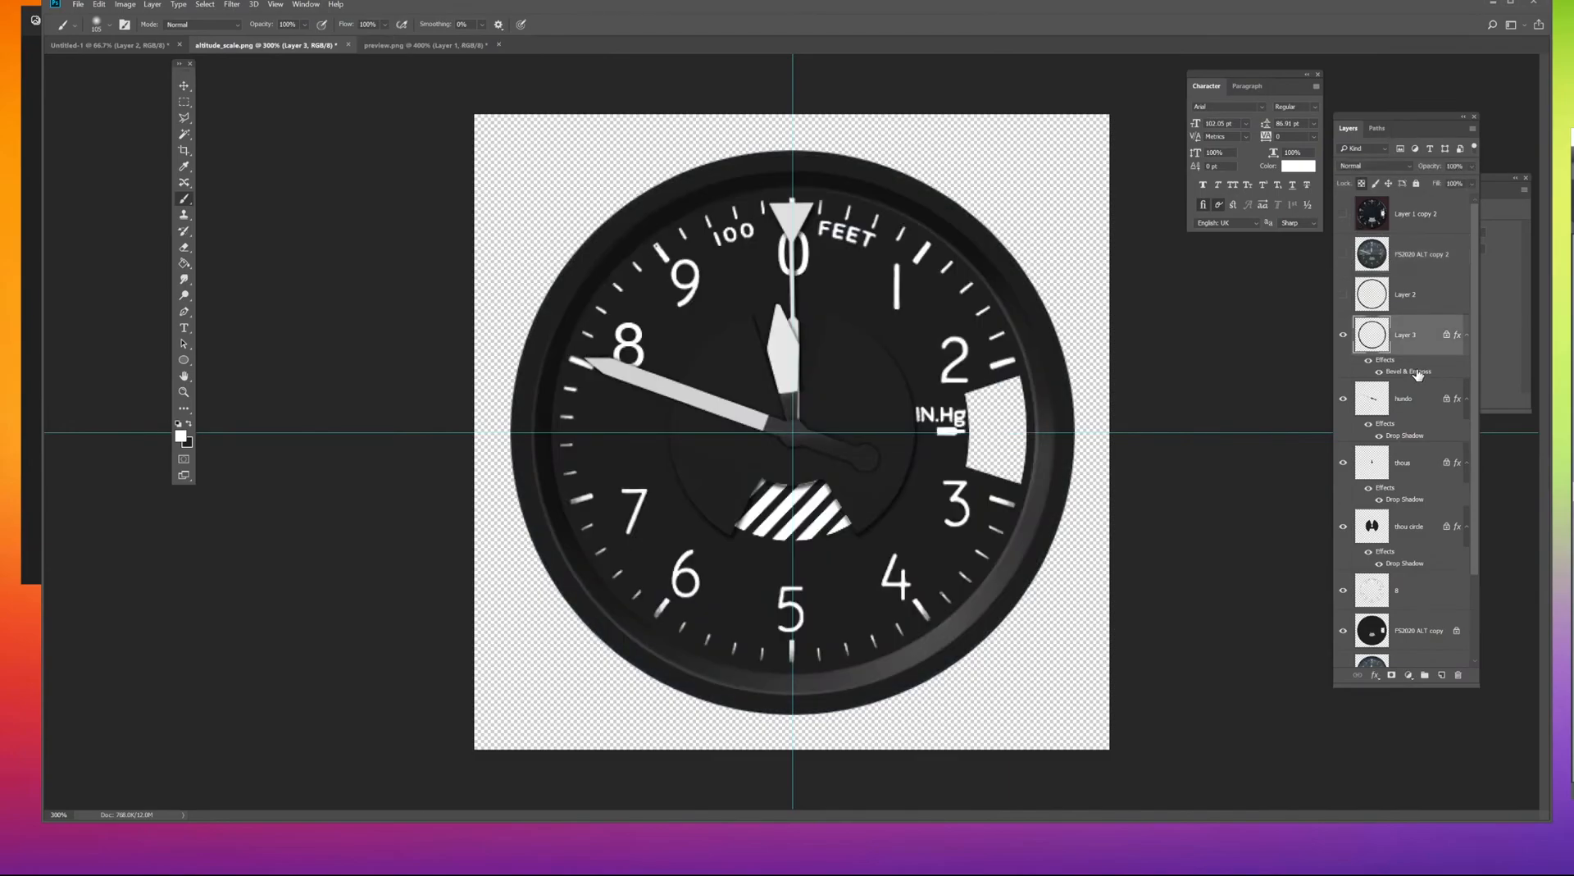
double_click(1418, 373)
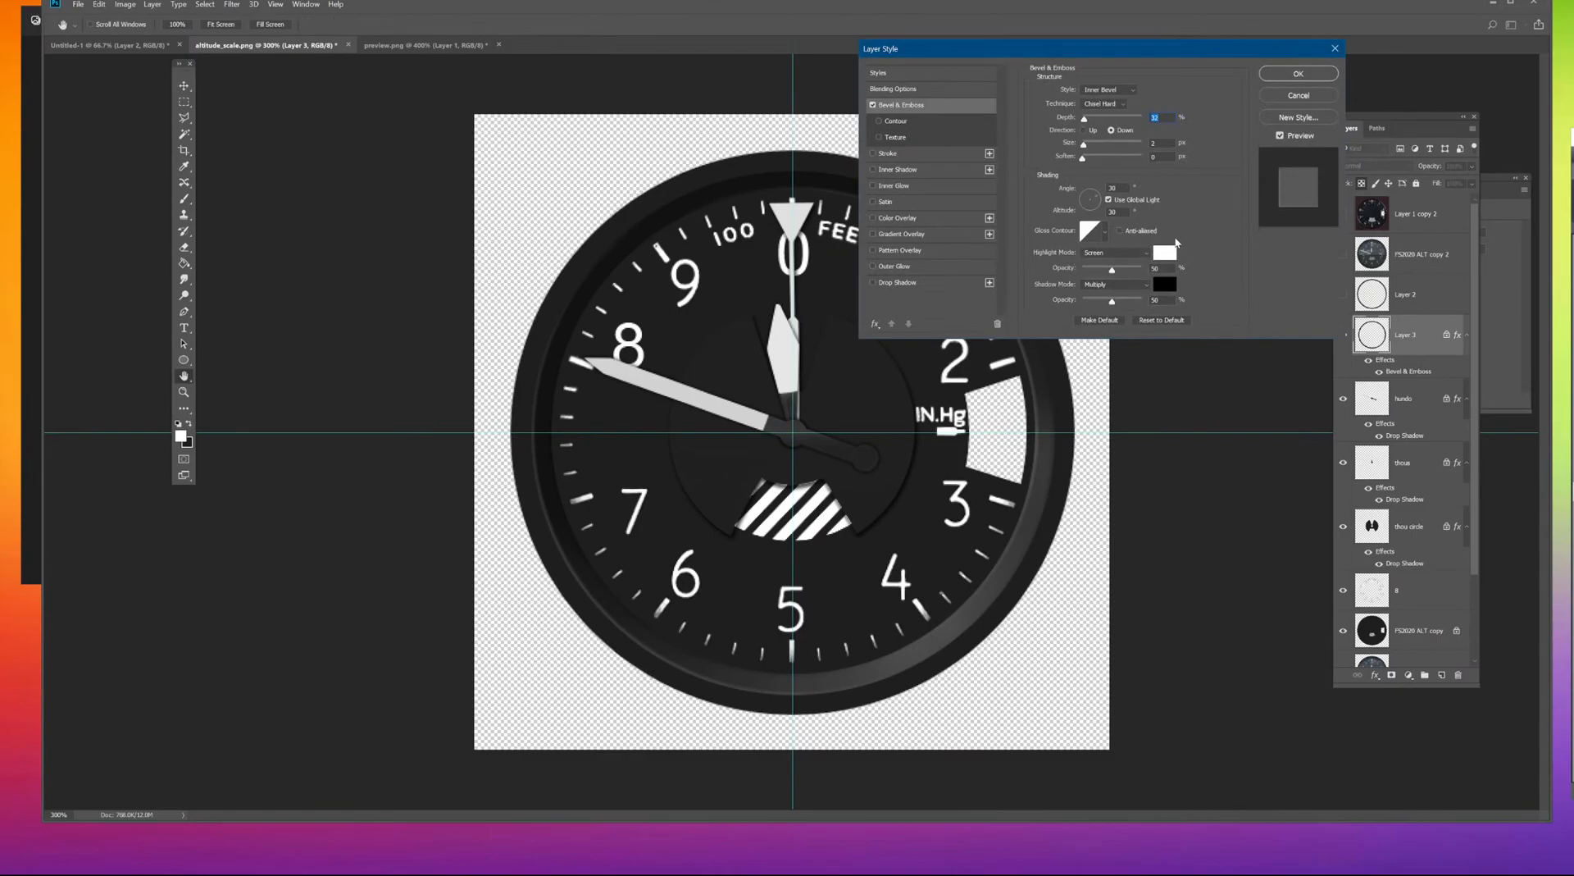
click(1283, 75)
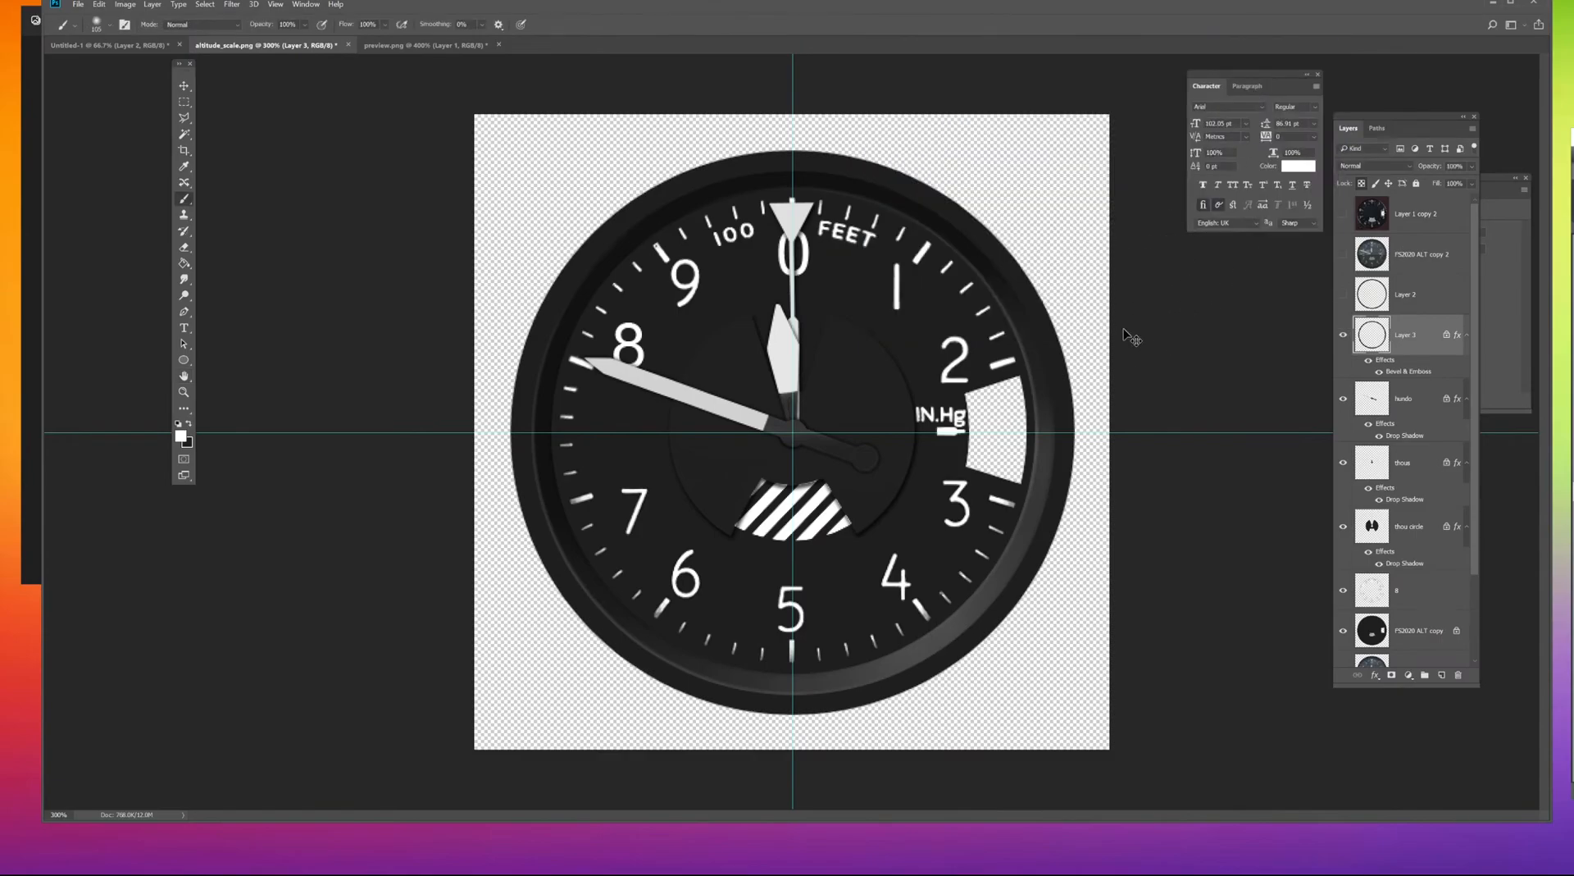
key(ctrl+u)
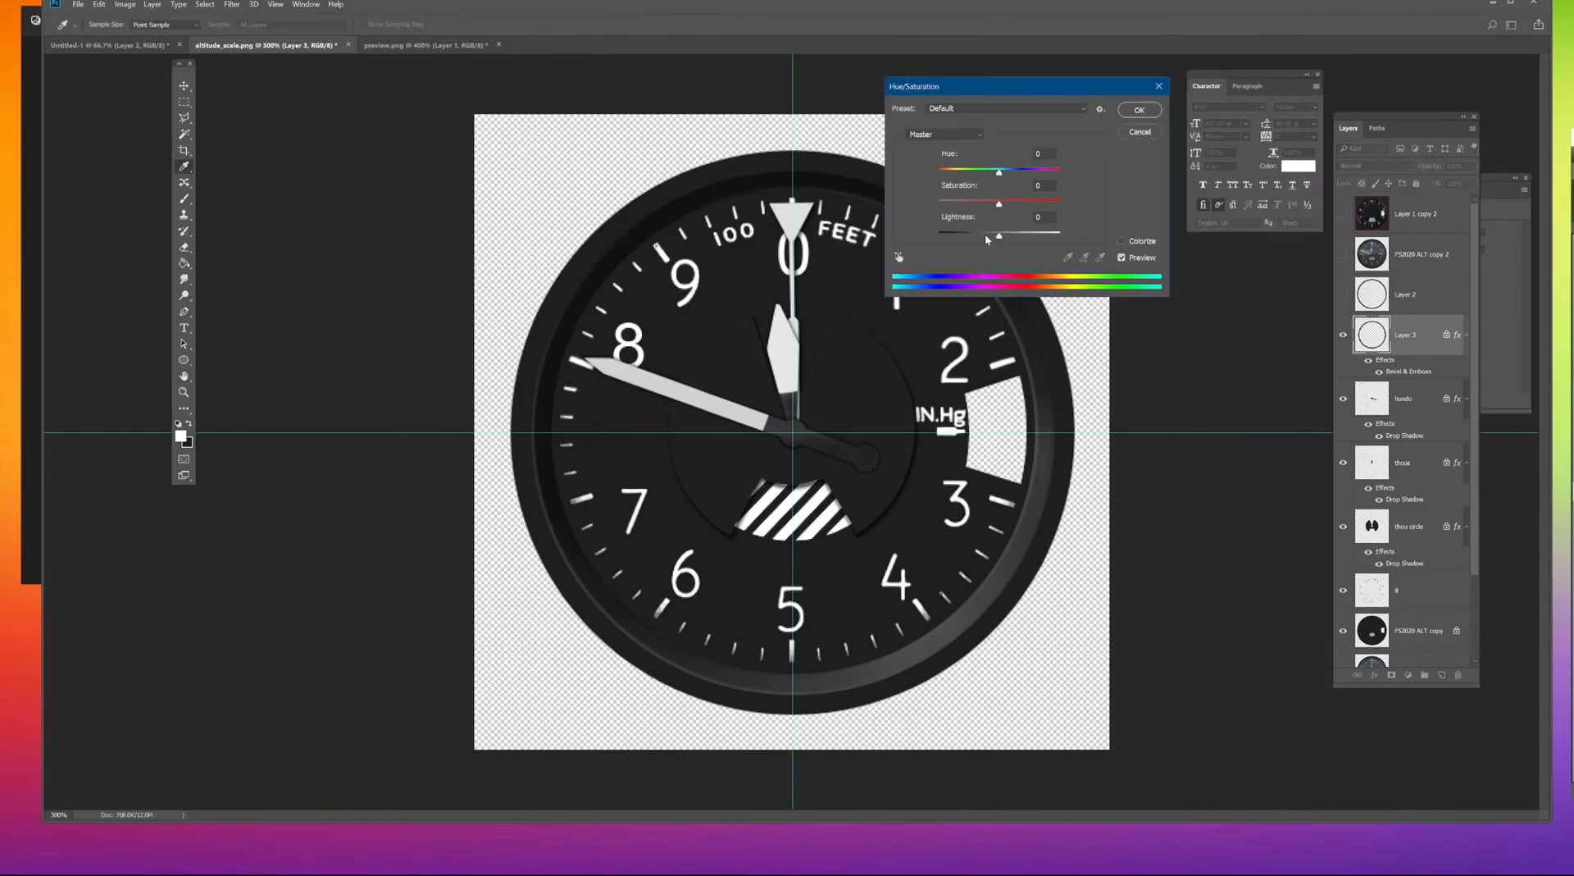
drag(985, 234, 982, 237)
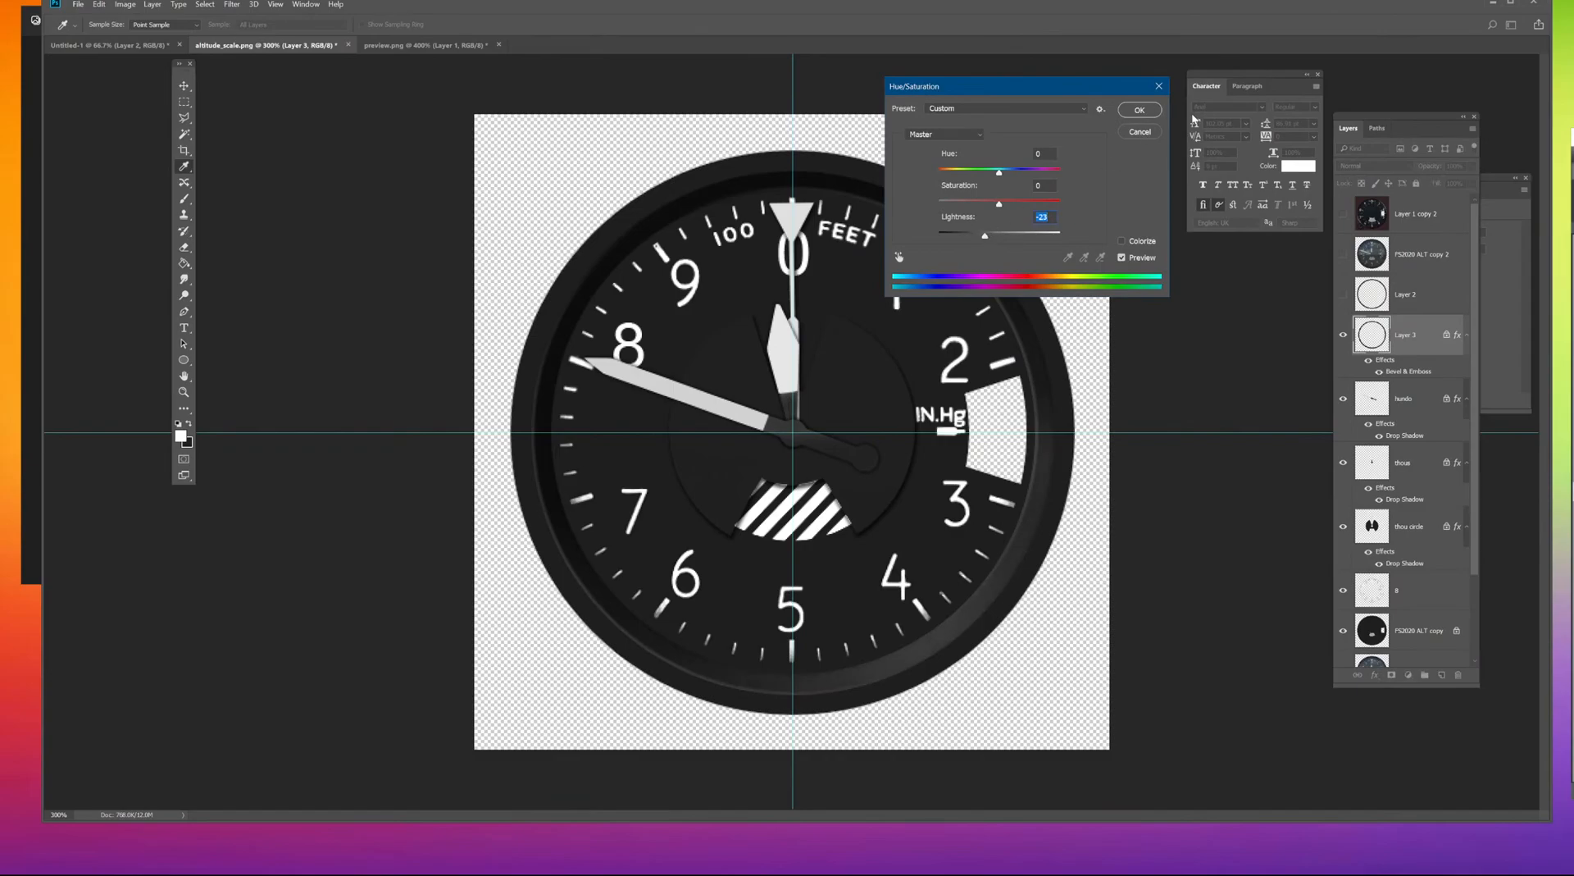
click(1139, 110)
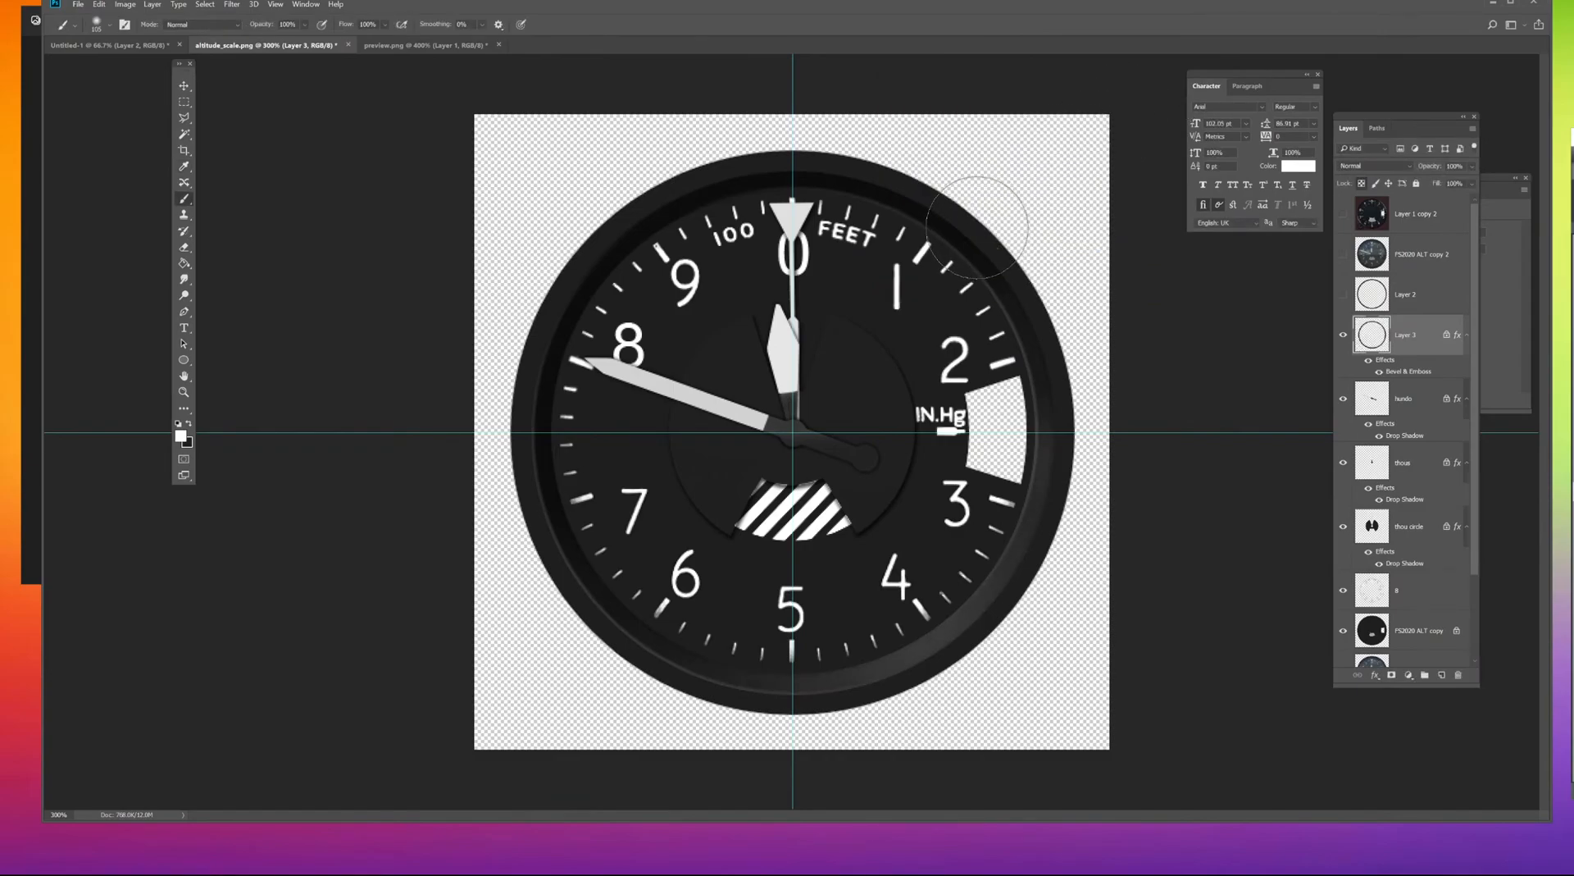
Isolate the FS2020 ALT copy dial face by hiding the ring, needle, disc and numeral layers, and select it for brushing.
key(ctrl+minus)
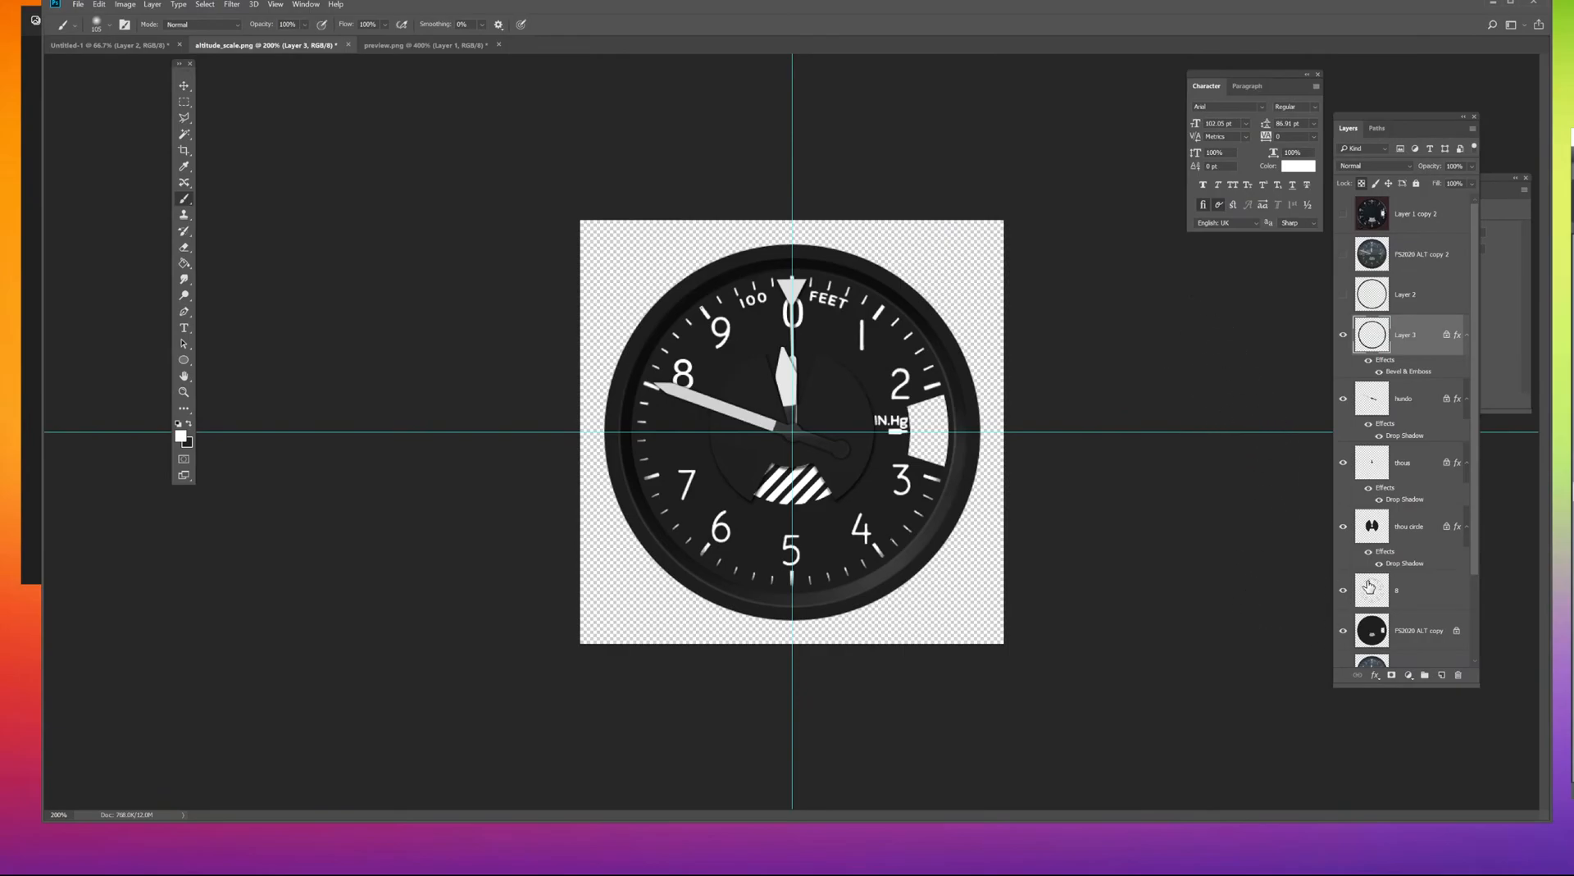
drag(1343, 599, 1348, 338)
key(v)
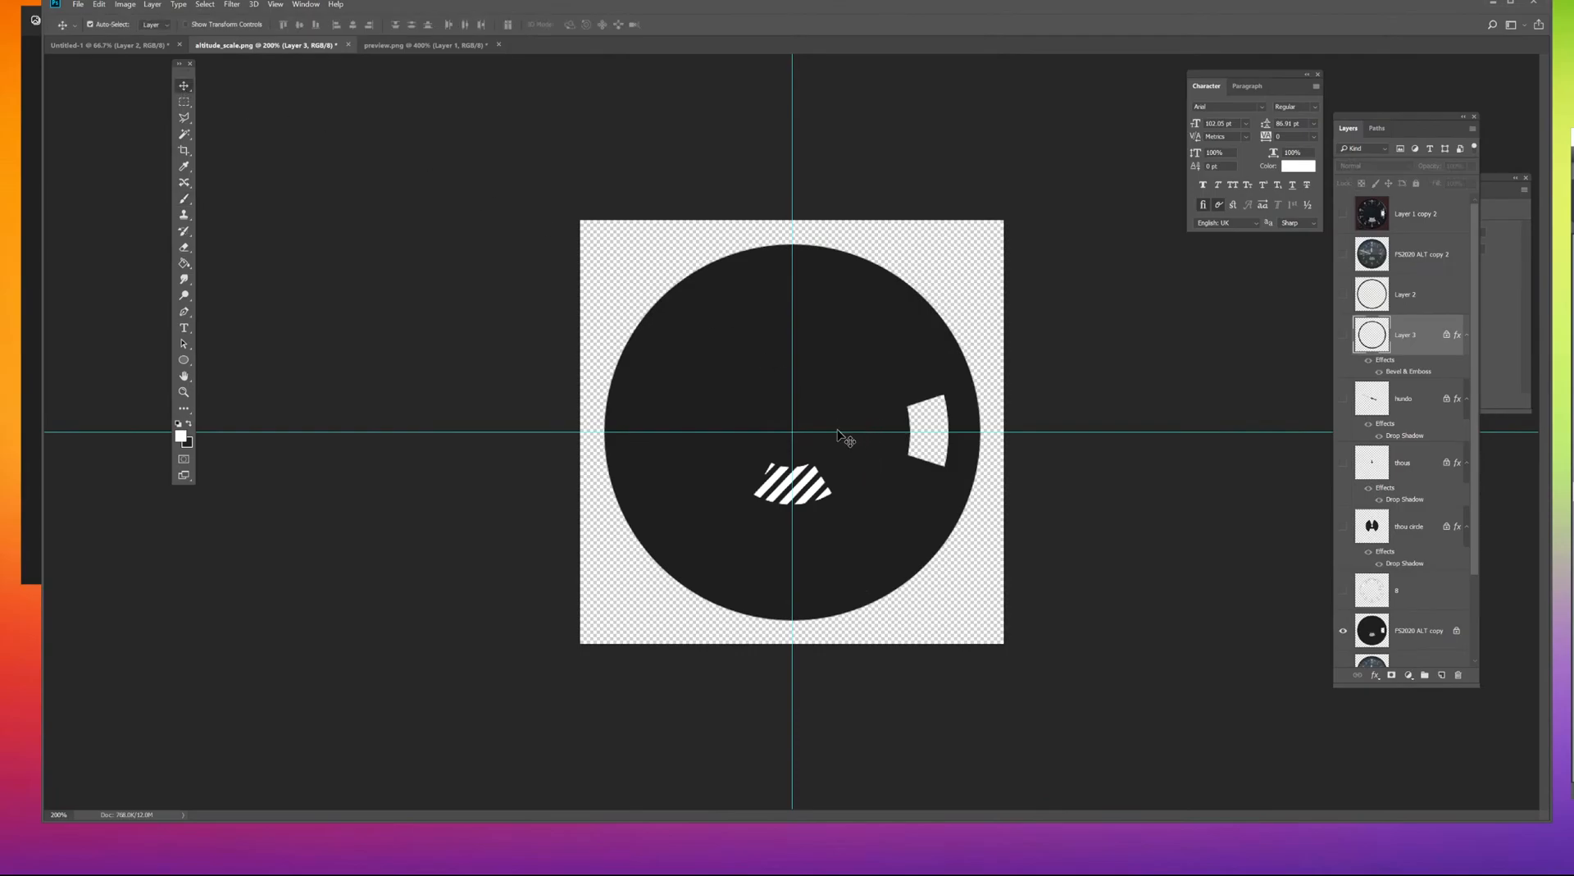
click(890, 546)
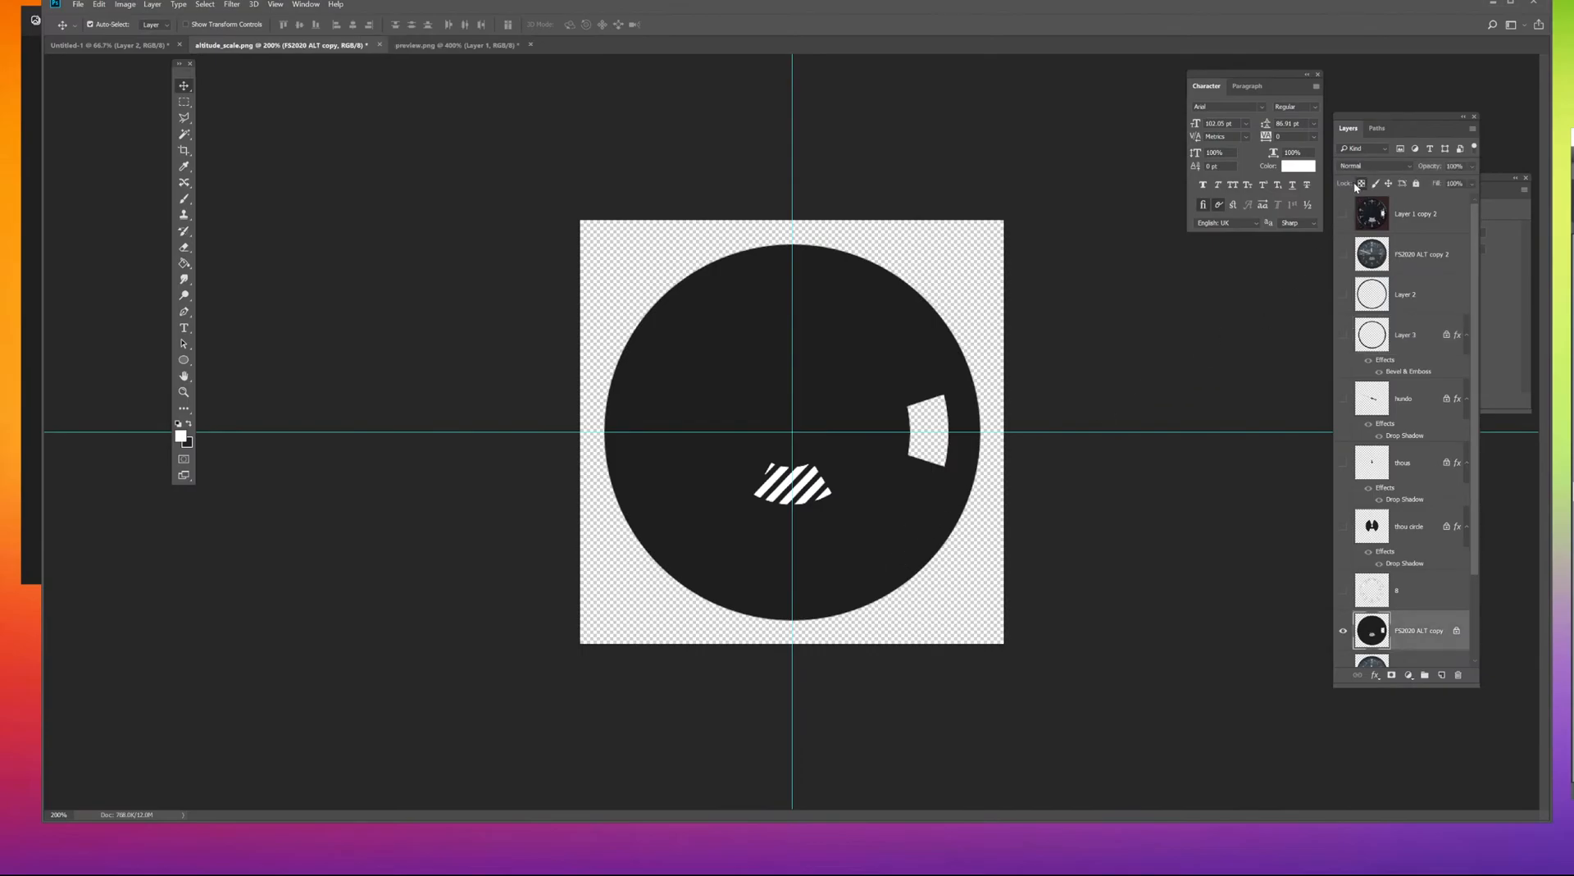
key(b)
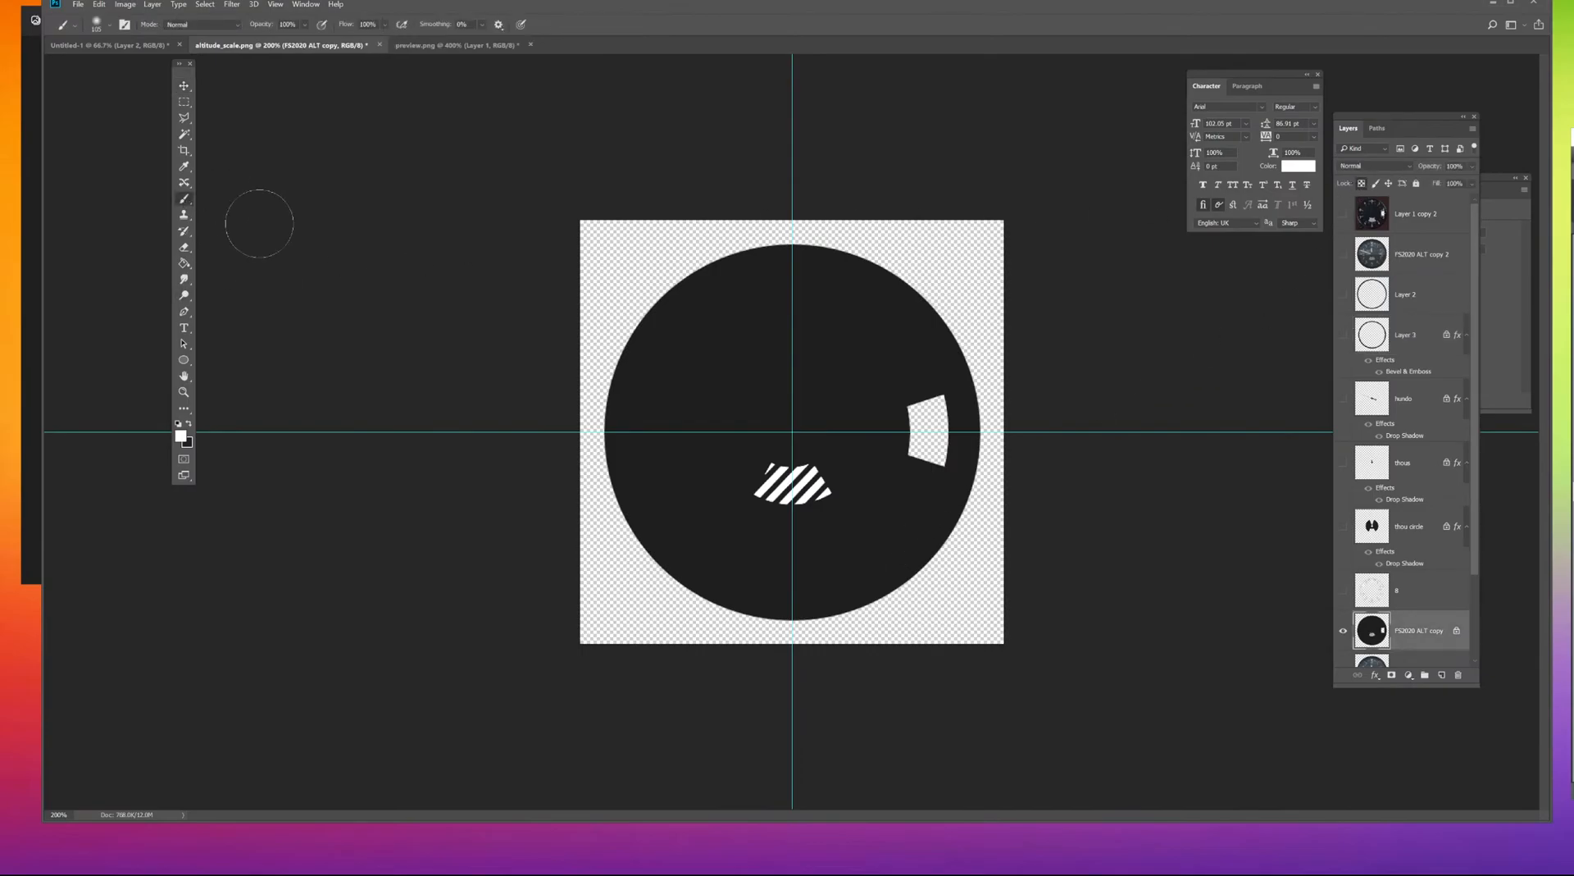
Shade the dial face with a very large soft brush, painting faint white over the lower area and black over the upper area.
right_click(816, 438)
drag(938, 466, 948, 467)
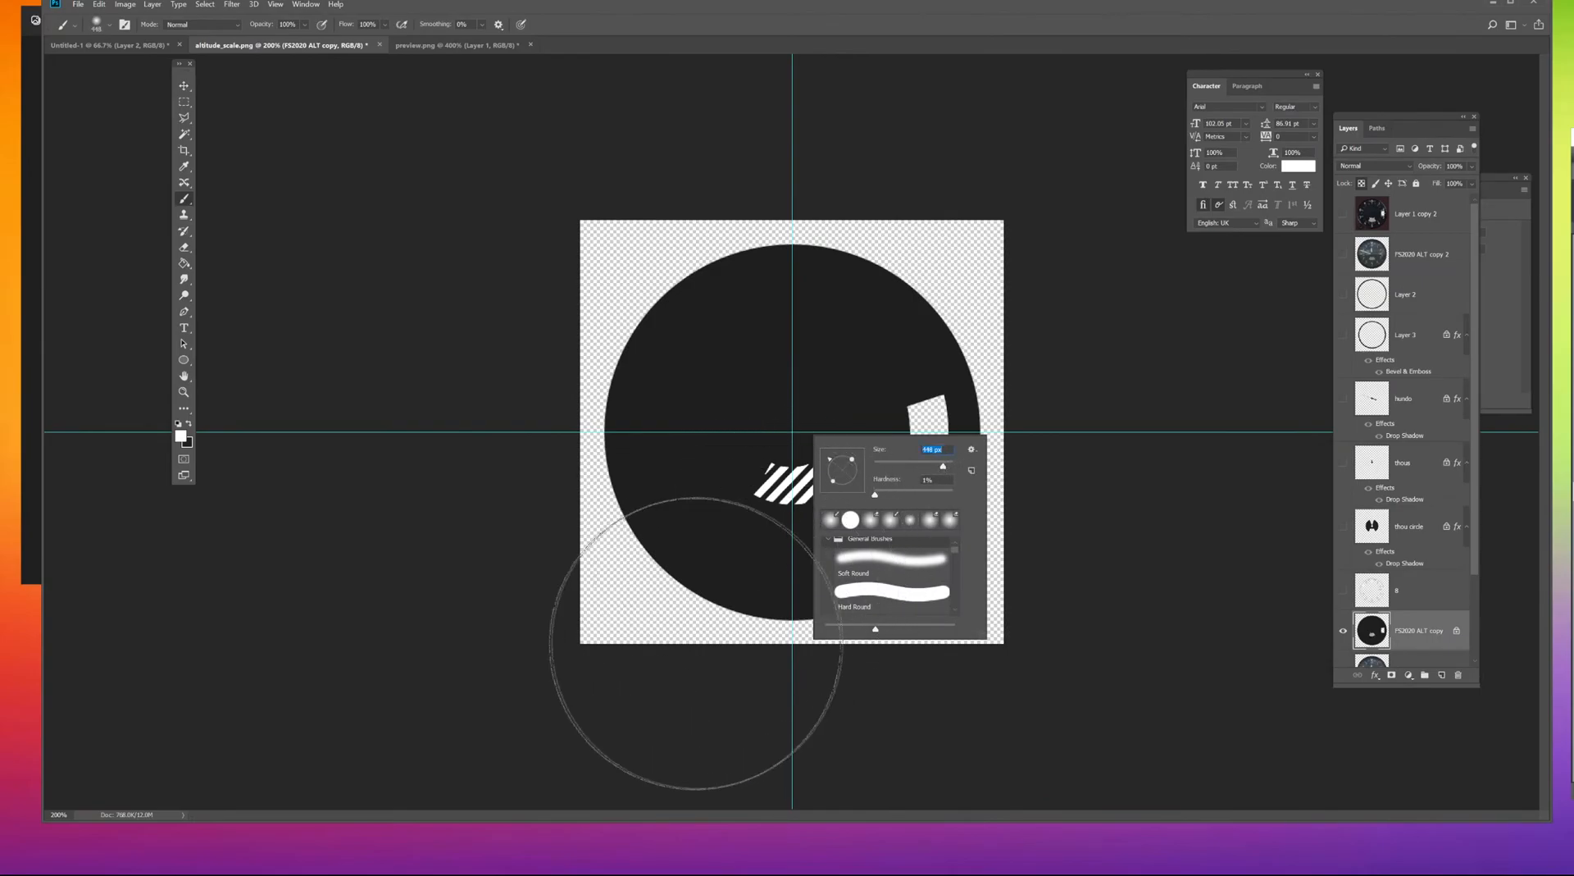
key(Return)
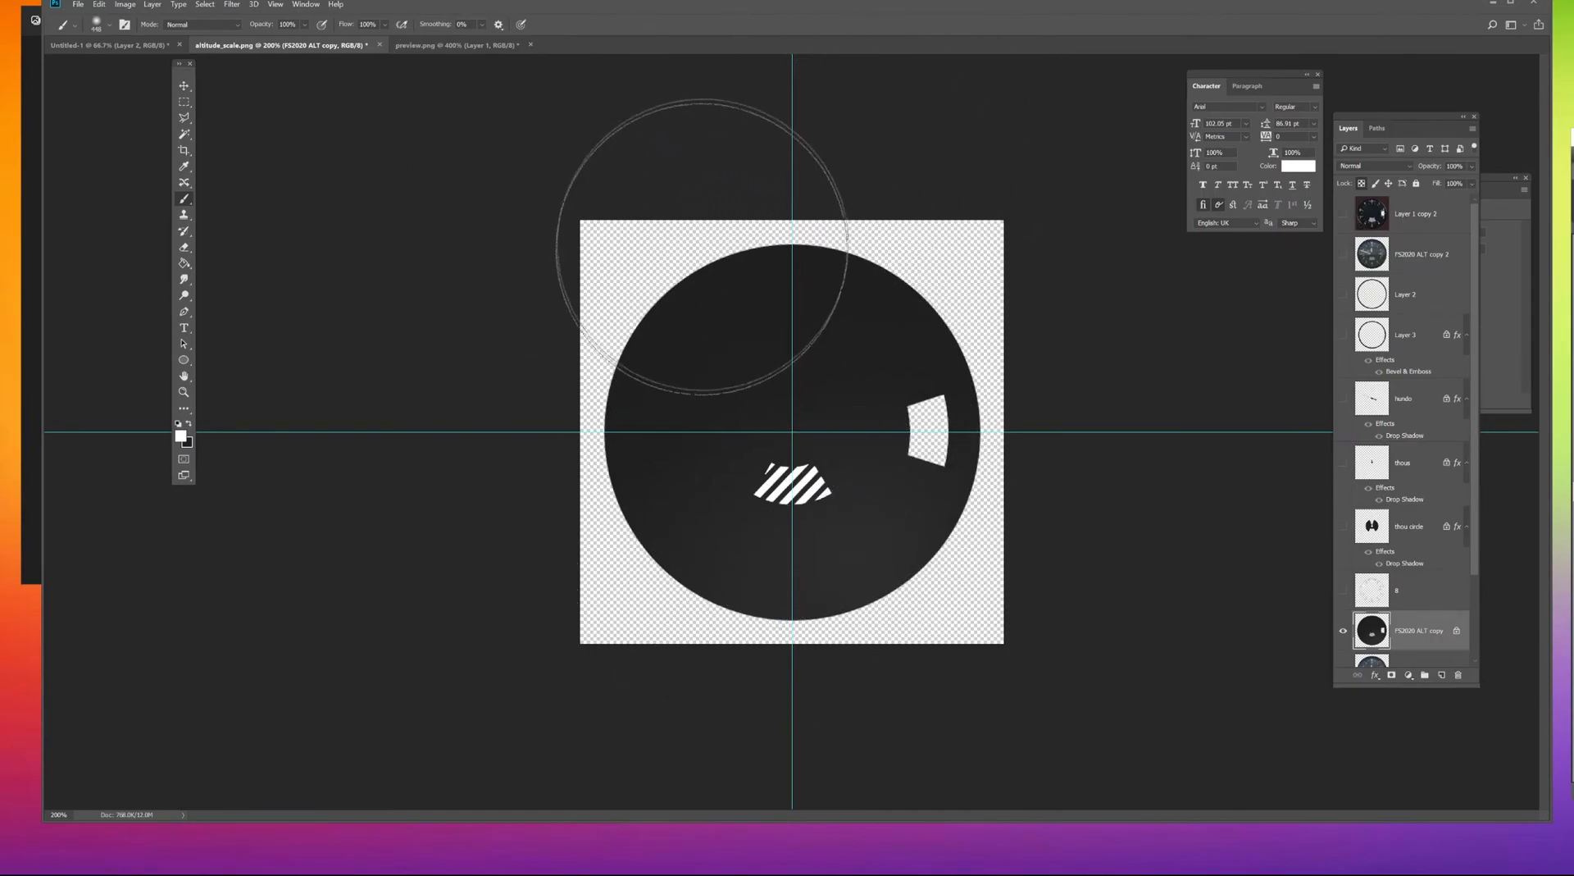
click(177, 424)
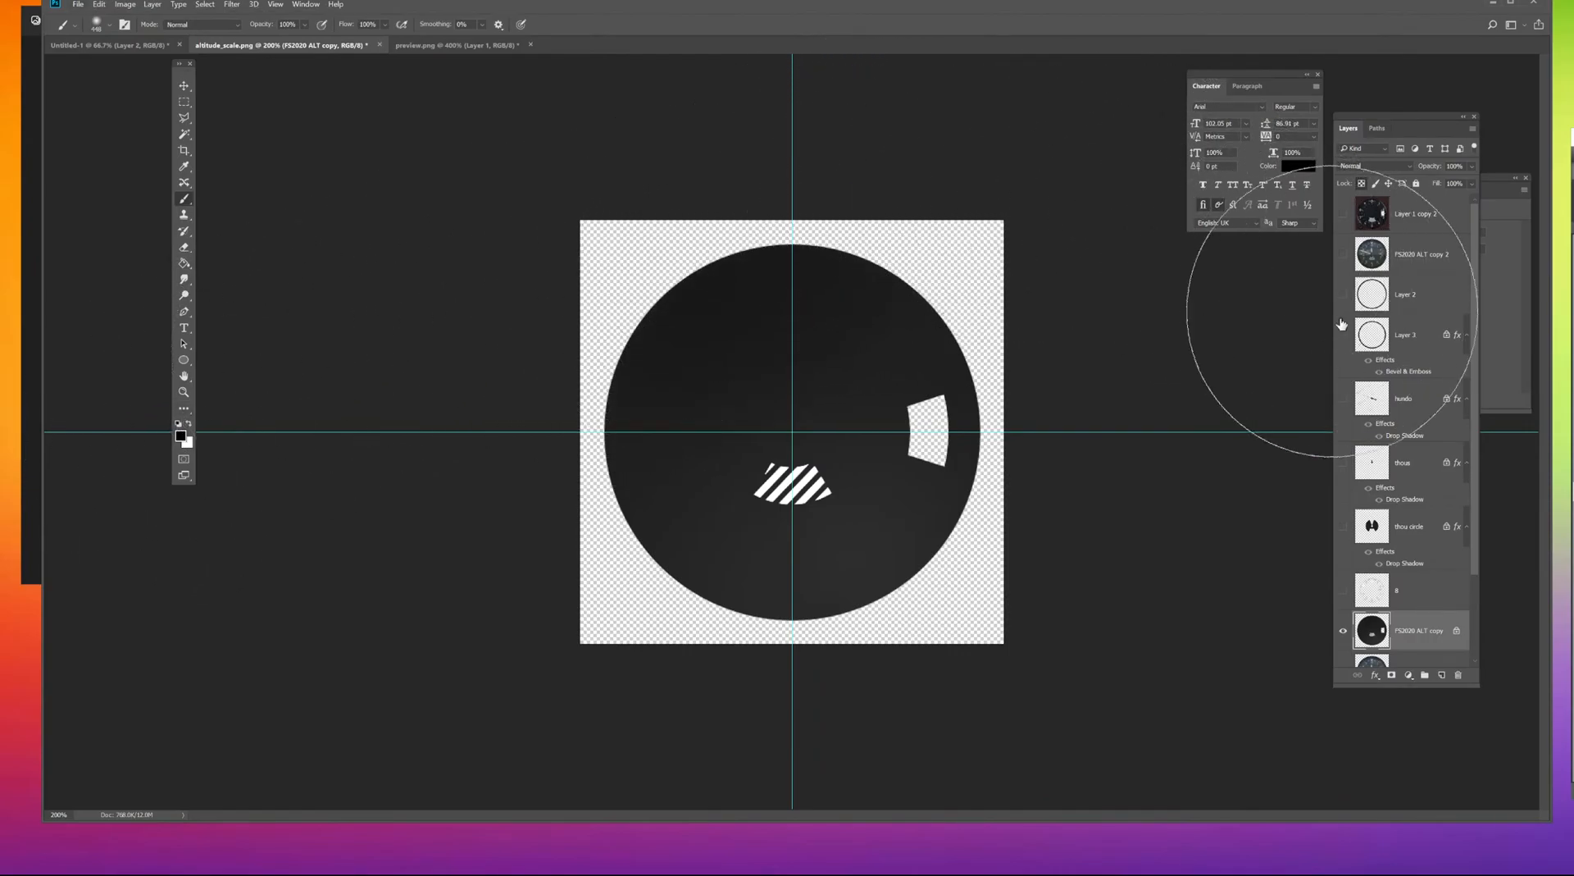
Show the numerals, thou circle, both needles and the Layer 3 ring again, along with the Layer 2 ring.
drag(1343, 593, 1349, 355)
click(1343, 462)
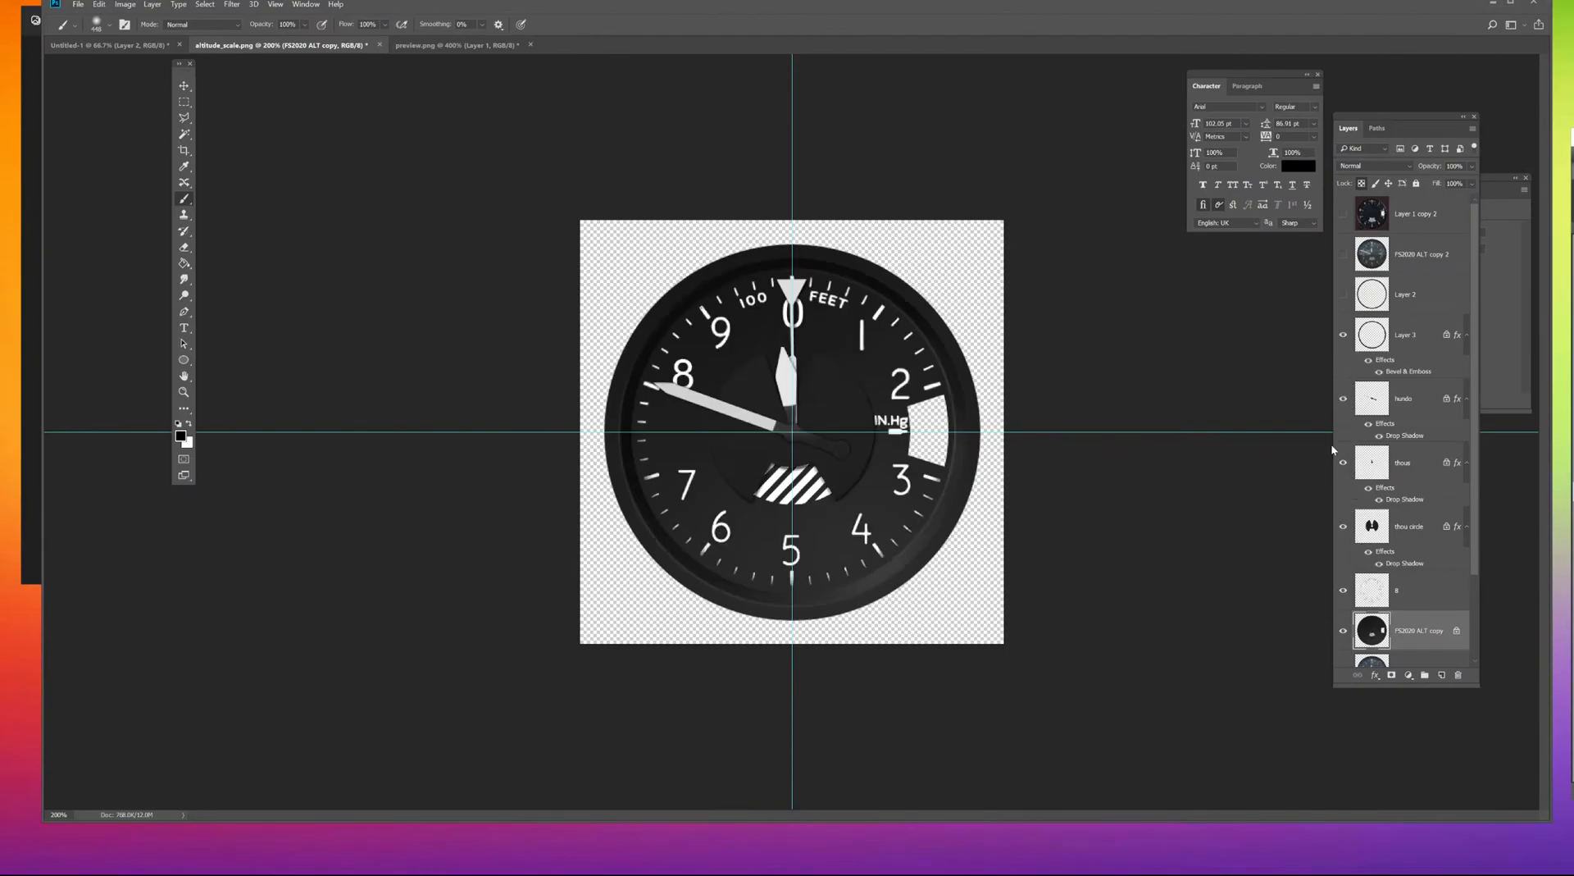
click(183, 85)
click(1343, 294)
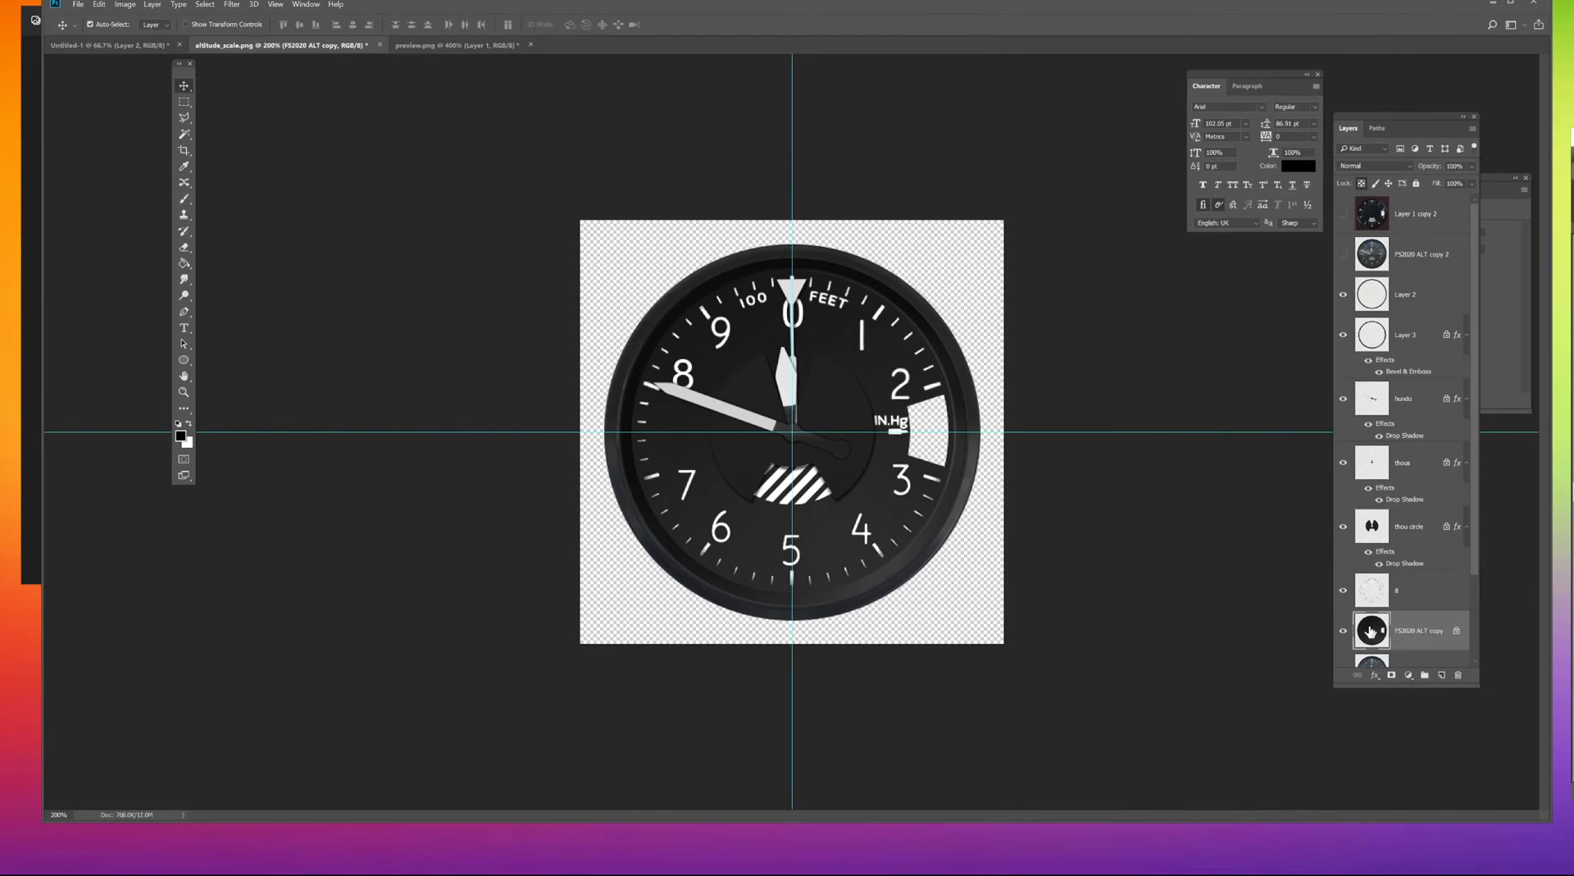
Darken the FS2020 ALT copy dial face with a Hue/Saturation Lightness of -24.
key(ctrl+u)
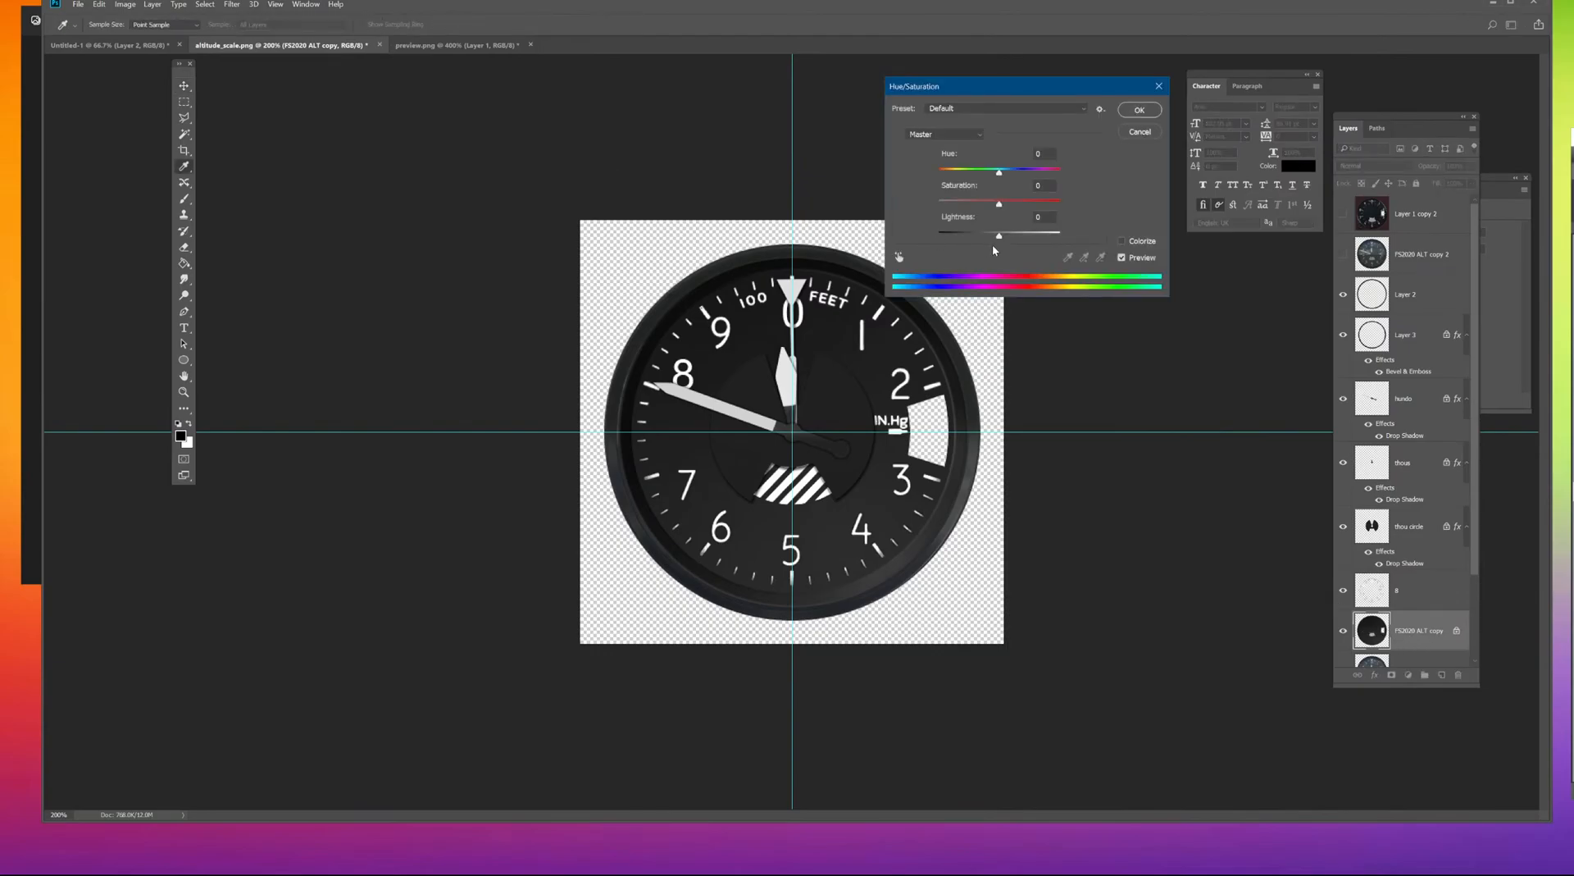
drag(992, 238, 991, 237)
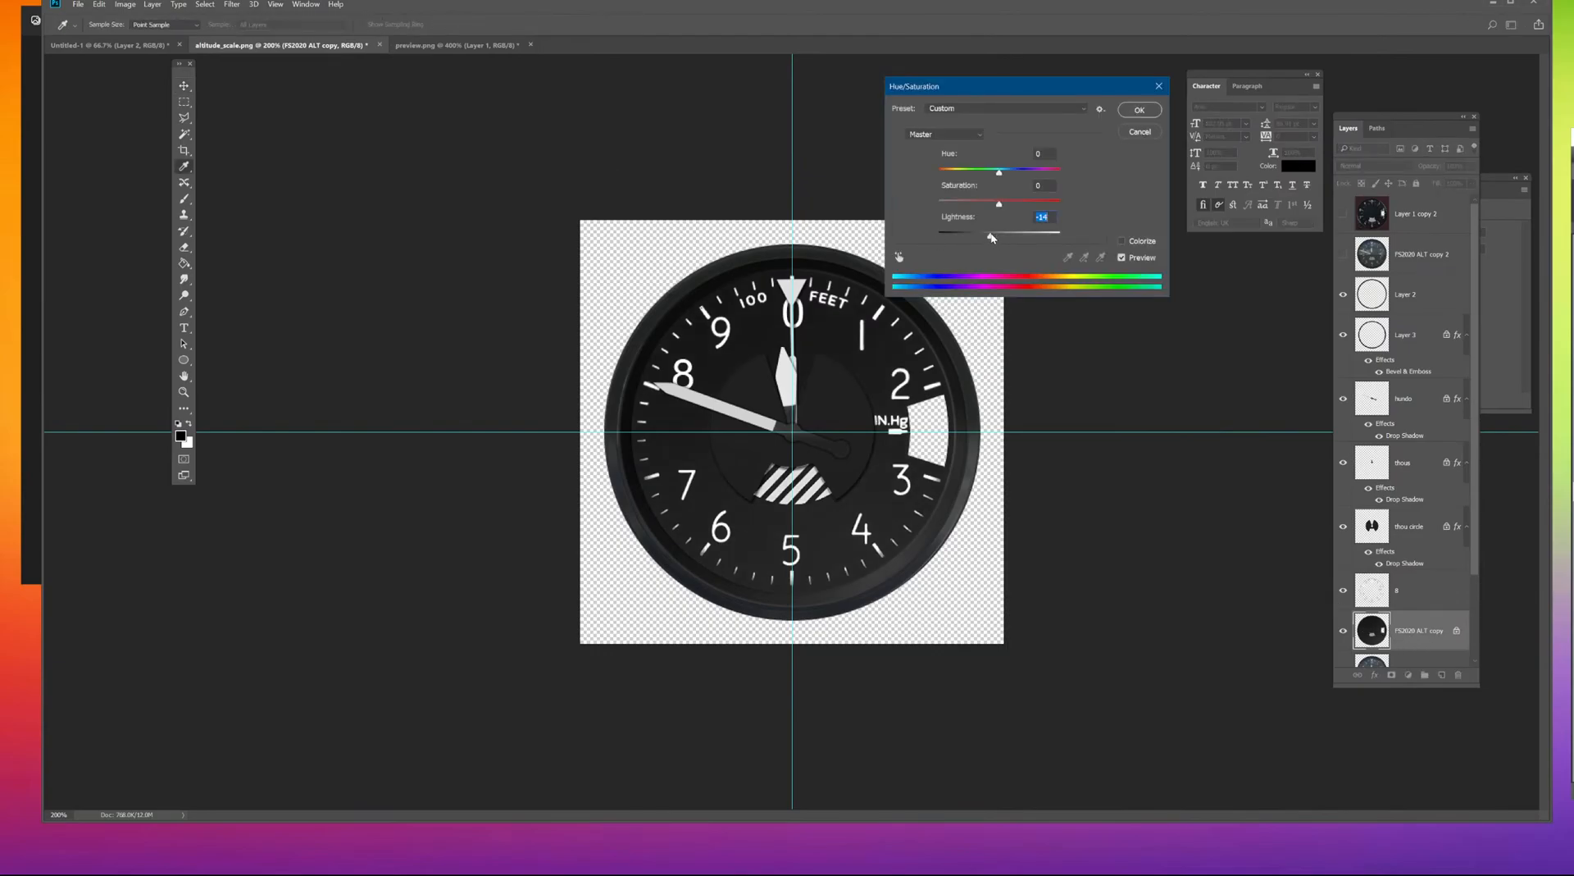
mouse_move(988, 239)
mouse_down()
mouse_move(953, 240)
mouse_move(987, 243)
mouse_up()
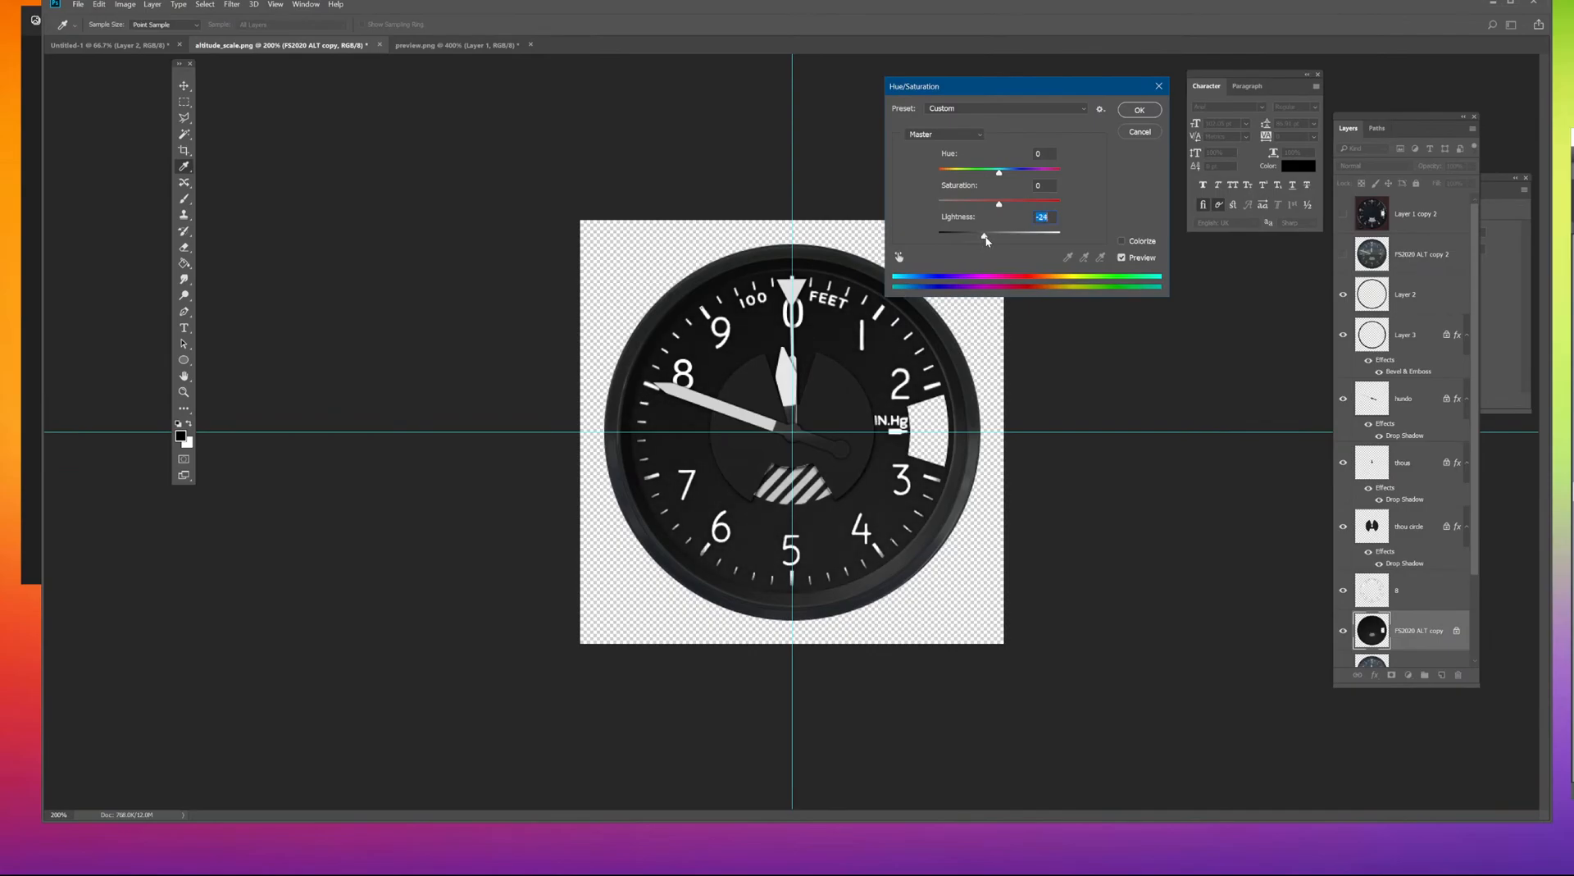
click(1137, 110)
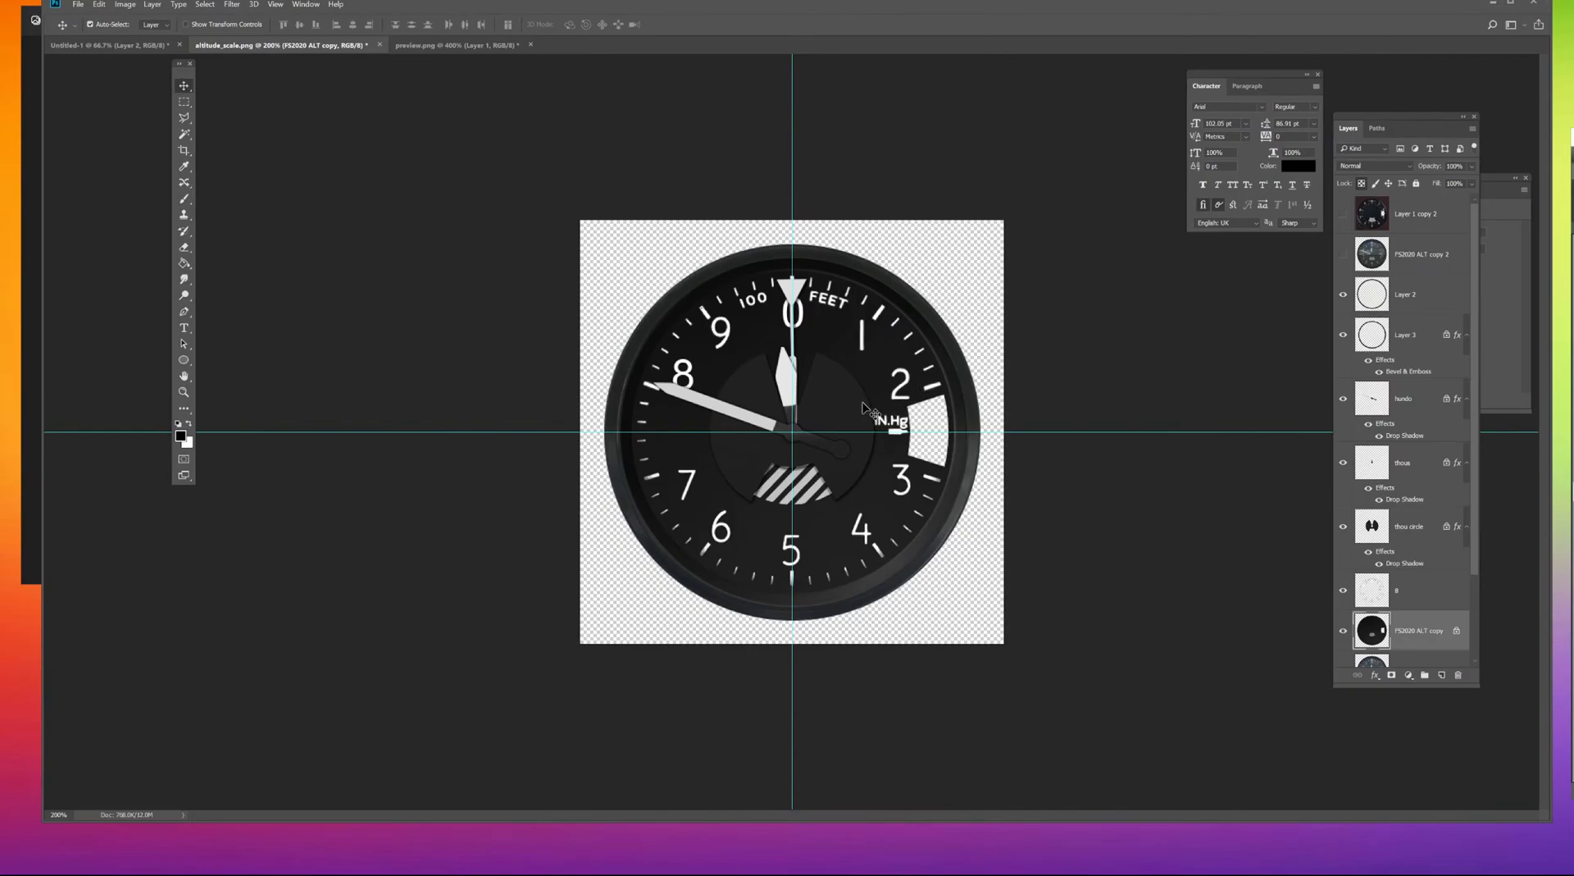
Compare the finished gauge with the FS2020 ALT copy 2 reference by toggling the reference's visibility.
click(1343, 255)
click(1343, 255)
click(1343, 255)
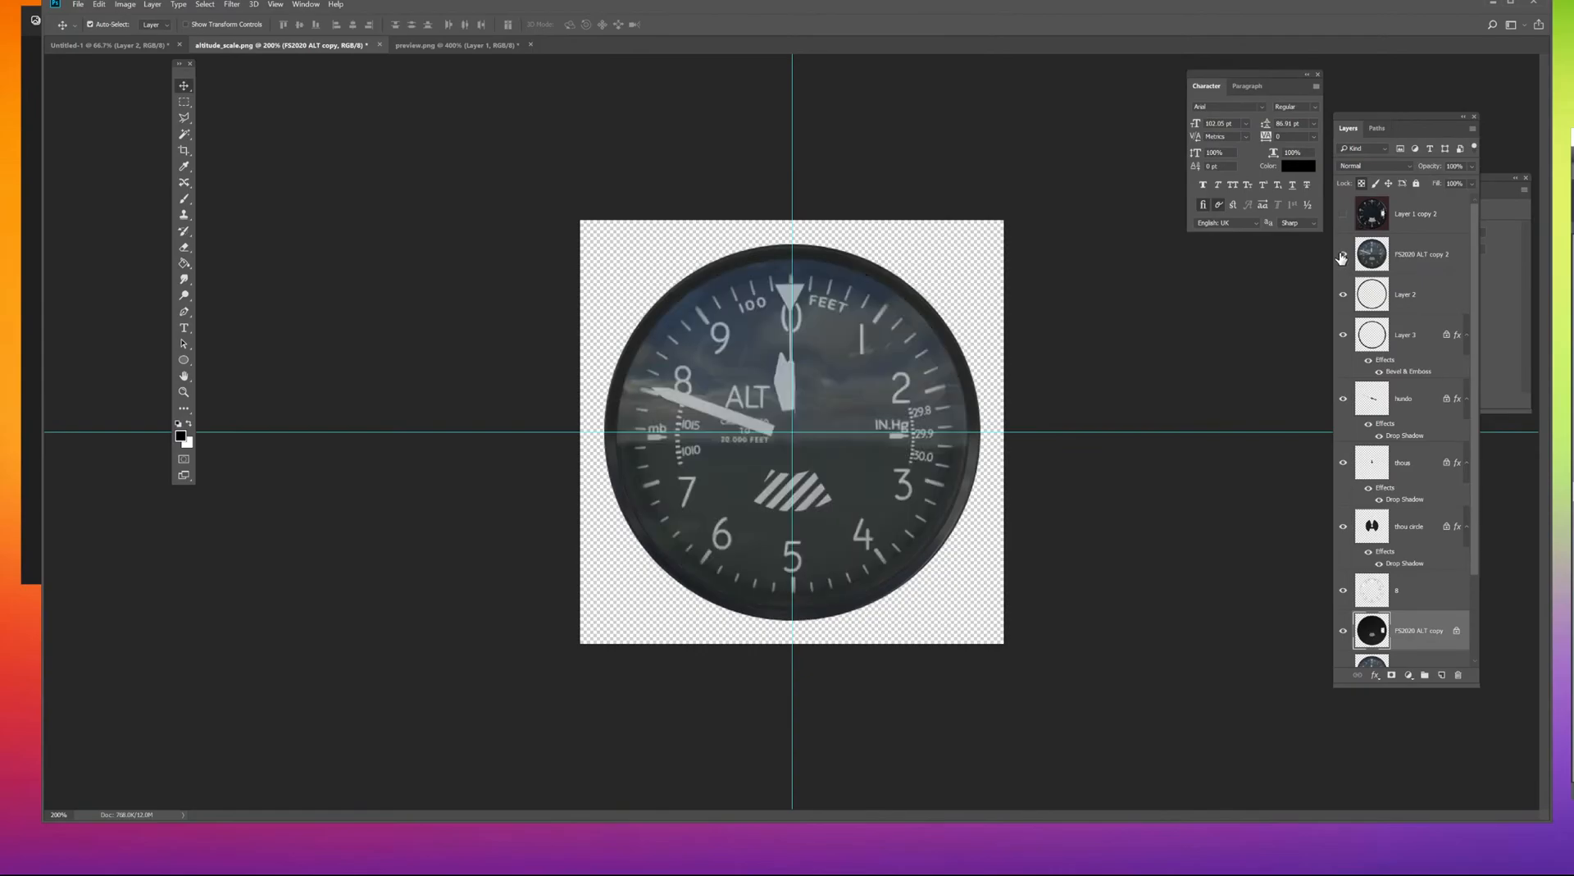
click(1342, 257)
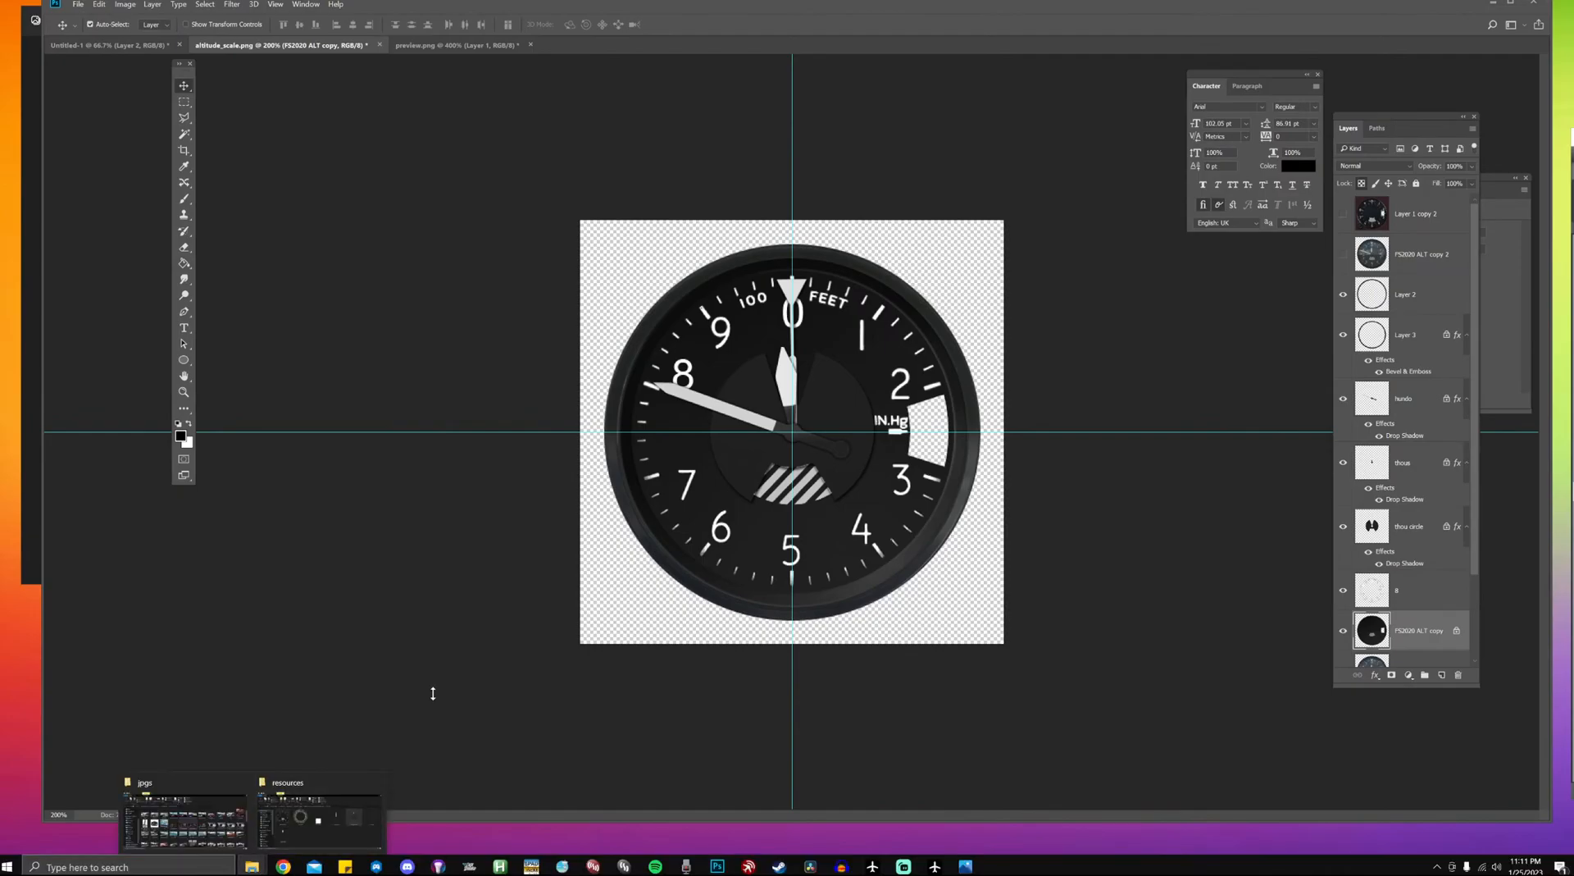
Open the baro_dial image from the instrument's resources folder as a new Photoshop document.
click(328, 816)
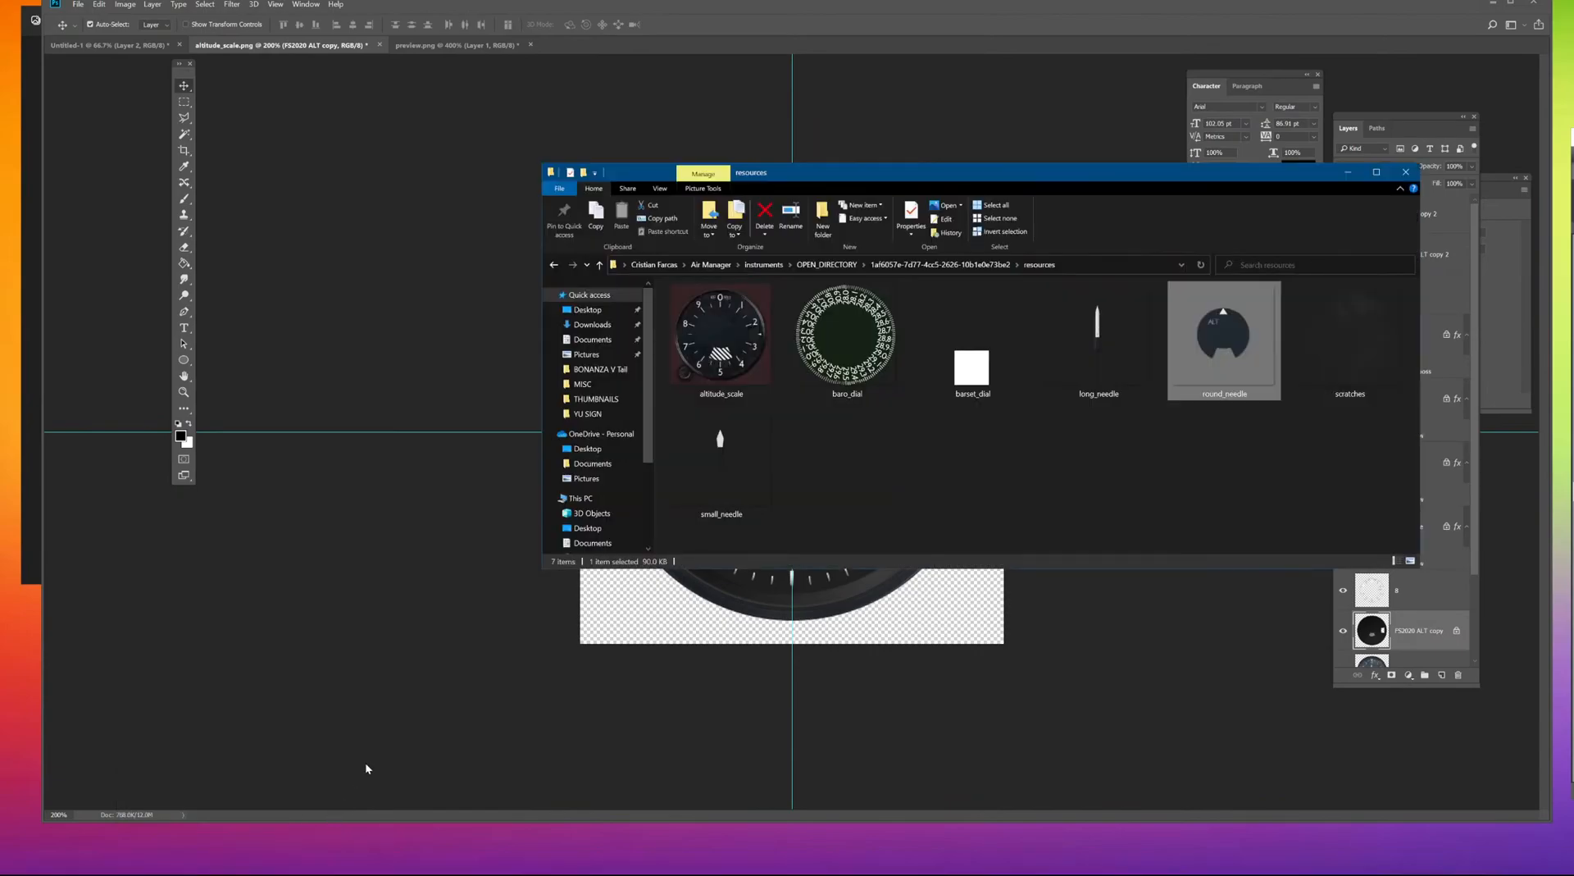
click(856, 354)
drag(854, 343, 759, 44)
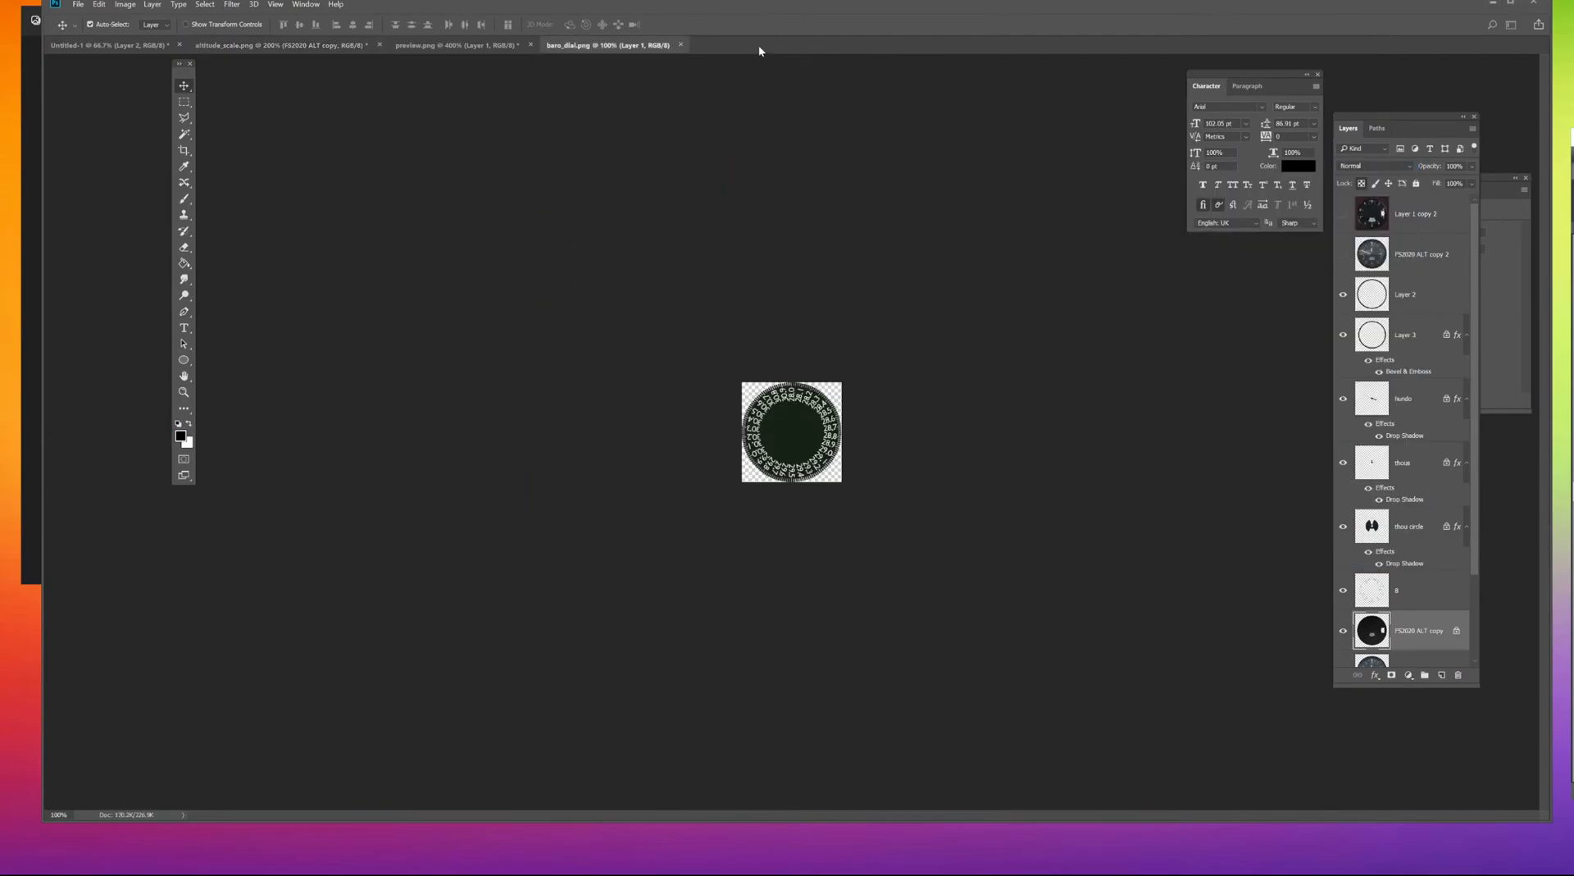
key(ctrl+plus)
key(ctrl+plus)
key(ctrl+plus)
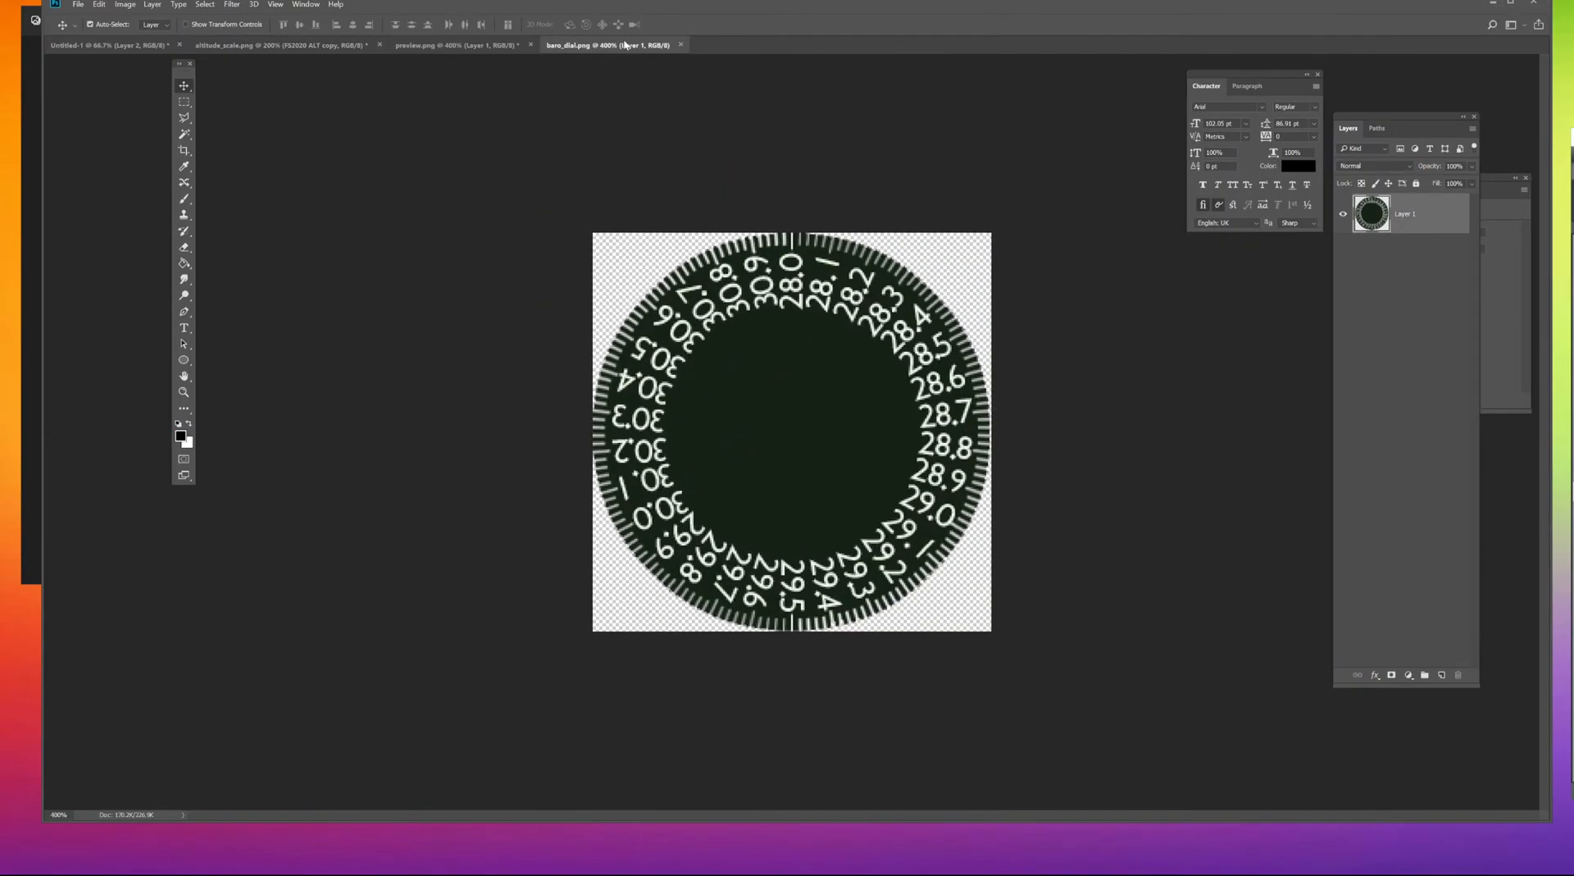
Desaturate the baro dial with Hue/Saturation at Saturation -100, then save and close baro_dial.png.
key(i)
key(ctrl+u)
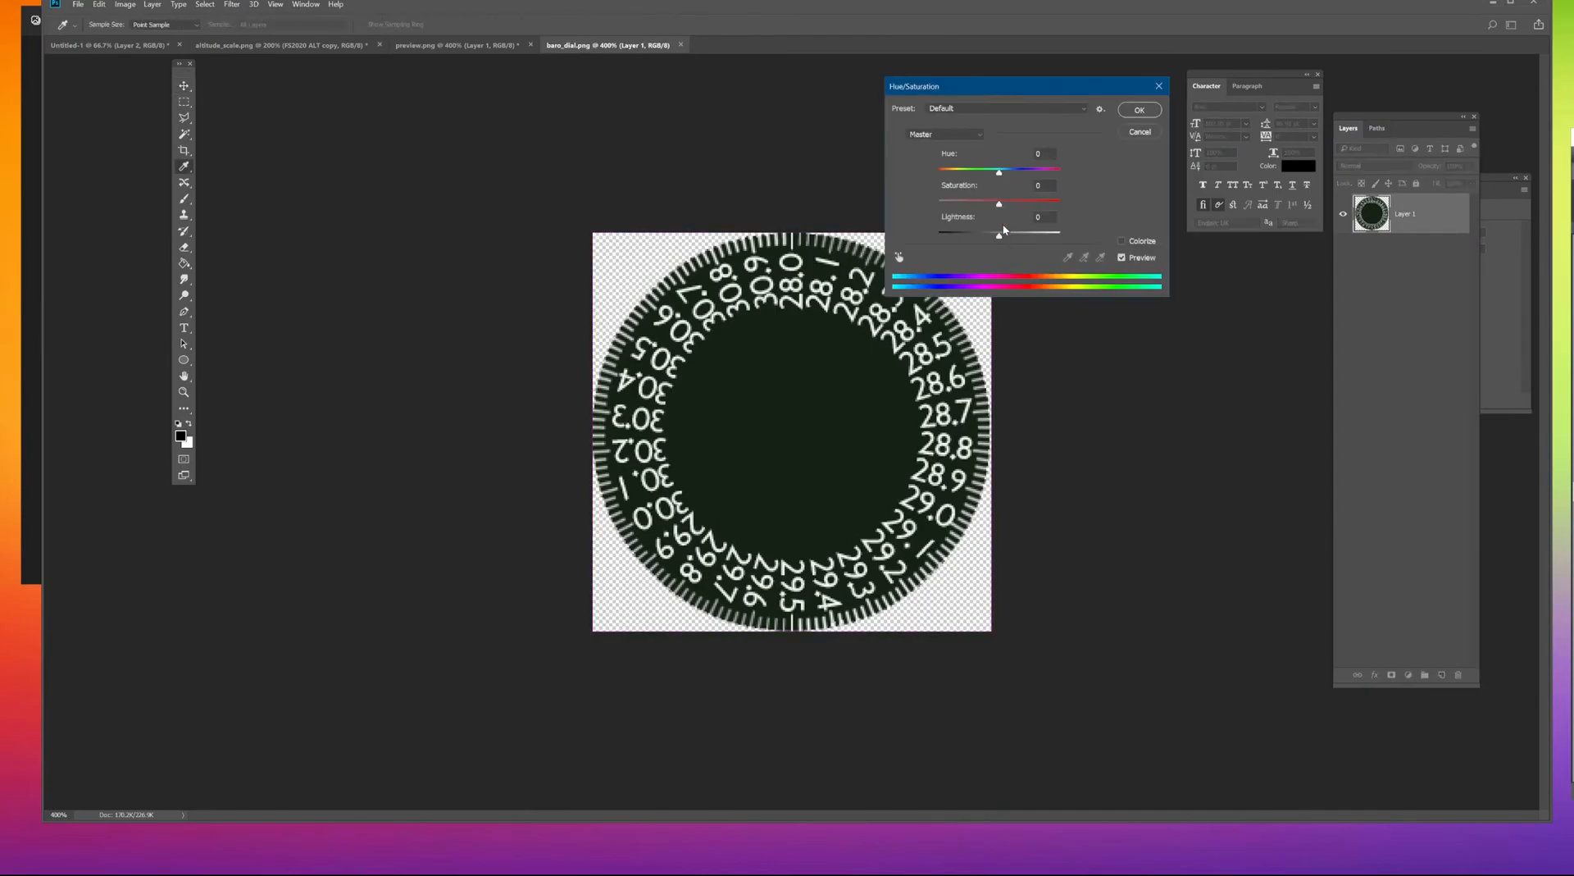
drag(997, 205, 846, 197)
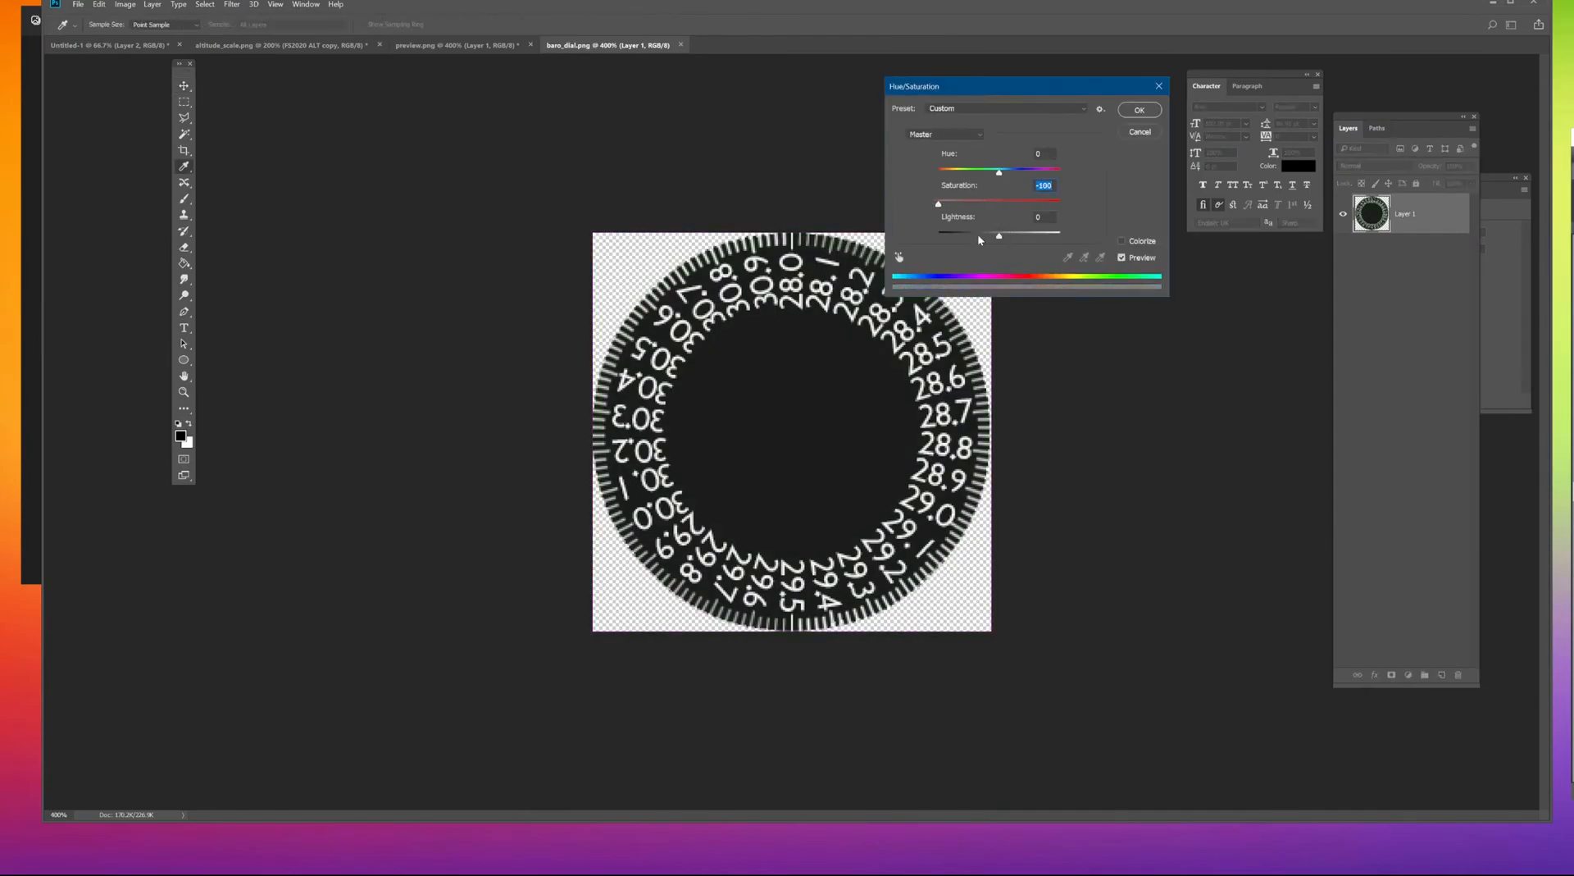
click(1138, 112)
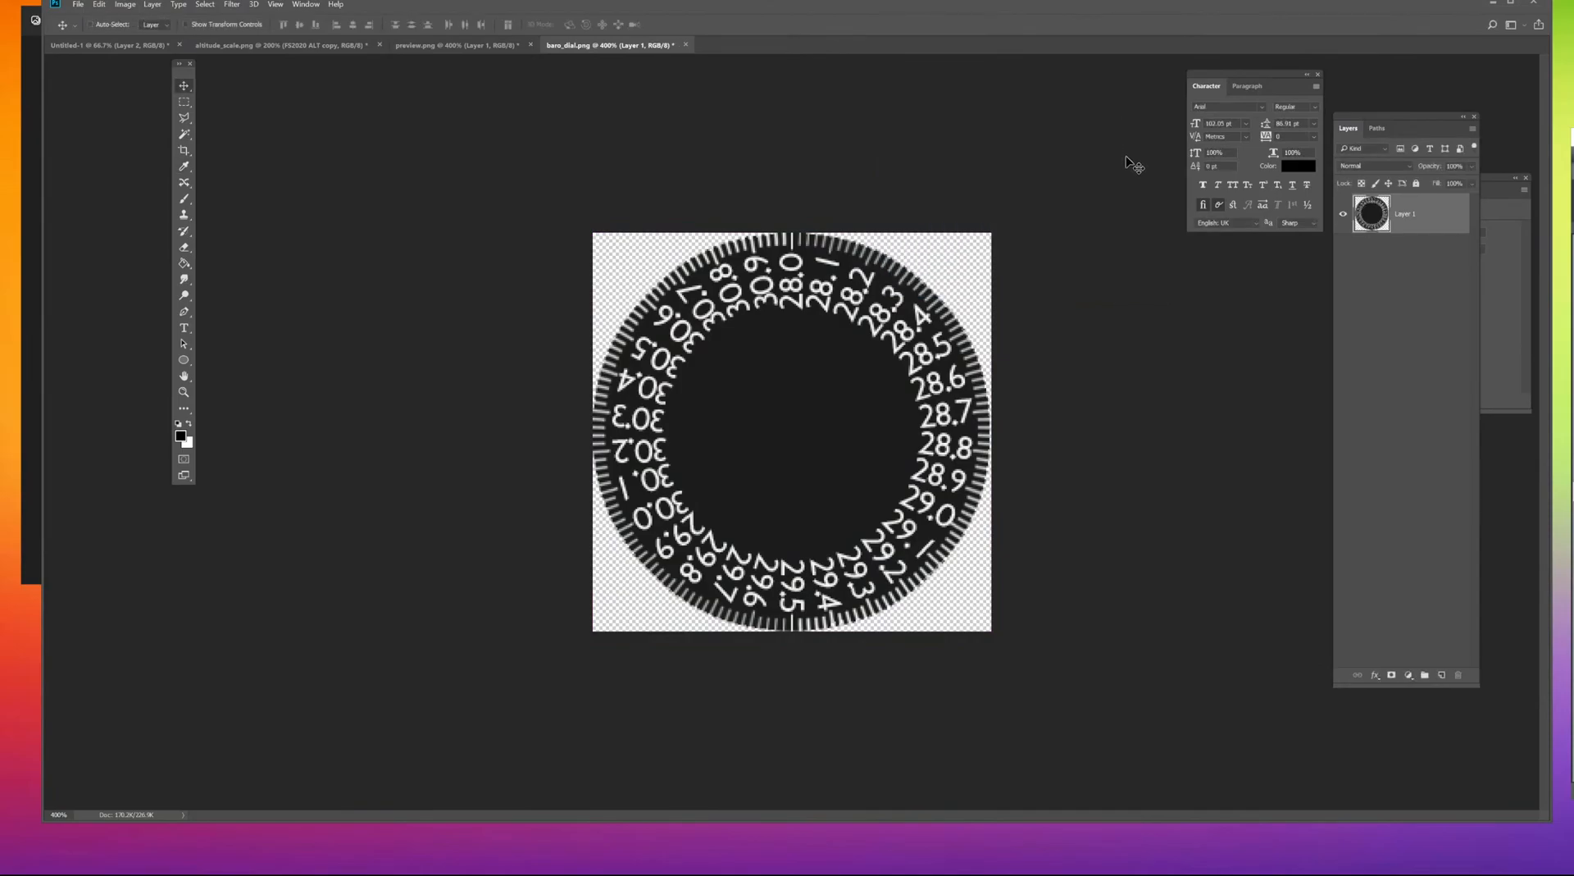
key(ctrl+s)
click(680, 45)
Move the Photoshop window aside and bring the resources folder window to the front.
drag(917, 8, 350, 27)
click(1110, 185)
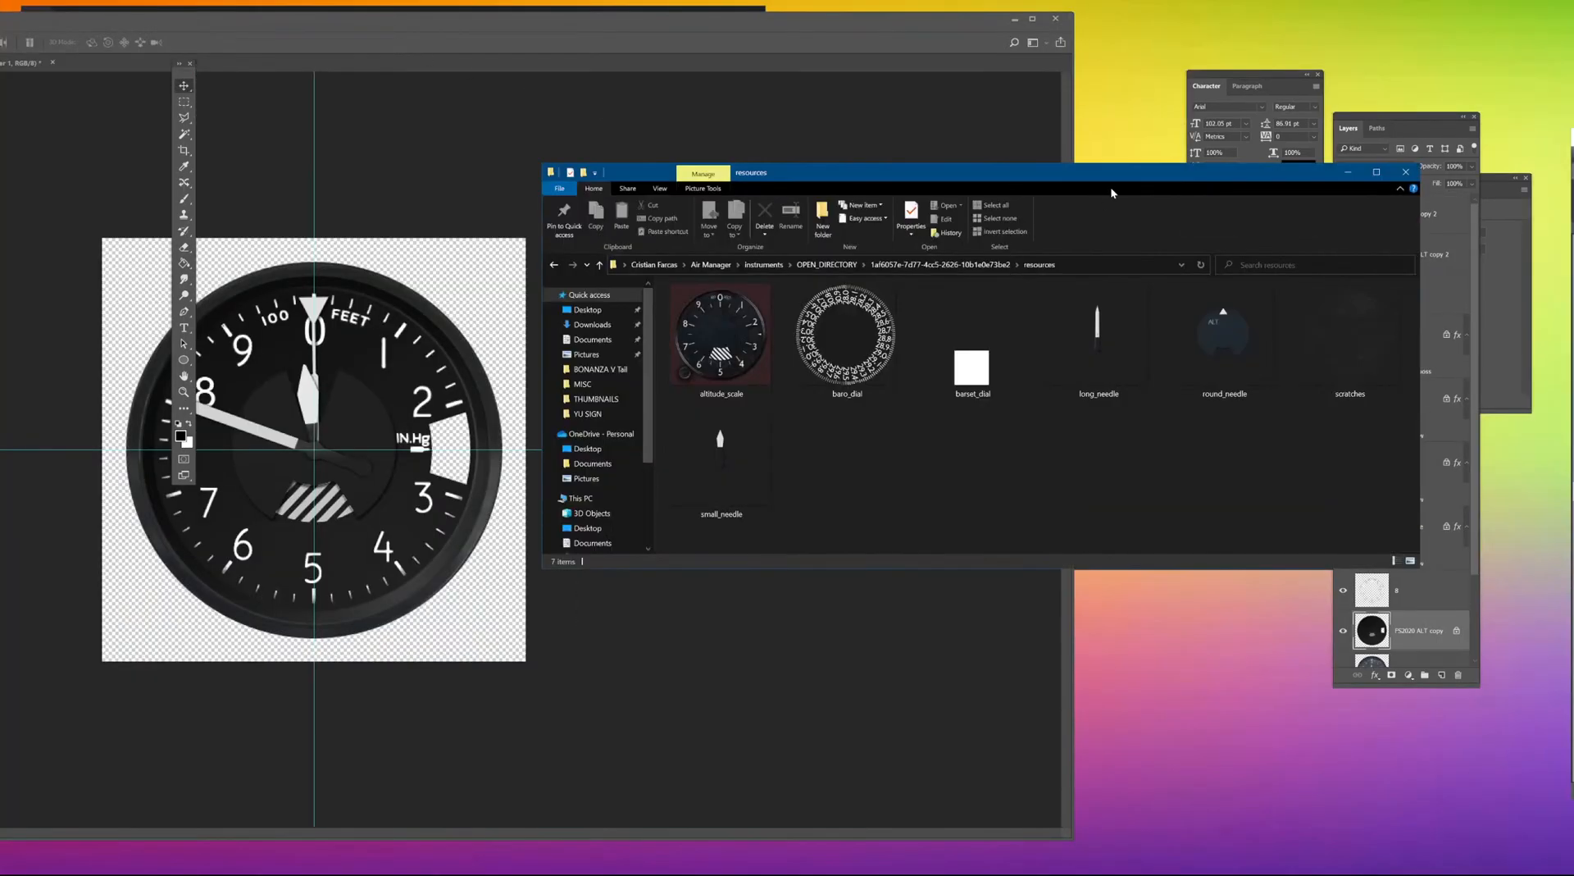
View the baro_dial image full size from the resources folder, then close the viewer.
double_click(862, 341)
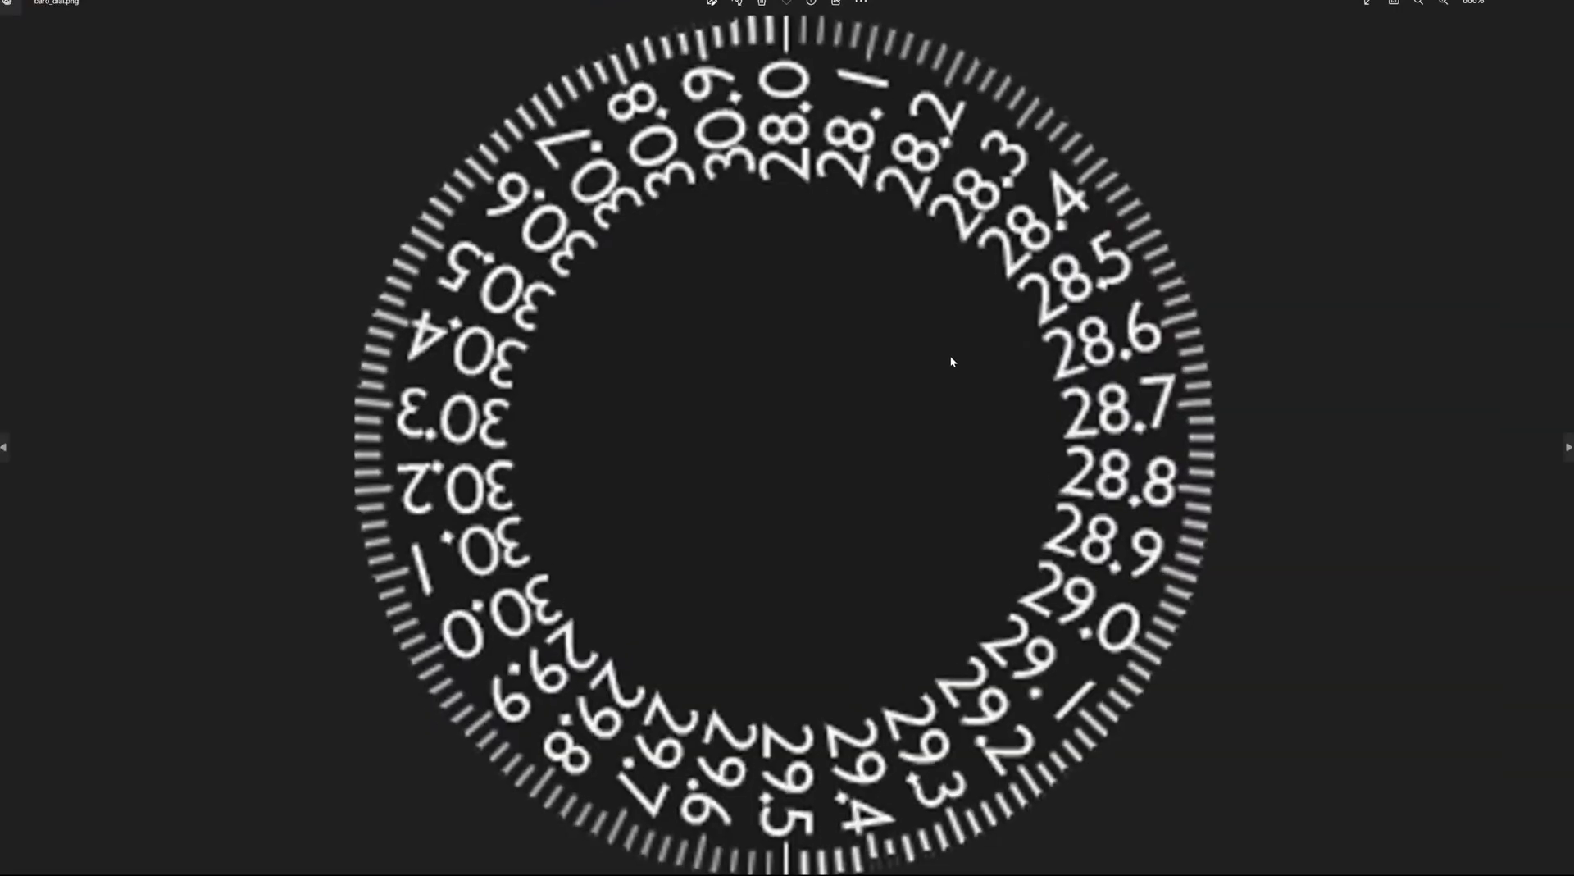
click(1564, 2)
click(1220, 349)
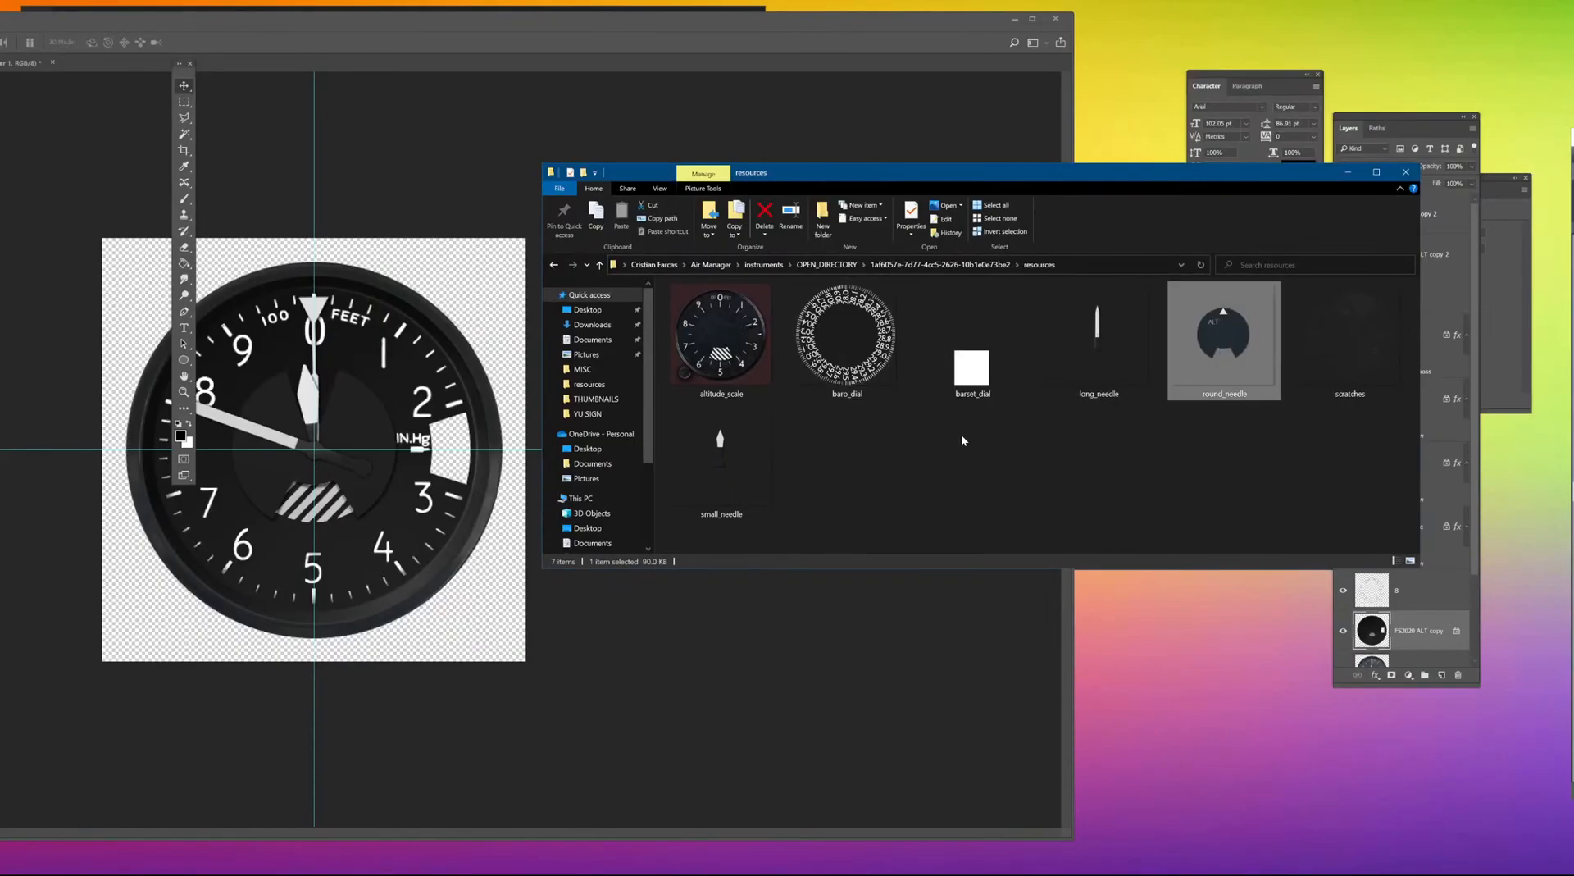
Arrange the folder and Photoshop windows side by side and place baro_dial above the FS2020 ALT copy layer in altitude_scale.png.
click(873, 365)
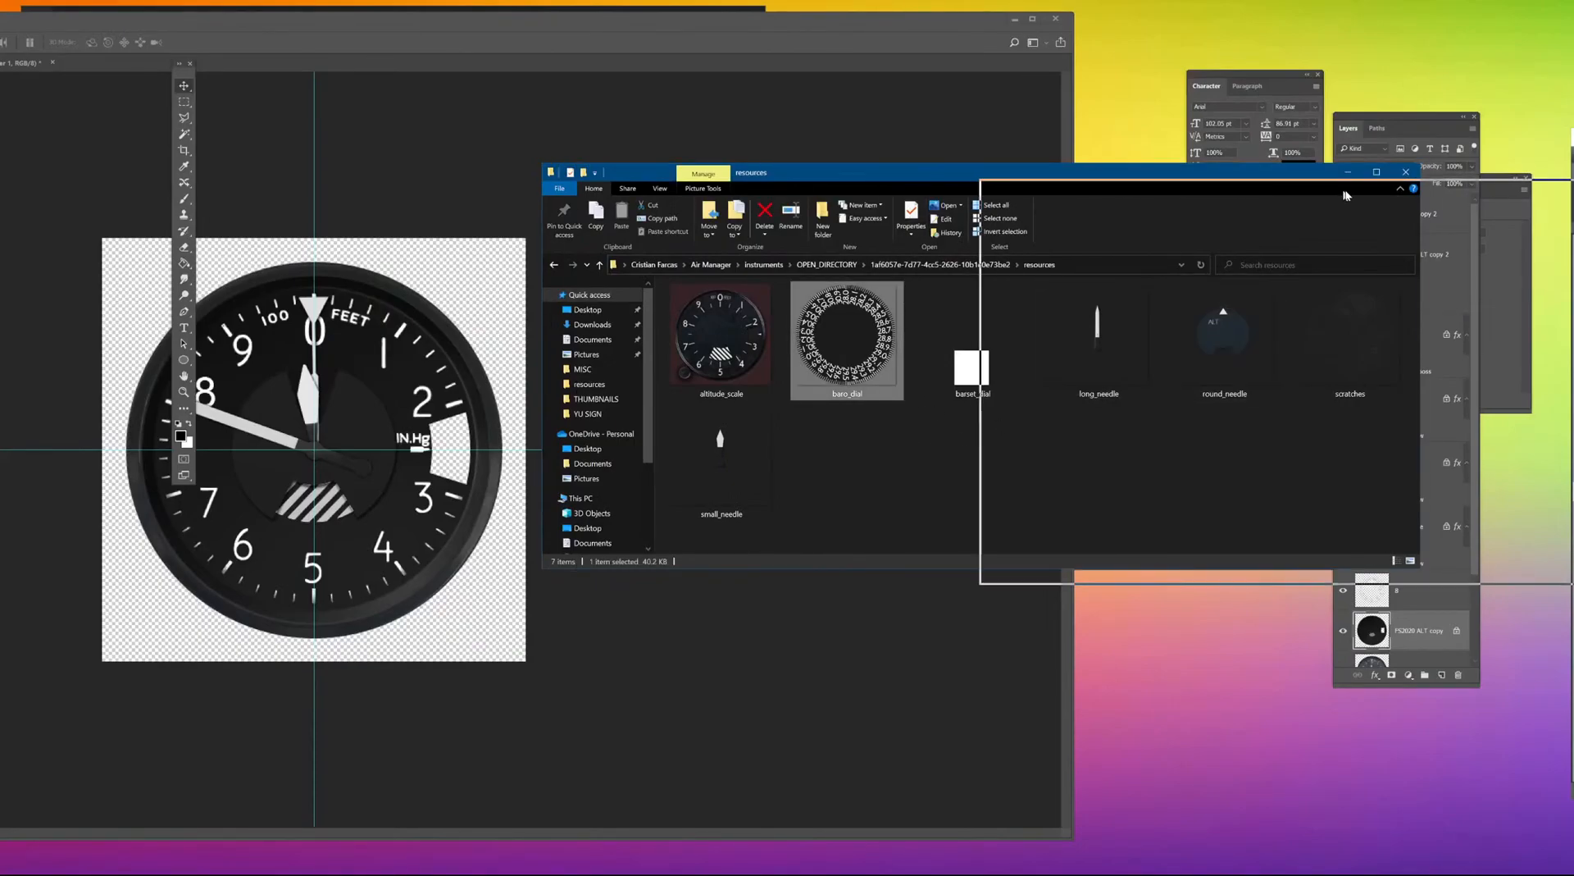
drag(1337, 192, 1351, 191)
drag(851, 16, 1205, 63)
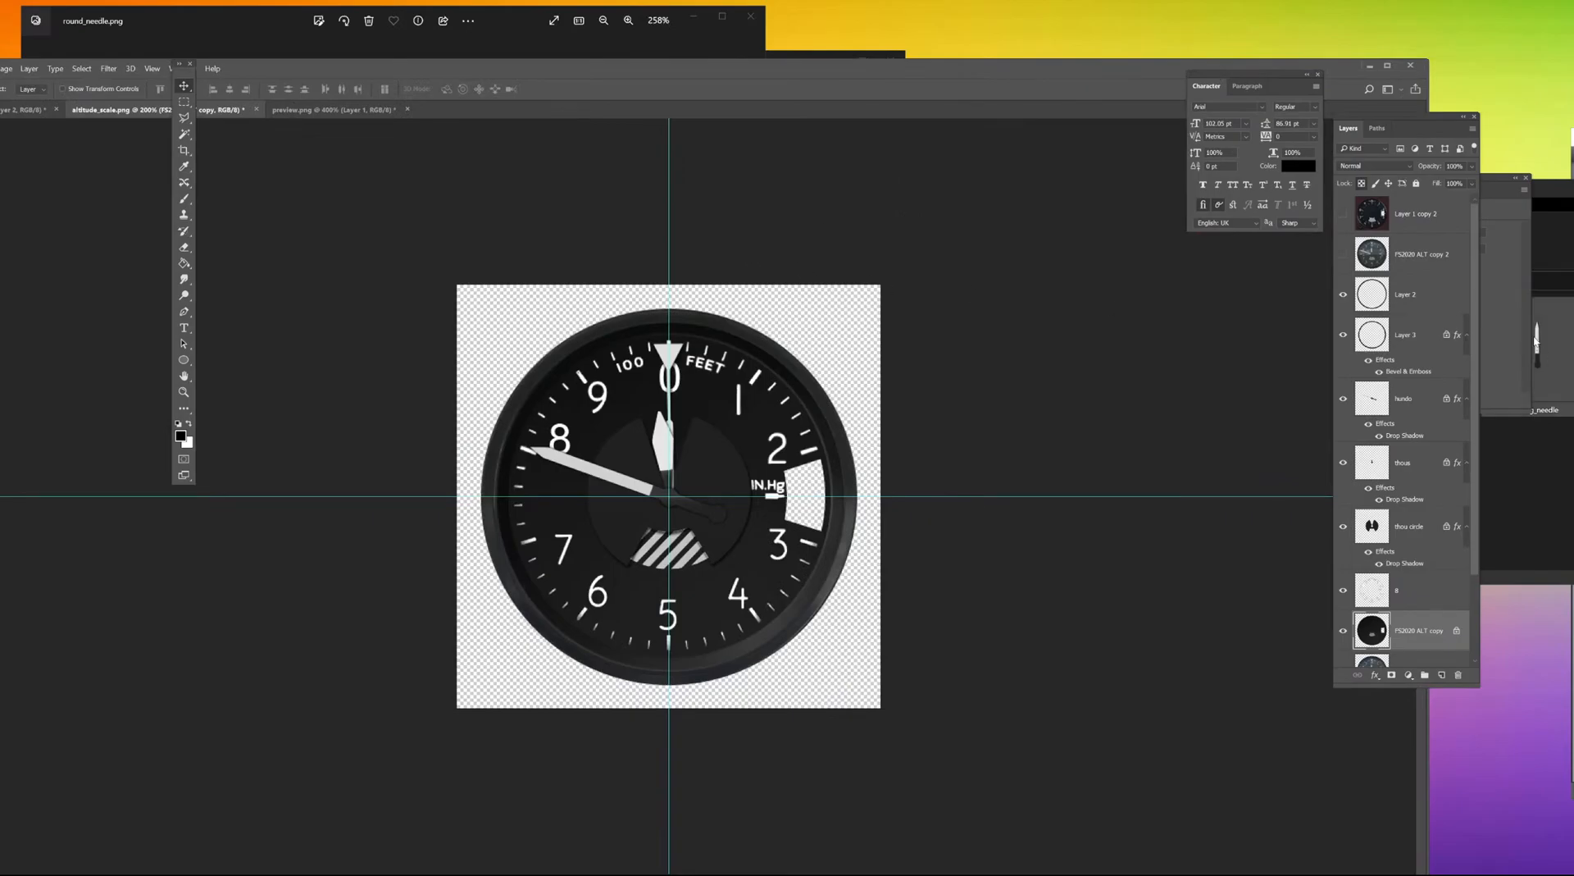
click(1561, 205)
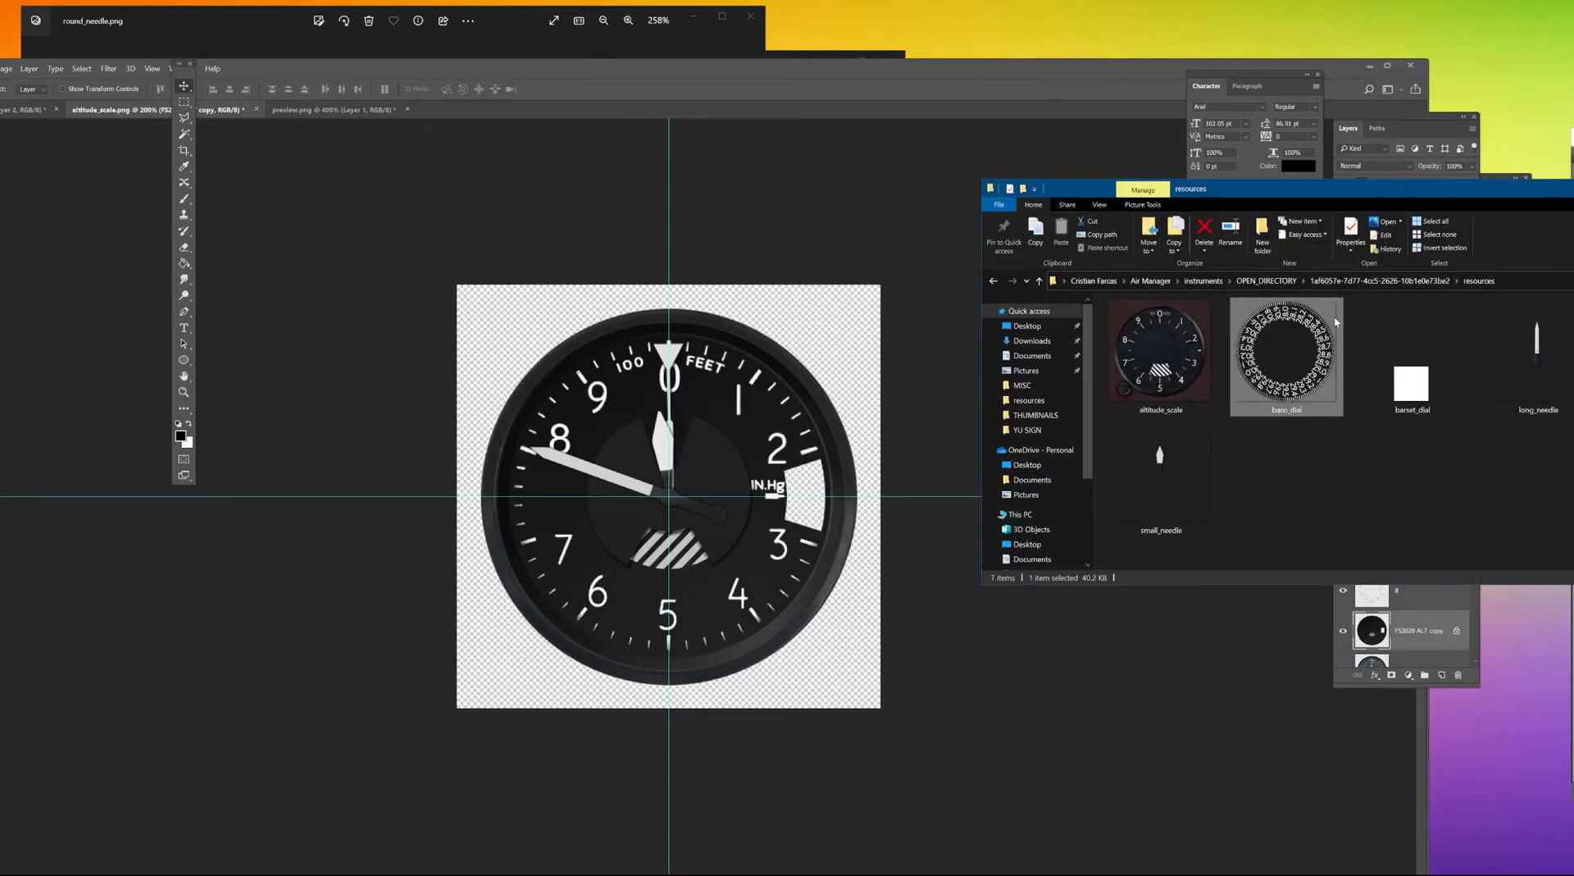
drag(1306, 358, 675, 456)
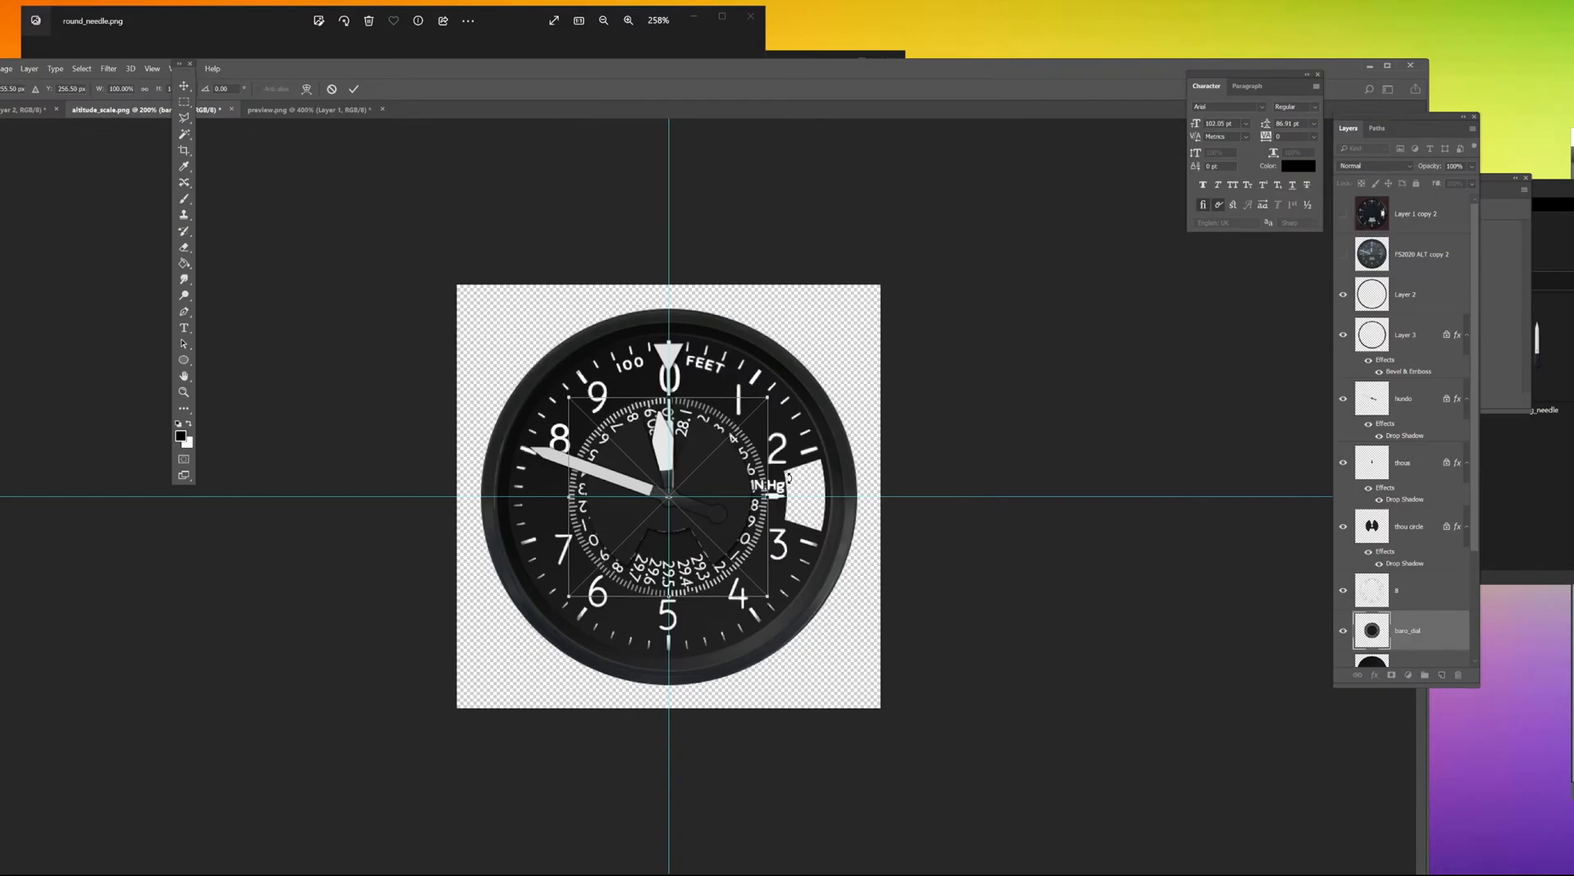
key(Return)
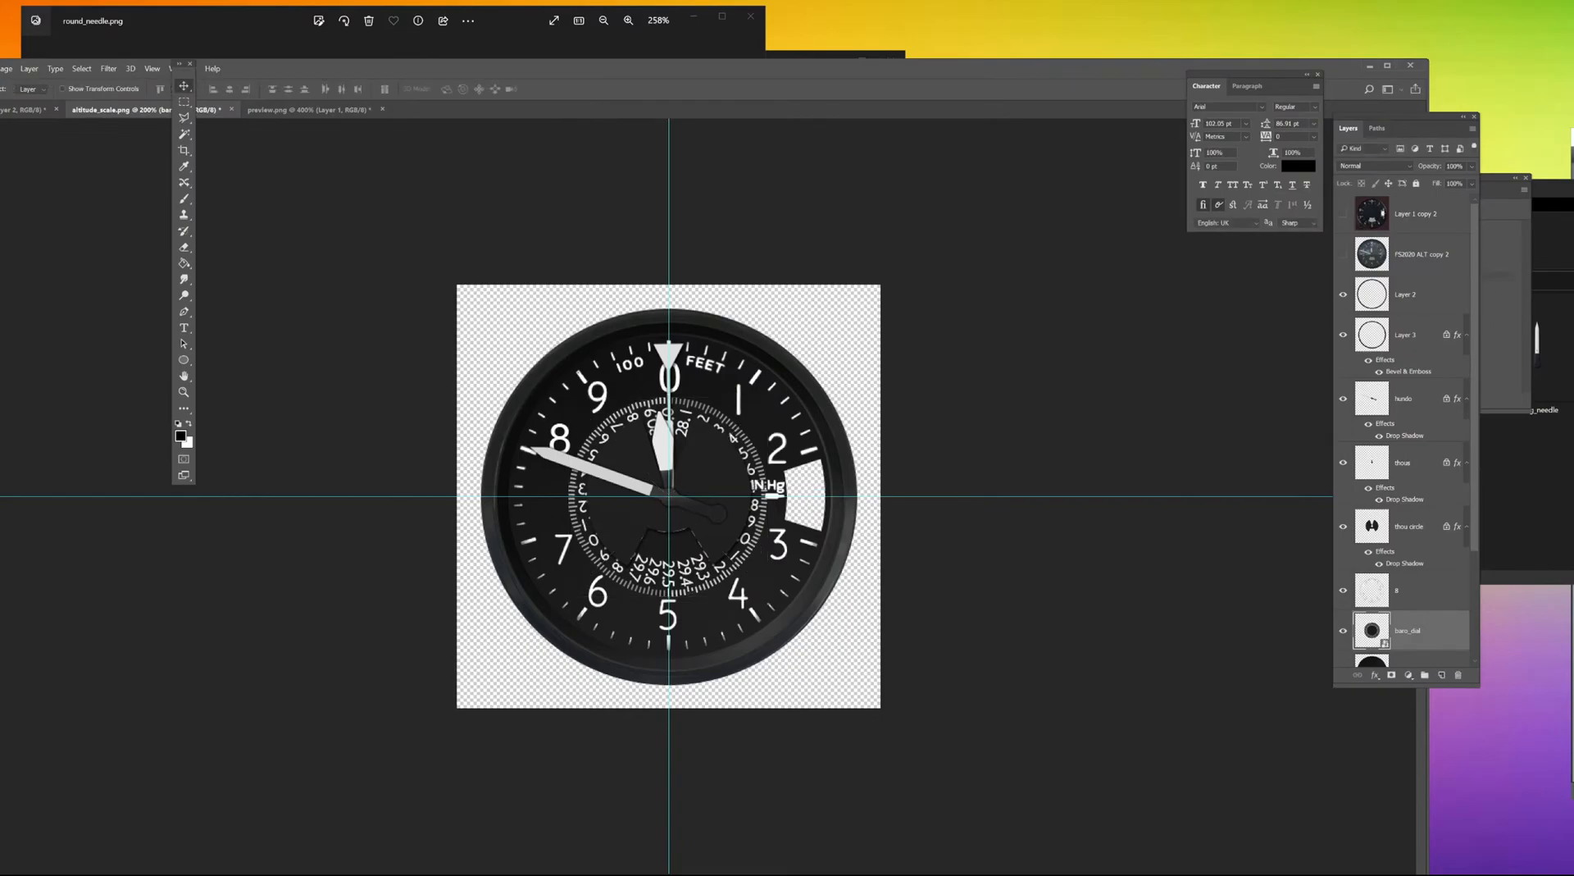
Compare the gauge containing the placed baro dial with the original scale by toggling Layer 1 copy 2's visibility.
click(1344, 215)
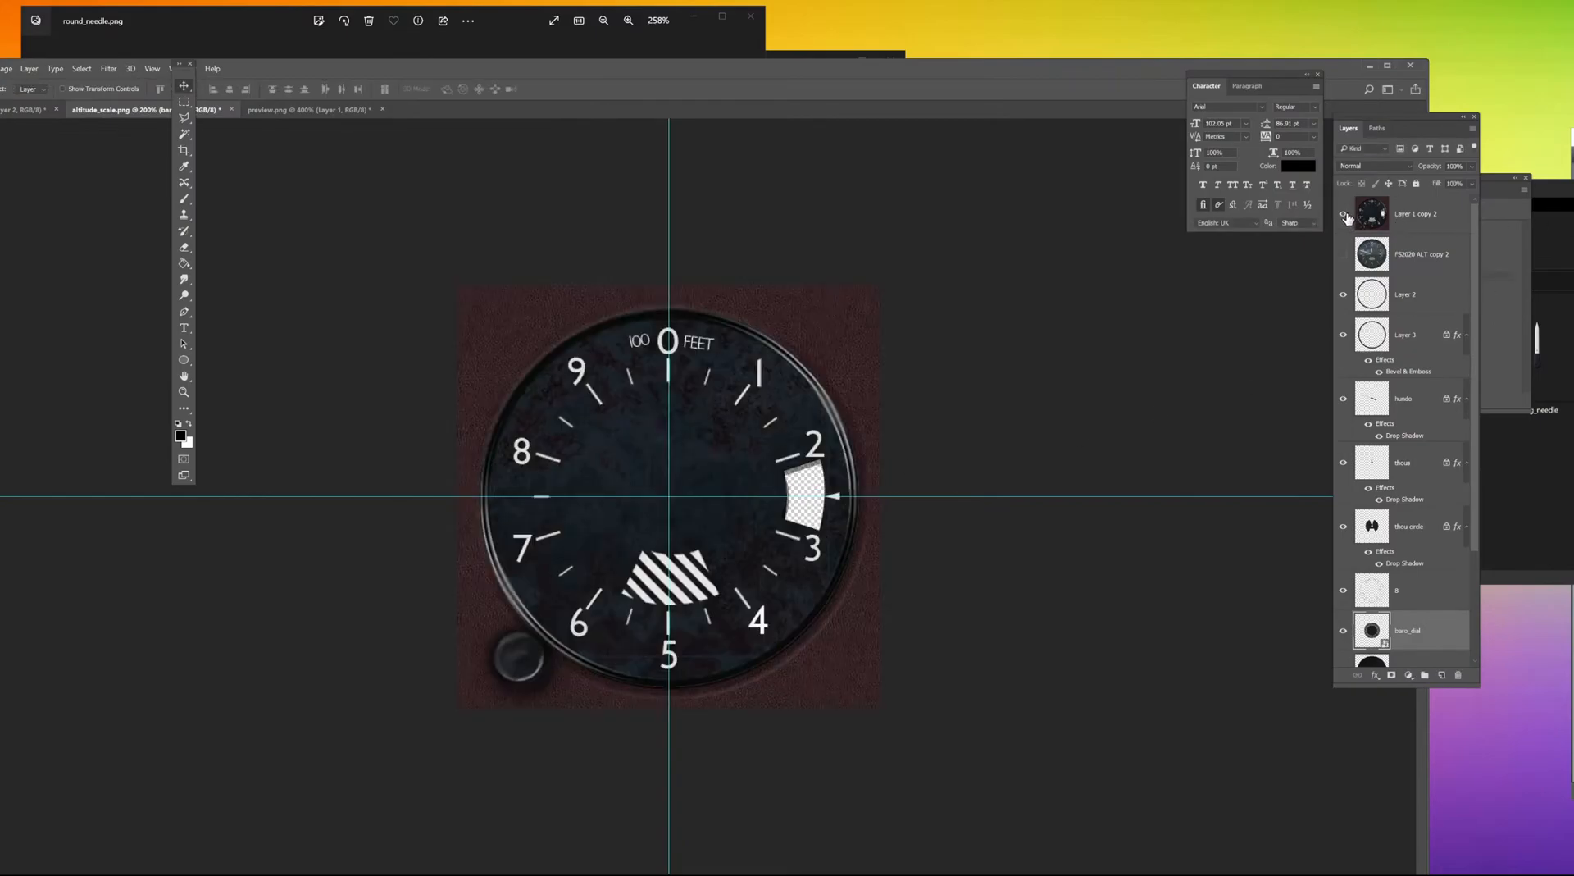
click(1344, 216)
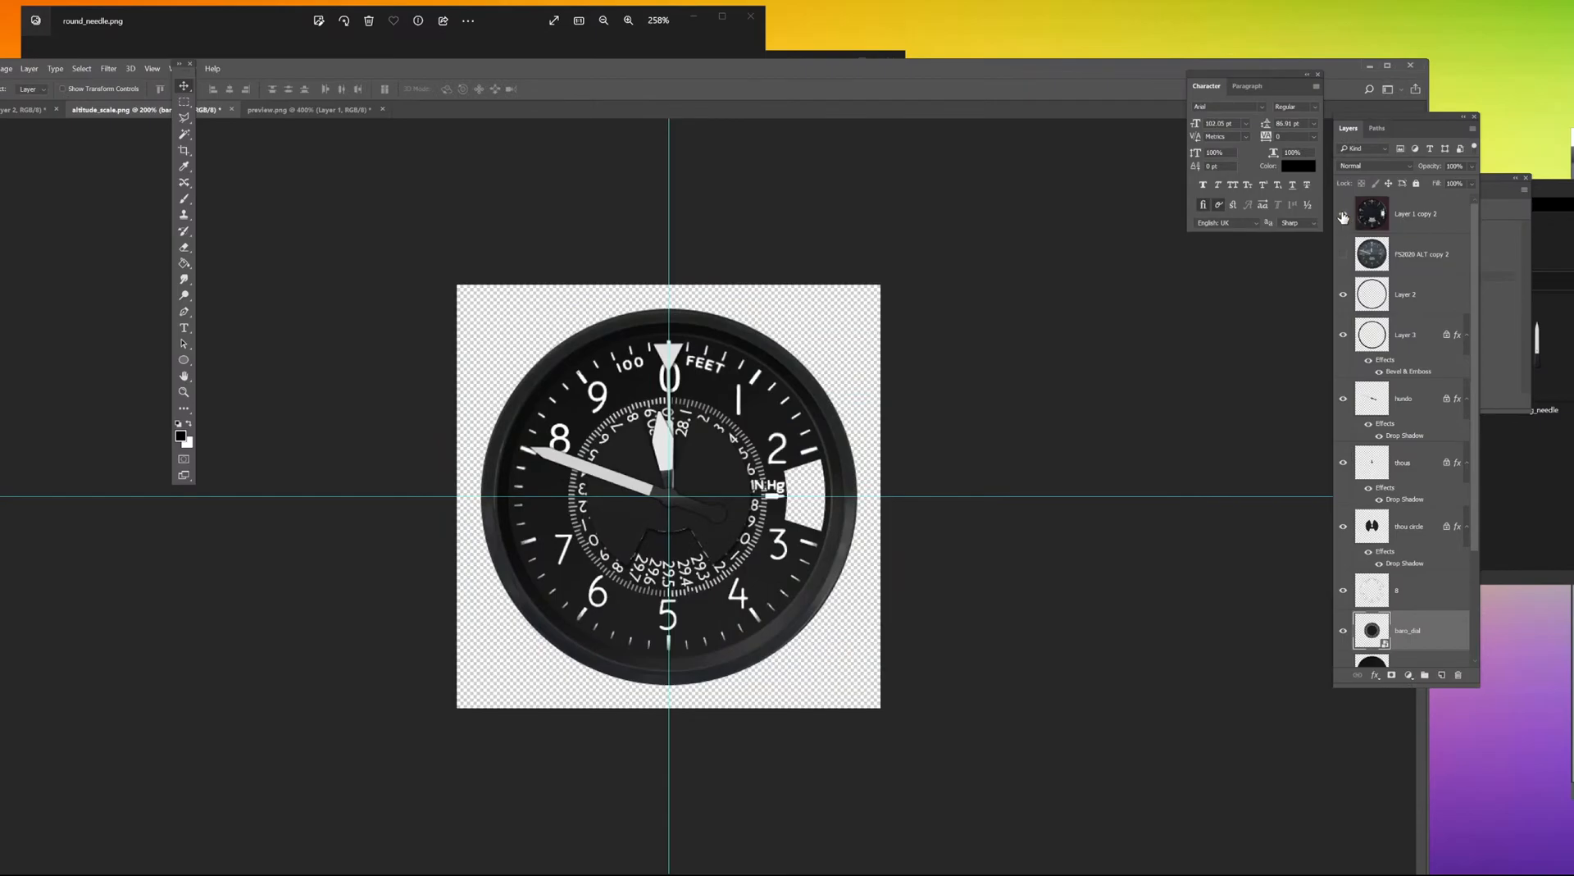
click(1344, 216)
click(1344, 216)
Delete the placed baro_dial layer from the altitude_scale.png document.
click(1549, 197)
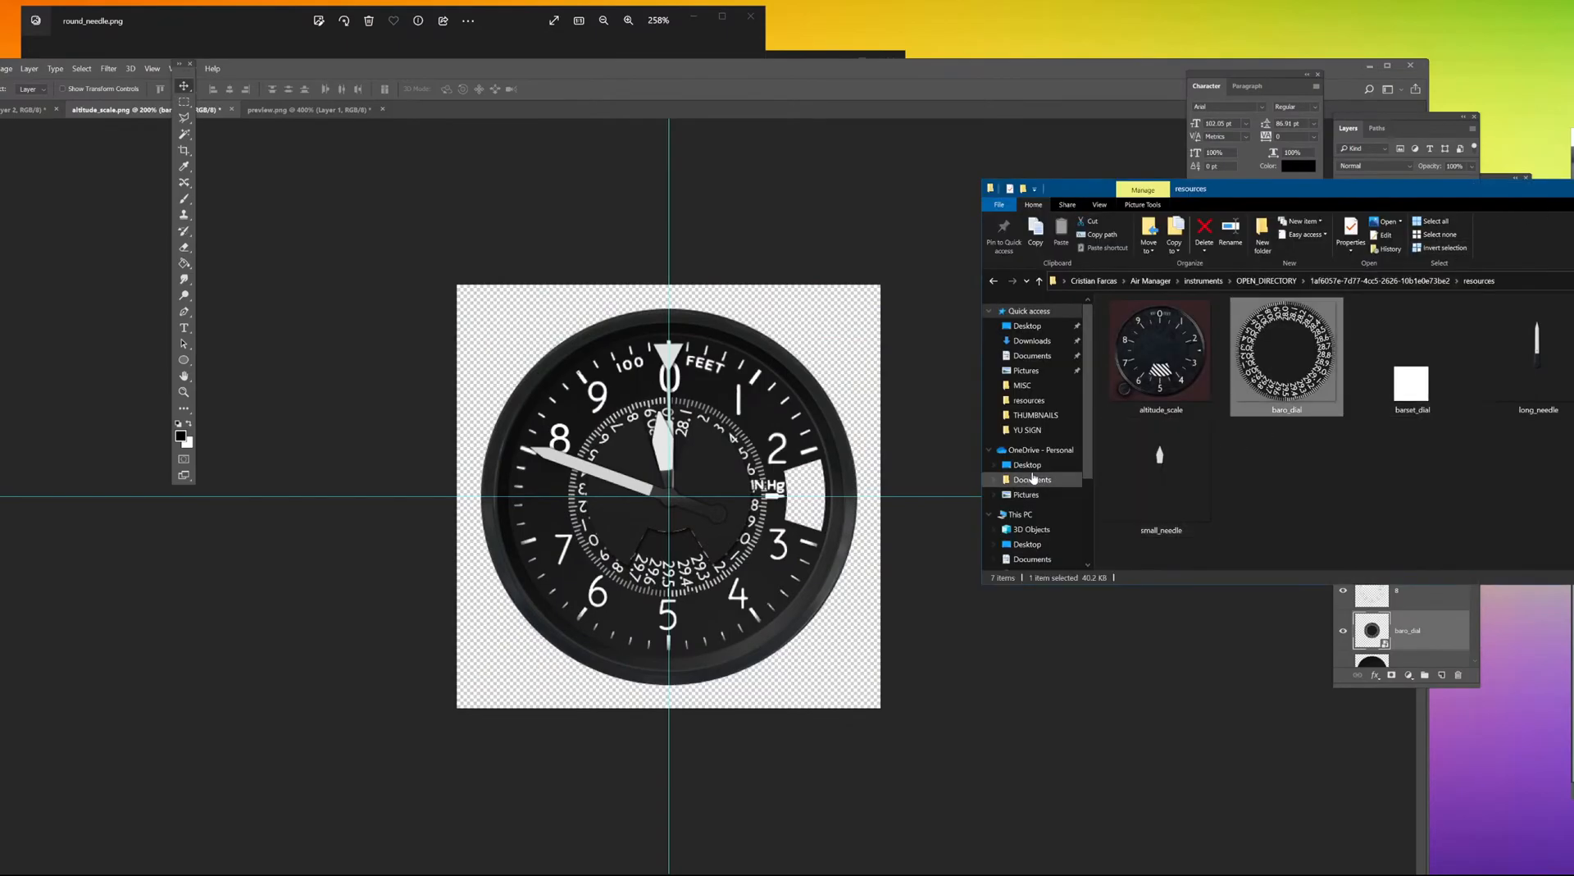
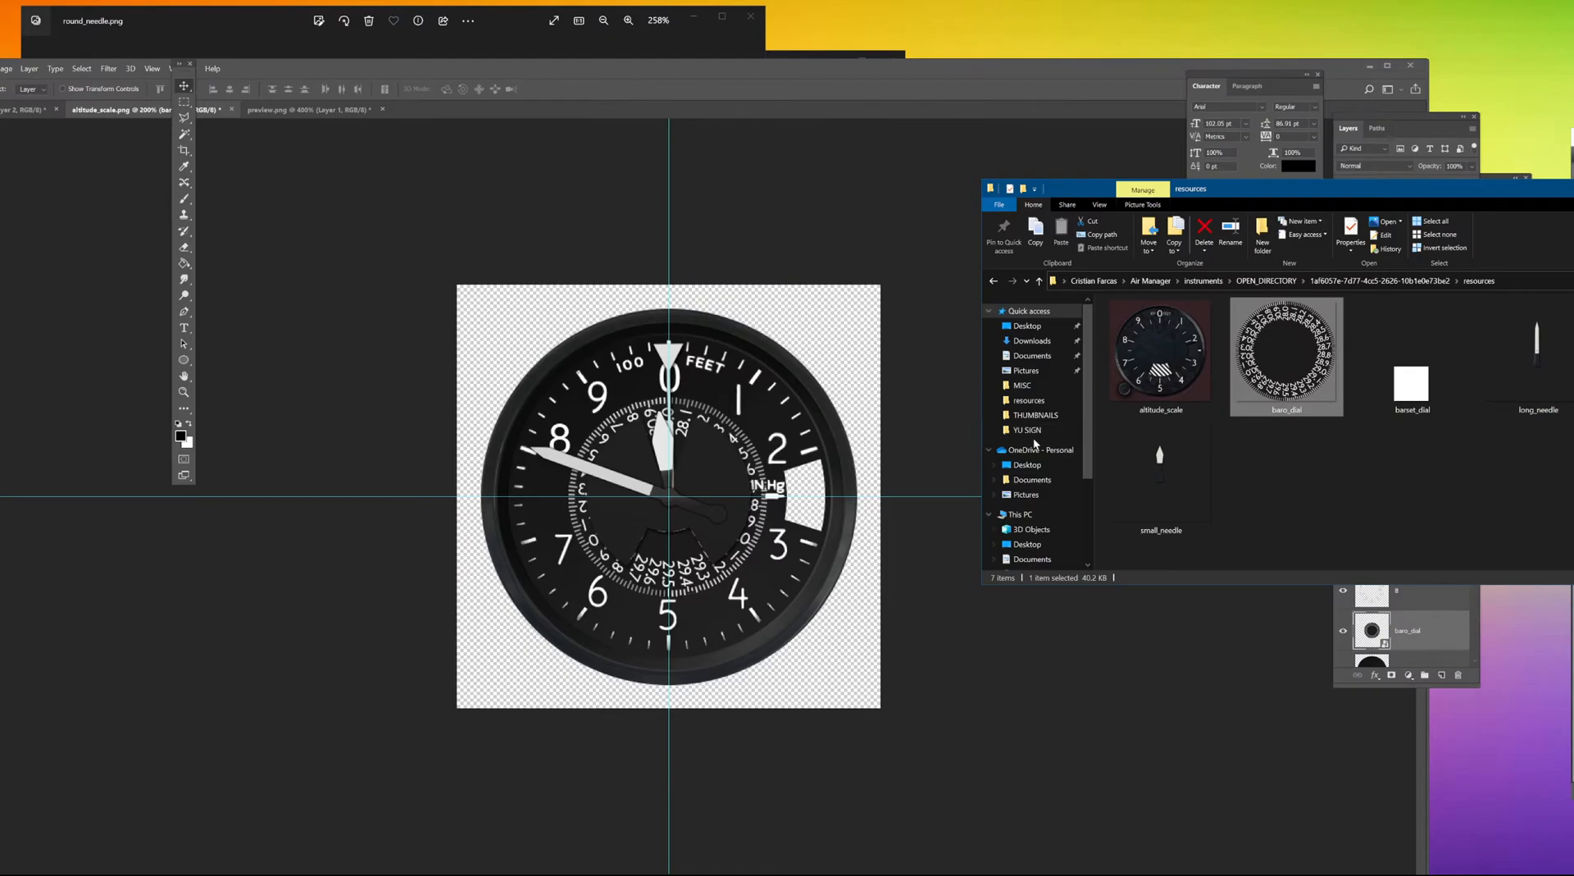
click(1319, 475)
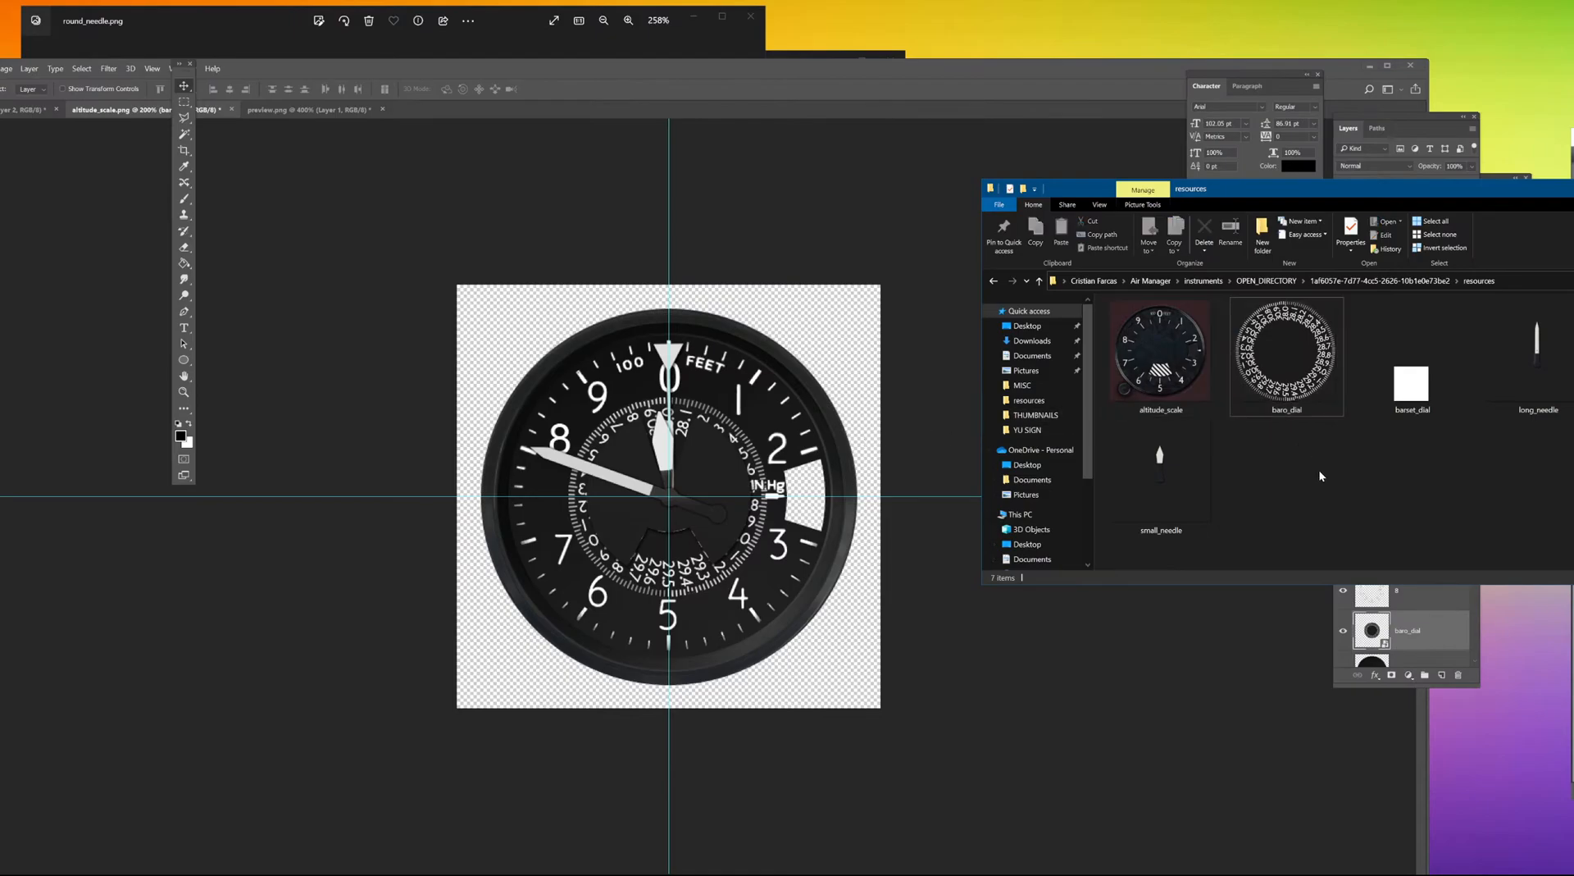
click(755, 459)
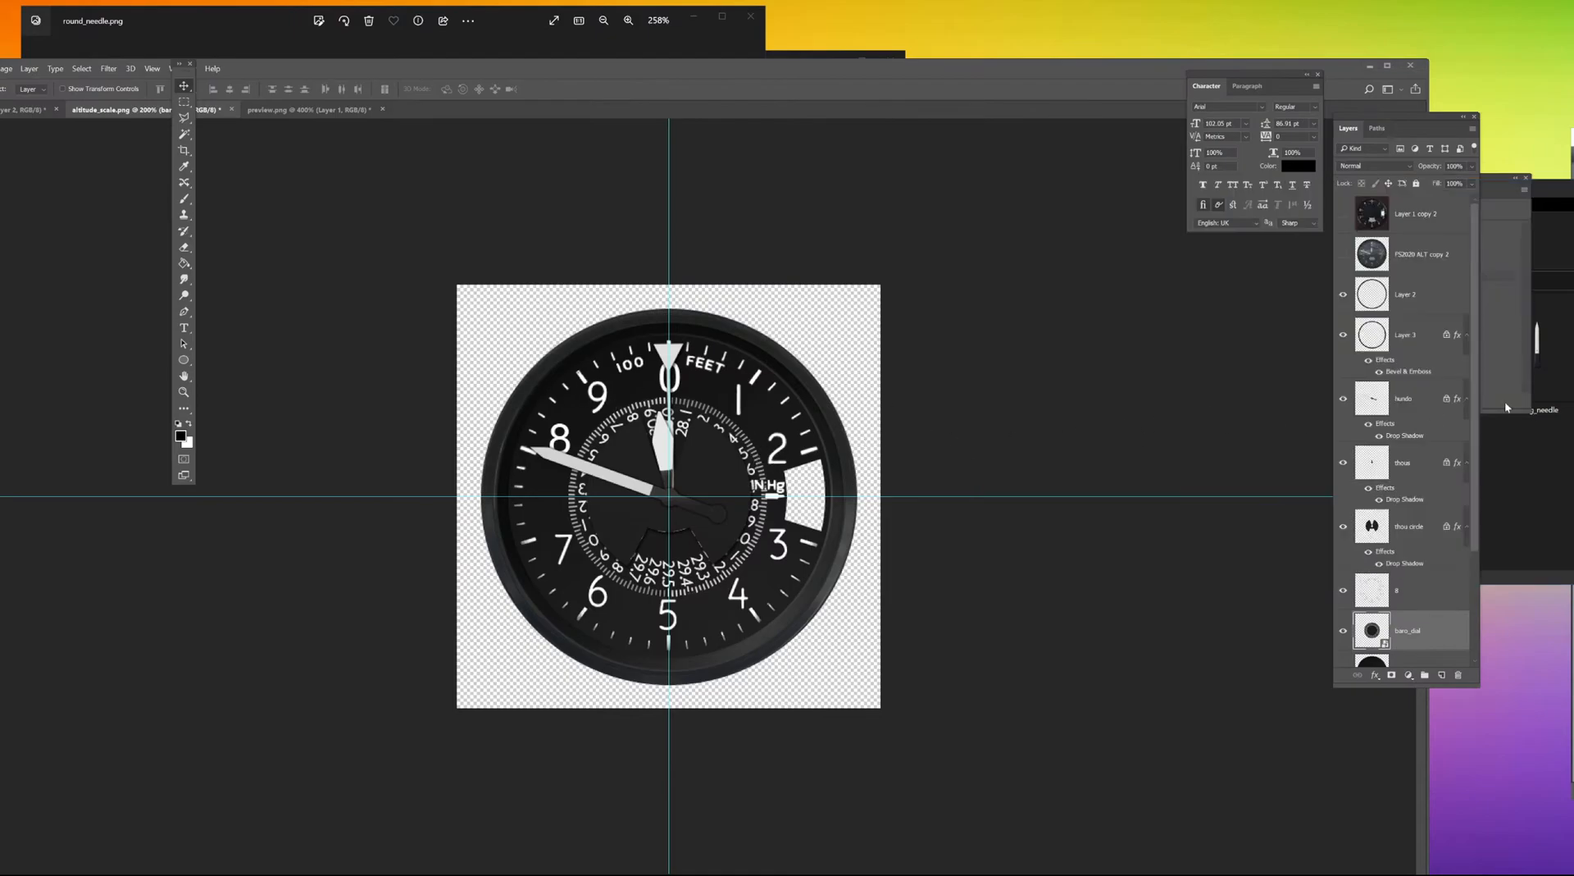
key(alt+Tab)
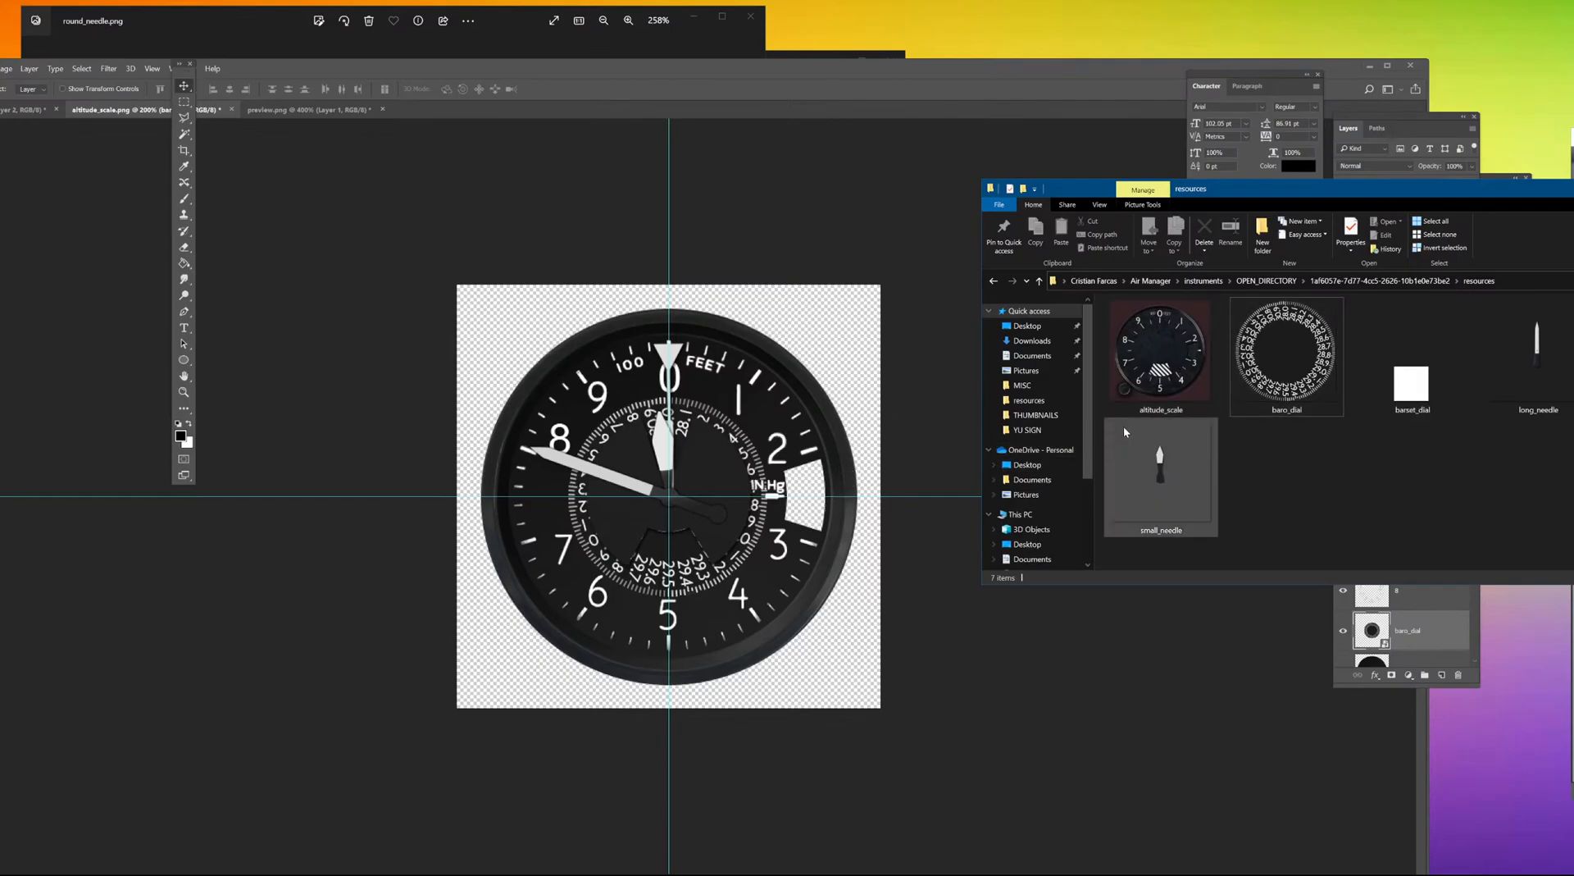
click(745, 455)
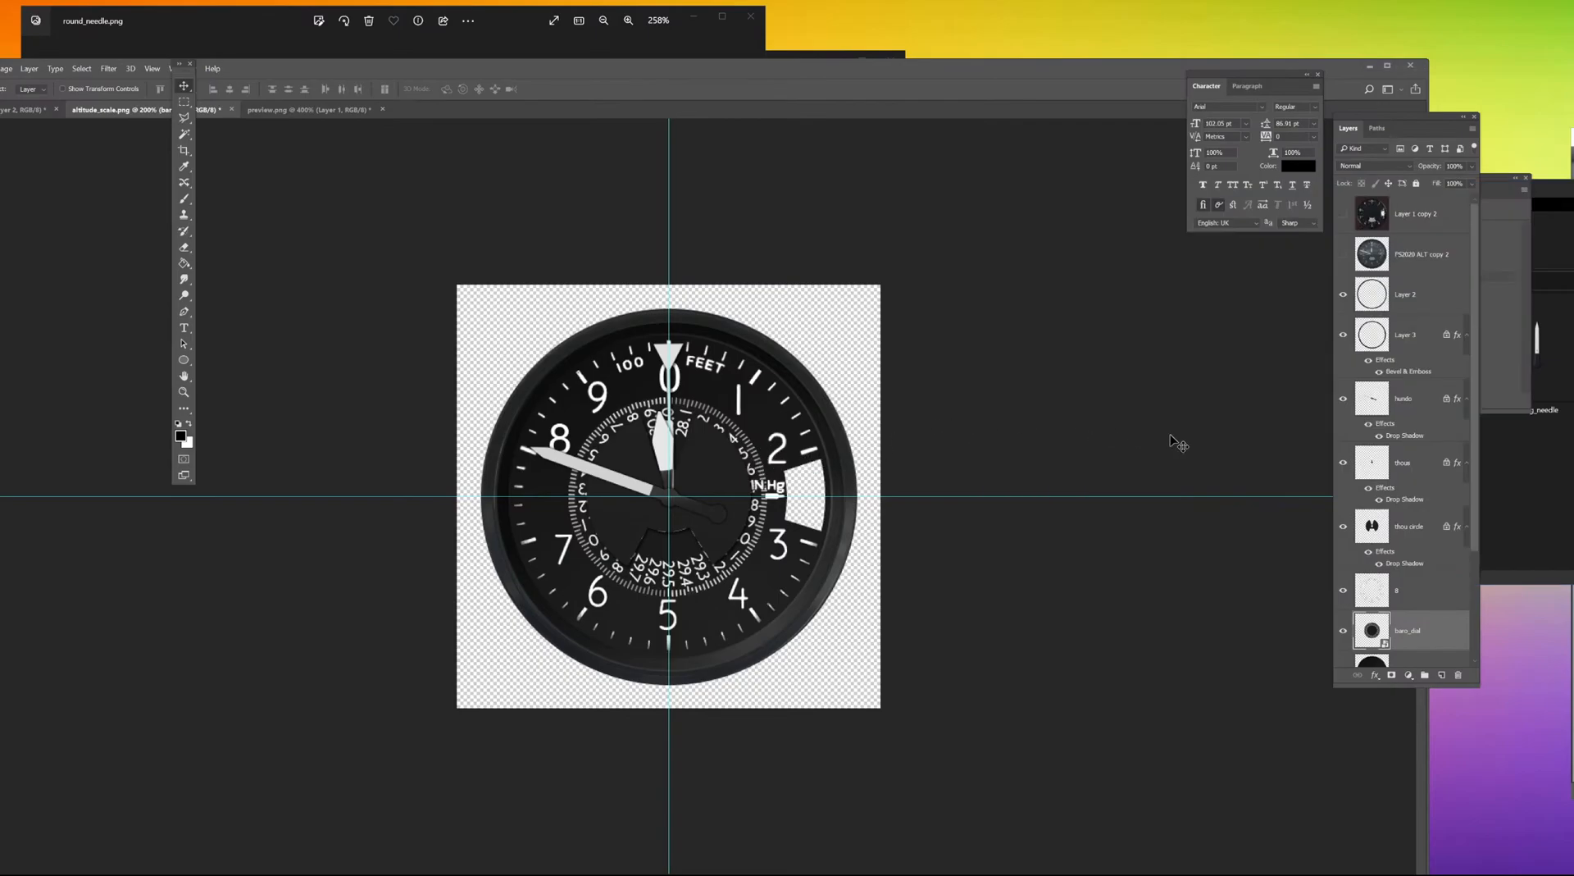
key(Delete)
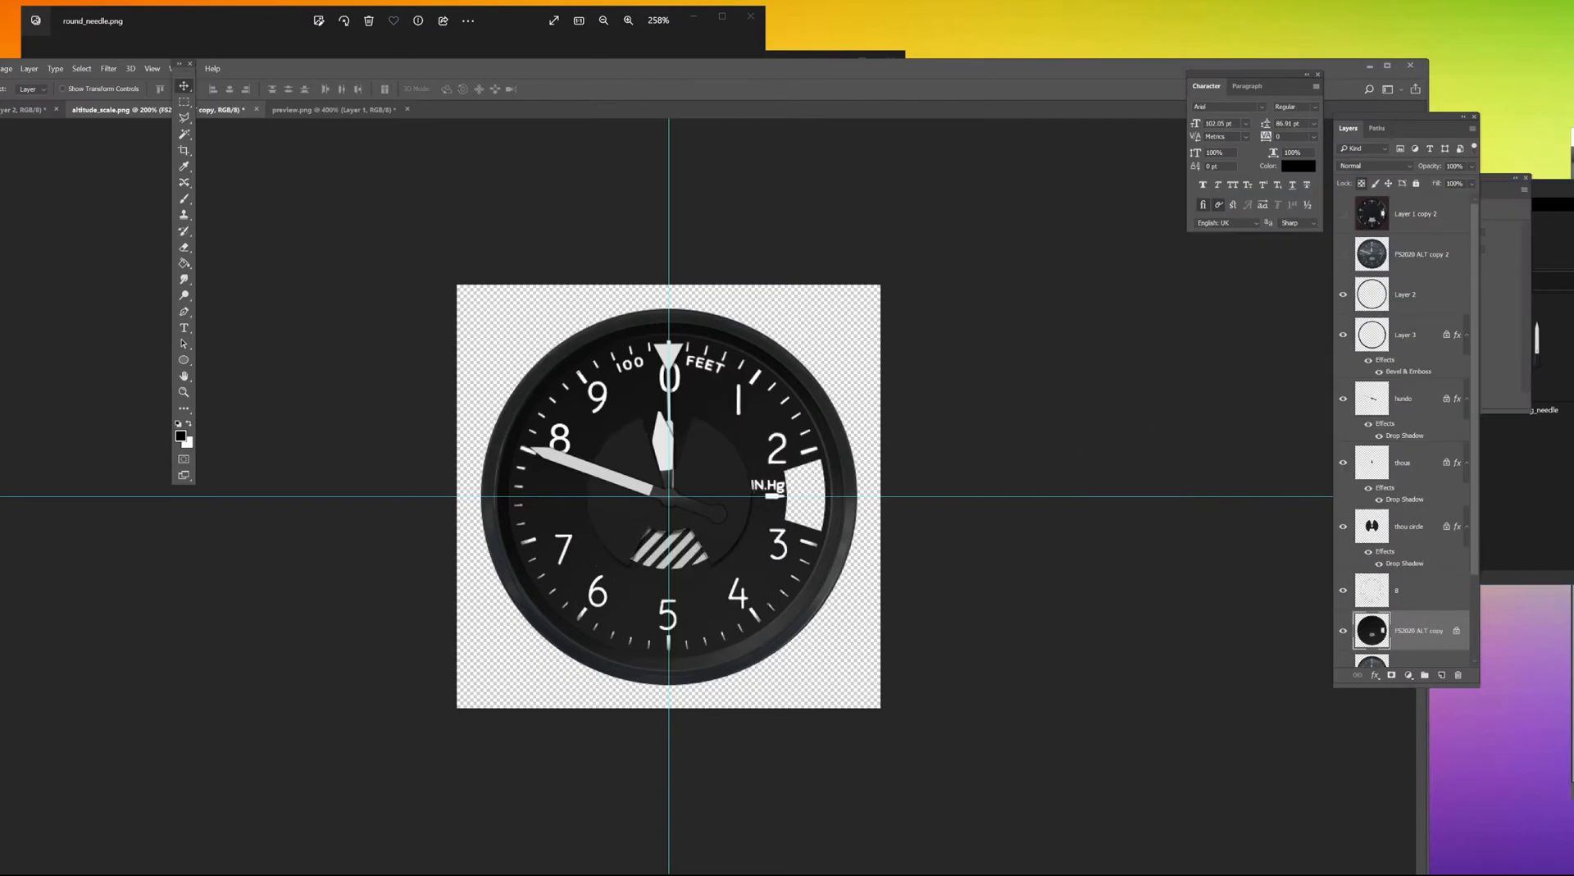
Move the resources folder window aside and bring the altitude_scale.png document back to the front.
key(alt+Tab)
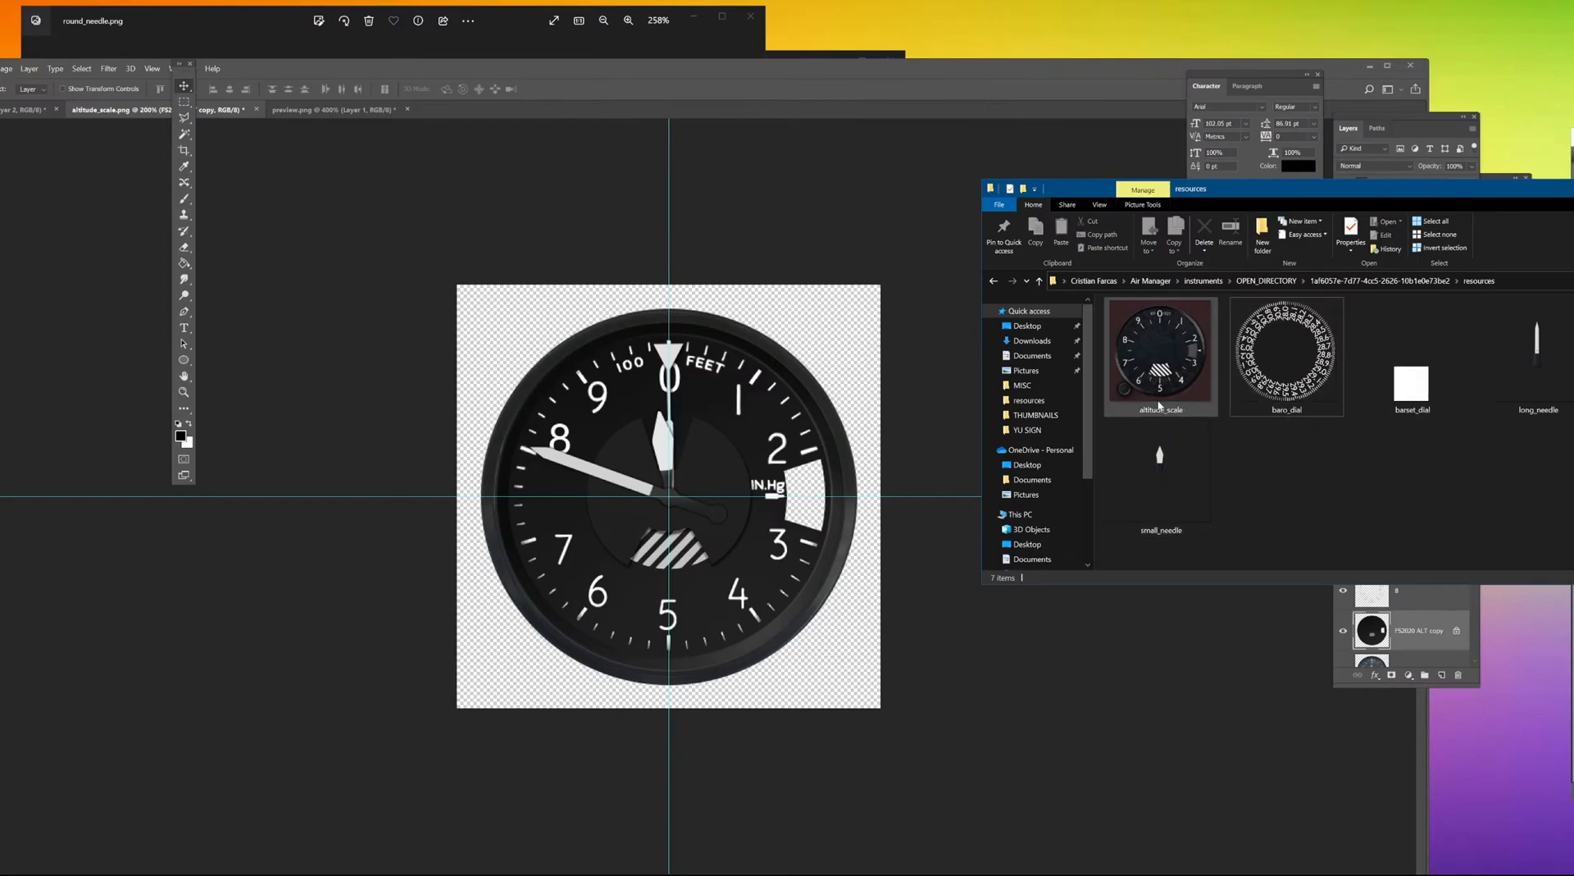
drag(1269, 195, 1348, 114)
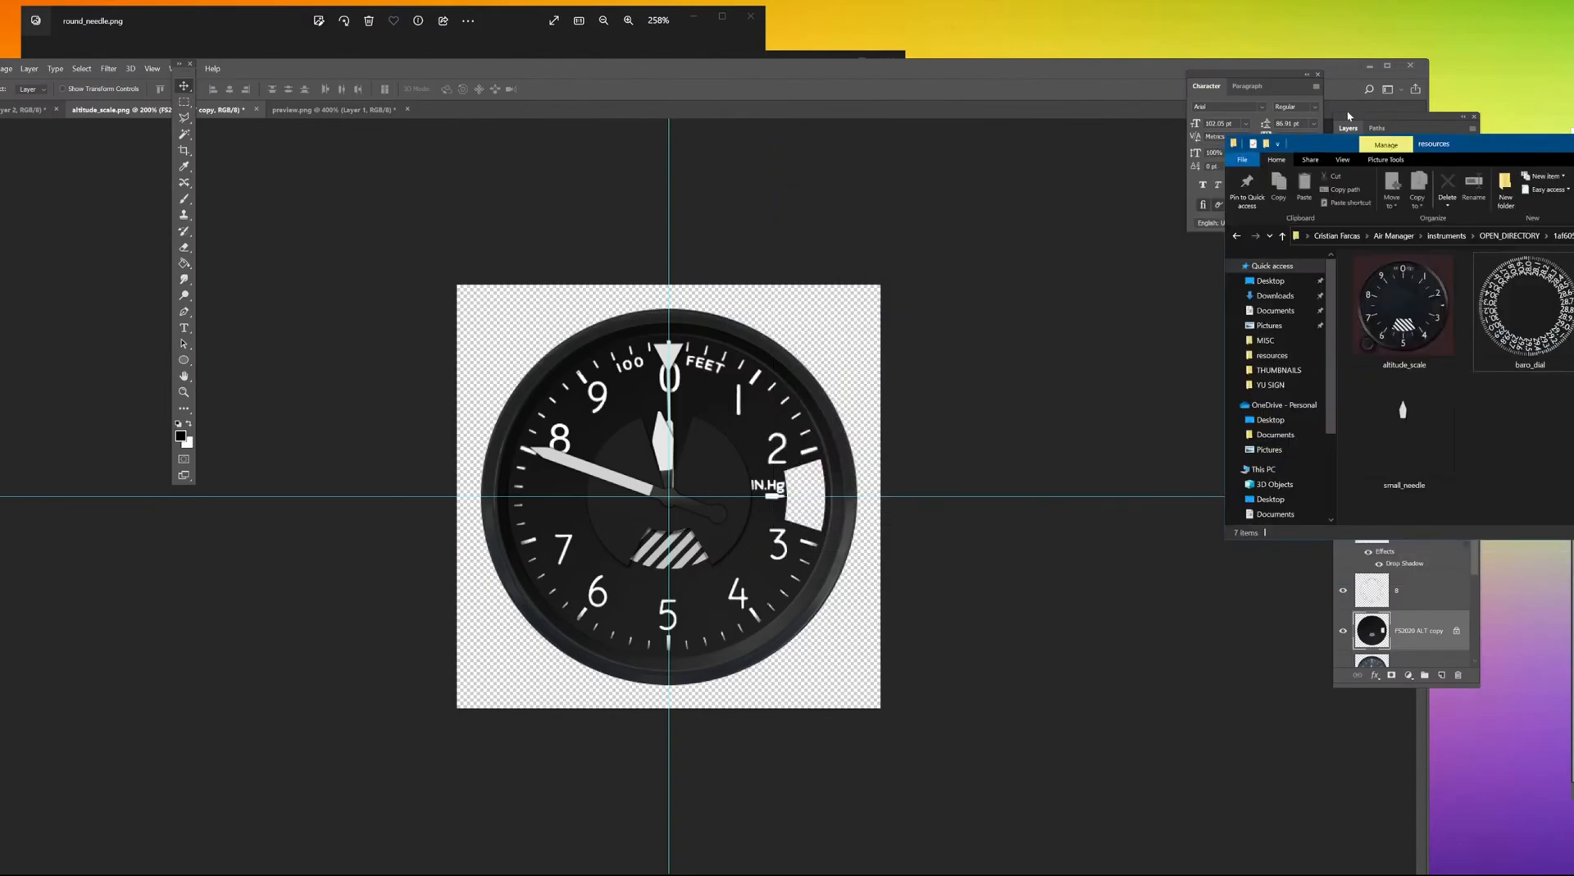
click(1086, 80)
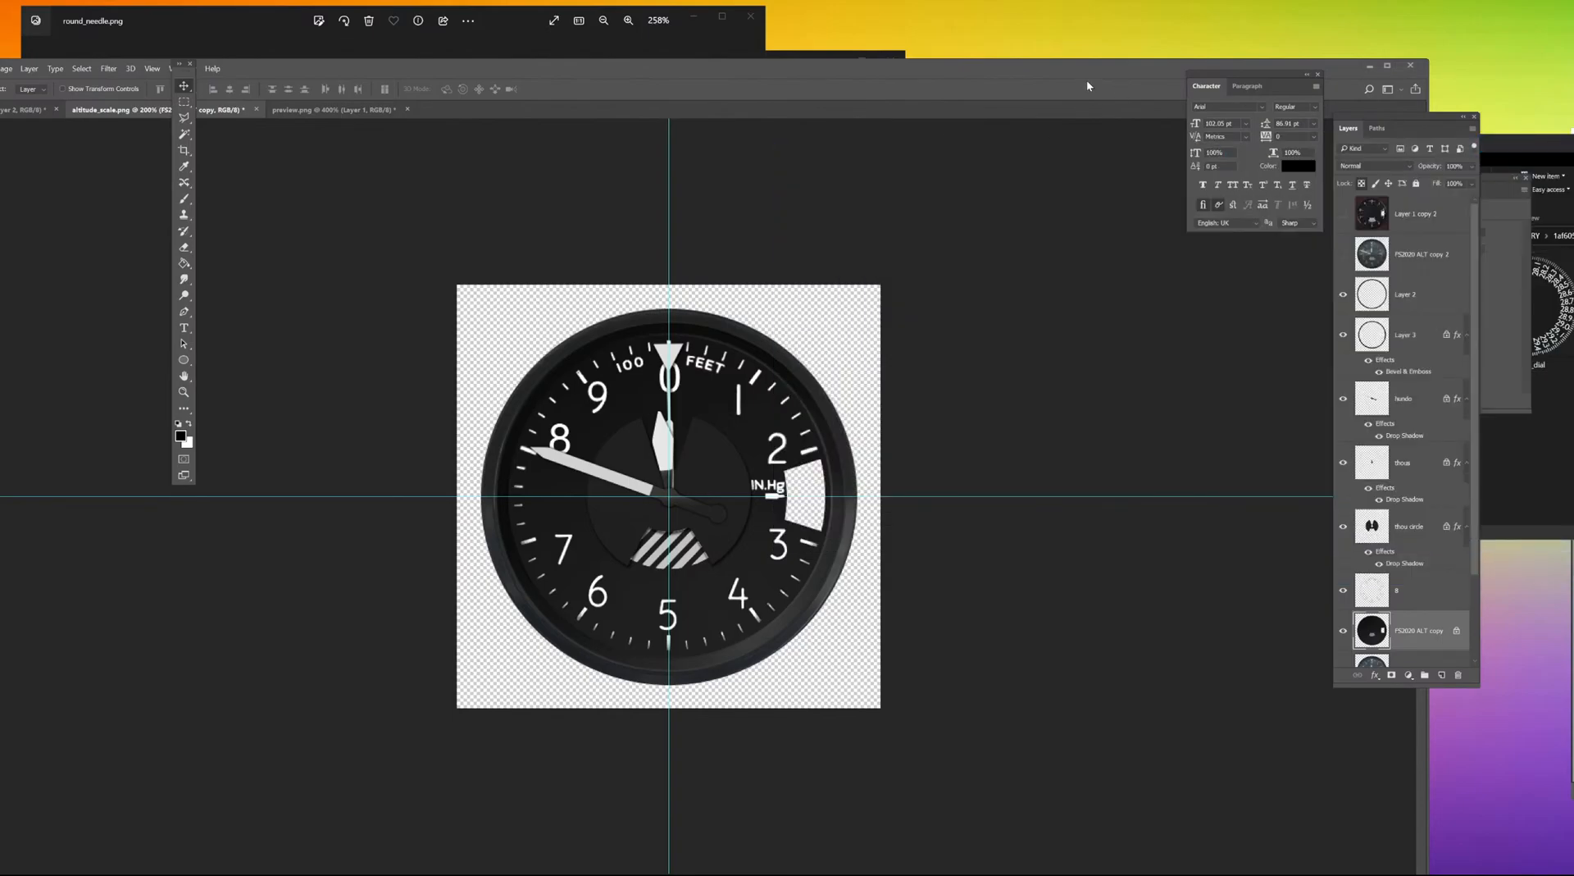
Hide the two needle layers and the thou circle layer, then select the FS2020 ALT copy layer.
click(1343, 295)
click(1343, 294)
click(1343, 399)
click(1343, 462)
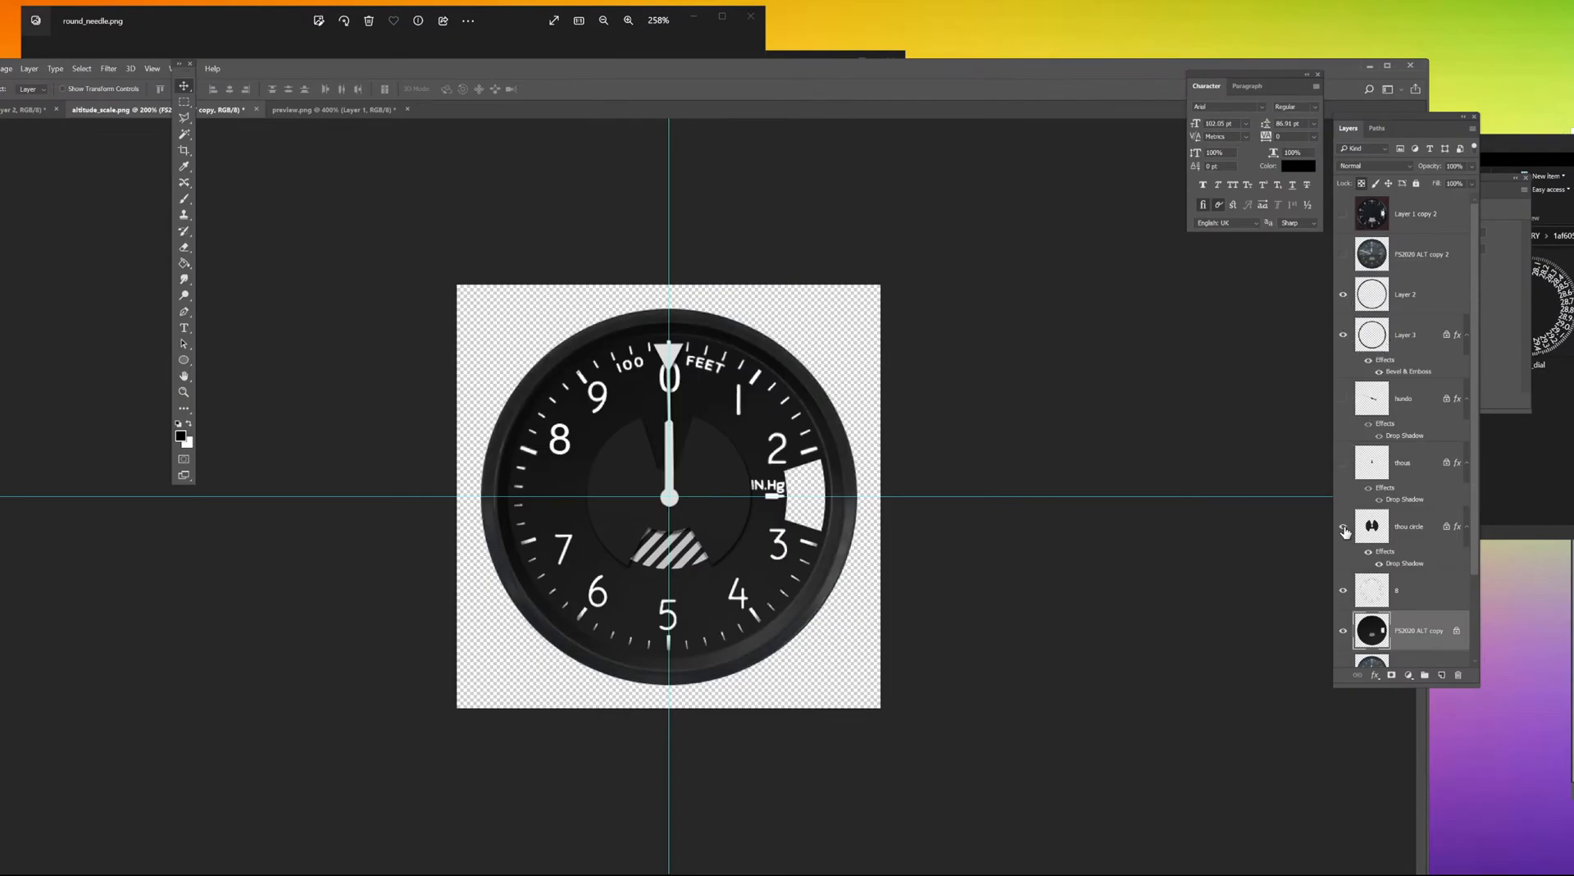
click(1344, 529)
scroll(1348, 533, down, 1)
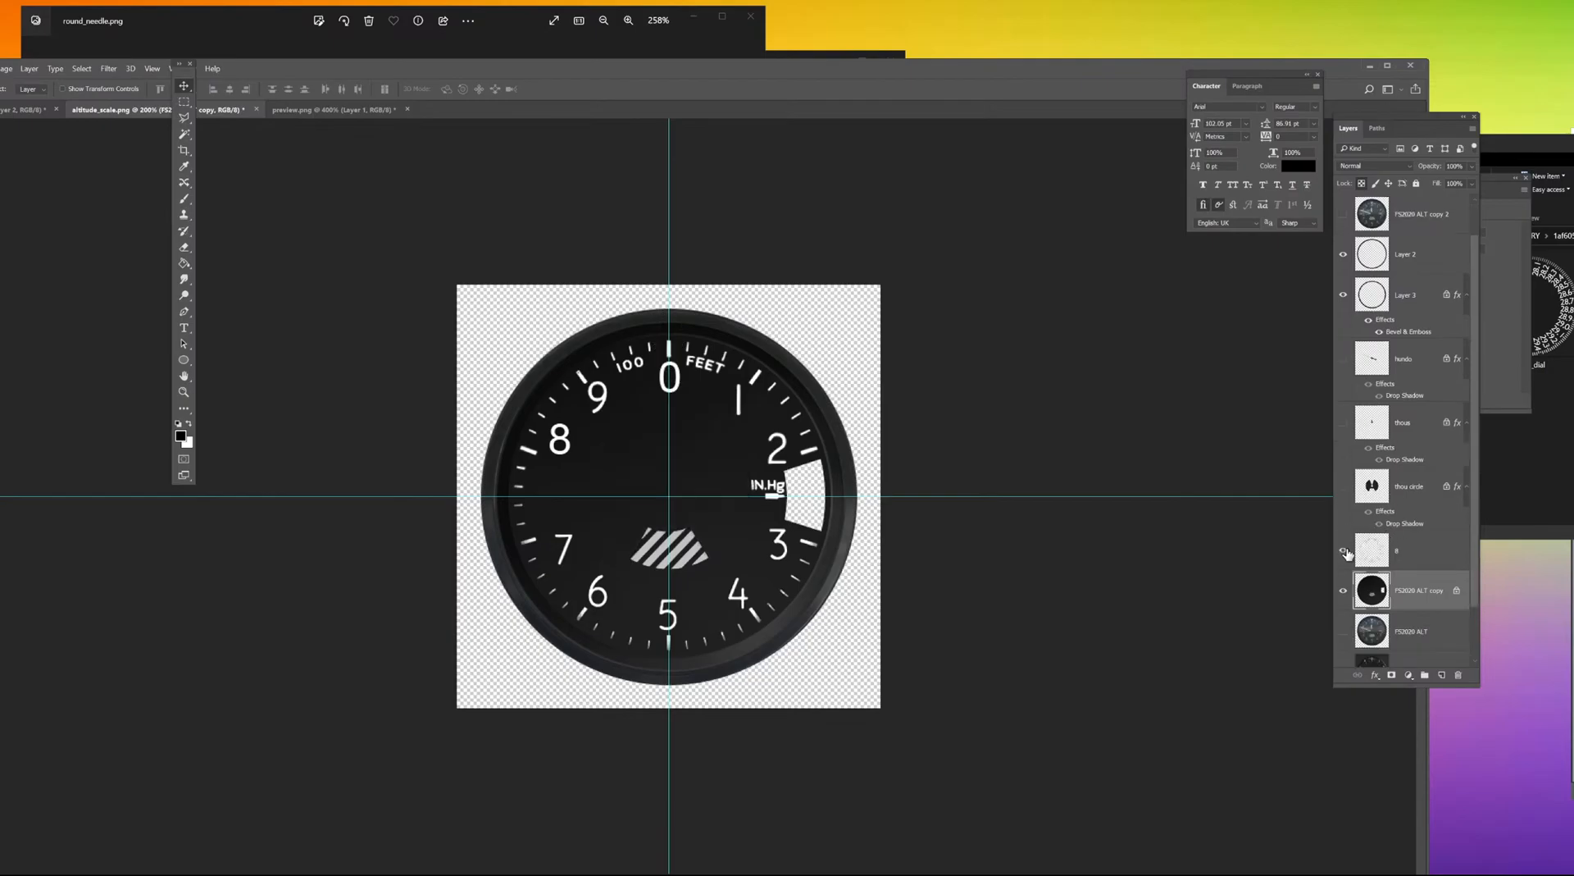
click(1410, 557)
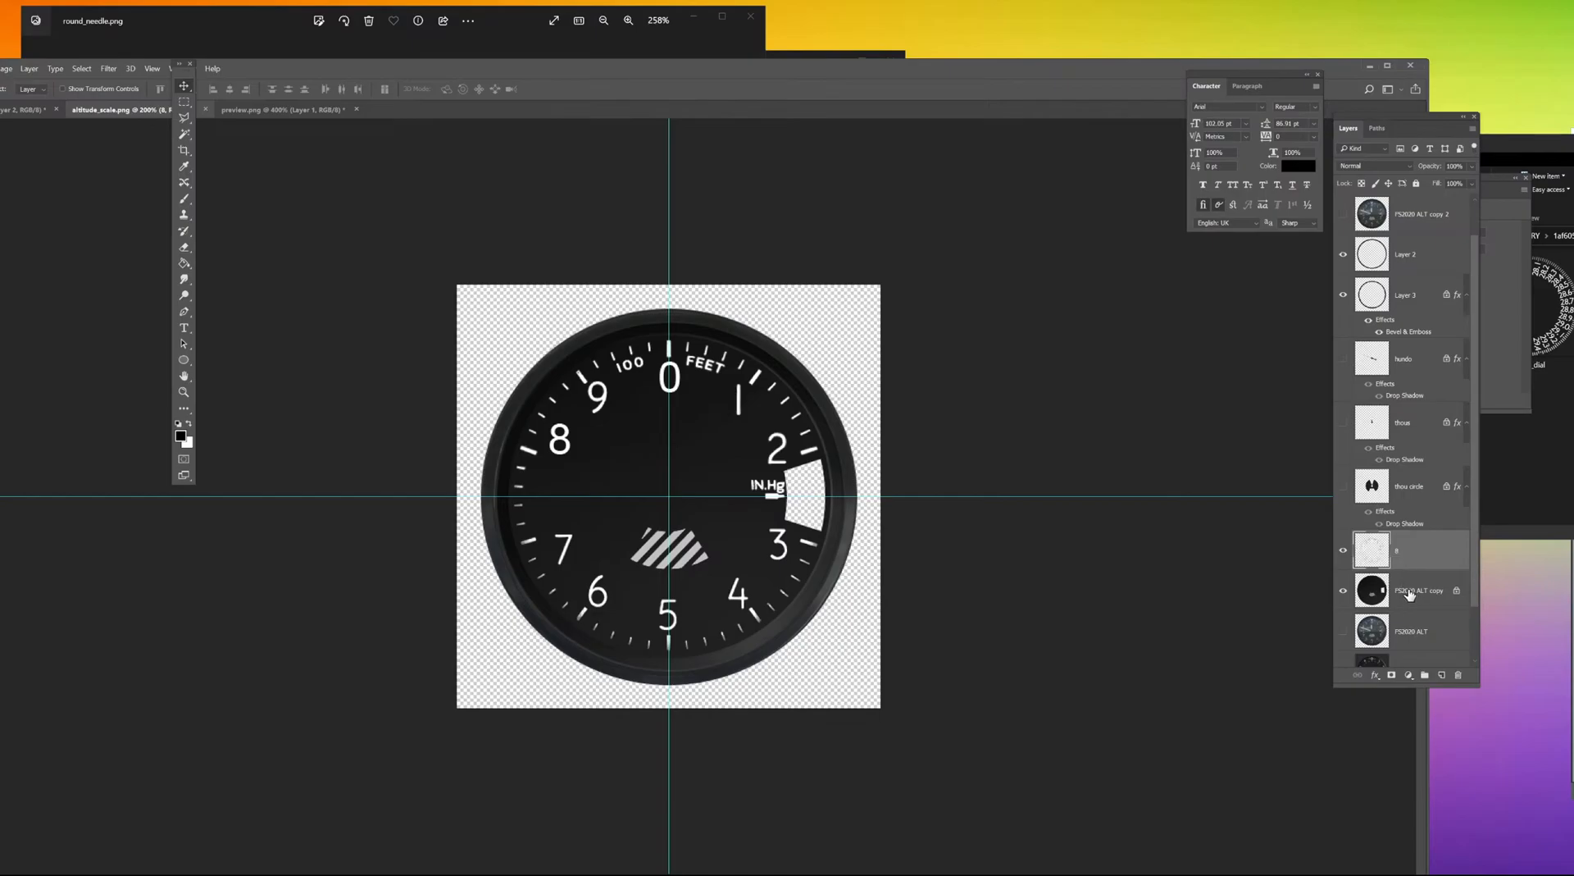
scroll(1410, 594, down, 3)
click(1416, 535)
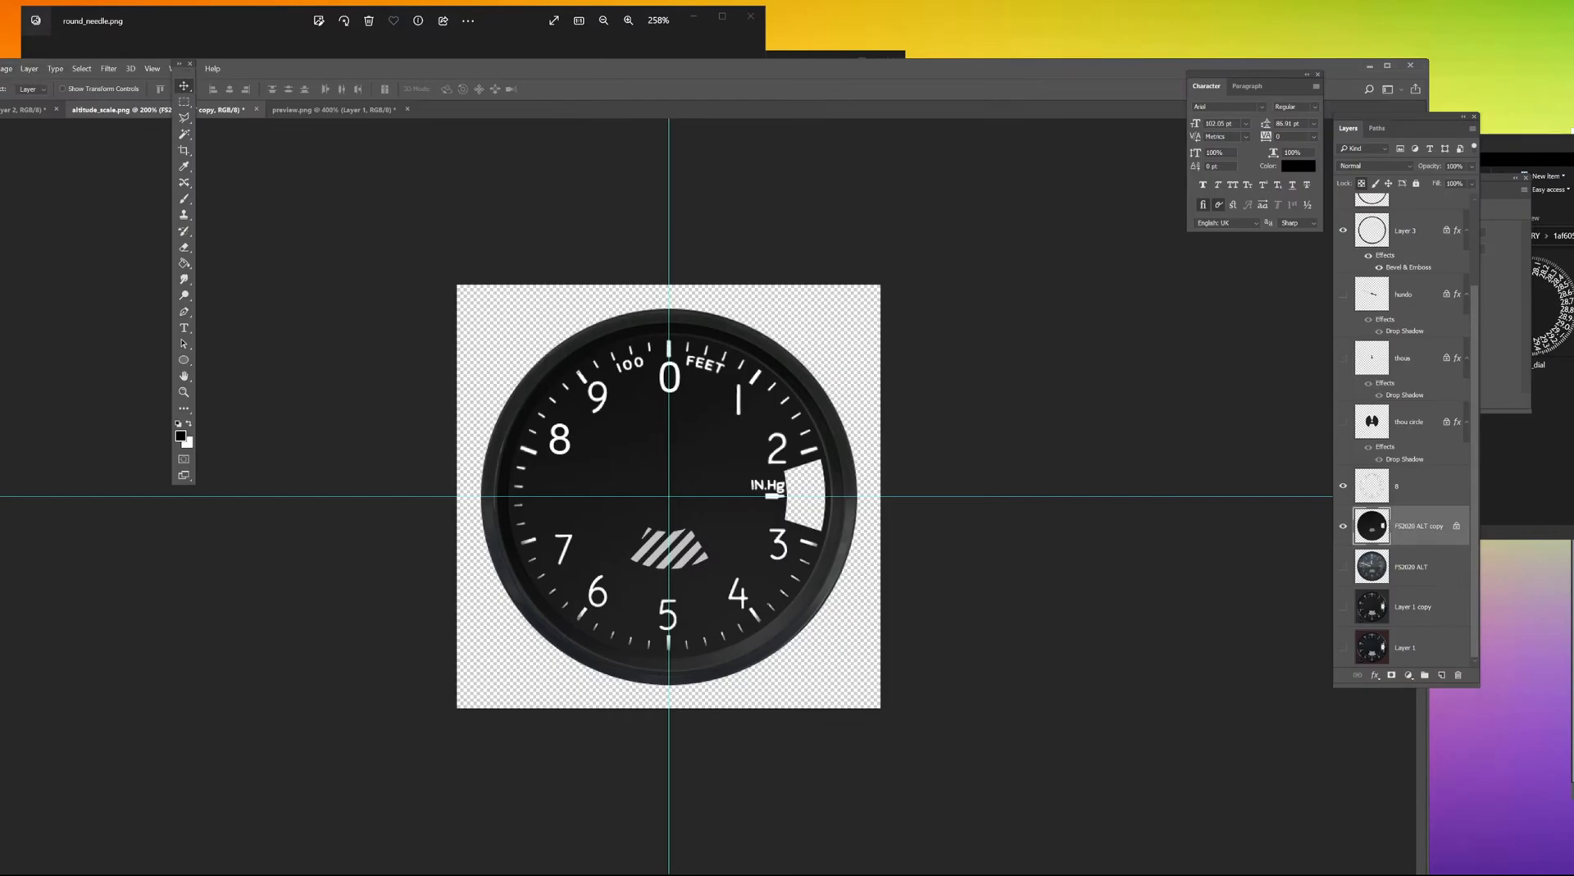
Maximize Photoshop and save the gauge face as a PNG over altitude_scale in the resources folder, using the large file size option.
double_click(305, 77)
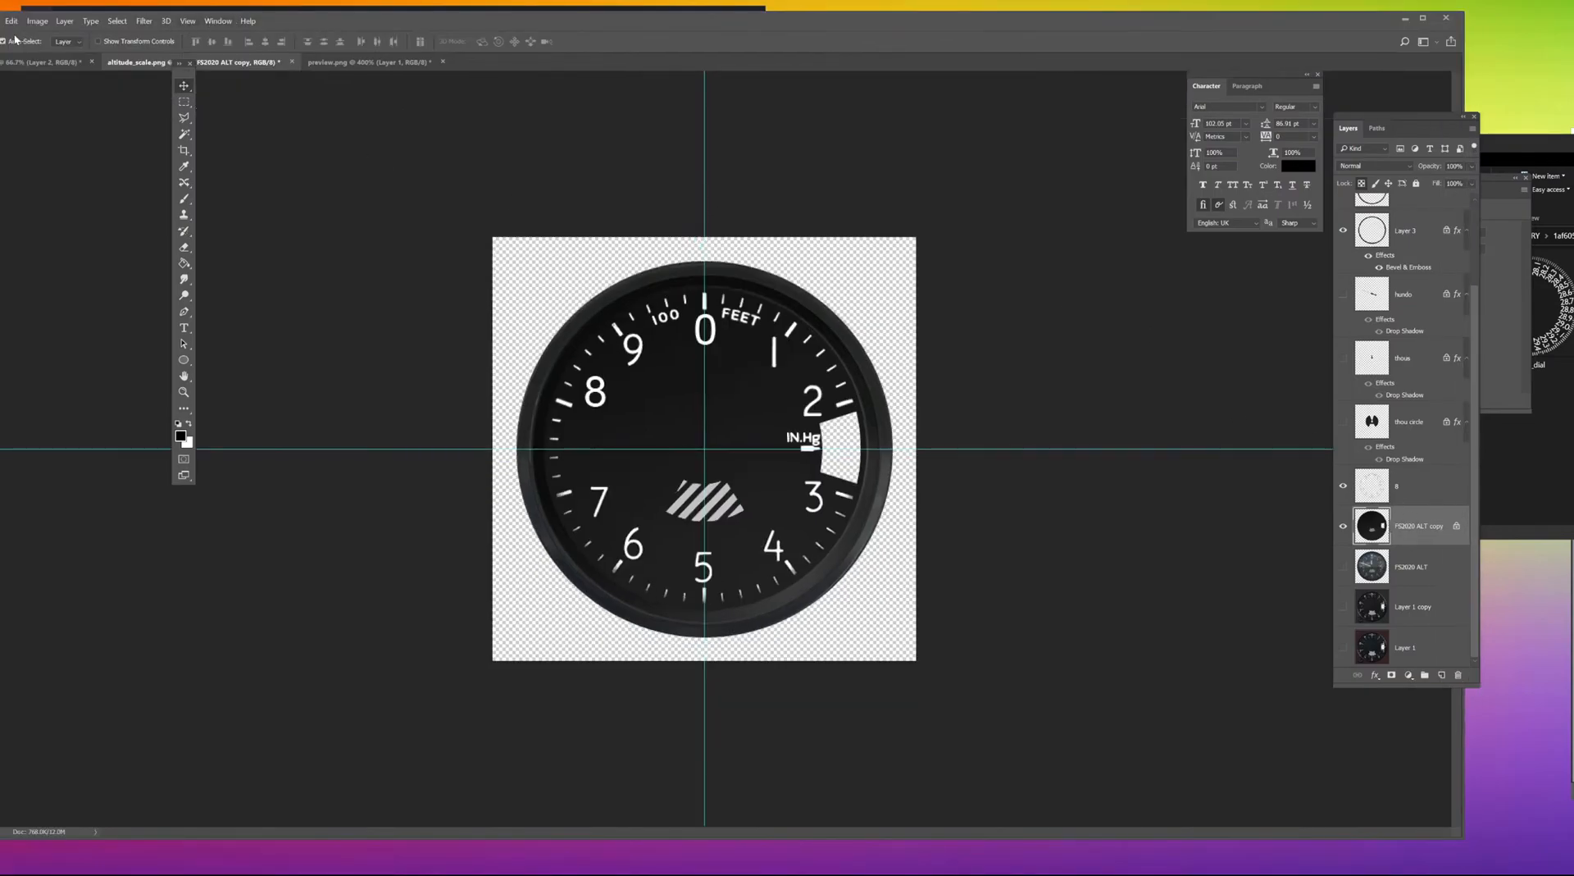
double_click(396, 21)
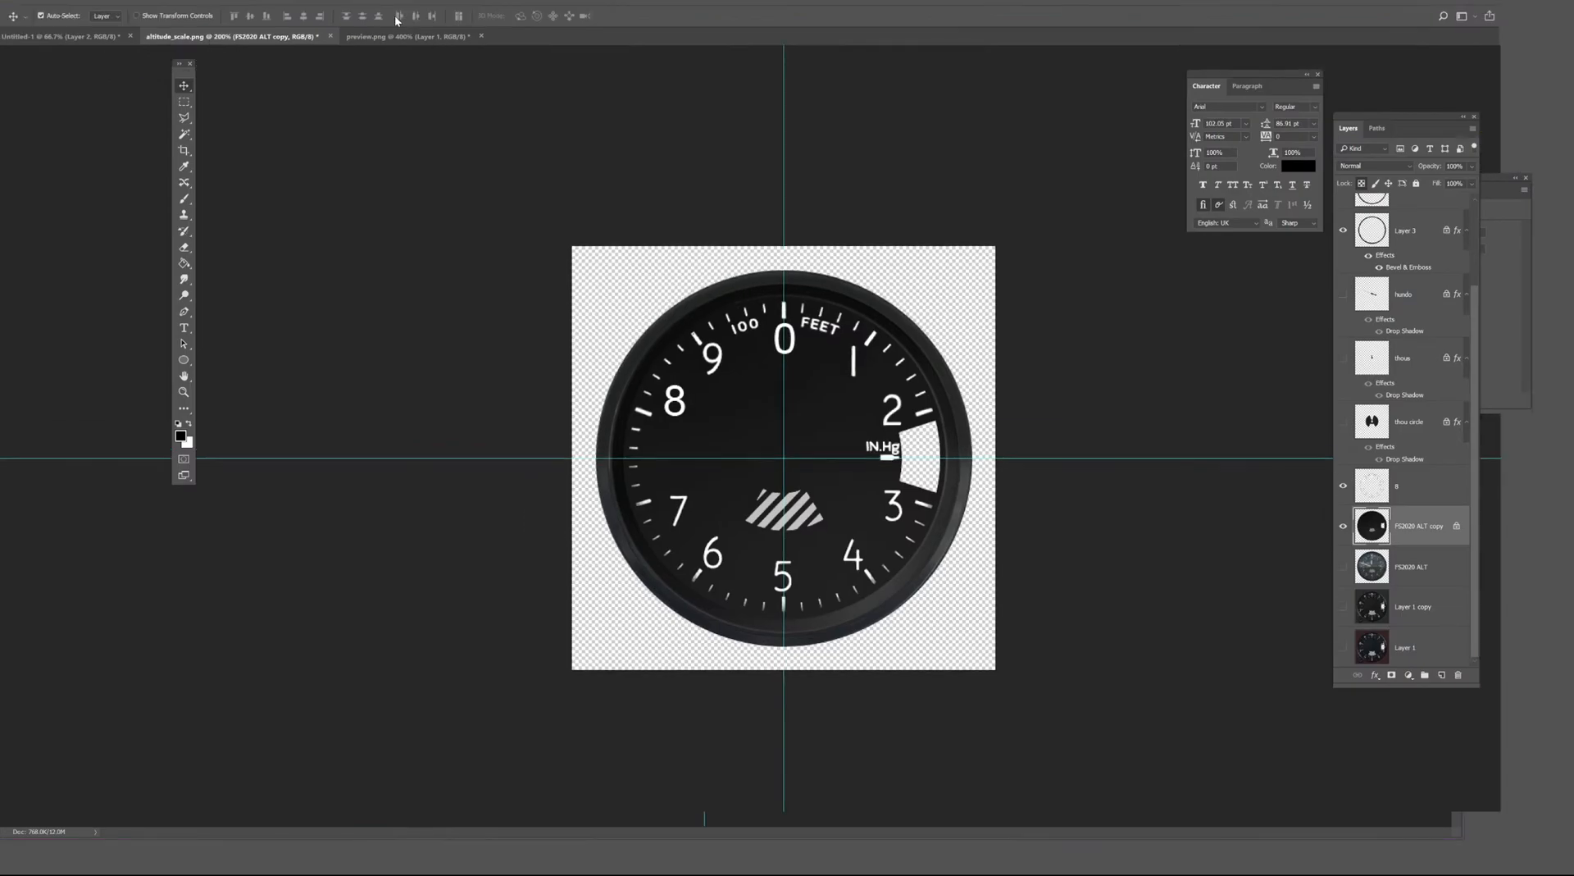
click(26, 0)
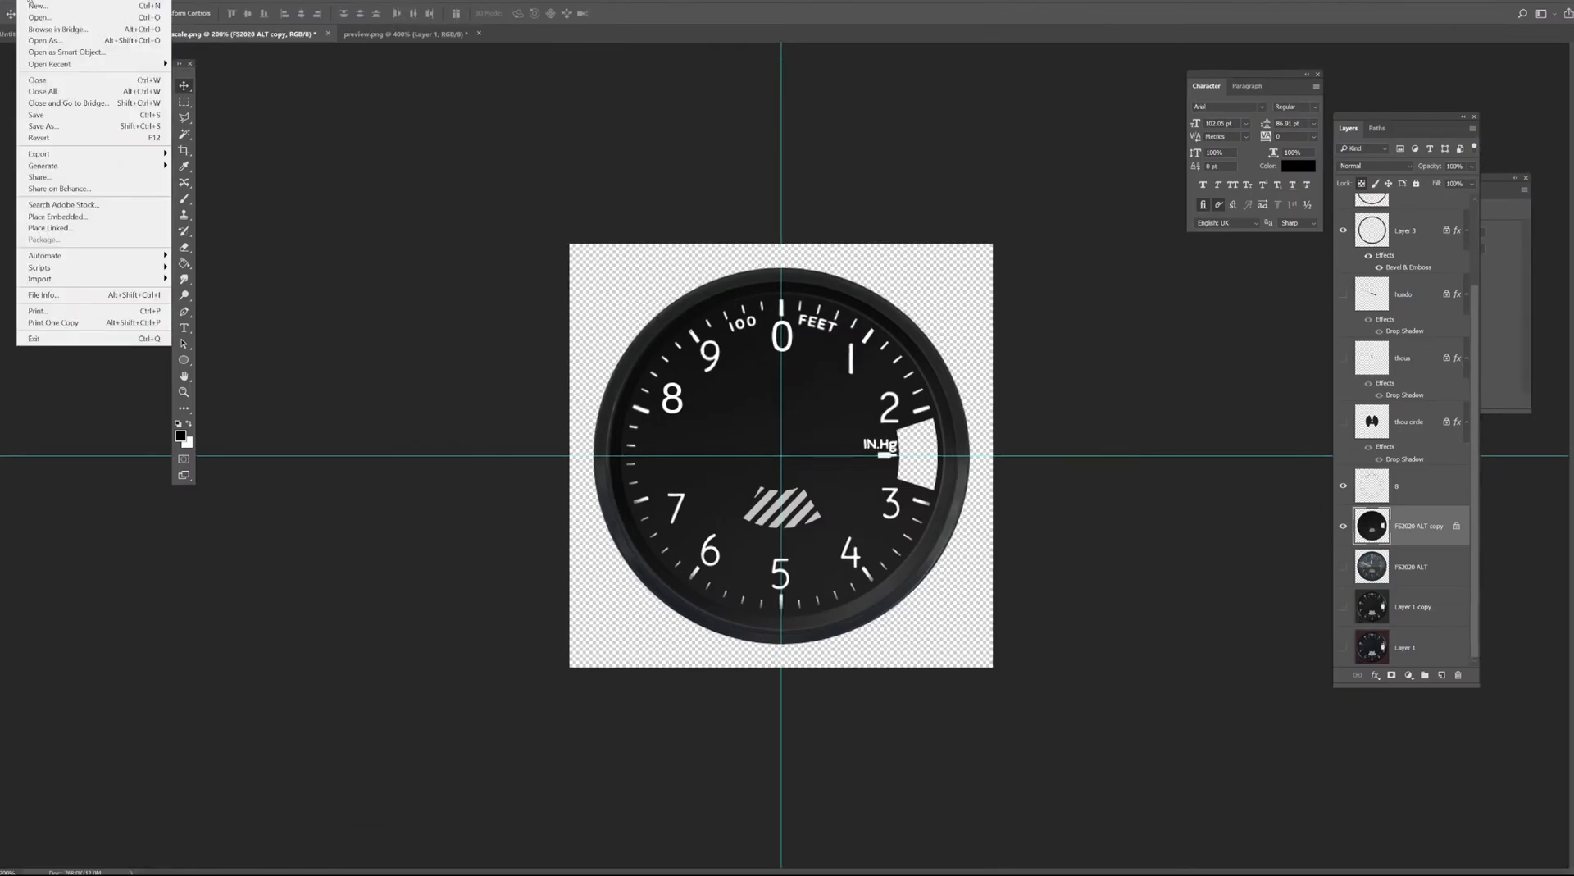
click(85, 126)
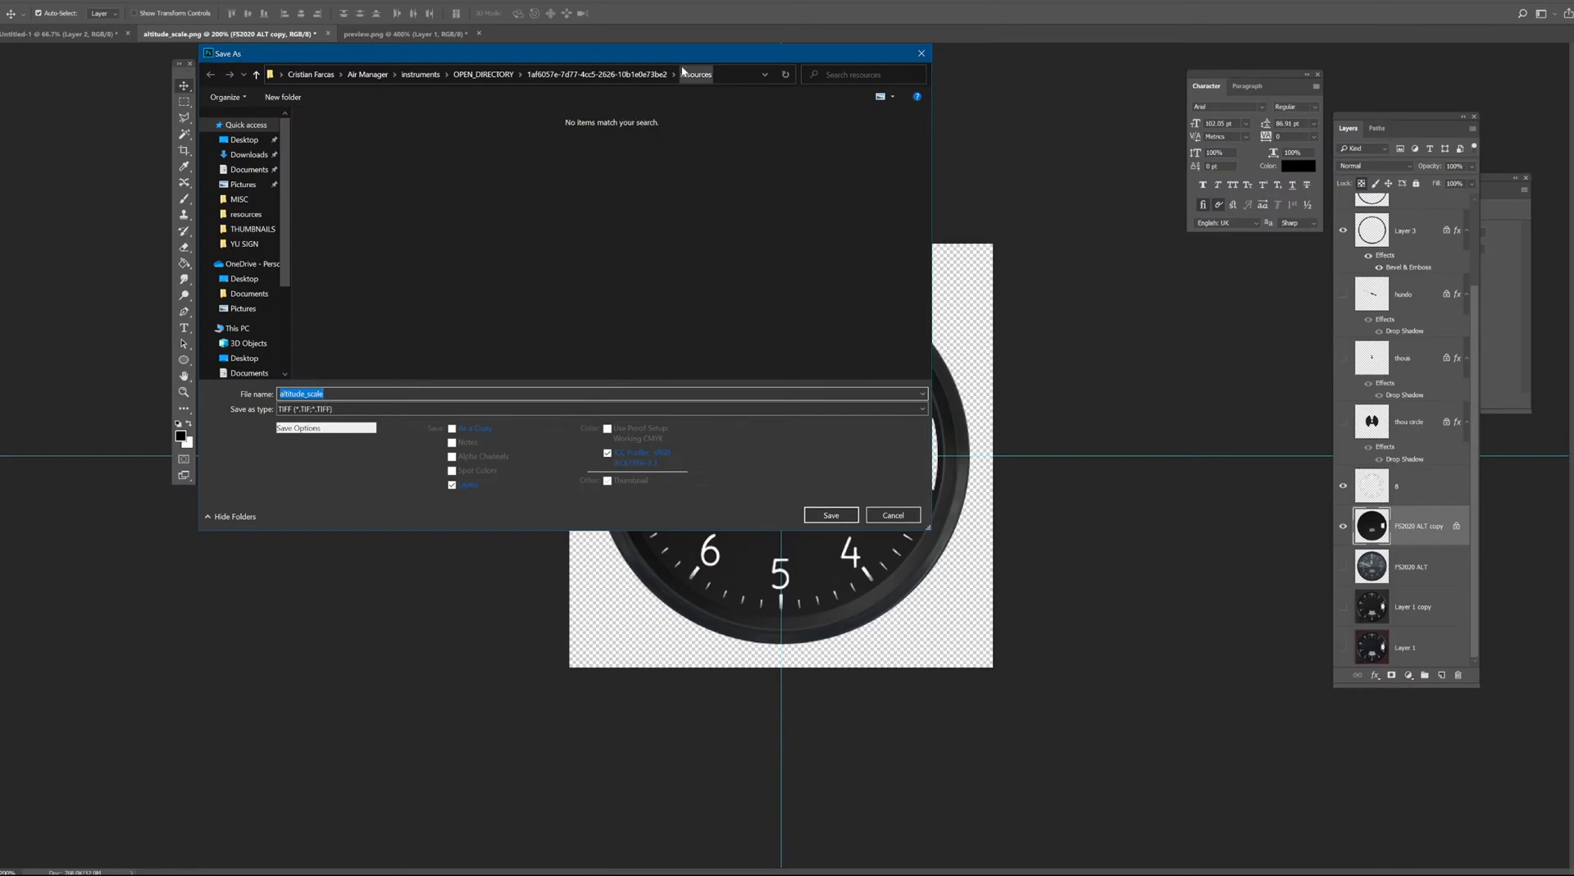
click(447, 409)
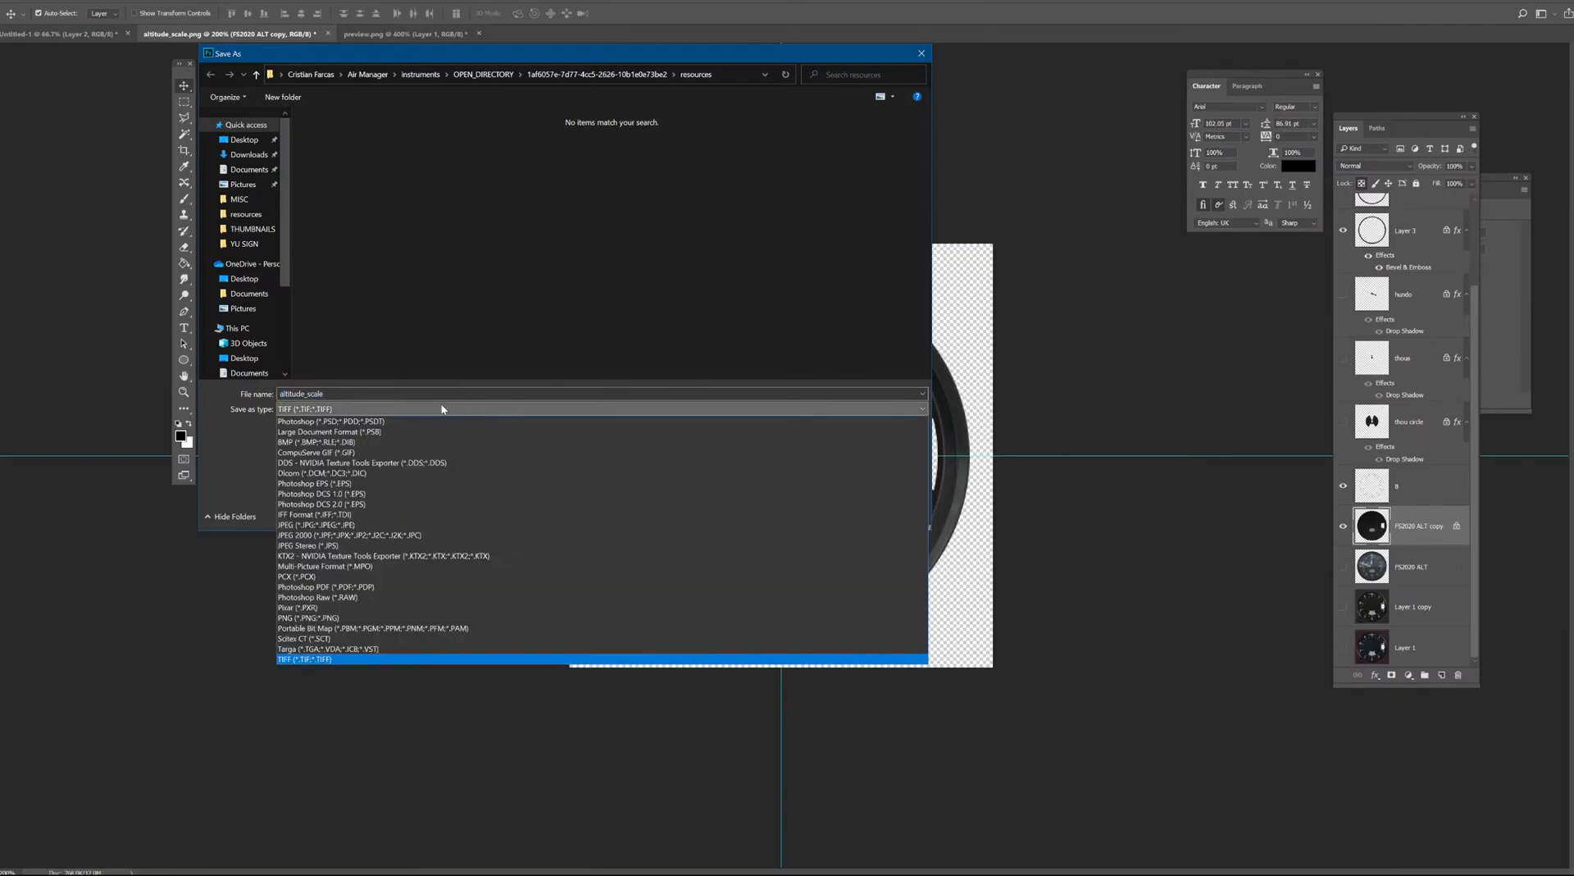
click(342, 618)
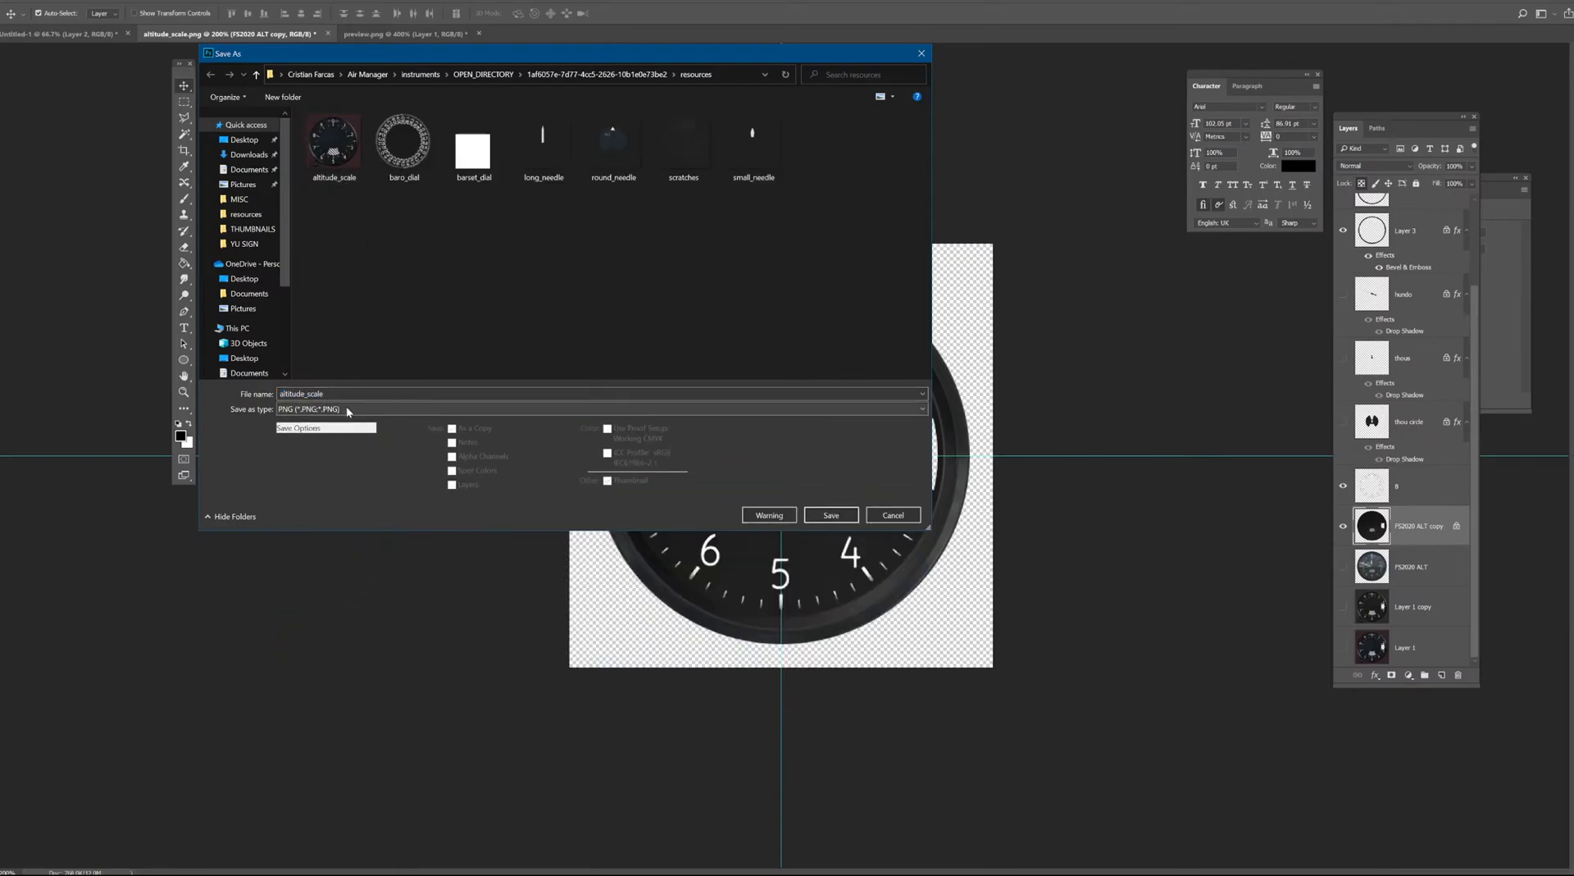
click(341, 157)
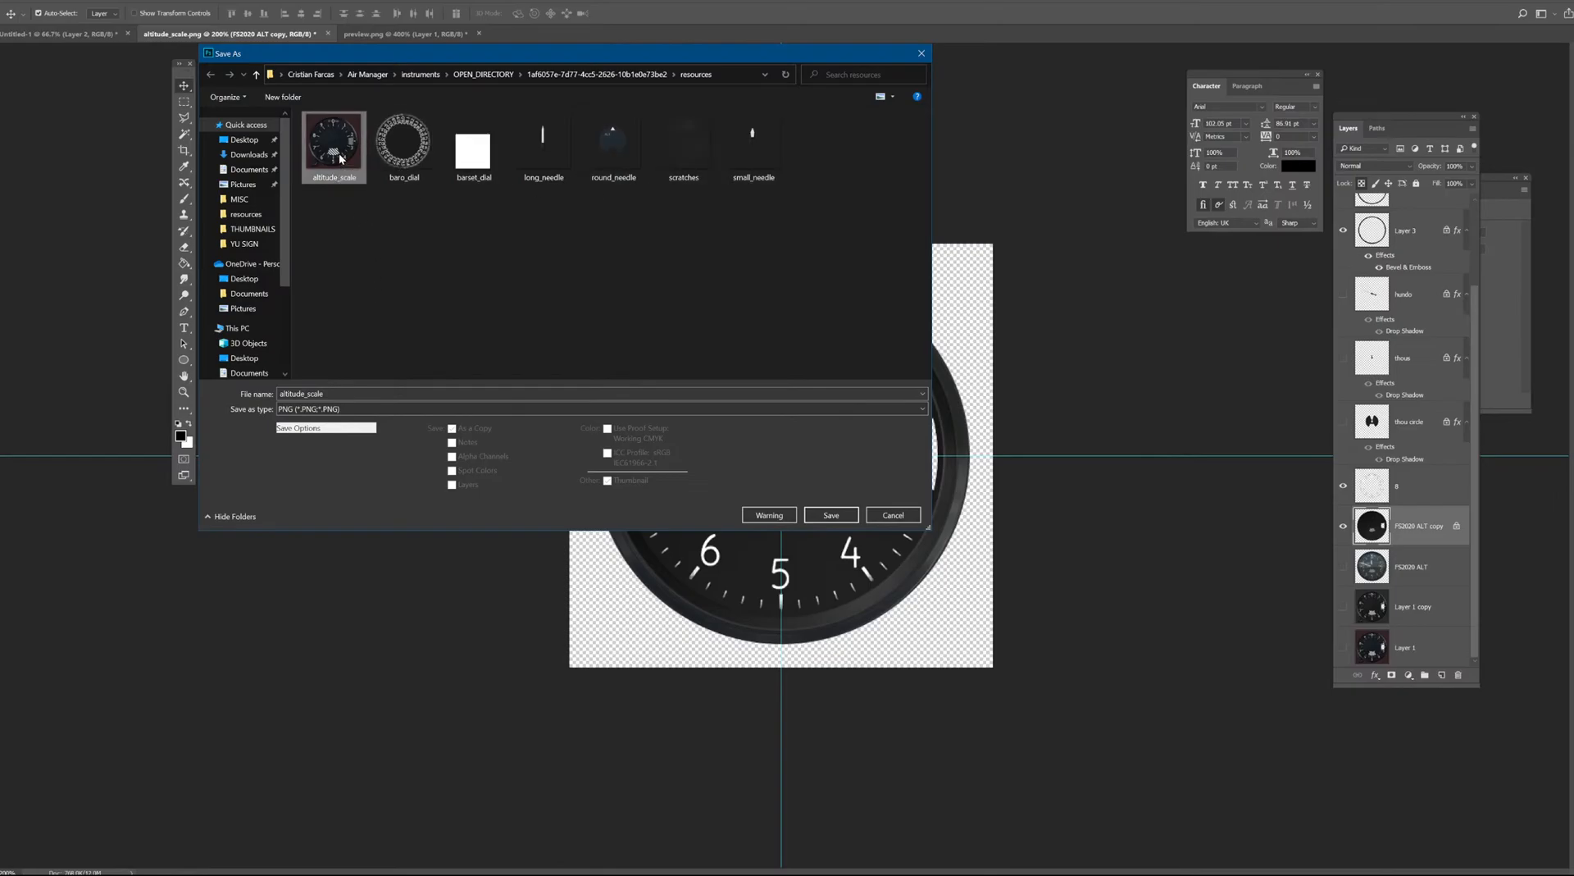
click(830, 515)
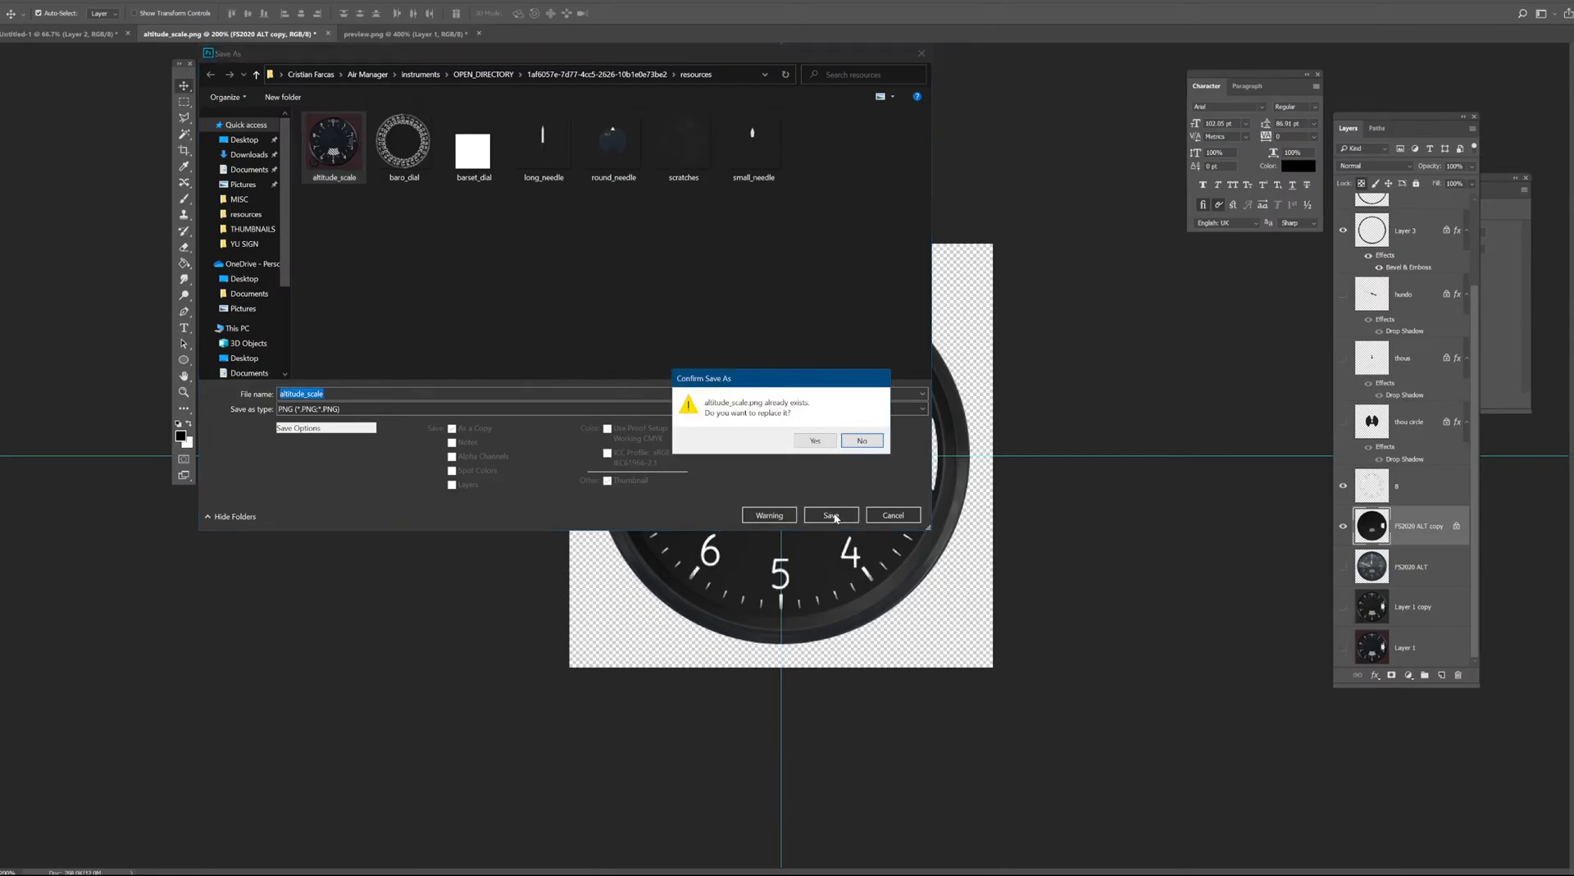
click(816, 441)
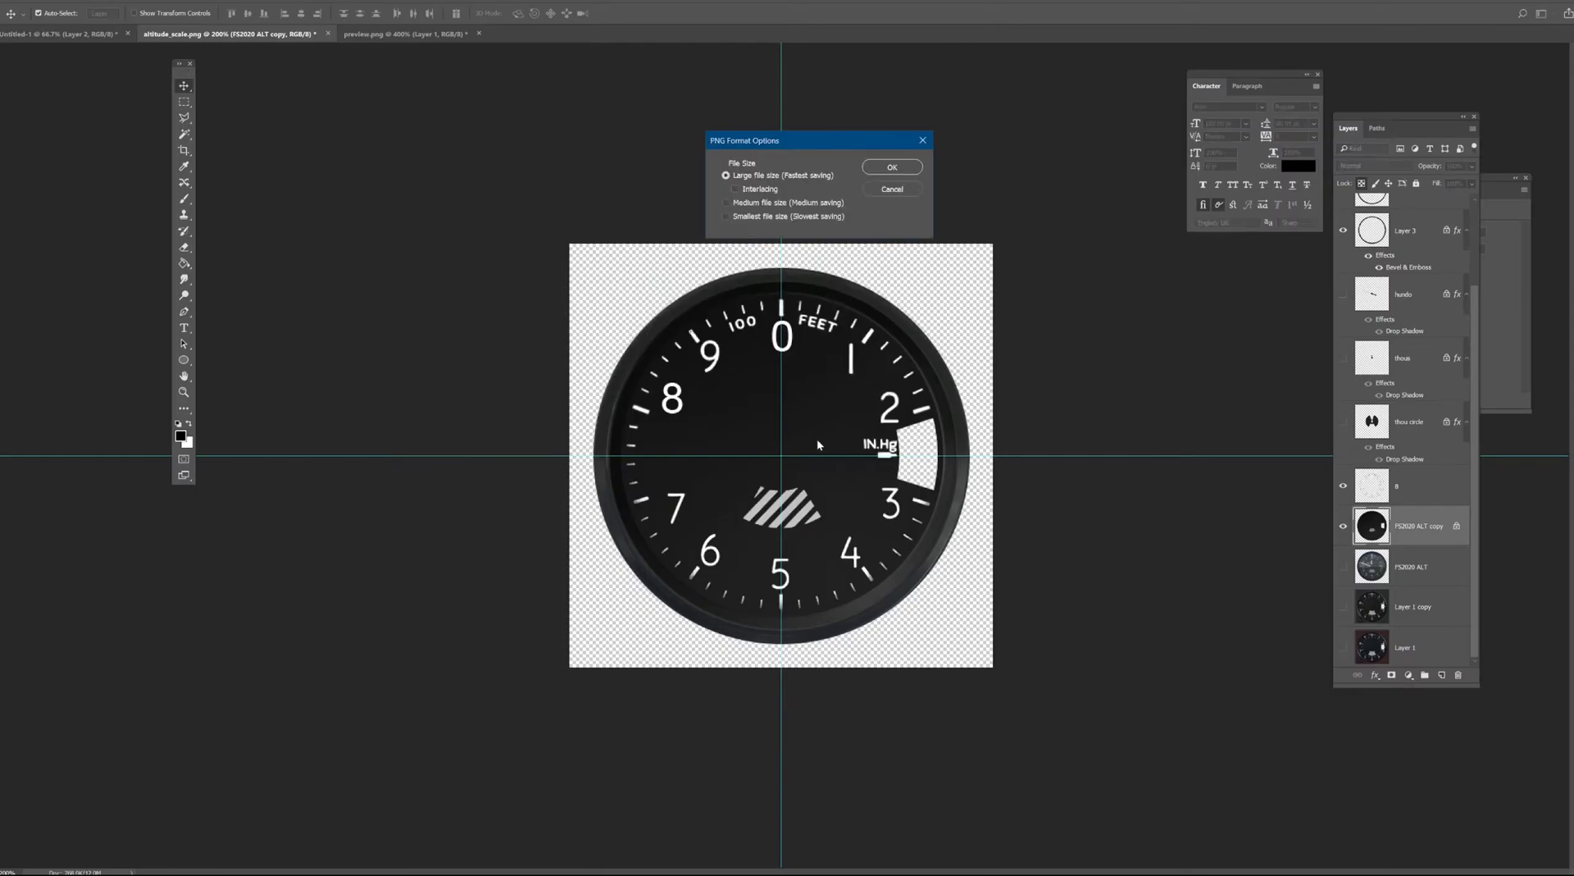
click(898, 167)
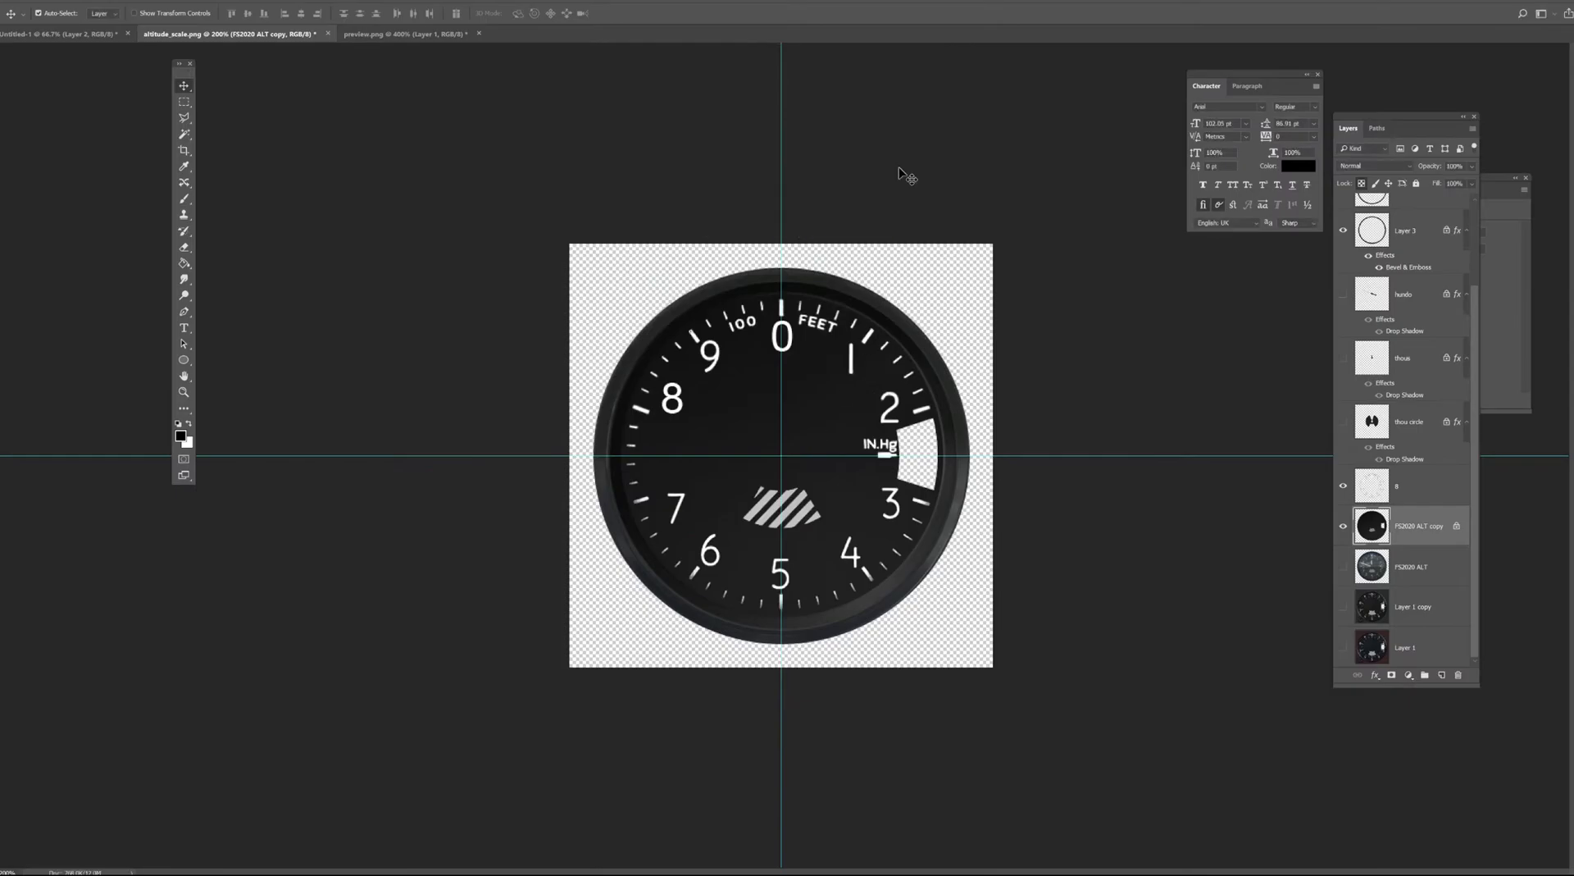
Switch to the resources folder window and select the long_needle image.
key(alt+Tab)
key(alt+Tab)
key(alt+Tab)
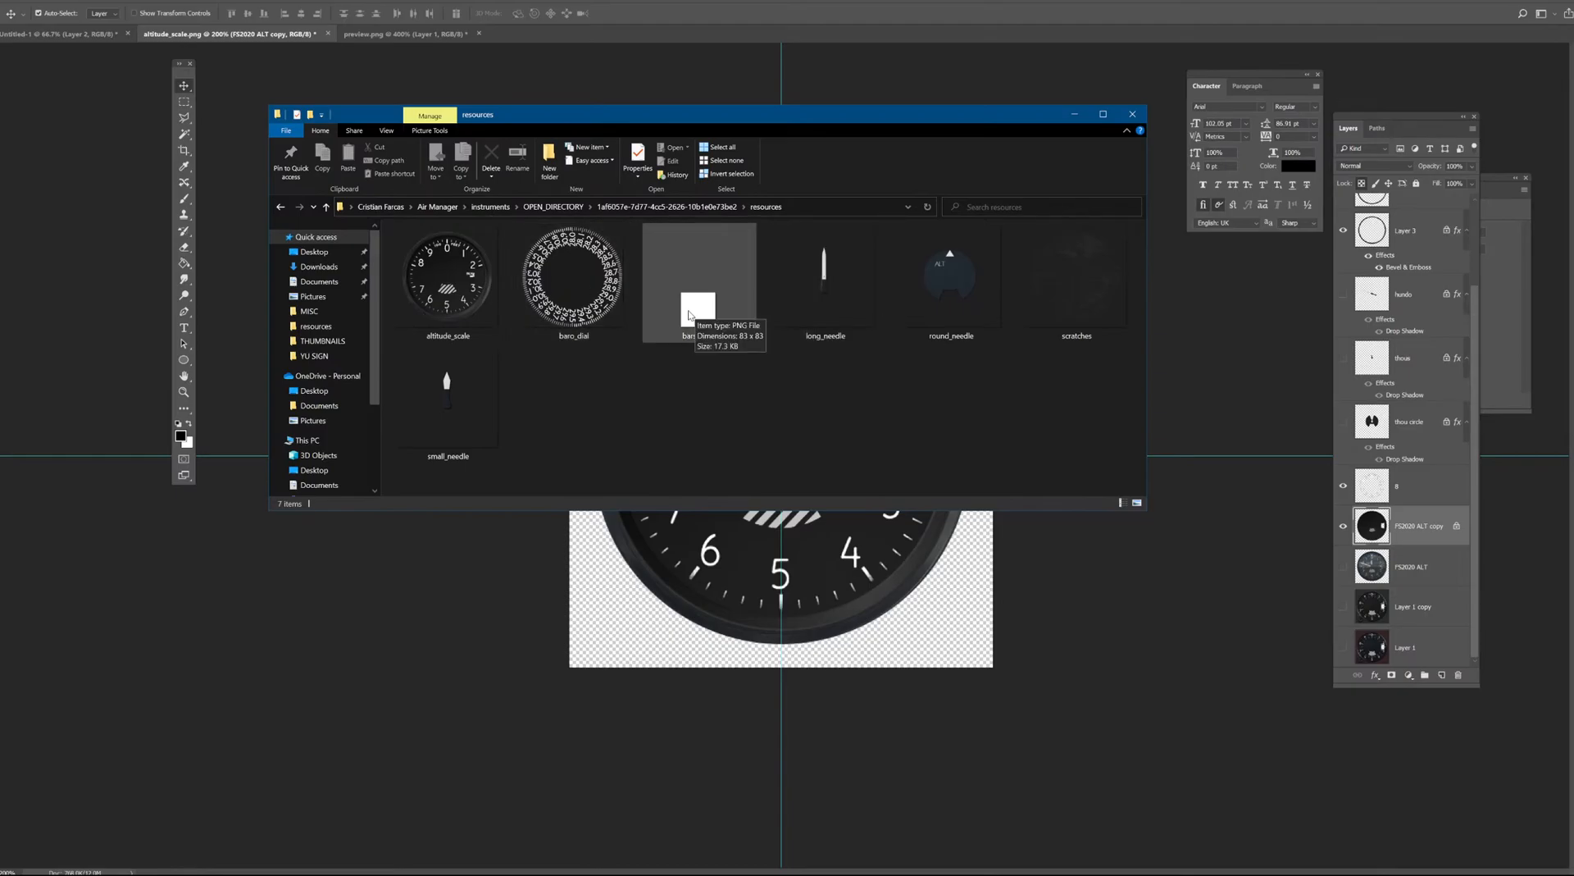
click(832, 301)
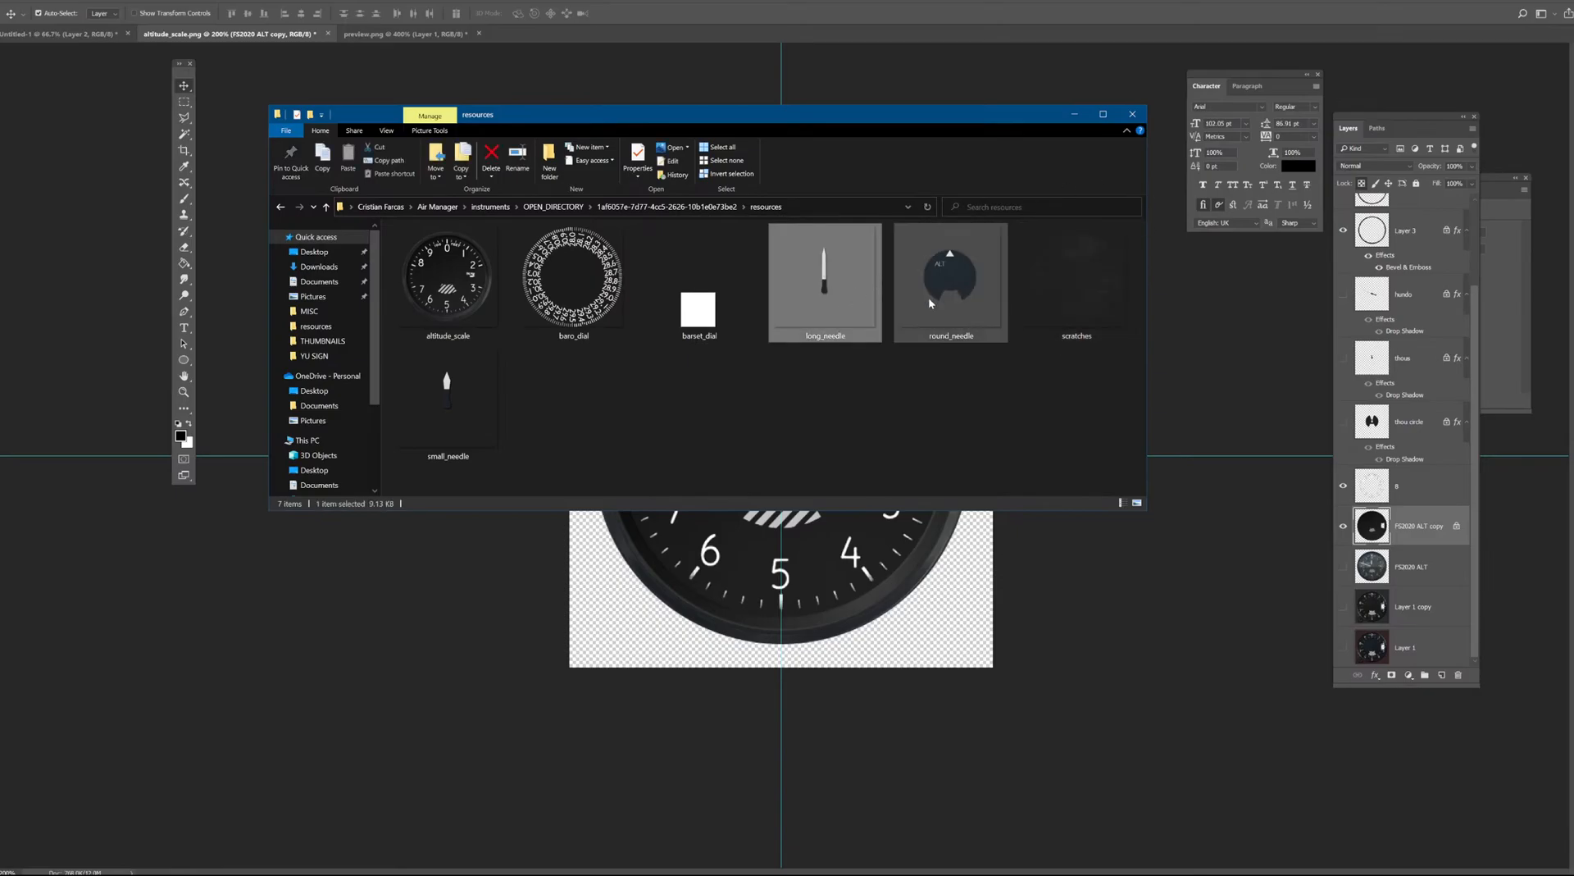
Show the long needle layer in altitude_scale.png and open the long_needle image from the resources folder as a separate Photoshop document.
click(1077, 10)
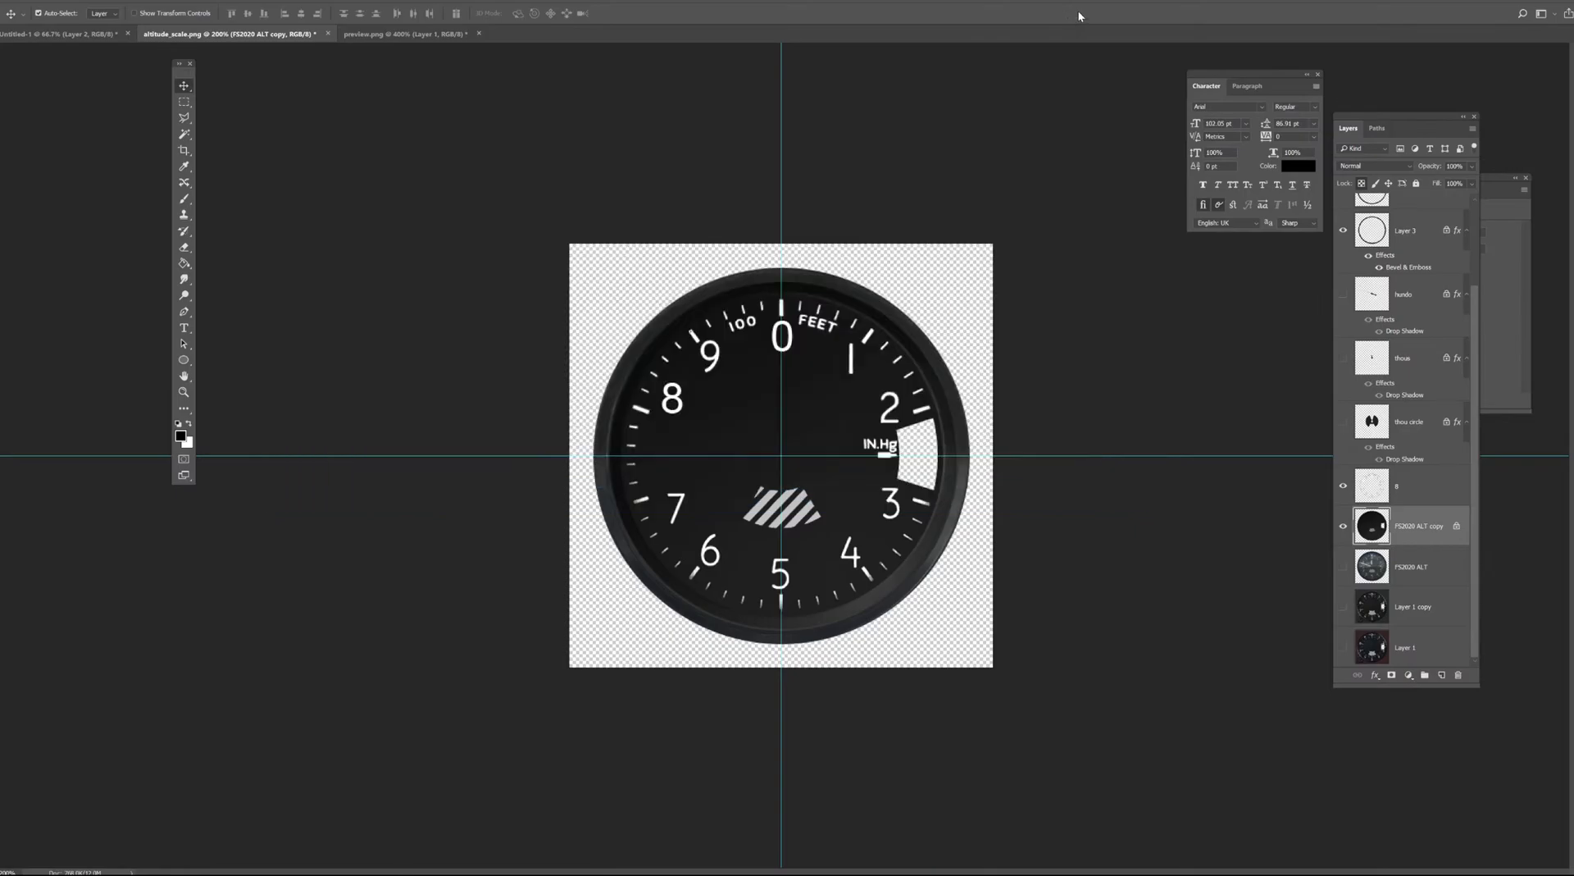
click(1343, 293)
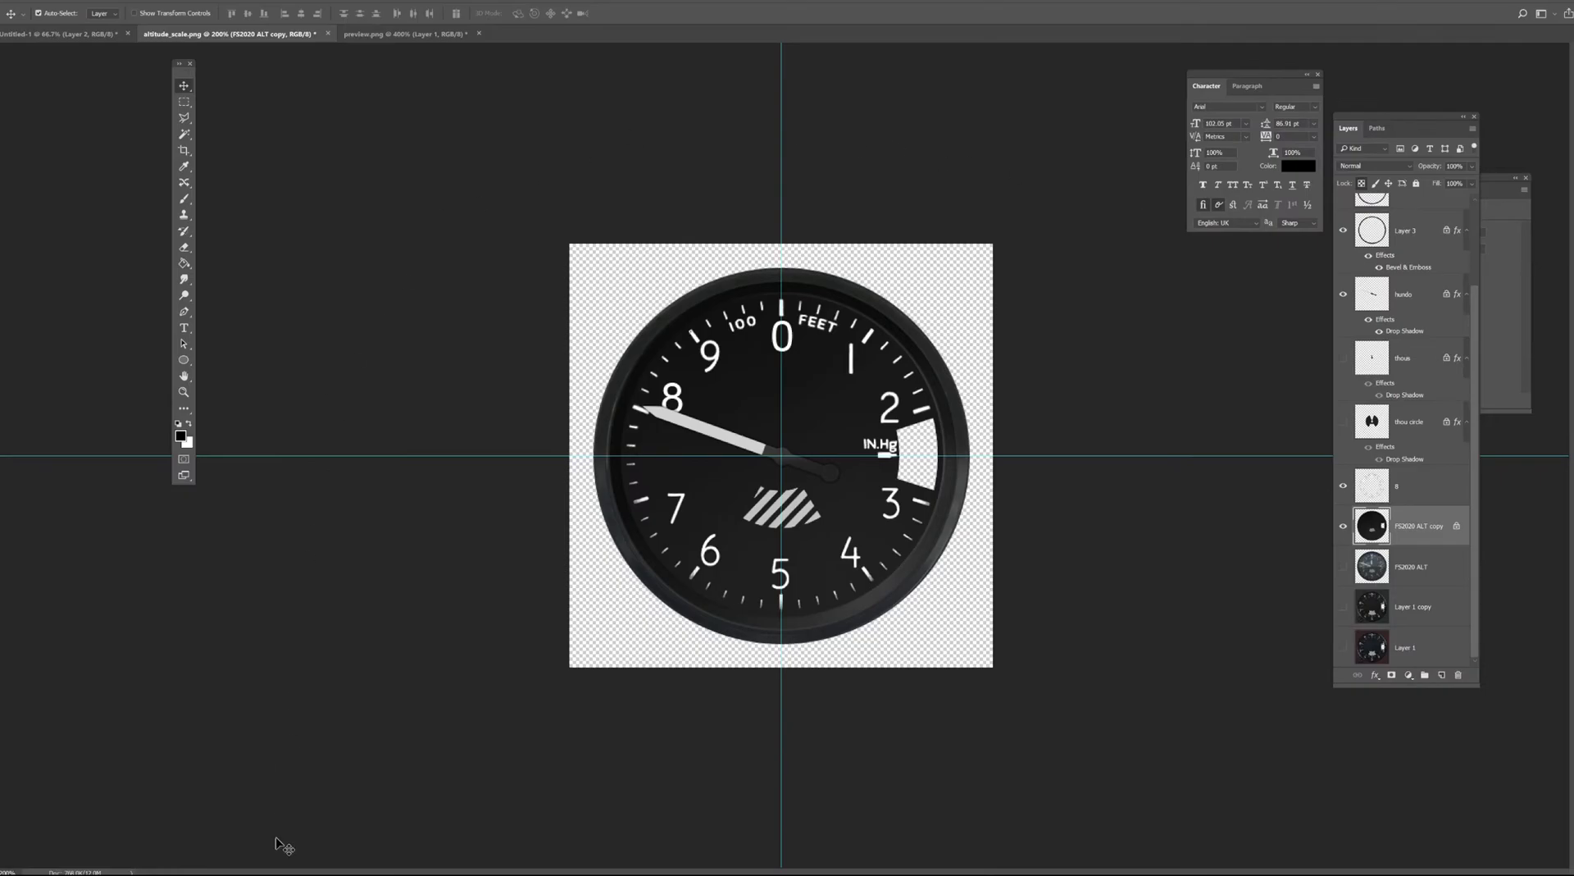
mouse_move(253, 865)
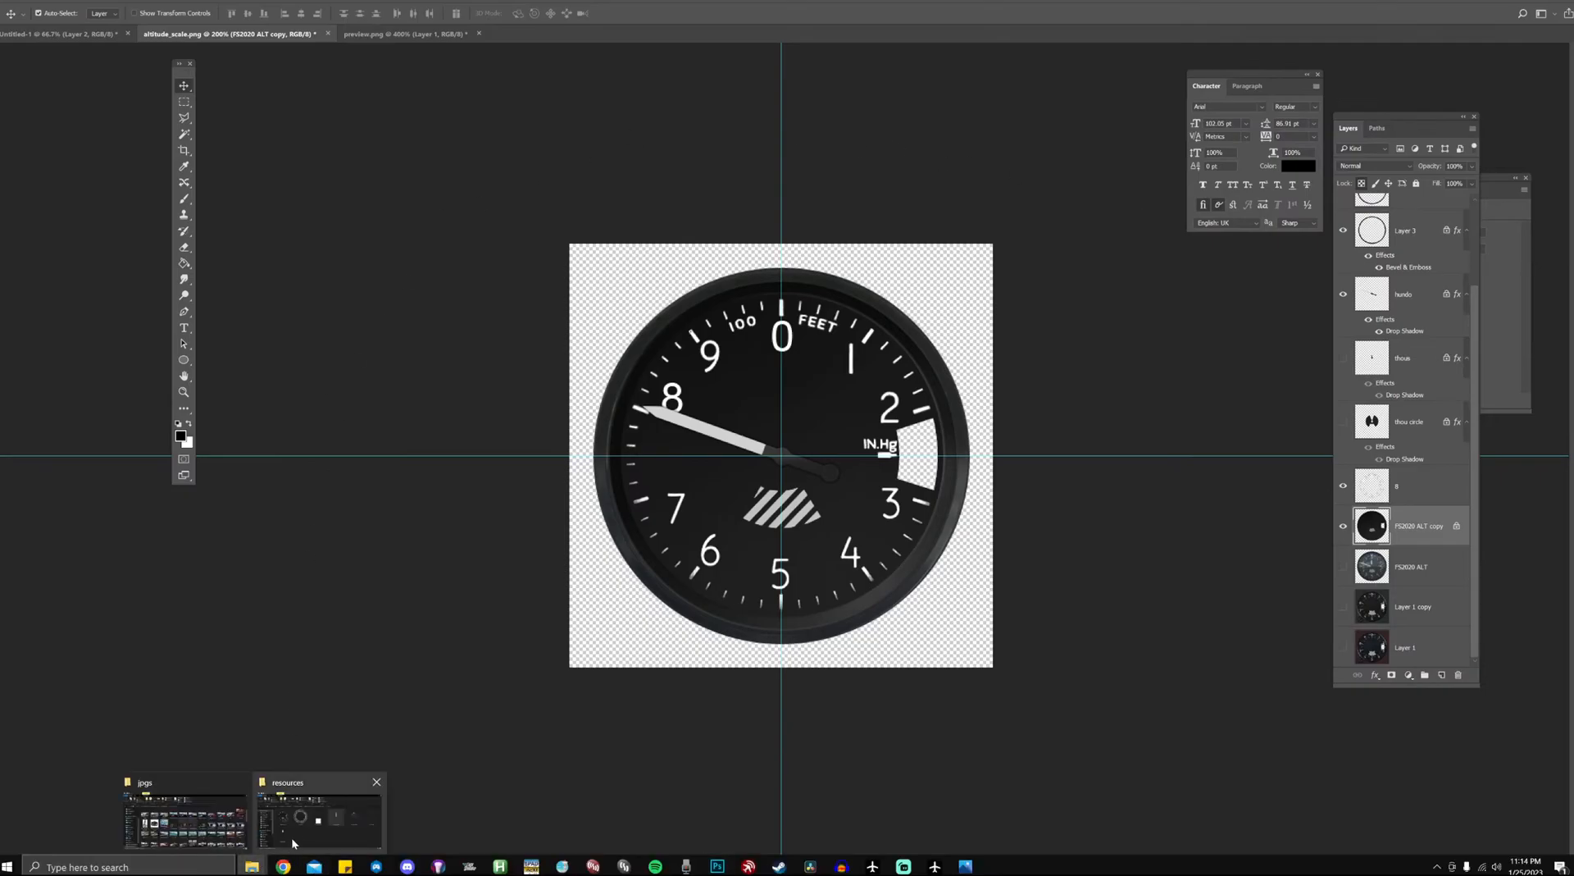
click(291, 845)
drag(832, 301, 836, 37)
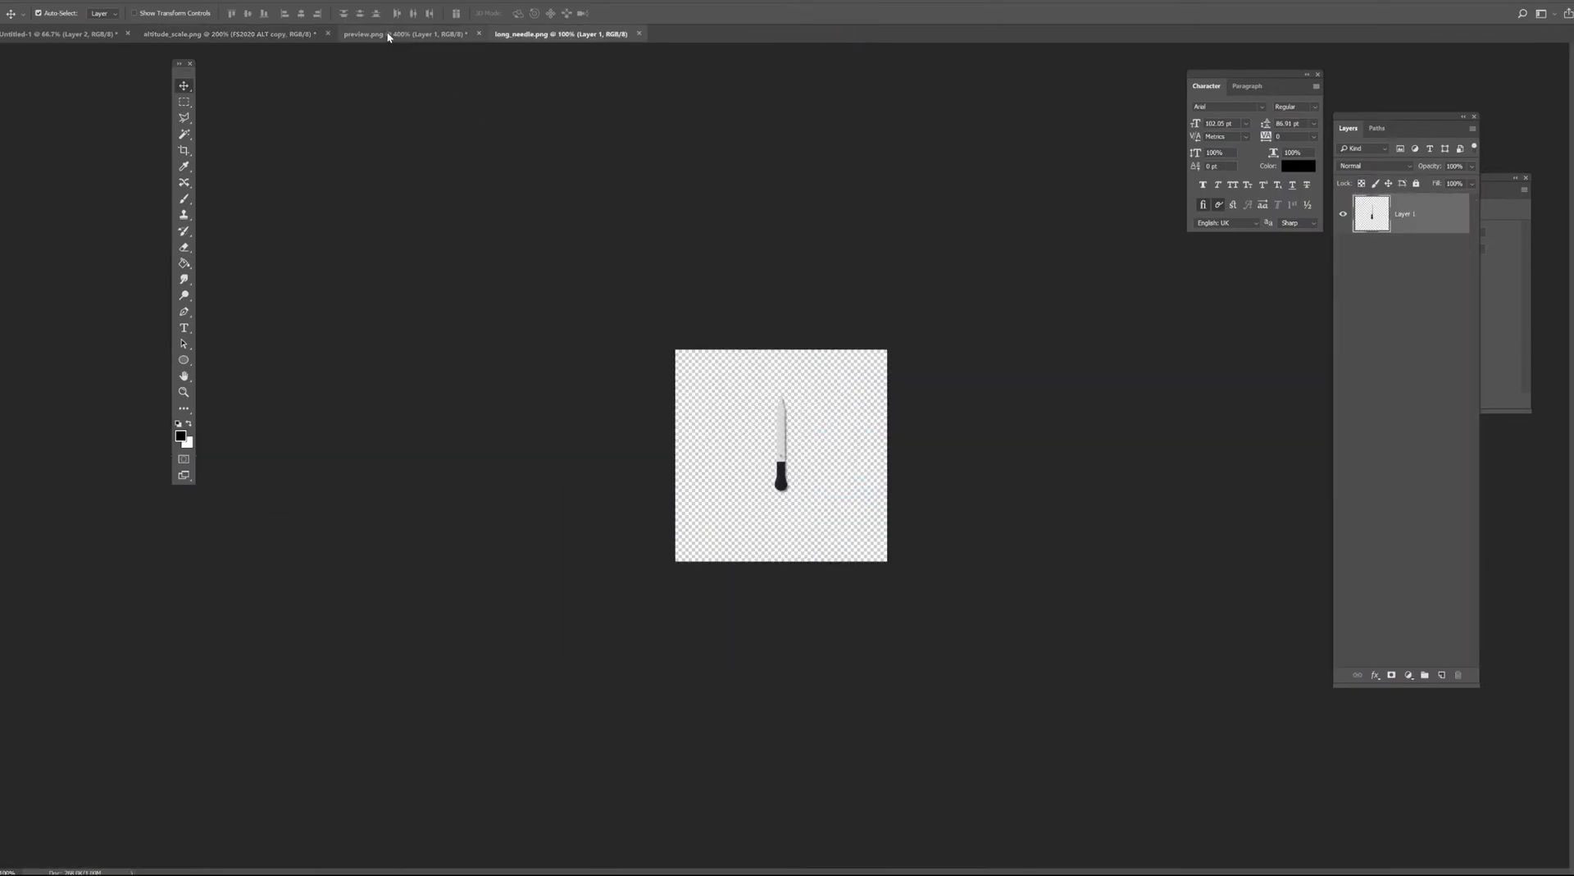
Close the preview.png document without saving its changes.
click(355, 35)
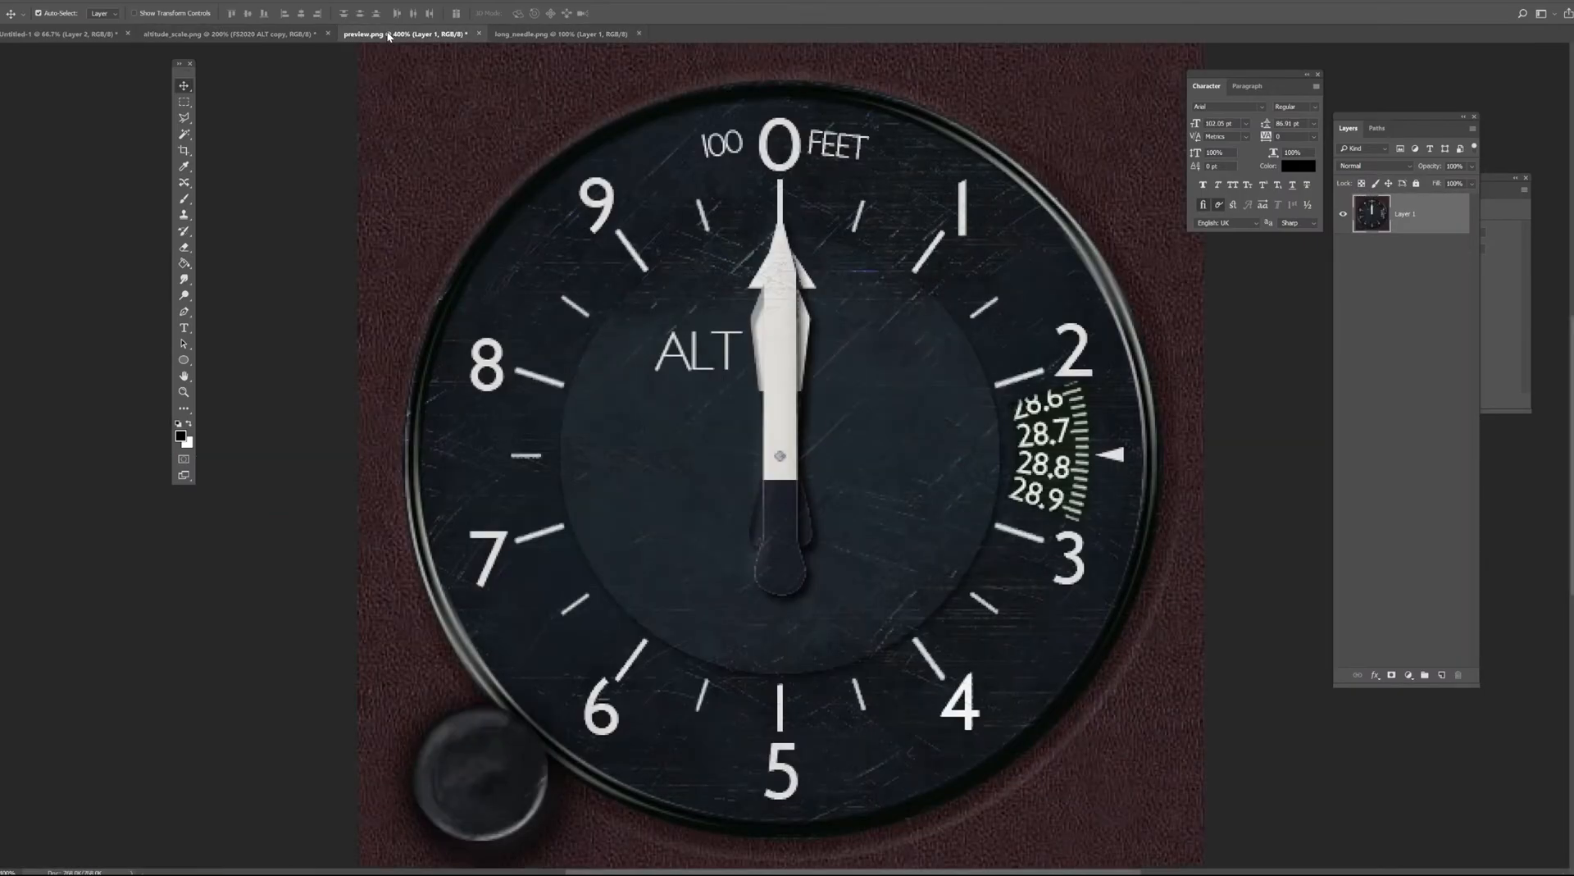
click(478, 36)
click(834, 323)
Float the altitude_scale.png document in its own window and copy its long needle layer into the long_needle.png document.
click(269, 34)
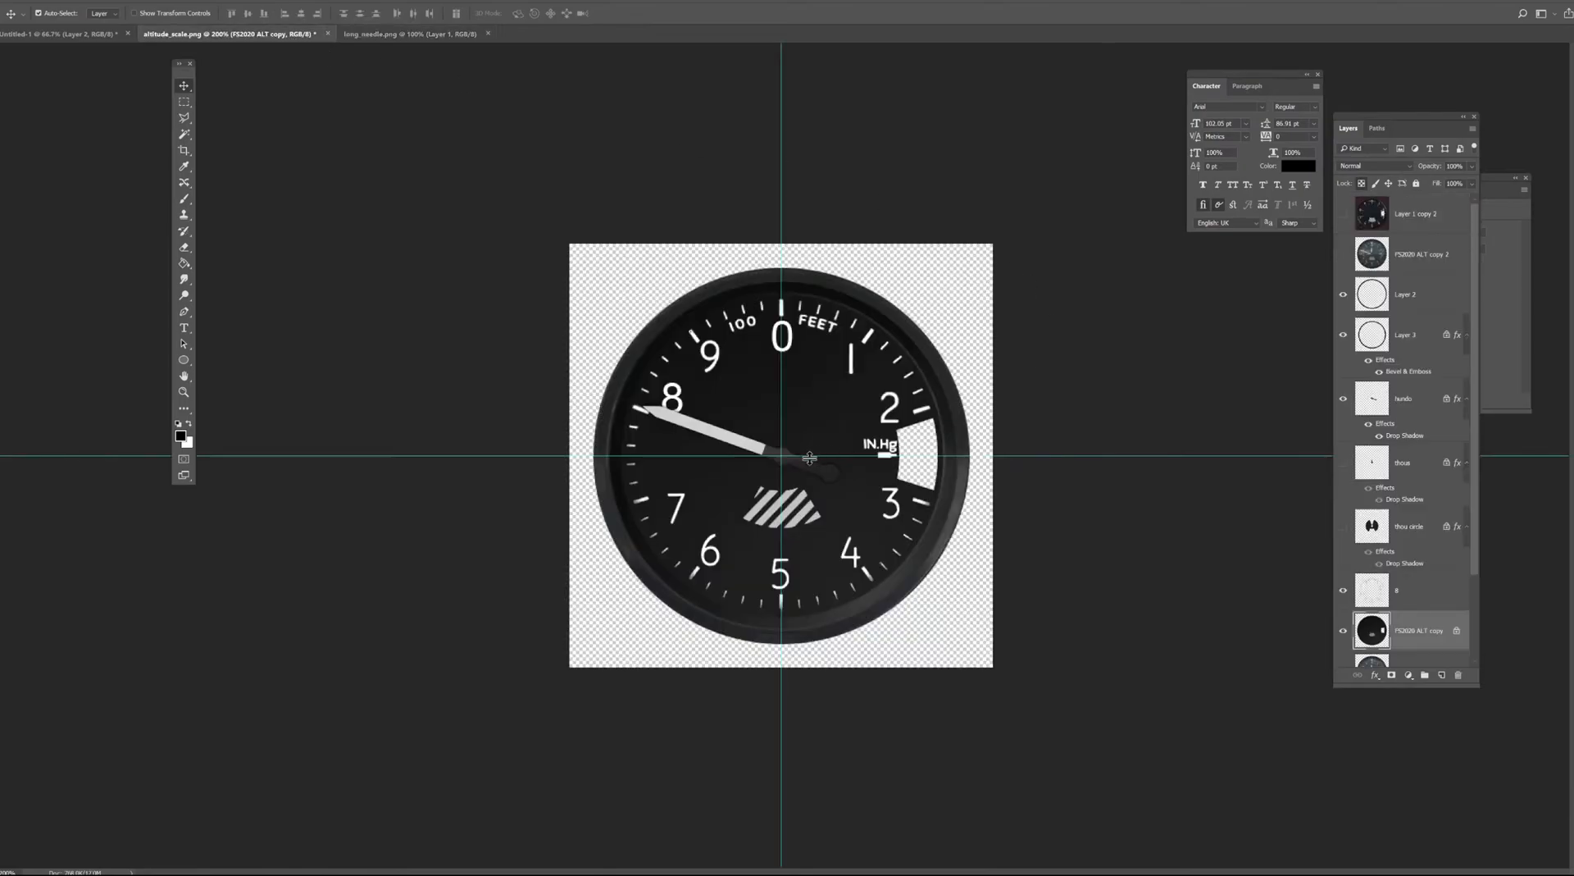
click(722, 437)
drag(300, 59, 1119, 86)
drag(973, 305, 893, 359)
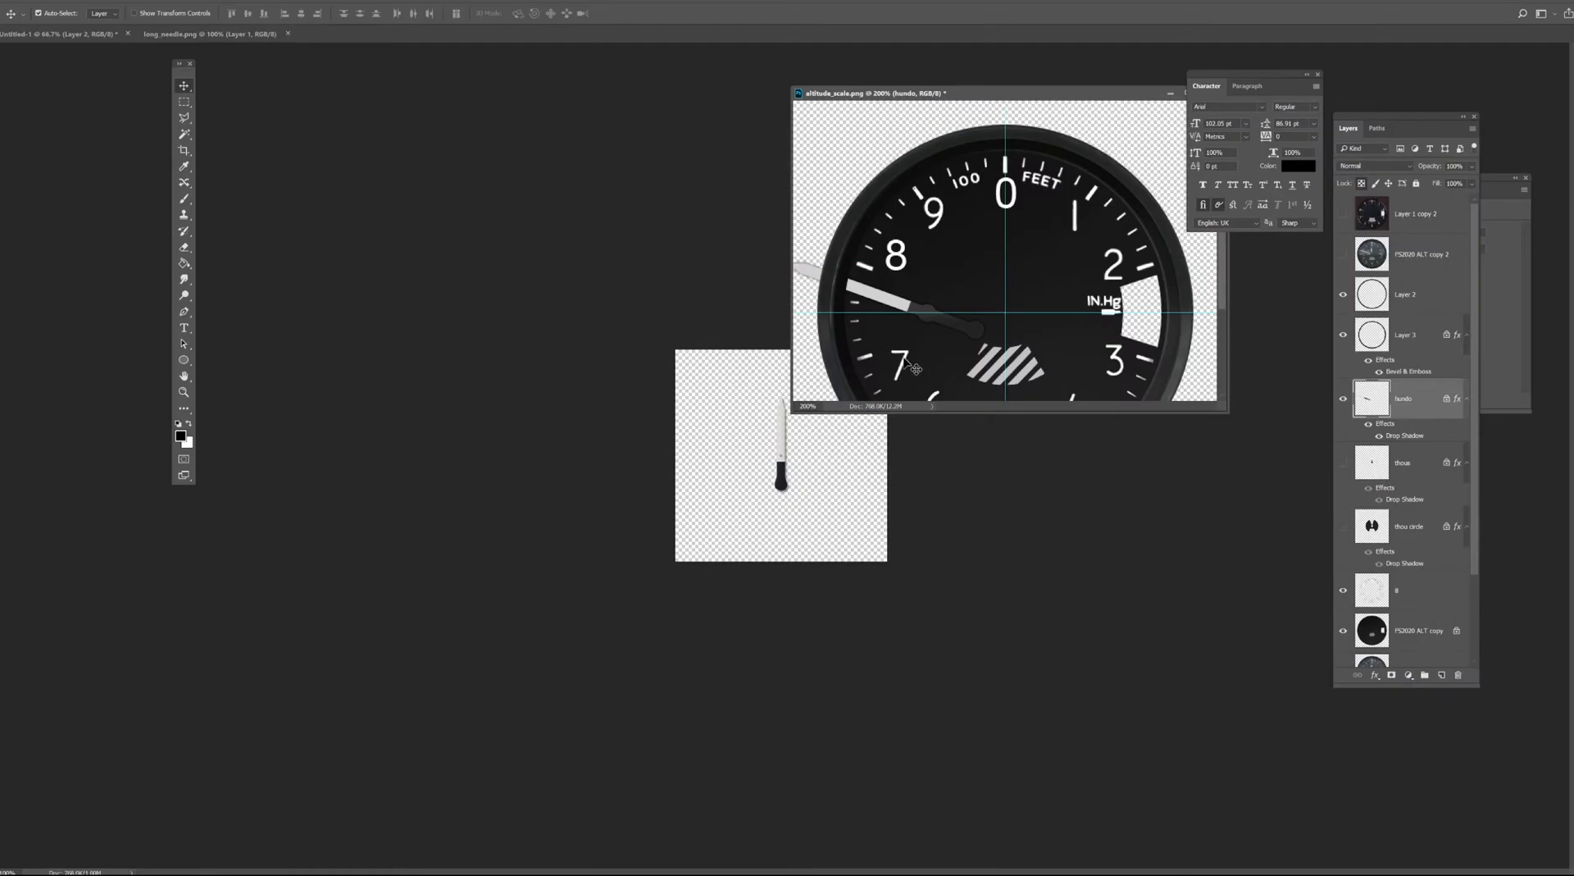
mouse_move(940, 326)
mouse_down()
mouse_move(992, 310)
mouse_move(959, 322)
mouse_move(968, 312)
mouse_up()
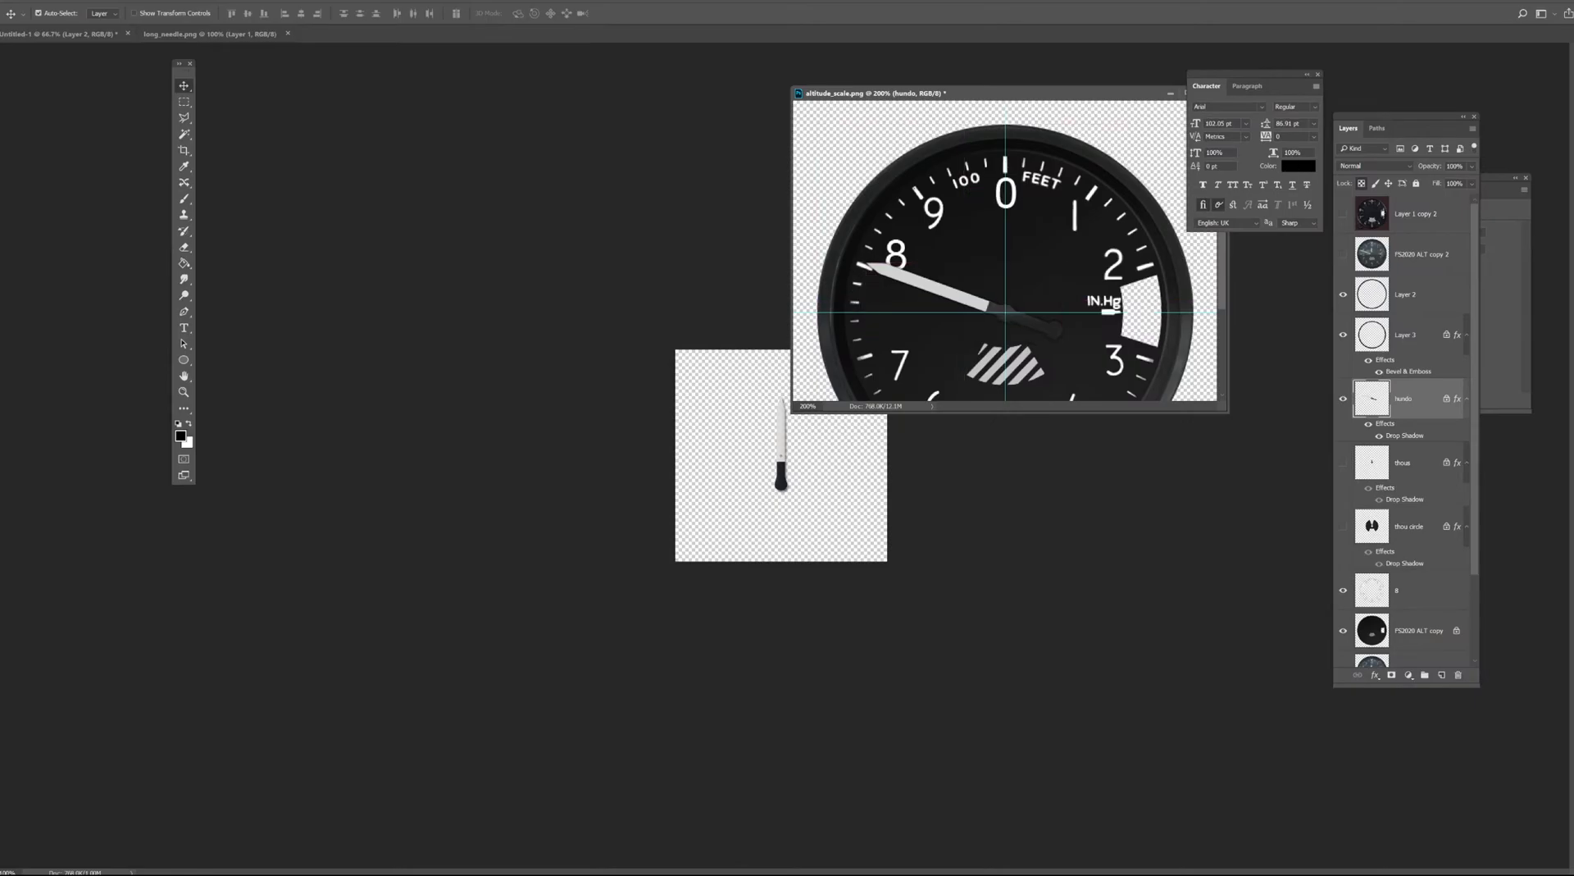
drag(1413, 391, 800, 469)
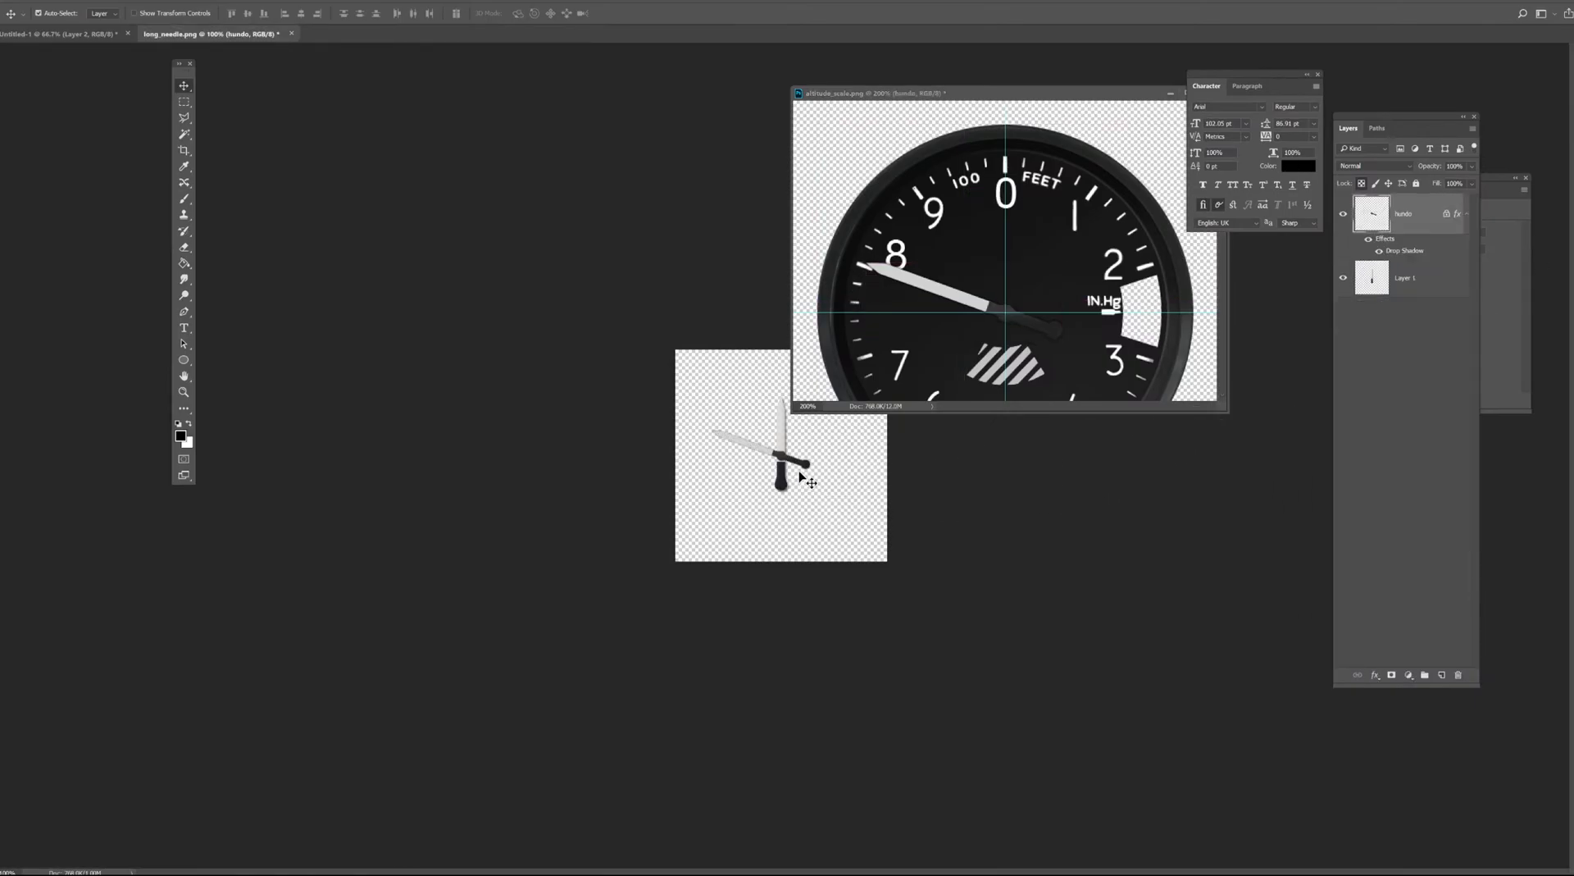
key(ctrl+plus)
key(ctrl+plus)
key(ctrl+plus)
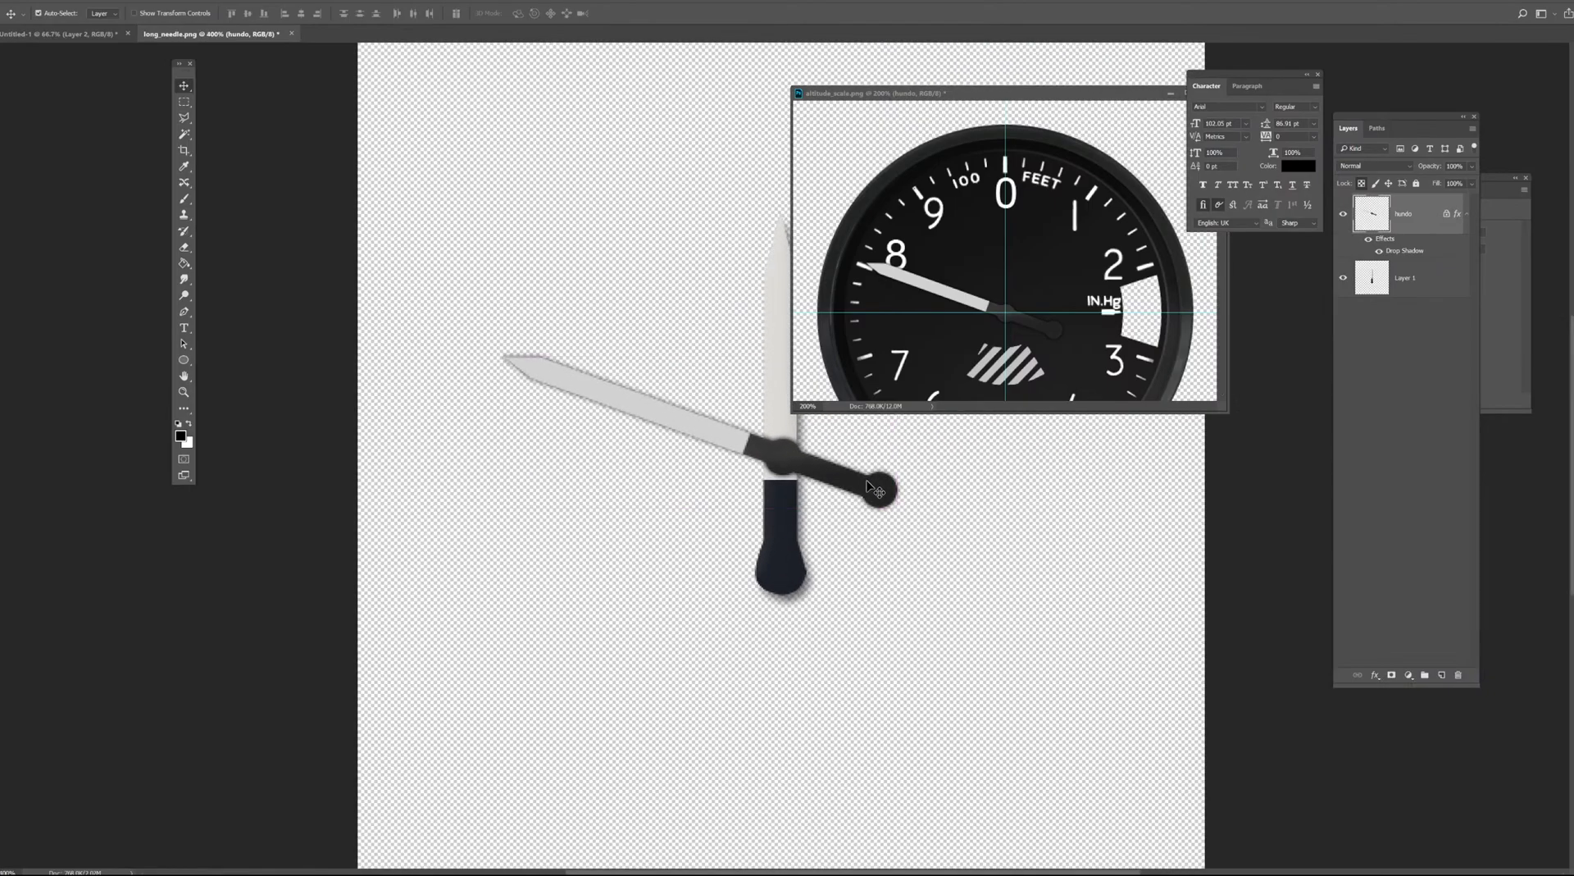
key(ctrl+t)
drag(914, 491, 768, 491)
key(Return)
Rotate the copied long needle clockwise about 70.5 degrees to point straight up, and centre its pivot over the original needle's pivot.
drag(1029, 116, 1158, 145)
click(781, 459)
key(ctrl+t)
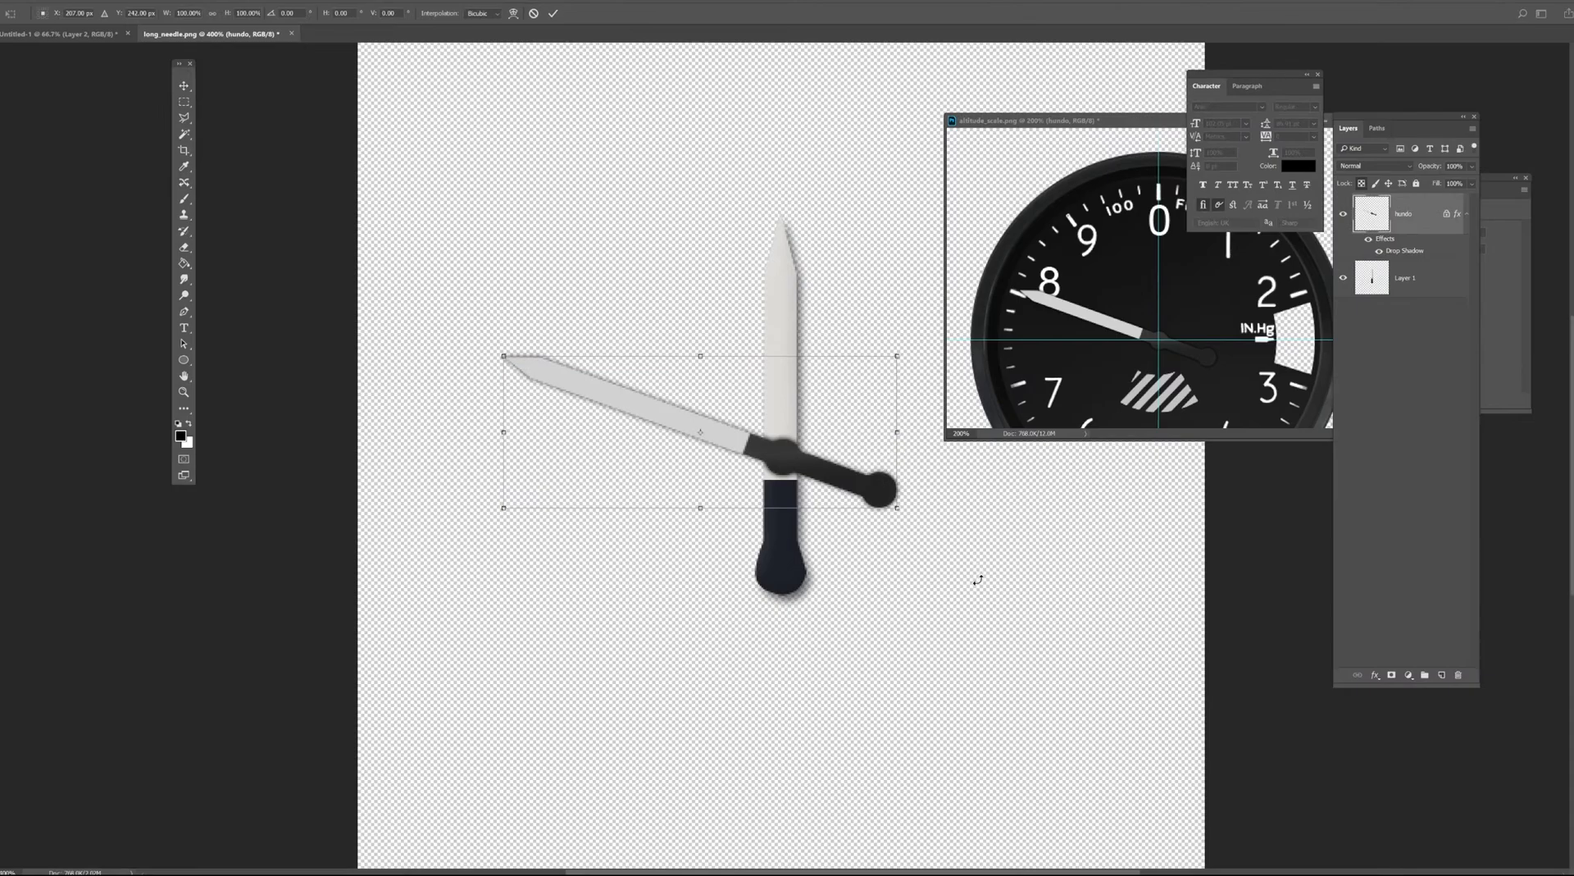
drag(979, 576, 680, 623)
drag(721, 529, 784, 473)
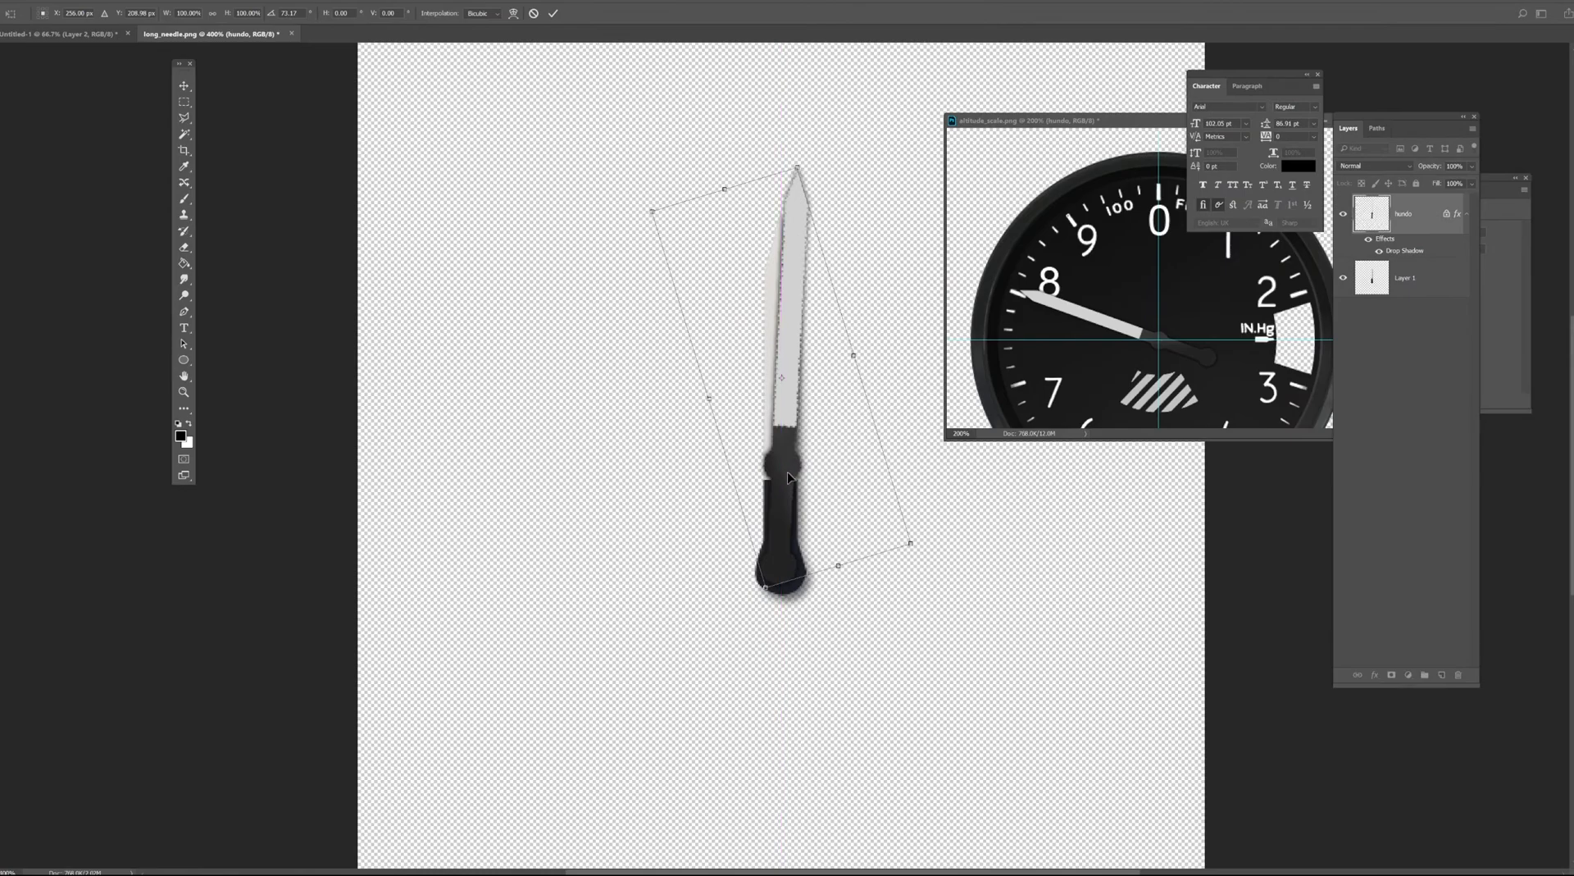
drag(870, 266, 860, 278)
mouse_move(801, 470)
mouse_down()
mouse_move(773, 472)
mouse_move(787, 459)
mouse_up()
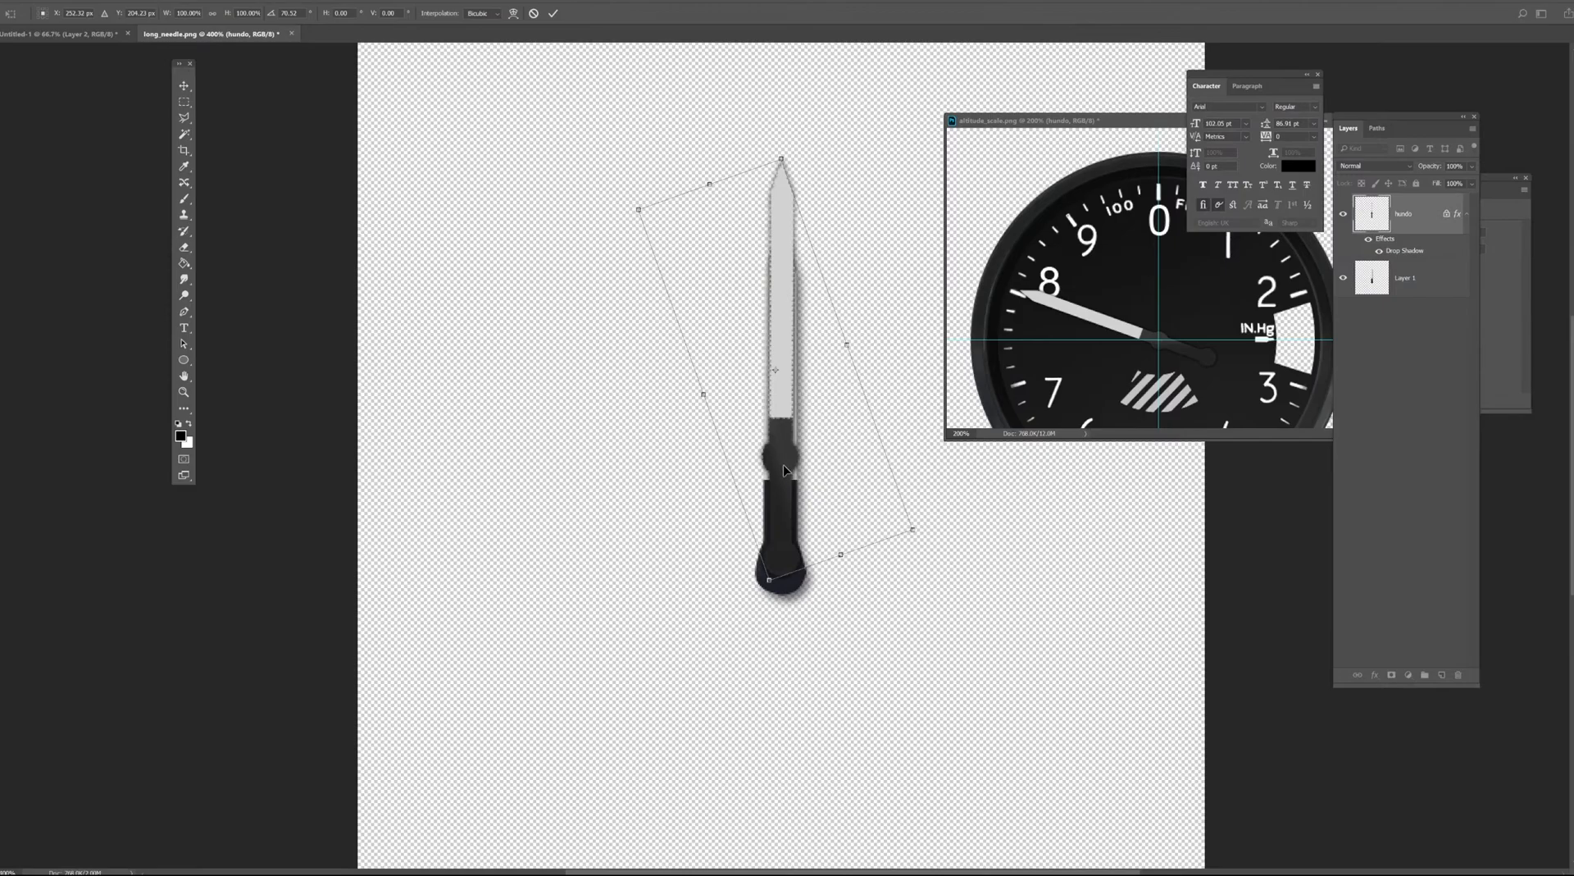
key(Return)
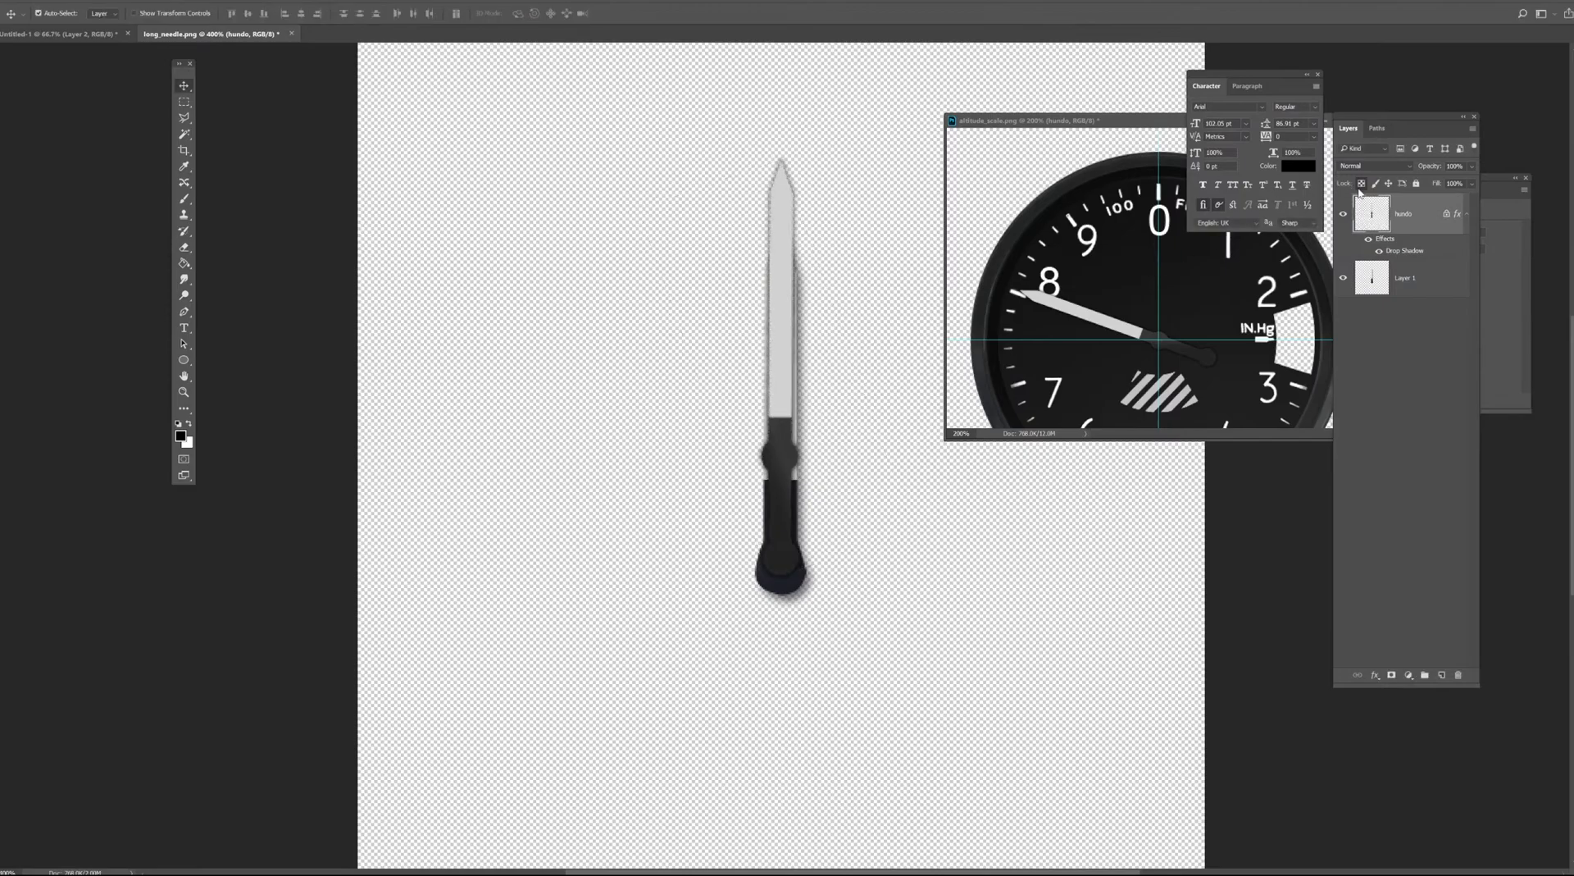
Lower the new needle layer's opacity to about half to compare its alignment with the original needle underneath.
click(1345, 221)
click(1346, 221)
click(1443, 181)
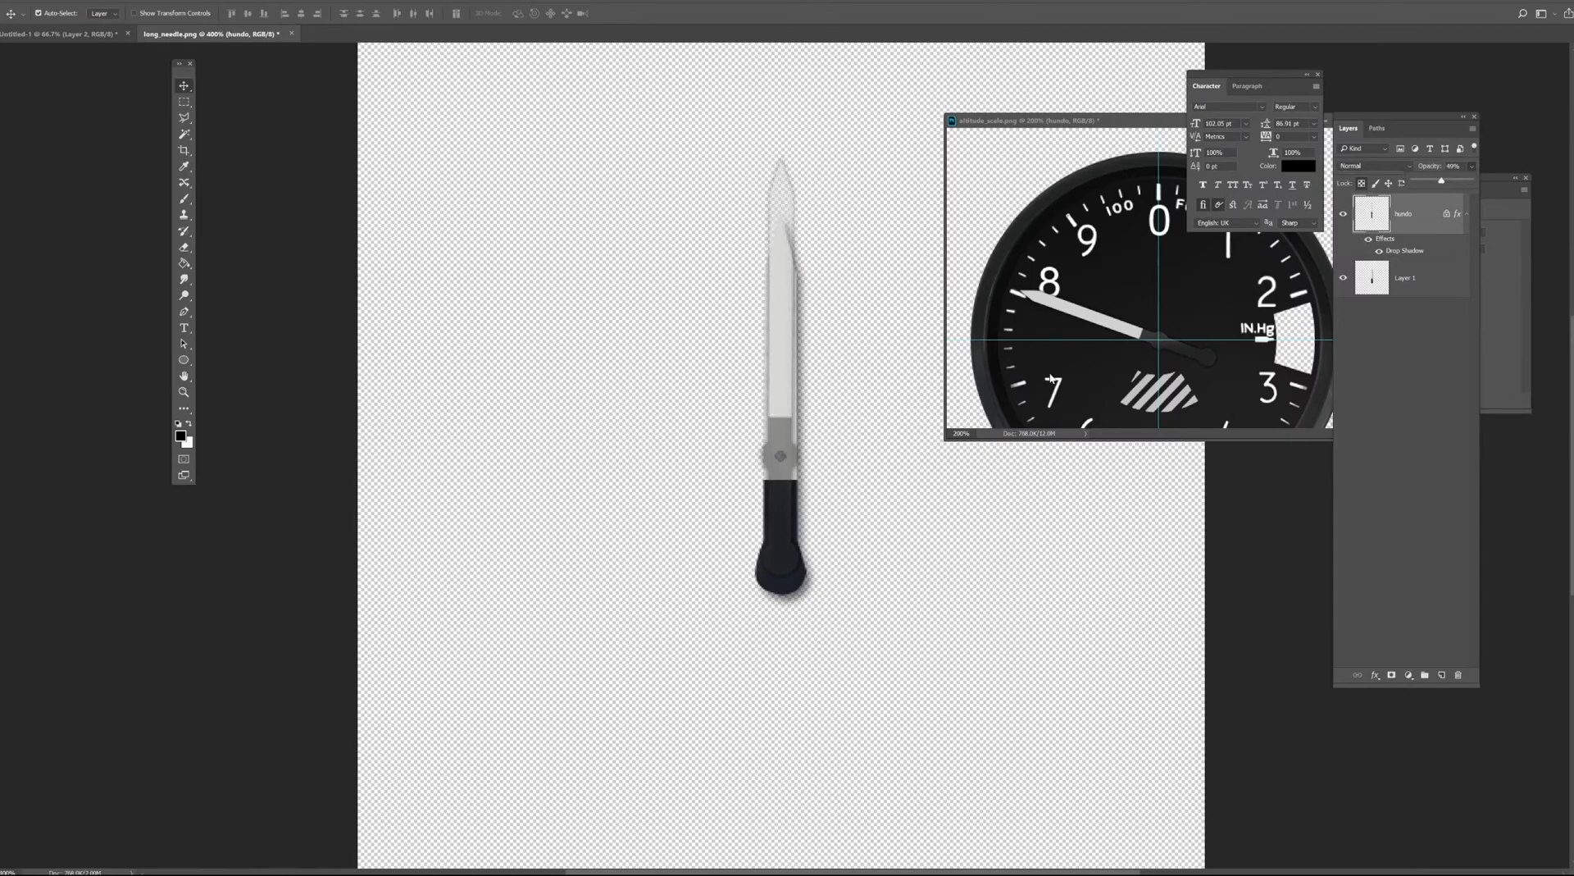
key(ctrl+plus)
key(ctrl+plus)
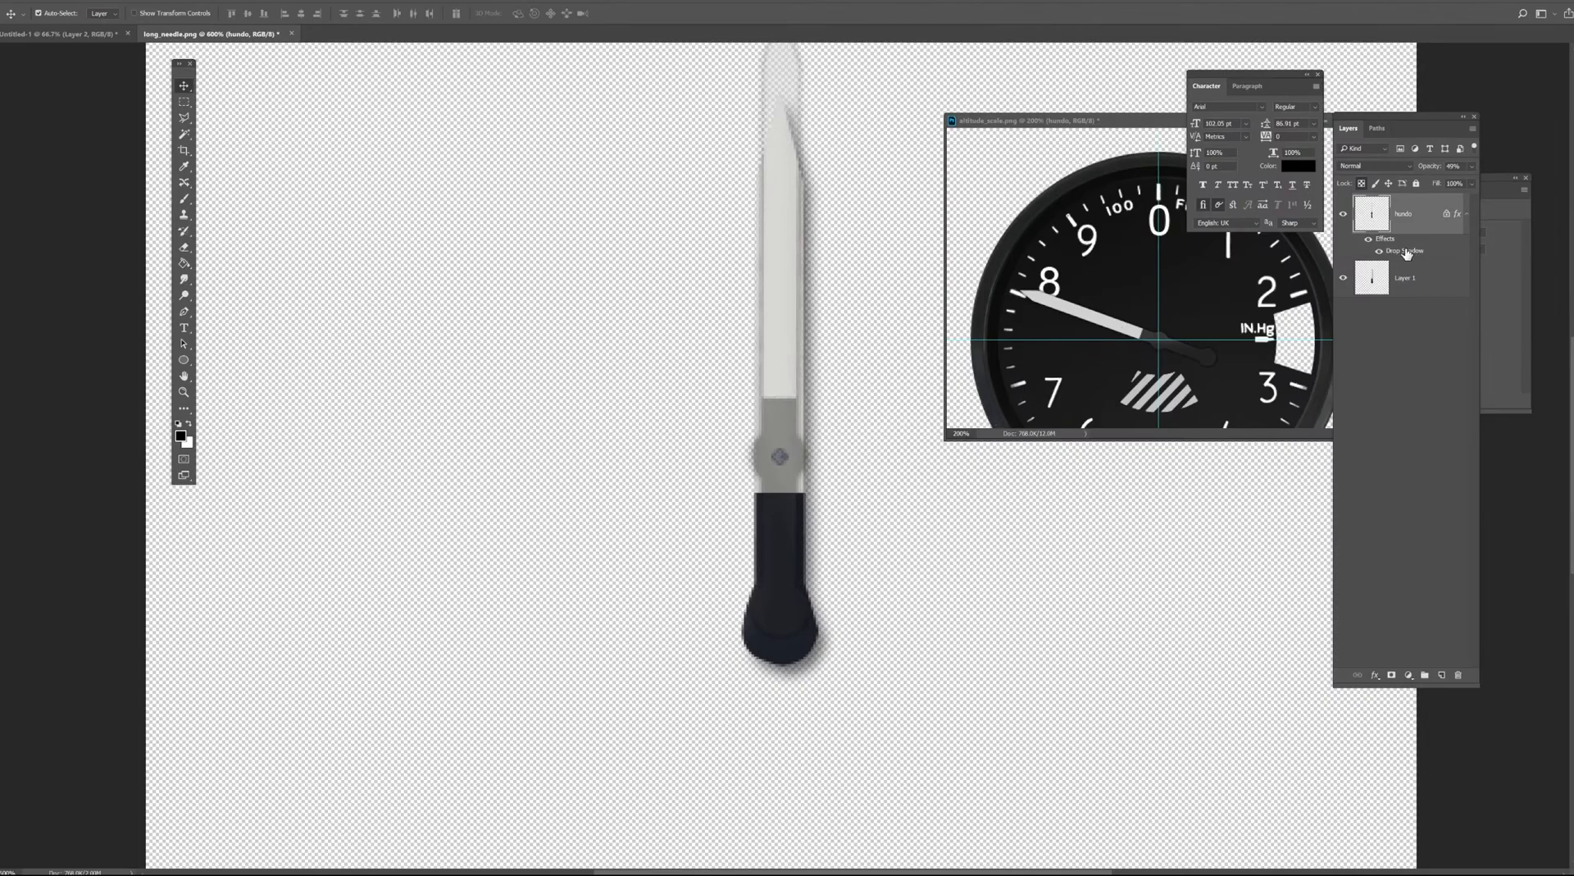
Hide the original needle on Layer 1 and set the new needle layer's opacity to 100%.
click(1342, 282)
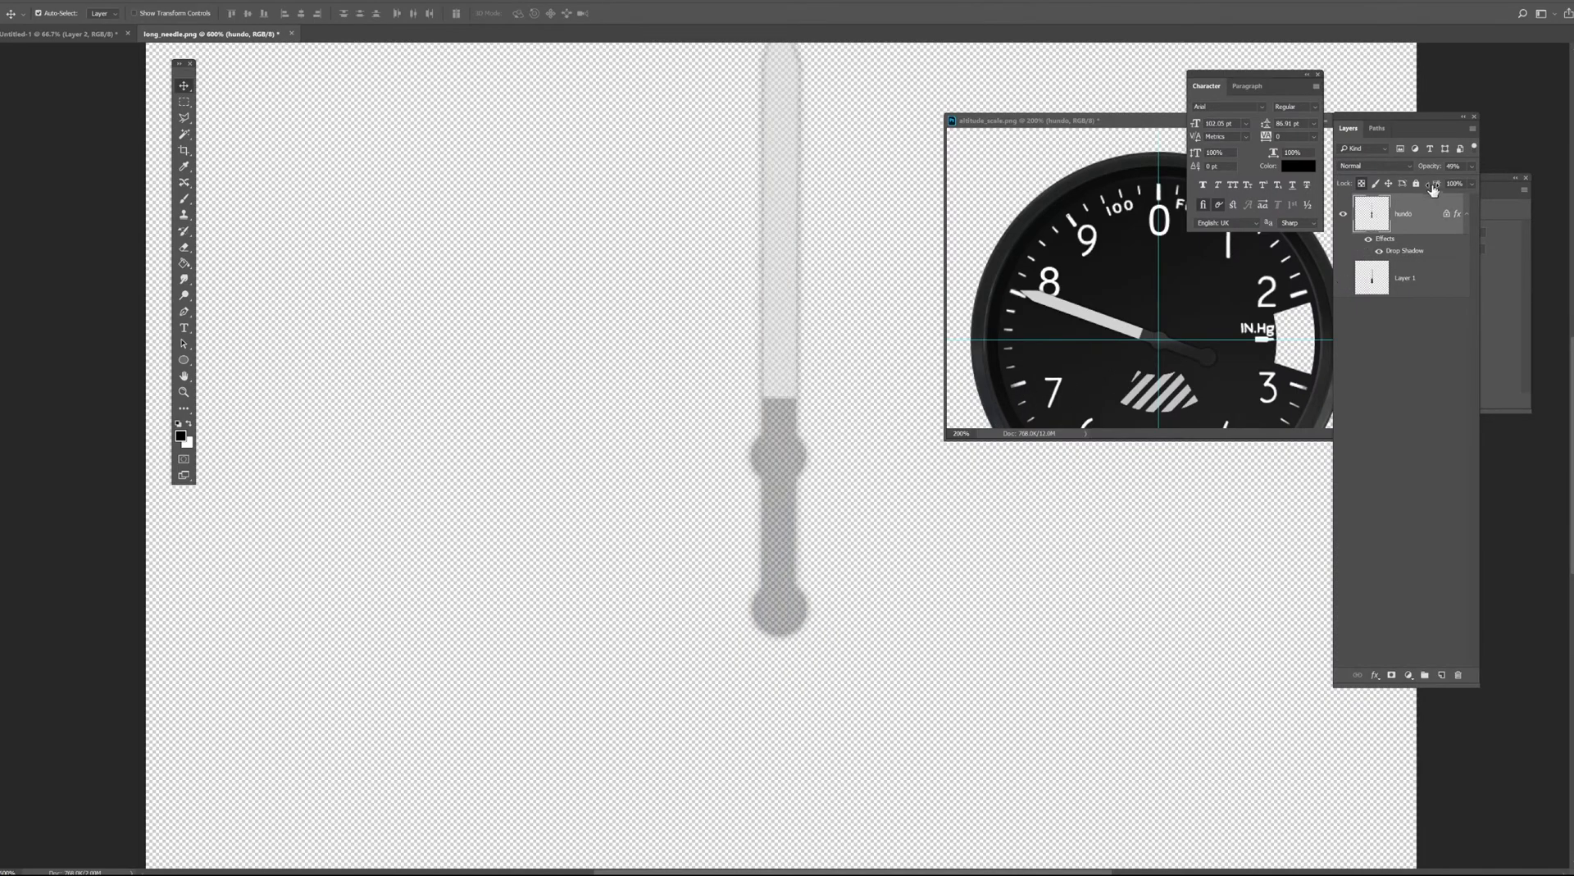
drag(1461, 182, 1483, 178)
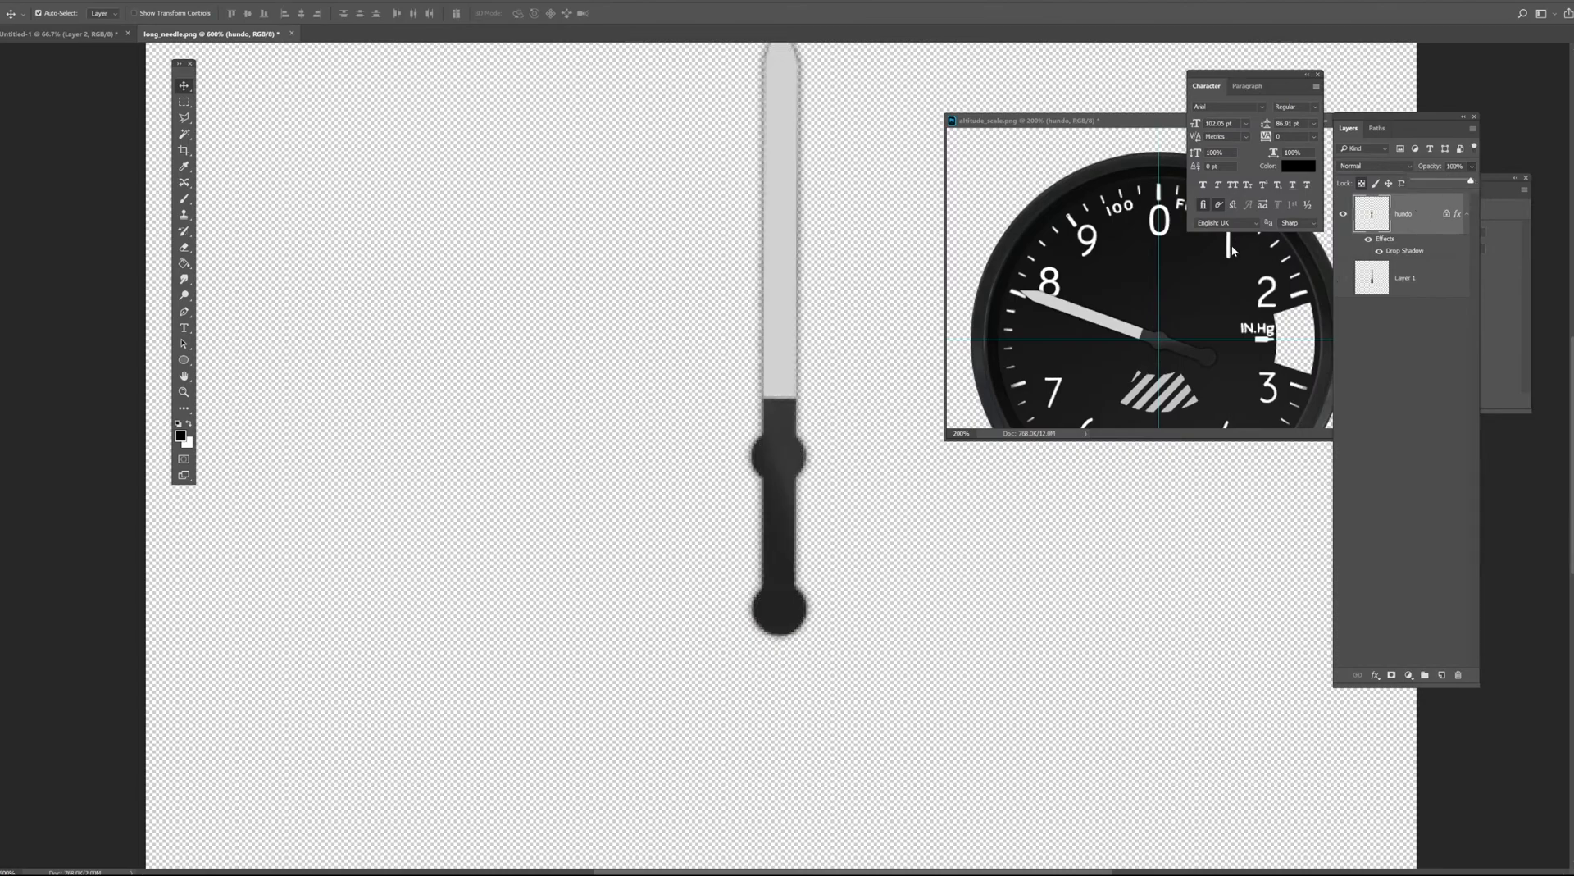
key(ctrl+minus)
key(ctrl+minus)
key(ctrl+minus)
key(ctrl+minus)
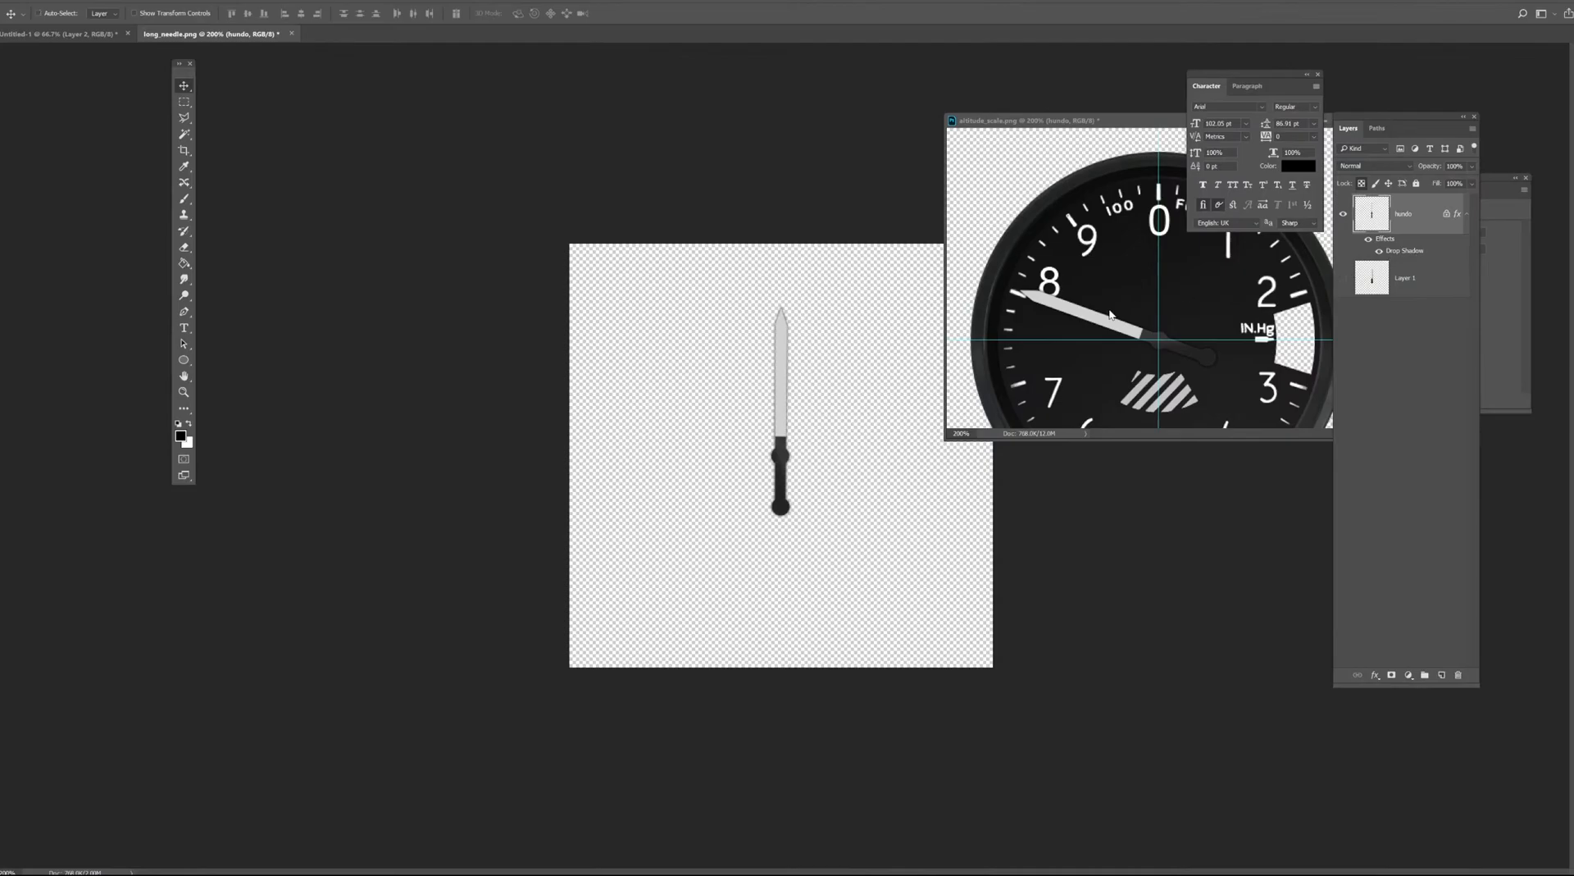
Save the new long needle as a PNG over long_needle in the resources folder, using the large file size option.
key(ctrl+shift+s)
click(590, 409)
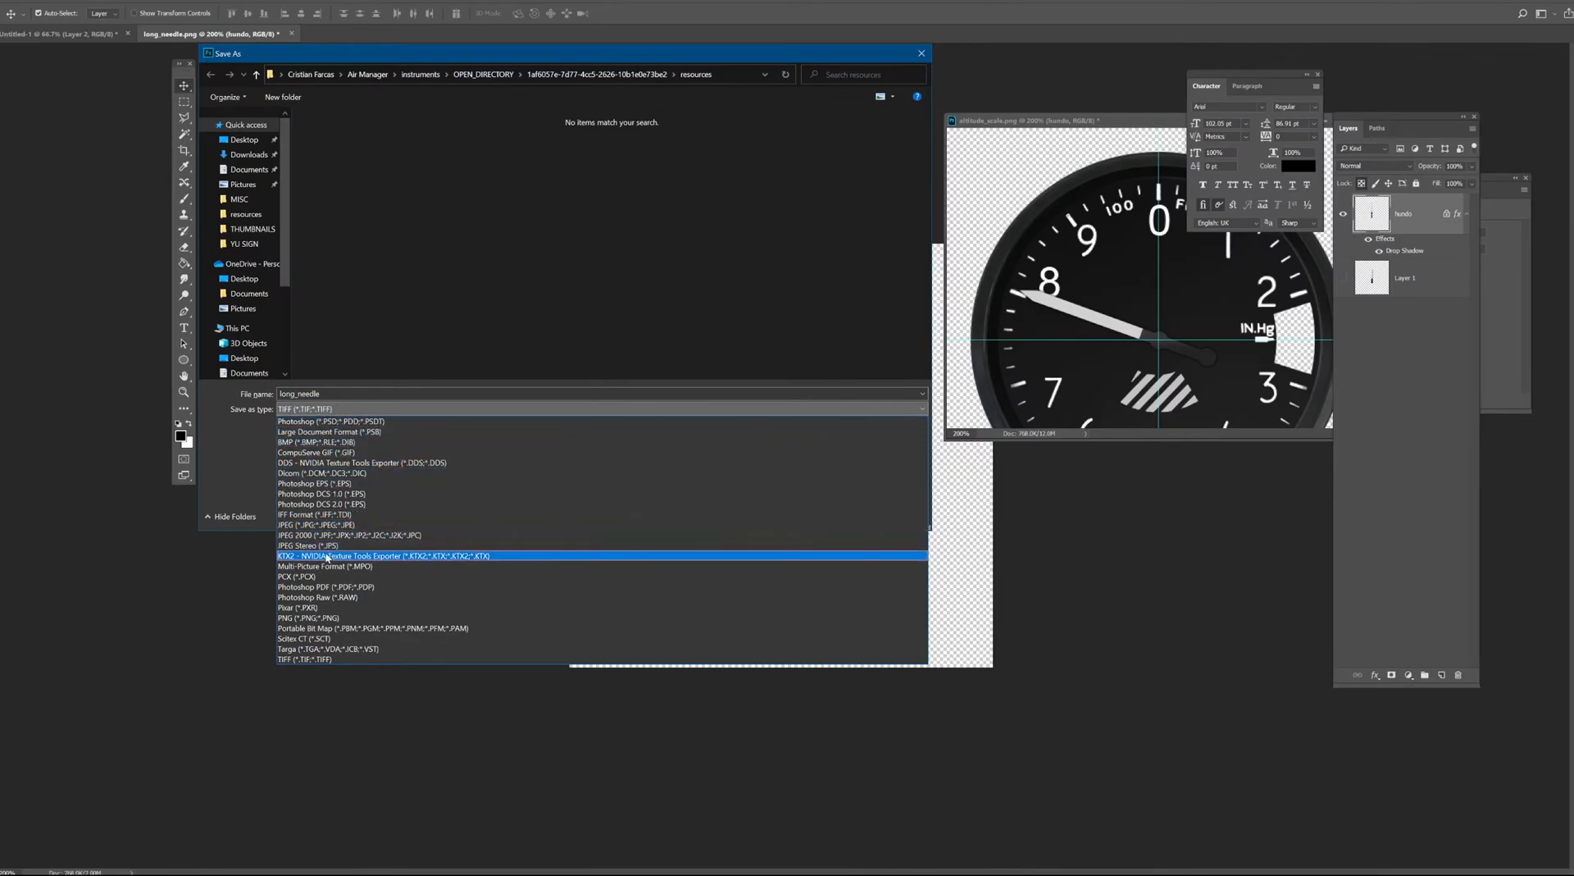
click(318, 618)
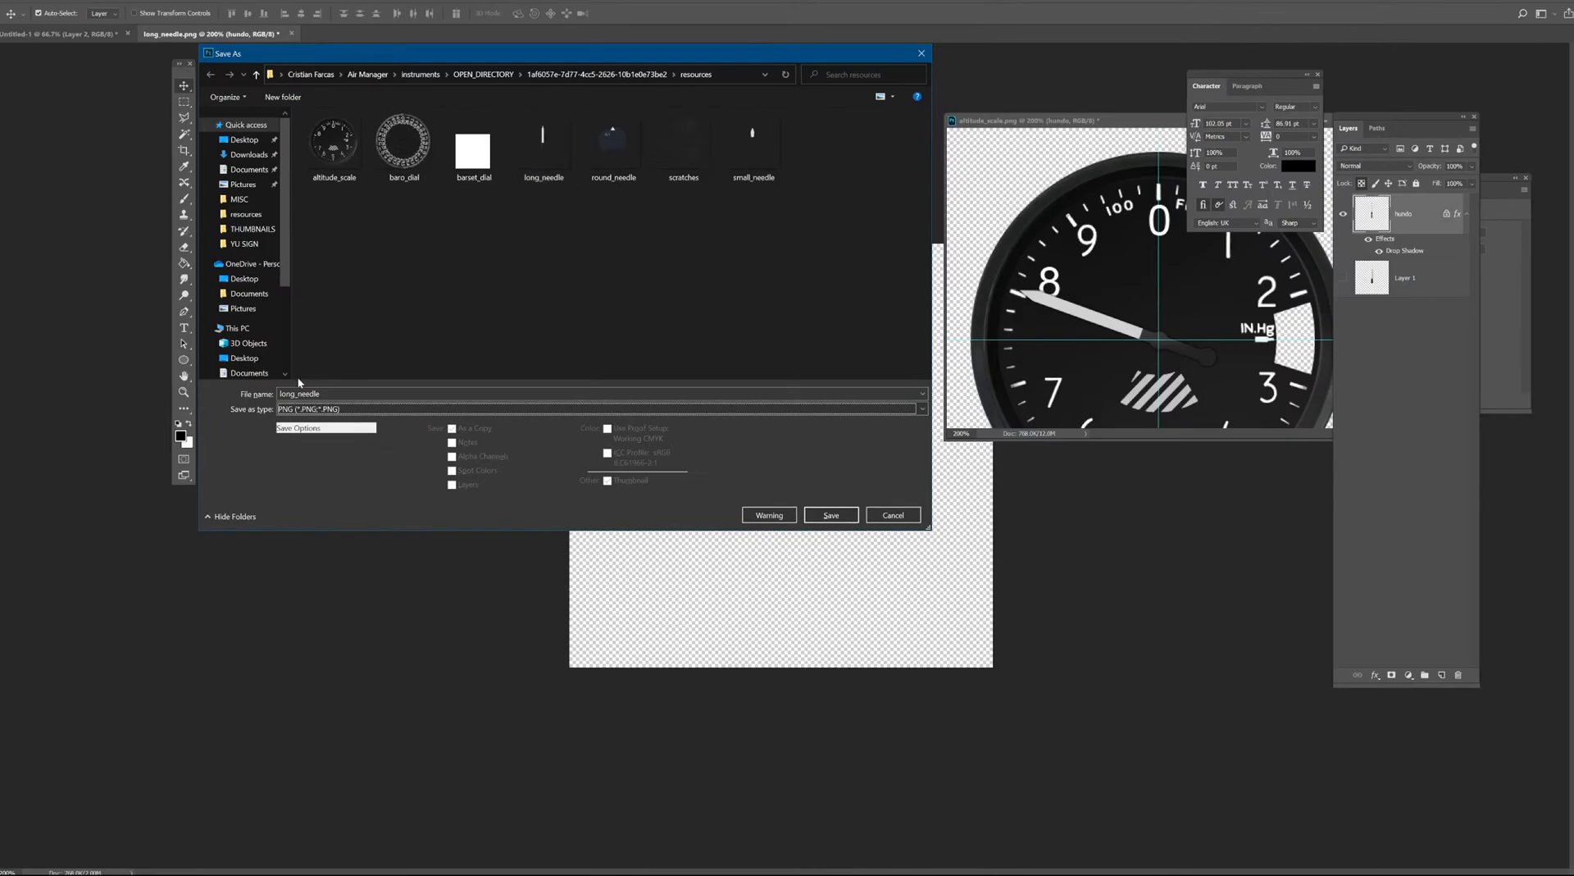
click(833, 514)
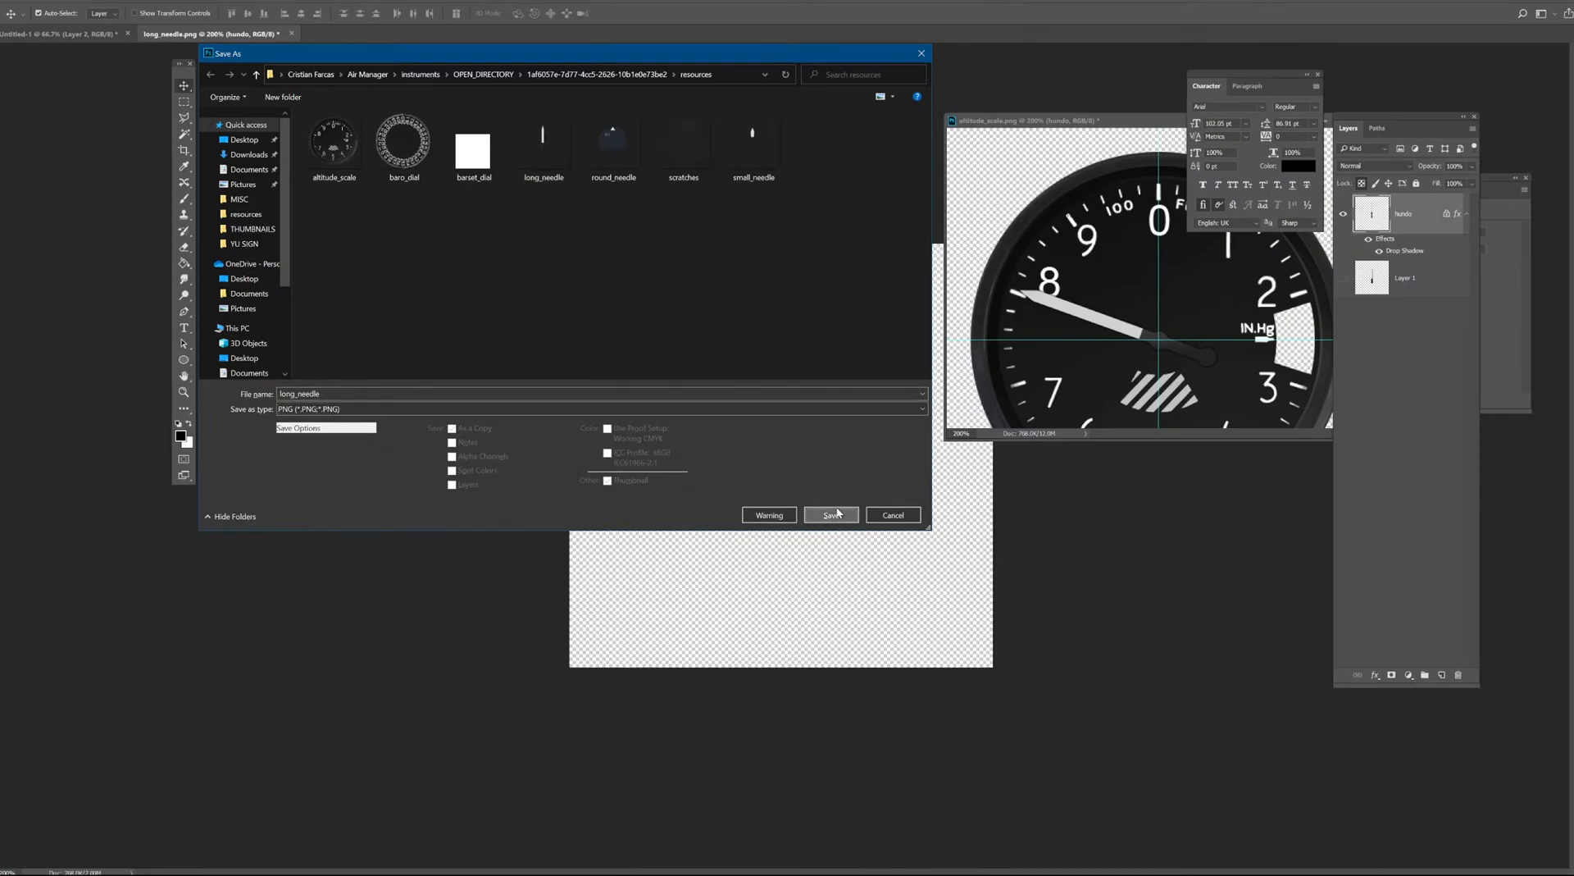
click(814, 441)
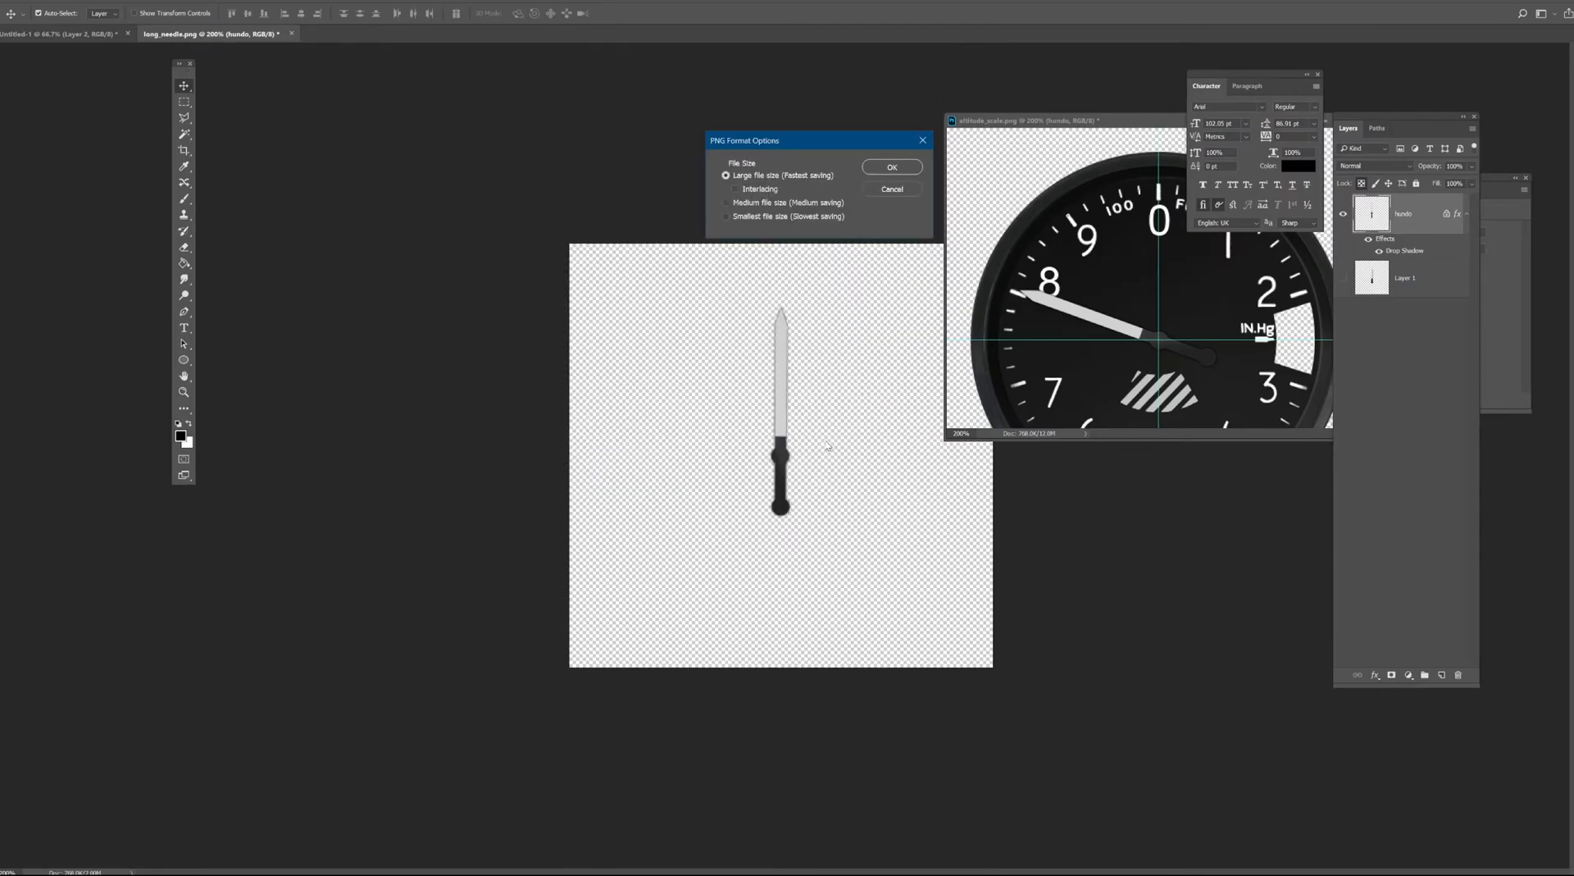
click(870, 167)
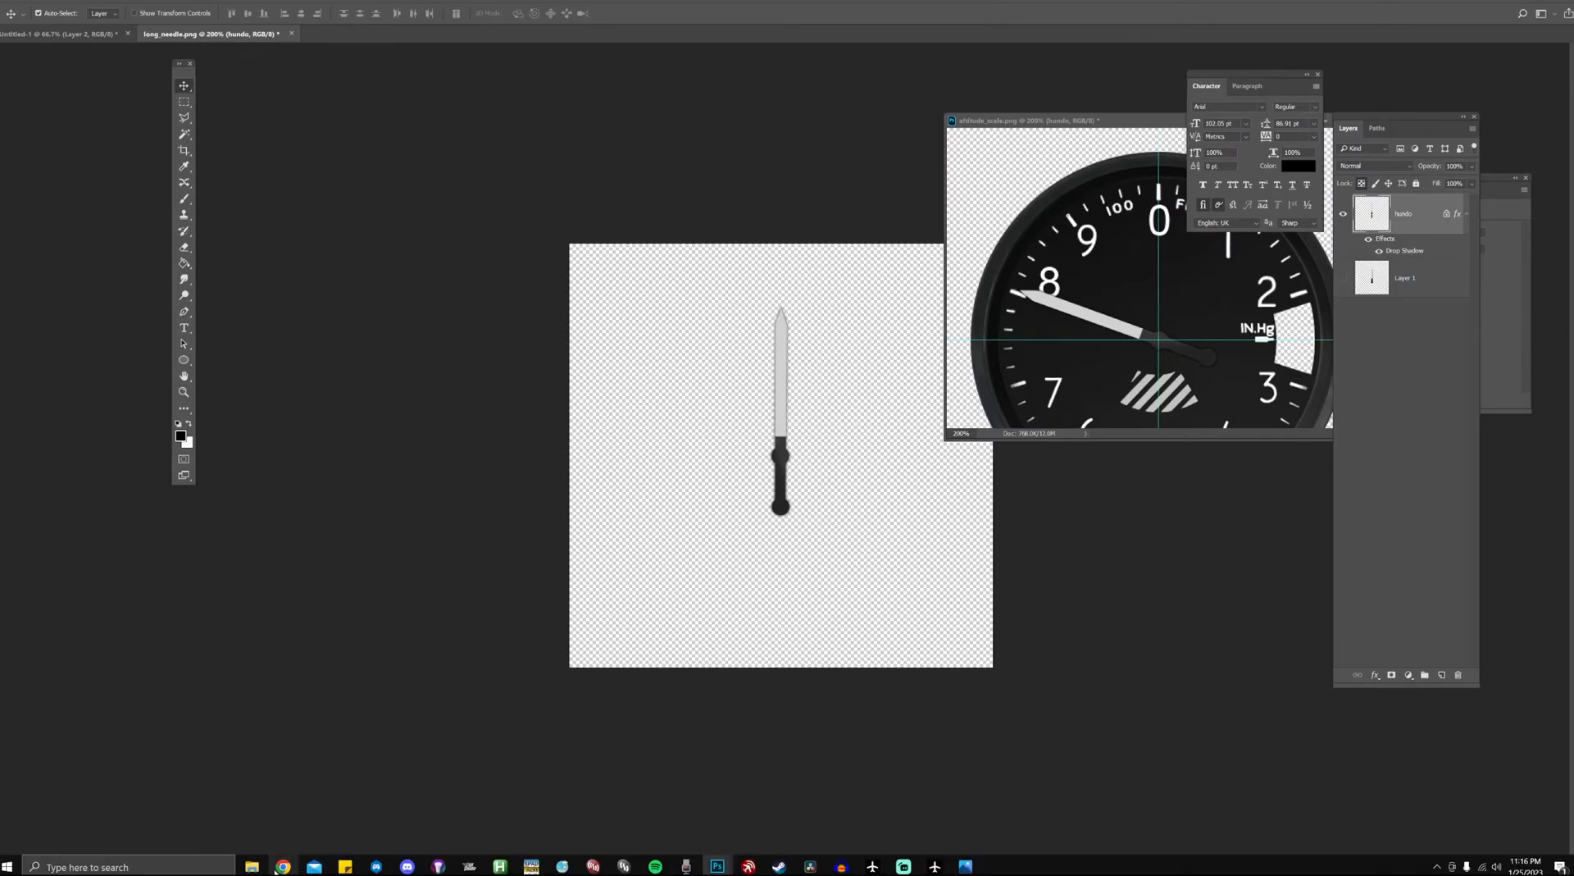
Open the small_needle image from the resources folder as a separate Photoshop document.
mouse_move(251, 866)
click(307, 838)
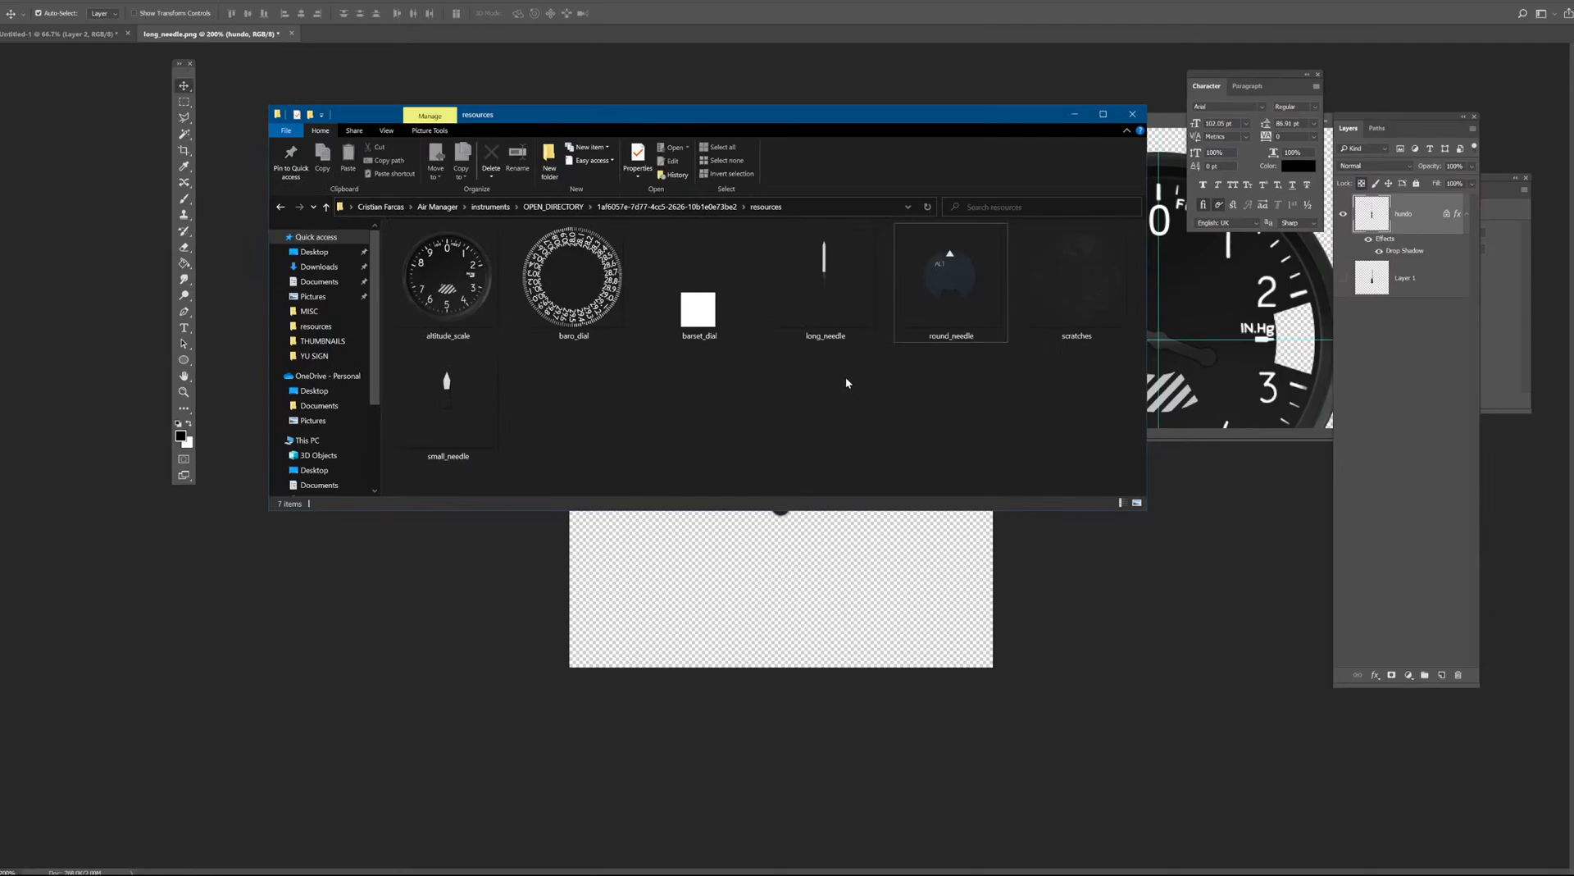
click(465, 421)
drag(444, 406, 746, 33)
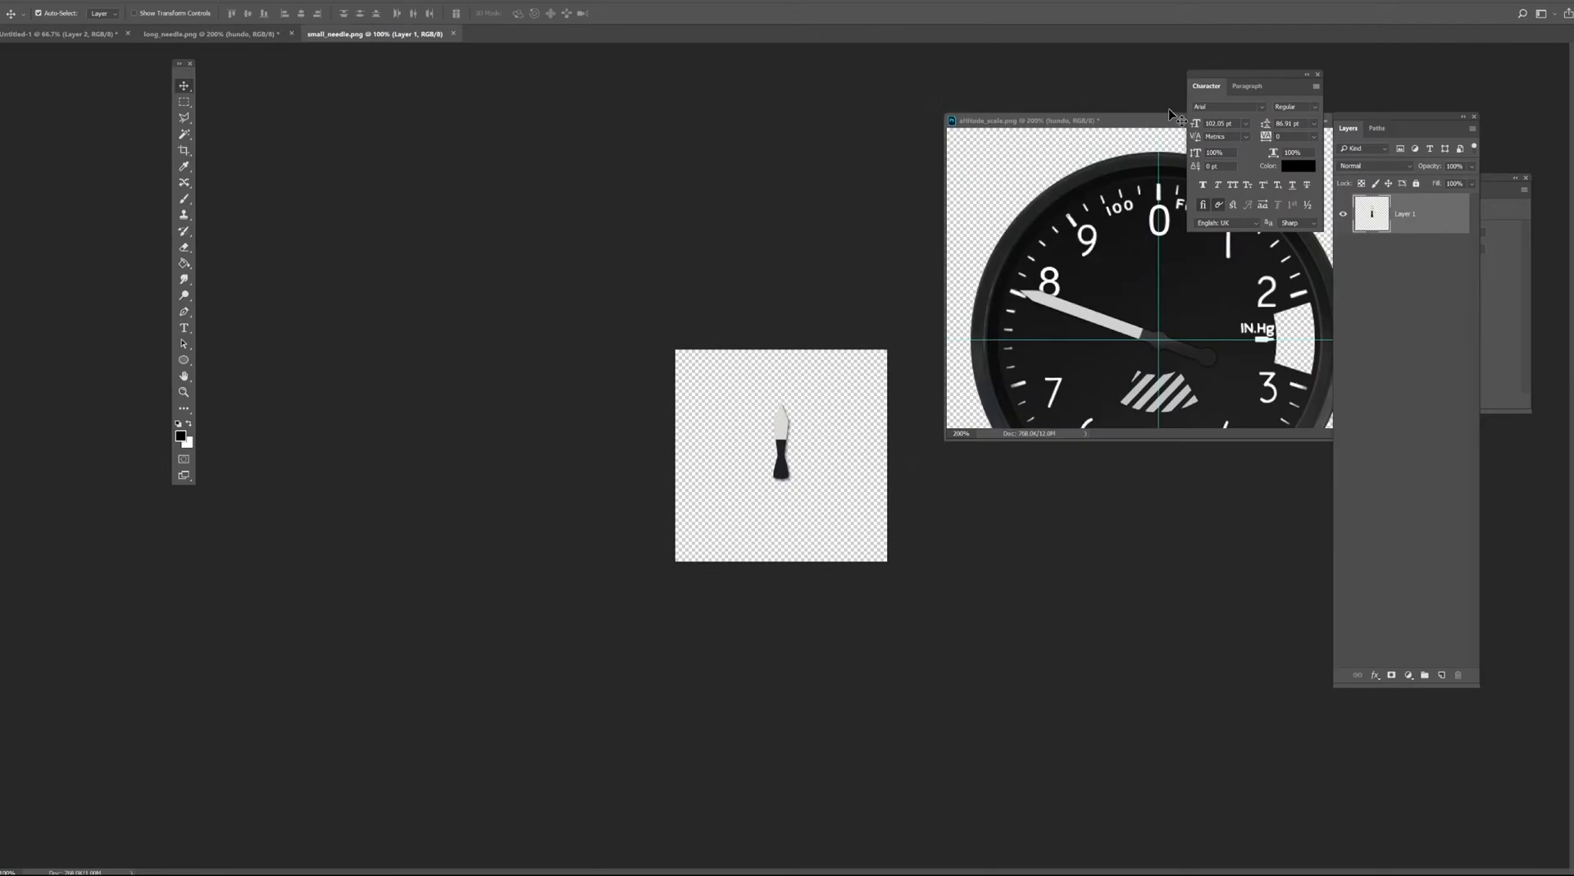
In altitude_scale.png, hide the long needle layer, show the short needle layer and copy it into small_needle.png.
click(1104, 127)
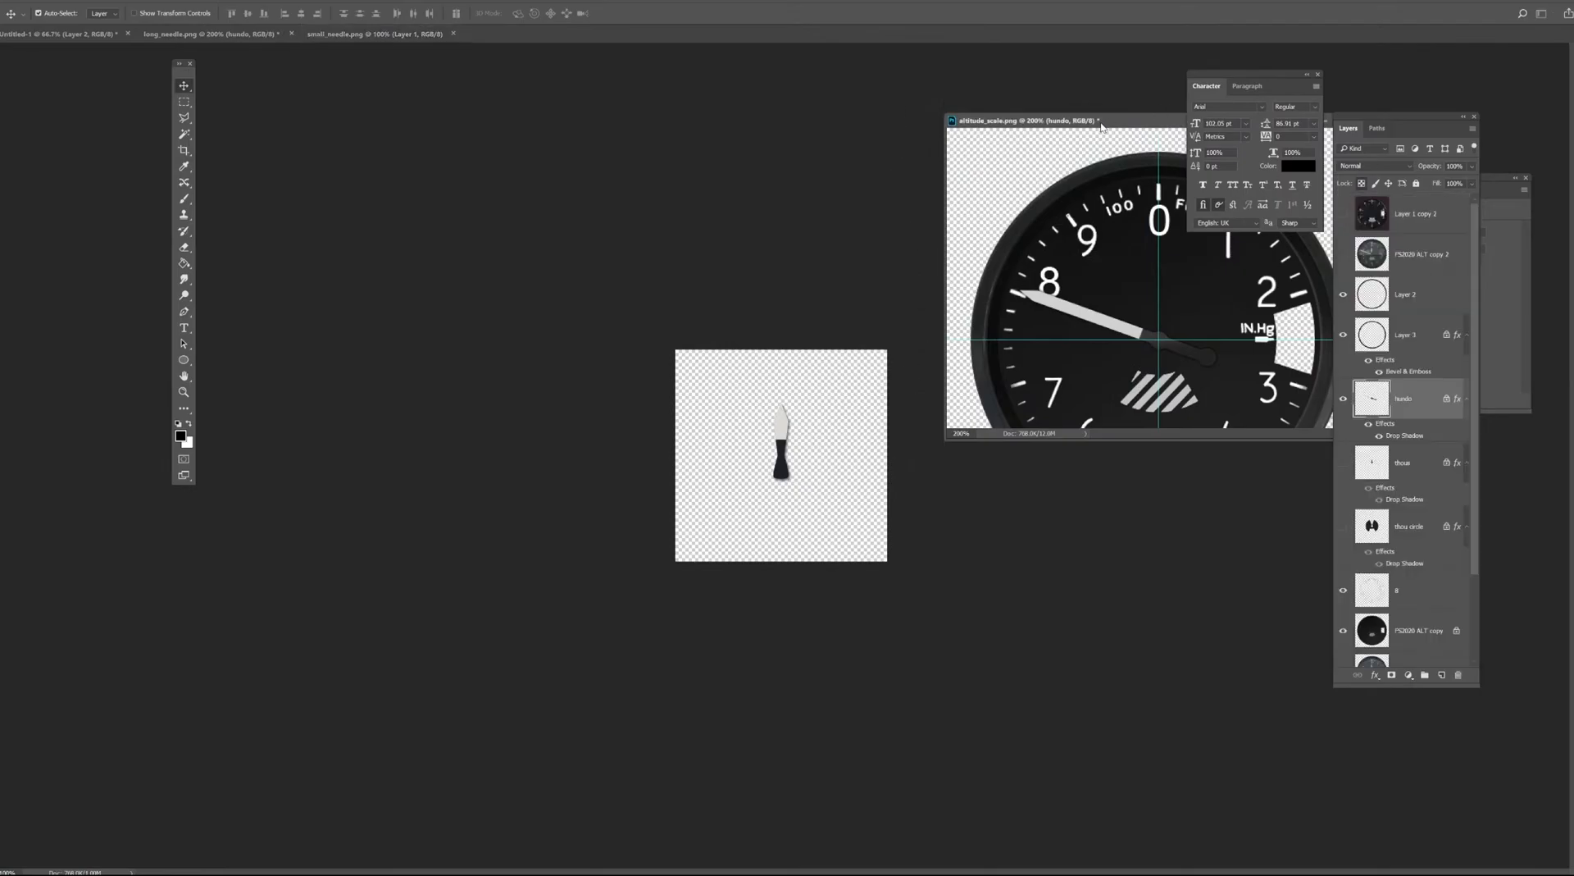
click(1342, 400)
click(1343, 462)
click(1421, 467)
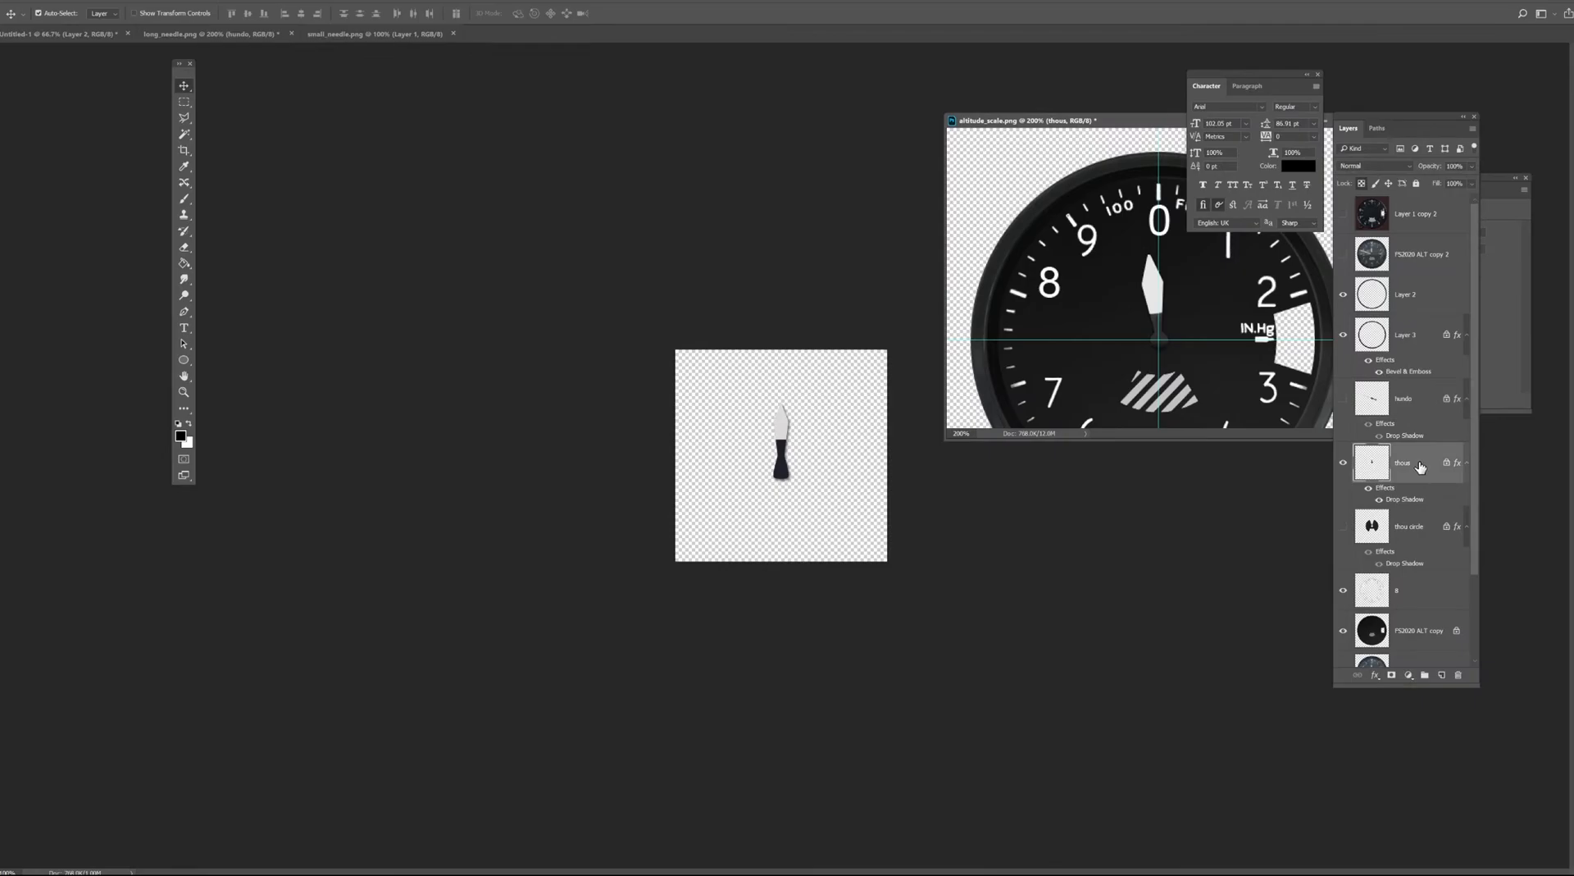
drag(1422, 463, 807, 455)
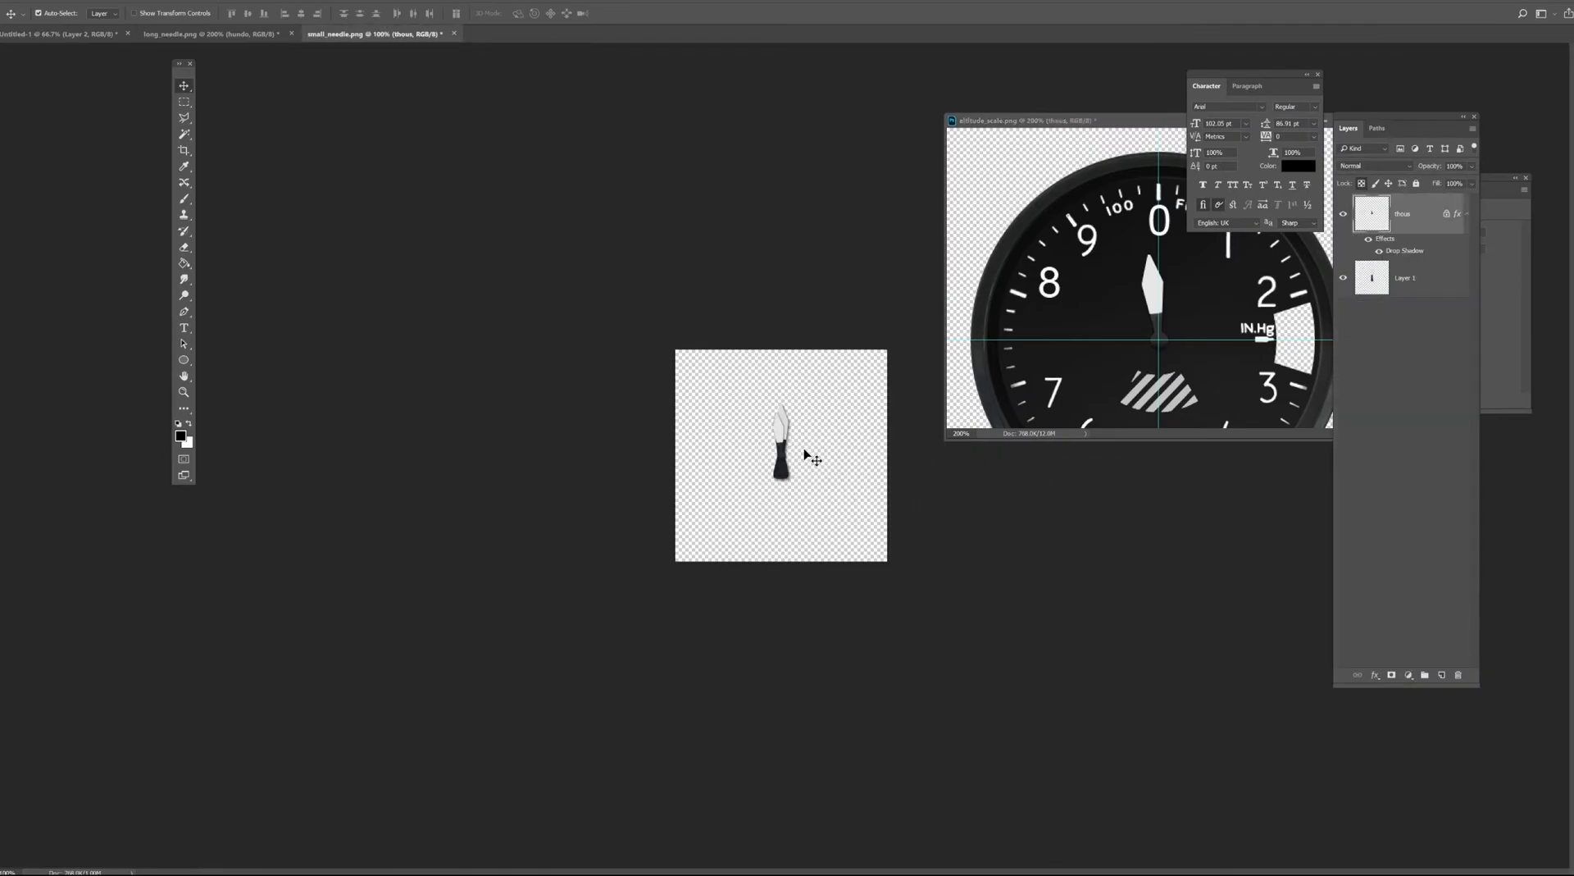
Compare the copied short needle with the original beneath it and enlarge the copy to roughly match the original's blade.
key(ctrl+plus)
key(ctrl+plus)
key(ctrl+plus)
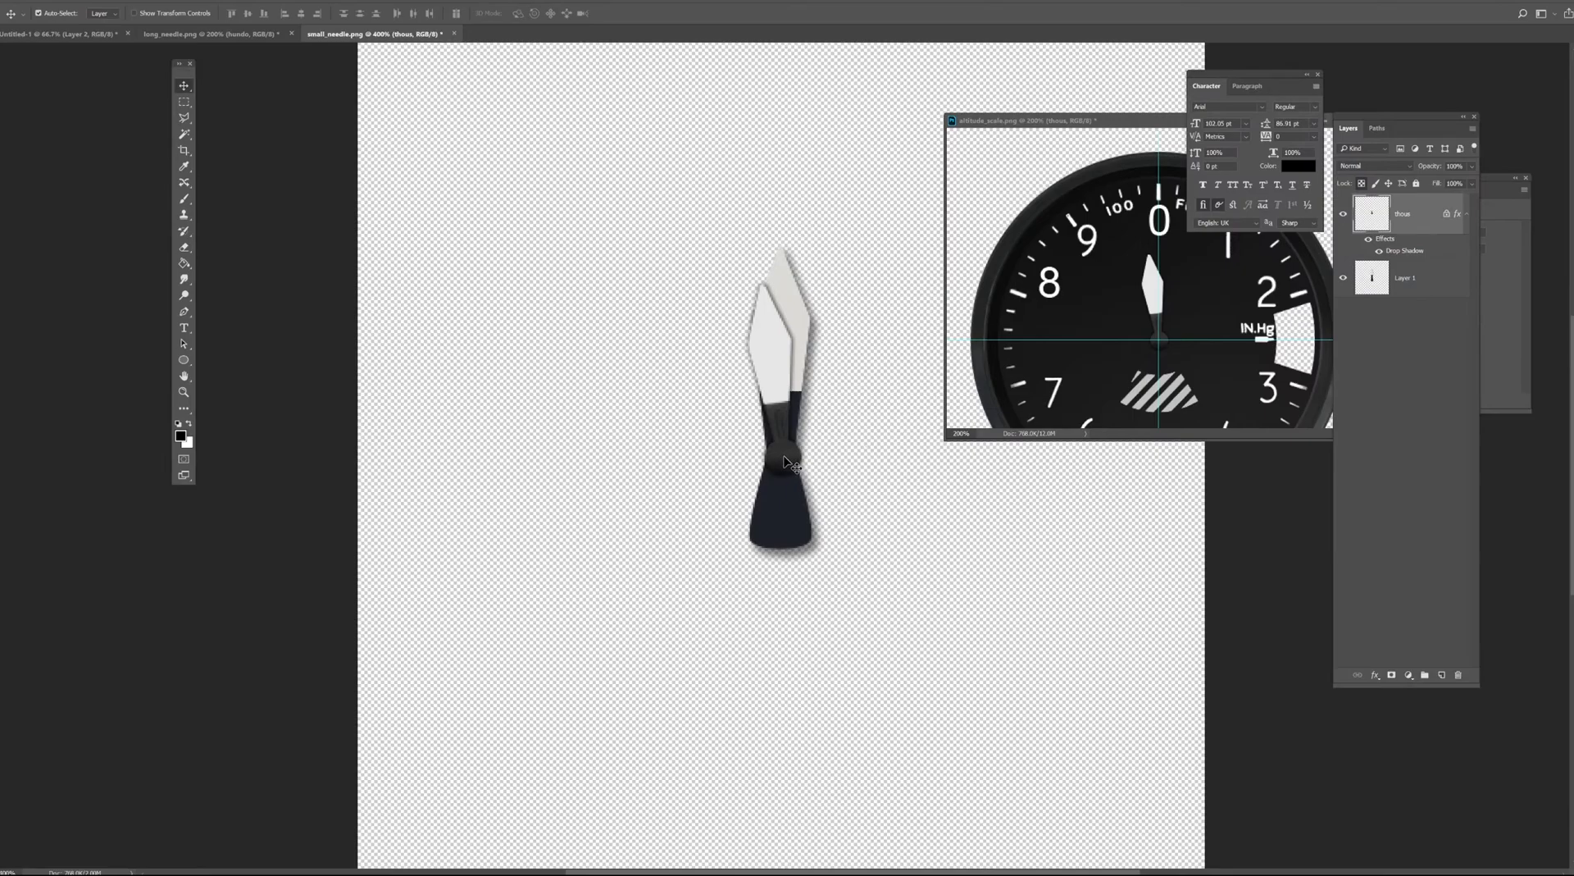
click(1343, 215)
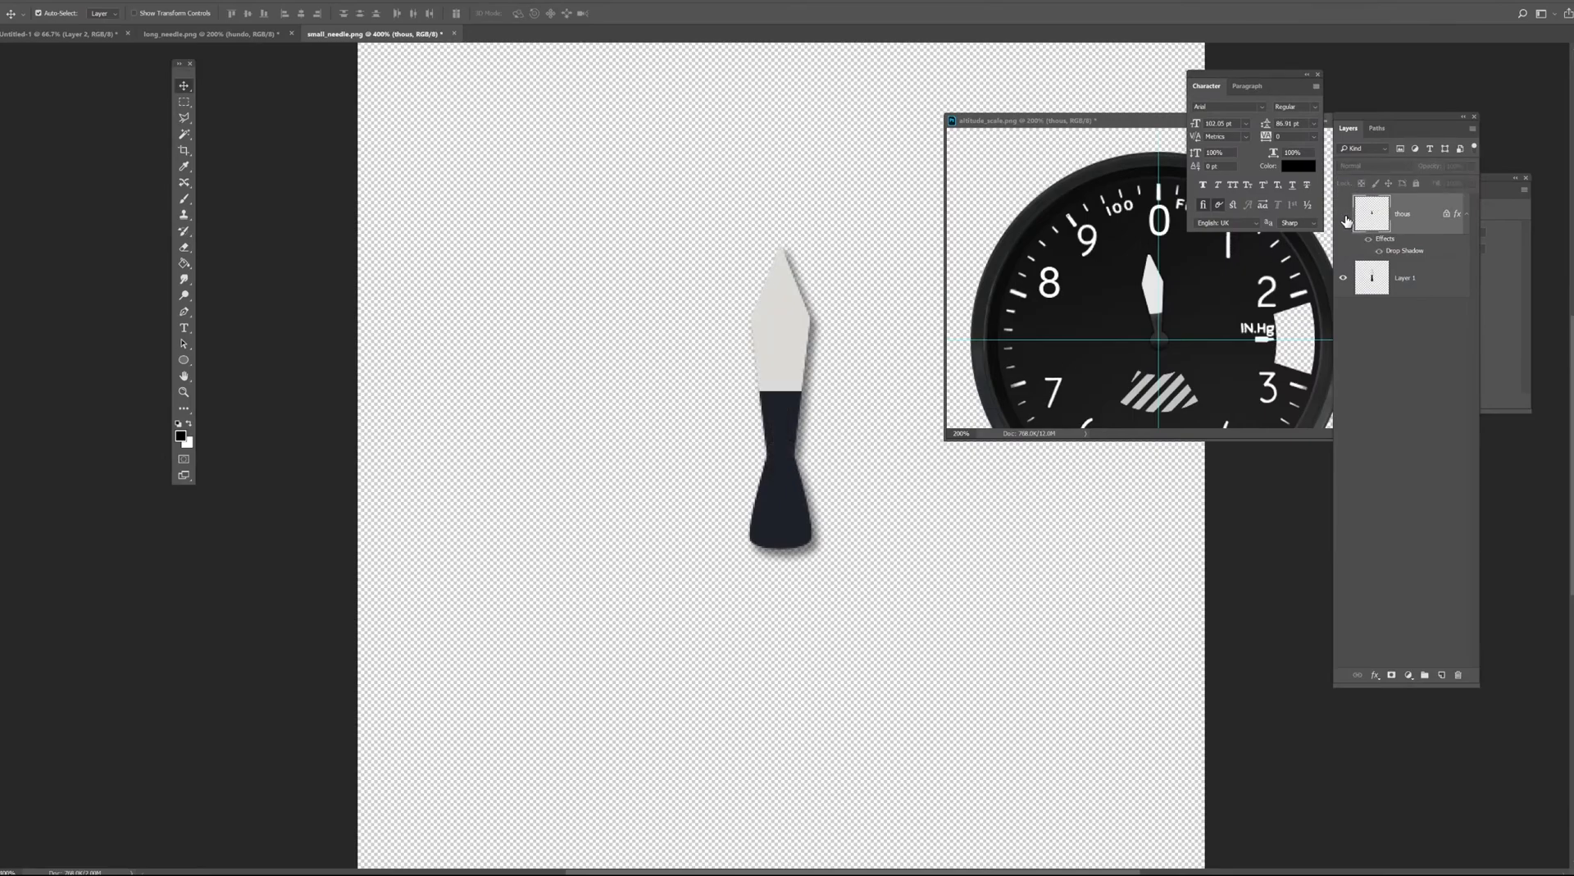
click(1343, 214)
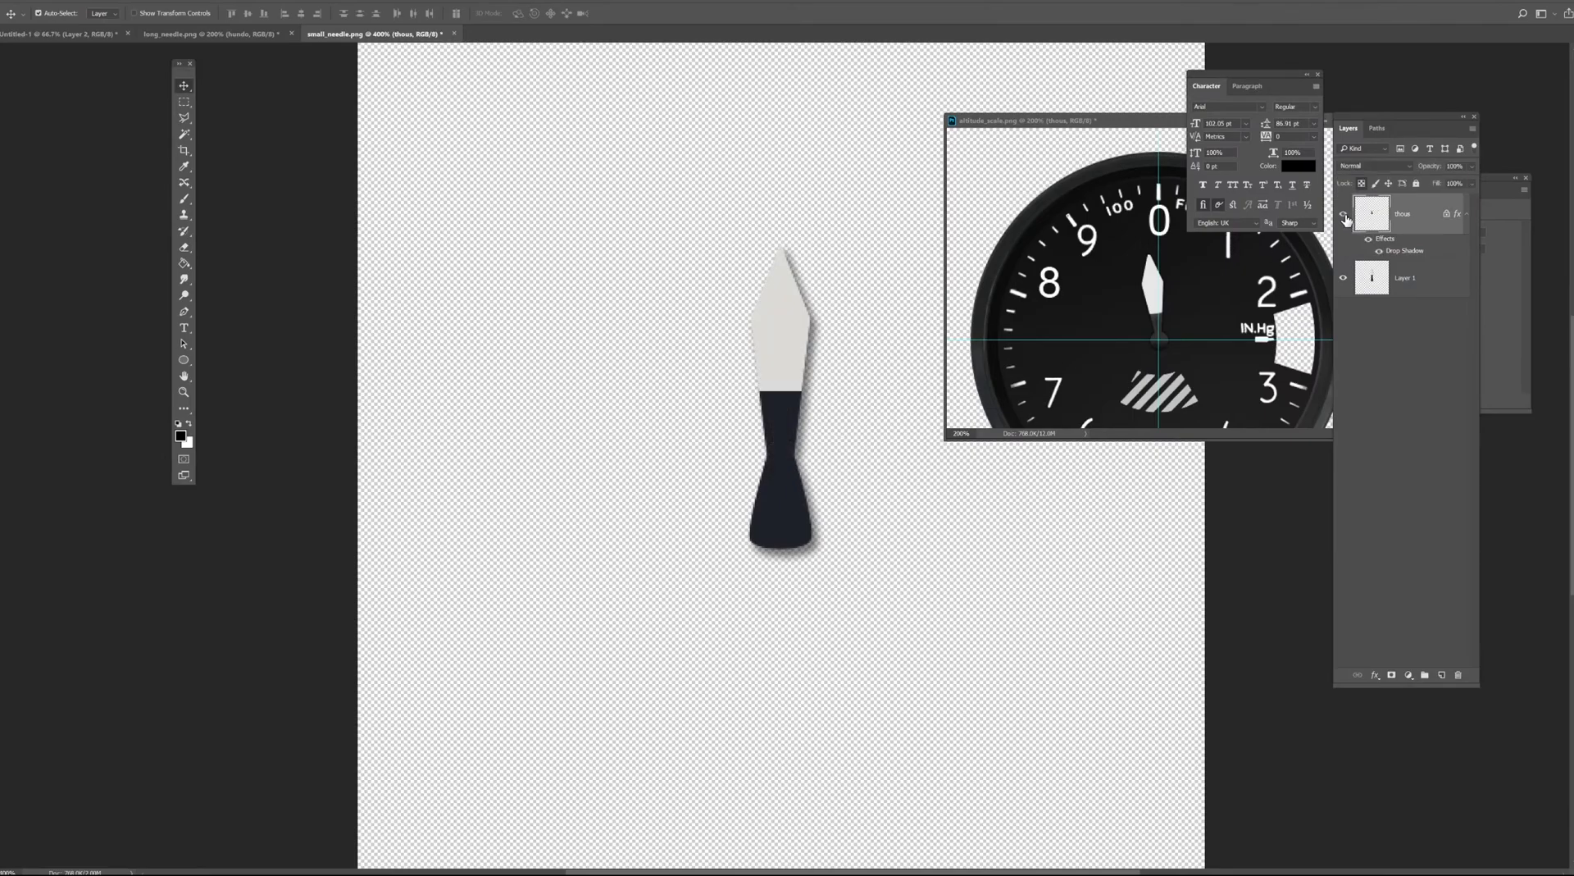
click(788, 345)
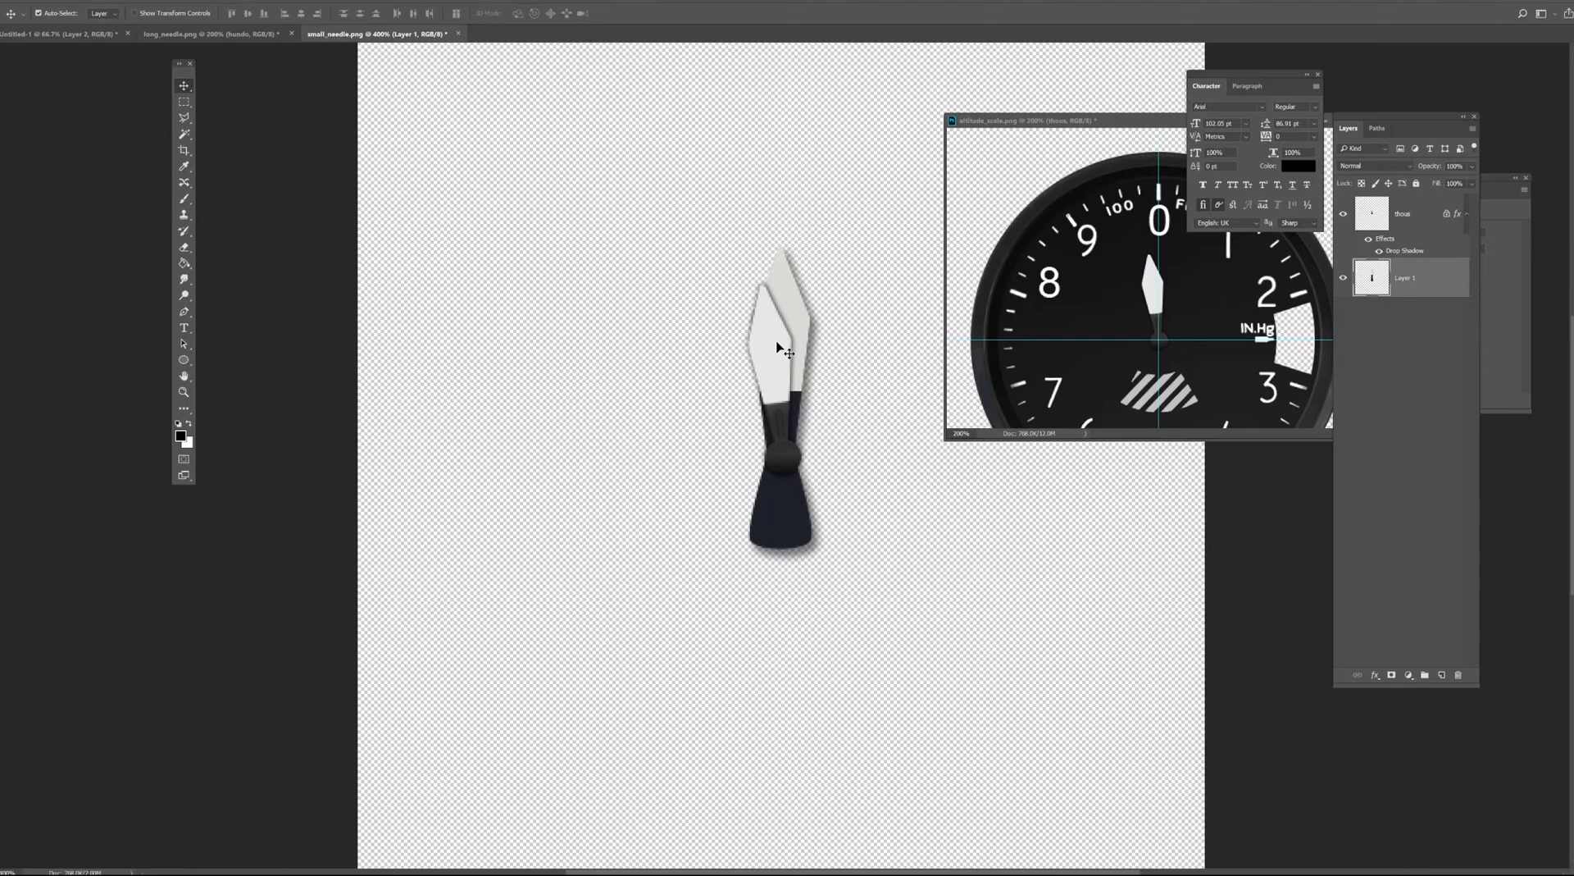
click(785, 349)
key(ctrl+t)
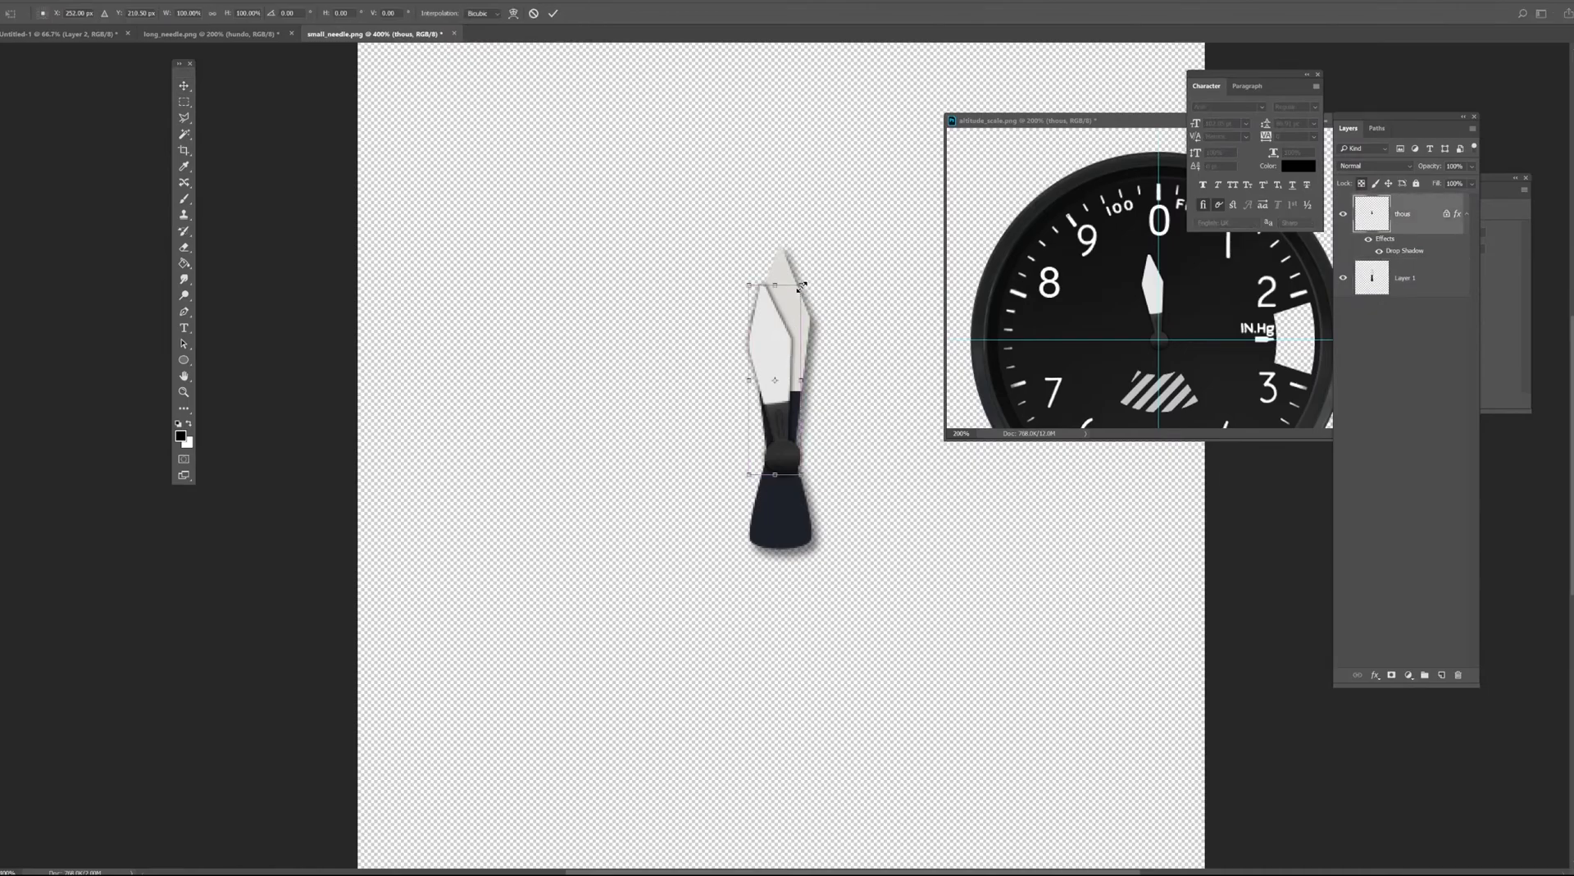
drag(802, 284, 834, 269)
key(Return)
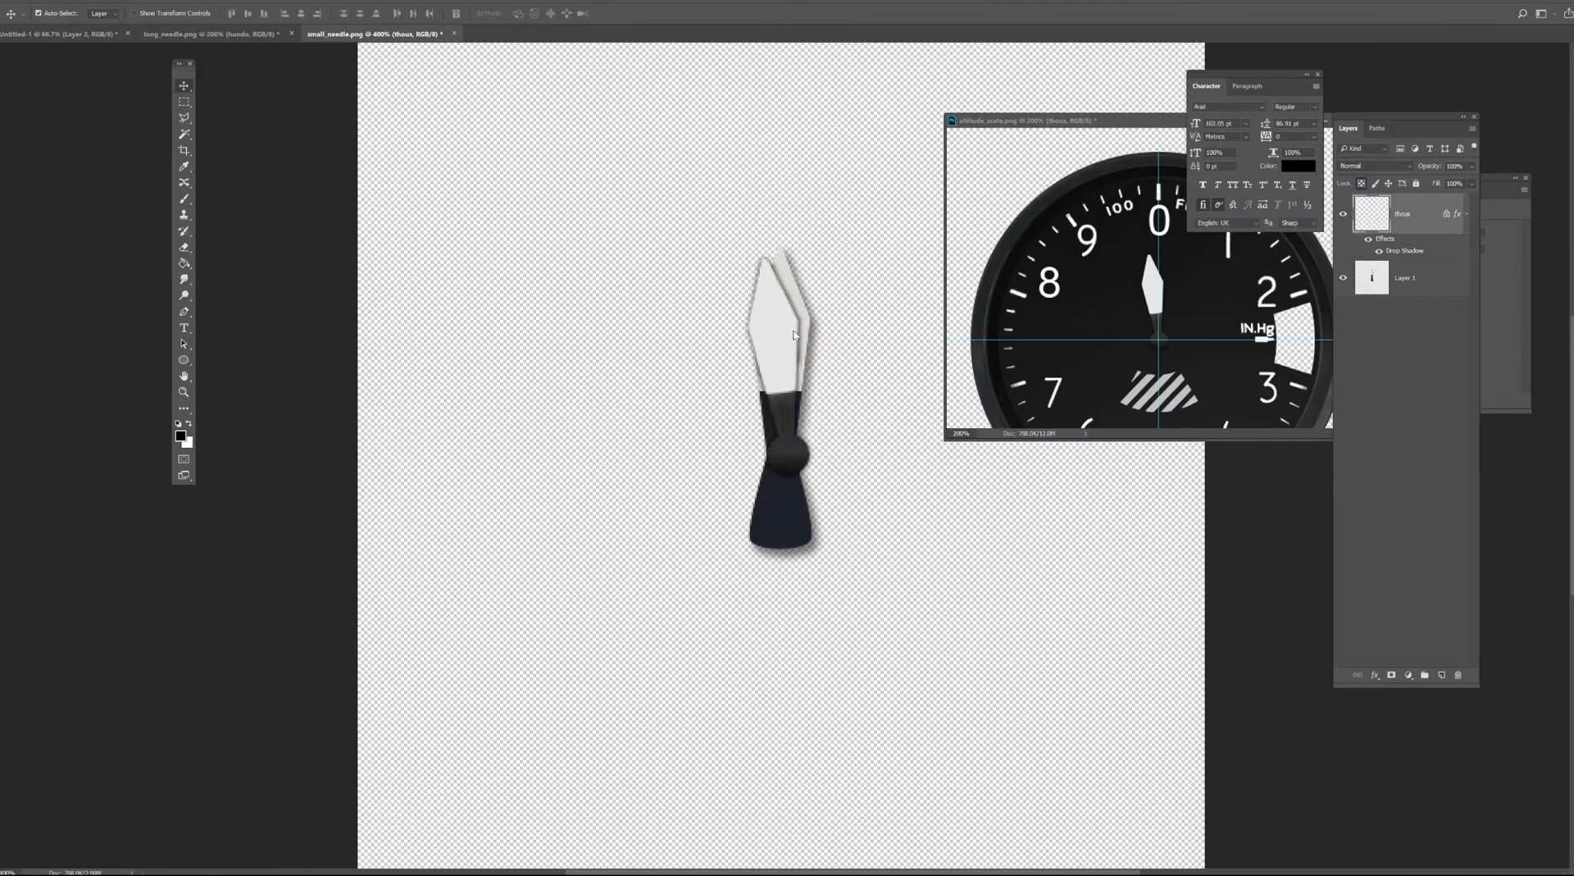
Move the copied short needle beside the original, show the rulers and place a horizontal guide through the canvas centre.
drag(795, 363, 845, 371)
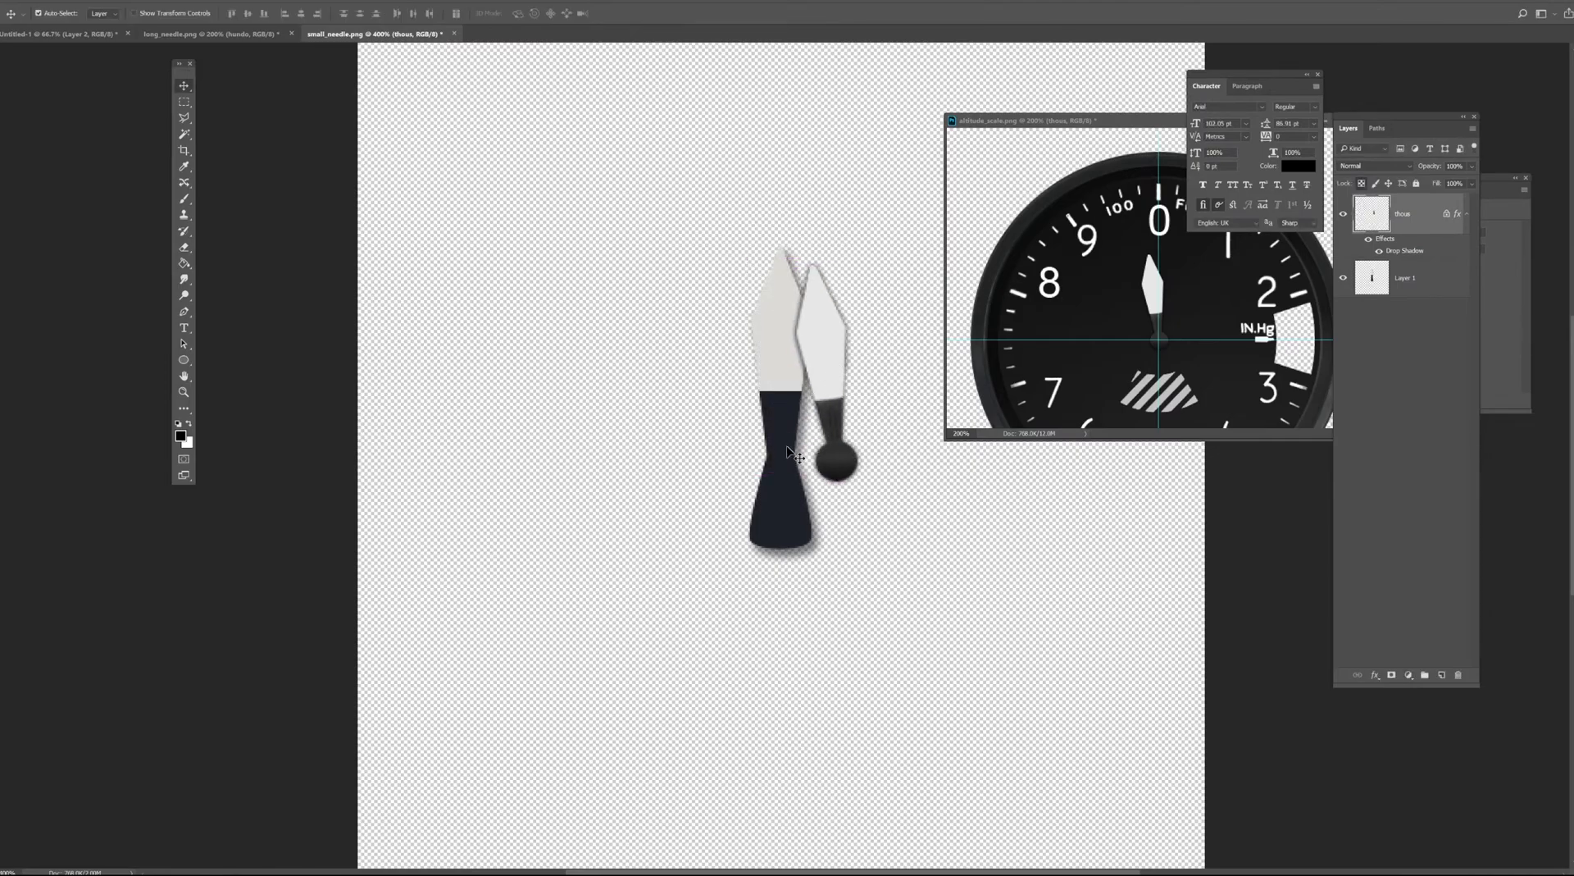
click(785, 320)
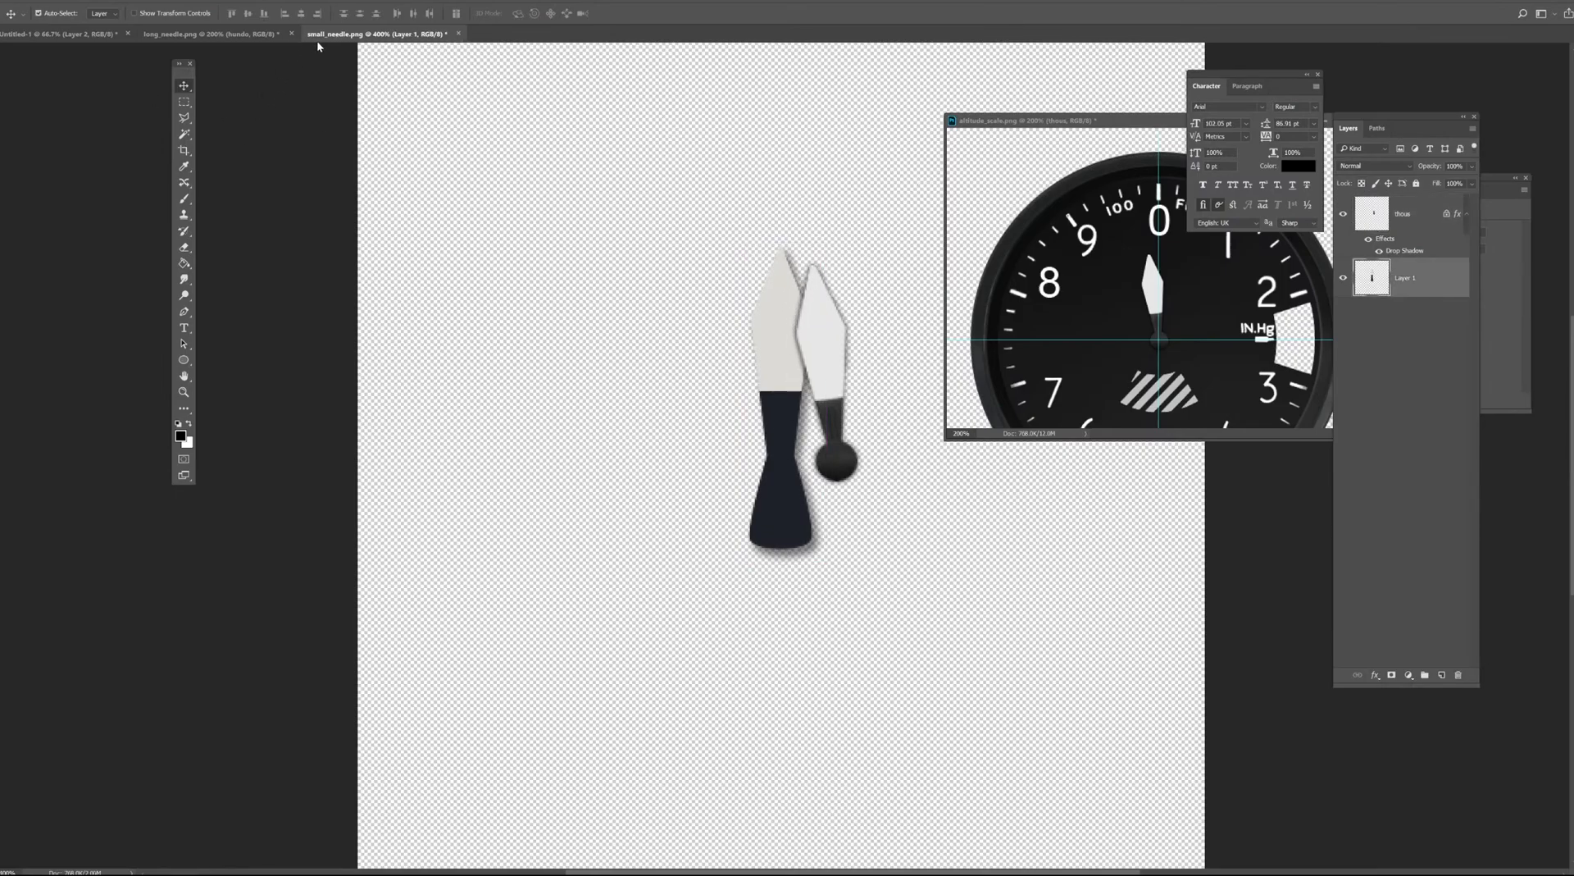
click(221, 2)
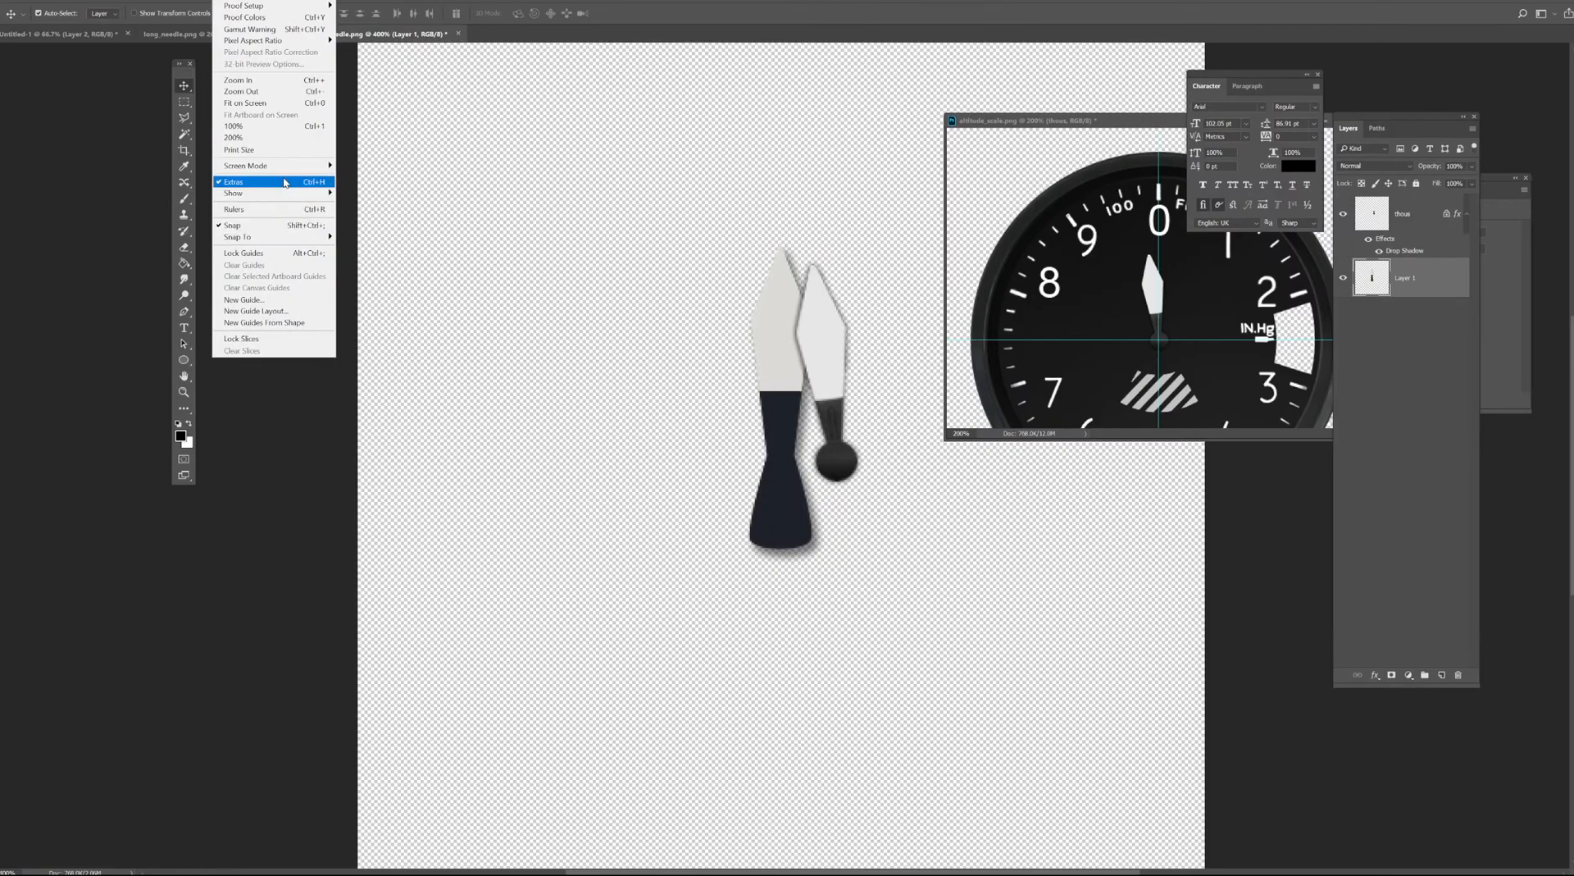
click(278, 210)
drag(525, 49, 551, 414)
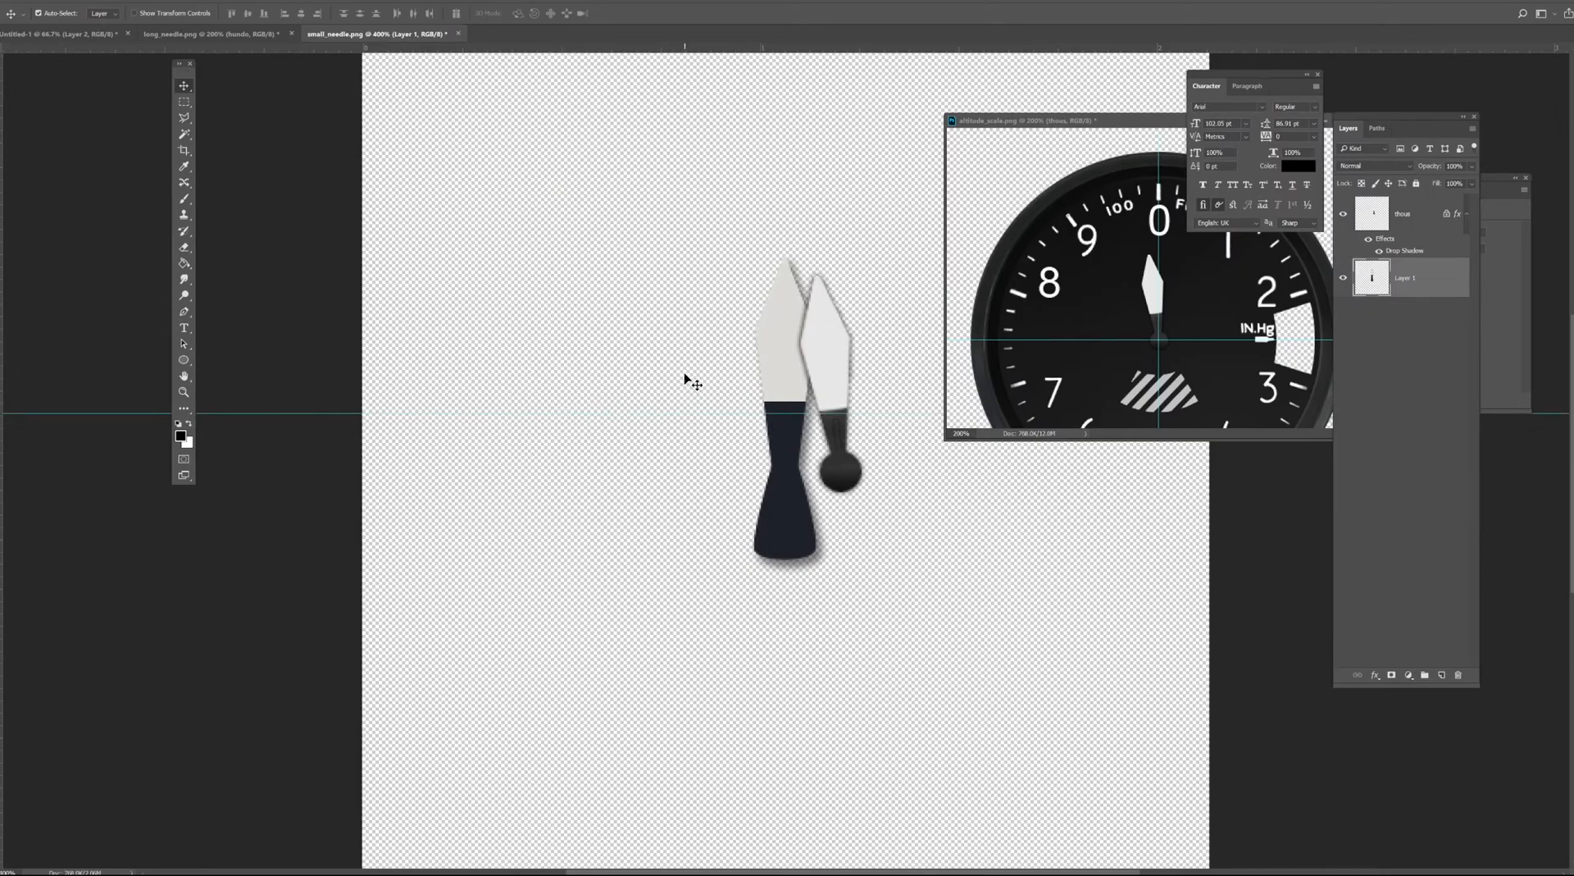
key(ctrl+minus)
key(ctrl+minus)
key(ctrl+minus)
key(ctrl+minus)
drag(673, 452, 684, 460)
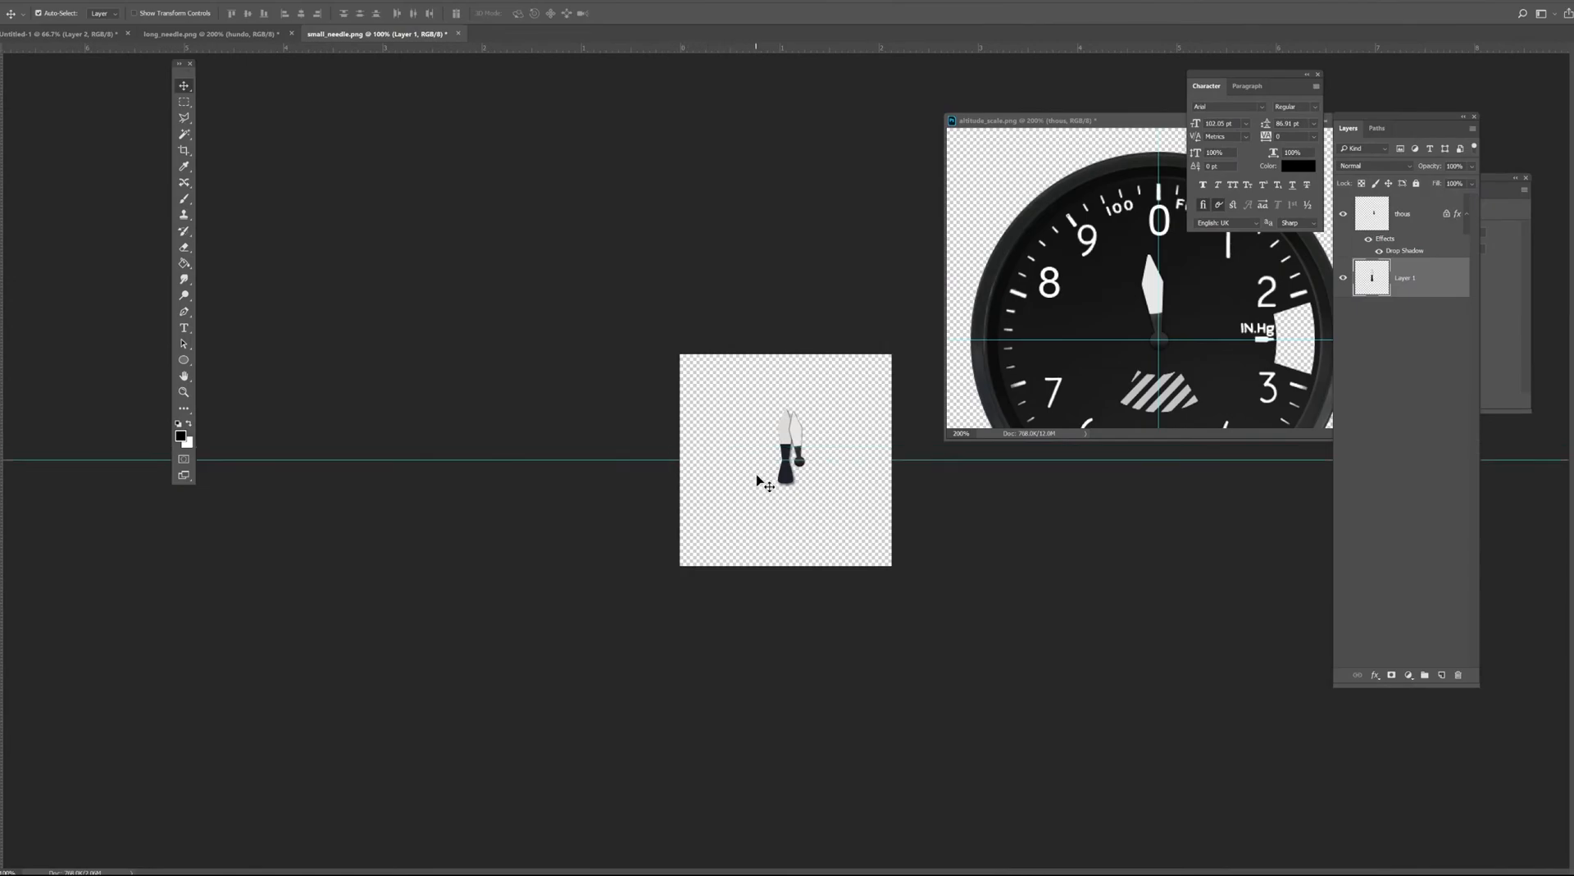
Add a vertical guide through the canvas centre and move the short needle's hub over the original needle's pivot.
key(ctrl+plus)
key(ctrl+plus)
key(ctrl+plus)
key(ctrl+plus)
key(ctrl+plus)
key(ctrl+plus)
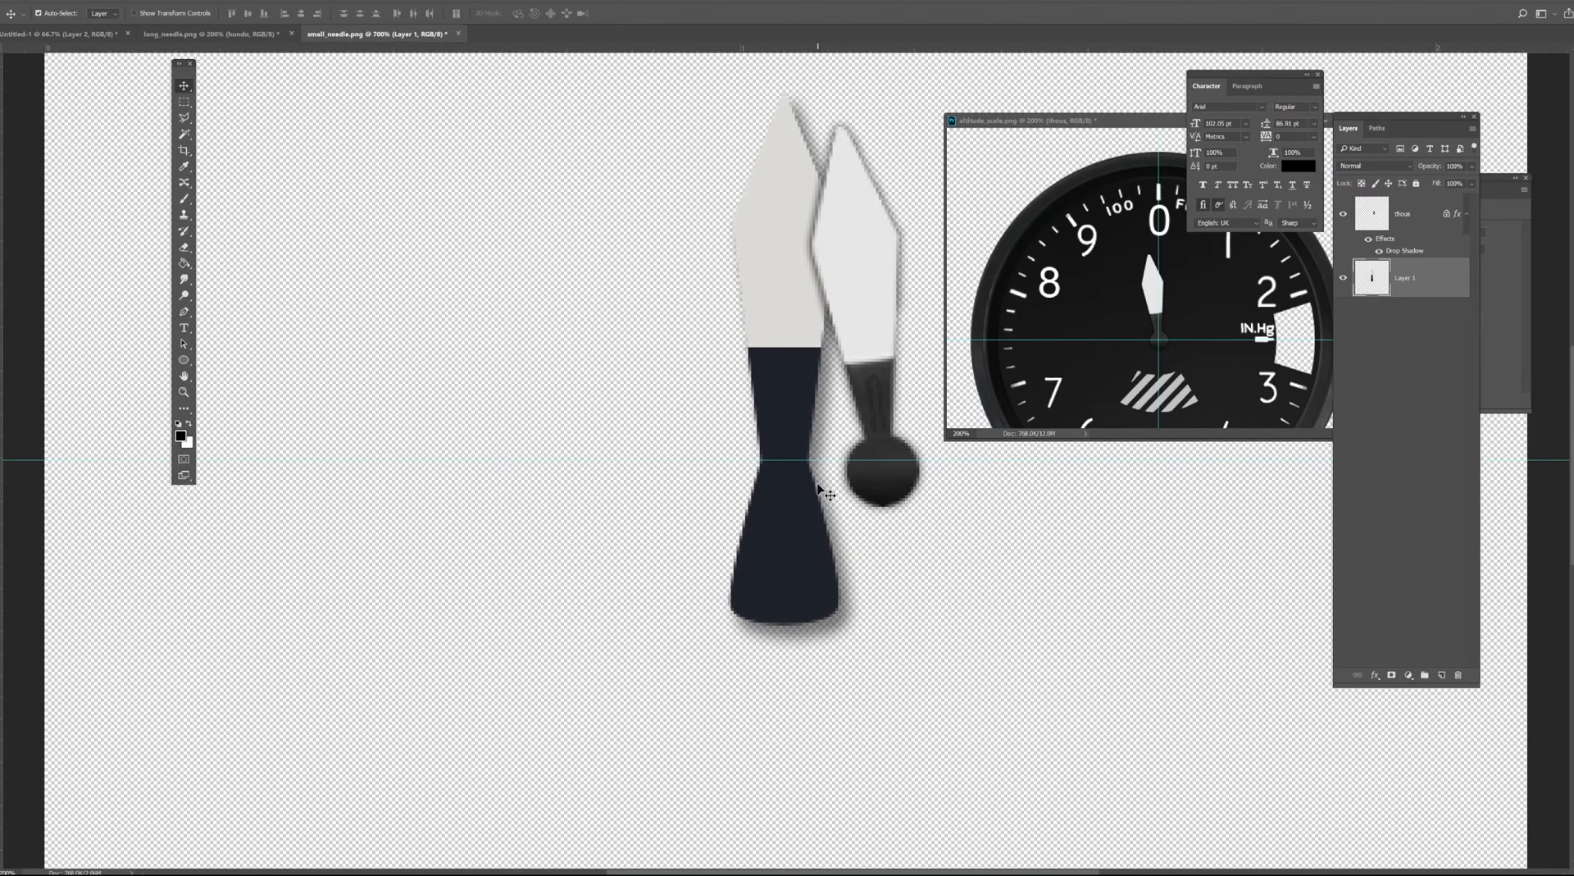
drag(880, 405, 792, 397)
drag(8, 82, 785, 259)
key(Left)
key(Left)
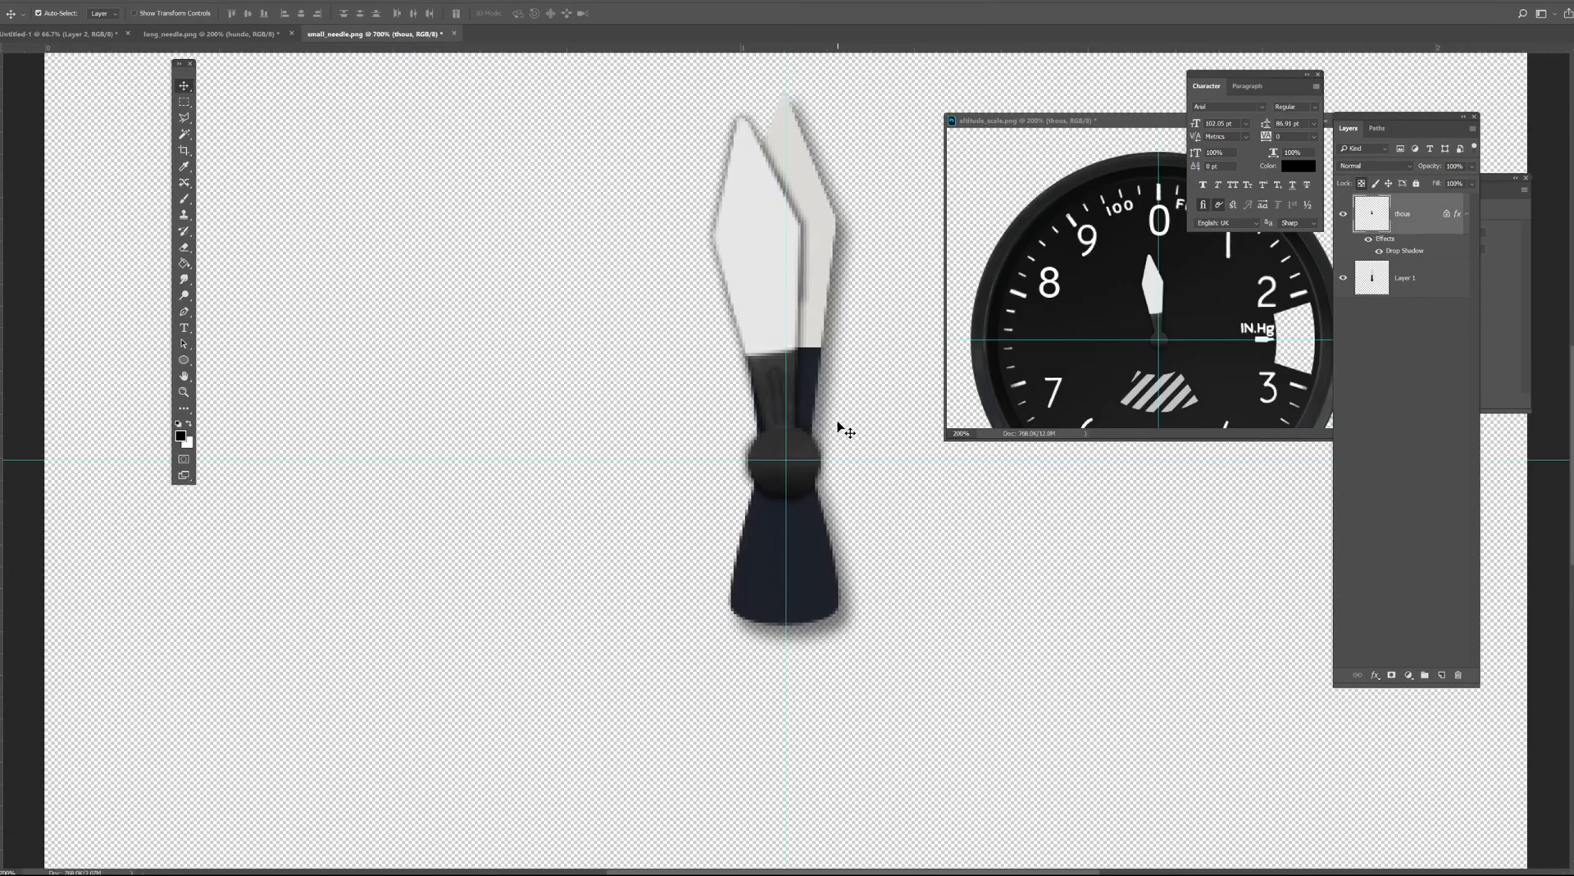
Nudge the short needle so its round hub is centred on the crossing of the two guides.
key(ctrl+plus)
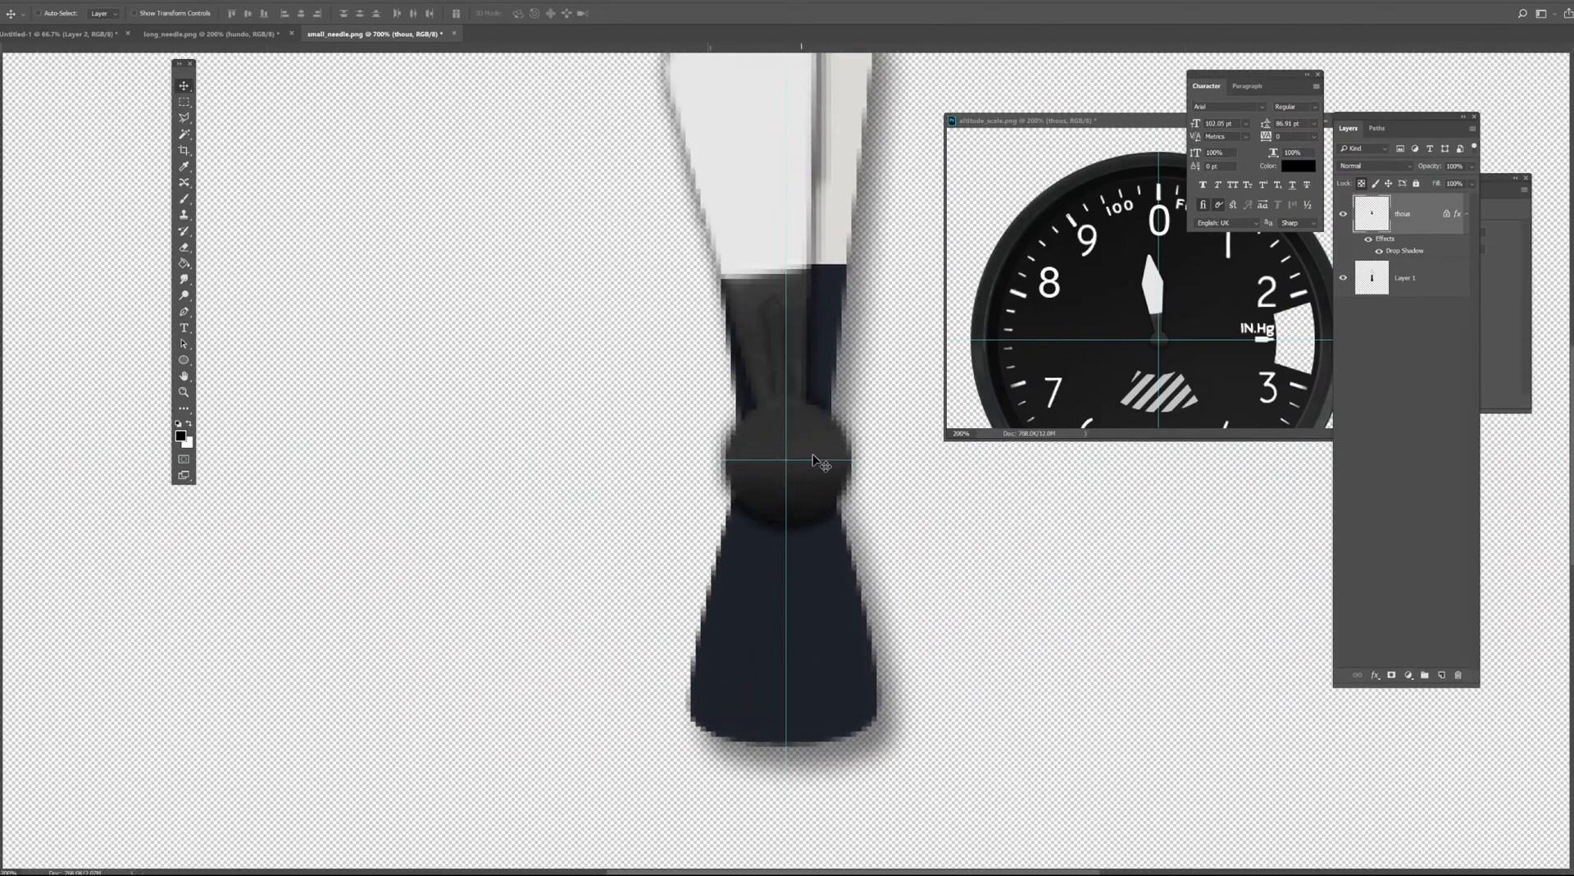
key(ctrl+plus)
key(ctrl+plus)
key(ctrl+plus)
key(ctrl+plus)
key(ctrl+plus)
key(Left)
key(ctrl+minus)
key(ctrl+minus)
key(ctrl+minus)
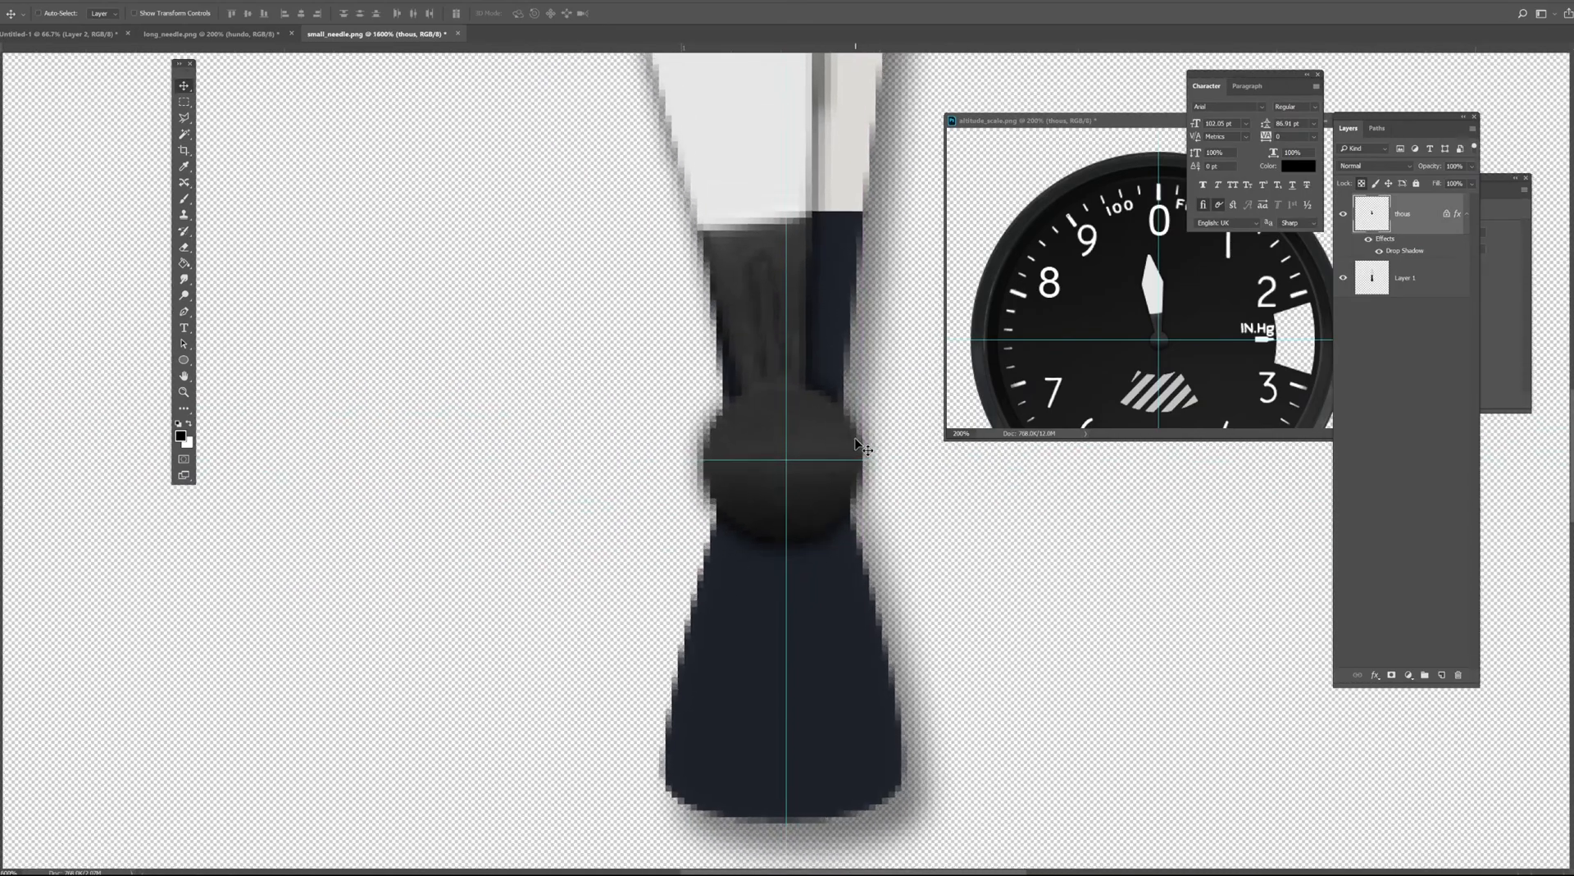
key(ctrl+minus)
key(ctrl+minus)
key(ctrl+minus)
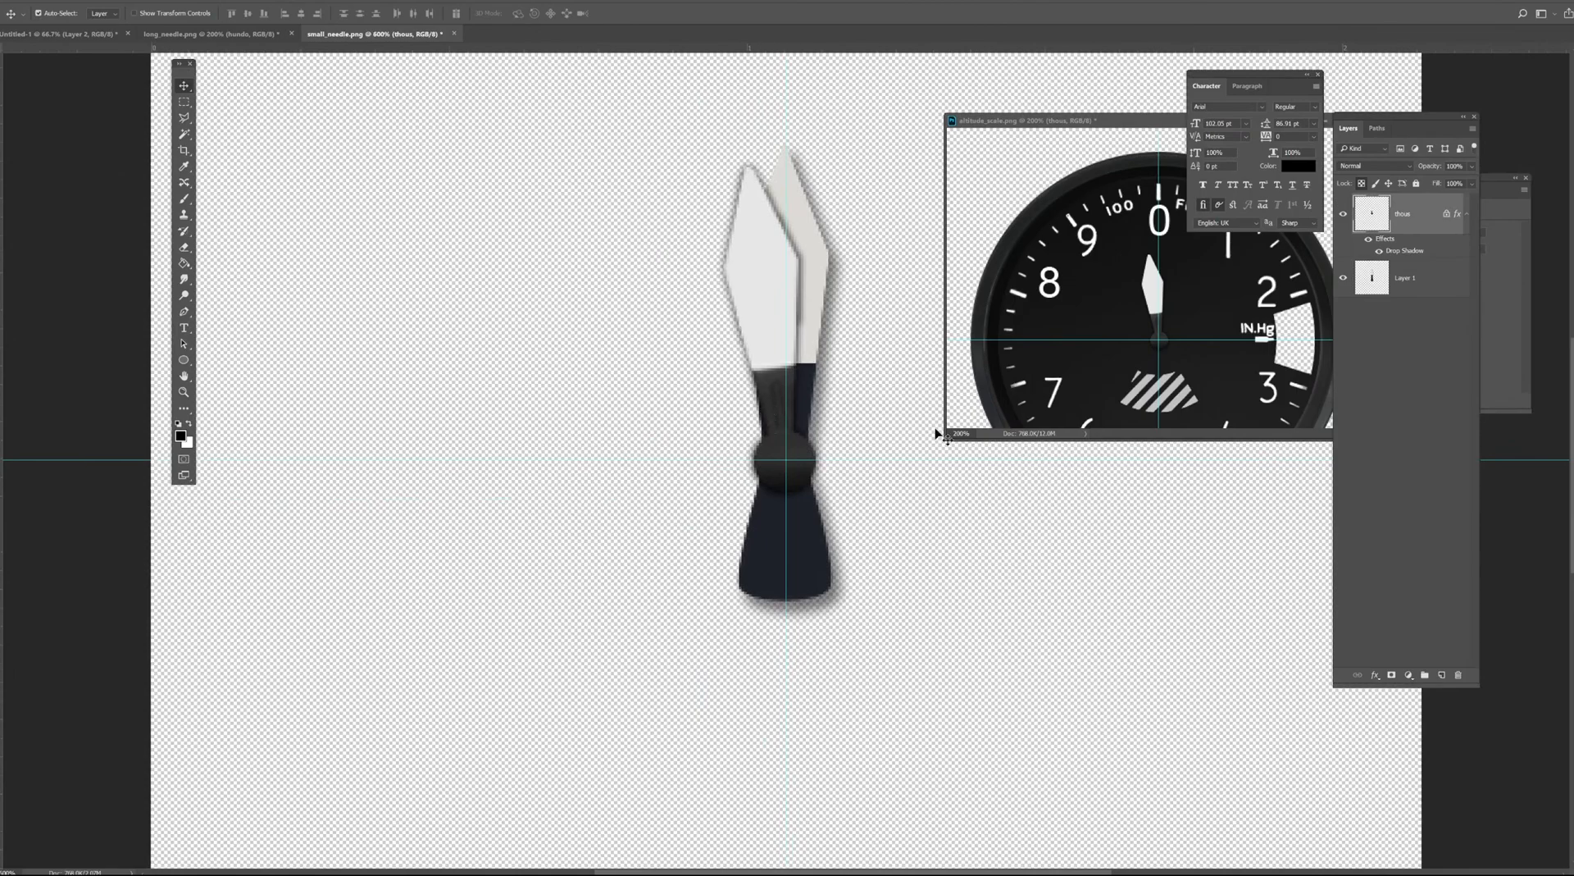
key(ctrl+minus)
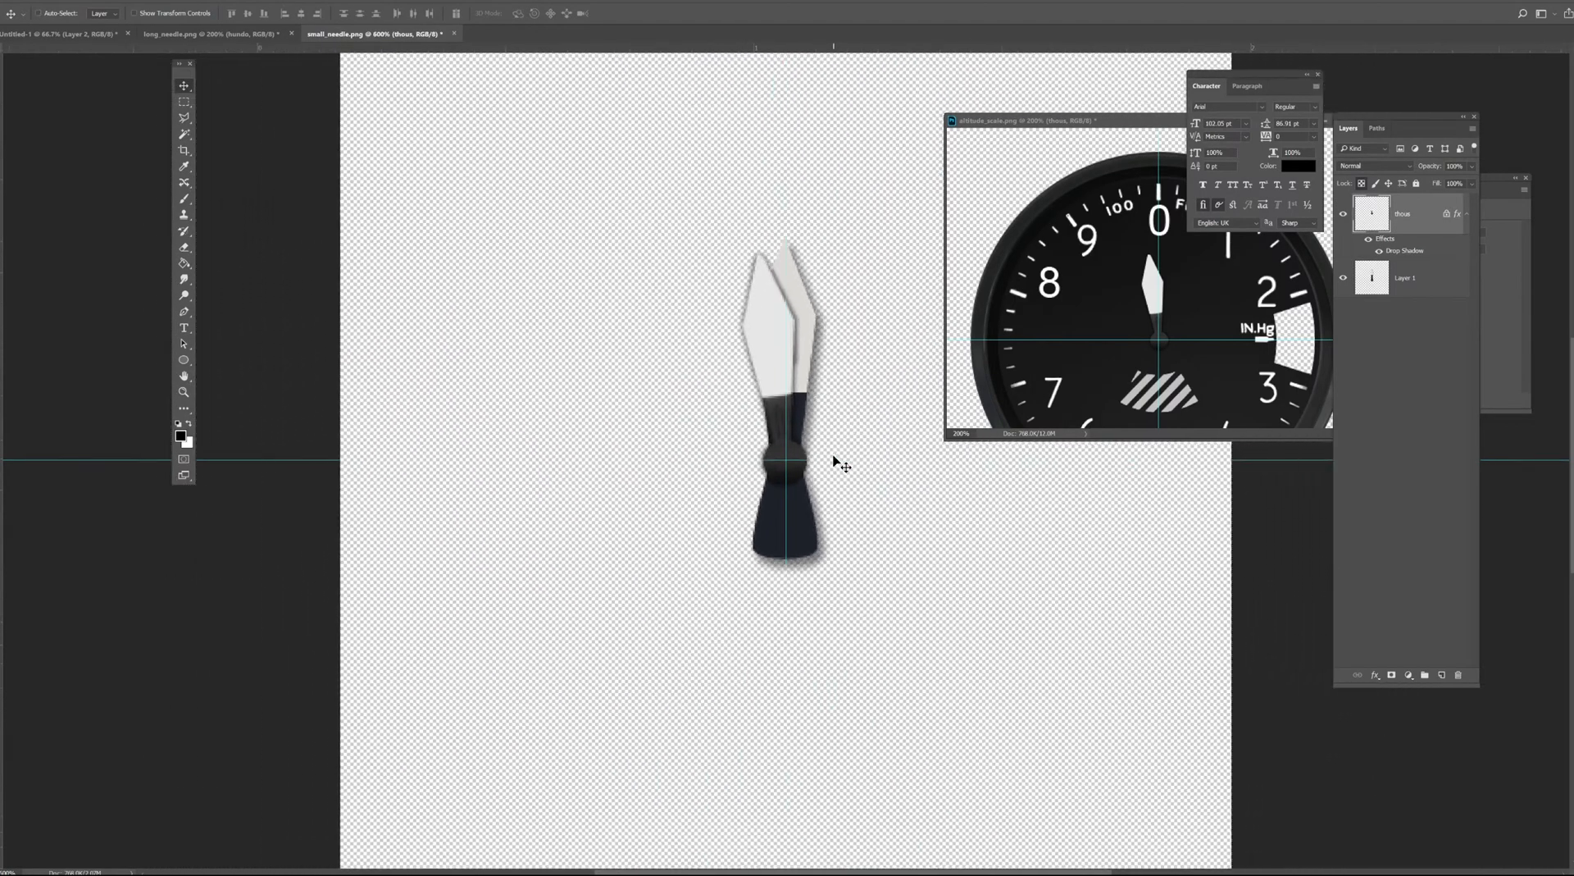
Hide Layer 1 and save the new short needle as a PNG over small_needle, using the large file size option.
click(1342, 279)
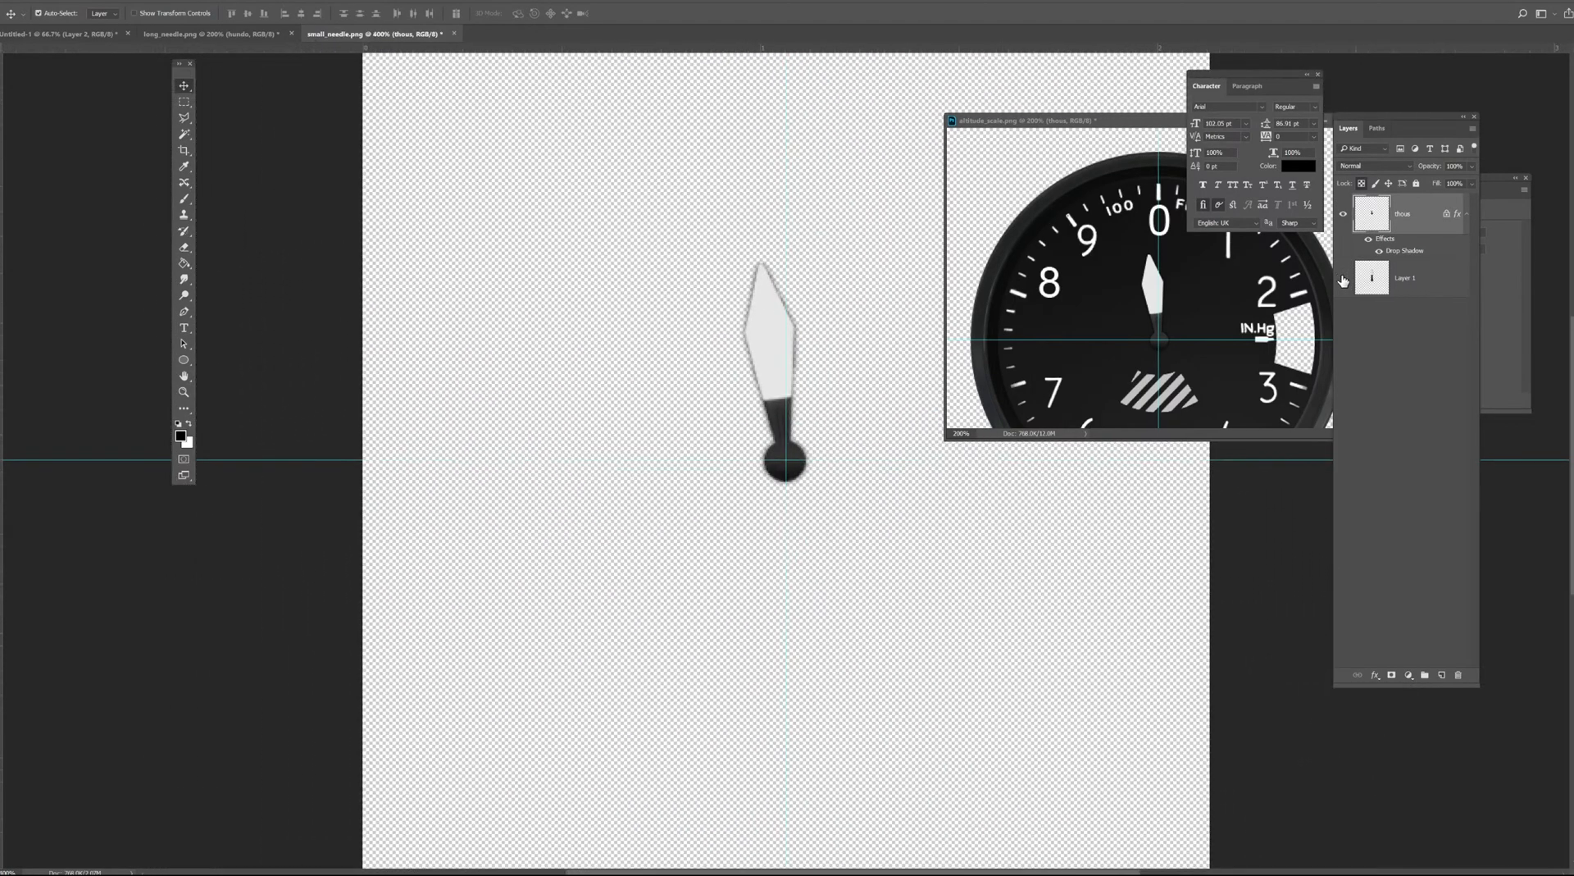
click(29, 1)
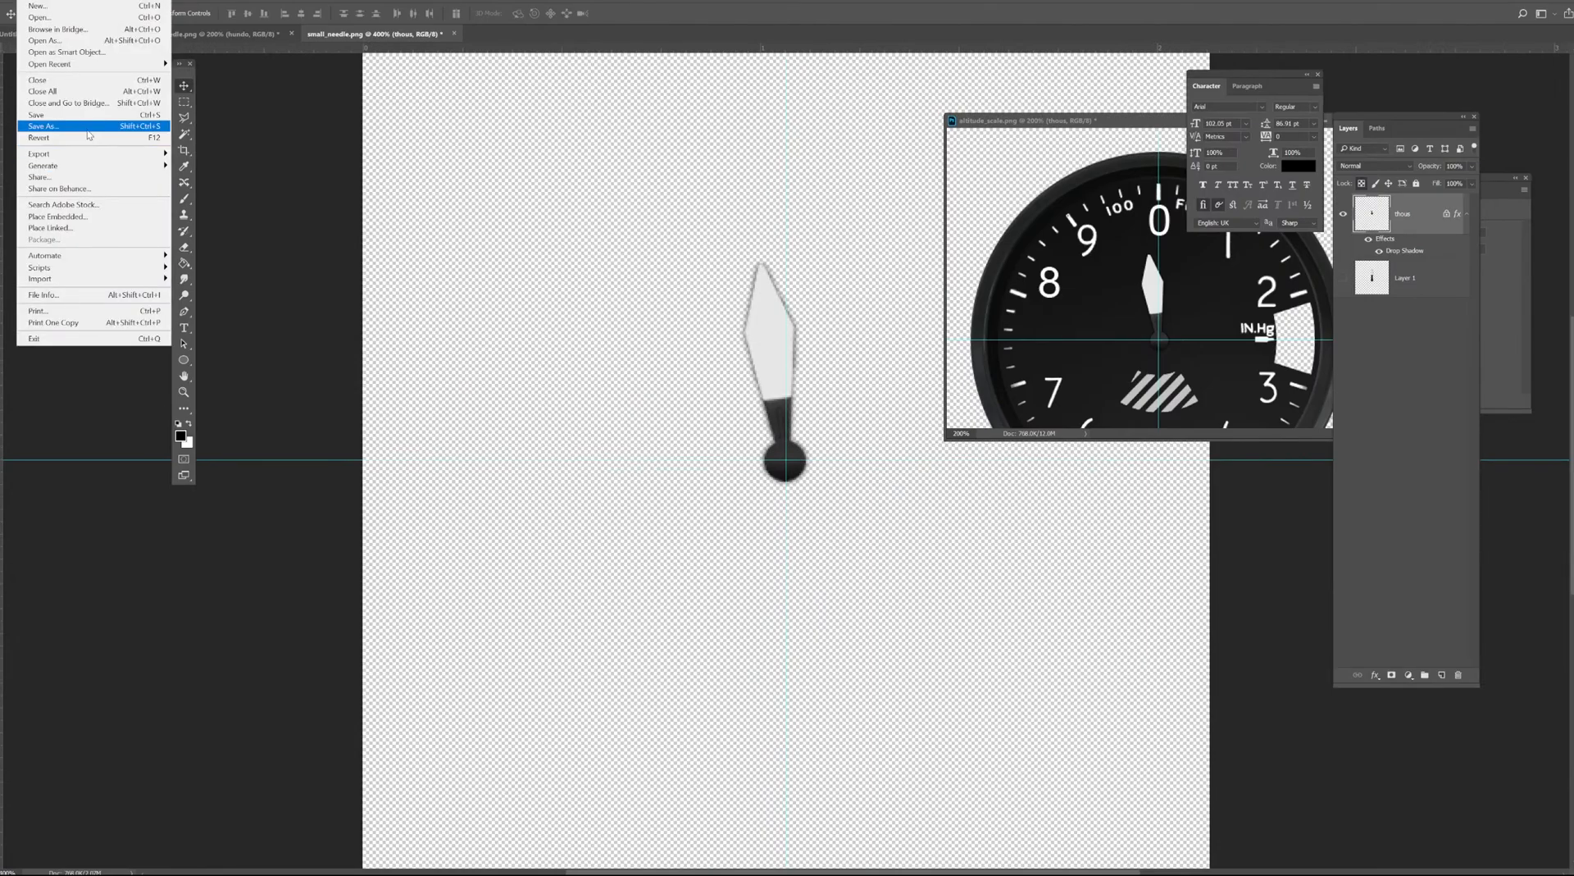
click(86, 125)
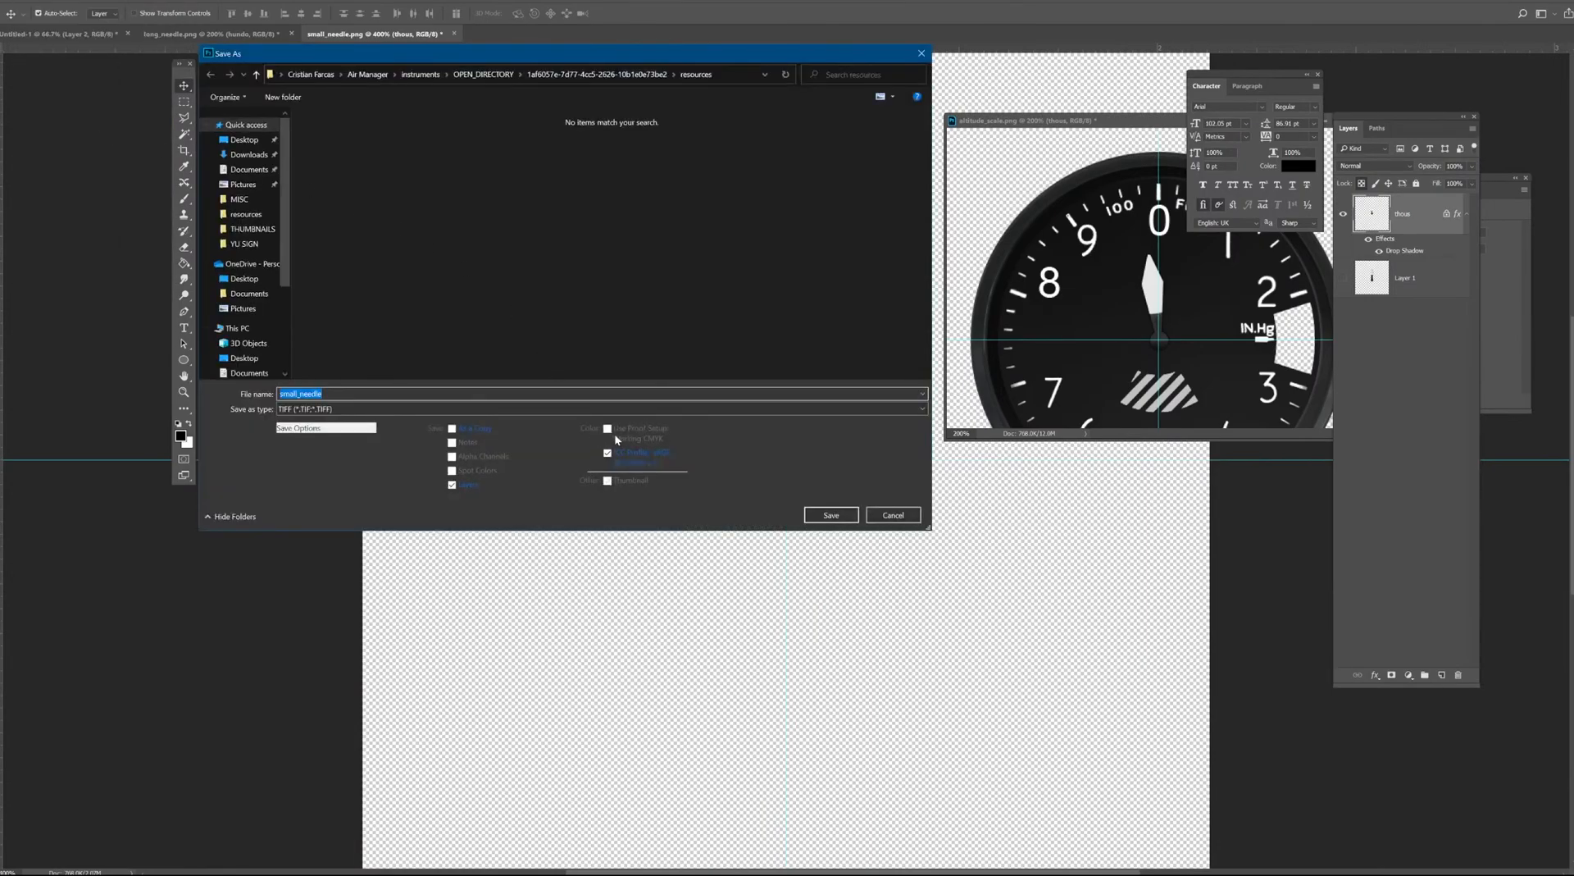
click(328, 408)
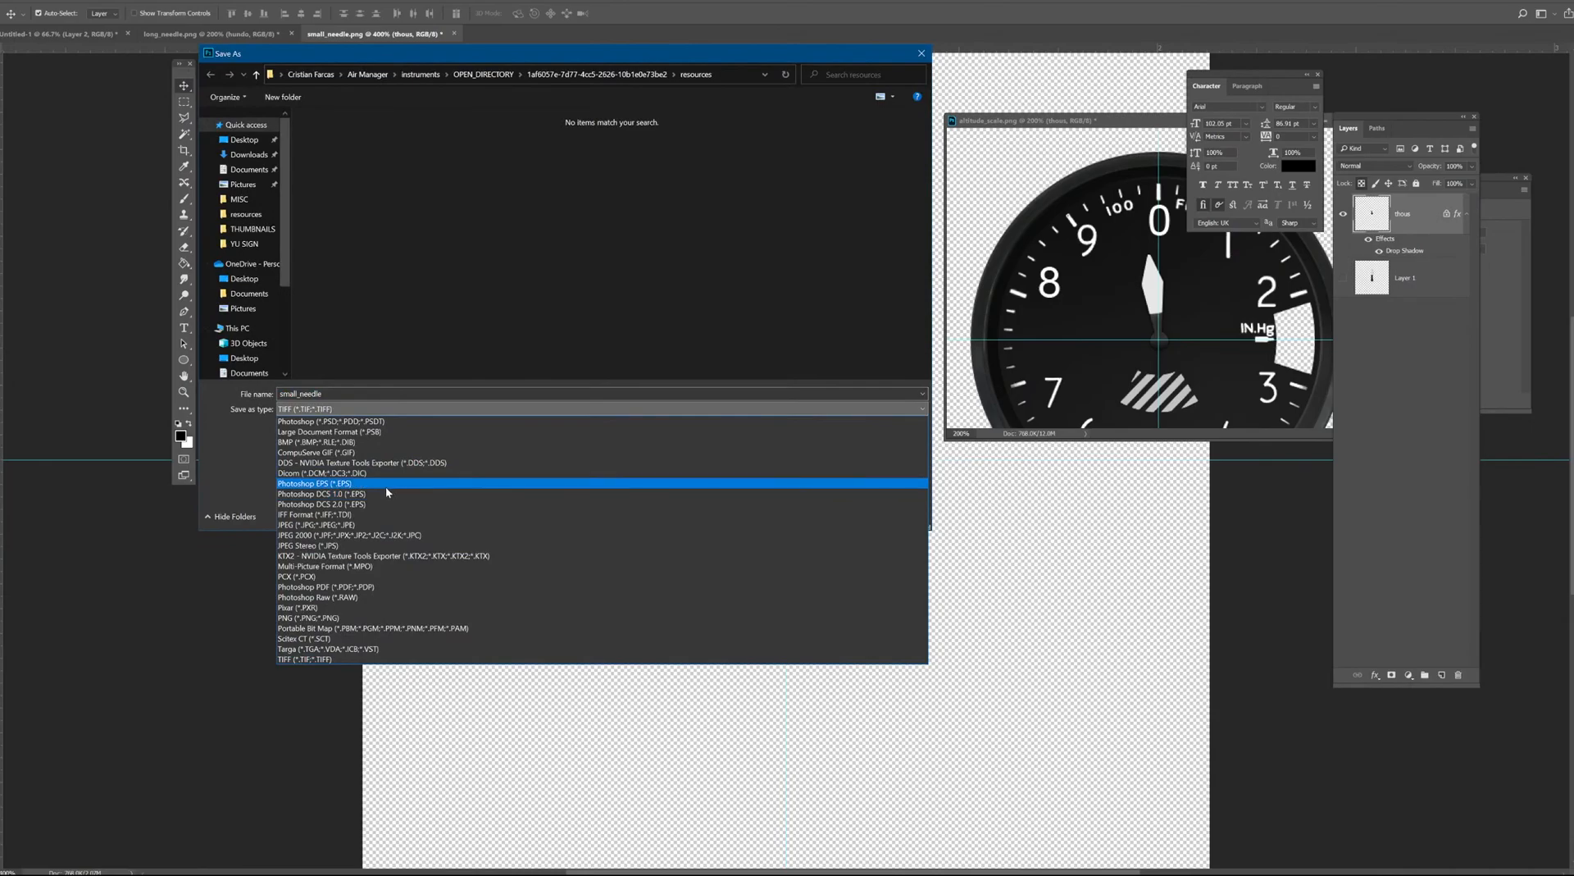
click(340, 616)
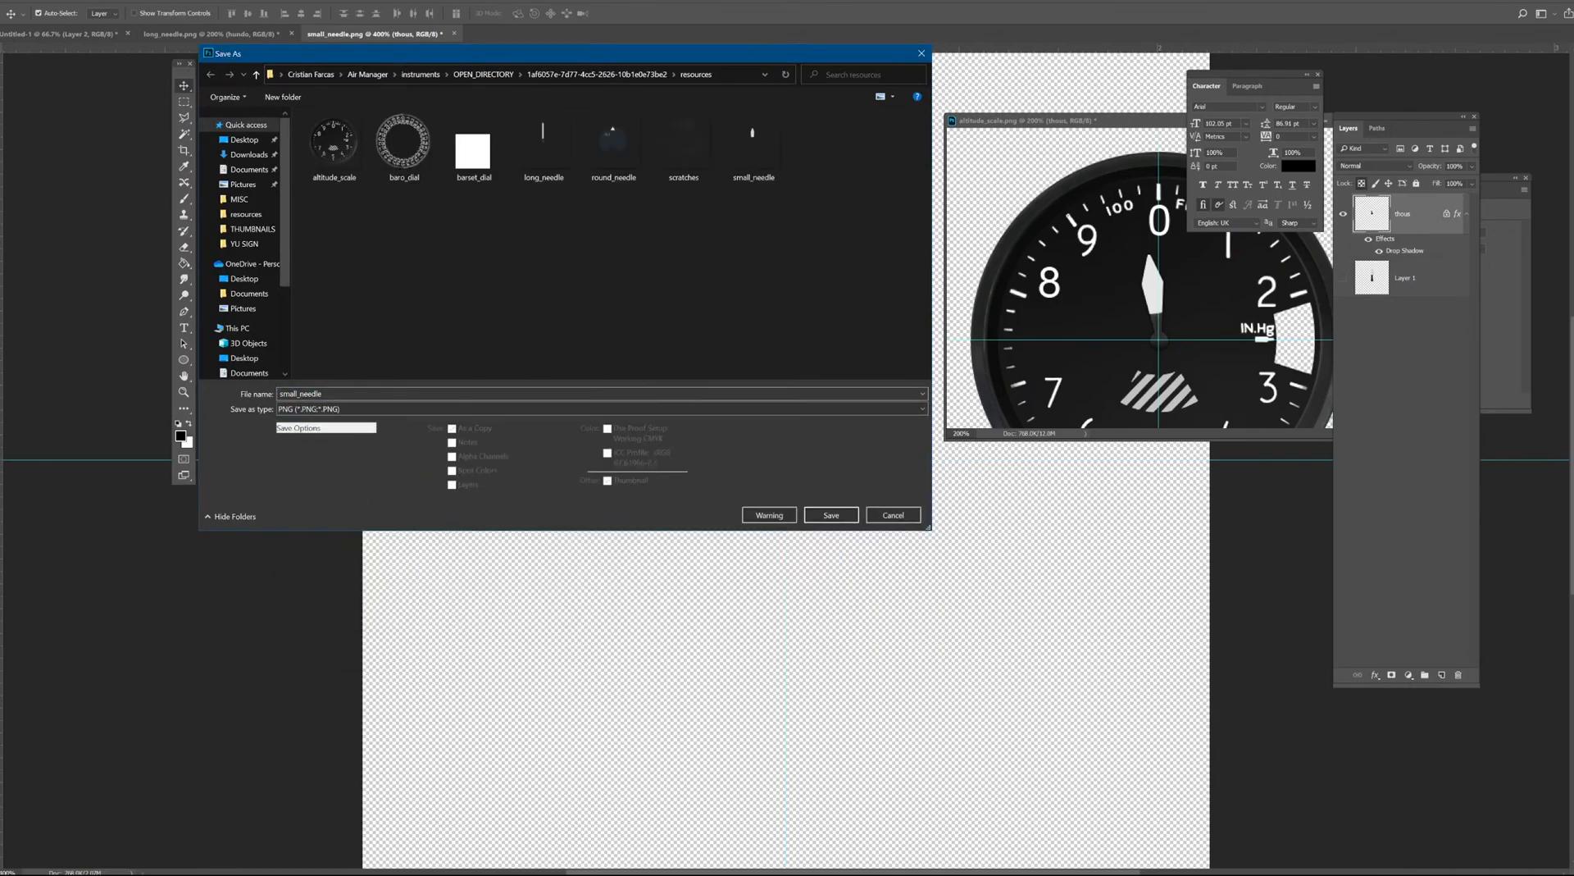
click(830, 515)
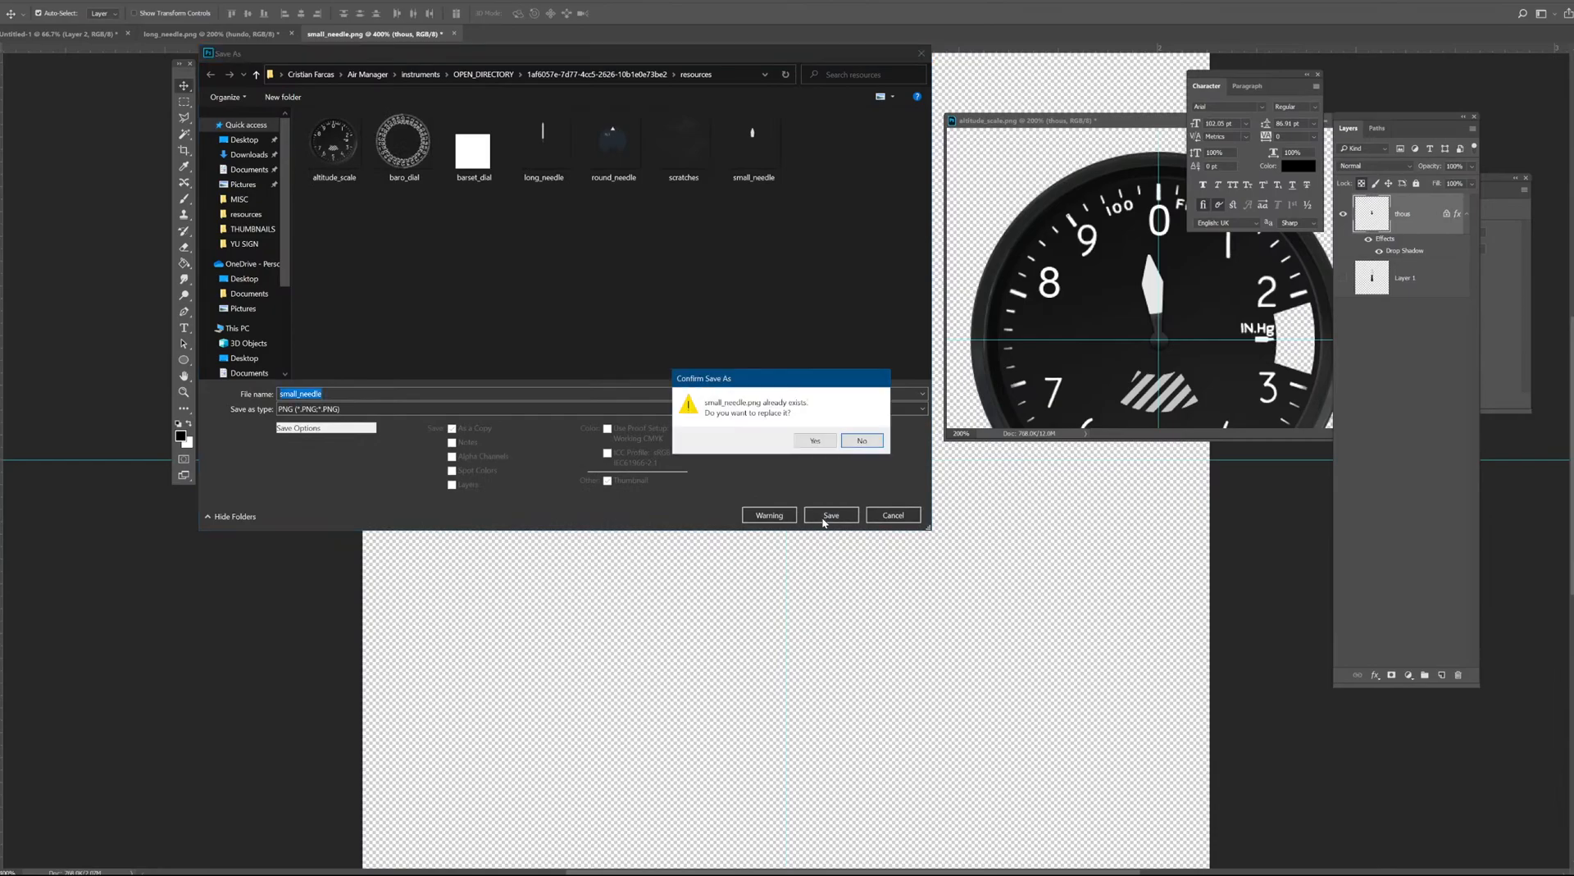
click(816, 441)
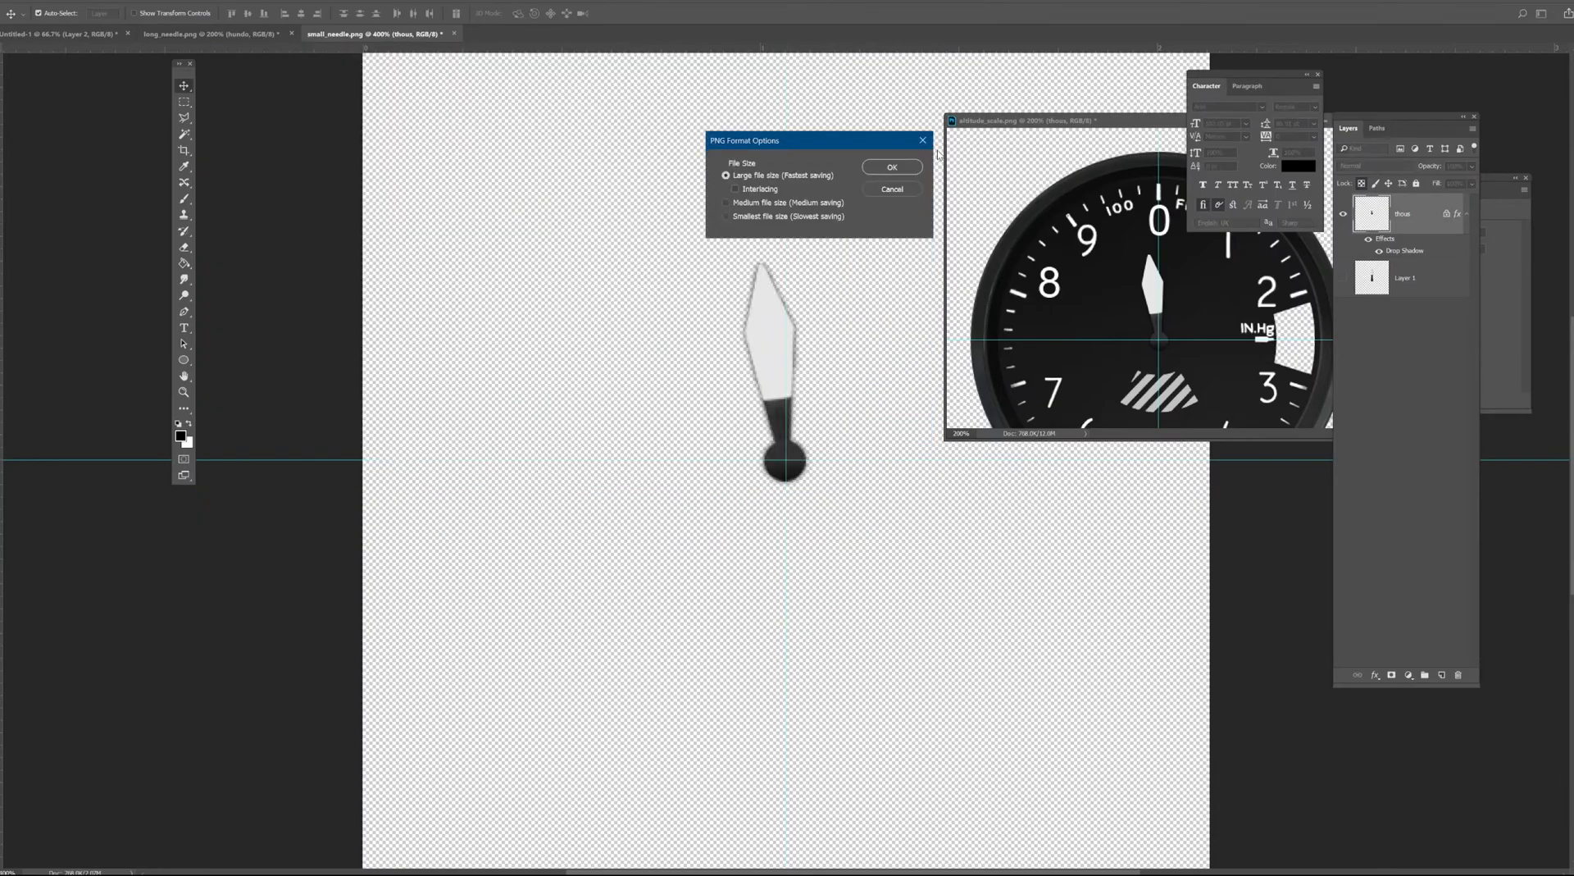
click(892, 167)
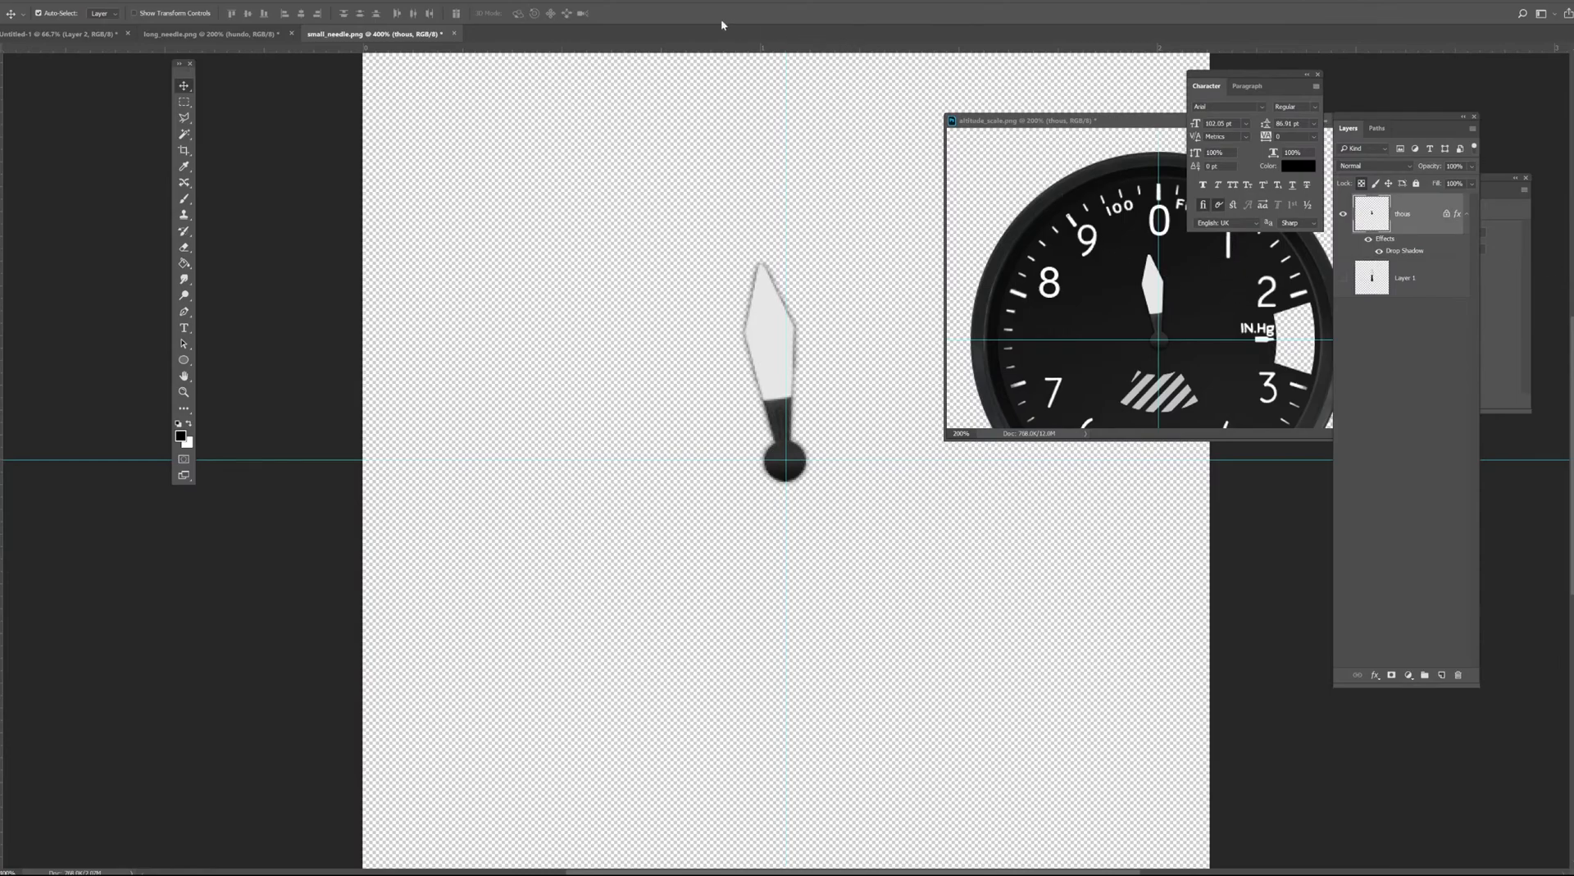
Dock the altitude_scale.png document with the other open documents and compare its face with the reference altimeter overlay.
click(239, 38)
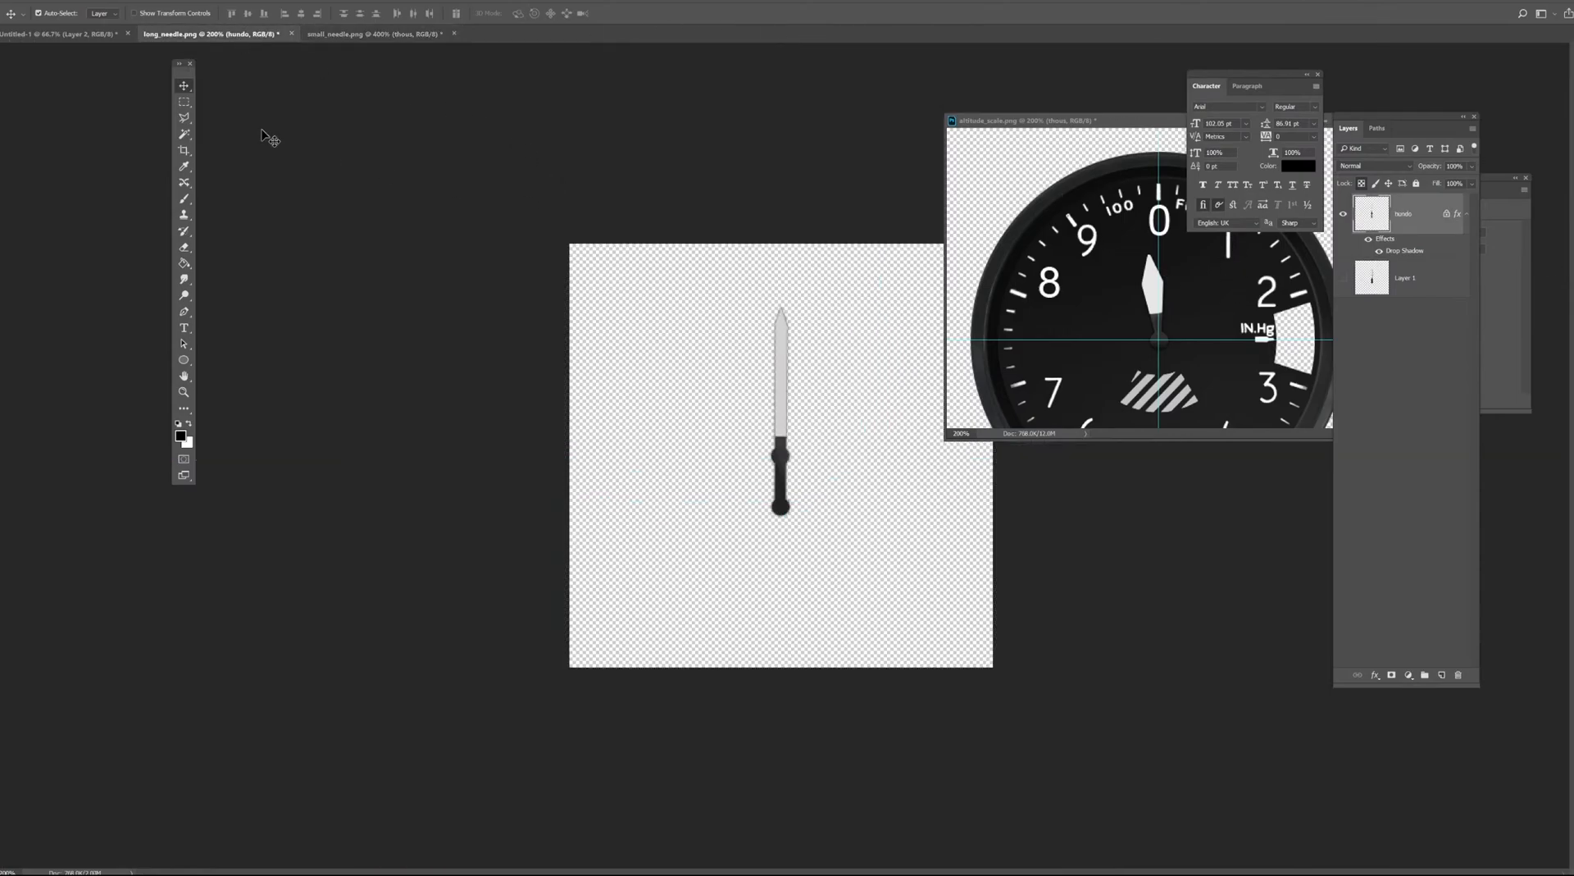
click(80, 34)
drag(1072, 122, 980, 54)
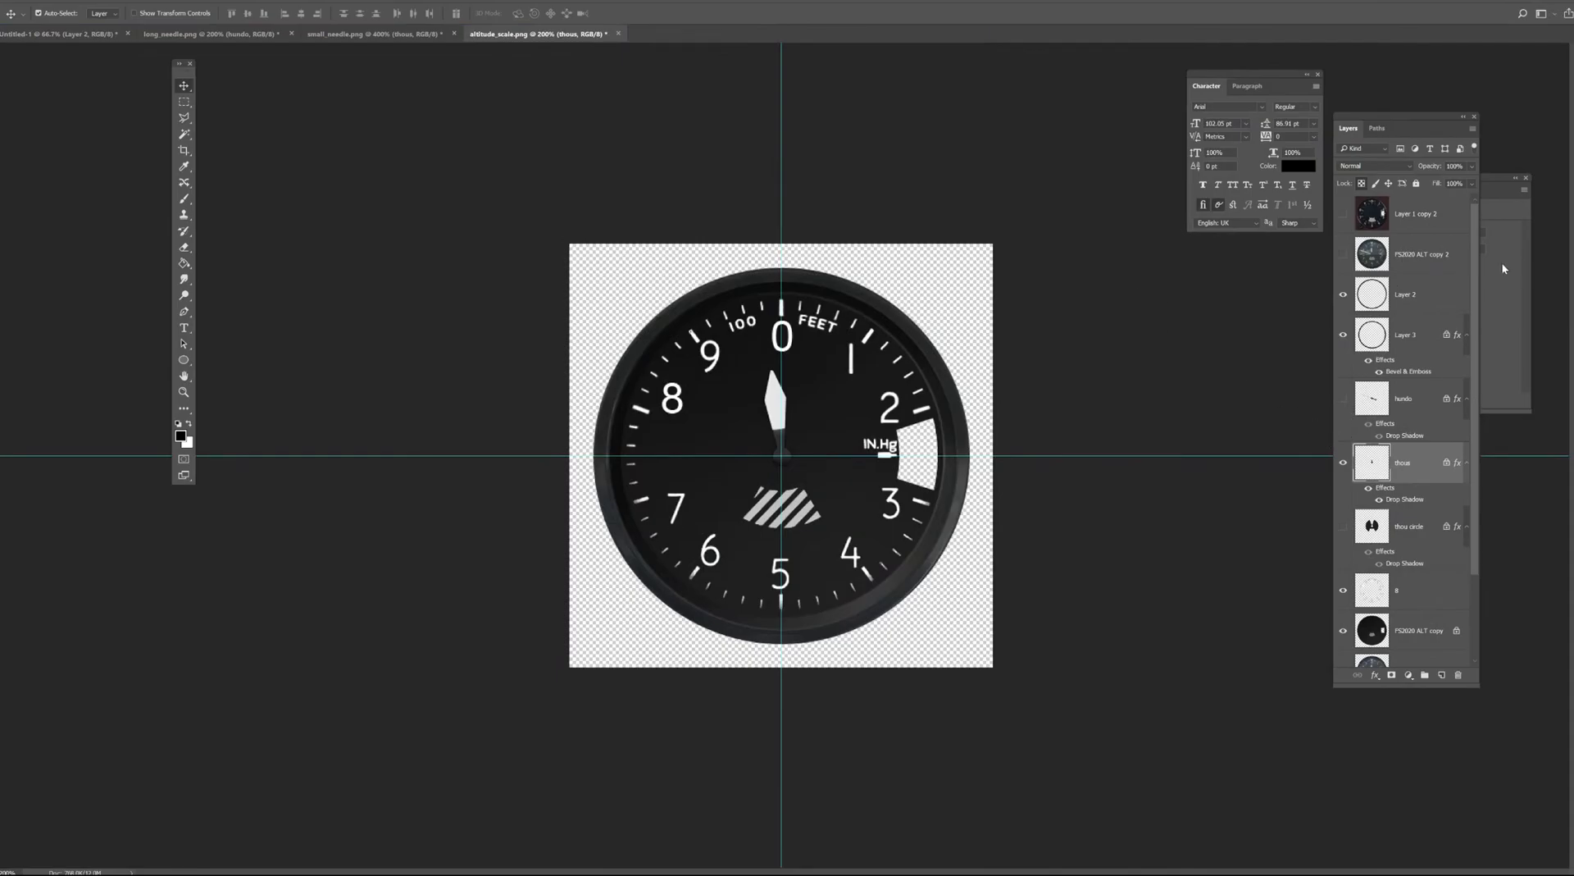
click(1343, 255)
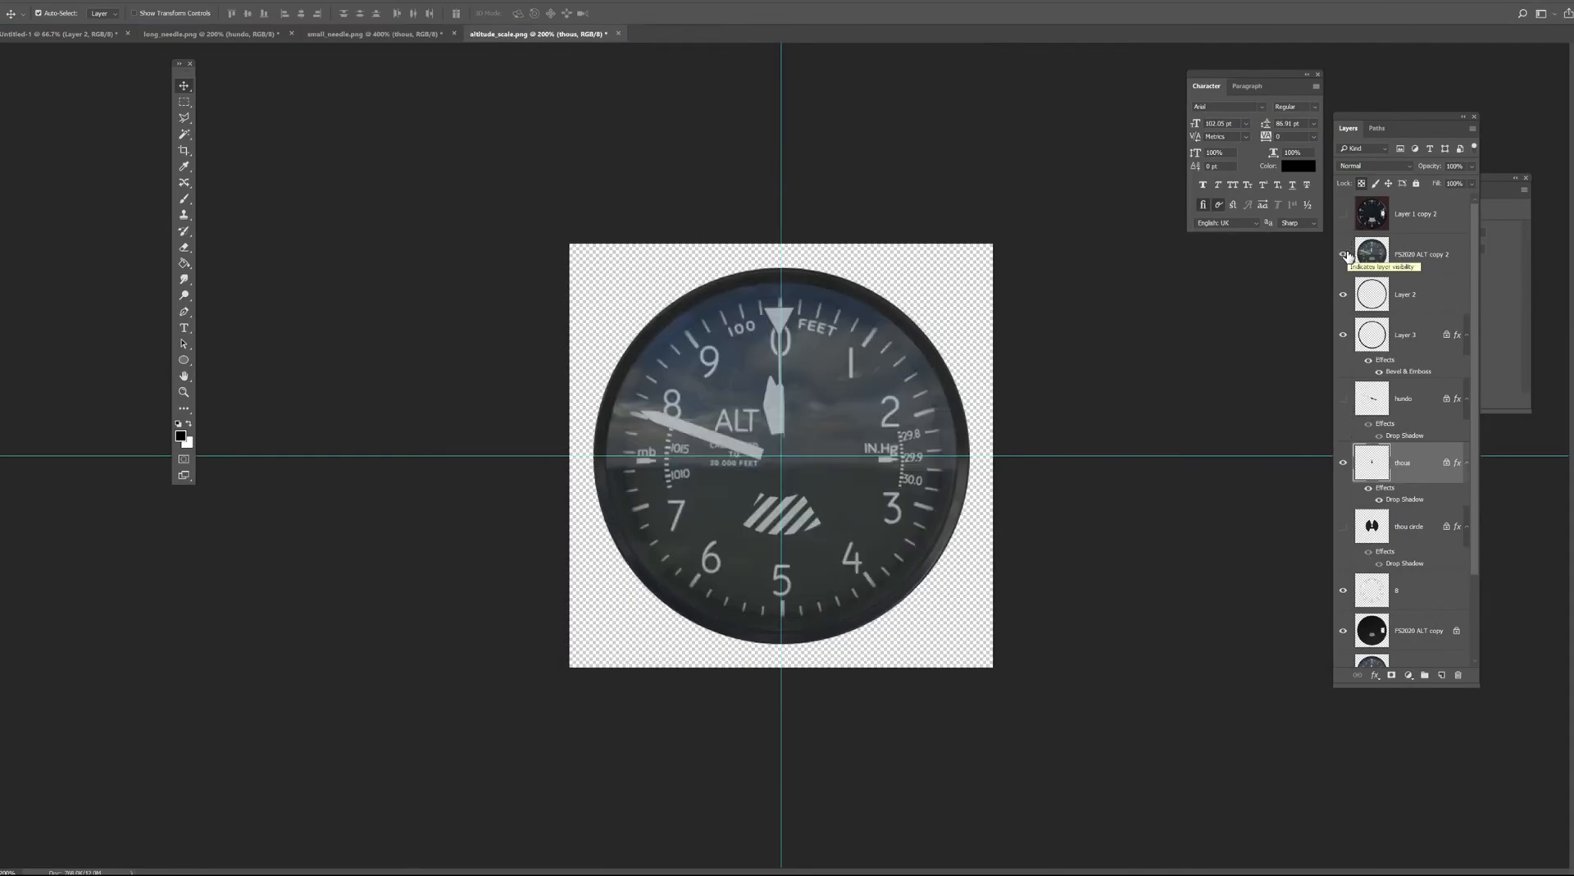
click(1344, 255)
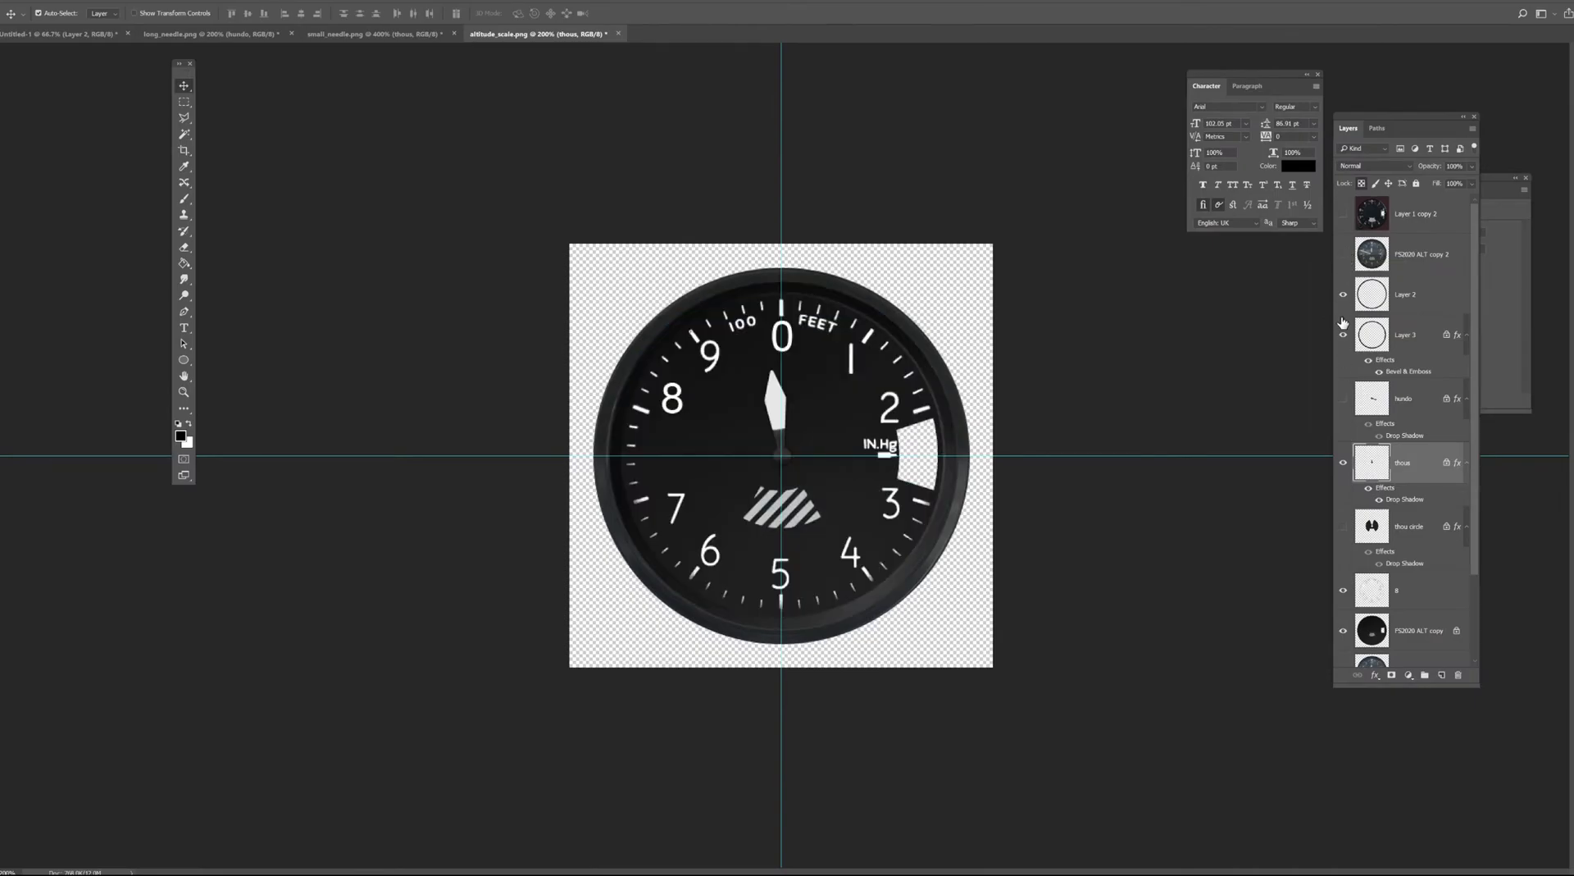
Hide the bezel, short needle, scale and dial face layers and leave only the thou circle layer shown.
click(1343, 295)
click(1343, 335)
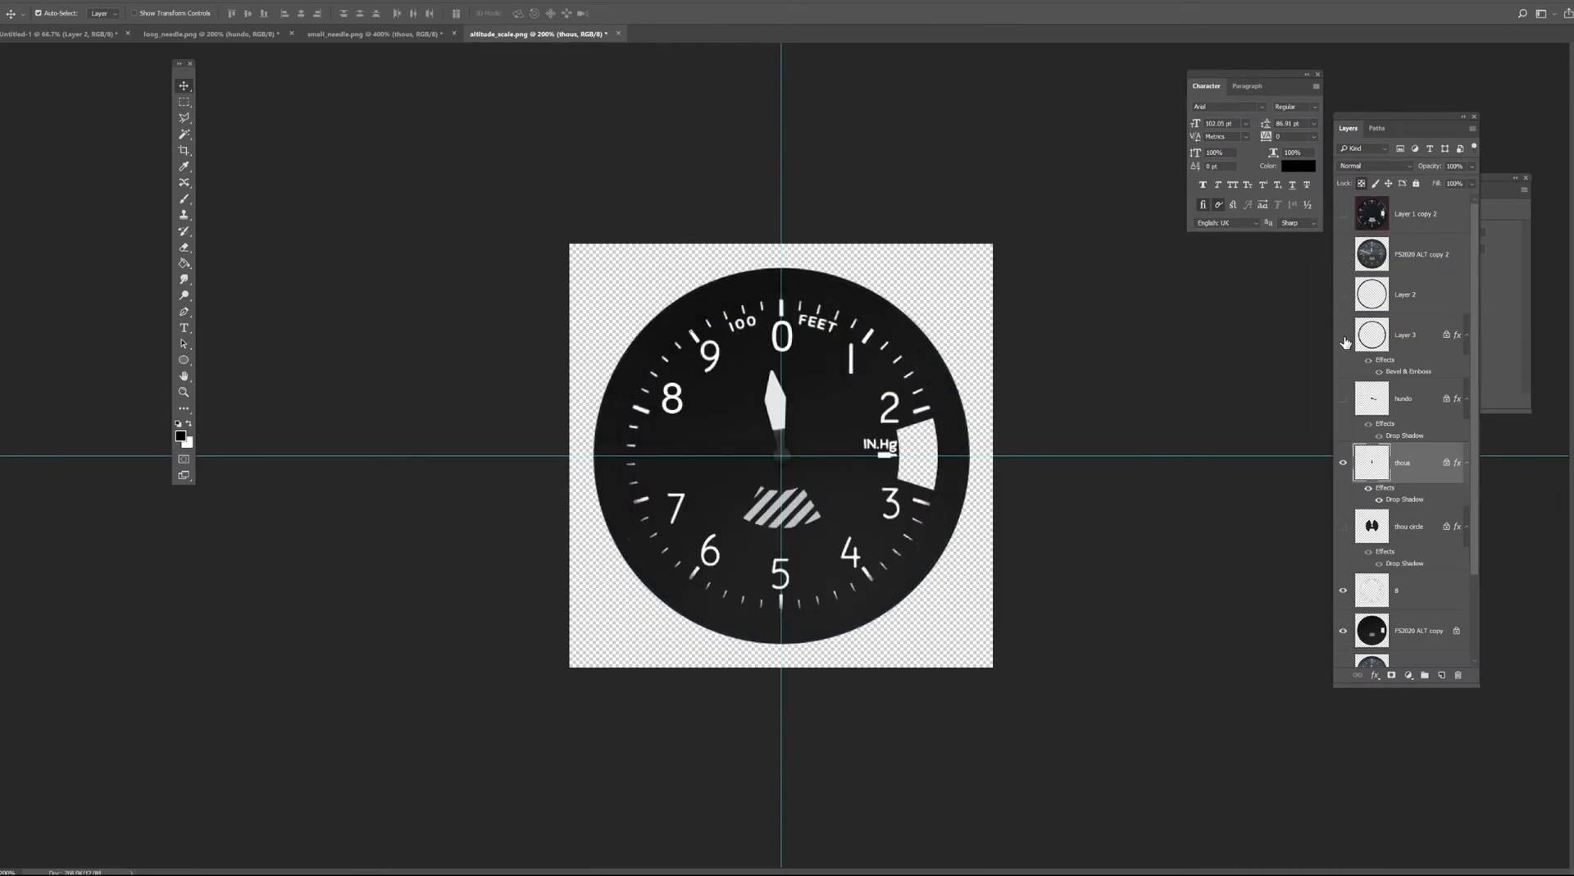
click(1345, 464)
click(1343, 590)
click(1343, 629)
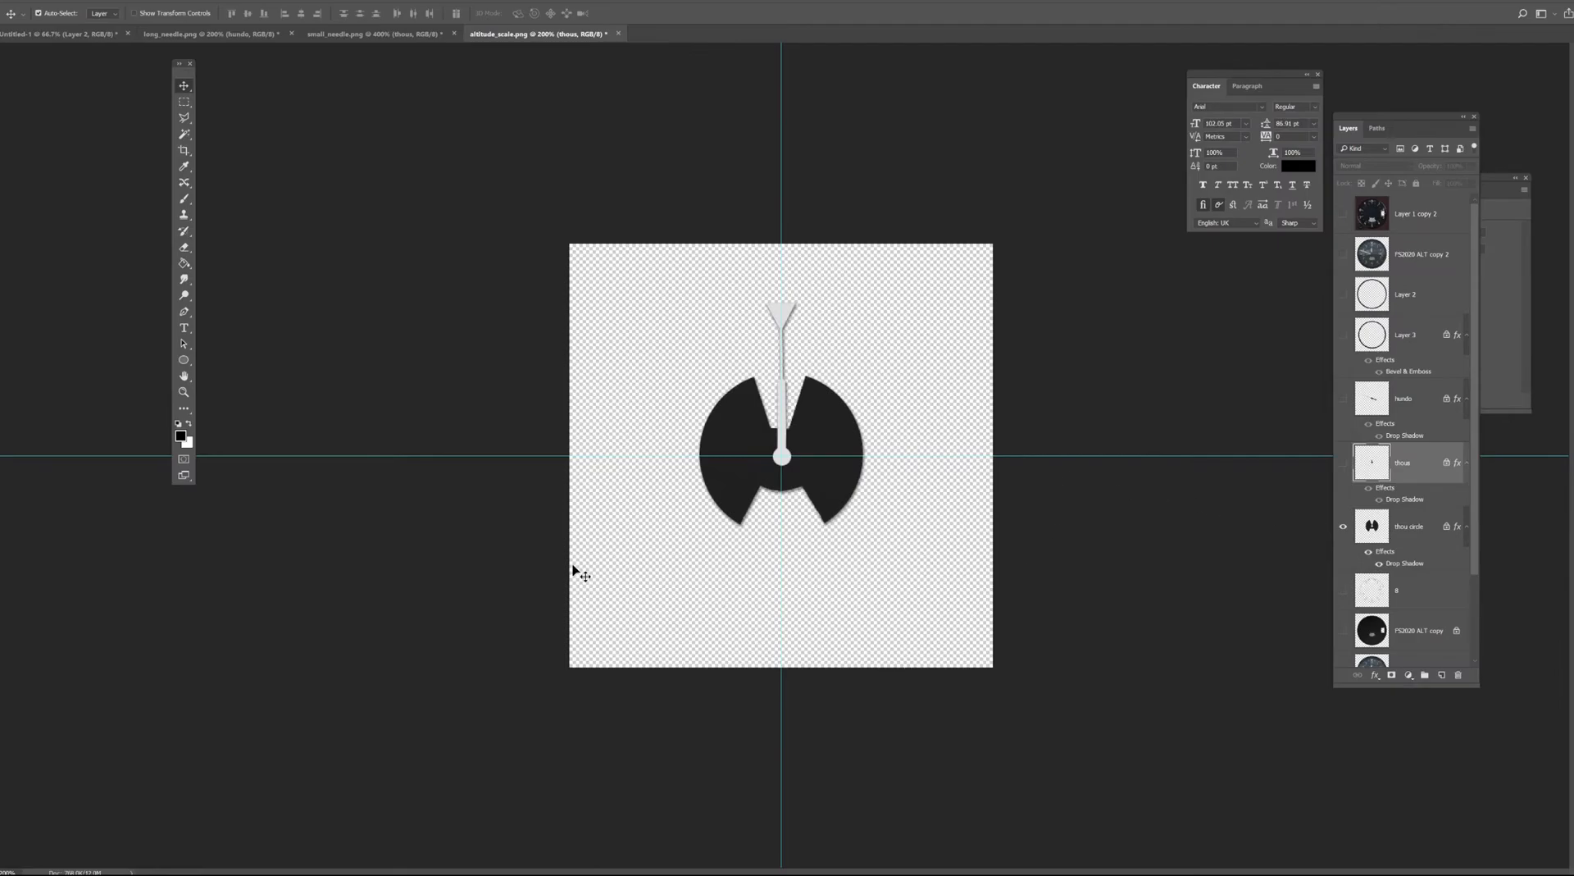
Open the round_needle image from the resources folder as a Photoshop document and float it over altitude_scale.png.
mouse_move(423, 868)
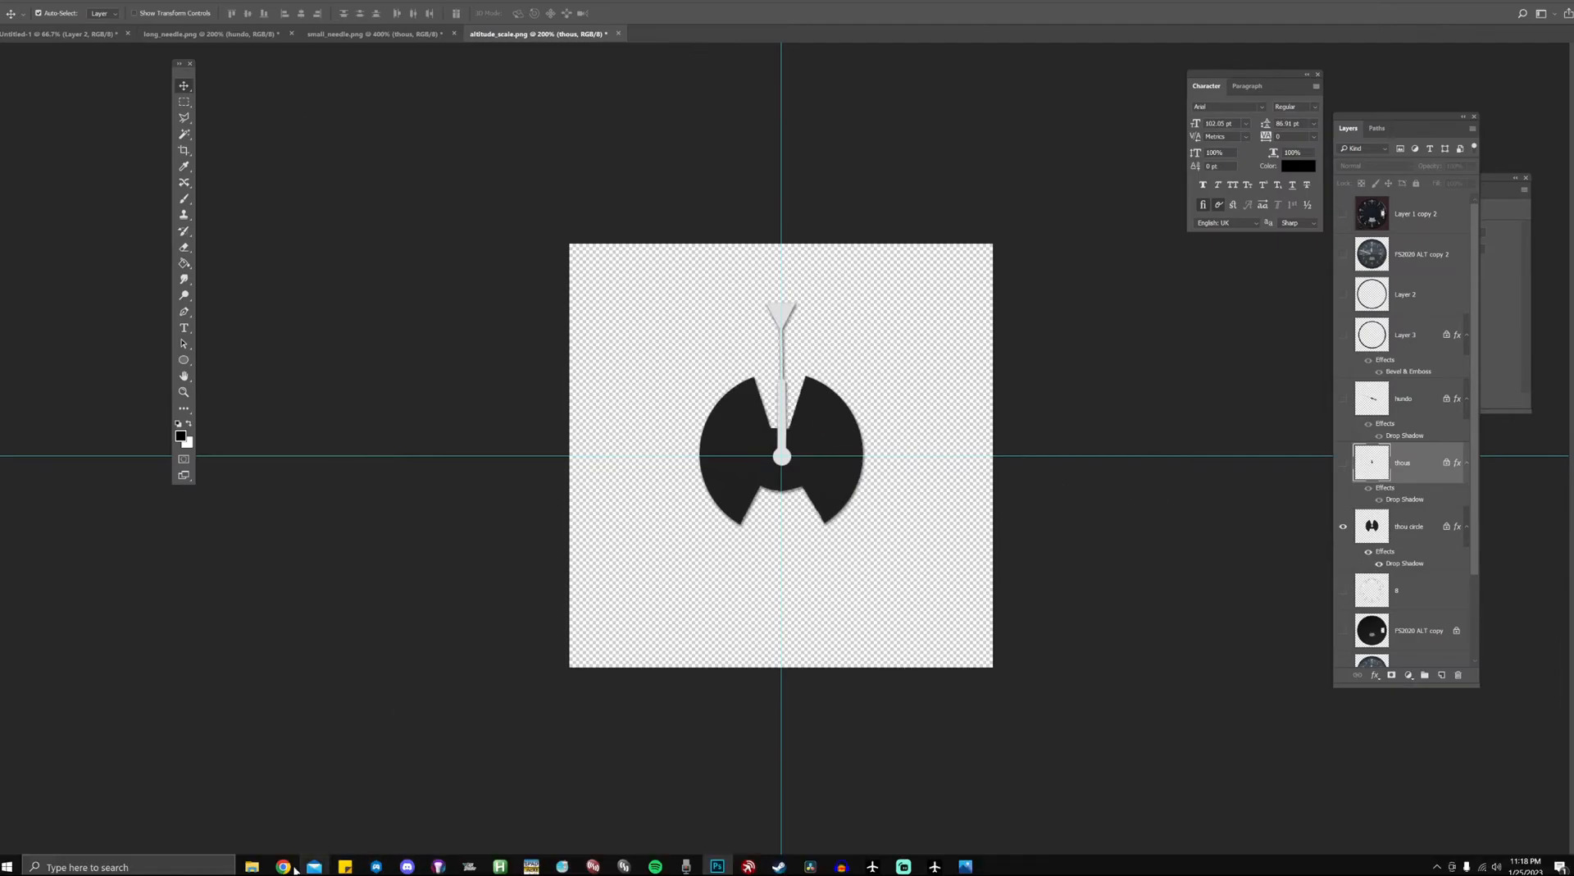
mouse_move(251, 867)
click(334, 824)
click(959, 287)
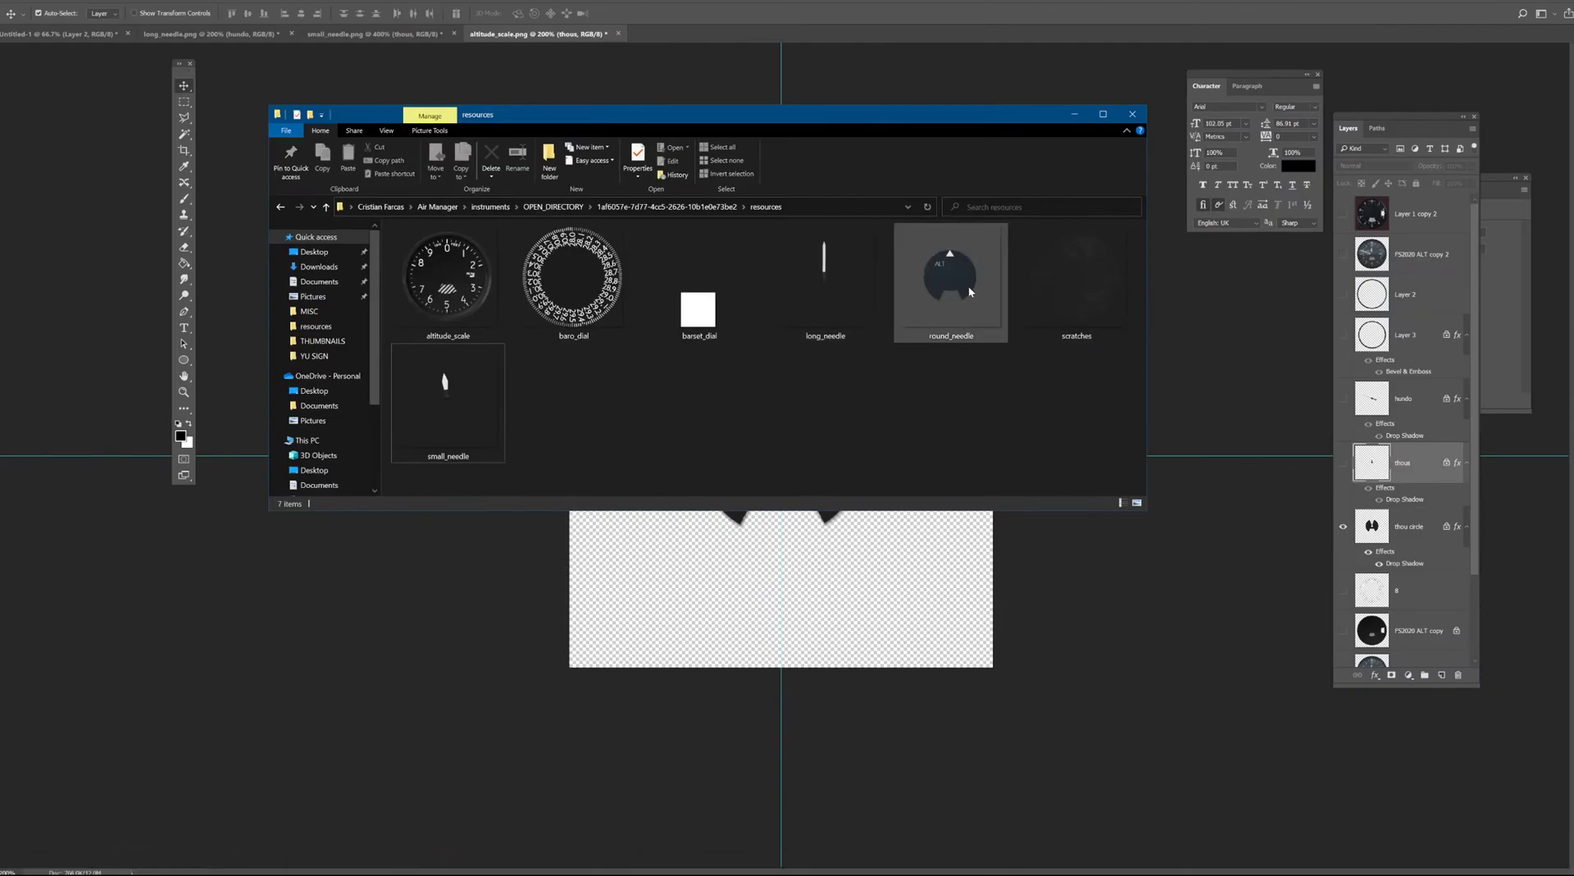
drag(898, 123, 878, 33)
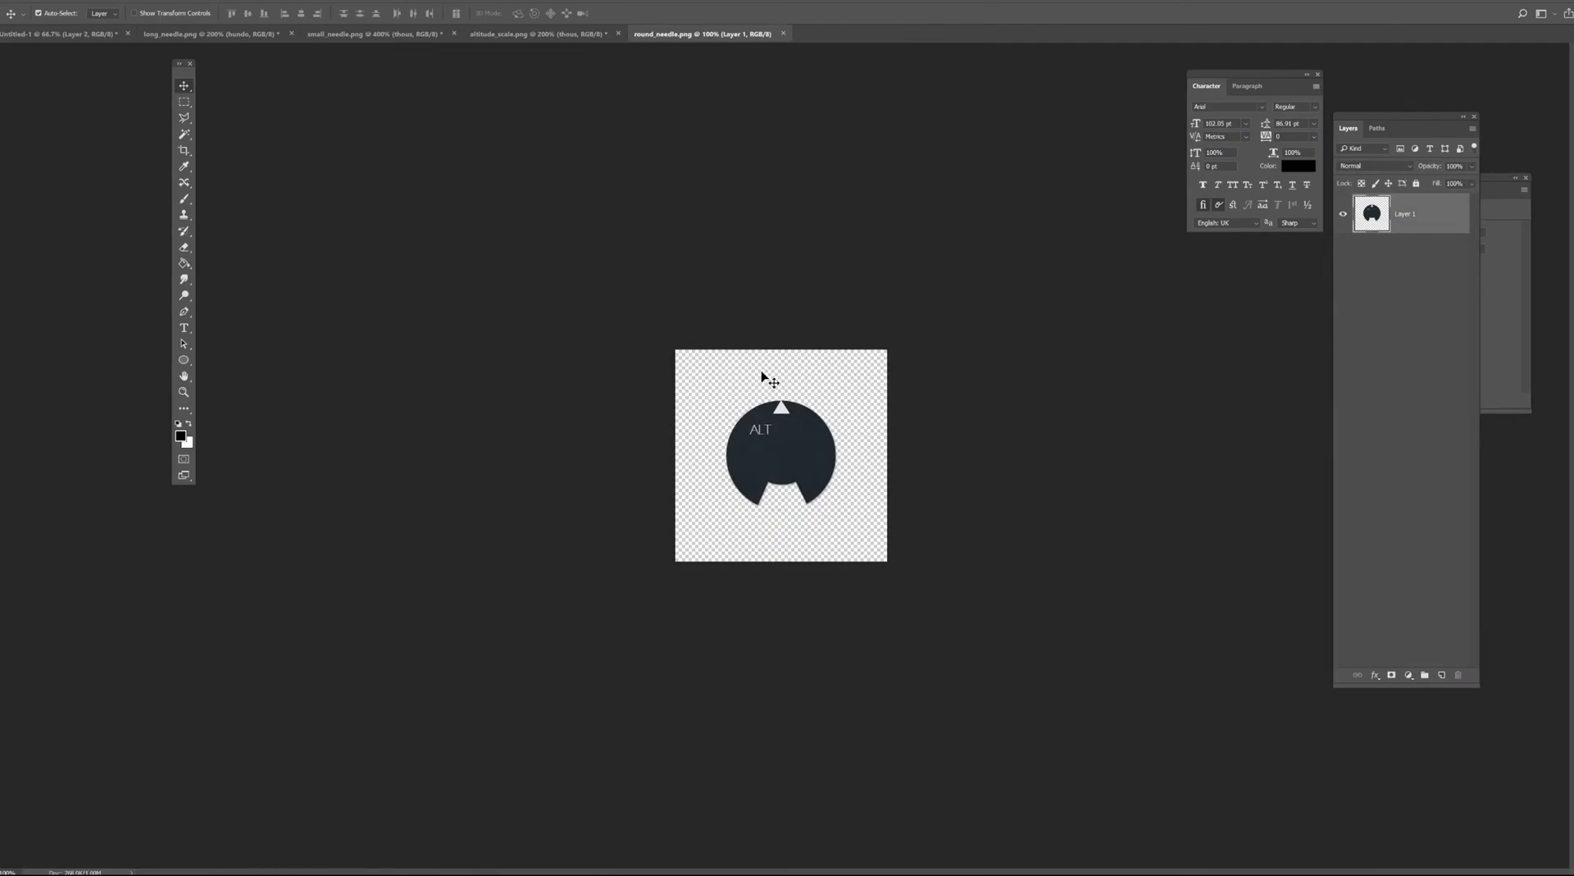
drag(674, 35, 764, 87)
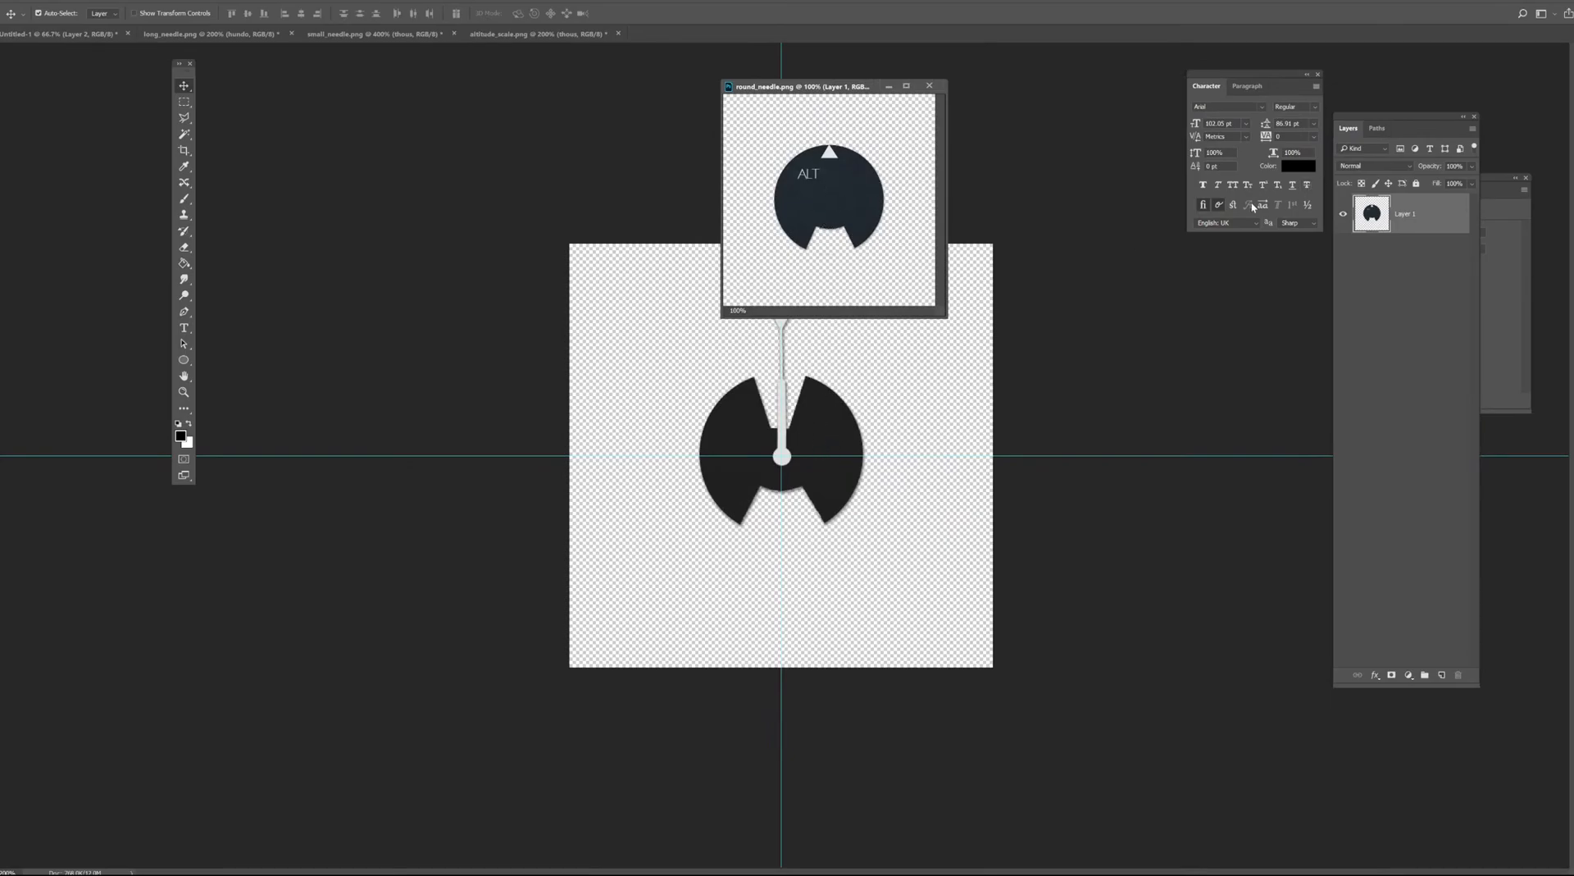
Undo the accidental duplicate of Layer 1 and copy the short needle layer from altitude_scale.png into round_needle.png.
drag(1428, 223, 1369, 242)
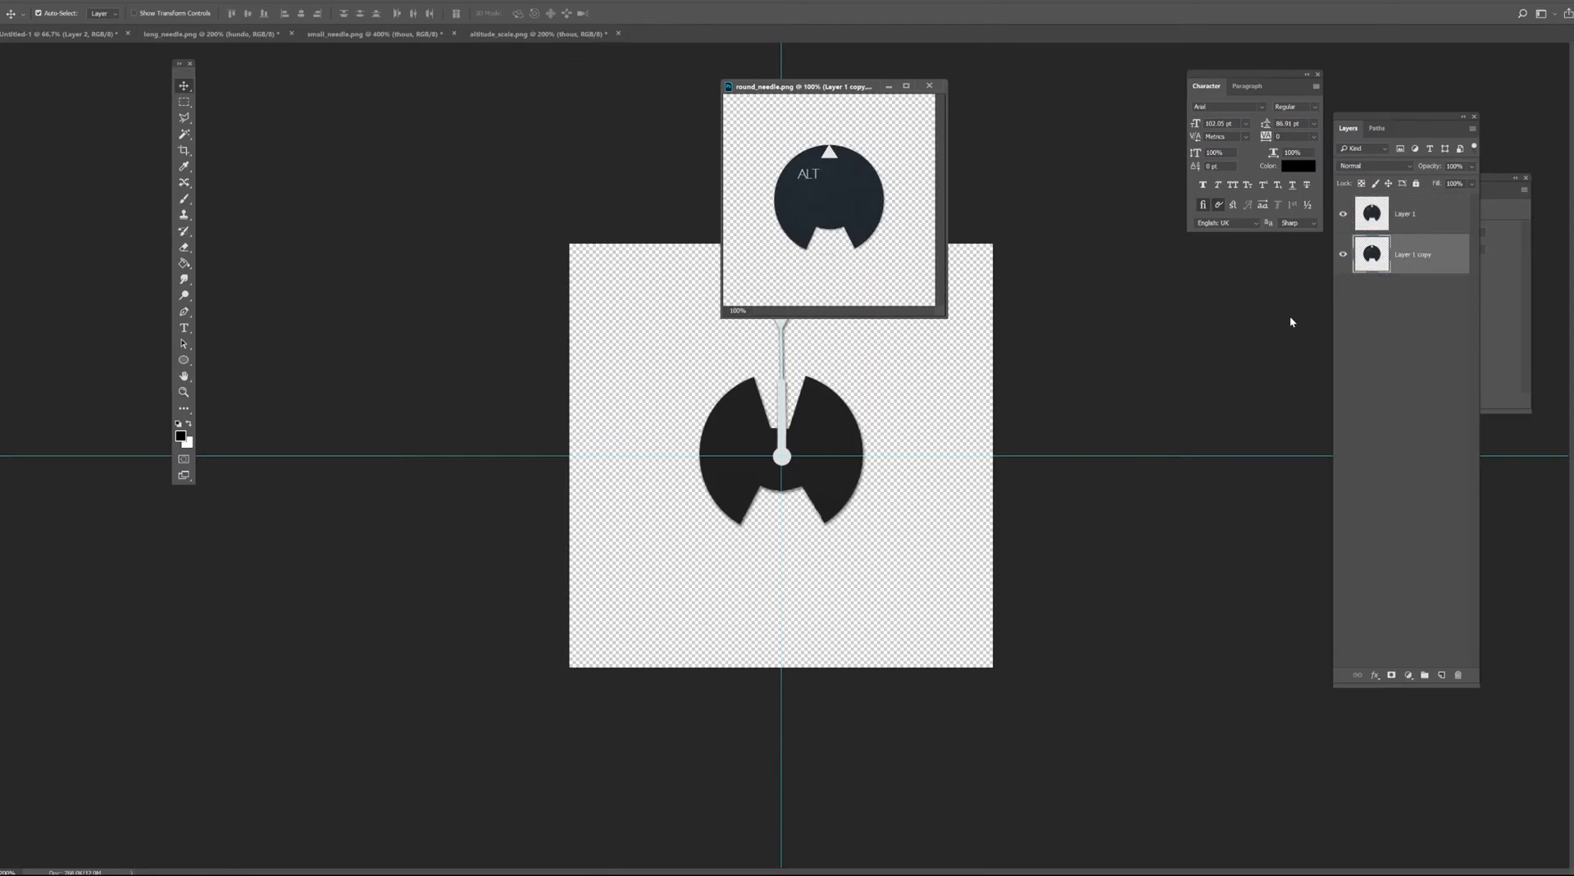
key(ctrl+z)
key(ctrl+Tab)
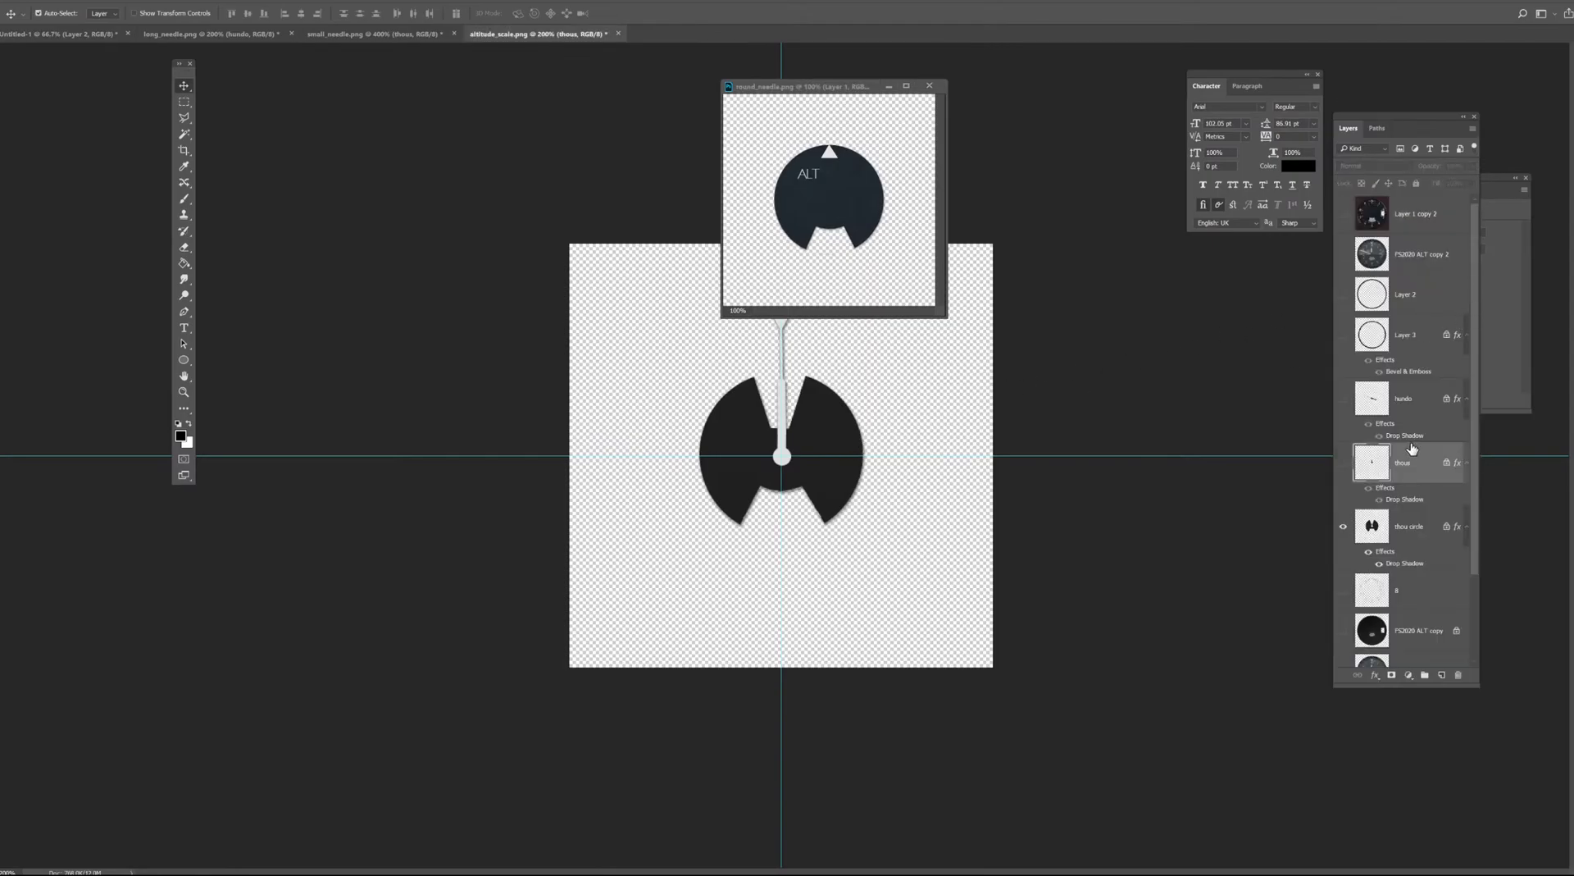
drag(1413, 467, 837, 181)
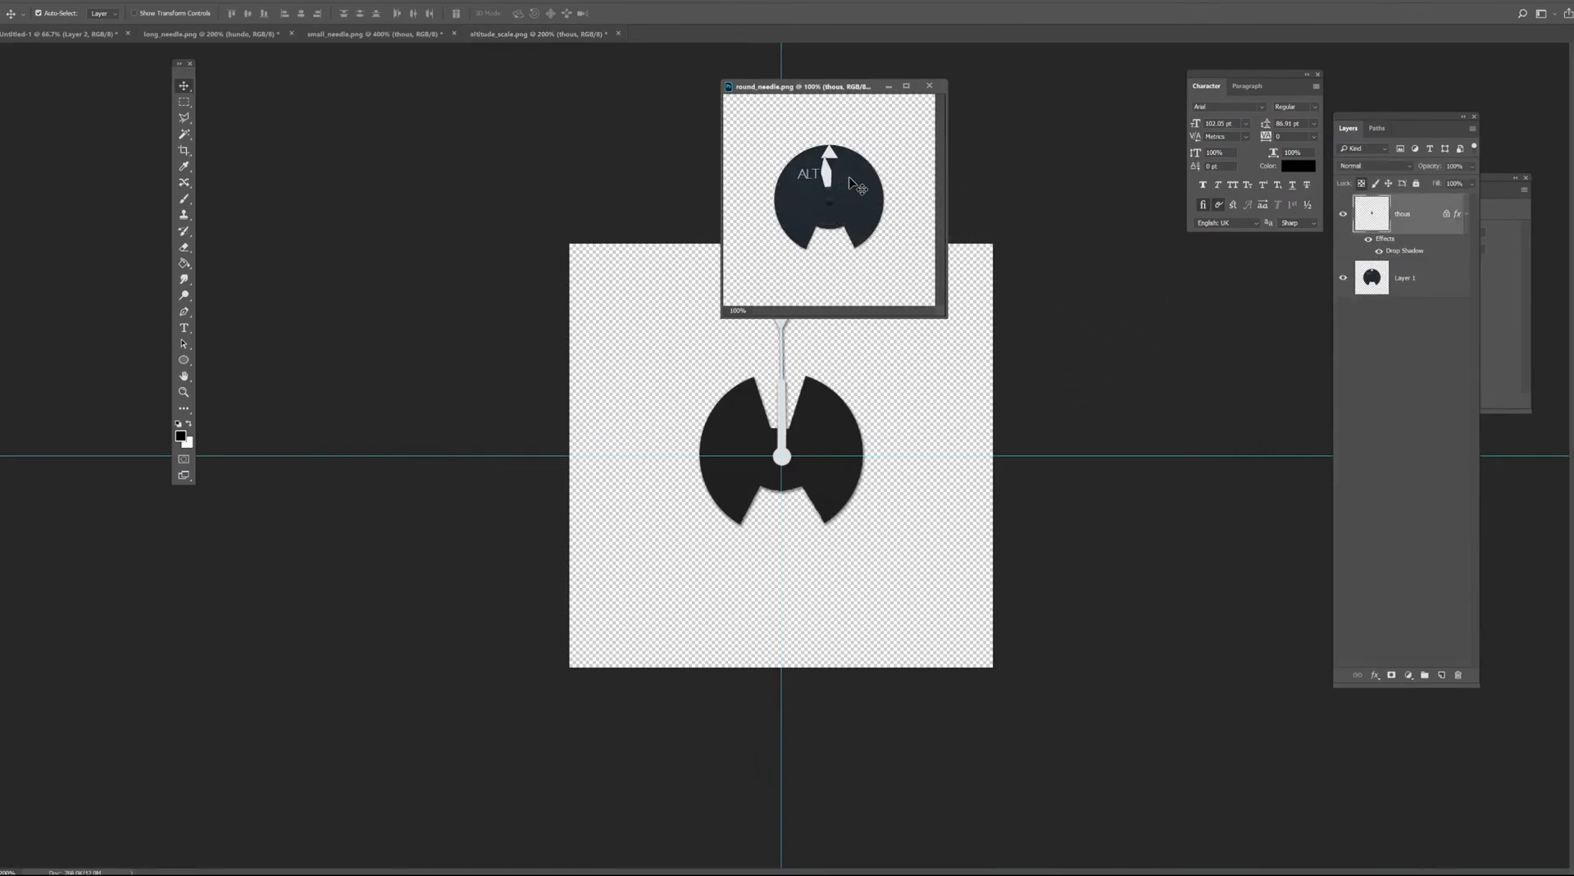
Dock round_needle.png with the other open documents and hide the copied short needle layer.
drag(853, 88, 857, 32)
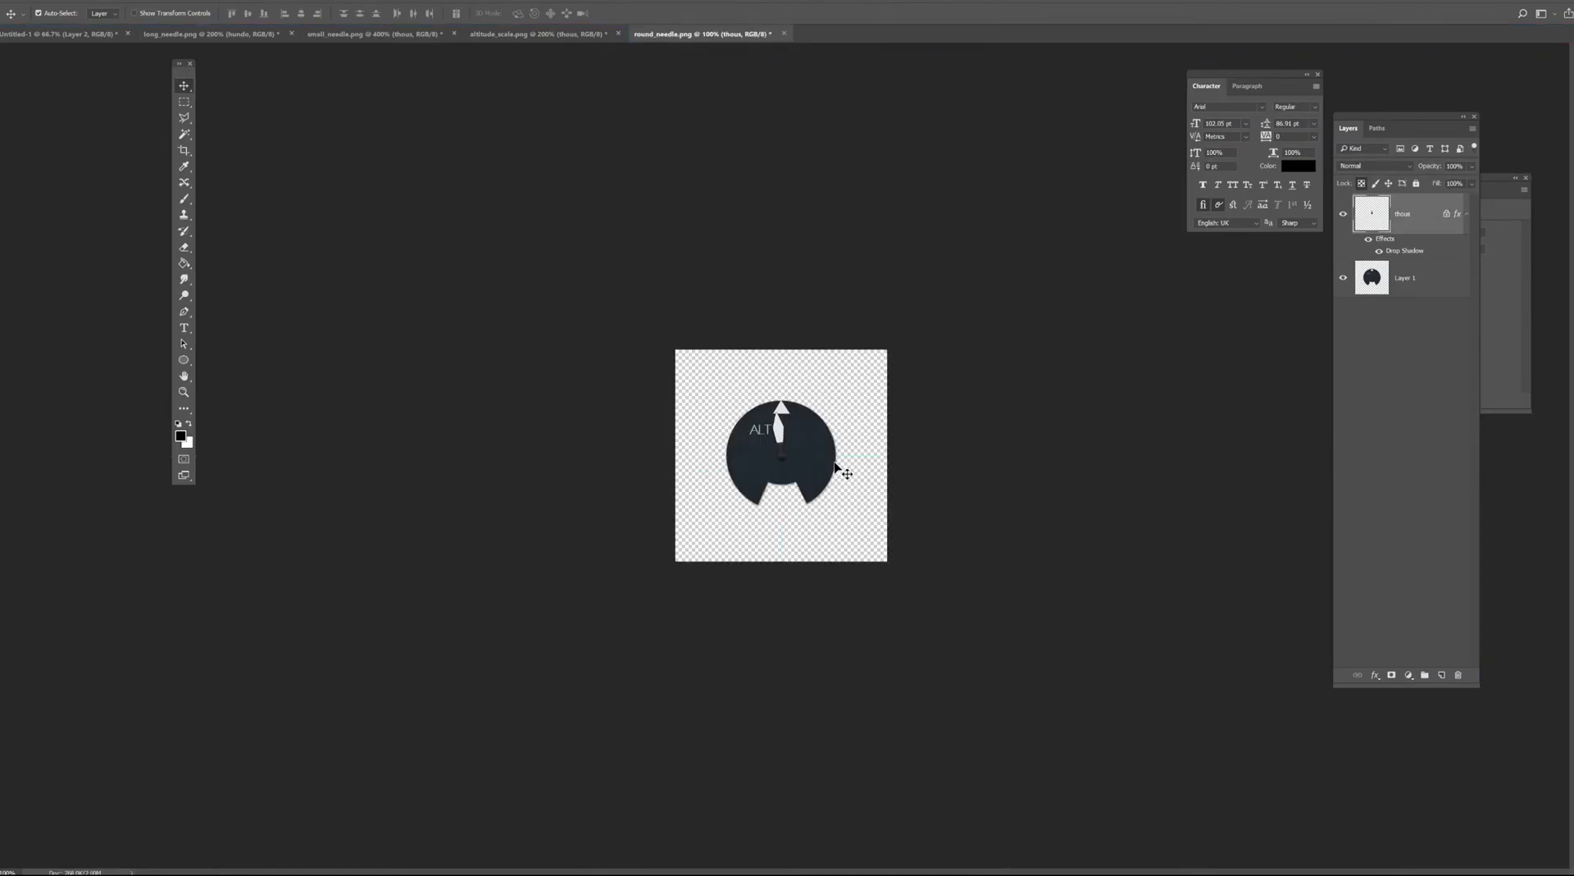
key(ctrl+plus)
key(ctrl+plus)
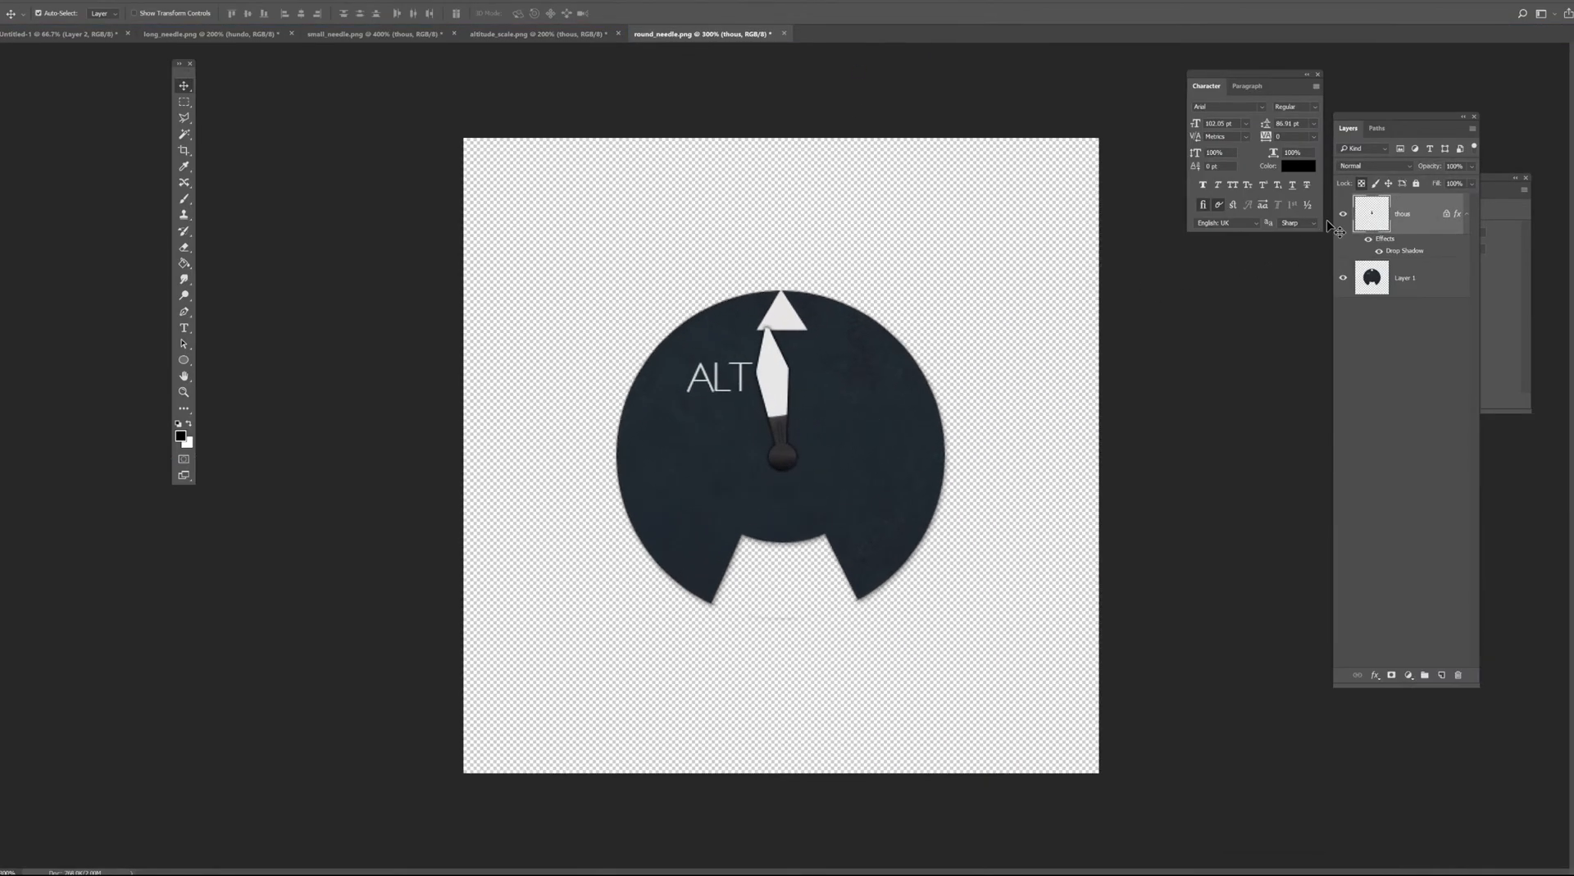
click(1343, 215)
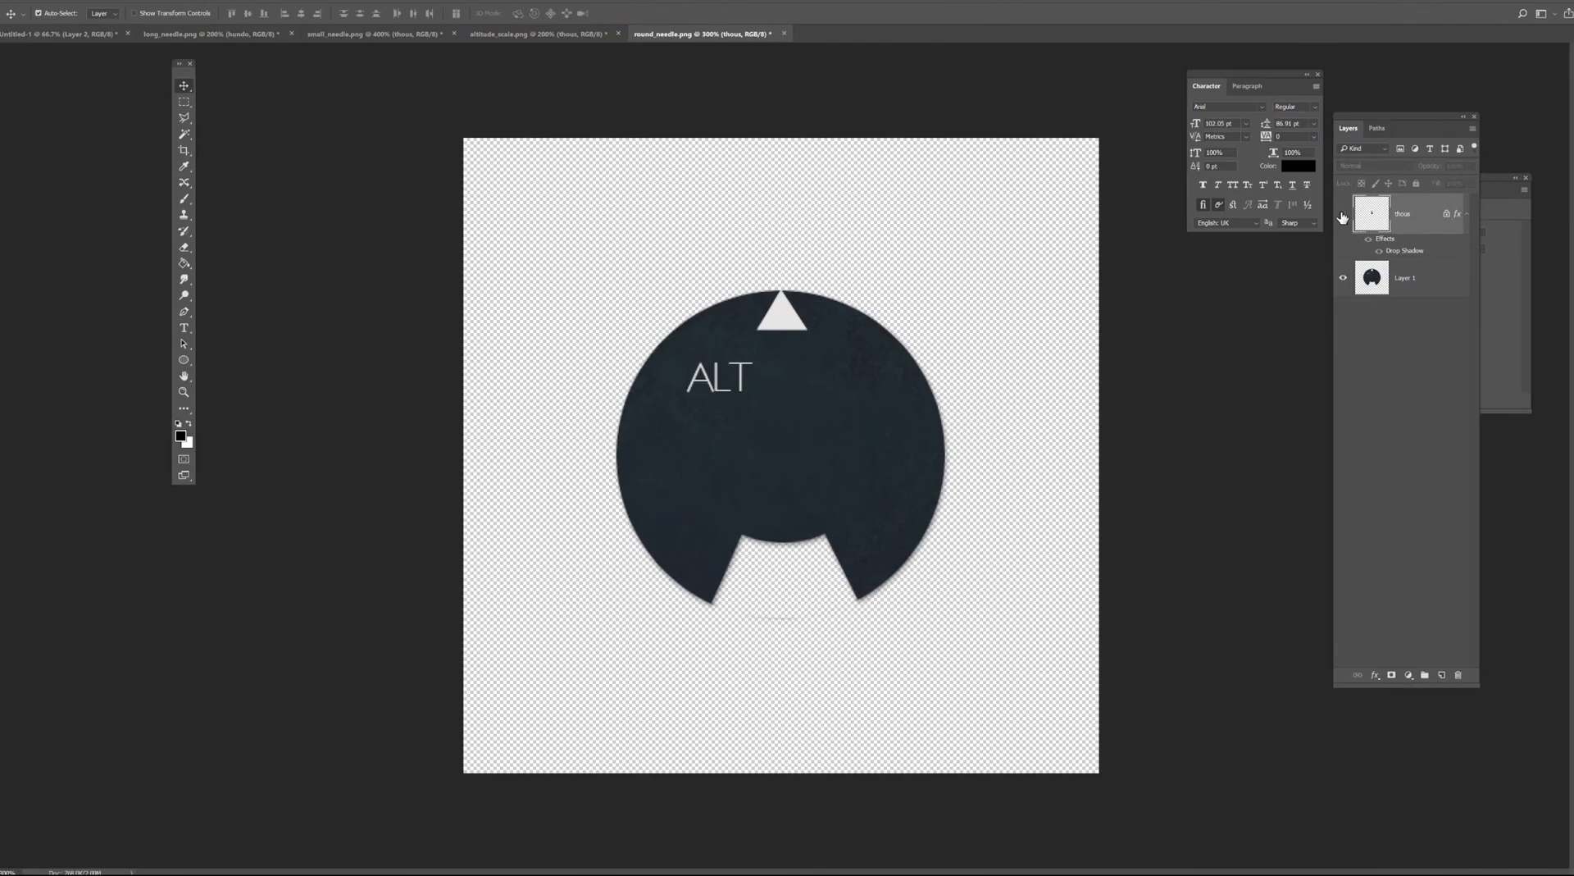
Replace the short needle layer in round_needle.png with the thou circle layer from altitude_scale.png and dock the document again.
key(Delete)
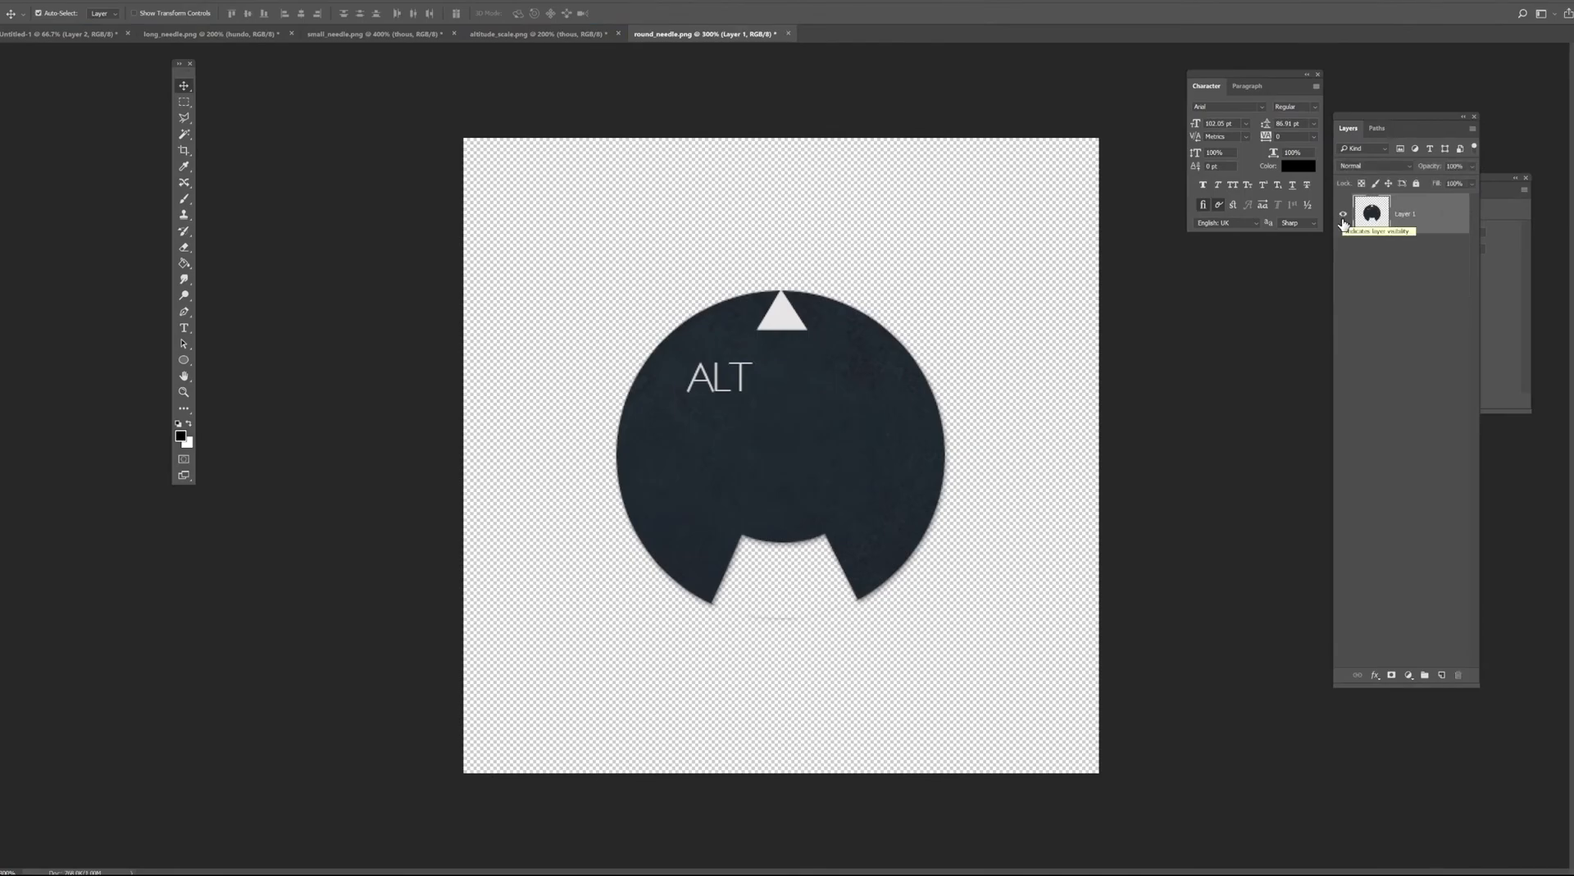
drag(704, 33, 920, 214)
drag(916, 150, 727, 58)
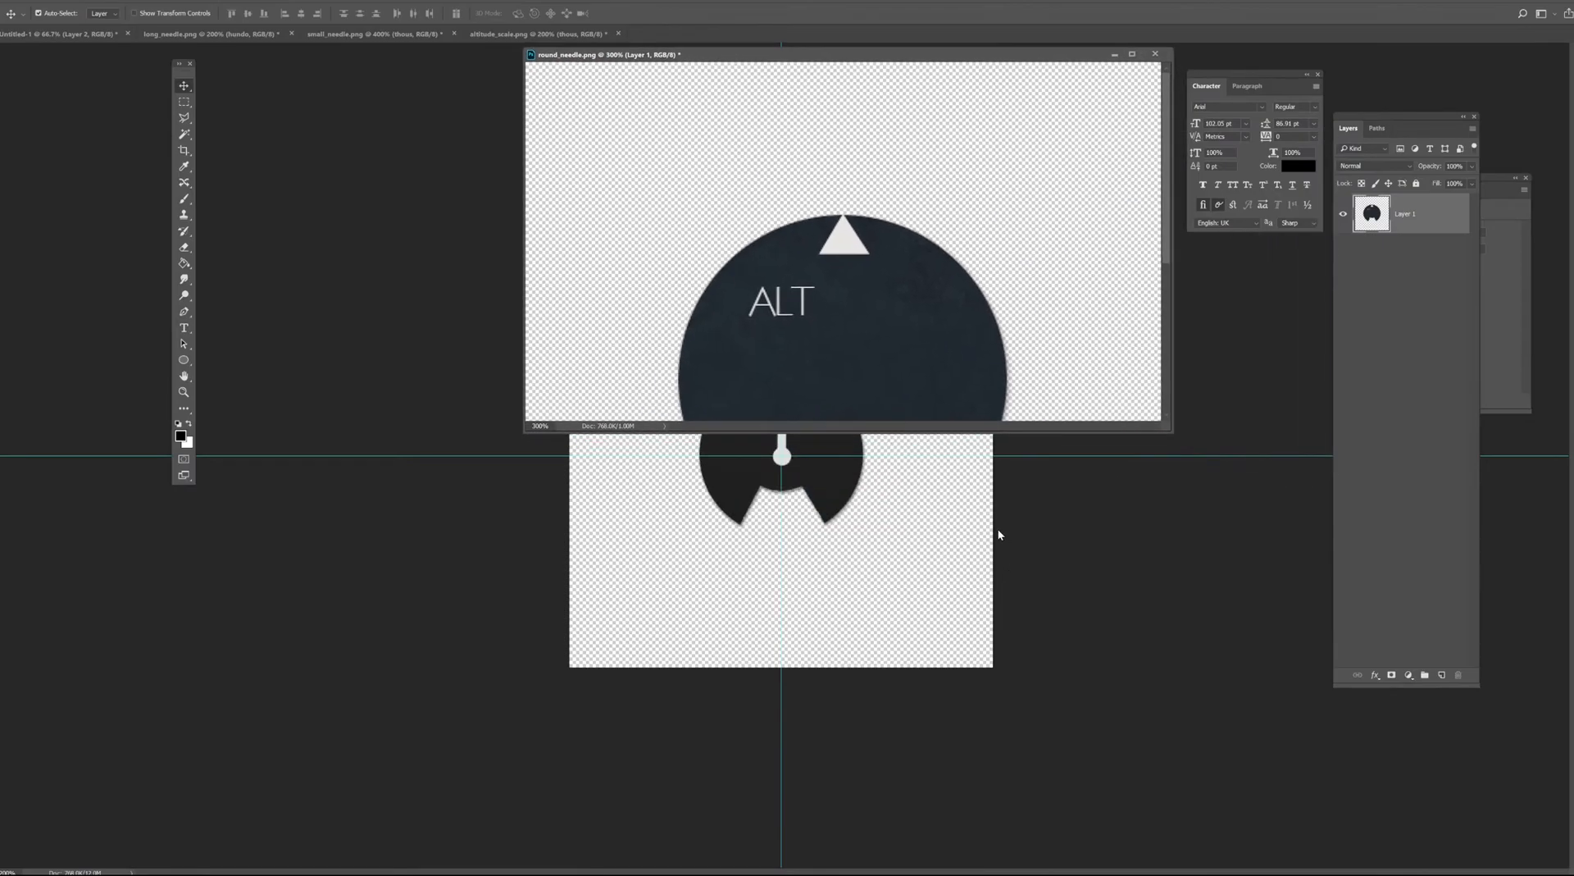
click(969, 512)
click(1412, 529)
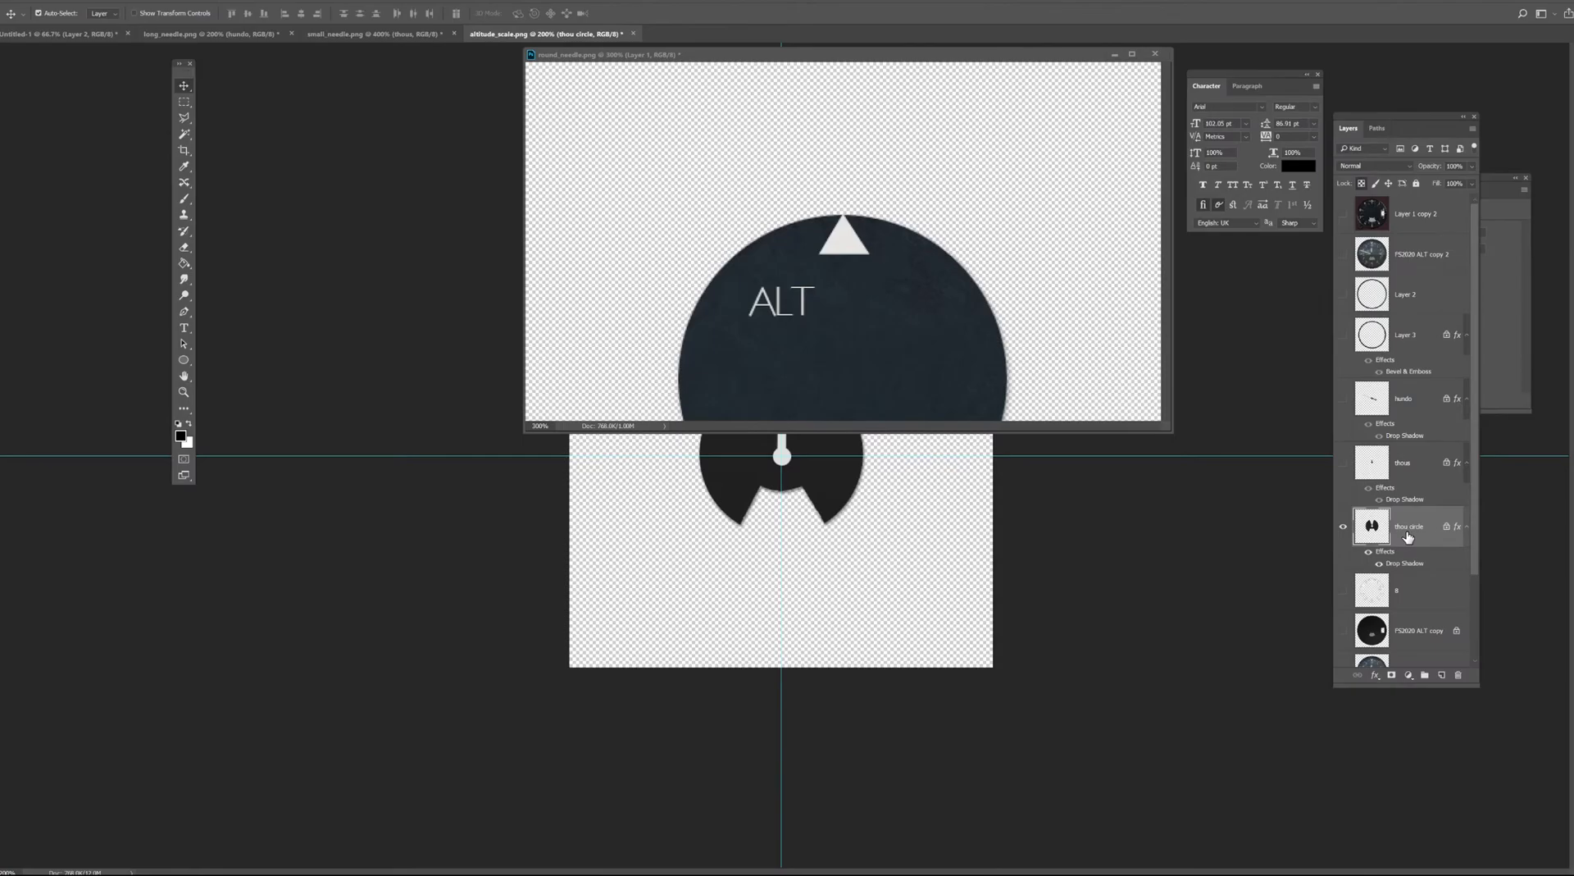
drag(1417, 535, 820, 336)
drag(995, 60, 992, 36)
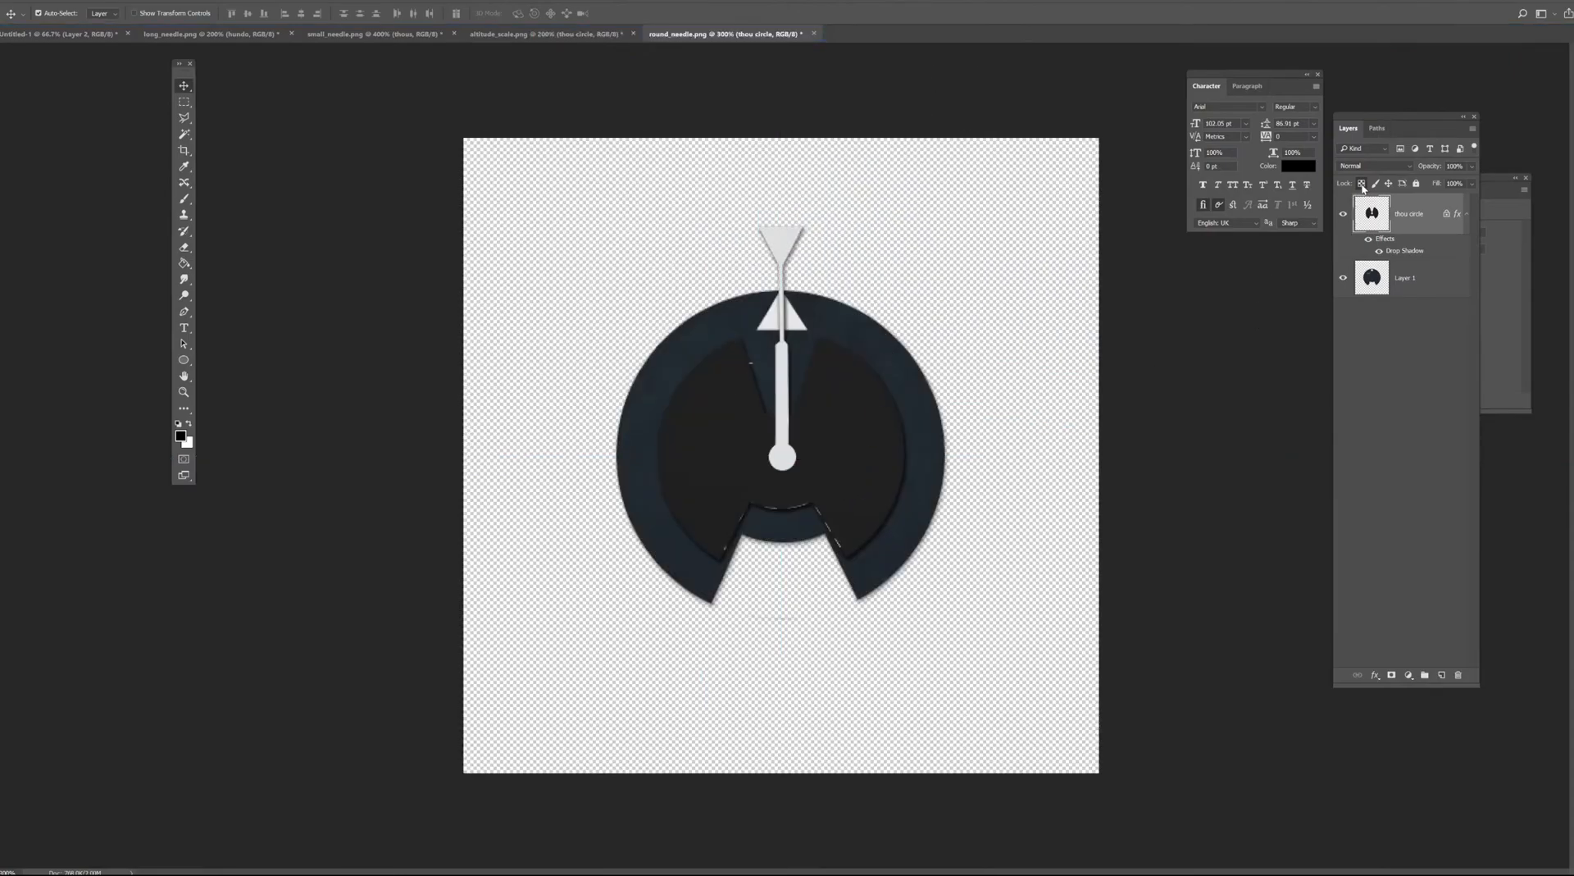
Paint over the light flecks along the thou circle's lower cutout edge with a Hard Round brush in the sampled dark face colour.
click(183, 200)
alt+click(705, 507)
right_click(749, 514)
drag(902, 552, 892, 555)
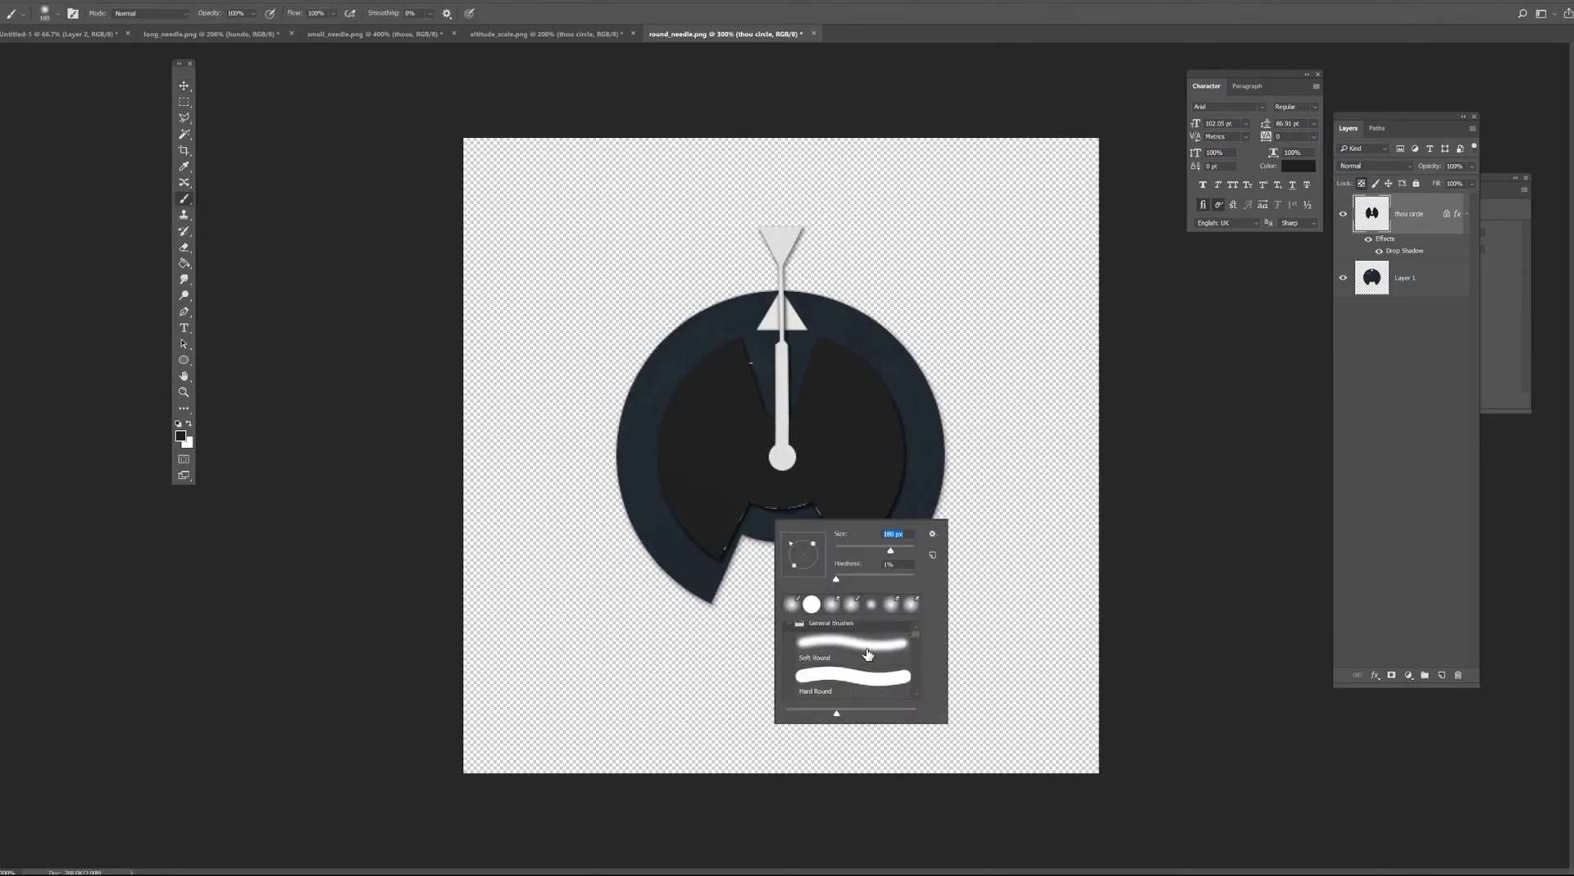
click(858, 677)
key(Return)
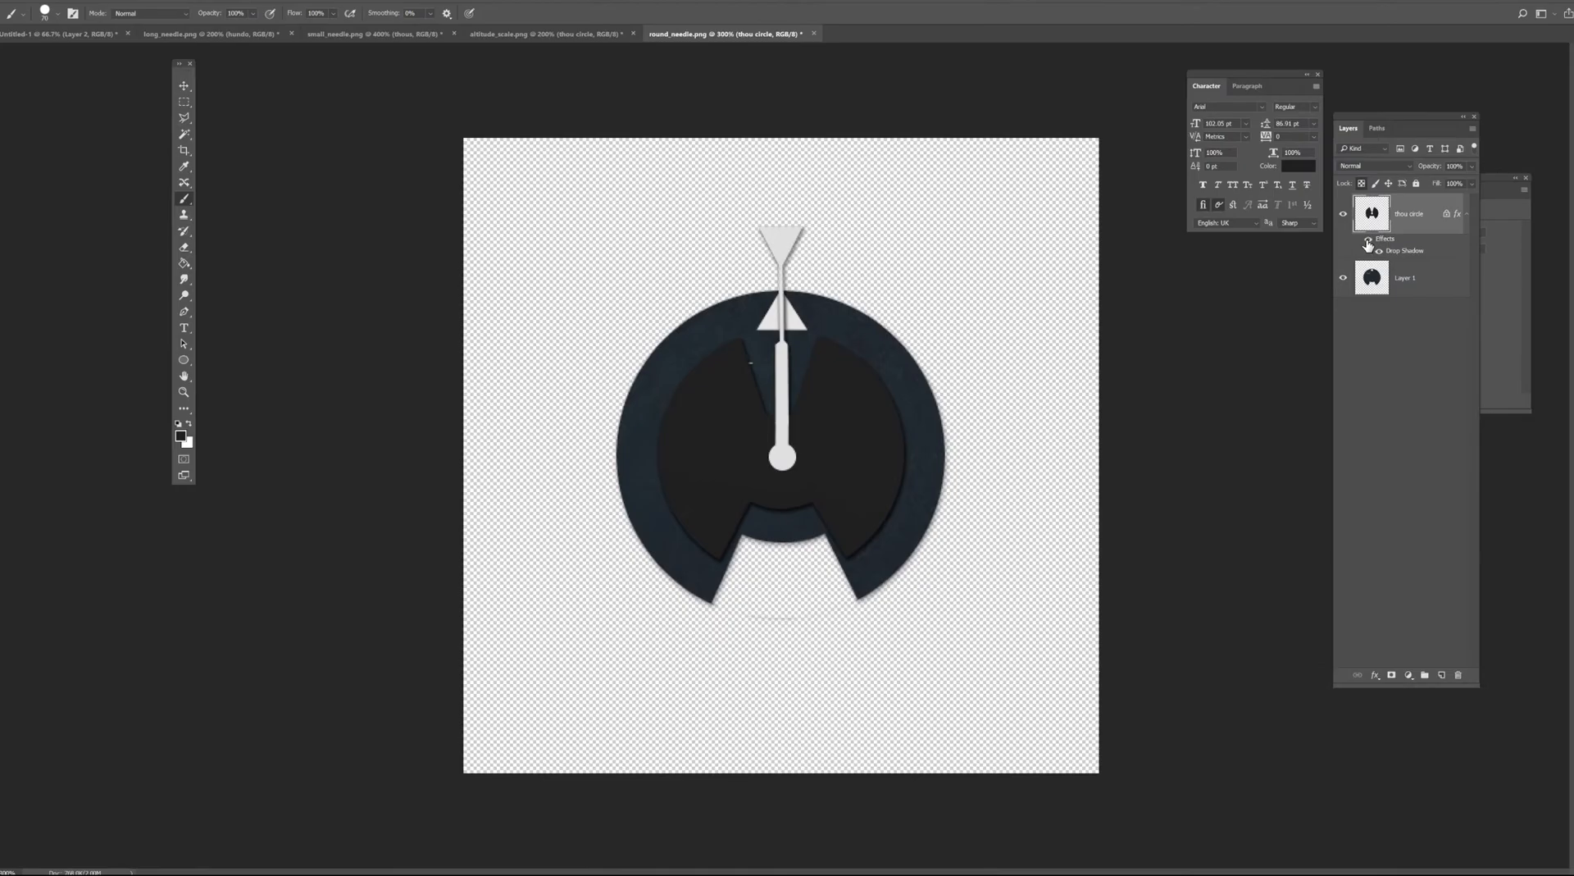
Show the rulers, hide the thou circle layer and place a horizontal guide through the middle of the dial on Layer 1.
click(1422, 283)
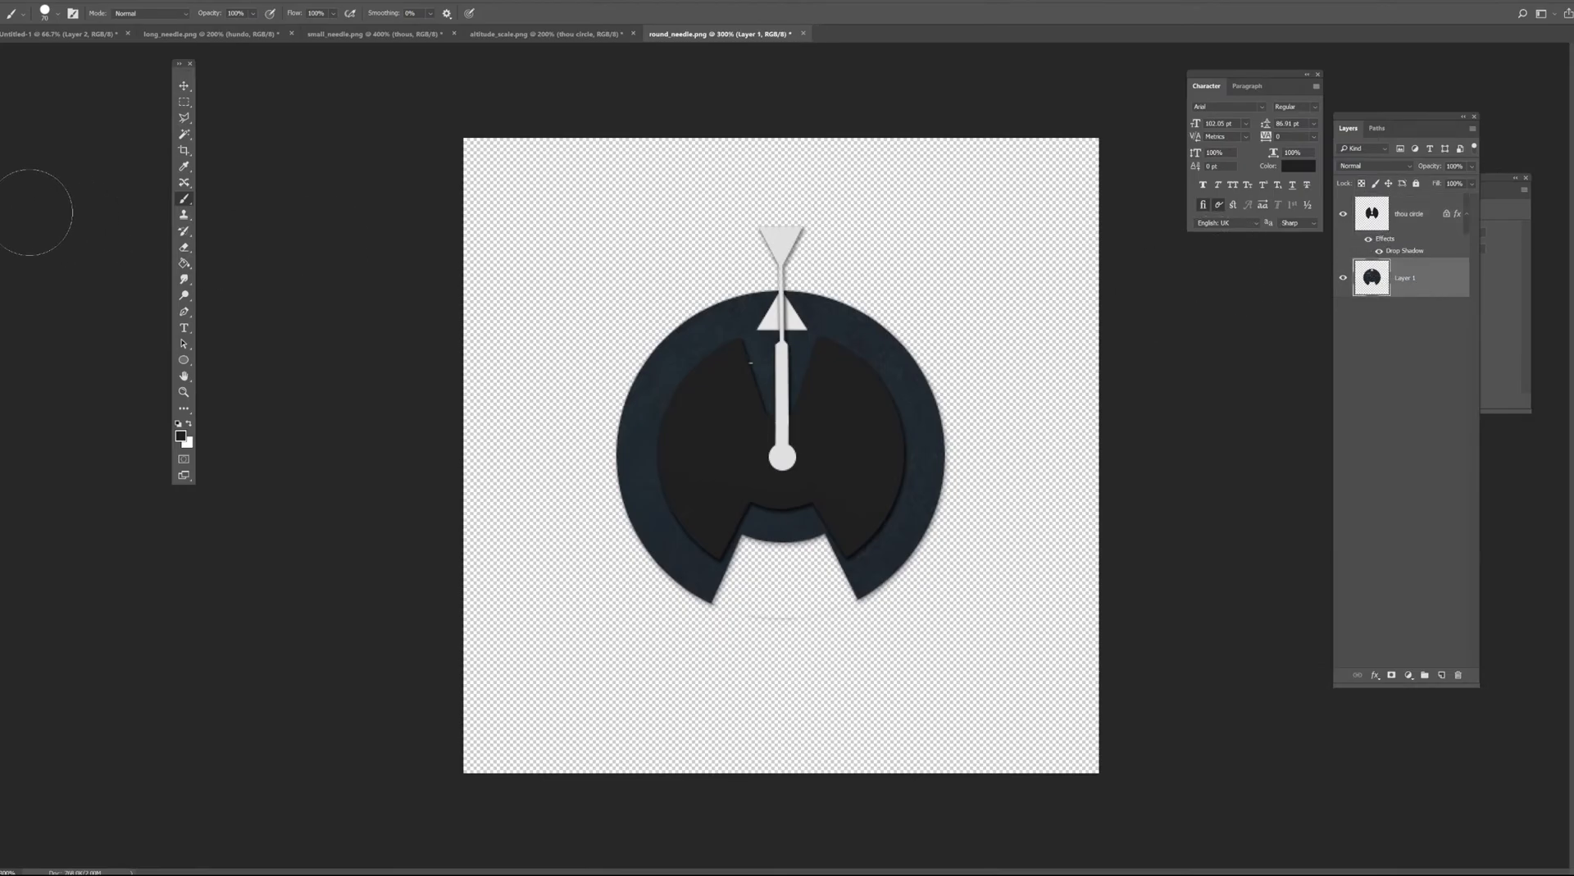
key(v)
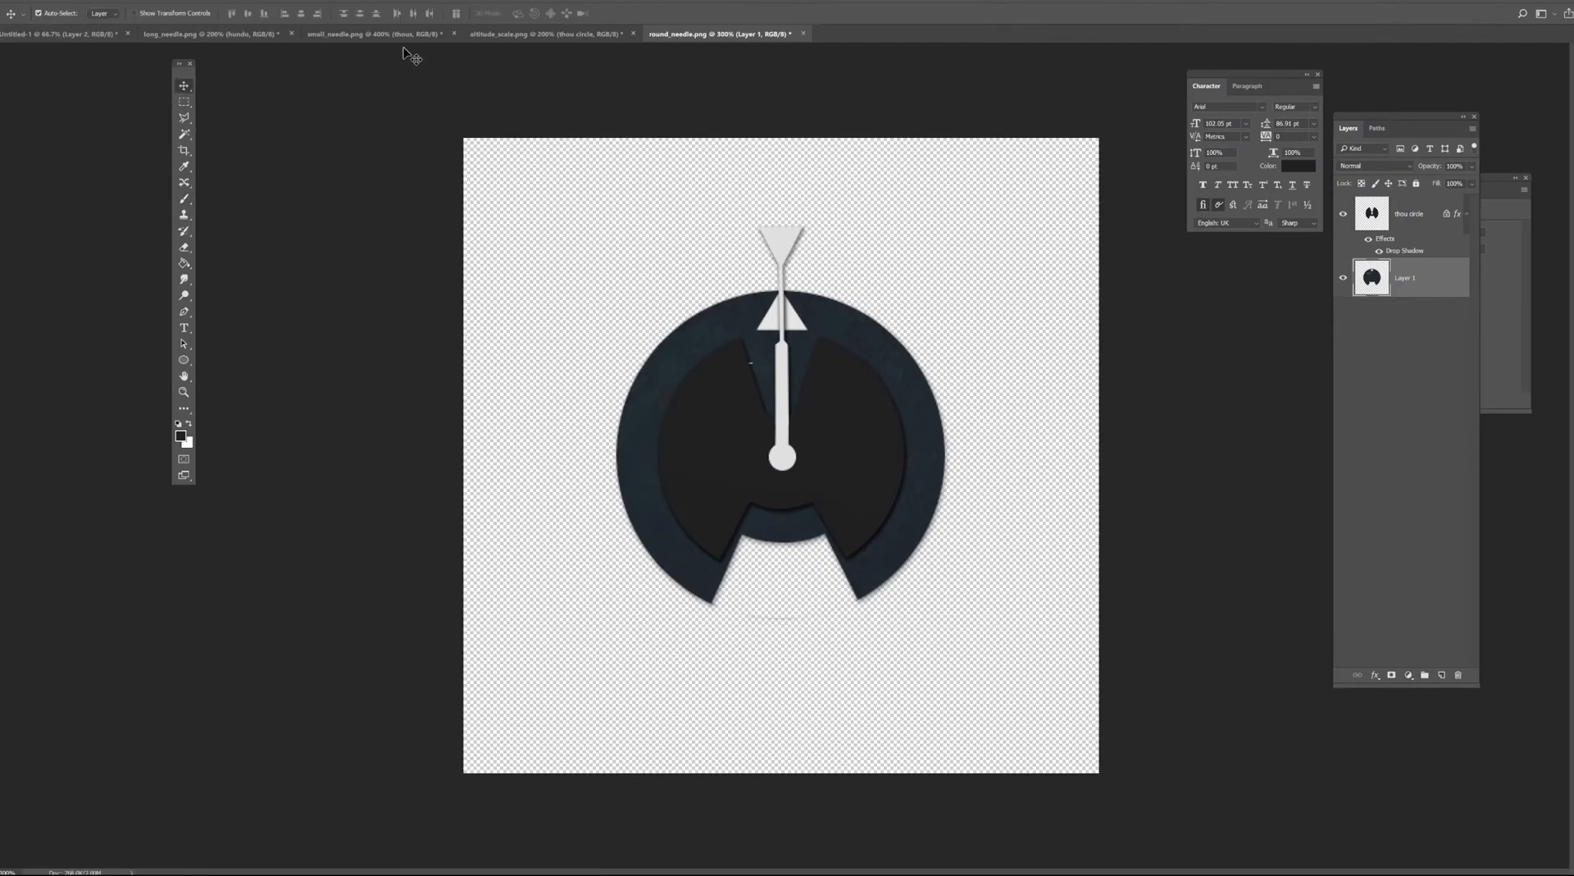
click(220, 6)
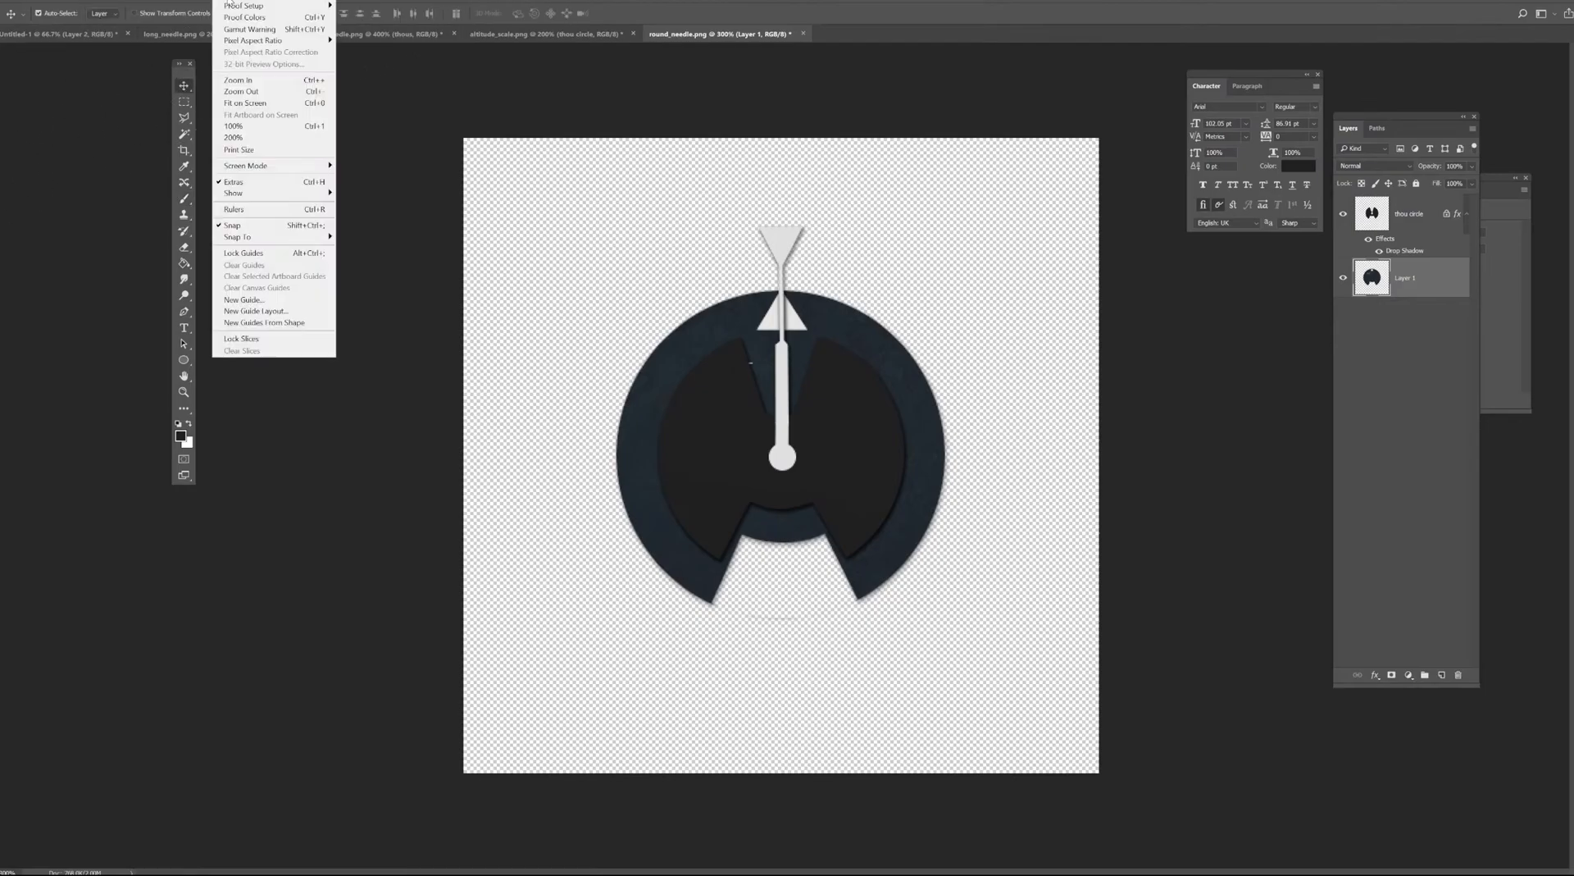
click(246, 204)
drag(510, 46, 569, 460)
click(1343, 214)
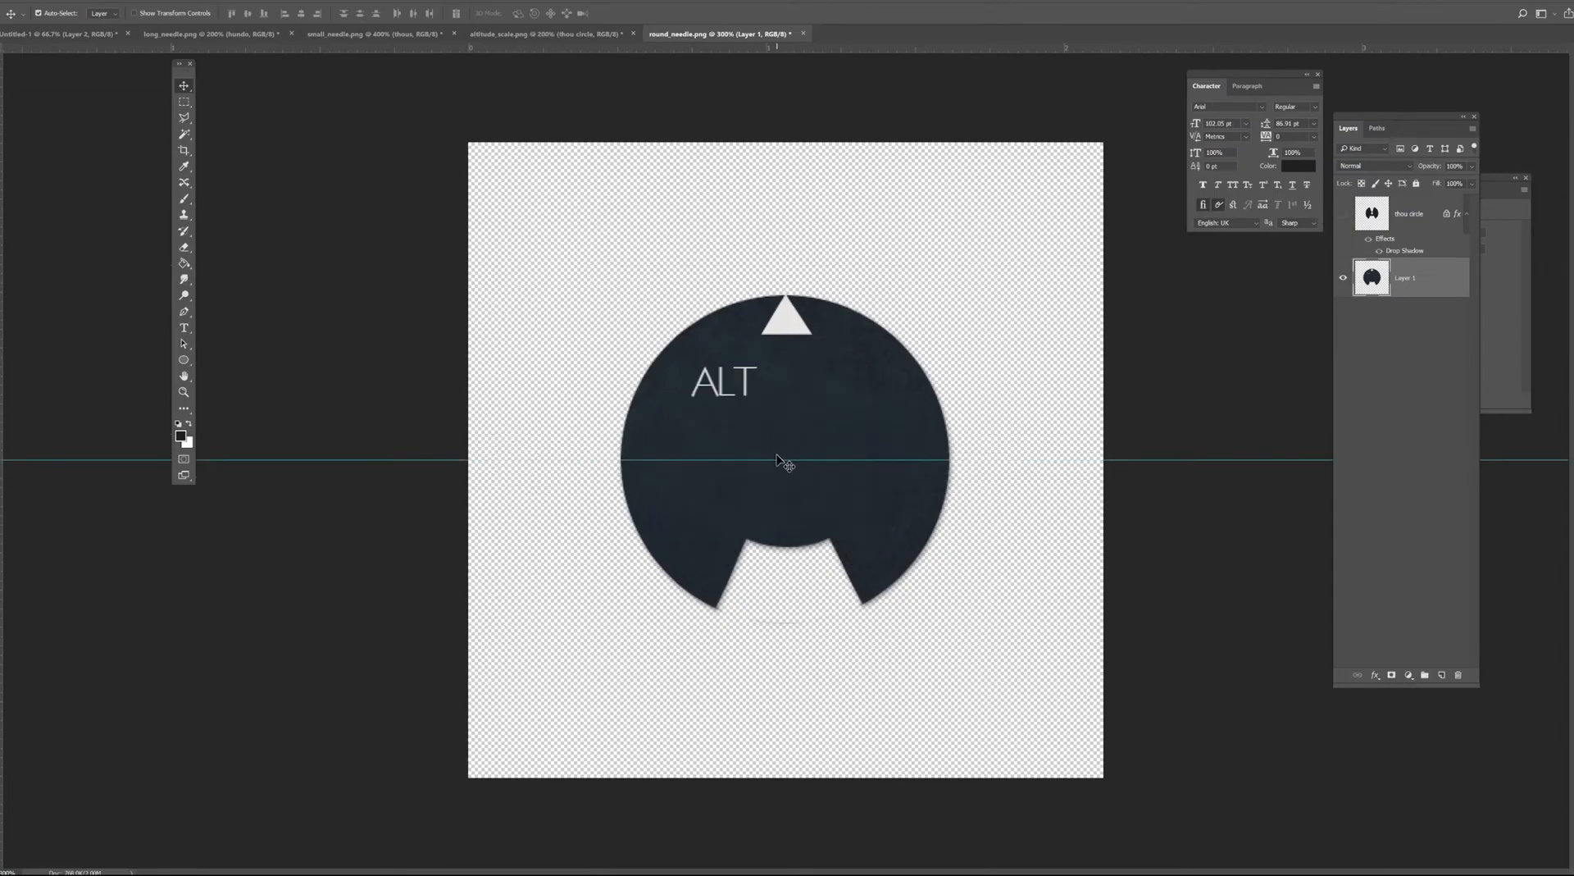
drag(777, 460, 777, 462)
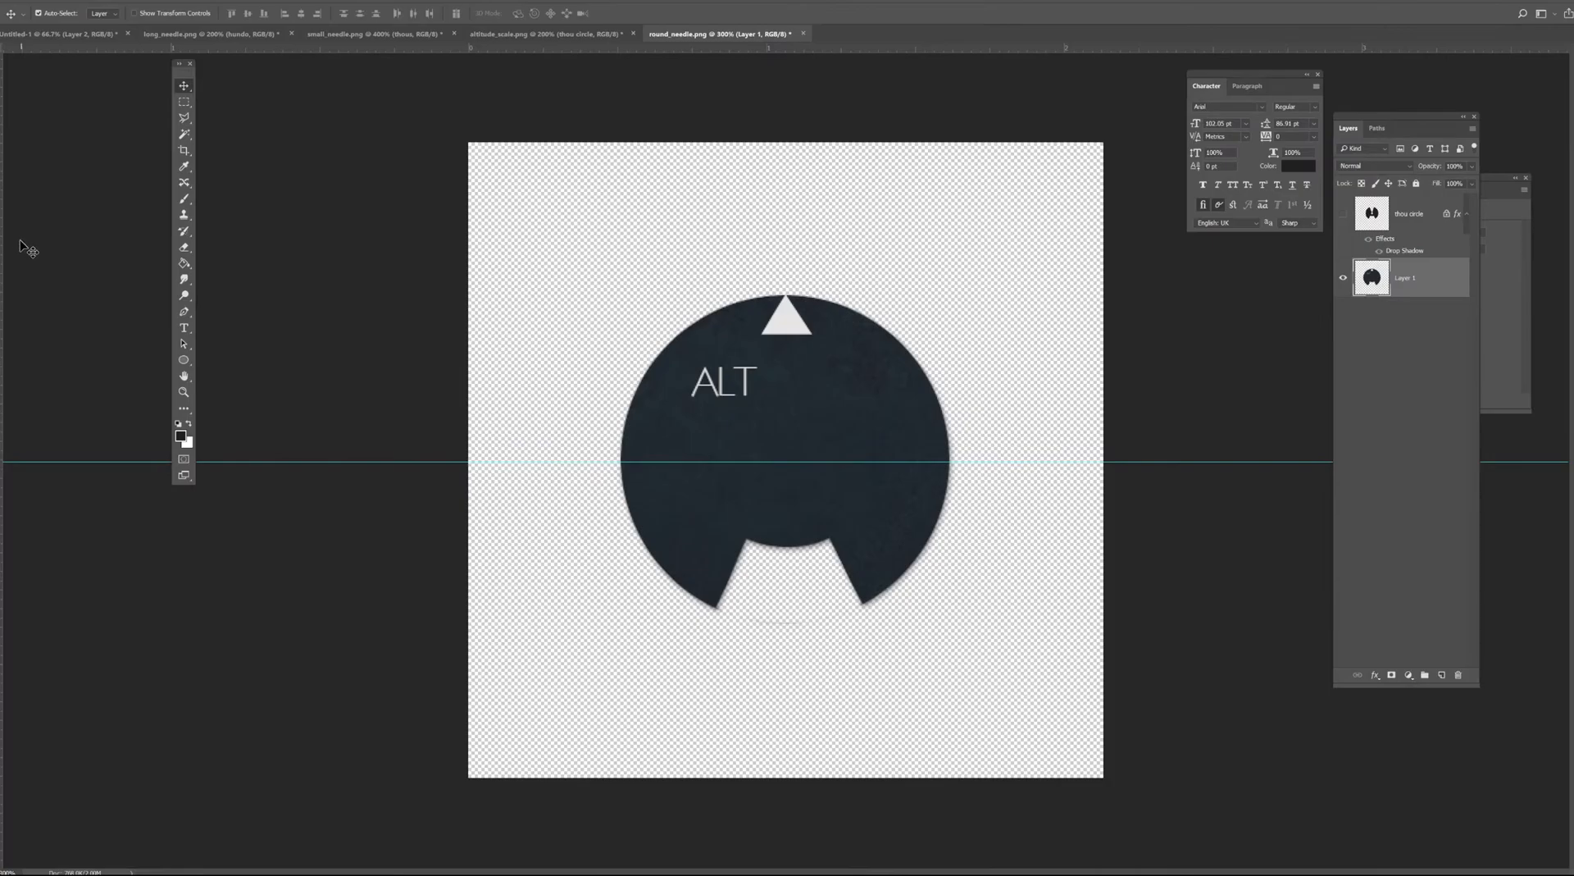
Add a vertical guide so both guides cross at Layer 1's transform centre, and show the thou circle layer again.
drag(1, 242, 787, 377)
drag(823, 463, 823, 460)
key(ctrl+t)
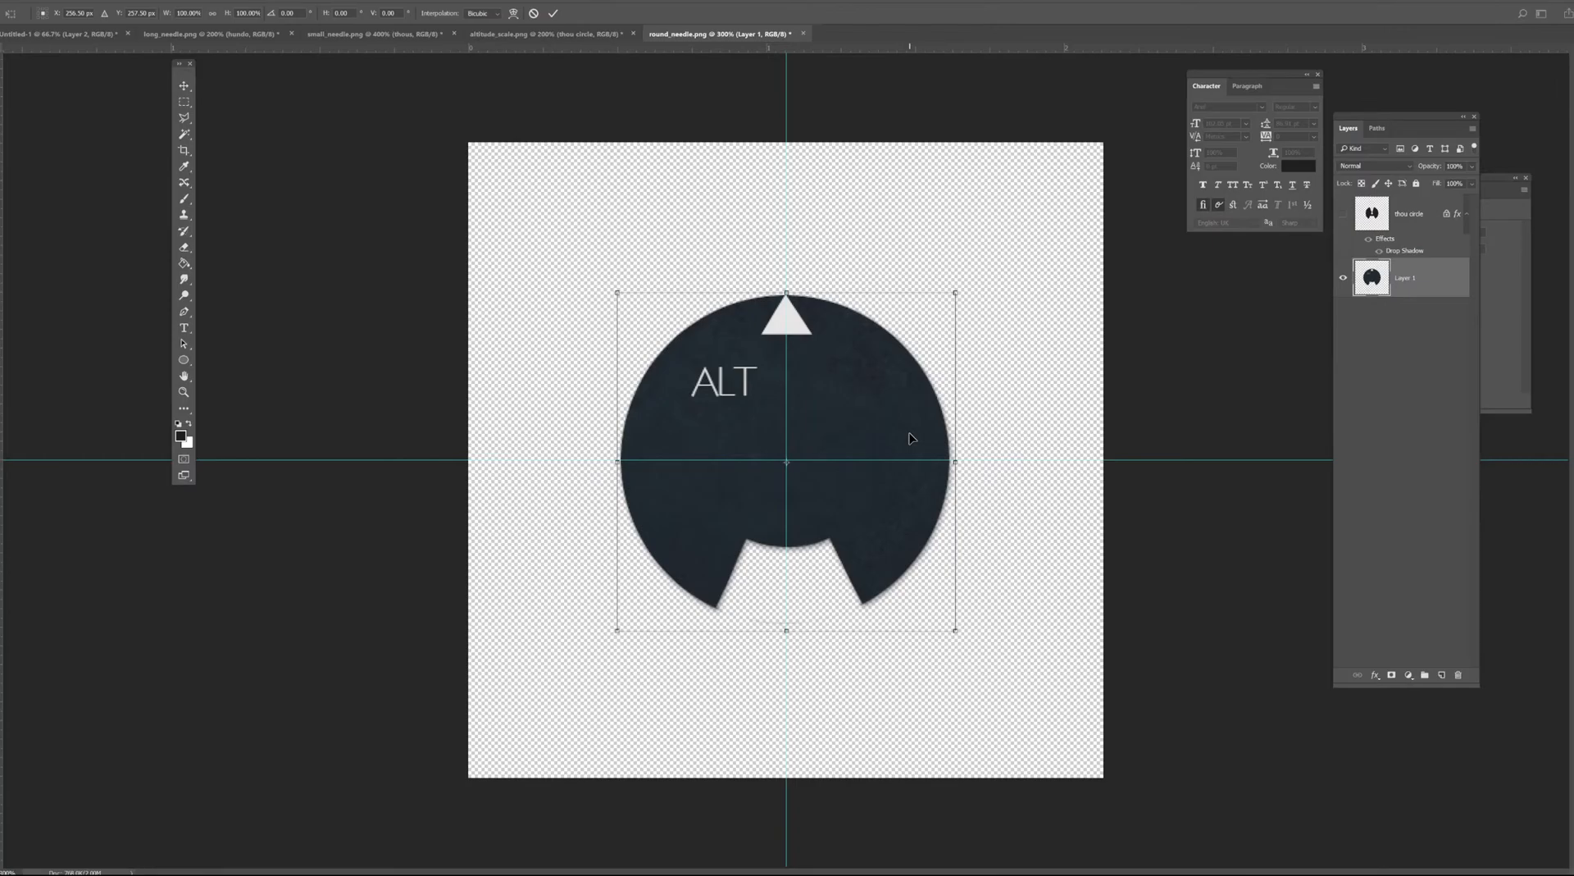
key(Return)
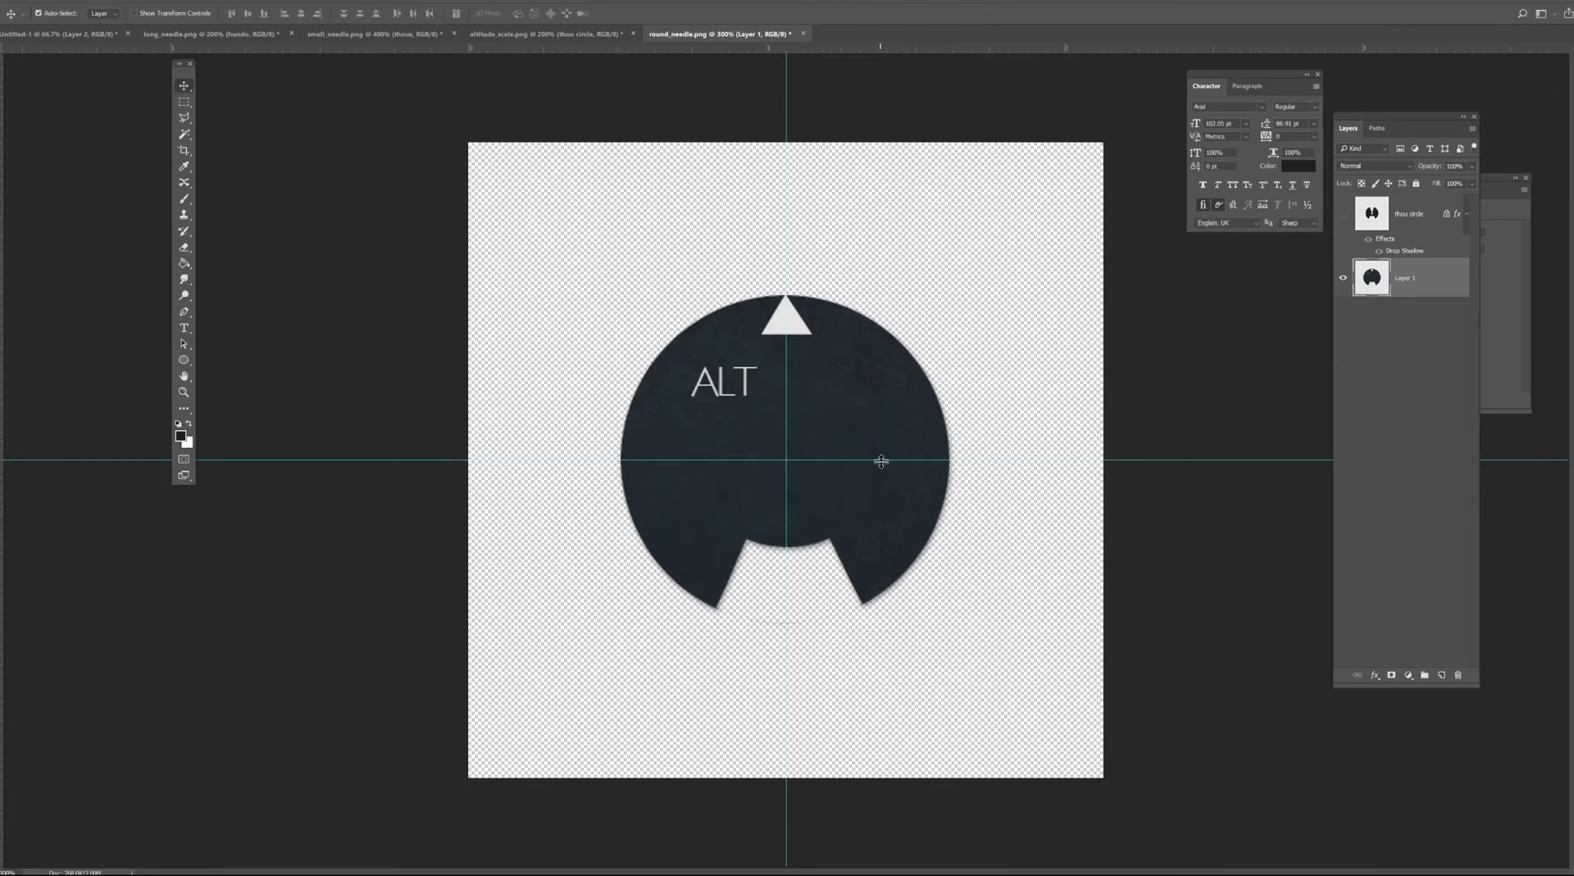
drag(881, 460, 880, 461)
key(ctrl+t)
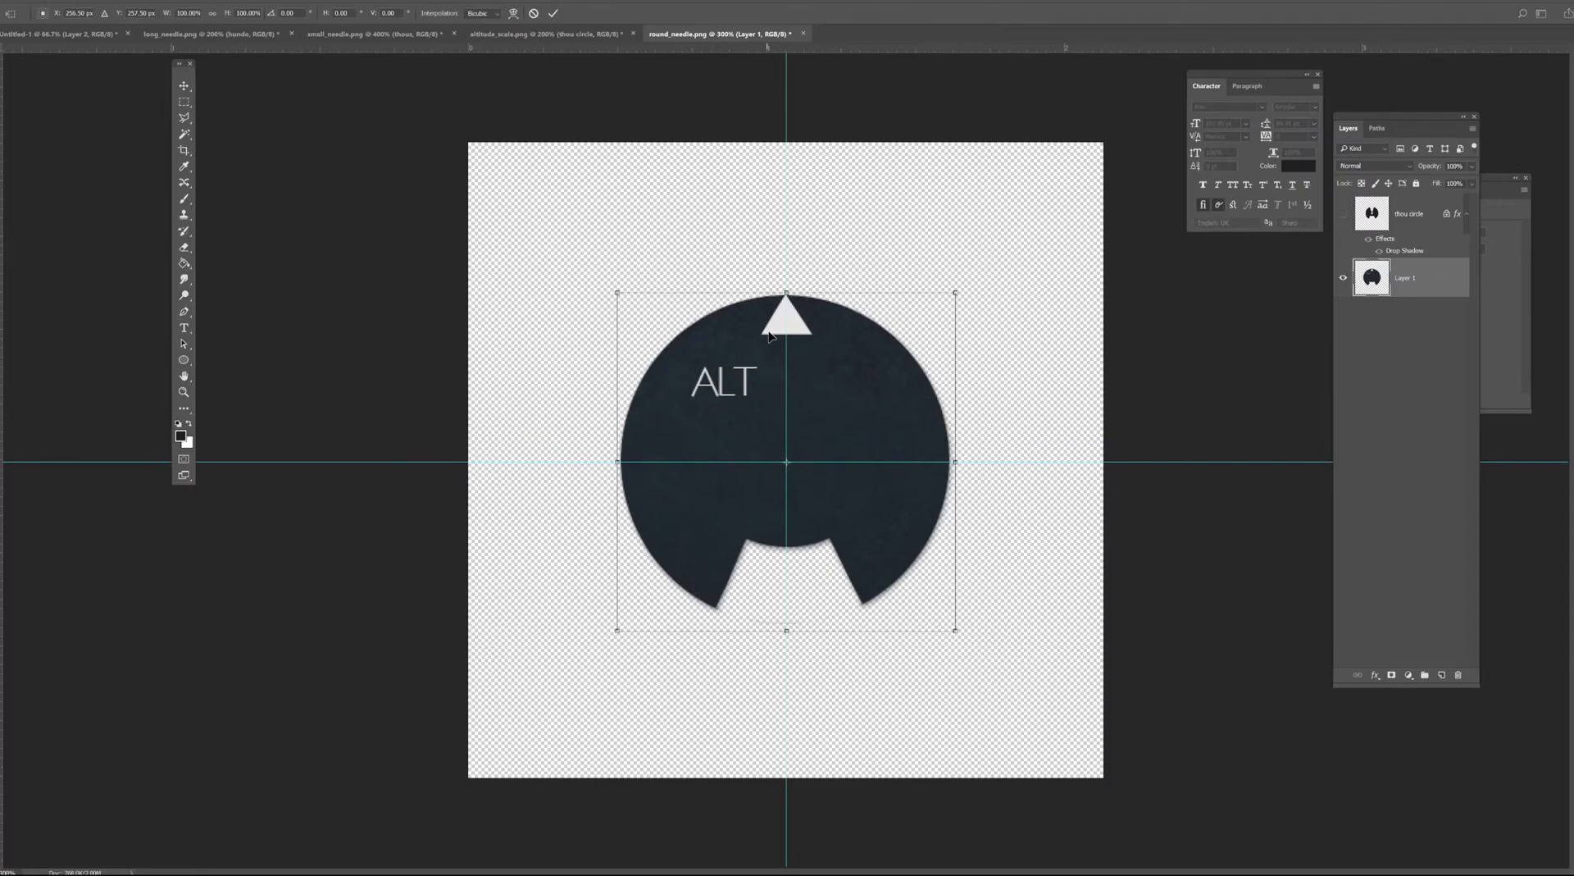
key(Return)
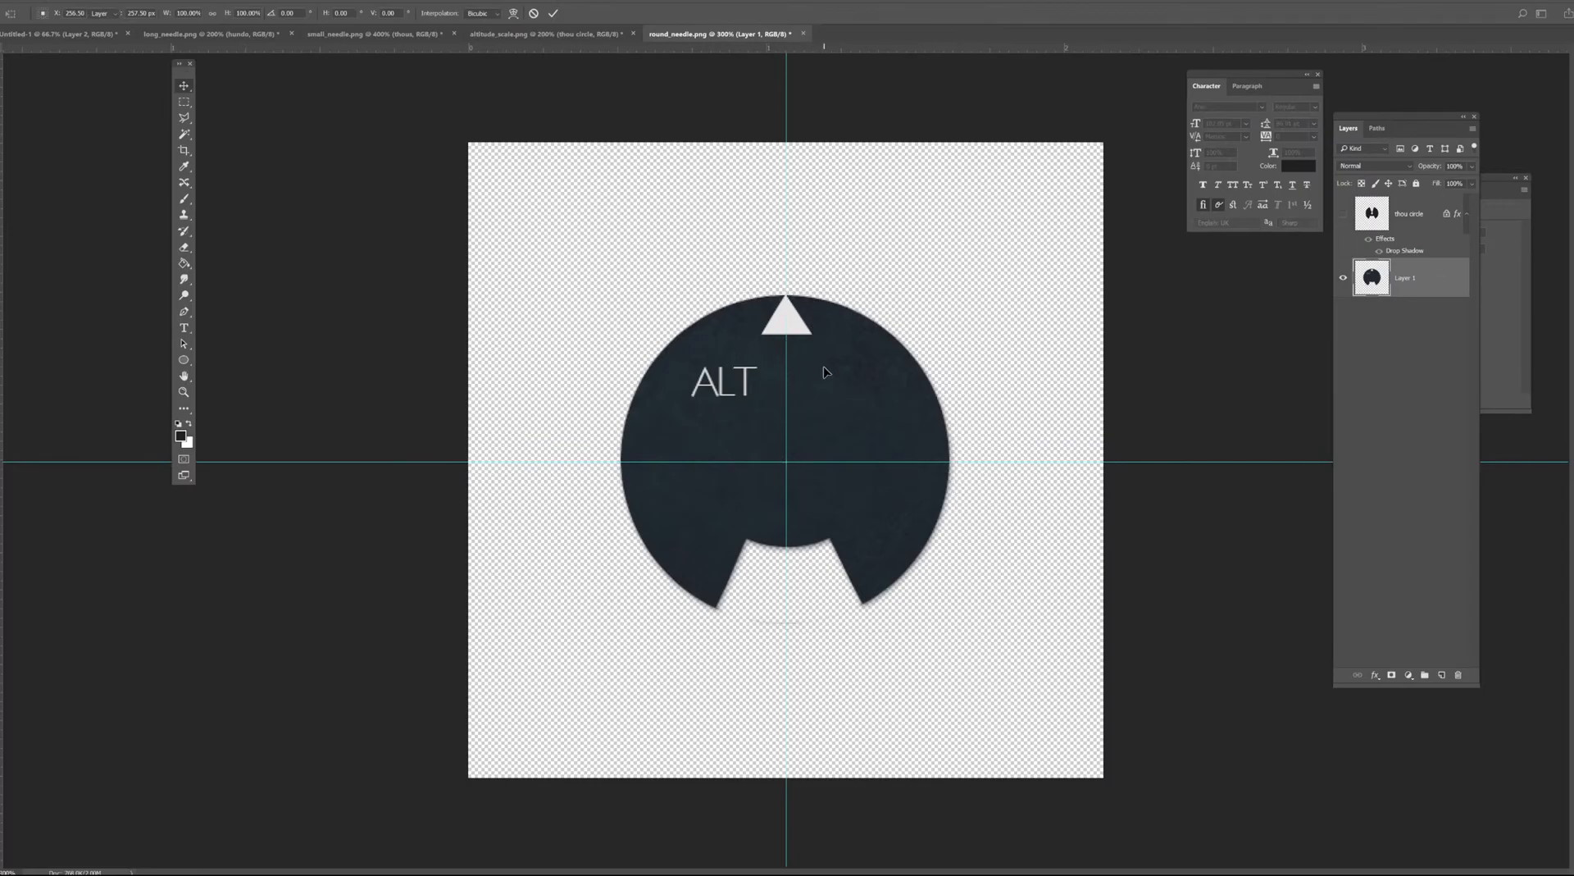
click(1342, 215)
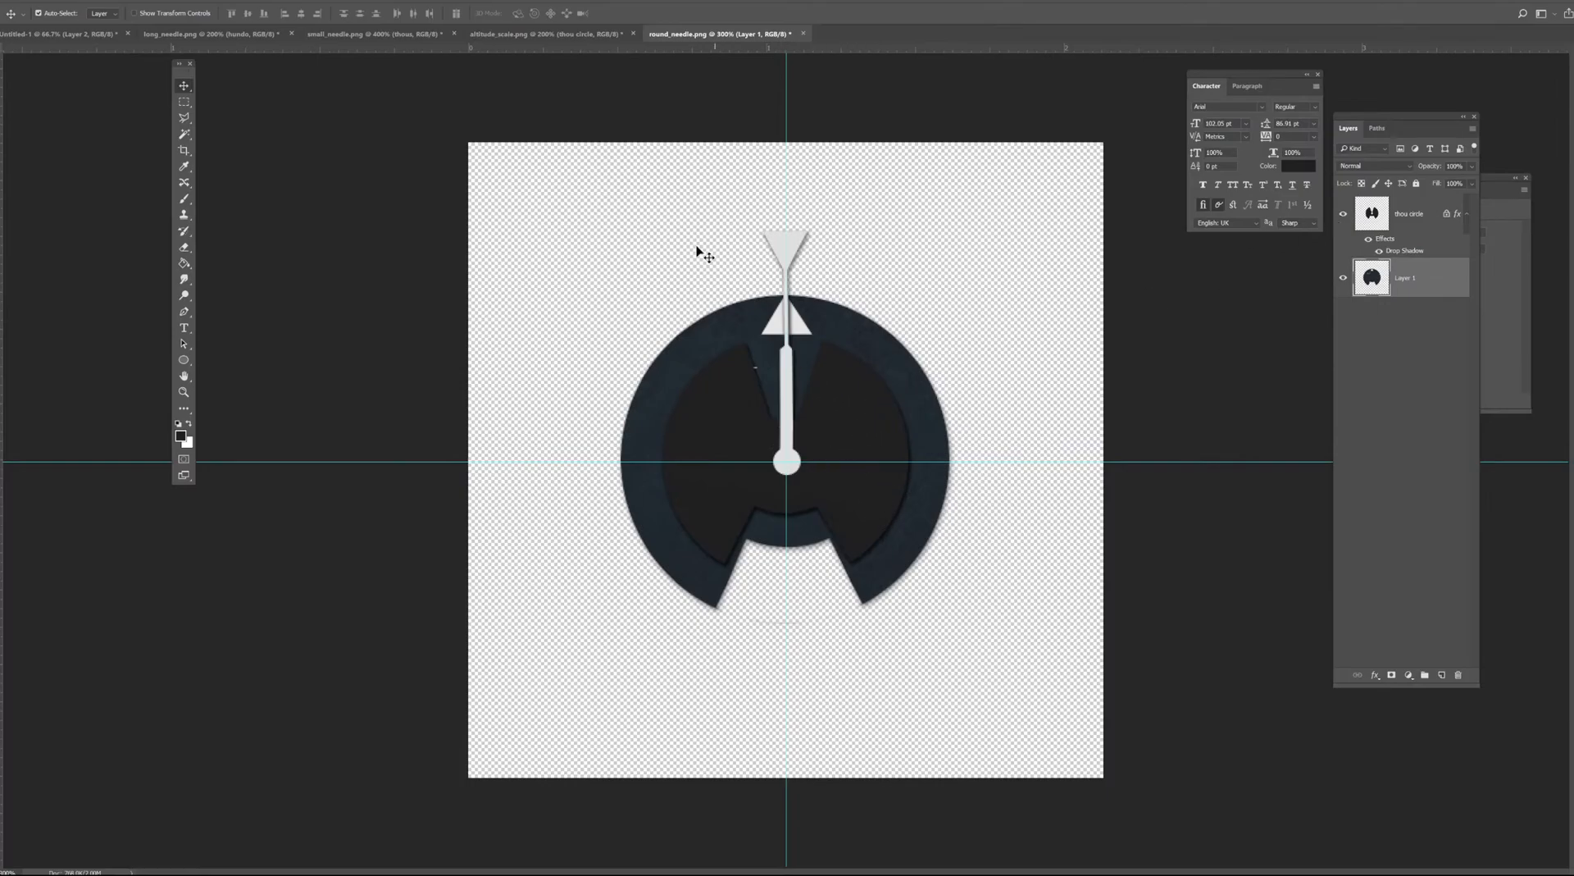
Show the black dial face layer in altitude_scale.png to check the hatched window behind the thou circle, and return to round_needle.png.
click(499, 34)
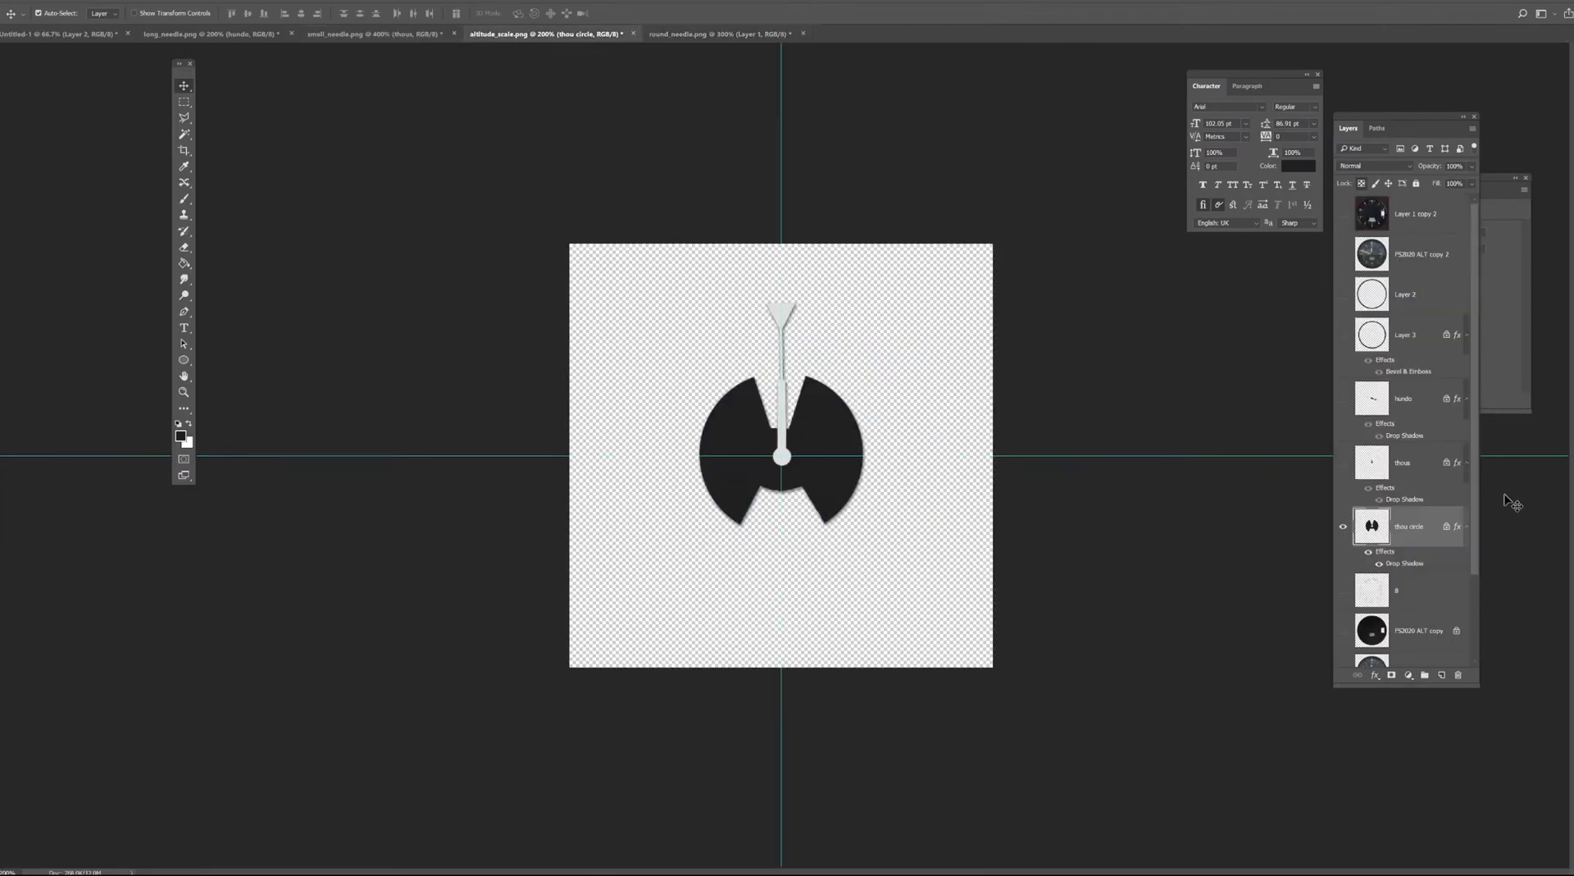
click(1344, 631)
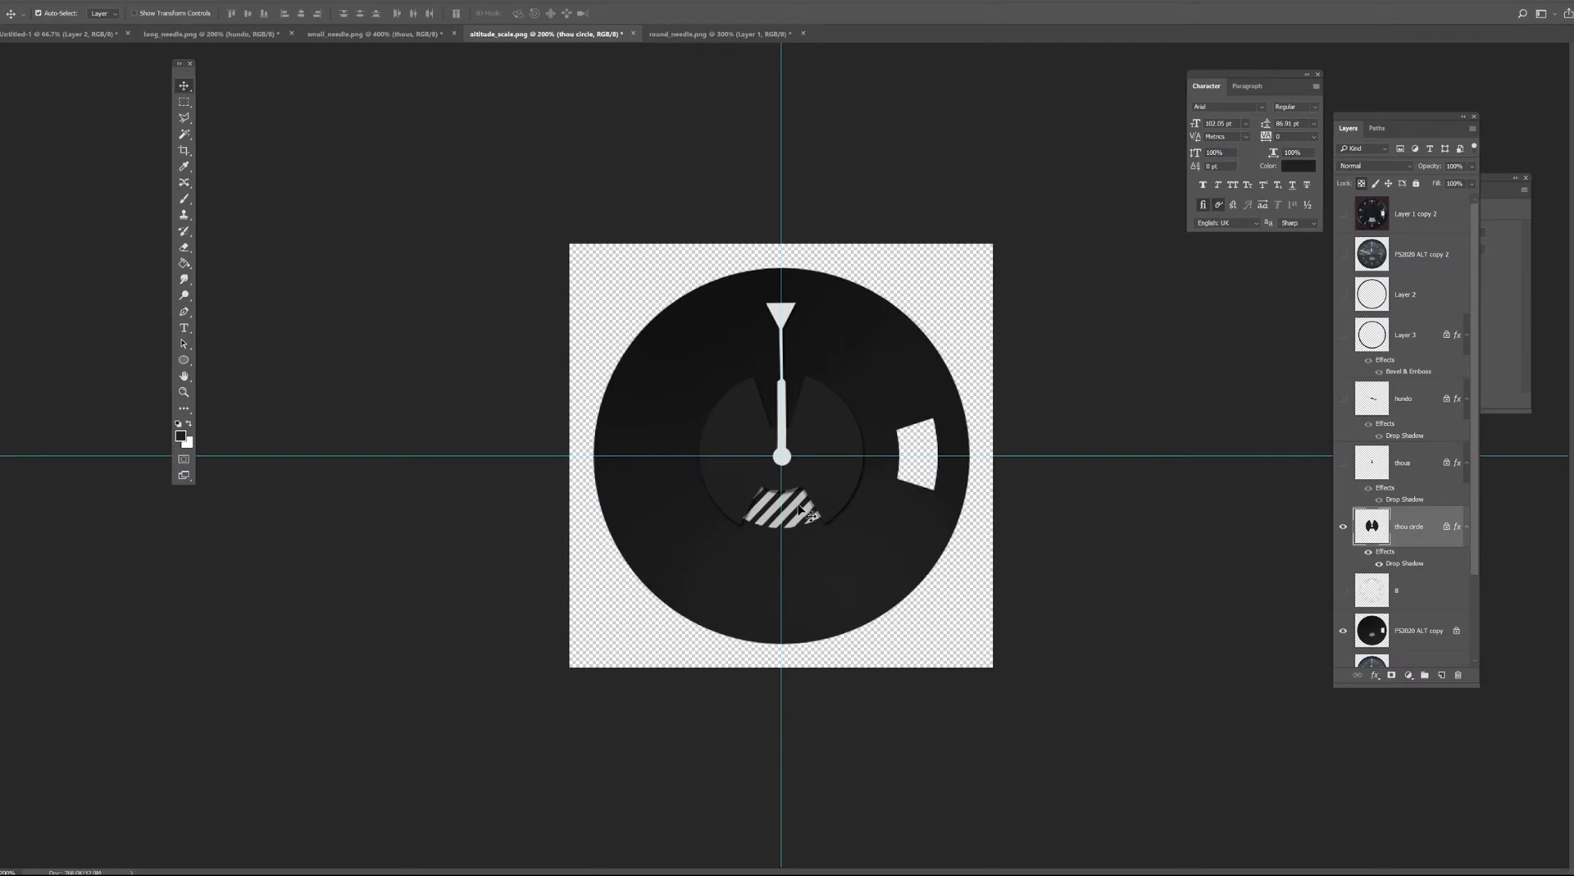
click(689, 36)
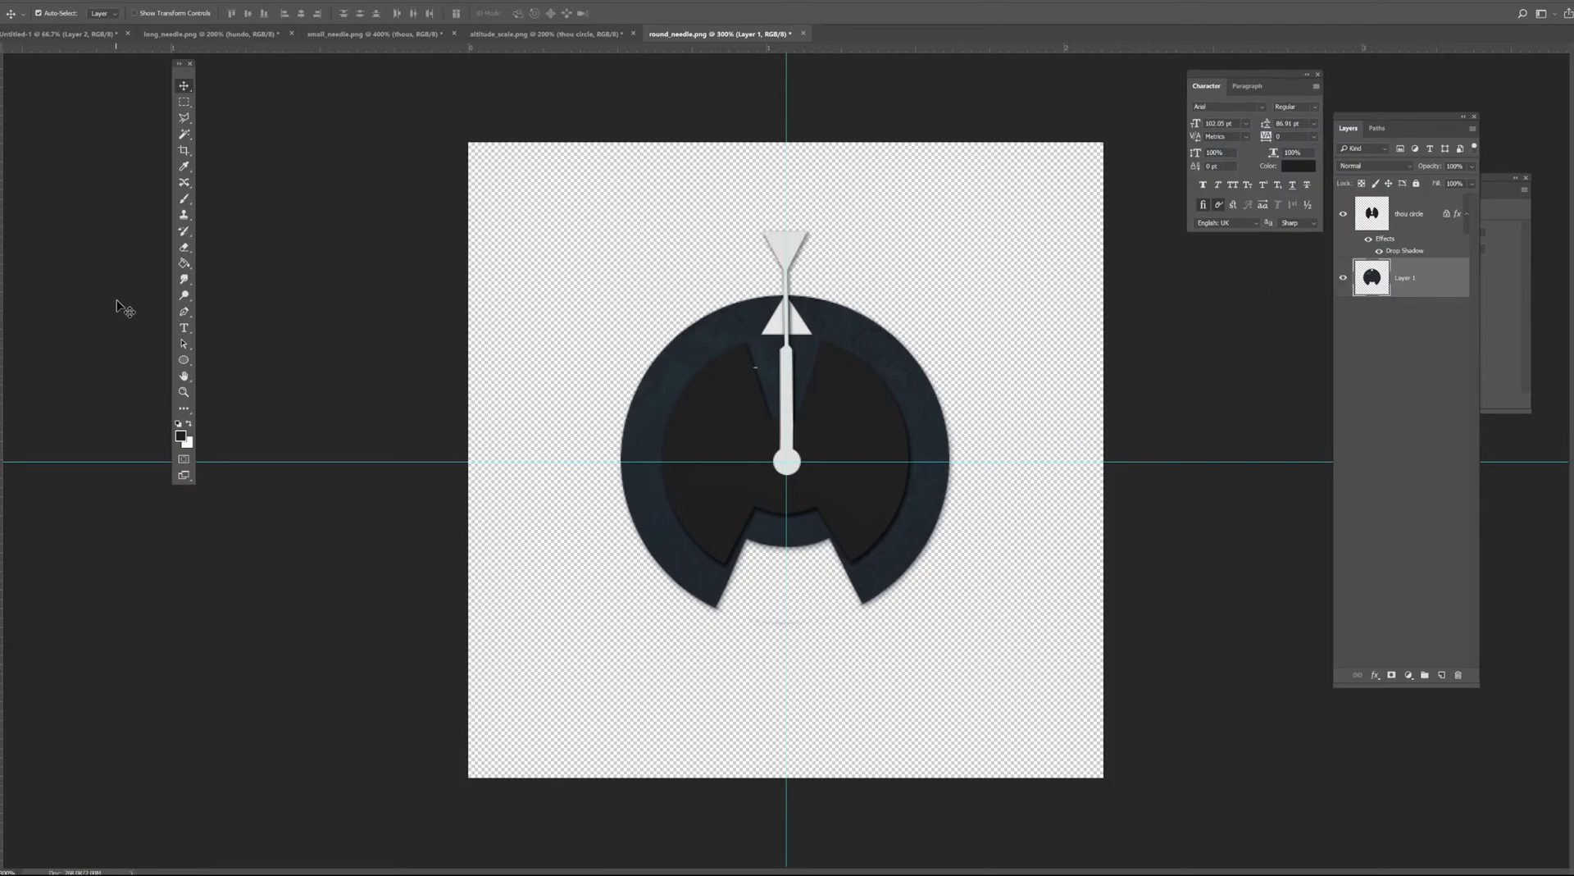
Add an Arial text layer reading "ALT" above Layer 1 in round_needle.png and select all of its text.
click(183, 327)
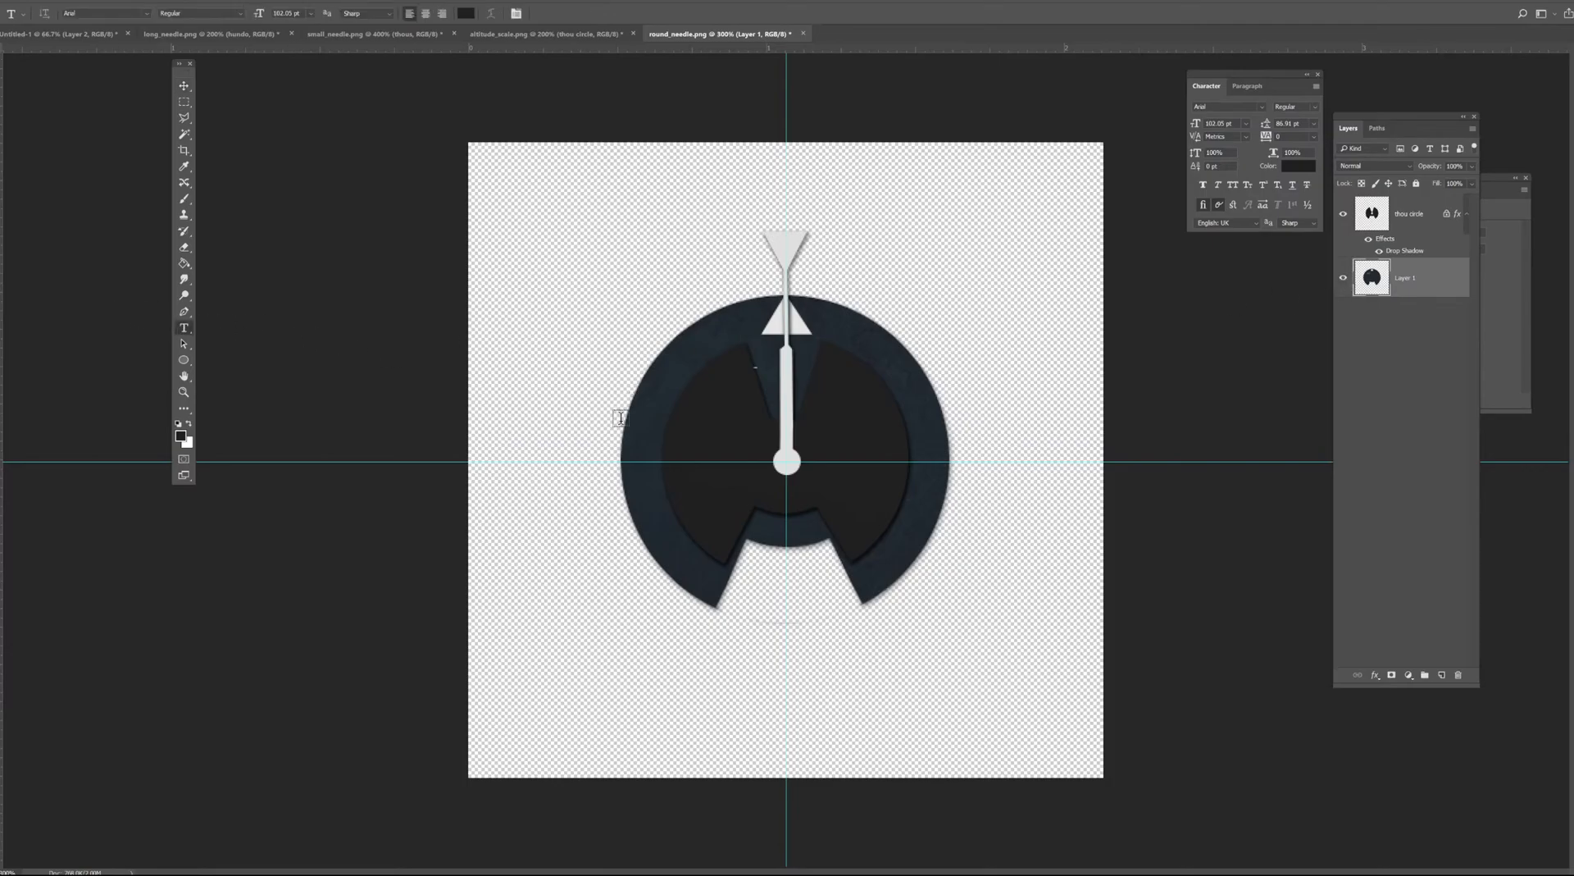
click(700, 422)
text(AL)
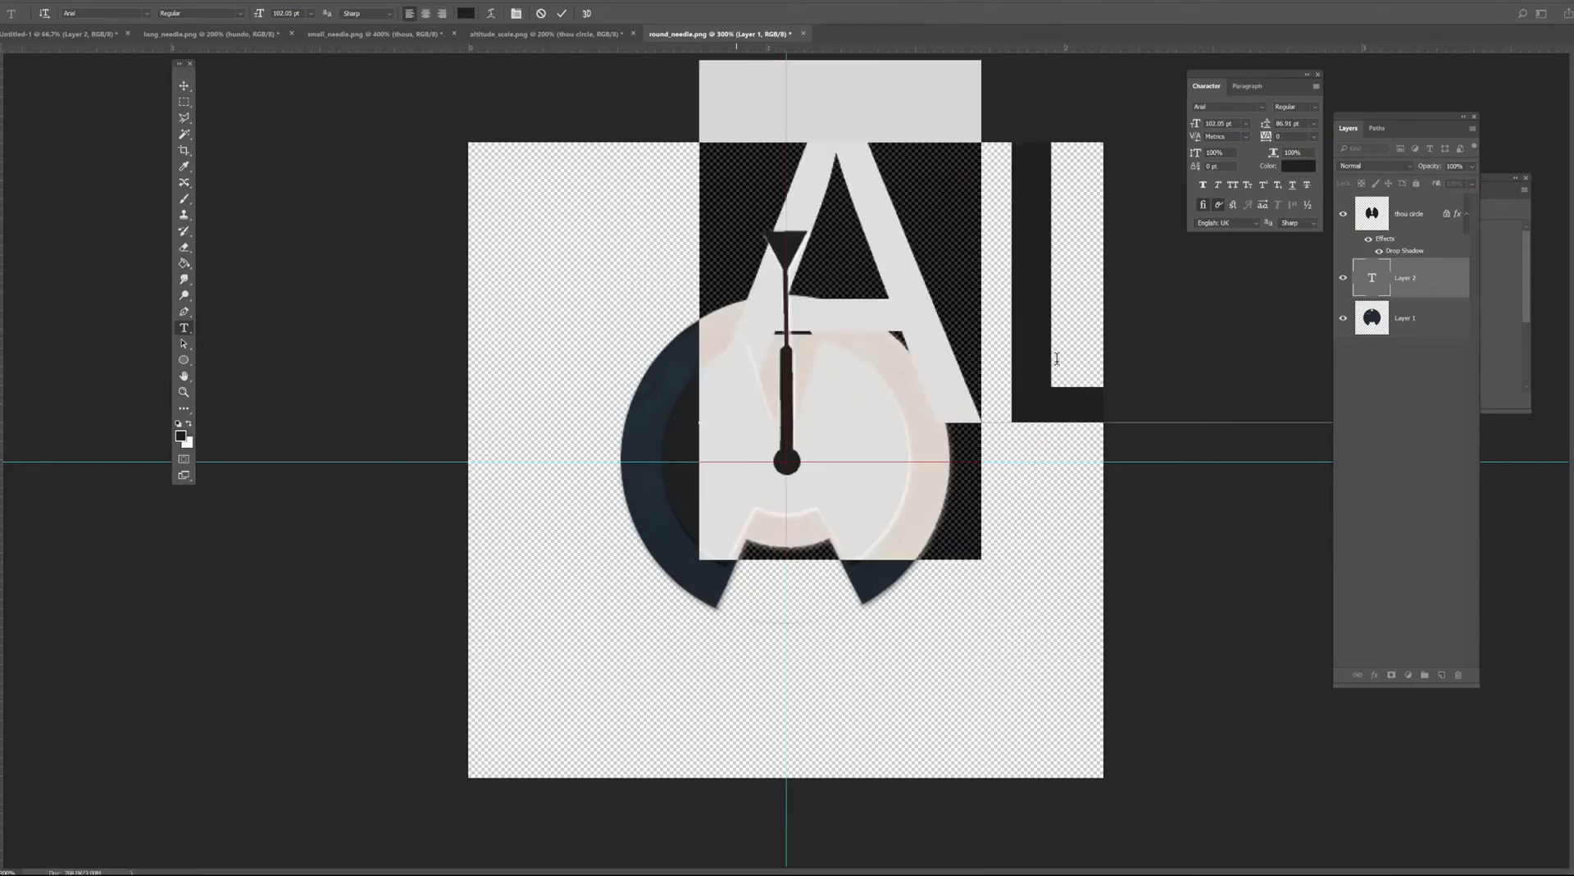
key(ctrl+a)
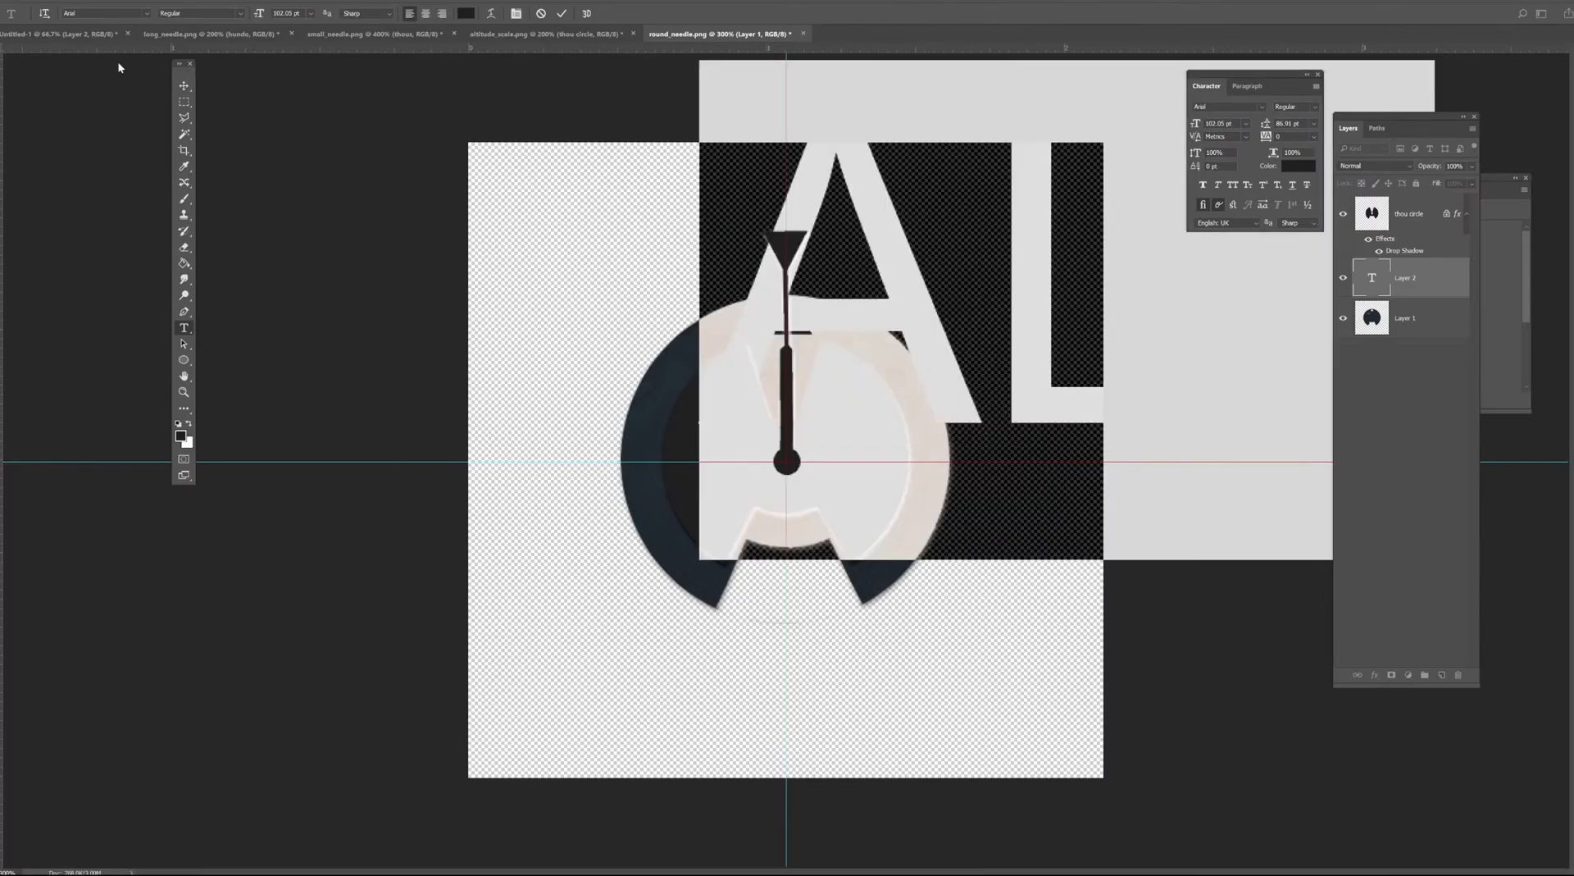
Scale the ALT text down to 10.54 pt and place it on the empty canvas beside the dial.
key(ctrl+t)
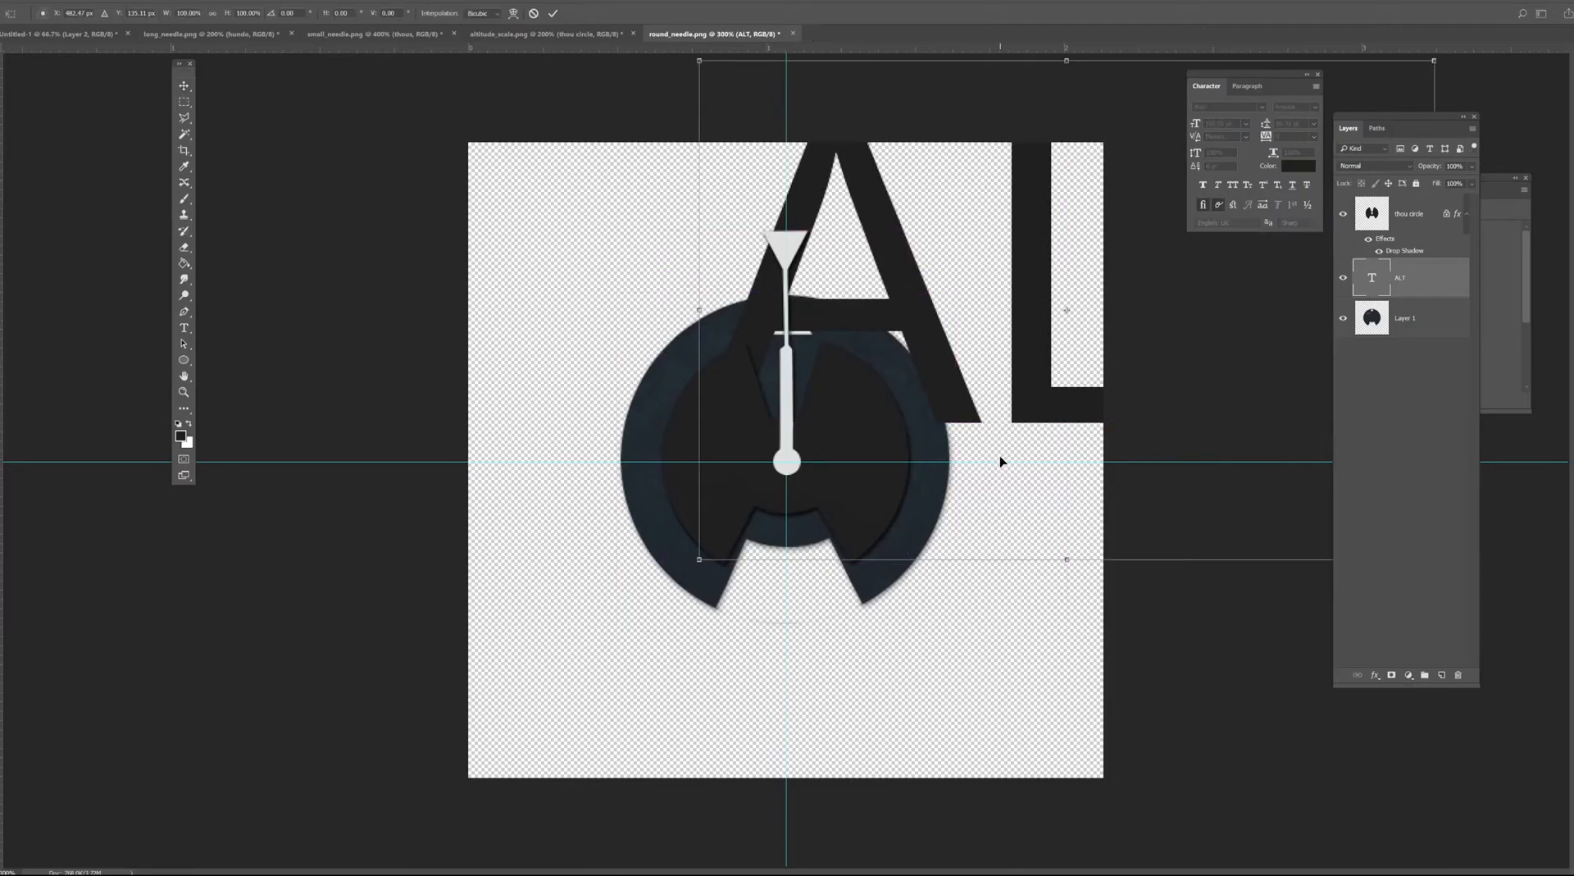
drag(700, 560, 1072, 362)
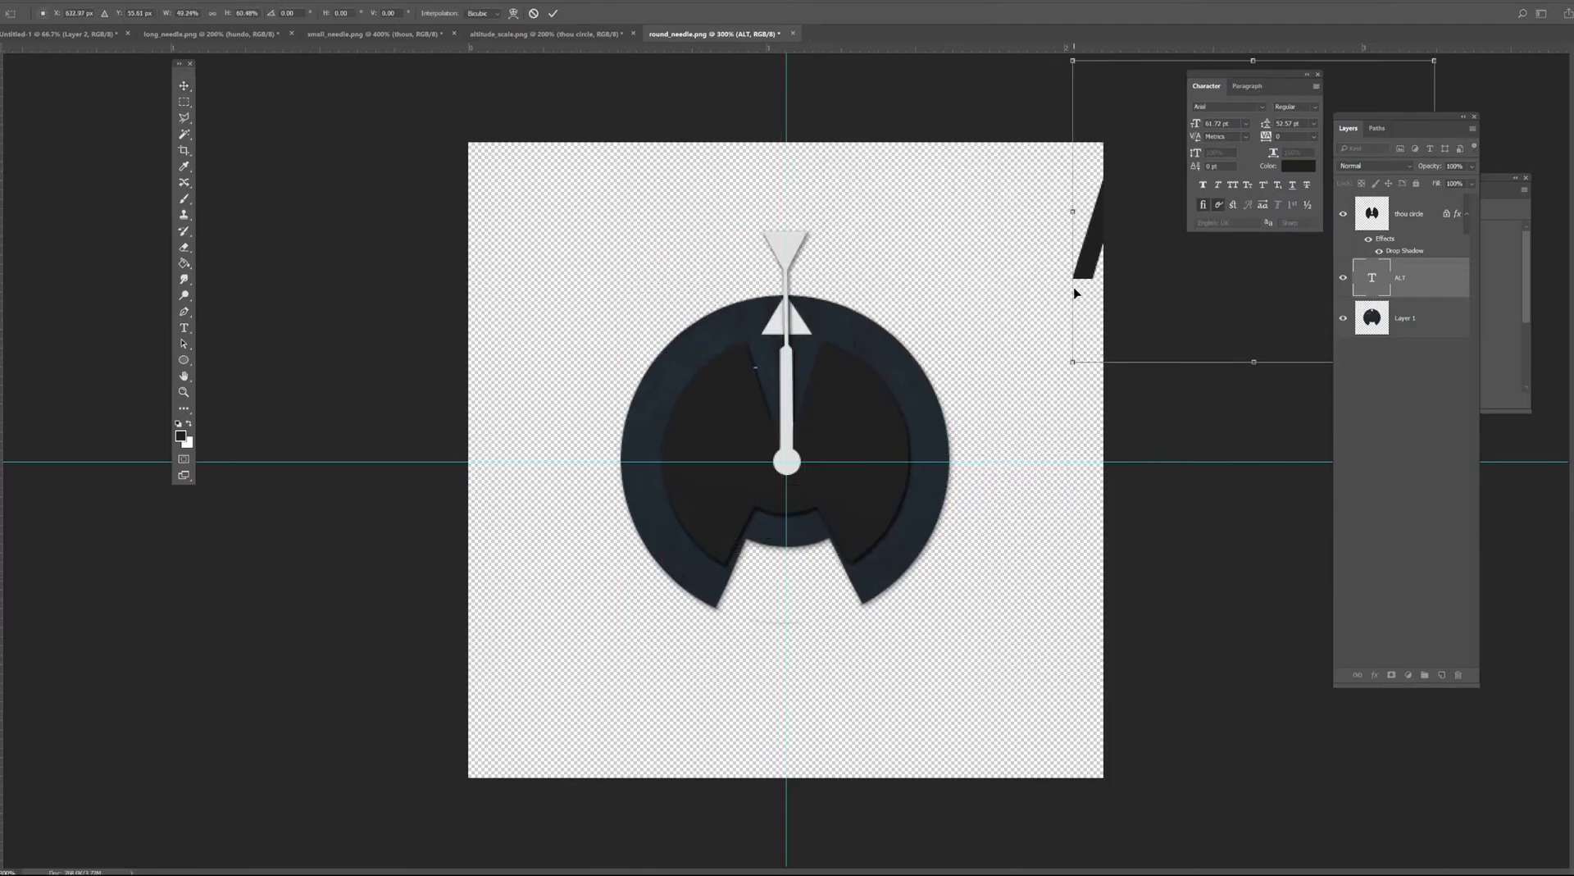
key(ctrl+z)
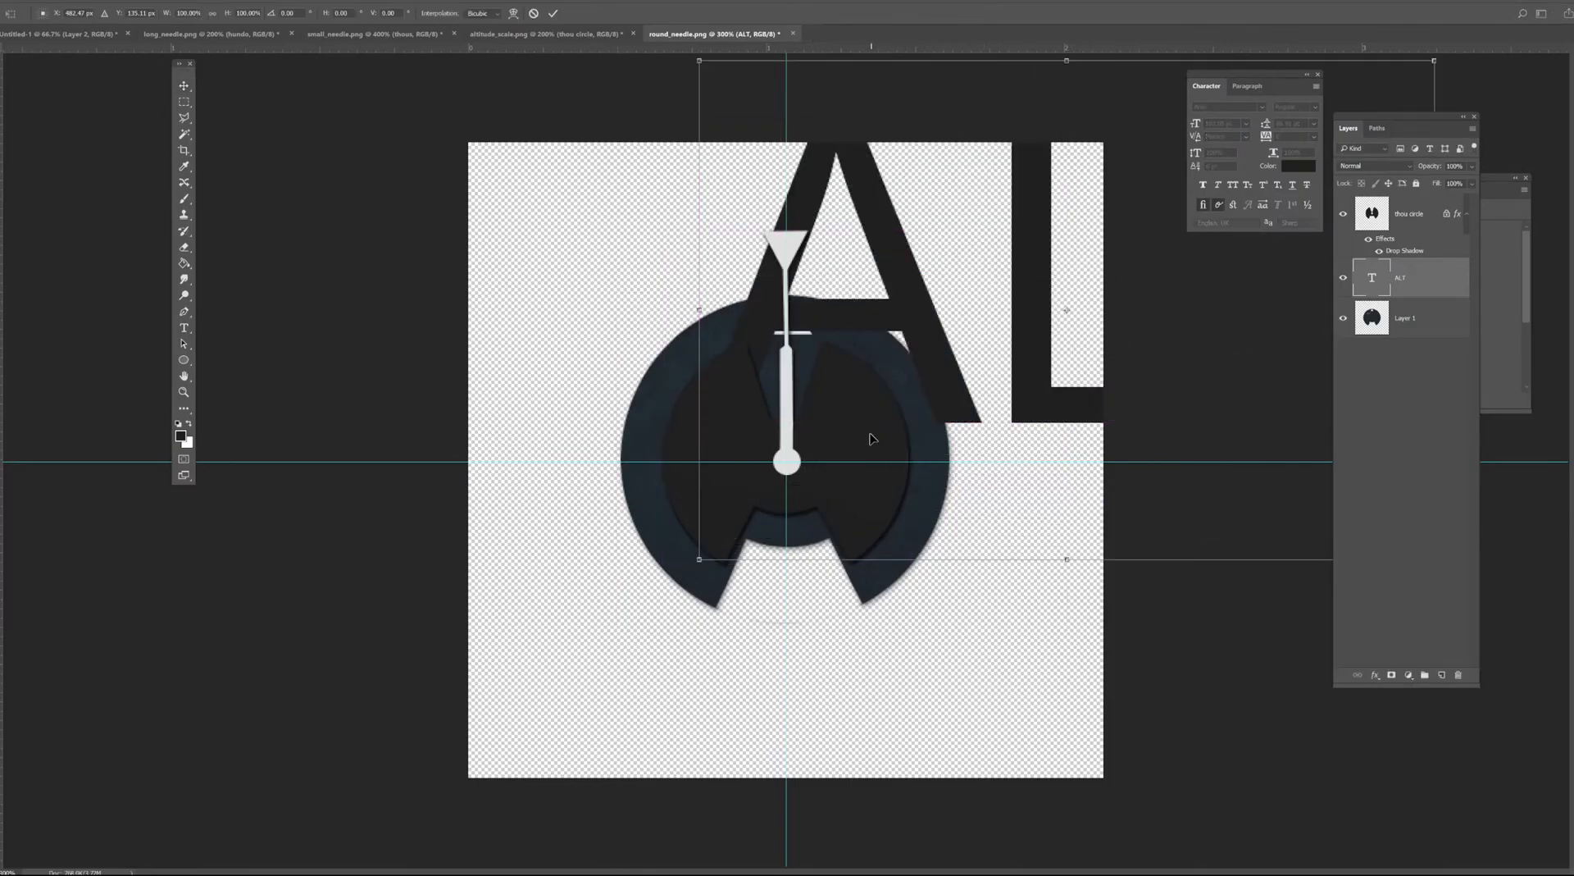
drag(698, 561, 942, 389)
drag(997, 236, 647, 396)
drag(596, 223, 1011, 501)
key(Return)
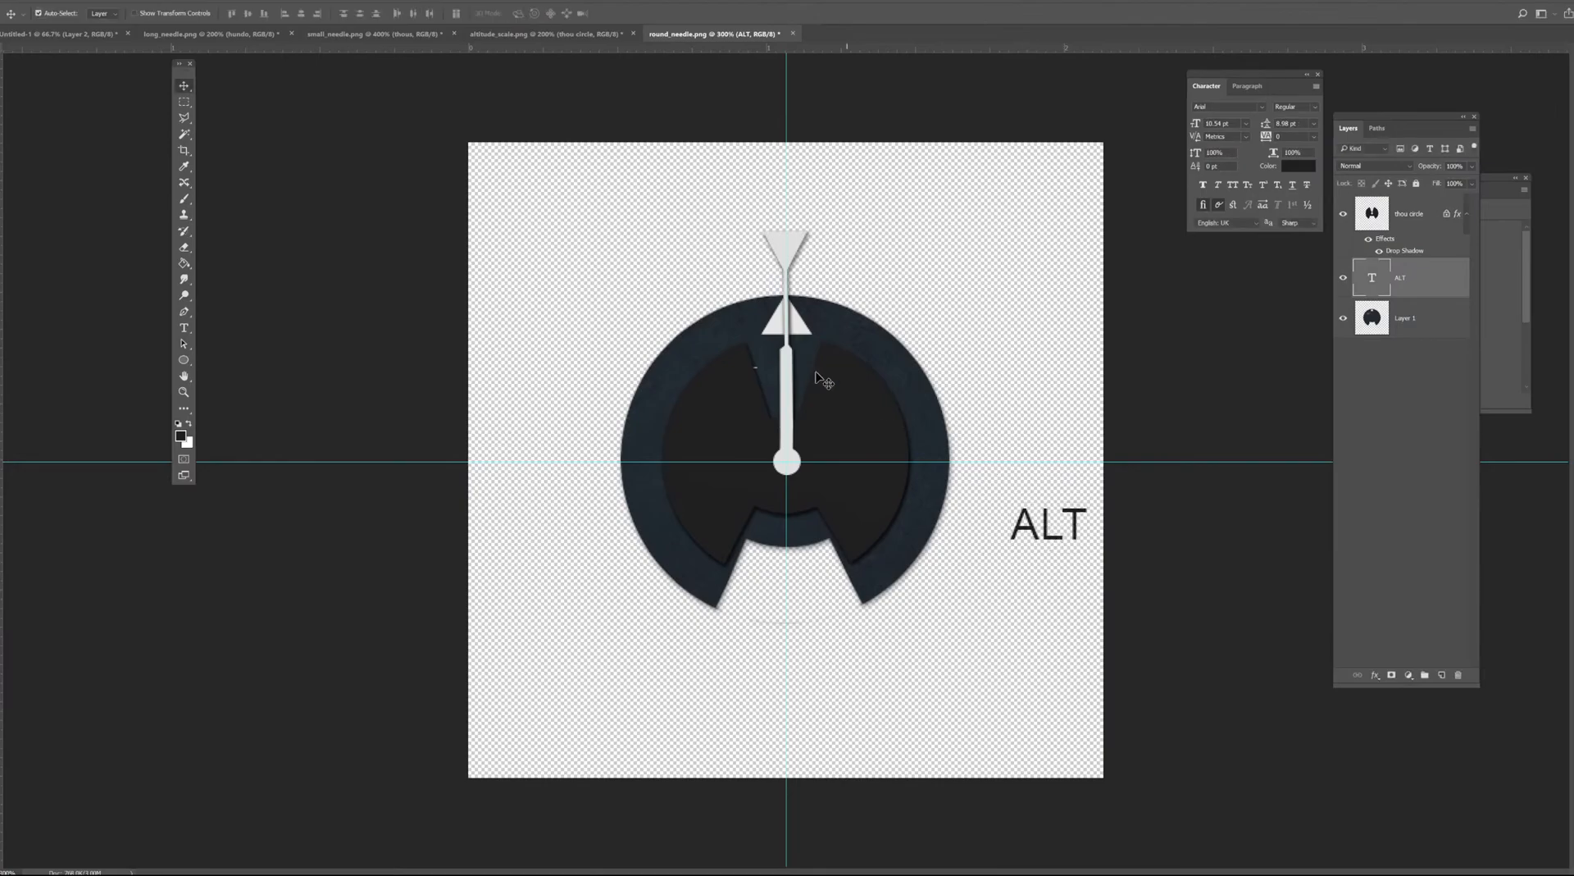
Recolour the ALT text with the off-white sampled from the triangle marker on Layer 1.
click(186, 328)
click(456, 13)
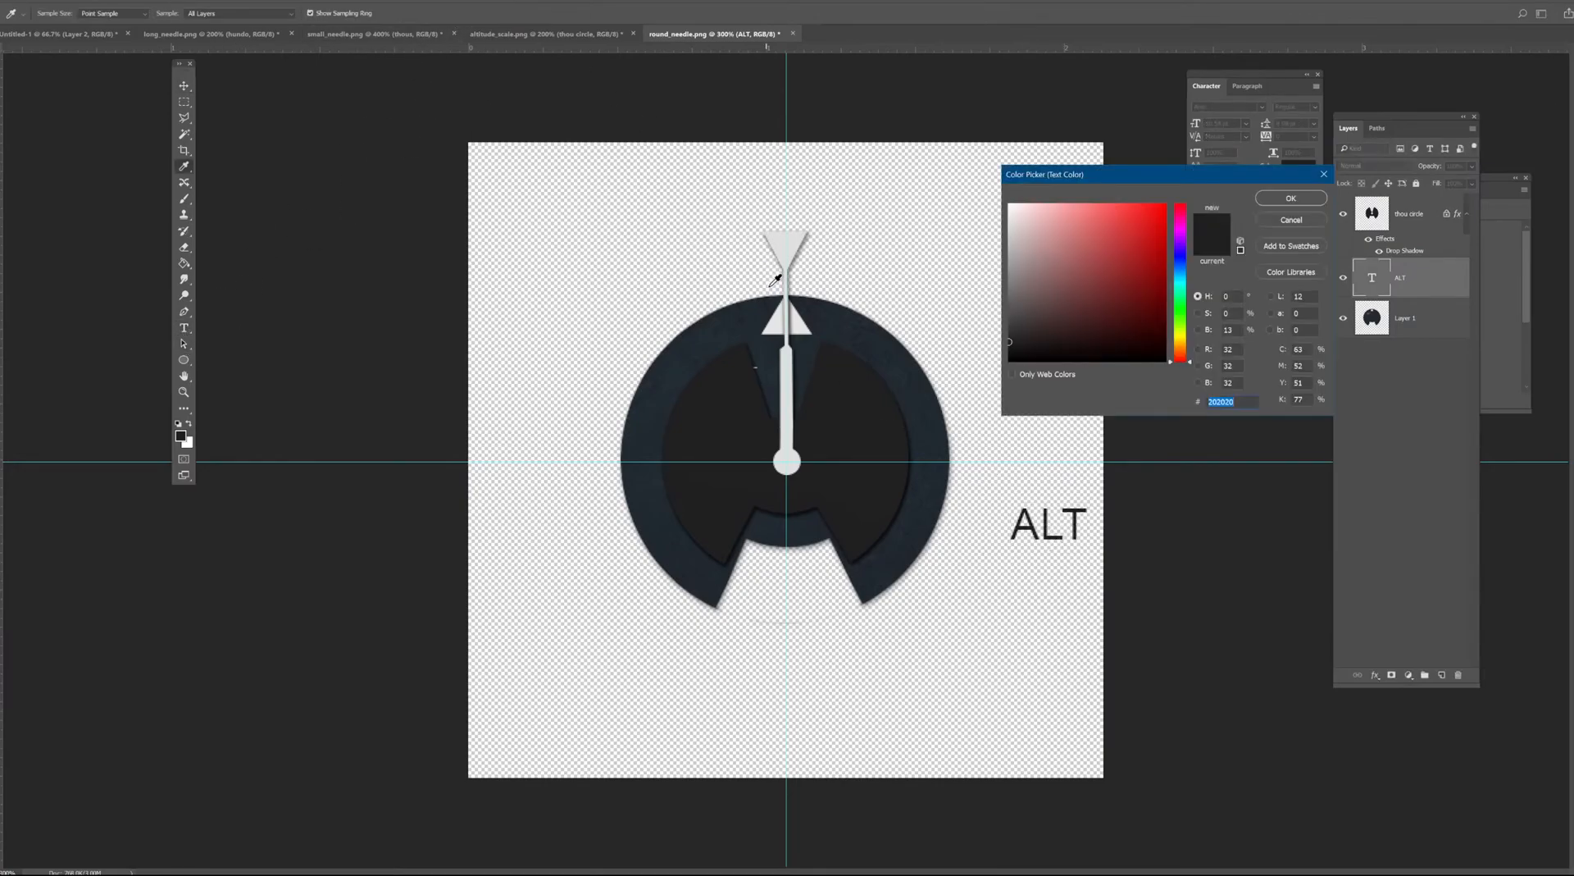
click(784, 313)
click(1290, 199)
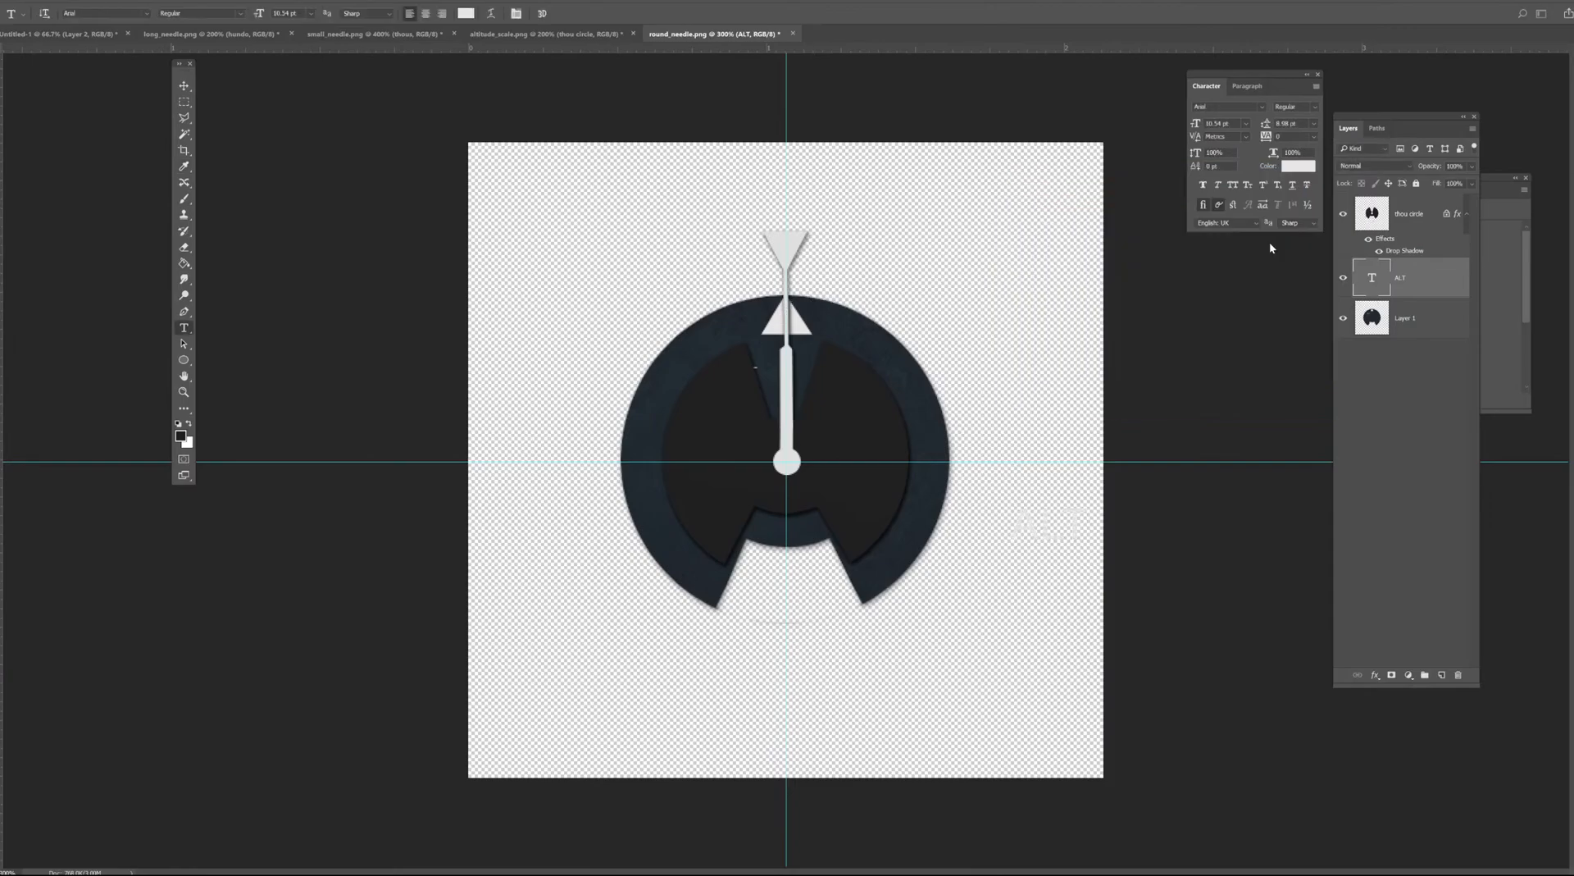
Move the ALT text onto the dark thou circle and stack its layer above the thou circle layer.
click(185, 89)
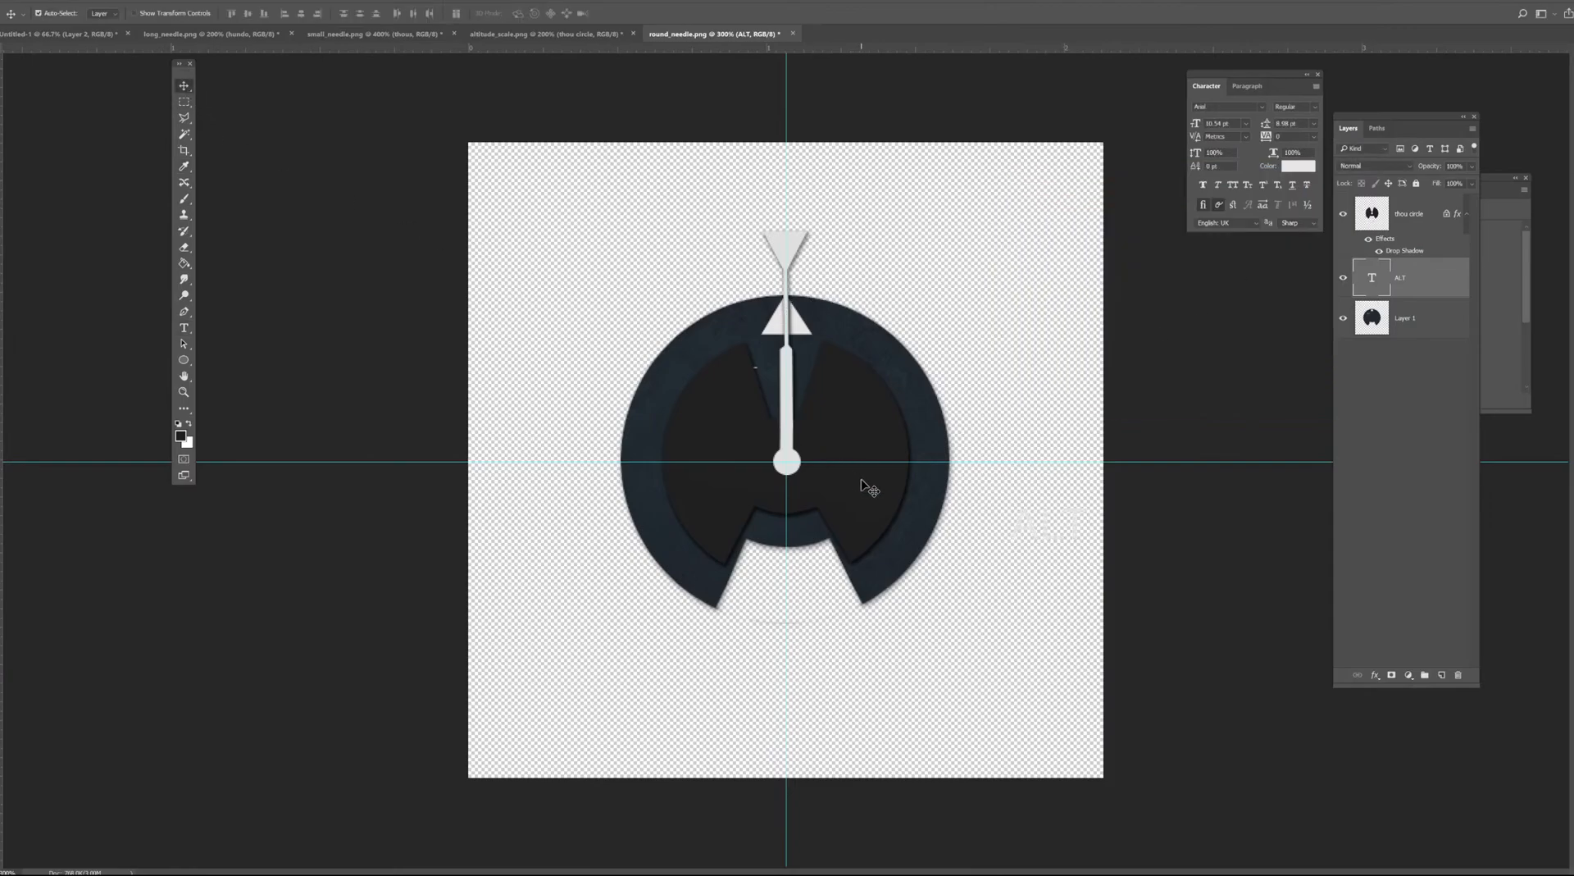
drag(1023, 532, 720, 436)
drag(1424, 269, 1422, 204)
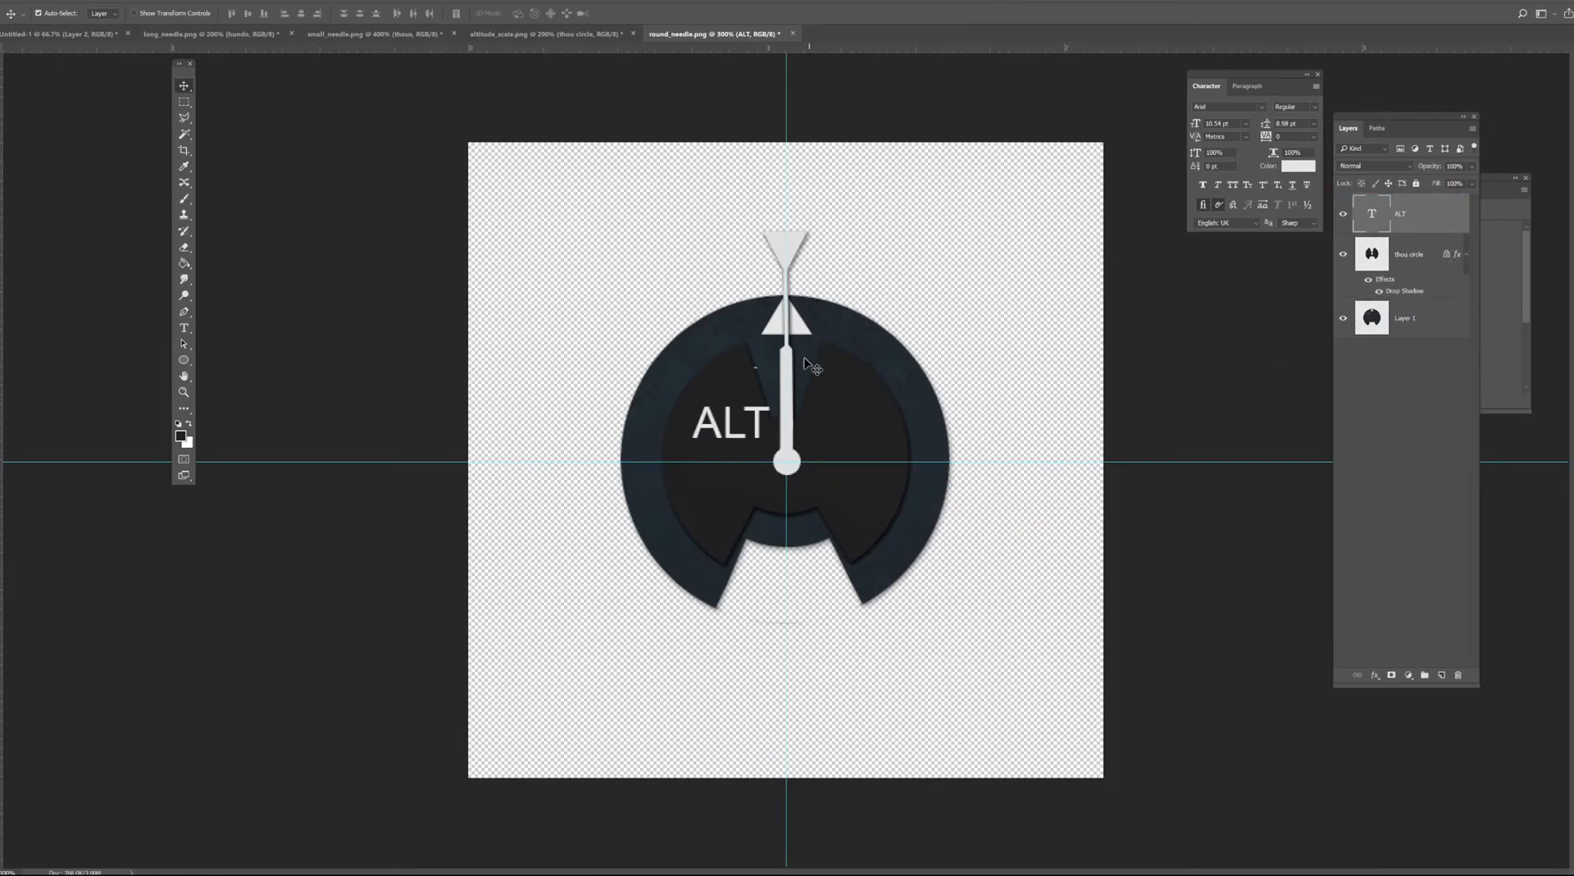
Scale the ALT text down to 6.6 pt and position it in the upper left part of the dark thou circle.
drag(762, 422, 734, 405)
key(ctrl+t)
drag(729, 416, 732, 410)
key(Return)
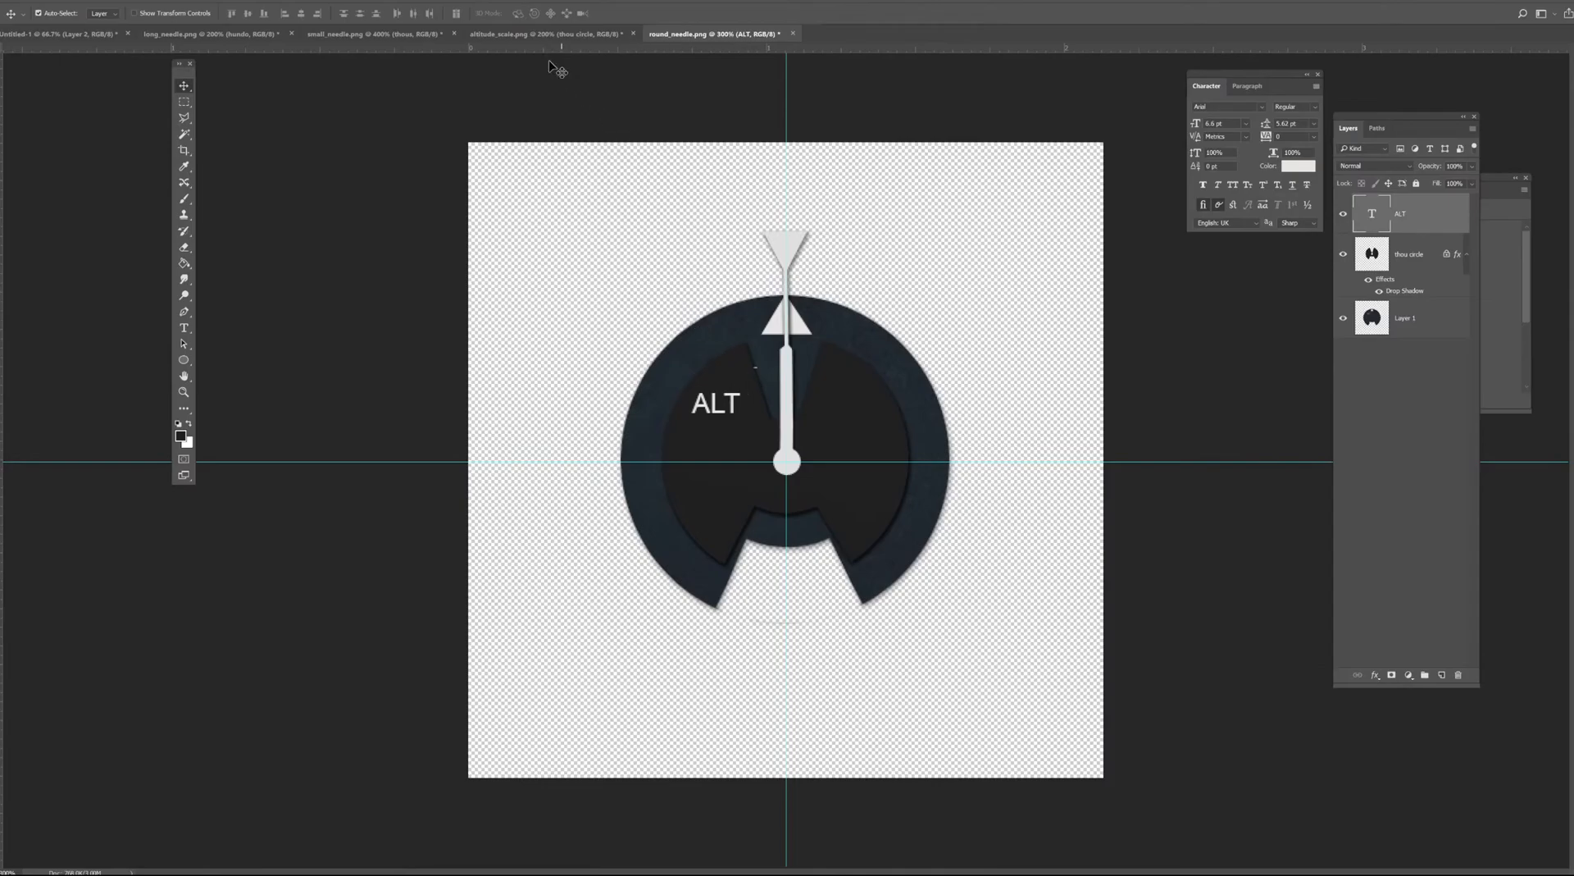
Show the reference altimeter photo in altitude_scale.png to compare the ALT lettering's size and position, and return to round_needle.png.
click(377, 33)
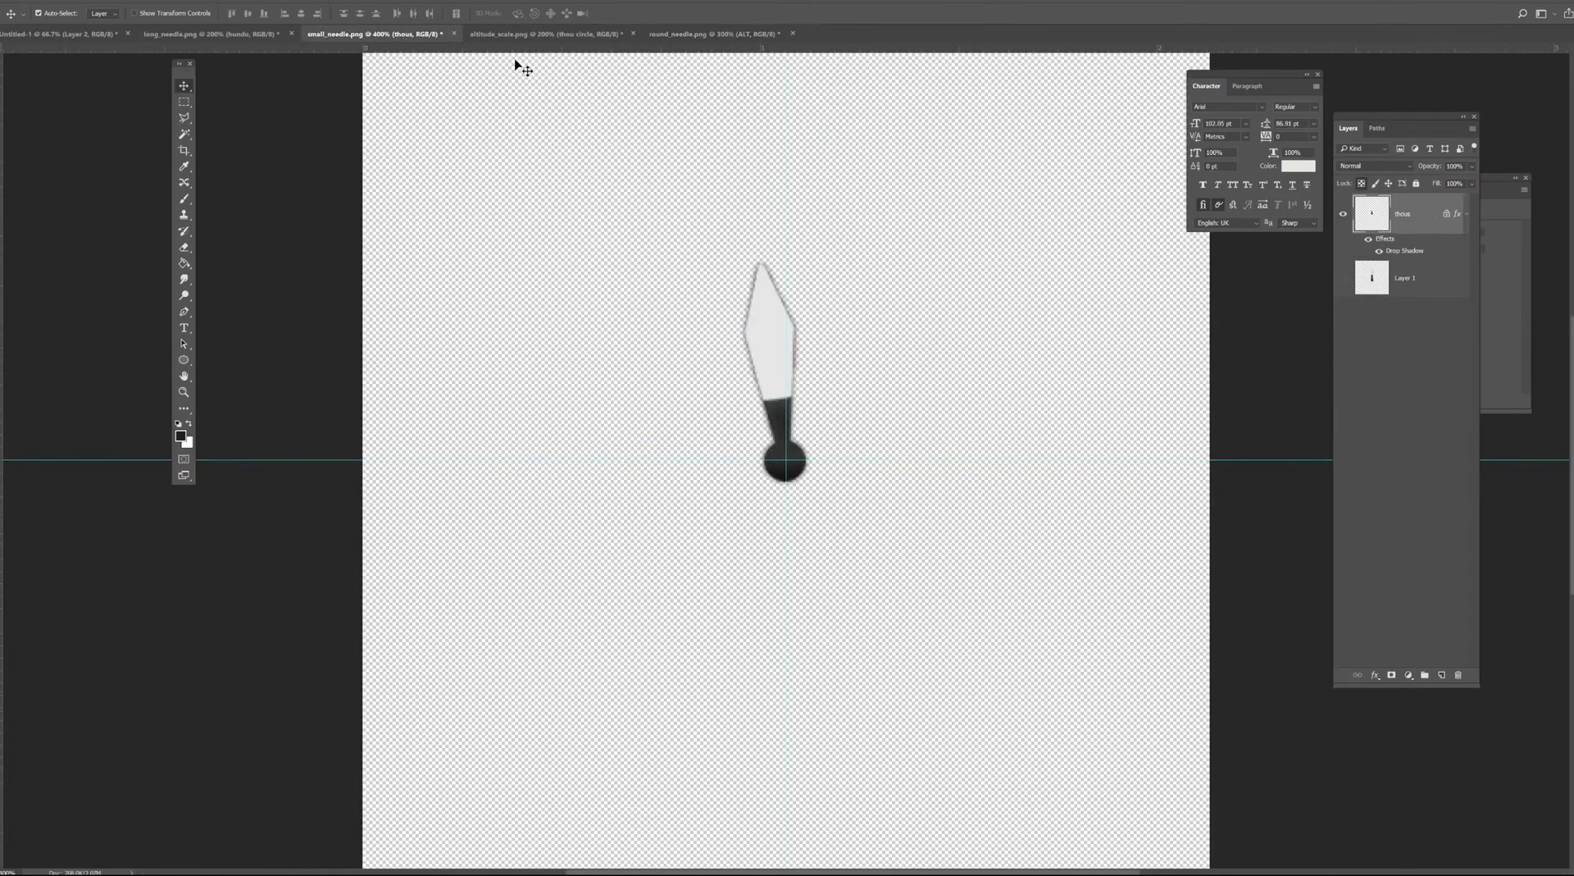
click(542, 36)
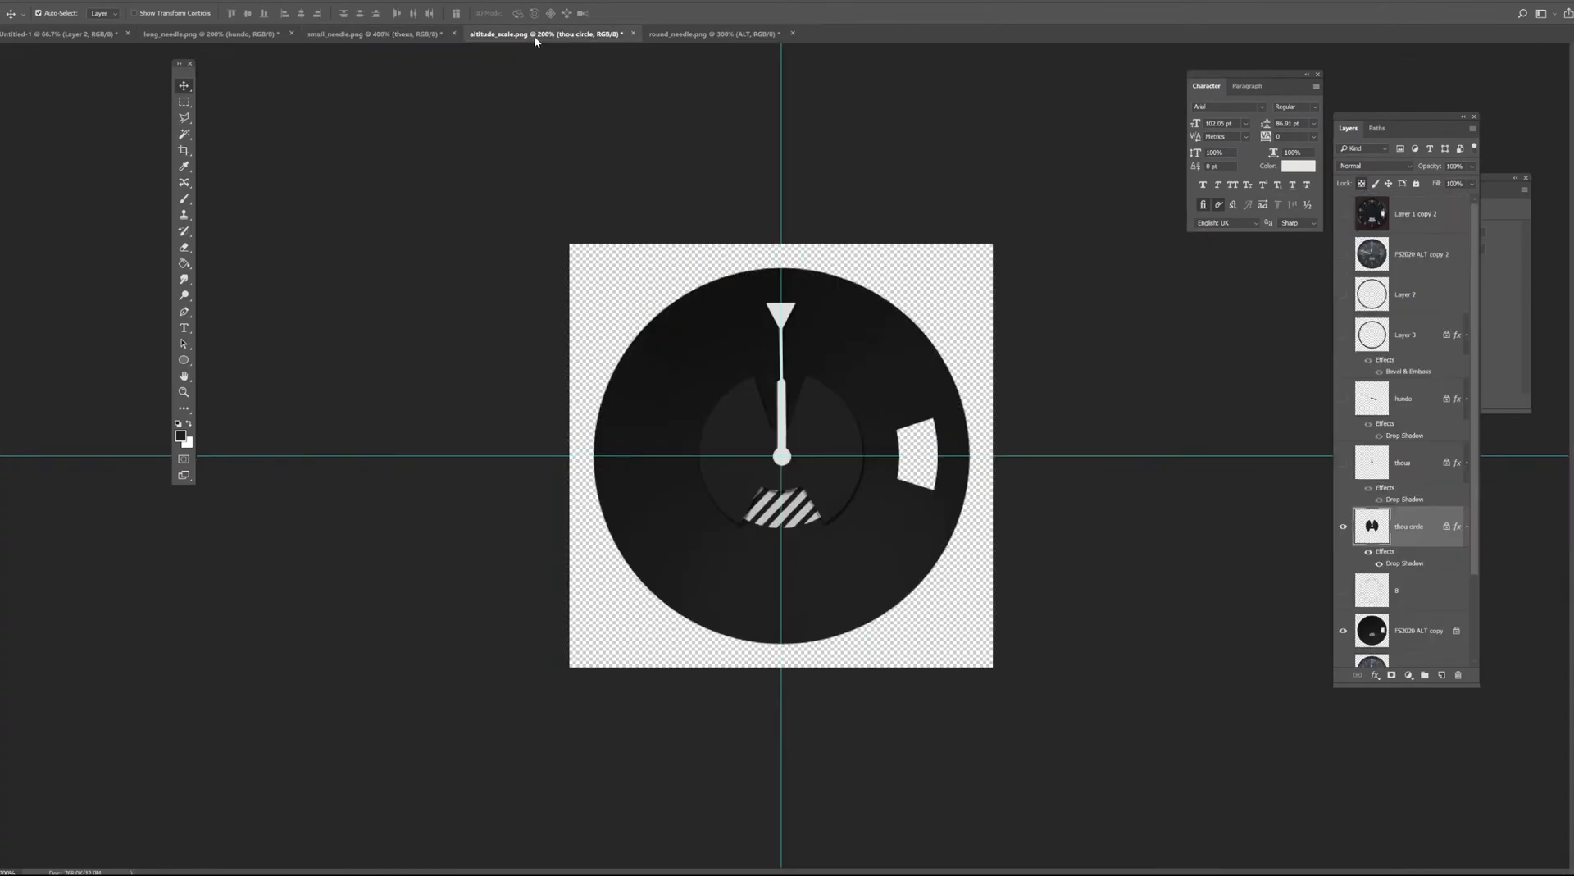
click(1344, 255)
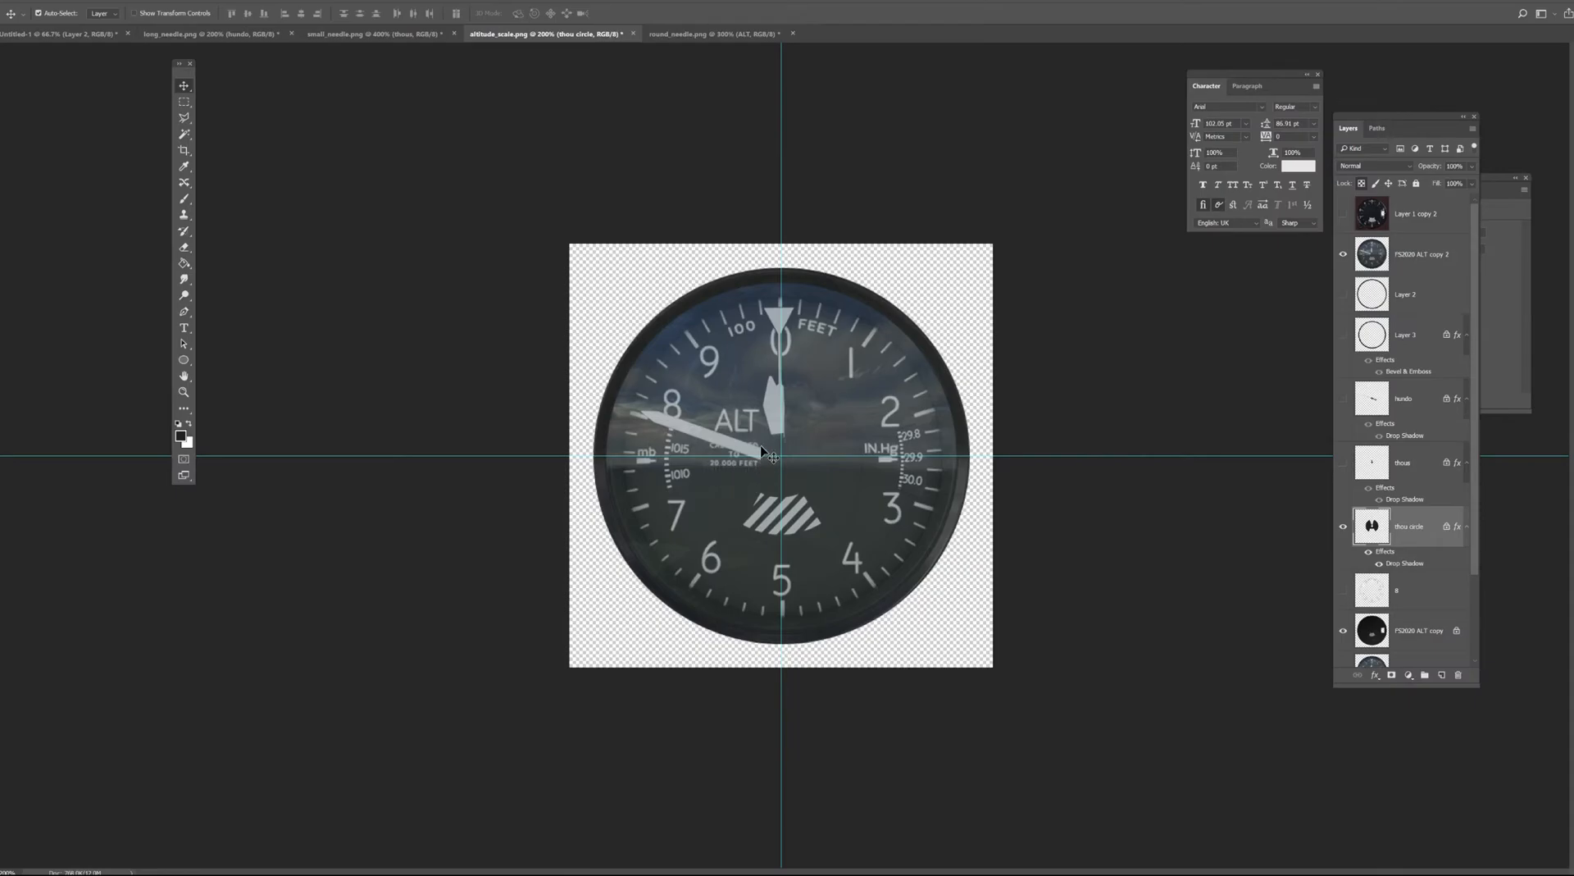
click(710, 37)
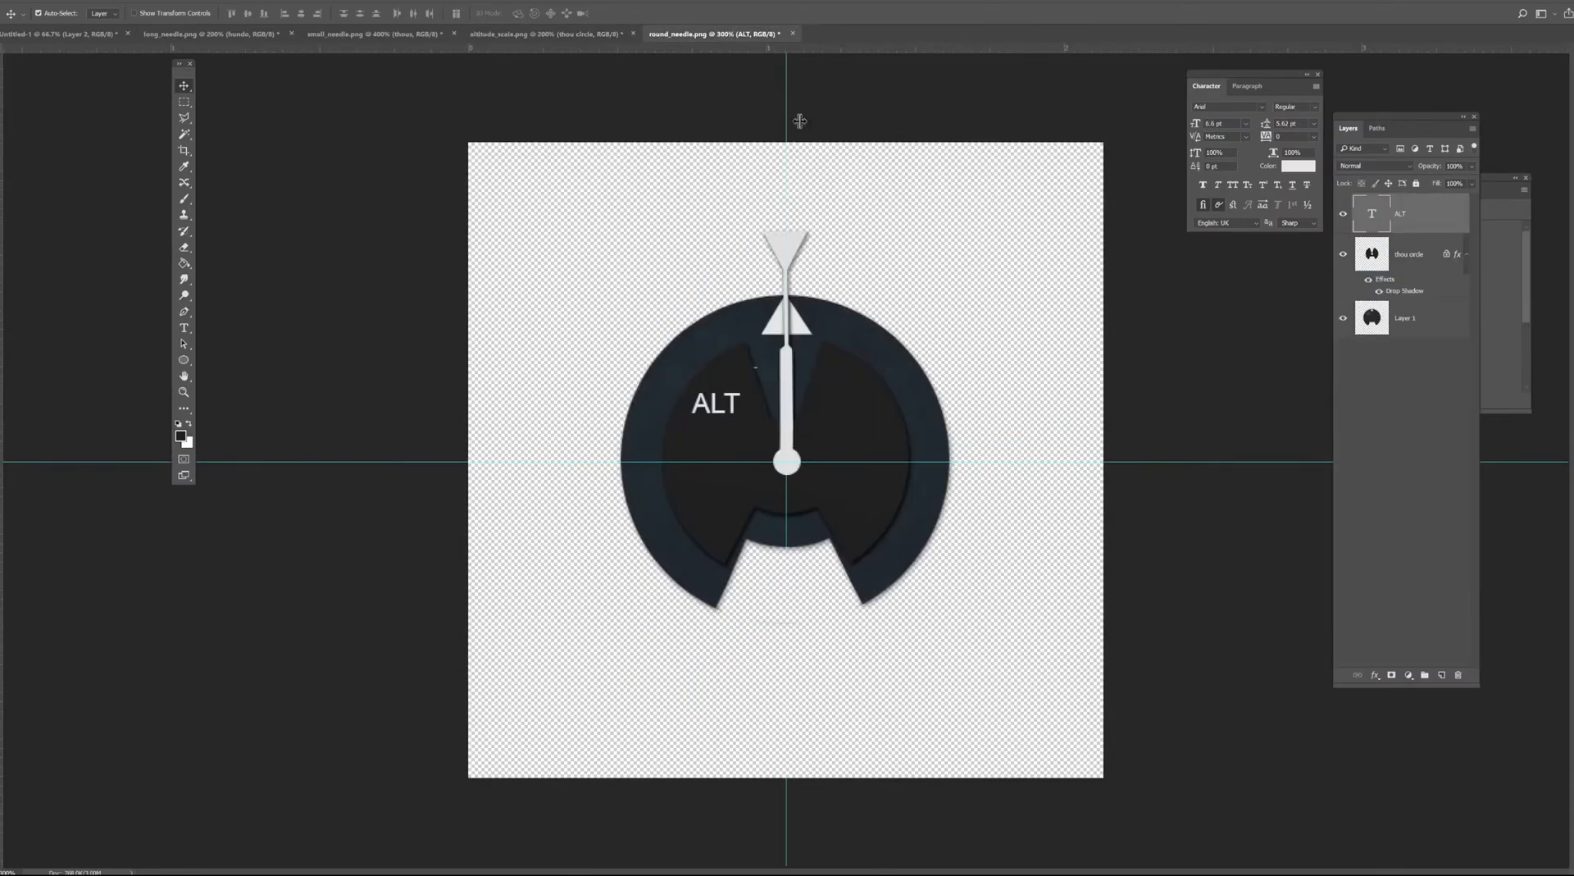
Duplicate the ALT text directly below the original and replace the copy's wording with "CERTIFIED", "TO" and "20.000 FEET" on three lines.
drag(735, 406, 736, 442)
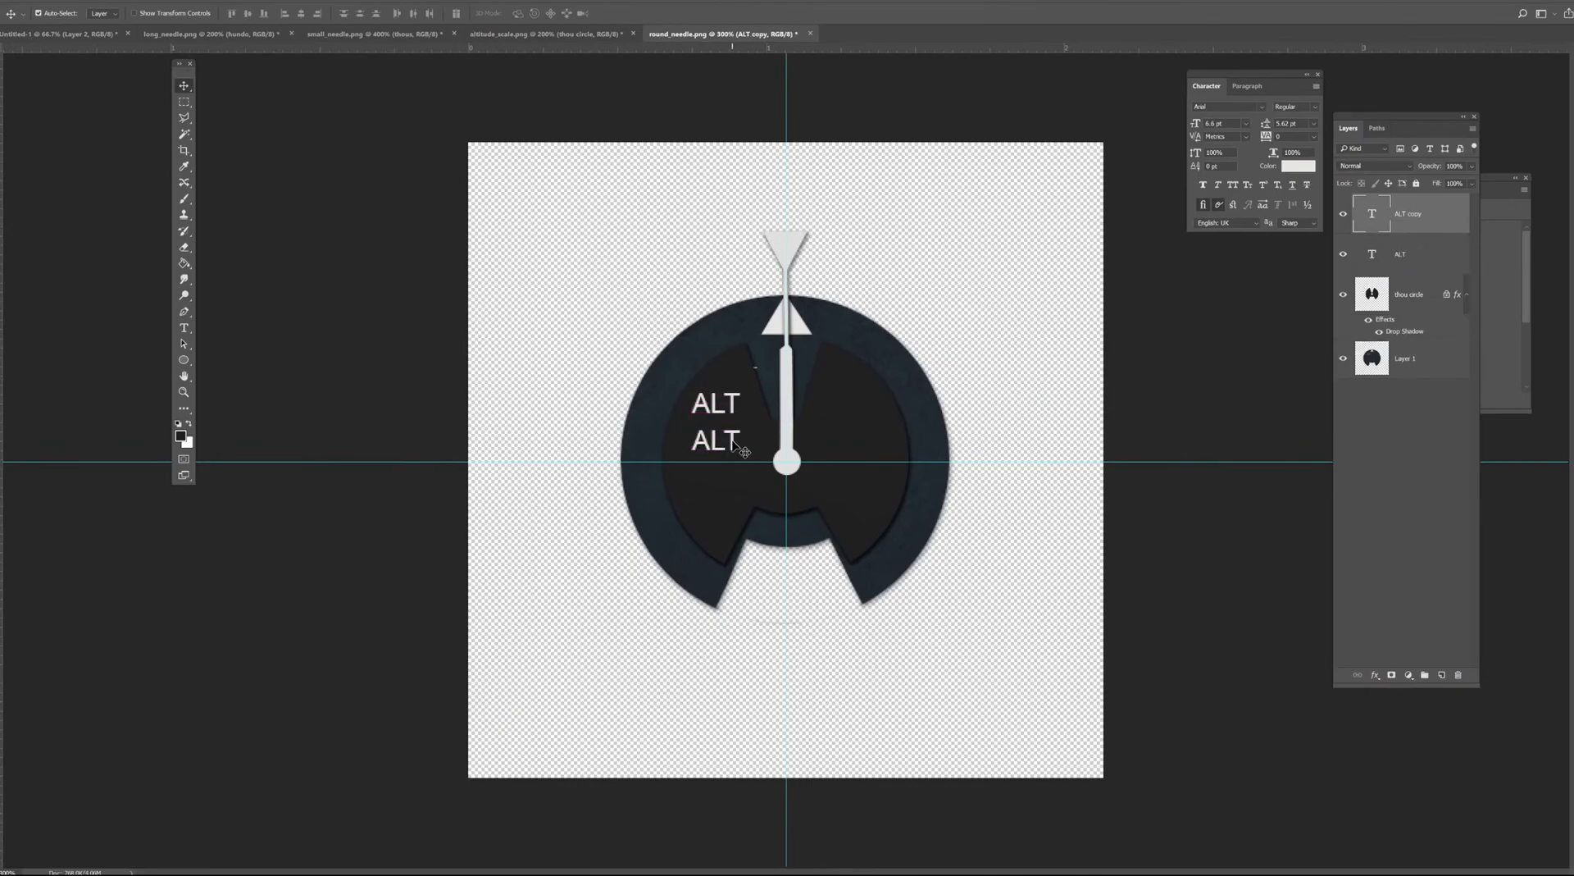
click(185, 328)
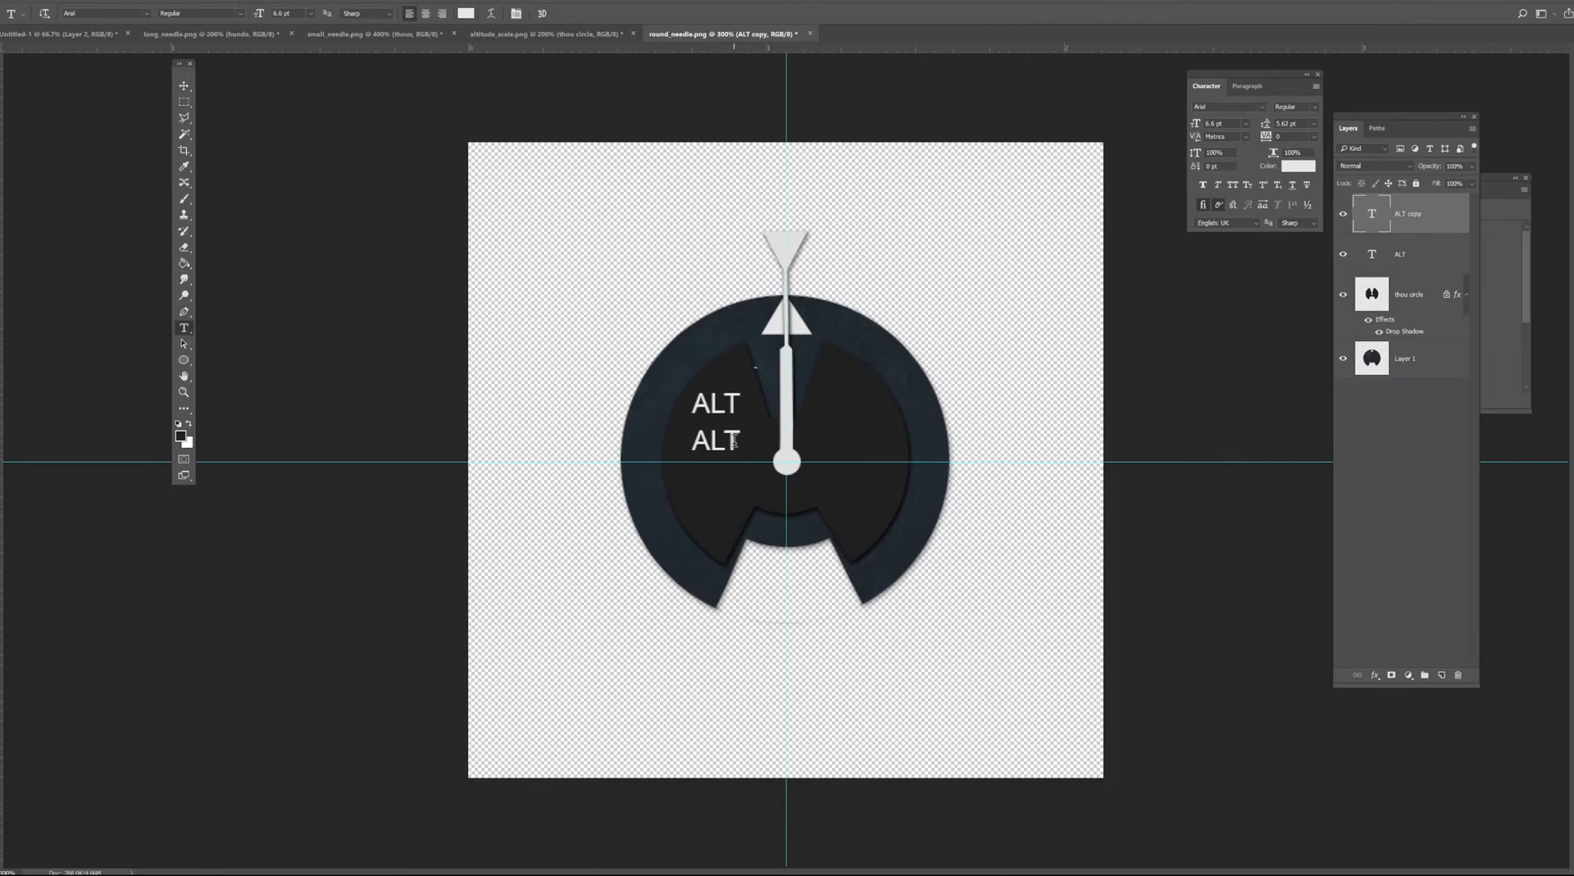
drag(742, 441, 638, 440)
text(CERTIFIED)
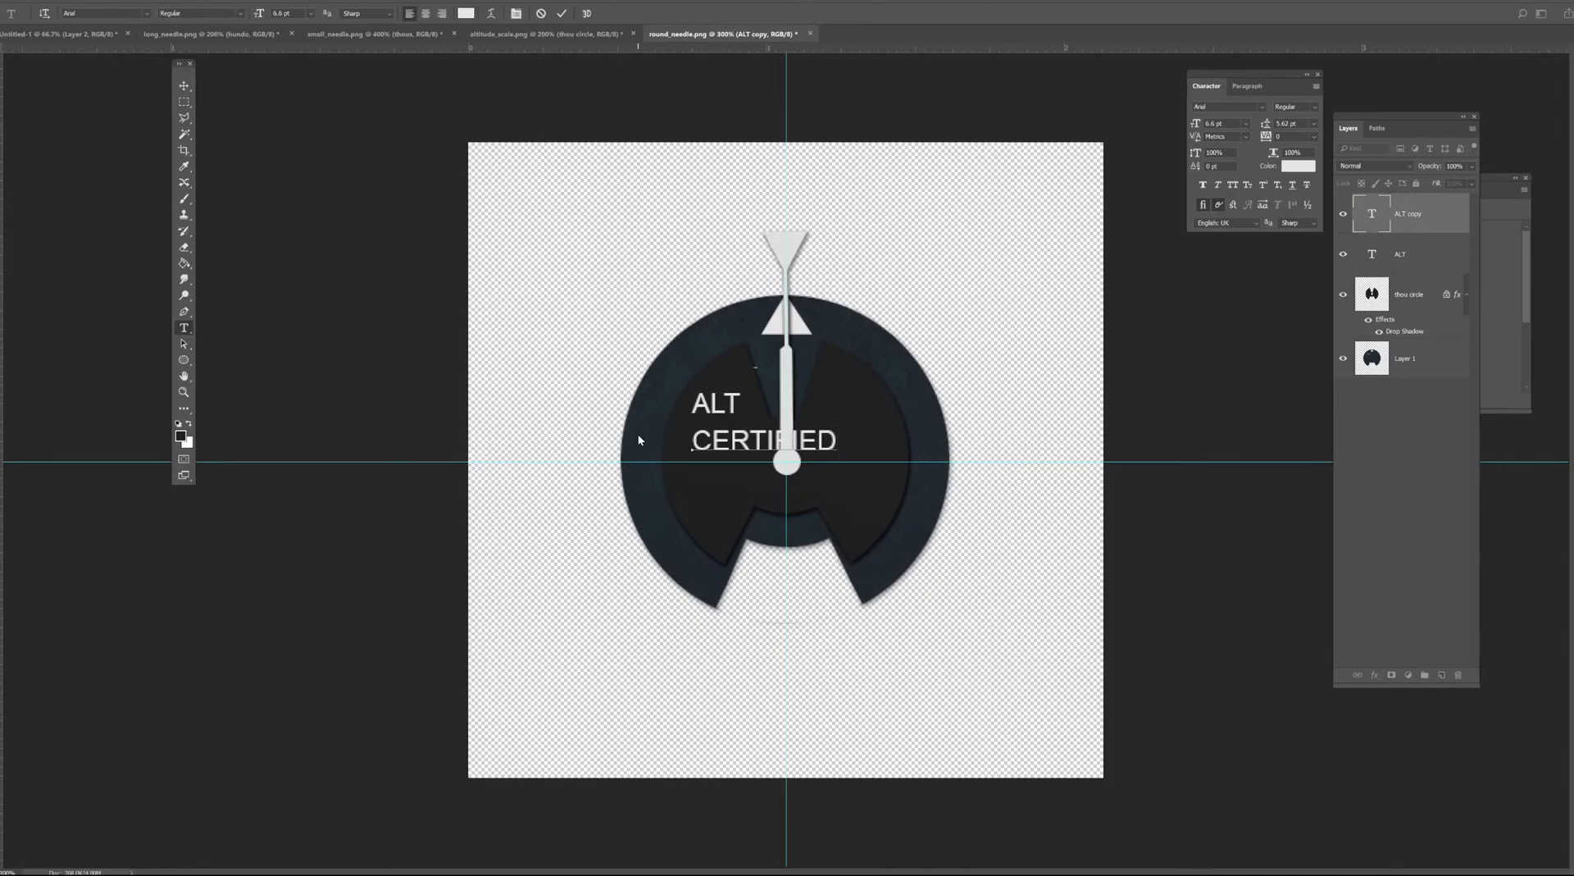
key(Return)
text(TO)
key(Return)
text(2)
text(0)
text(00)
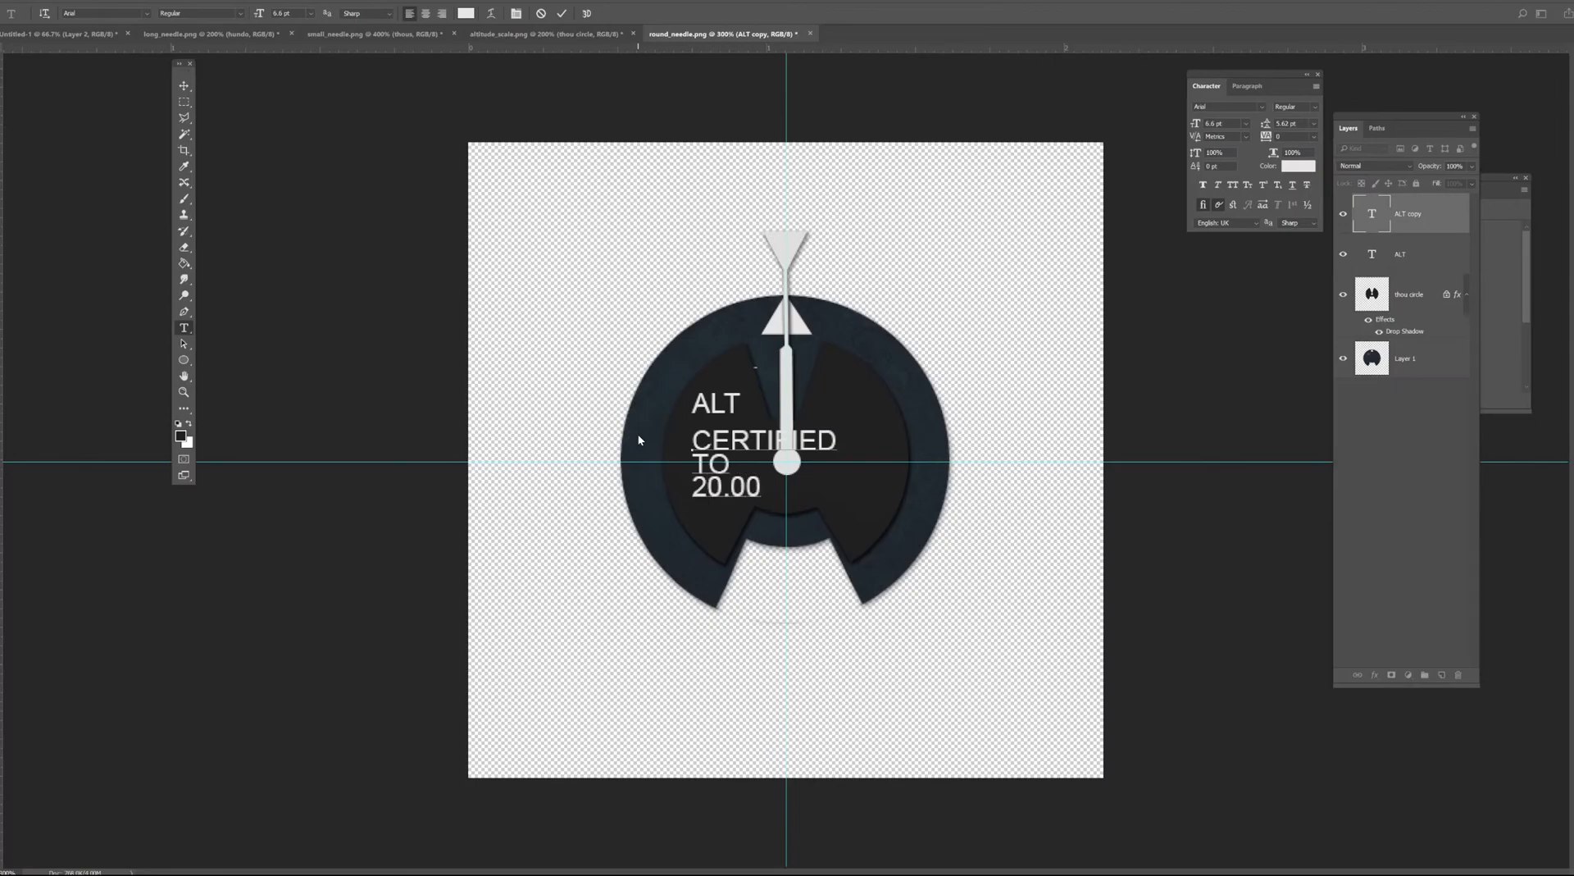
text( FEET)
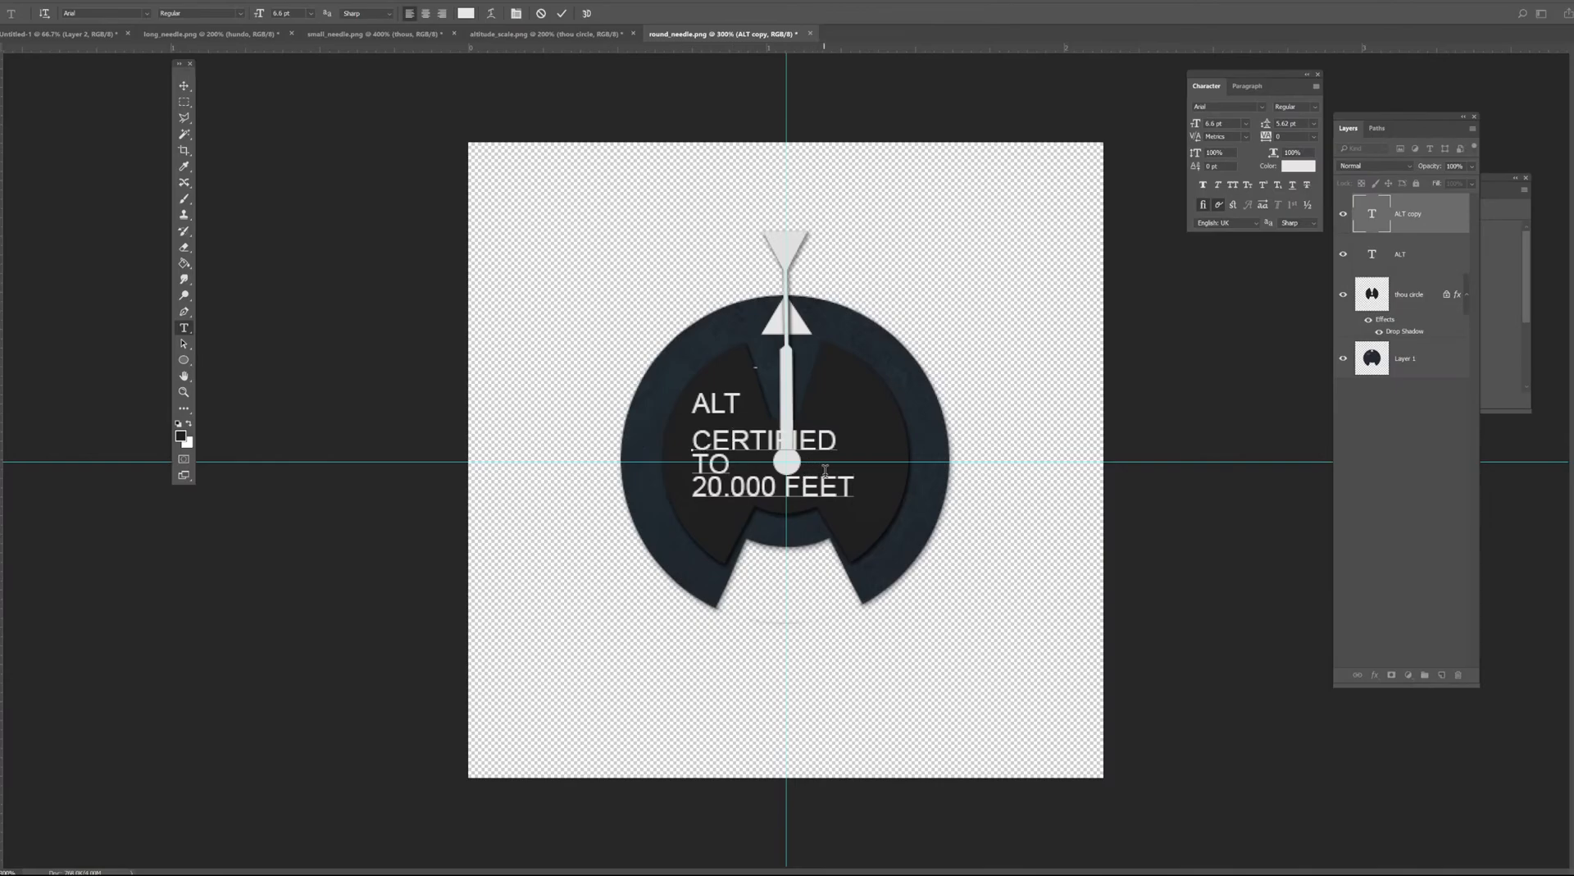
Centre-align the three-line CERTIFIED text, scale it down to 3.17 pt and place it beneath ALT on the dark thou circle.
drag(855, 490, 688, 447)
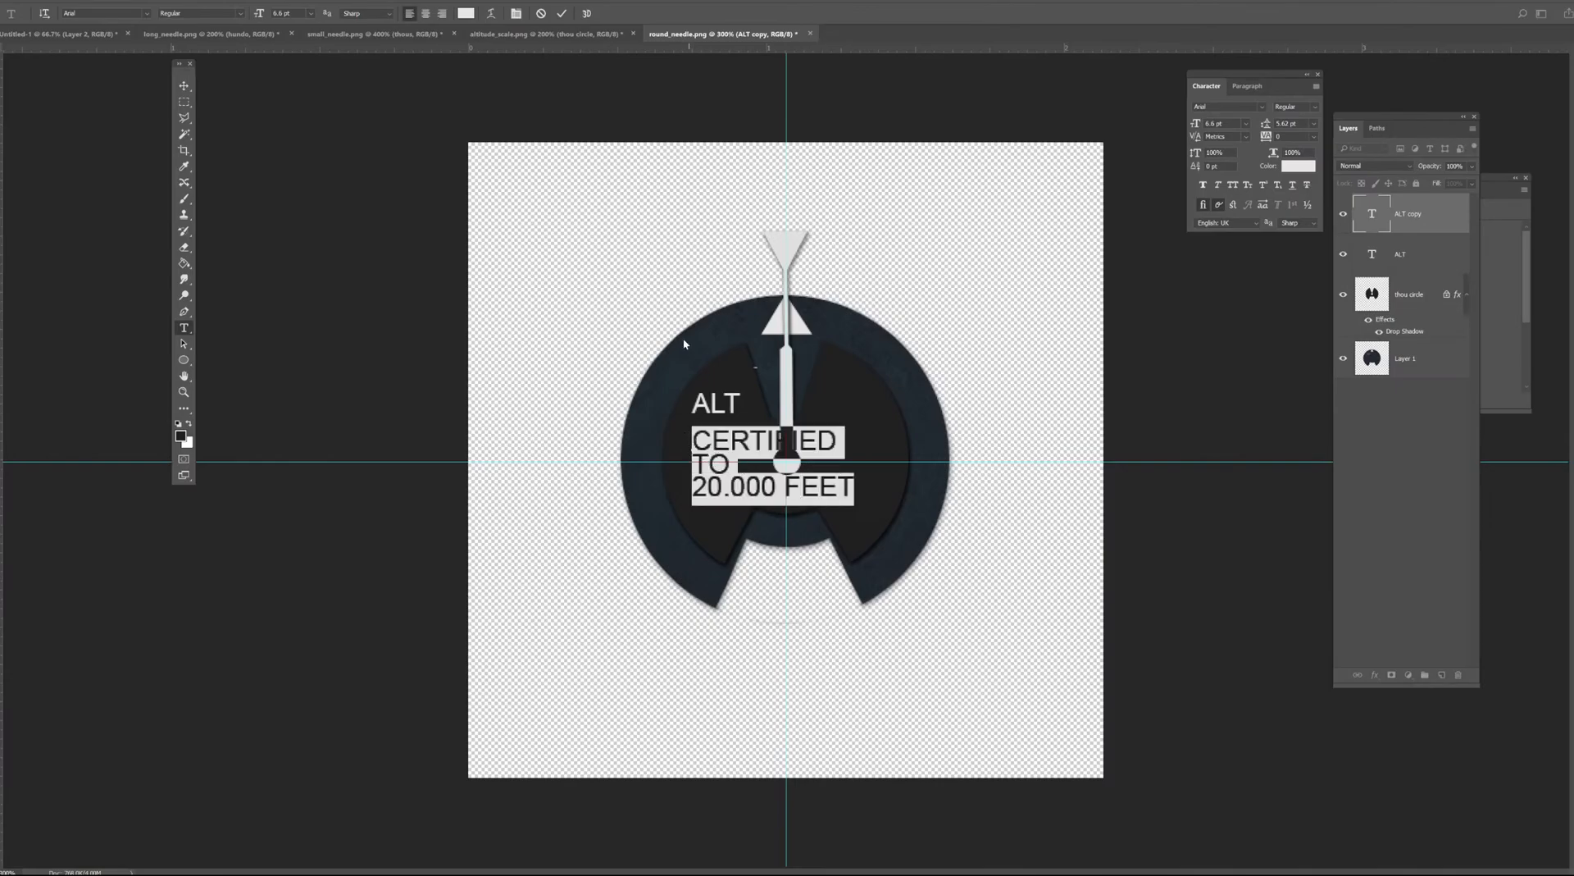
click(426, 14)
click(184, 85)
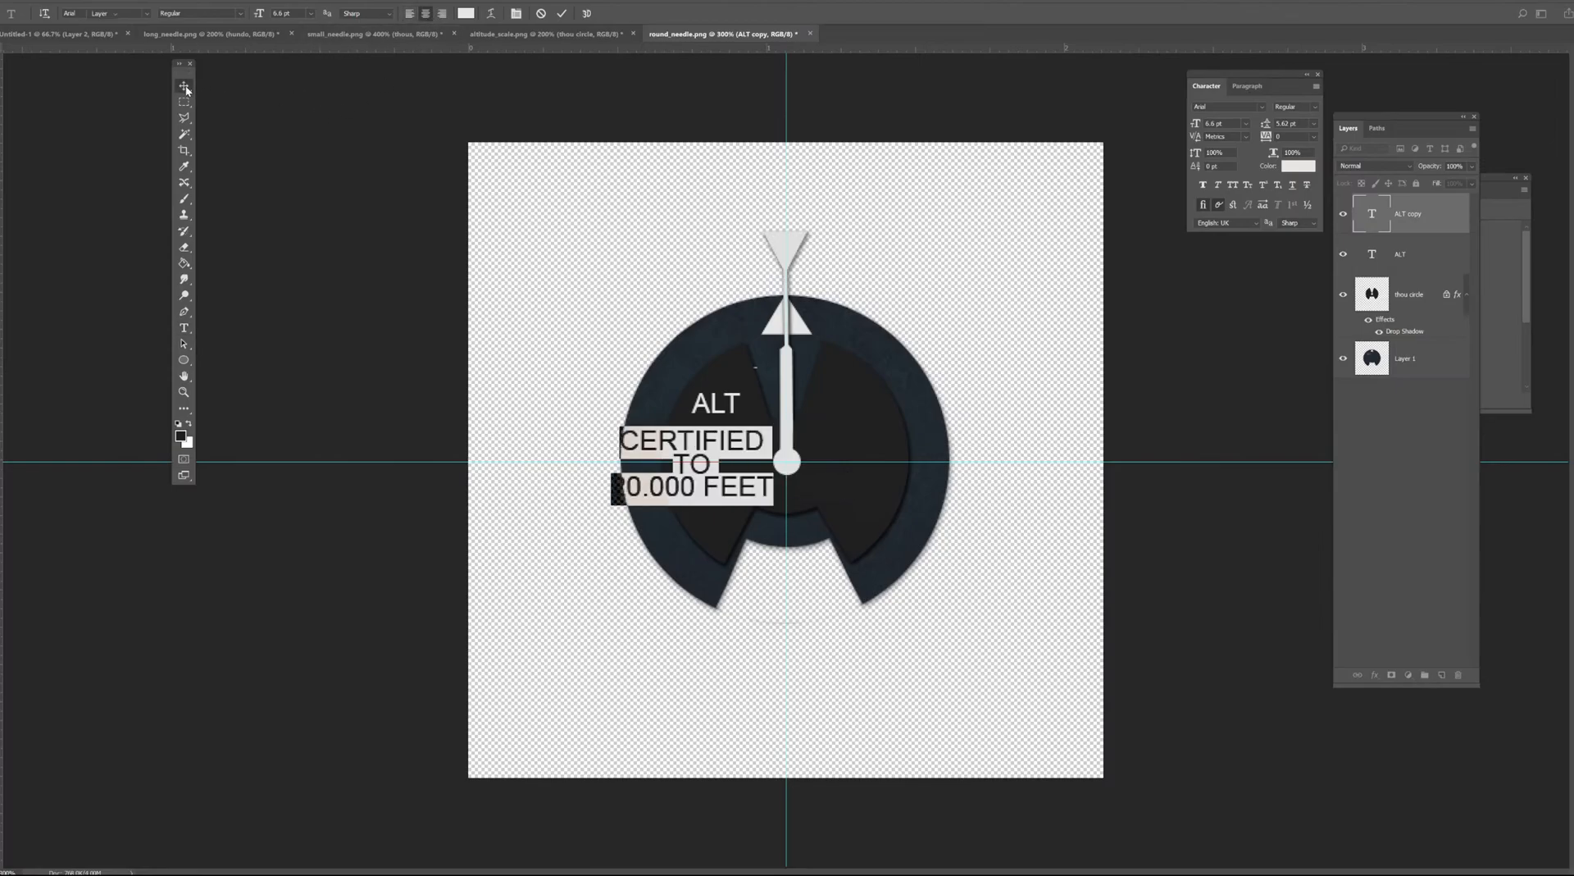
key(ctrl+t)
drag(773, 505, 739, 451)
key(Return)
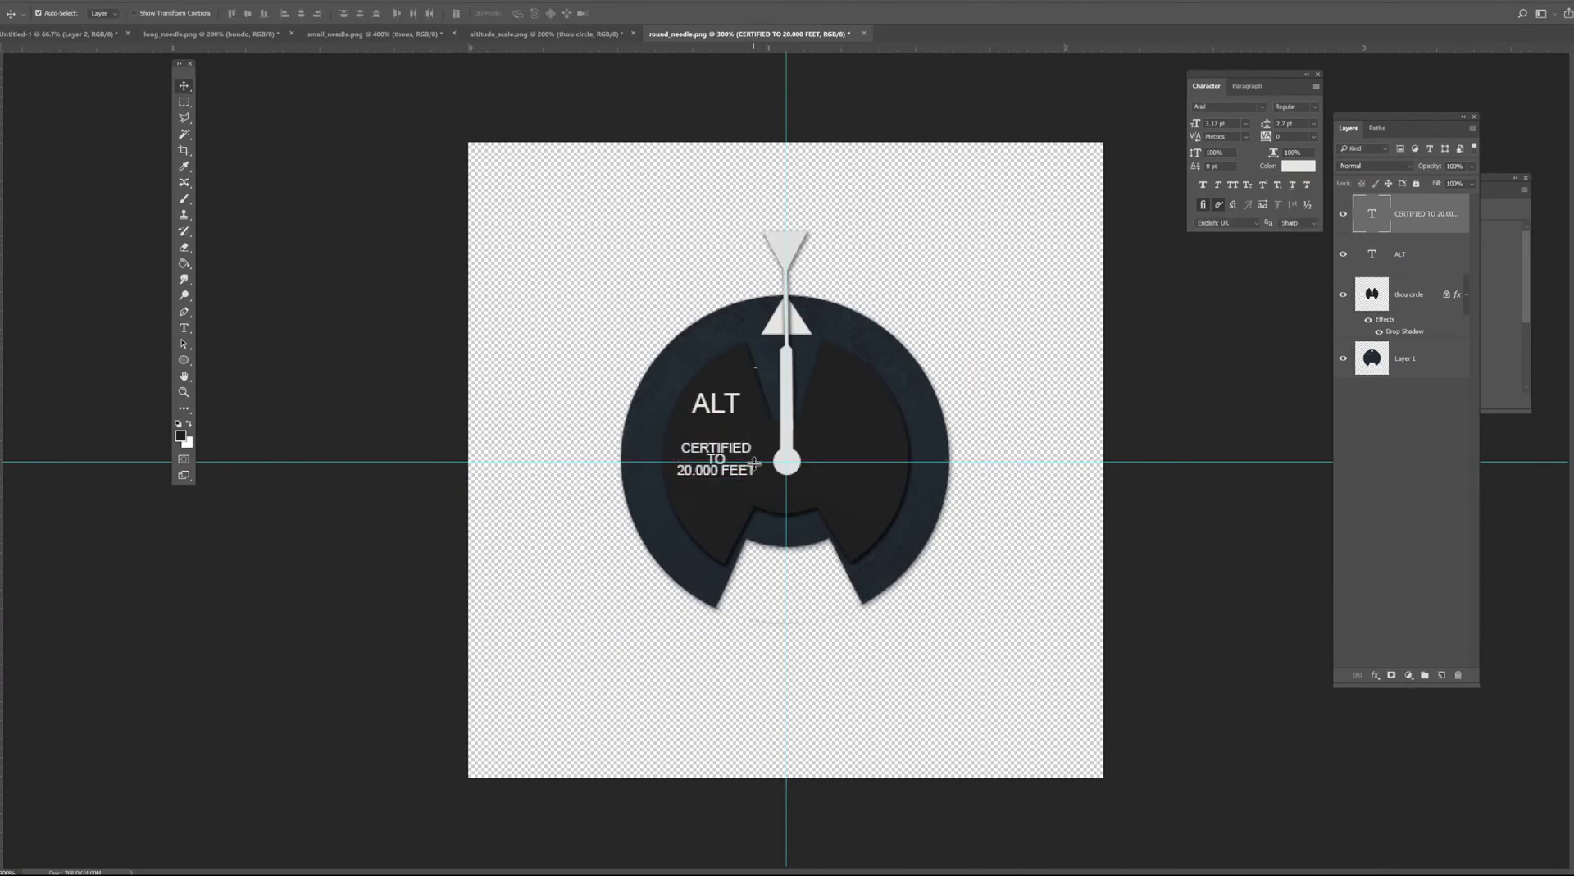
Set the whole CERTIFIED TO 20.000 FEET text to tracking 50 and Auto leading.
click(183, 328)
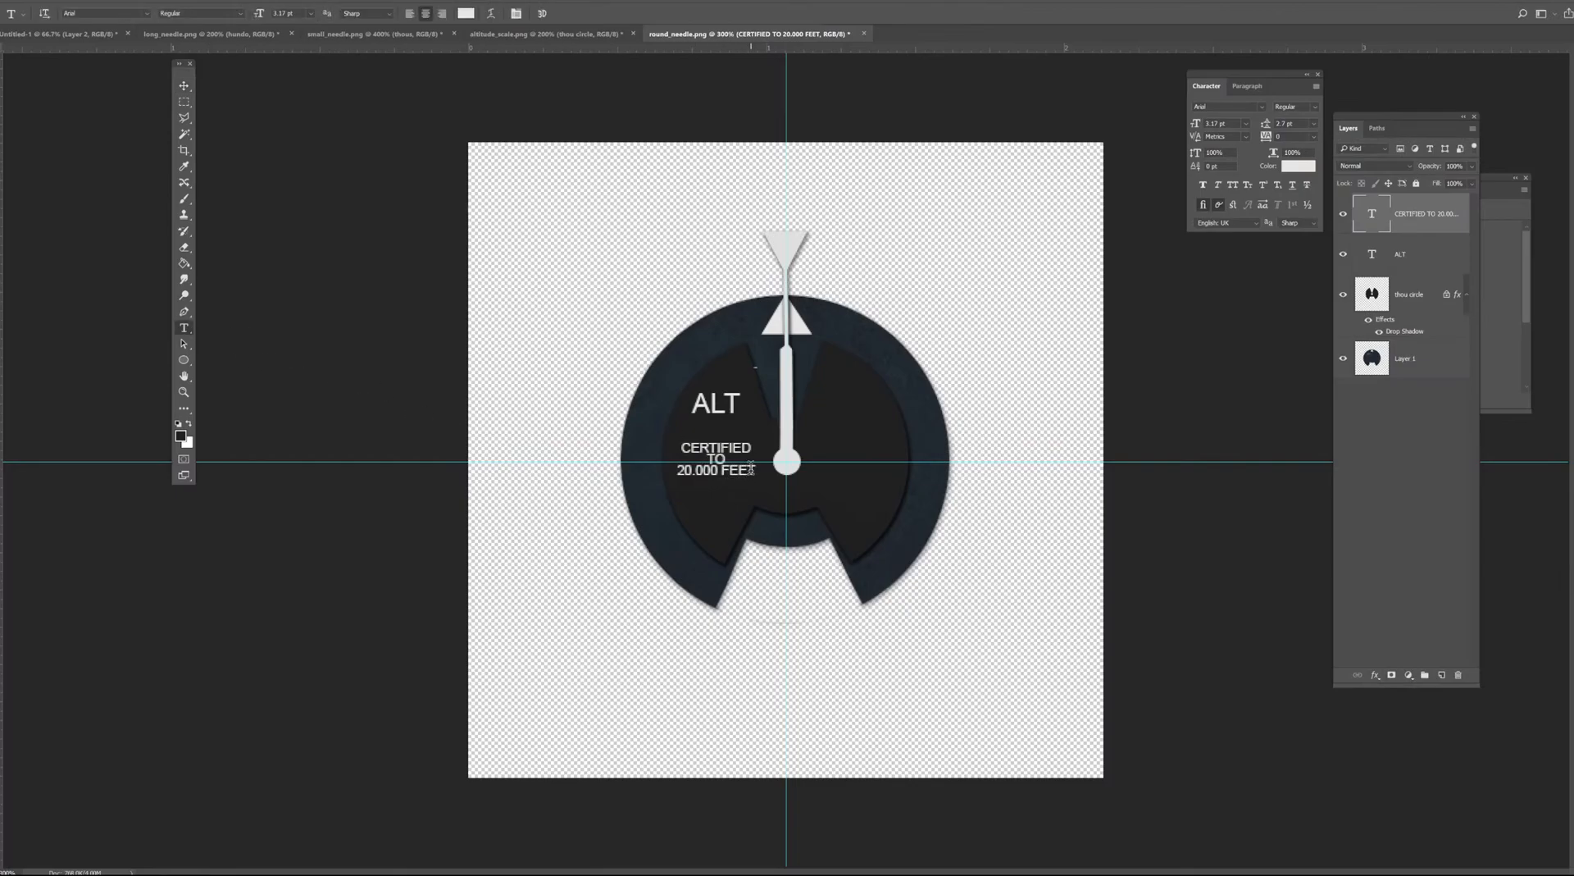
drag(754, 474, 672, 442)
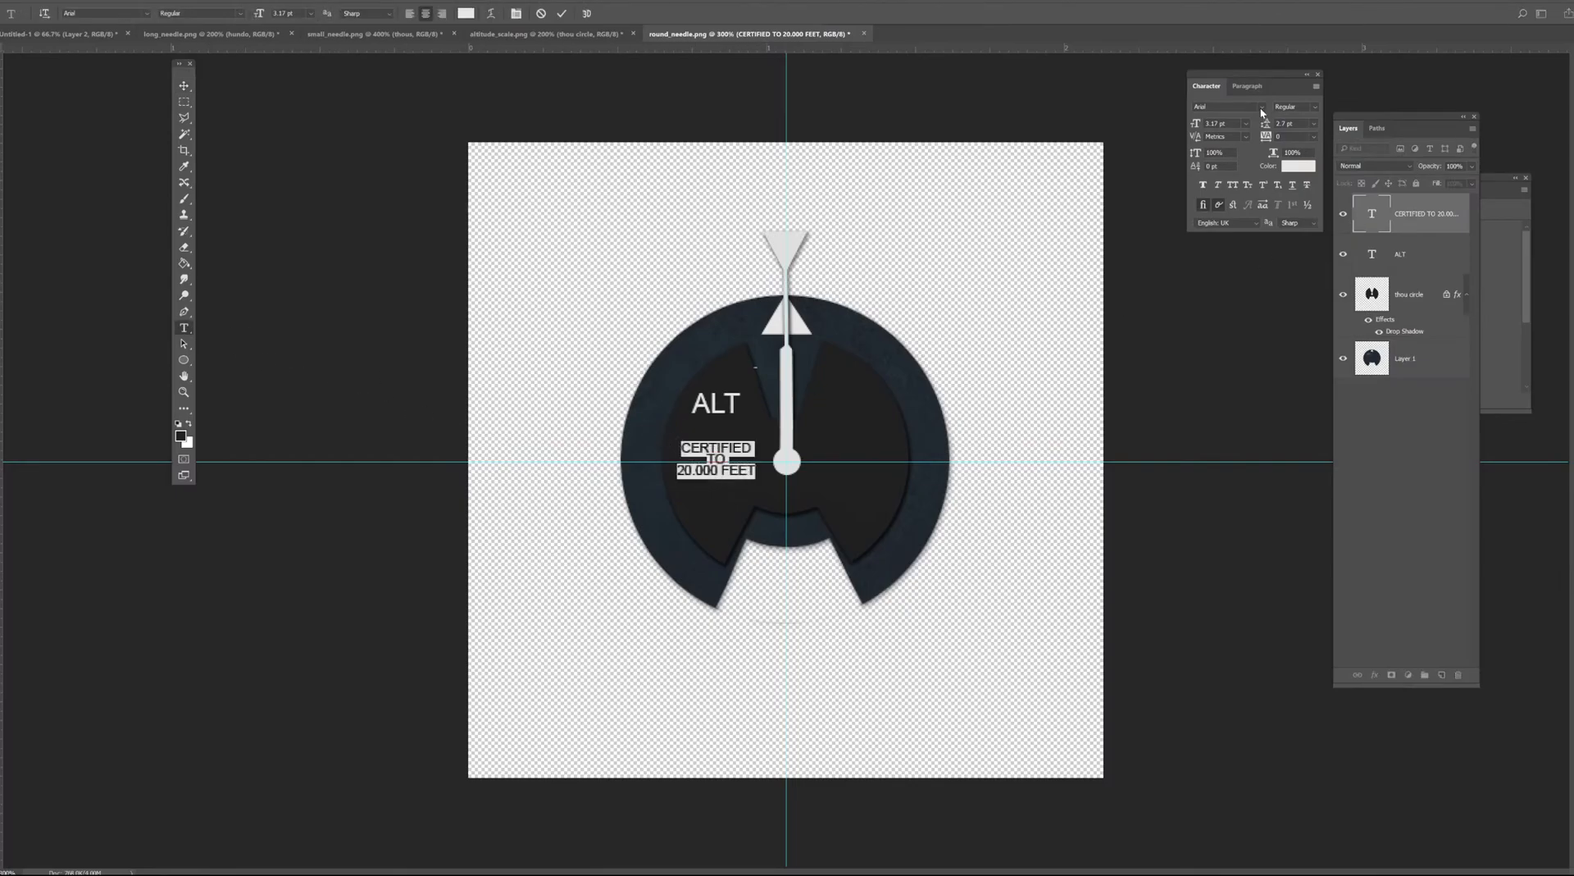
drag(1258, 72, 1135, 118)
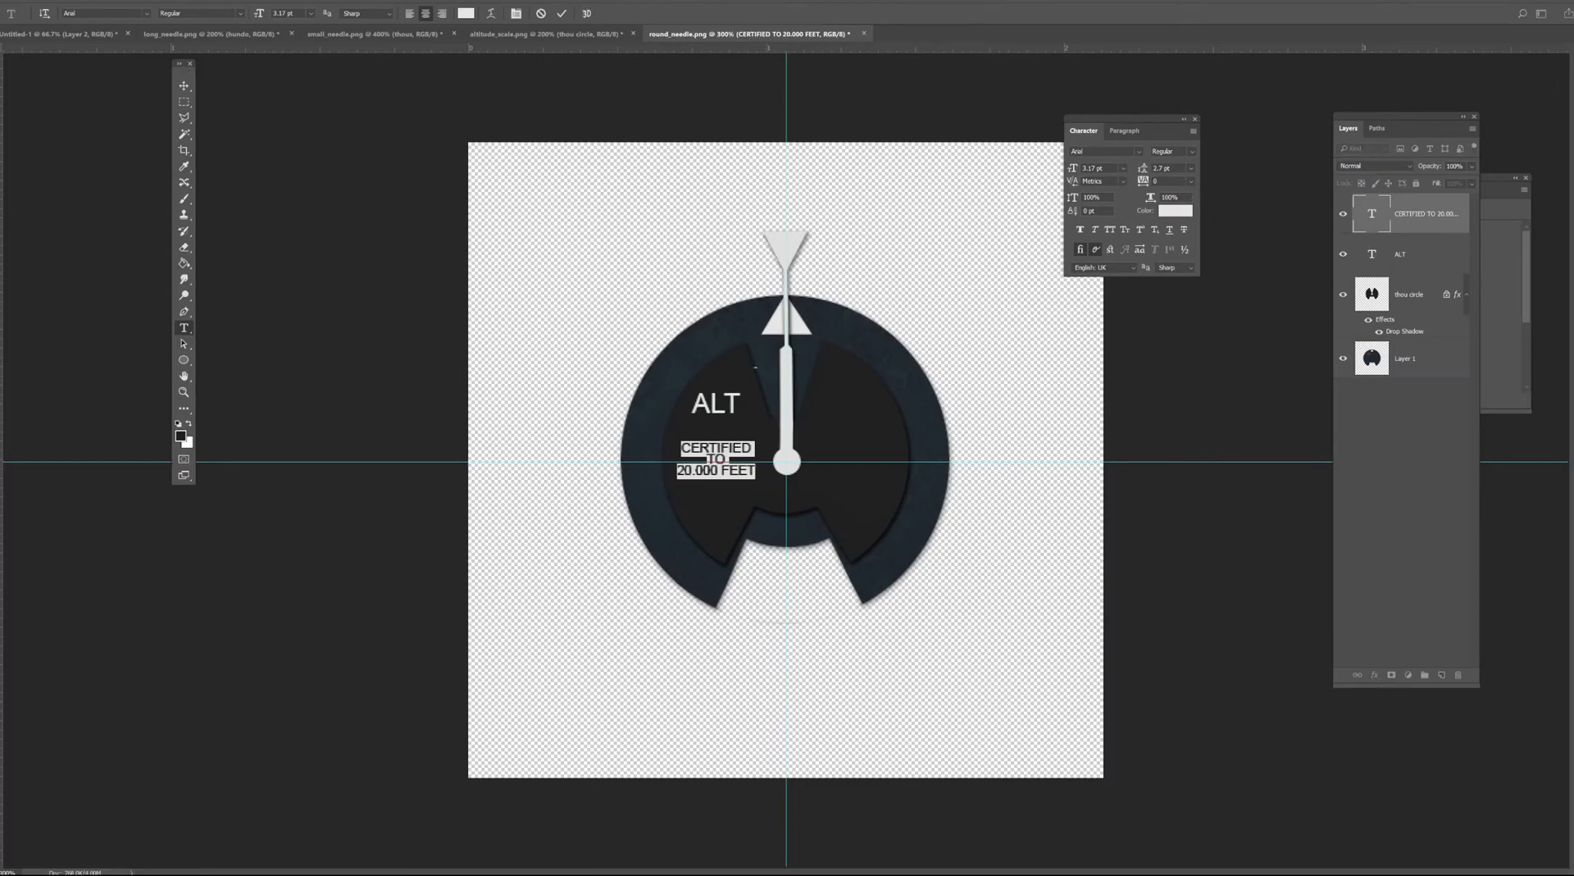
click(251, 1)
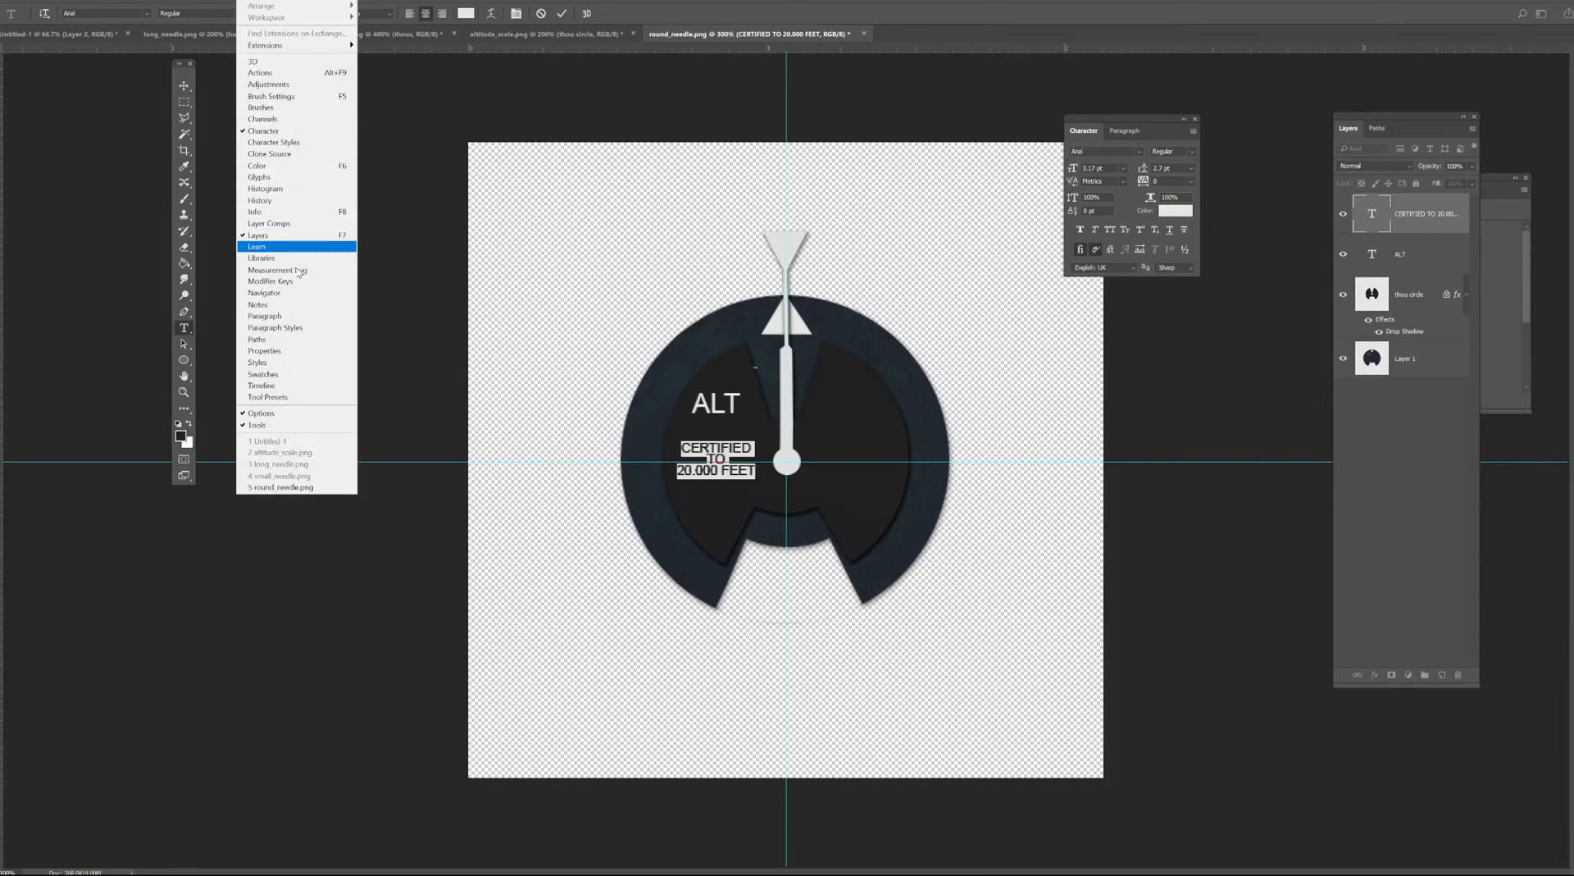
click(1129, 116)
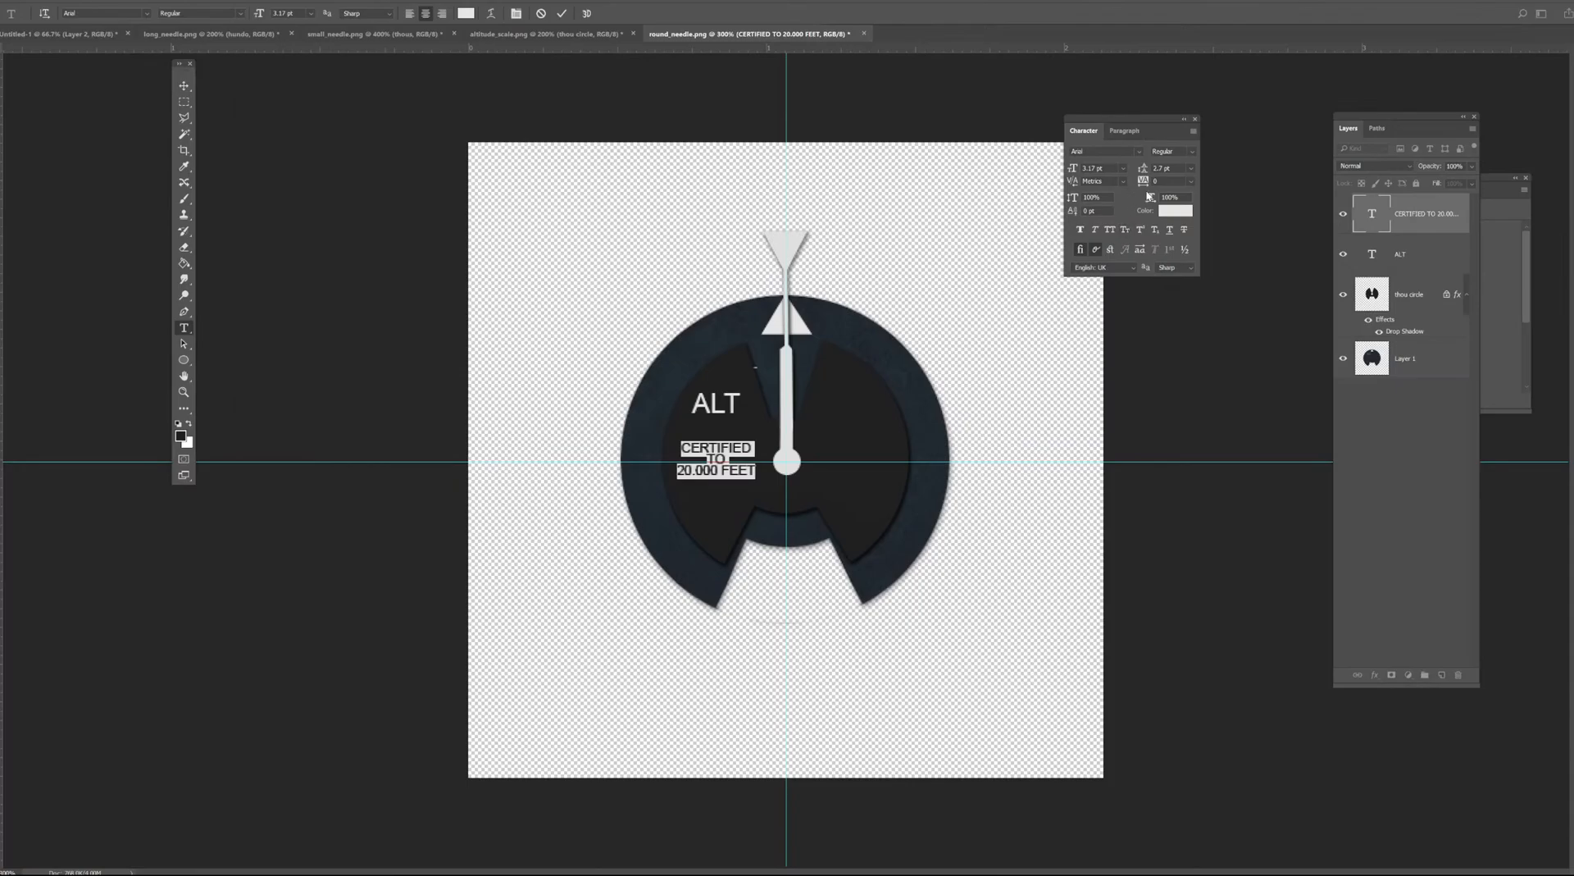
click(1191, 184)
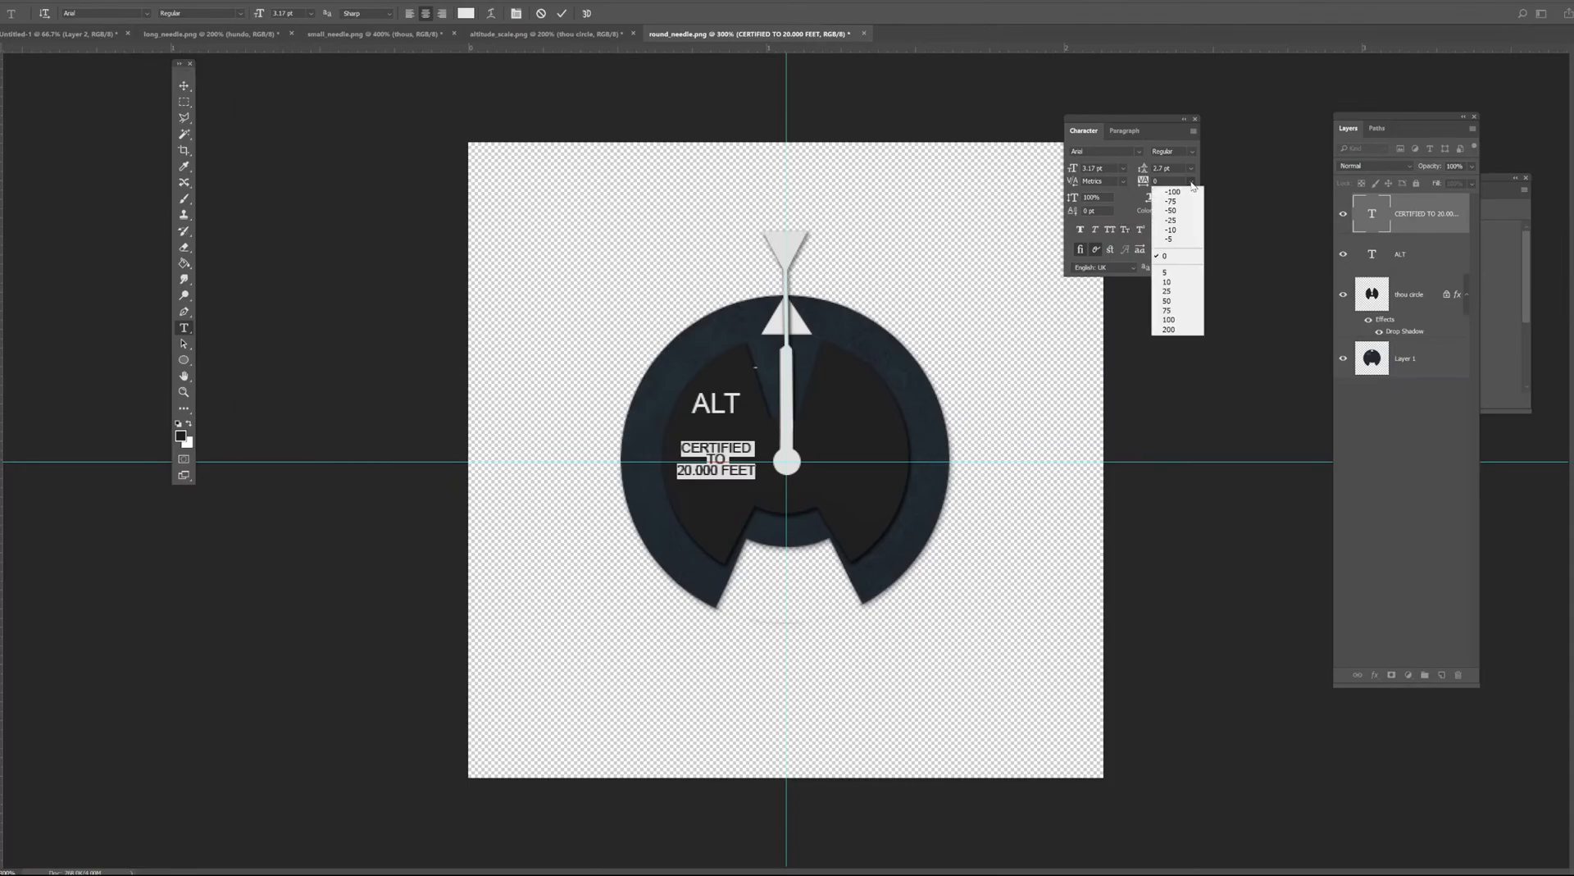
click(1176, 291)
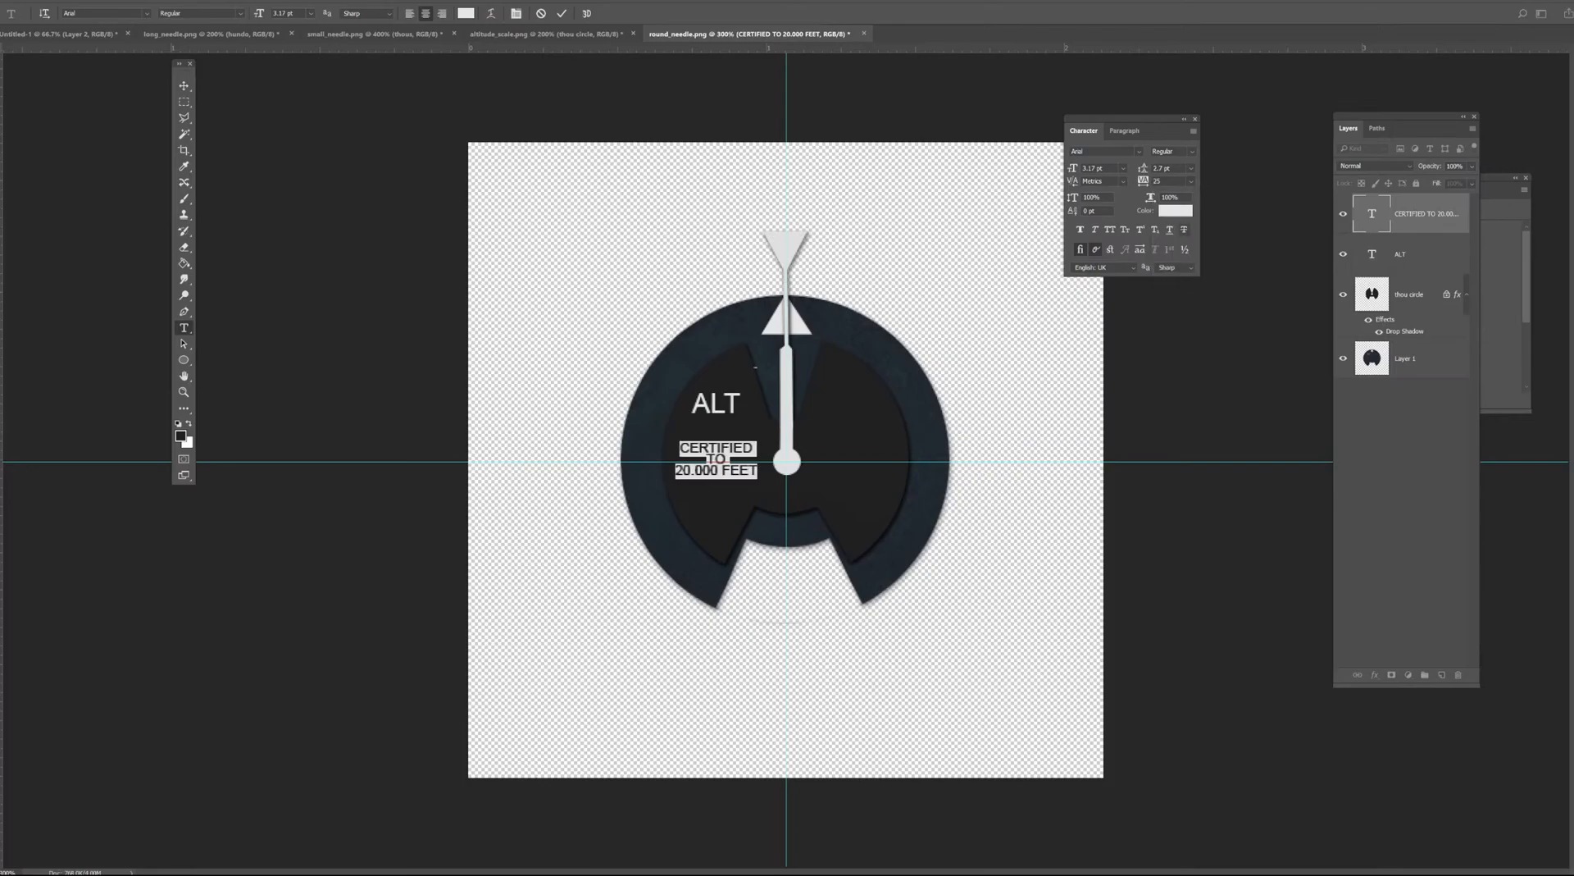
click(1190, 181)
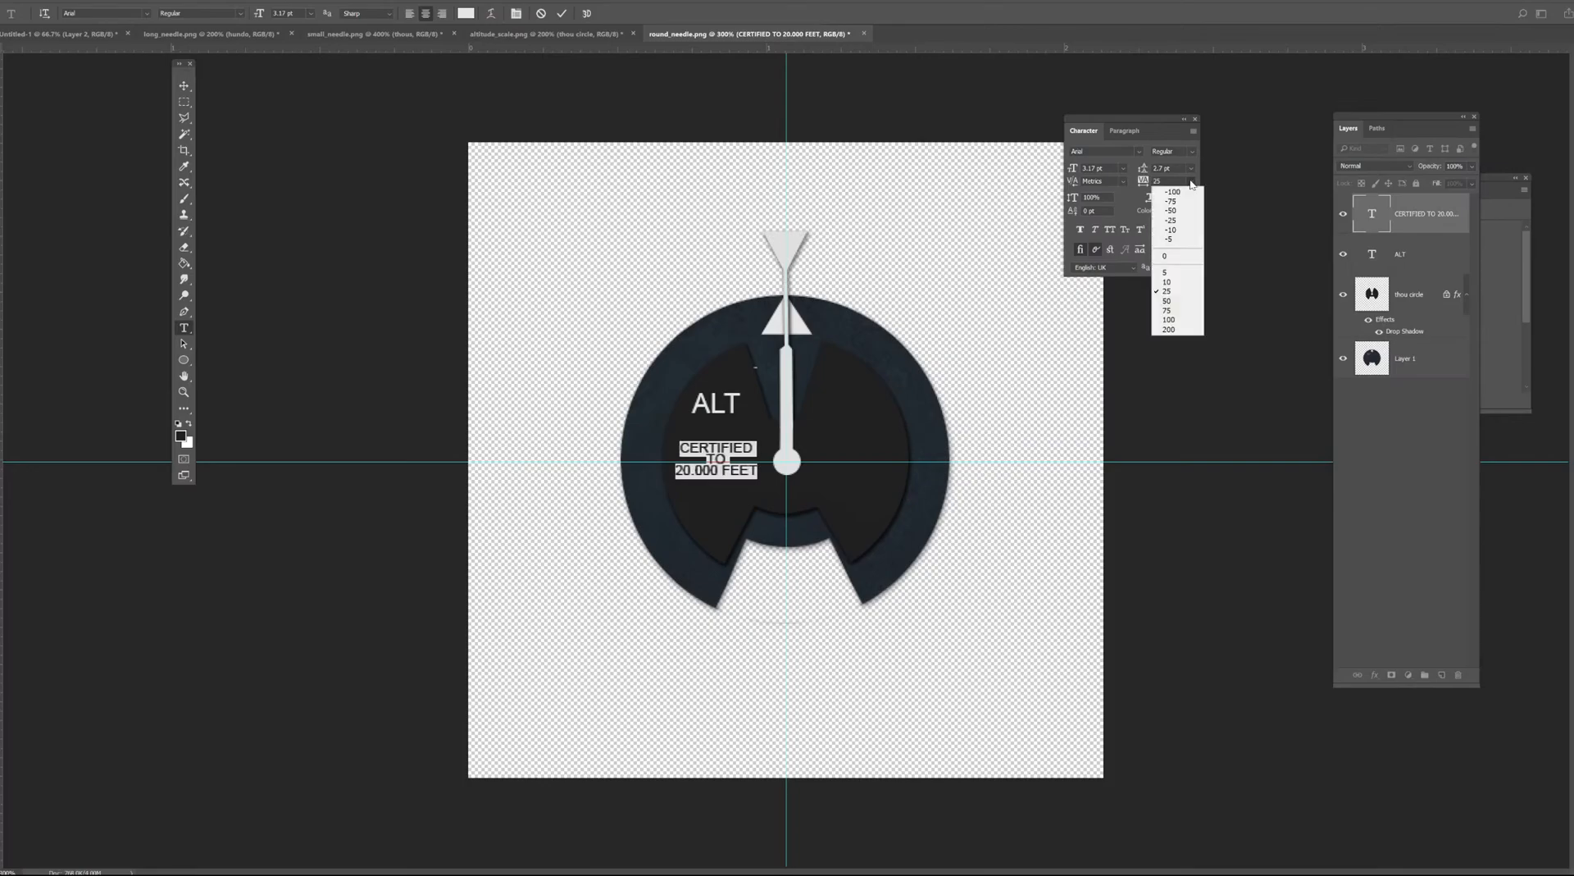
click(1175, 297)
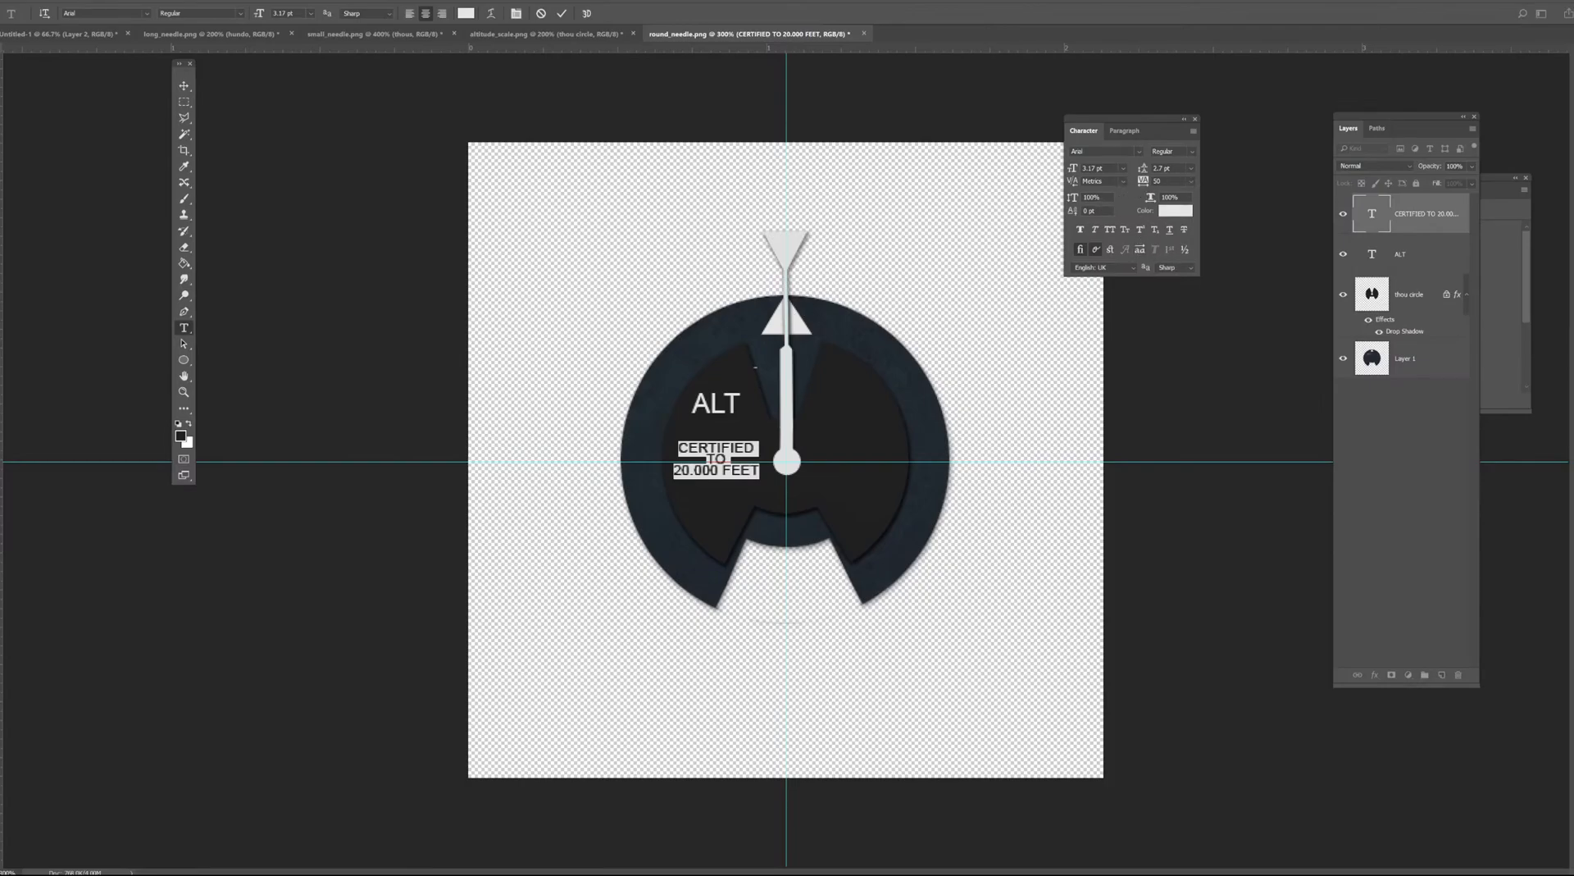
click(1191, 168)
click(1181, 182)
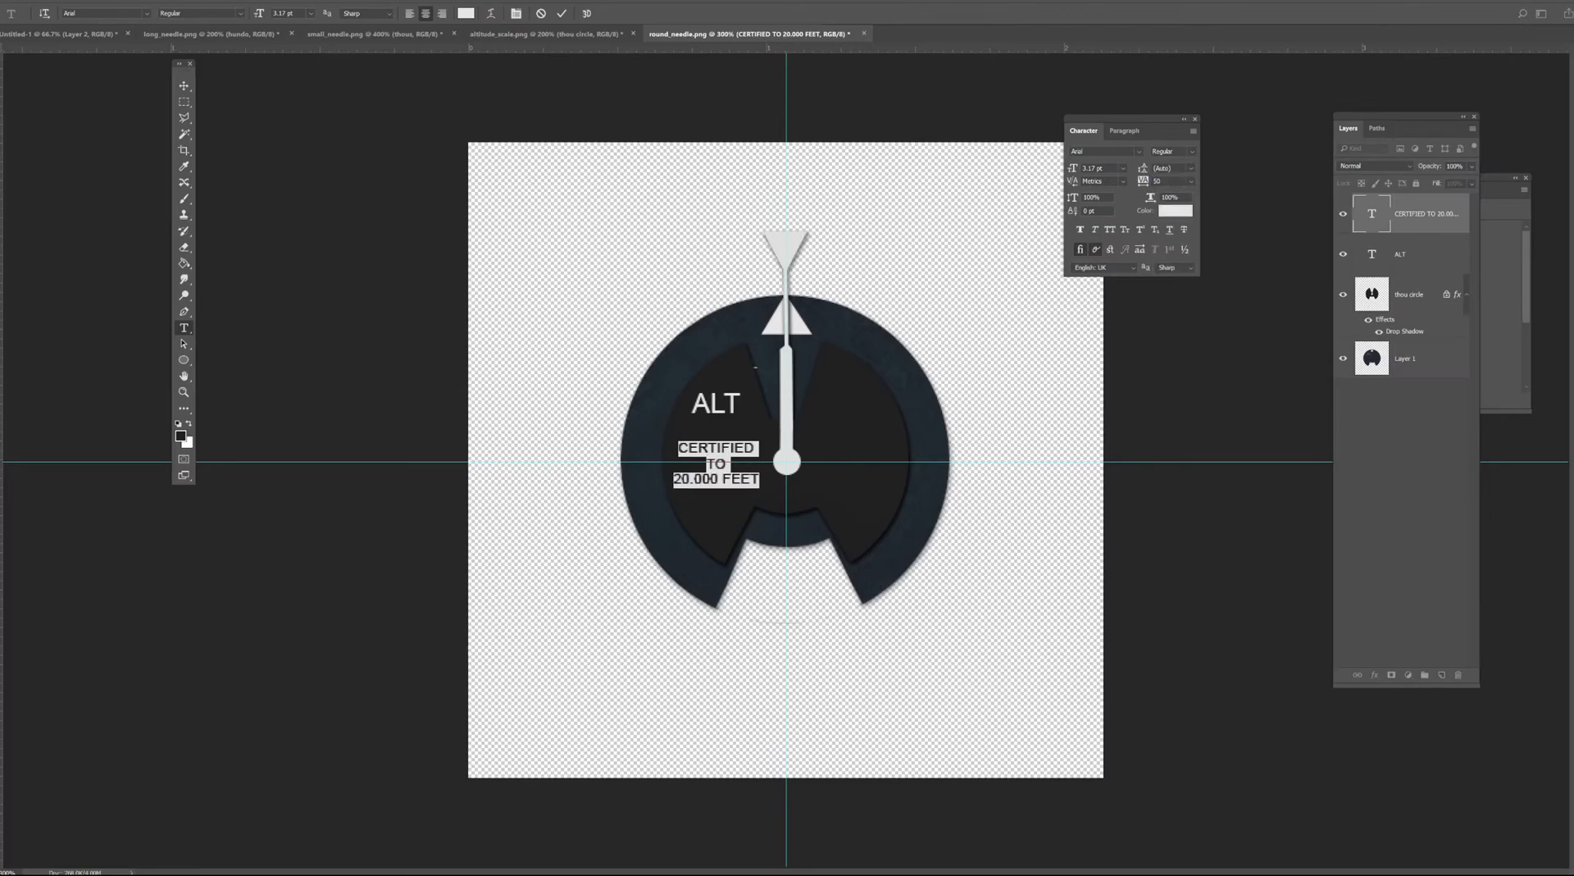
Scale the CERTIFIED TO 20.000 FEET text down to about 75% and position it centred just beneath ALT.
click(183, 86)
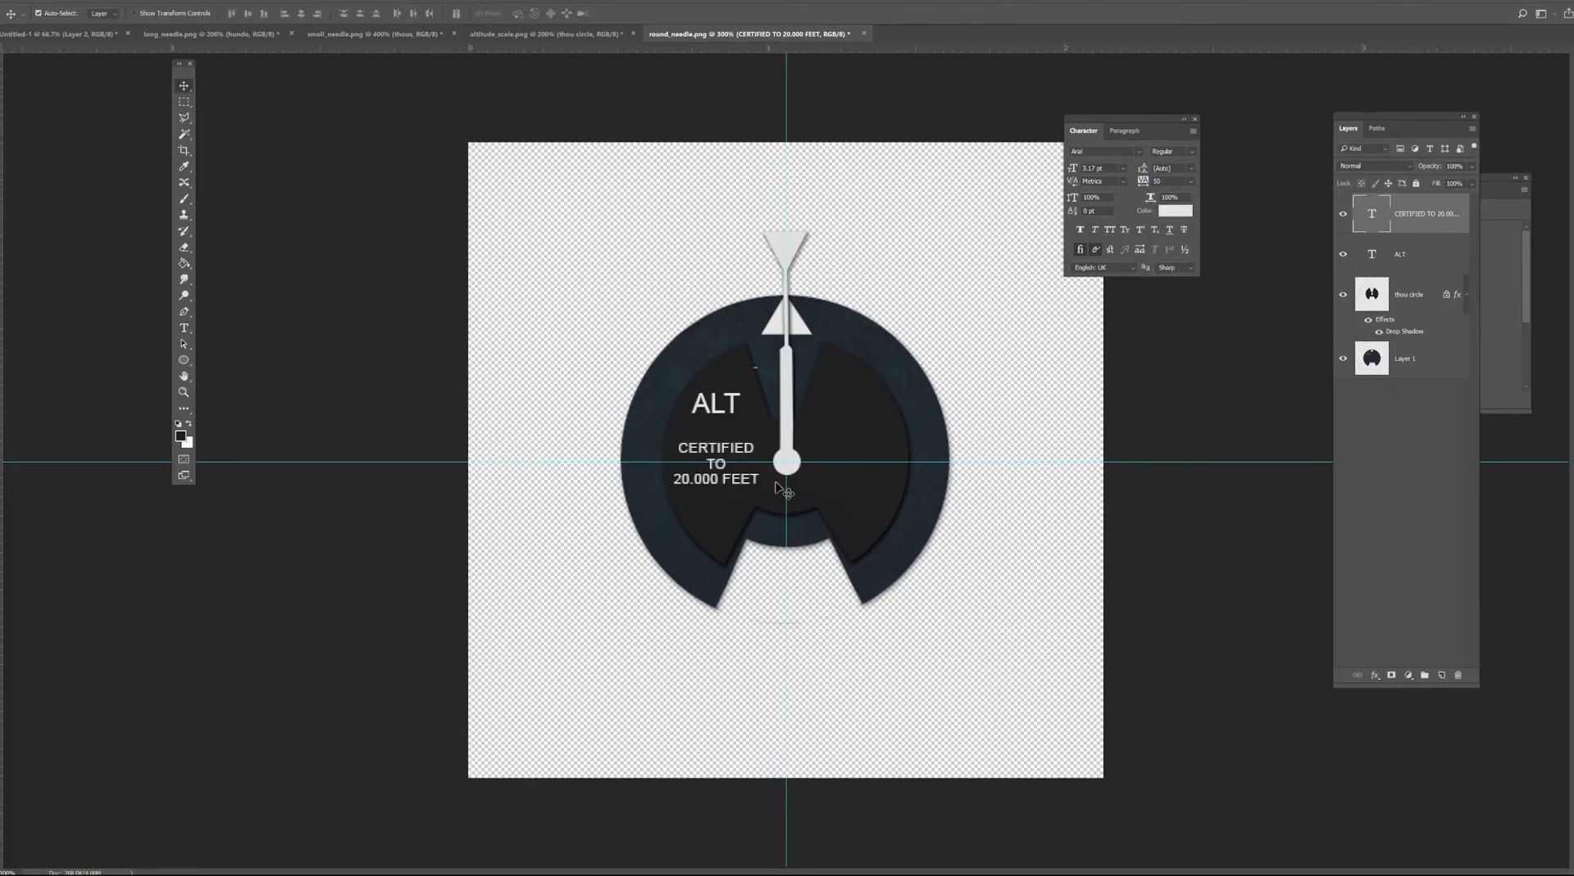
key(ctrl+t)
mouse_move(767, 470)
mouse_down()
mouse_move(807, 466)
mouse_move(727, 456)
mouse_move(747, 474)
mouse_up()
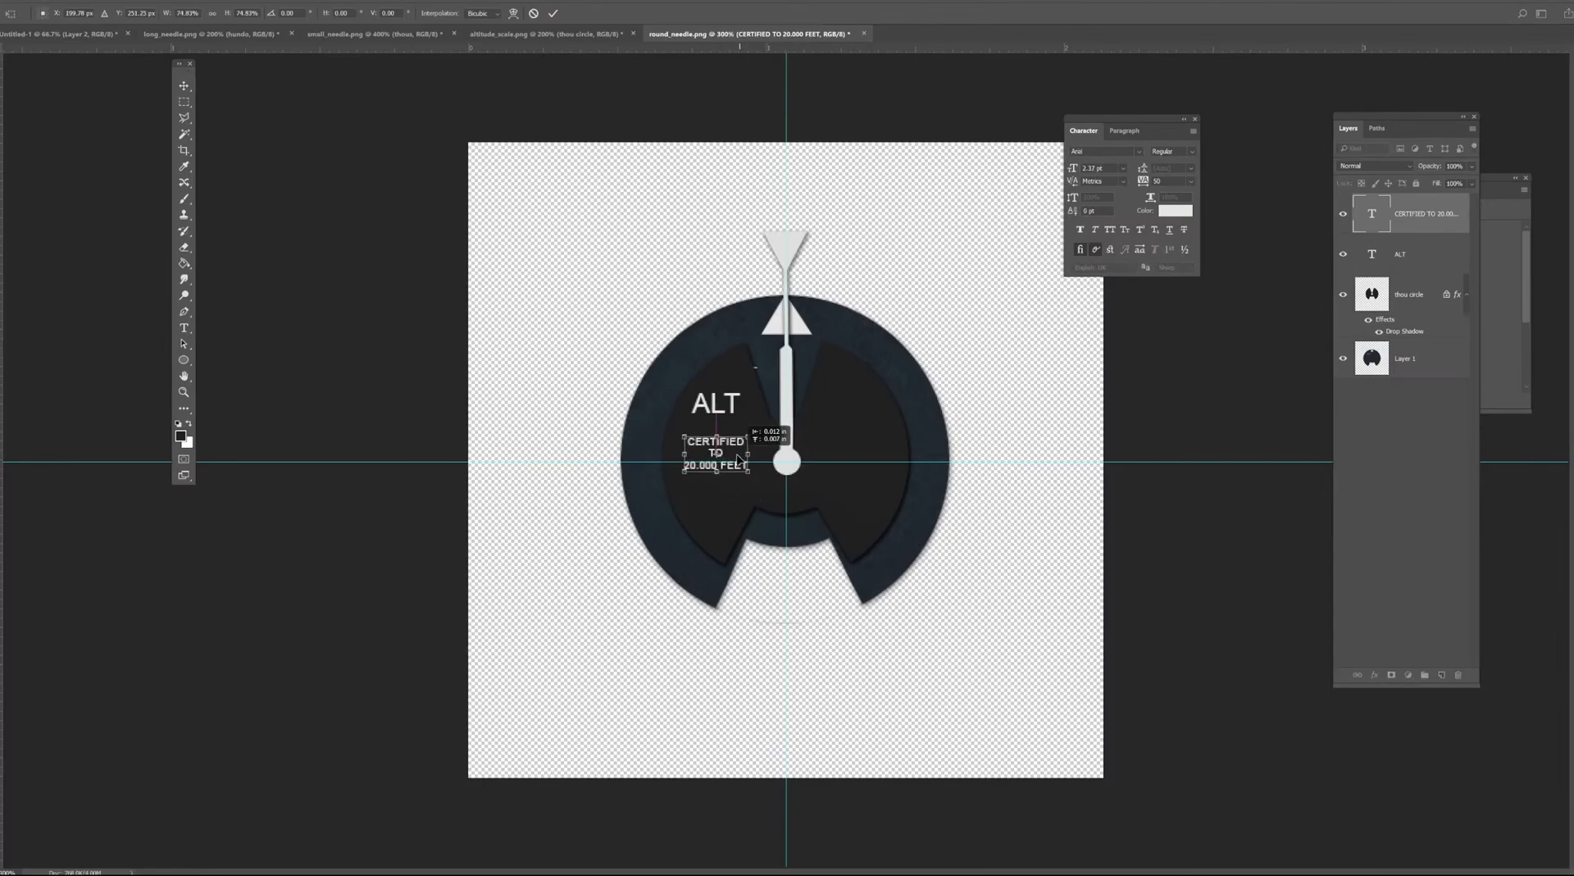
key(Return)
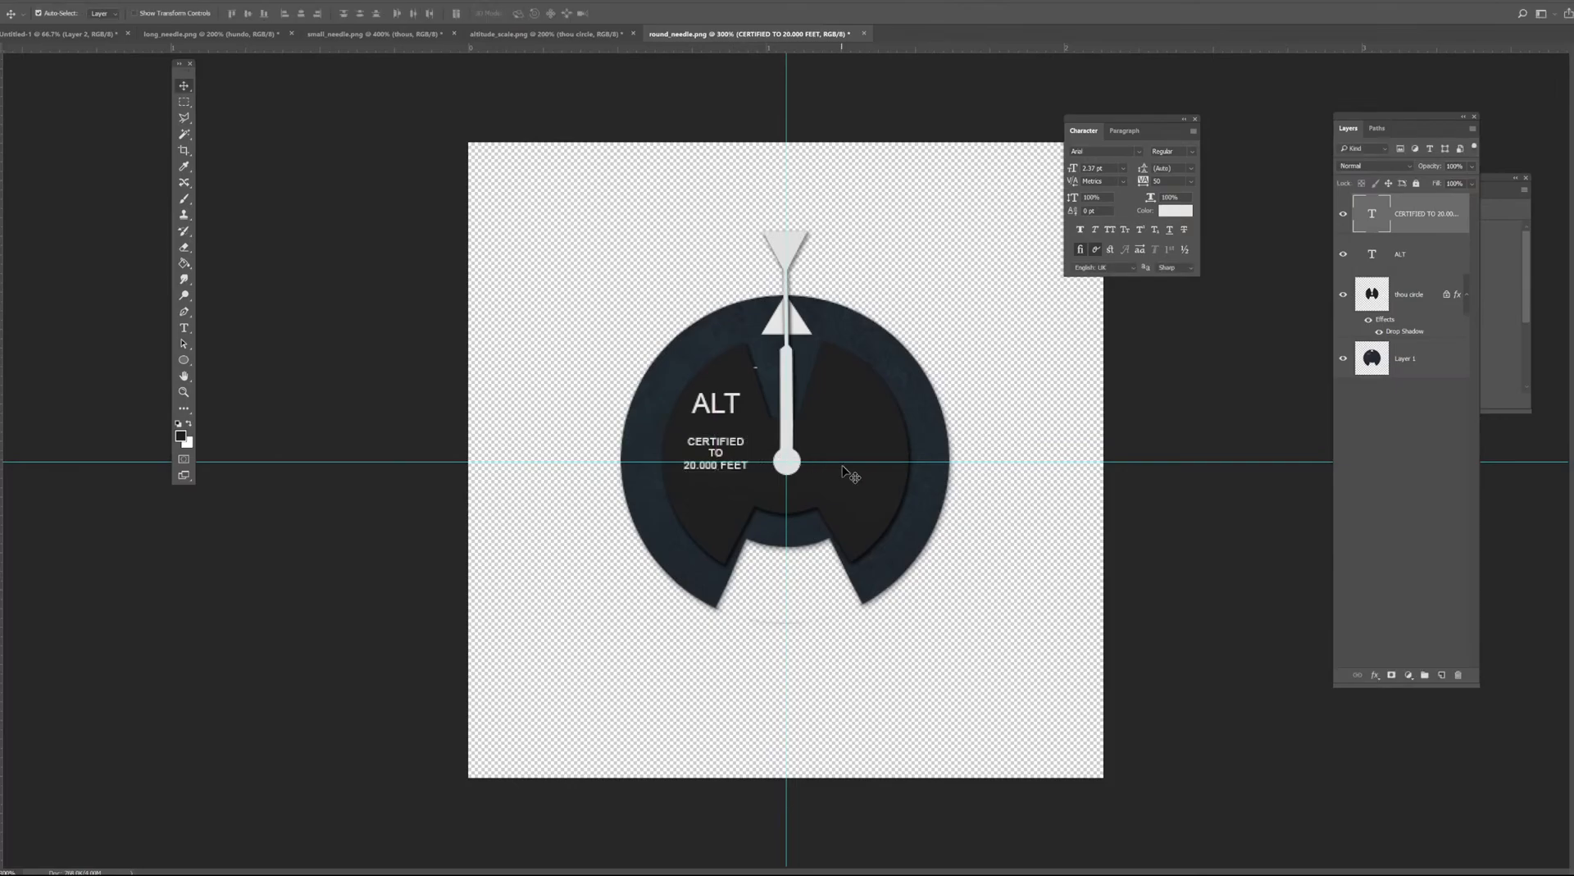
Nudge the CERTIFIED TO 20.000 FEET text slightly down on the dial and hide Layer 1.
key(Down)
key(Down)
key(Down)
key(Down)
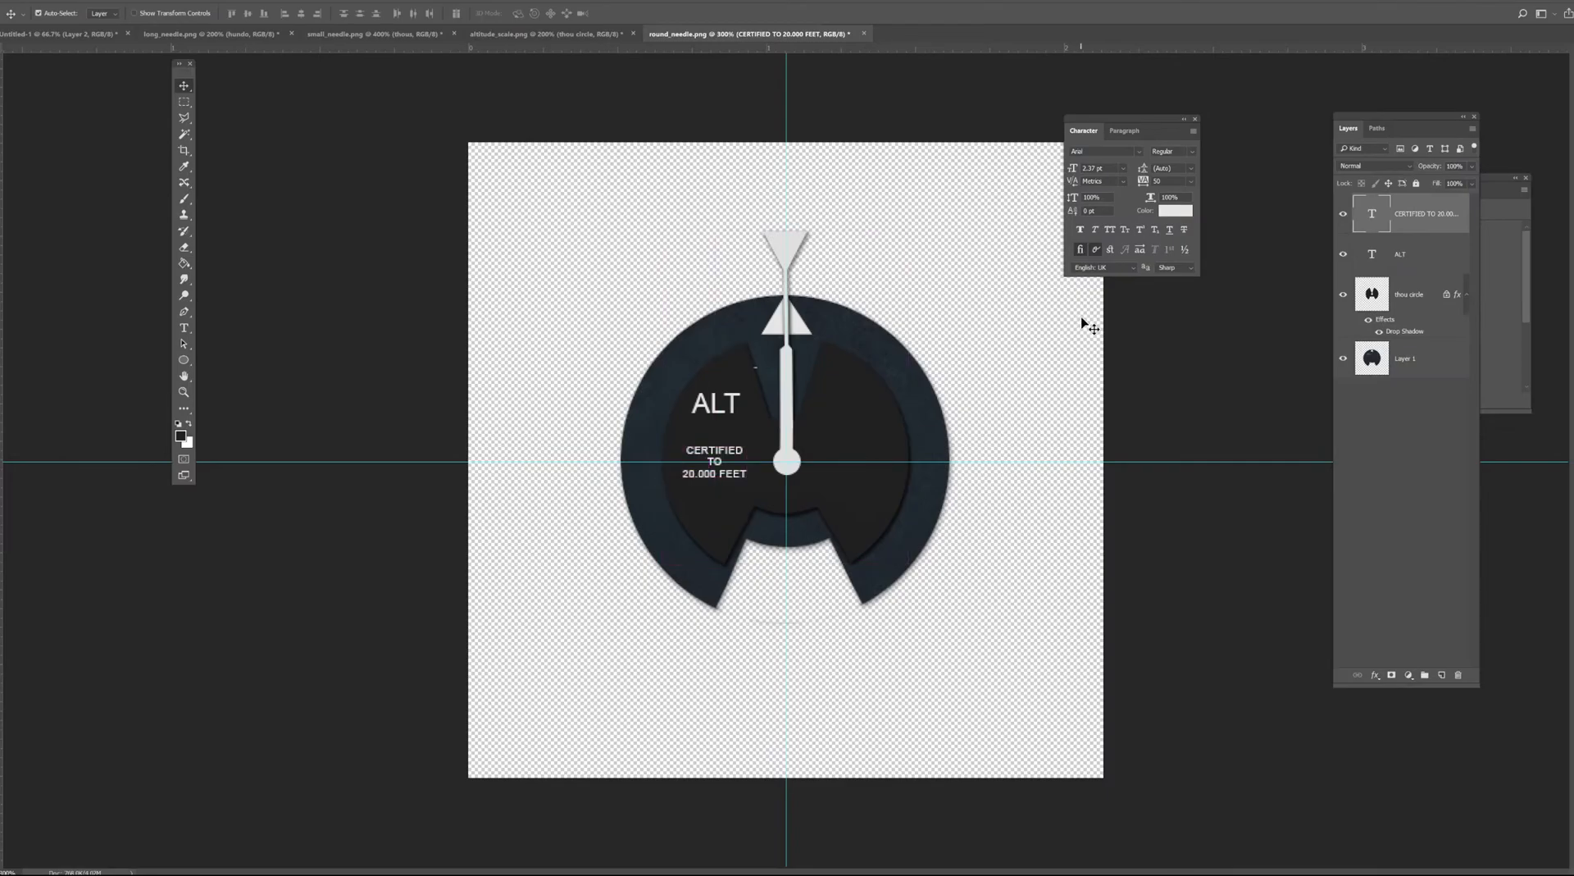
click(1341, 360)
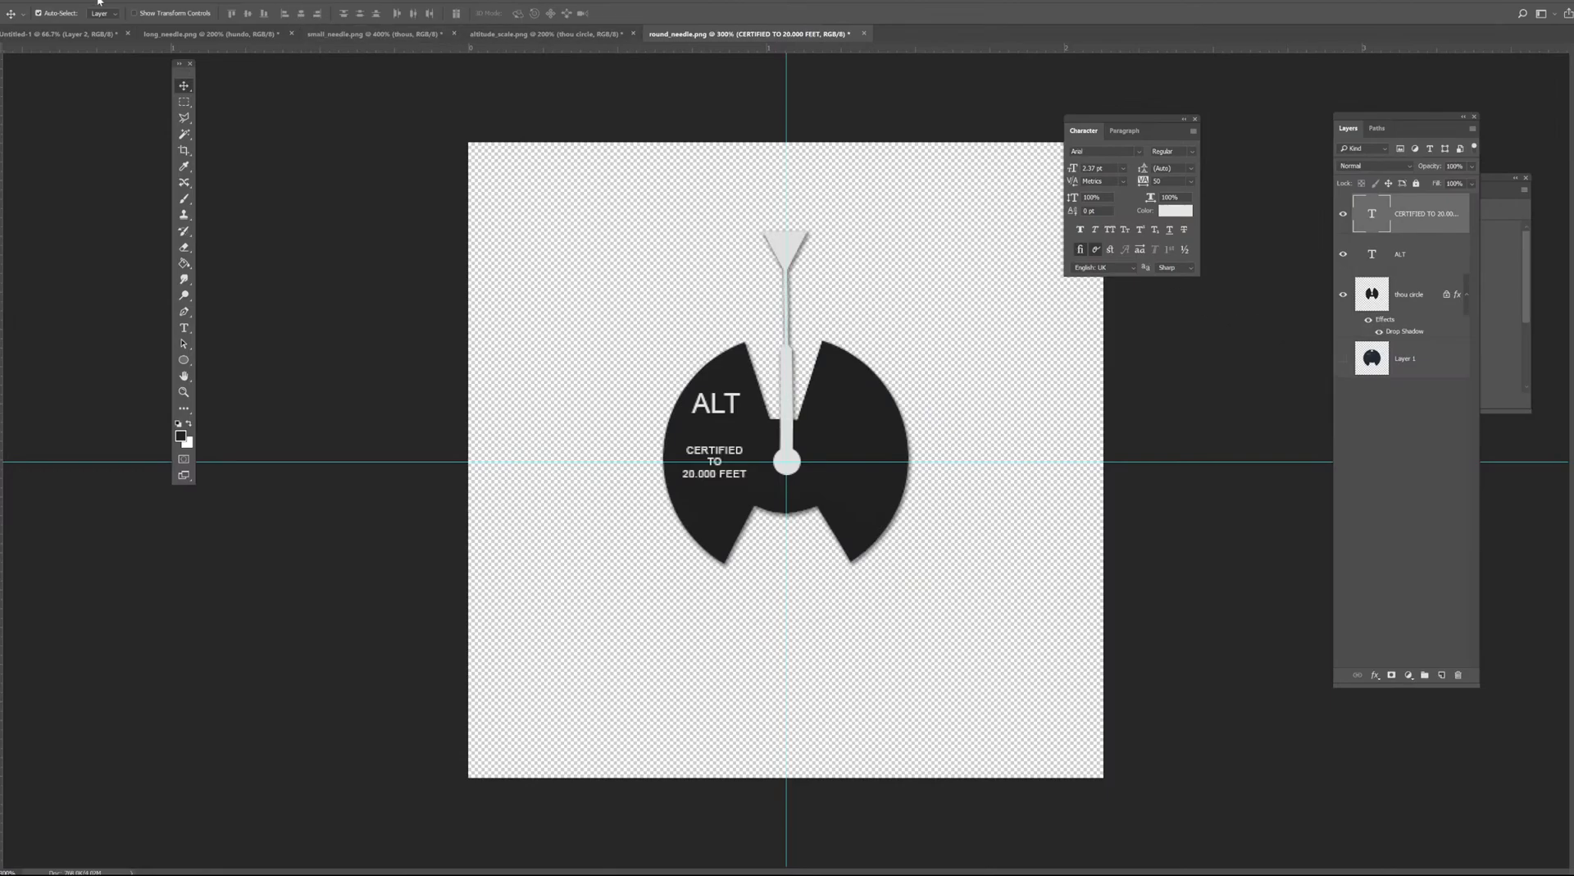
Save the image as PNG file round_needle in the resources folder, replacing the existing file and using the large file size option.
click(30, 3)
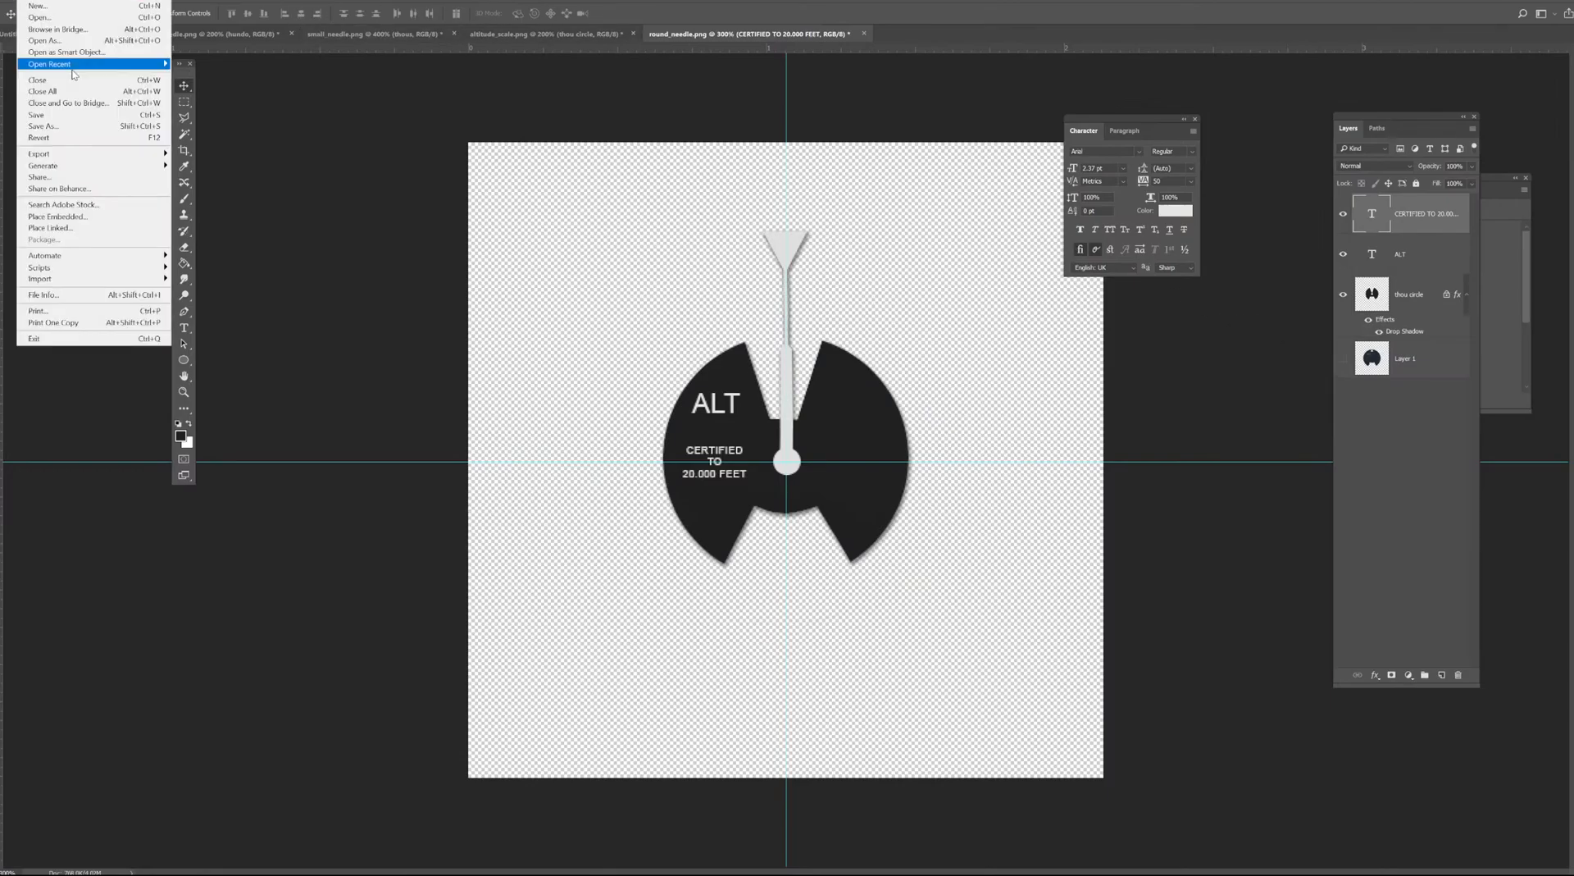
click(78, 126)
click(369, 407)
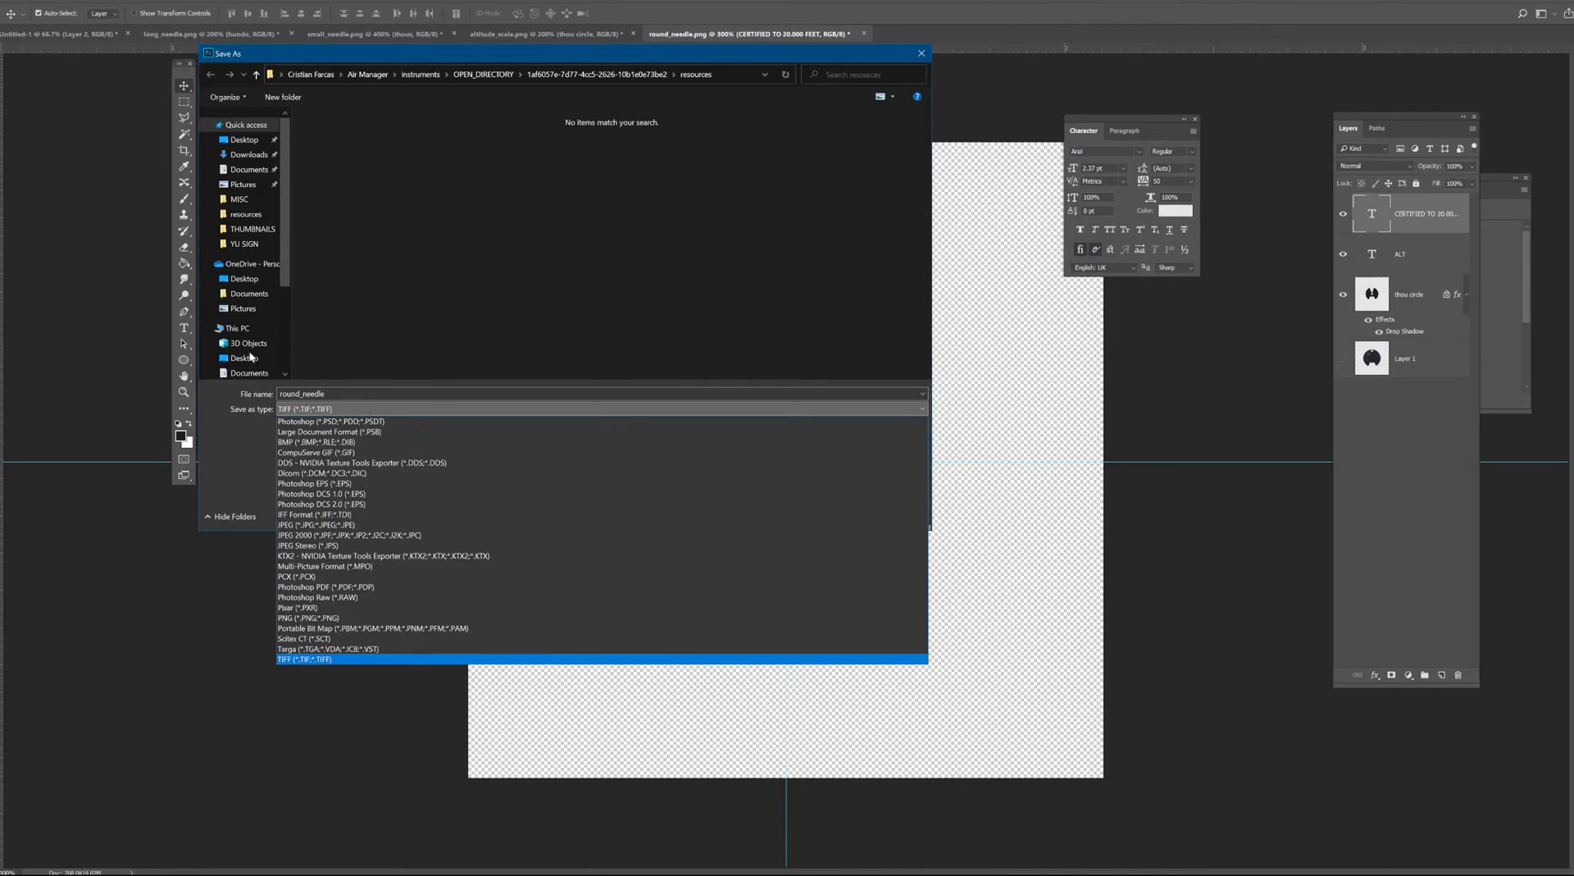
click(318, 619)
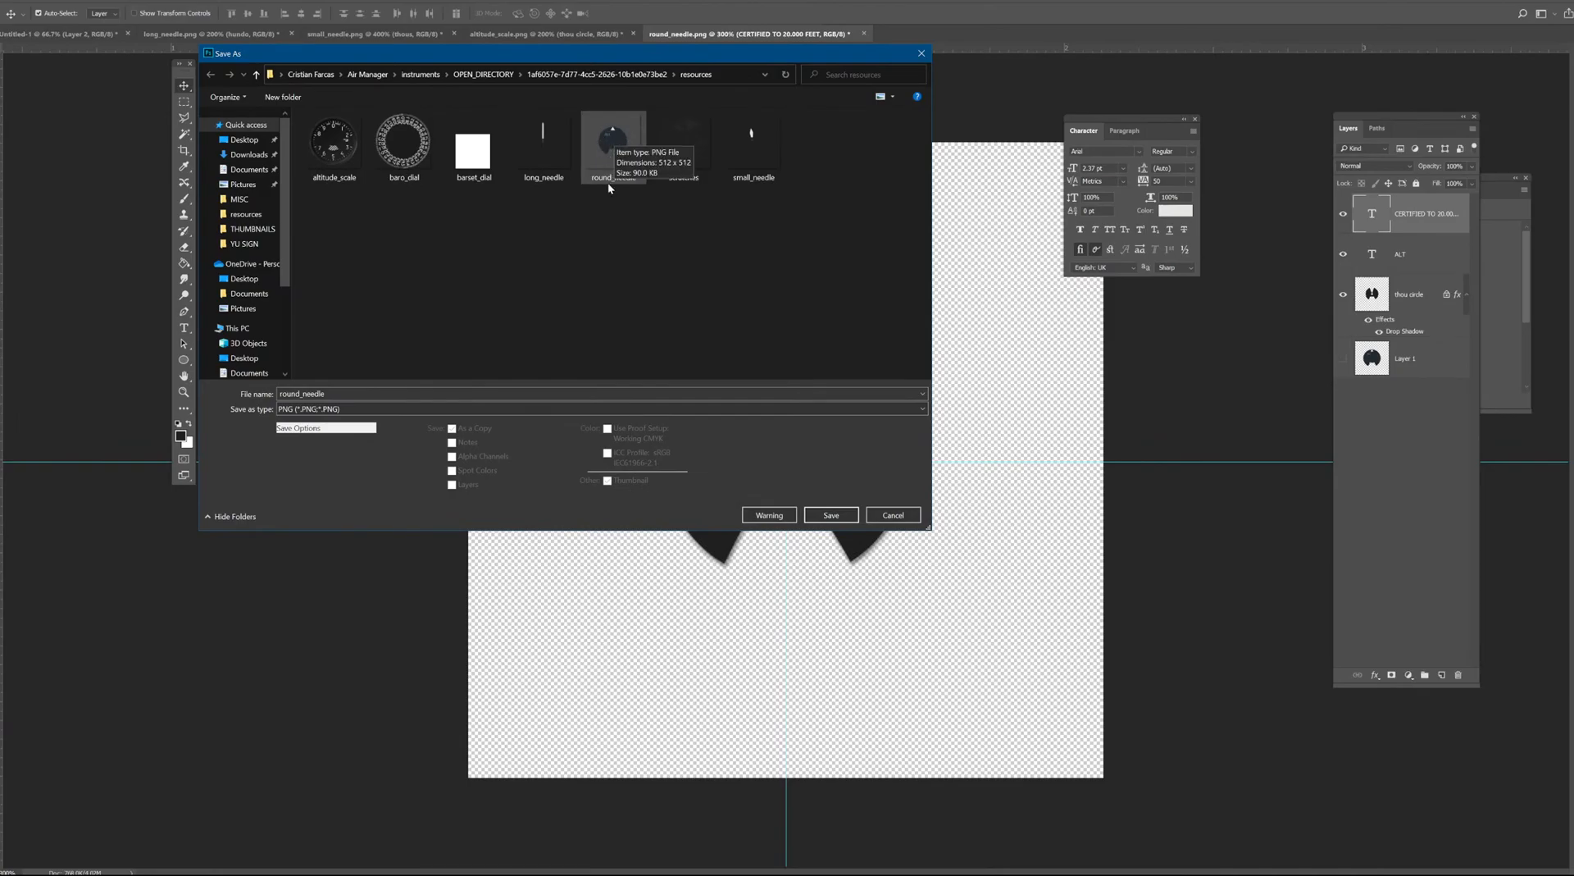
click(840, 515)
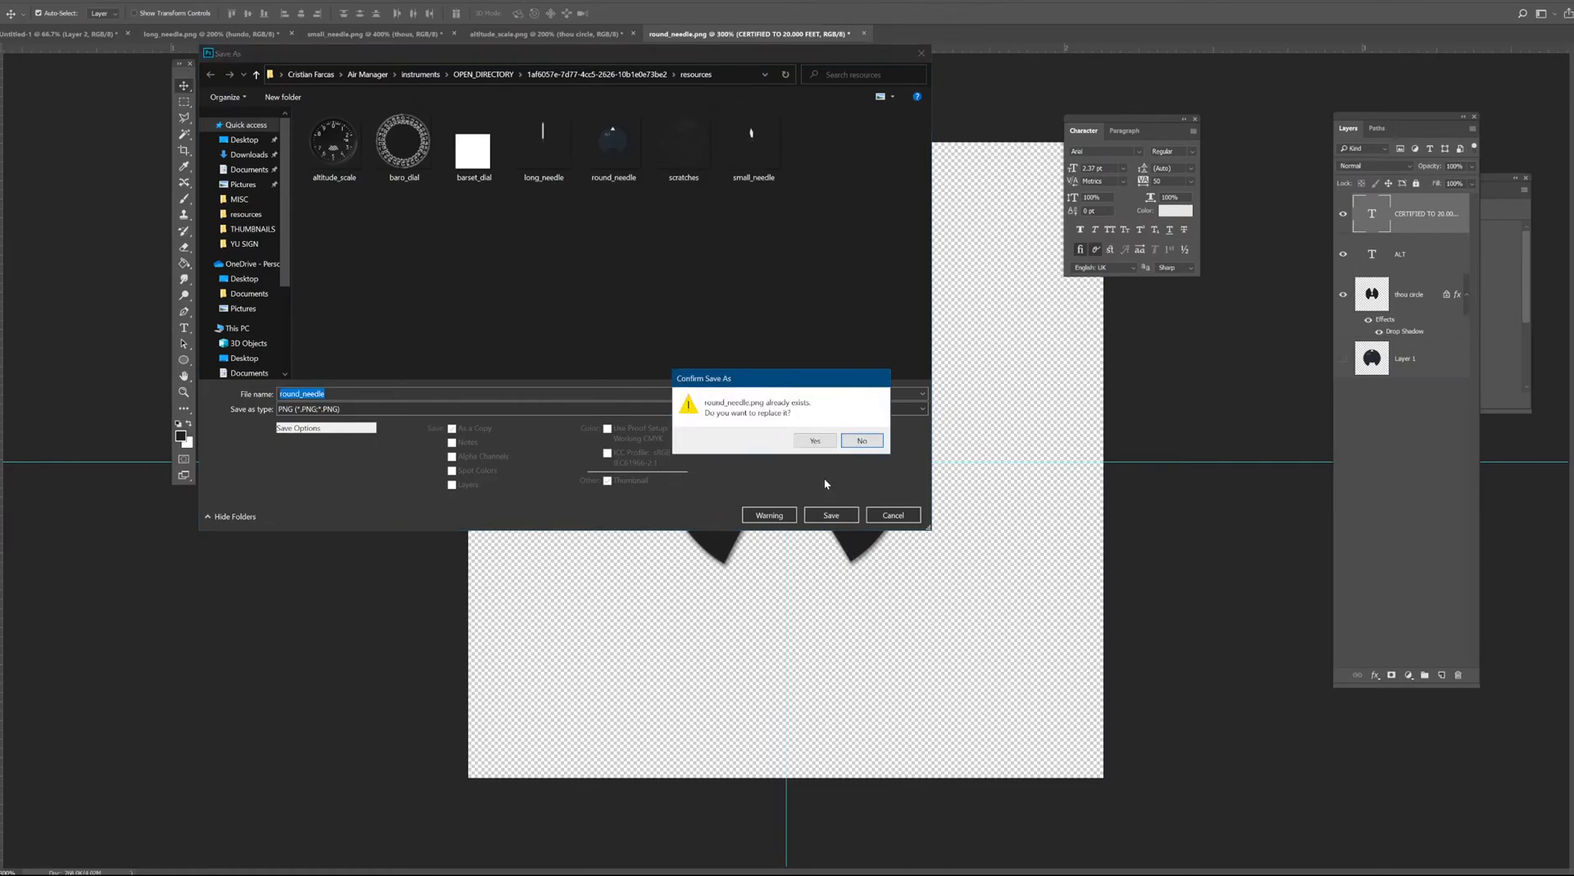
click(819, 445)
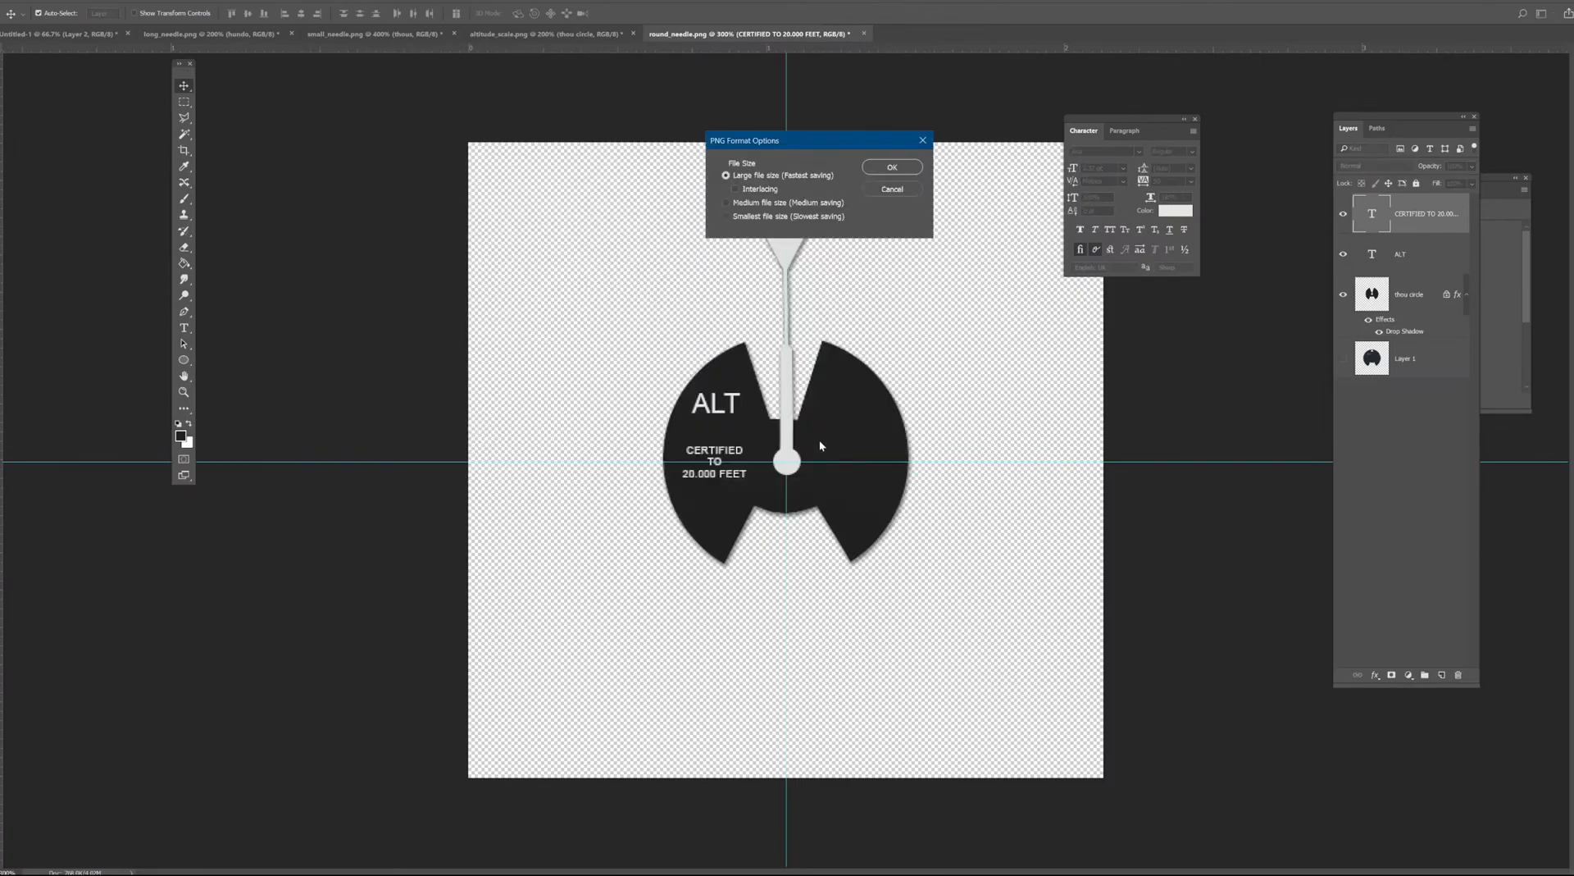
click(916, 170)
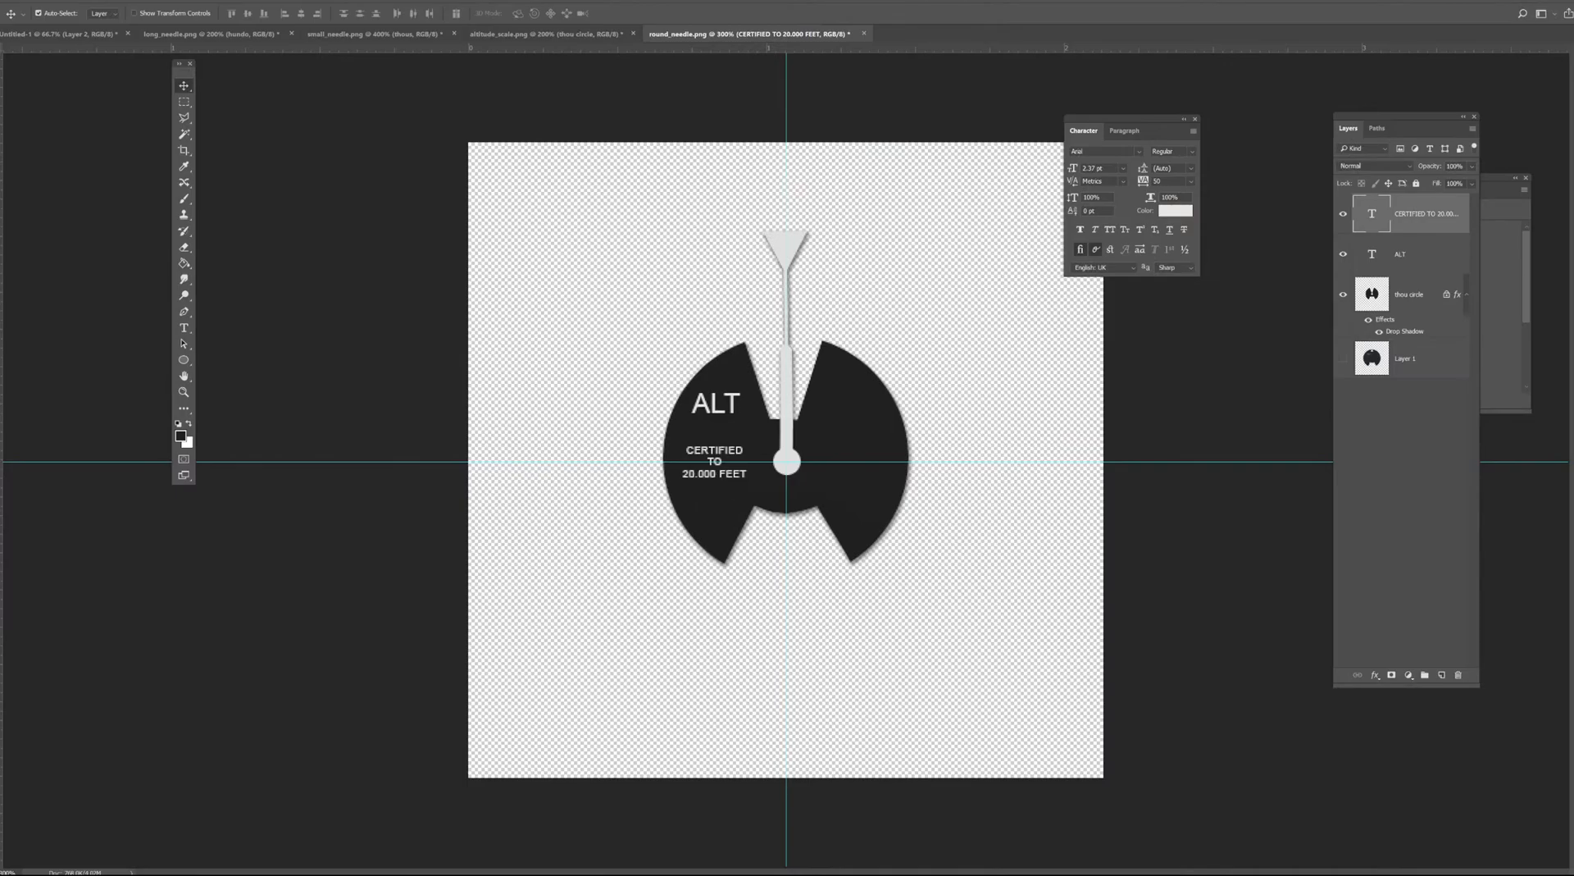
Open the exported PNG files in the image viewer and look through the needles, scratches and altitude scale.
key(alt+Tab)
double_click(839, 308)
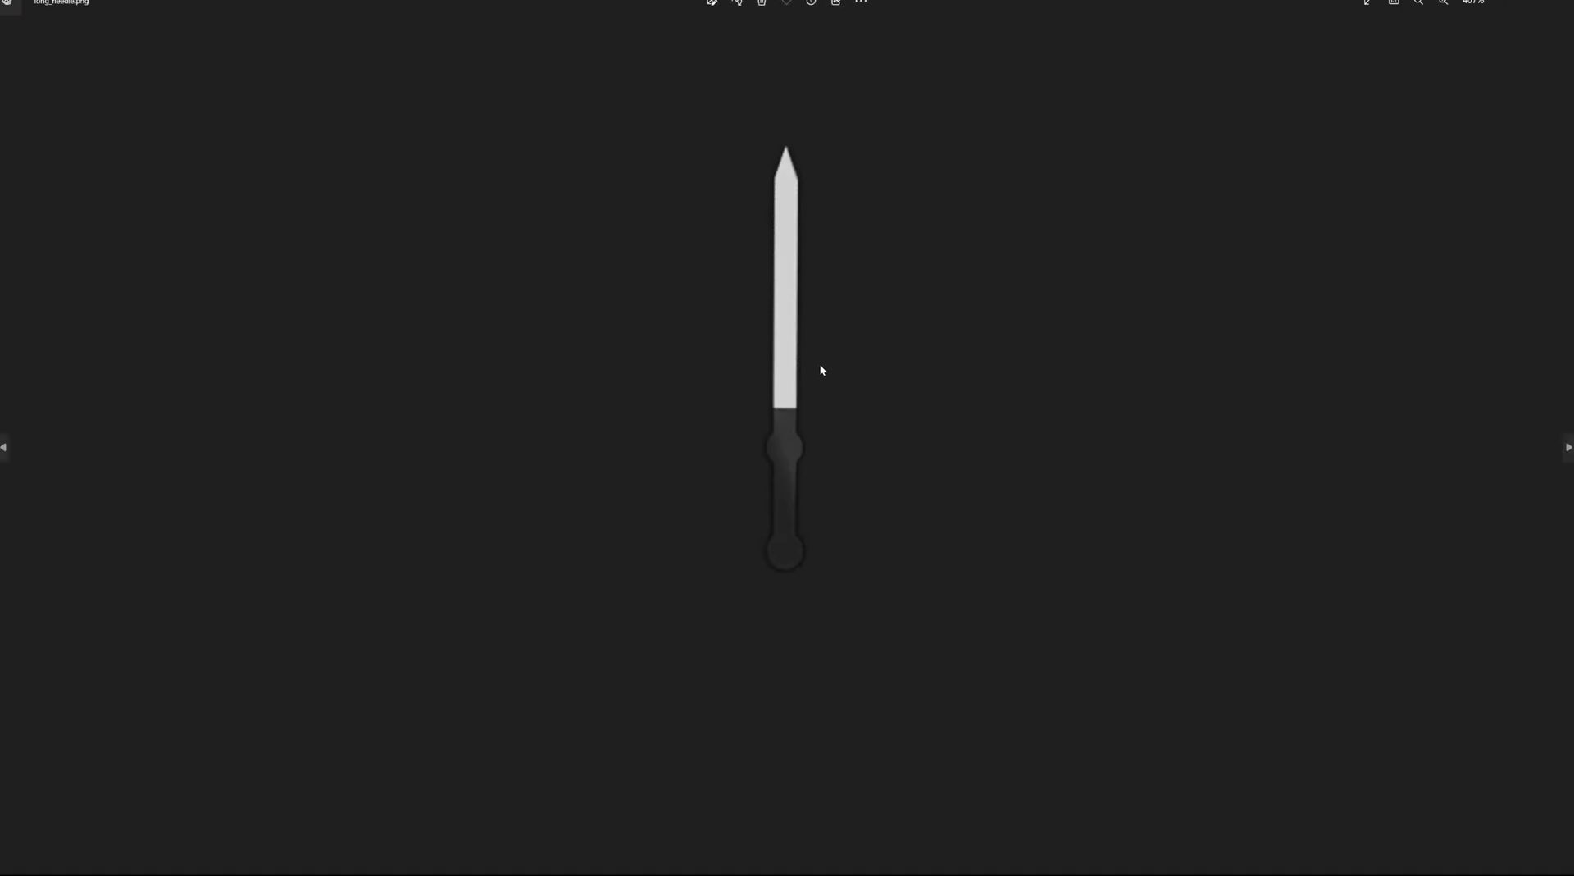
key(Right)
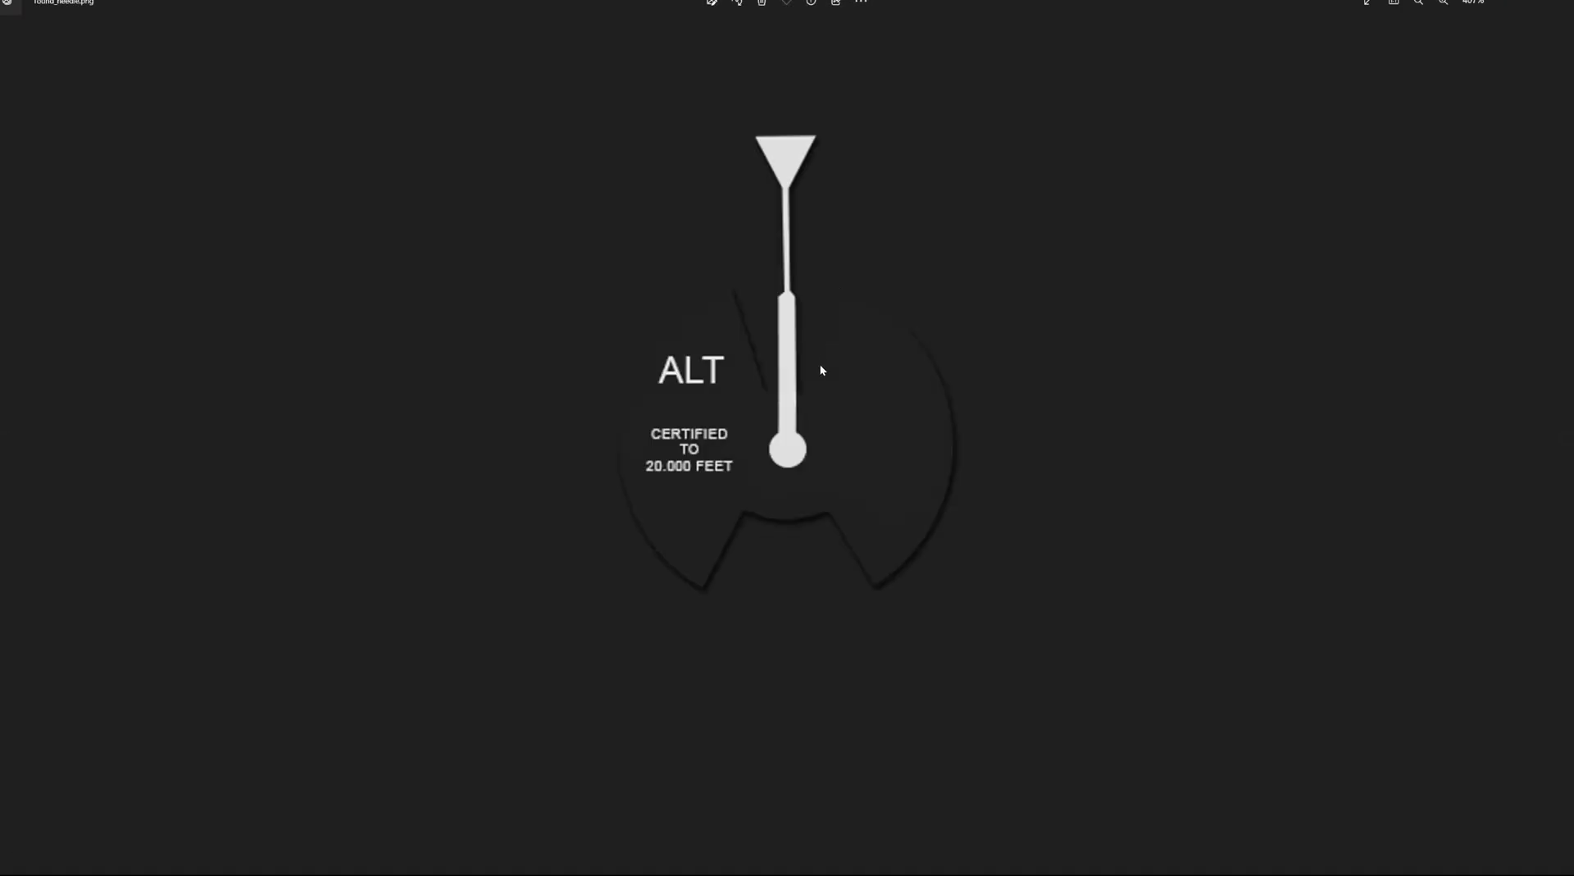
key(Right)
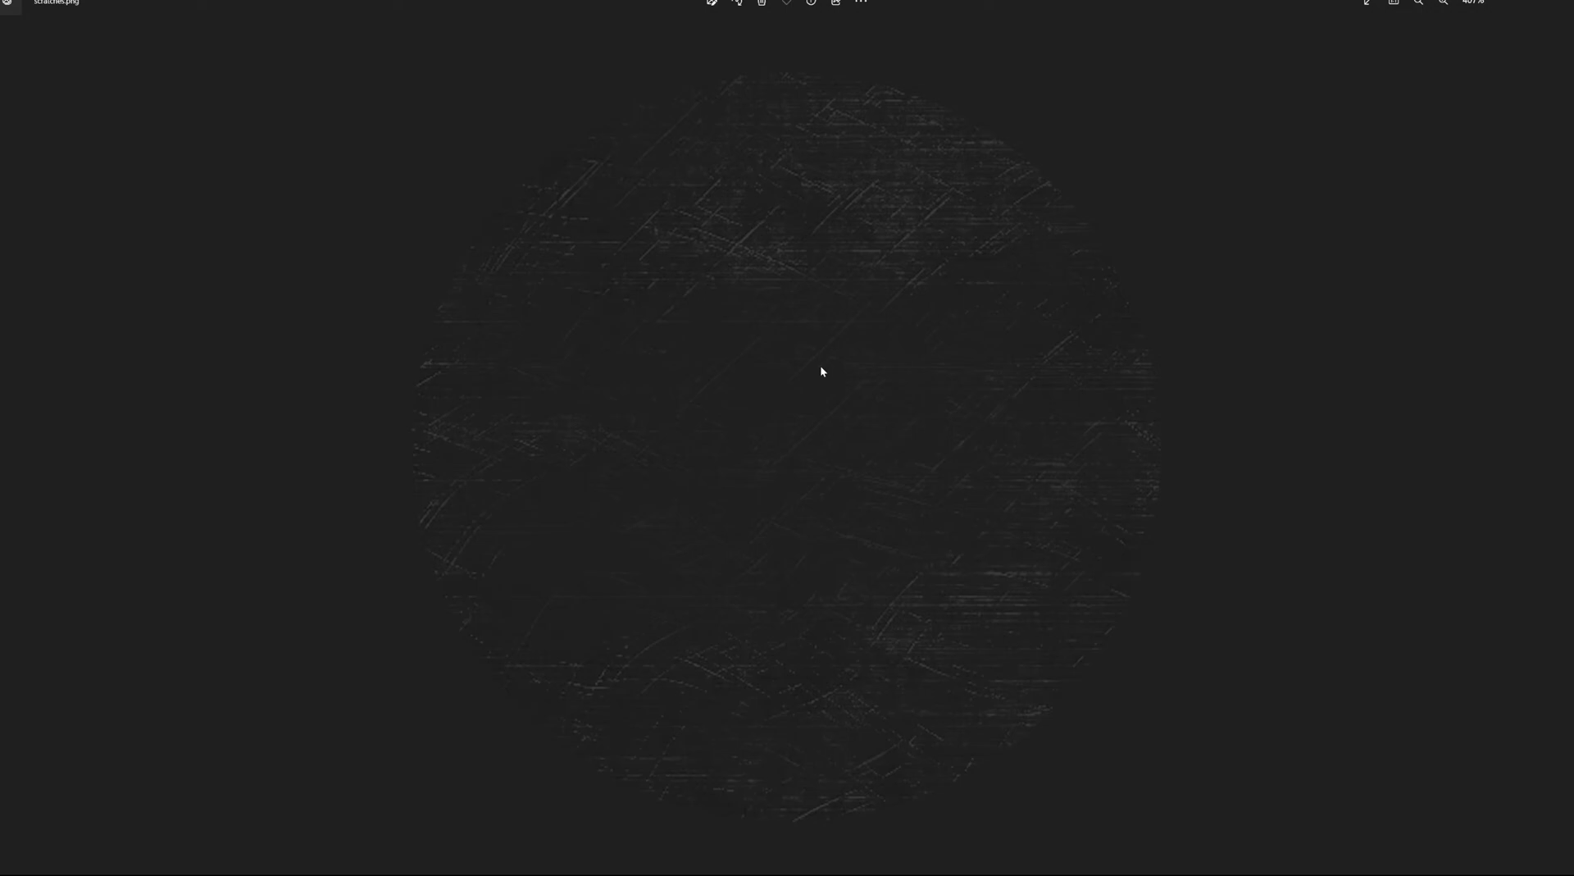
key(Right)
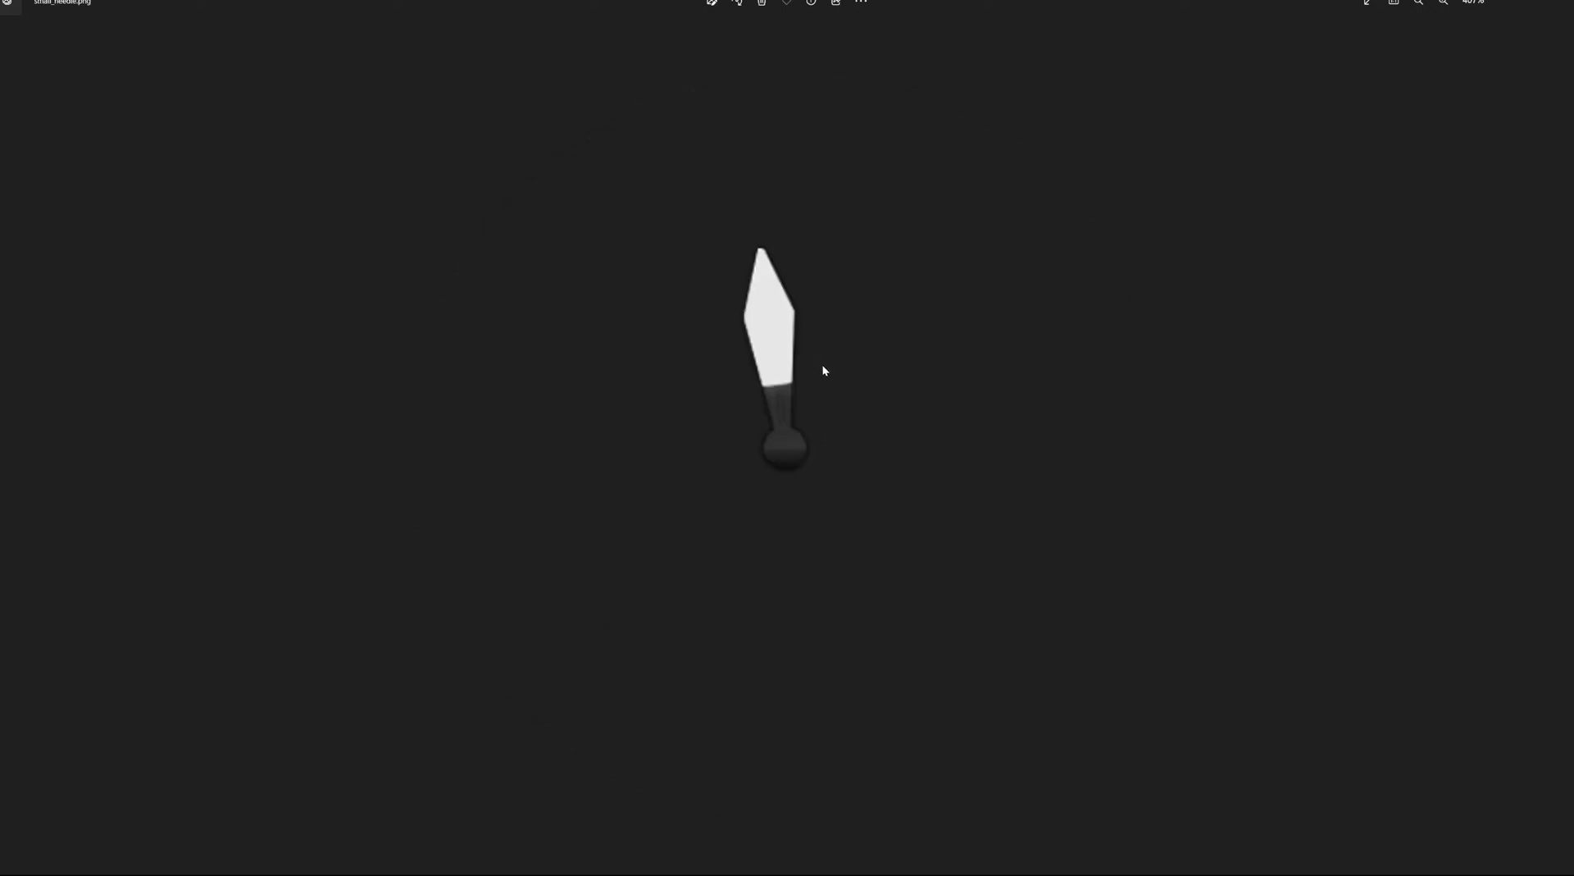
key(Right)
key(Right)
key(Right)
key(Right)
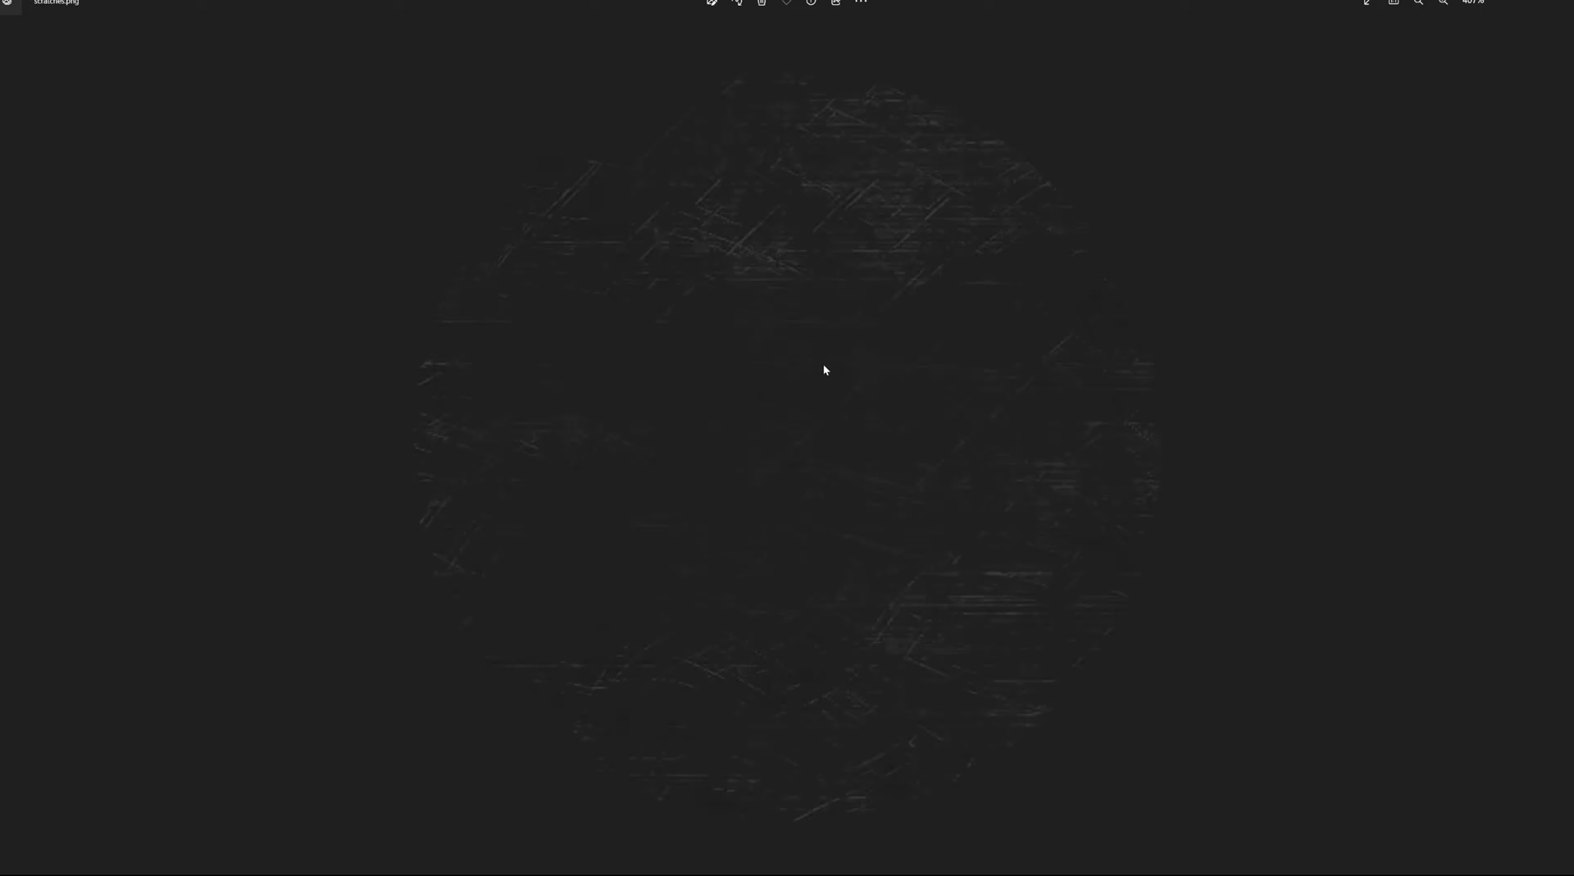
key(Right)
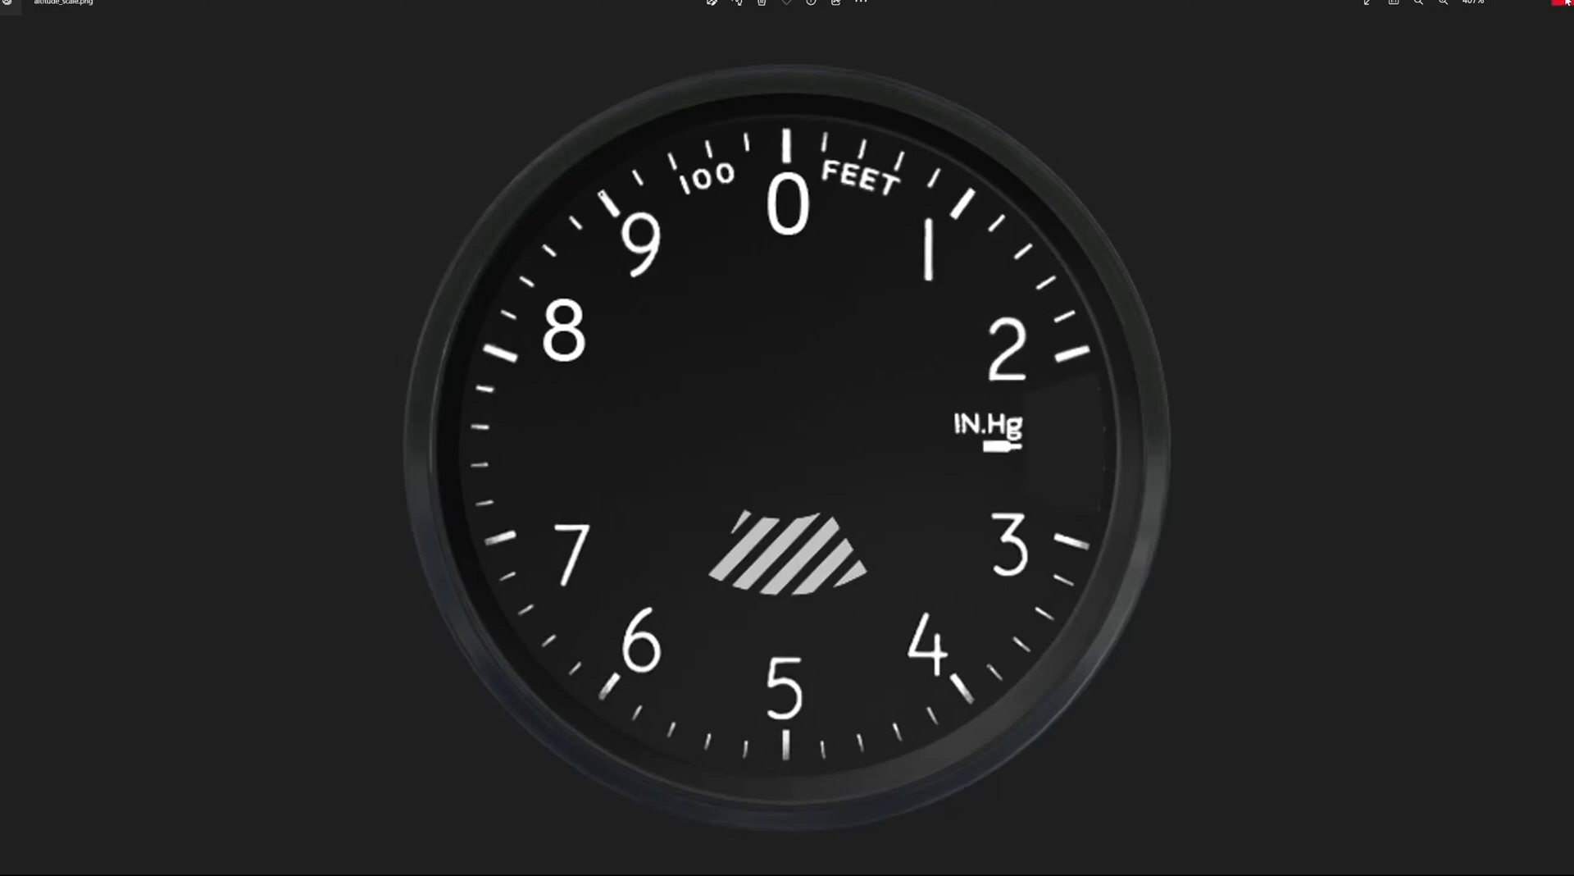
key(alt+F4)
Switch to Air Manager and view the Cessna 152 ALTIMETER CF REDO instrument and the Default panel that contains it.
click(706, 419)
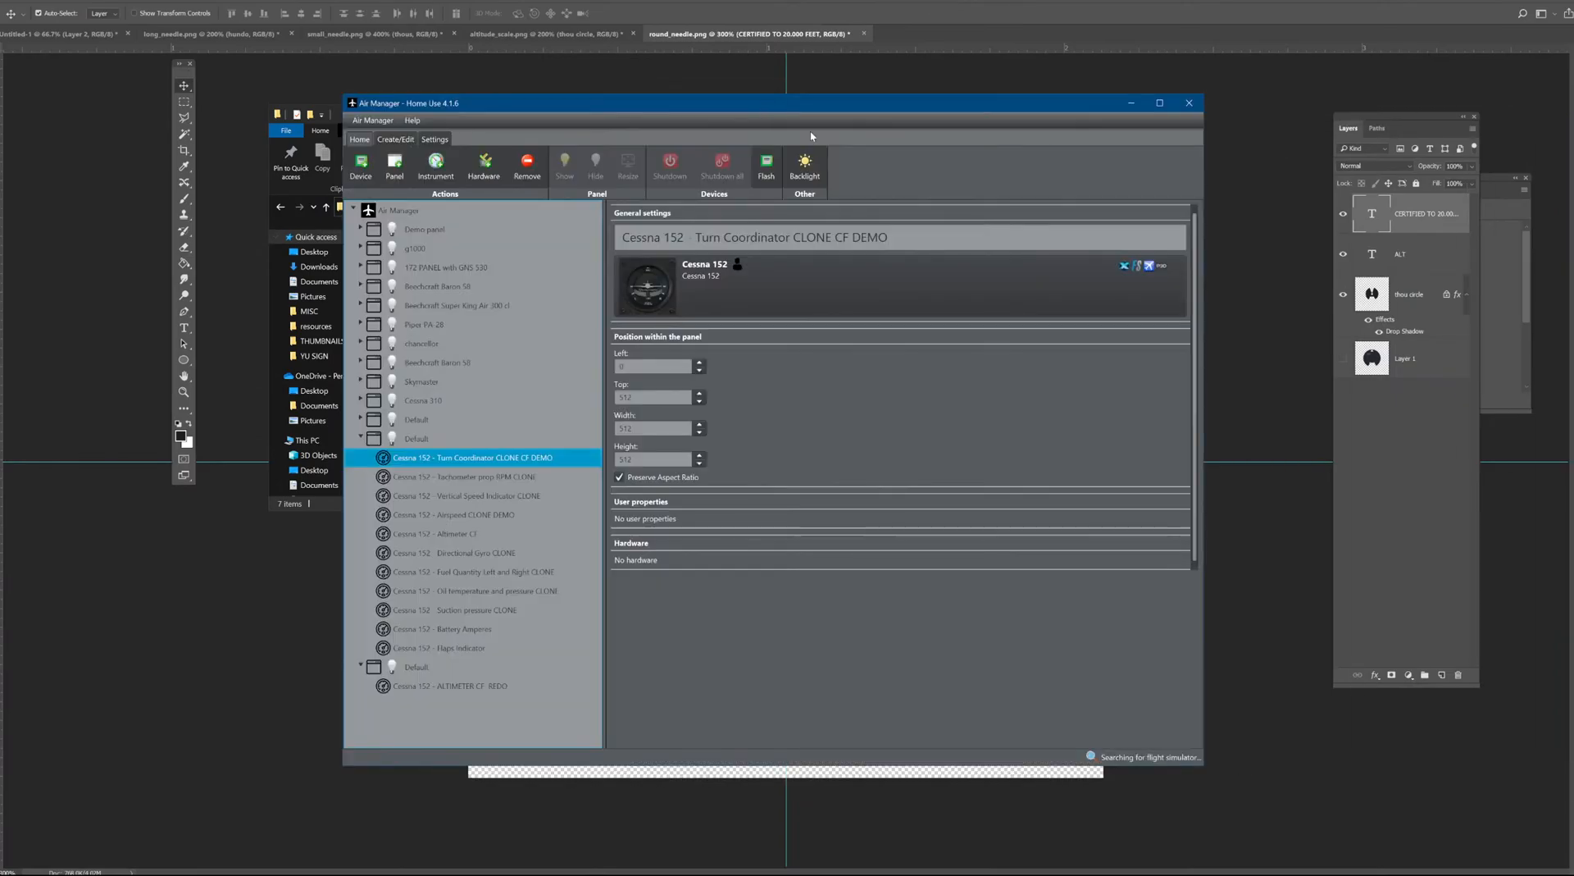
click(408, 668)
drag(689, 298, 906, 484)
click(492, 686)
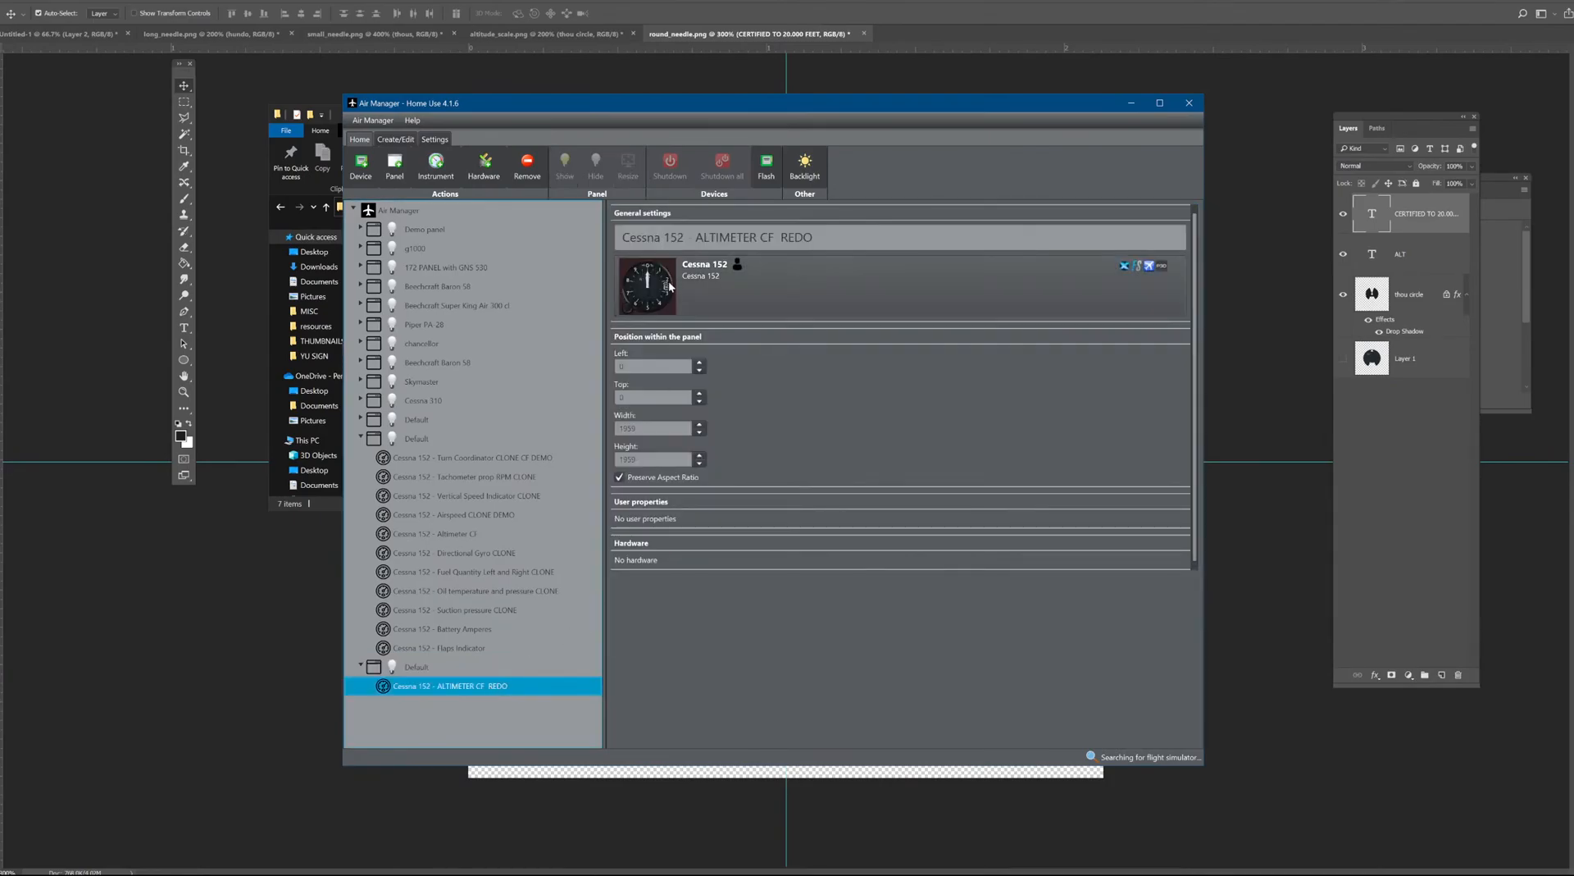
click(461, 668)
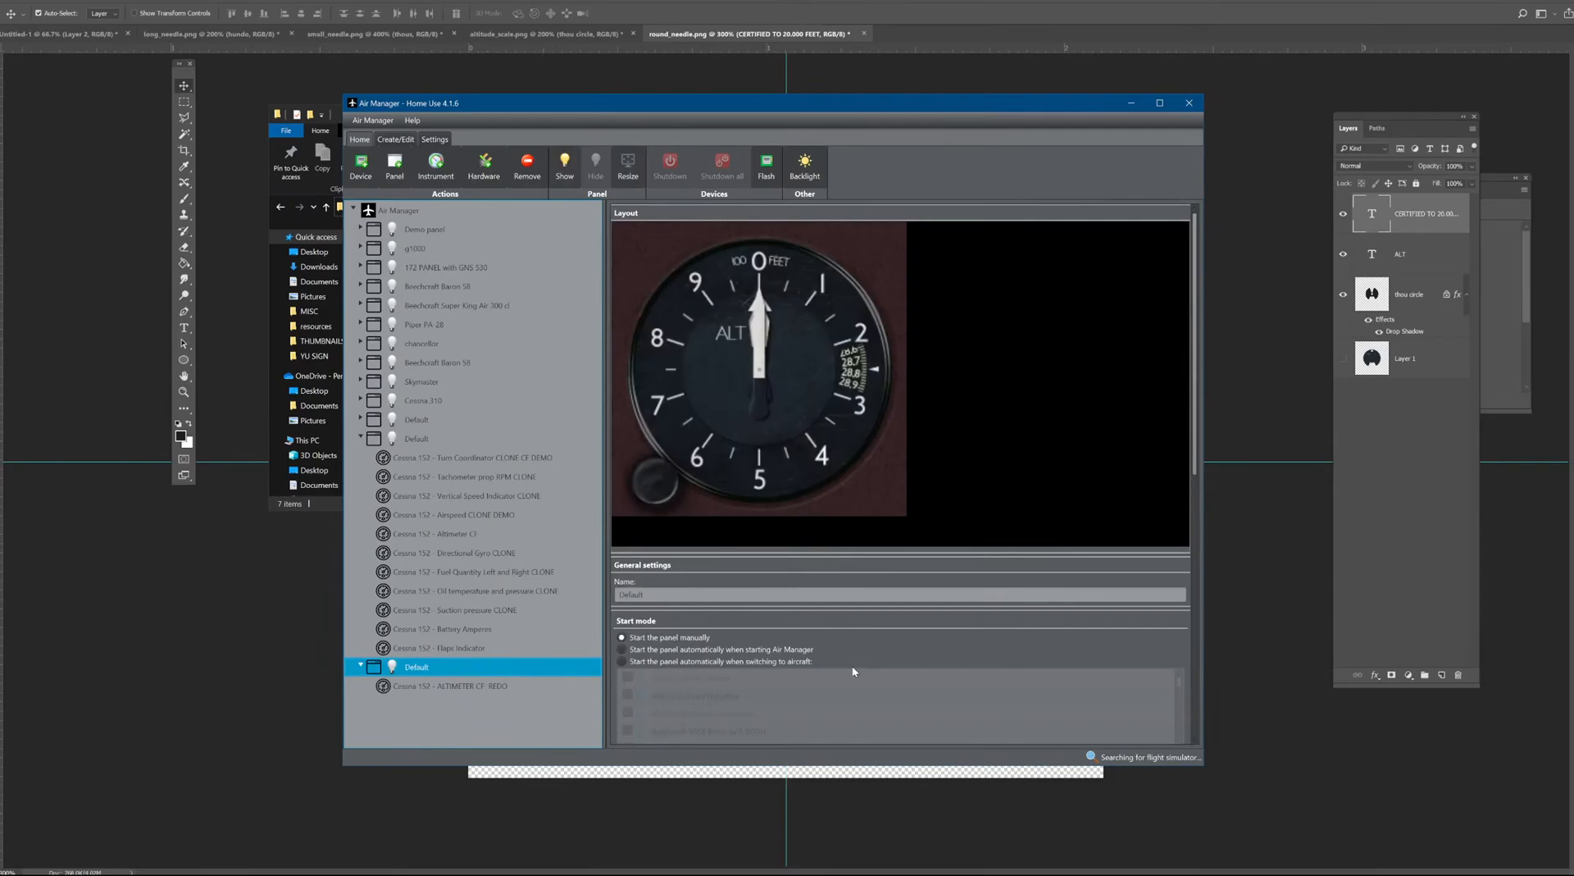
Select Display 1 (3840x2160) for the Default panel holding the altimeter and toggle that panel's display.
scroll(852, 671, down, 3)
click(782, 520)
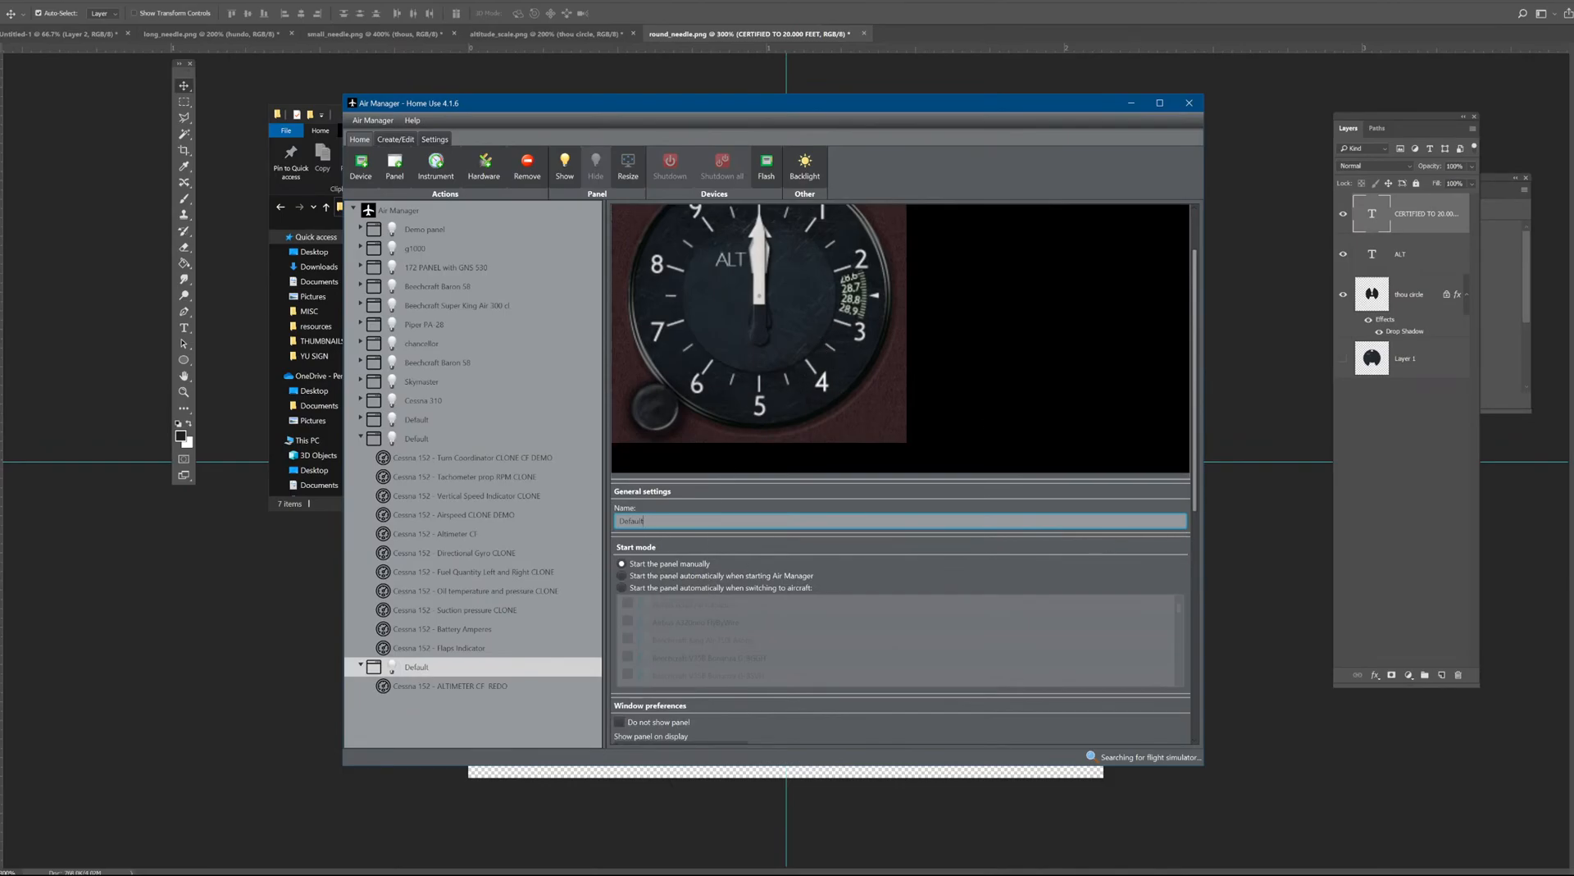
scroll(690, 661, down, 2)
click(694, 715)
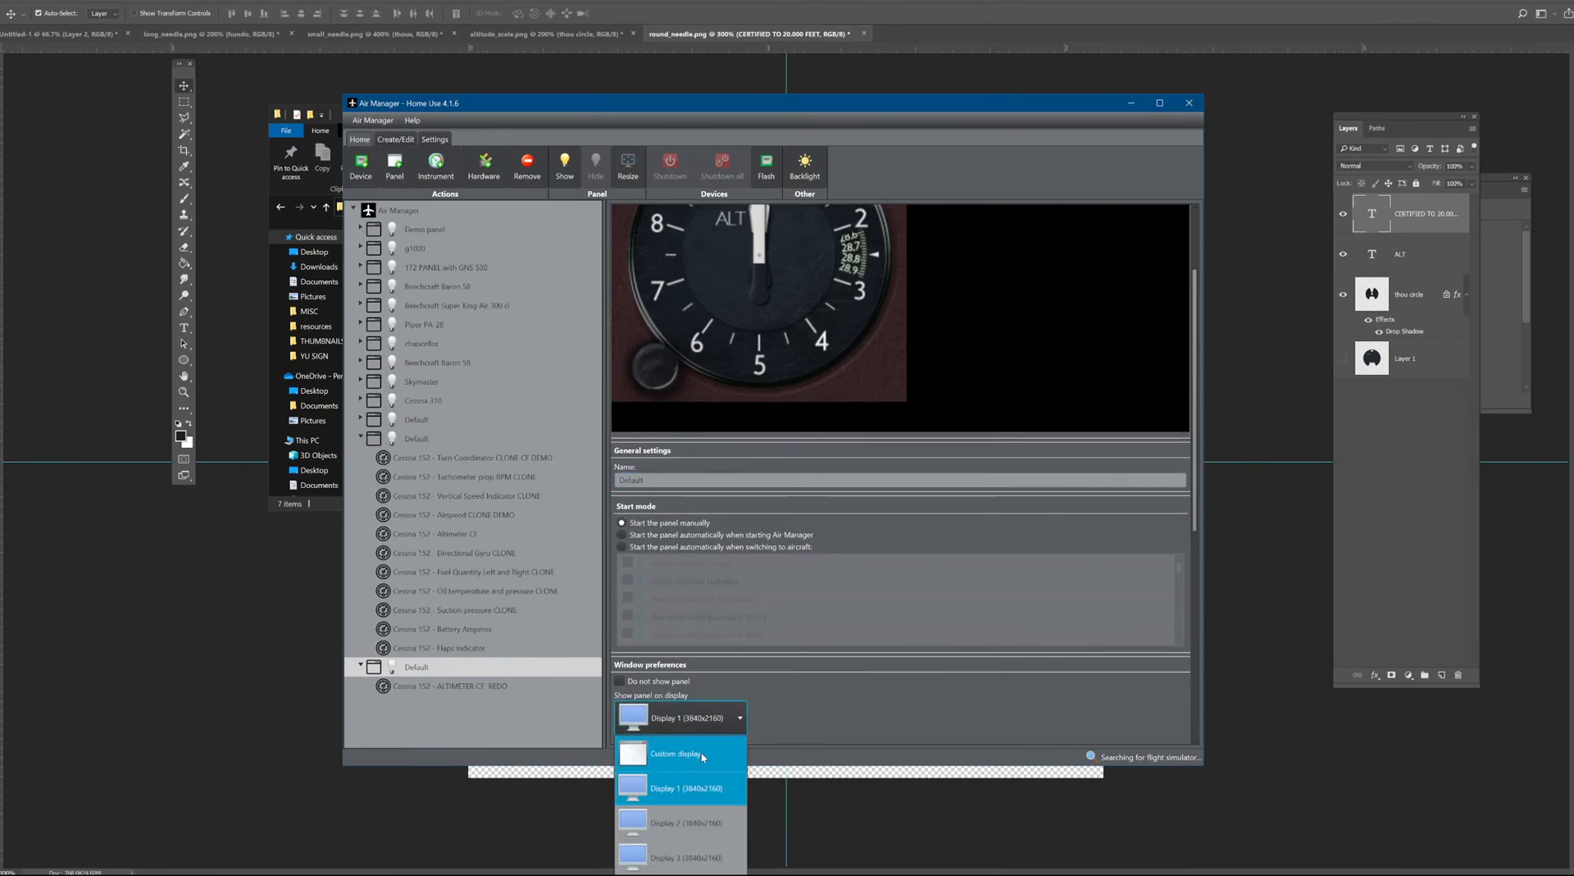
click(696, 788)
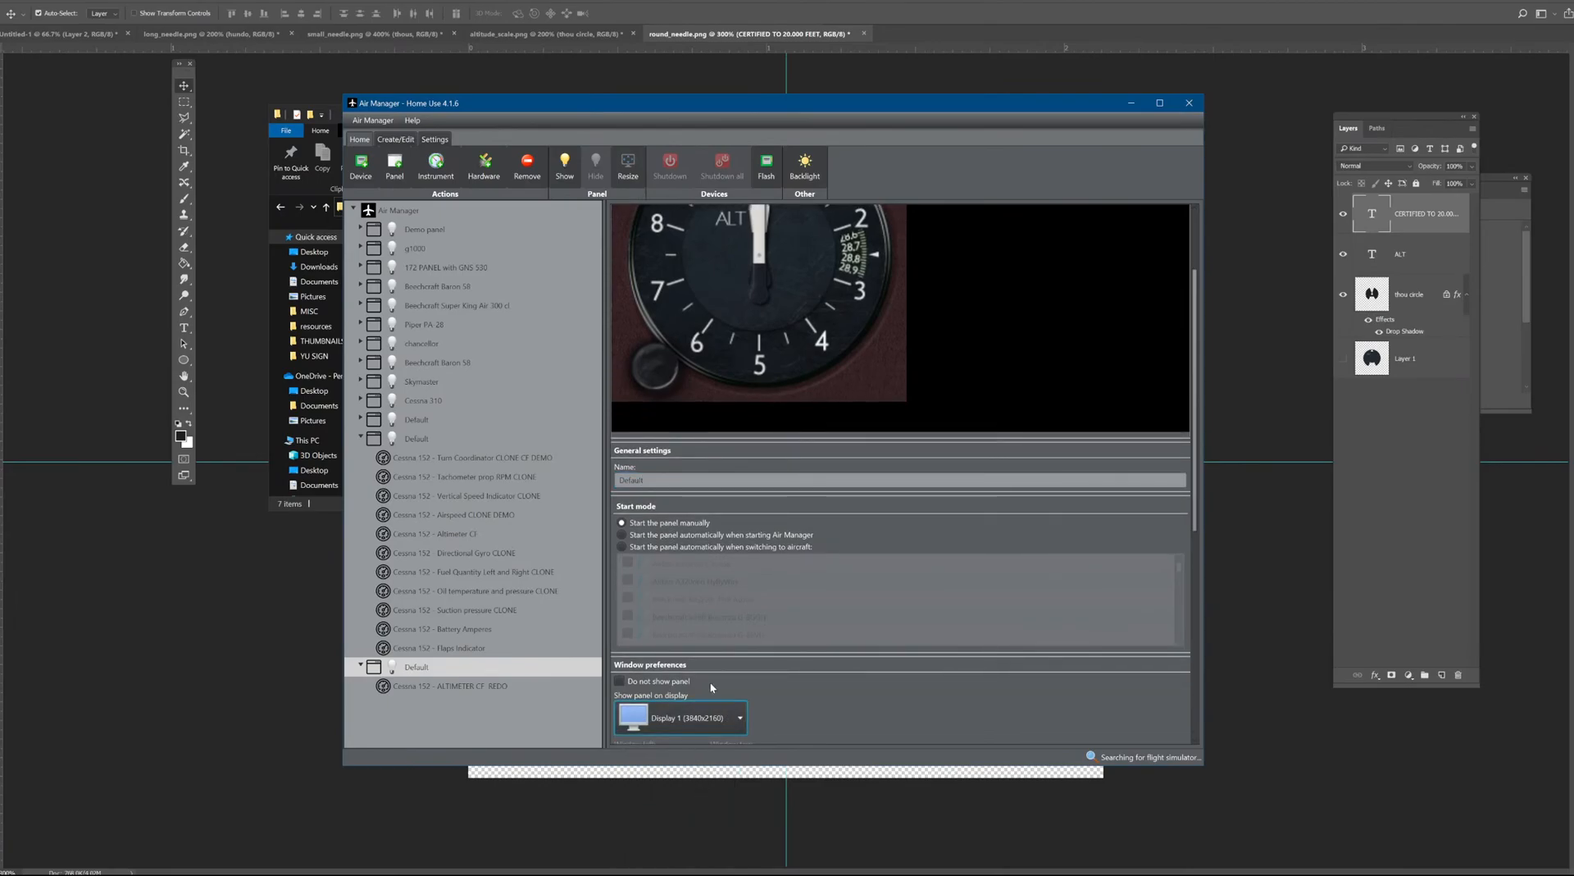
click(392, 666)
double_click(393, 666)
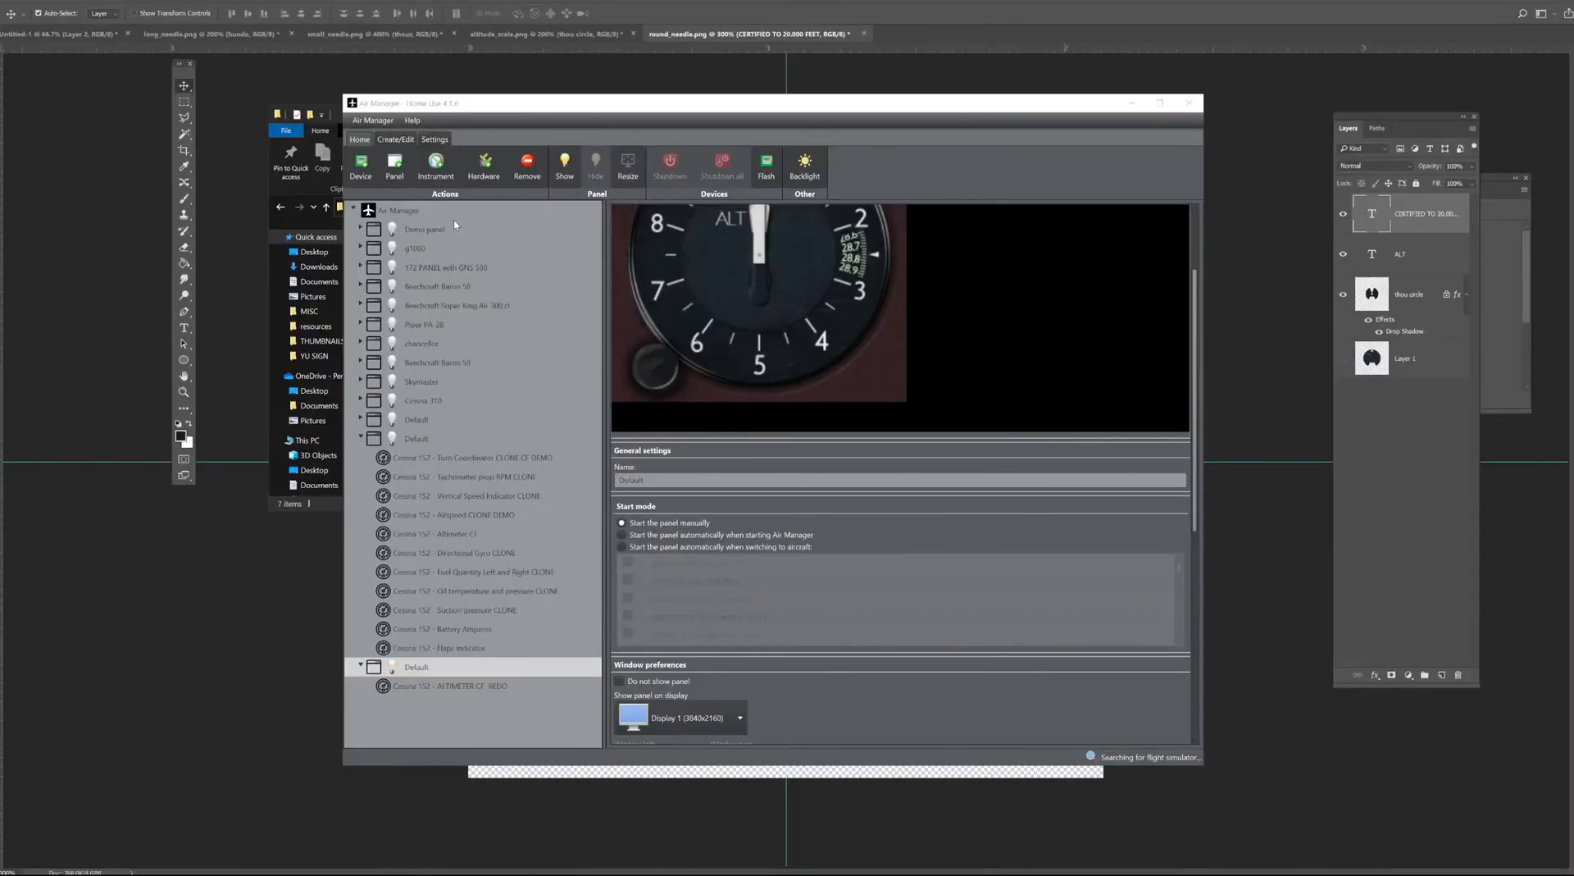
Test-run the Cessna 152 ALTIMETER CF REDO instrument from its script editor and stop the run.
click(395, 139)
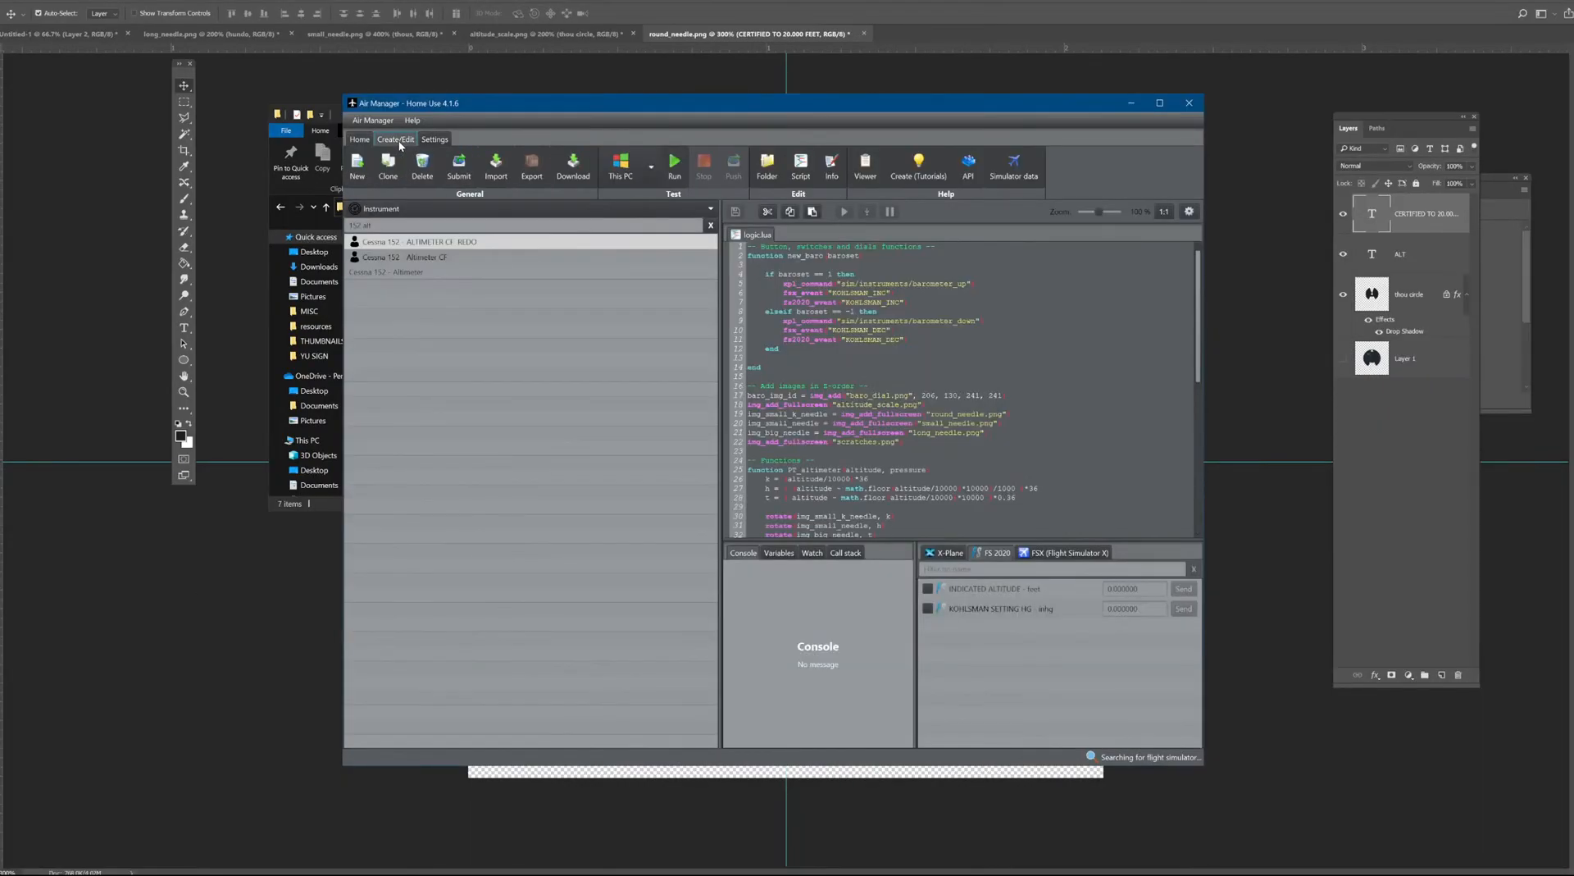
click(467, 244)
click(674, 166)
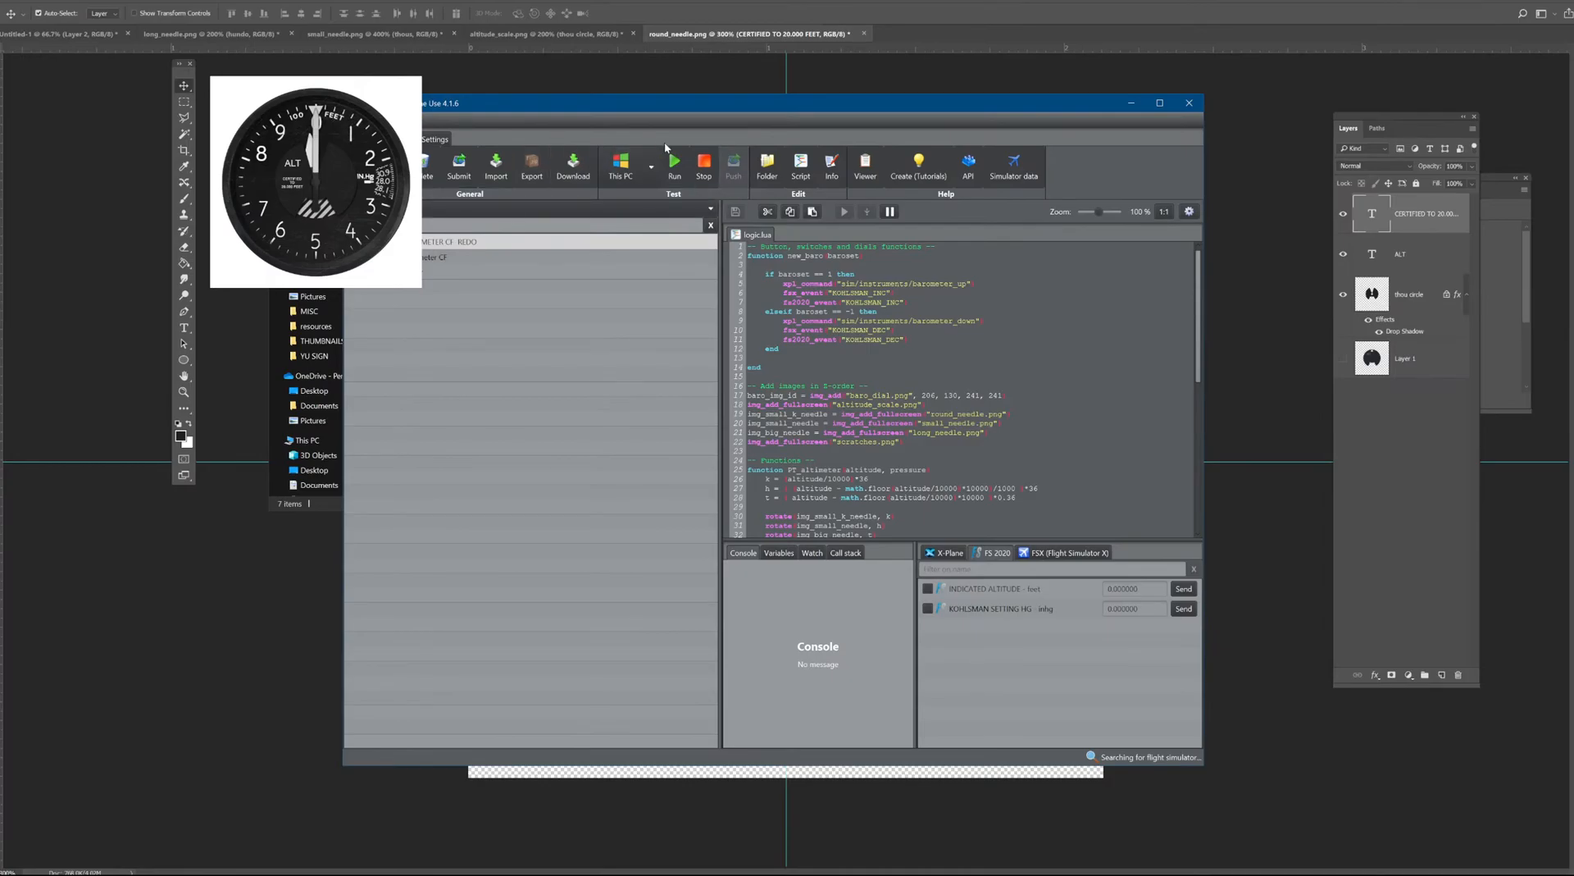
click(704, 164)
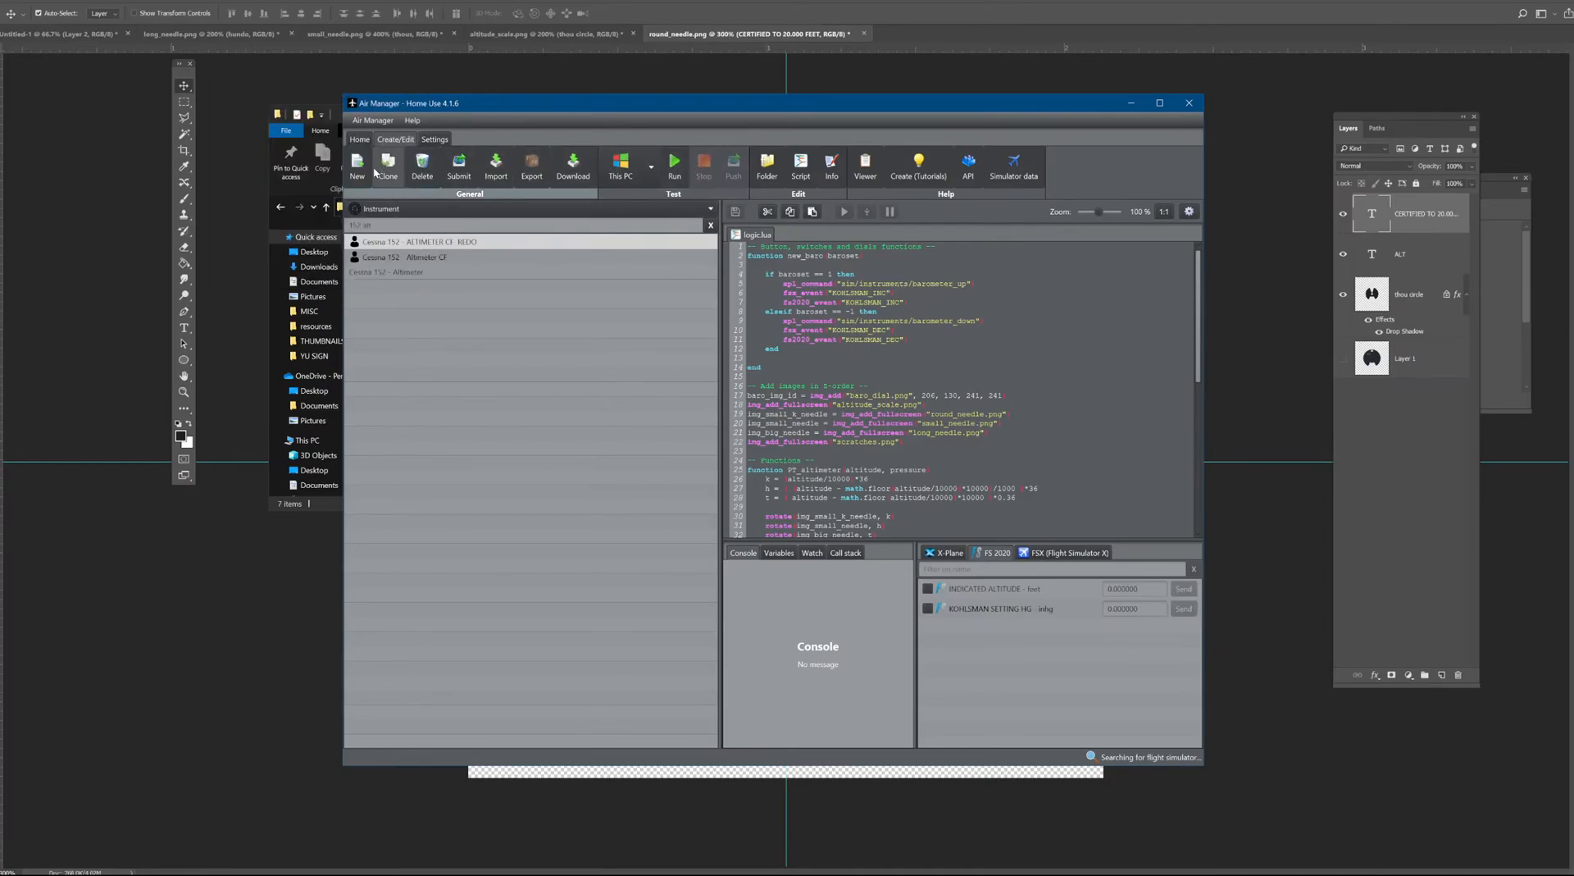
Move the Air Manager window aside and return to the Default panel's layout view.
drag(510, 106, 755, 126)
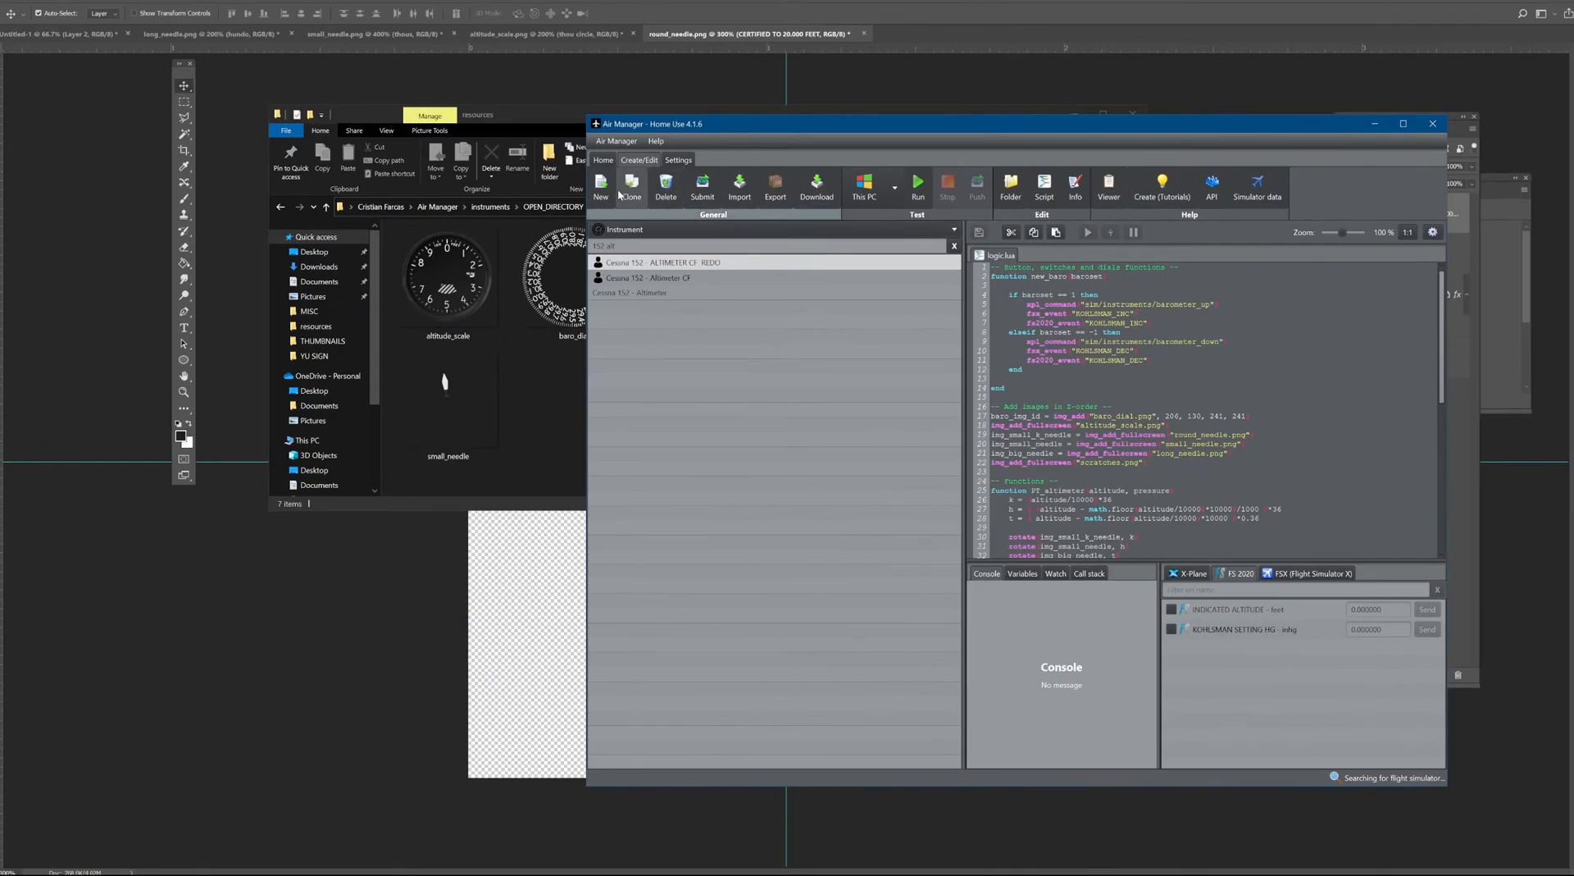
click(603, 160)
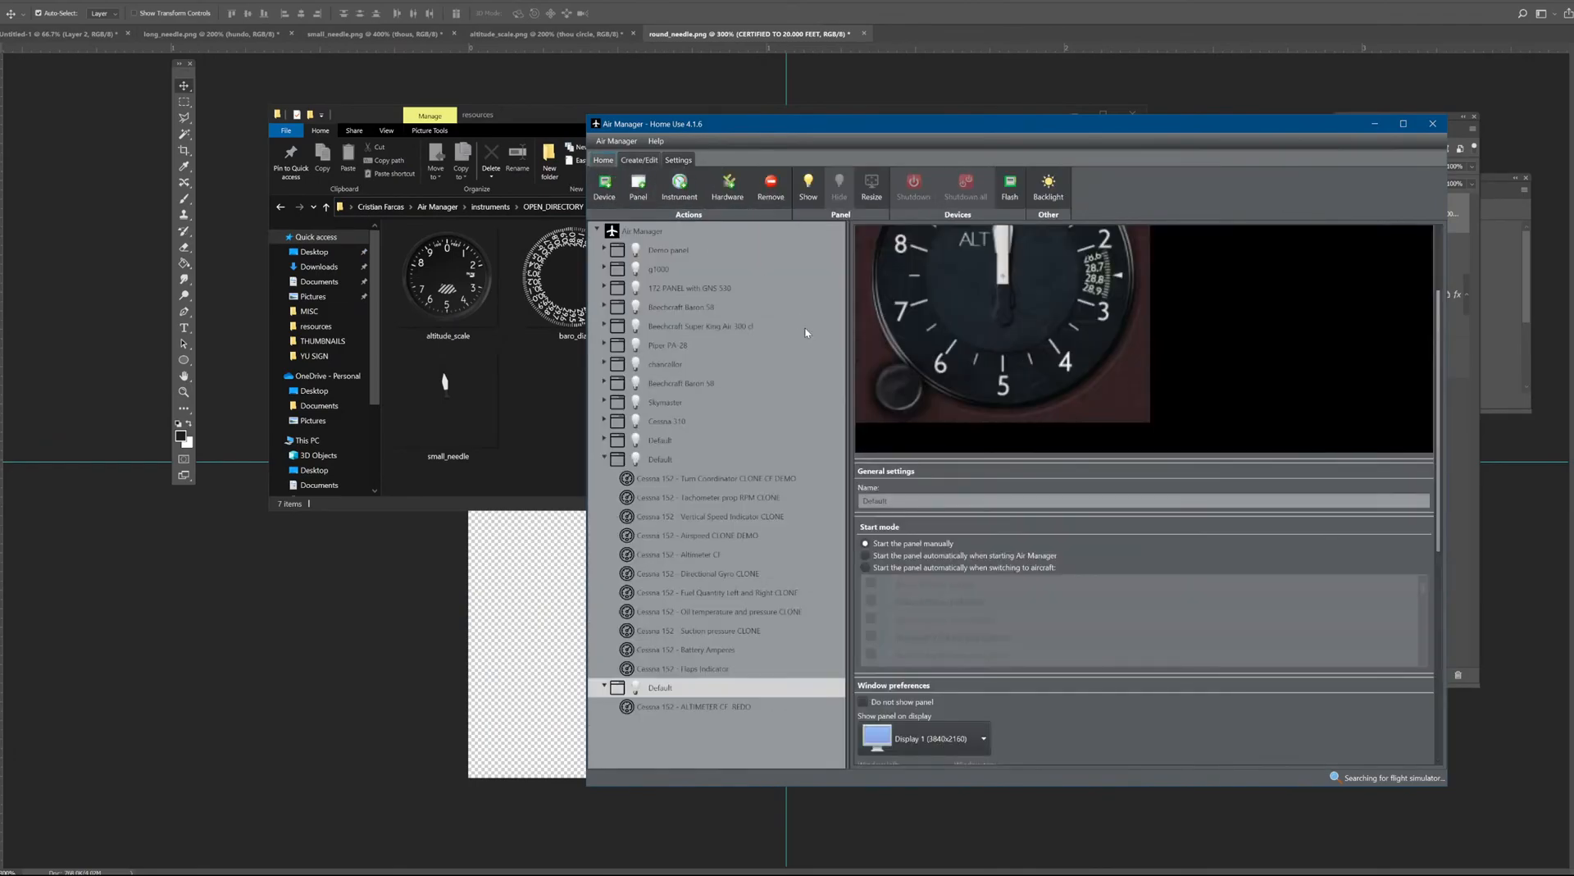
click(955, 362)
Switch back to Photoshop and merge the two text layers with the thou circle layer in round_needle.png.
click(952, 11)
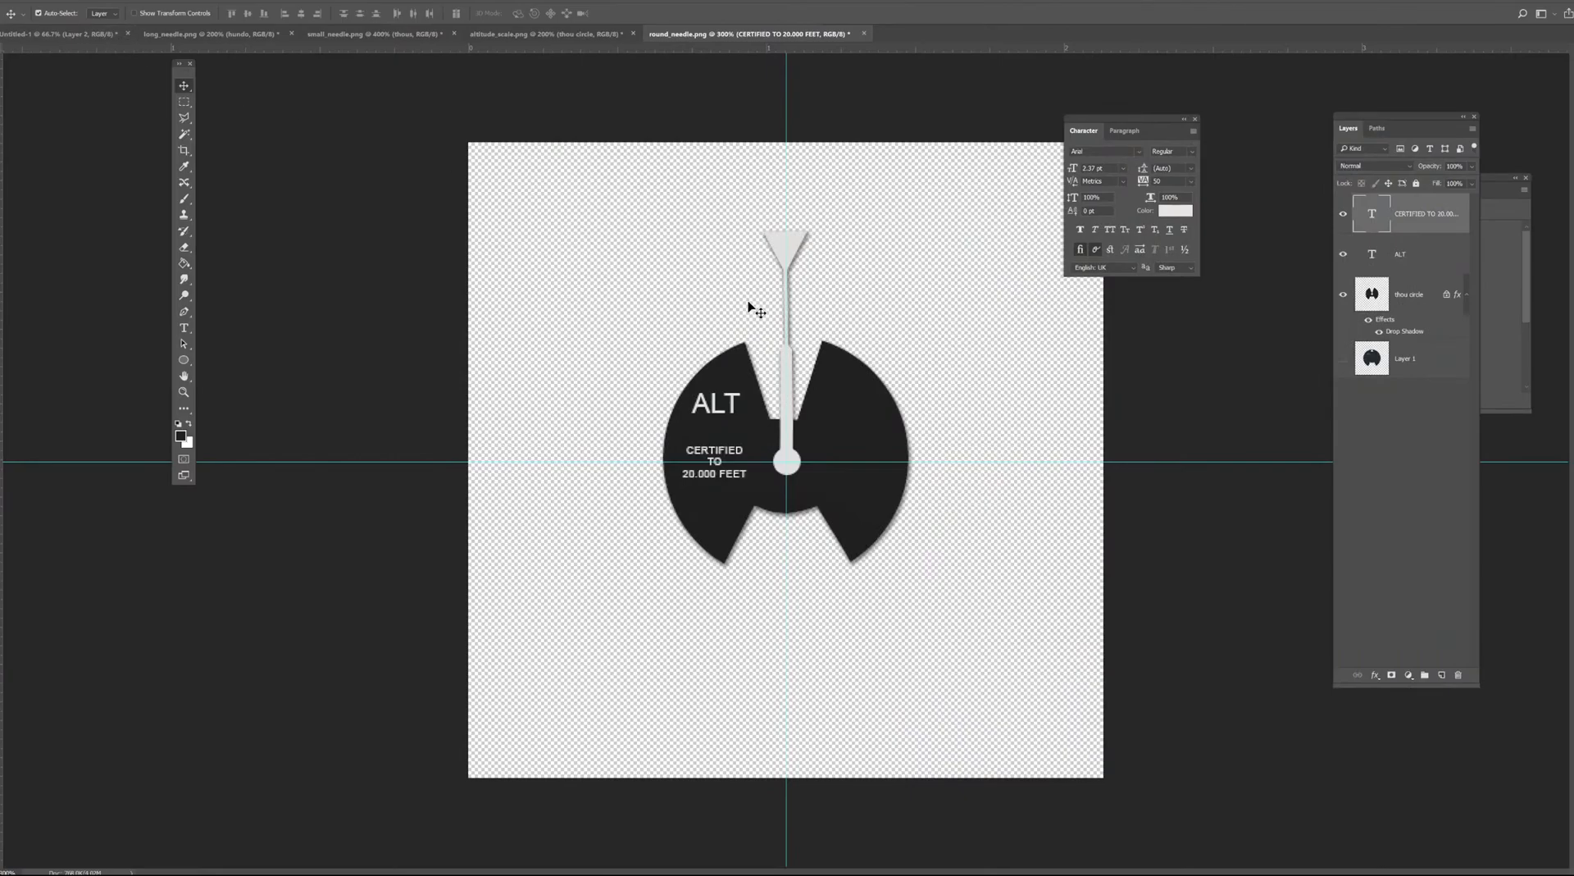
shift+click(1417, 303)
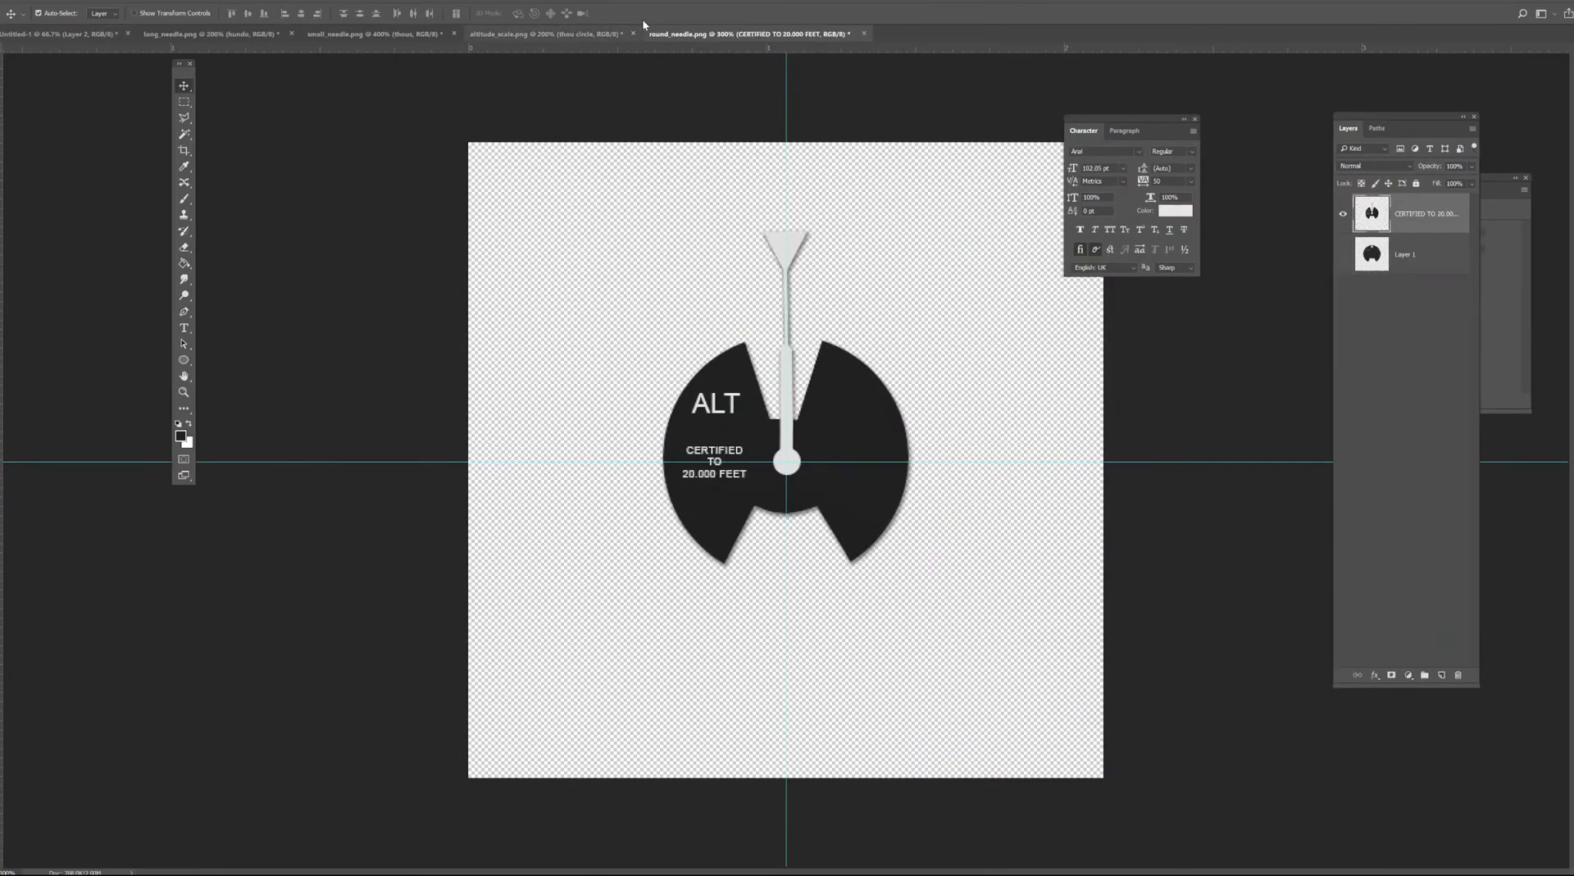
Float the round_needle, altitude_scale, small_needle and long_needle documents in separate windows, with small_needle zoomed out to 100%.
drag(710, 36, 882, 233)
drag(498, 36, 514, 100)
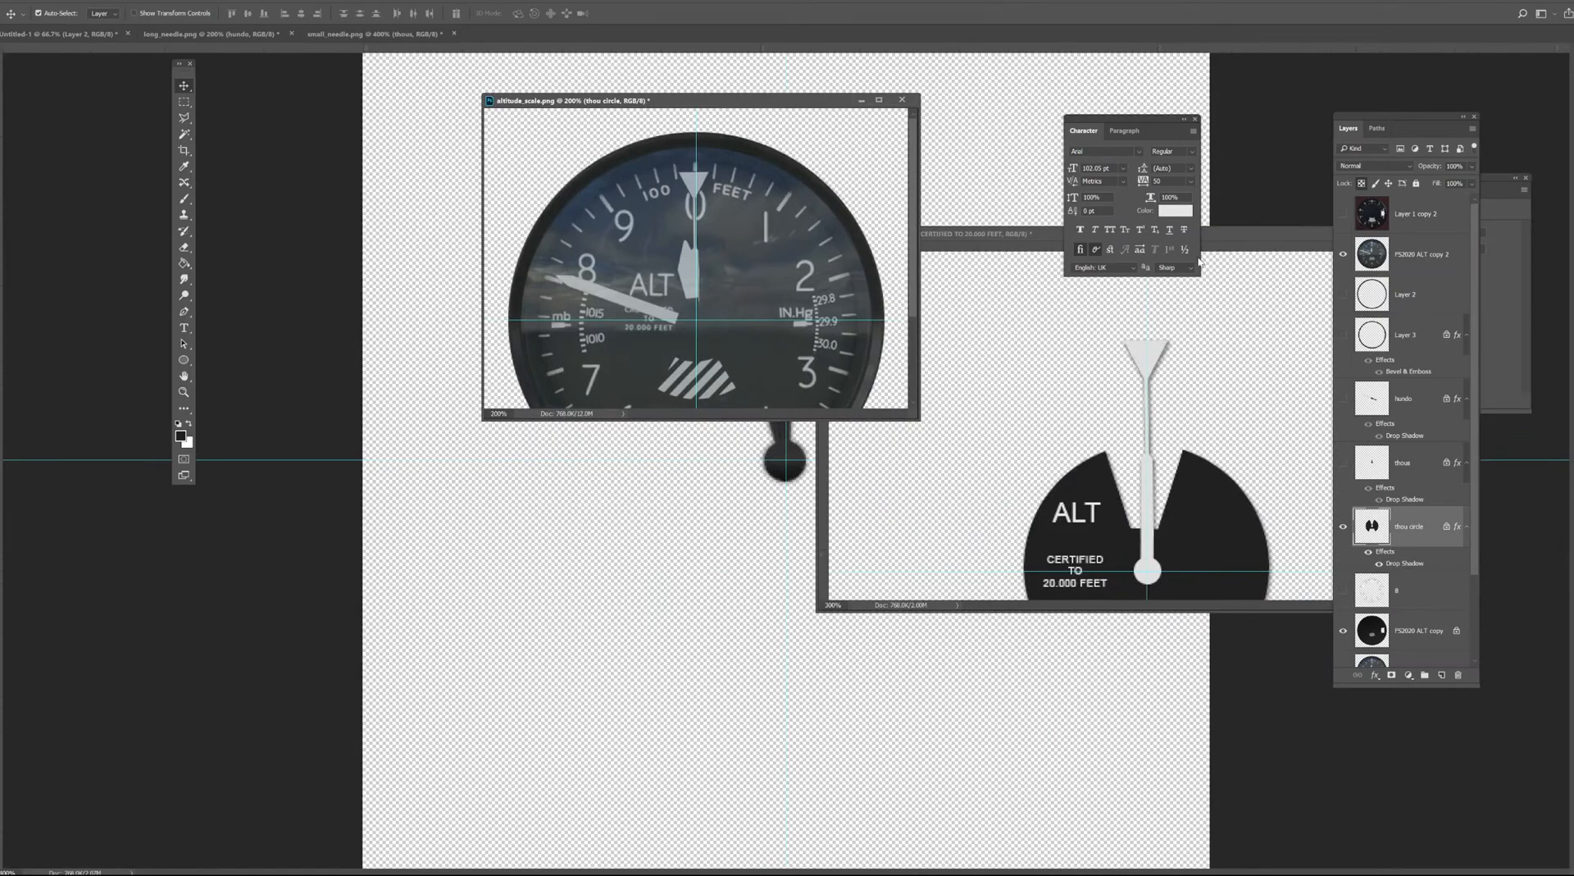
drag(340, 36, 426, 101)
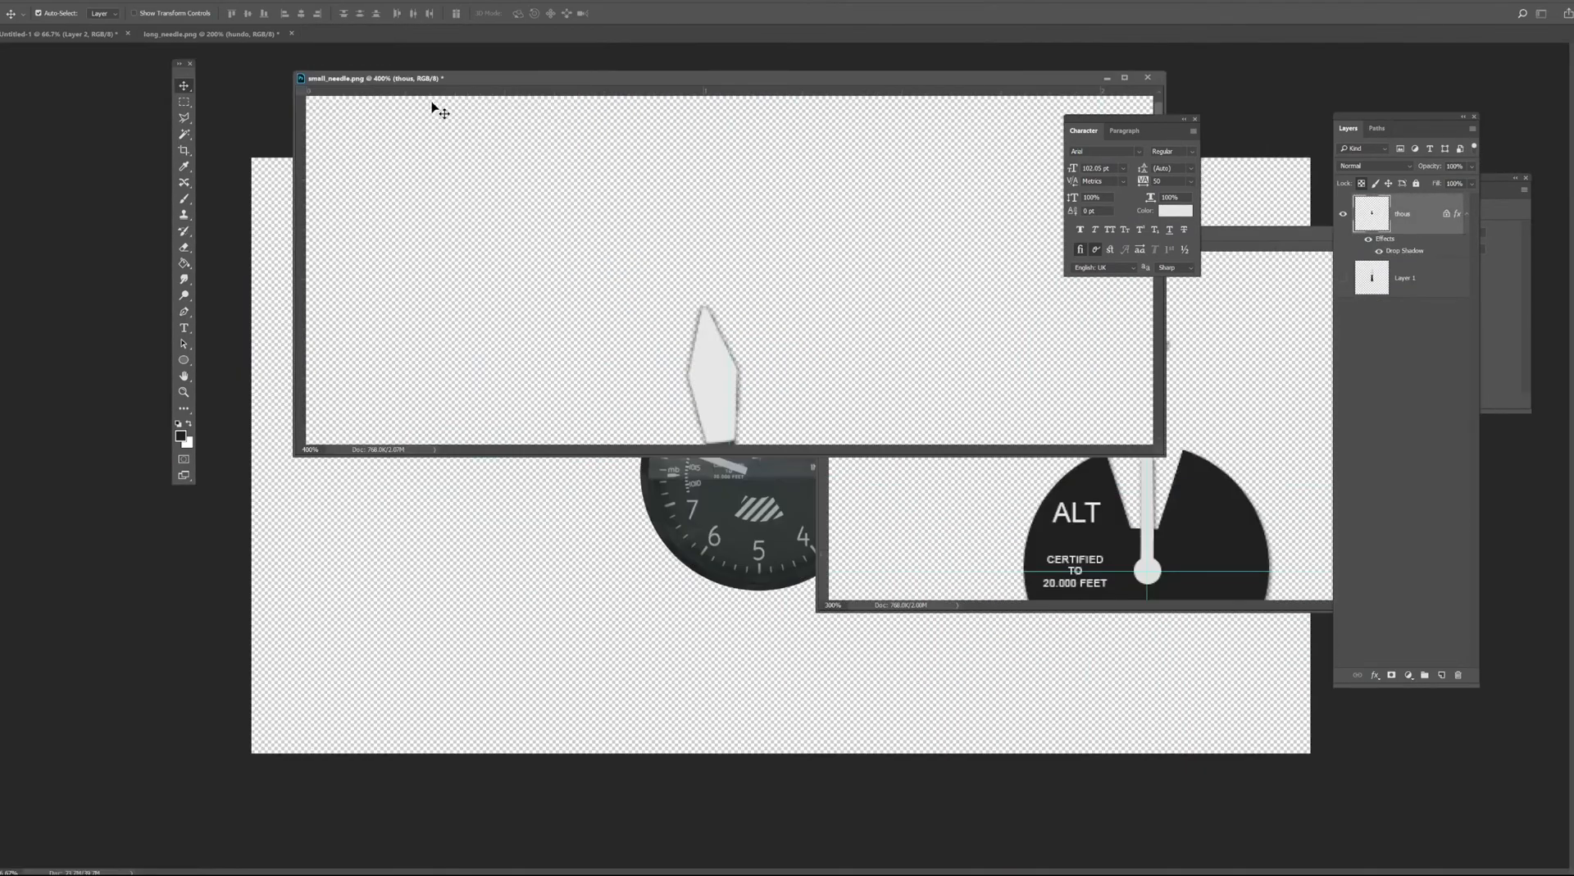
key(ctrl+minus)
key(ctrl+minus)
key(ctrl+minus)
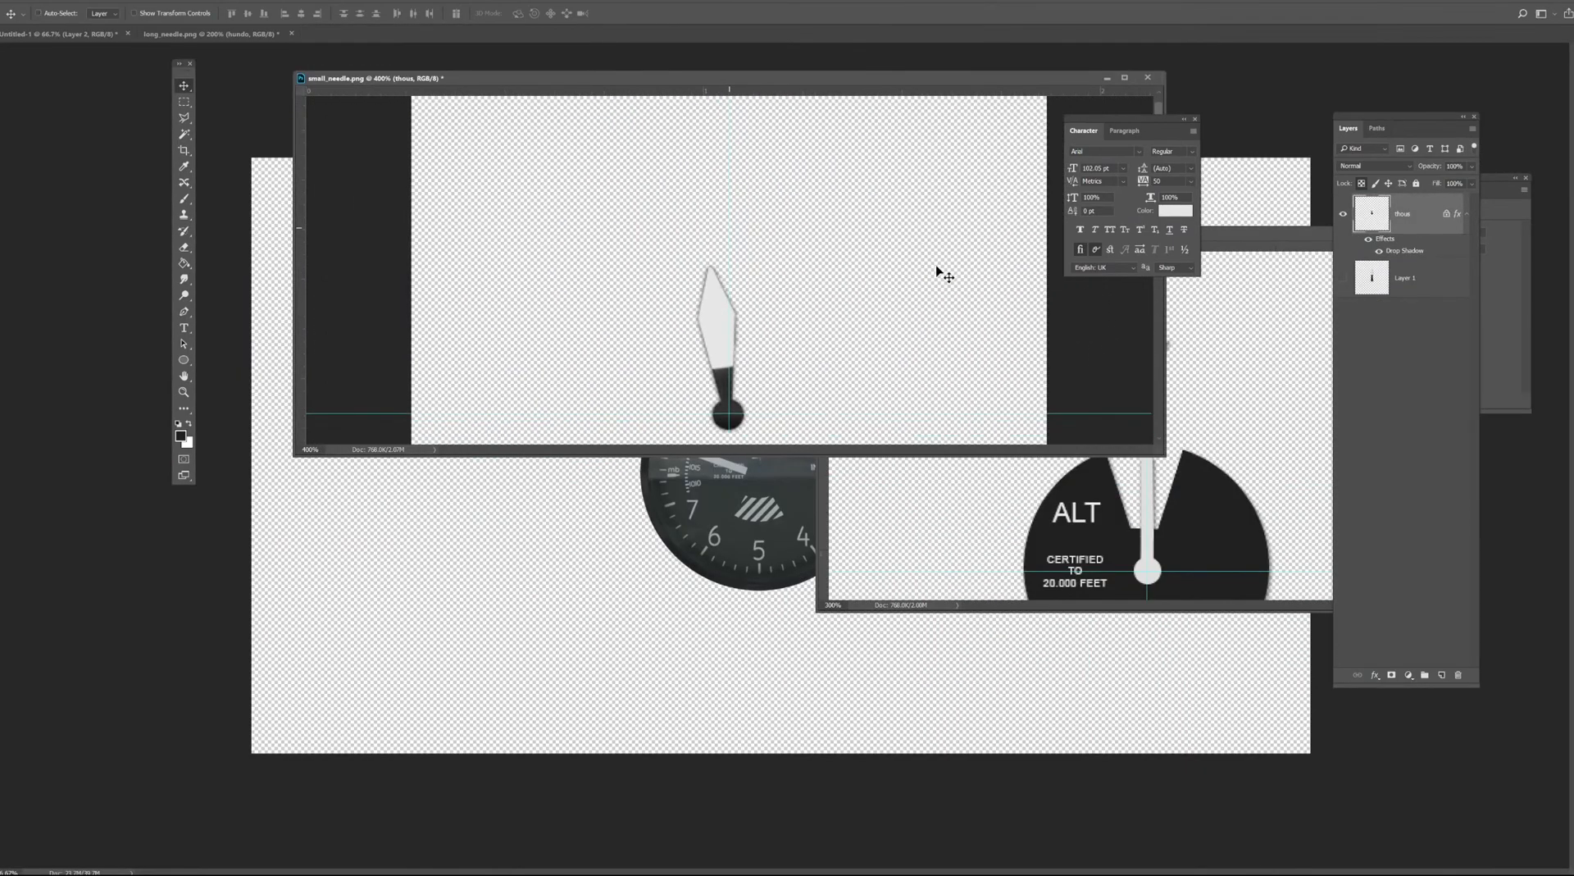
drag(231, 30, 413, 162)
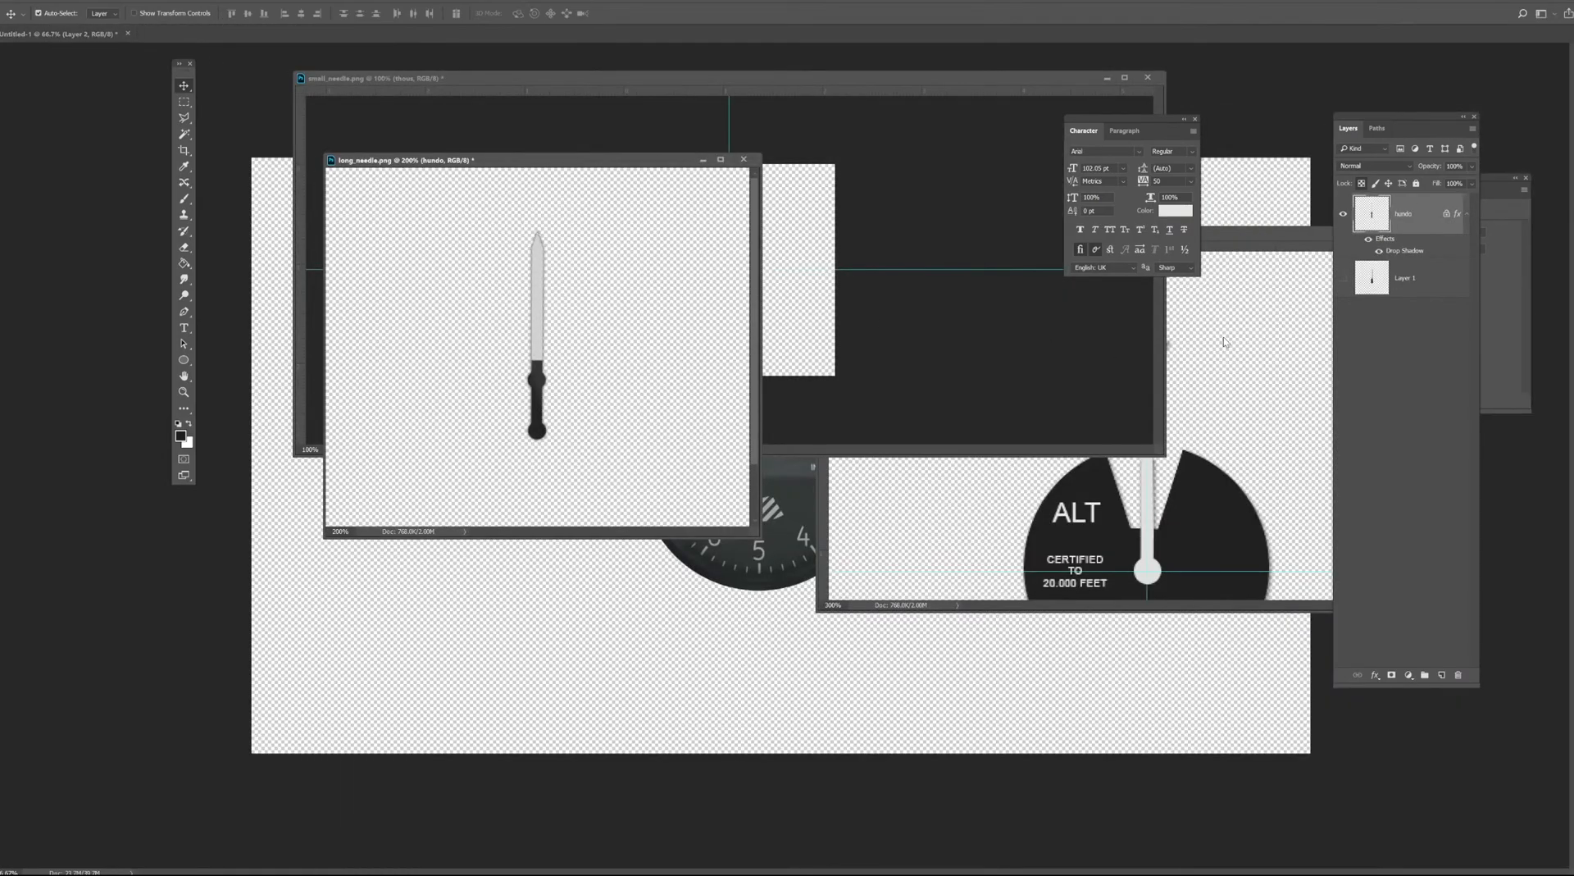
Delete the hidden Layer 1 from both the long_needle.png and small_needle.png documents.
click(1400, 280)
key(Delete)
click(782, 82)
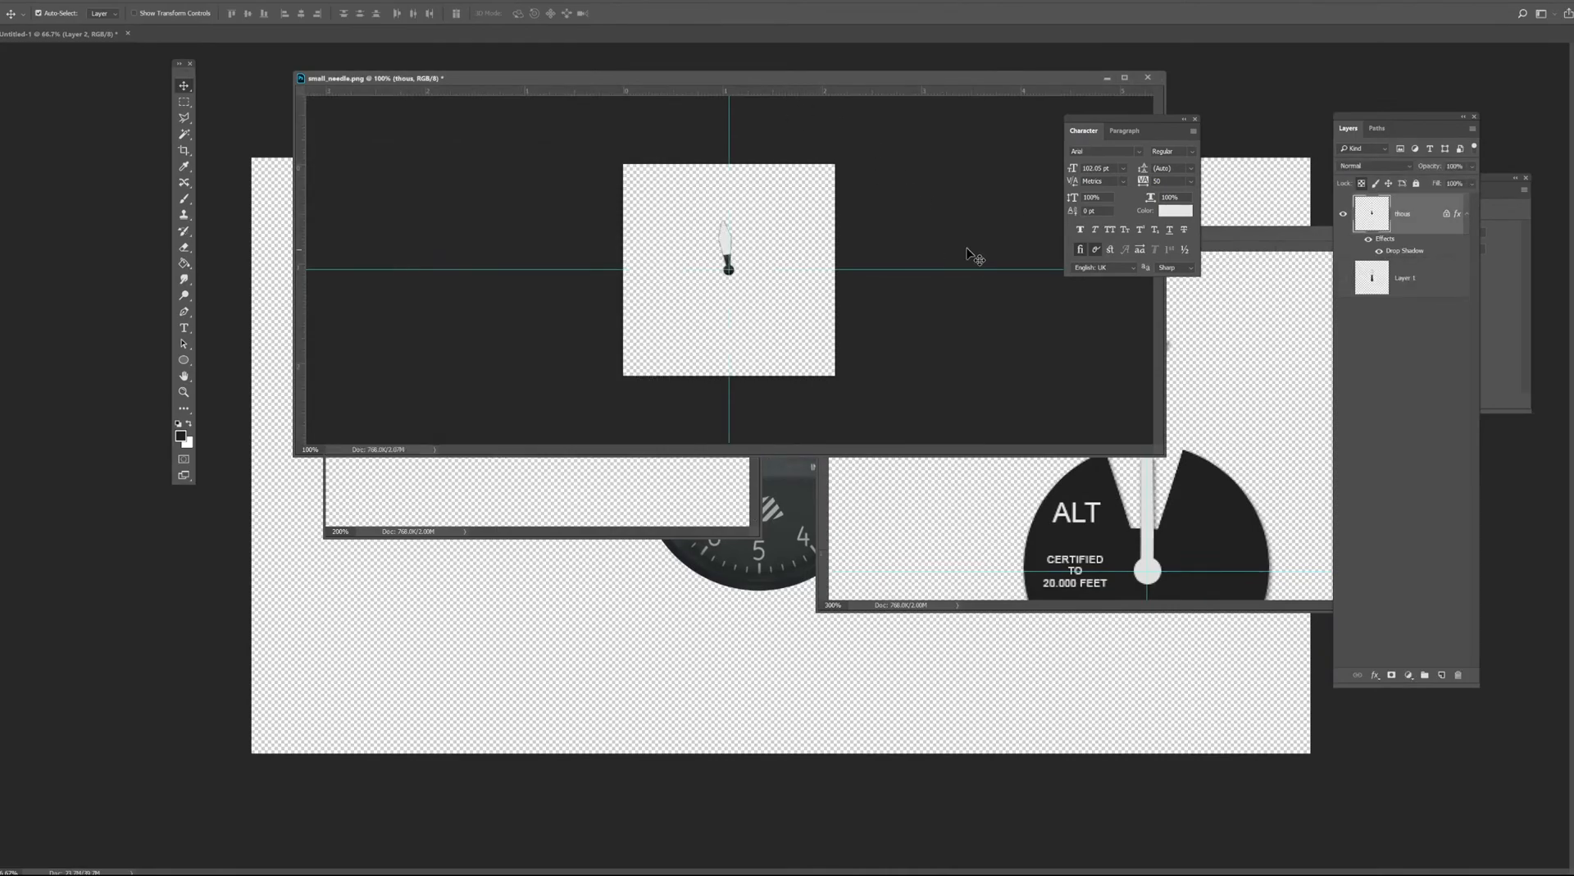
click(1440, 290)
key(Delete)
Rearrange the floating round_needle and small_needle windows so all the open needle and scale documents are accessible.
drag(1213, 238, 870, 196)
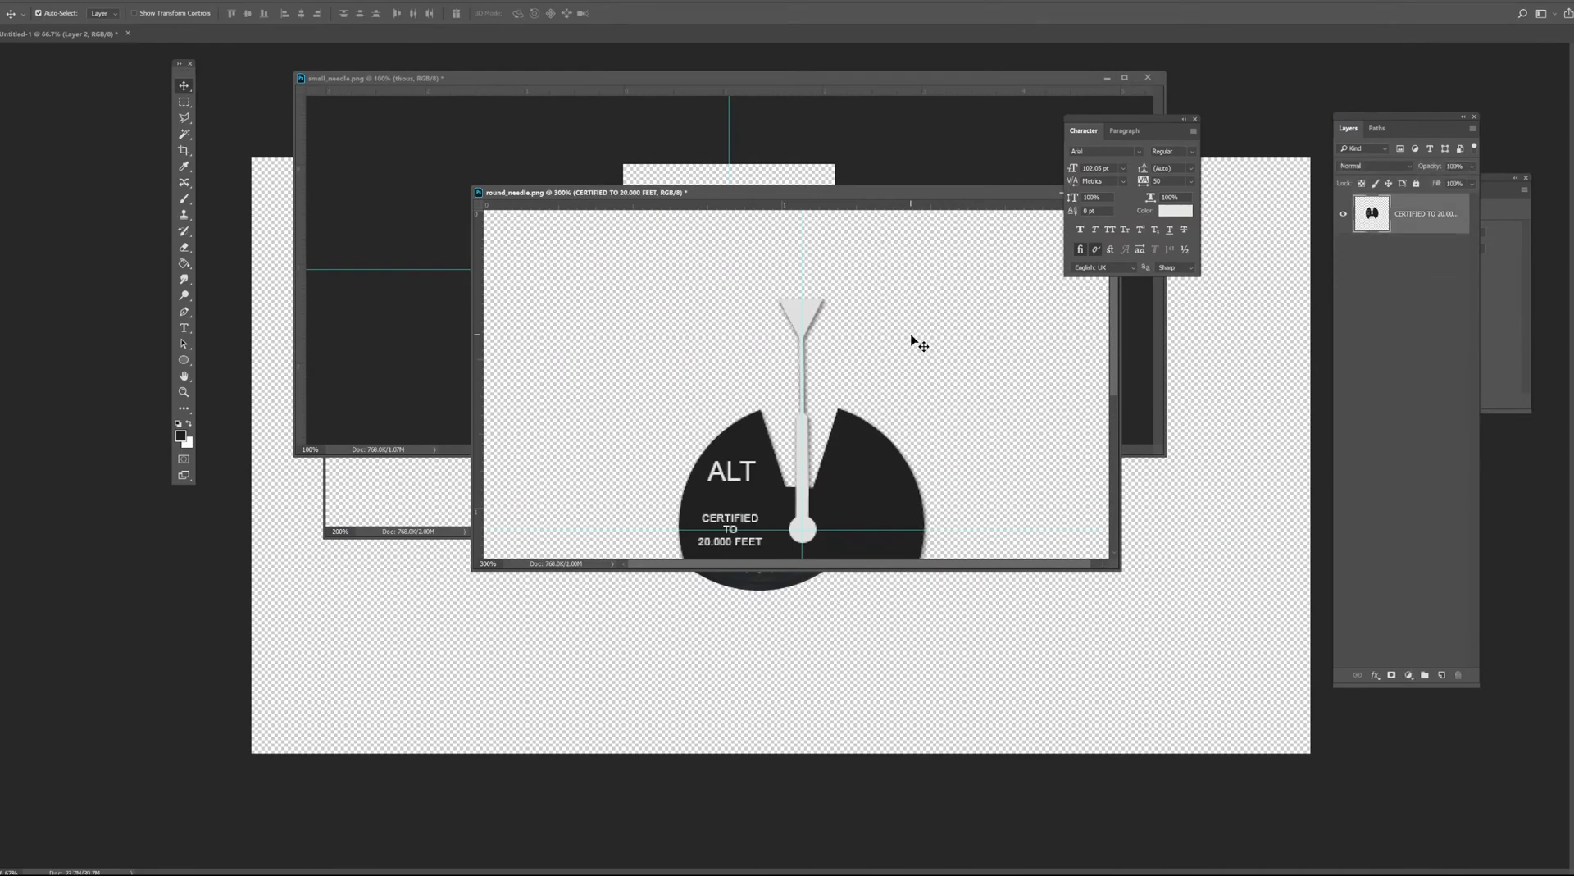
click(1235, 147)
drag(718, 80, 1081, 386)
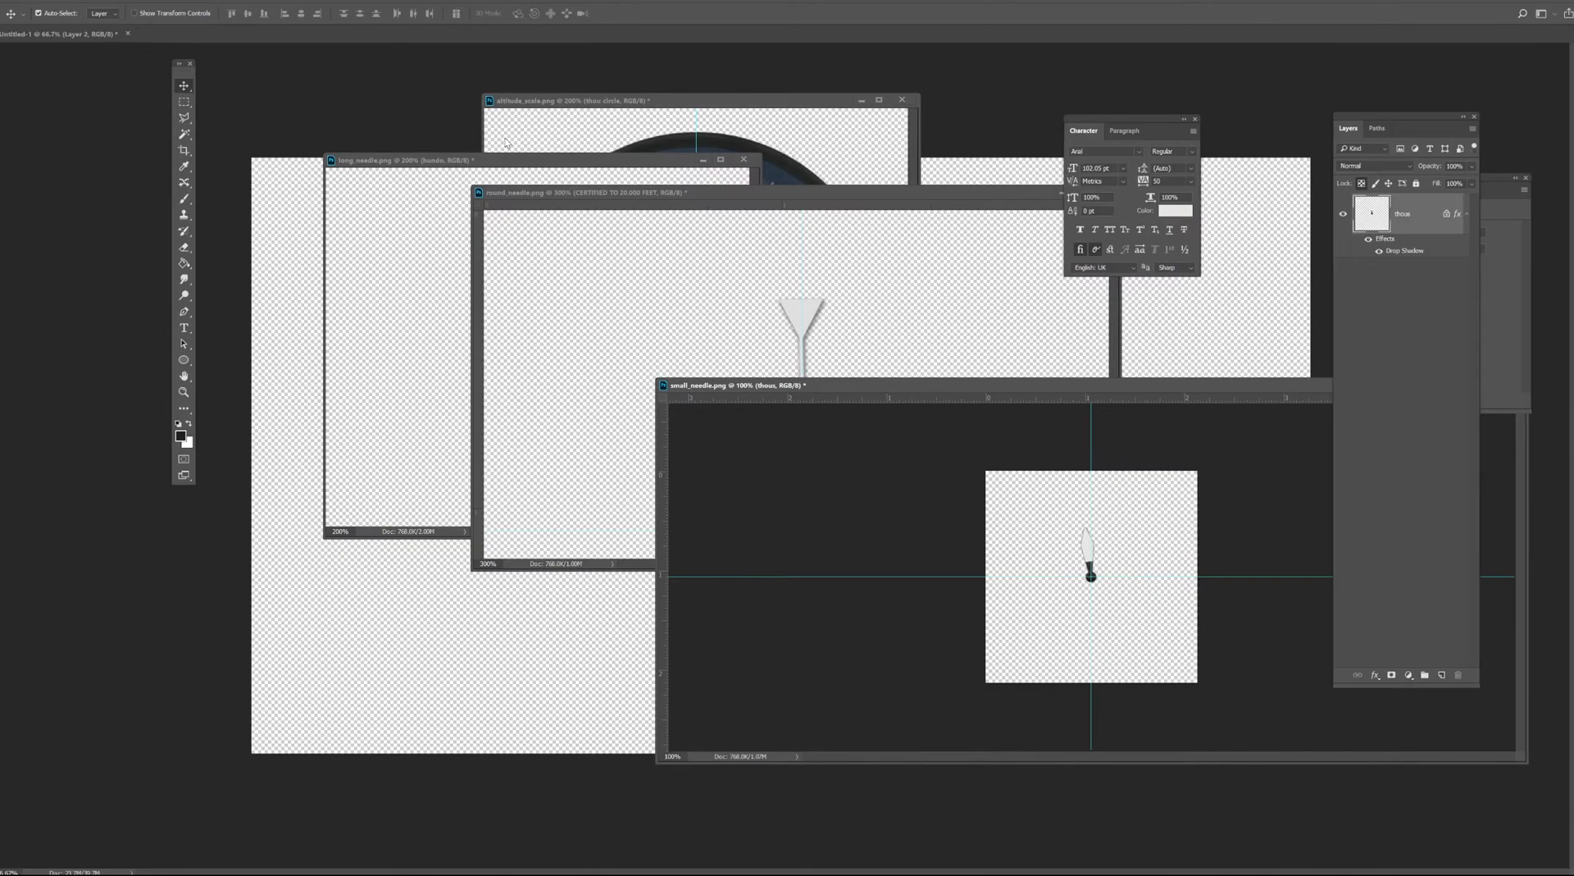
Dock altitude_scale.png in the main workspace and group the Untitled-1 document with the floating long_needle.png window.
drag(653, 109, 369, 54)
drag(90, 34, 740, 165)
drag(576, 156, 541, 171)
Show the cockpit photo on Layer 1 of Untitled-1, bring its altimeter into view and close the document.
click(1343, 233)
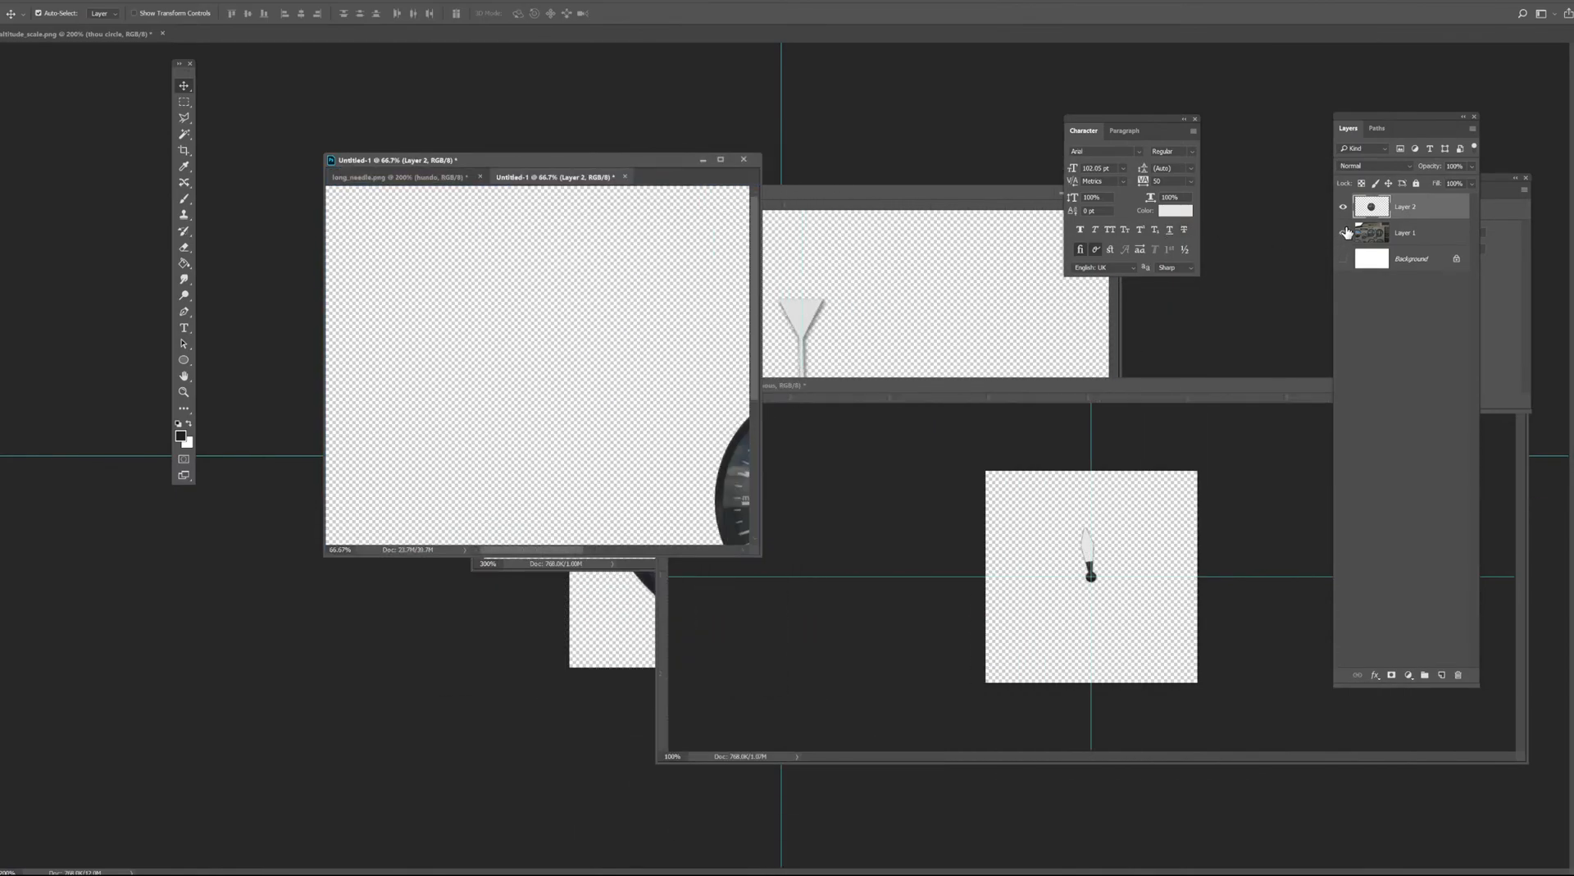
drag(648, 393, 609, 406)
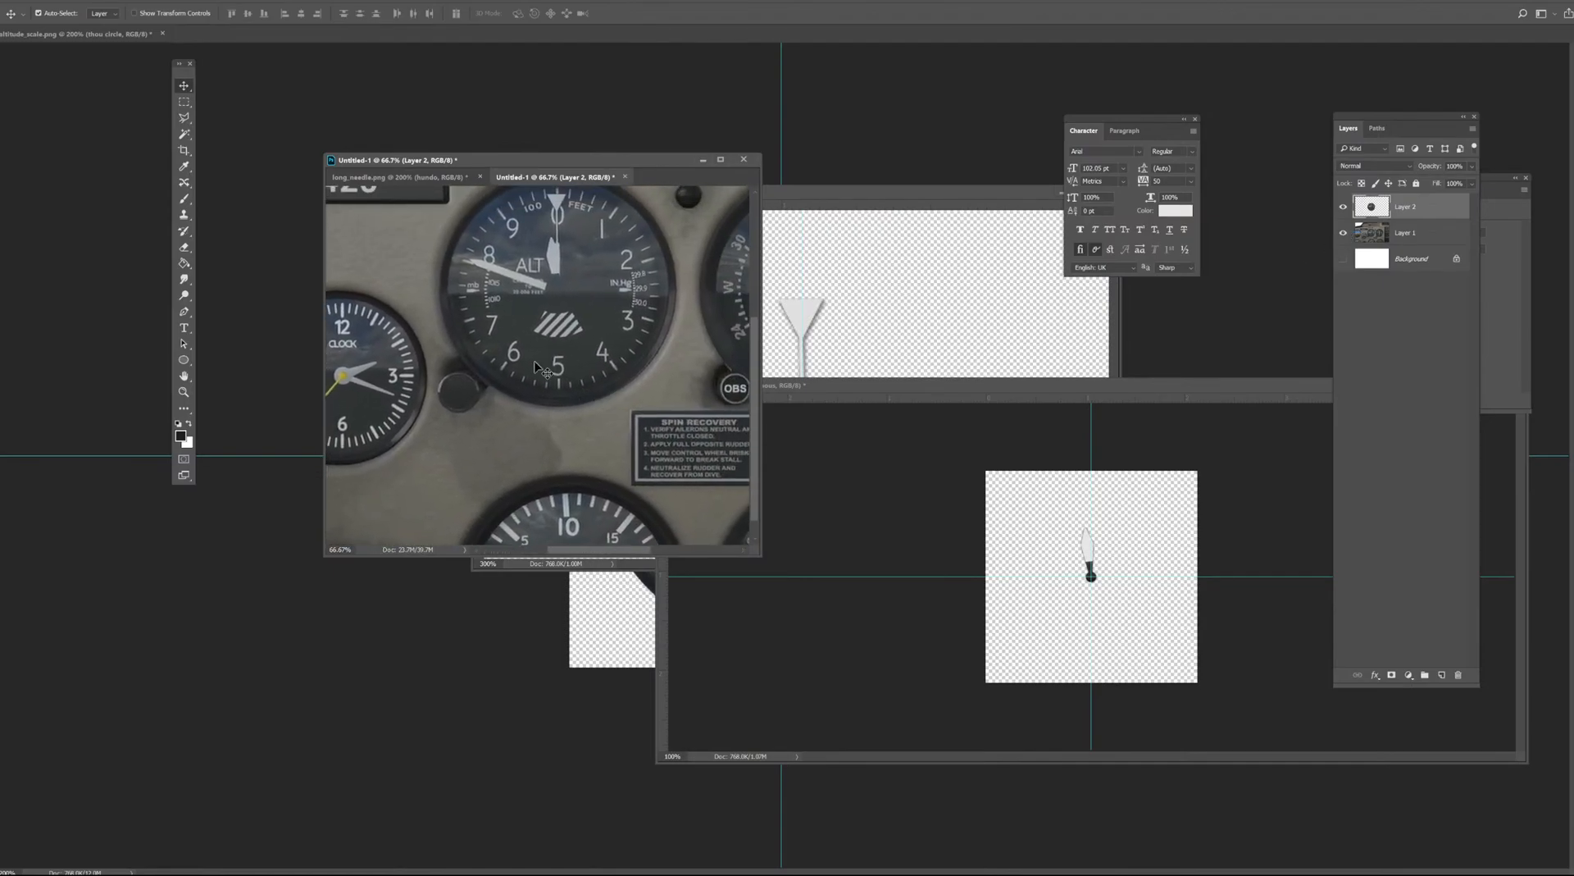
drag(595, 175, 657, 247)
click(839, 239)
Shrink the long_needle.png window around its needle and move the small_needle.png window higher up.
drag(666, 163, 907, 116)
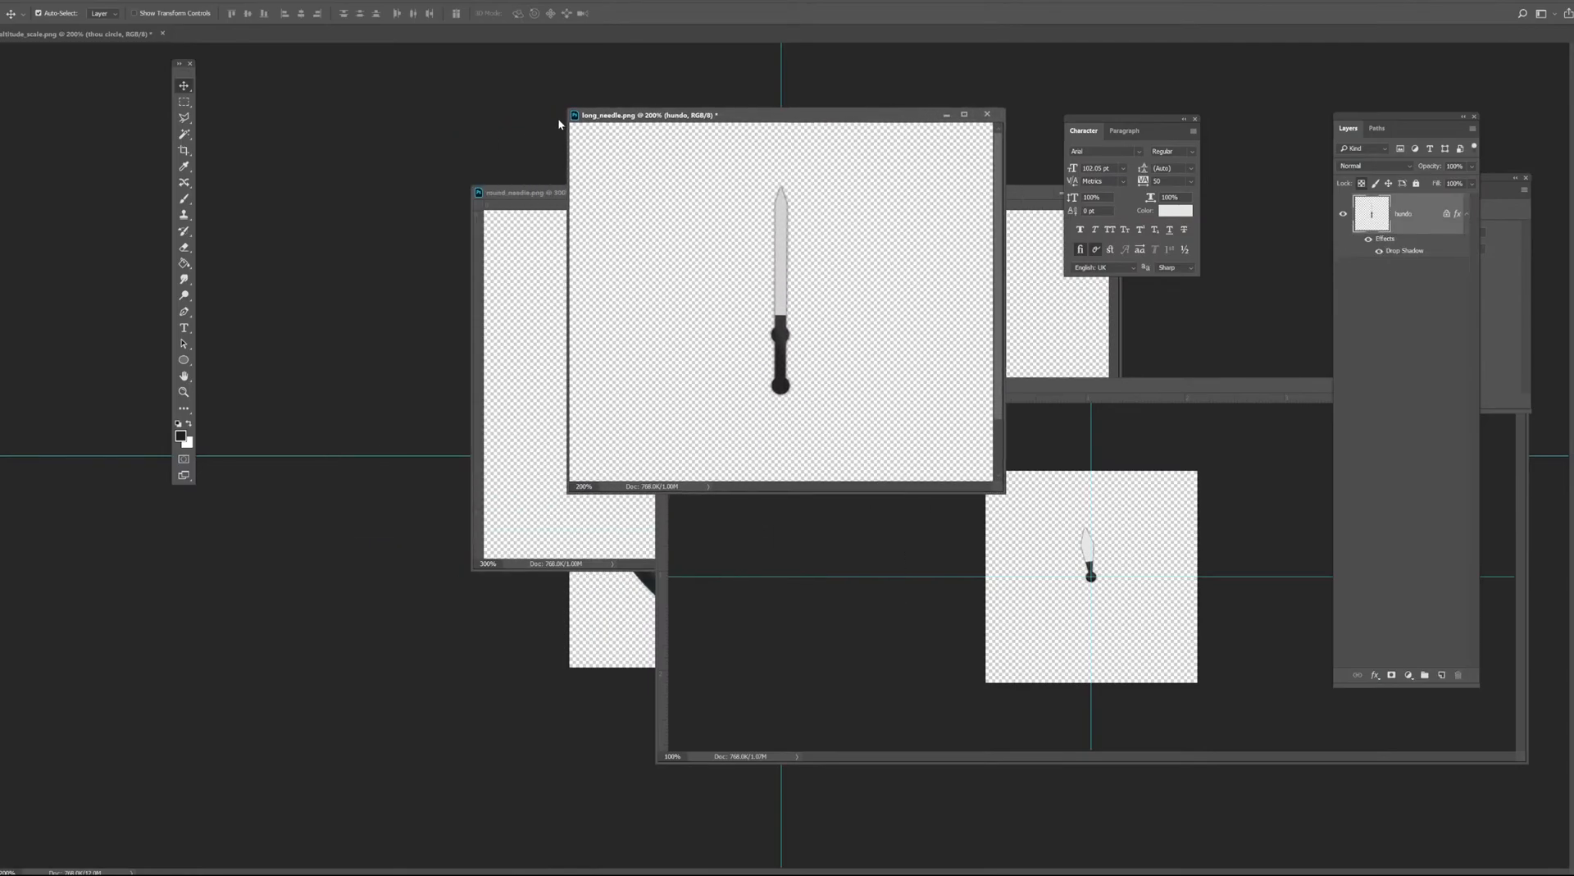
drag(564, 107, 779, 268)
mouse_move(899, 353)
mouse_down()
mouse_move(850, 337)
mouse_move(886, 355)
mouse_up()
drag(747, 378, 696, 268)
Bring round_needle.png forward, shrink its floating window and center the round needle graphic inside it.
click(668, 272)
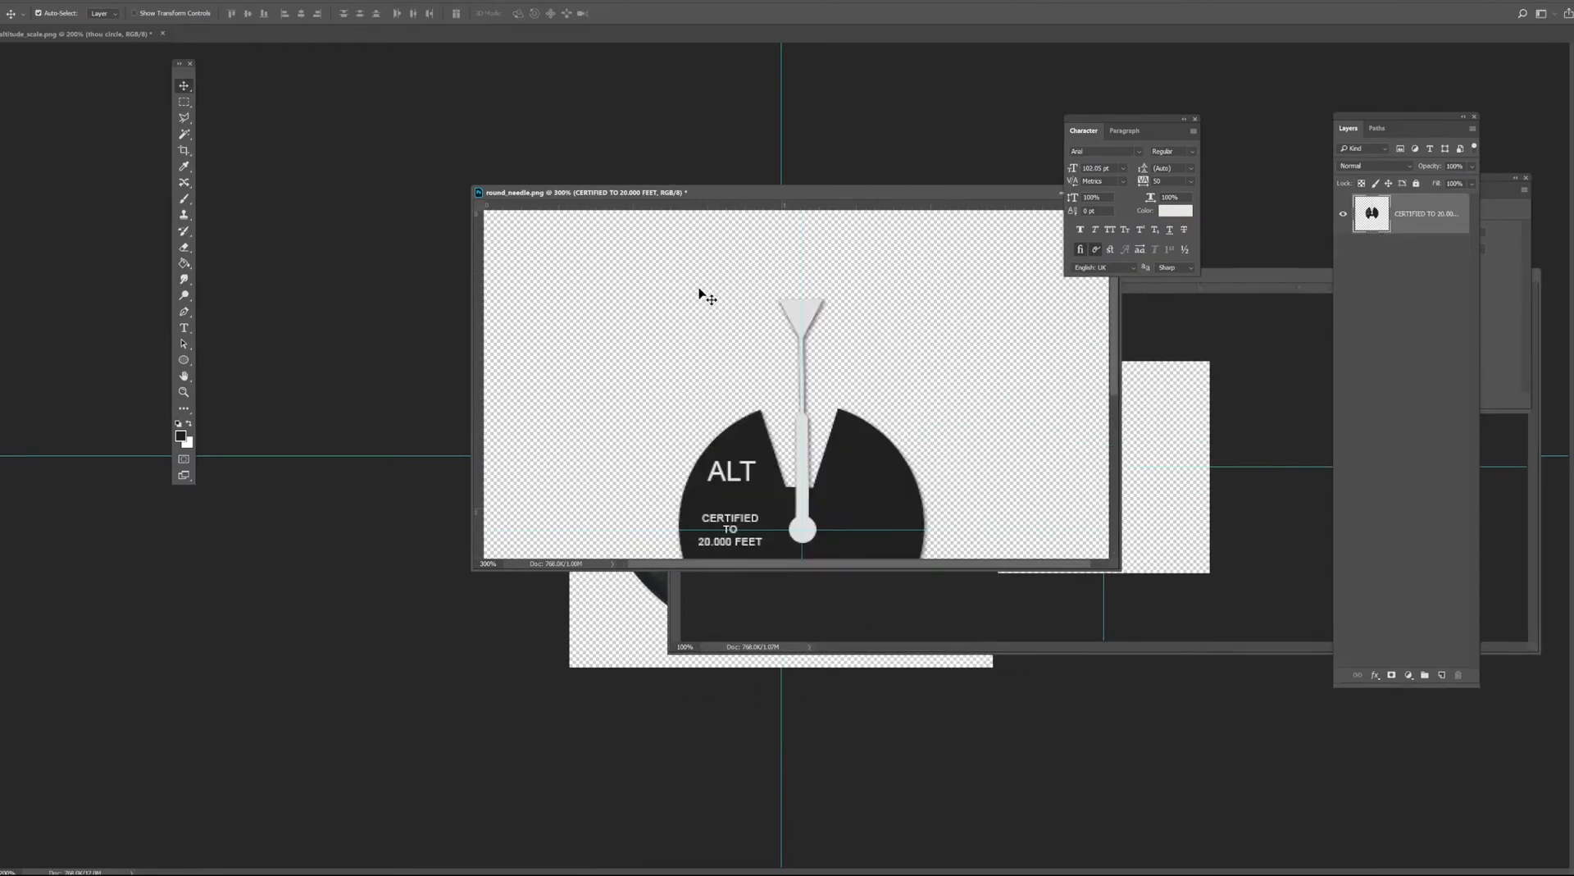
drag(473, 186, 878, 328)
key(ctrl+minus)
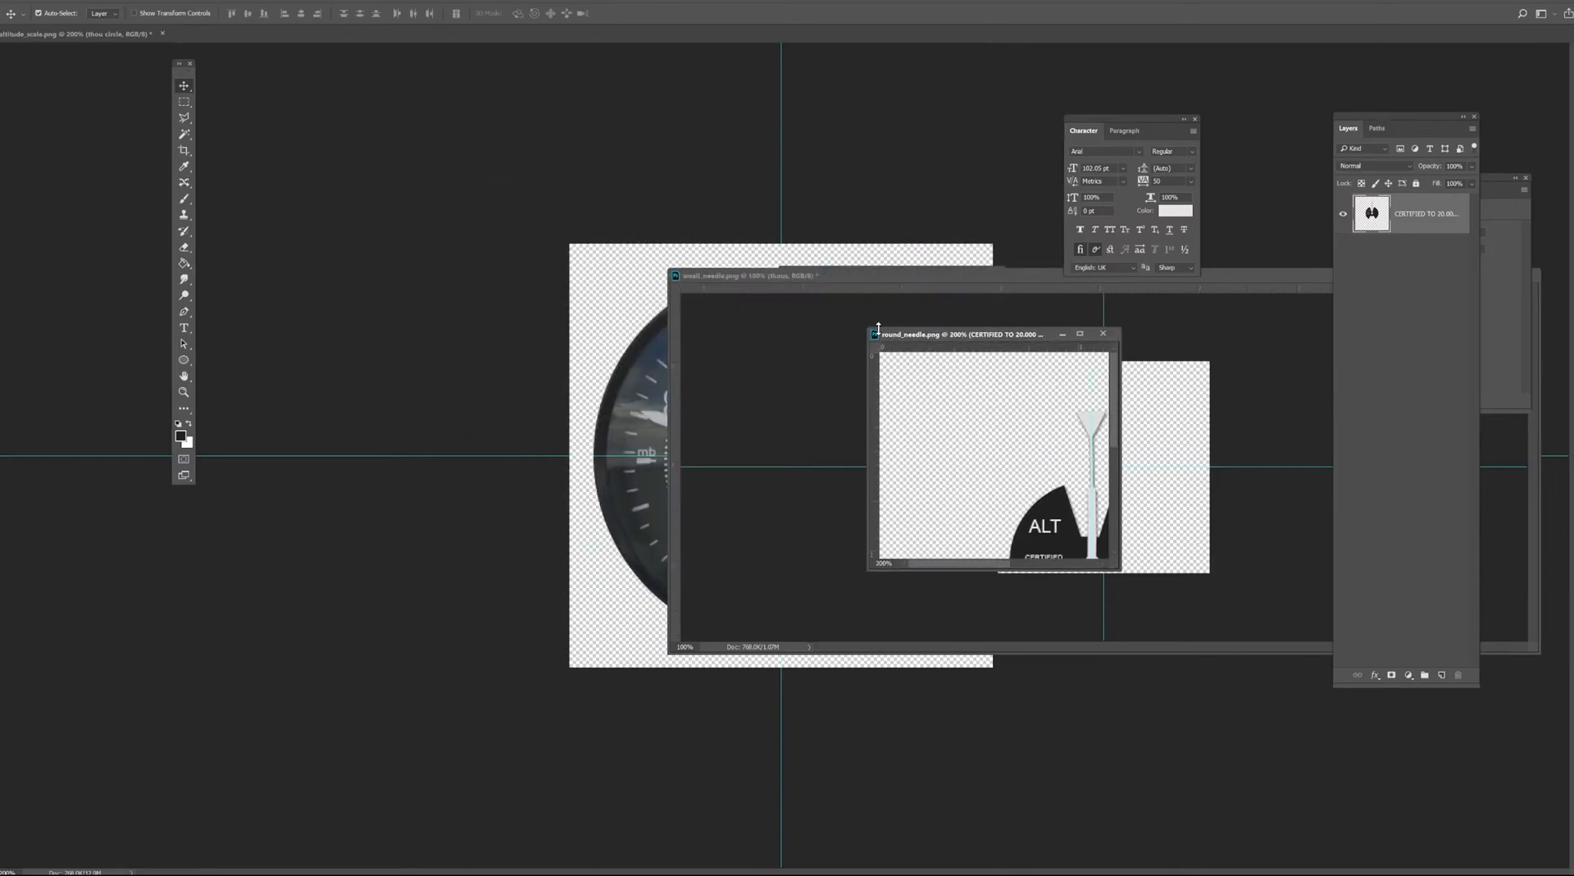
drag(1025, 492, 928, 409)
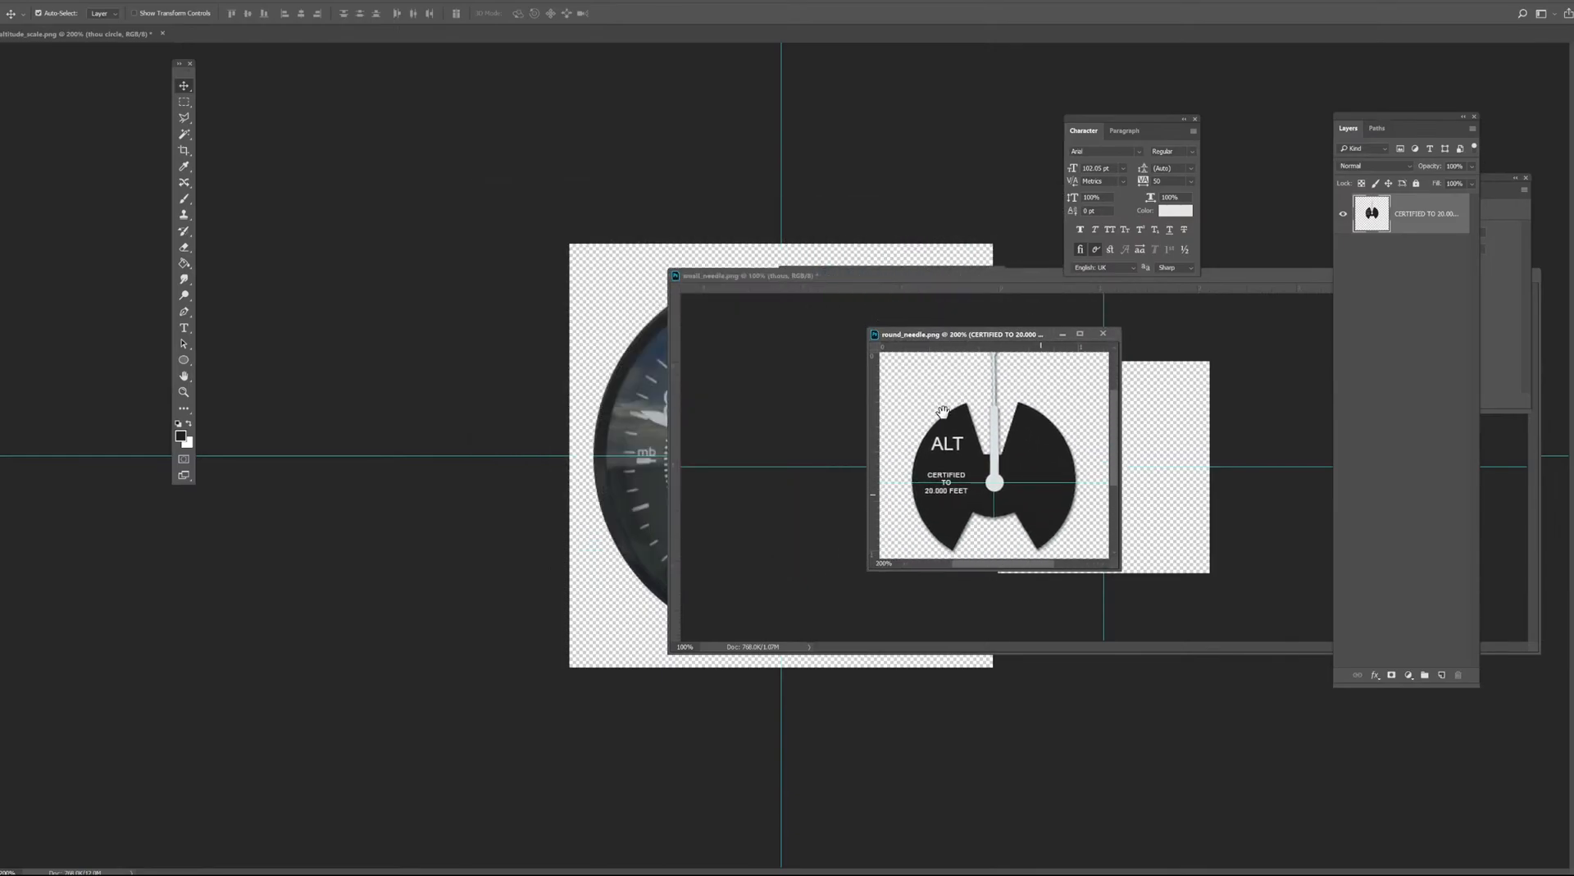
Move the small_needle, long_needle and round_needle windows beside the altimeter so the altitude_scale.png dial is unobstructed.
click(840, 279)
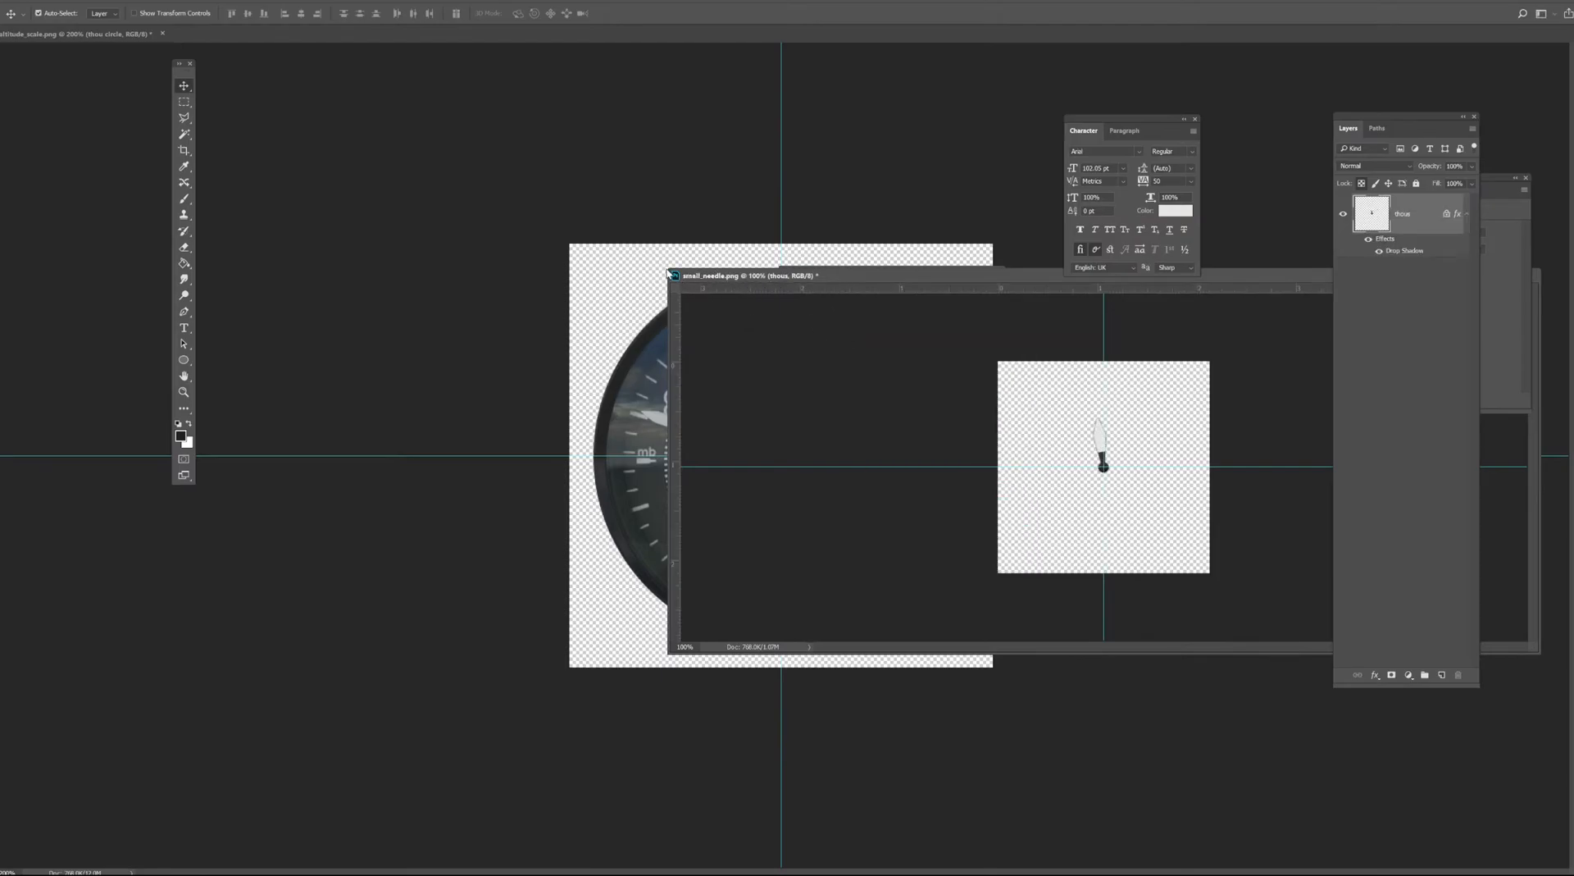
drag(741, 275, 1065, 197)
click(863, 212)
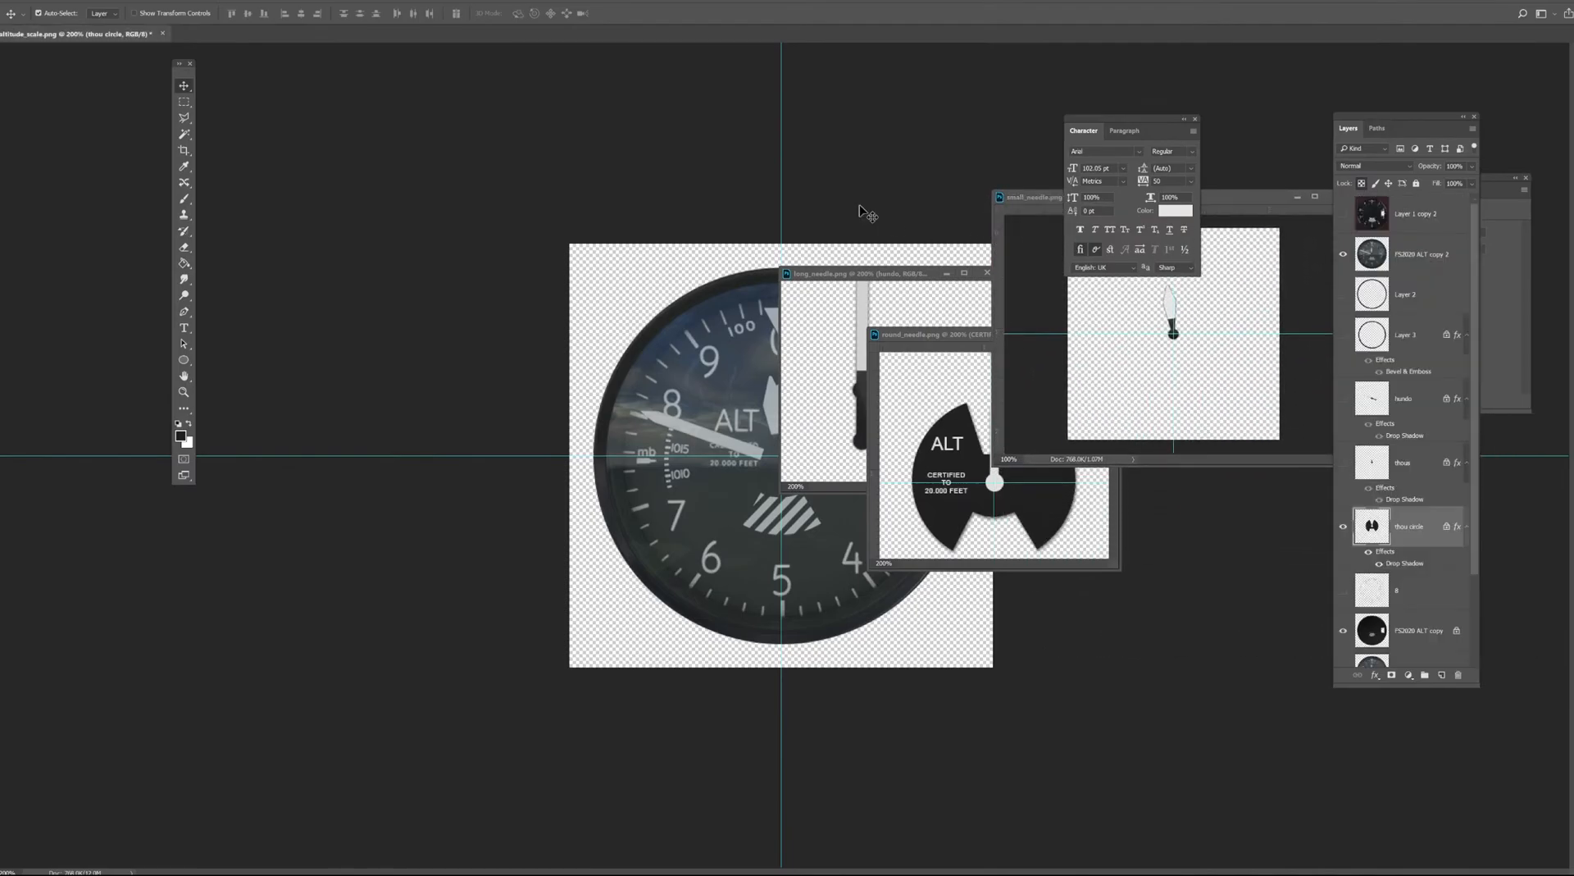
drag(907, 282, 1148, 449)
drag(972, 336, 1151, 364)
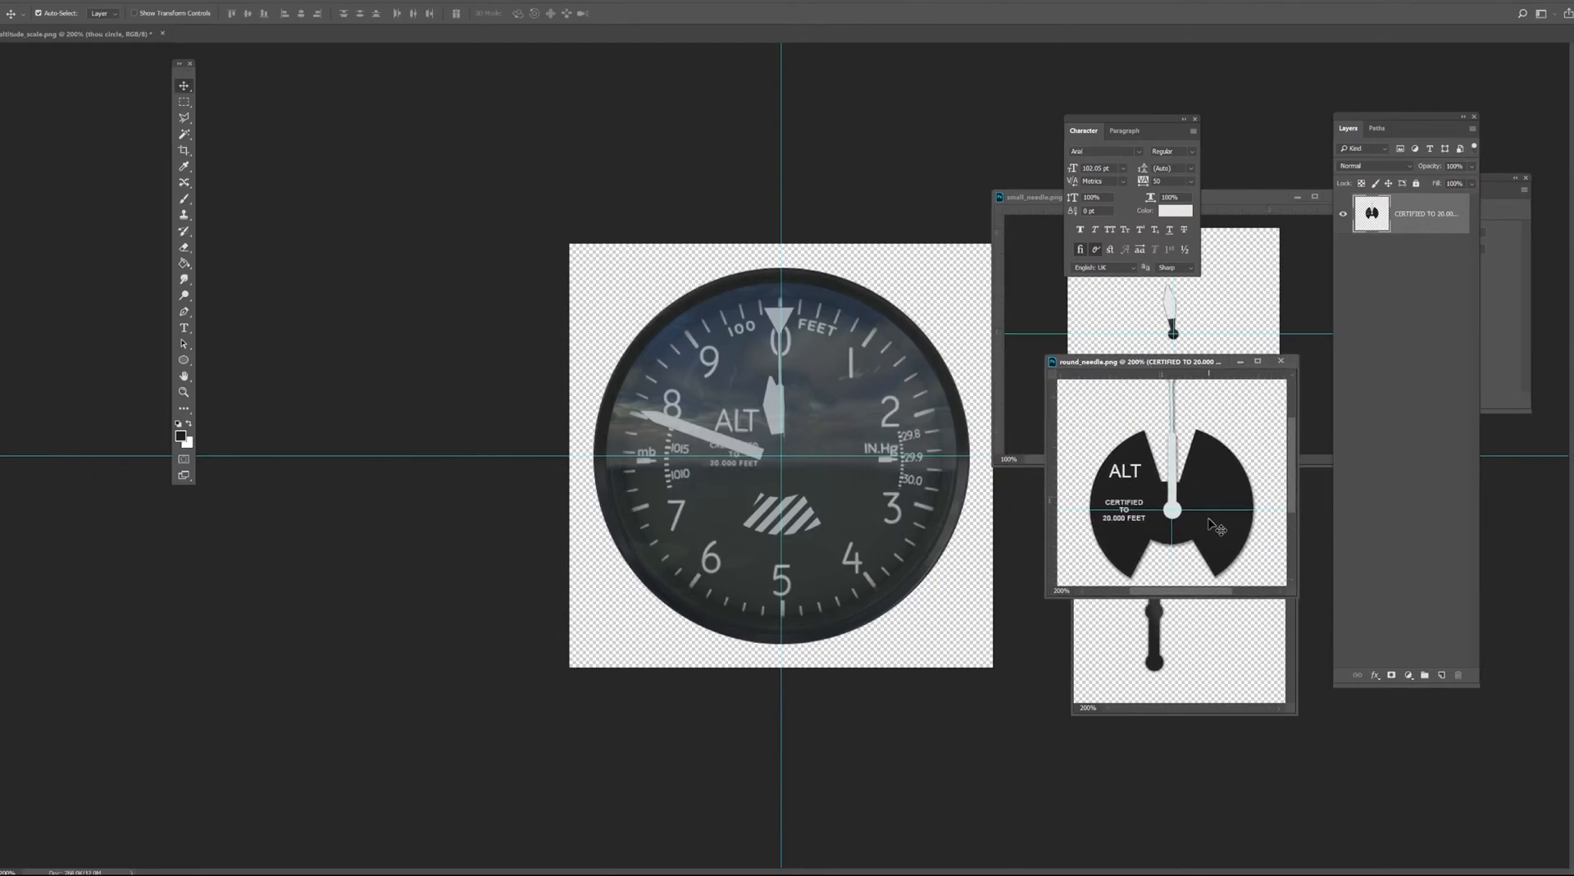
In altitude_scale.png, hide the FS2020 ALT copy 2 layer and delete the old hunds, thous and thou circle layers.
click(894, 223)
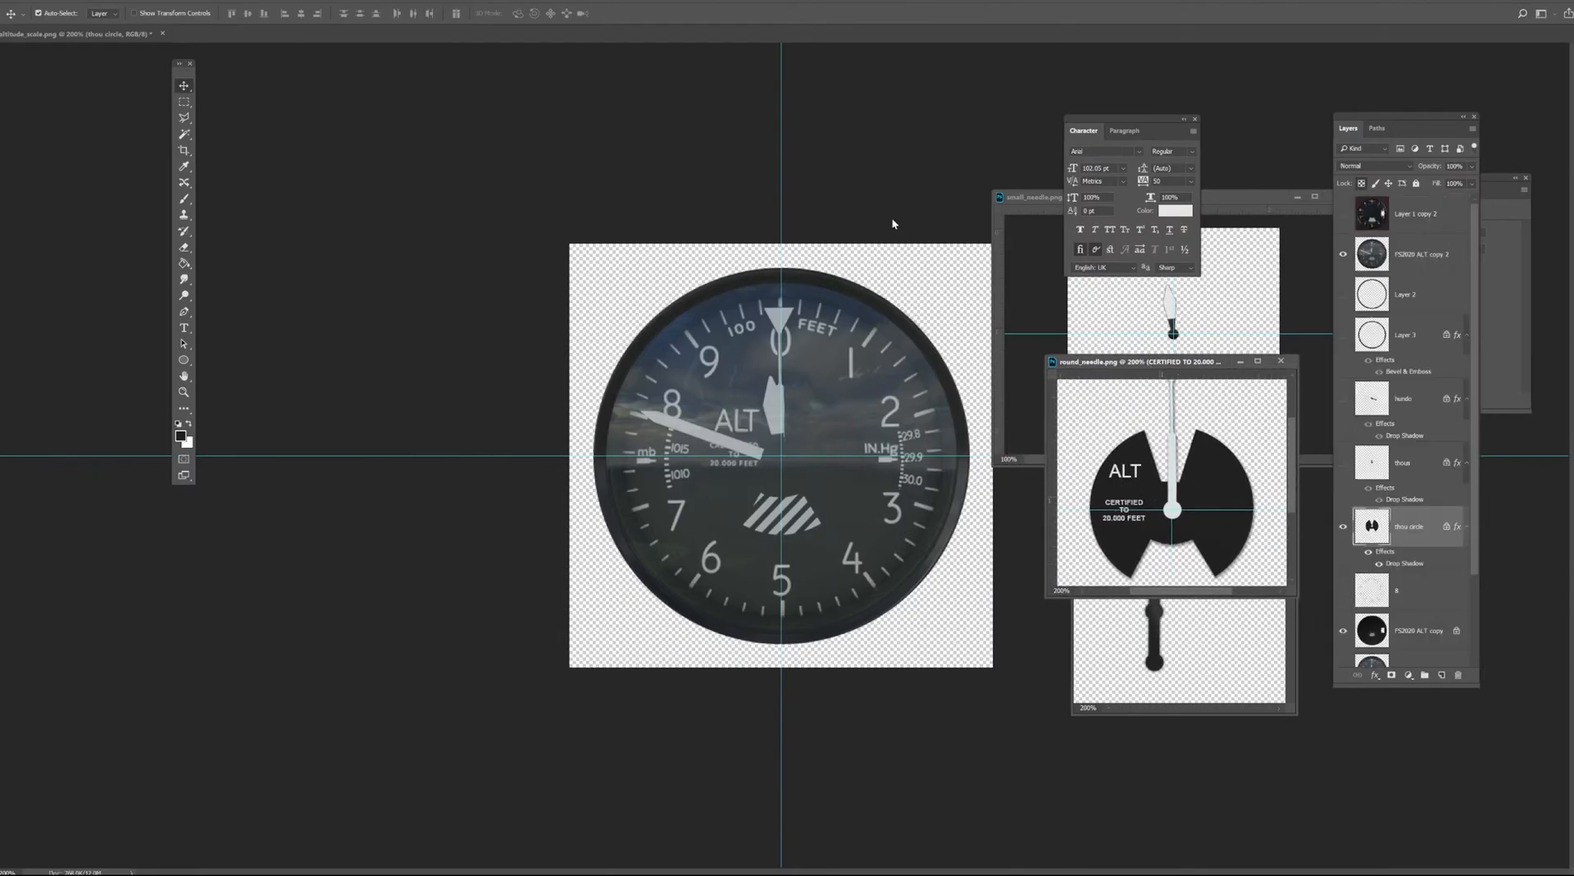
click(1343, 255)
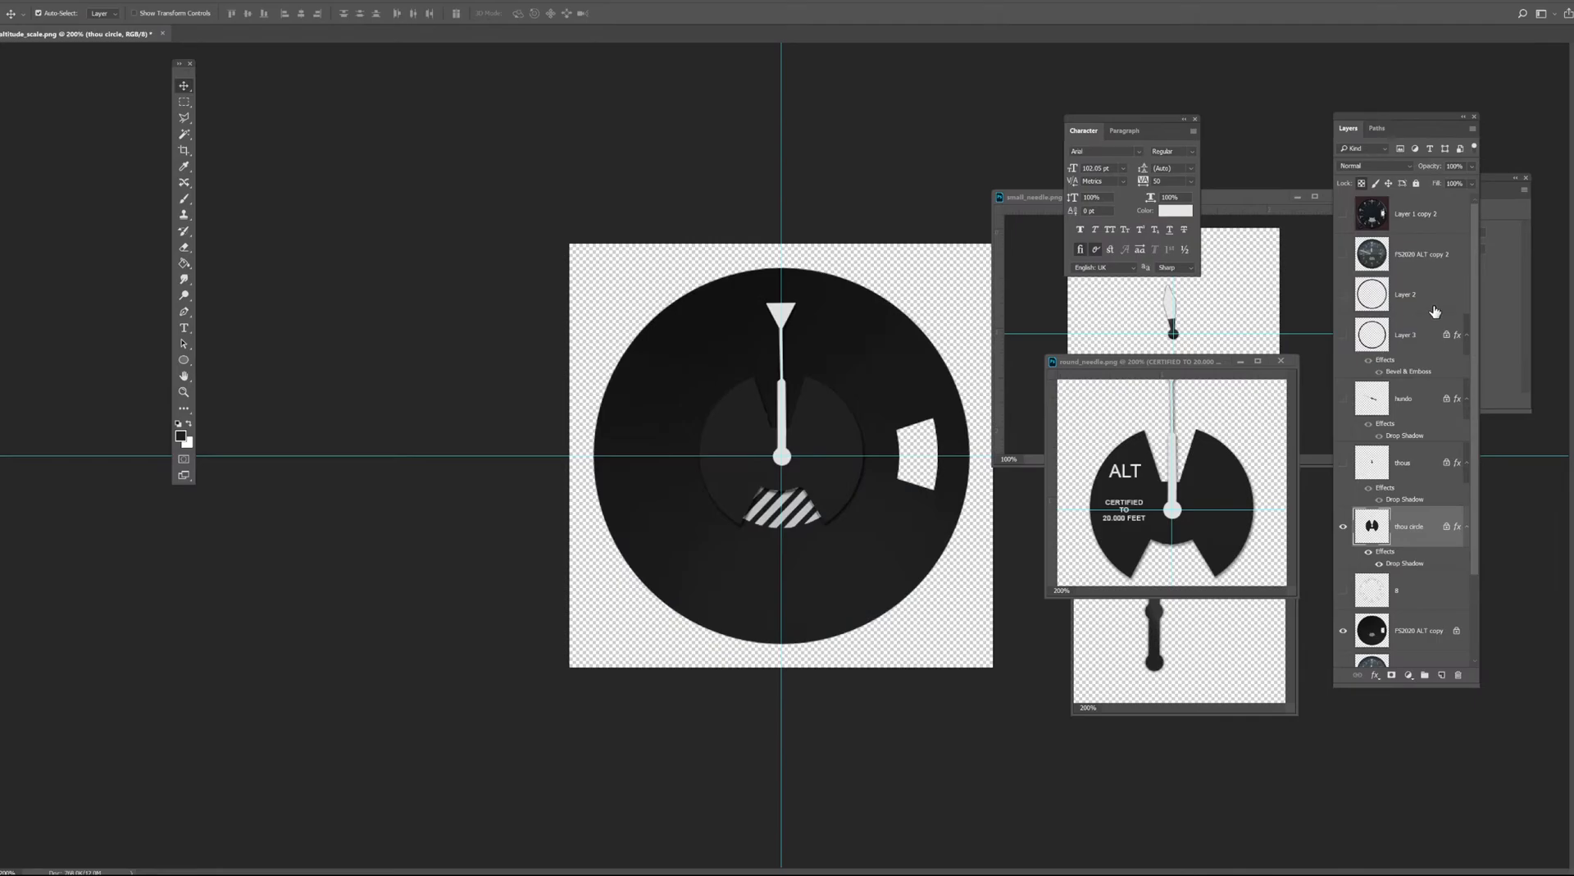
click(1407, 402)
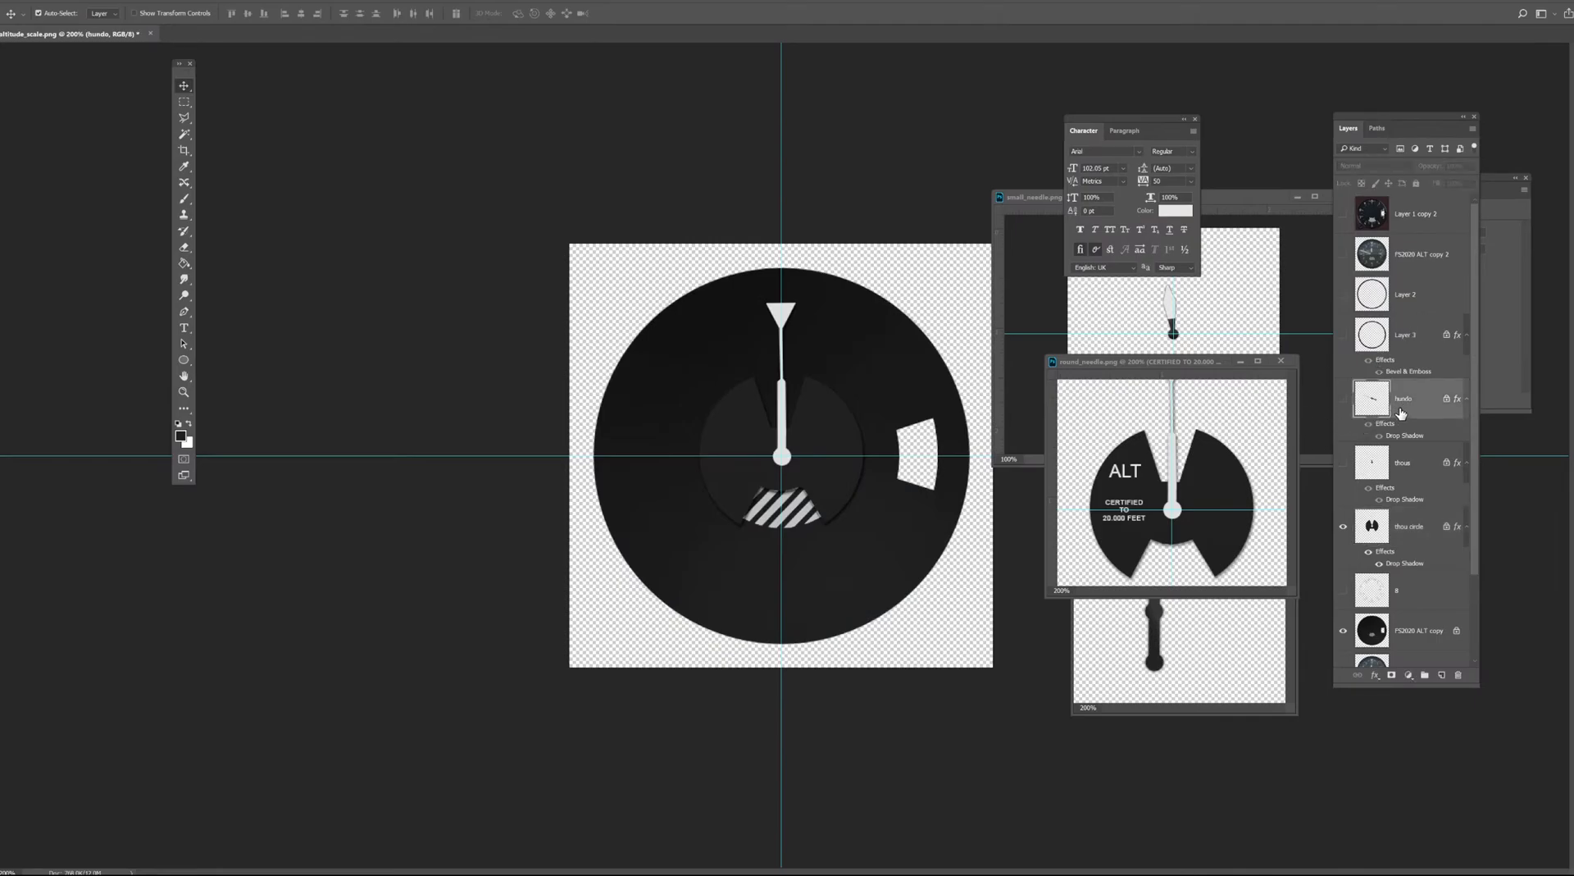
key(Delete)
key(Delete)
key(Delete)
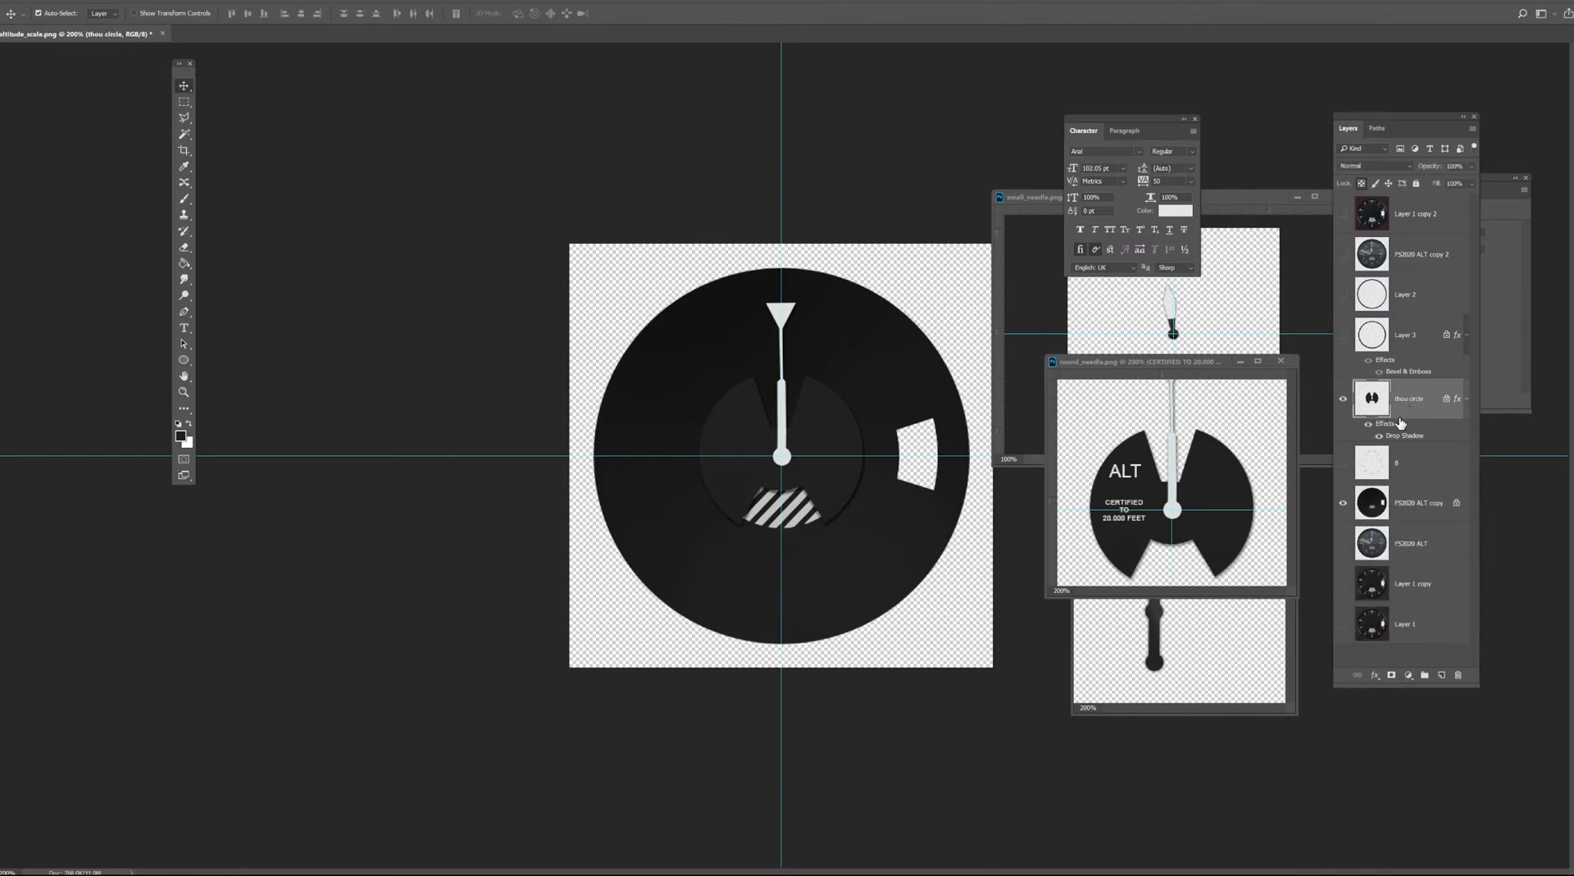
Copy the merged round needle, thous and hunds layers from their separate documents onto the center of the altitude_scale.png dial.
click(1213, 492)
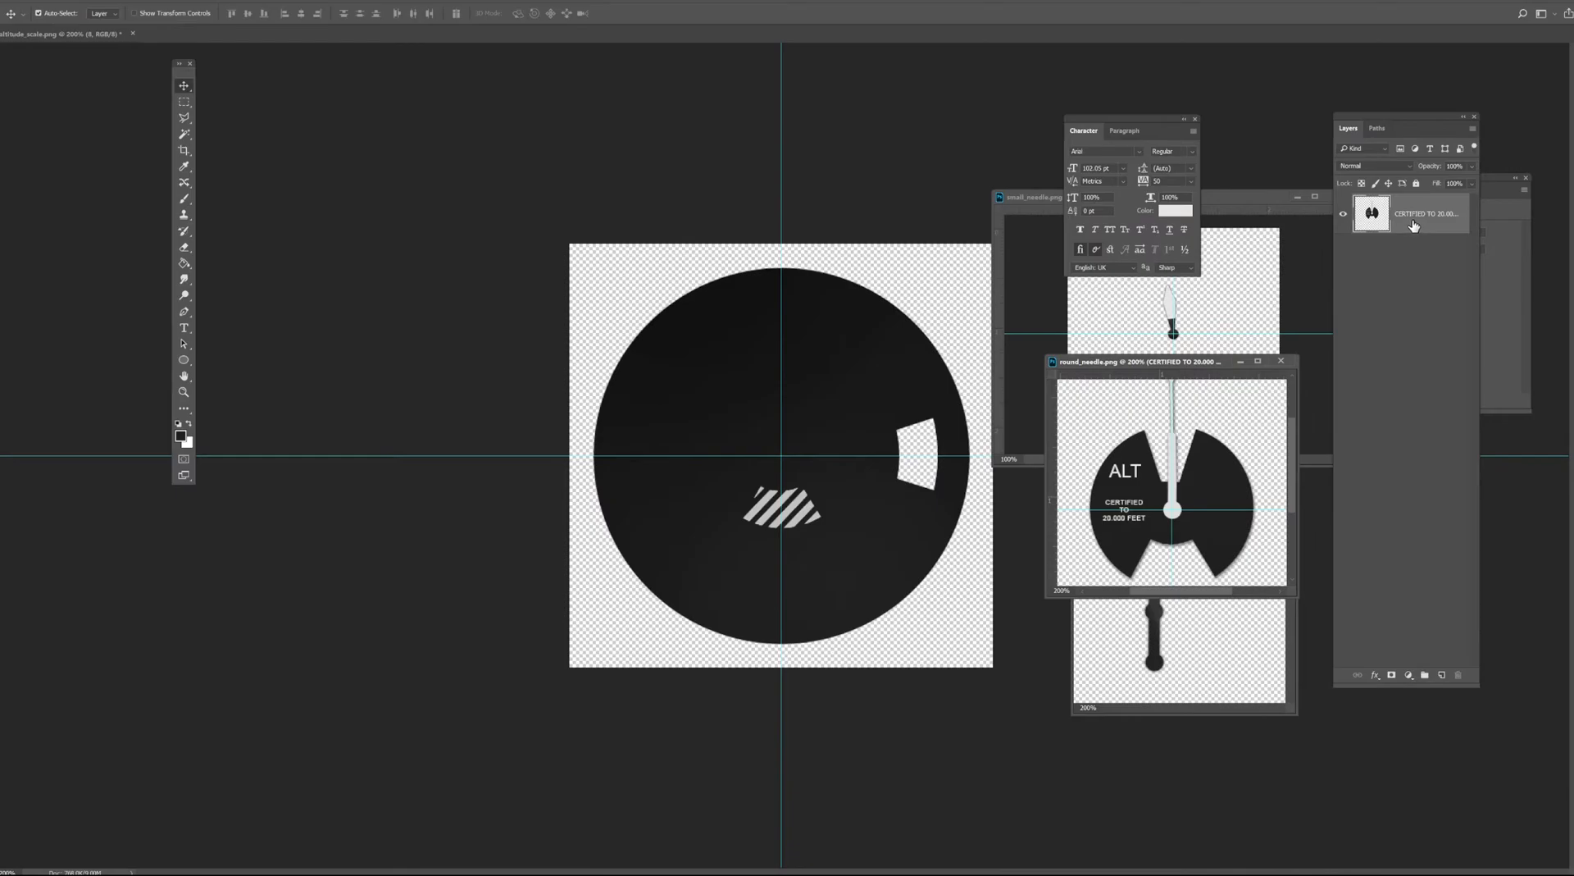
drag(1423, 214, 814, 457)
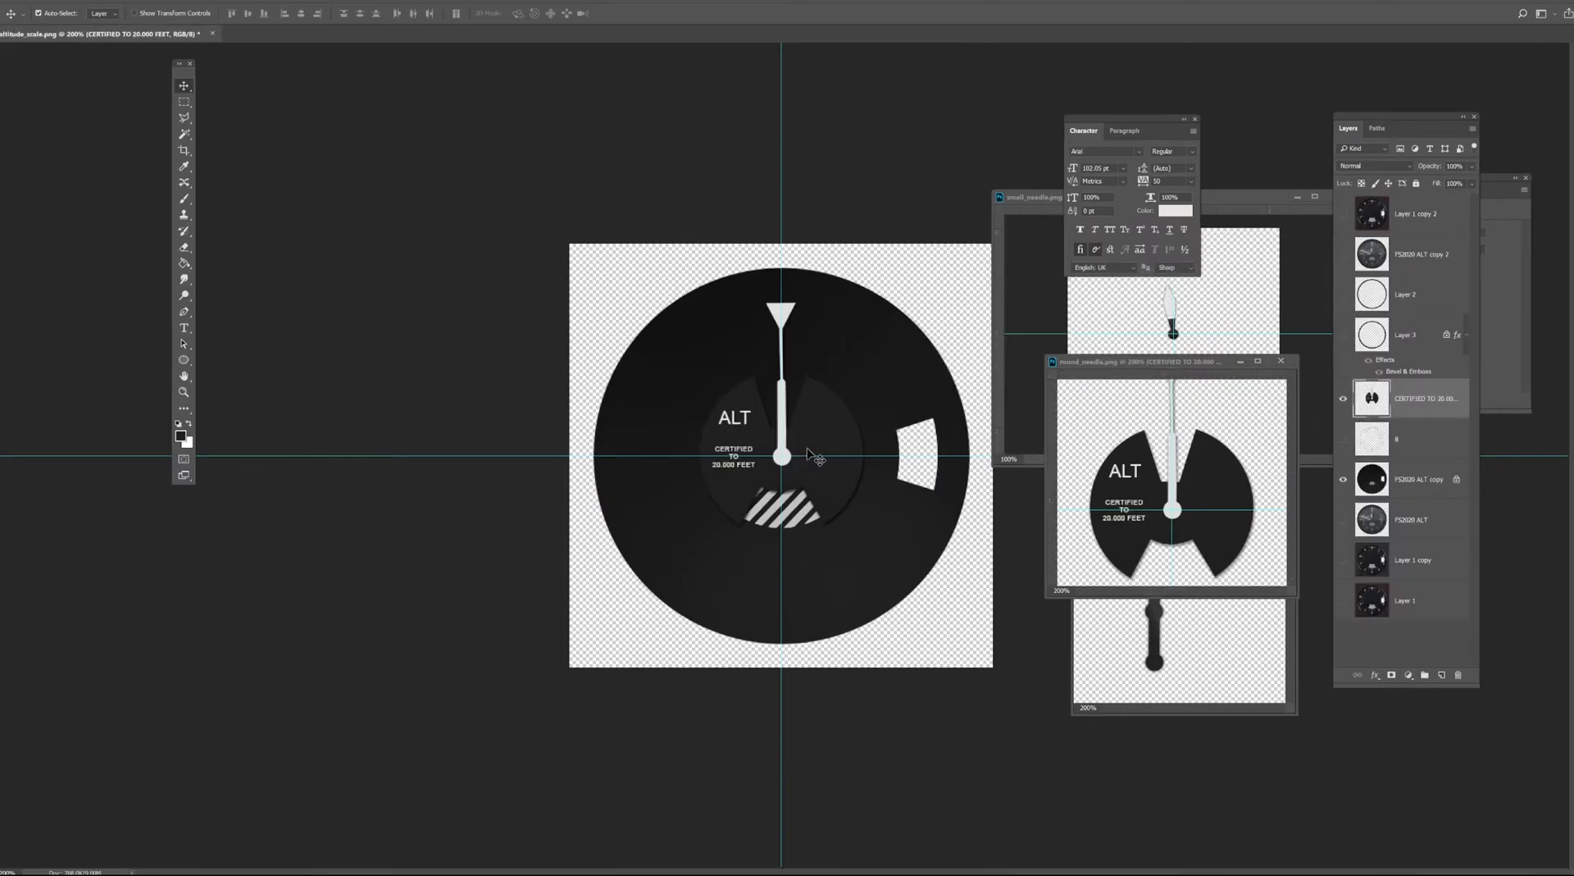
click(1294, 278)
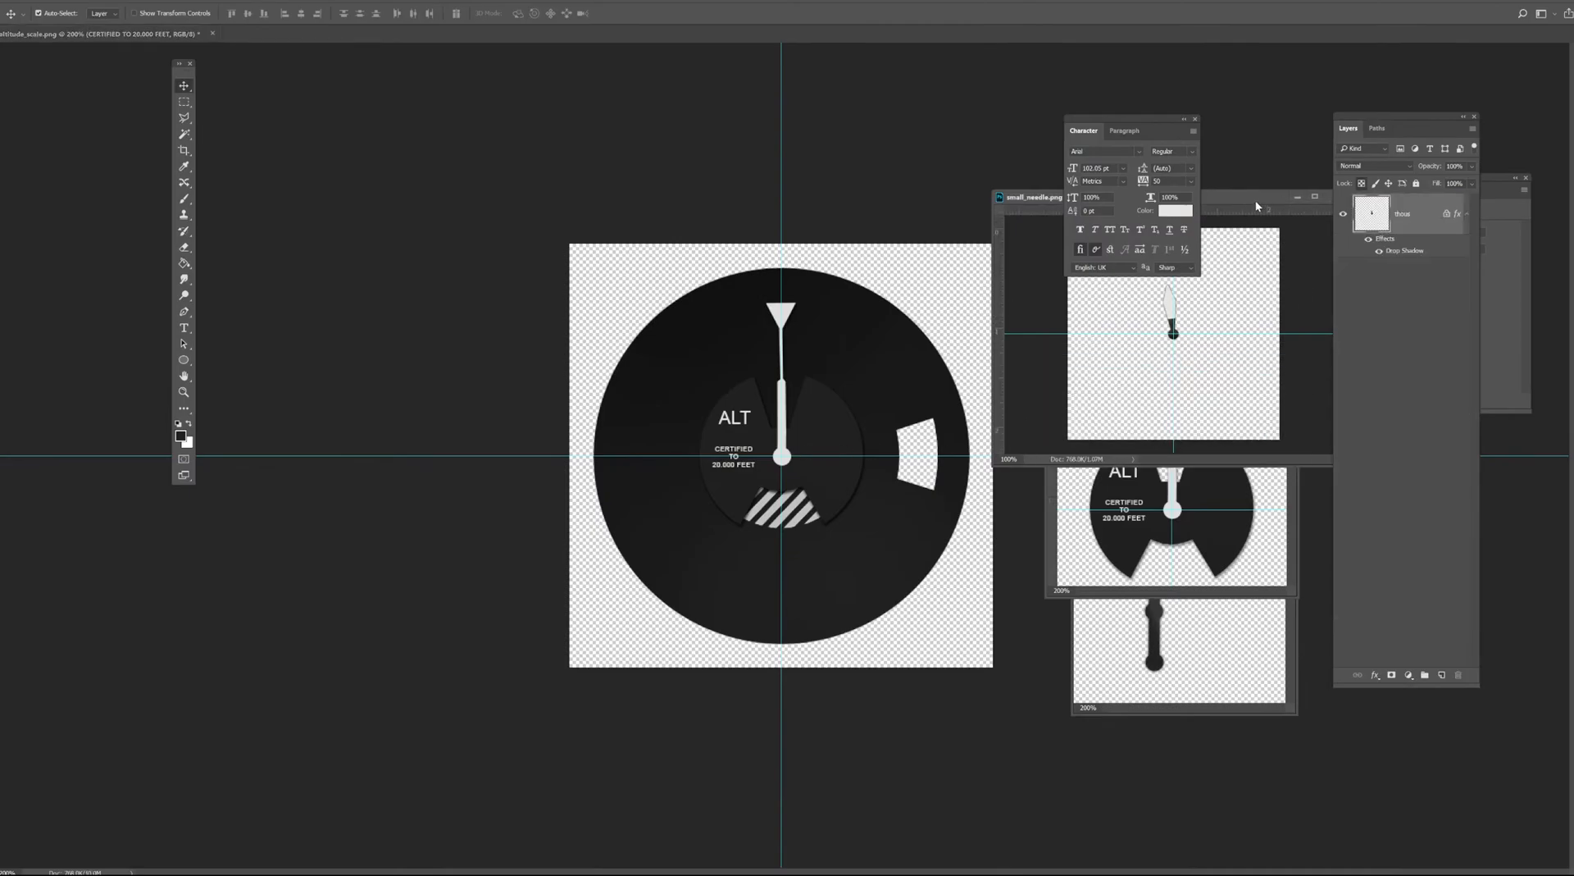
drag(1422, 214, 782, 450)
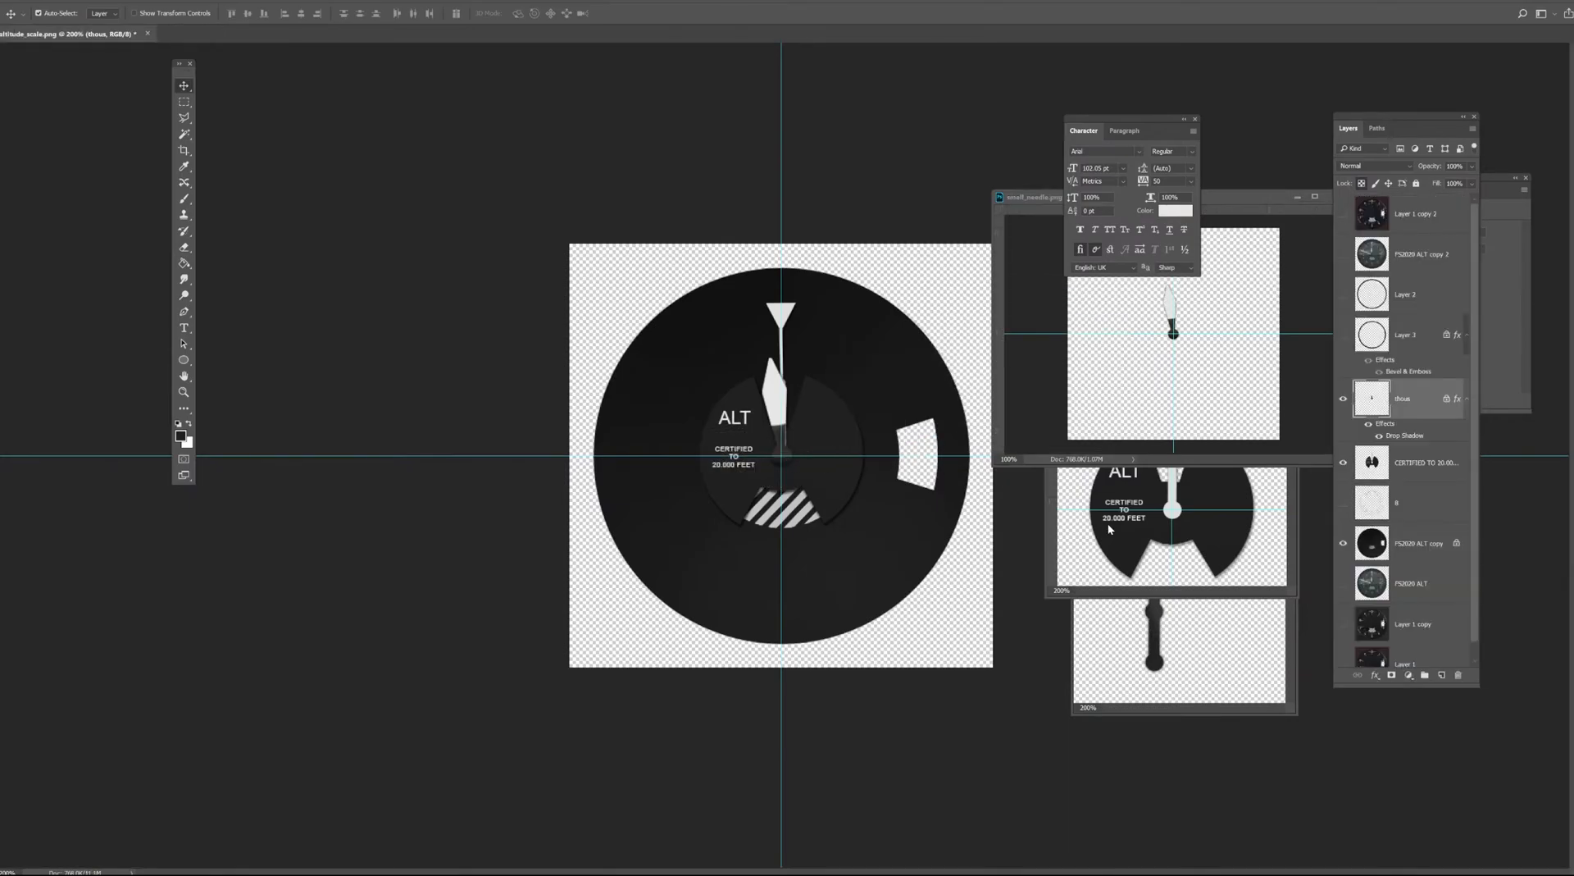
click(1205, 633)
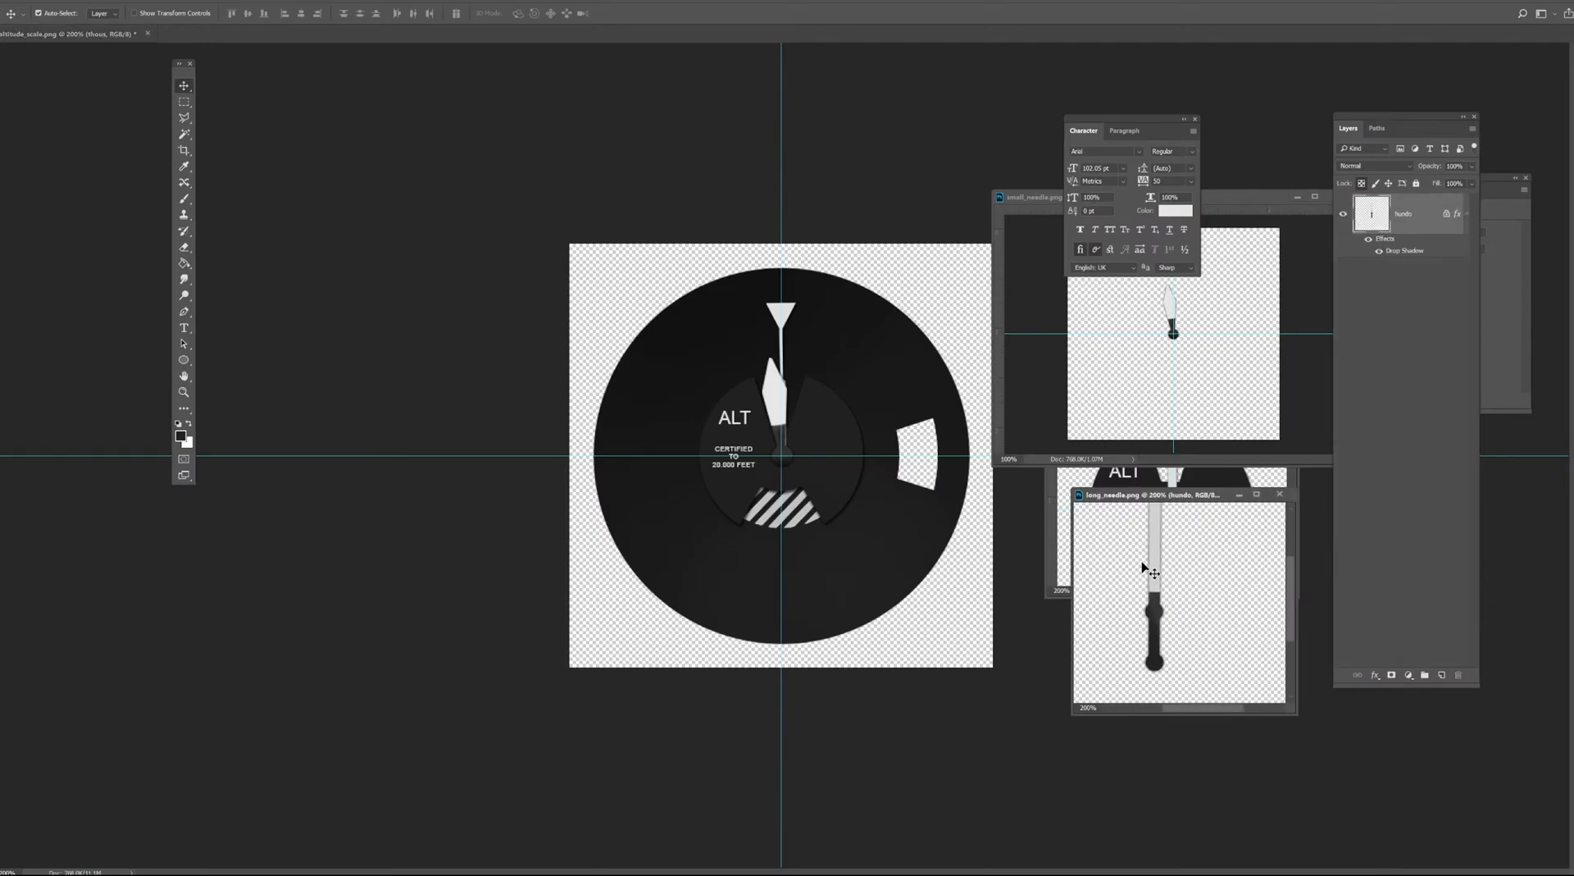
drag(1417, 221, 825, 435)
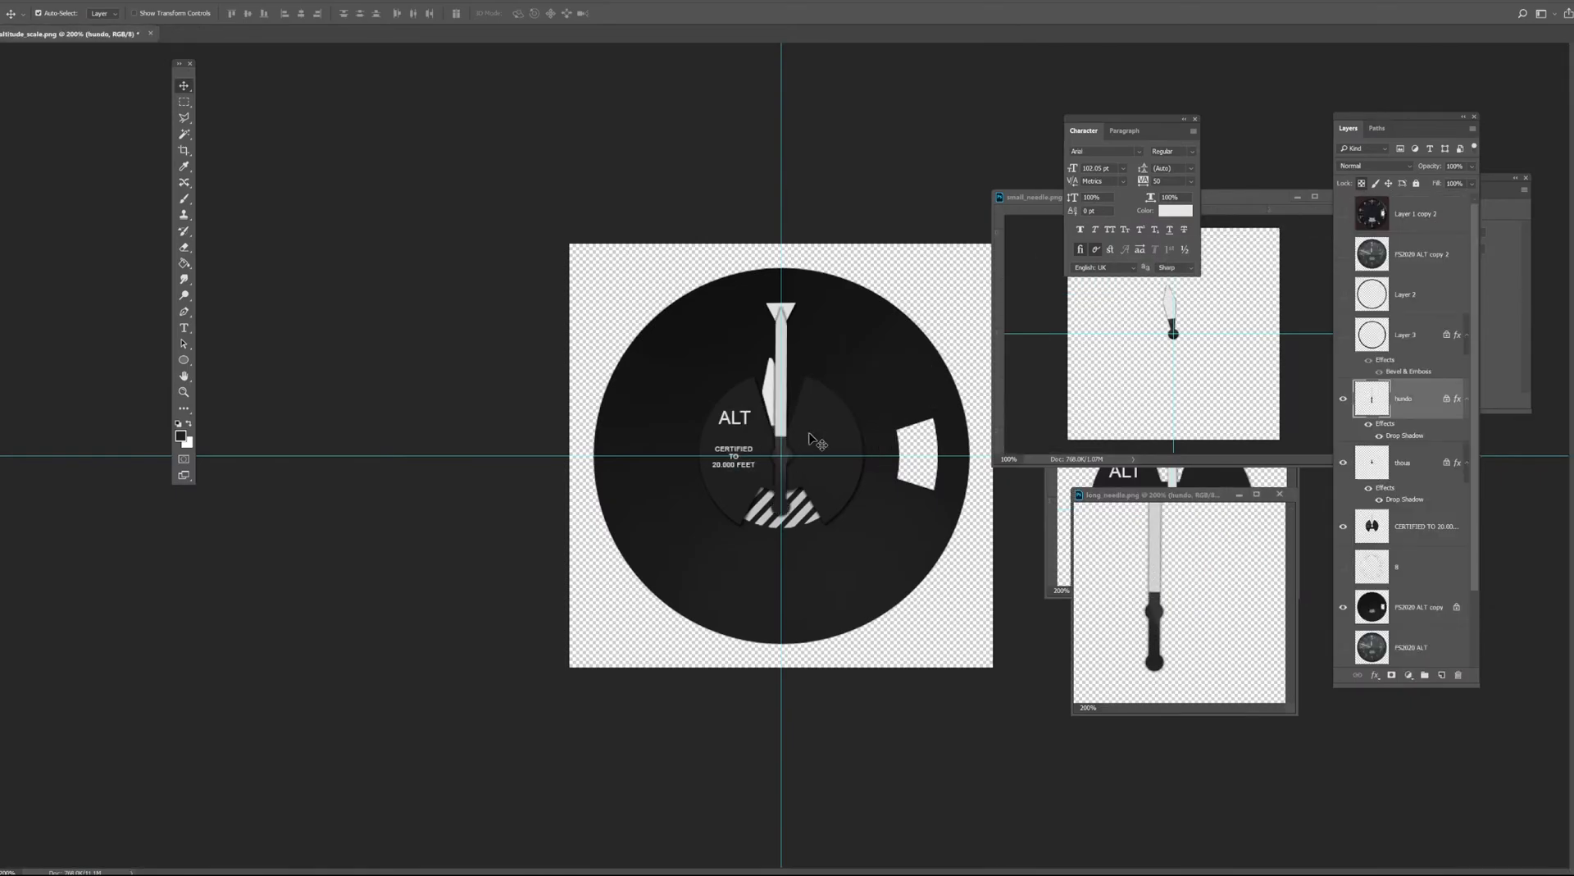
Nudge the hunds needle horizontally to align it with the dial's vertical center guide.
key(Right)
key(Right)
key(Right)
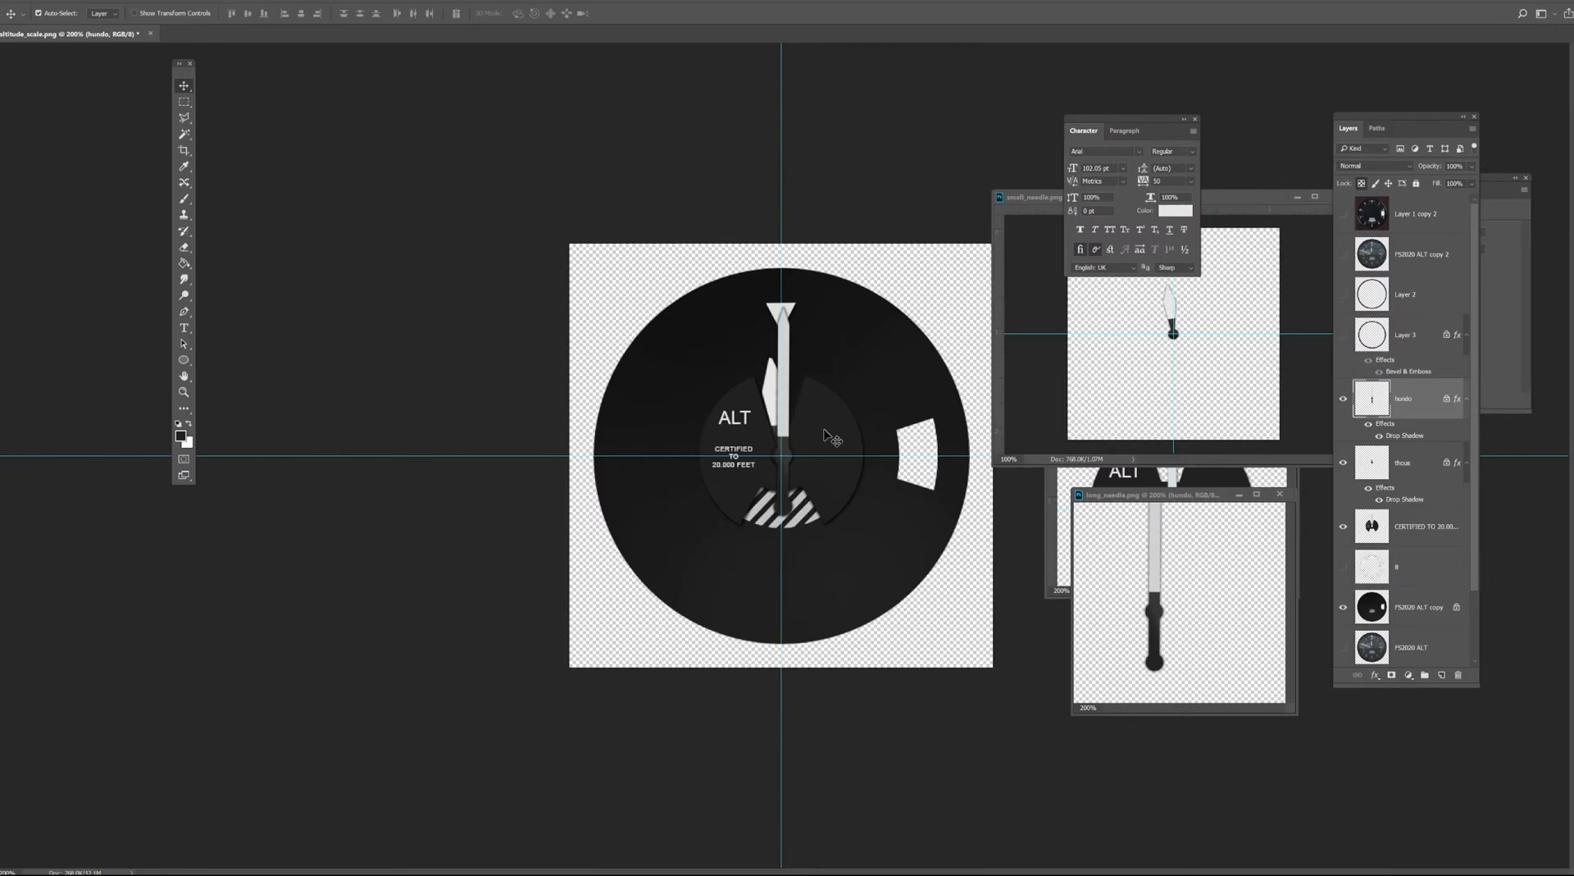
key(Left)
key(Left)
key(Left)
Show Layer 2, Layer 3, the number scale, Layer 1 copy and Layer 1, keeping the FS2020 ALT copy dial face visible.
click(1343, 335)
click(1343, 295)
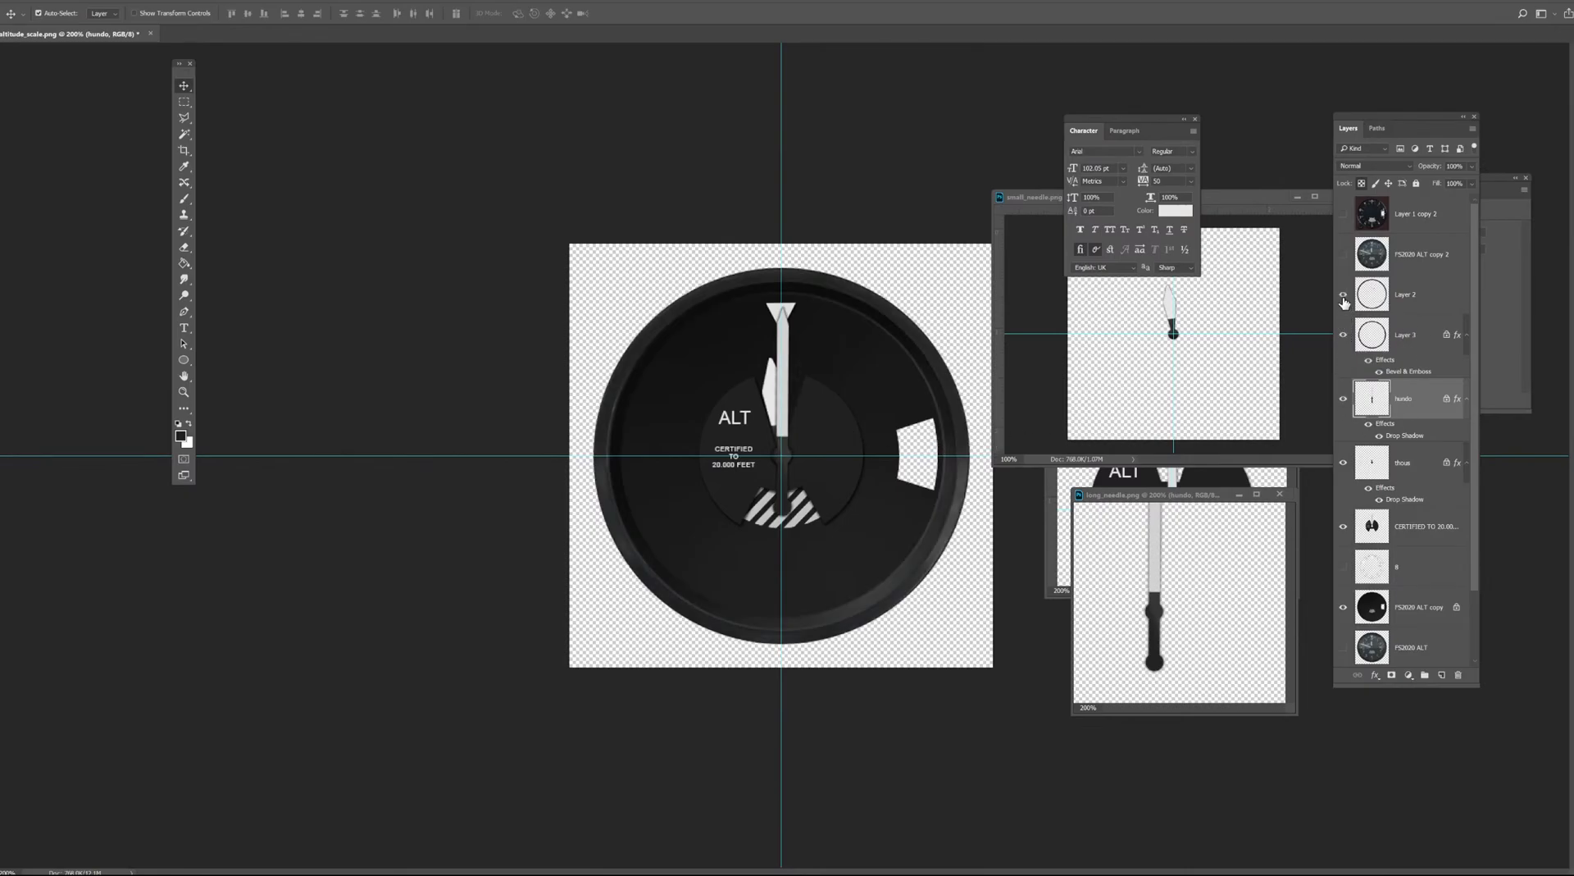
click(1343, 566)
click(1343, 607)
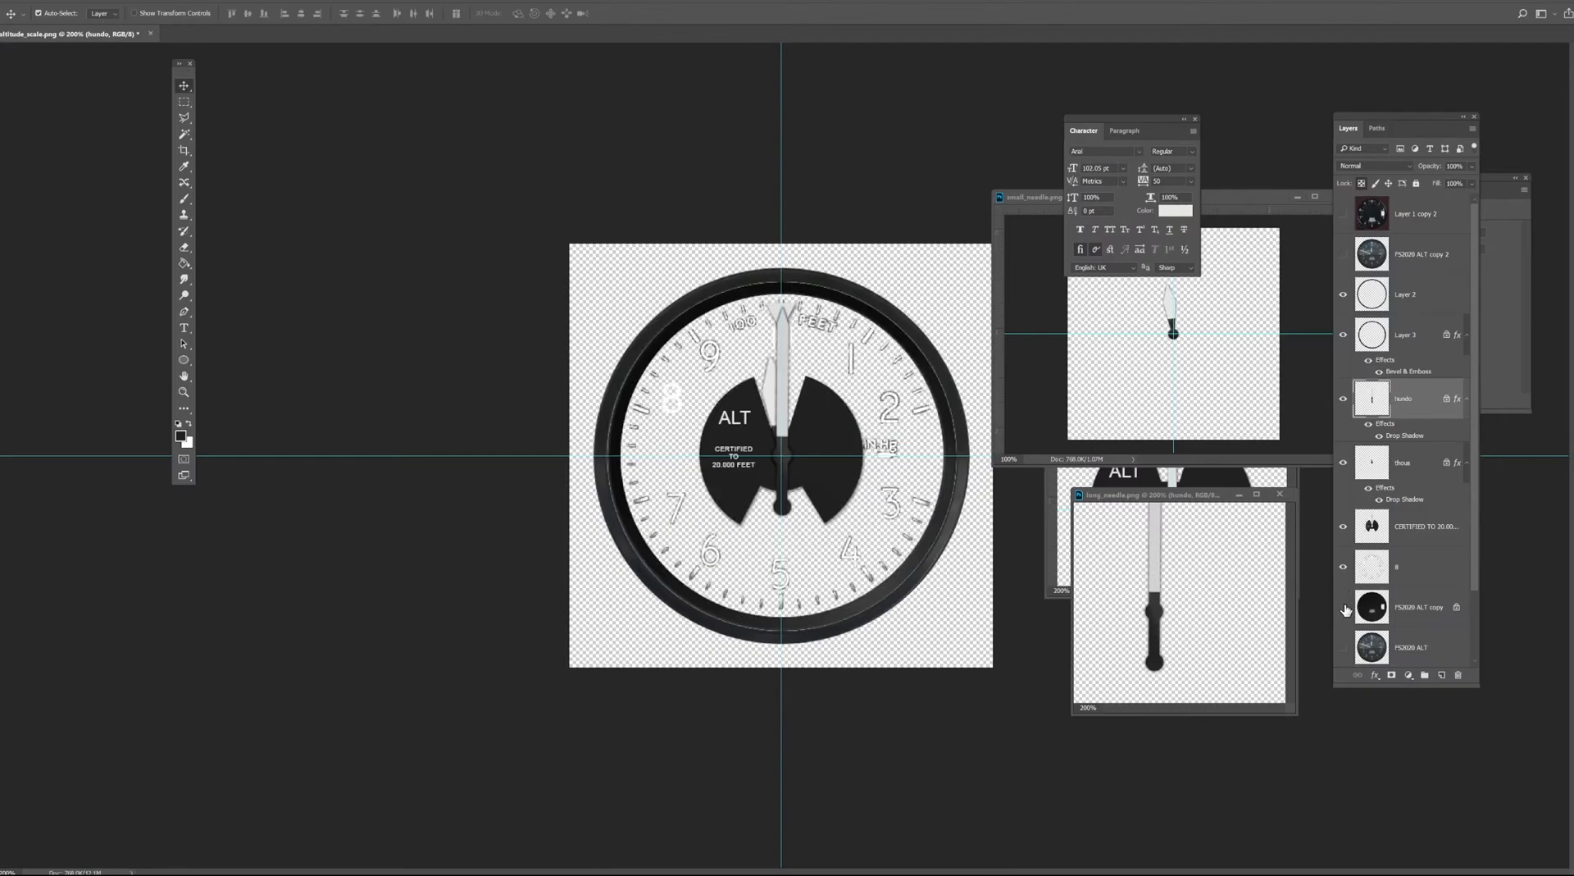
click(1343, 608)
scroll(1403, 525, down, 2)
click(1343, 607)
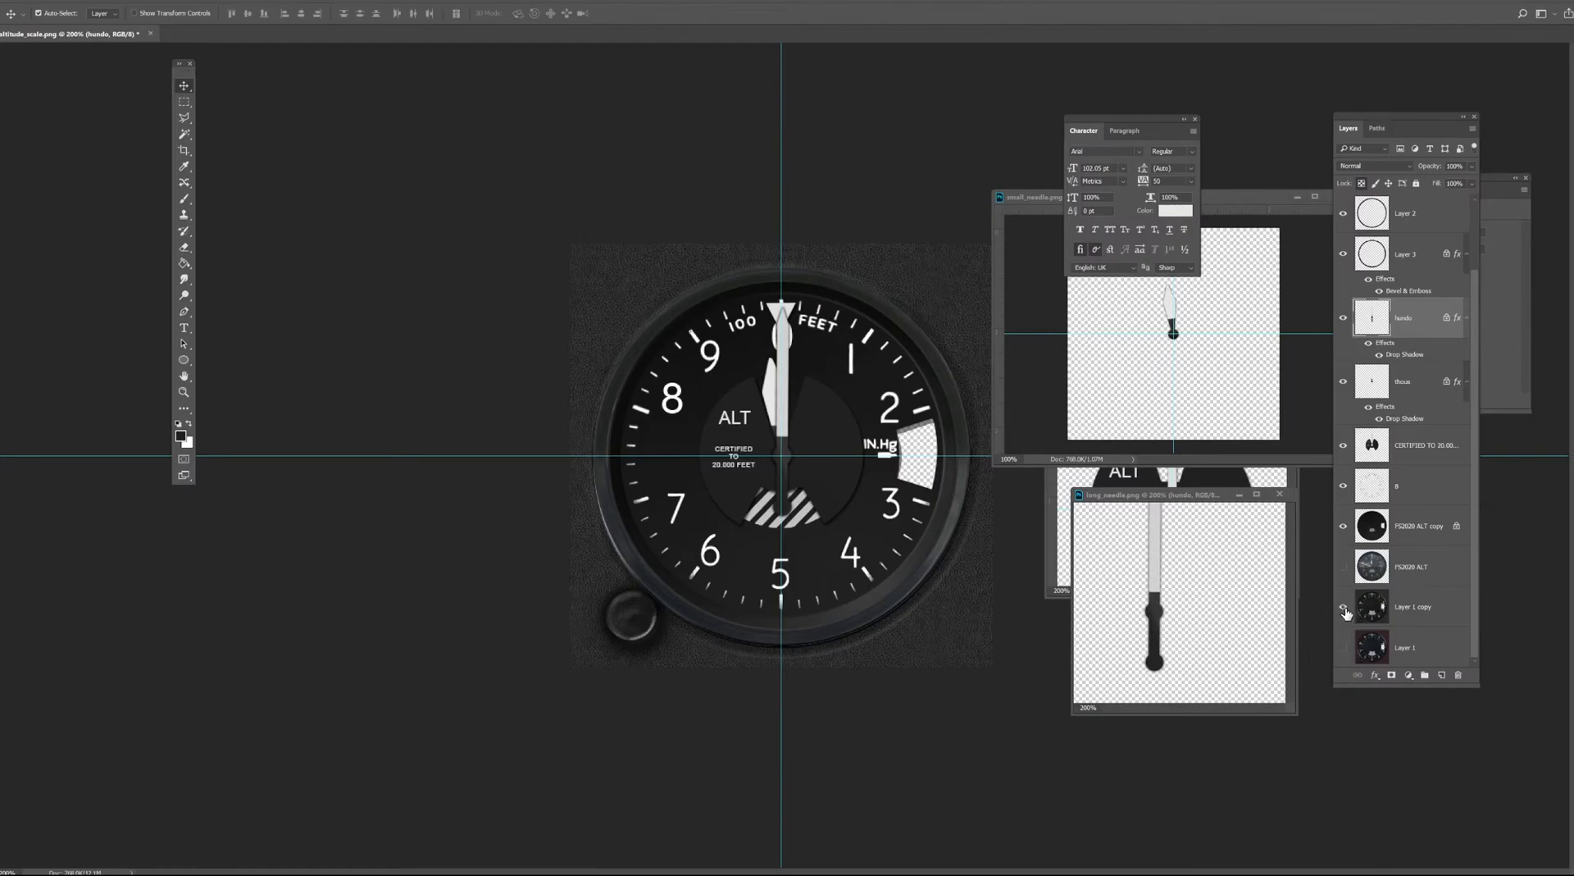
click(1344, 648)
click(1344, 608)
Place baro_dial from the resources folder into altitude_scale.png at 154.36% and move its layer below FS2020 ALT copy.
key(alt+Tab)
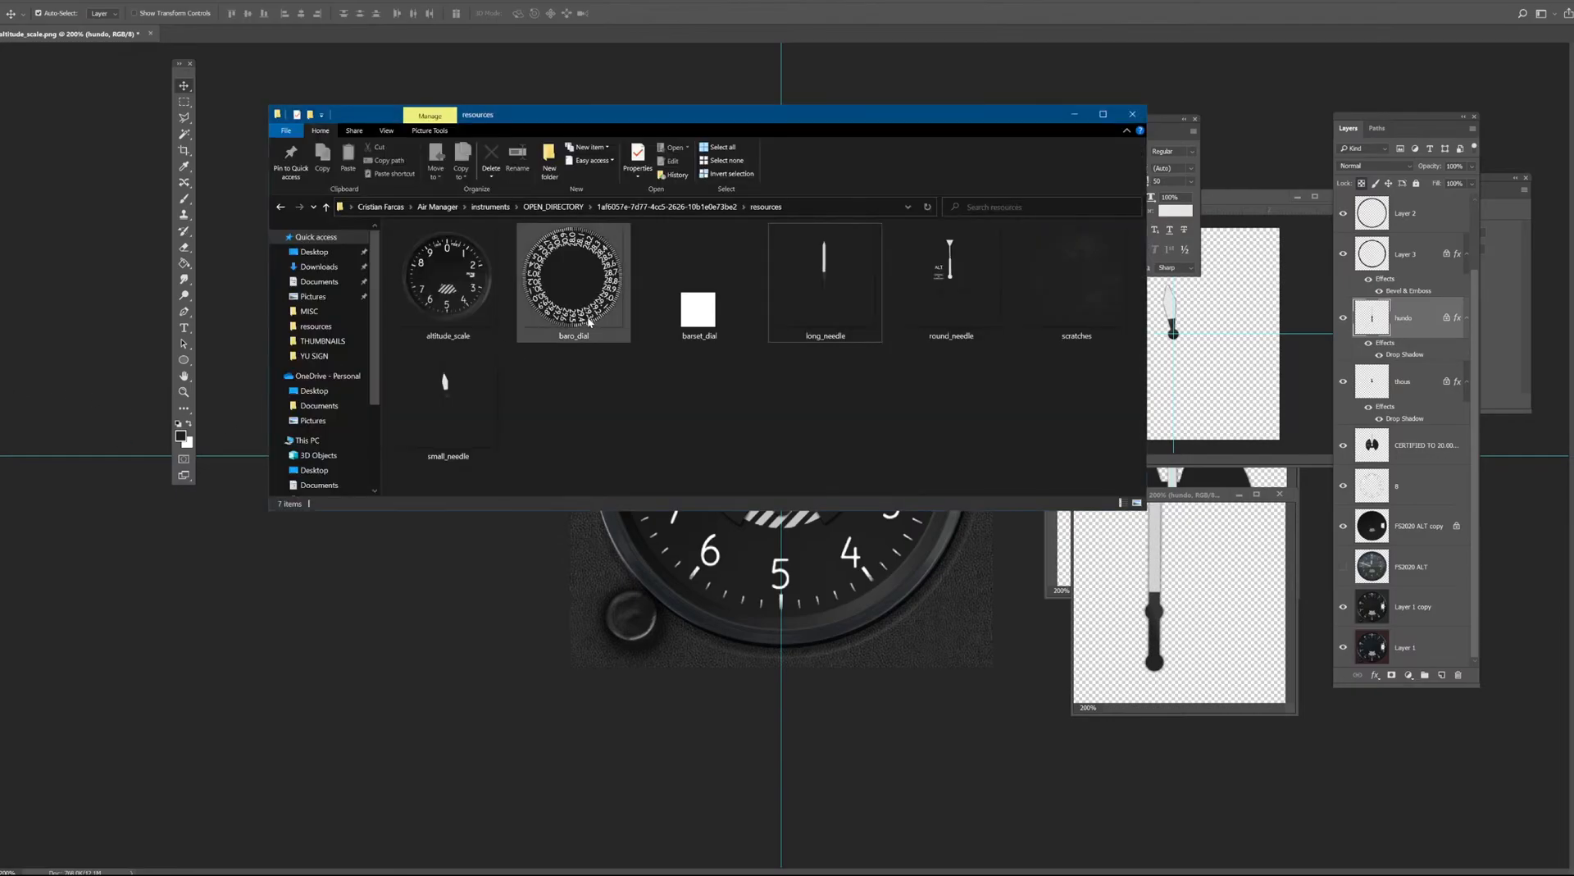
mouse_move(621, 307)
drag(619, 292, 901, 582)
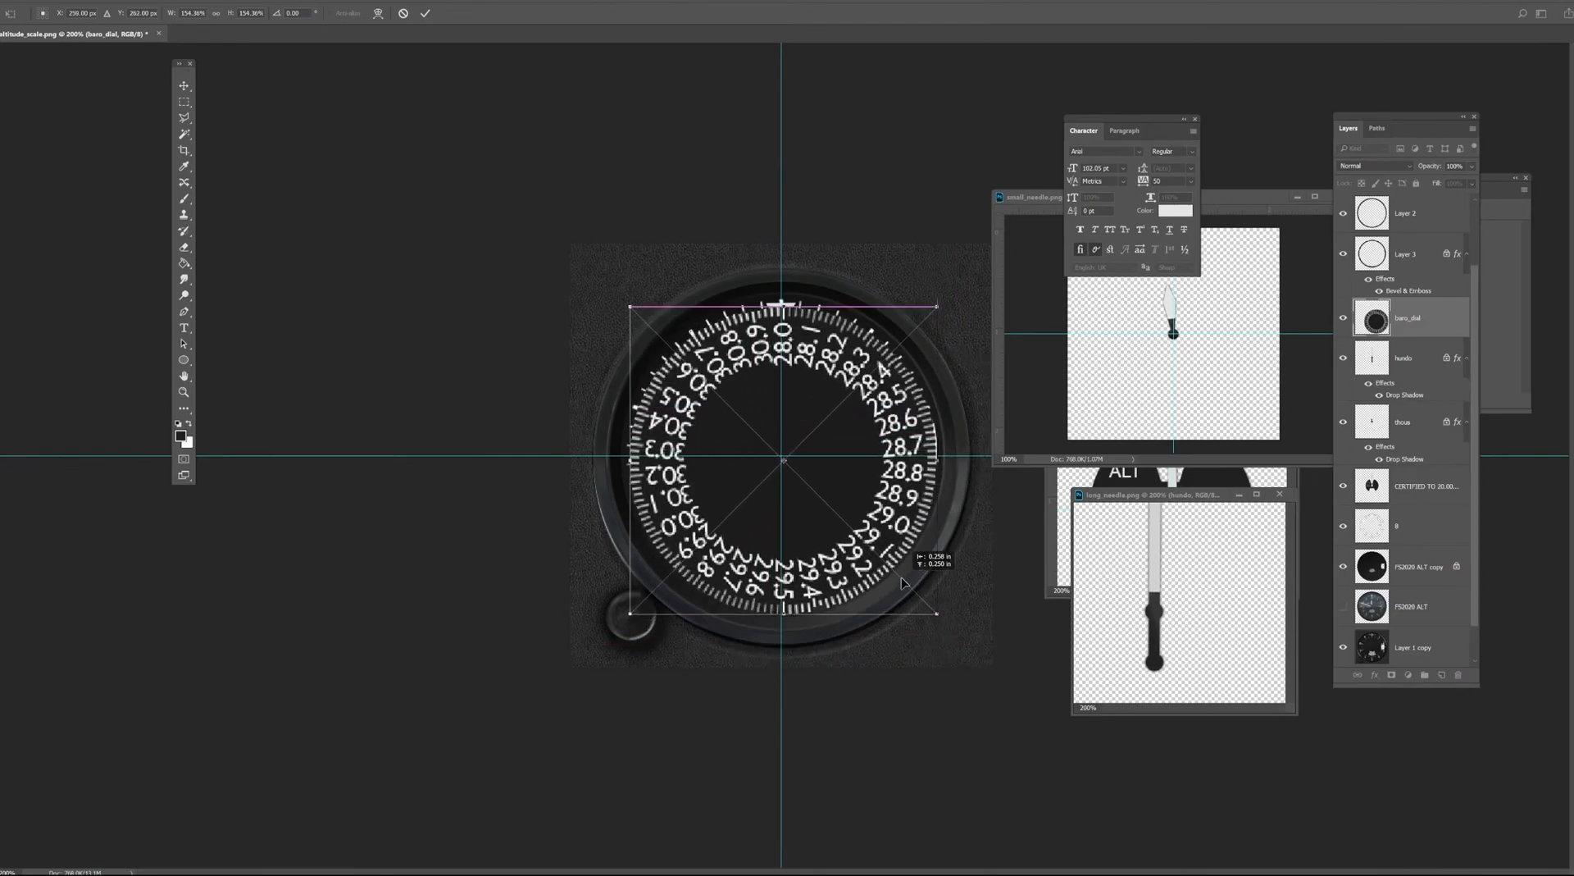
key(Return)
drag(1408, 315, 1408, 586)
Try scaling the baro_dial to 165.56% and repositioning it on the altimeter's center guides.
key(ctrl+t)
drag(937, 614, 953, 641)
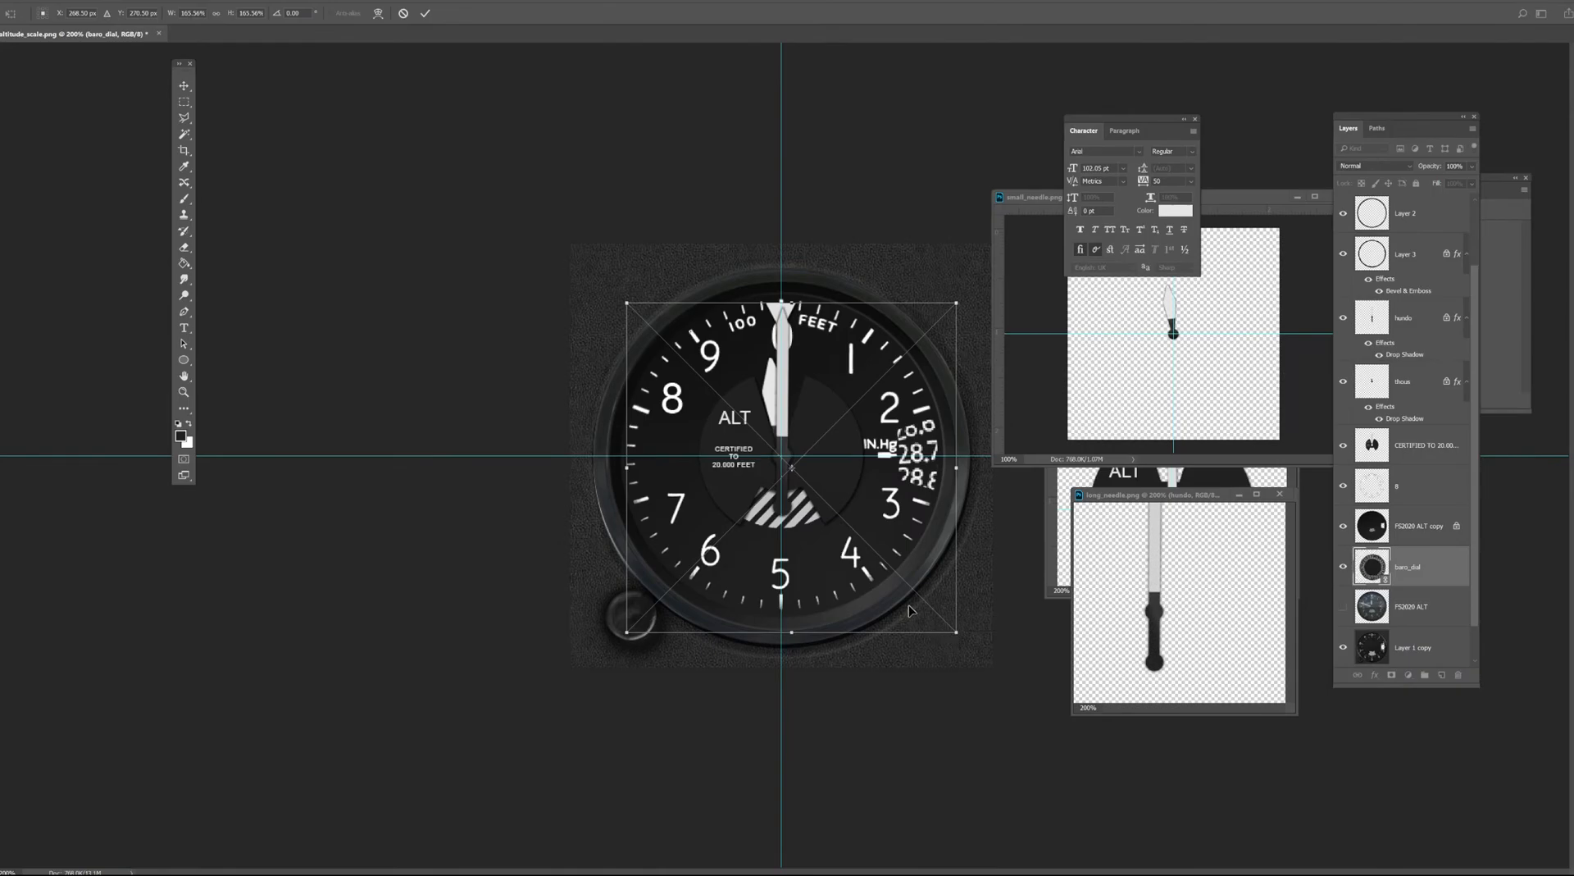
key(Return)
key(ctrl)
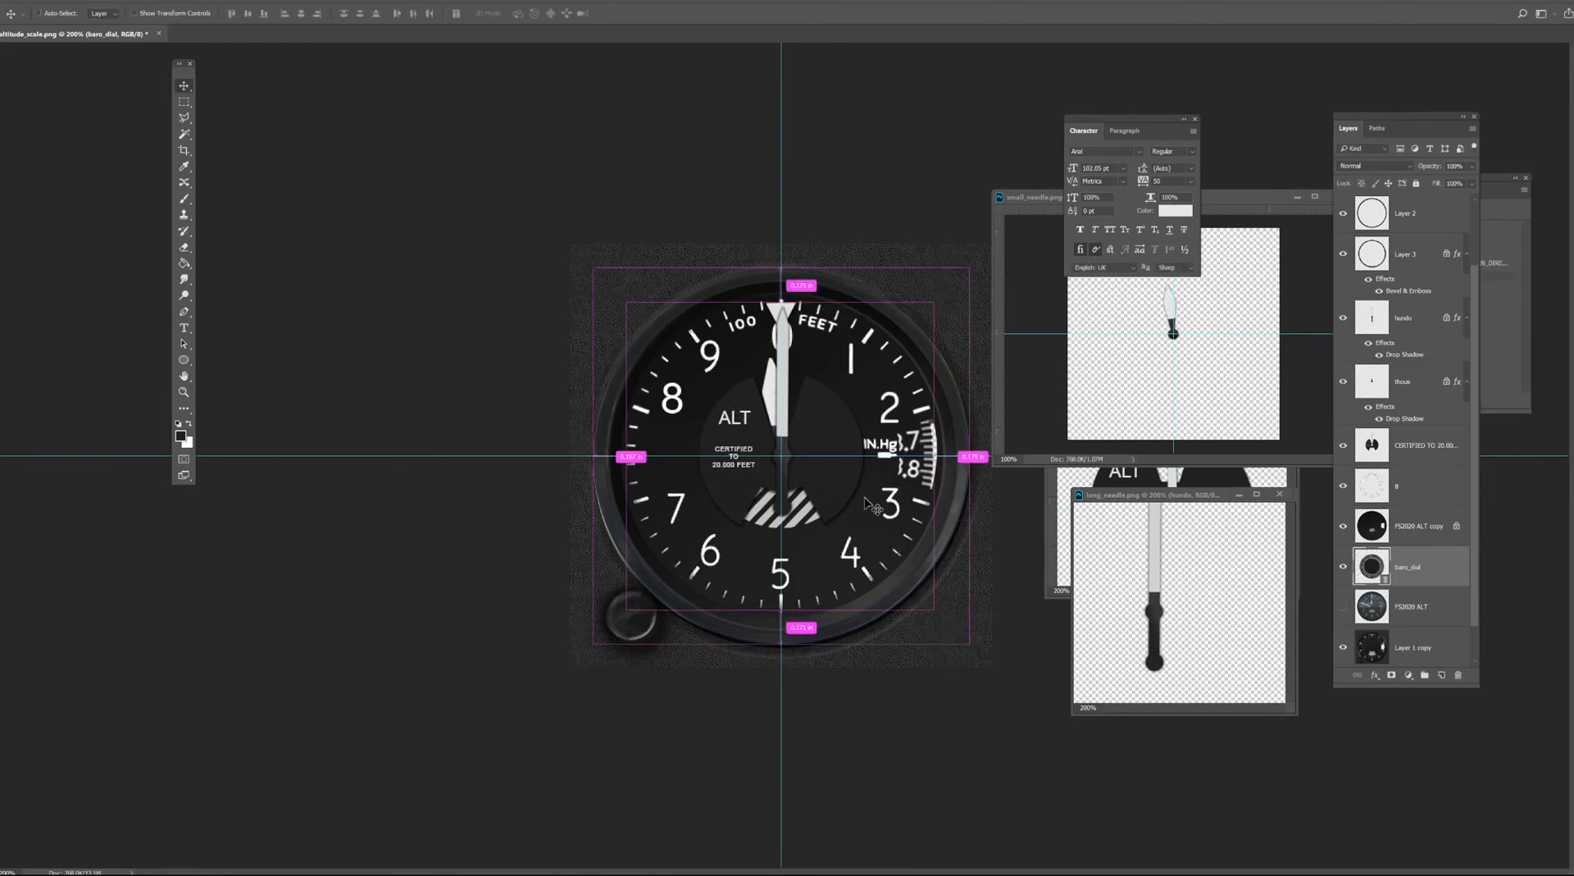
key(ctrl)
key(ctrl)
Undo the baro_dial adjustments and remove the enlarged baro_dial layer from altitude_scale.png.
key(ctrl+z)
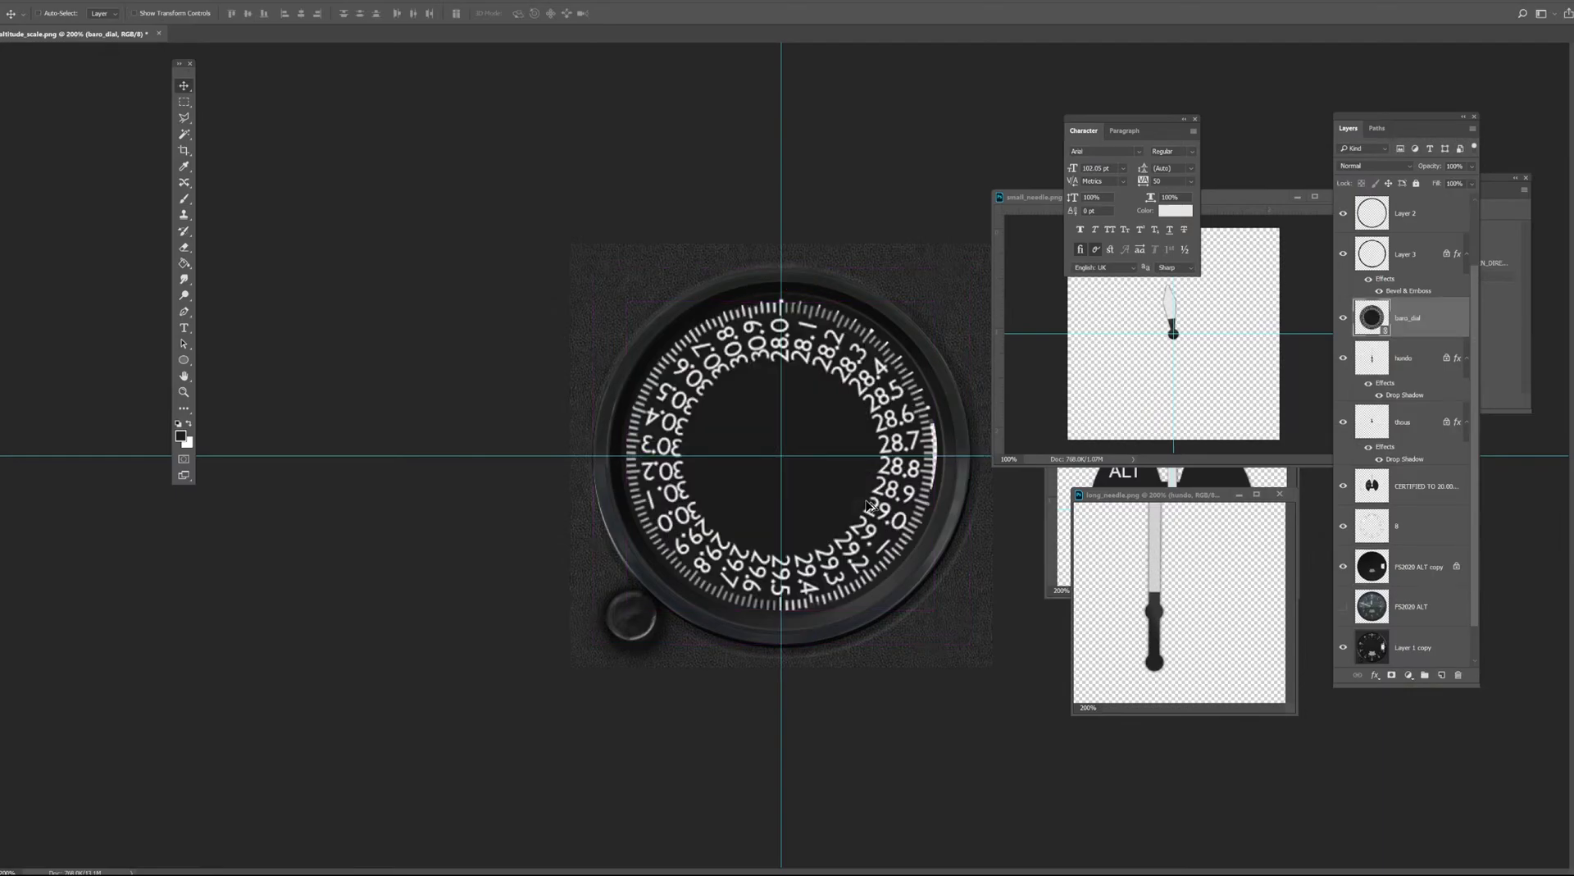
key(ctrl+z)
key(ctrl+t)
key(Return)
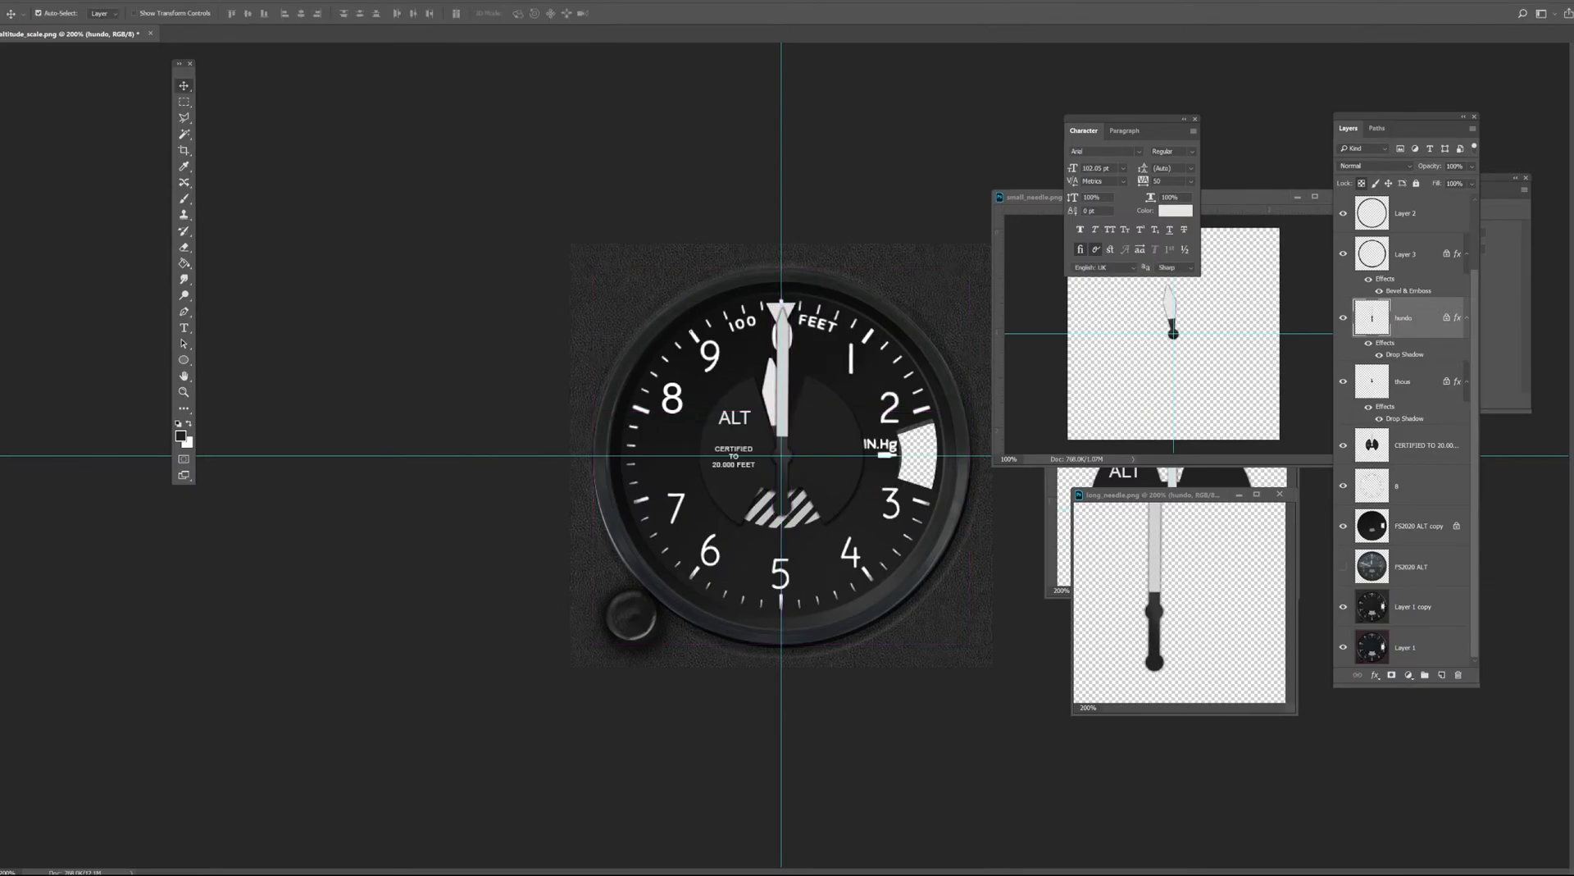
Place baro_dial from the resources folder at 100%, offset toward the IN.Hg cutout, and move its layer below FS2020 ALT copy.
key(alt+Tab)
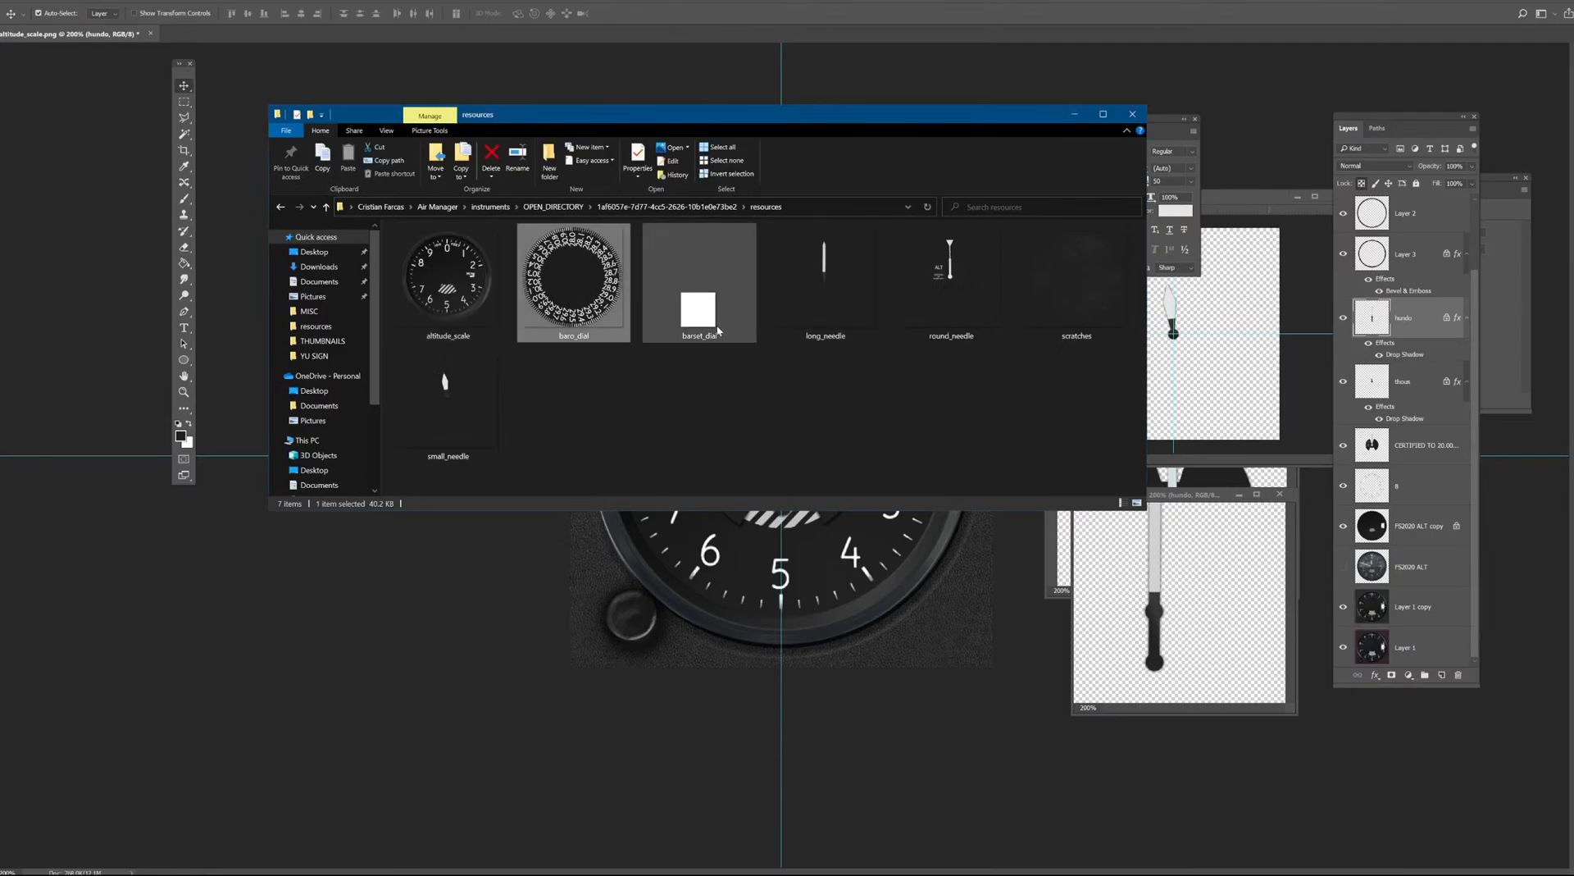
drag(567, 289, 876, 545)
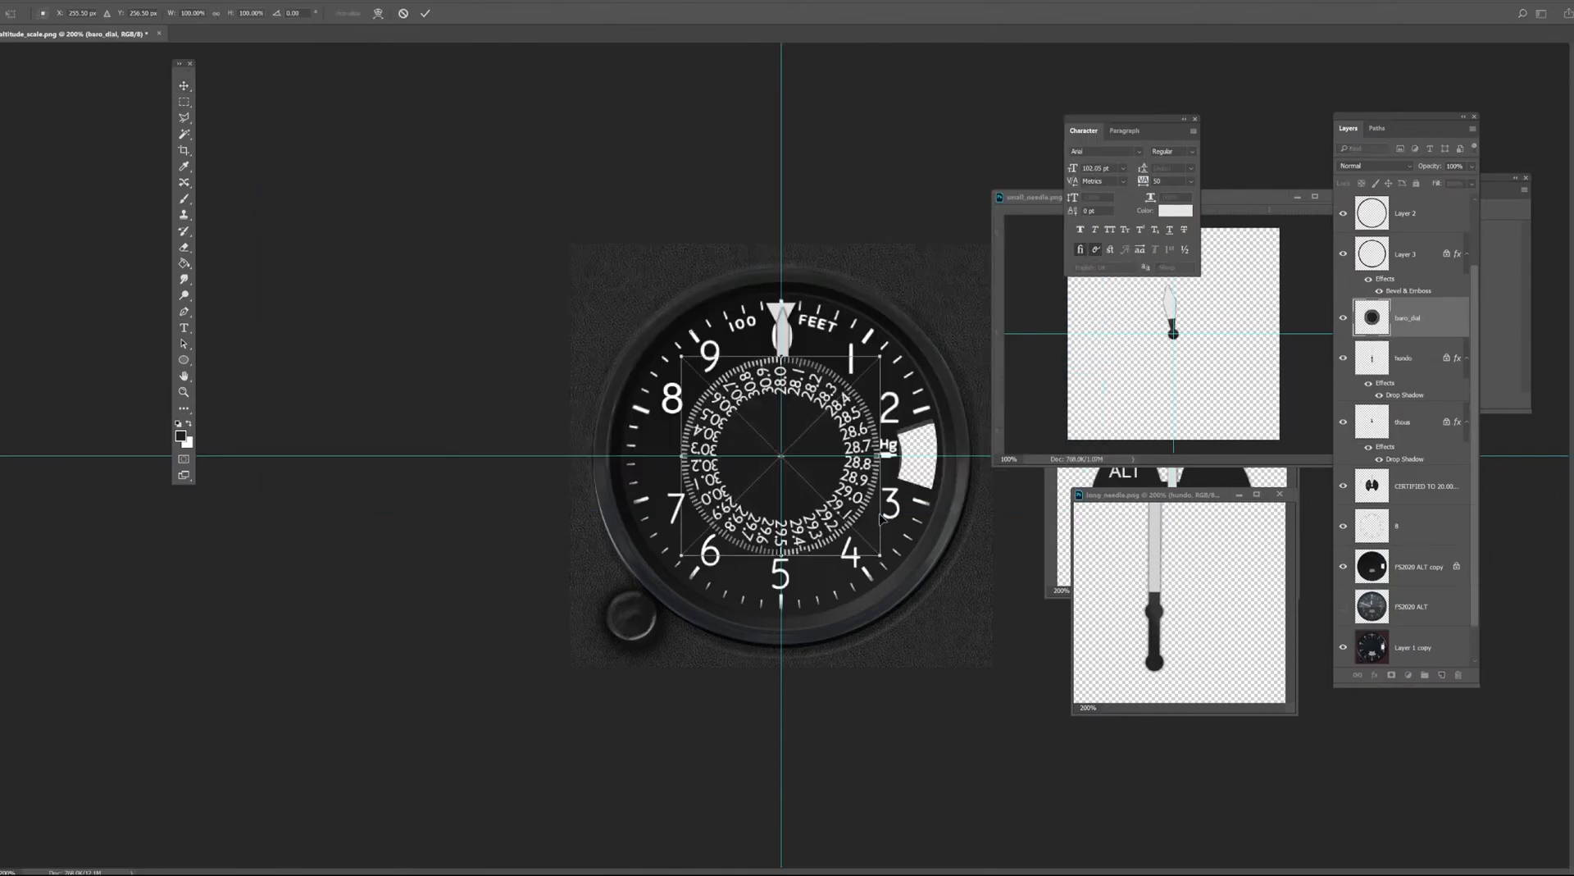
drag(859, 485, 915, 480)
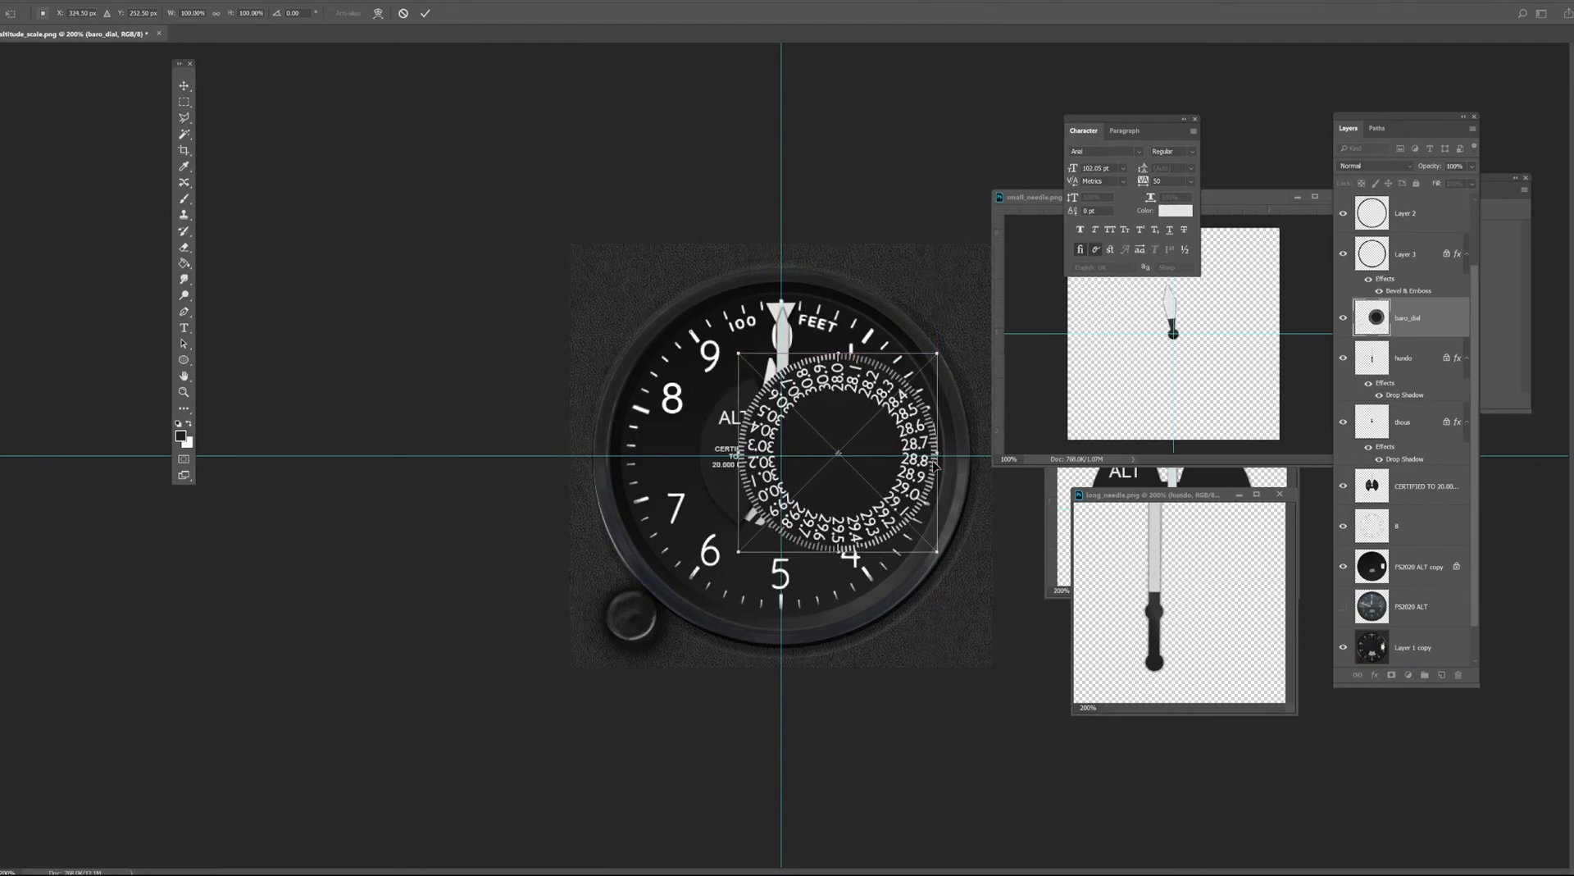
key(Return)
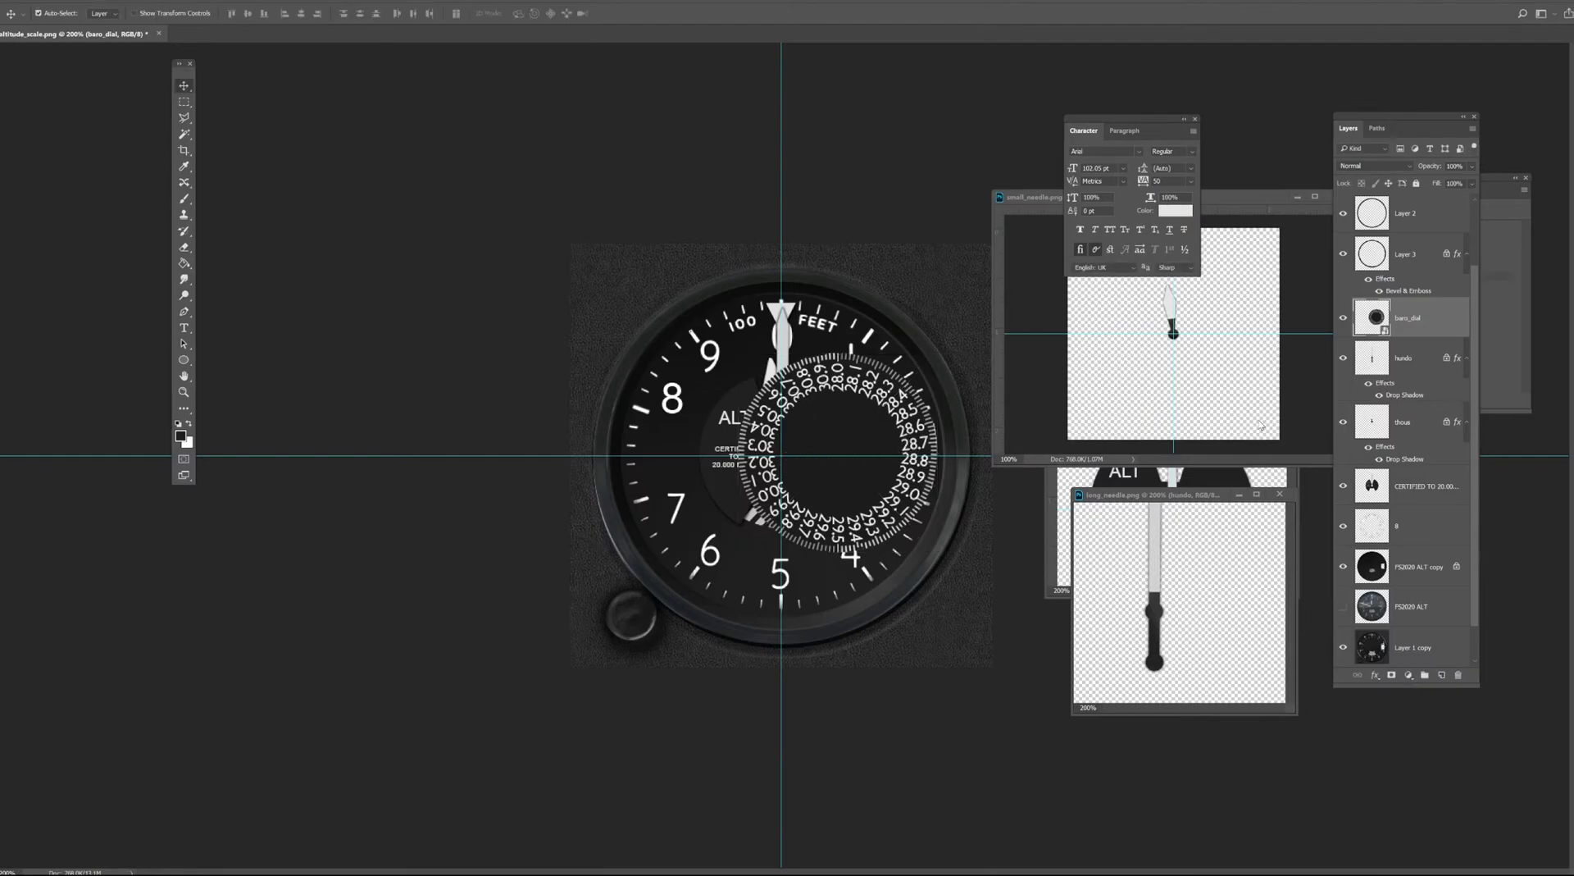
drag(1437, 328, 1436, 587)
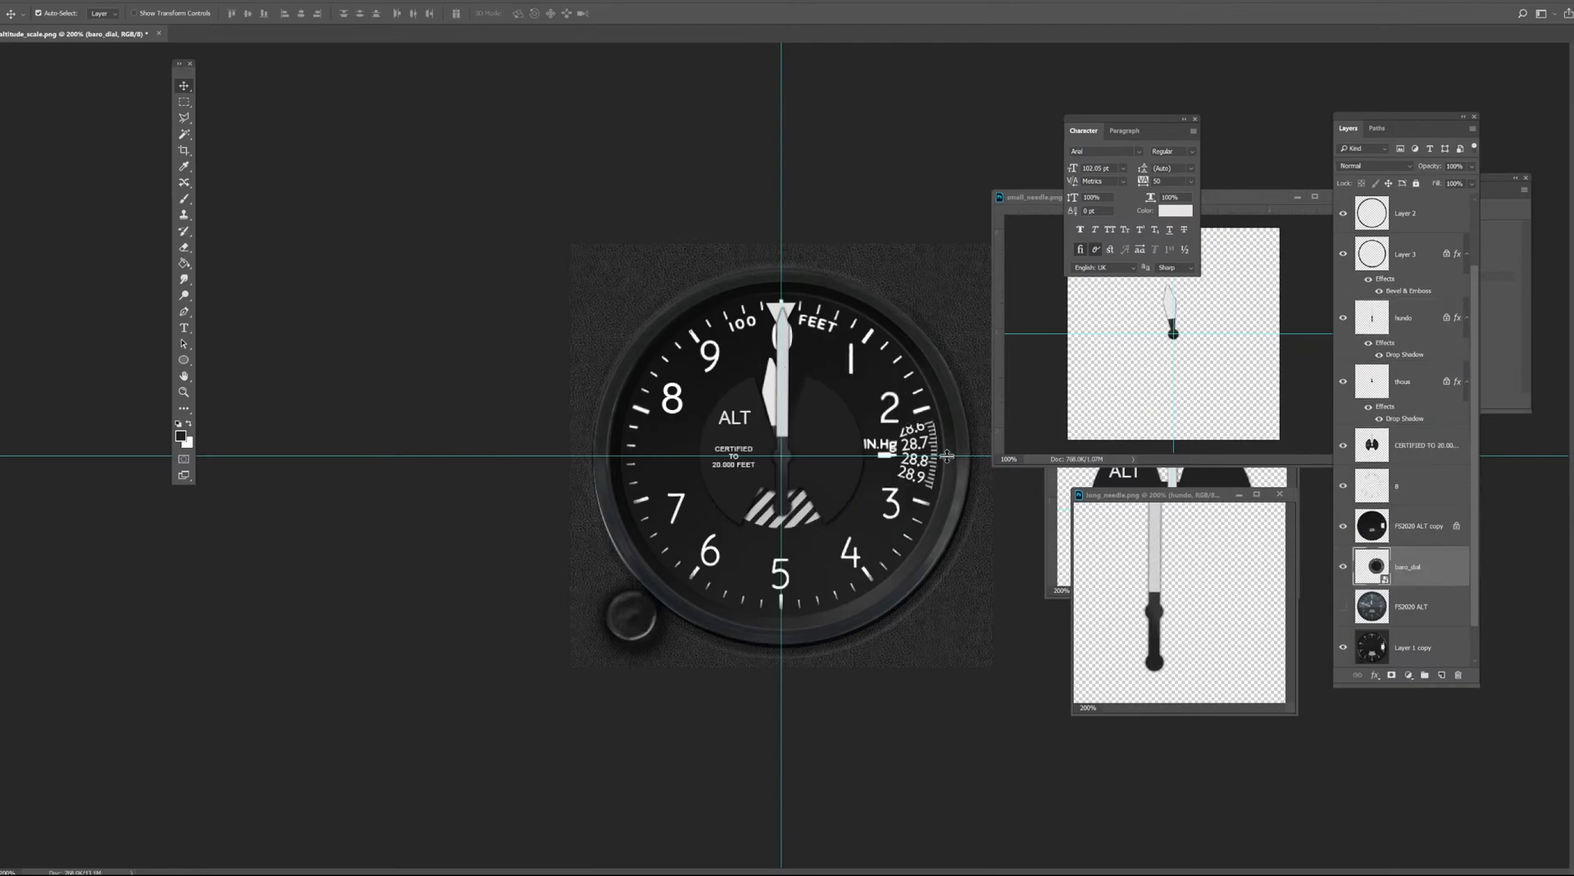
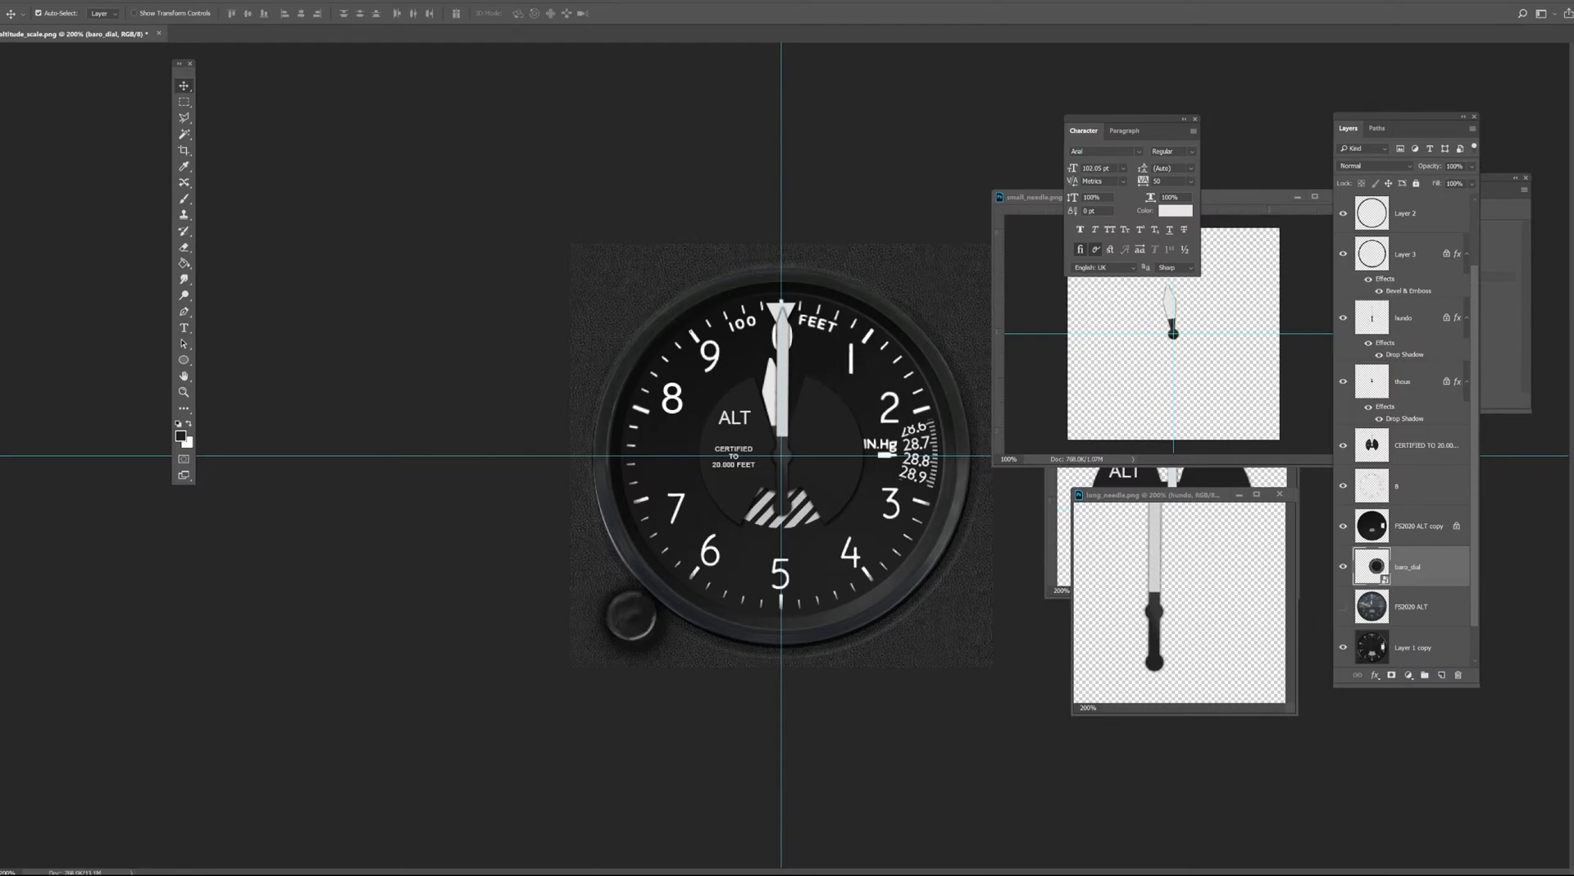
Switch to File Explorer and look through the dashboards folder in Assets, previewing the kuy image and checking the Driving dash subfolder.
key(alt+Tab)
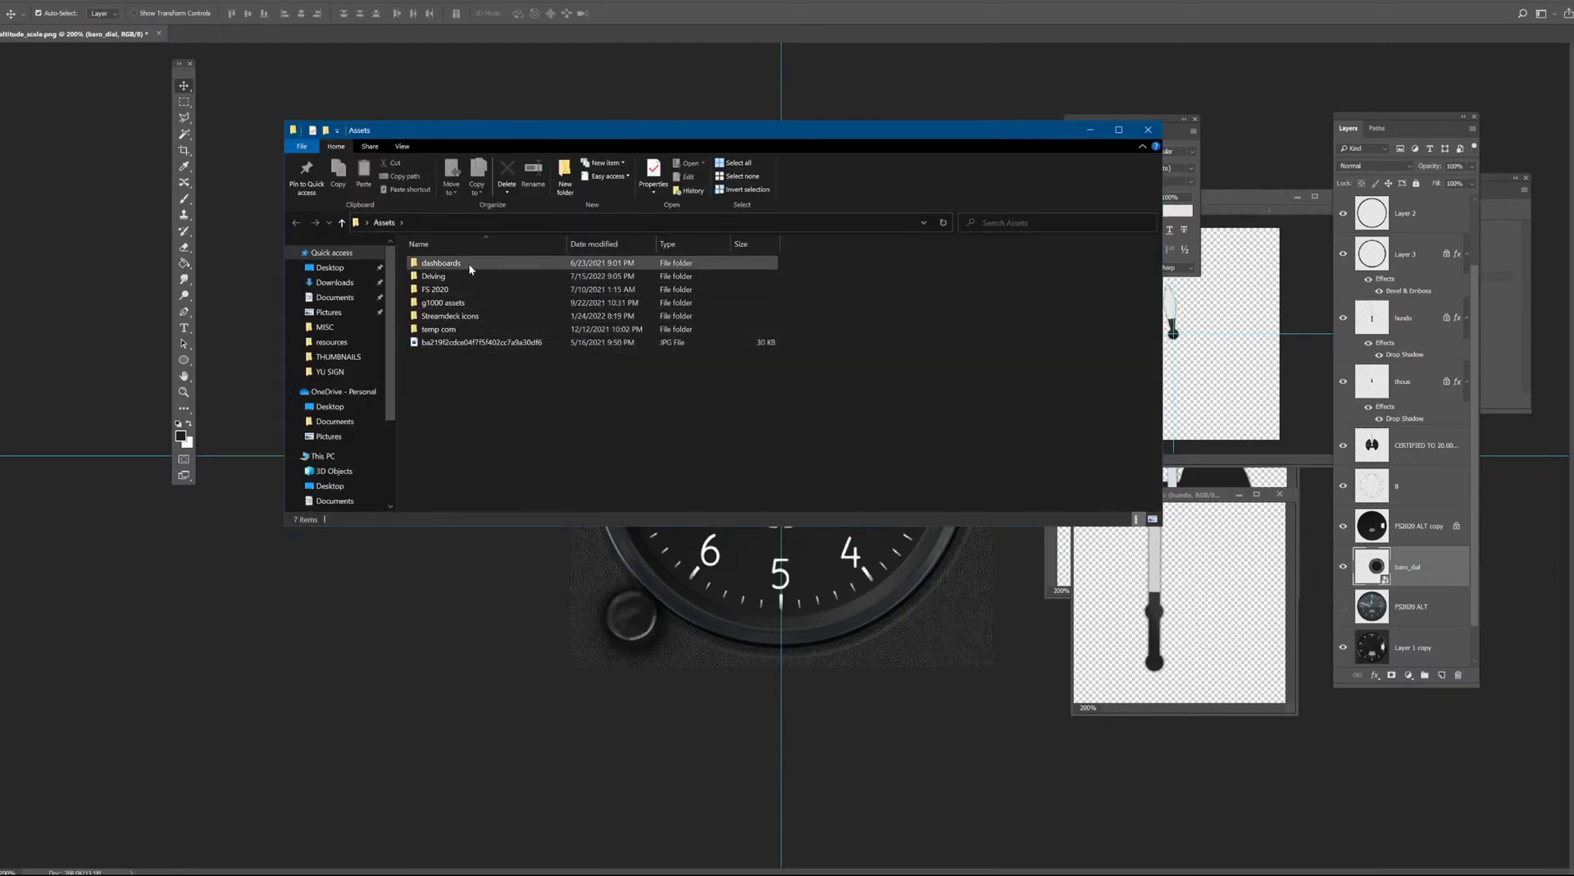
double_click(443, 262)
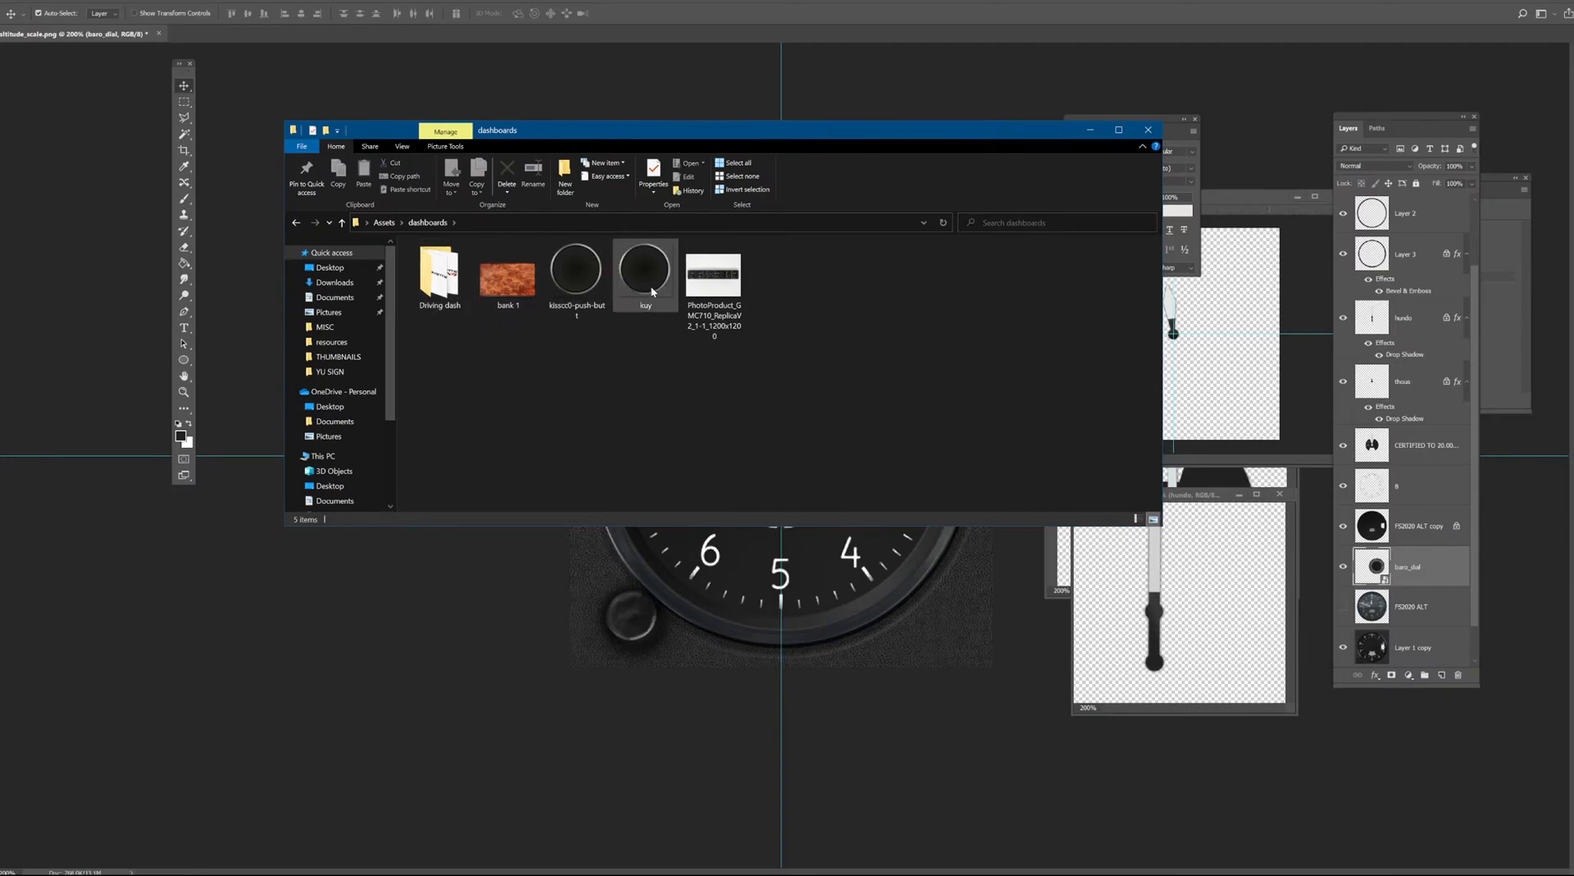
double_click(652, 291)
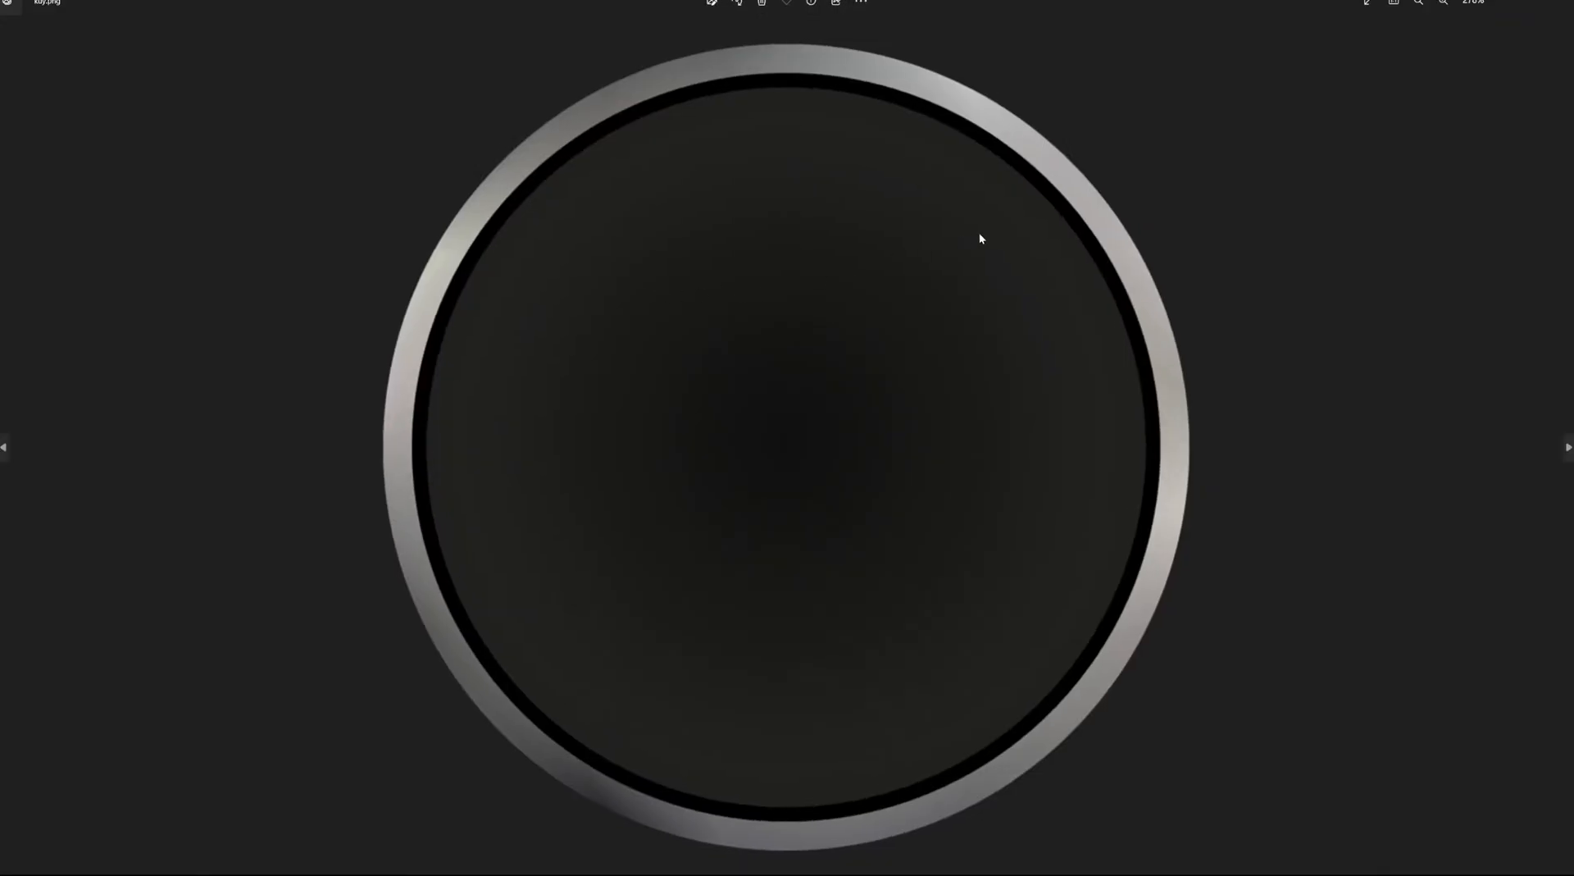
click(1566, 2)
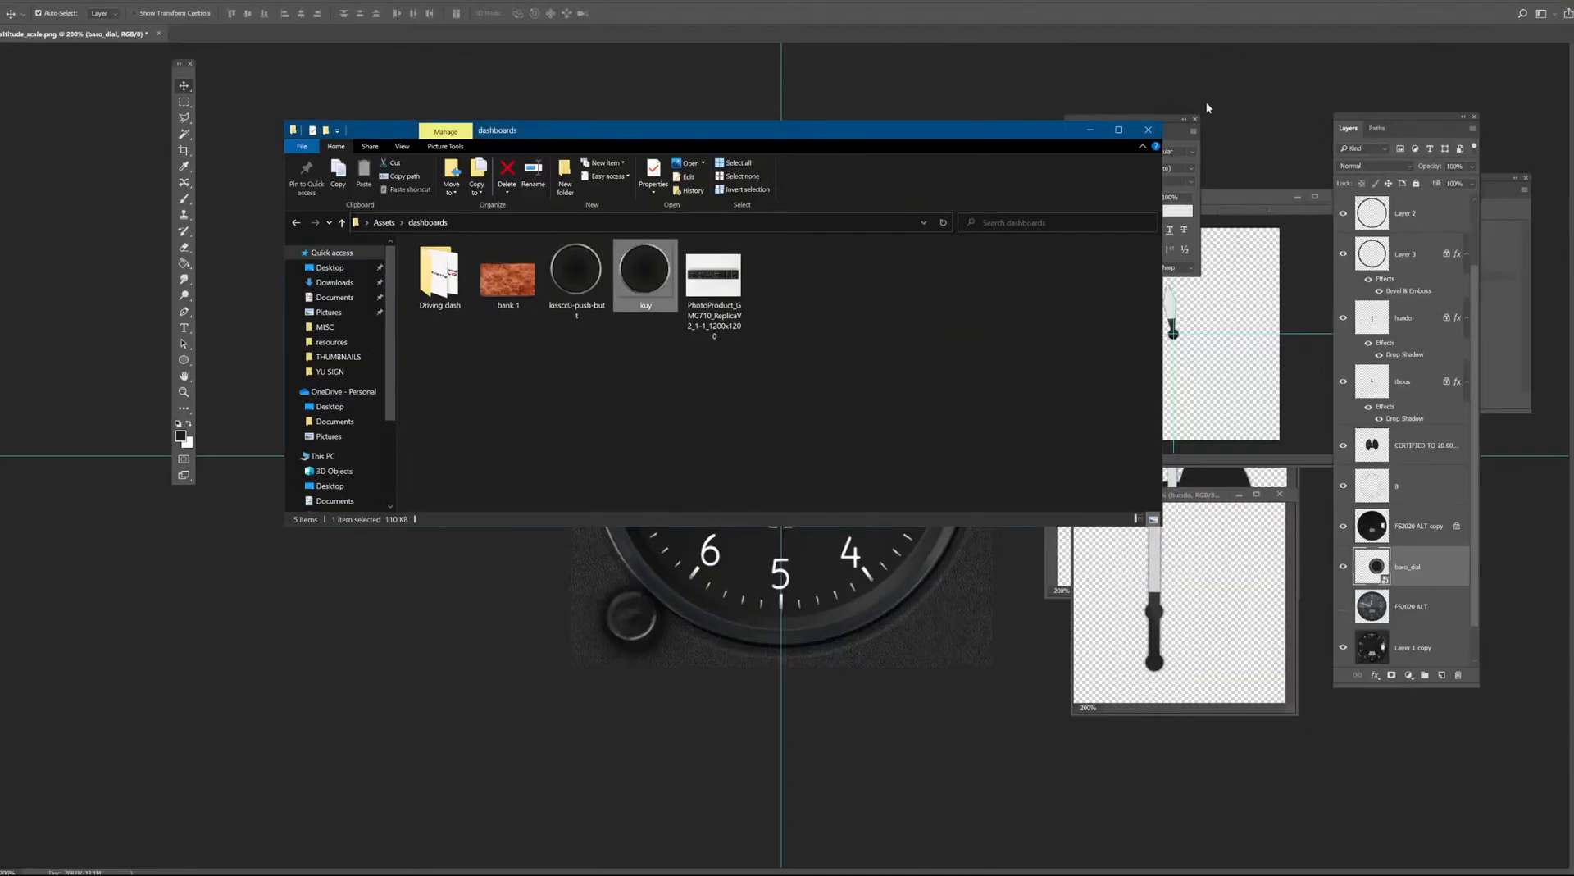
double_click(447, 268)
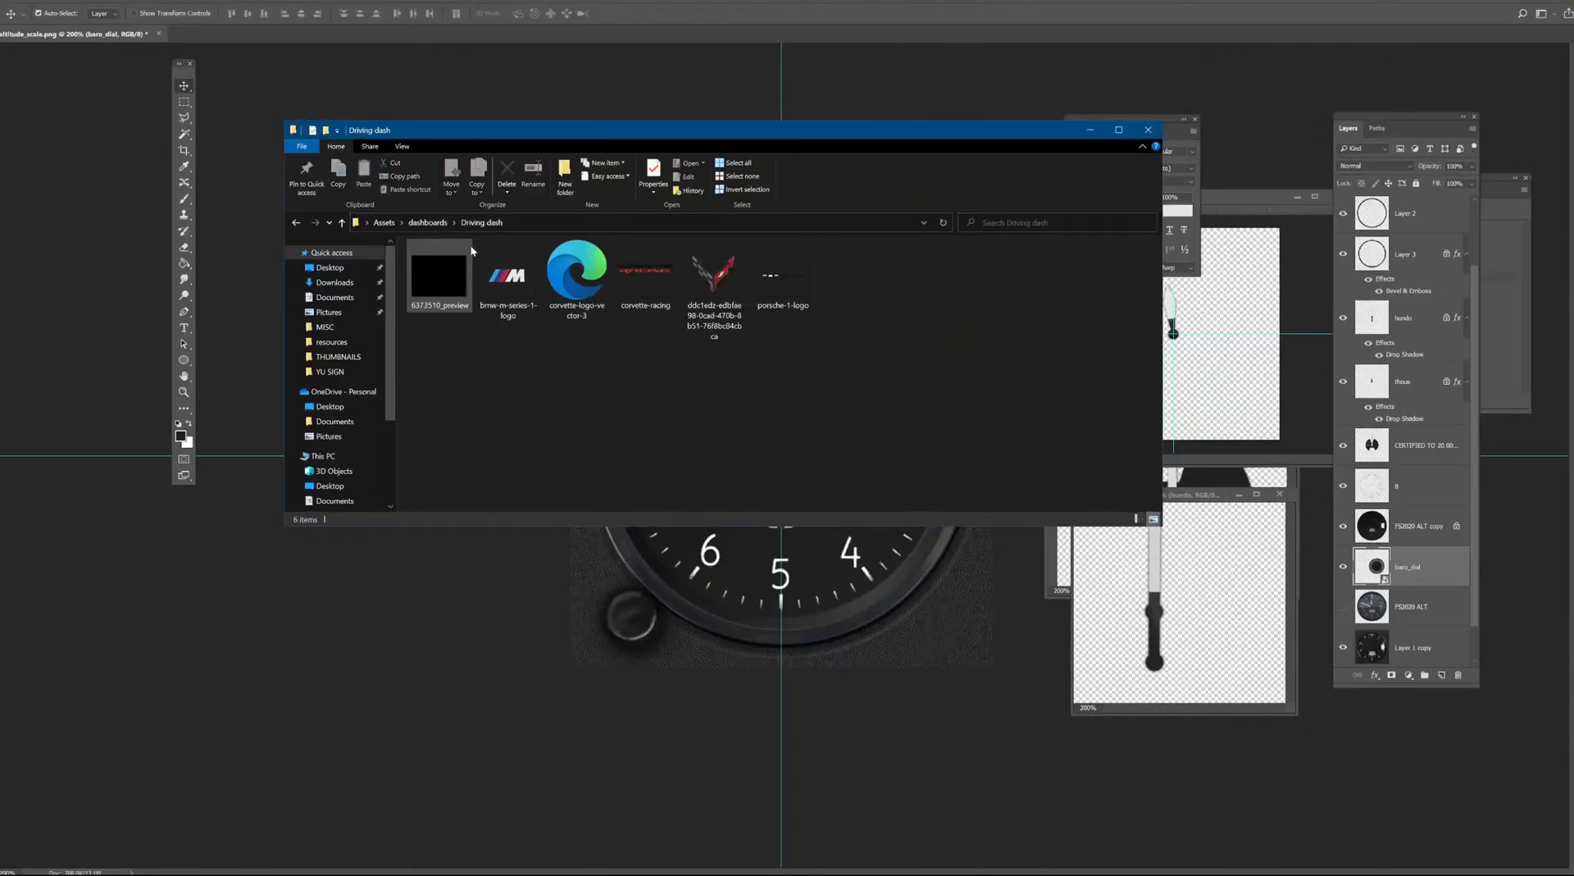
click(430, 223)
click(389, 226)
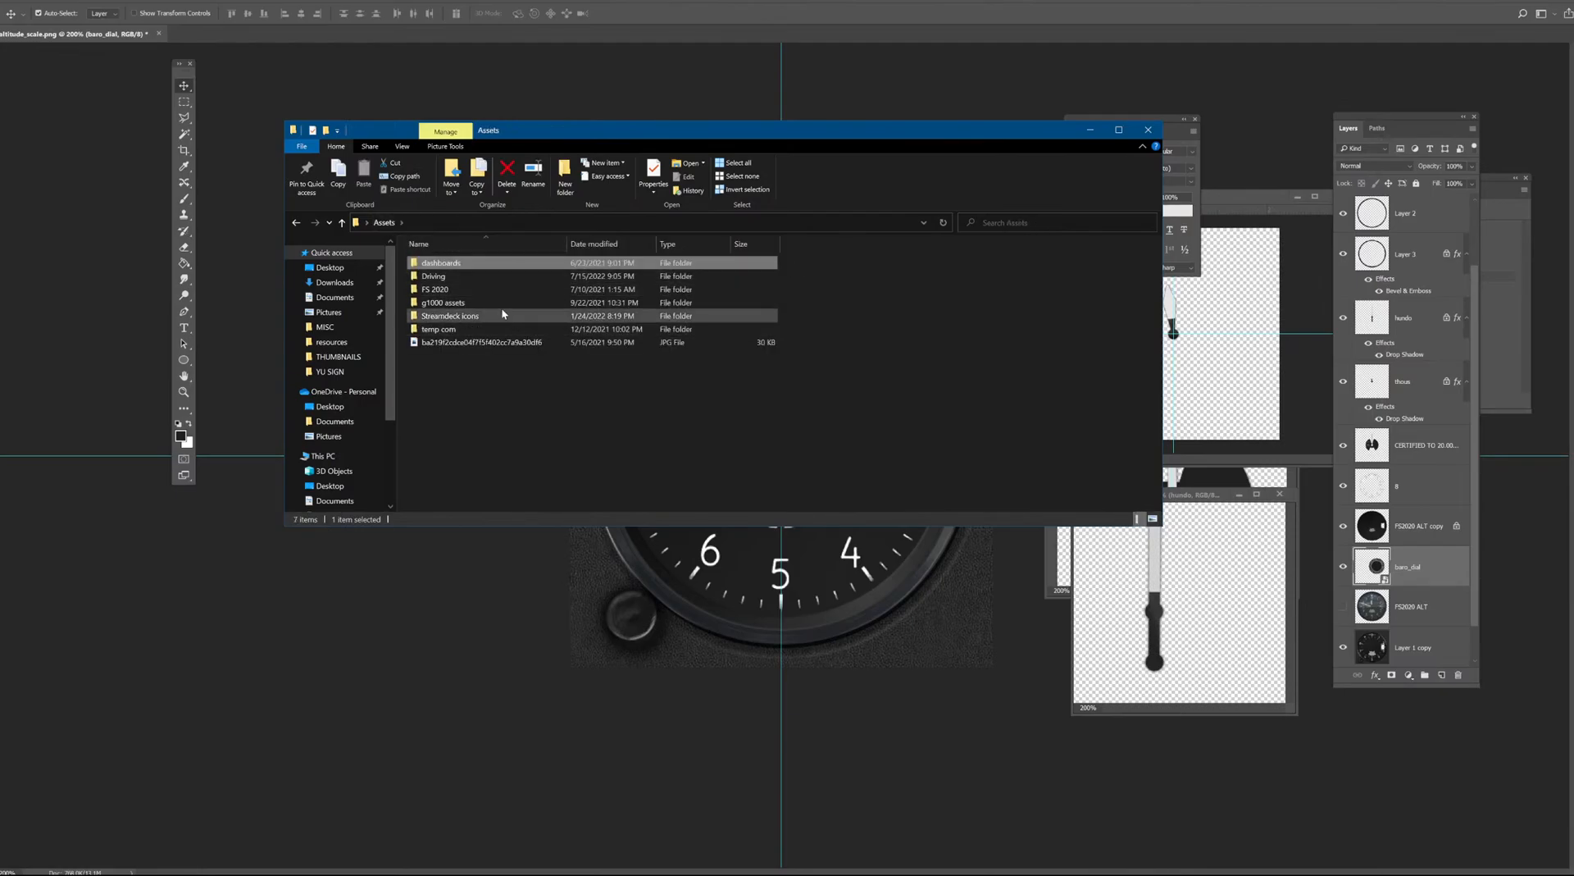
Look through the FS 2020 folder in Assets and its nested Assets subfolders for an image.
double_click(459, 289)
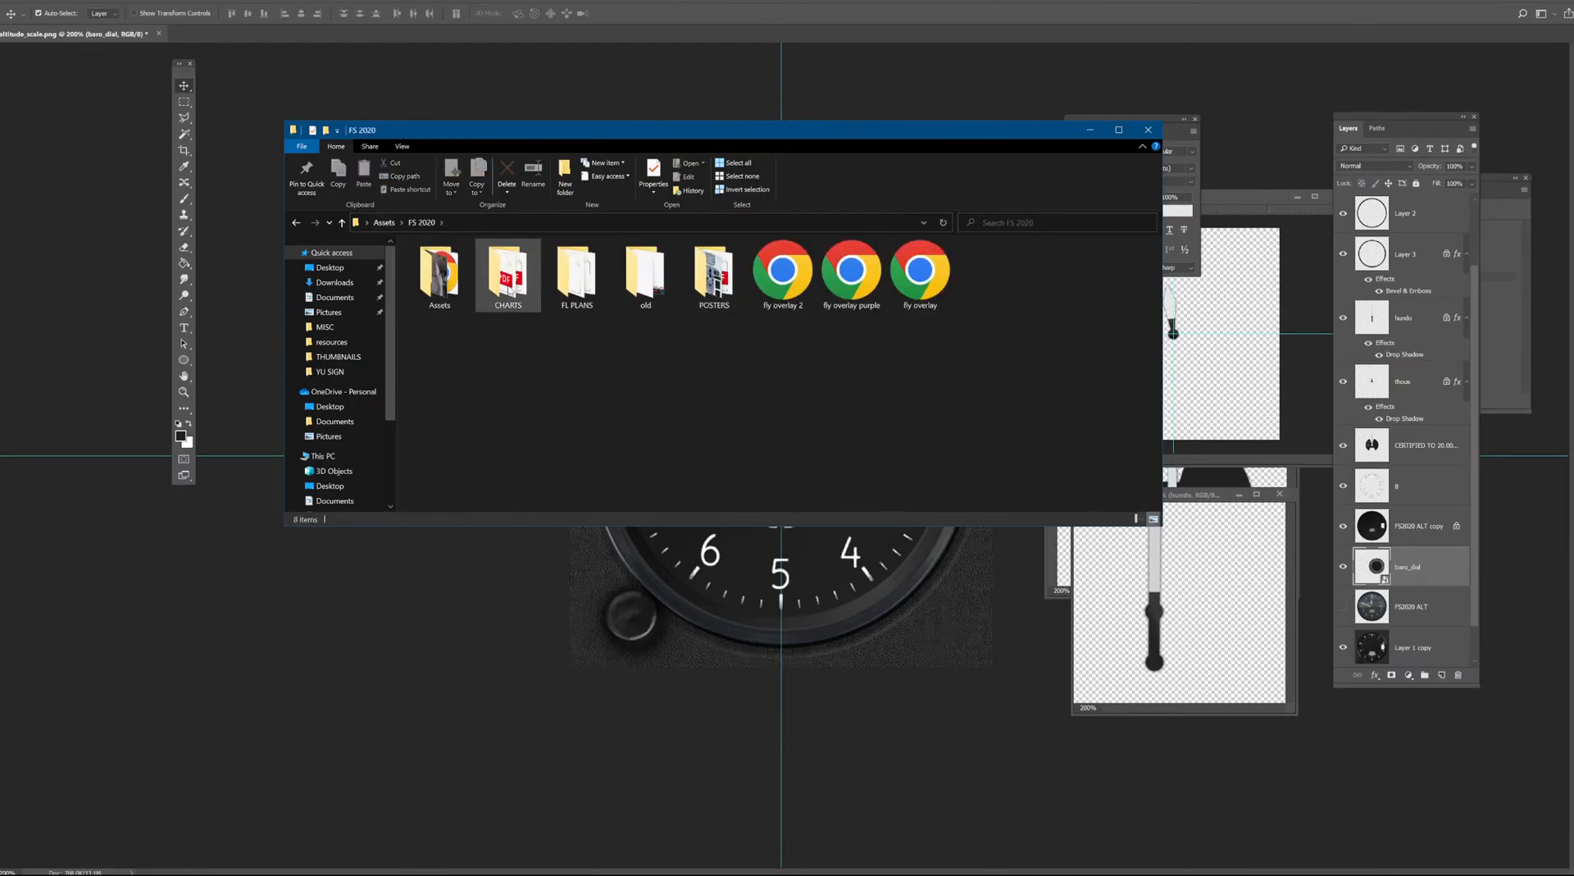
double_click(439, 277)
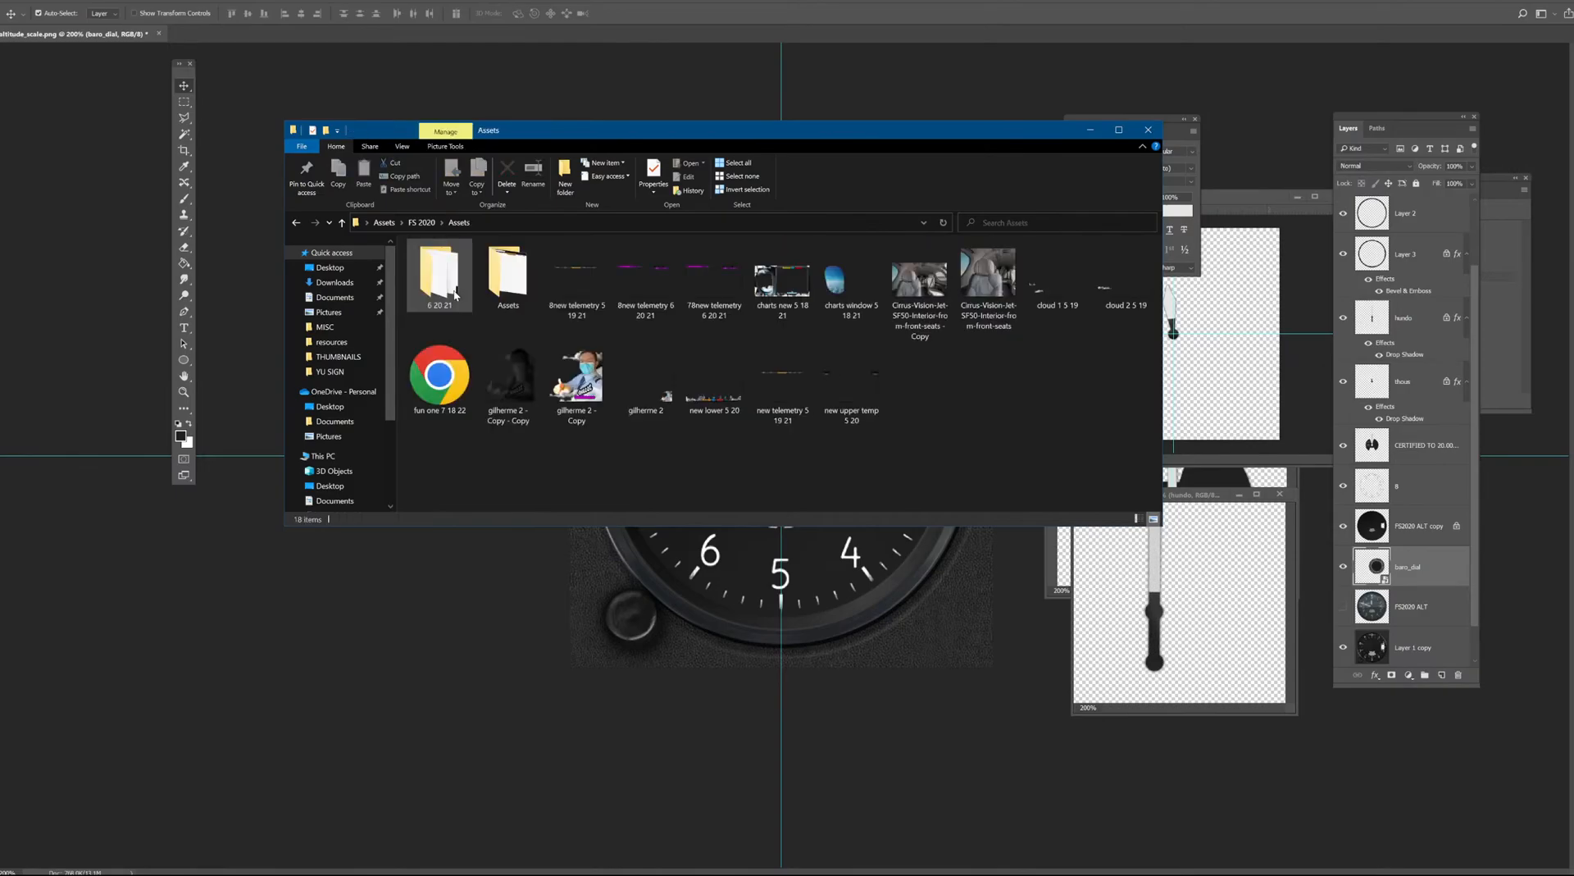
double_click(506, 286)
click(448, 222)
click(416, 222)
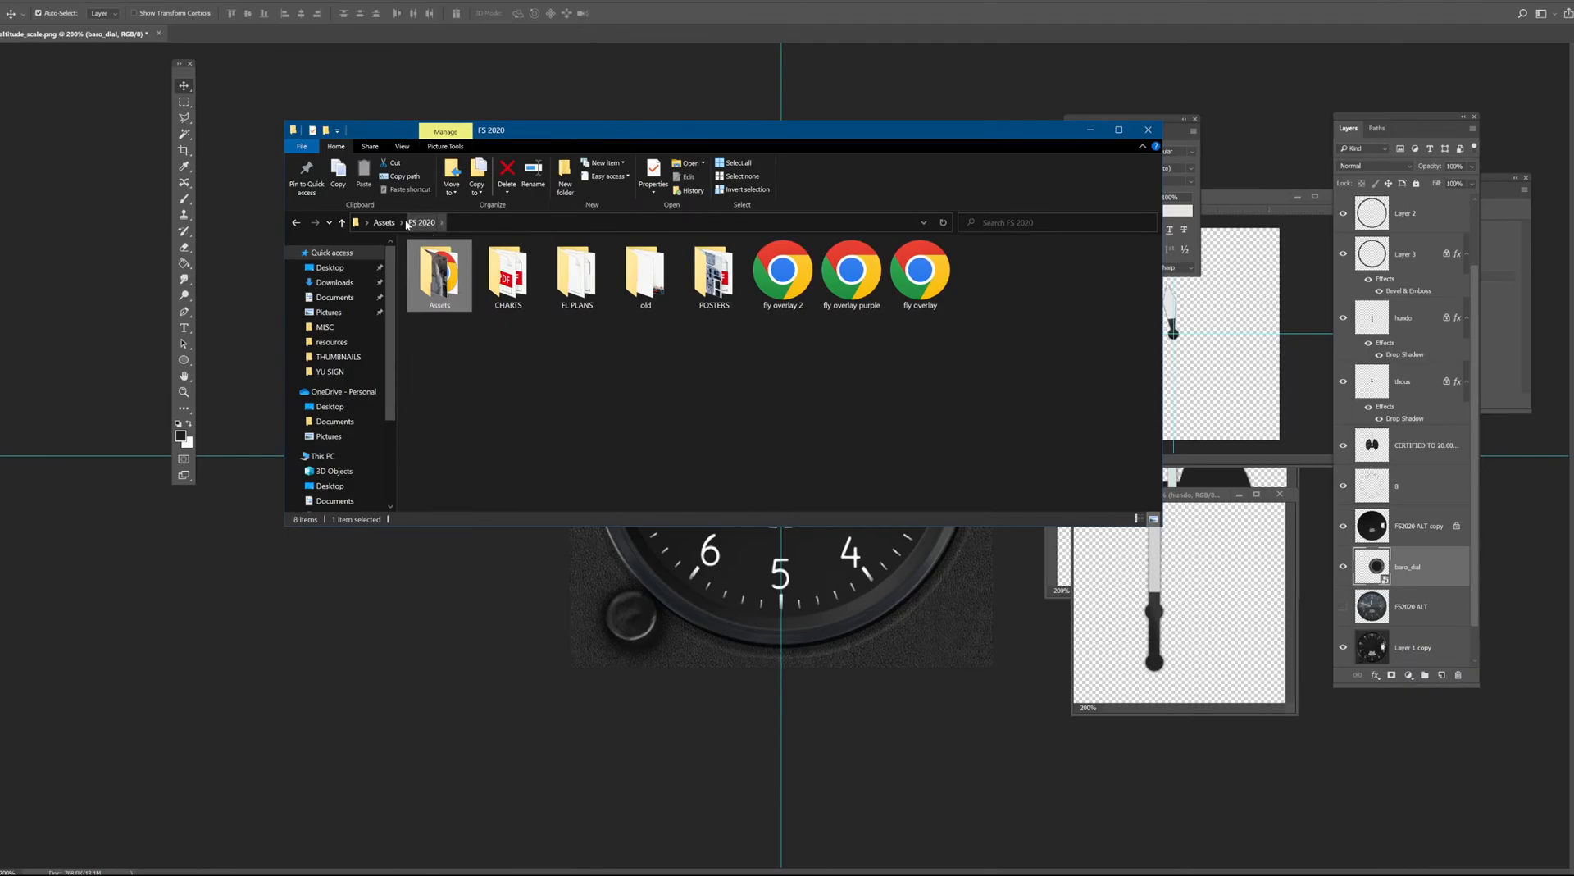
click(384, 222)
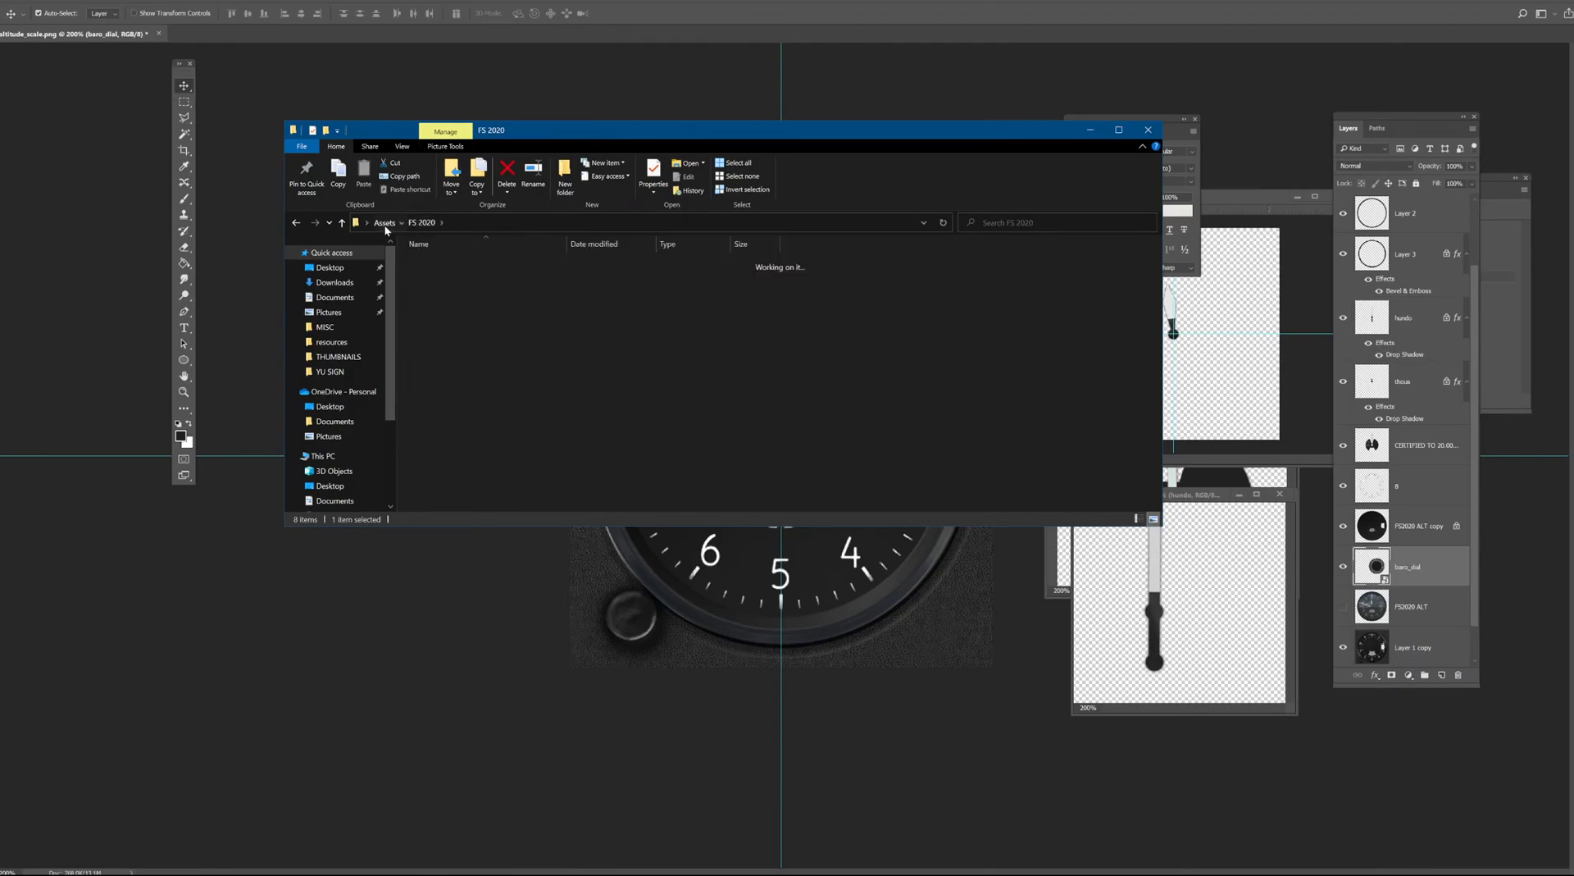
Look through the THUMBNAILS folder's FS 2020 images, including its jpgs and flight rig subfolders.
click(351, 329)
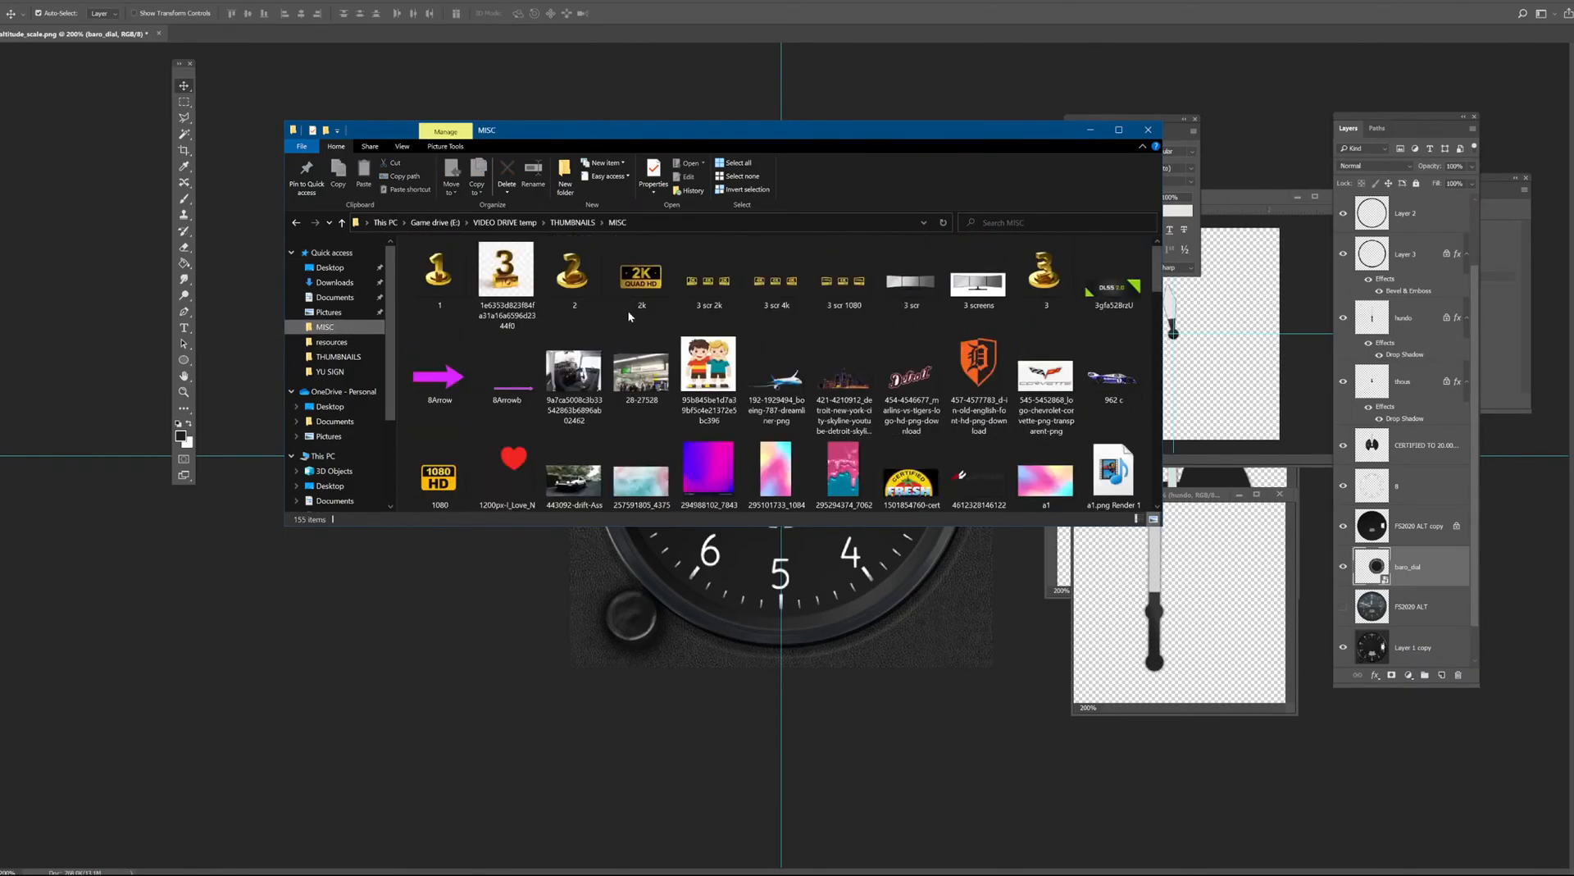
click(573, 223)
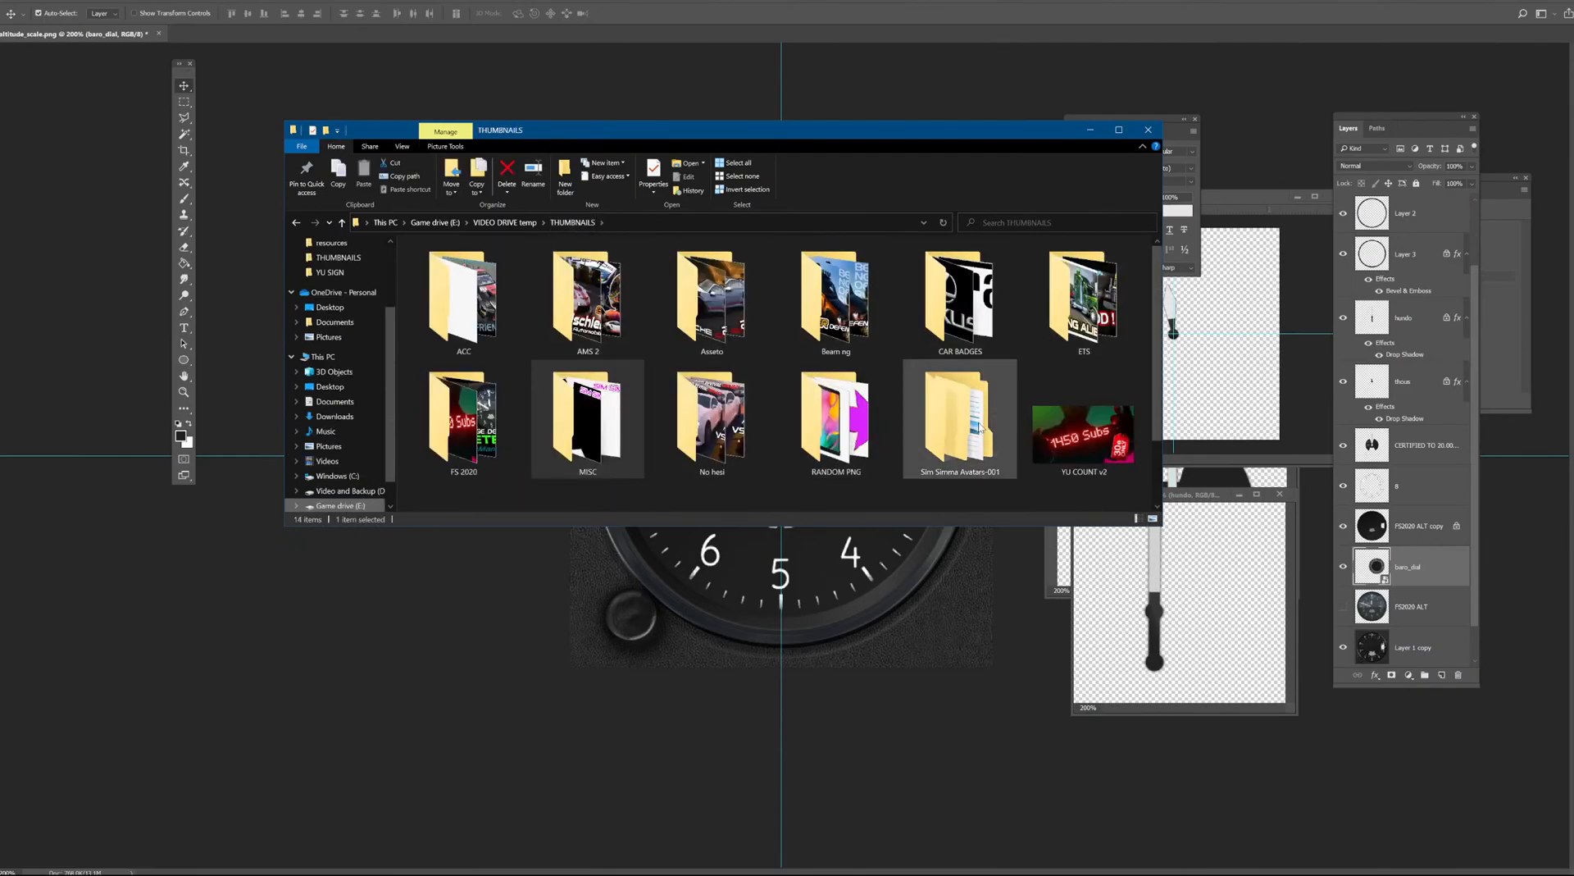
click(610, 422)
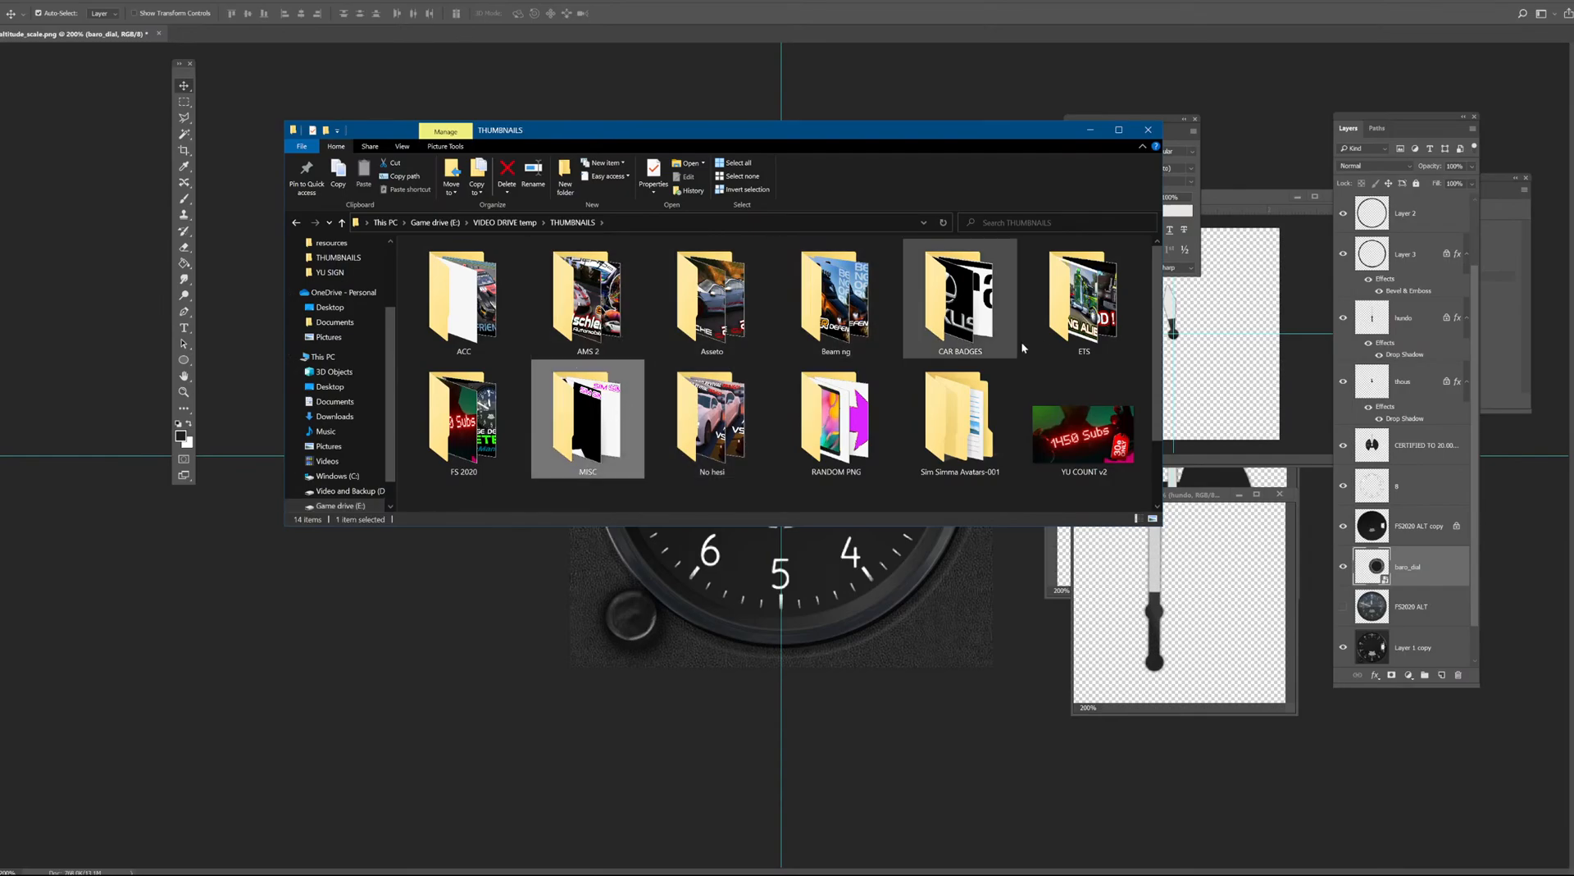
double_click(479, 438)
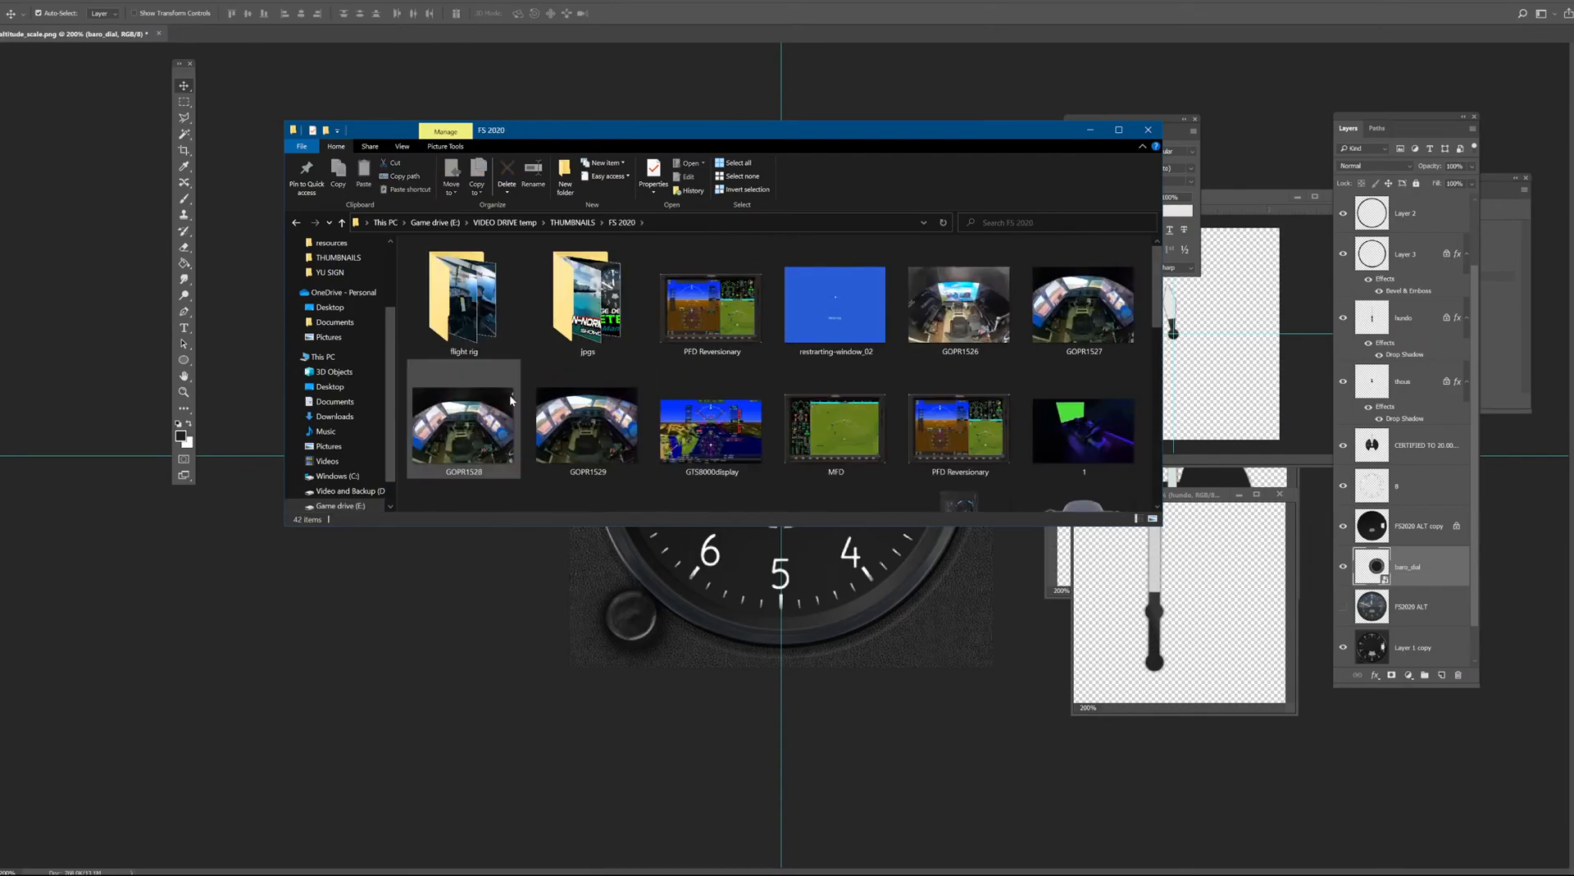
scroll(556, 366, down, 10)
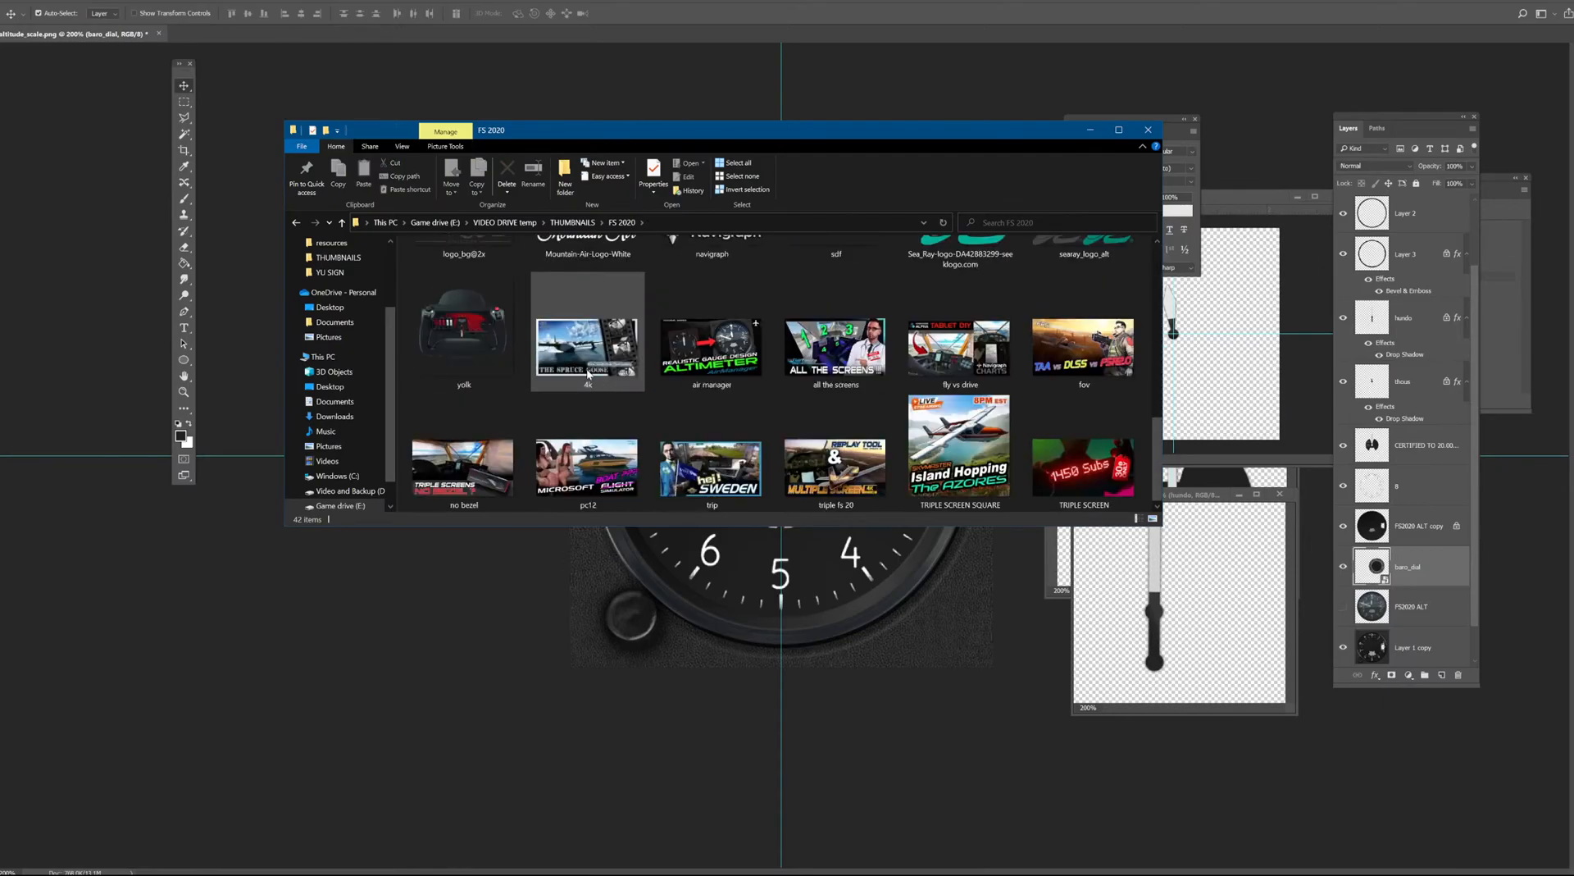
scroll(588, 373, up, 10)
double_click(587, 305)
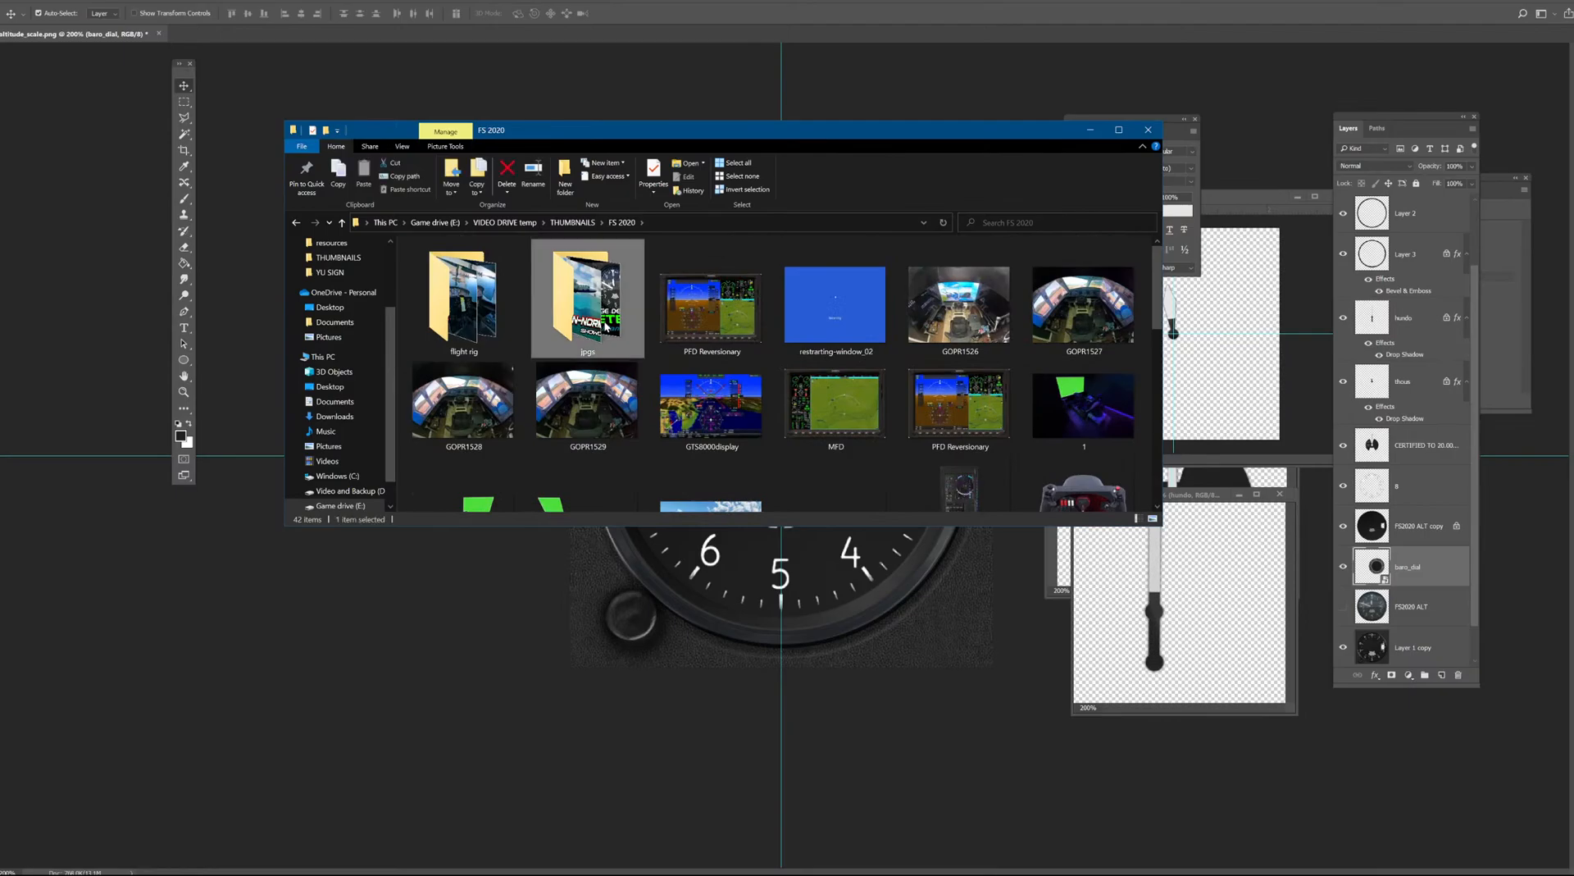
scroll(630, 357, down, 2)
scroll(631, 353, up, 3)
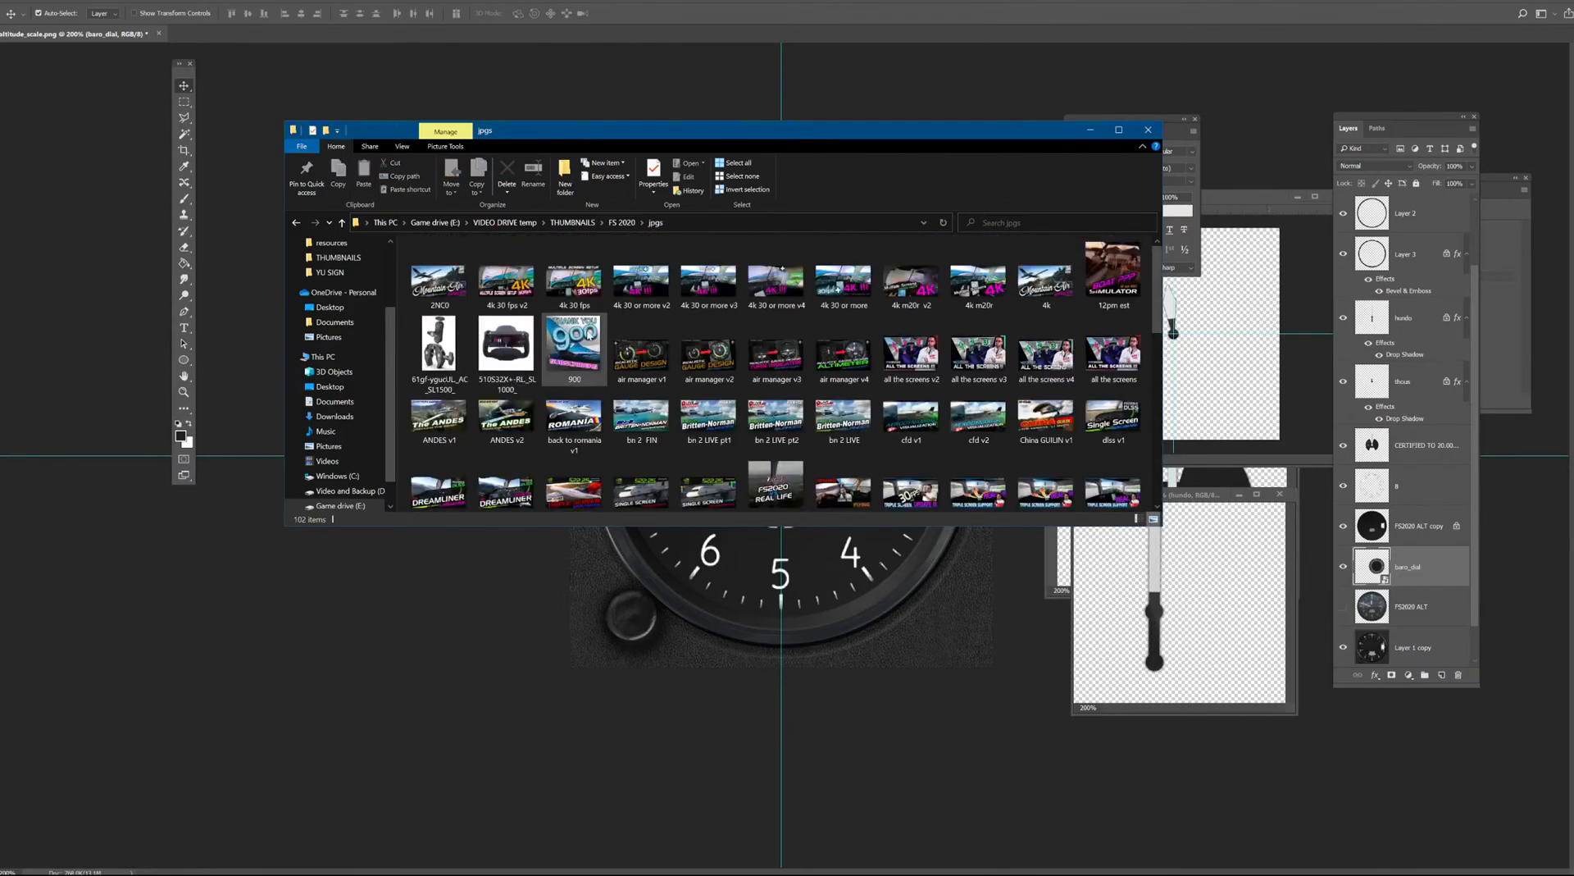
click(625, 222)
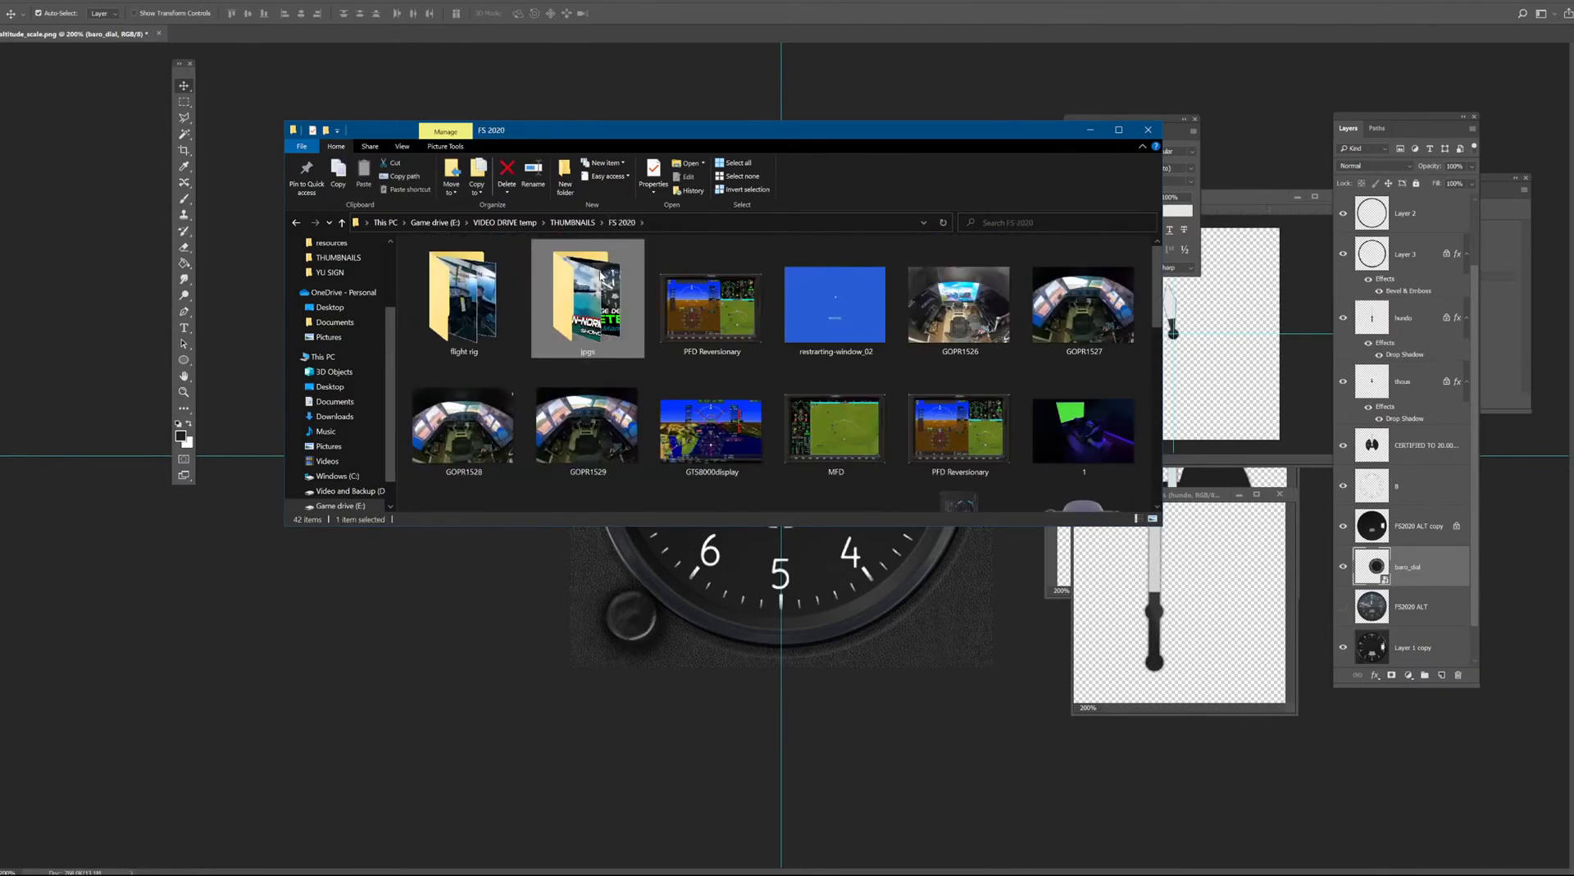
double_click(484, 328)
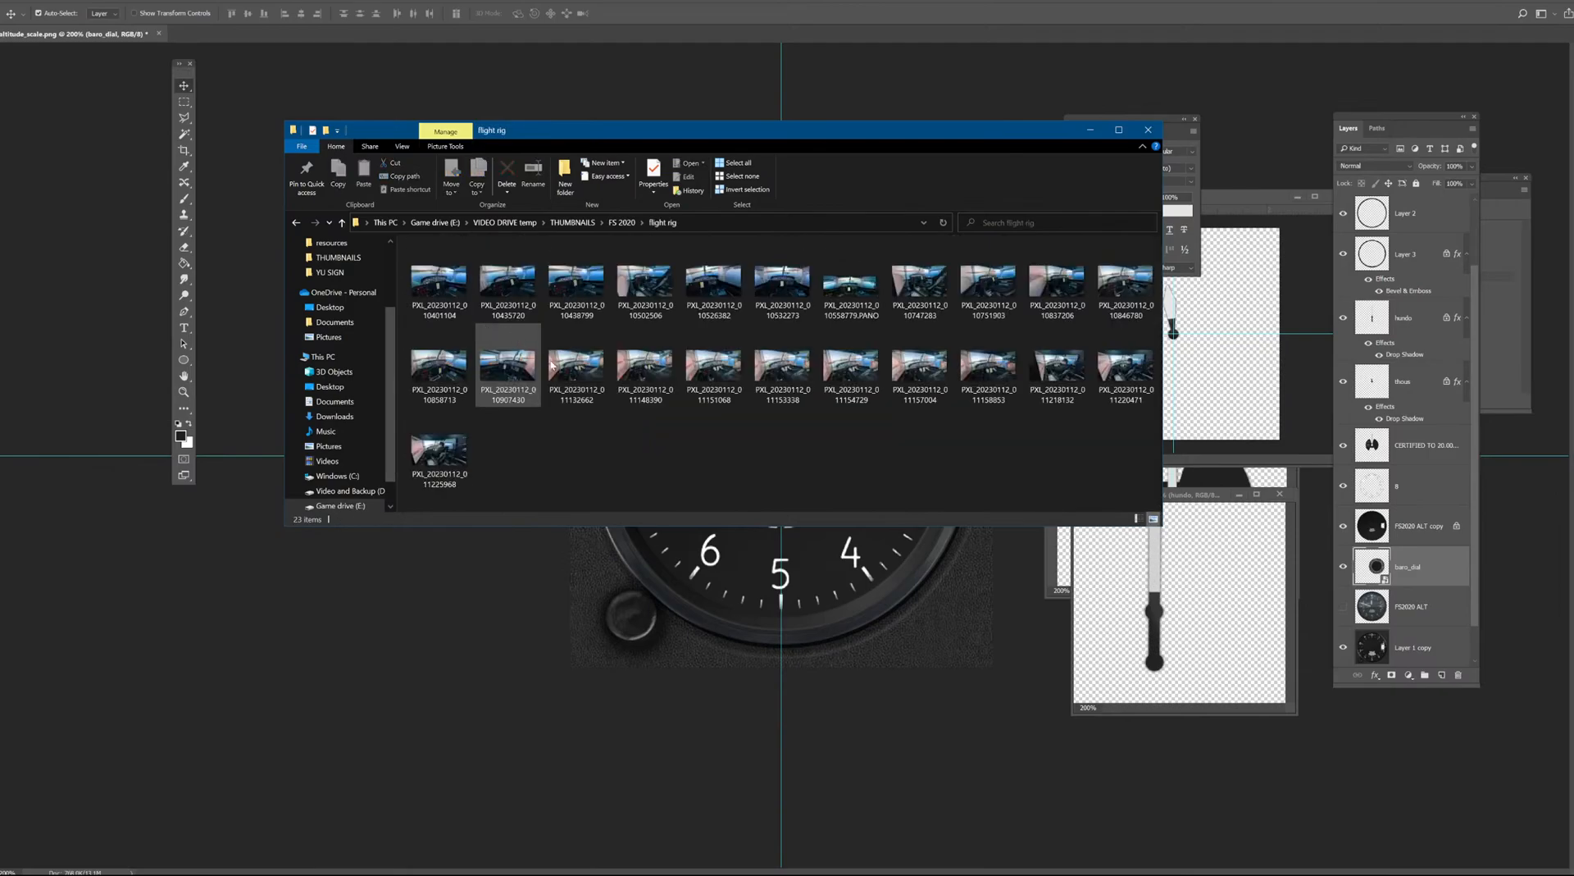
Return to THUMBNAILS and look through the images in its MISC folder.
click(573, 223)
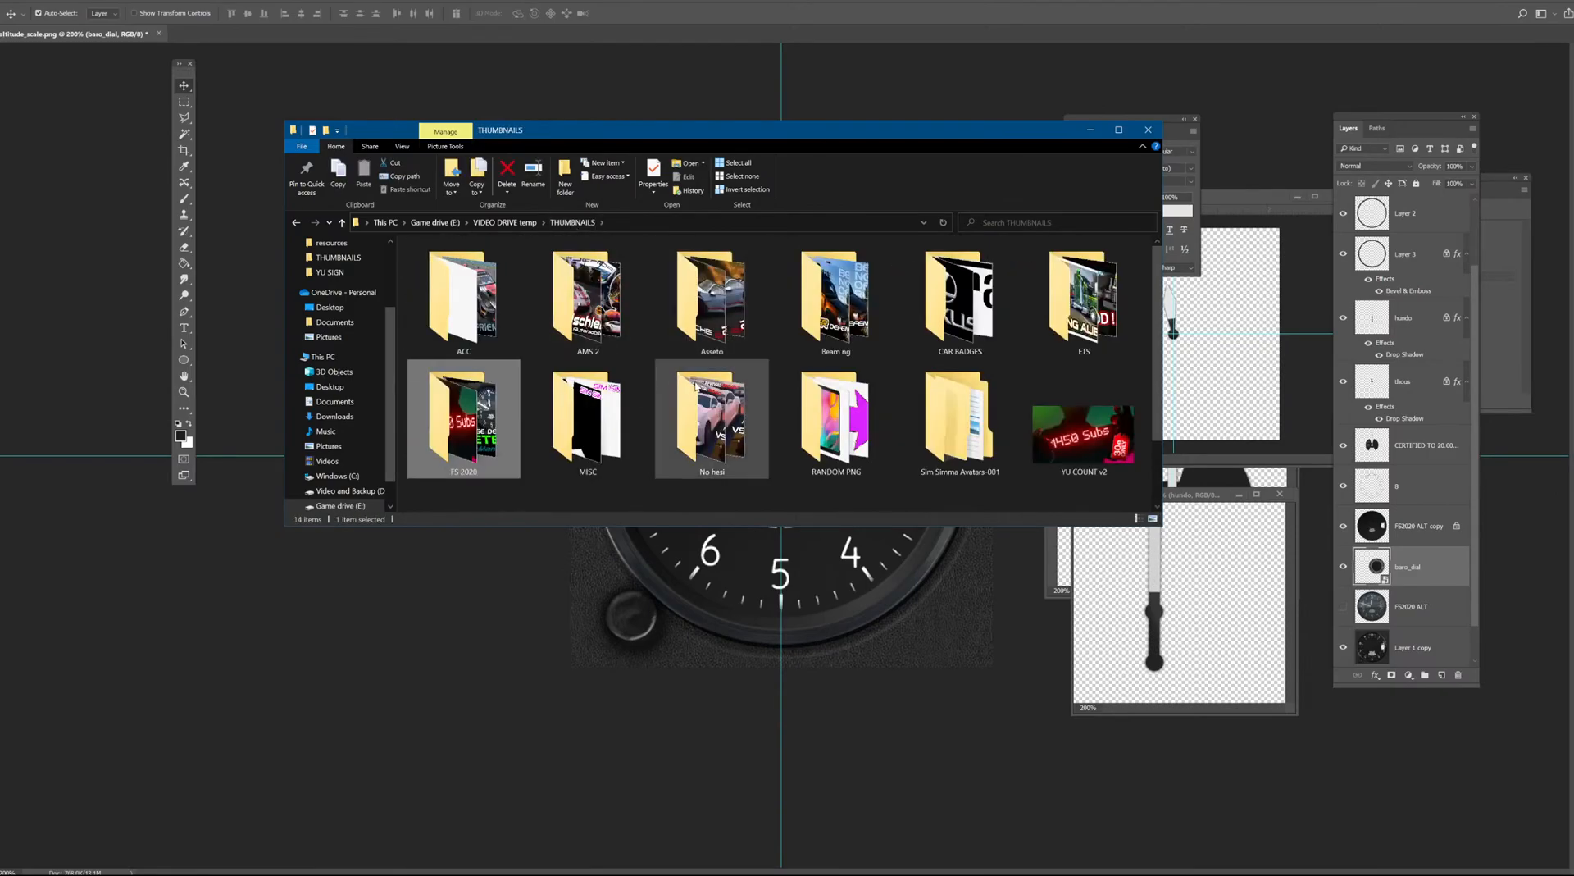
scroll(725, 395, down, 1)
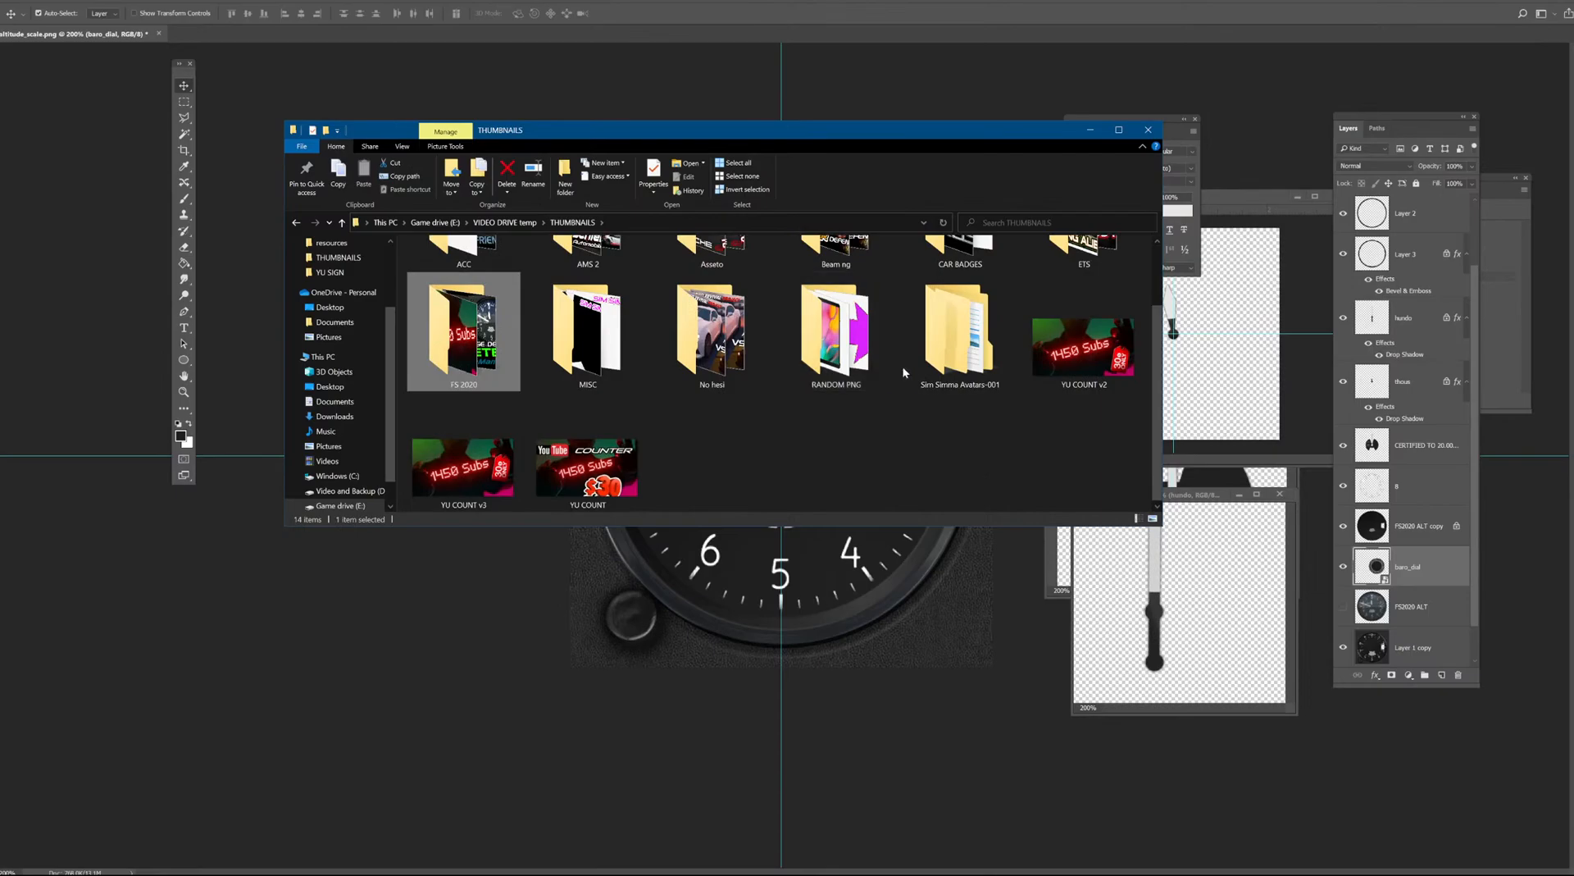
double_click(587, 332)
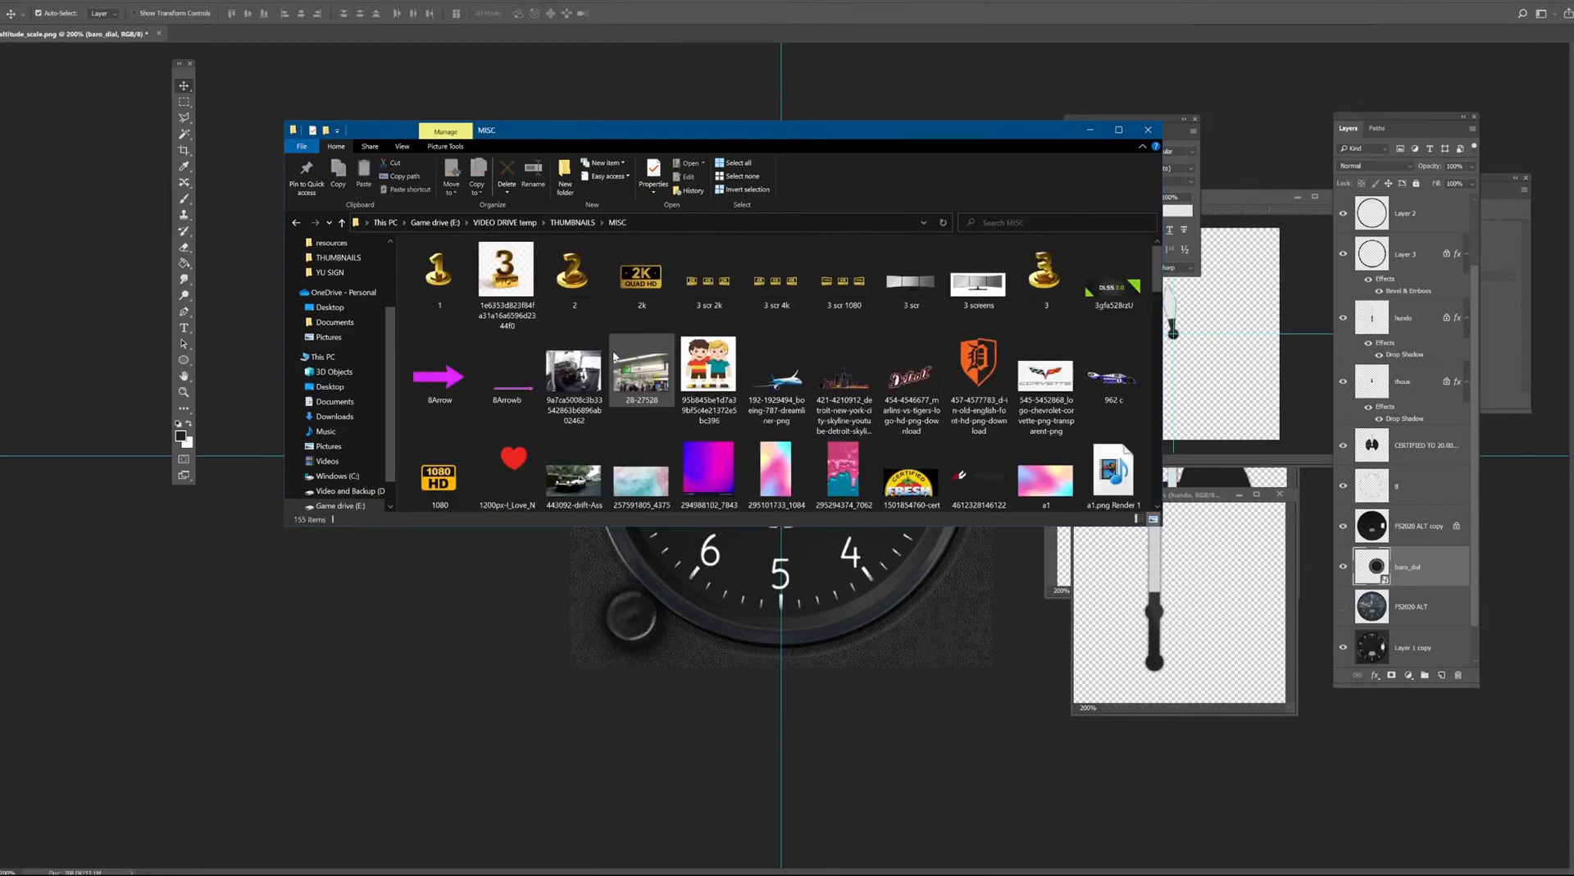
scroll(656, 377, down, 15)
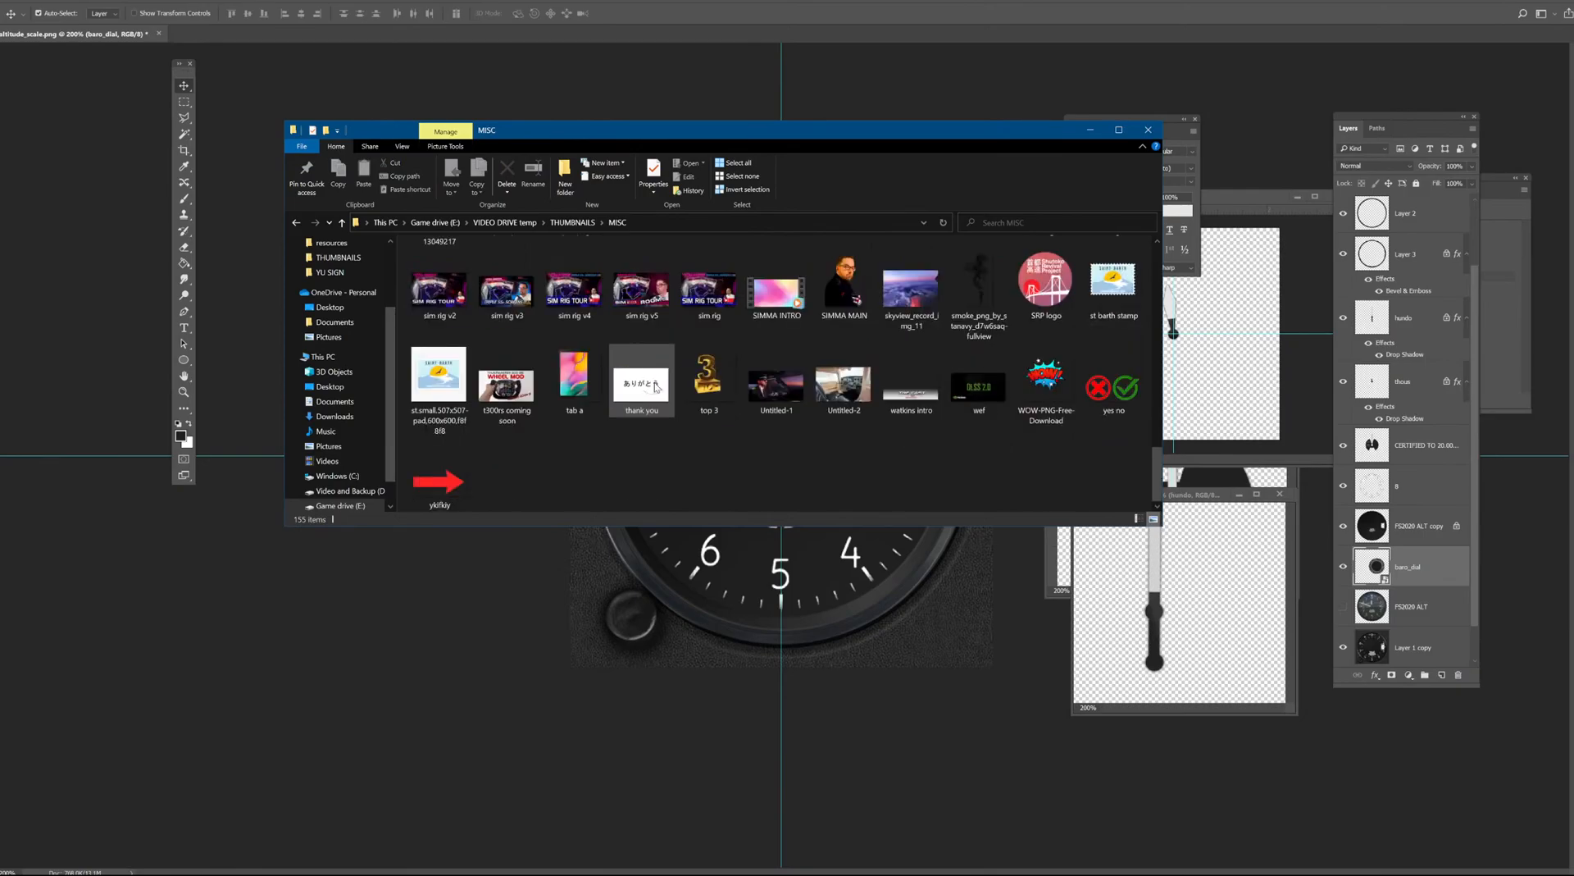
scroll(657, 388, up, 10)
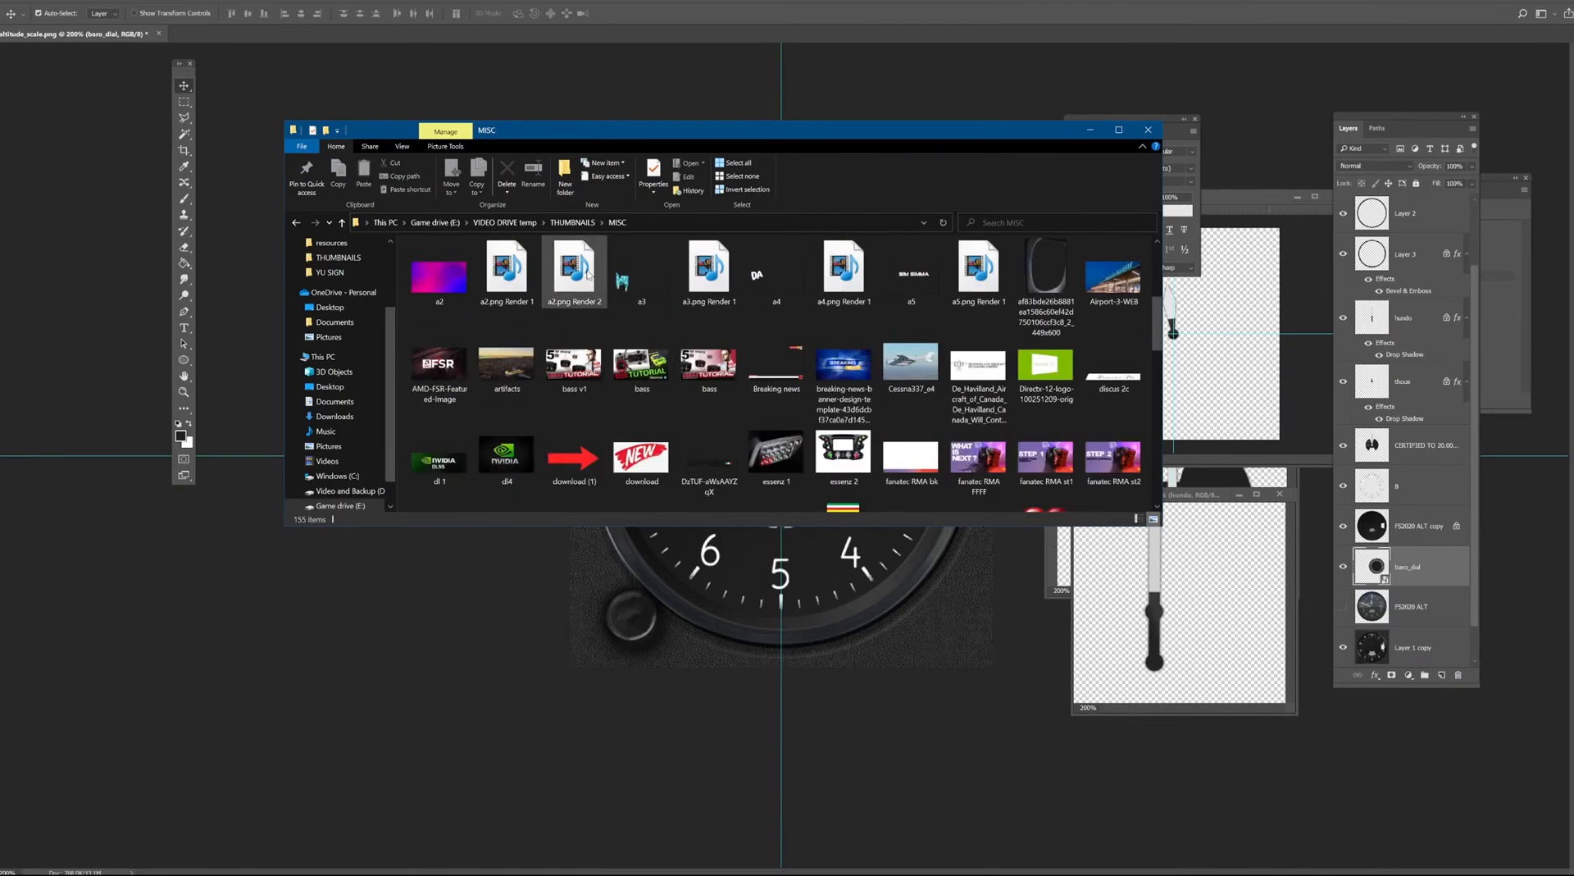
Open VIDEO DRIVE temp on Game drive (E:), check its sim panel folder and look over the other folders.
click(442, 228)
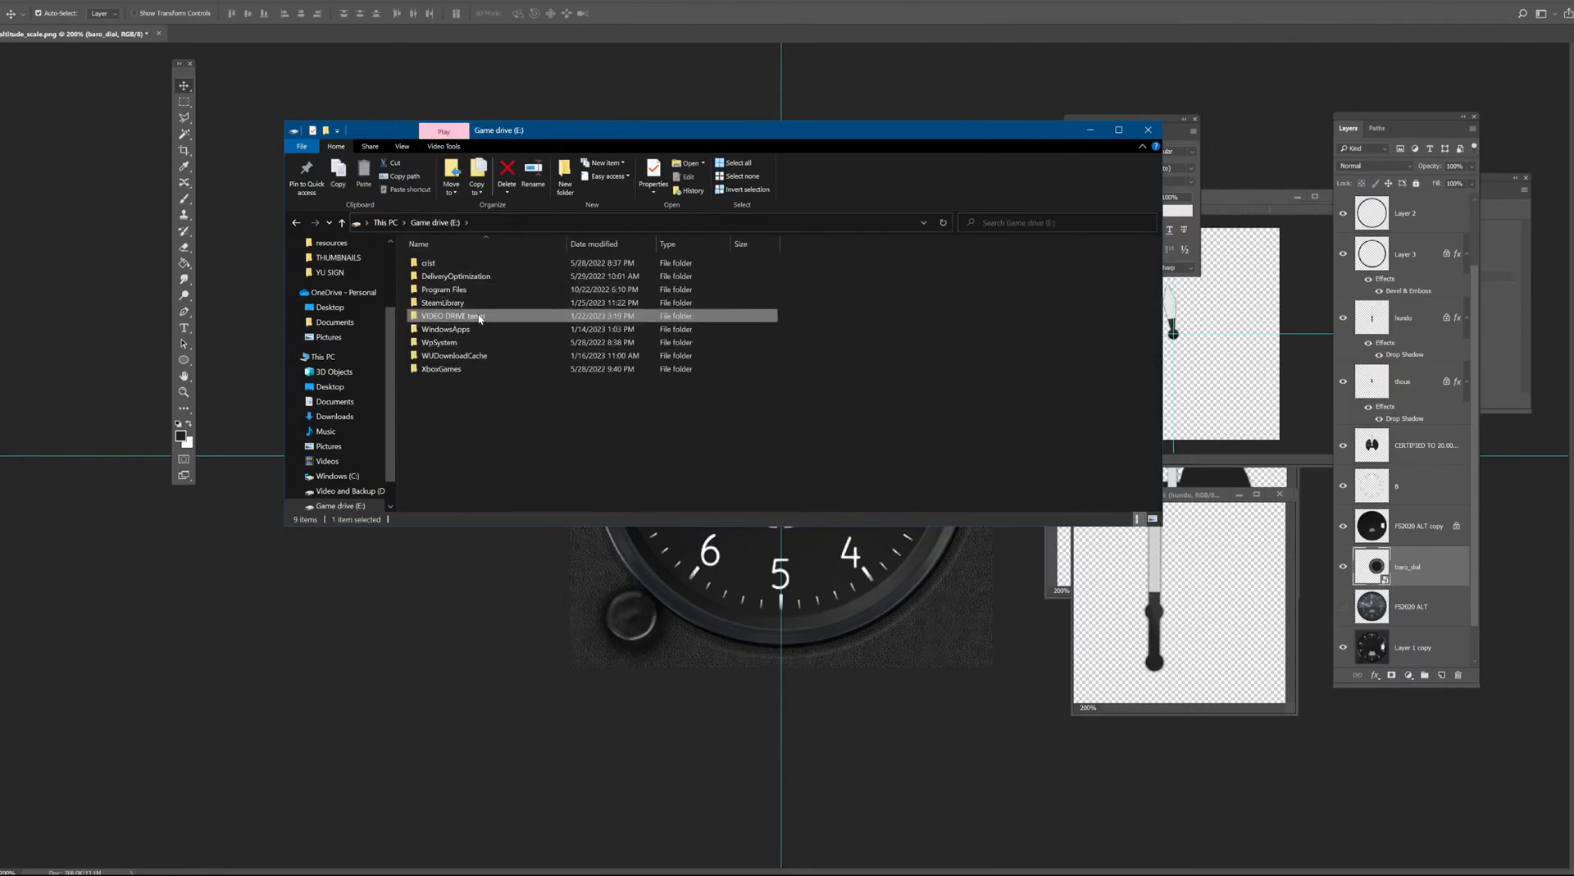
double_click(491, 315)
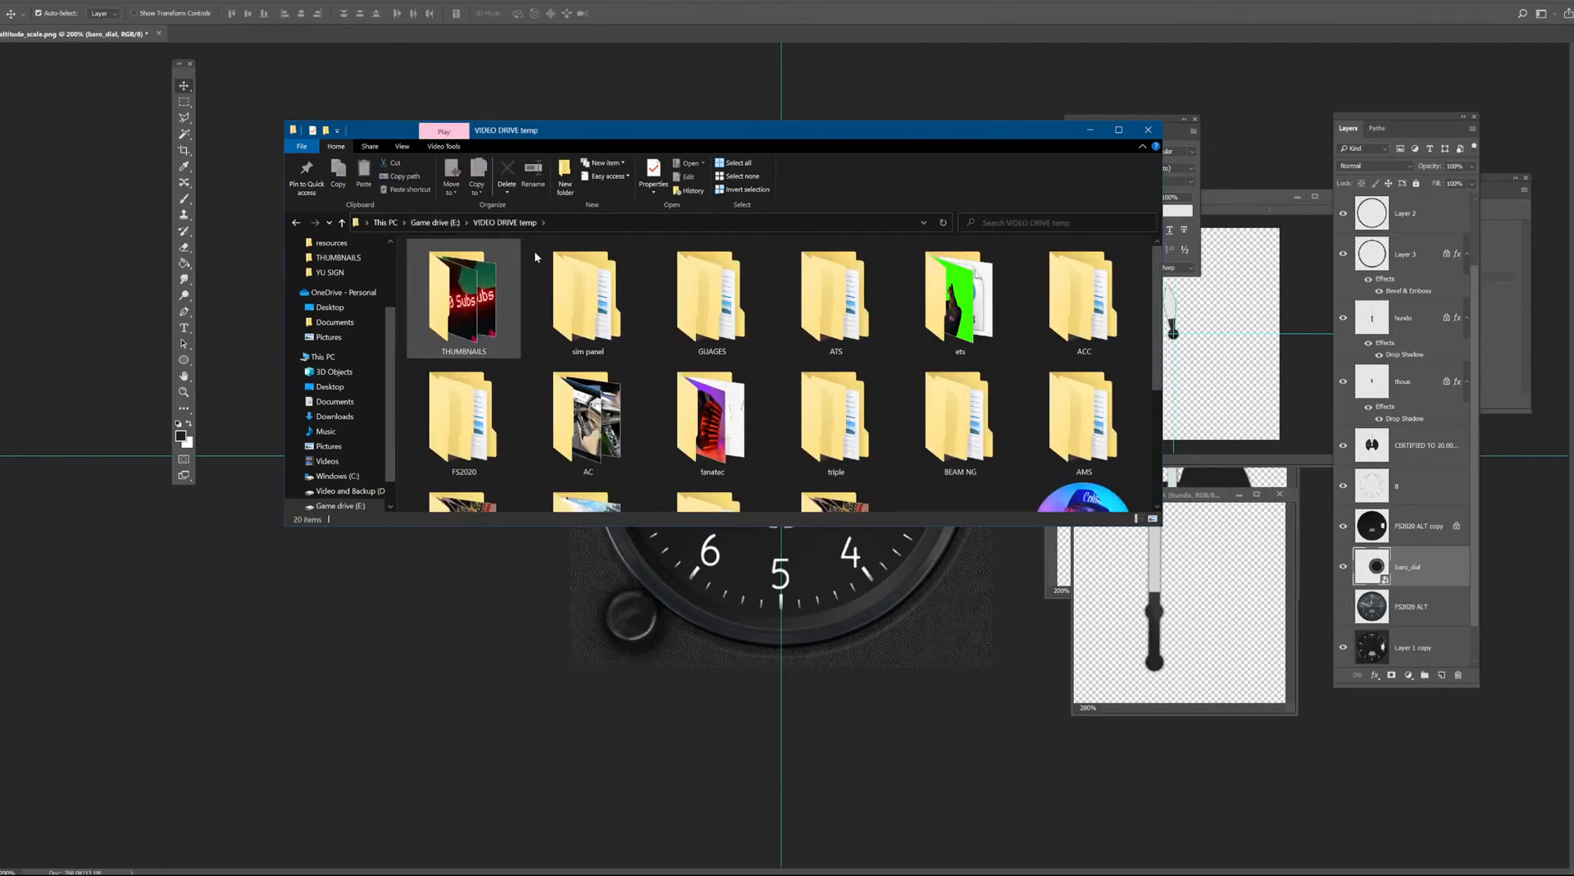
double_click(607, 324)
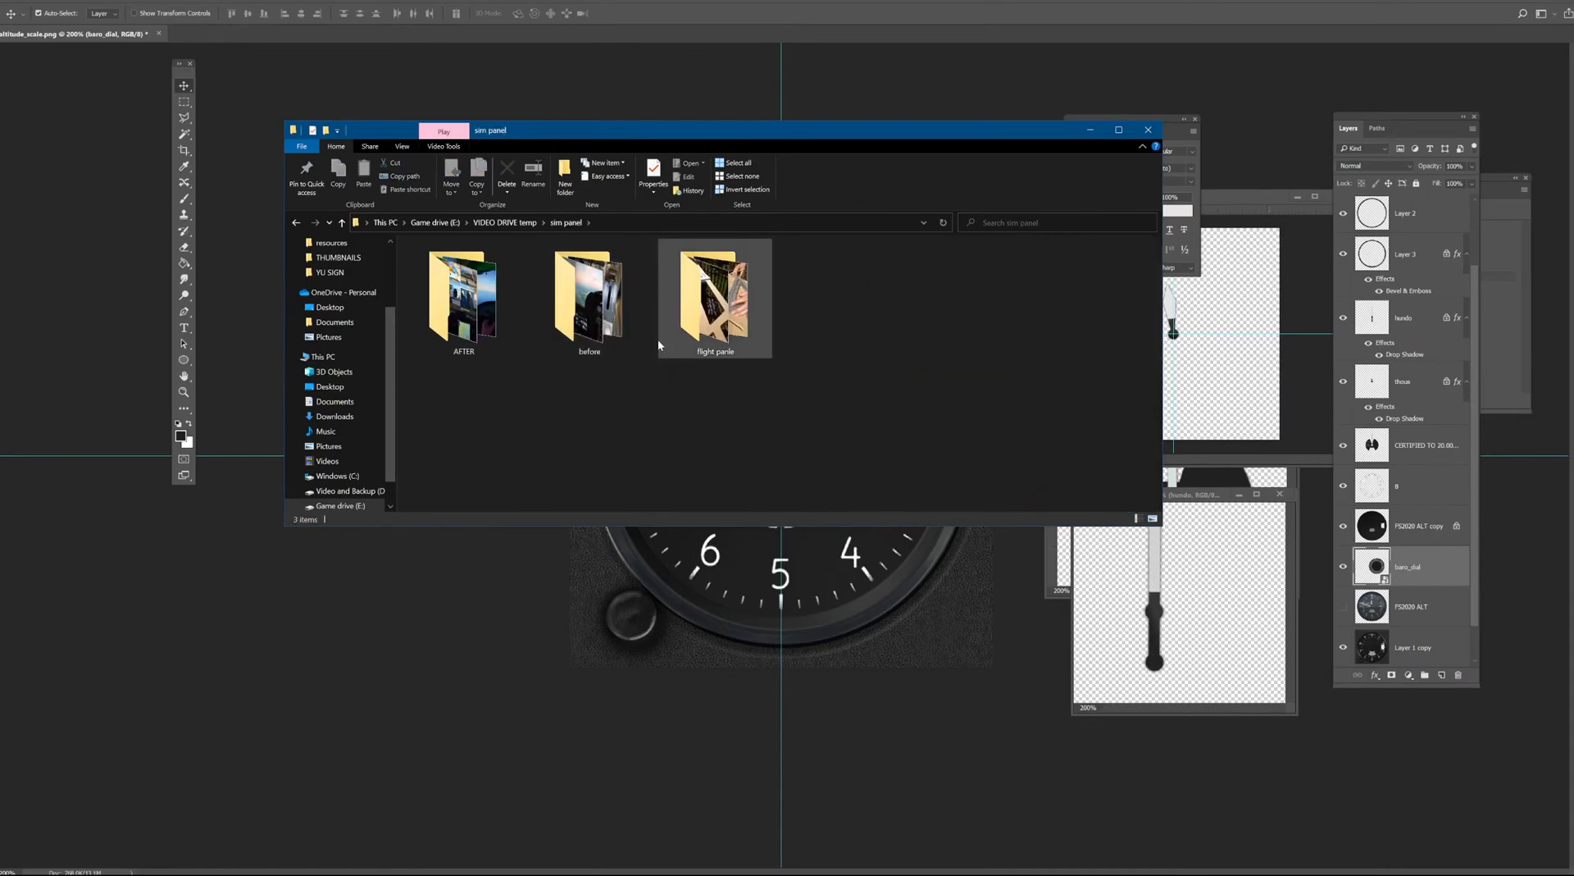
click(504, 222)
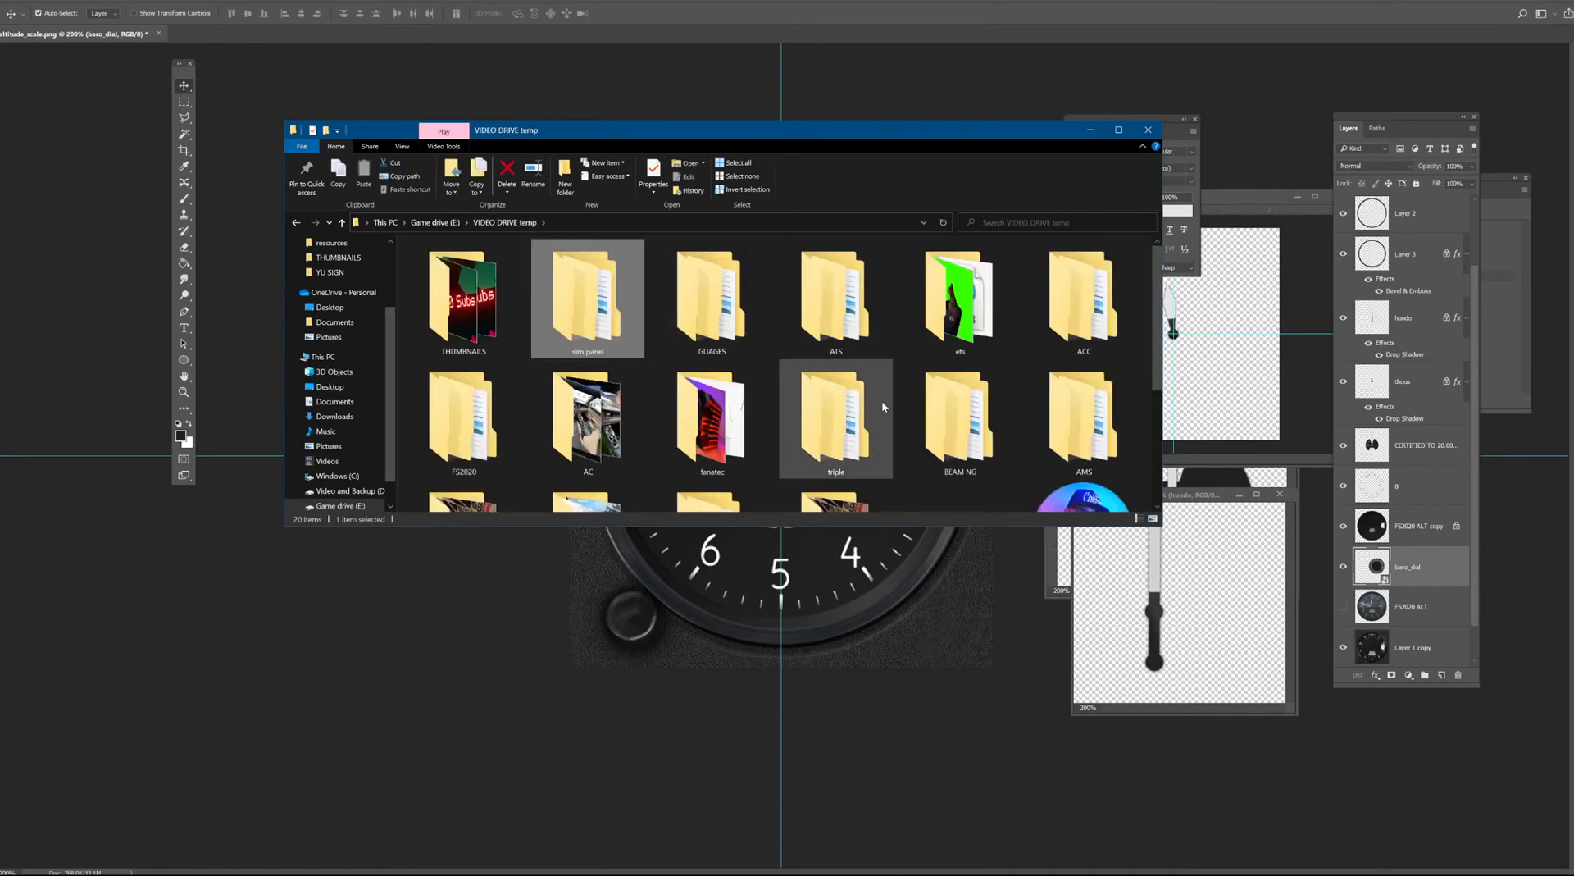
scroll(959, 418, down, 1)
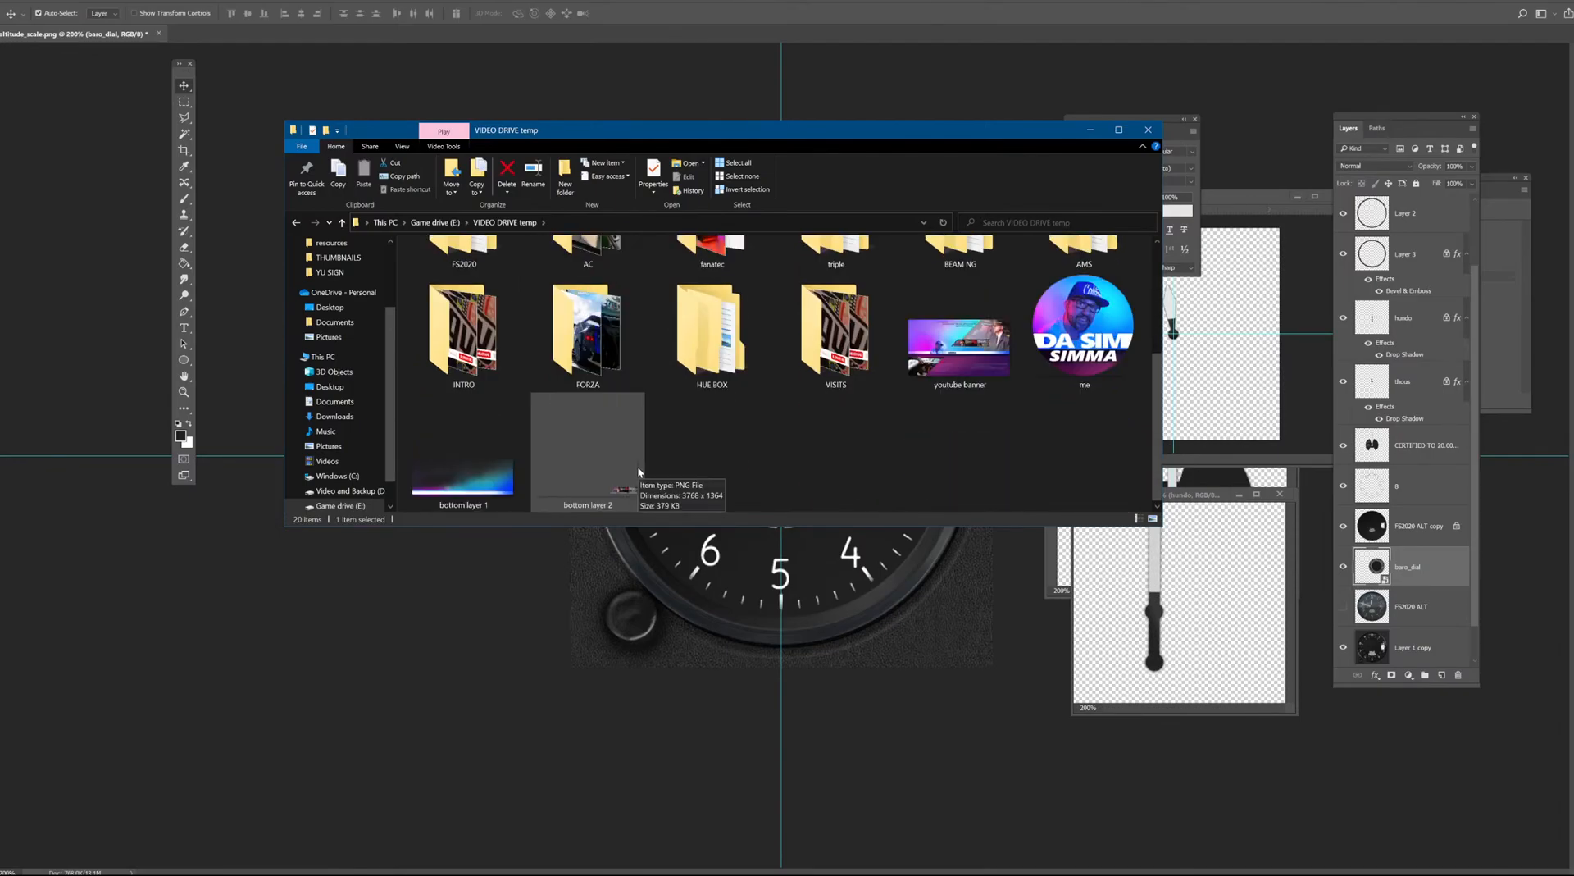
scroll(639, 463, up, 1)
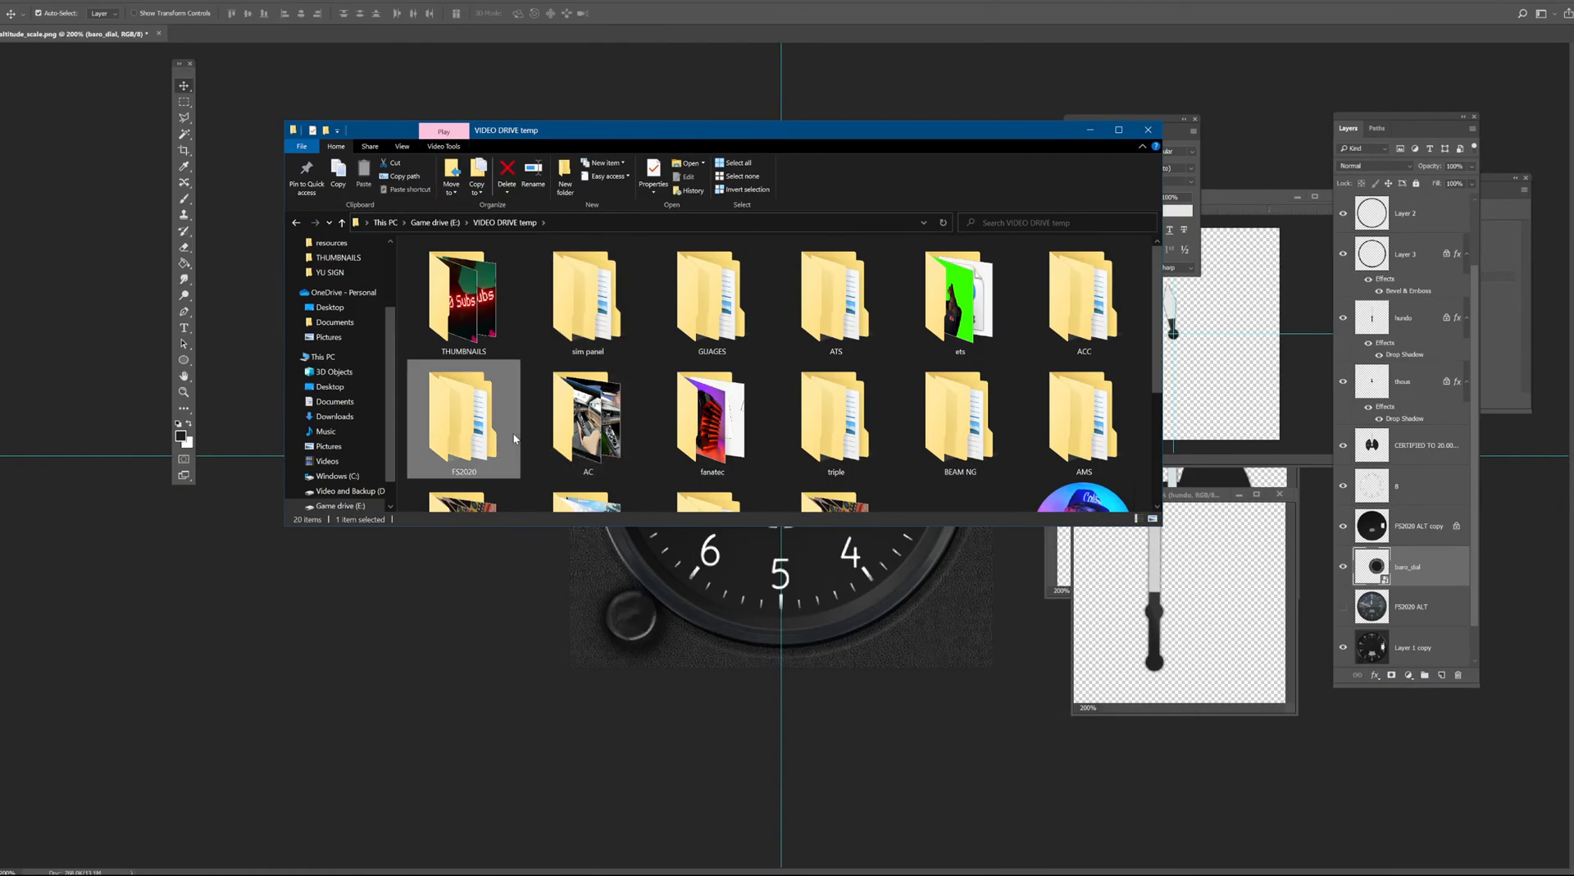
Check the FS2020 folder and the remaining contents of VIDEO DRIVE temp, and return to the Game drive (E:) root.
double_click(510, 401)
click(502, 223)
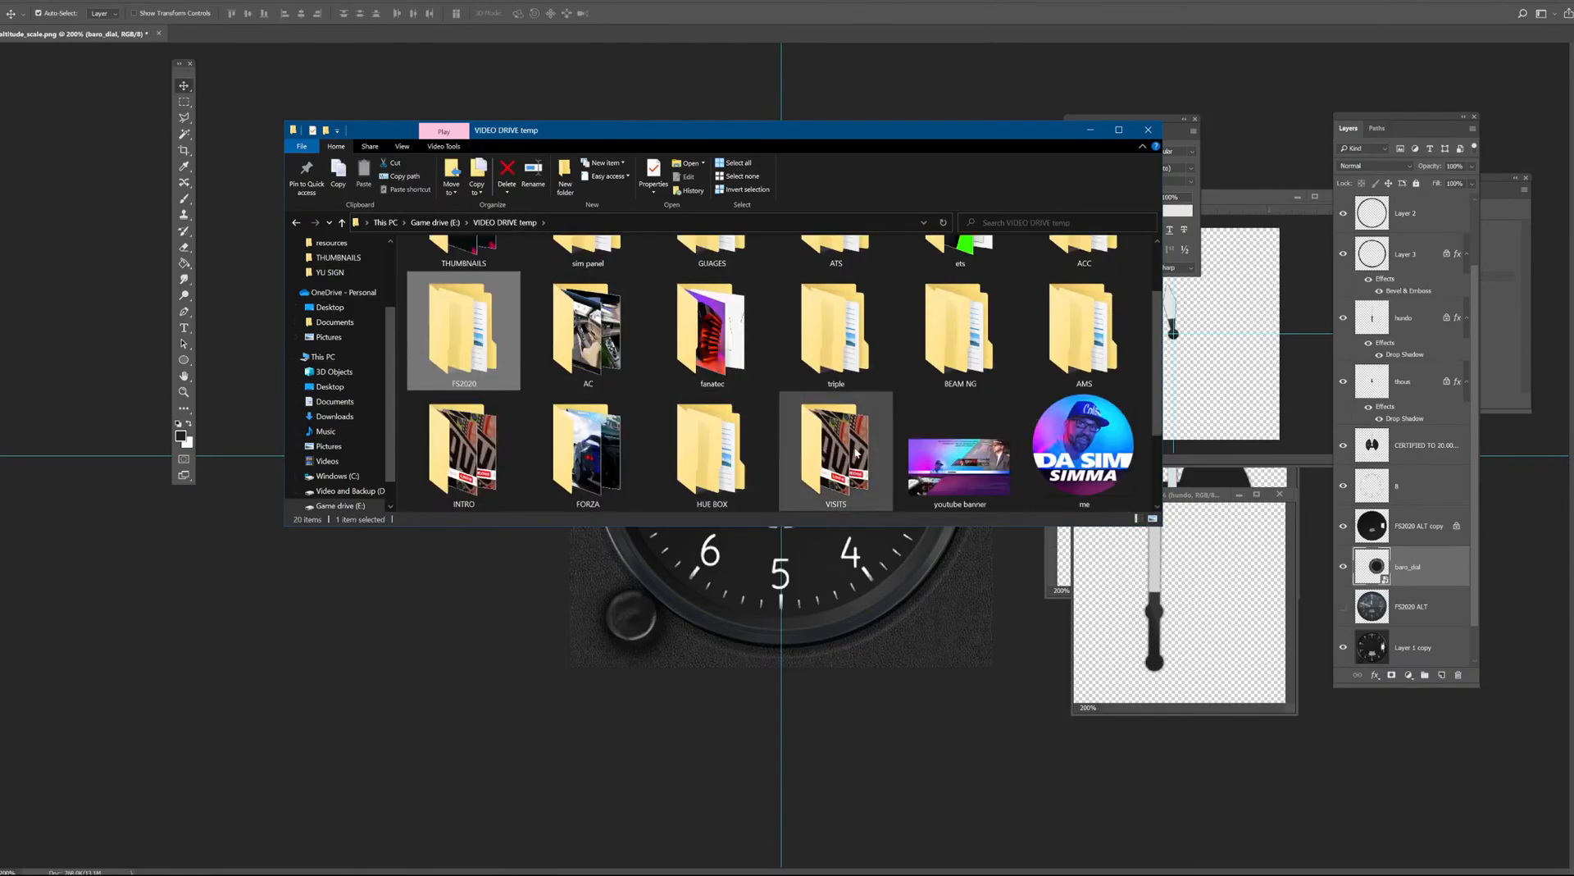
scroll(831, 445, down, 1)
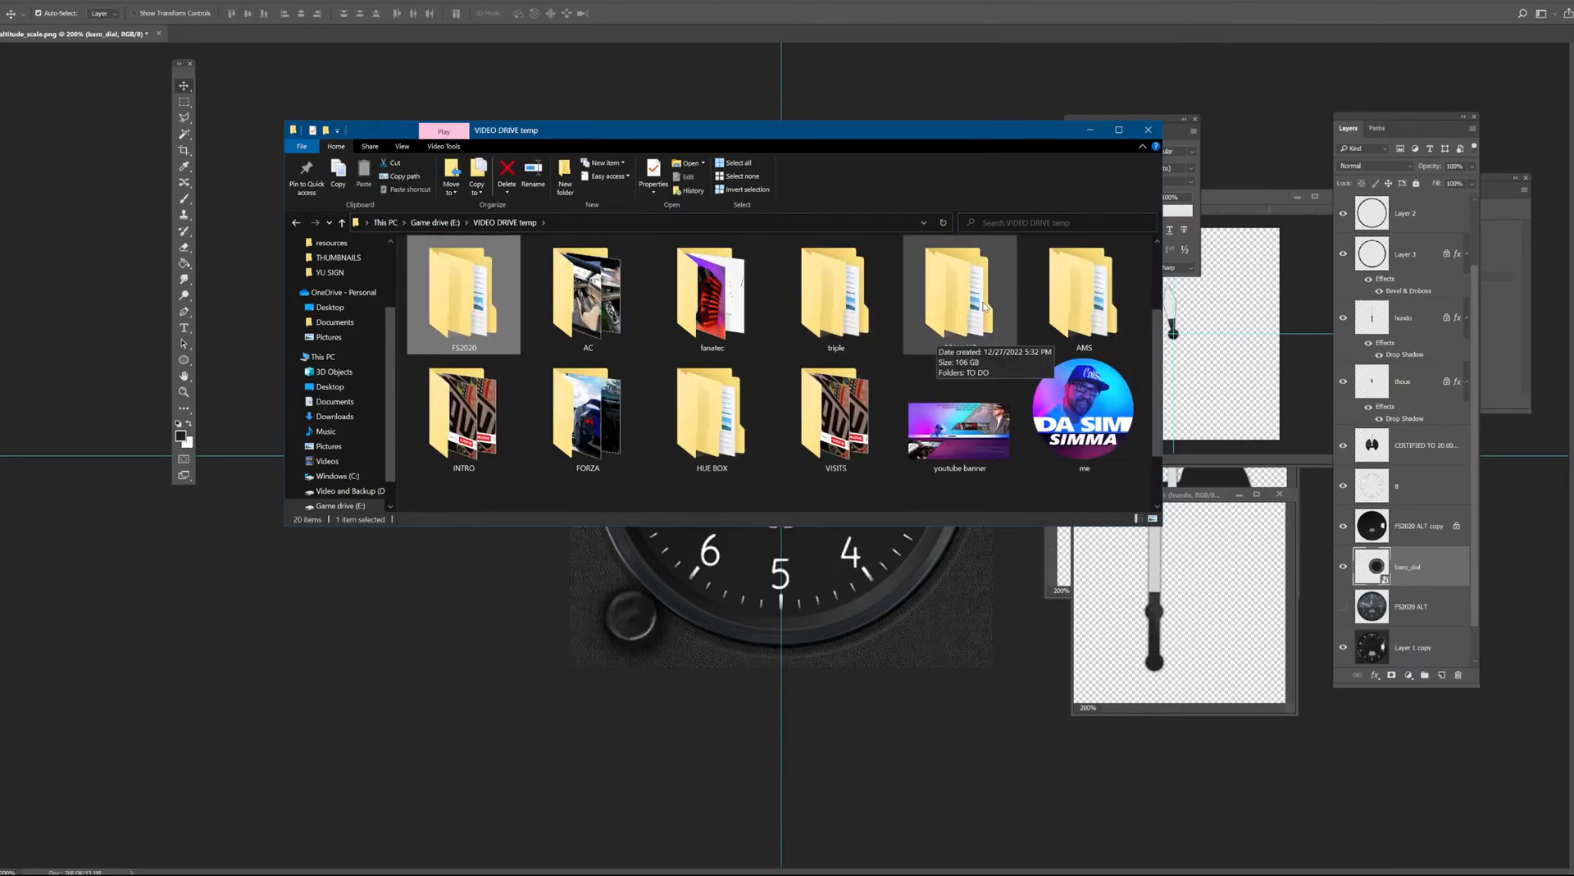
click(961, 317)
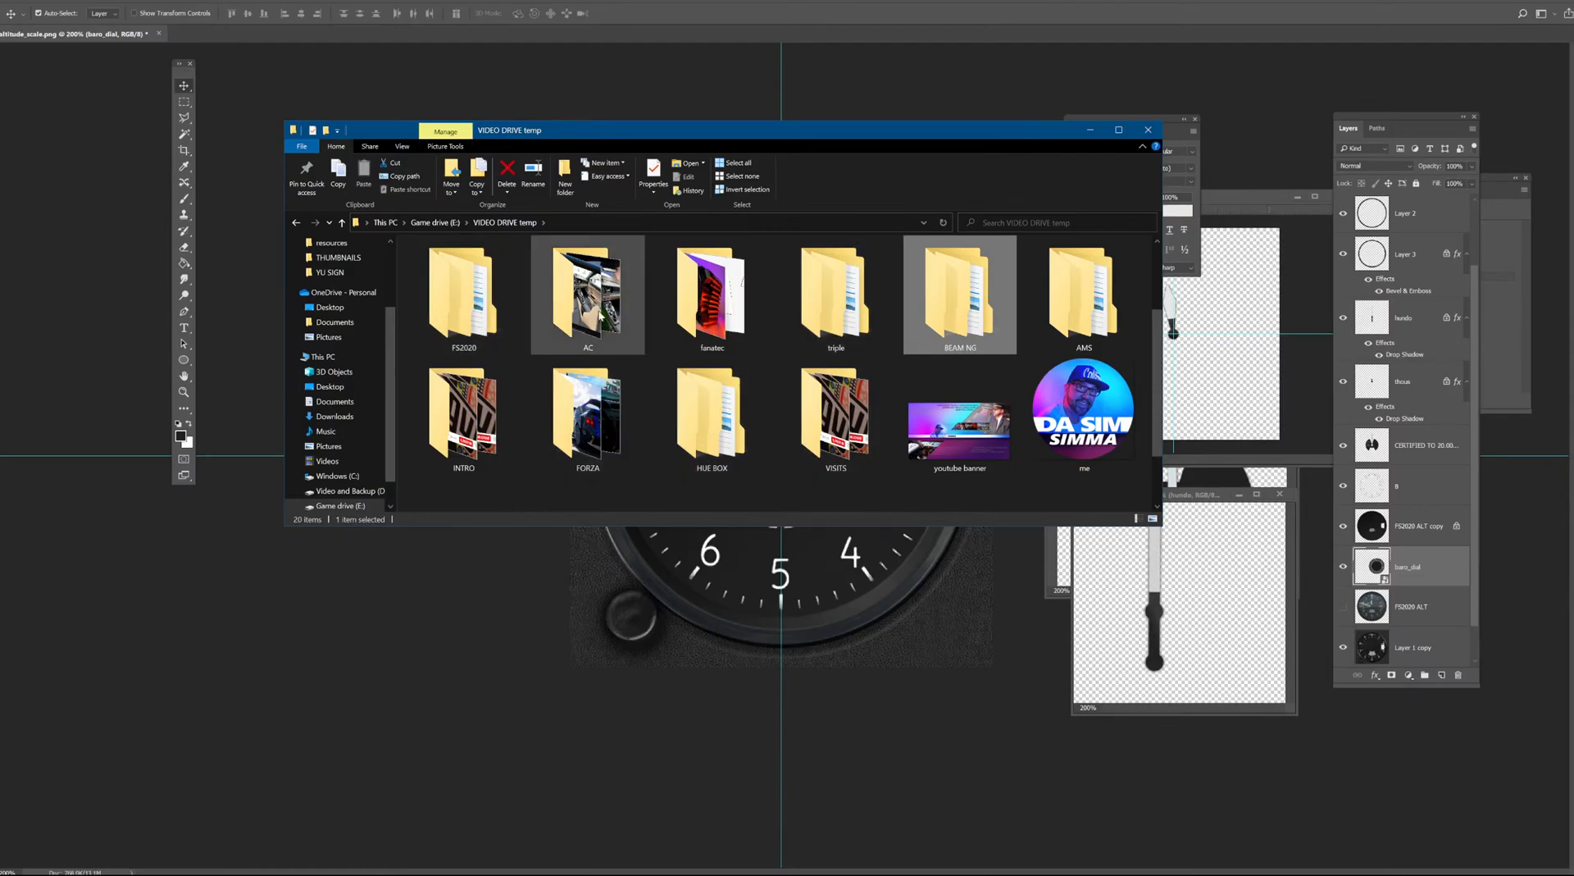
scroll(696, 397, down, 1)
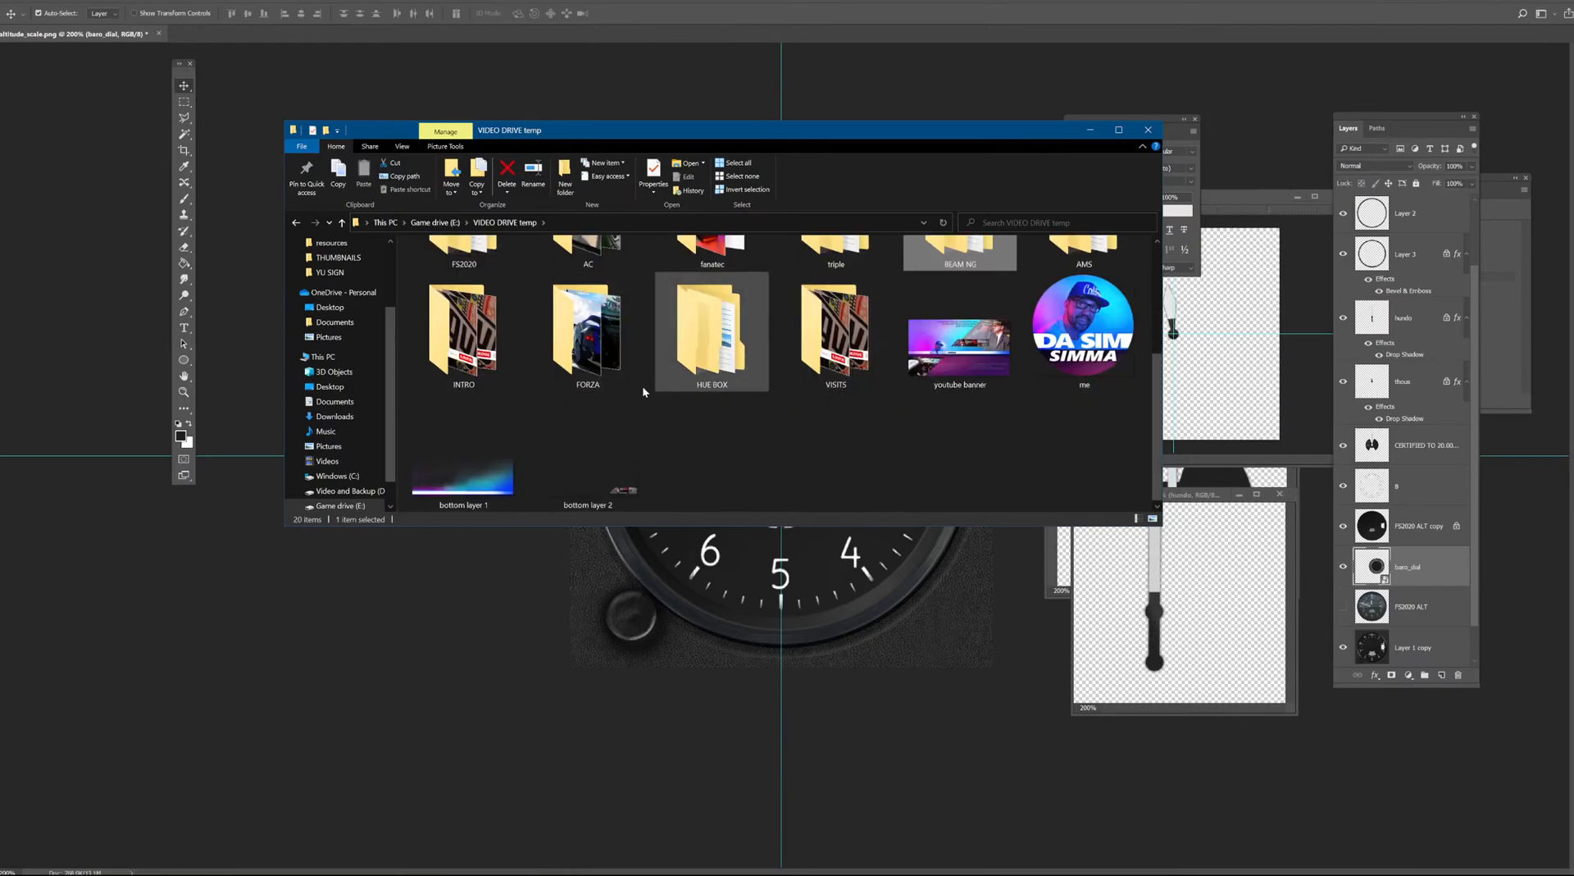
scroll(631, 380, up, 3)
click(447, 223)
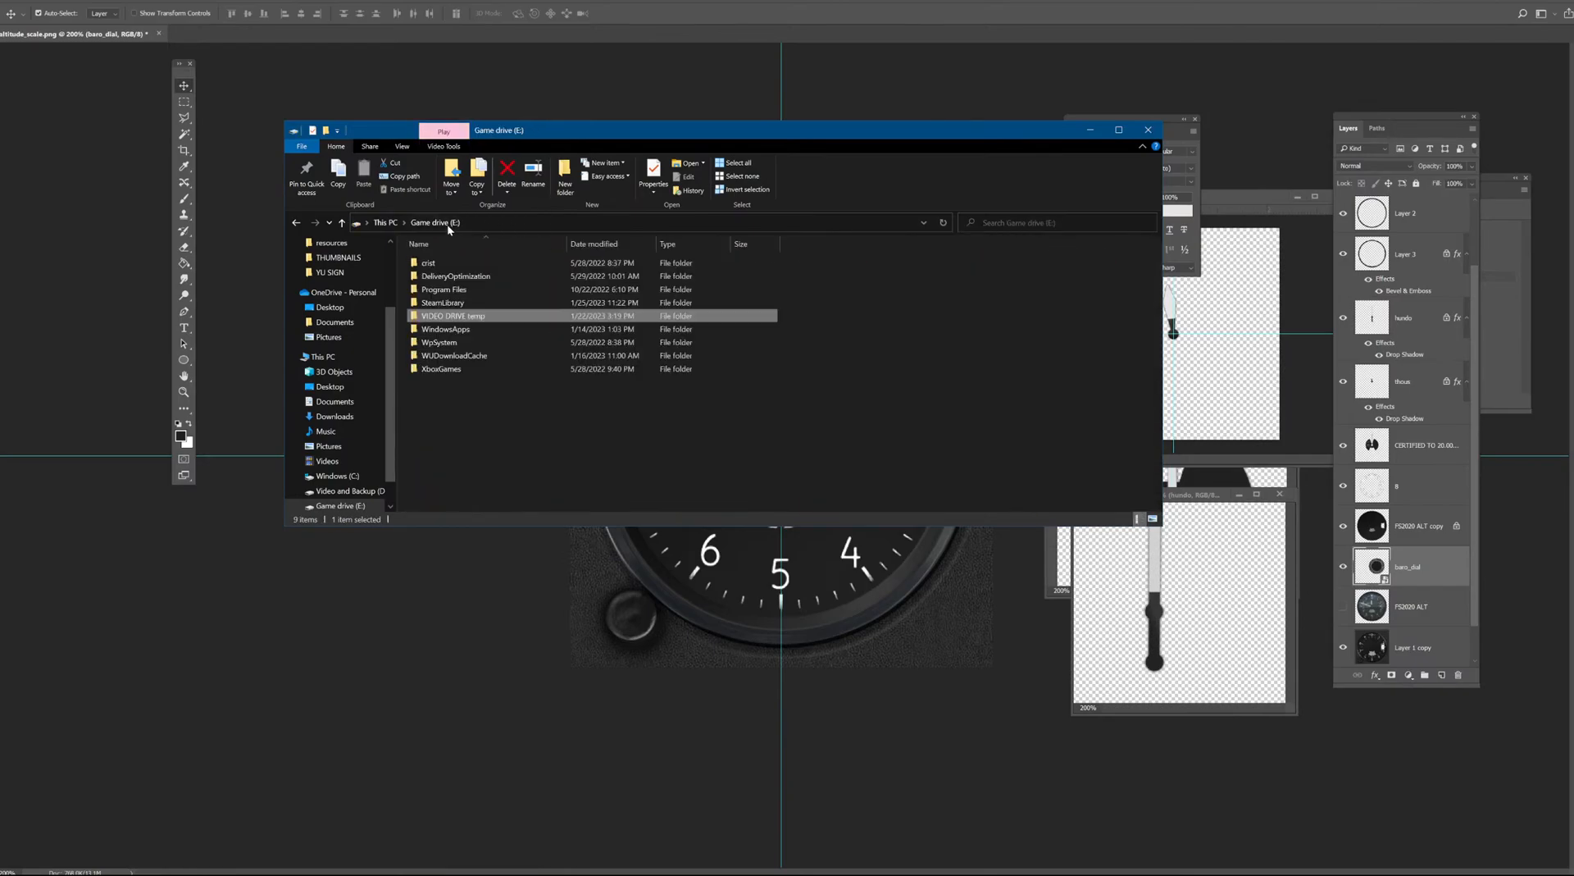
Look over the THUMBNAILS folder in VIDEO DRIVE temp and the instrument's resources folder, and return to the altimeter document.
double_click(484, 316)
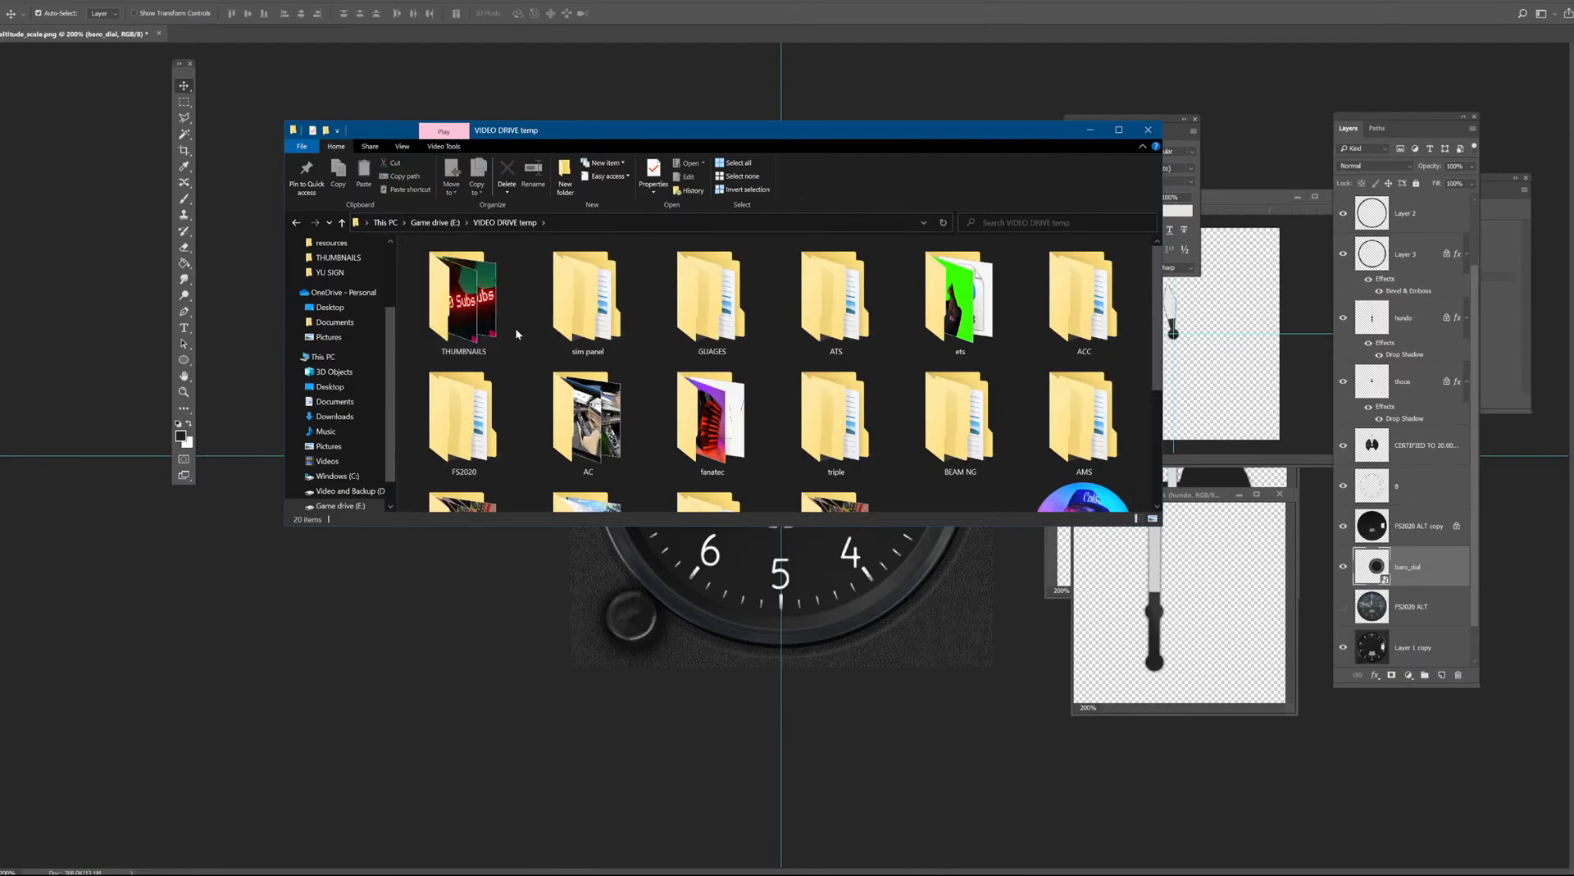
double_click(489, 320)
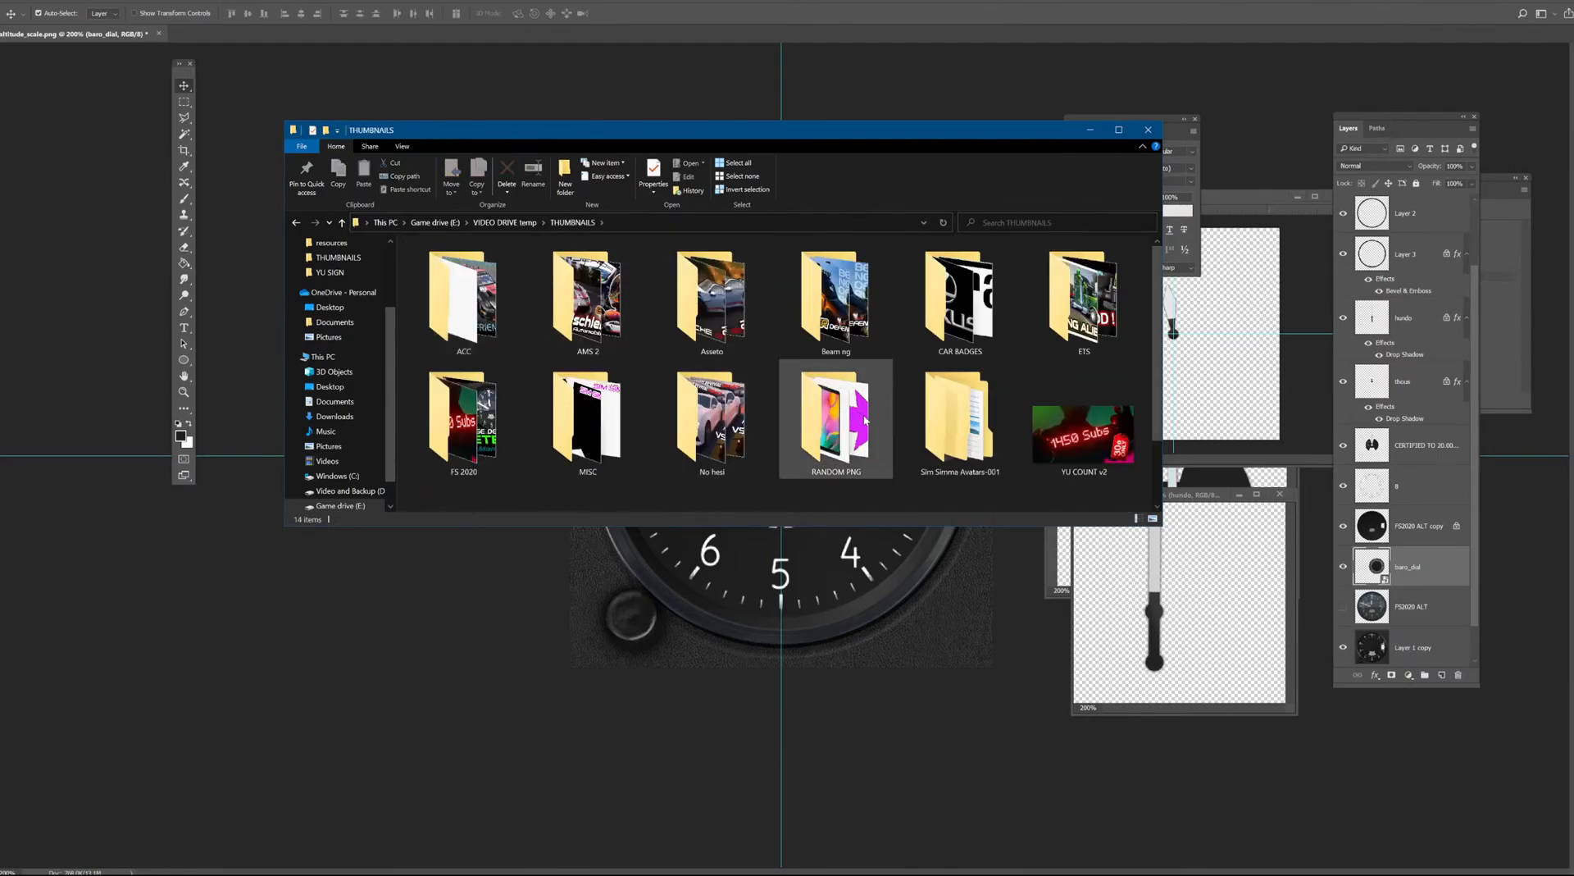
drag(391, 305, 381, 248)
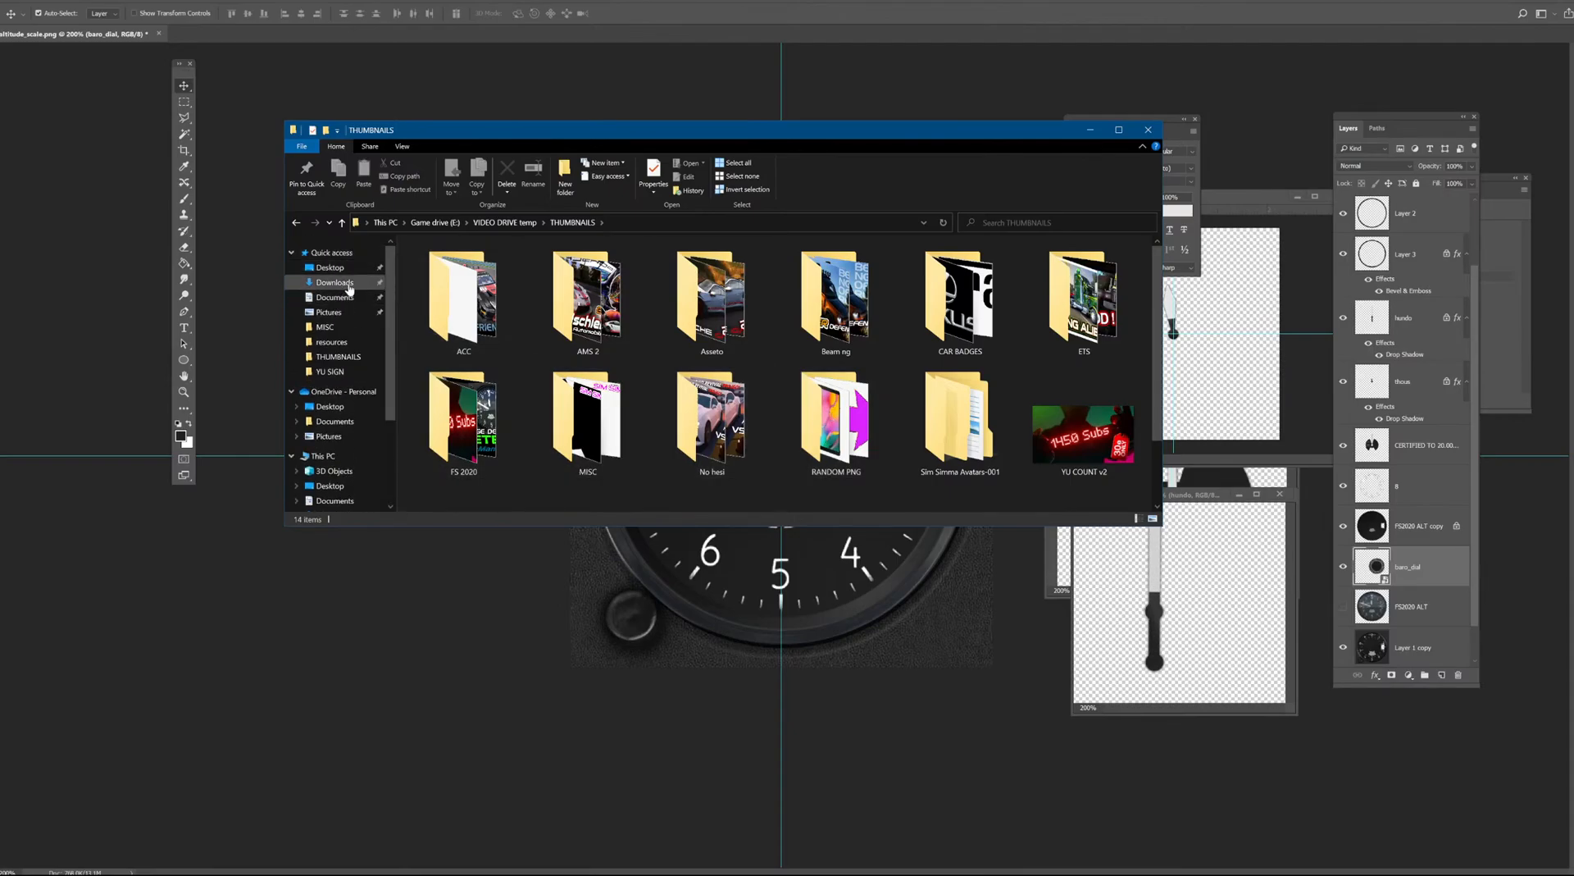
click(350, 342)
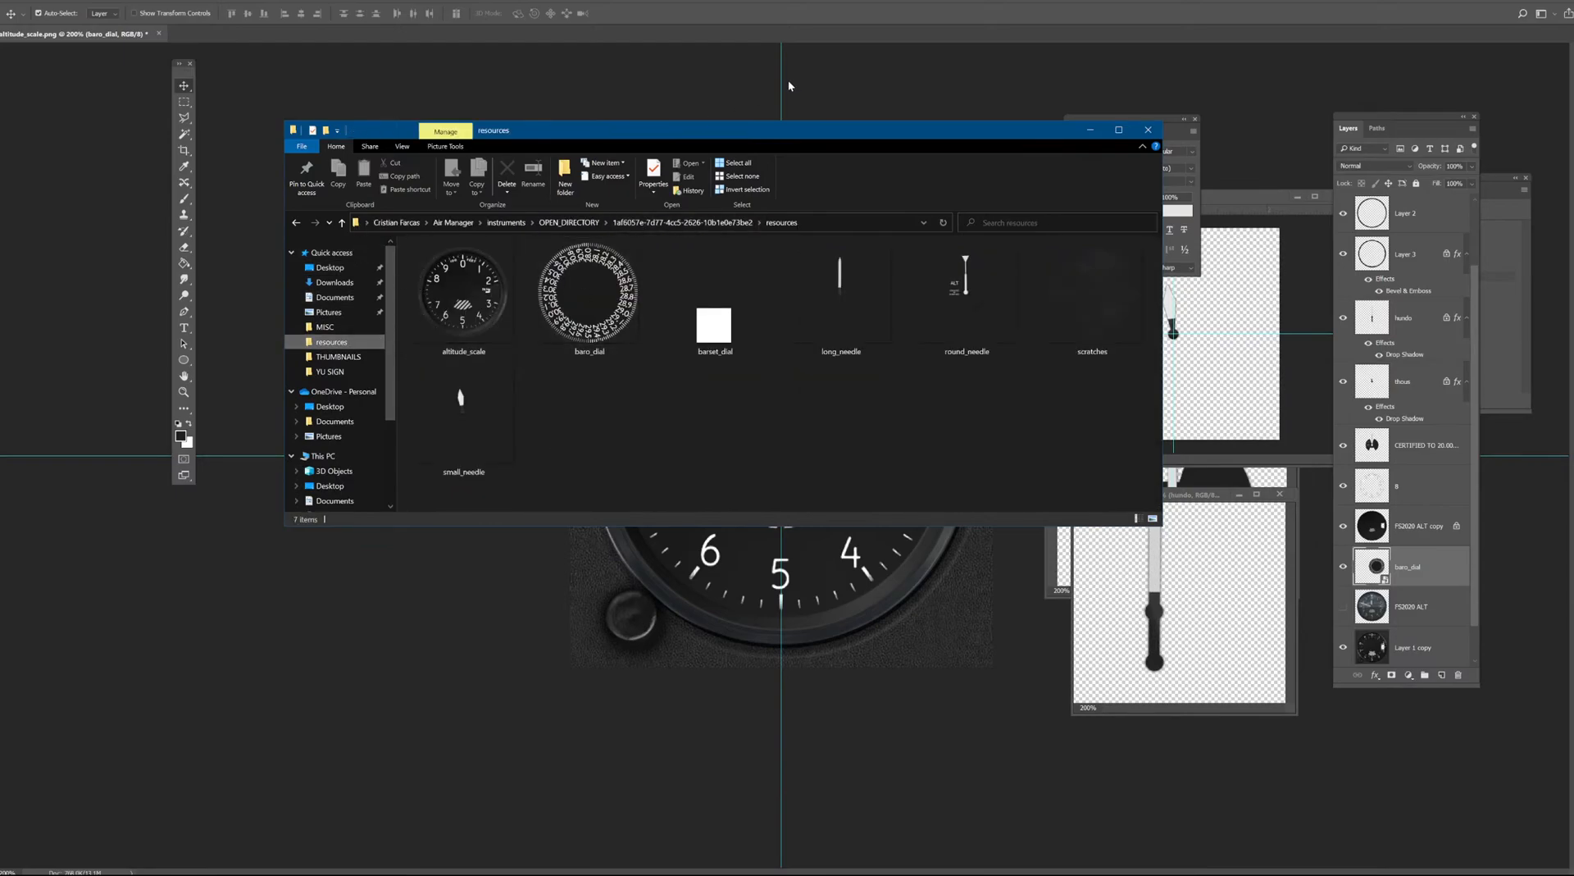
click(882, 7)
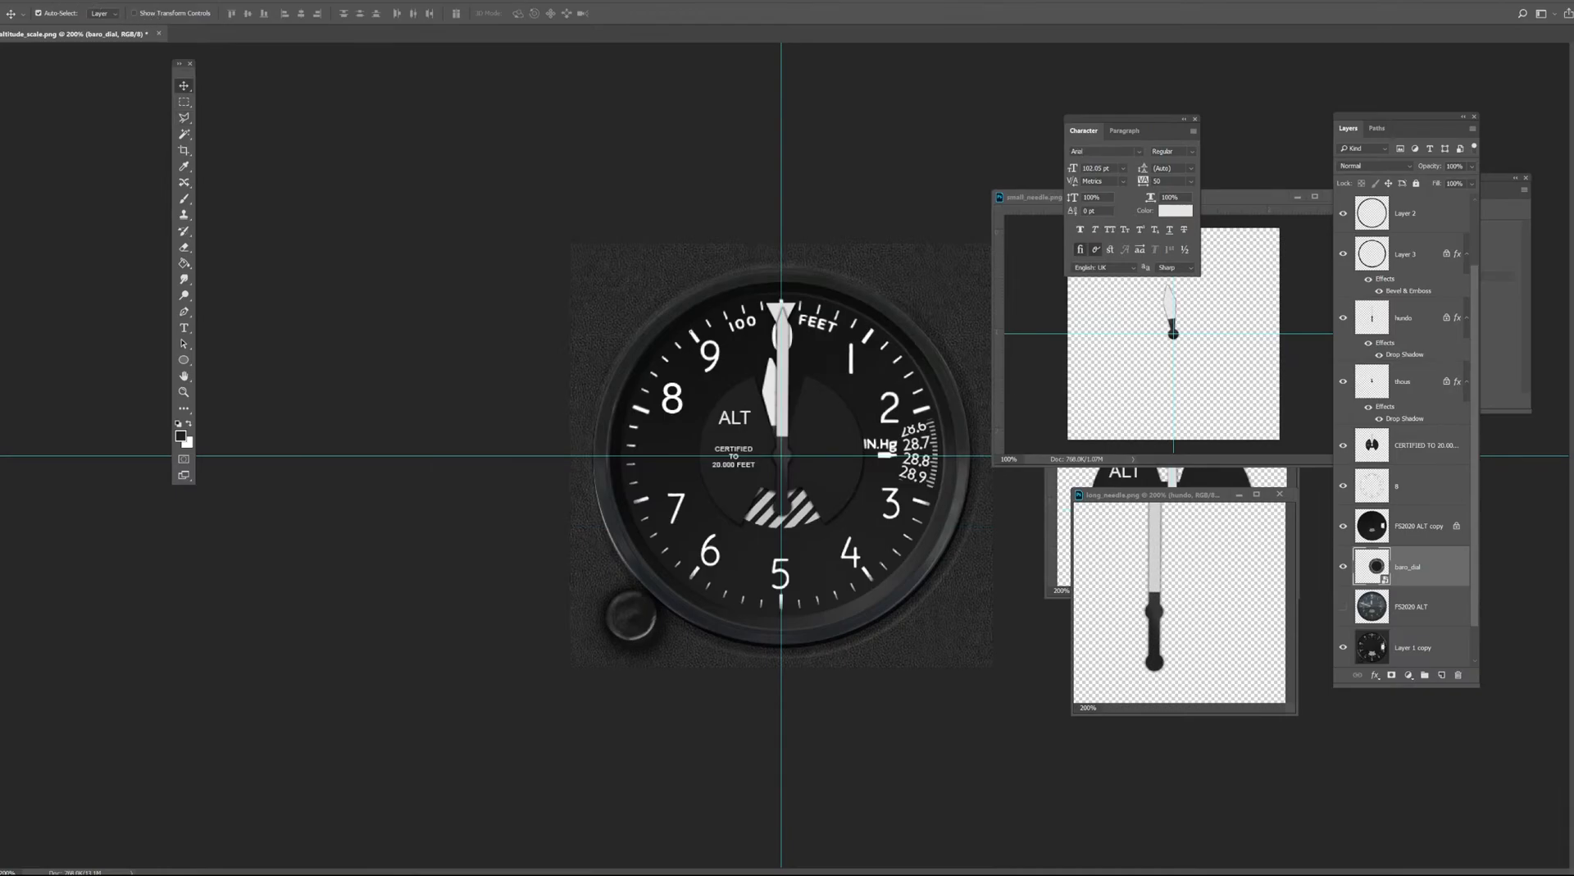
Switch to File Explorer and look through the Pictures and Downloads folders, including Photos (1), for usable images.
key(alt+Tab)
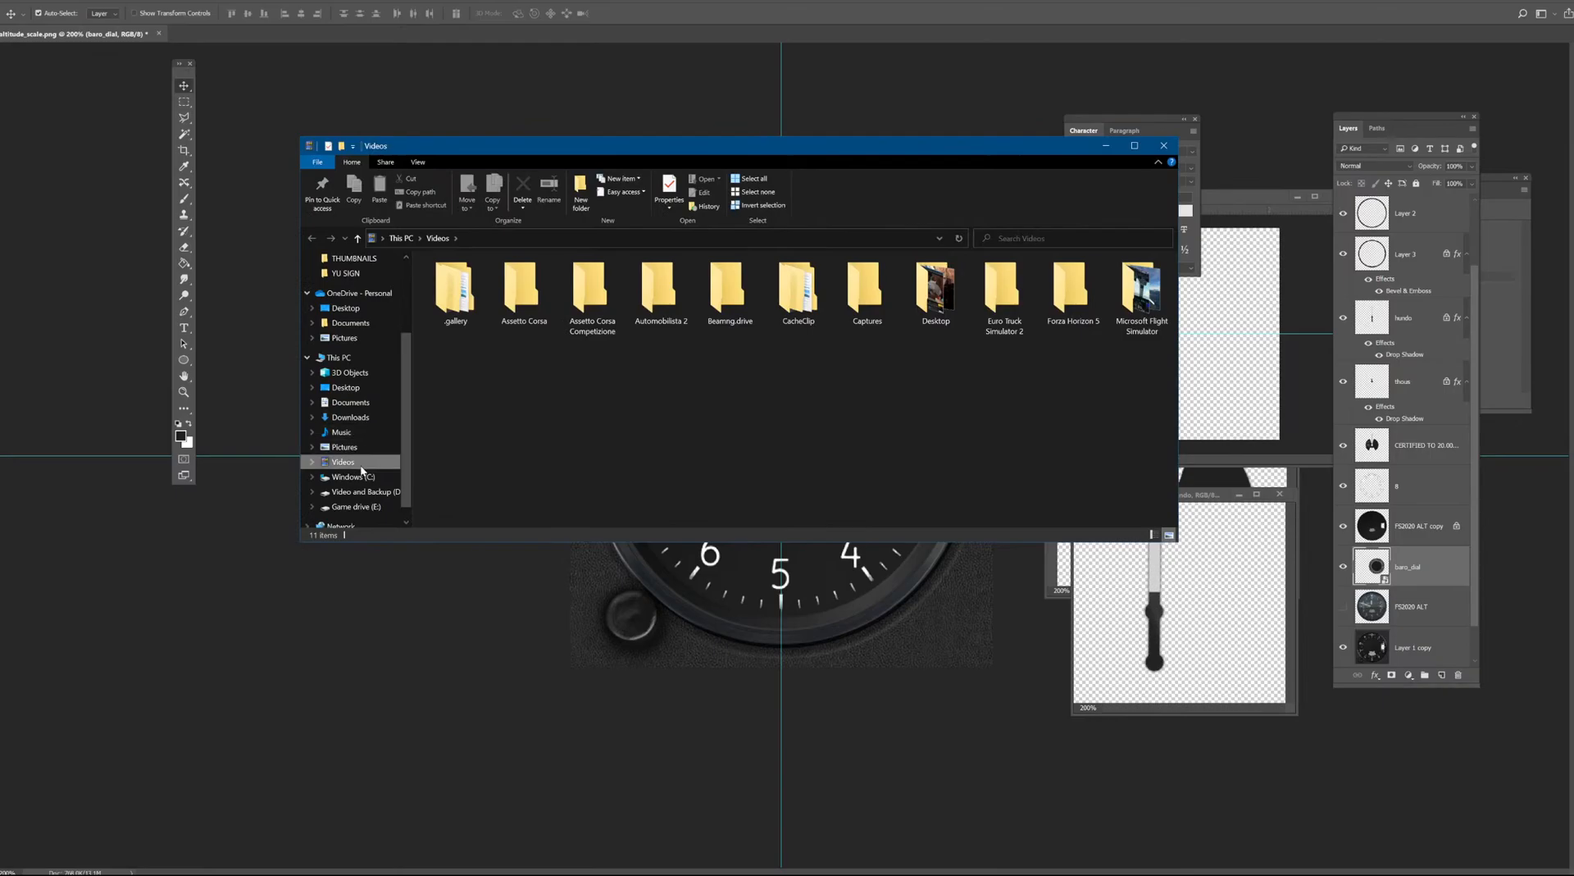
click(344, 447)
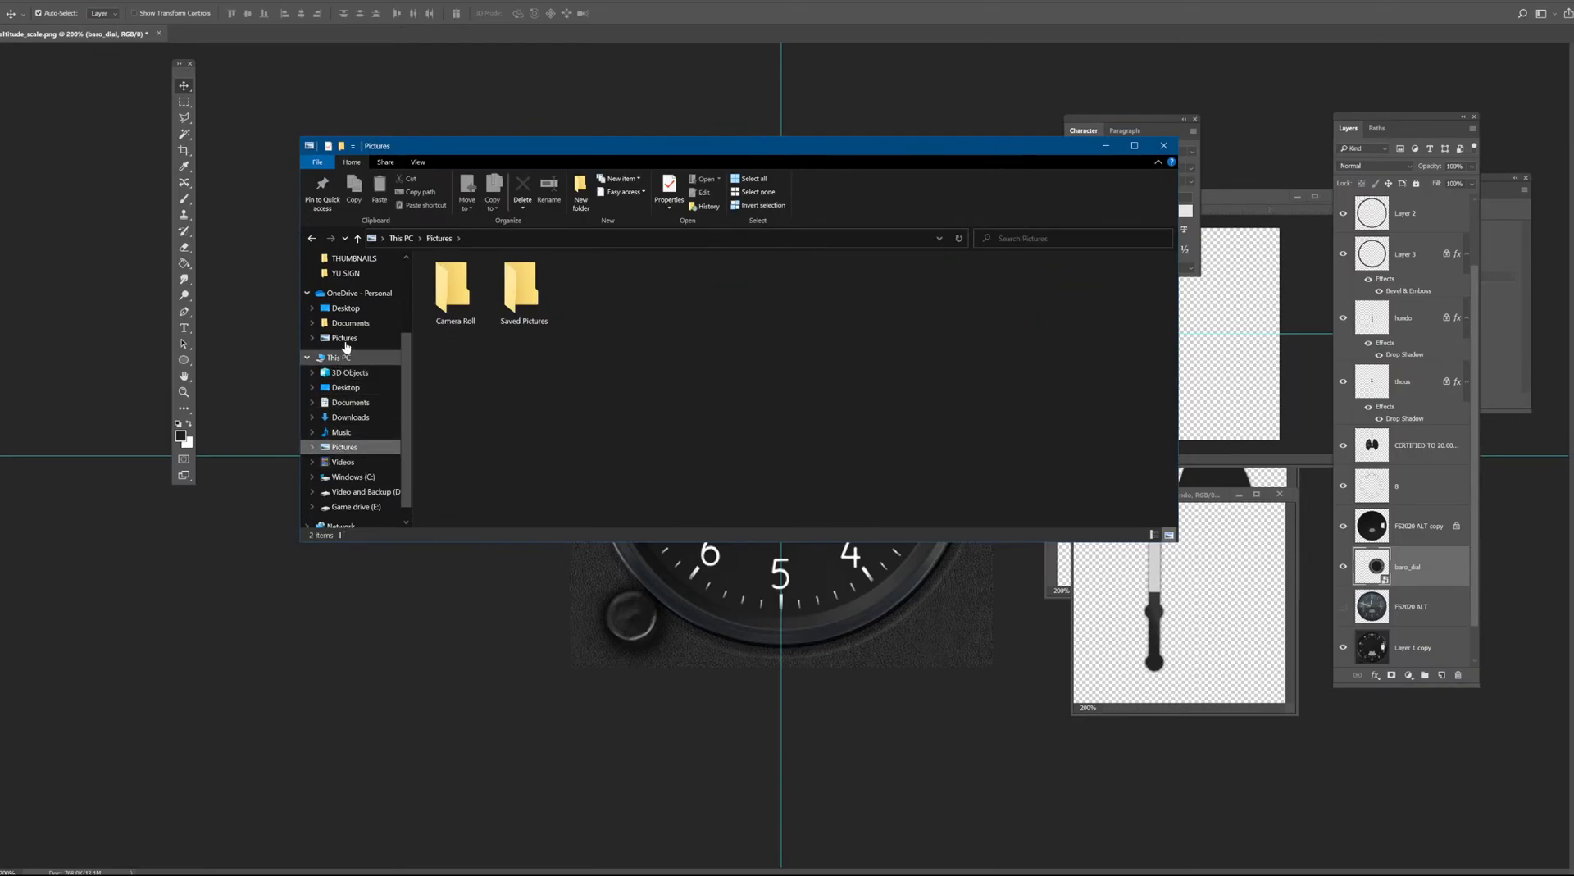
scroll(344, 361, up, 3)
click(363, 300)
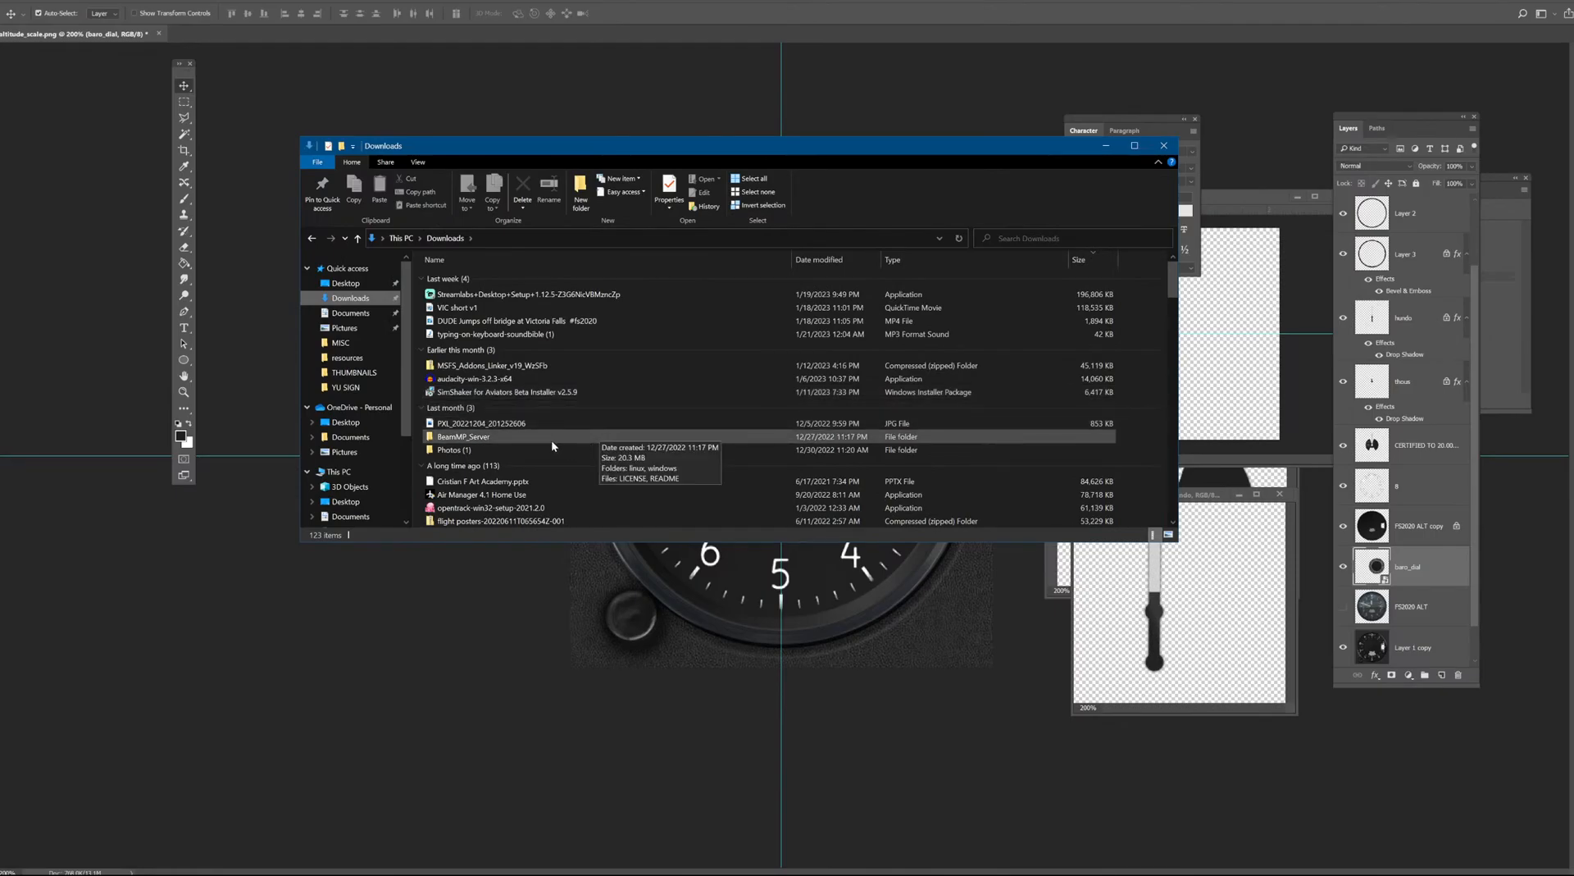
double_click(519, 449)
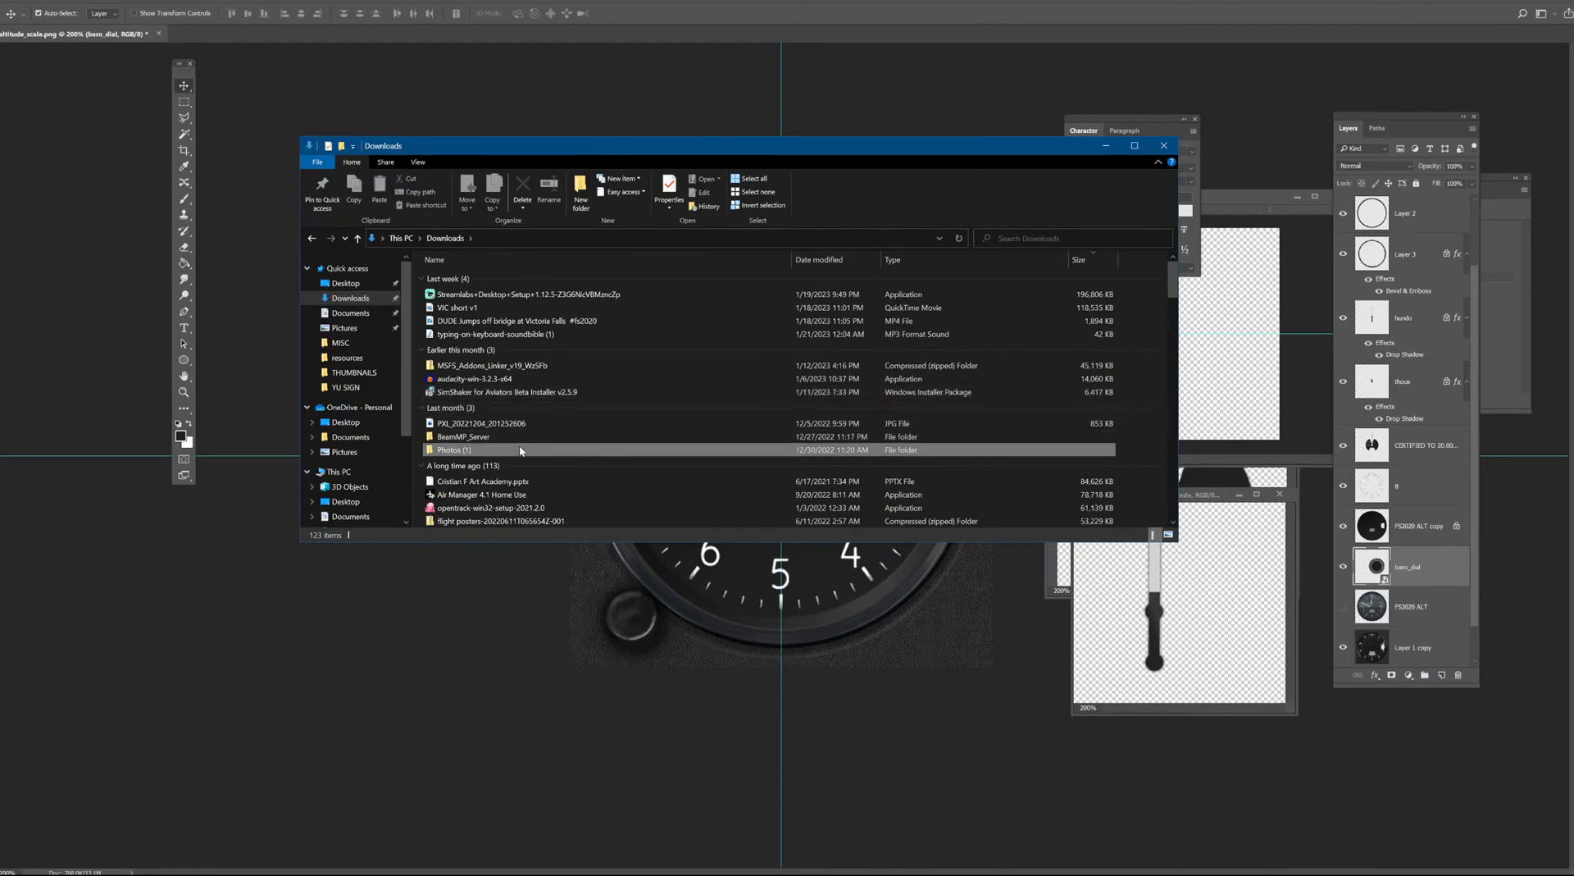
click(444, 239)
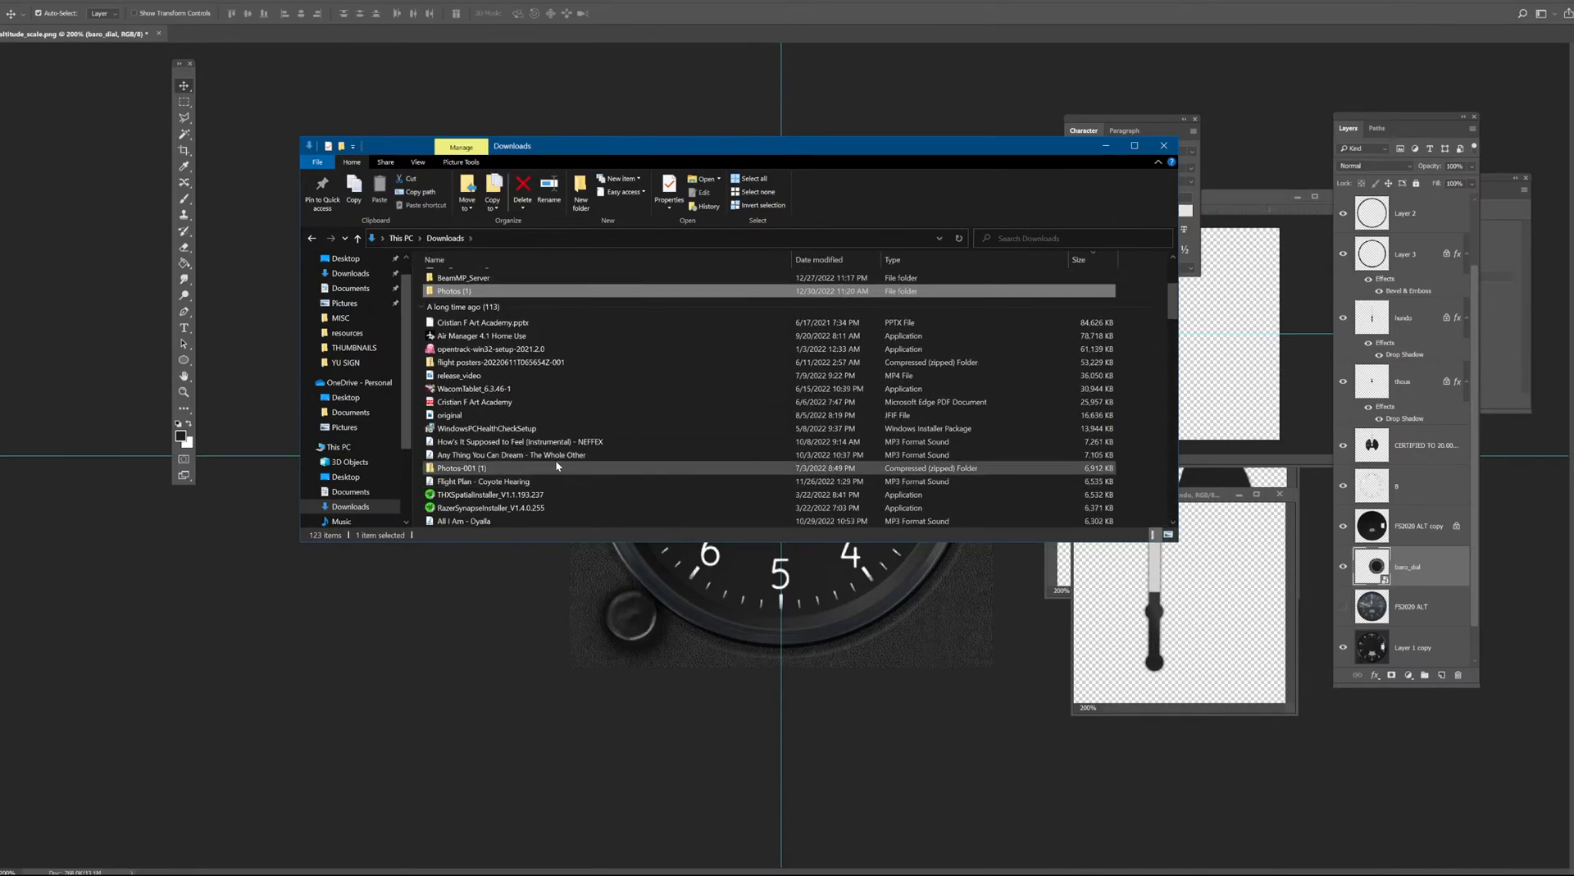
scroll(559, 471, down, 3)
scroll(558, 467, down, 7)
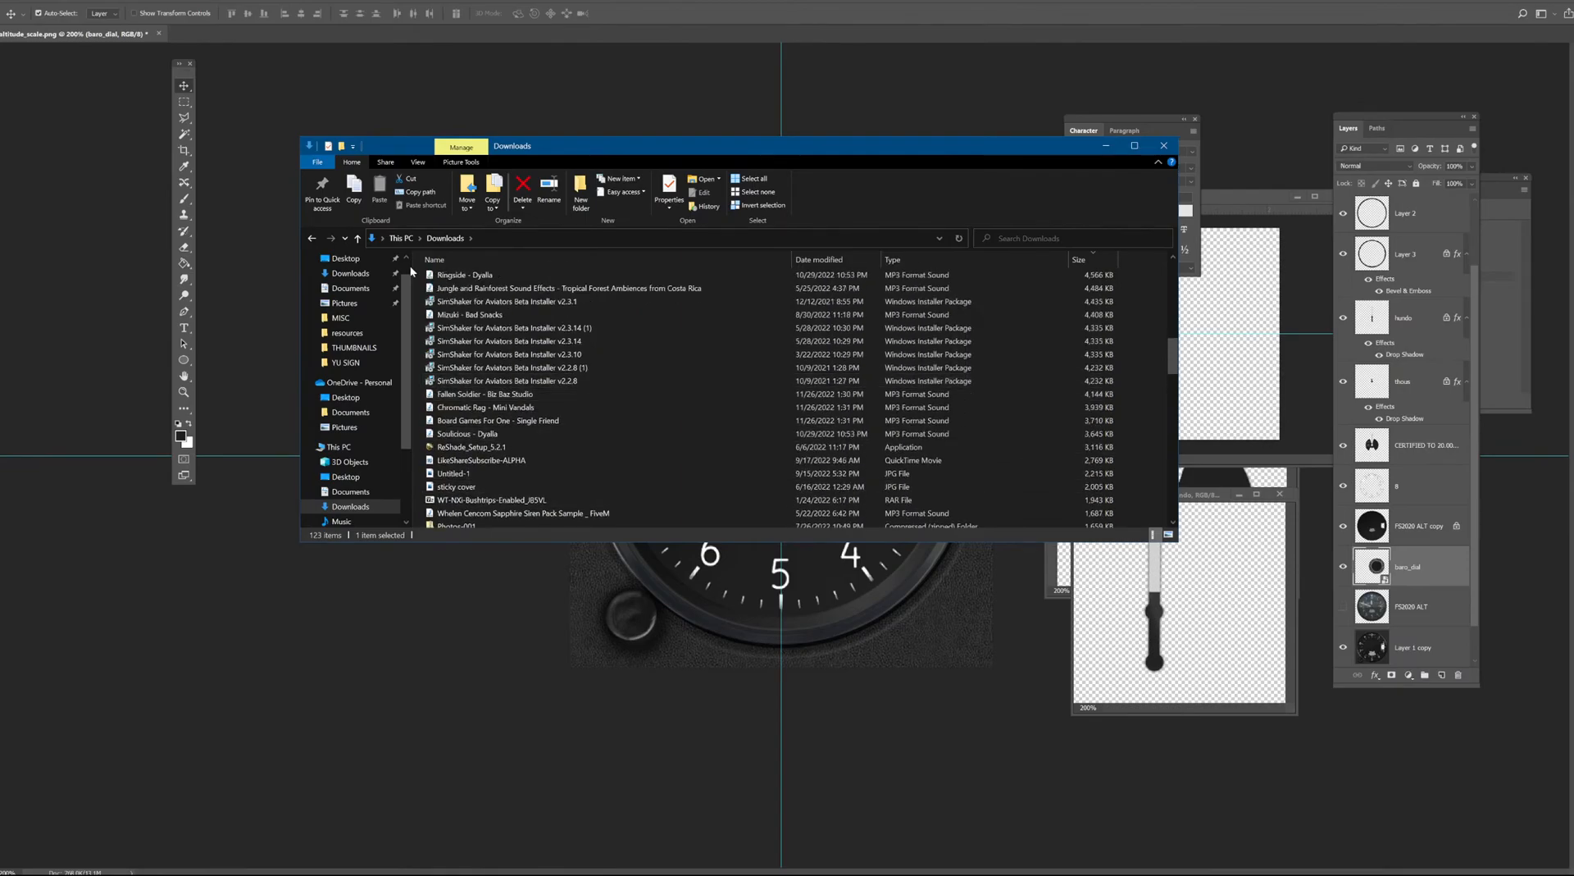
Look over the MISC folder's images, and go back through THUMBNAILS to the Game drive (E:) root.
click(340, 317)
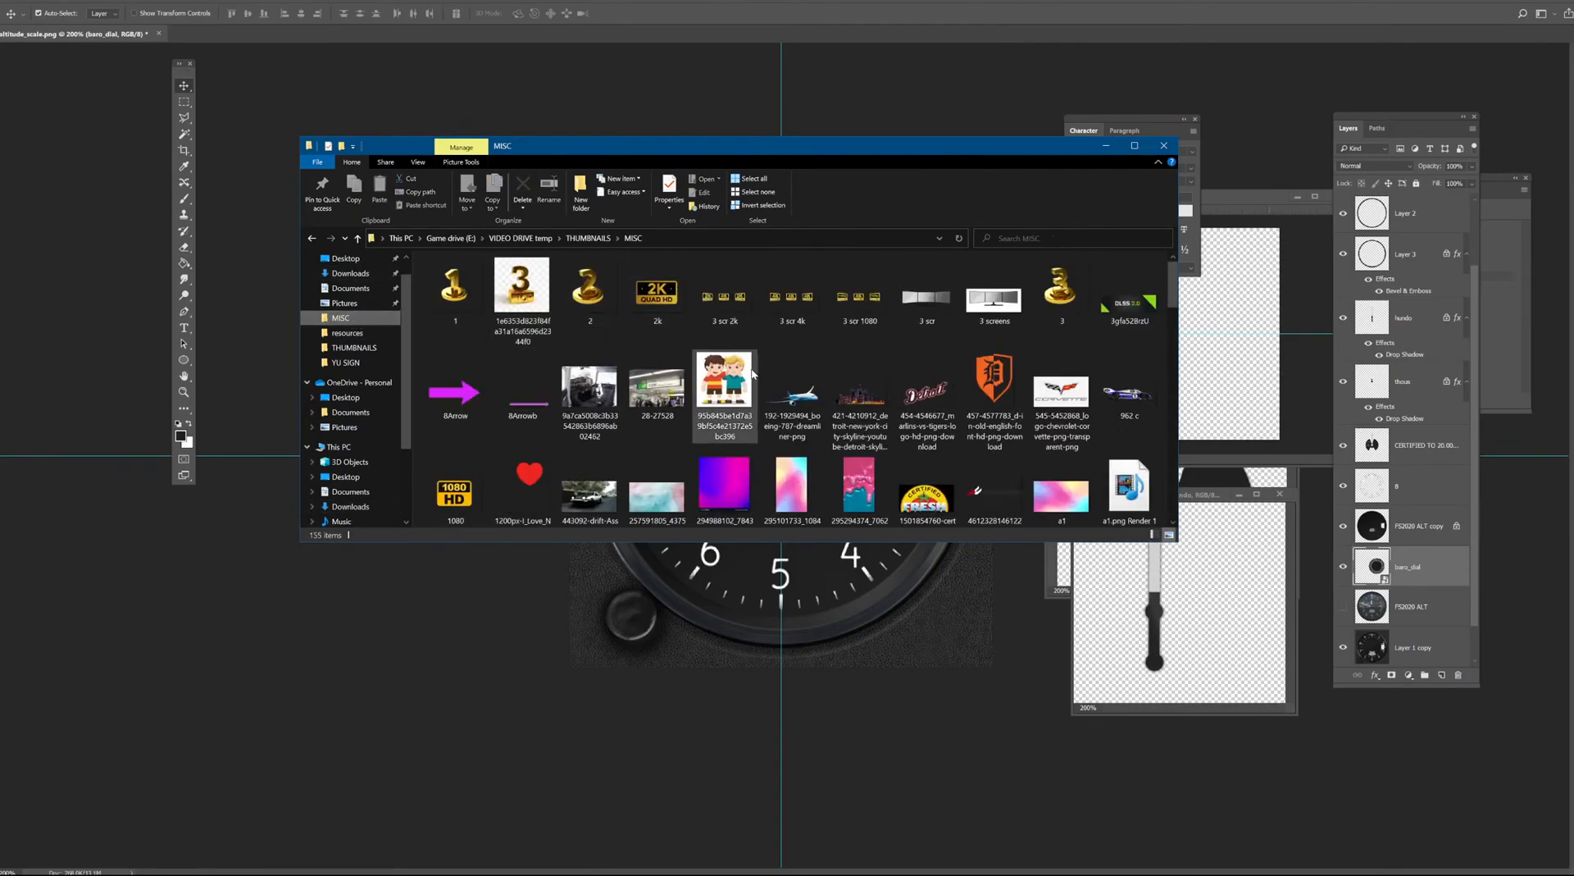
drag(777, 145, 1573, 214)
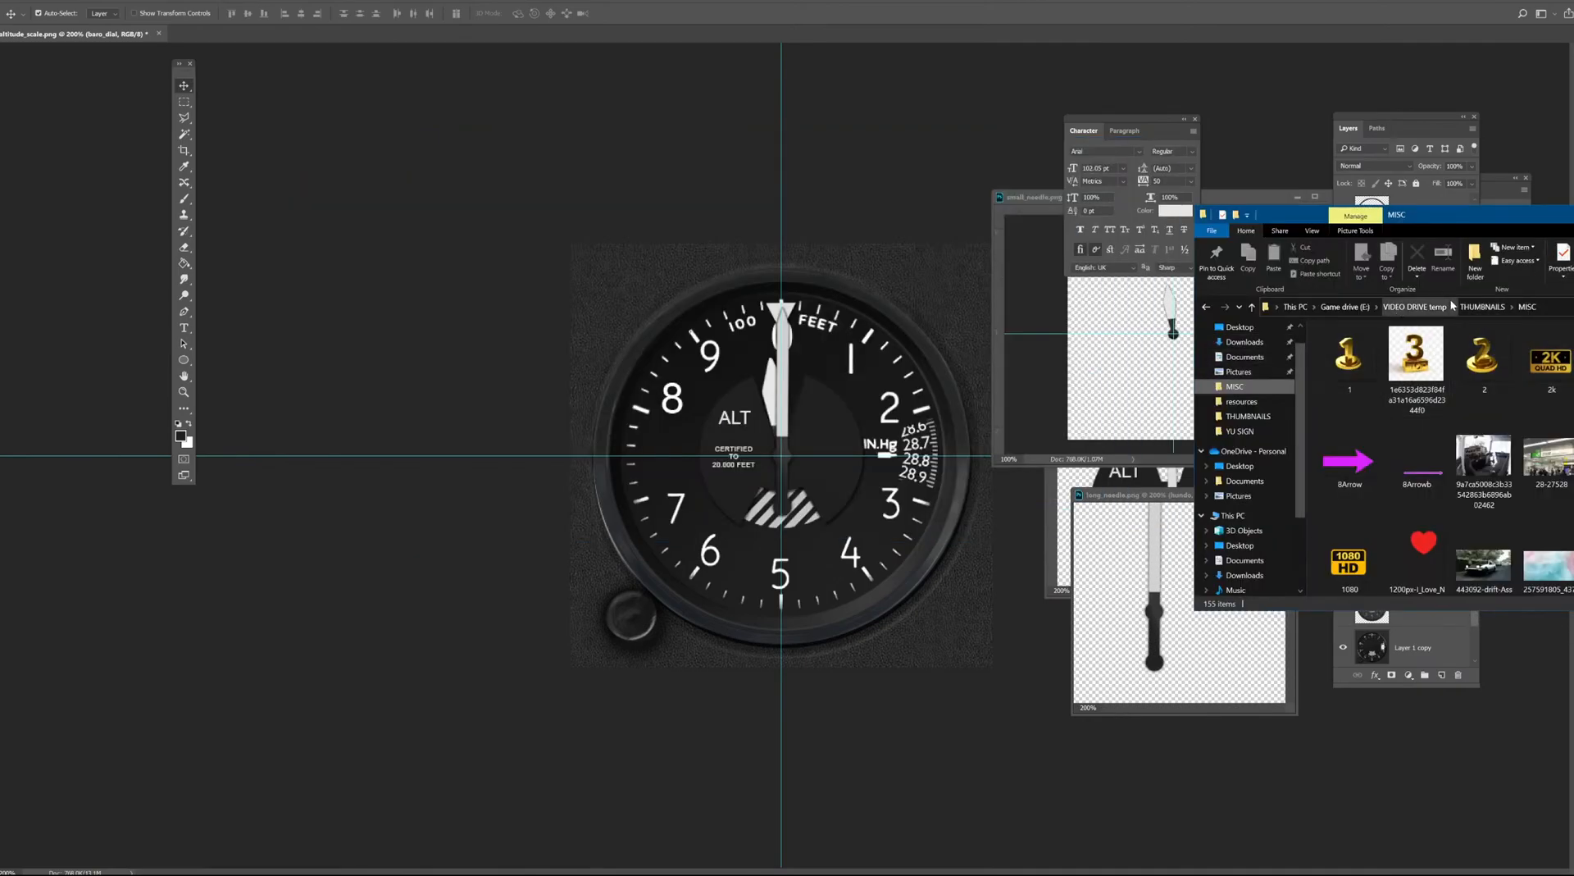
click(1482, 307)
drag(1479, 218, 1246, 172)
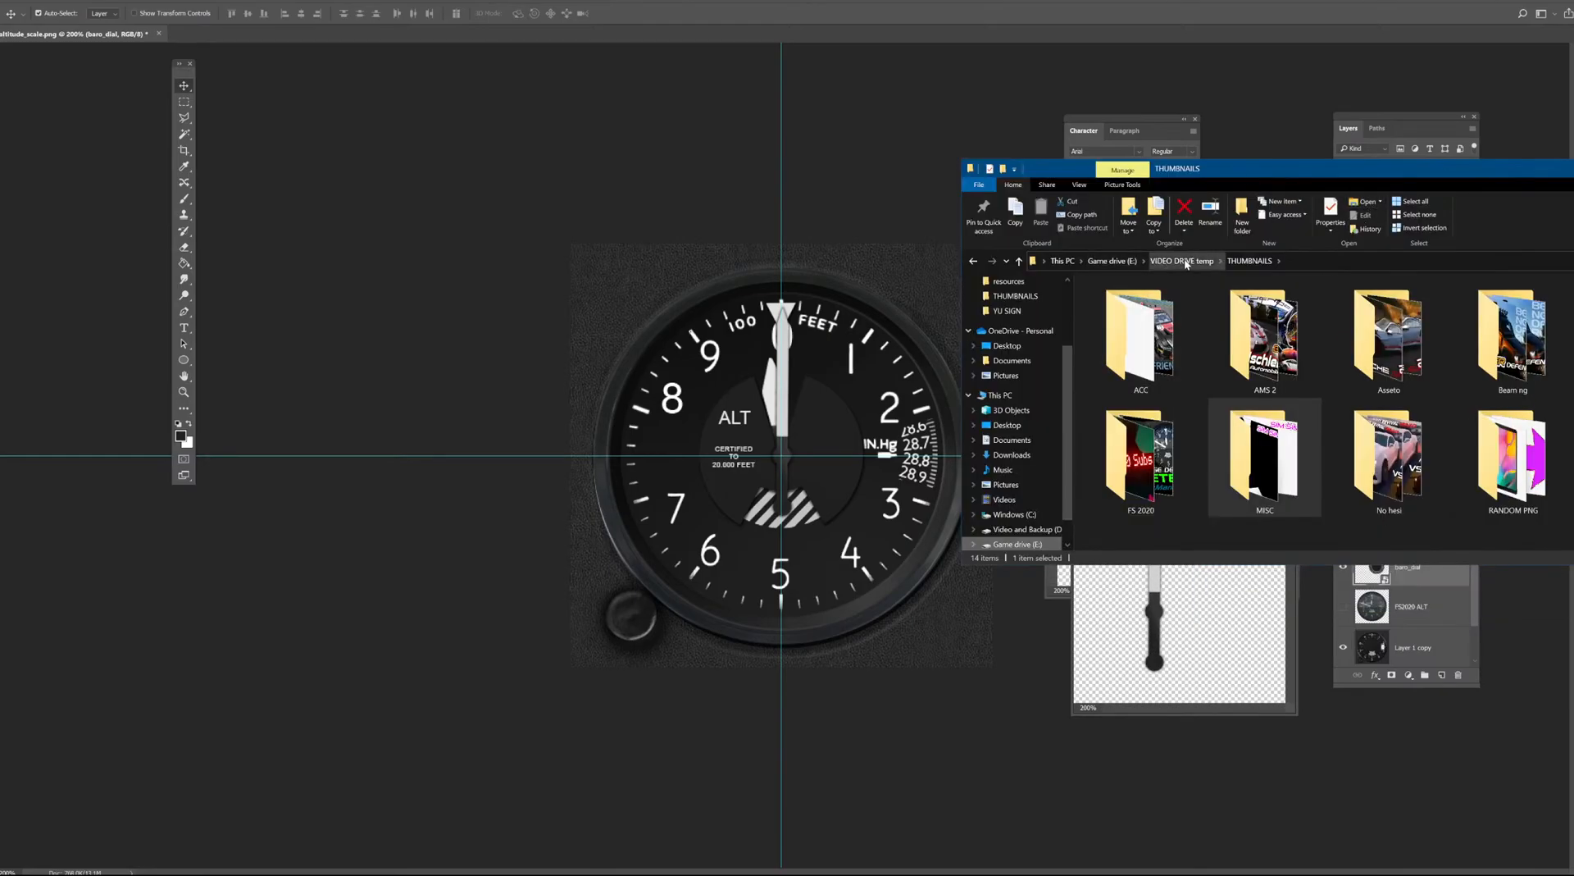
click(1111, 260)
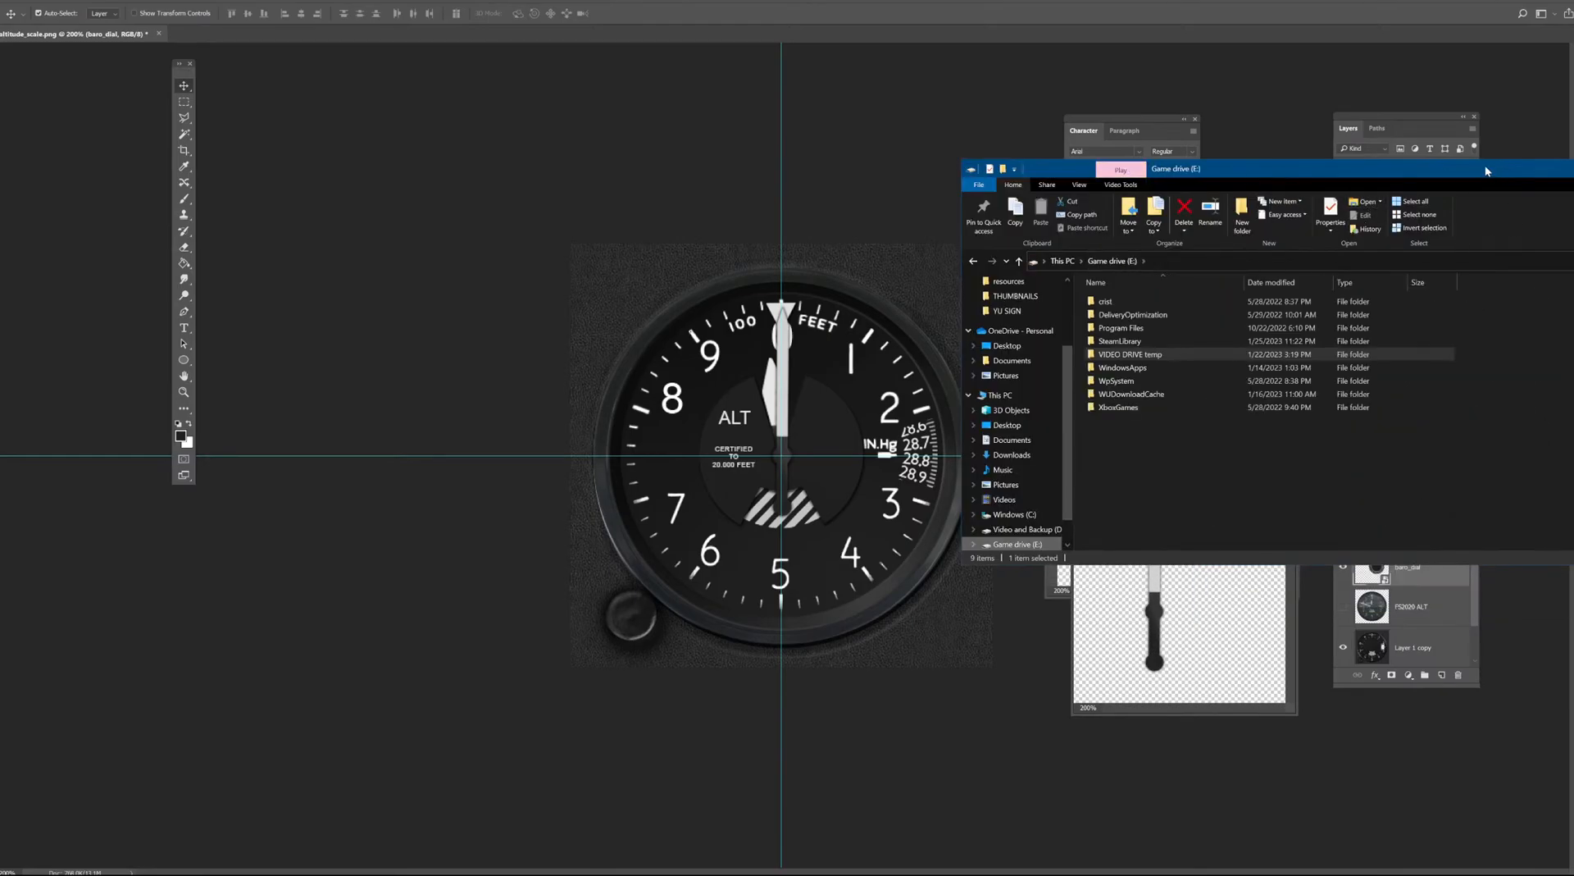
drag(1494, 172, 1288, 150)
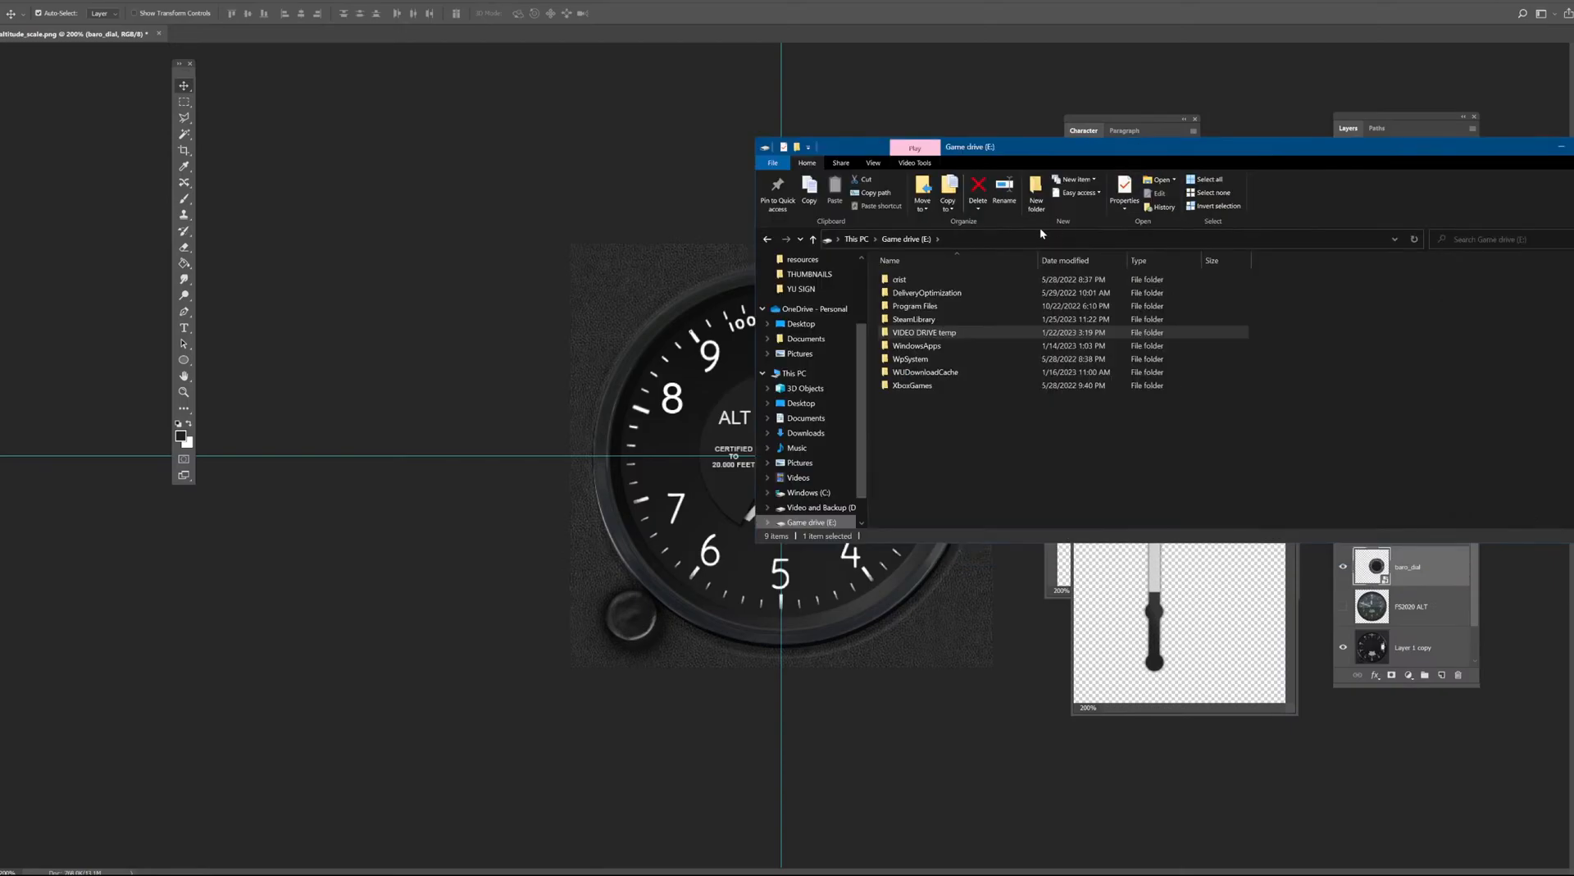
Check the ASSETS and RSR Wheel folders on Video and Backup (D:).
click(816, 507)
double_click(939, 292)
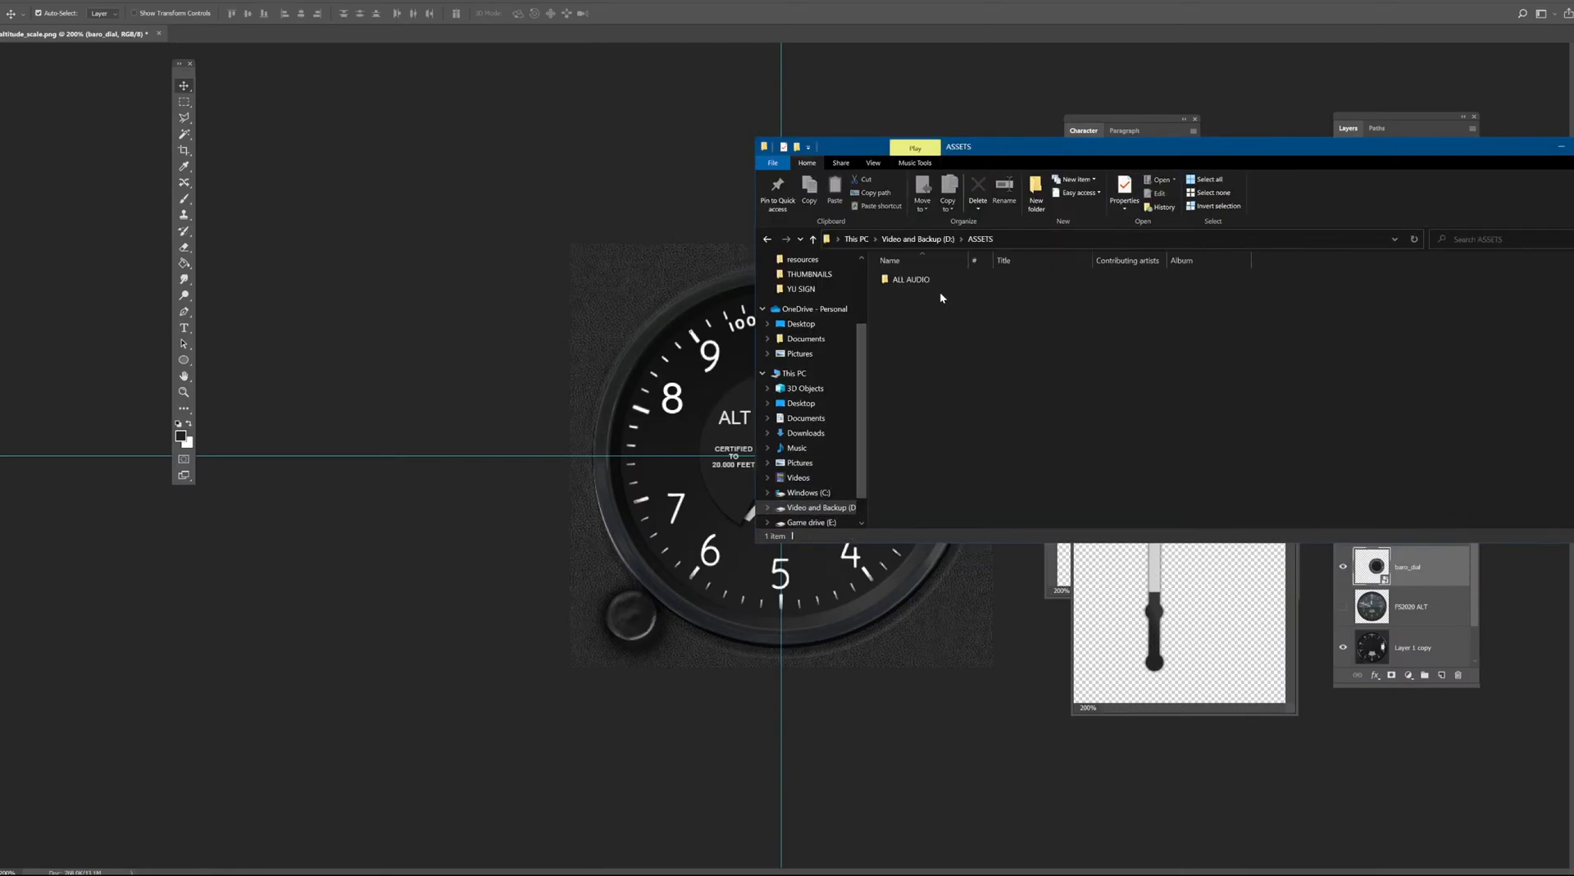
click(943, 241)
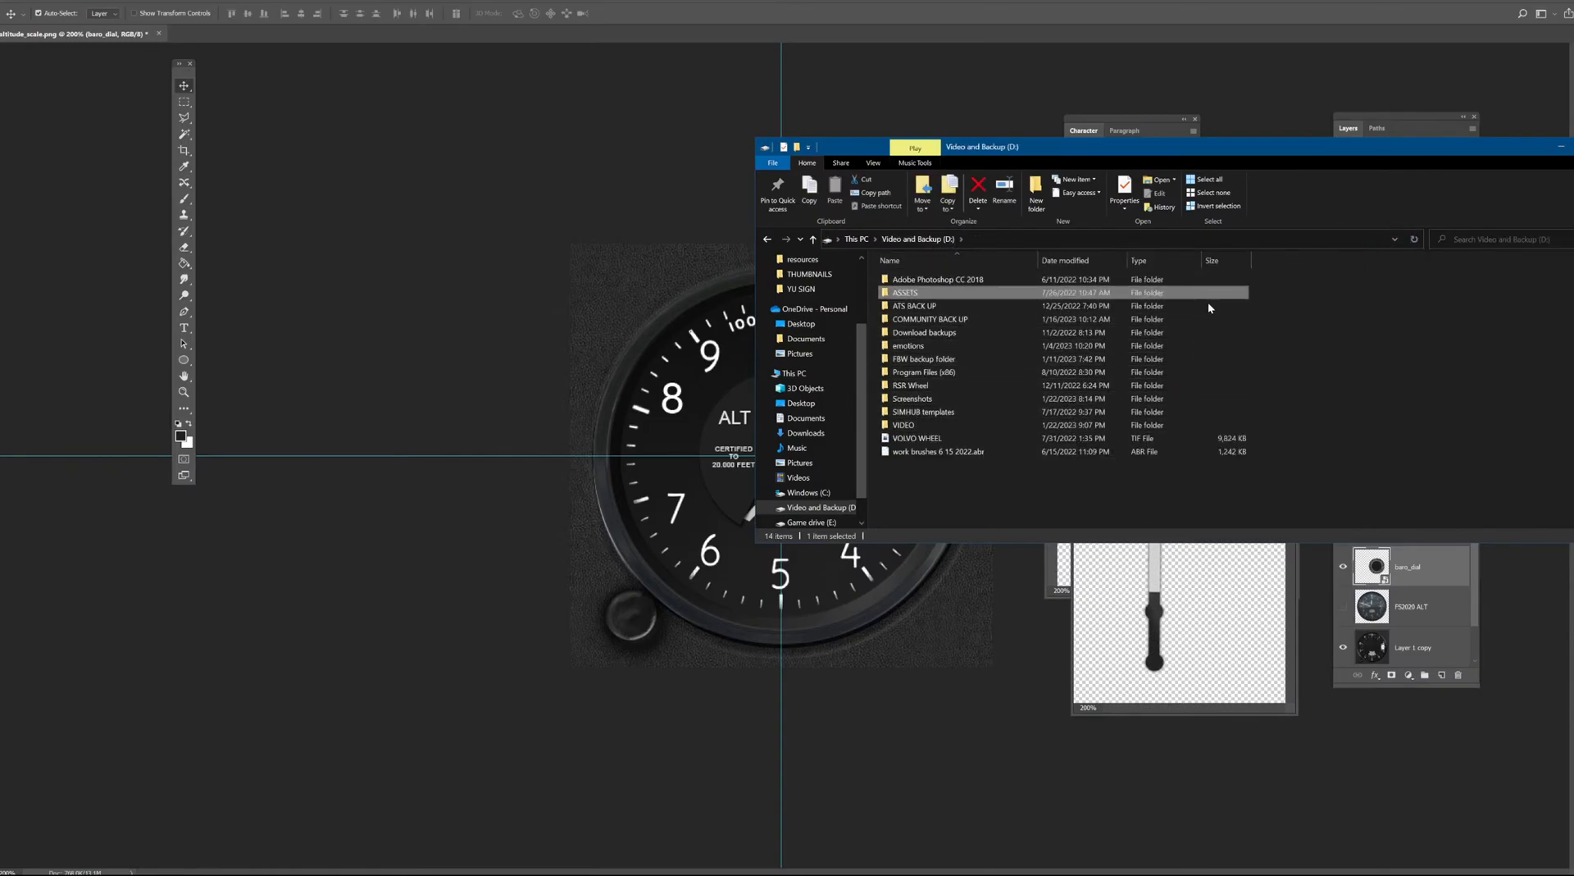
double_click(975, 383)
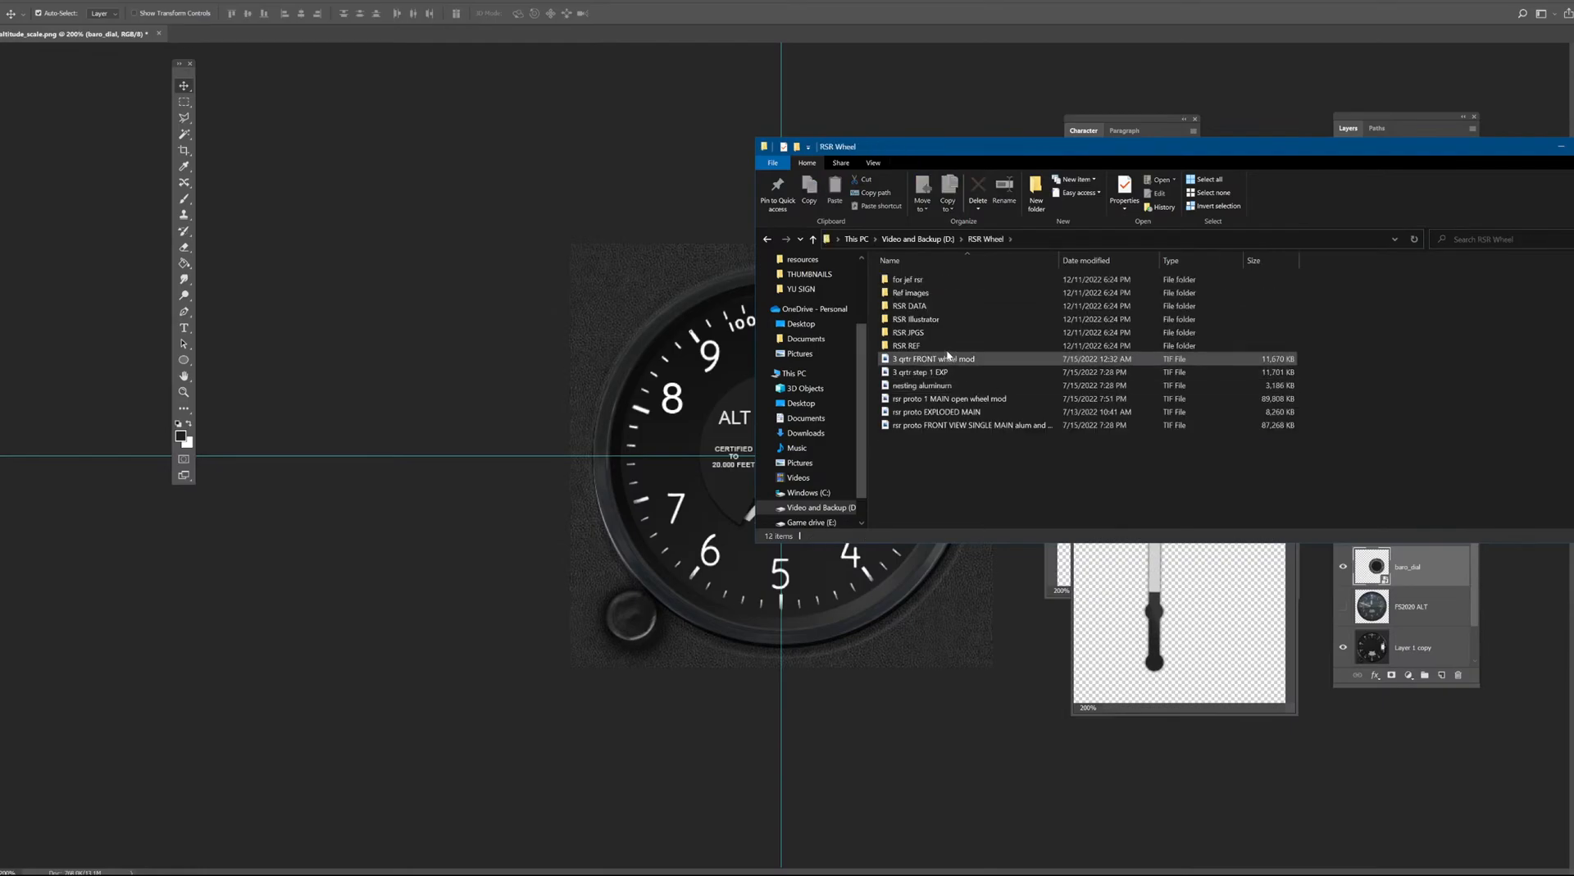
Search all of Video and Backup (D:) for "guage".
click(949, 245)
click(1478, 228)
text(guage)
key(Return)
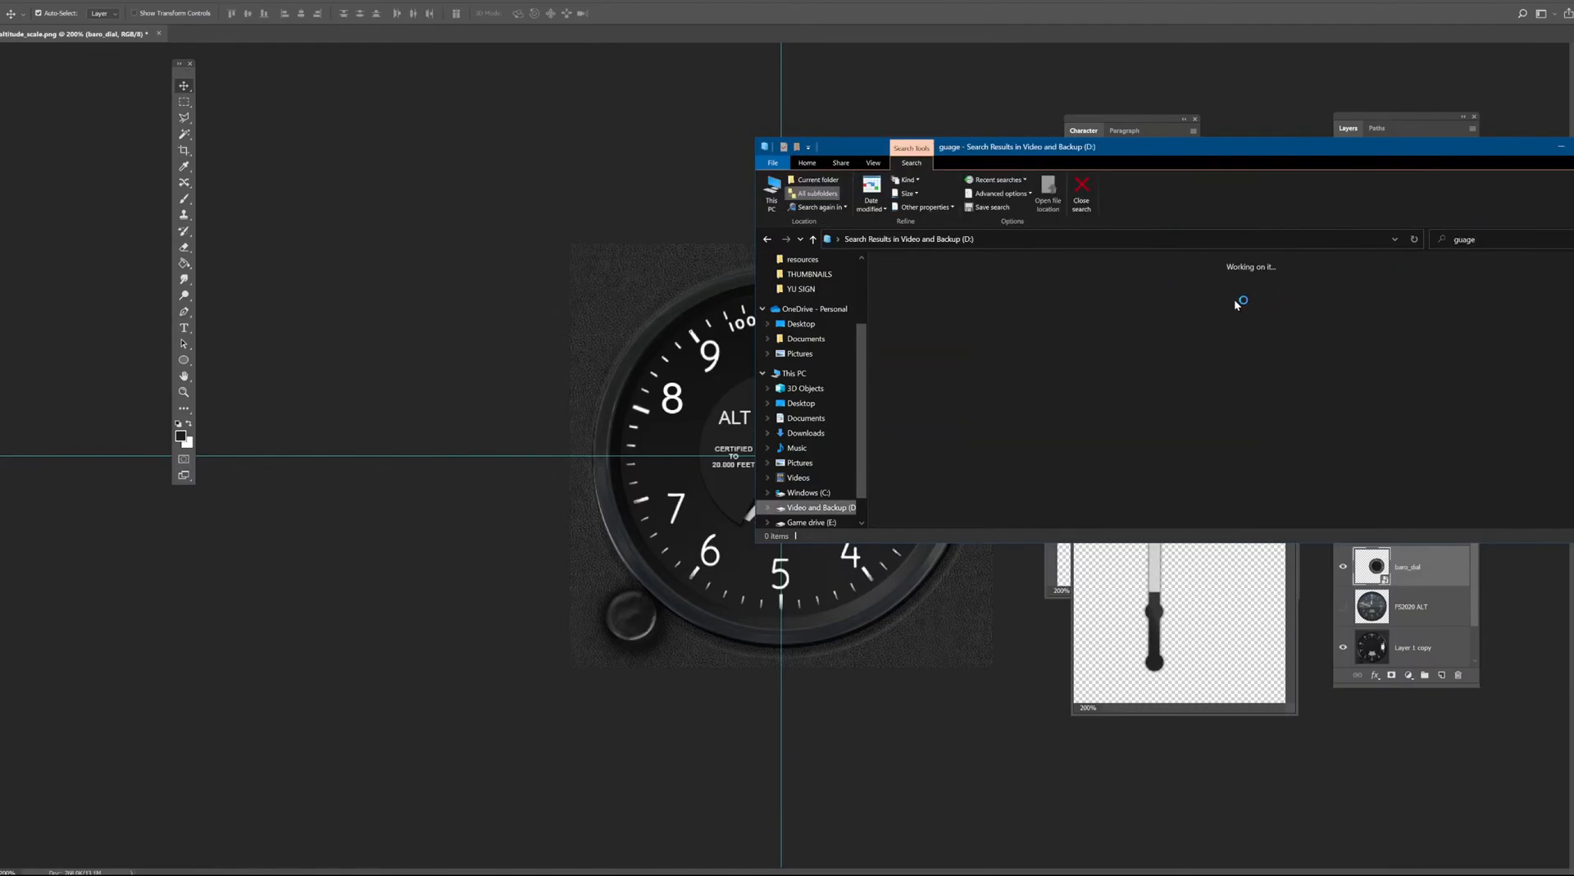
drag(1109, 149, 1148, 134)
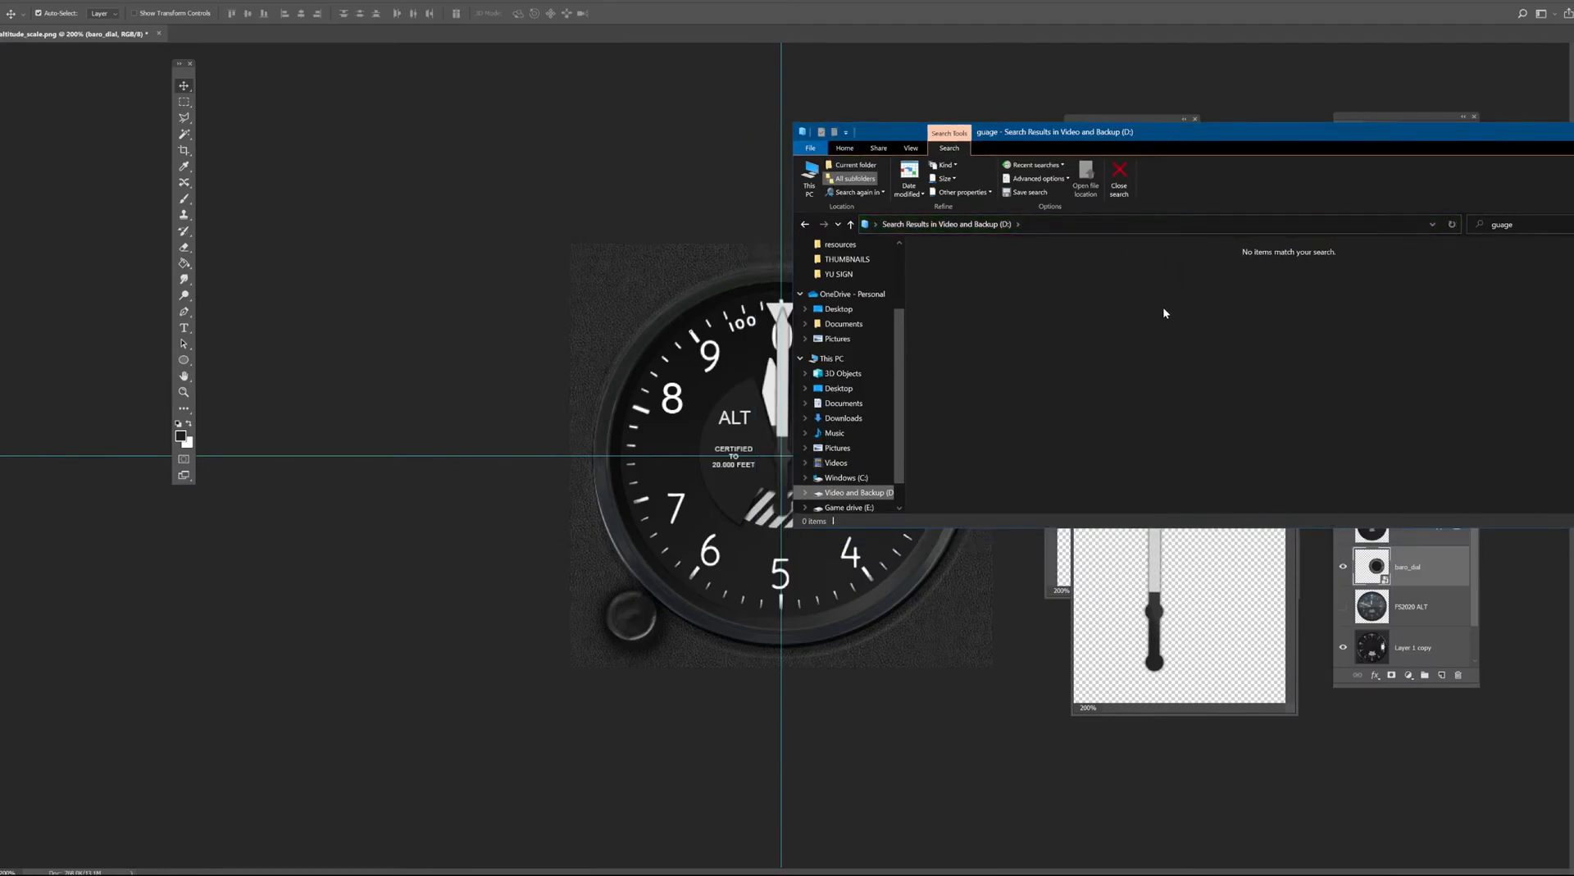
Search Game drive (E:) for "guage" and open the 172 guages folder.
click(848, 507)
click(1525, 224)
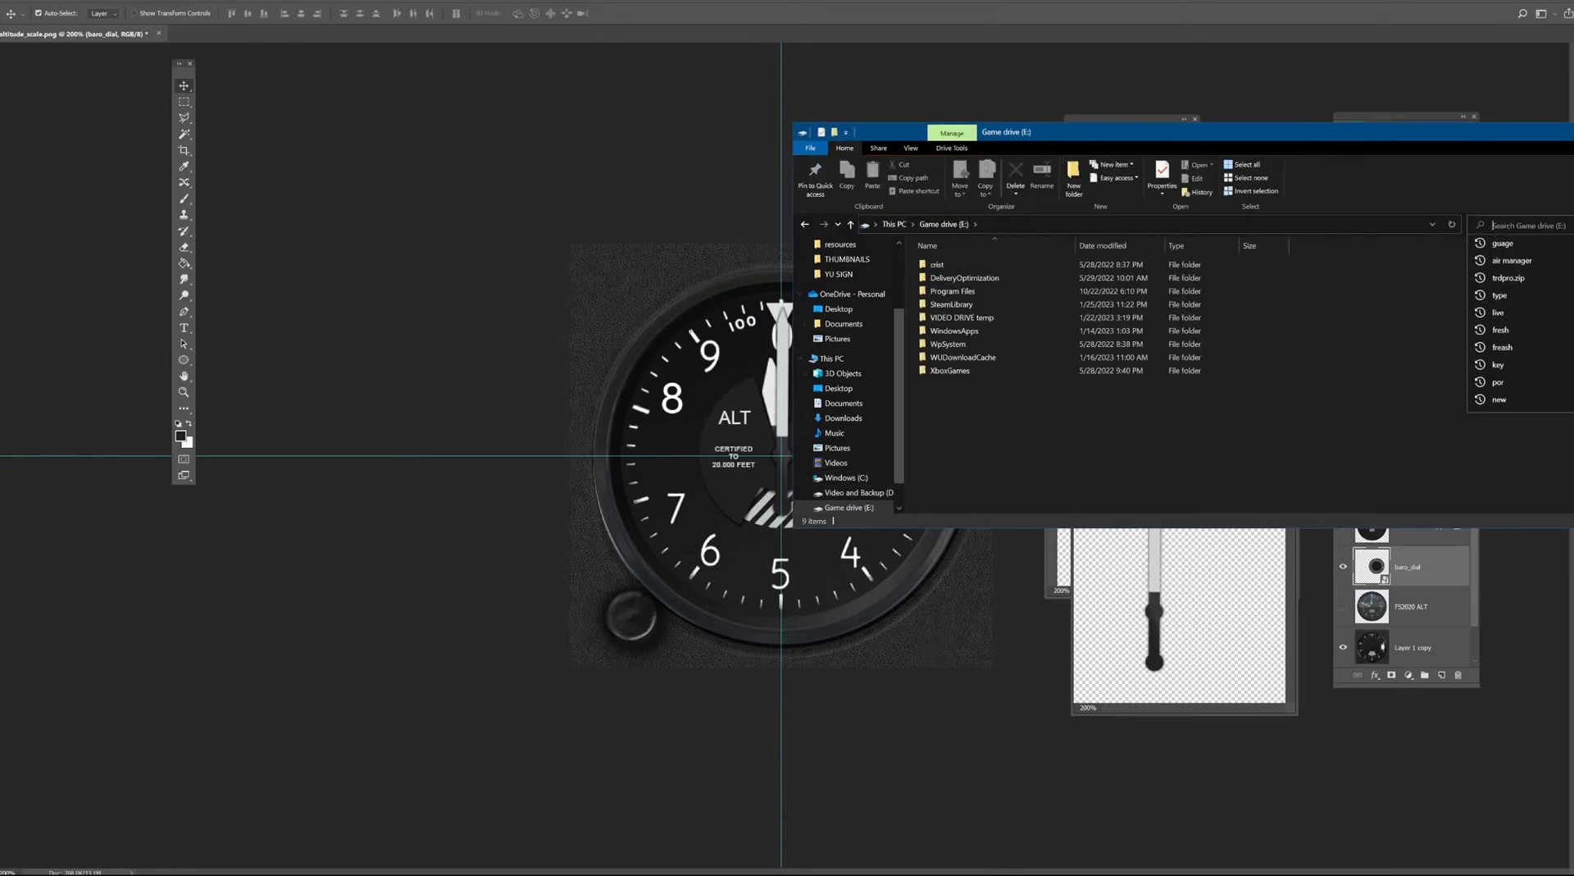
key(Escape)
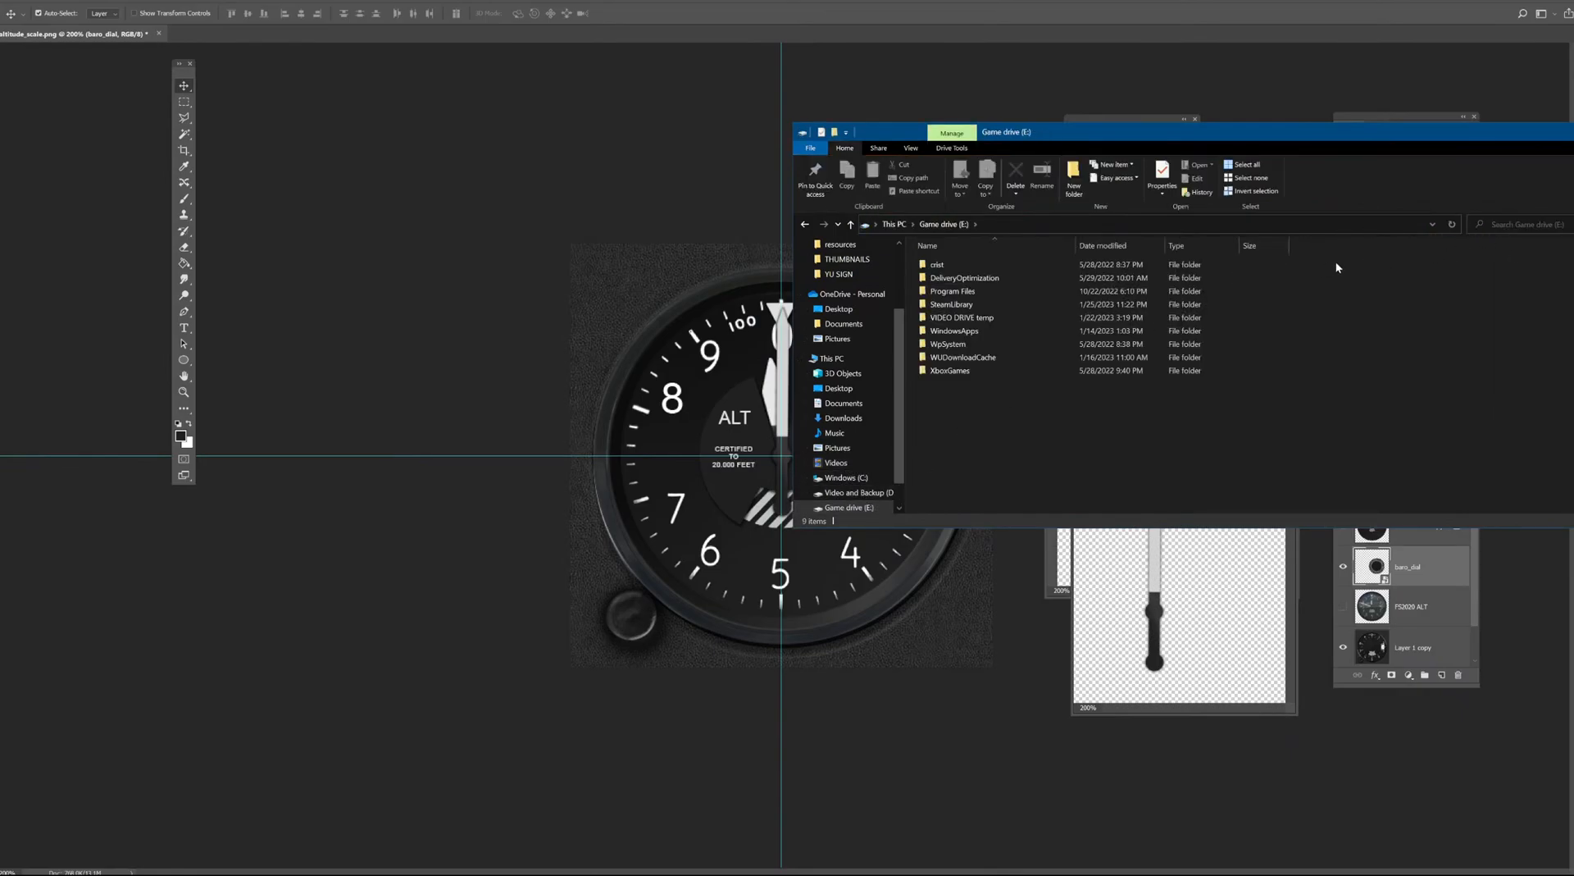
click(1508, 225)
click(1498, 244)
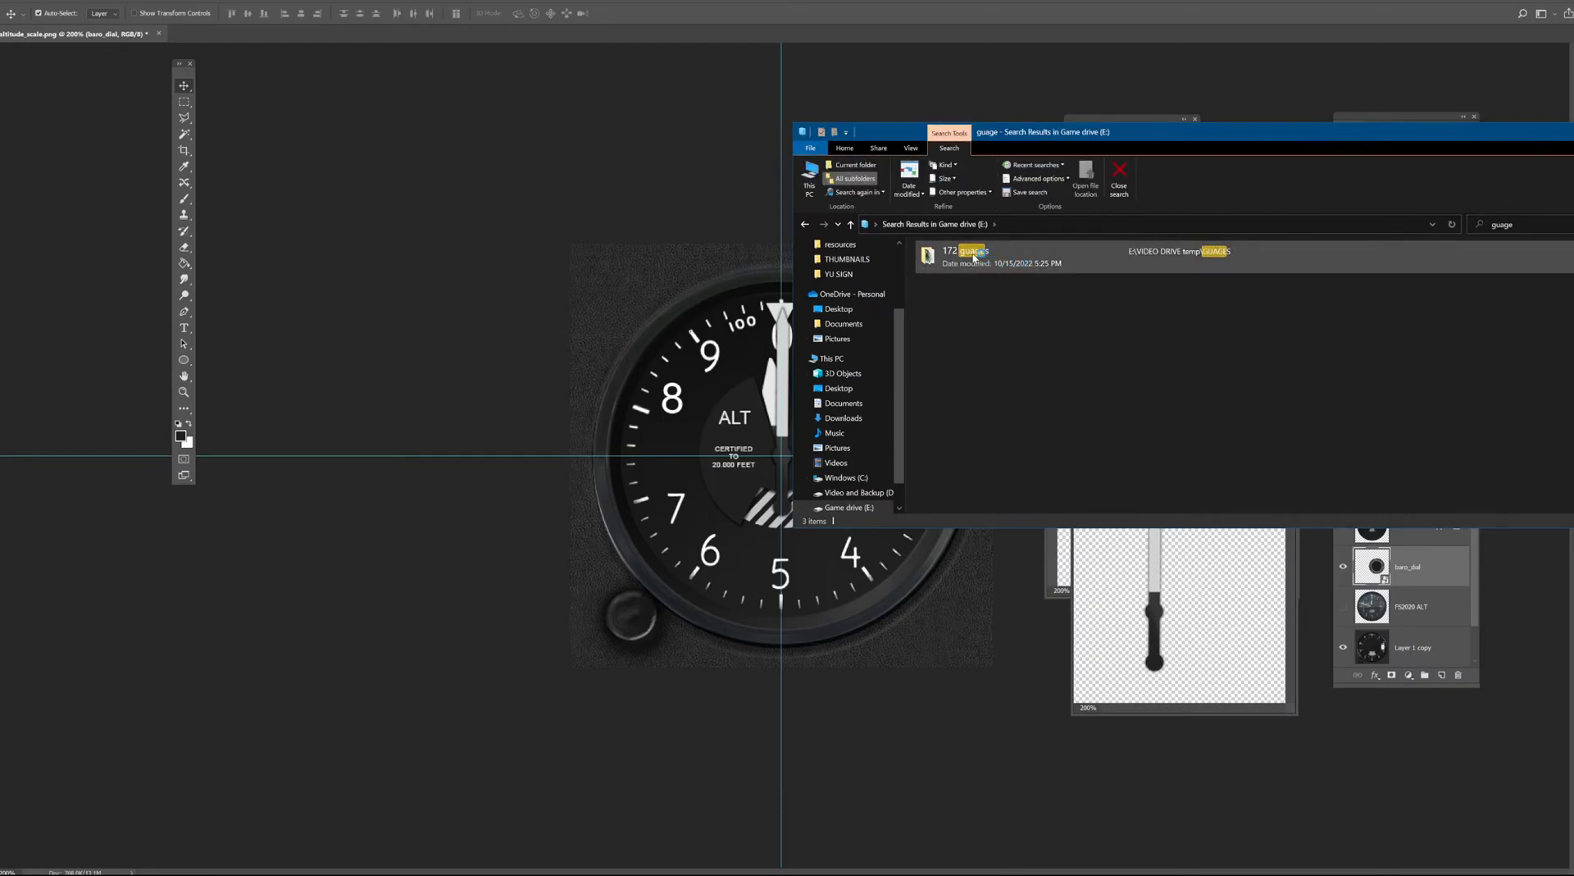
double_click(975, 258)
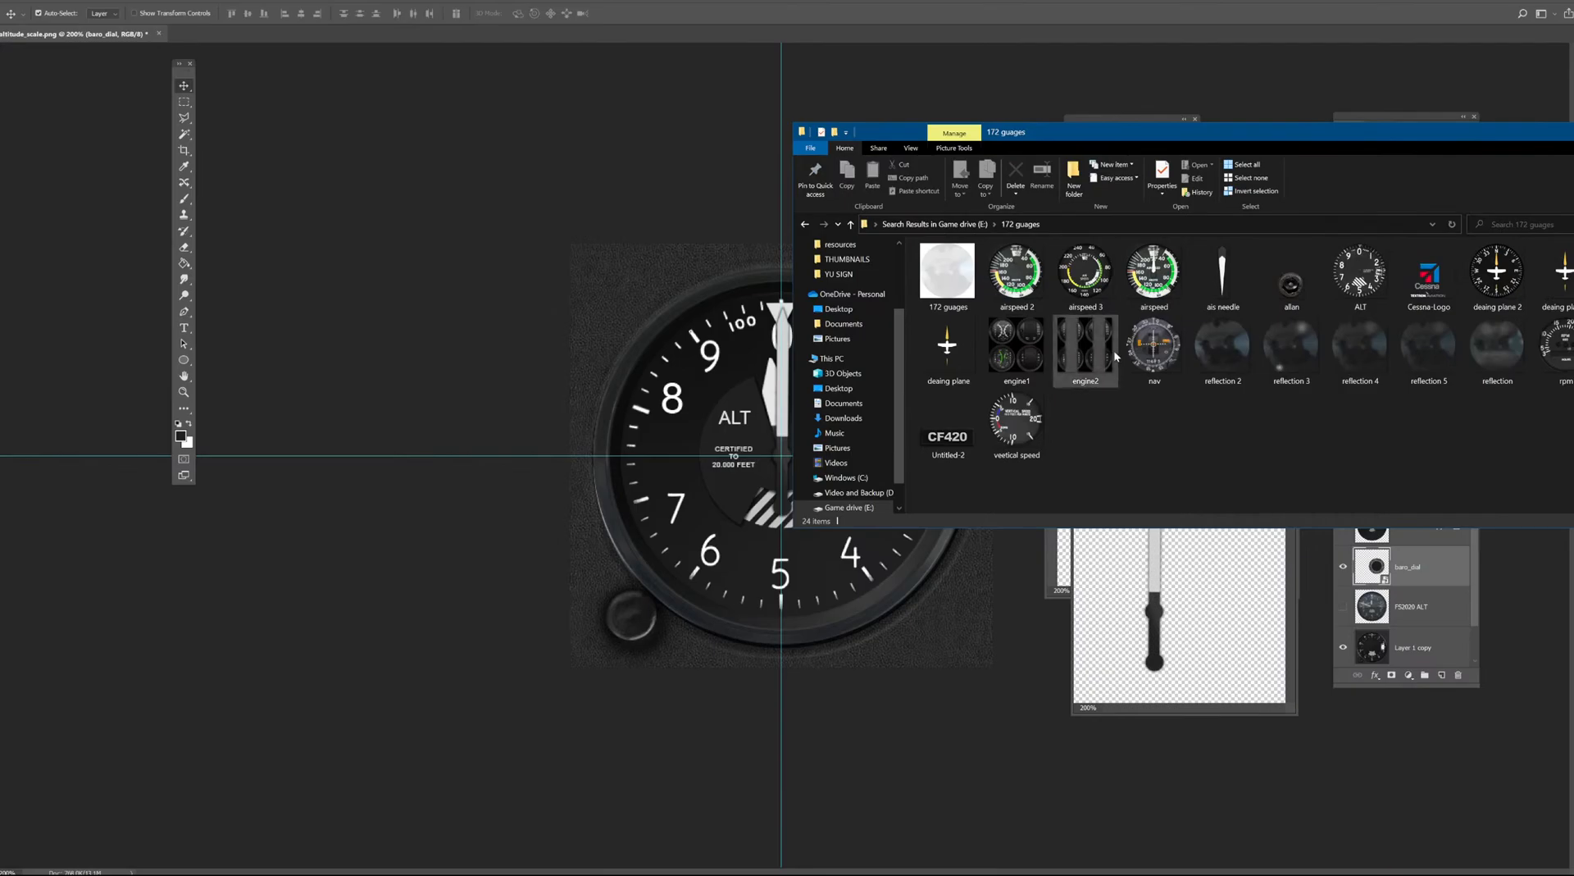
Move the 172 guages window clear of the Photoshop panels and look over its gauge images.
drag(1156, 132, 436, 89)
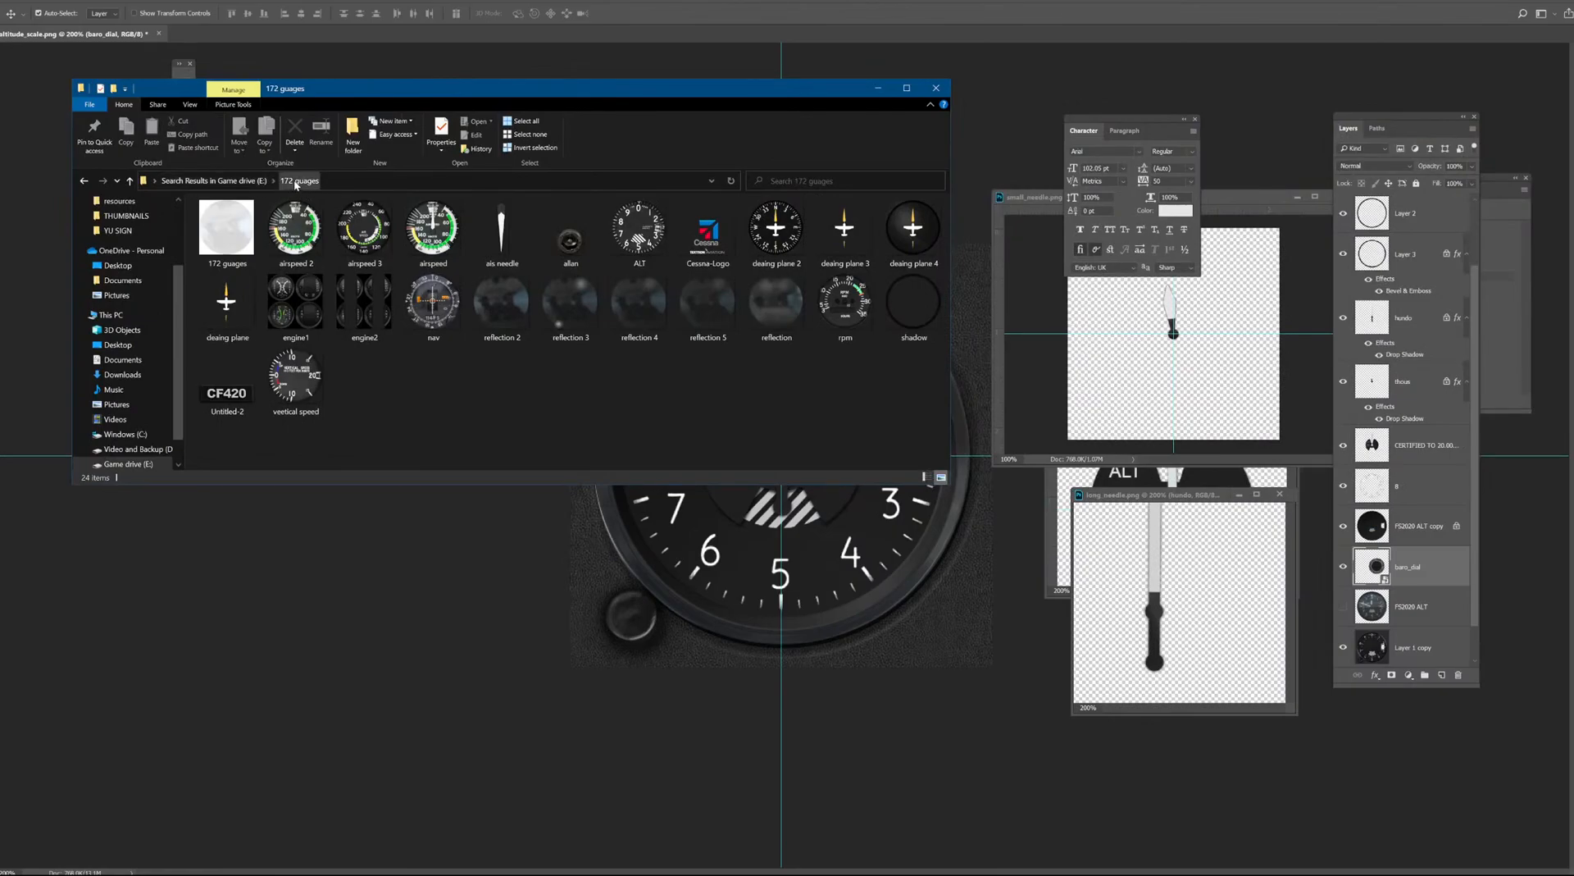
click(129, 184)
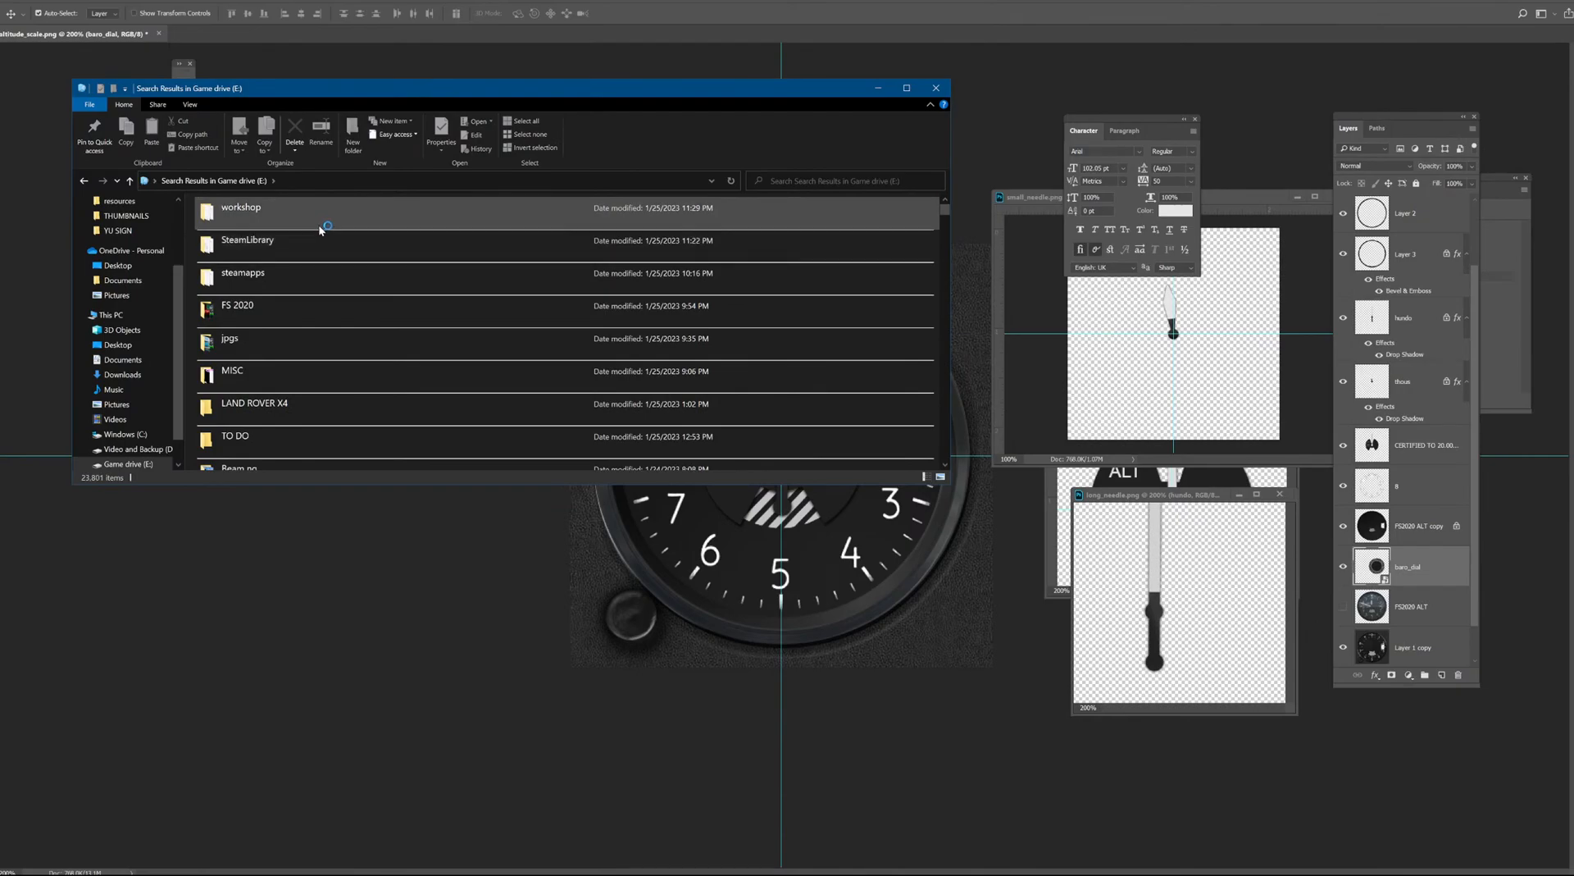
click(85, 181)
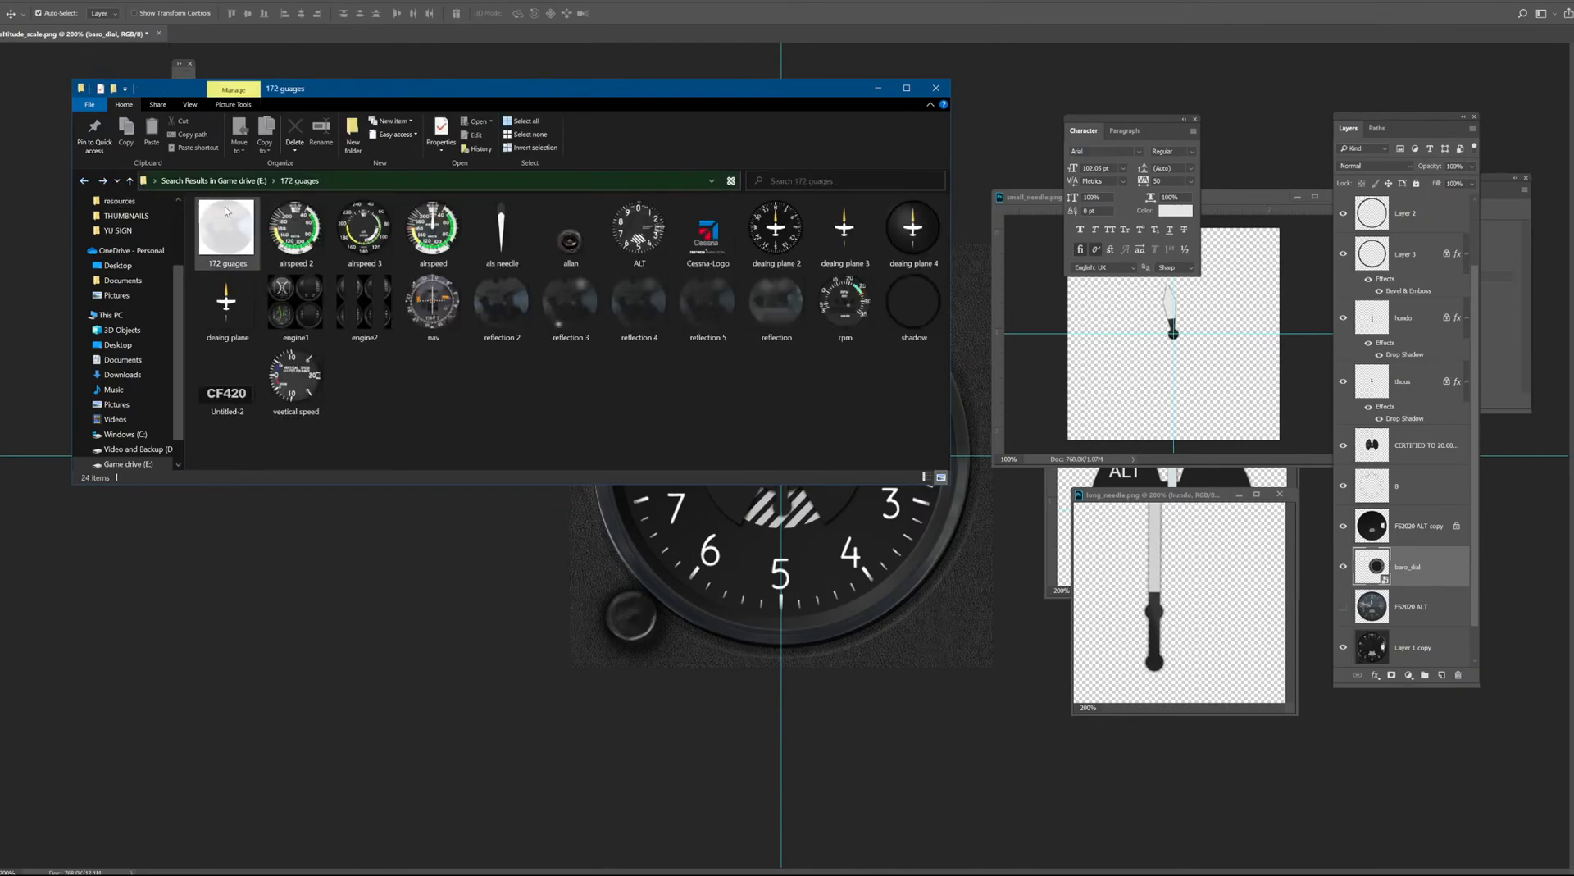
right_click(304, 230)
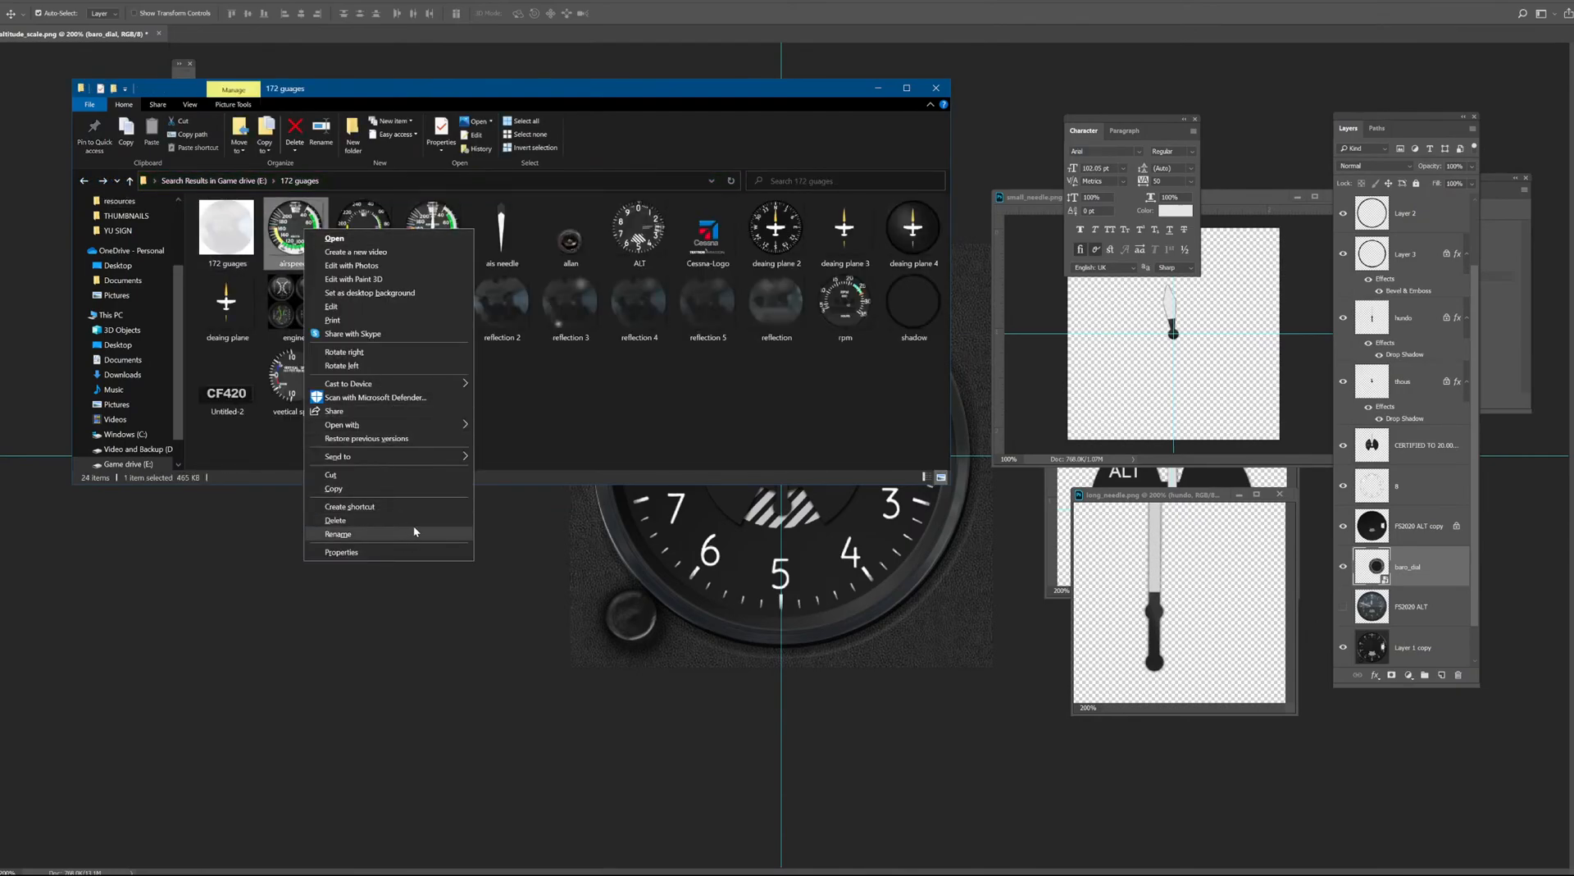
click(557, 410)
click(558, 414)
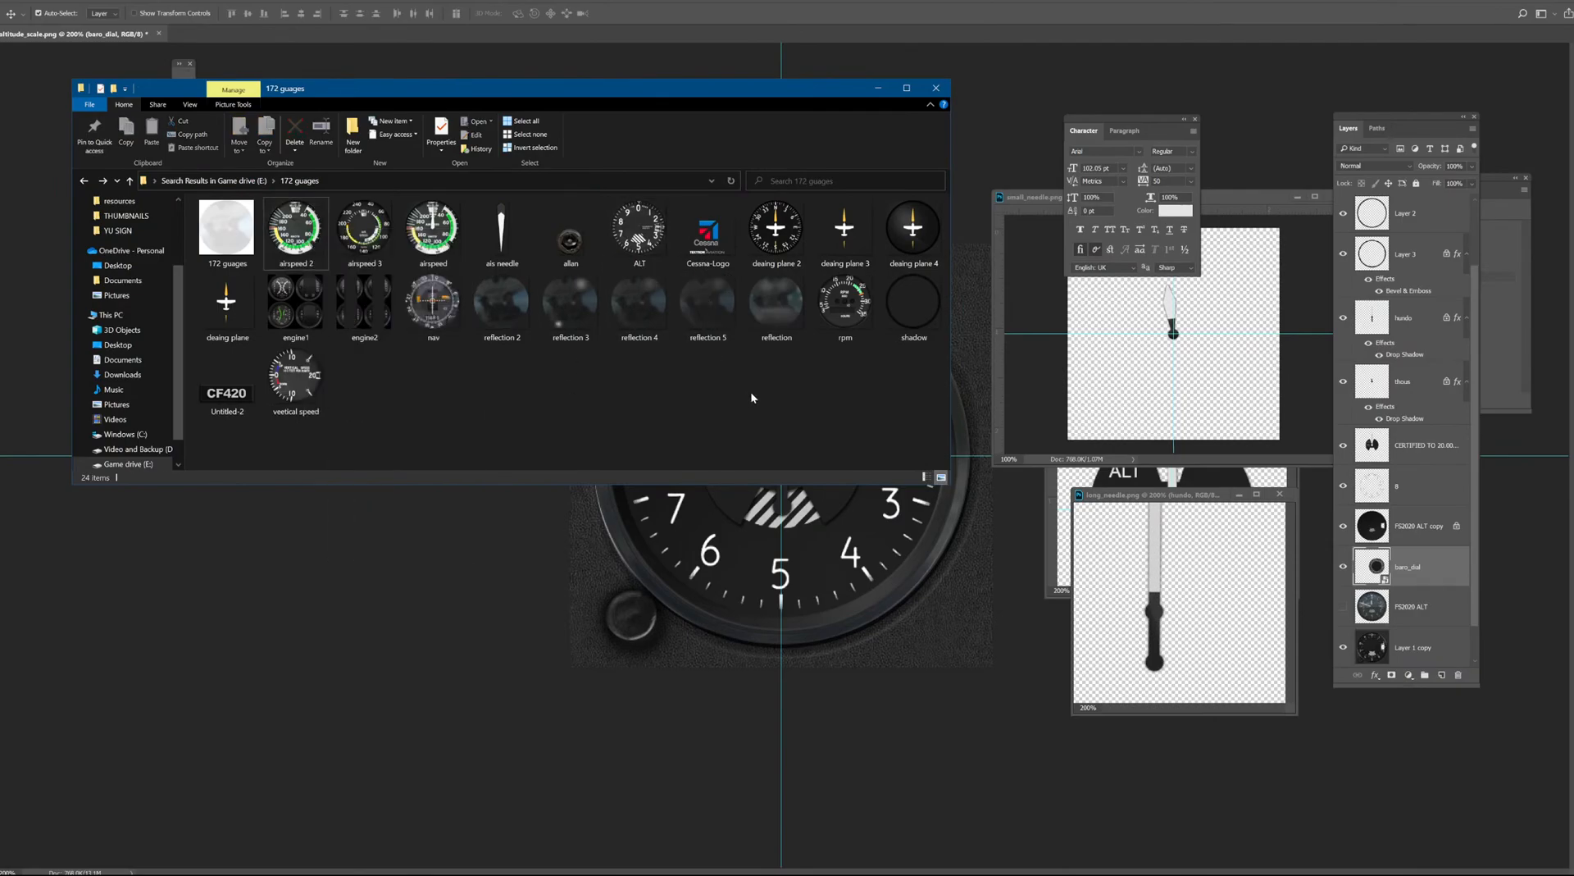
Place the allen image from the 172 guages folder into the altimeter document and move its layer above Layer 2.
click(580, 248)
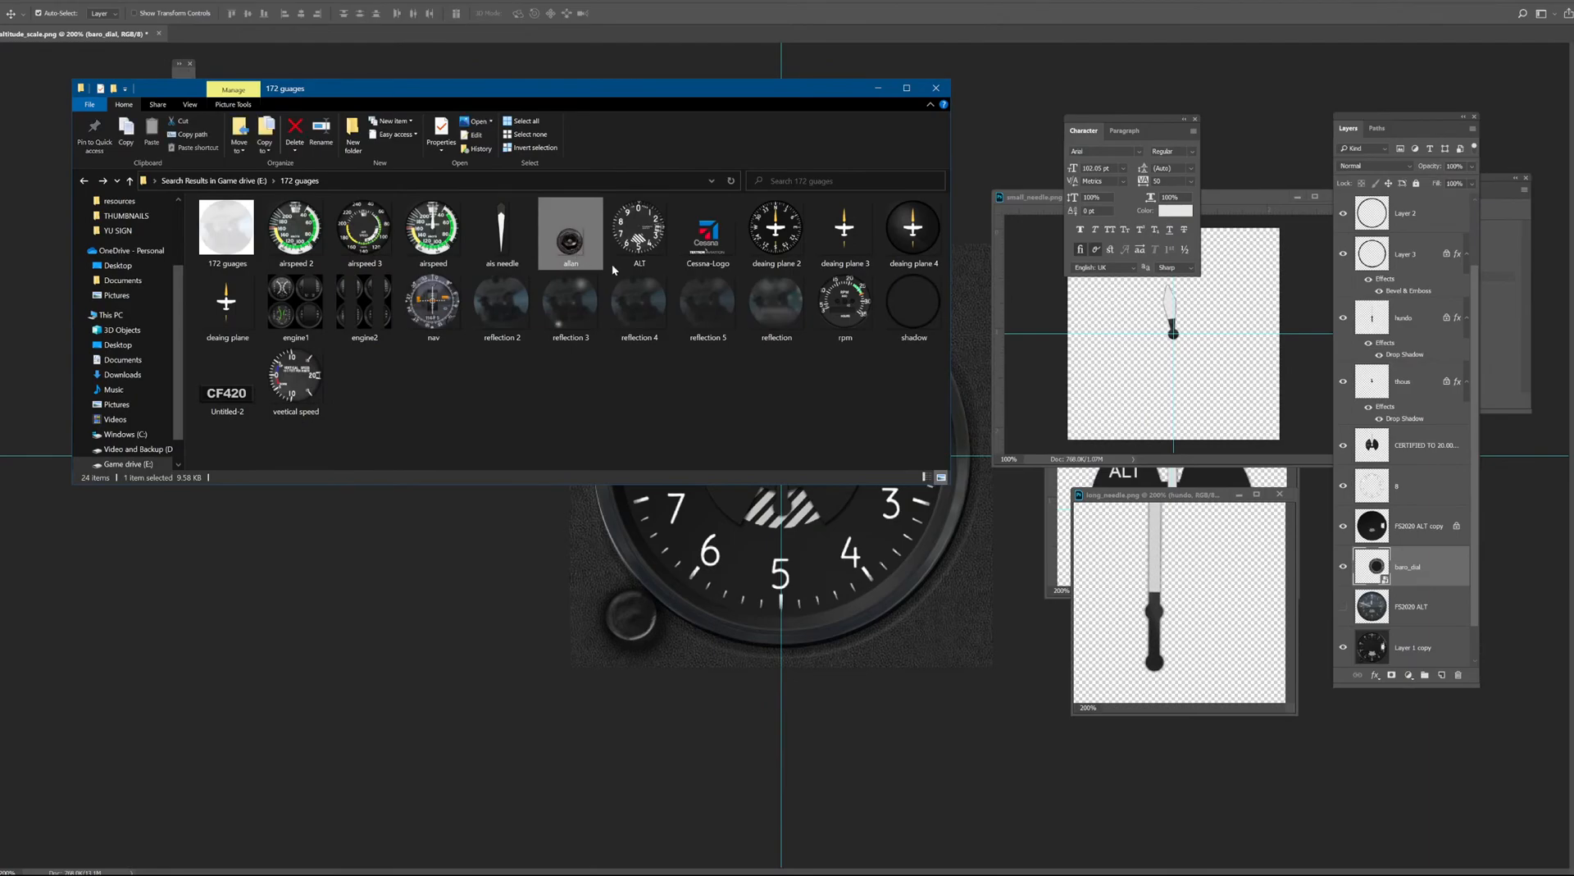
drag(574, 246, 837, 478)
key(Return)
drag(1380, 574, 1373, 203)
Scale the allen screw down to fit the faceplate's upper corner and place a copy in the opposite upper corner.
key(ctrl+t)
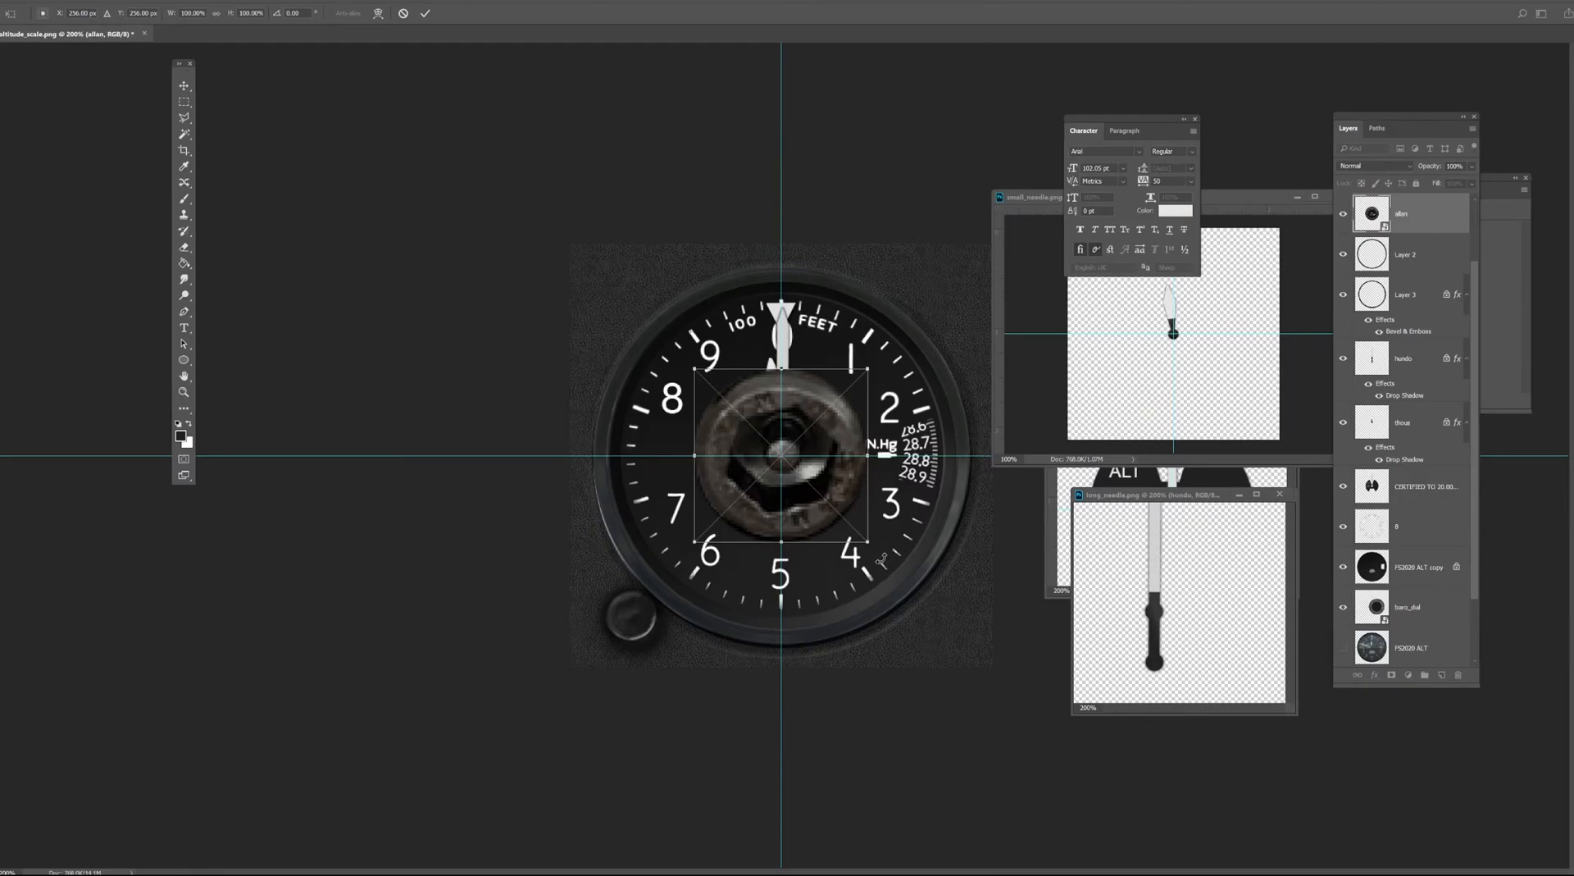
drag(870, 544, 961, 278)
key(Return)
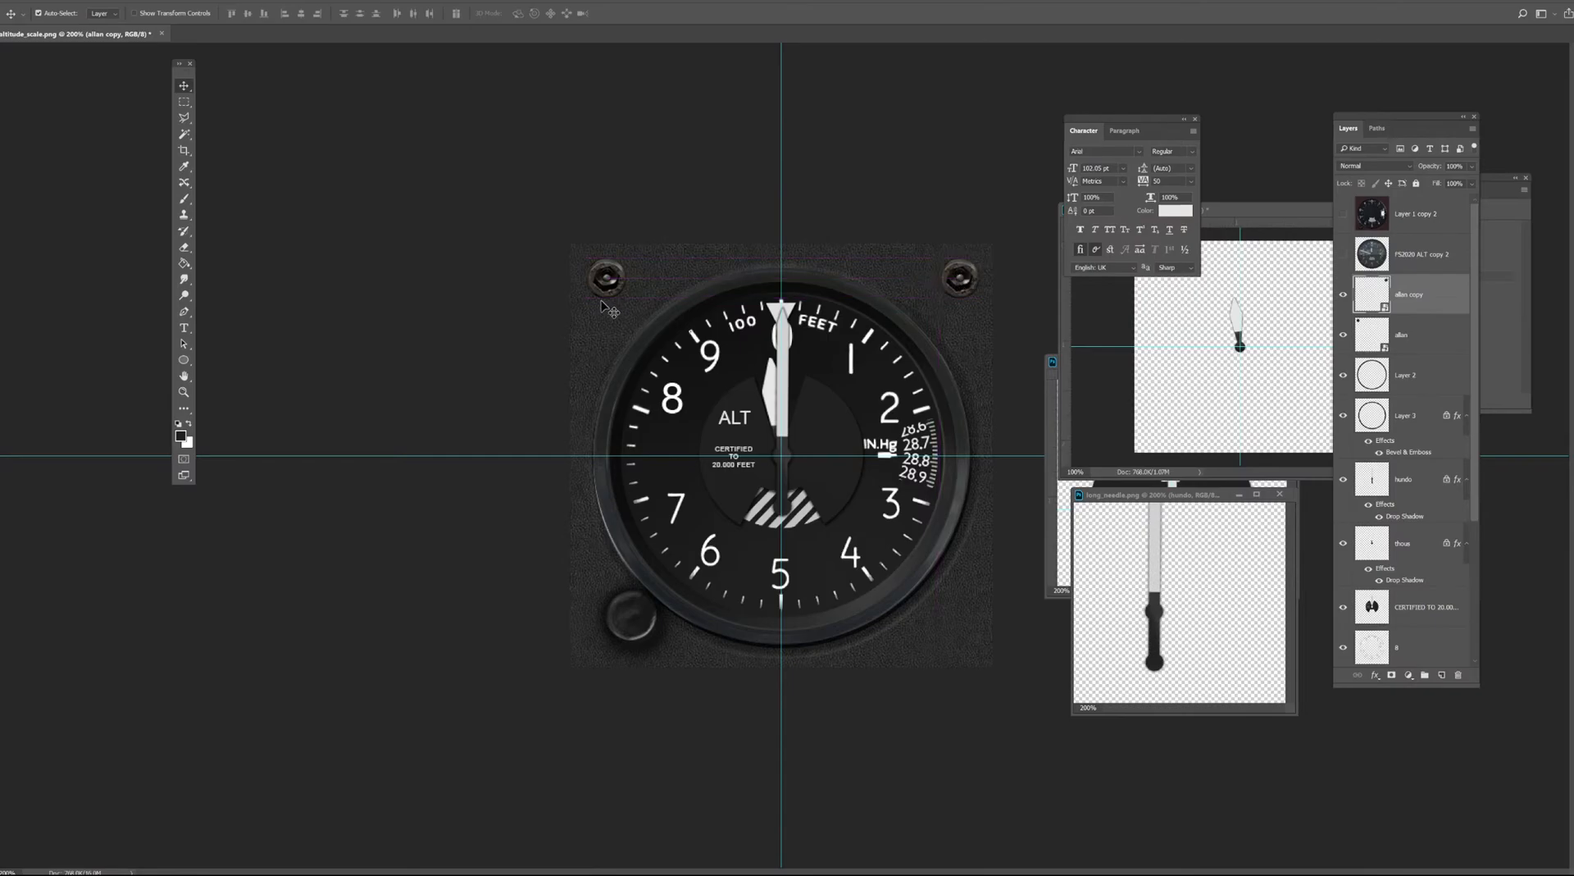
Shift the upper-right allen screw slightly inward so it lines up better with the upper-left one.
click(608, 283)
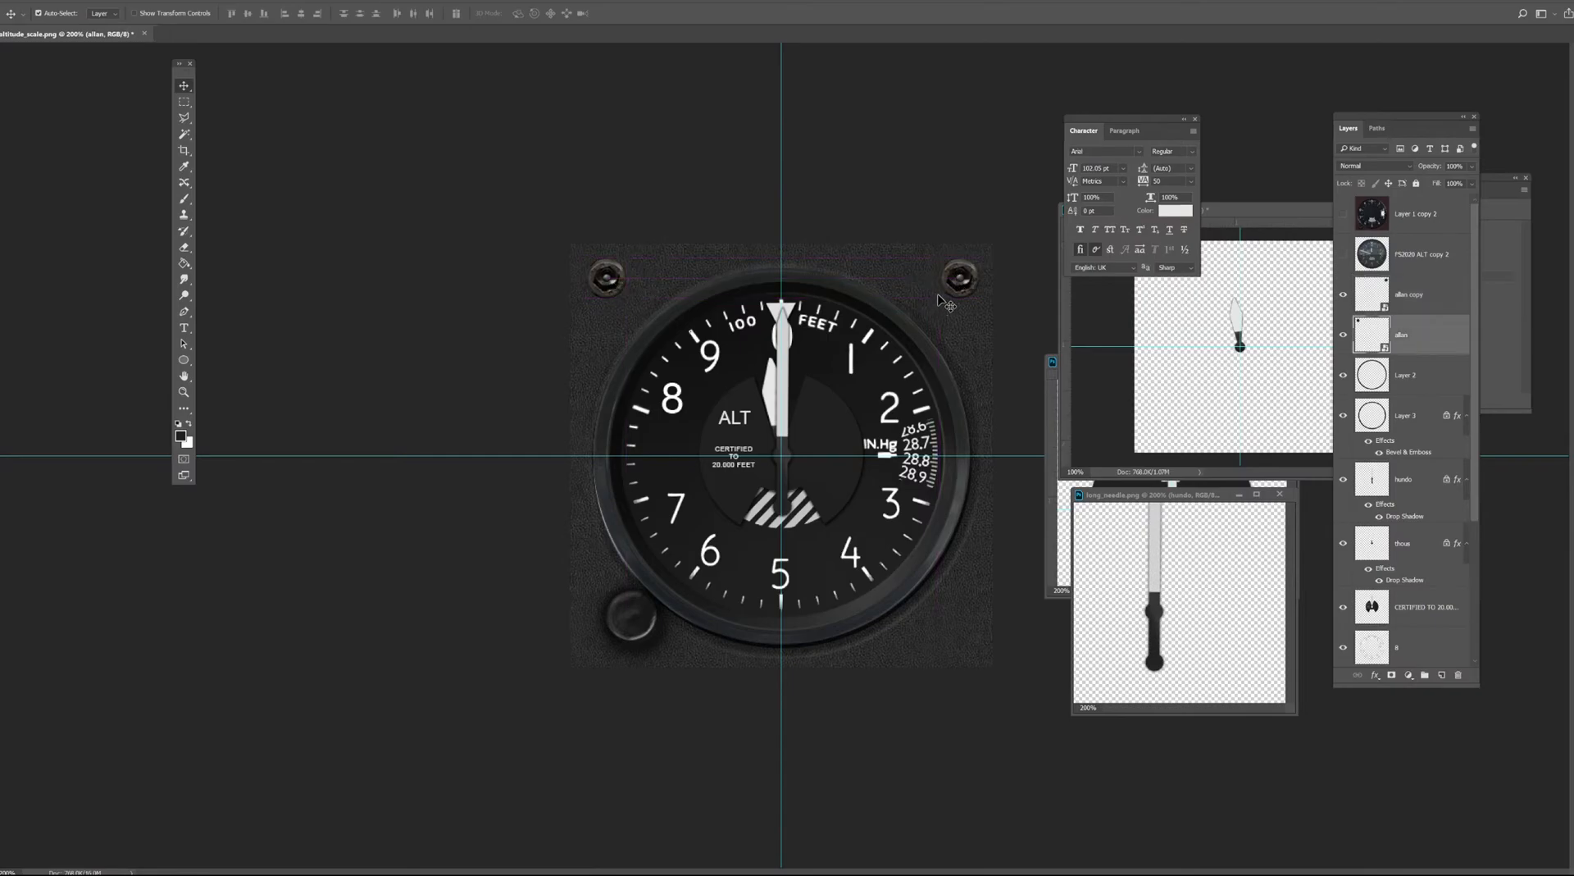
click(961, 283)
drag(966, 288, 961, 290)
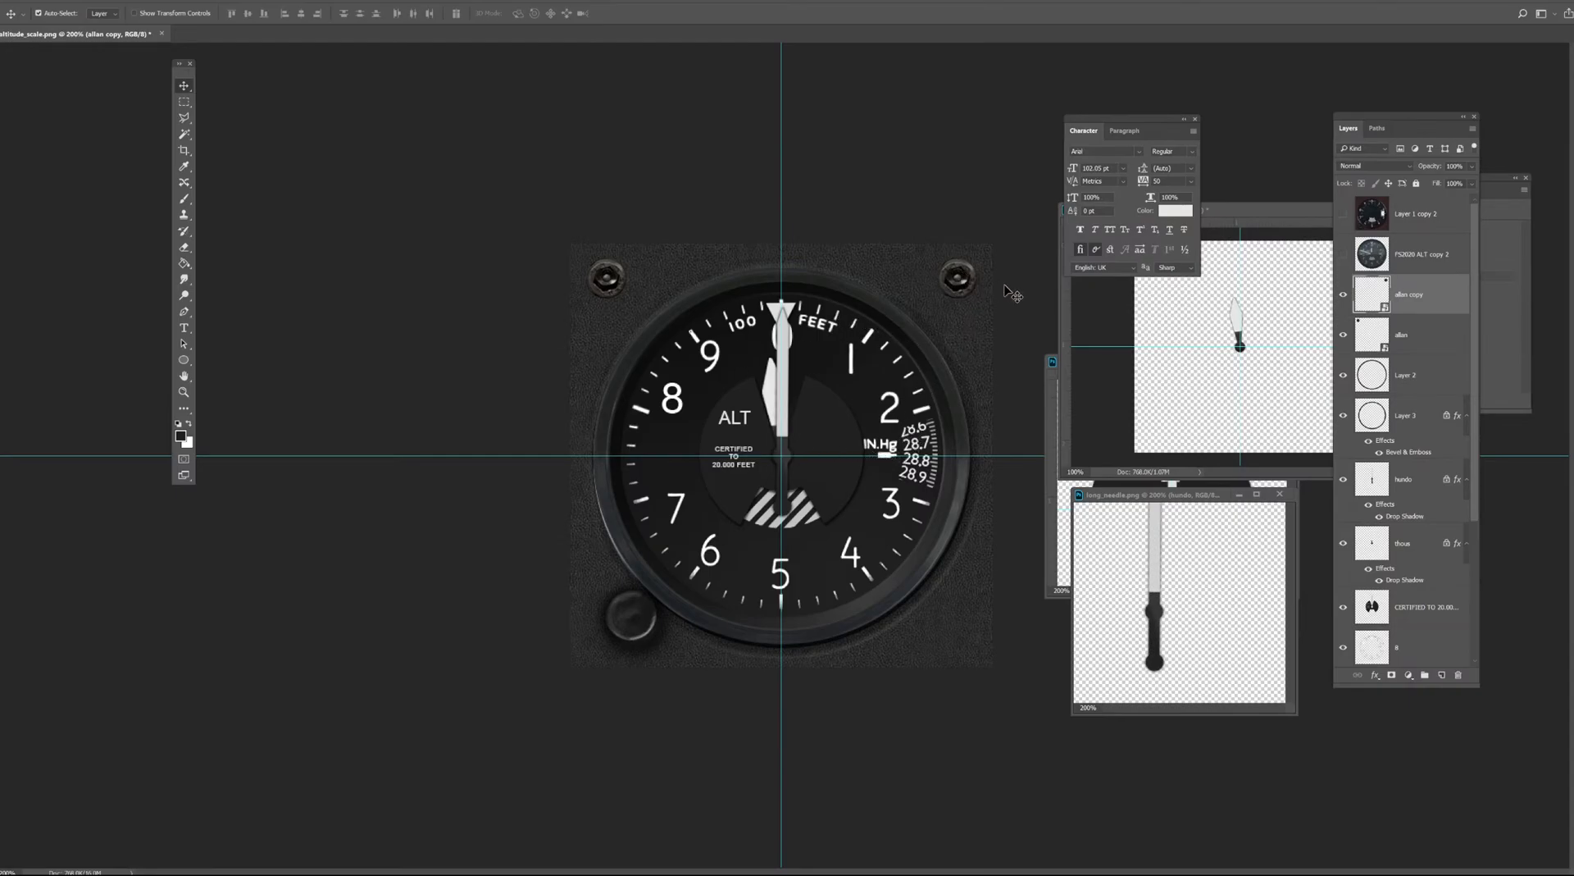
Move the upper-right allen screw outward, closer to the faceplate's upper-right corner.
key(ctrl+t)
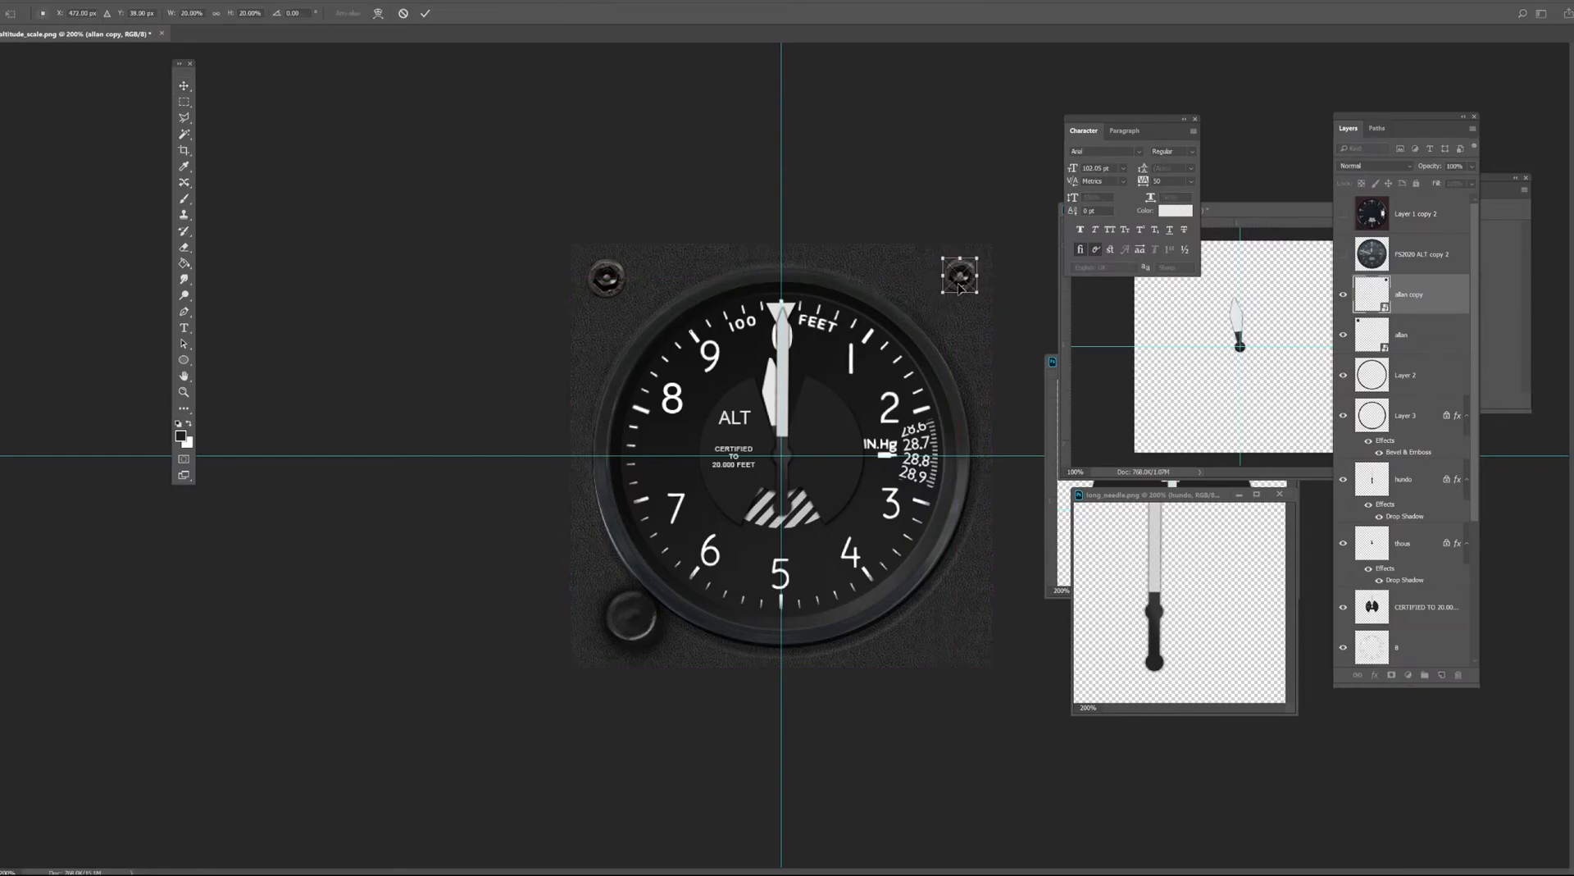
key(Left)
key(Left)
key(Left)
key(Left)
mouse_move(969, 277)
mouse_down()
mouse_move(996, 256)
mouse_move(983, 270)
mouse_up()
key(Return)
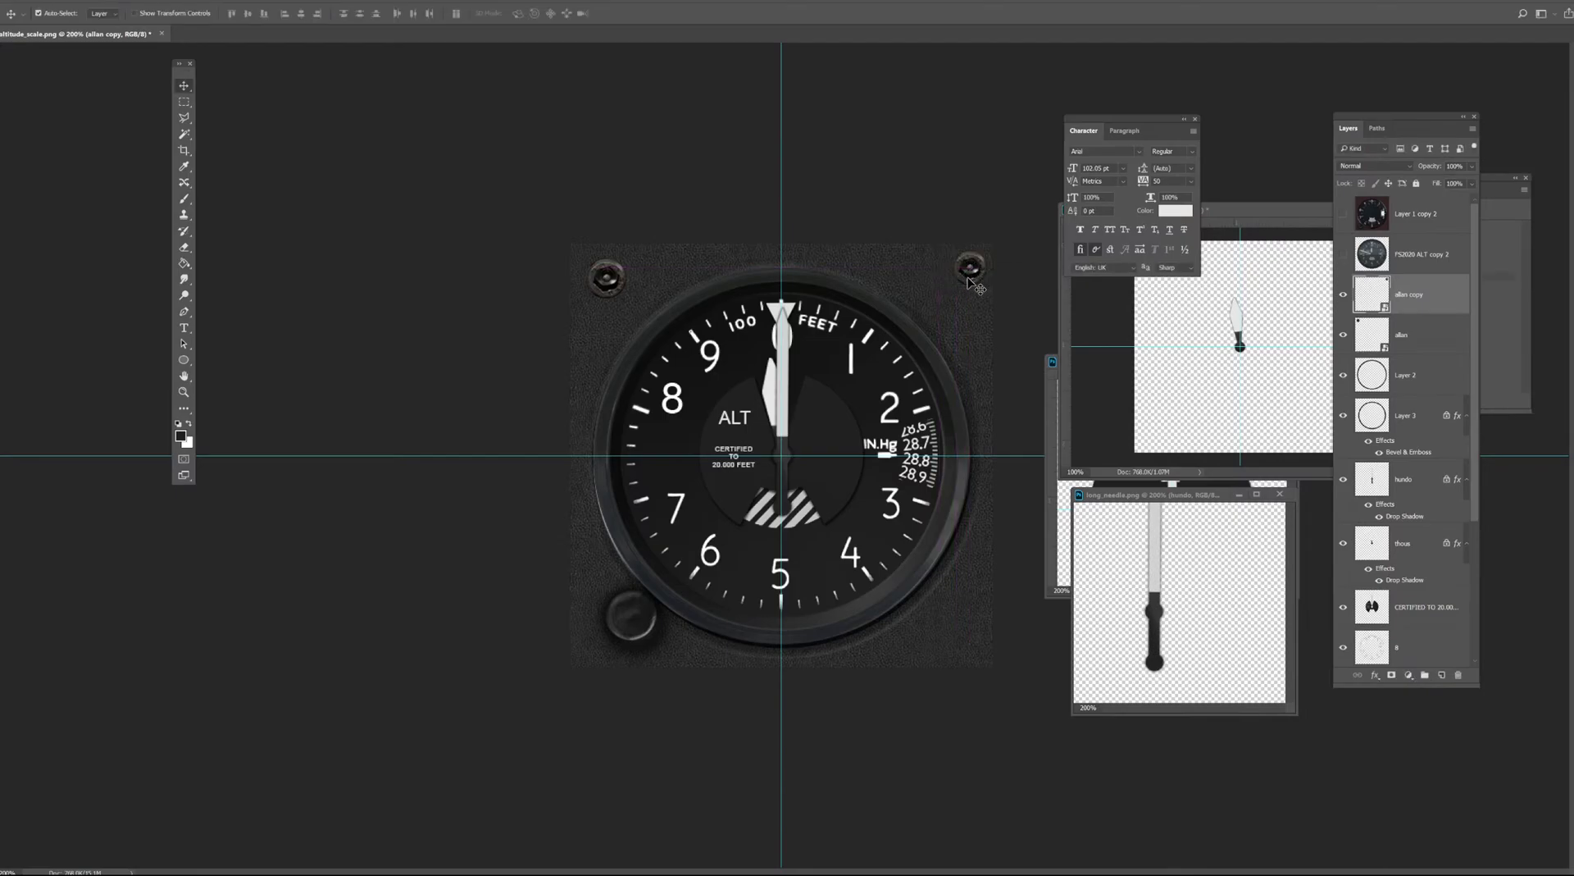
Delete the upper-left allen screw and place copies of the upper-right one in the other three faceplate corners.
click(608, 278)
key(Delete)
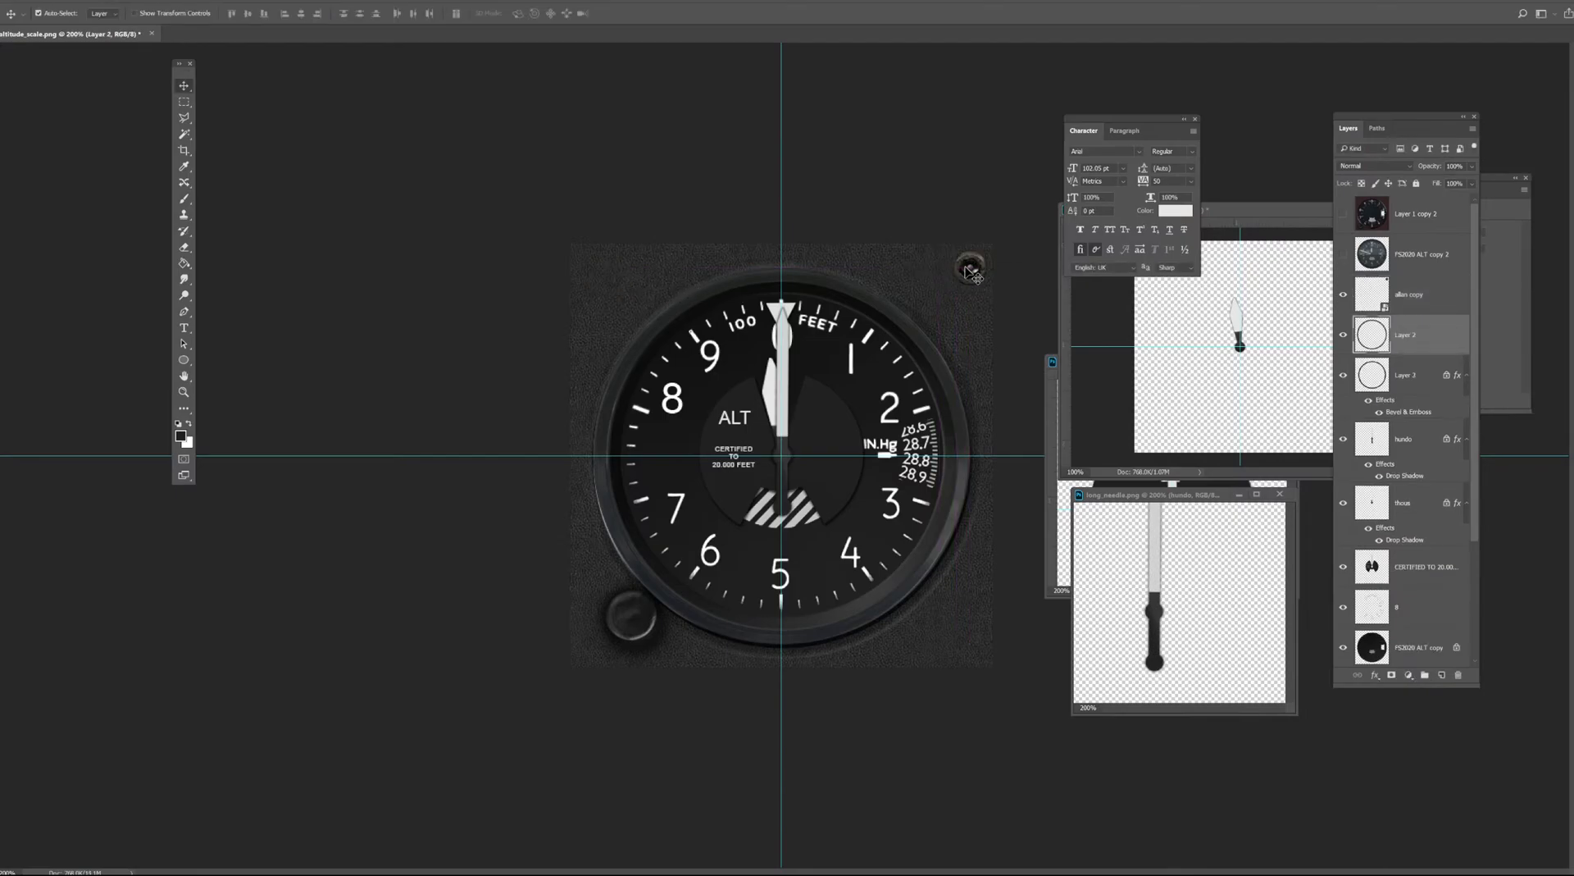
drag(966, 273, 969, 645)
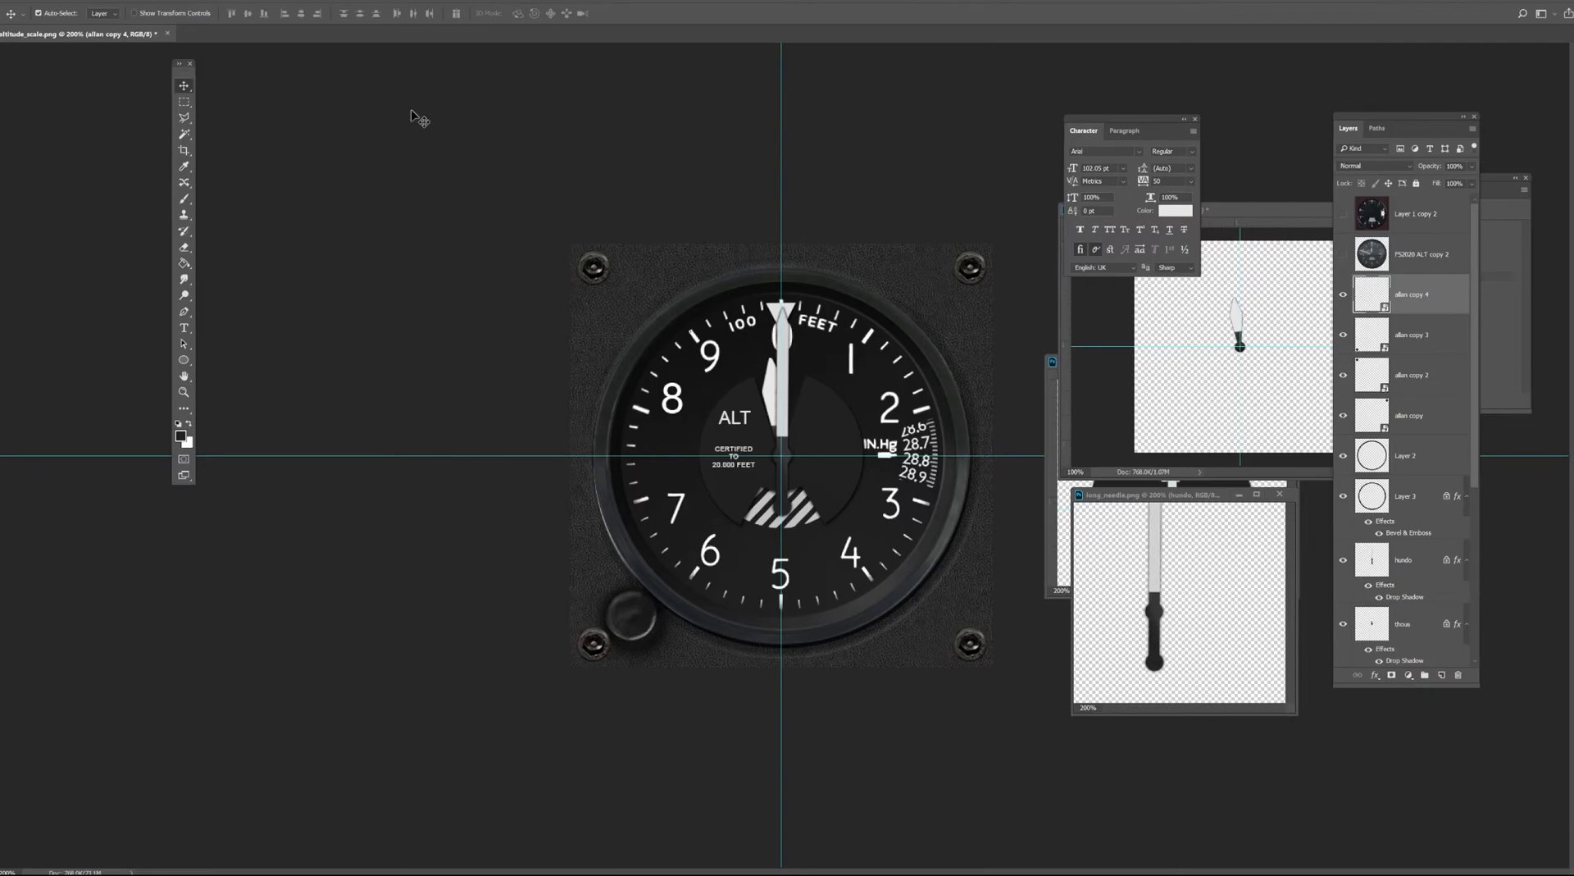
Prepare to save the altimeter as a PNG in the instrument's main folder, one level above resources, showing its files as thumbnails.
click(56, 0)
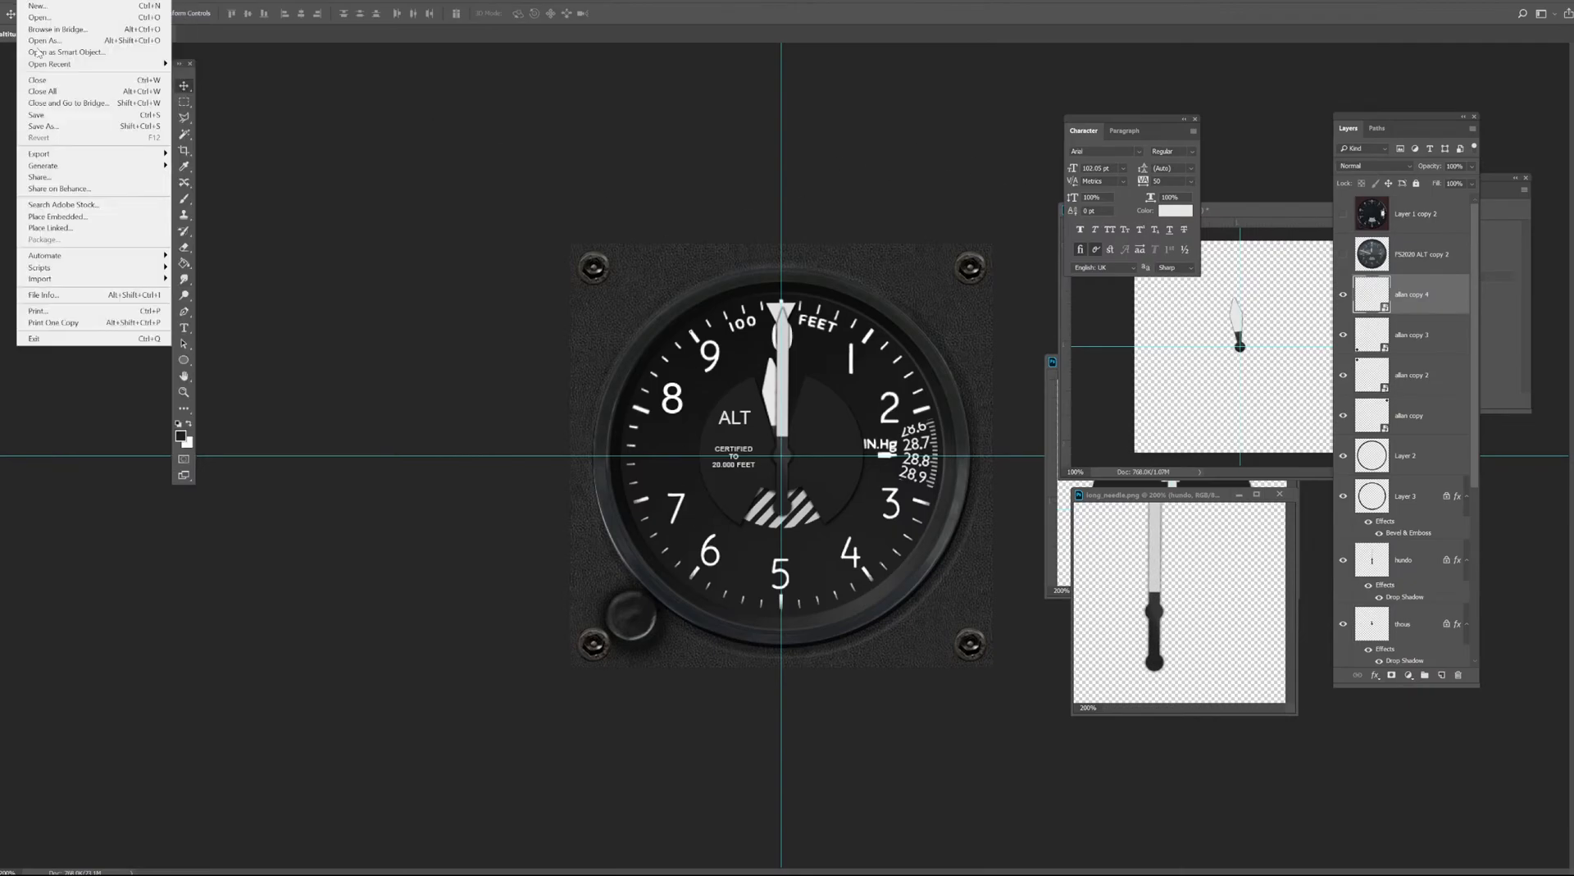
click(63, 125)
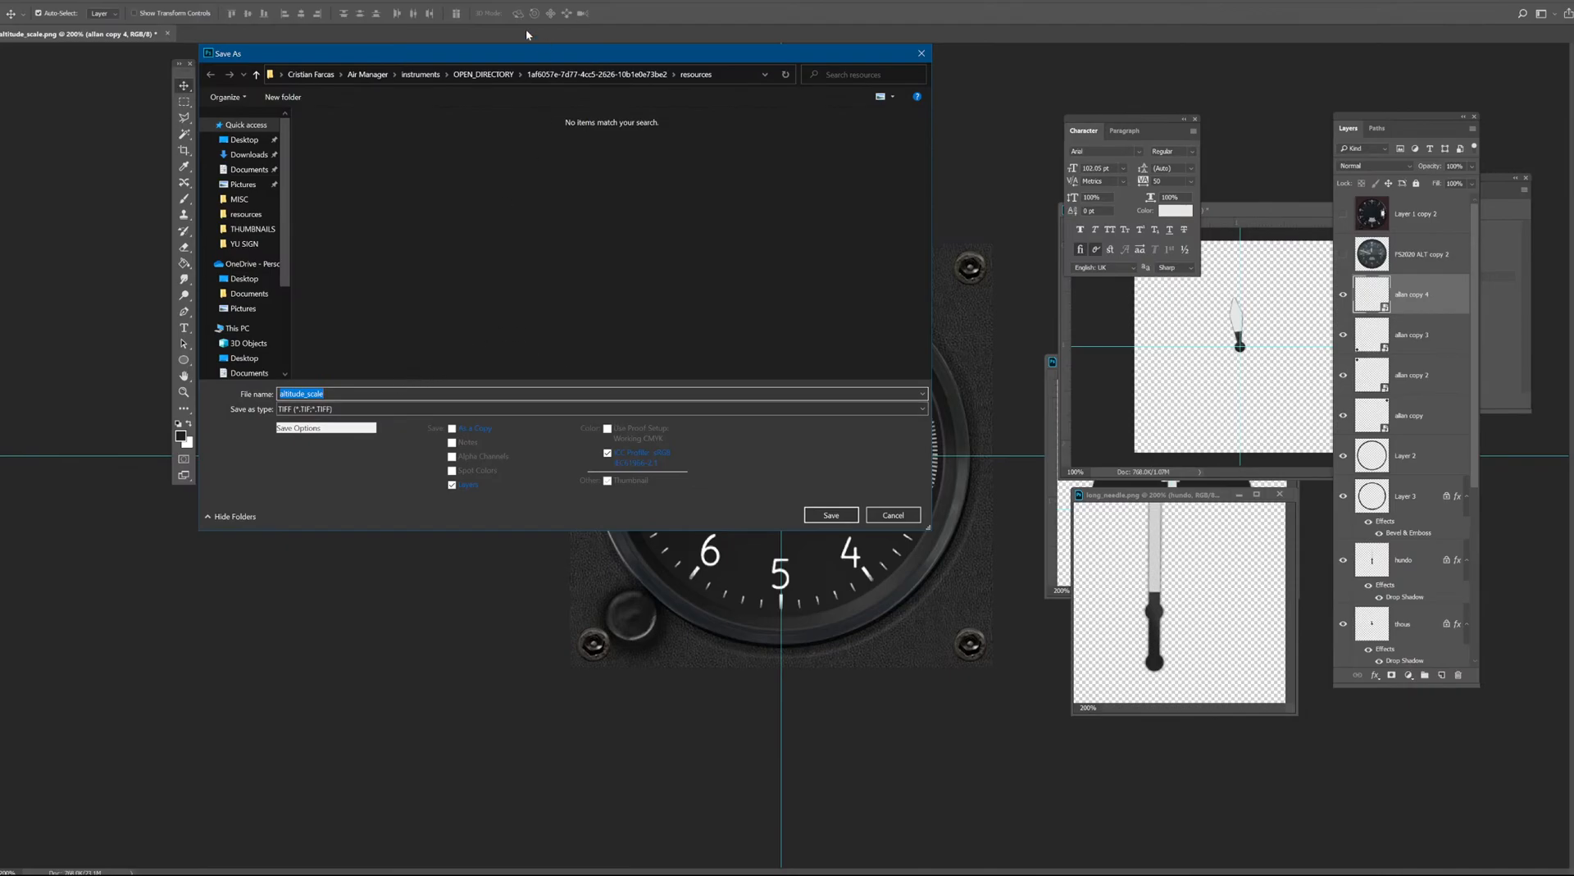
click(328, 409)
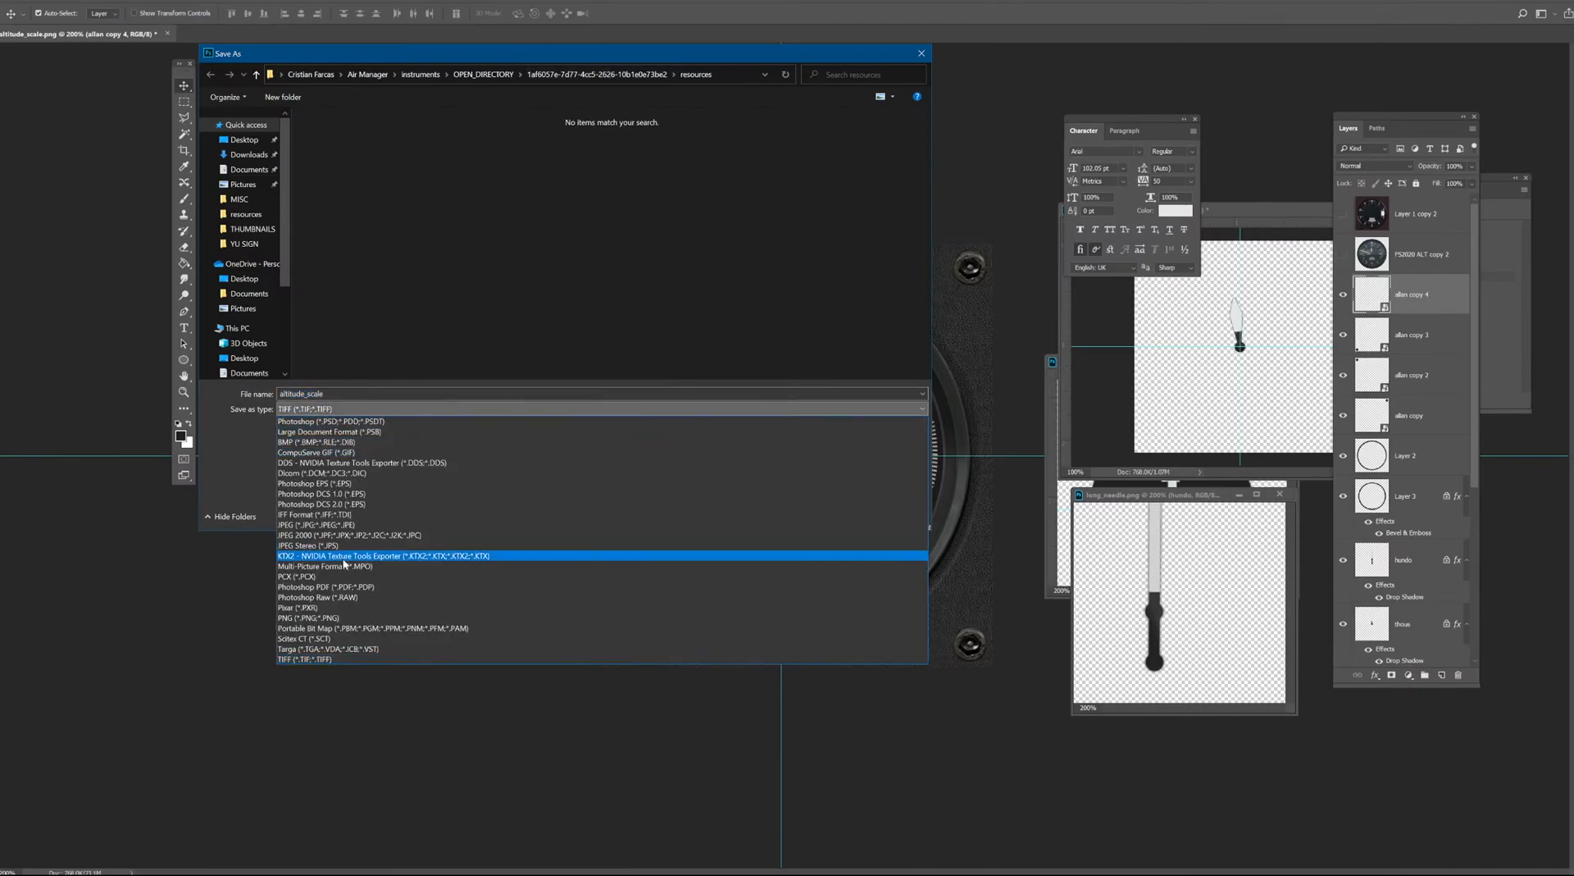
click(335, 617)
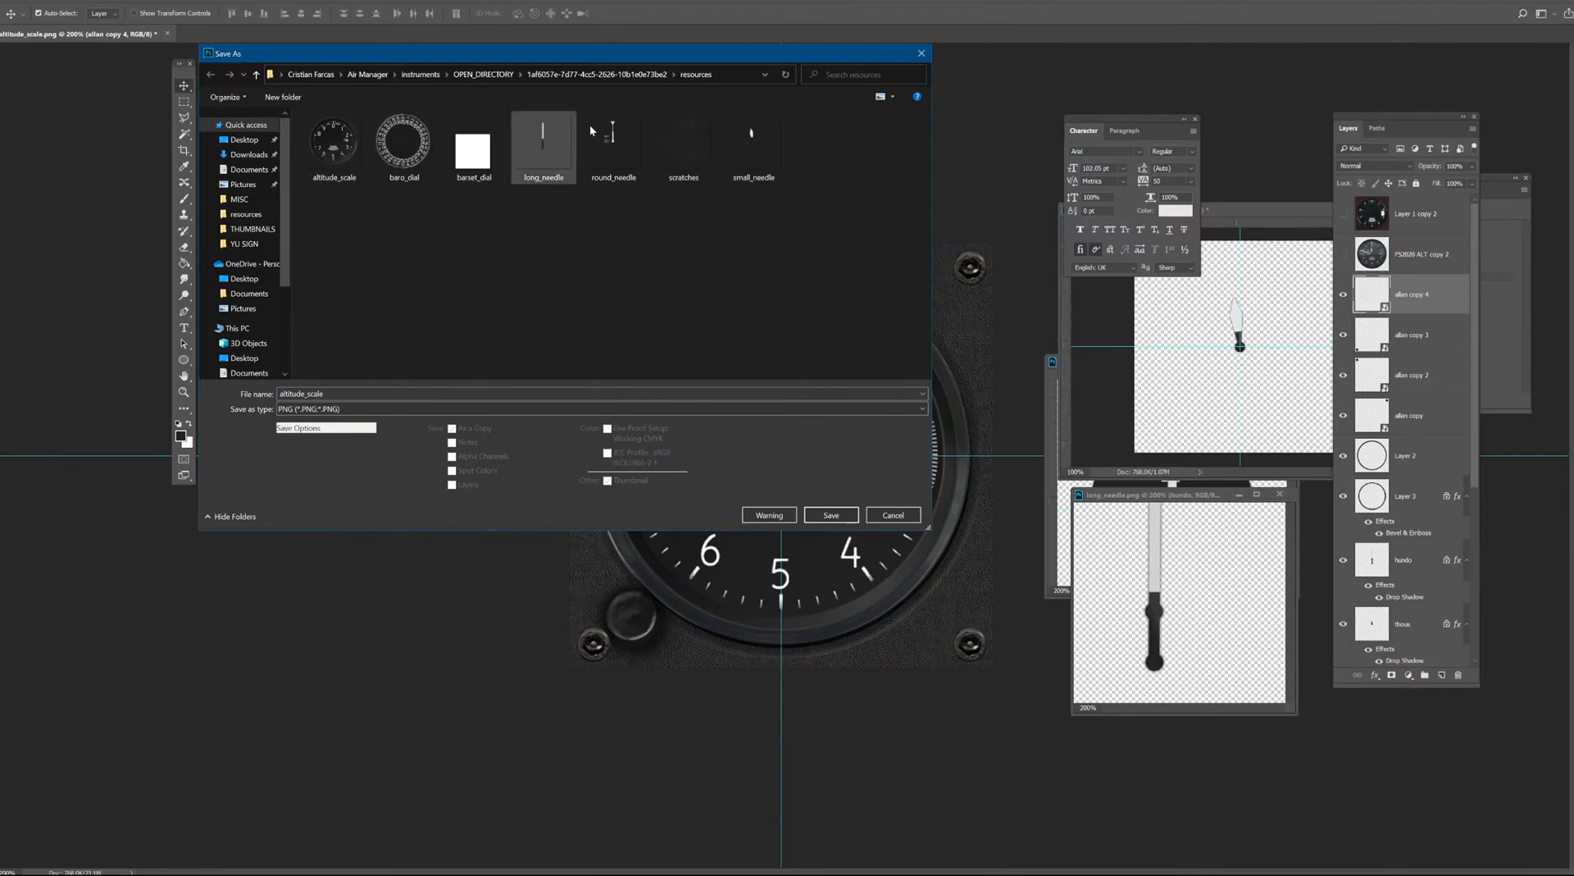
click(644, 74)
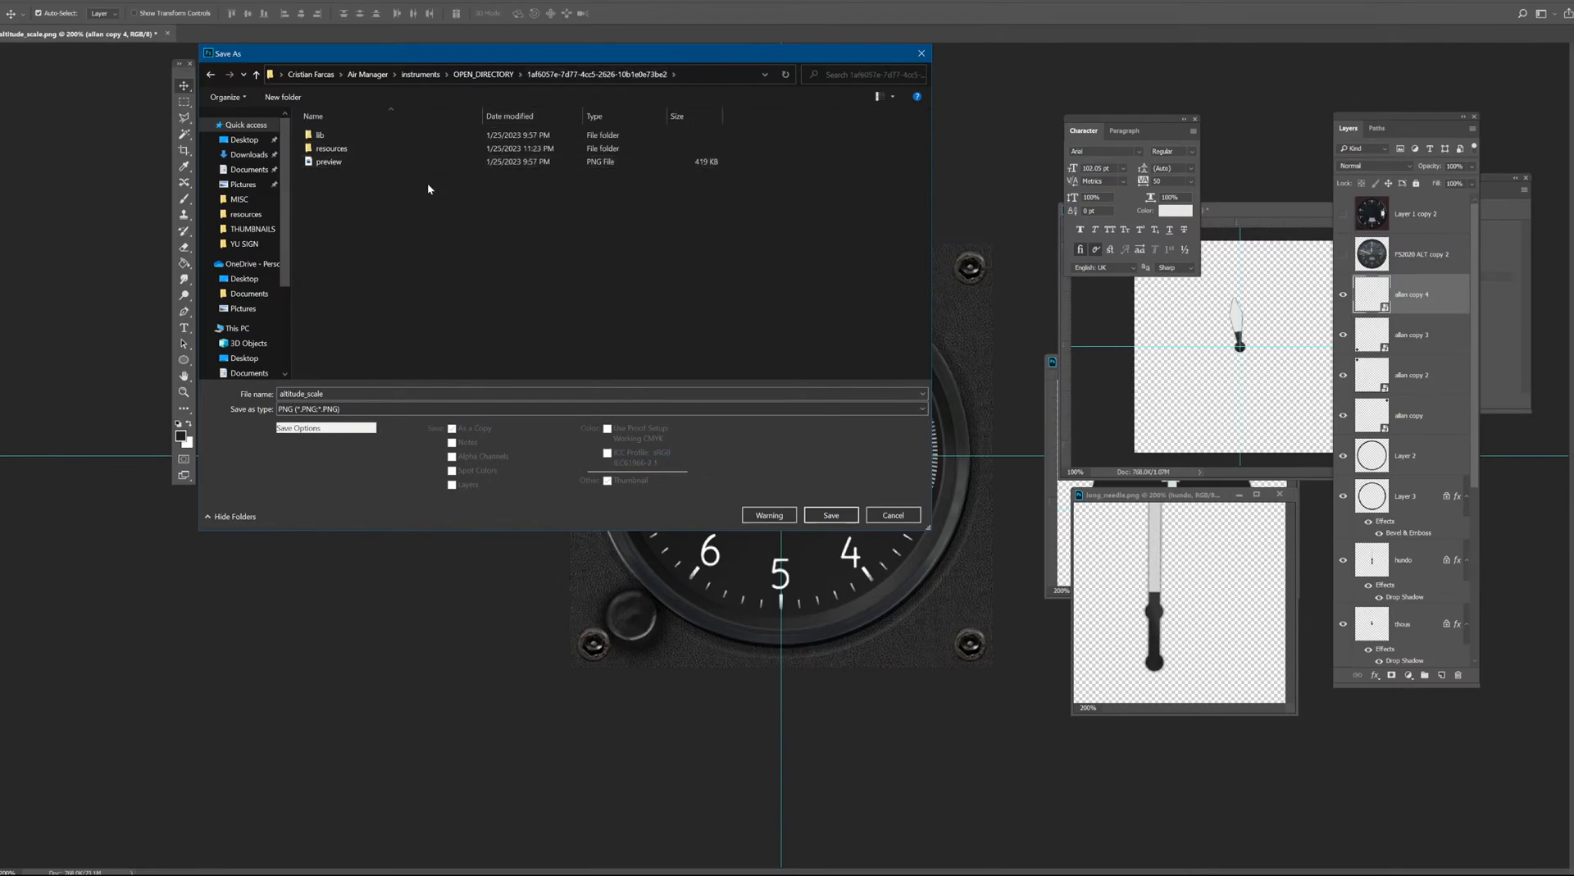
right_click(455, 206)
mouse_move(562, 220)
click(628, 213)
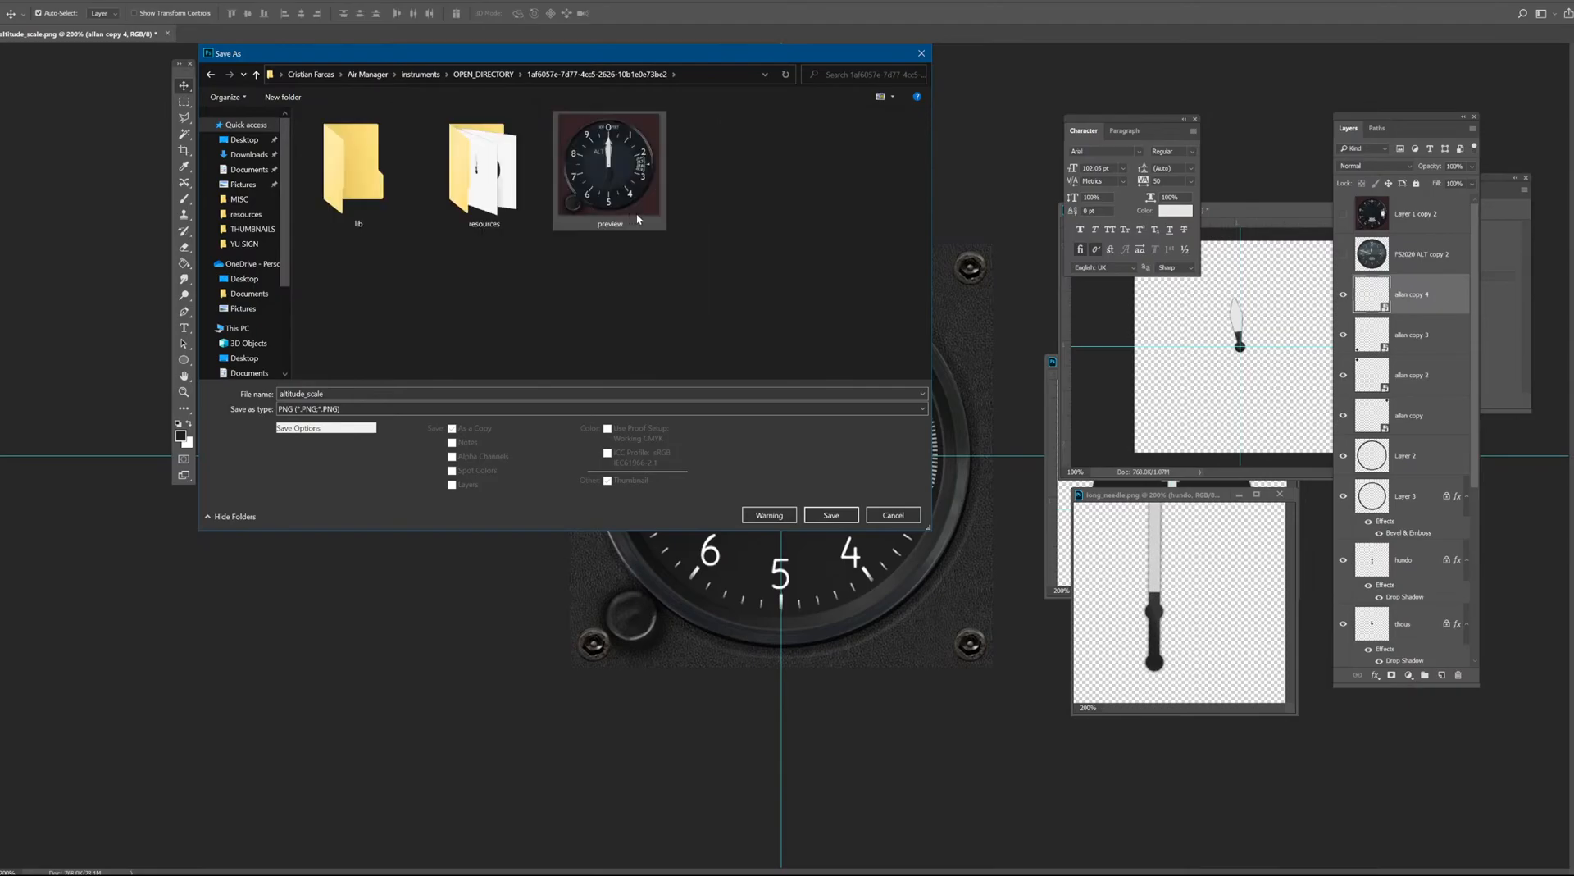
Save the complete altimeter image over the existing preview PNG, accepting the replacement and the PNG options.
click(624, 206)
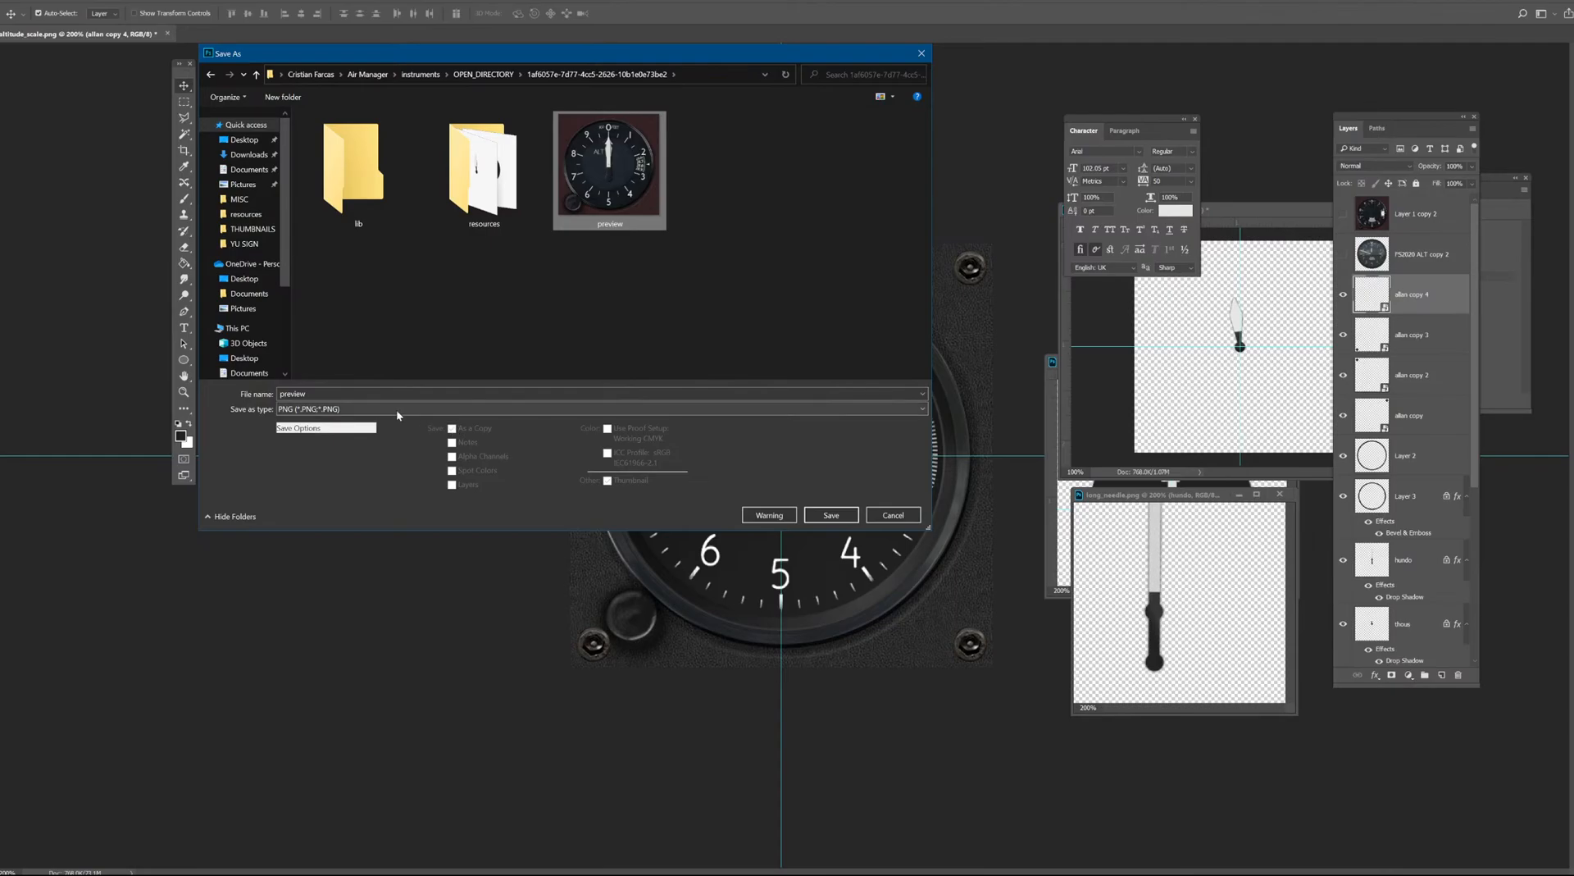
click(831, 515)
click(815, 441)
click(911, 169)
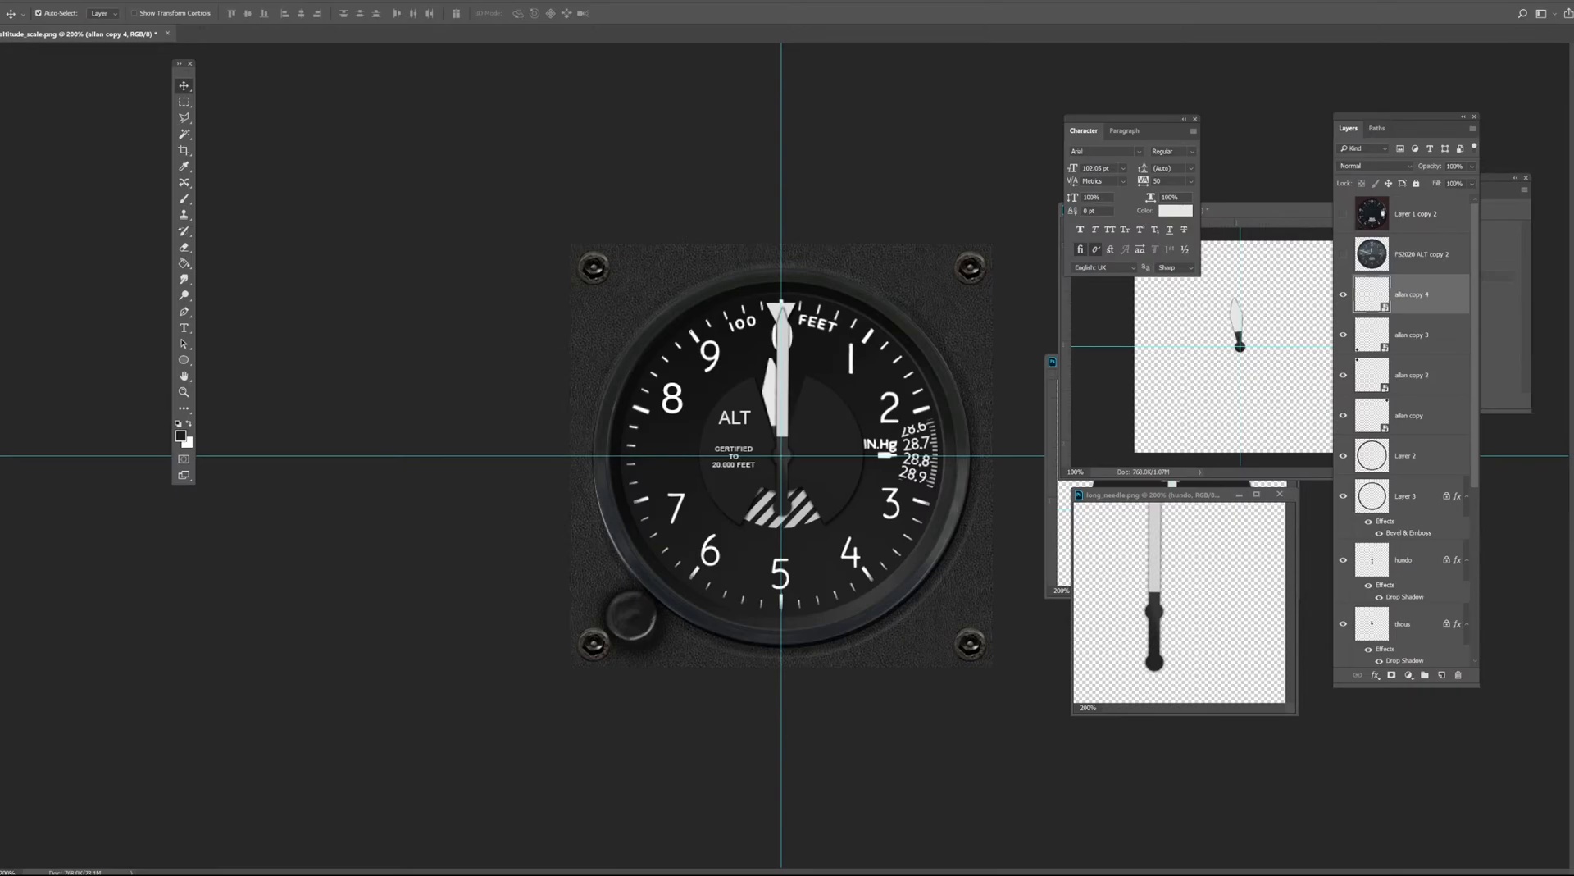
Switch to File Explorer, open the altimeter's main instrument folder and show large thumbnails to check the new preview image.
key(alt+Tab)
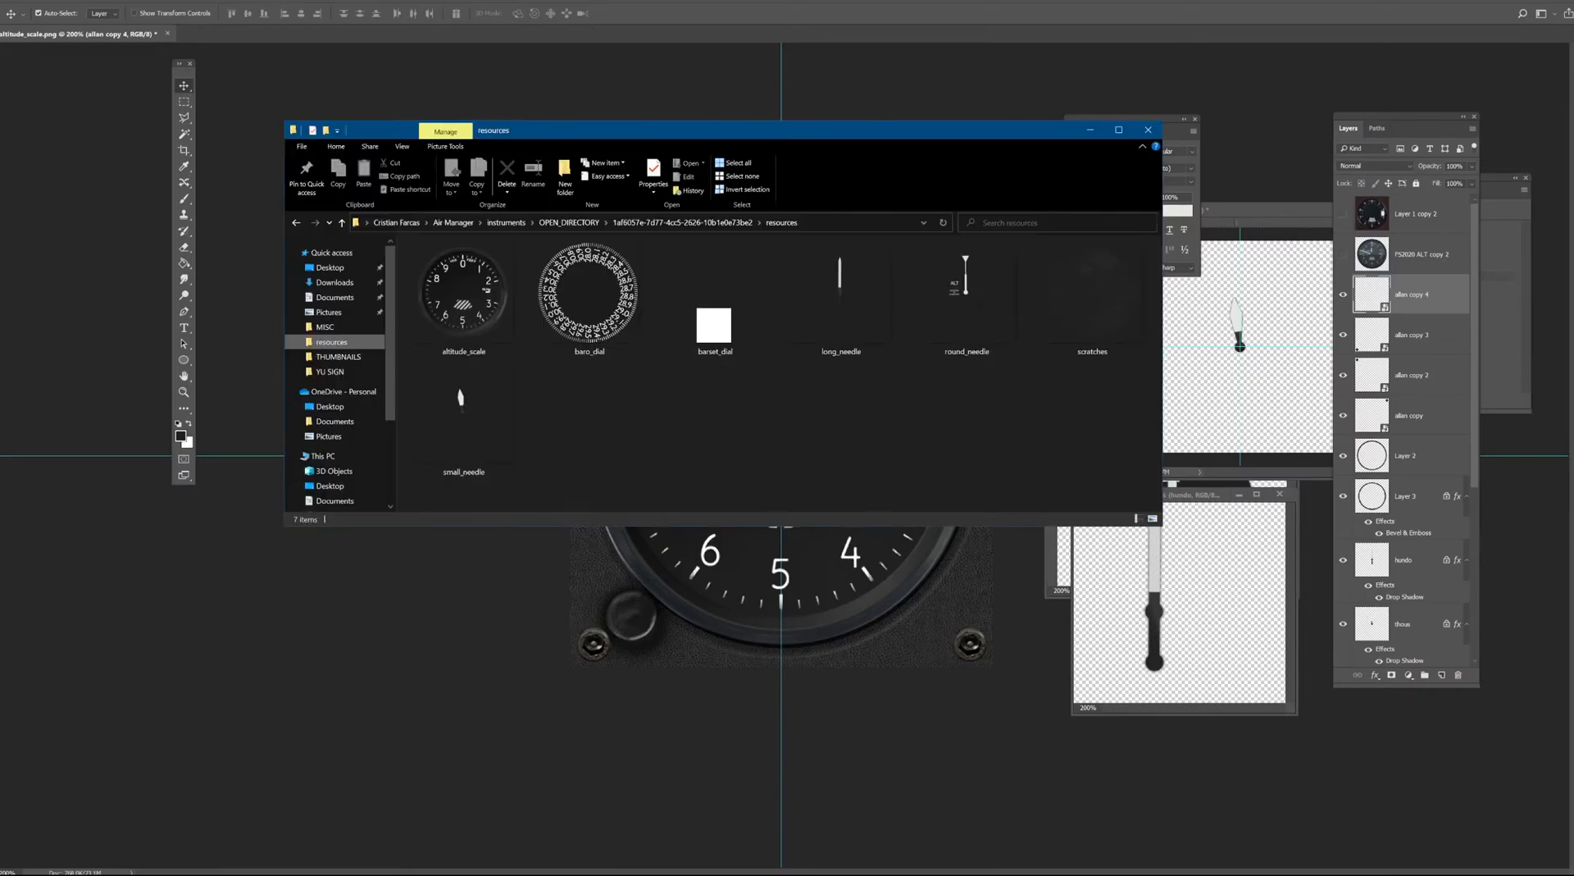
click(666, 223)
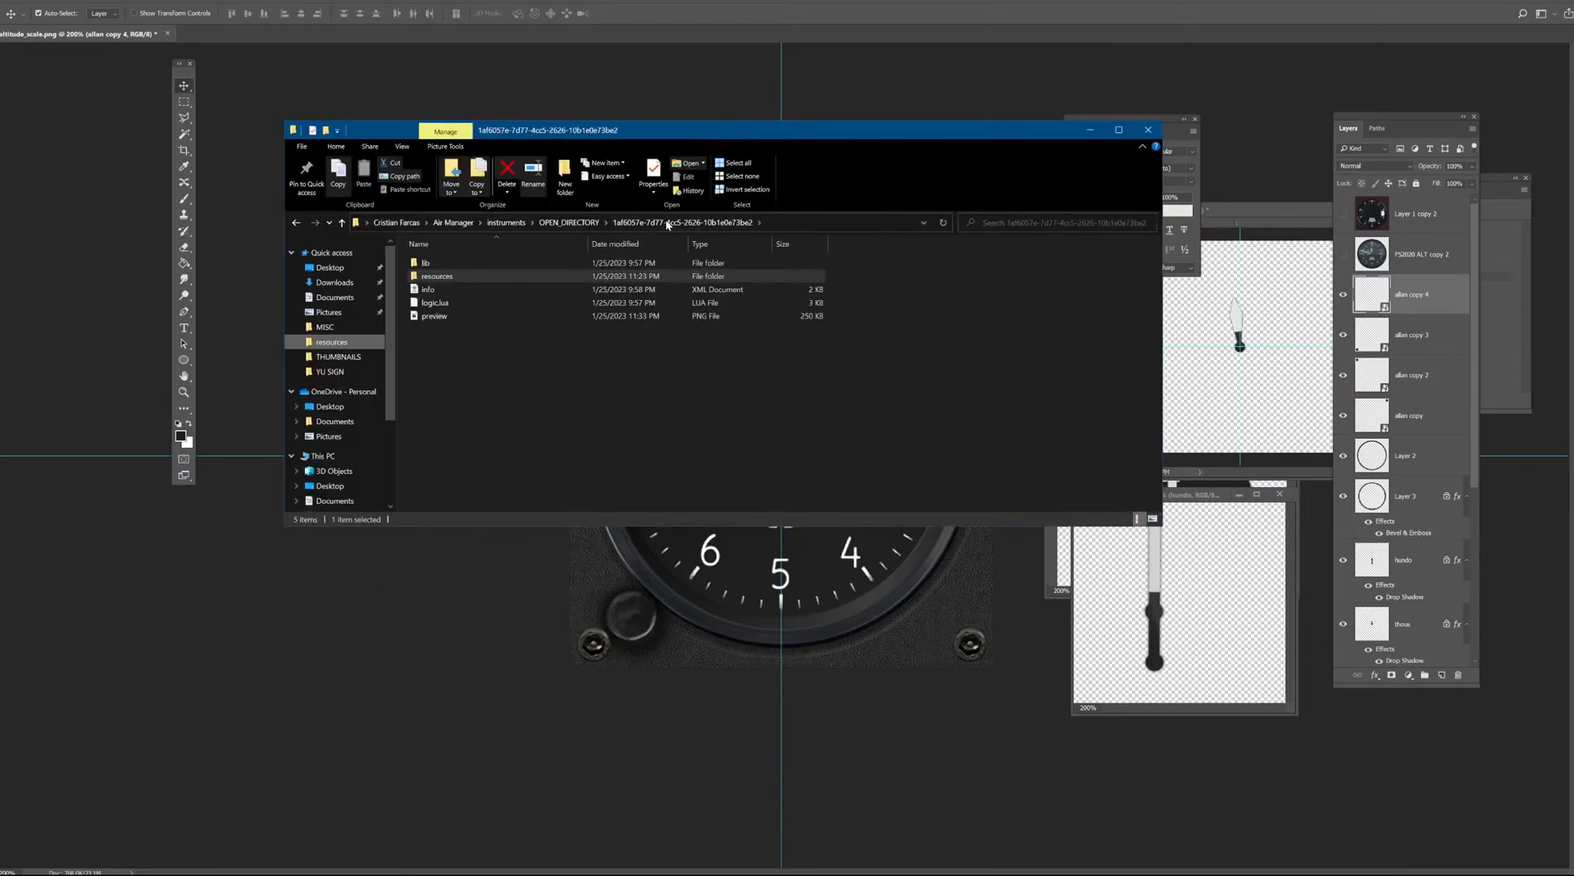
right_click(603, 367)
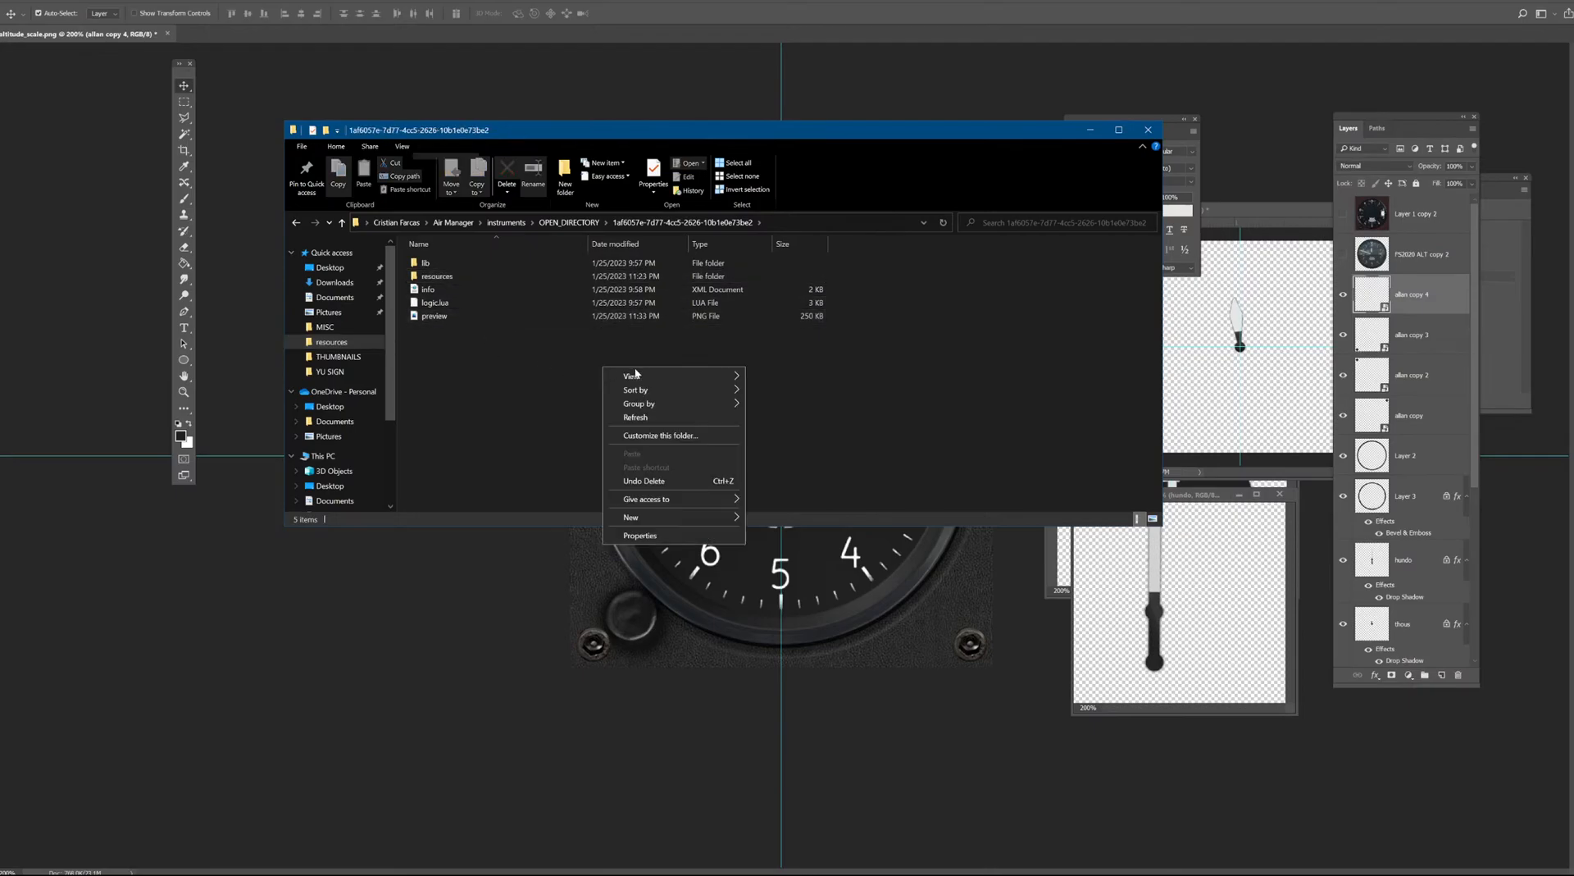
mouse_move(631, 373)
click(791, 378)
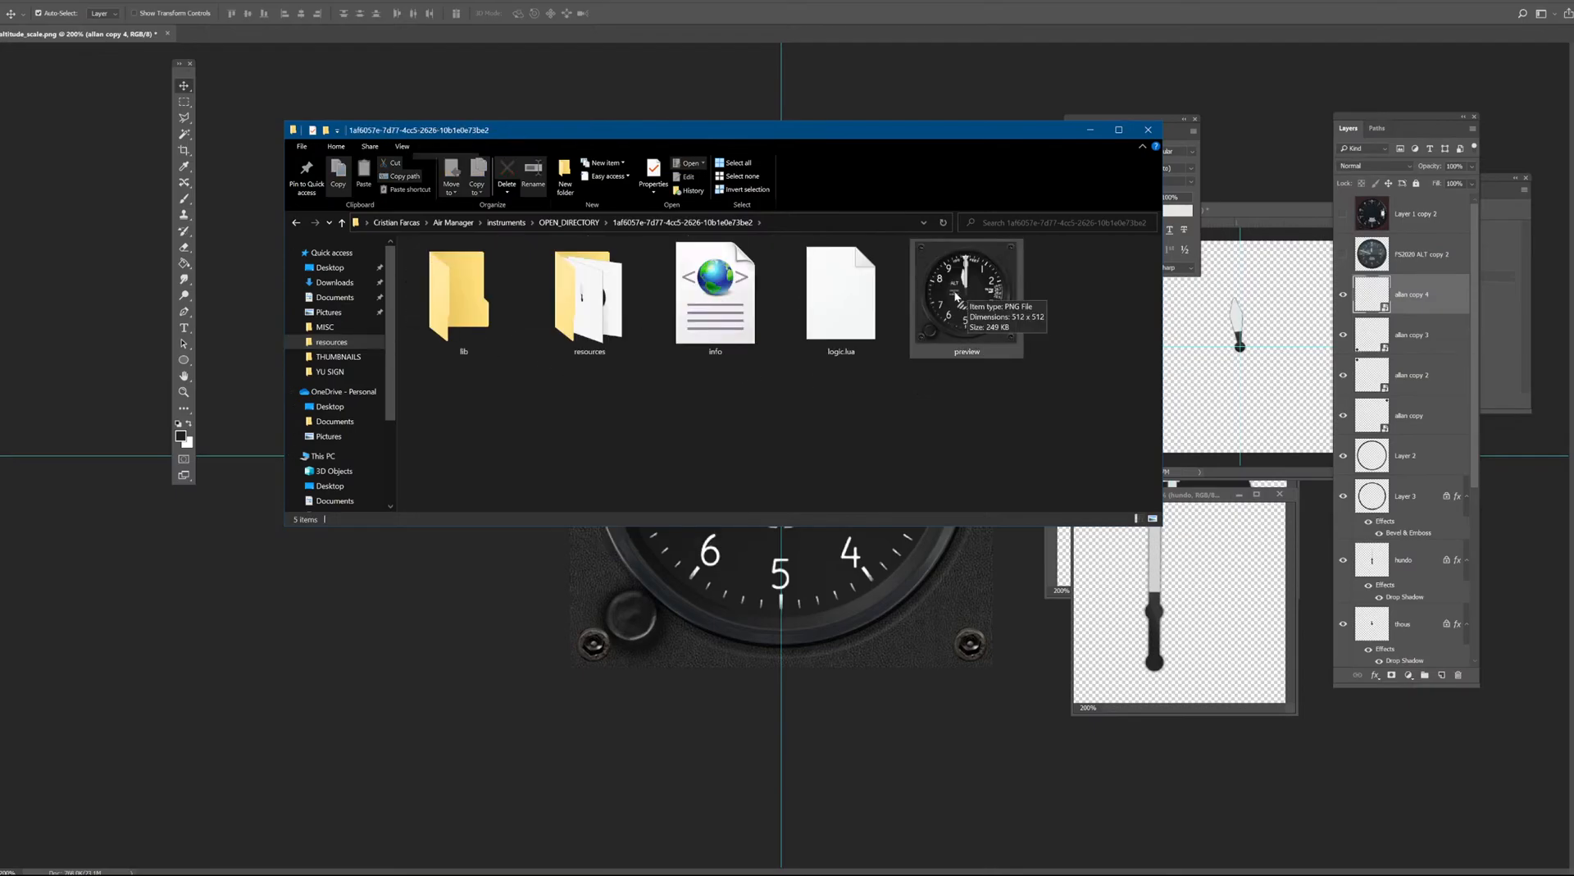
Switch to Air Manager, select the Default panel that holds ALTIMETER CF REDO, and restart the program.
key(alt+Tab)
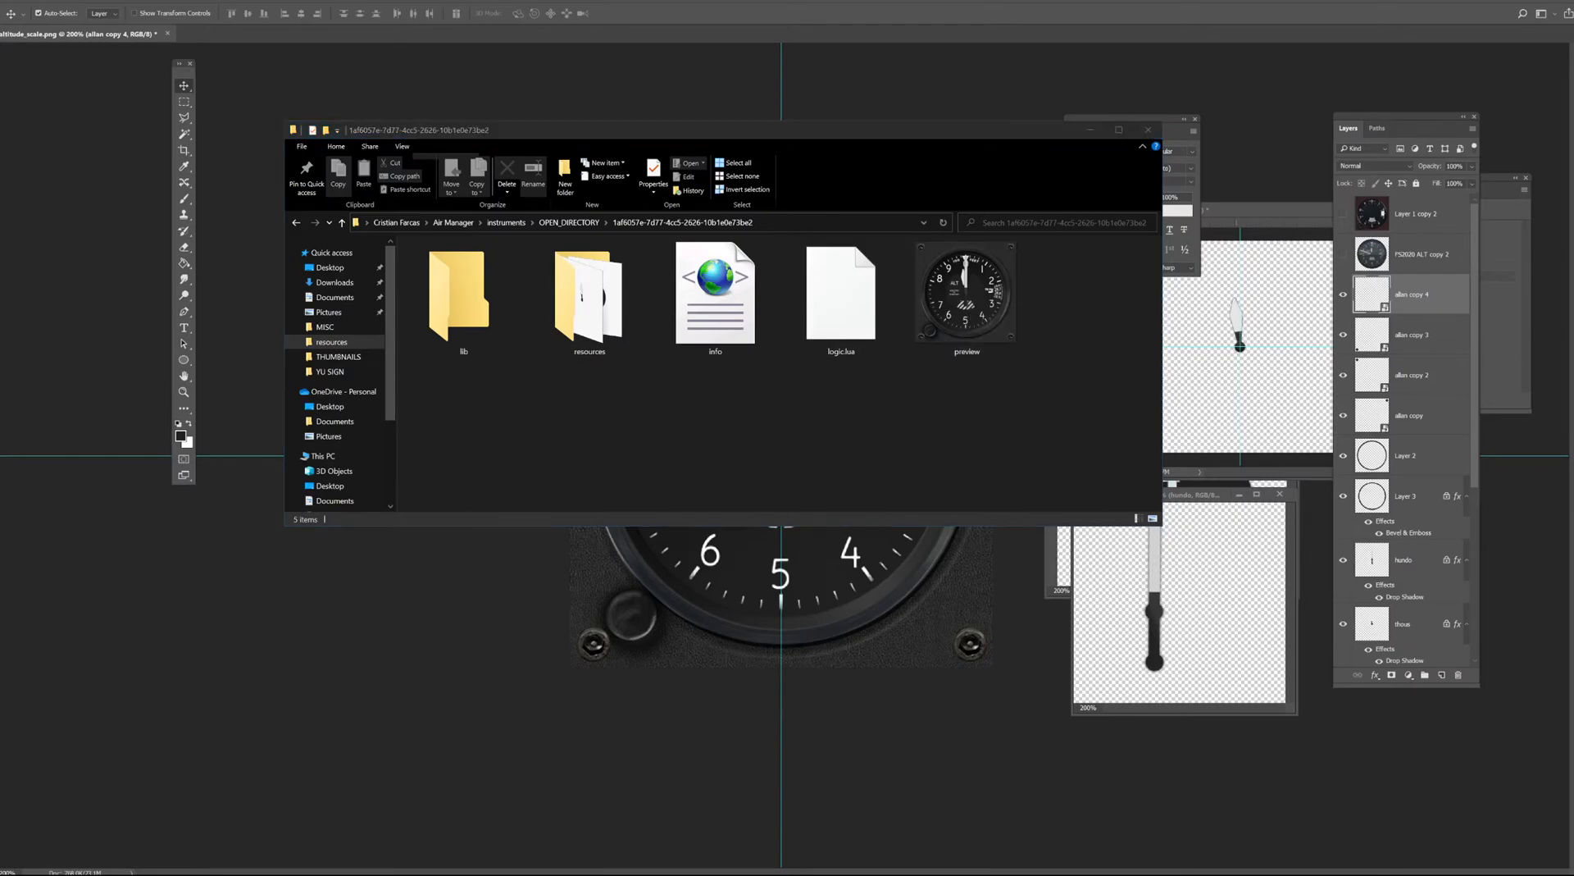
click(667, 706)
click(679, 687)
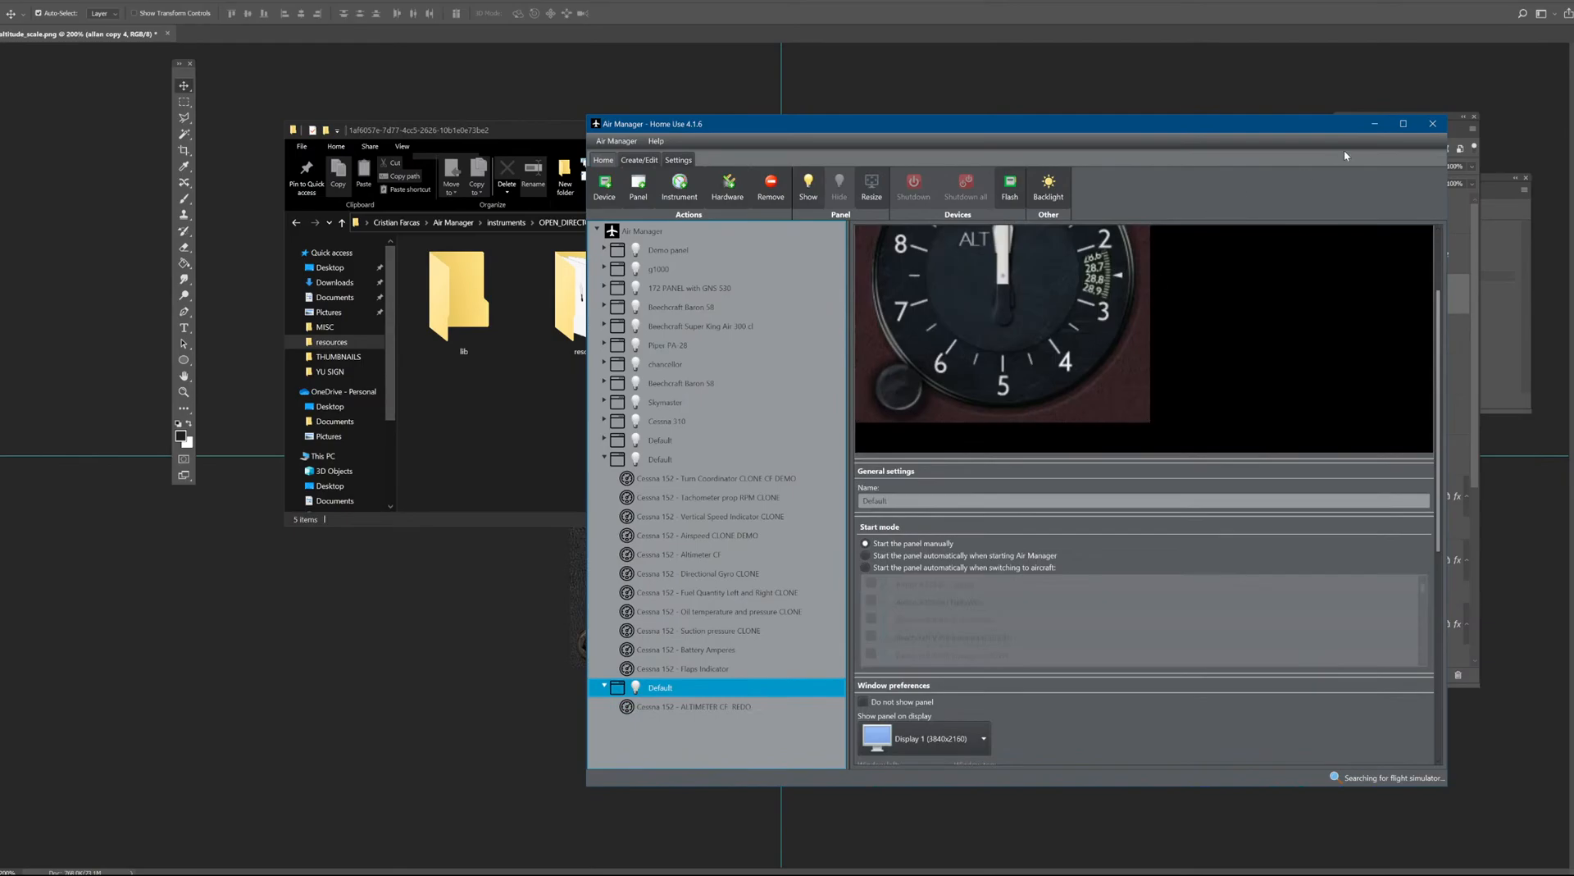
click(1432, 124)
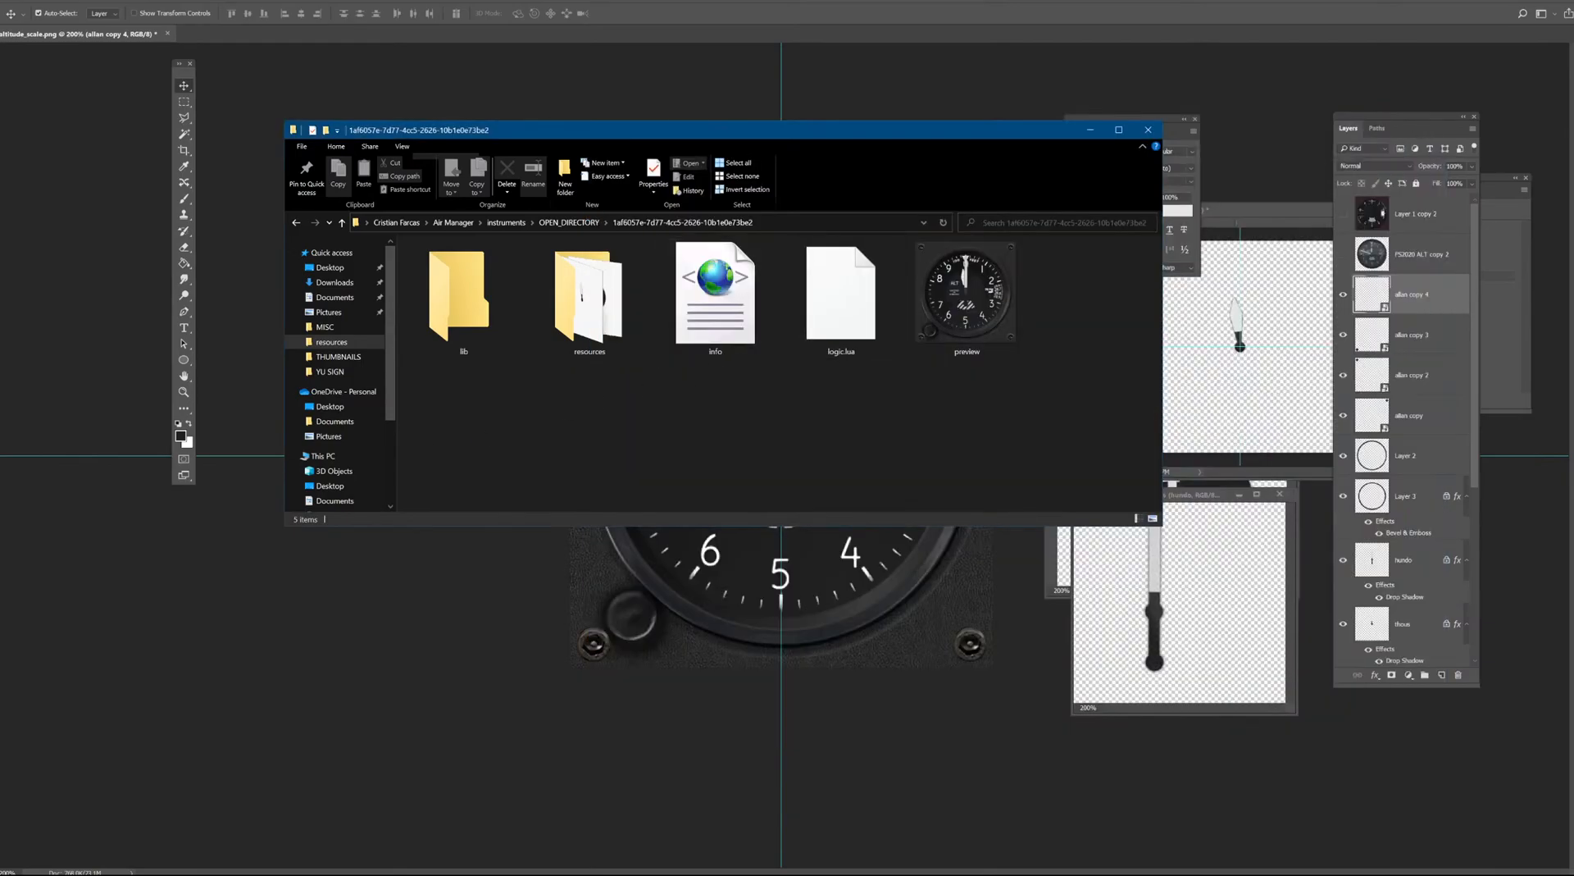
key(alt+Tab)
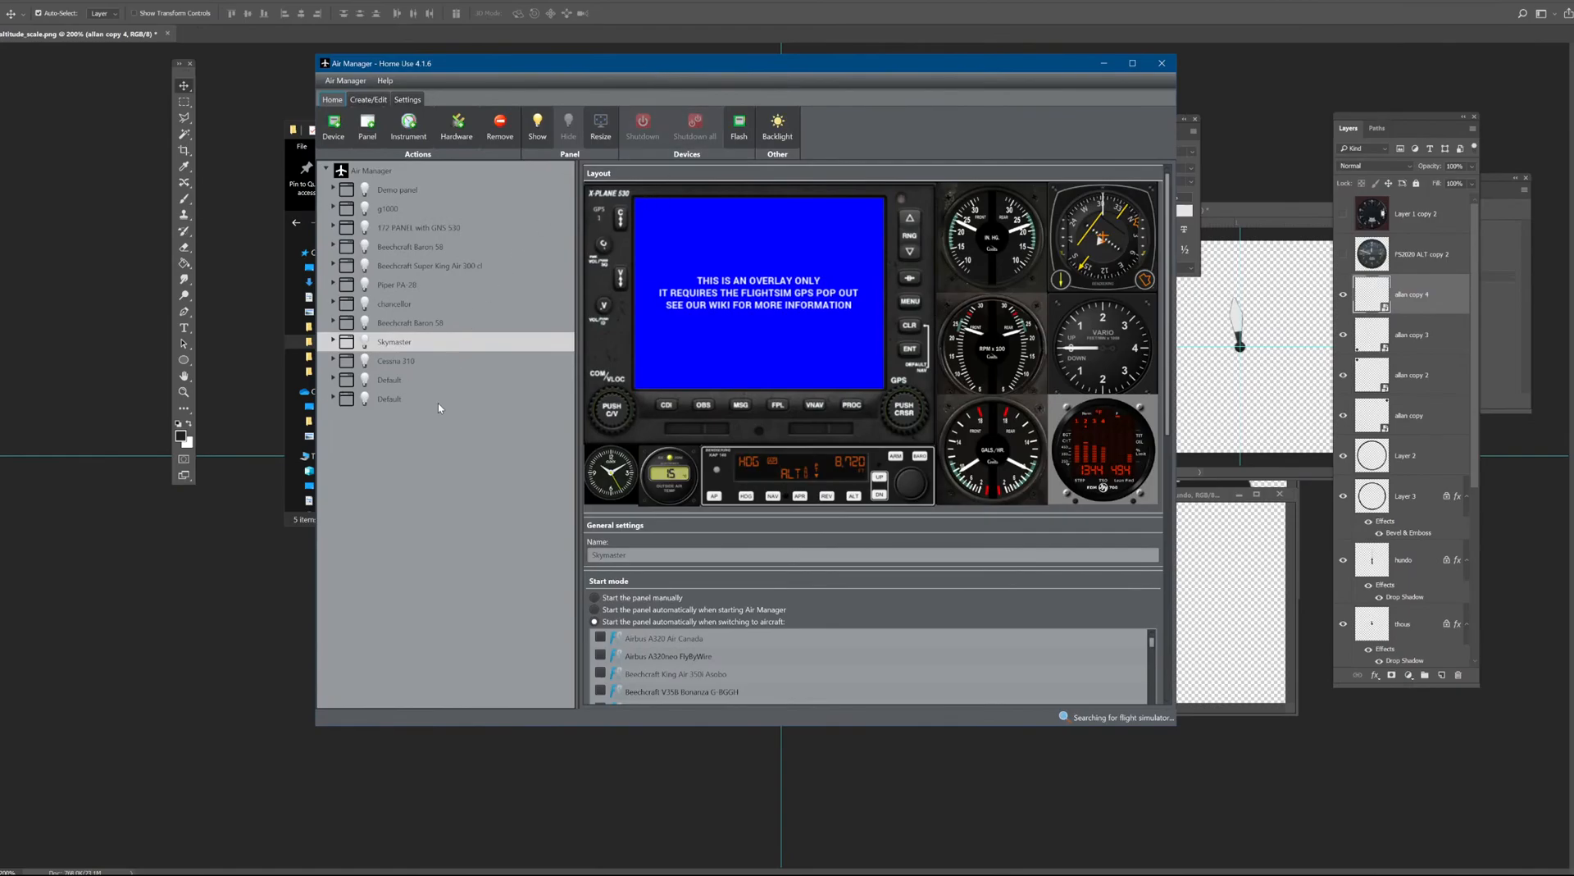
Look over the two Default panels and add a new blank panel on Display 1 (3840x2160).
click(405, 402)
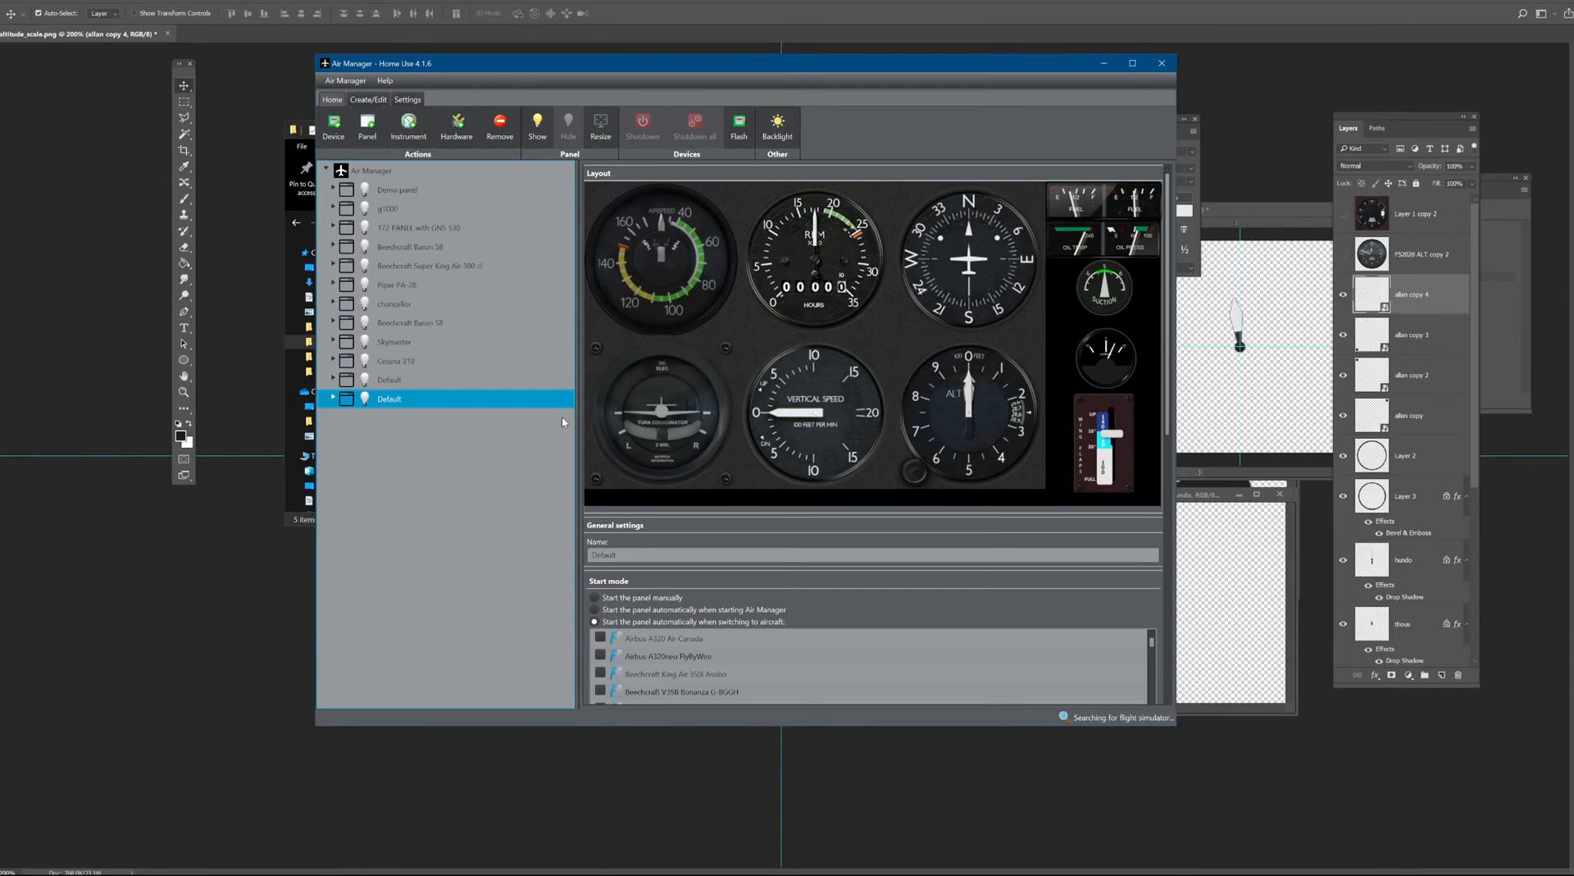
click(401, 382)
click(386, 400)
click(369, 124)
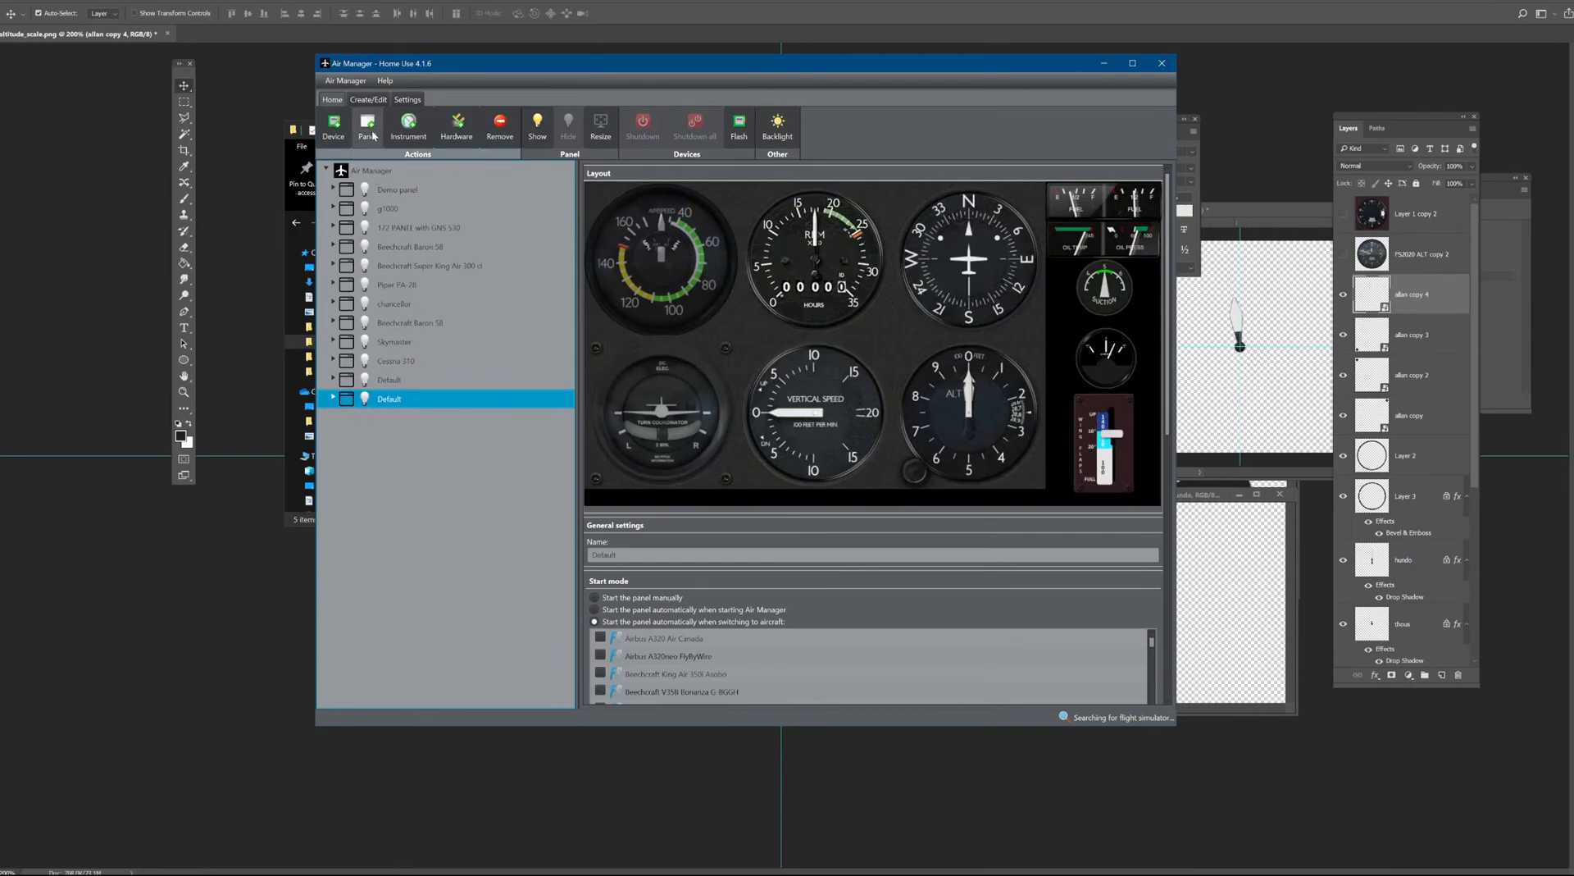
double_click(685, 223)
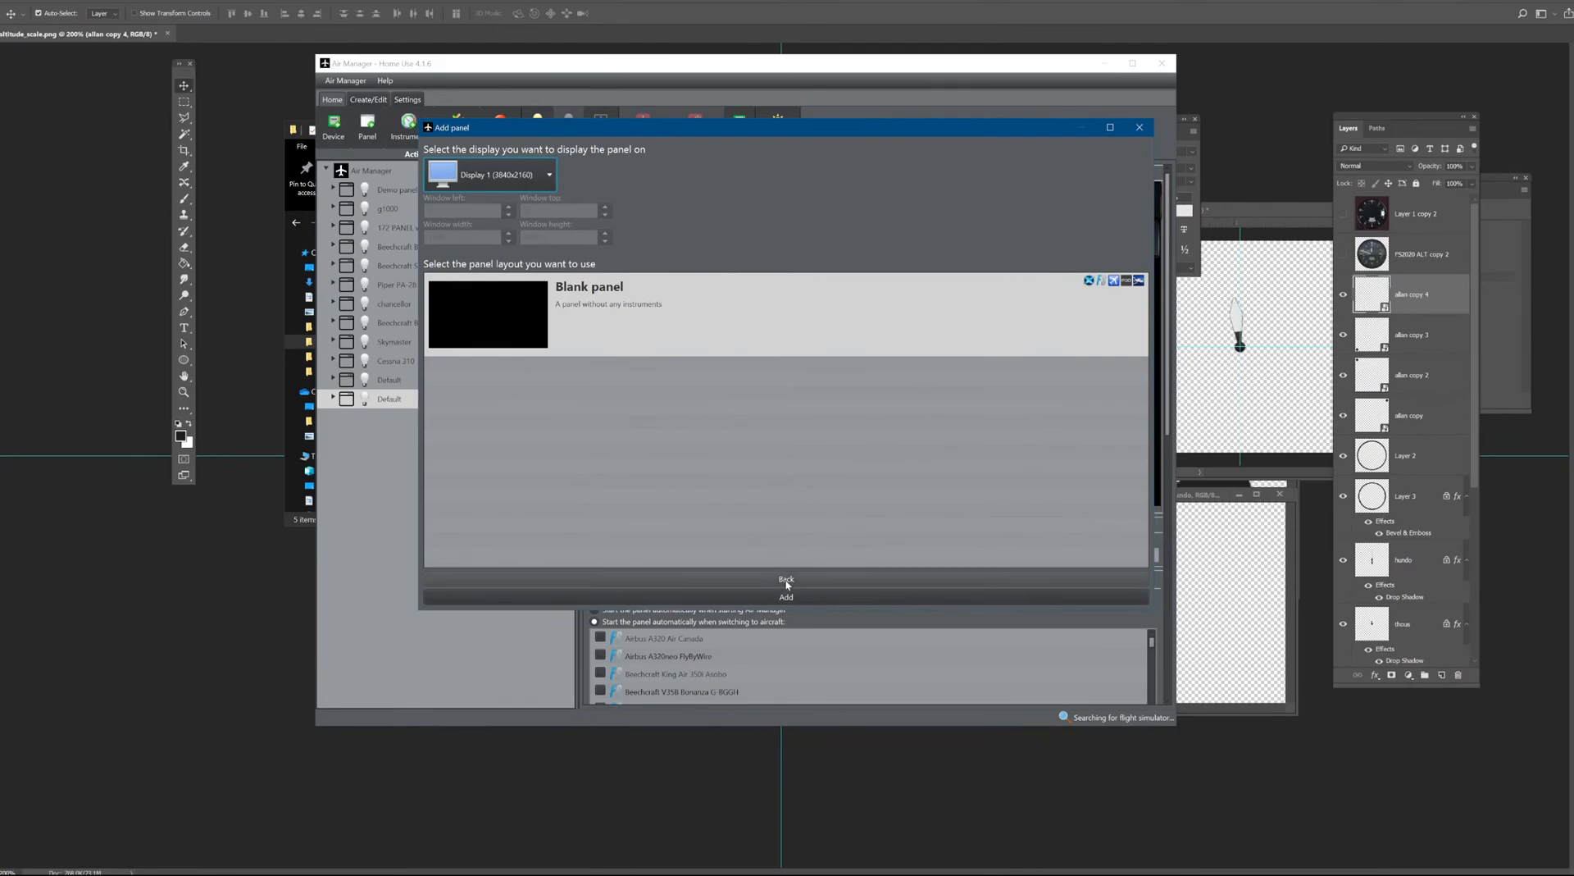
click(787, 597)
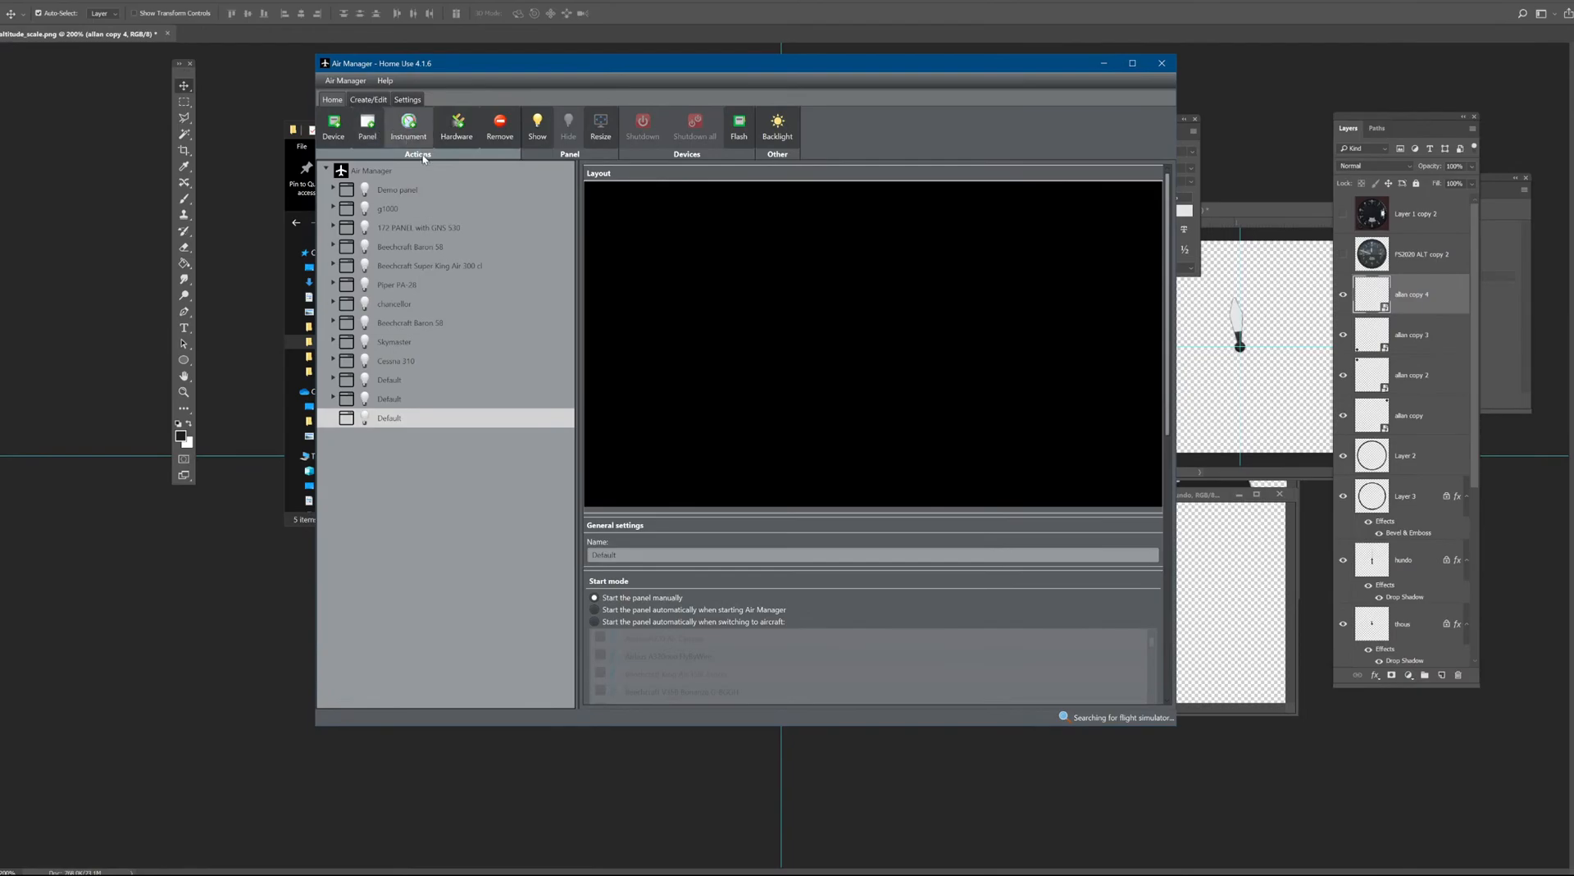
Add the Cessna 152 ALTIMETER CF REDO instrument to the blank panel and enlarge it to nearly the panel's full height.
click(409, 134)
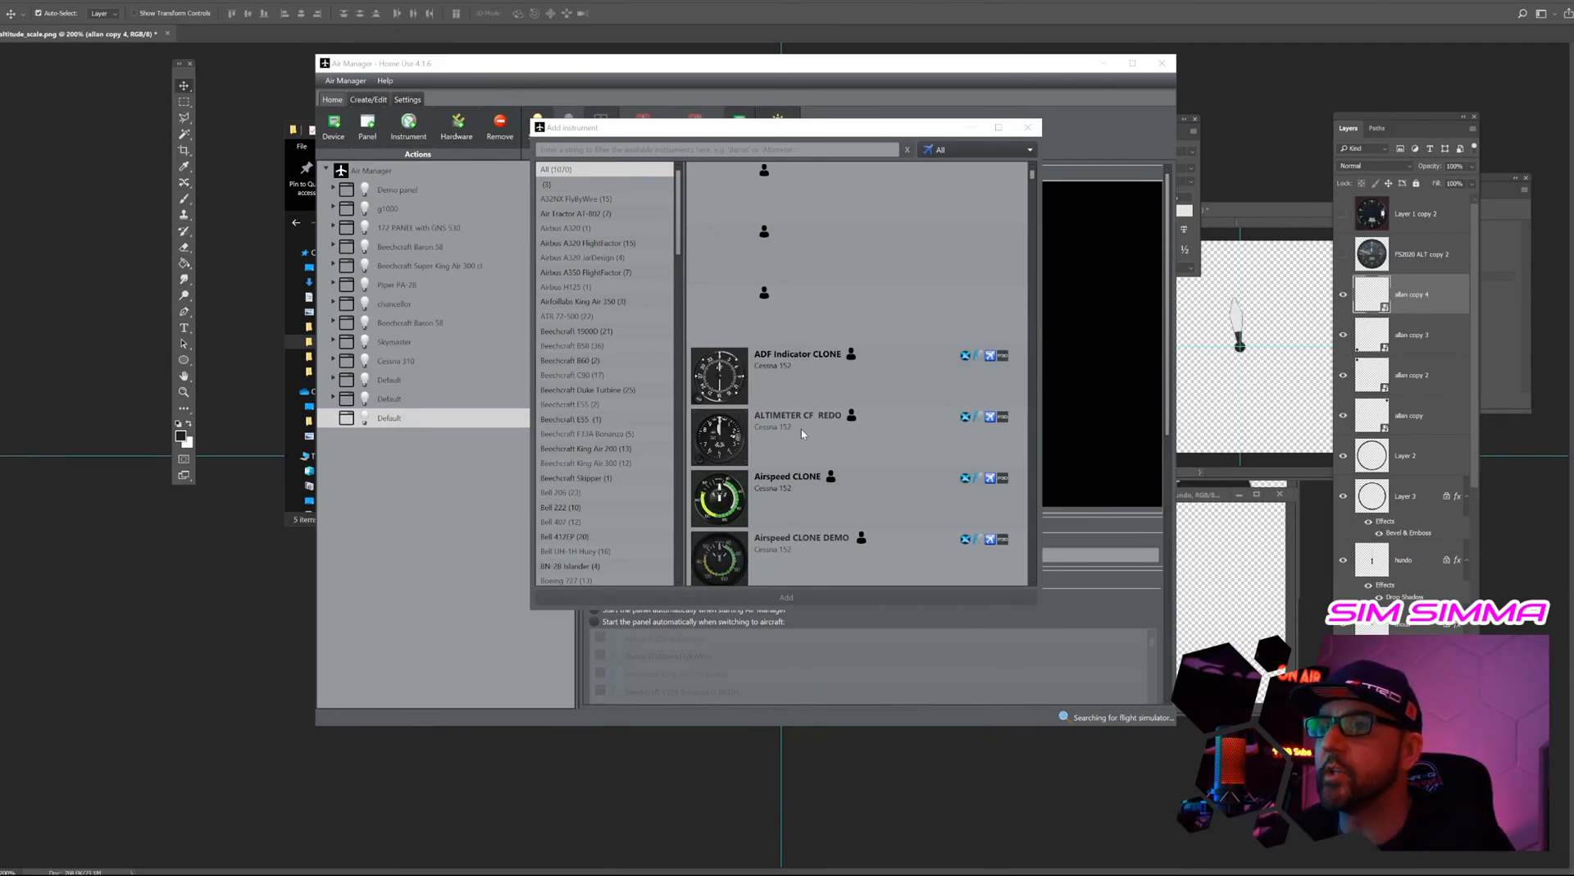
click(746, 437)
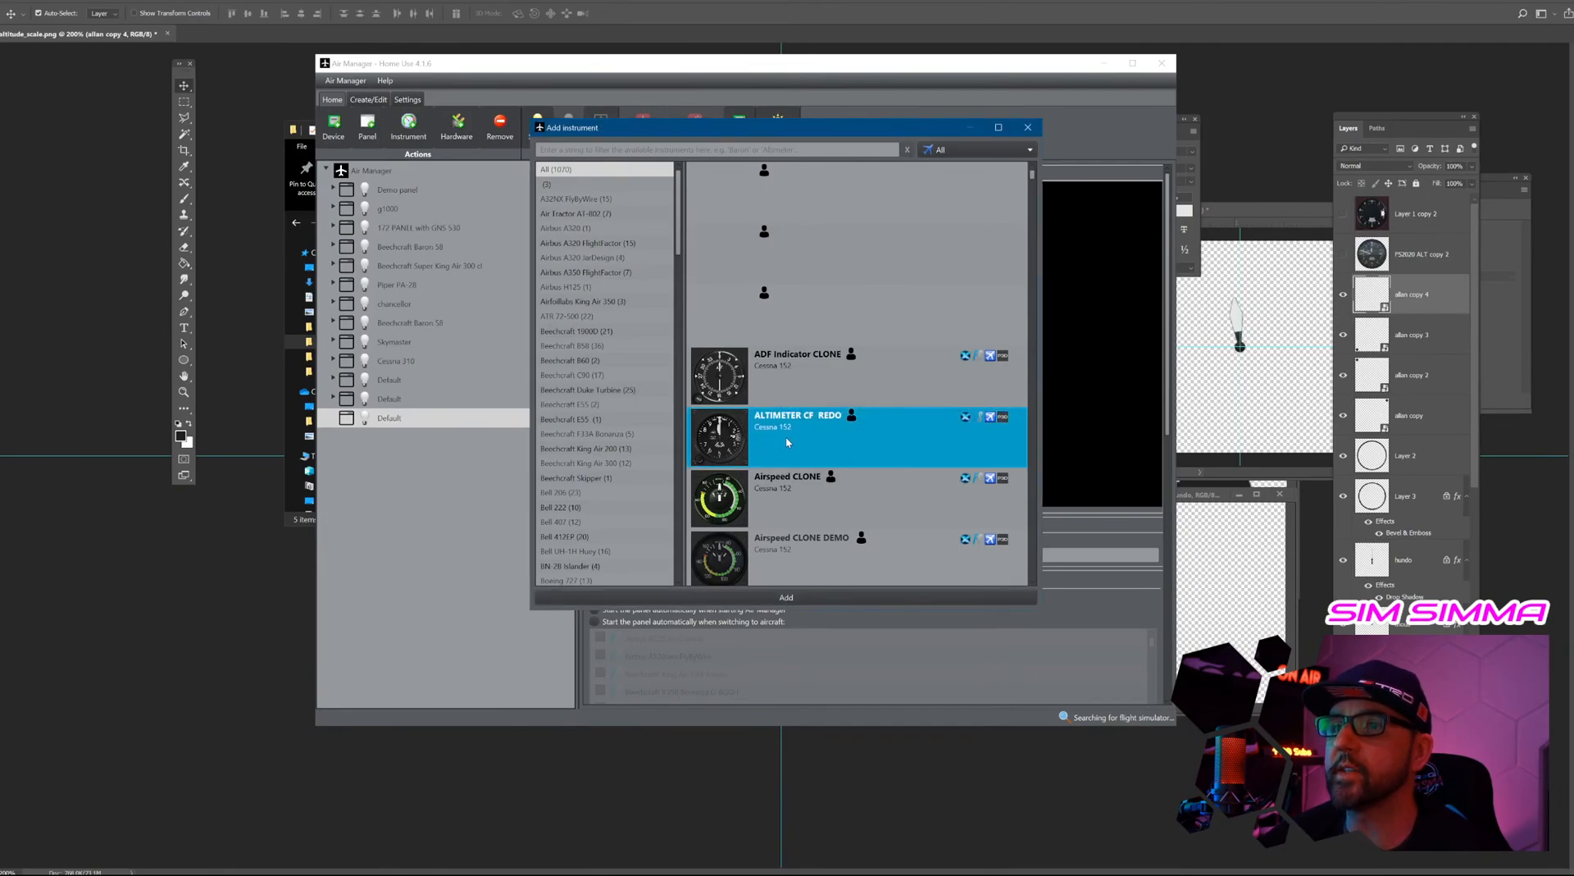
click(791, 597)
drag(660, 260, 877, 447)
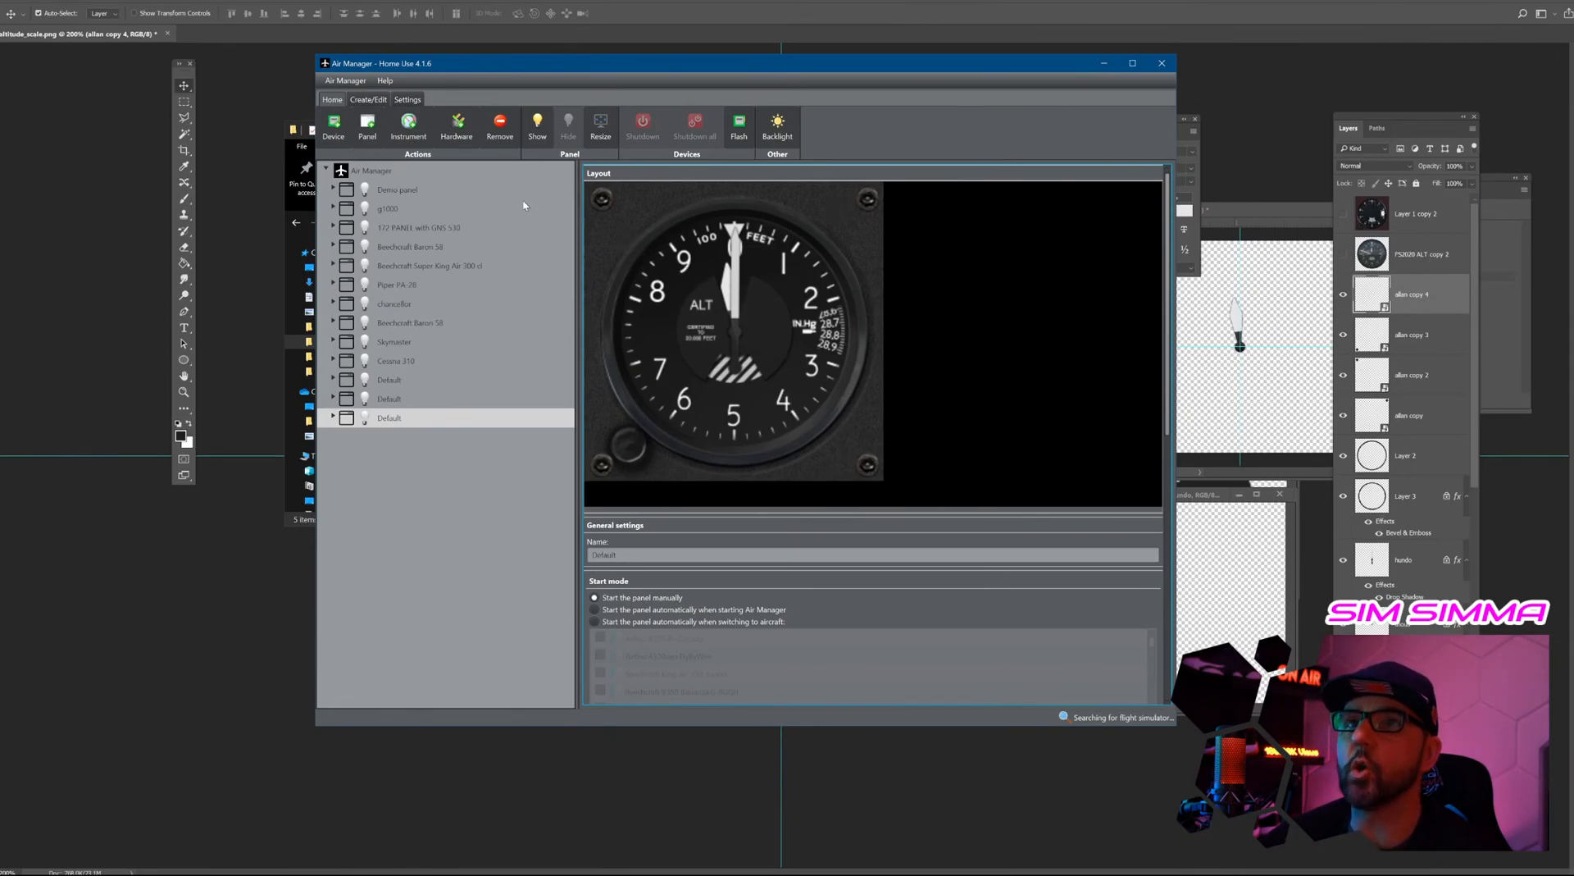
Test-run the Cessna 152 ALTIMETER CF REDO instrument from its script and move its preview window over the editor.
click(376, 100)
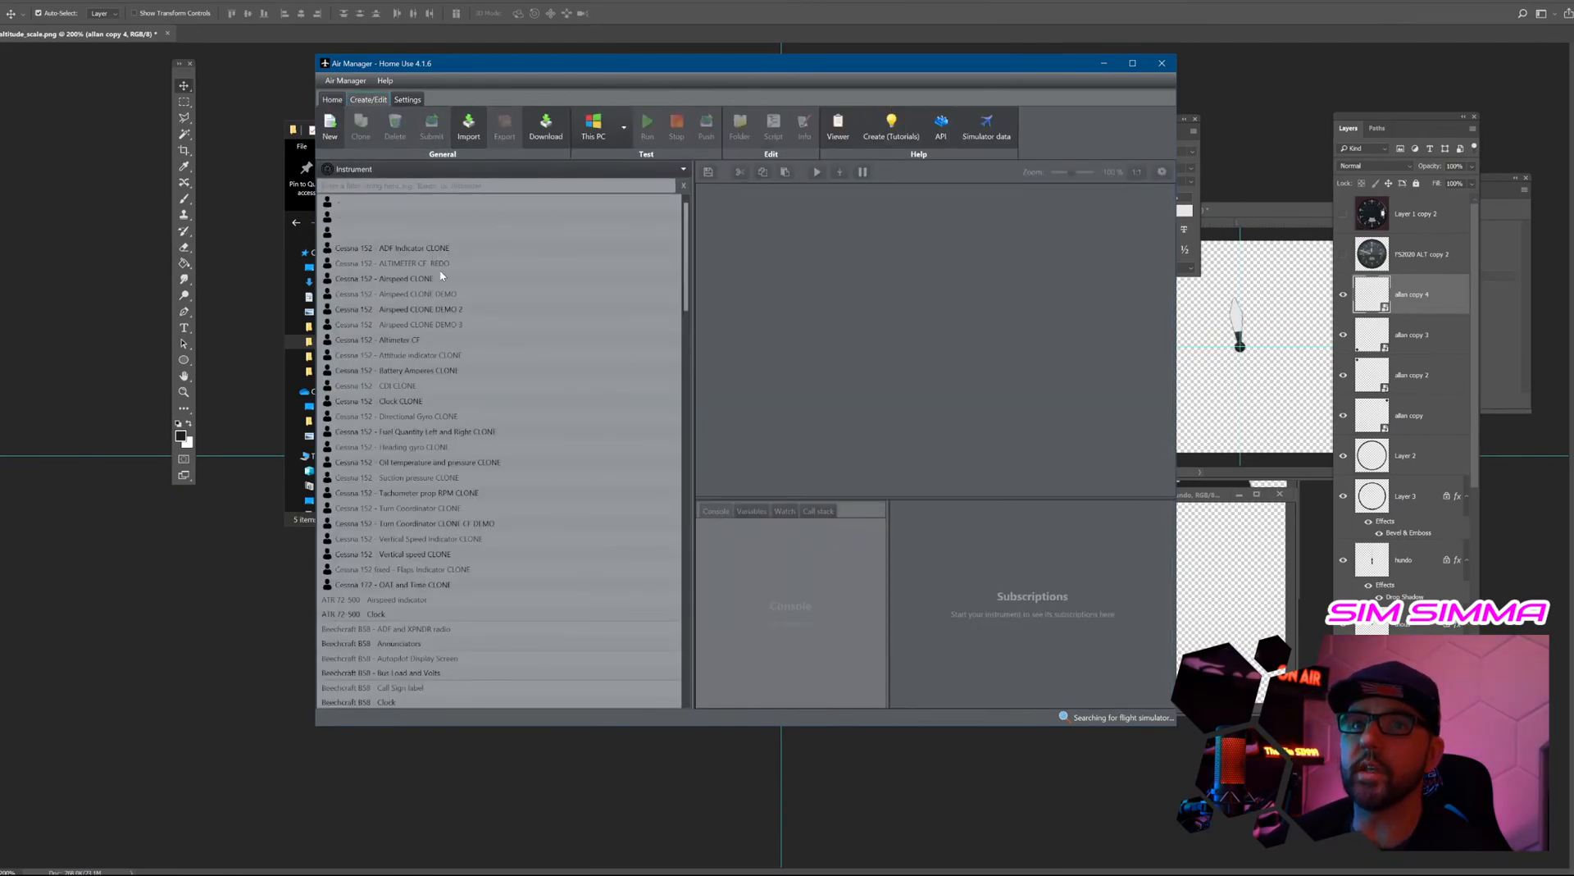
click(382, 264)
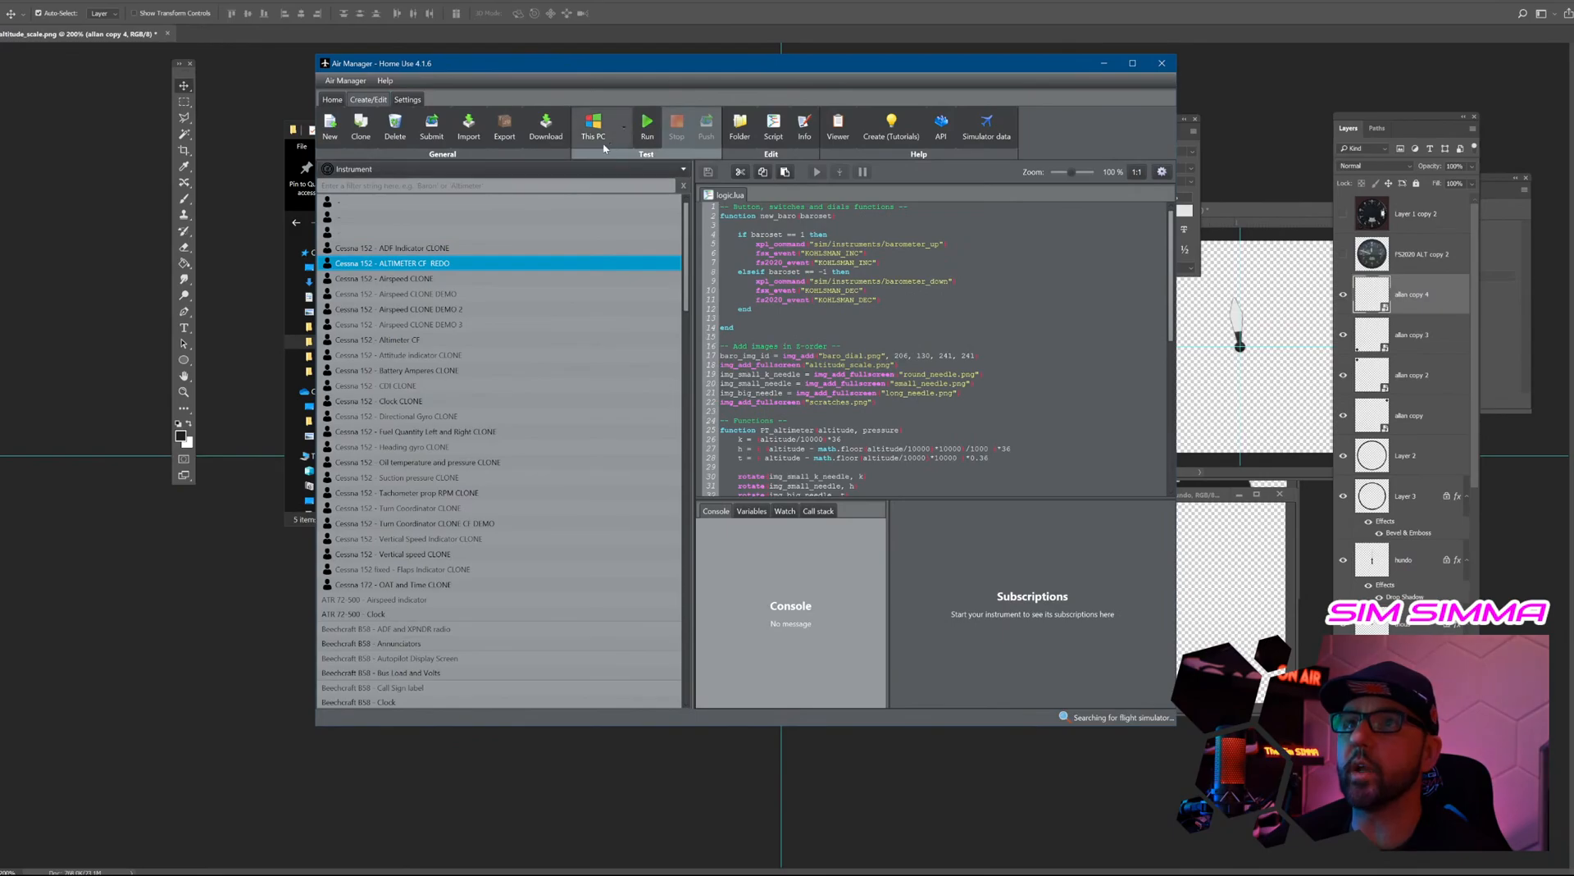
click(648, 124)
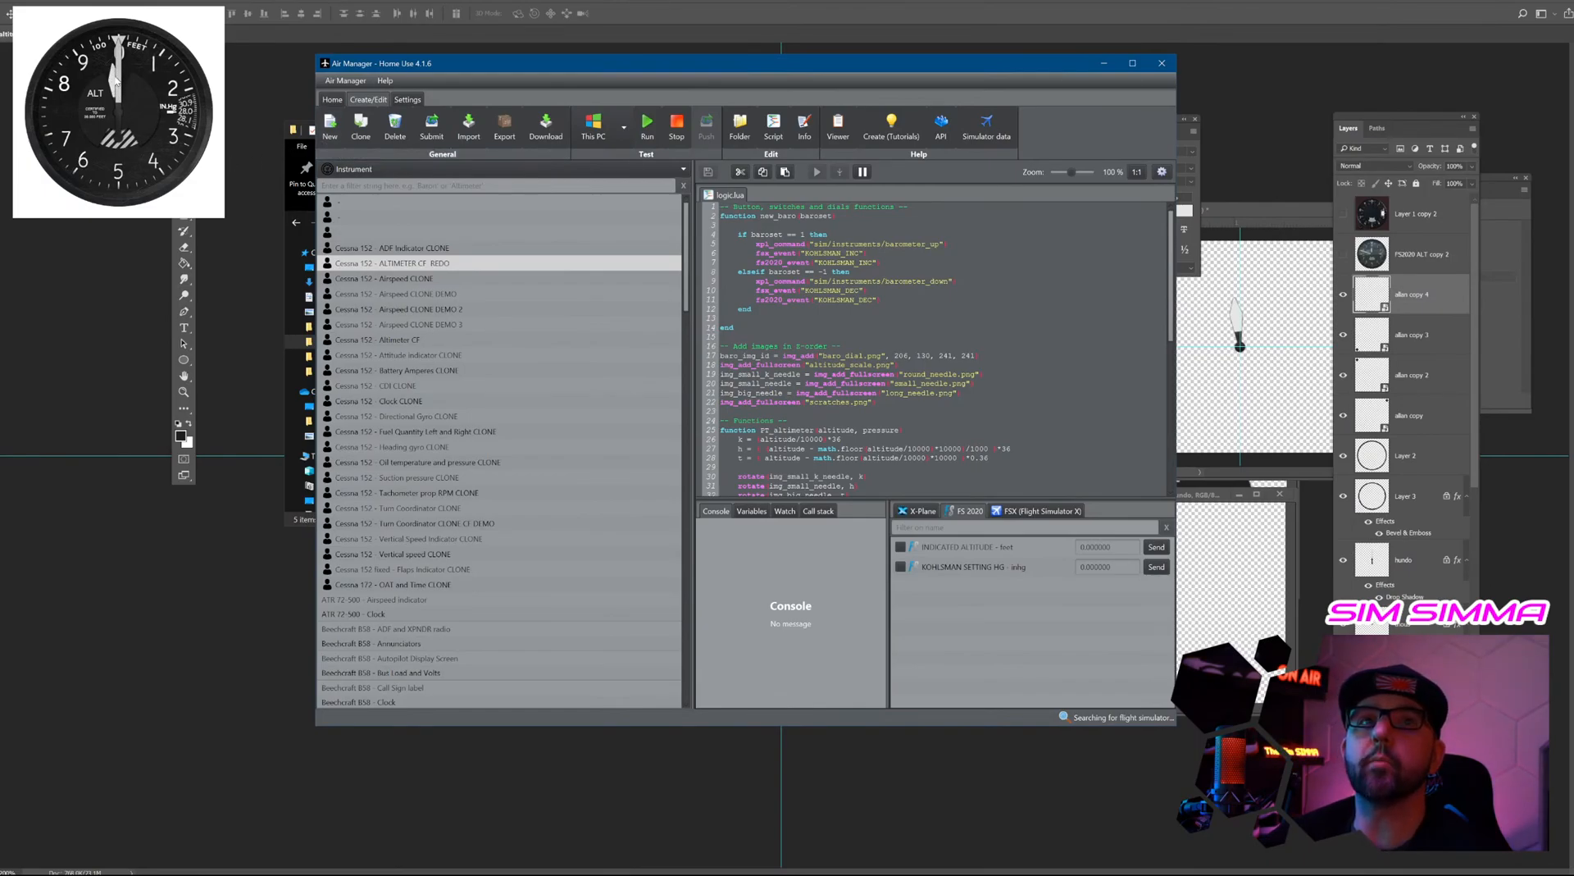
drag(169, 129, 785, 394)
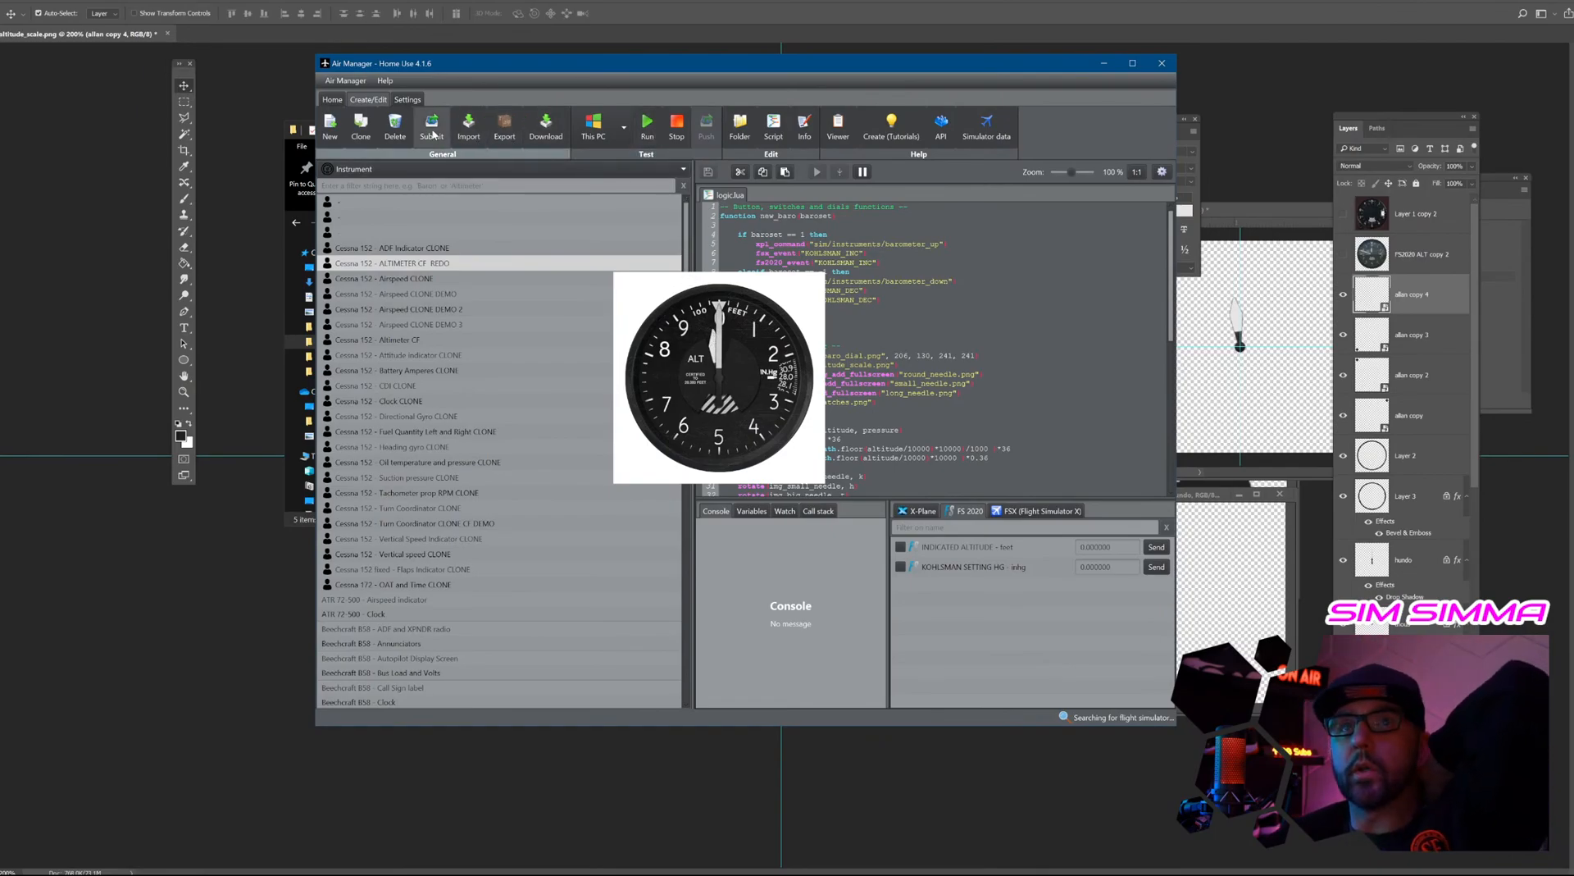
Return to the panel overview and select the Cessna 152 ALTIMETER CF REDO instrument inside the last Default panel.
click(330, 101)
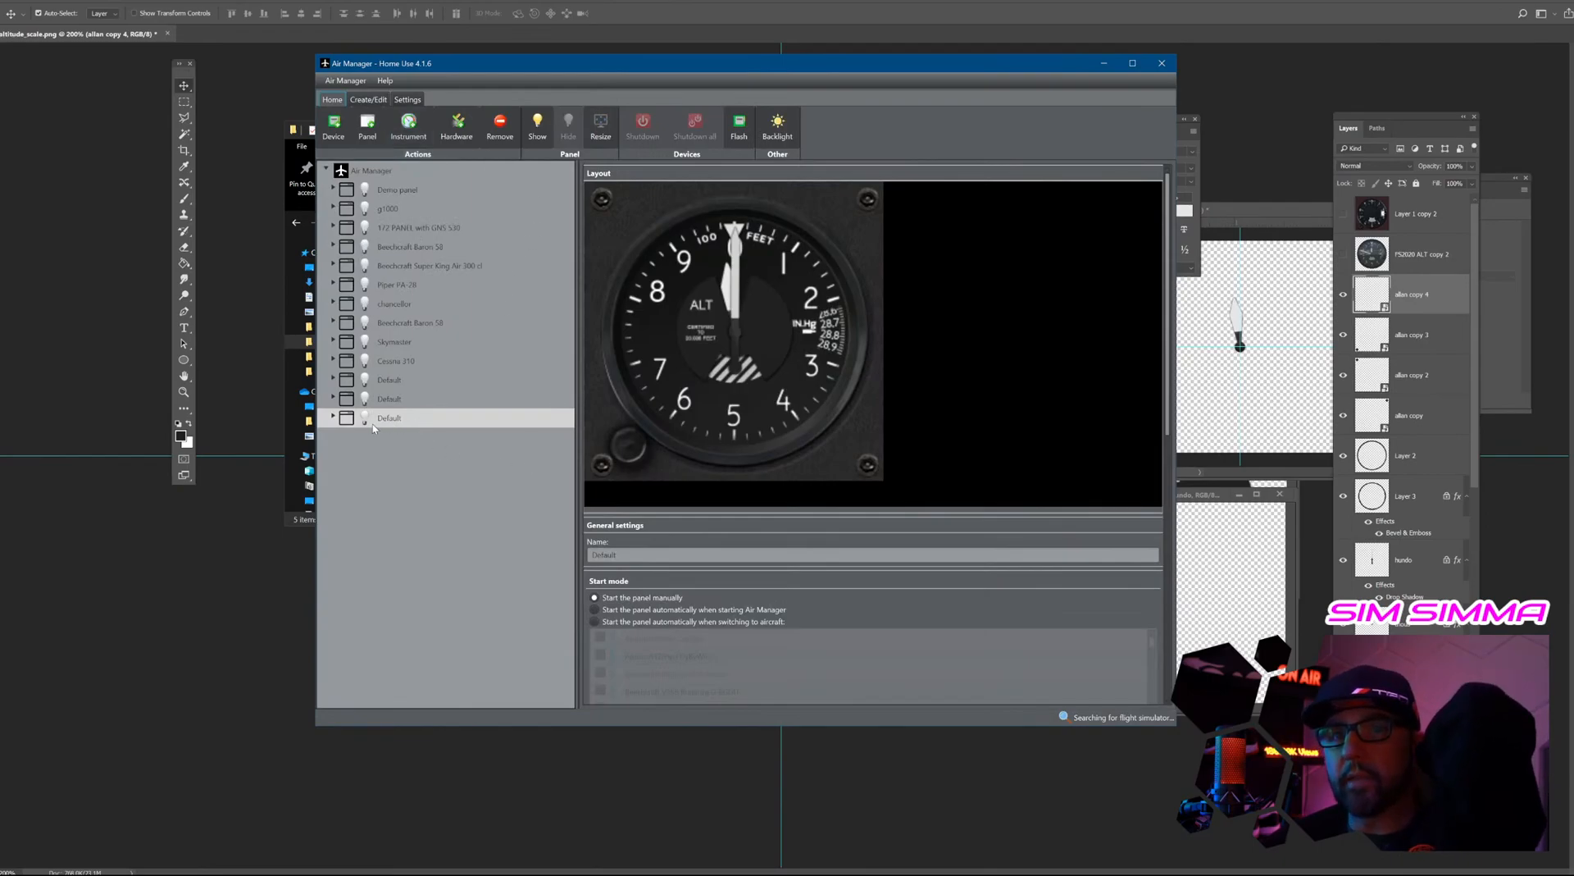
click(331, 420)
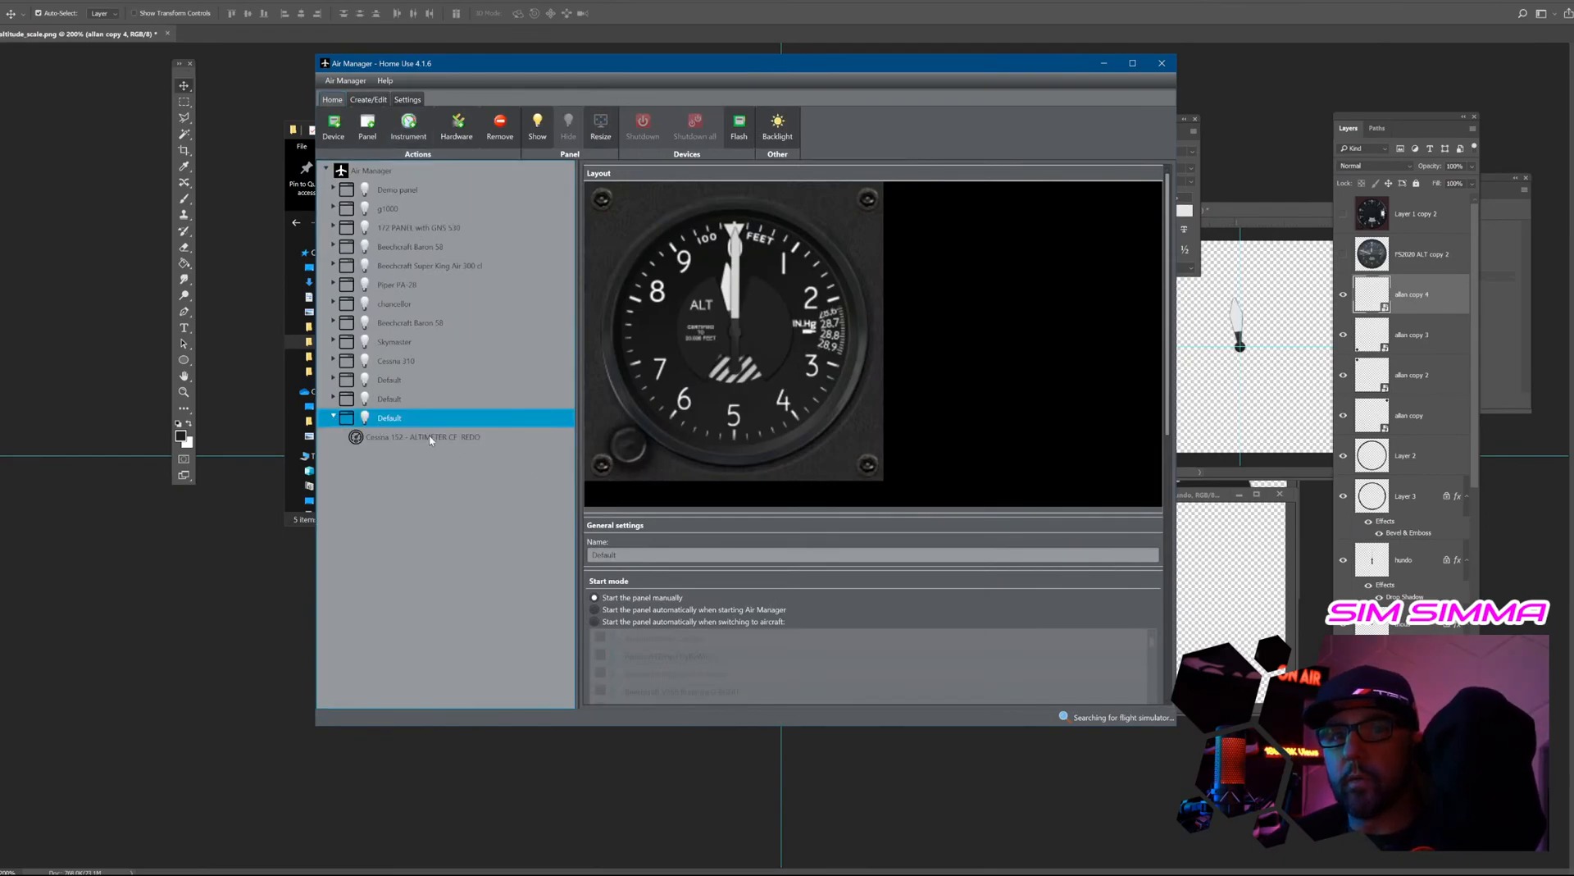
click(487, 441)
click(367, 124)
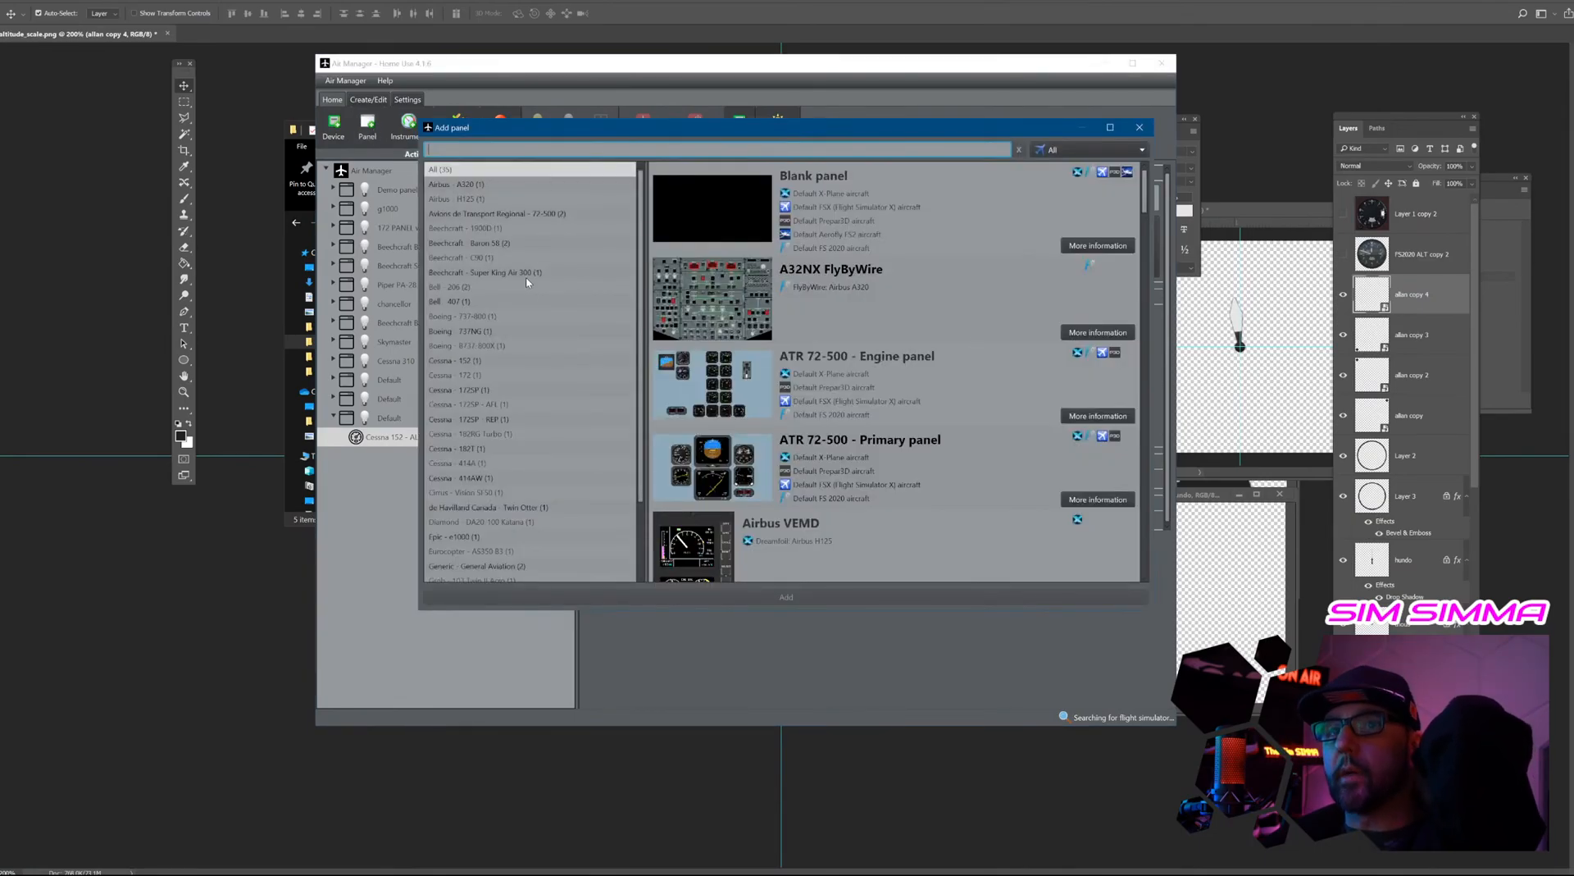
text(152)
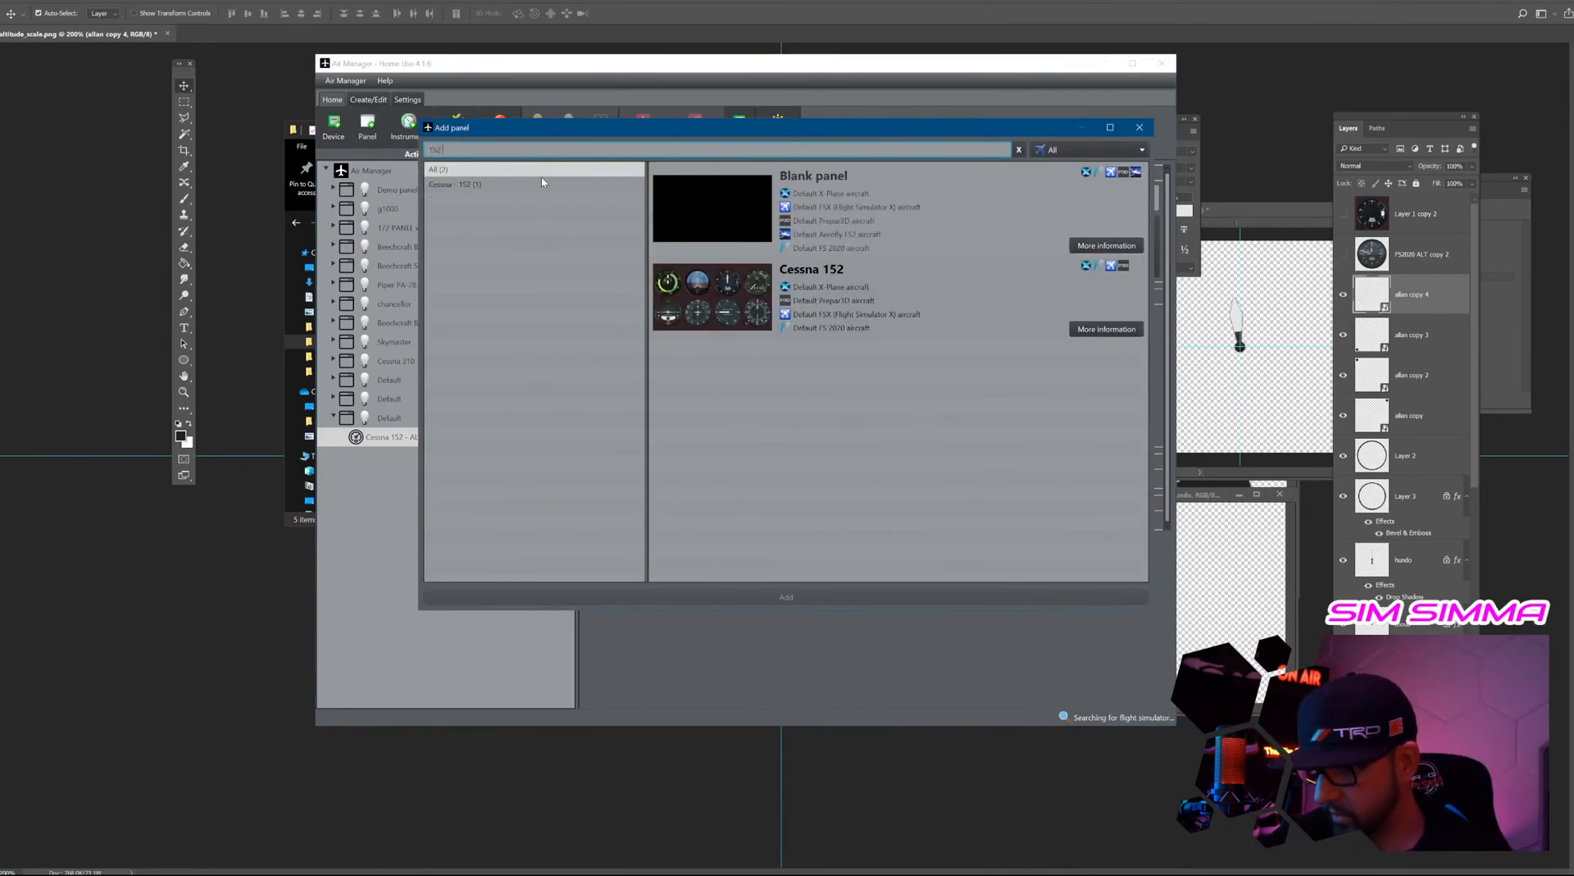
text( alt)
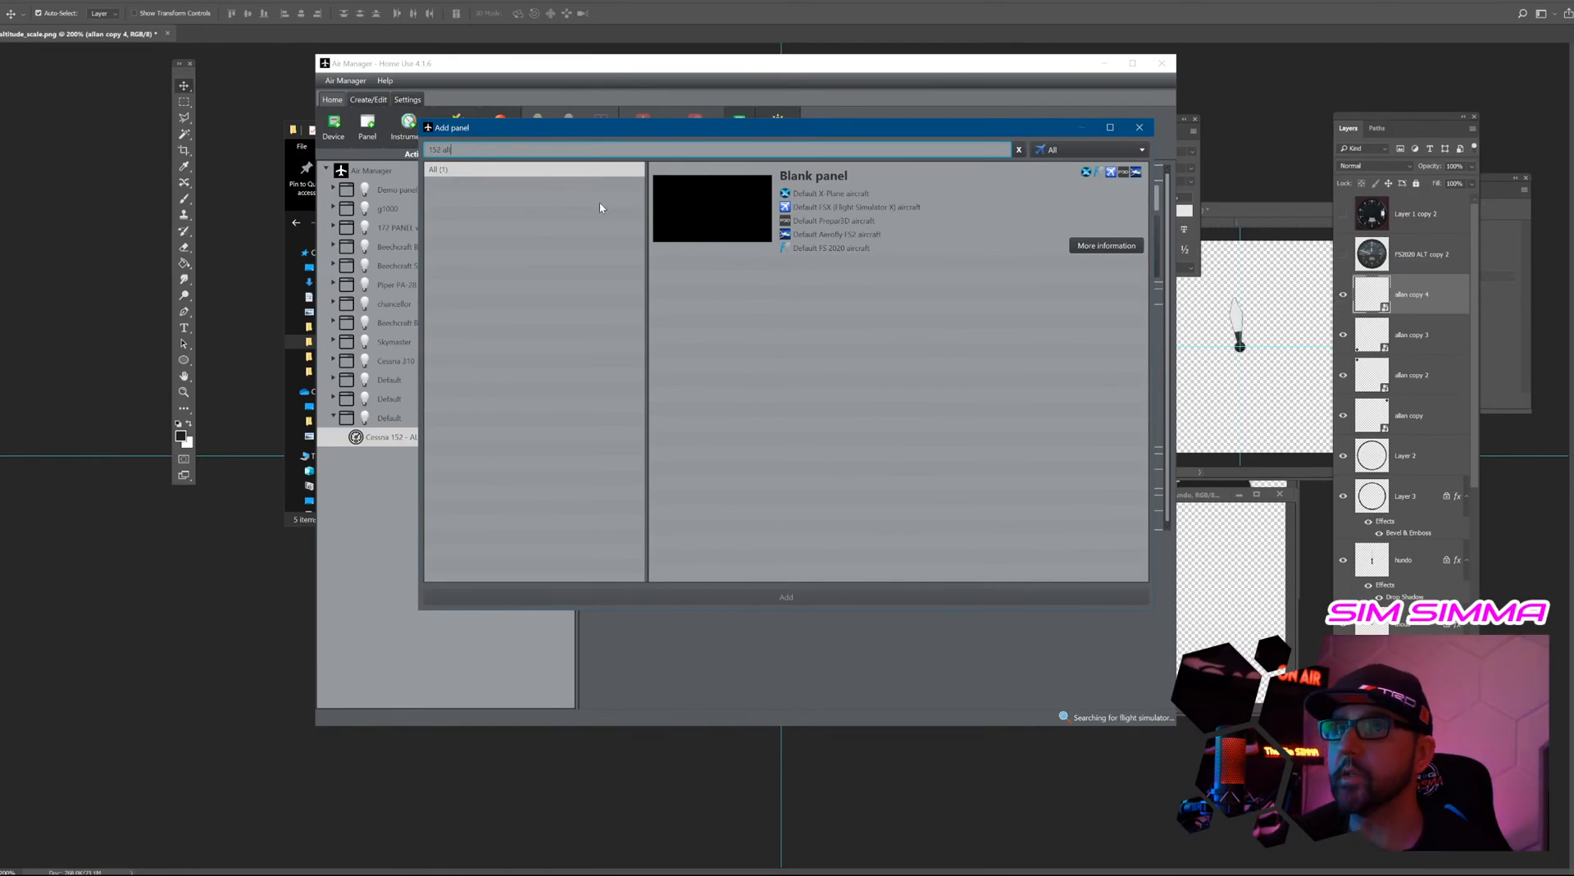
click(1138, 127)
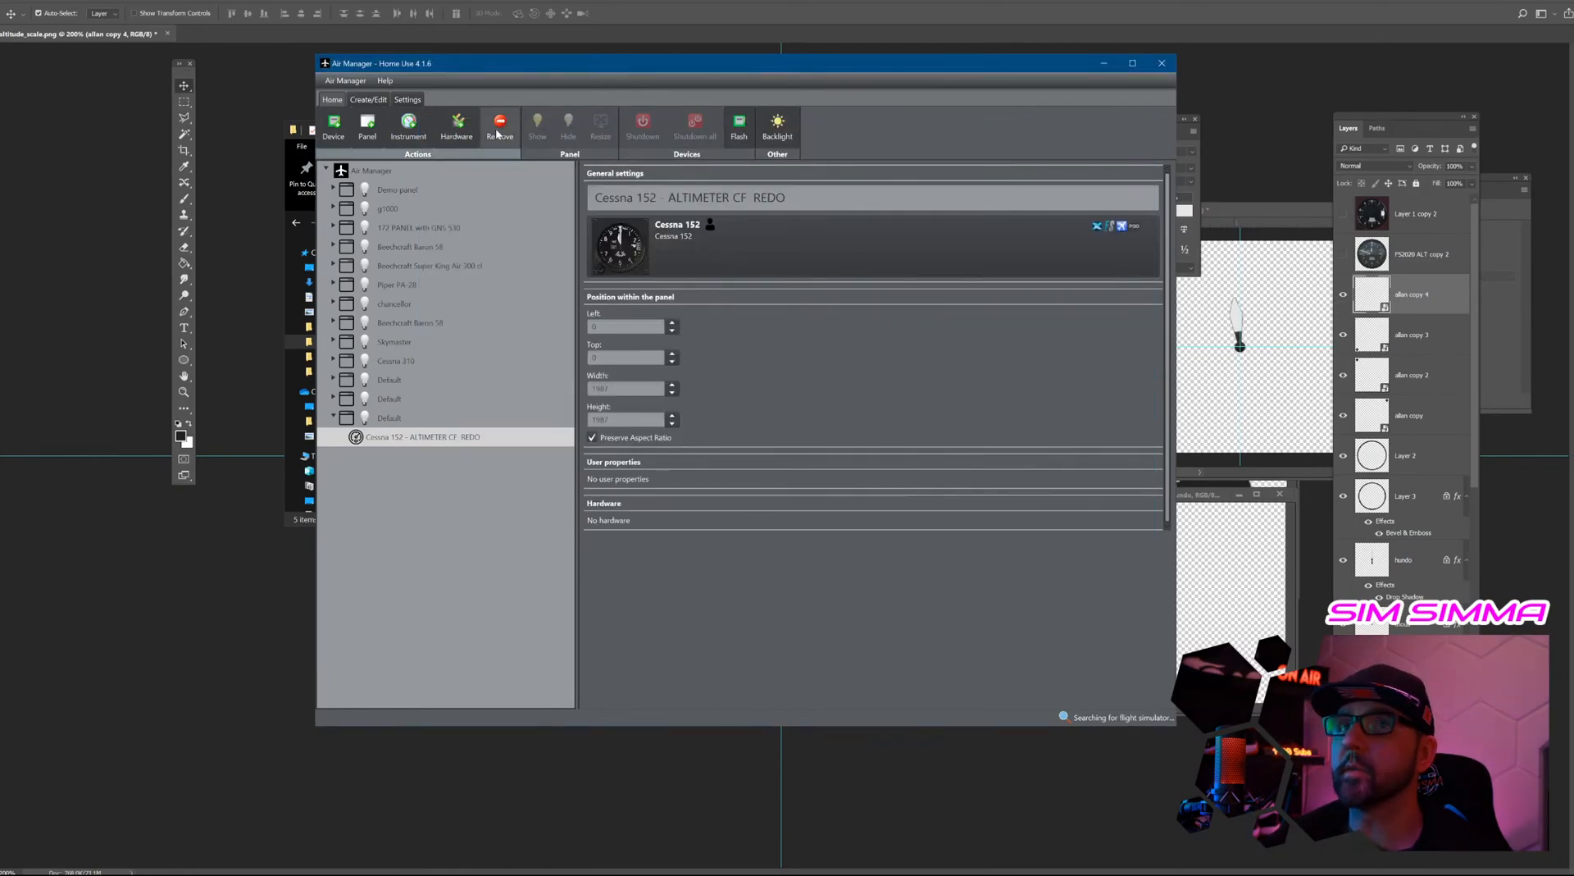
Find the stock Cessna 152 Altimeter with the search "152 alt", add it to the Default panel and select it.
click(404, 131)
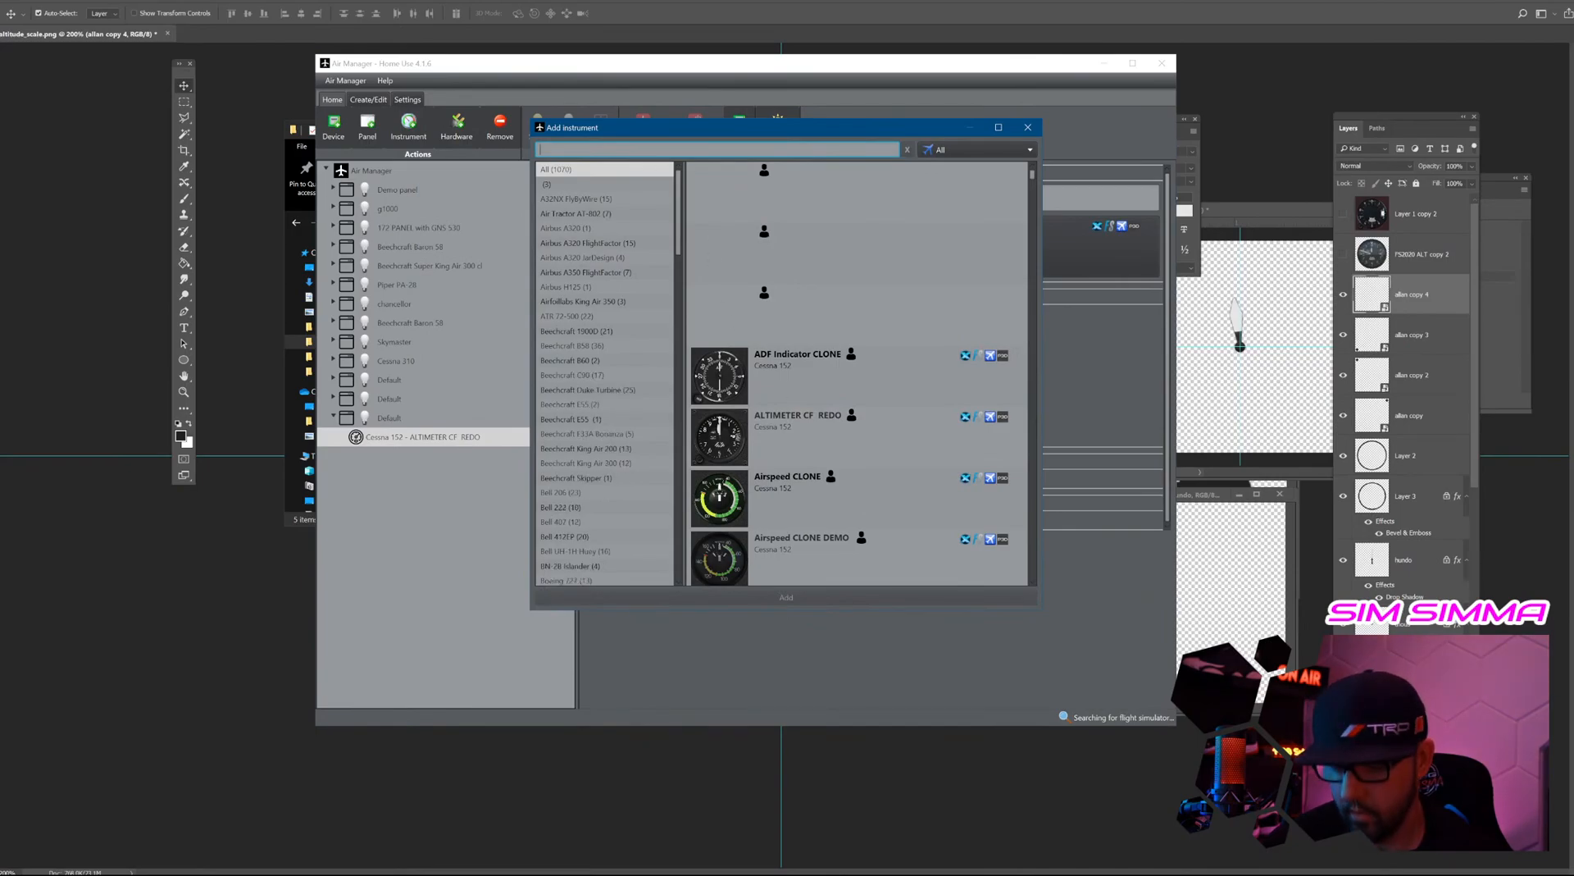
text(152 alt)
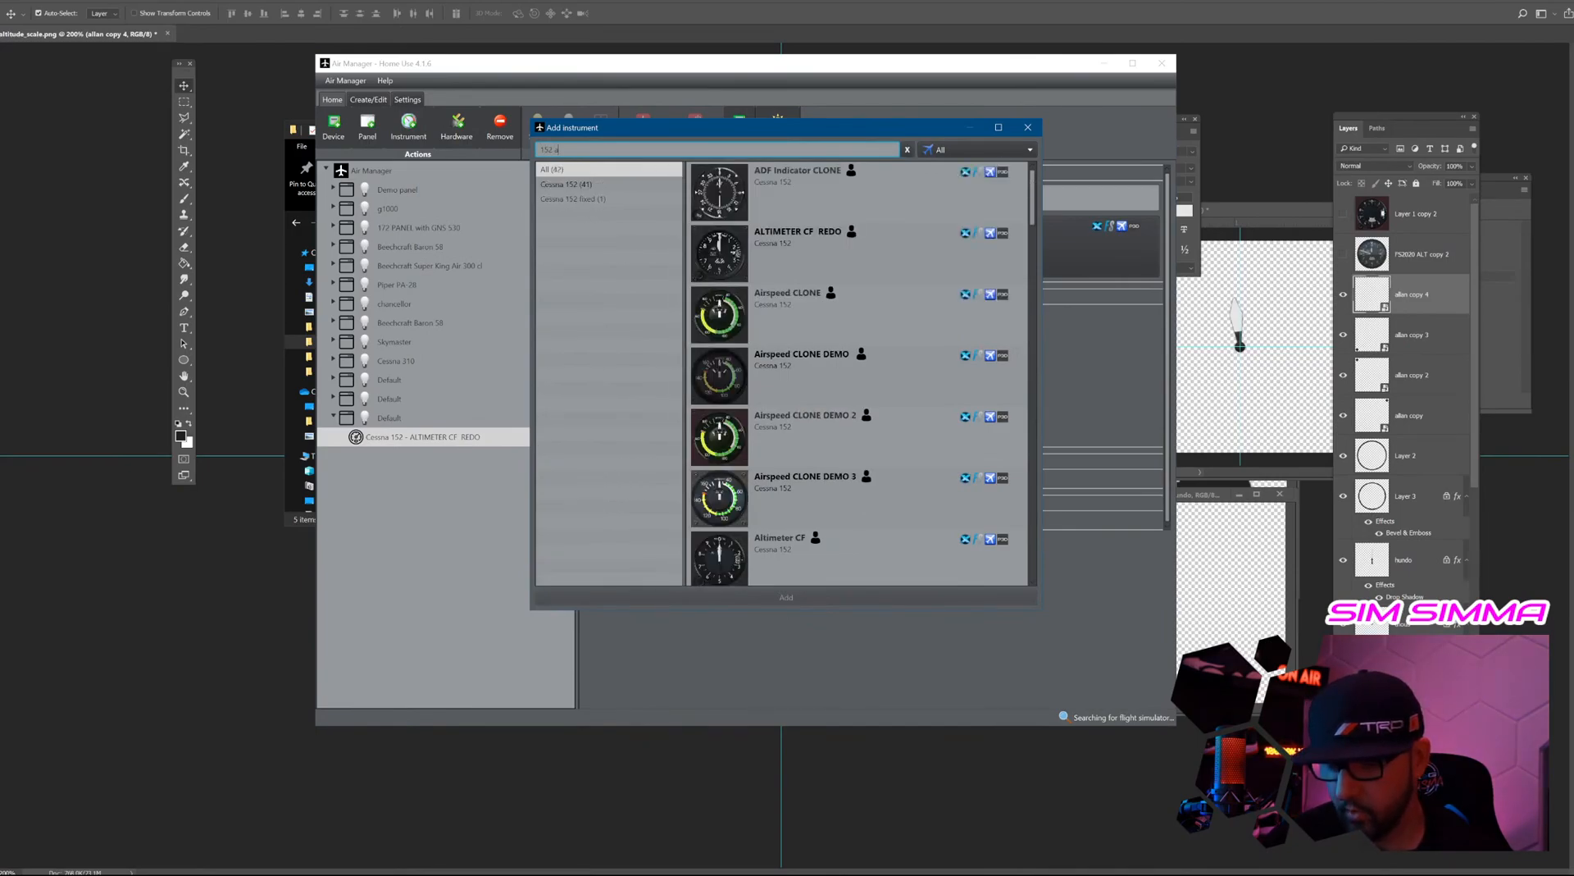
double_click(772, 326)
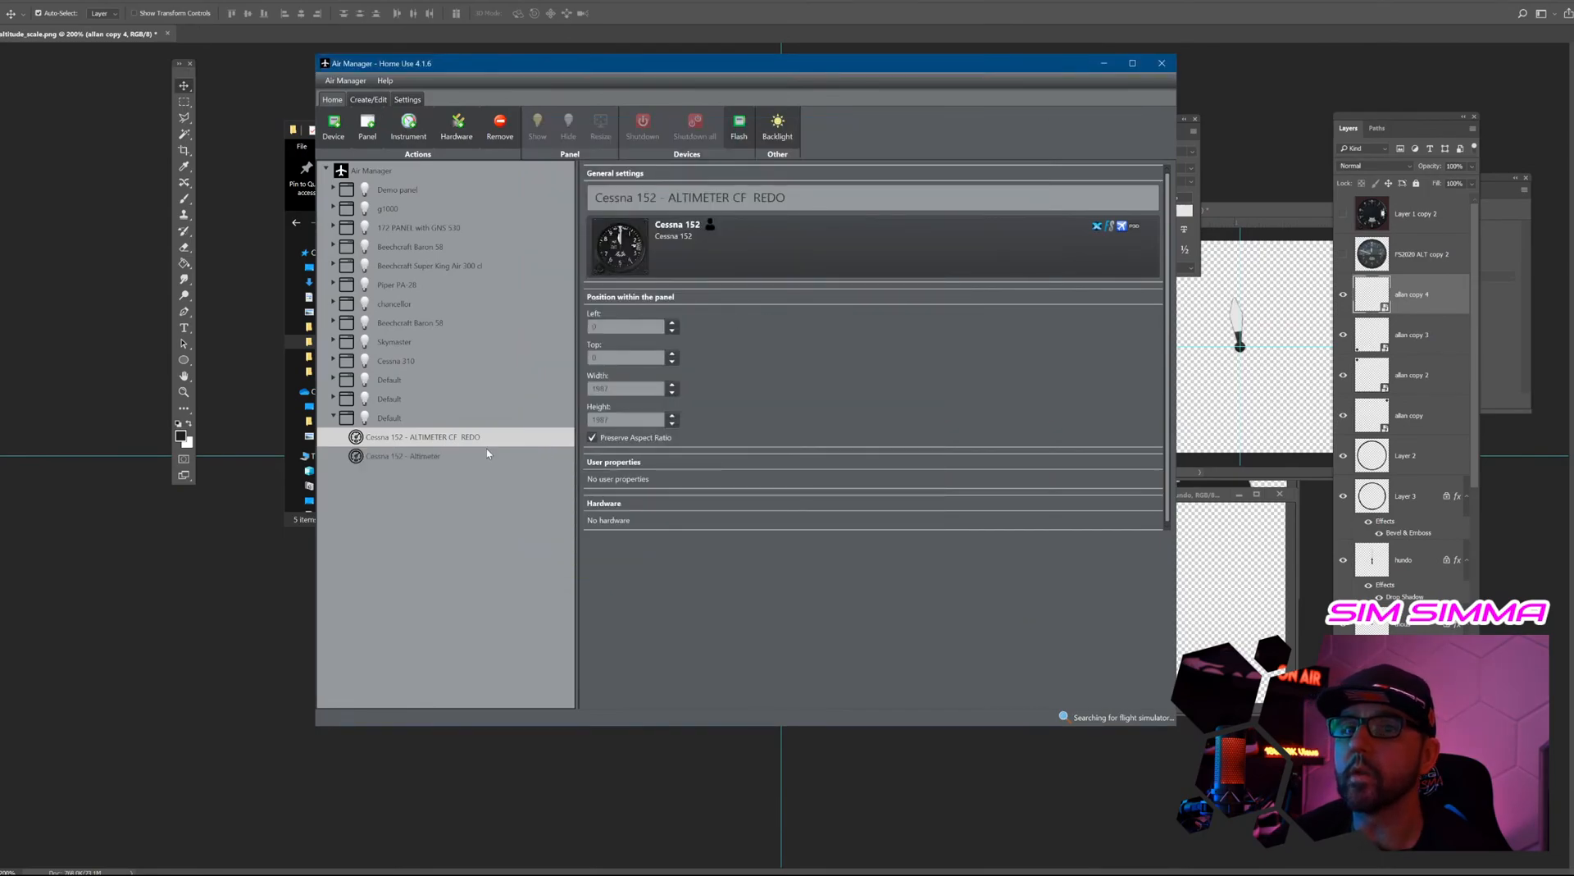
click(470, 457)
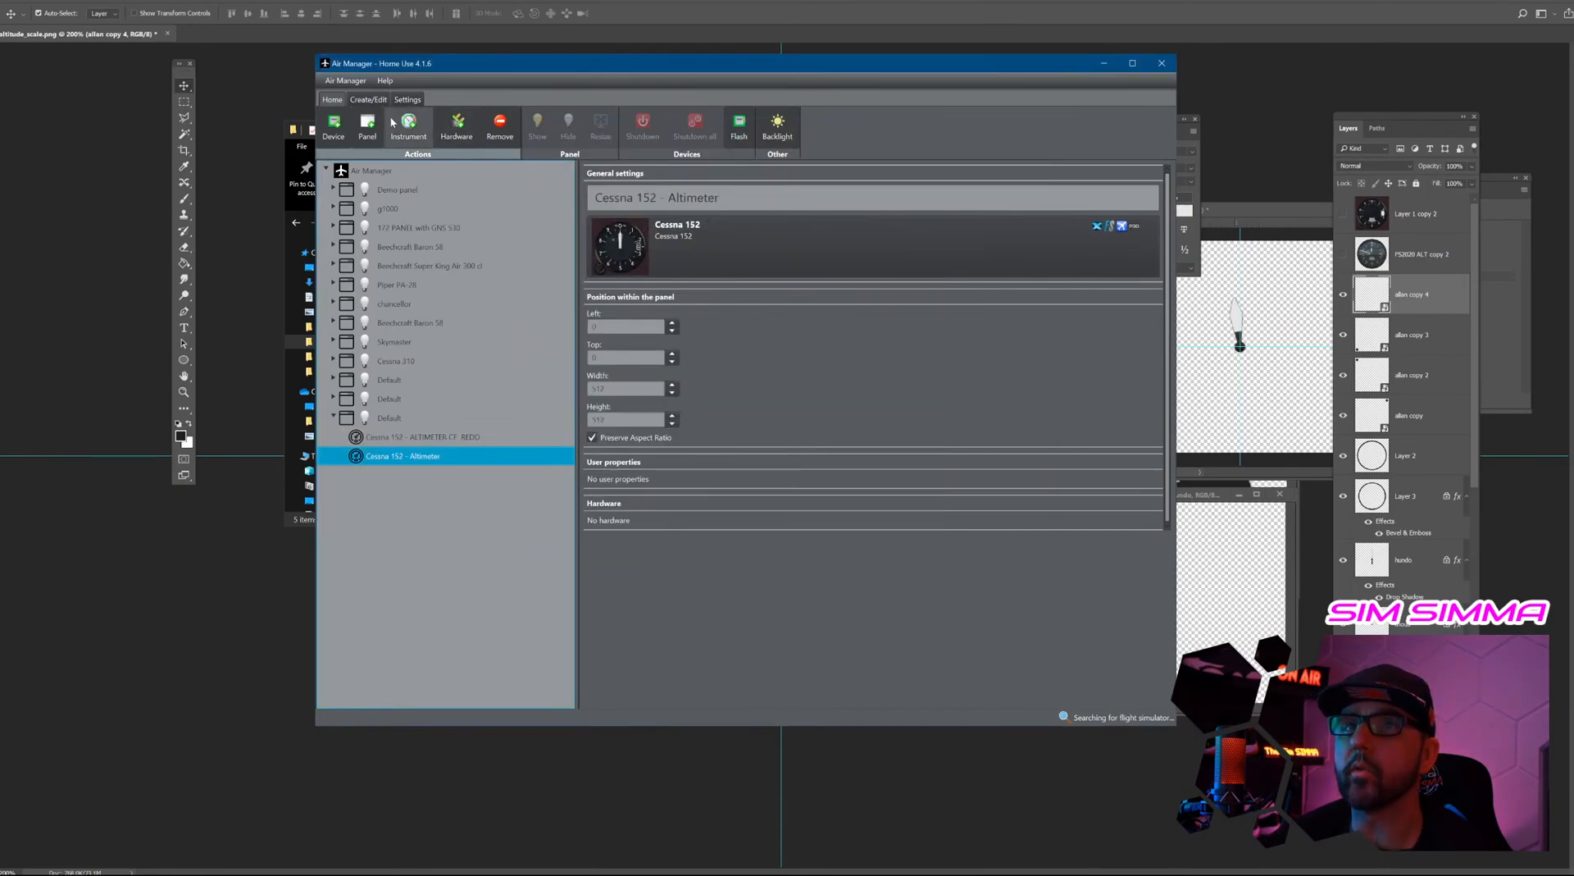
Check the ALTIMETER CF REDO test preview and the stock Cessna 152 Altimeter's settings in the panel.
click(368, 99)
click(646, 125)
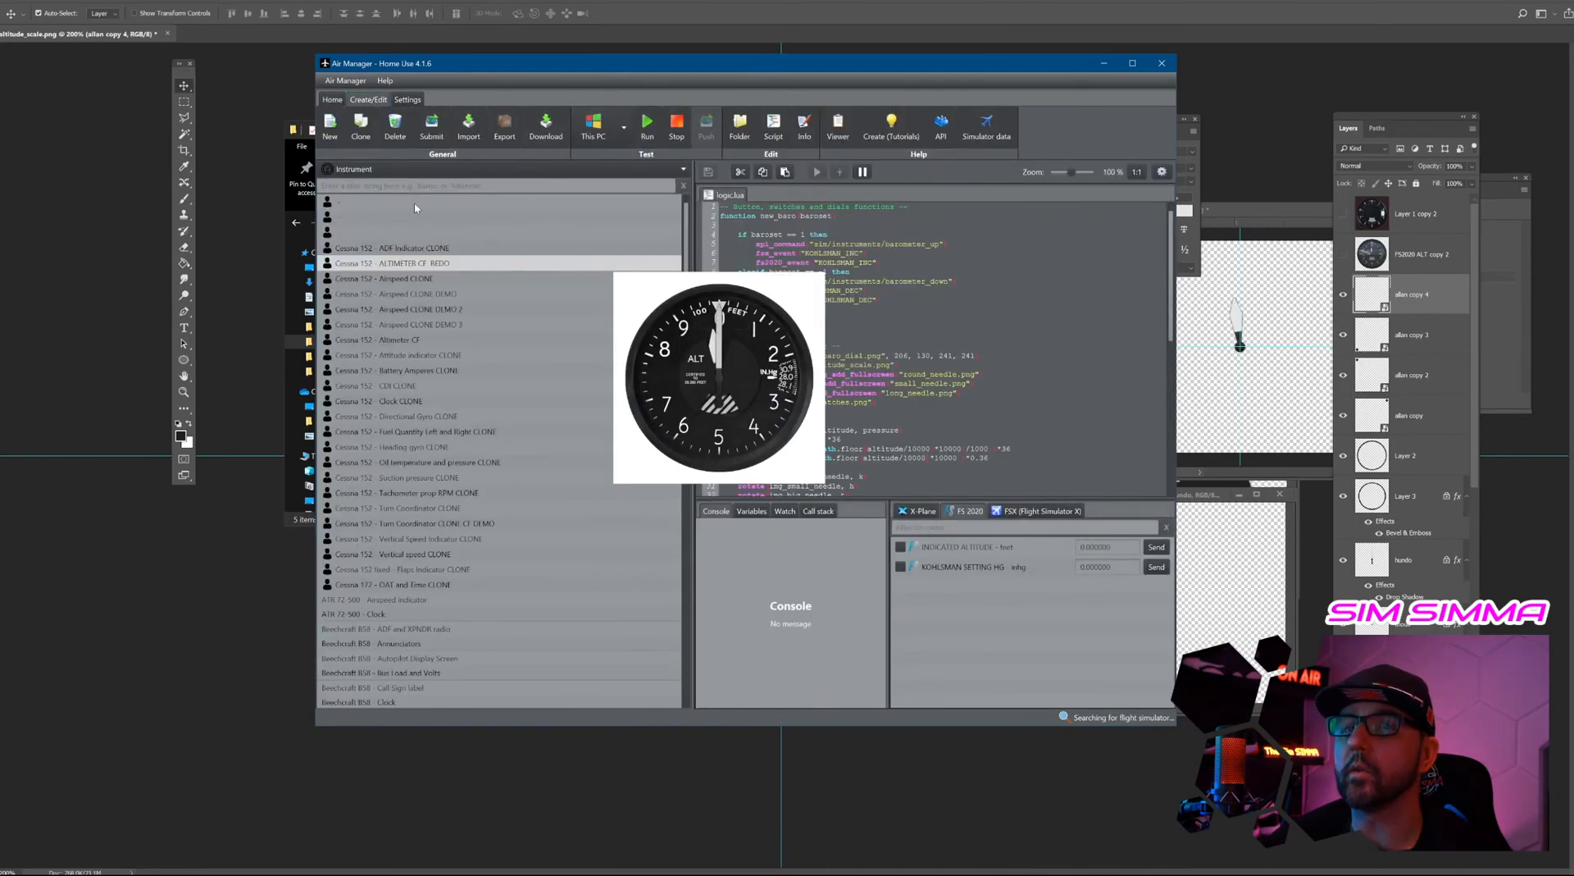
click(332, 99)
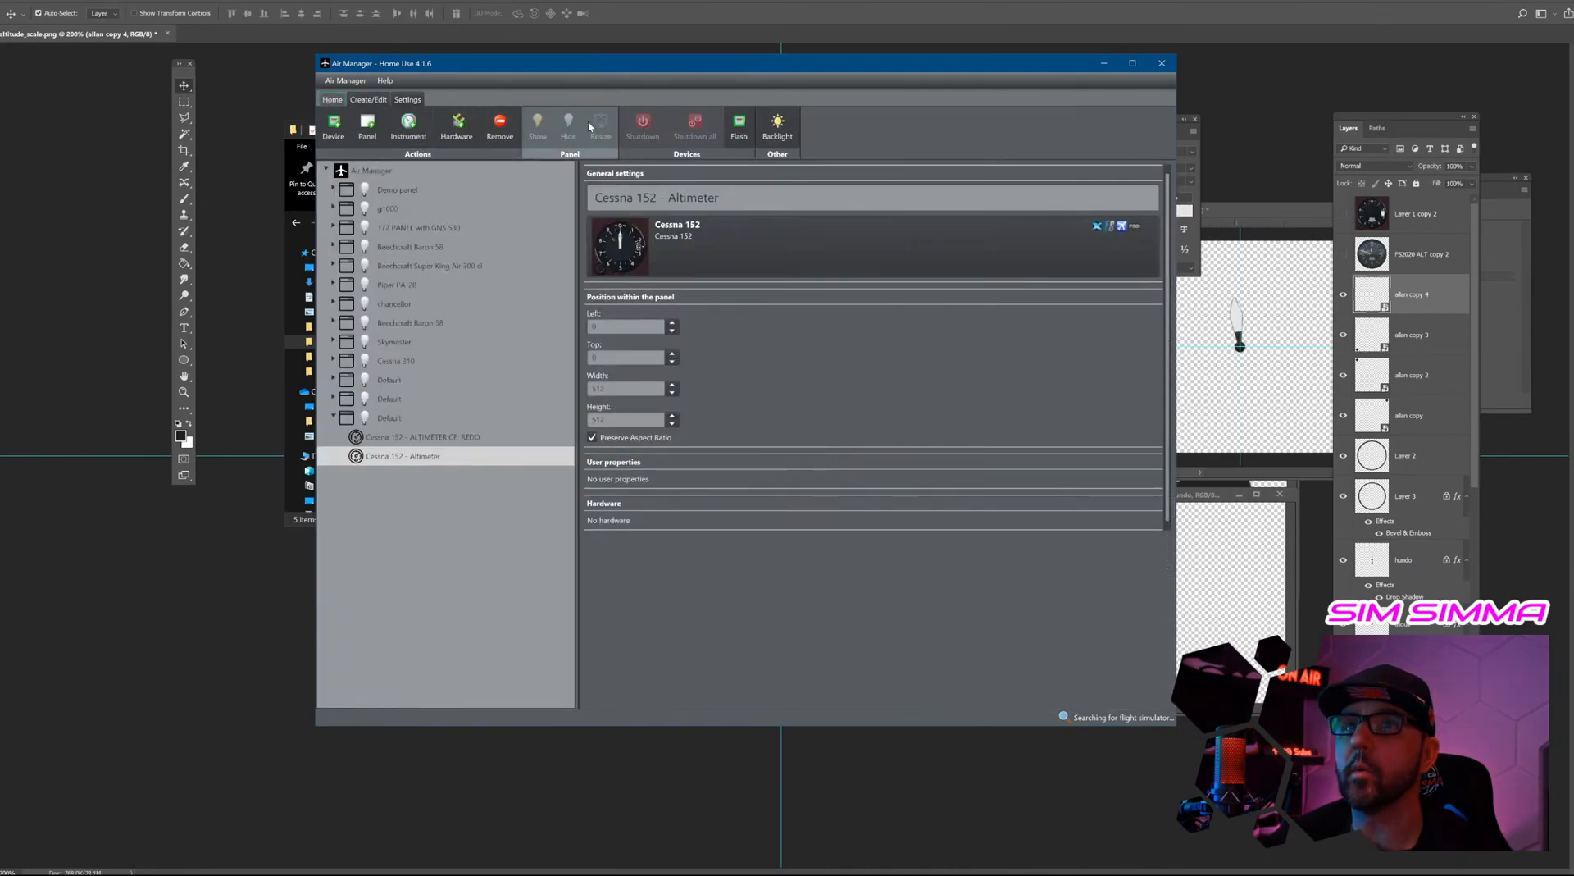
click(368, 99)
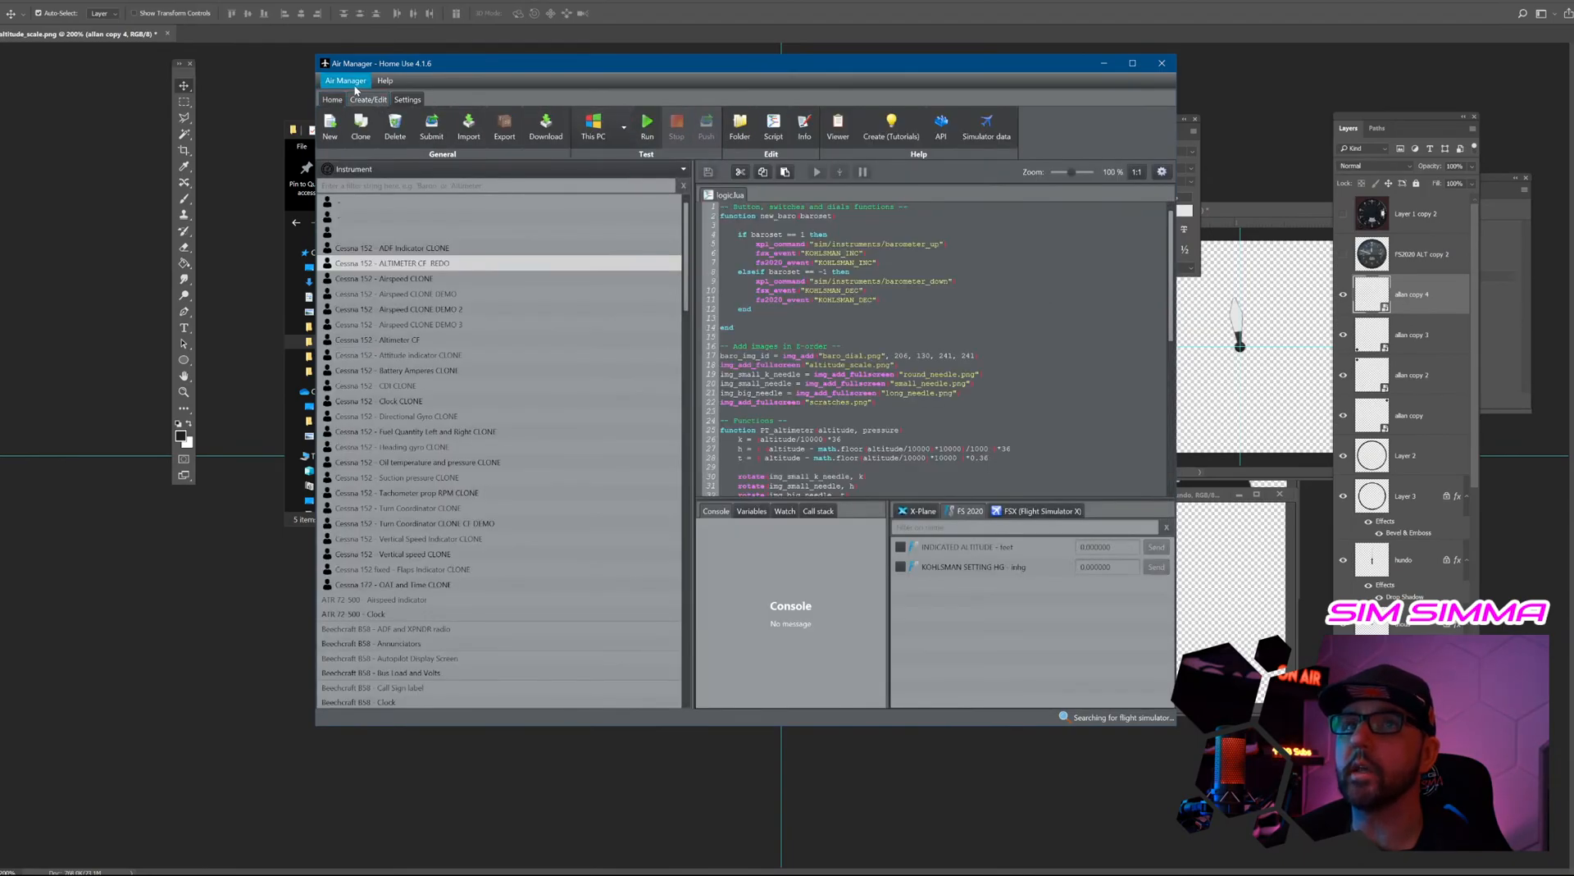
click(332, 100)
click(699, 227)
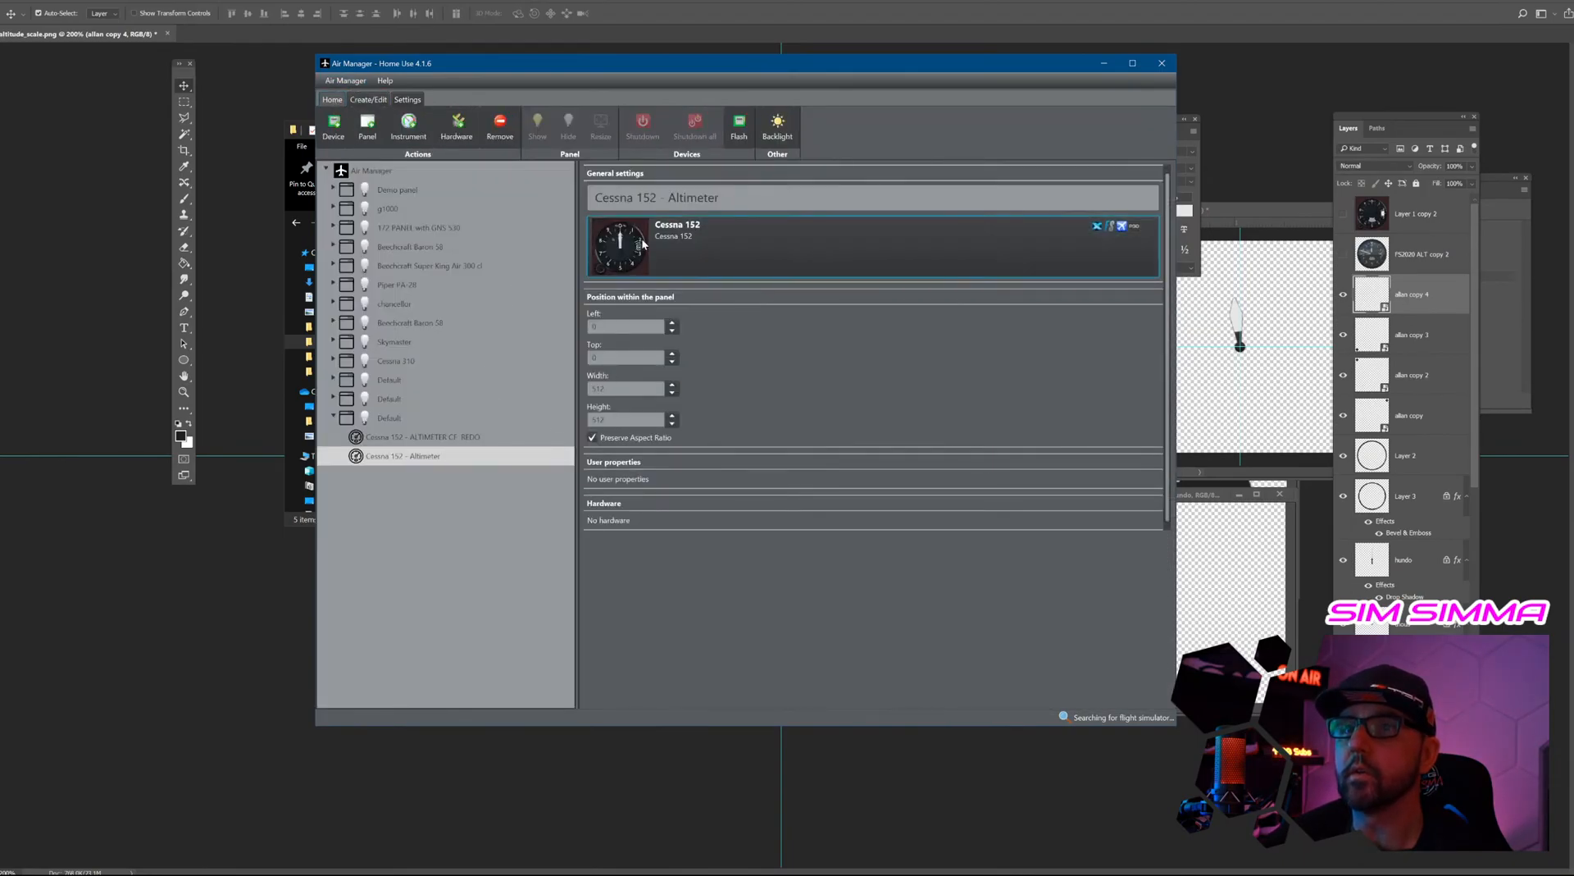
click(956, 155)
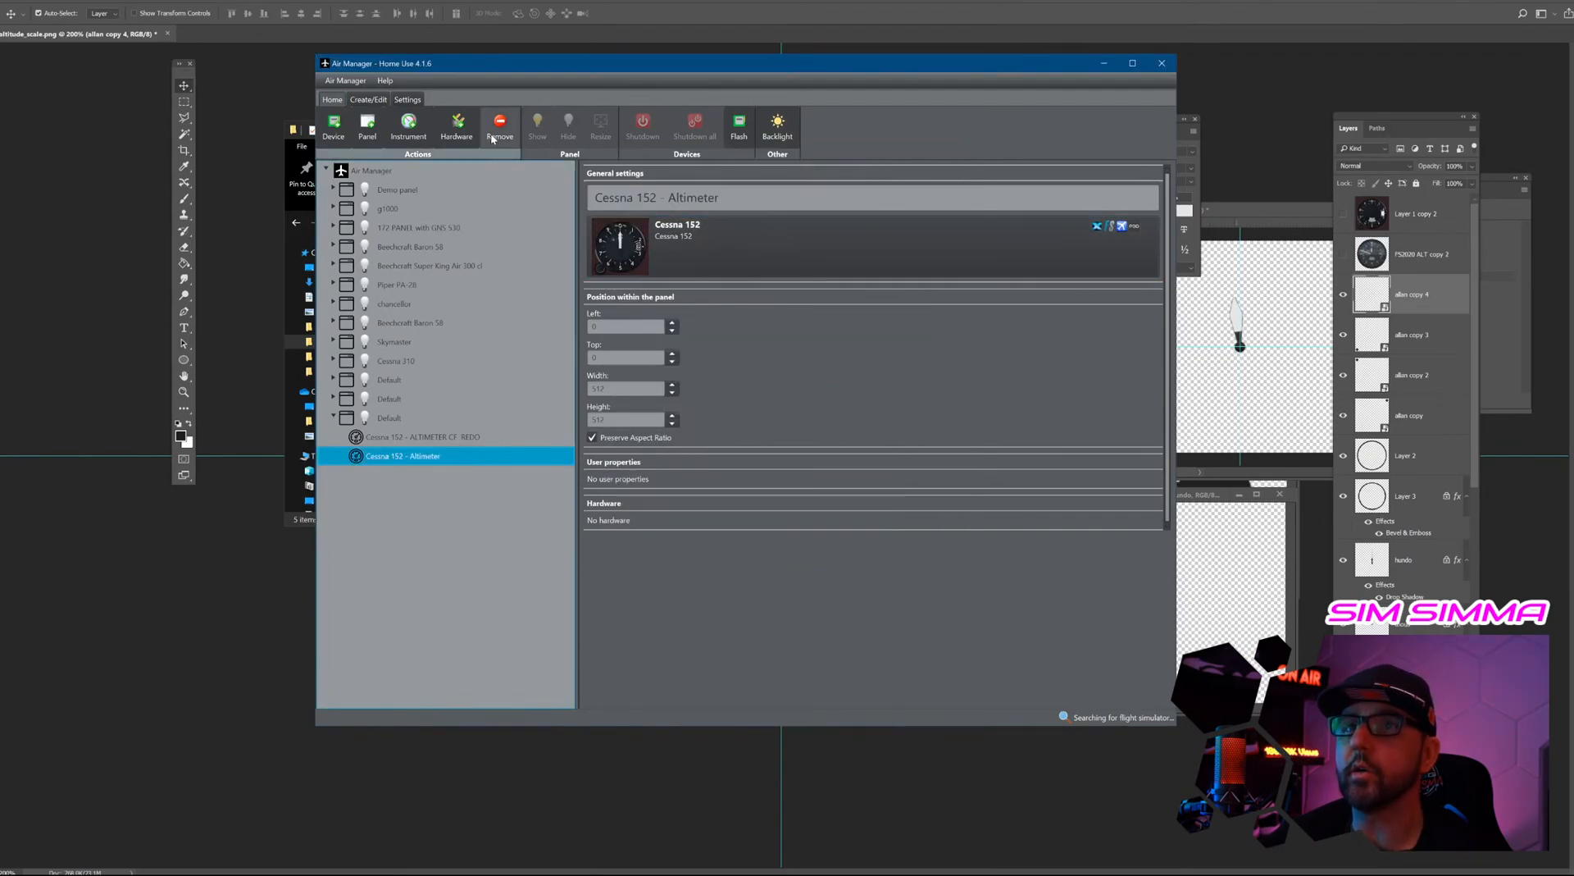
Filter the editable instruments by "152 alt" and test-run the stock Cessna 152 Altimeter to view its needles.
click(368, 99)
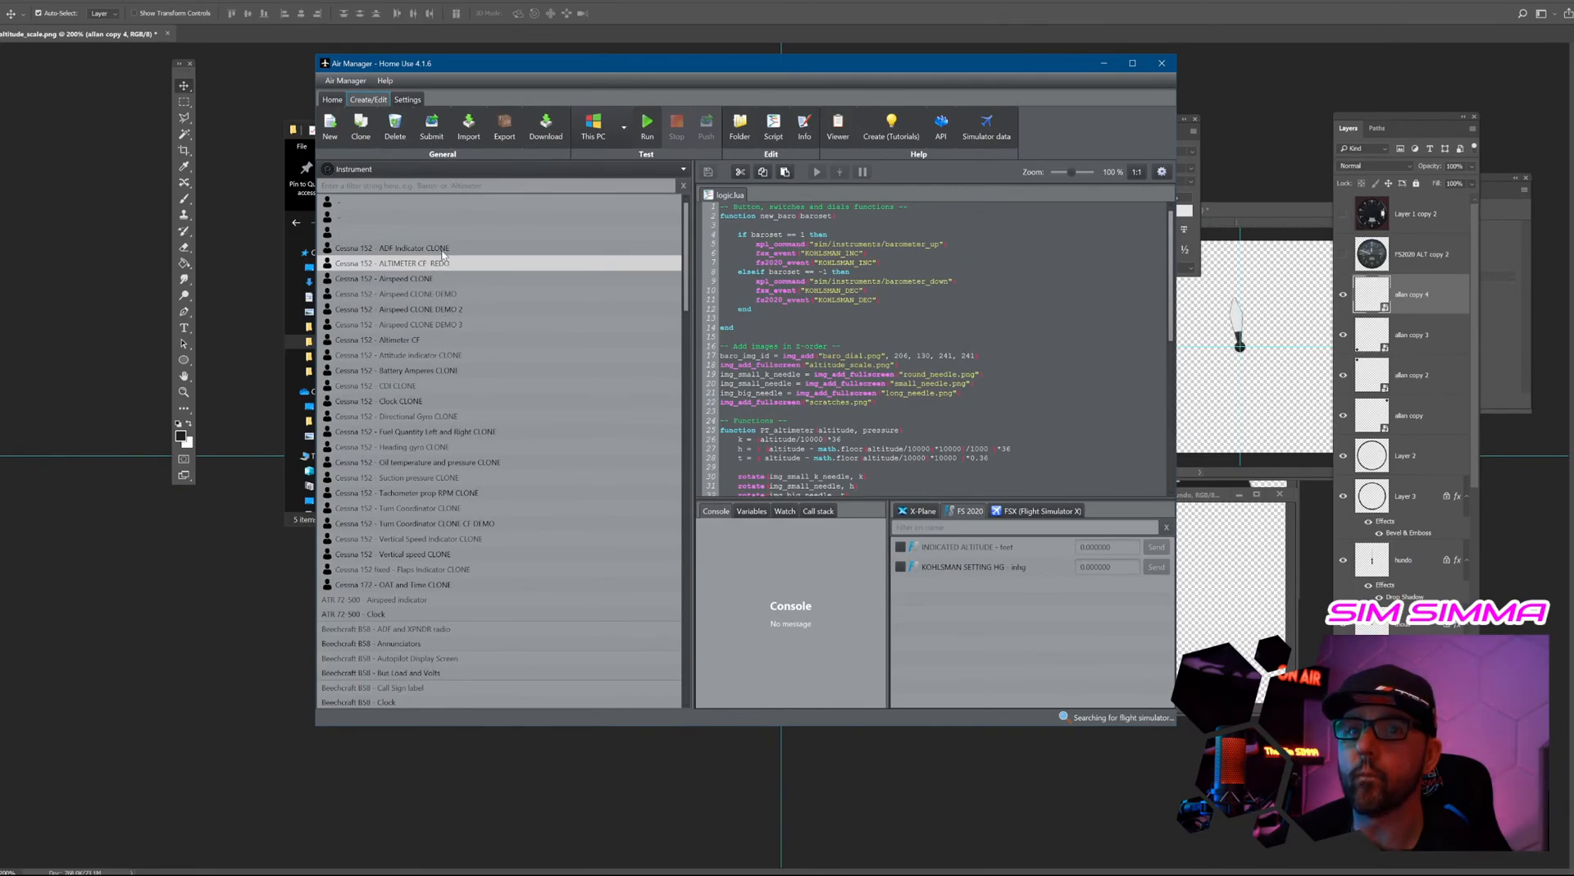
click(381, 187)
text(152 alt)
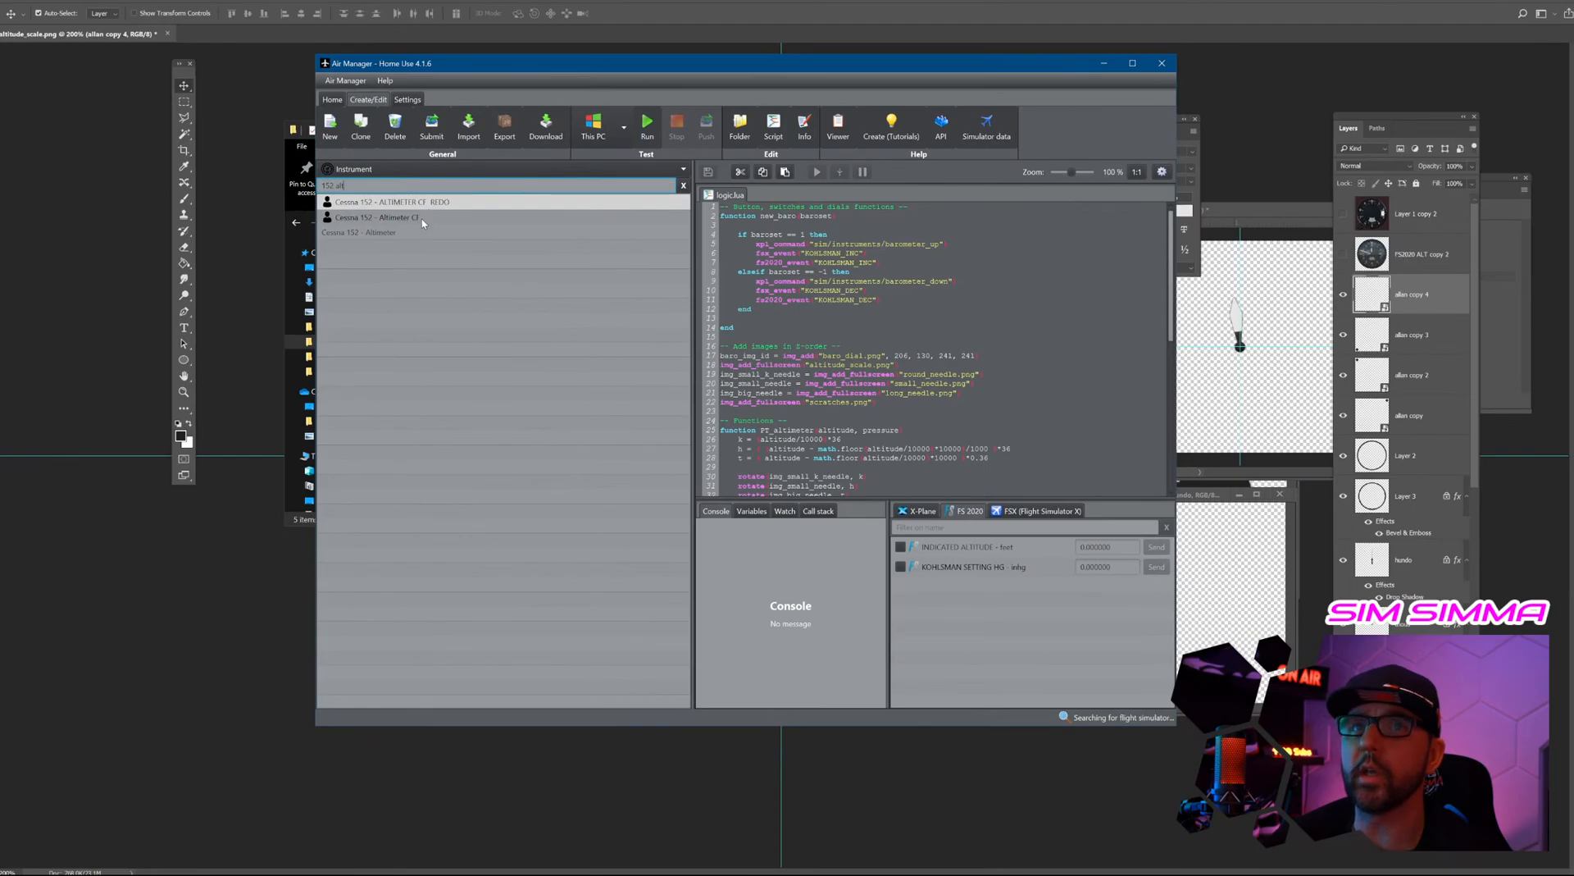
click(399, 233)
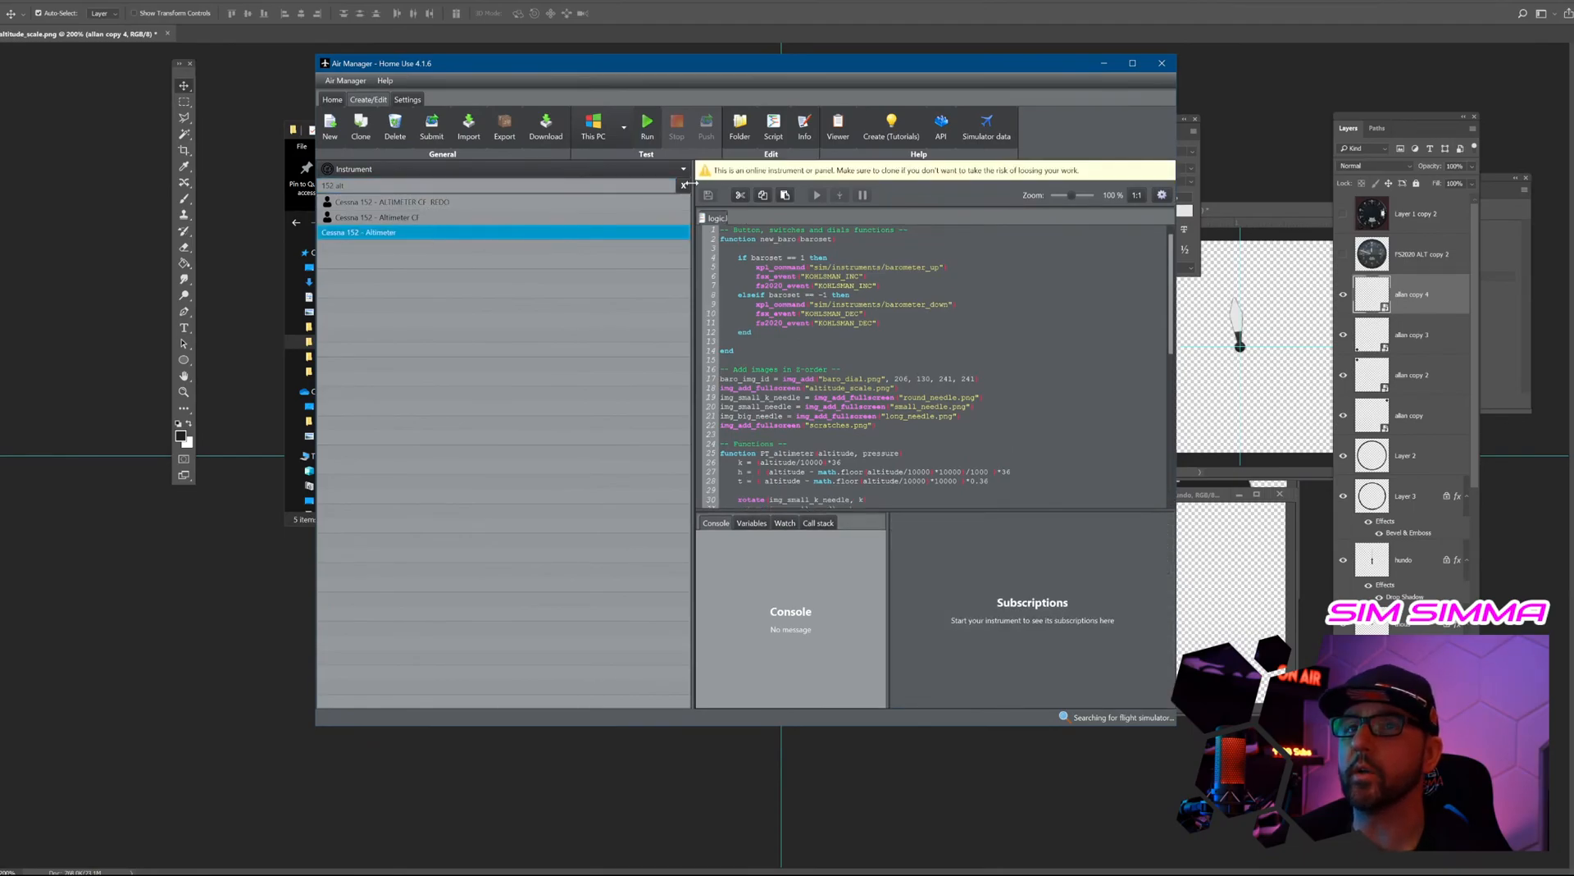
click(647, 124)
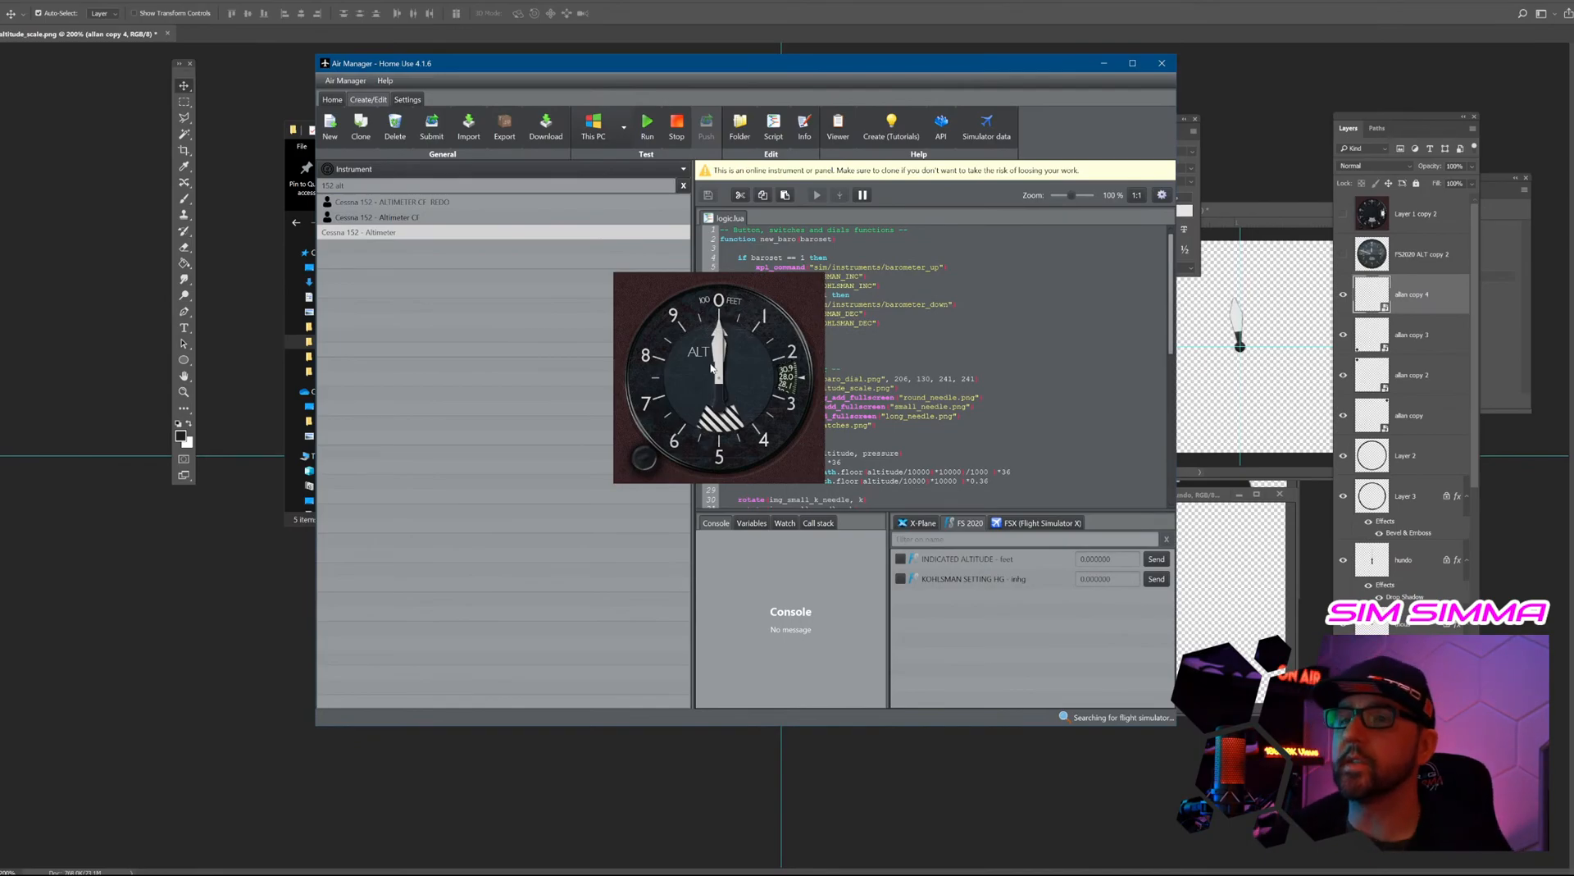
Switch to Photoshop and place the small_needle.png window over the altimeter faceplate, with its needle shown at 400%.
click(1242, 215)
drag(1247, 210, 844, 252)
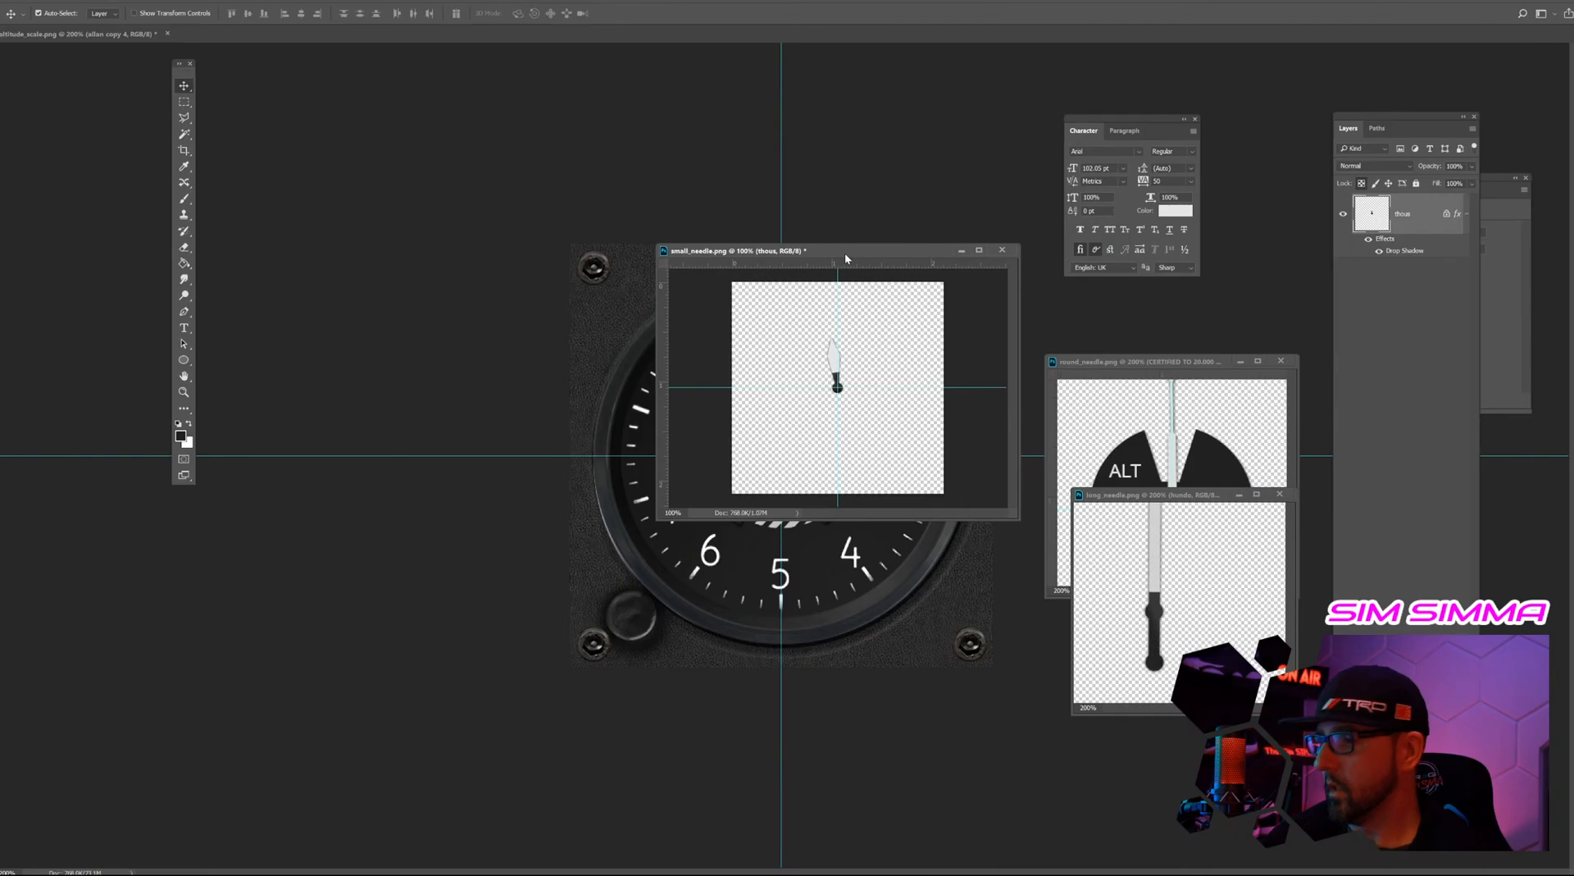
key(ctrl+plus)
key(ctrl+plus)
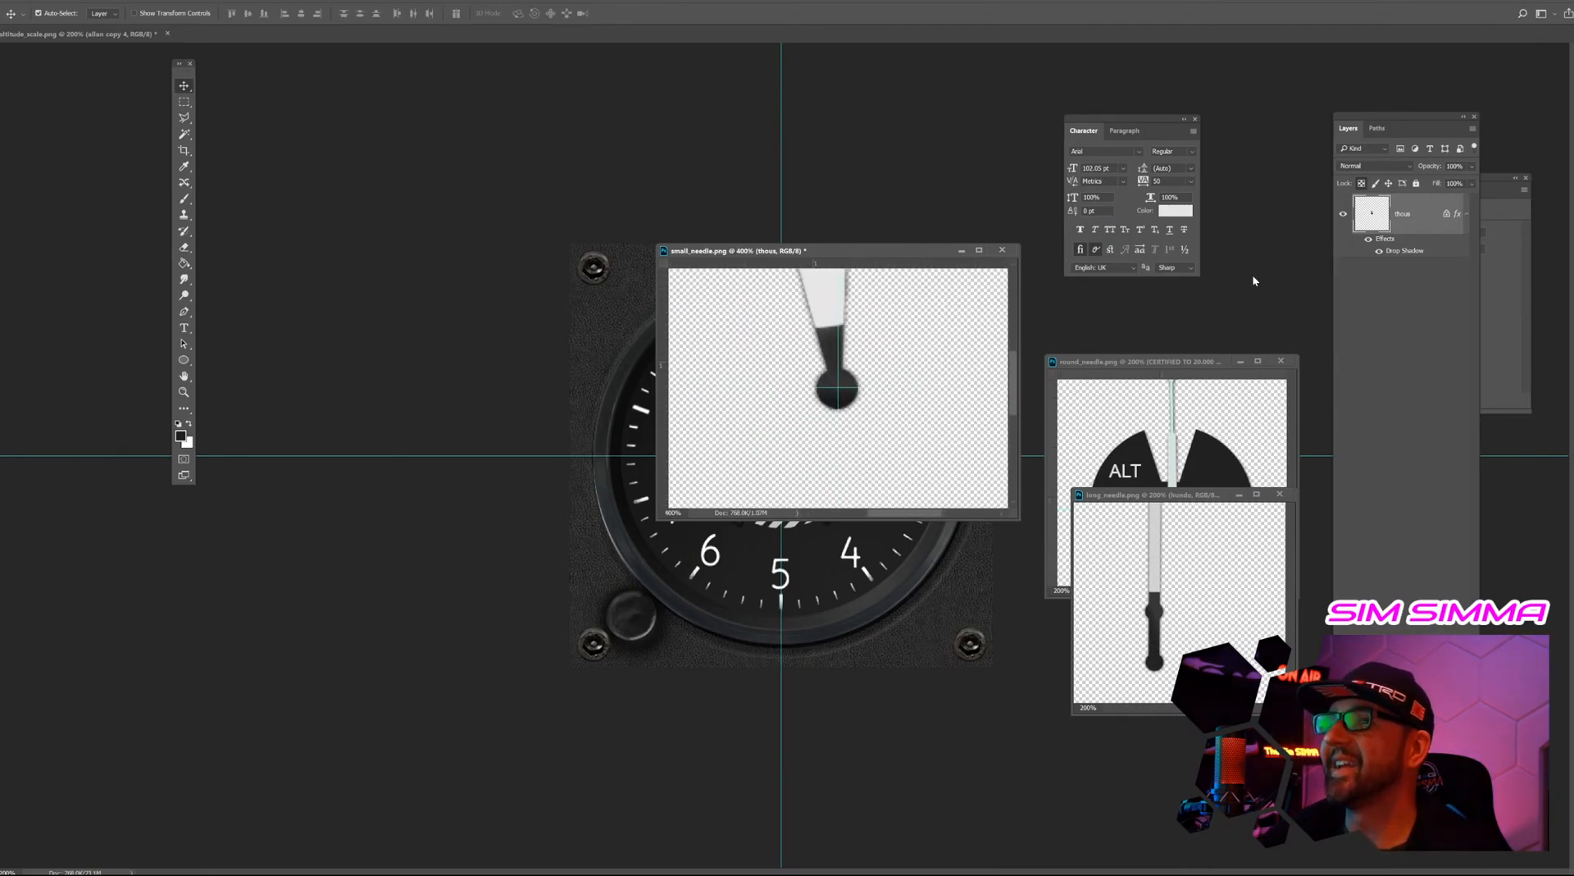
drag(930, 244, 933, 159)
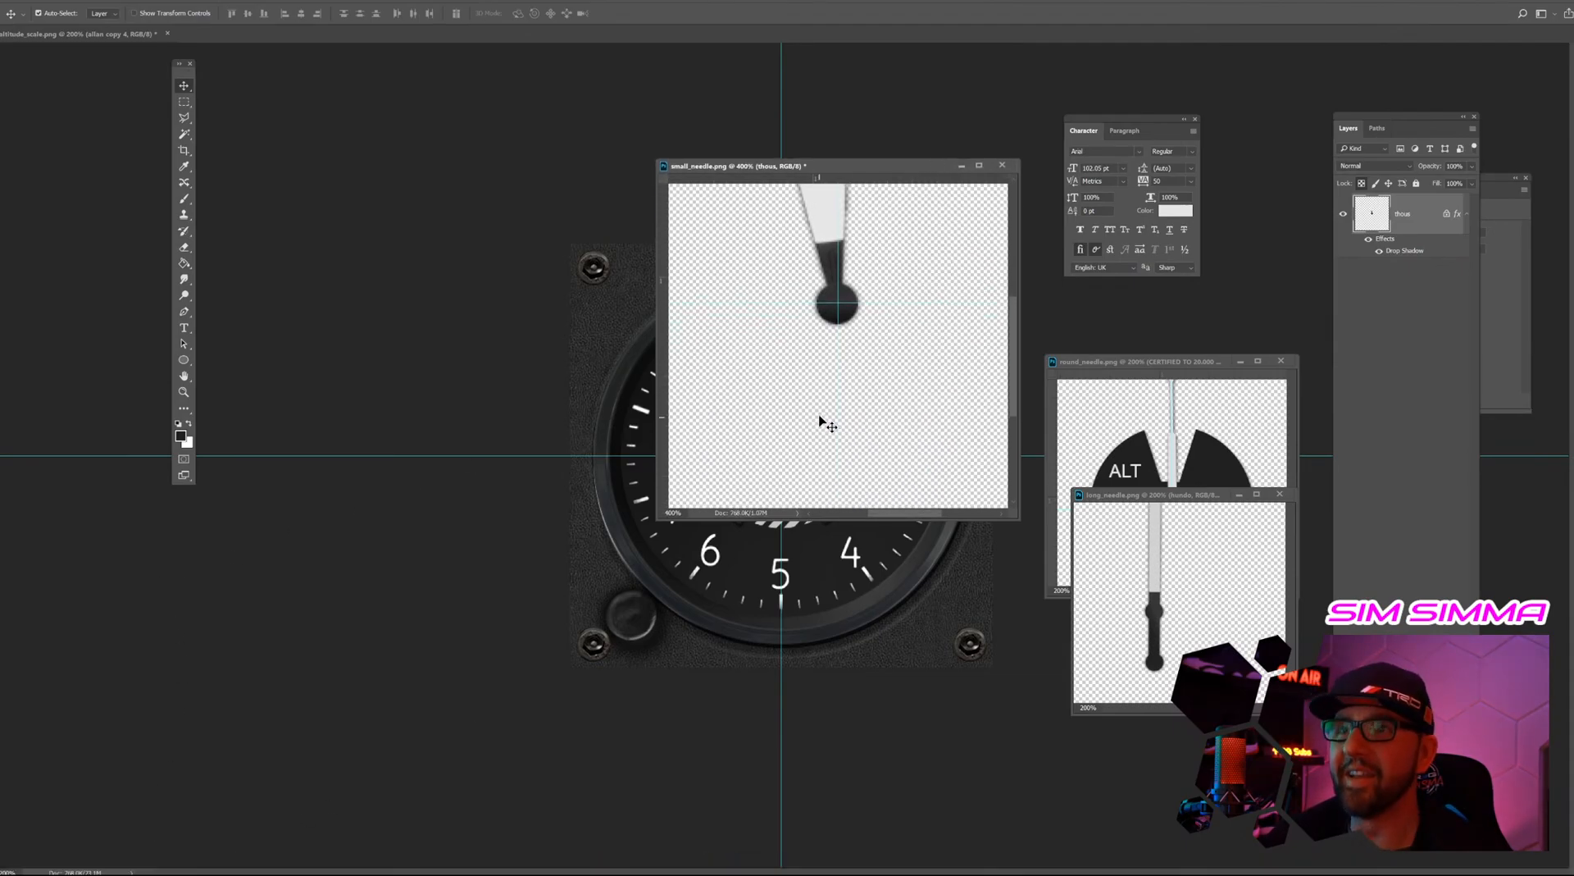
drag(878, 337, 878, 449)
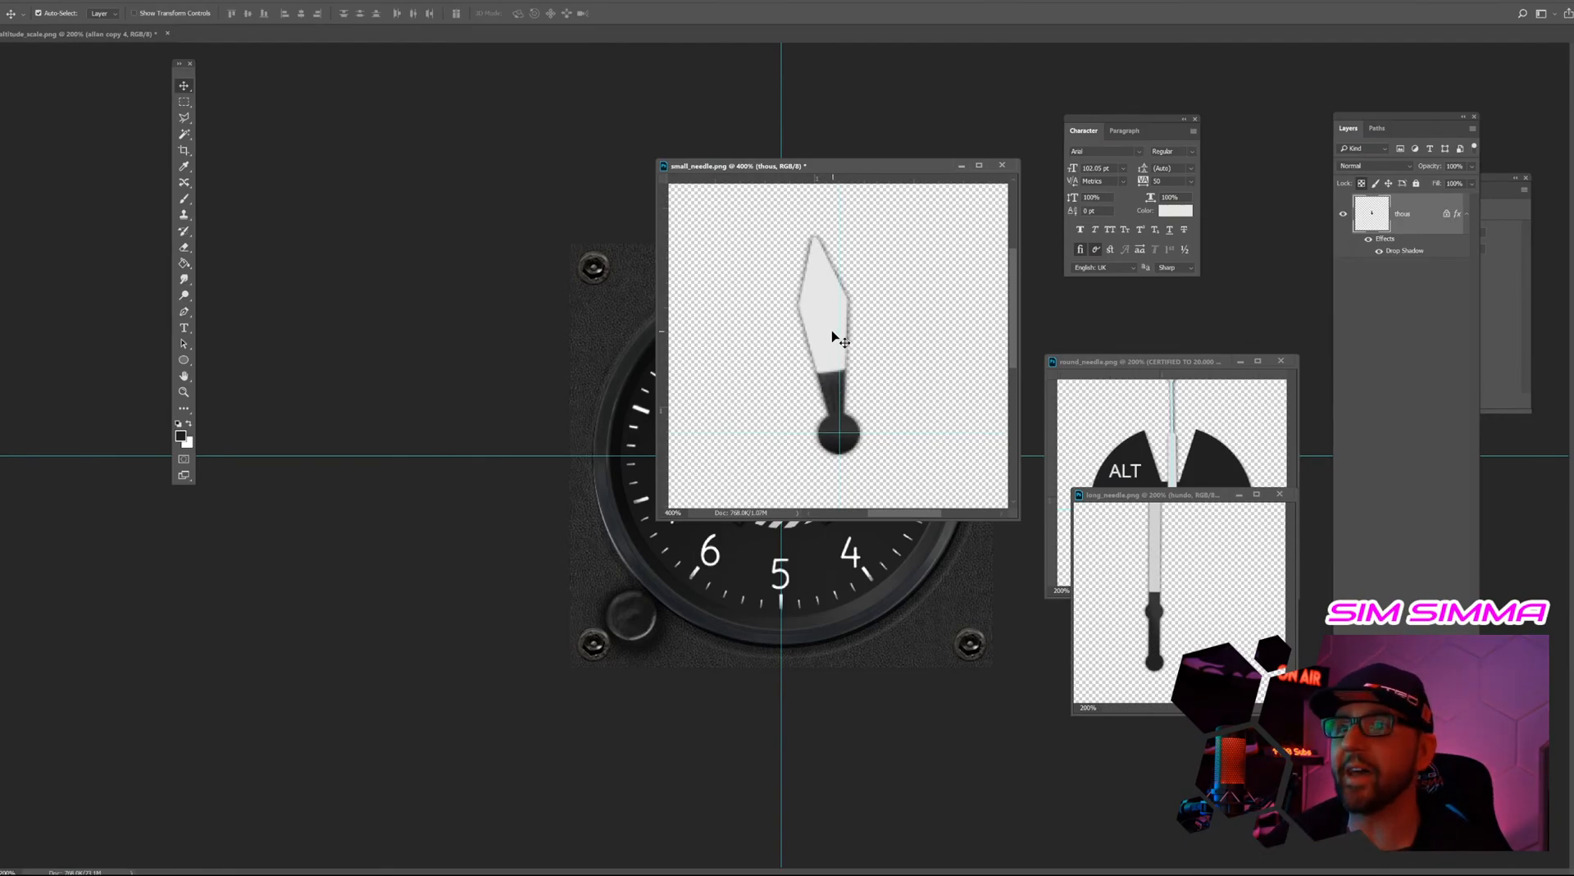
Rotate the small needle about 7.8° clockwise so it points straight up along the vertical centre guide.
key(ctrl+t)
mouse_move(900, 278)
mouse_down()
mouse_move(931, 246)
mouse_move(865, 270)
mouse_move(901, 262)
mouse_up()
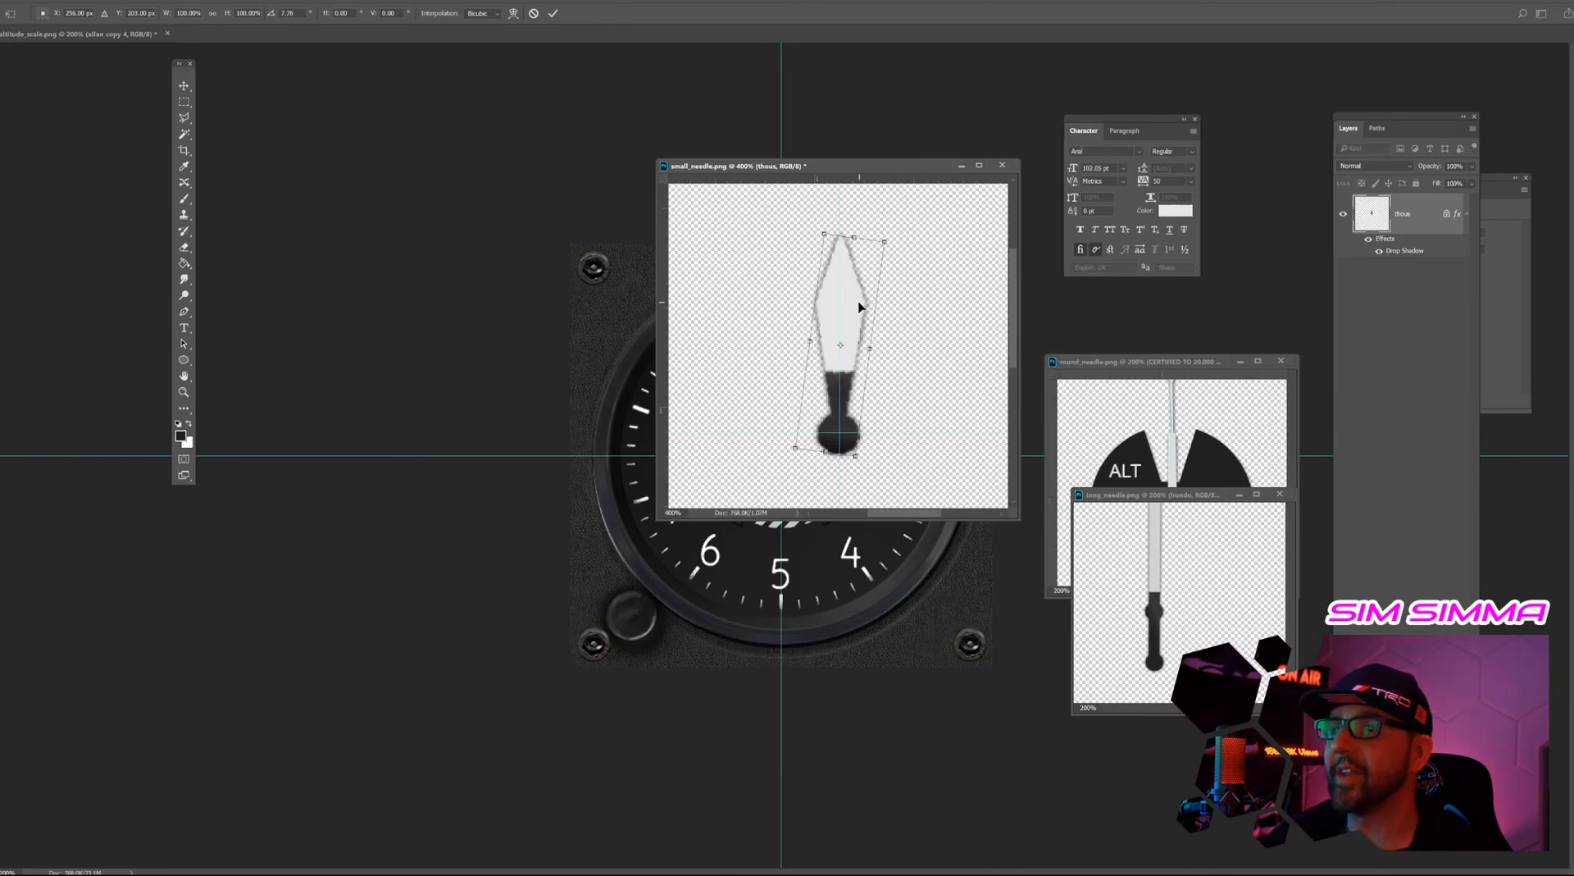
key(Return)
key(ctrl+z)
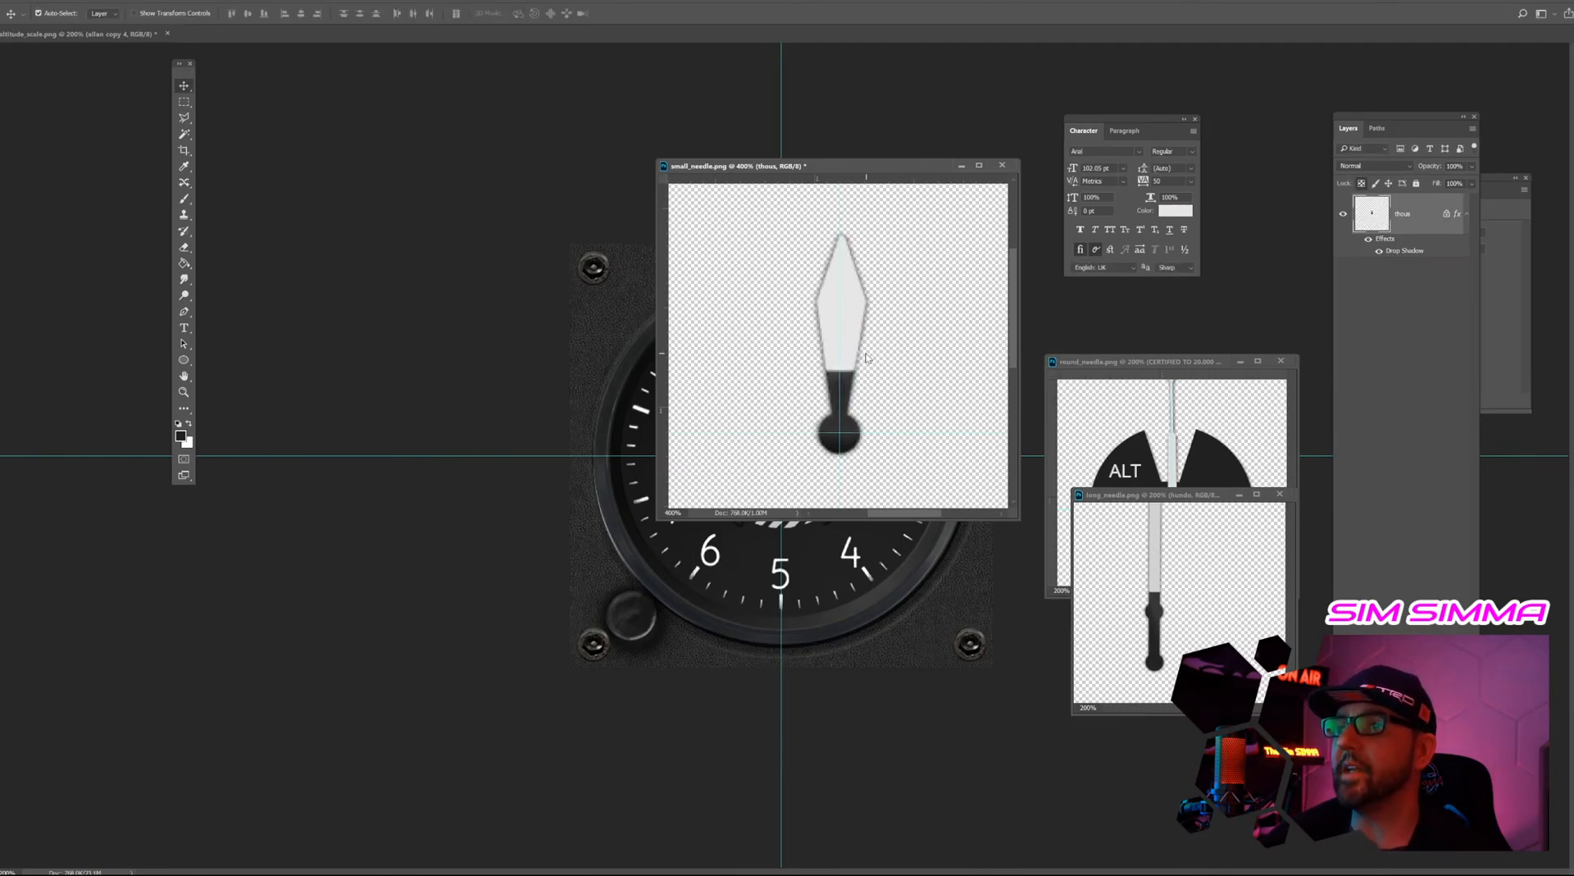
key(ctrl+t)
drag(917, 260, 951, 254)
key(Return)
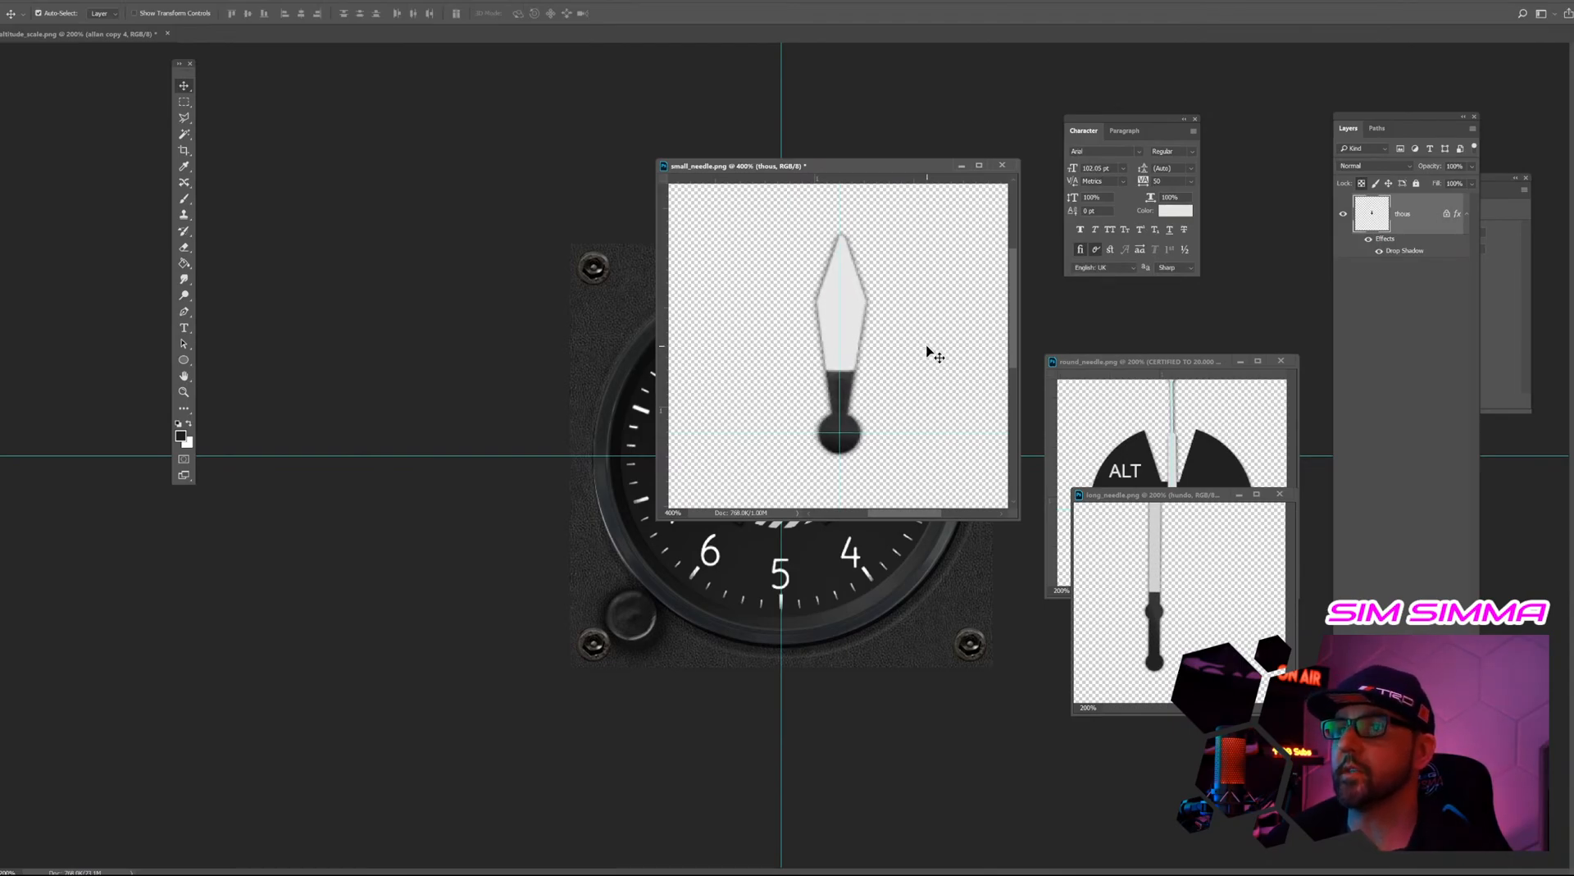
key(ctrl+plus)
key(ctrl+t)
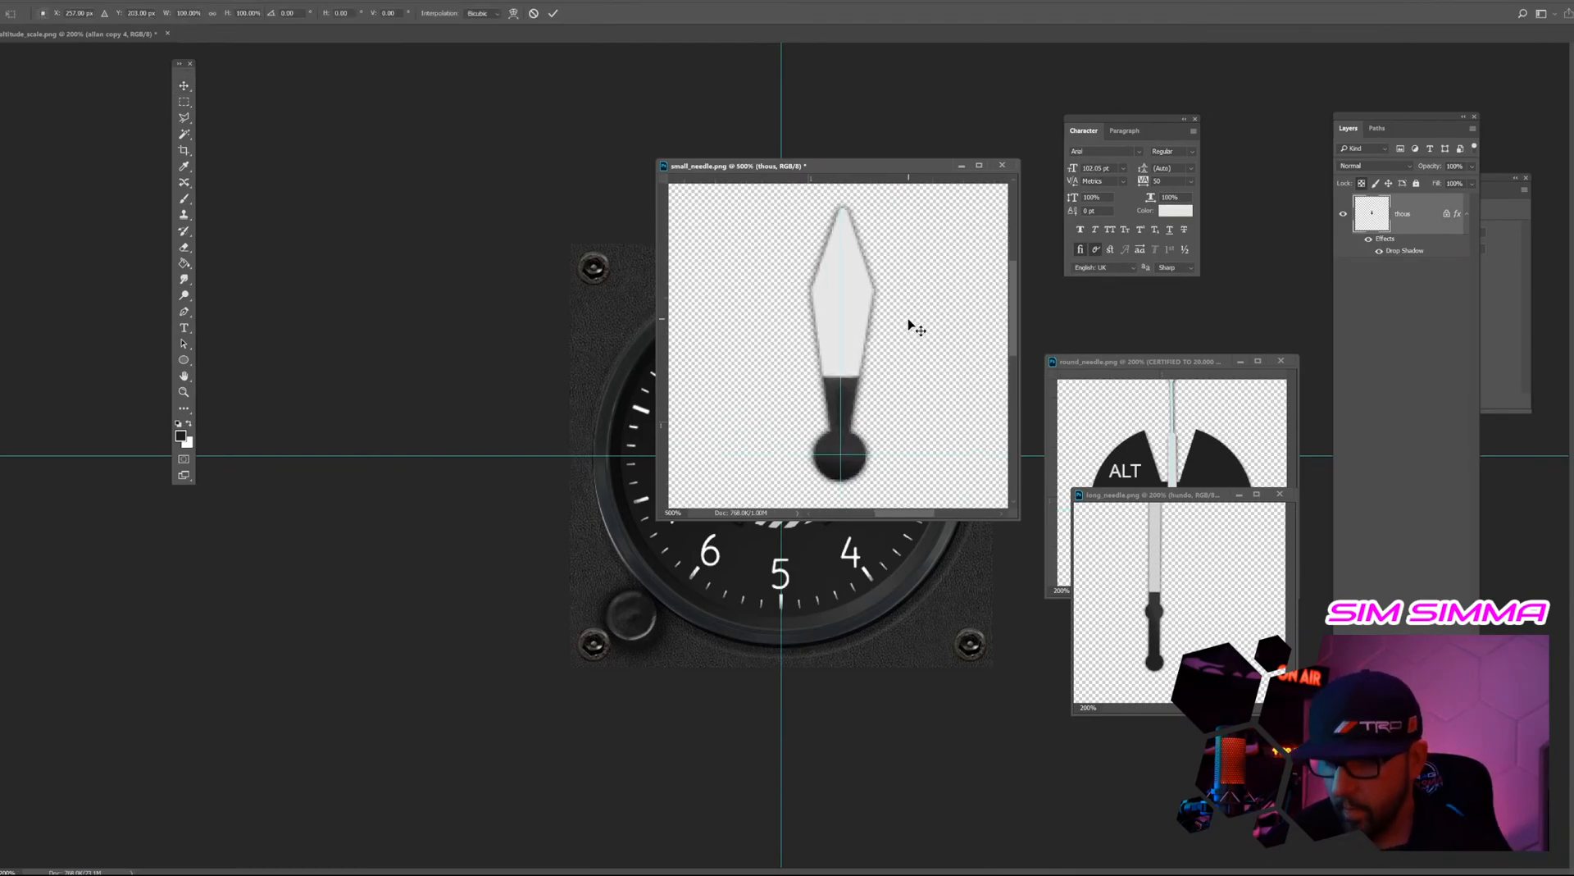
key(Return)
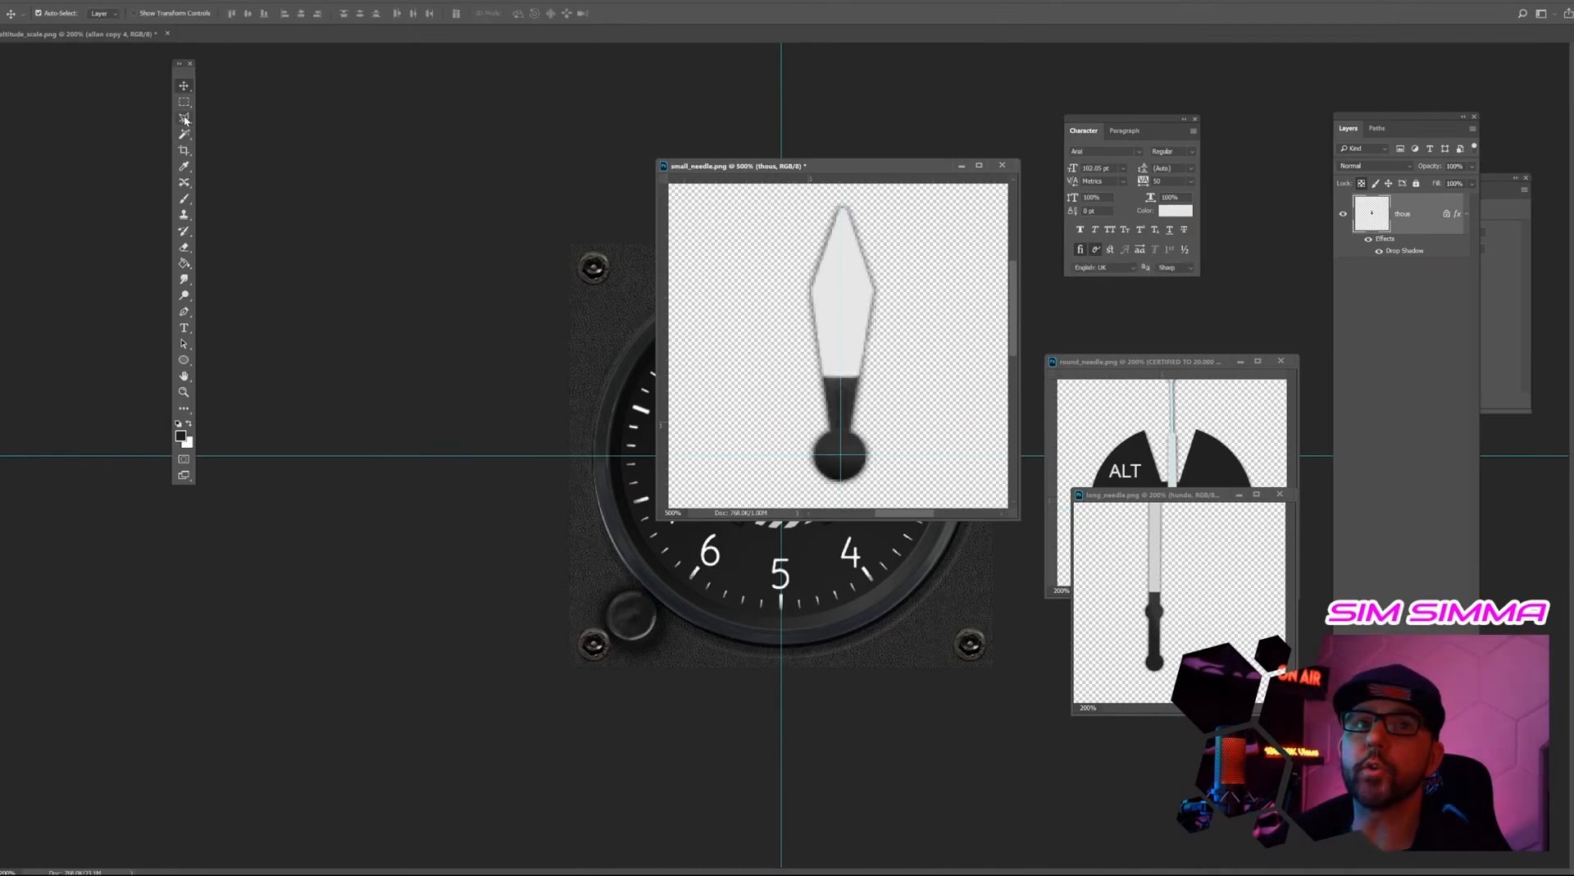
Select the small needle's right half from the vertical centre guide outward and delete it.
key(m)
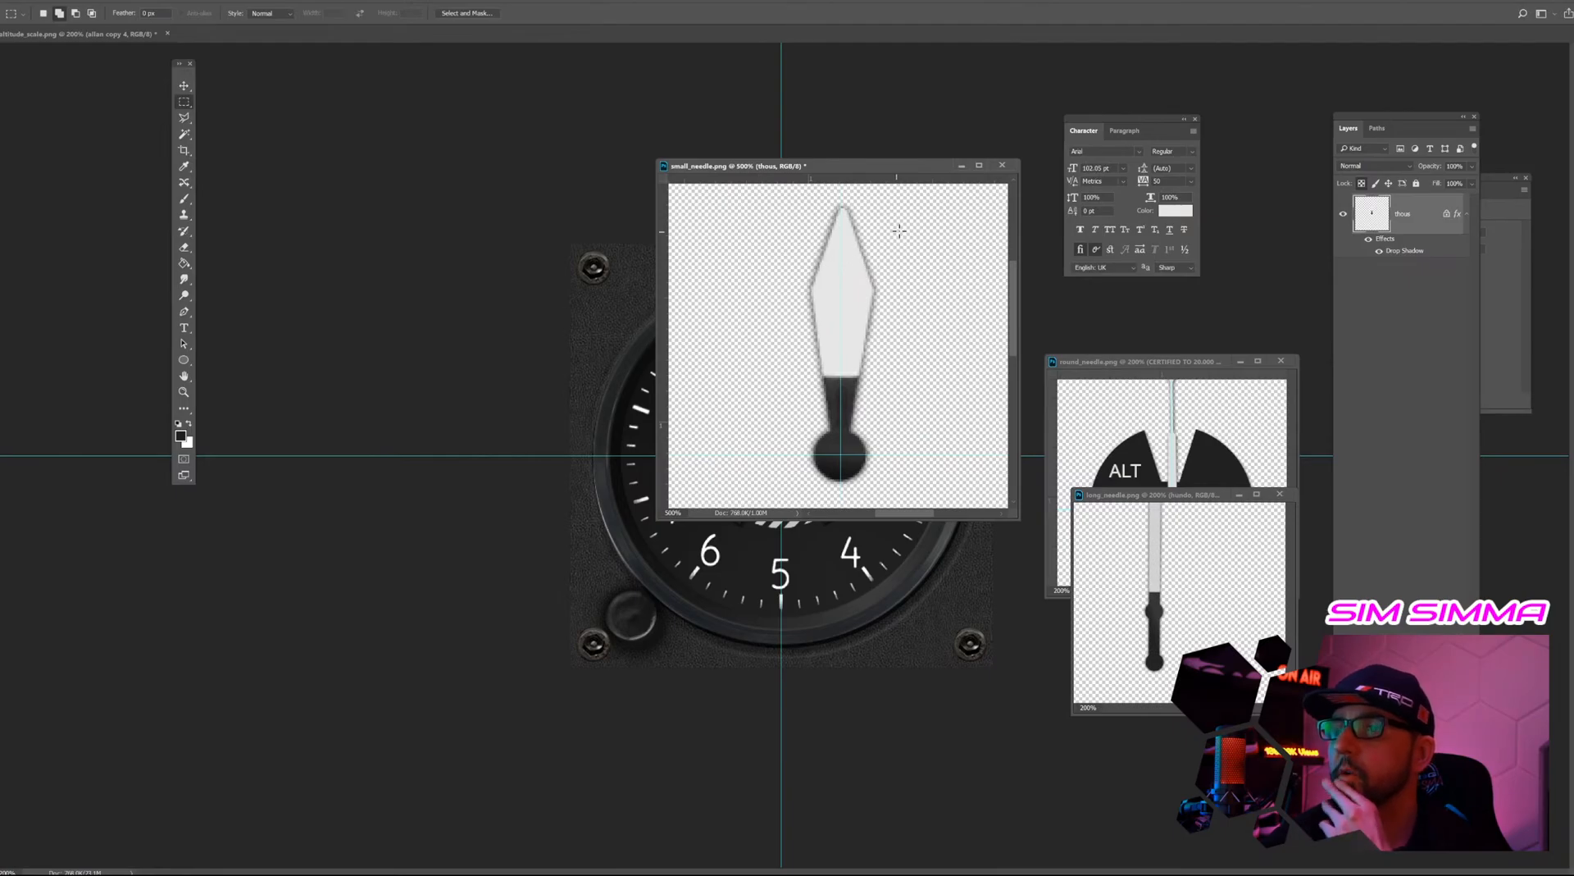
drag(843, 301, 844, 486)
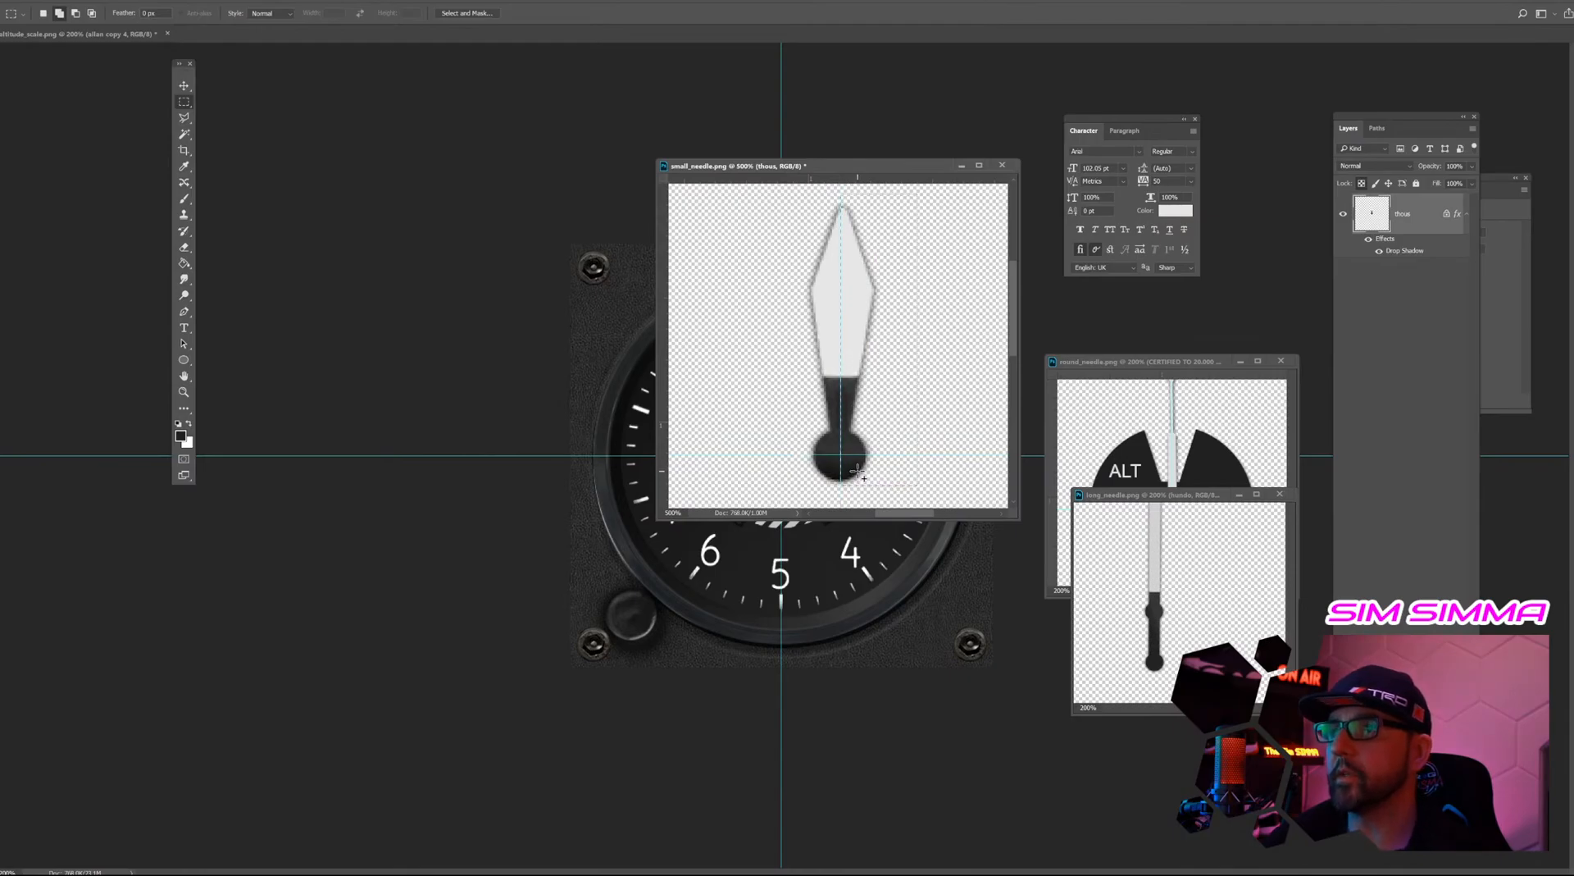
key(Delete)
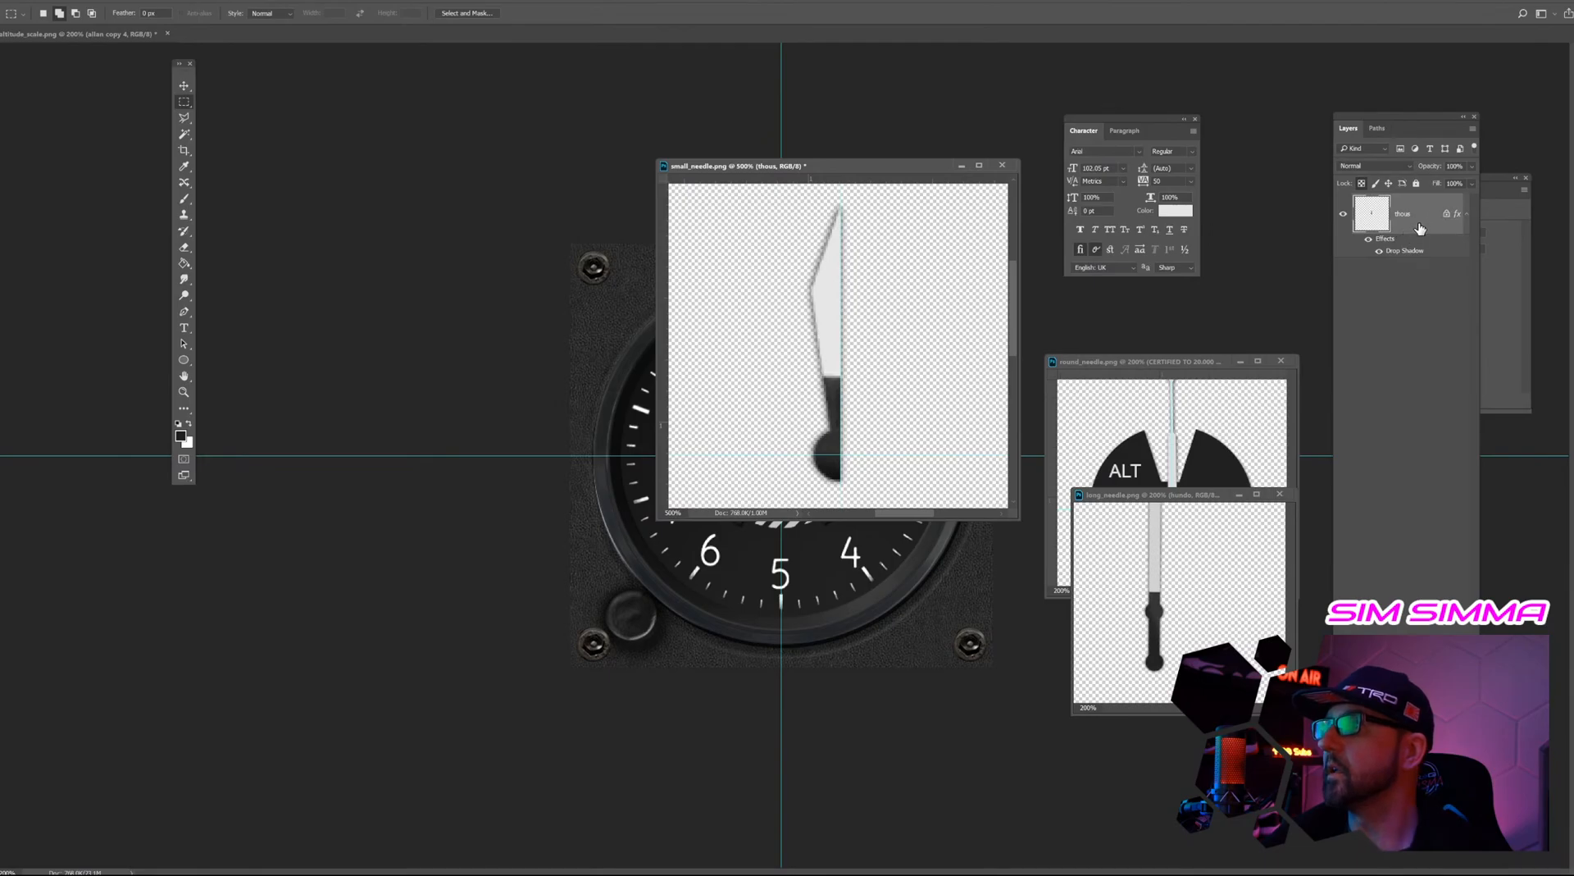
Duplicate the remaining needle half, flip the copy horizontally and align it against the original to form a symmetrical needle.
key(ctrl+j)
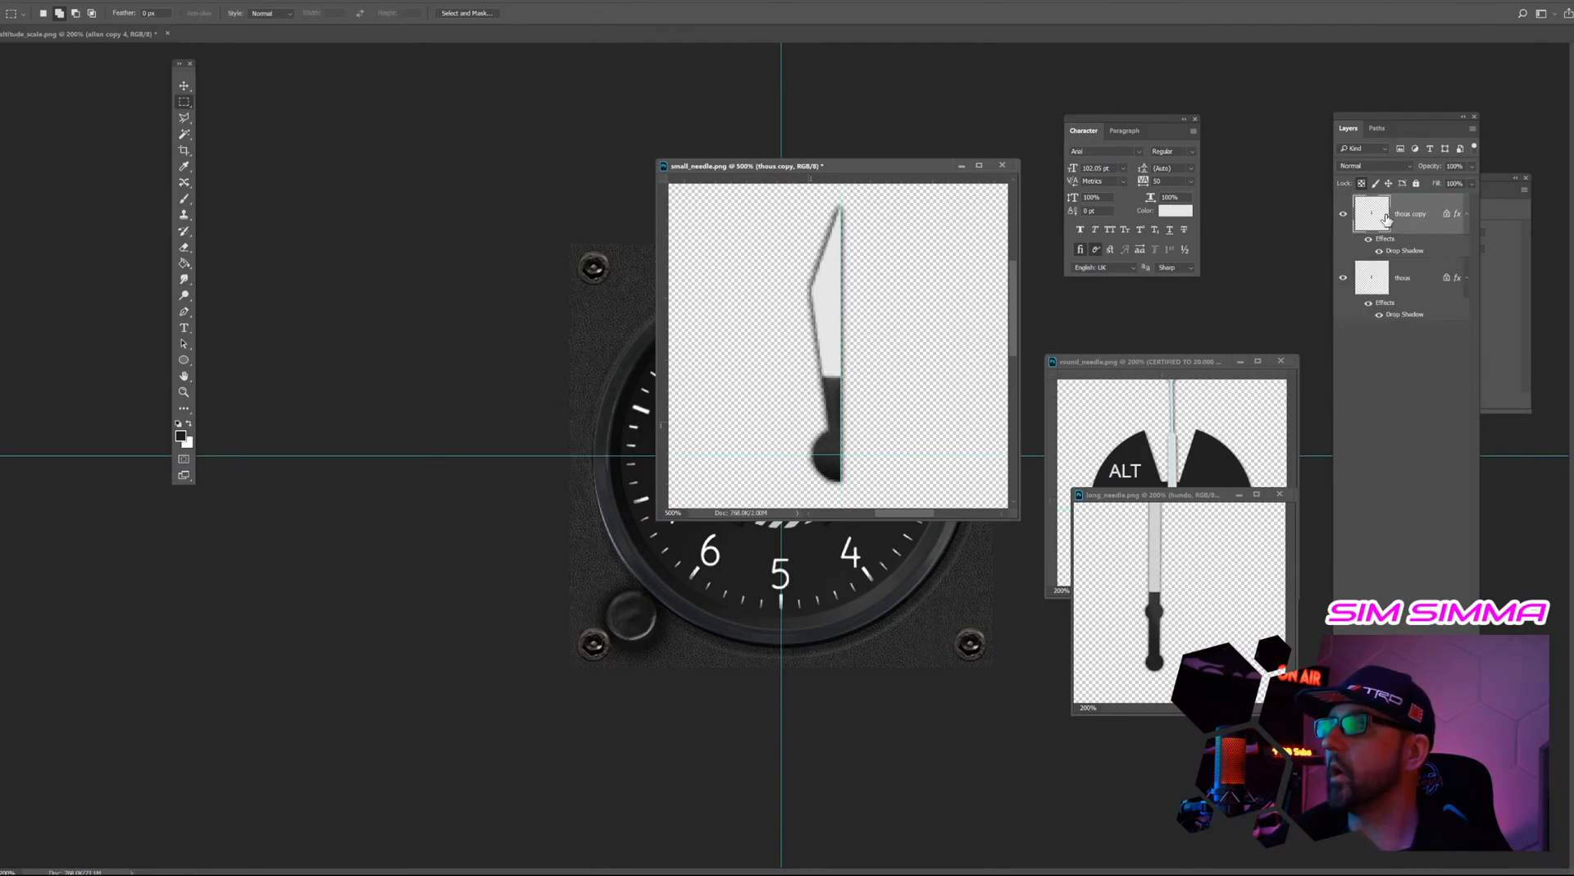
key(ctrl+t)
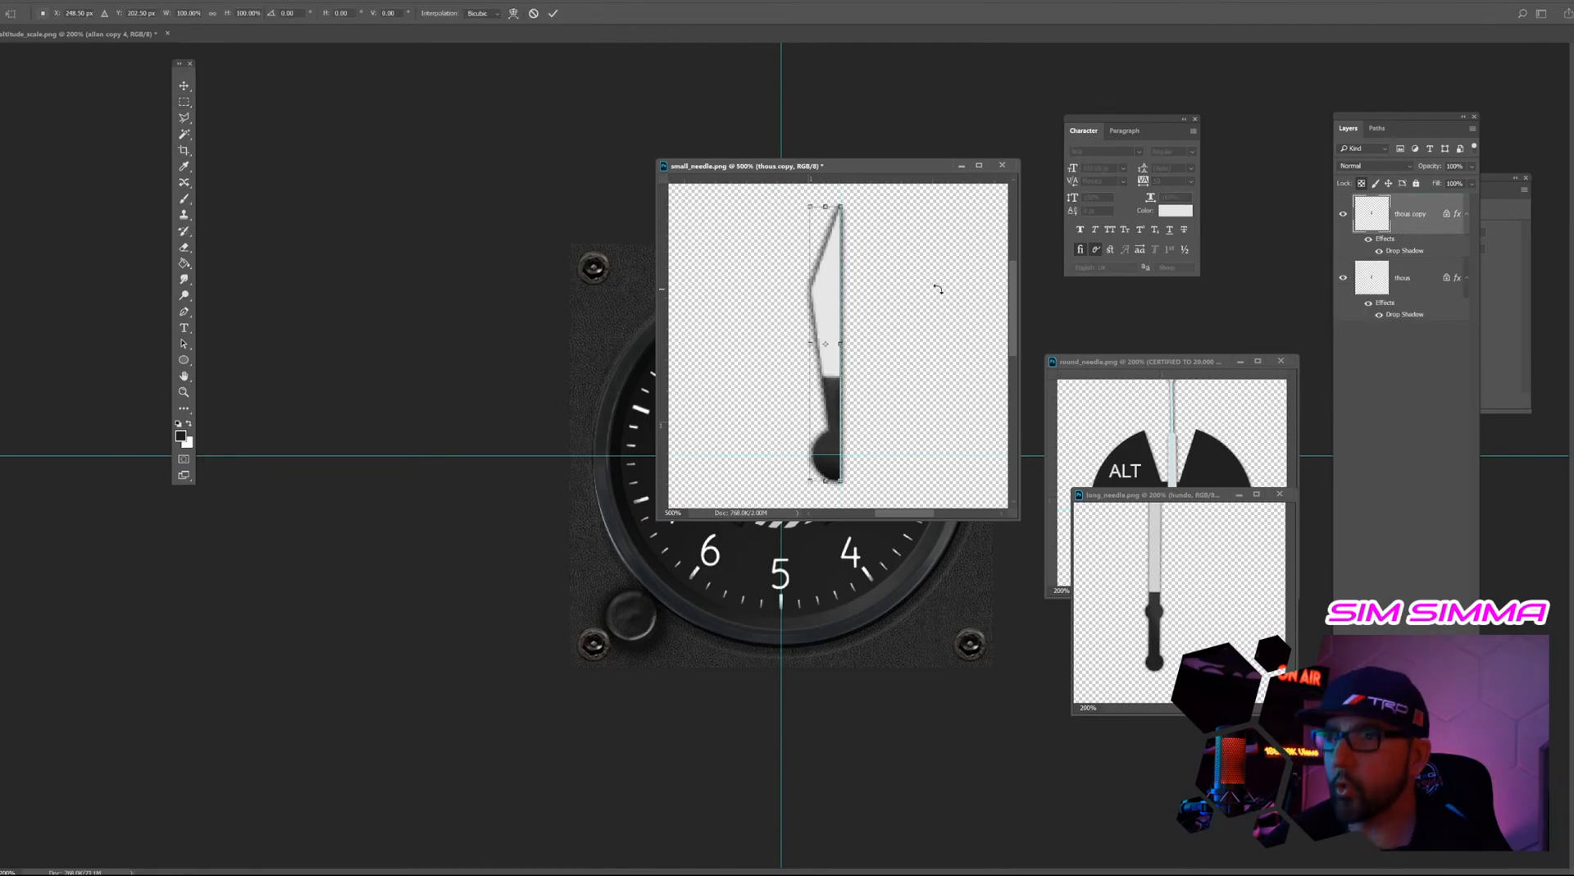
right_click(836, 308)
click(889, 459)
drag(842, 322, 853, 307)
key(Return)
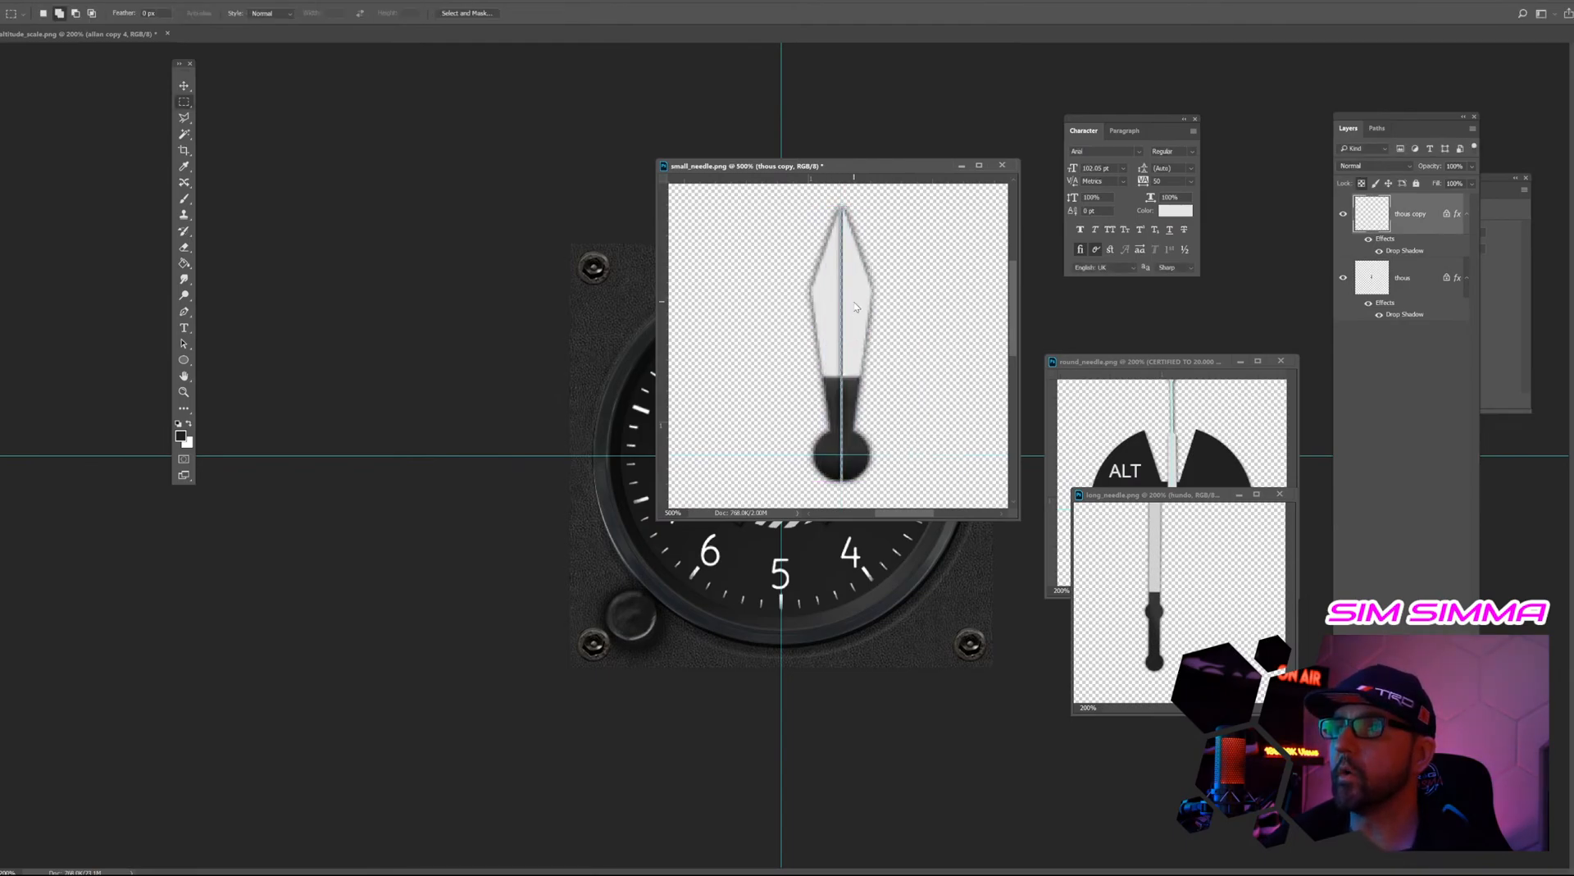
click(183, 85)
key(Left)
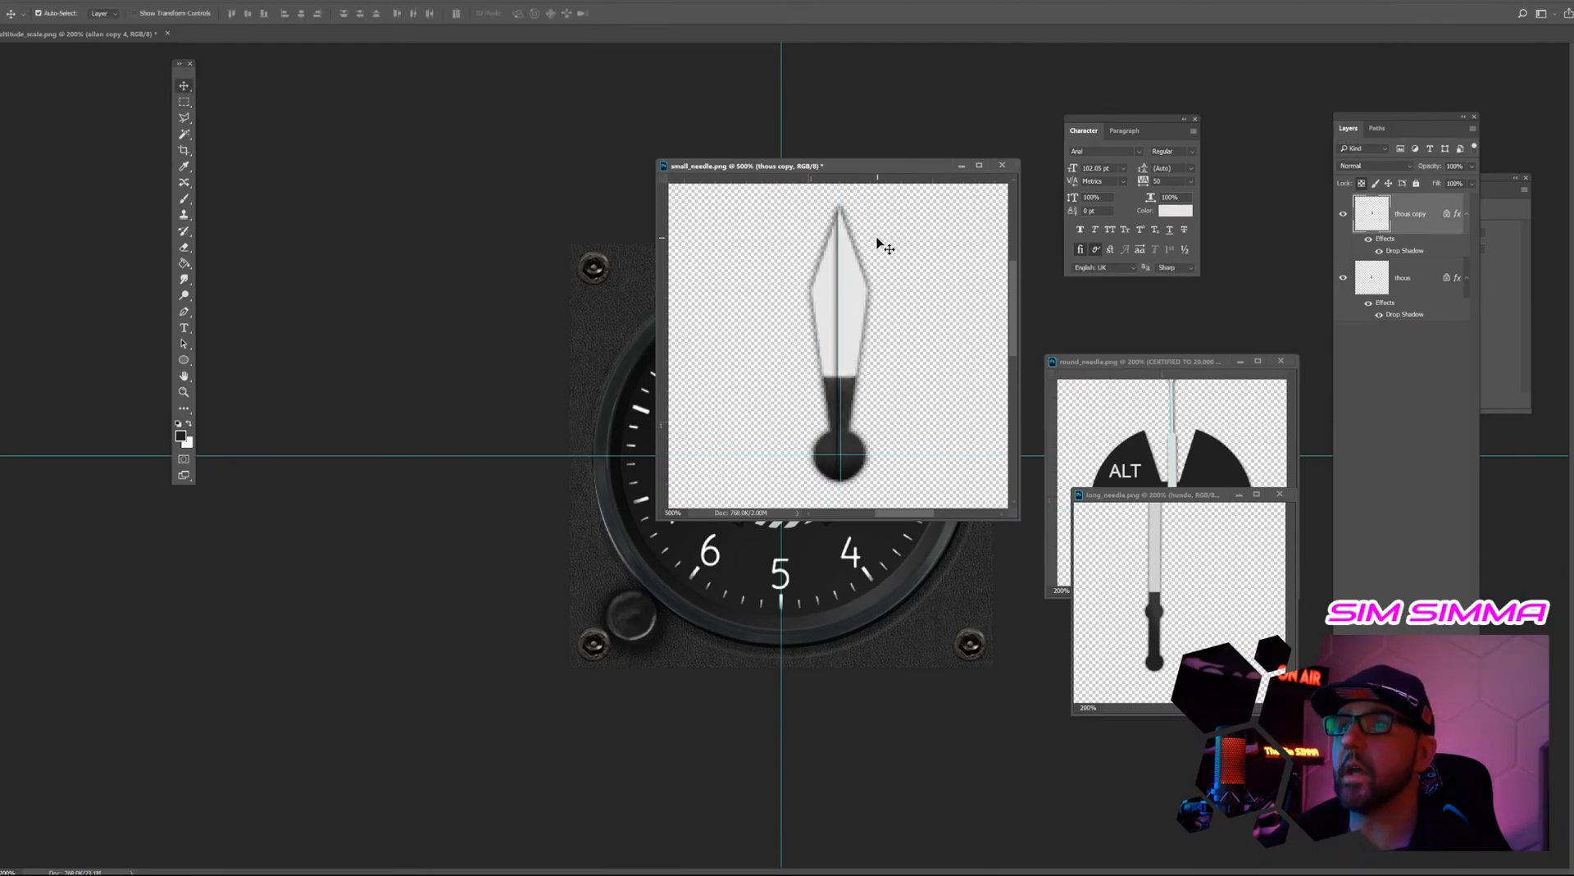
Turn off the drop shadow on both small needle halves and close the gap between them at the vertical centre guide.
click(1416, 278)
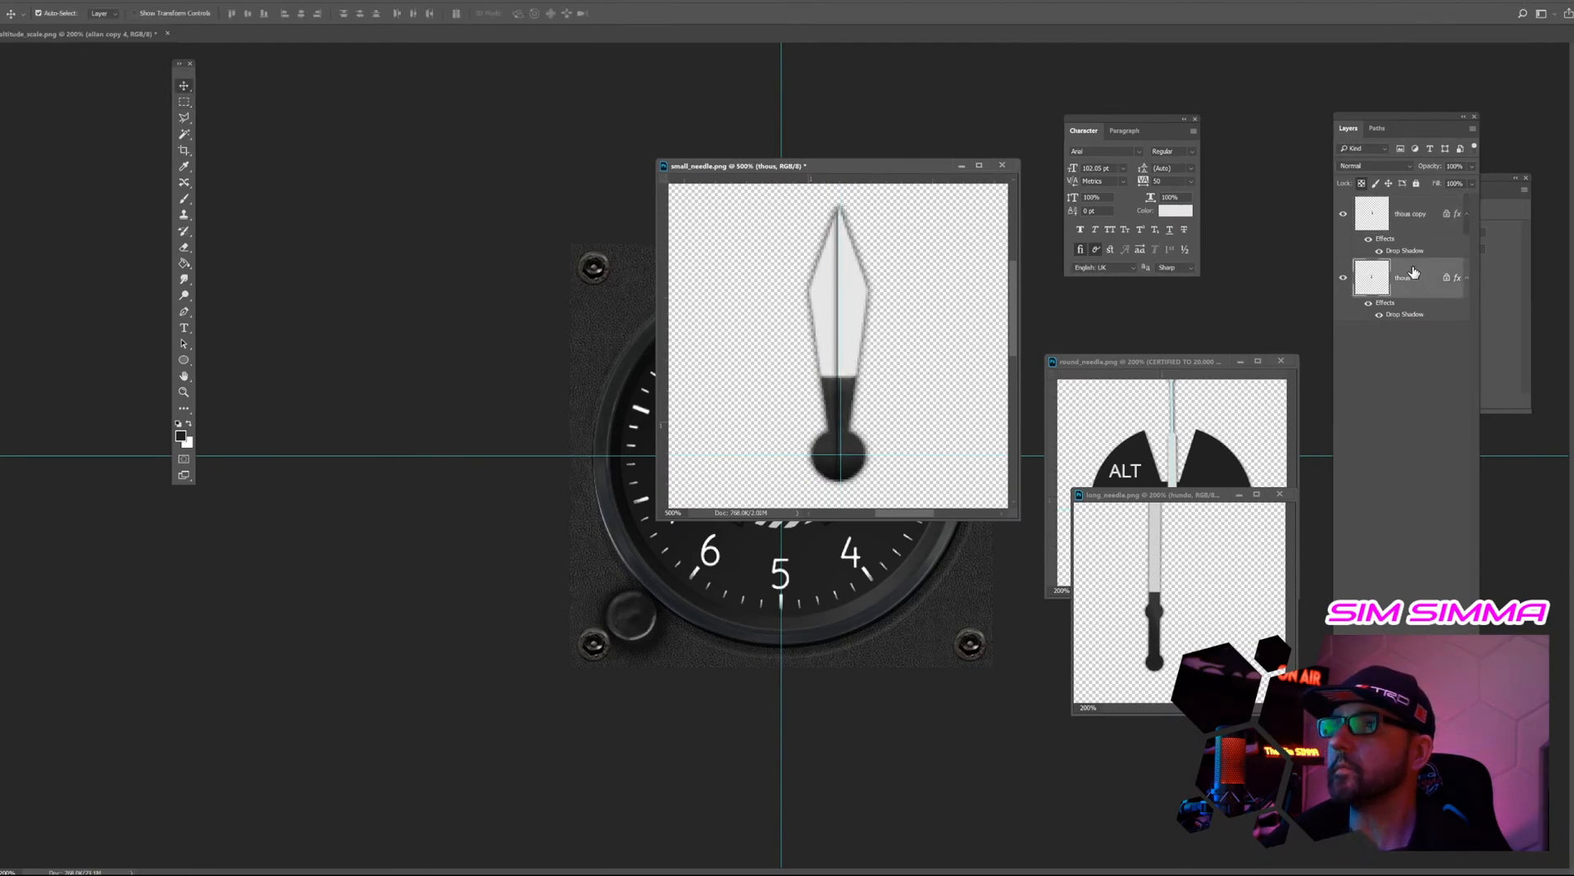
click(1367, 238)
click(1379, 251)
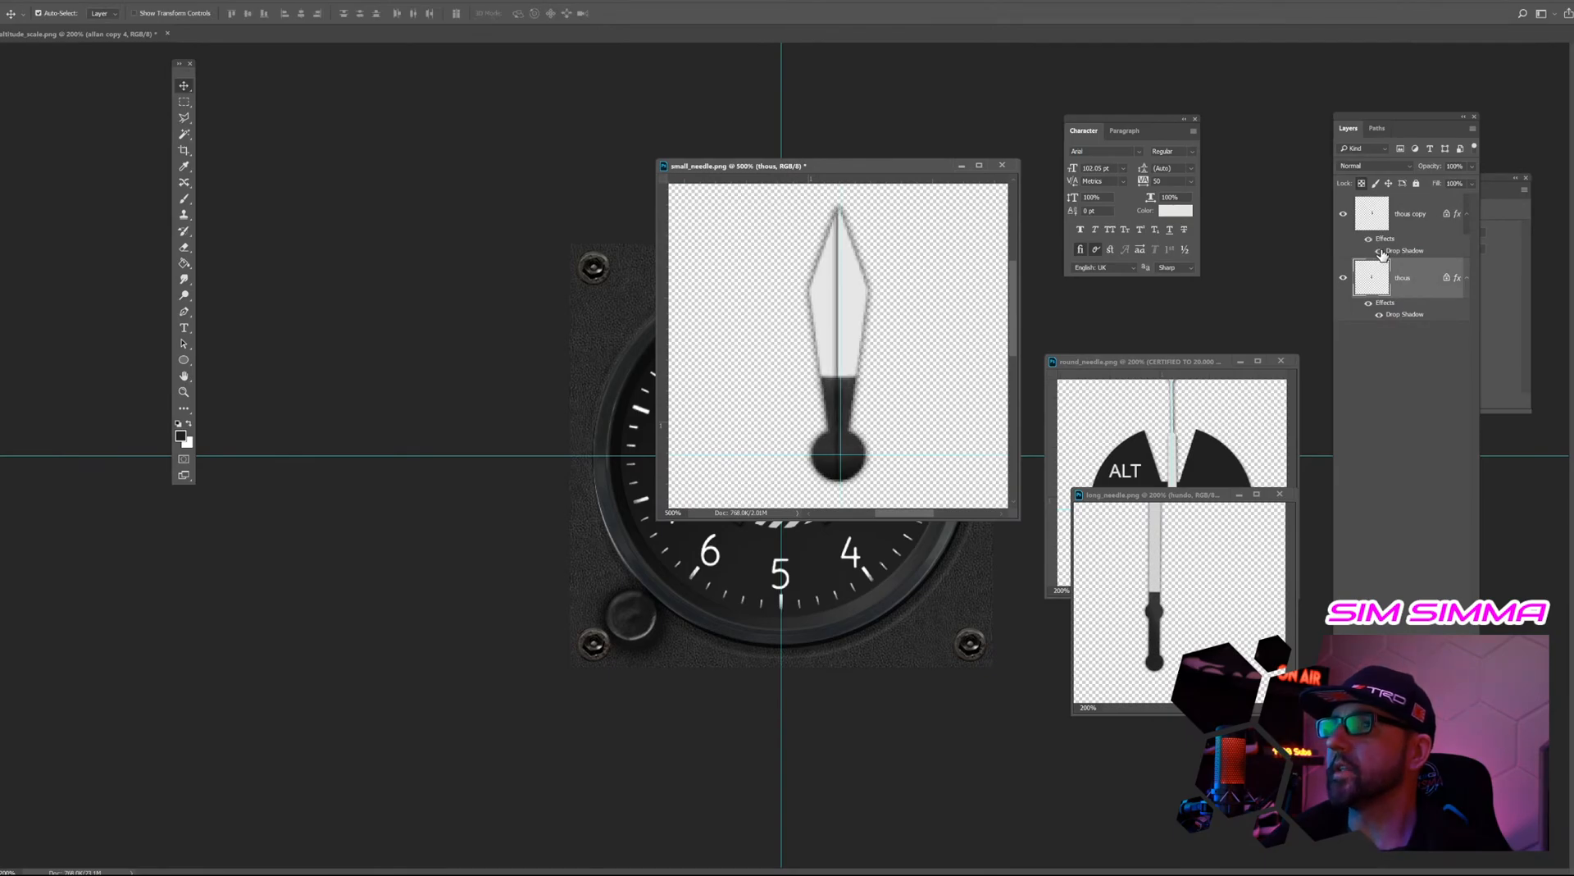
click(1380, 251)
click(1375, 313)
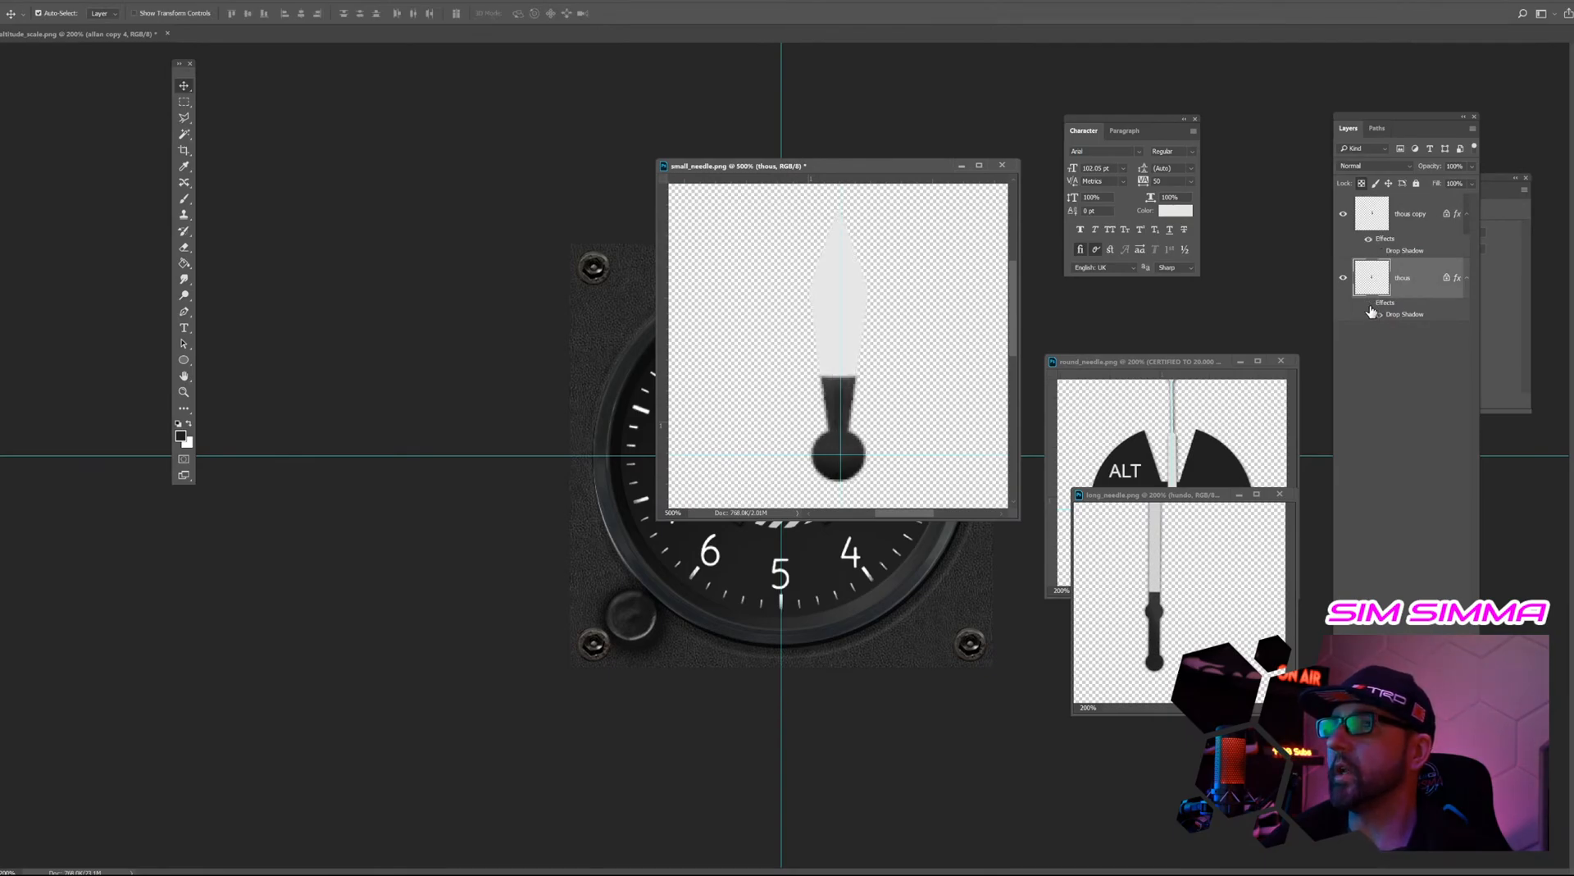
click(857, 324)
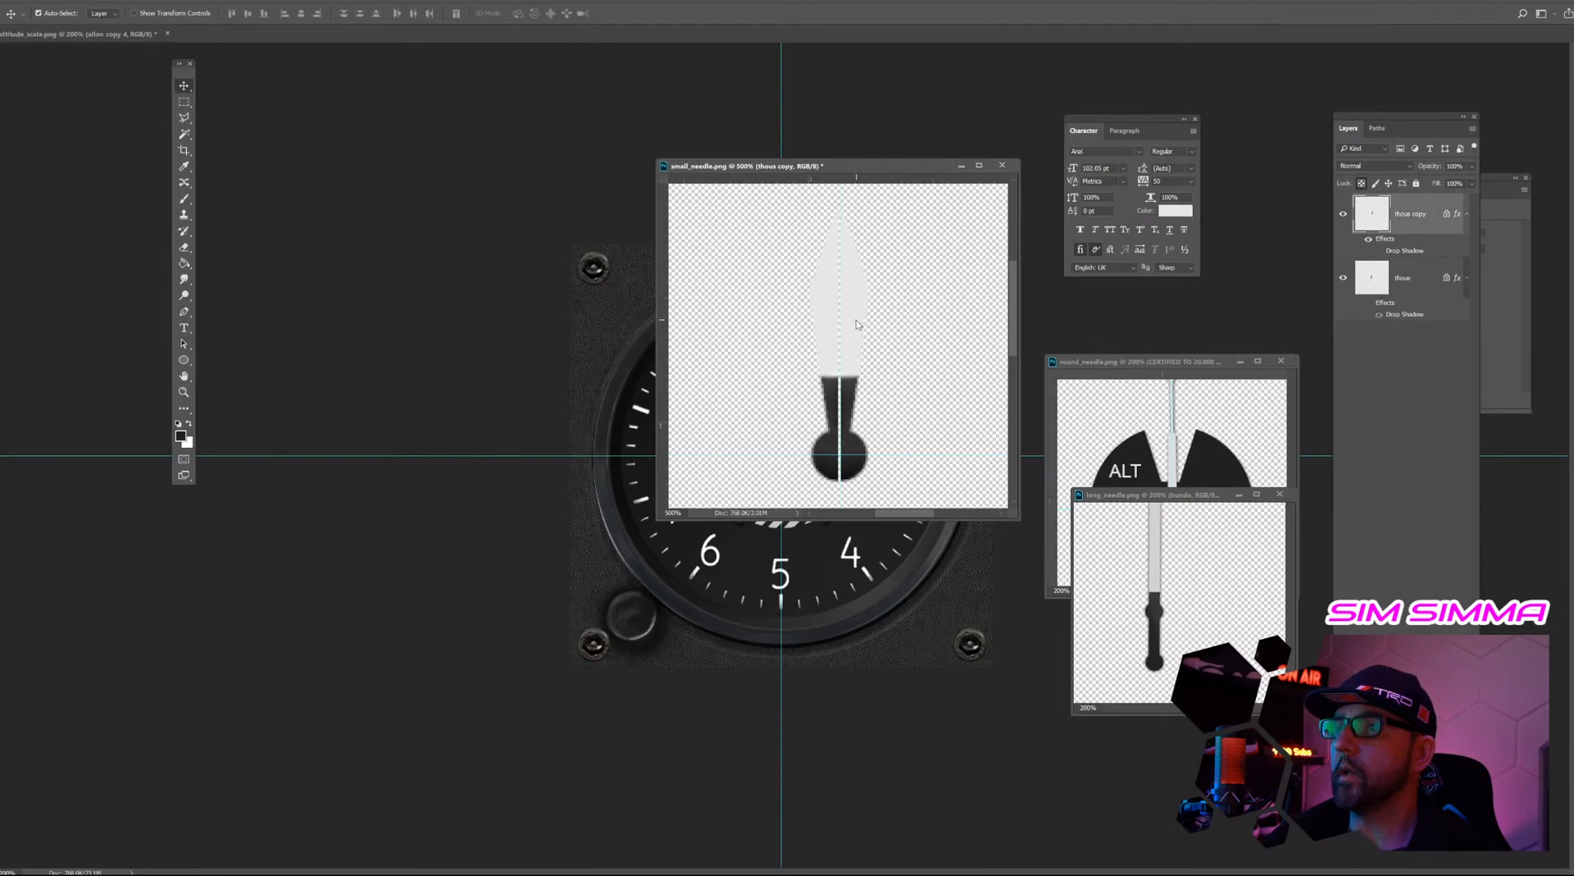
click(851, 322)
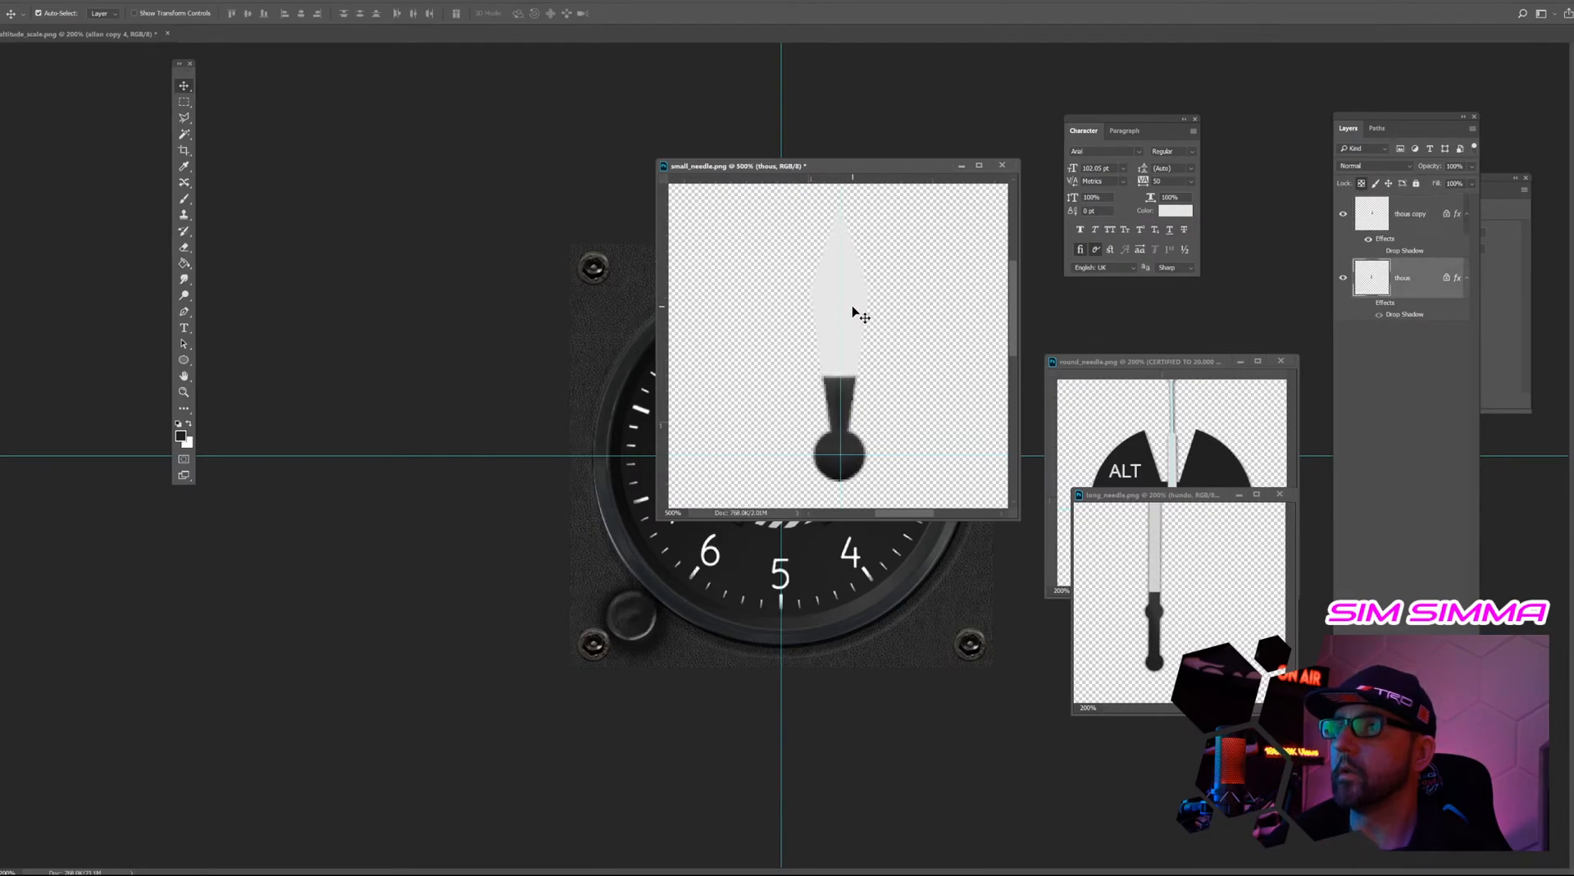
Merge the two needle halves into one layer and turn its drop shadow back on.
click(854, 316)
key(ctrl)
key(ctrl+e)
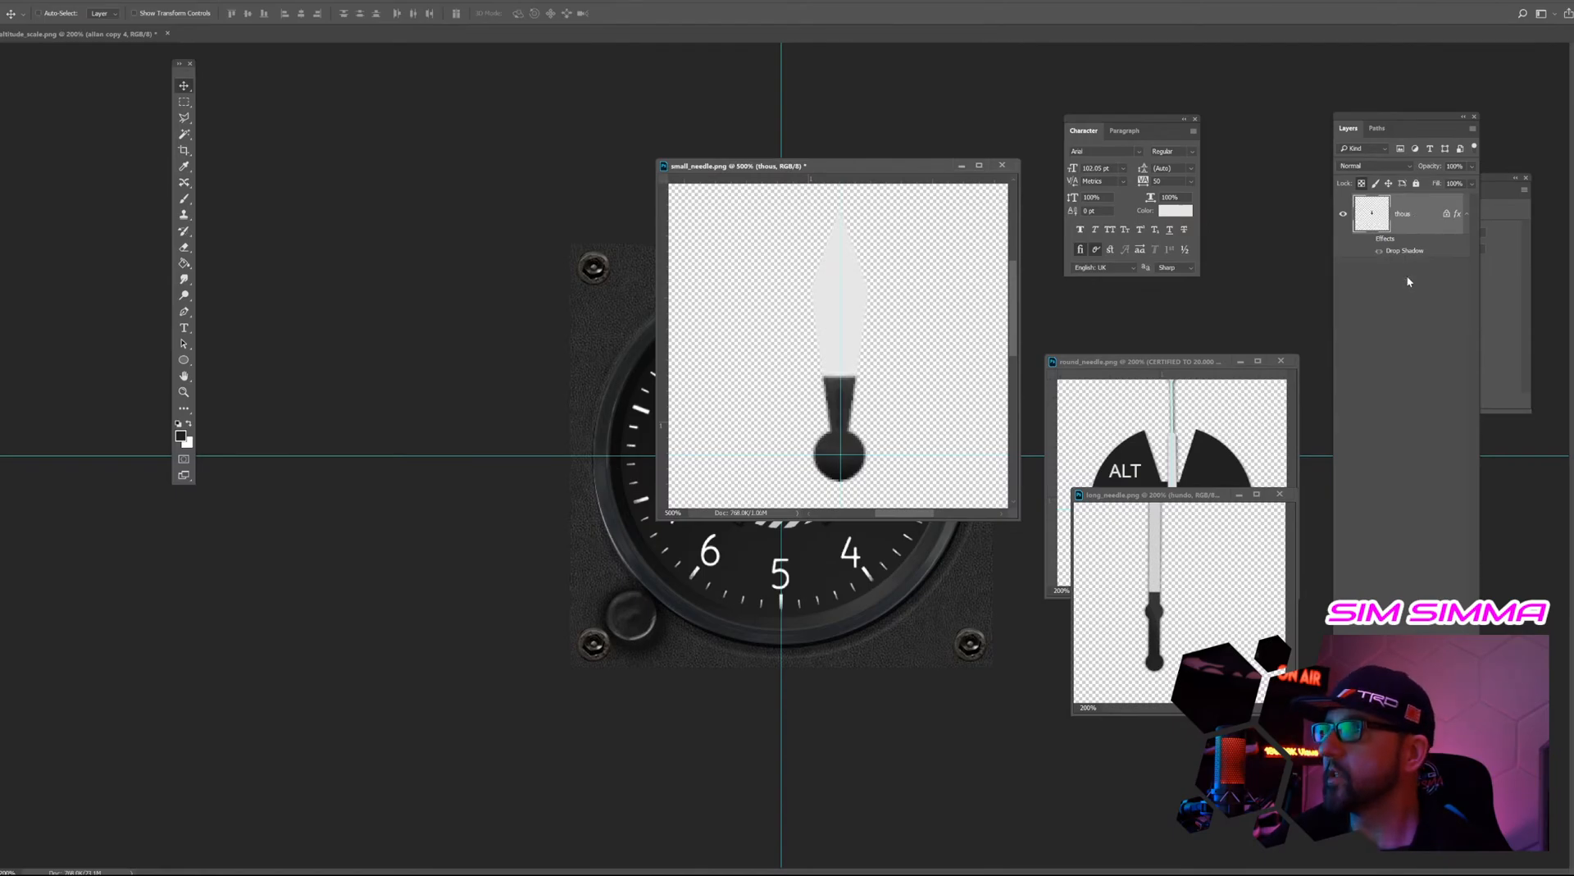
click(1379, 252)
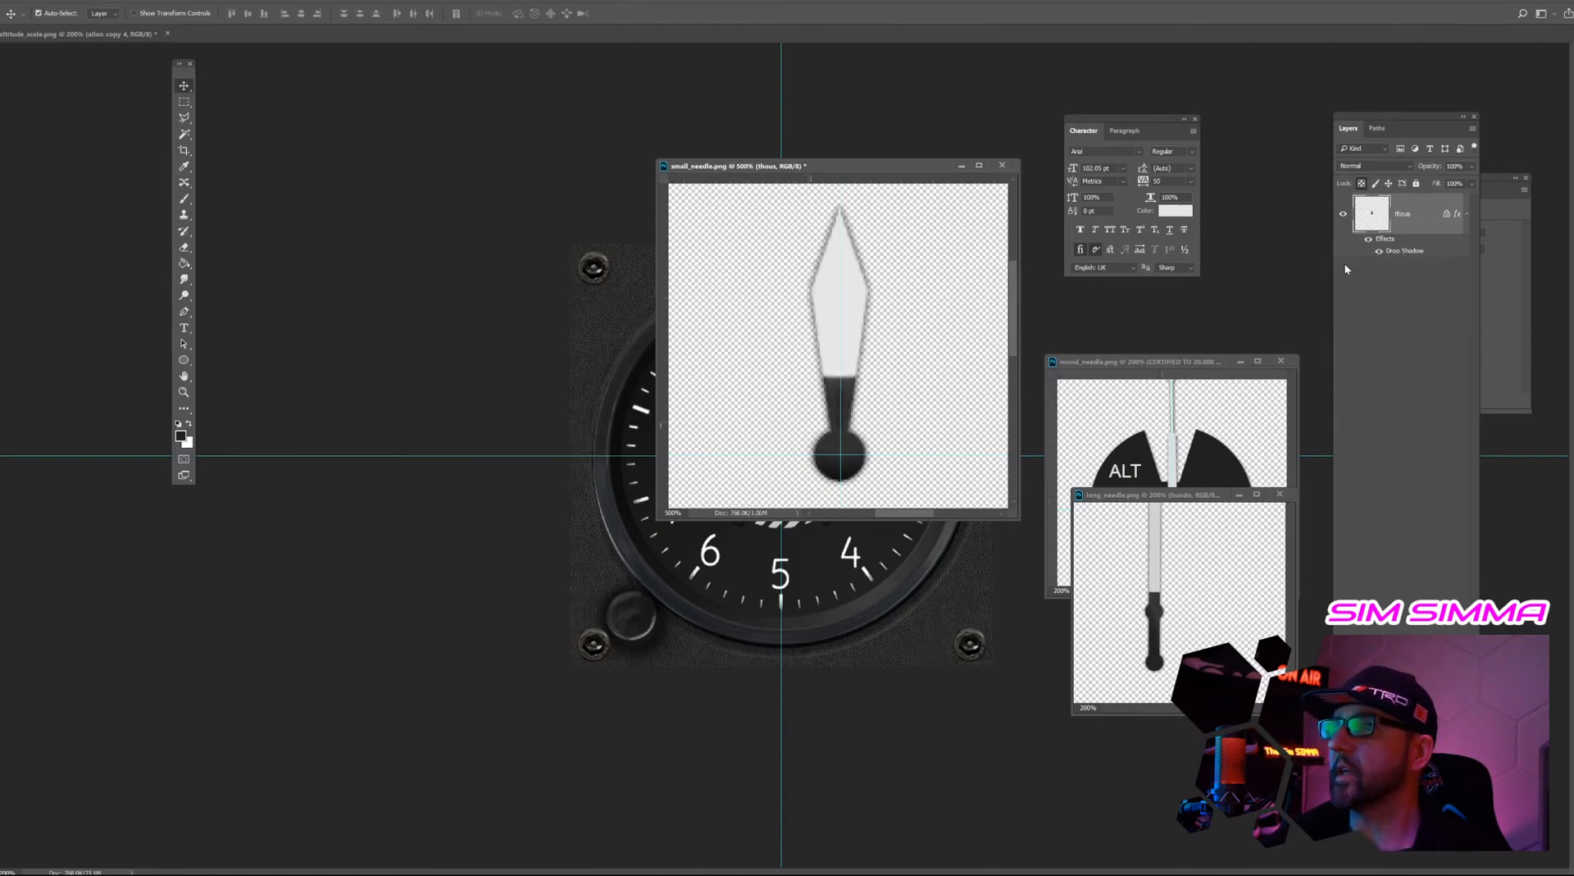
Save the needle as small_needle in PNG format in the instrument's resources folder, replacing the existing file.
click(43, 3)
click(82, 127)
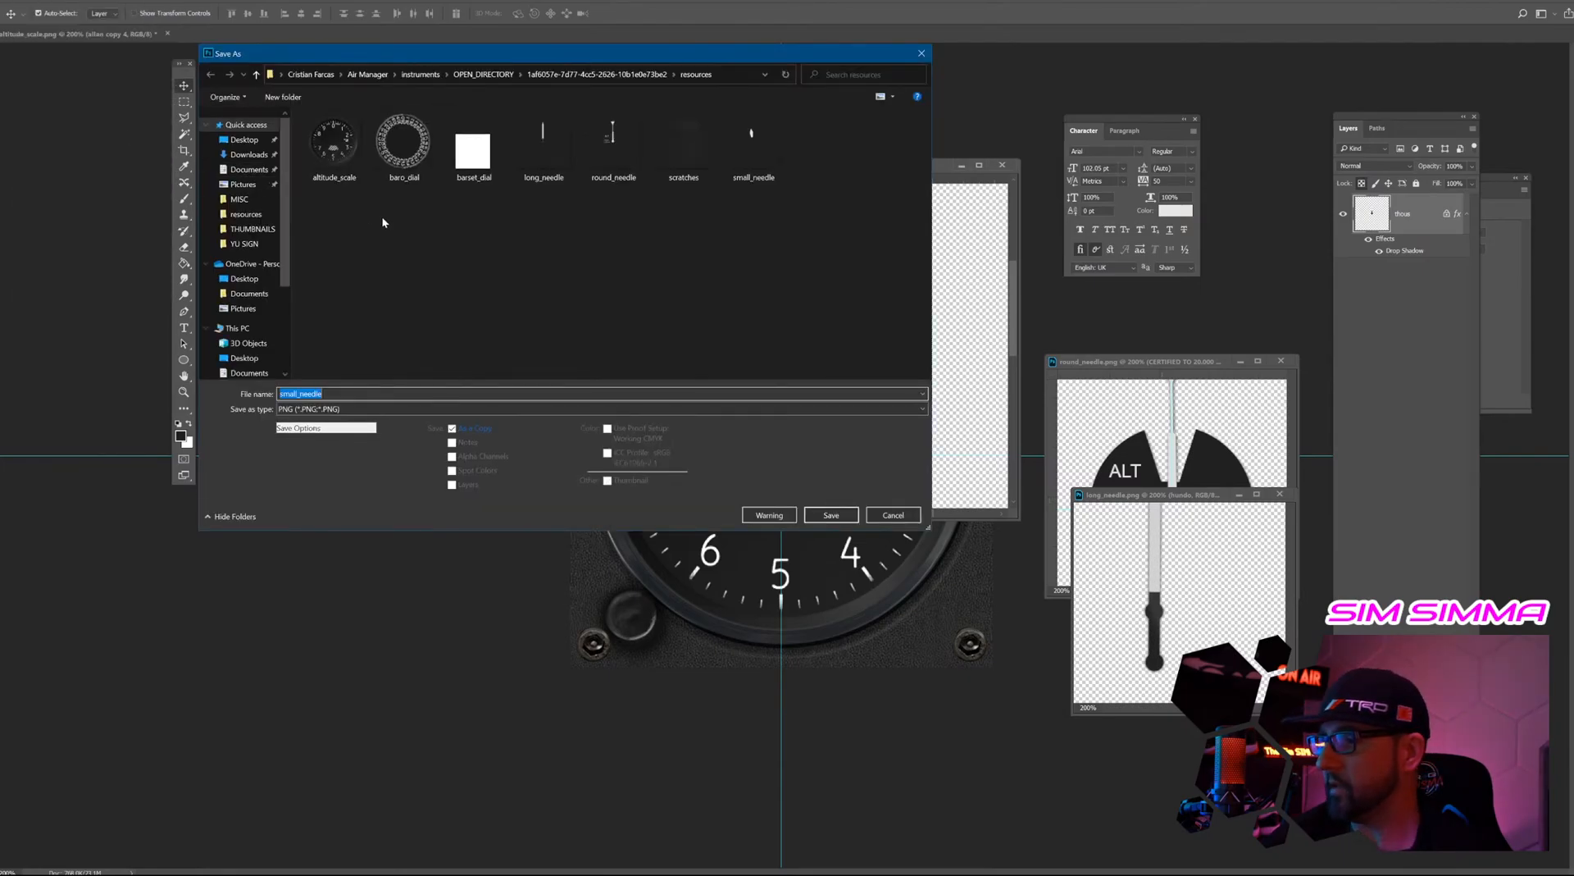
click(360, 407)
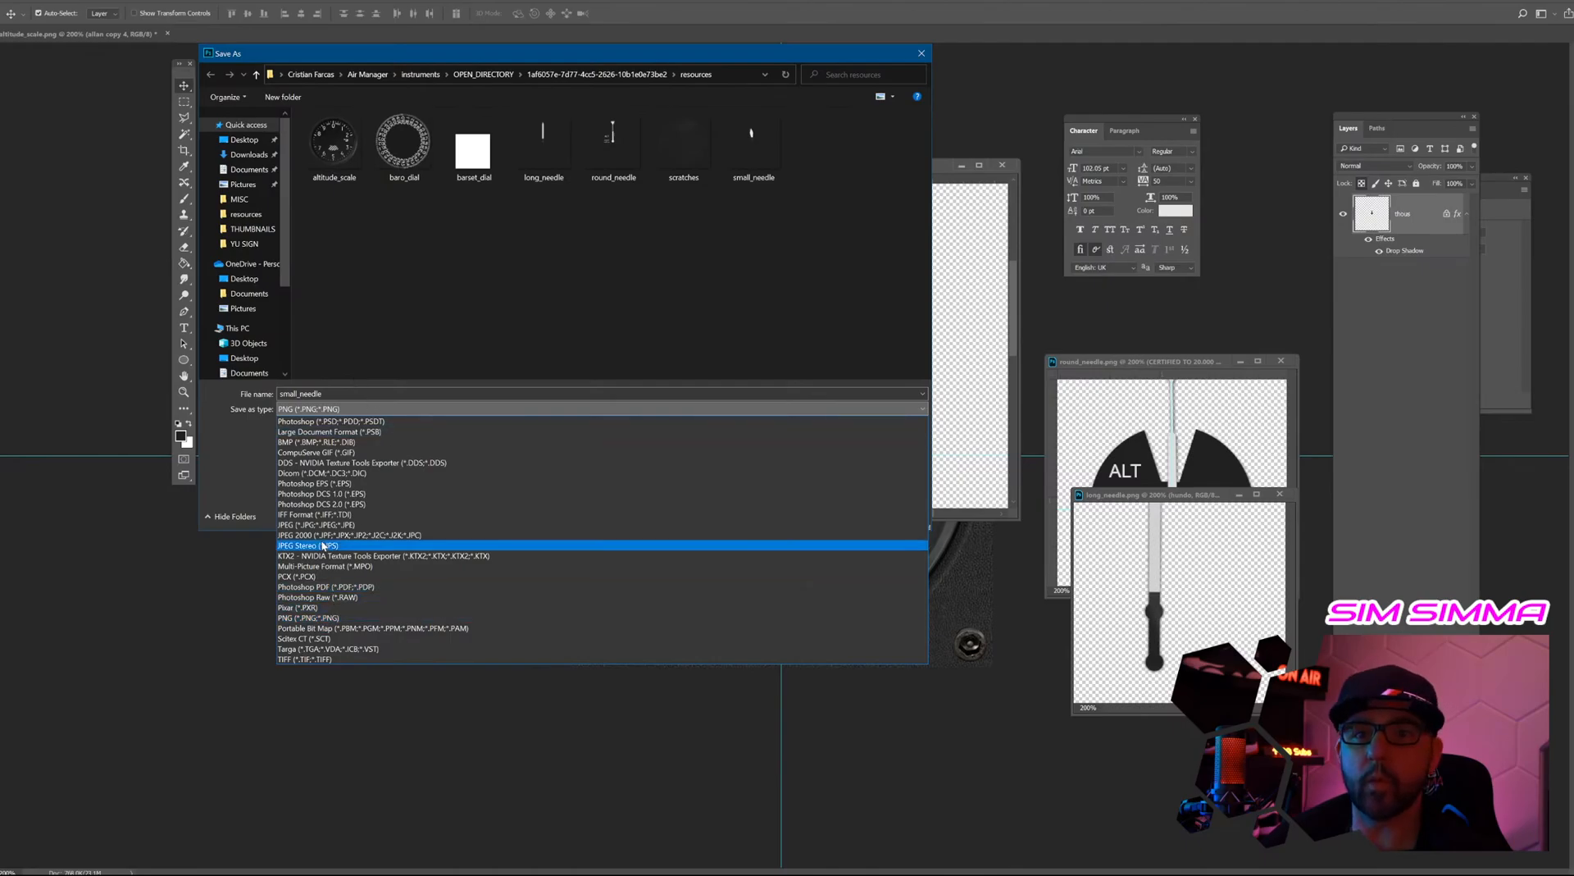
click(327, 618)
drag(697, 60, 825, 191)
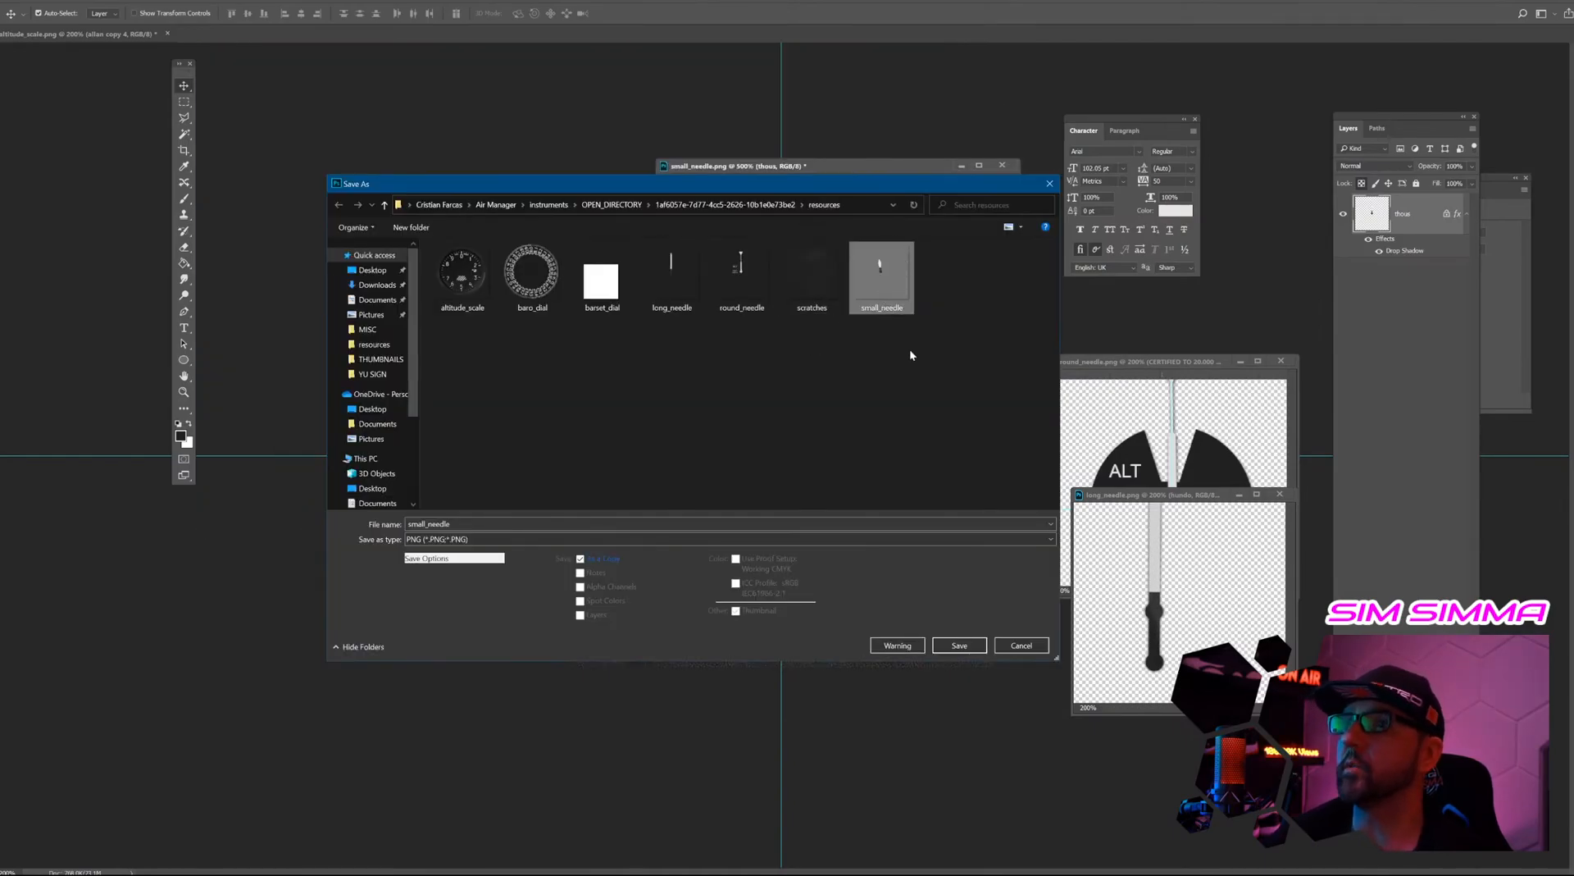
click(980, 642)
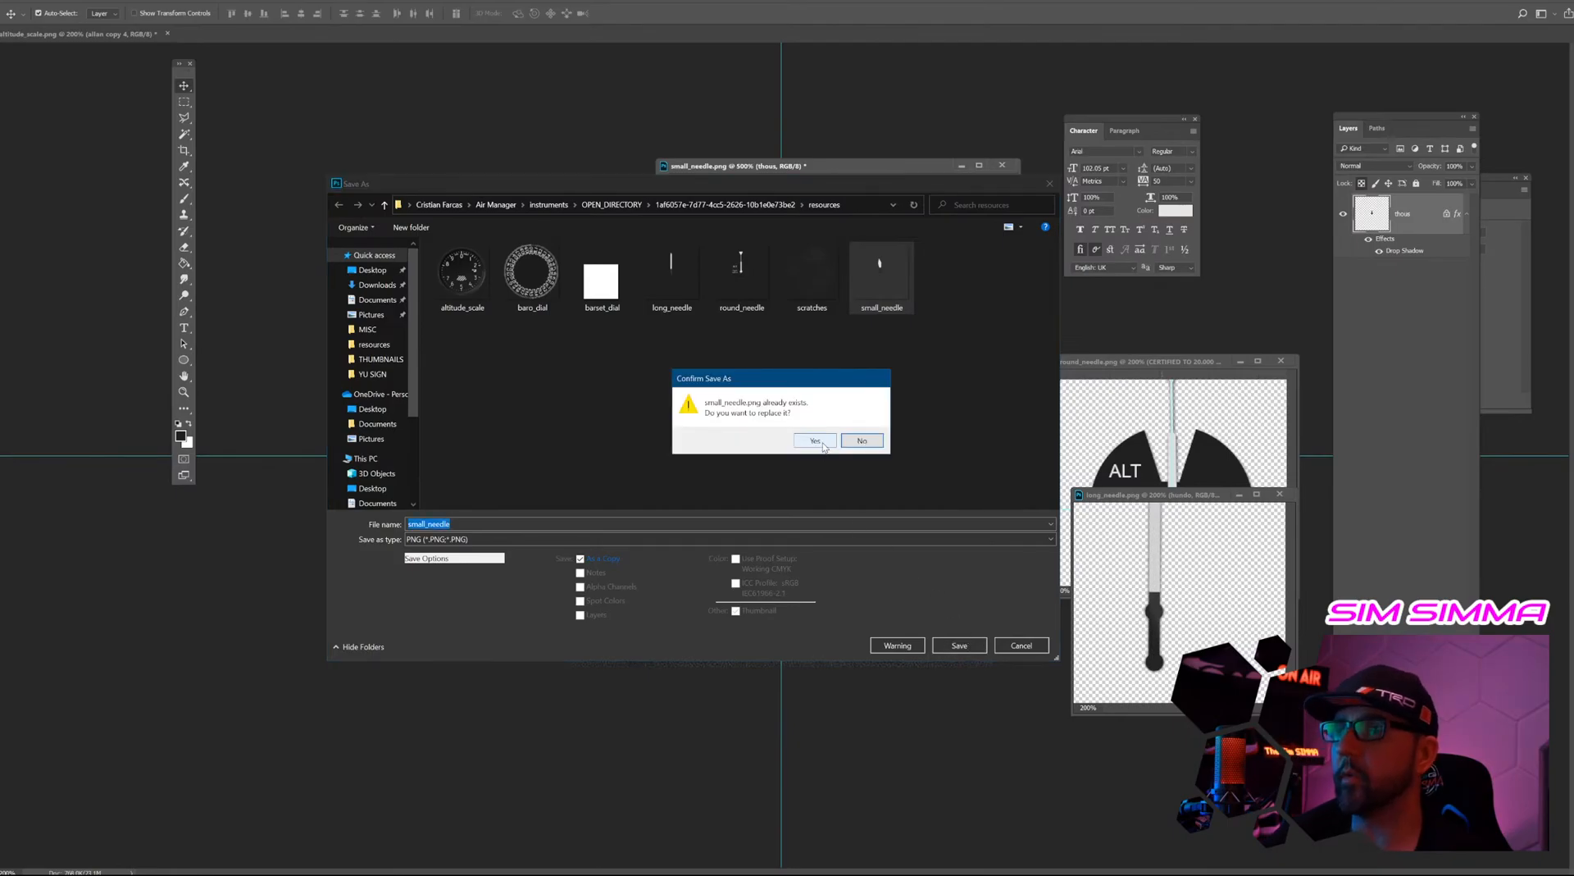
click(824, 447)
click(892, 167)
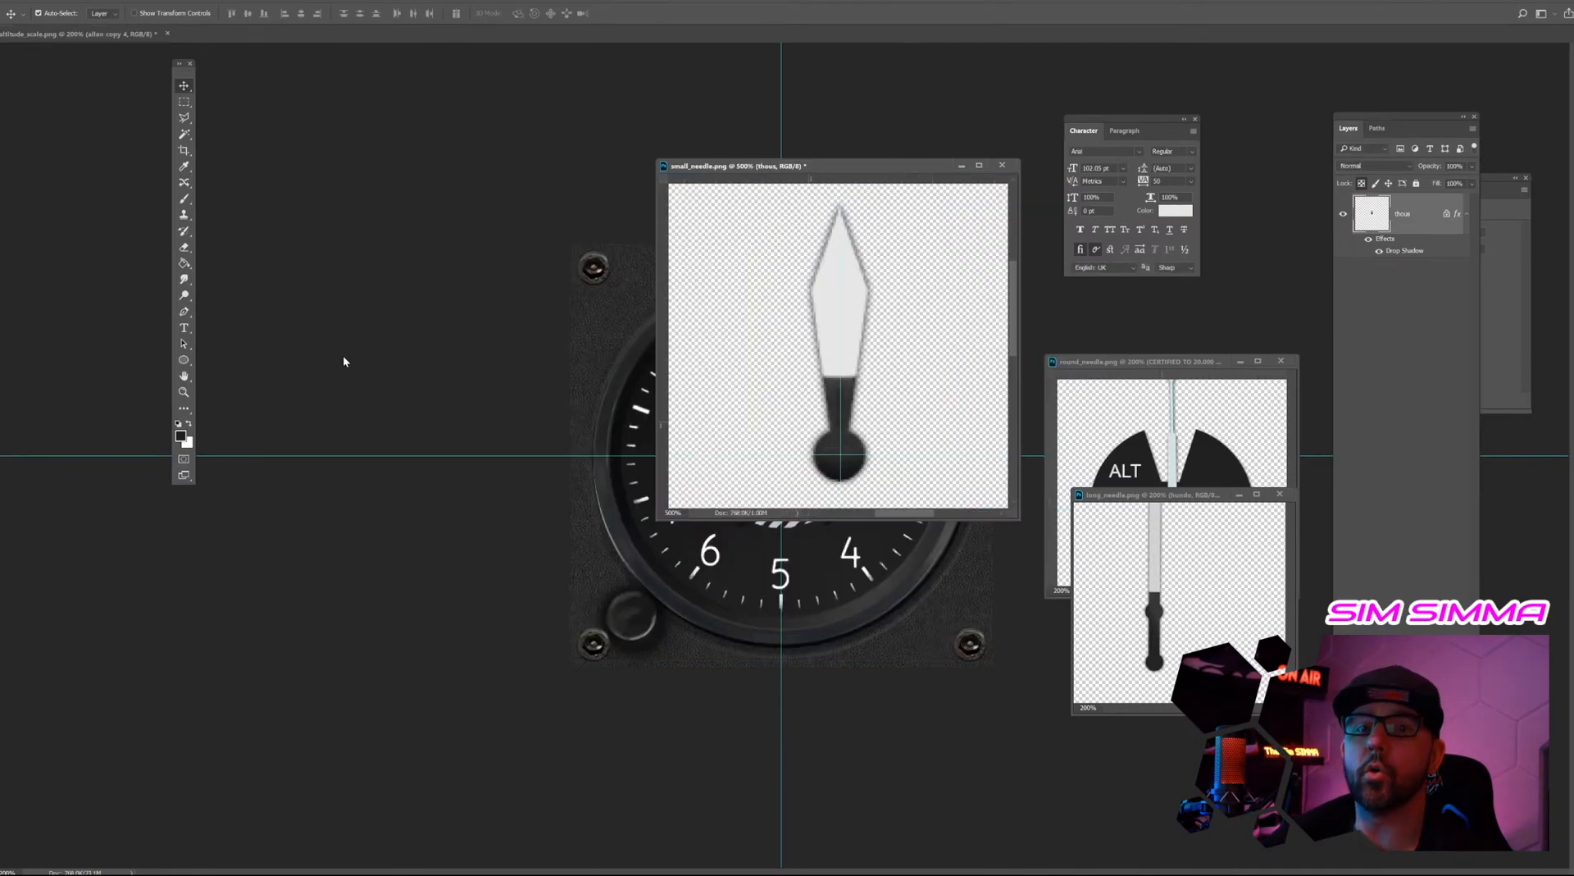
Move the small_needle.png window off the altimeter and rotate the faceplate's small needle upright, centred on the vertical guide.
drag(844, 170, 1175, 197)
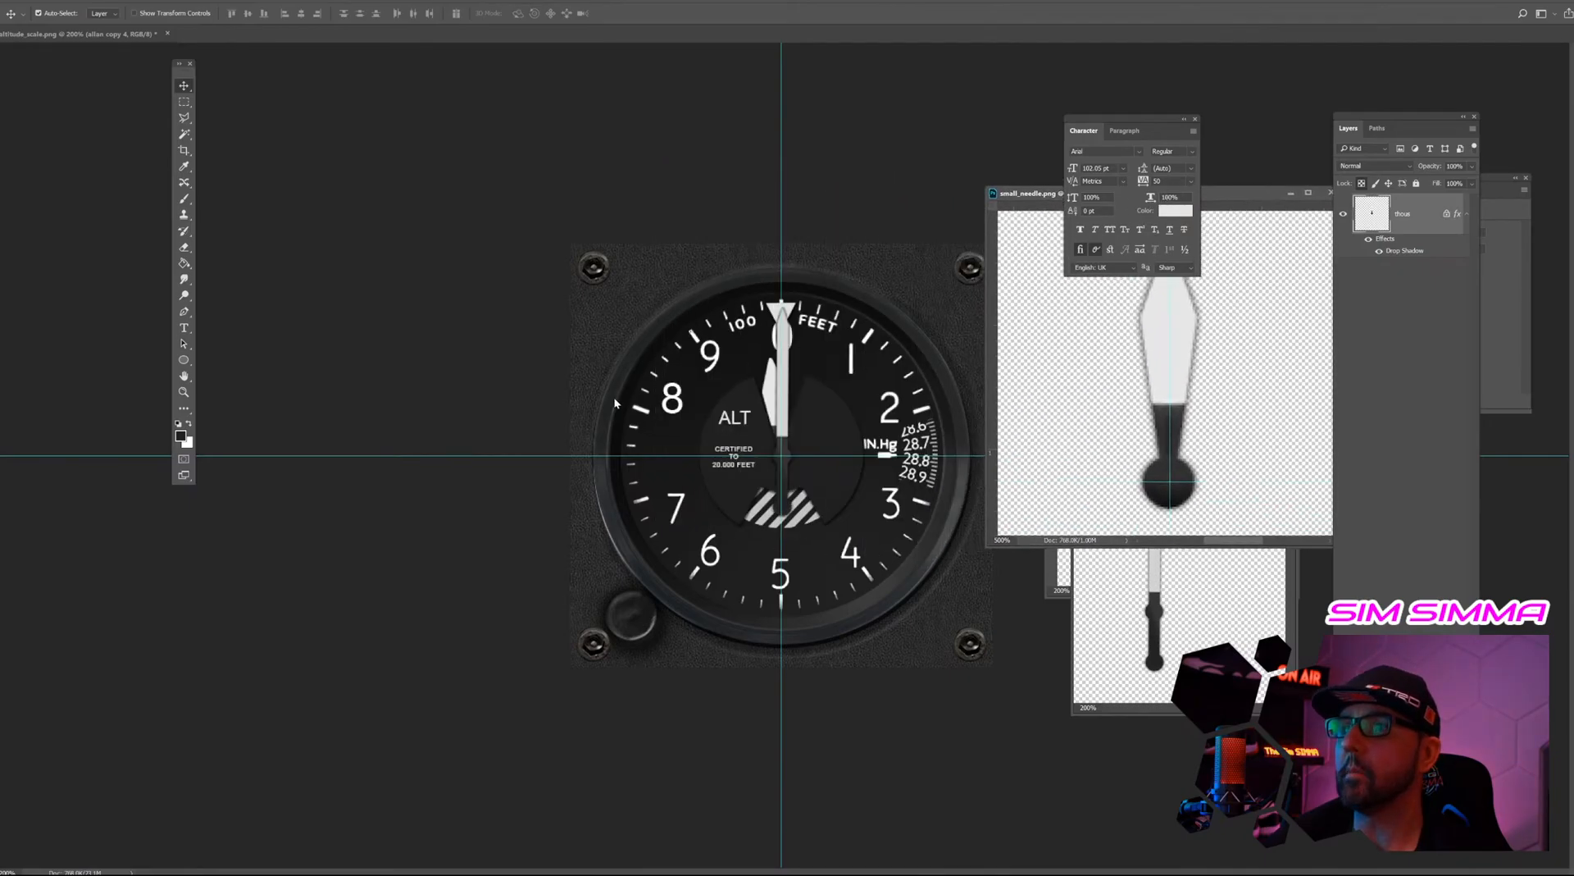
click(773, 383)
key(ctrl+t)
drag(818, 342, 830, 353)
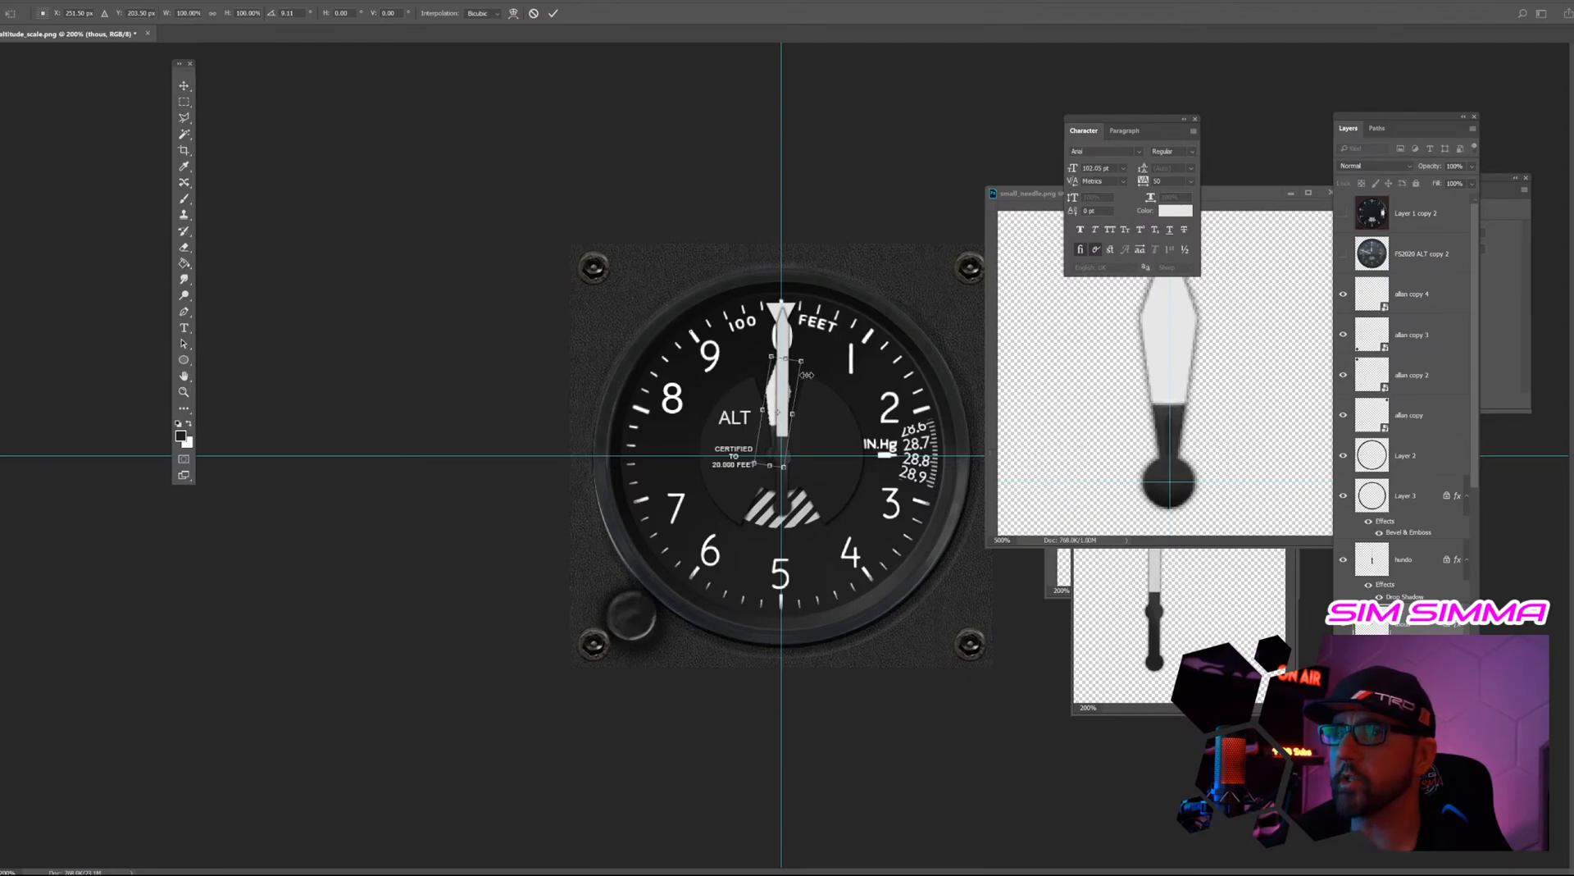
key(Right)
key(Right)
key(Right)
key(Right)
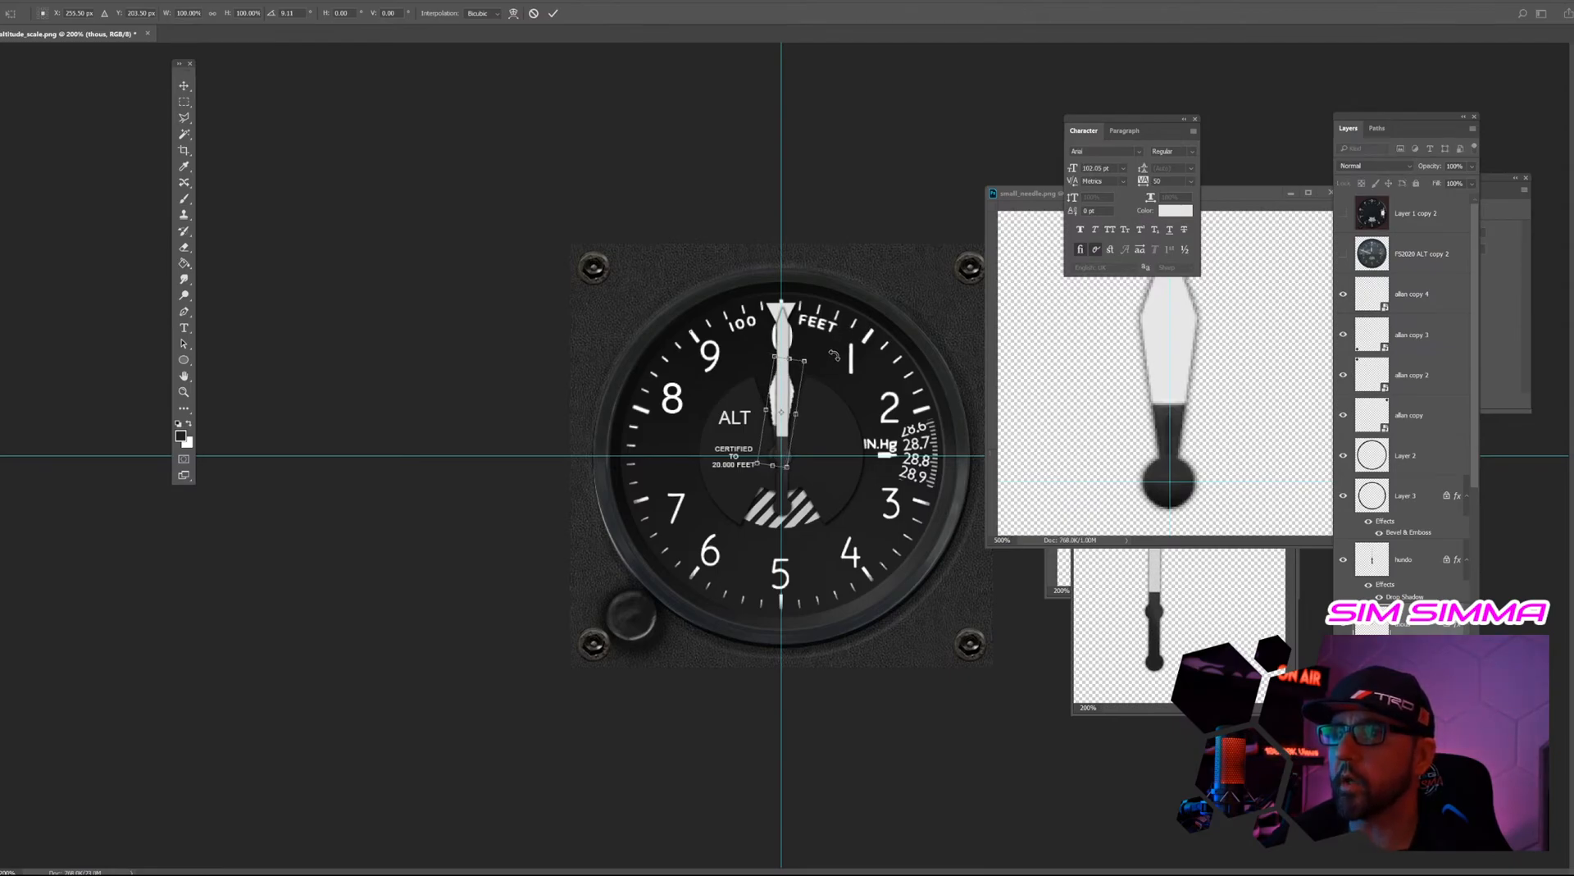
drag(833, 353, 831, 348)
key(Escape)
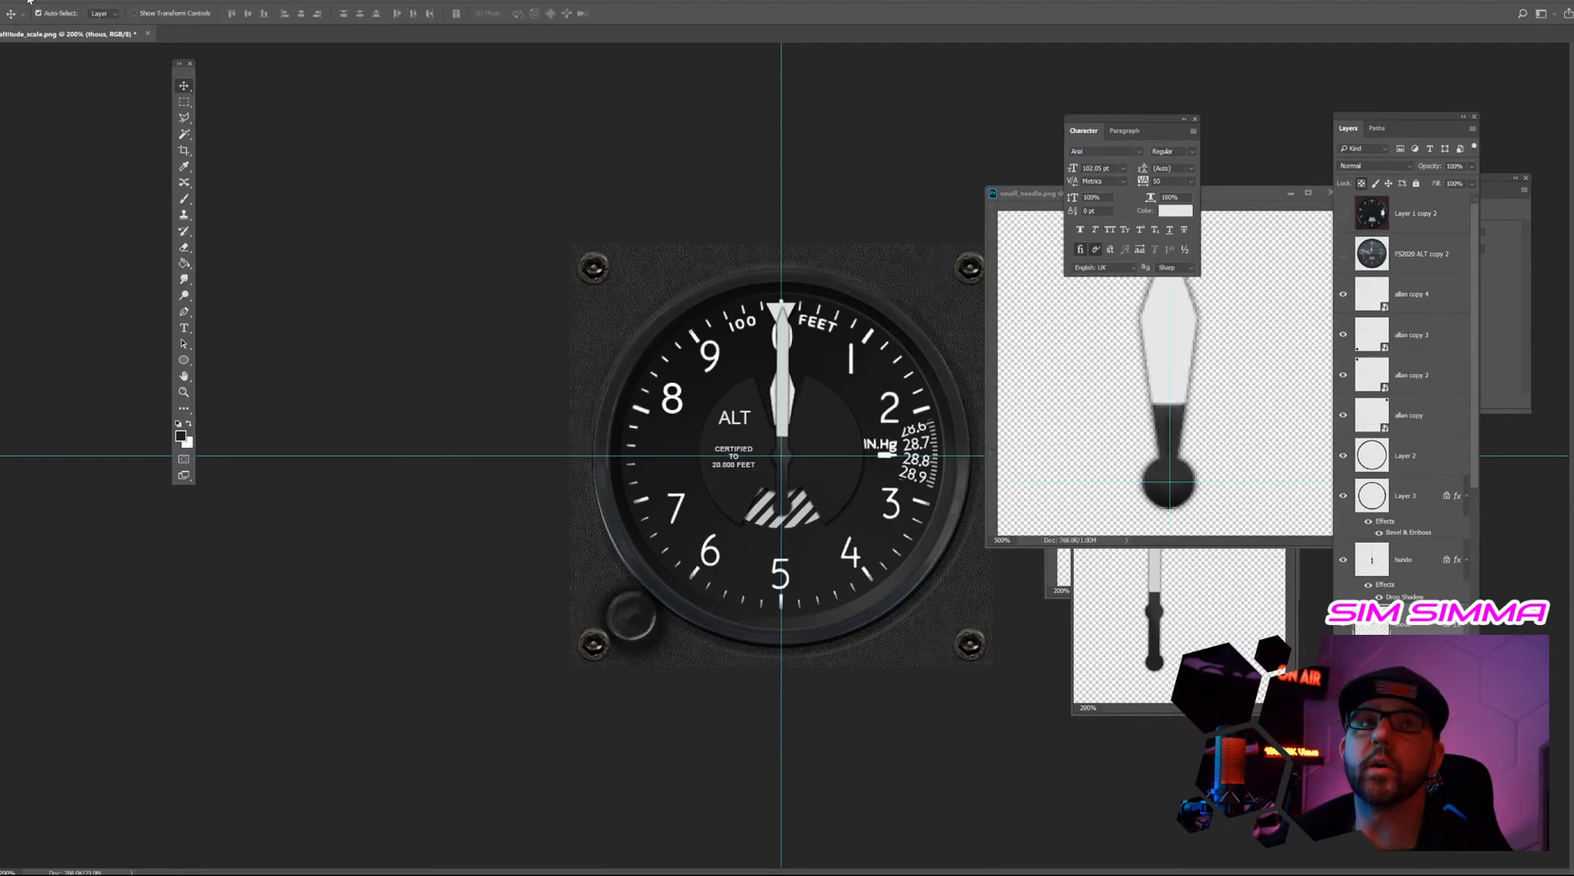
click(27, 2)
click(82, 127)
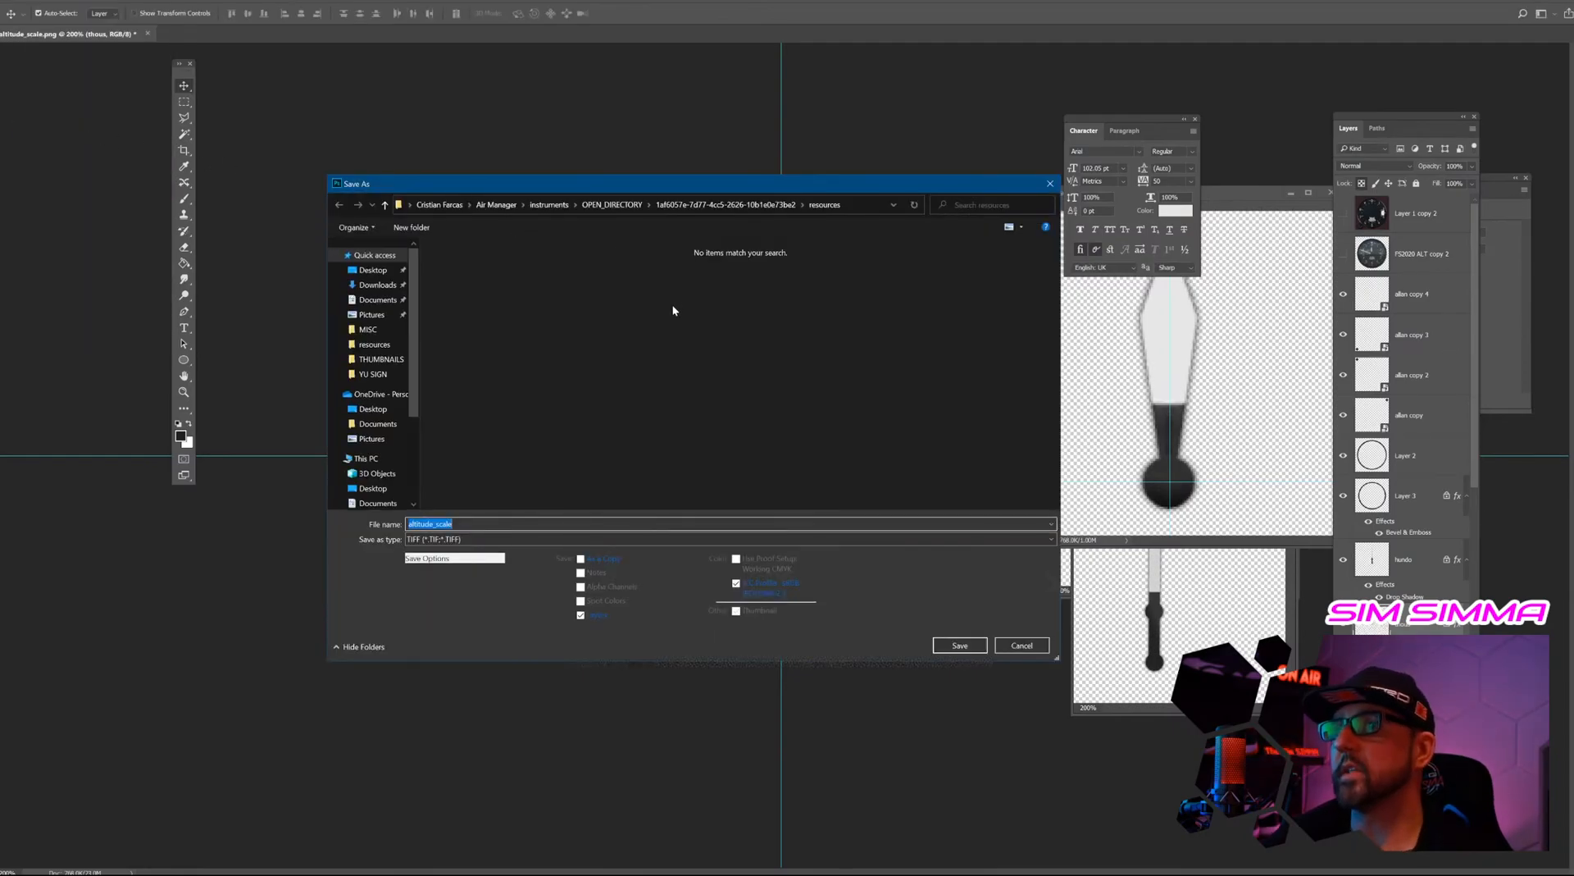
click(1006, 648)
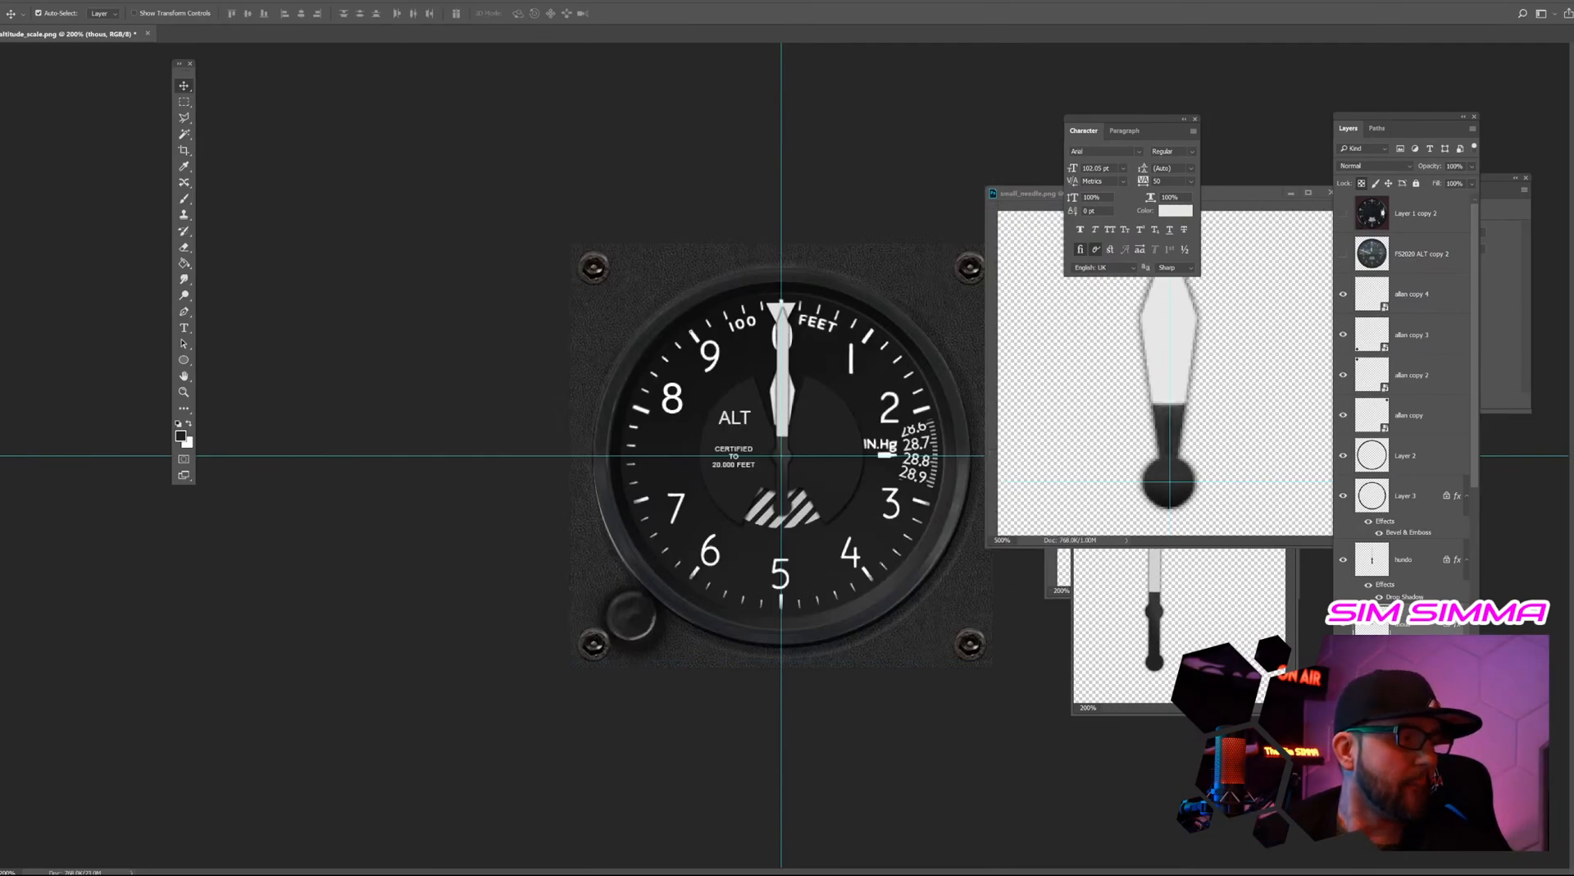
Switch to File Explorer's 172 guages folder and preview the reflection 2 image.
key(alt+Tab)
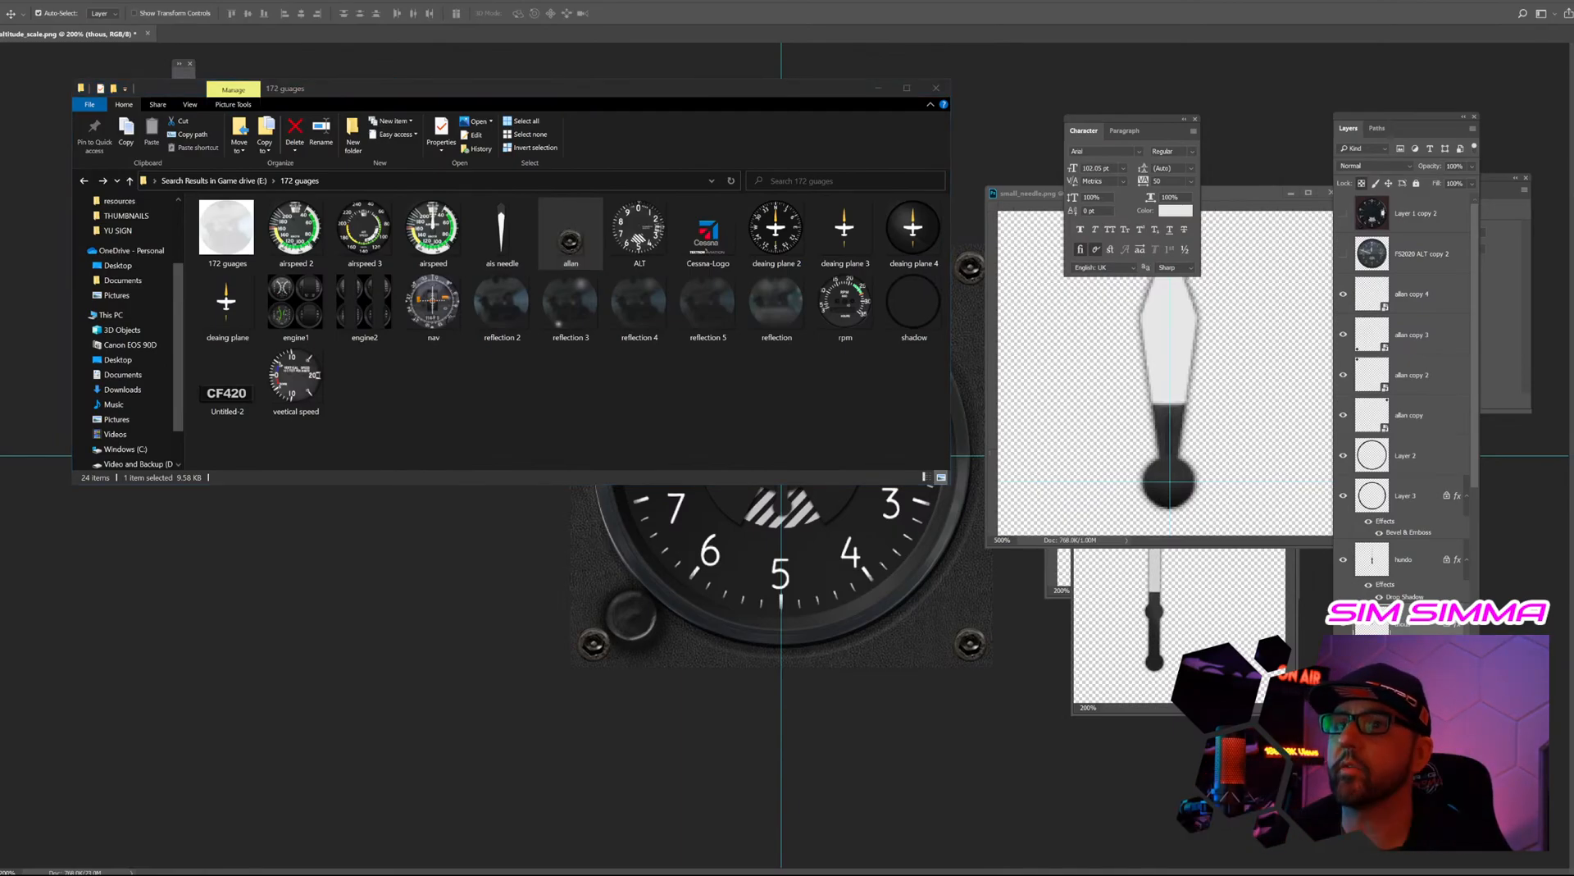
click(607, 466)
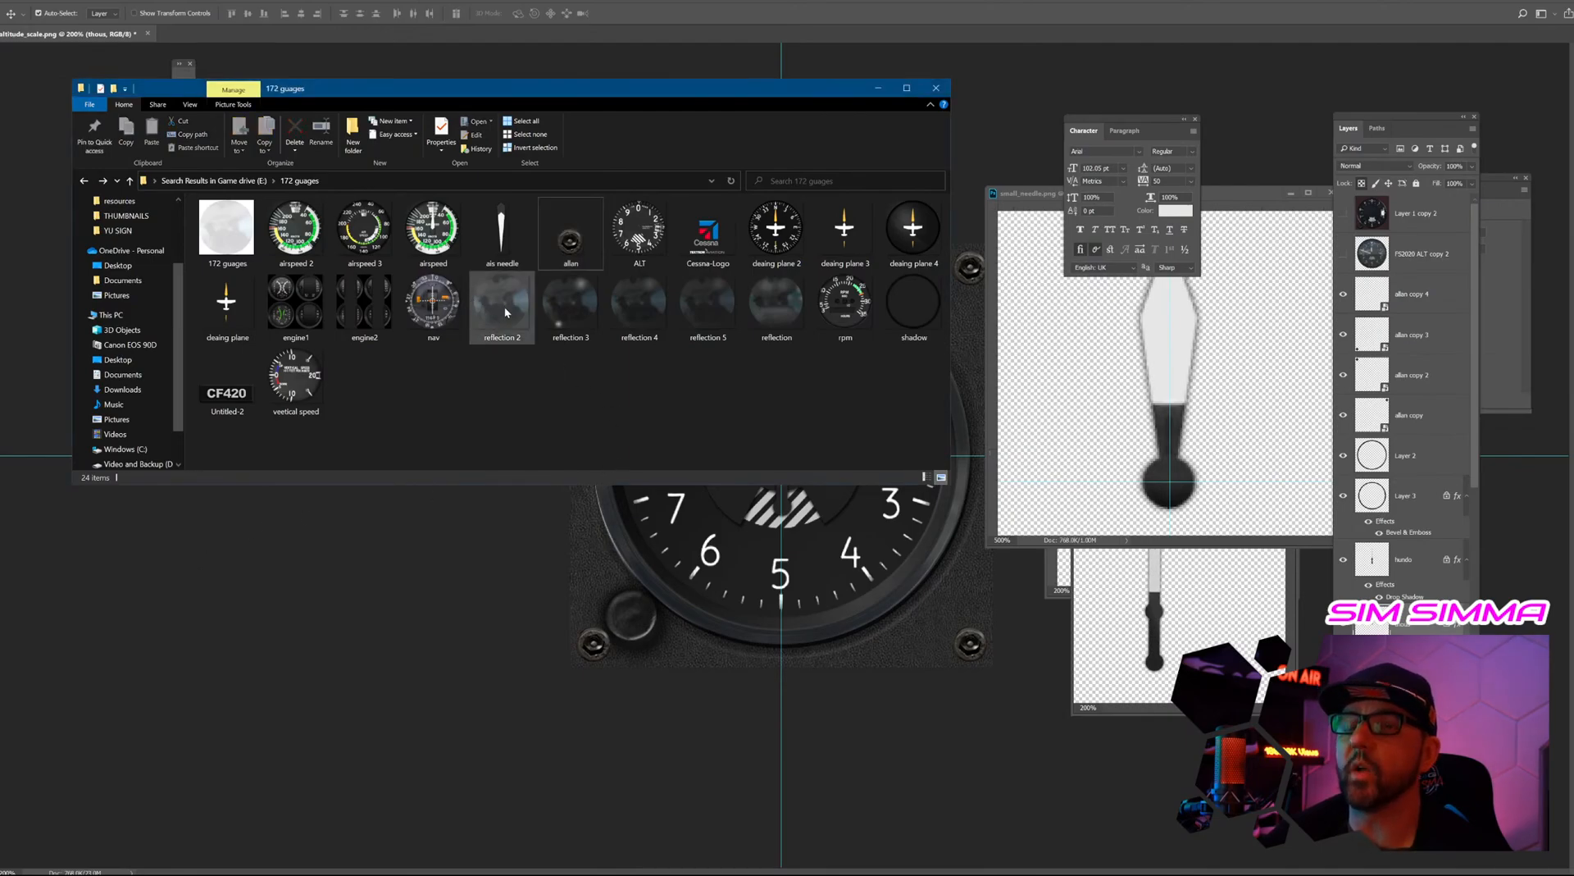
double_click(505, 309)
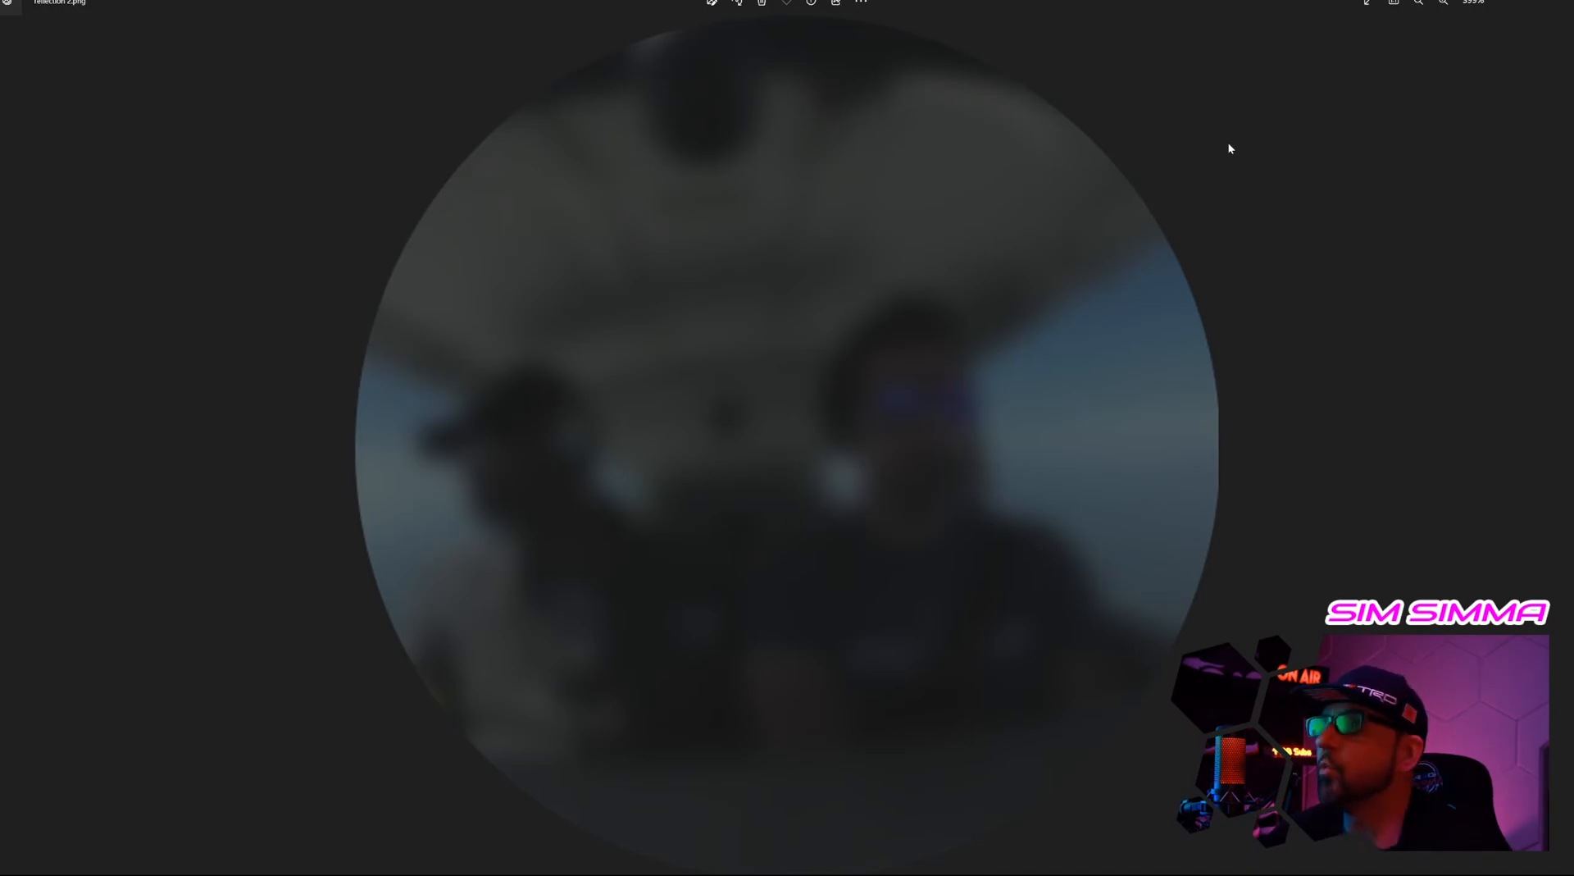
click(1562, 3)
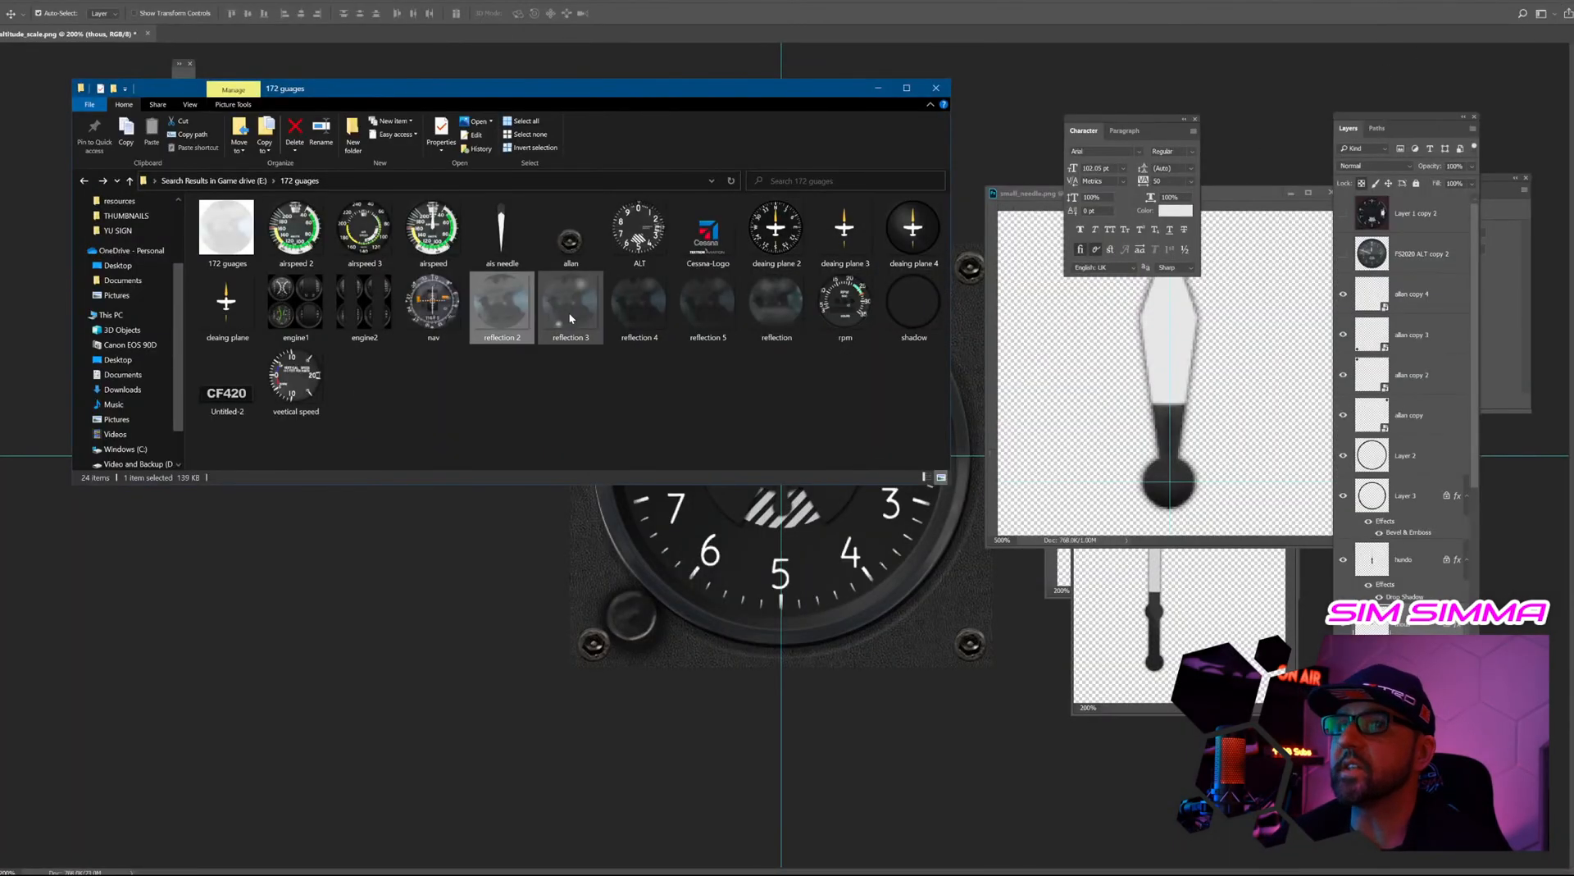
click(712, 374)
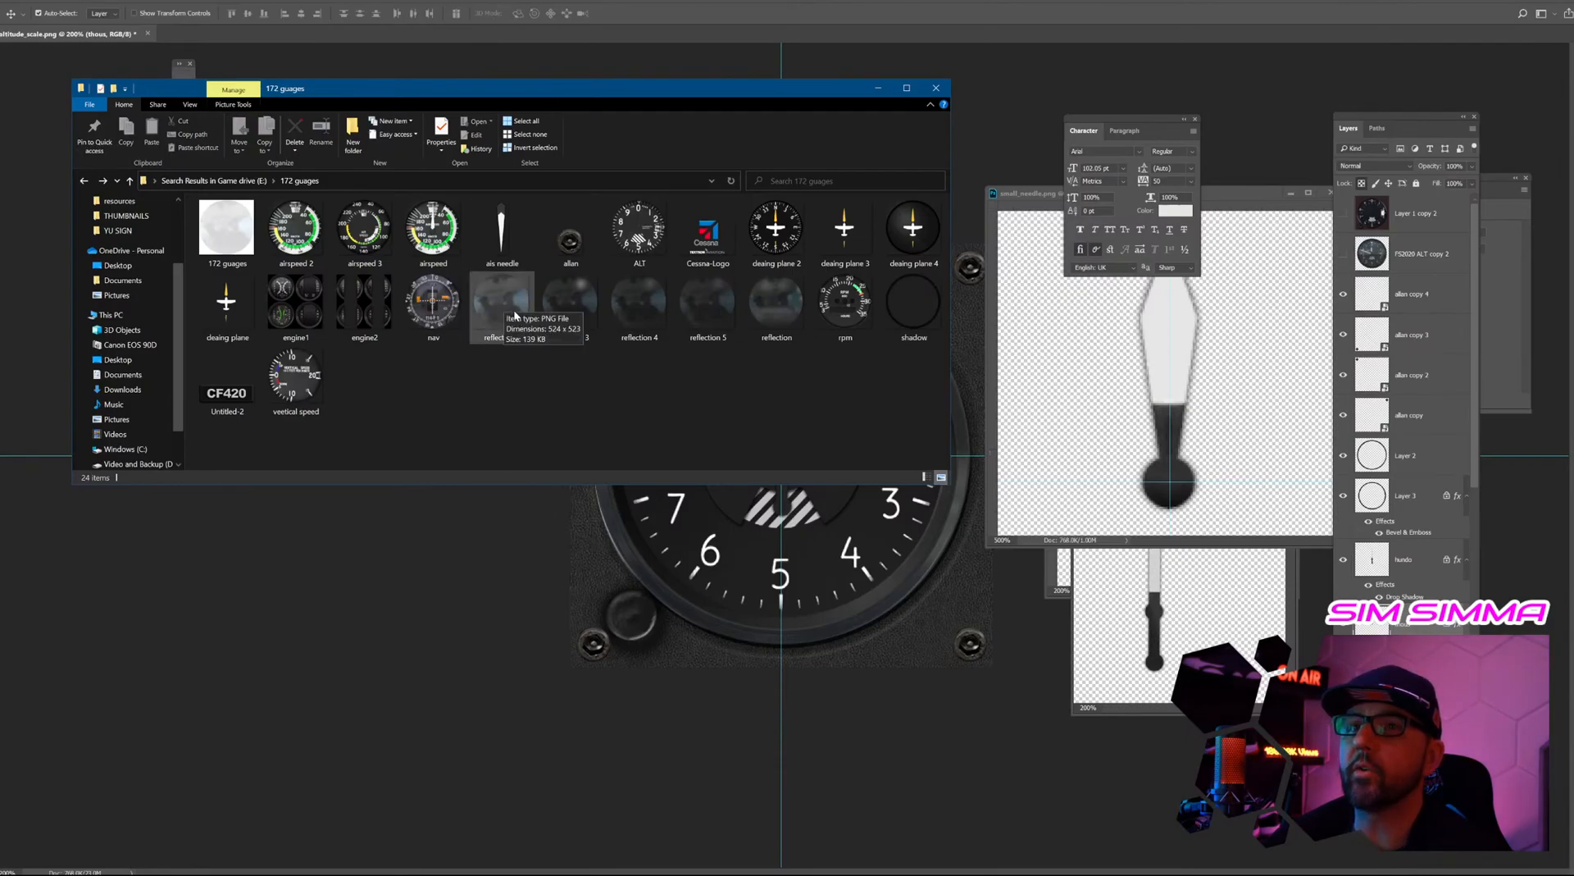
Place the reflection 2 image in the altimeter document and scale it to about 67%, centred over the dial.
drag(508, 307, 771, 547)
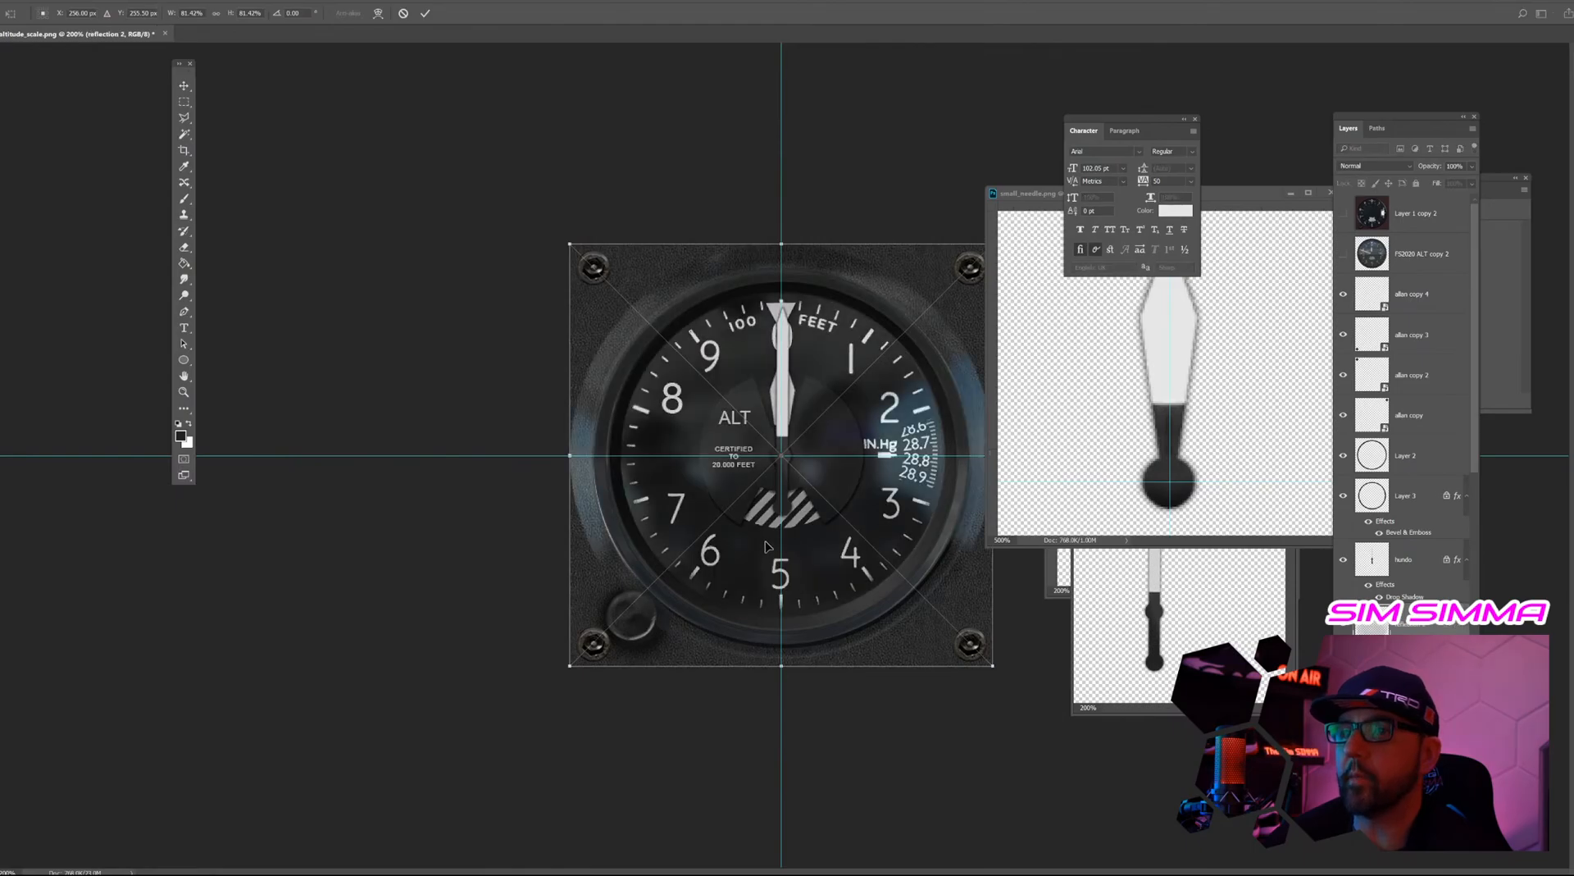
key(Return)
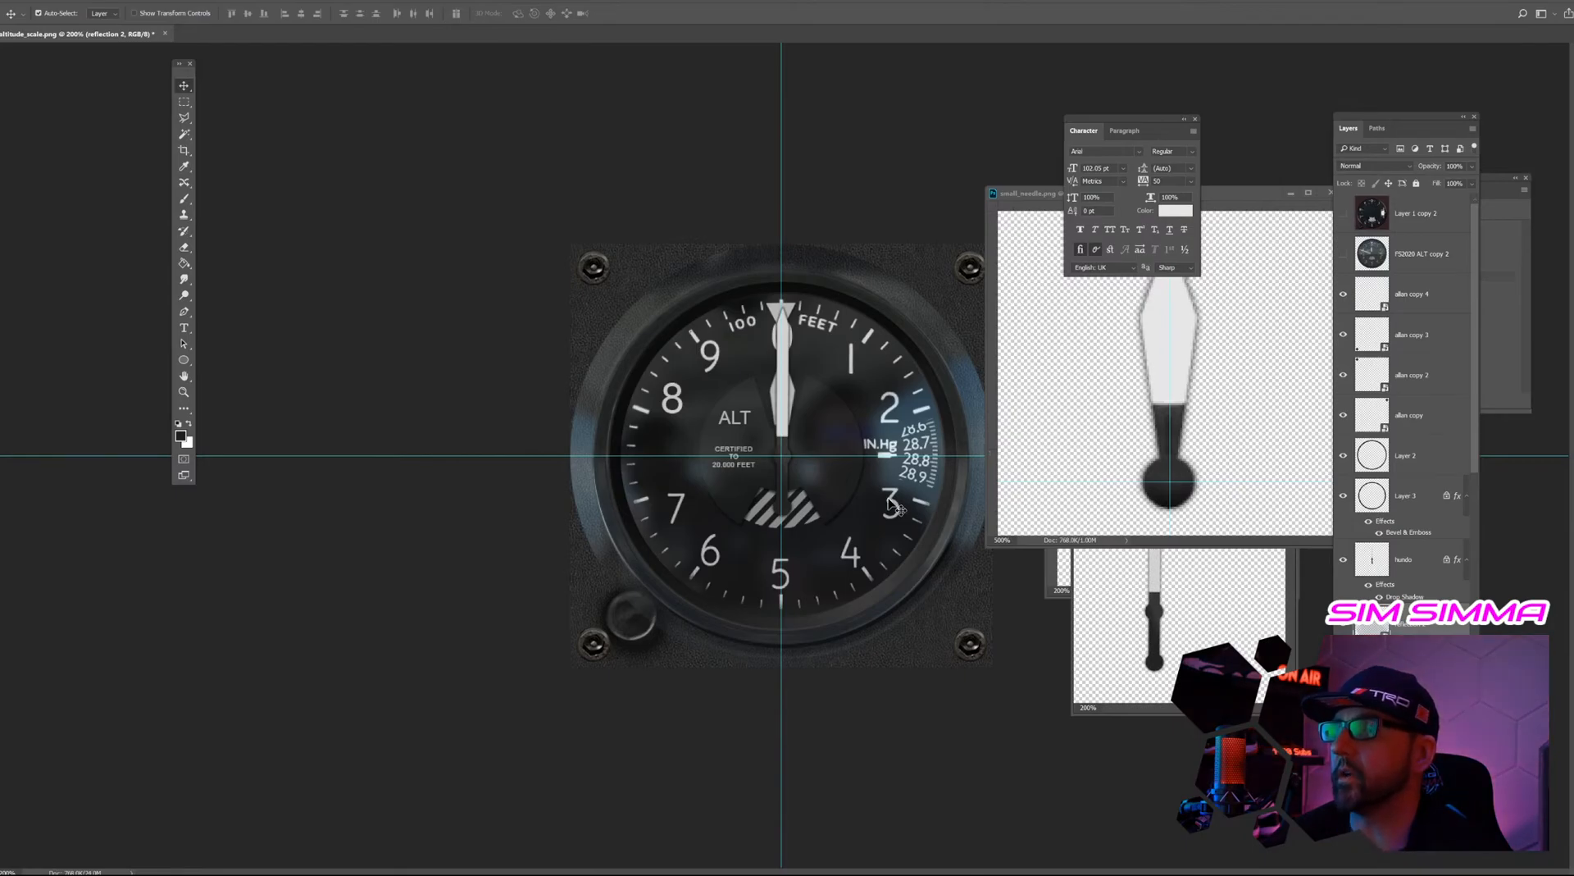
key(ctrl+t)
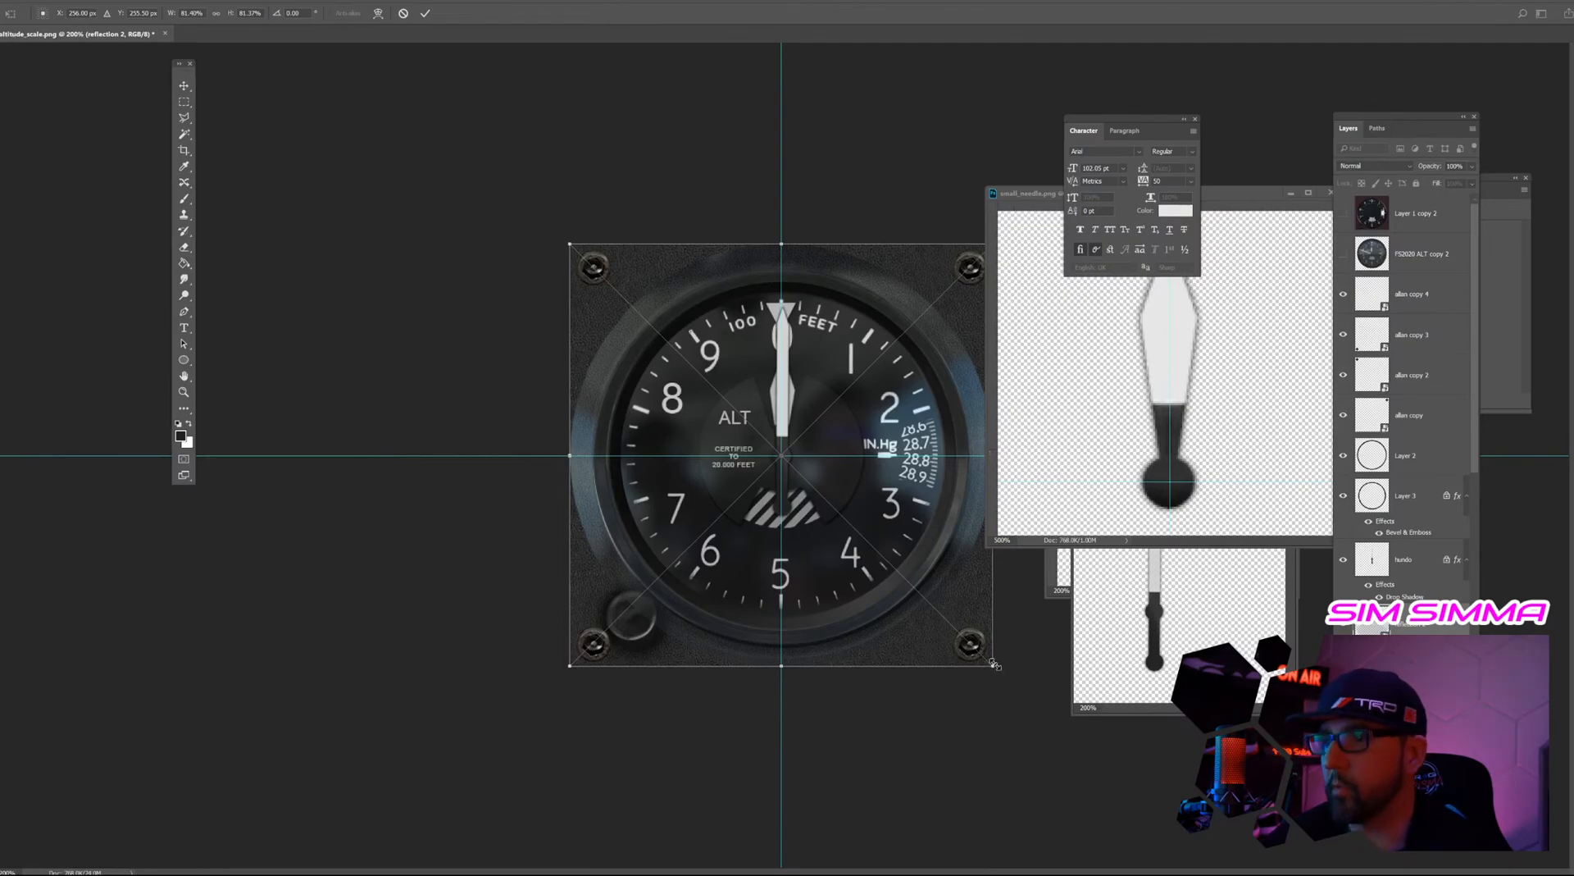
drag(993, 666, 934, 652)
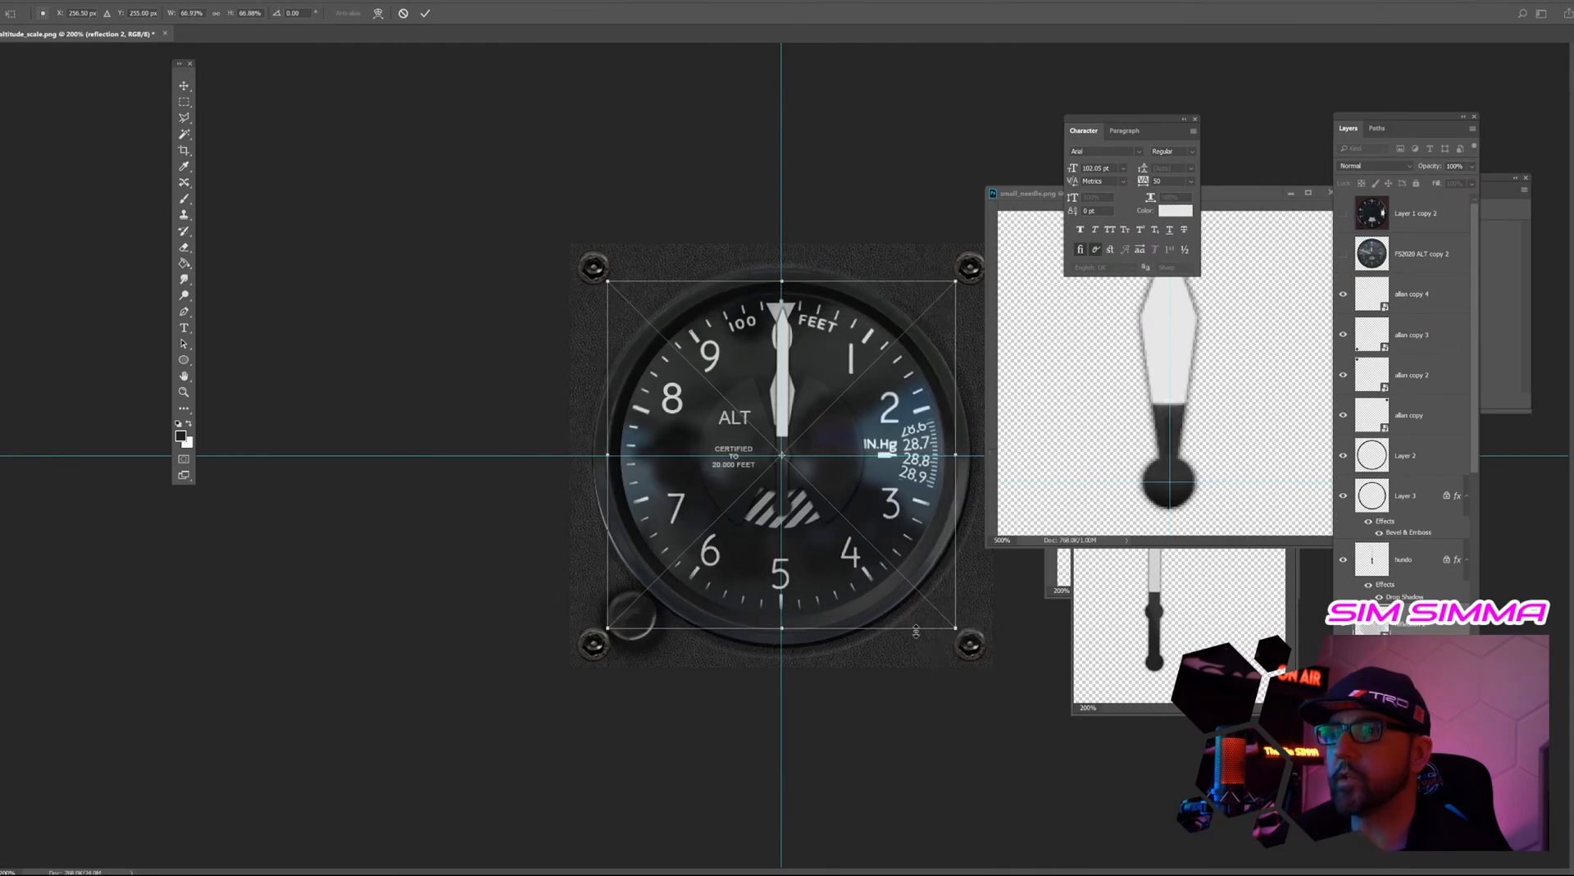
key(Return)
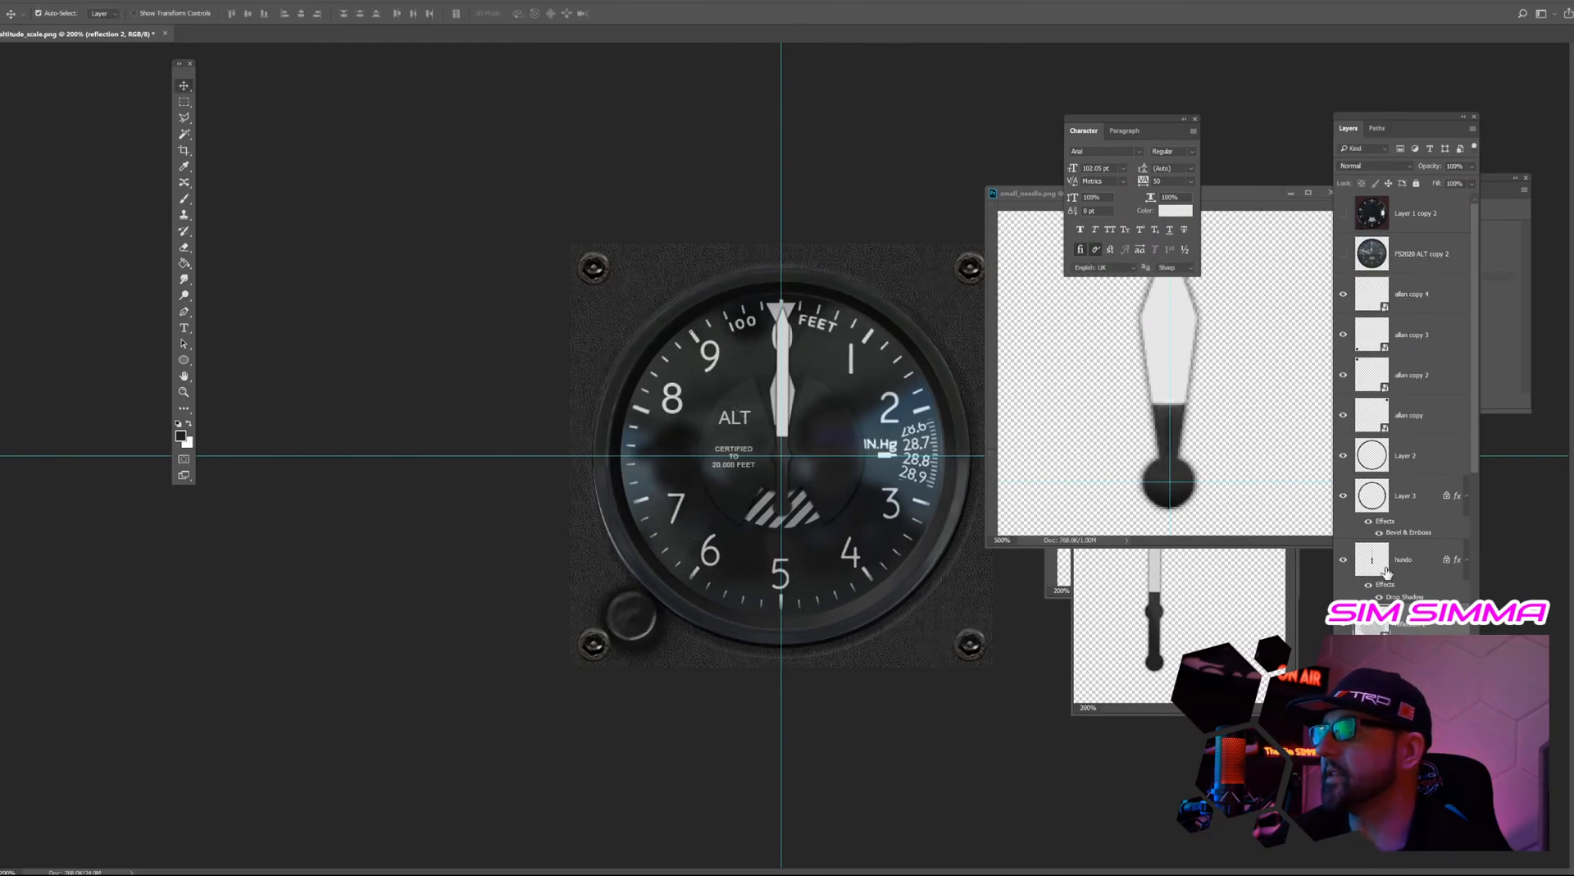
Move the reflection 2 layer directly below Layer 1 copy 2 and scale it to about 65.5% to fit the glass.
drag(1414, 625, 1431, 237)
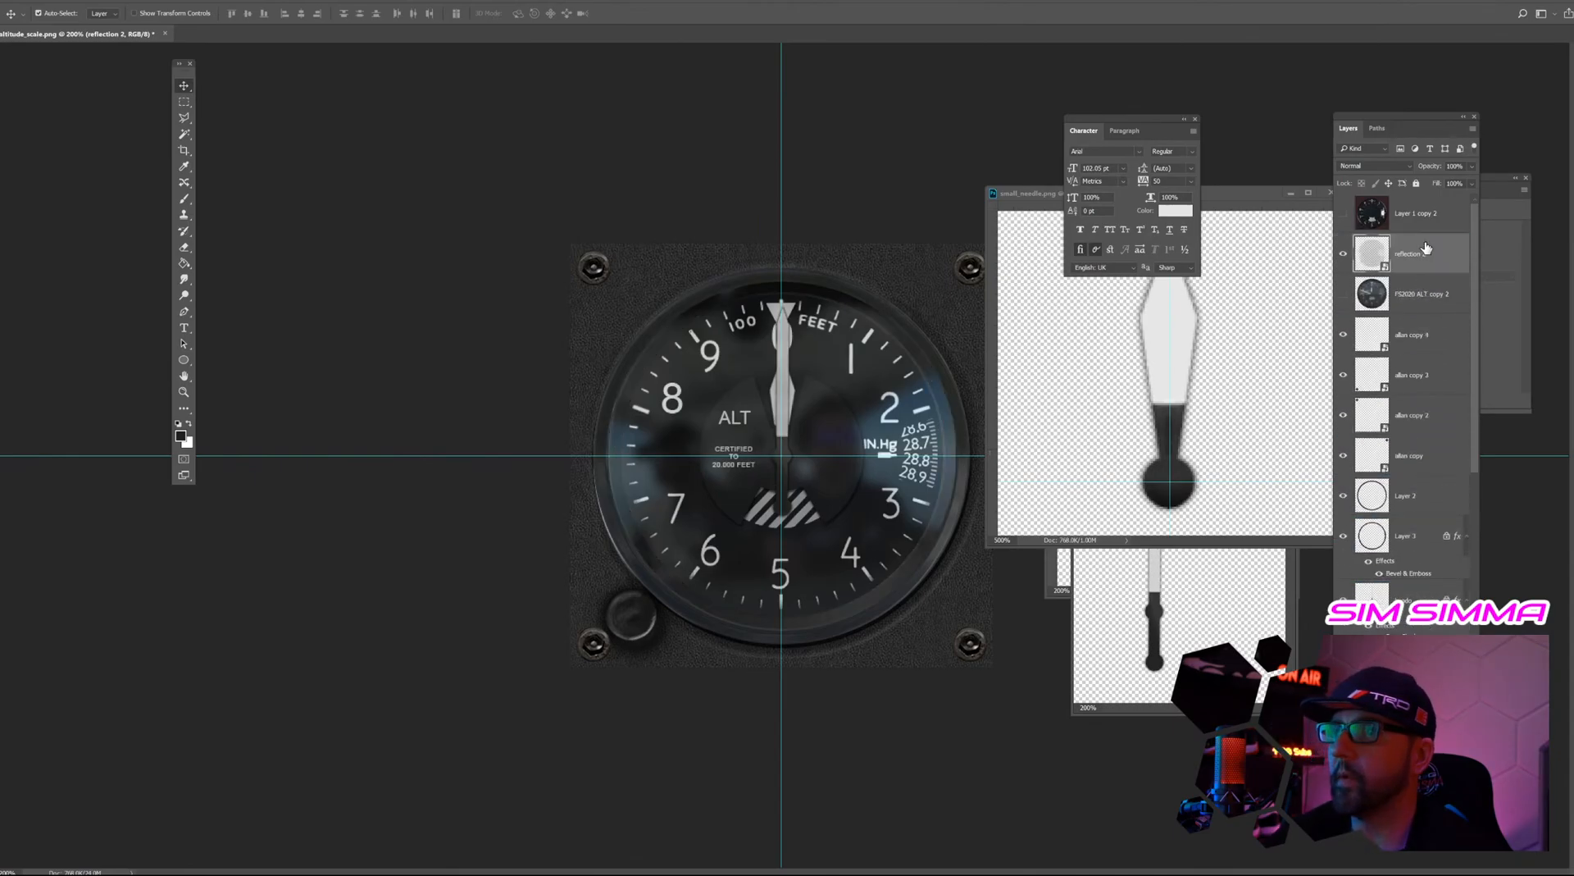
key(ctrl+t)
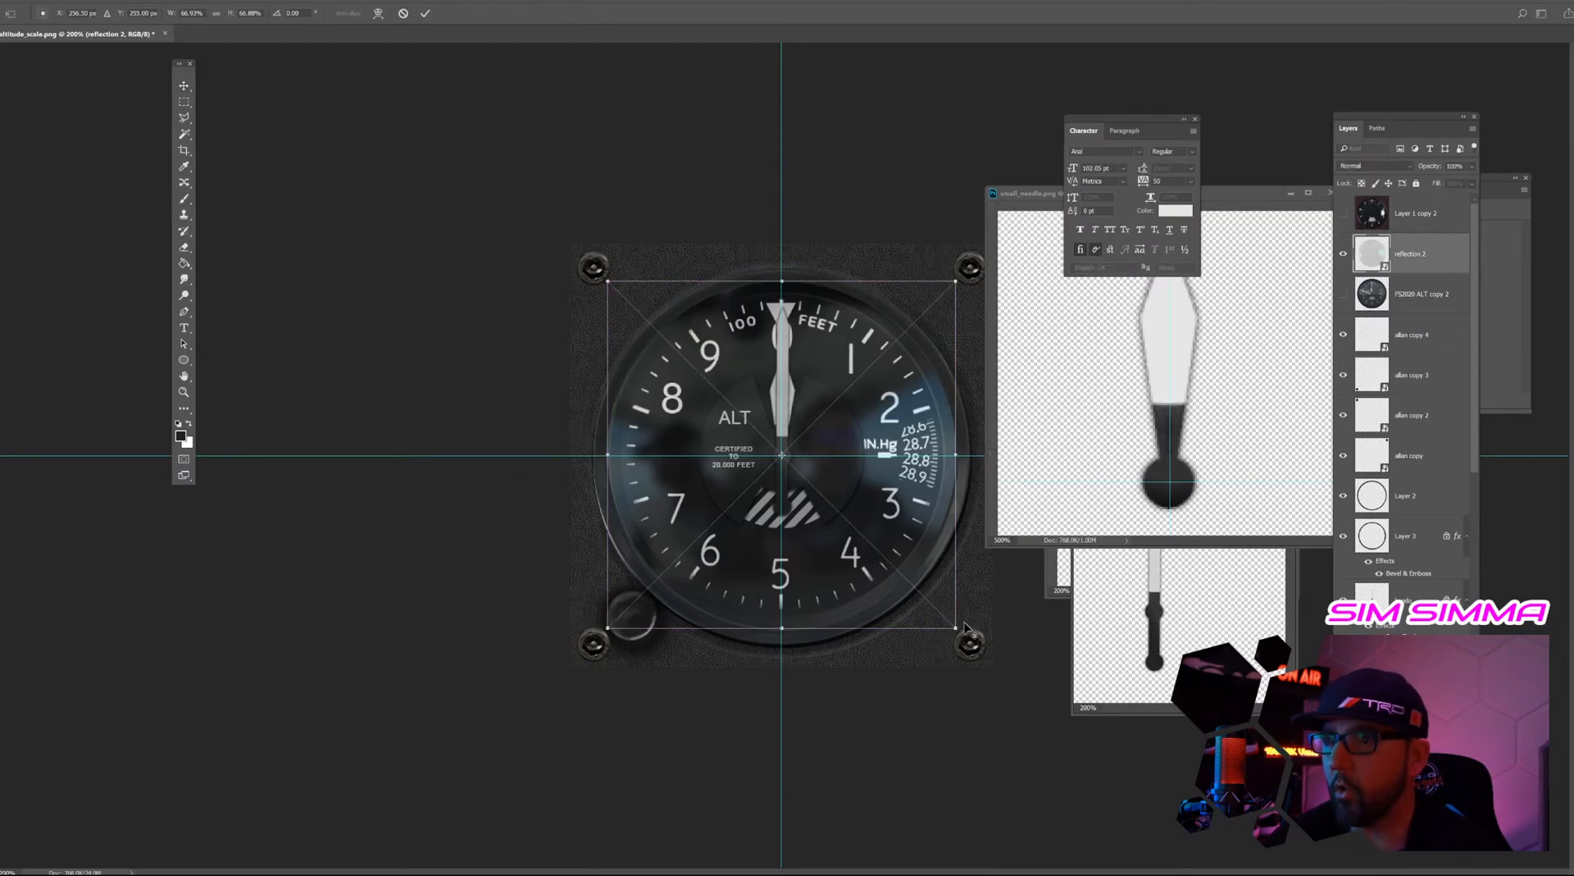
drag(956, 628, 950, 626)
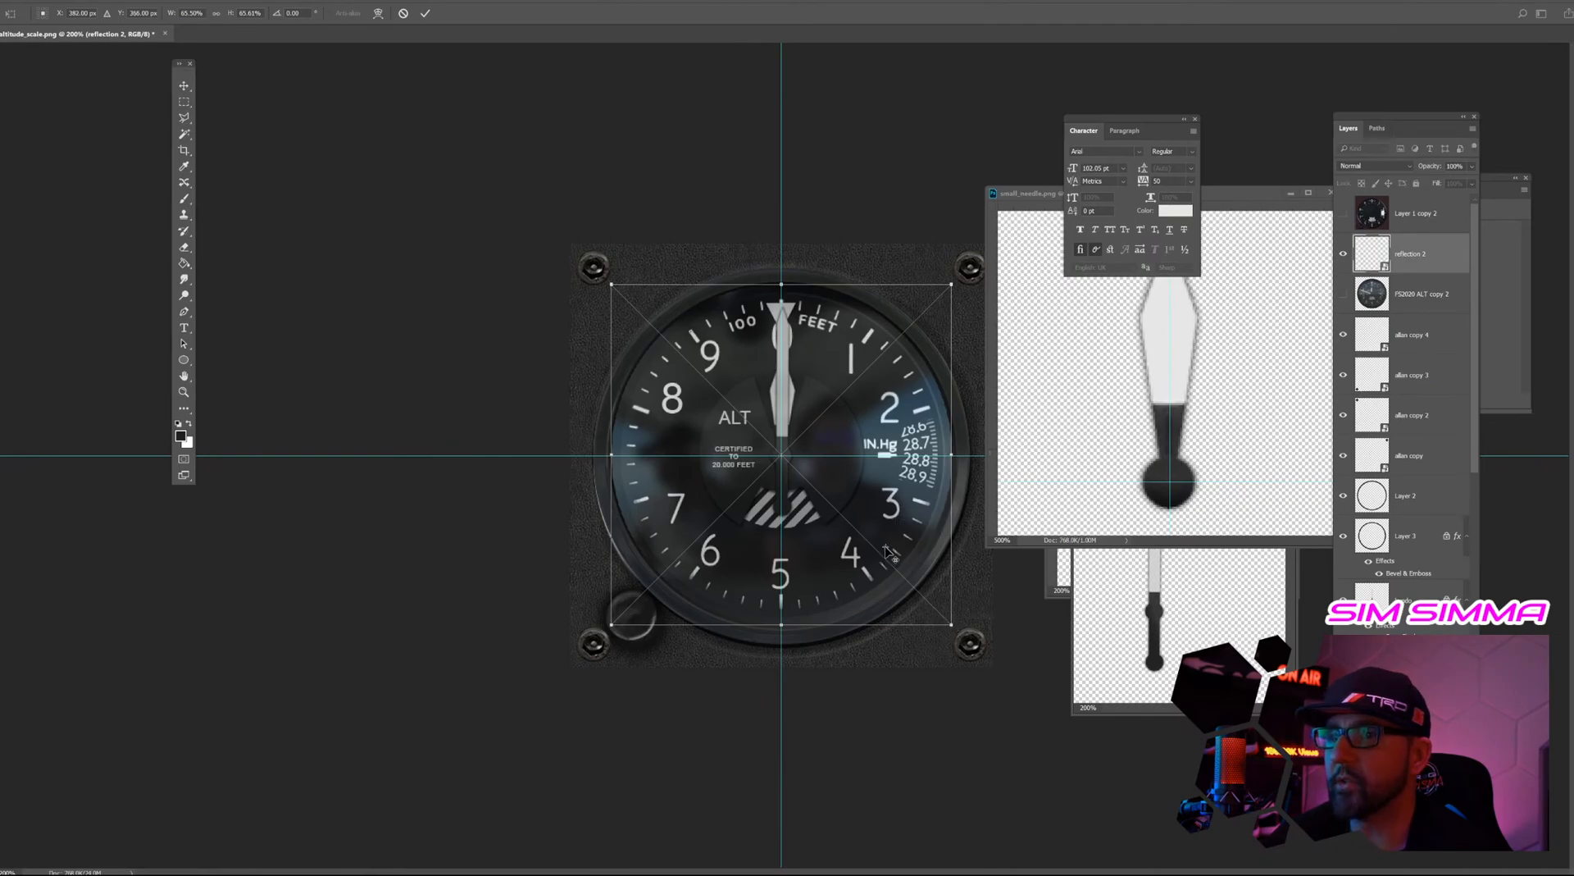
key(Return)
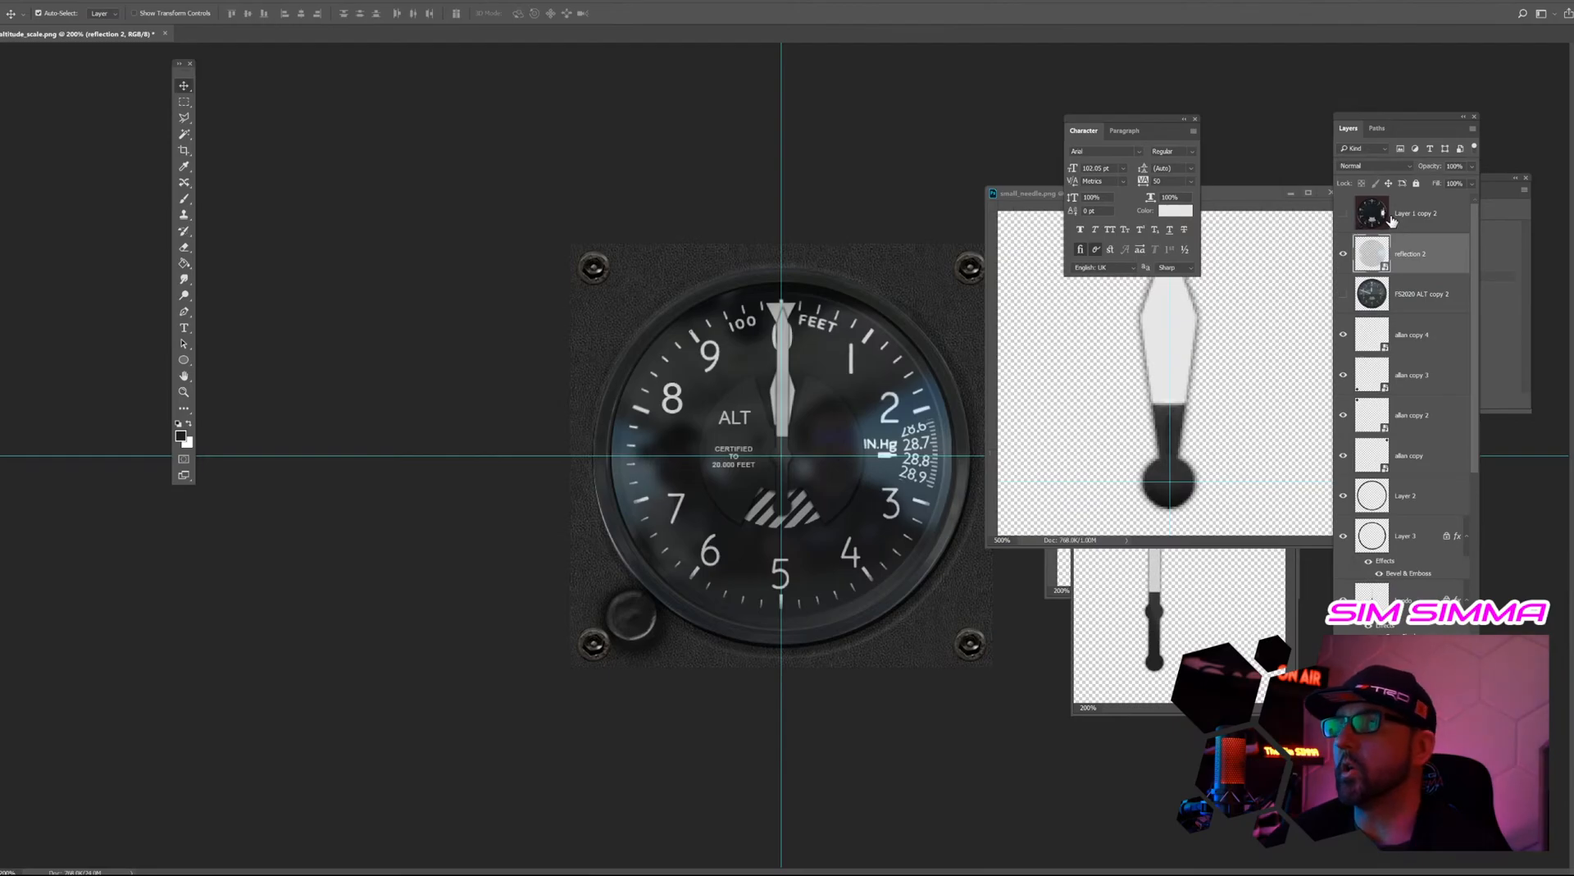
Set the reflection 2 layer's opacity to 57% and view the altimeter at 400% with the guides hidden.
click(1472, 167)
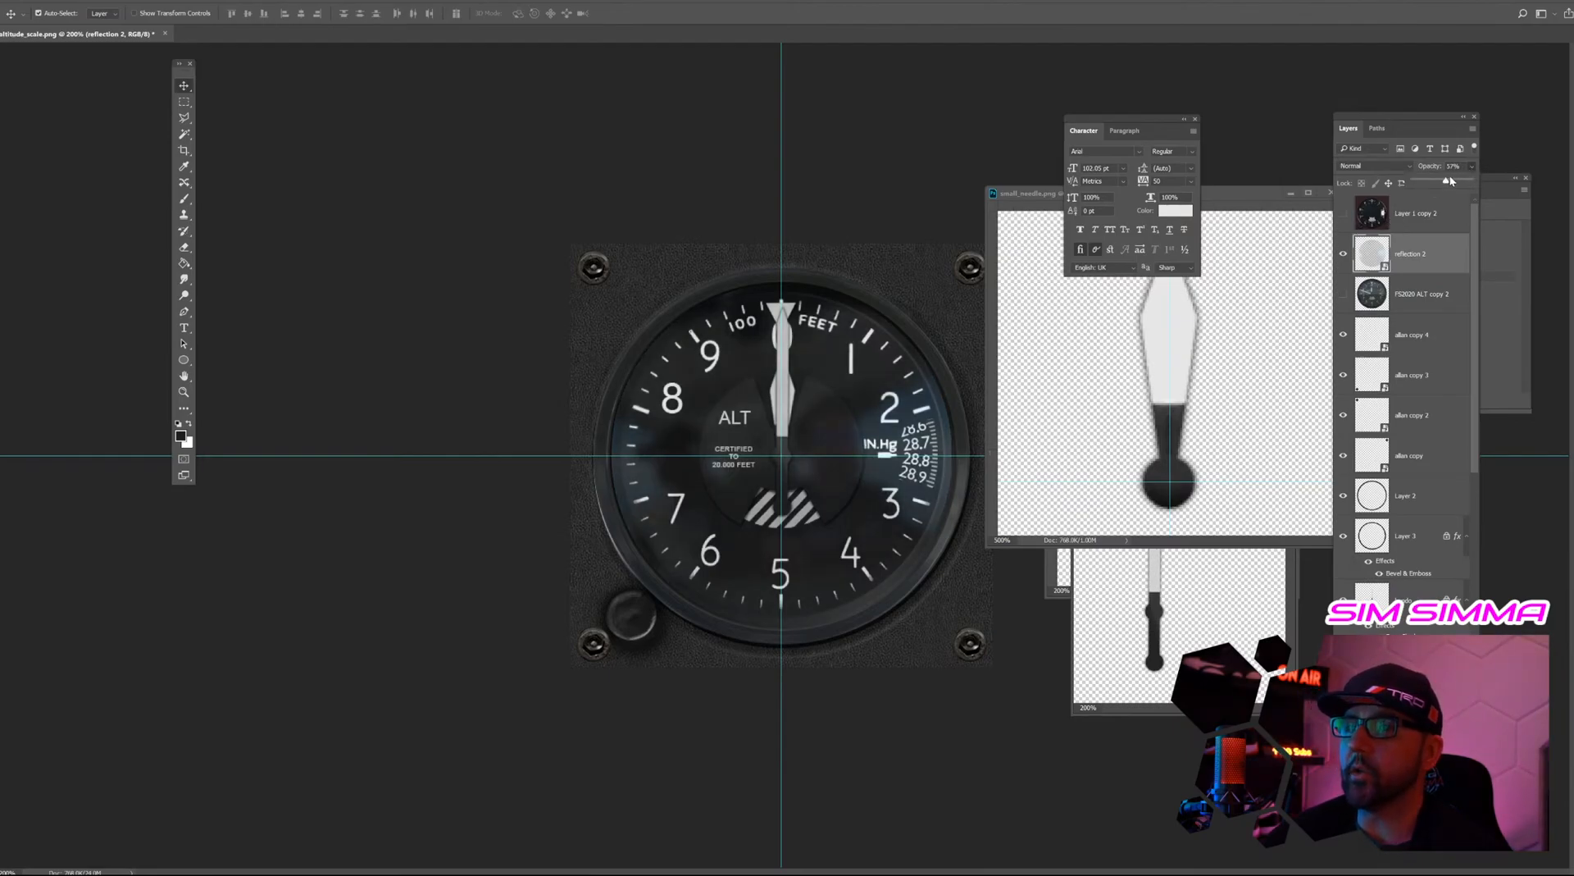
click(1003, 334)
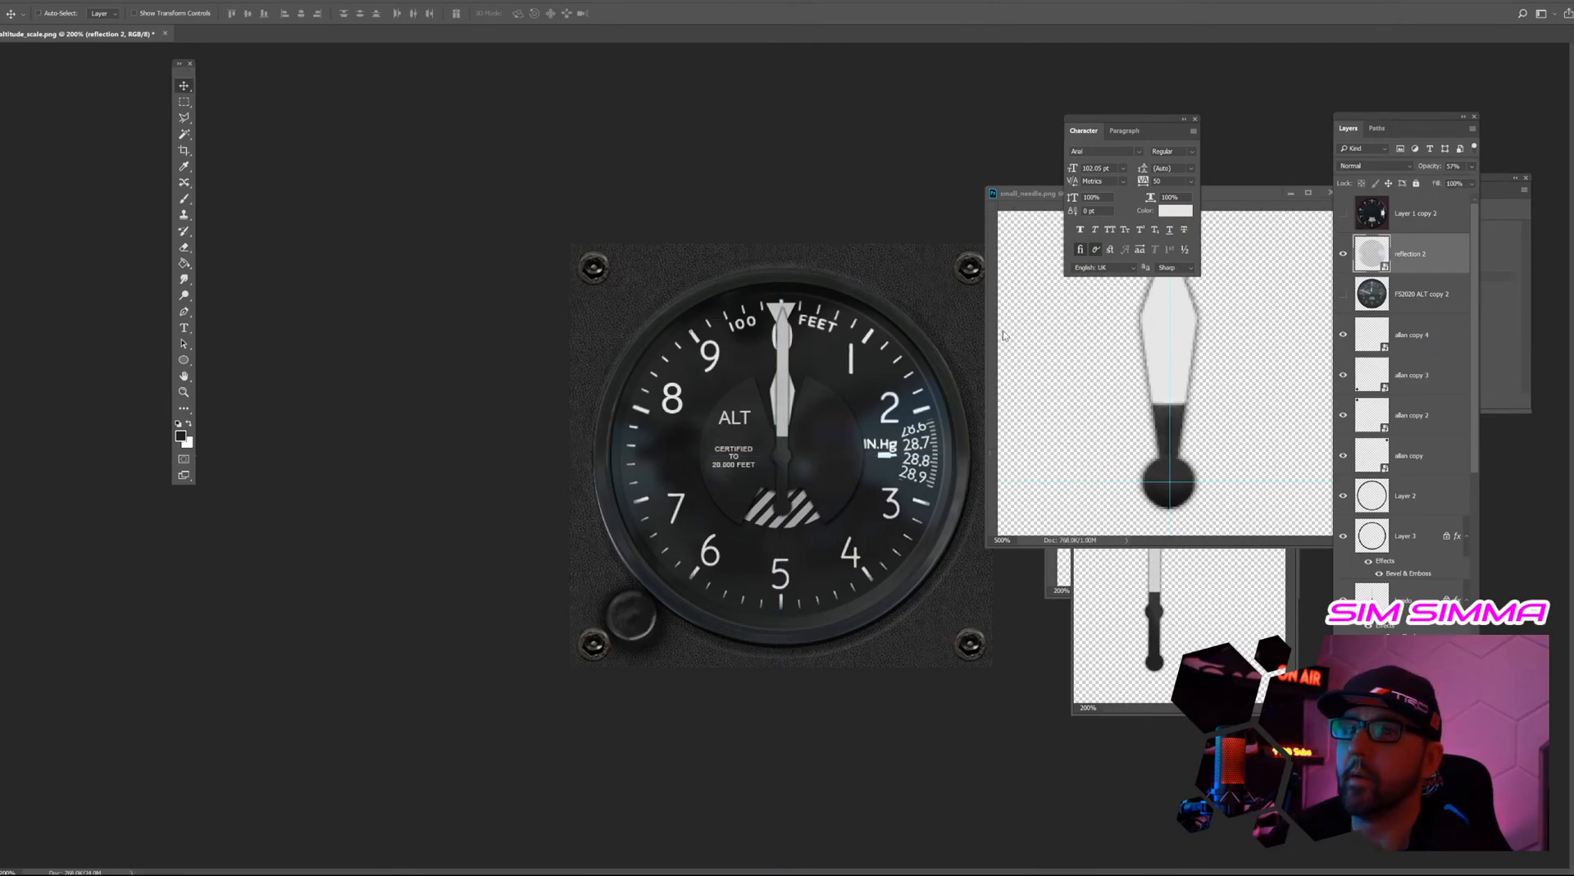
key(ctrl+plus)
key(ctrl+plus)
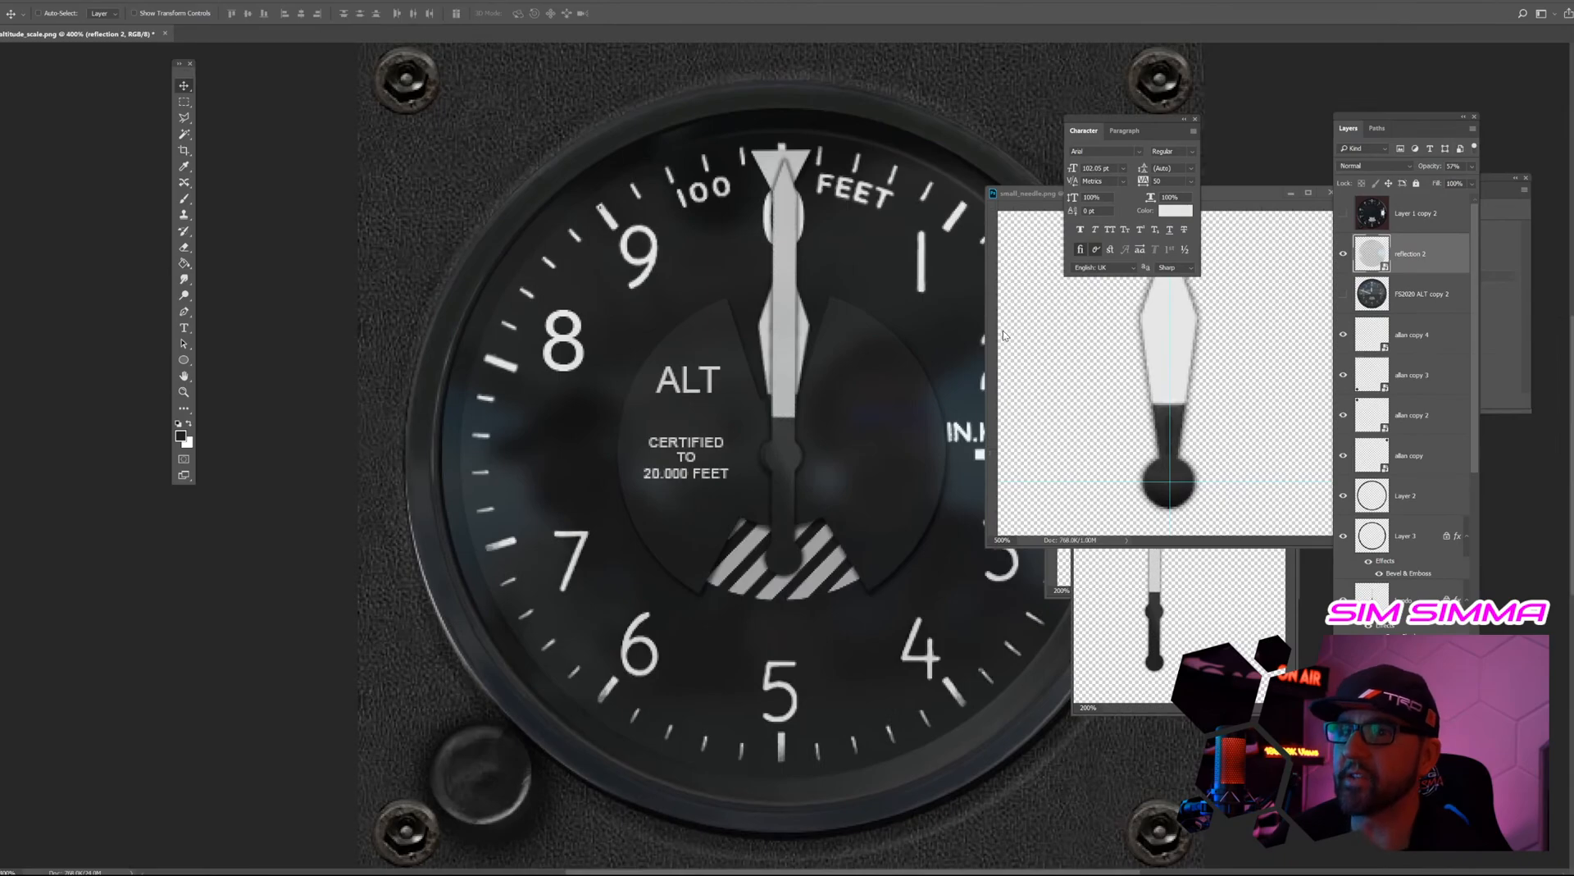
Save the complete altimeter as a PNG with large file size, replacing the preview image in the instrument folder above resources.
key(ctrl+minus)
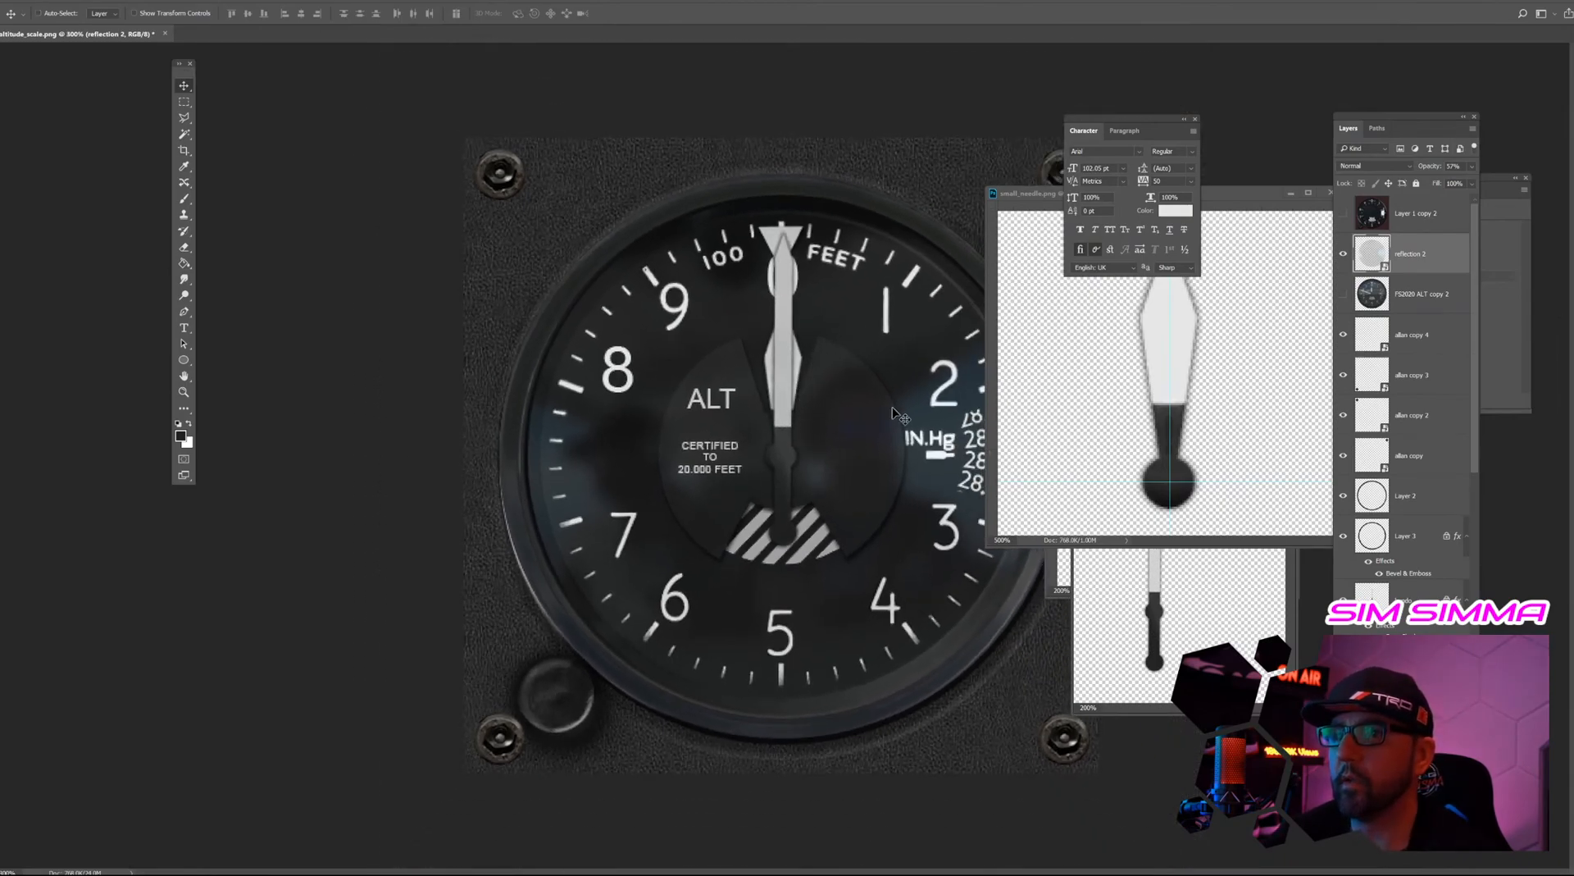
scroll(1414, 558, down, 2)
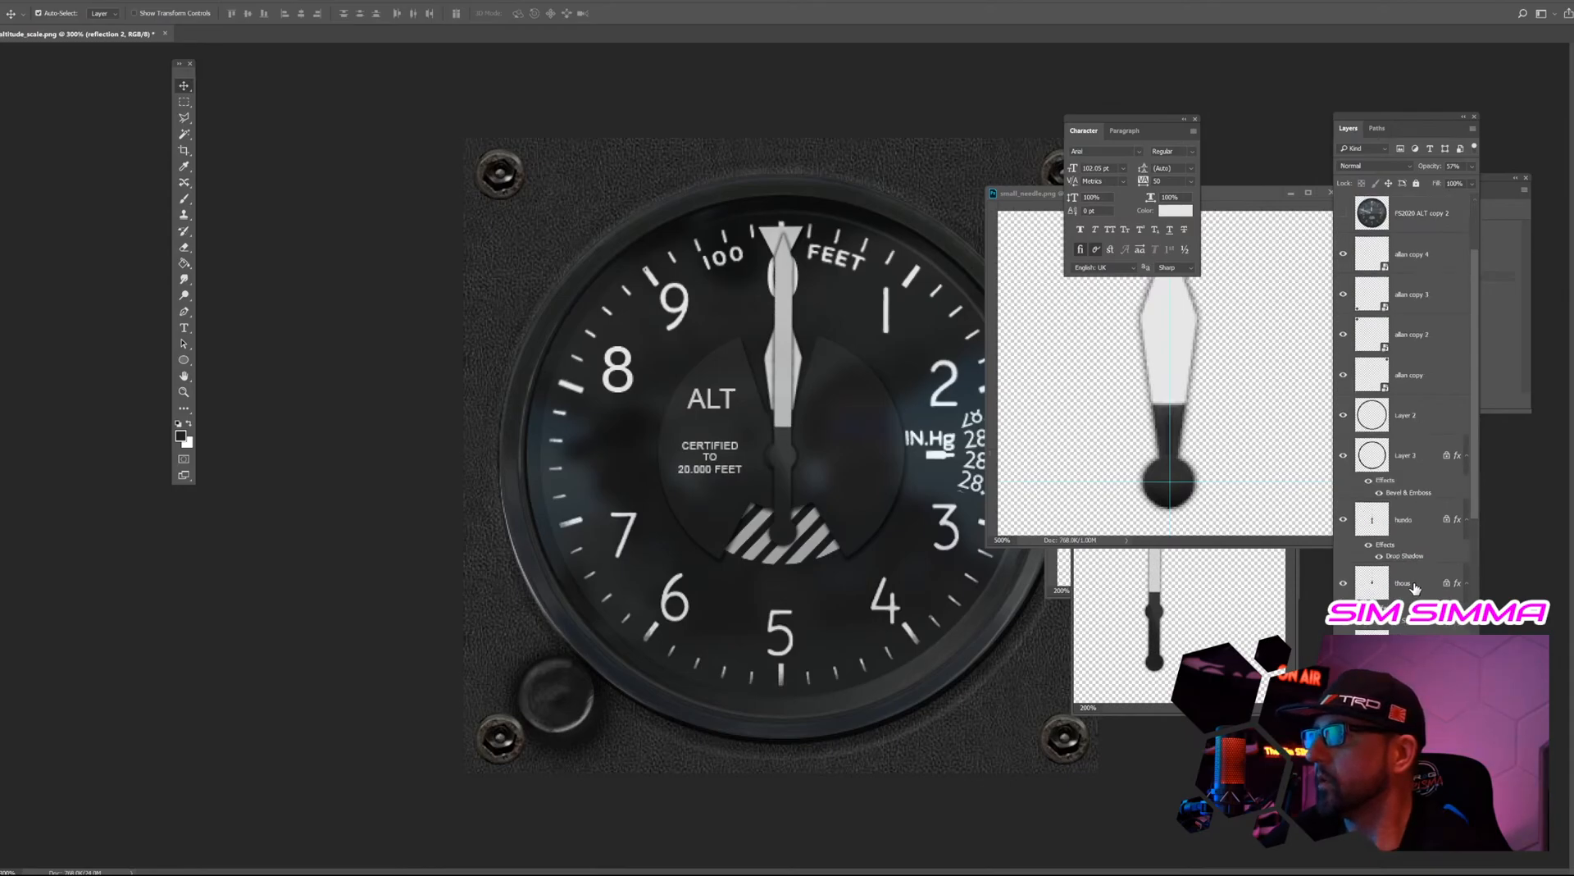
click(1415, 587)
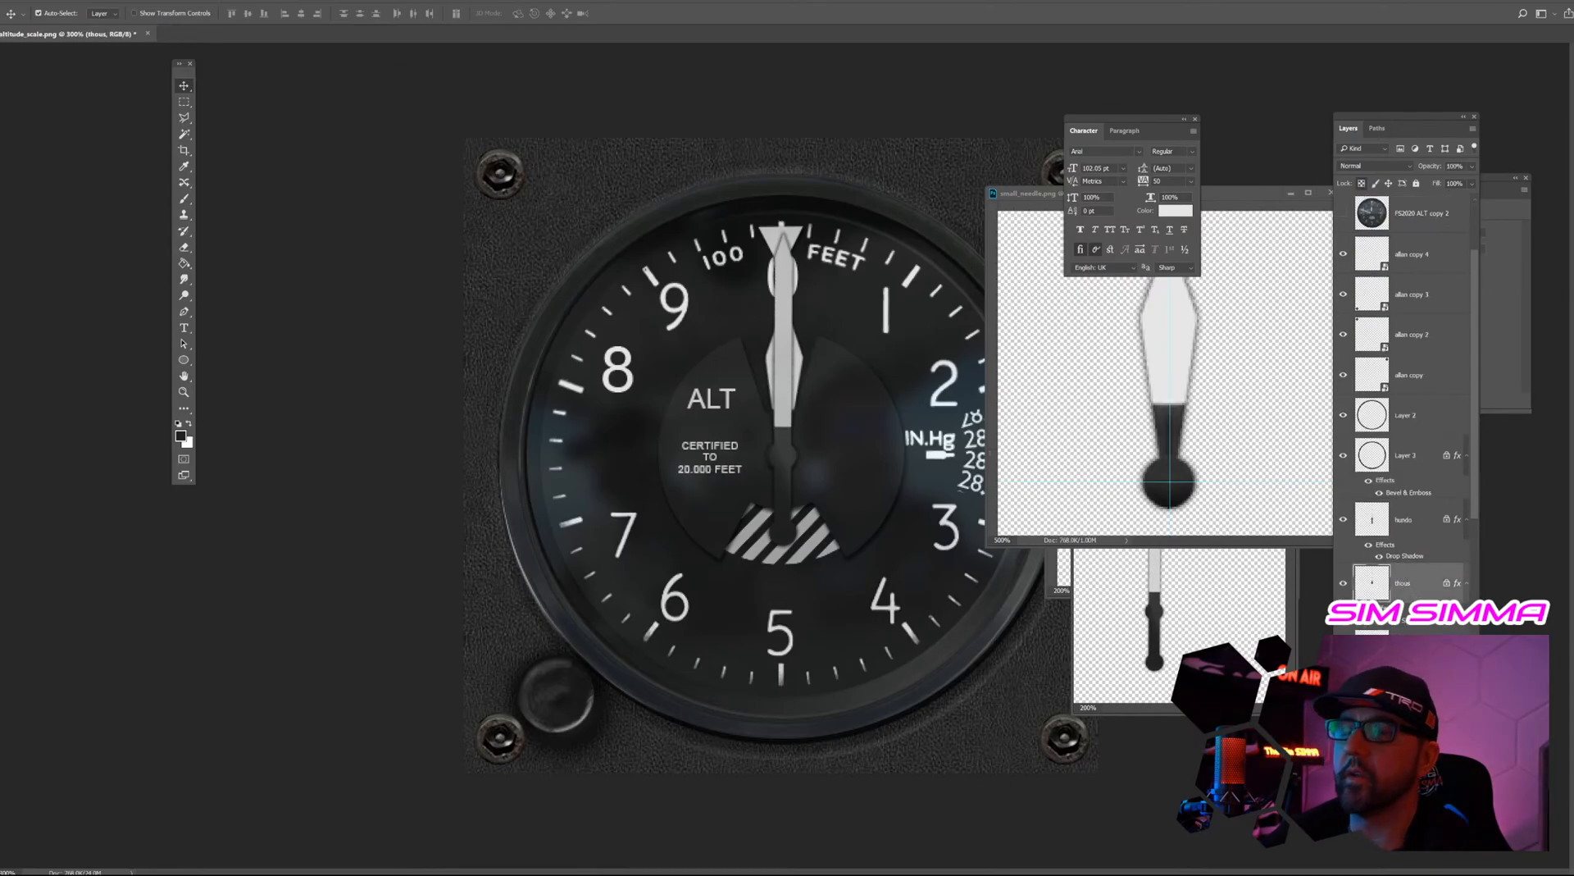
click(21, 3)
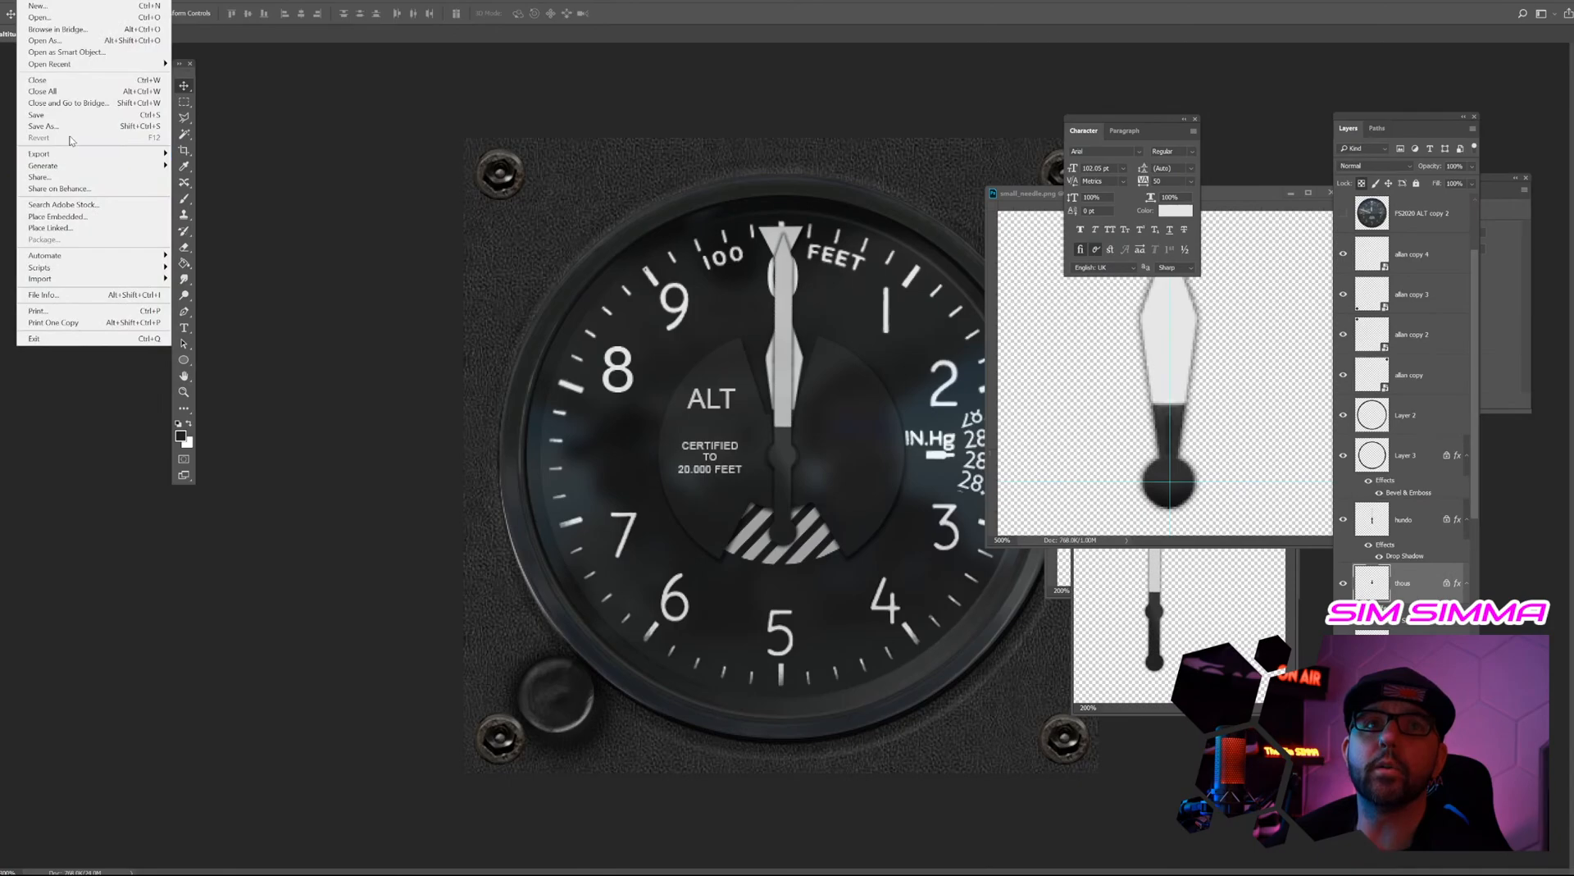
click(45, 125)
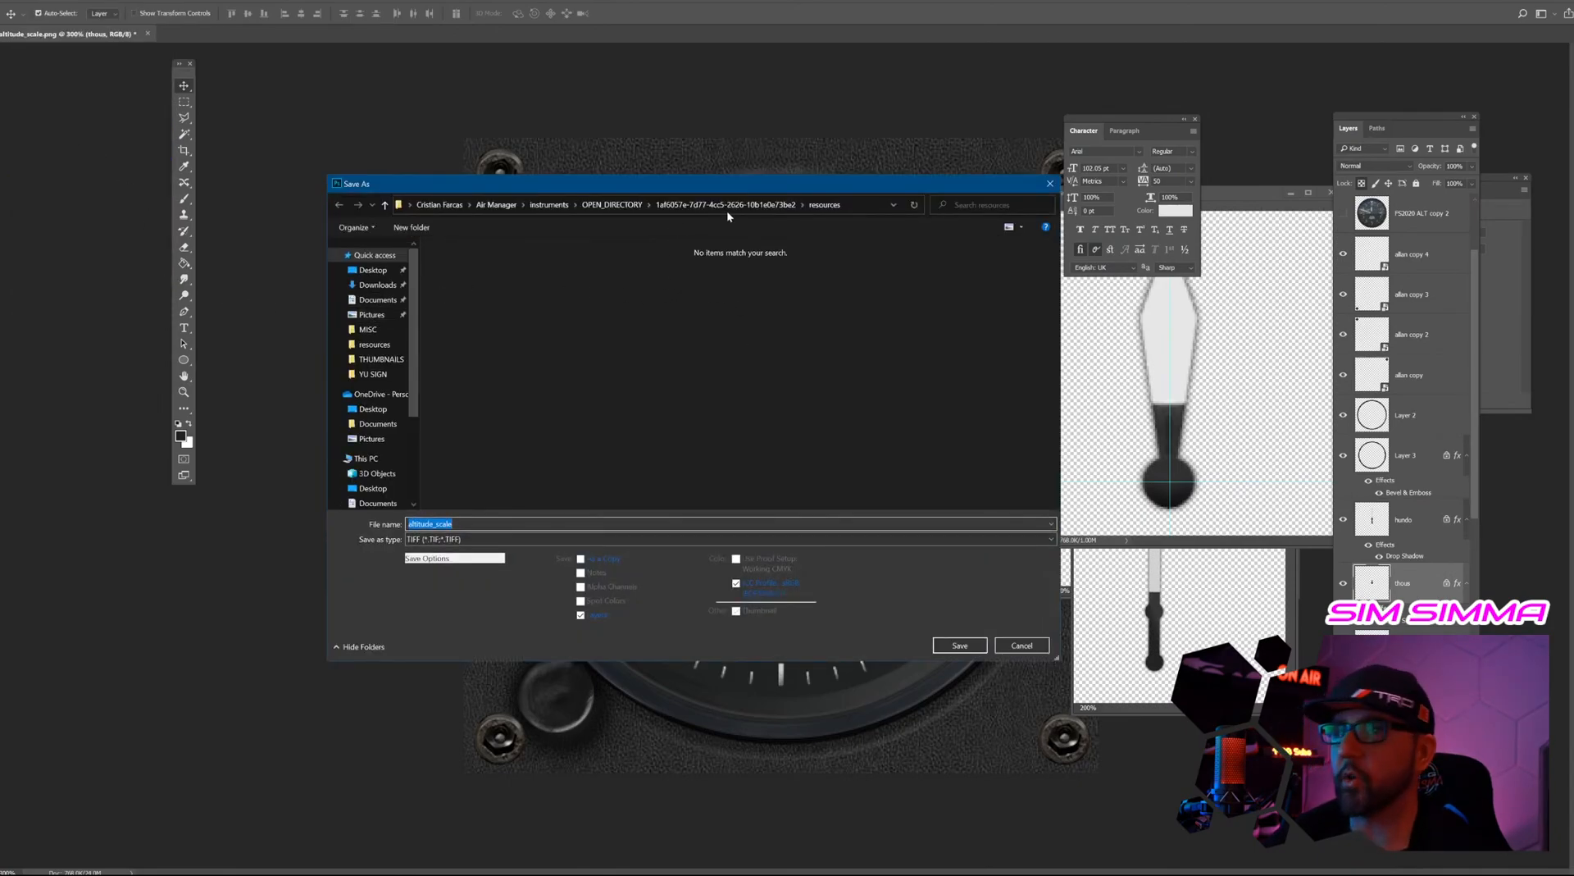
click(503, 539)
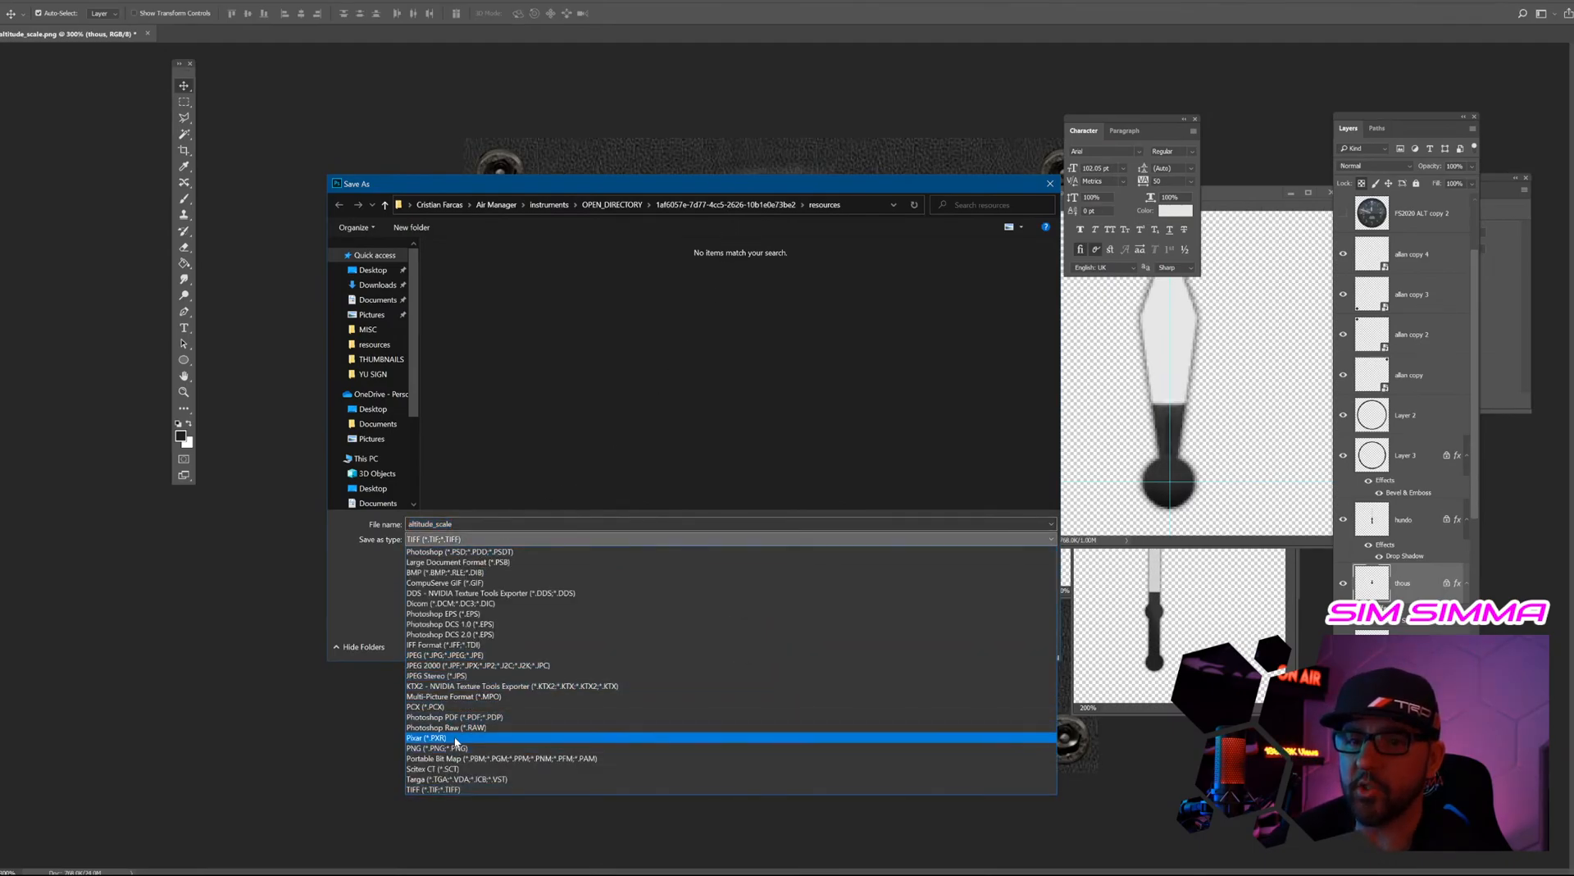
click(461, 747)
click(736, 205)
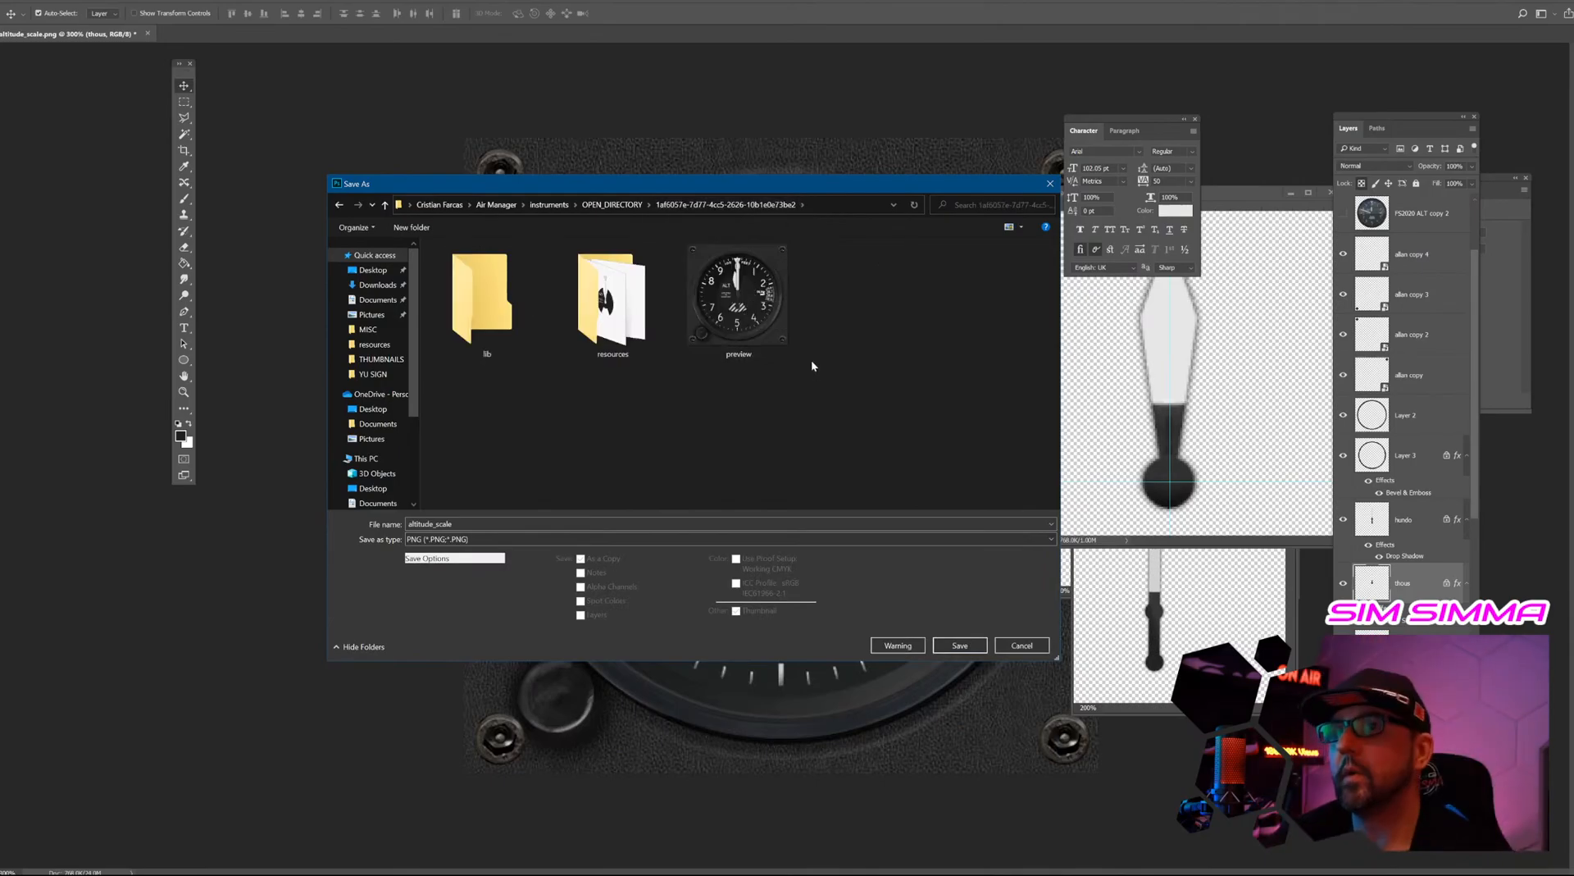
click(783, 336)
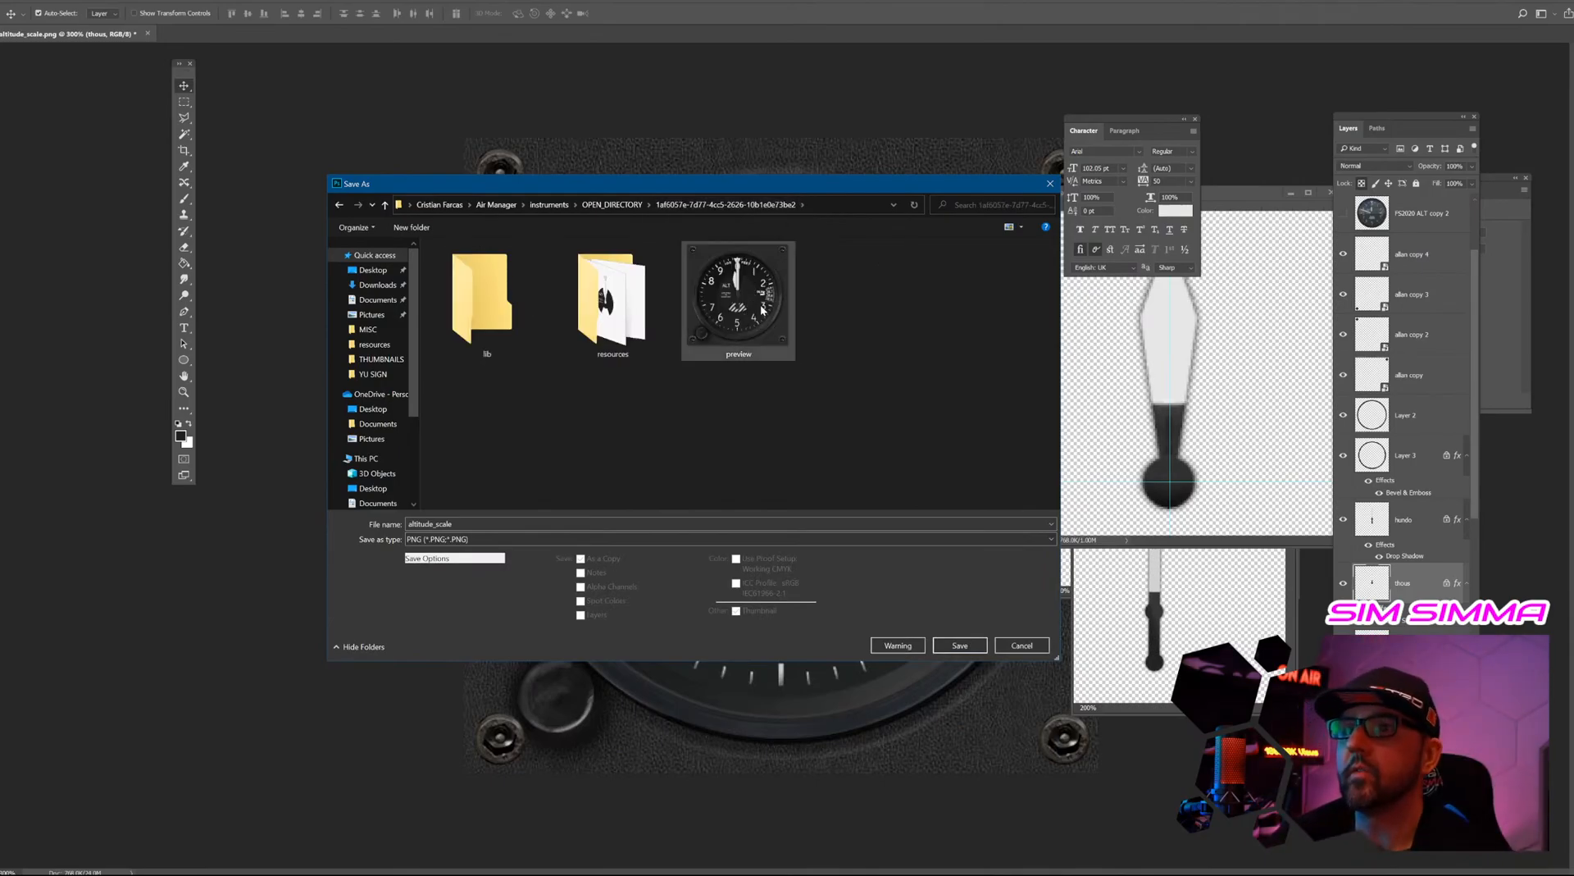
click(972, 648)
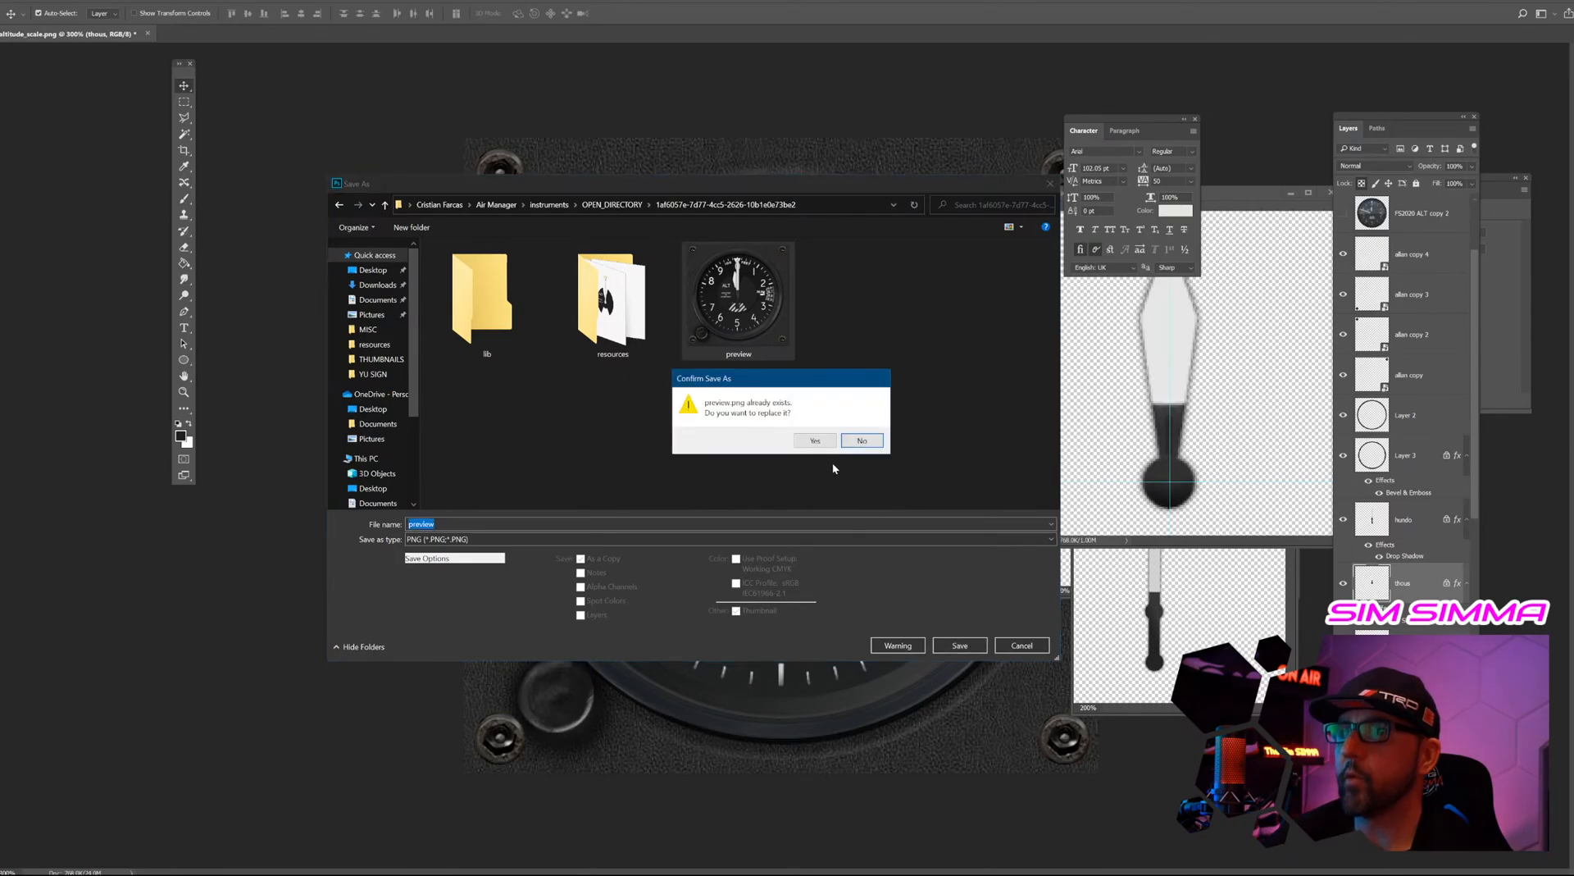
click(815, 441)
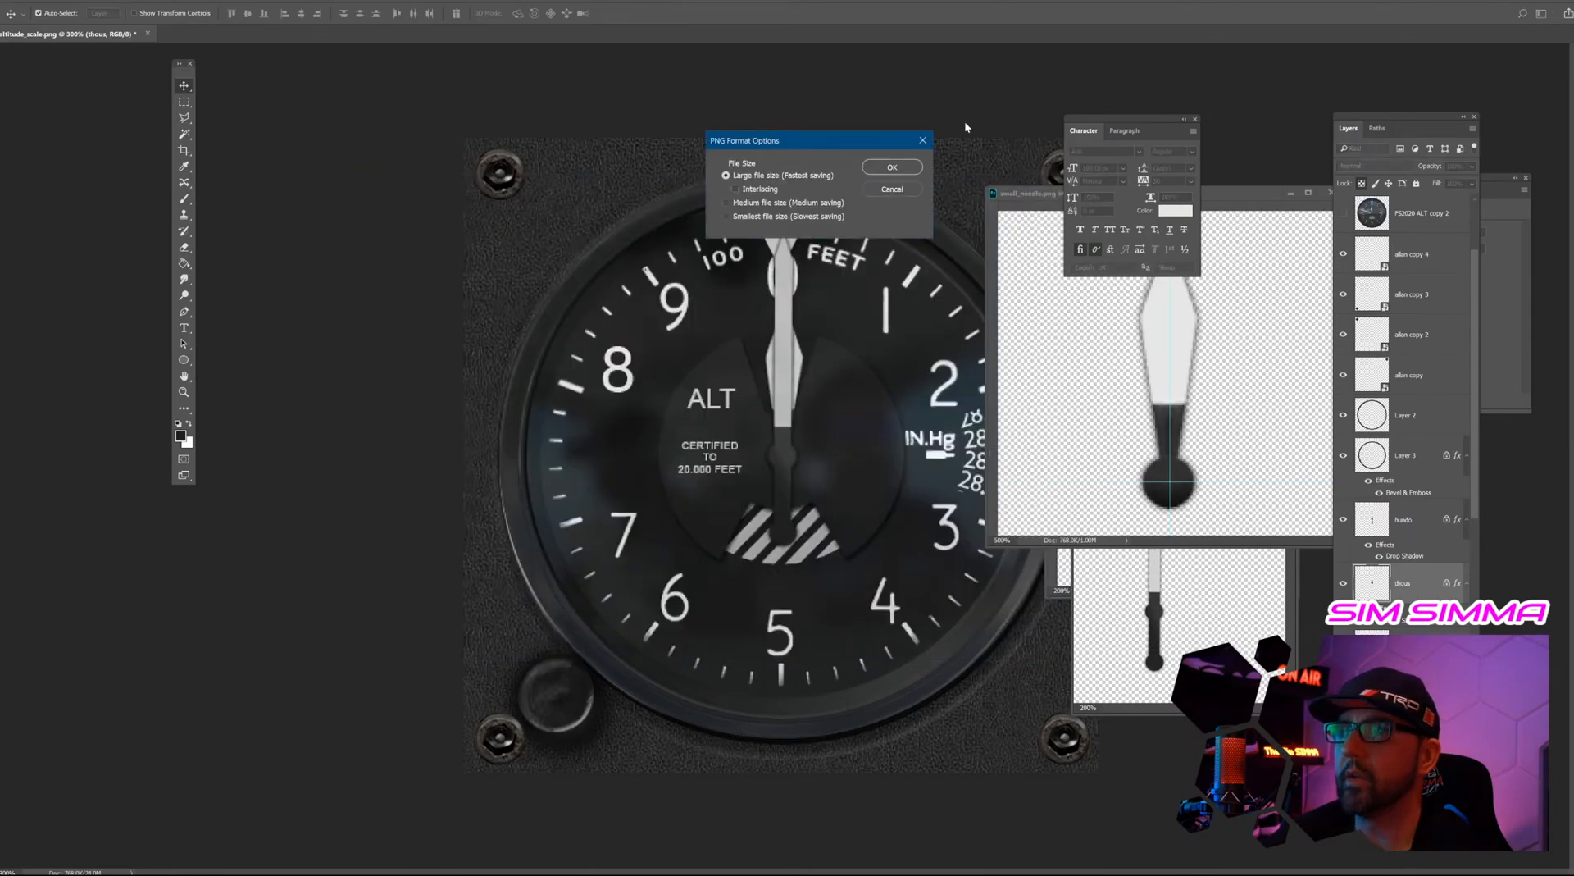
click(892, 167)
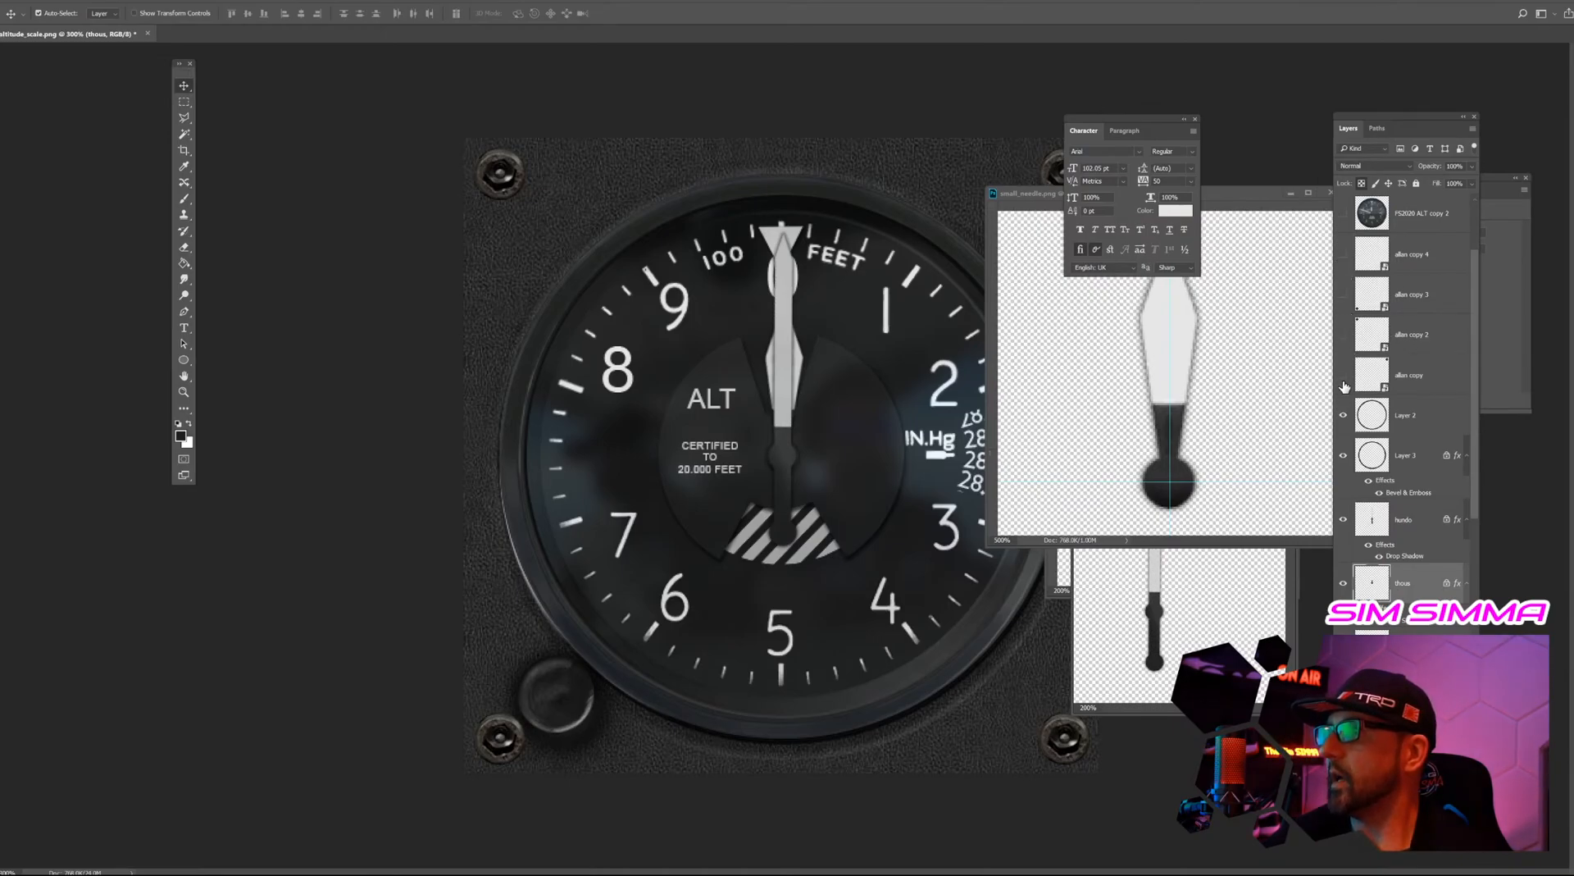
Check the visibility of the four allen screw layers and merge them into a single layer.
drag(1345, 384, 1353, 312)
click(1417, 259)
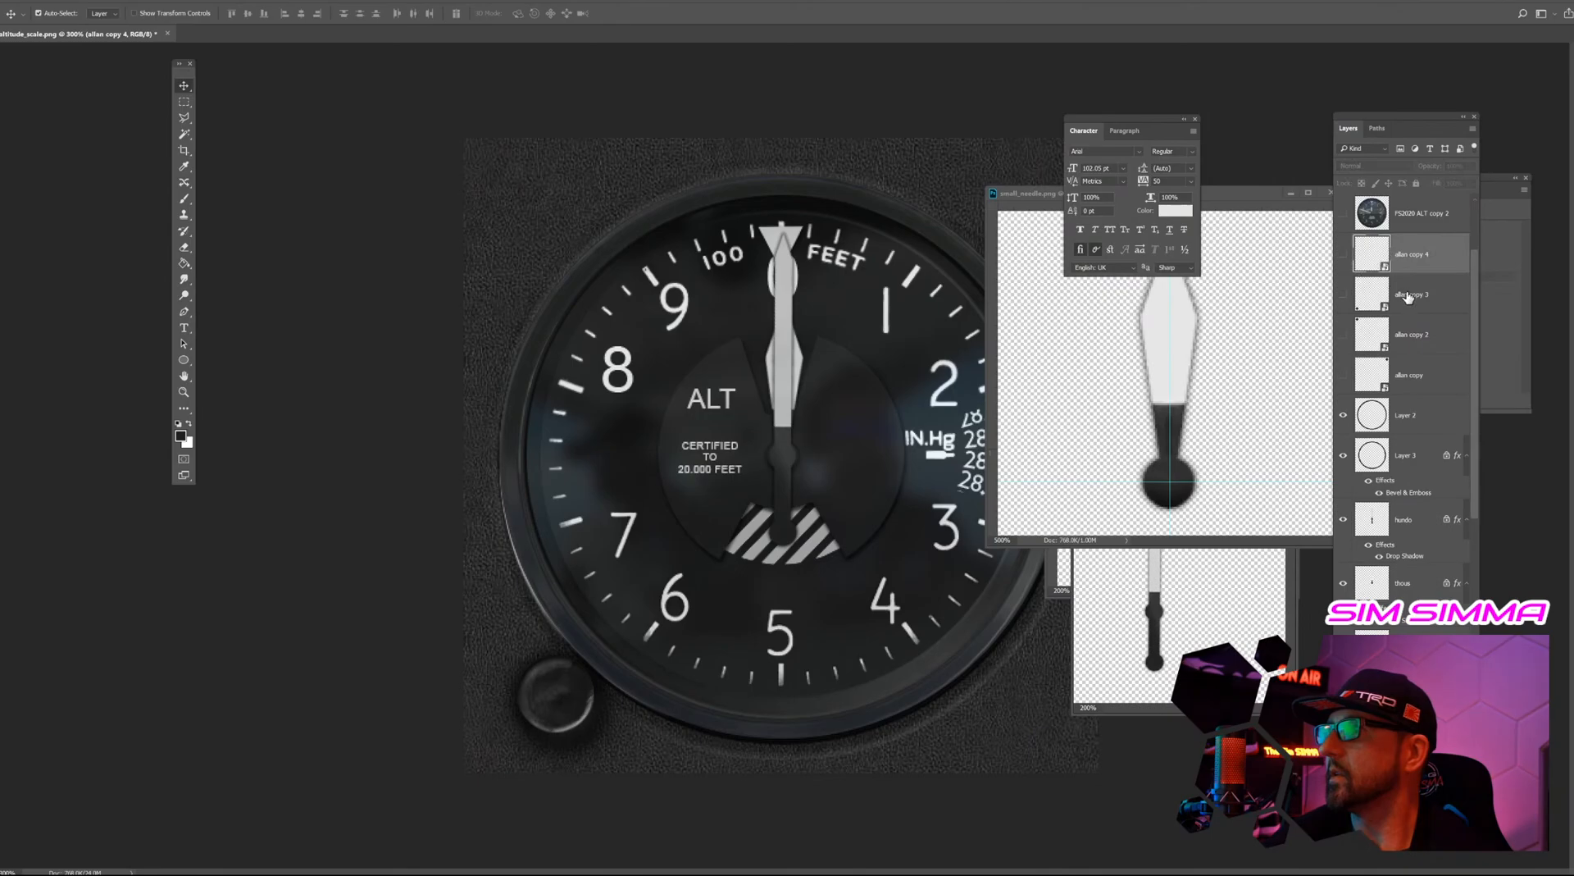
drag(1343, 378, 1343, 254)
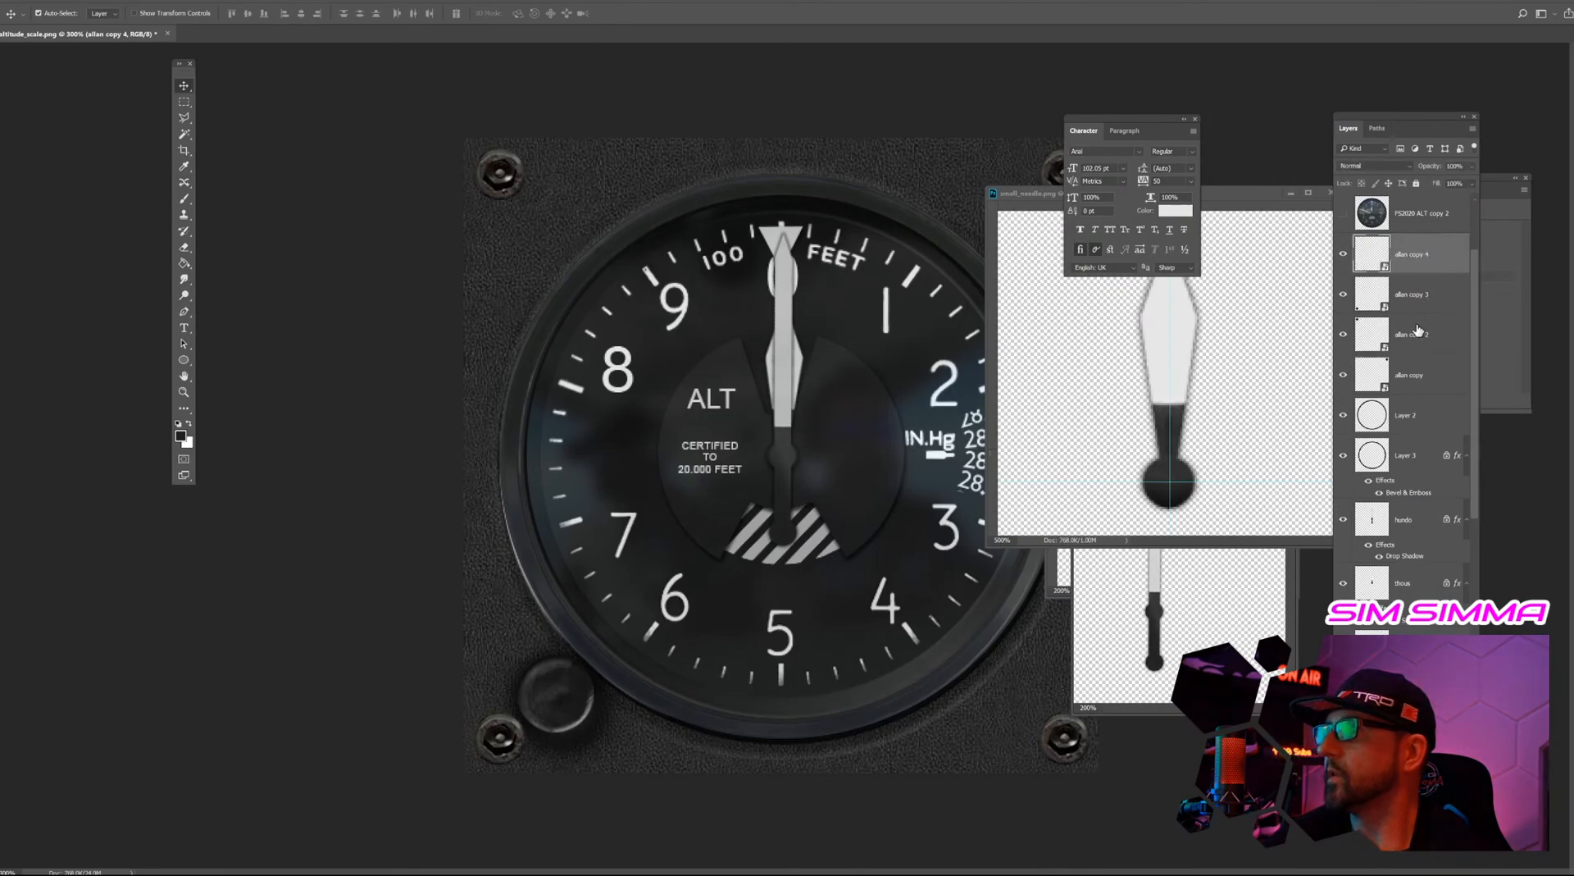
shift+click(1422, 373)
key(ctrl+e)
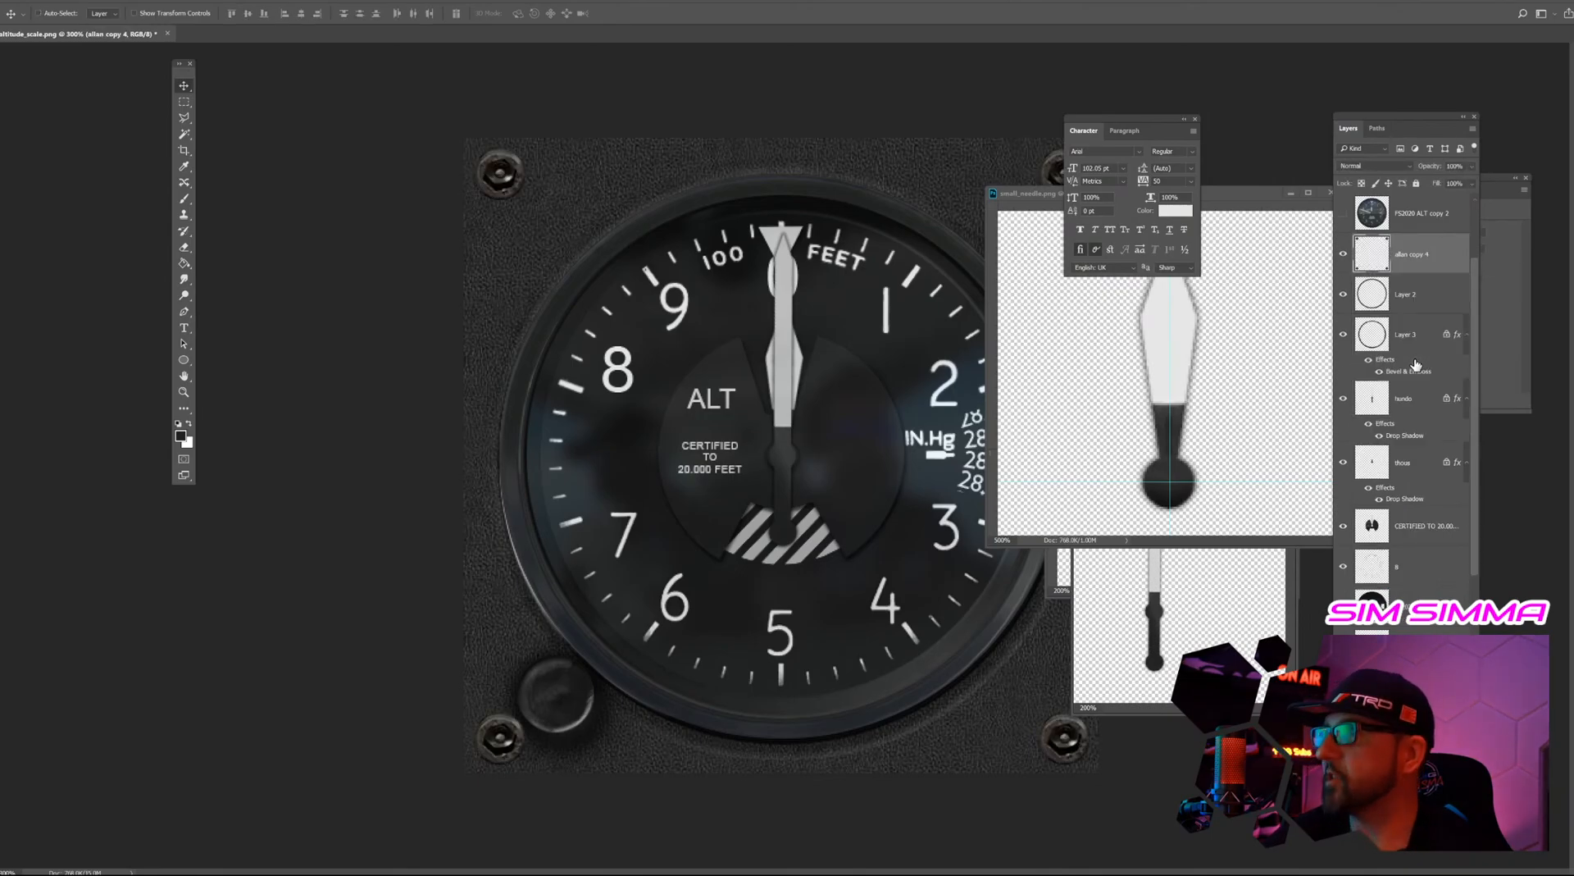
Hide Layer 2, Layer 3, both needles, the CERTIFIED TO 20.000 FEET layer and the dial numbers, keeping the allen screws visible.
click(1422, 298)
drag(1348, 257, 1353, 341)
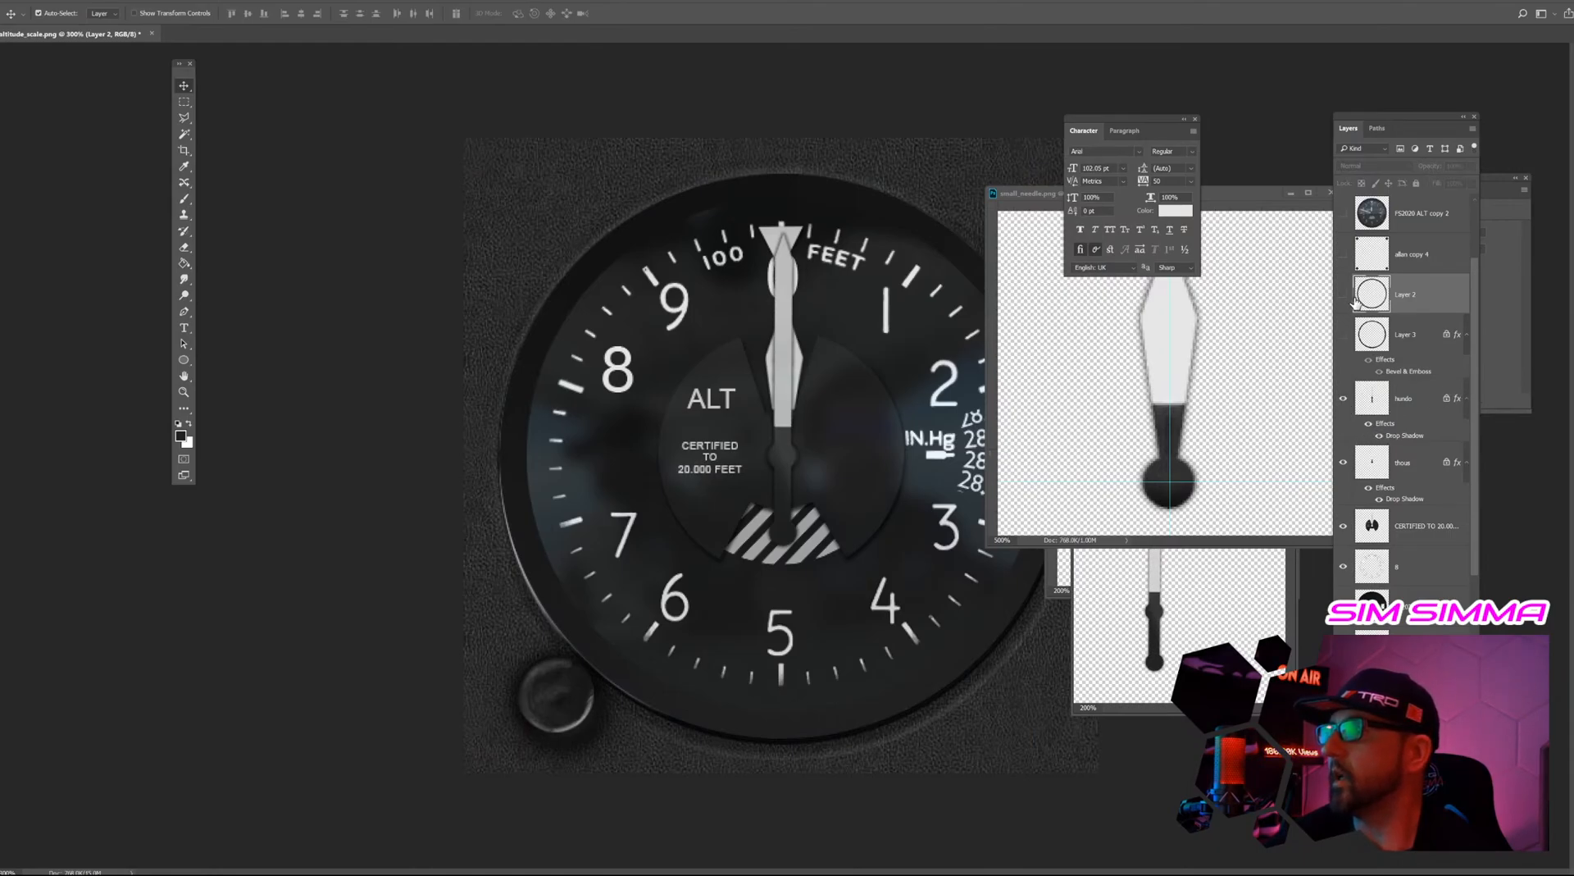
click(1343, 254)
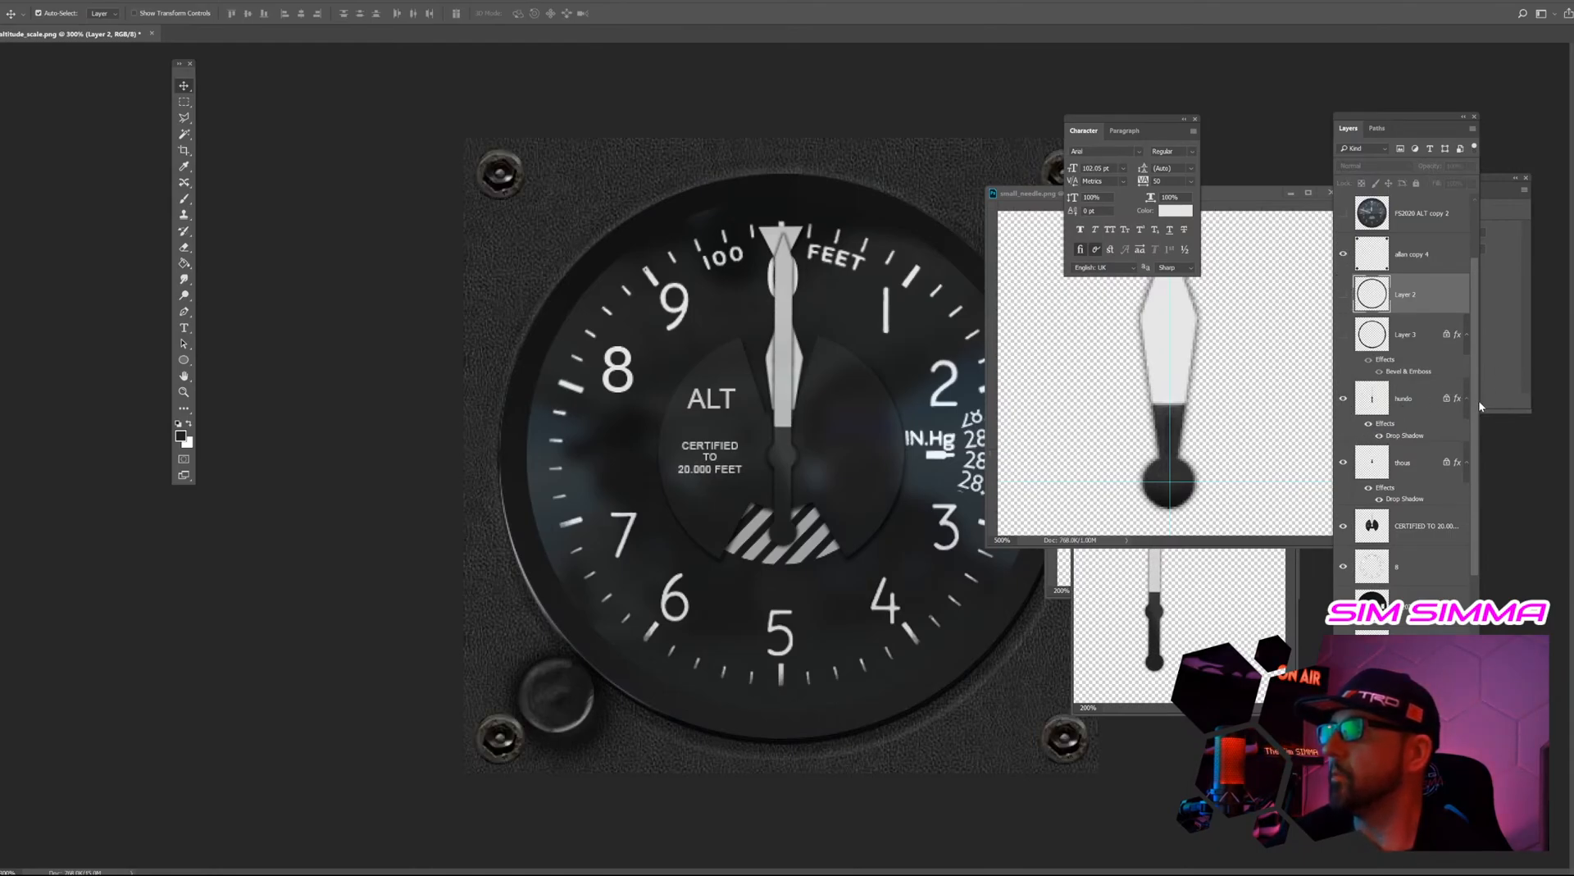
scroll(1467, 400, down, 1)
click(1342, 382)
click(1344, 447)
click(1342, 509)
click(1343, 550)
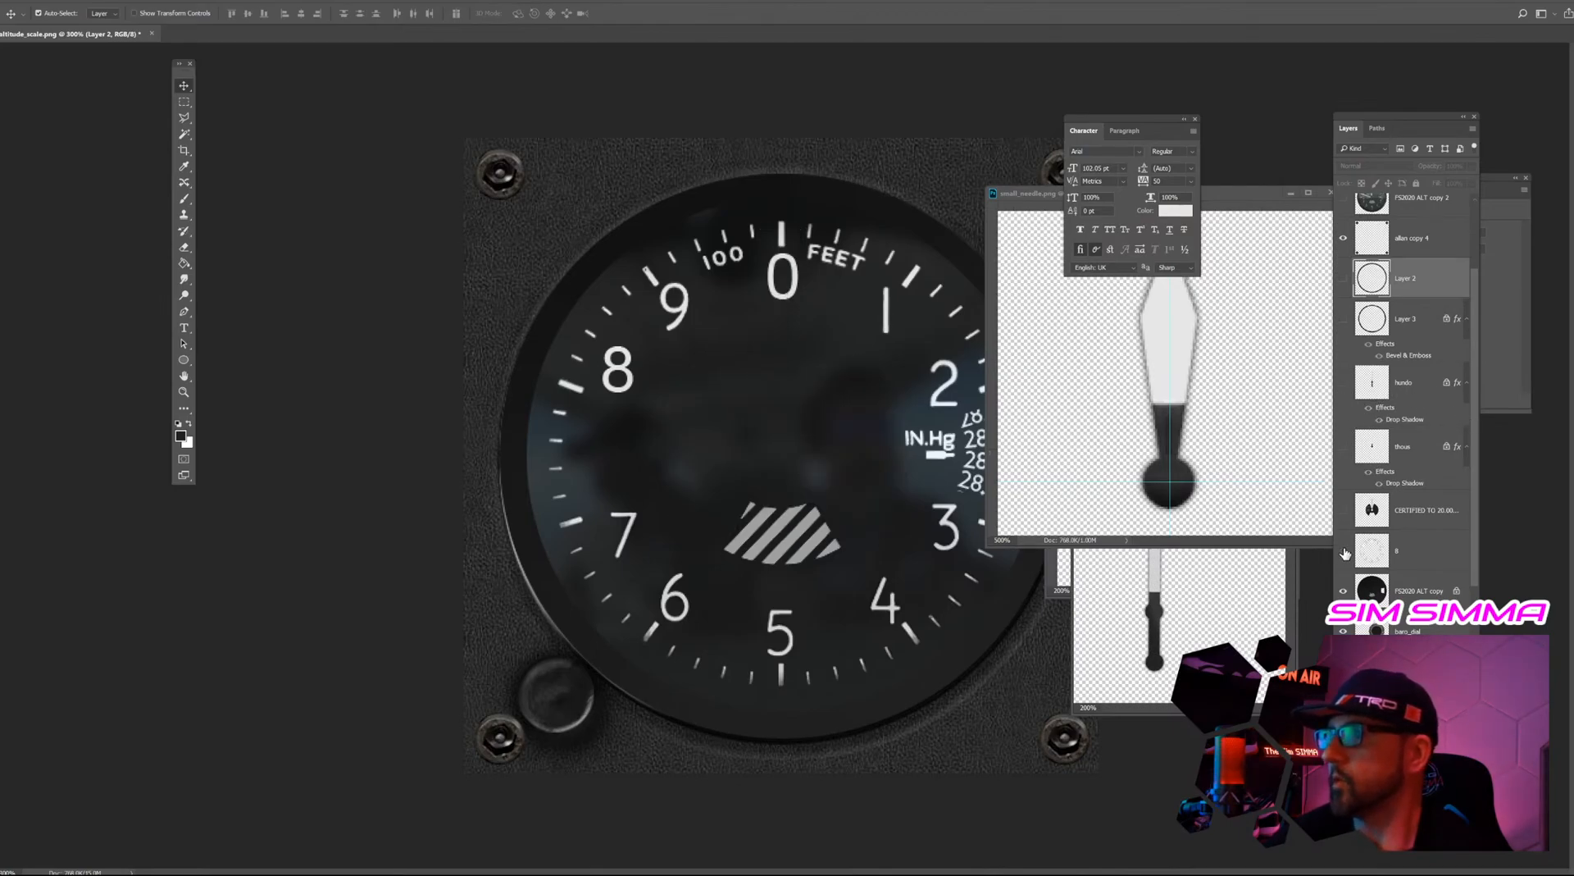
Hide the baro_dial and reflection 2 layers, and show the dial numbers over the FS2020 ALT copy face.
click(1343, 590)
click(1343, 630)
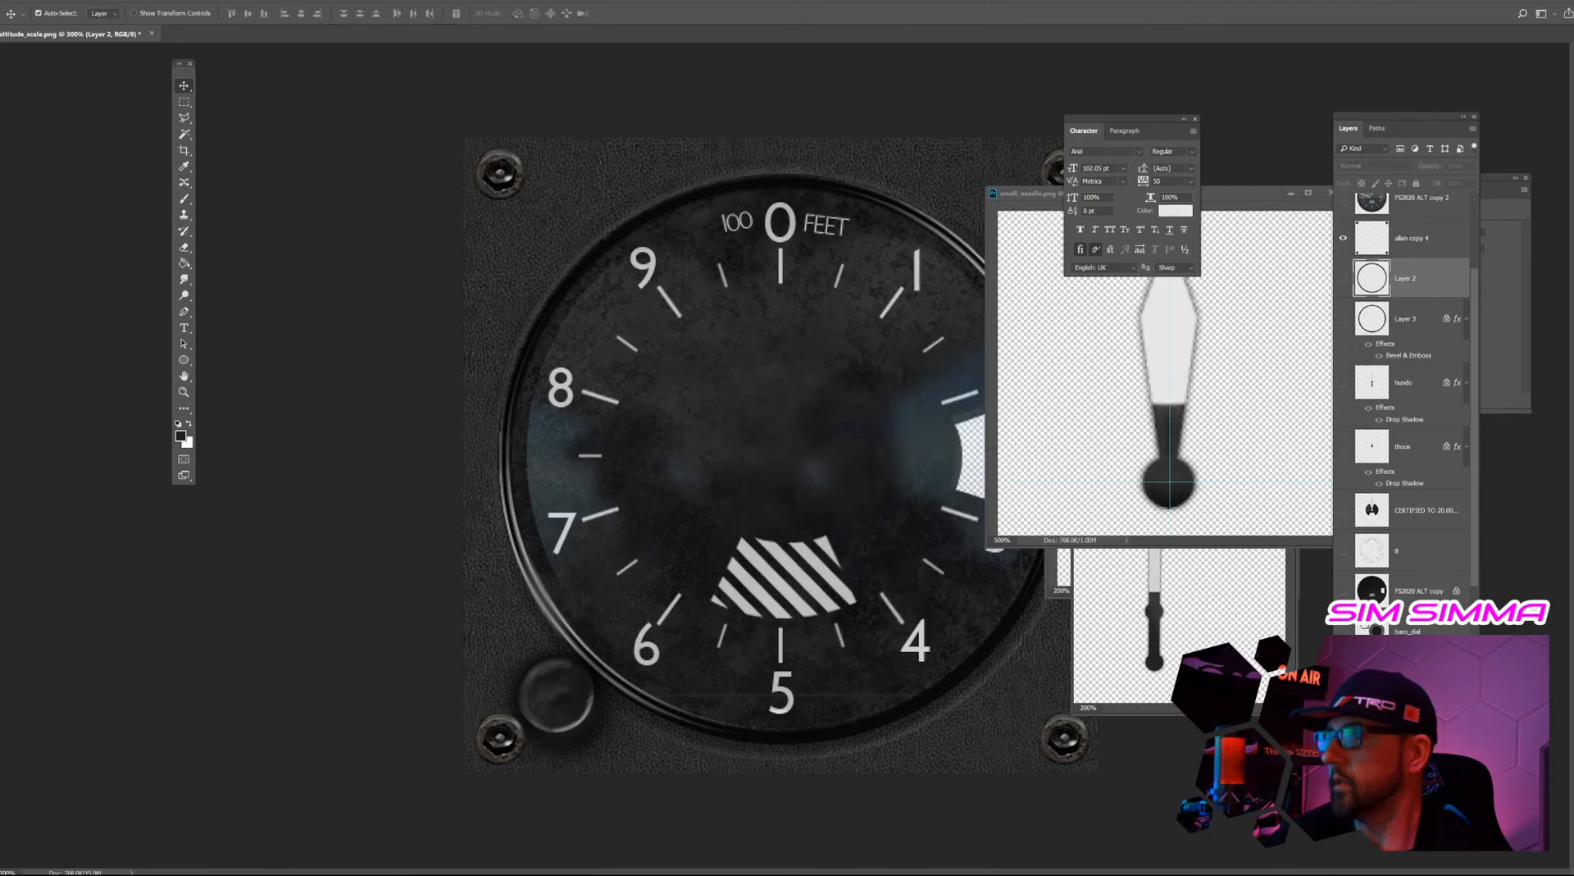
click(1343, 591)
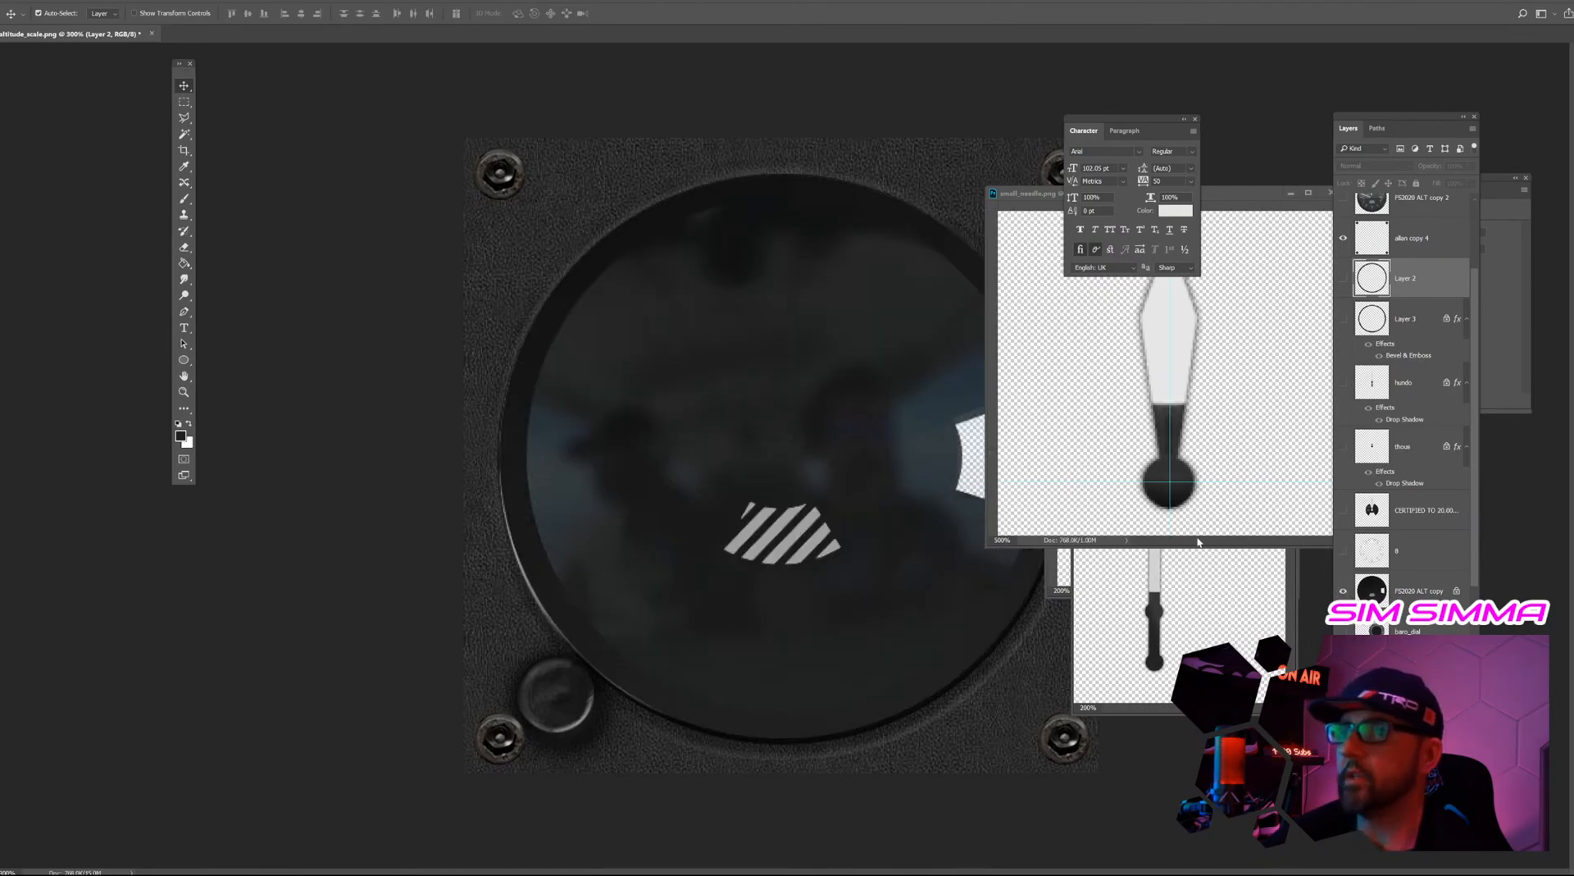
scroll(1361, 282, up, 2)
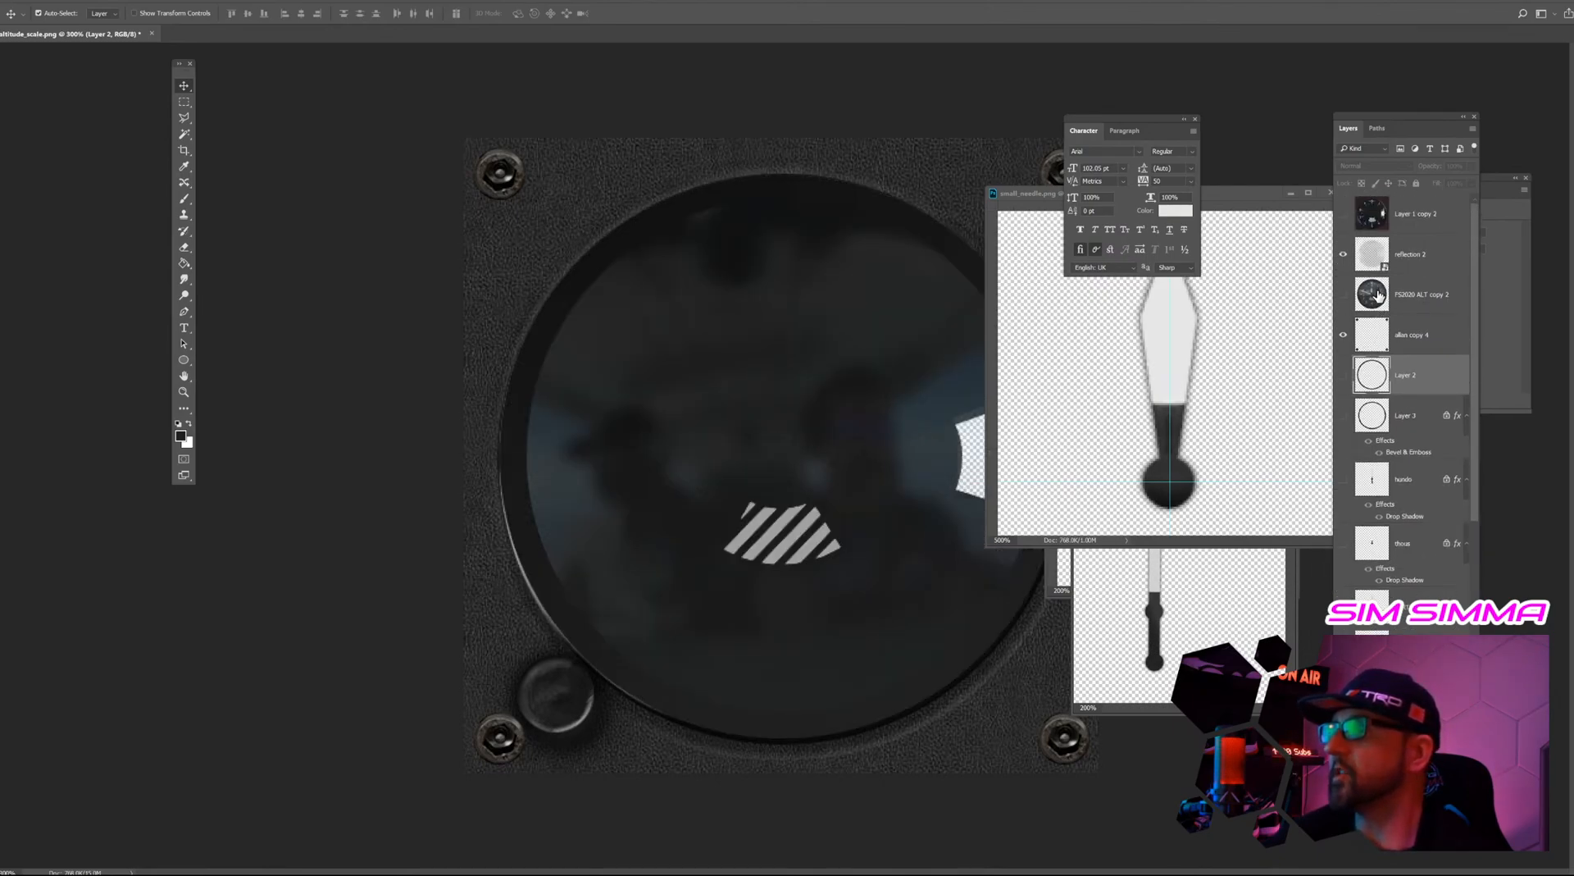
click(1343, 257)
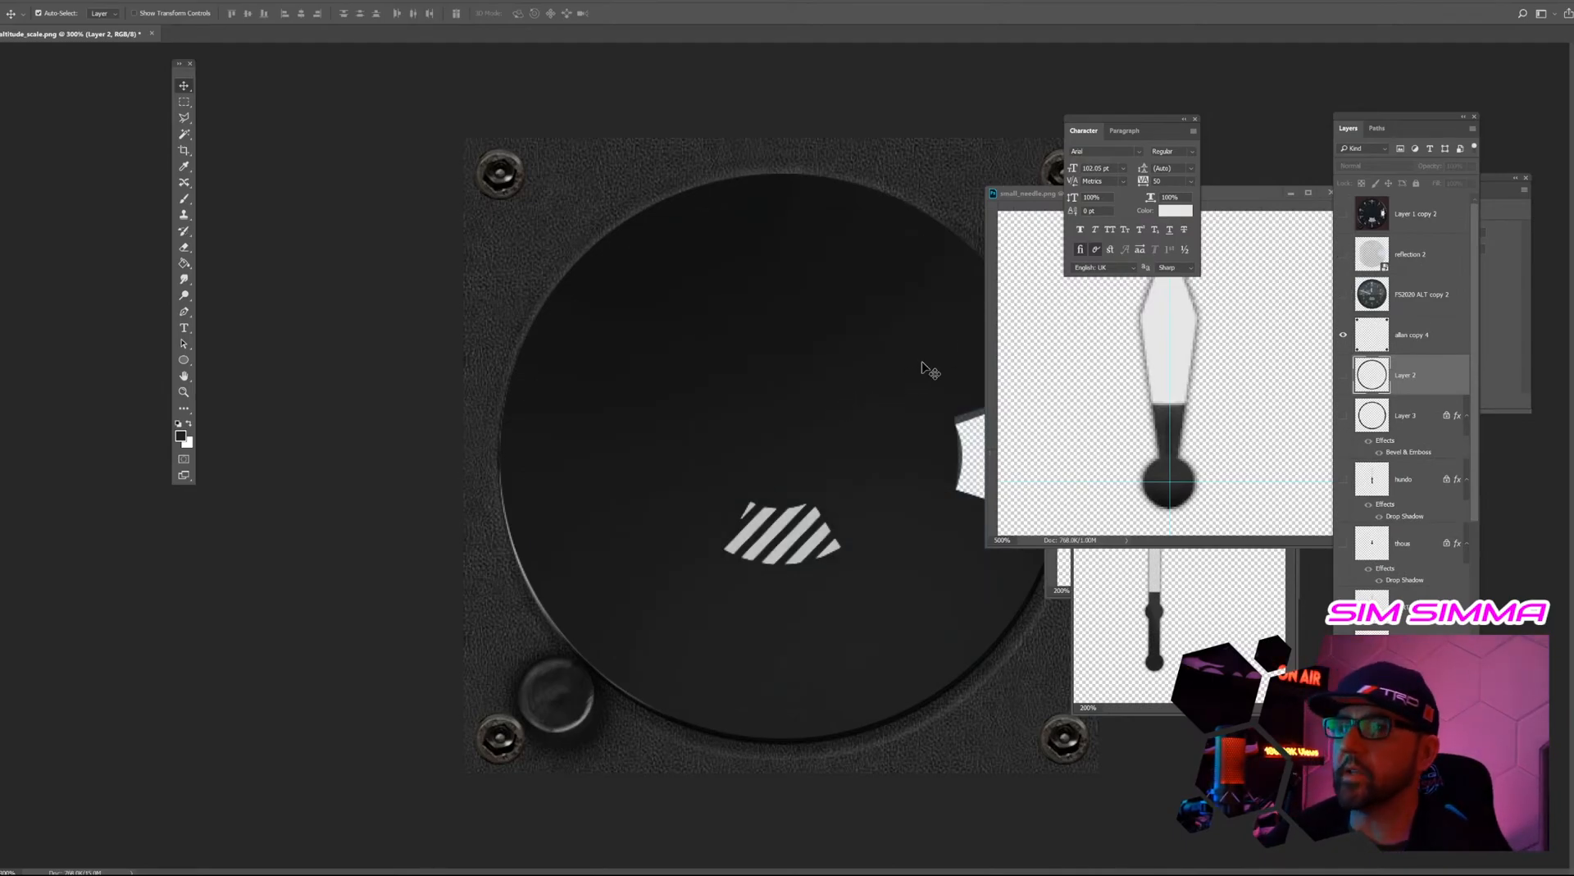
scroll(1360, 593, down, 4)
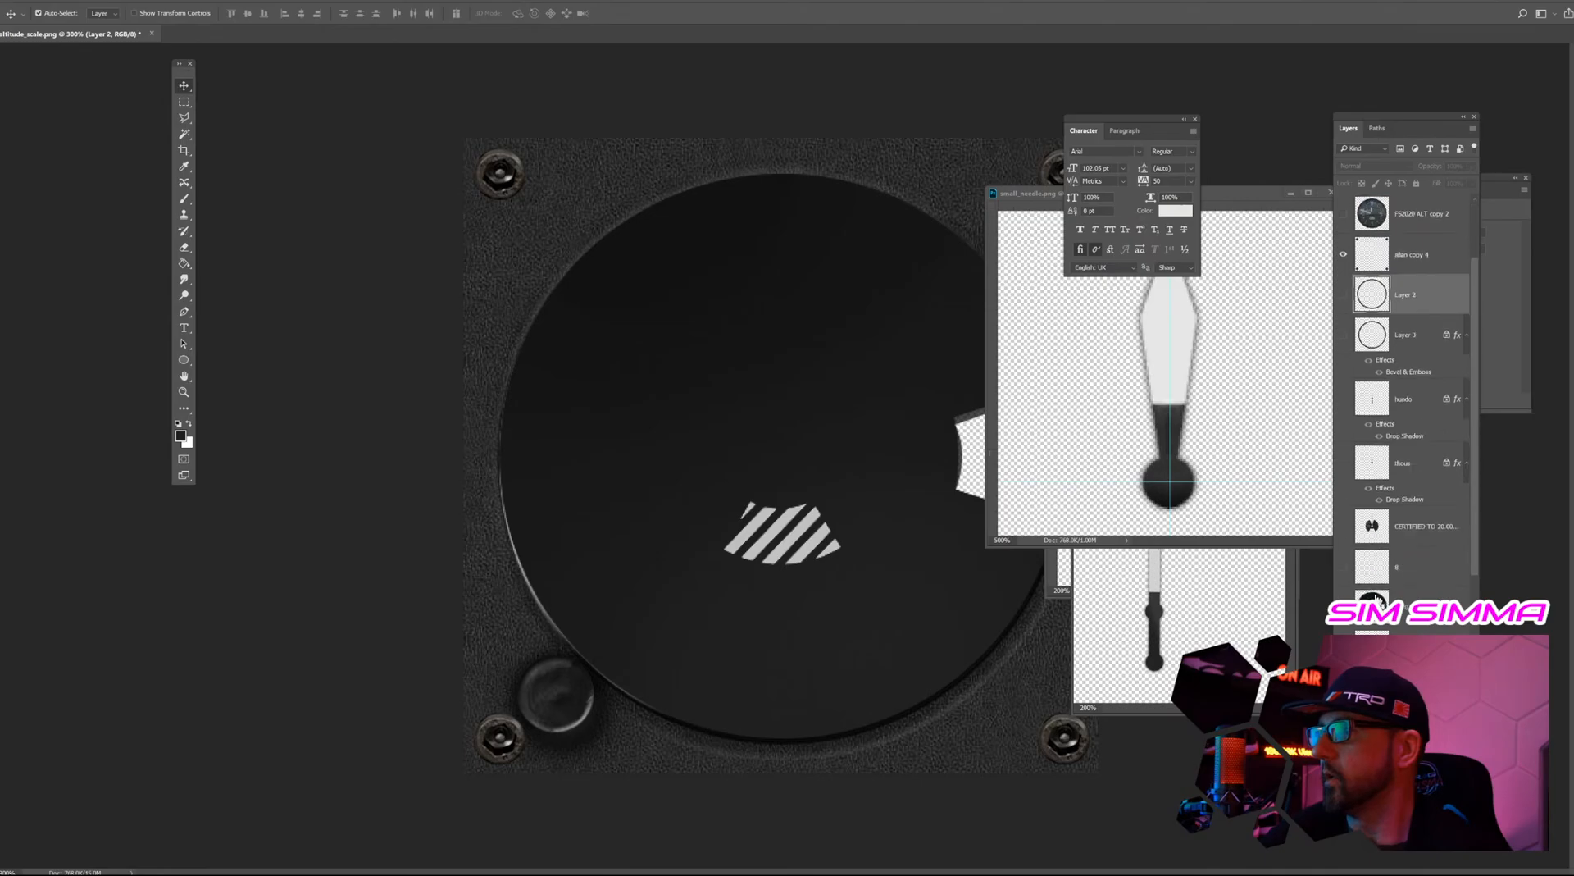
click(1343, 487)
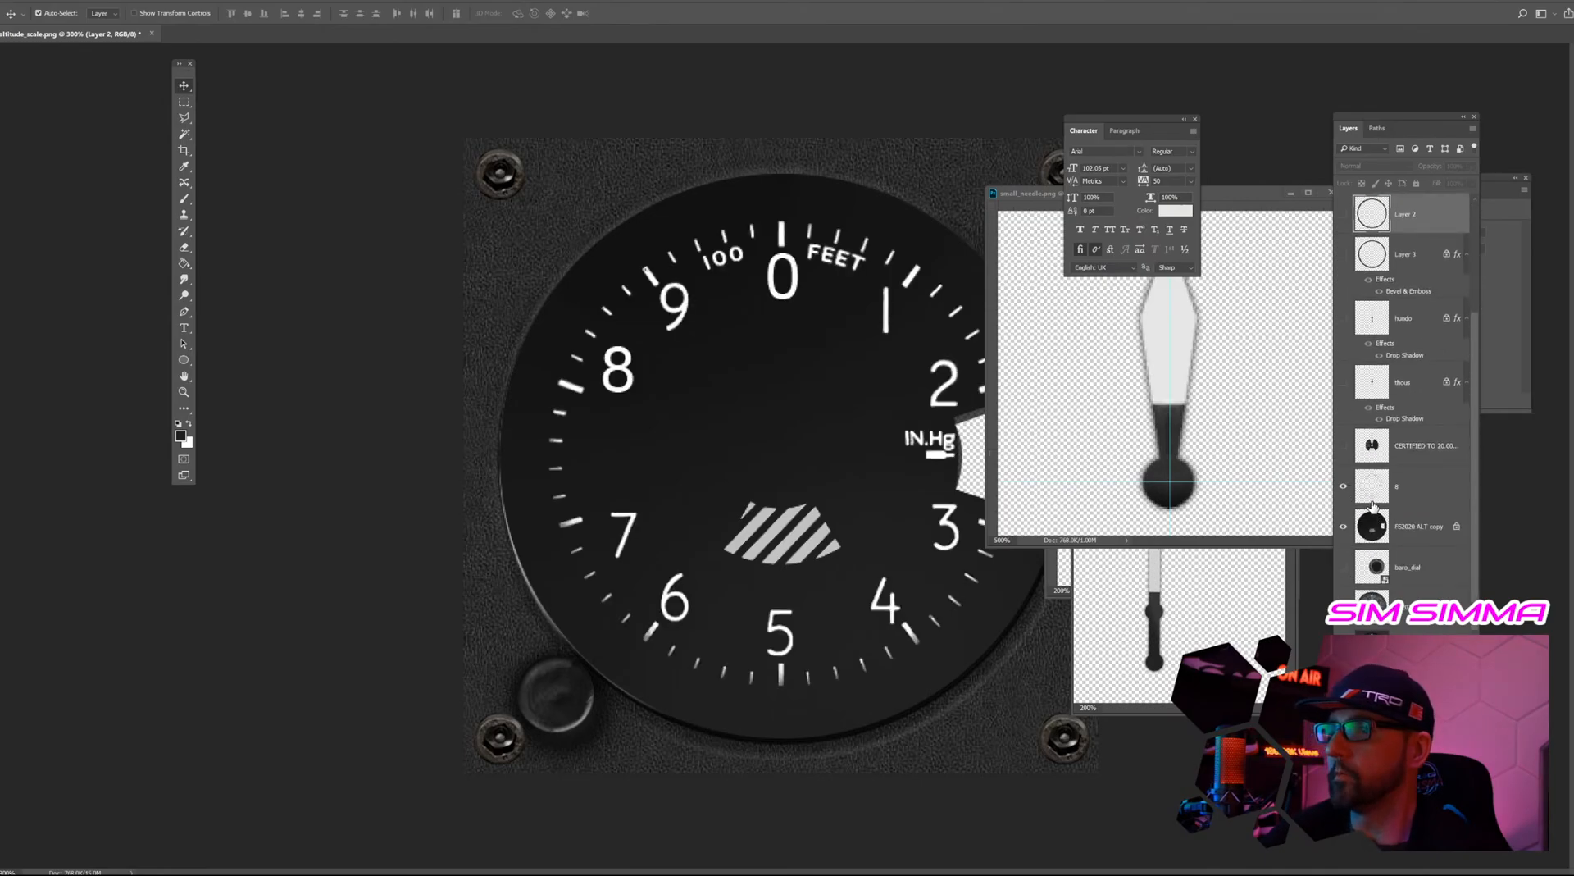
Select the FS2020 ALT copy layer and move the small_needle window and Character panel aside to uncover the pressure cutout.
click(1343, 648)
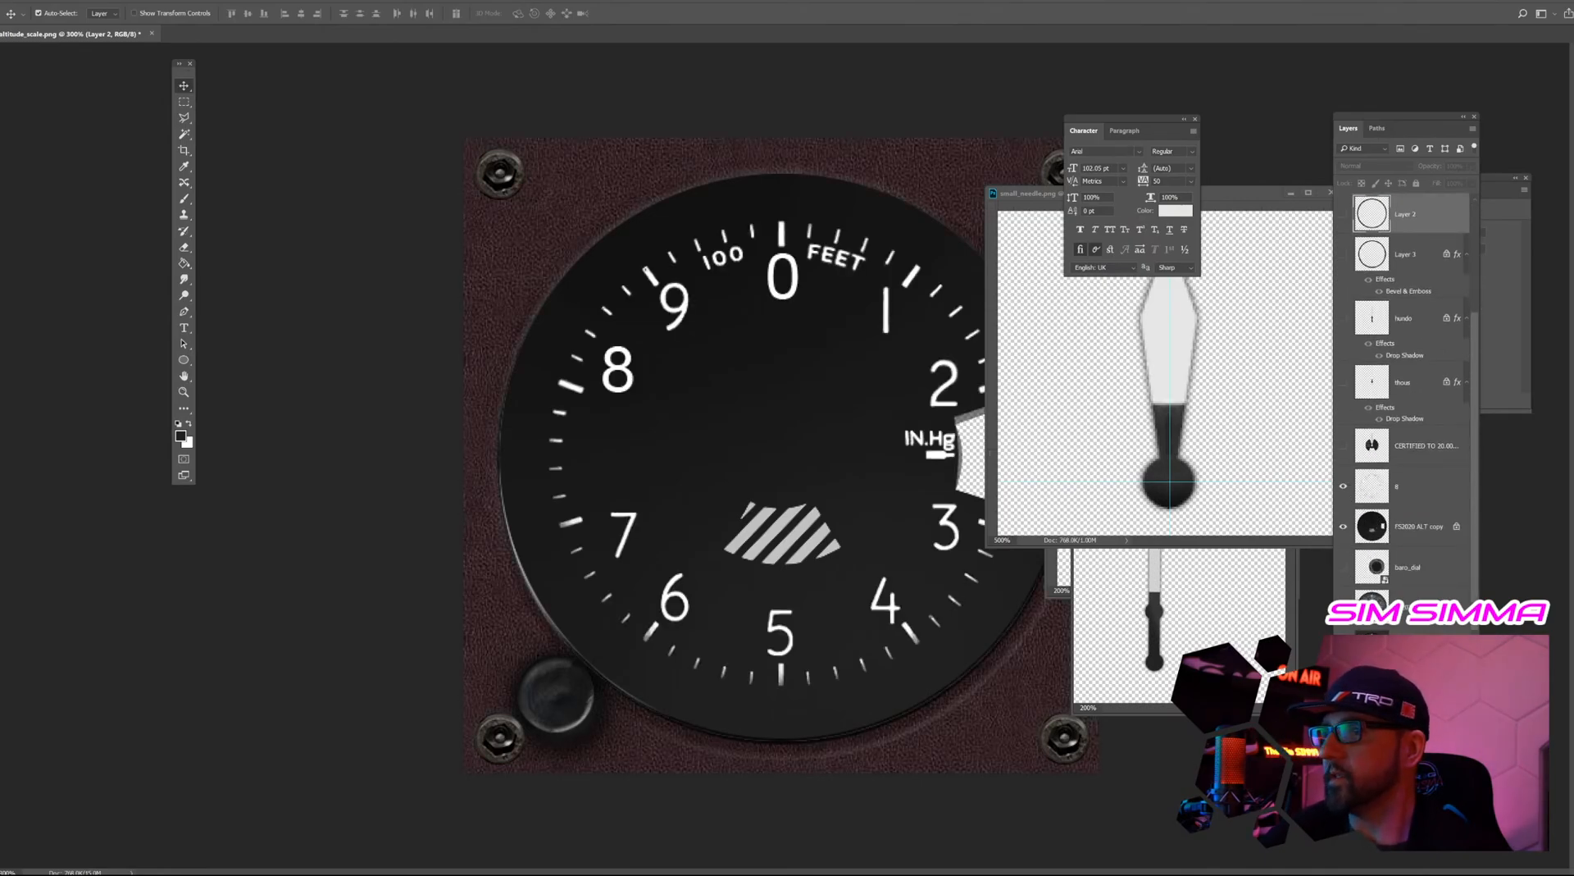
drag(971, 566, 914, 561)
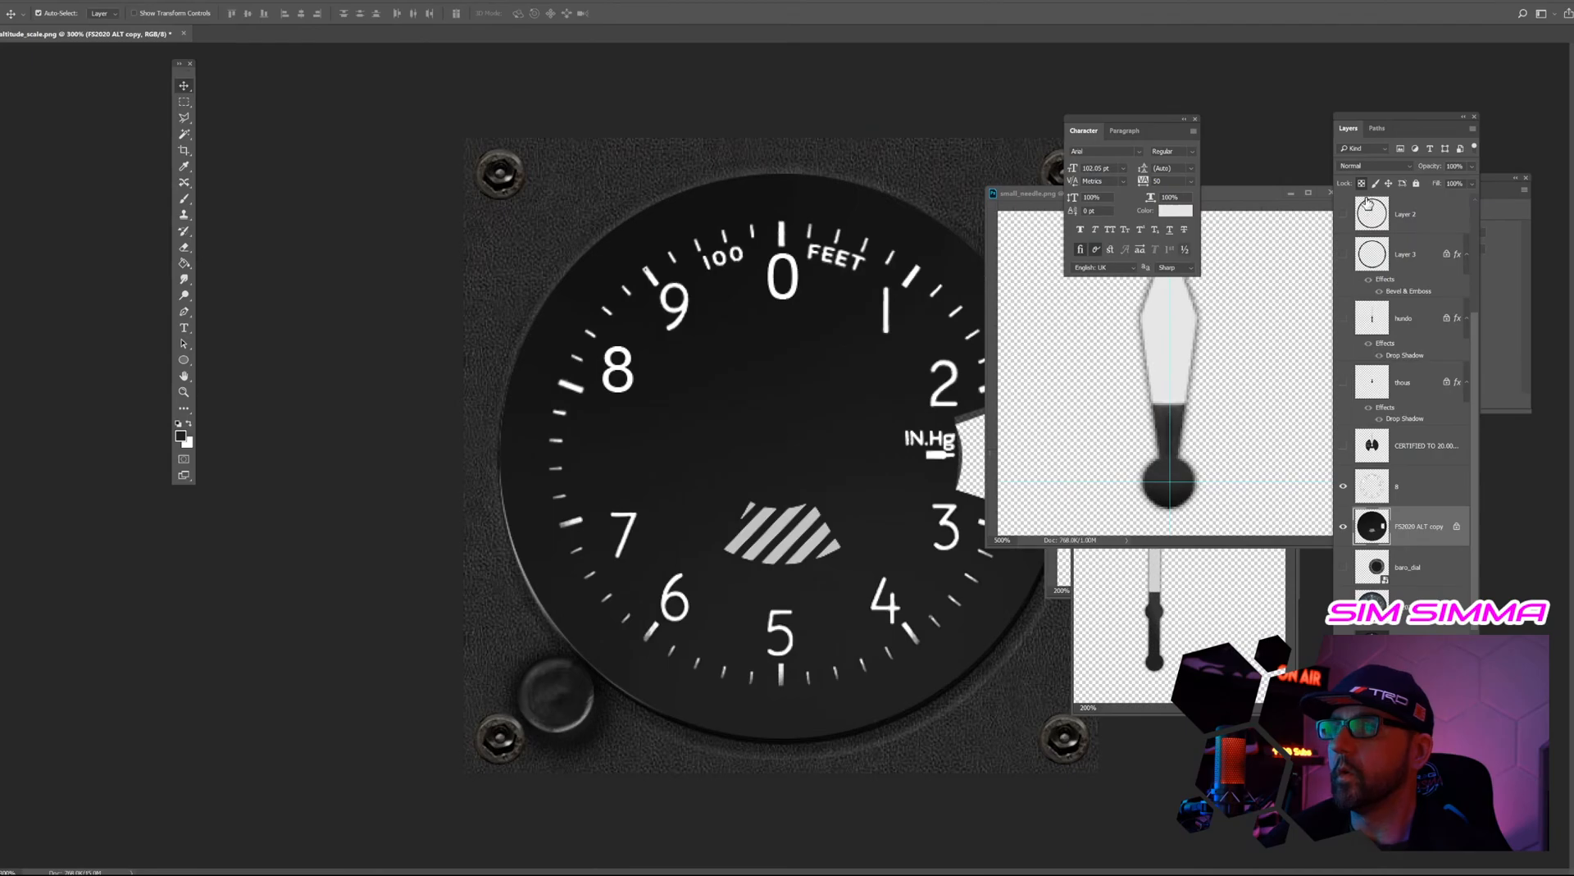
drag(1260, 193, 1382, 150)
drag(1148, 119, 1181, 103)
Delete Layer 1 and erase the leftover shading inside the pressure cutout on Layer 1 copy.
click(183, 247)
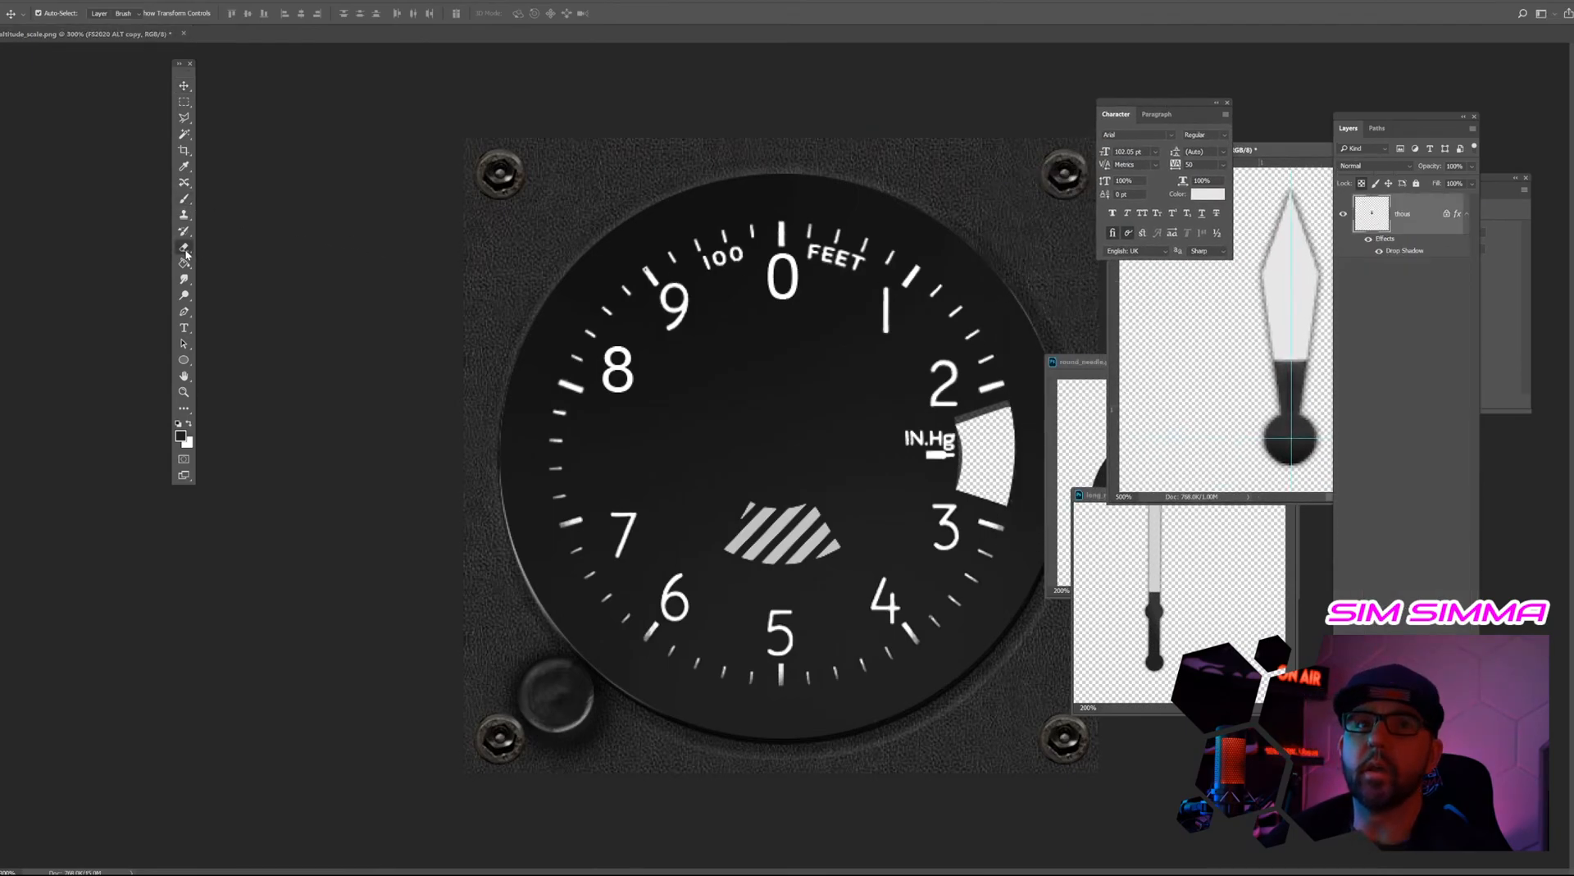
click(553, 326)
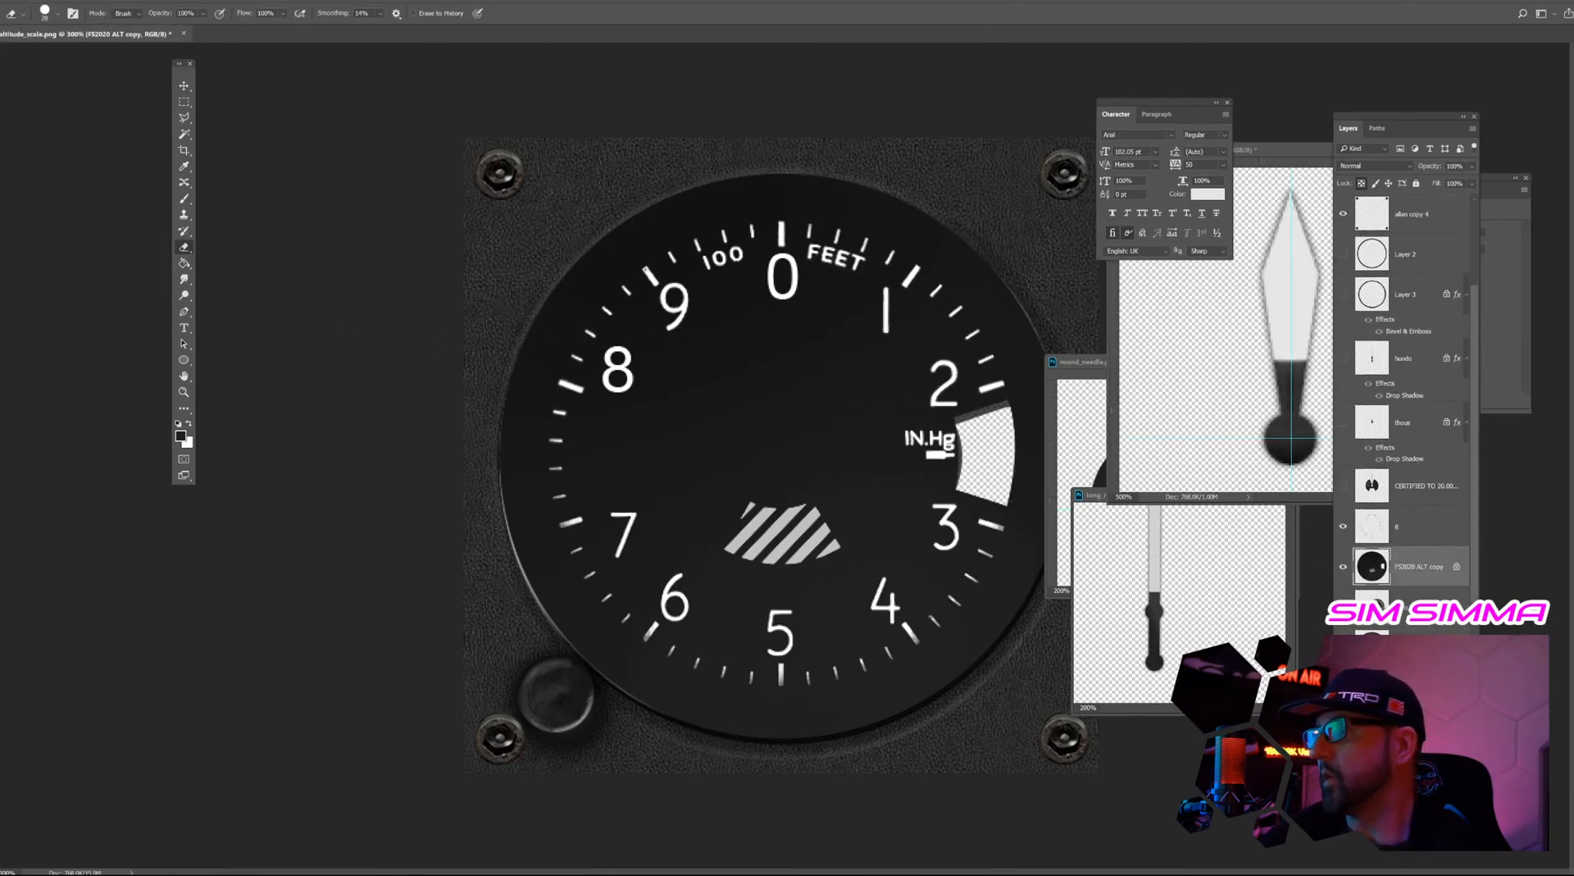
scroll(1410, 410, down, 2)
click(1405, 607)
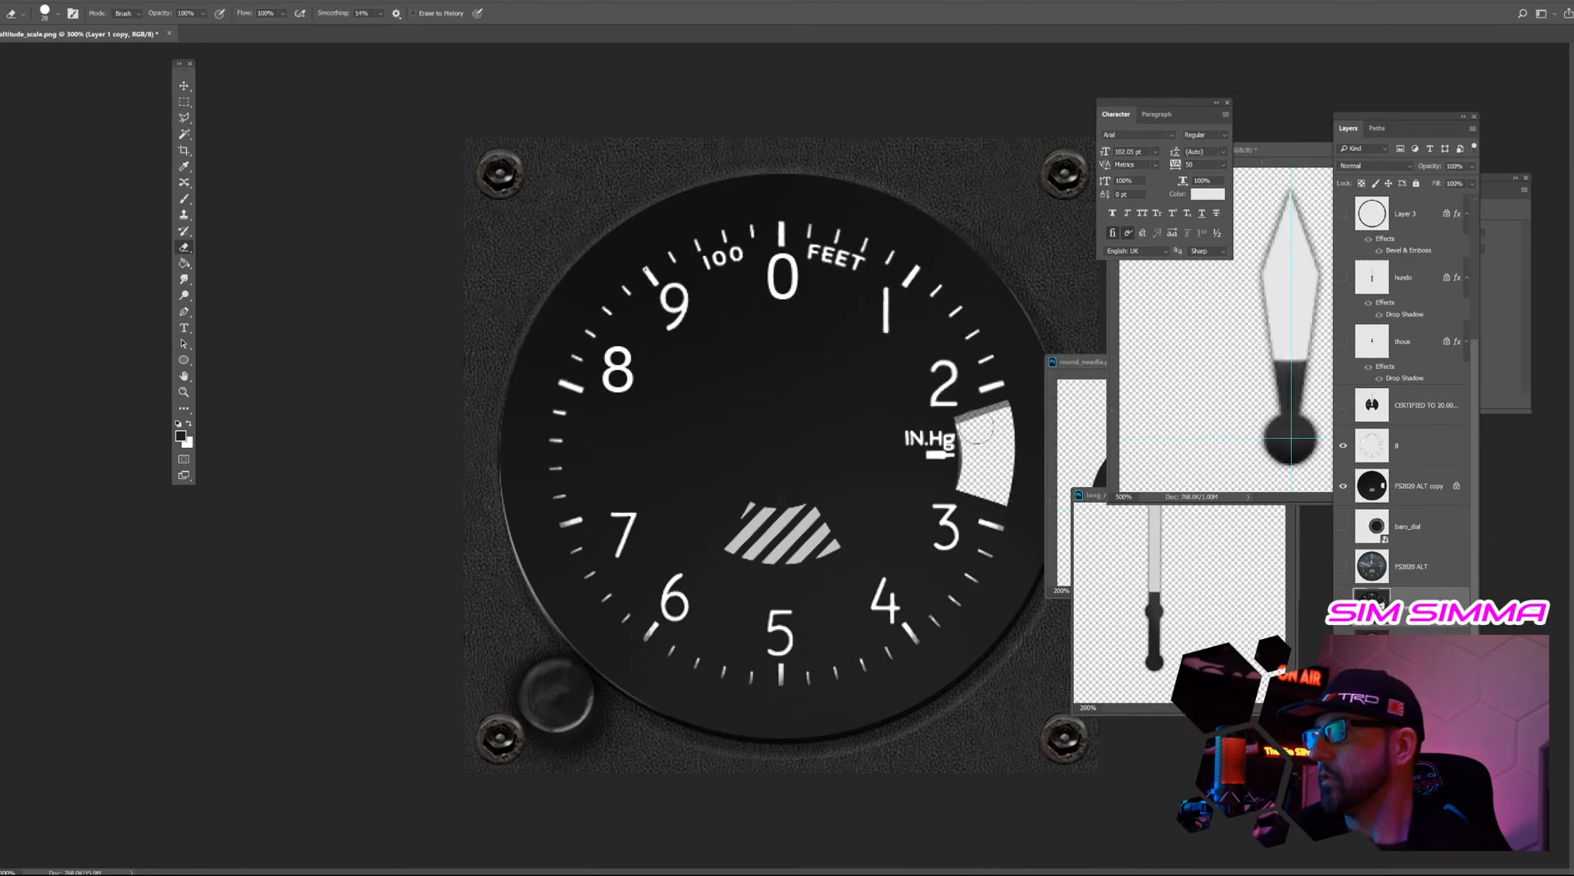
click(1386, 635)
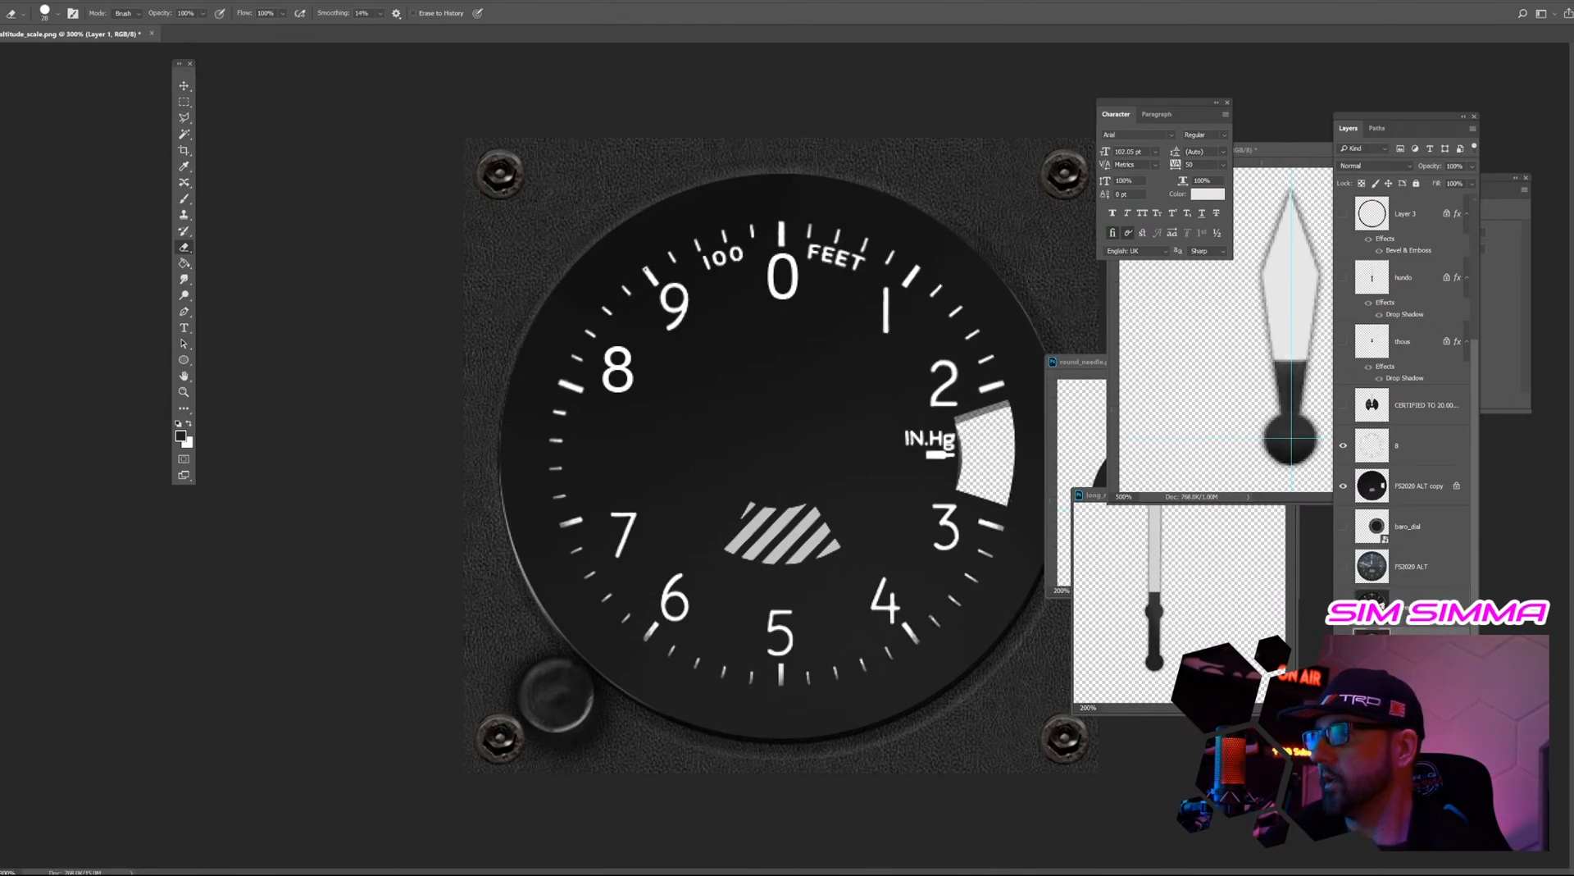
key(Delete)
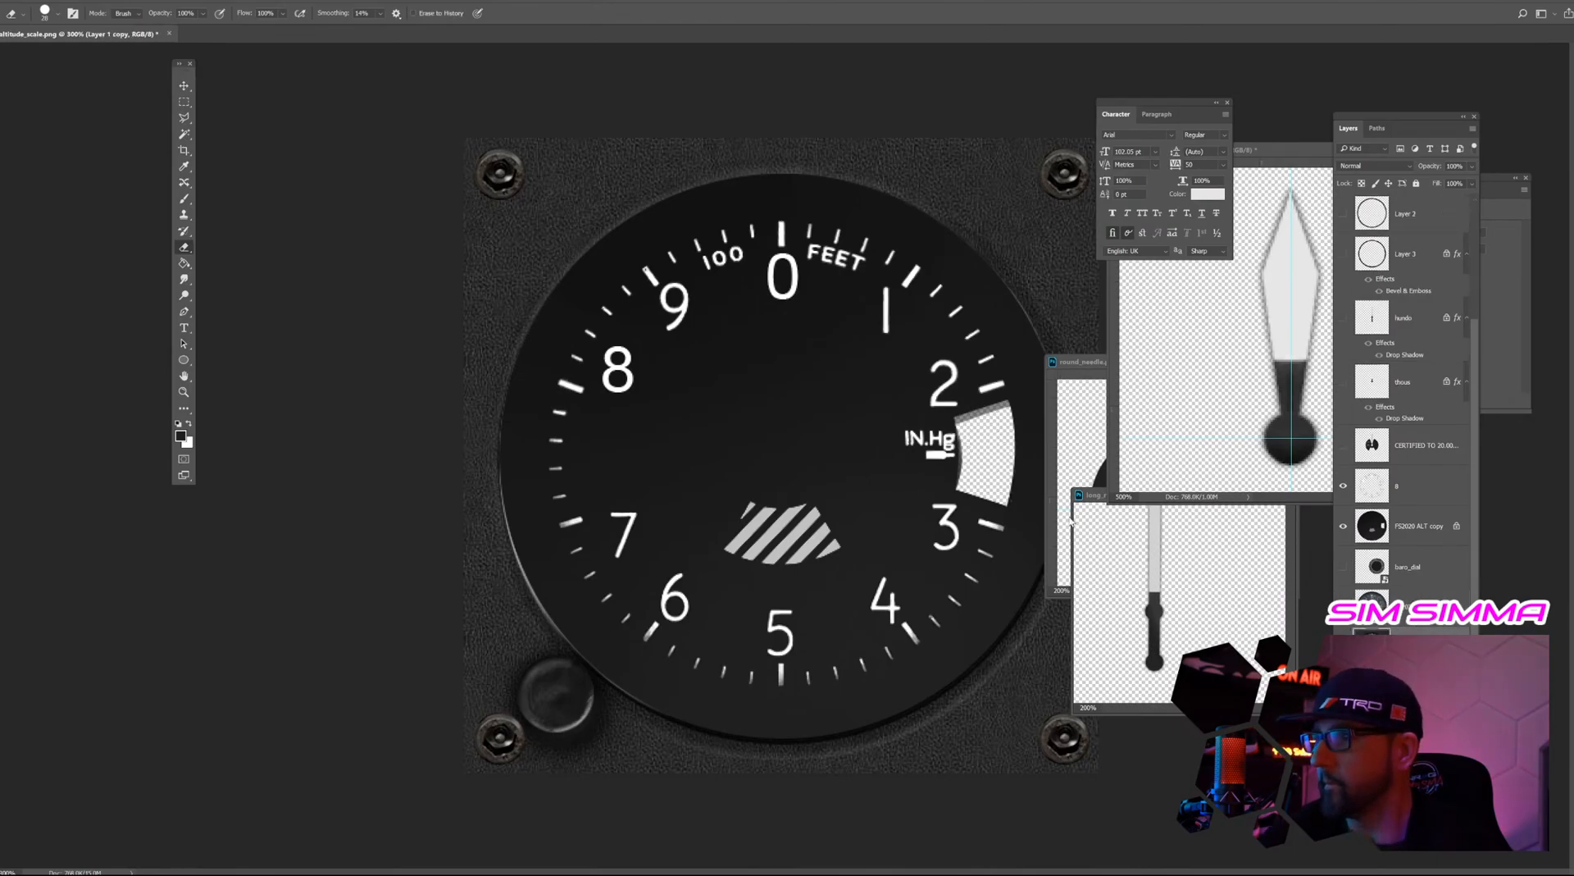
mouse_move(973, 408)
mouse_down()
mouse_move(1001, 423)
mouse_move(980, 427)
mouse_move(958, 470)
mouse_move(965, 441)
mouse_move(963, 493)
mouse_move(982, 395)
mouse_move(1002, 492)
mouse_up()
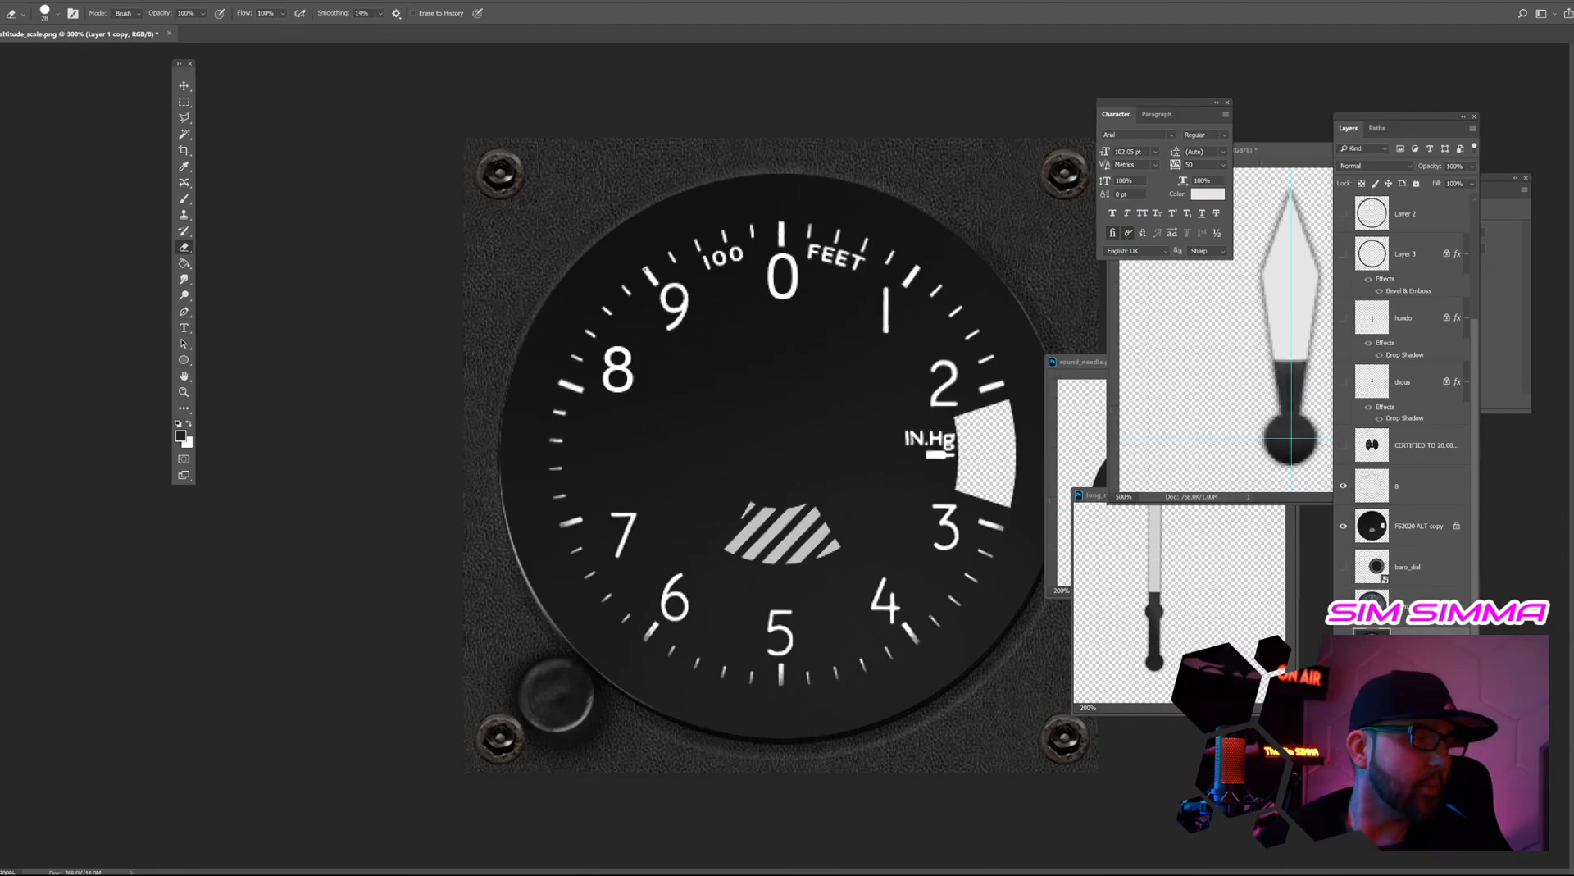
Switch to File Explorer and check the altitude_scale image in the instrument's resources folder against the open artwork.
key(alt+Tab)
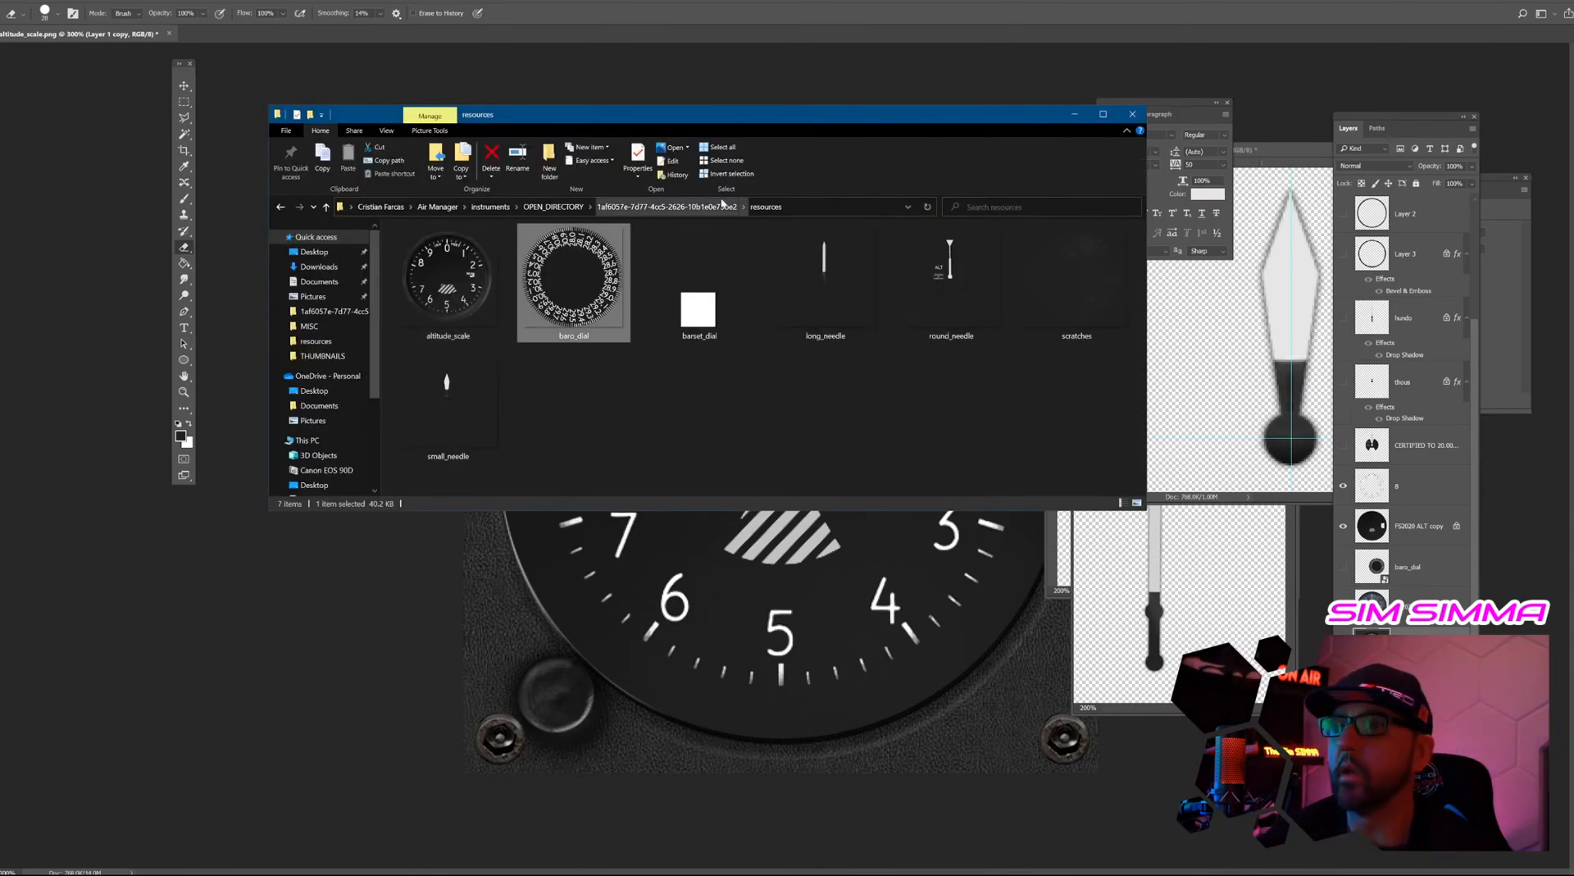
click(469, 285)
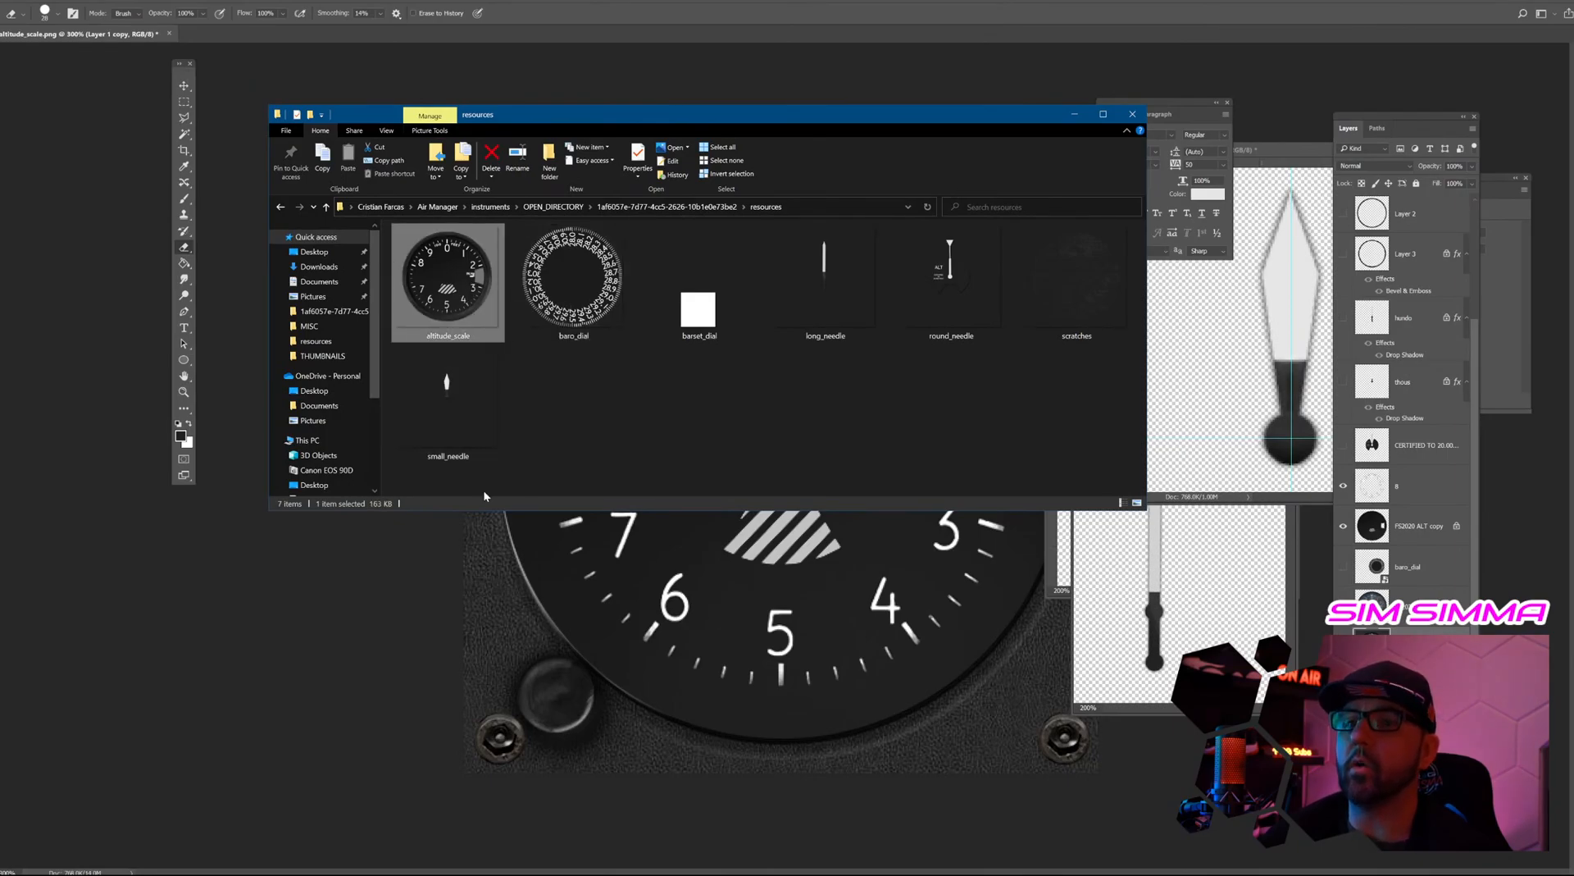
click(812, 29)
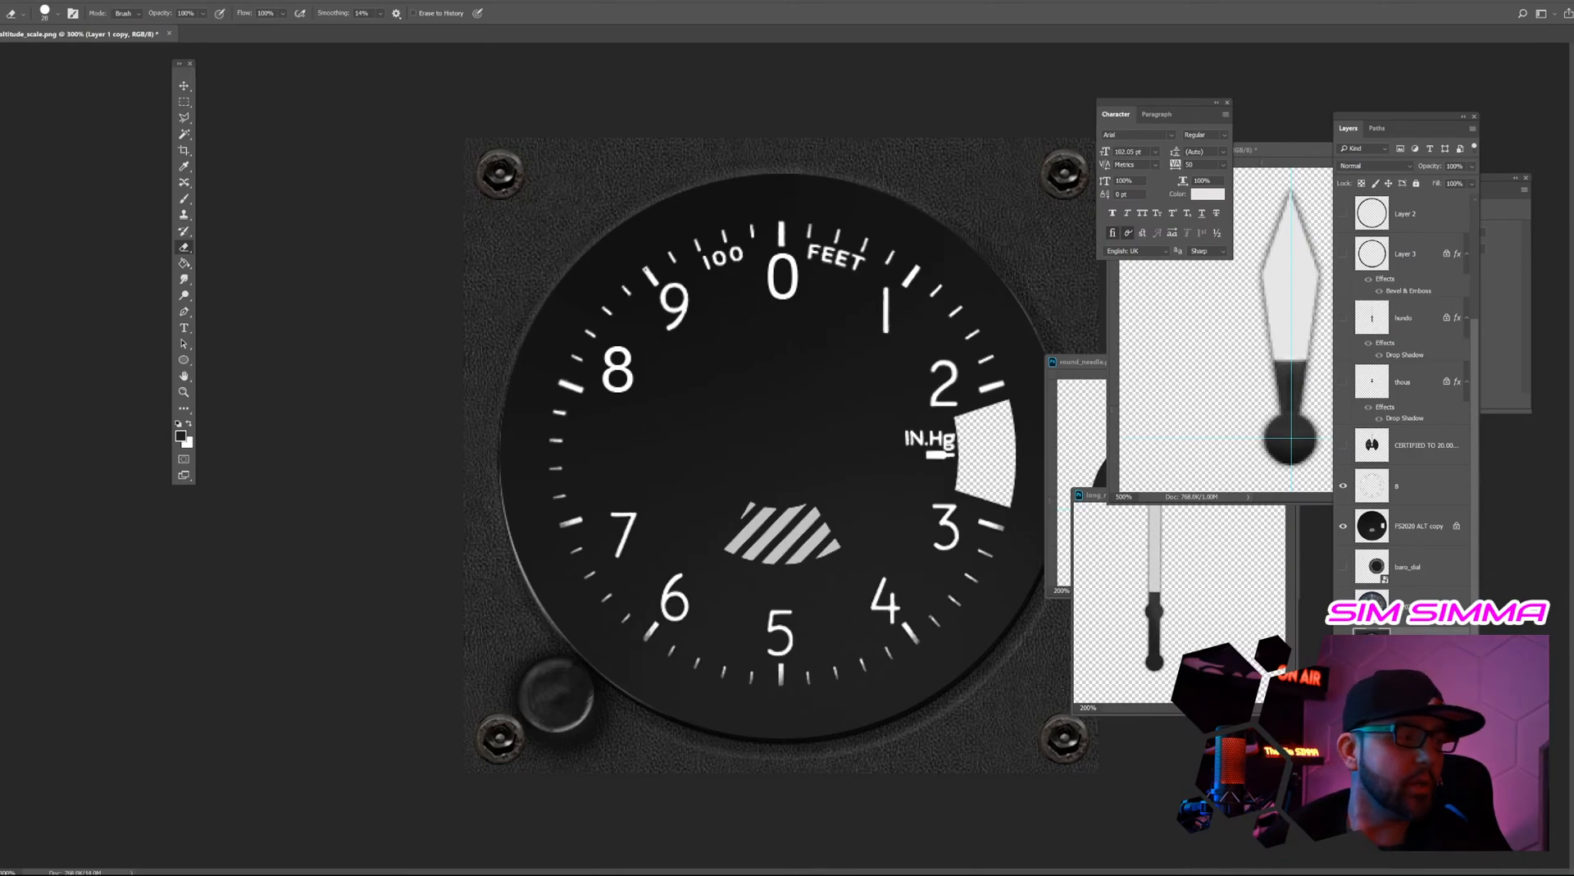
key(alt+Tab)
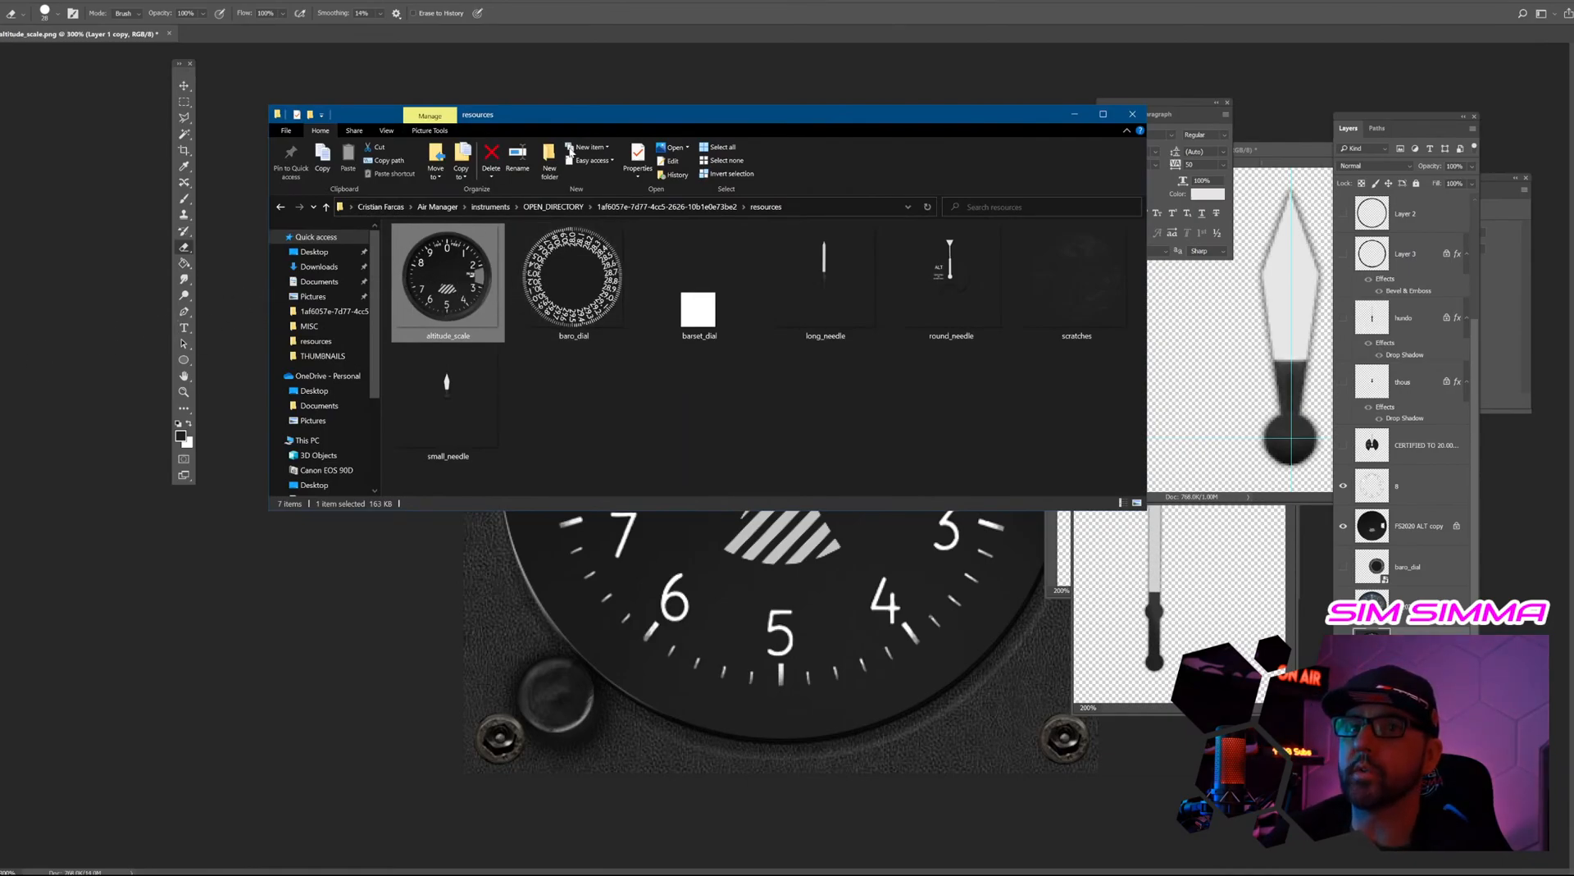
Switch back to Photoshop, show Layer 3 and Layer 2 over the dial face, and check the resources folder again.
key(alt+Tab)
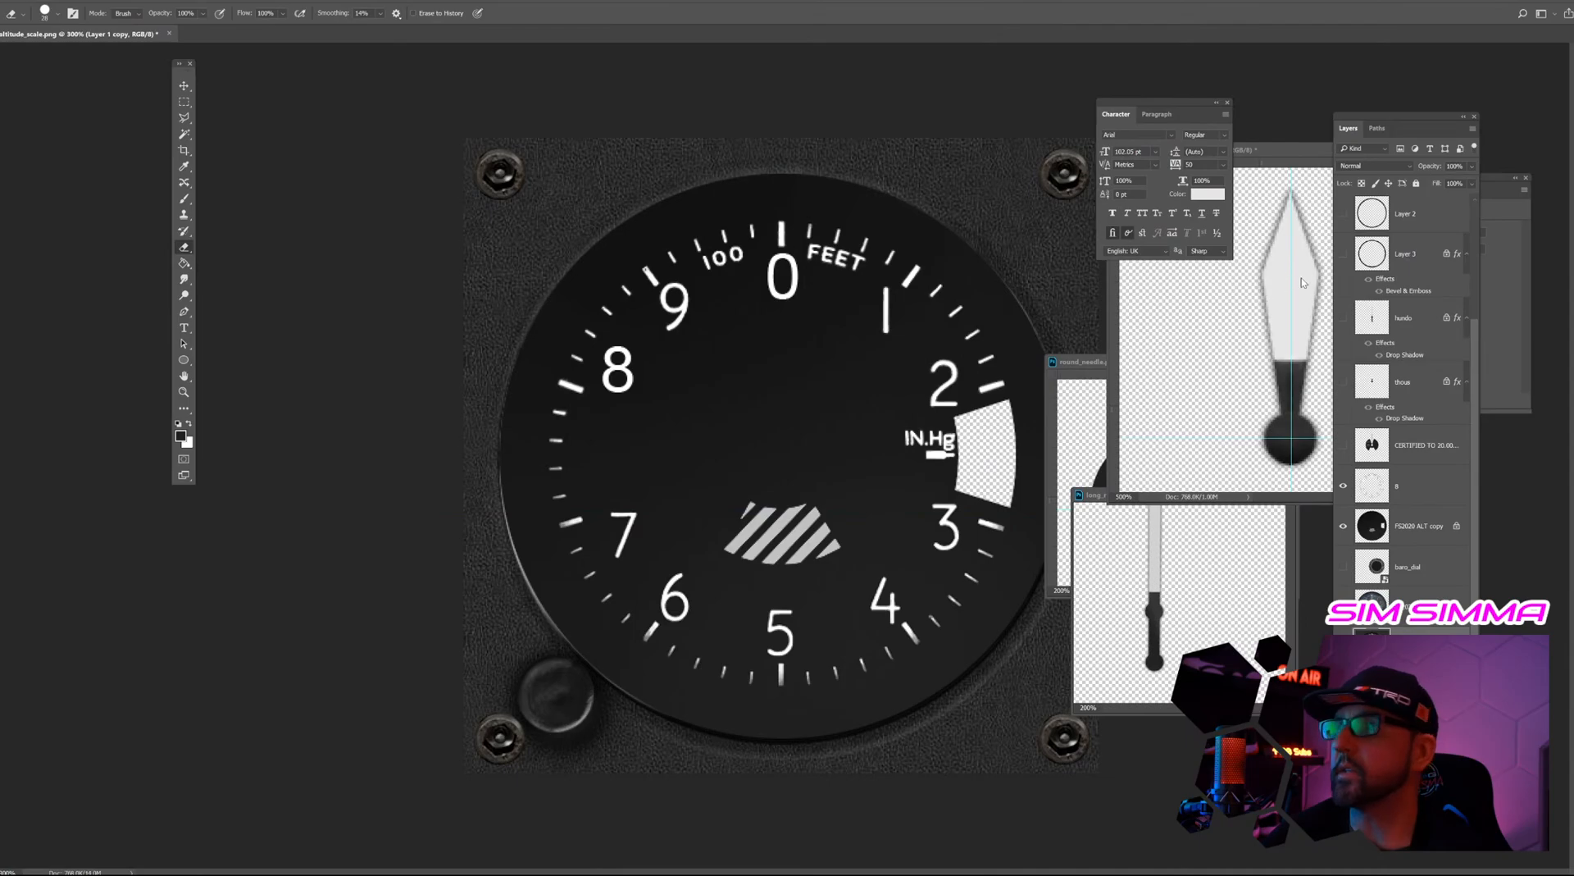
click(1343, 254)
click(1343, 214)
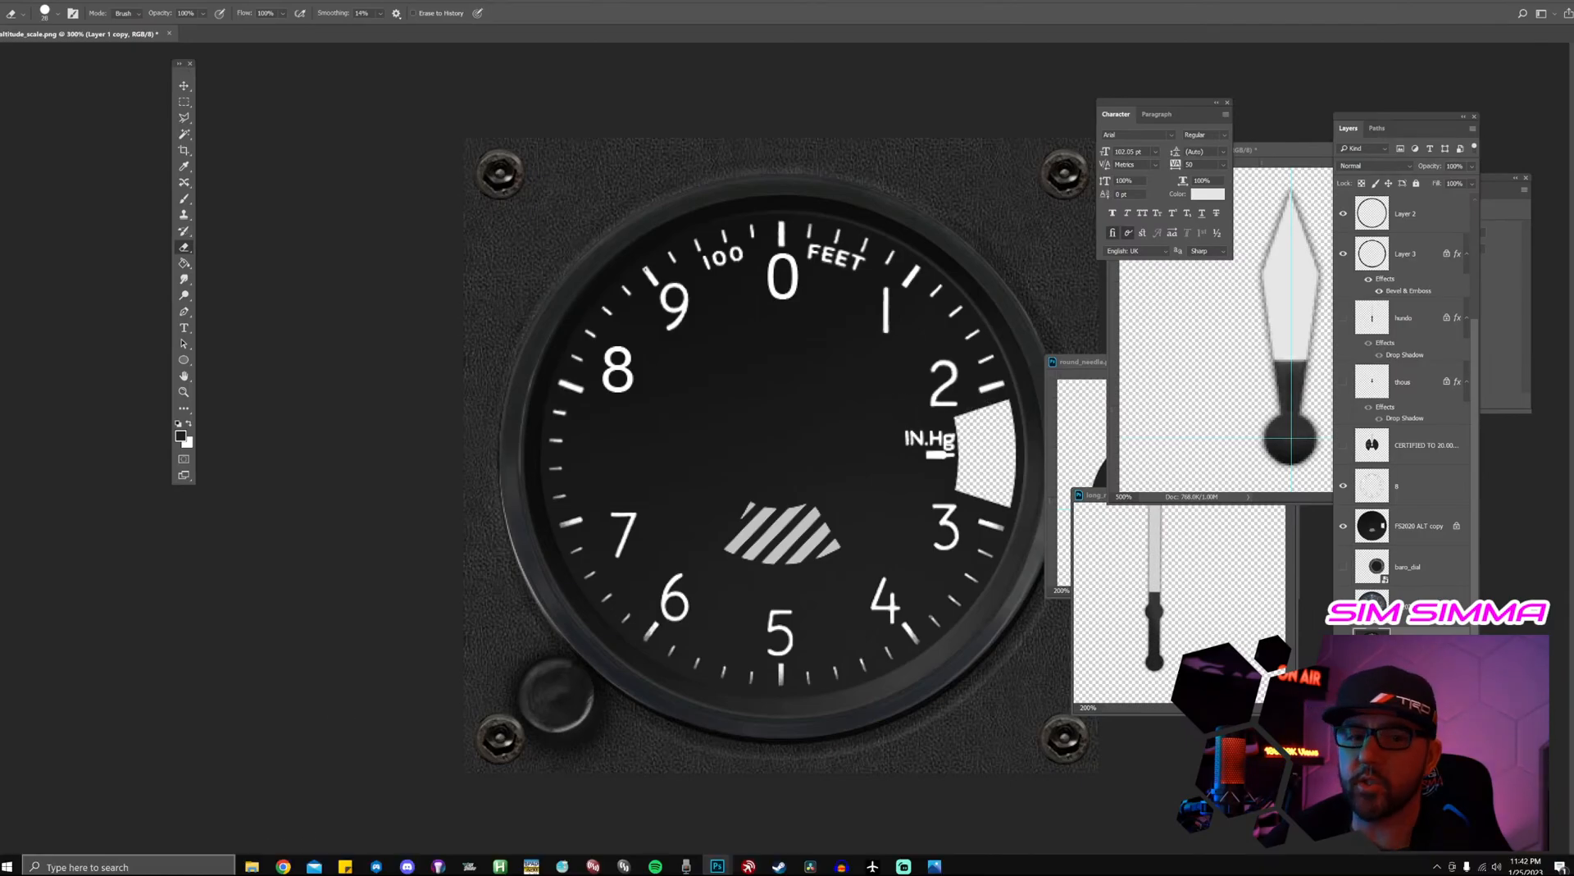
mouse_move(252, 866)
click(213, 833)
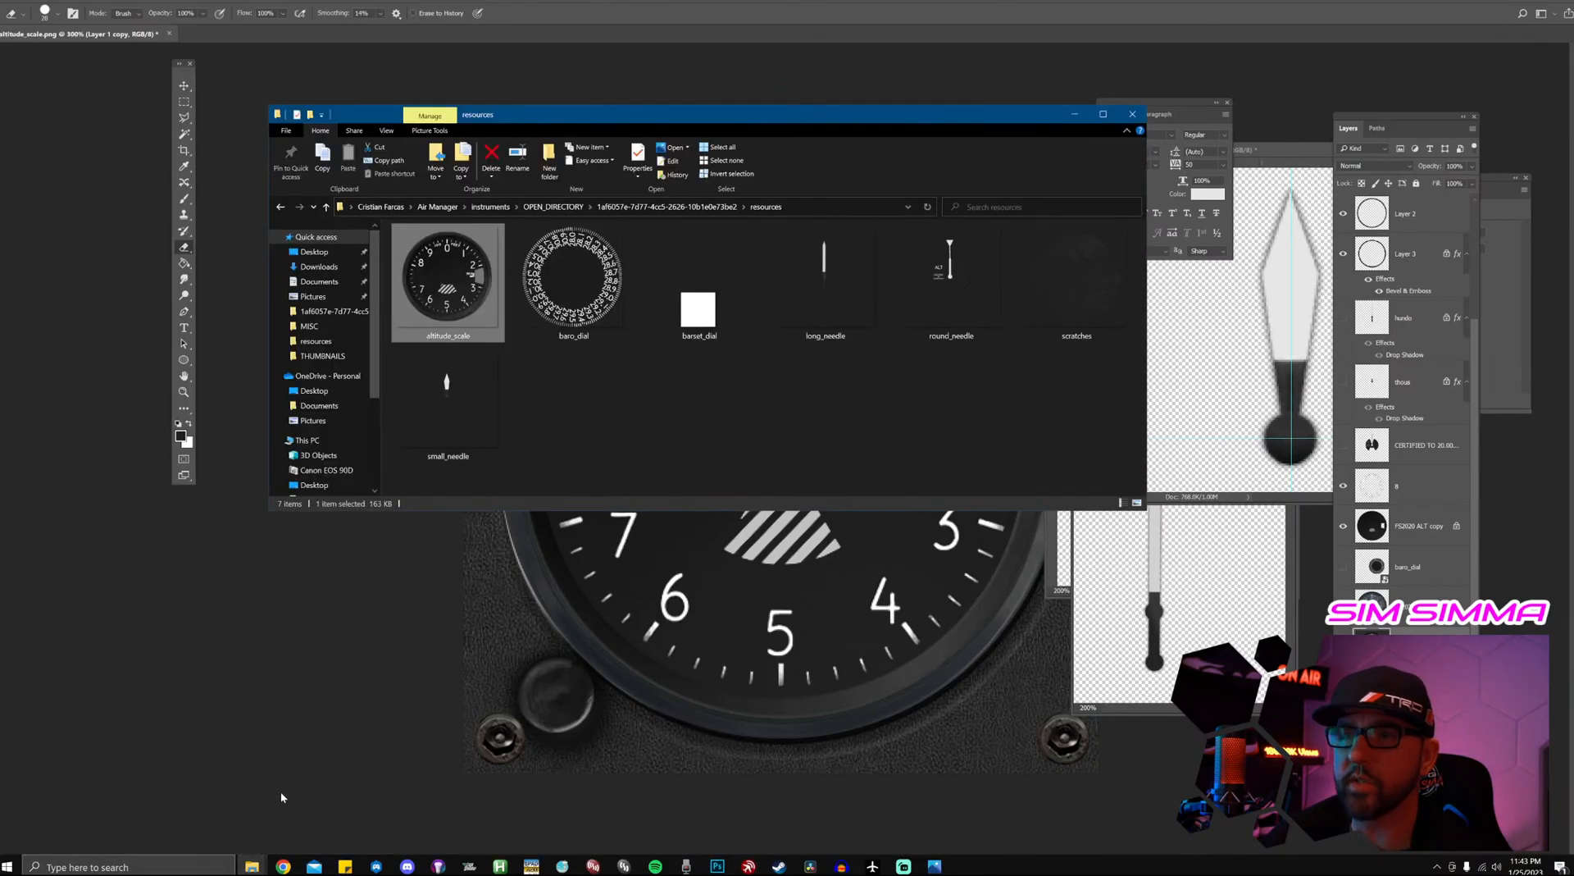
click(697, 14)
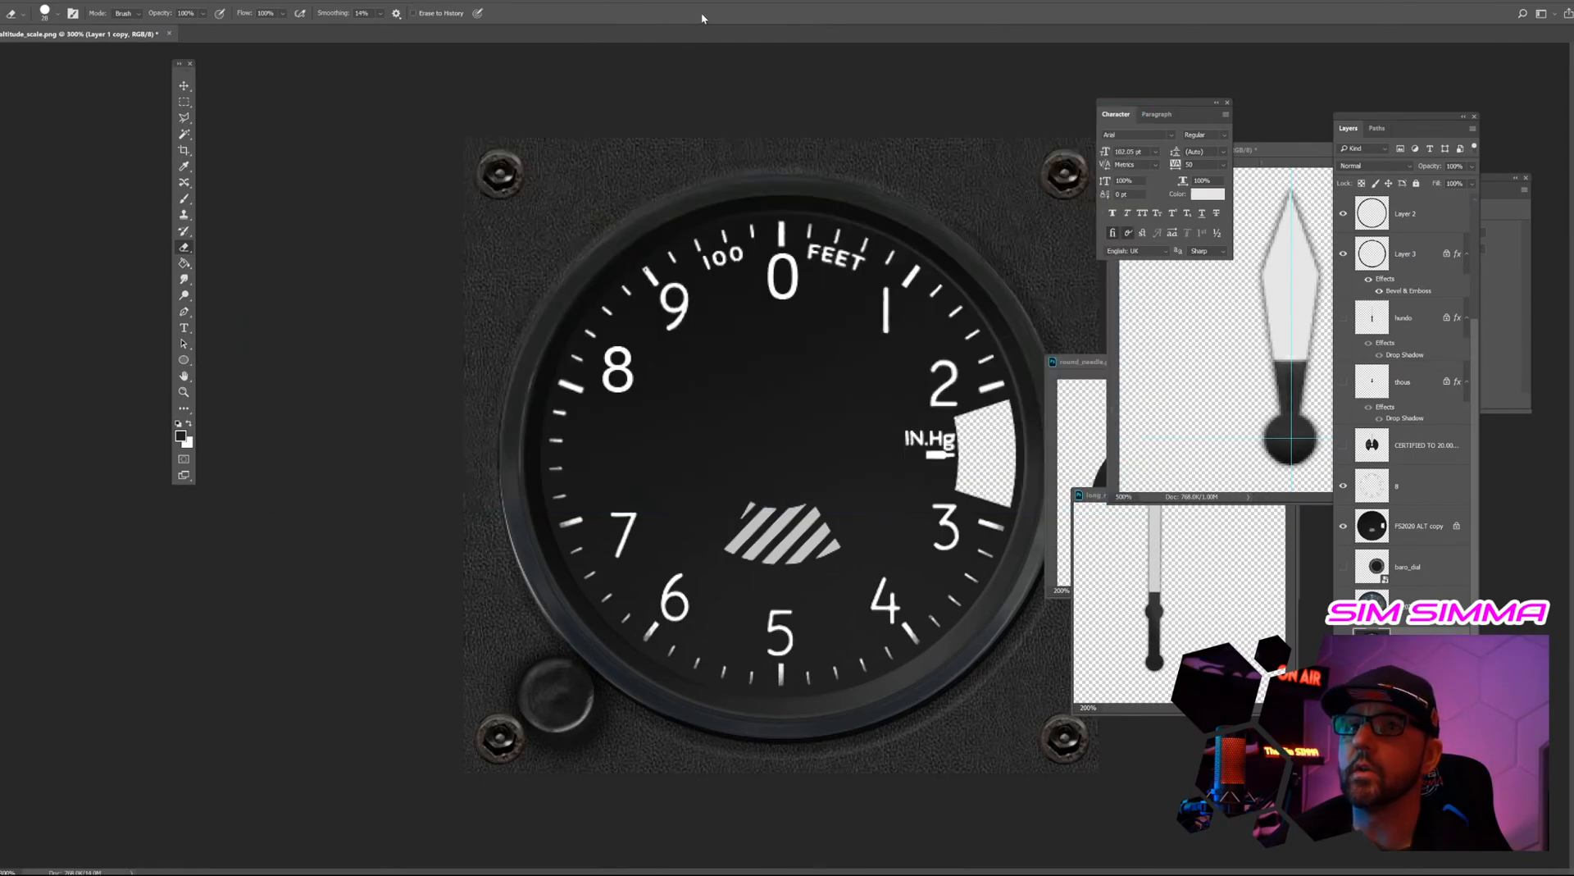
Save the dial artwork as a PNG over altitude_scale in the resources folder, using the large file size option.
click(27, 2)
click(50, 128)
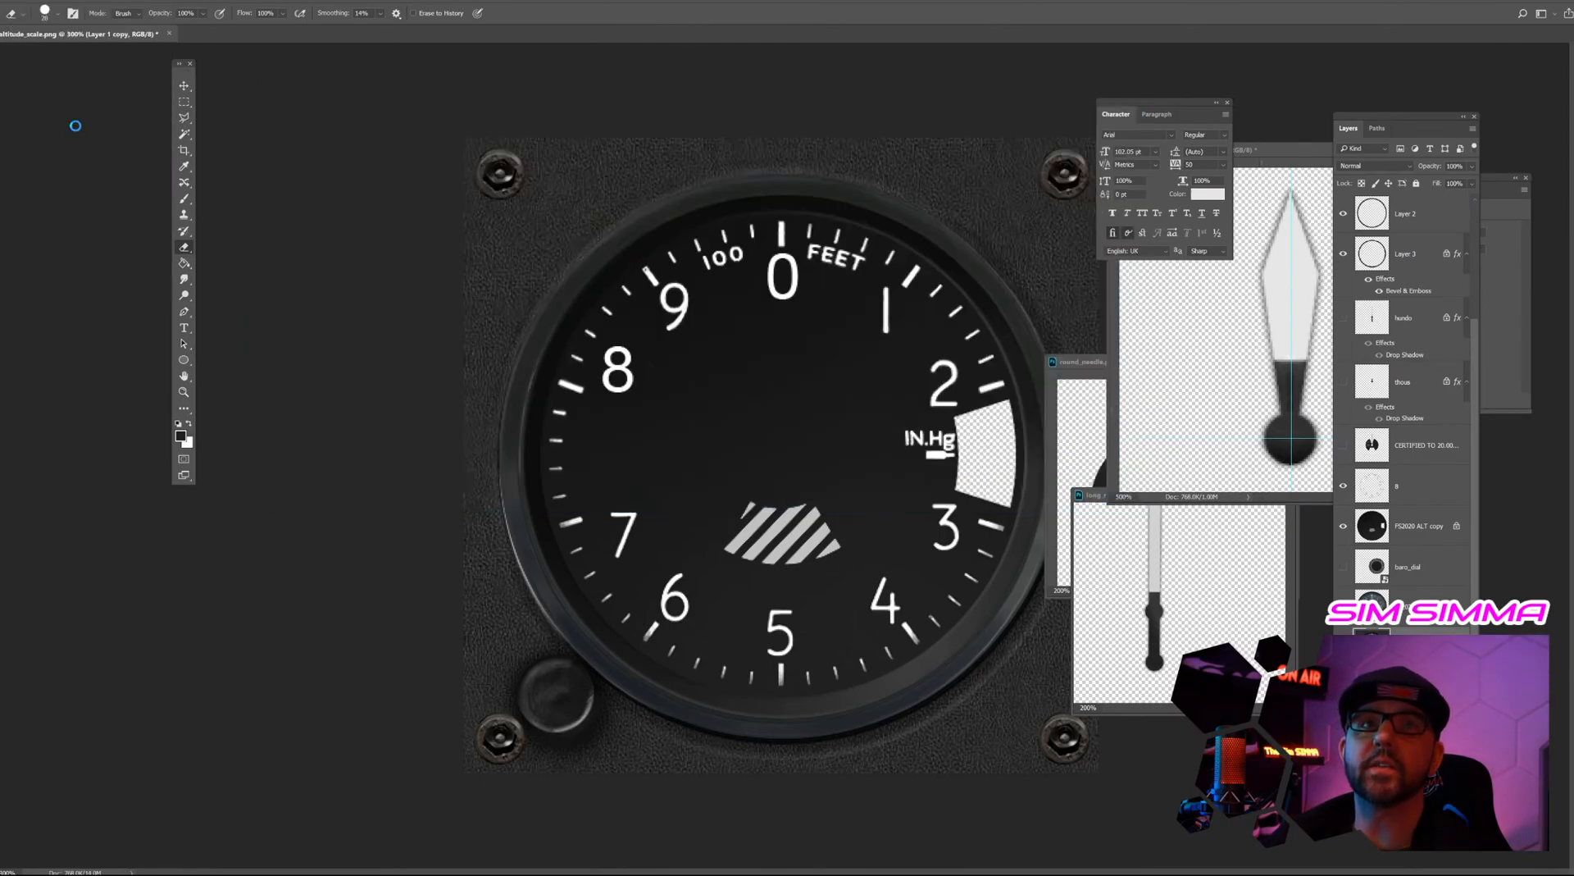
click(540, 541)
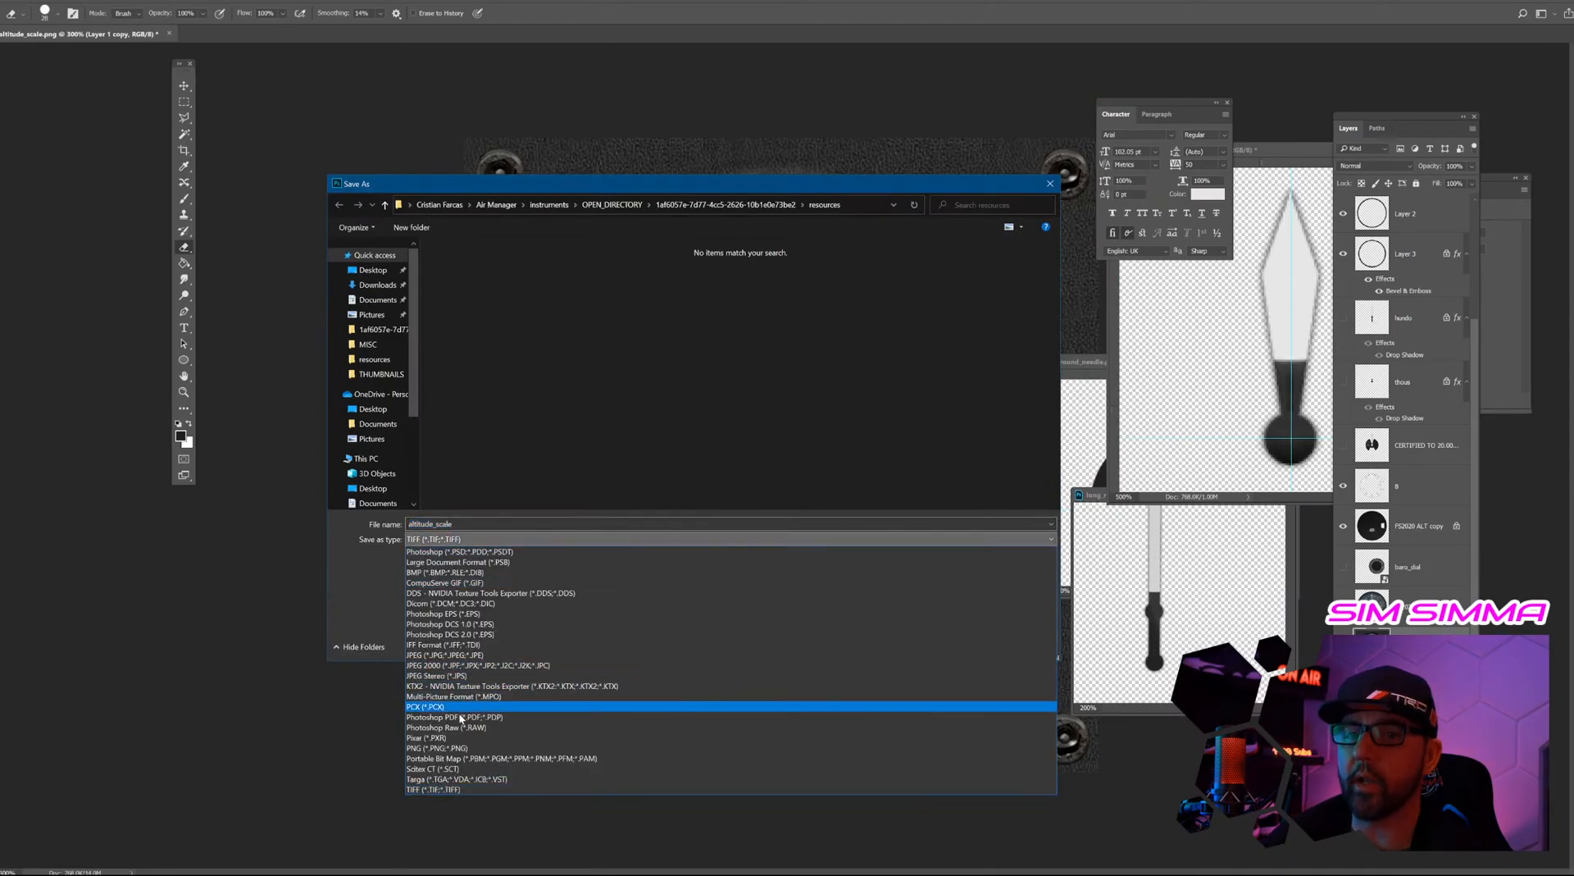
click(439, 744)
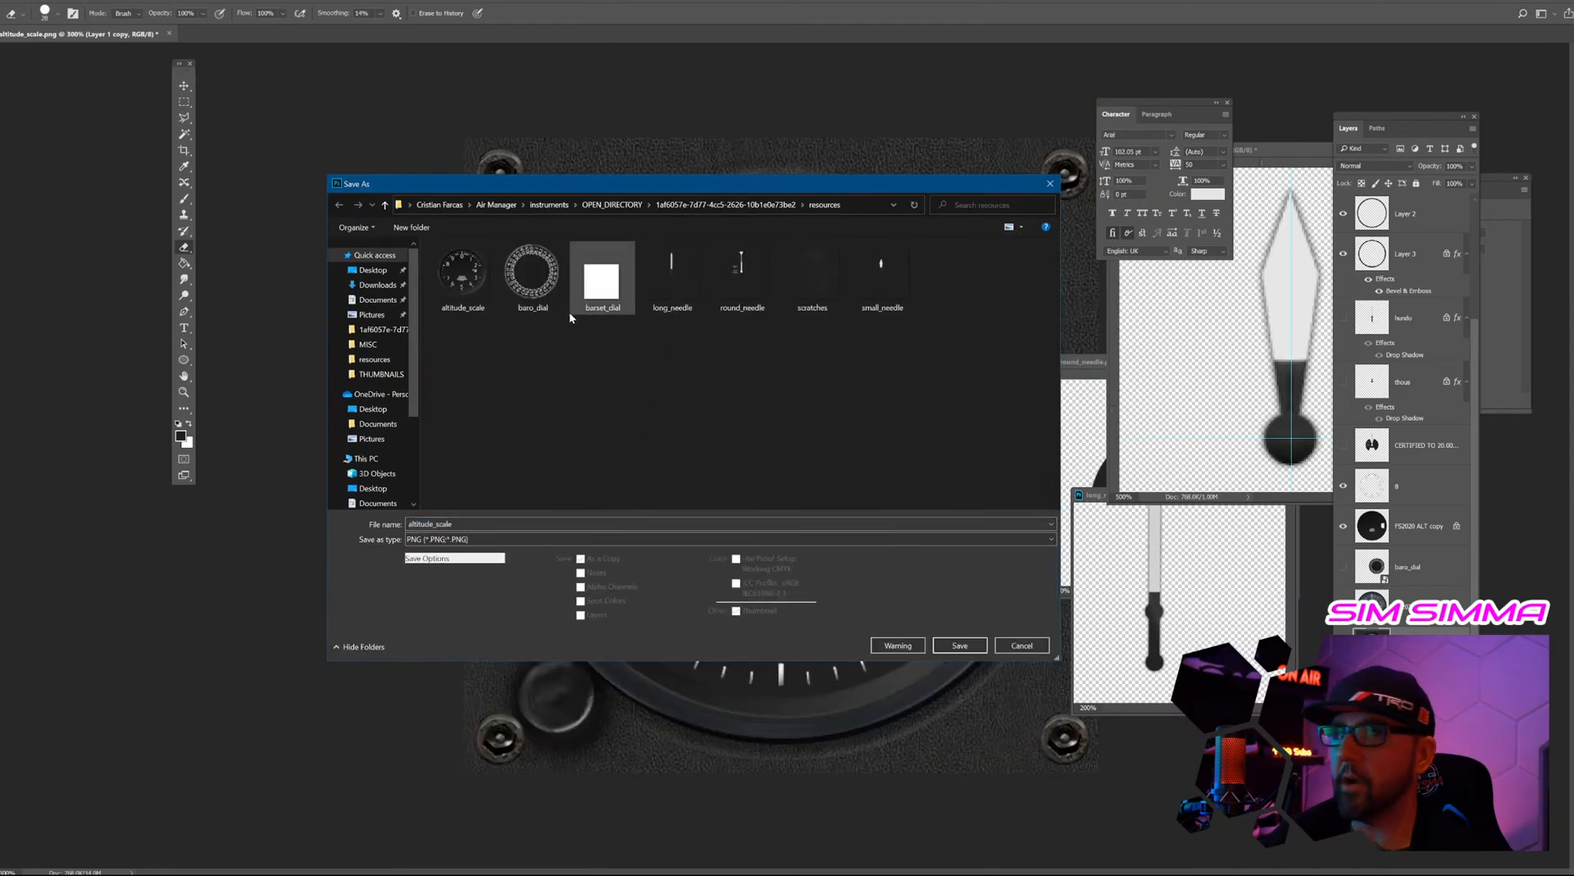
click(471, 287)
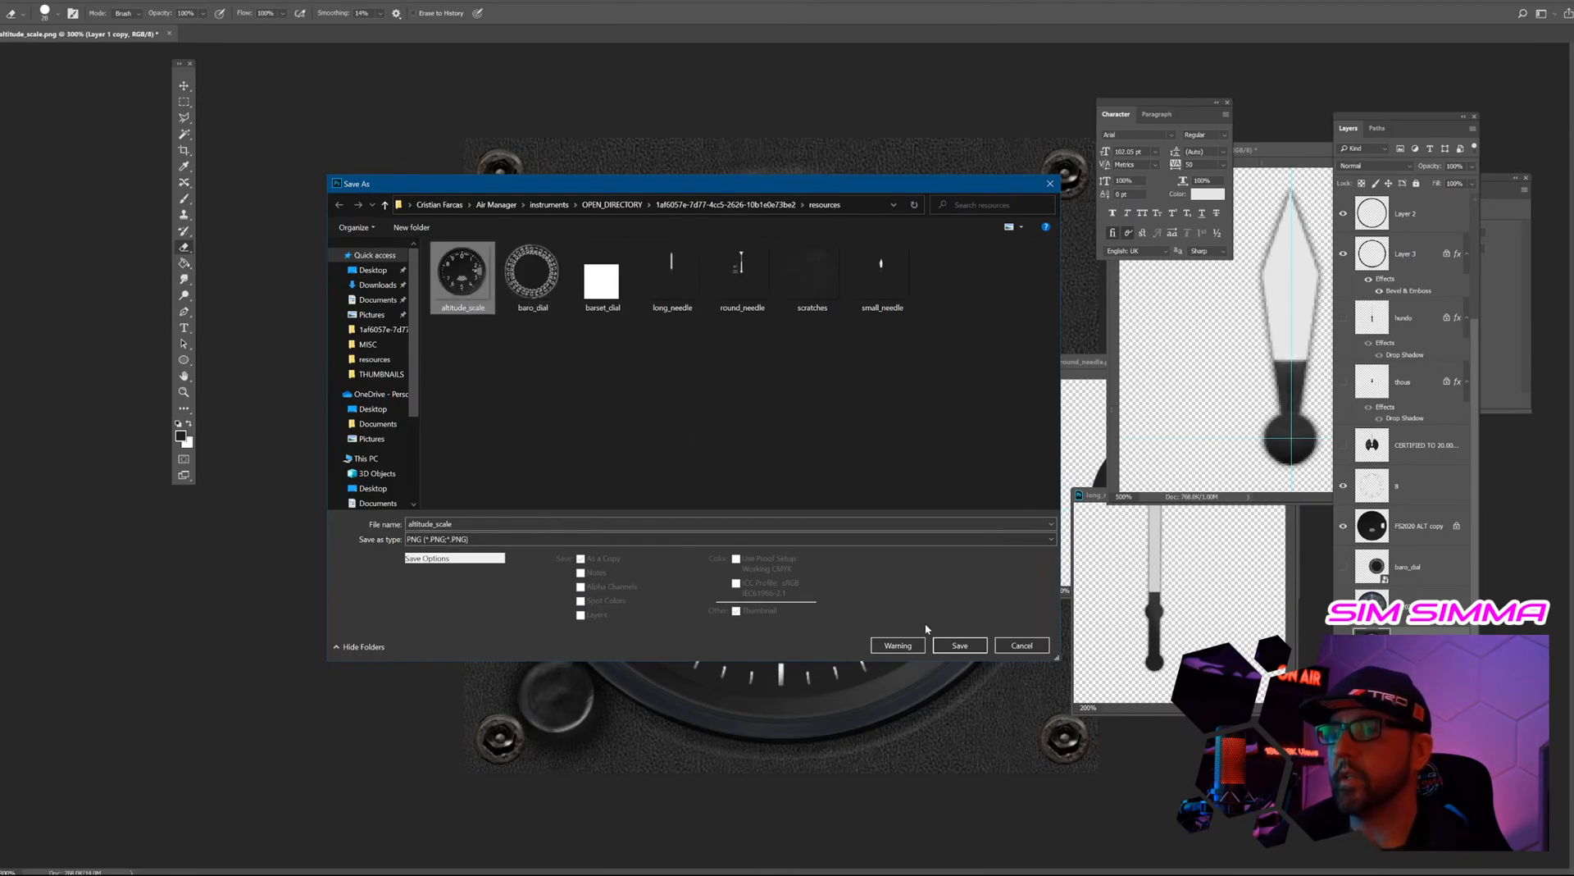
click(959, 646)
click(812, 441)
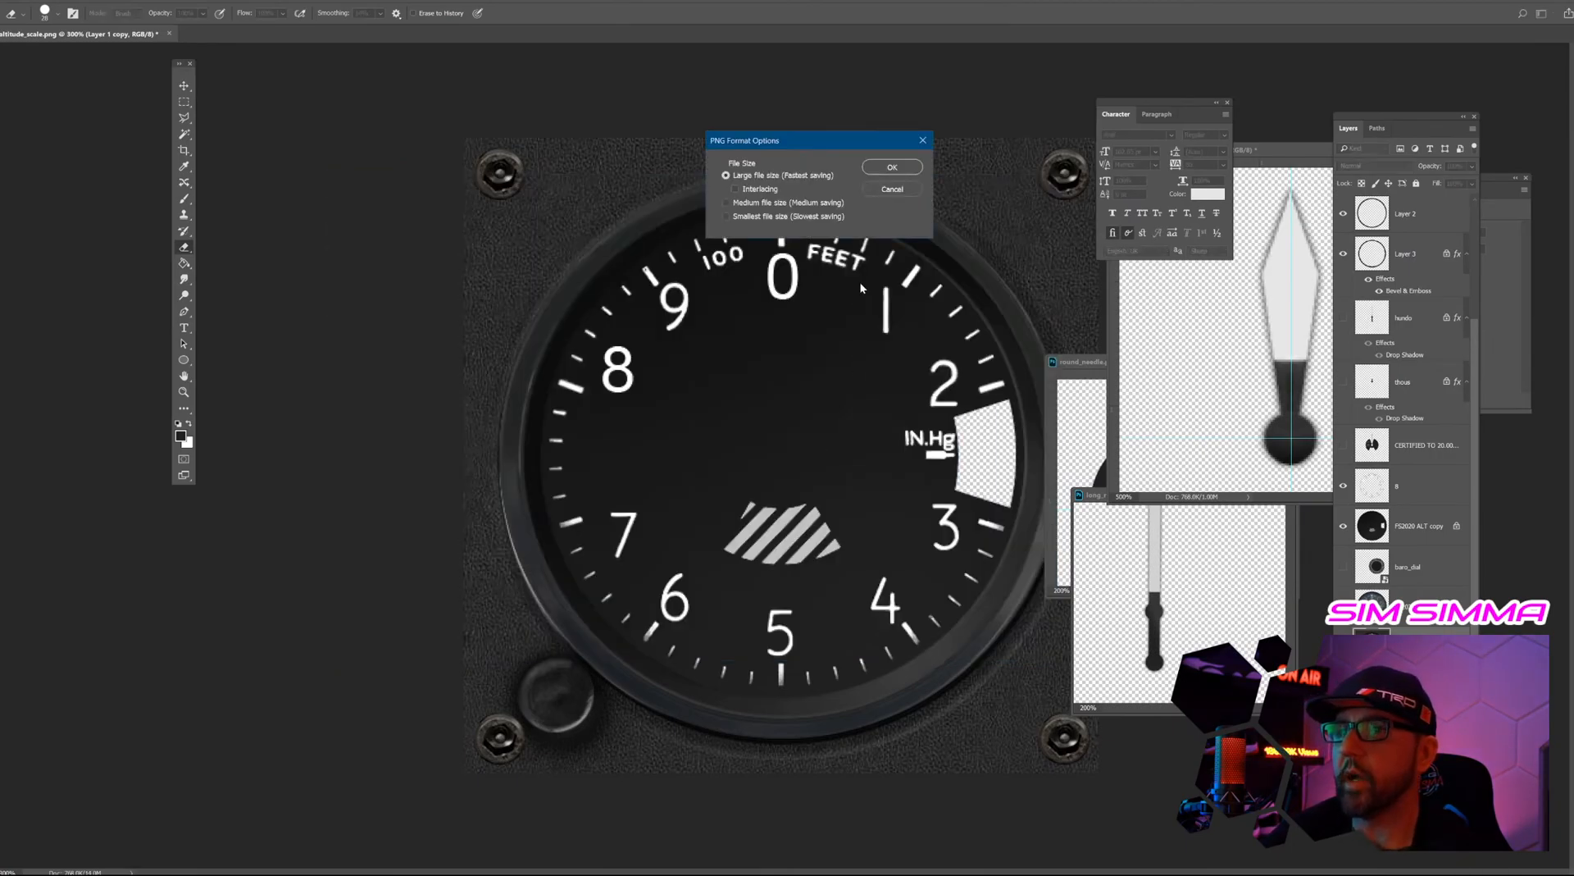
click(892, 168)
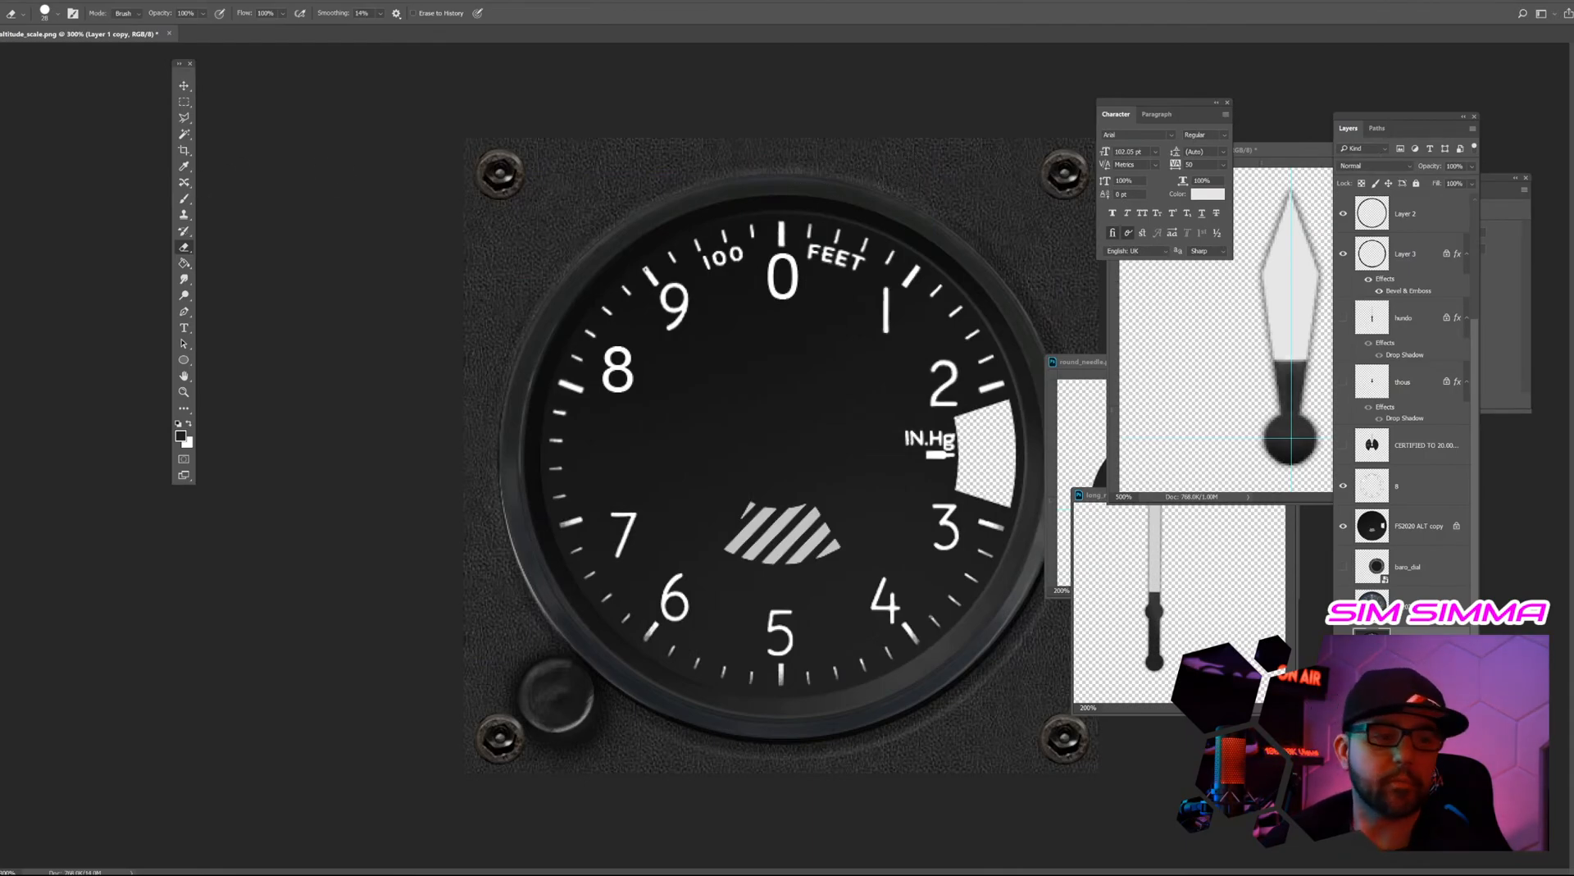
Switch to Air Manager and view the layout of the last Default panel in the list.
click(31, 4)
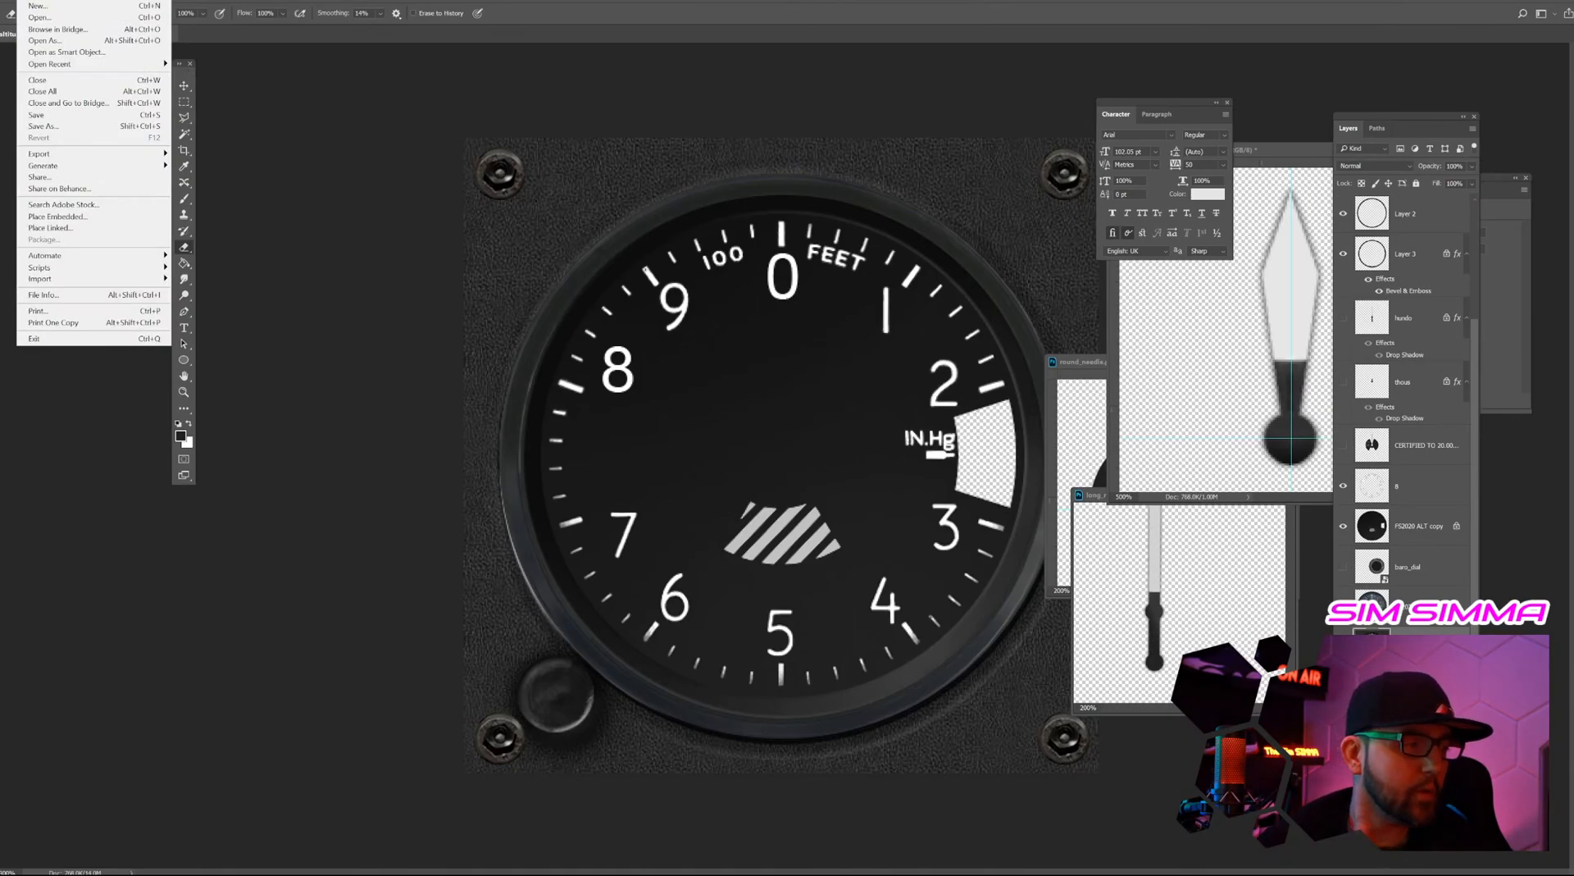
key(Escape)
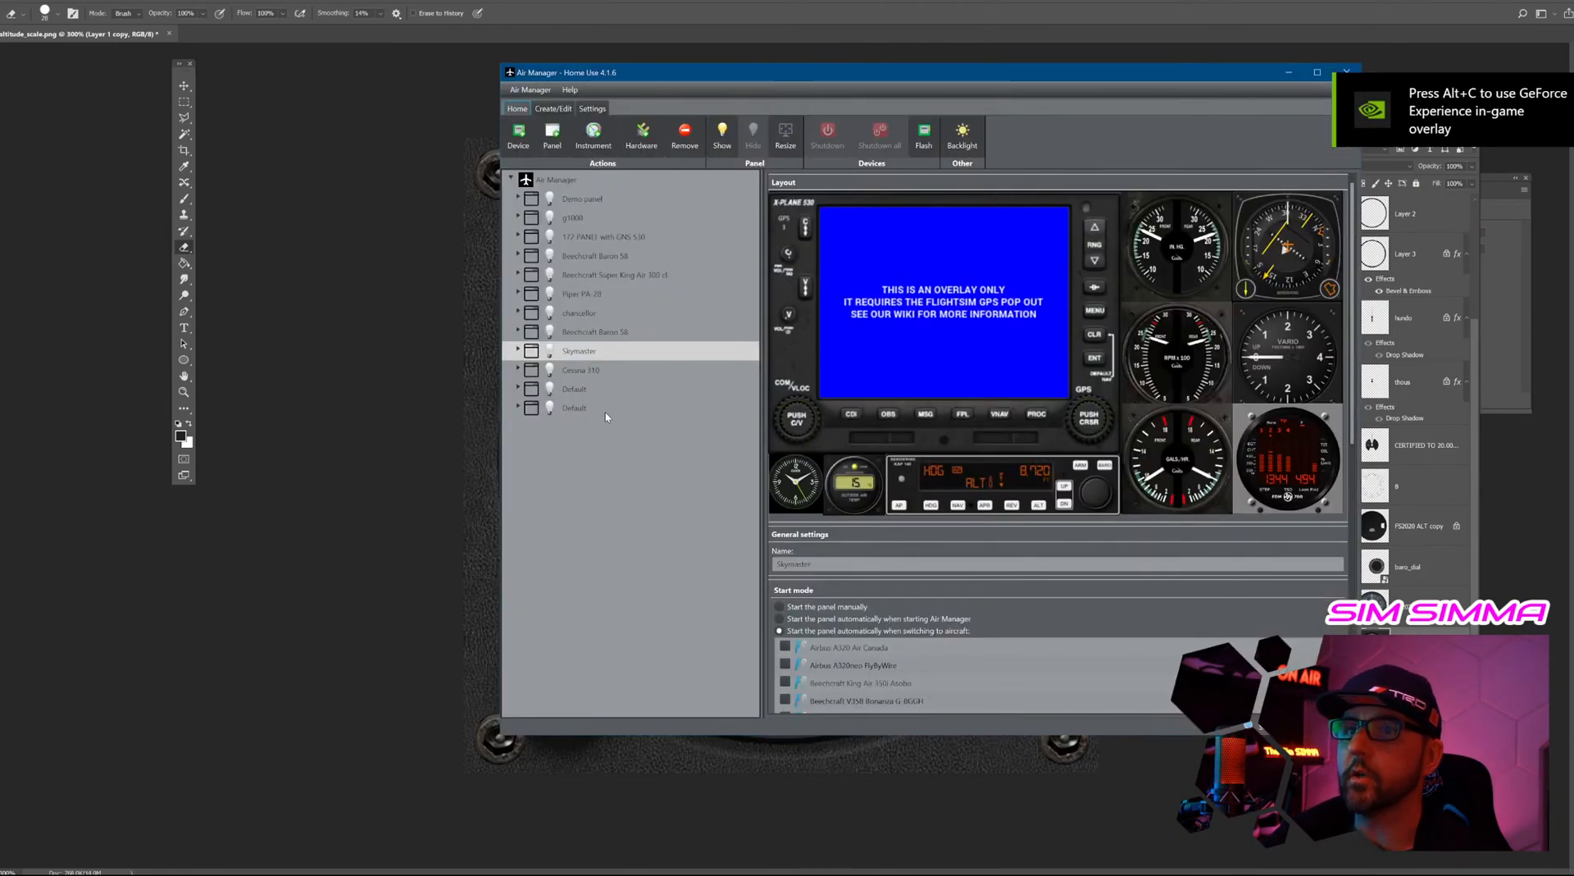
click(606, 412)
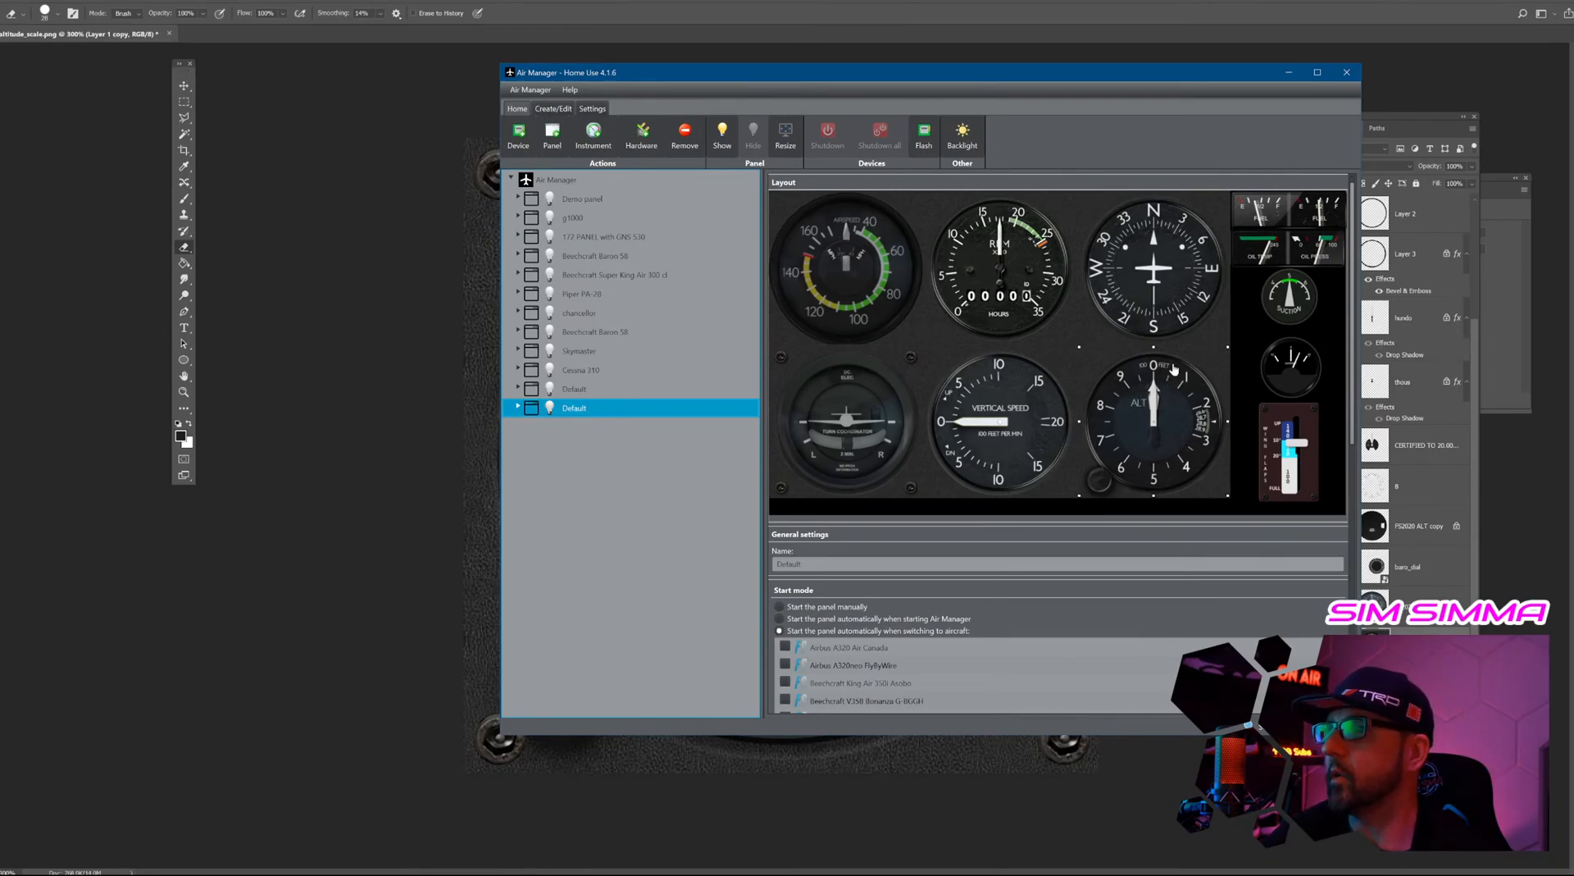
click(923, 12)
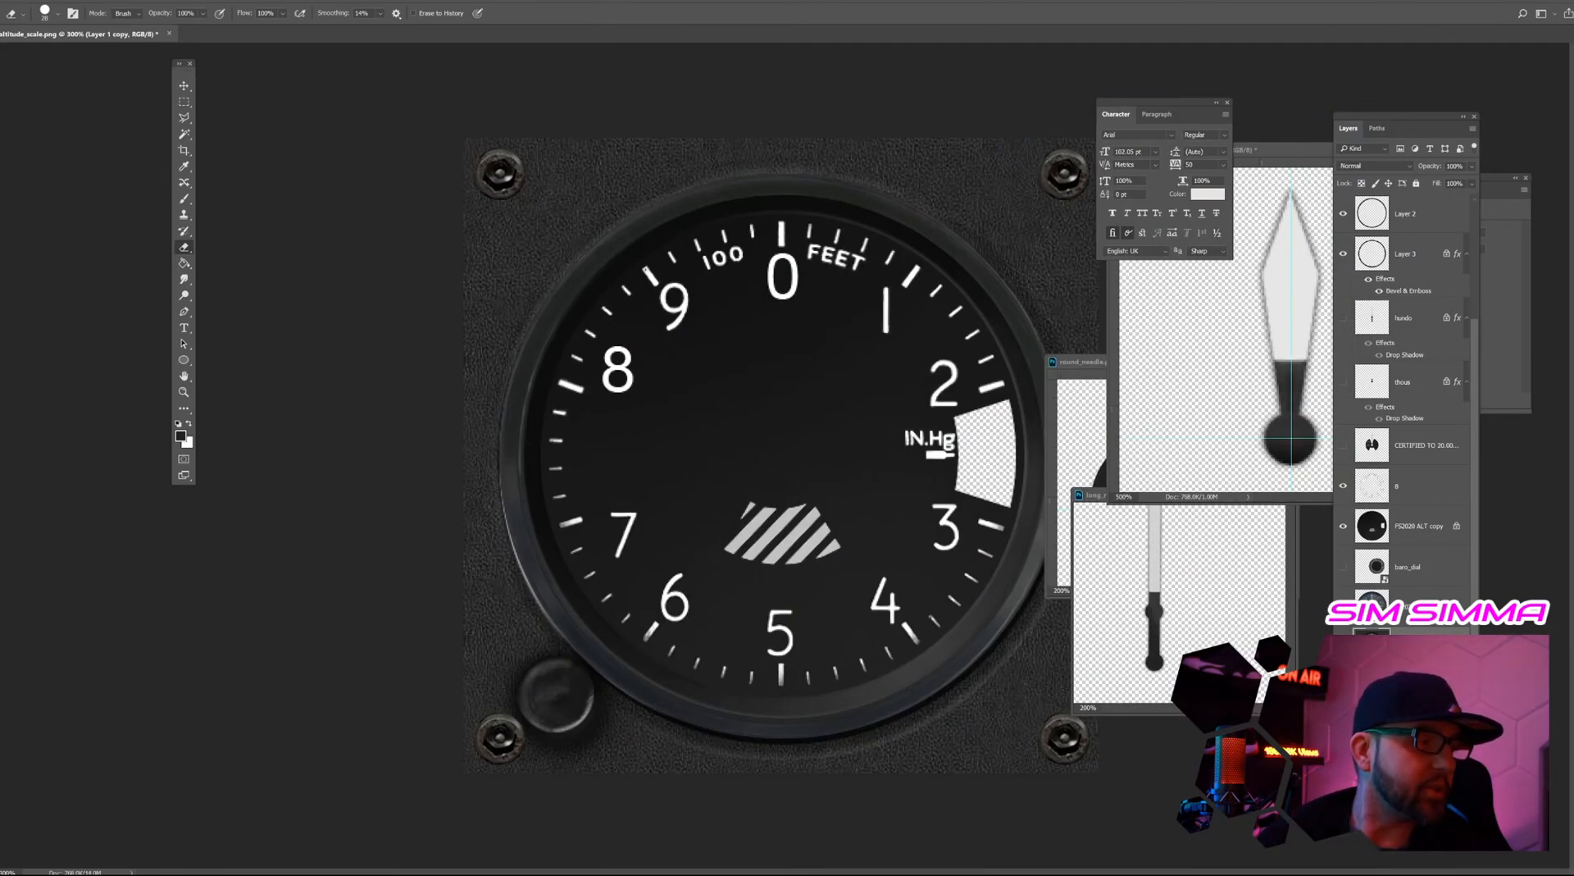
Open the scratches image from the instrument's resources folder in Photoshop as a separate document.
key(alt+Tab)
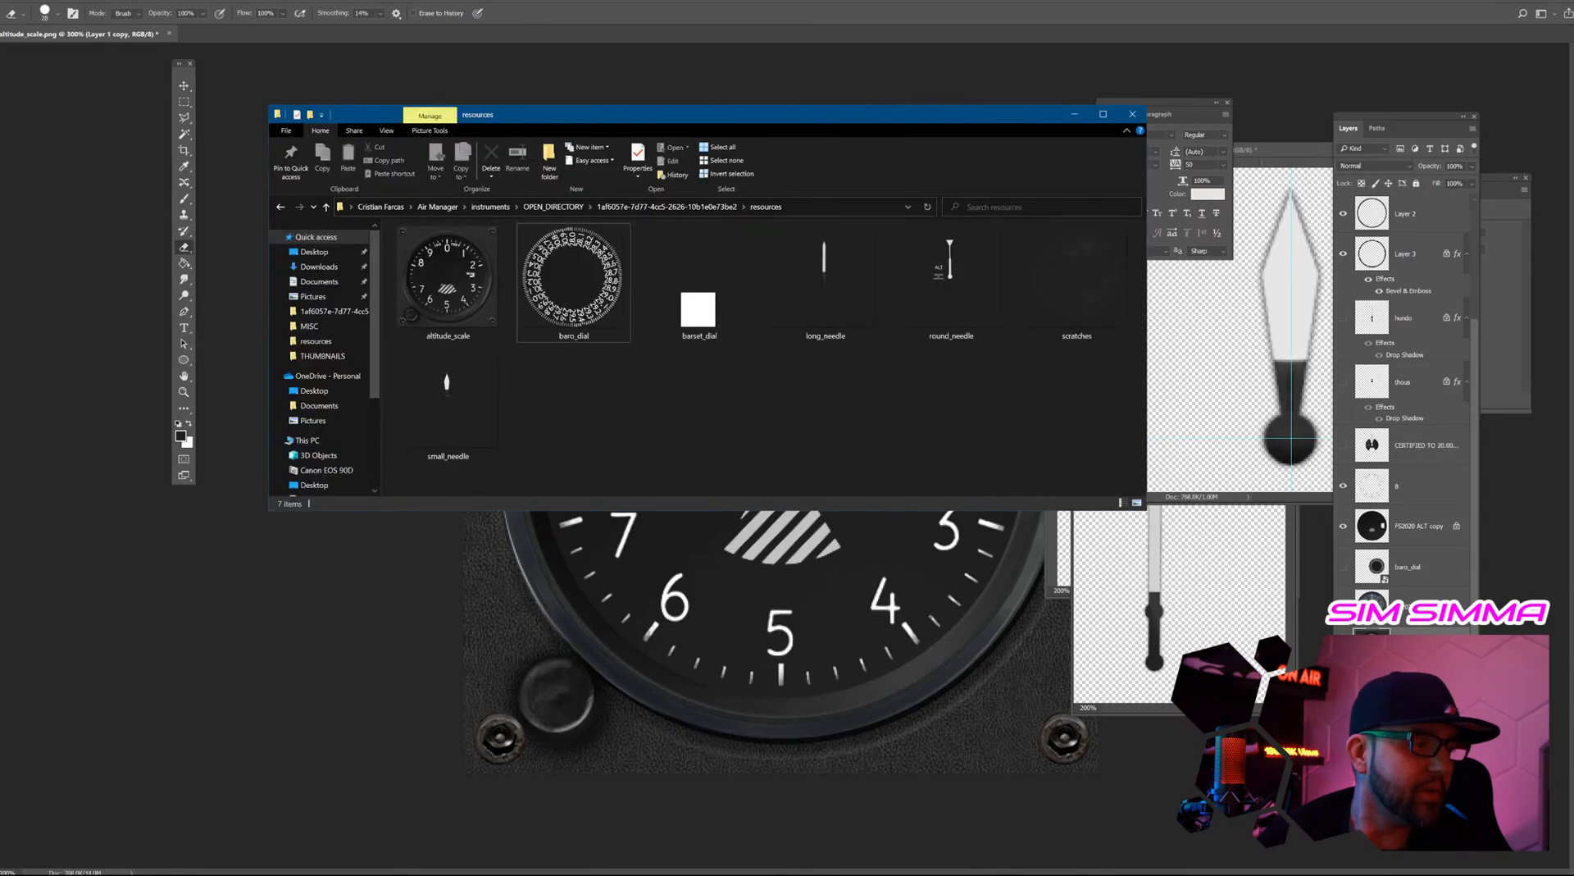
click(1082, 316)
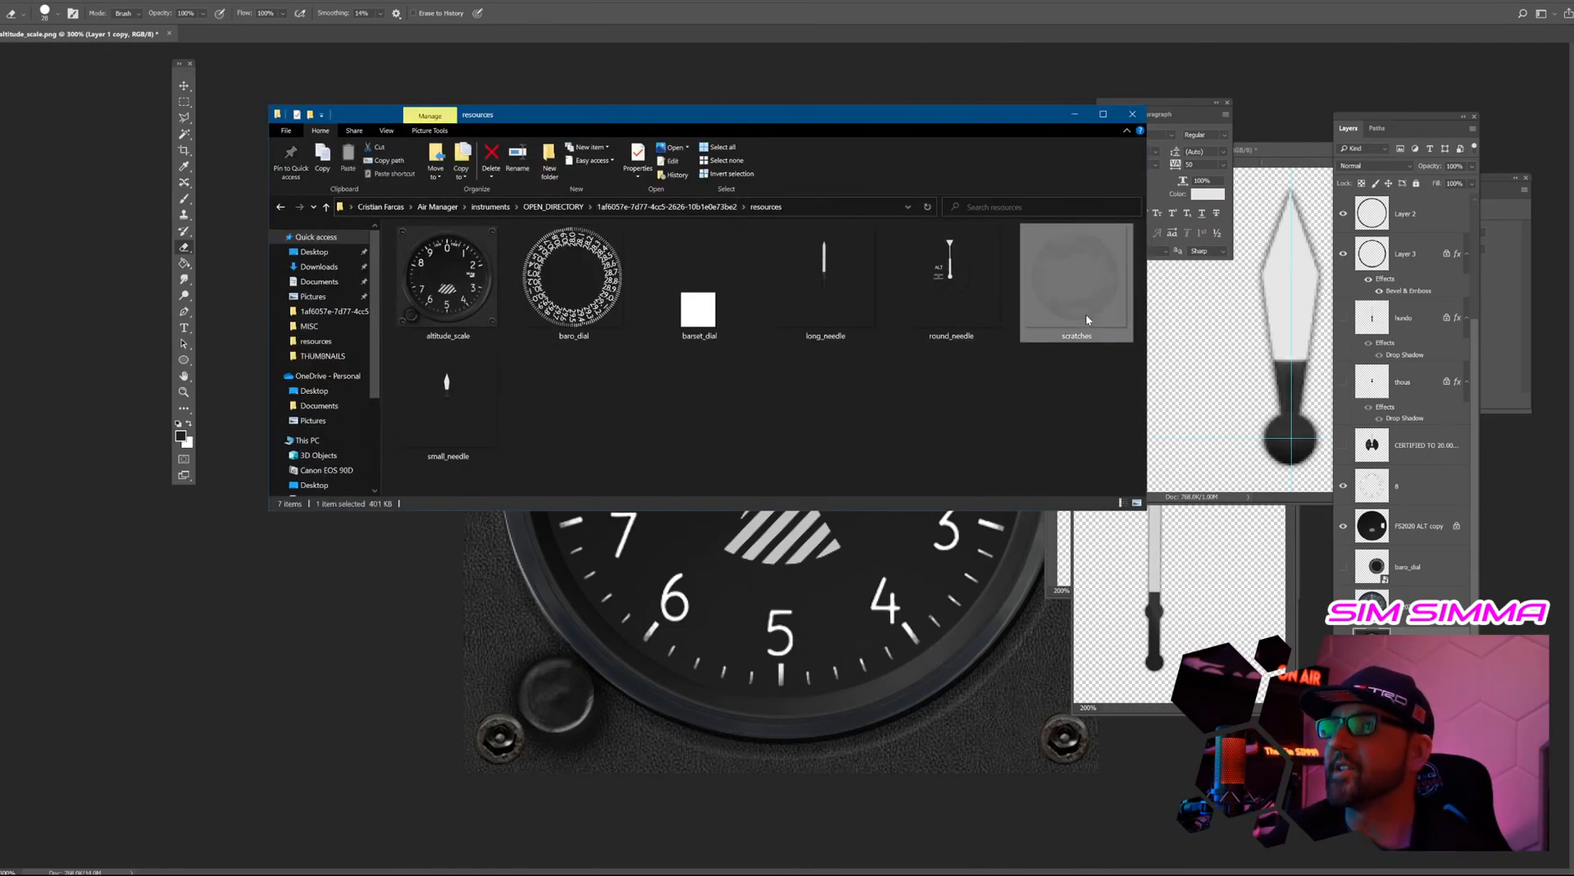
drag(1081, 291, 921, 33)
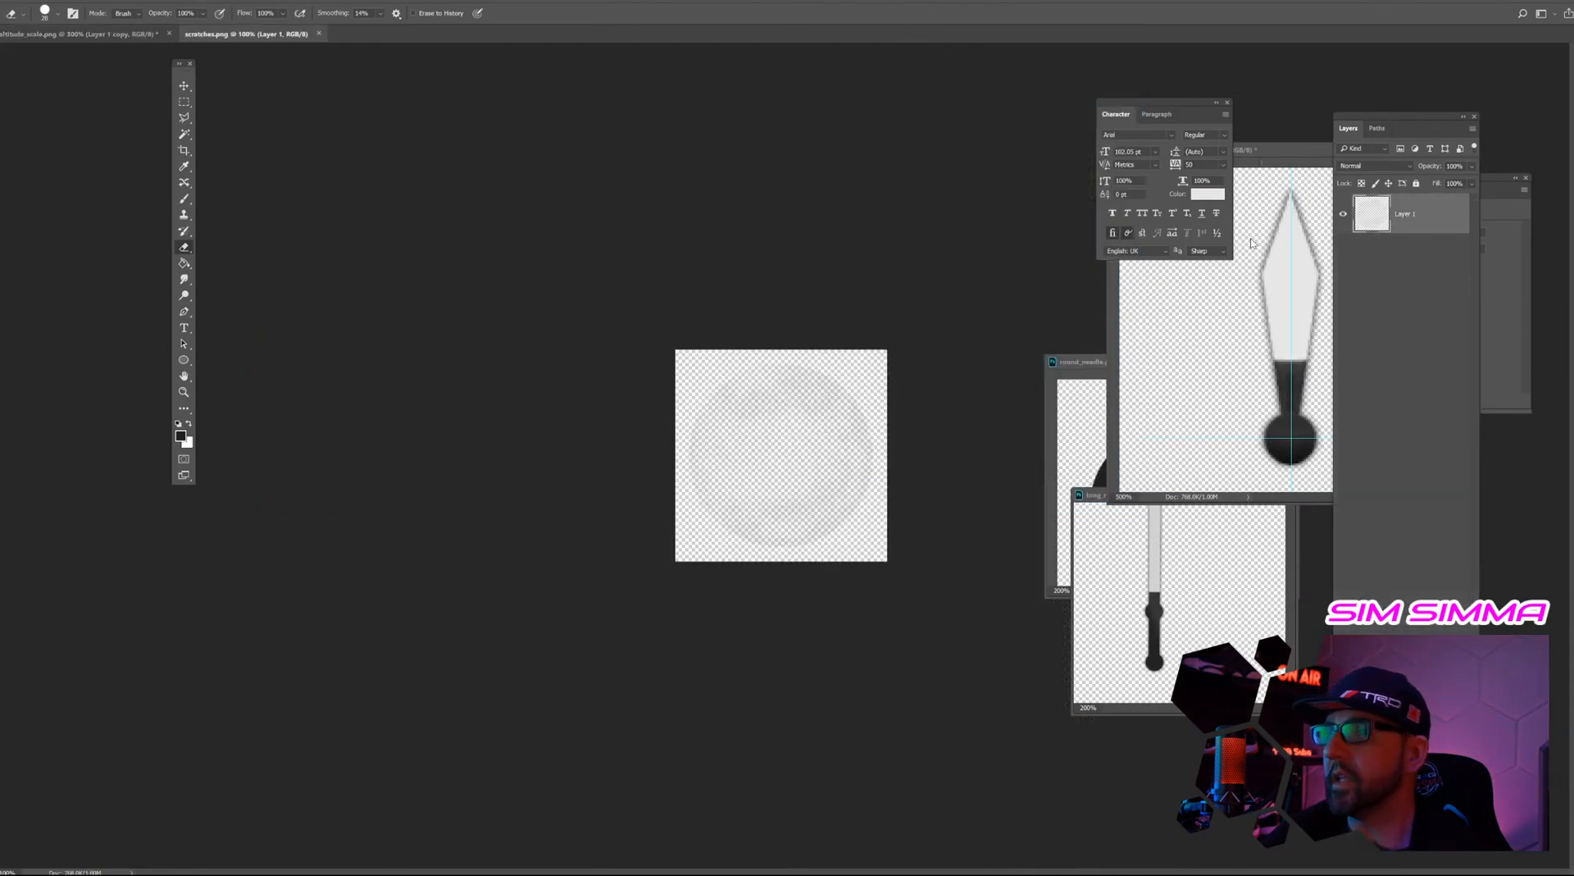
key(ctrl+plus)
key(ctrl+plus)
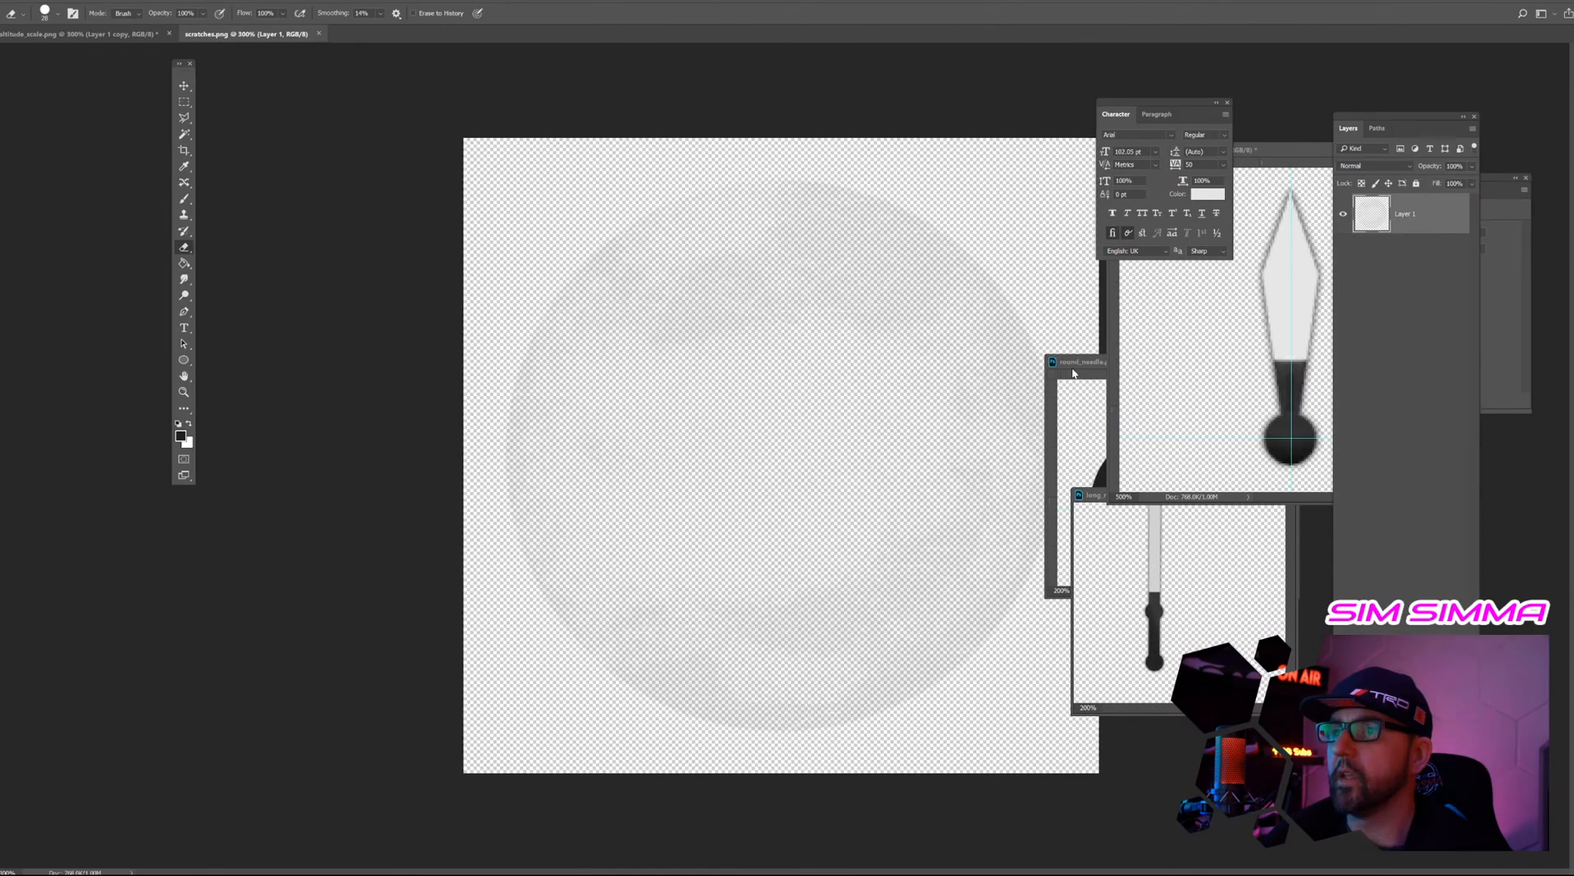
Add a new layer to the scratches image, fill it with white, and place it beneath Layer 1.
key(ctrl+shift+alt+n)
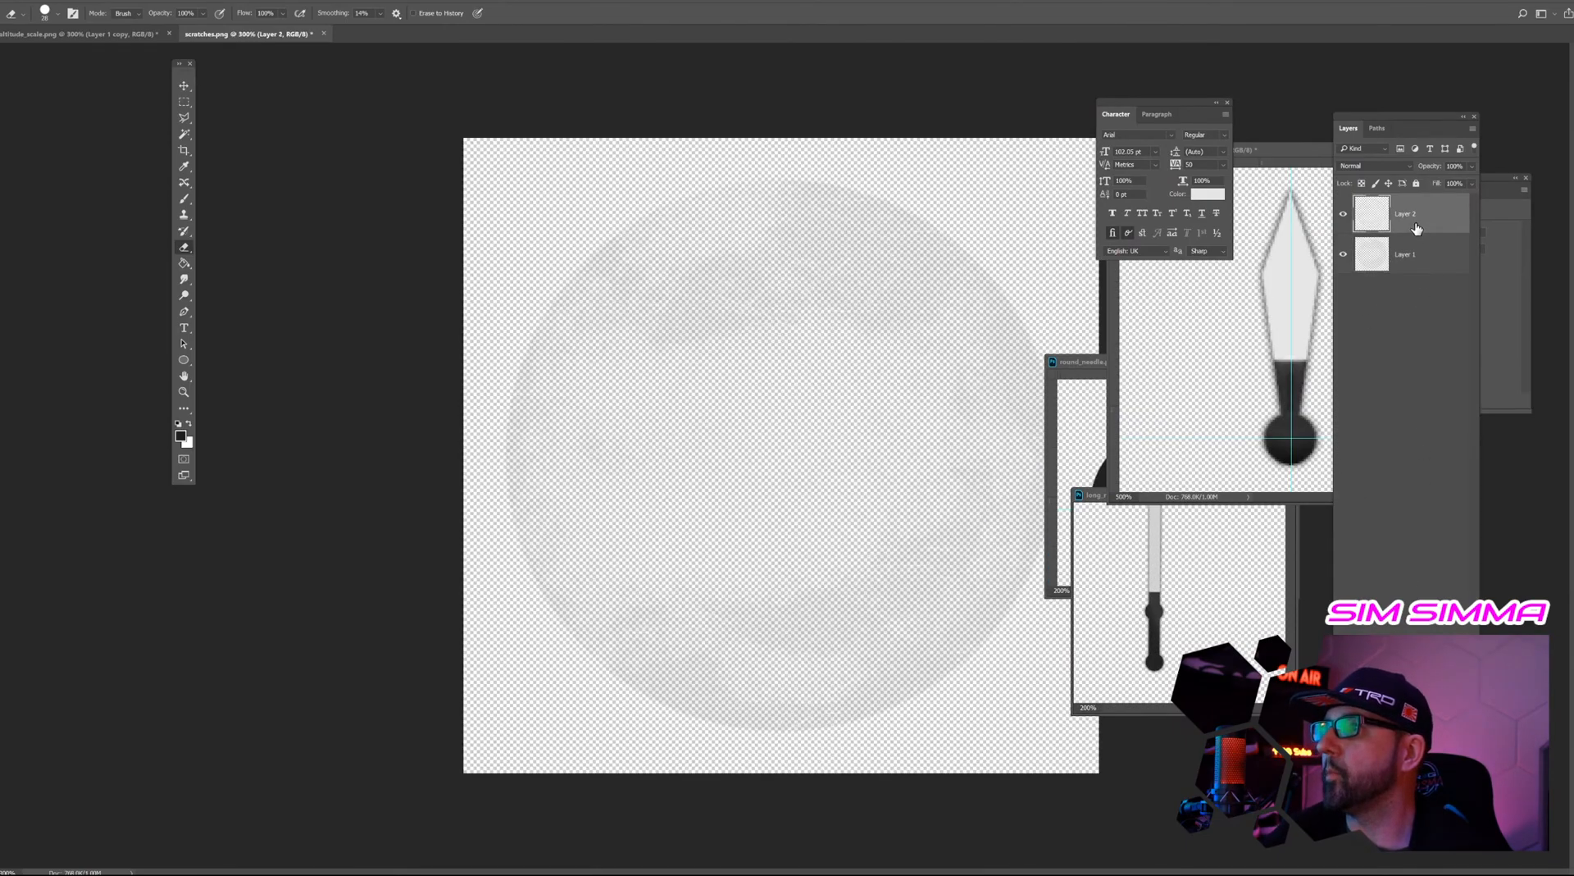
click(184, 262)
click(190, 423)
click(626, 387)
drag(1415, 219, 1409, 291)
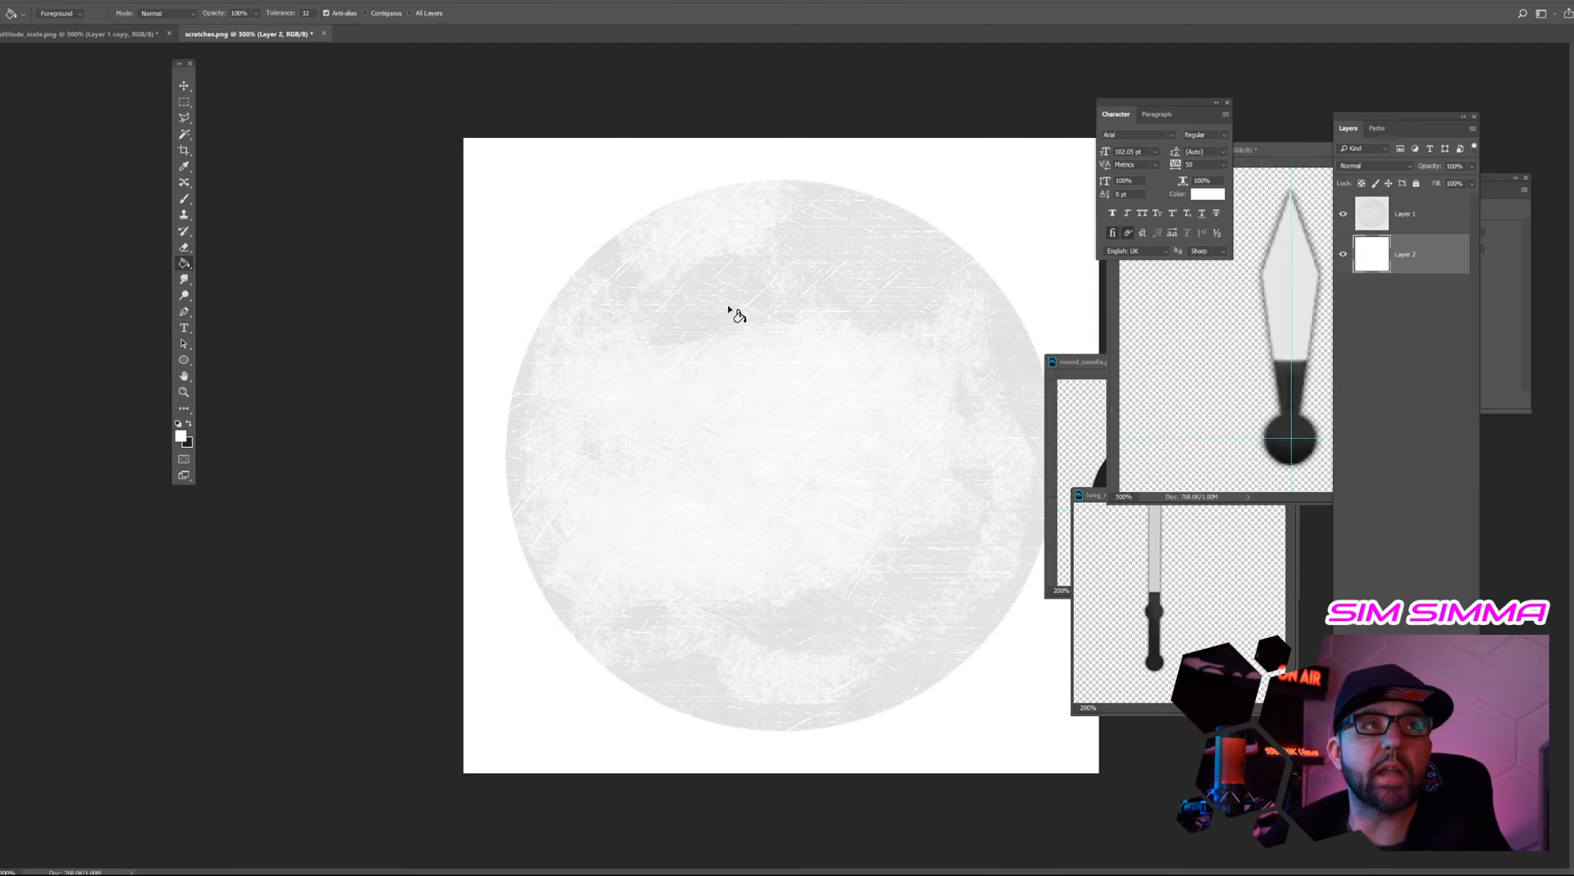
Place the reflection 2 image from the 172 guages folder between the scratches and the white layer.
click(184, 85)
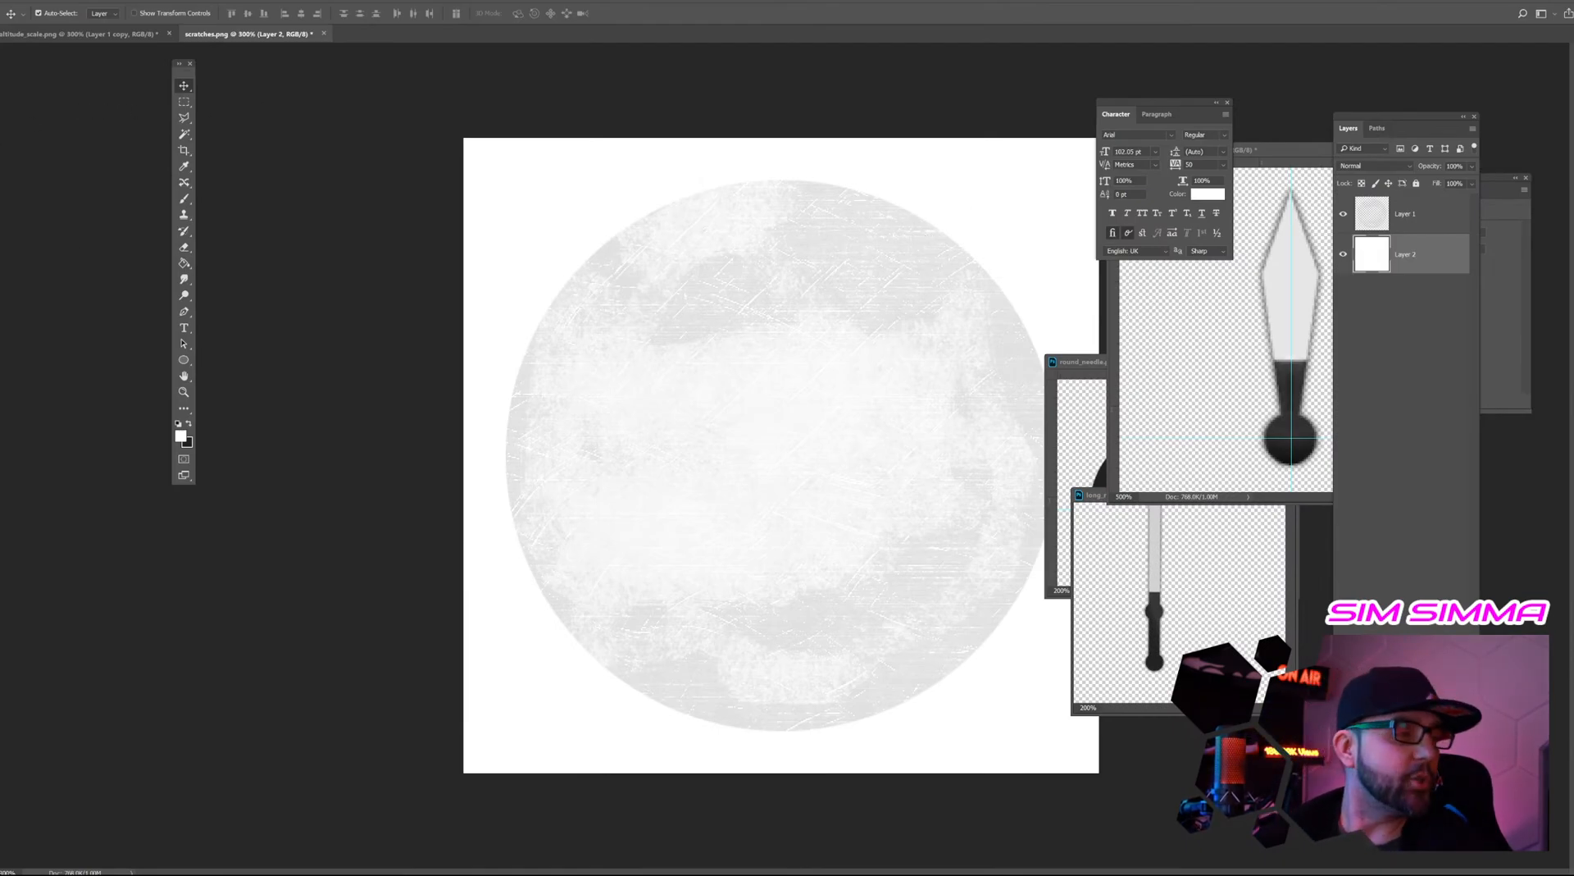
key(alt+Tab)
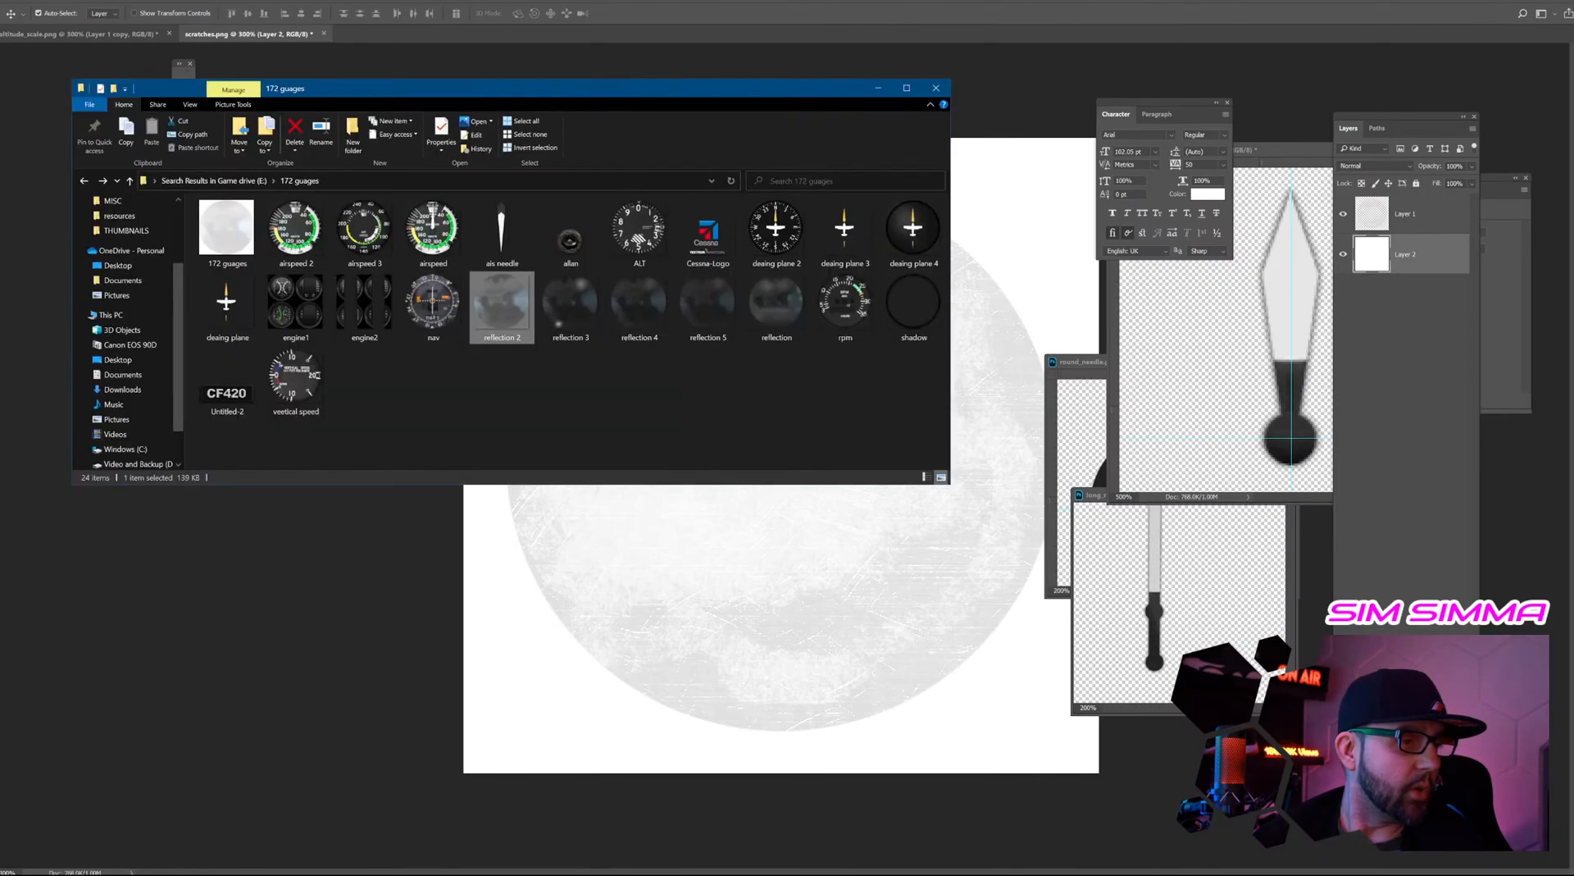
drag(503, 303, 690, 545)
key(Return)
key(ctrl+minus)
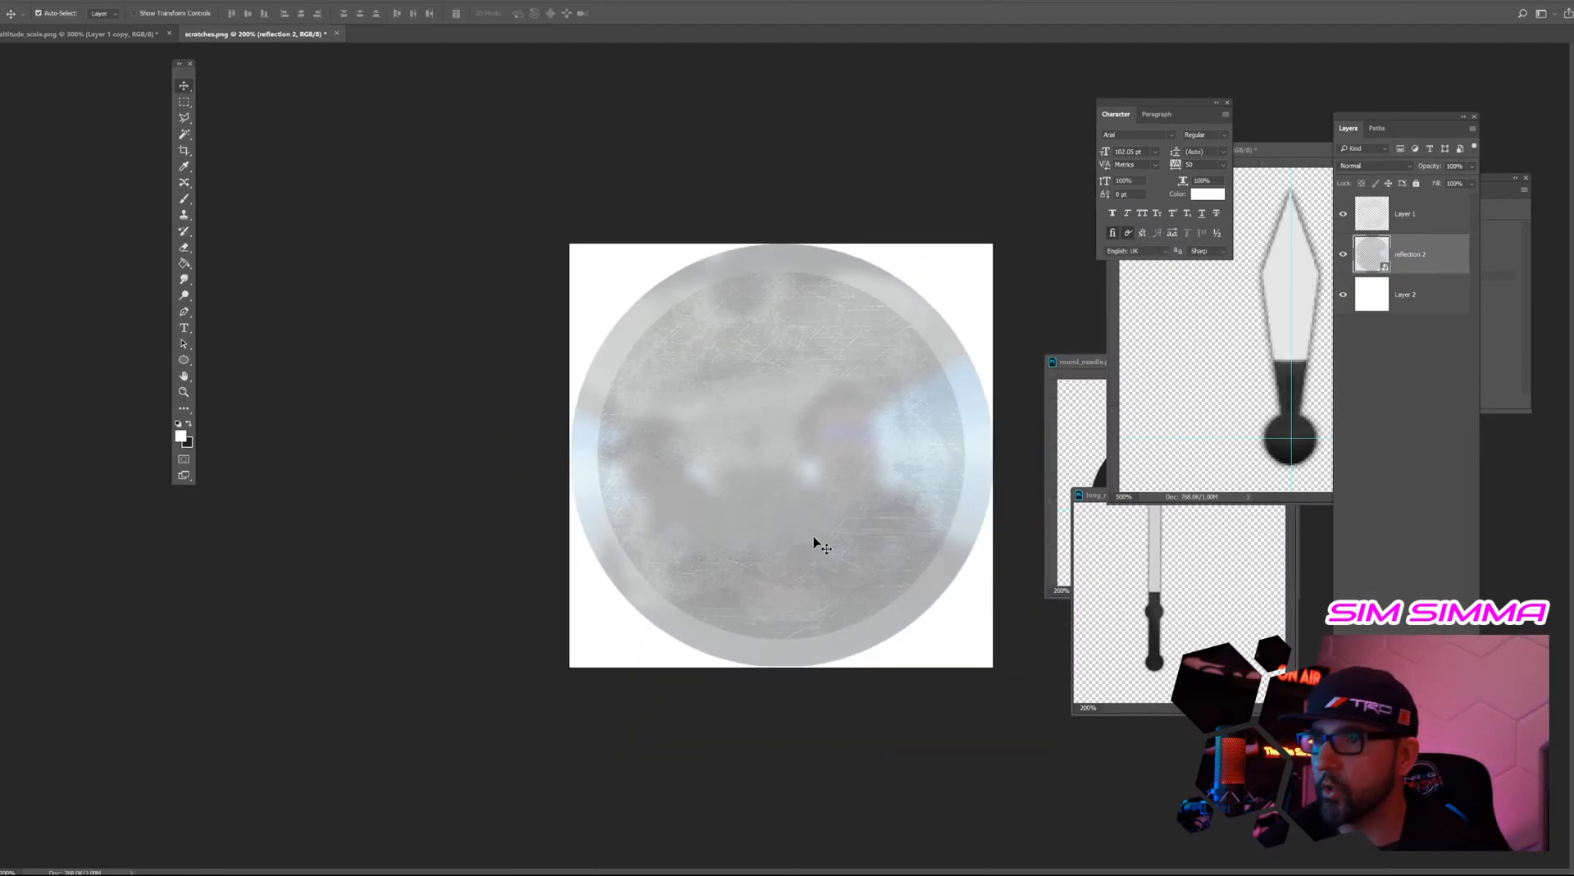
Scale the reflection 2 layer down around its centre to match the scratches circle.
key(ctrl+t)
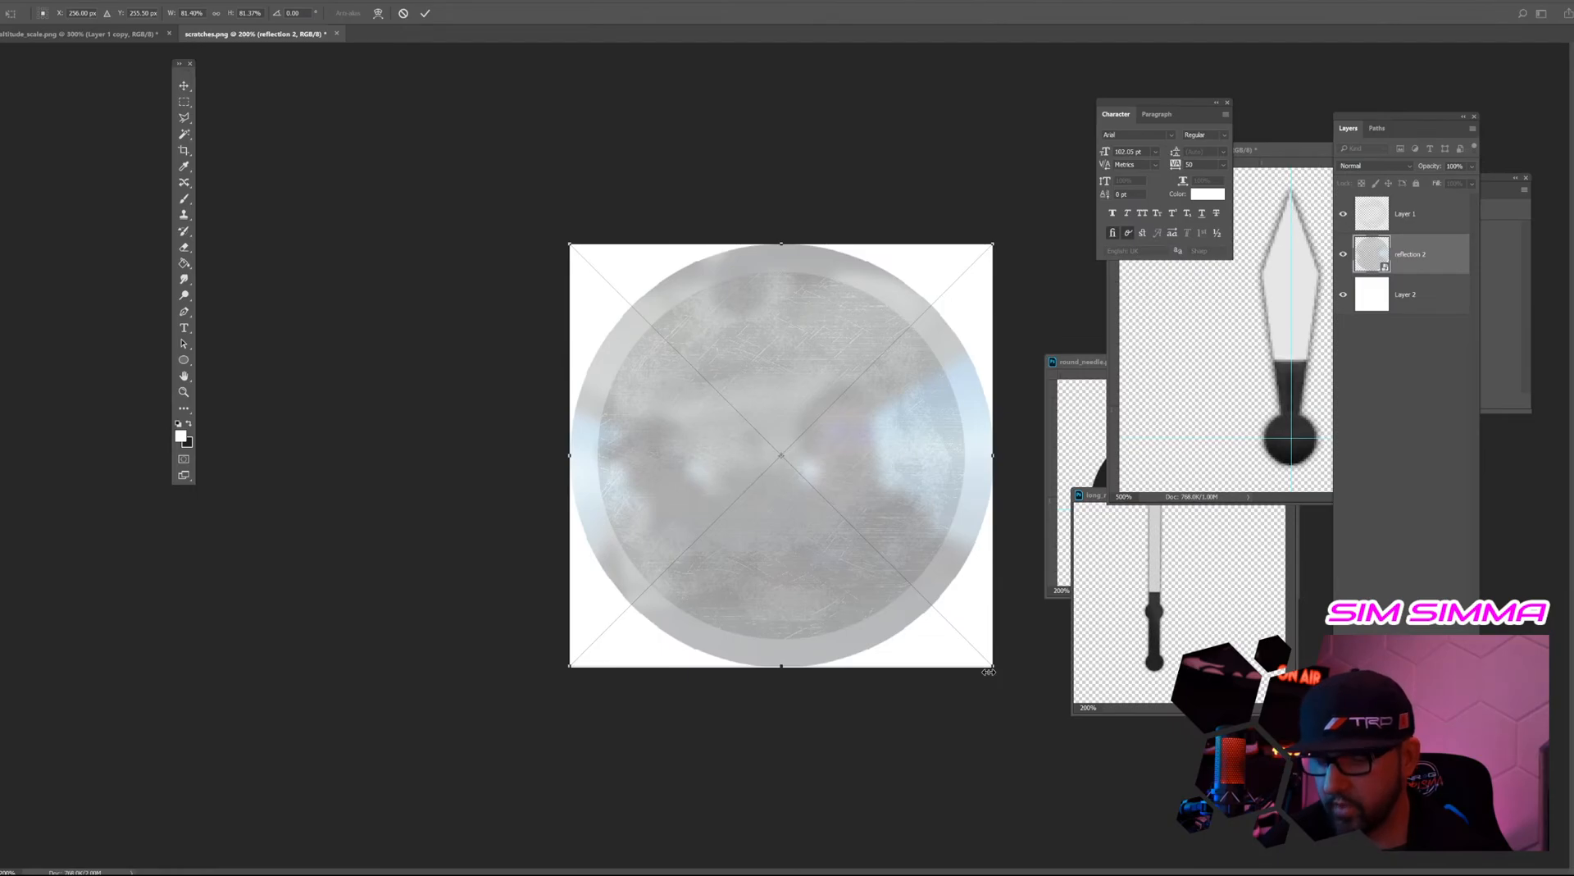
drag(988, 672, 945, 652)
key(Return)
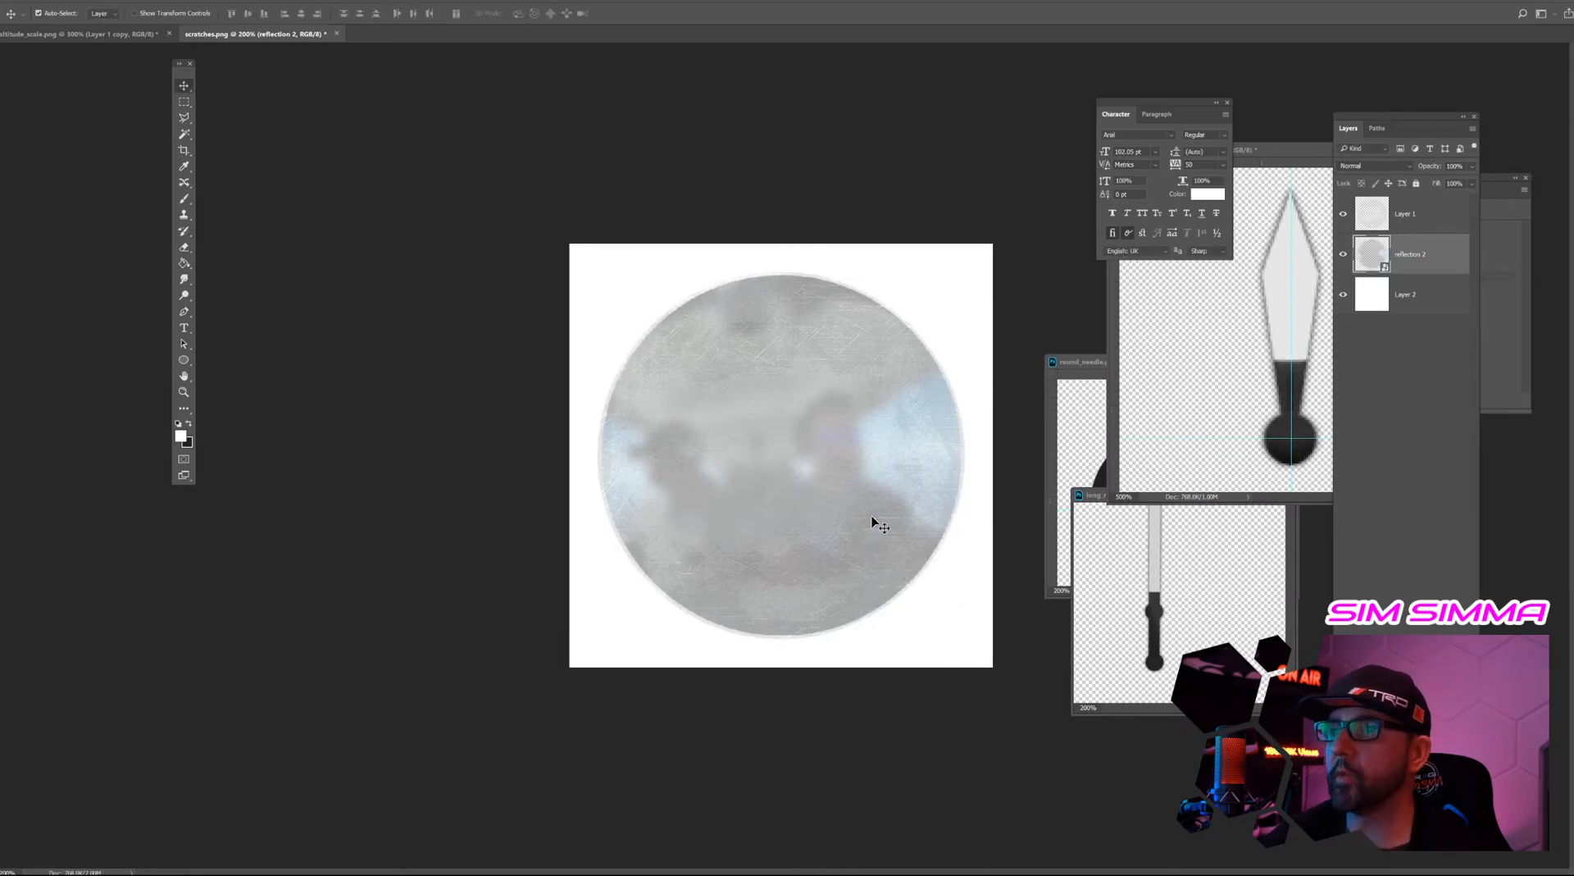
Hide Layer 1 and the white Layer 2, and lower the reflection 2 layer's opacity to about 56%.
click(1342, 214)
click(1345, 255)
click(1343, 255)
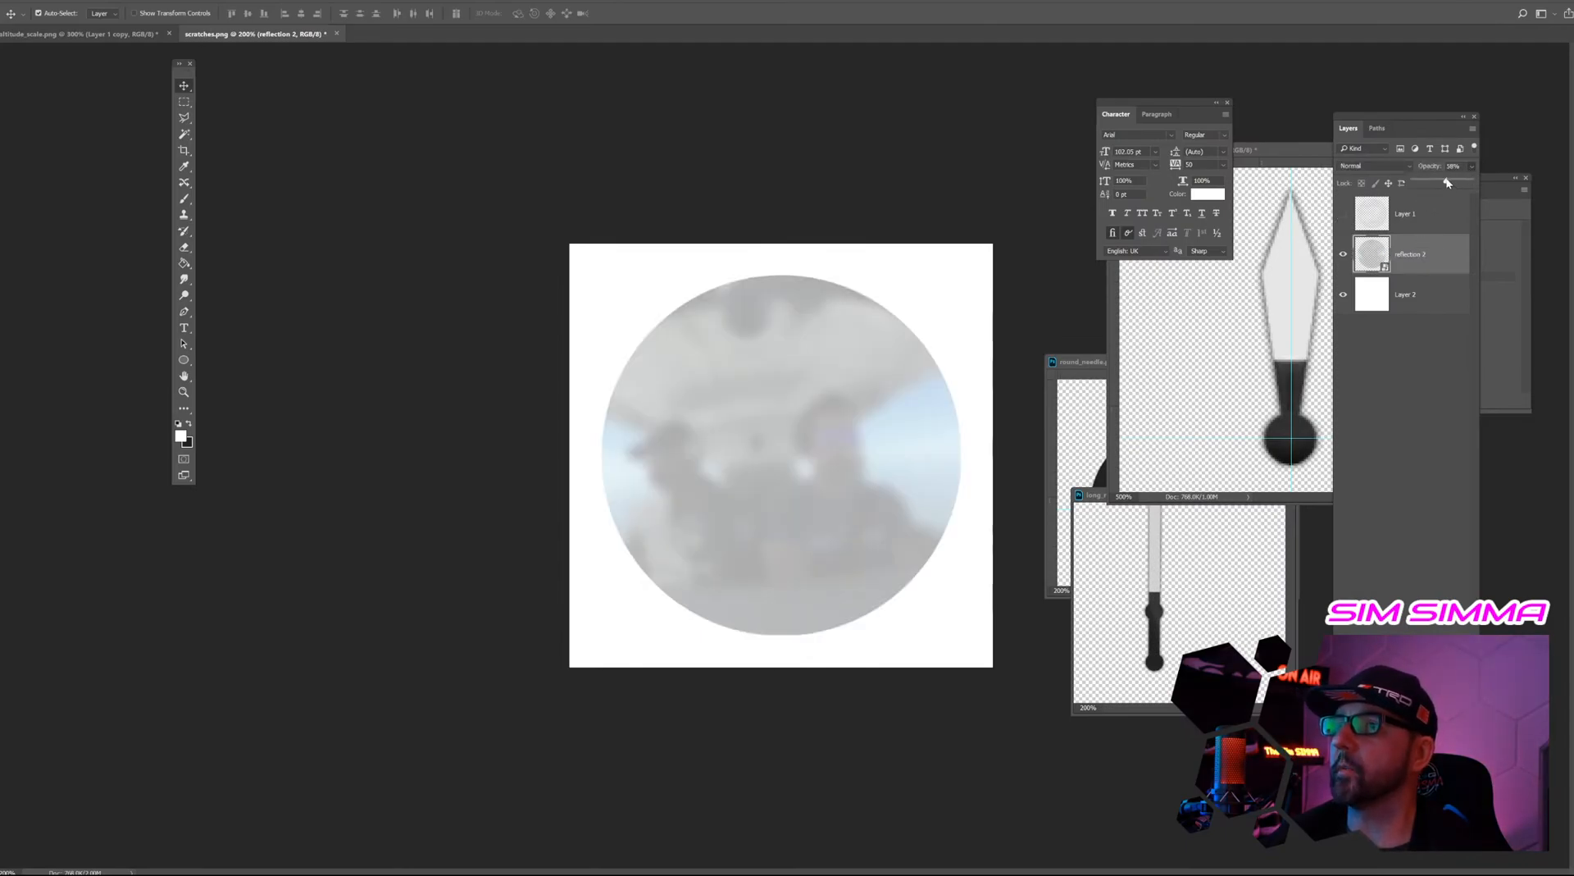
drag(1447, 182, 1446, 183)
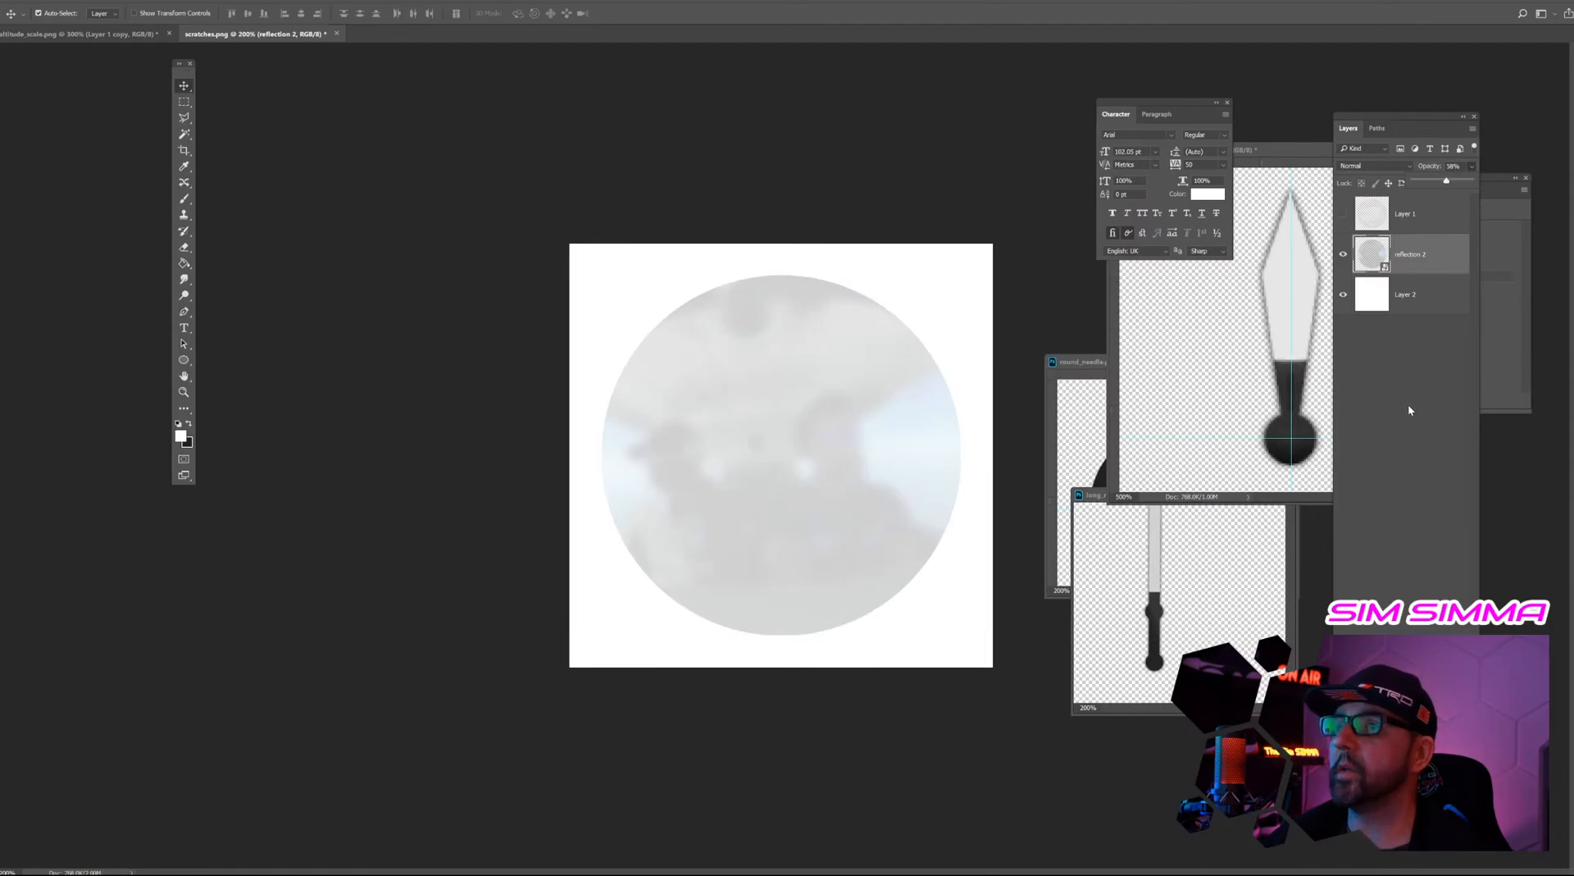
click(1343, 296)
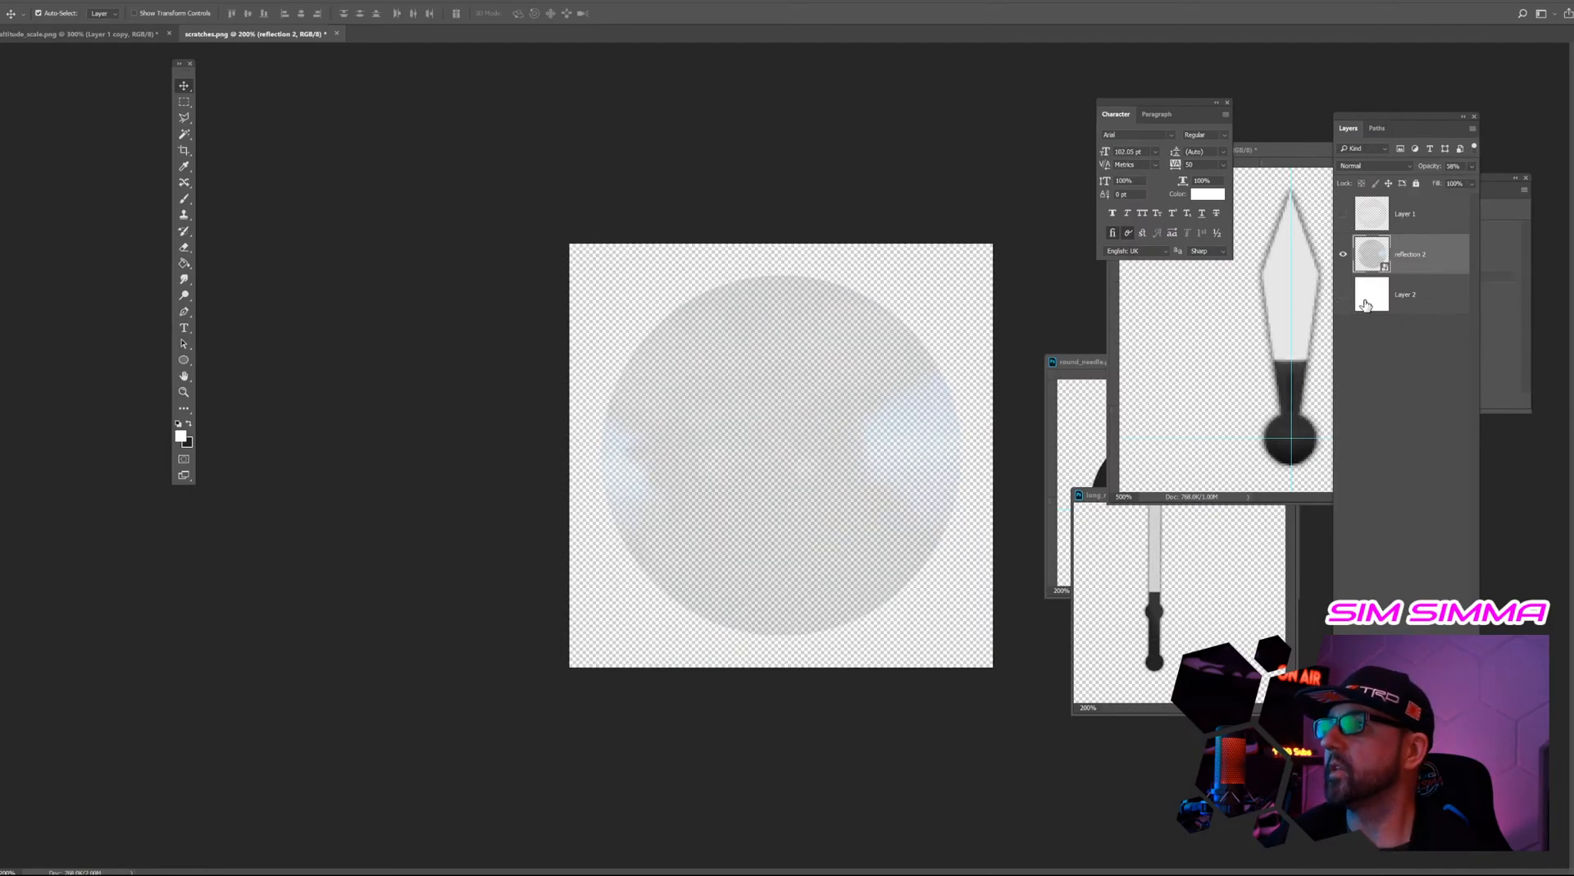
Save the reflection image as a PNG over scratches in the resources folder and accept the PNG format options.
click(25, 2)
click(50, 125)
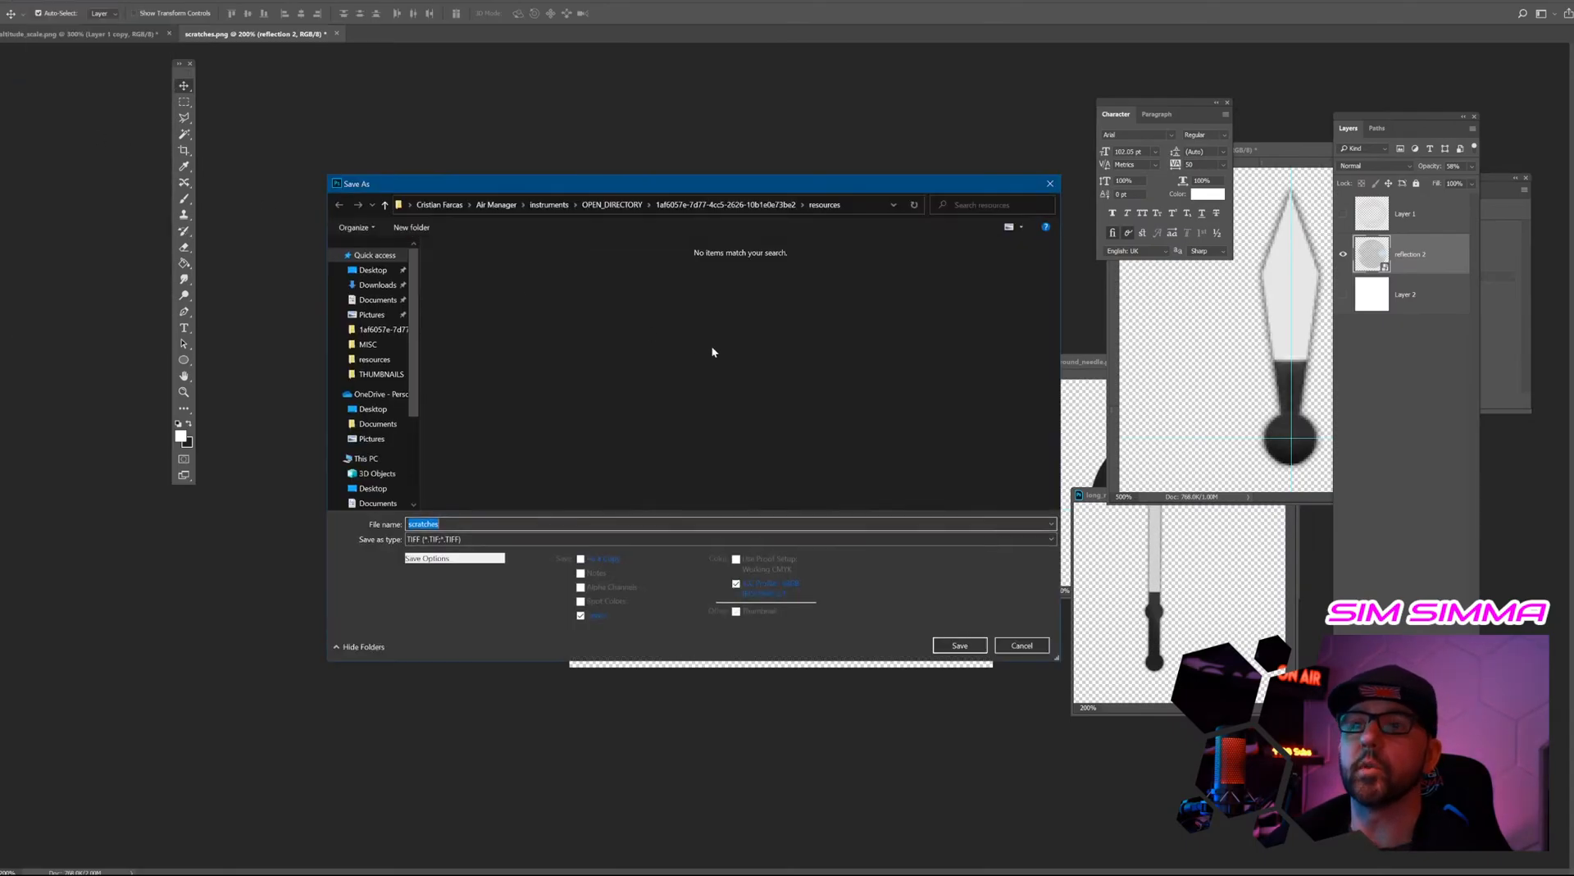
click(482, 539)
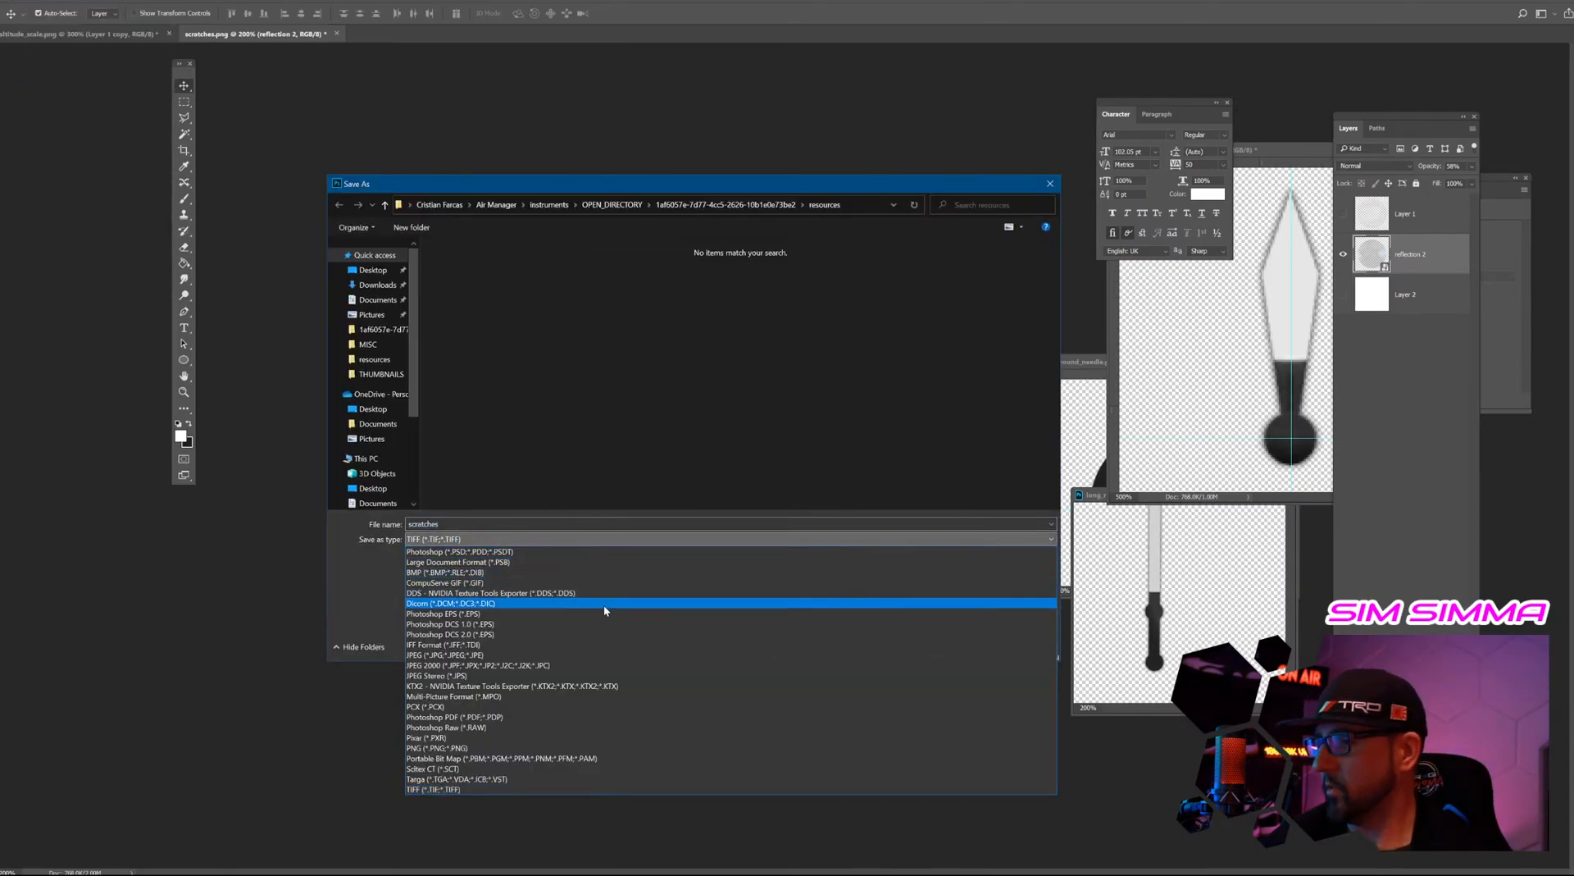
click(476, 748)
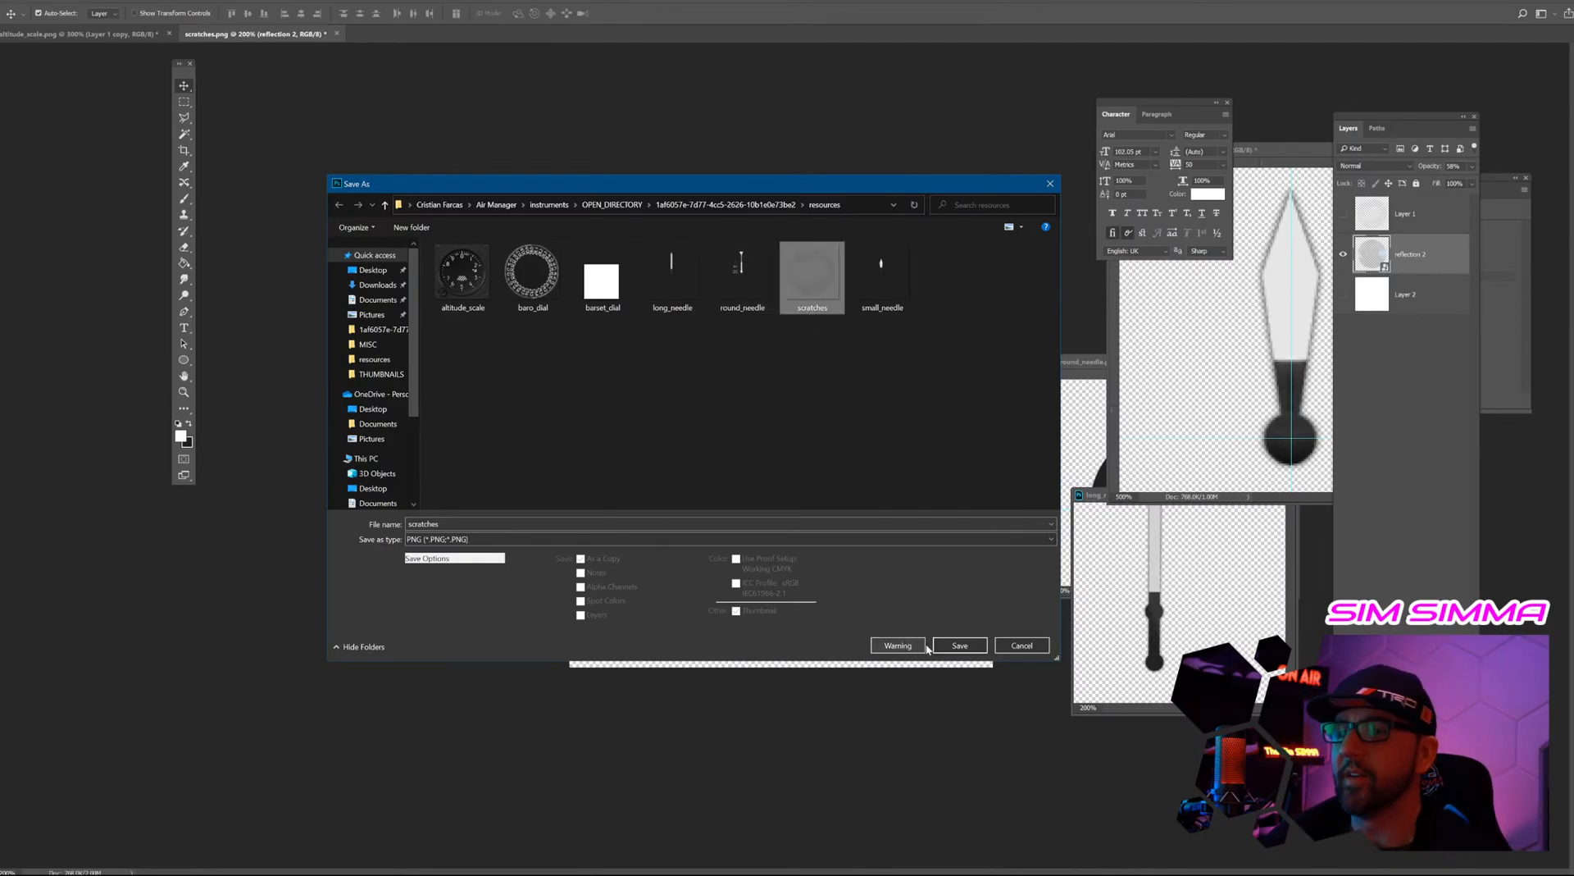
click(959, 645)
click(828, 444)
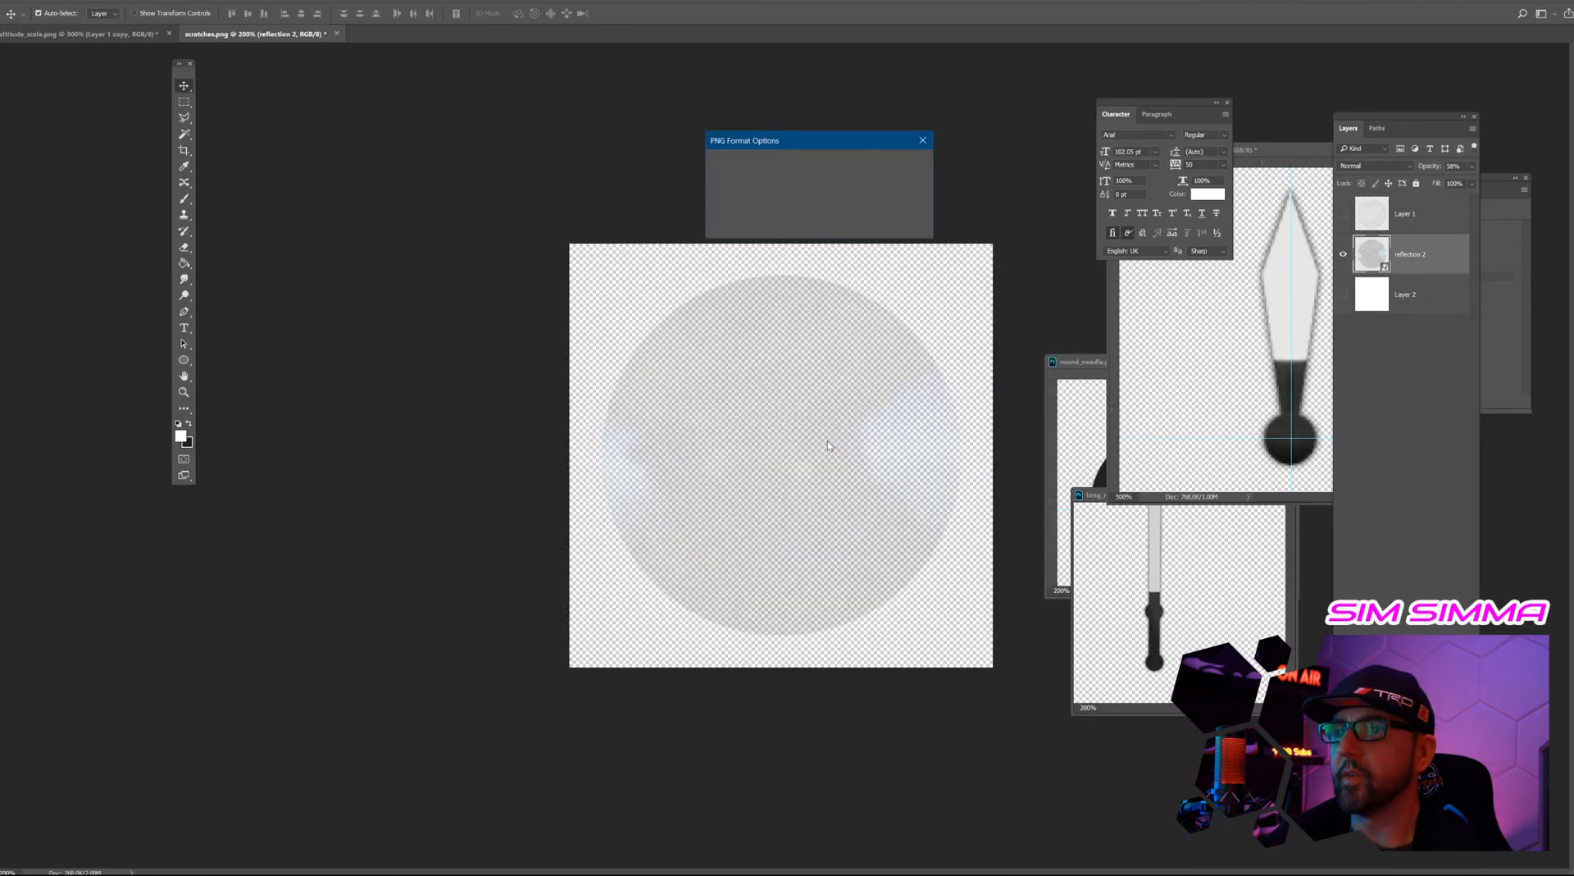
click(914, 168)
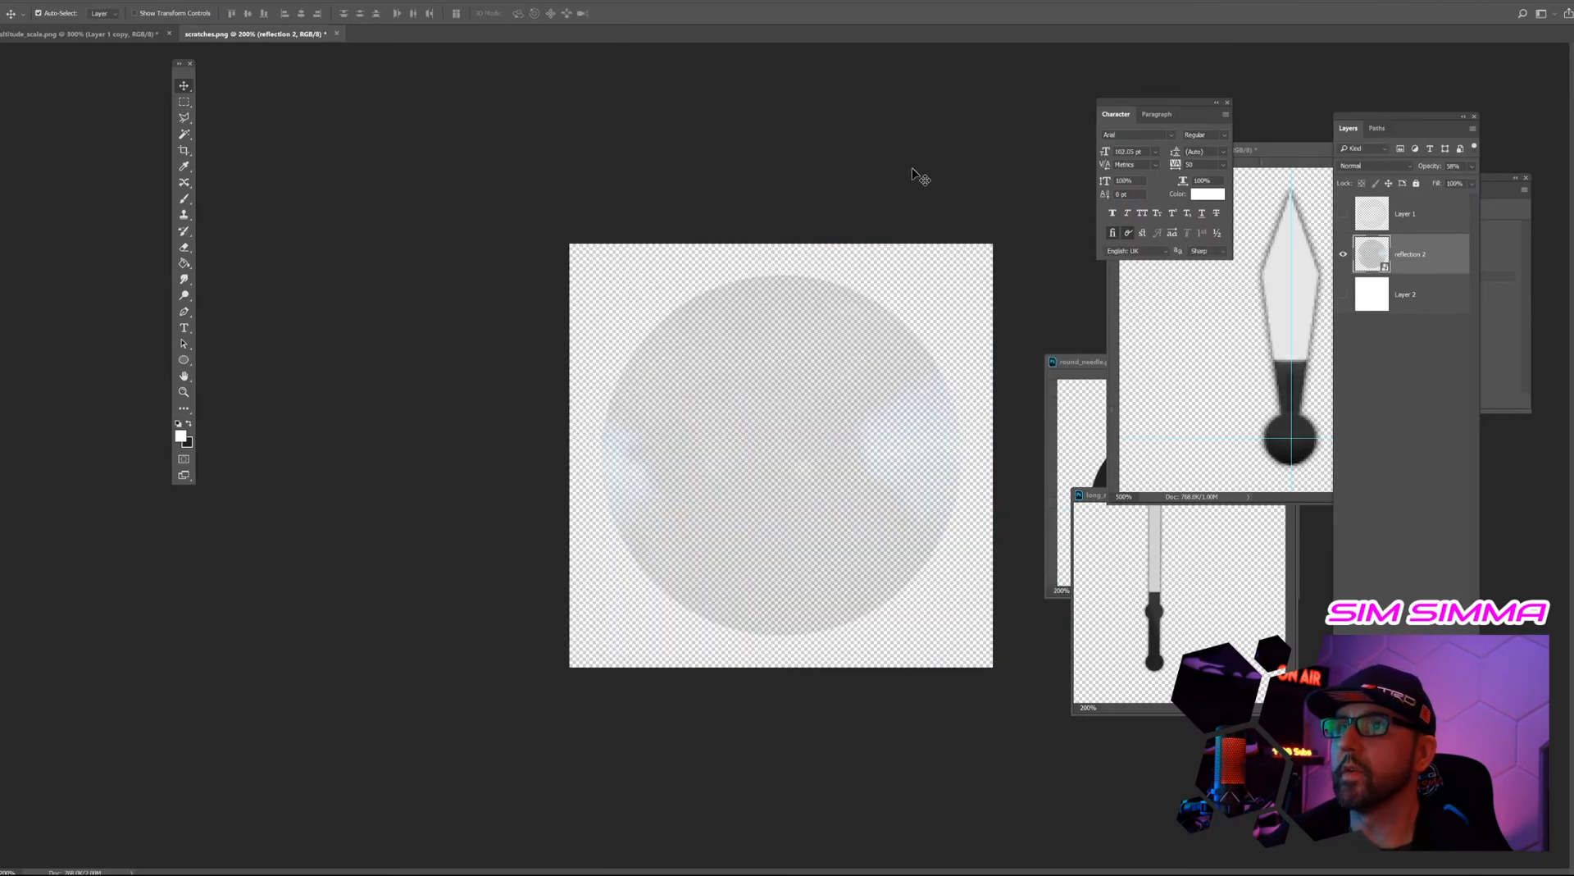
Switch to Air Manager, add the stock Cessna 152 Altimeter to the last Default panel and enlarge it over the existing gauges.
key(alt+Tab)
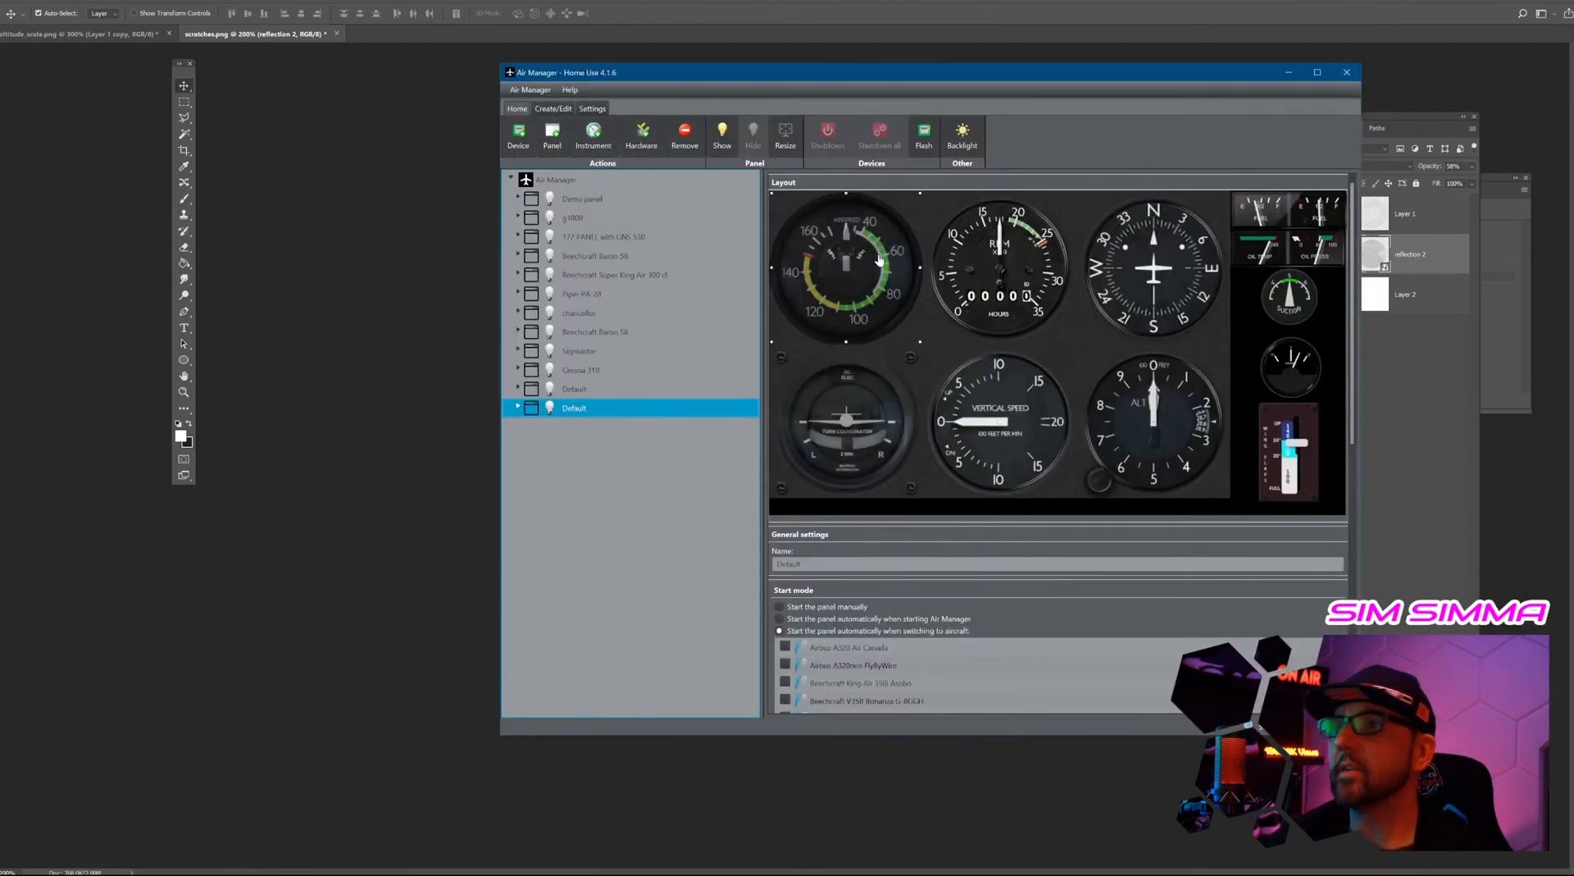
click(551, 135)
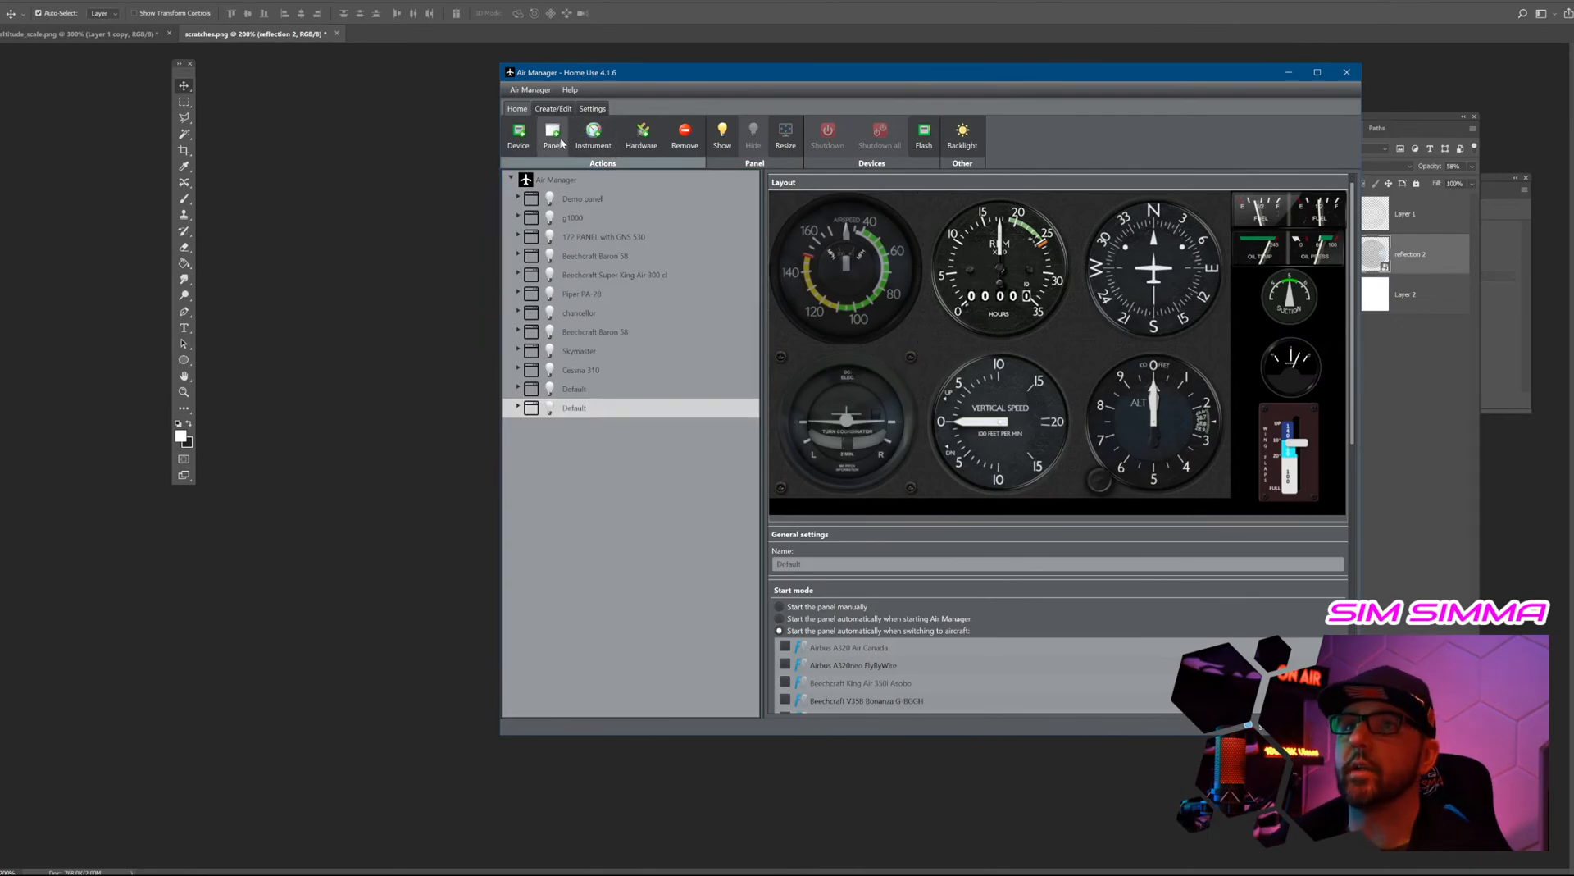
click(1136, 128)
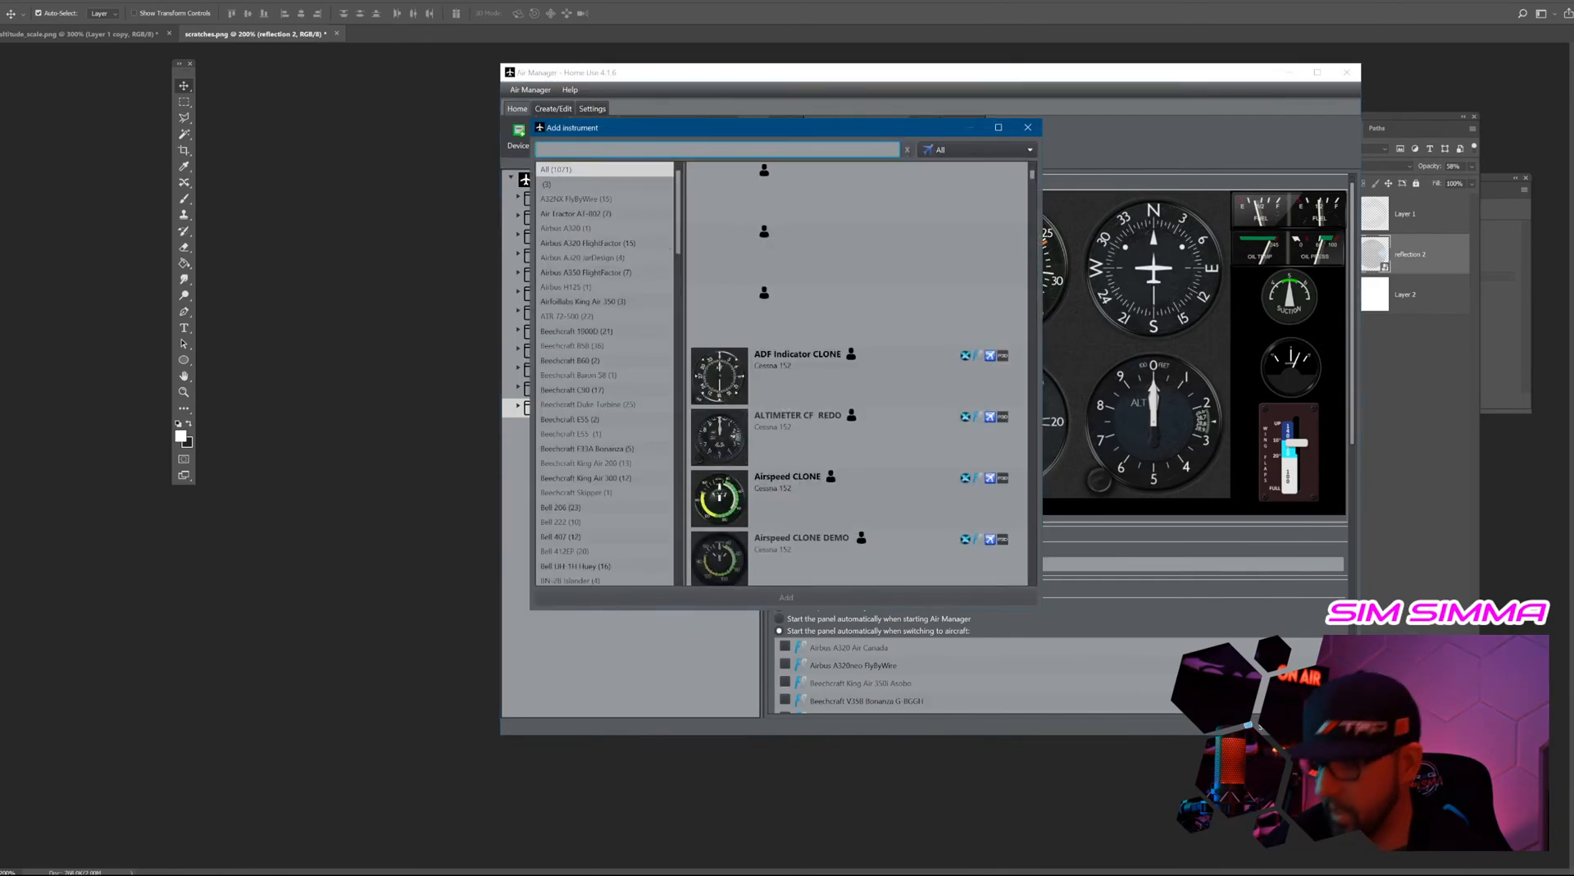
text(152 alt)
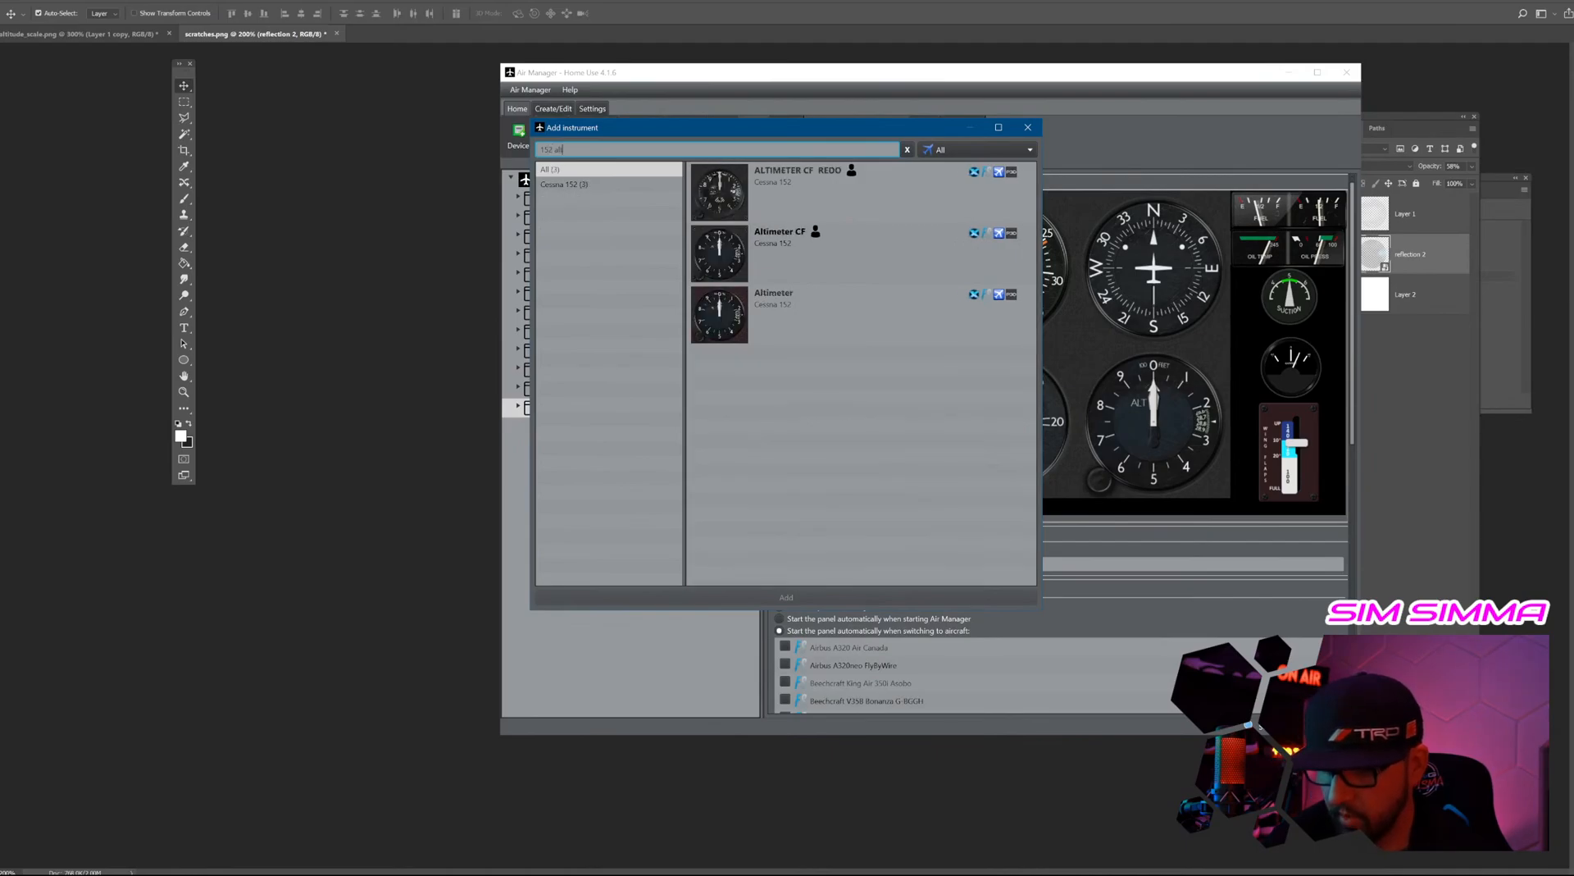
double_click(792, 318)
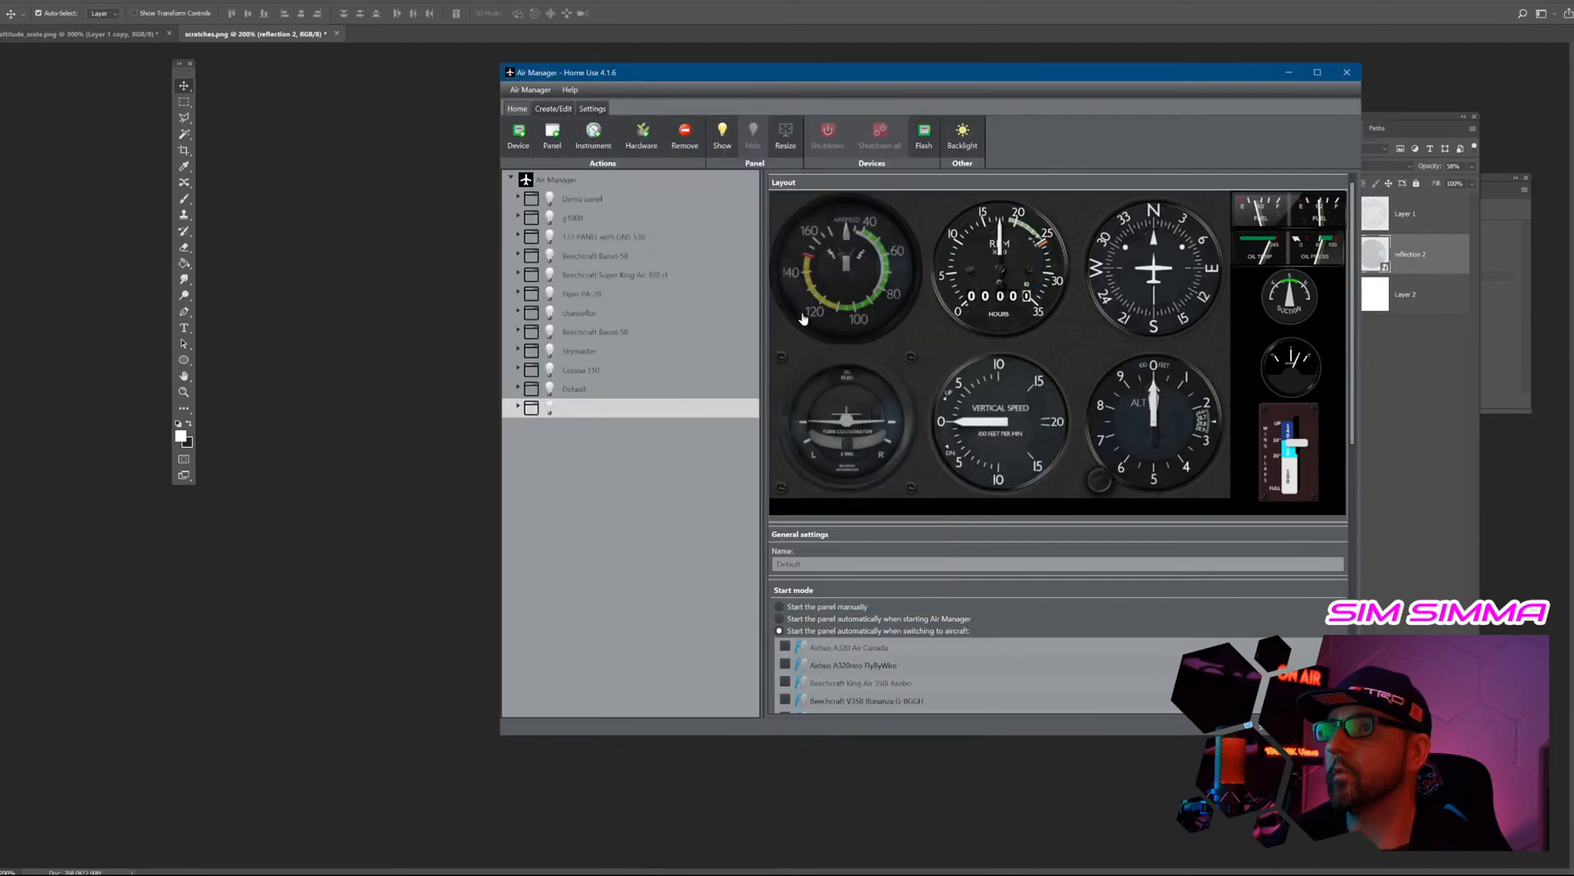
click(916, 341)
drag(916, 340, 1049, 482)
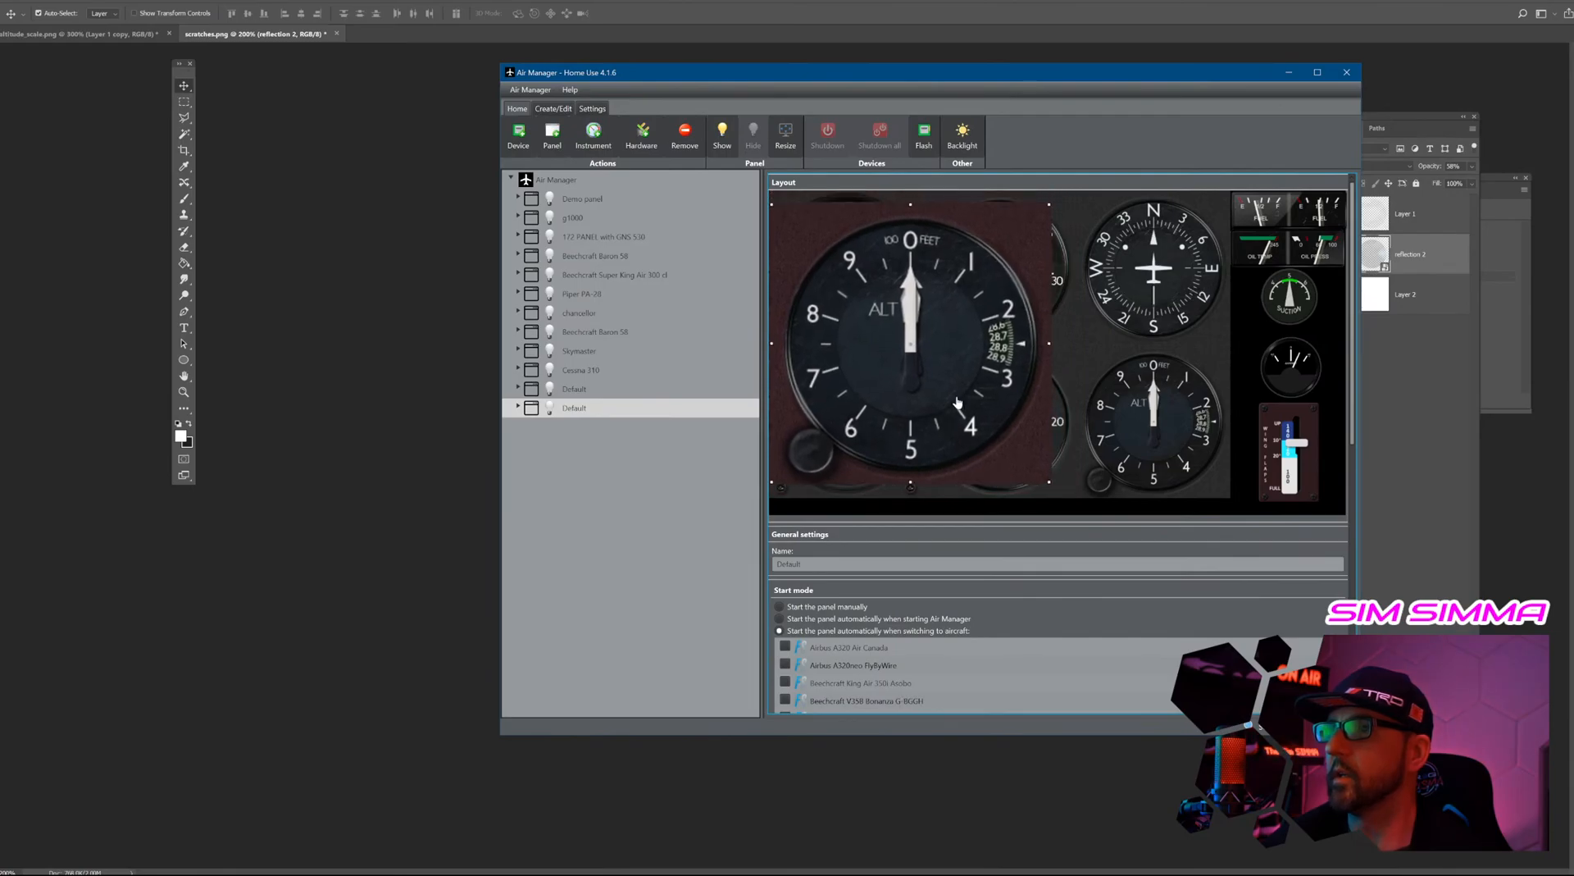
Add the ALTIMETER CF REDO instrument beside the stock altimeter's upper corner, and close Air Manager.
click(592, 134)
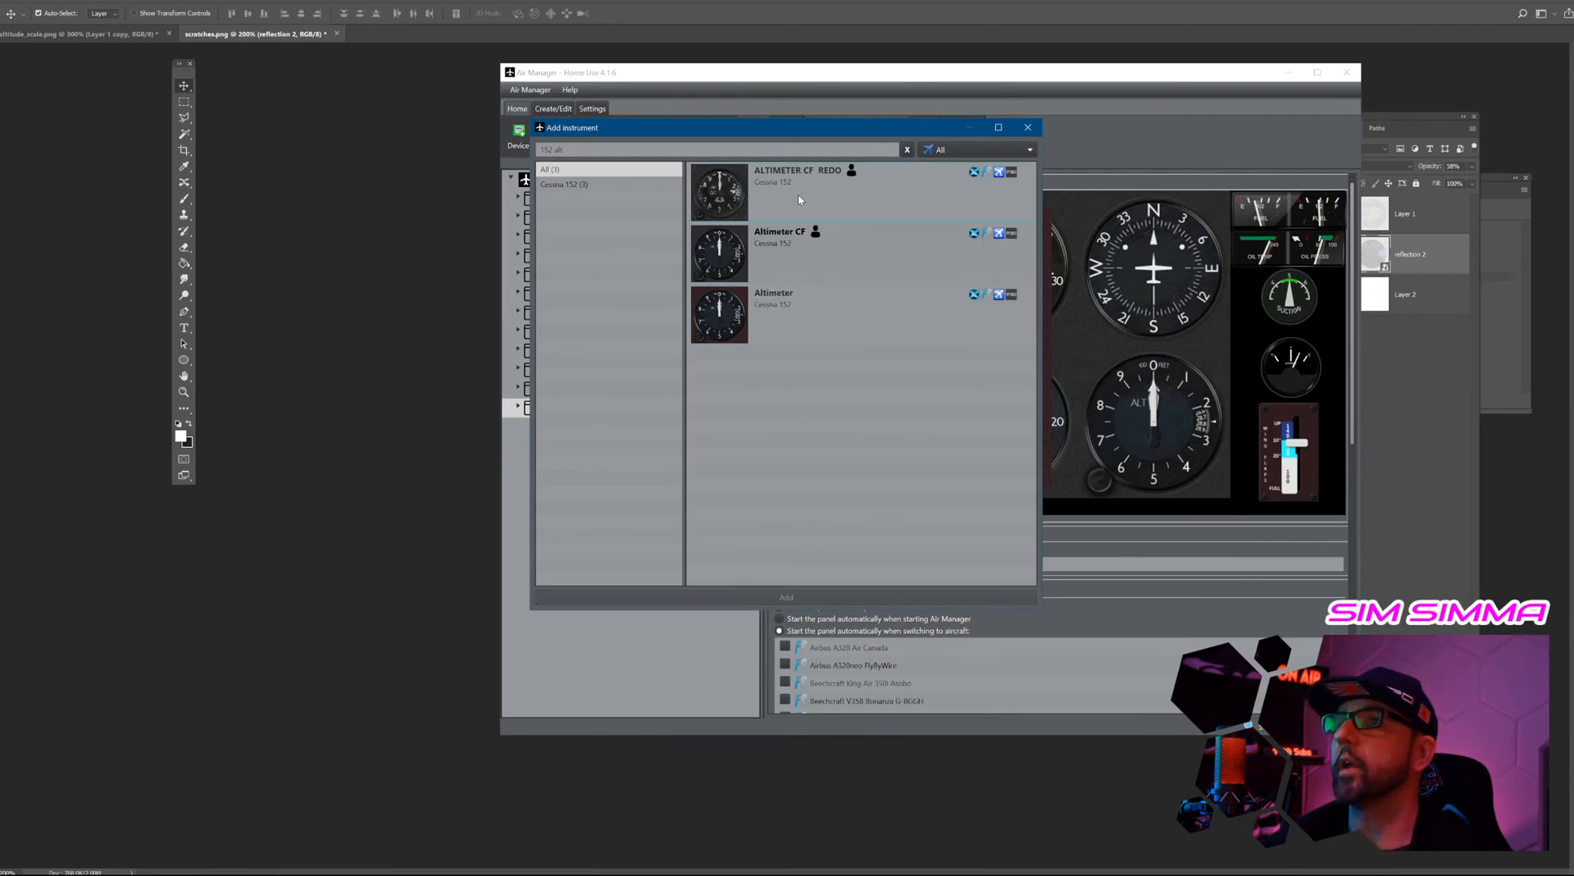
double_click(844, 199)
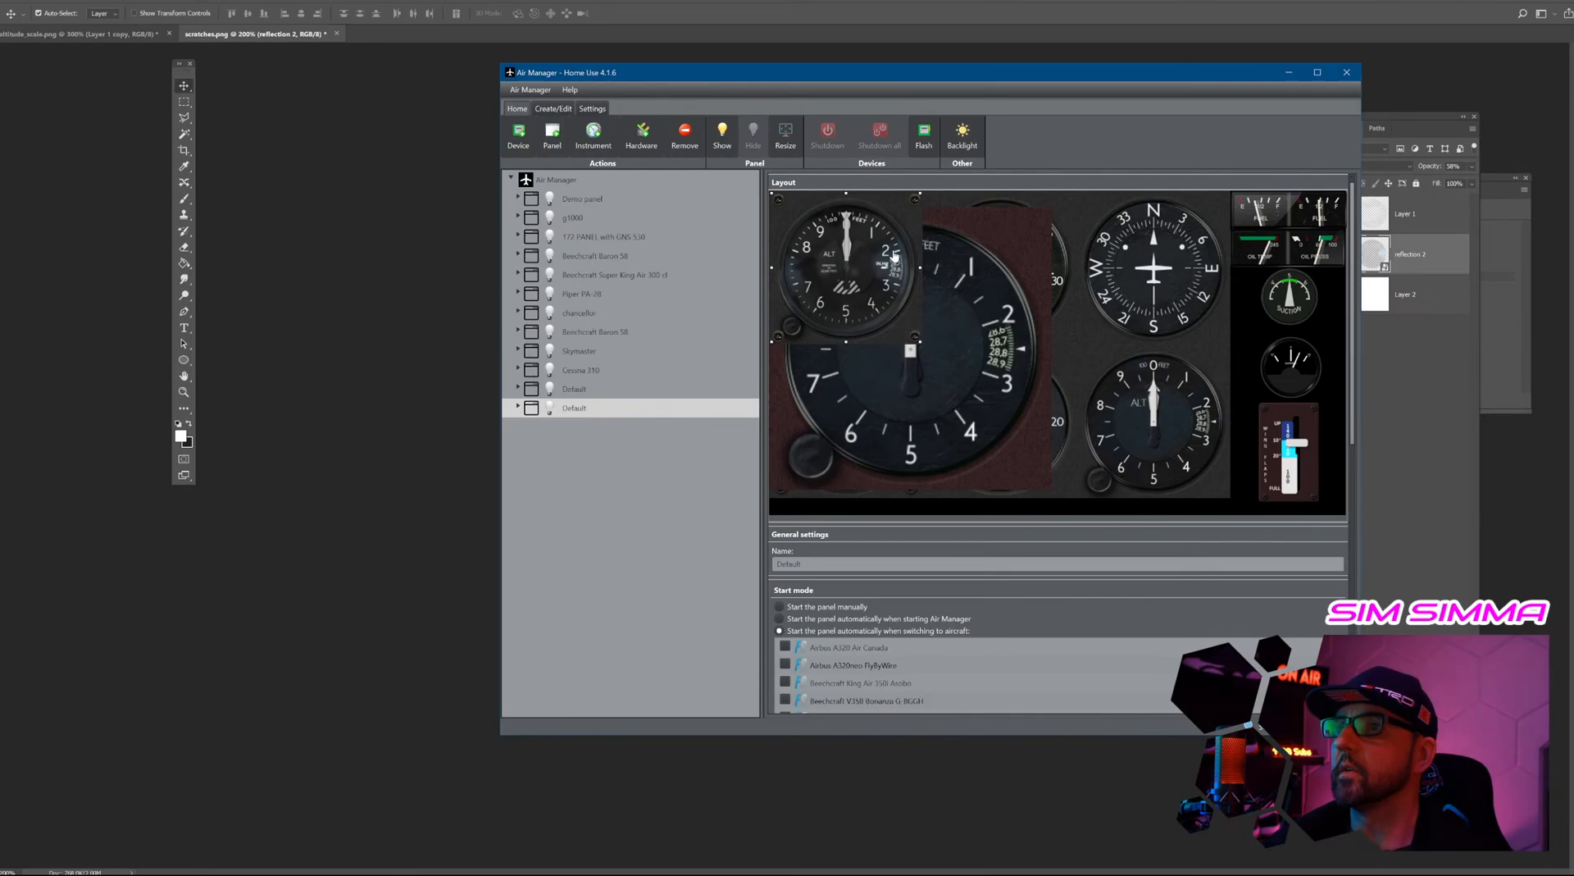
drag(895, 250, 905, 261)
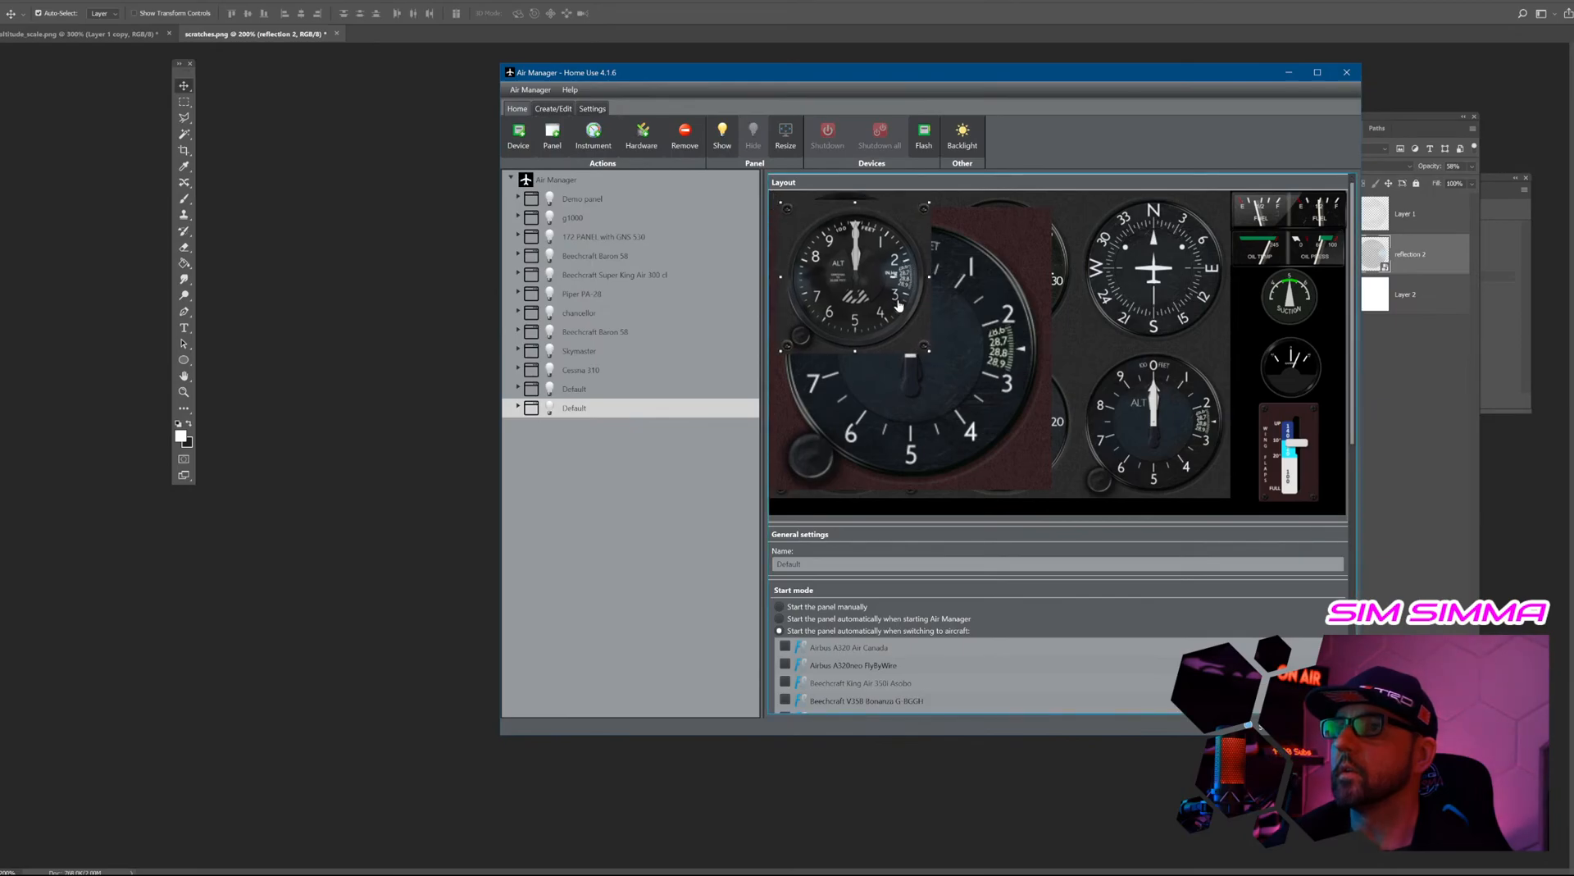
click(1349, 76)
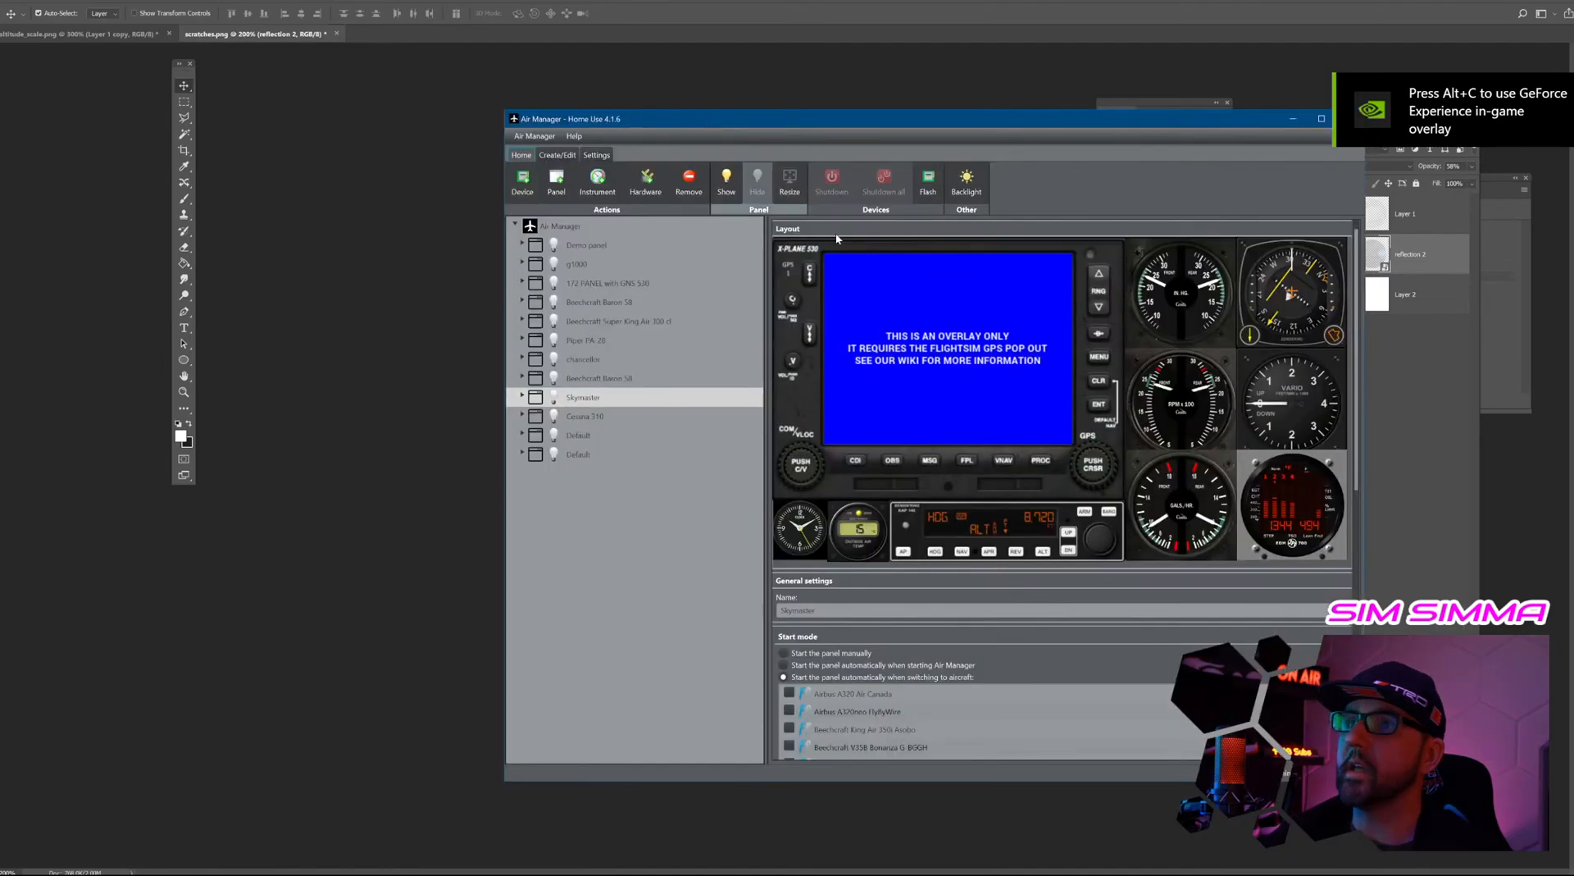
Open the last Default panel in the restarted Air Manager and add the Cessna 152 Altimeter and ALTIMETER CF REDO instruments.
click(577, 435)
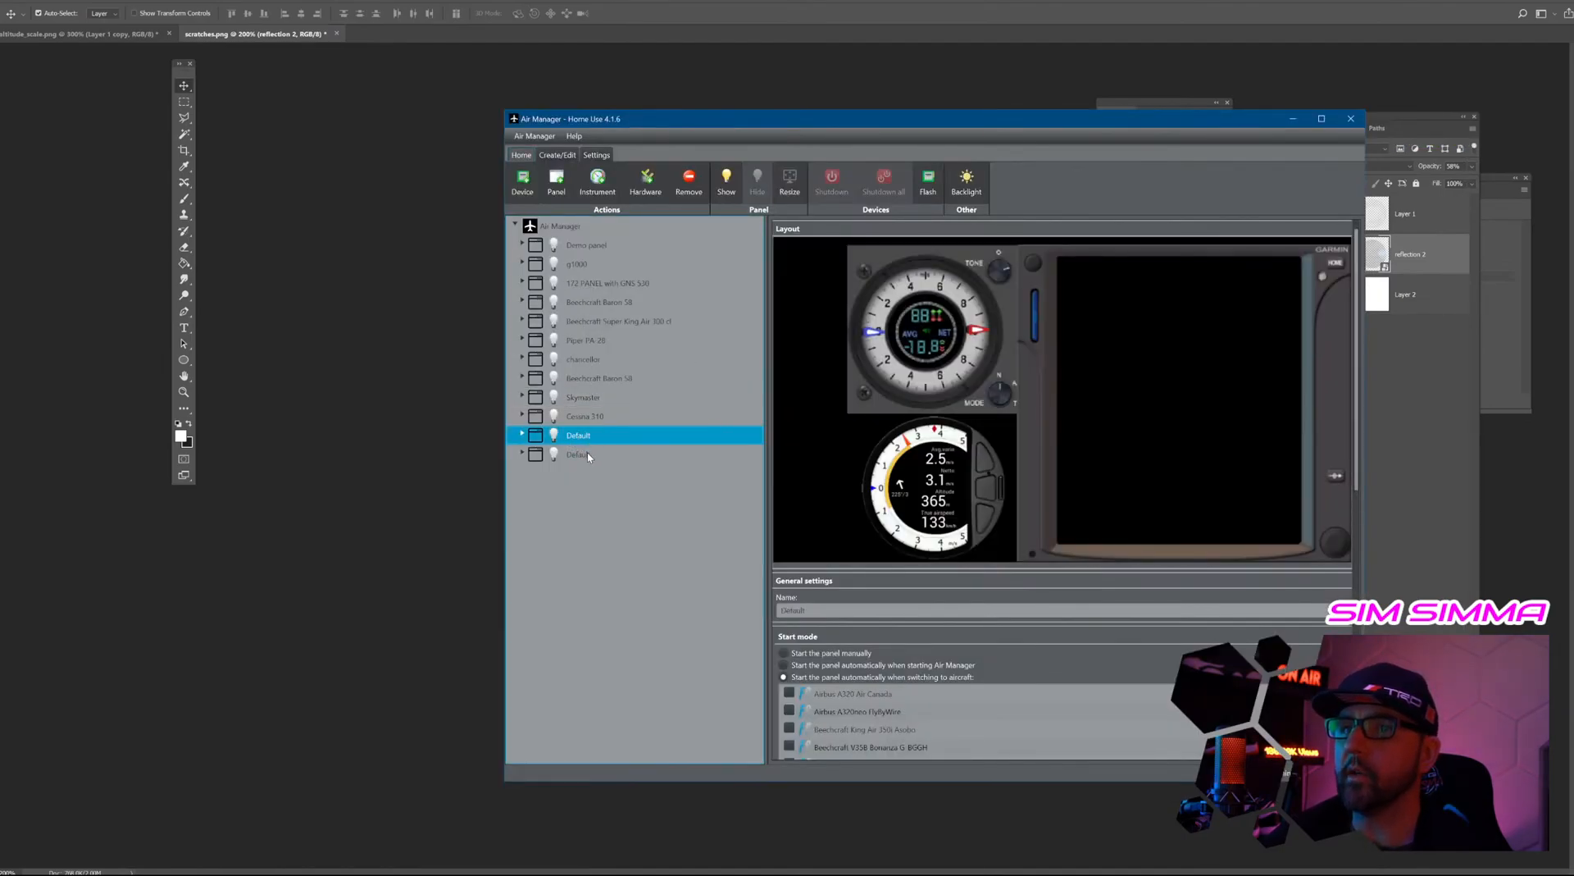
click(586, 455)
click(914, 346)
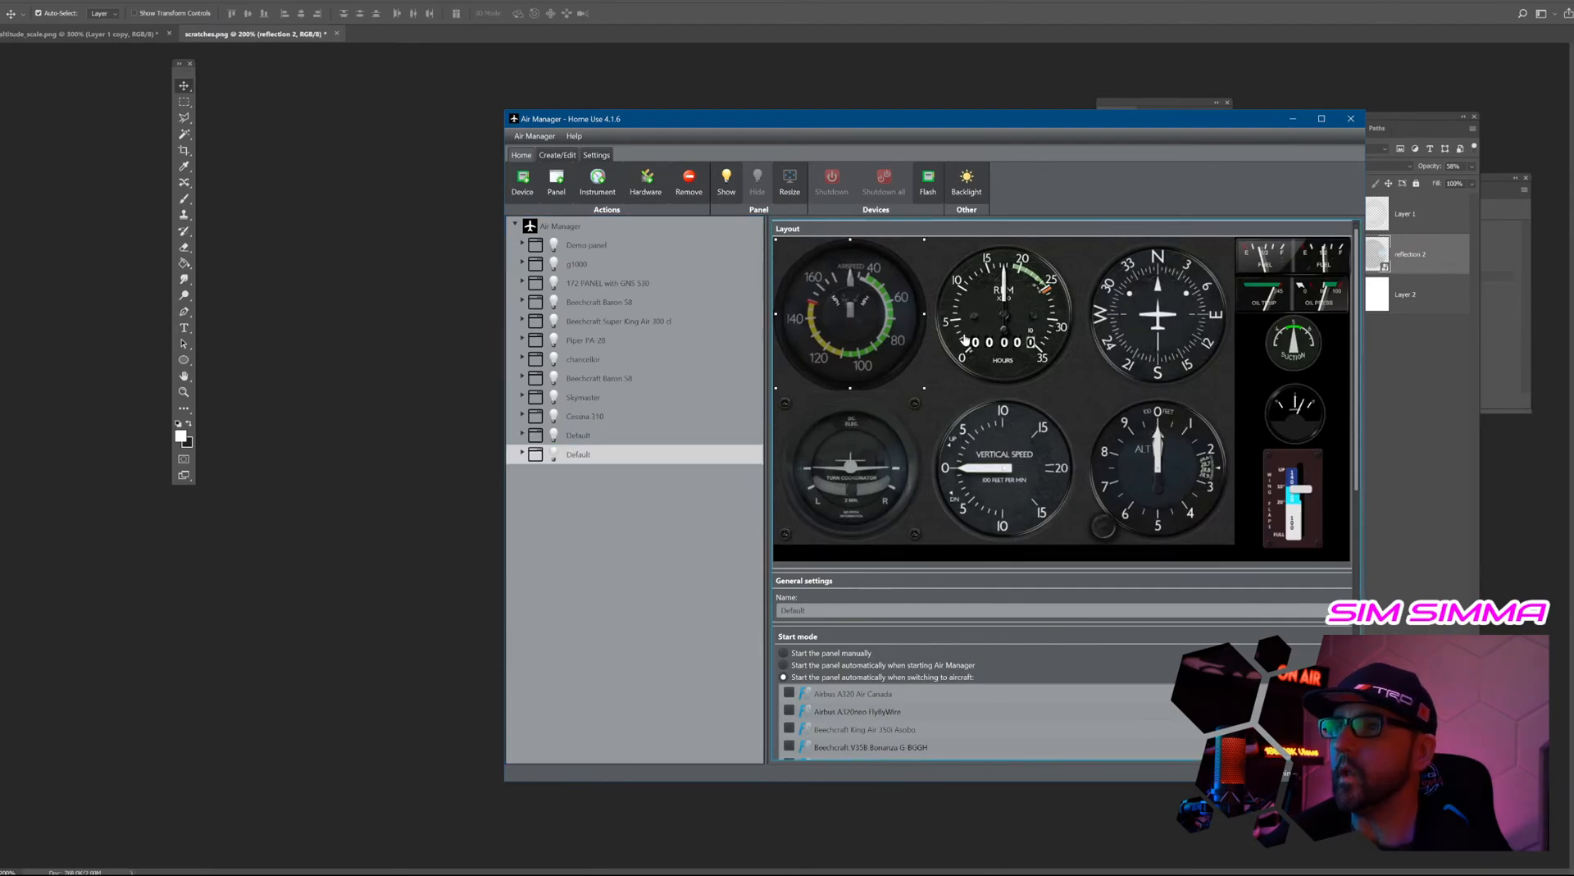
click(598, 188)
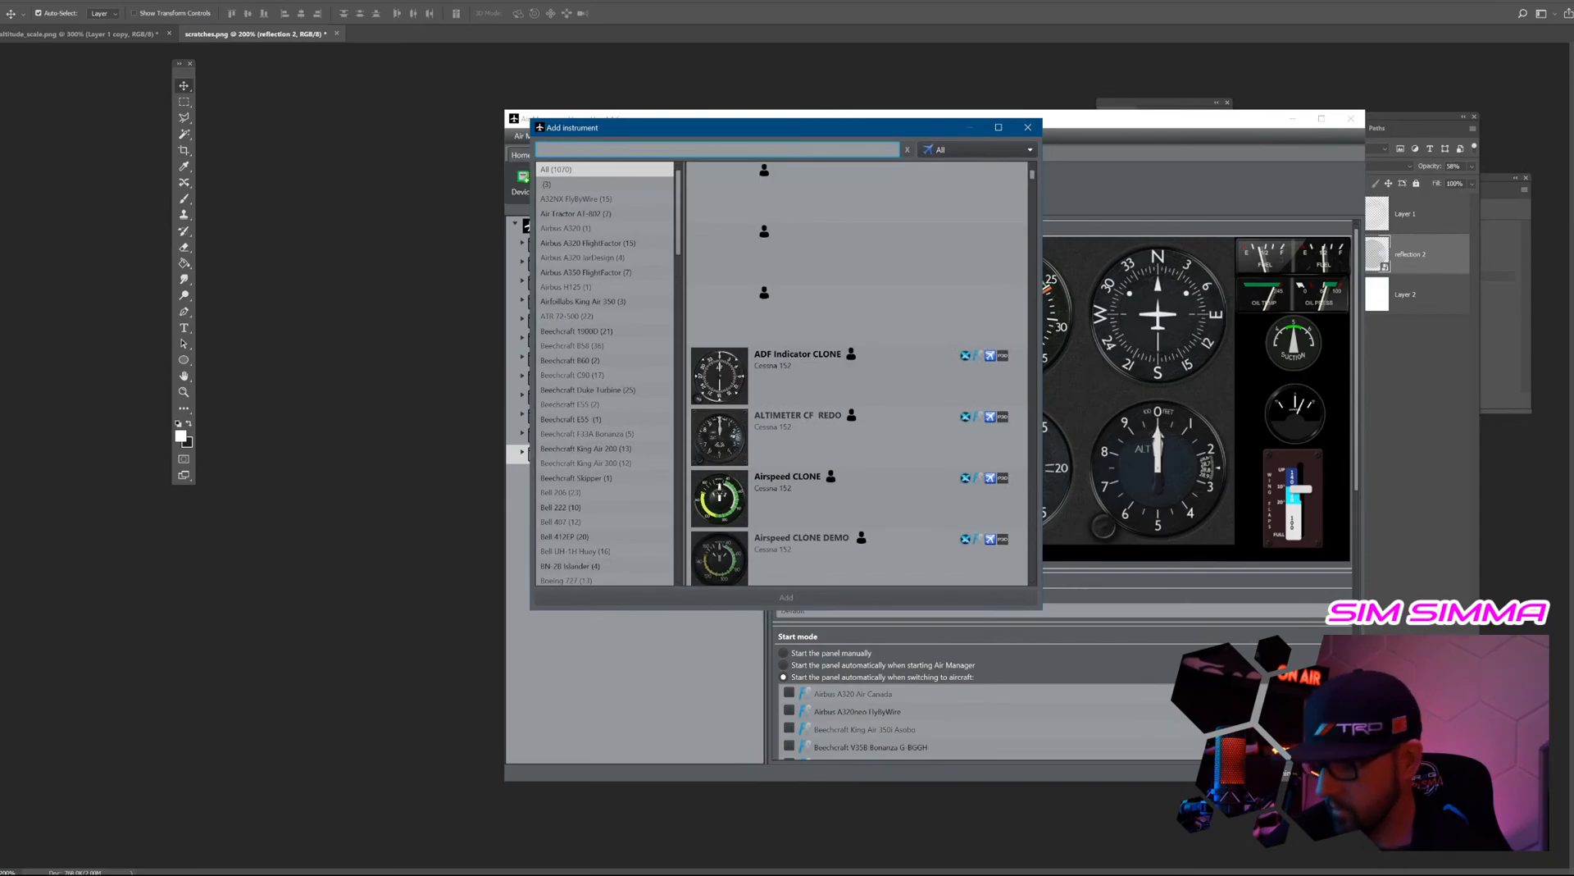
text(152 alt)
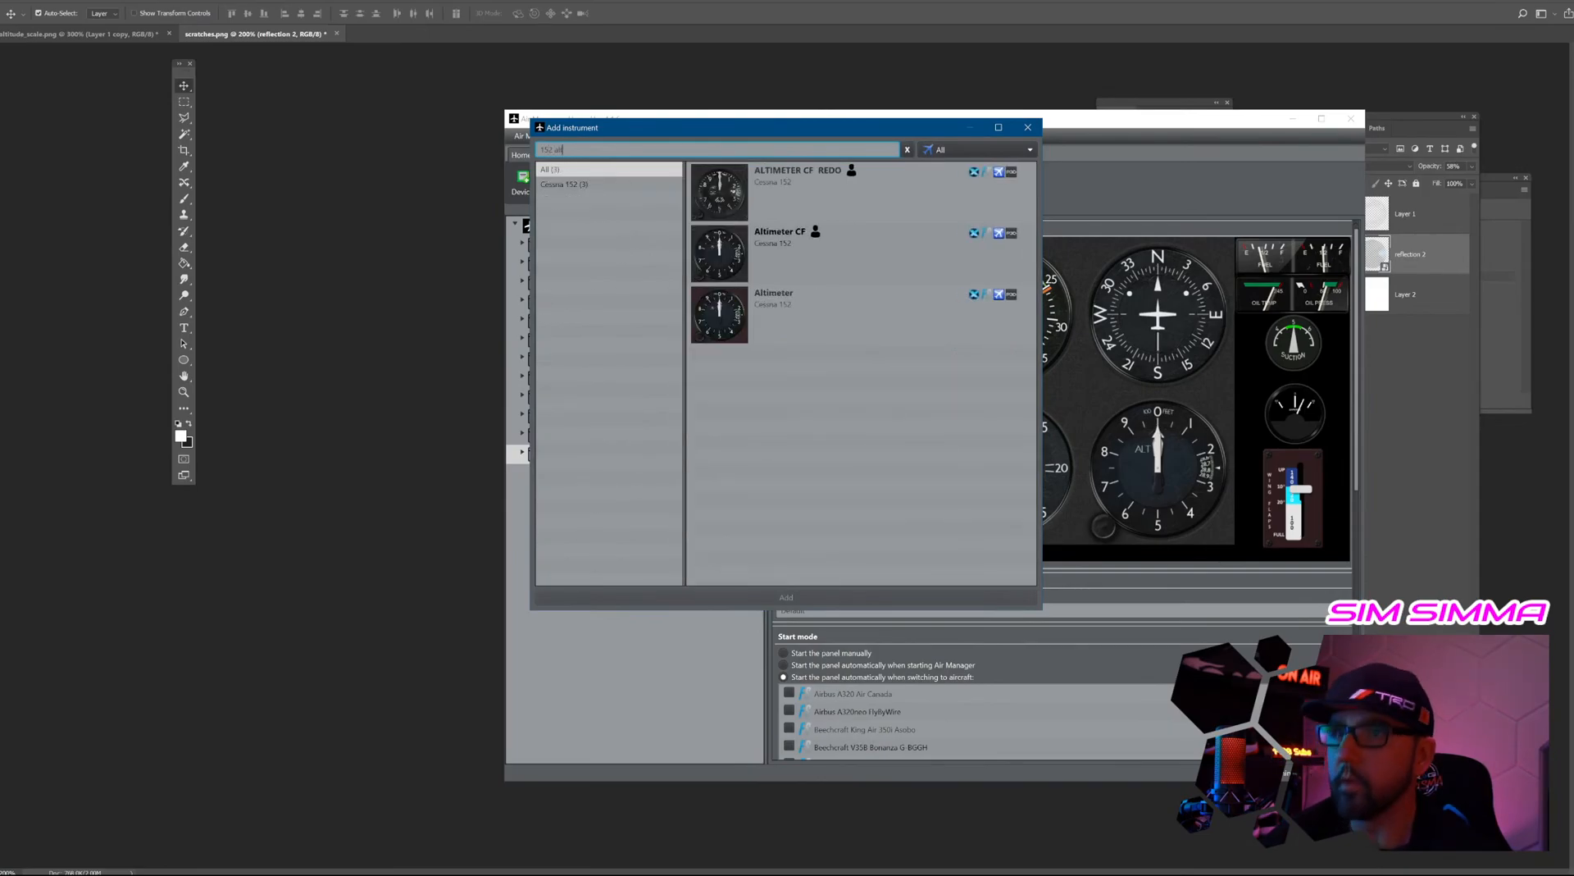
click(762, 308)
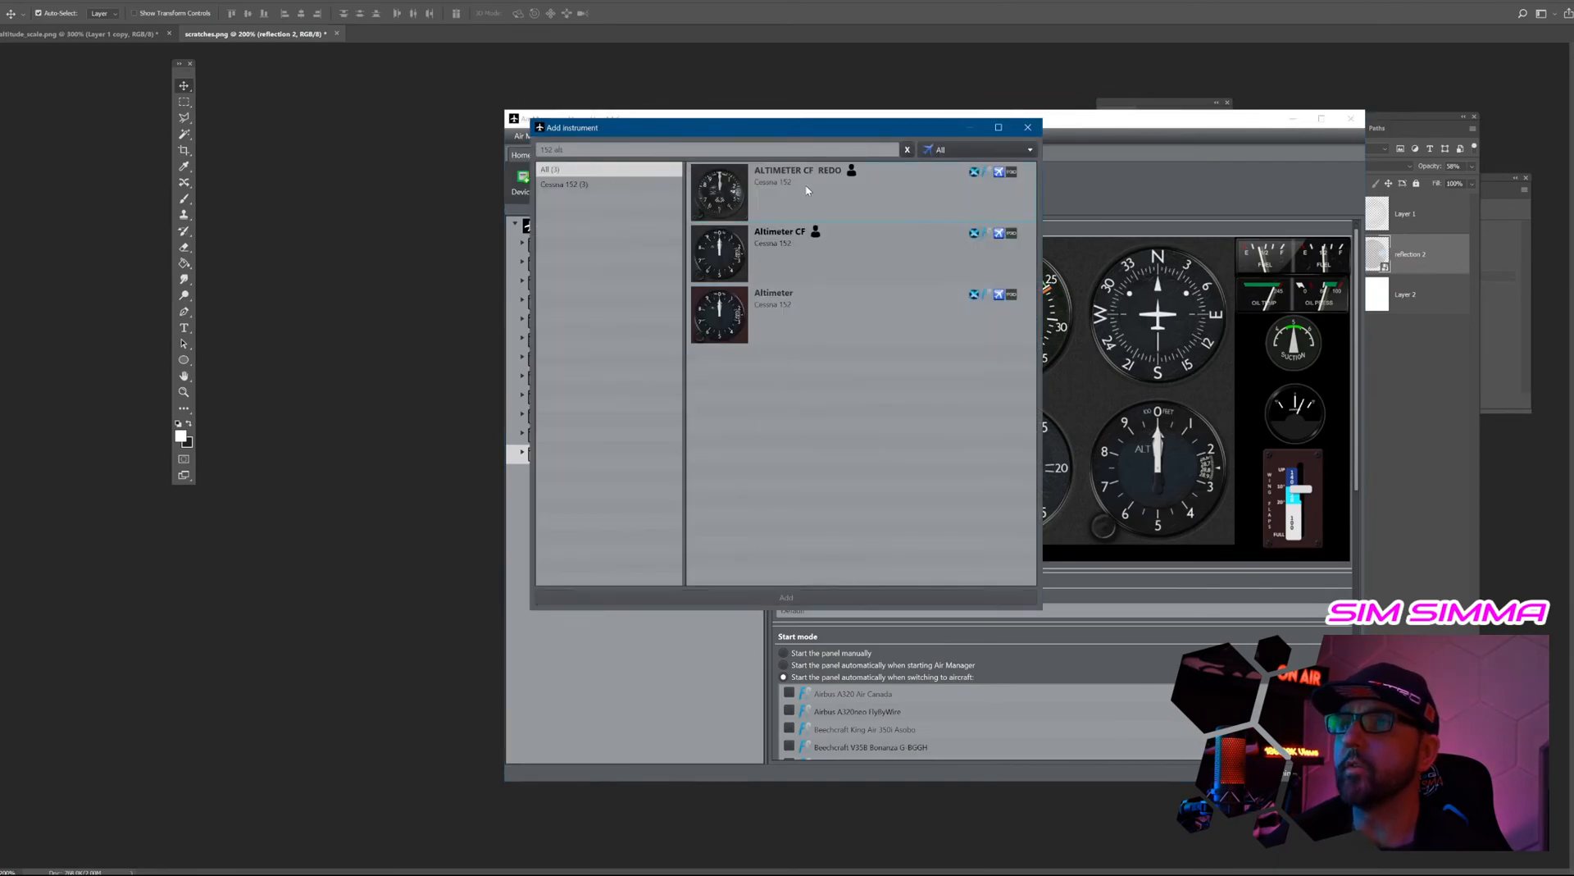
double_click(857, 303)
Enlarge the stock altimeter and the ALTIMETER CF REDO to matching size and arrange them side by side on the panel.
drag(870, 317, 1174, 374)
drag(946, 405, 1068, 532)
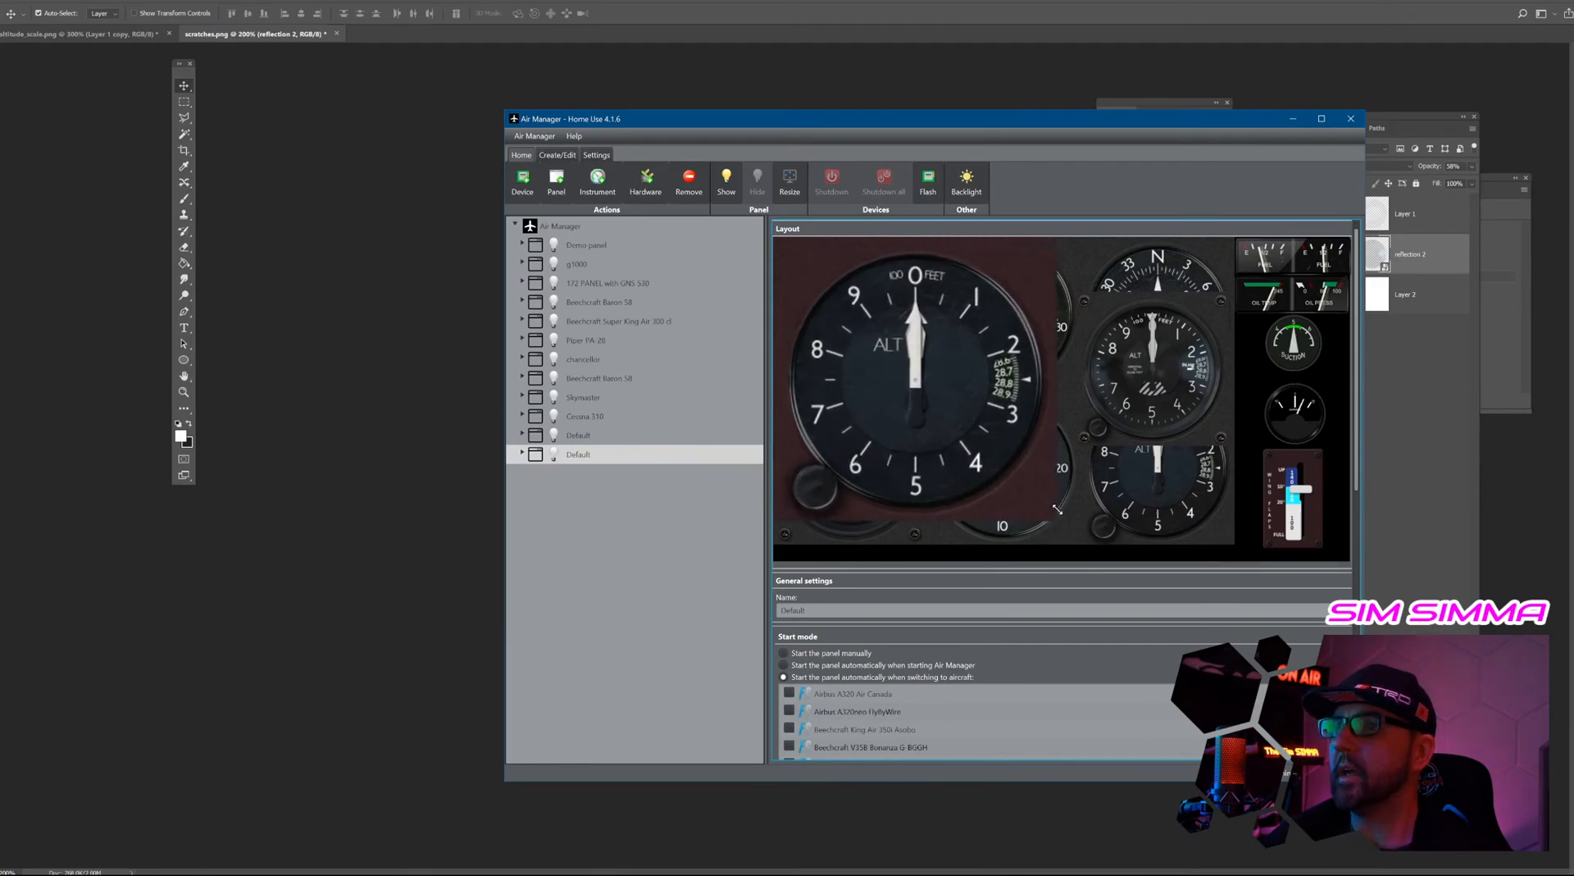
drag(1235, 448, 1274, 444)
drag(1315, 495, 1317, 537)
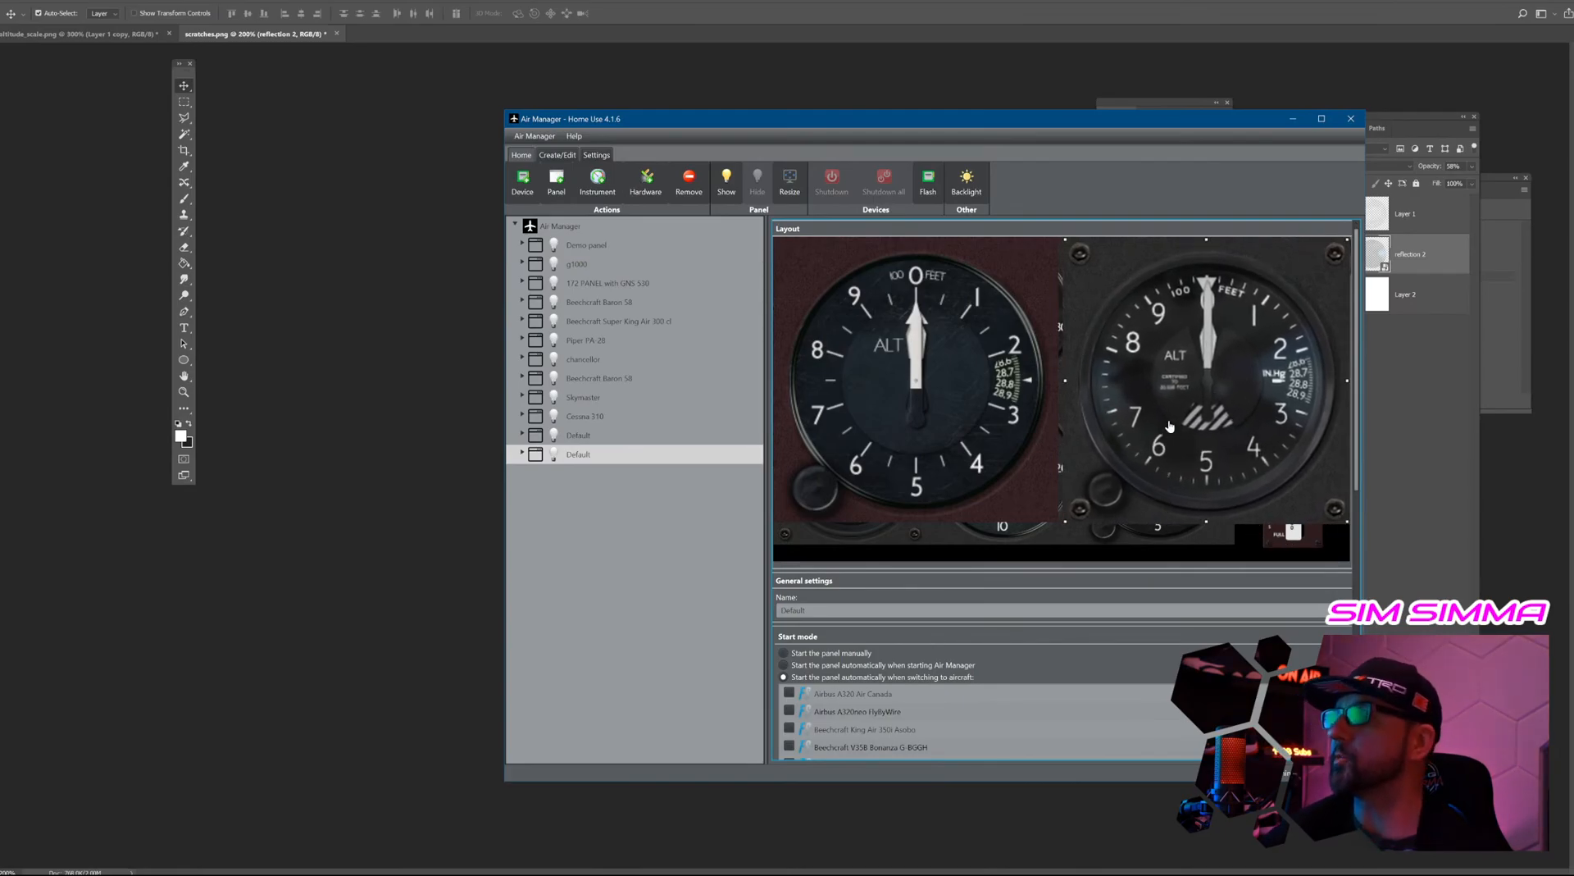
click(1023, 458)
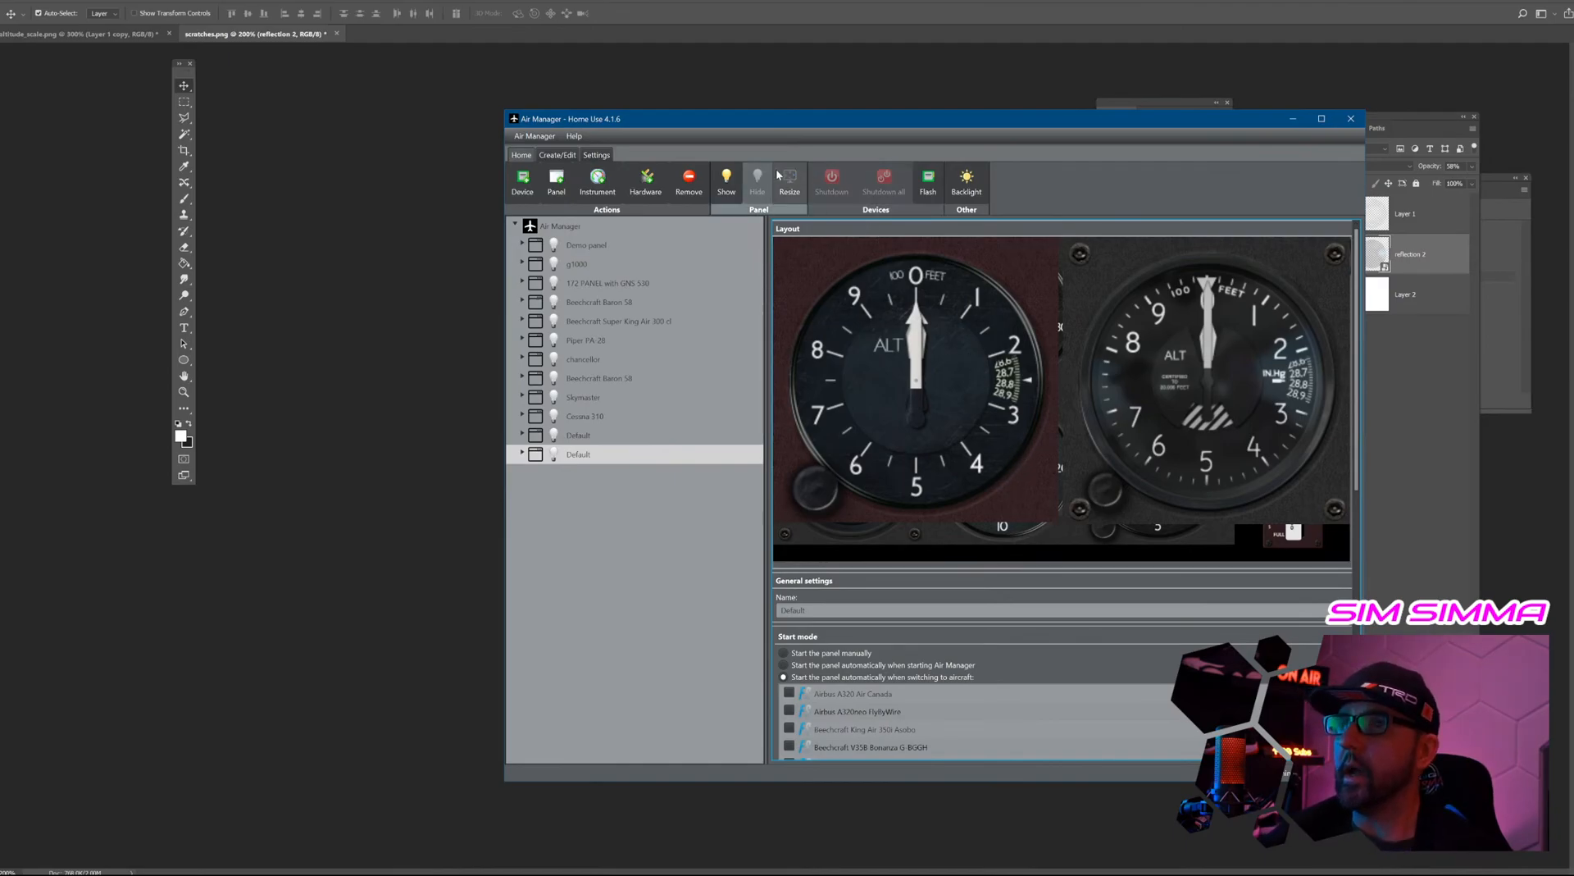
Clear Photoshop from behind Air Manager, switch to Microsoft Flight Simulator and continue its startup in normal mode.
drag(786, 123, 742, 87)
click(1345, 131)
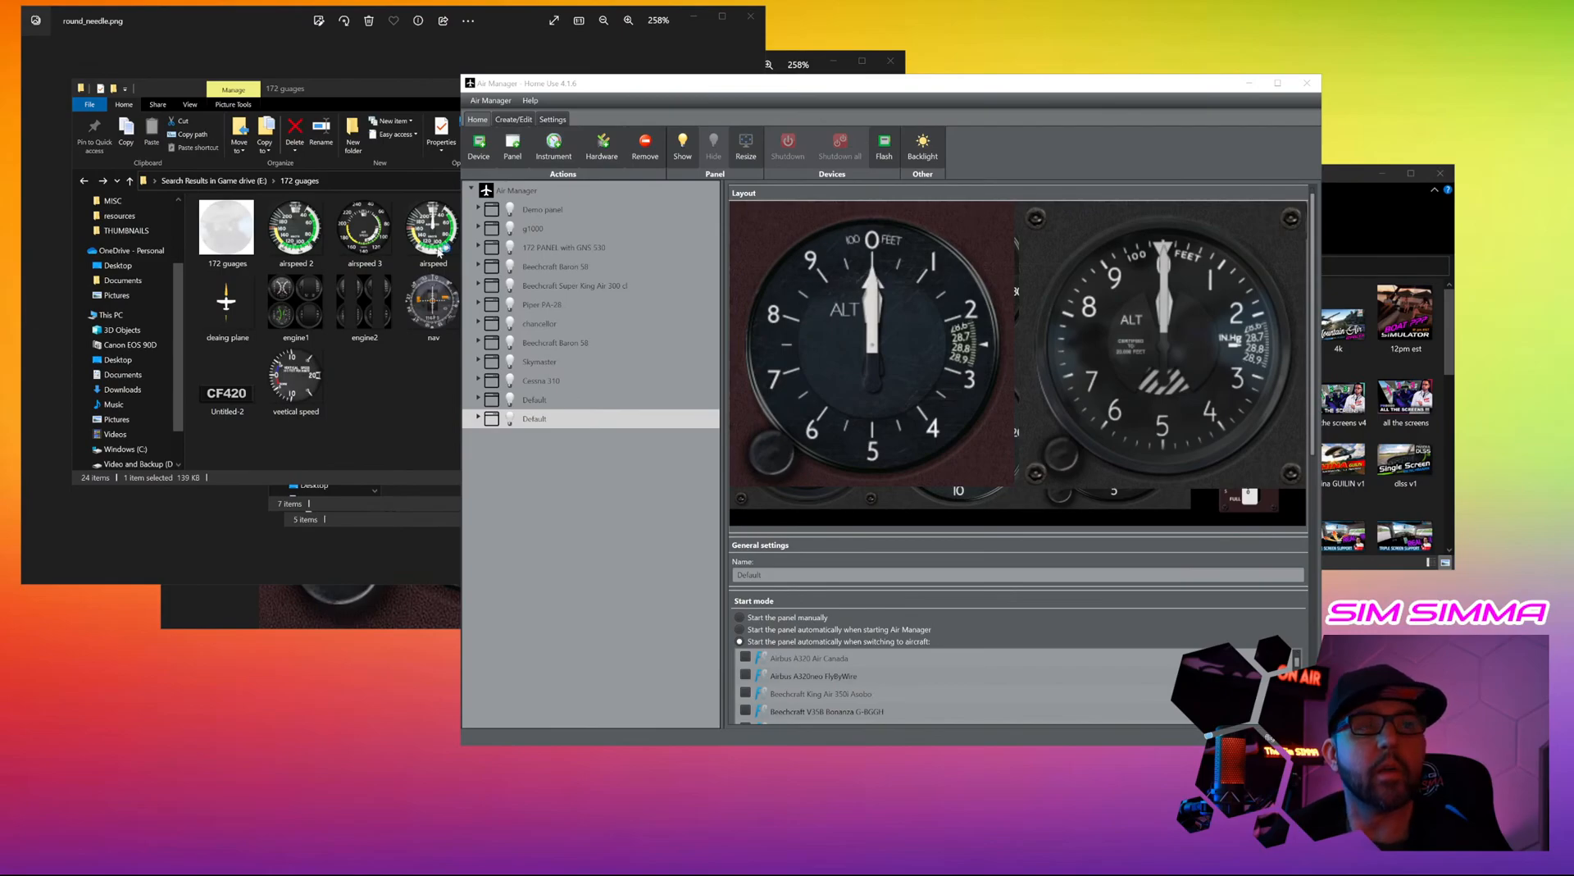
click(734, 209)
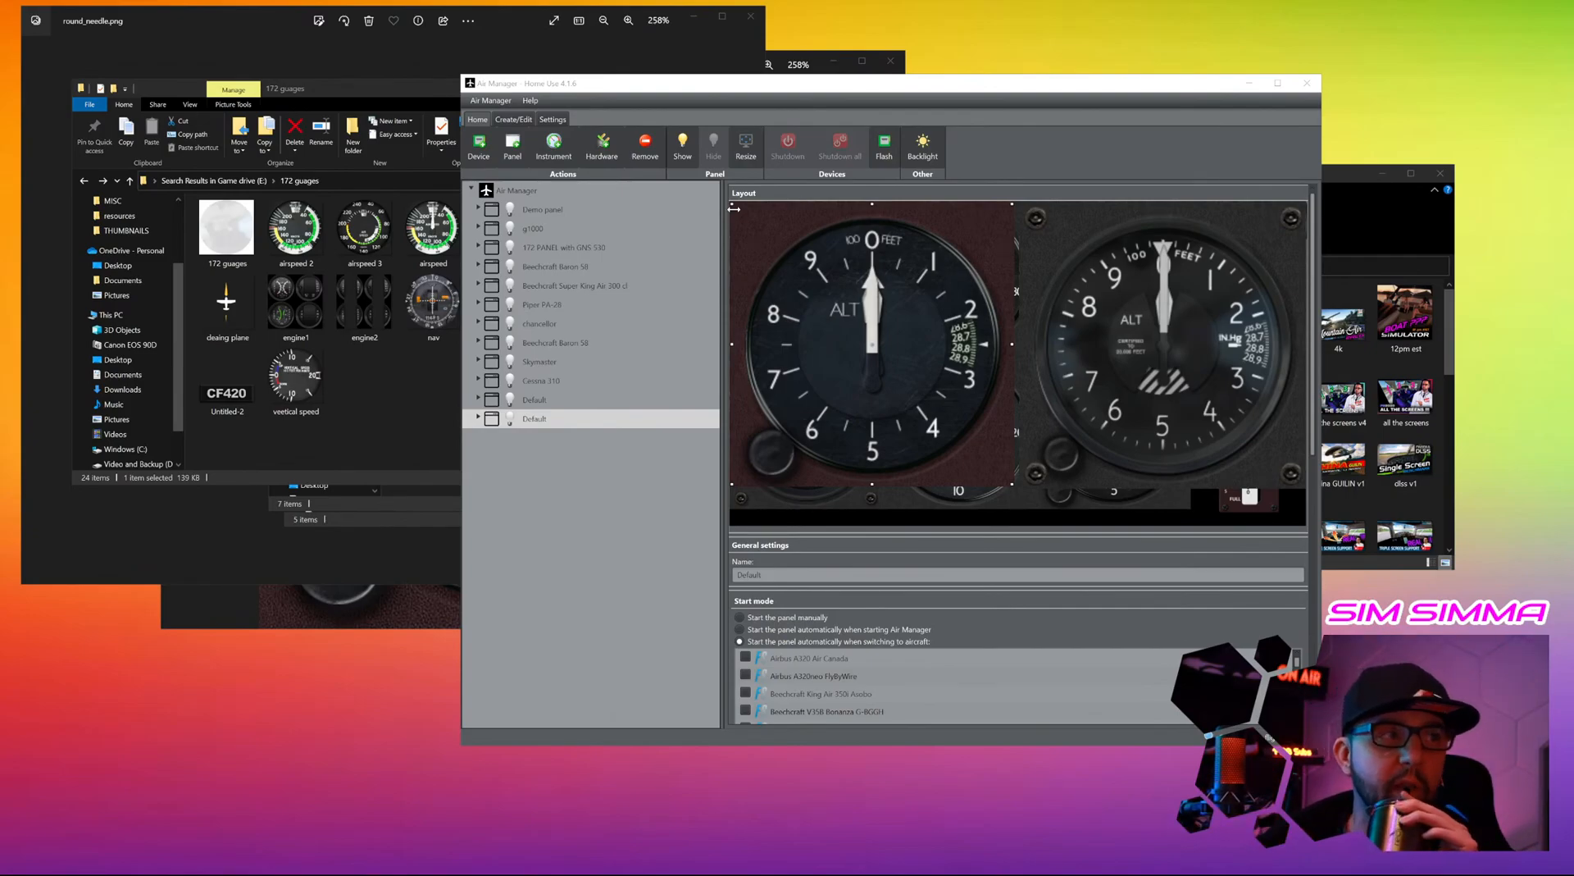
click(741, 215)
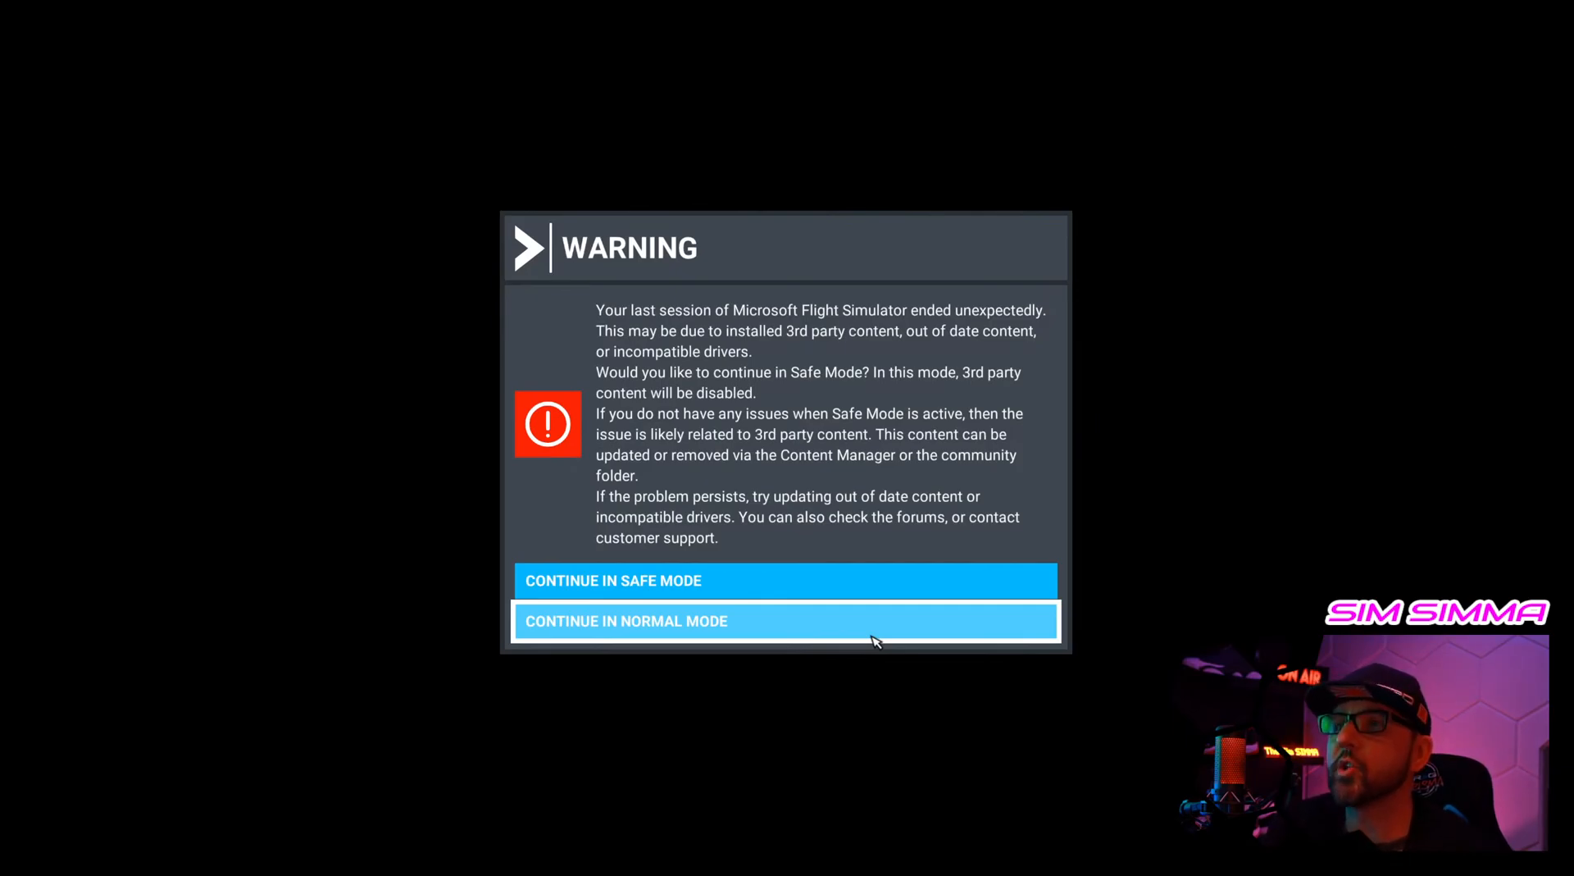
click(781, 628)
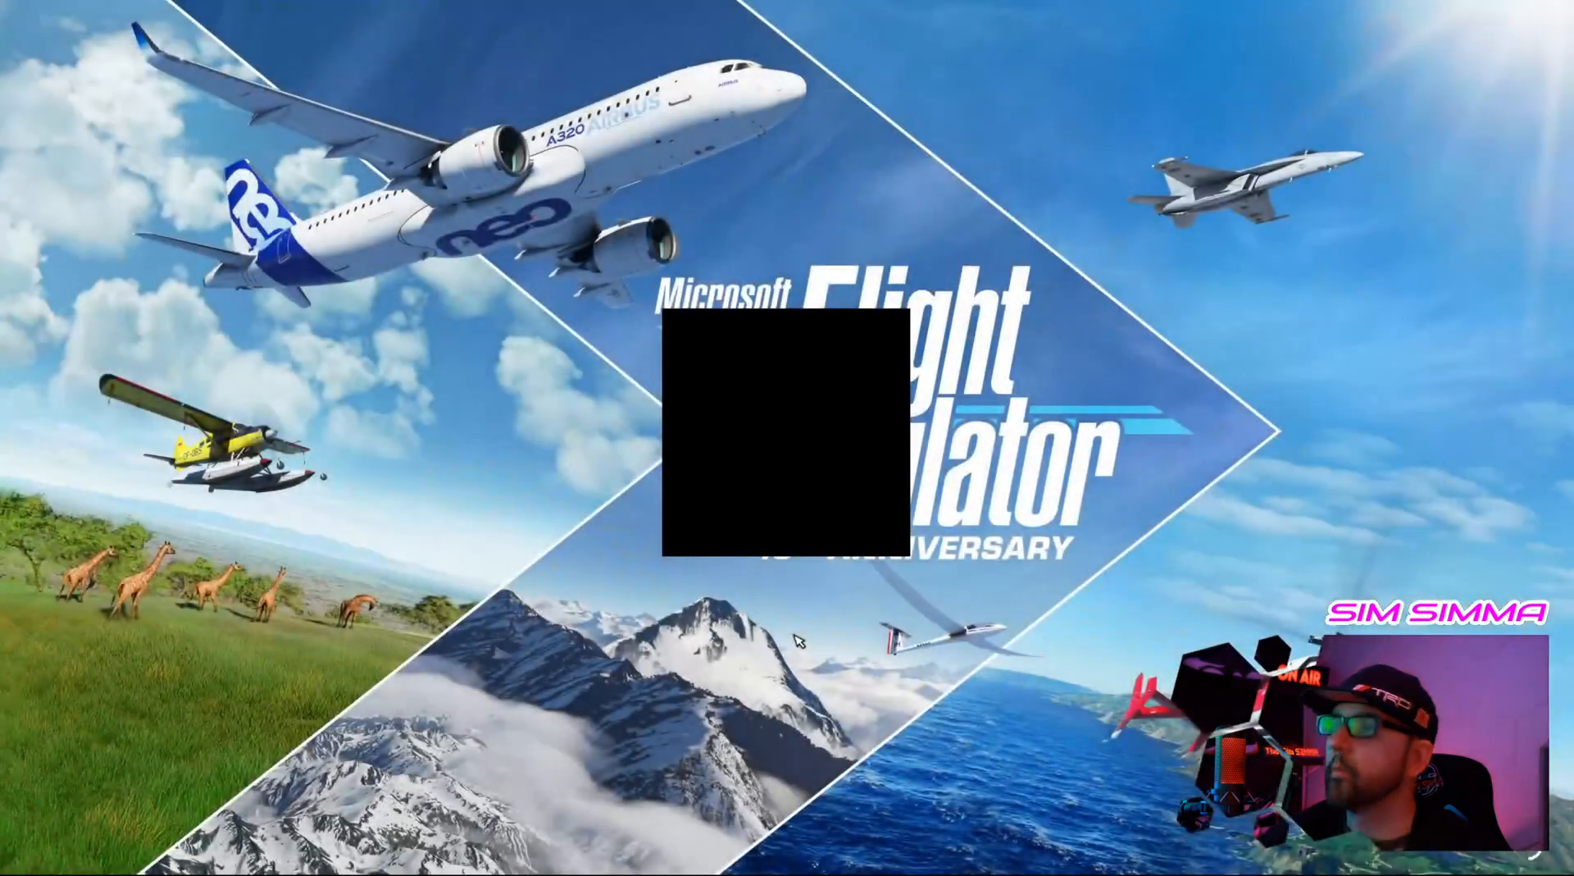